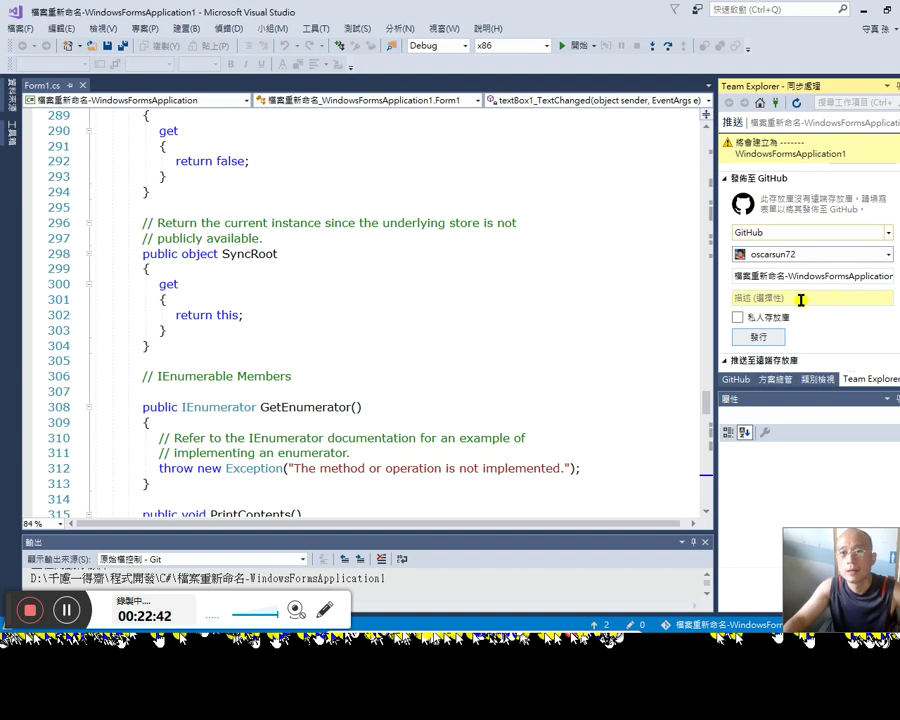
Step: Publish the project from Team Explorer to GitHub as a public repository under the signed-in account, then go to Chrome
{"action": "left_click", "coordinate": [820, 254]}
{"action": "left_click", "coordinate": [815, 264]}
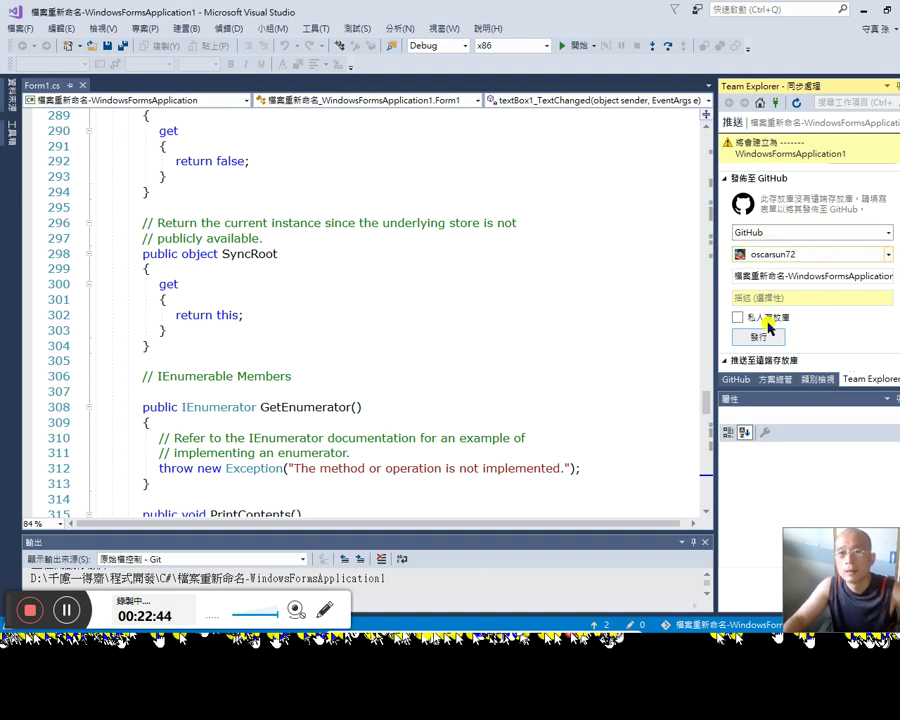
{"action": "left_click", "coordinate": [848, 254]}
{"action": "left_click", "coordinate": [848, 254]}
{"action": "left_click", "coordinate": [771, 340]}
{"action": "left_click", "coordinate": [758, 287]}
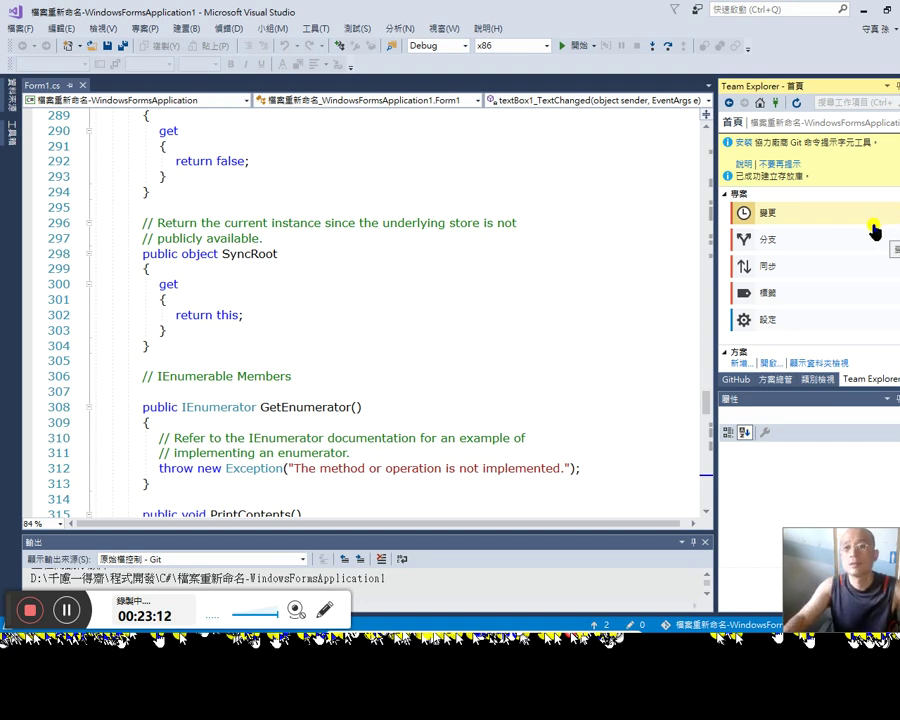
{"action": "key", "text": "alt+Tab"}
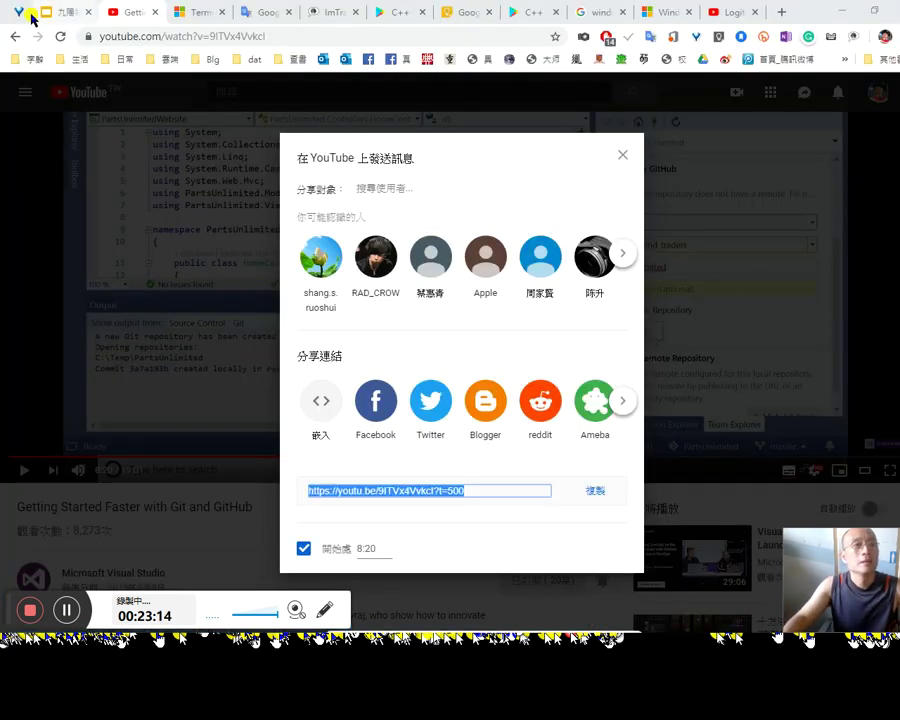
Step: Look up 'repository' in the Microsoft Language Portal terminology search
{"action": "left_click", "coordinate": [193, 14]}
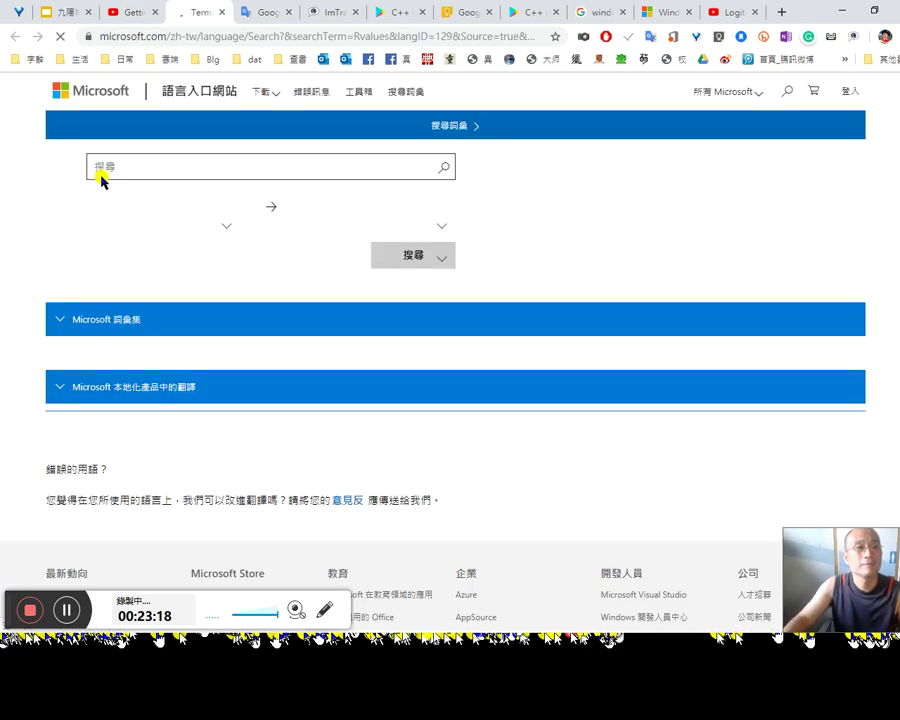
{"action": "double_click", "coordinate": [180, 183]}
{"action": "type", "text": "repository"}
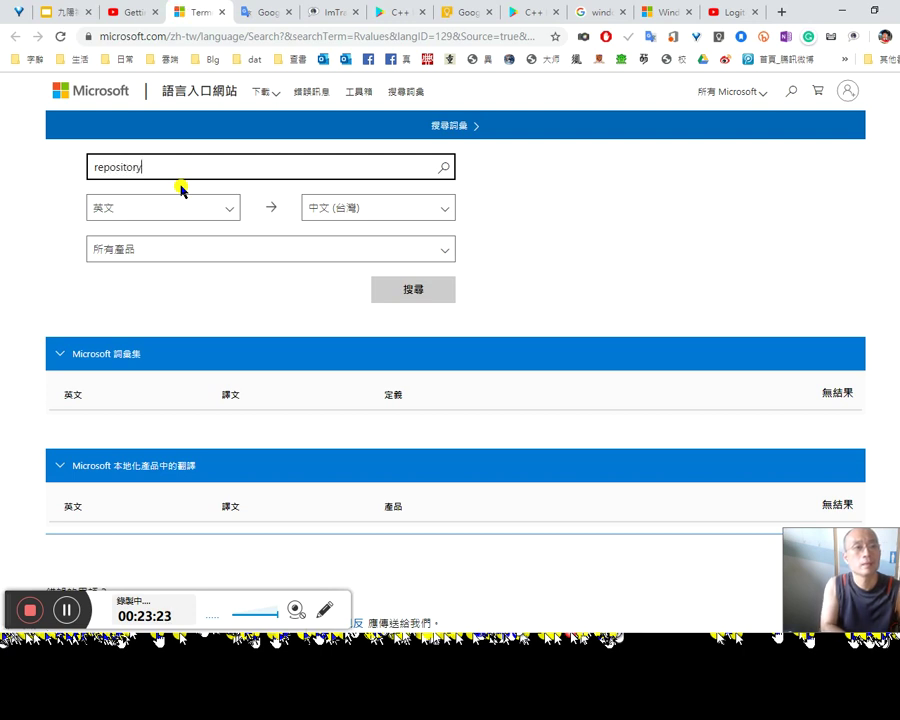
{"action": "double_click", "coordinate": [180, 183]}
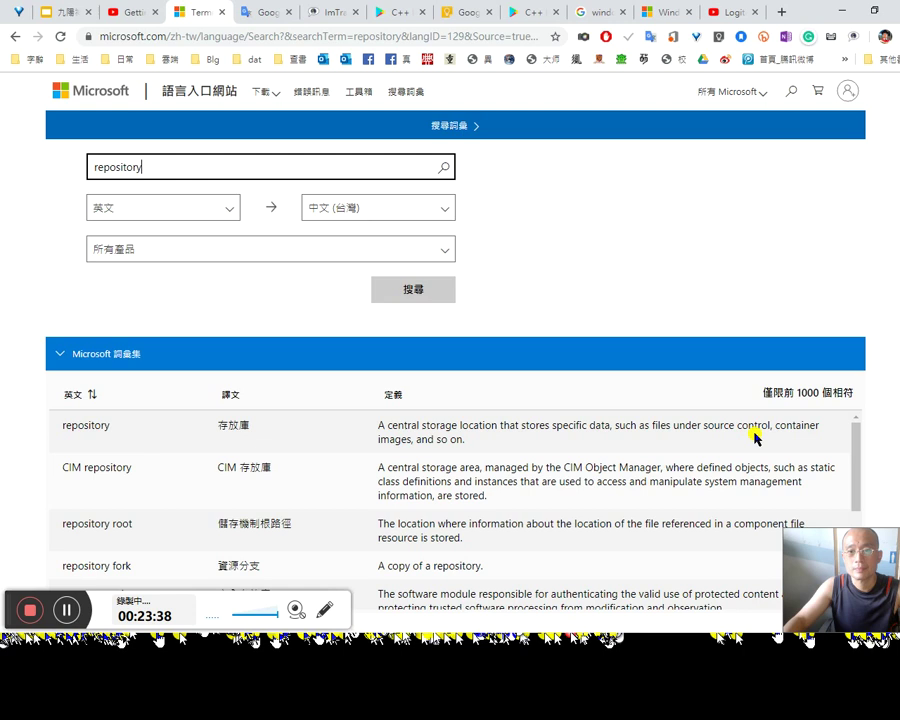
Step: Open the cjkvi-ids analysis file on GitHub in a new tab, then move to Notepad++
{"action": "left_click", "coordinate": [779, 12]}
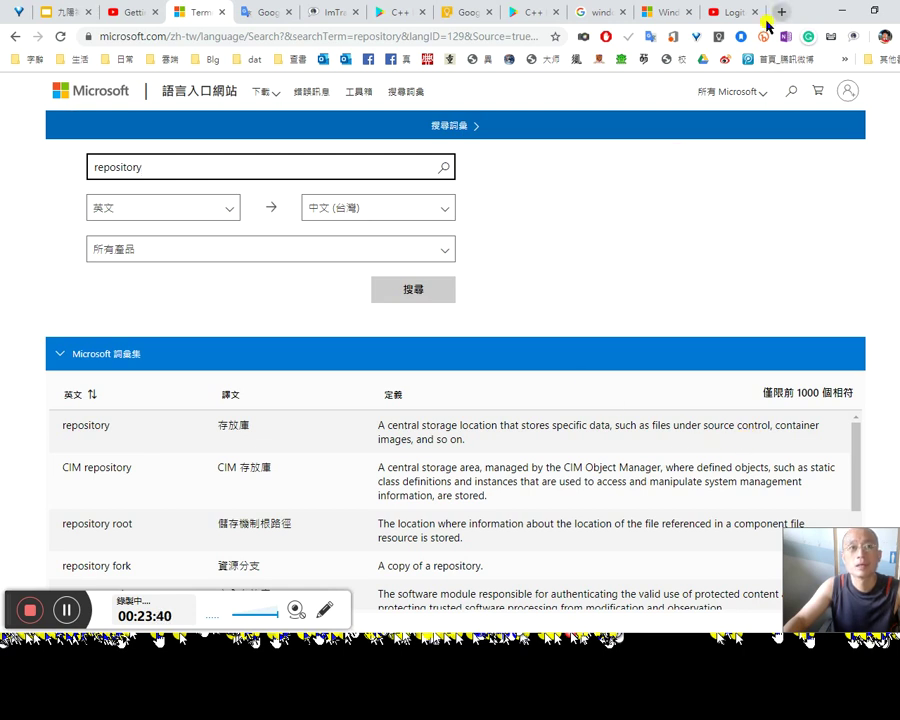
{"action": "type", "text": "gi"}
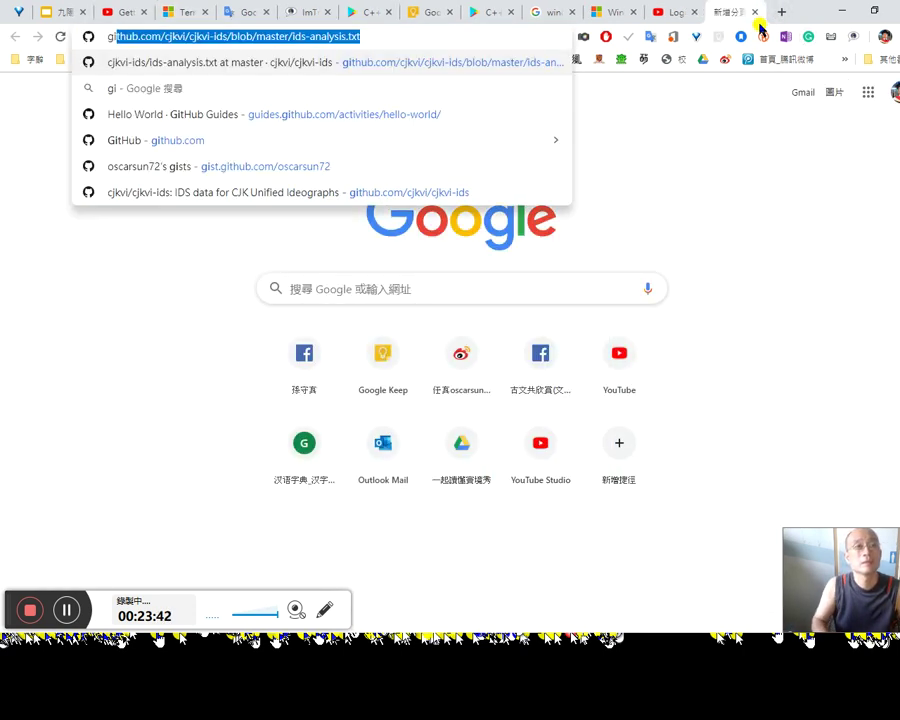
{"action": "key", "text": "Right"}
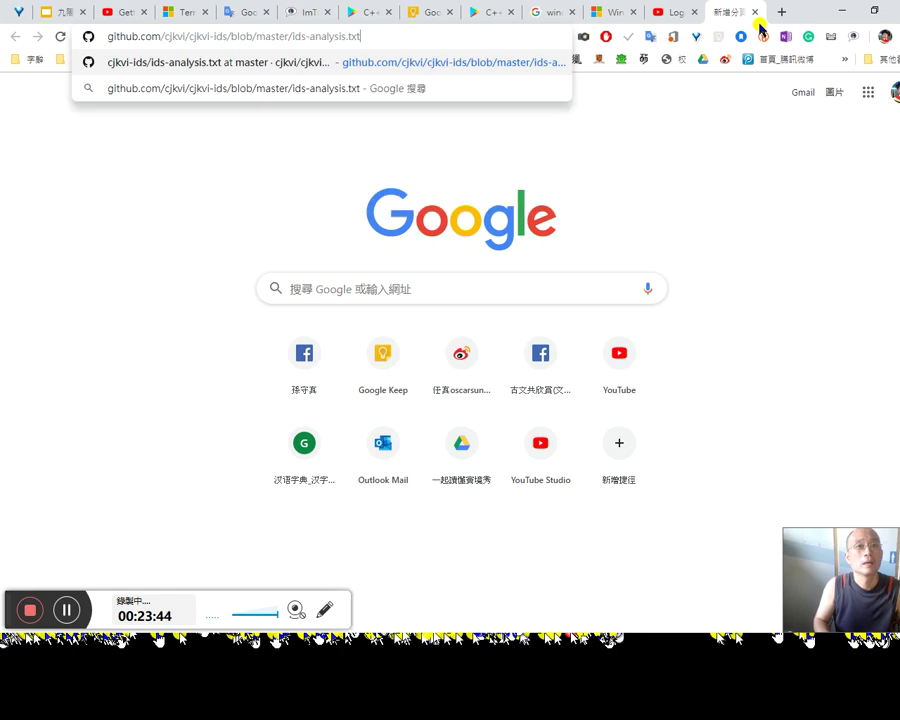
{"action": "key", "text": "Return"}
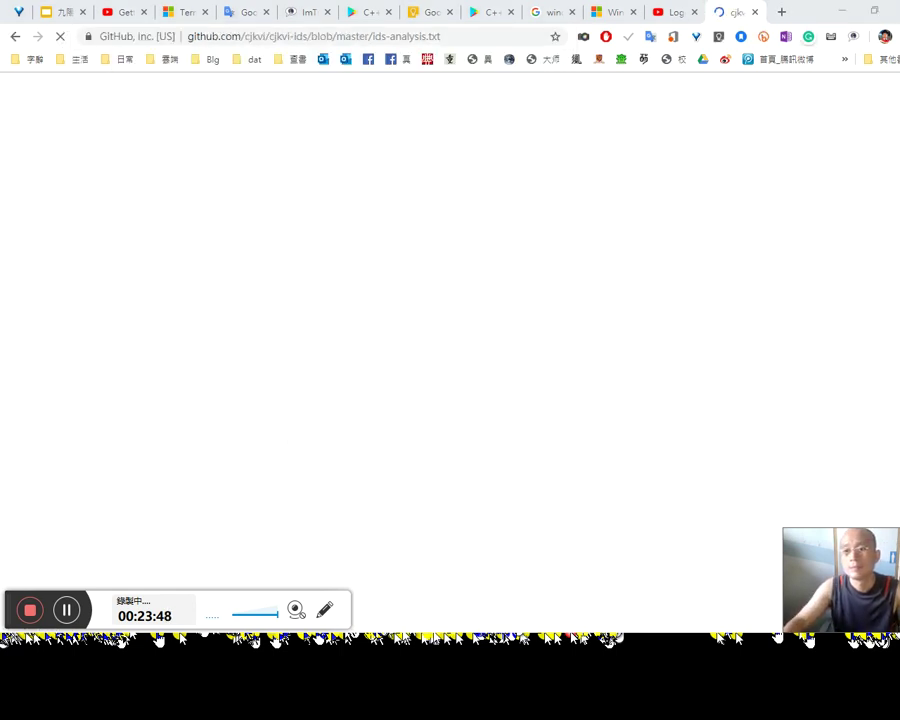
{"action": "key", "text": "alt+Tab"}
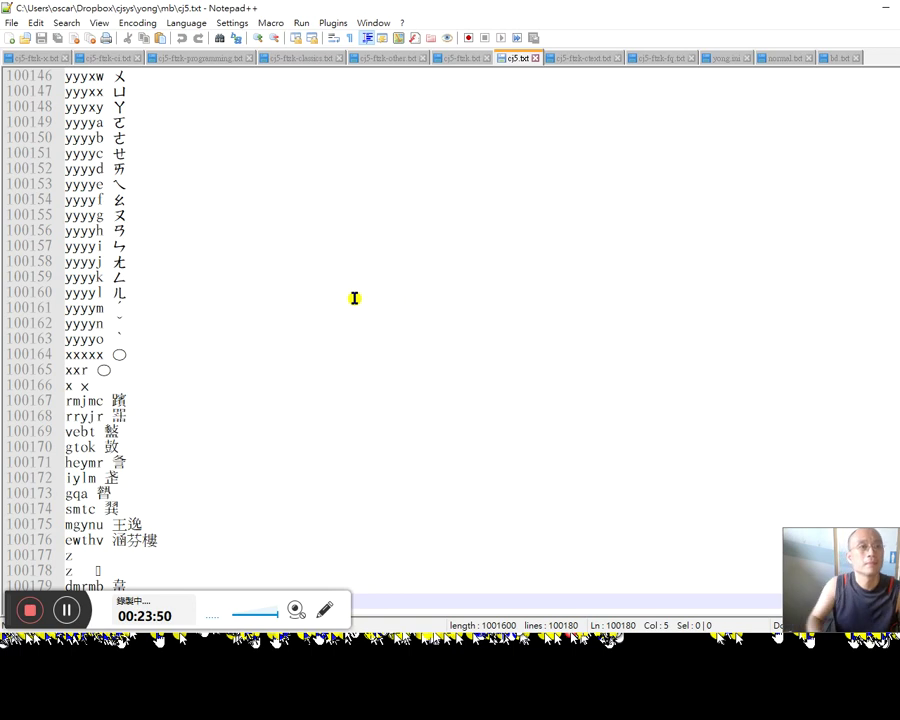
Step: Add 'repository' at the end of cj5-ftzk-programming.txt and Find All for repository and 存放庫
{"action": "key", "text": "ctrl+Page_Up"}
{"action": "key", "text": "ctrl+Page_Up"}
{"action": "key", "text": "ctrl+Page_Up"}
{"action": "key", "text": "ctrl+Page_Up"}
{"action": "key", "text": "ctrl+End"}
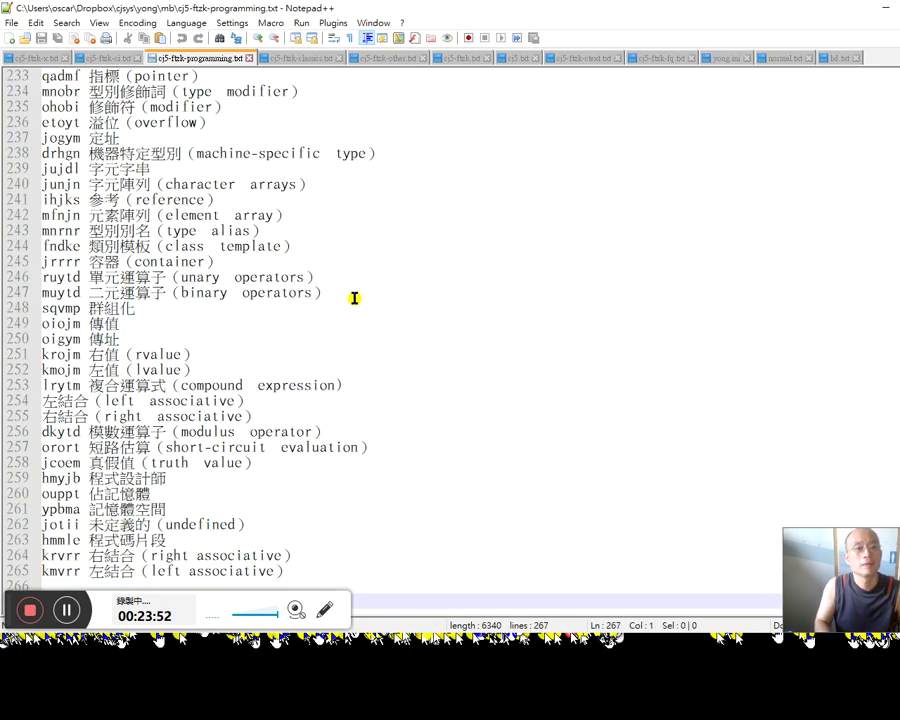
{"action": "key", "text": "Return"}
{"action": "key", "text": "Up"}
{"action": "type", "text": "repository"}
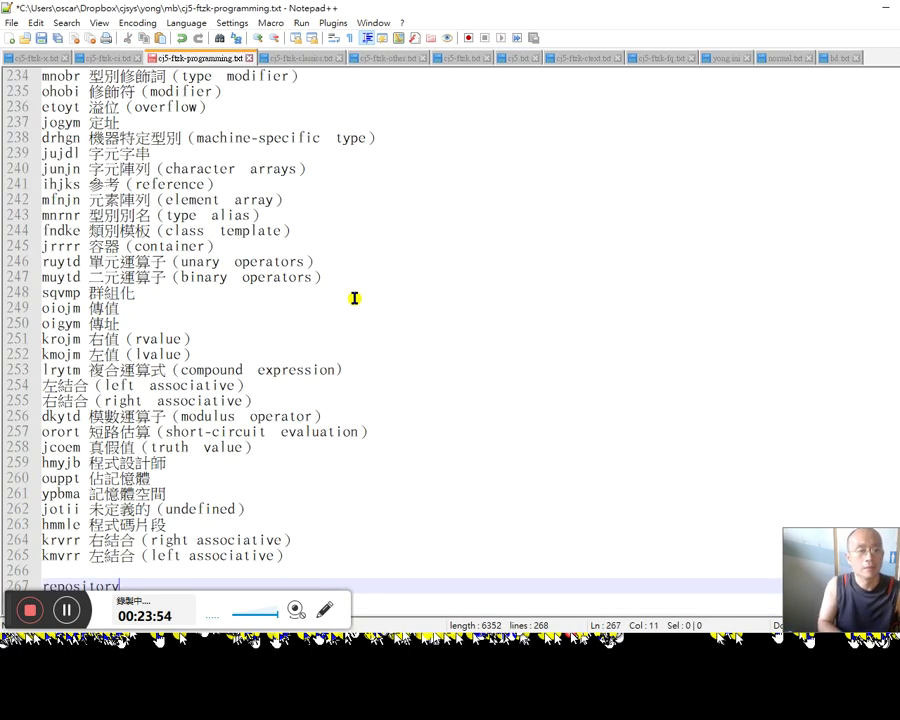
{"action": "key", "text": "ctrl+f"}
{"action": "type", "text": "ository"}
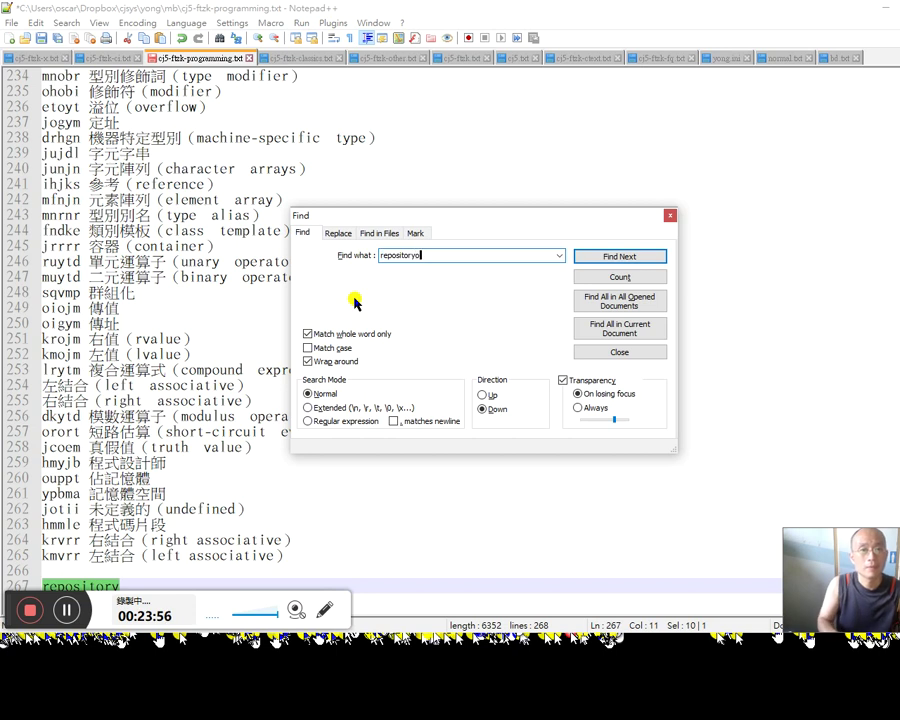
{"action": "key", "text": "alt+d"}
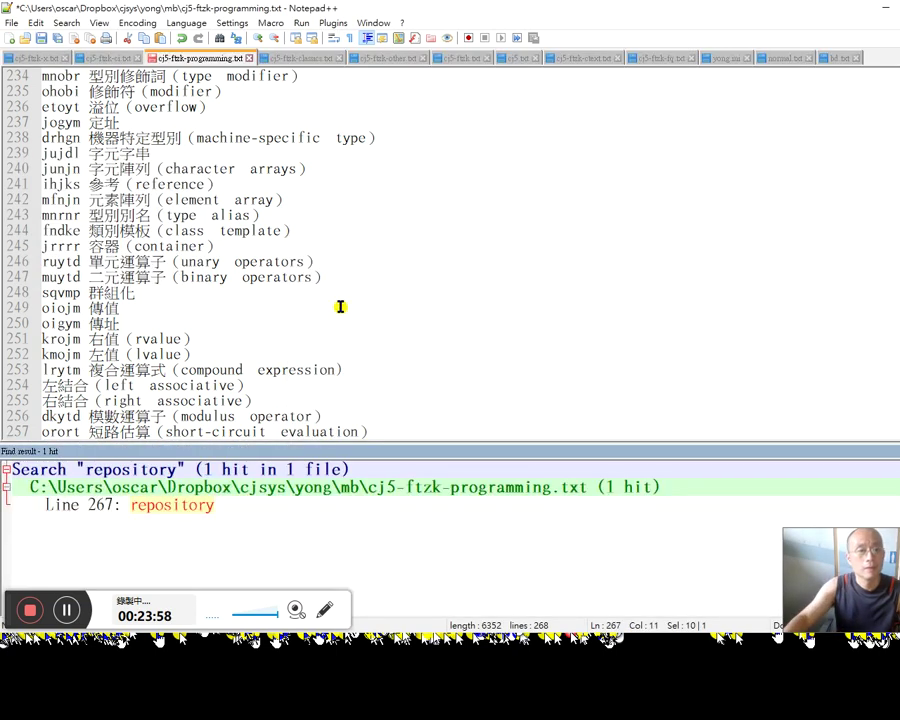
{"action": "key", "text": "ctrl+f"}
{"action": "type", "text": "kd"}
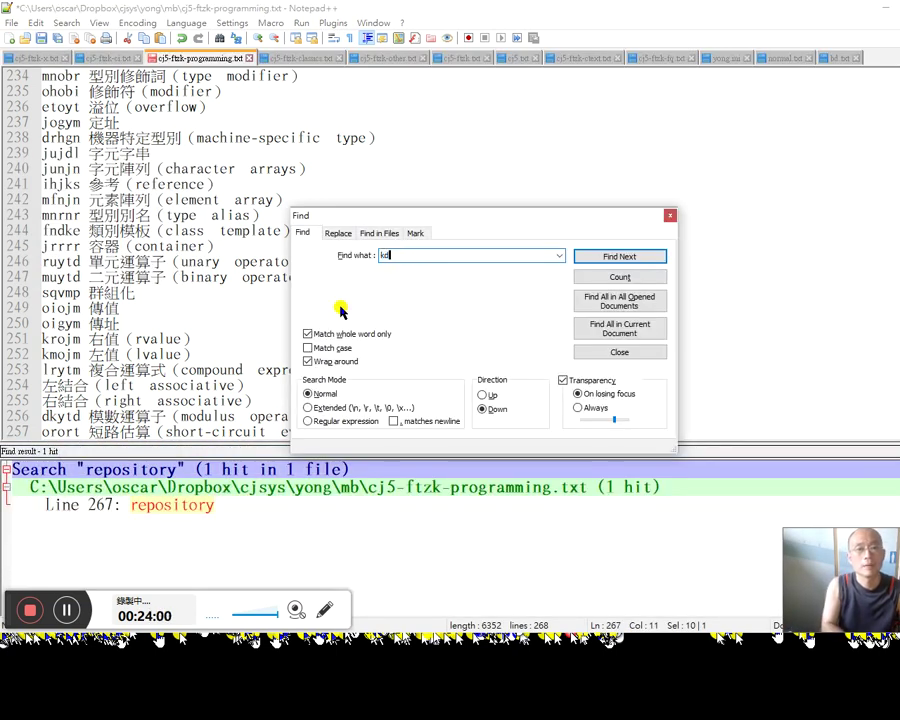
{"action": "type", "text": "存放"}
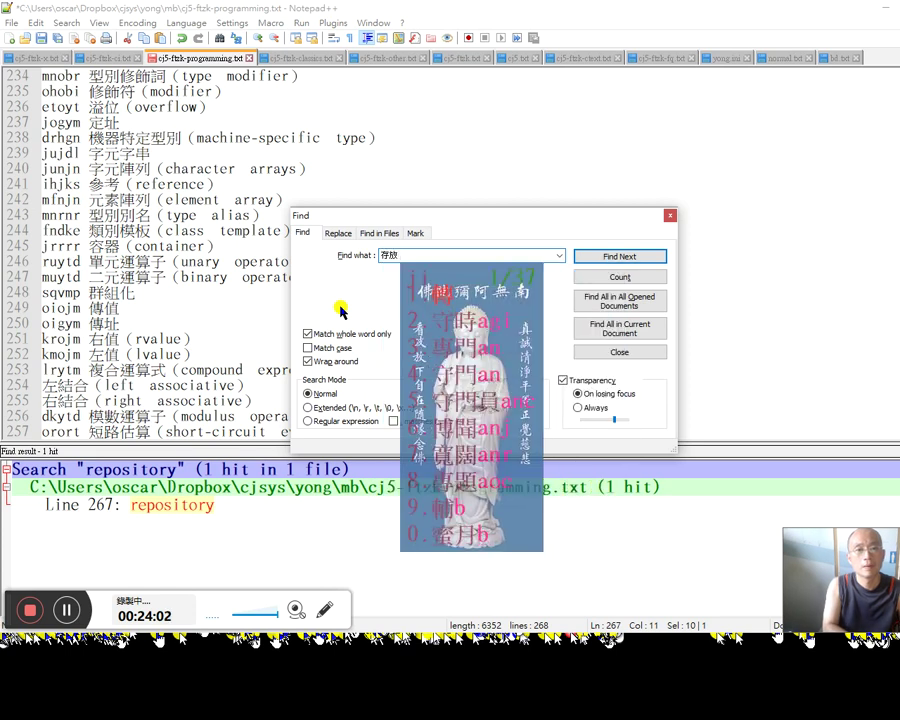
{"action": "type", "text": "庫"}
{"action": "key", "text": "alt+d"}
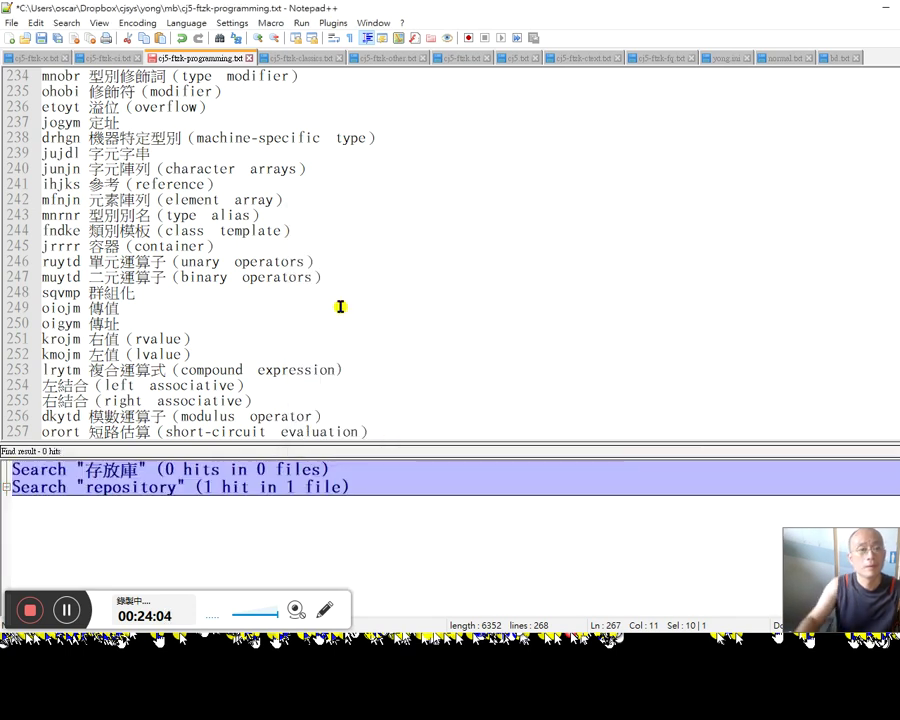
{"action": "left_click", "coordinate": [340, 308]}
Step: Turn the last line into 'kdykj 存放庫（repository）' and save the file
{"action": "key", "text": "ctrl+End"}
{"action": "key", "text": "Up"}
{"action": "key", "text": "Up"}
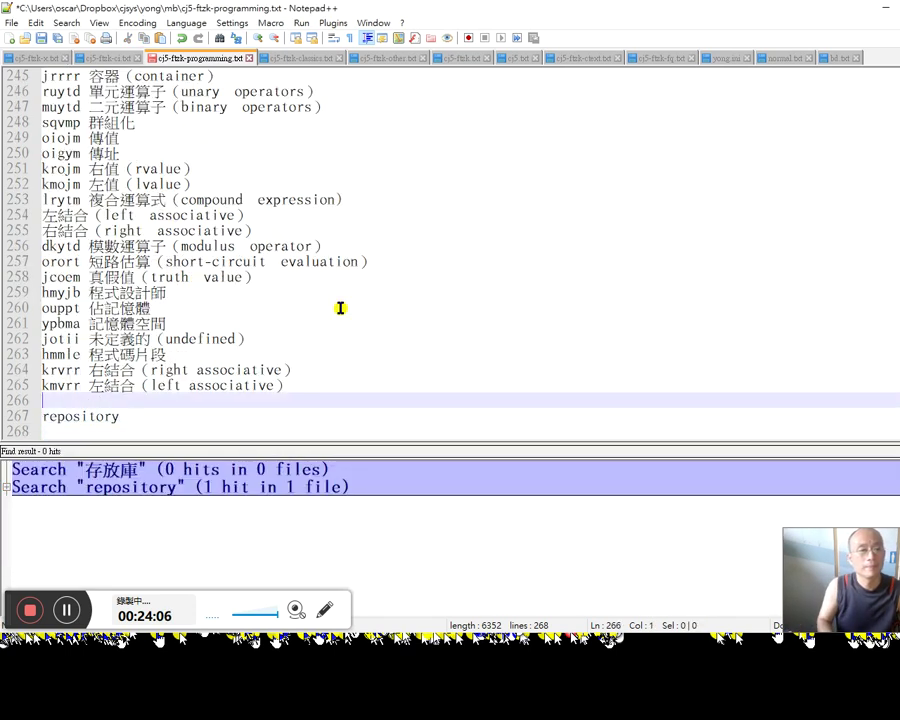
{"action": "key", "text": "Delete"}
{"action": "type", "text": "（"}
{"action": "key", "text": "End"}
{"action": "type", "text": "）"}
{"action": "key", "text": "Home"}
{"action": "type", "text": "kd"}
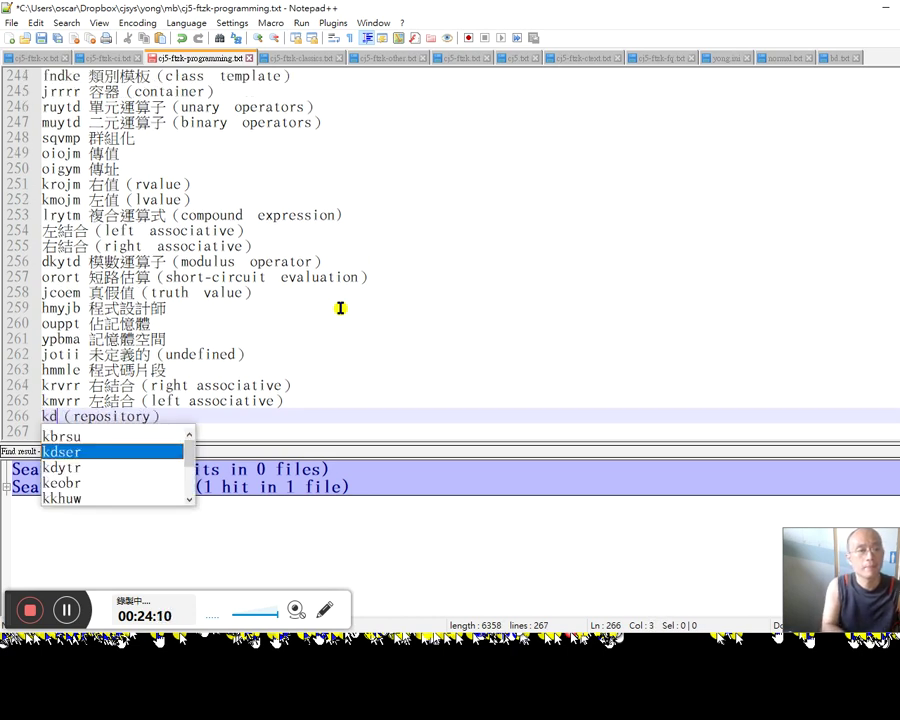
{"action": "type", "text": "y"}
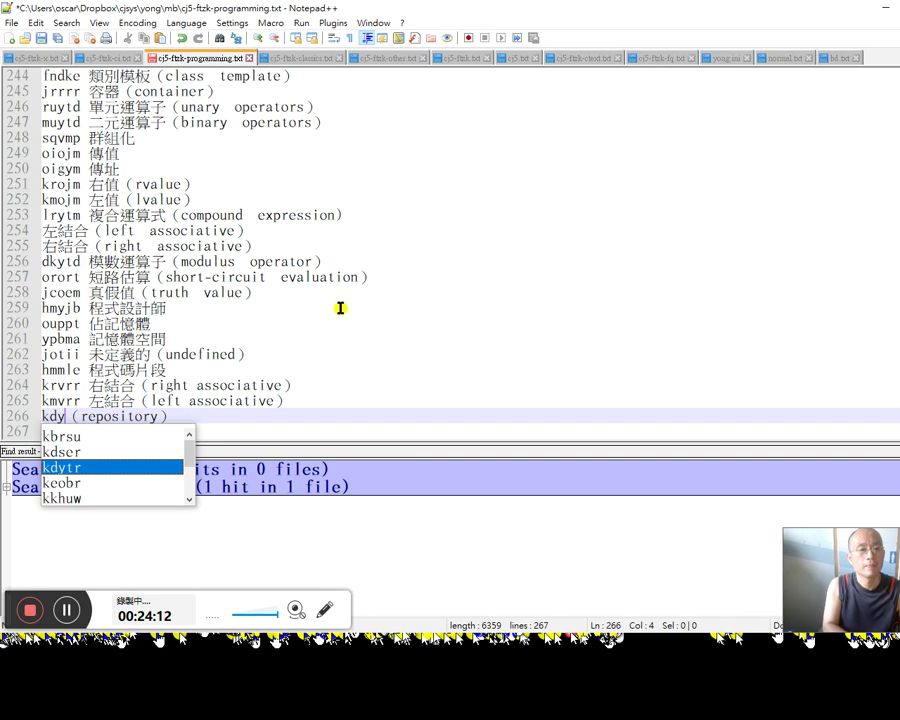
{"action": "type", "text": "kj "}
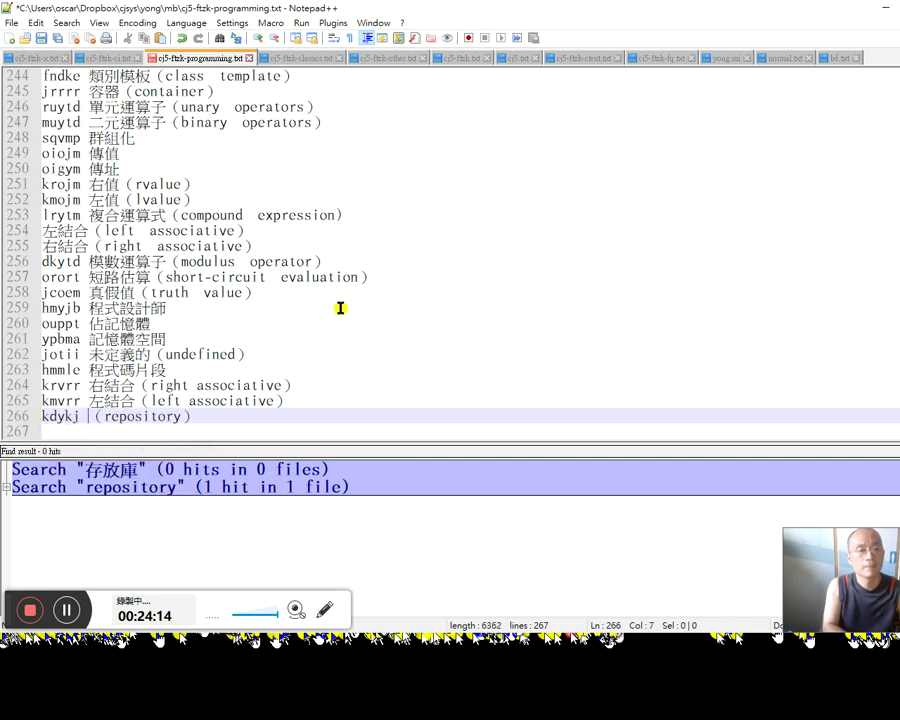
{"action": "type", "text": "存放"}
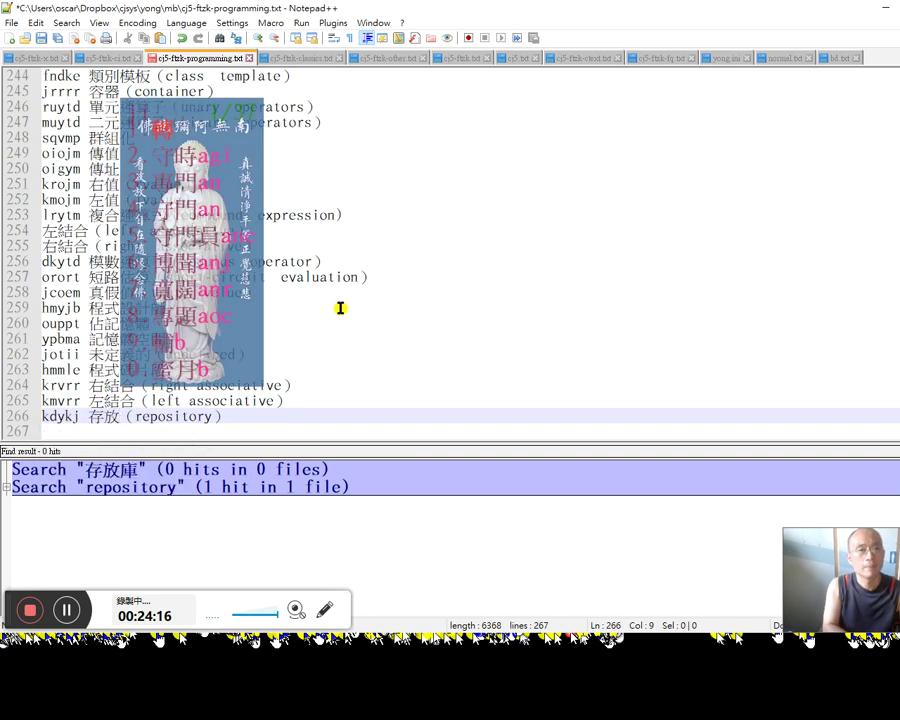
{"action": "type", "text": "載"}
{"action": "key", "text": "Down"}
{"action": "type", "text": "庫"}
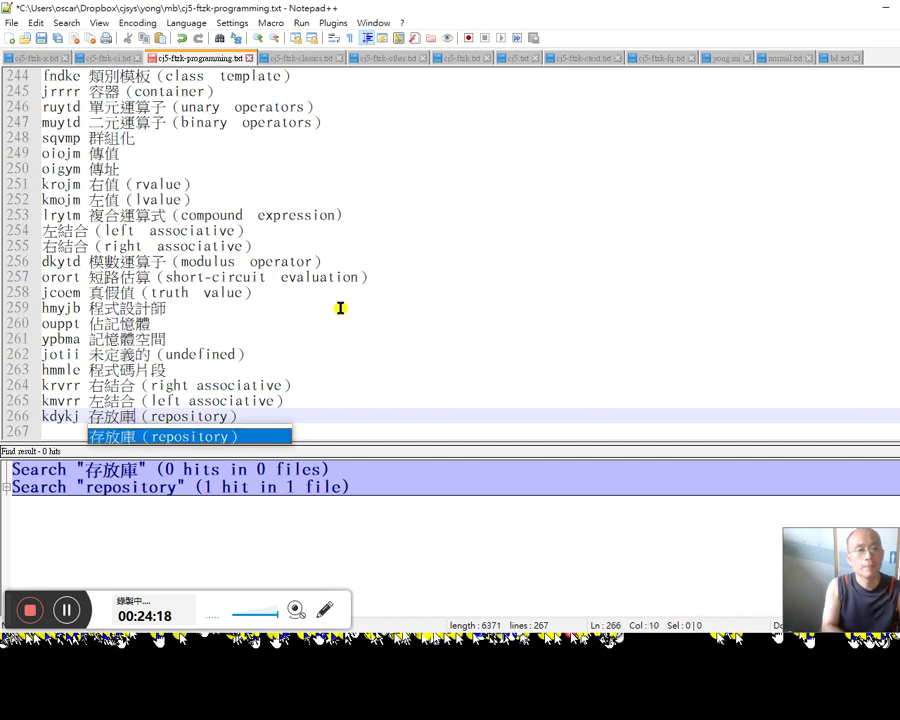
{"action": "key", "text": "ctrl+s"}
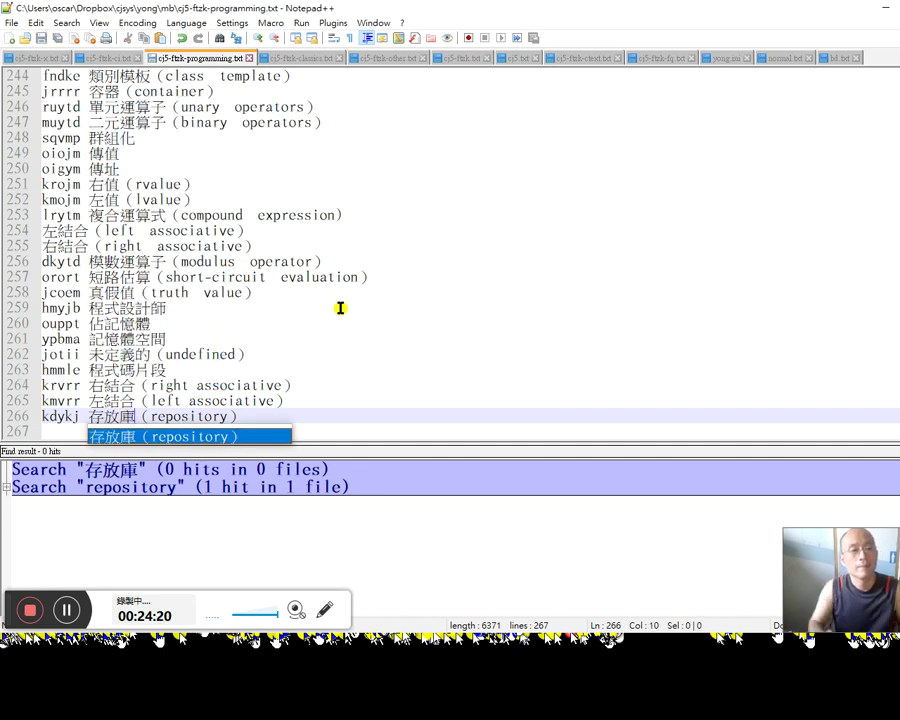
Step: Duplicate the line, strip （repository） from the first copy to leave 'kdykj 存放庫', and save
{"action": "key", "text": "ctrl+d"}
{"action": "key", "text": "shift+End"}
{"action": "key", "text": "Delete"}
{"action": "key", "text": "Down"}
{"action": "key", "text": "ctrl+s"}
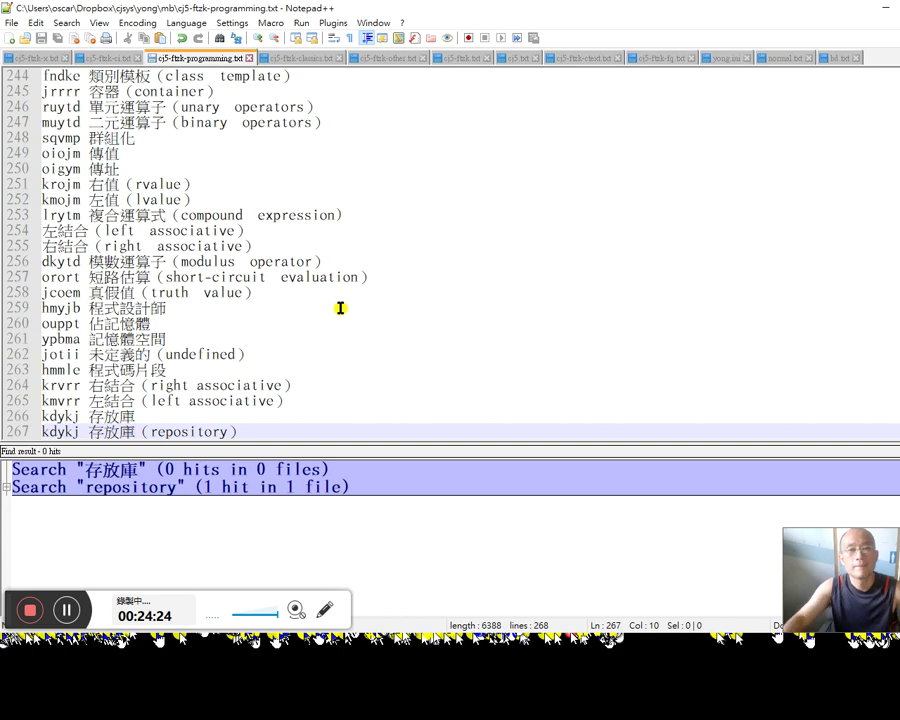
{"action": "left_click", "coordinate": [197, 385]}
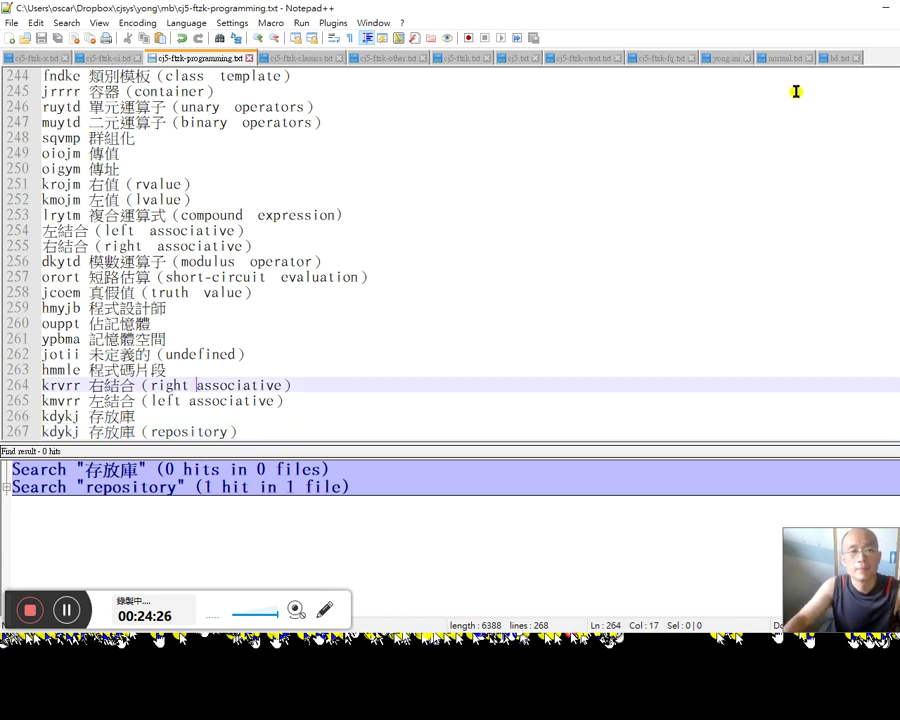
{"action": "key", "text": "alt+Tab"}
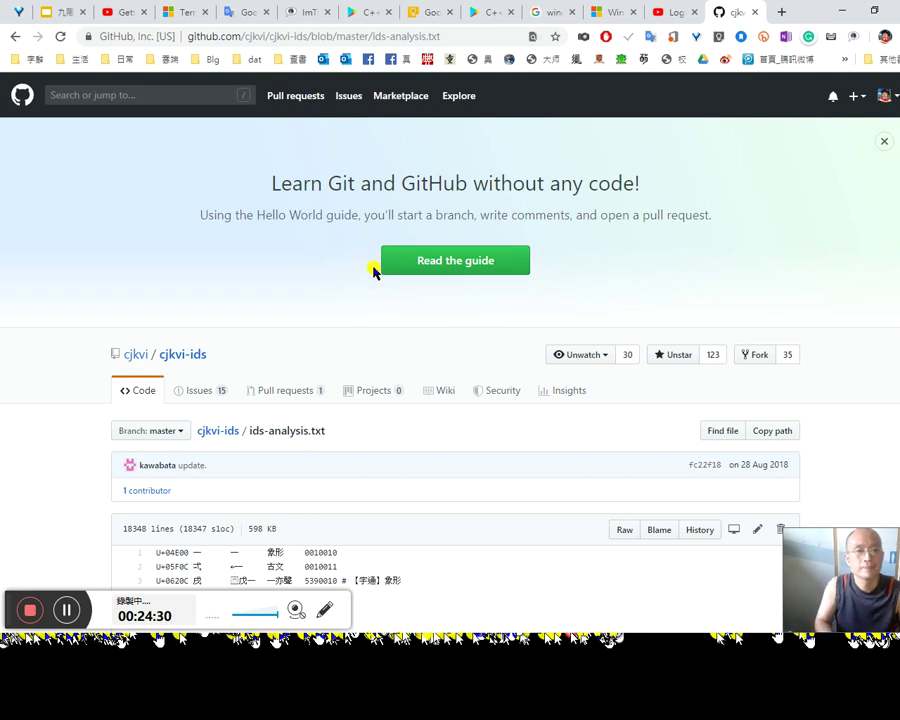
Step: Check which GitHub account is signed in from the profile avatar
{"action": "key", "text": "ctrl+f"}
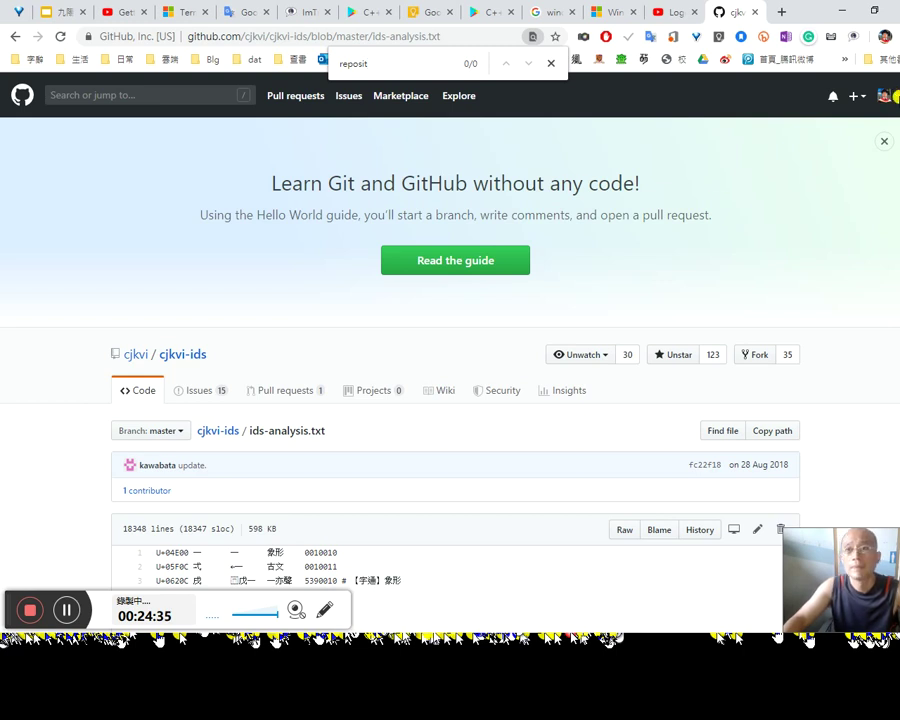
{"action": "left_click", "coordinate": [888, 97]}
{"action": "left_click", "coordinate": [733, 180]}
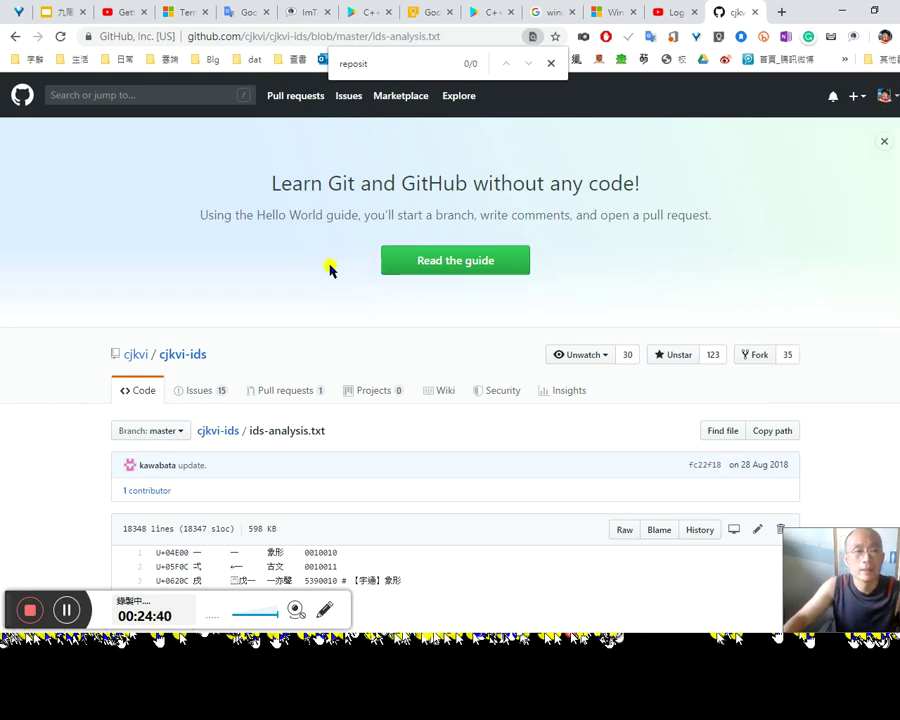
{"action": "scroll", "coordinate": [384, 486], "scroll_direction": "down", "scroll_amount": 3}
{"action": "scroll", "coordinate": [342, 414], "scroll_direction": "up", "scroll_amount": 2}
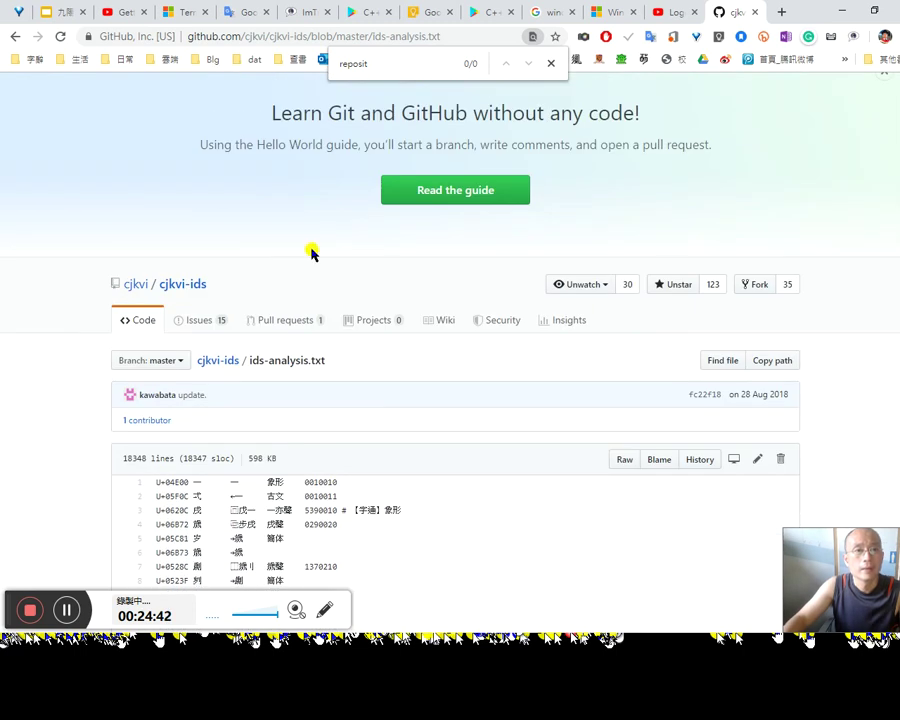
{"action": "scroll", "coordinate": [850, 200], "scroll_direction": "up", "scroll_amount": 1}
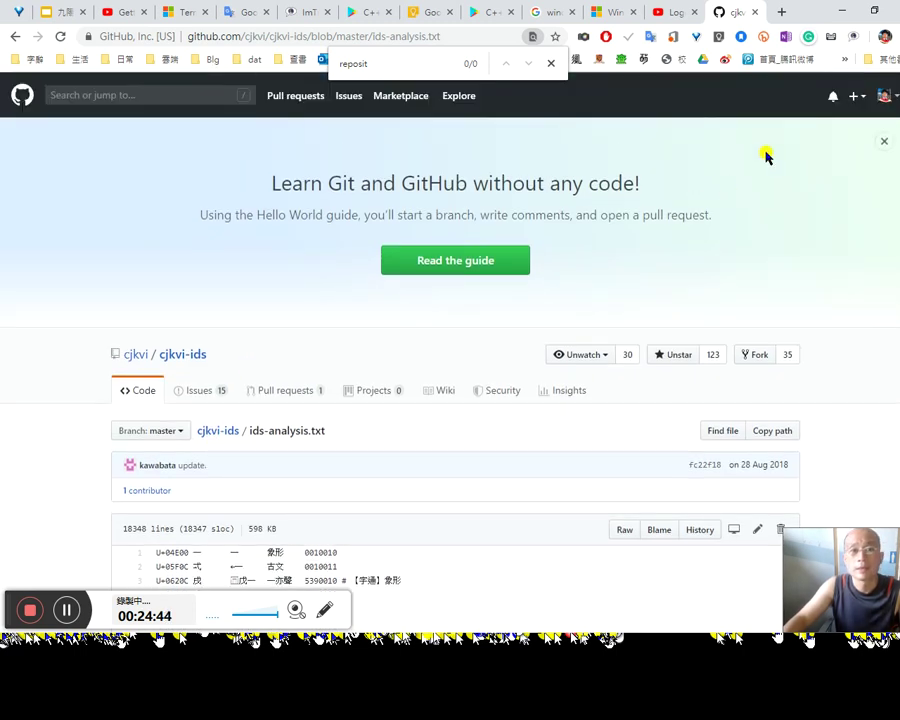
Step: Open 'Your repositories' from the account menu and scroll through the repository list
{"action": "left_click", "coordinate": [884, 95]}
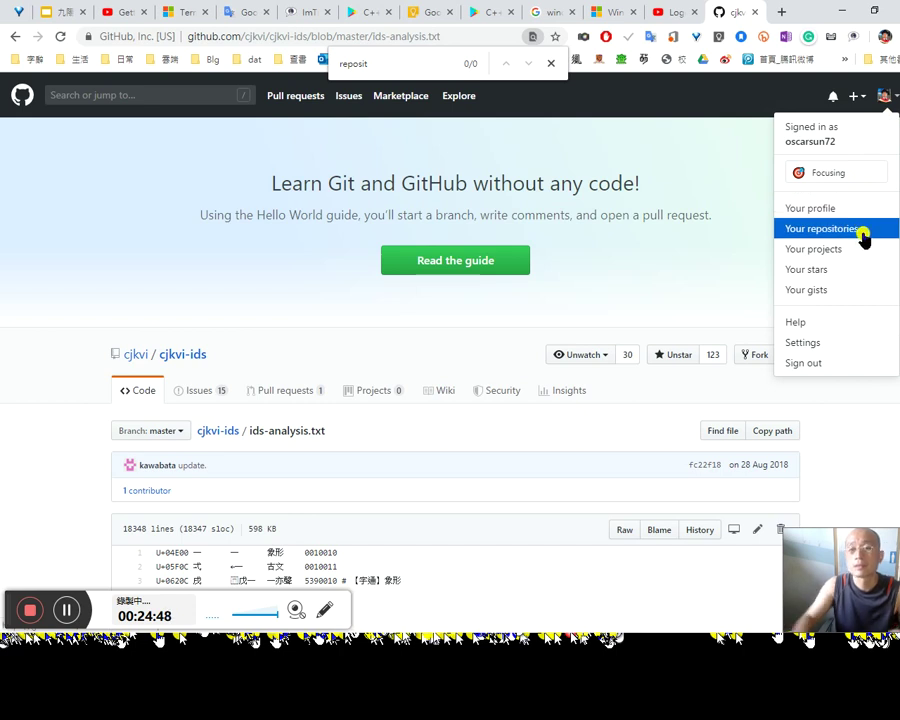
{"action": "key", "text": "ctrl+f"}
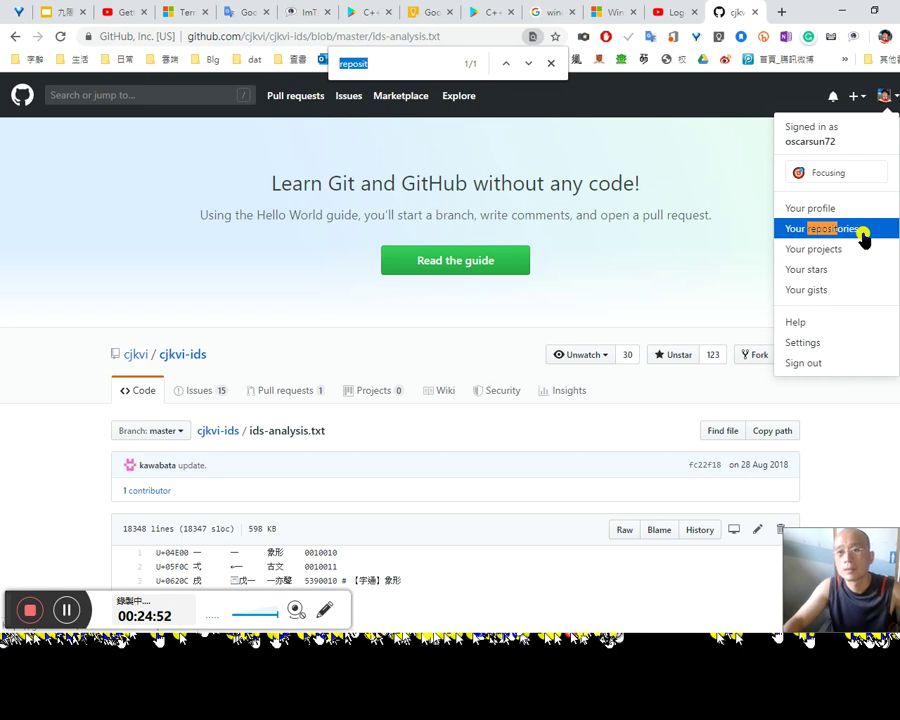
{"action": "left_click", "coordinate": [863, 236]}
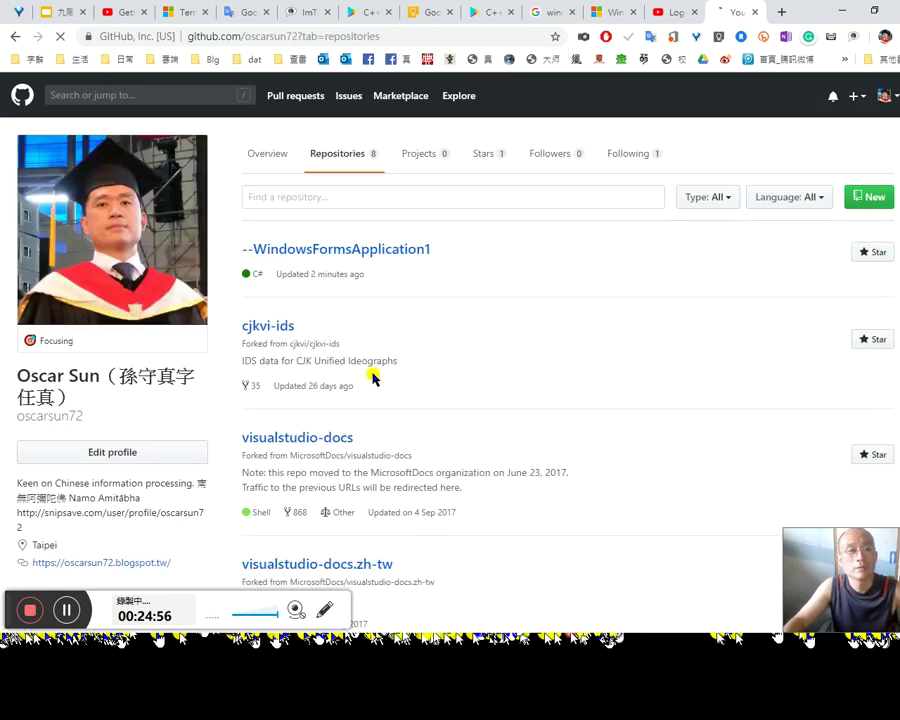
{"action": "scroll", "coordinate": [372, 370], "scroll_direction": "down", "scroll_amount": 4}
{"action": "scroll", "coordinate": [243, 232], "scroll_direction": "up", "scroll_amount": 1}
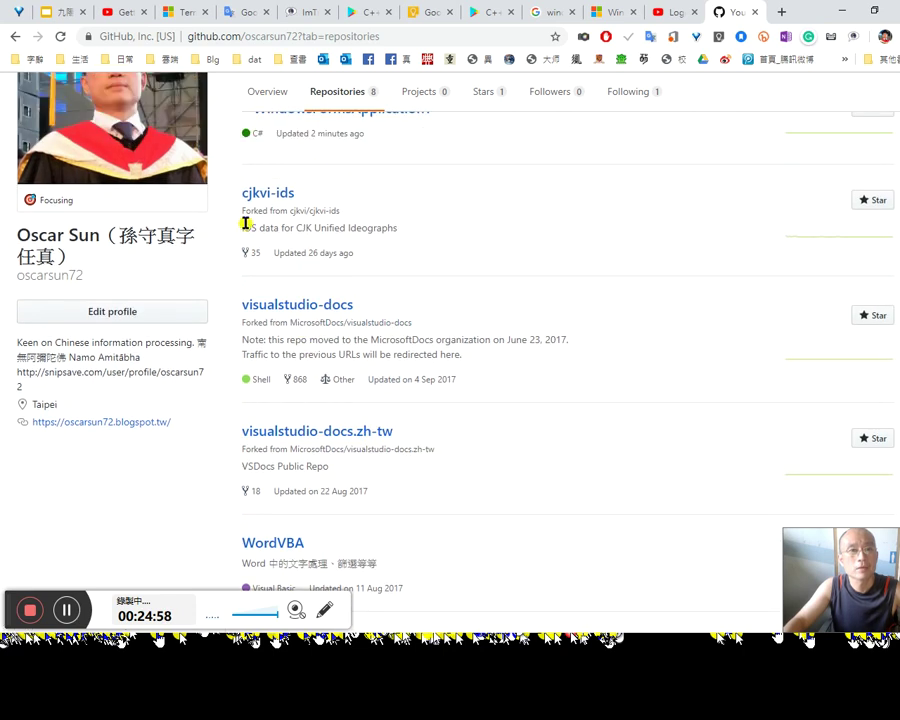
{"action": "scroll", "coordinate": [405, 330], "scroll_direction": "down", "scroll_amount": 3}
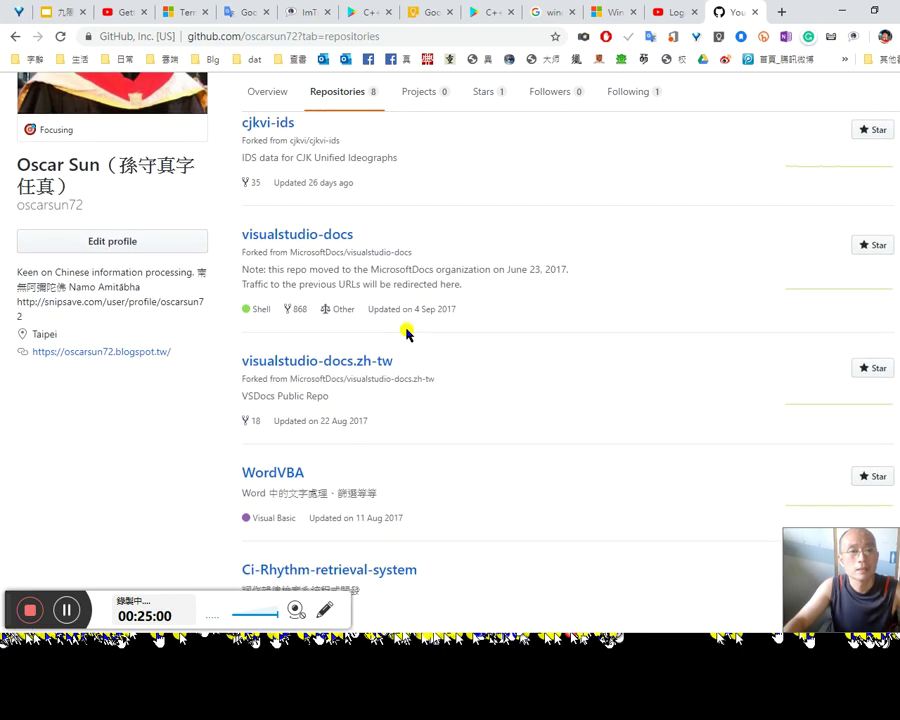
{"action": "scroll", "coordinate": [405, 330], "scroll_direction": "up", "scroll_amount": 5}
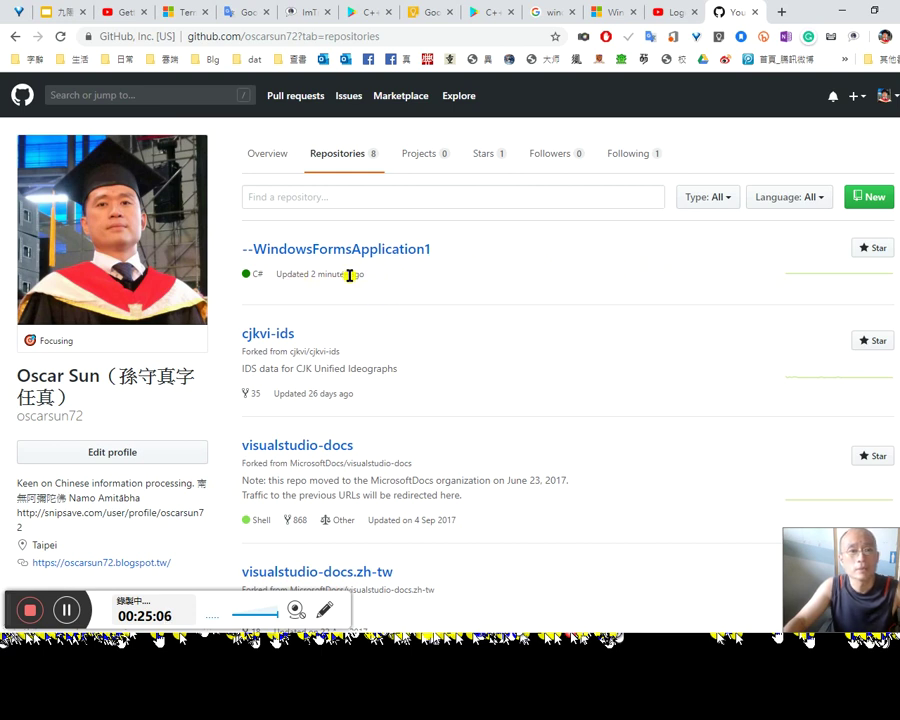
{"action": "scroll", "coordinate": [363, 268], "scroll_direction": "down", "scroll_amount": 5}
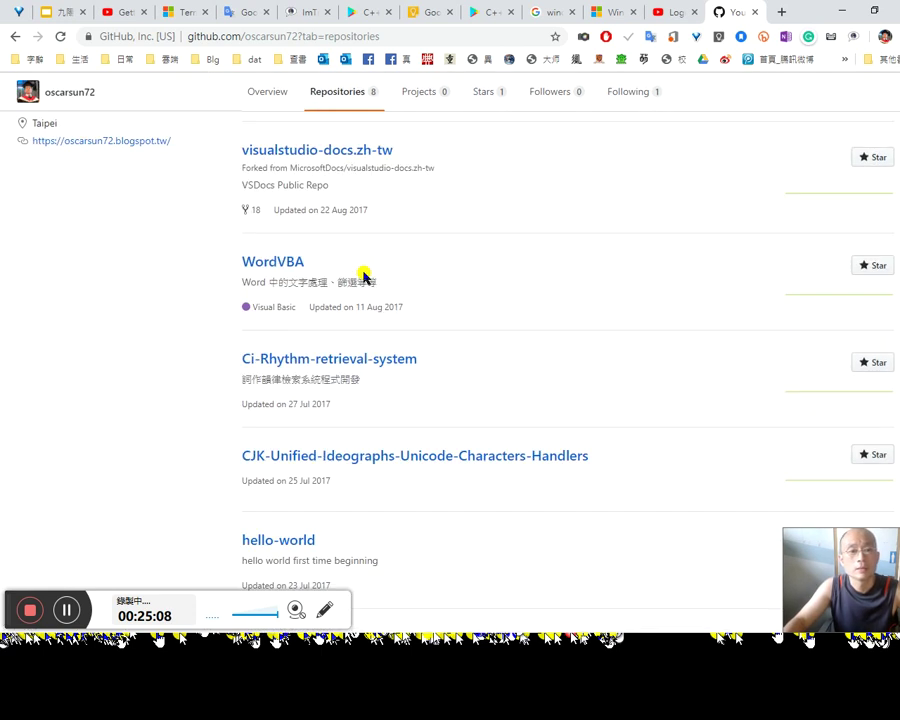
{"action": "scroll", "coordinate": [366, 283], "scroll_direction": "up", "scroll_amount": 2}
{"action": "scroll", "coordinate": [365, 284], "scroll_direction": "up", "scroll_amount": 3}
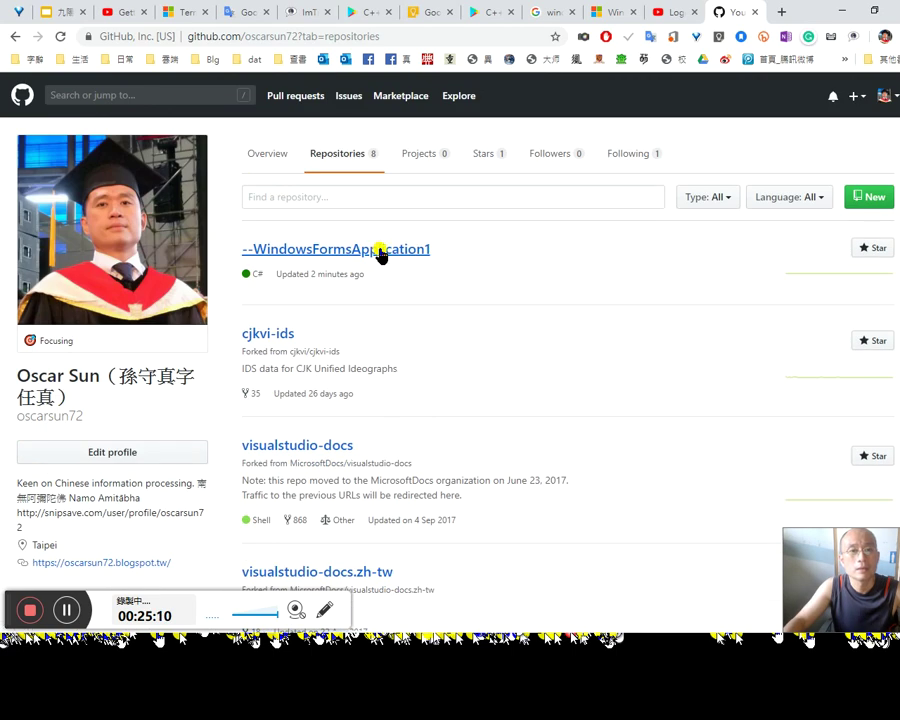
Step: Open the --WindowsFormsApplication1 repository and scroll through its file list
{"action": "left_click", "coordinate": [381, 252]}
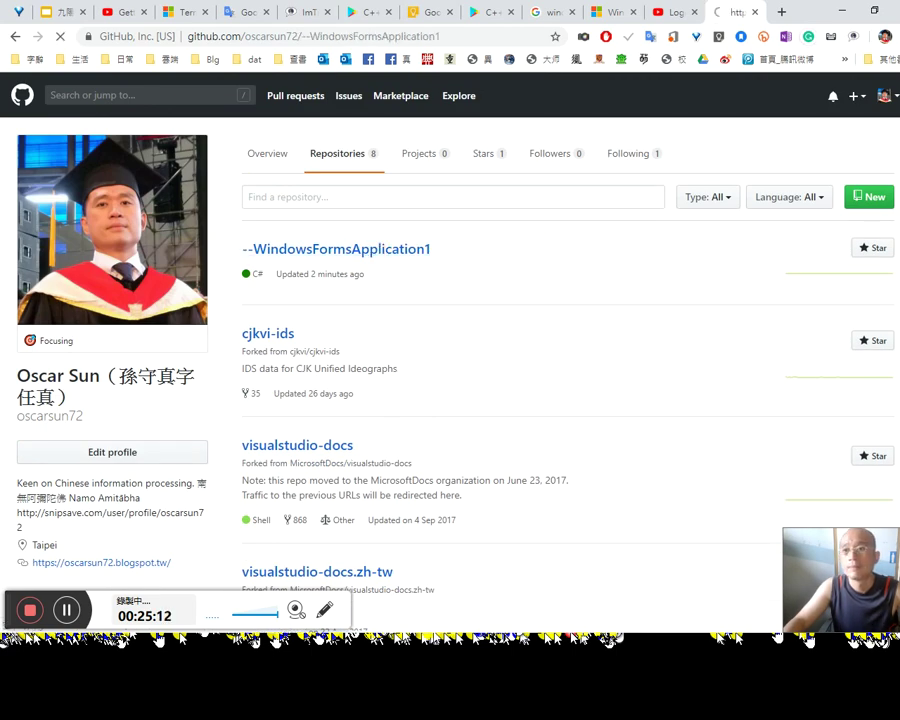
{"action": "key", "text": "alt+Tab"}
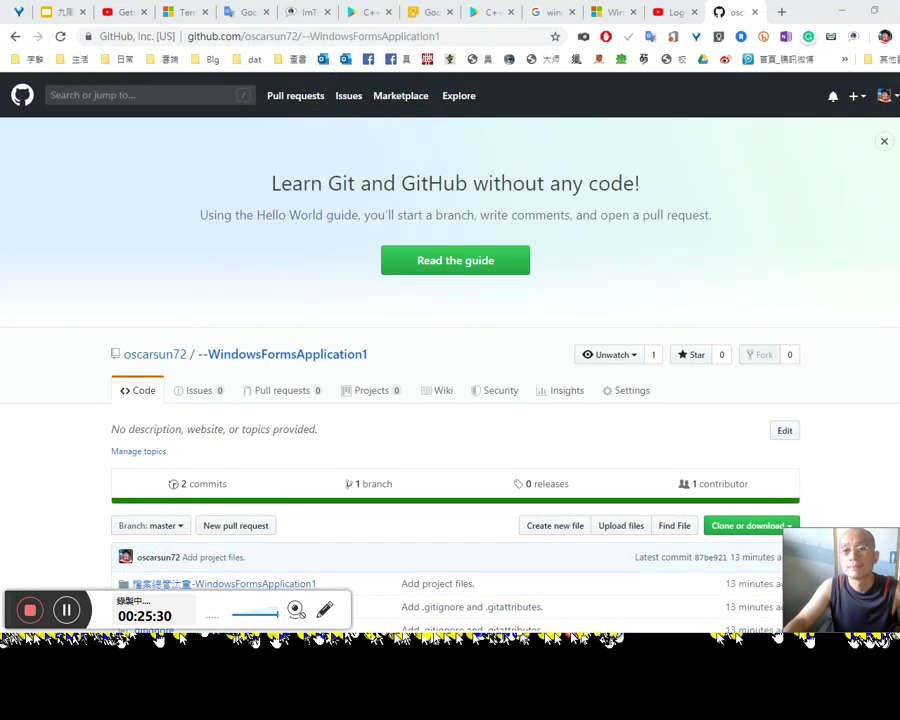
{"action": "scroll", "coordinate": [356, 280], "scroll_direction": "down", "scroll_amount": 1}
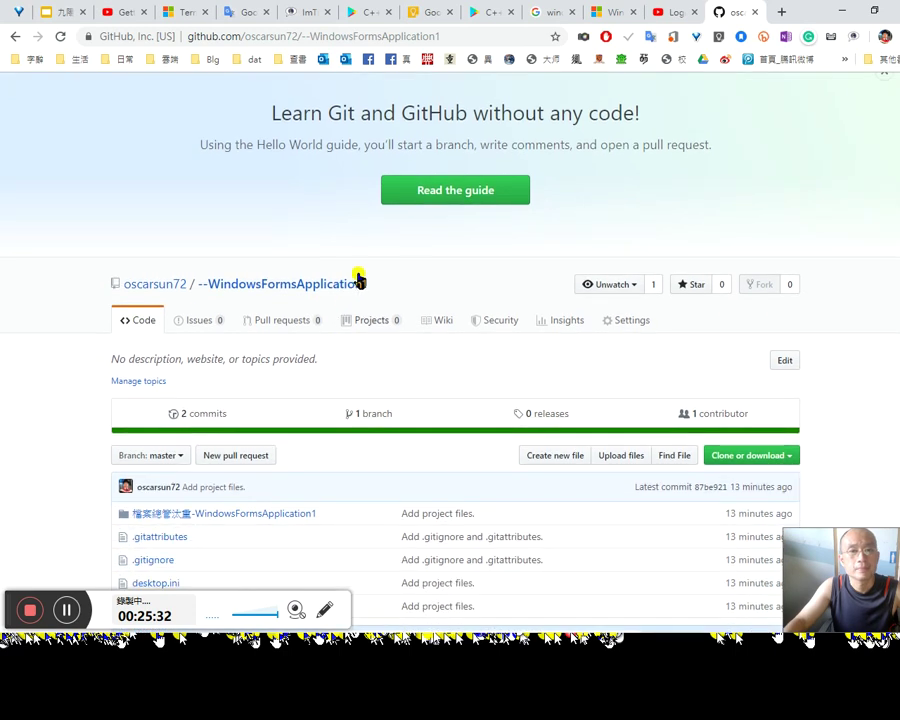
{"action": "scroll", "coordinate": [575, 275], "scroll_direction": "down", "scroll_amount": 1}
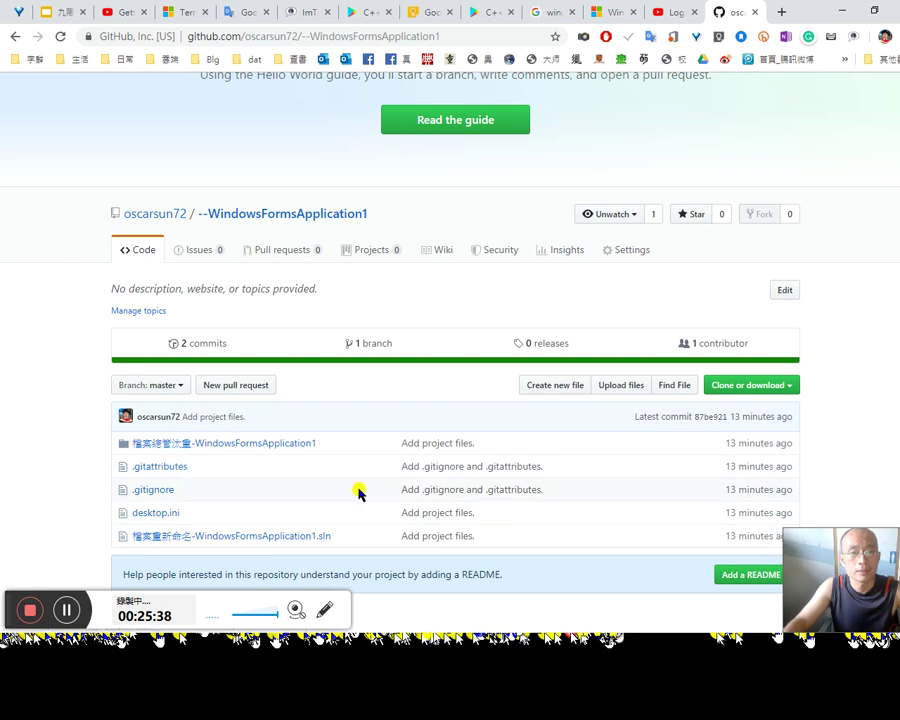
{"action": "scroll", "coordinate": [358, 493], "scroll_direction": "down", "scroll_amount": 1}
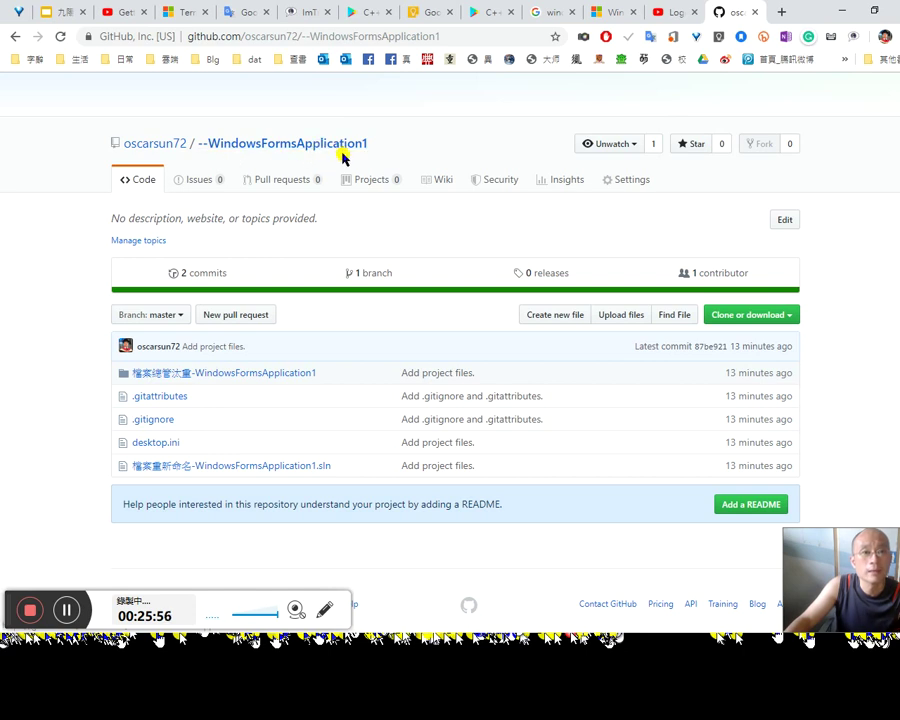
Step: View the 23-line 檔案重新命名-WindowsFormsApplication1.sln solution file on GitHub
{"action": "left_click", "coordinate": [279, 468]}
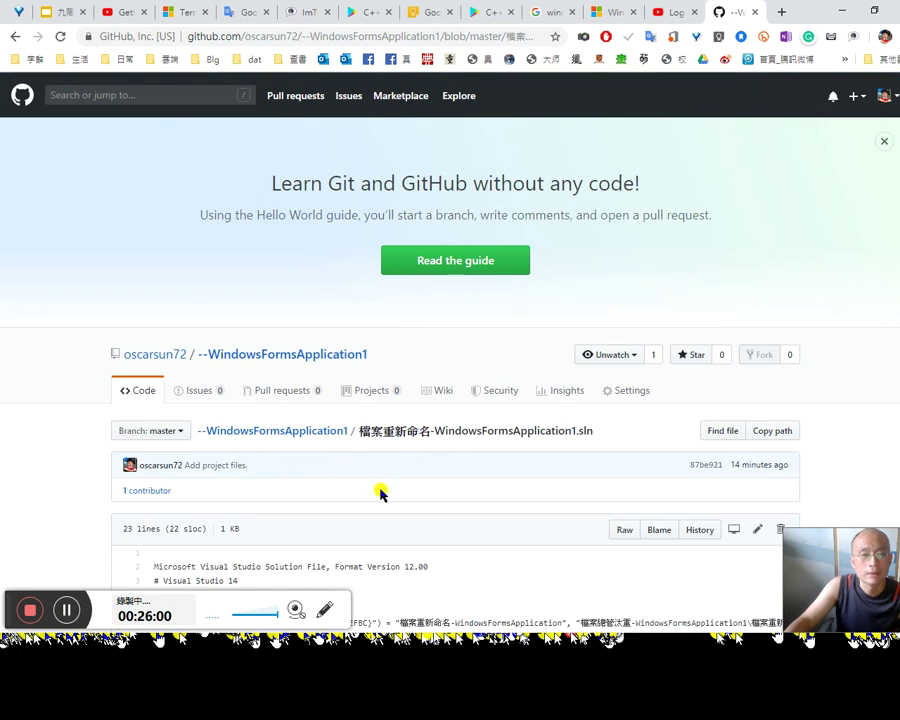
{"action": "scroll", "coordinate": [380, 492], "scroll_direction": "down", "scroll_amount": 3}
{"action": "scroll", "coordinate": [380, 488], "scroll_direction": "down", "scroll_amount": 2}
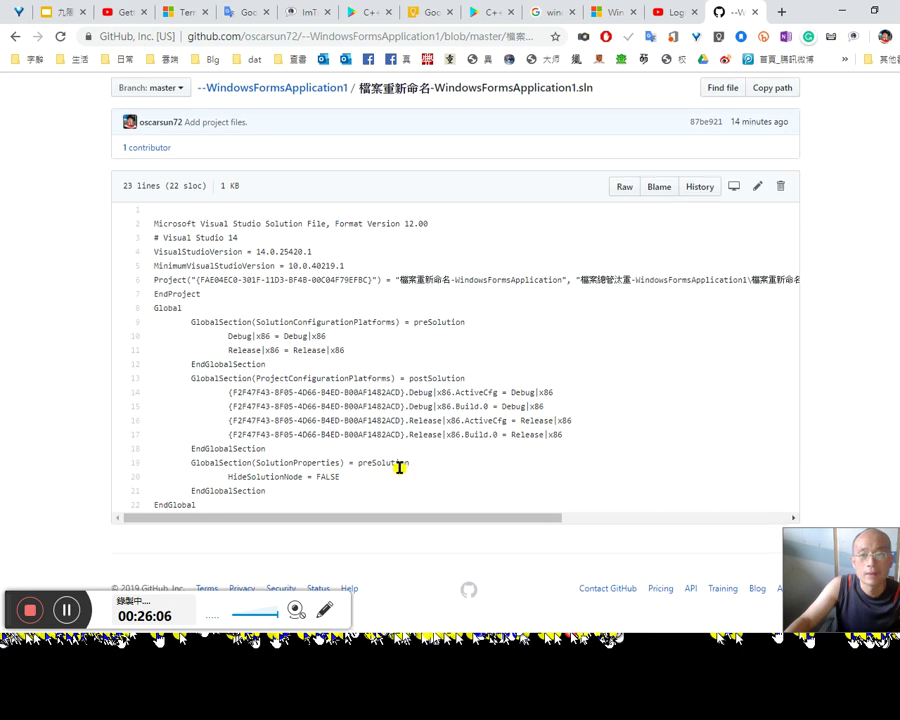
{"action": "scroll", "coordinate": [400, 476], "scroll_direction": "up", "scroll_amount": 3}
{"action": "scroll", "coordinate": [398, 465], "scroll_direction": "up", "scroll_amount": 4}
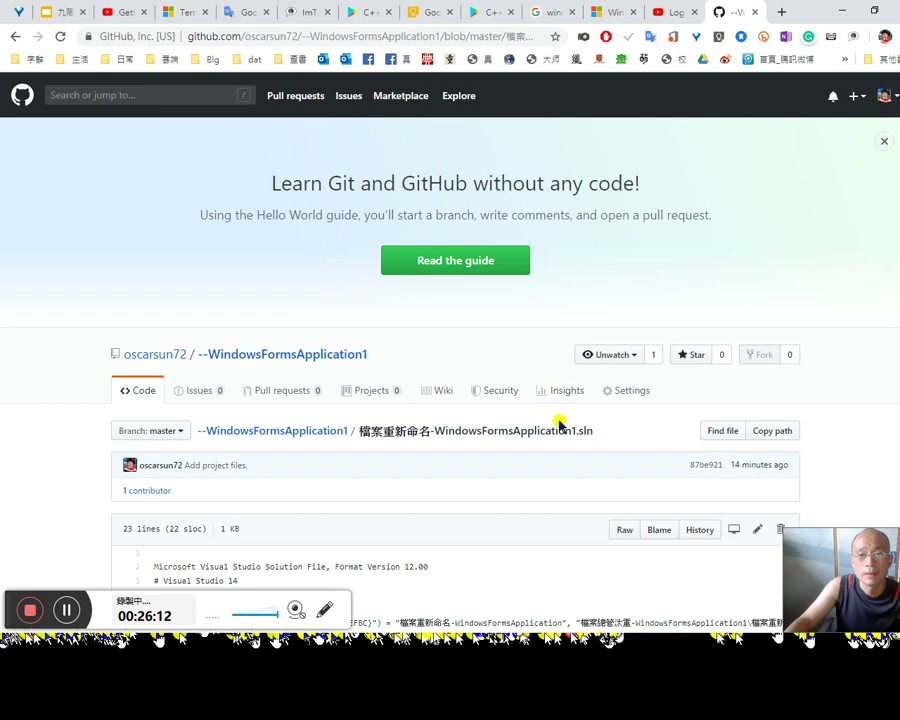
Step: Go from the repository Settings to the profile's Repositories tab and back to --WindowsFormsApplication1's files
{"action": "left_click", "coordinate": [621, 396]}
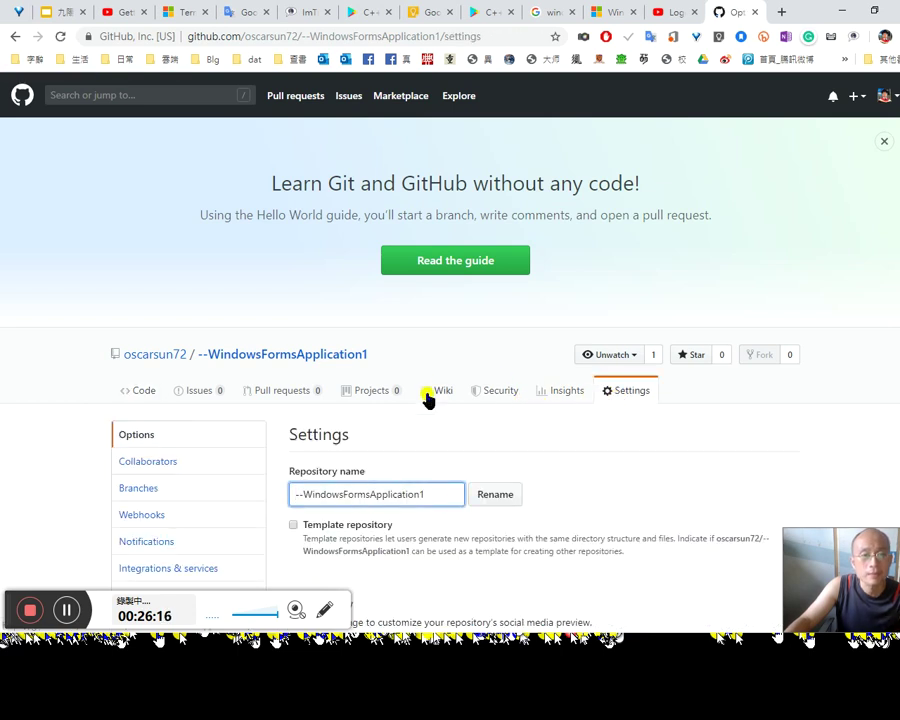
{"action": "scroll", "coordinate": [478, 430], "scroll_direction": "down", "scroll_amount": 1}
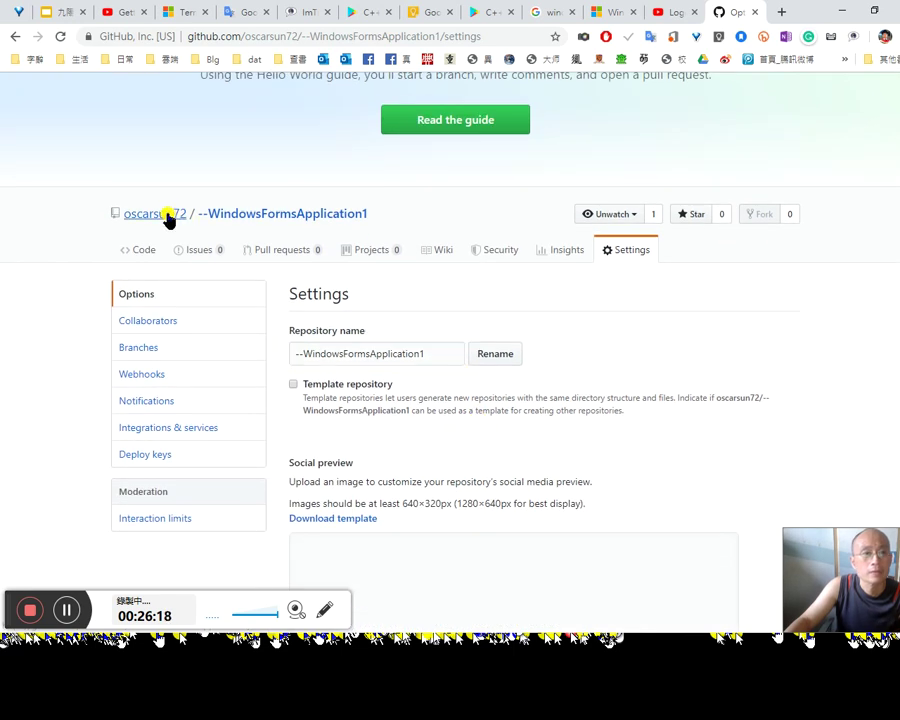
{"action": "left_click", "coordinate": [172, 215]}
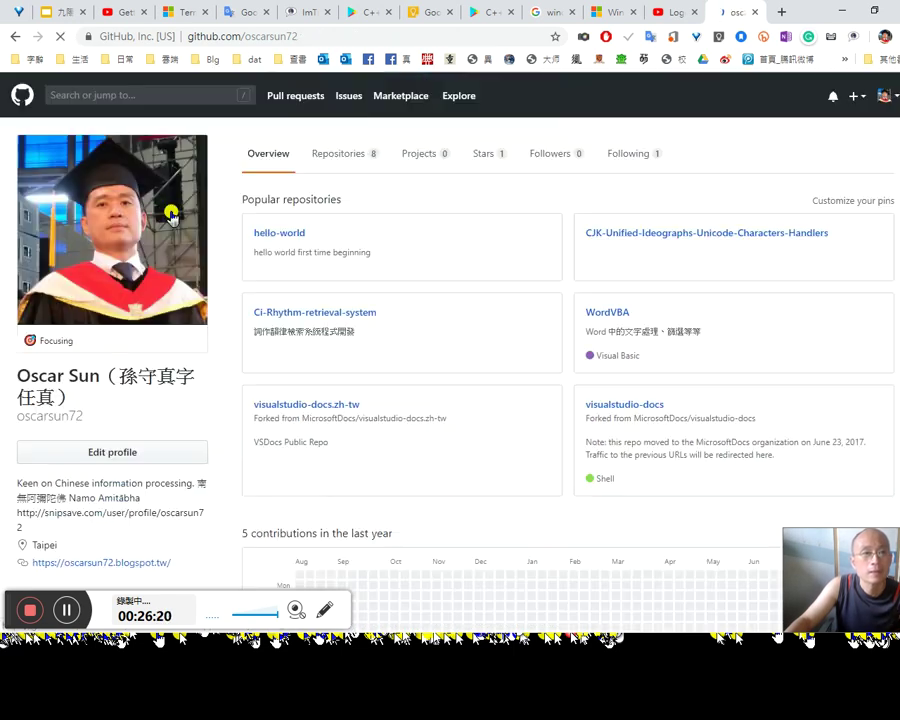
{"action": "scroll", "coordinate": [335, 315], "scroll_direction": "down", "scroll_amount": 1}
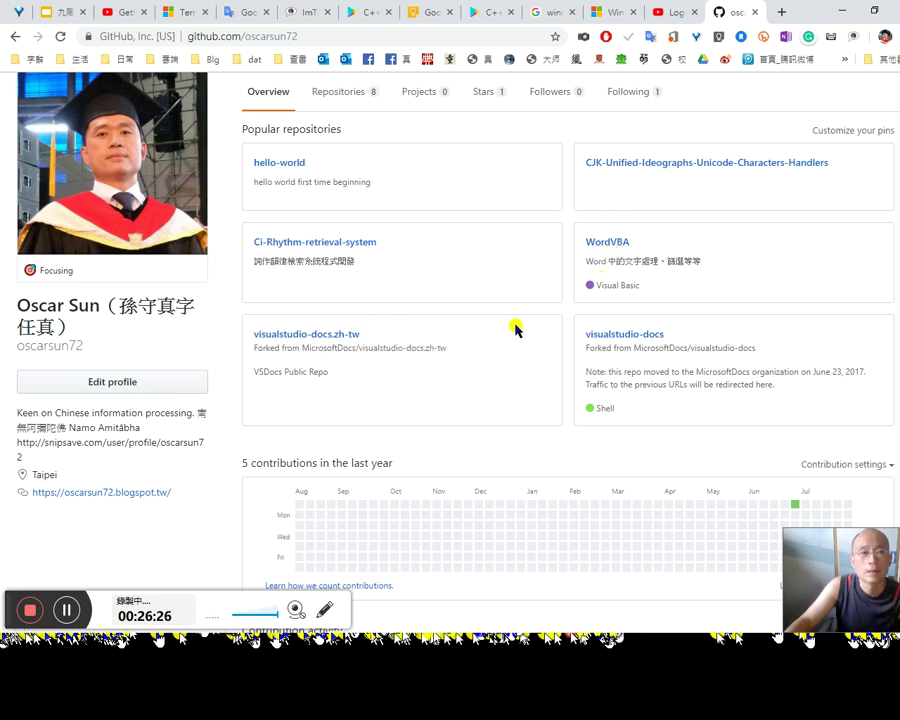
{"action": "scroll", "coordinate": [456, 347], "scroll_direction": "down", "scroll_amount": 3}
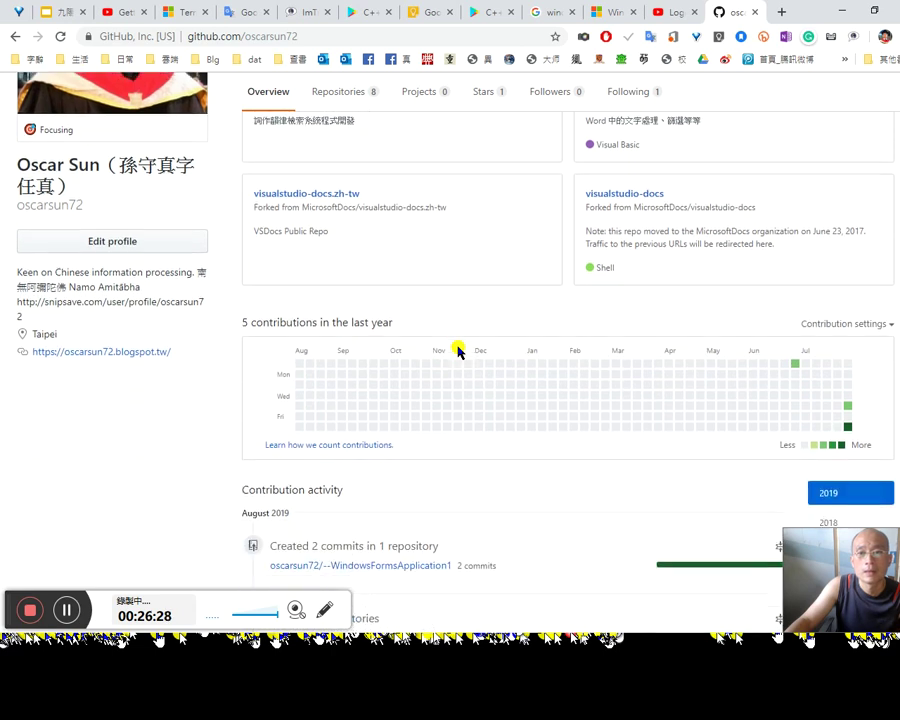
{"action": "scroll", "coordinate": [463, 352], "scroll_direction": "down", "scroll_amount": 3}
{"action": "scroll", "coordinate": [464, 350], "scroll_direction": "up", "scroll_amount": 5}
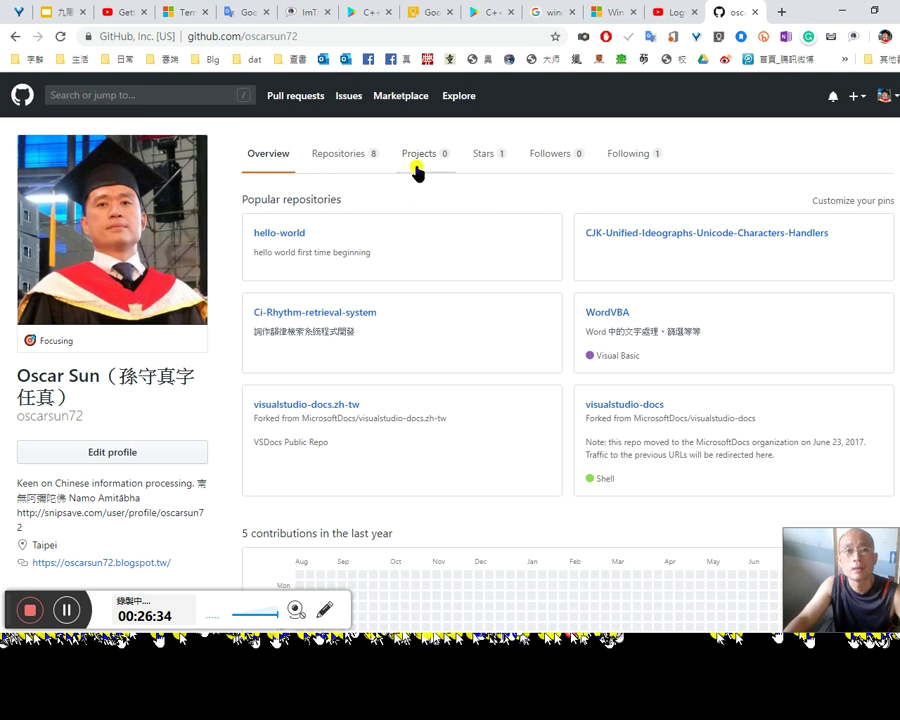
{"action": "left_click", "coordinate": [352, 160]}
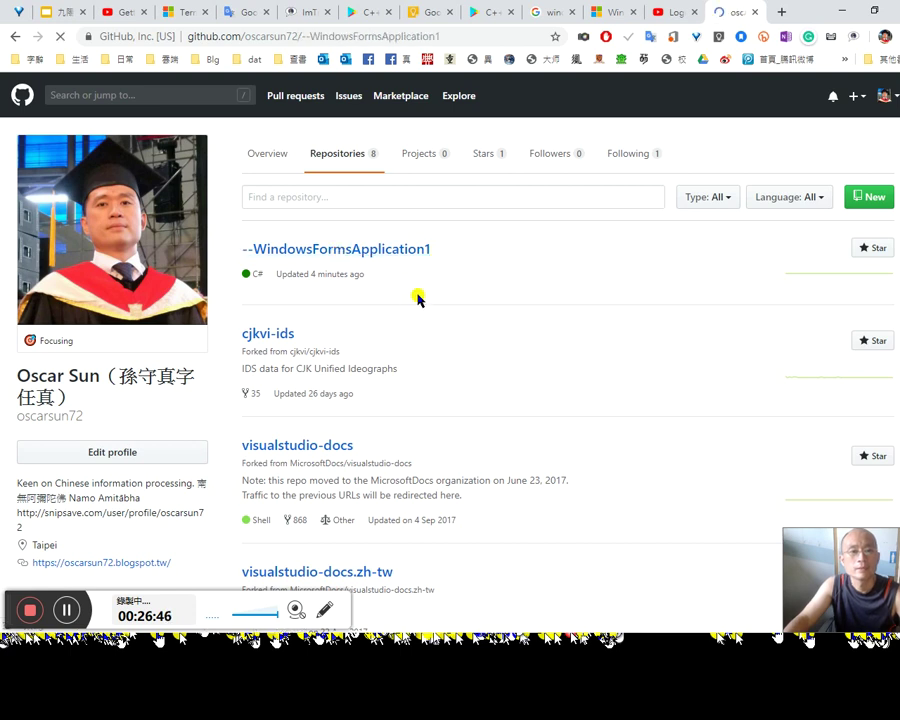
{"action": "scroll", "coordinate": [422, 428], "scroll_direction": "down", "scroll_amount": 3}
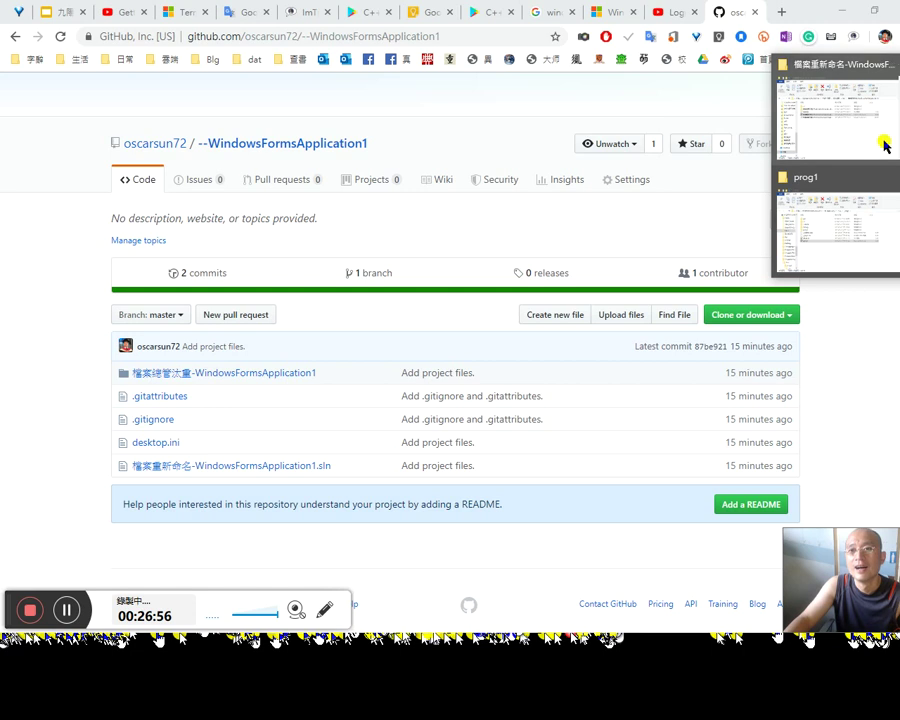
Step: Compare the local 檔案重新命名-WindowsFormsApplication1 folder in File Explorer with the GitHub repository page
{"action": "left_click", "coordinate": [880, 142]}
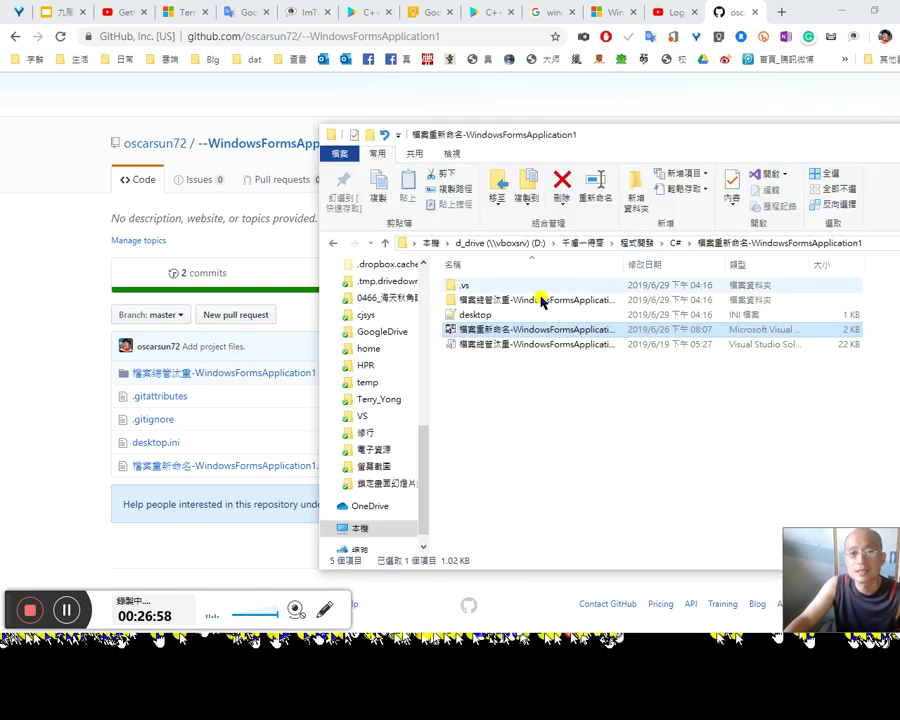
{"action": "left_click", "coordinate": [506, 301]}
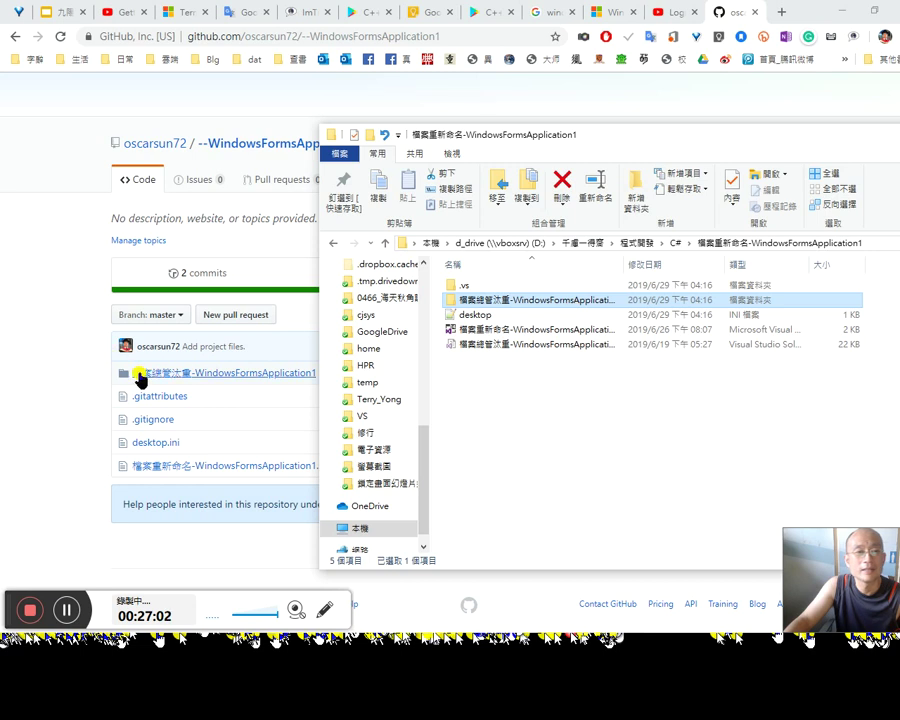
{"action": "left_click", "coordinate": [140, 373]}
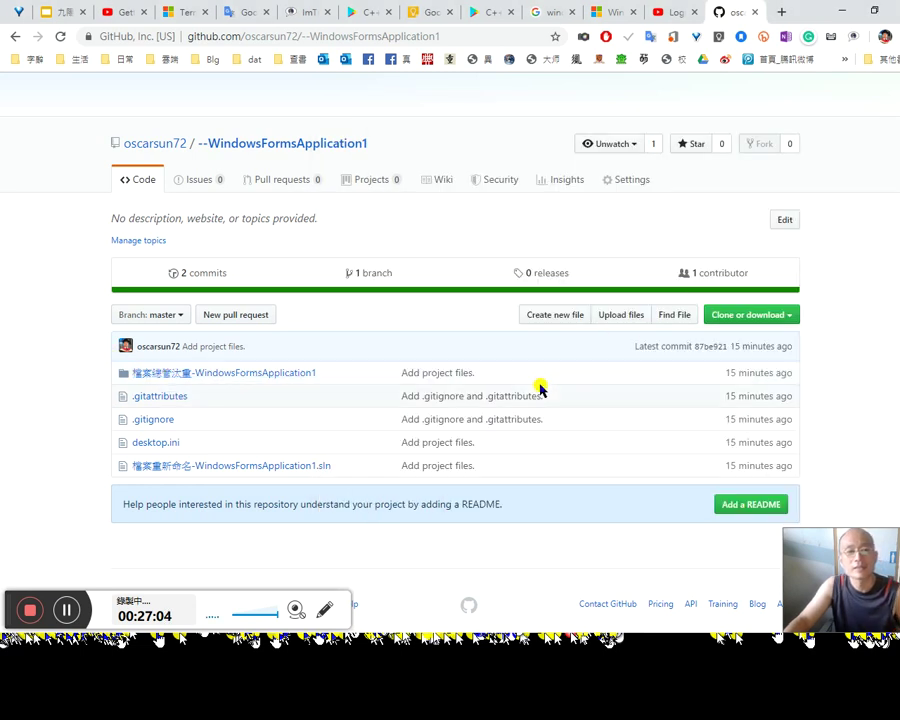
{"action": "key", "text": "alt+Tab"}
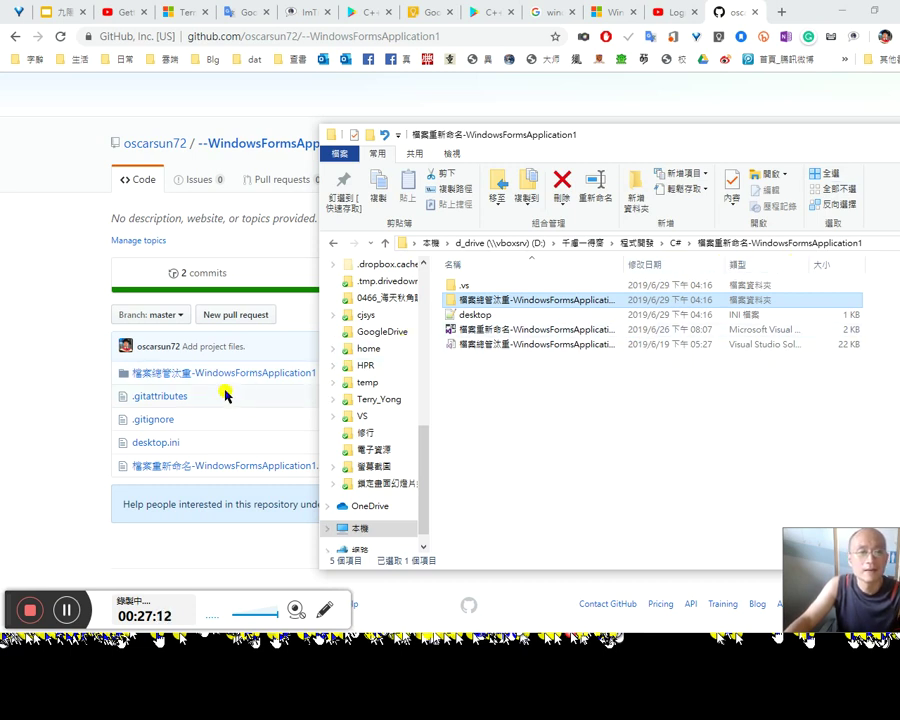
{"action": "left_click", "coordinate": [172, 383]}
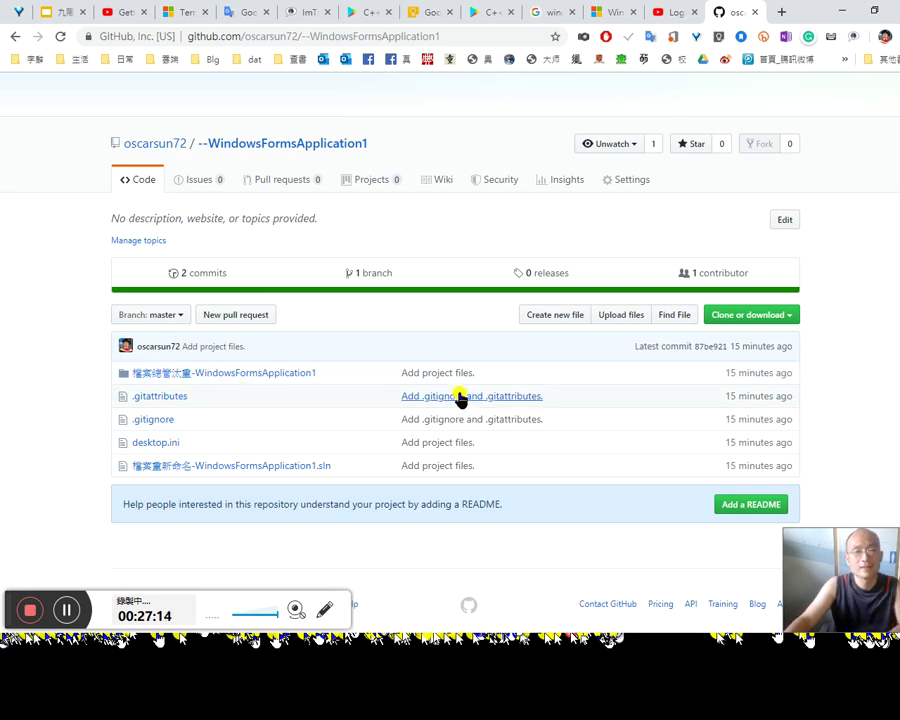
{"action": "key", "text": "alt+Tab"}
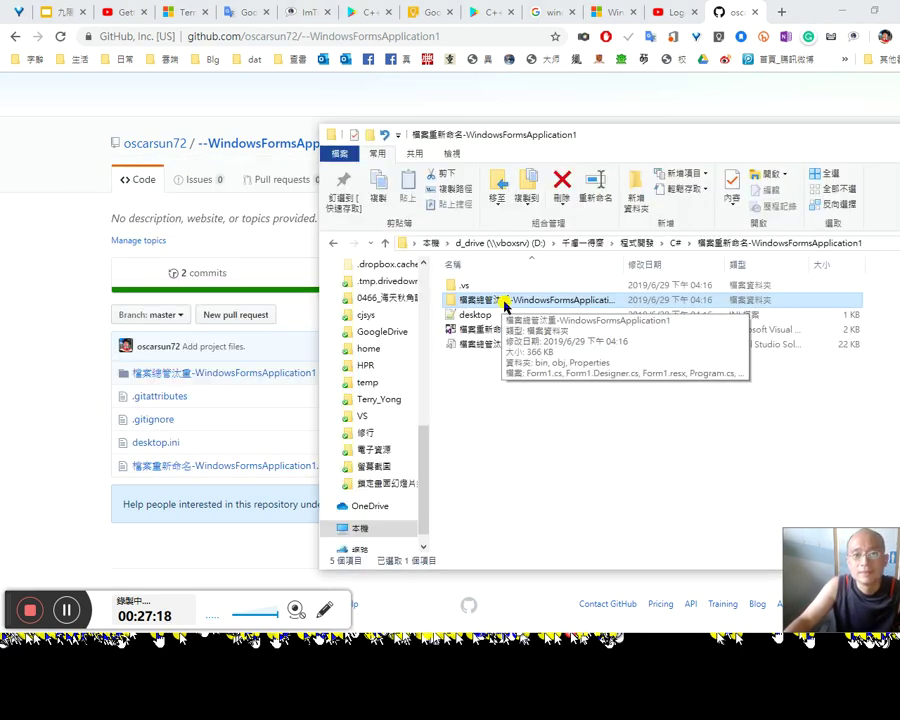
Step: Select the 22 KB .sln file and maximize the Explorer window
{"action": "left_click", "coordinate": [504, 302]}
{"action": "left_click", "coordinate": [542, 376]}
{"action": "left_click", "coordinate": [546, 348]}
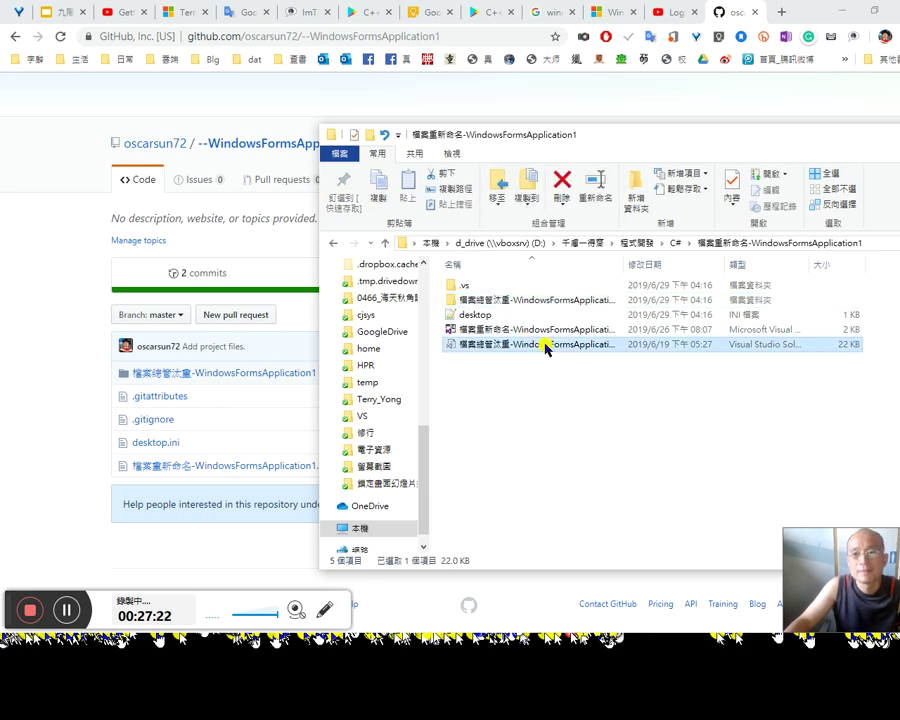
{"action": "double_click", "coordinate": [722, 140]}
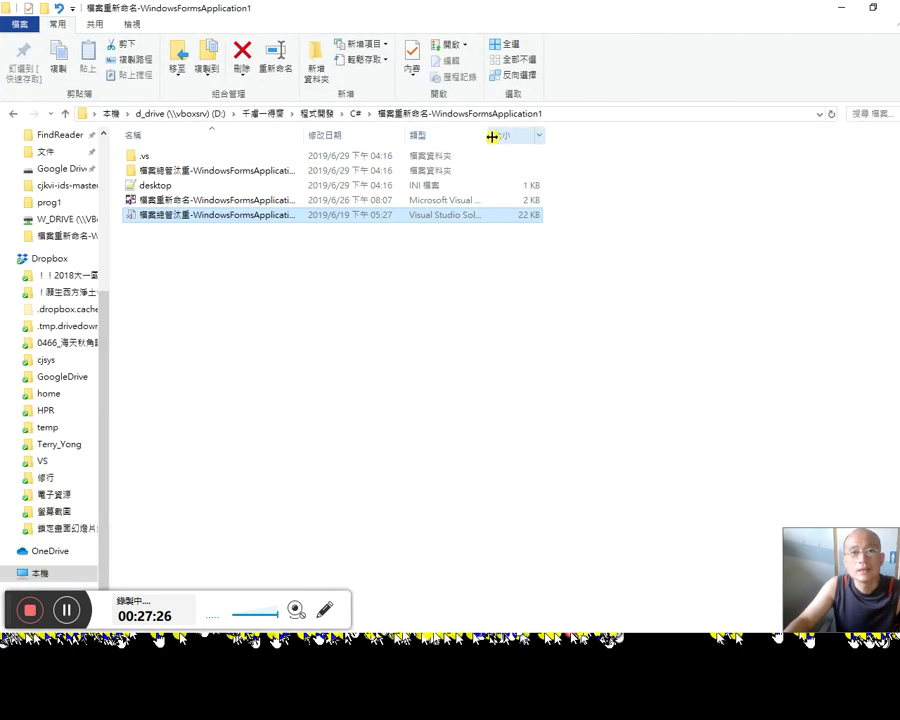
Step: Widen the Type and Date columns, reopen the project folder from C#, and browse its .git folder
{"action": "double_click", "coordinate": [493, 137]}
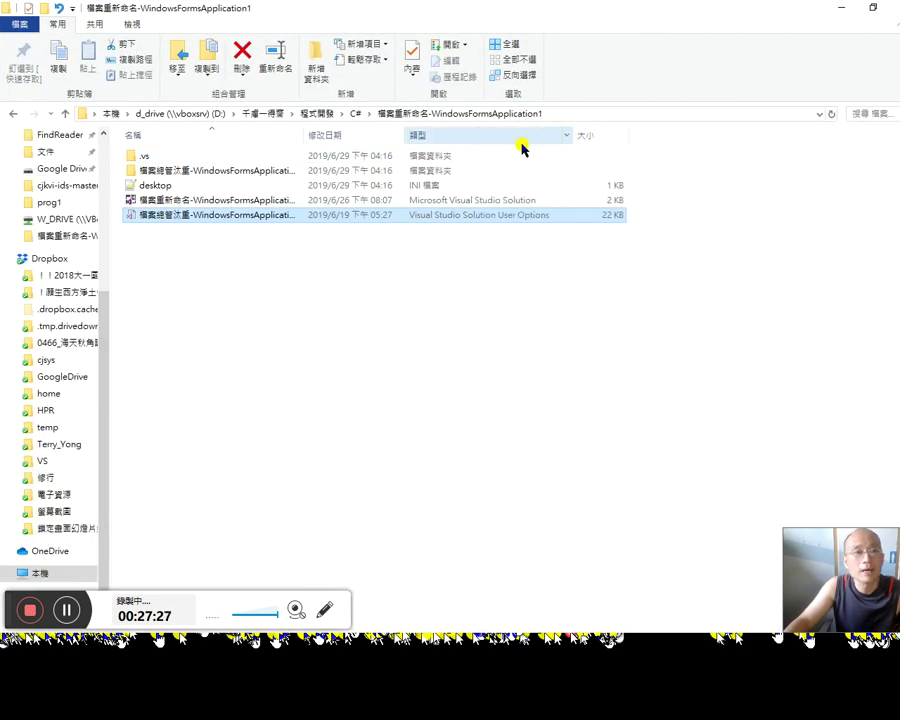
{"action": "double_click", "coordinate": [404, 136]}
{"action": "left_click", "coordinate": [362, 114]}
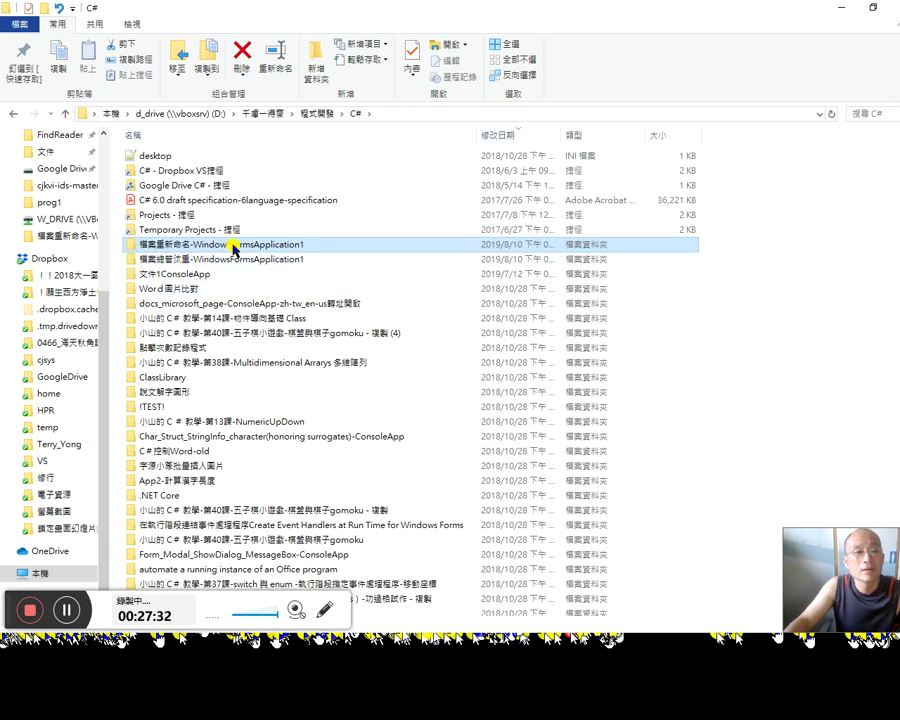
{"action": "double_click", "coordinate": [232, 247]}
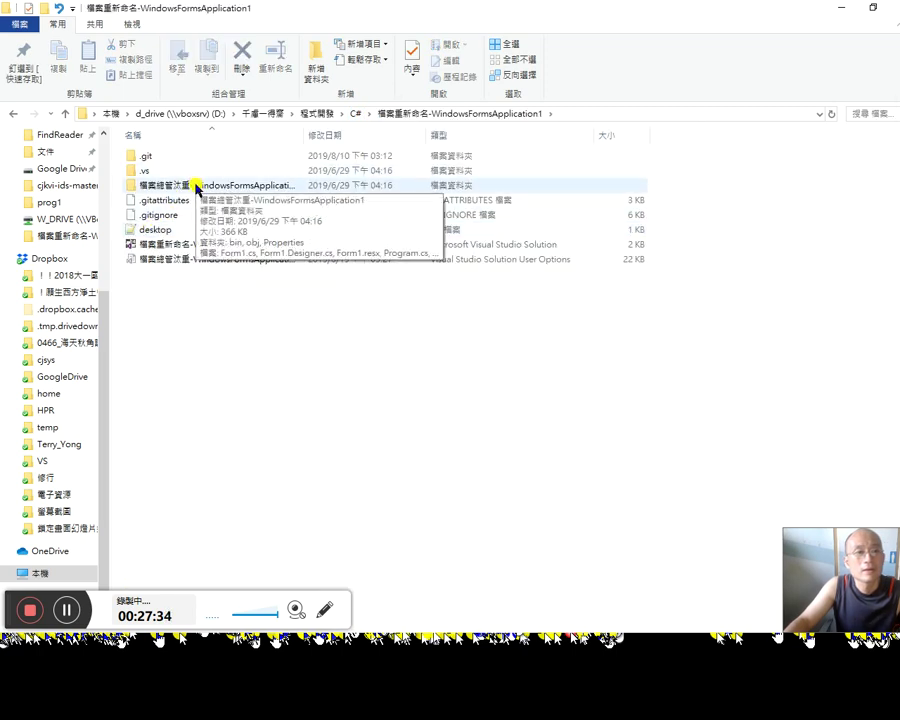
{"action": "left_click", "coordinate": [205, 189]}
{"action": "double_click", "coordinate": [176, 163]}
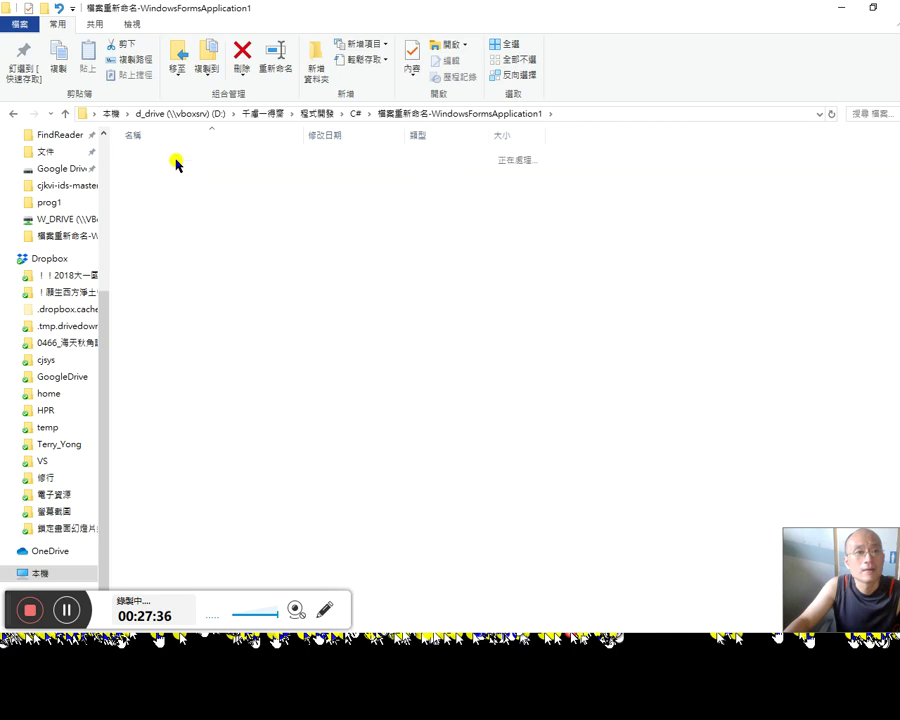
{"action": "left_click", "coordinate": [12, 113]}
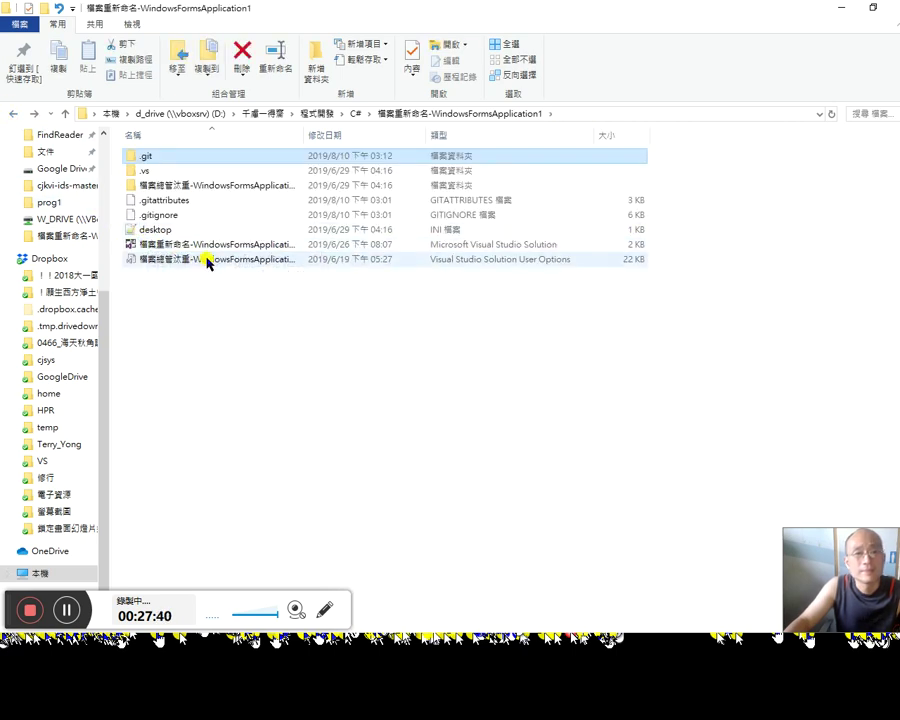
Step: Open the .suo solution user options file in Notepad++
{"action": "left_click", "coordinate": [207, 260]}
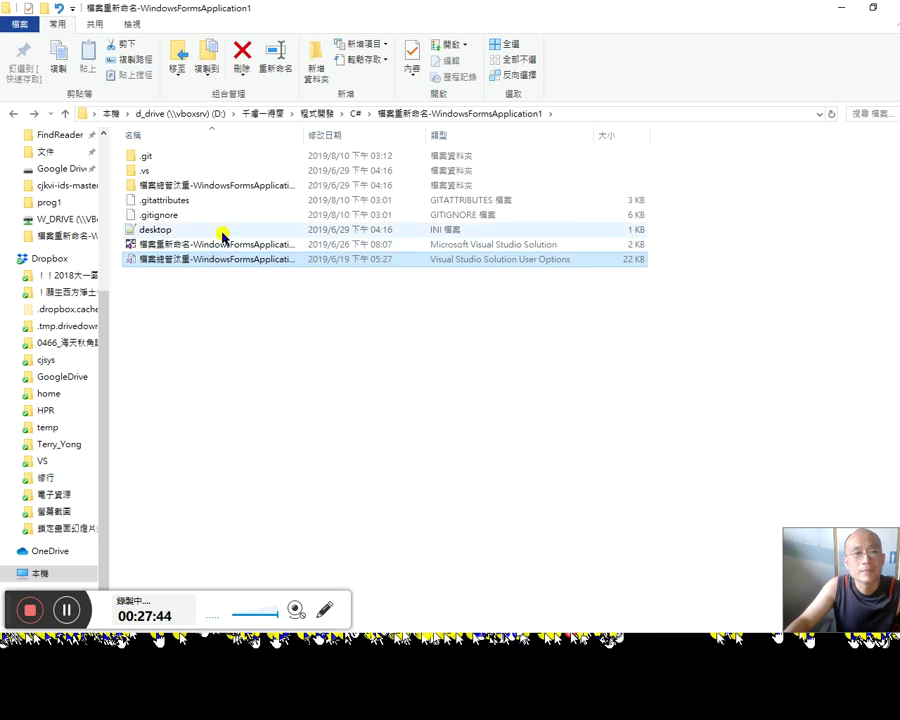
{"action": "left_click", "coordinate": [464, 44]}
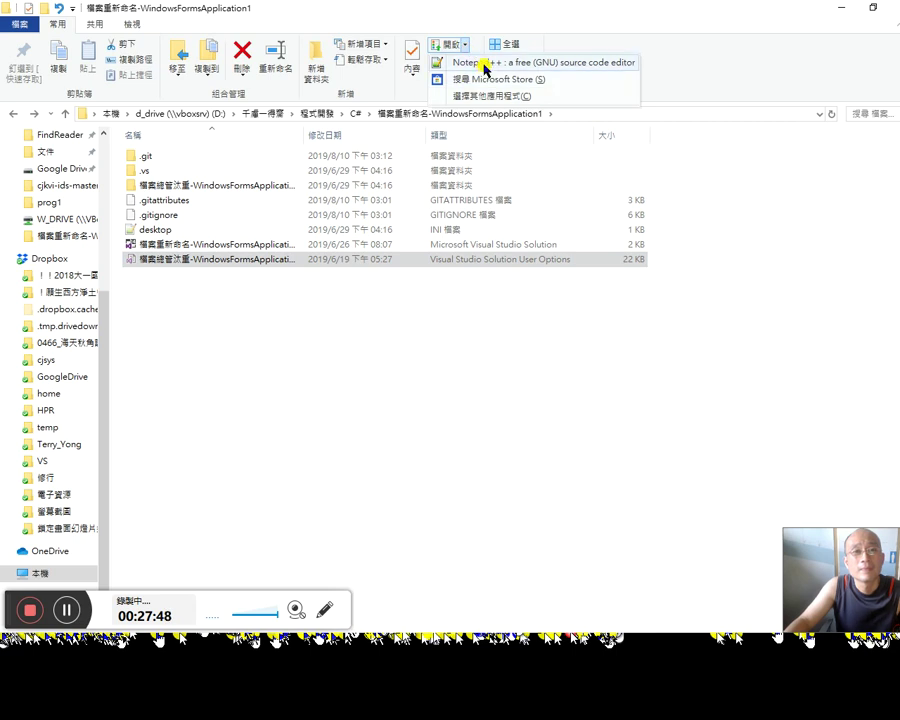
{"action": "left_click", "coordinate": [460, 62]}
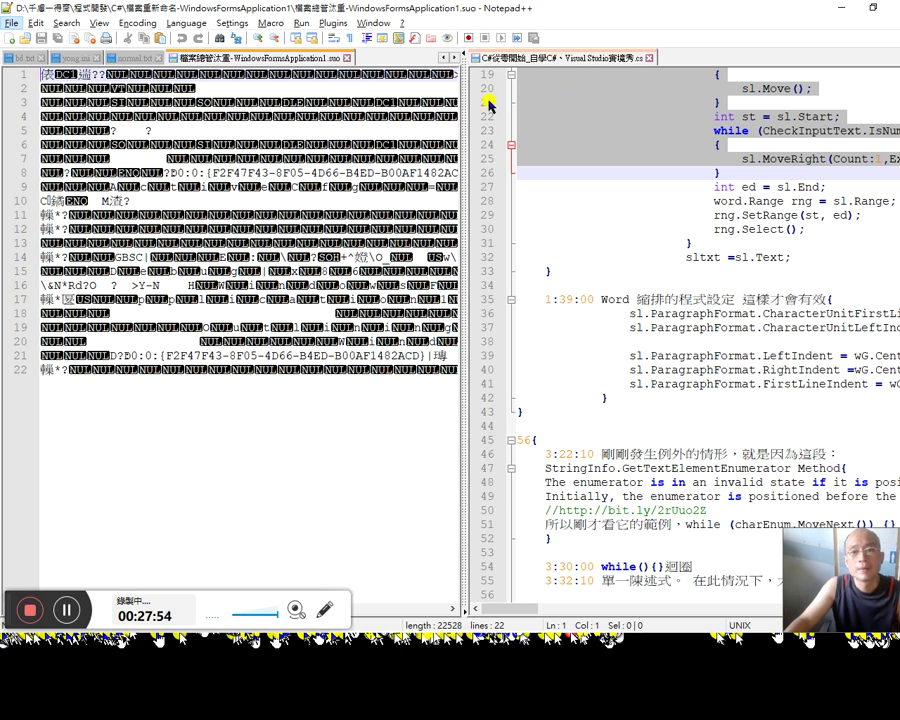
Step: Close the binary .suo file tab in Notepad++ and return to the File Explorer project folder
{"action": "left_click", "coordinate": [373, 22]}
{"action": "key", "text": "Escape"}
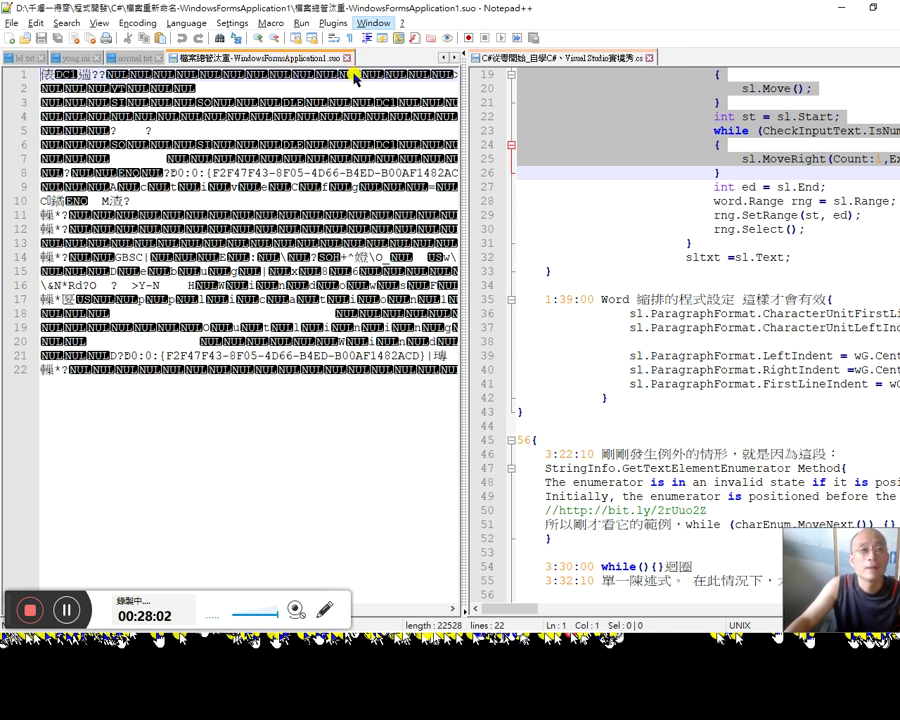
{"action": "key", "text": "Escape"}
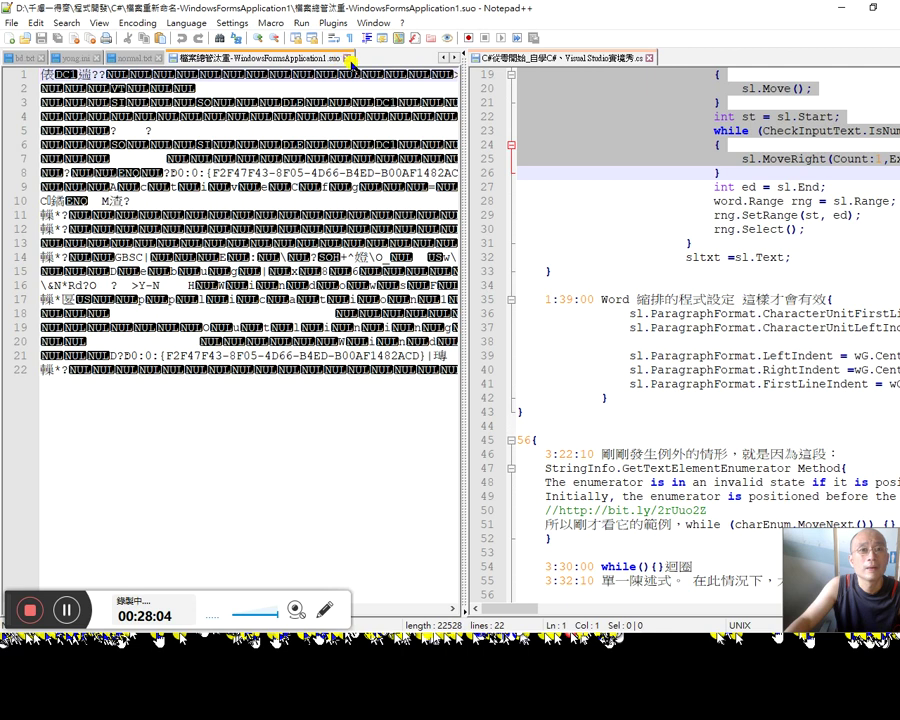
{"action": "left_click", "coordinate": [348, 59]}
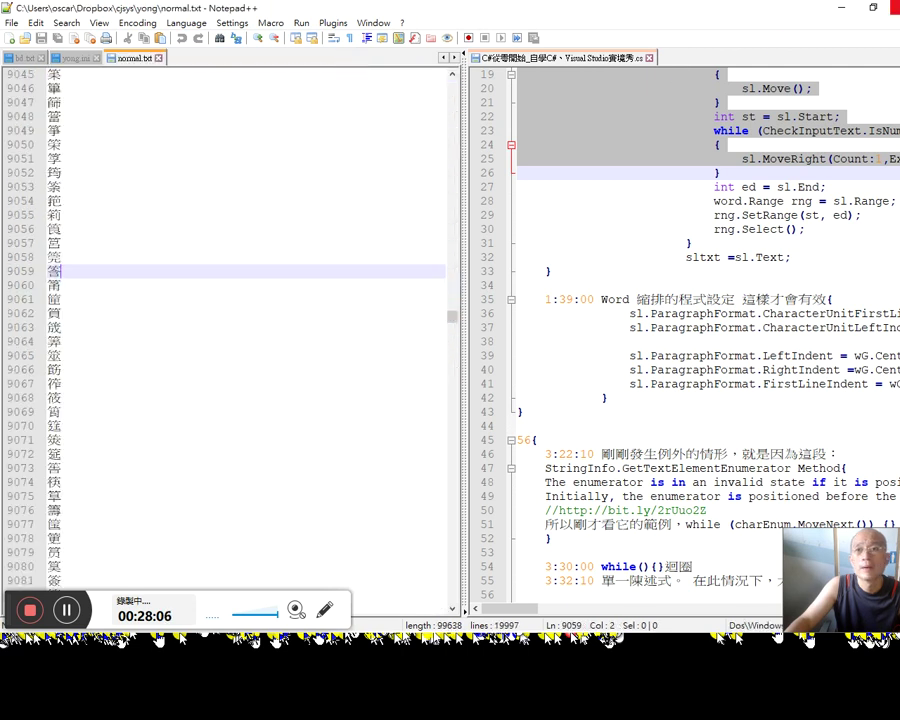
{"action": "key", "text": "alt+F4"}
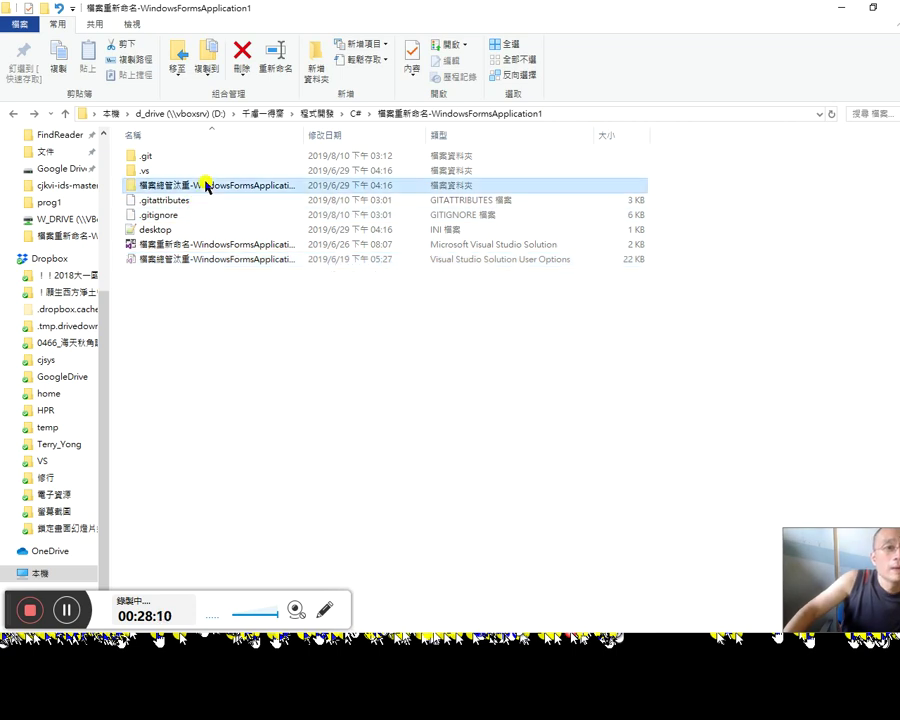
Step: Open the inner 檔案總管汰重-WindowsFormsApplication1 folder, widen its Size and Type columns, then return to Chrome
{"action": "double_click", "coordinate": [202, 185]}
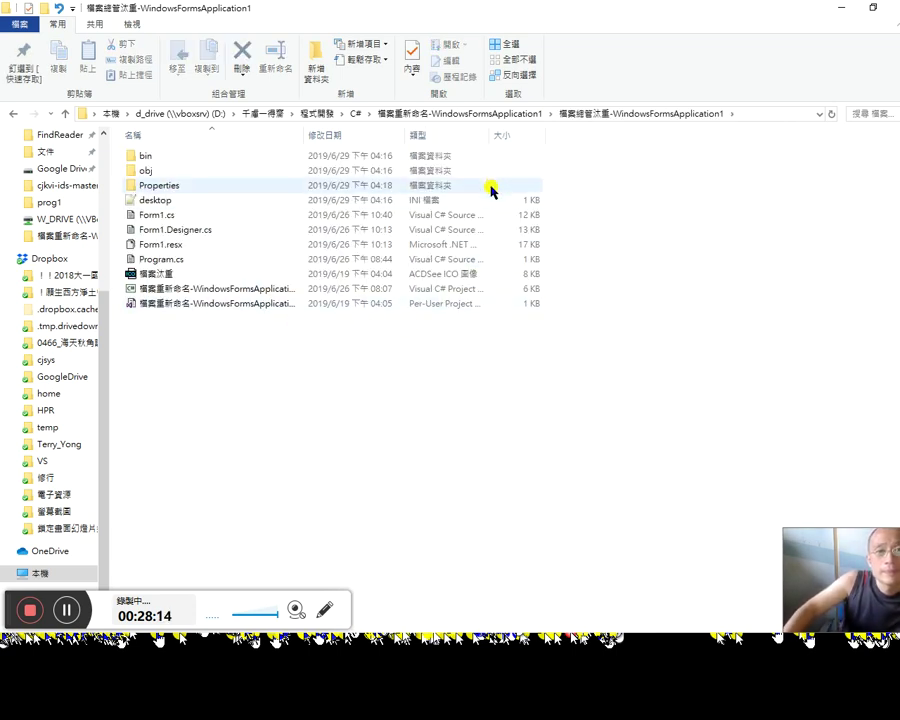
{"action": "left_click_drag", "start_coordinate": [549, 133], "coordinate": [583, 130]}
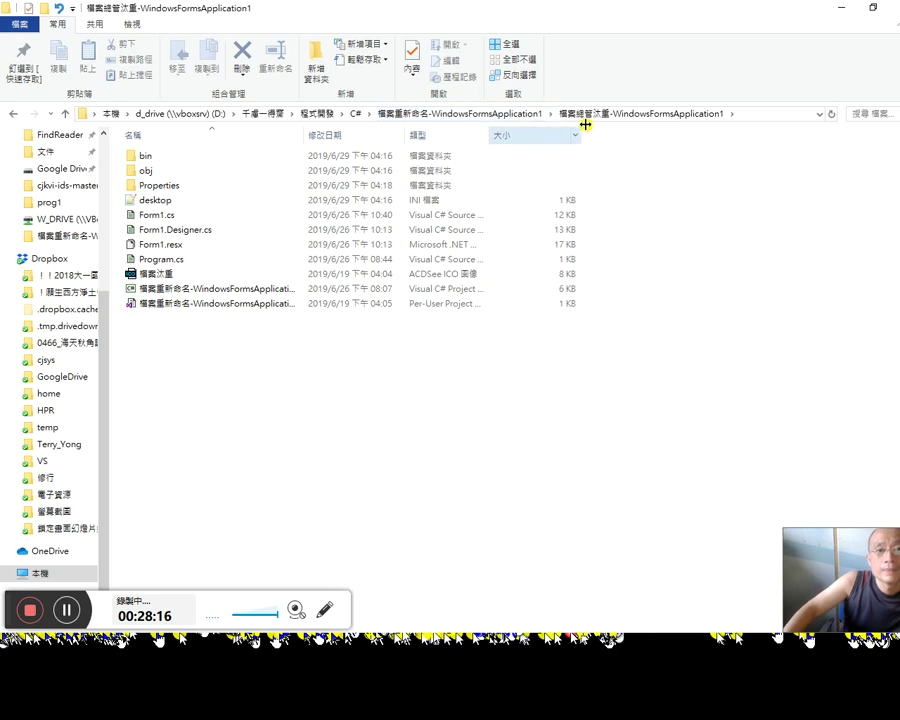
{"action": "left_click_drag", "start_coordinate": [490, 140], "coordinate": [548, 141]}
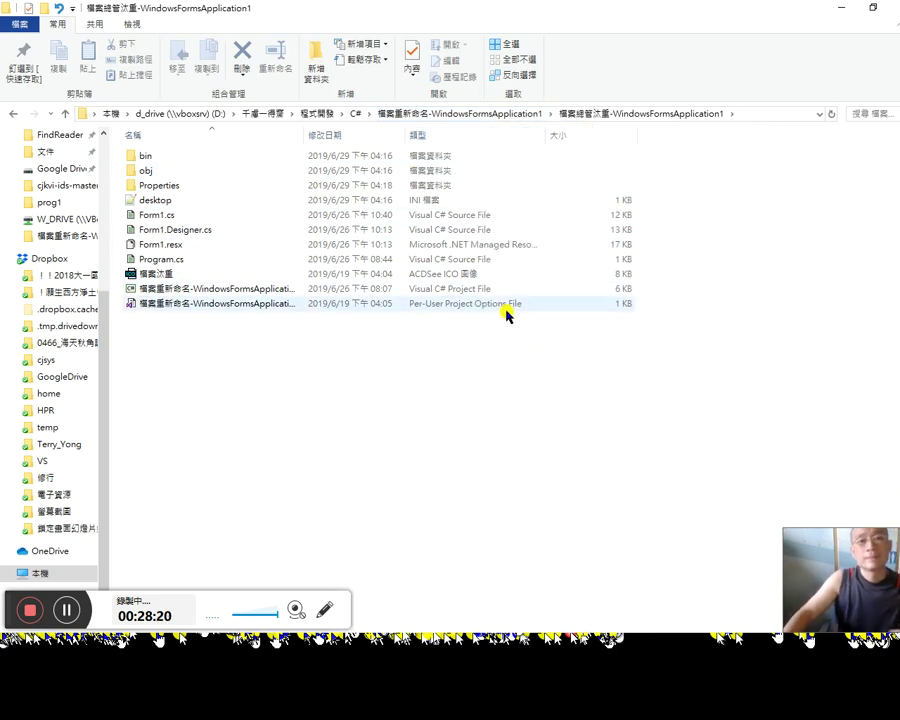
{"action": "key", "text": "alt+Tab"}
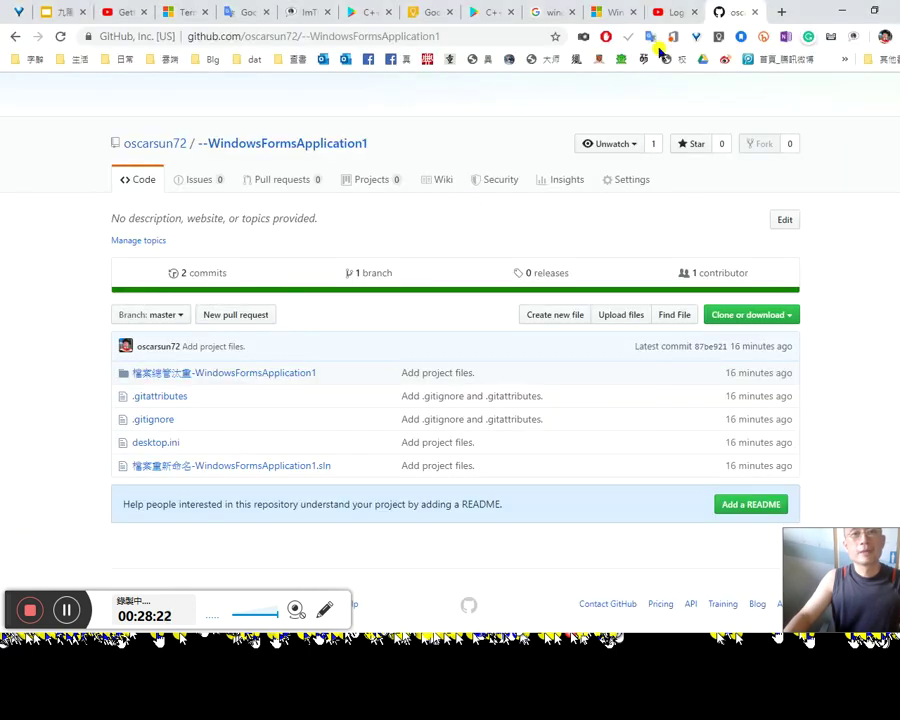
Step: Google 'visual studio how to change directory name' and open the Stack Overflow answer in a background tab
{"action": "left_click", "coordinate": [778, 13]}
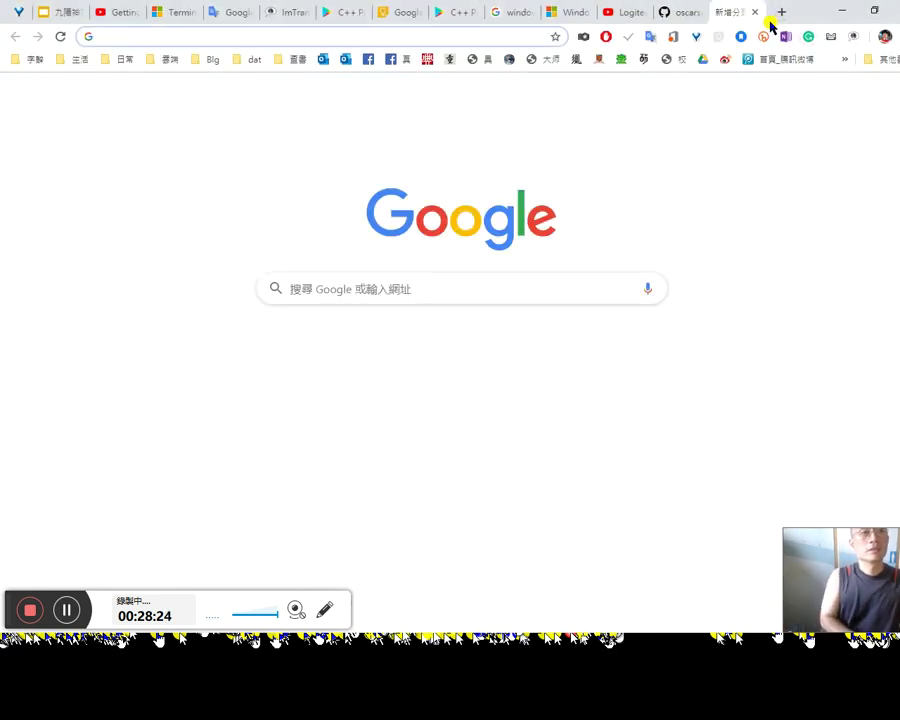
{"action": "type", "text": "visual"}
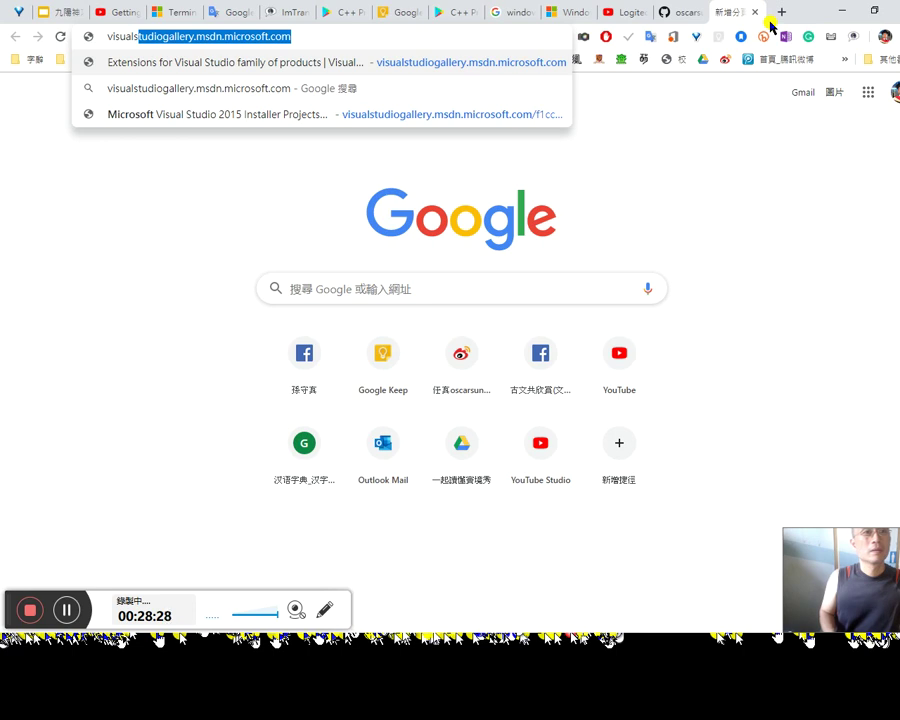
{"action": "type", "text": "s"}
{"action": "key", "text": "Right"}
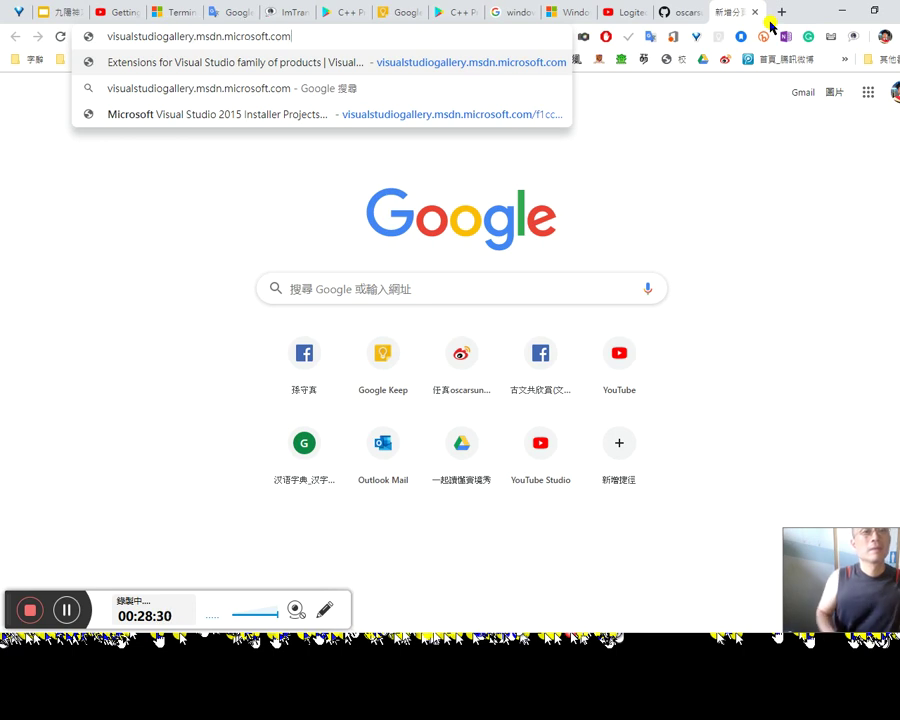
{"action": "key", "text": "shift+Left"}
{"action": "key", "text": "shift+Left"}
{"action": "key", "text": "shift+Left"}
{"action": "key", "text": "shift+Left"}
{"action": "key", "text": "shift+Left"}
{"action": "key", "text": "shift+Left"}
{"action": "key", "text": "shift+Left"}
{"action": "key", "text": "shift+Left"}
{"action": "key", "text": "shift+Left"}
{"action": "key", "text": "shift+Left"}
{"action": "key", "text": "shift+Left"}
{"action": "key", "text": "shift+Left"}
{"action": "key", "text": "shift+Left"}
{"action": "key", "text": "shift+Left"}
{"action": "key", "text": "shift+Left"}
{"action": "key", "text": "shift+Left"}
{"action": "key", "text": "shift+Left"}
{"action": "key", "text": "shift+Left"}
{"action": "key", "text": "shift+Left"}
{"action": "key", "text": "shift+Left"}
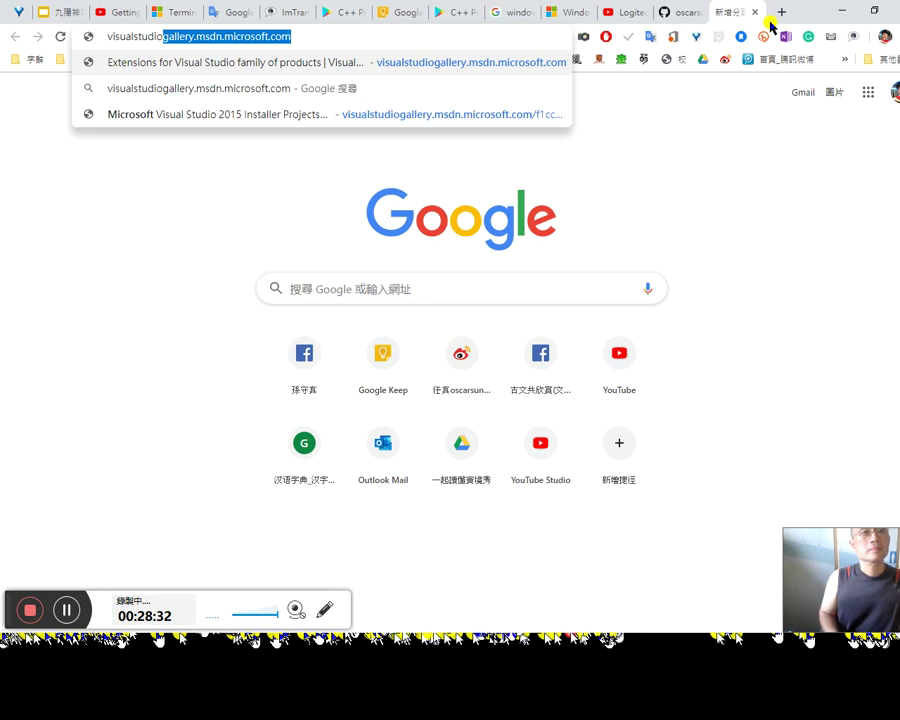
{"action": "type", "text": "studio how to"}
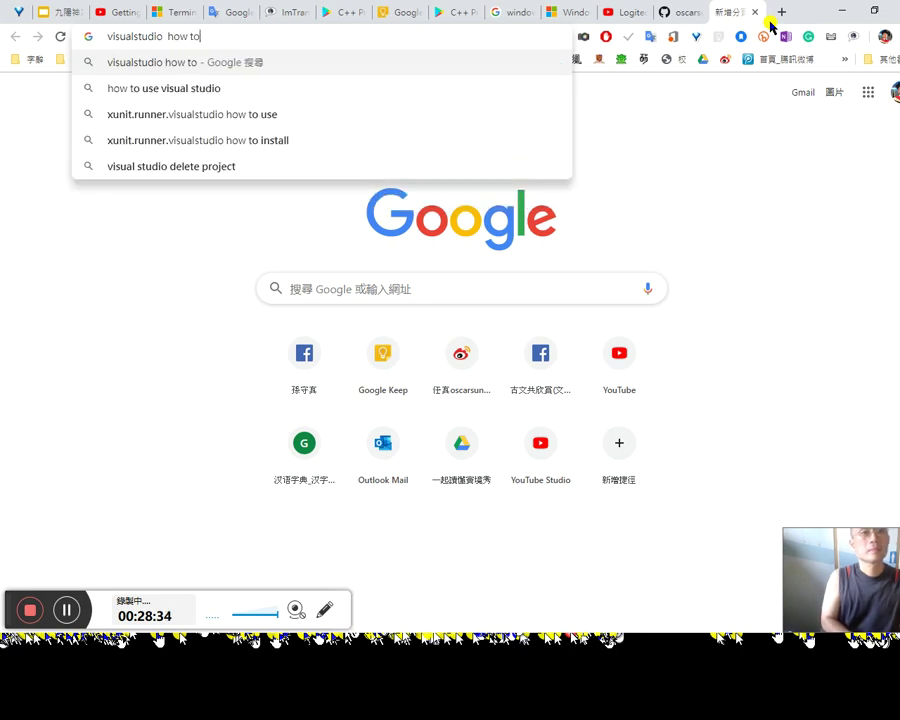
{"action": "type", "text": " change"}
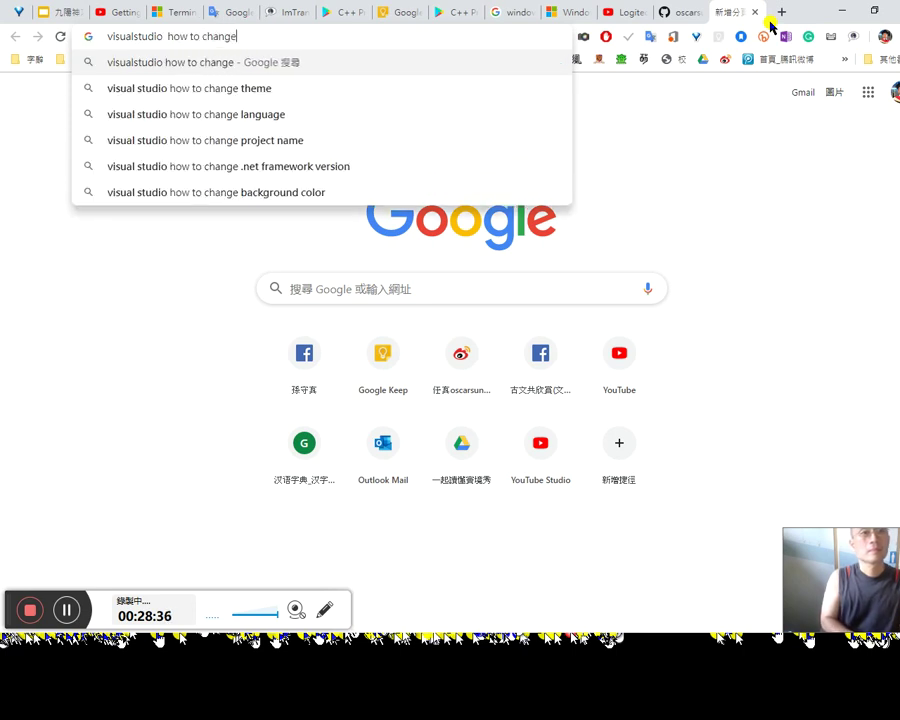
{"action": "type", "text": " dir"}
{"action": "key", "text": "Down"}
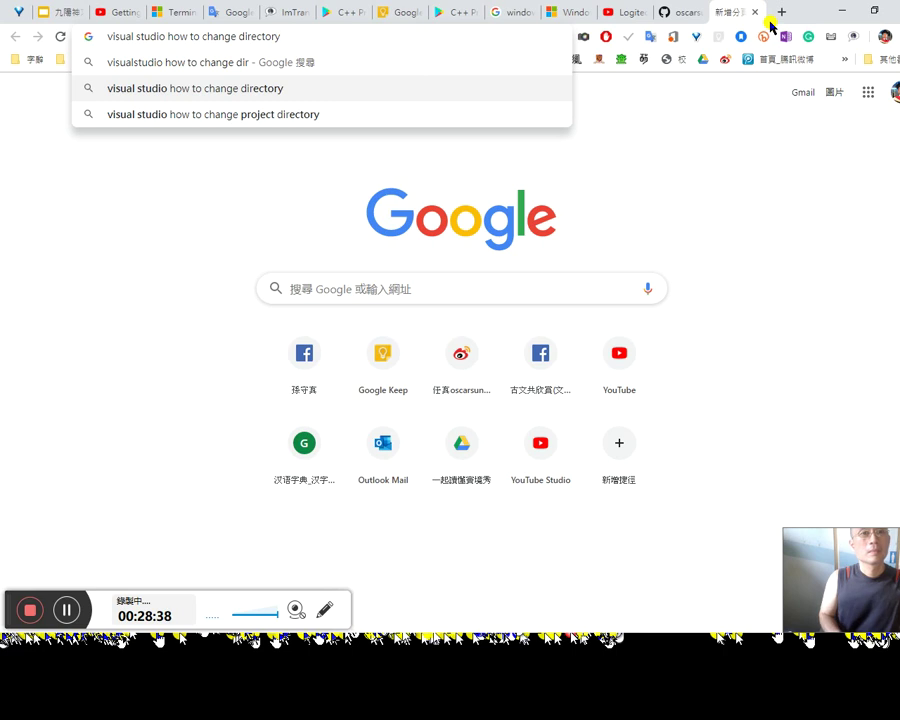
{"action": "type", "text": "a"}
{"action": "key", "text": "BackSpace"}
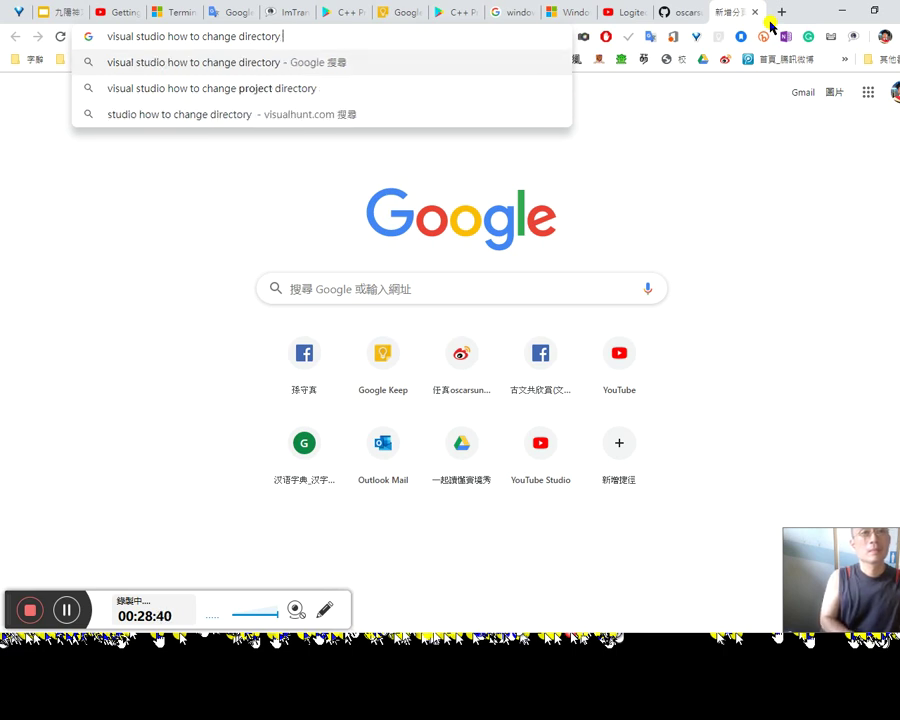
{"action": "type", "text": "name"}
{"action": "key", "text": "Return"}
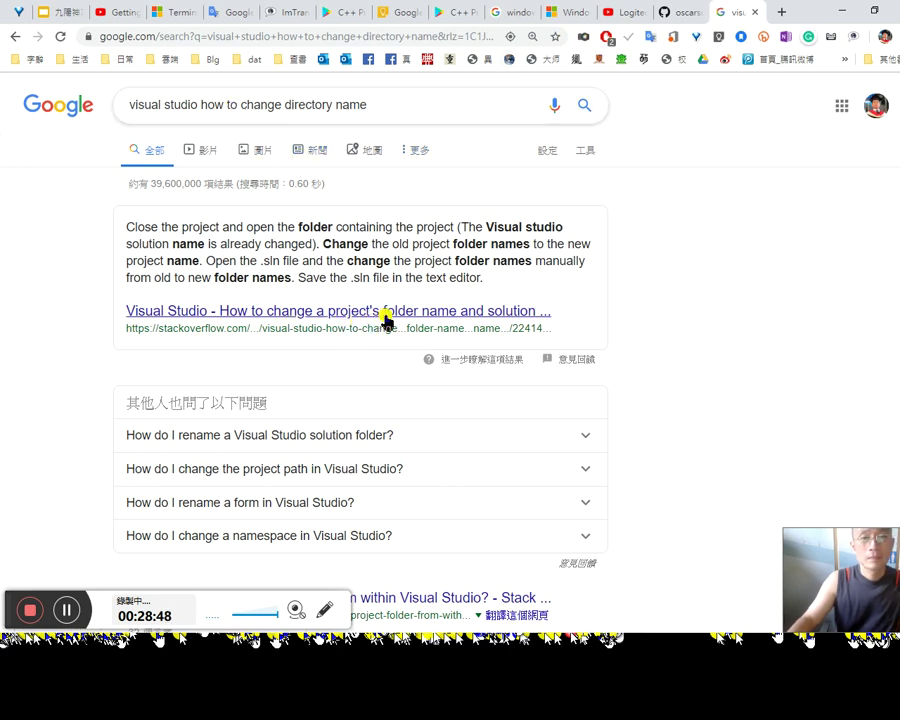
{"action": "middle_click", "coordinate": [445, 311]}
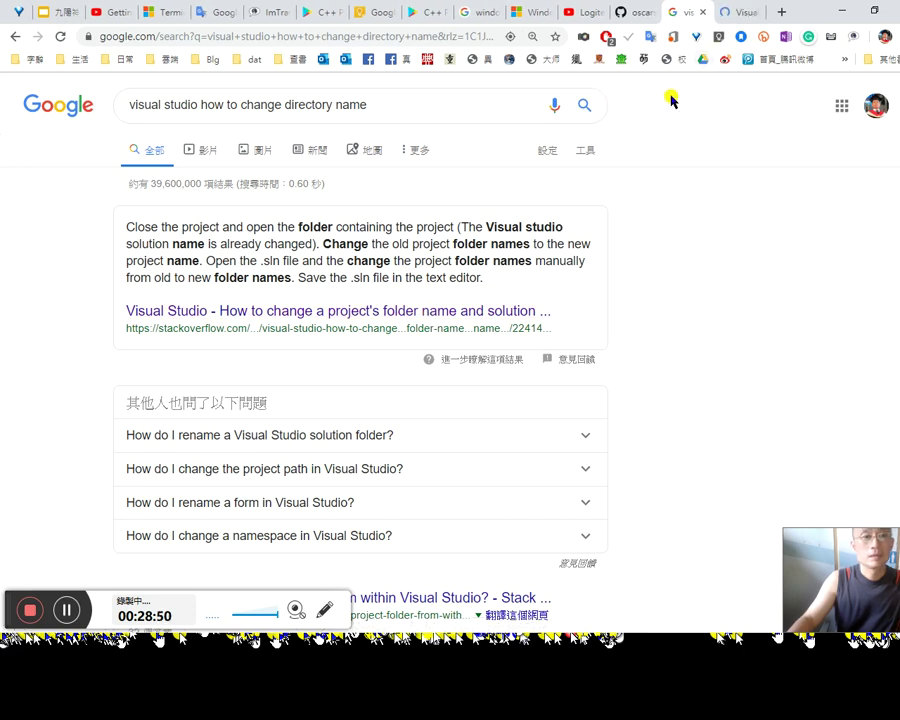
Step: Sign in to Stack Overflow with Facebook and view the user's profile page
{"action": "left_click", "coordinate": [735, 13]}
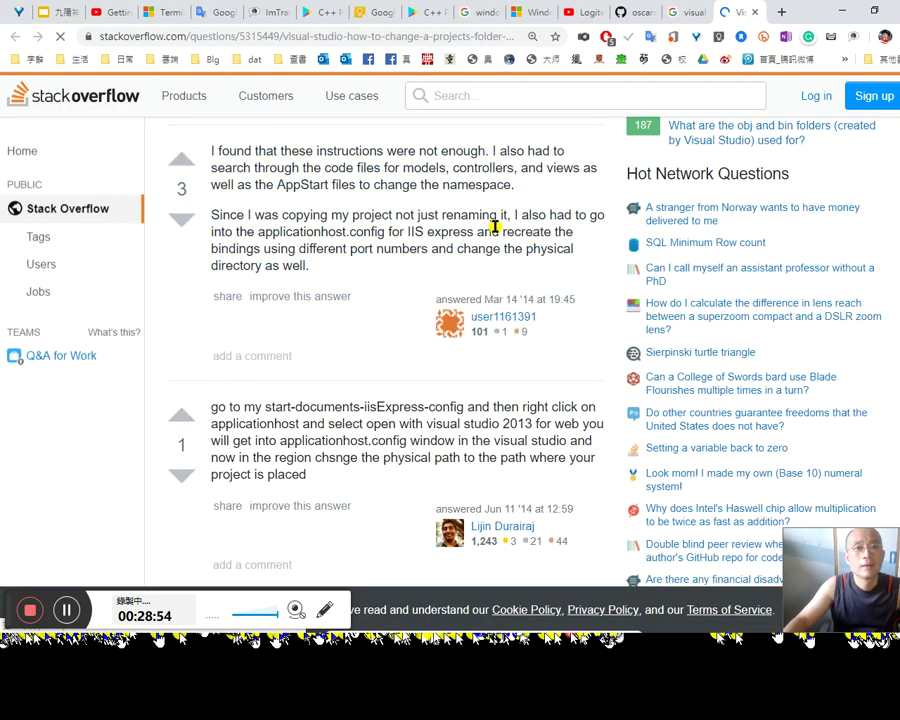
{"action": "scroll", "coordinate": [493, 230], "scroll_direction": "up", "scroll_amount": 2}
{"action": "scroll", "coordinate": [496, 234], "scroll_direction": "down", "scroll_amount": 1}
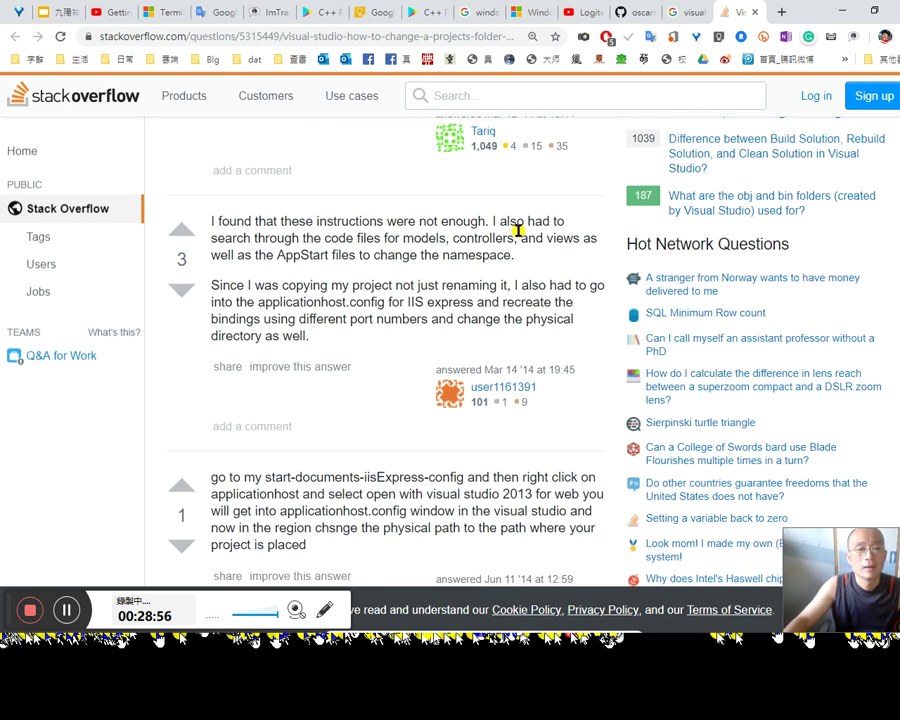
{"action": "scroll", "coordinate": [527, 237], "scroll_direction": "up", "scroll_amount": 8}
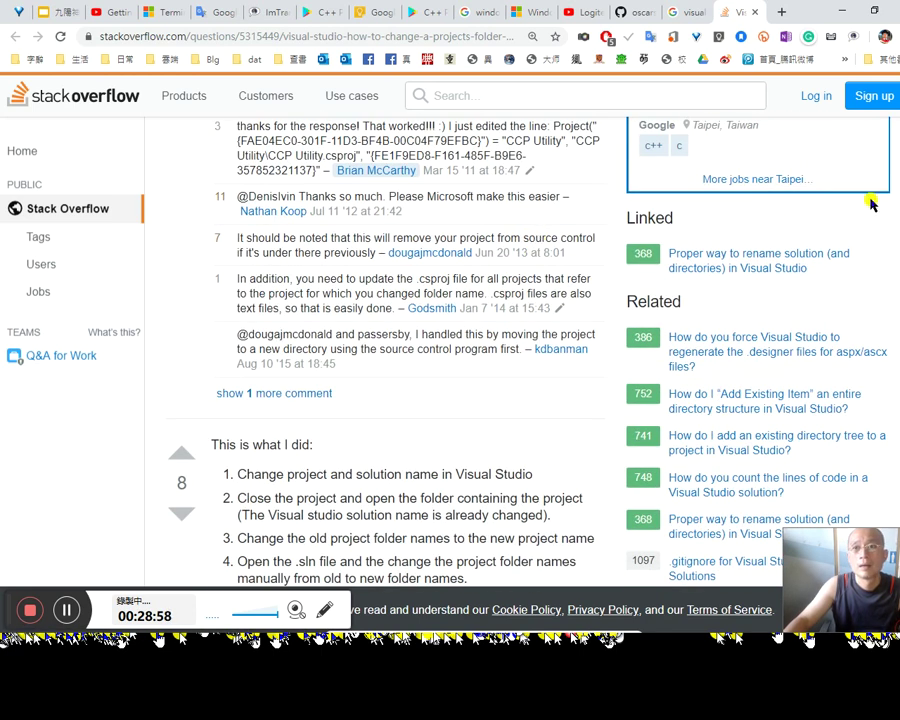
{"action": "left_click", "coordinate": [822, 99]}
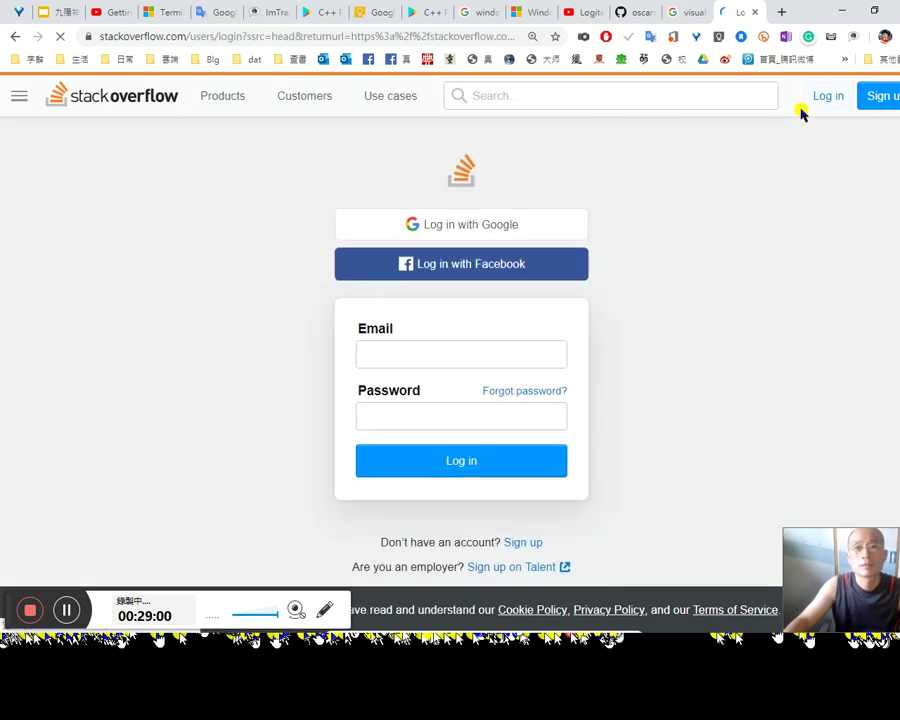
{"action": "left_click", "coordinate": [499, 267]}
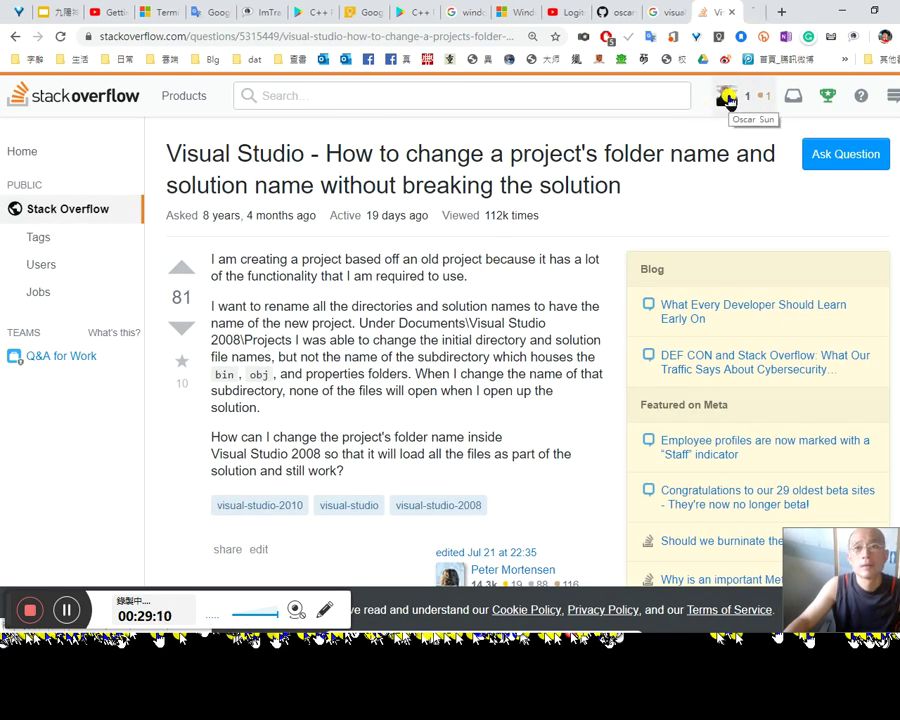
{"action": "left_click", "coordinate": [728, 100]}
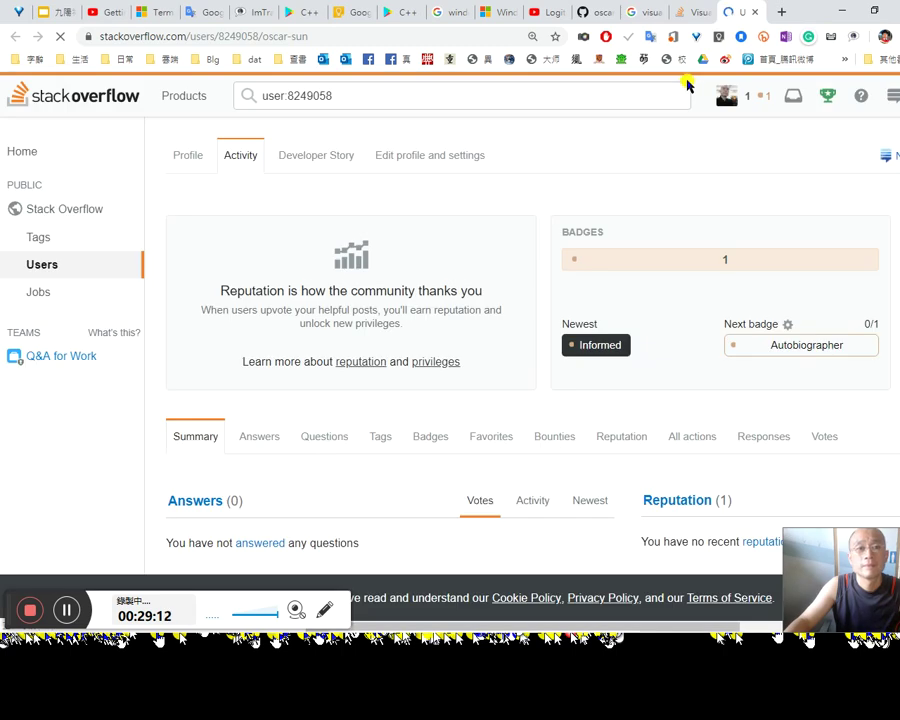
{"action": "scroll", "coordinate": [722, 268], "scroll_direction": "down", "scroll_amount": 2}
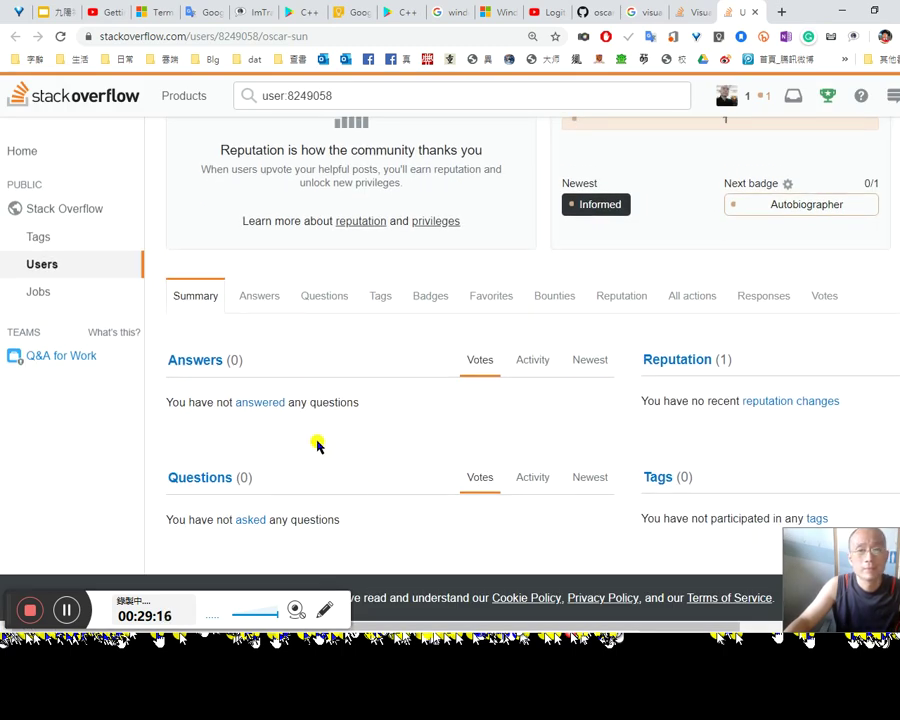
{"action": "scroll", "coordinate": [317, 445], "scroll_direction": "down", "scroll_amount": 4}
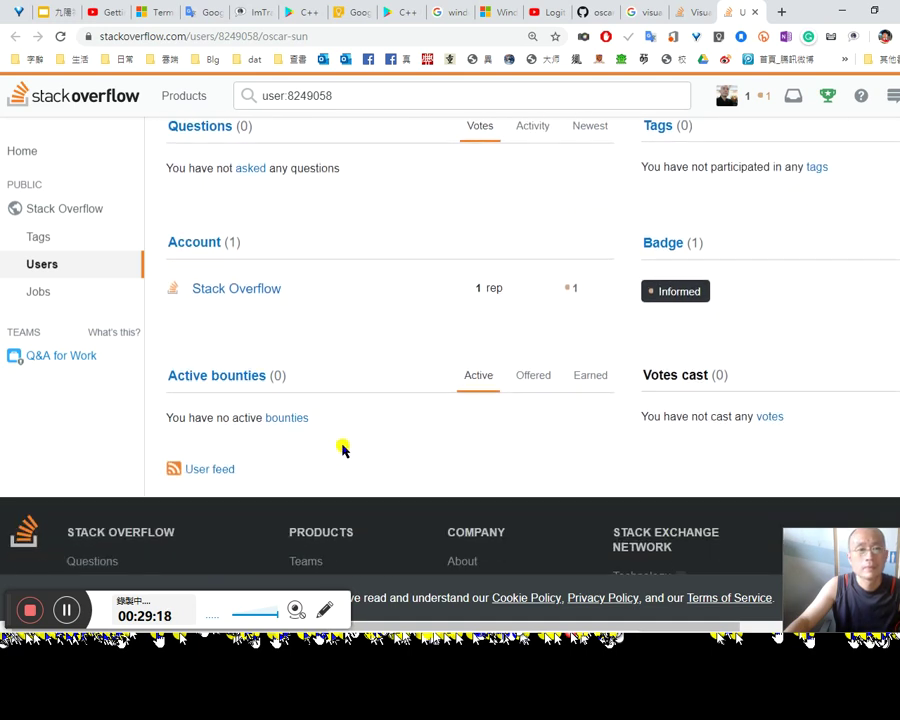
Step: Return to the question page, translate its title, and reset the page zoom
{"action": "key", "text": "alt+Left"}
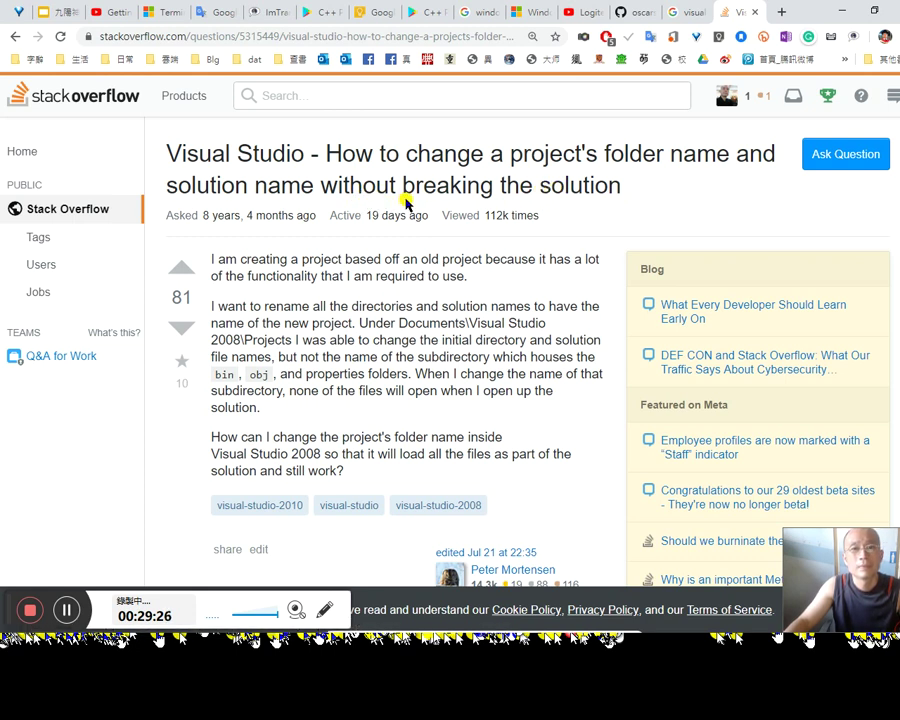
{"action": "left_click_drag", "start_coordinate": [617, 193], "coordinate": [170, 152]}
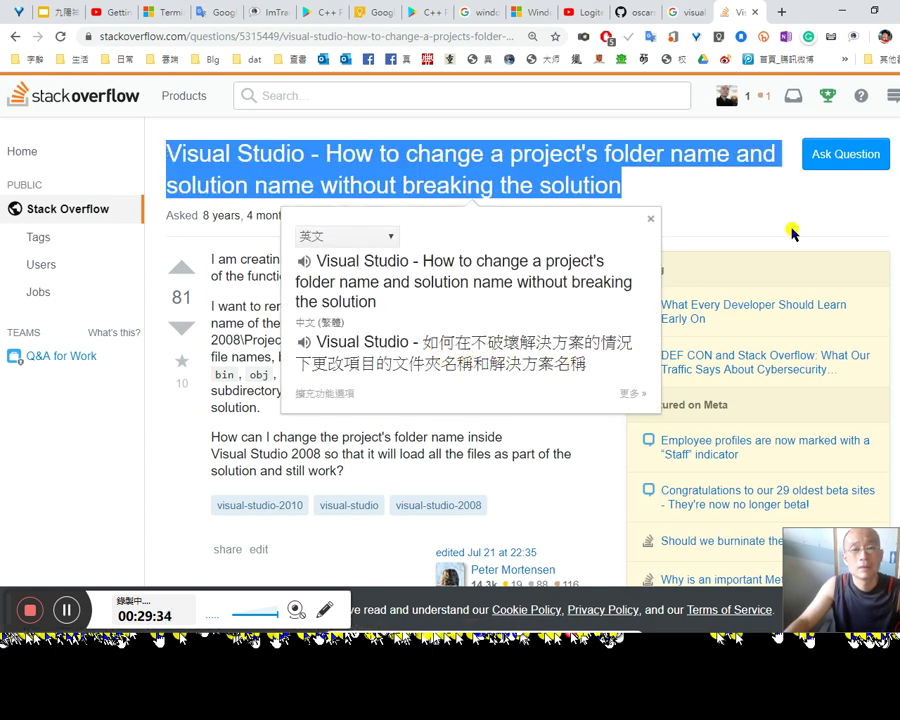
{"action": "left_click", "coordinate": [750, 214]}
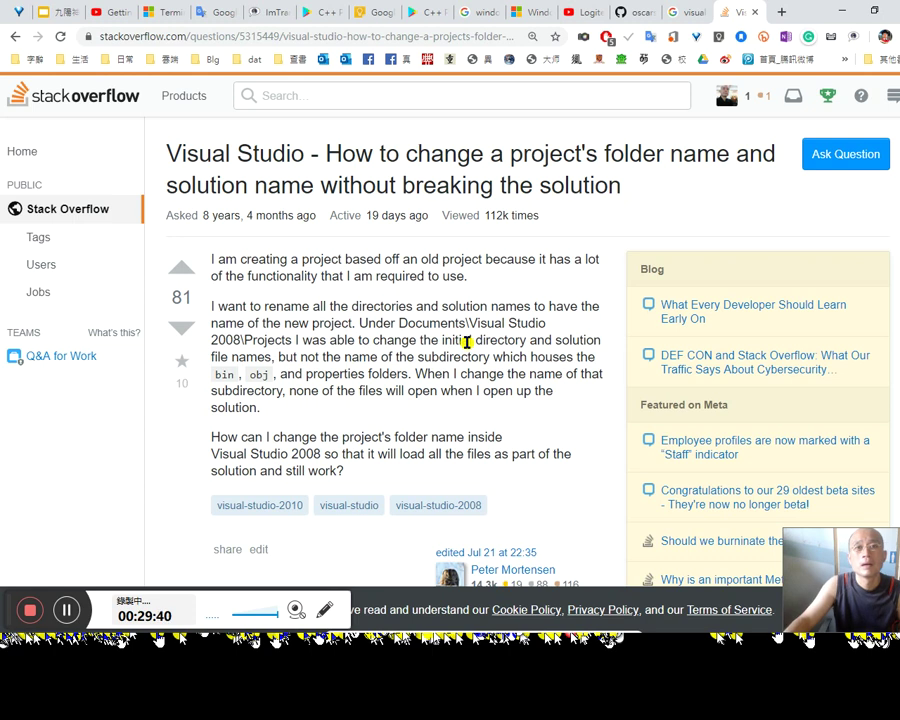
{"action": "key", "text": "ctrl+minus"}
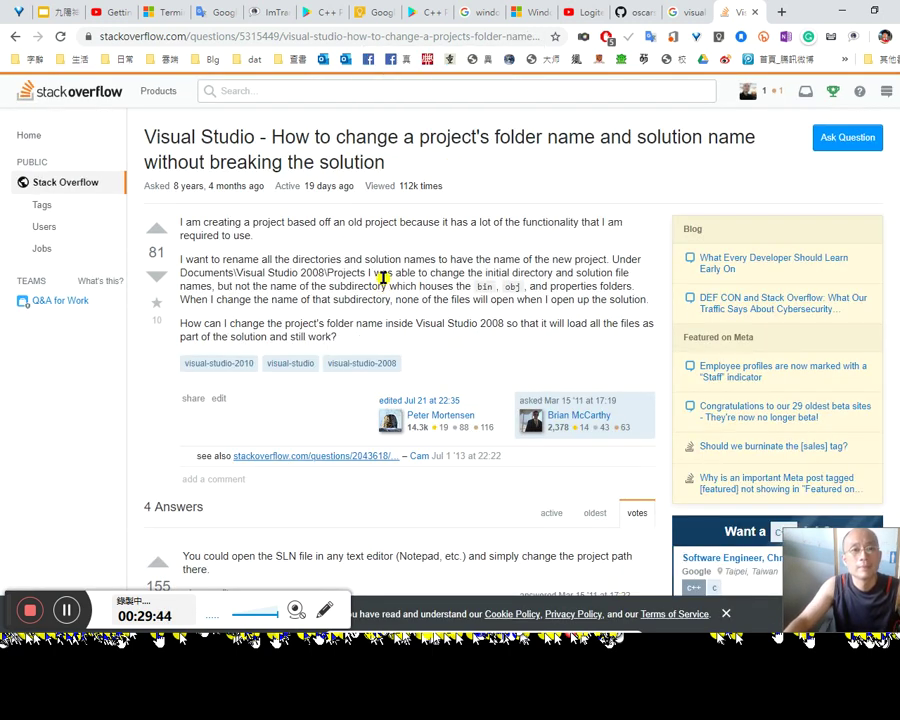
{"action": "scroll", "coordinate": [420, 300], "scroll_direction": "down", "scroll_amount": 3}
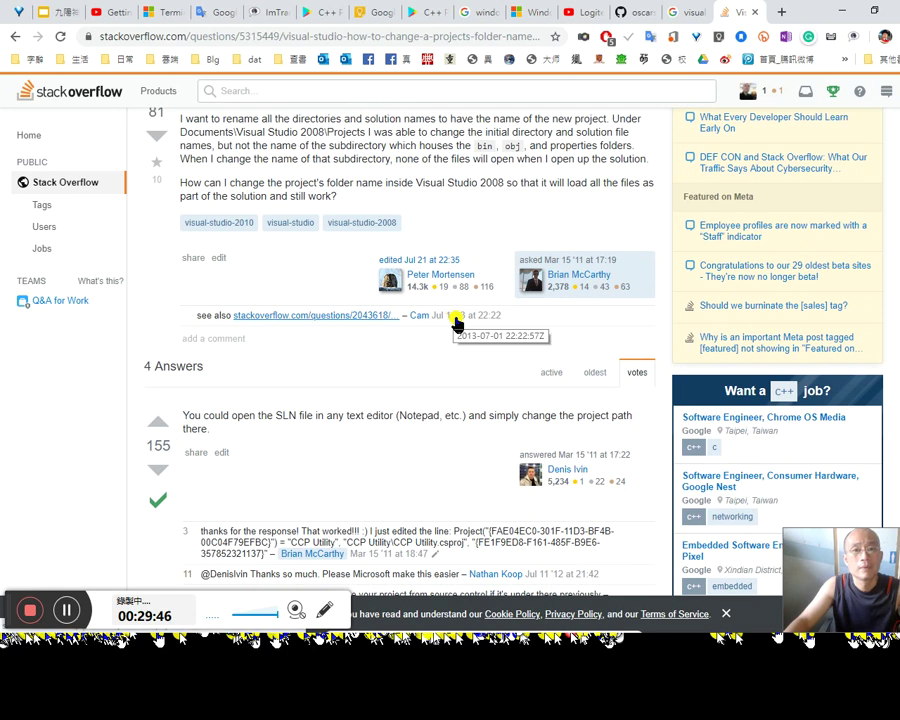
{"action": "scroll", "coordinate": [458, 320], "scroll_direction": "down", "scroll_amount": 2}
{"action": "scroll", "coordinate": [400, 300], "scroll_direction": "up", "scroll_amount": 3}
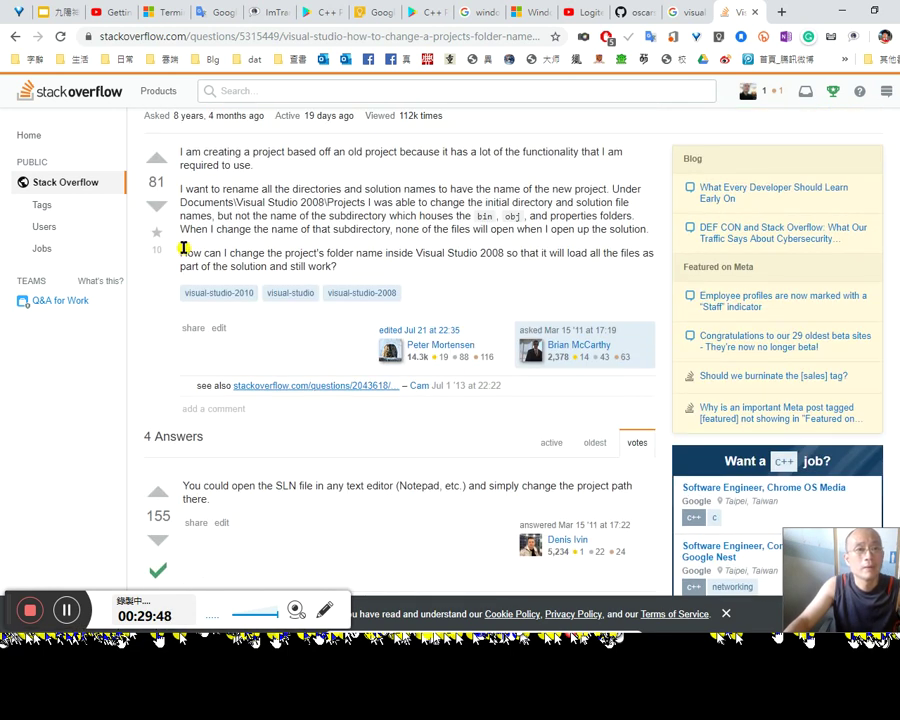
{"action": "scroll", "coordinate": [170, 260], "scroll_direction": "up", "scroll_amount": 1}
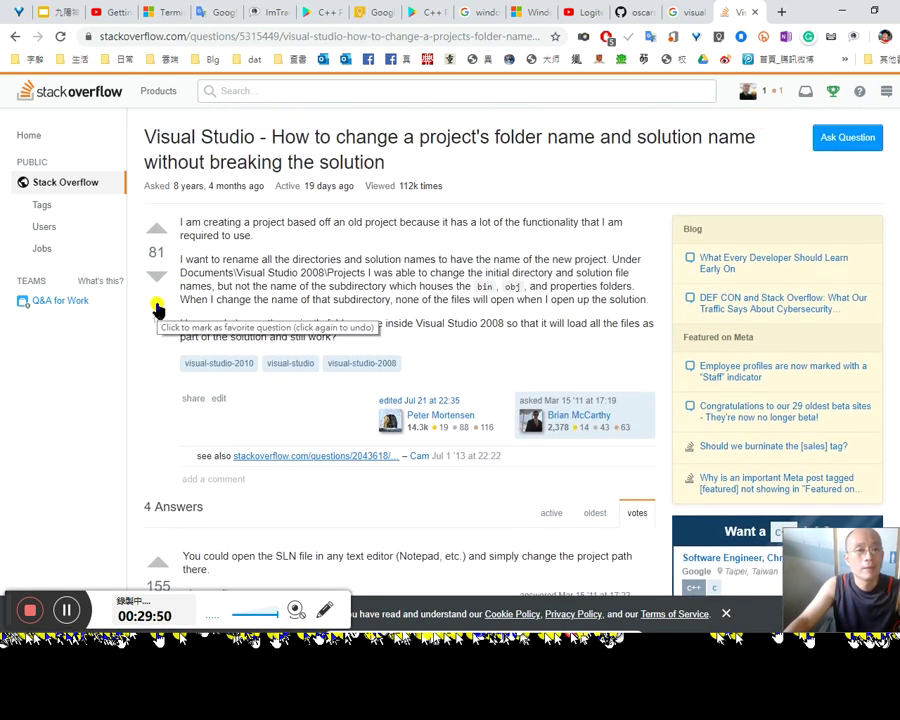
Step: Mark the question as a favourite and read through the accepted answer
{"action": "left_click", "coordinate": [157, 310]}
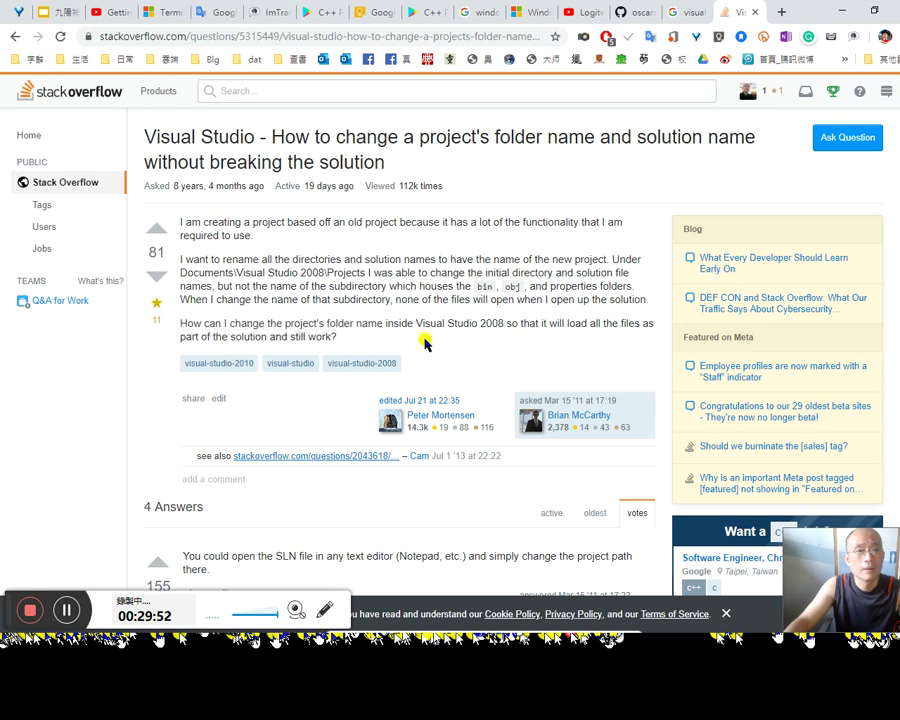
{"action": "scroll", "coordinate": [460, 360], "scroll_direction": "down", "scroll_amount": 1}
{"action": "scroll", "coordinate": [460, 362], "scroll_direction": "down", "scroll_amount": 1}
{"action": "scroll", "coordinate": [455, 363], "scroll_direction": "down", "scroll_amount": 1}
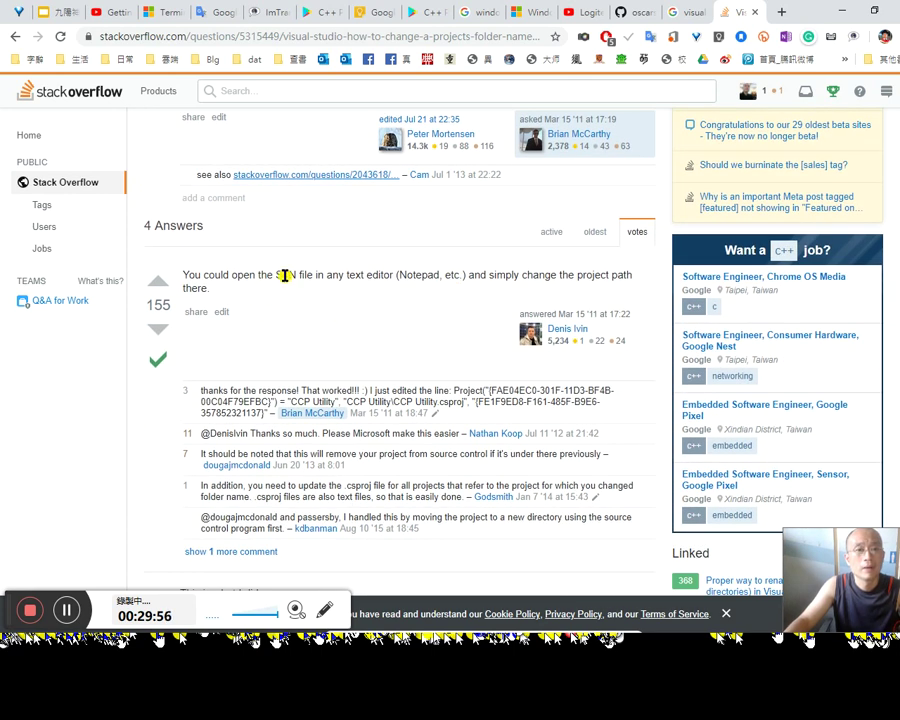
{"action": "left_click_drag", "start_coordinate": [290, 276], "coordinate": [389, 277]}
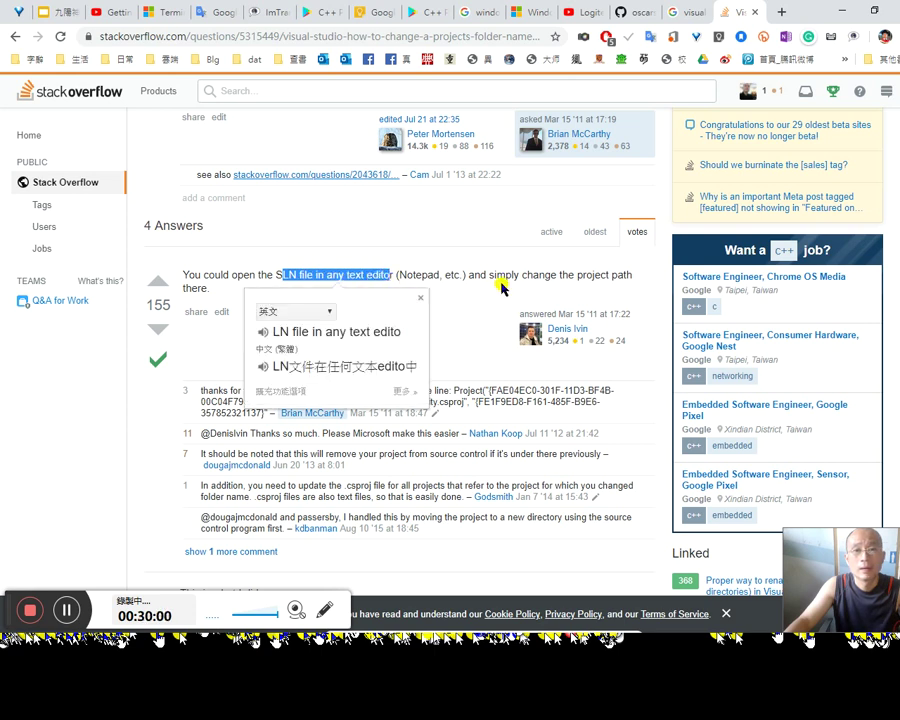
{"action": "left_click", "coordinate": [503, 288]}
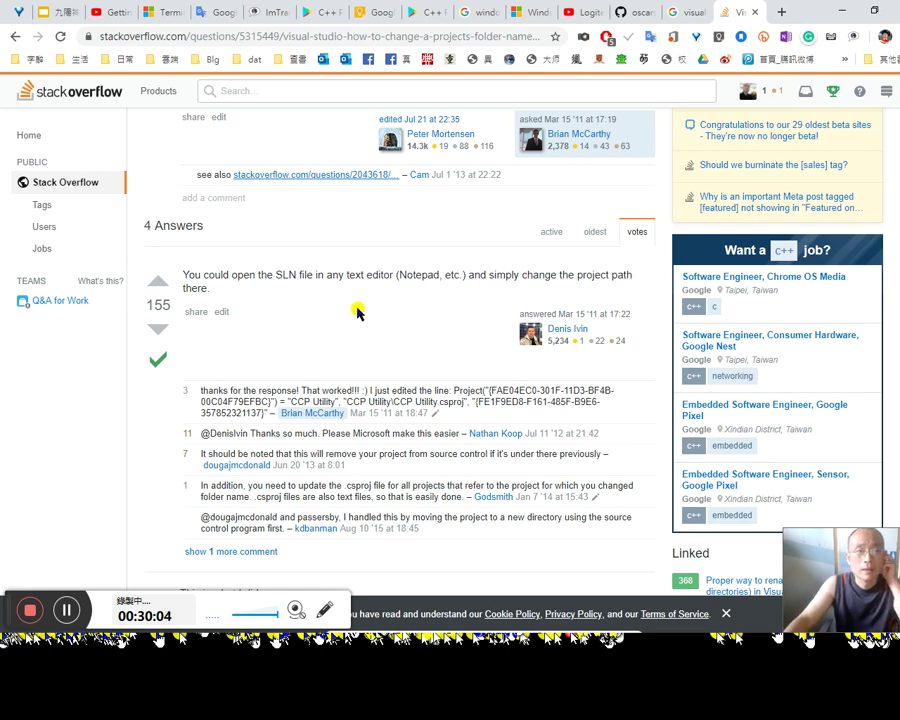
{"action": "scroll", "coordinate": [306, 320], "scroll_direction": "down", "scroll_amount": 5}
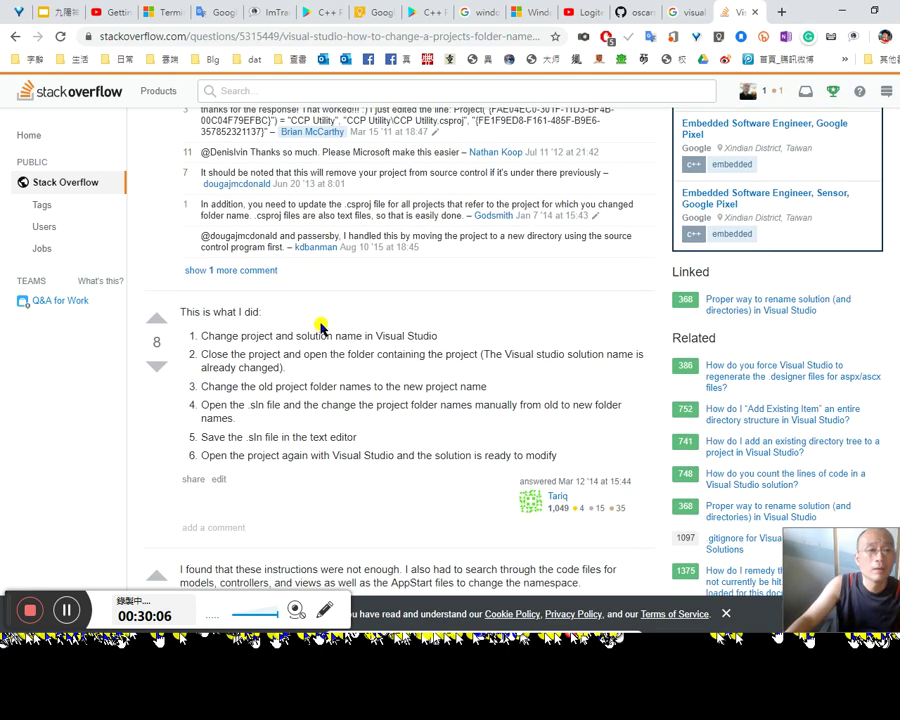
{"action": "scroll", "coordinate": [325, 330], "scroll_direction": "up", "scroll_amount": 4}
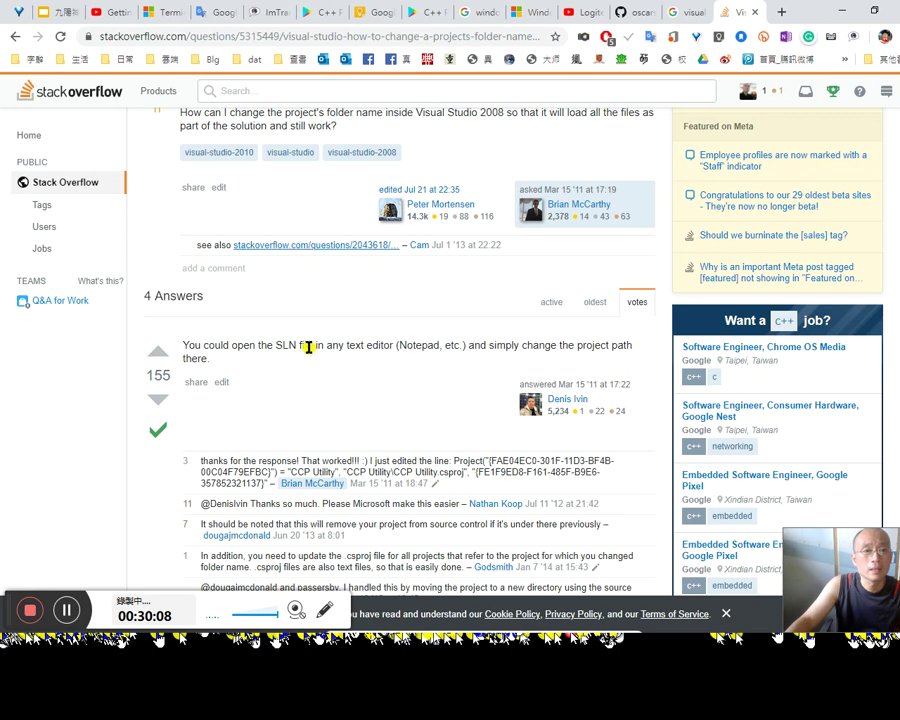
{"action": "key", "text": "alt+Tab"}
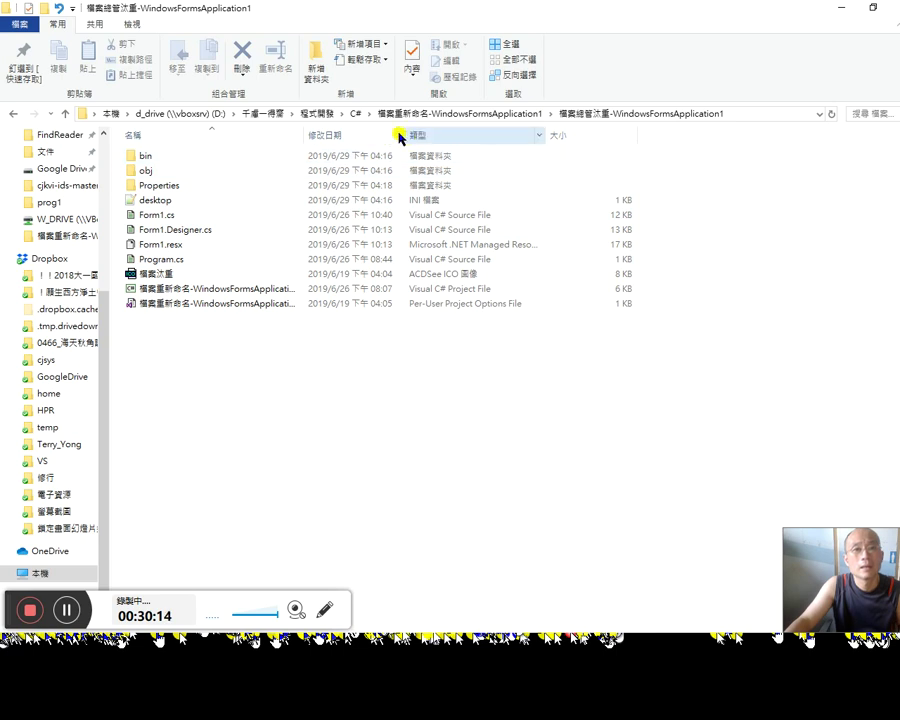
Step: Go to the 檔案重新命名-WindowsFormsApplication1 folder under C# and check the .sln file's properties
{"action": "left_click", "coordinate": [356, 114]}
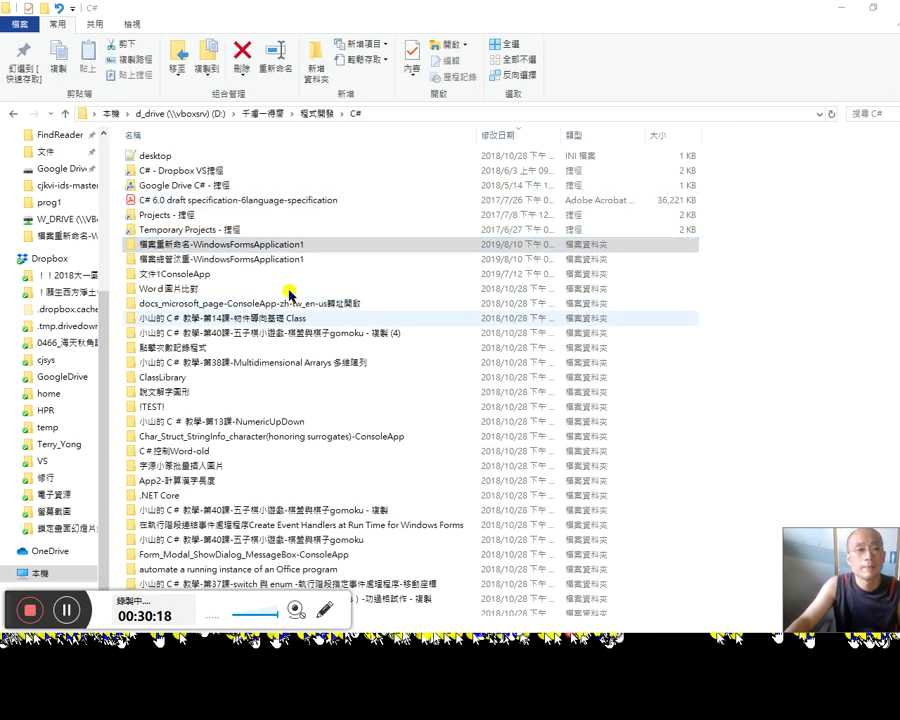
{"action": "double_click", "coordinate": [281, 245]}
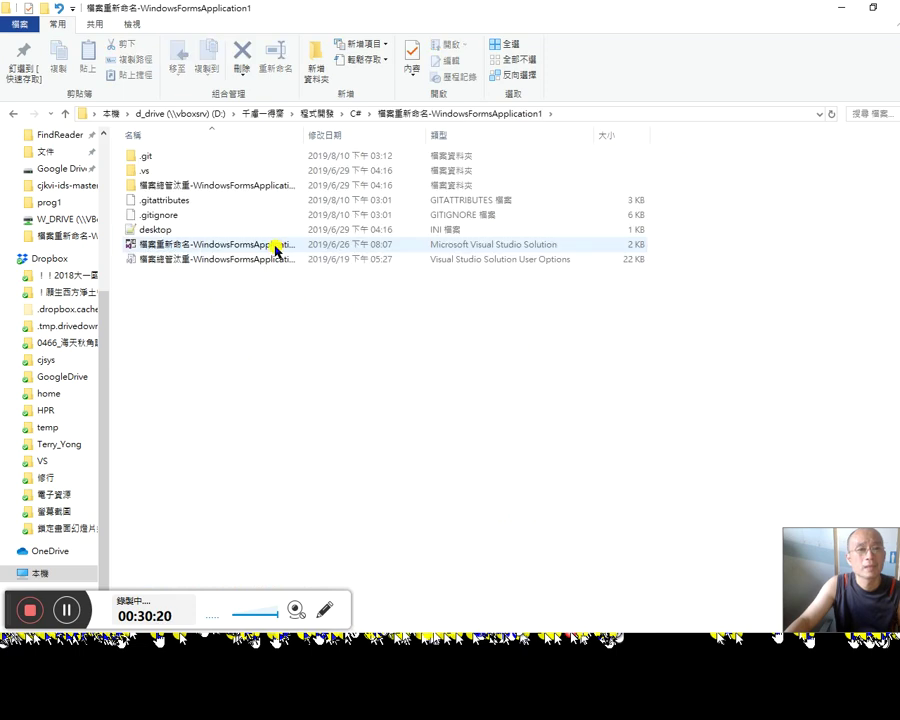
{"action": "key", "text": "alt+Tab"}
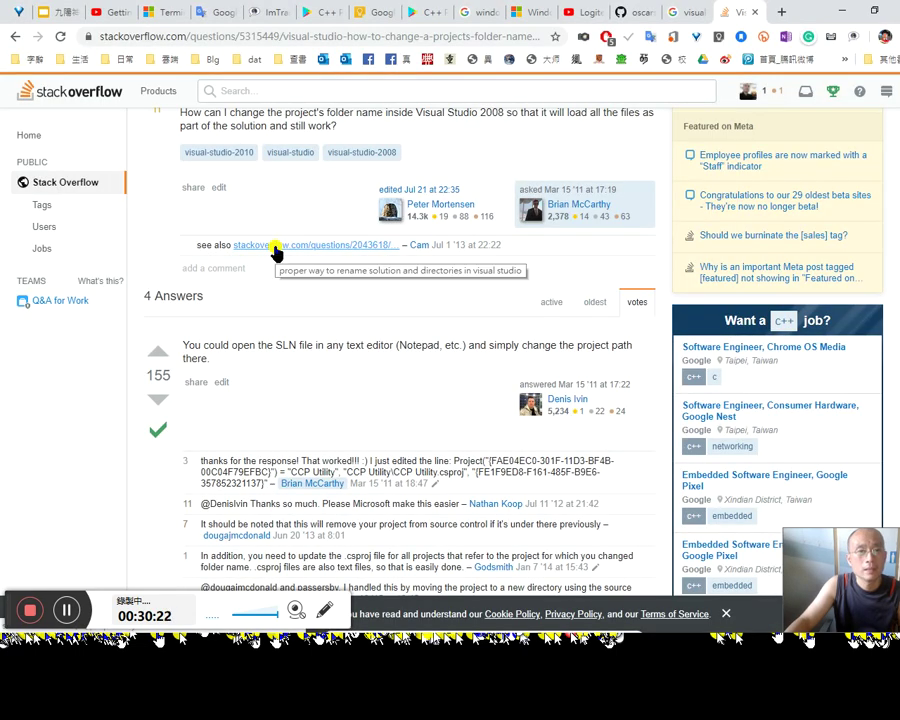
{"action": "key", "text": "alt+Tab"}
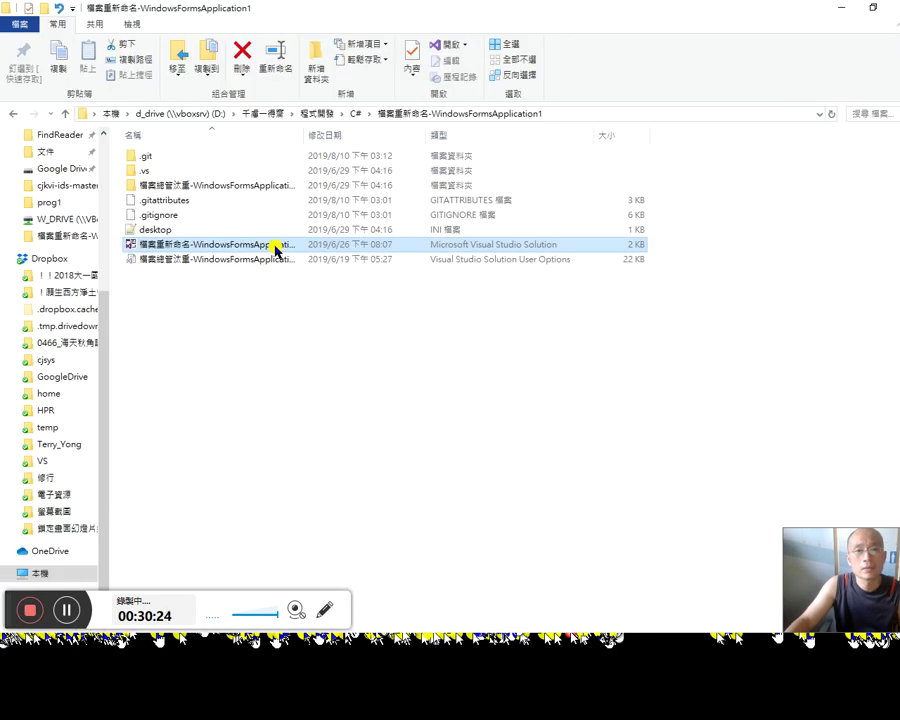
{"action": "key", "text": "alt+Return"}
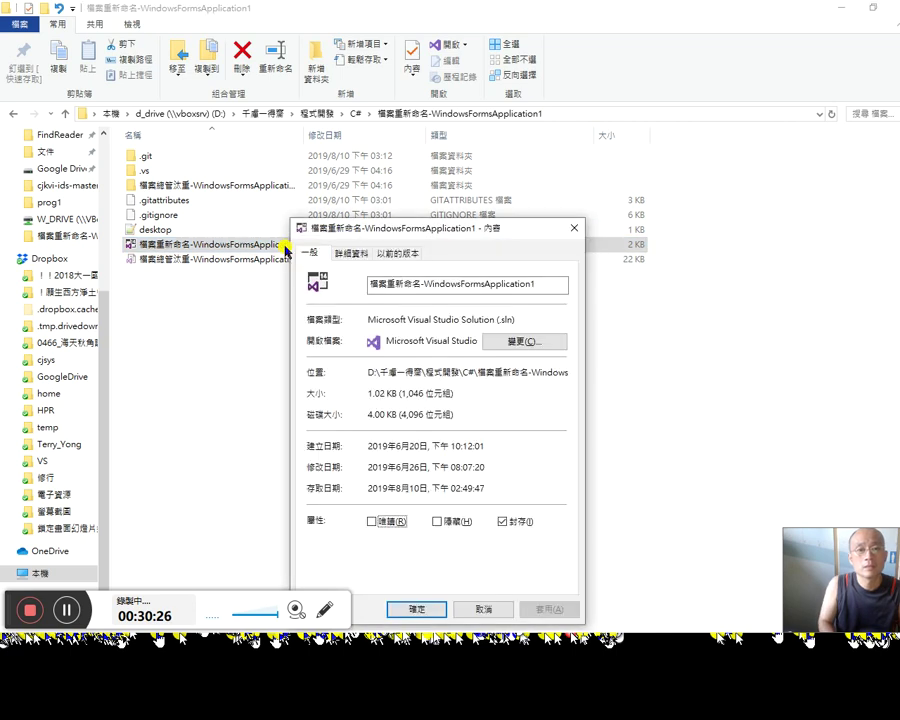
{"action": "key", "text": "Escape"}
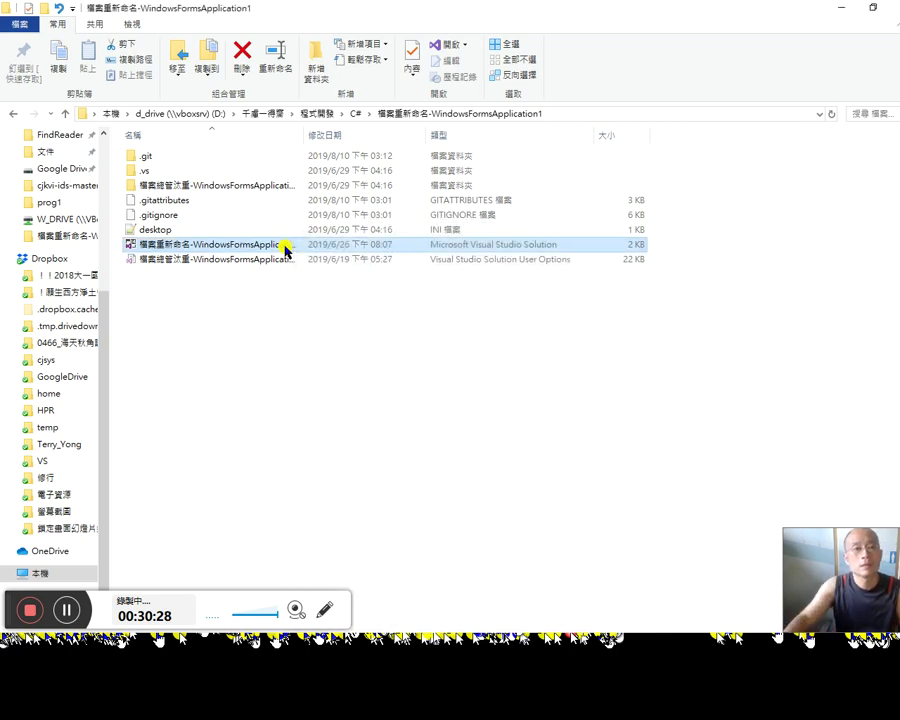
Step: Open the .sln with Notepad++ through Choose another app and More apps
{"action": "left_click", "coordinate": [465, 45]}
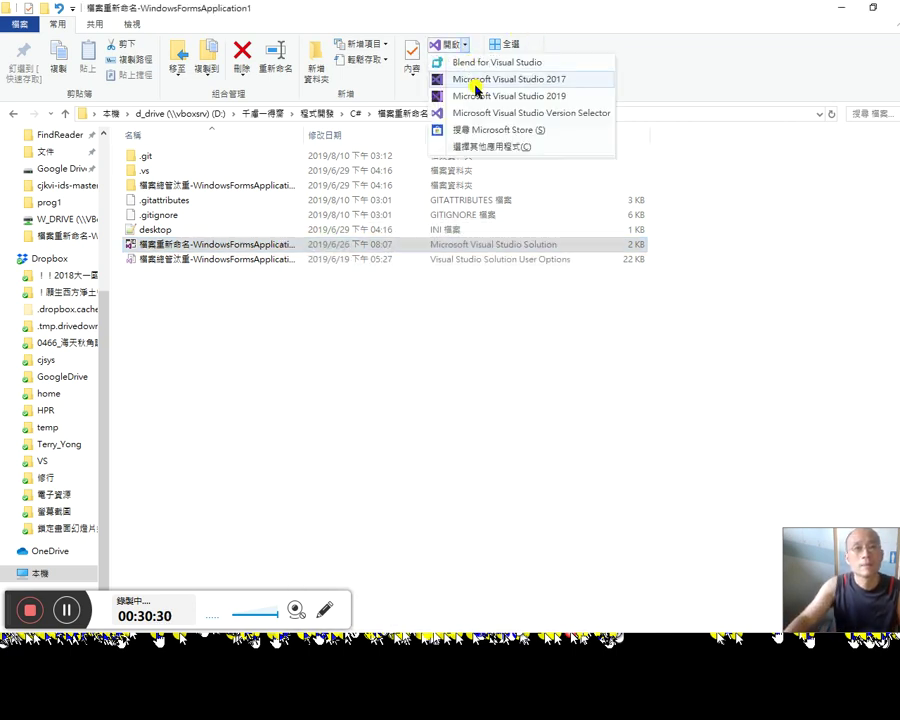
{"action": "left_click", "coordinate": [496, 148]}
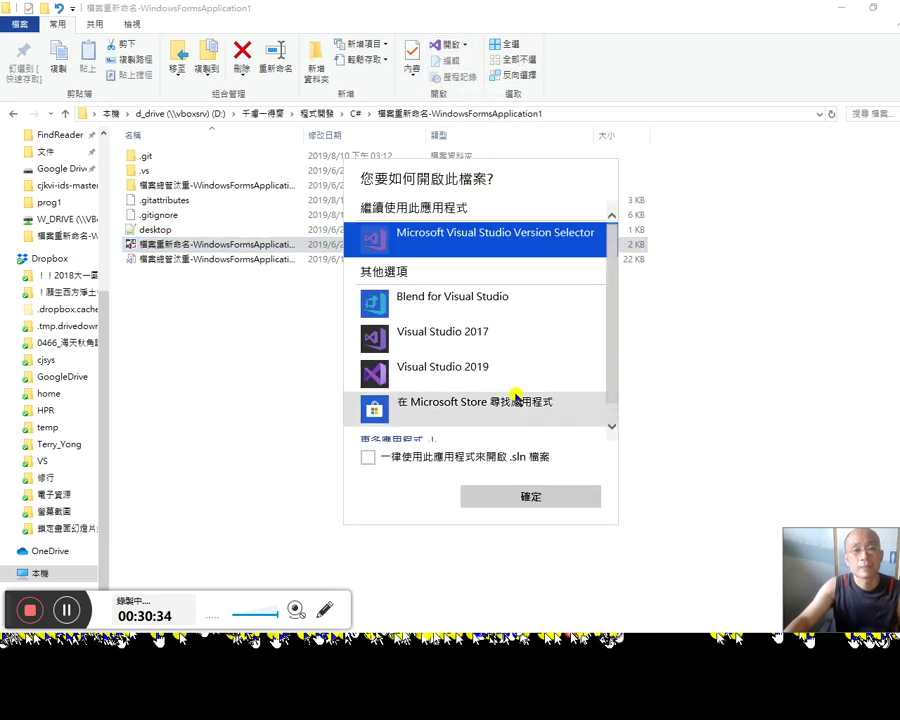
{"action": "scroll", "coordinate": [516, 396], "scroll_direction": "down", "scroll_amount": 1}
{"action": "left_click", "coordinate": [446, 414]}
{"action": "scroll", "coordinate": [434, 400], "scroll_direction": "down", "scroll_amount": 5}
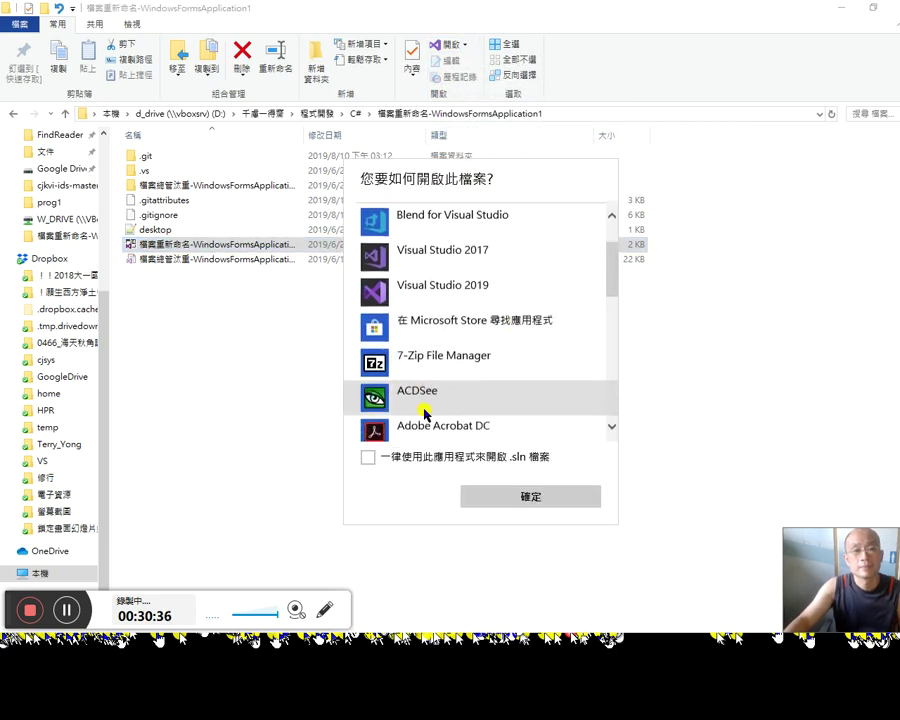
{"action": "scroll", "coordinate": [454, 412], "scroll_direction": "down", "scroll_amount": 3}
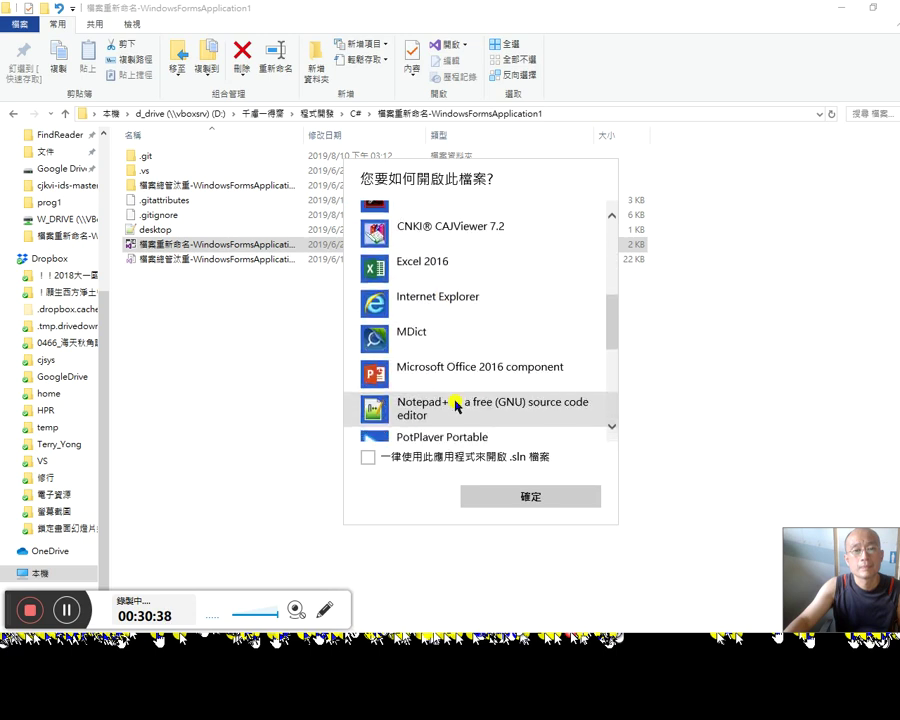
{"action": "left_click", "coordinate": [480, 380]}
{"action": "left_click", "coordinate": [528, 496]}
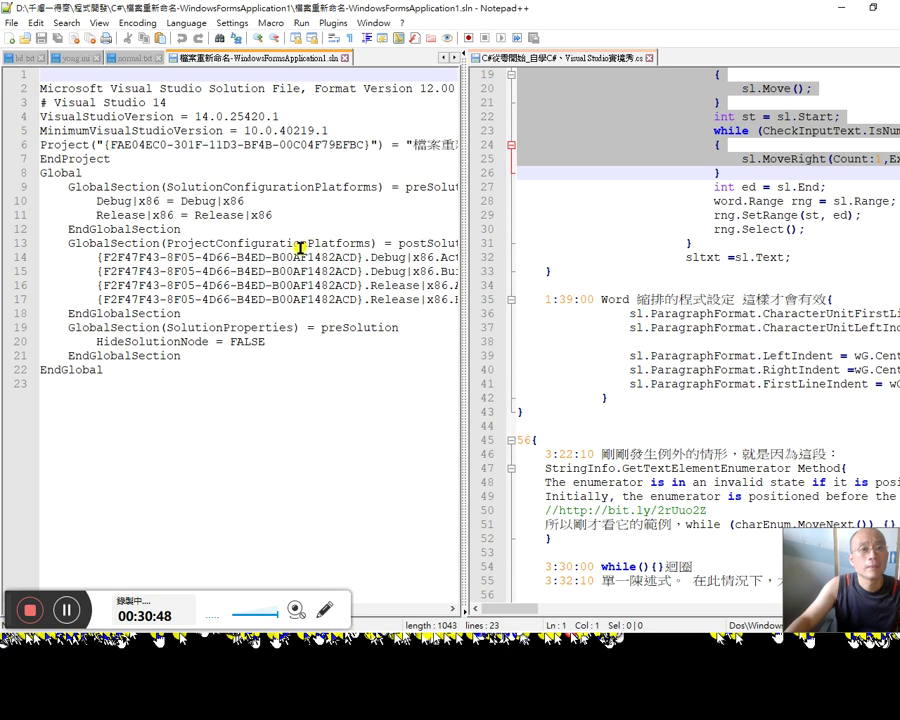
Step: Look back over the Stack Overflow answers in the browser
{"action": "key", "text": "alt+Tab"}
{"action": "key", "text": "Tab"}
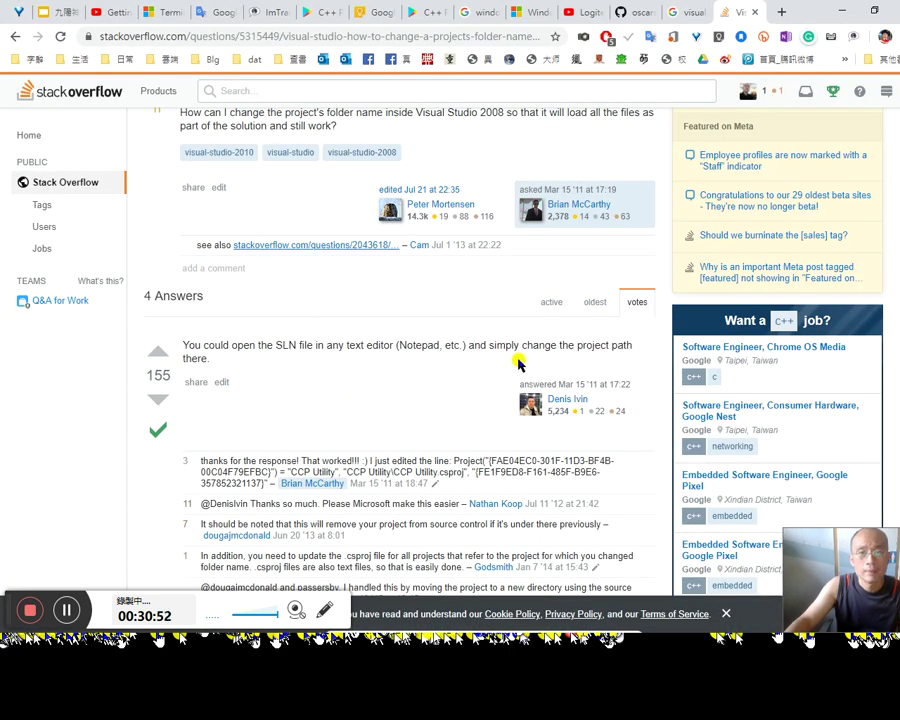
{"action": "scroll", "coordinate": [552, 356], "scroll_direction": "down", "scroll_amount": 3}
{"action": "scroll", "coordinate": [553, 361], "scroll_direction": "down", "scroll_amount": 6}
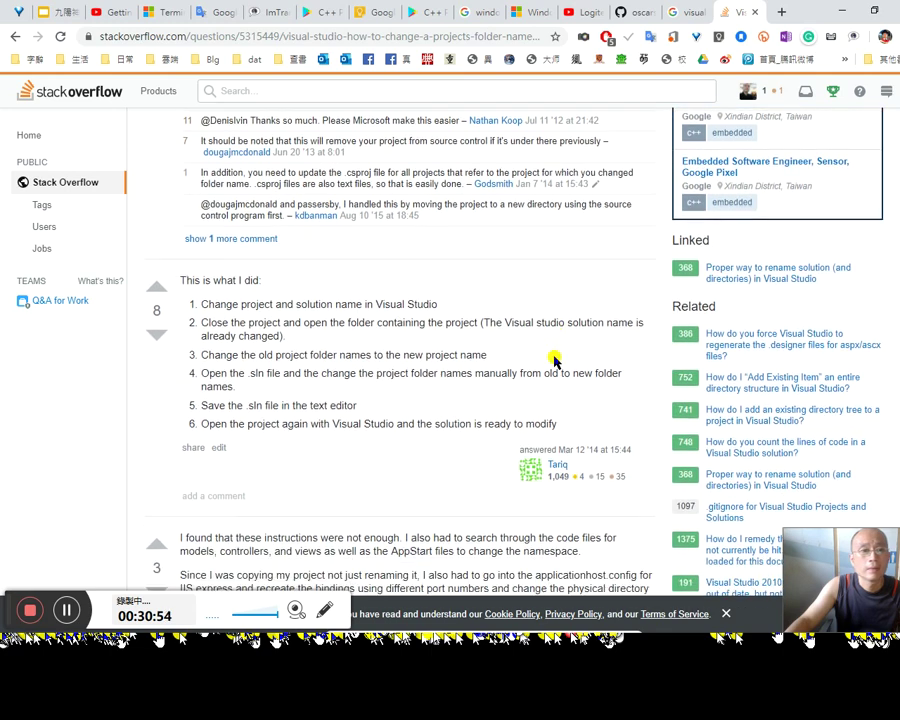
{"action": "scroll", "coordinate": [552, 360], "scroll_direction": "up", "scroll_amount": 8}
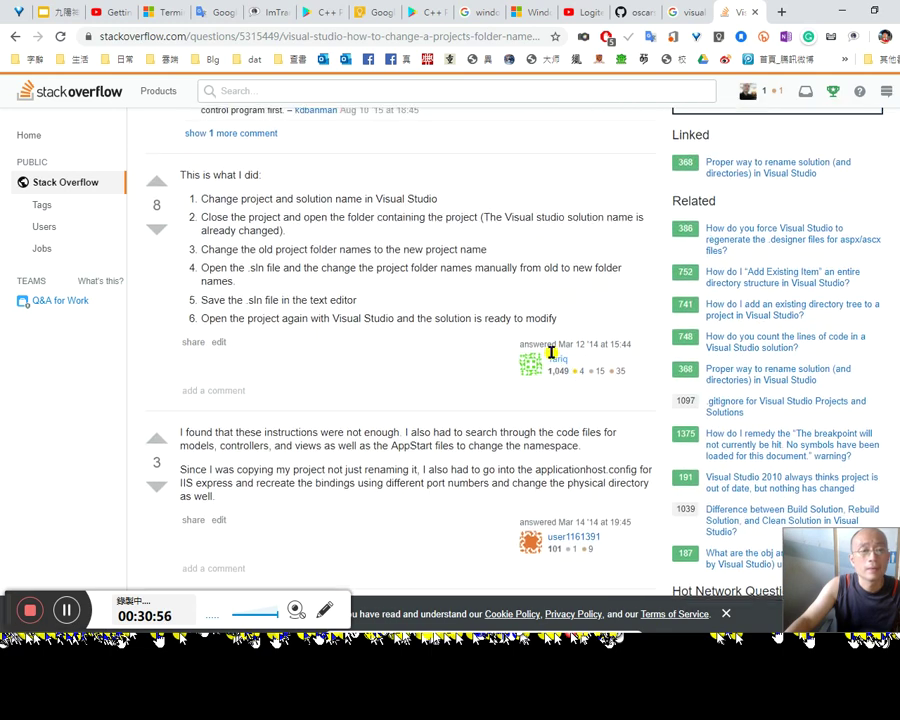
Step: Widen the editor and read the full Project line 6 with its .csproj path, then open Find
{"action": "key", "text": "alt+Tab"}
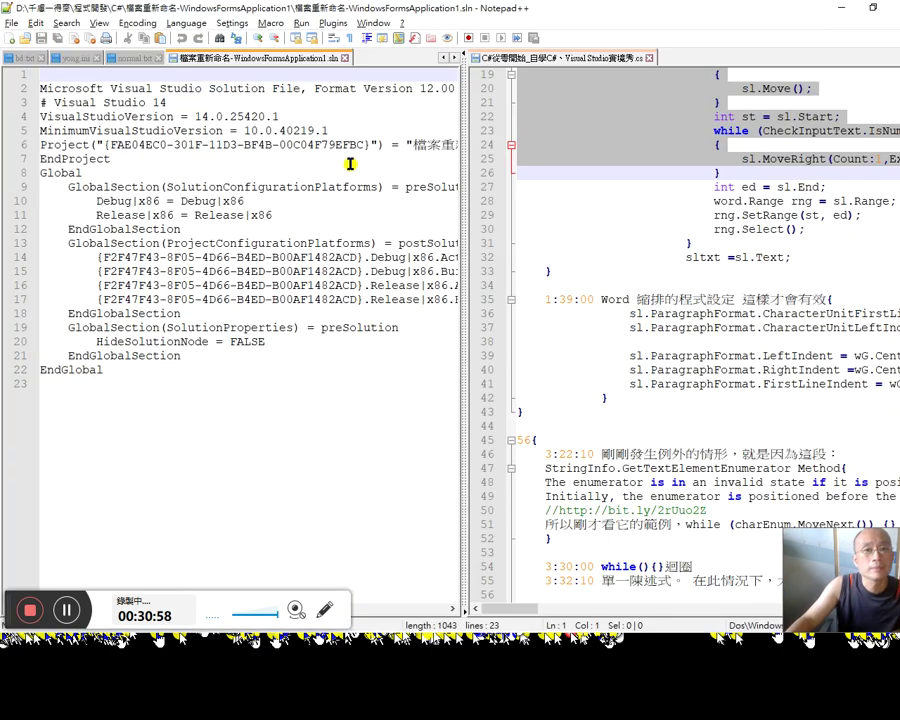
{"action": "left_click", "coordinate": [361, 155]}
{"action": "left_click_drag", "start_coordinate": [463, 129], "coordinate": [722, 129]}
{"action": "left_click", "coordinate": [637, 145]}
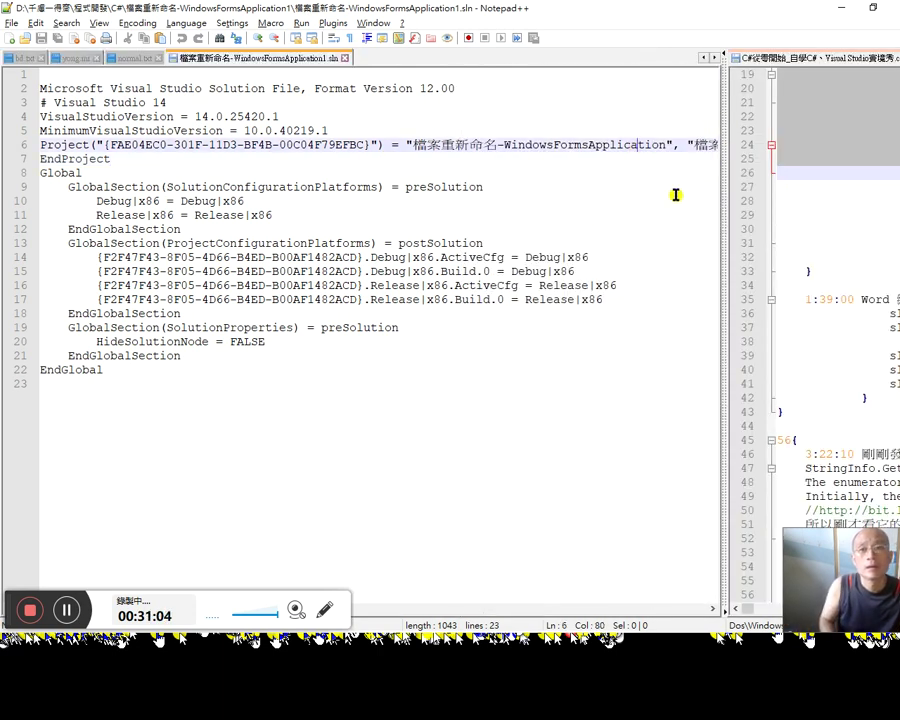
{"action": "key", "text": "End"}
{"action": "key", "text": "Home"}
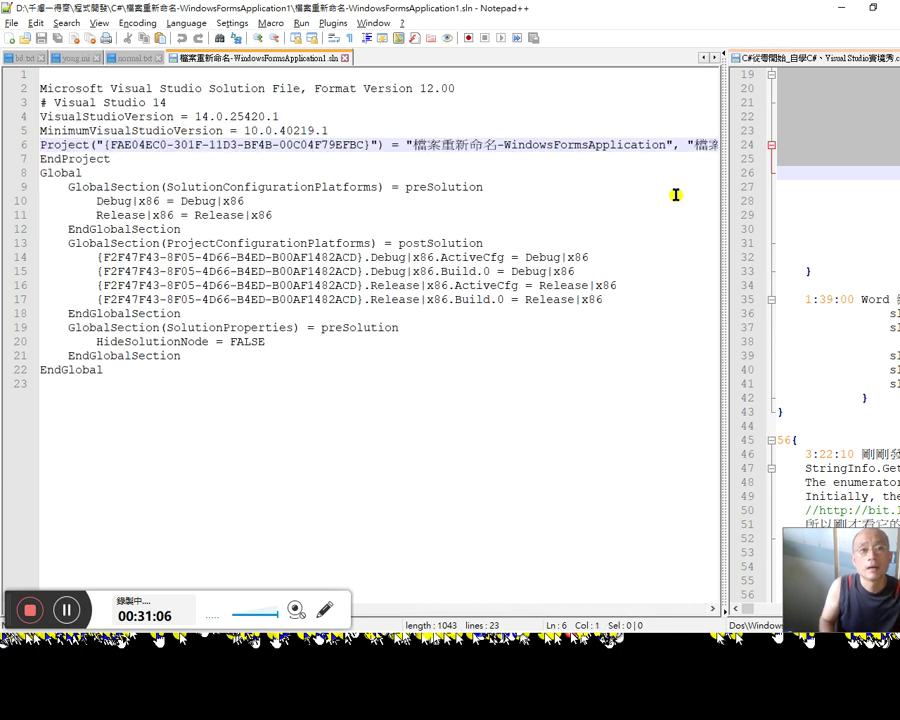
{"action": "key", "text": "Right"}
{"action": "key", "text": "Right"}
{"action": "key", "text": "Right"}
{"action": "key", "text": "Right"}
{"action": "key", "text": "Right"}
{"action": "key", "text": "Right"}
{"action": "key", "text": "Right"}
{"action": "key", "text": "Right"}
{"action": "key", "text": "Right"}
{"action": "key", "text": "Right"}
{"action": "key", "text": "Right"}
{"action": "key", "text": "Right"}
{"action": "key", "text": "Right"}
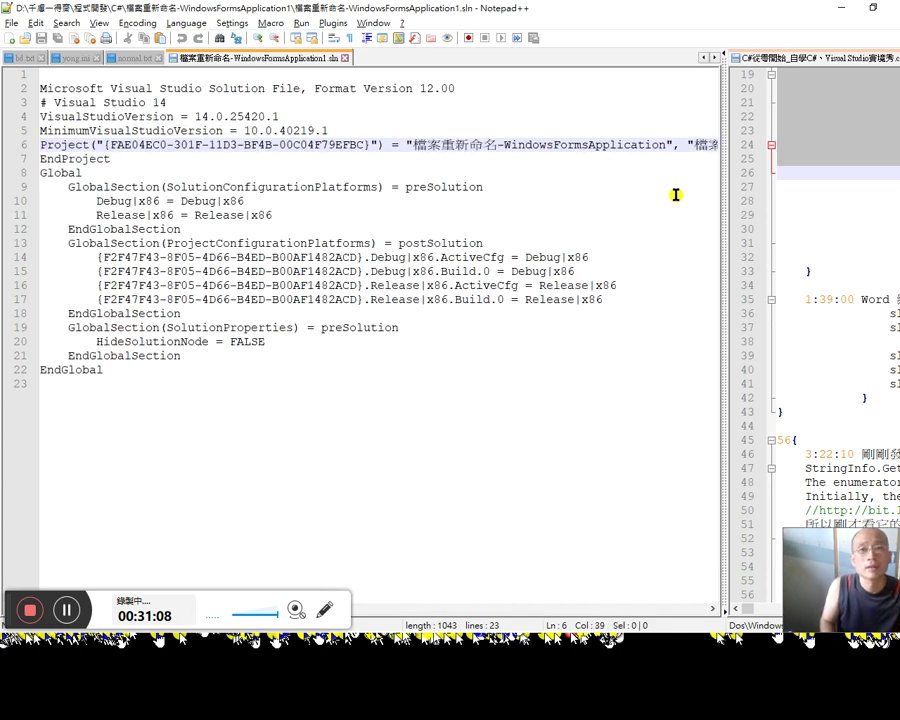
{"action": "key", "text": "End"}
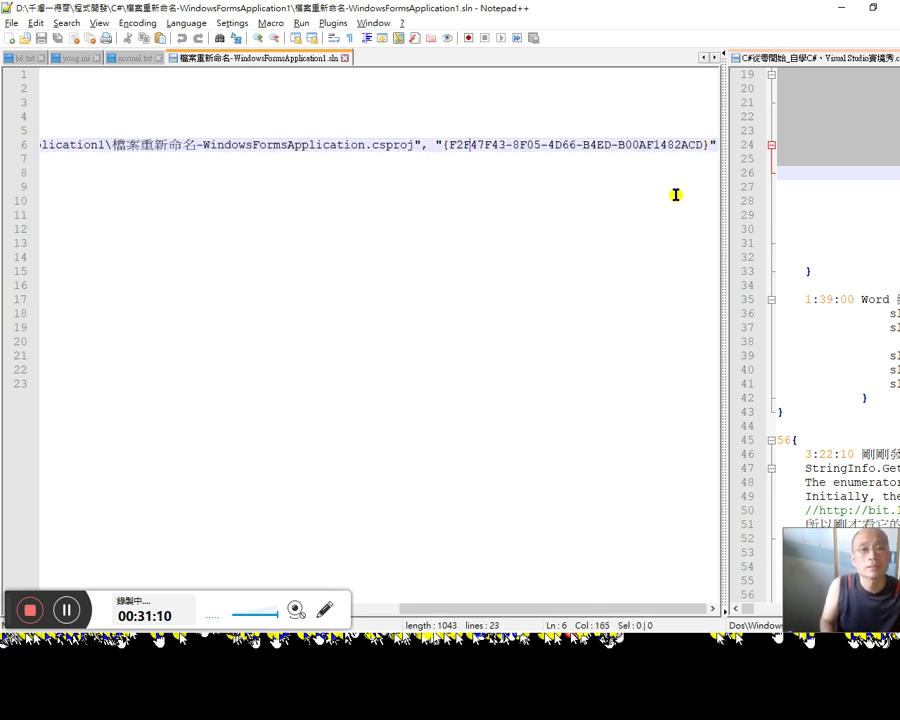
{"action": "key", "text": "Home"}
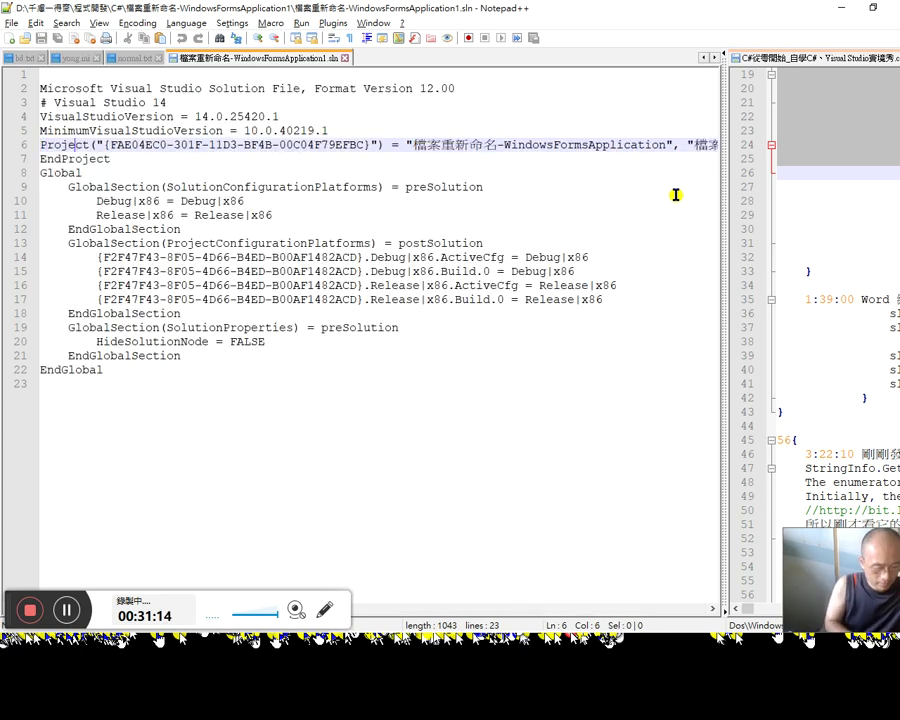
{"action": "key", "text": "ctrl+f"}
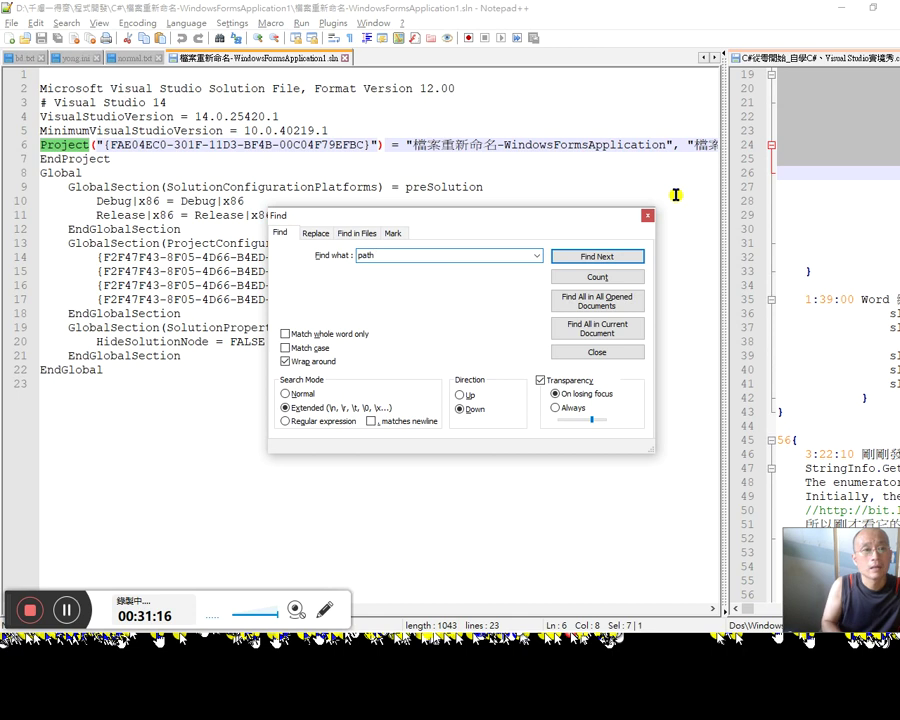
Step: Search the .sln for 'path' without a match, then open it in a new Notepad++ instance
{"action": "key", "text": "Return"}
{"action": "key", "text": "Escape"}
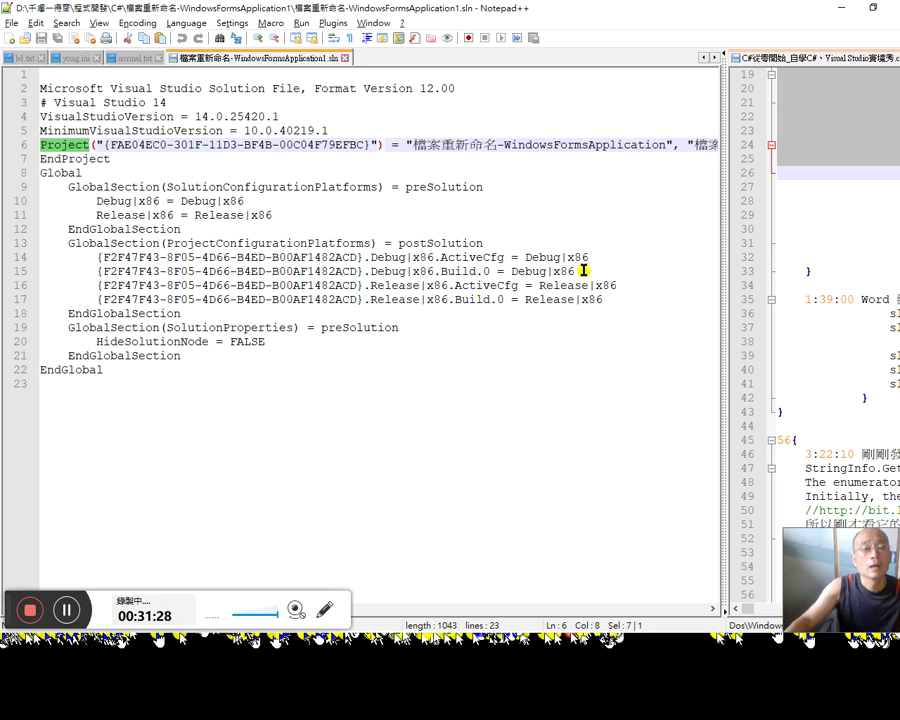
{"action": "left_click_drag", "start_coordinate": [287, 63], "coordinate": [304, 162]}
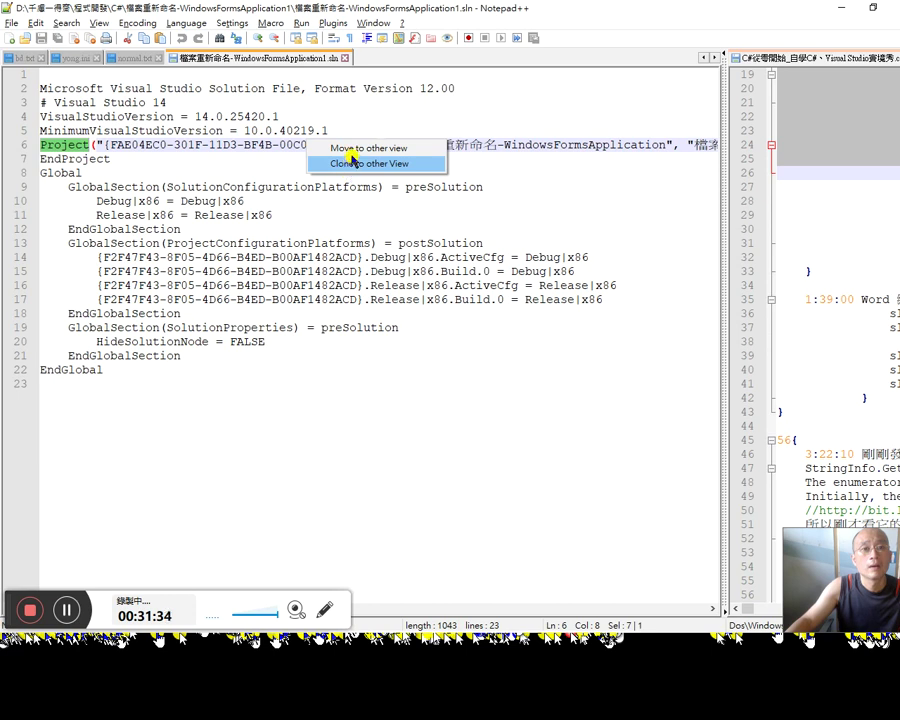
{"action": "left_click", "coordinate": [345, 148]}
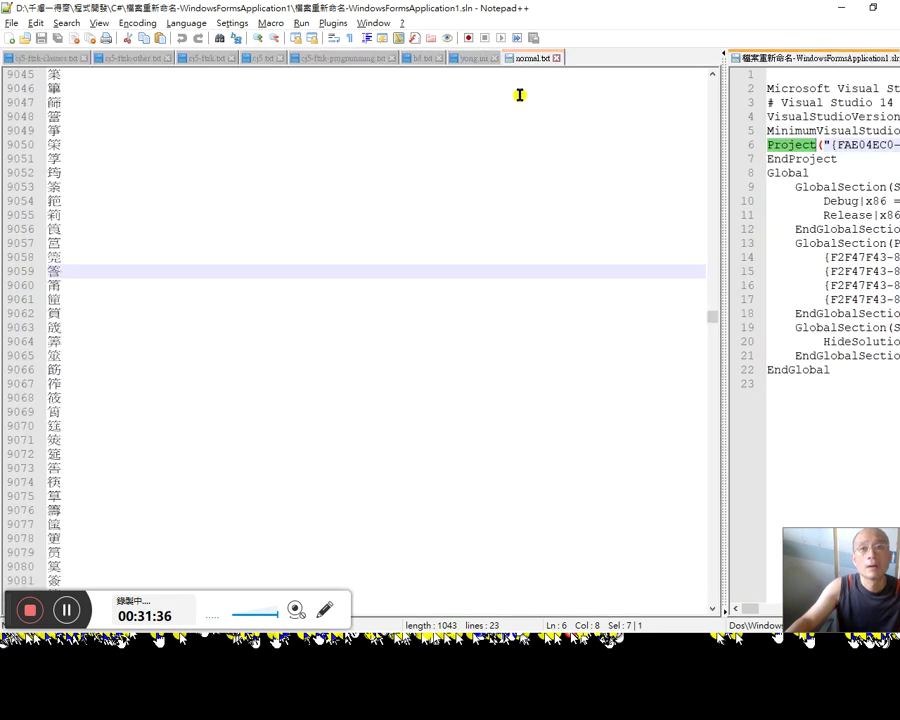
{"action": "right_click", "coordinate": [810, 64]}
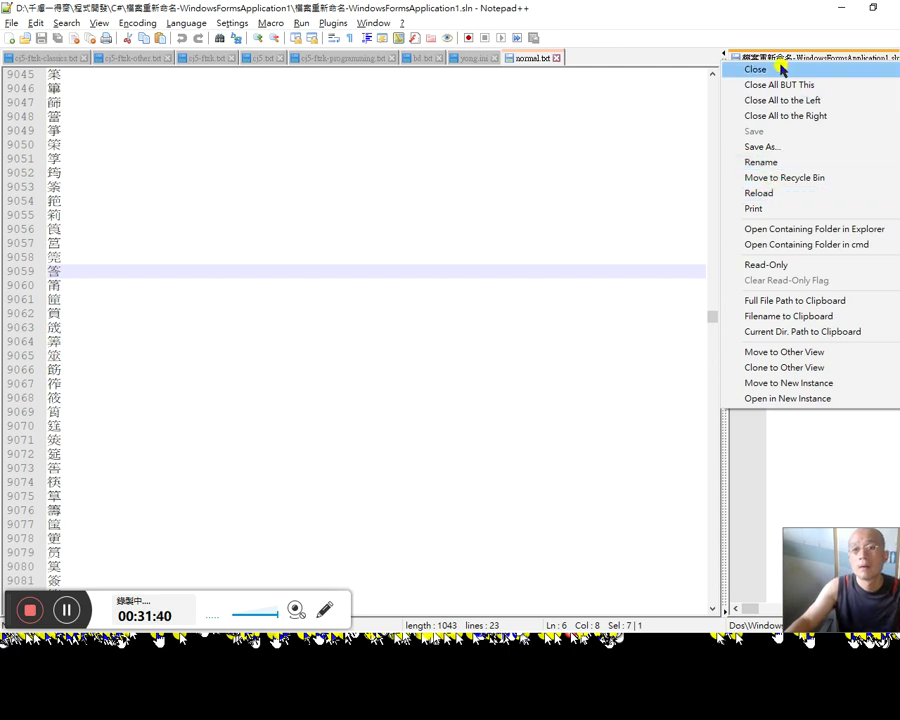
{"action": "left_click", "coordinate": [776, 62]}
{"action": "right_click", "coordinate": [776, 62]}
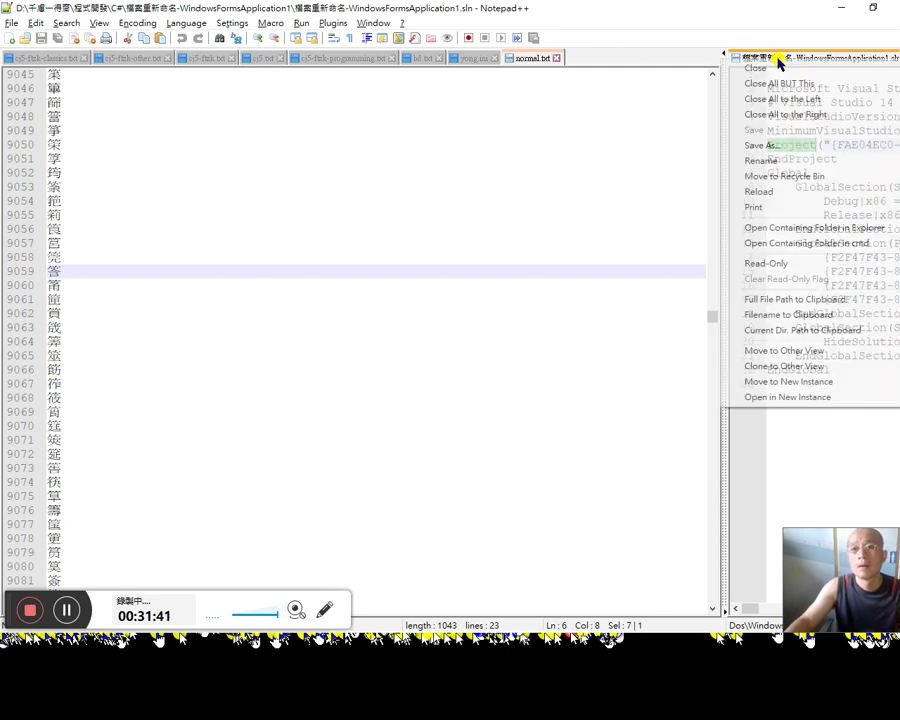
{"action": "left_click", "coordinate": [783, 400]}
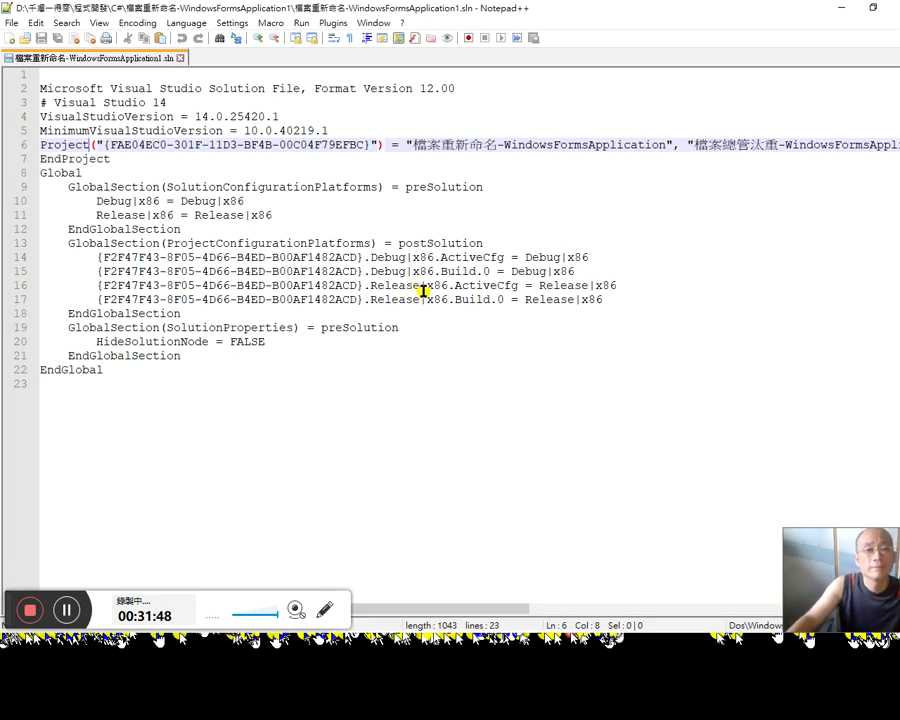
Step: Show the C# notes file in the original window's right view and browse the new window's menus
{"action": "key", "text": "alt+Tab"}
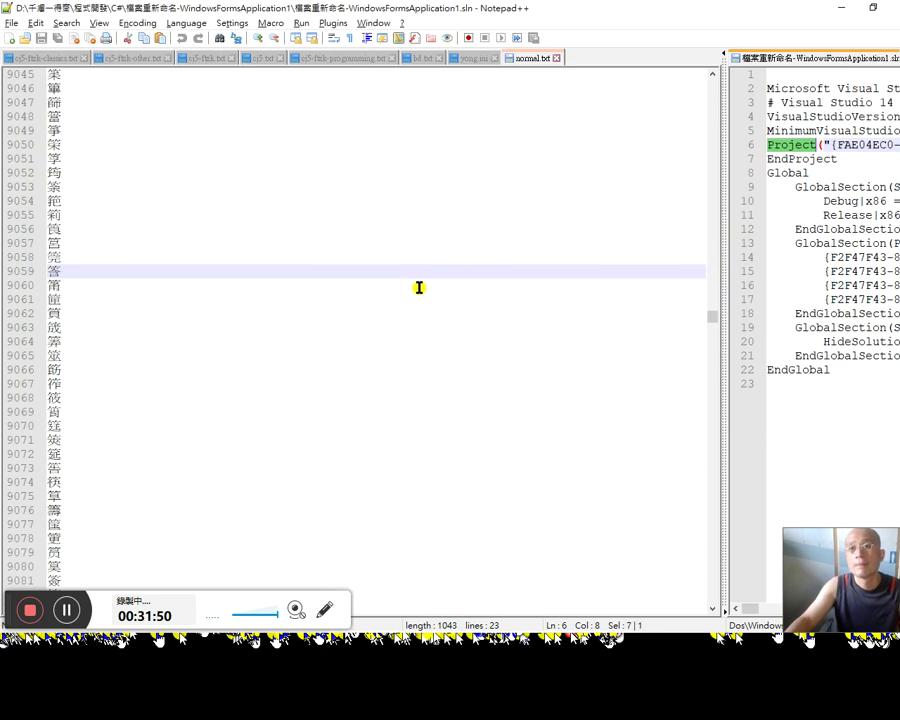
{"action": "left_click", "coordinate": [822, 58]}
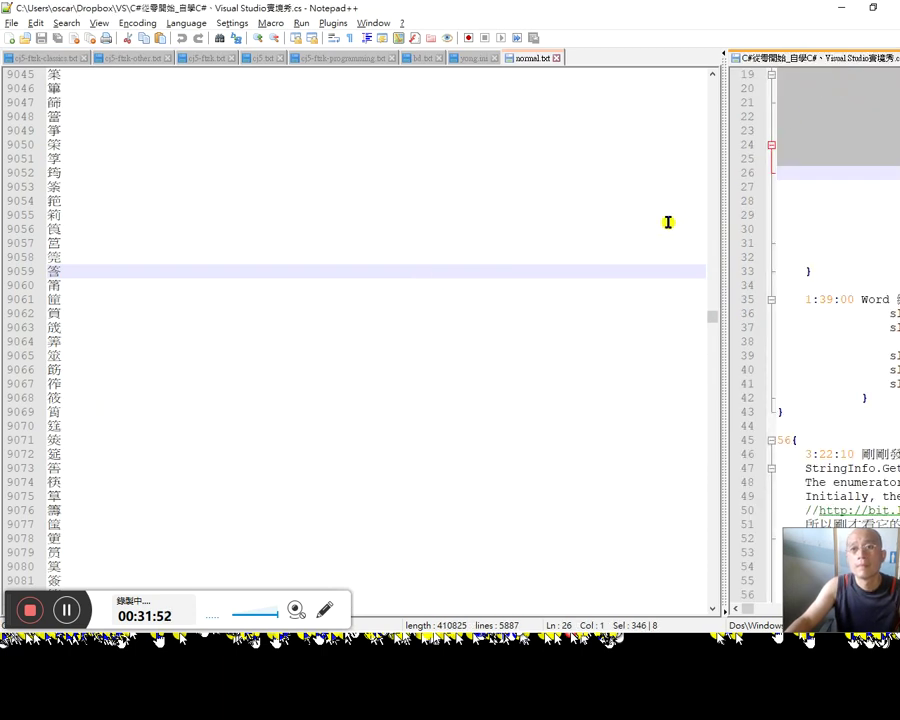
{"action": "key", "text": "alt+Tab"}
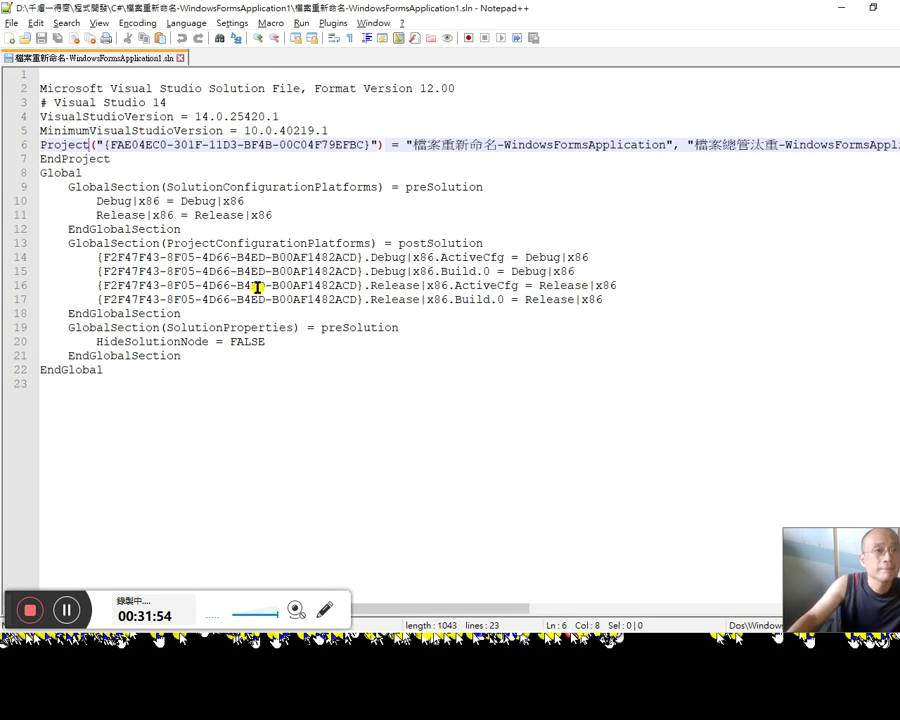
{"action": "left_click", "coordinate": [333, 22]}
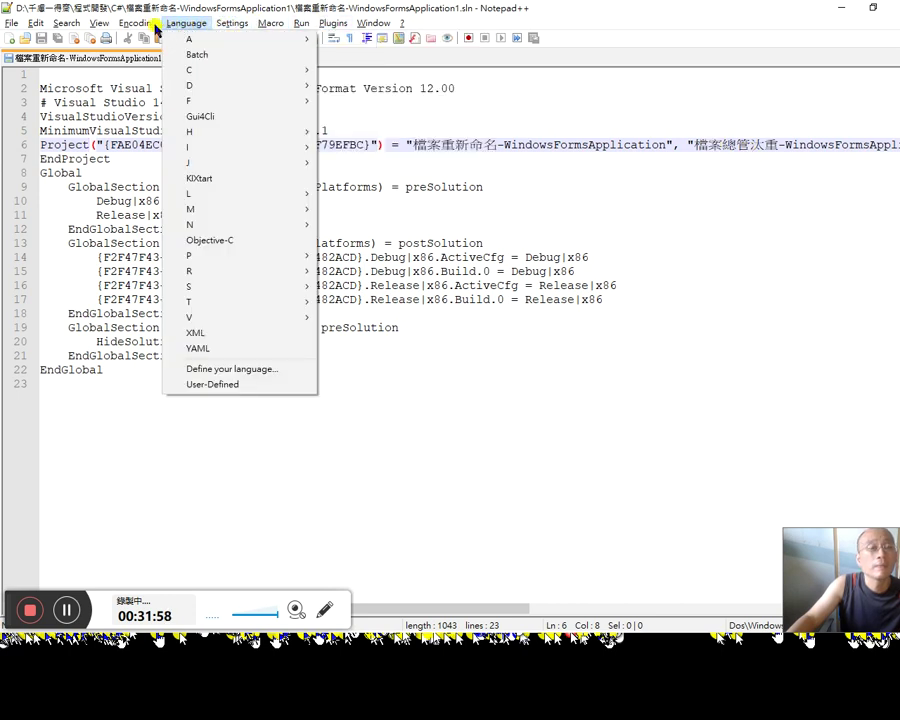
{"action": "mouse_move", "coordinate": [90, 25]}
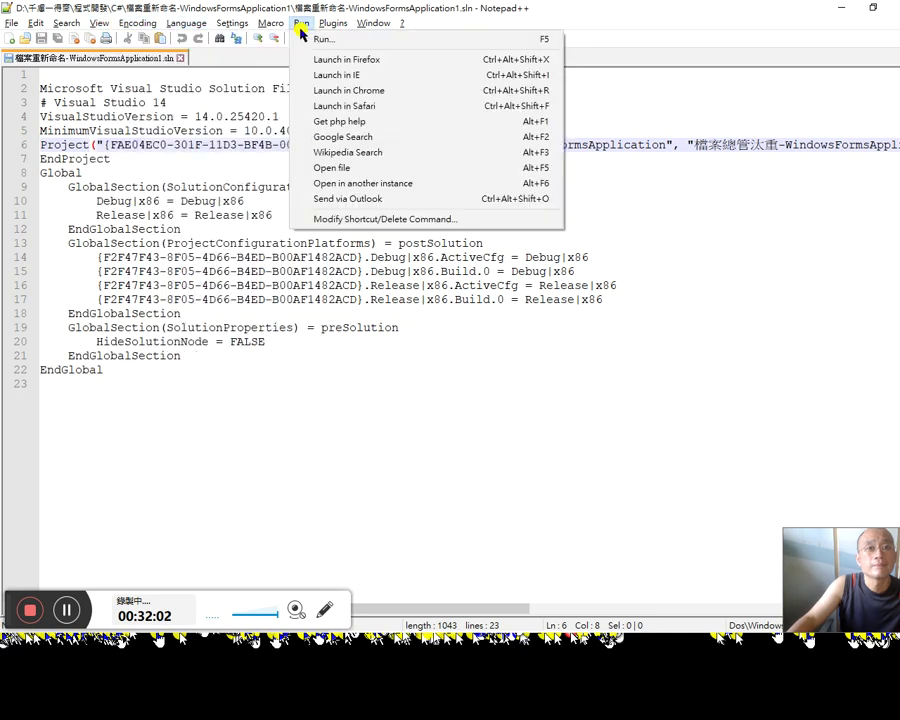
{"action": "left_click", "coordinate": [505, 232]}
Step: Highlight 檔案重新命名 and the folder name 檔案總管汰重 in line 6's project path
{"action": "left_click_drag", "start_coordinate": [426, 606], "coordinate": [697, 596]}
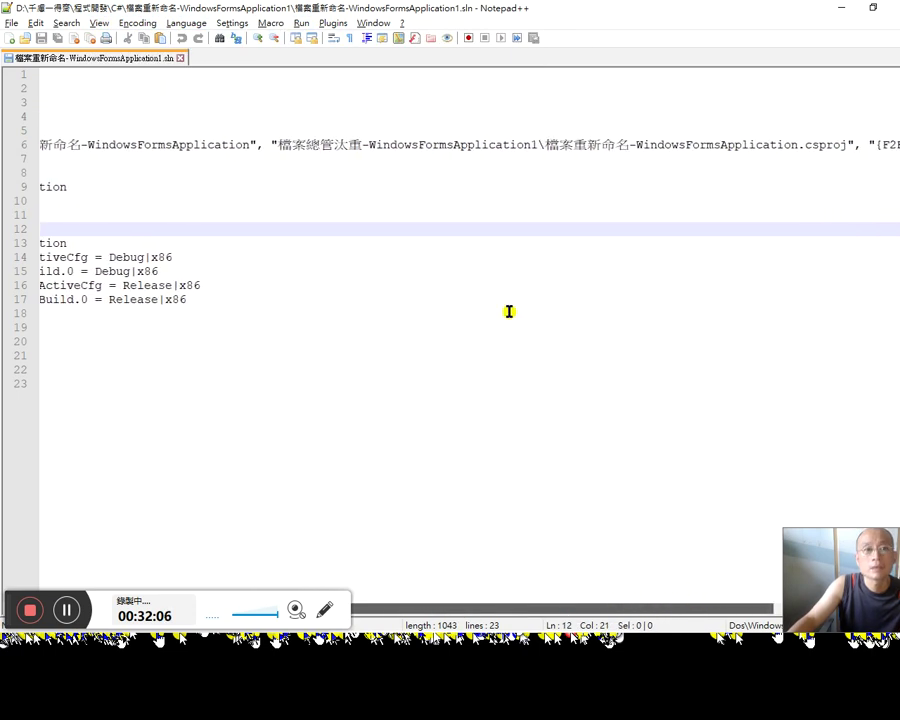
{"action": "left_click", "coordinate": [410, 143]}
{"action": "left_click_drag", "start_coordinate": [530, 610], "coordinate": [610, 584]}
{"action": "double_click", "coordinate": [462, 147]}
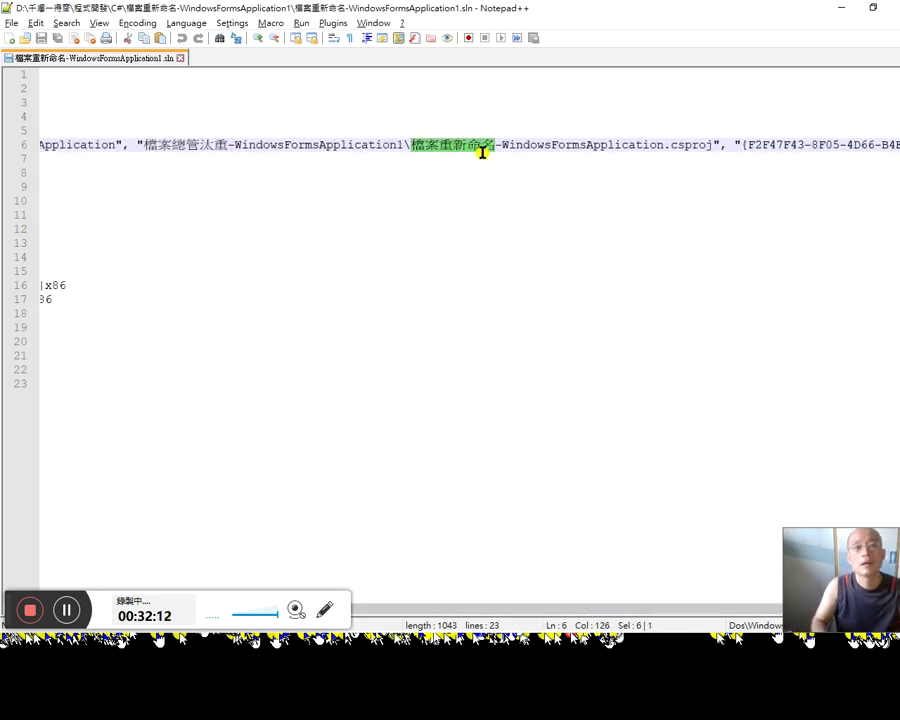
{"action": "left_click_drag", "start_coordinate": [504, 608], "coordinate": [110, 612]}
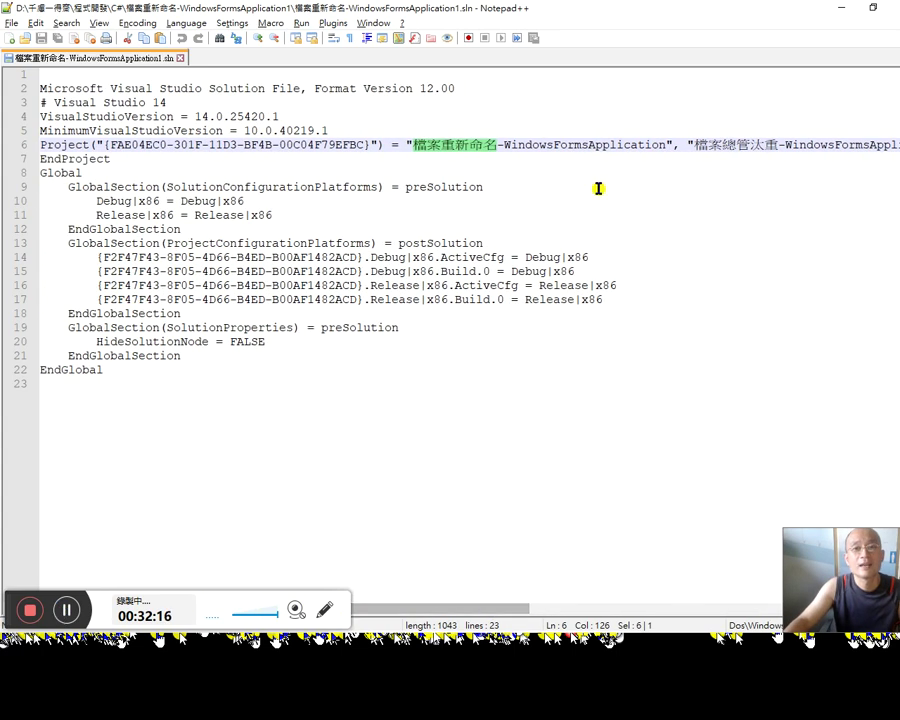
{"action": "double_click", "coordinate": [720, 152]}
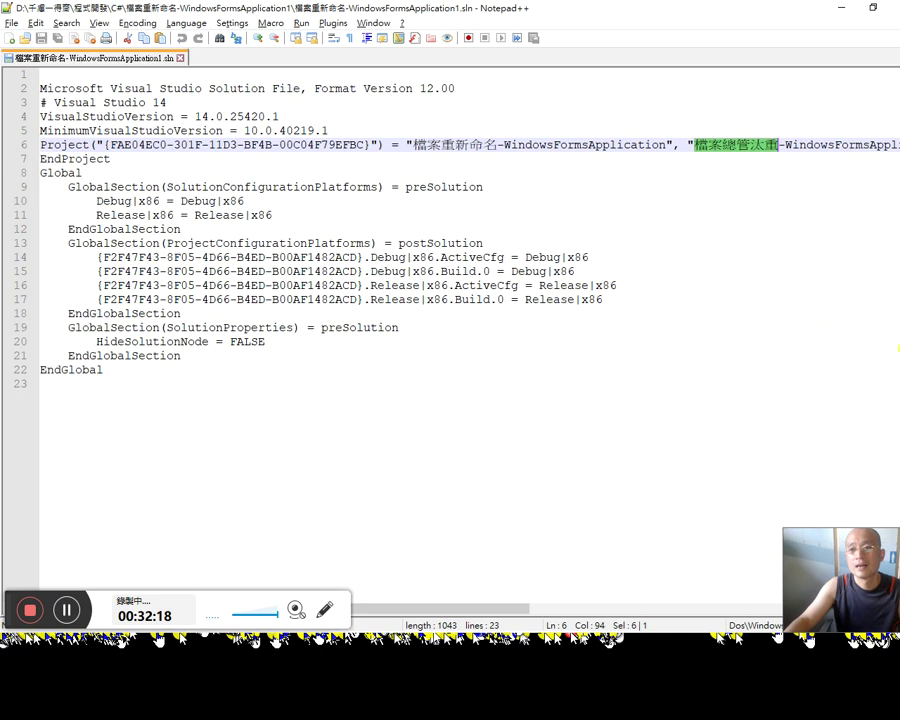
{"action": "key", "text": "alt+Tab"}
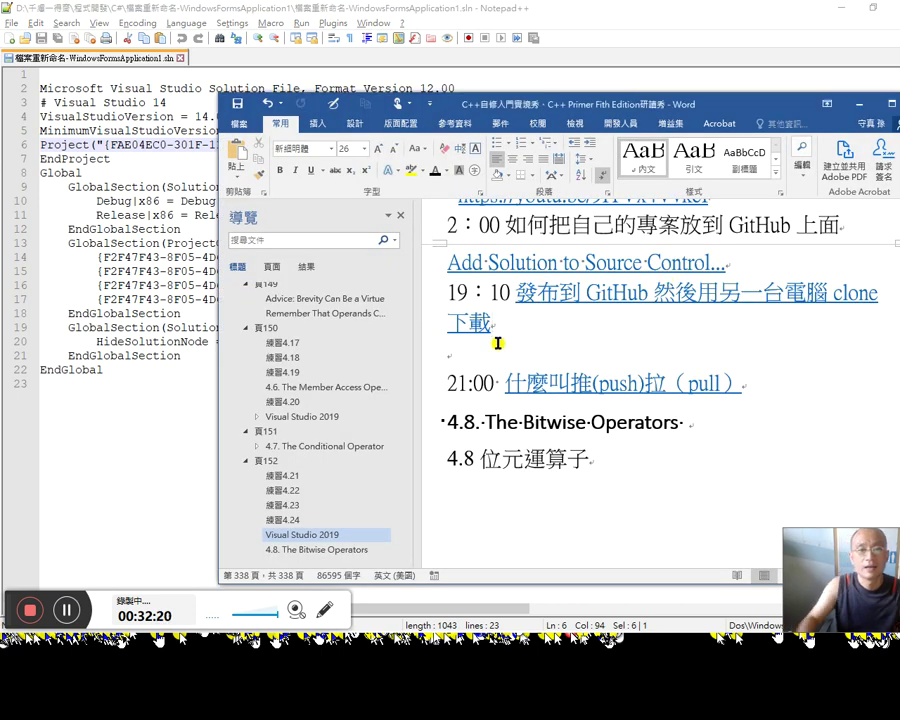
Step: Add the entry '32：00 如何改變專案目錄' on a new line in the notes
{"action": "key", "text": "Down"}
{"action": "key", "text": "Right"}
{"action": "key", "text": "Right"}
{"action": "key", "text": "Right"}
{"action": "key", "text": "Right"}
{"action": "key", "text": "Right"}
{"action": "key", "text": "Return"}
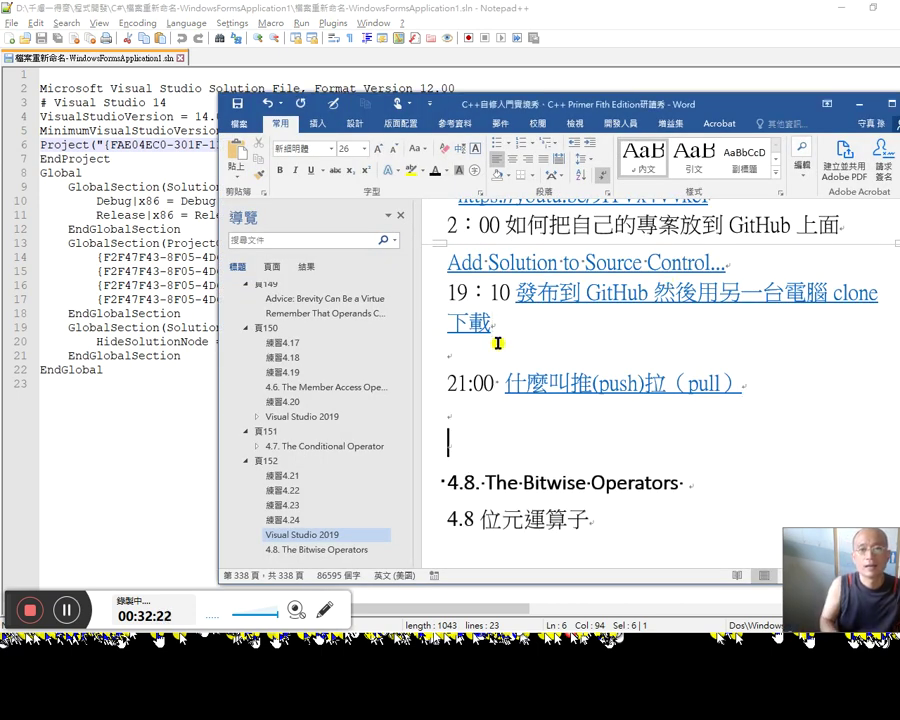
{"action": "key", "text": "Up"}
{"action": "key", "text": "Up"}
{"action": "type", "text": "vr 32：00如何改"}
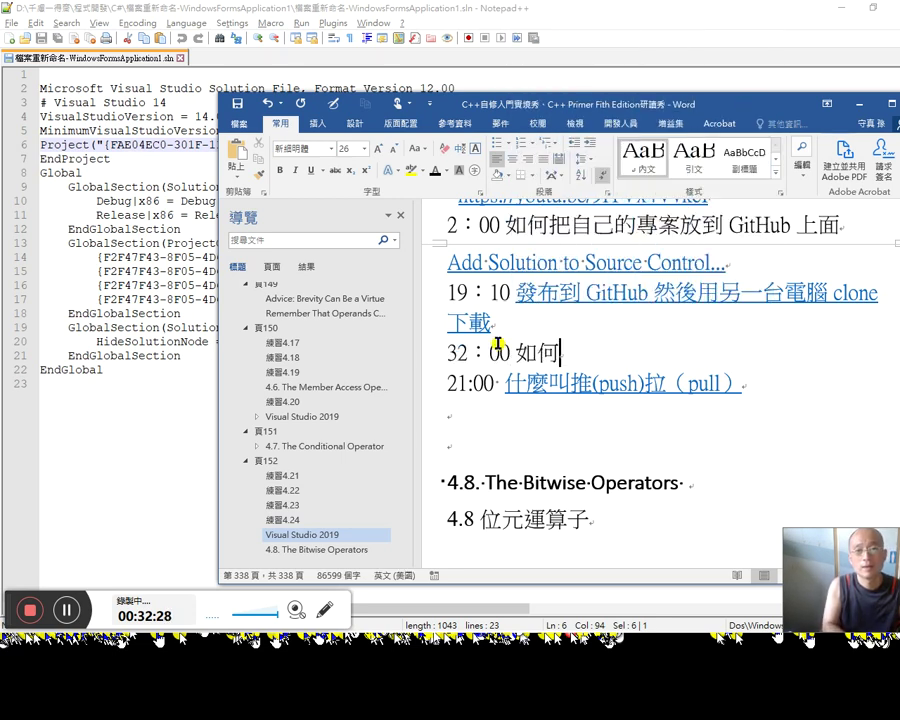
{"action": "type", "text": "變"}
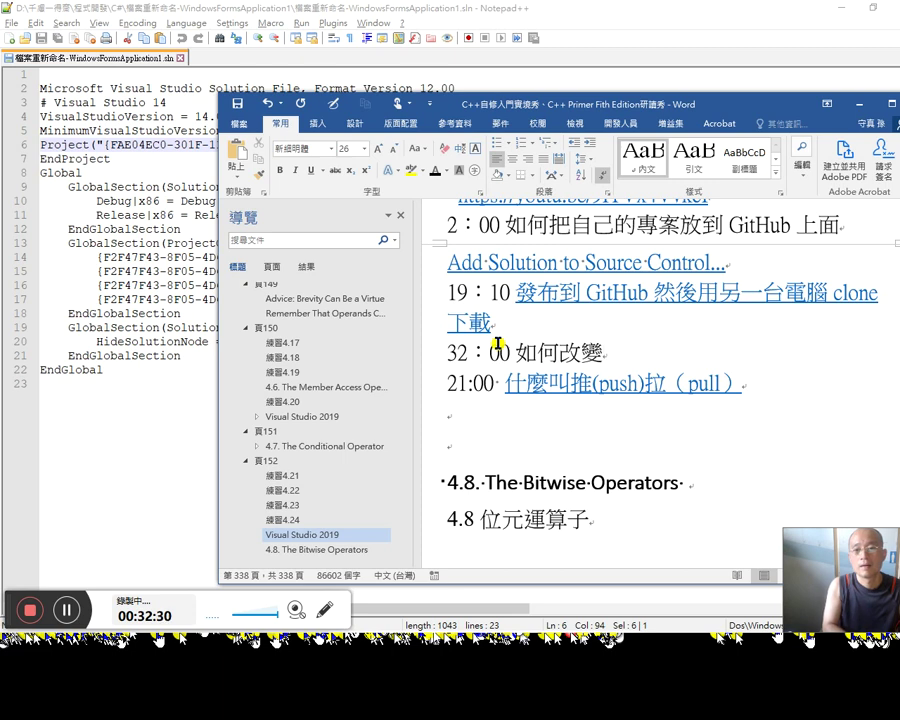
{"action": "type", "text": "專"}
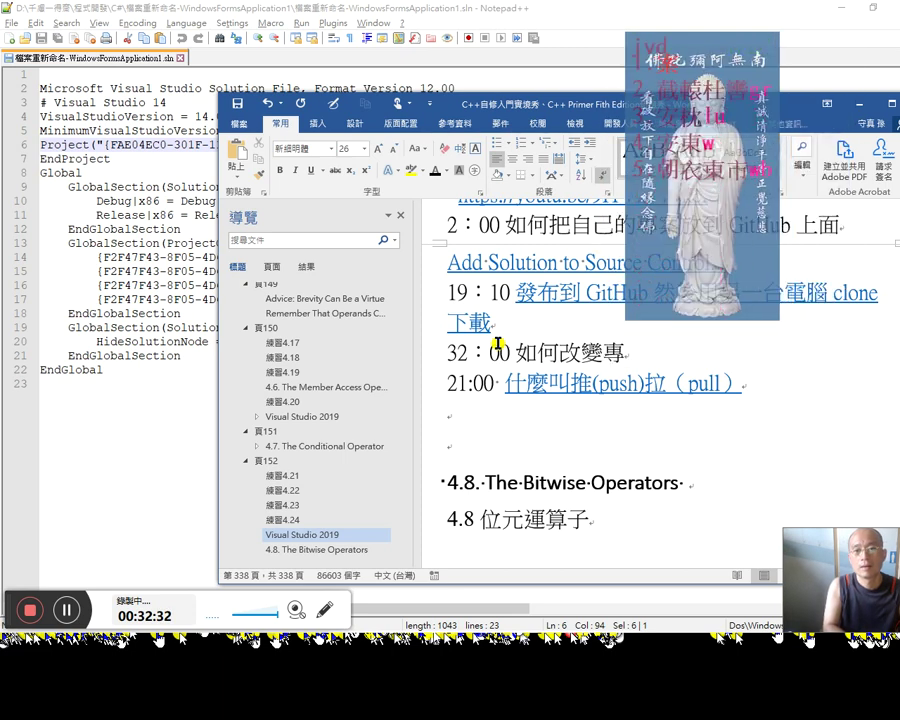
{"action": "type", "text": "案目錄"}
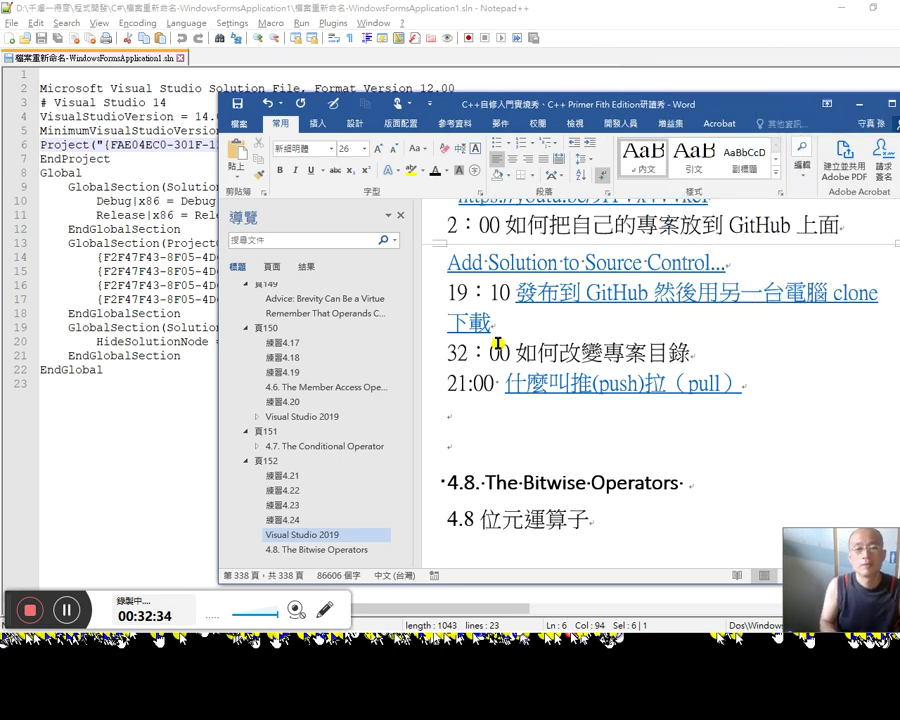
{"action": "key", "text": "Return"}
{"action": "key", "text": "Delete"}
Step: Beneath it, write the note '用文字編輯器打開.sln 檔，直接改'
{"action": "key", "text": "Return"}
{"action": "type", "text": "用"}
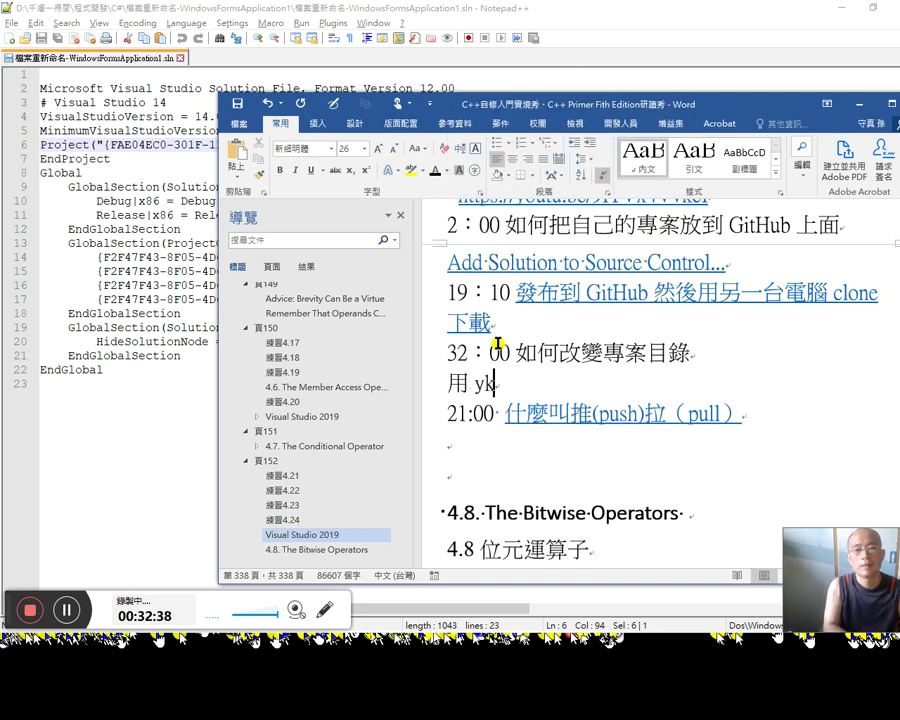
{"action": "type", "text": "文字"}
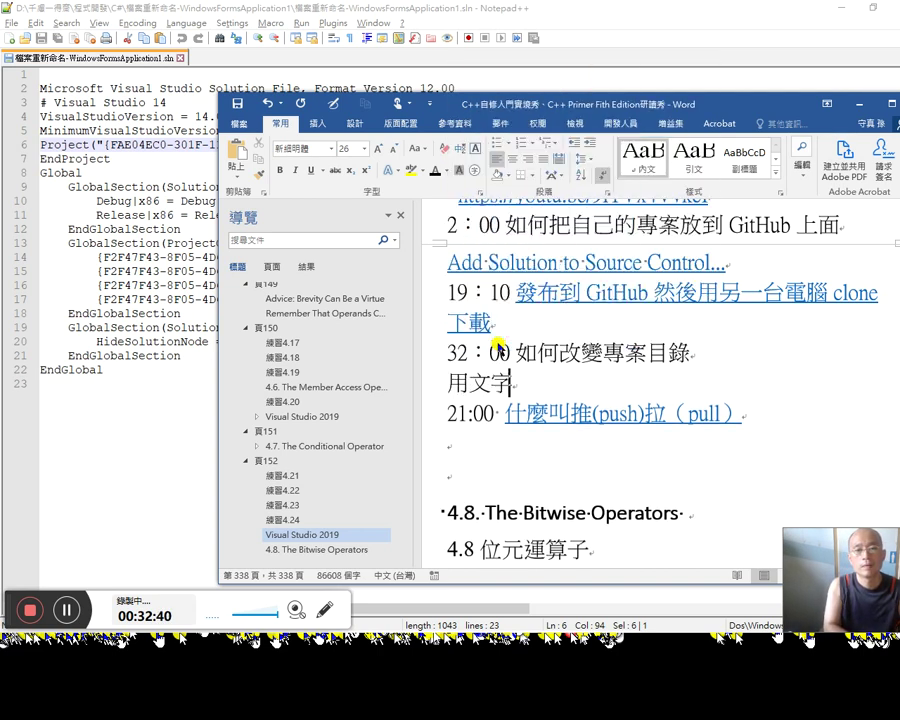
{"action": "type", "text": "編輯"}
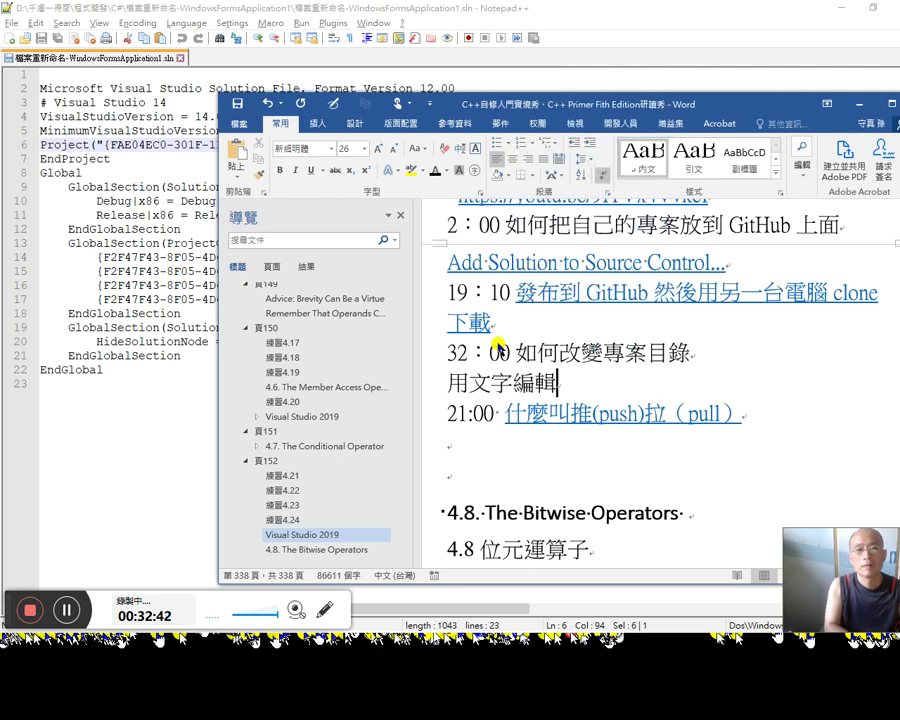
{"action": "type", "text": "器打"}
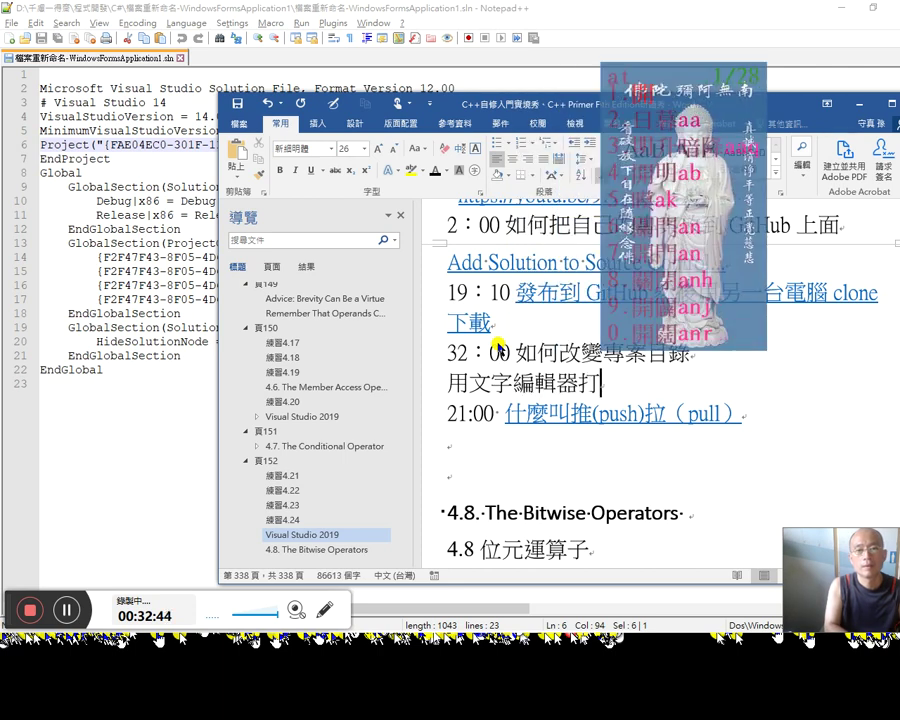
{"action": "type", "text": "開.sln"}
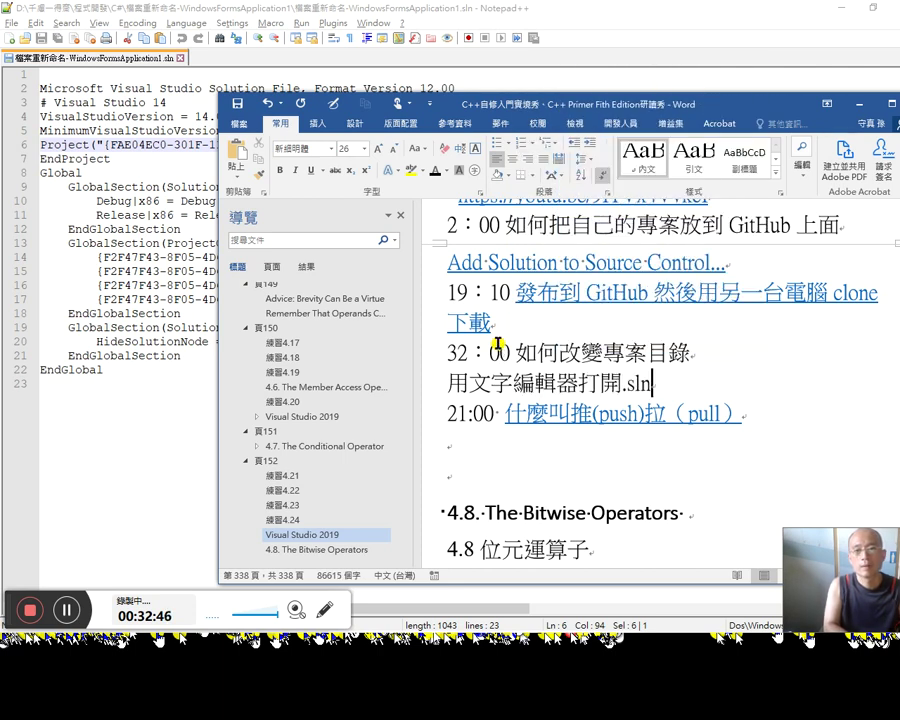
{"action": "type", "text": " 東"}
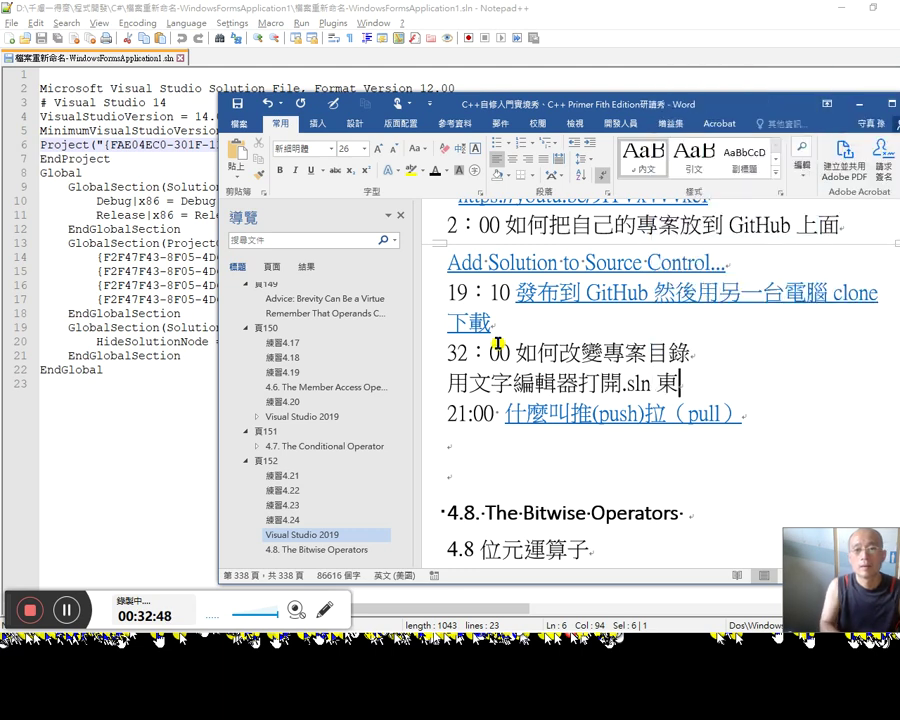
{"action": "key", "text": "BackSpace"}
{"action": "key", "text": "BackSpace"}
{"action": "type", "text": "檔"}
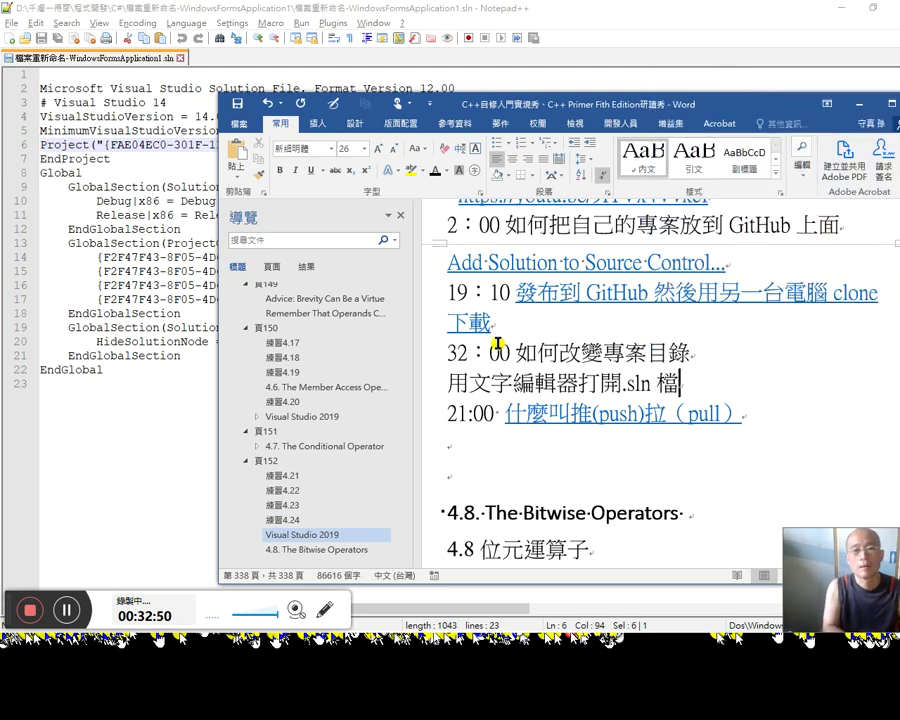
{"action": "type", "text": "，直接"}
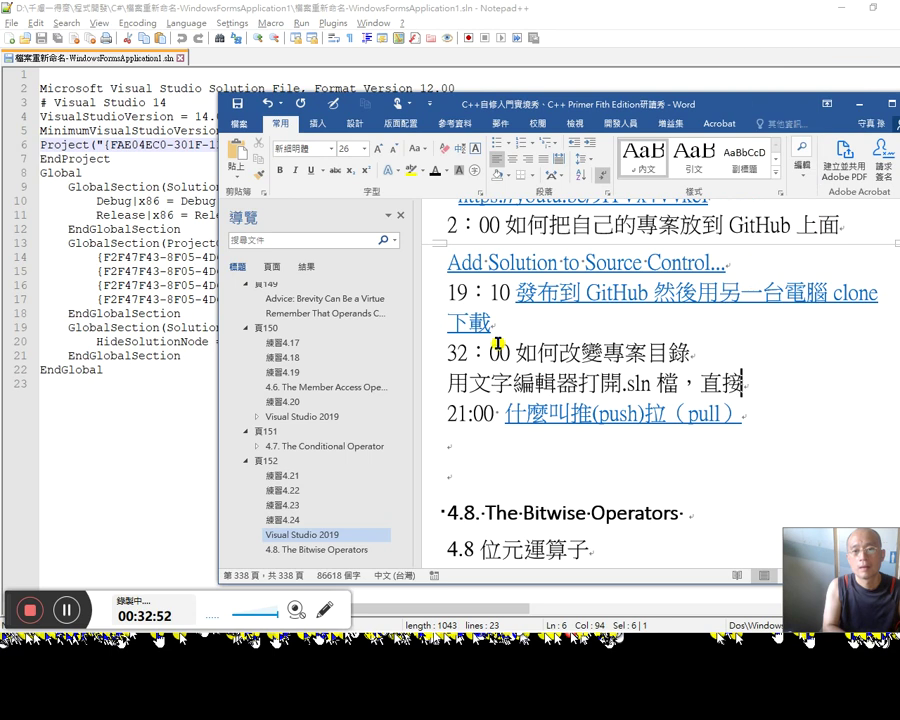
{"action": "type", "text": "改訂"}
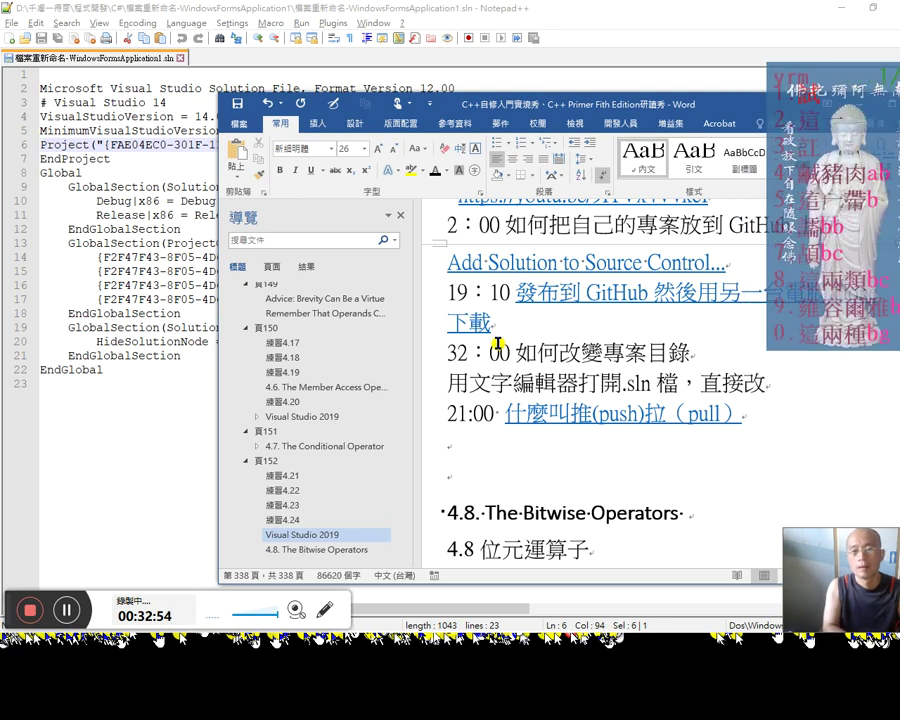
{"action": "key", "text": "Return"}
Step: Make a backup copy of the .sln in File Explorer and widen the name column
{"action": "key", "text": "alt+Tab"}
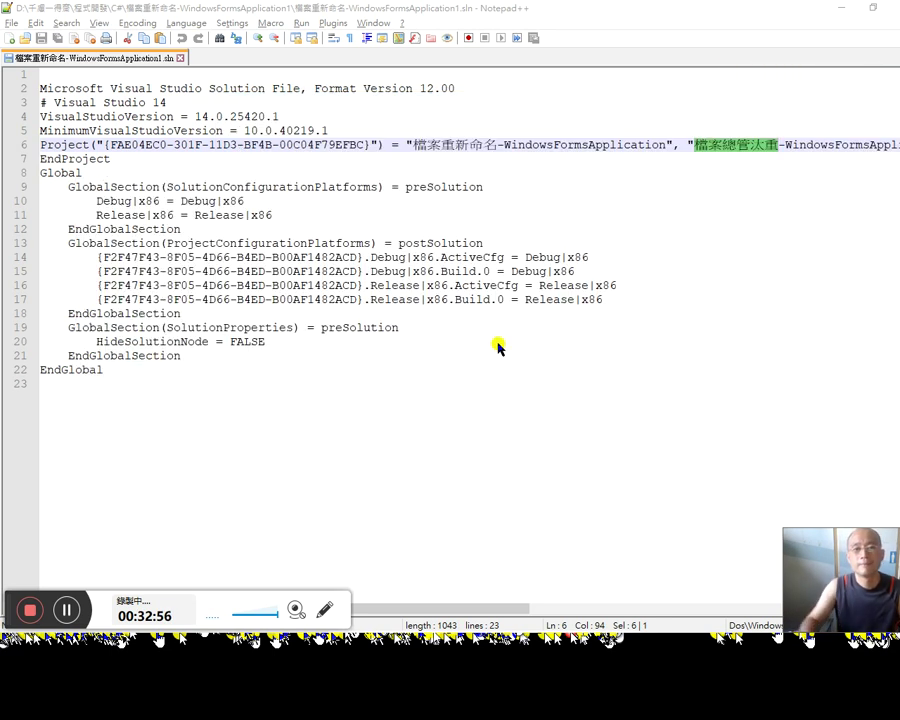
{"action": "key", "text": "alt+Tab"}
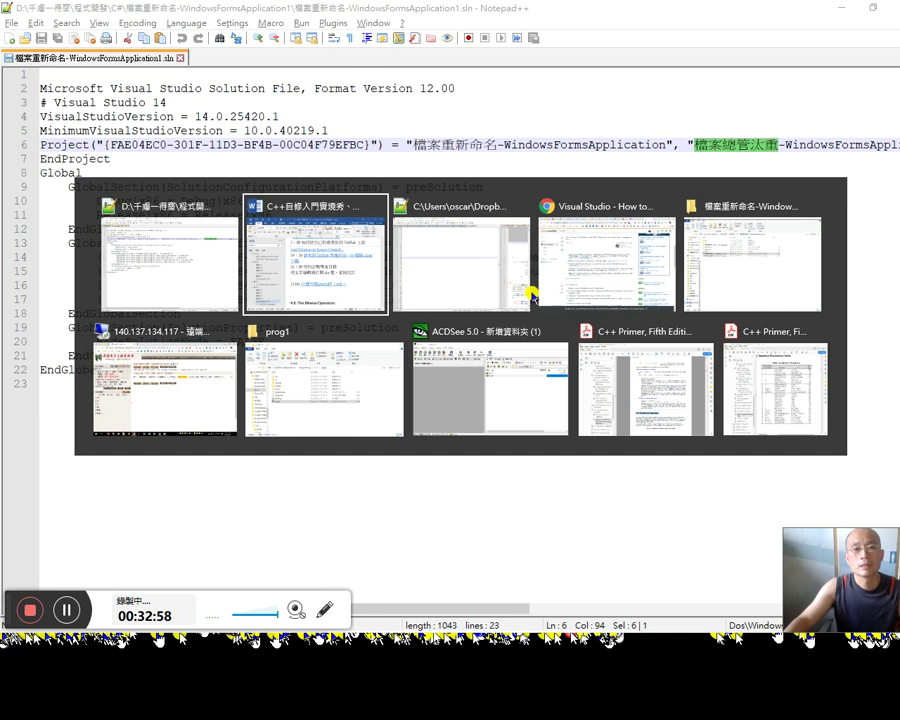
{"action": "key", "text": "Tab"}
{"action": "key", "text": "Tab"}
{"action": "key", "text": "Tab"}
{"action": "left_click_drag", "start_coordinate": [290, 244], "coordinate": [308, 297]}
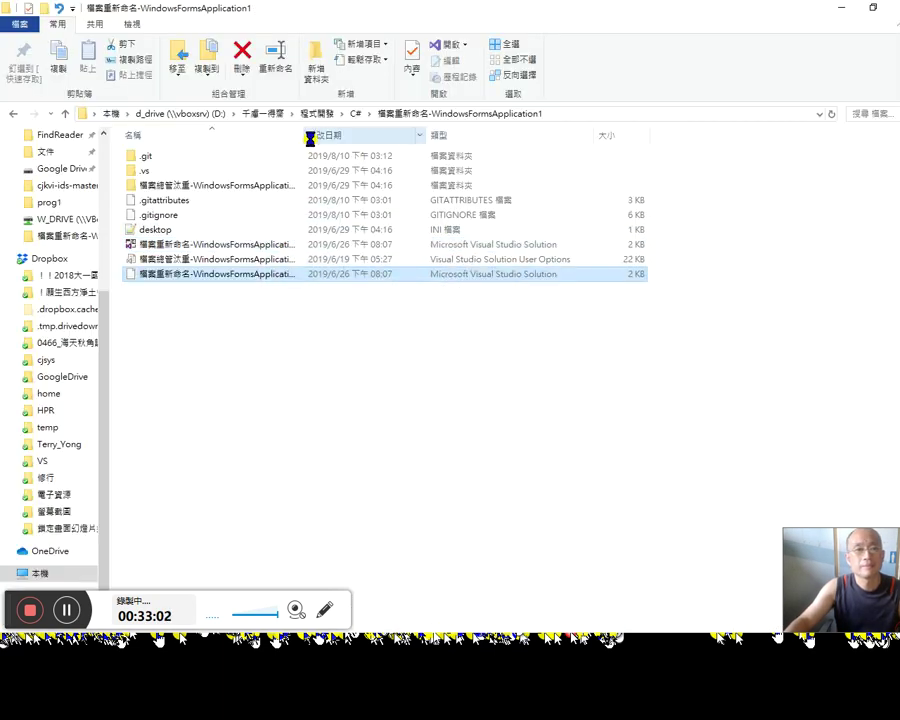
{"action": "left_click_drag", "start_coordinate": [305, 134], "coordinate": [380, 134]}
Step: Replace 檔案總管汰重 with 檔案重新命名 in line 6's project path and close the file
{"action": "key", "text": "alt+Tab"}
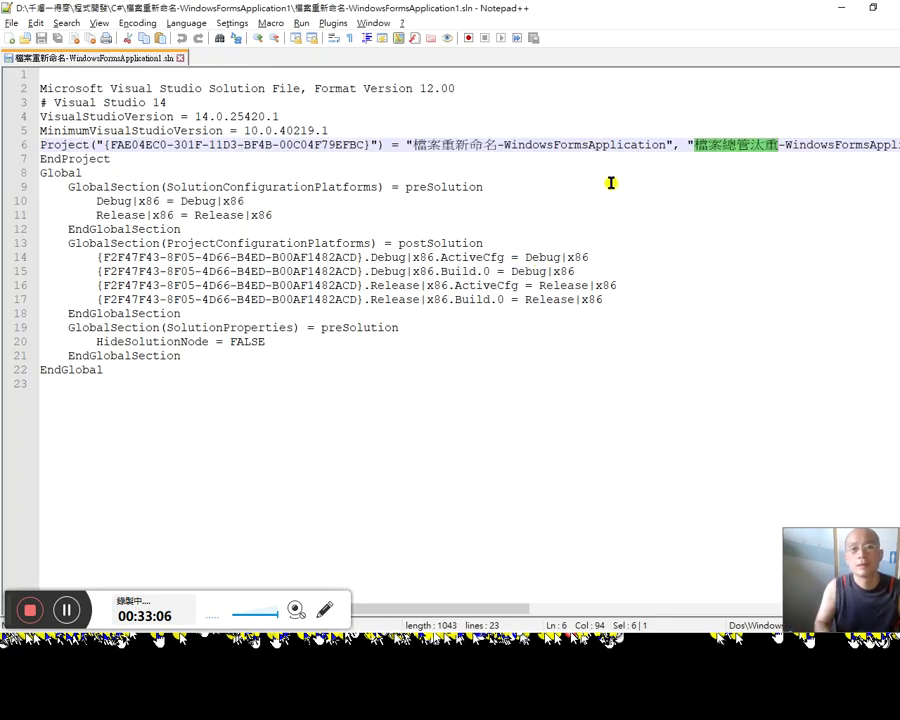
{"action": "type", "text": "檔案重新命名"}
{"action": "key", "text": "Right"}
{"action": "key", "text": "Right"}
{"action": "key", "text": "Right"}
{"action": "key", "text": "Right"}
{"action": "key", "text": "Right"}
{"action": "key", "text": "Right"}
{"action": "key", "text": "Right"}
{"action": "key", "text": "Right"}
{"action": "key", "text": "Right"}
{"action": "key", "text": "Right"}
{"action": "key", "text": "Right"}
{"action": "key", "text": "Right"}
{"action": "key", "text": "Right"}
{"action": "key", "text": "Right"}
{"action": "key", "text": "Right"}
{"action": "key", "text": "Right"}
{"action": "key", "text": "Right"}
{"action": "key", "text": "Right"}
{"action": "key", "text": "Right"}
{"action": "key", "text": "Right"}
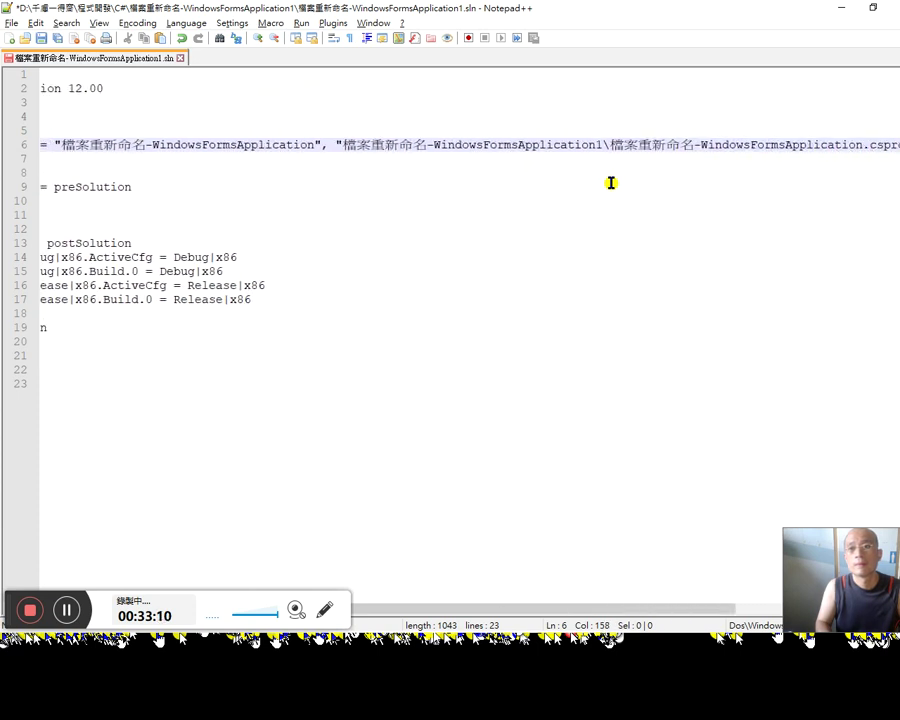
{"action": "key", "text": "Right"}
{"action": "key", "text": "Right"}
{"action": "key", "text": "Right"}
{"action": "key", "text": "Right"}
{"action": "key", "text": "Right"}
{"action": "key", "text": "Right"}
{"action": "key", "text": "Right"}
{"action": "key", "text": "Right"}
{"action": "key", "text": "Right"}
{"action": "key", "text": "Right"}
{"action": "key", "text": "Right"}
{"action": "key", "text": "Right"}
{"action": "key", "text": "Right"}
{"action": "key", "text": "Right"}
{"action": "key", "text": "Right"}
{"action": "key", "text": "Right"}
{"action": "key", "text": "Right"}
{"action": "key", "text": "Right"}
{"action": "key", "text": "Right"}
{"action": "key", "text": "Right"}
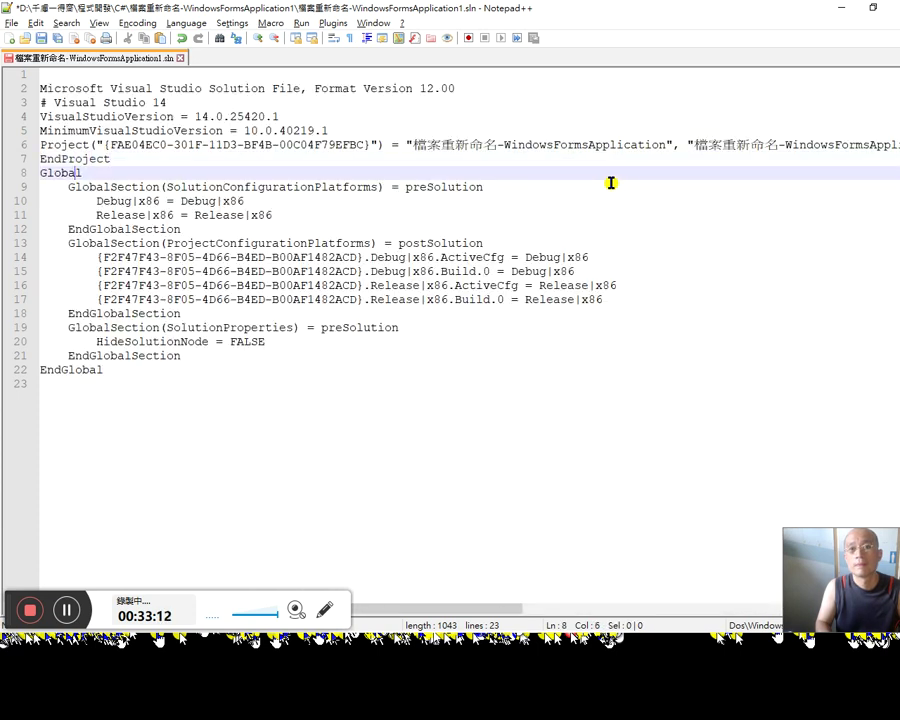
{"action": "key", "text": "Right"}
{"action": "key", "text": "Right"}
{"action": "key", "text": "Right"}
{"action": "key", "text": "Right"}
{"action": "key", "text": "Right"}
{"action": "key", "text": "Right"}
{"action": "key", "text": "Right"}
{"action": "key", "text": "Right"}
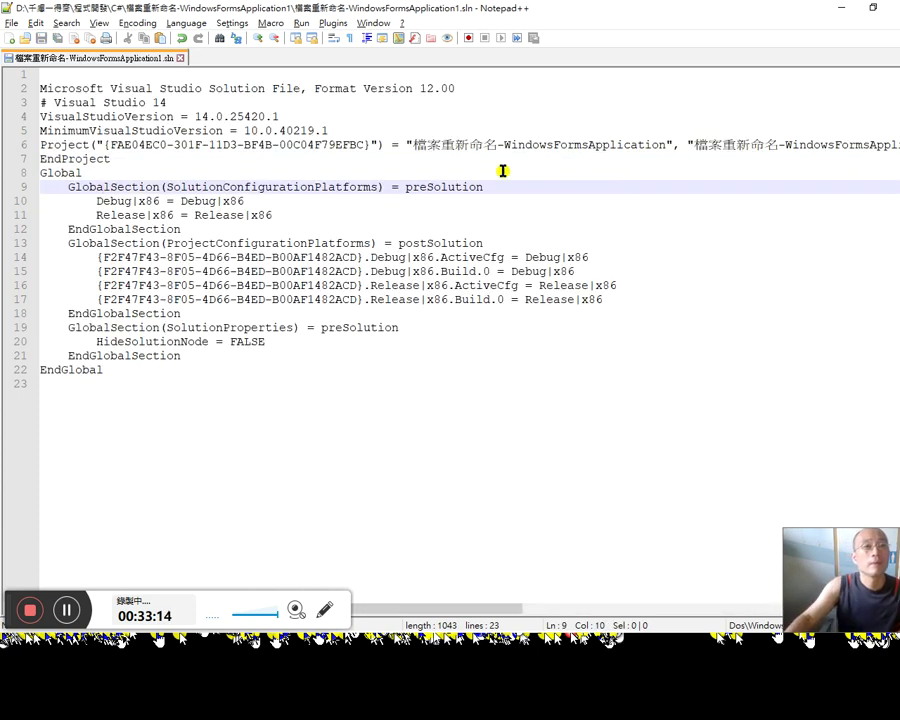
{"action": "left_click", "coordinate": [181, 58]}
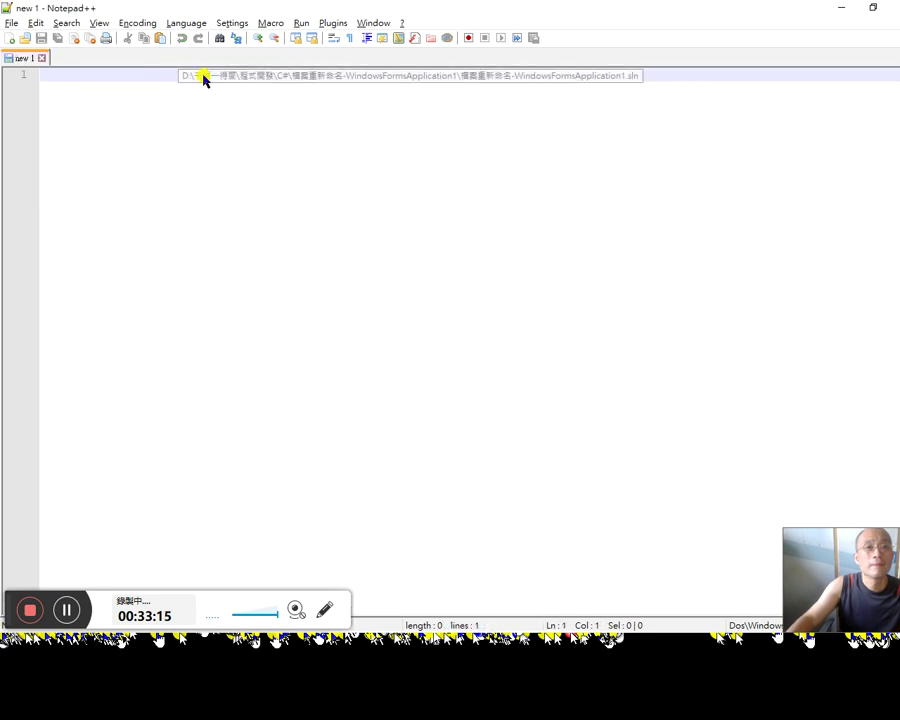
Step: Rename the 檔案總管淡重 folder to 檔案重新命名-WindowsFormsApplication1
{"action": "left_click", "coordinate": [840, 12]}
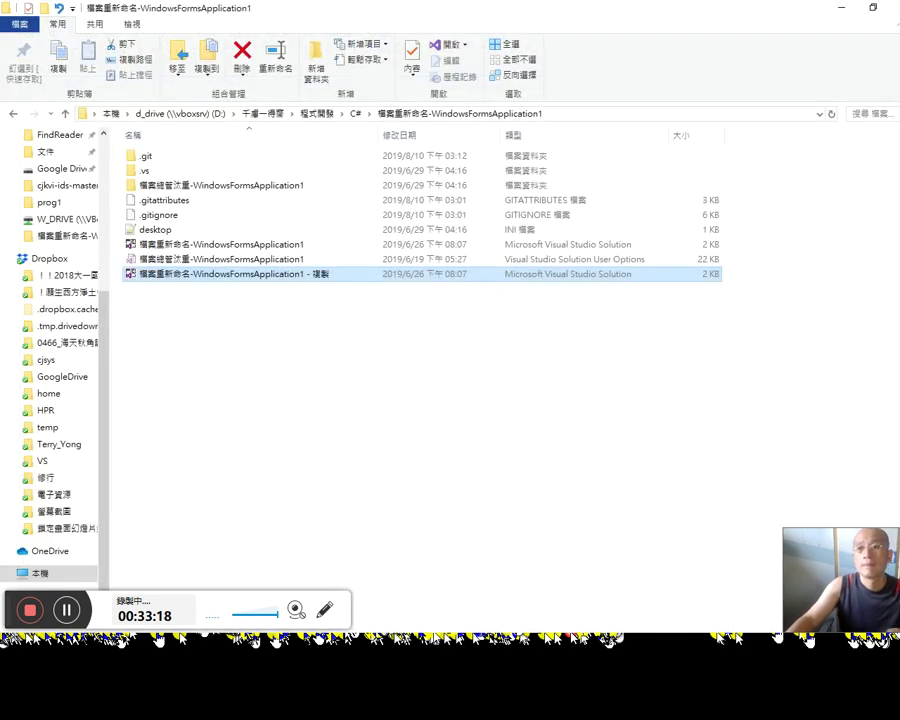
{"action": "left_click", "coordinate": [200, 186]}
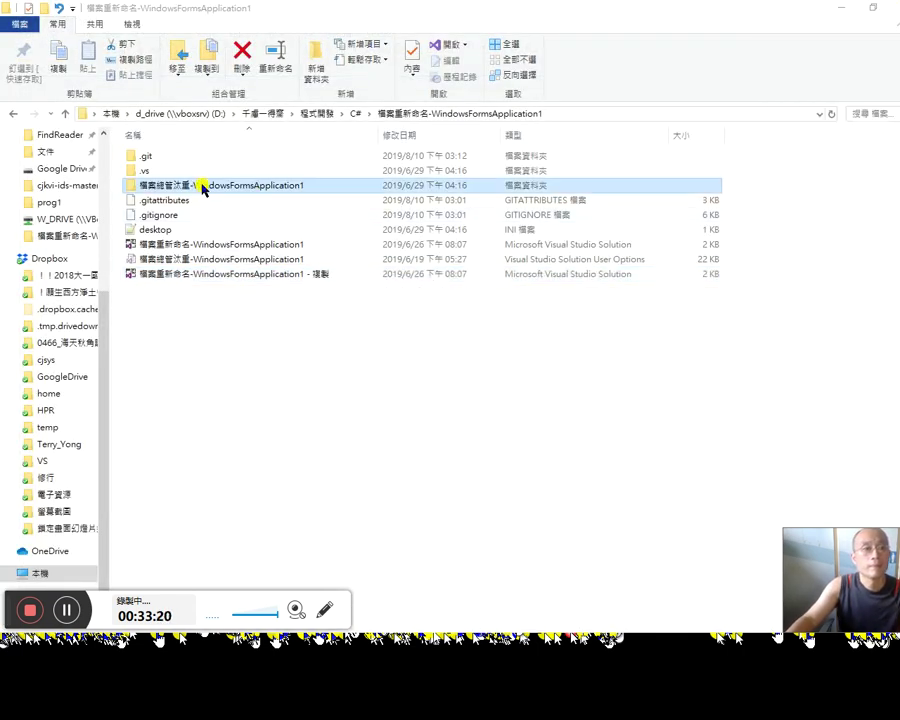
{"action": "left_click", "coordinate": [188, 183]}
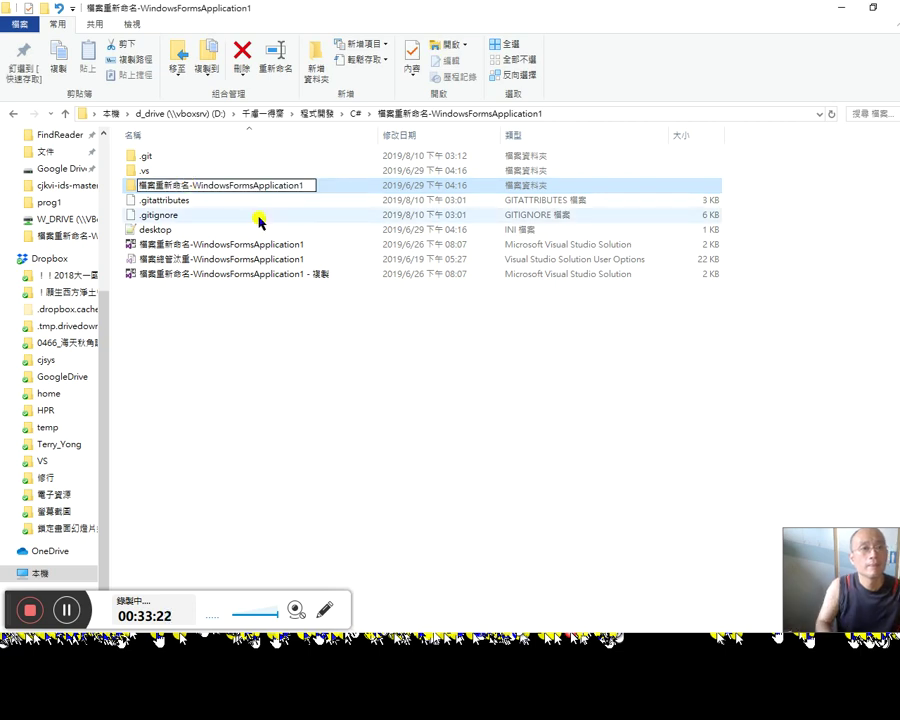
{"action": "key", "text": "Return"}
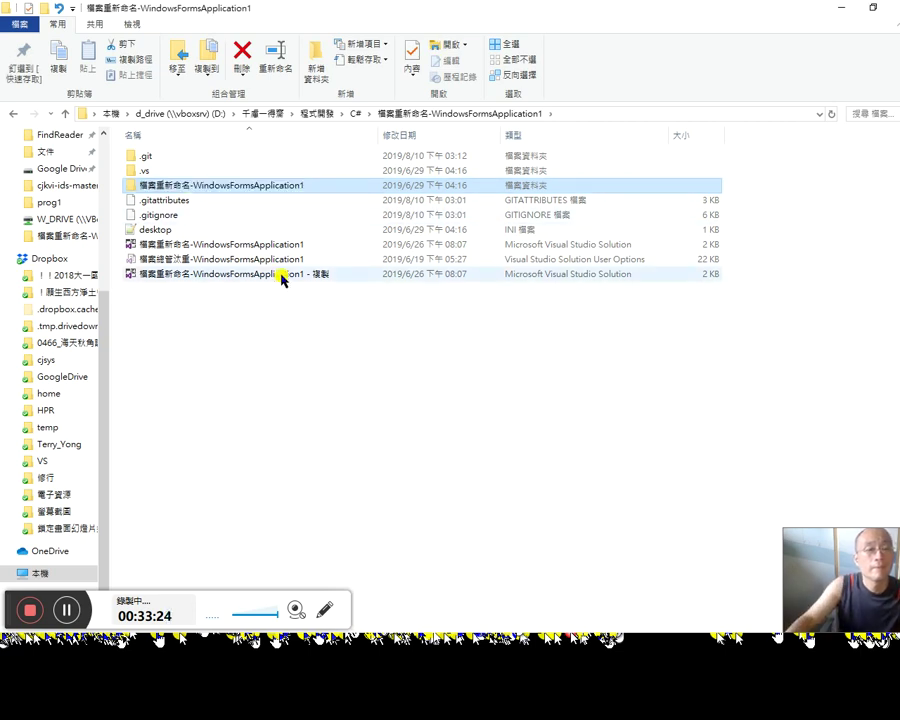
{"action": "left_click", "coordinate": [281, 246]}
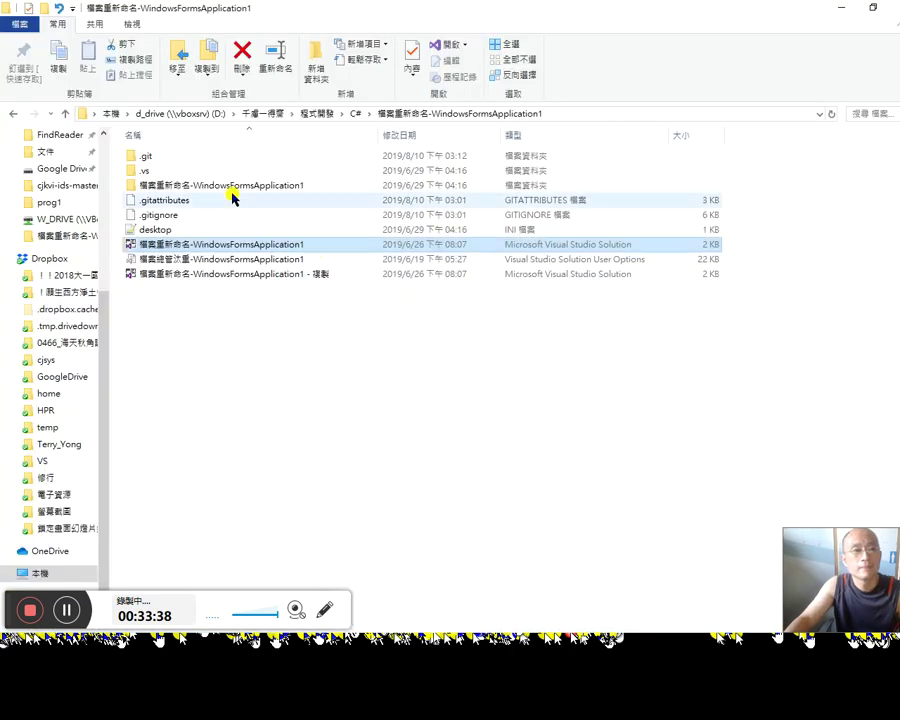
Step: Open the renamed project folder and its Properties subfolder
{"action": "left_click", "coordinate": [235, 185]}
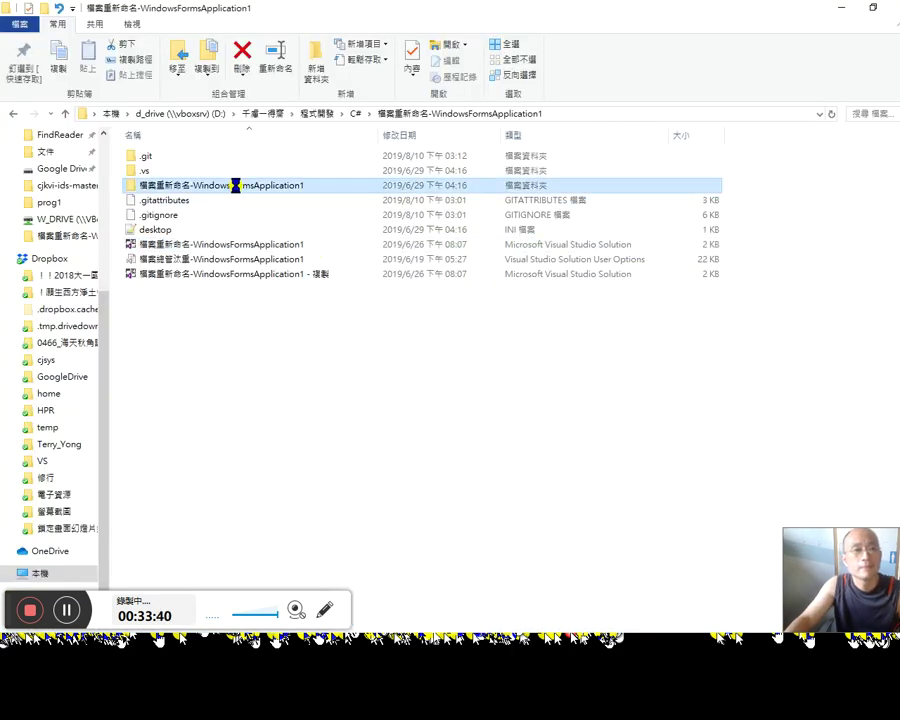
{"action": "double_click", "coordinate": [235, 185]}
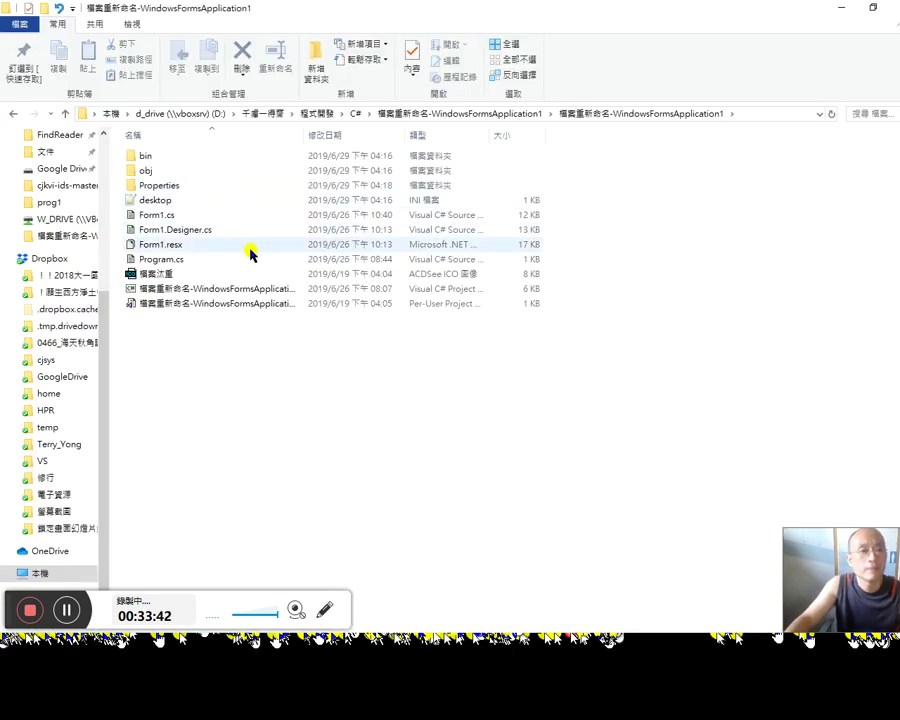
{"action": "left_click", "coordinate": [165, 158]}
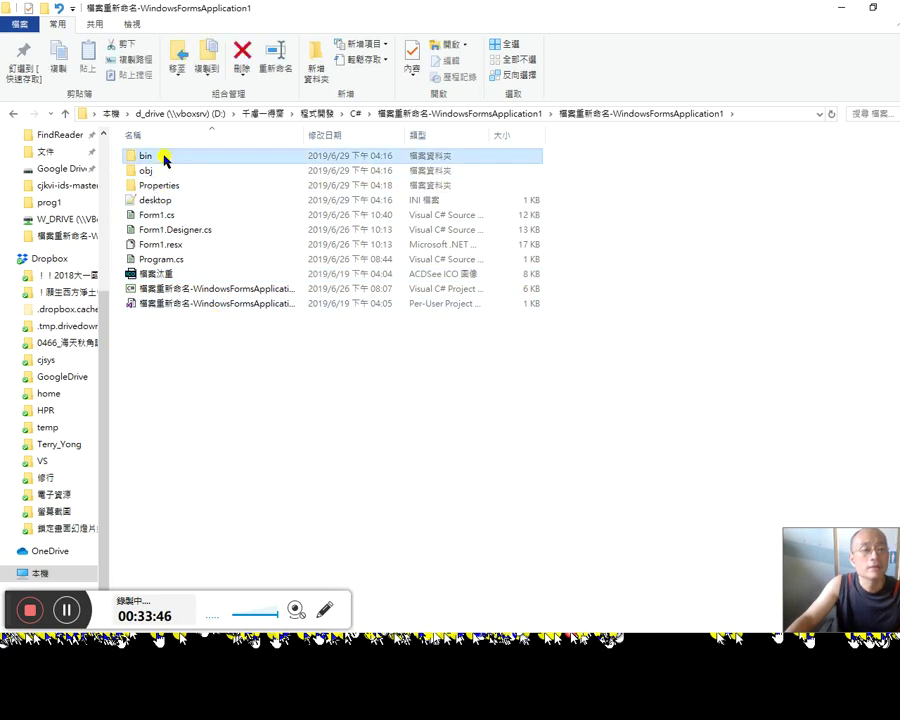
{"action": "left_click", "coordinate": [175, 187]}
{"action": "double_click", "coordinate": [168, 190]}
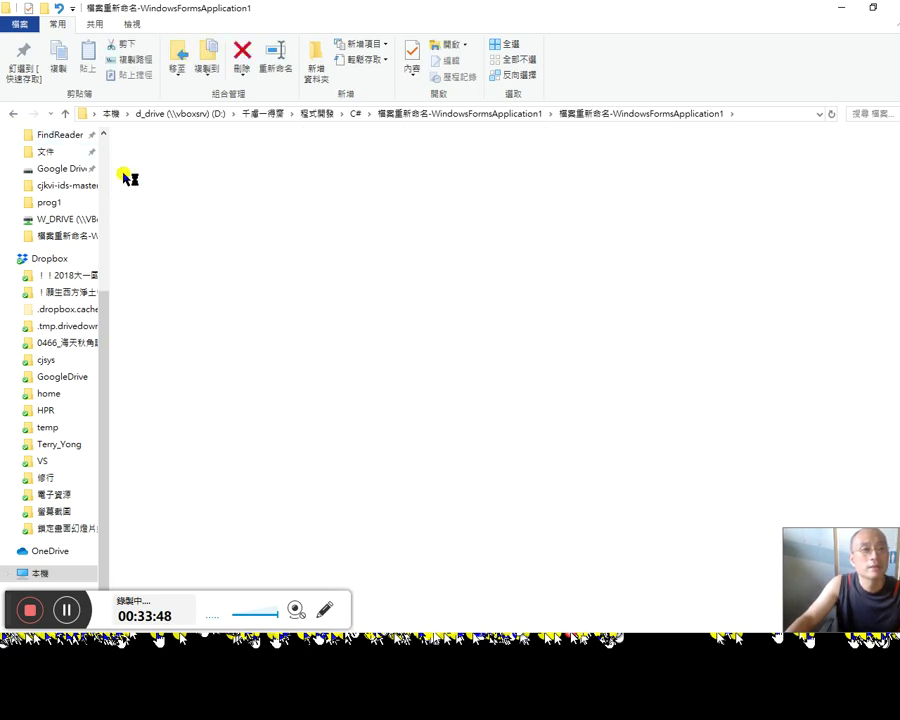
Step: Go back in Explorer, close the running 檔案重新命名 app, and show the solution's file tree
{"action": "left_click", "coordinate": [12, 116]}
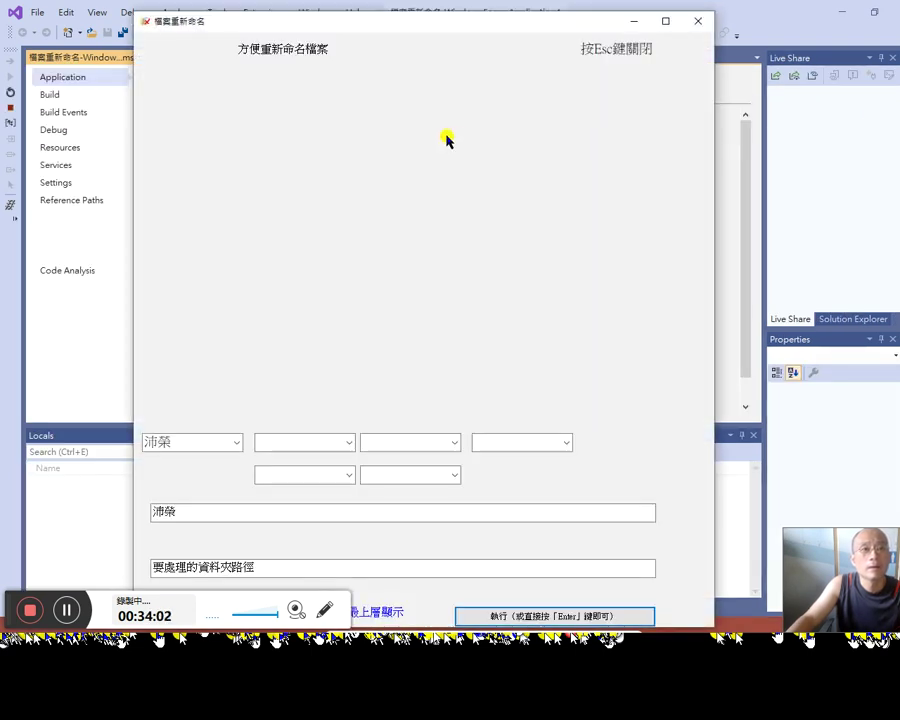
{"action": "left_click", "coordinate": [698, 22]}
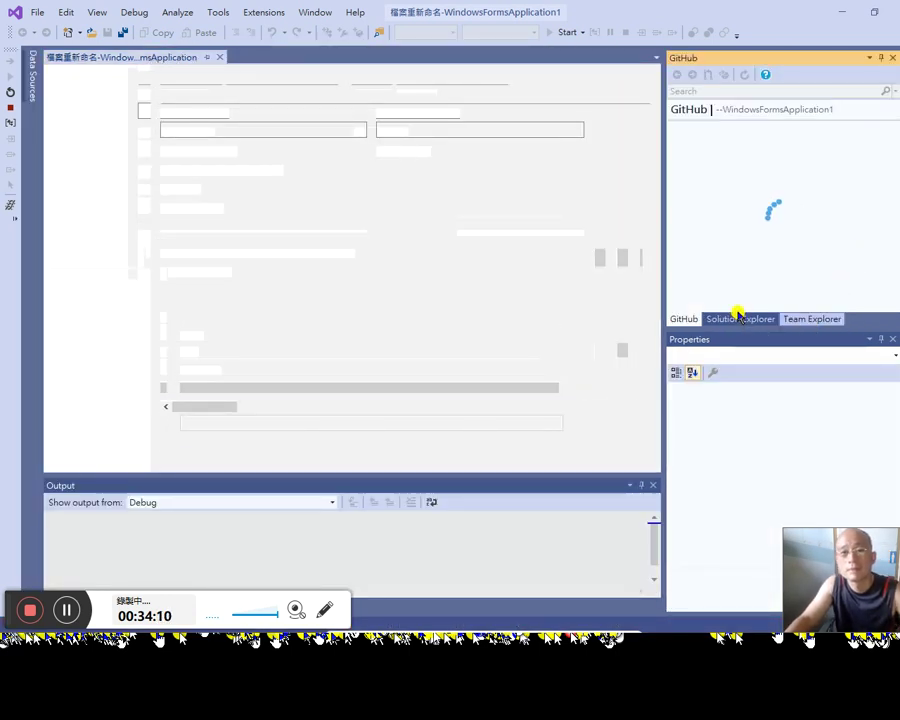
{"action": "left_click", "coordinate": [731, 317]}
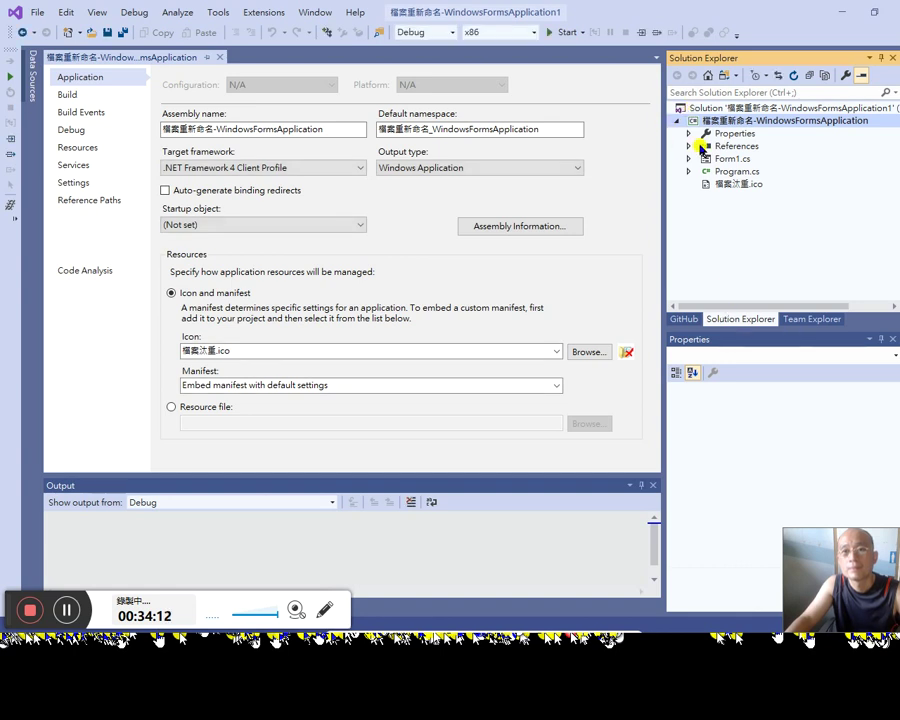
Step: Open Program.cs in the code editor and expand it in Solution Explorer to show its class
{"action": "left_click", "coordinate": [731, 173]}
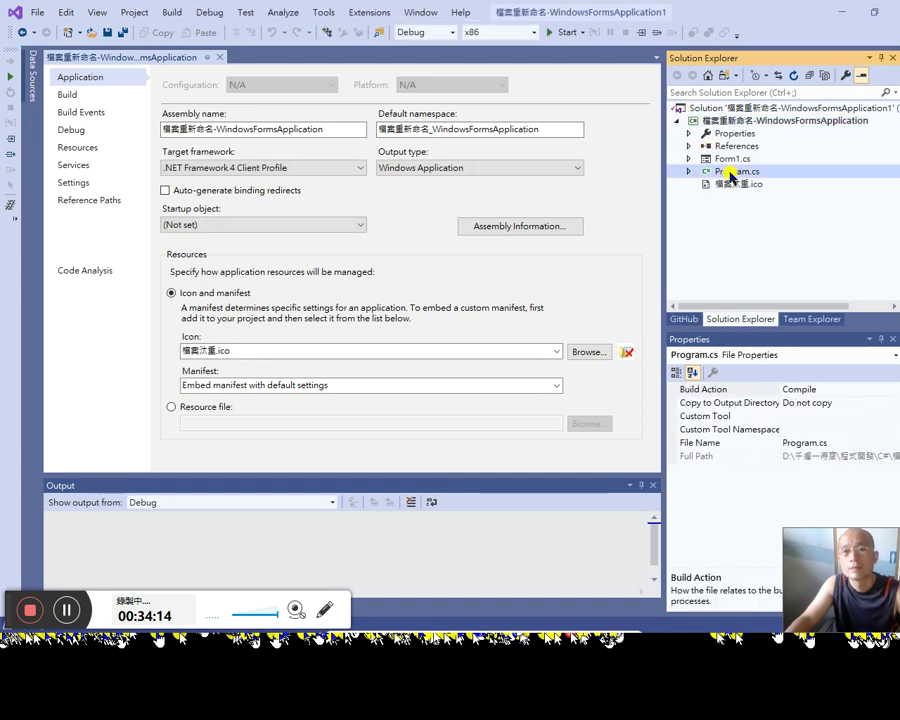
{"action": "double_click", "coordinate": [698, 173]}
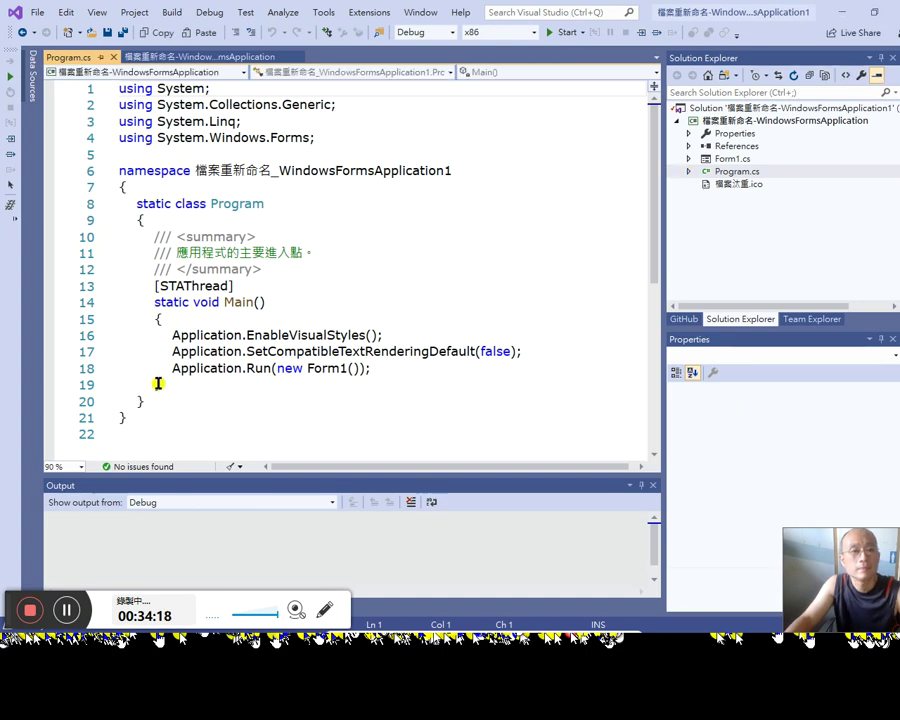
{"action": "left_click", "coordinate": [689, 174]}
{"action": "left_click", "coordinate": [745, 185]}
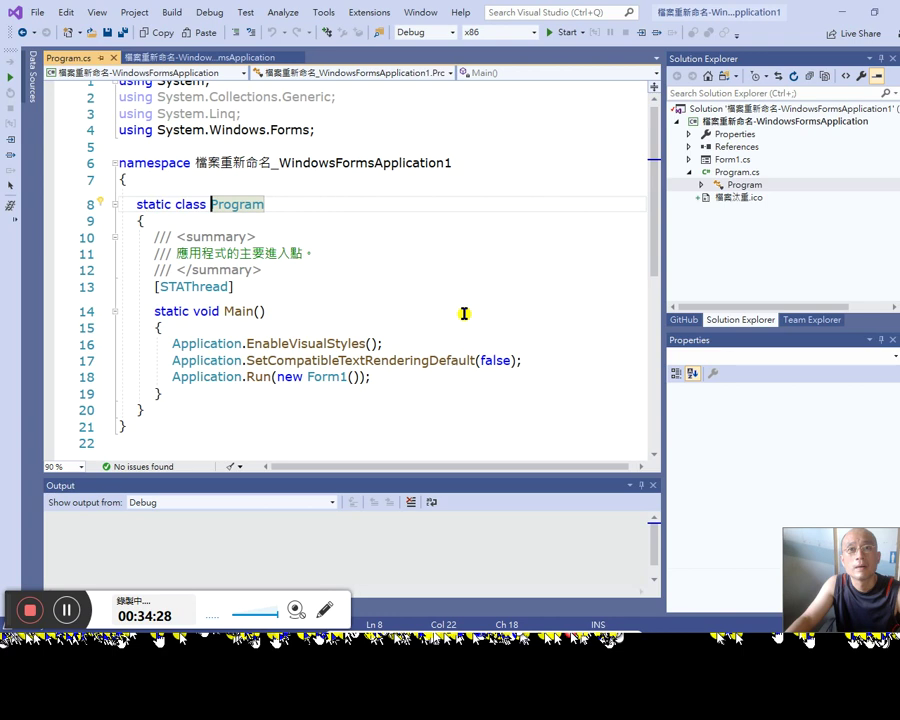
{"action": "scroll", "coordinate": [464, 312], "scroll_direction": "down", "scroll_amount": 3}
{"action": "scroll", "coordinate": [464, 309], "scroll_direction": "up", "scroll_amount": 2}
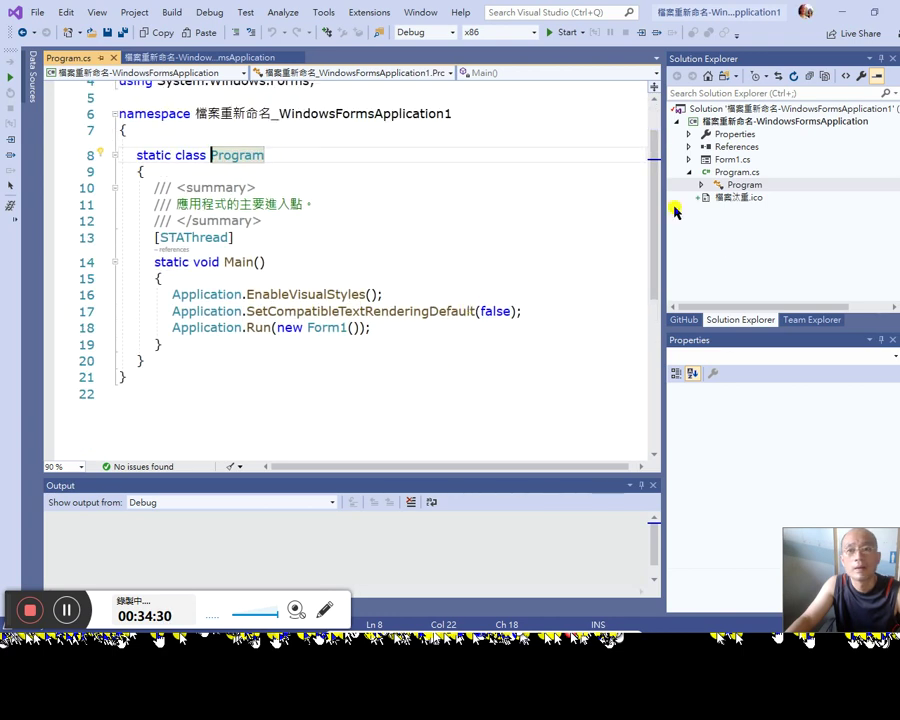
Step: Inspect the project's .ico file options and the member list of Program.cs
{"action": "left_click", "coordinate": [741, 199]}
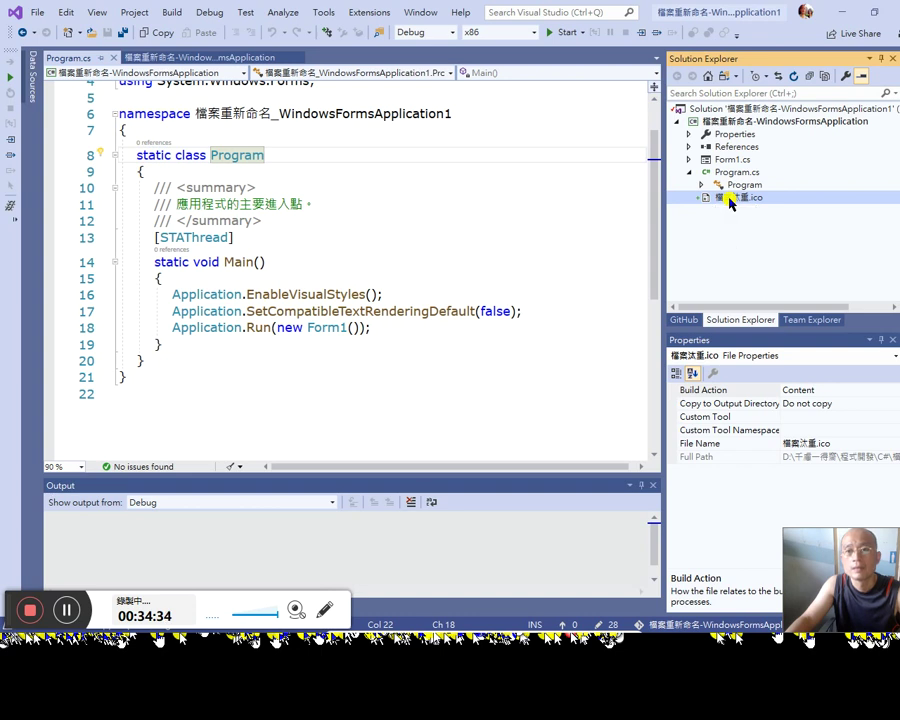
{"action": "right_click", "coordinate": [728, 199]}
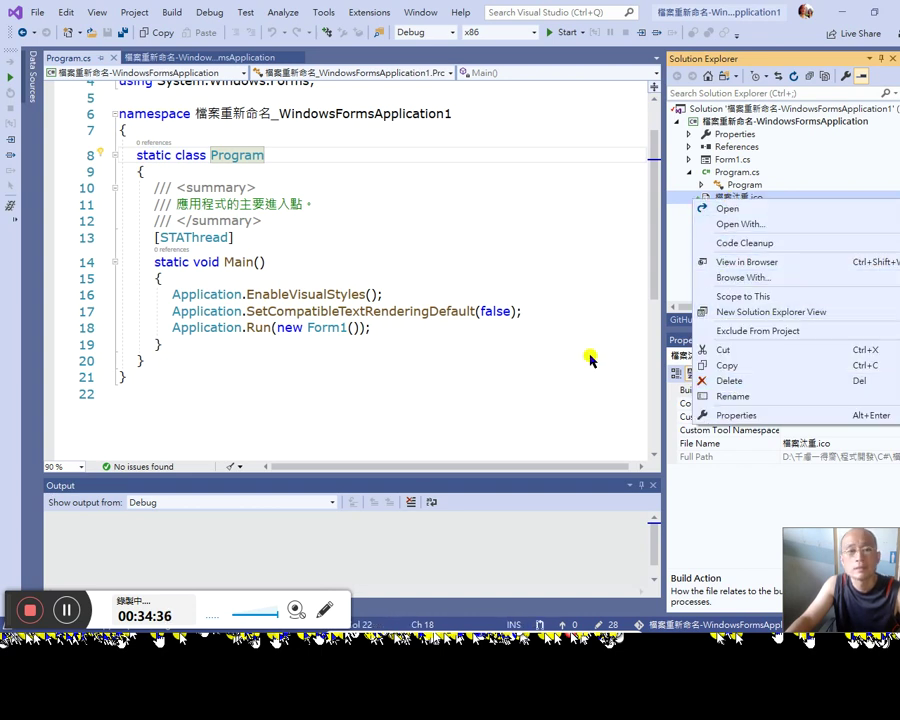
{"action": "left_click", "coordinate": [474, 263]}
{"action": "scroll", "coordinate": [556, 182], "scroll_direction": "up", "scroll_amount": 2}
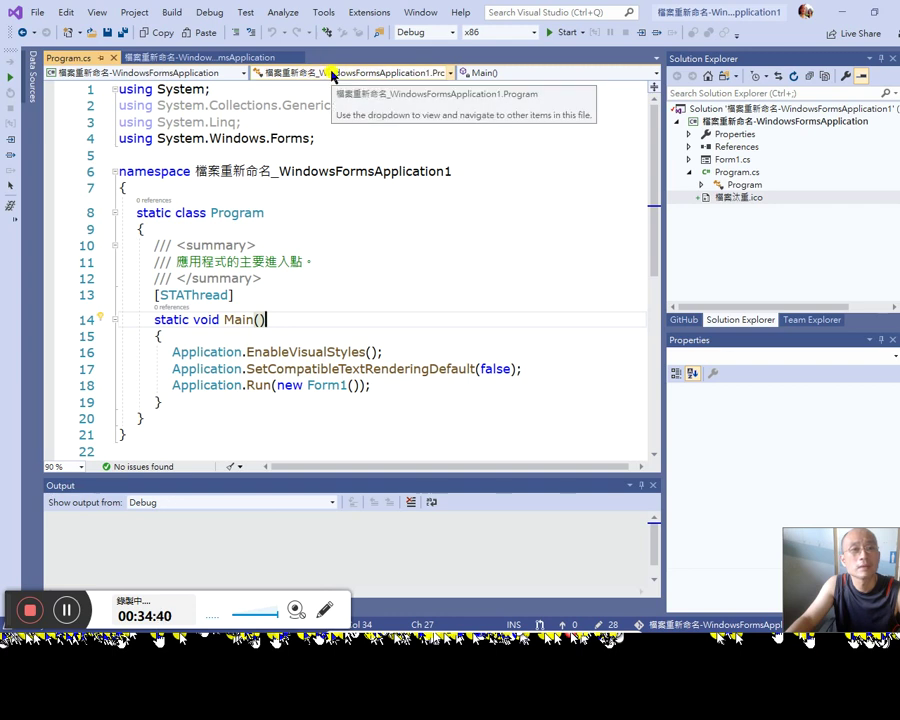
{"action": "left_click", "coordinate": [511, 75]}
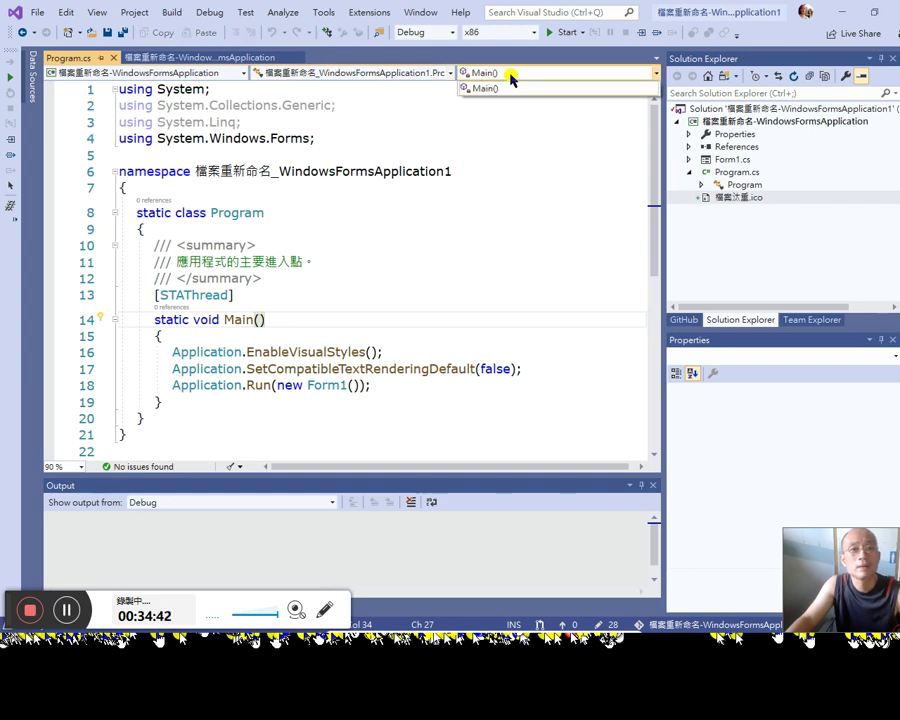
{"action": "left_click", "coordinate": [276, 401]}
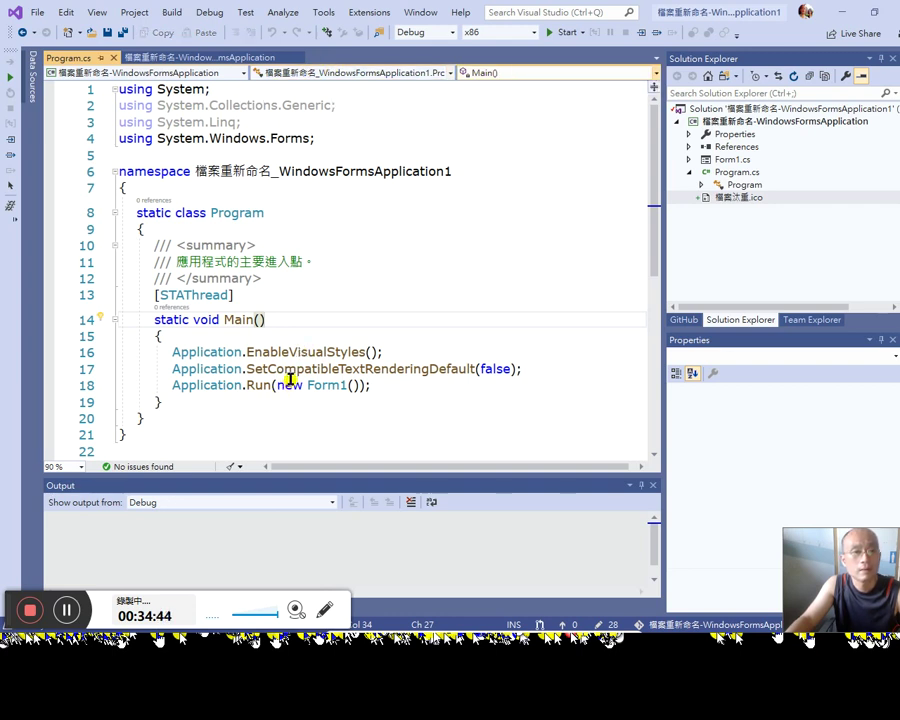
{"action": "left_click", "coordinate": [527, 74]}
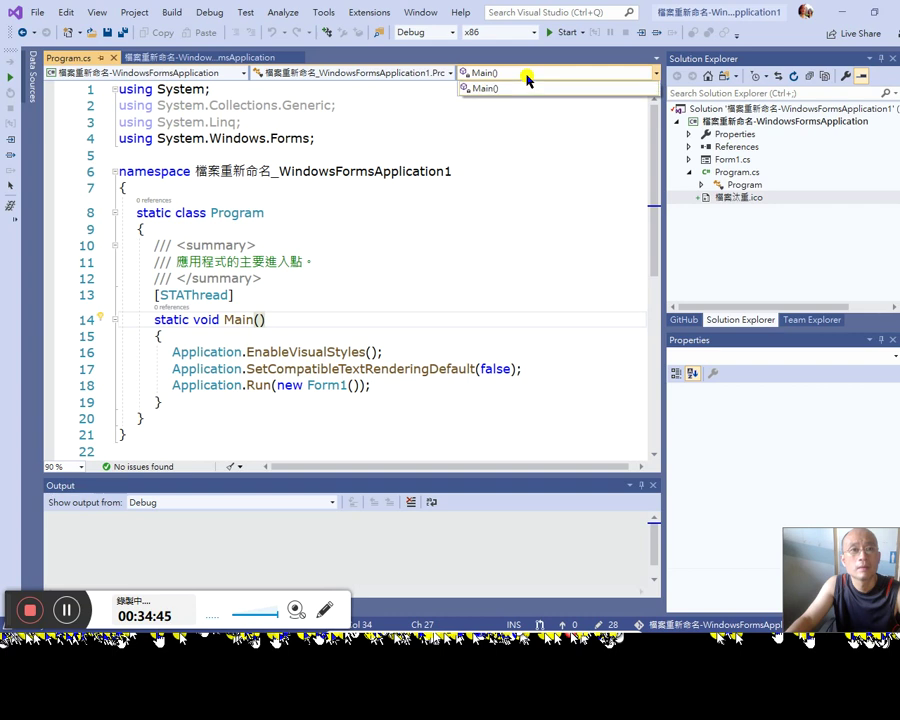
Step: Expand Form1.cs, open its code and scroll down toward button1_Click
{"action": "left_click", "coordinate": [838, 199]}
{"action": "left_click", "coordinate": [688, 159]}
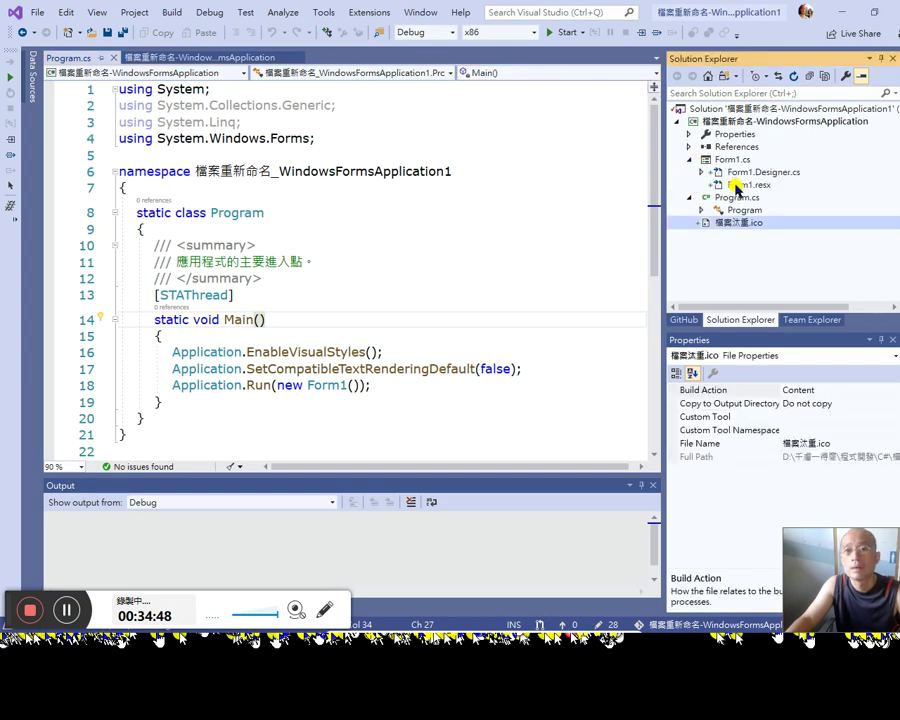
{"action": "left_click", "coordinate": [728, 161]}
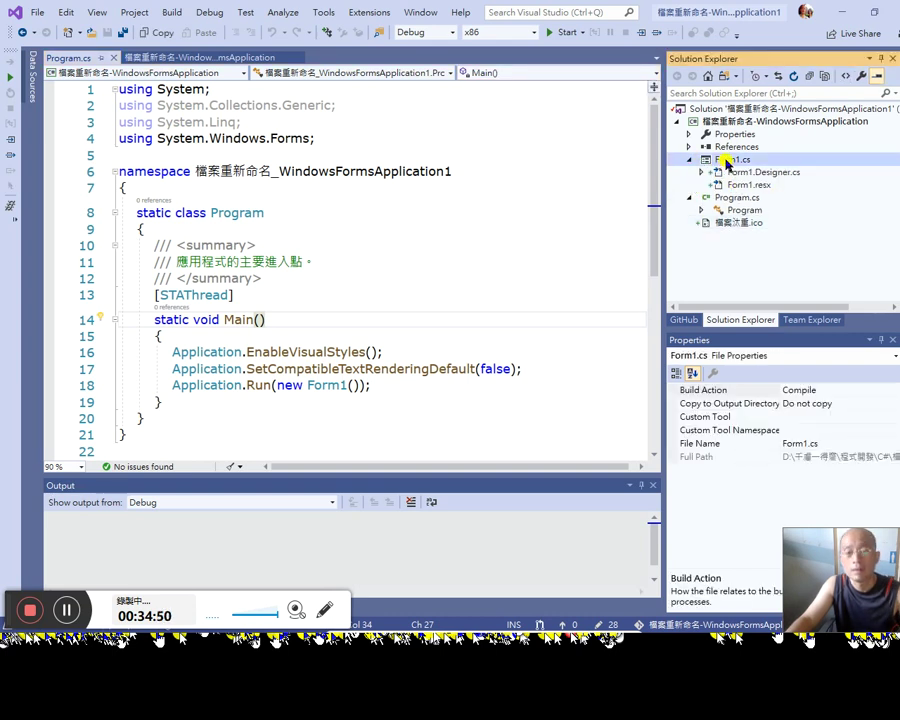
{"action": "double_click", "coordinate": [728, 161]}
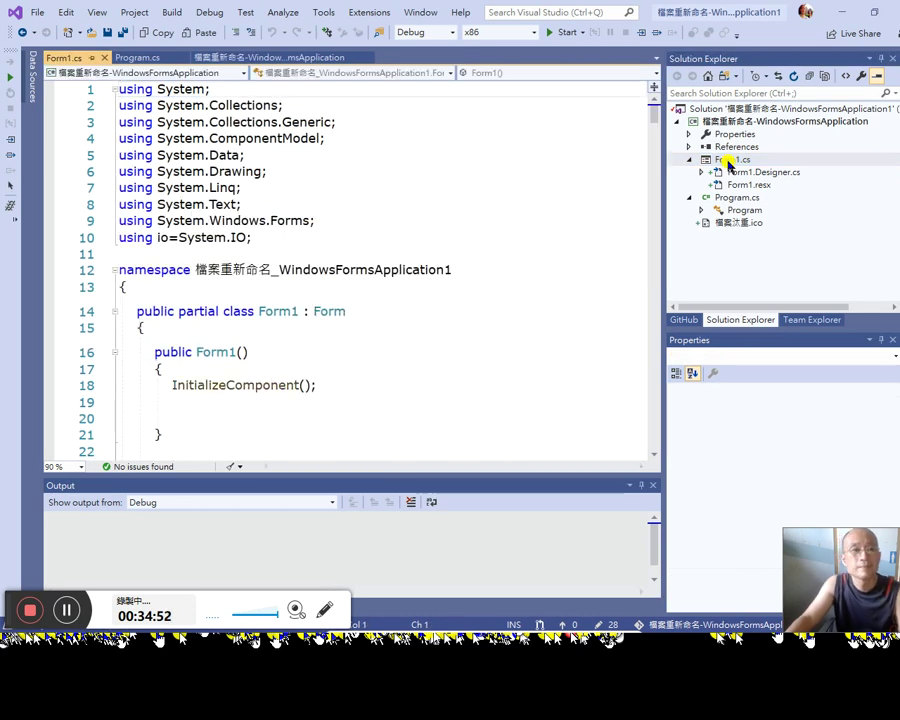
{"action": "scroll", "coordinate": [513, 387], "scroll_direction": "down", "scroll_amount": 6}
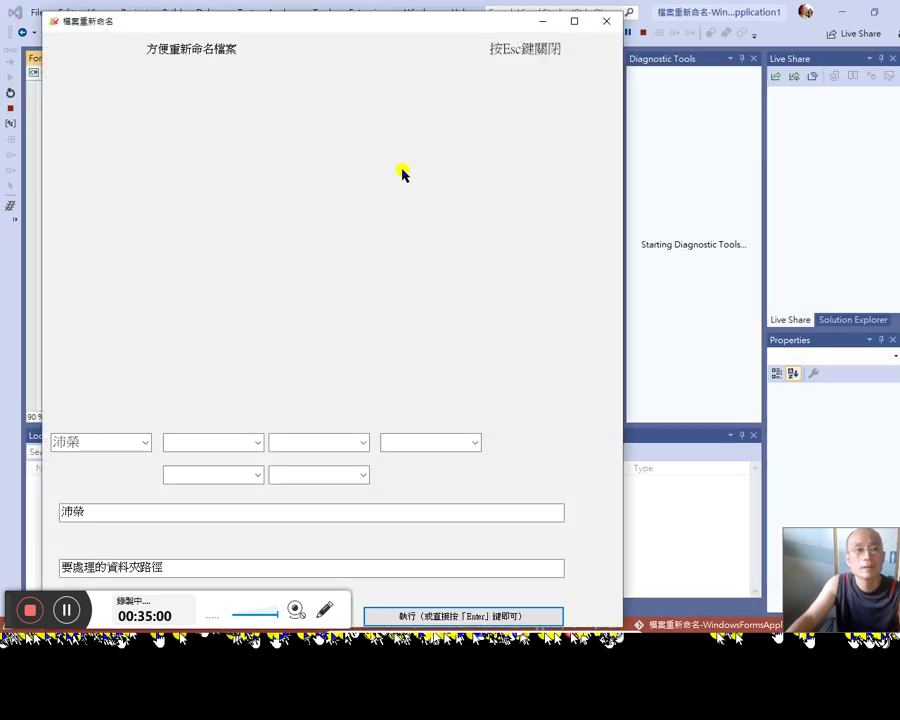
Step: In the running rename app, append JT and then five to the composed file name
{"action": "left_click", "coordinate": [145, 443]}
{"action": "left_click", "coordinate": [120, 499]}
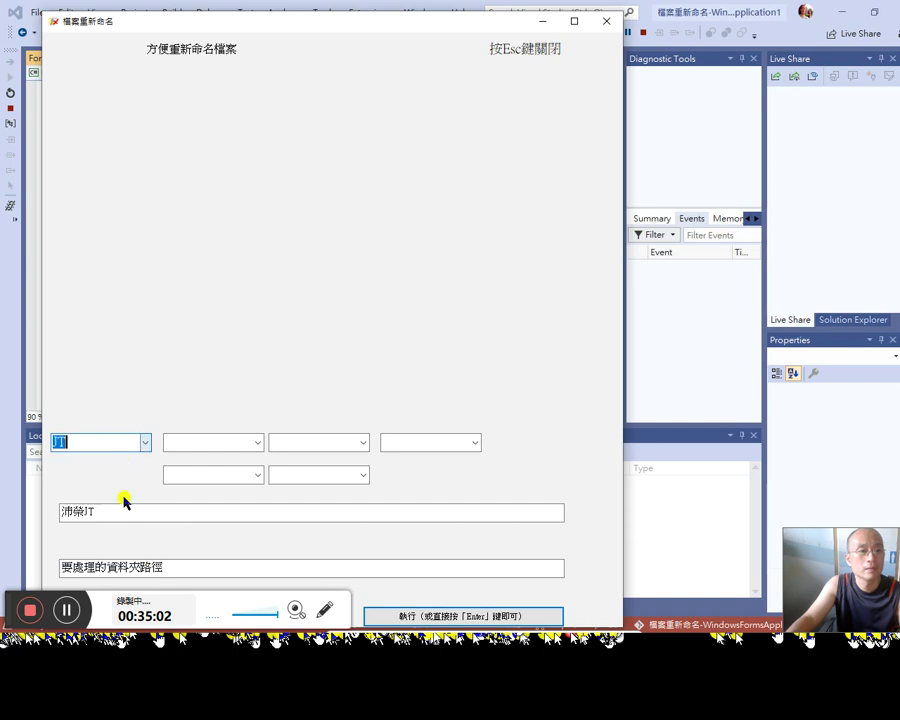
{"action": "left_click", "coordinate": [120, 439]}
{"action": "left_click", "coordinate": [103, 512]}
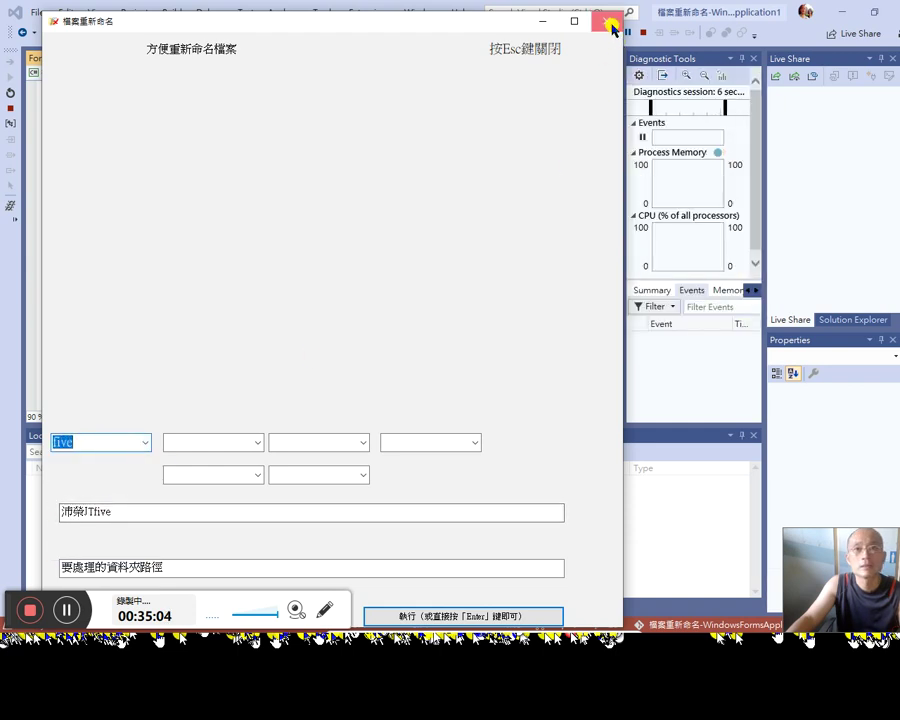
Step: Close the rename app and switch through the project folder to the Stack Overflow page
{"action": "left_click", "coordinate": [605, 20]}
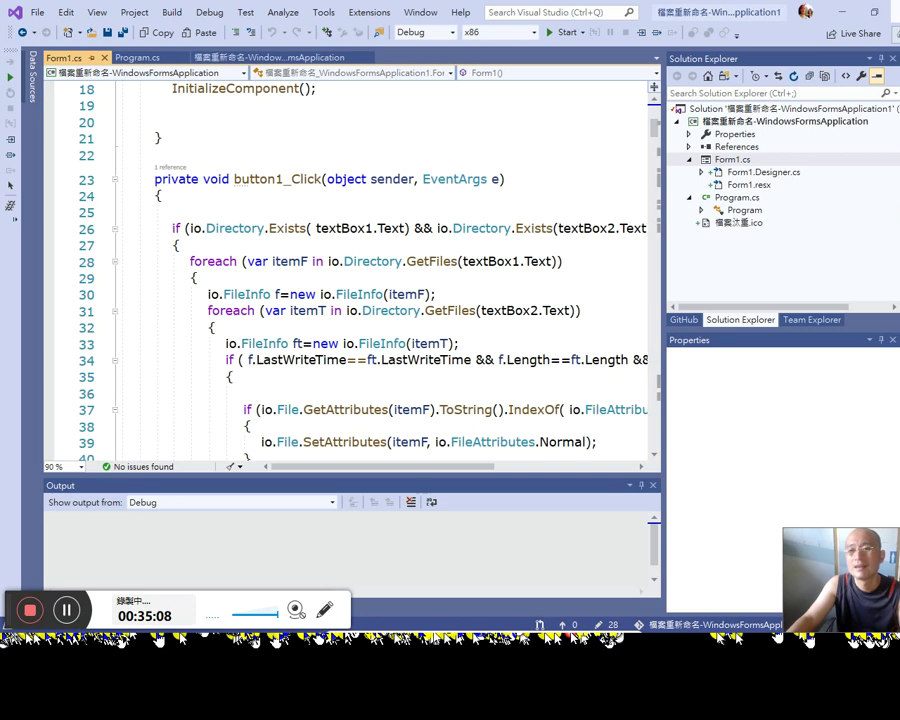
{"action": "key", "text": "alt+Tab"}
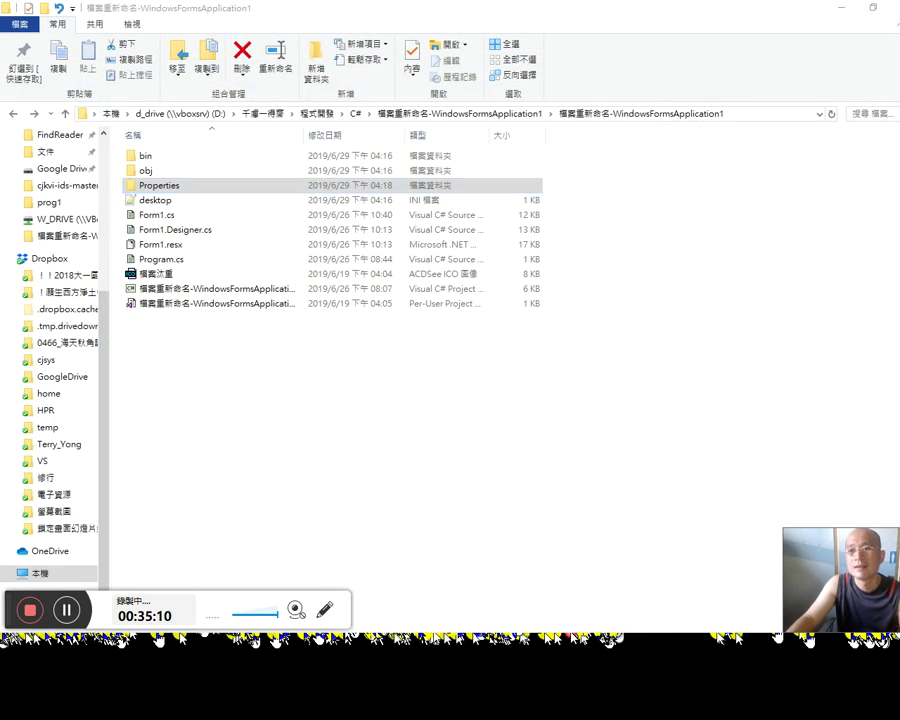
{"action": "key", "text": "alt+Tab"}
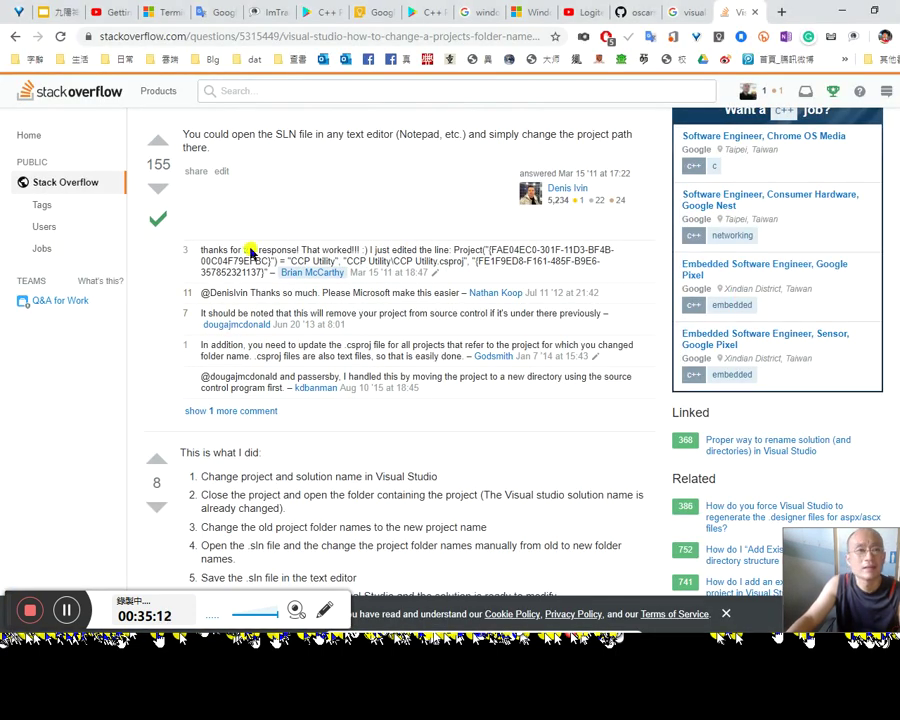
Step: Upvote the accepted answer about editing the SLN file
{"action": "left_click", "coordinate": [158, 146]}
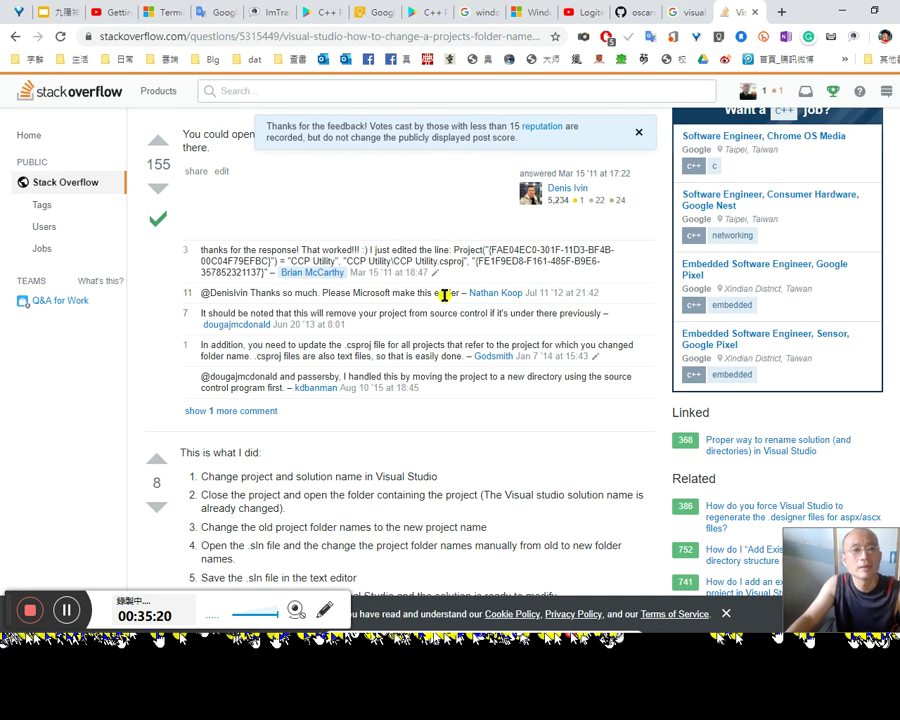
{"action": "scroll", "coordinate": [442, 292], "scroll_direction": "up", "scroll_amount": 3}
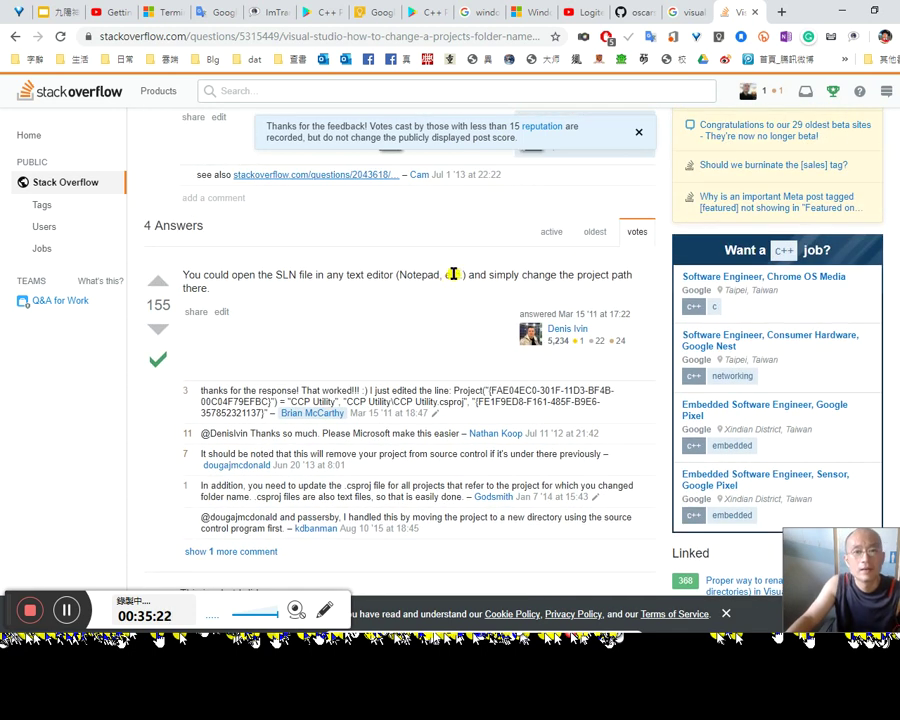
{"action": "scroll", "coordinate": [452, 274], "scroll_direction": "down", "scroll_amount": 12}
{"action": "scroll", "coordinate": [462, 270], "scroll_direction": "up", "scroll_amount": 12}
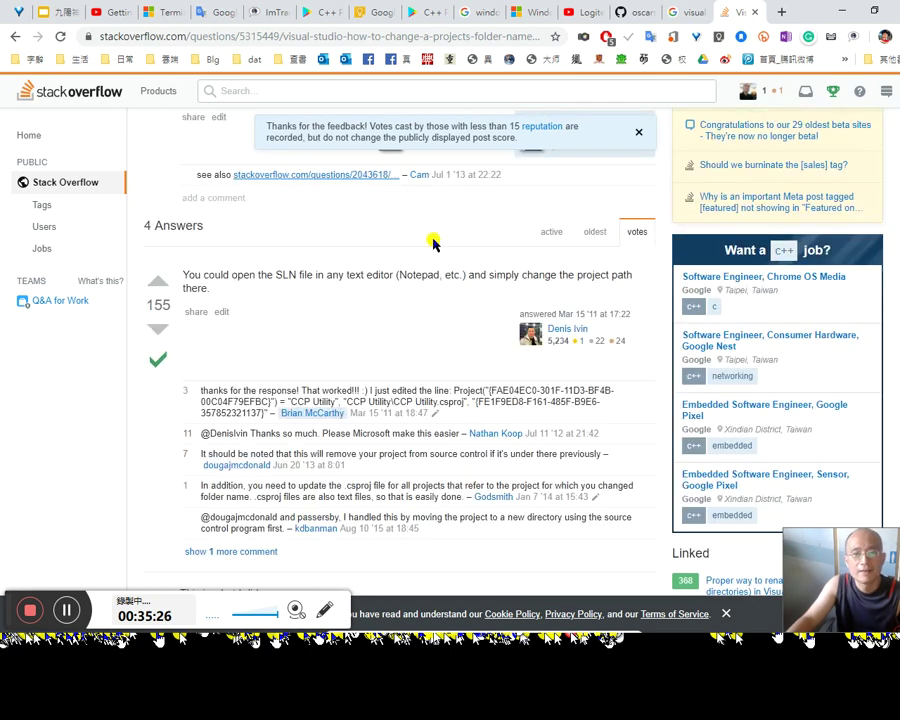
{"action": "scroll", "coordinate": [436, 245], "scroll_direction": "down", "scroll_amount": 3}
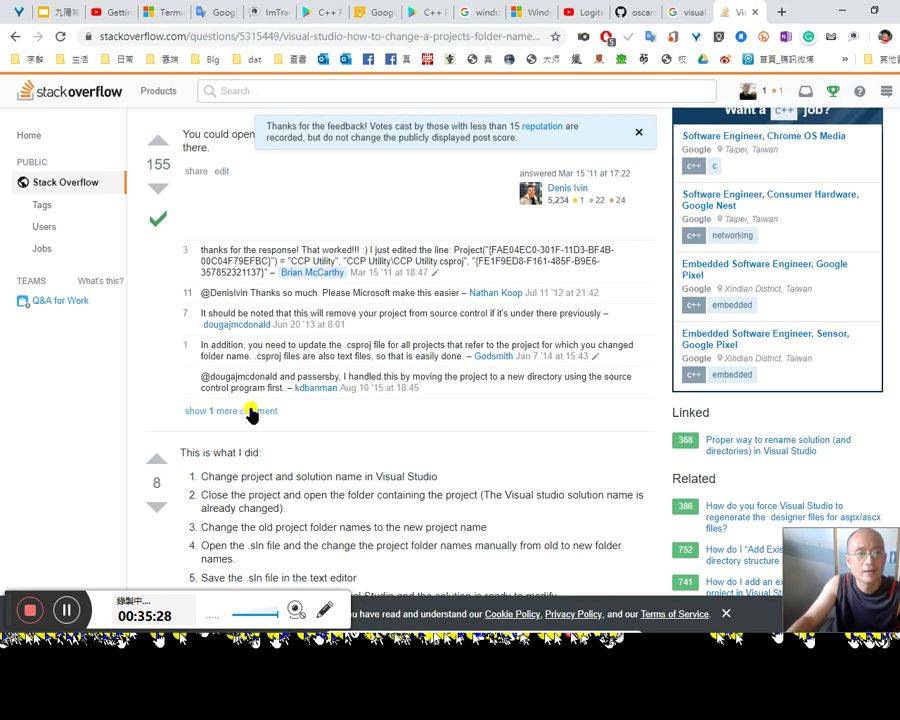
Step: Show the answer's one hidden extra comment and read down the page
{"action": "left_click", "coordinate": [250, 411]}
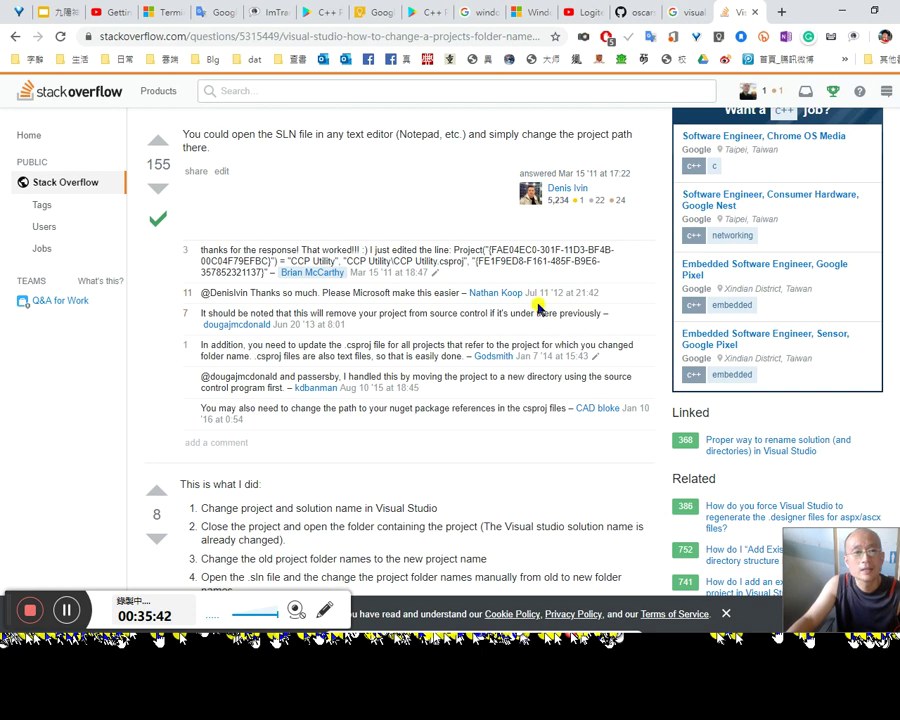
{"action": "scroll", "coordinate": [533, 370], "scroll_direction": "up", "scroll_amount": 5}
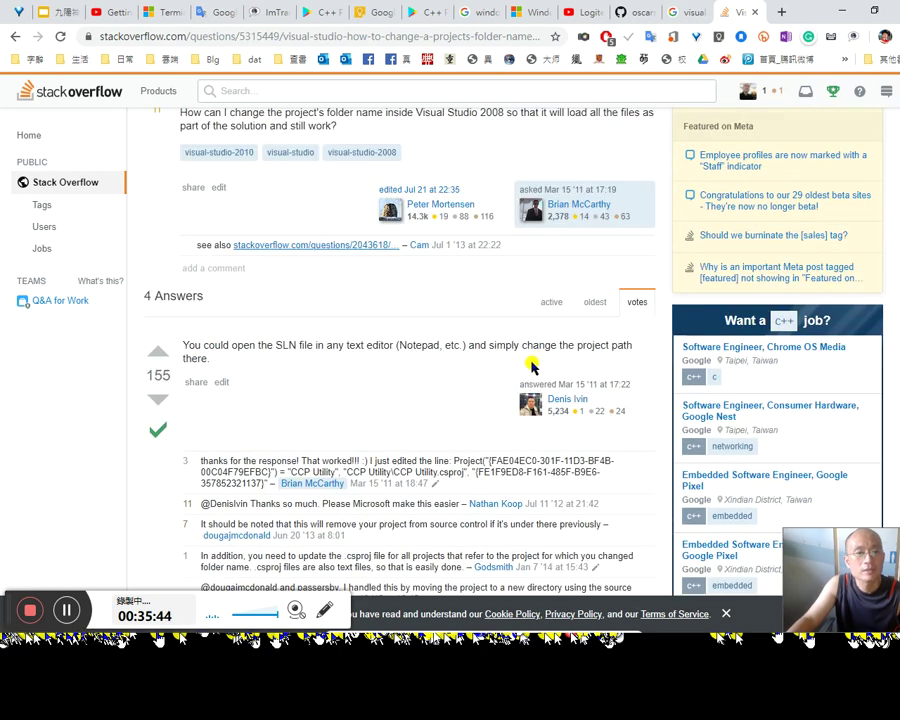
{"action": "scroll", "coordinate": [536, 371], "scroll_direction": "up", "scroll_amount": 3}
{"action": "scroll", "coordinate": [540, 369], "scroll_direction": "down", "scroll_amount": 4}
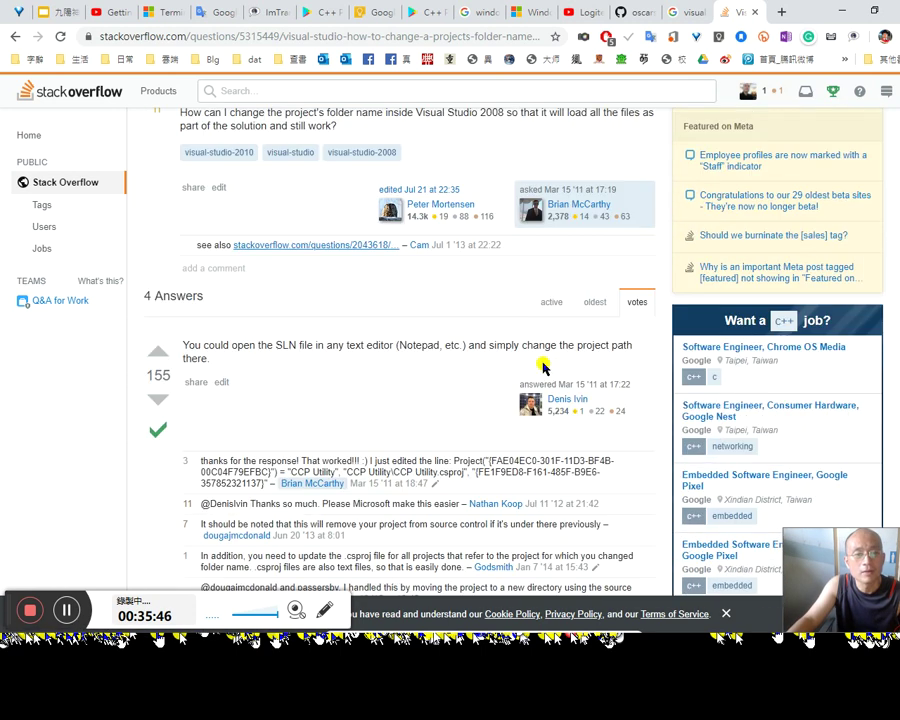
{"action": "scroll", "coordinate": [541, 366], "scroll_direction": "down", "scroll_amount": 1}
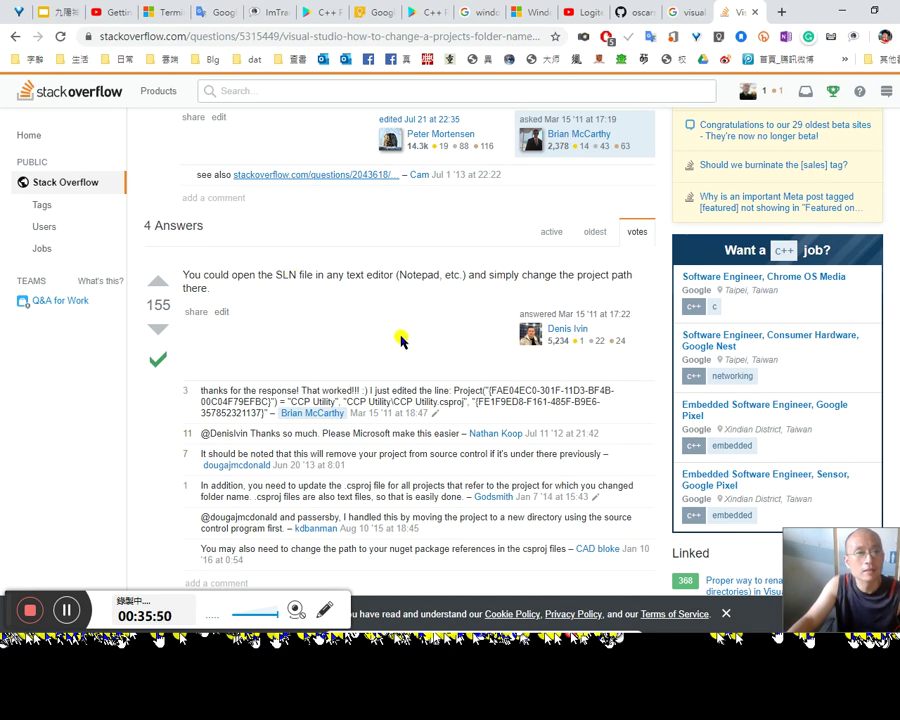
{"action": "scroll", "coordinate": [402, 340], "scroll_direction": "down", "scroll_amount": 5}
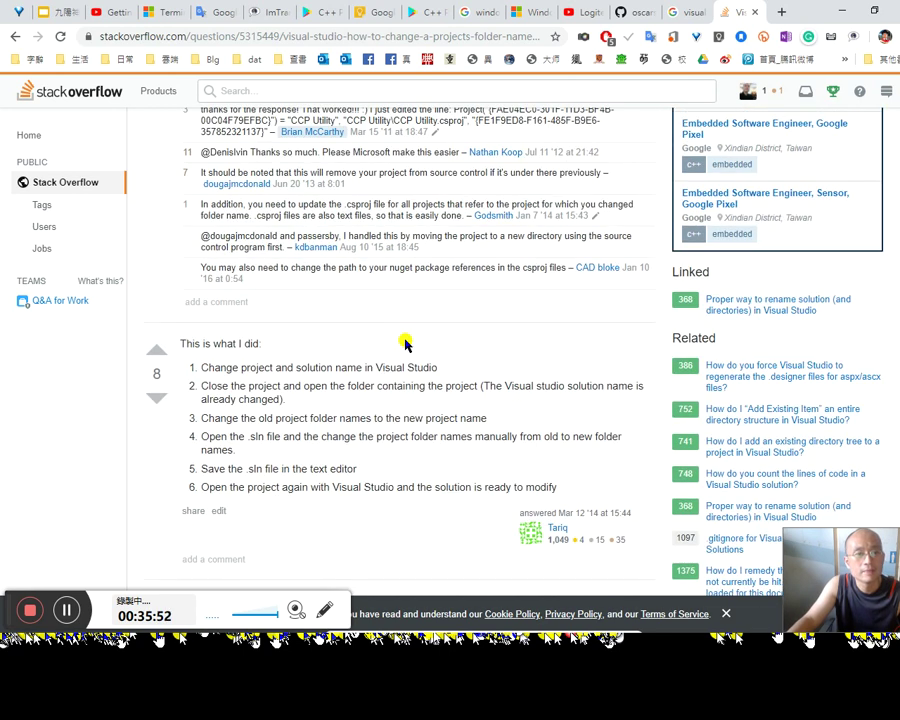
{"action": "scroll", "coordinate": [403, 340], "scroll_direction": "down", "scroll_amount": 10}
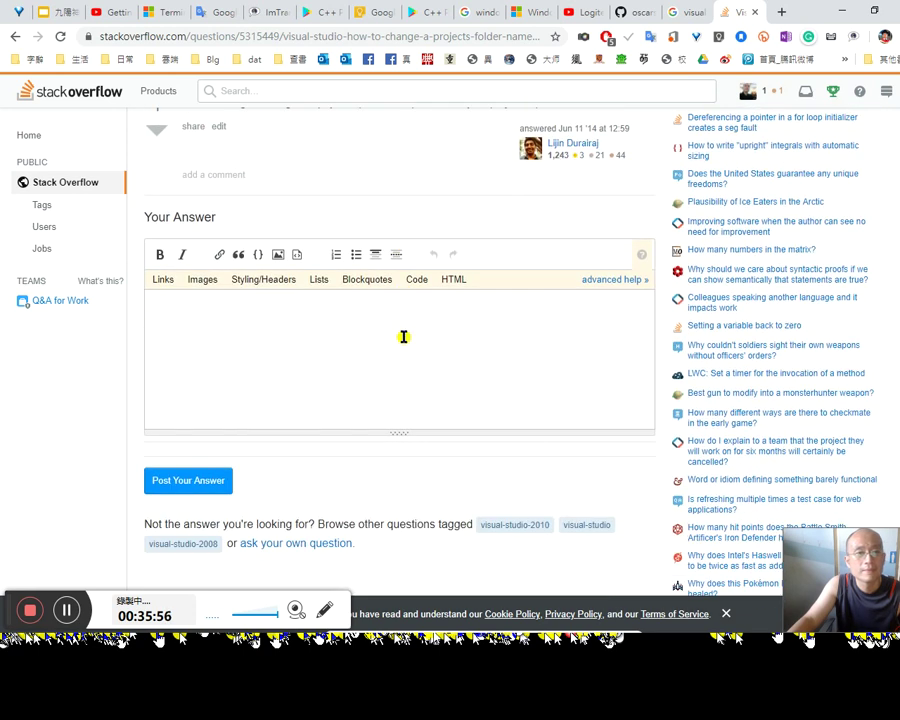
Step: Put the cursor in the Your Answer box, then scroll back up to the answers
{"action": "left_click", "coordinate": [404, 337]}
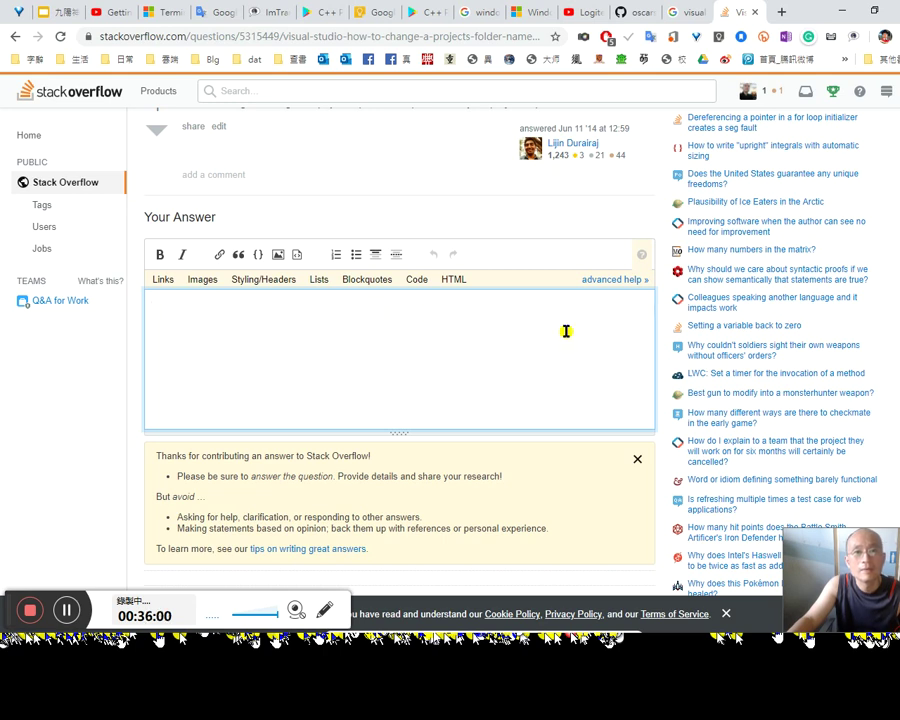
{"action": "scroll", "coordinate": [565, 328], "scroll_direction": "down", "scroll_amount": 3}
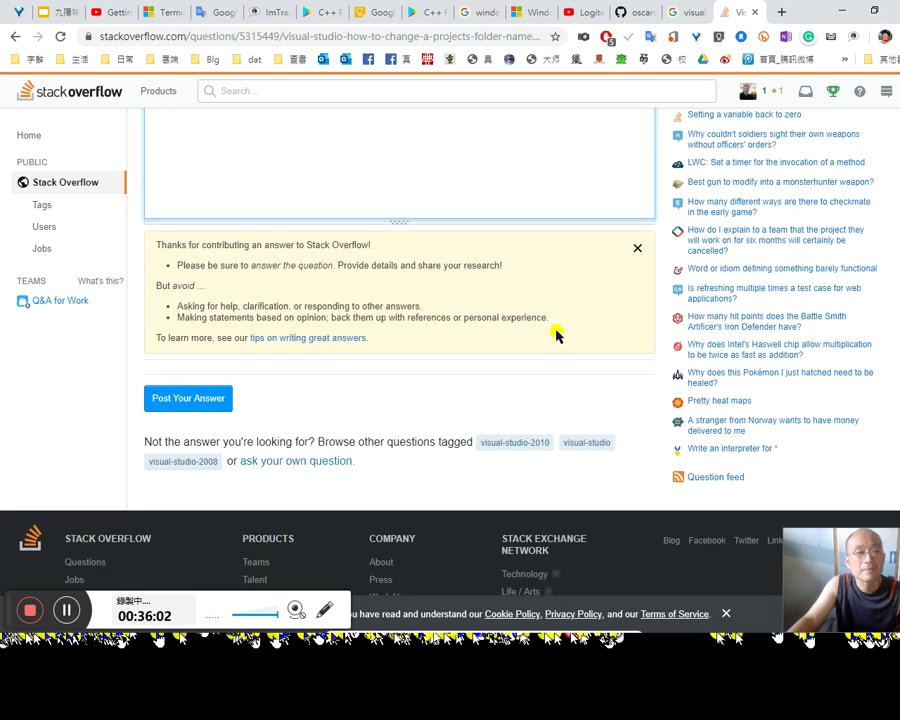
{"action": "scroll", "coordinate": [557, 333], "scroll_direction": "up", "scroll_amount": 5}
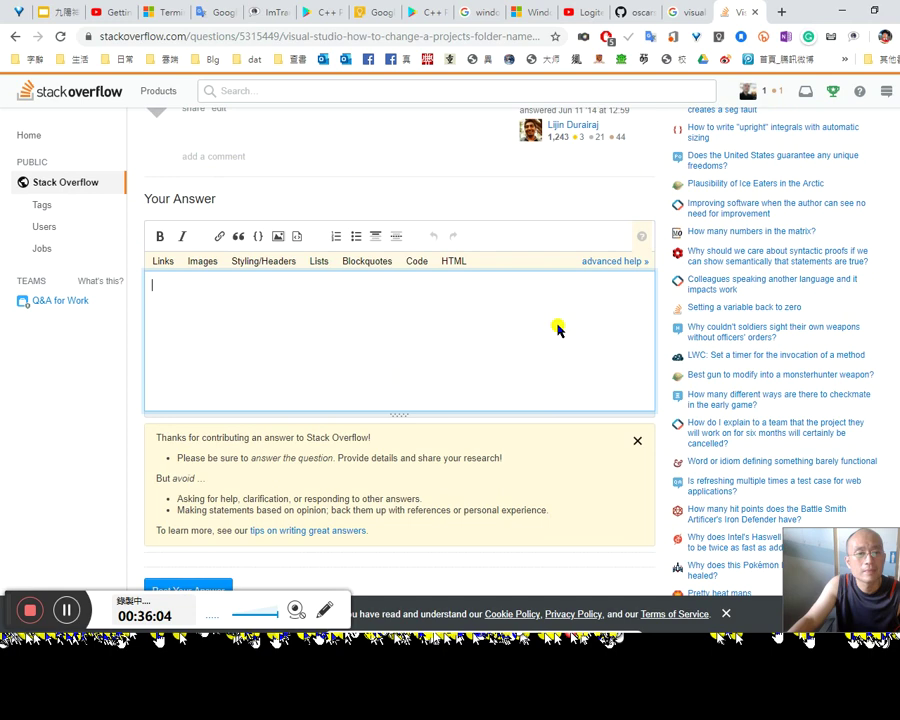
{"action": "scroll", "coordinate": [557, 333], "scroll_direction": "up", "scroll_amount": 11}
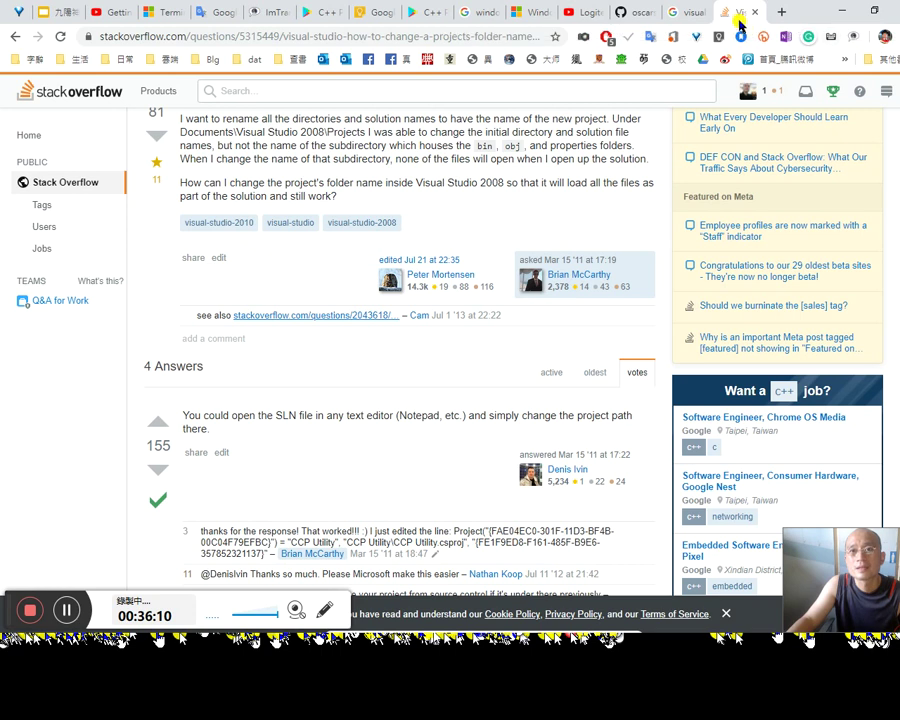
Step: On GitHub, open the repository's project subfolder and then its Settings page
{"action": "left_click", "coordinate": [625, 12]}
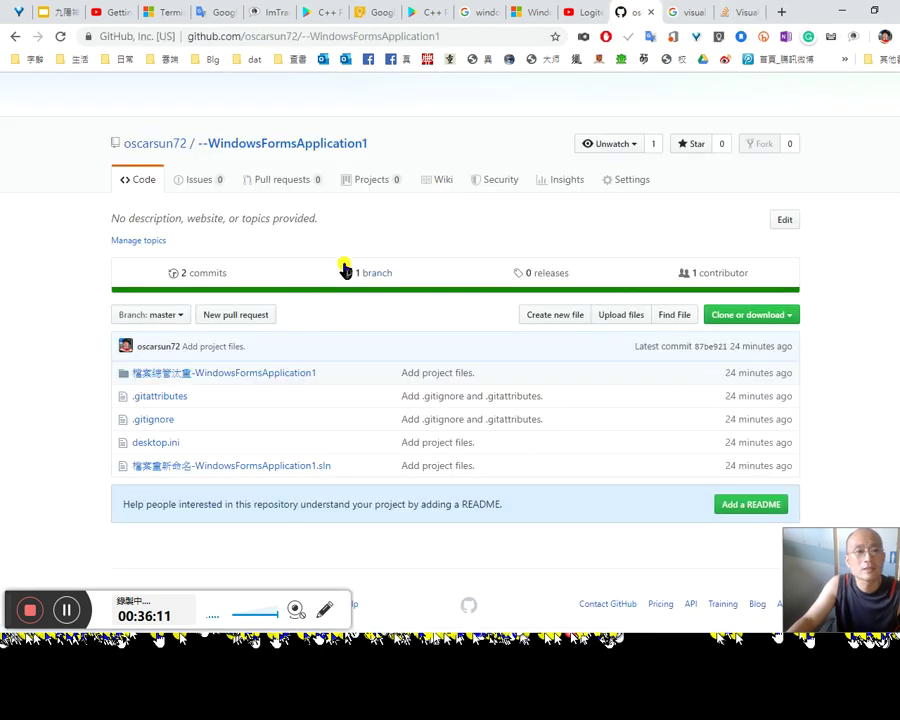
{"action": "right_click", "coordinate": [235, 375]}
{"action": "left_click", "coordinate": [233, 377]}
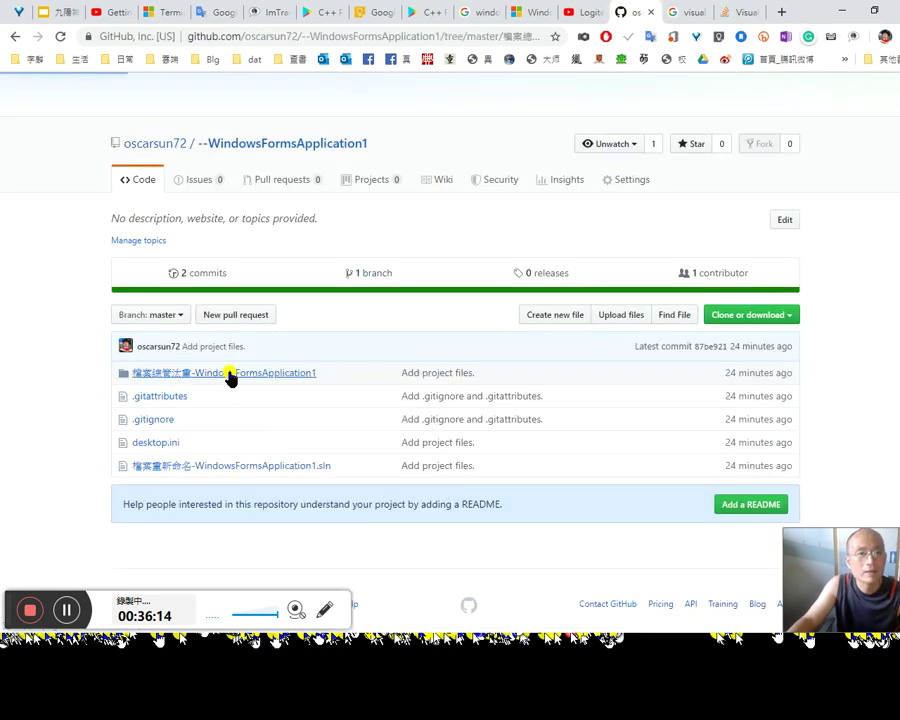
{"action": "scroll", "coordinate": [340, 436], "scroll_direction": "down", "scroll_amount": 2}
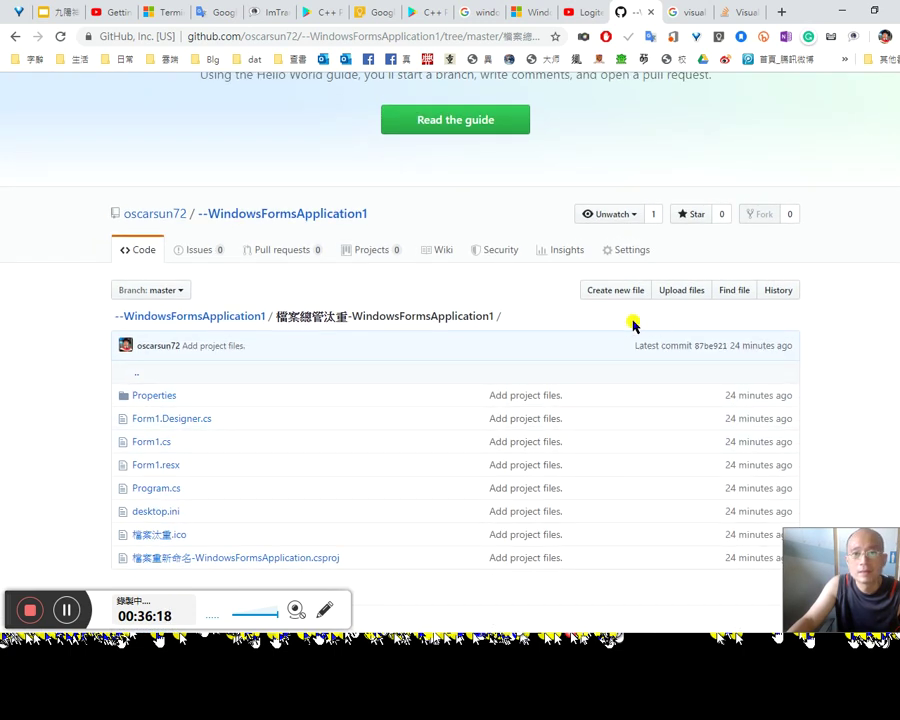
{"action": "left_click", "coordinate": [629, 252]}
{"action": "left_click", "coordinate": [598, 289]}
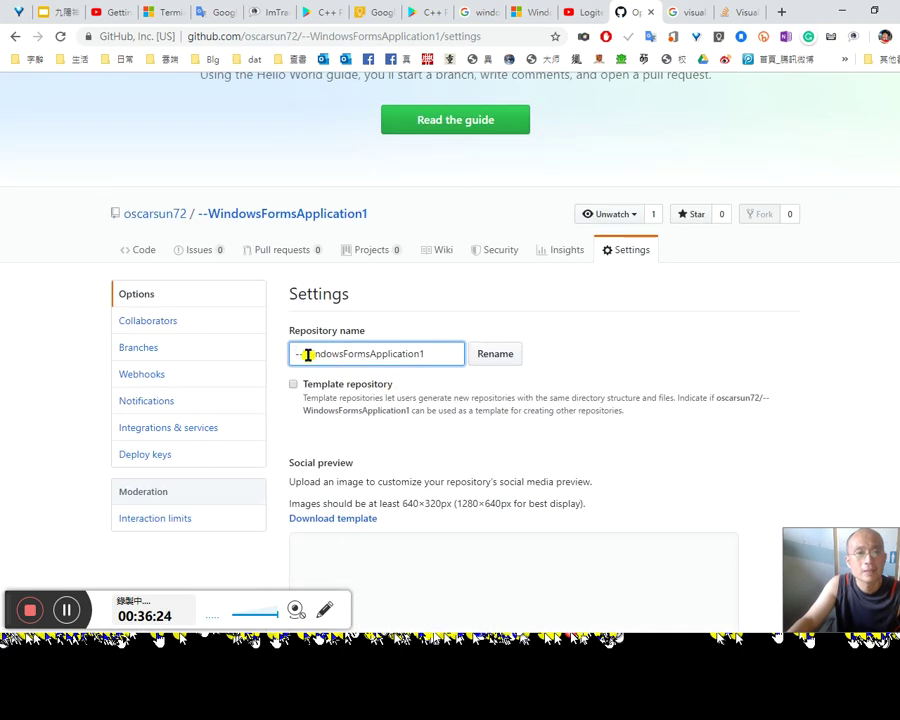
Step: Edit the Repository name so 檔案重新命名 precedes -WindowsFormsApplication1, without applying the rename
{"action": "left_click_drag", "start_coordinate": [309, 354], "coordinate": [456, 354]}
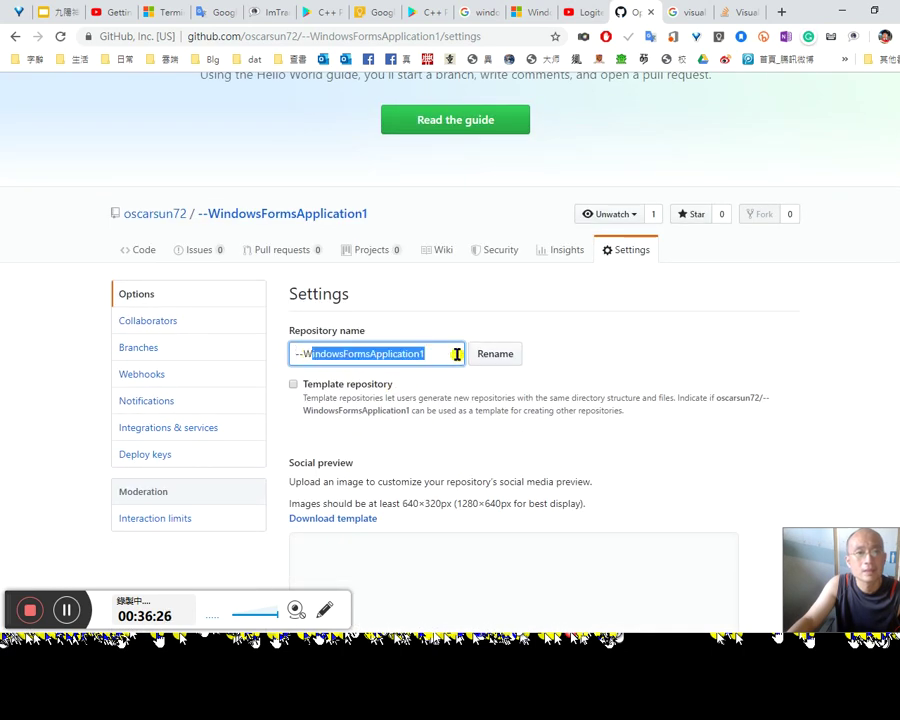
{"action": "left_click", "coordinate": [456, 354]}
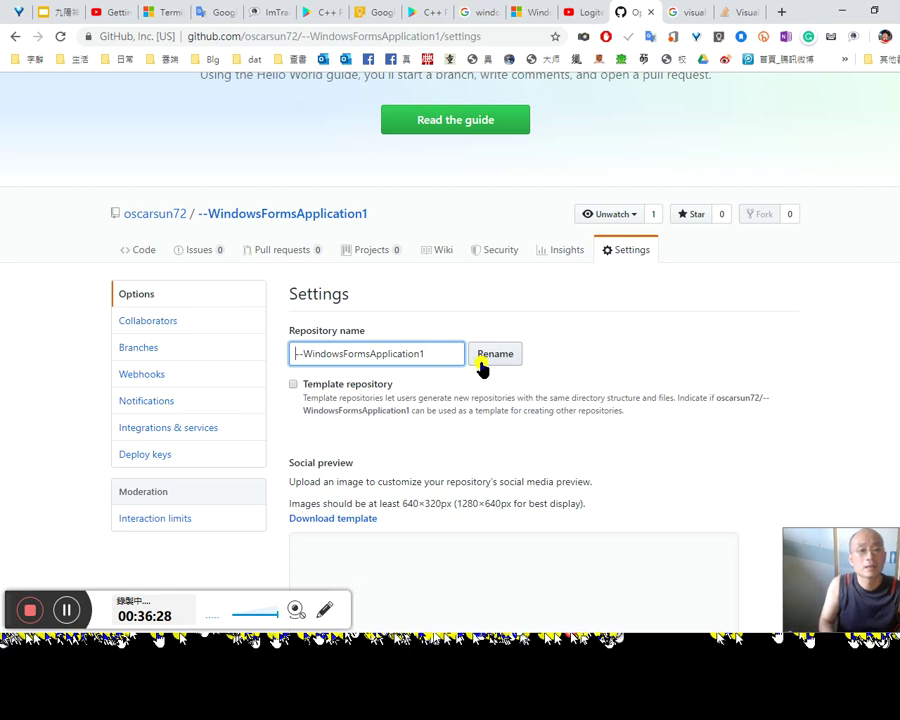
{"action": "type", "text": "檔案重新命名"}
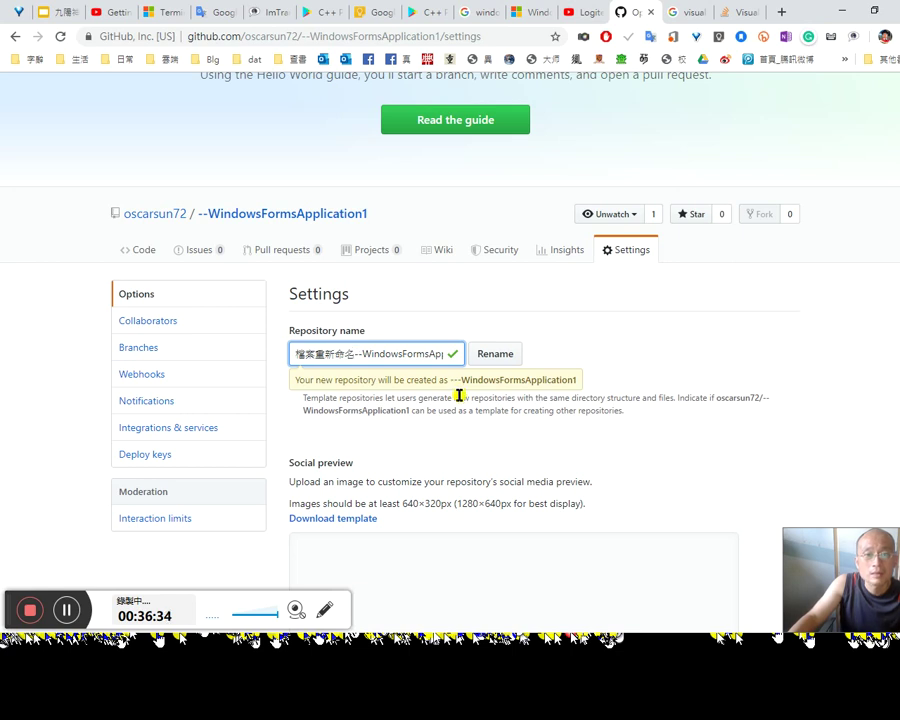
{"action": "key", "text": "shift+Home"}
{"action": "key", "text": "ctrl+c"}
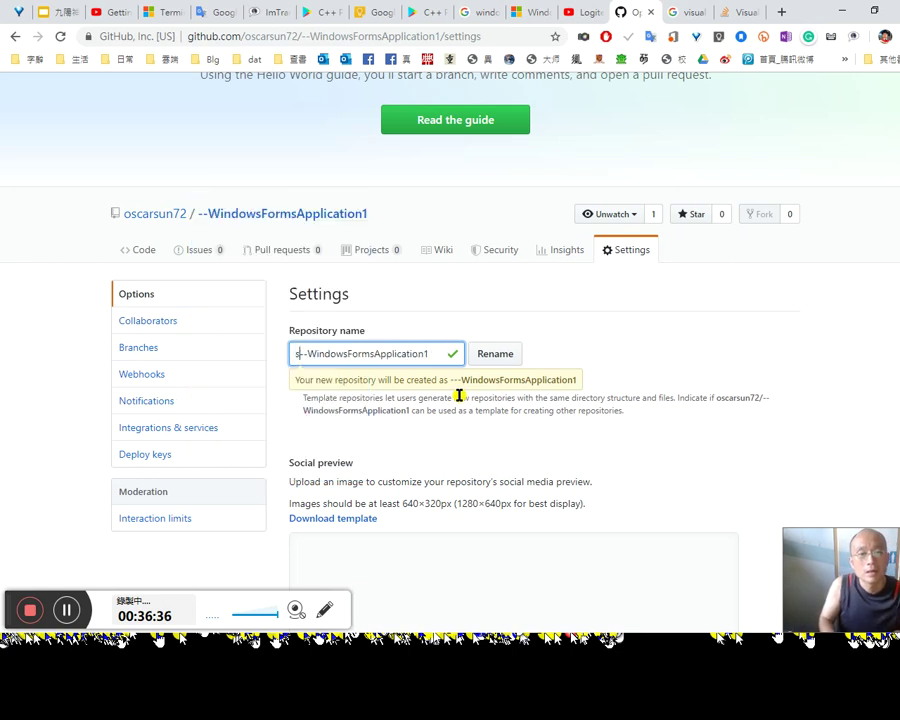
{"action": "key", "text": "BackSpace"}
{"action": "type", "text": "s"}
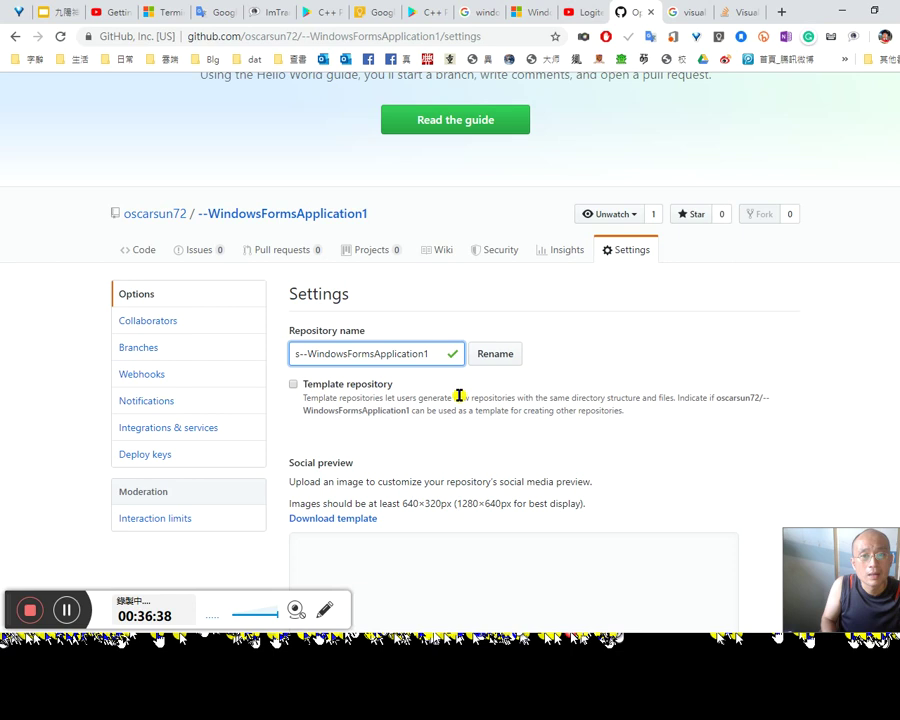
{"action": "key", "text": "BackSpace"}
{"action": "key", "text": "ctrl+v"}
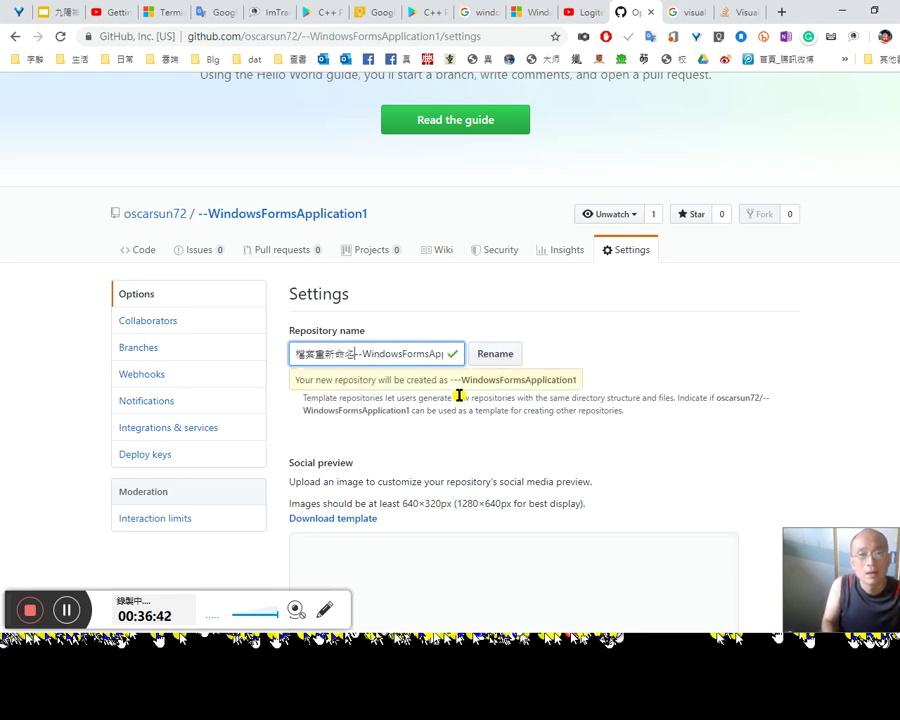
{"action": "key", "text": "Delete"}
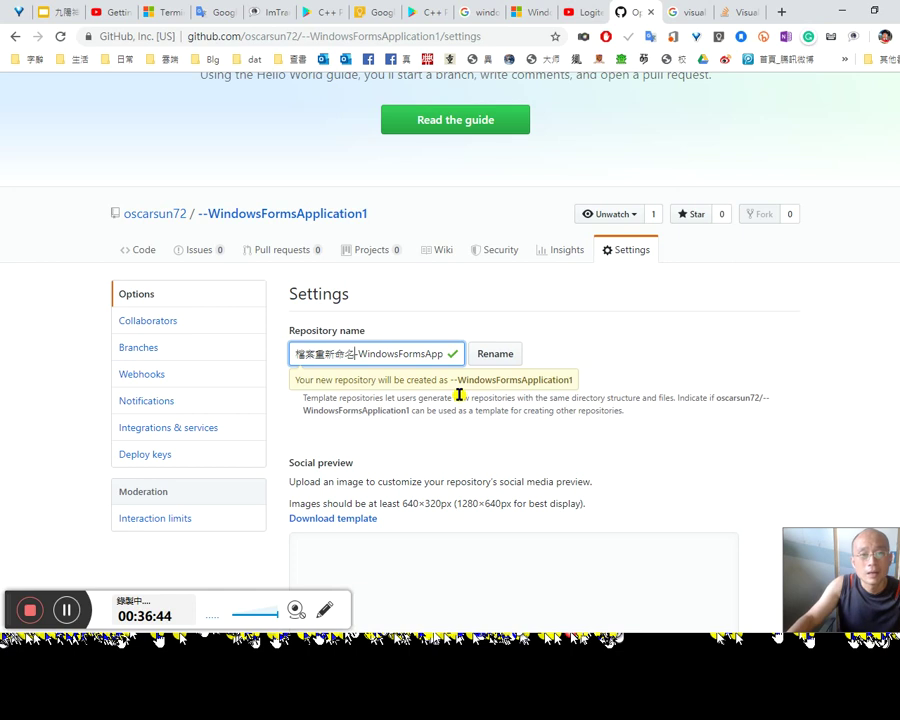
{"action": "key", "text": "Delete"}
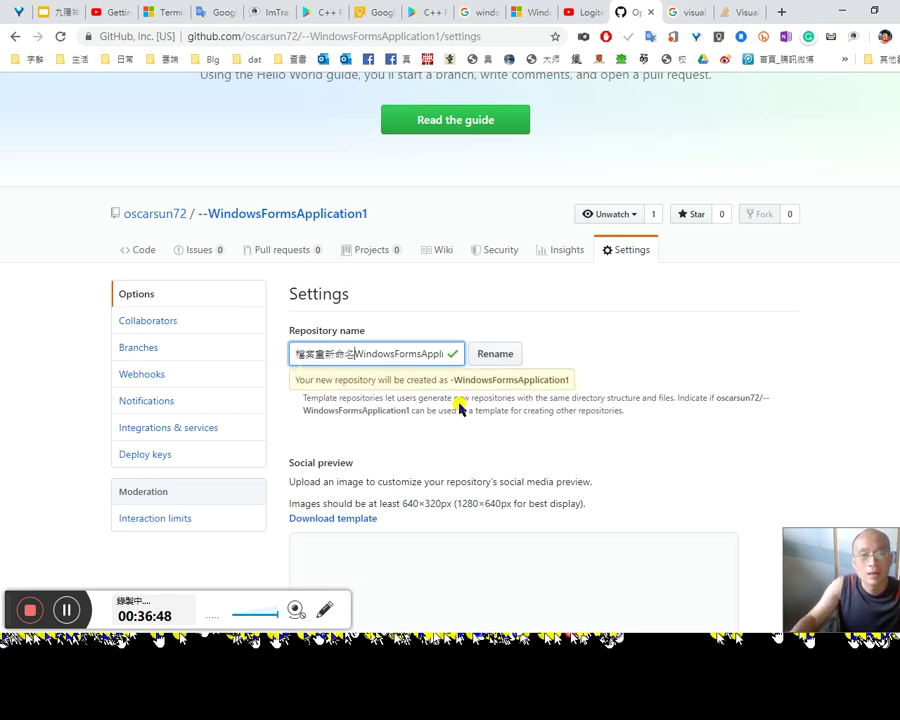
{"action": "type", "text": "-"}
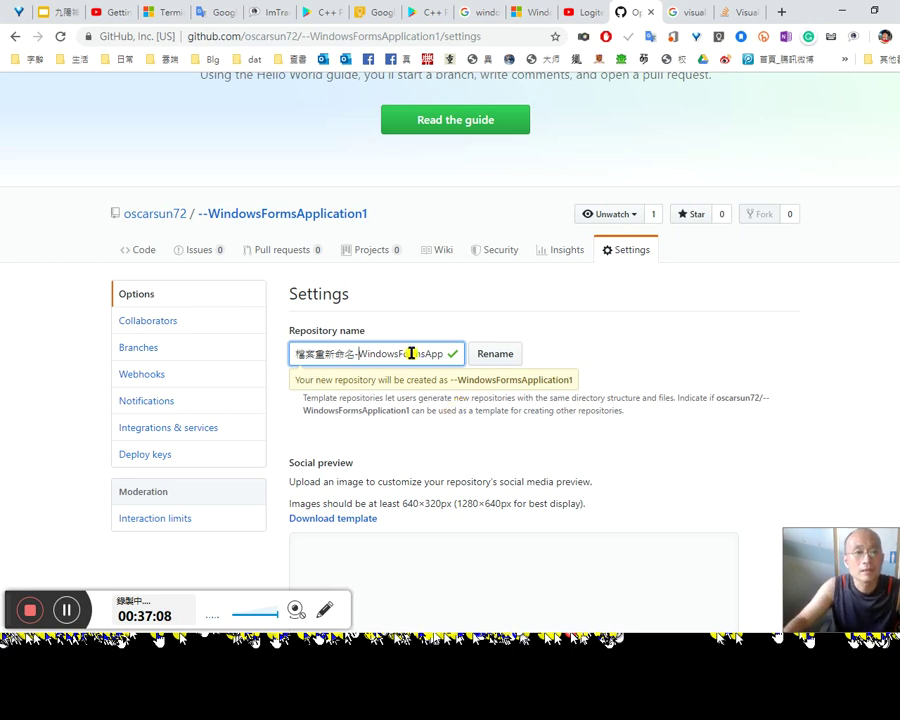
{"action": "left_click", "coordinate": [158, 218]}
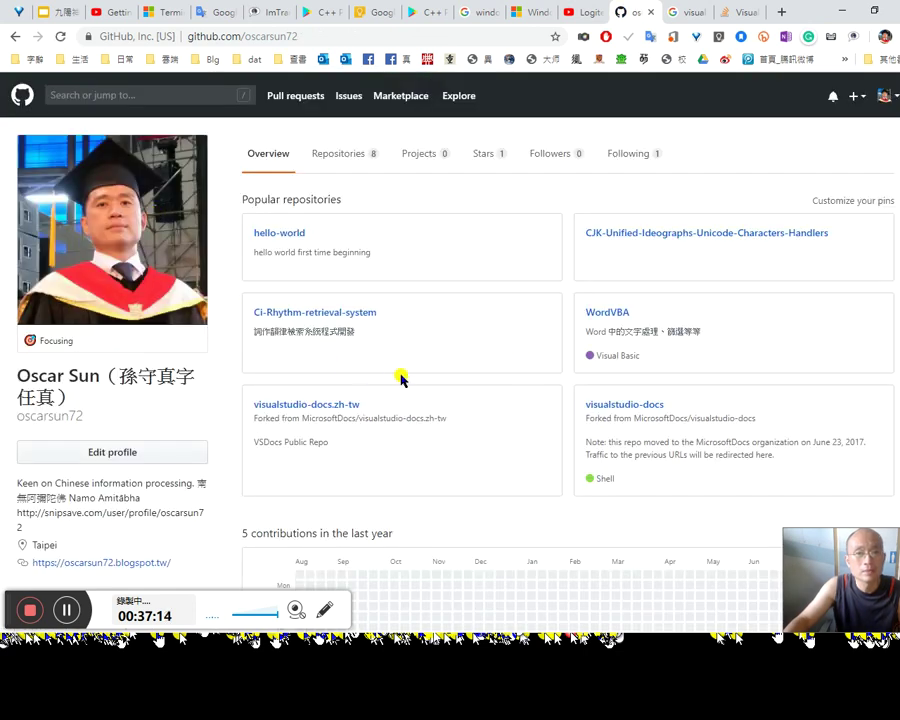
Step: From the profile, list the account's repositories and look through them
{"action": "scroll", "coordinate": [607, 424], "scroll_direction": "down", "scroll_amount": 3}
{"action": "scroll", "coordinate": [658, 416], "scroll_direction": "up", "scroll_amount": 3}
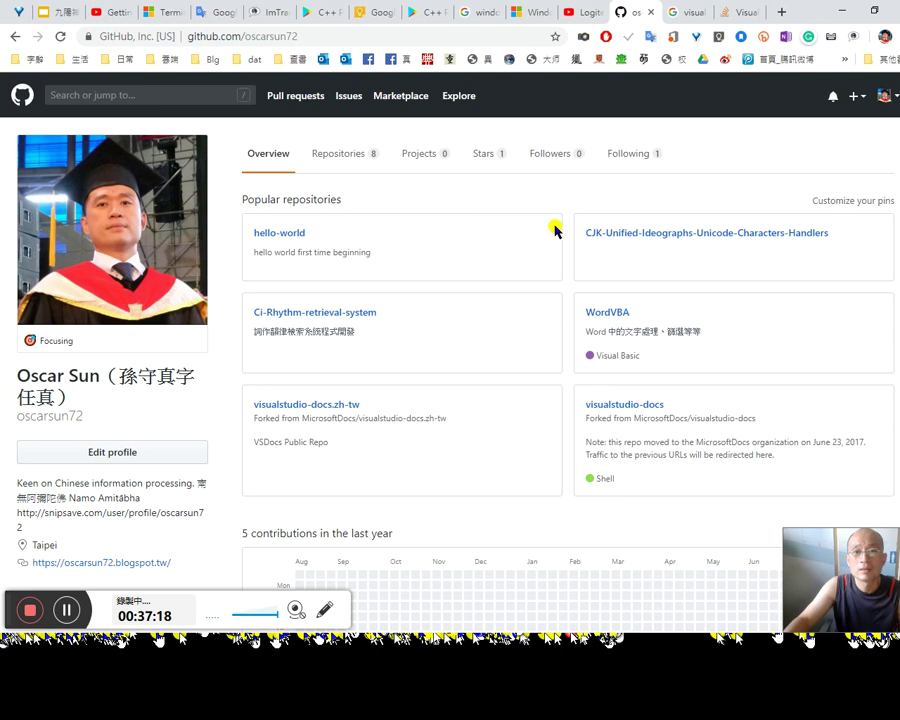
{"action": "left_click", "coordinate": [343, 156]}
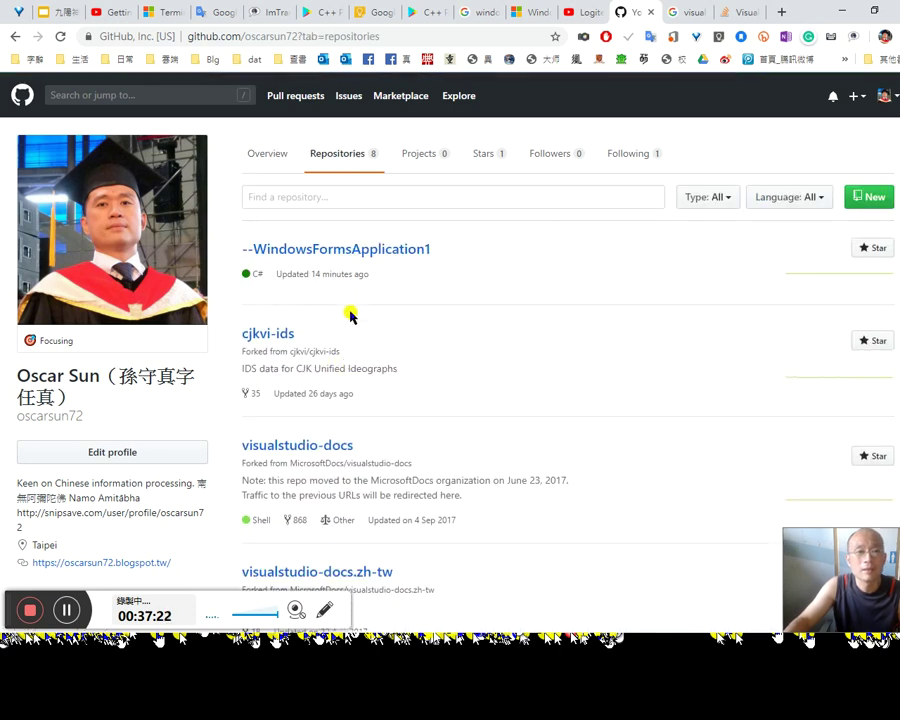
{"action": "left_click", "coordinate": [273, 165]}
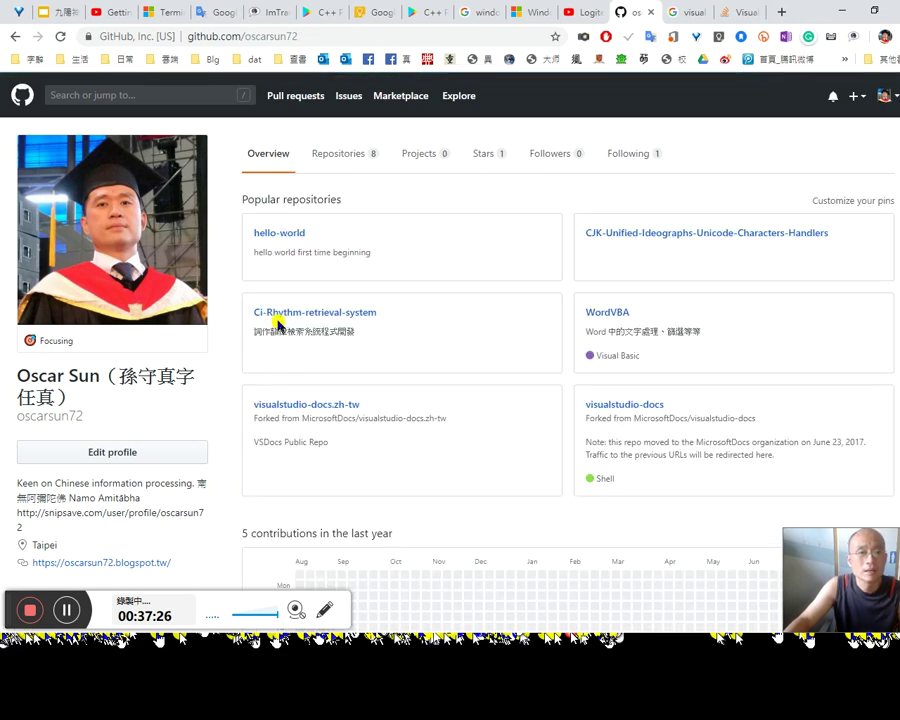
{"action": "left_click", "coordinate": [340, 158]}
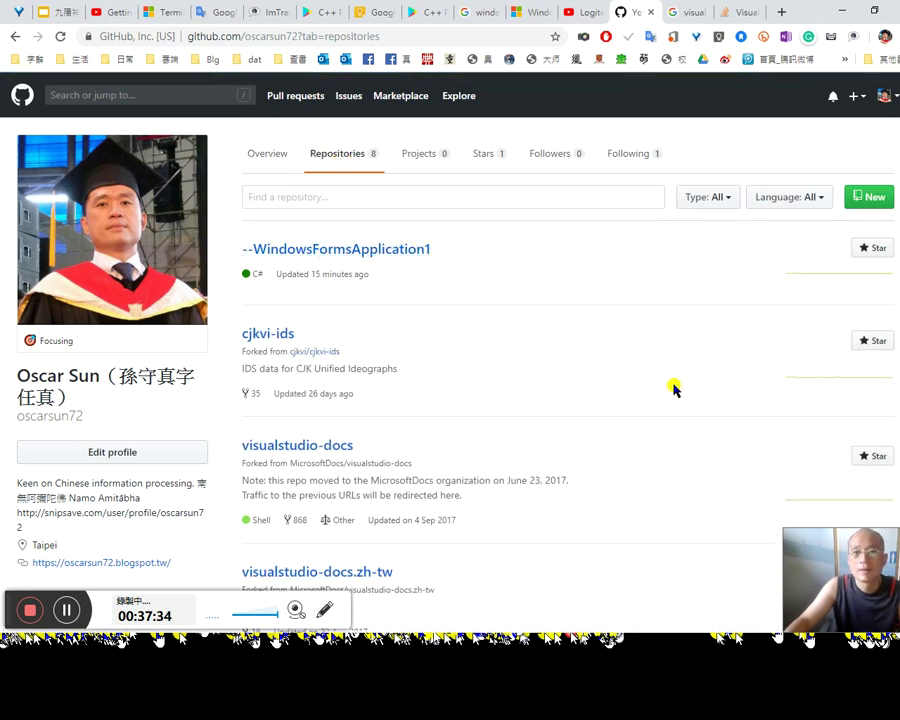
{"action": "scroll", "coordinate": [667, 386], "scroll_direction": "down", "scroll_amount": 5}
{"action": "scroll", "coordinate": [660, 380], "scroll_direction": "down", "scroll_amount": 3}
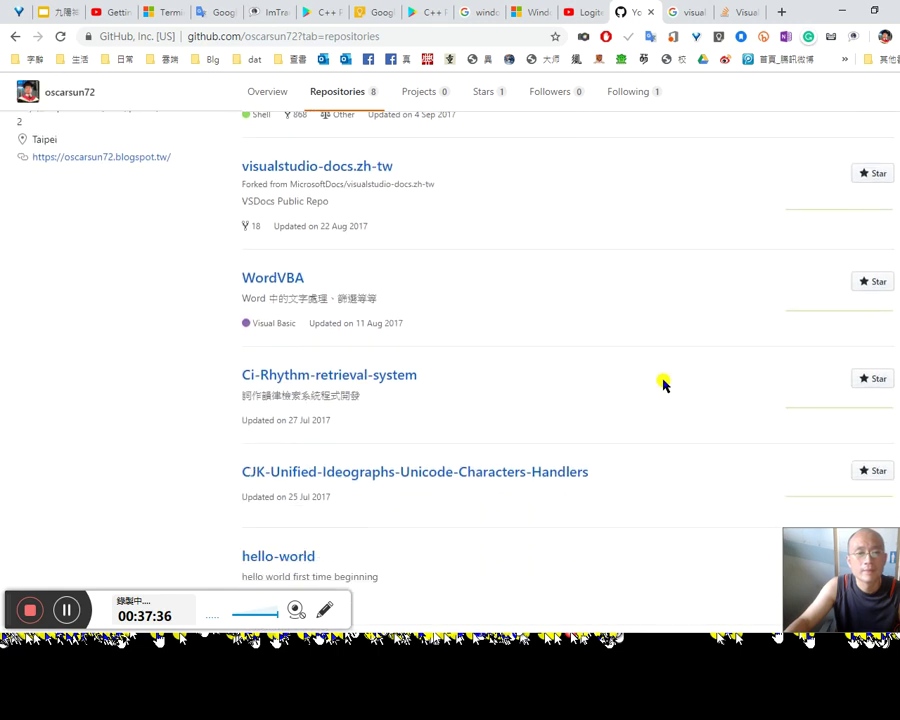
{"action": "scroll", "coordinate": [660, 380], "scroll_direction": "up", "scroll_amount": 4}
{"action": "scroll", "coordinate": [658, 376], "scroll_direction": "up", "scroll_amount": 4}
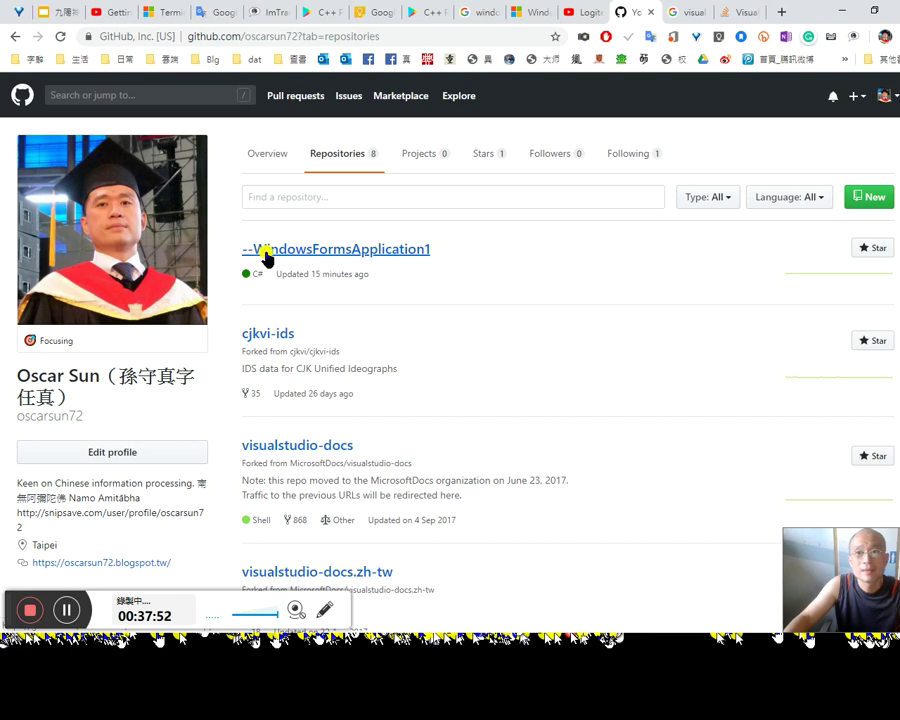
Step: Open --WindowsFormsApplication1 and open, then cancel, its description editor without changes
{"action": "left_click", "coordinate": [270, 257]}
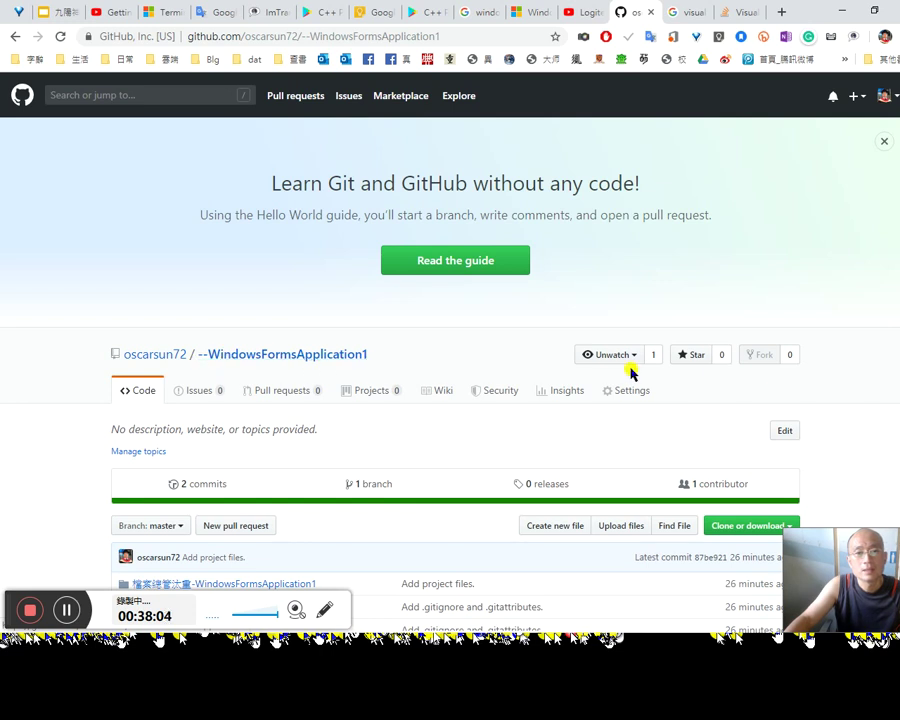
{"action": "left_click", "coordinate": [783, 432]}
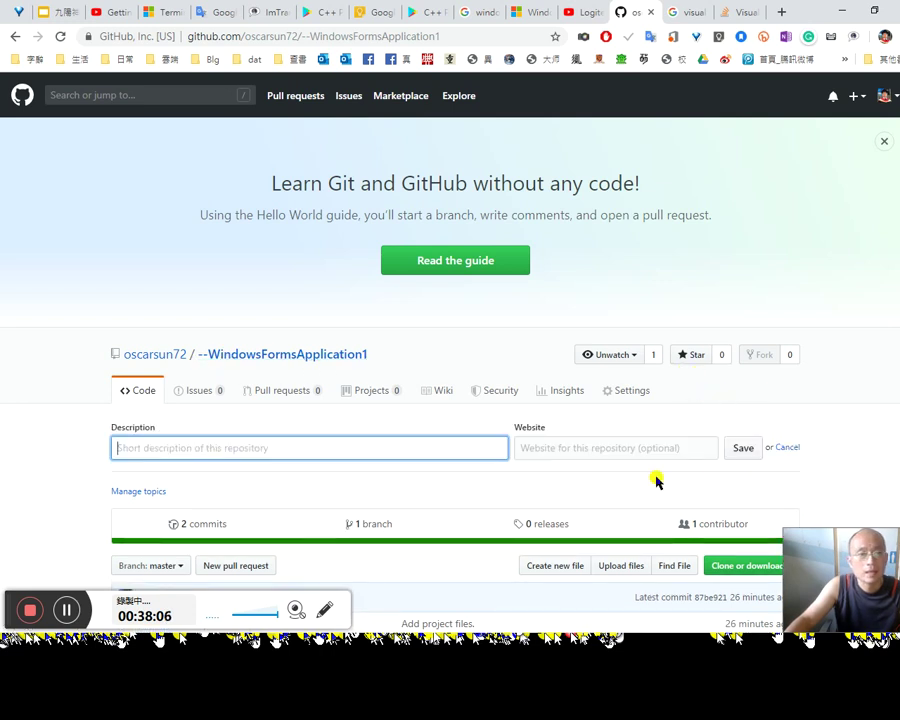
{"action": "key", "text": "Escape"}
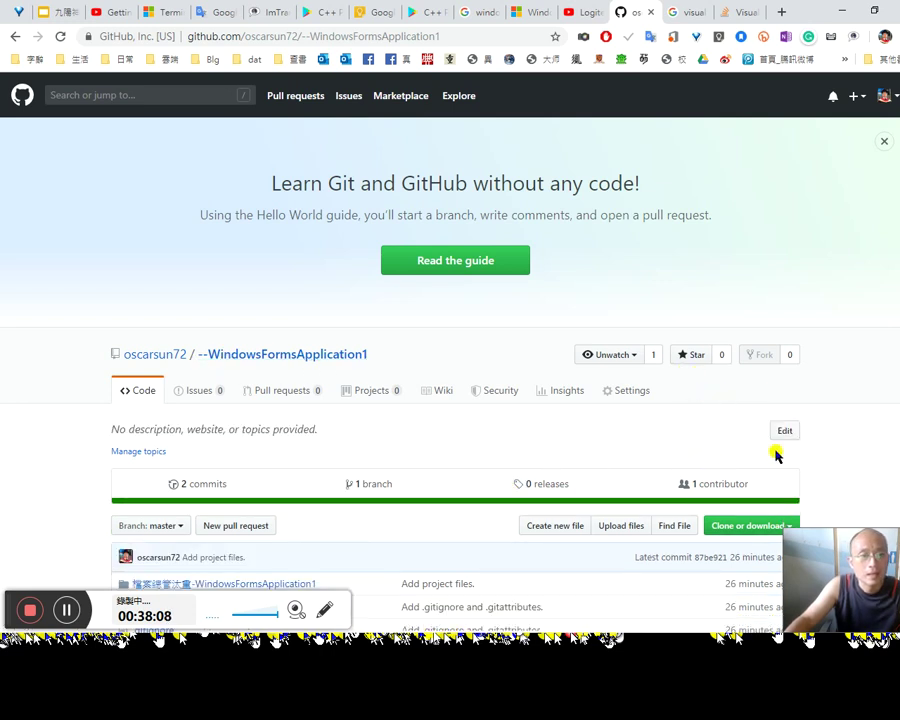
{"action": "left_click", "coordinate": [785, 432]}
{"action": "left_click", "coordinate": [273, 449]}
{"action": "left_click", "coordinate": [749, 452]}
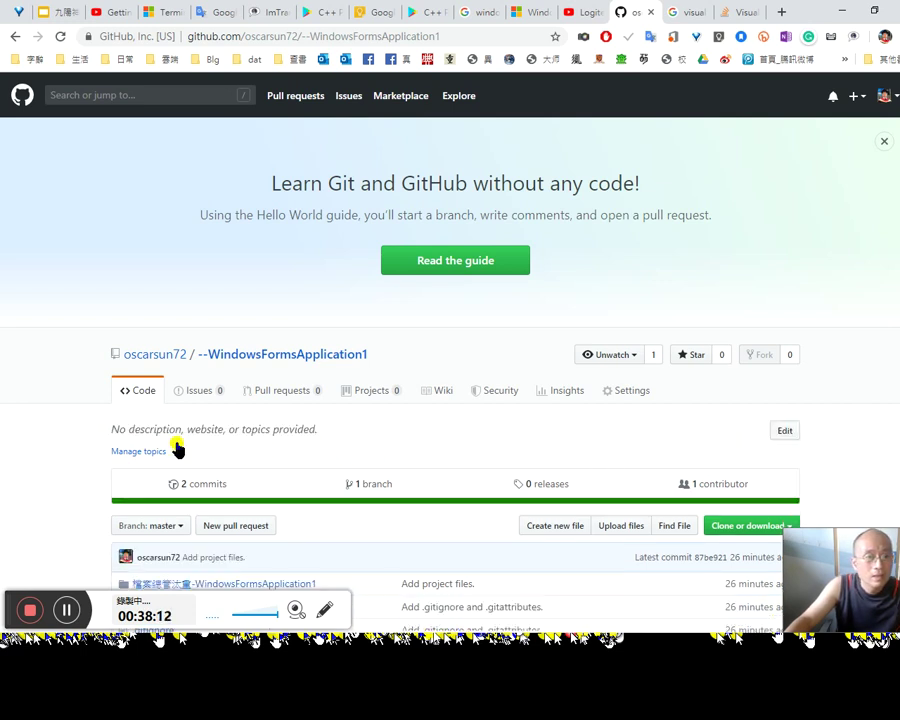
Step: Enter 檔案重新命名 as the repository description and save it
{"action": "left_click", "coordinate": [785, 430]}
{"action": "left_click", "coordinate": [320, 448]}
{"action": "type", "text": "檔案重新命名"}
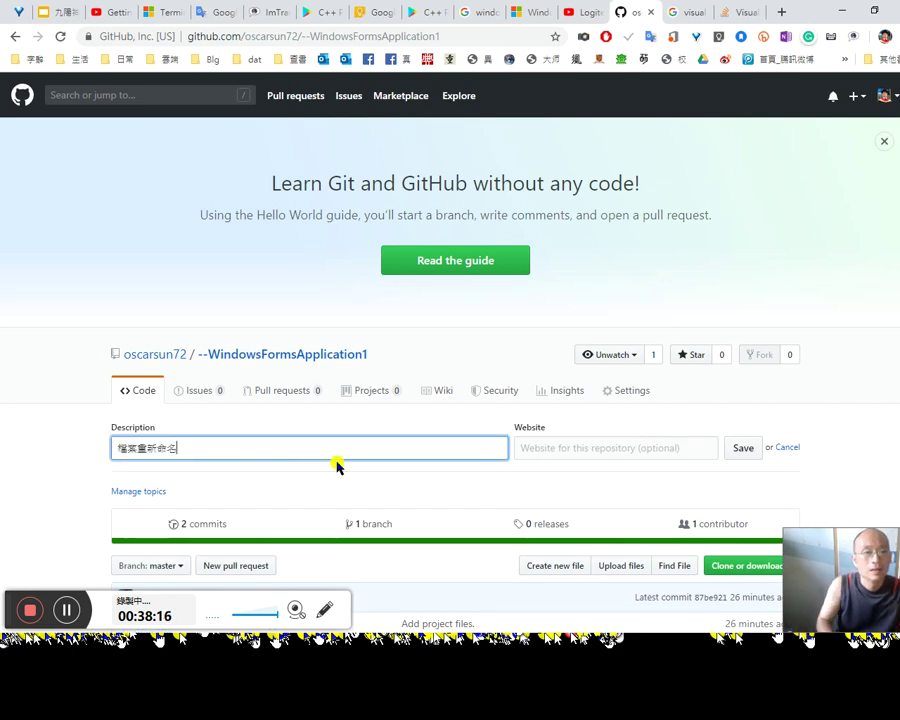
{"action": "key", "text": "Return"}
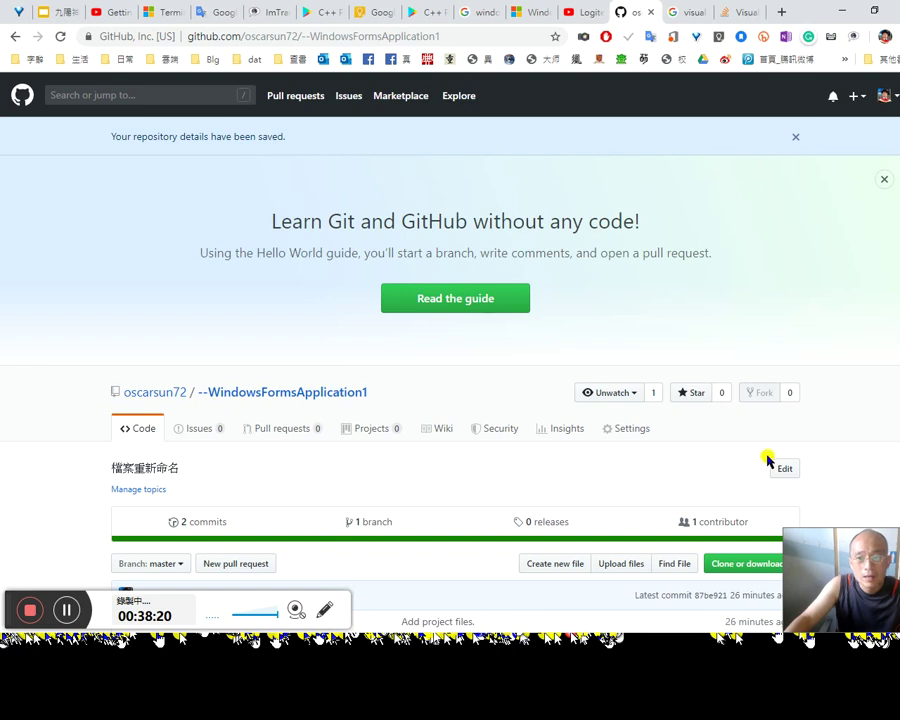
Step: Reopen the description and website editor and close it without further changes
{"action": "left_click", "coordinate": [773, 470]}
{"action": "left_click", "coordinate": [551, 487]}
{"action": "mouse_move", "coordinate": [707, 565]}
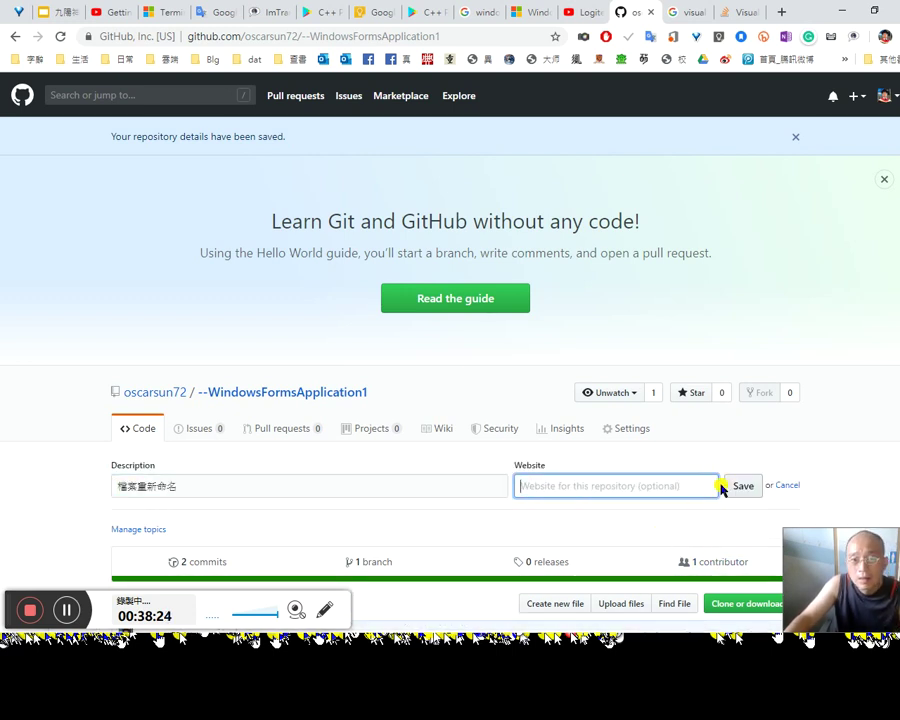
{"action": "key", "text": "Return"}
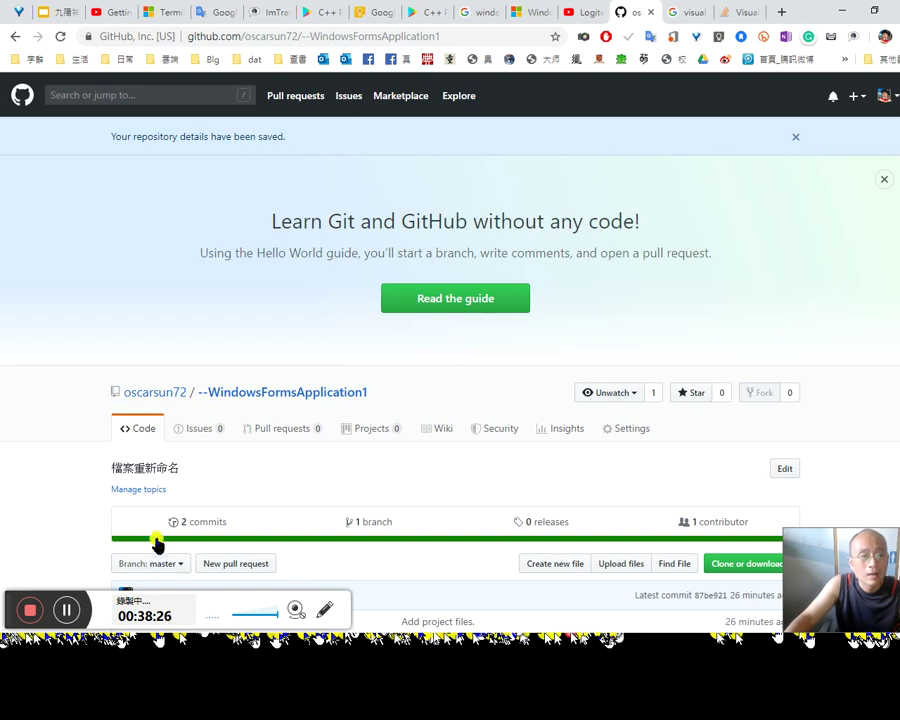
{"action": "left_click", "coordinate": [148, 490]}
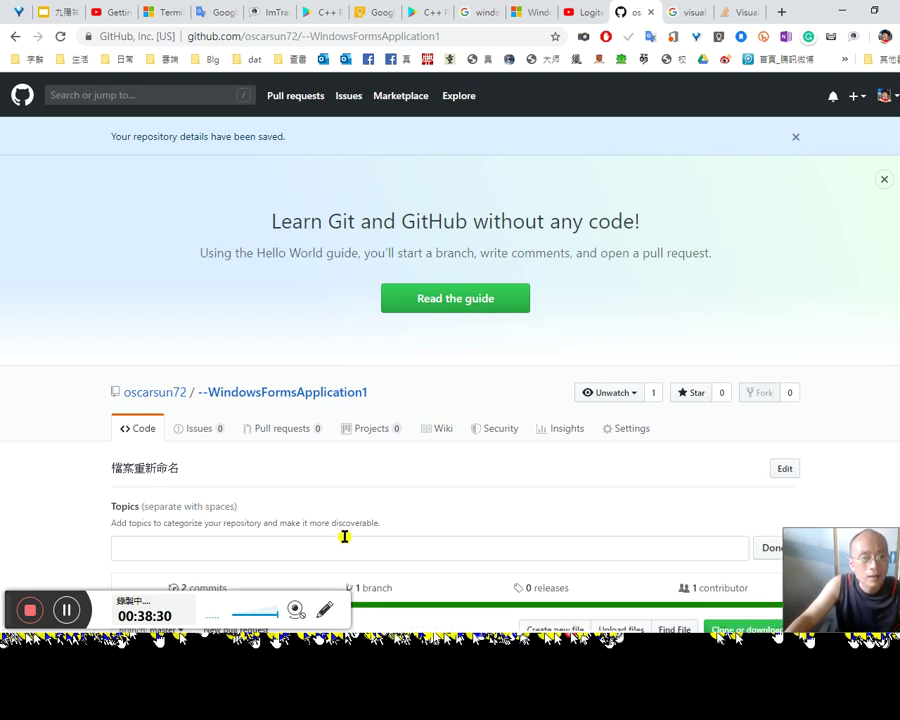
Step: Try adding 檔案重新命名 as a repository topic and finish editing
{"action": "scroll", "coordinate": [344, 537], "scroll_direction": "down", "scroll_amount": 2}
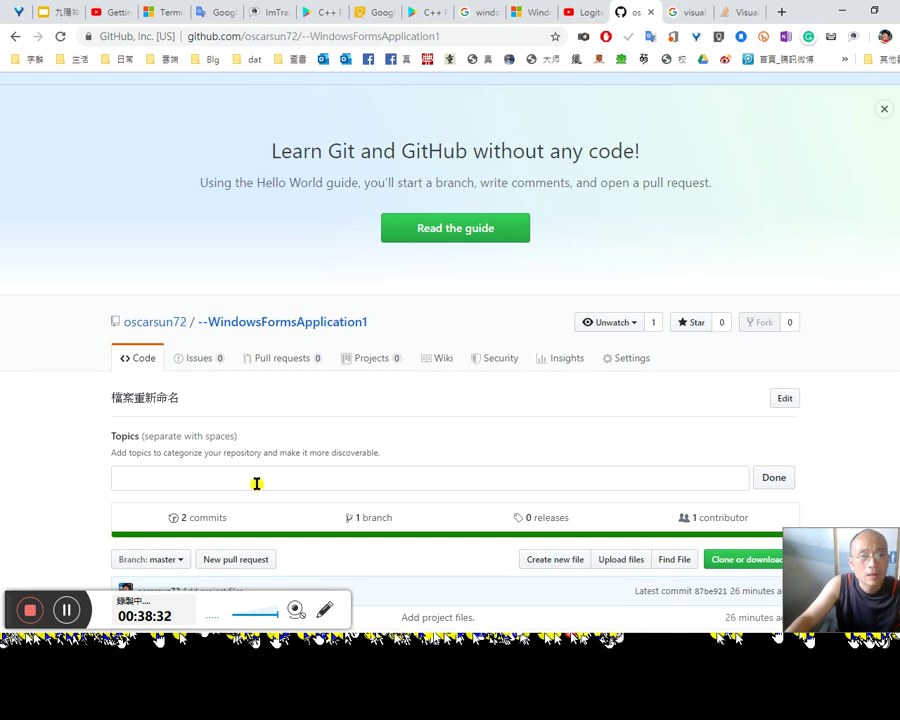
{"action": "double_click", "coordinate": [356, 453]}
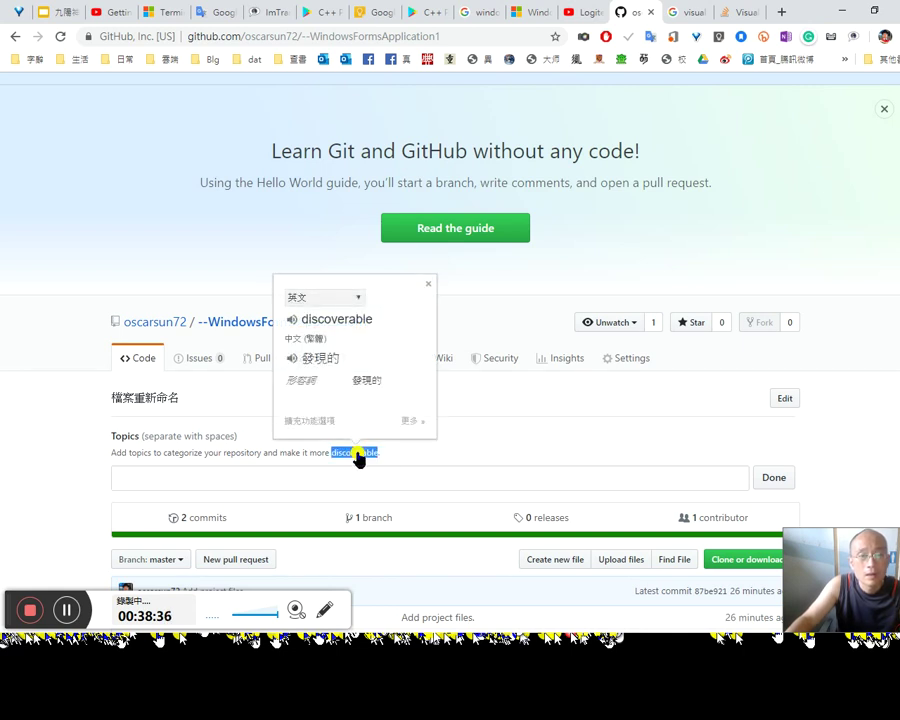
{"action": "left_click_drag", "start_coordinate": [392, 453], "coordinate": [137, 453]}
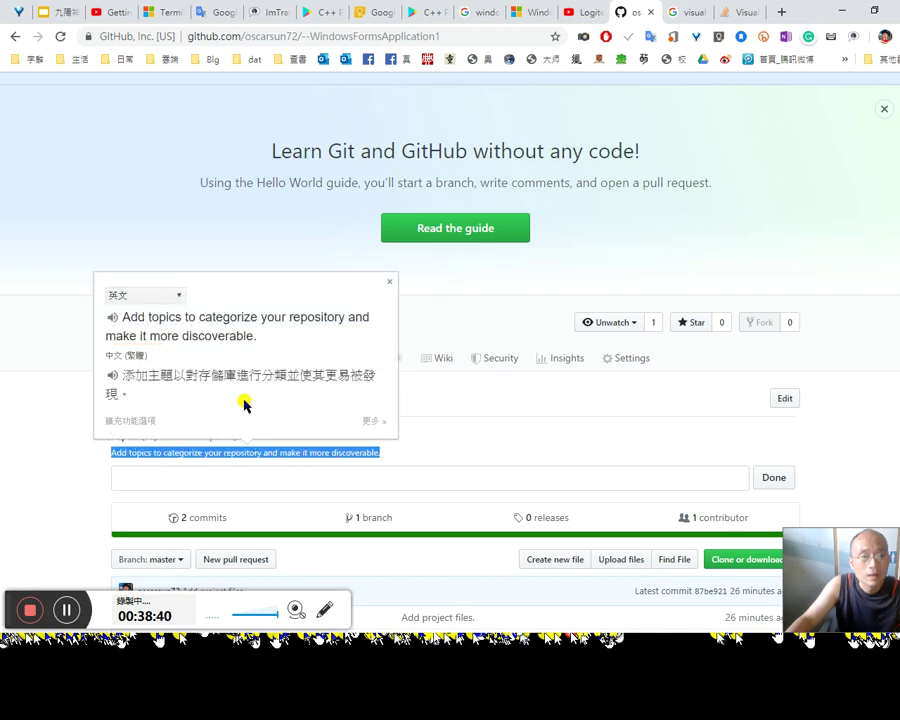
{"action": "left_click", "coordinate": [279, 475]}
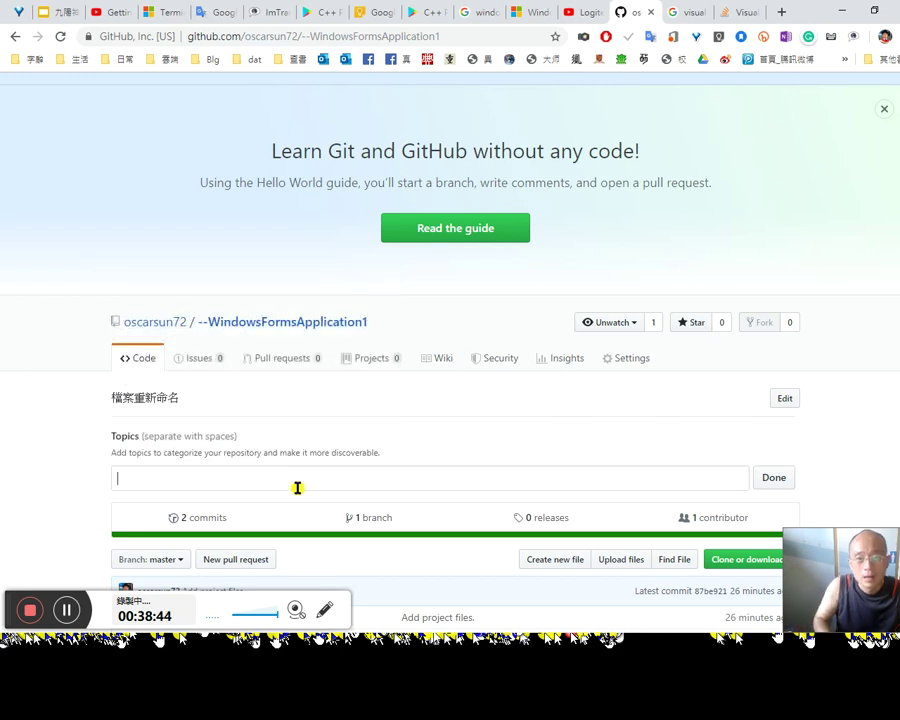
{"action": "type", "text": "檔案重新命名"}
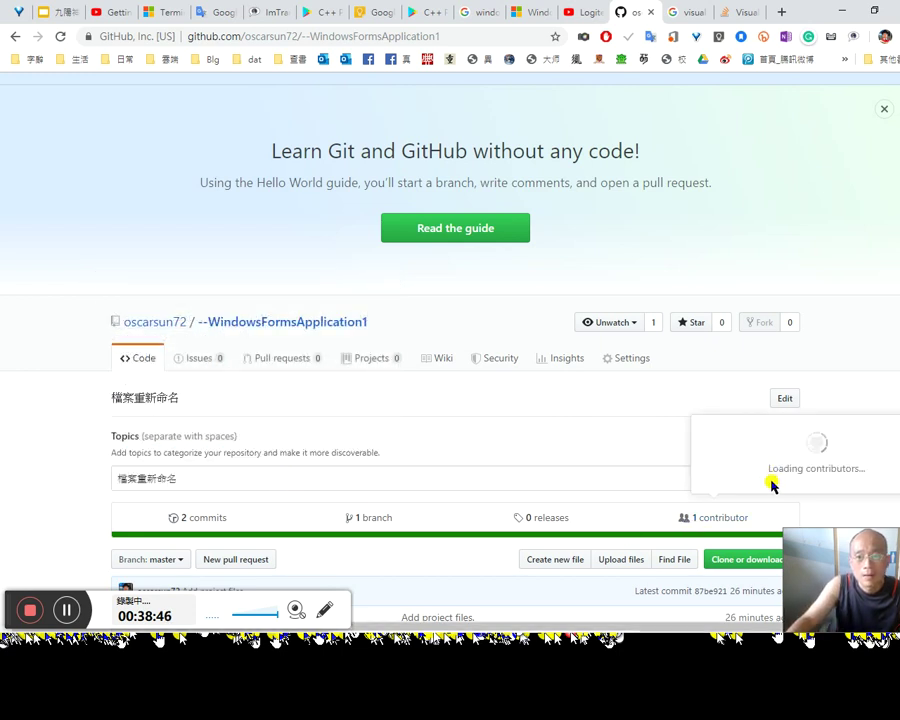
{"action": "left_click", "coordinate": [762, 478]}
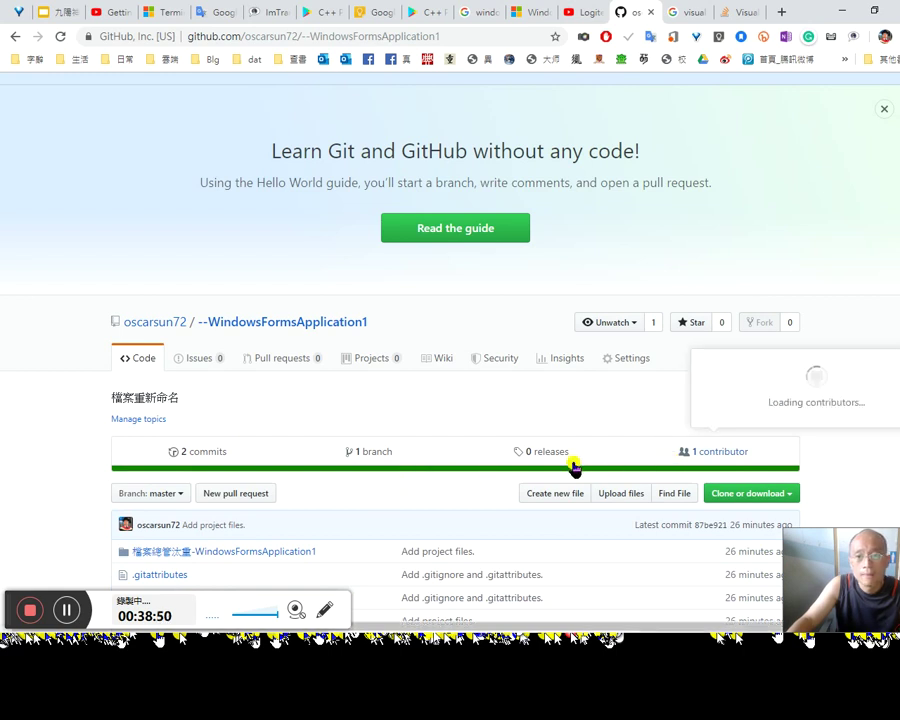
Step: Replace the rejected topic with the rename-files suggestion and click Done
{"action": "left_click", "coordinate": [130, 419]}
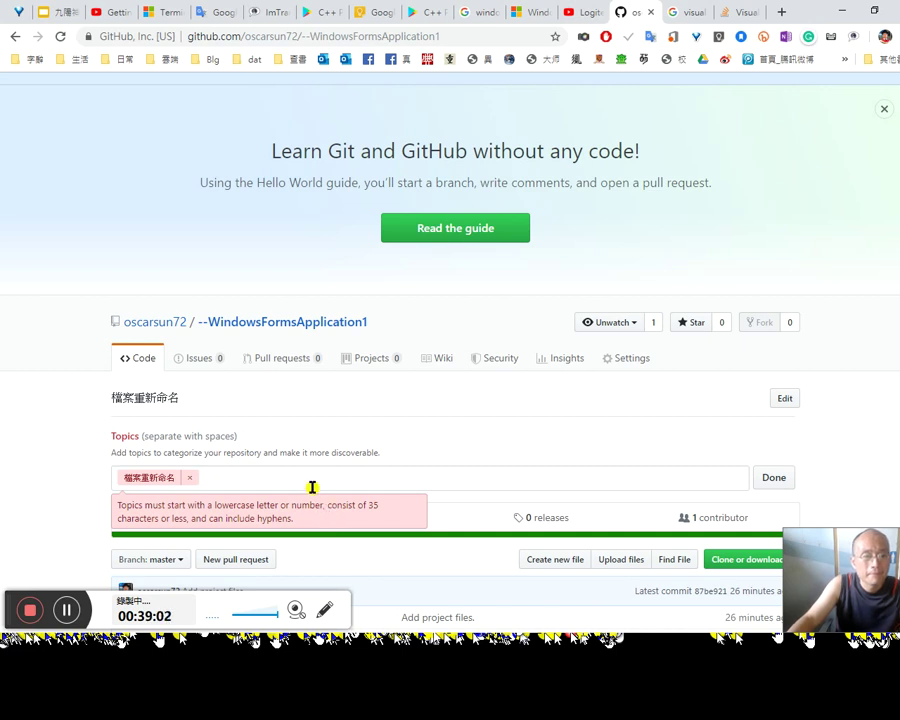
{"action": "left_click", "coordinate": [193, 479]}
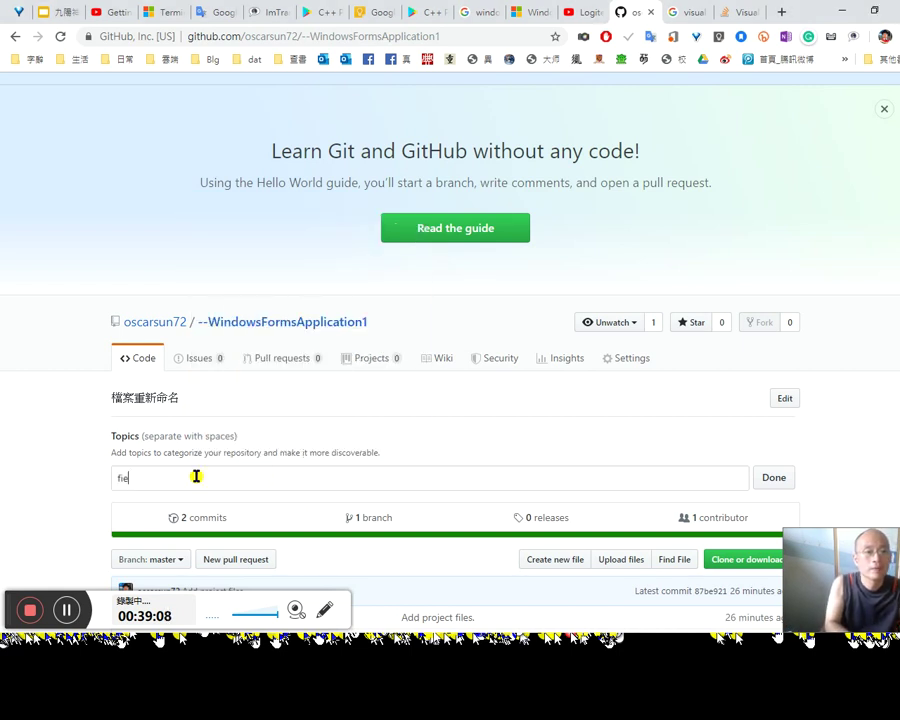
{"action": "key", "text": "BackSpace"}
{"action": "key", "text": "BackSpace"}
{"action": "key", "text": "BackSpace"}
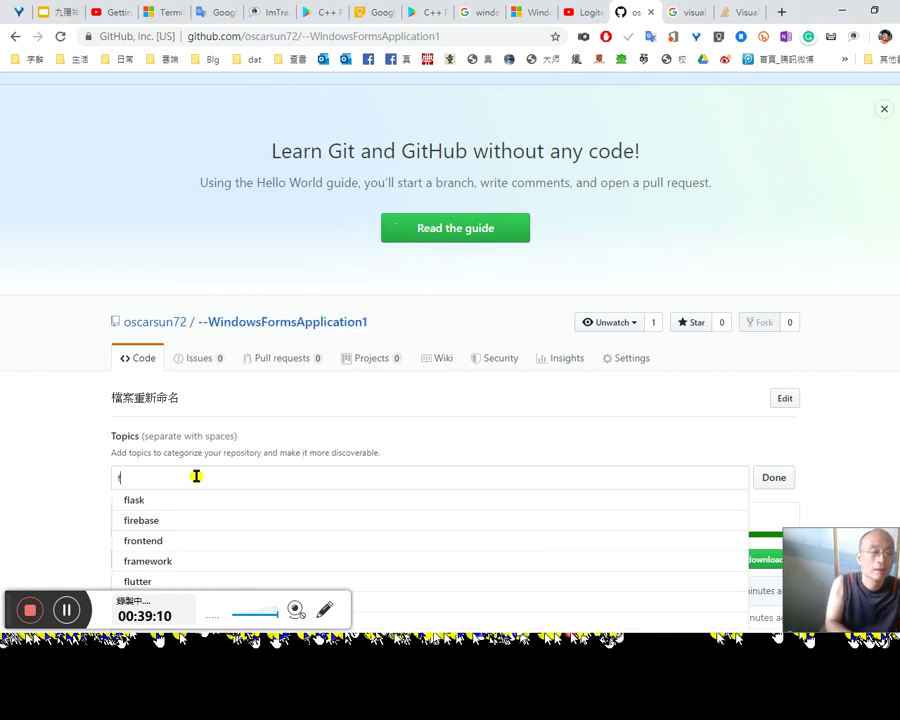
{"action": "type", "text": "rename"}
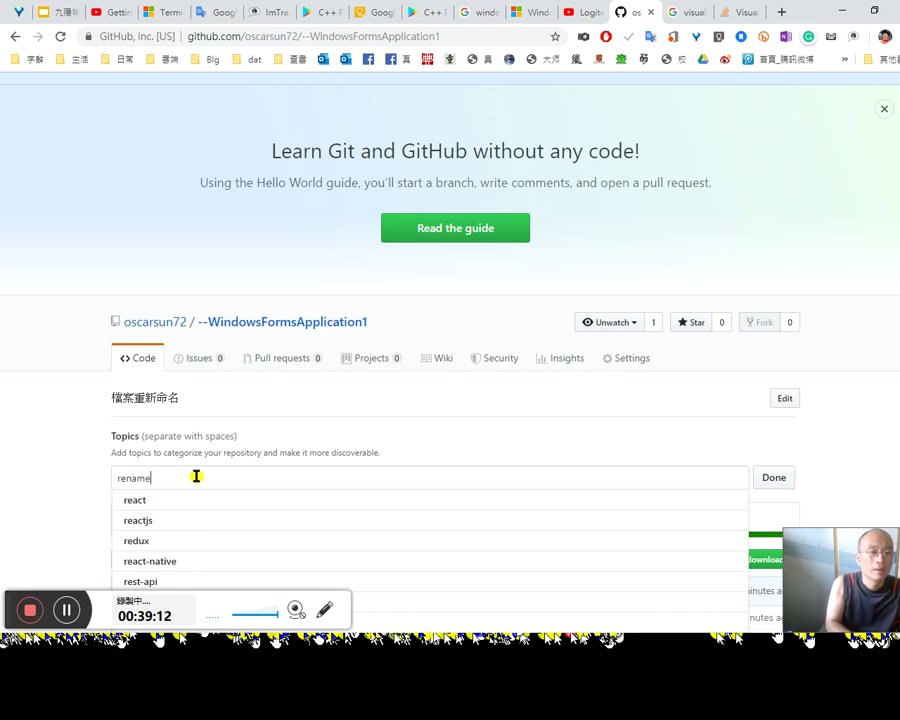
{"action": "type", "text": "-"}
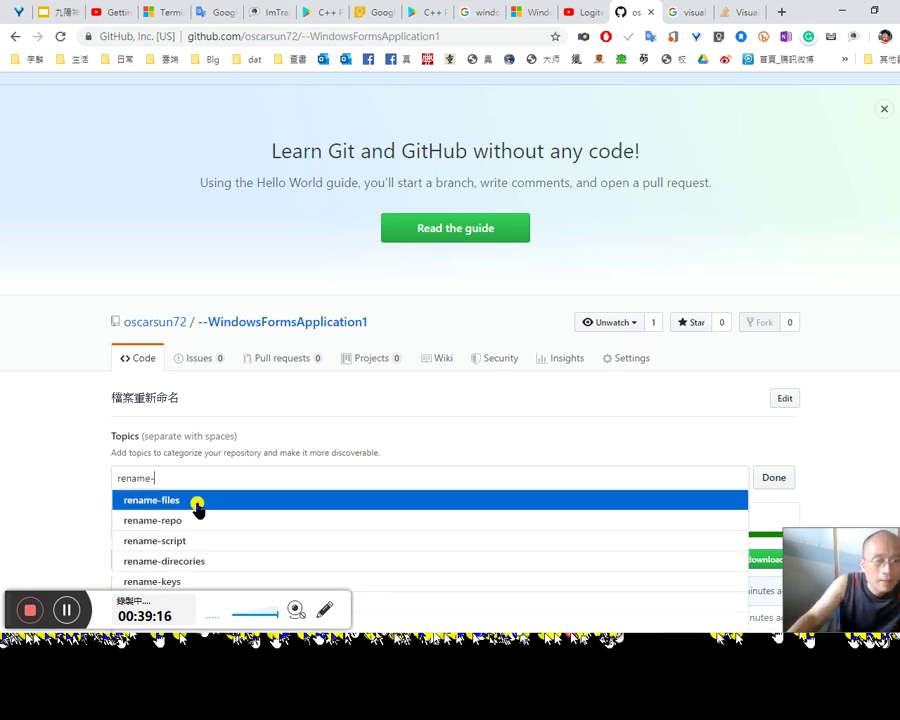
{"action": "left_click", "coordinate": [192, 510]}
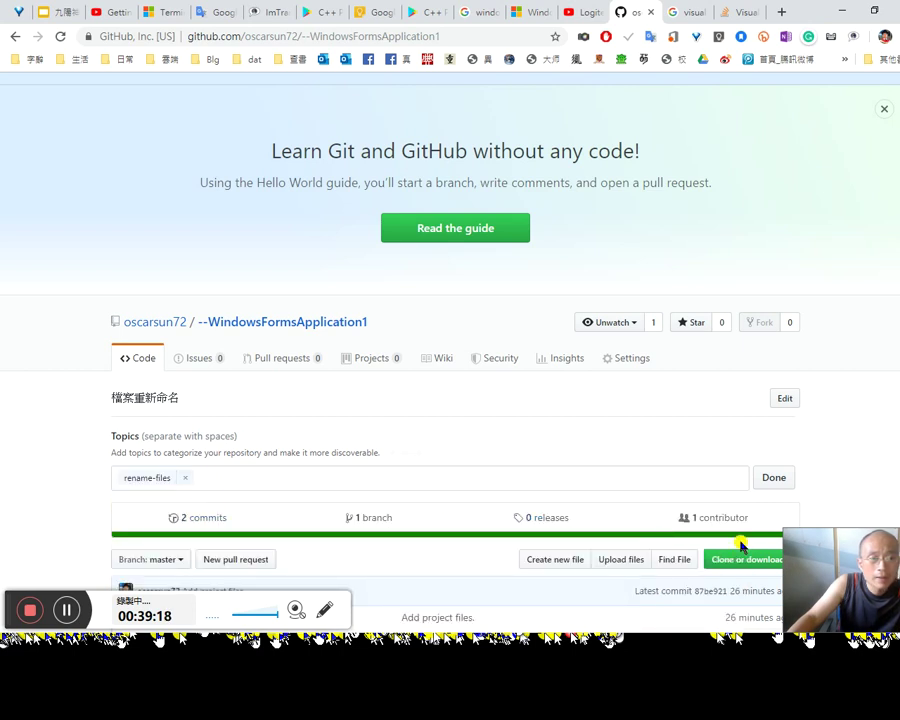
{"action": "left_click", "coordinate": [770, 478]}
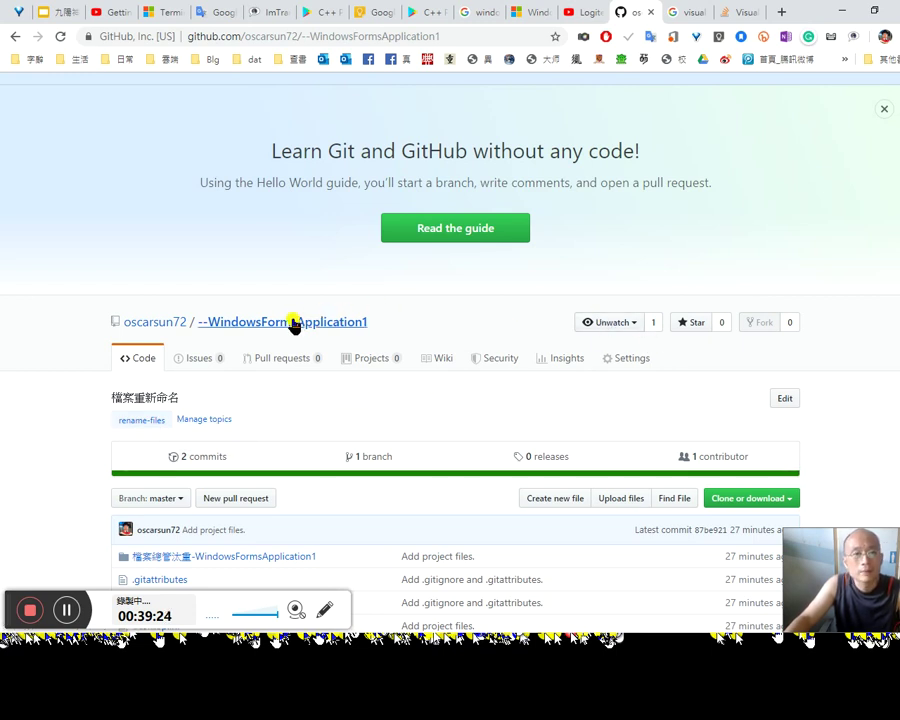
Step: In Settings, rename the repository to rename_files-WindowsFormsApplication1, then go to the profile page
{"action": "left_click", "coordinate": [628, 359]}
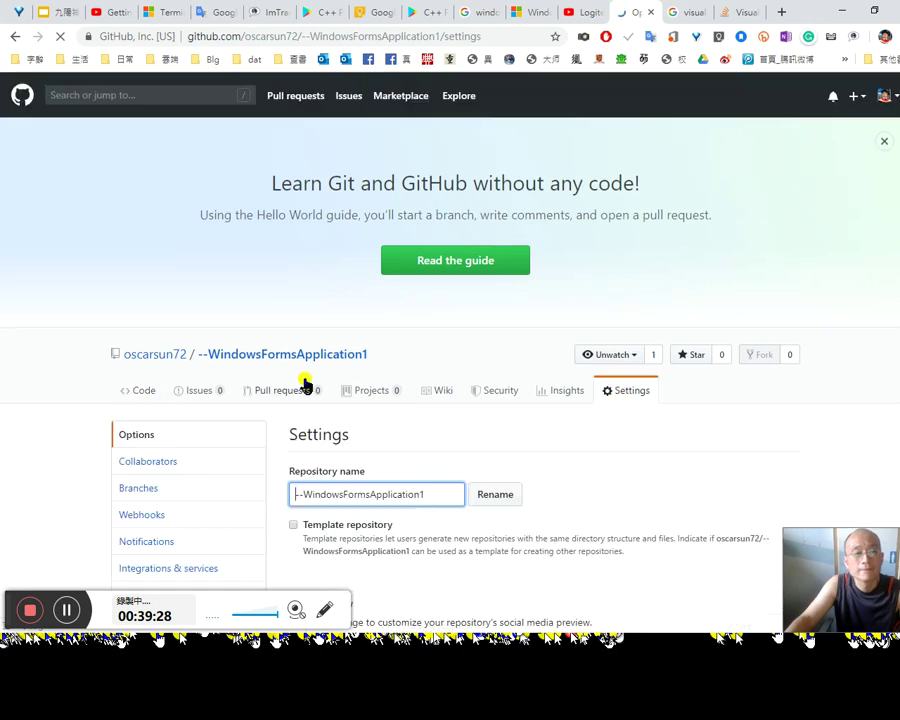
{"action": "type", "text": "renamefile"}
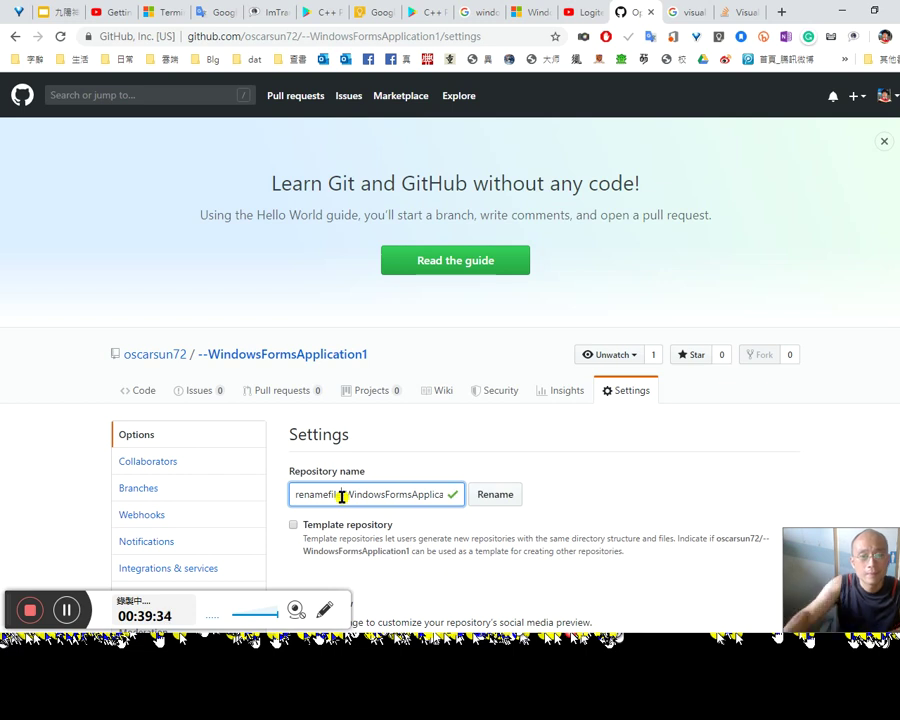
{"action": "scroll", "coordinate": [484, 532], "scroll_direction": "down", "scroll_amount": 1}
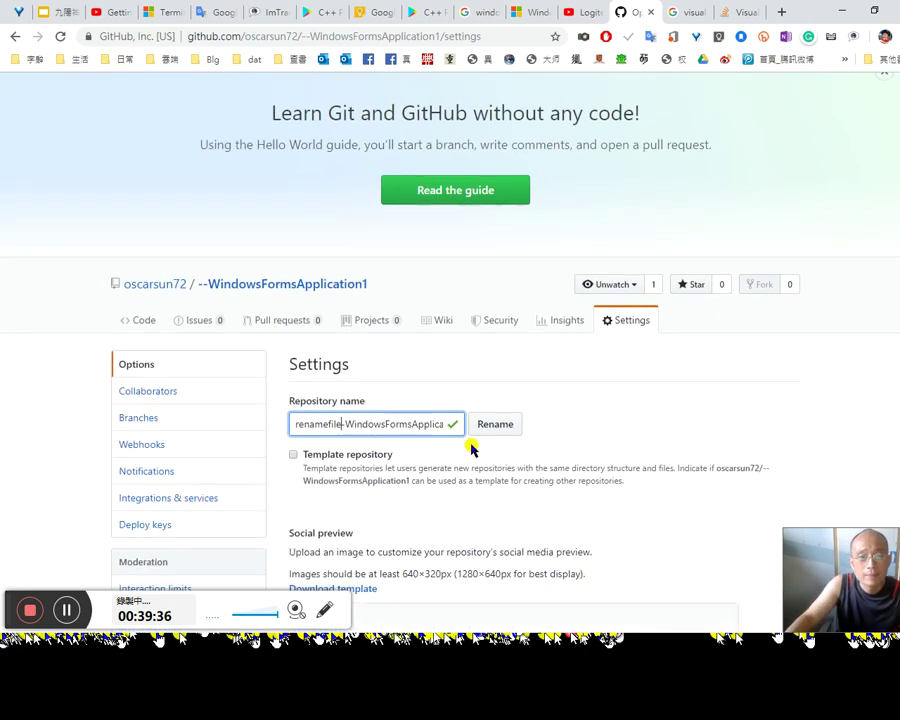
{"action": "type", "text": "s"}
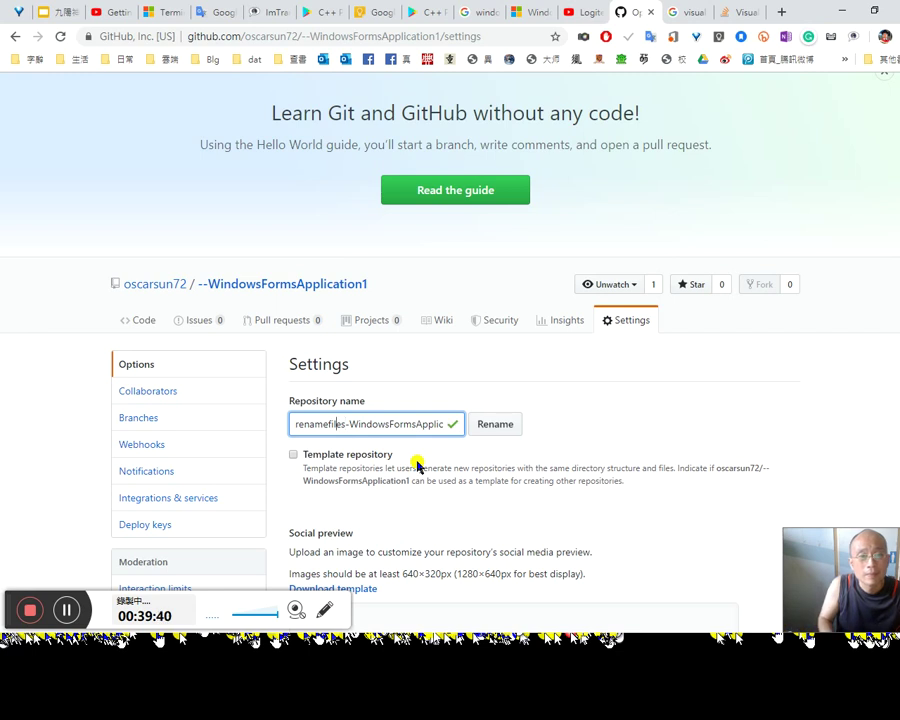
{"action": "type", "text": "_"}
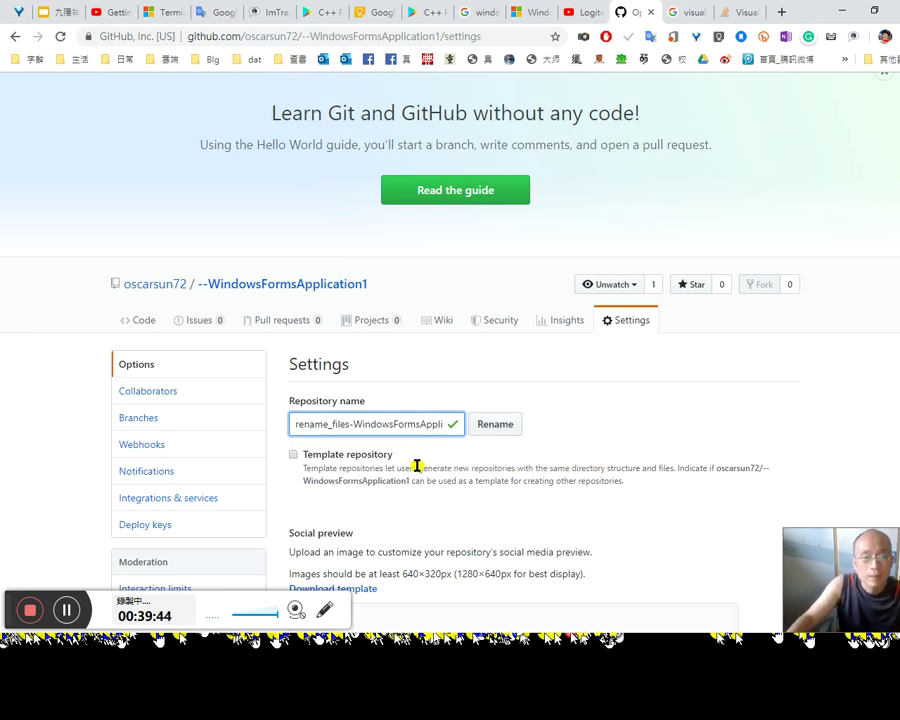
{"action": "left_click", "coordinate": [497, 424]}
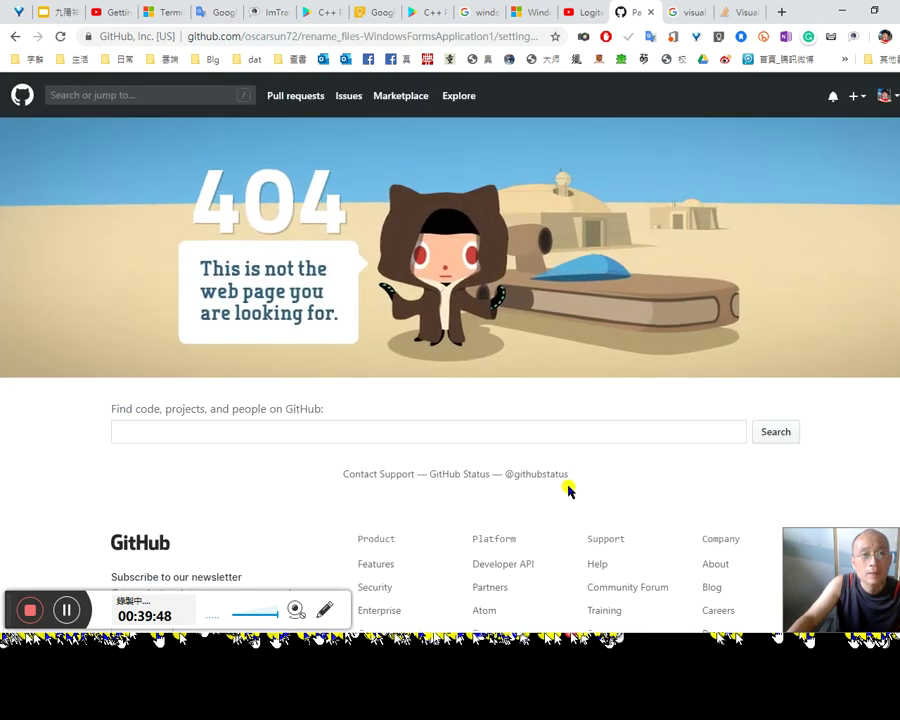
{"action": "left_click", "coordinate": [15, 36]}
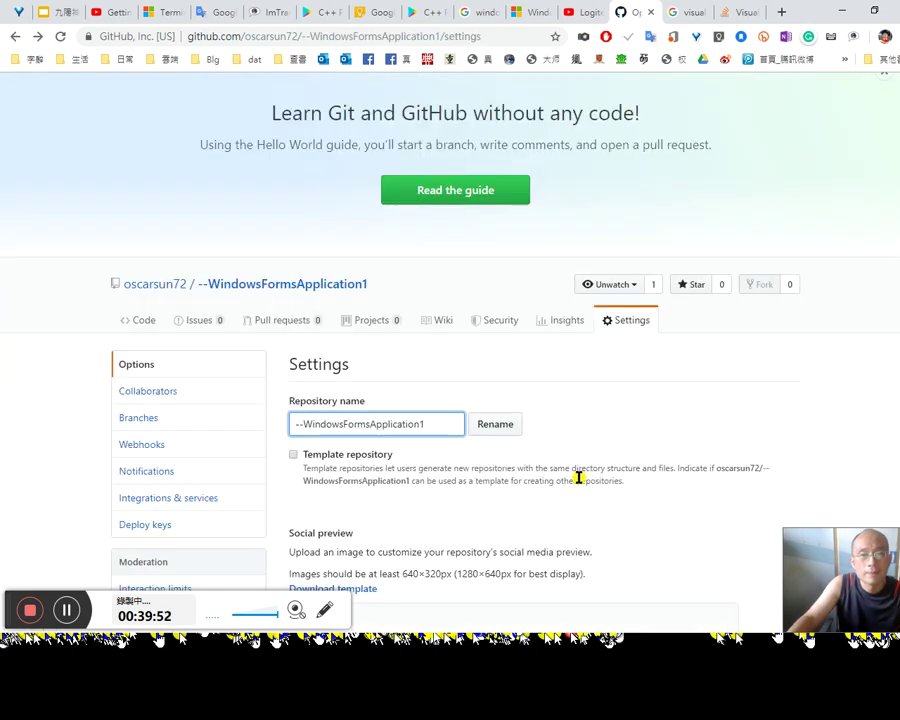
{"action": "left_click", "coordinate": [180, 287]}
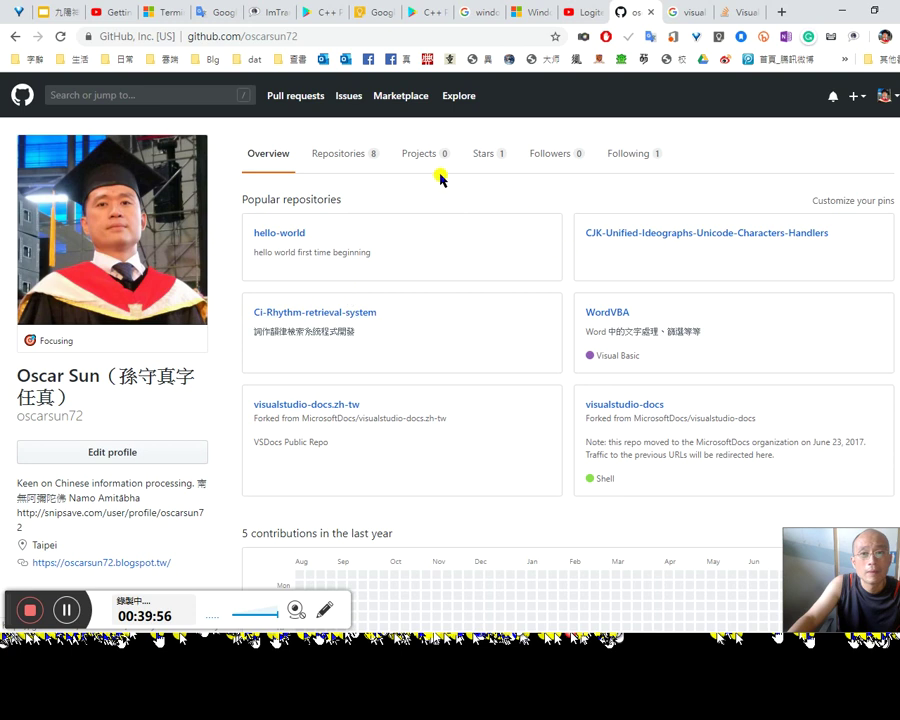
Step: From the Repositories tab, open rename_files-WindowsFormsApplication1
{"action": "left_click", "coordinate": [348, 156]}
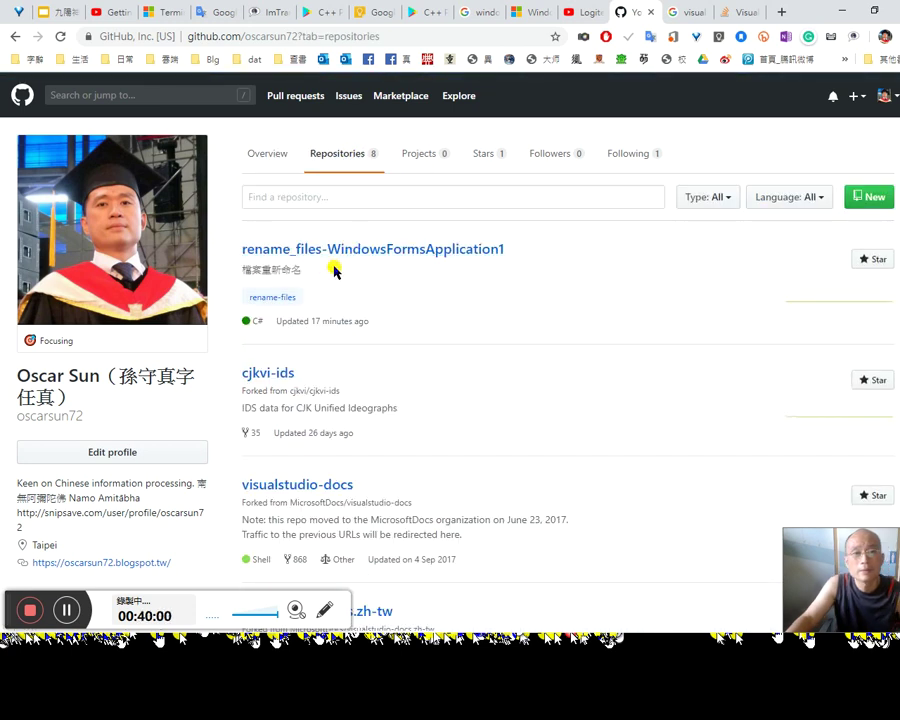
{"action": "left_click", "coordinate": [368, 254]}
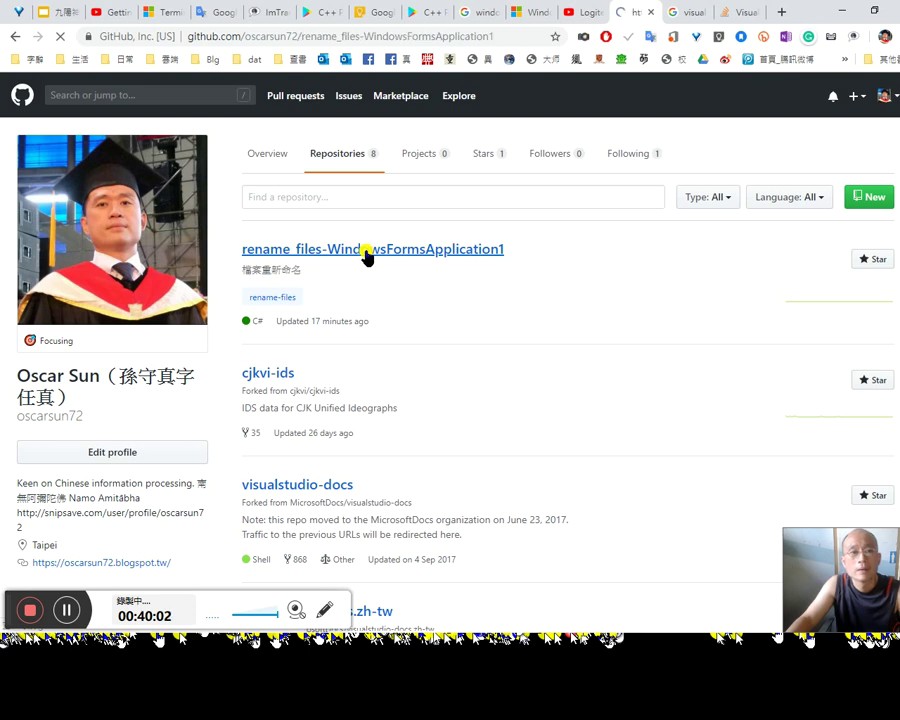
{"action": "scroll", "coordinate": [420, 490], "scroll_direction": "down", "scroll_amount": 2}
{"action": "scroll", "coordinate": [435, 497], "scroll_direction": "down", "scroll_amount": 1}
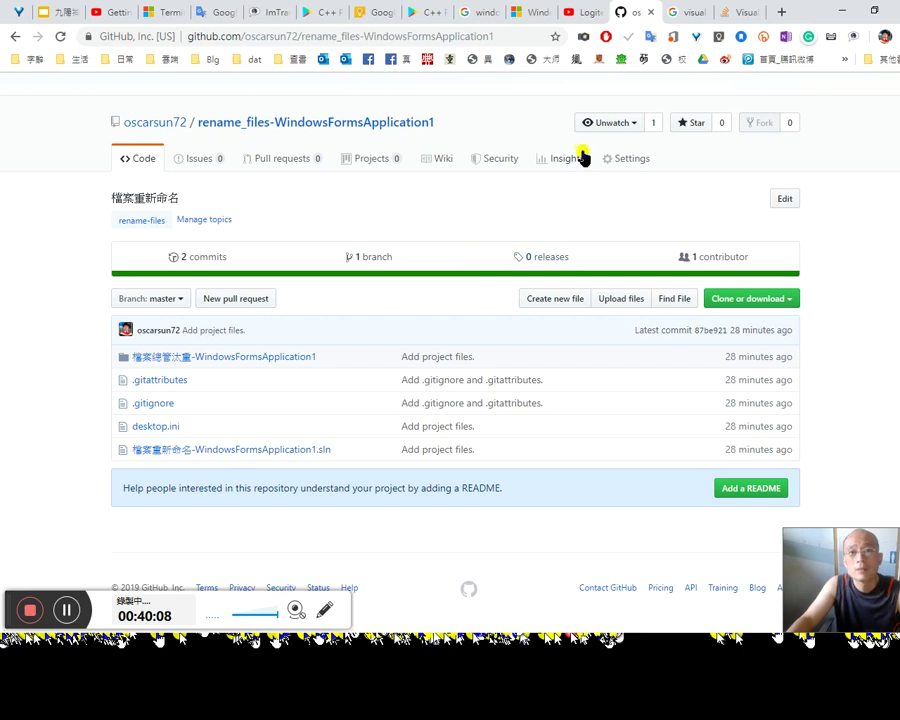
Step: Check the Settings and Projects tabs, then open the 檔案總管汰重-WindowsFormsApplication1 folder from Code
{"action": "left_click", "coordinate": [626, 168]}
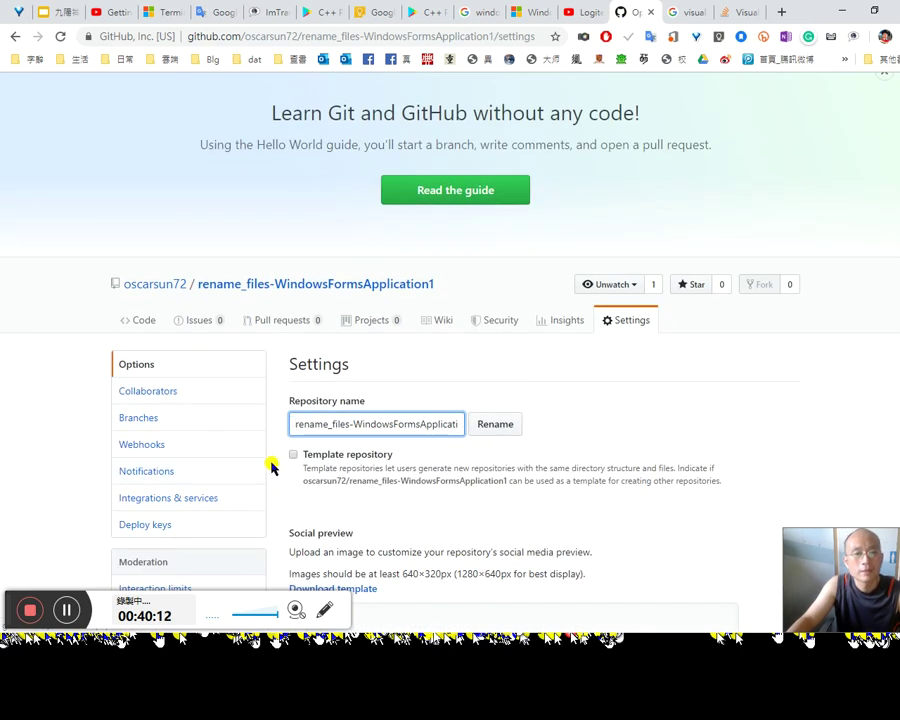
{"action": "scroll", "coordinate": [290, 470], "scroll_direction": "down", "scroll_amount": 3}
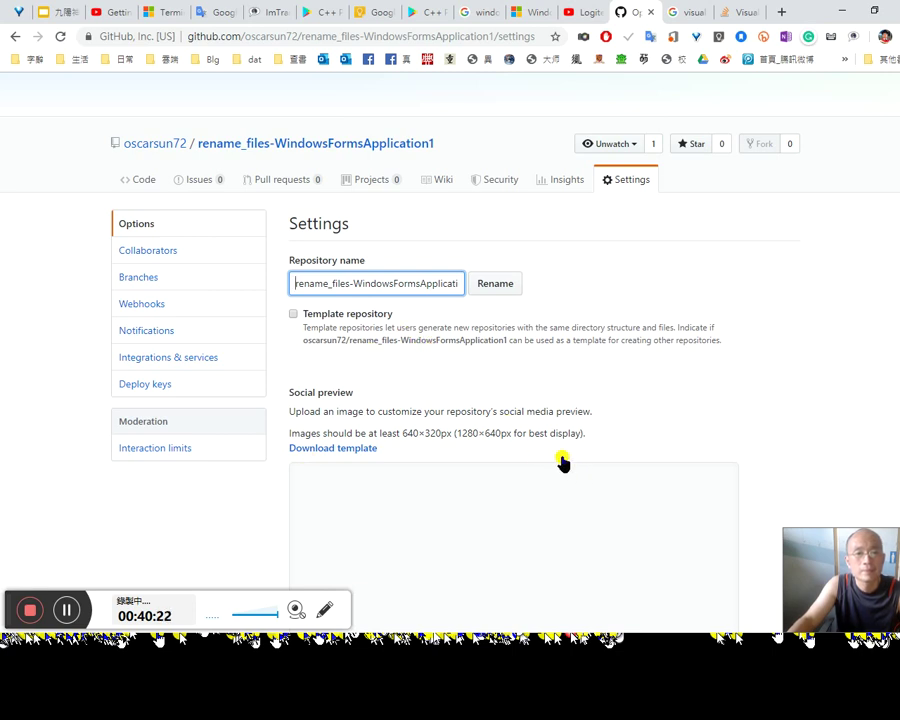
{"action": "scroll", "coordinate": [557, 460], "scroll_direction": "up", "scroll_amount": 3}
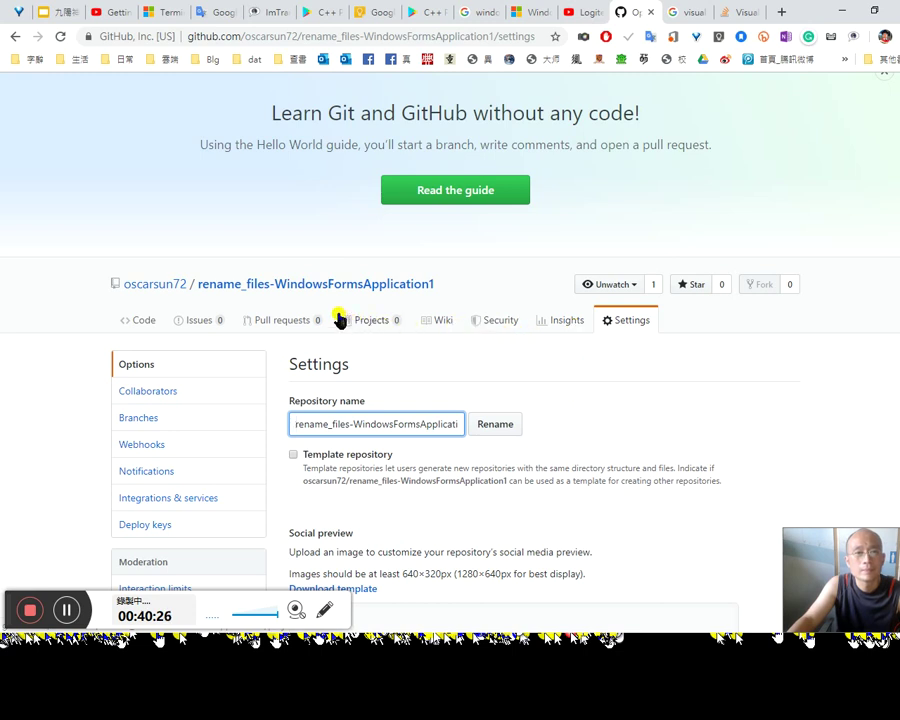
{"action": "left_click", "coordinate": [371, 329]}
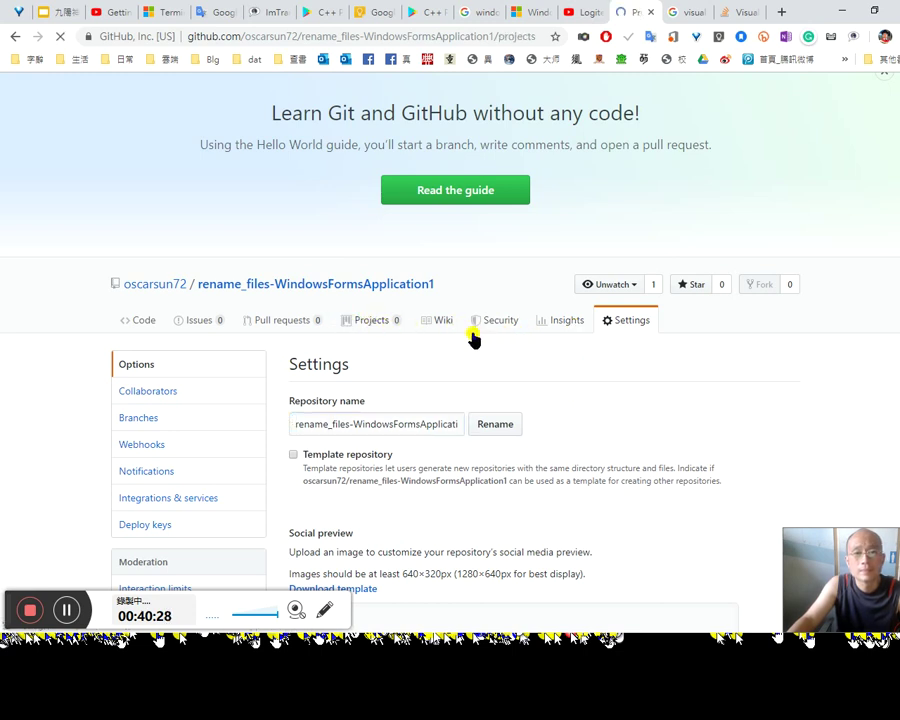
{"action": "left_click", "coordinate": [145, 390]}
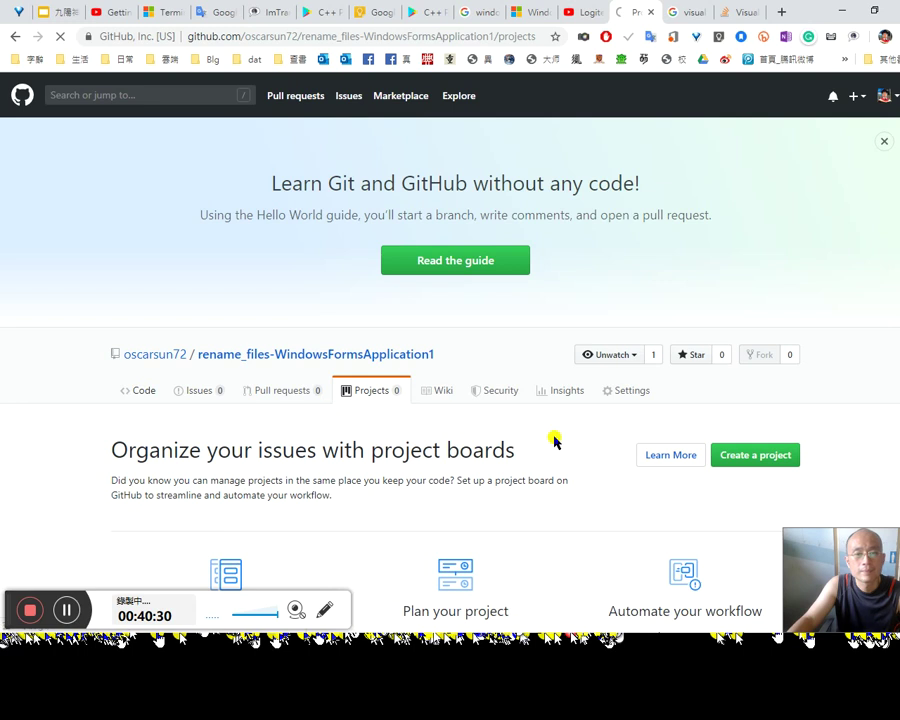
{"action": "scroll", "coordinate": [557, 443], "scroll_direction": "down", "scroll_amount": 2}
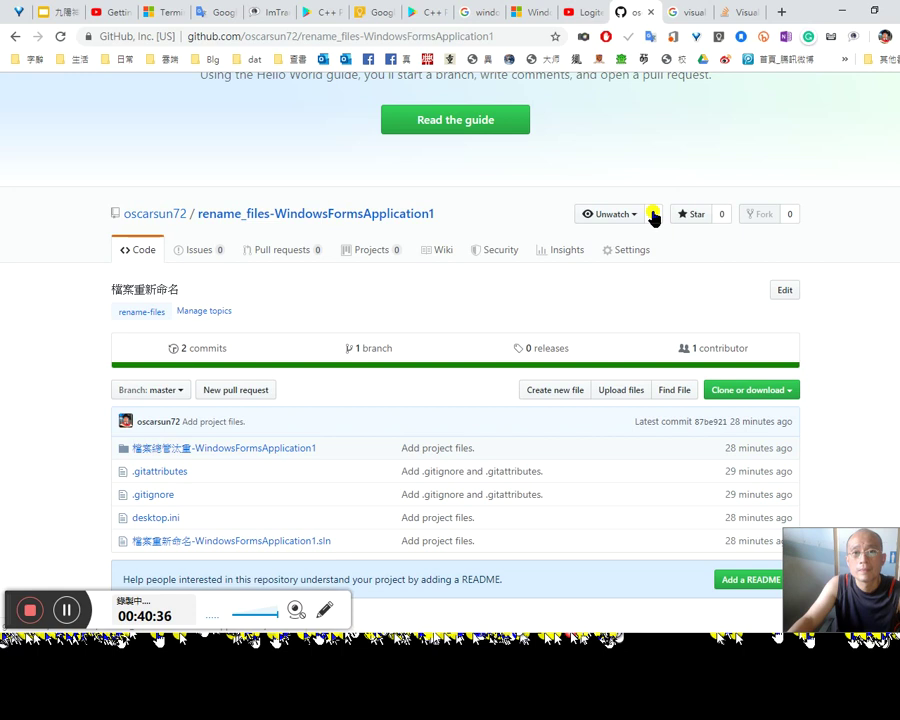
{"action": "left_click", "coordinate": [289, 449]}
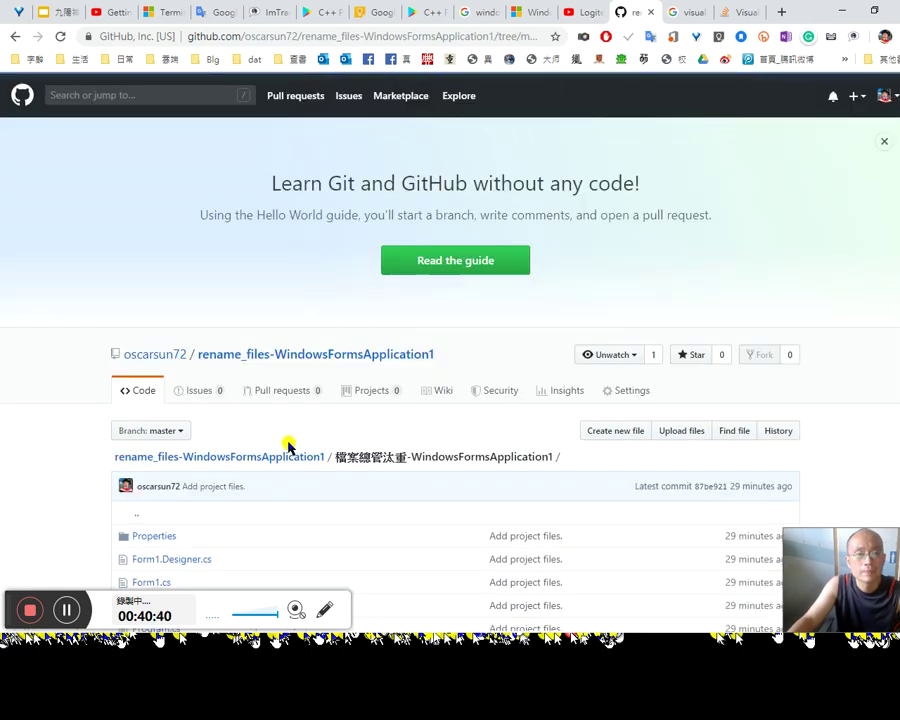
Step: Glance at repository Settings, go back to the folder listing, then bring File Explorer forward
{"action": "scroll", "coordinate": [376, 500], "scroll_direction": "down", "scroll_amount": 2}
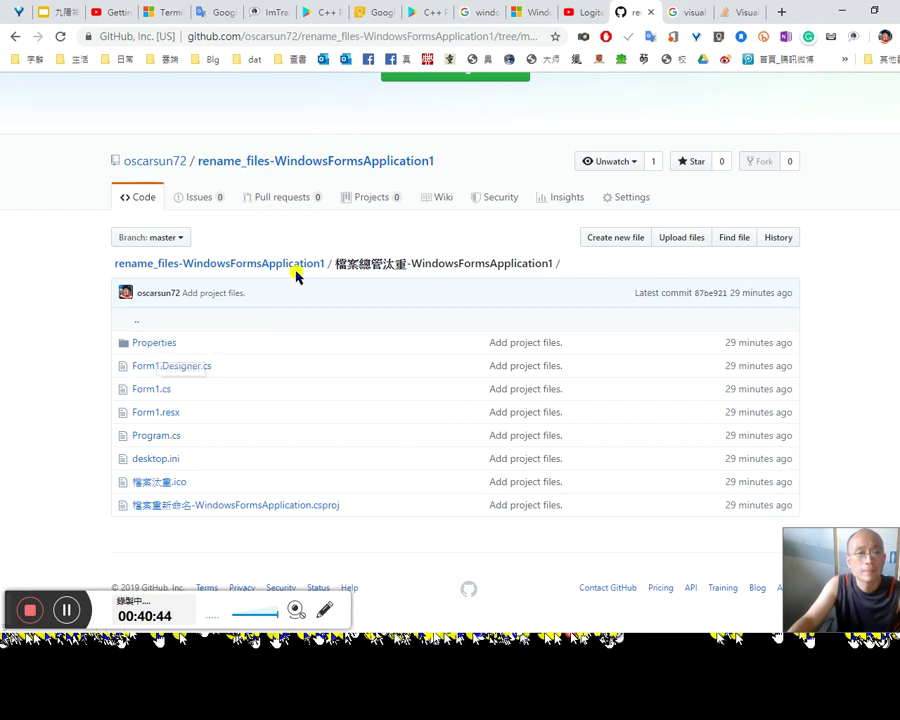
{"action": "left_click", "coordinate": [618, 197]}
{"action": "scroll", "coordinate": [512, 460], "scroll_direction": "down", "scroll_amount": 3}
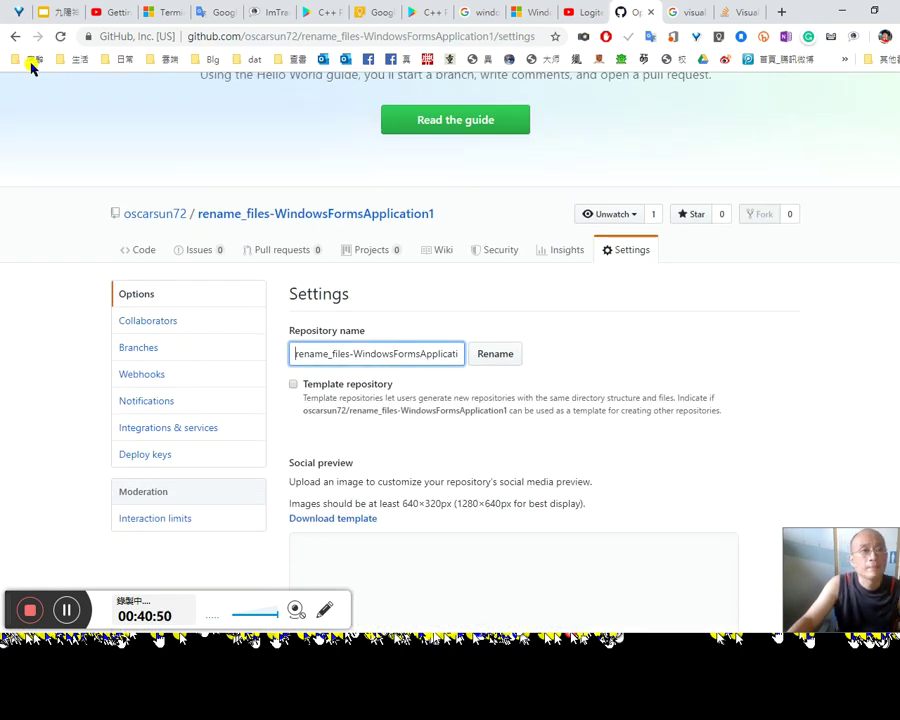
{"action": "left_click", "coordinate": [16, 37]}
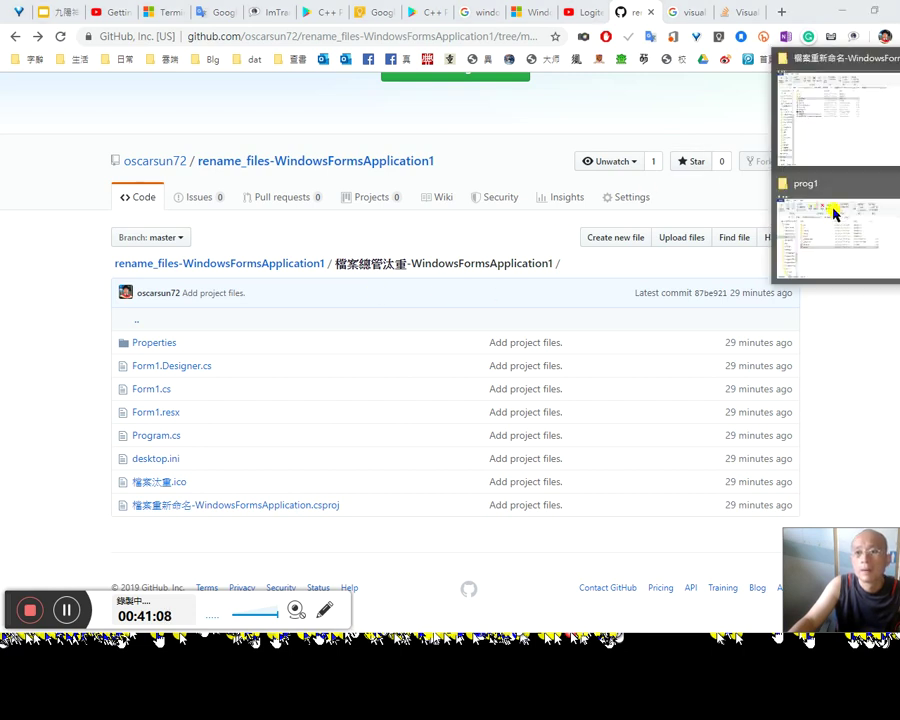
{"action": "left_click", "coordinate": [822, 116]}
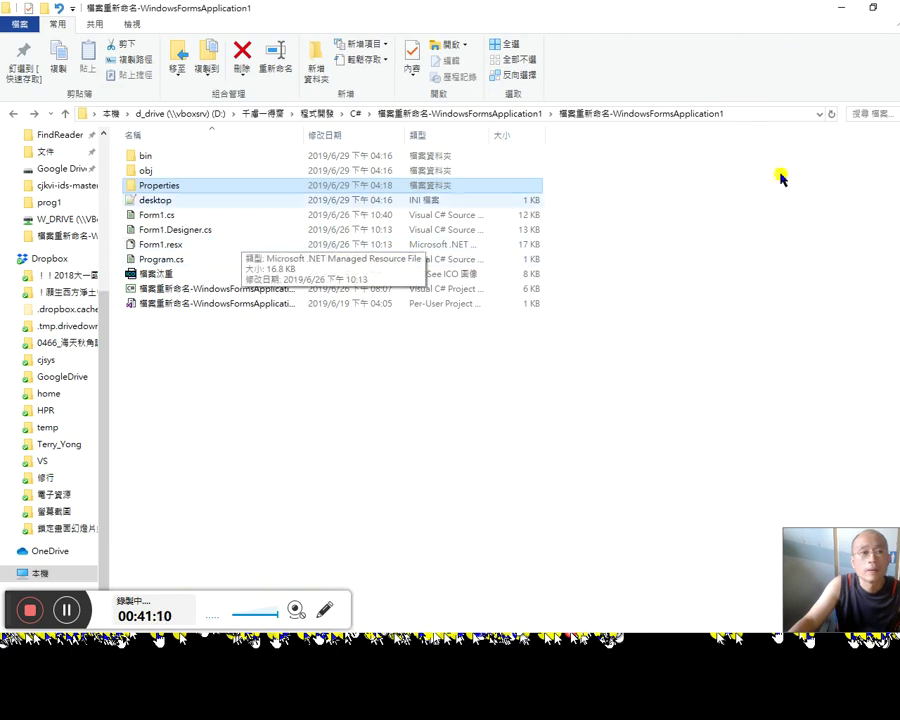
Step: In the parent folder, cancel deleting the '- 複製' .sln copy and open the main 檔案重新命名-WindowsFormsApplication1 solution
{"action": "left_click", "coordinate": [482, 120]}
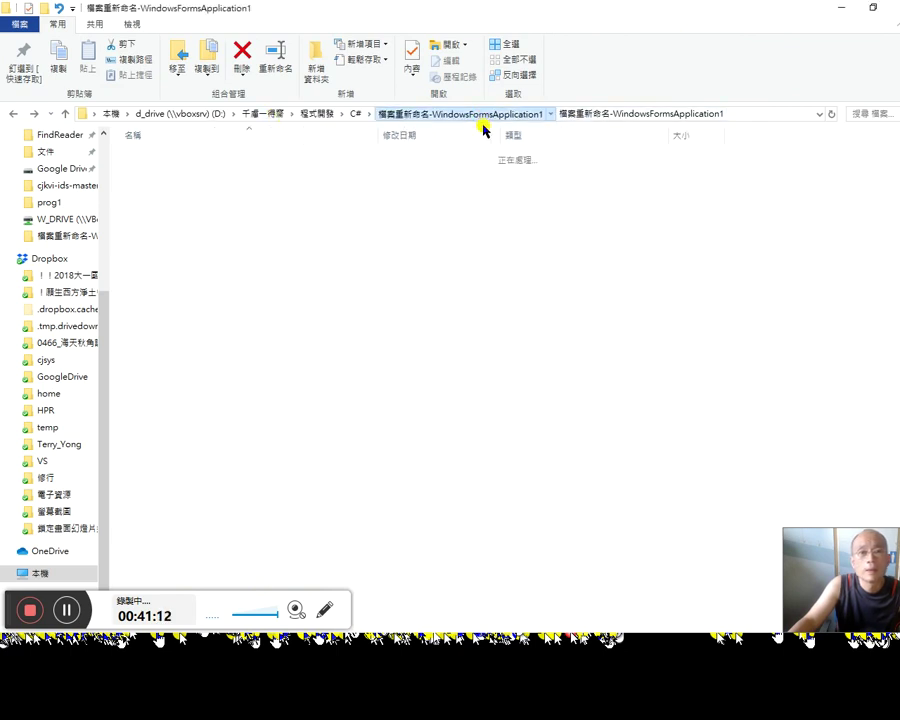
{"action": "left_click", "coordinate": [230, 244]}
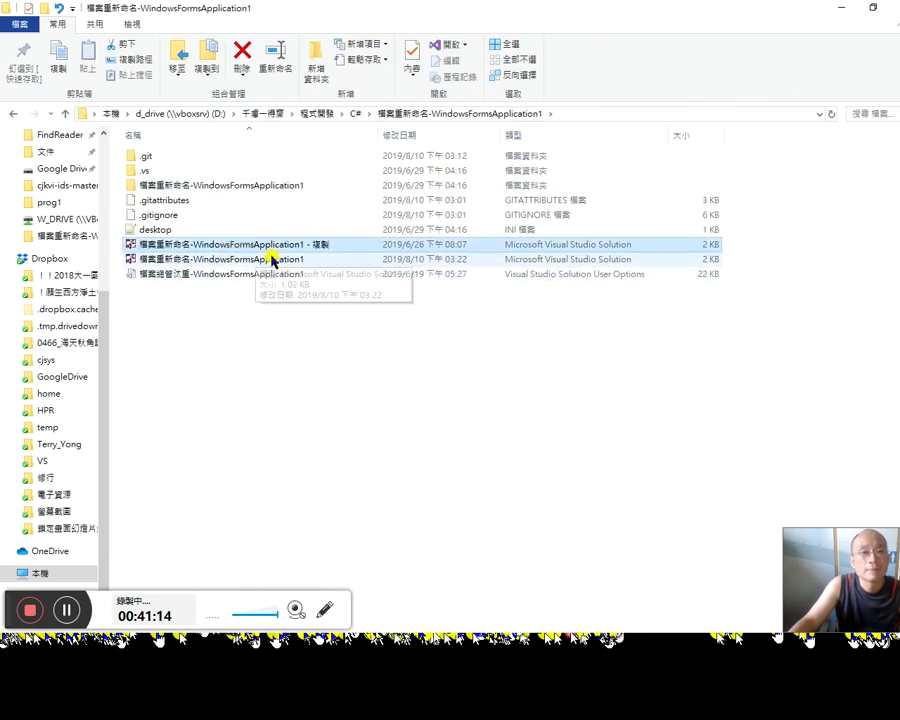
{"action": "left_click", "coordinate": [271, 259]}
{"action": "left_click", "coordinate": [287, 248]}
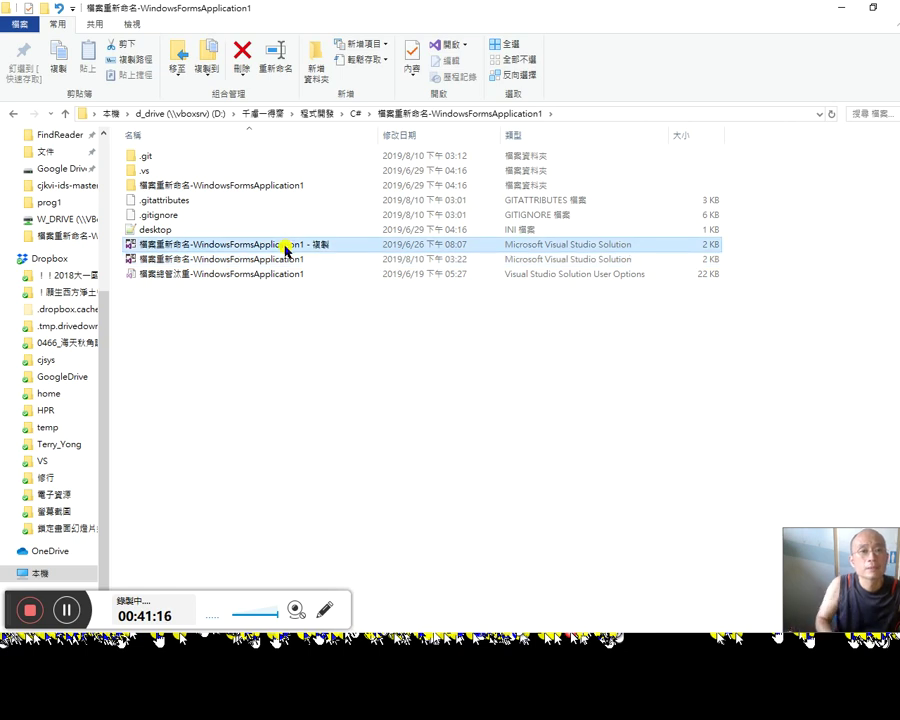
{"action": "key", "text": "Delete"}
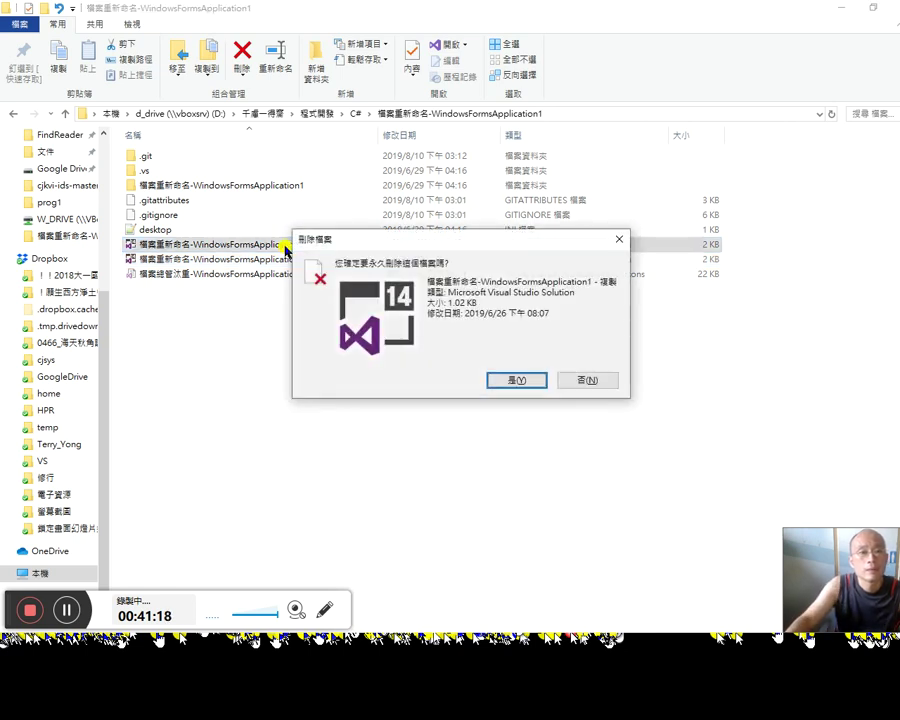
{"action": "left_click", "coordinate": [607, 380]}
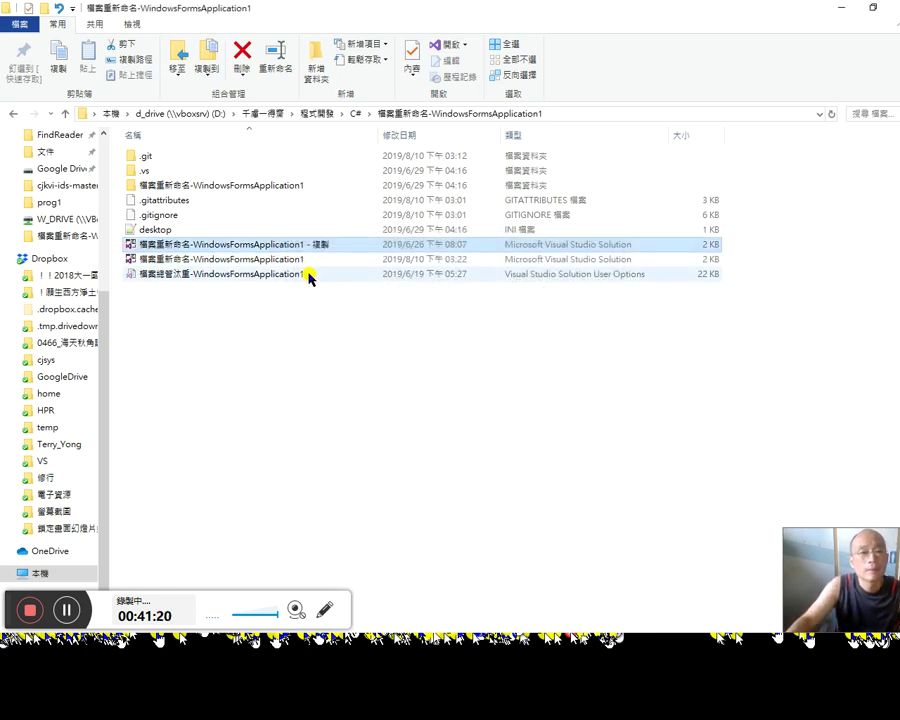
{"action": "left_click", "coordinate": [320, 261]}
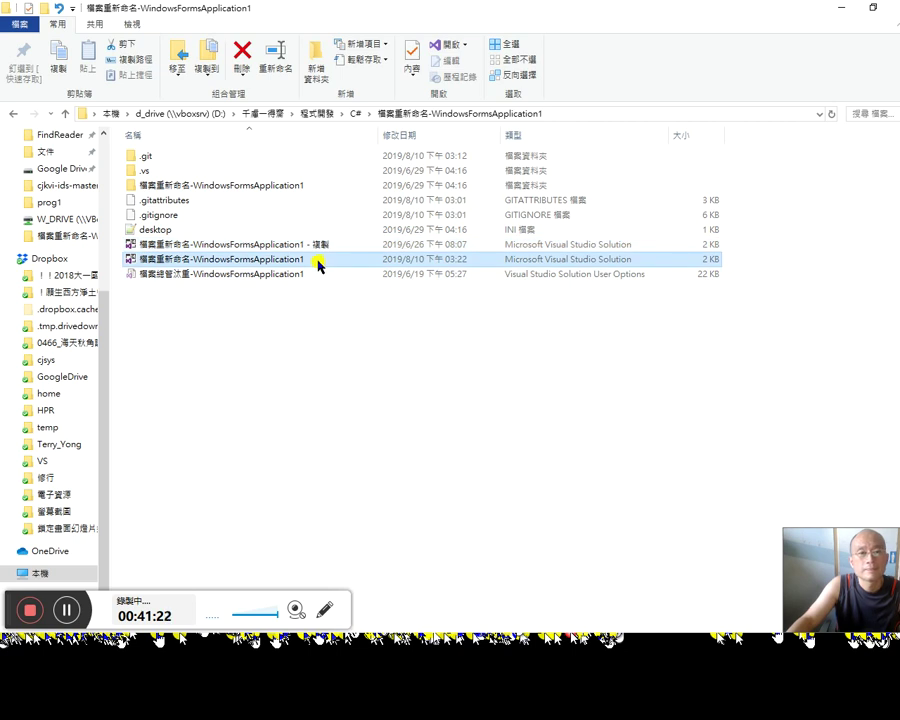
{"action": "left_click", "coordinate": [330, 266]}
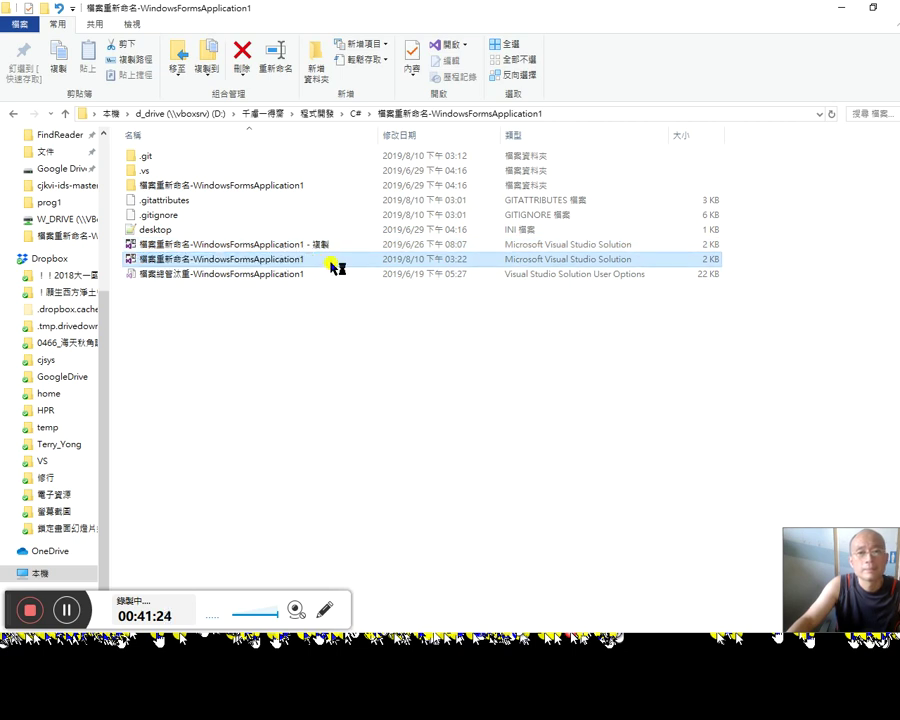
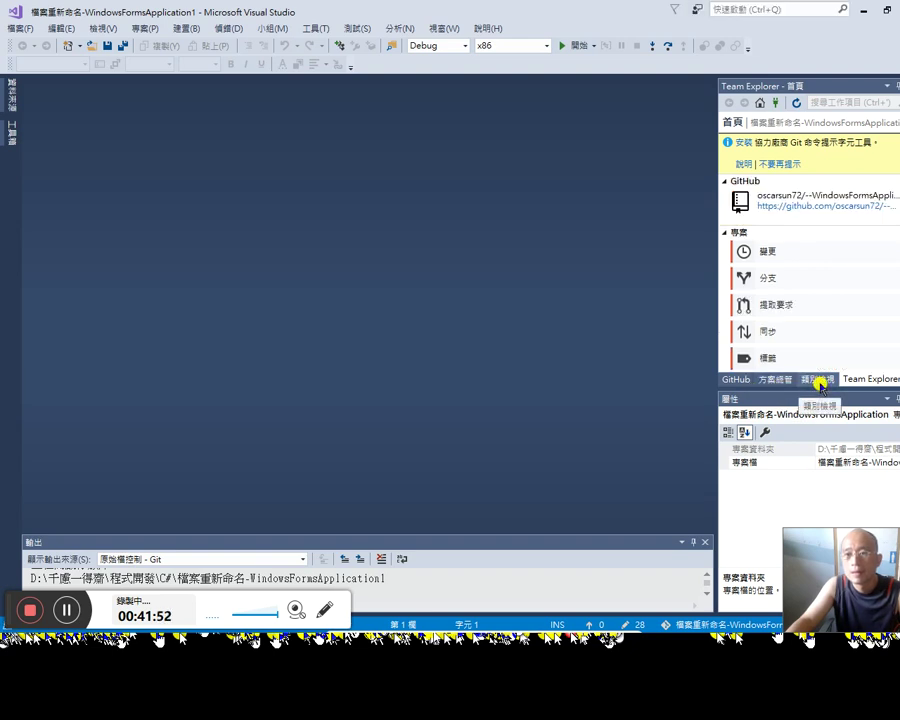
Step: Open the repository's GitHub page, then check its empty pull-request list and status filters in Visual Studio
{"action": "left_click", "coordinate": [817, 210]}
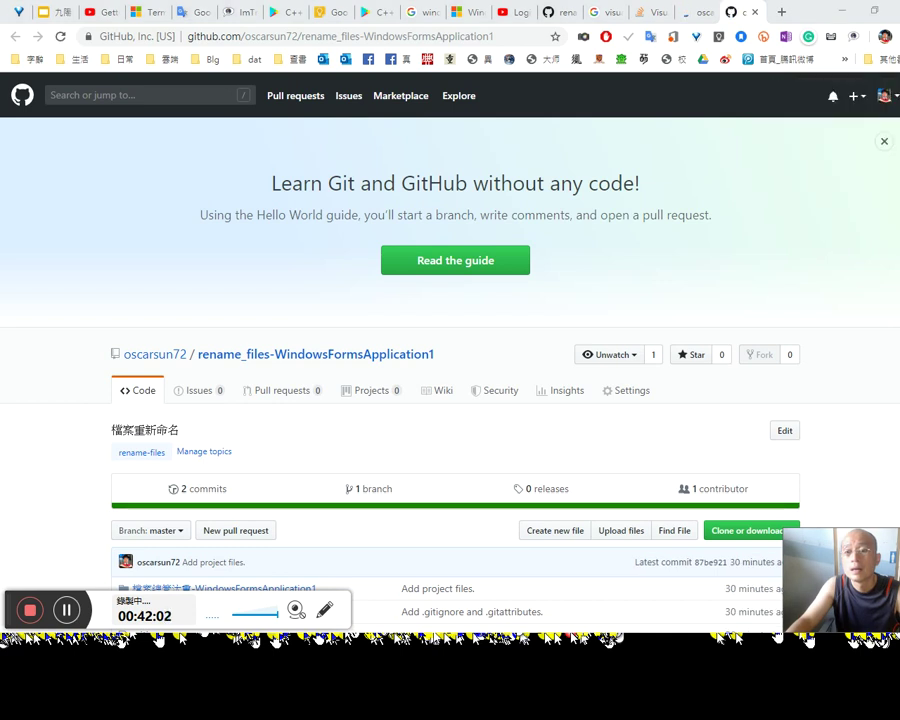
{"action": "key", "text": "alt+Tab"}
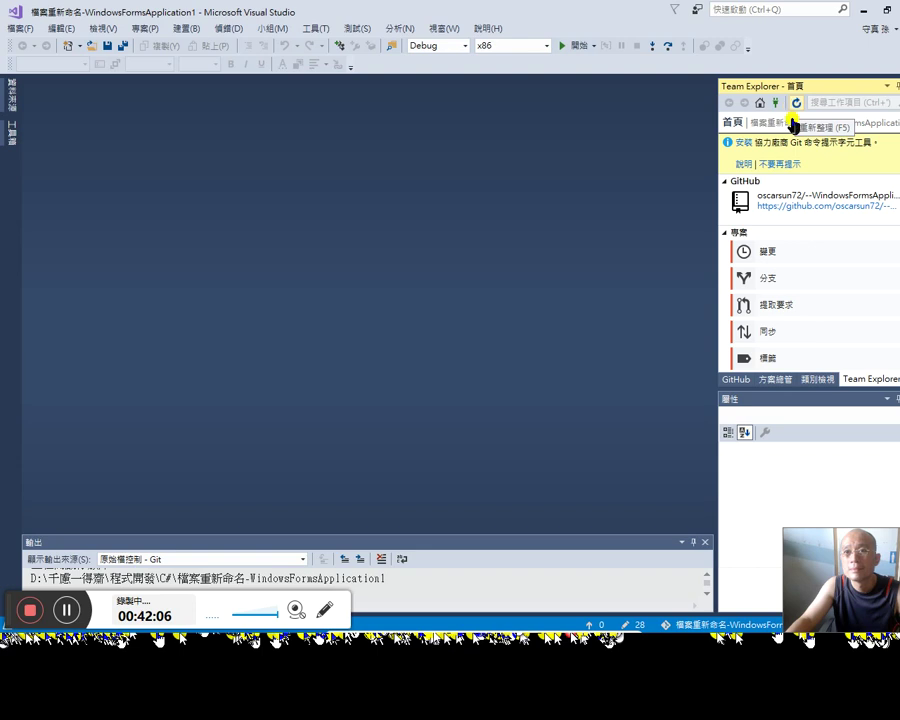
{"action": "left_click", "coordinate": [737, 380]}
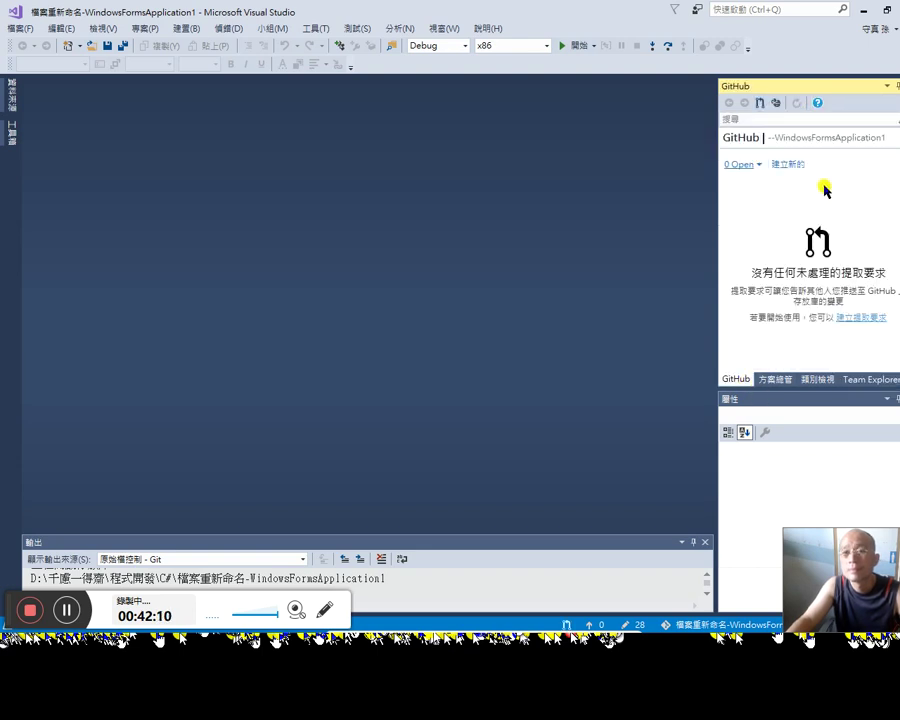
{"action": "left_click", "coordinate": [740, 165]}
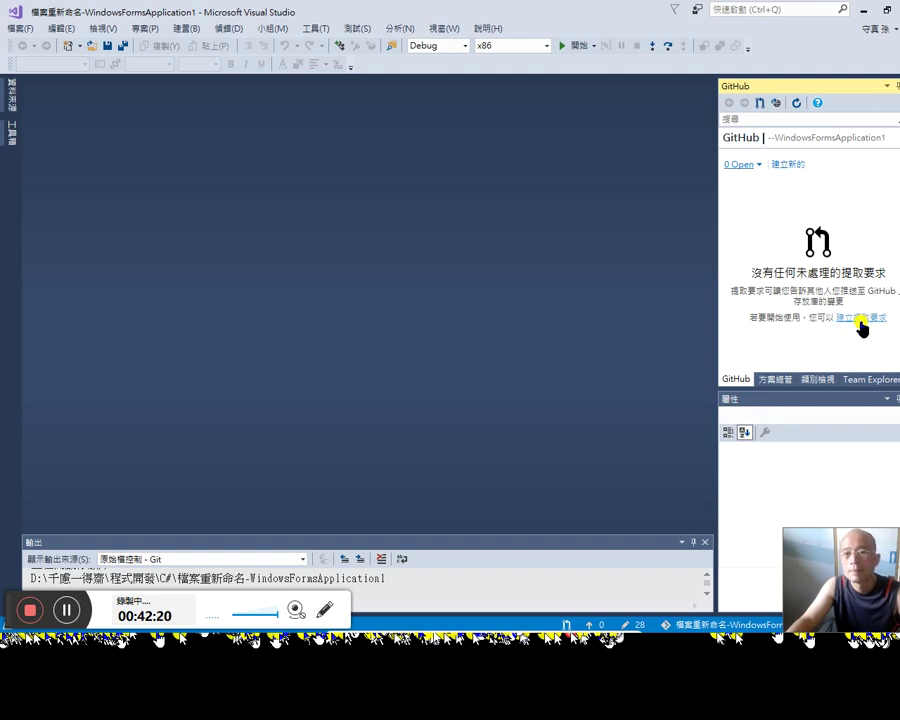
Step: Return to the Team Explorer home page and scroll through its solutions list
{"action": "left_click", "coordinate": [872, 379]}
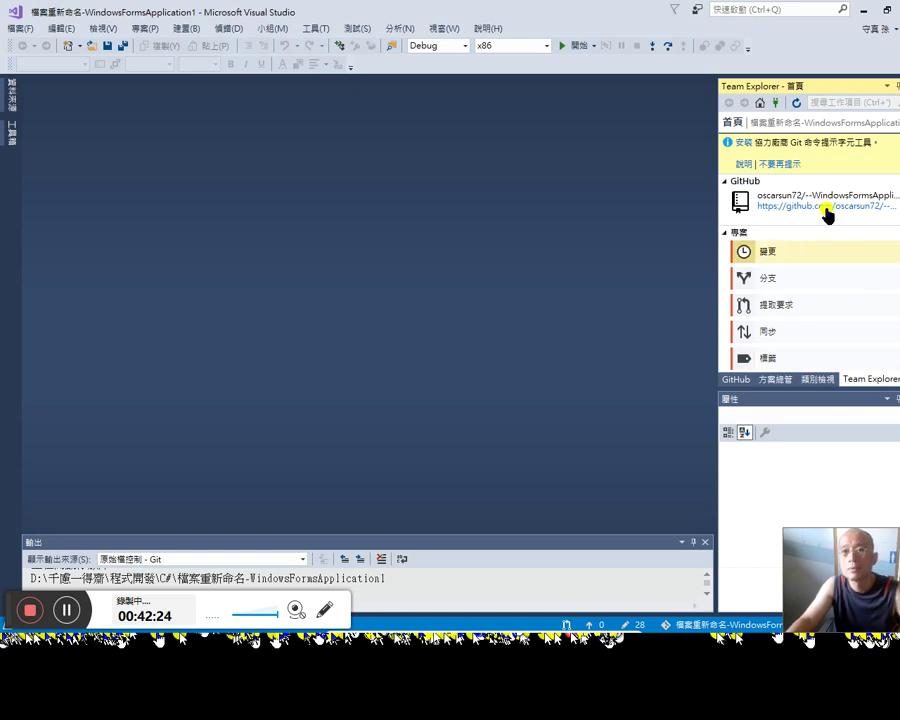
{"action": "scroll", "coordinate": [872, 290], "scroll_direction": "down", "scroll_amount": 5}
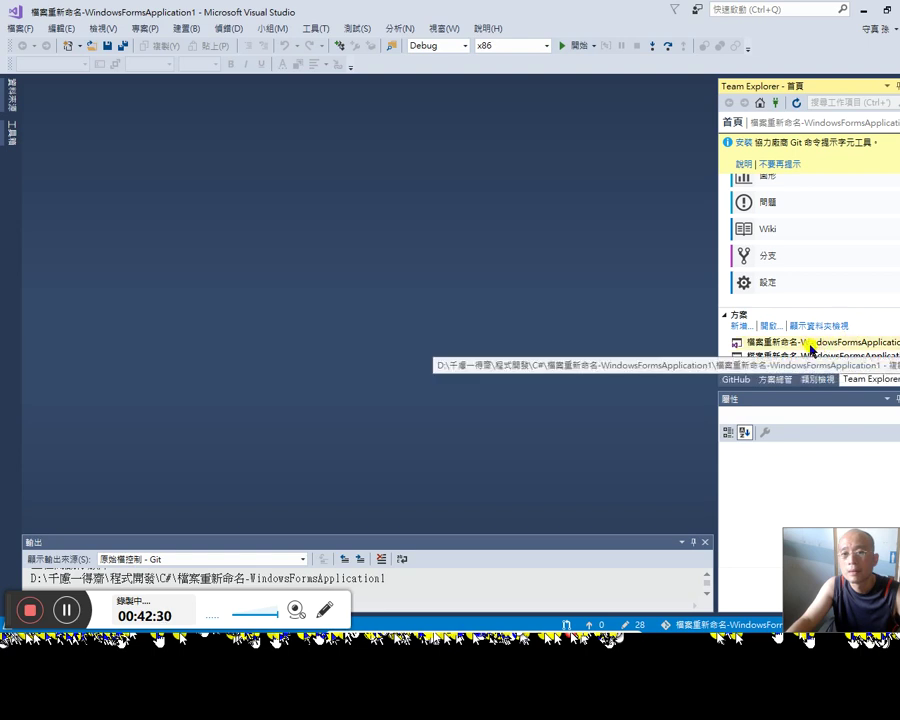
{"action": "scroll", "coordinate": [833, 240], "scroll_direction": "down", "scroll_amount": 1}
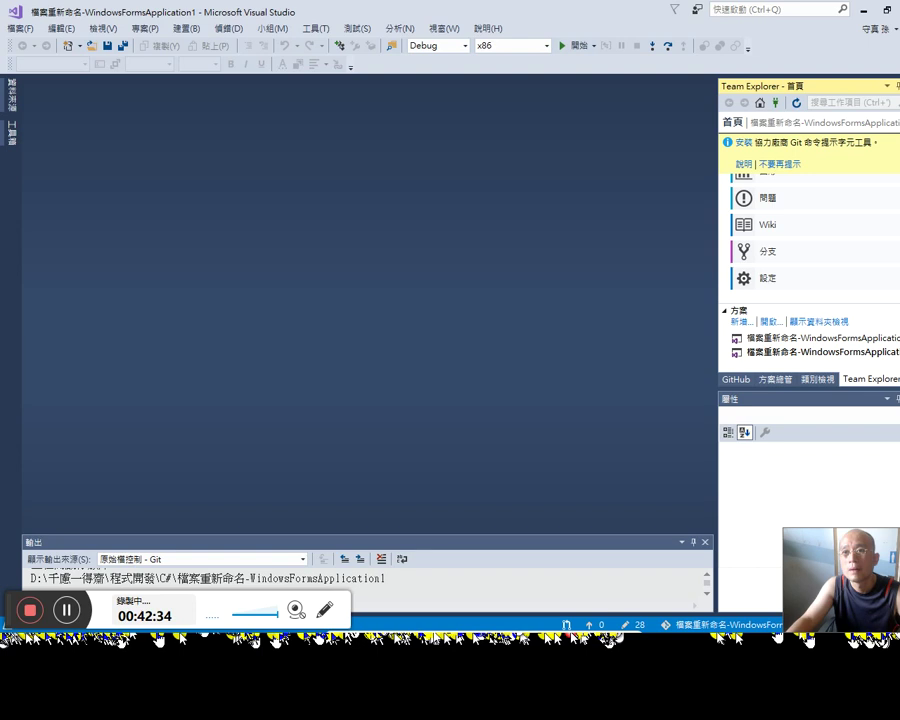
Step: Widen the C# file view in Notepad++, then bring up the repository page in the browser
{"action": "key", "text": "alt+Tab"}
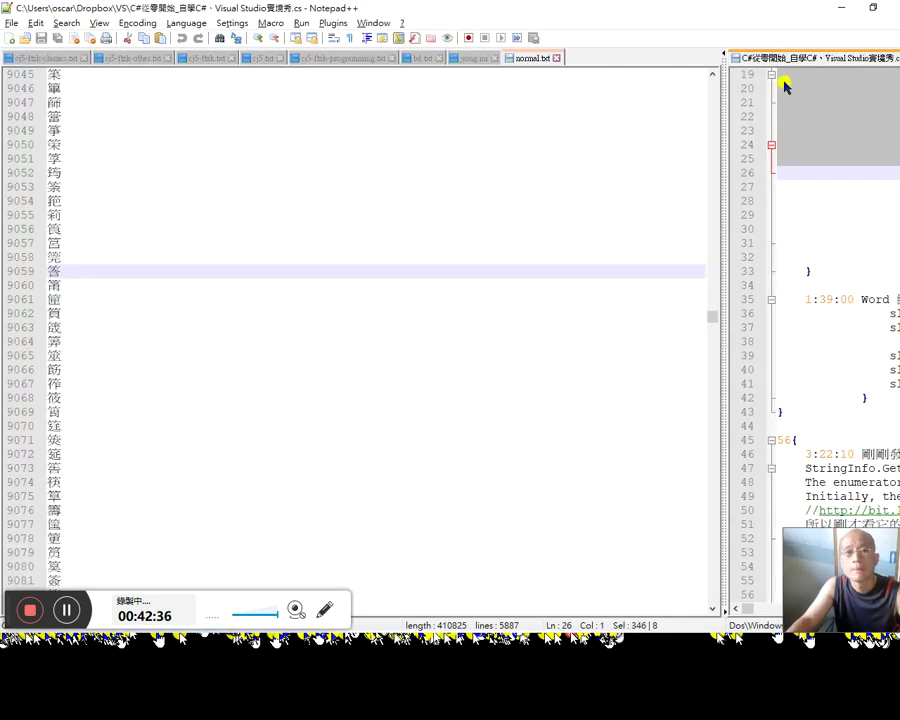
{"action": "left_click_drag", "start_coordinate": [721, 102], "coordinate": [579, 112]}
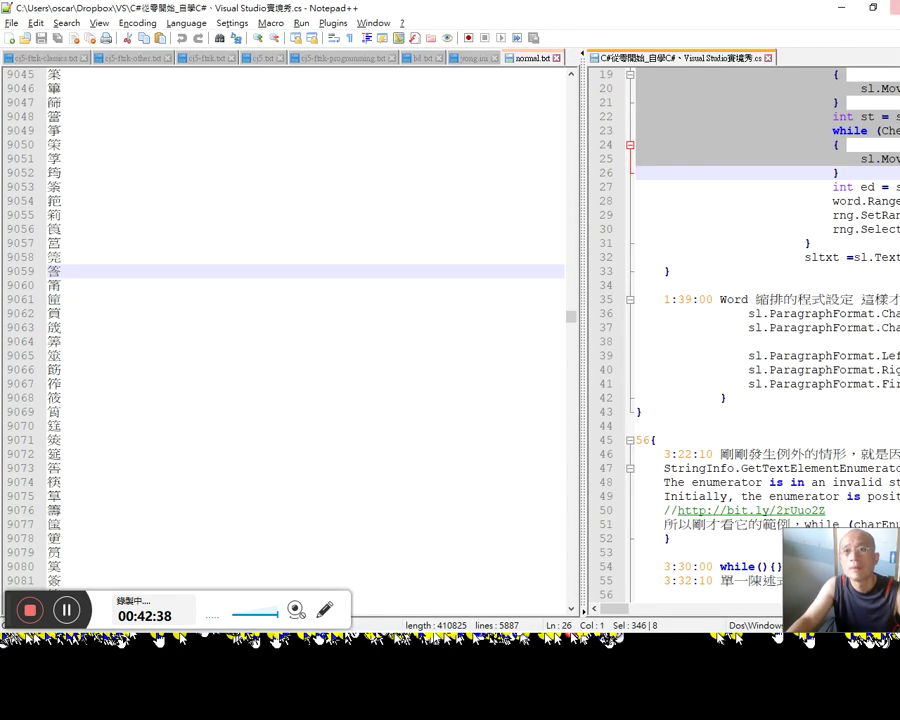
{"action": "key", "text": "alt+Tab"}
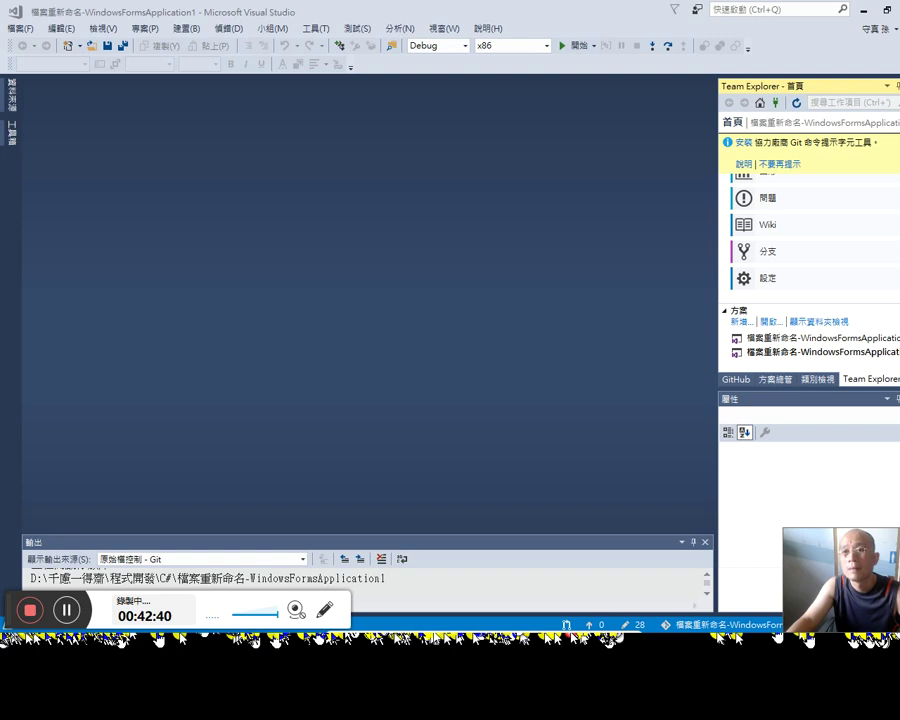
{"action": "key", "text": "alt+Tab"}
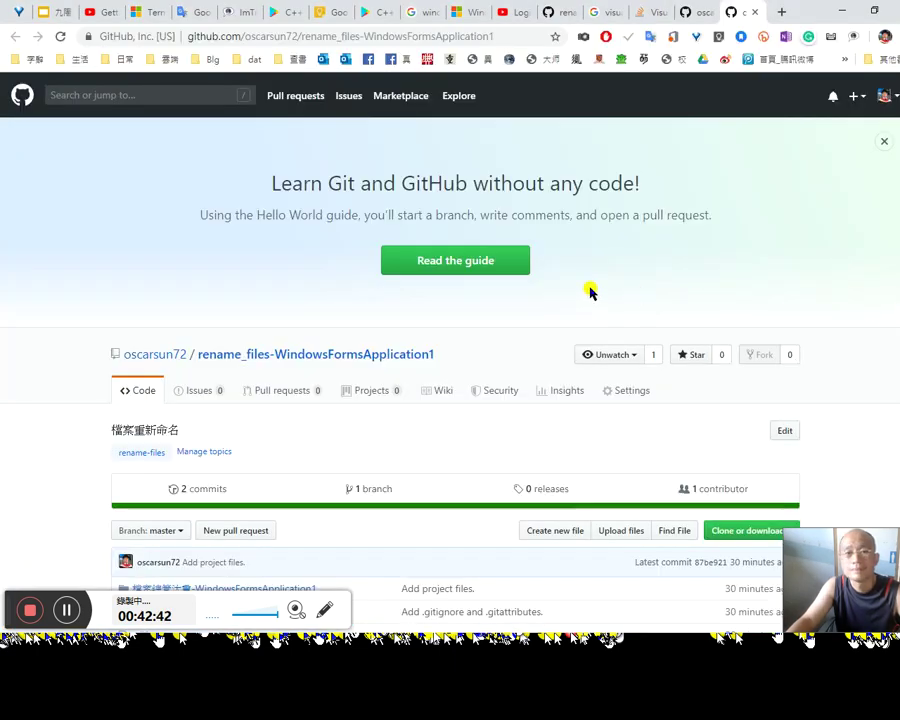
Step: Scroll down to the repo's file list with its .sln, .gitignore and .gitattributes, then return to Visual Studio
{"action": "scroll", "coordinate": [536, 340], "scroll_direction": "down", "scroll_amount": 3}
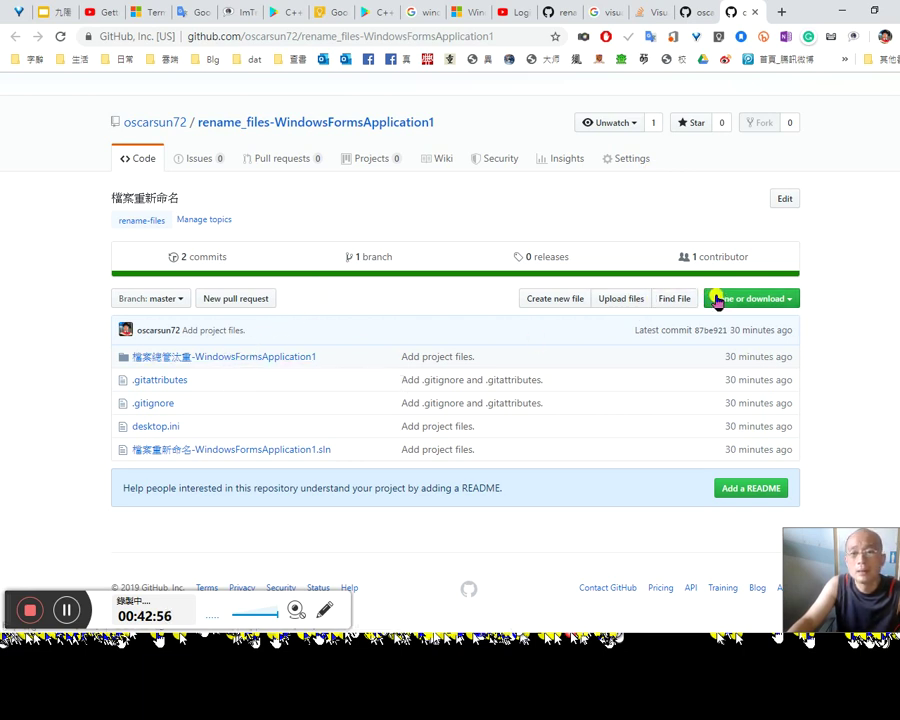
{"action": "key", "text": "alt+Tab"}
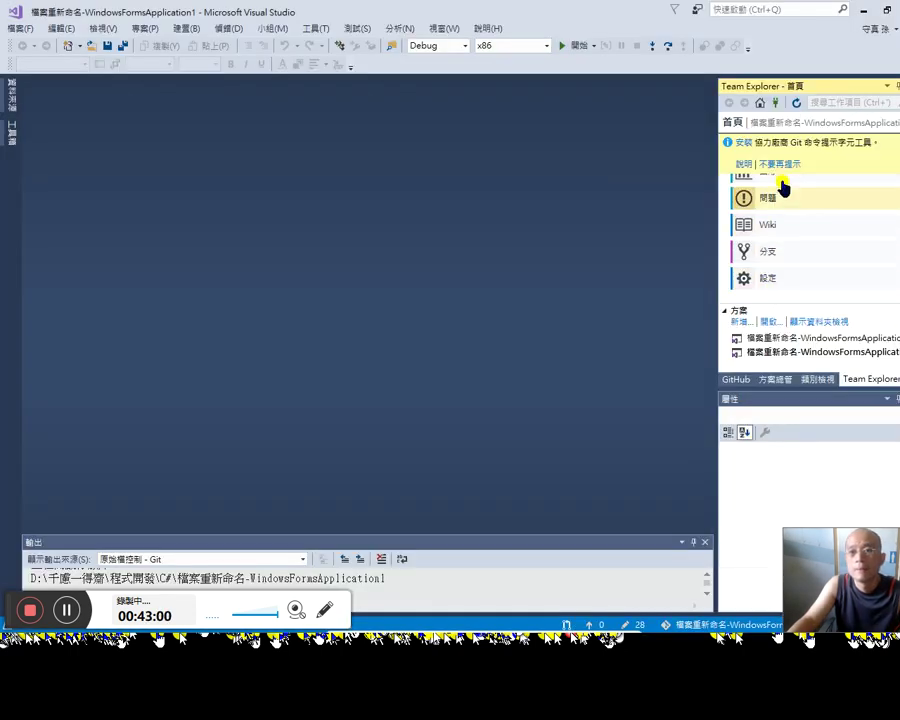
Step: Expand Form1.cs in Solution Explorer and open Form1.Designer.cs in the code editor
{"action": "left_click", "coordinate": [736, 379]}
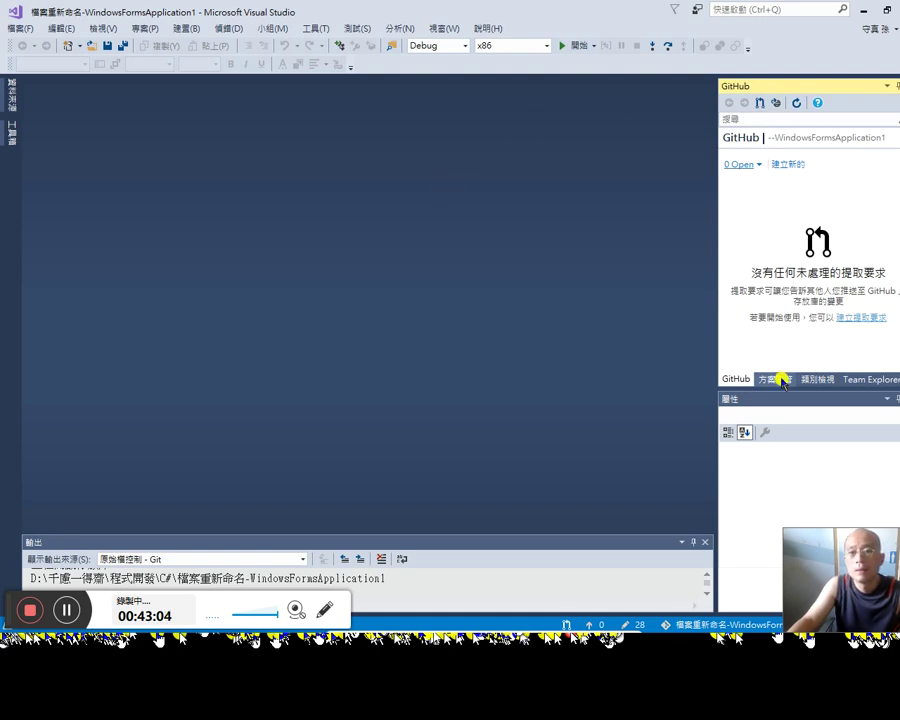
{"action": "left_click", "coordinate": [784, 380]}
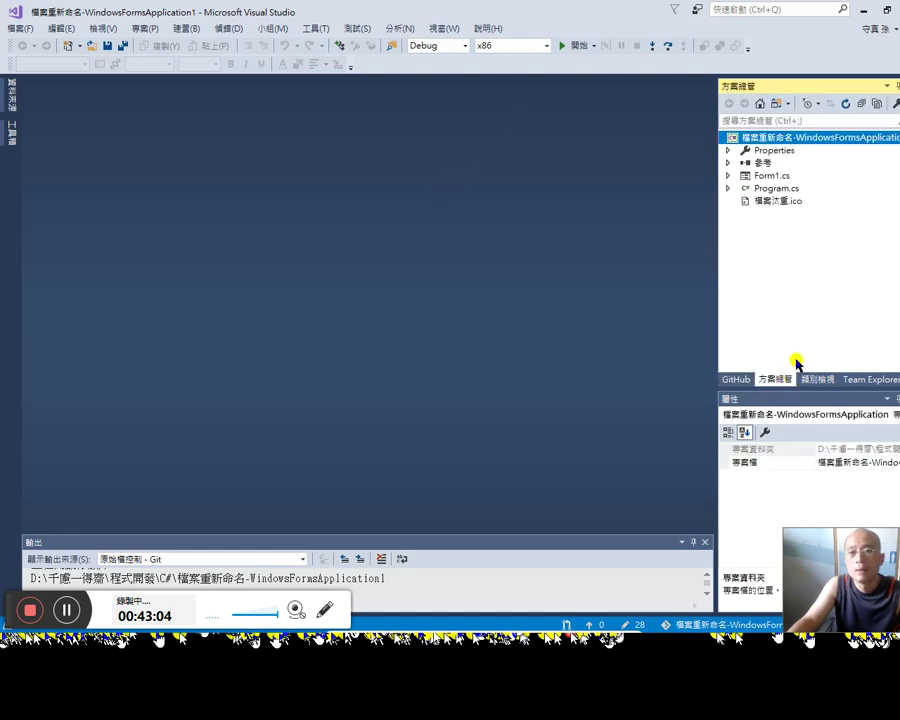
{"action": "left_click", "coordinate": [729, 177]}
{"action": "left_click", "coordinate": [778, 200]}
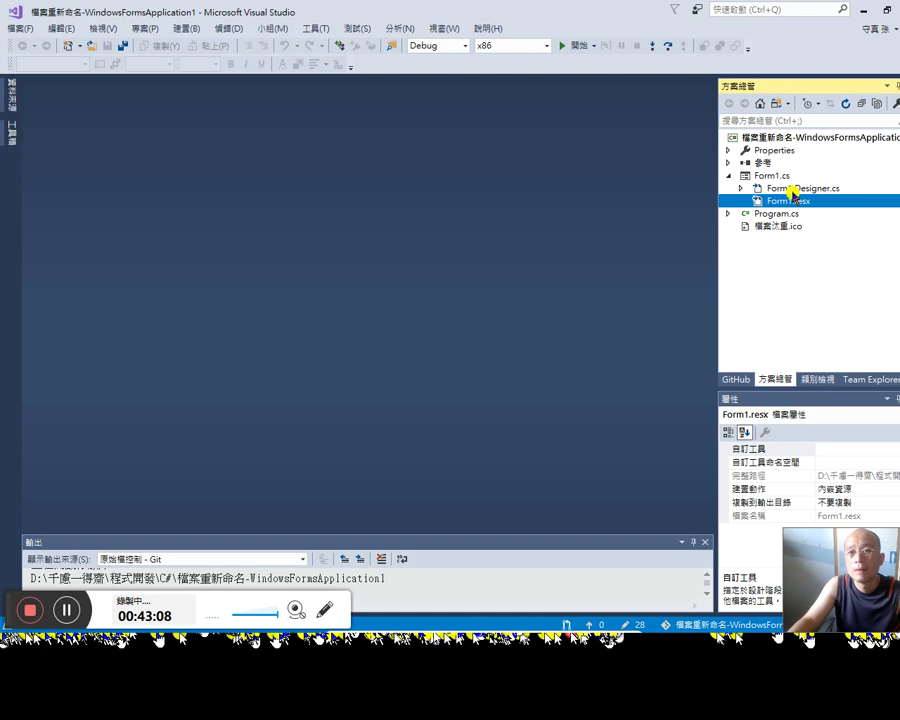
{"action": "left_click", "coordinate": [793, 189]}
{"action": "double_click", "coordinate": [790, 190]}
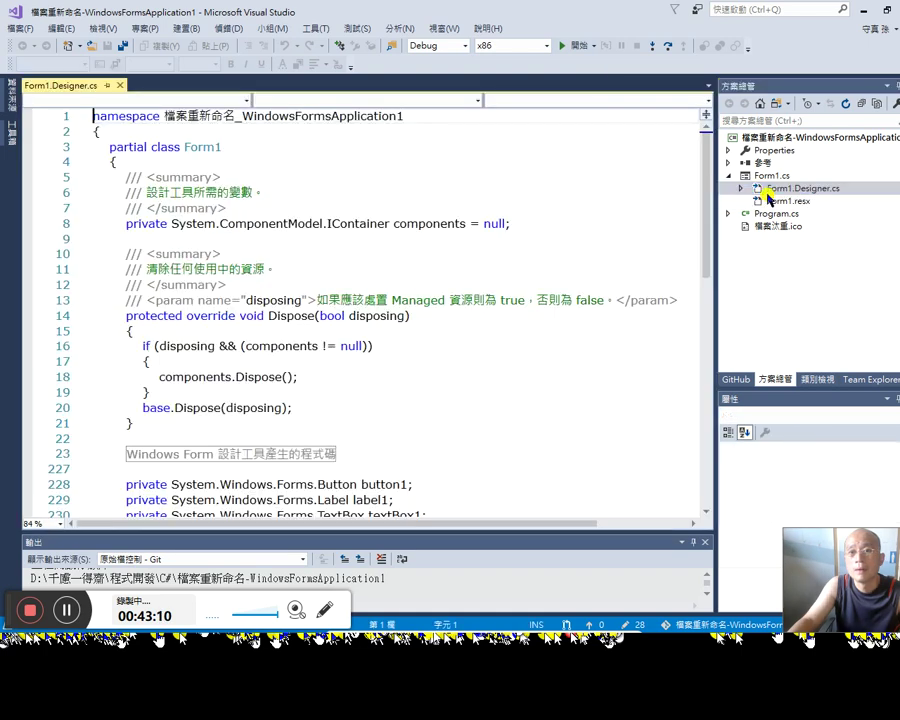
Step: Expand the Form1 class in Solution Explorer and look at its Dispose method code
{"action": "left_click", "coordinate": [737, 192]}
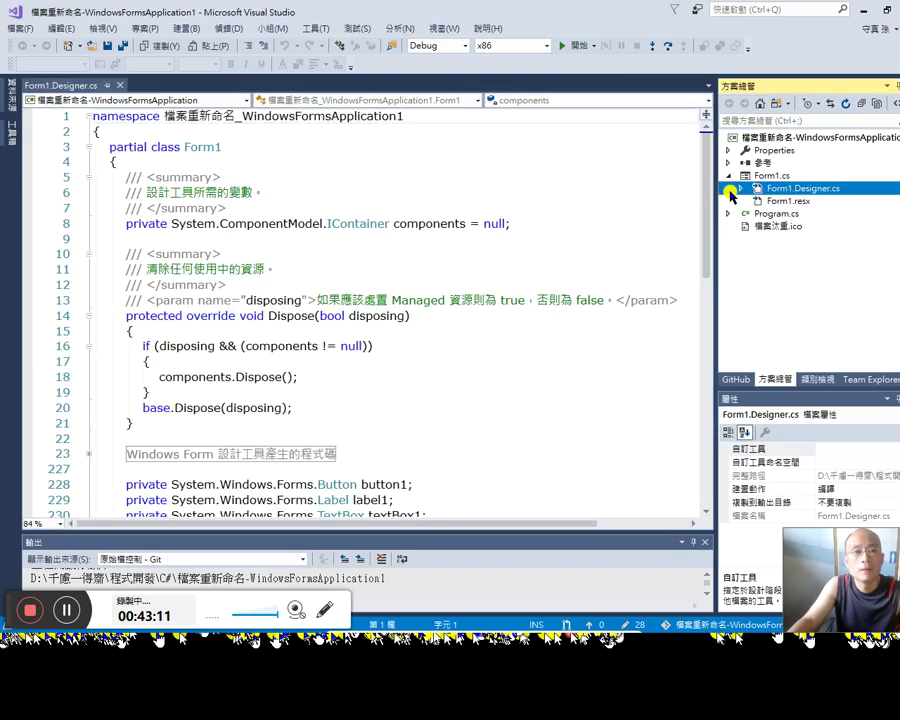
{"action": "double_click", "coordinate": [788, 202]}
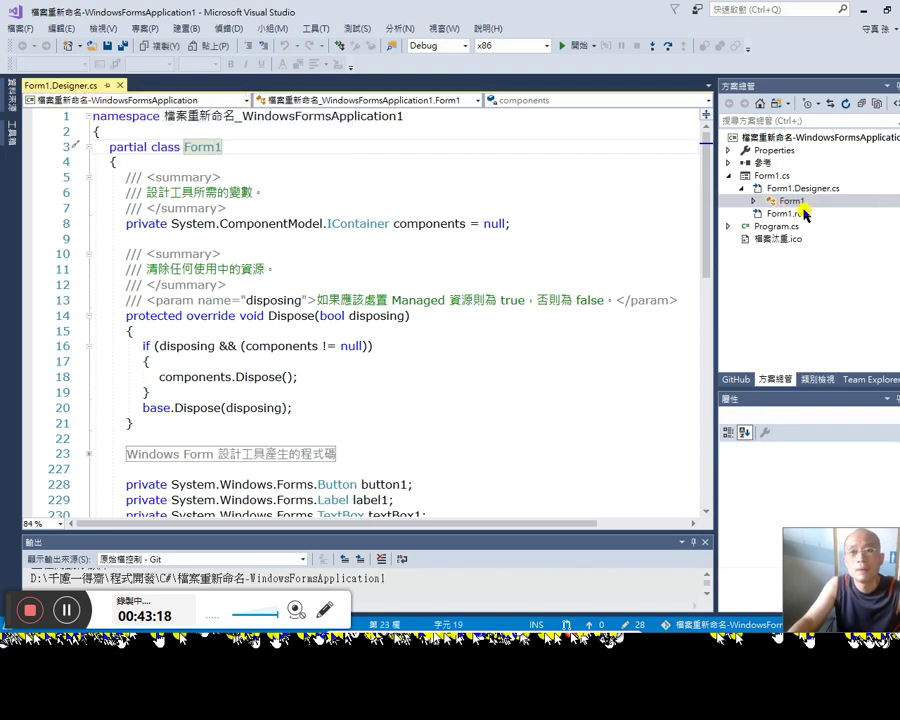
{"action": "left_click", "coordinate": [756, 203]}
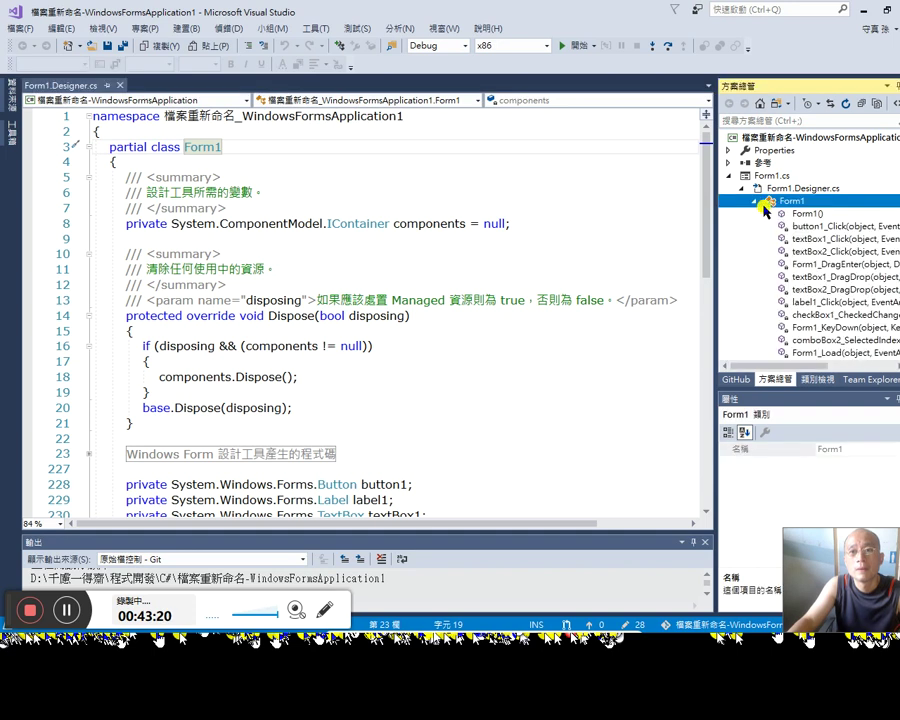
{"action": "left_click", "coordinate": [756, 203]}
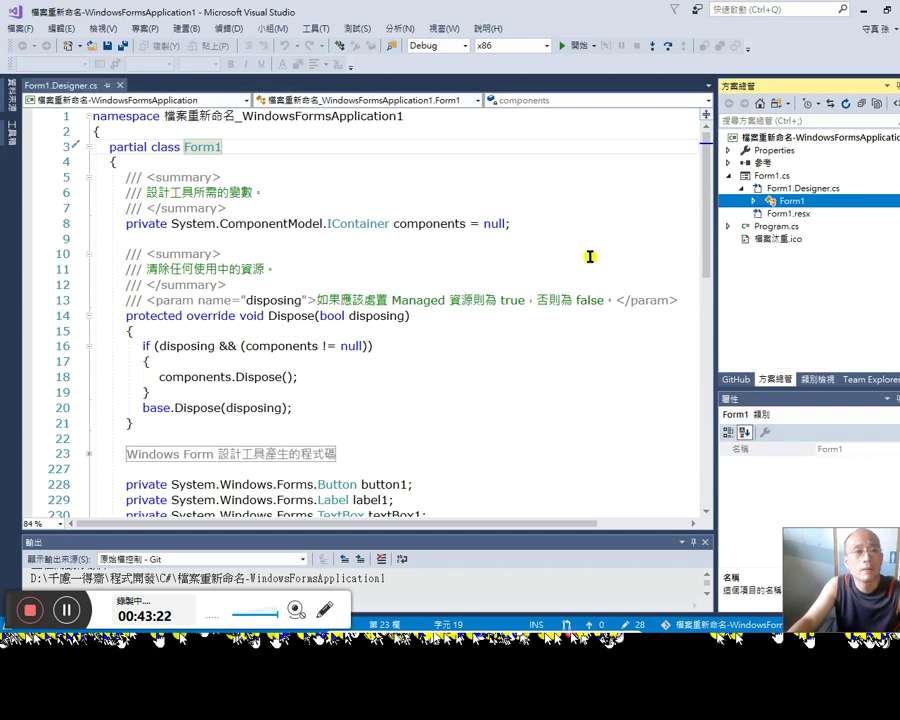
{"action": "left_click", "coordinate": [565, 299]}
{"action": "scroll", "coordinate": [567, 300], "scroll_direction": "down", "scroll_amount": 8}
{"action": "scroll", "coordinate": [568, 300], "scroll_direction": "up", "scroll_amount": 4}
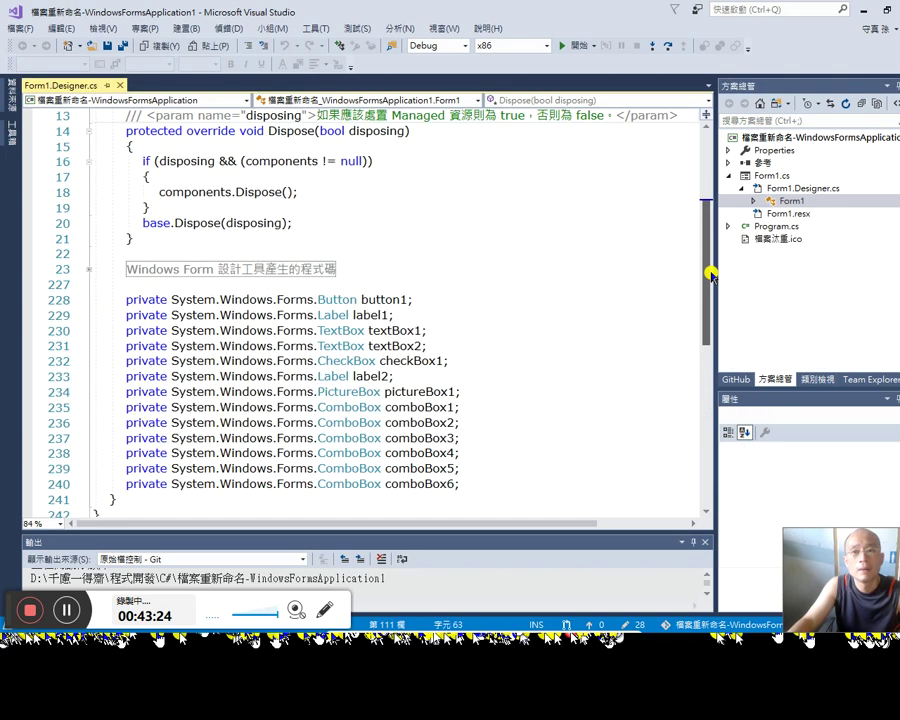
Step: Jump through the textBox2_DragDrop, Form1_KeyDown and textBox1_Click handlers, ending on textBox2_Click
{"action": "left_click", "coordinate": [765, 201]}
{"action": "left_click", "coordinate": [756, 203]}
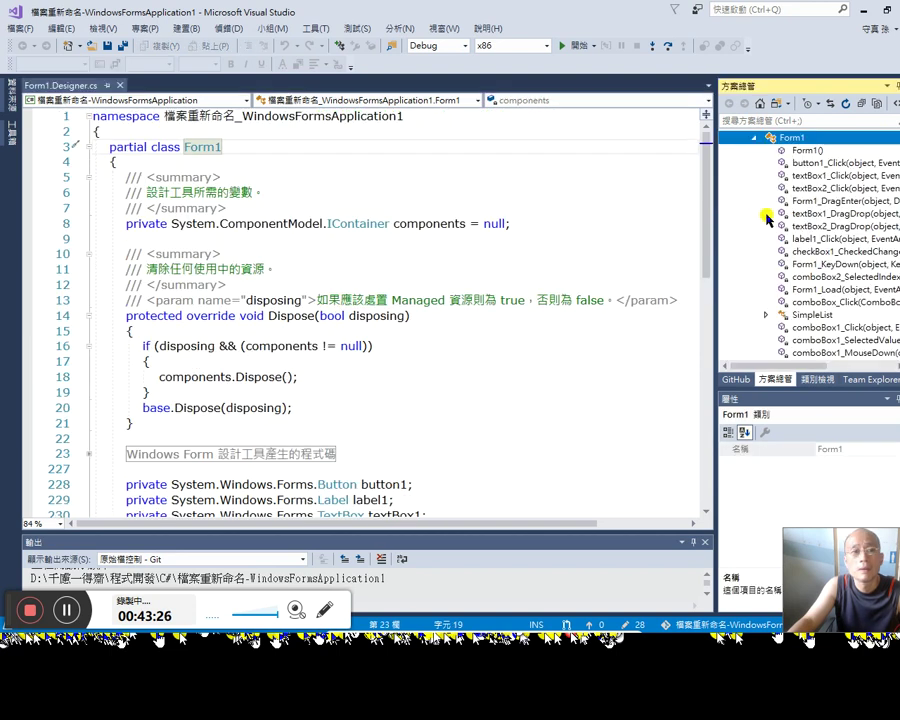
{"action": "left_click", "coordinate": [850, 226]}
{"action": "left_click", "coordinate": [826, 188]}
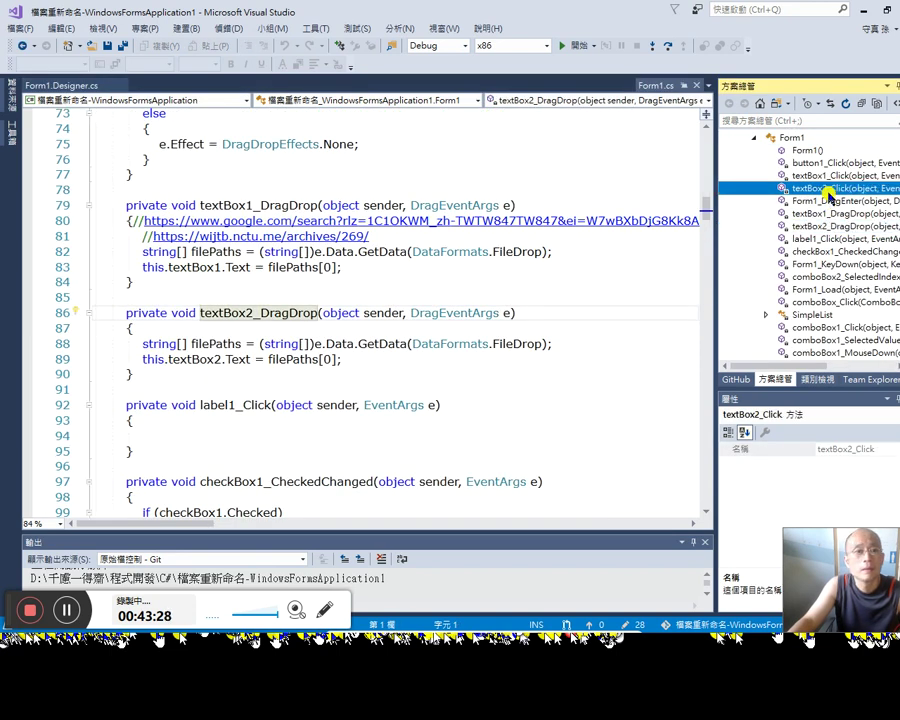
{"action": "left_click", "coordinate": [830, 265]}
{"action": "left_click", "coordinate": [826, 186]}
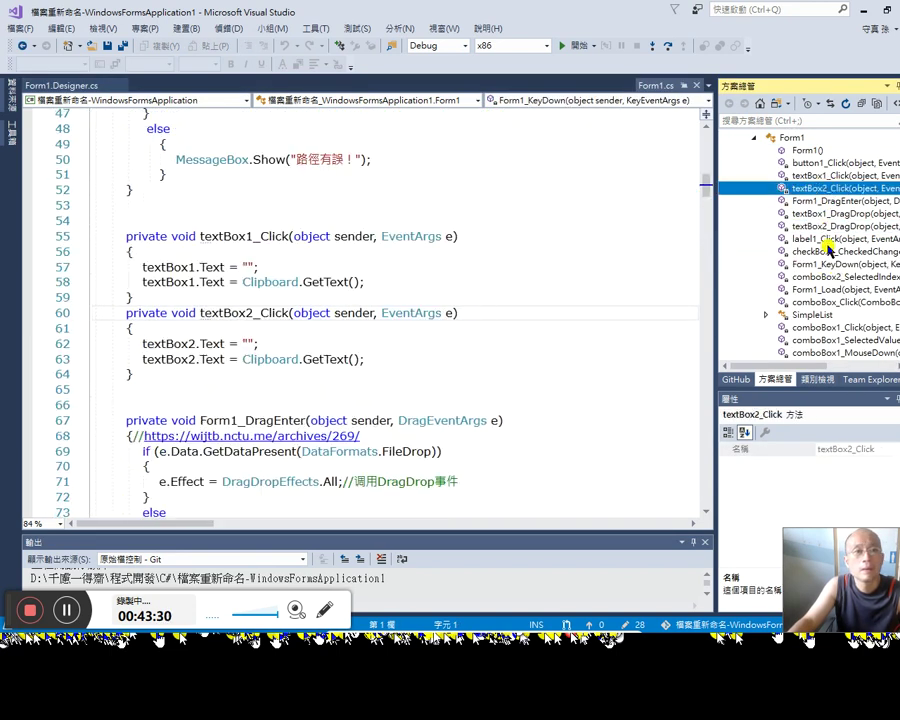
{"action": "left_click", "coordinate": [826, 250]}
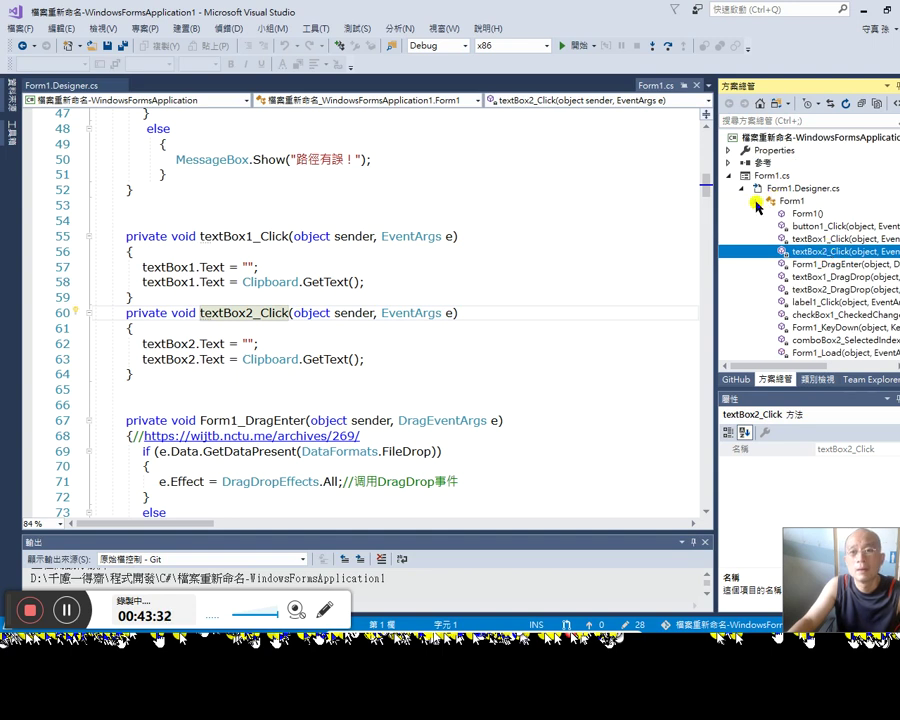
{"action": "left_click", "coordinate": [868, 379]}
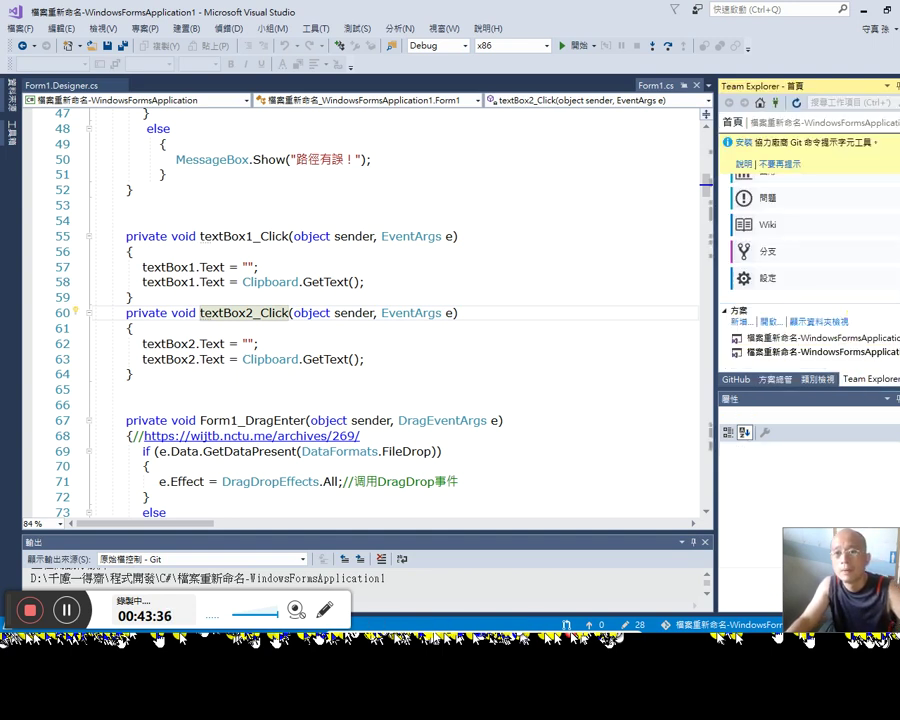
Step: Open Team Explorer's connections page and select the local rename_files-WindowsFormsApplication1 repository
{"action": "left_click", "coordinate": [791, 104]}
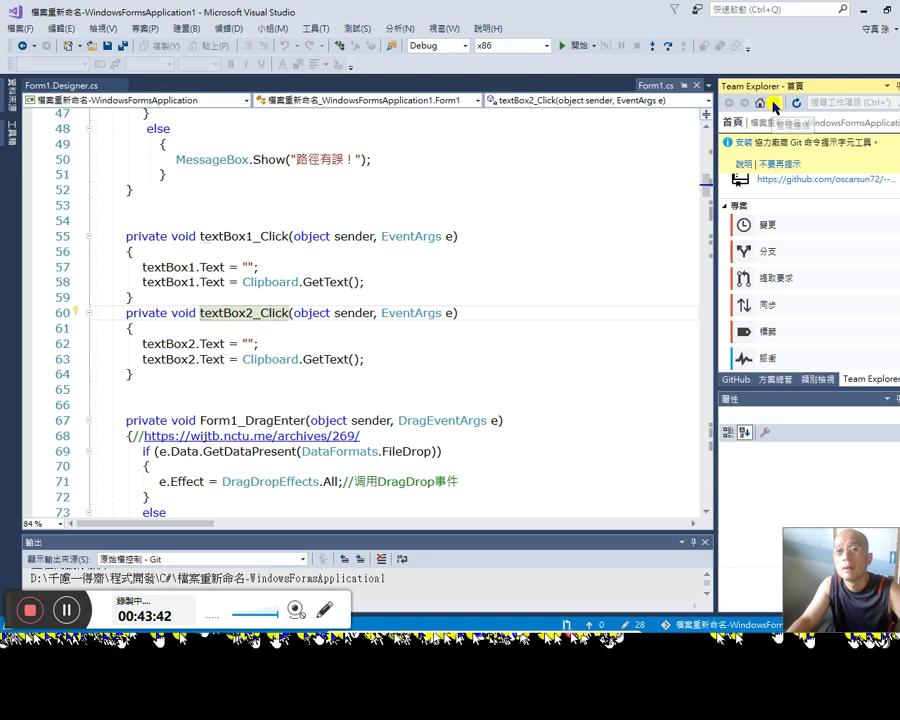
{"action": "left_click", "coordinate": [774, 105]}
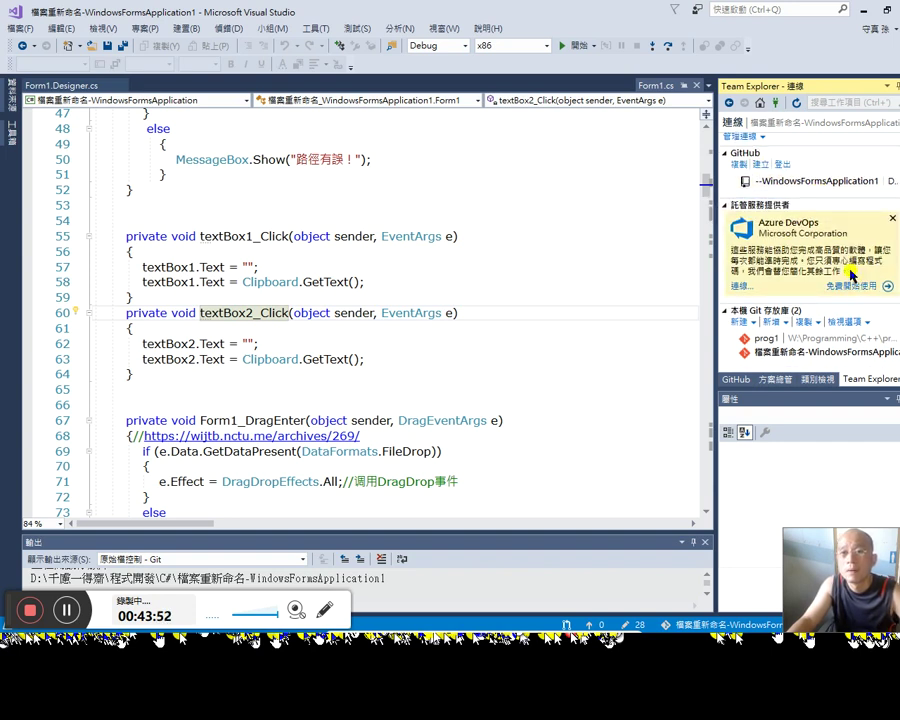
{"action": "left_click", "coordinate": [737, 381]}
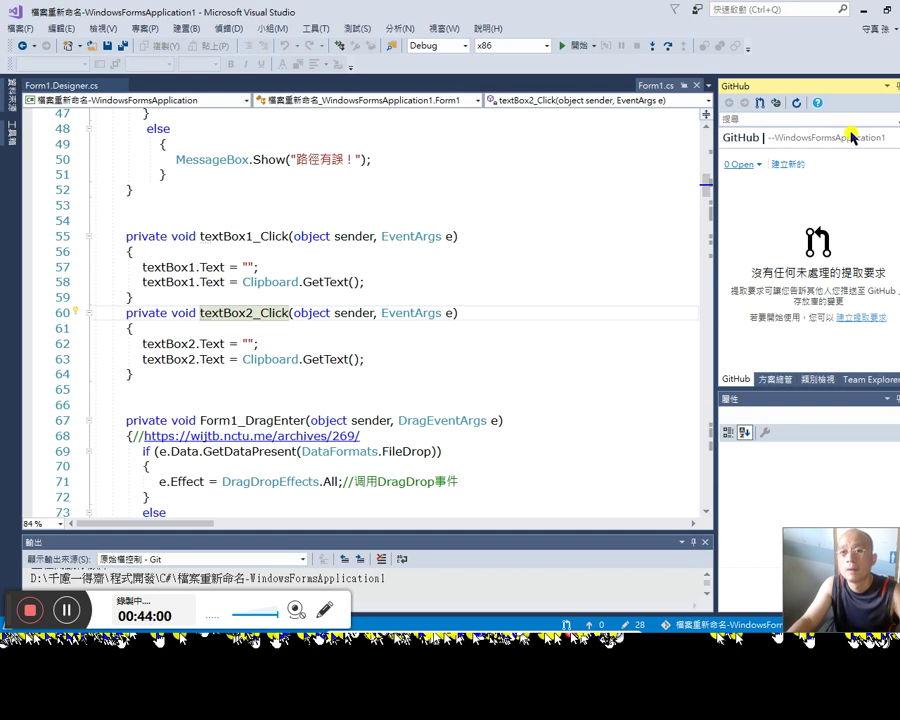
{"action": "left_click", "coordinate": [850, 380]}
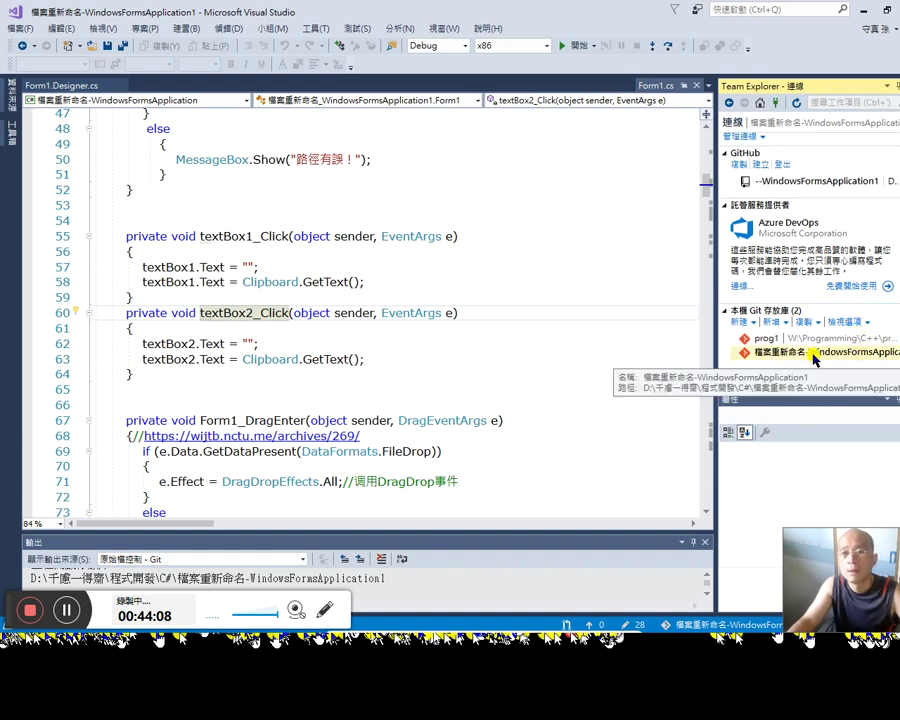
{"action": "left_click", "coordinate": [811, 352]}
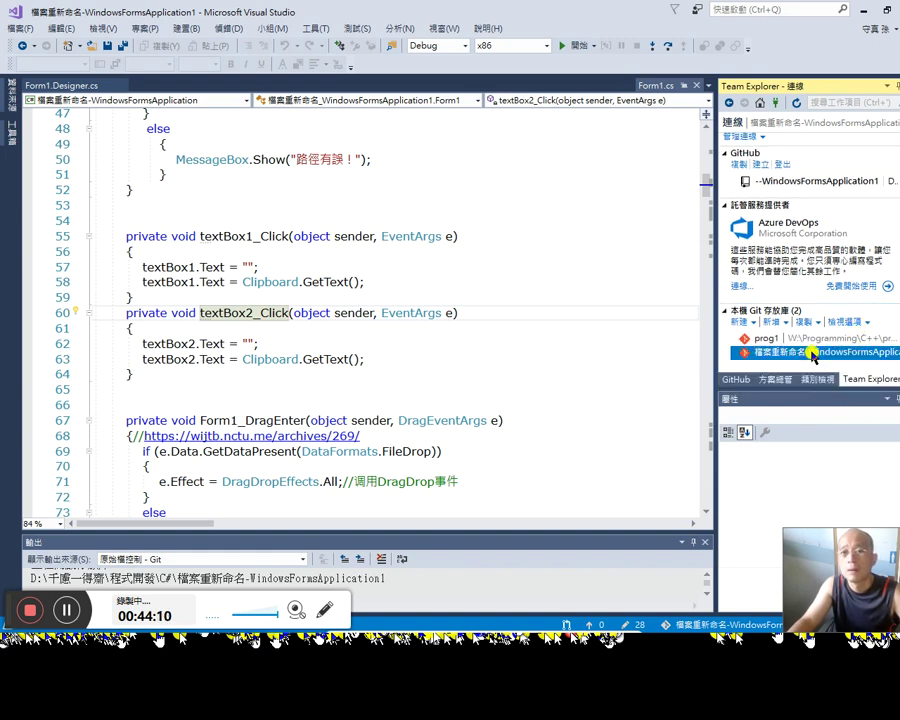
{"action": "left_click", "coordinate": [769, 181]}
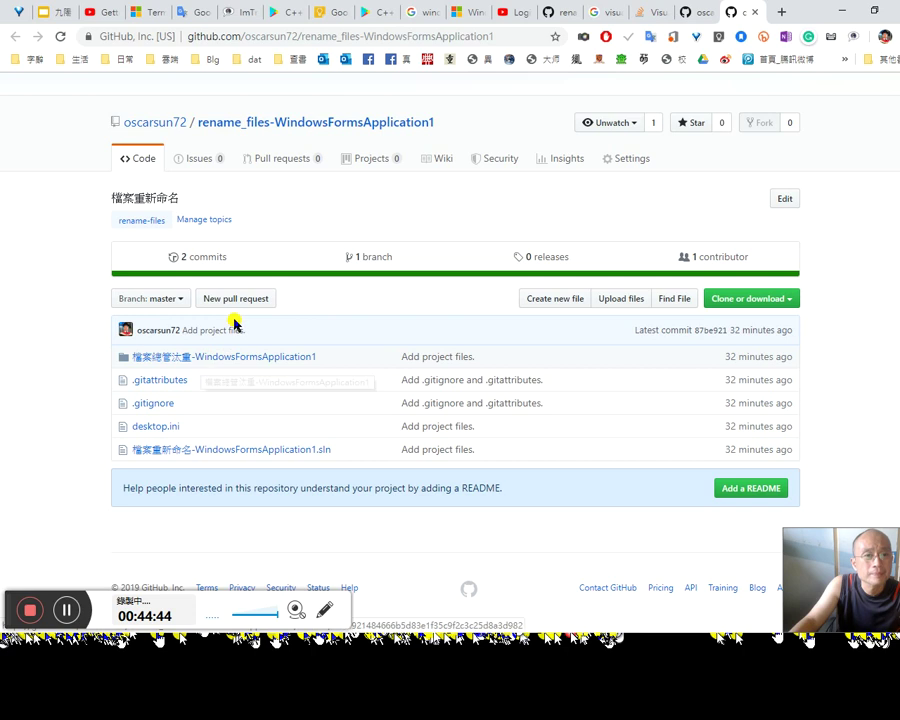
Step: Open the 檔案總管汰重-WindowsFormsApplication1 folder on GitHub, check the master branch list, then return to remote Visual Studio
{"action": "left_click", "coordinate": [274, 358]}
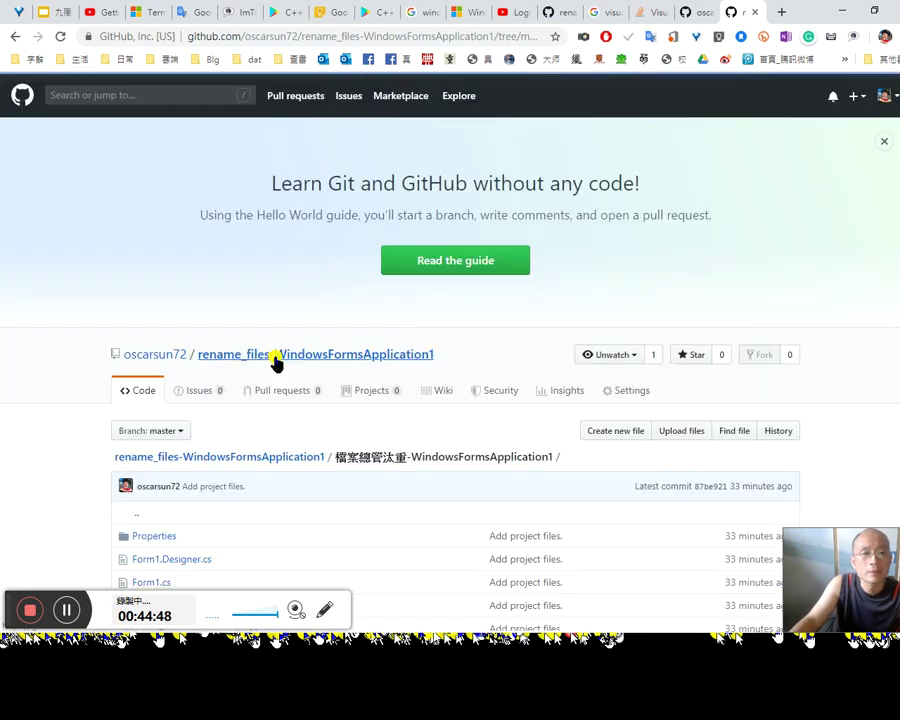
{"action": "scroll", "coordinate": [368, 448], "scroll_direction": "down", "scroll_amount": 2}
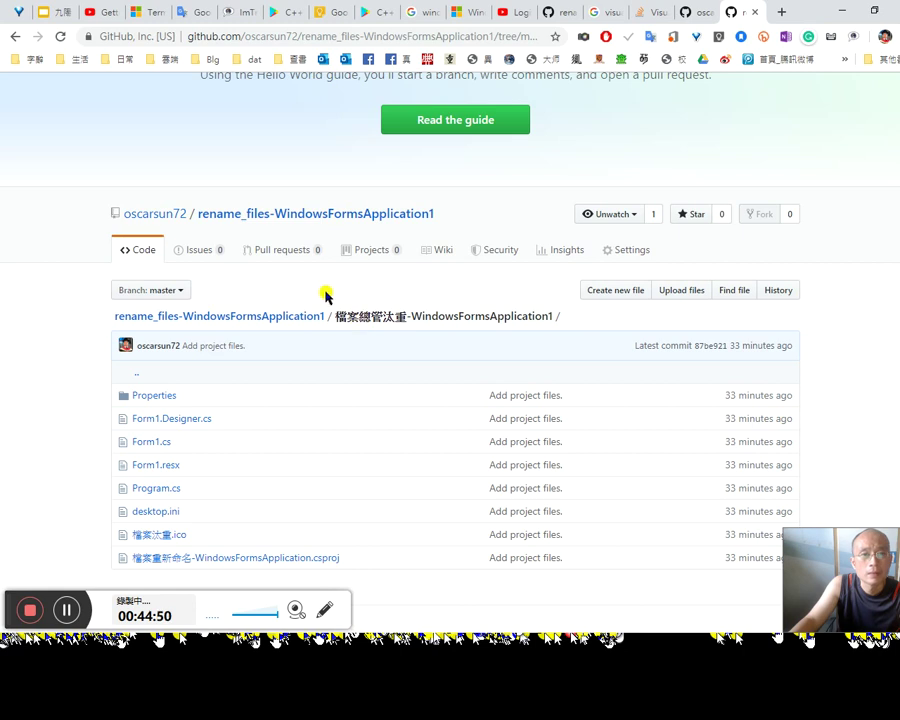
{"action": "scroll", "coordinate": [325, 305], "scroll_direction": "down", "scroll_amount": 1}
{"action": "left_click", "coordinate": [183, 240]}
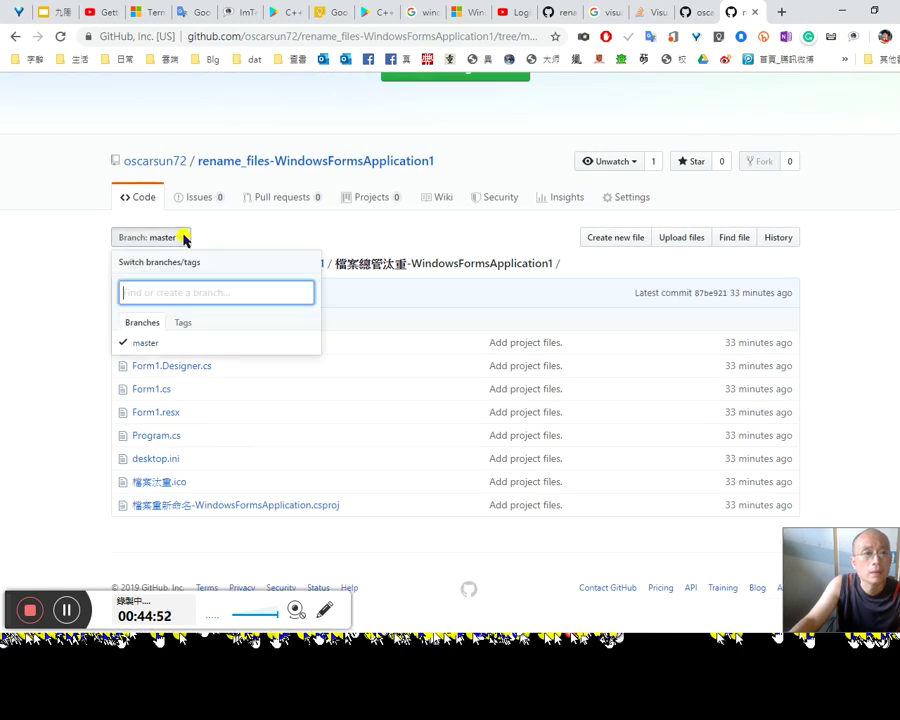
{"action": "left_click", "coordinate": [183, 237]}
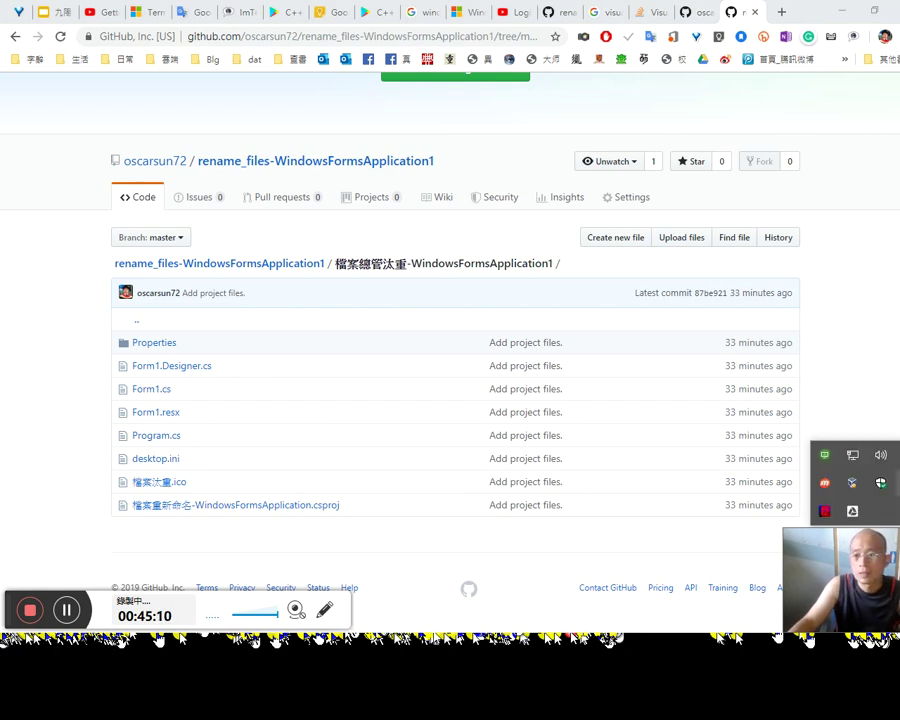
{"action": "left_click", "coordinate": [787, 388]}
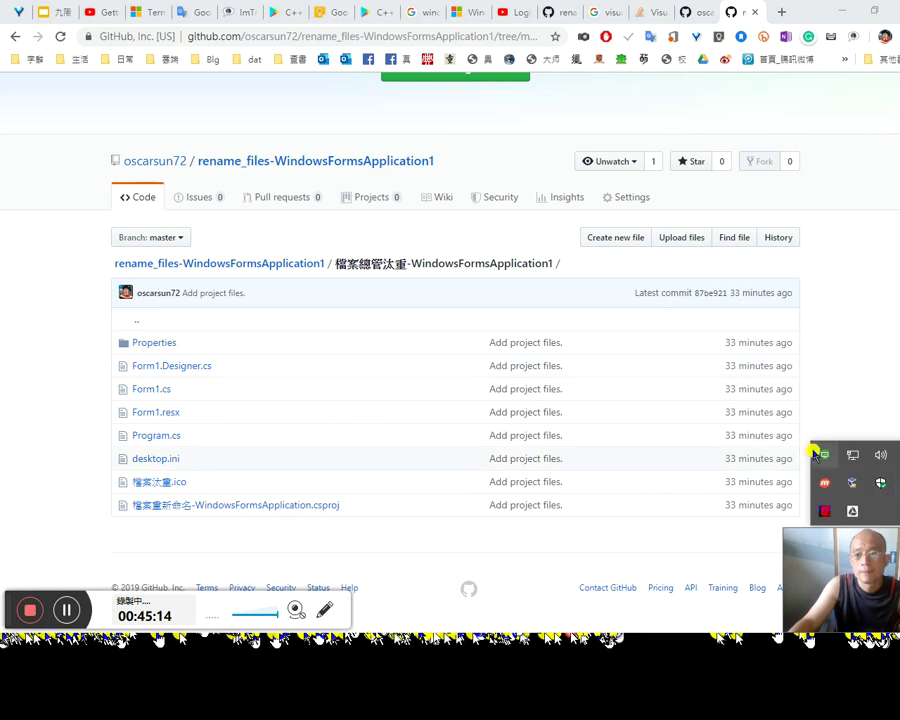
{"action": "left_click", "coordinate": [816, 454]}
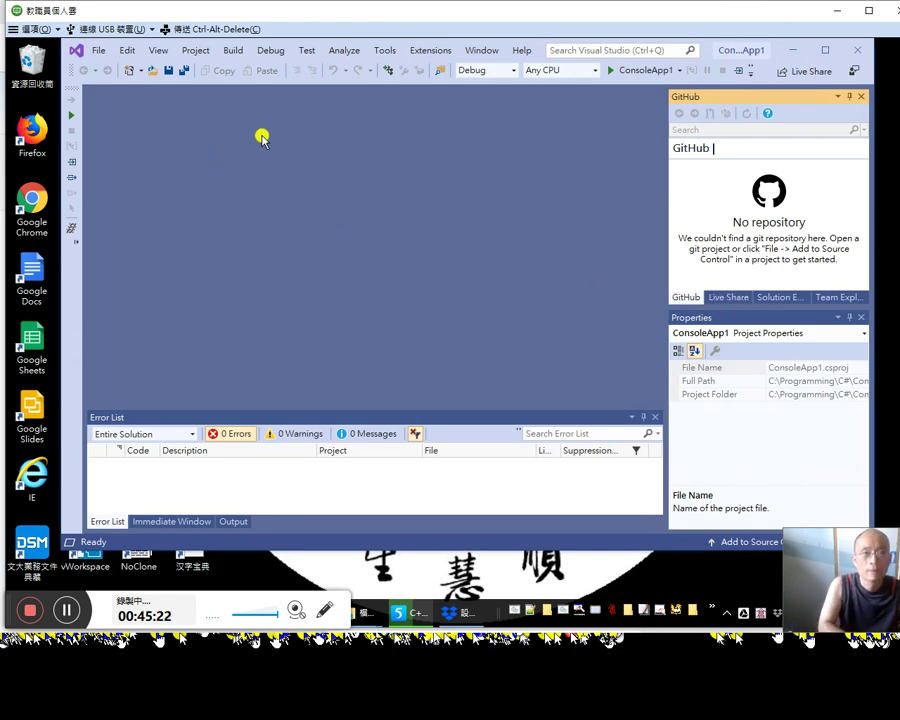
Step: Close the current ConsoleApp1 solution from the File menu
{"action": "key", "text": "ctrl+shift+o"}
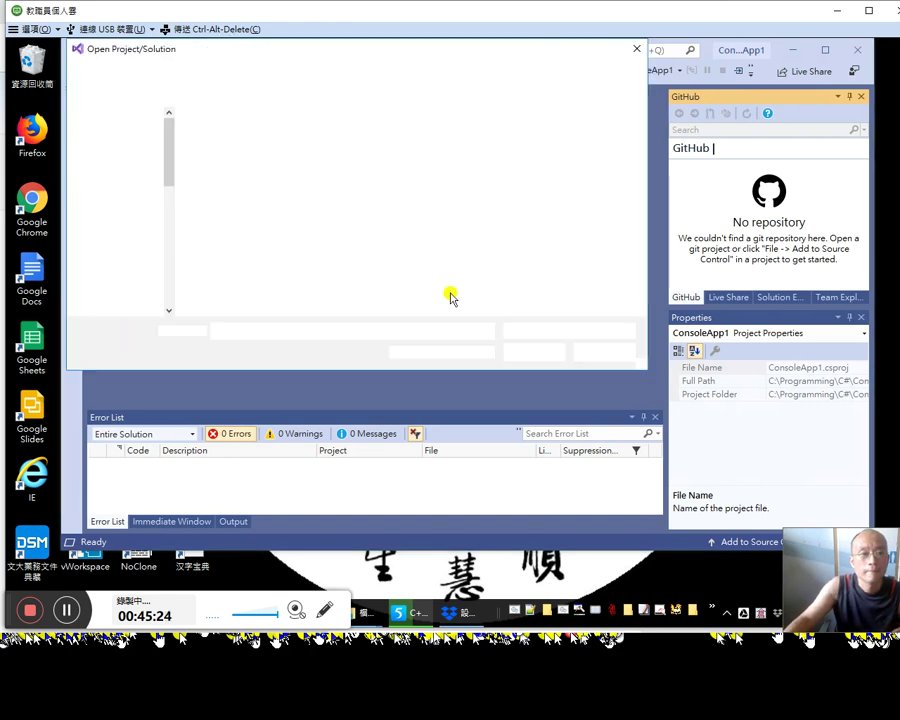
{"action": "left_click", "coordinate": [597, 354]}
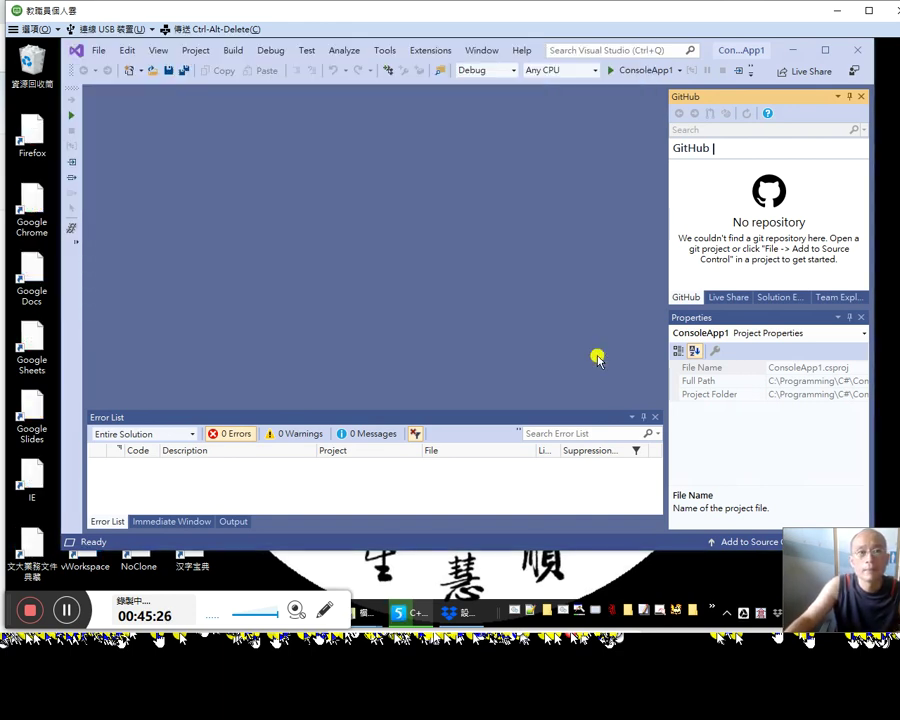
{"action": "key", "text": "ctrl+w"}
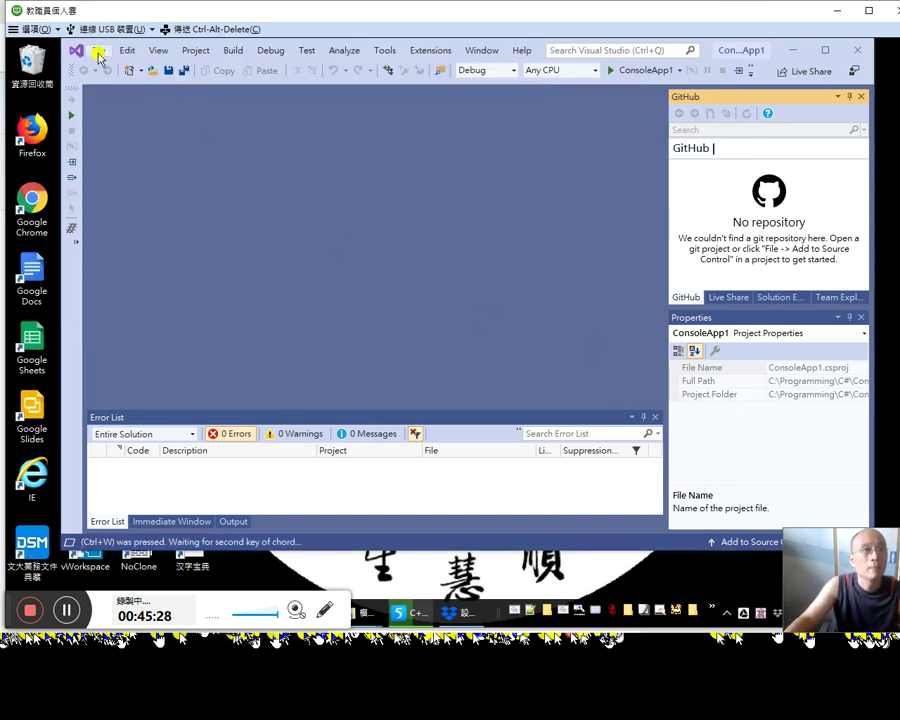
{"action": "left_click", "coordinate": [97, 51]}
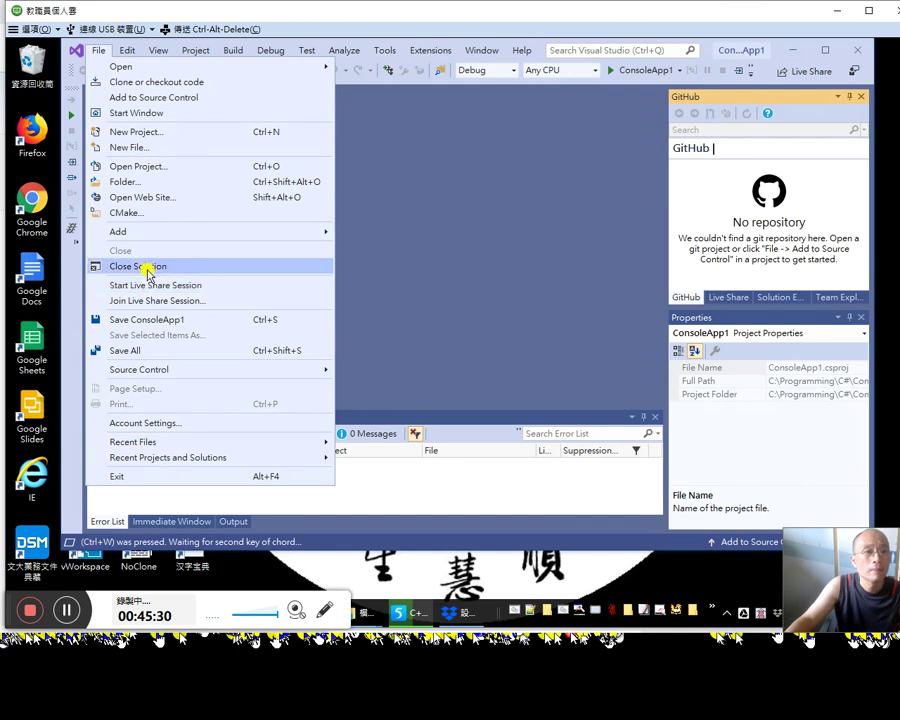
{"action": "left_click", "coordinate": [147, 266]}
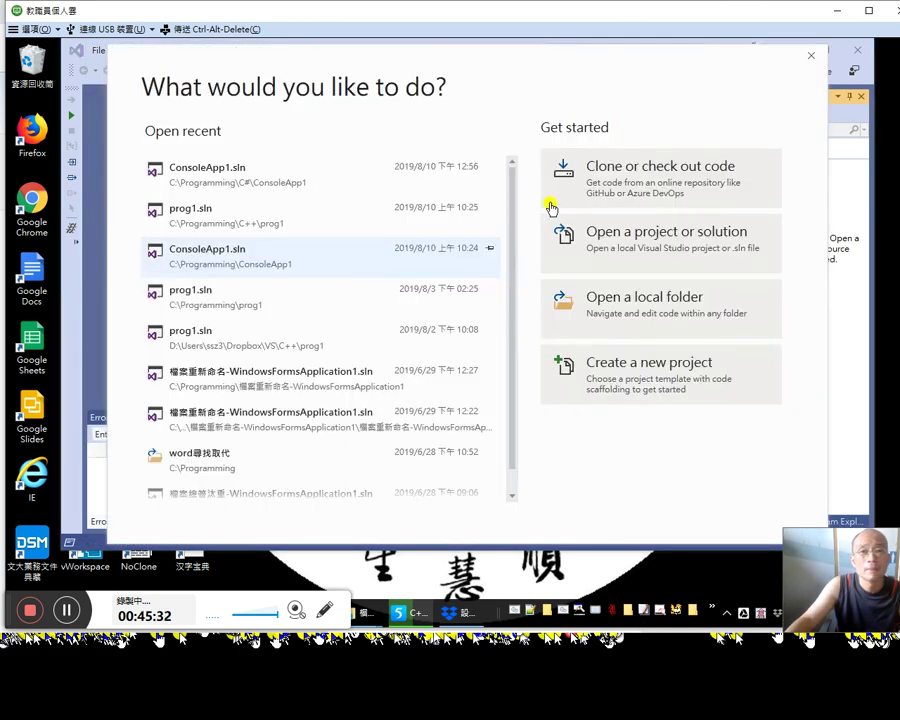
Step: Start Clone or check out code via GitHub and sign in with the account's username and password
{"action": "left_click", "coordinate": [648, 168]}
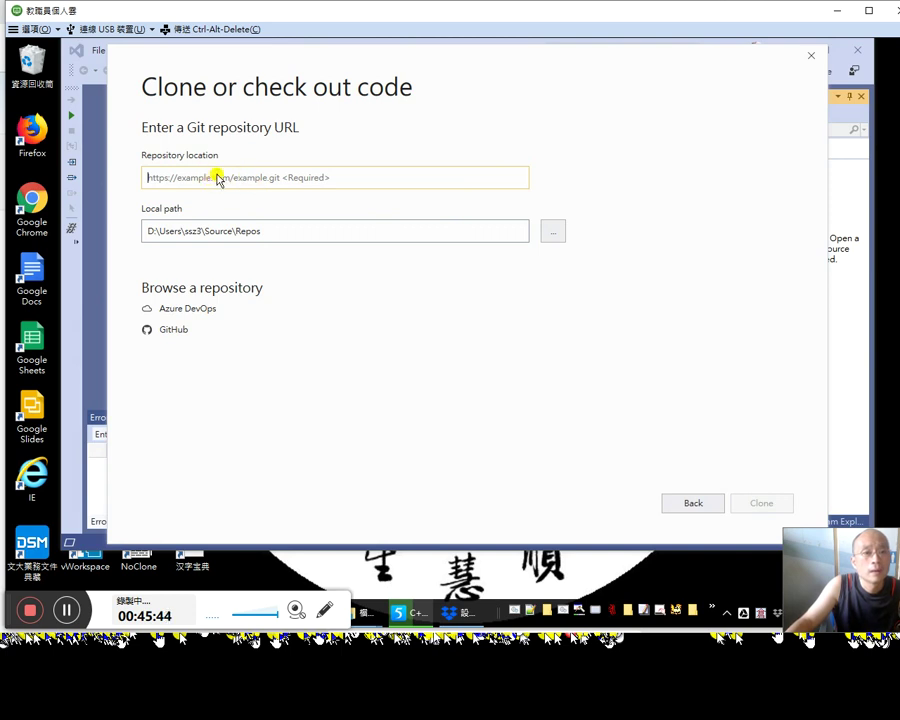
{"action": "left_click", "coordinate": [172, 330]}
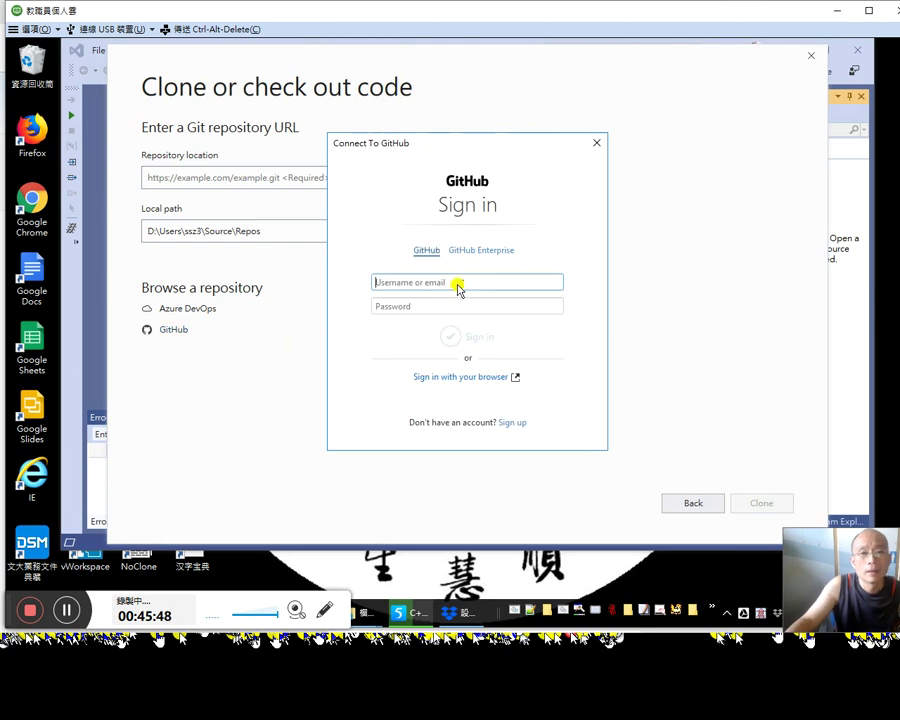
{"action": "type", "text": "osc"}
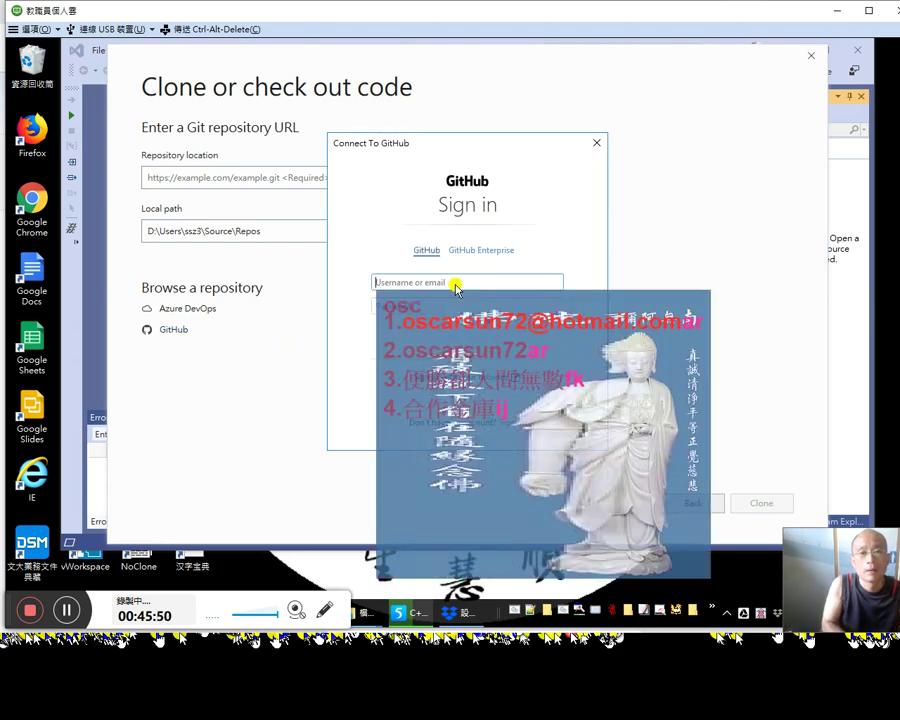
{"action": "type", "text": "2"}
{"action": "key", "text": "Tab"}
{"action": "type", "text": "**********"}
{"action": "key", "text": "Return"}
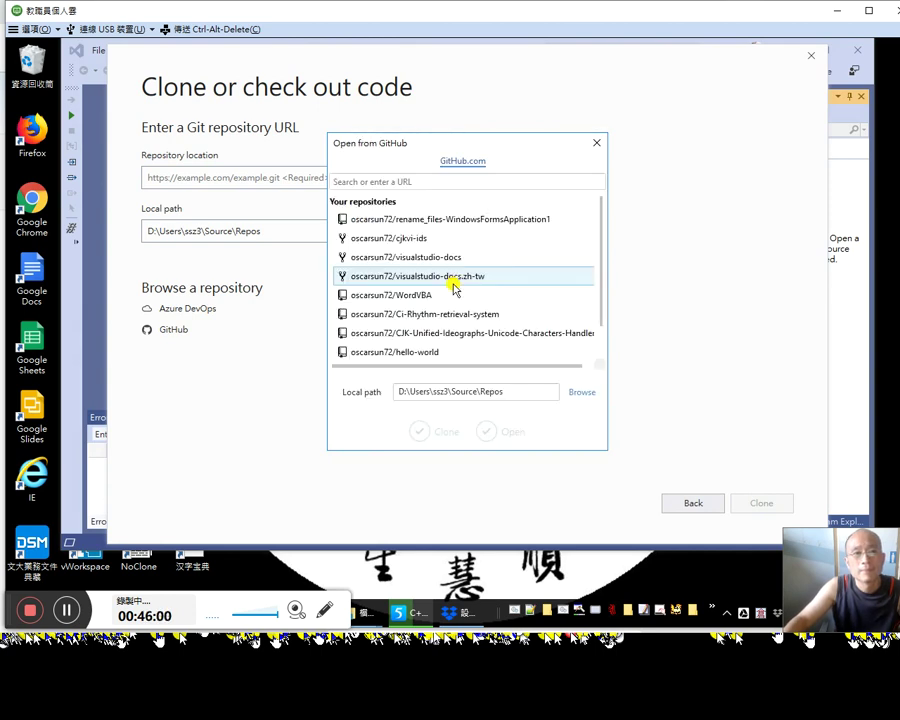
Step: Clone rename_files-WindowsFormsApplication1 into the C:\Programming\C# folder
{"action": "left_click", "coordinate": [475, 222]}
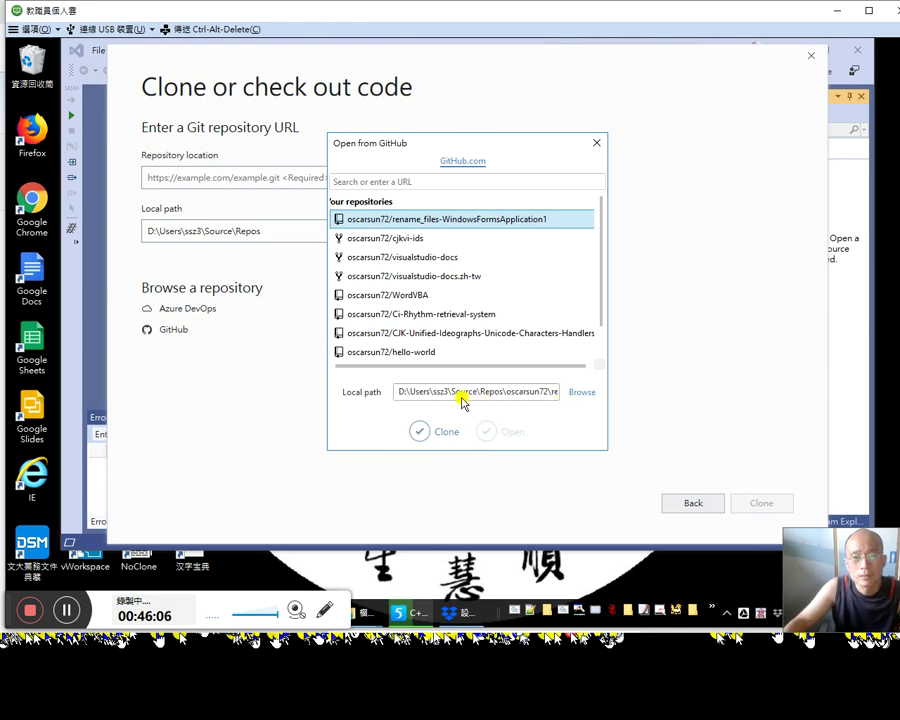
{"action": "left_click_drag", "start_coordinate": [459, 398], "coordinate": [572, 404]}
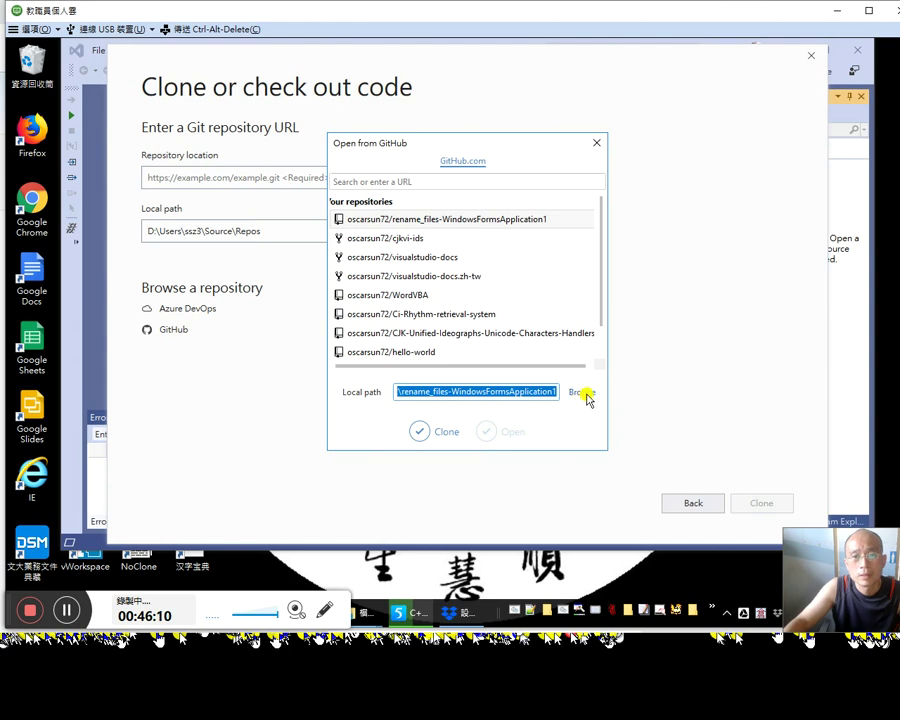
{"action": "left_click", "coordinate": [584, 393]}
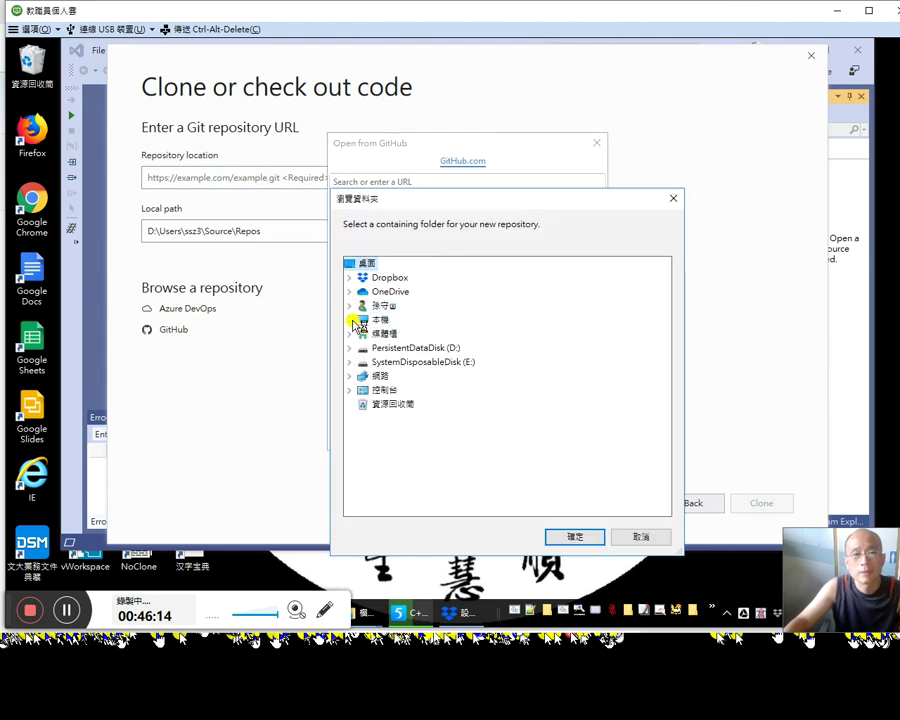
{"action": "left_click", "coordinate": [352, 320]}
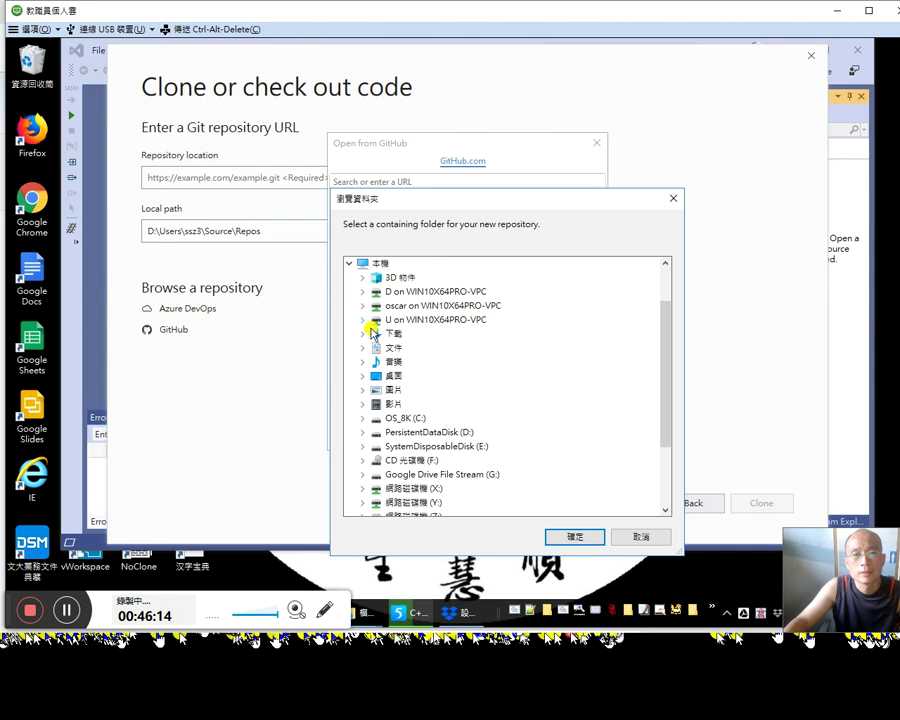
{"action": "left_click", "coordinate": [365, 418]}
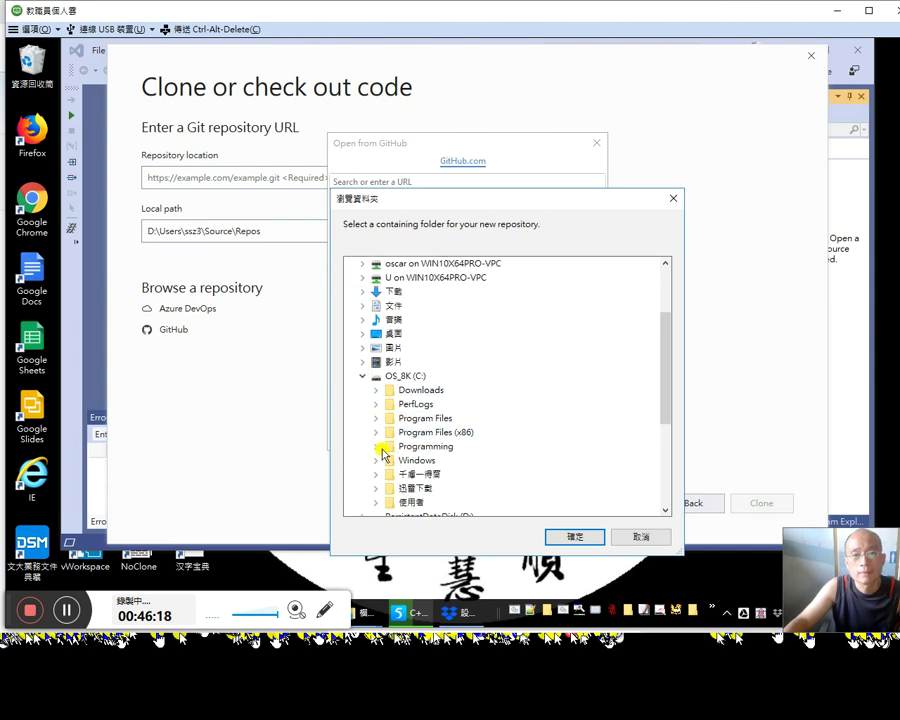
{"action": "left_click", "coordinate": [377, 447]}
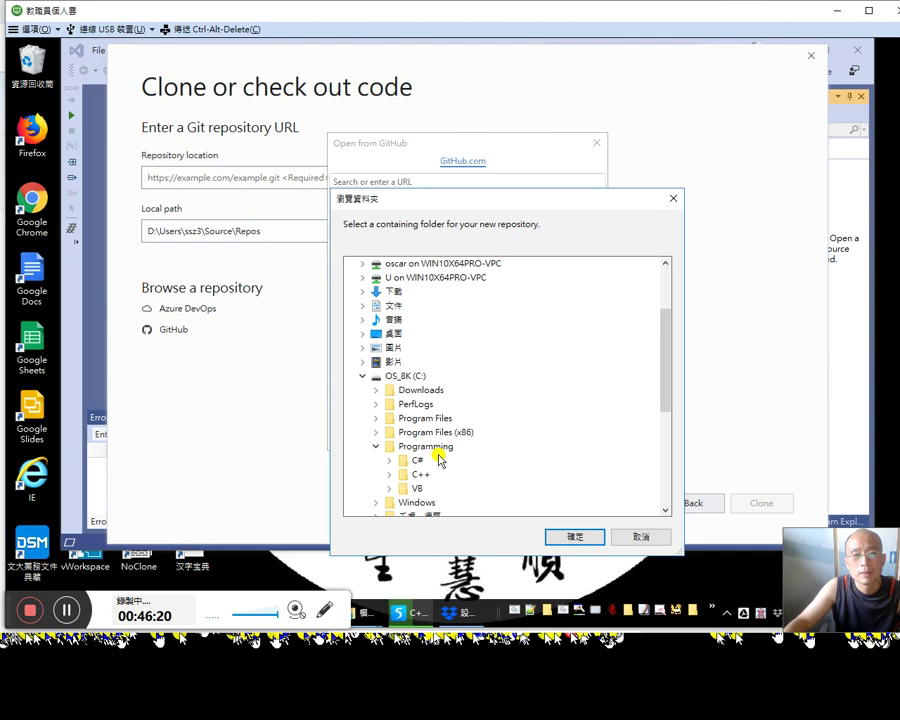
{"action": "double_click", "coordinate": [453, 462]}
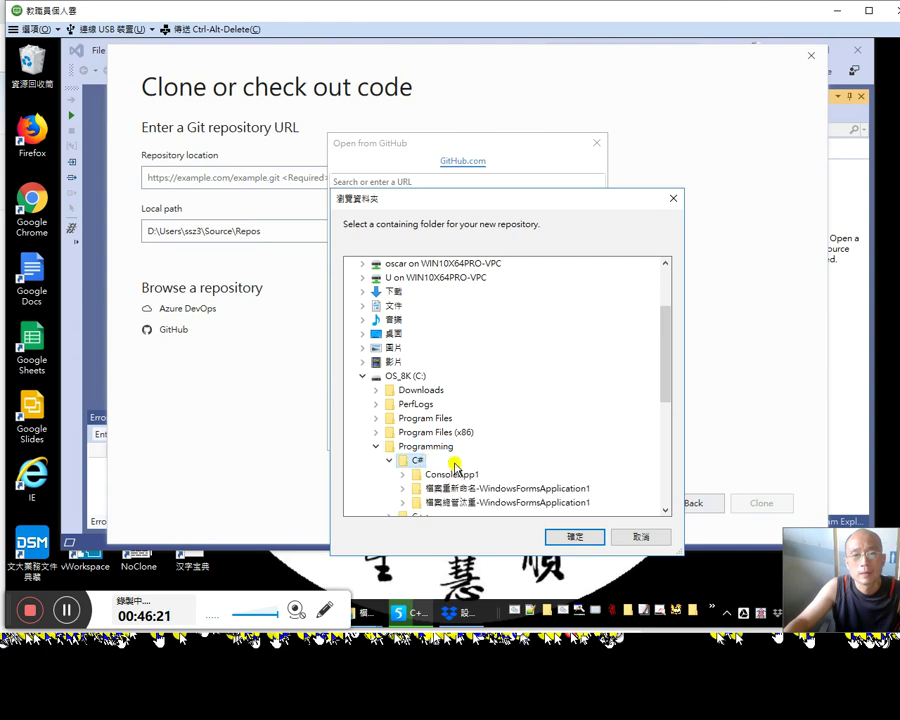
{"action": "left_click", "coordinate": [575, 537]}
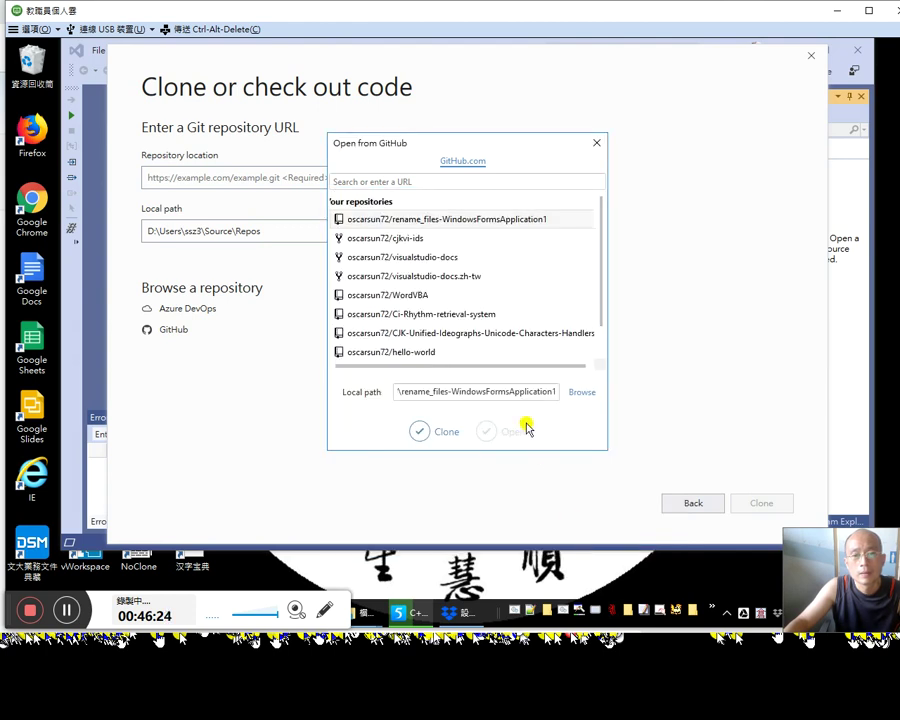
{"action": "left_click", "coordinate": [417, 433]}
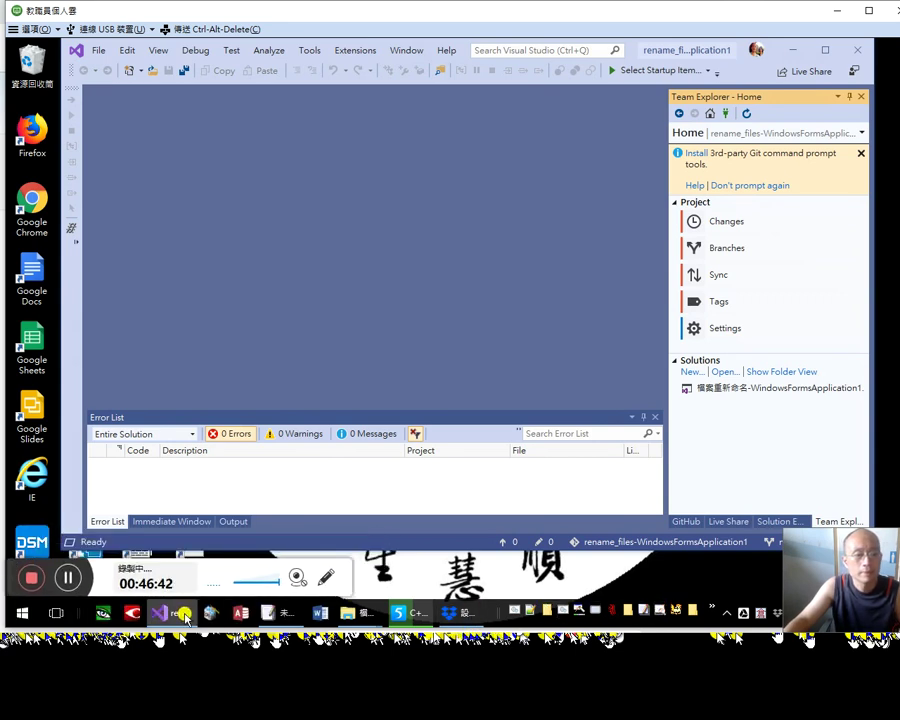
Step: Wait for the clone to finish so Team Explorer lists the 檔案重新命名-WindowsFormsApplication1 solution
{"action": "left_click_drag", "start_coordinate": [12, 576], "coordinate": [8, 594]}
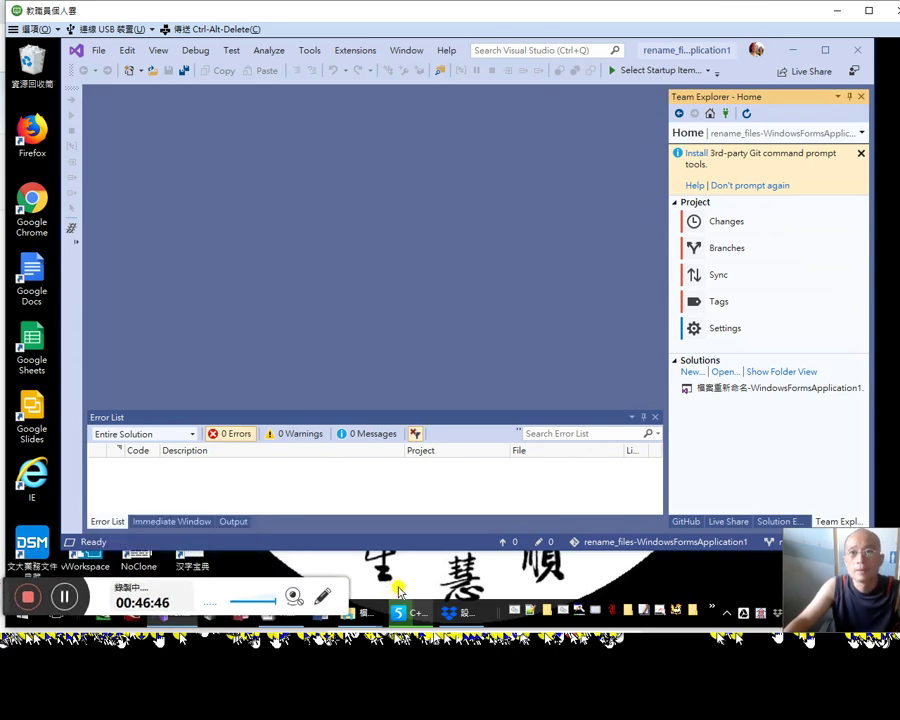
{"action": "mouse_move", "coordinate": [161, 620]}
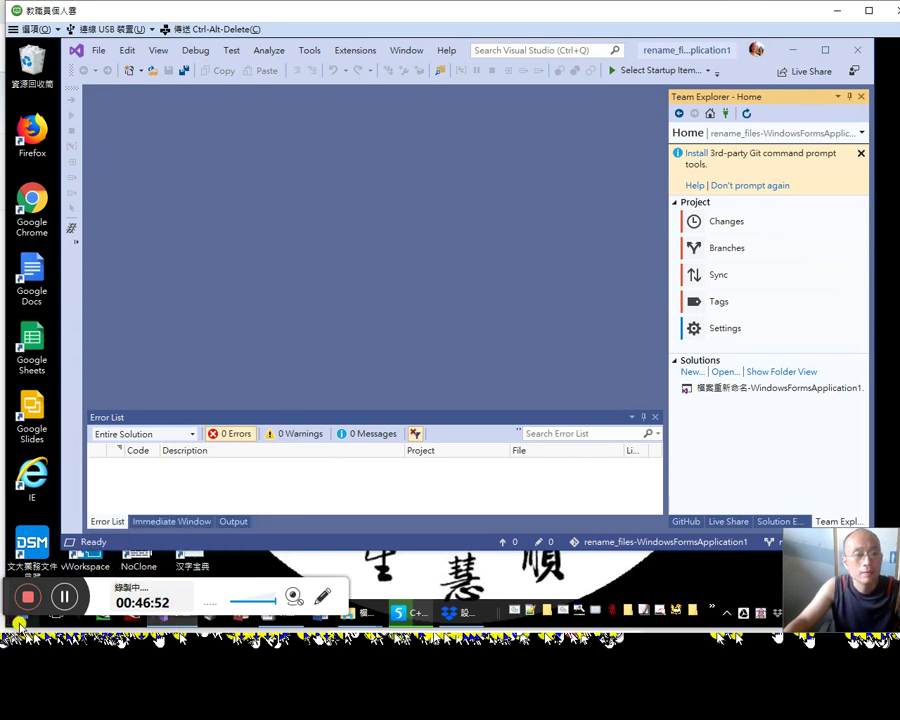
Step: Open 工作列設定 (Taskbar settings) from the taskbar's right-click menu
{"action": "right_click", "coordinate": [493, 622]}
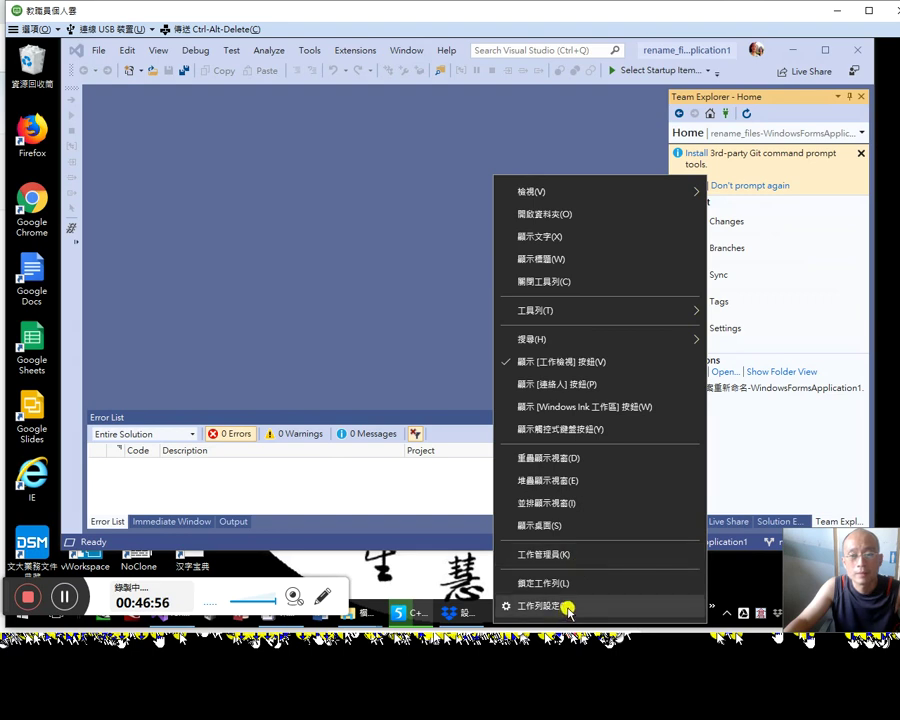
{"action": "mouse_move", "coordinate": [655, 312]}
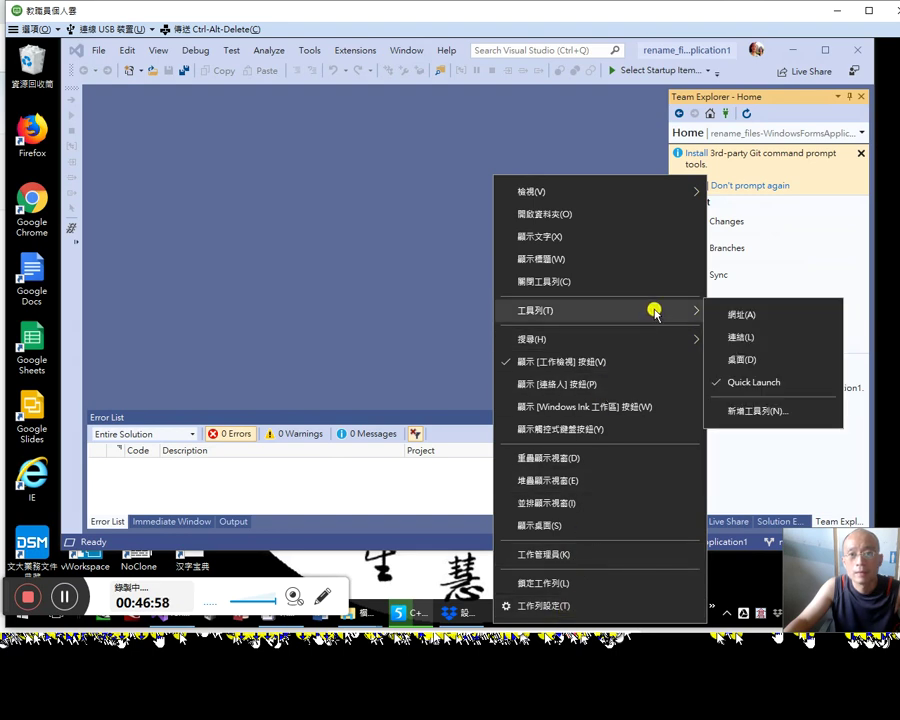
{"action": "mouse_move", "coordinate": [666, 195]}
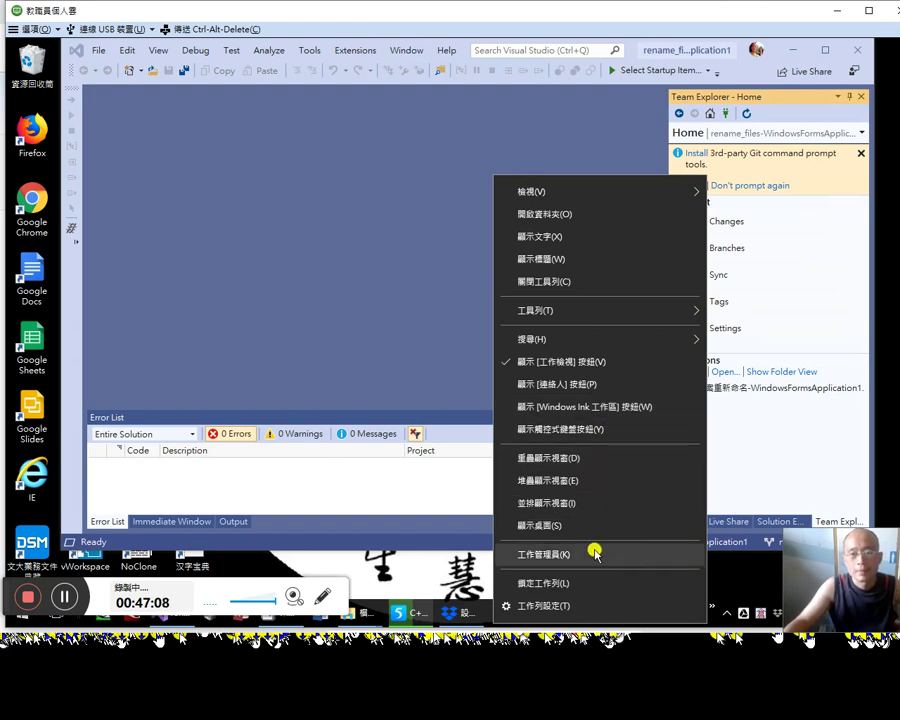
{"action": "left_click", "coordinate": [589, 605]}
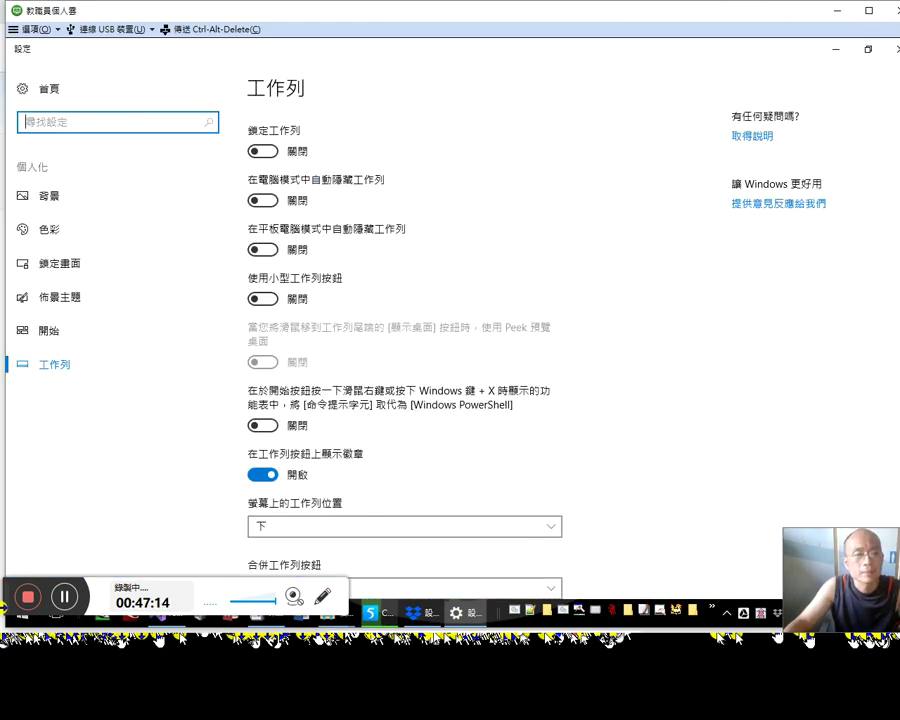
{"action": "left_click_drag", "start_coordinate": [3, 597], "coordinate": [16, 526]}
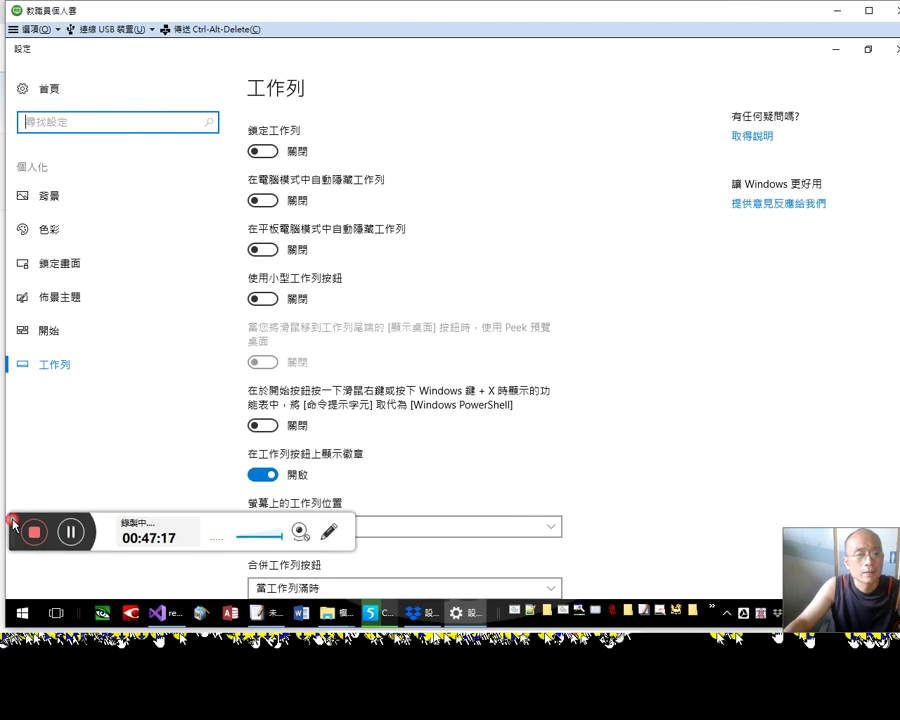
Step: From the Start menu's account flyout, choose Change account settings
{"action": "left_click", "coordinate": [19, 616]}
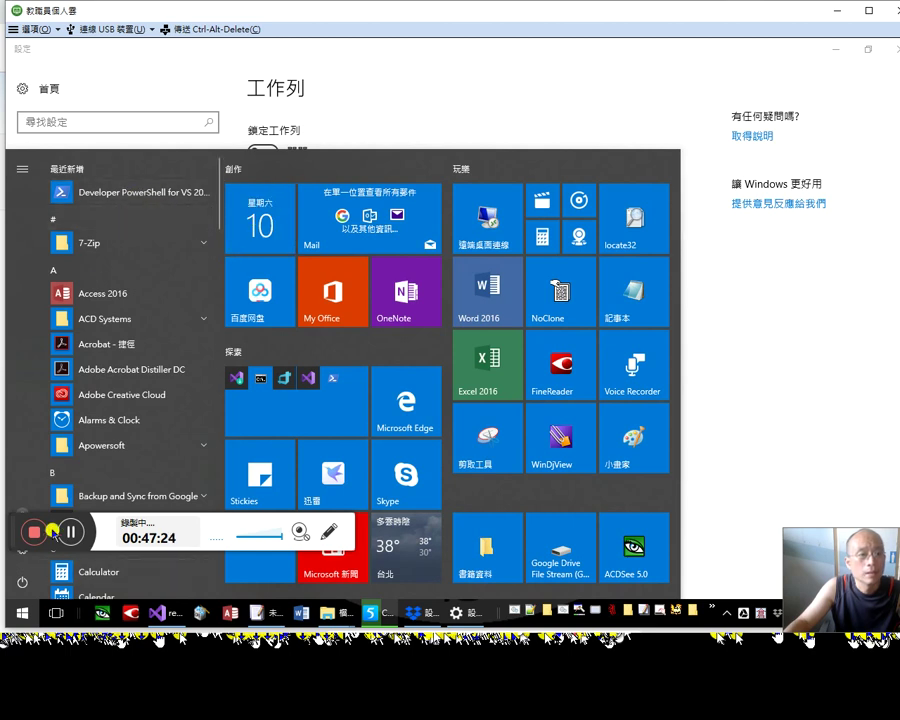
{"action": "left_click_drag", "start_coordinate": [12, 526], "coordinate": [60, 426]}
{"action": "left_click", "coordinate": [22, 514]}
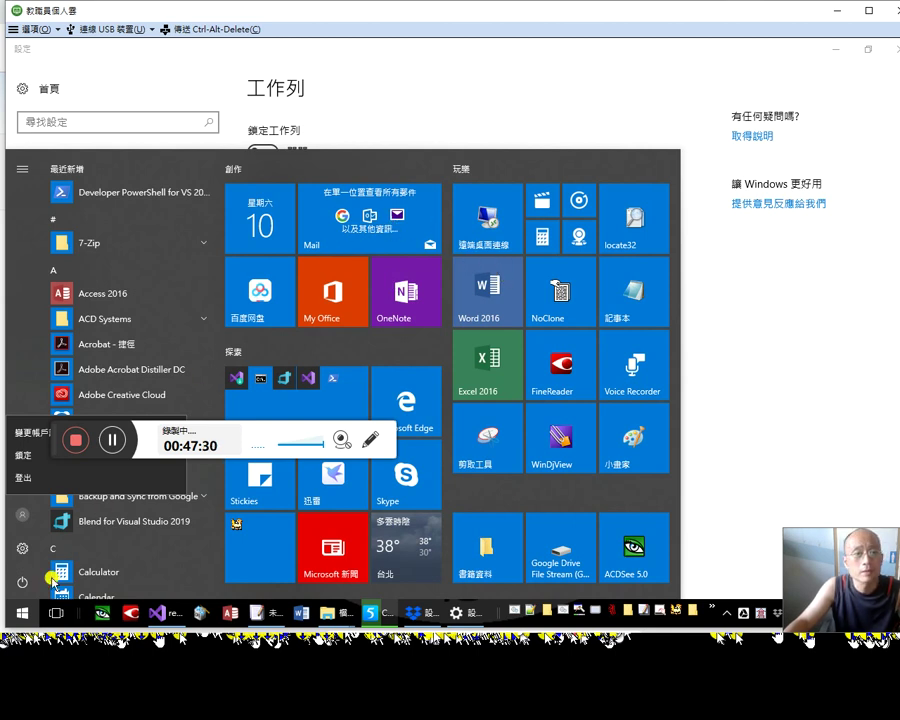
{"action": "left_click", "coordinate": [24, 516]}
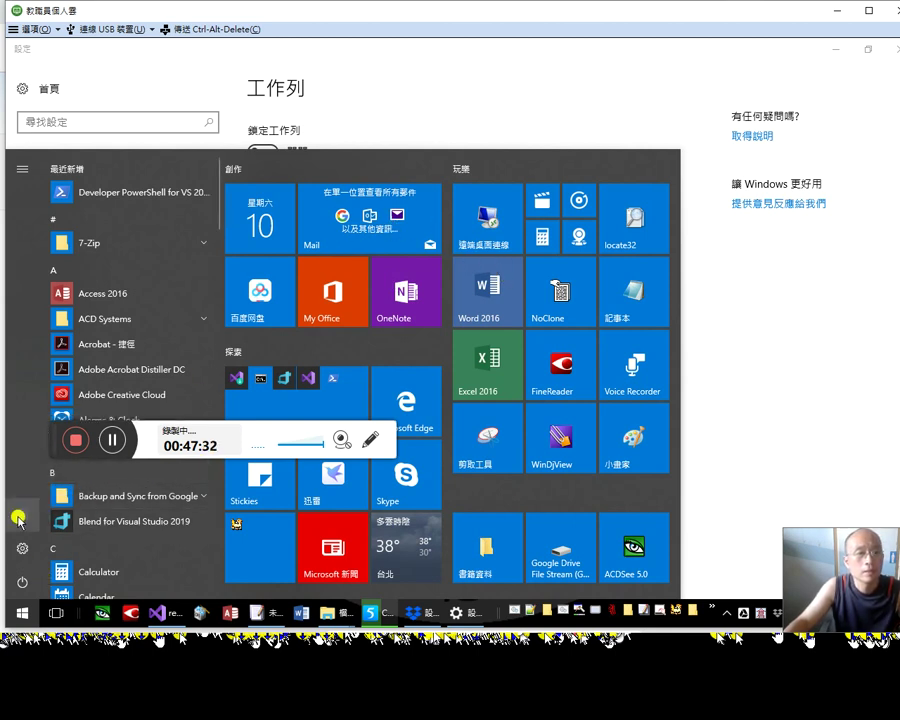
{"action": "left_click", "coordinate": [20, 517]}
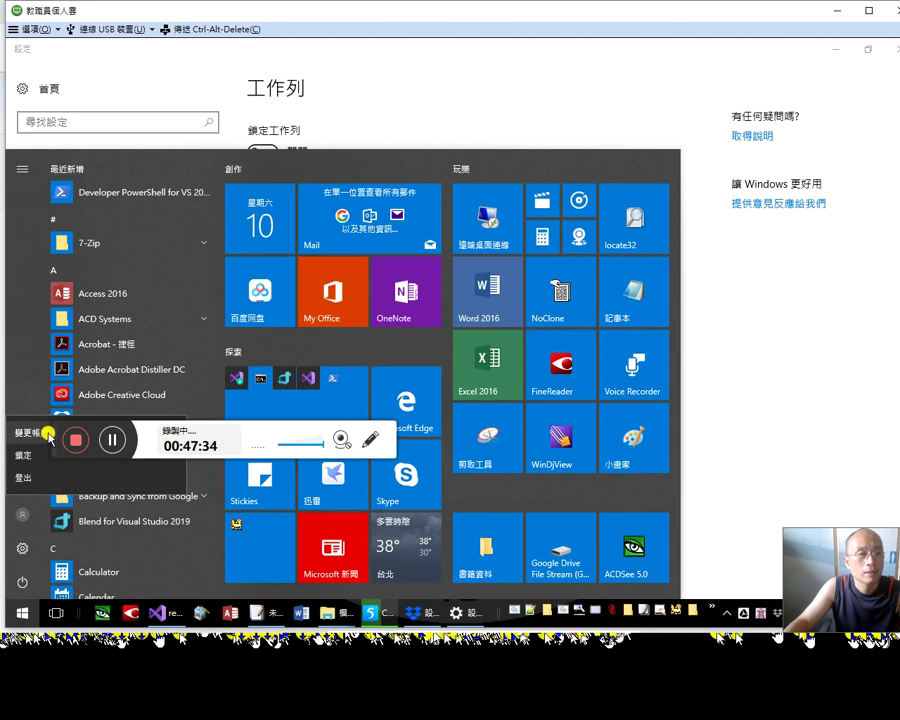
{"action": "left_click_drag", "start_coordinate": [56, 428], "coordinate": [199, 477]}
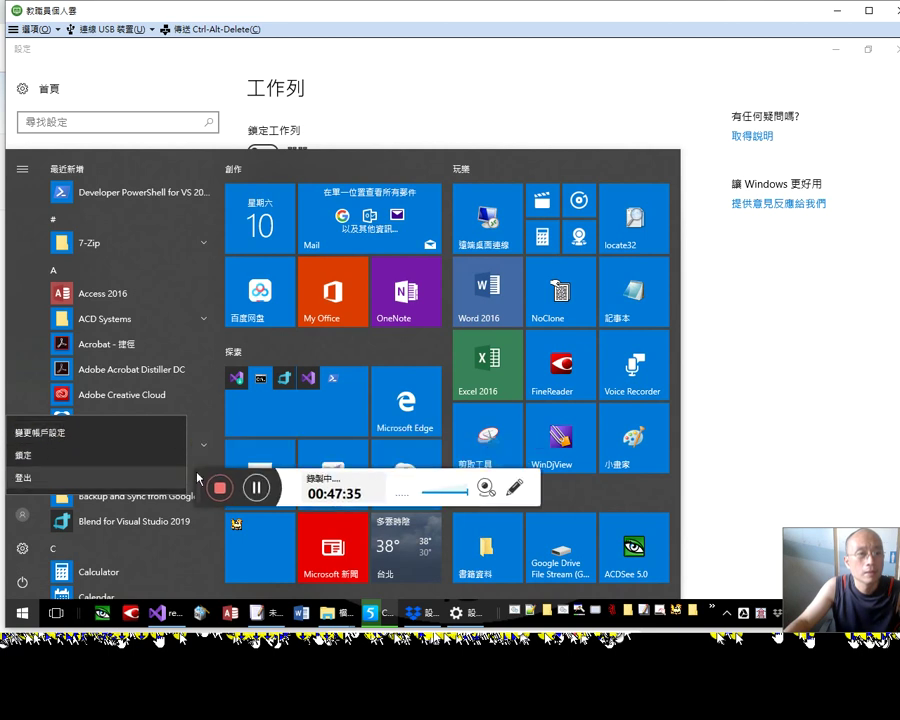
{"action": "left_click", "coordinate": [79, 436]}
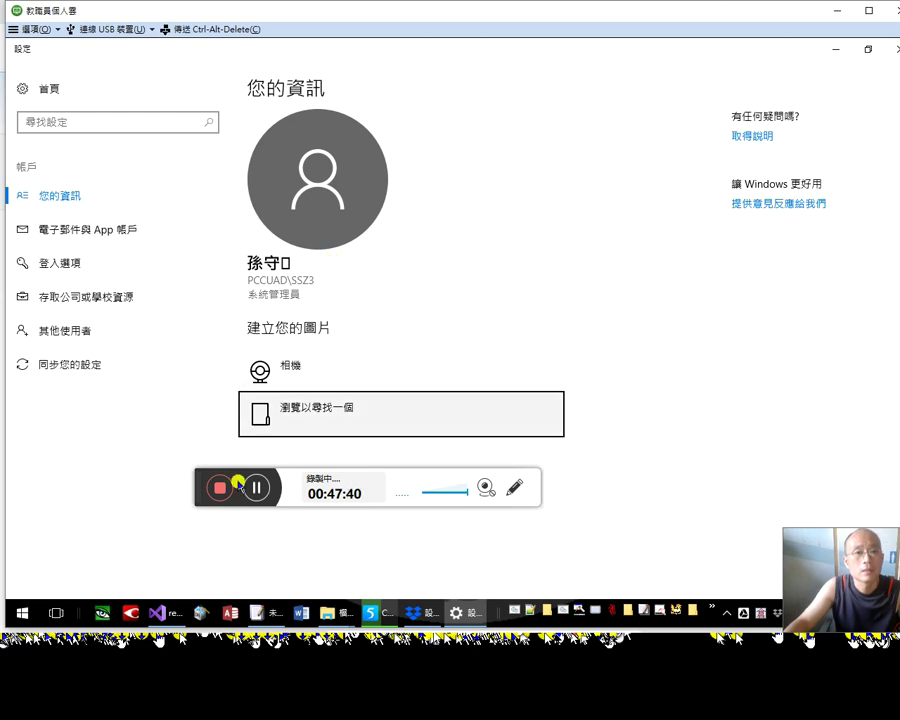
Step: Under Create your picture, choose 'Browse for one' to pick a profile picture file
{"action": "left_click_drag", "start_coordinate": [199, 484], "coordinate": [8, 540]}
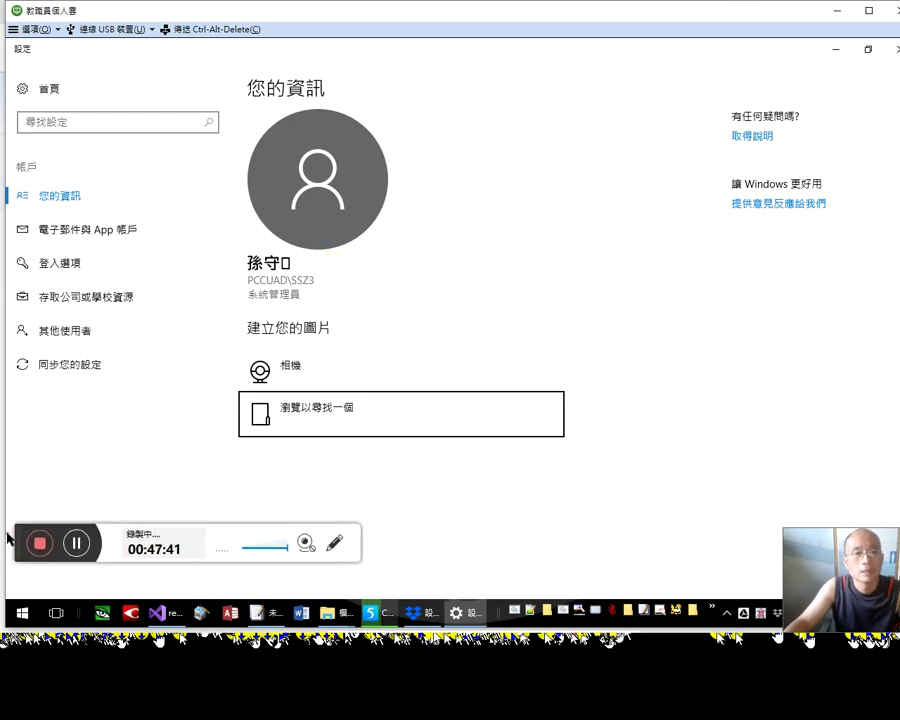
{"action": "left_click", "coordinate": [333, 410]}
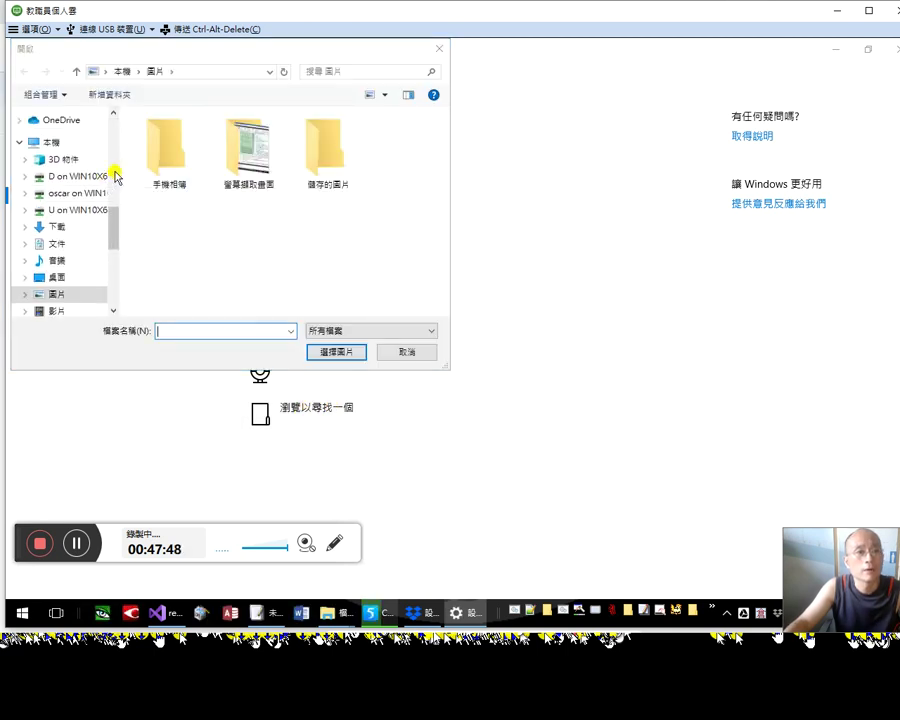
Step: Dismiss the Start menu and browse the Open dialog to the Dropbox slideshow pictures folder
{"action": "left_click", "coordinate": [115, 175]}
{"action": "key", "text": "super"}
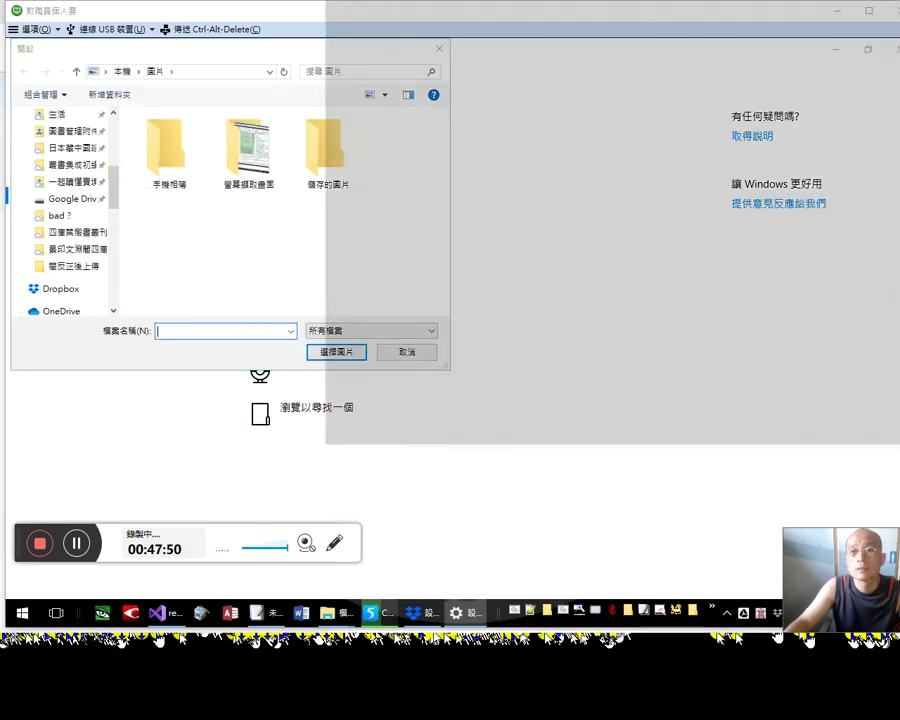
{"action": "left_click", "coordinate": [203, 291]}
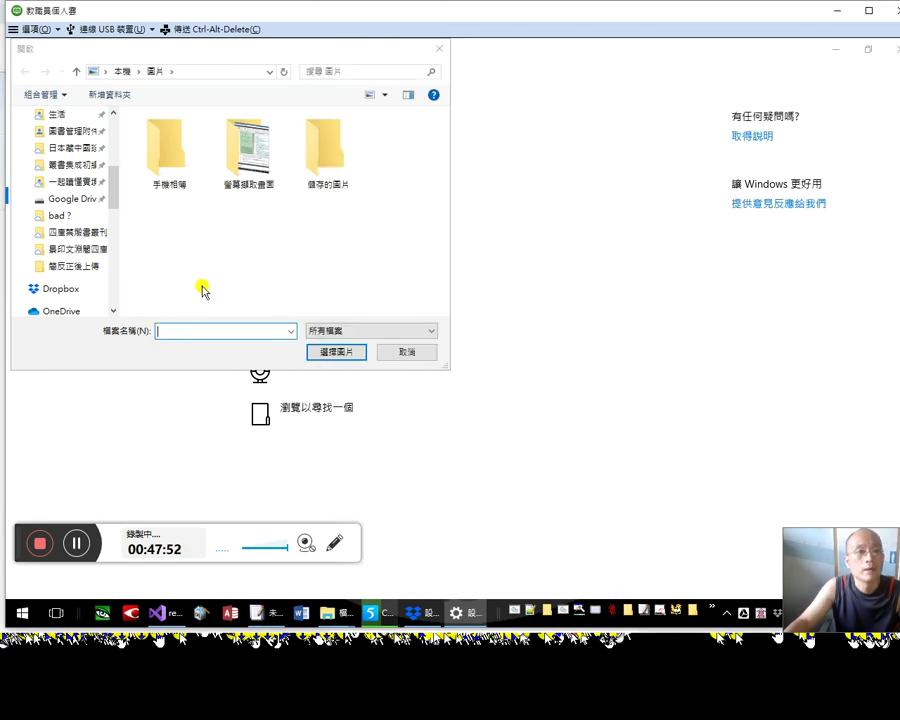
{"action": "left_click_drag", "start_coordinate": [114, 184], "coordinate": [116, 242]}
{"action": "scroll", "coordinate": [130, 183], "scroll_direction": "up", "scroll_amount": 10}
{"action": "scroll", "coordinate": [134, 188], "scroll_direction": "down", "scroll_amount": 3}
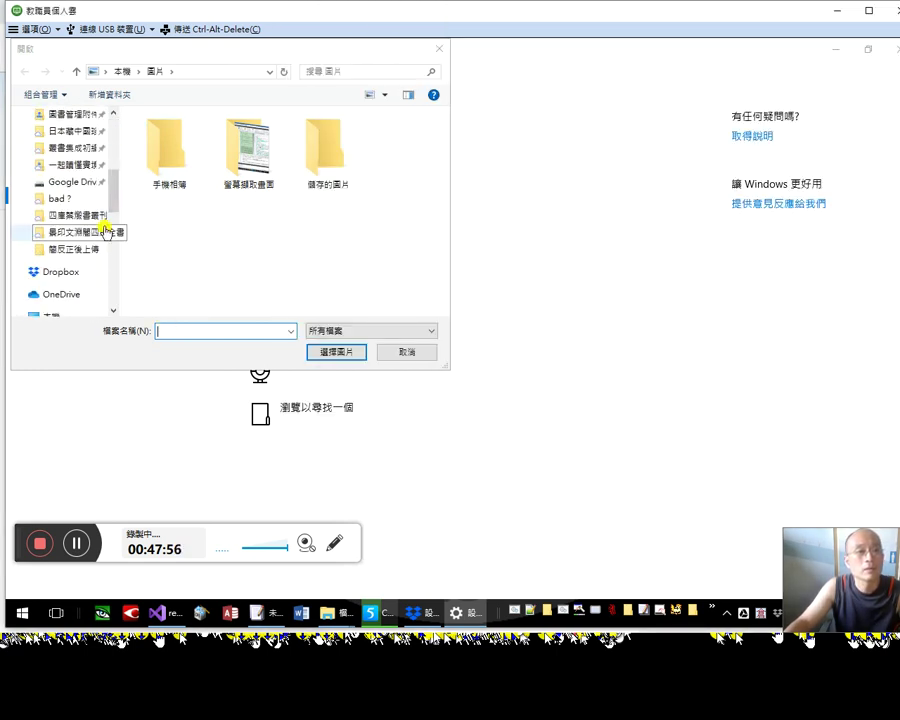
{"action": "scroll", "coordinate": [118, 145], "scroll_direction": "up", "scroll_amount": 4}
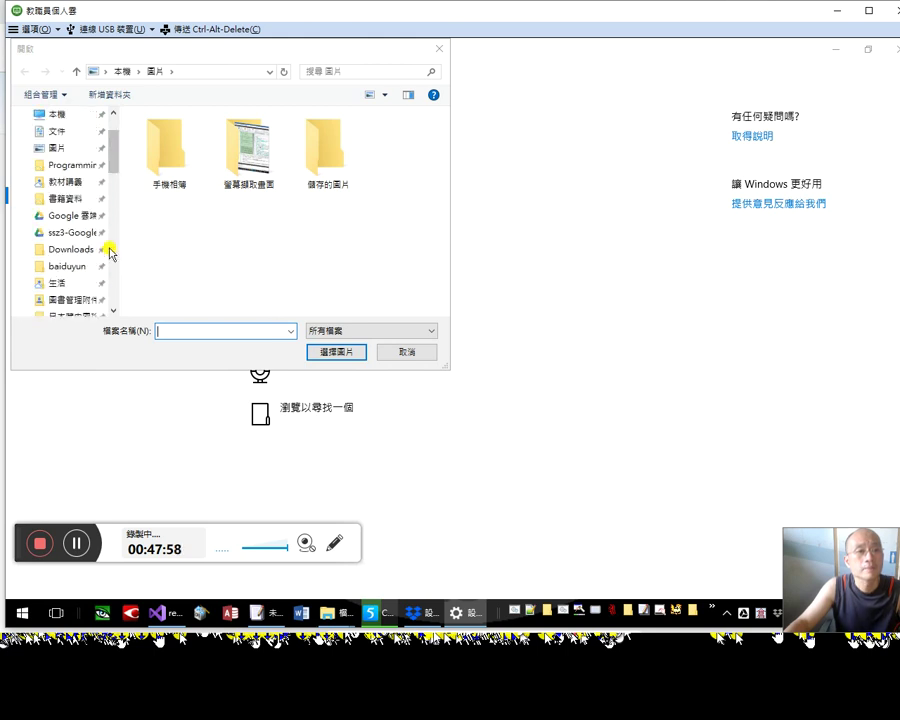
{"action": "scroll", "coordinate": [113, 244], "scroll_direction": "down", "scroll_amount": 4}
{"action": "scroll", "coordinate": [118, 195], "scroll_direction": "up", "scroll_amount": 3}
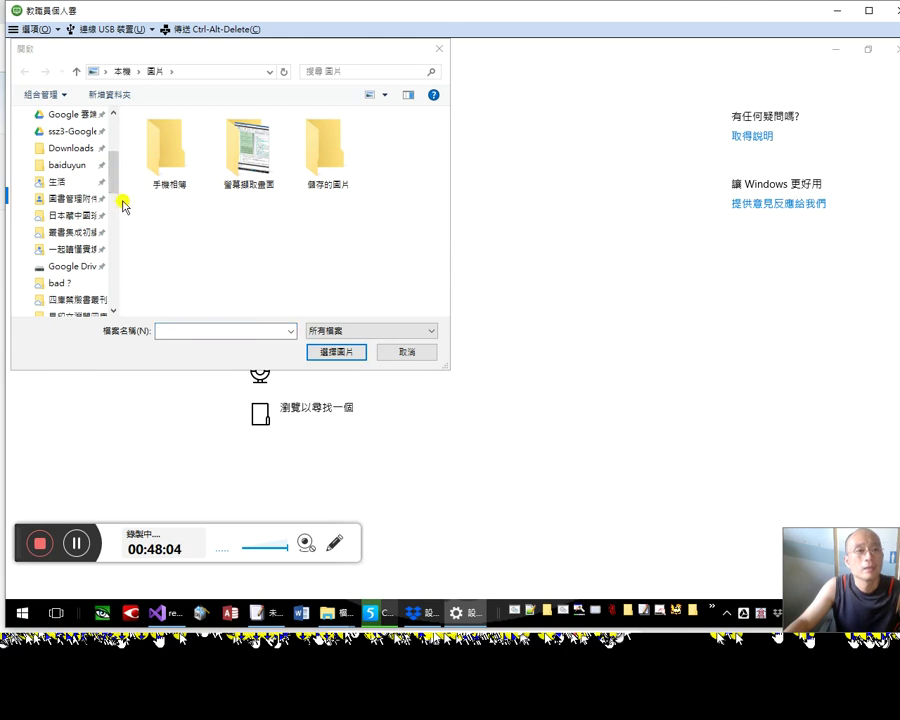
{"action": "scroll", "coordinate": [117, 214], "scroll_direction": "down", "scroll_amount": 4}
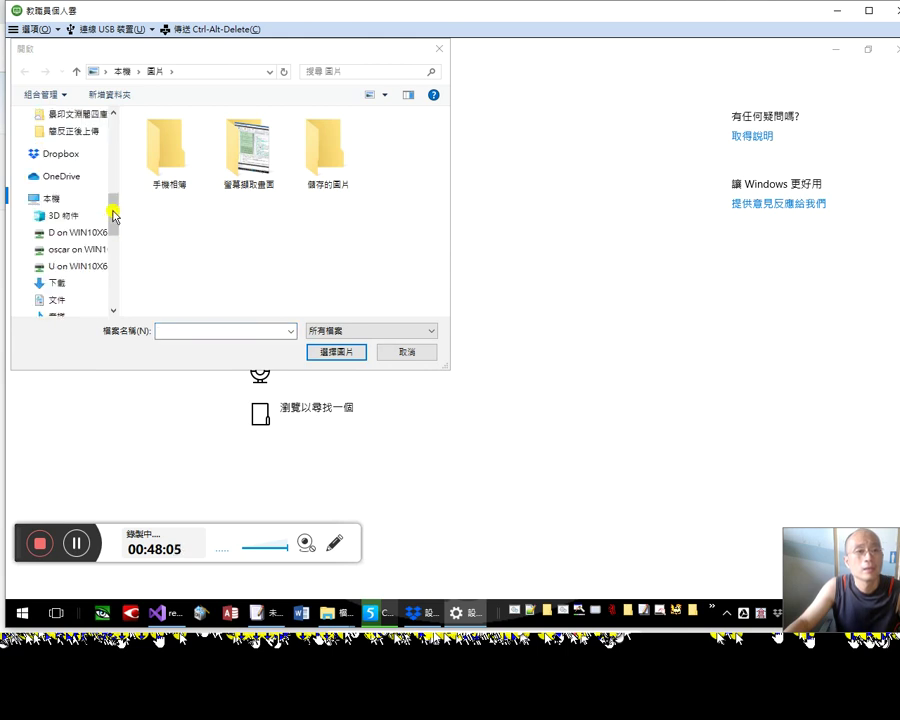
{"action": "left_click", "coordinate": [88, 156]}
{"action": "left_click_drag", "start_coordinate": [445, 178], "coordinate": [428, 305]}
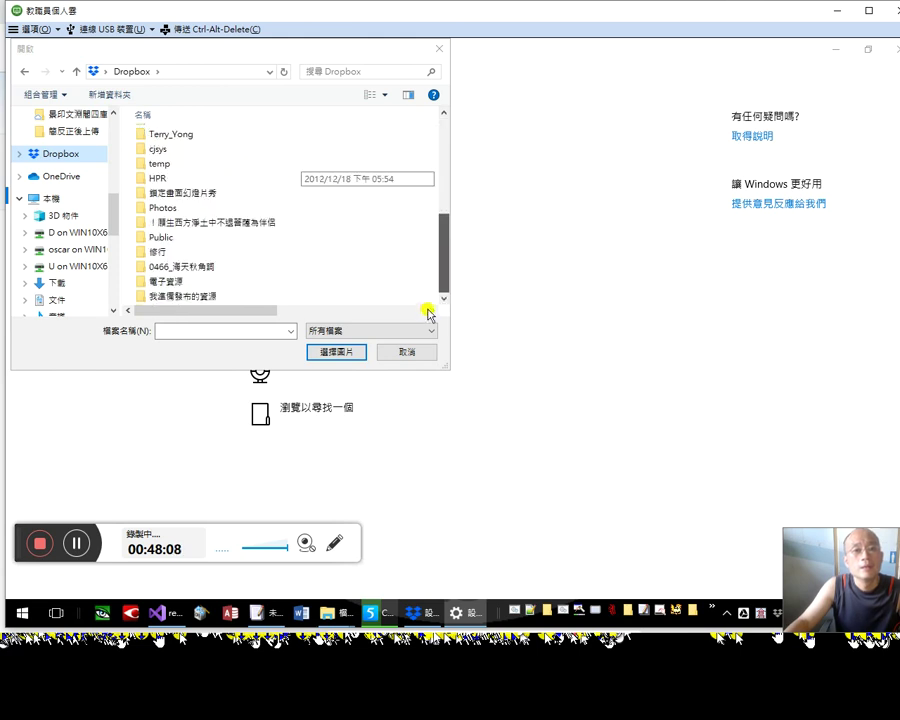
{"action": "double_click", "coordinate": [221, 192]}
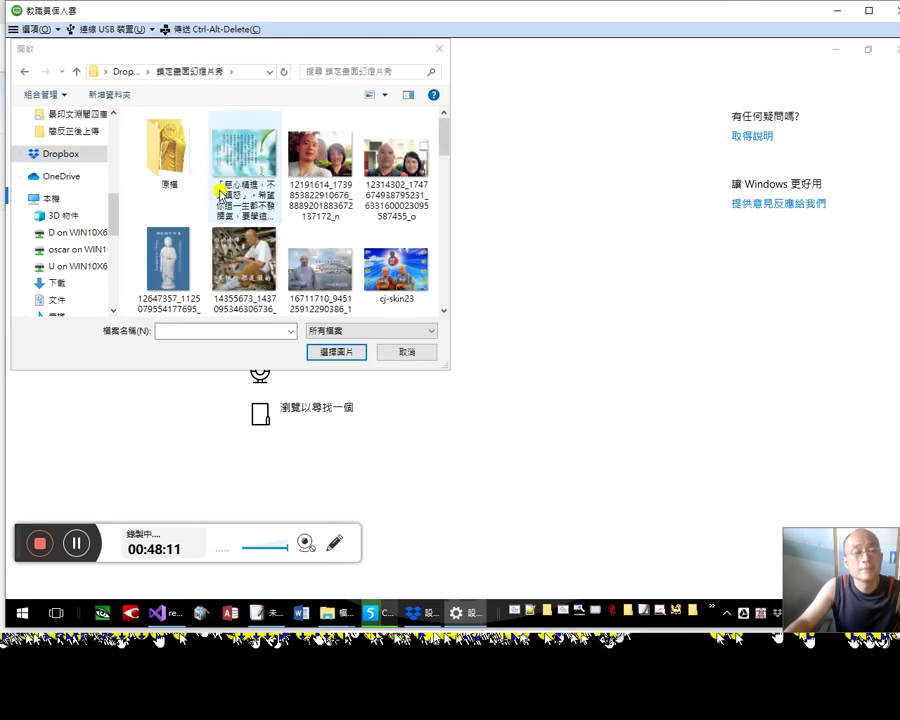
Step: Select the smaller golden Buddha statue image and confirm it as the account picture
{"action": "scroll", "coordinate": [445, 257], "scroll_direction": "down", "scroll_amount": 1}
{"action": "scroll", "coordinate": [445, 257], "scroll_direction": "down", "scroll_amount": 2}
{"action": "left_click", "coordinate": [445, 257]}
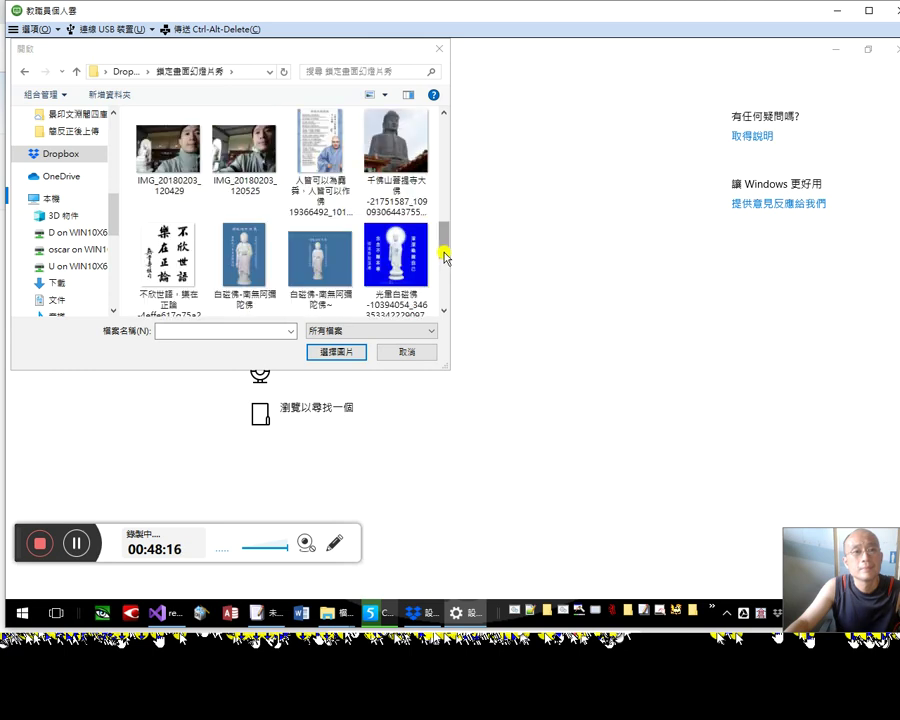
{"action": "left_click_drag", "start_coordinate": [445, 237], "coordinate": [458, 275]}
{"action": "left_click", "coordinate": [256, 126]}
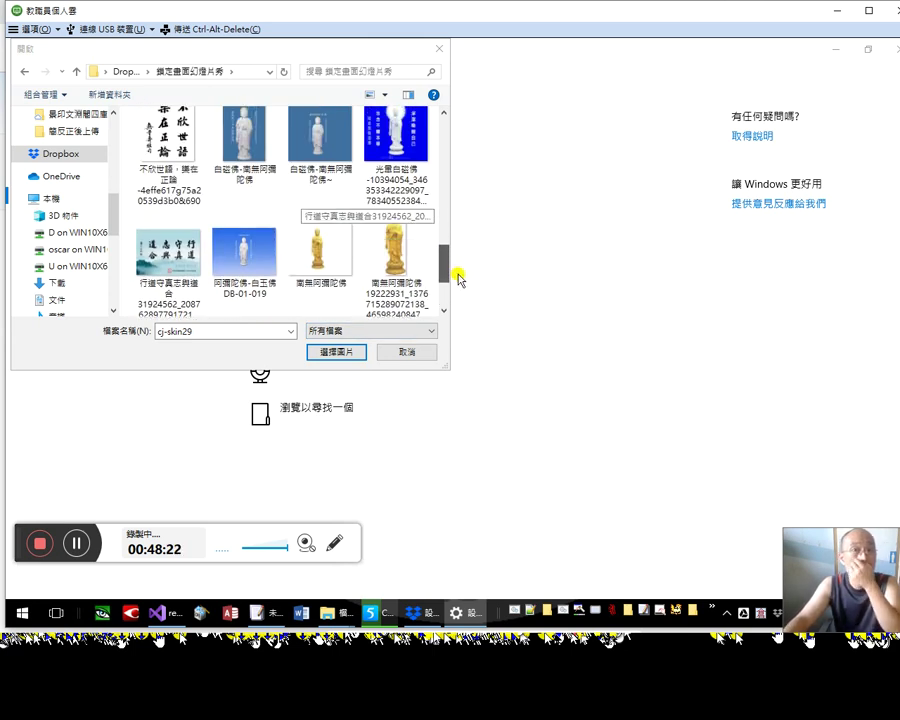
{"action": "left_click", "coordinate": [414, 267]}
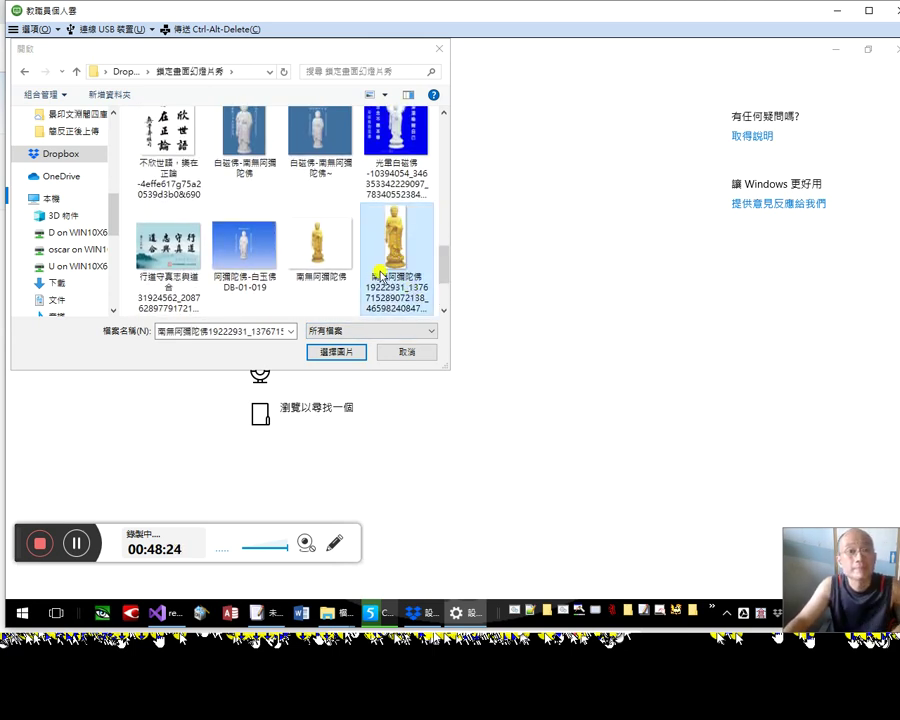
{"action": "left_click", "coordinate": [316, 256]}
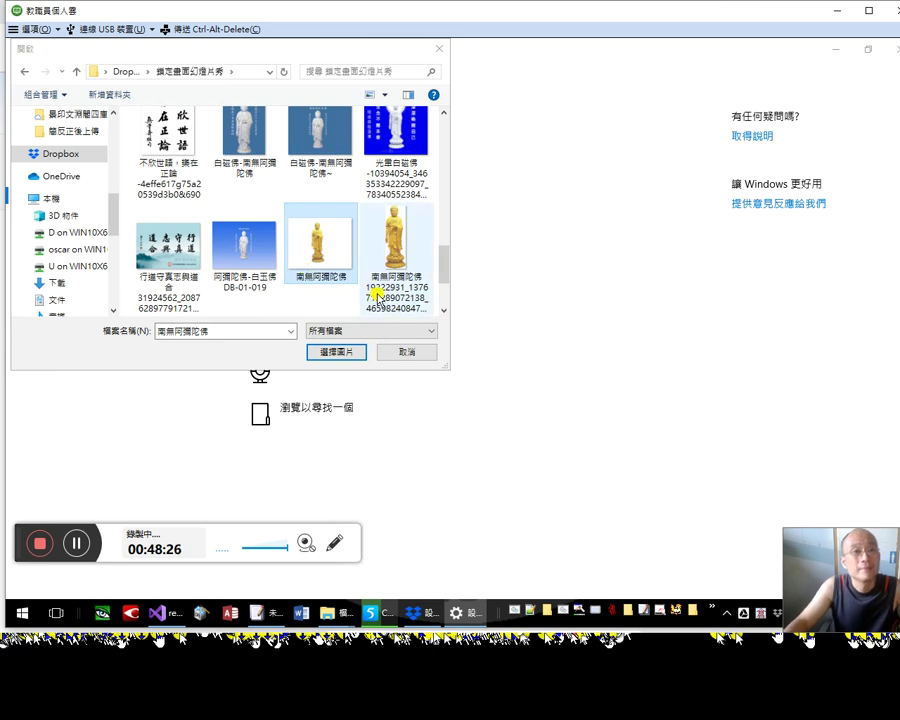
{"action": "left_click_drag", "start_coordinate": [443, 262], "coordinate": [457, 287]}
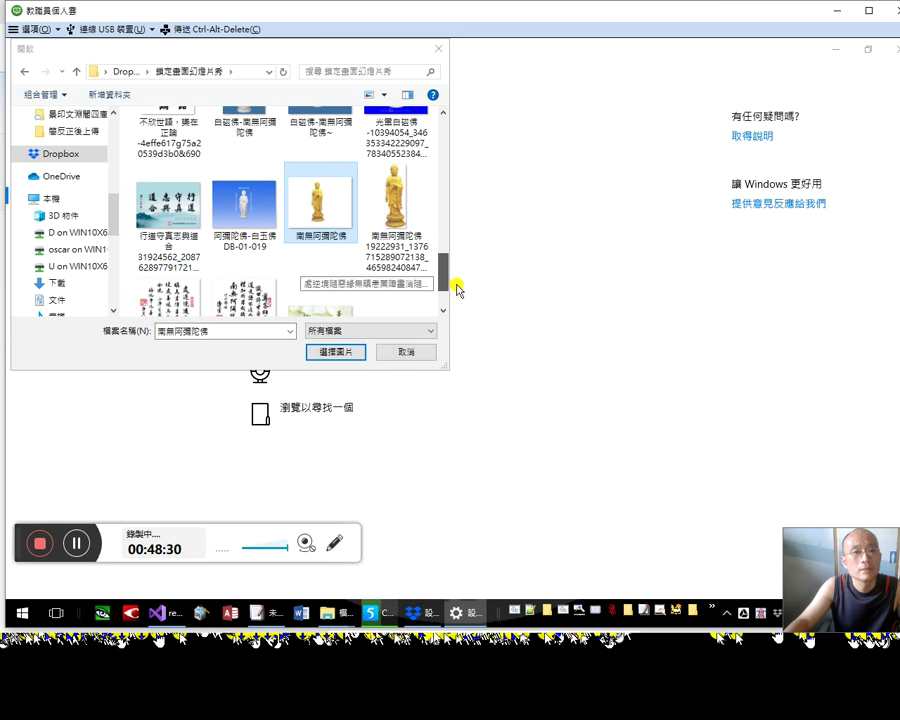
{"action": "left_click", "coordinate": [338, 353]}
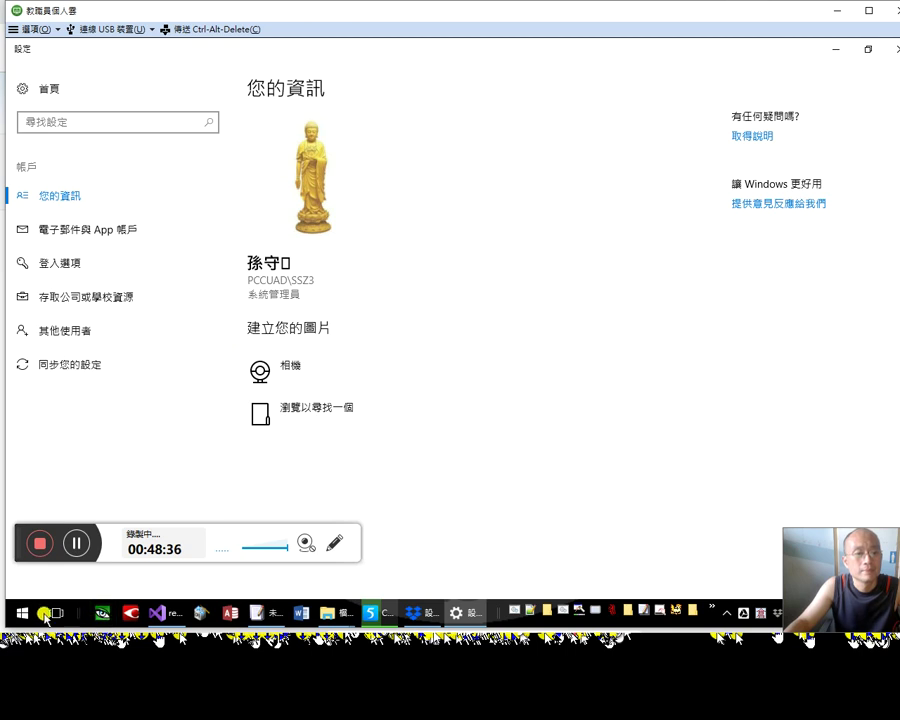
Step: Bring Settings back to the front and go from Home to the System page
{"action": "left_click", "coordinate": [466, 612]}
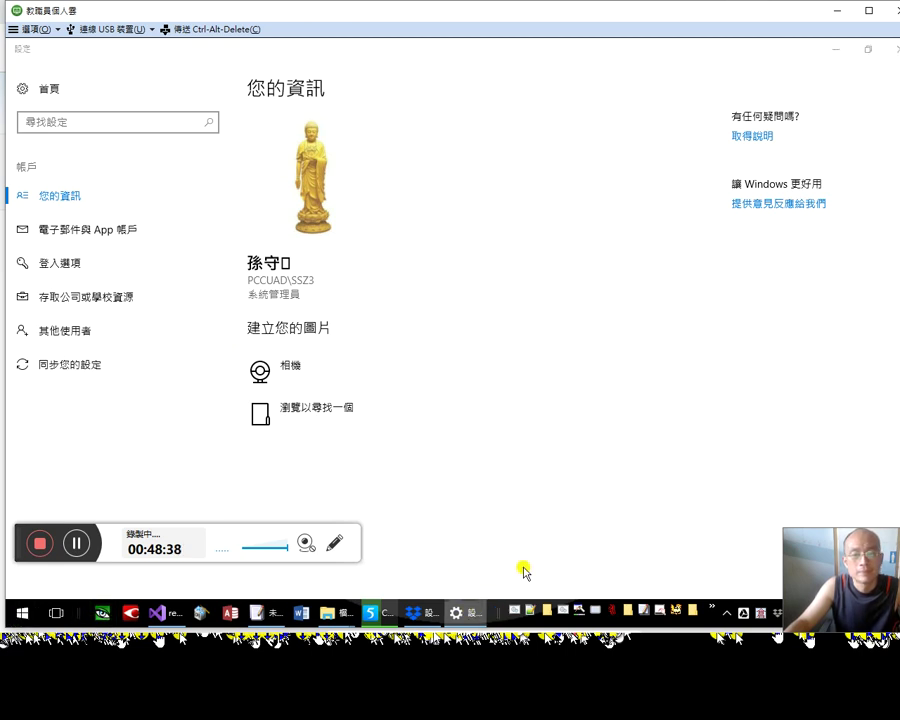
{"action": "left_click", "coordinate": [462, 613]}
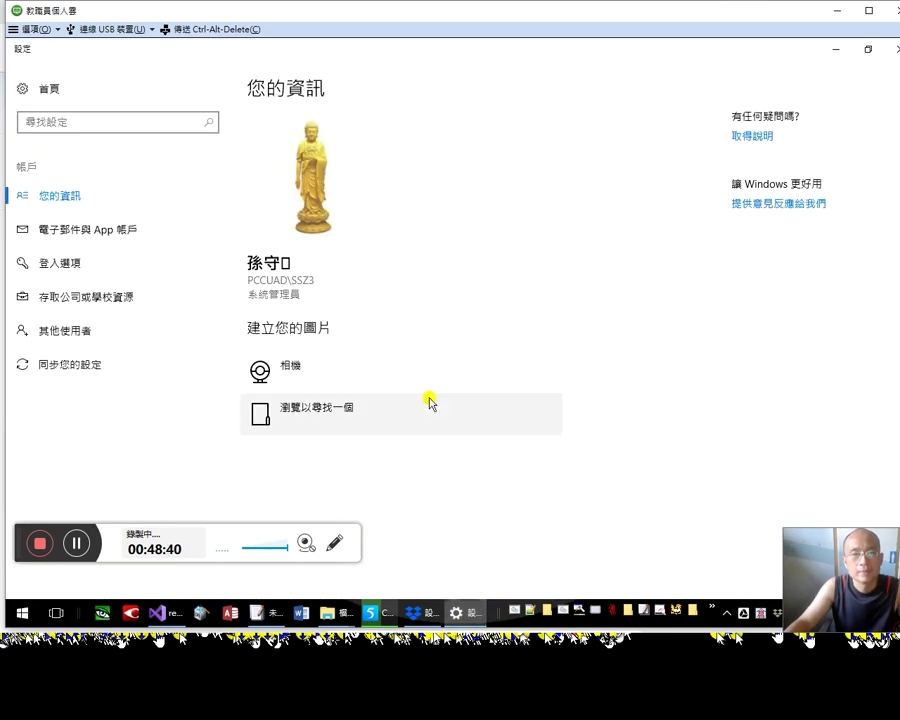
{"action": "left_click", "coordinate": [36, 90]}
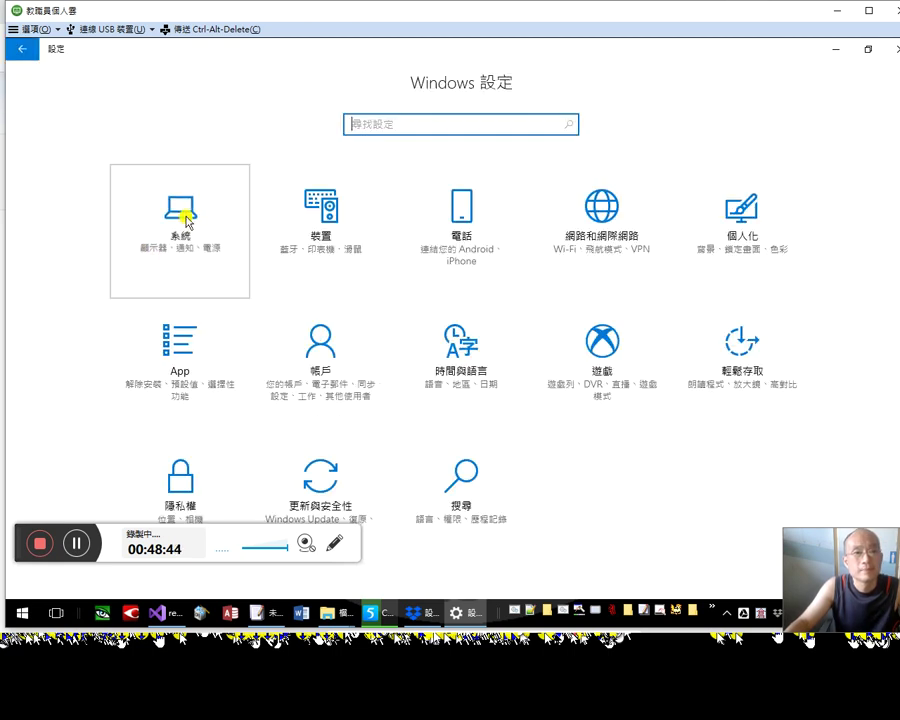
{"action": "left_click", "coordinate": [184, 212]}
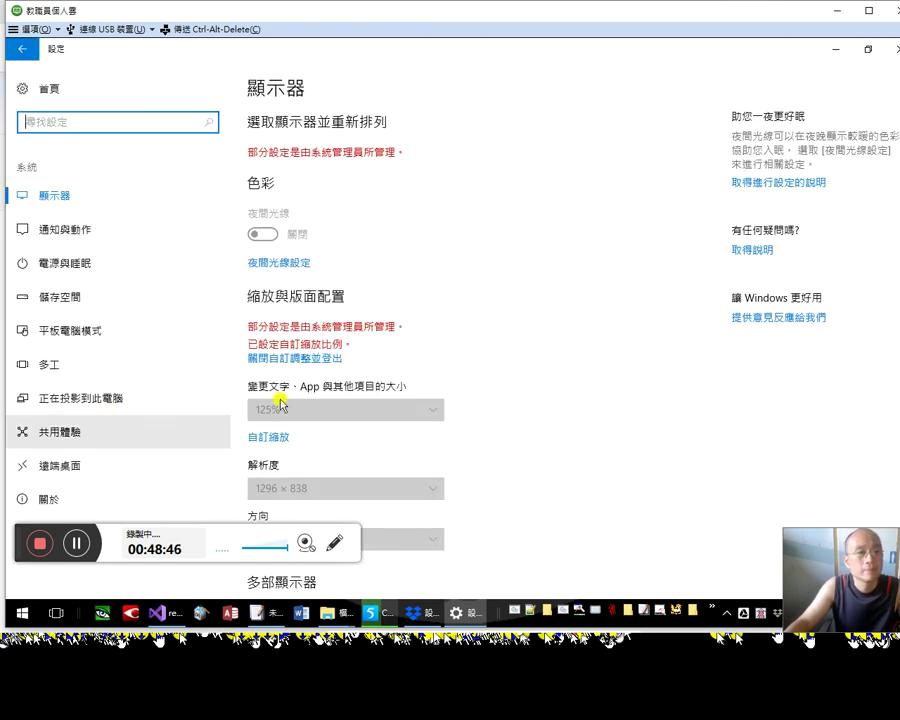
Step: In Taskbar settings set the taskbar location to Right, then close Settings
{"action": "right_click", "coordinate": [486, 614]}
{"action": "right_click", "coordinate": [492, 612]}
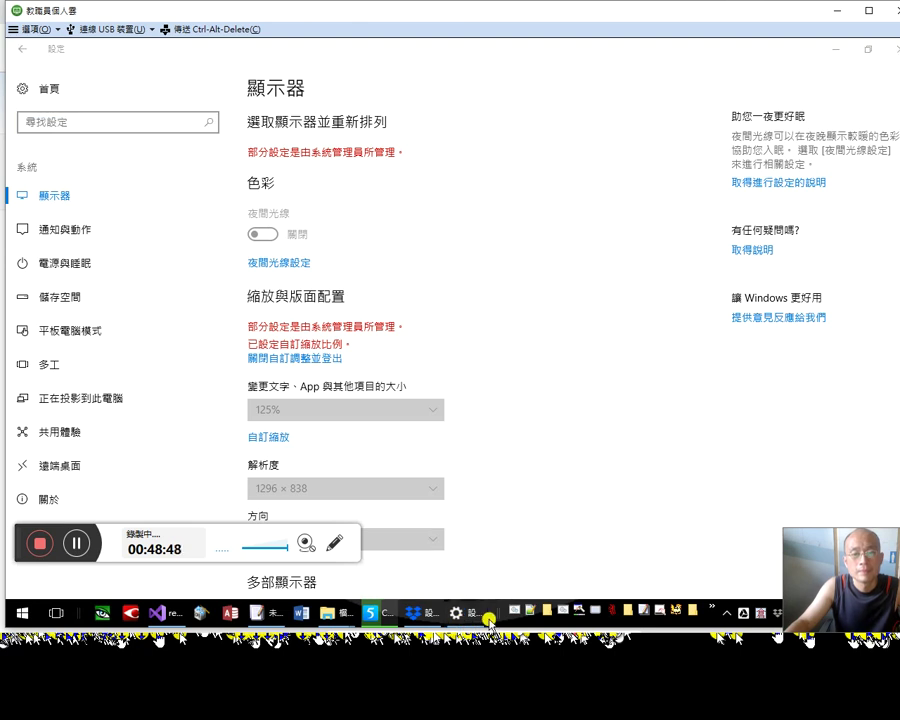
{"action": "left_click", "coordinate": [516, 597]}
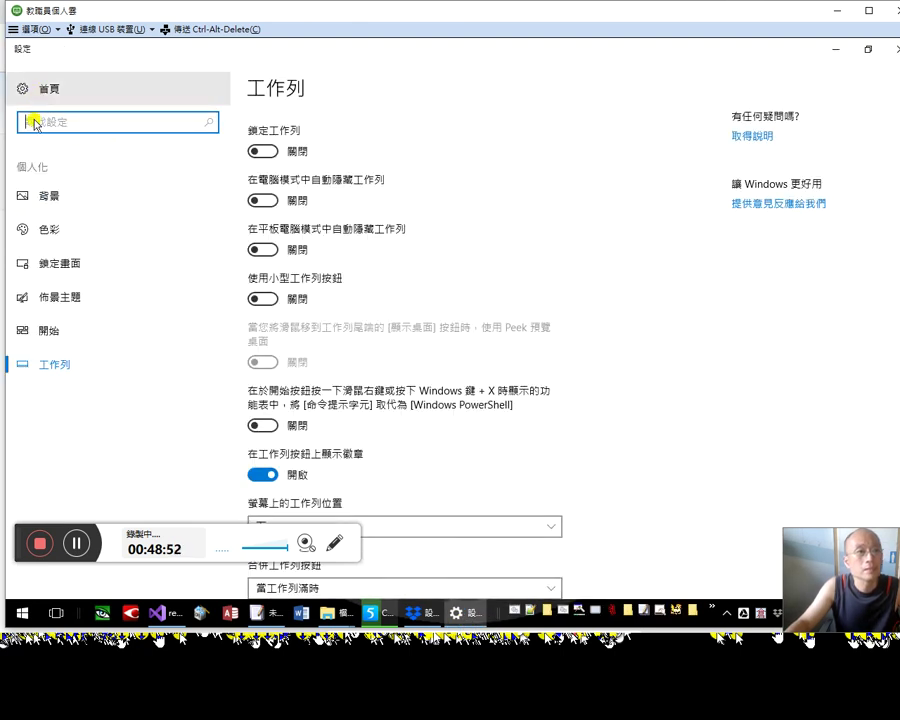
{"action": "scroll", "coordinate": [399, 424], "scroll_direction": "down", "scroll_amount": 3}
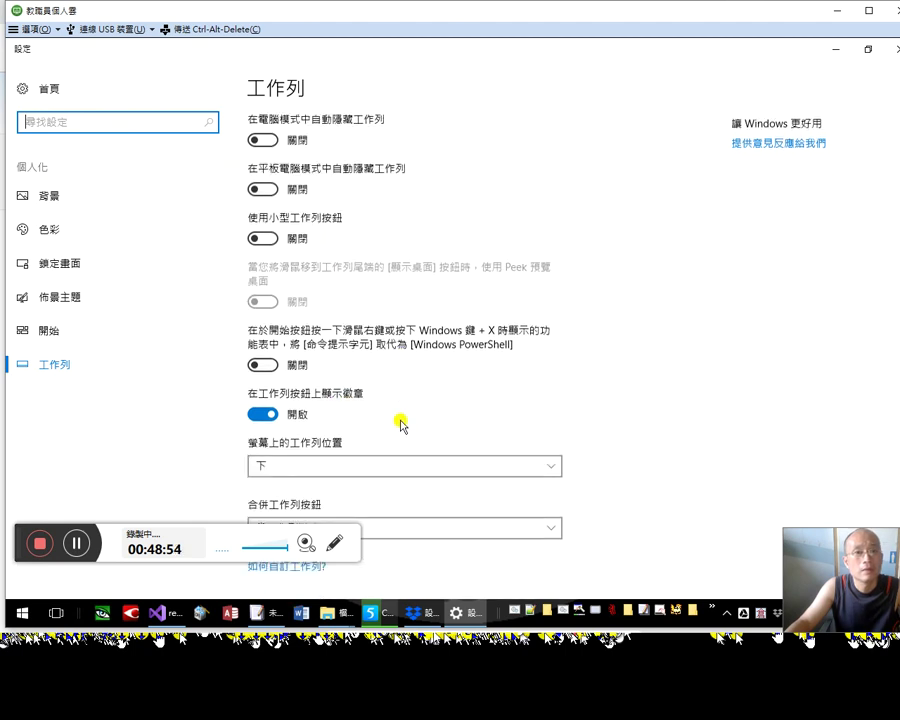
{"action": "left_click", "coordinate": [380, 392]}
{"action": "left_click", "coordinate": [359, 368]}
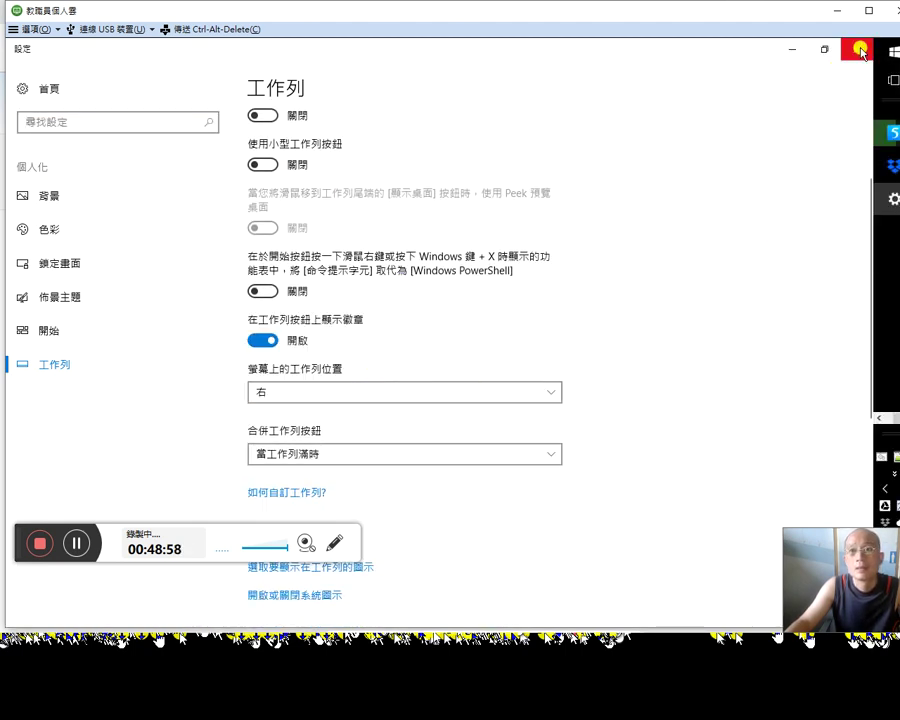
{"action": "left_click", "coordinate": [856, 49]}
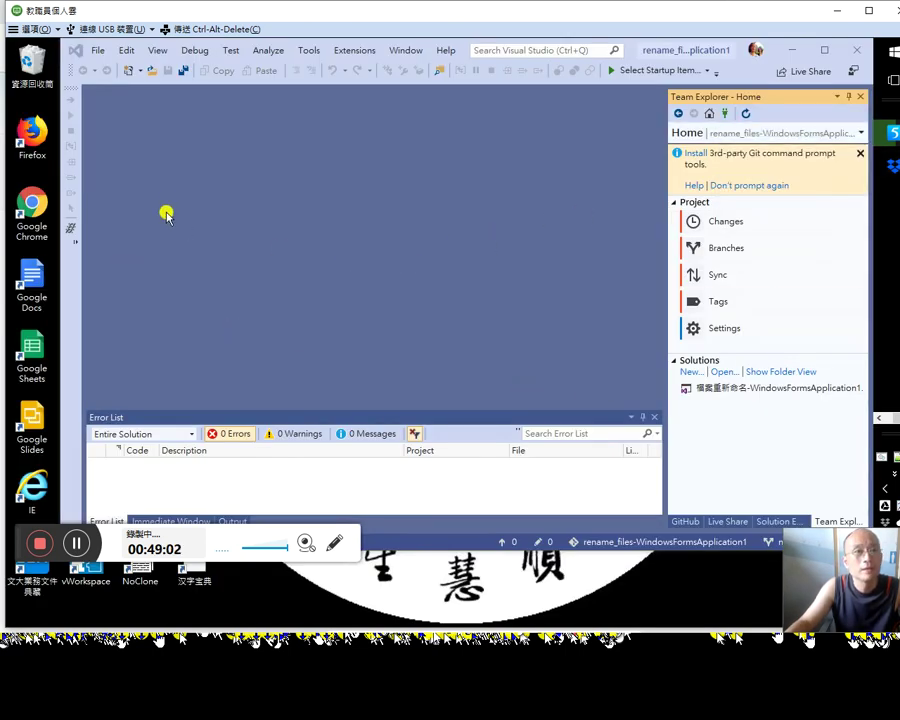
{"action": "left_click_drag", "start_coordinate": [748, 46], "coordinate": [708, 66]}
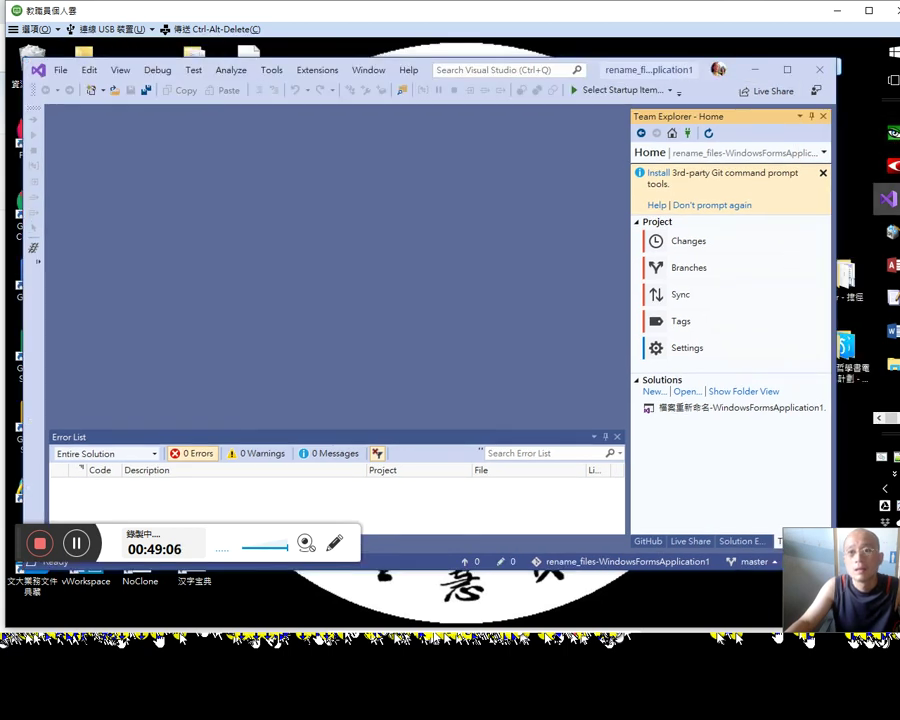
{"action": "left_click_drag", "start_coordinate": [21, 544], "coordinate": [11, 671]}
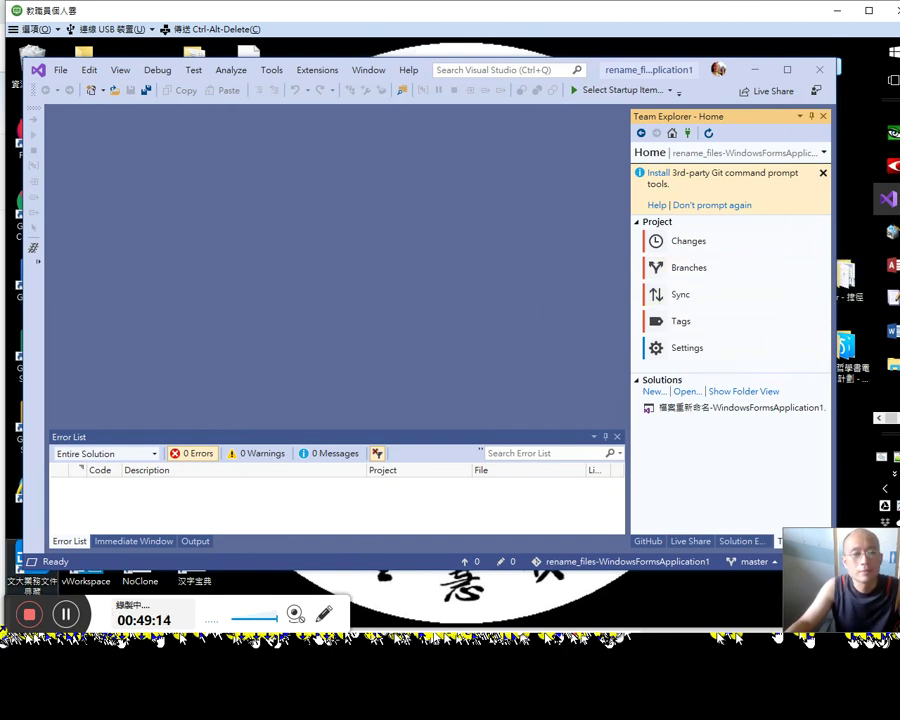
{"action": "mouse_move", "coordinate": [8, 614]}
{"action": "left_mouse_down"}
{"action": "mouse_move", "coordinate": [92, 460]}
{"action": "mouse_move", "coordinate": [8, 682]}
{"action": "mouse_move", "coordinate": [7, 614]}
{"action": "left_mouse_up"}
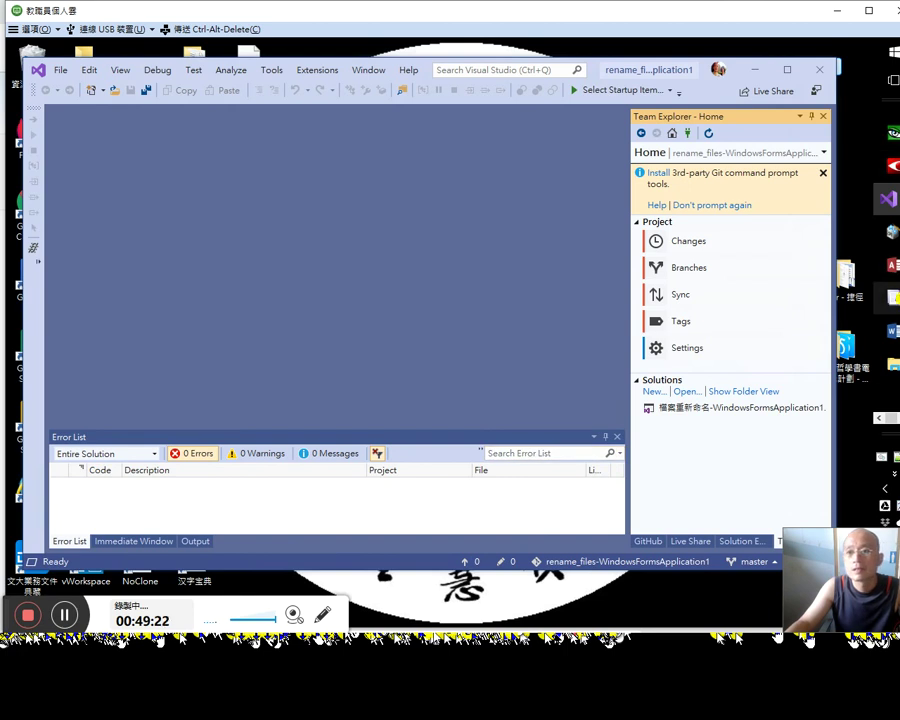
{"action": "mouse_move", "coordinate": [893, 365]}
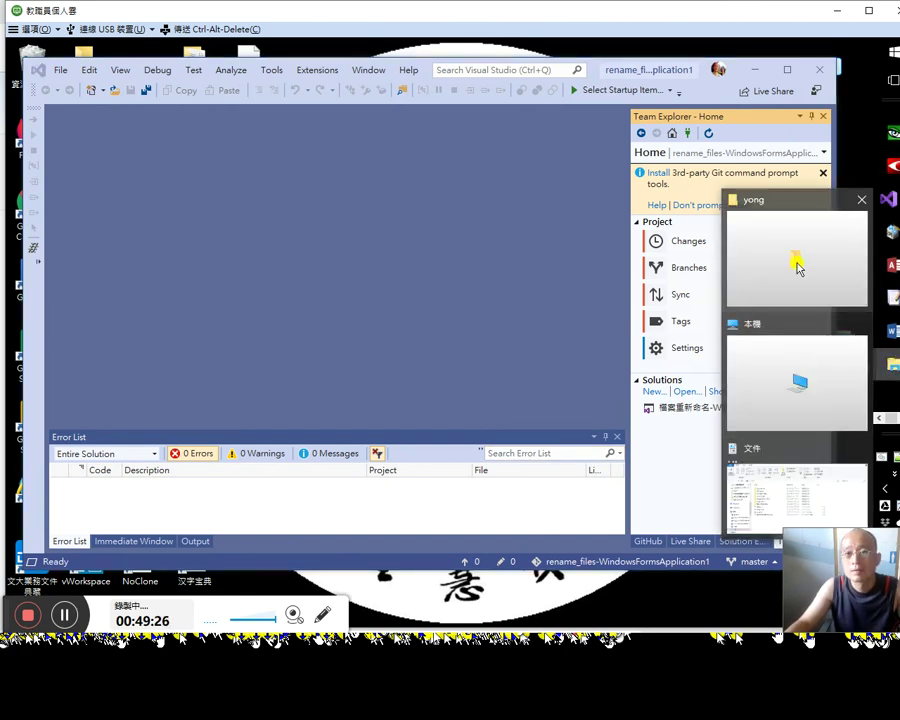
Step: Open Programming\C#\rename_files-WindowsFormsApplication1 in File Explorer, then minimize it
{"action": "left_click", "coordinate": [782, 456]}
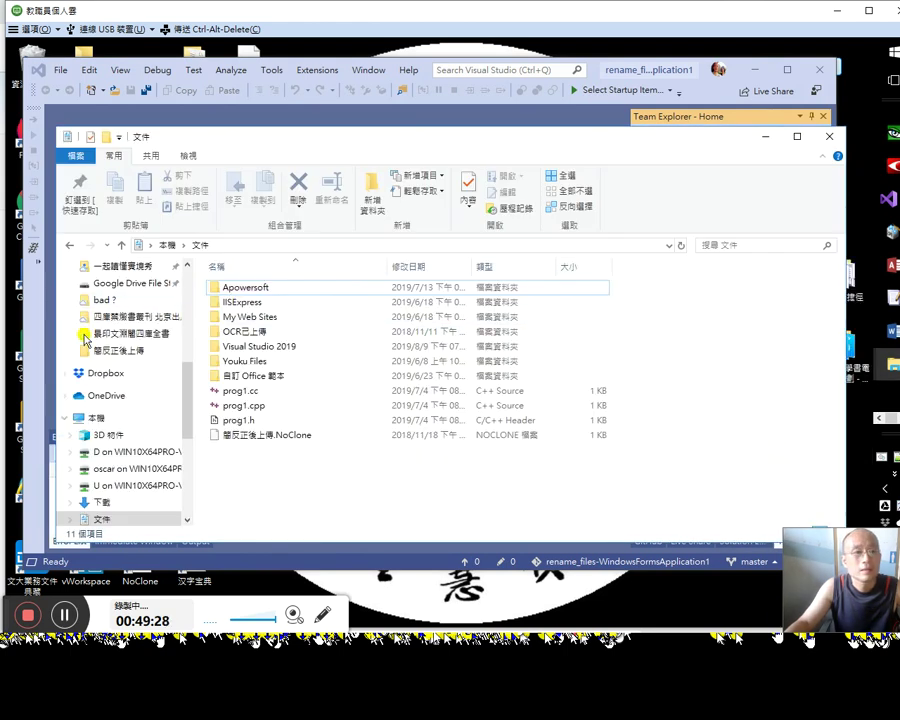
{"action": "left_click", "coordinate": [186, 332]}
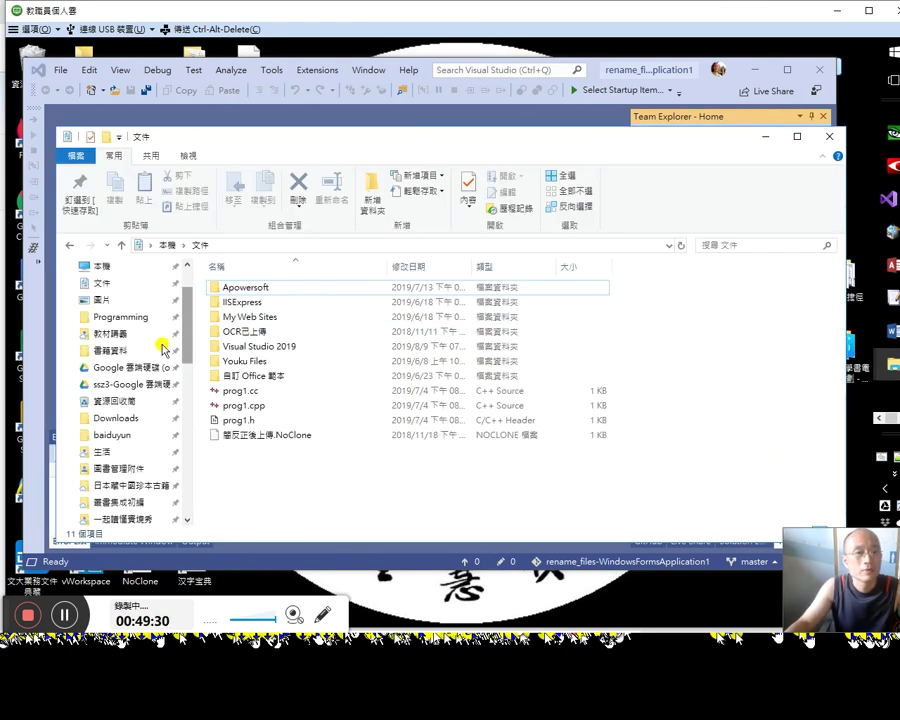
{"action": "left_click", "coordinate": [143, 320]}
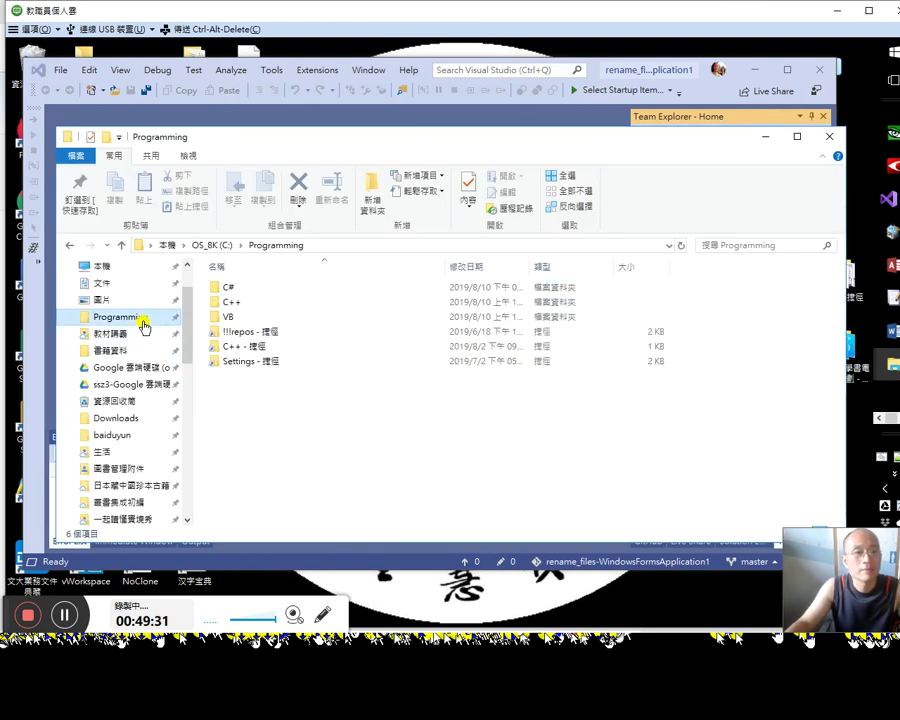
{"action": "double_click", "coordinate": [246, 289]}
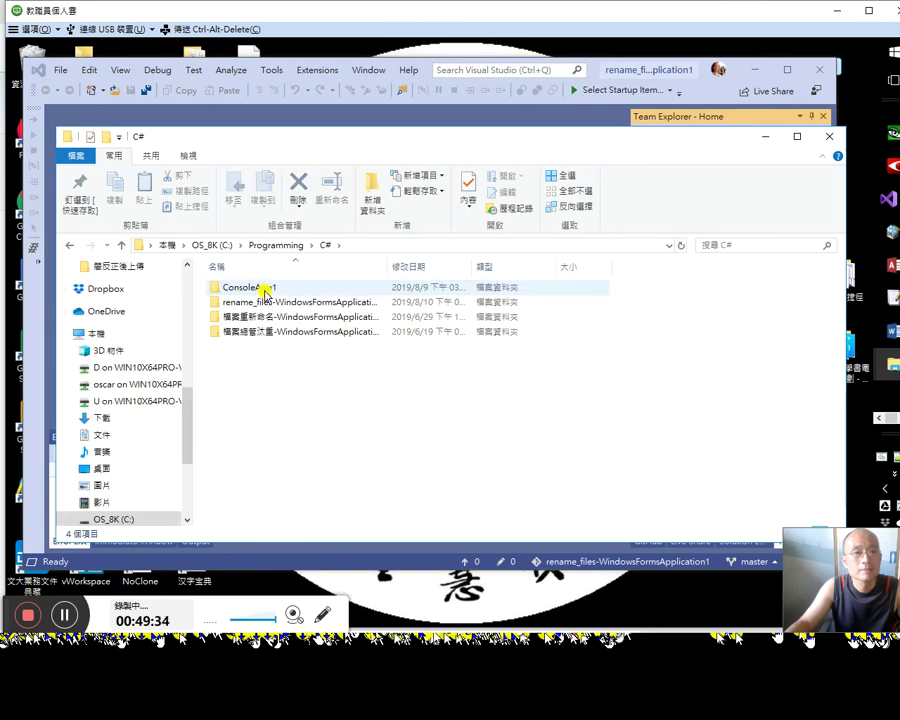
{"action": "double_click", "coordinate": [256, 304]}
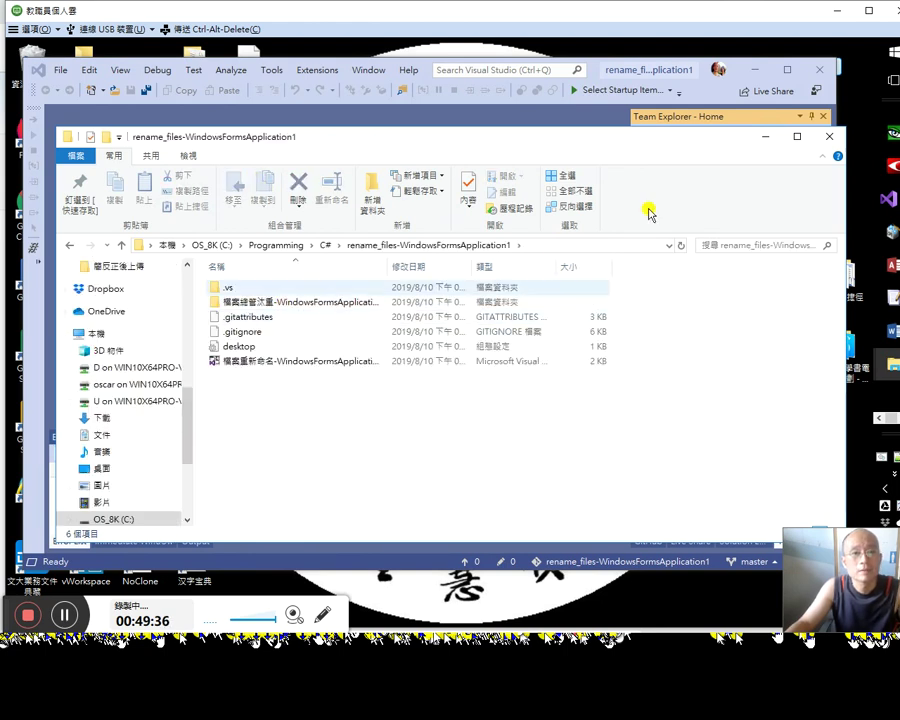
{"action": "left_click", "coordinate": [768, 136]}
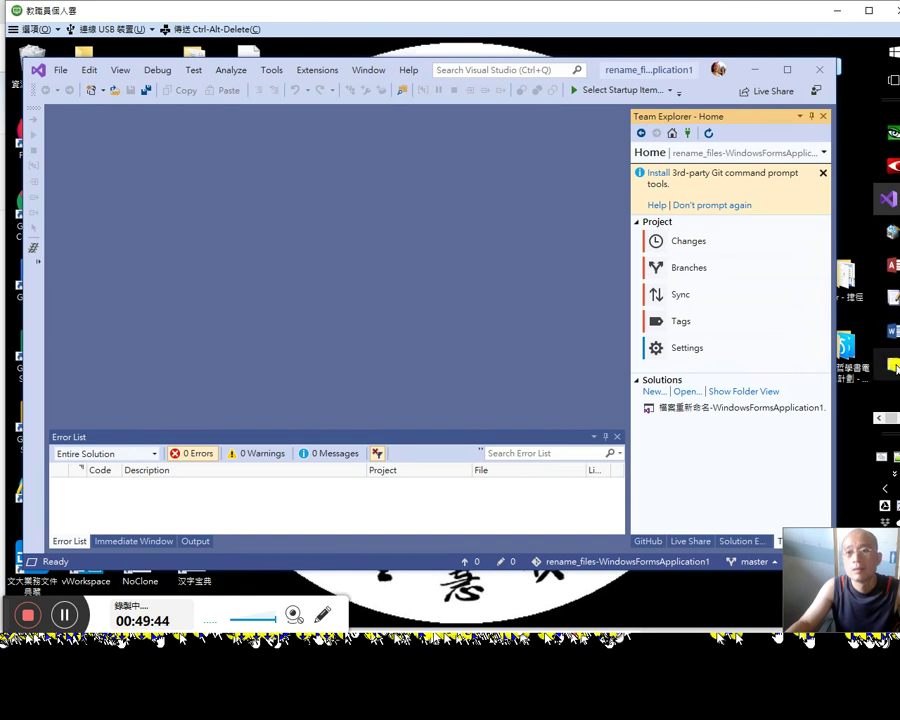
Step: Rename the 檔案經管汰重 project folder to 檔案重新命名-WindowsFormsApplication1
{"action": "mouse_move", "coordinate": [893, 365]}
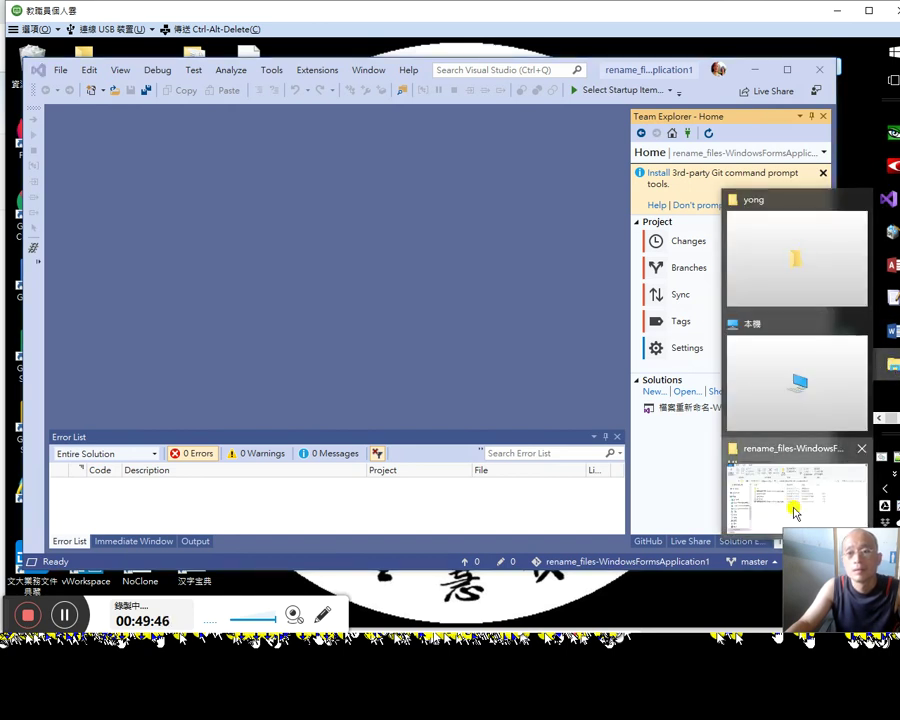
{"action": "left_click", "coordinate": [792, 505]}
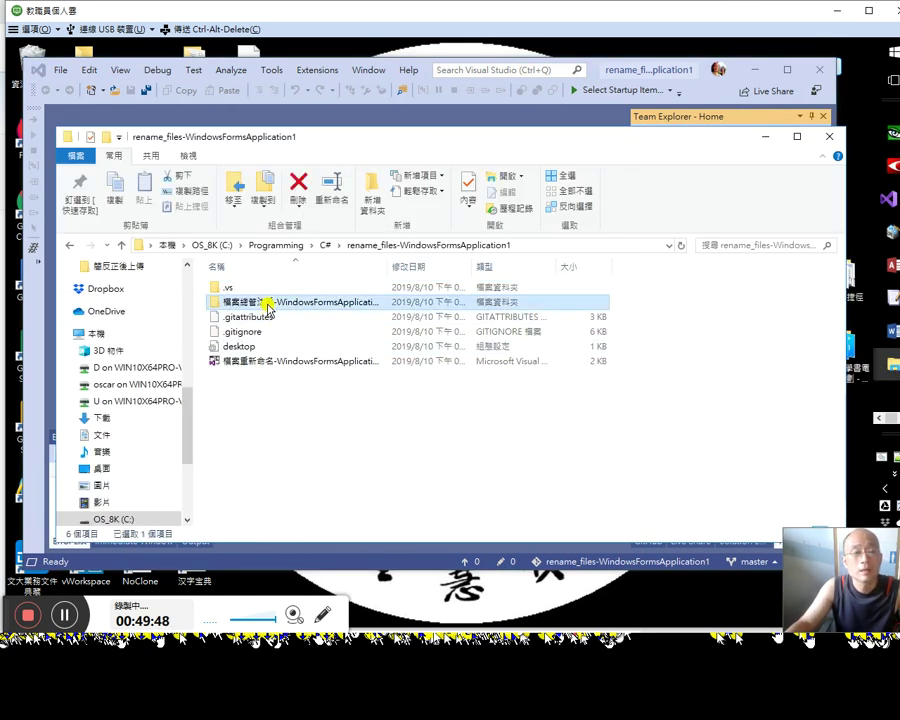
{"action": "left_click", "coordinate": [246, 304]}
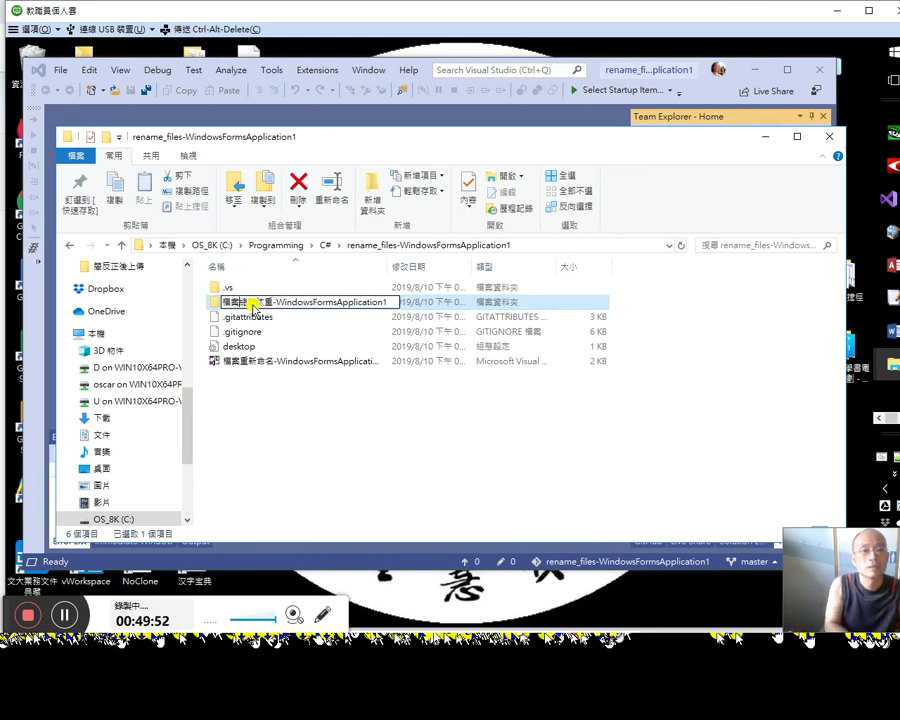
{"action": "type", "text": "hior"}
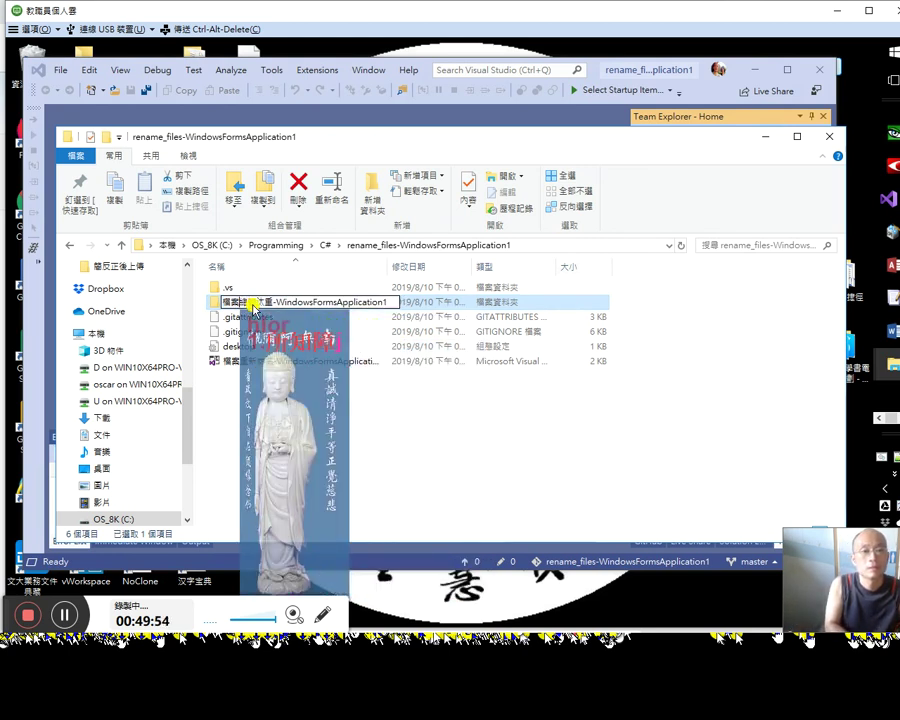
{"action": "key", "text": "BackSpace"}
{"action": "key", "text": "BackSpace"}
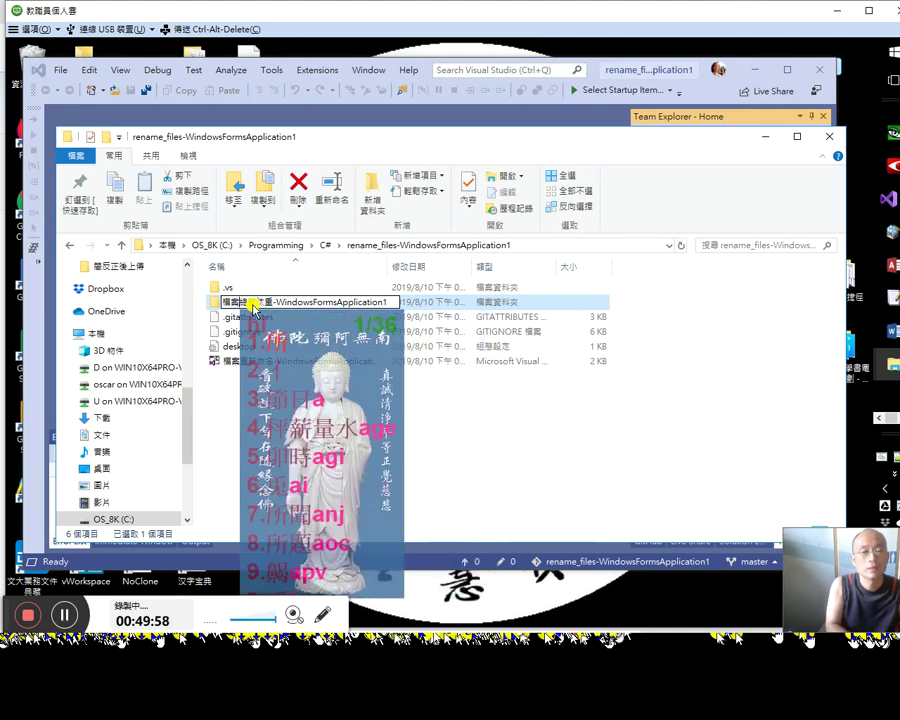
{"action": "key", "text": "BackSpace"}
{"action": "key", "text": "BackSpace"}
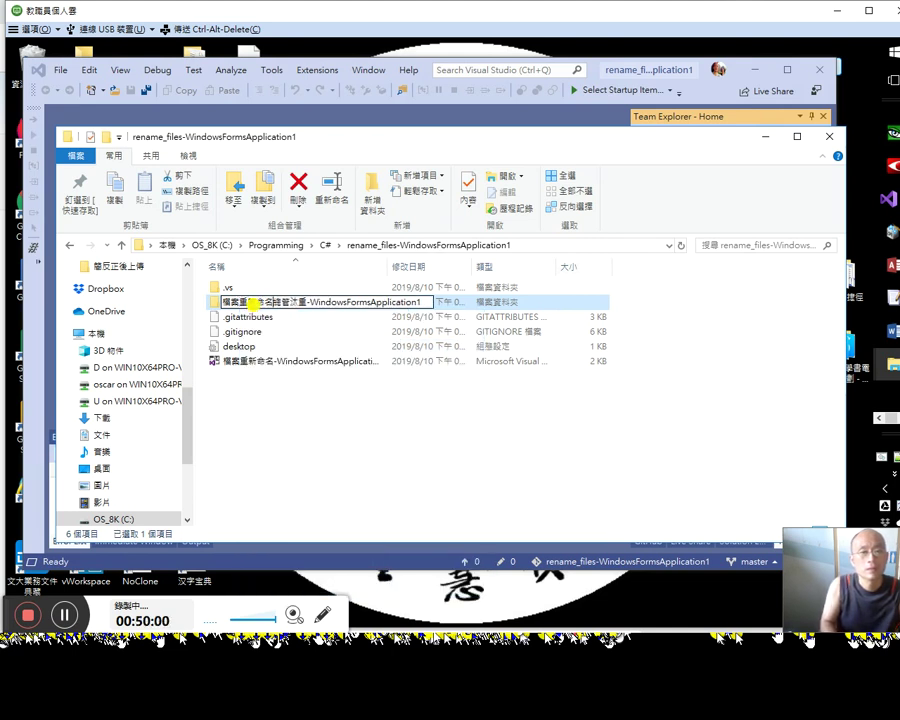
{"action": "key", "text": "BackSpace"}
{"action": "key", "text": "BackSpace"}
{"action": "key", "text": "BackSpace"}
{"action": "key", "text": "BackSpace"}
{"action": "key", "text": "Return"}
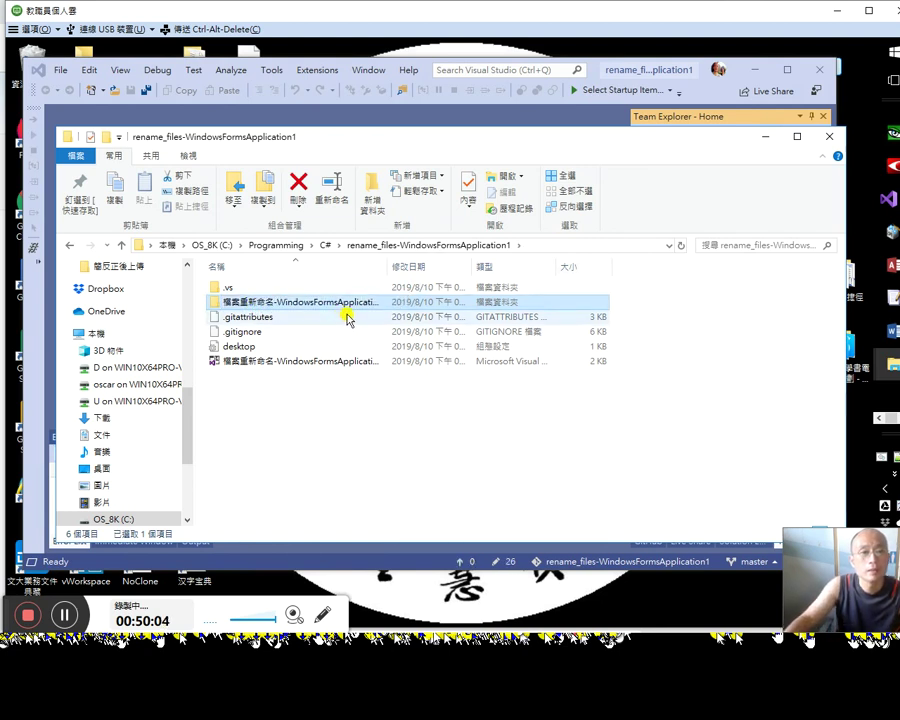
Step: Open the renamed project folder to check Form1.cs, Program.cs and bin, then return to Visual Studio
{"action": "left_click", "coordinate": [326, 245]}
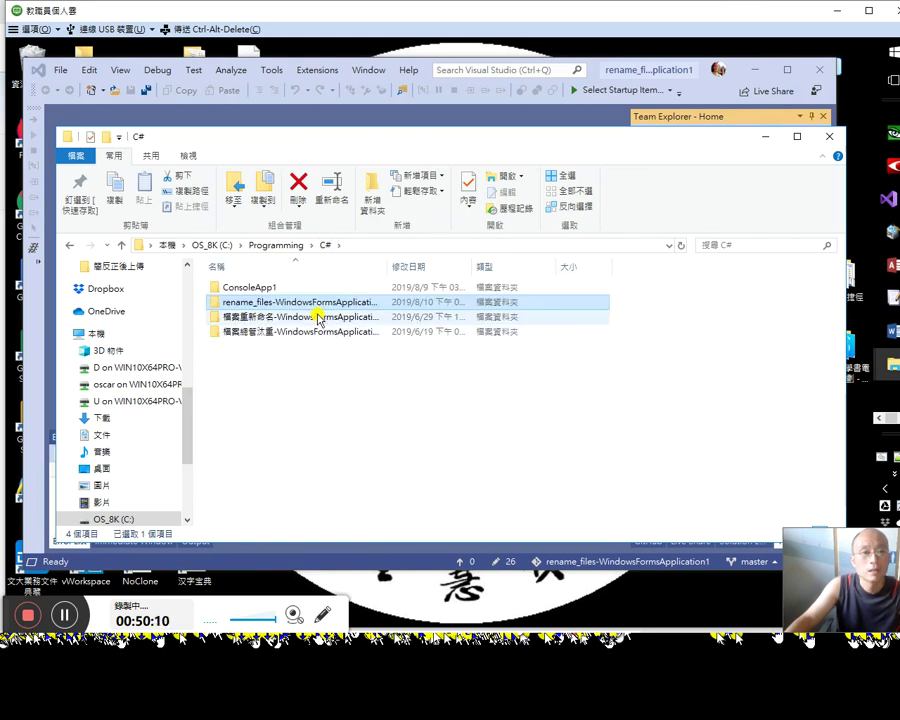
{"action": "left_click", "coordinate": [317, 318]}
{"action": "double_click", "coordinate": [316, 301]}
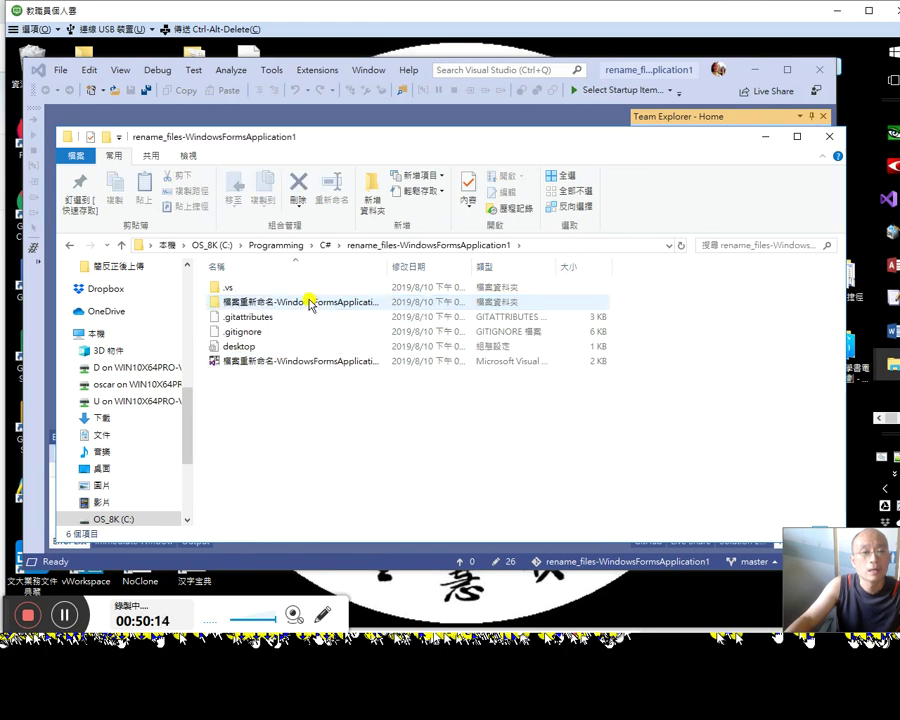
{"action": "double_click", "coordinate": [310, 303]}
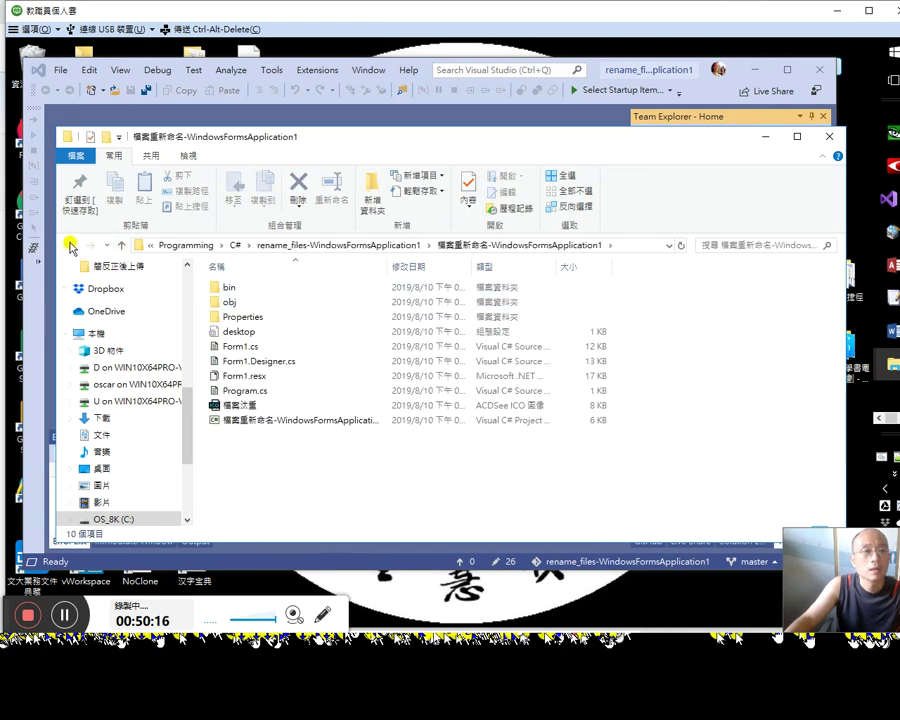
{"action": "left_click", "coordinate": [71, 247]}
{"action": "left_click", "coordinate": [610, 70]}
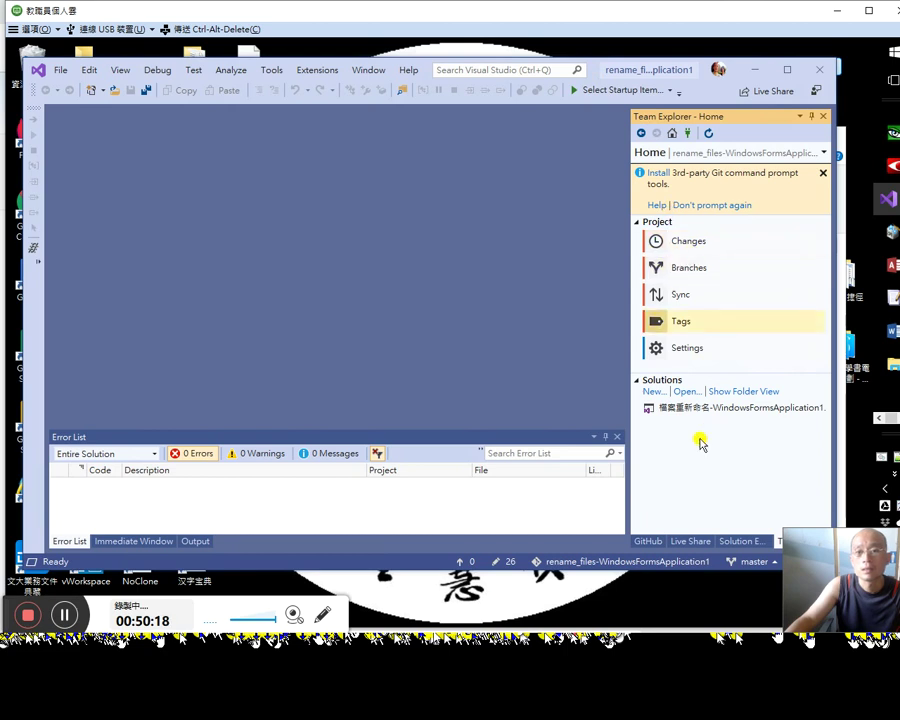
Step: Switch Solution Explorer to folder view and open the GitHub Extension update notification
{"action": "left_click_drag", "start_coordinate": [834, 571], "coordinate": [845, 507]}
{"action": "left_click", "coordinate": [741, 541]}
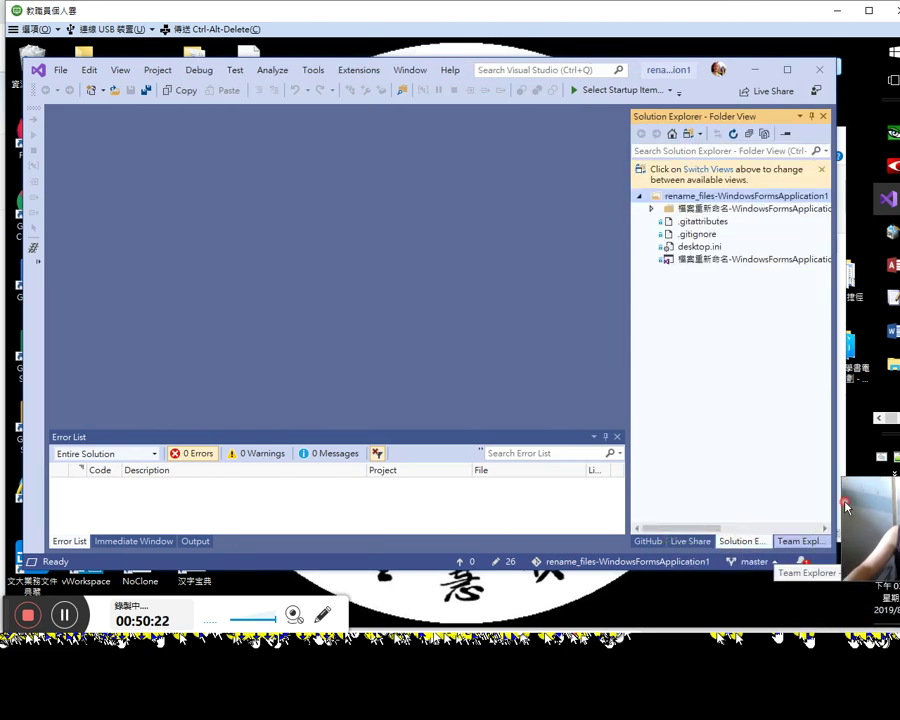
{"action": "left_click", "coordinate": [801, 561]}
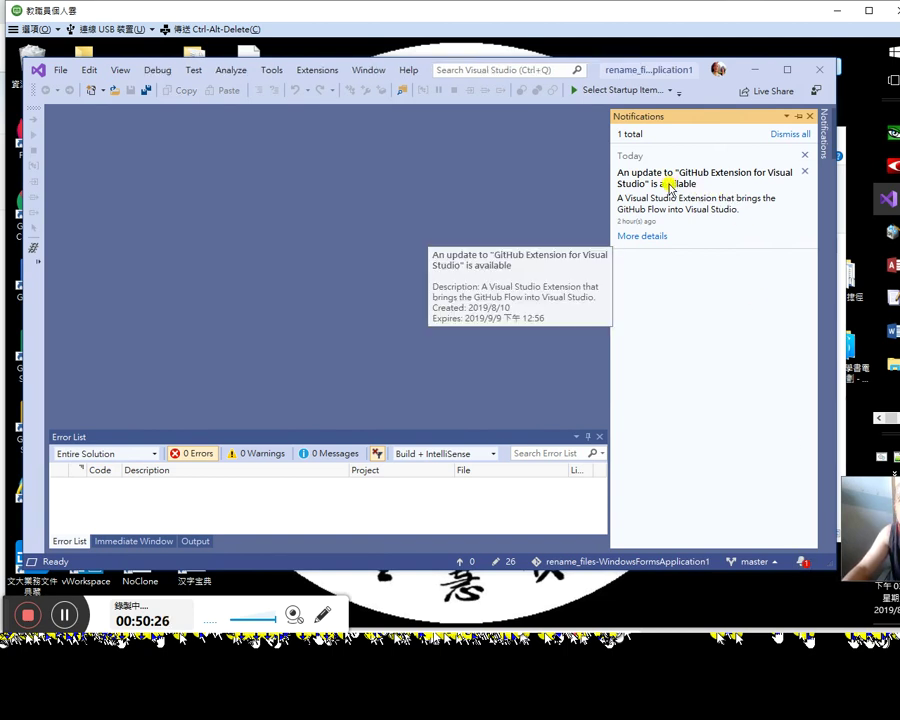
{"action": "left_click", "coordinate": [647, 237]}
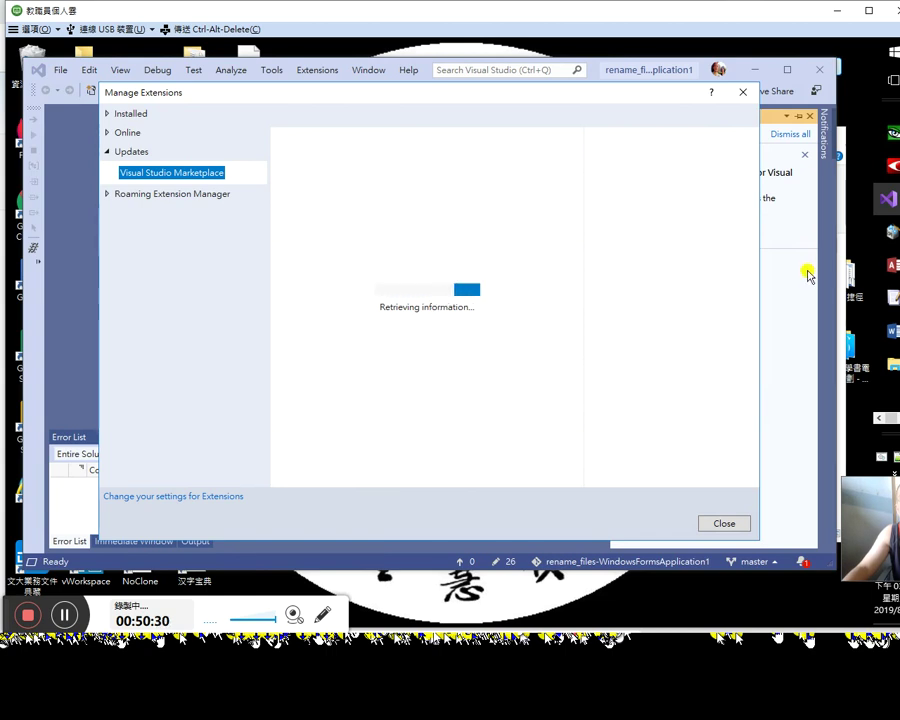
Step: Schedule the GitHub Extension 2.9.1.7781 update, close Manage Extensions, and exit Visual Studio
{"action": "left_click", "coordinate": [548, 141]}
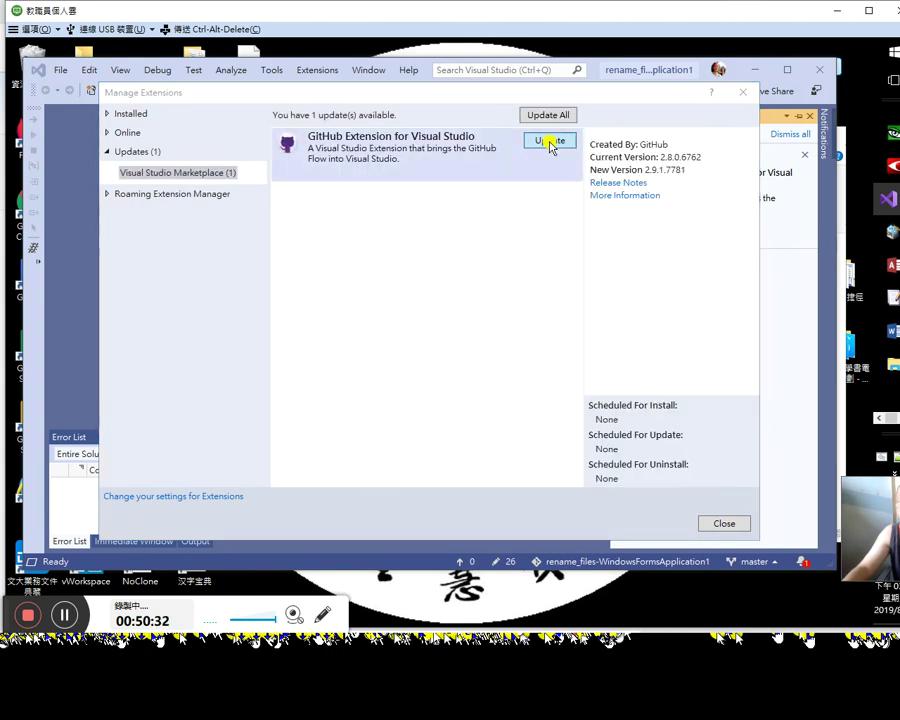
{"action": "left_click", "coordinate": [716, 522]}
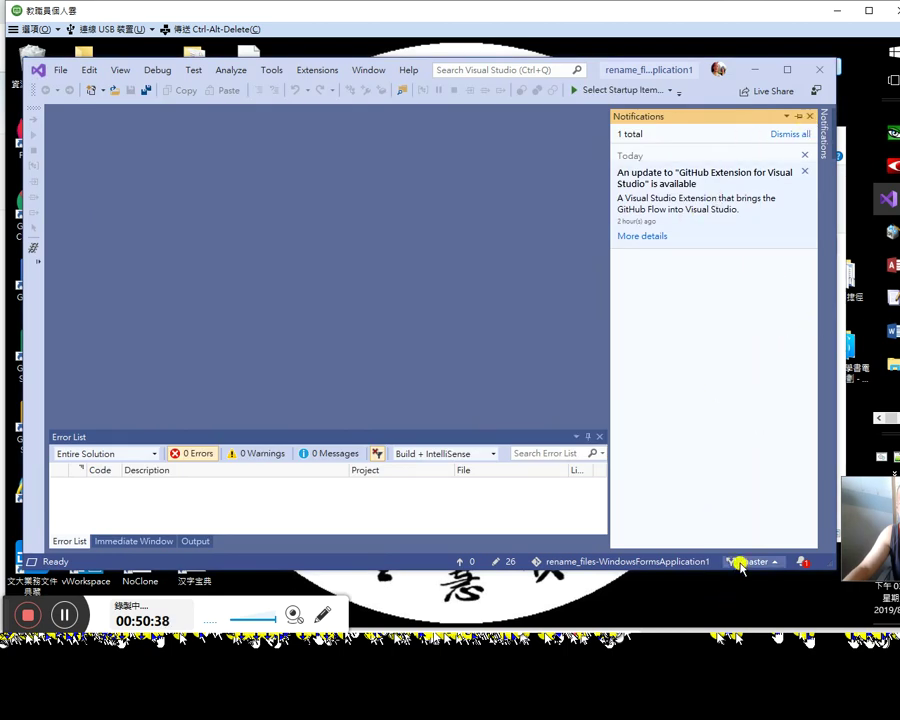
{"action": "left_click", "coordinate": [819, 69]}
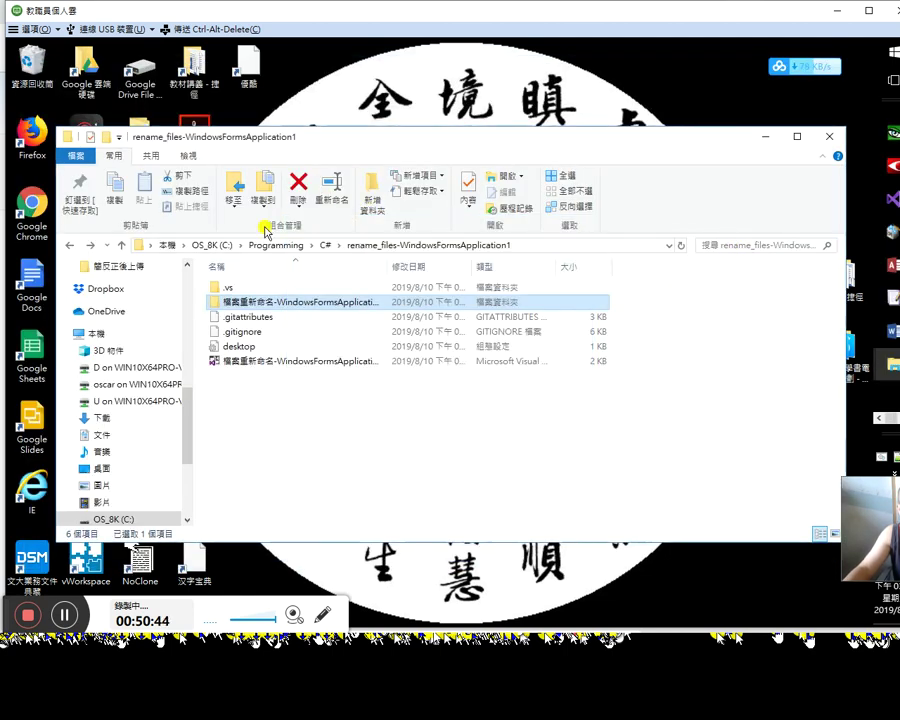
{"action": "left_click", "coordinate": [325, 245]}
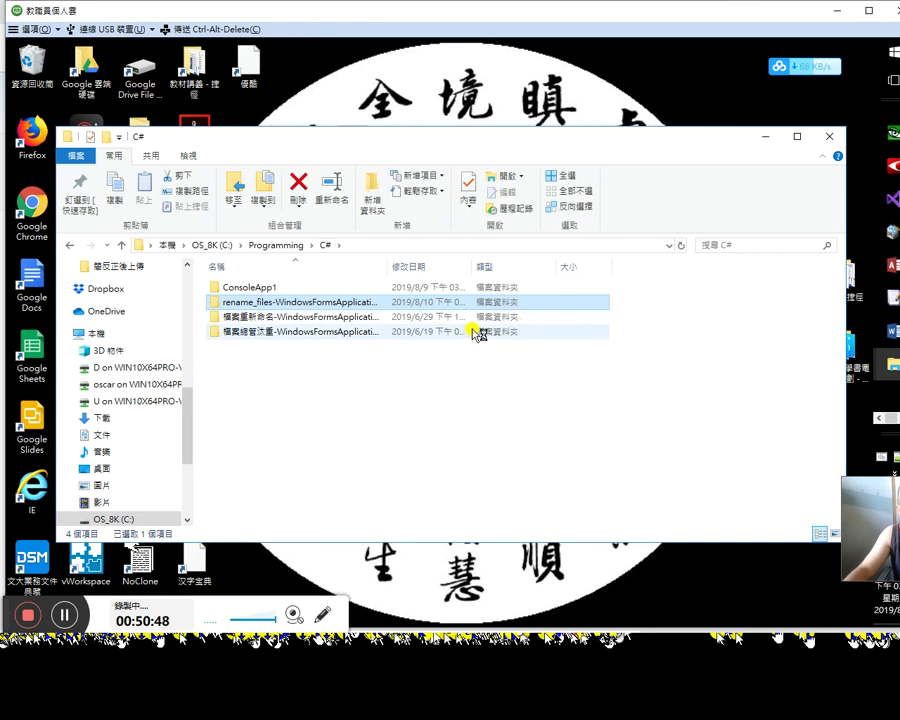
{"action": "left_click", "coordinate": [278, 317]}
{"action": "double_click", "coordinate": [378, 303]}
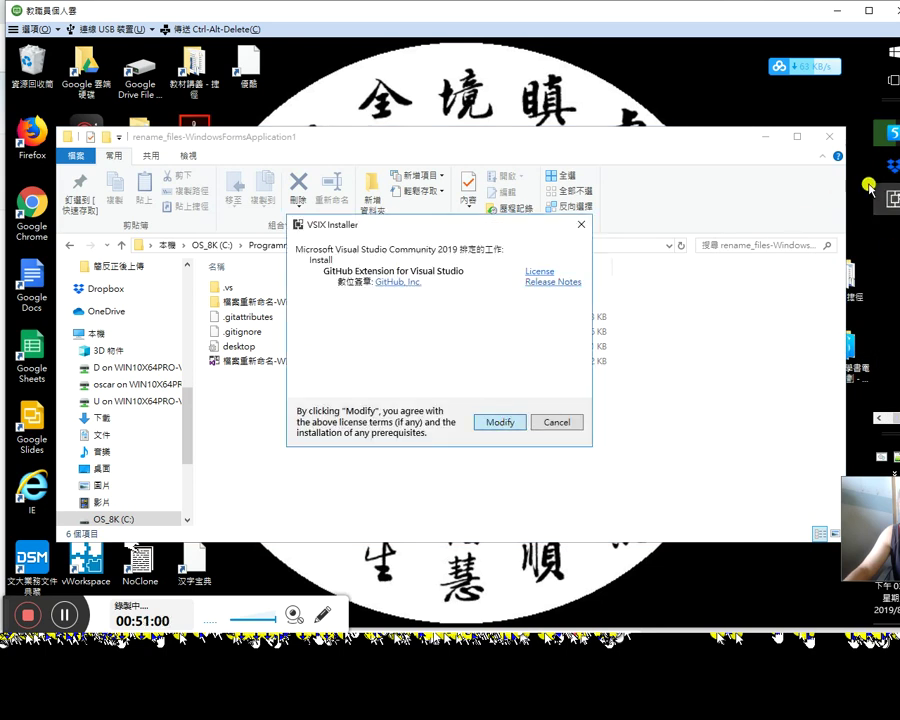
Step: Put away the Dropbox sign-in window while the VSIX Installer installs the GitHub Extension
{"action": "mouse_move", "coordinate": [896, 160]}
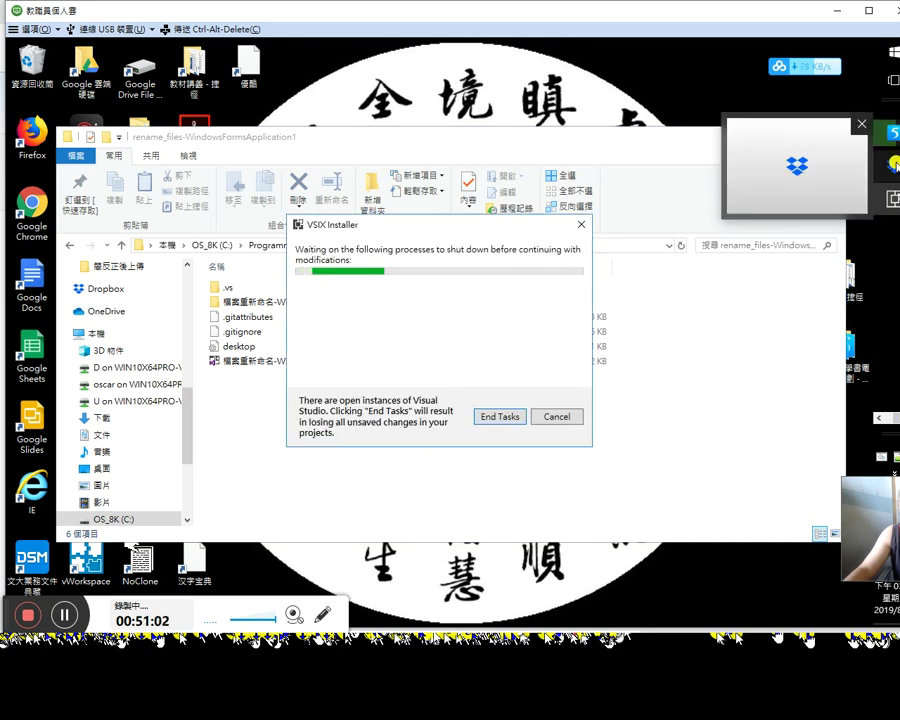
{"action": "left_click", "coordinate": [896, 165]}
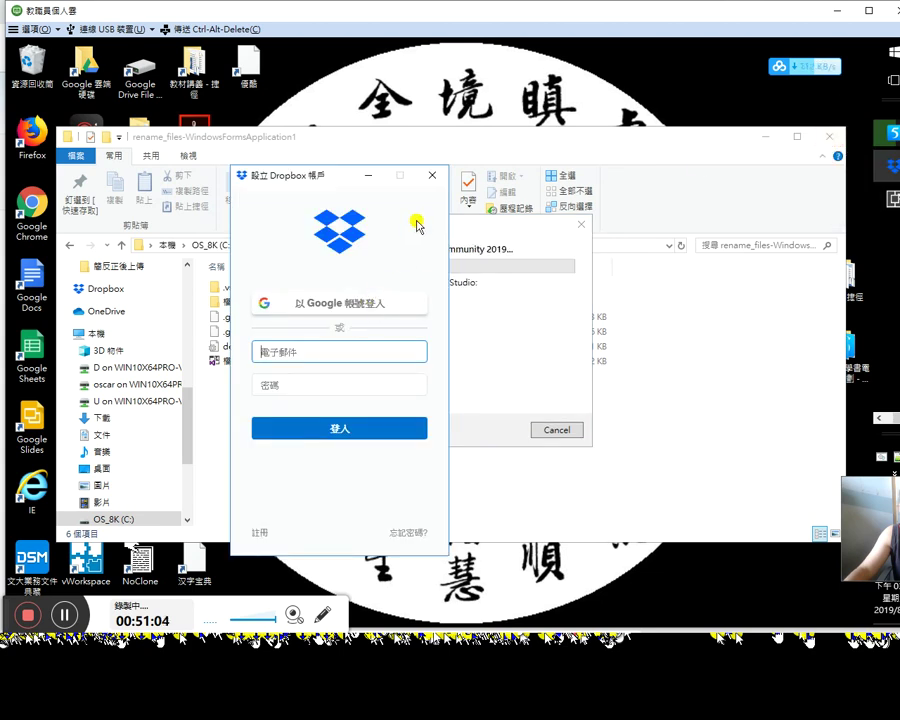
{"action": "left_click", "coordinate": [368, 178]}
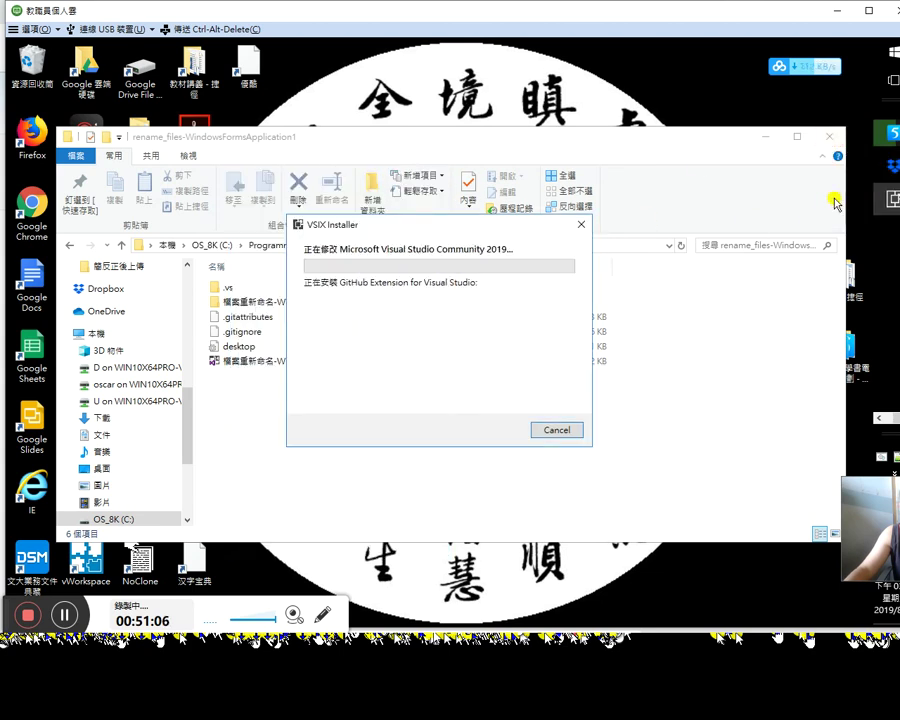
{"action": "left_click", "coordinate": [879, 421]}
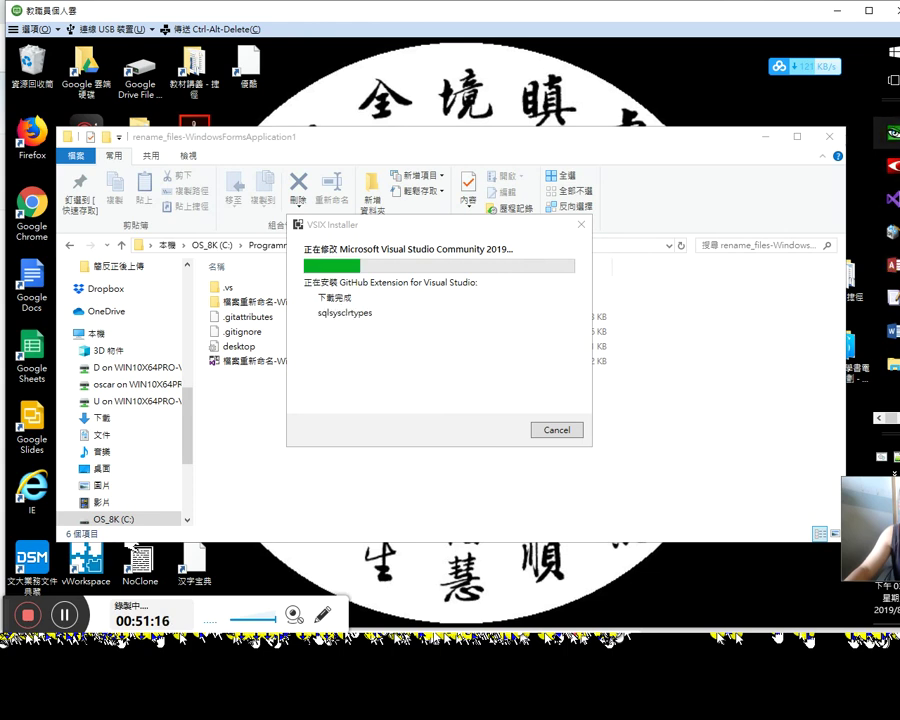
Step: Open 工作列設定 from the taskbar menu and review the Taskbar page settings
{"action": "right_click", "coordinate": [887, 389]}
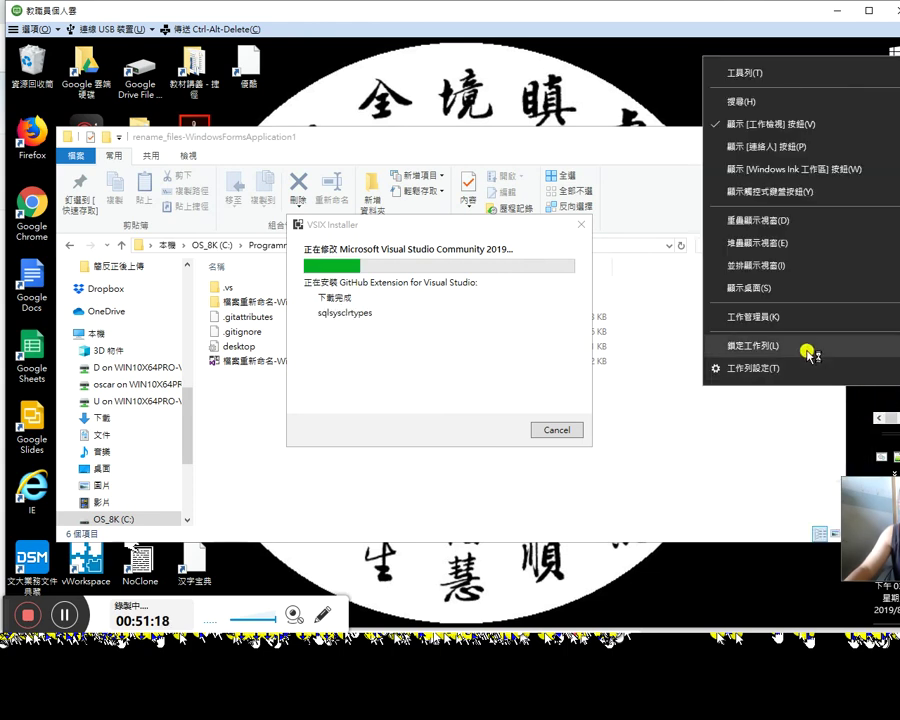
{"action": "left_click", "coordinate": [780, 369]}
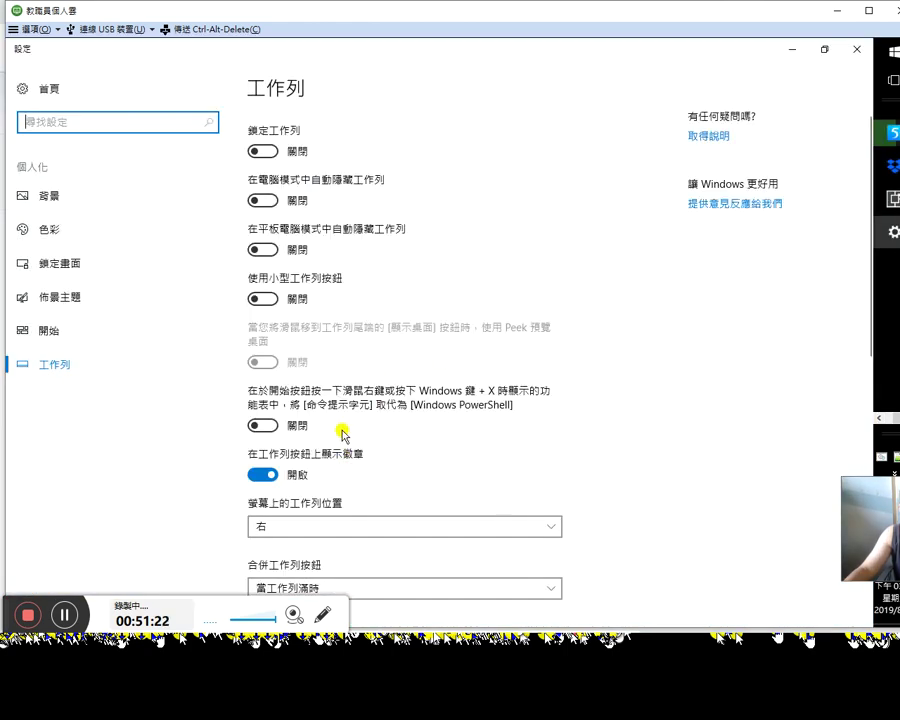
{"action": "scroll", "coordinate": [720, 462], "scroll_direction": "down", "scroll_amount": 5}
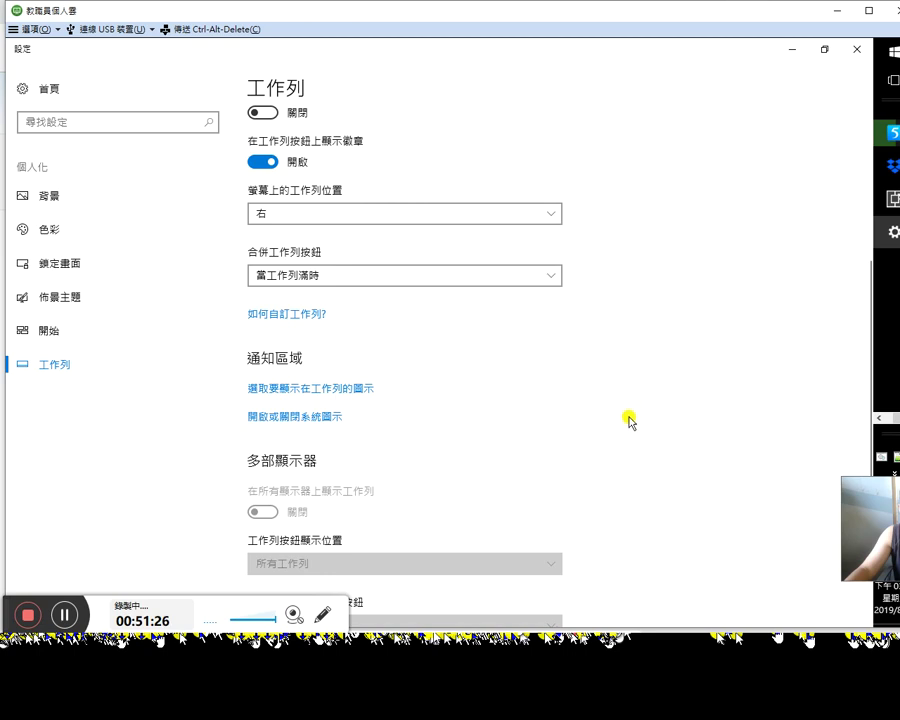
{"action": "scroll", "coordinate": [630, 420], "scroll_direction": "down", "scroll_amount": 4}
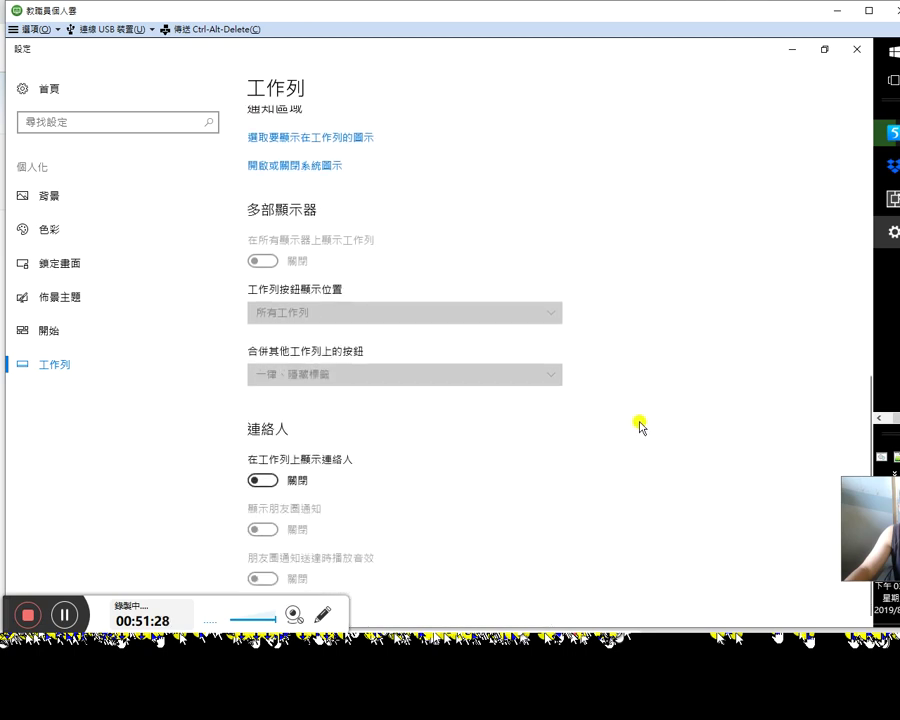
{"action": "scroll", "coordinate": [640, 428], "scroll_direction": "up", "scroll_amount": 6}
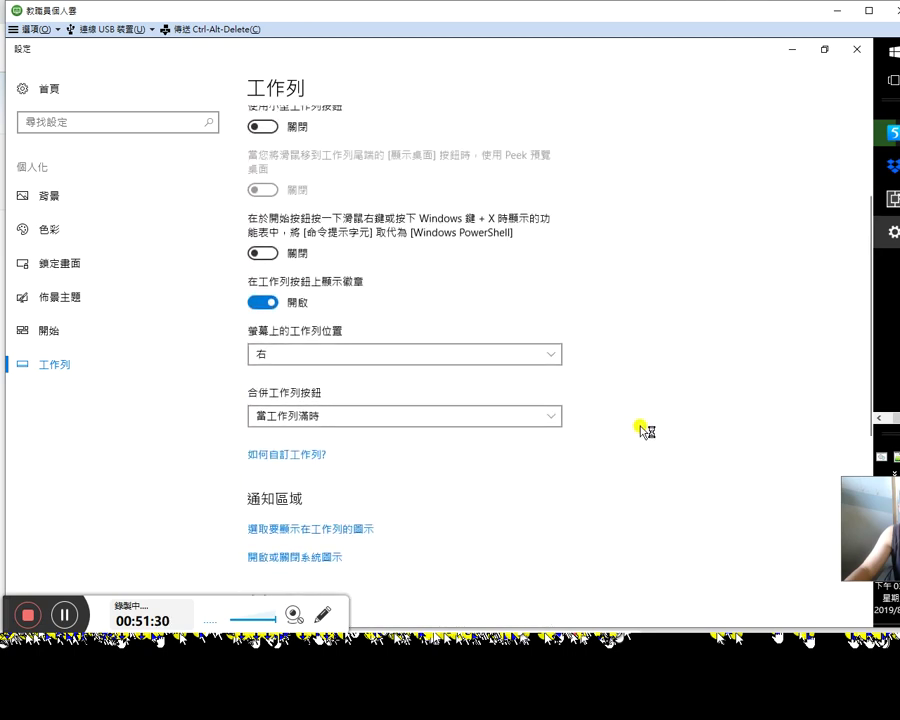
{"action": "scroll", "coordinate": [645, 433], "scroll_direction": "up", "scroll_amount": 3}
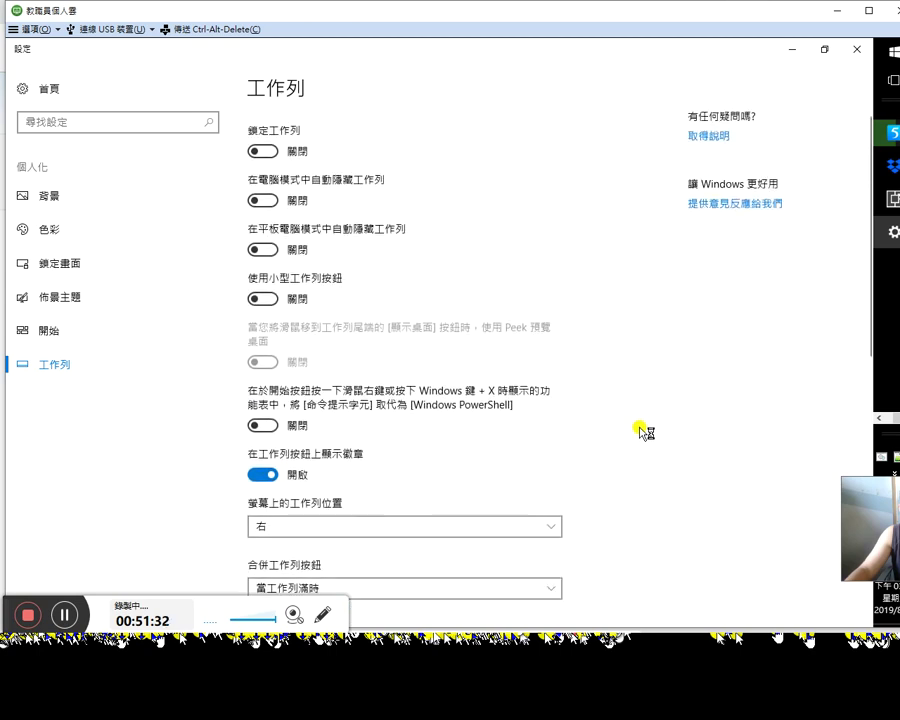
Step: Dismiss the taskbar shortcut menu and scroll through the Taskbar settings page
{"action": "right_click", "coordinate": [896, 327]}
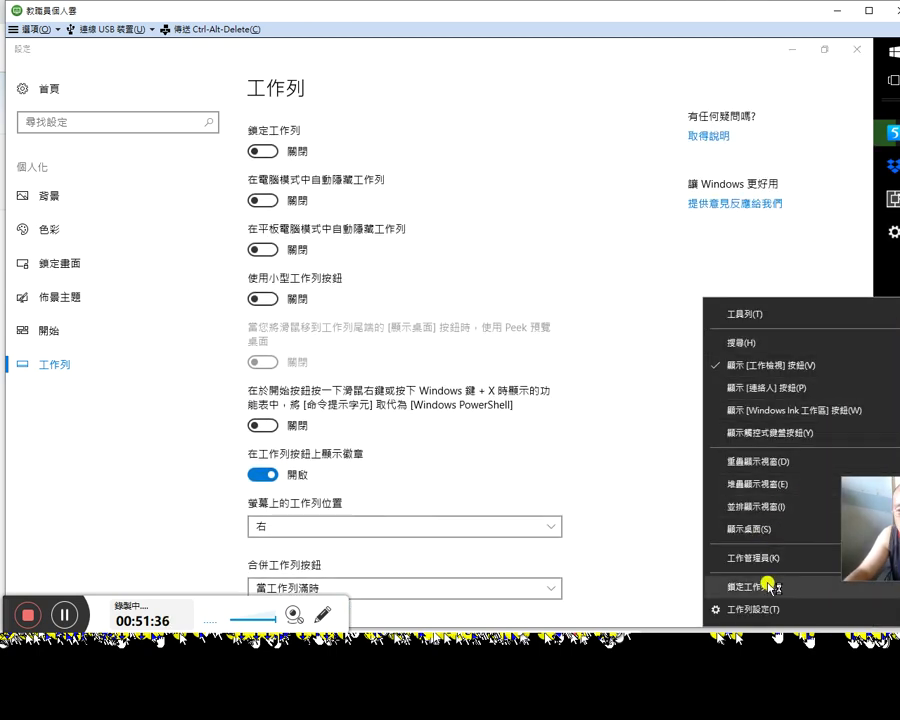
{"action": "mouse_move", "coordinate": [826, 331]}
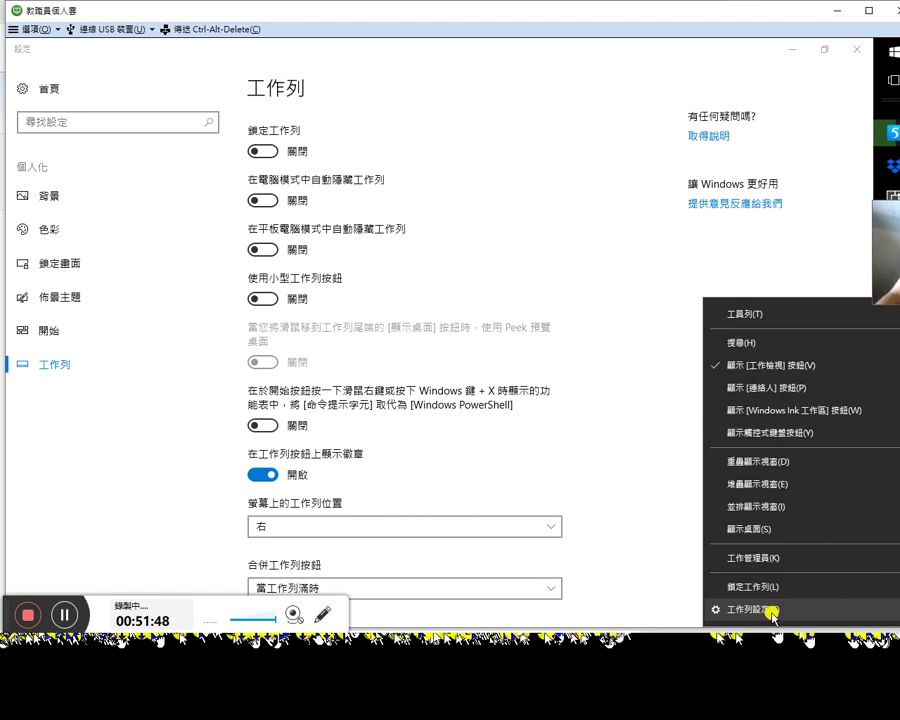
{"action": "left_click", "coordinate": [466, 215]}
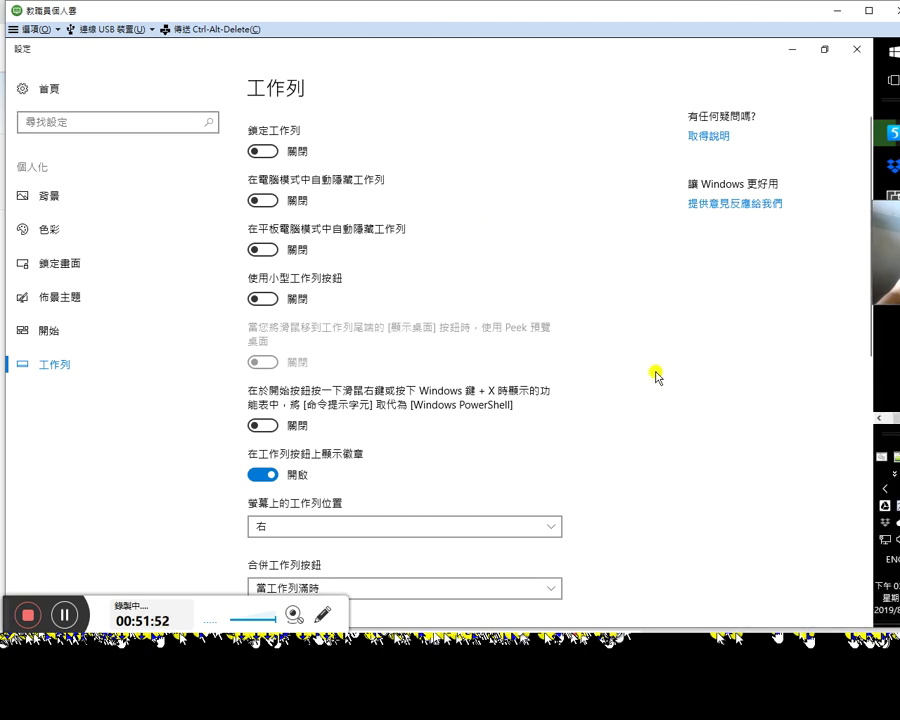
{"action": "scroll", "coordinate": [659, 371], "scroll_direction": "down", "scroll_amount": 3}
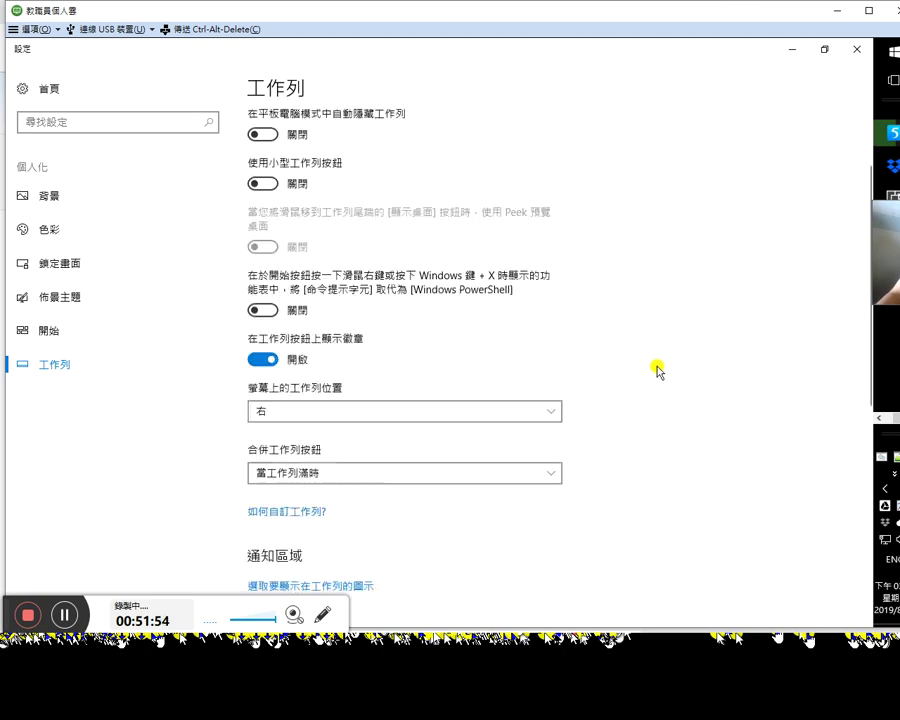
{"action": "scroll", "coordinate": [659, 371], "scroll_direction": "down", "scroll_amount": 1}
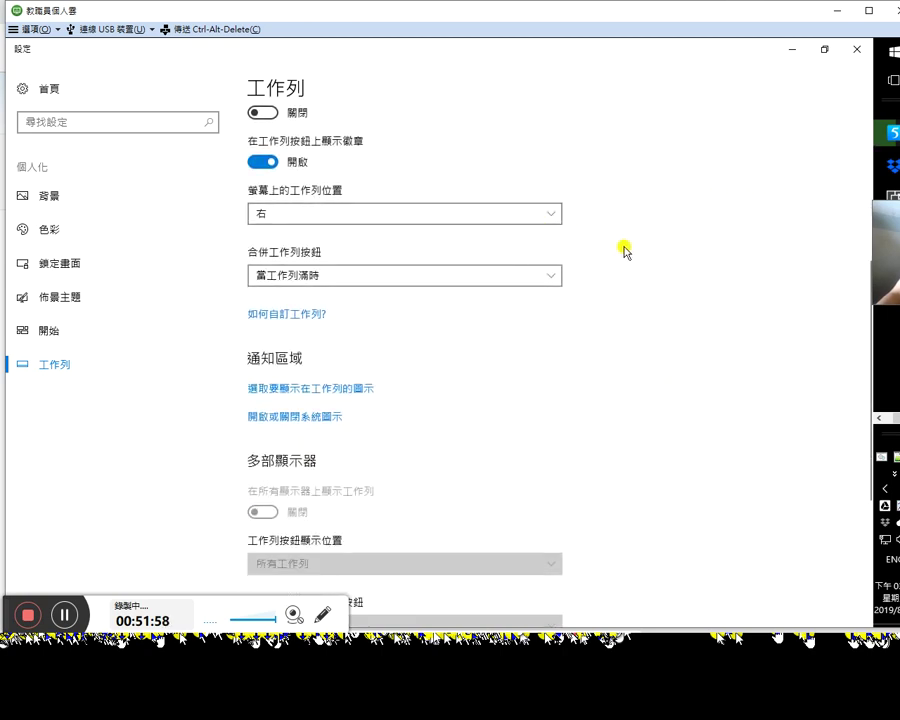
{"action": "scroll", "coordinate": [625, 252], "scroll_direction": "up", "scroll_amount": 1}
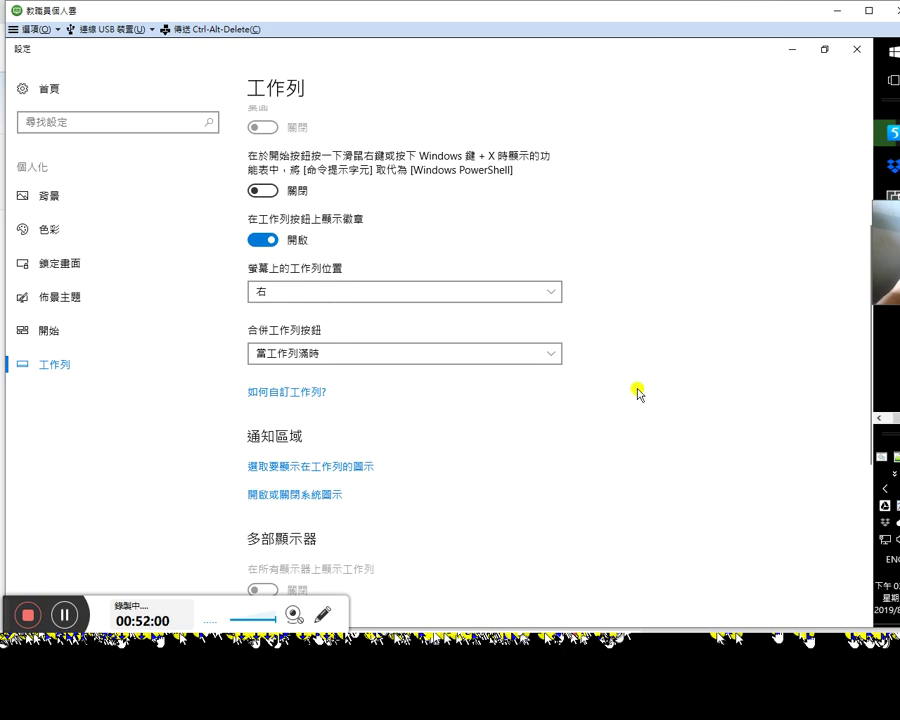
{"action": "scroll", "coordinate": [662, 426], "scroll_direction": "down", "scroll_amount": 2}
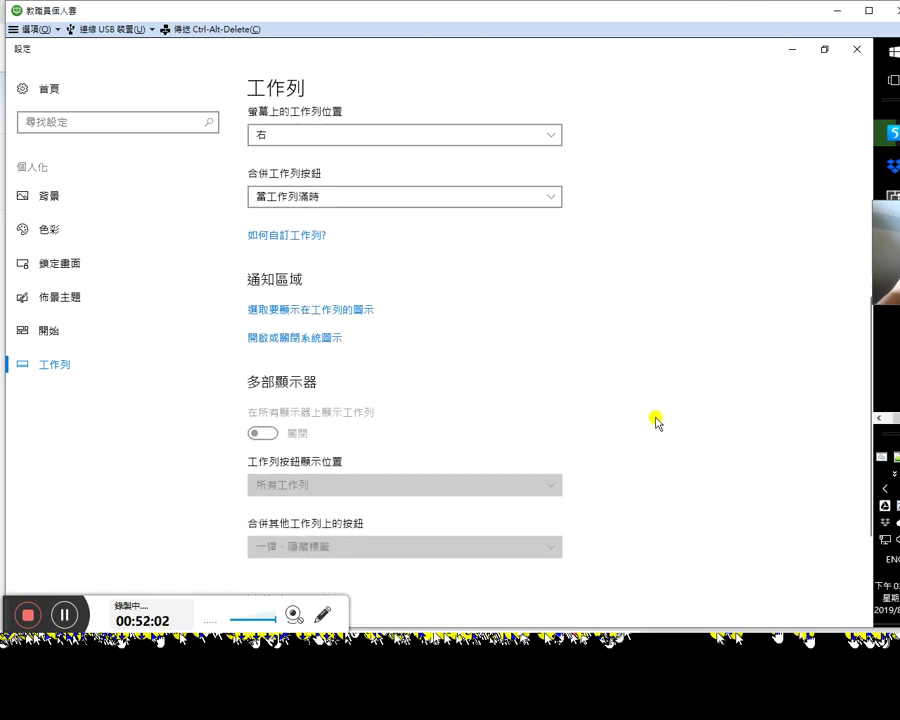
{"action": "scroll", "coordinate": [656, 421], "scroll_direction": "down", "scroll_amount": 1}
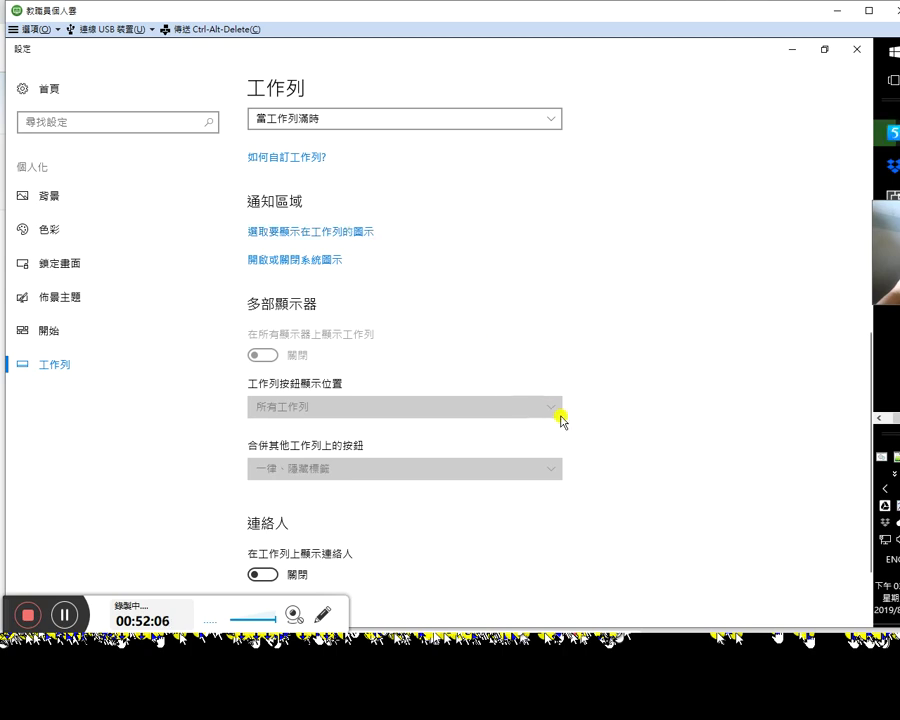
{"action": "scroll", "coordinate": [560, 416], "scroll_direction": "down", "scroll_amount": 1}
{"action": "scroll", "coordinate": [562, 414], "scroll_direction": "down", "scroll_amount": 1}
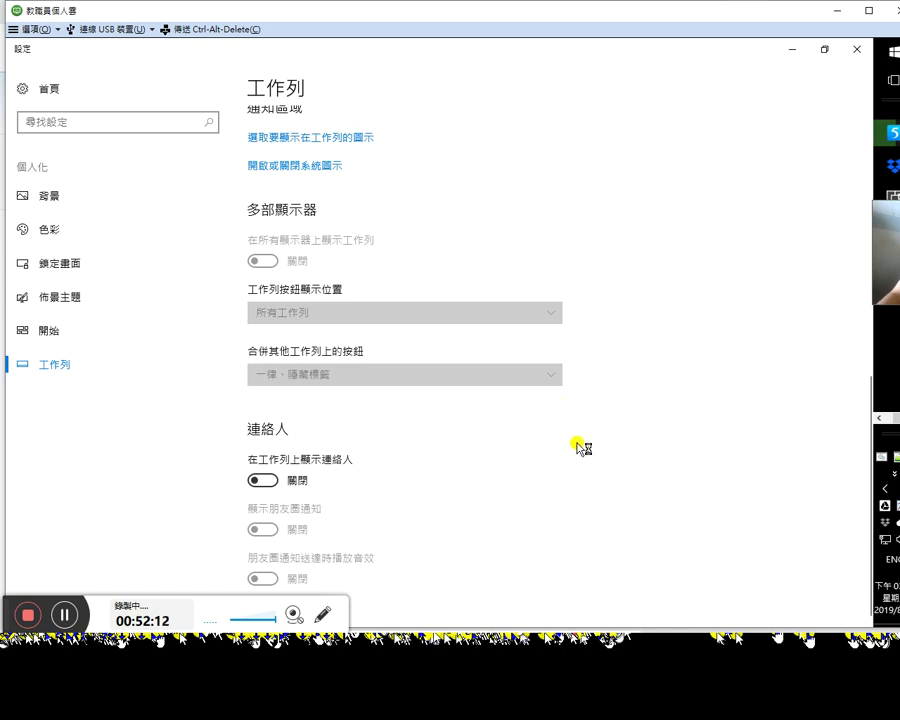
{"action": "scroll", "coordinate": [436, 356], "scroll_direction": "up", "scroll_amount": 4}
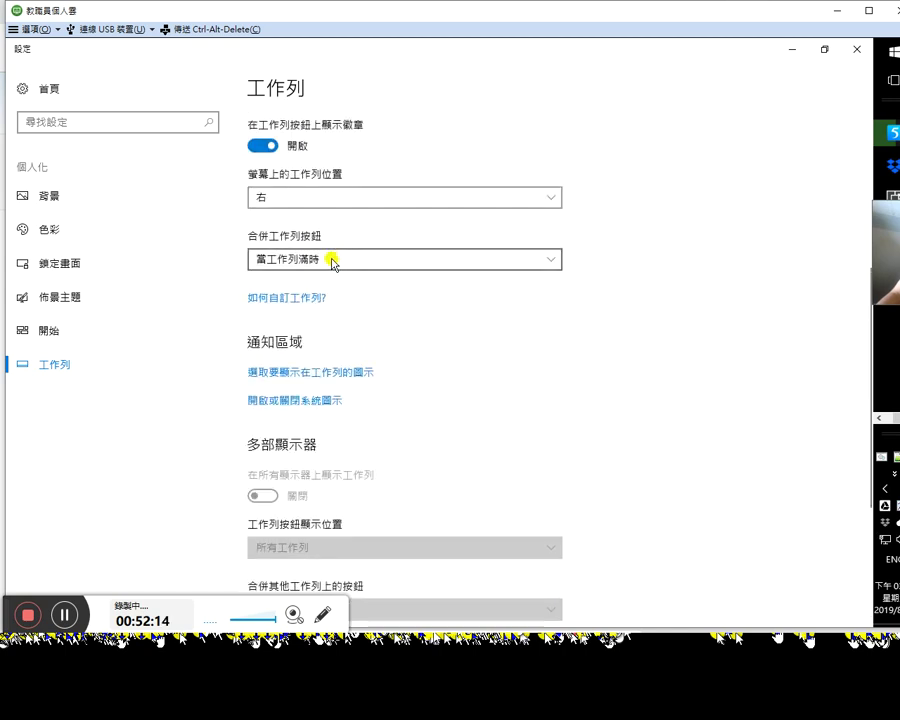
Step: Open the 如何自訂工作列? help article and expand its smaller taskbar buttons section
{"action": "left_click", "coordinate": [302, 299]}
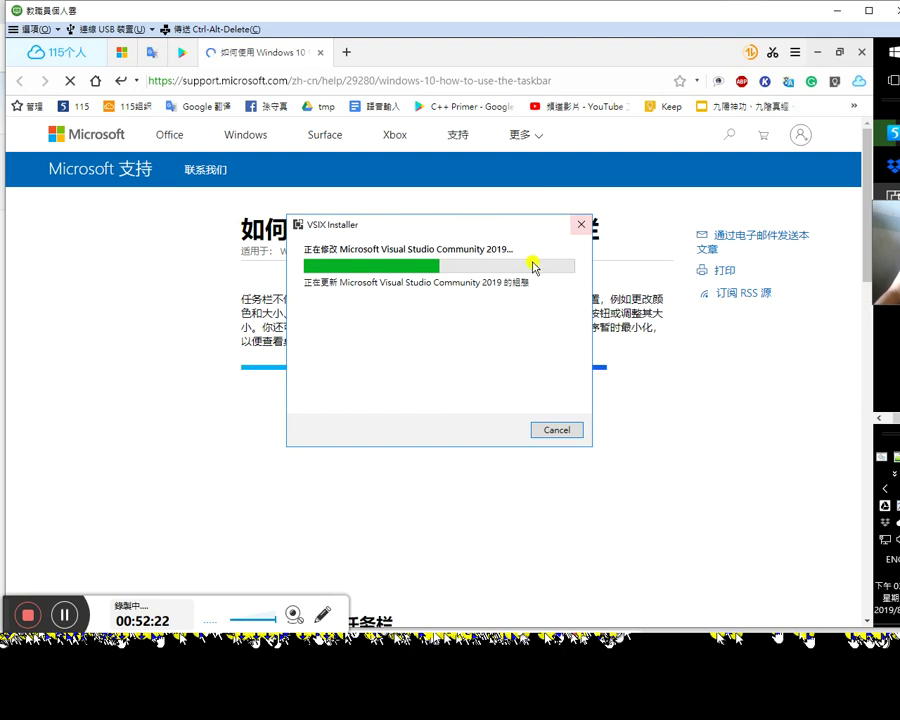
{"action": "left_click", "coordinate": [200, 335]}
{"action": "scroll", "coordinate": [222, 390], "scroll_direction": "down", "scroll_amount": 3}
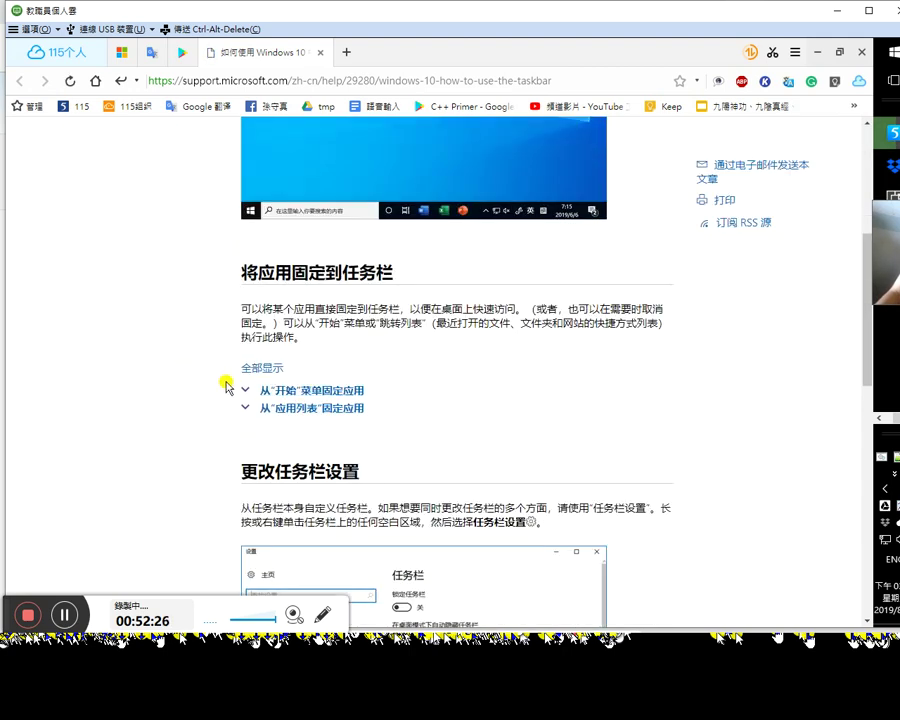
{"action": "scroll", "coordinate": [240, 385], "scroll_direction": "down", "scroll_amount": 6}
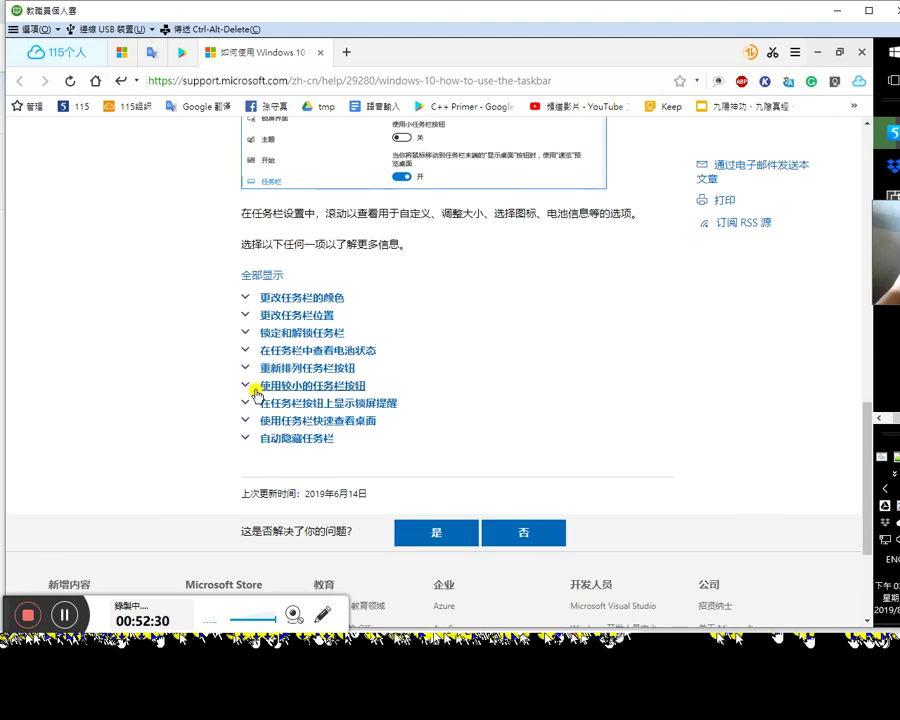
{"action": "left_click", "coordinate": [255, 389]}
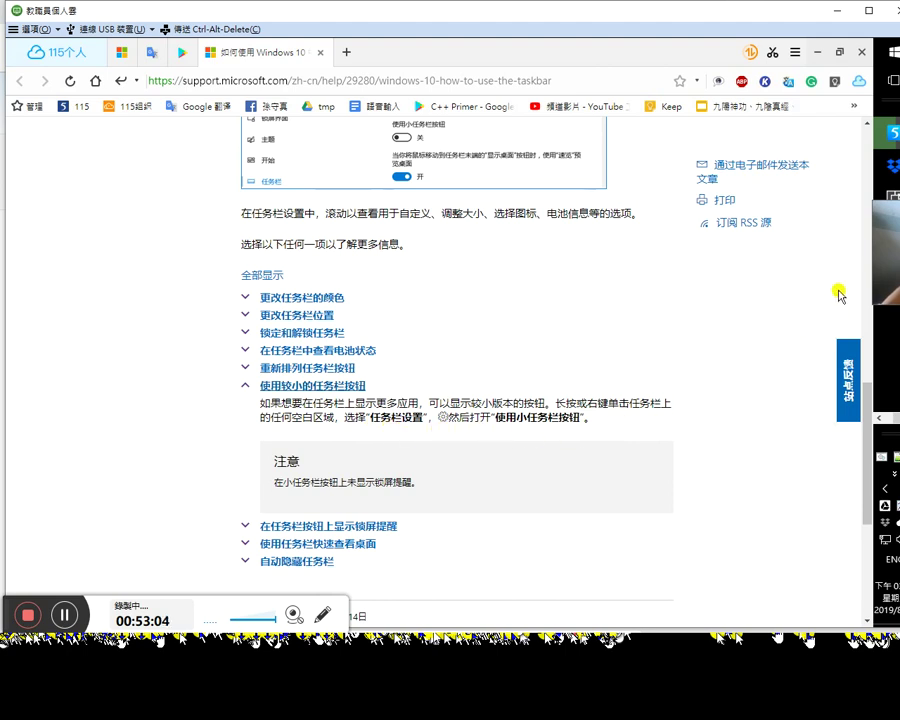
{"action": "left_click", "coordinate": [893, 231]}
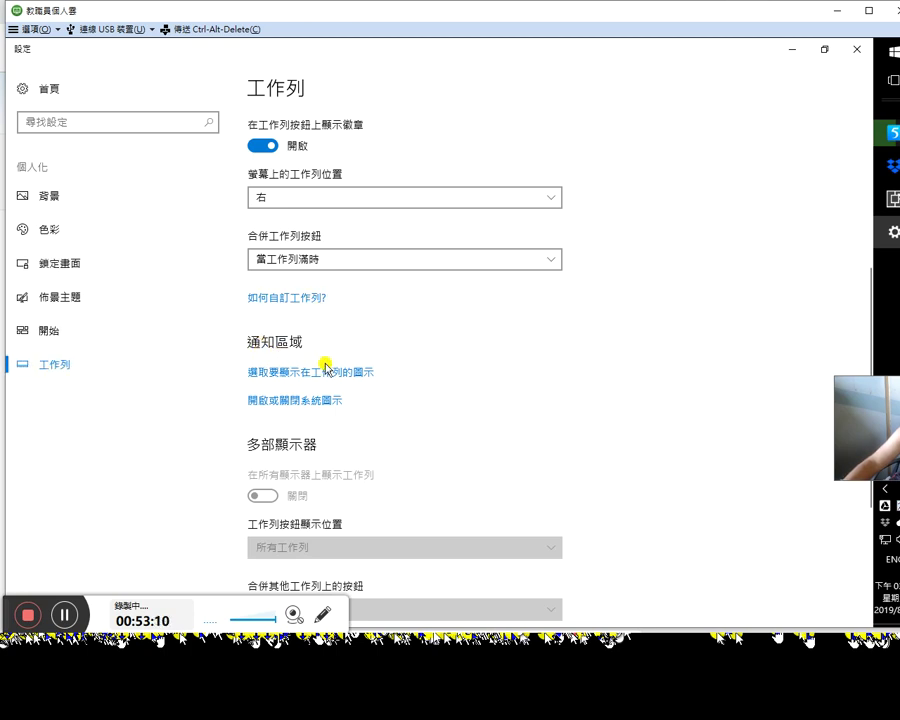
Step: Reopen 工作列設定 and switch 使用小型工作列按鈕 to 開啟
{"action": "scroll", "coordinate": [400, 265], "scroll_direction": "up", "scroll_amount": 5}
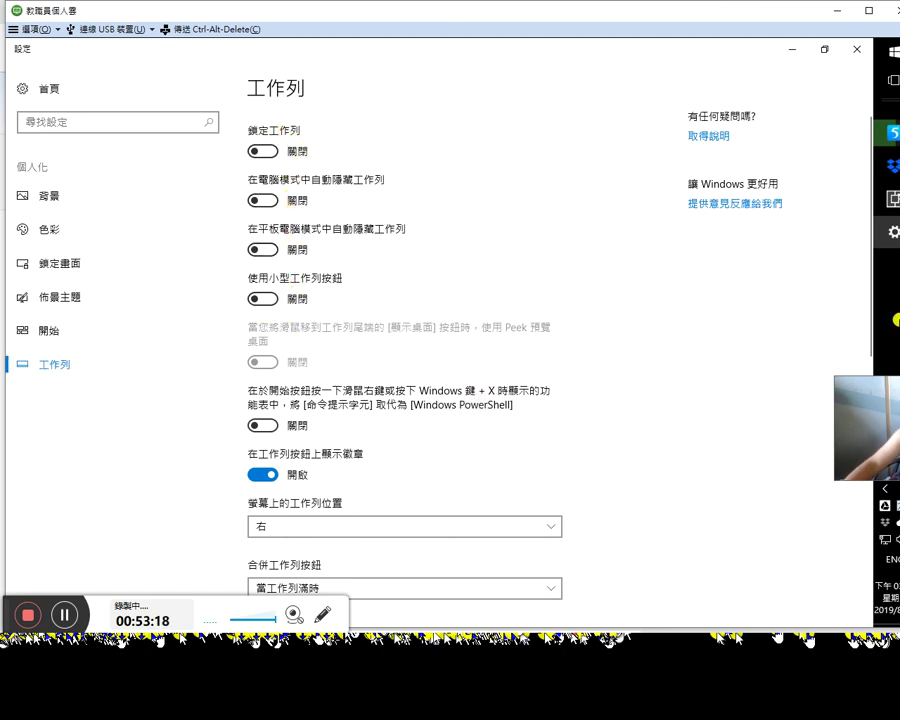
{"action": "right_click", "coordinate": [886, 430]}
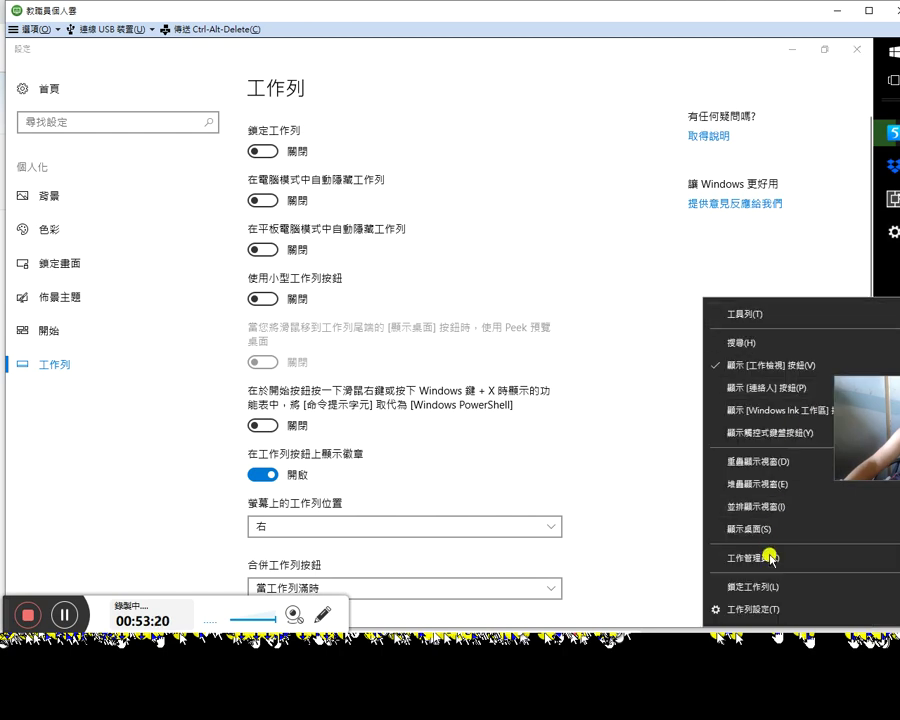
{"action": "left_click", "coordinate": [757, 616]}
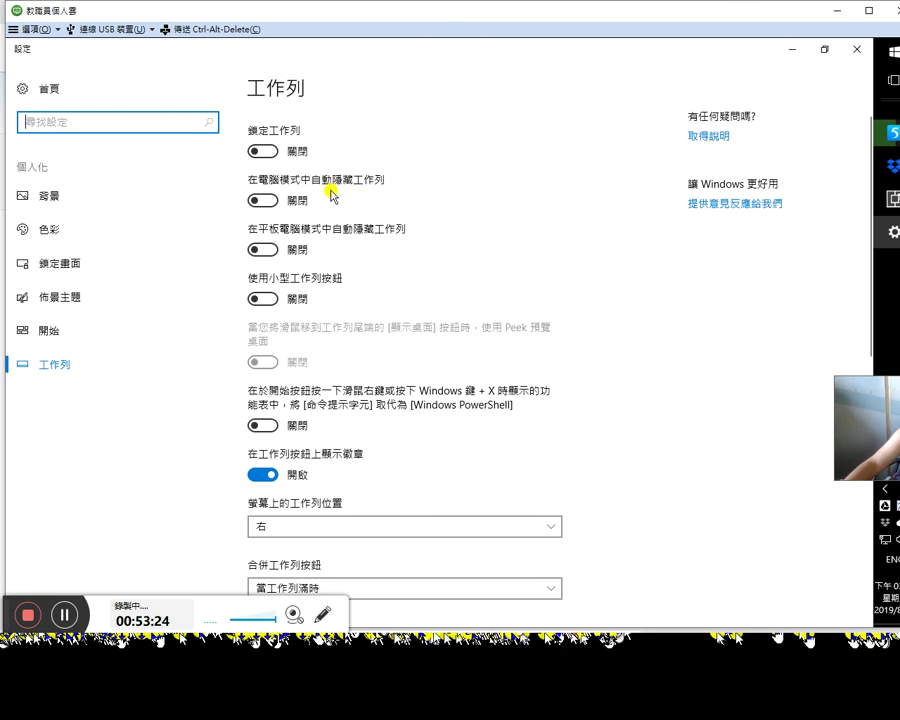
{"action": "left_click", "coordinate": [275, 297]}
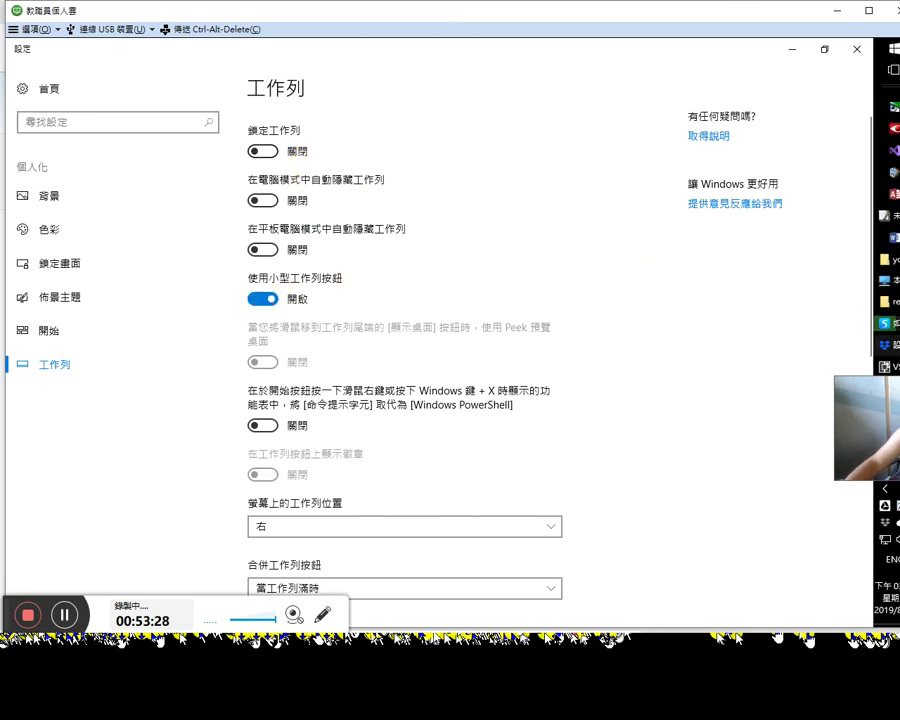
{"action": "left_click_drag", "start_coordinate": [895, 406], "coordinate": [727, 368]}
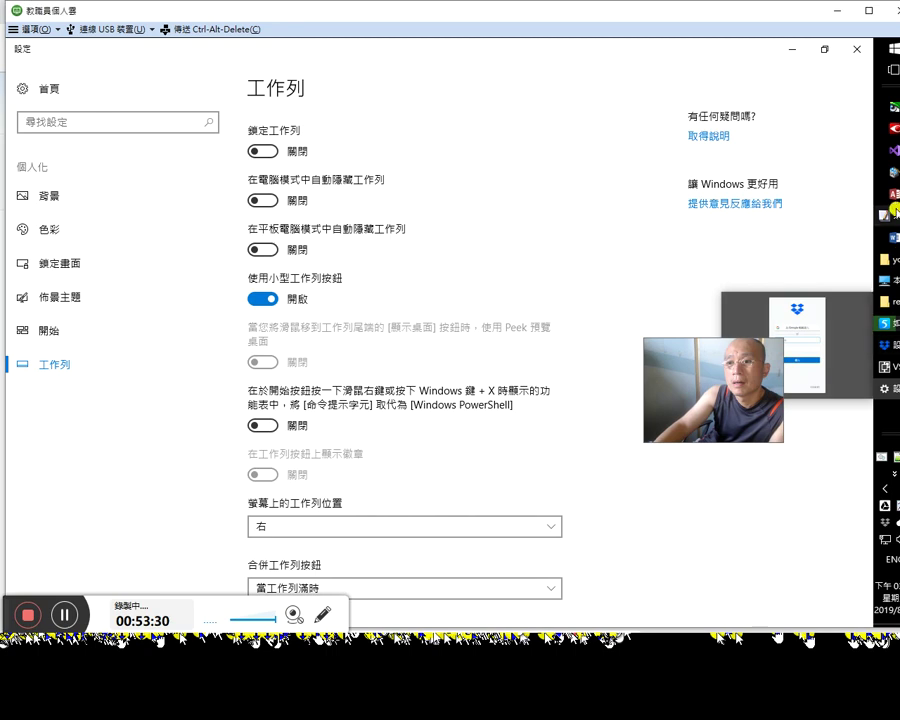
{"action": "mouse_move", "coordinate": [896, 256]}
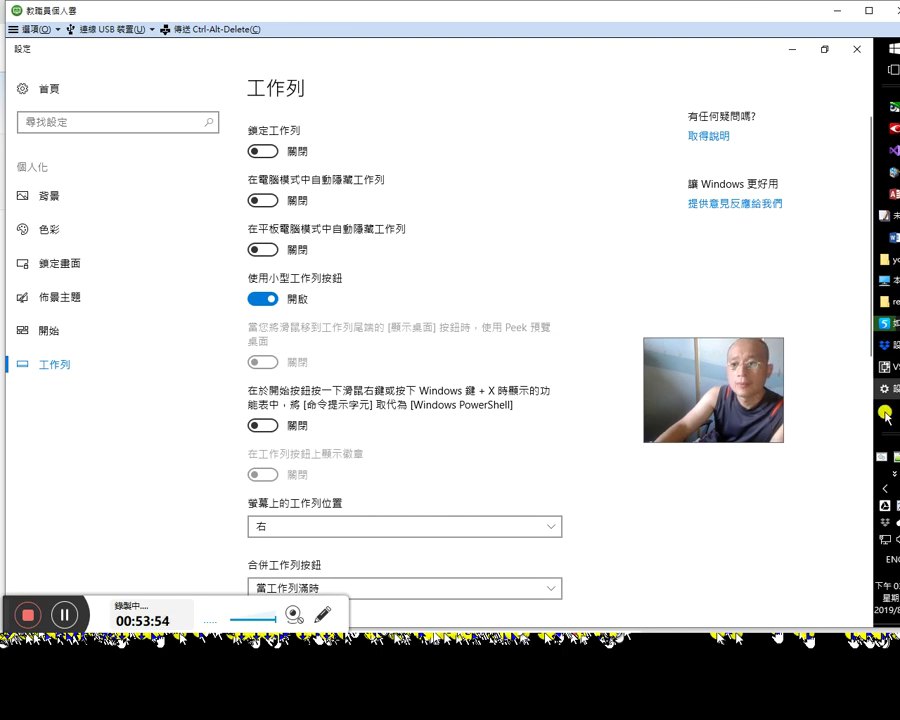
Step: Look through the taskbar settings, close them unchanged, and close the yong folder window
{"action": "right_click", "coordinate": [883, 408]}
{"action": "mouse_move", "coordinate": [777, 103]}
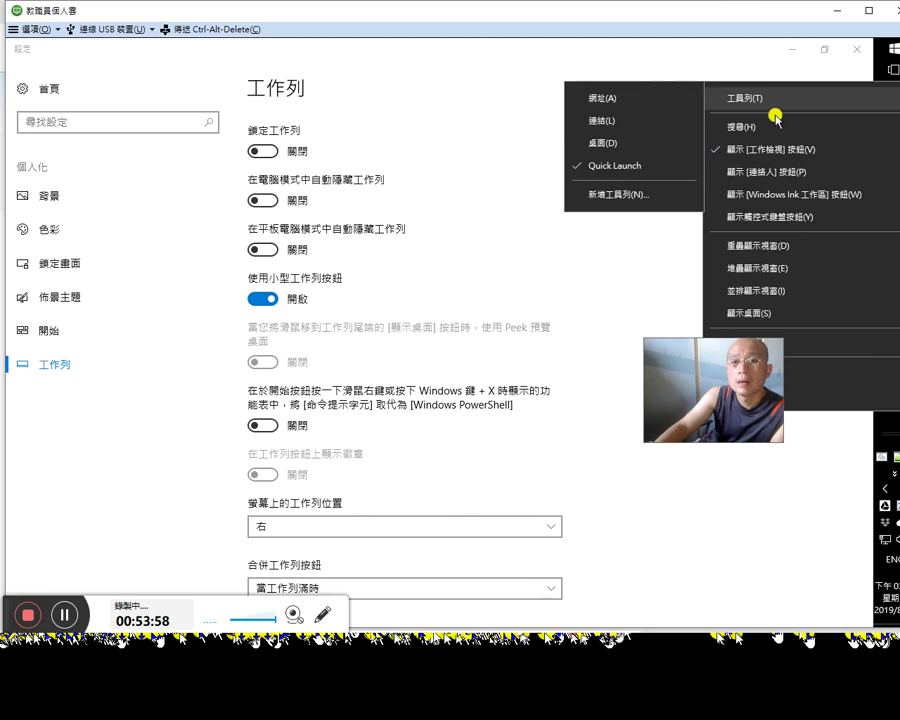
{"action": "left_click", "coordinate": [518, 187]}
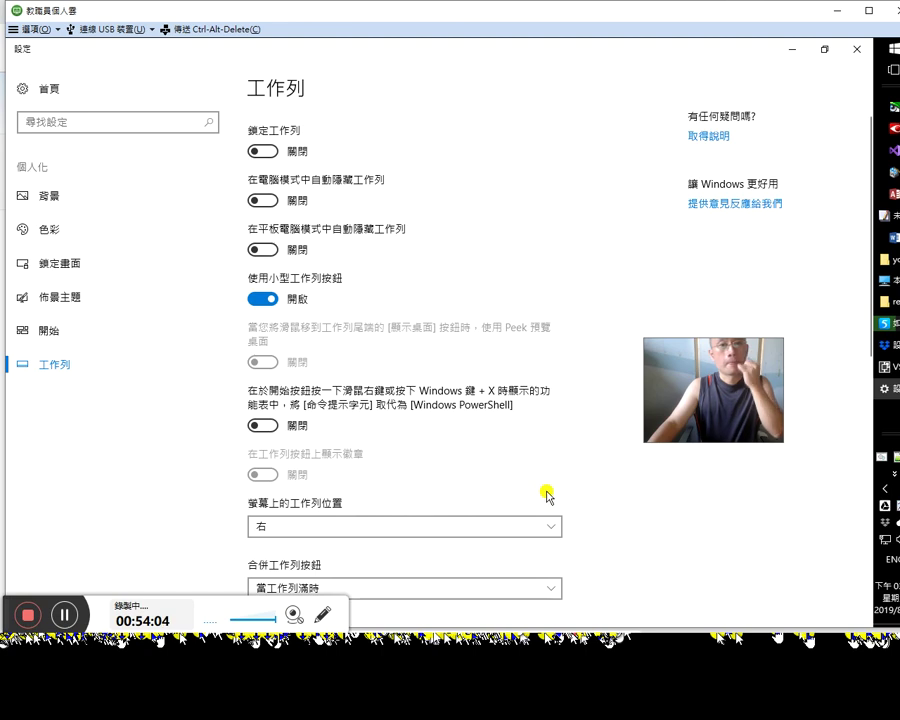
{"action": "scroll", "coordinate": [549, 487], "scroll_direction": "down", "scroll_amount": 3}
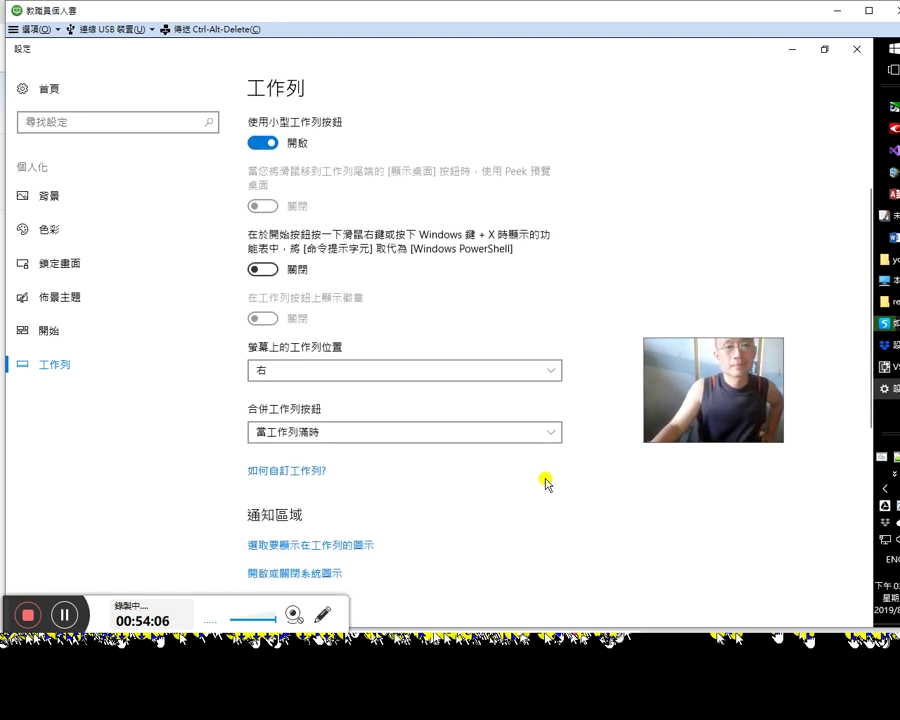
{"action": "scroll", "coordinate": [547, 485], "scroll_direction": "down", "scroll_amount": 3}
{"action": "scroll", "coordinate": [547, 482], "scroll_direction": "down", "scroll_amount": 3}
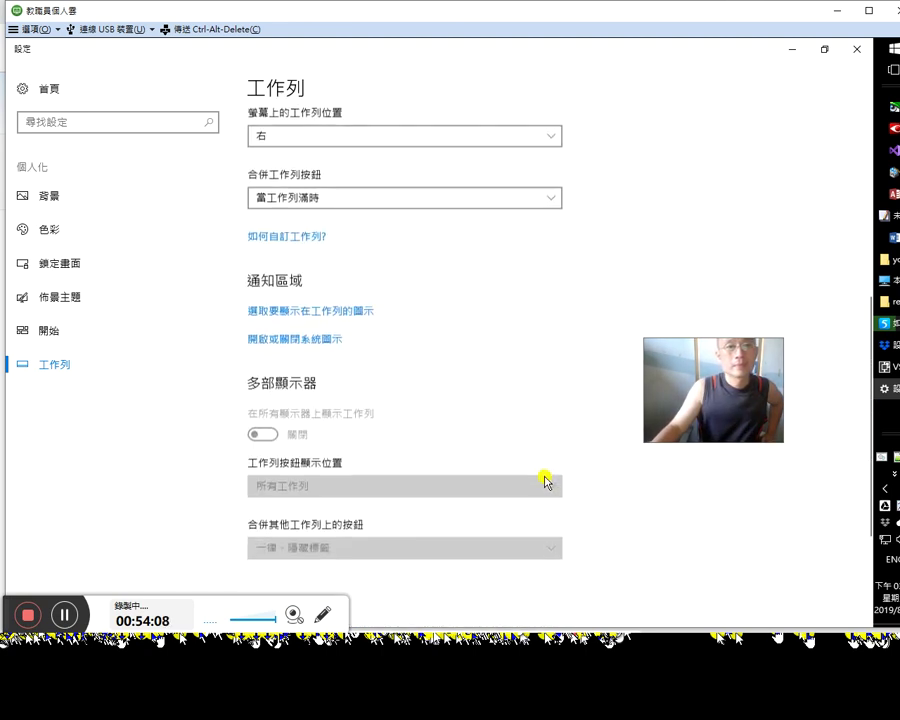
{"action": "scroll", "coordinate": [548, 483], "scroll_direction": "down", "scroll_amount": 1}
{"action": "scroll", "coordinate": [551, 481], "scroll_direction": "down", "scroll_amount": 1}
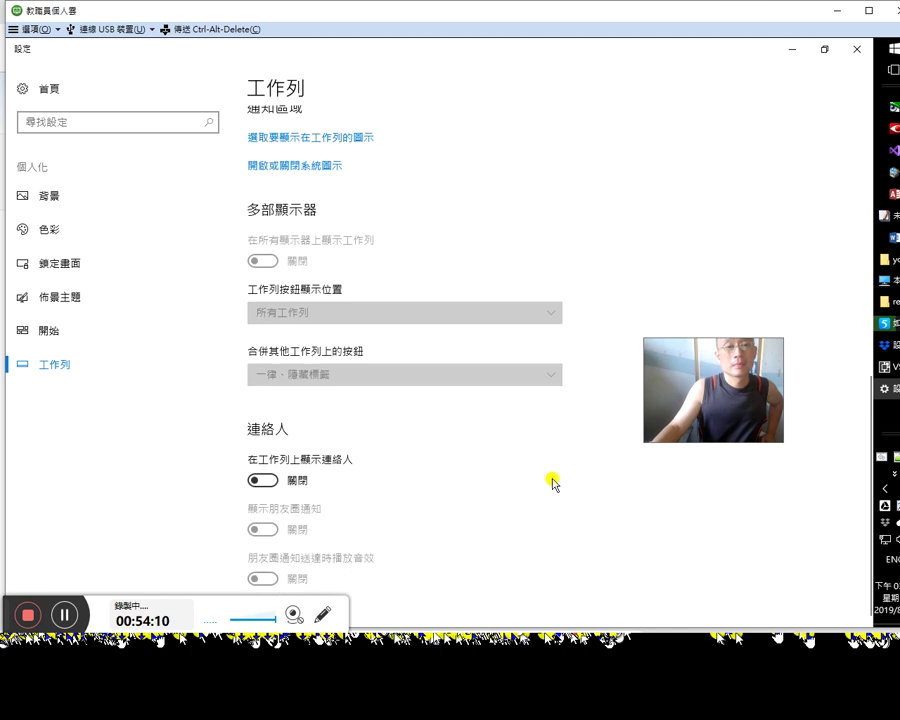
{"action": "left_click", "coordinate": [855, 48]}
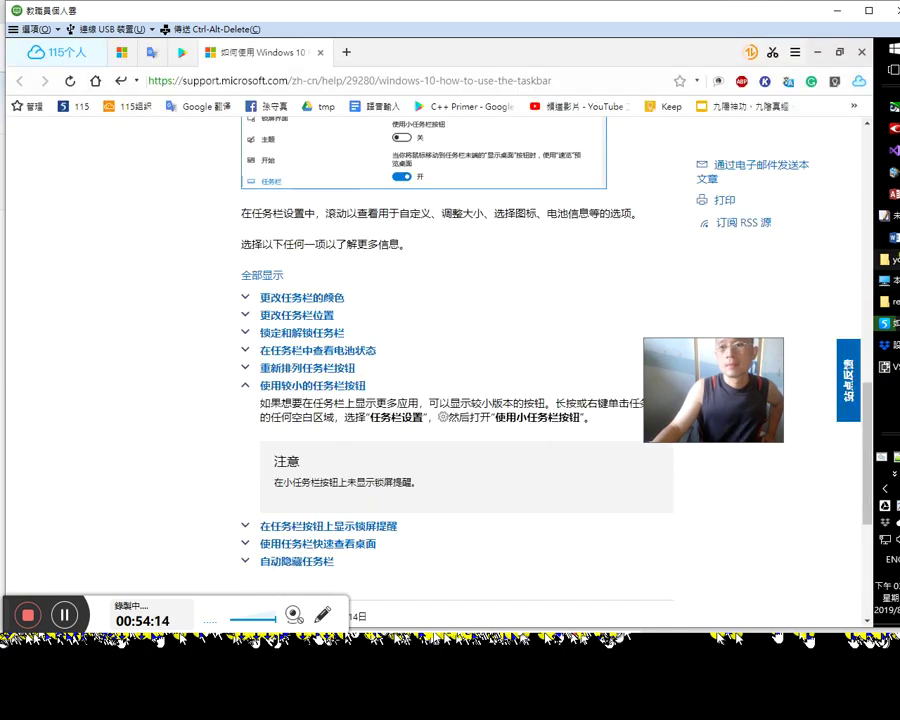
{"action": "key", "text": "alt+Tab"}
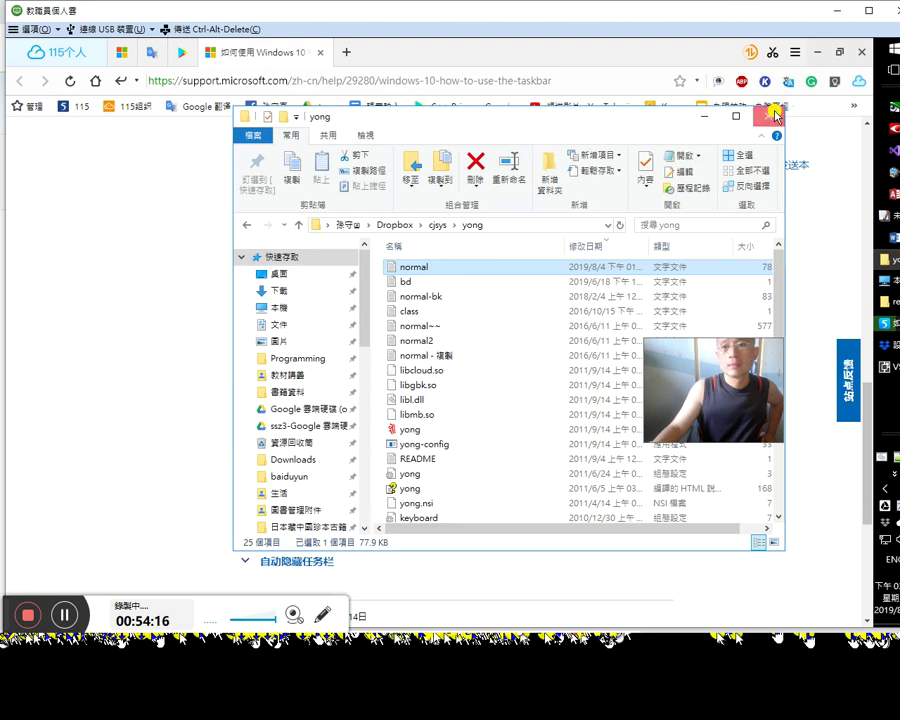
{"action": "left_click", "coordinate": [768, 116]}
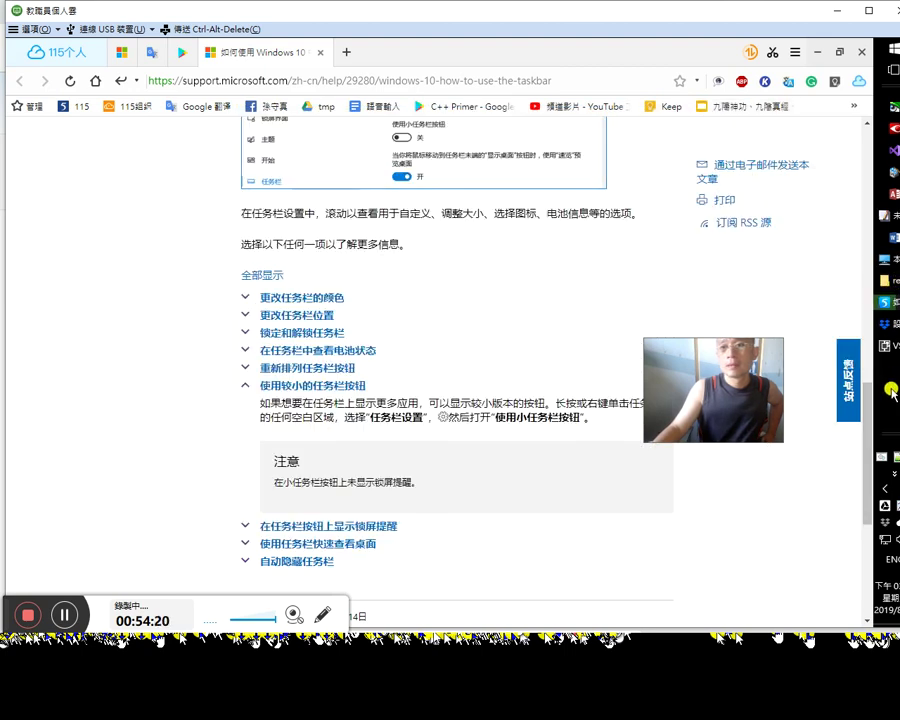
Step: Leave 合併工作列按鈕 set to 當工作列滿時 in taskbar settings, then close Settings
{"action": "right_click", "coordinate": [891, 390]}
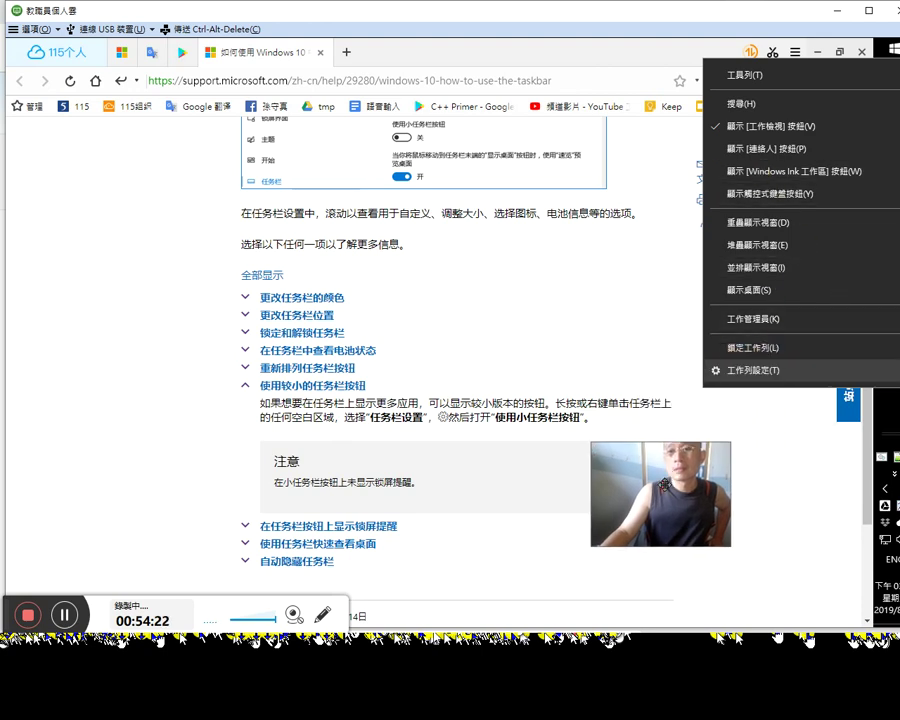
{"action": "left_click", "coordinate": [775, 368]}
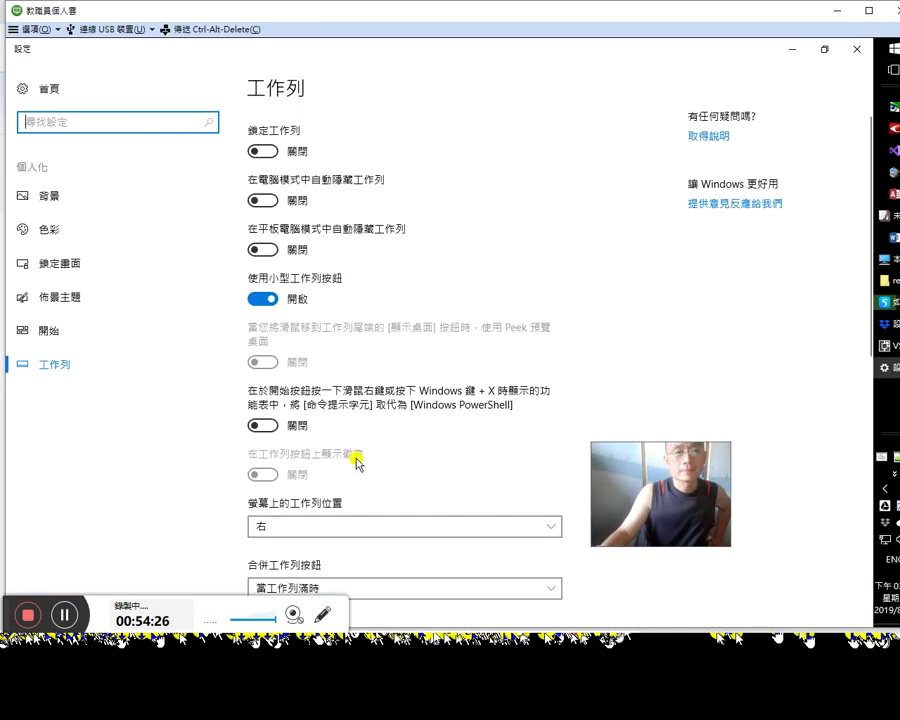
{"action": "left_click", "coordinate": [444, 596]}
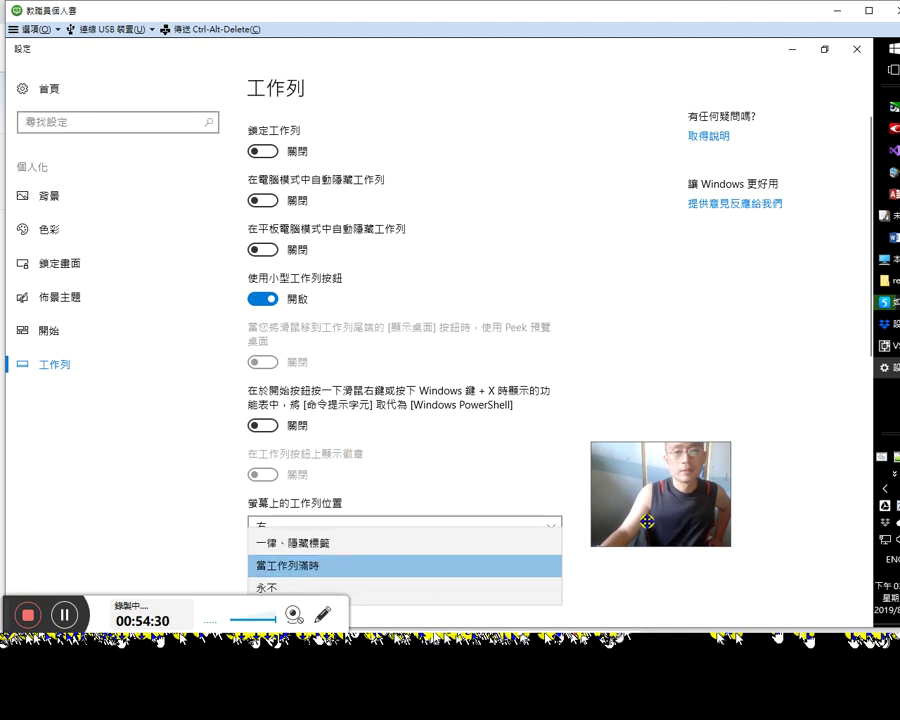
{"action": "left_click", "coordinate": [670, 562]}
{"action": "scroll", "coordinate": [652, 550], "scroll_direction": "down", "scroll_amount": 2}
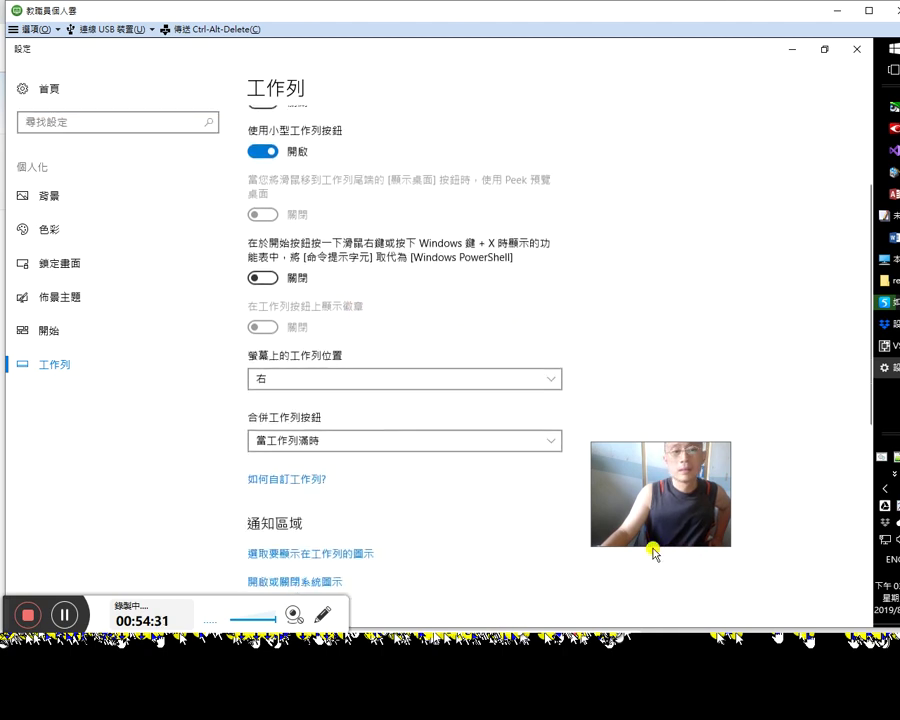
{"action": "left_click", "coordinate": [488, 428]}
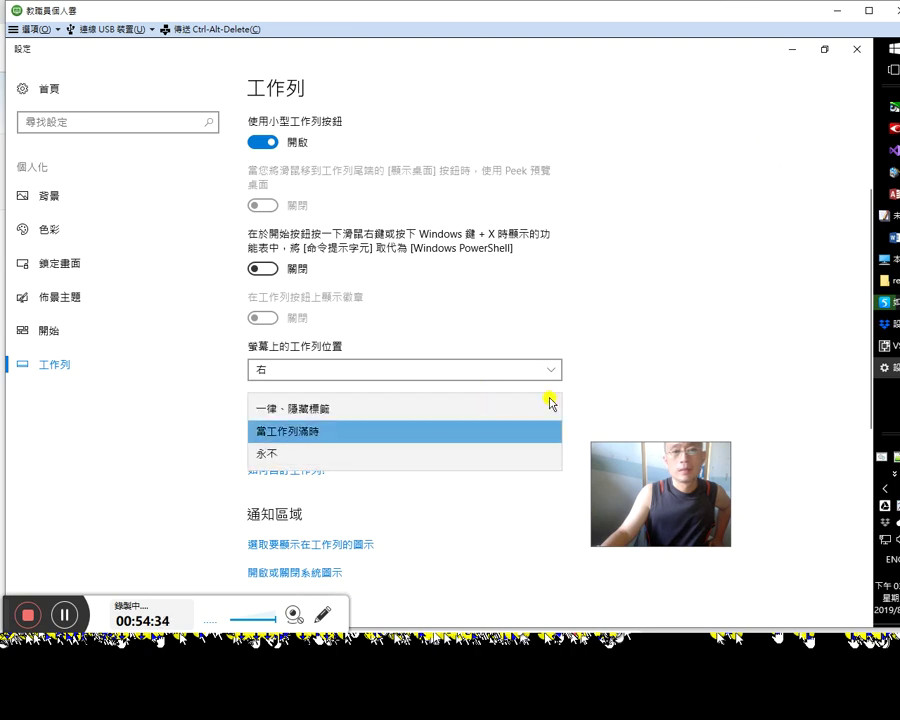
{"action": "left_click", "coordinate": [601, 408]}
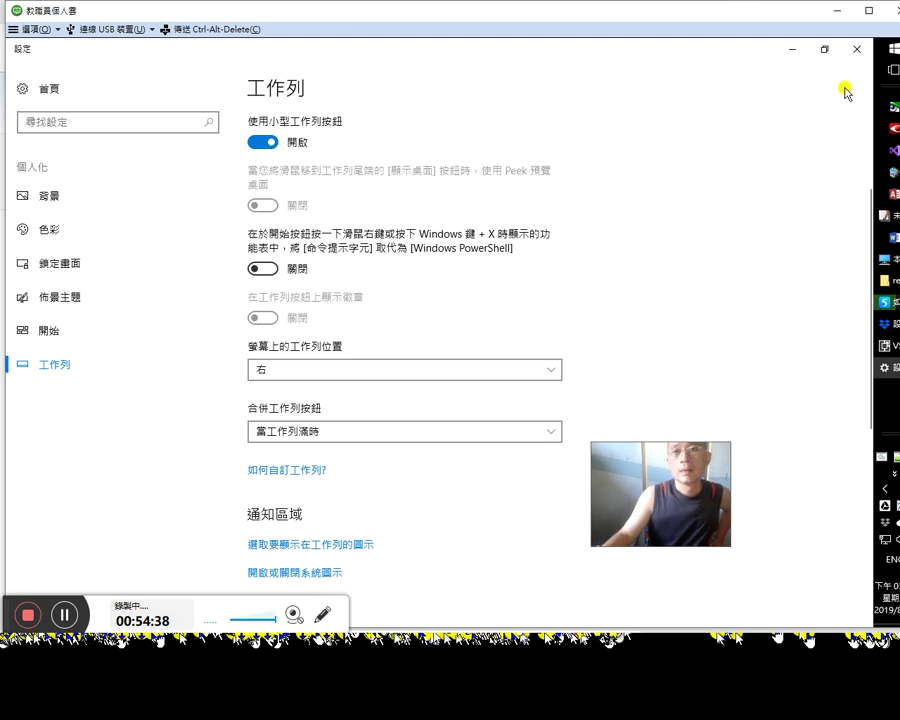
{"action": "left_click", "coordinate": [856, 49]}
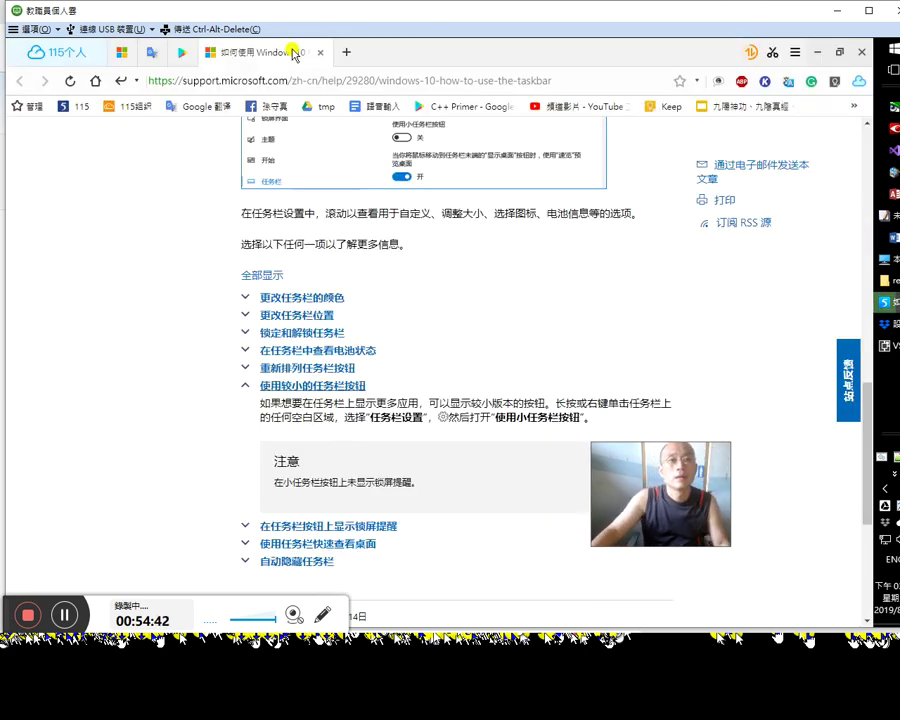
Step: Close the taskbar help tab, minimize the browser, and dismiss the VSIX Installer notice
{"action": "left_click", "coordinate": [321, 52]}
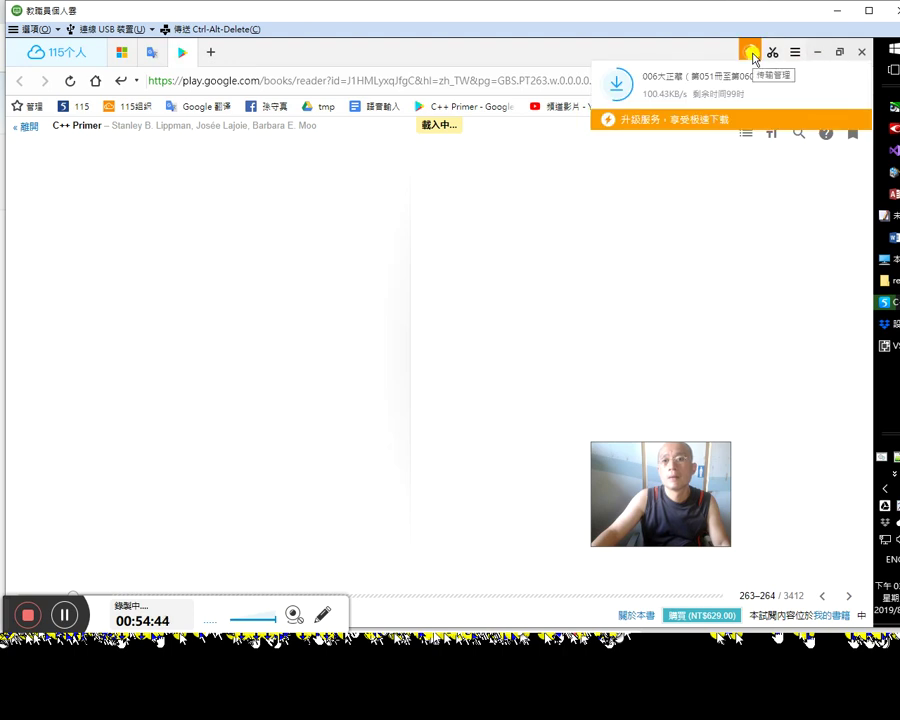
{"action": "left_click", "coordinate": [817, 54]}
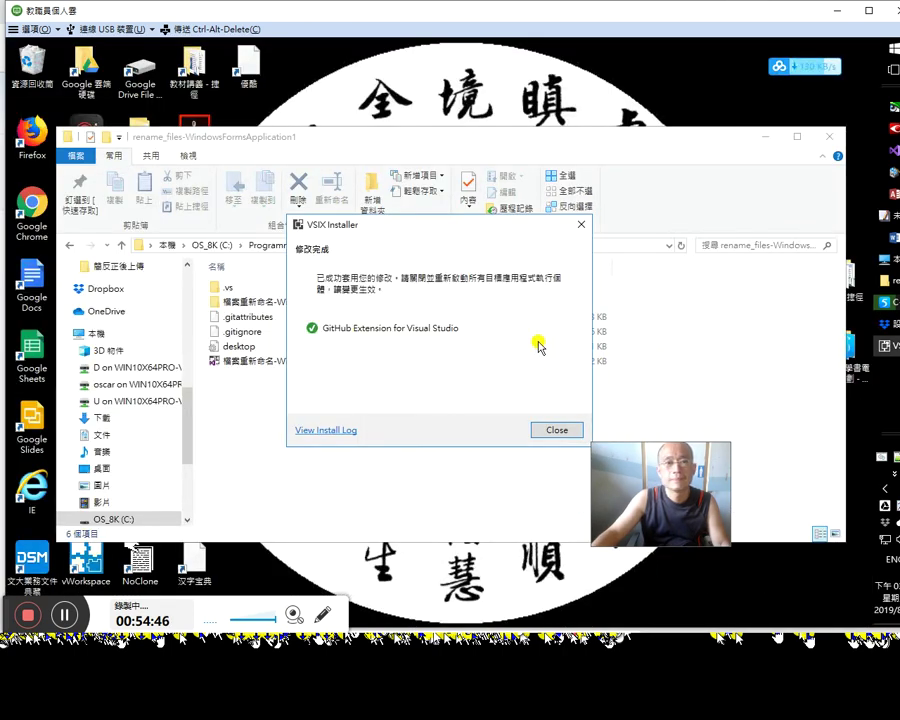
{"action": "left_click", "coordinate": [557, 431]}
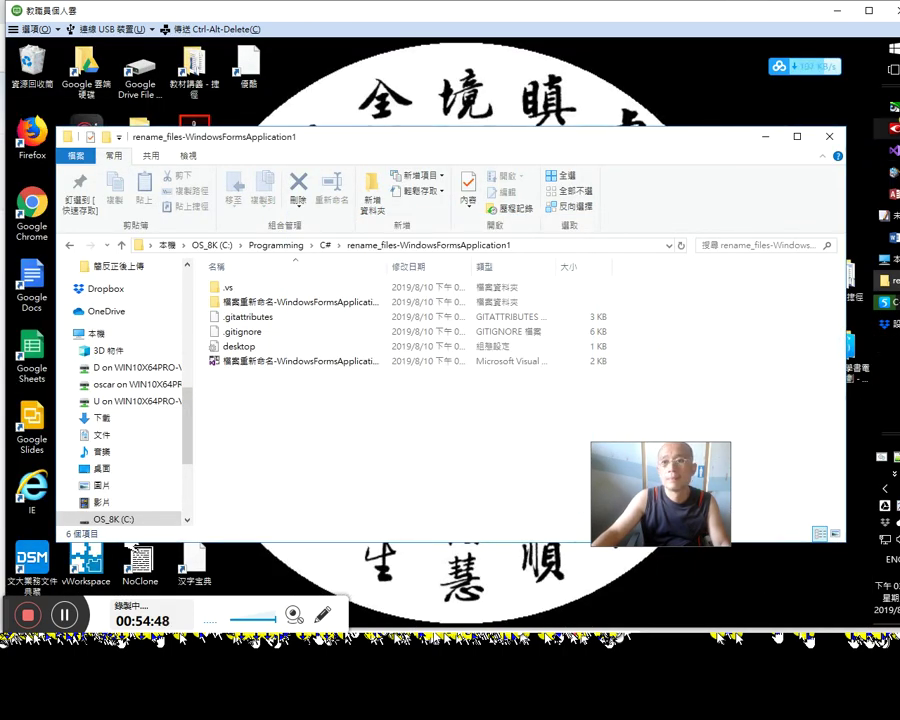
Step: Launch the cloned project's .sln file in Visual Studio and return to the browser
{"action": "left_click", "coordinate": [314, 363]}
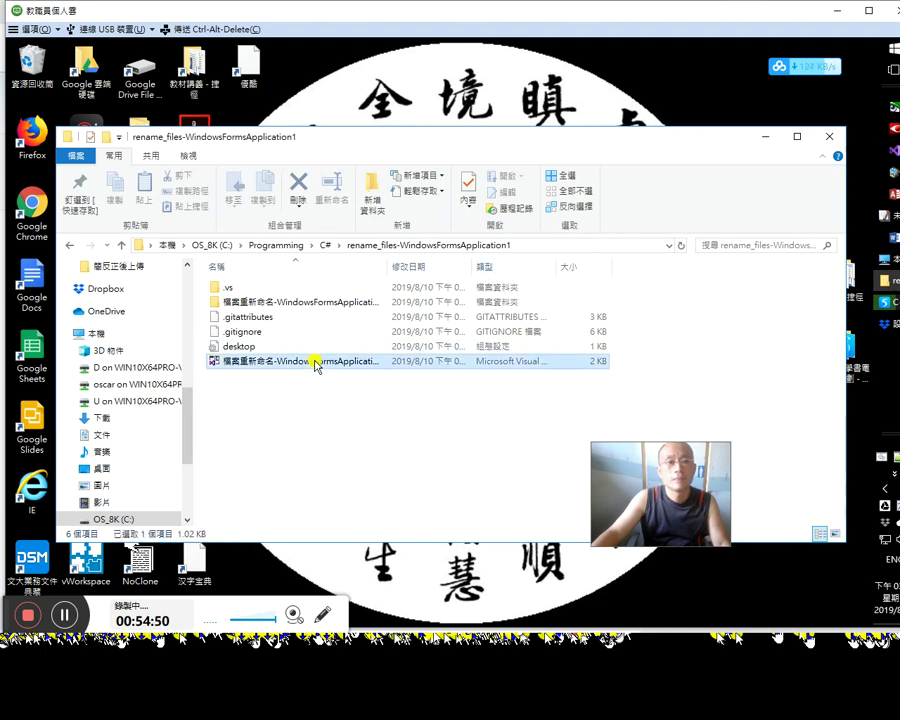
{"action": "double_click", "coordinate": [315, 364]}
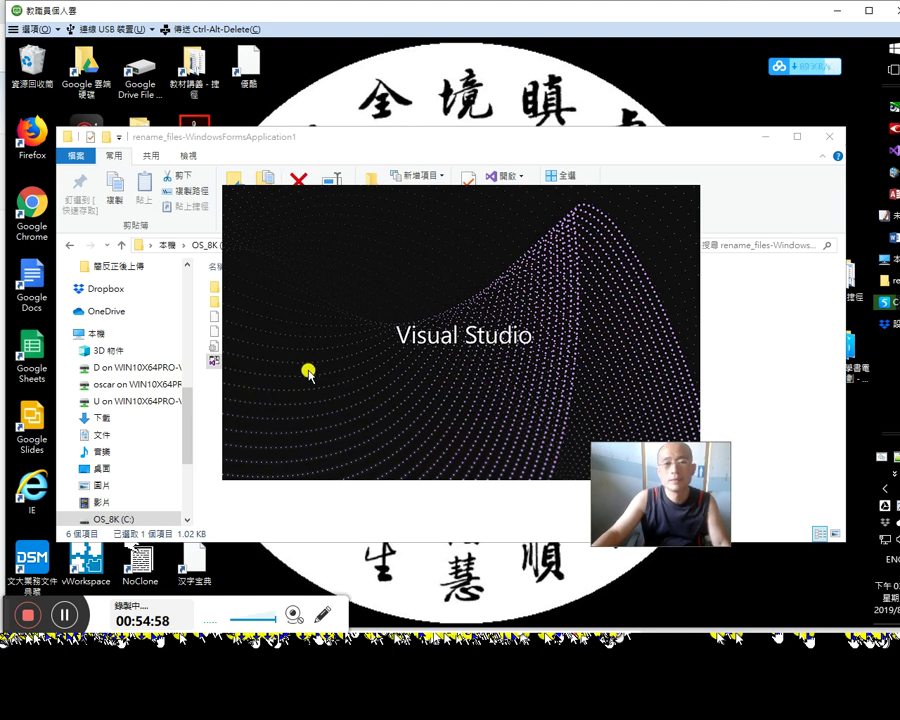
{"action": "key", "text": "alt+Tab"}
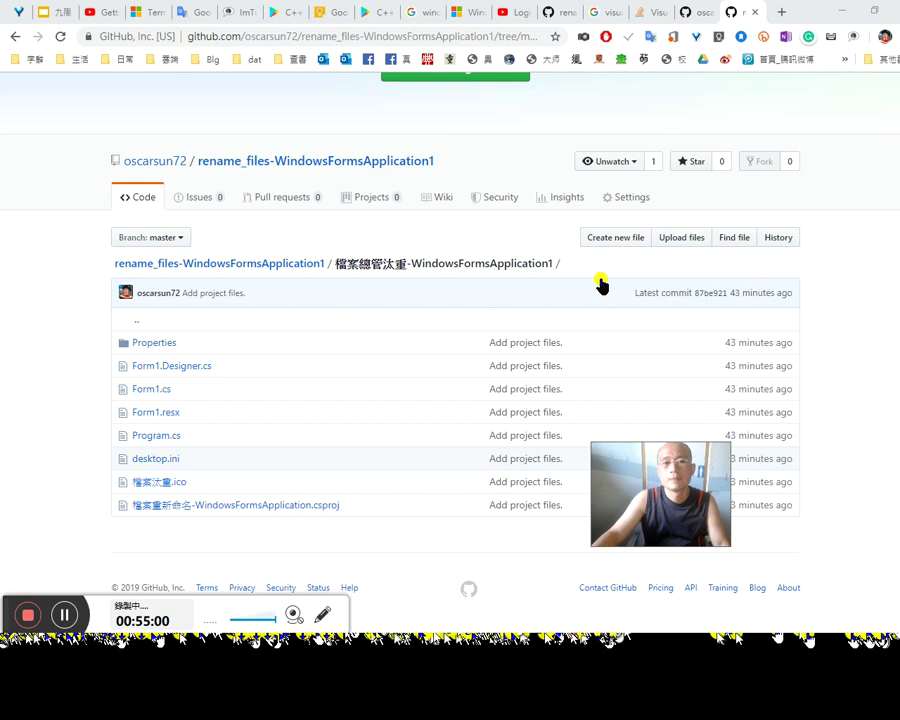
Step: Open the rename_files-WindowsFormsApplication1 repository page, scroll its file list, and return to Visual Studio
{"action": "left_click", "coordinate": [306, 269]}
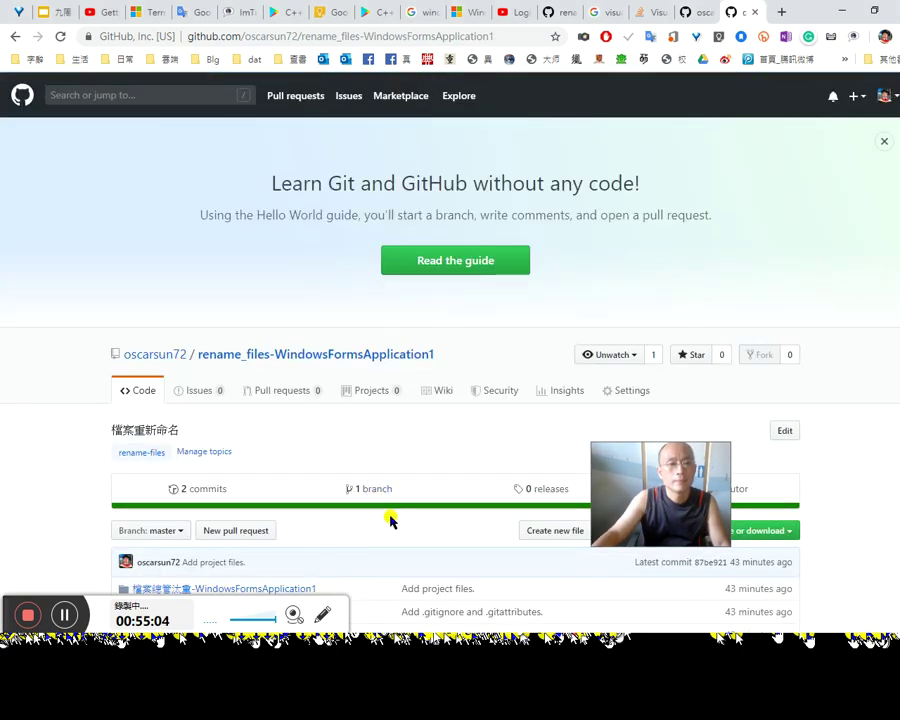
{"action": "scroll", "coordinate": [390, 510], "scroll_direction": "down", "scroll_amount": 2}
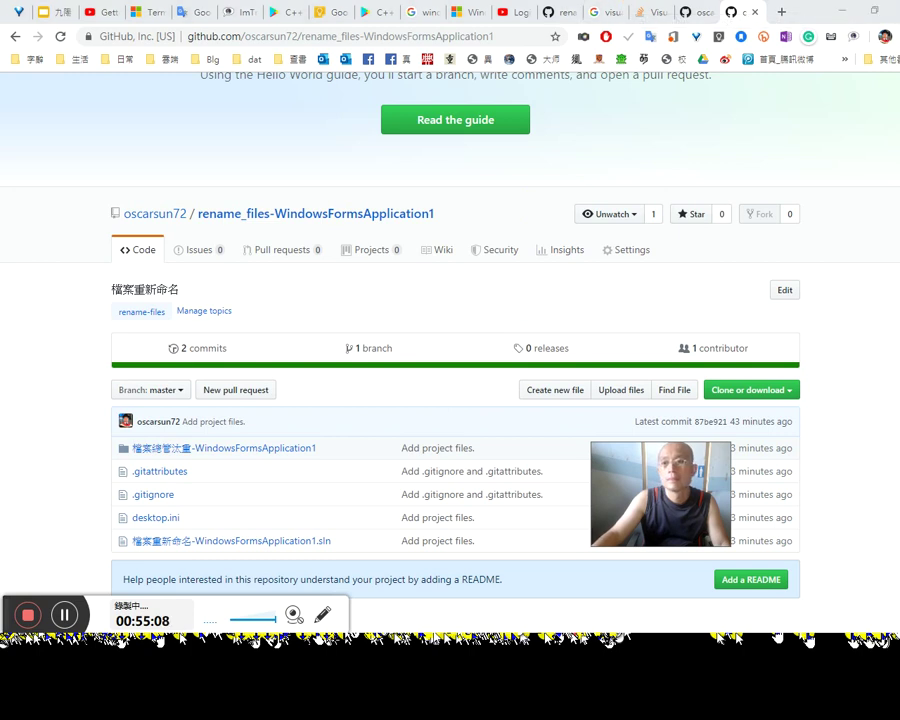
{"action": "key", "text": "alt+Tab"}
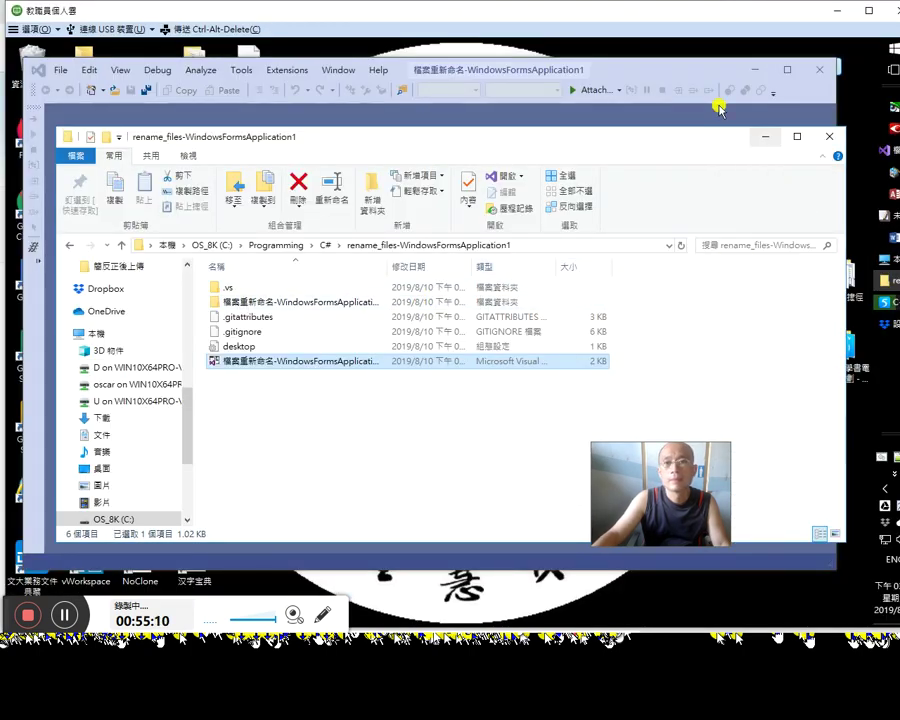
{"action": "left_click", "coordinate": [670, 66]}
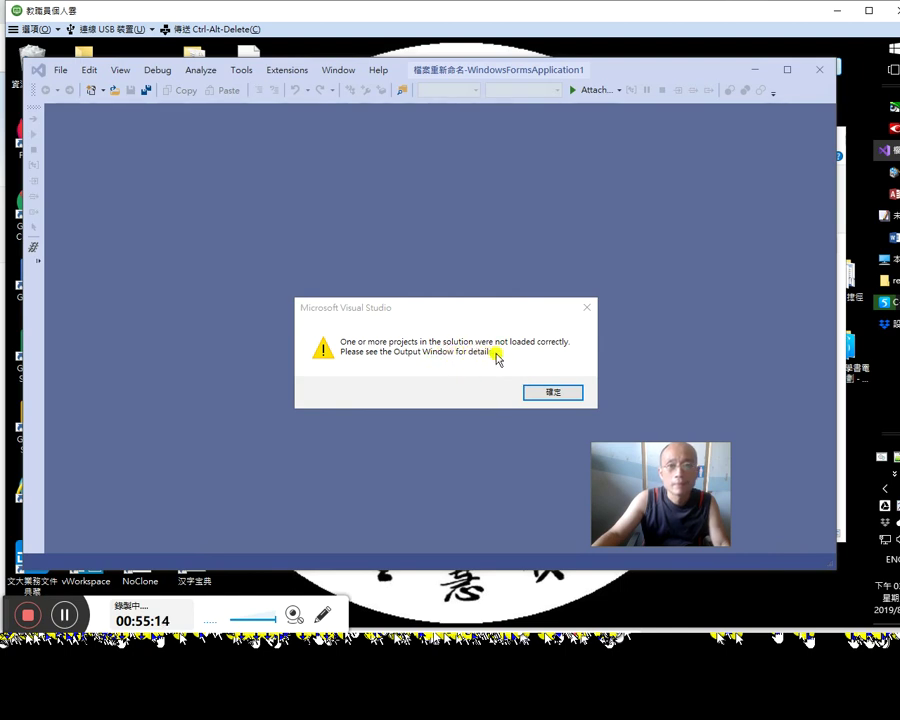
Step: Acknowledge the projects-not-loaded warning and open the solution's Property Pages on Startup Project
{"action": "left_click", "coordinate": [554, 393]}
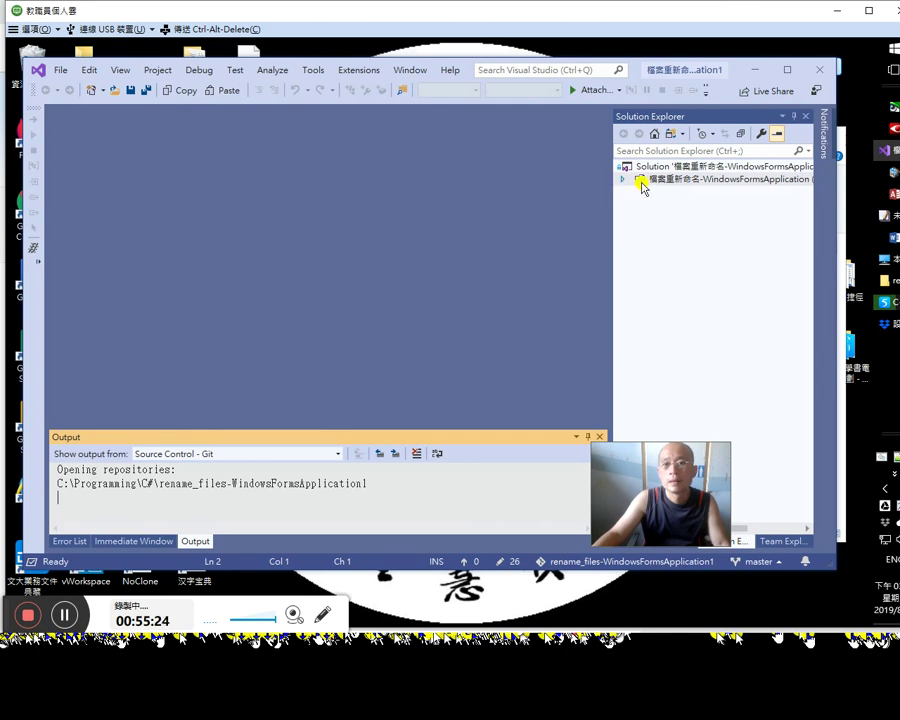
{"action": "left_click", "coordinate": [705, 167]}
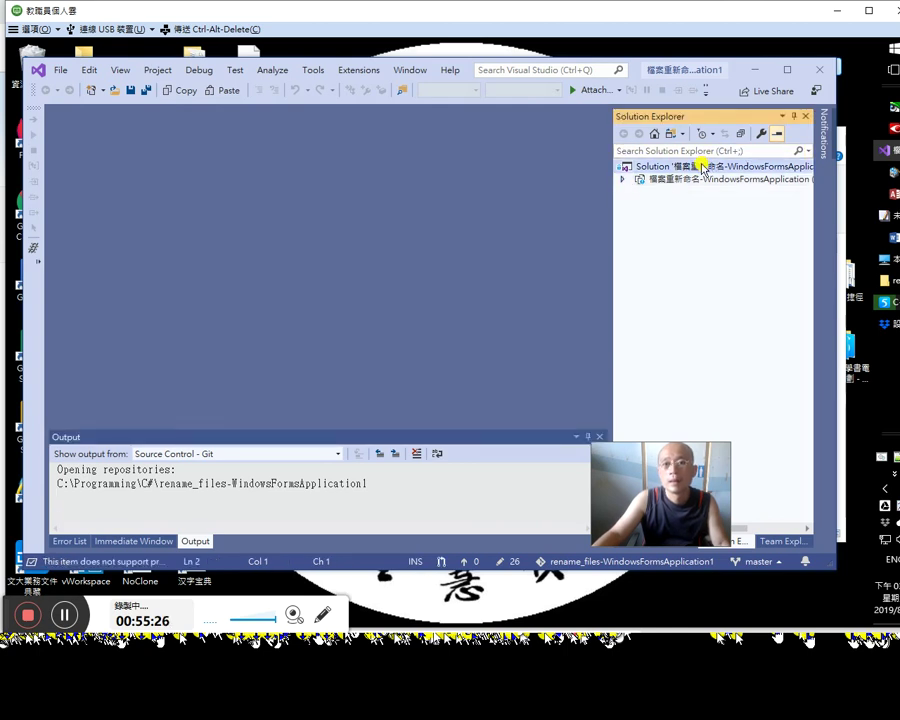
{"action": "right_click", "coordinate": [705, 167]}
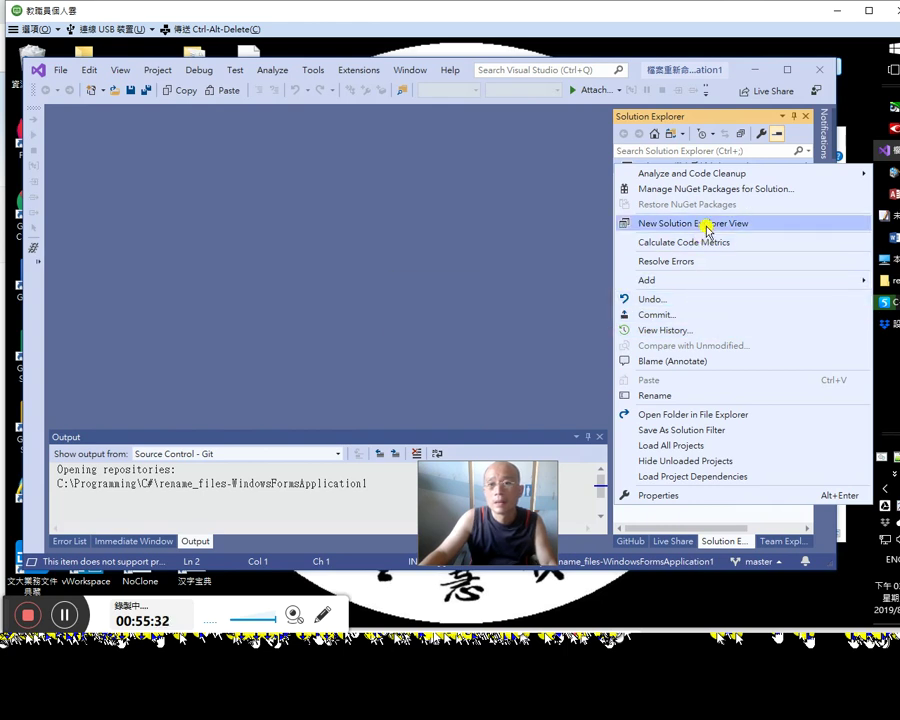
{"action": "mouse_move", "coordinate": [696, 284]}
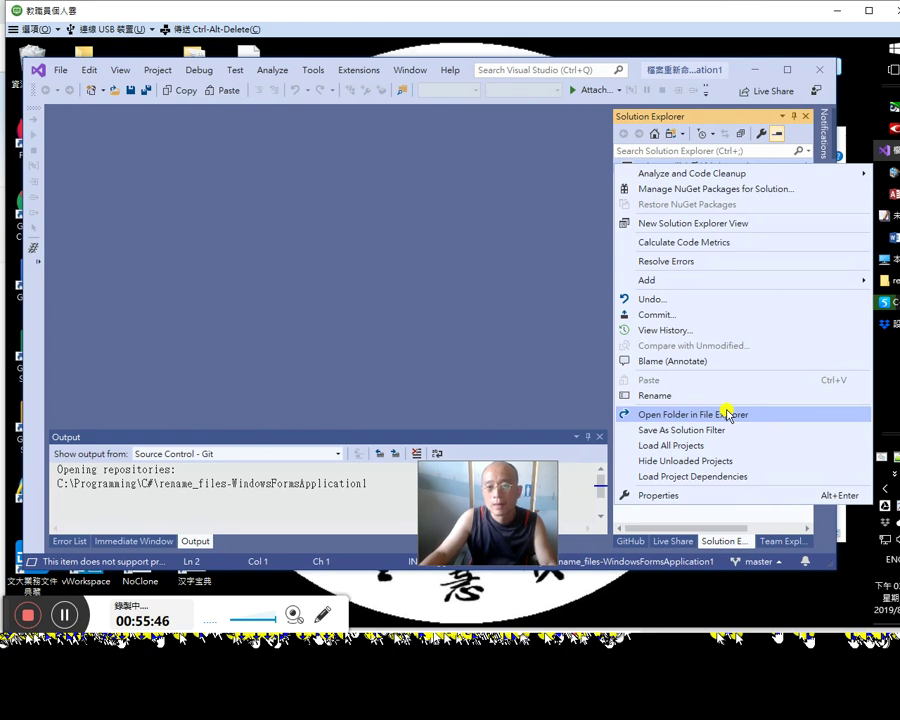
{"action": "left_click", "coordinate": [706, 496]}
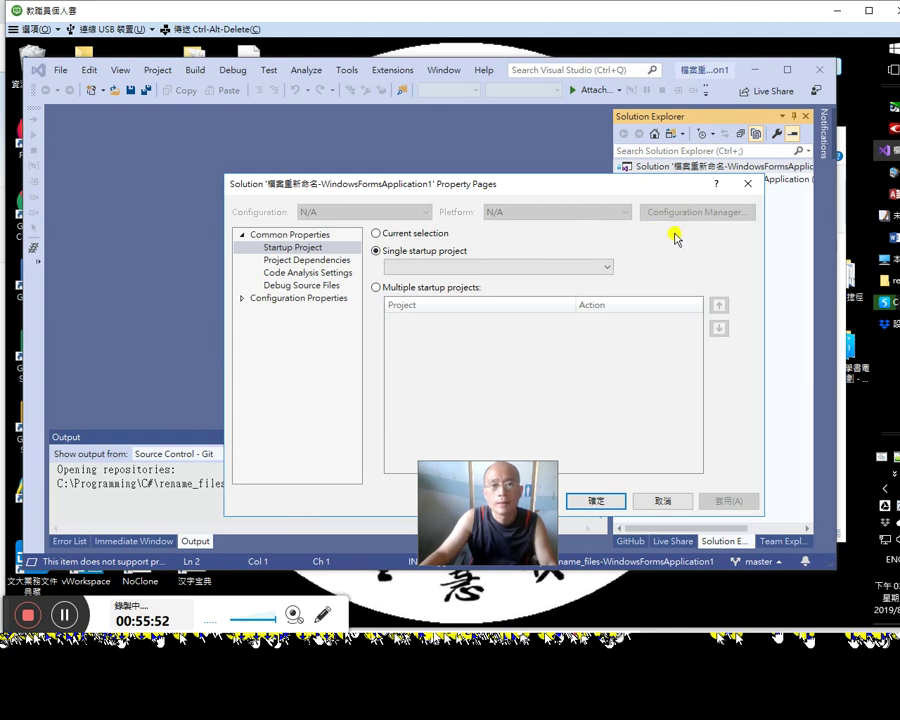
Step: Close Property Pages and open 檔案重新命名-WindowsFormsApplication1.sln in Notepad++ via Open with
{"action": "left_click", "coordinate": [748, 184]}
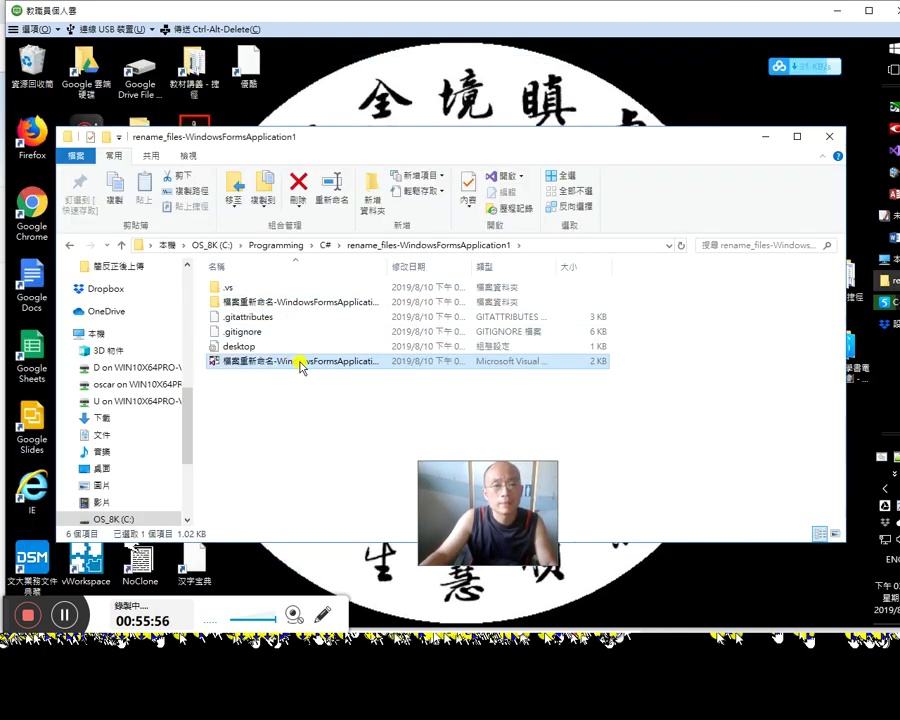
{"action": "left_click", "coordinate": [299, 364]}
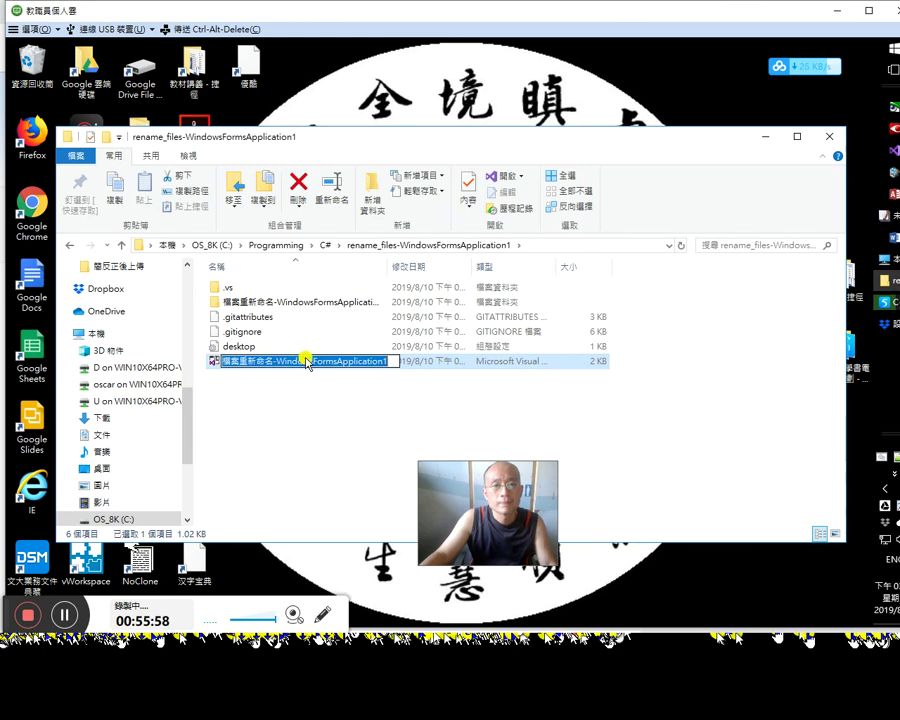
{"action": "left_click", "coordinate": [519, 176]}
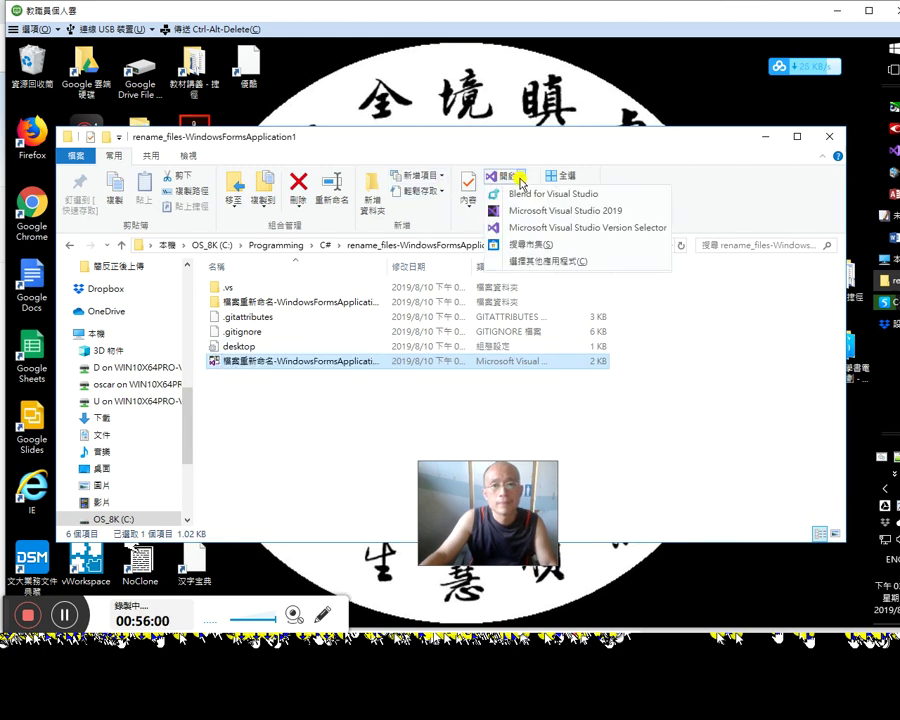
{"action": "left_click", "coordinate": [526, 261]}
{"action": "double_click", "coordinate": [469, 361]}
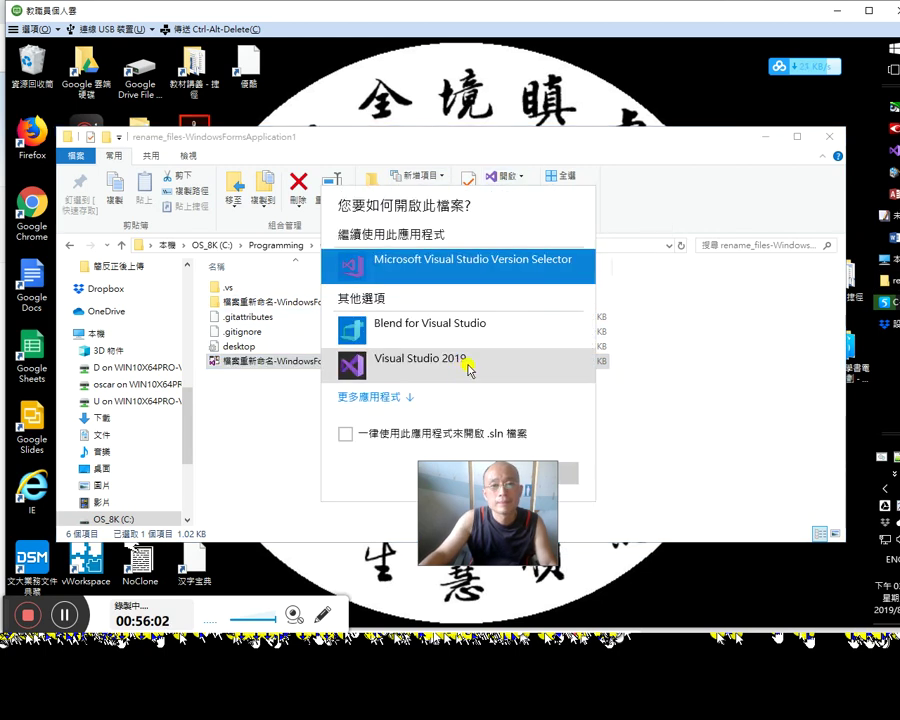
{"action": "left_click", "coordinate": [392, 397]}
{"action": "scroll", "coordinate": [400, 400], "scroll_direction": "down", "scroll_amount": 5}
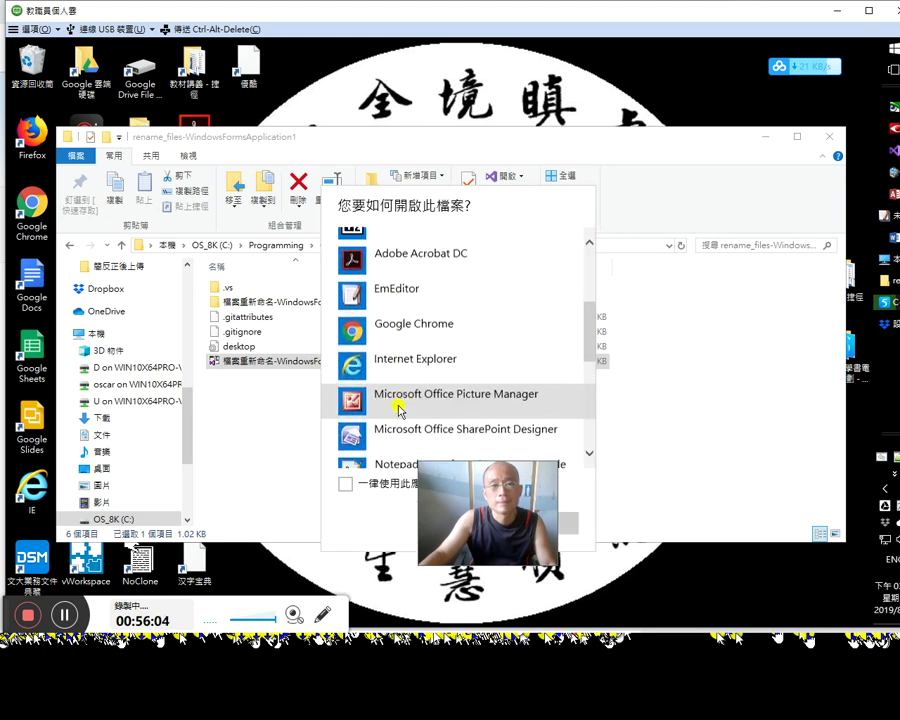
{"action": "scroll", "coordinate": [404, 400], "scroll_direction": "down", "scroll_amount": 1}
{"action": "double_click", "coordinate": [408, 348]}
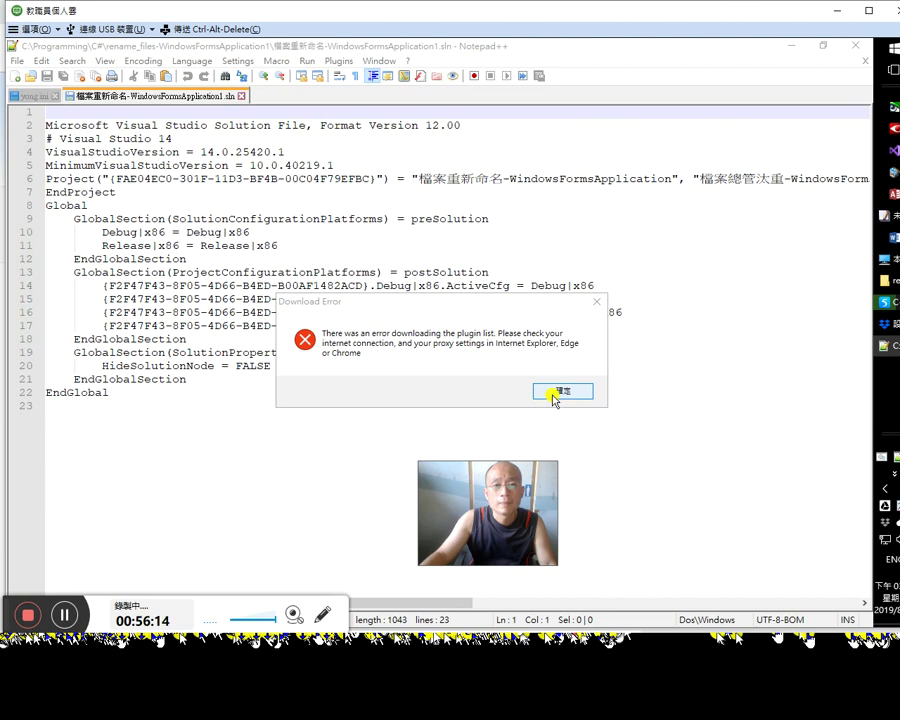
{"action": "left_click", "coordinate": [554, 397]}
{"action": "left_click", "coordinate": [726, 180]}
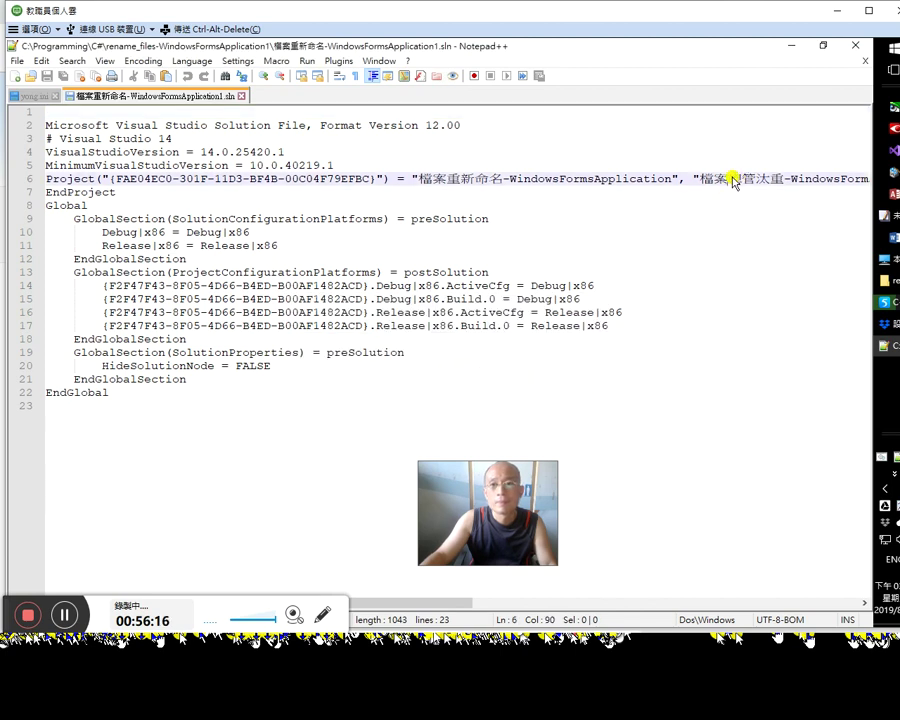
Step: Replace 總管汰重 with 重新命名 on line 6 of the .sln, save it, and close Notepad++
{"action": "left_click", "coordinate": [783, 181], "text": "shift"}
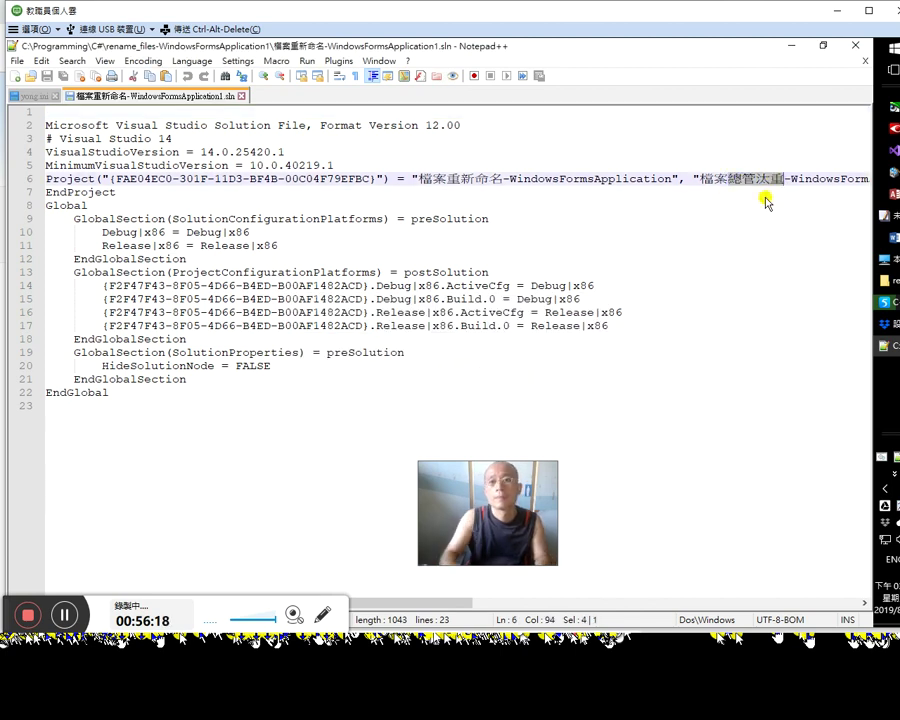
{"action": "type", "text": "hlo"}
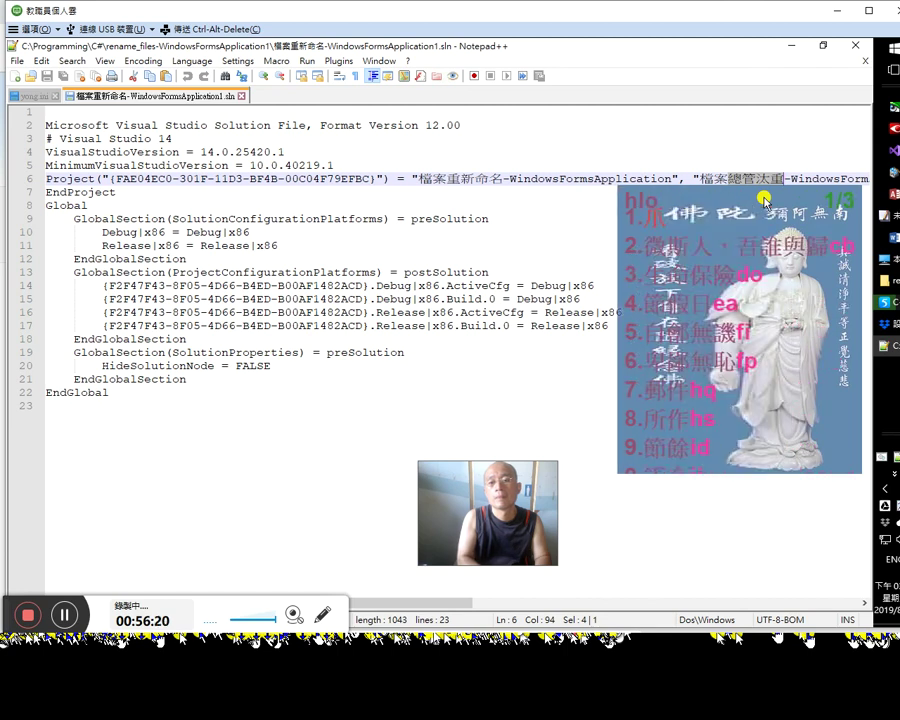
{"action": "key", "text": "space"}
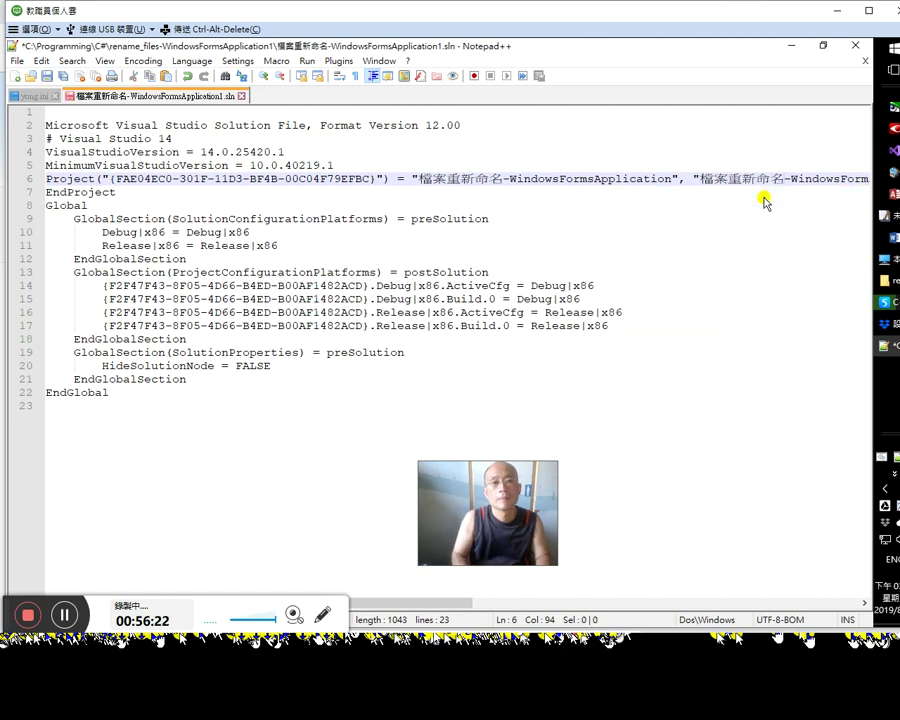
{"action": "key", "text": "ctrl+s"}
{"action": "key", "text": "ctrl+w"}
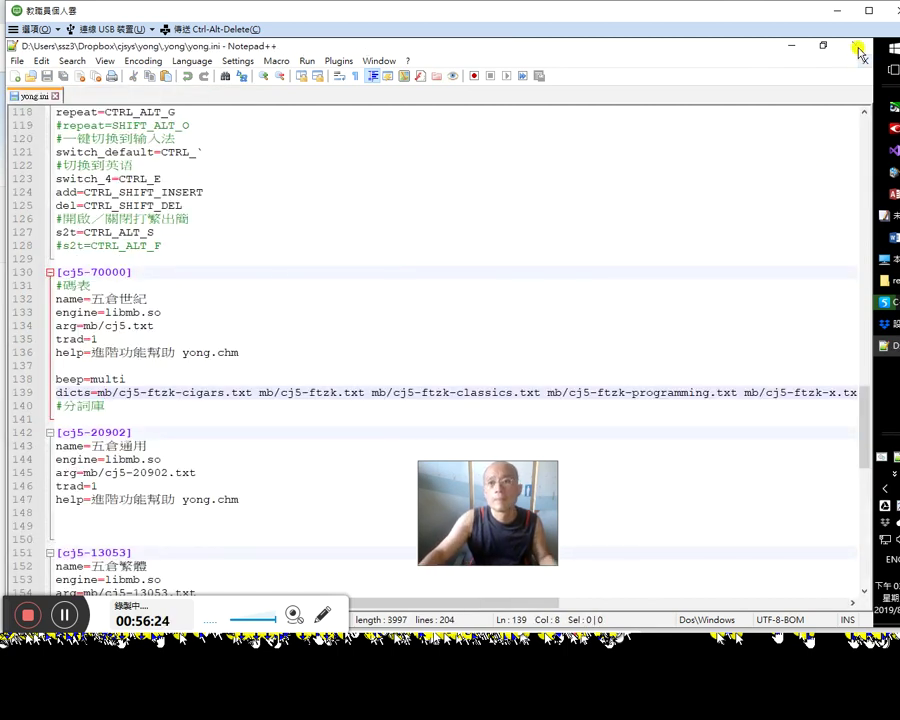
{"action": "left_click", "coordinate": [853, 45]}
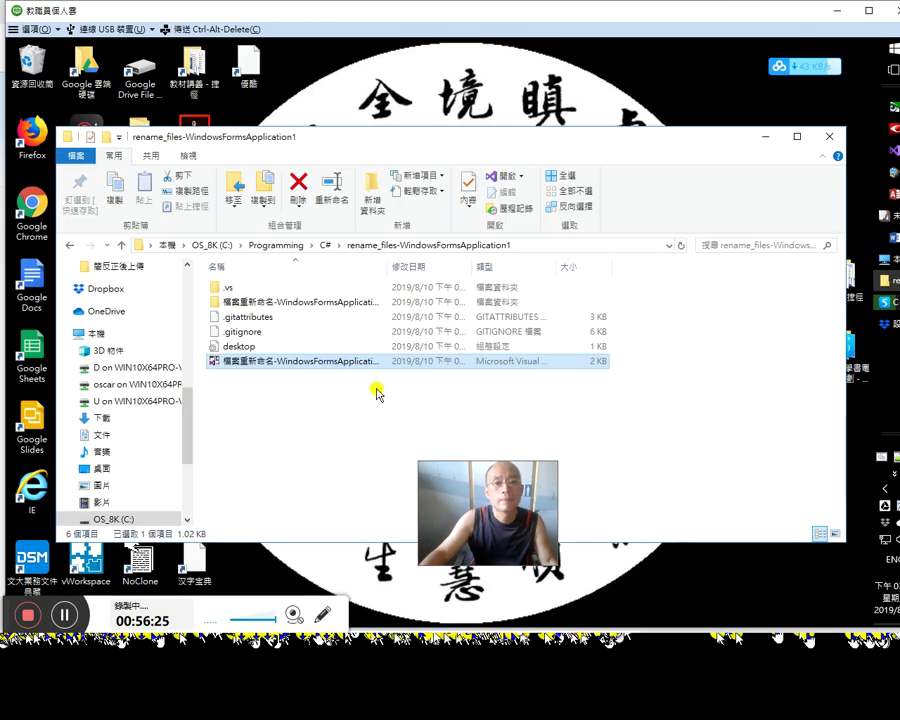
Step: Load the edited solution in Visual Studio 2019 and view the GitHub pull requests pane
{"action": "double_click", "coordinate": [345, 362]}
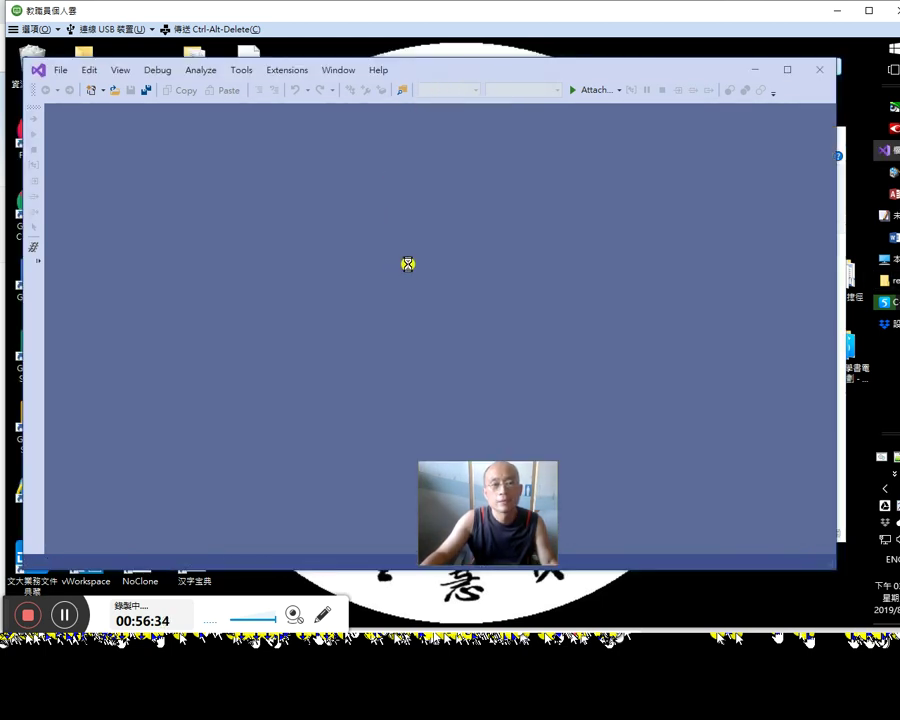
{"action": "left_click_drag", "start_coordinate": [456, 486], "coordinate": [845, 550]}
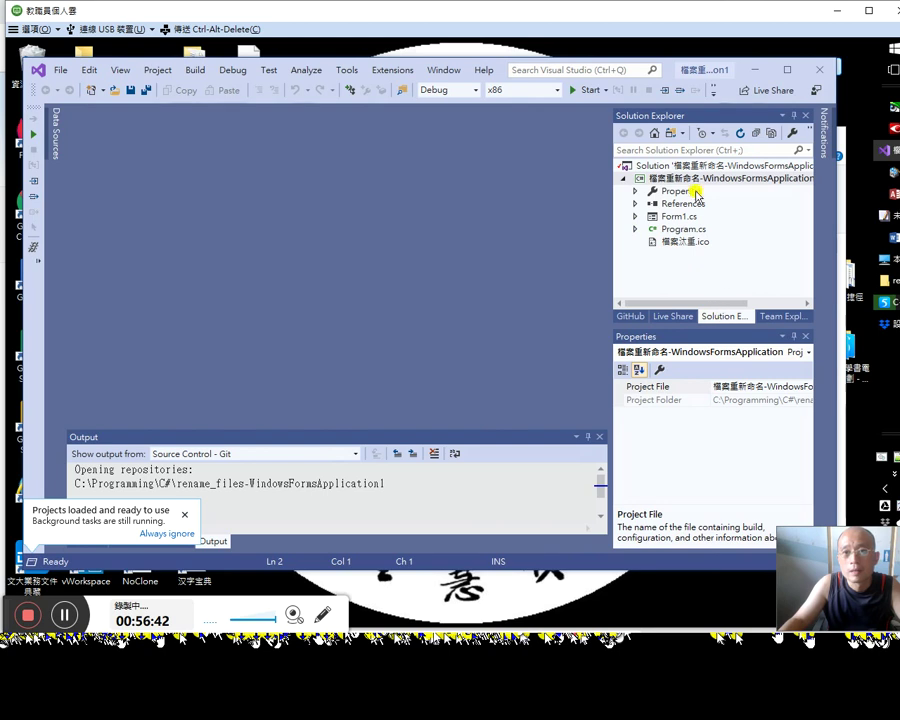
{"action": "left_click", "coordinate": [630, 316]}
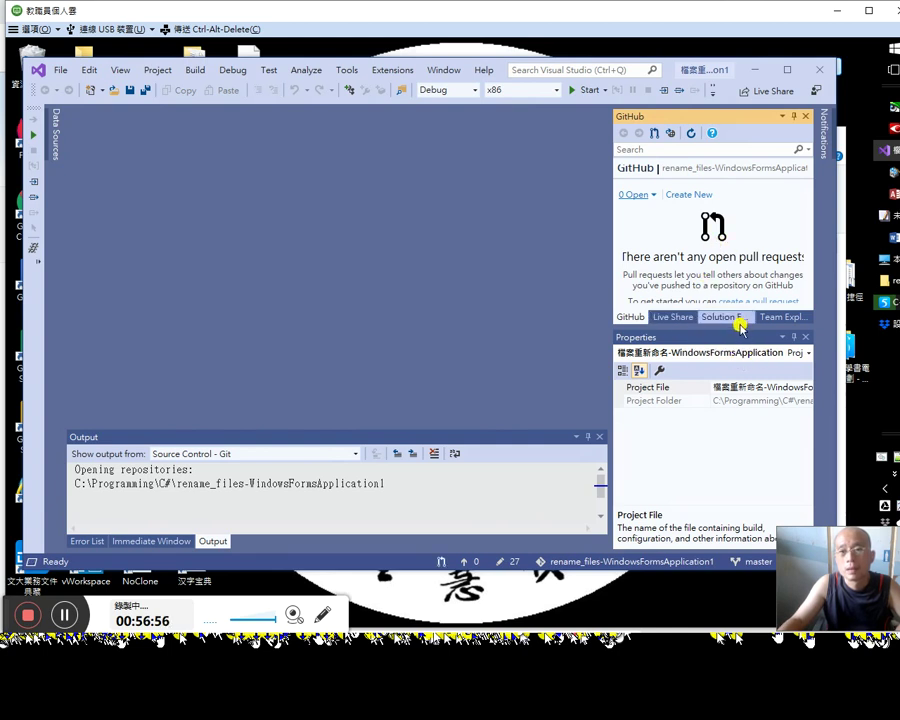
Step: Enlarge the side pane and open Team Explorer's Changes page with 27 pending changes
{"action": "left_click_drag", "start_coordinate": [746, 507], "coordinate": [748, 458]}
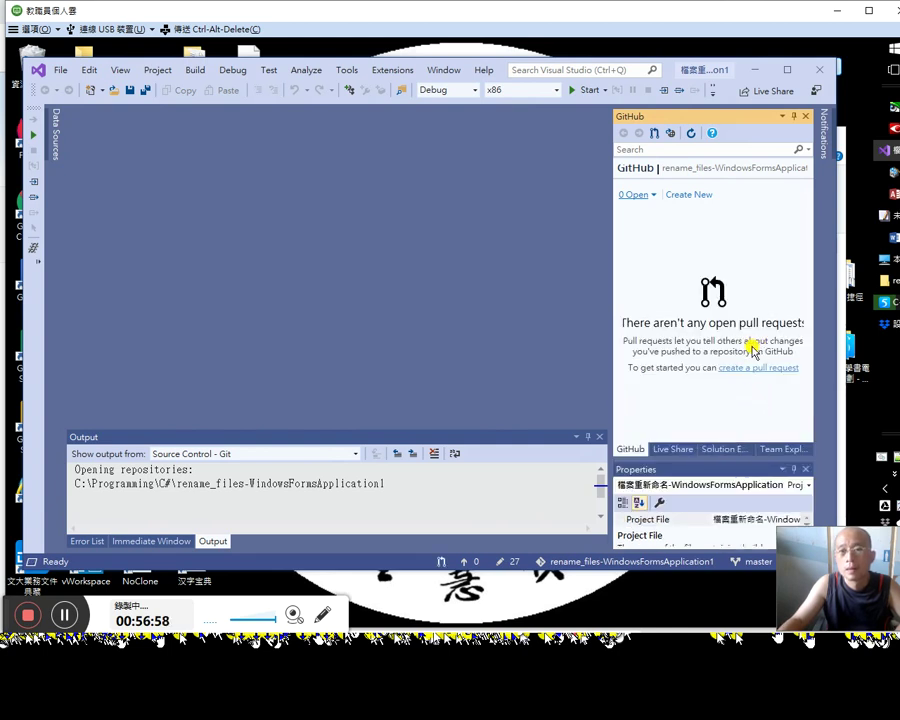
{"action": "left_click", "coordinate": [678, 449]}
{"action": "left_click", "coordinate": [717, 450]}
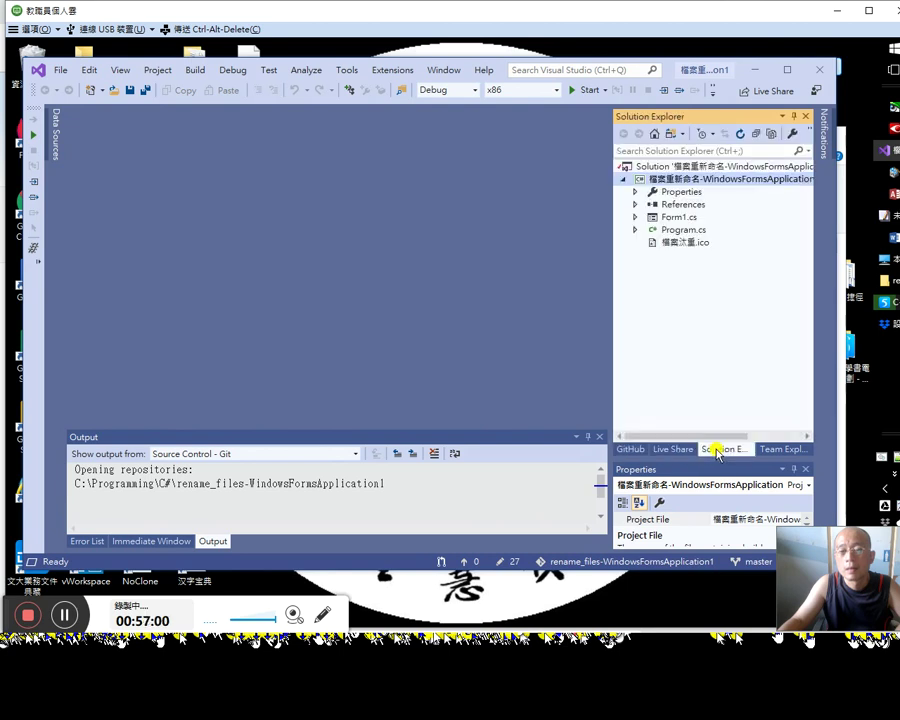
{"action": "left_click", "coordinate": [769, 452]}
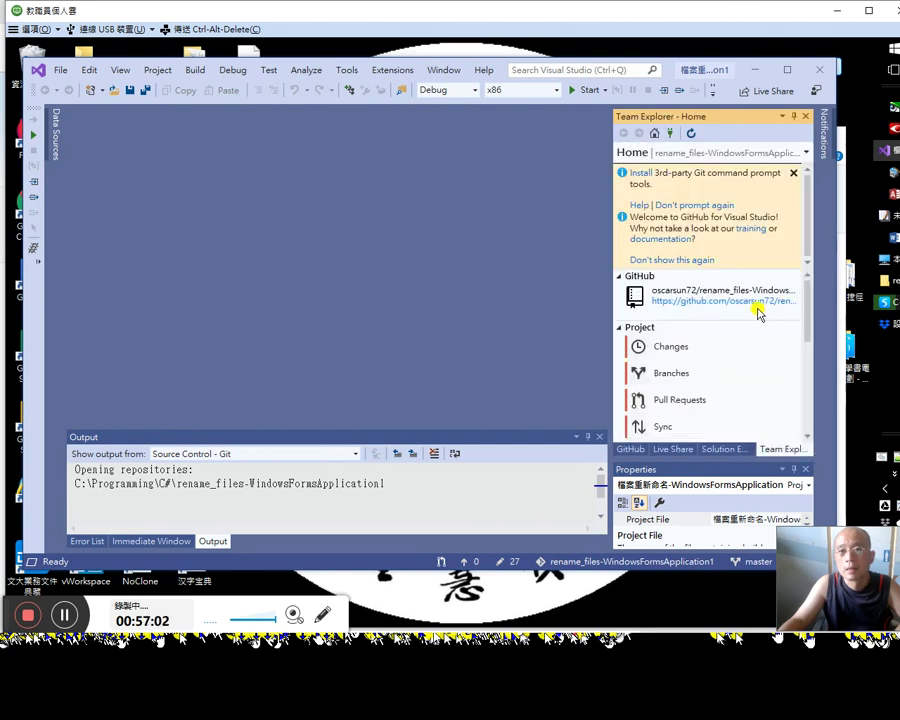
{"action": "left_click", "coordinate": [692, 346]}
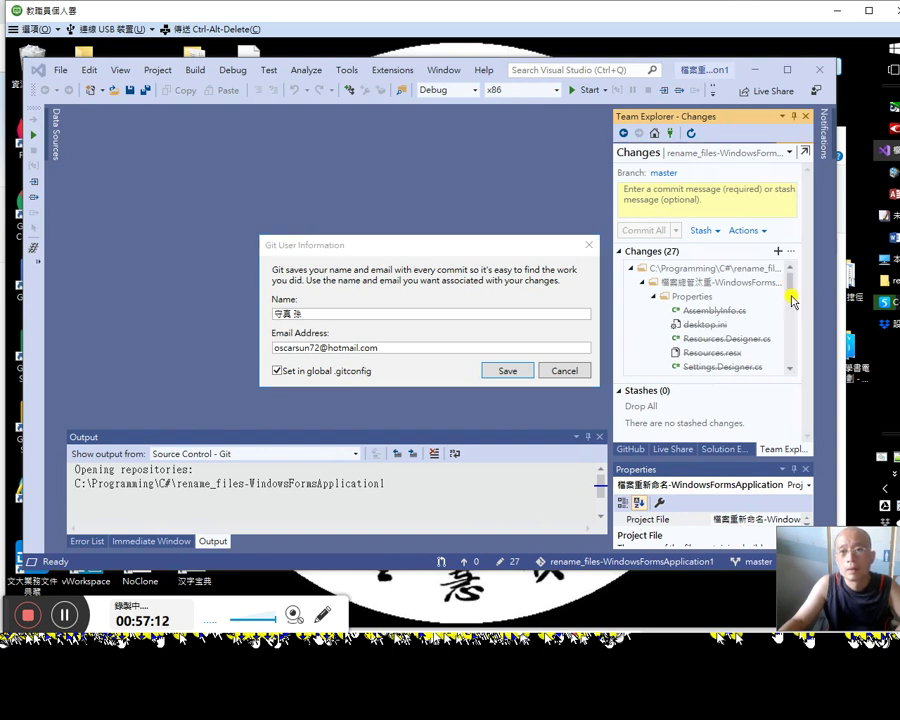
{"action": "left_click", "coordinate": [687, 318]}
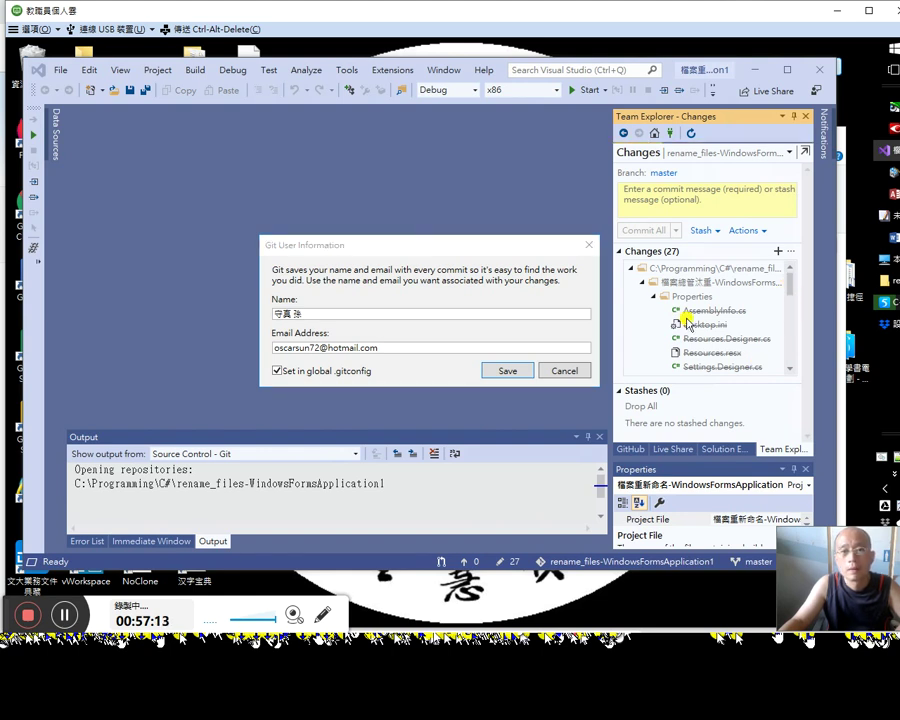
Step: Save the Git user name and e-mail globally and scroll through the added files
{"action": "left_click", "coordinate": [507, 371]}
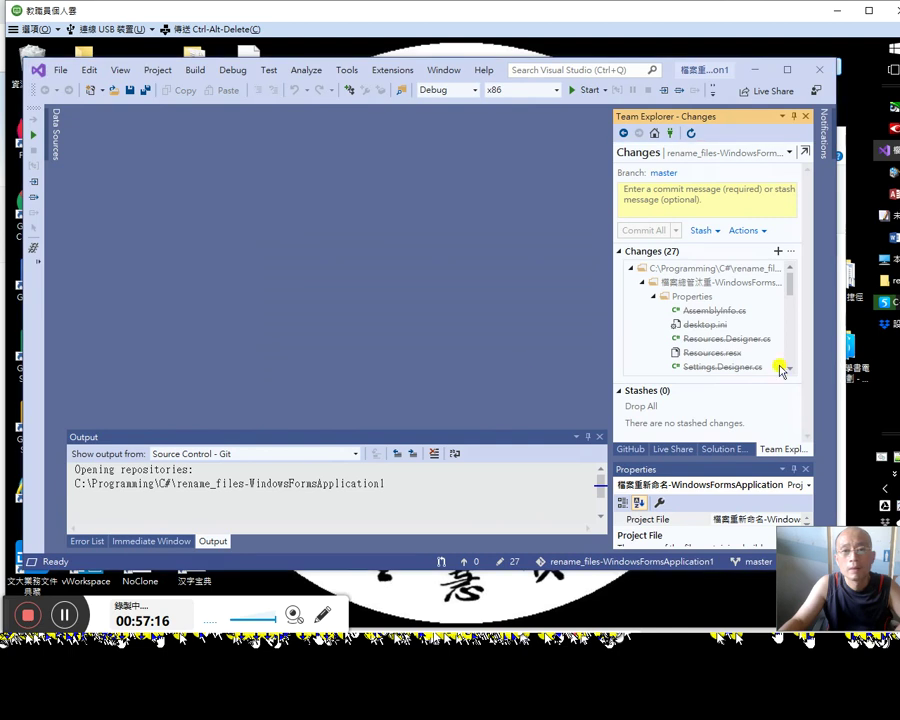
{"action": "mouse_move", "coordinate": [788, 285]}
{"action": "left_mouse_down"}
{"action": "mouse_move", "coordinate": [800, 325]}
{"action": "mouse_move", "coordinate": [800, 280]}
{"action": "left_mouse_up"}
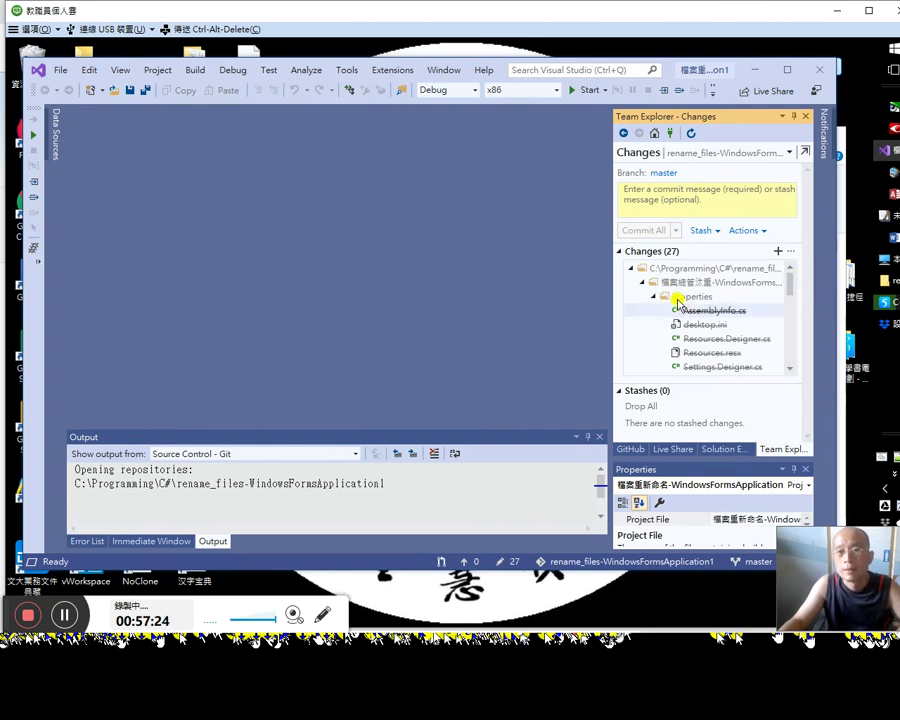
{"action": "left_click_drag", "start_coordinate": [790, 282], "coordinate": [786, 368]}
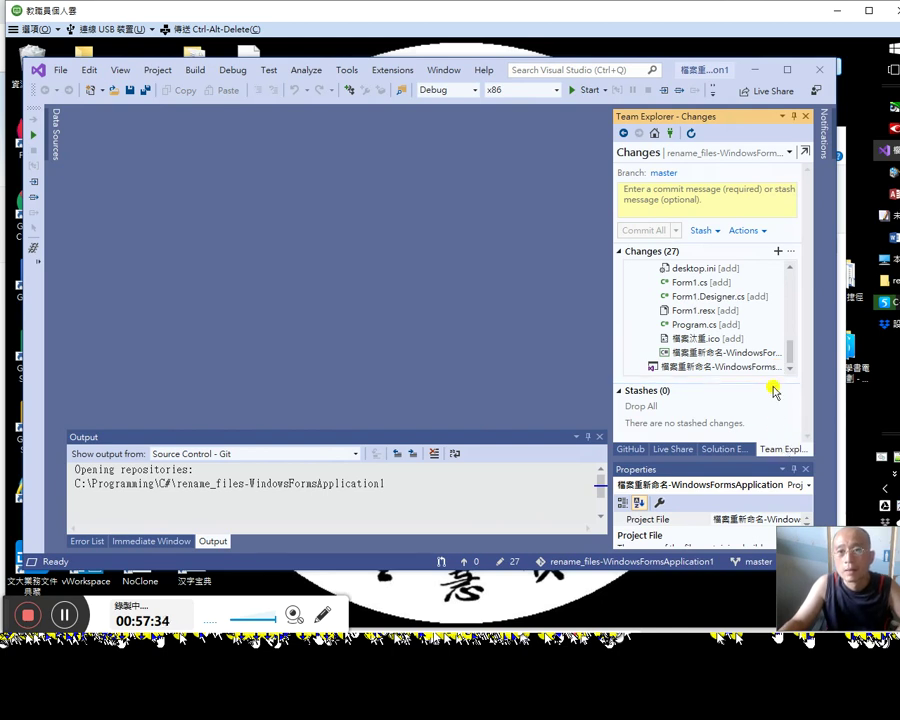
Step: Check the Stash and Actions dropdowns and the side-pane tabs, then reopen Actions
{"action": "left_click", "coordinate": [716, 232]}
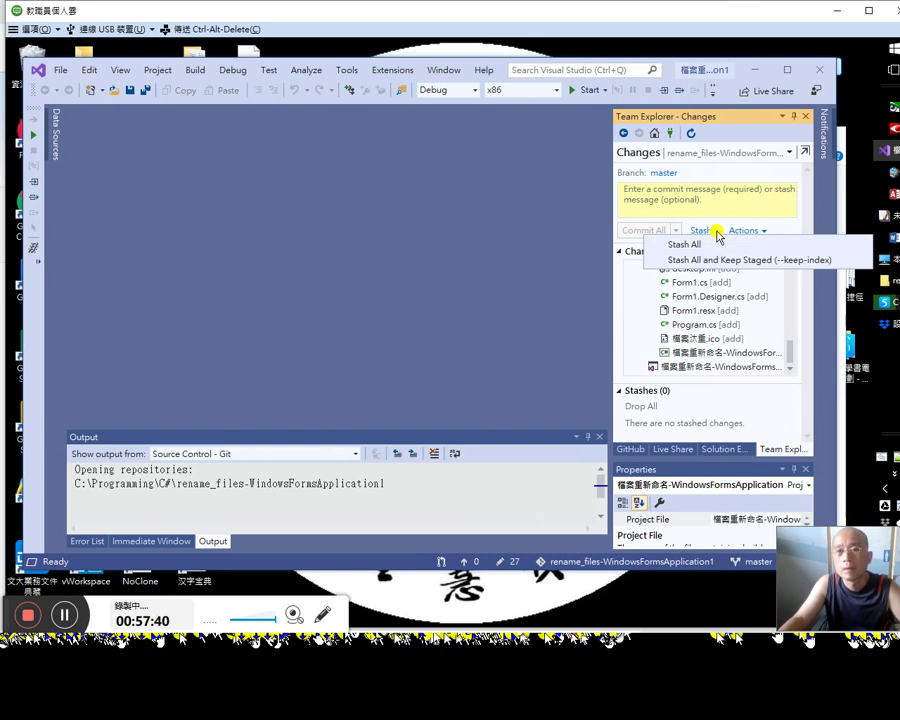
{"action": "left_click", "coordinate": [772, 231]}
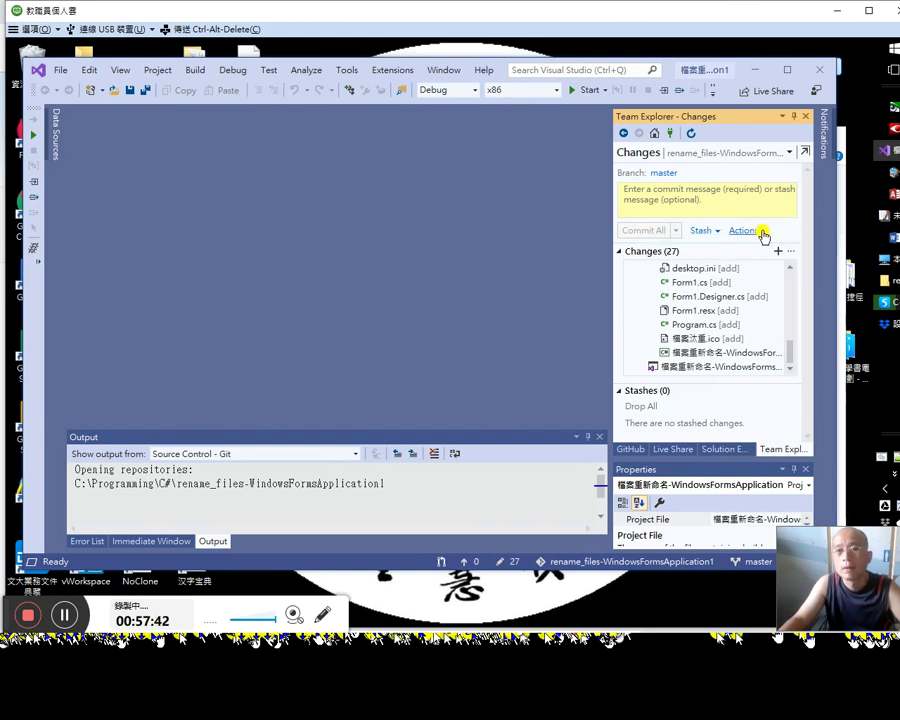
{"action": "left_click", "coordinate": [762, 233]}
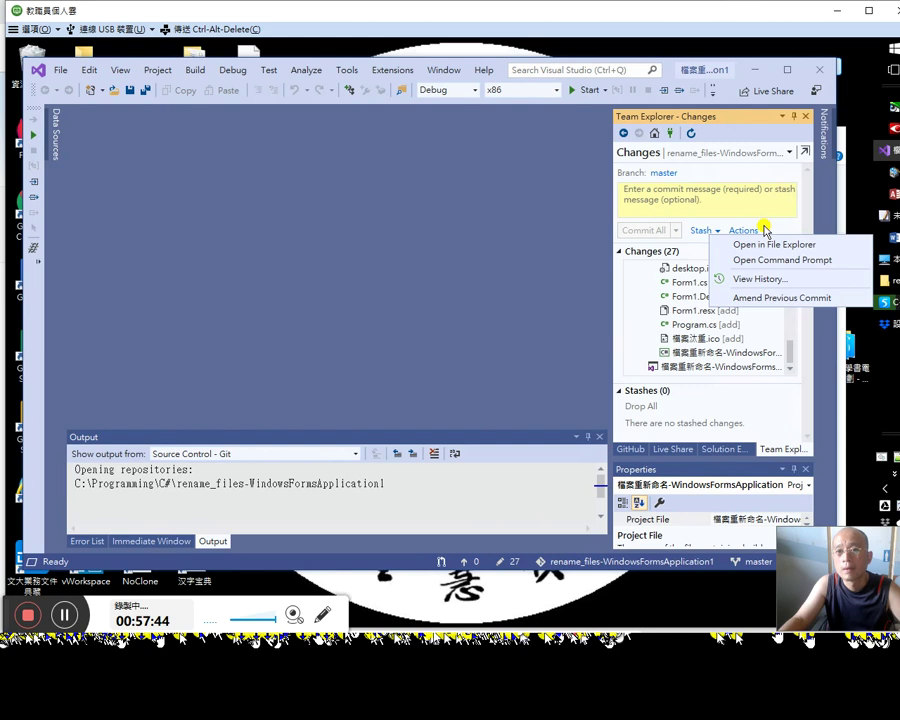
{"action": "left_click", "coordinate": [770, 230]}
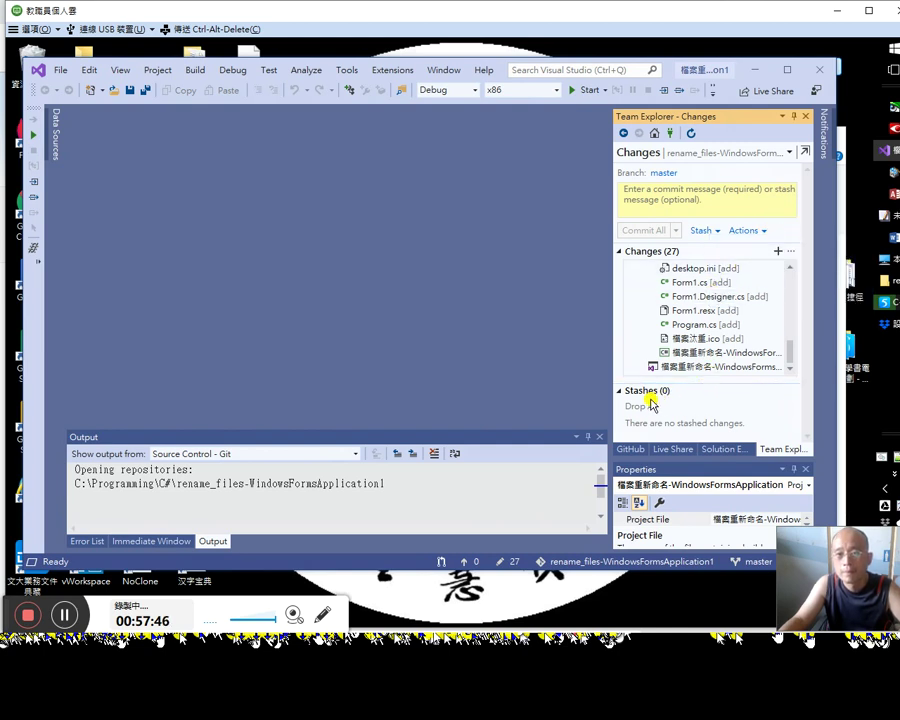
{"action": "left_click", "coordinate": [730, 449]}
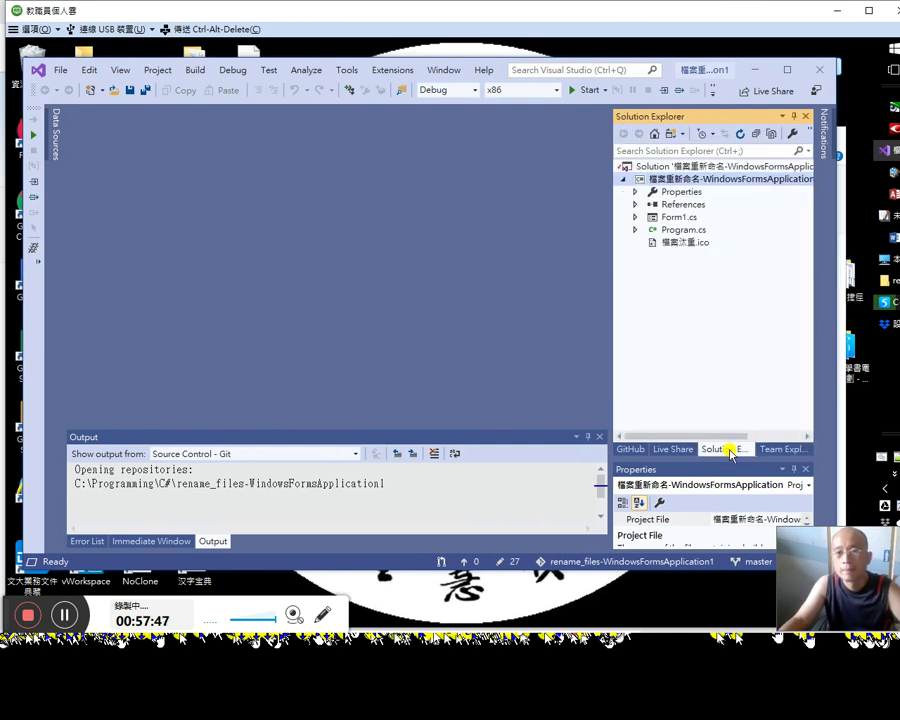
{"action": "left_click", "coordinate": [673, 450]}
{"action": "left_click", "coordinate": [640, 452]}
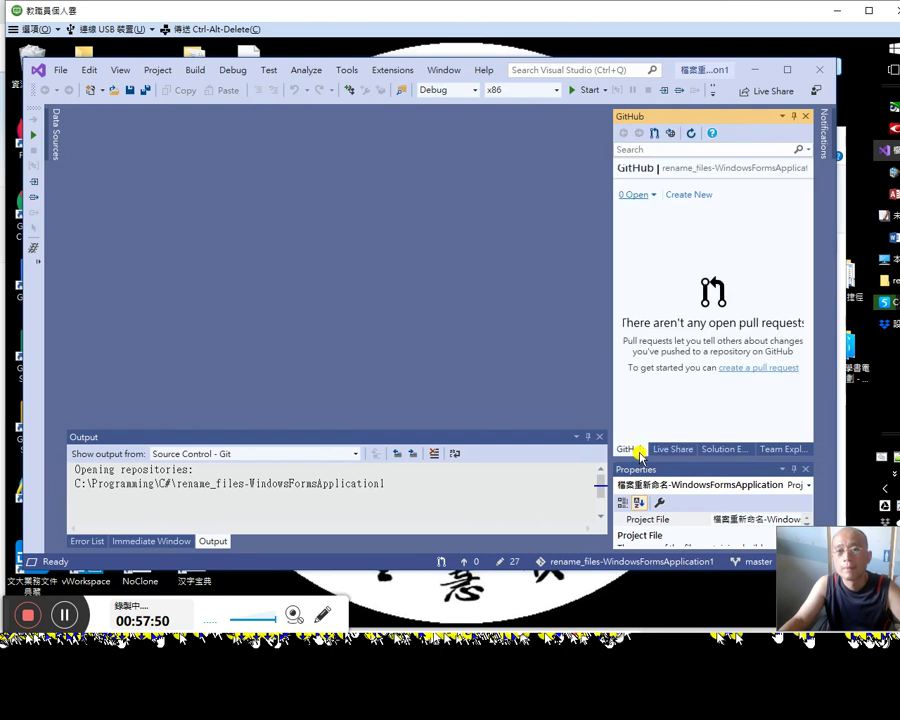
{"action": "left_click", "coordinate": [778, 451]}
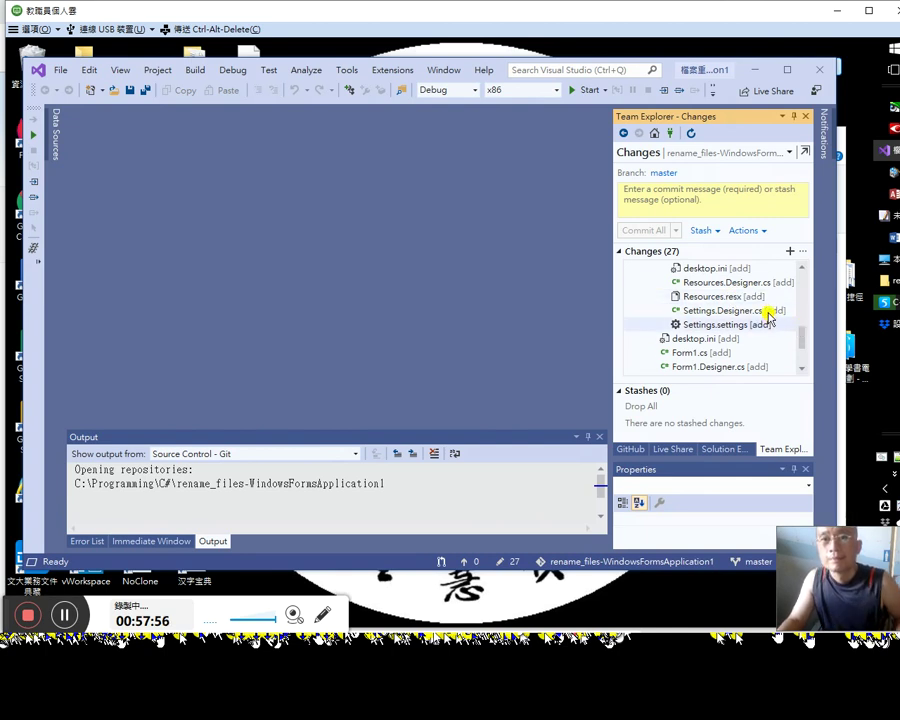
{"action": "left_click", "coordinate": [749, 232]}
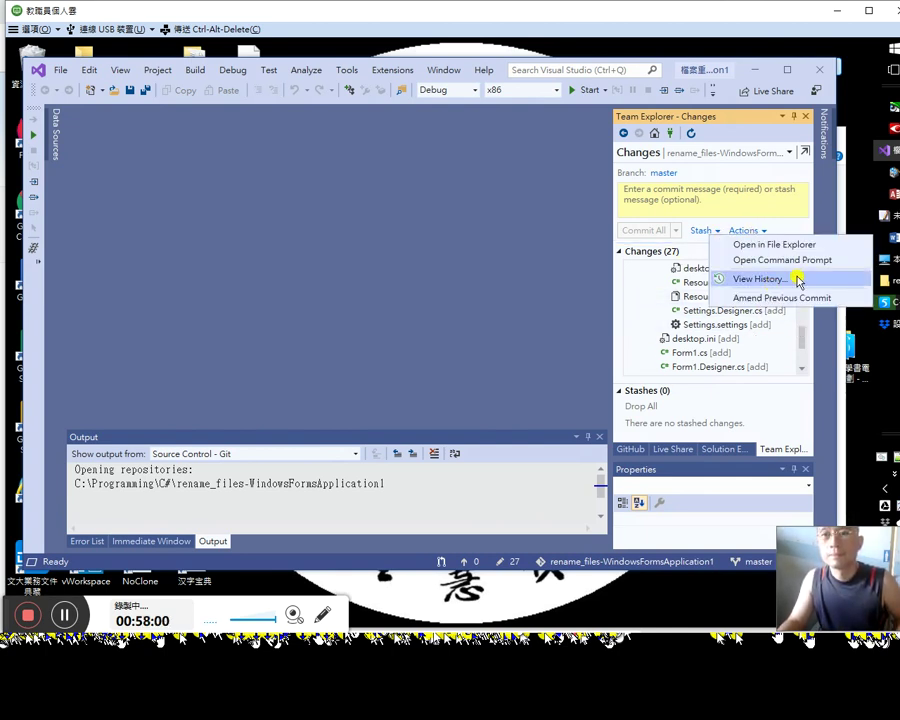
Step: View master's history, inspect commit ba70cbb7, then return to the Team Explorer Home page
{"action": "left_click", "coordinate": [750, 279]}
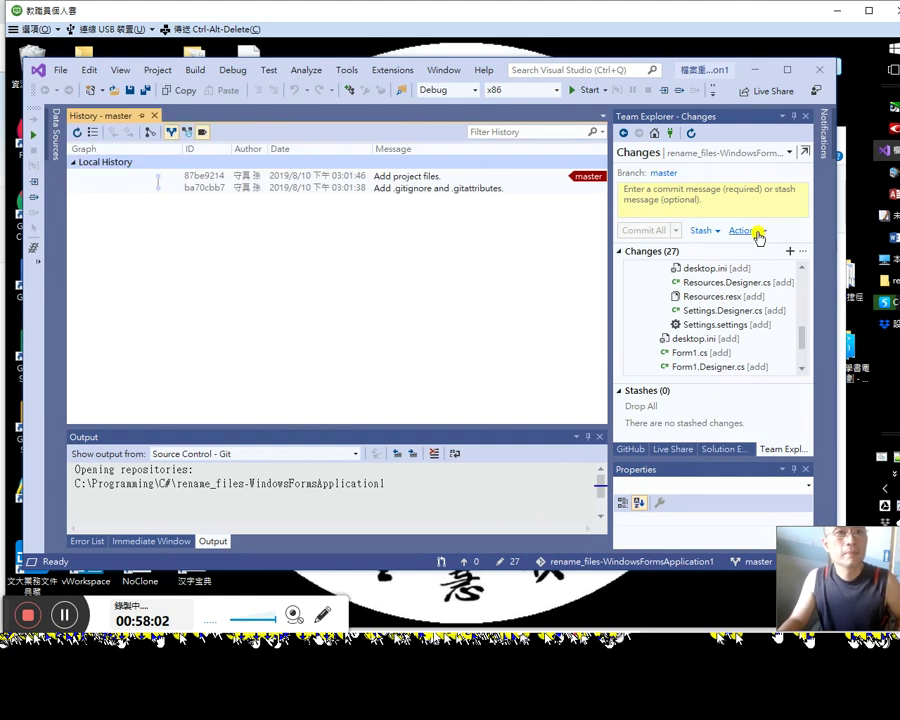
{"action": "mouse_move", "coordinate": [481, 194]}
{"action": "left_click", "coordinate": [469, 190]}
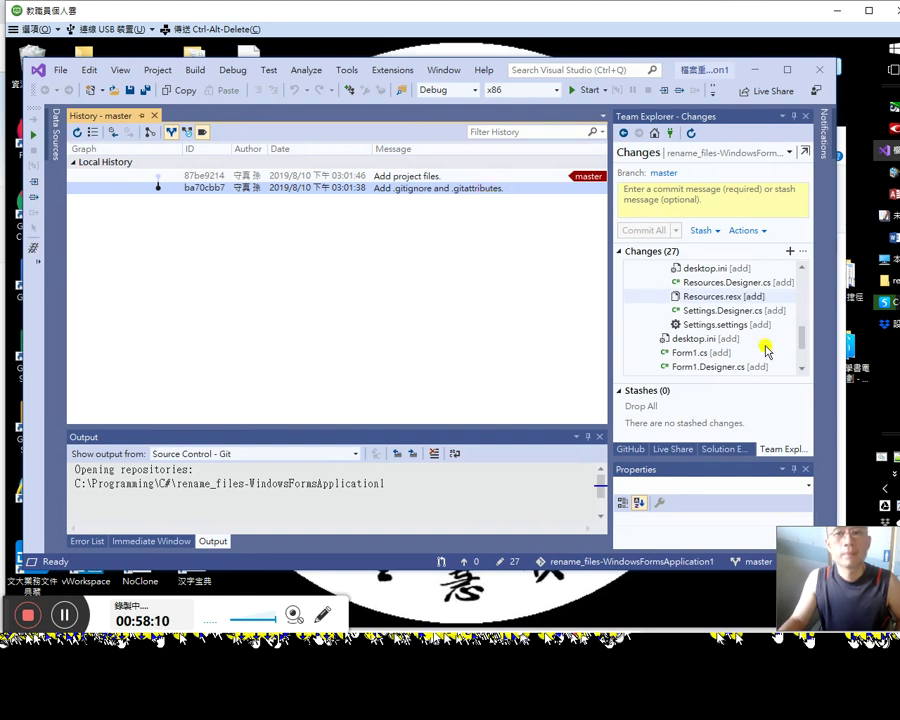
{"action": "left_click", "coordinate": [803, 252]}
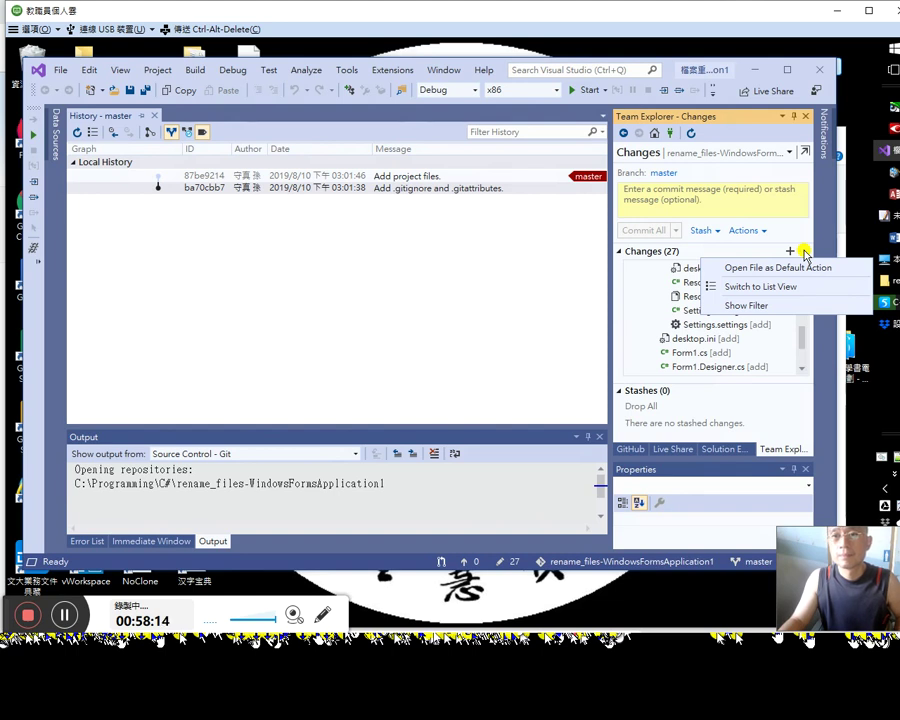
{"action": "left_click", "coordinate": [818, 190]}
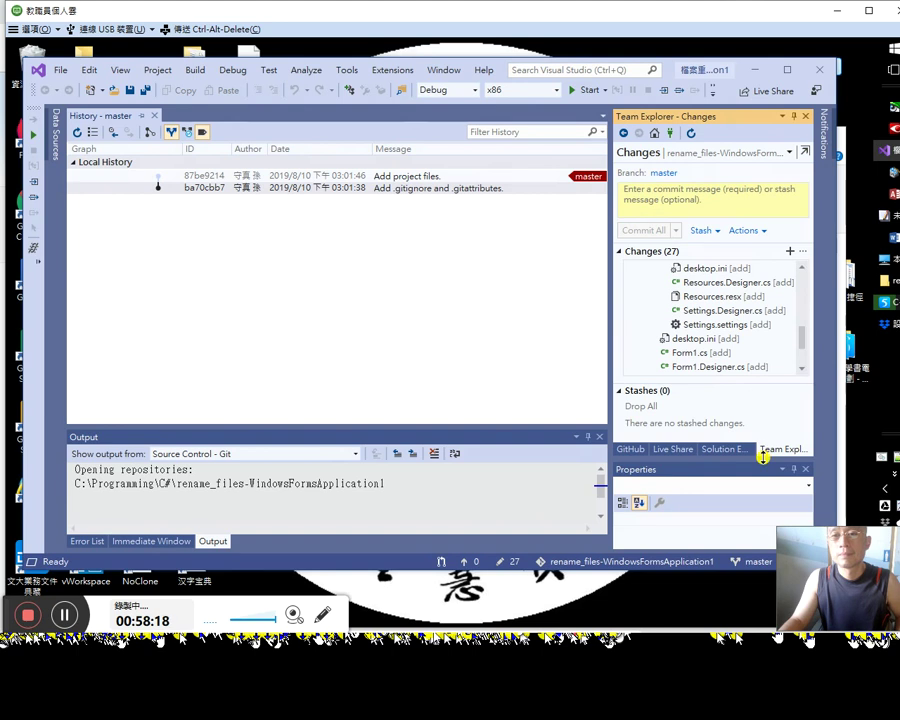
{"action": "left_click", "coordinate": [626, 137]}
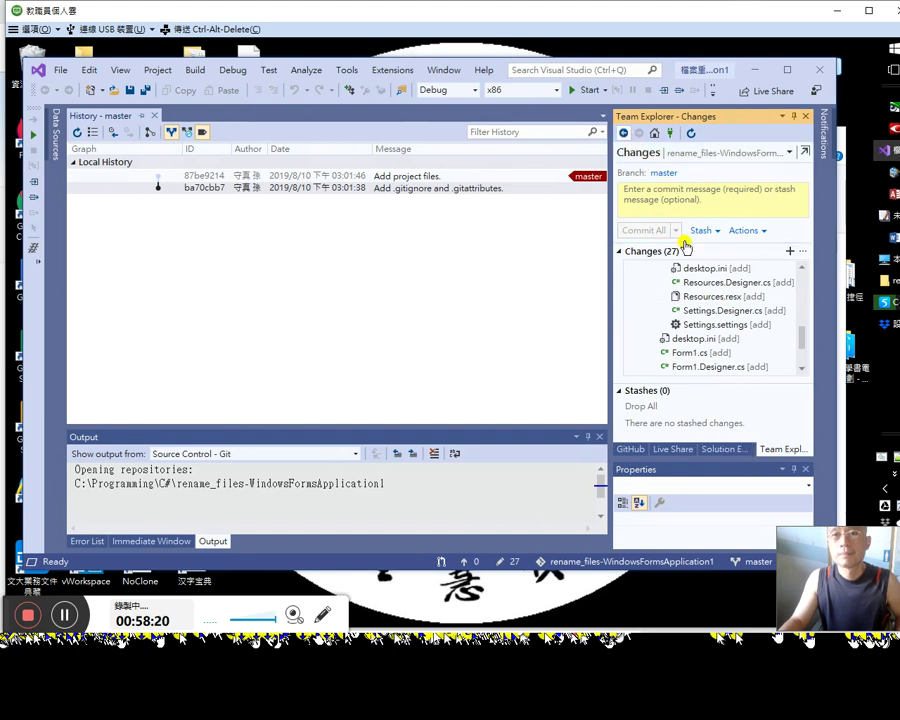
{"action": "scroll", "coordinate": [723, 375], "scroll_direction": "down", "scroll_amount": 2}
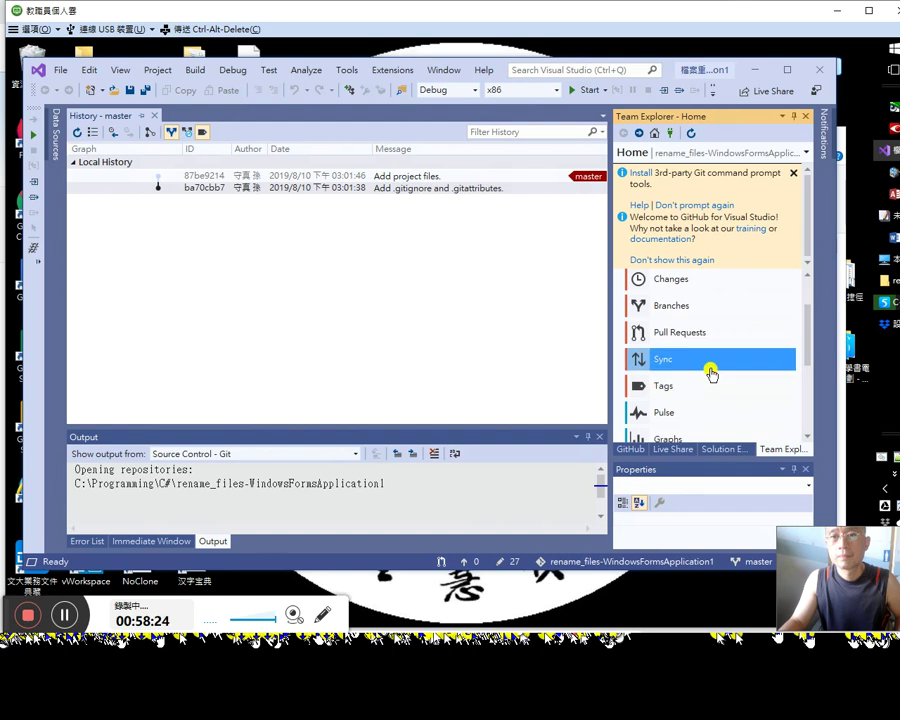
Step: Fetch, pull and sync master with the GitHub remote until up to date, widening the pane
{"action": "left_click", "coordinate": [709, 362]}
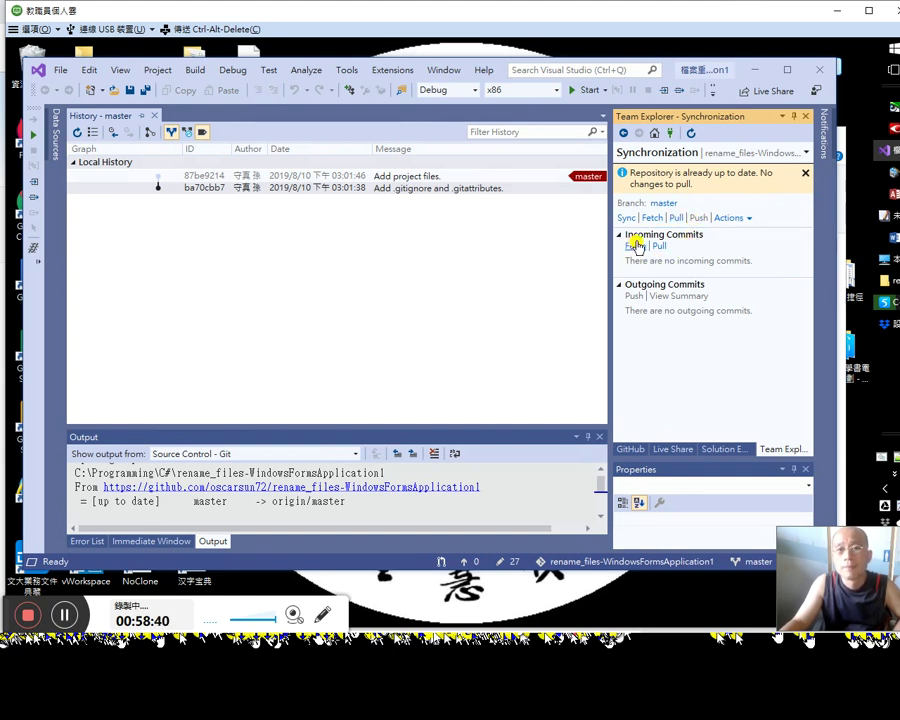
{"action": "left_click", "coordinate": [672, 217]}
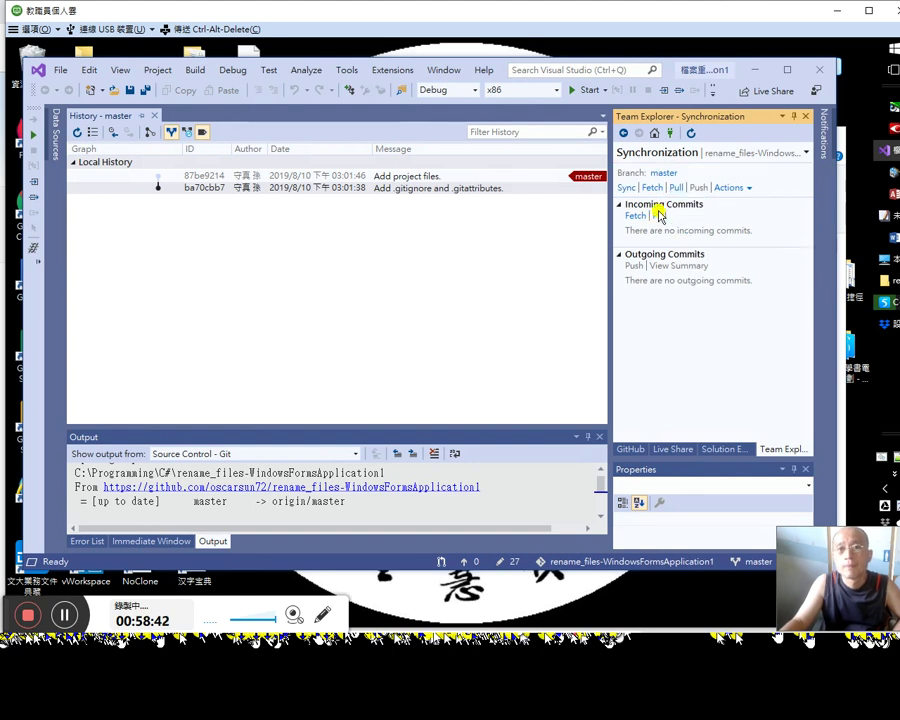
{"action": "left_click", "coordinate": [626, 187]}
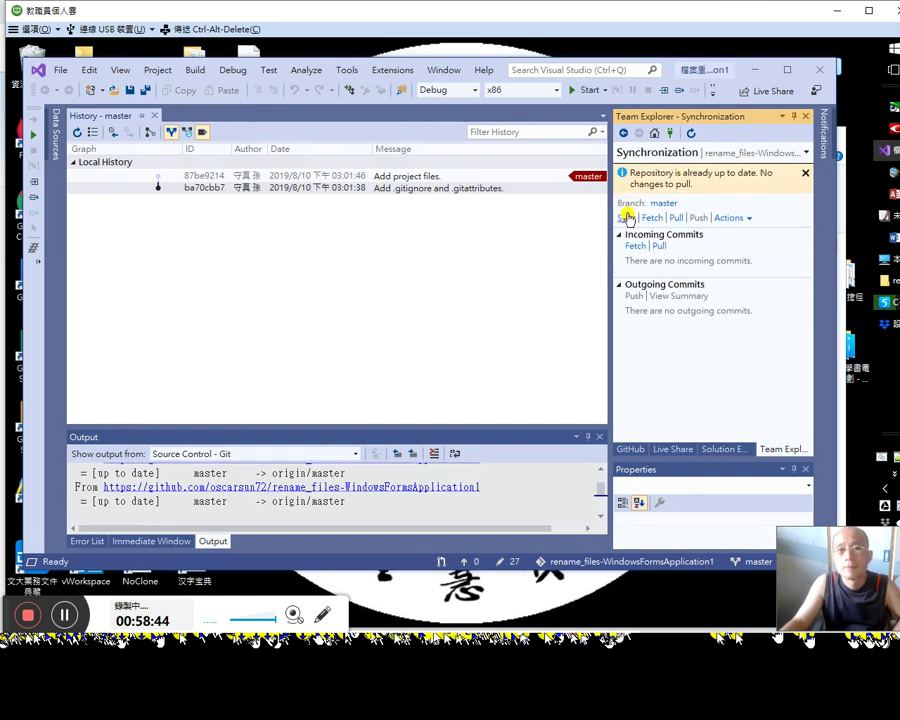
{"action": "left_click", "coordinate": [627, 217]}
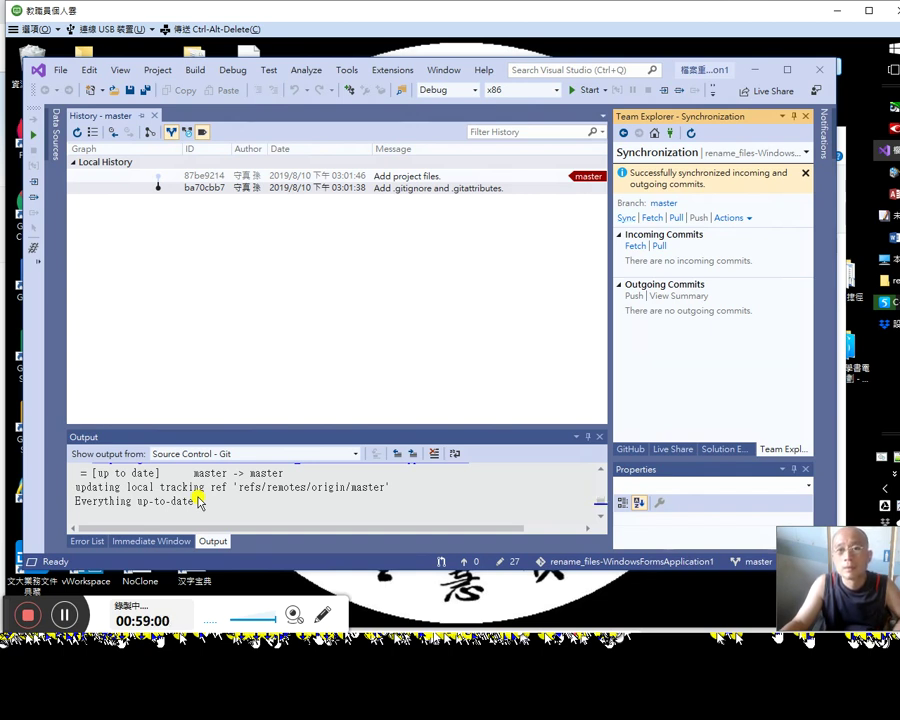
{"action": "left_click_drag", "start_coordinate": [611, 335], "coordinate": [565, 340]}
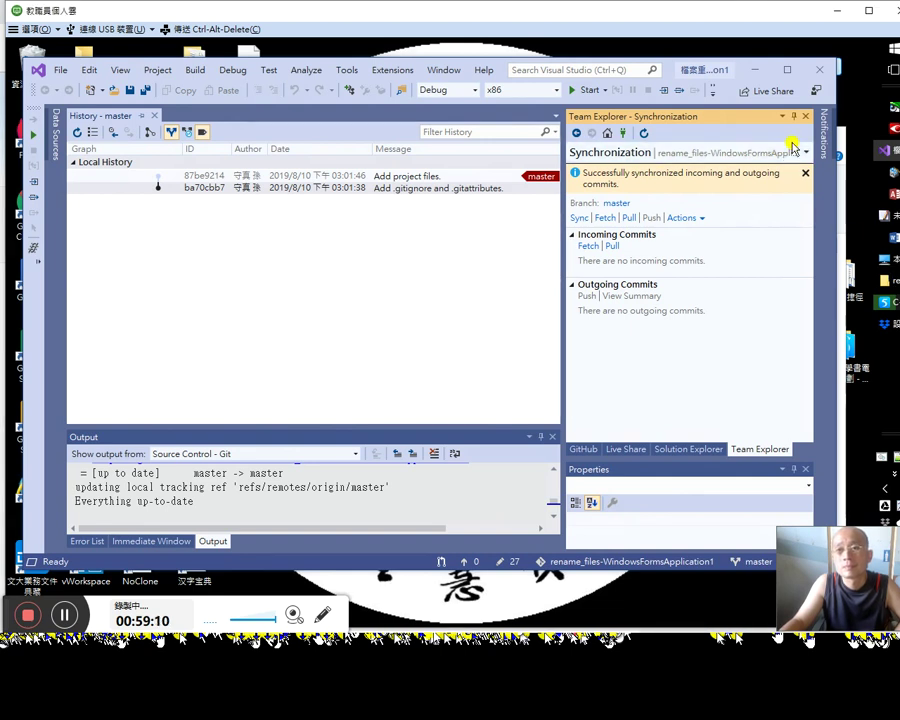
{"action": "key", "text": "alt+Tab"}
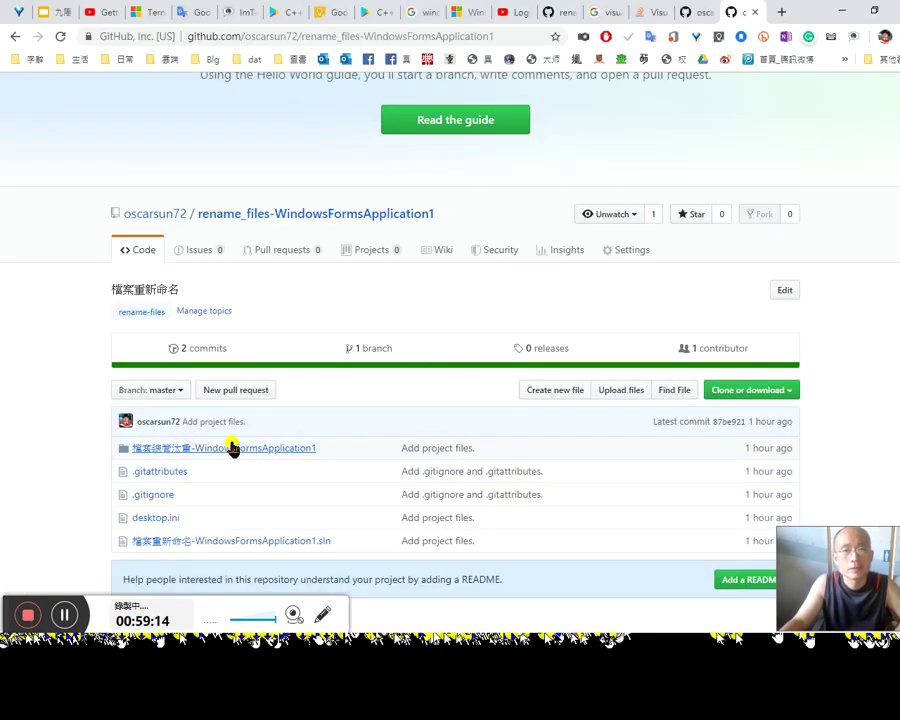
{"action": "scroll", "coordinate": [230, 444], "scroll_direction": "down", "scroll_amount": 1}
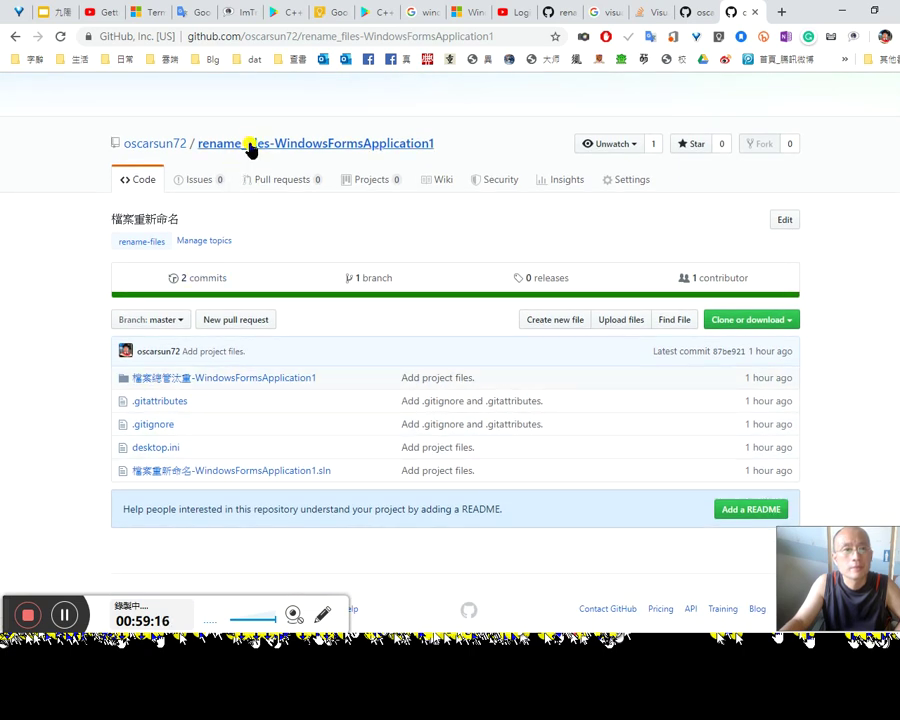
{"action": "scroll", "coordinate": [311, 322], "scroll_direction": "up", "scroll_amount": 3}
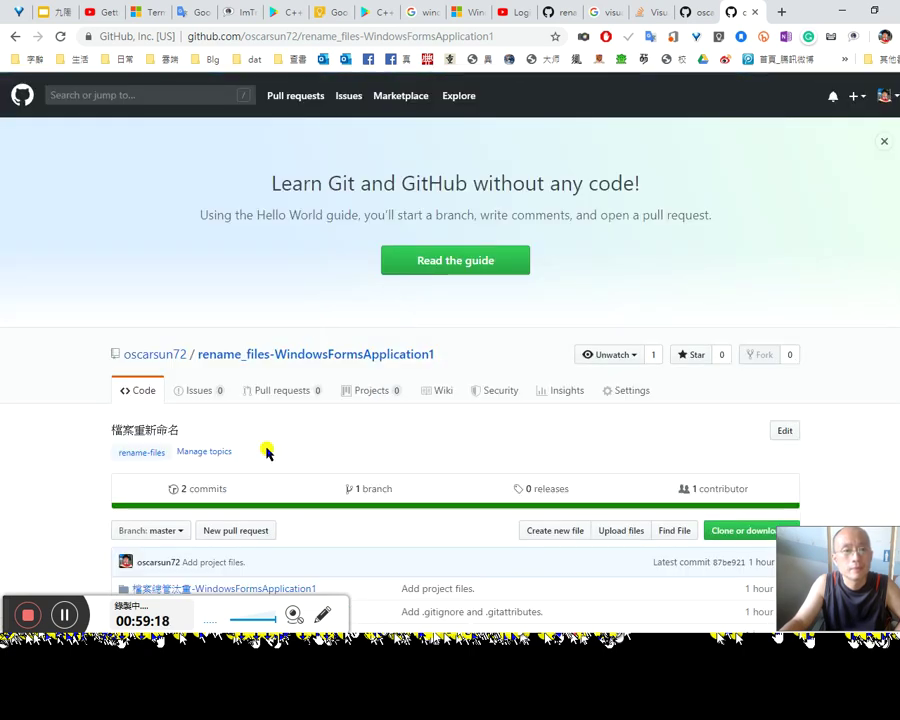
{"action": "scroll", "coordinate": [352, 528], "scroll_direction": "down", "scroll_amount": 2}
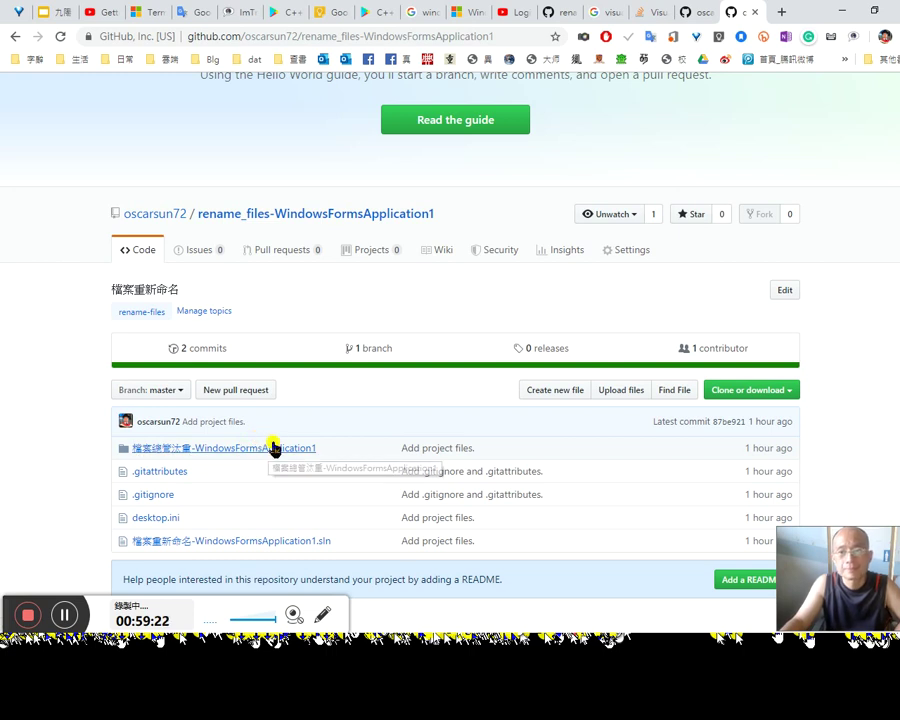
{"action": "scroll", "coordinate": [325, 466], "scroll_direction": "down", "scroll_amount": 1}
{"action": "scroll", "coordinate": [331, 472], "scroll_direction": "down", "scroll_amount": 1}
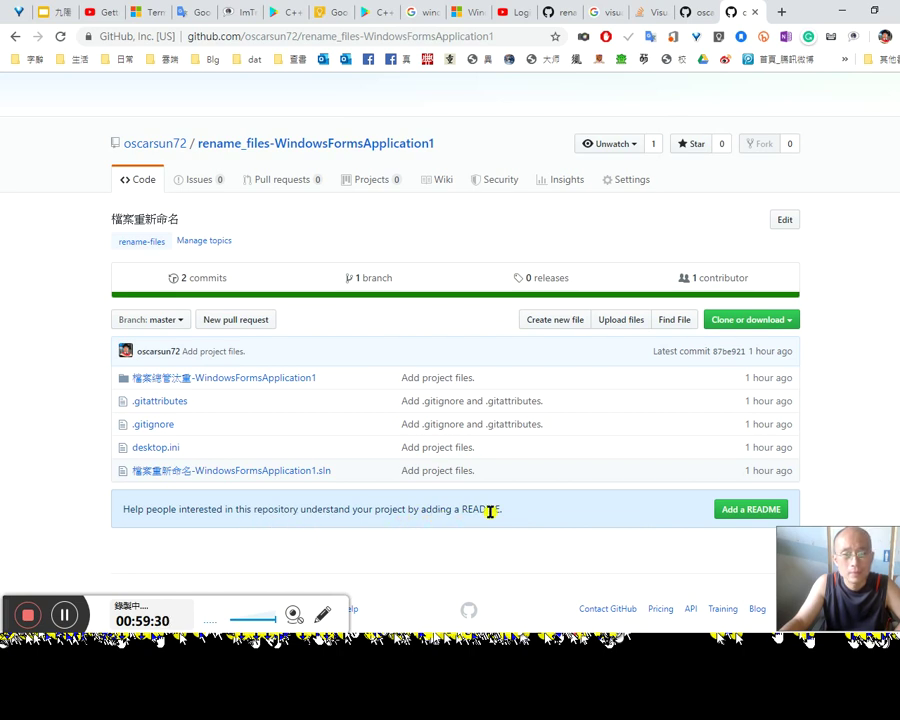
{"action": "scroll", "coordinate": [505, 532], "scroll_direction": "down", "scroll_amount": 1}
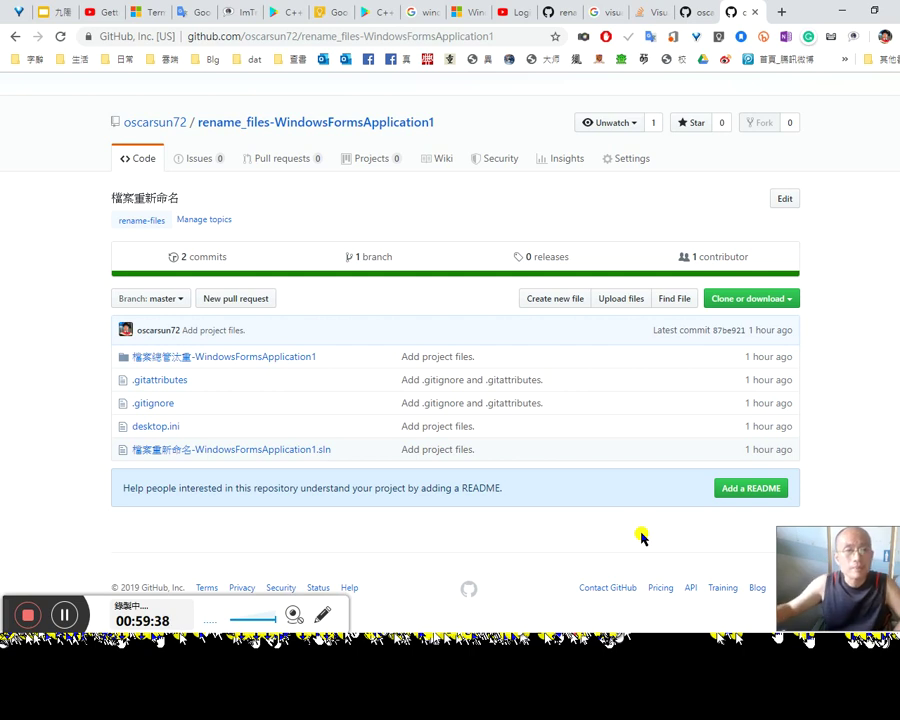
{"action": "left_click", "coordinate": [694, 13]}
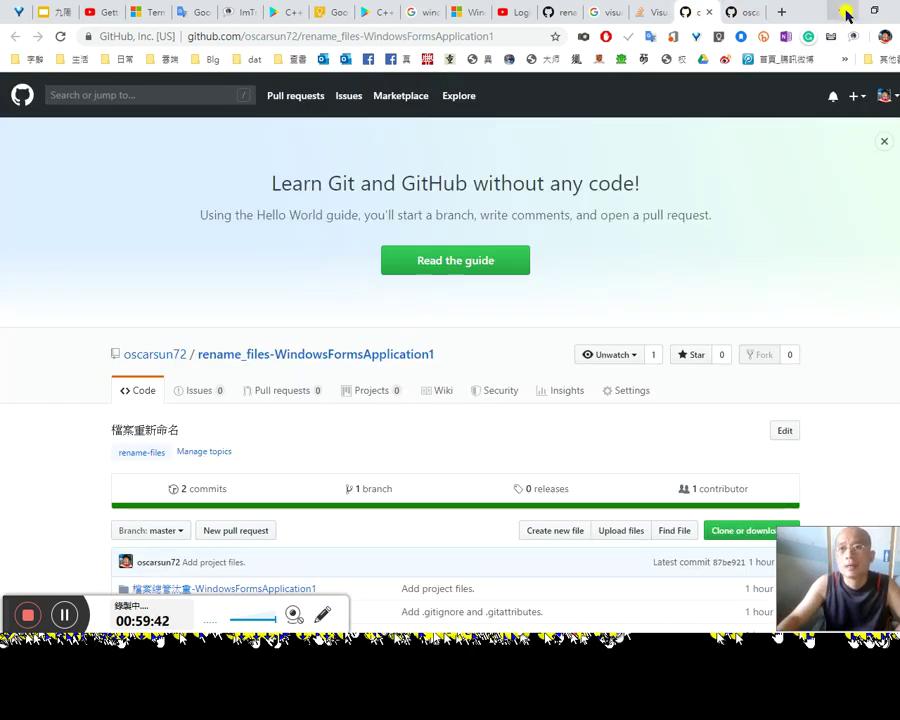
{"action": "left_click", "coordinate": [843, 11]}
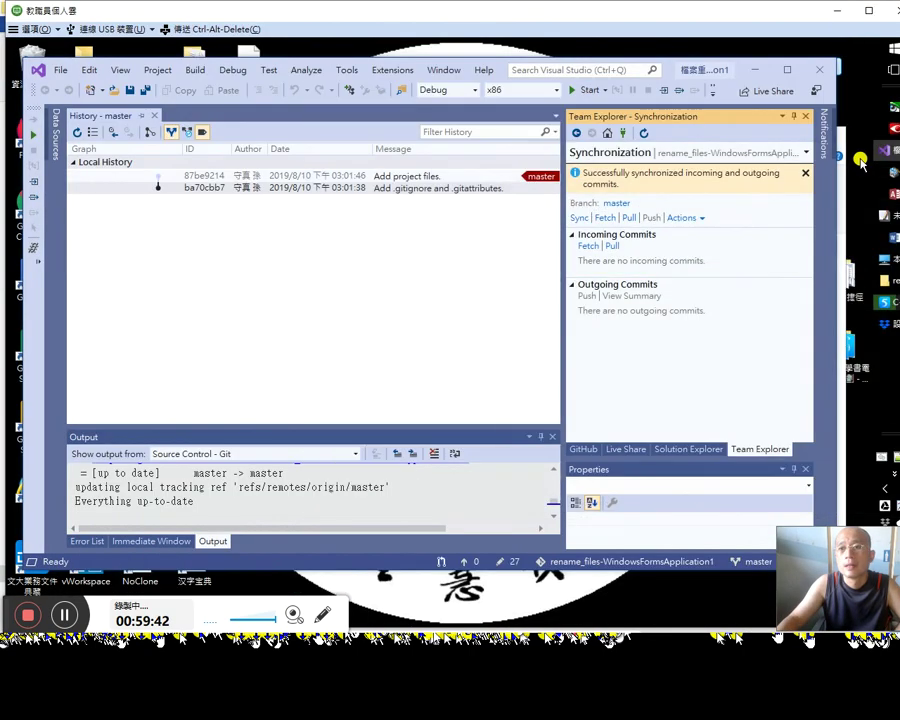
Step: Show the 檔案重新命名-WindowsFormsApplication1 solution tree and open the solution node's context menu
{"action": "left_click", "coordinate": [430, 189]}
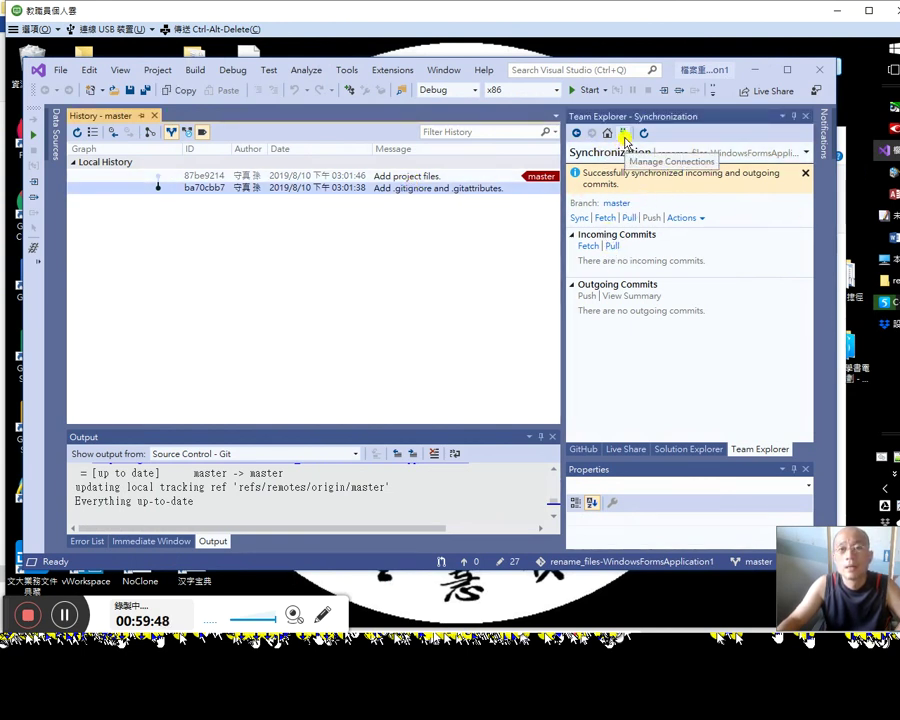
{"action": "left_click", "coordinate": [632, 449]}
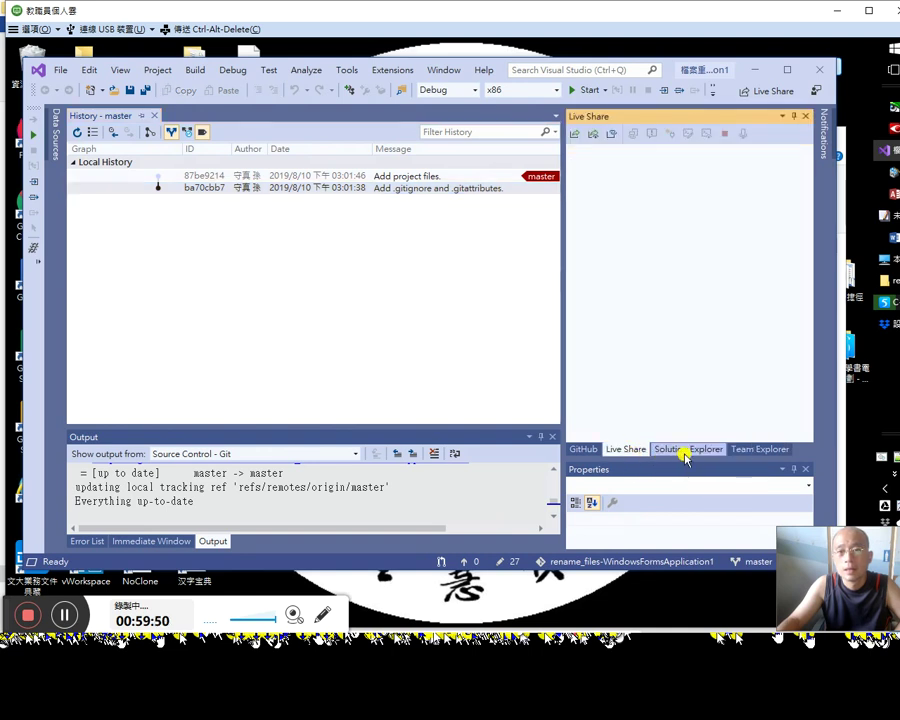
{"action": "left_click", "coordinate": [684, 450]}
{"action": "right_click", "coordinate": [652, 167]}
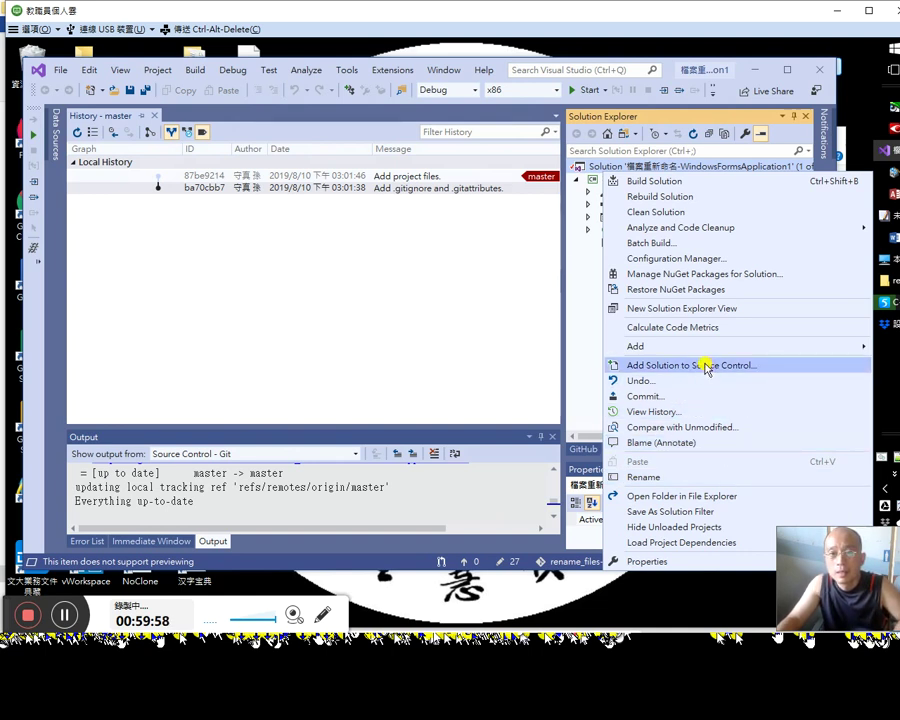
Step: Diff the .sln against HEAD full screen, inspecting line 6's rename from 檔案總管汰重 to 檔案重新命名
{"action": "left_click", "coordinate": [705, 428]}
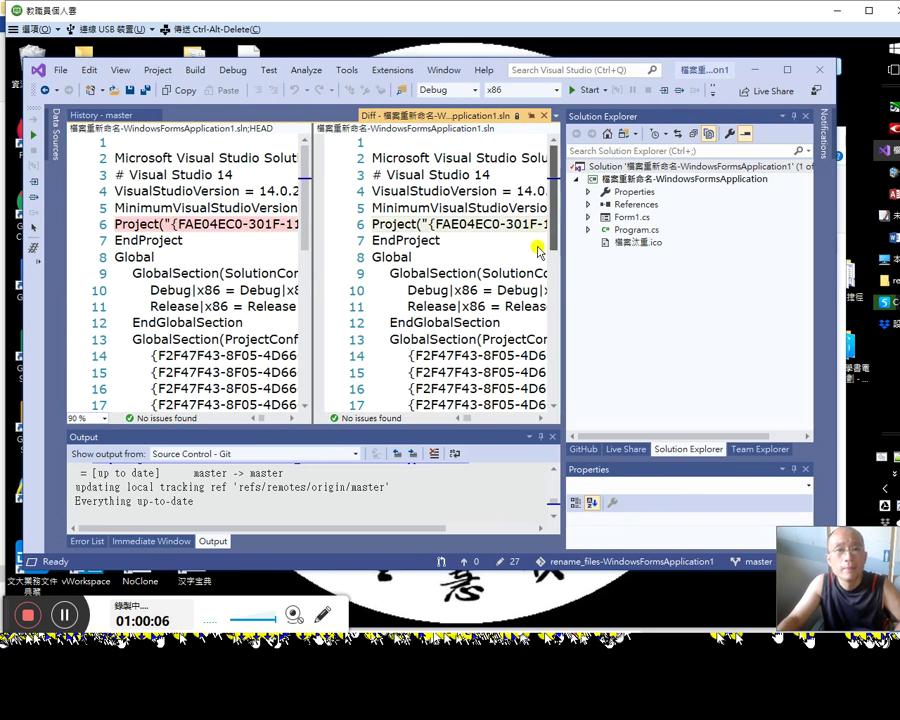
{"action": "left_click_drag", "start_coordinate": [382, 70], "coordinate": [380, 67]}
{"action": "double_click", "coordinate": [380, 67]}
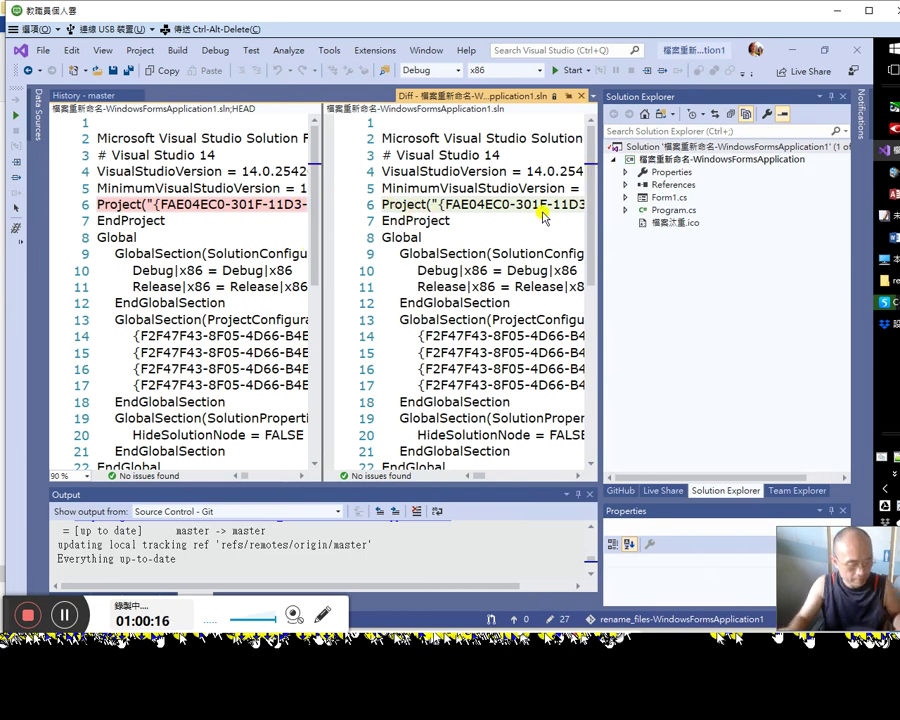
{"action": "key", "text": "shift+alt+Return"}
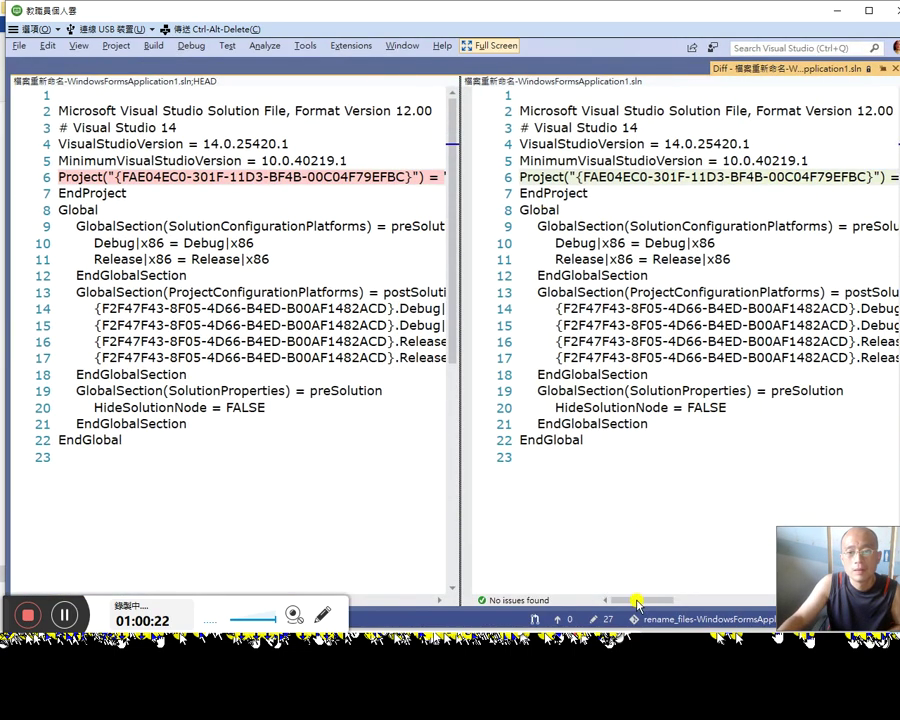
{"action": "left_click_drag", "start_coordinate": [645, 600], "coordinate": [500, 571]}
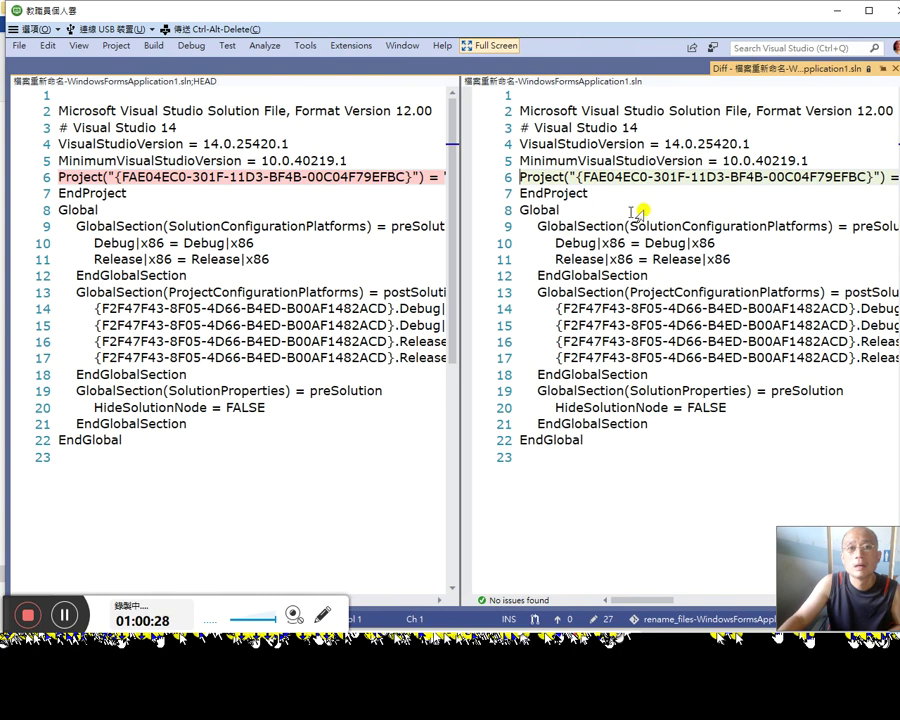
{"action": "left_click", "coordinate": [656, 177]}
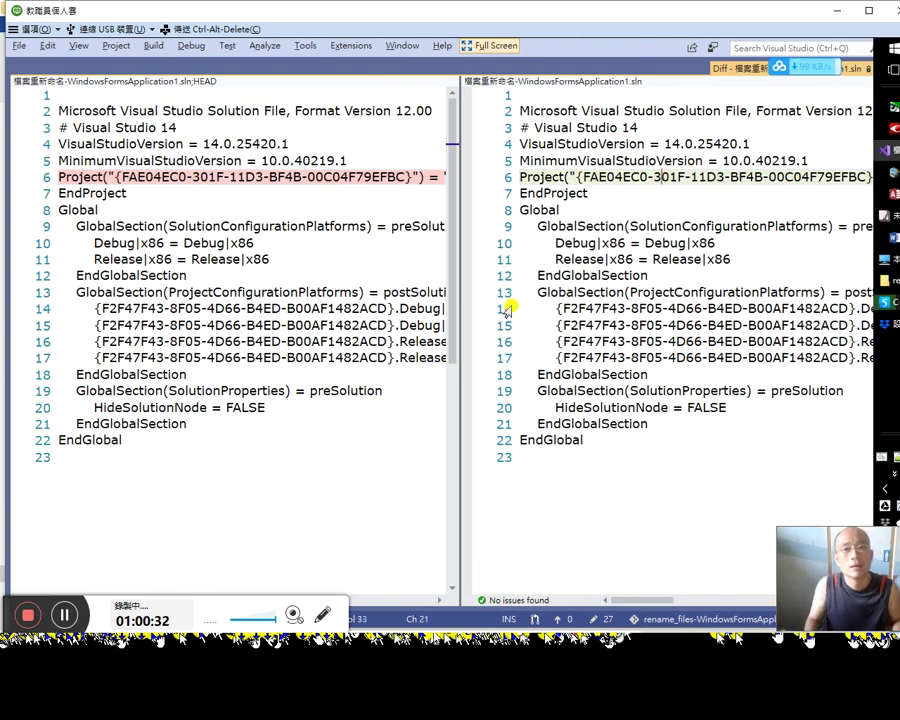
{"action": "key", "text": "shift+alt+Return"}
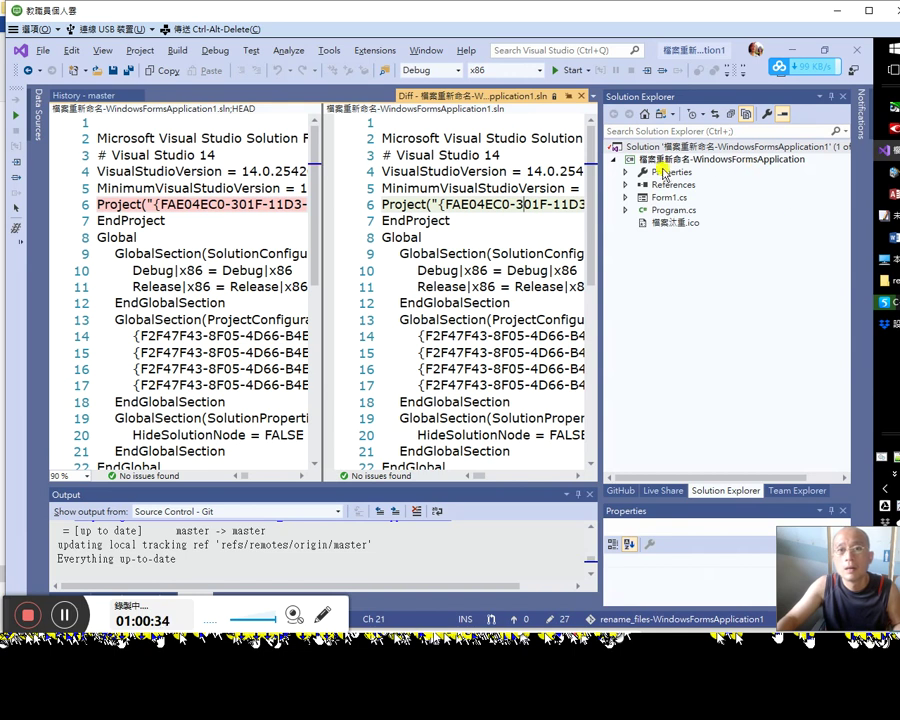
Step: View the solution file's commit history and reopen its comparison with the unmodified version
{"action": "right_click", "coordinate": [679, 148]}
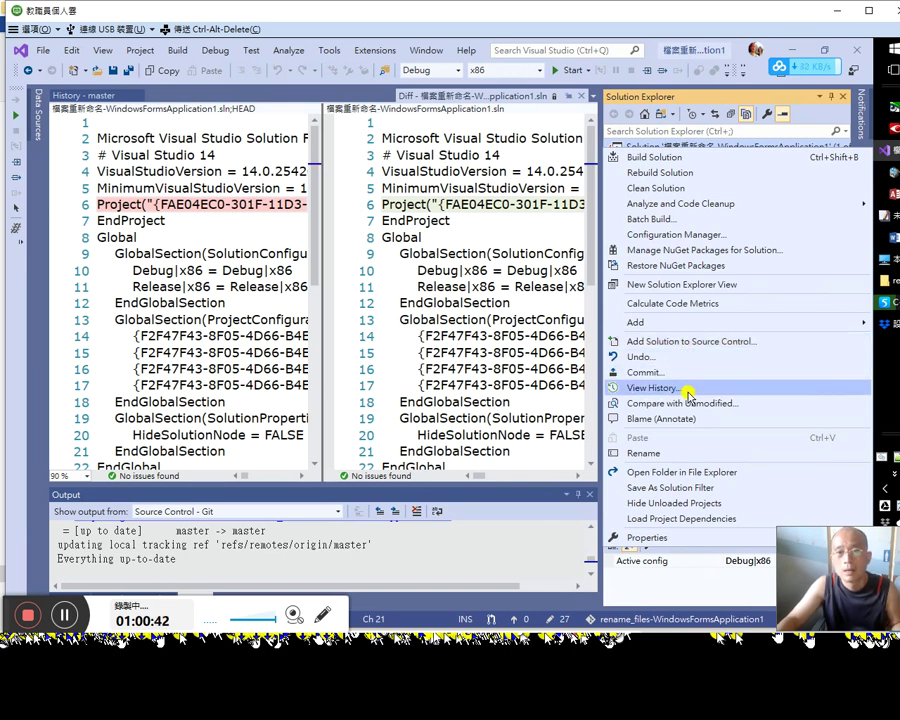
{"action": "left_click", "coordinate": [688, 394]}
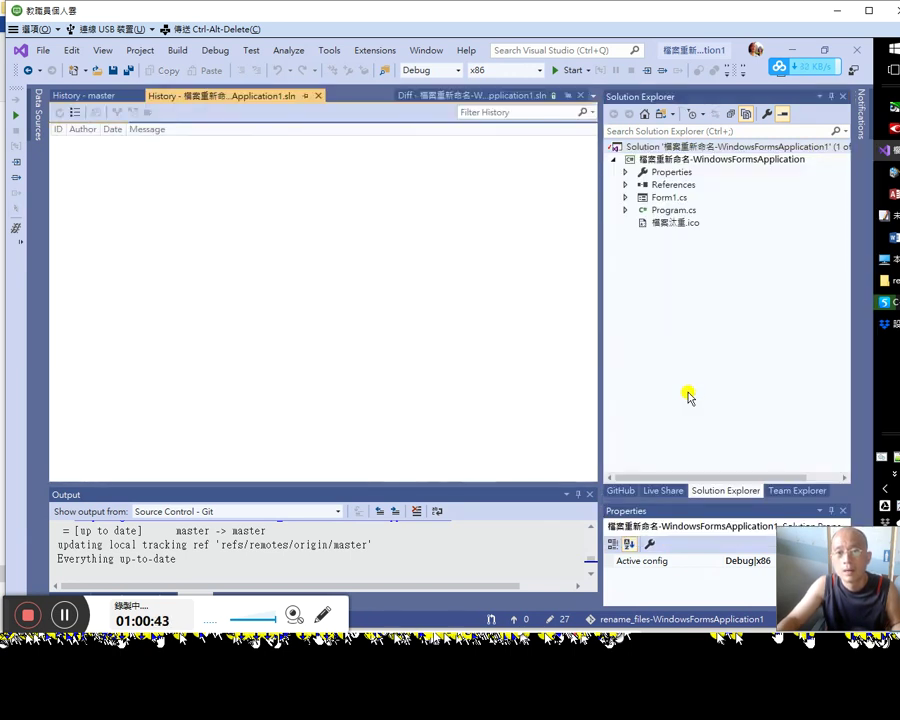
{"action": "right_click", "coordinate": [683, 148]}
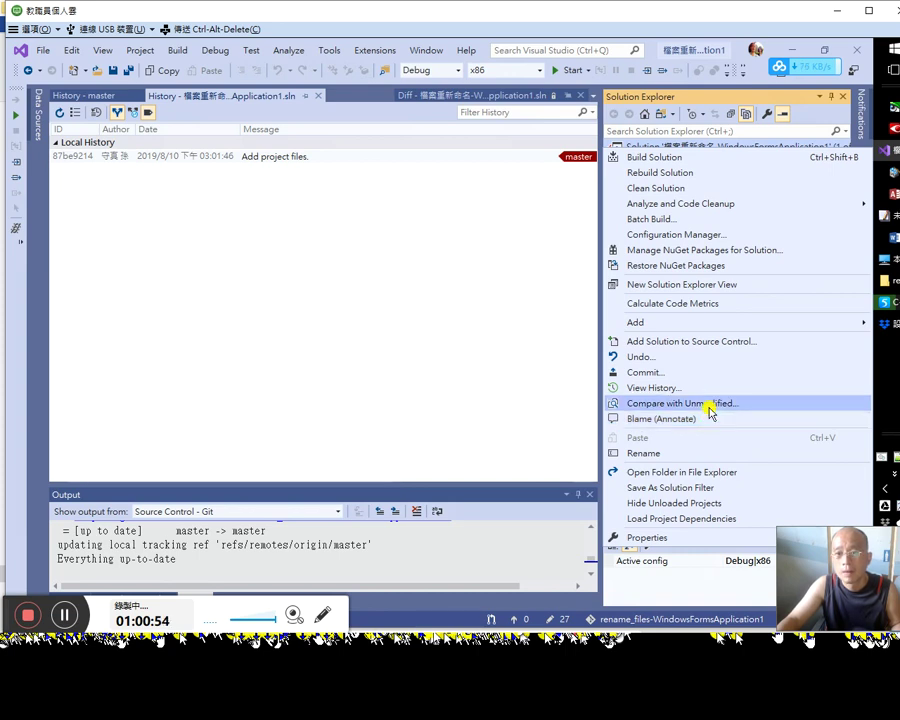
{"action": "left_click", "coordinate": [710, 404]}
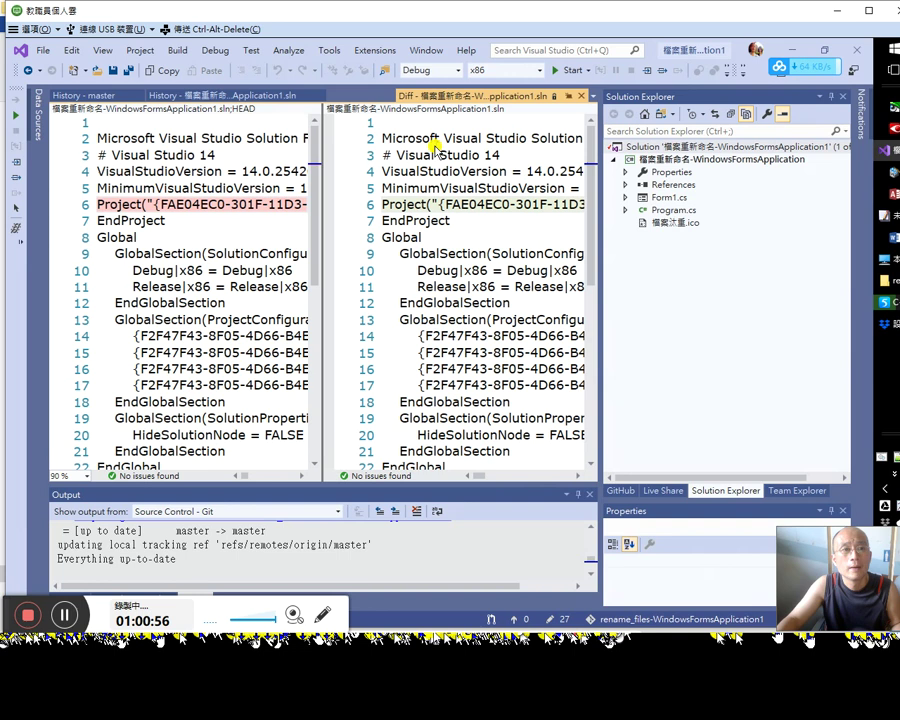
Step: Add the solution to source control, finding the existing Git repo in rename_files-WindowsFormsApplication1
{"action": "right_click", "coordinate": [700, 147]}
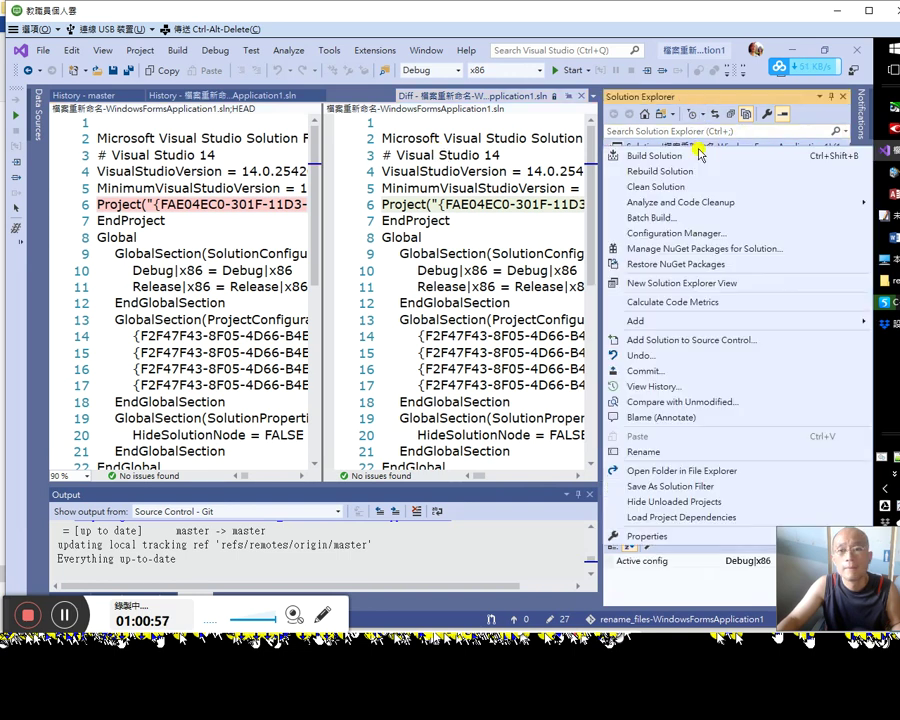
{"action": "left_click", "coordinate": [708, 340]}
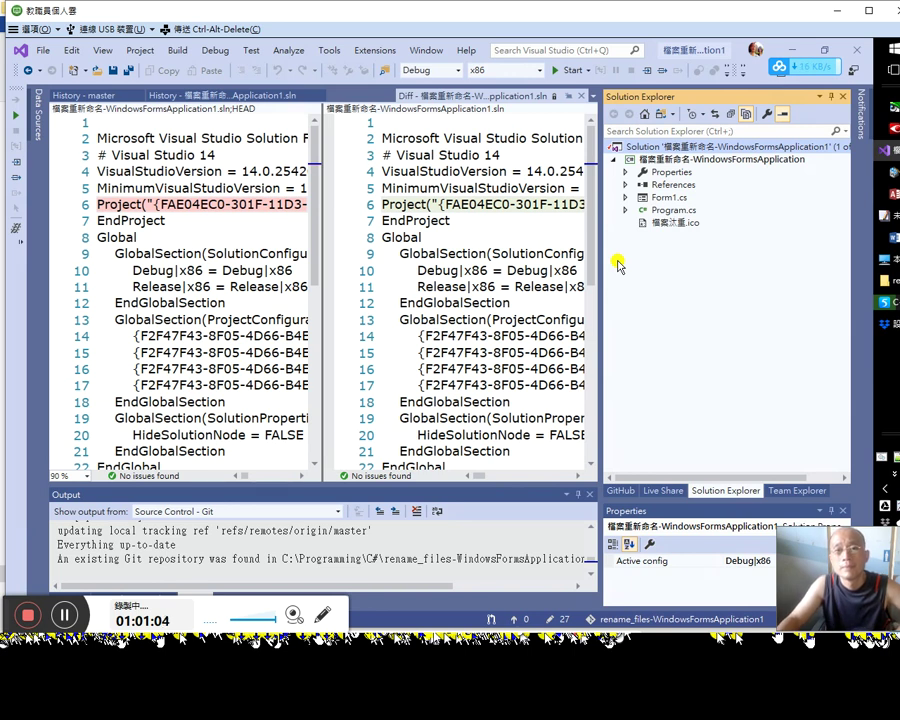
{"action": "left_click_drag", "start_coordinate": [808, 579], "coordinate": [803, 482]}
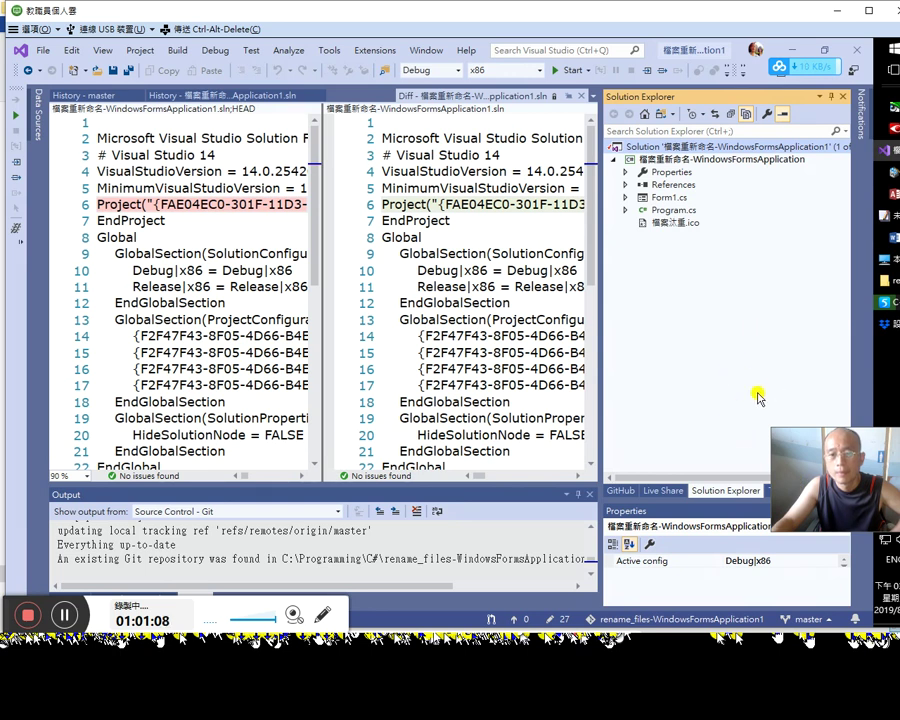
Step: Open the GitHub pull requests pane and draft a pull request titled Master, from master to master
{"action": "right_click", "coordinate": [704, 147]}
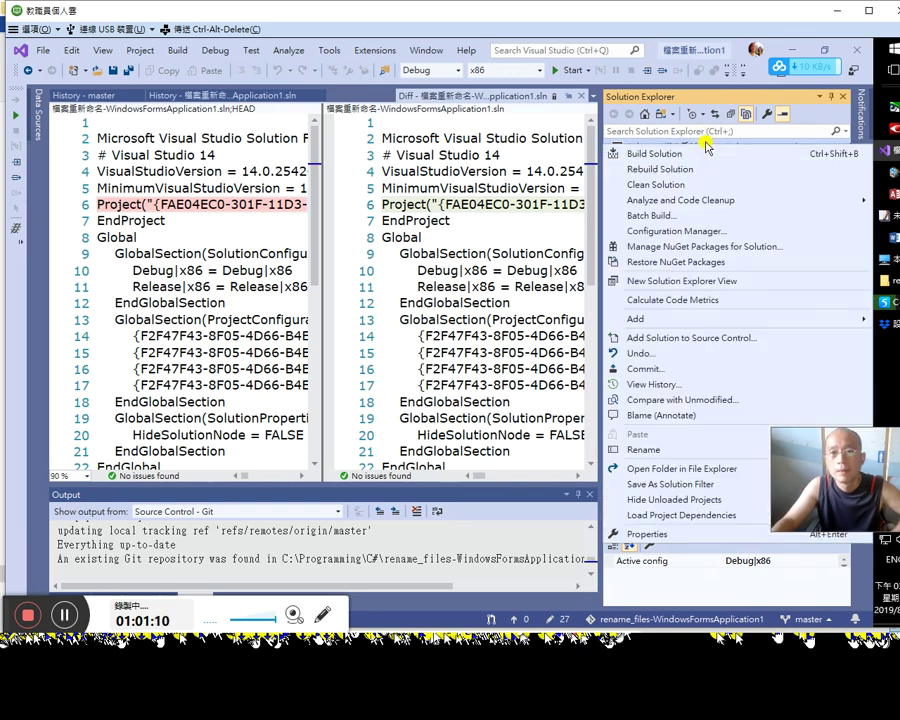
{"action": "left_click", "coordinate": [556, 337]}
{"action": "left_click", "coordinate": [621, 490]}
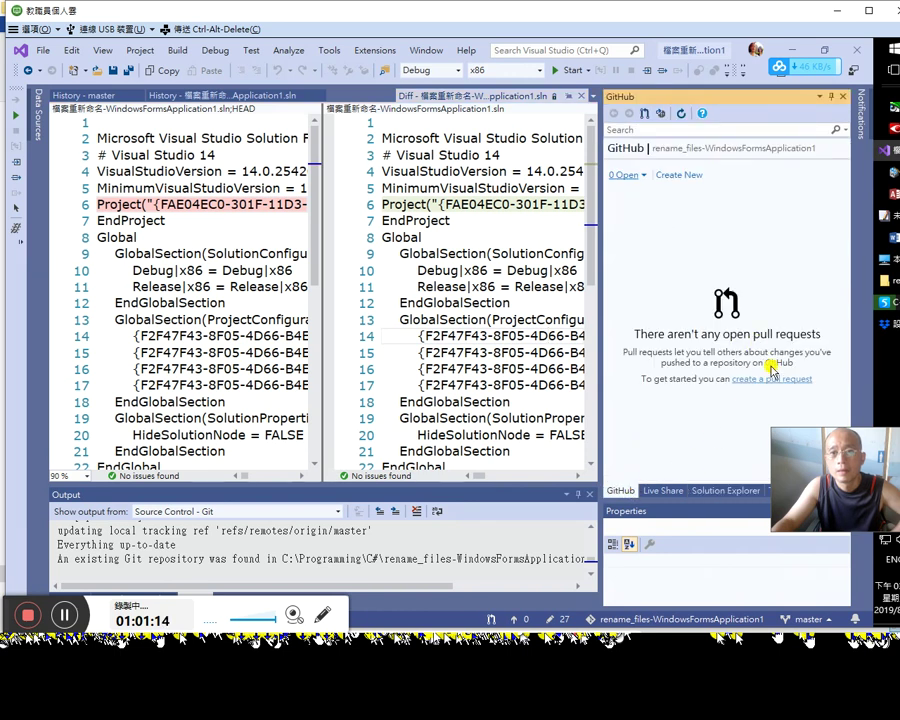
{"action": "left_click_drag", "start_coordinate": [806, 465], "coordinate": [821, 517]}
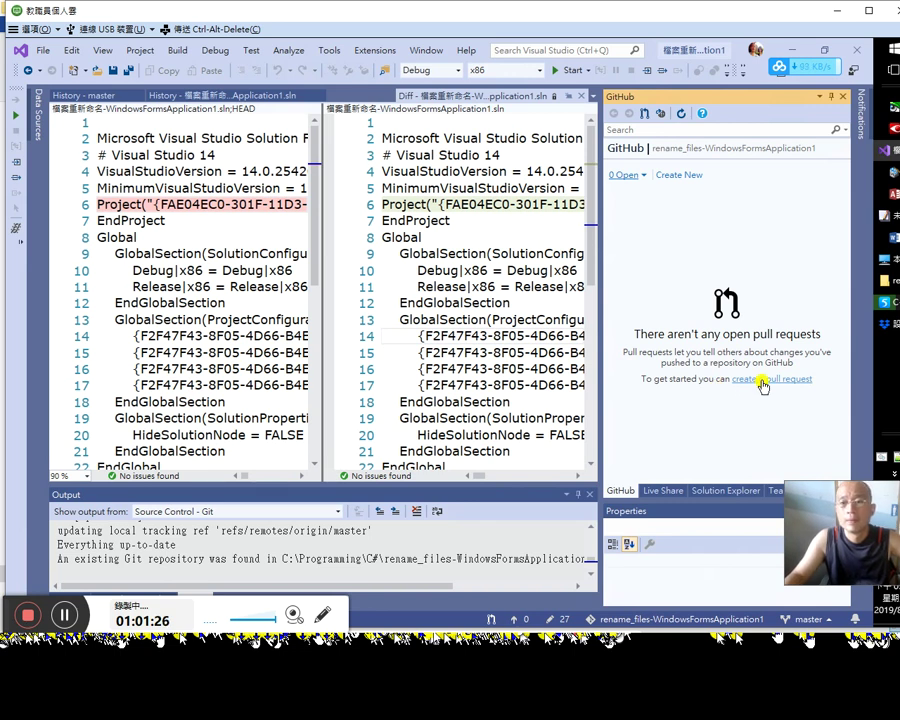
{"action": "left_click", "coordinate": [762, 381]}
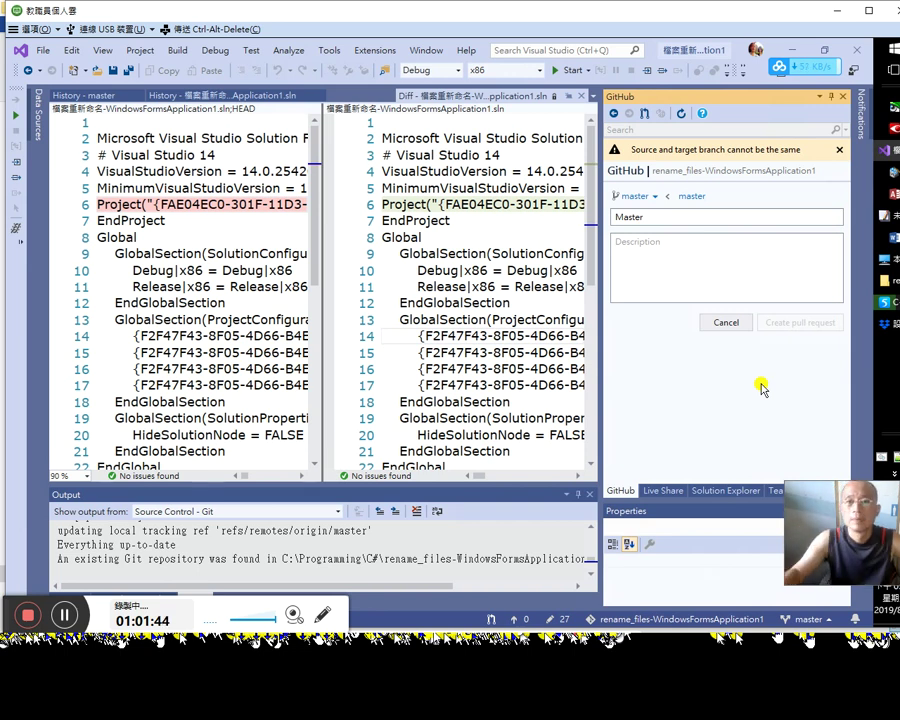
Step: Try the draft's title, description and source branch list, keeping master, then view the pull requests list
{"action": "left_click", "coordinate": [691, 252]}
{"action": "left_click", "coordinate": [690, 218]}
{"action": "left_click", "coordinate": [656, 197]}
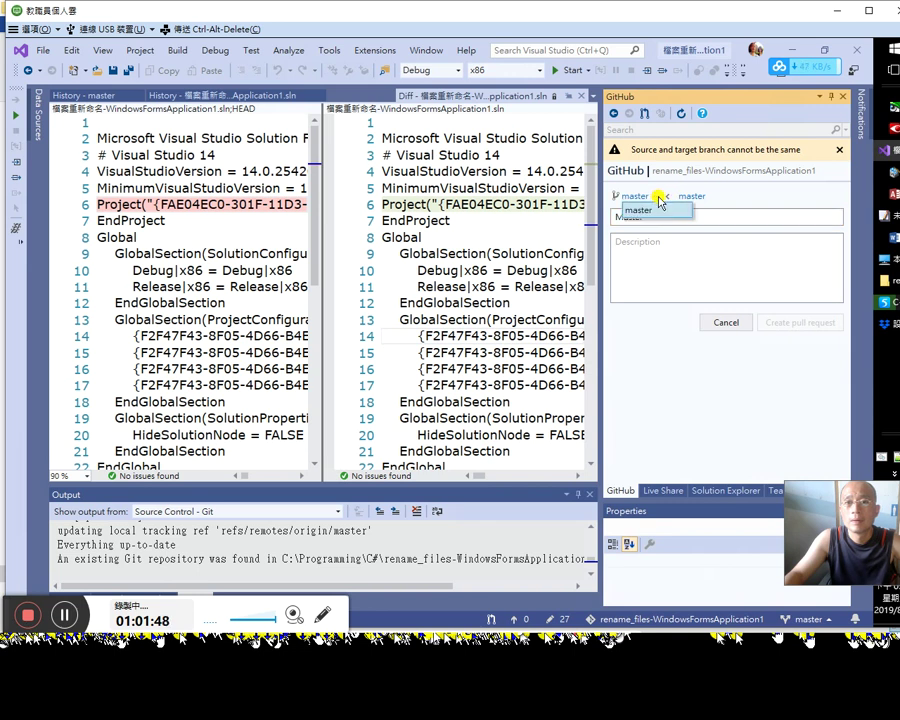
{"action": "left_click", "coordinate": [694, 197]}
{"action": "left_click", "coordinate": [708, 250]}
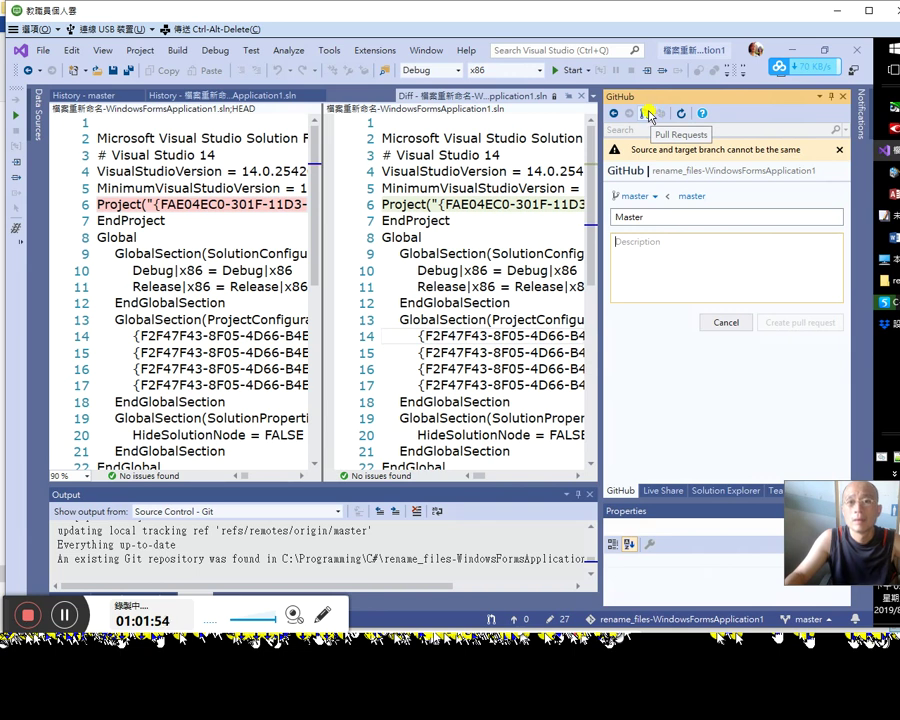
{"action": "left_click", "coordinate": [648, 114]}
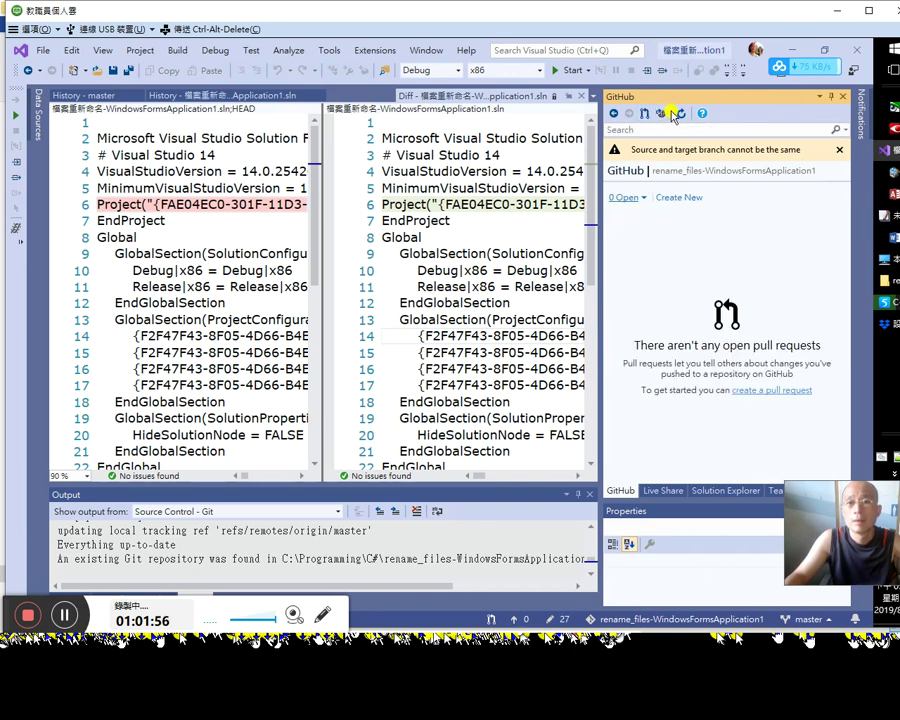
{"action": "left_click", "coordinate": [662, 114]}
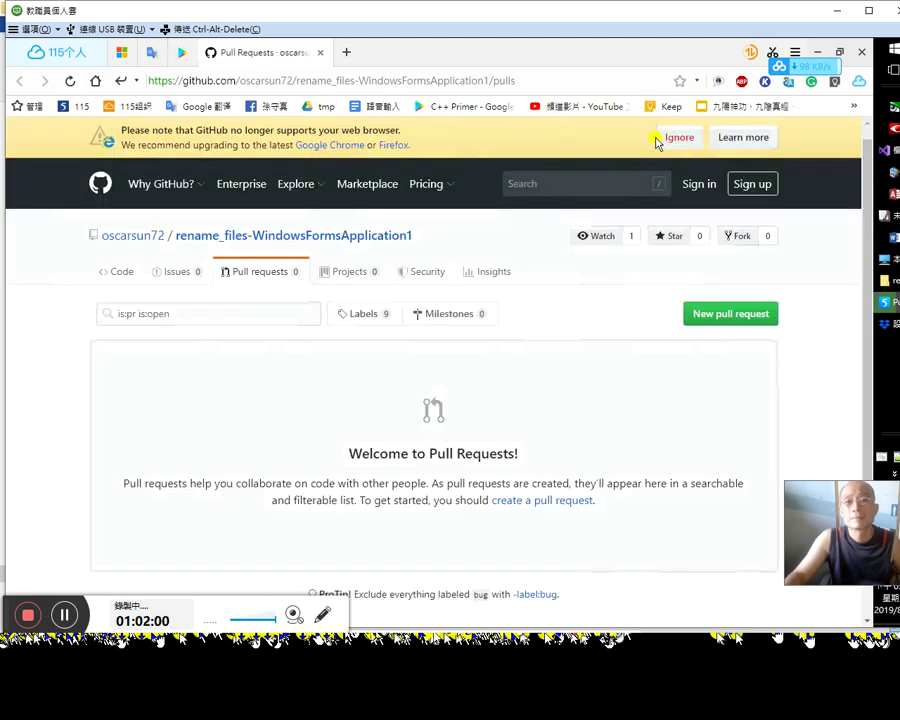
{"action": "key", "text": "alt+Tab"}
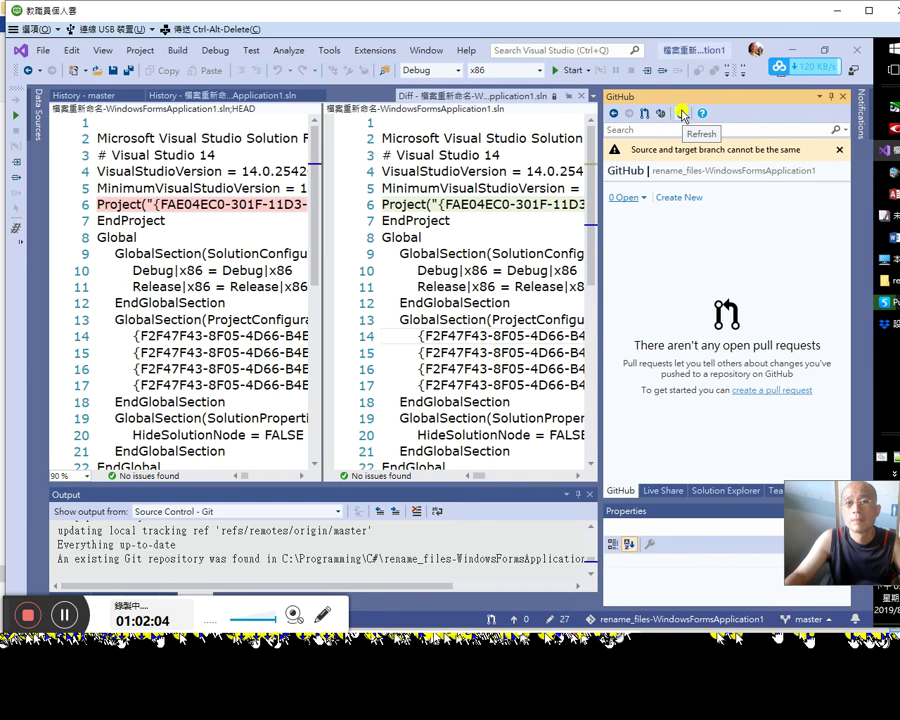
Step: Type 'test11111111' as the description, then cancel the draft pull request
{"action": "left_click", "coordinate": [611, 113]}
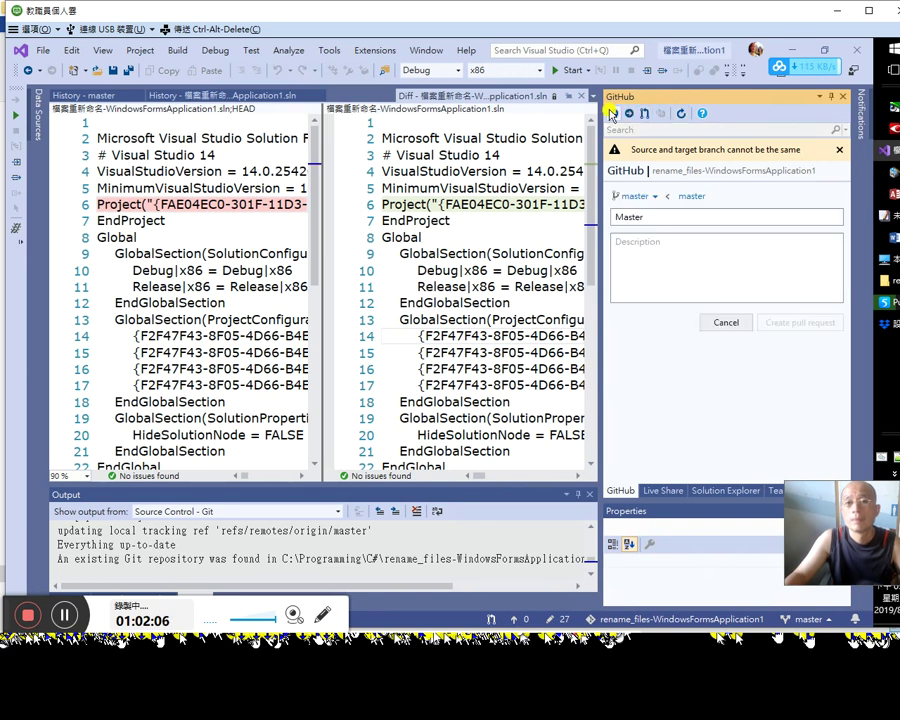
{"action": "left_click", "coordinate": [611, 113]}
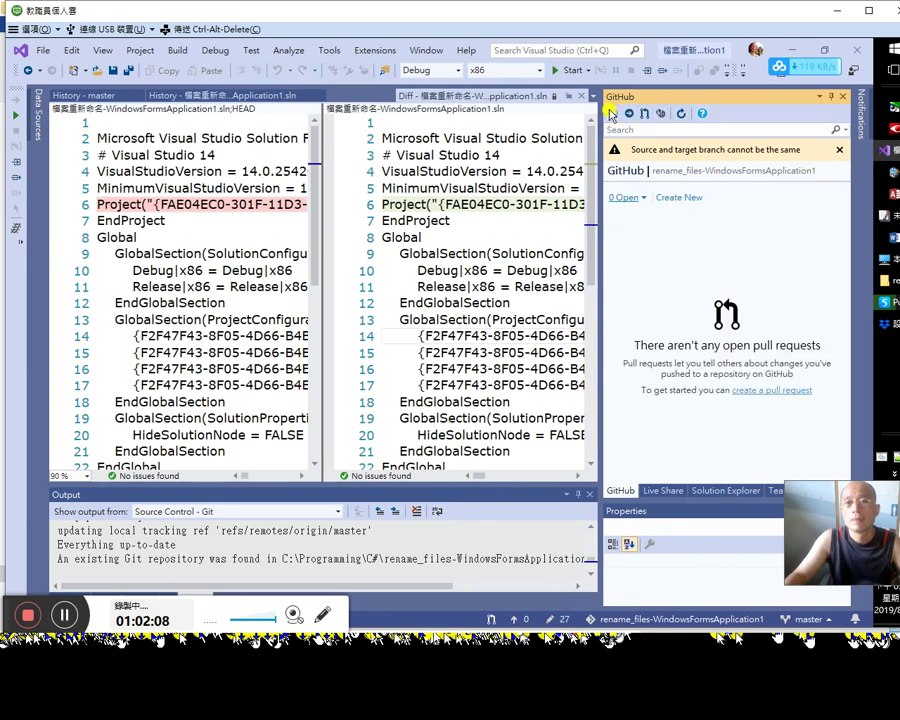
{"action": "left_click", "coordinate": [628, 113]}
{"action": "left_click", "coordinate": [668, 250]}
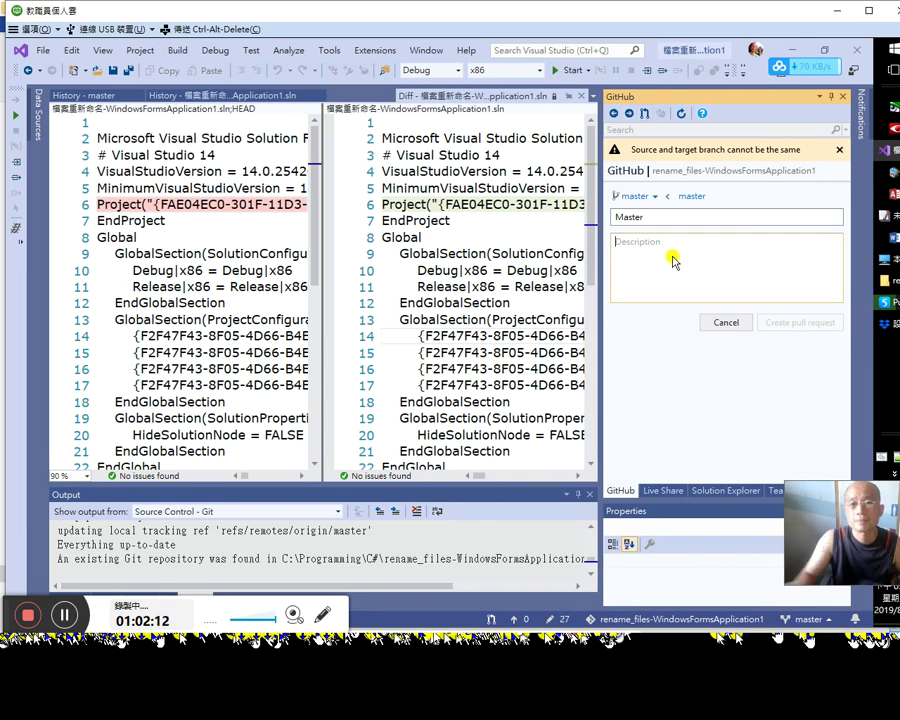
{"action": "type", "text": "test1"}
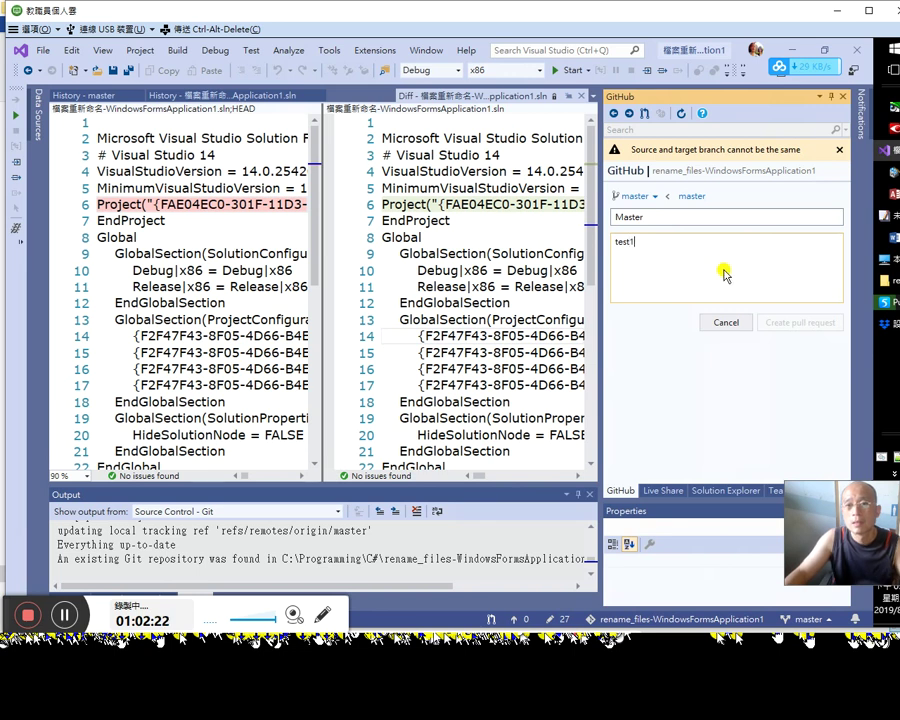
{"action": "type", "text": "1111111111"}
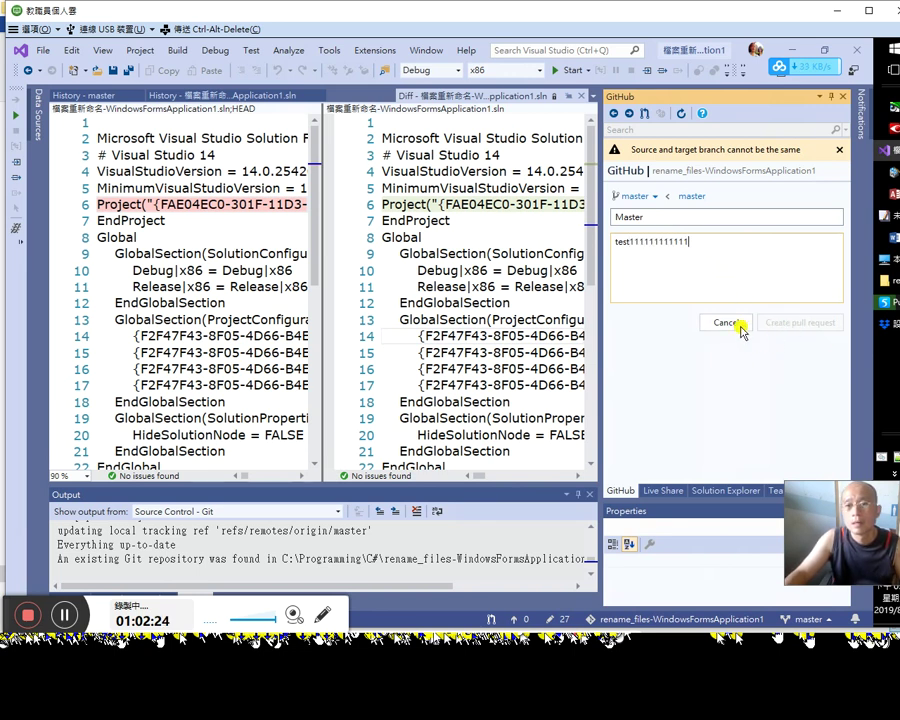
{"action": "left_click", "coordinate": [732, 322]}
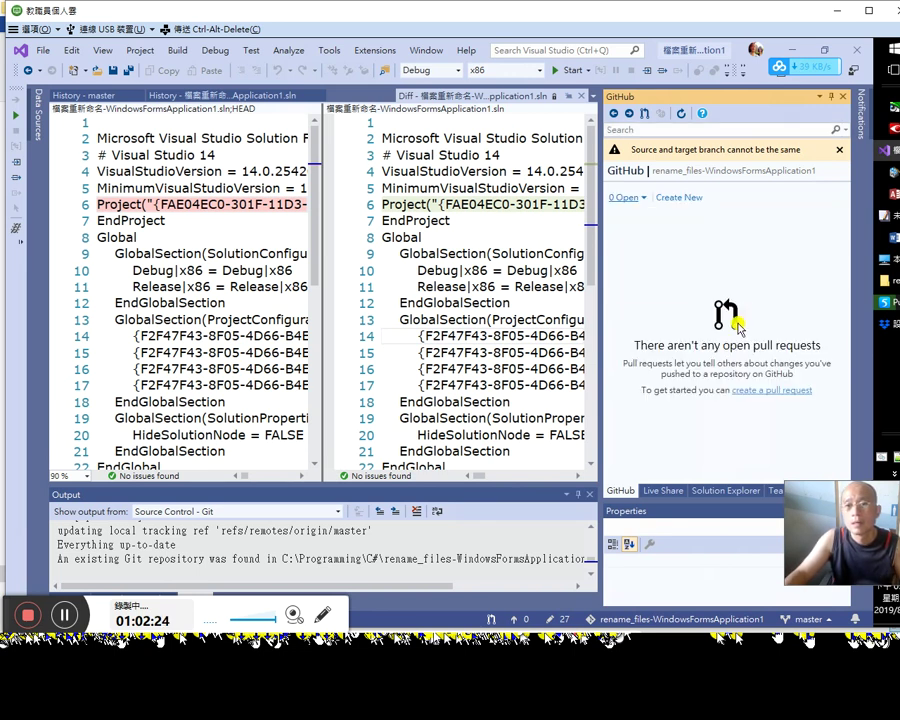
{"action": "left_click", "coordinate": [662, 116]}
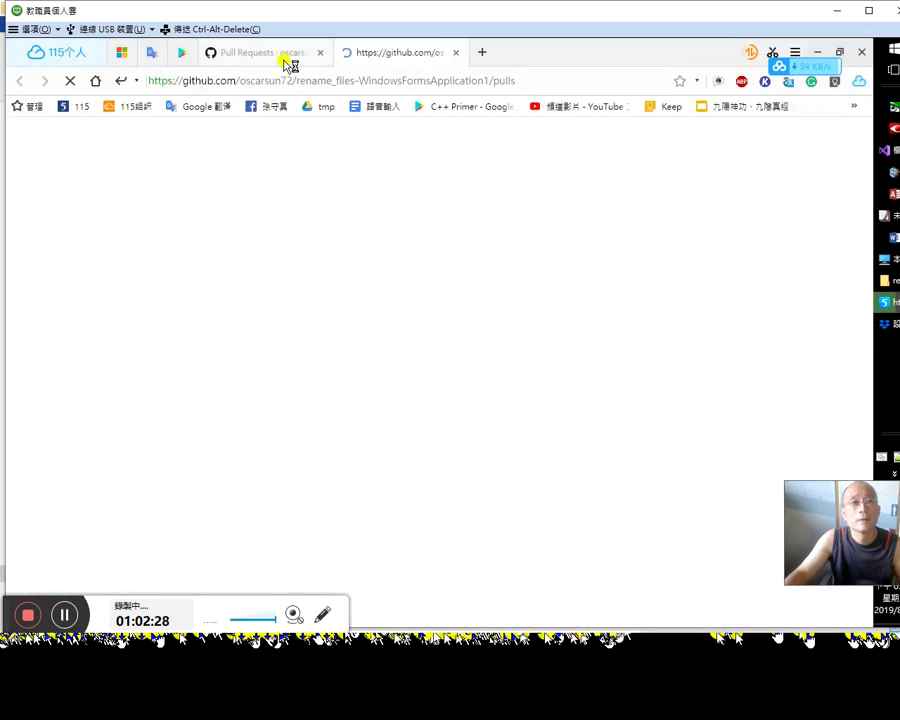
Step: Browse the repository's GitHub pull requests page and its code page listing the files
{"action": "left_click", "coordinate": [288, 64]}
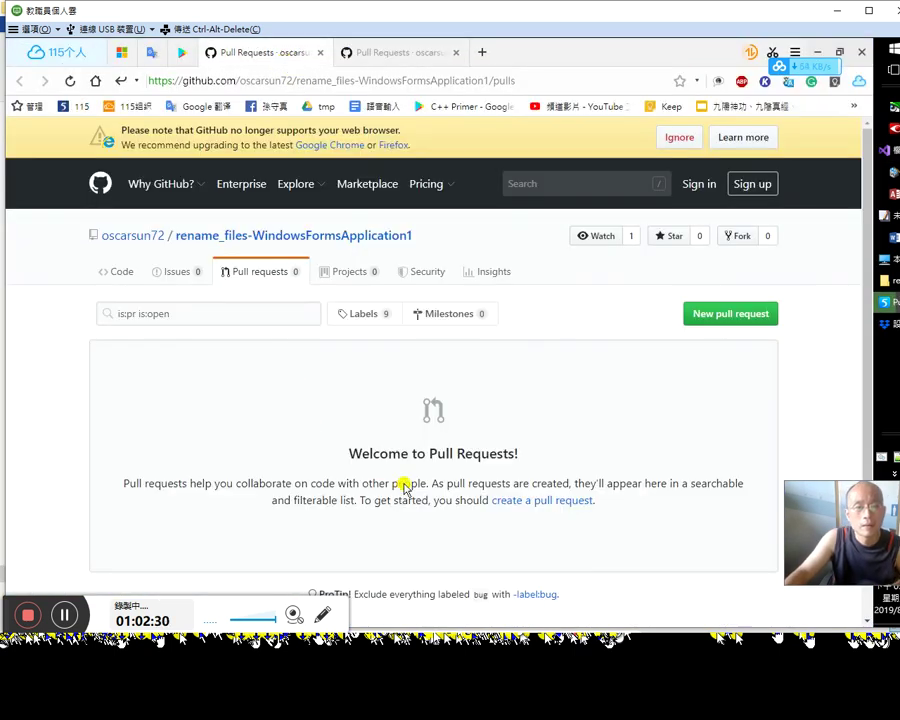
{"action": "scroll", "coordinate": [428, 468], "scroll_direction": "down", "scroll_amount": 2}
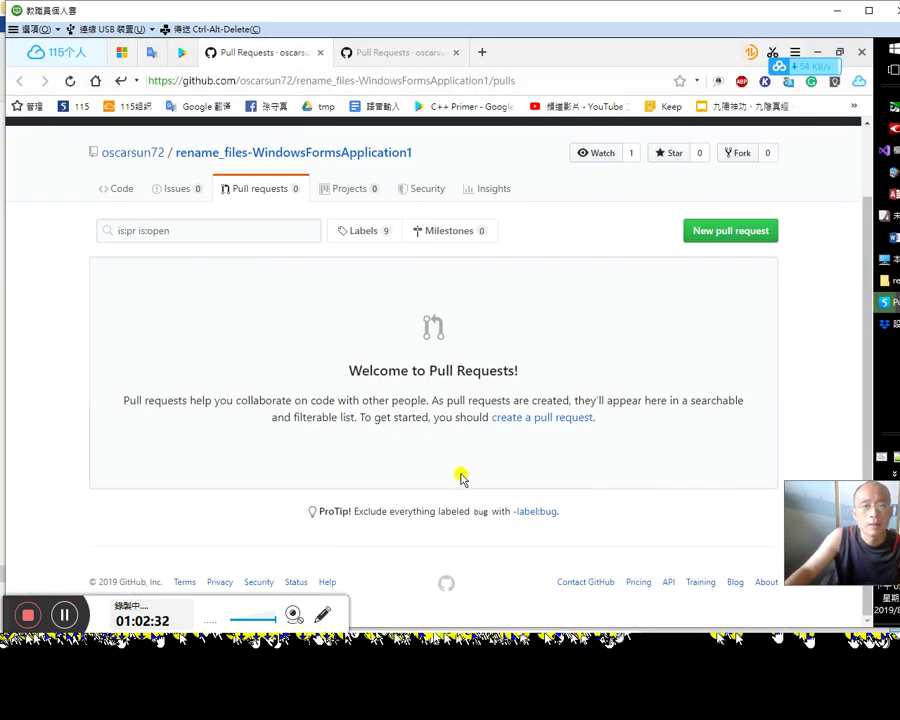
{"action": "scroll", "coordinate": [460, 474], "scroll_direction": "up", "scroll_amount": 2}
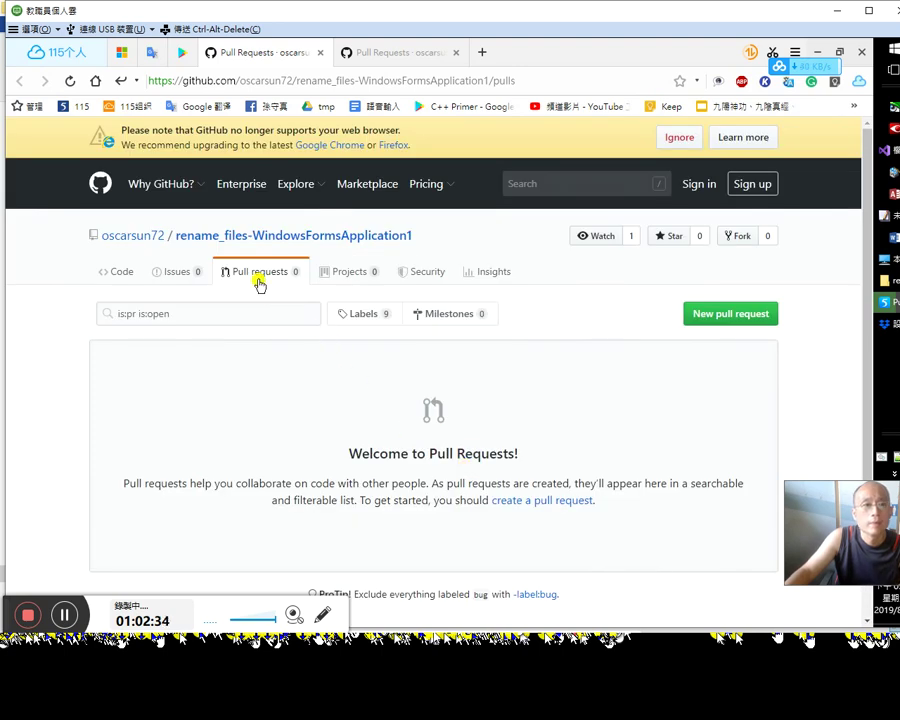
{"action": "left_click", "coordinate": [217, 240]}
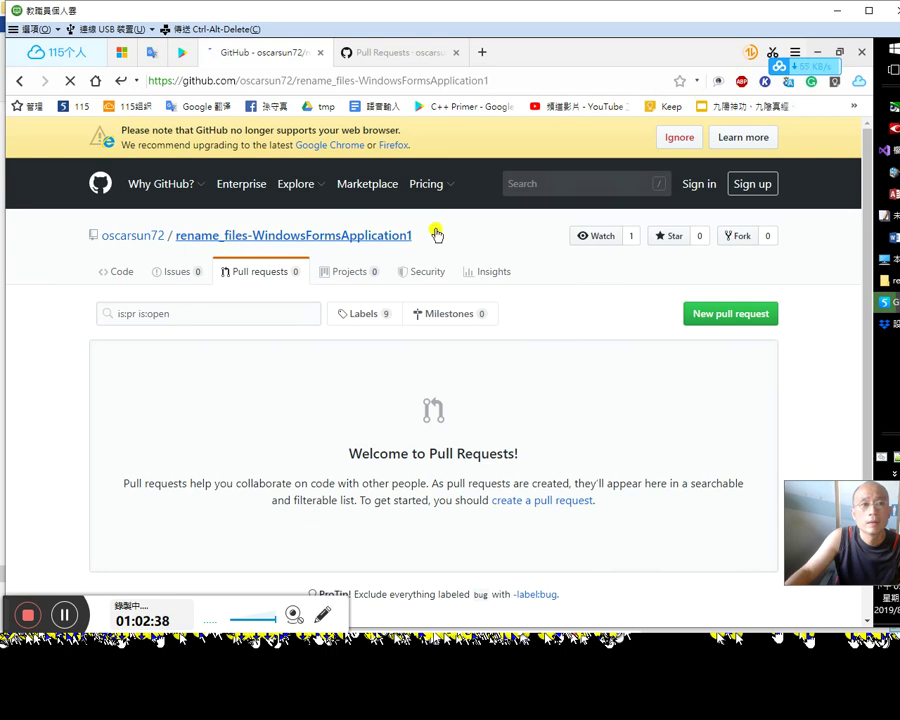
{"action": "scroll", "coordinate": [660, 413], "scroll_direction": "down", "scroll_amount": 1}
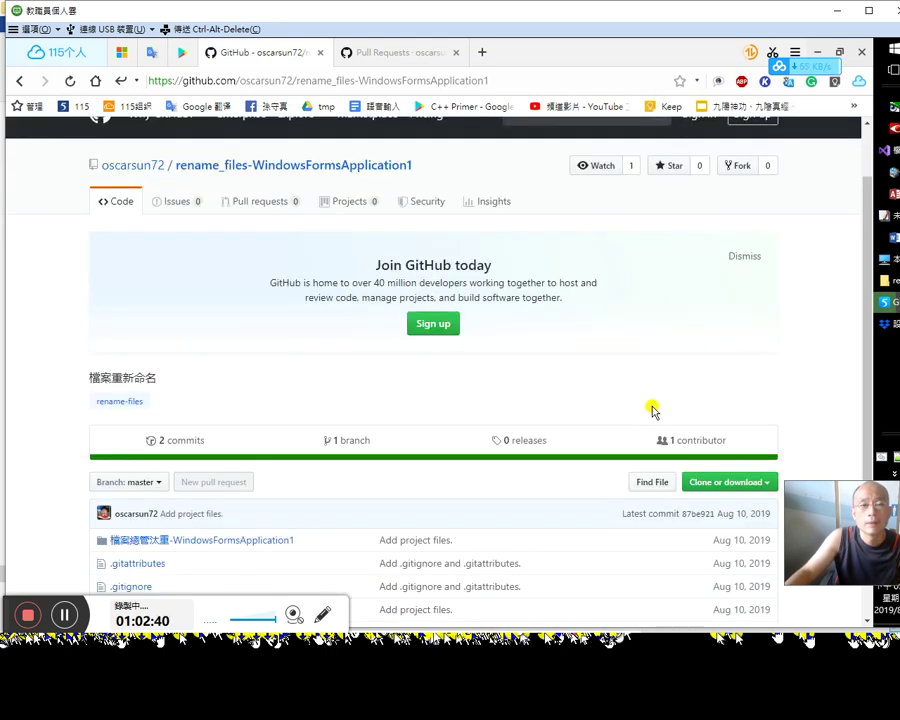
{"action": "scroll", "coordinate": [651, 411], "scroll_direction": "down", "scroll_amount": 1}
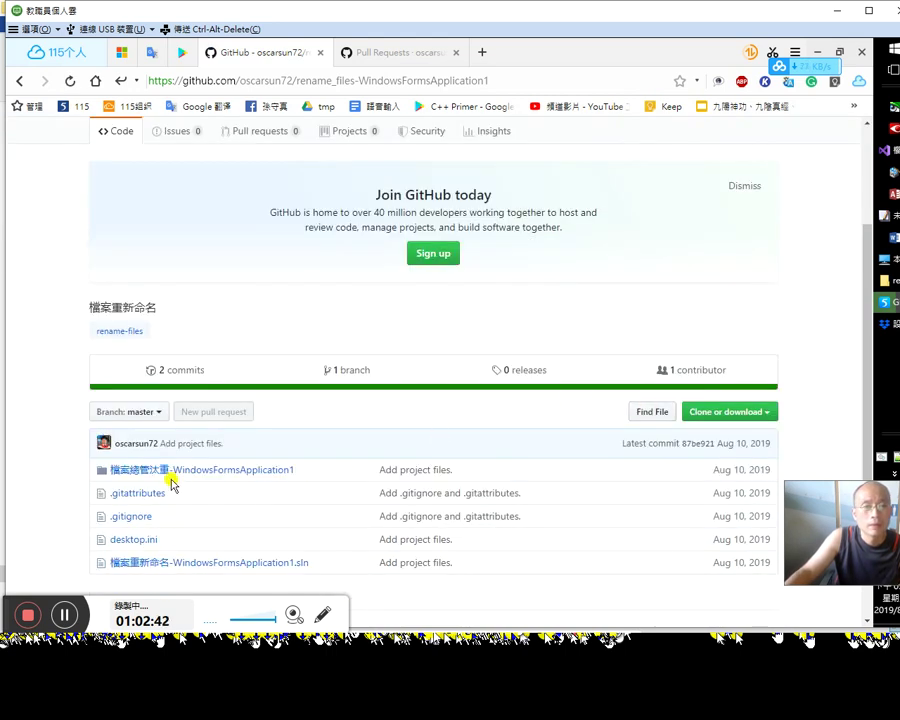
{"action": "scroll", "coordinate": [490, 468], "scroll_direction": "up", "scroll_amount": 3}
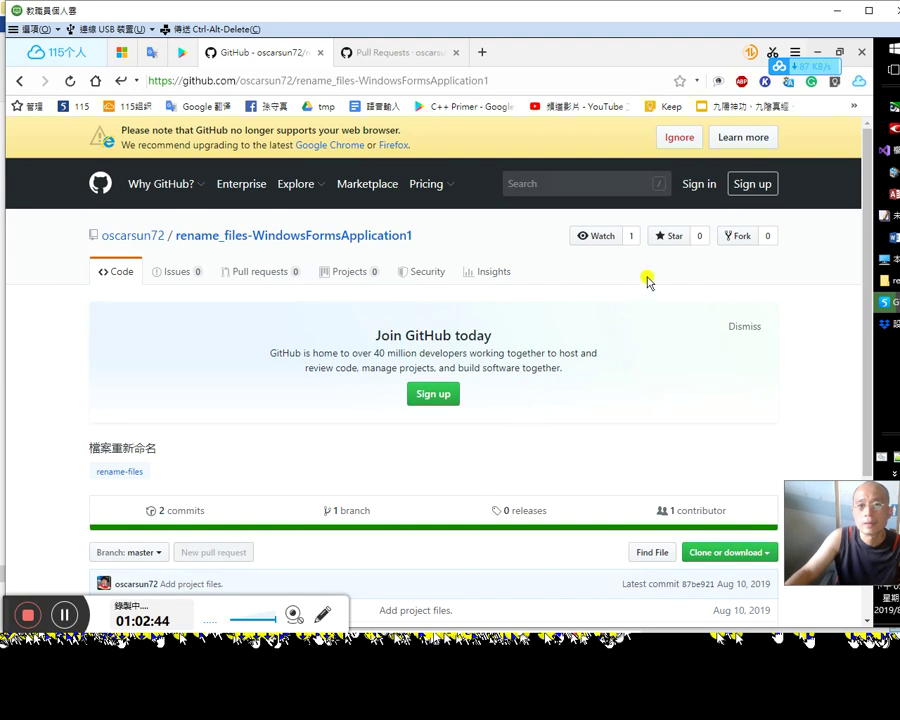
Step: Sign in to GitHub, review the repository page, and return to Visual Studio
{"action": "left_click", "coordinate": [700, 188]}
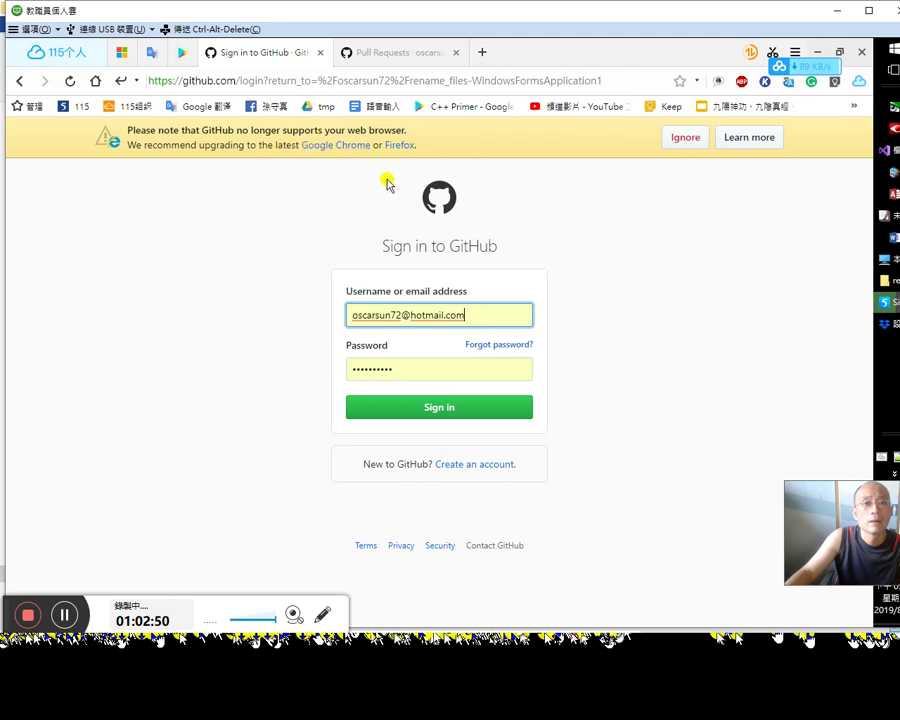
{"action": "left_click", "coordinate": [440, 406]}
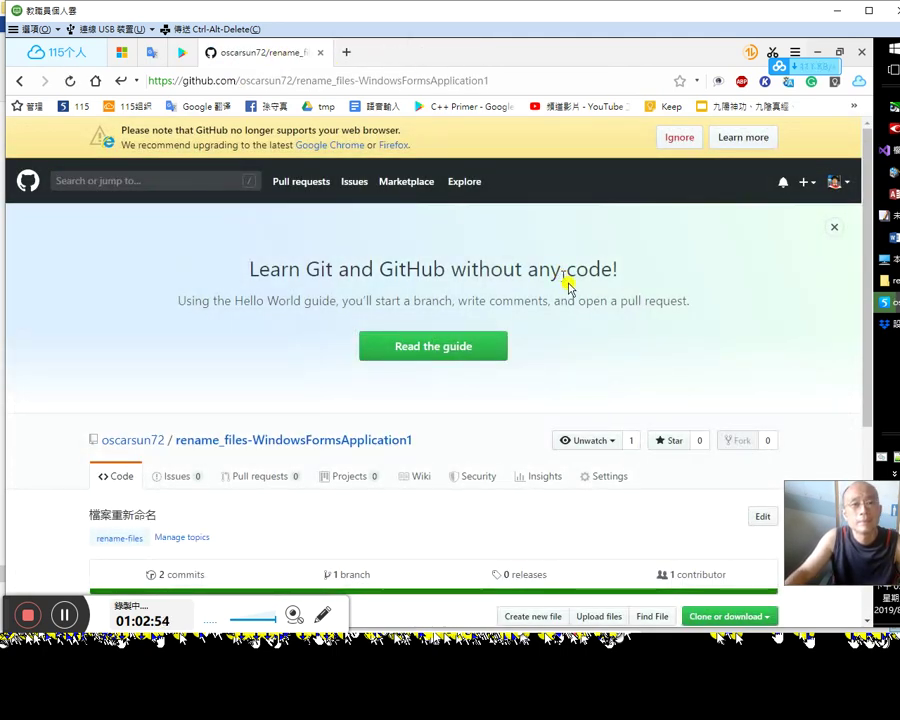
{"action": "scroll", "coordinate": [604, 390], "scroll_direction": "down", "scroll_amount": 3}
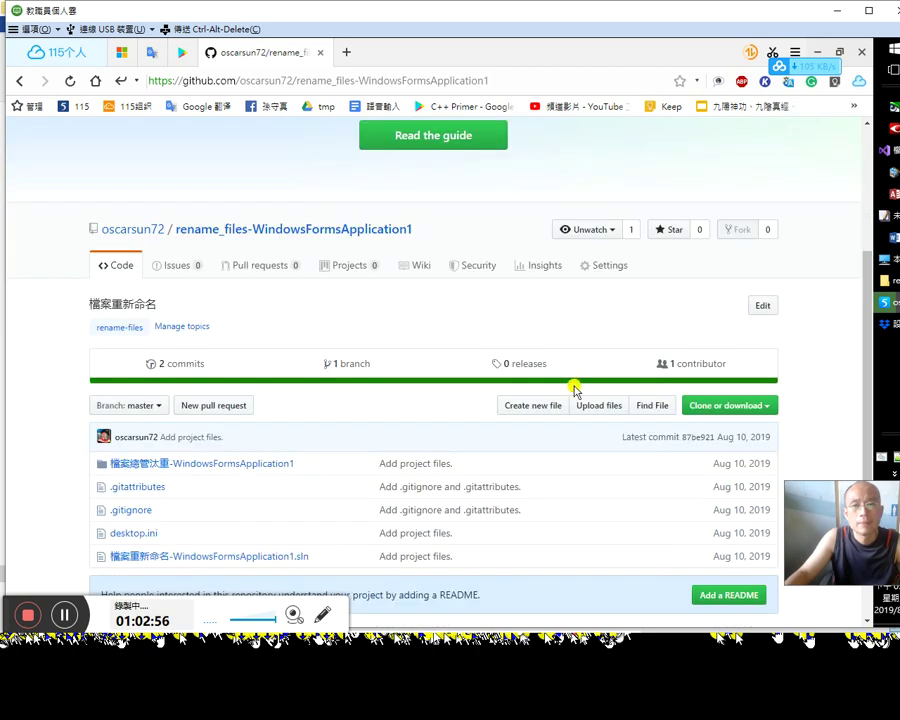
{"action": "scroll", "coordinate": [442, 426], "scroll_direction": "up", "scroll_amount": 2}
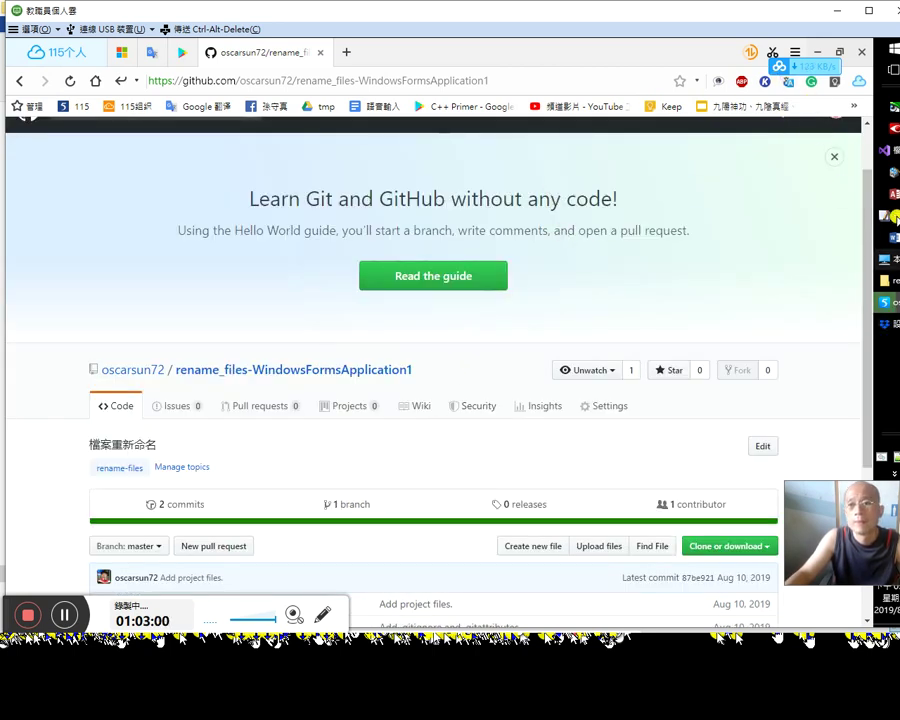
{"action": "left_click", "coordinate": [887, 153]}
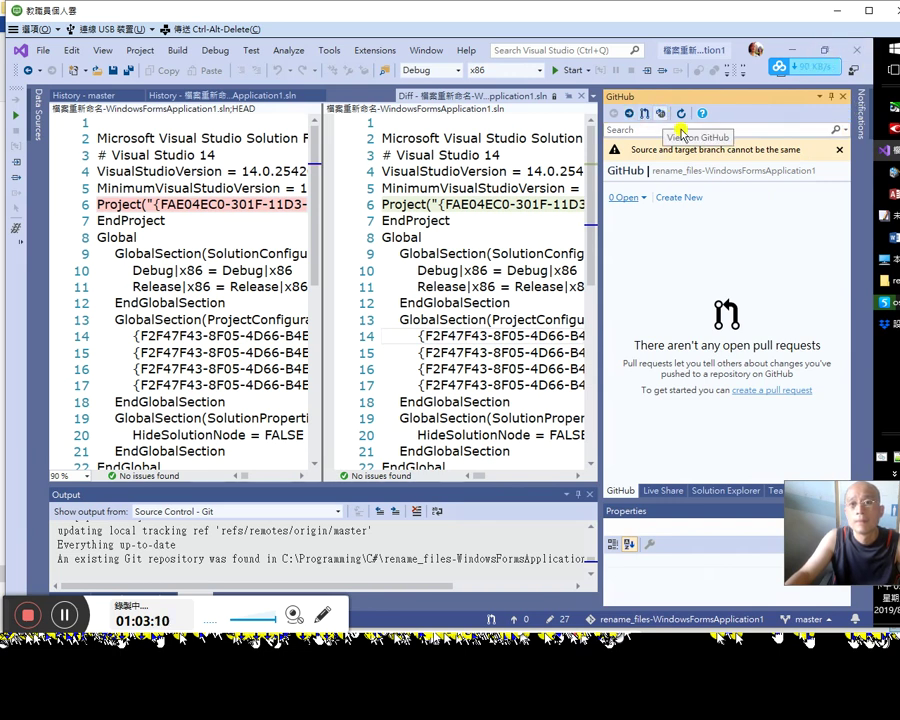
Step: Pull master, confirming no incoming commits, then fetch from origin via Actions
{"action": "left_click", "coordinate": [790, 490]}
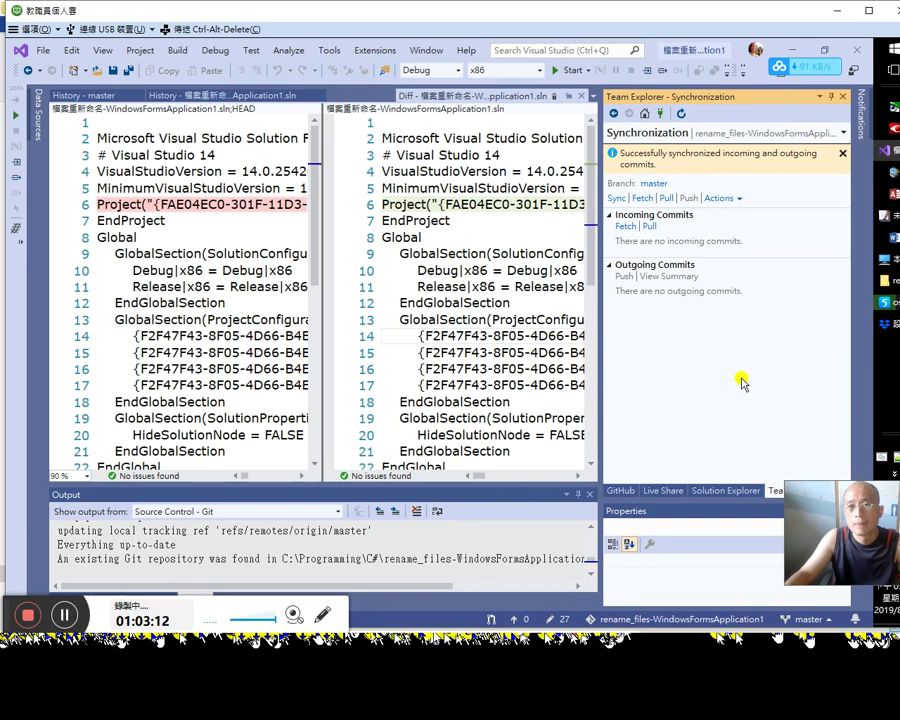
{"action": "left_click", "coordinate": [667, 198]}
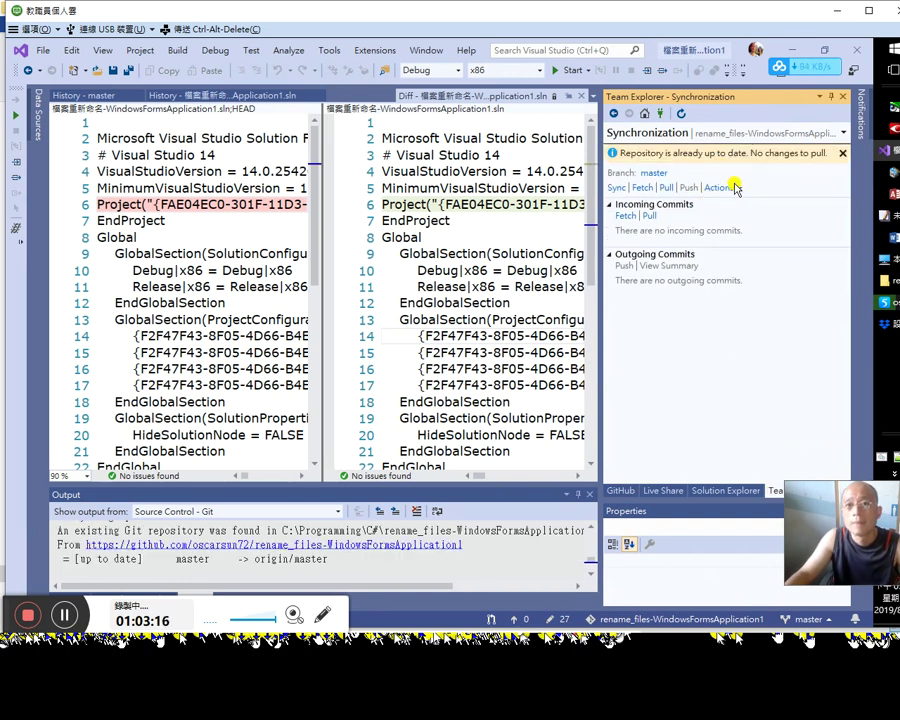
{"action": "left_click", "coordinate": [733, 188]}
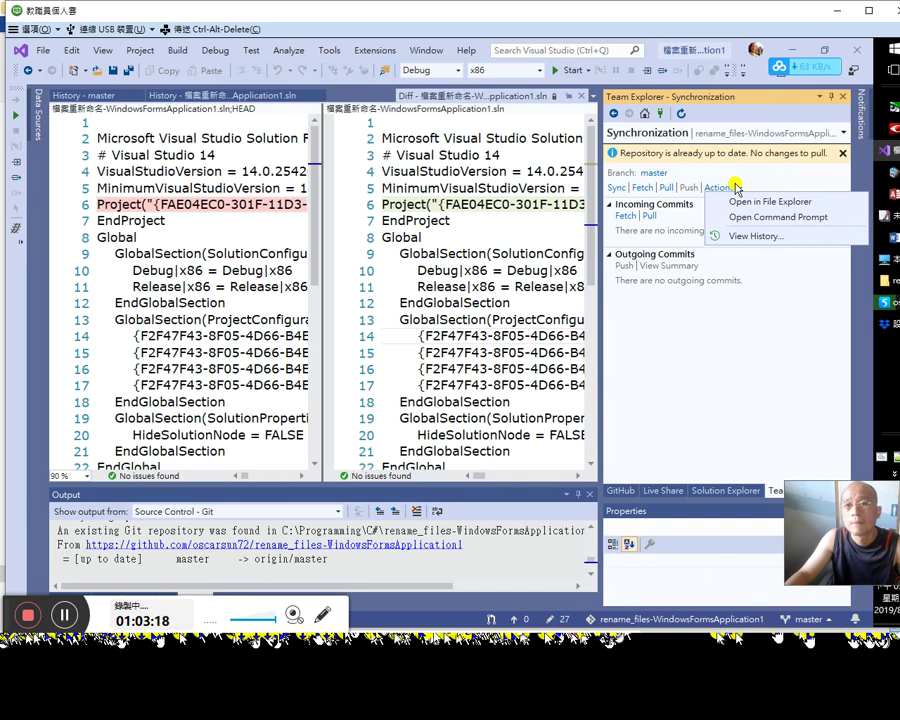
{"action": "left_click", "coordinate": [647, 188]}
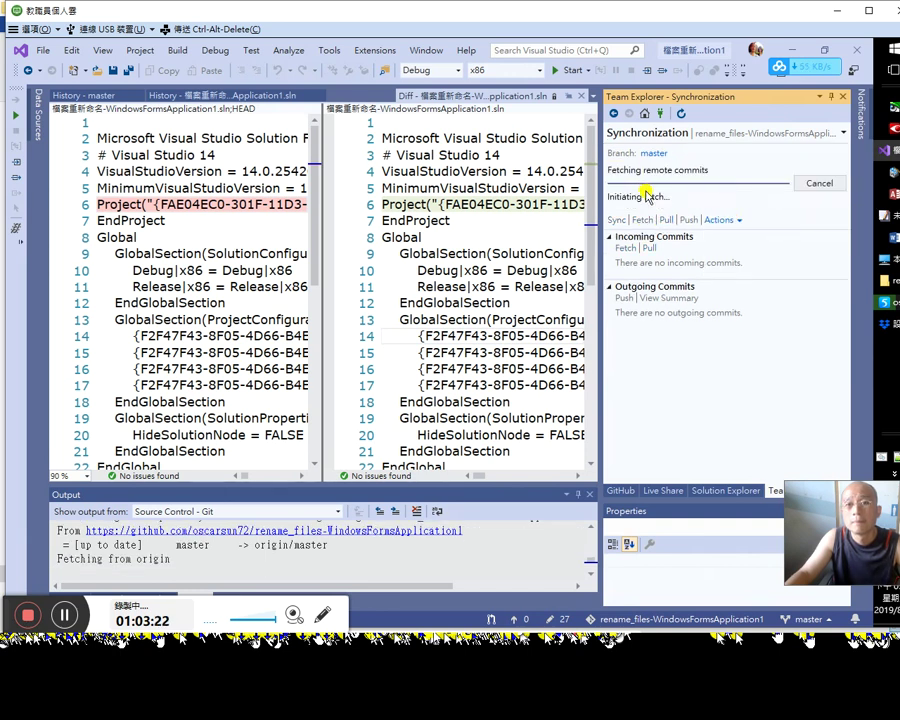
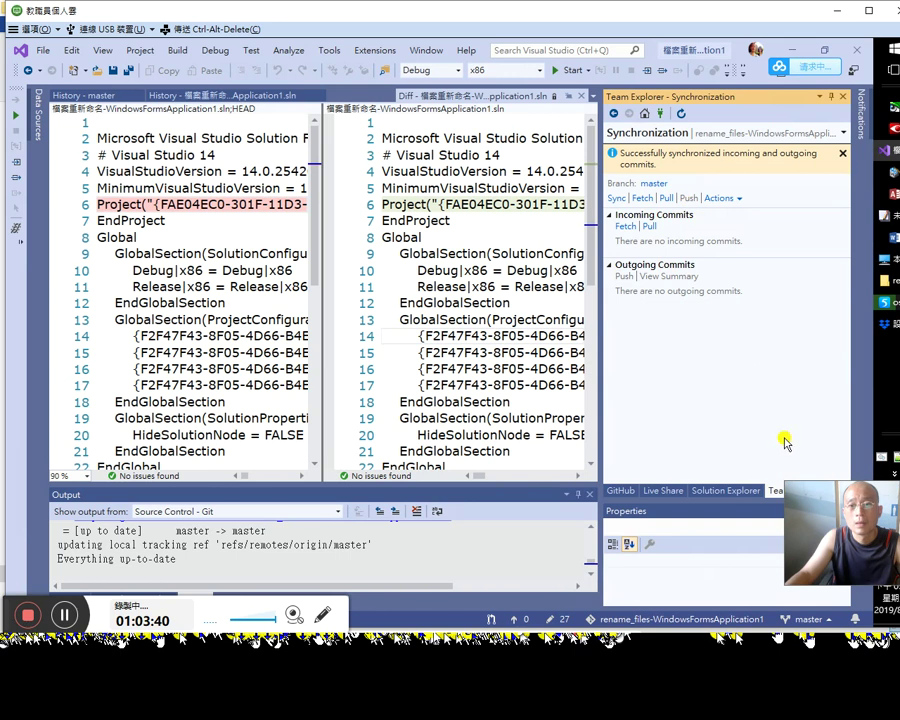
Step: Switch the side panel past GitHub and Live Share to Solution Explorer and check the solution's context menu
{"action": "left_click_drag", "start_coordinate": [850, 537], "coordinate": [850, 583]}
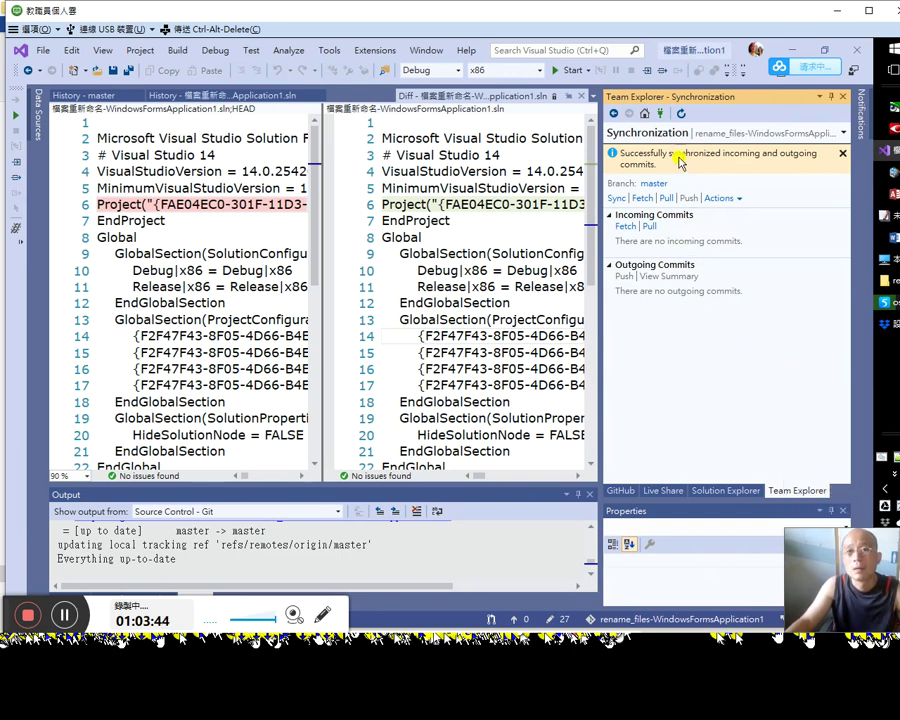
{"action": "left_click", "coordinate": [622, 491]}
{"action": "left_click", "coordinate": [663, 491]}
{"action": "left_click", "coordinate": [726, 491]}
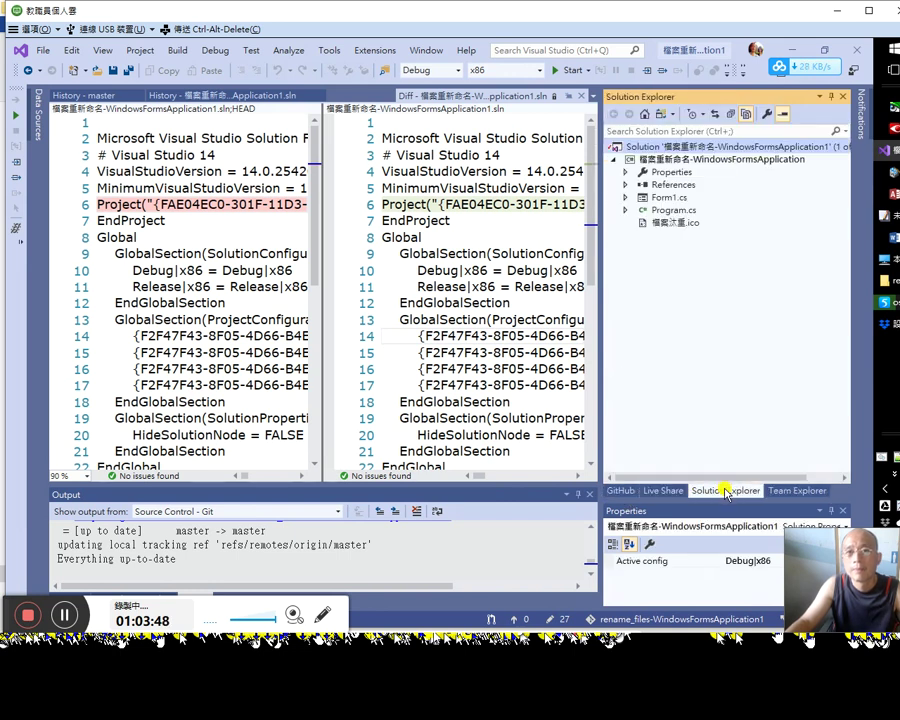
{"action": "right_click", "coordinate": [720, 147]}
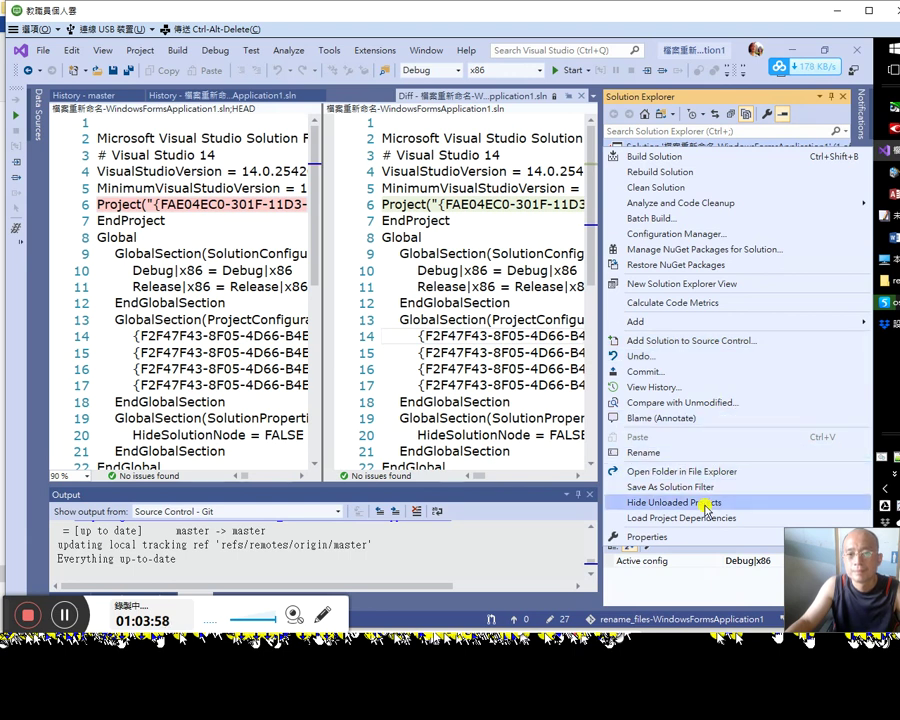
{"action": "left_click", "coordinate": [856, 52]}
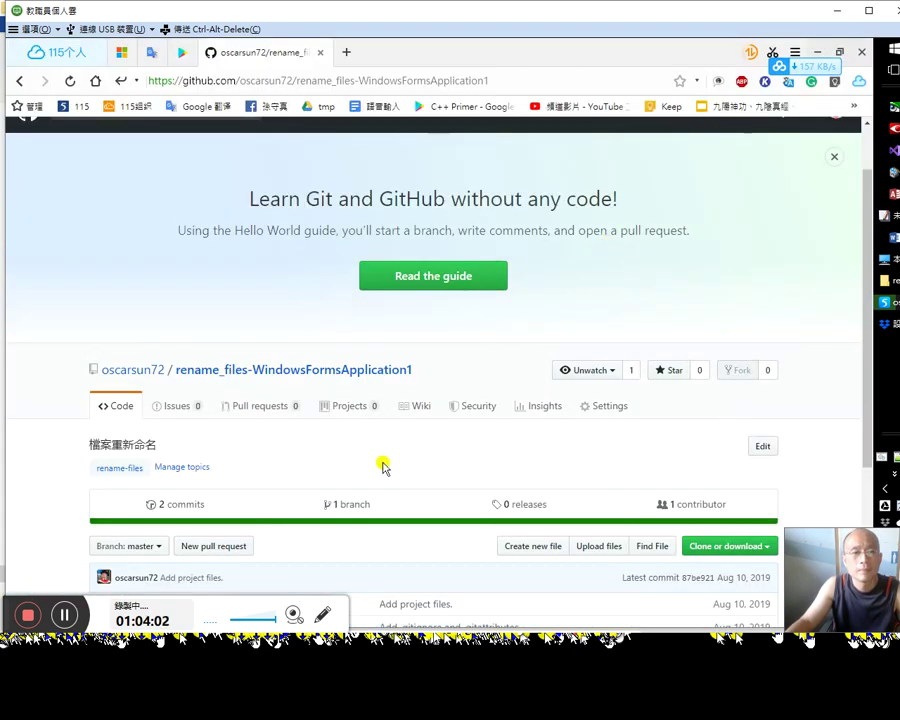
Step: Scroll the repository page, minimise the remote desktop, and return to the local browser's GitHub repo
{"action": "scroll", "coordinate": [390, 465], "scroll_direction": "down", "scroll_amount": 2}
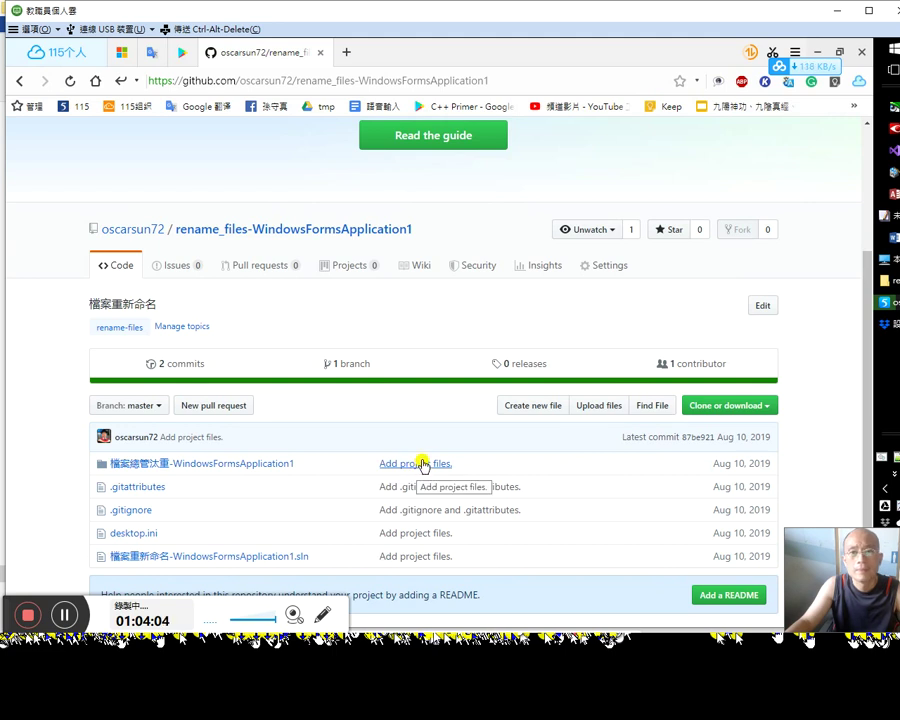
{"action": "scroll", "coordinate": [381, 420], "scroll_direction": "down", "scroll_amount": 1}
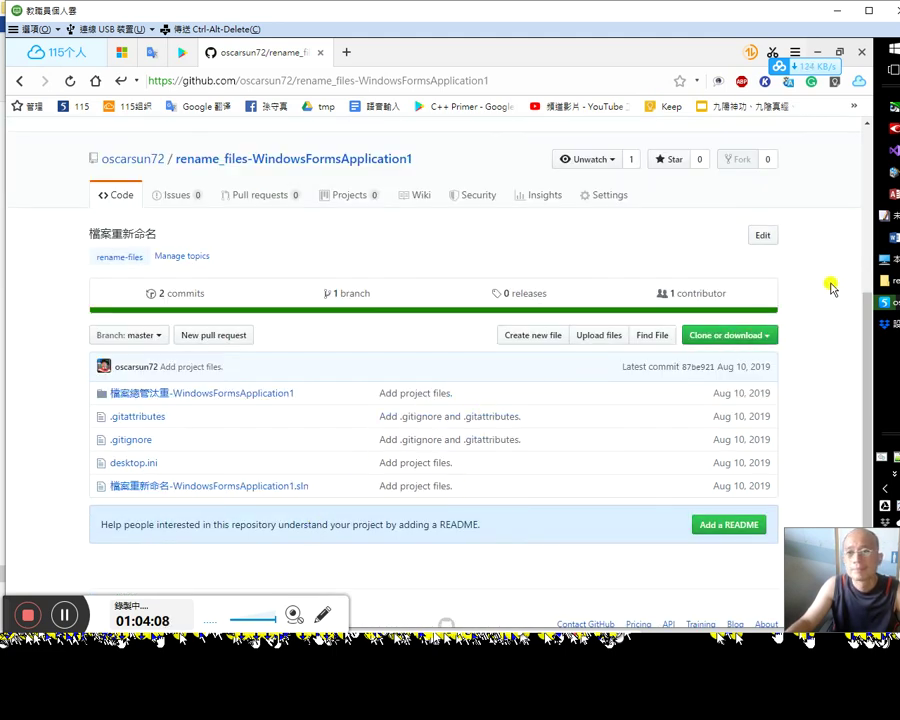
{"action": "left_click", "coordinate": [837, 18]}
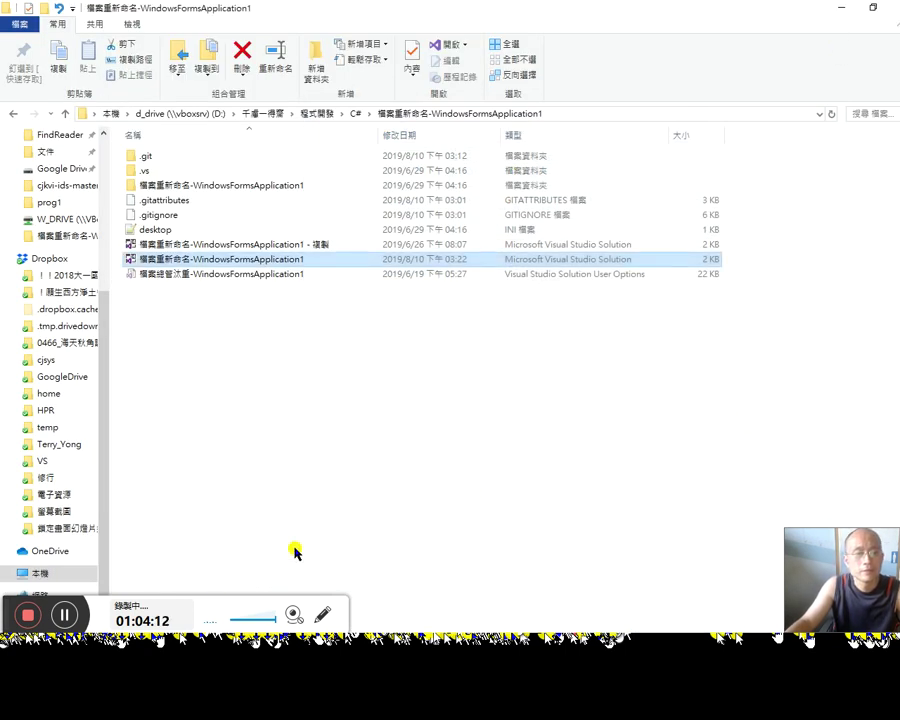
{"action": "key", "text": "alt+Tab"}
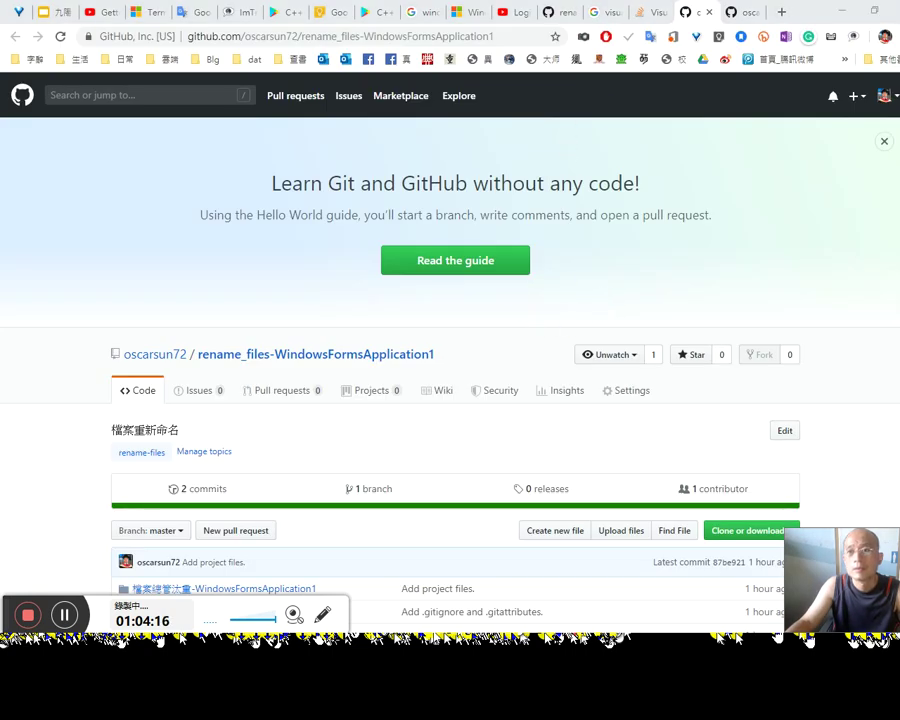
Step: Open the 'Getting Started Faster with Git and GitHub' video, dismiss the share dialog, and play it
{"action": "left_click", "coordinate": [505, 13]}
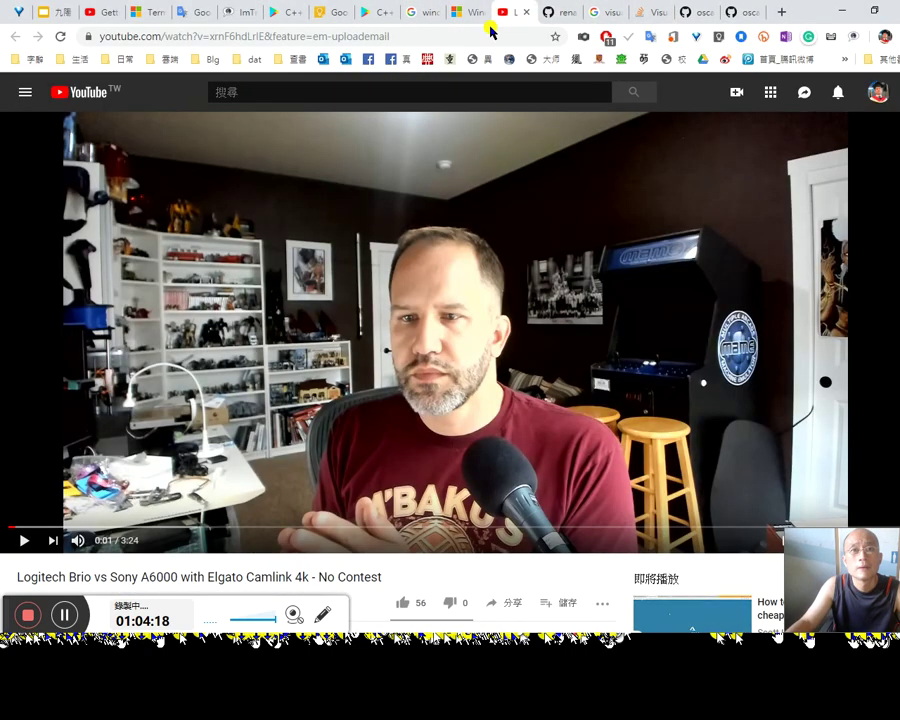
{"action": "left_click", "coordinate": [96, 15]}
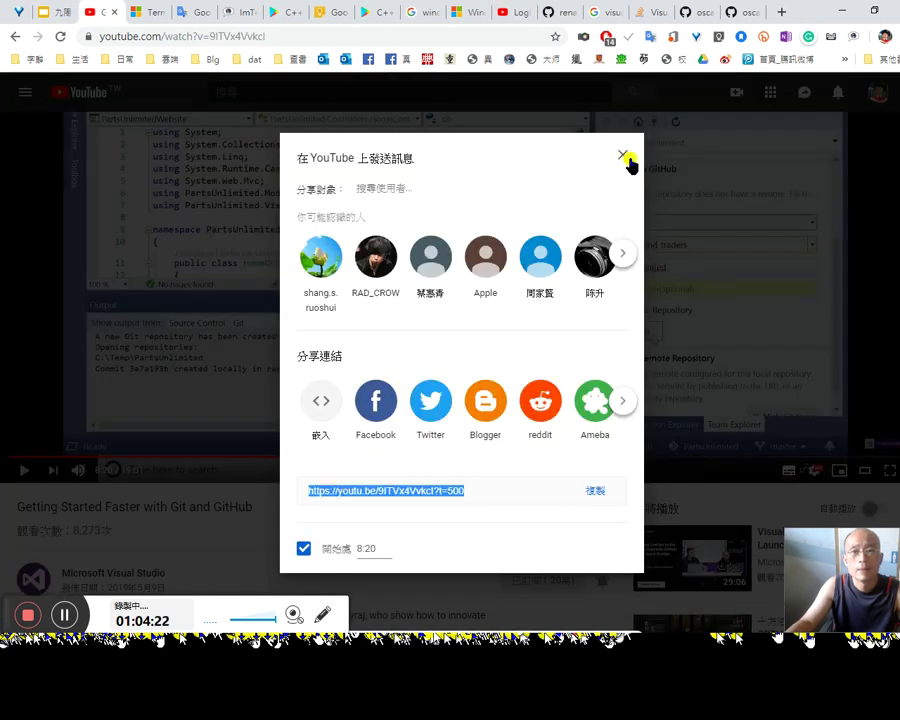
{"action": "left_click", "coordinate": [622, 155]}
{"action": "left_click", "coordinate": [398, 370]}
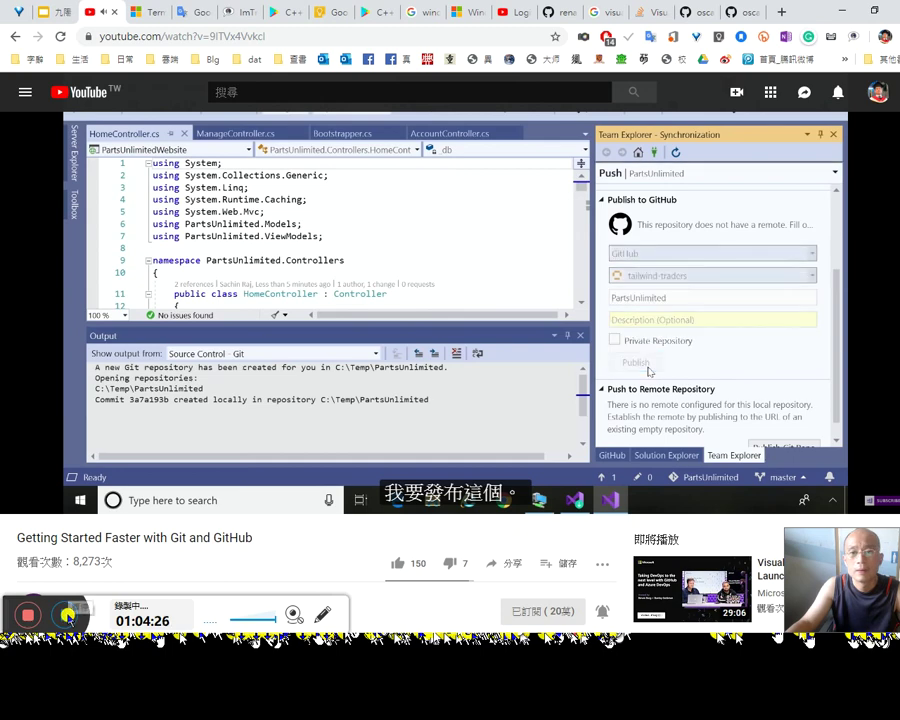
{"action": "key", "text": "alt+Tab"}
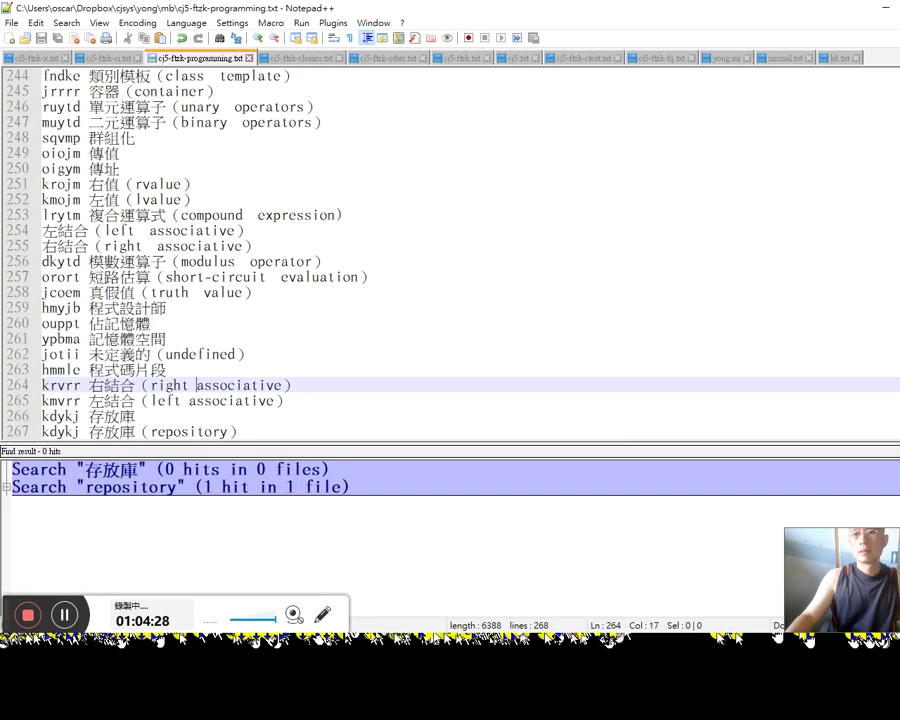
{"action": "key", "text": "alt+Tab"}
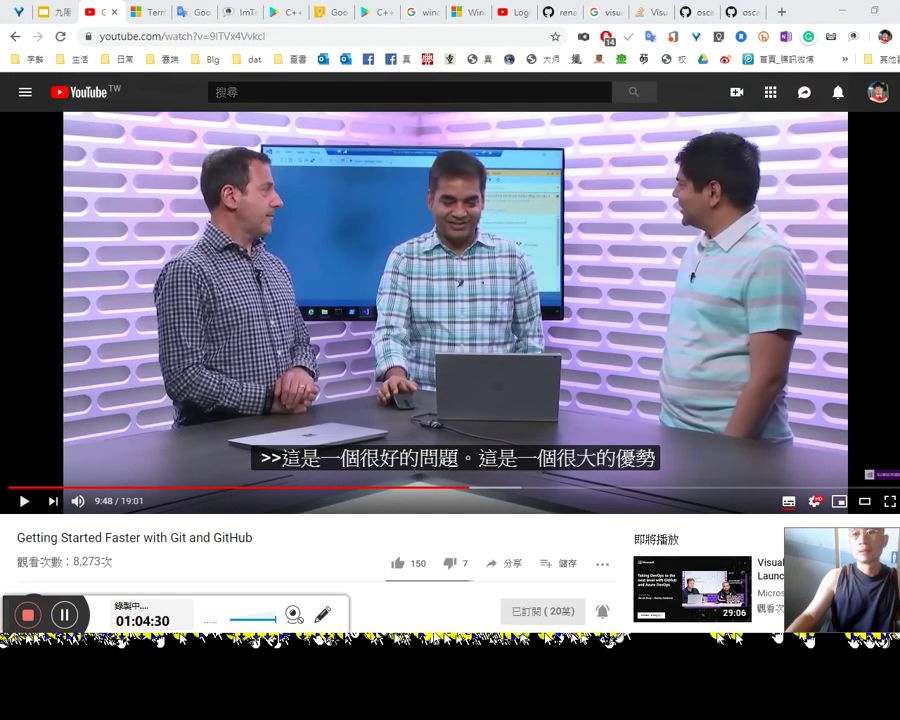
Step: Add 4:30 to the push/pull notes line in the Word document
{"action": "key", "text": "alt+Tab"}
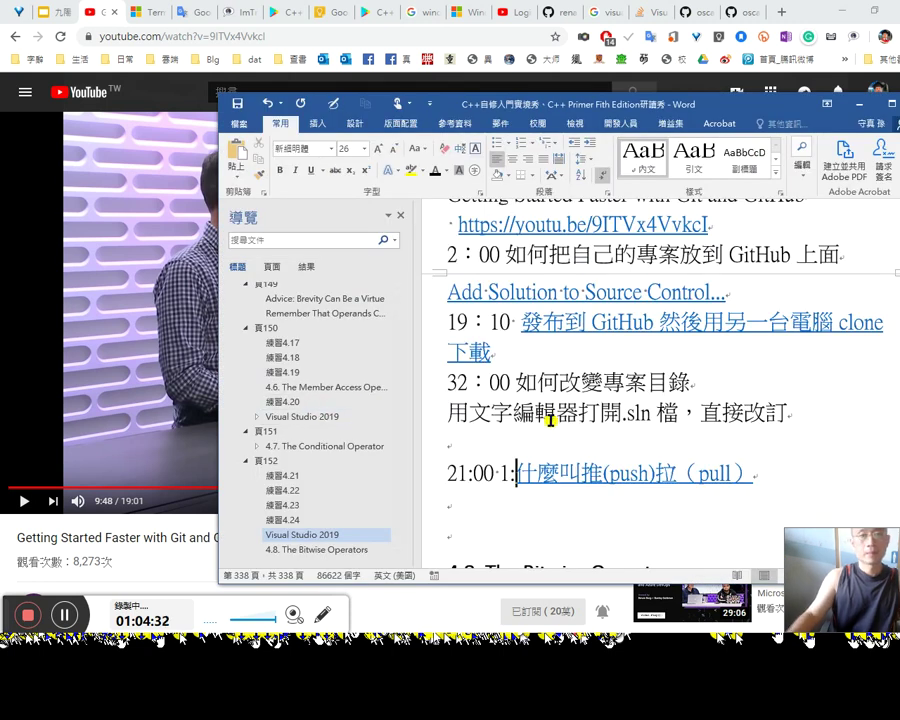
{"action": "type", "text": "4:30"}
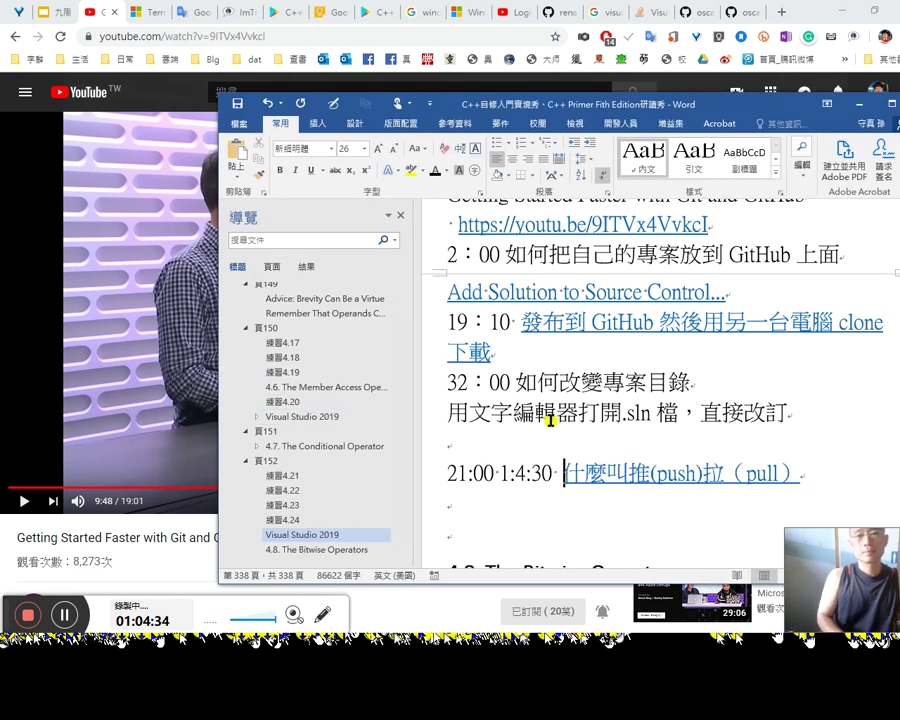
{"action": "key", "text": "Down"}
Step: Resume the tutorial video, pausing briefly at 9:51 before playing on
{"action": "key", "text": "alt+Tab"}
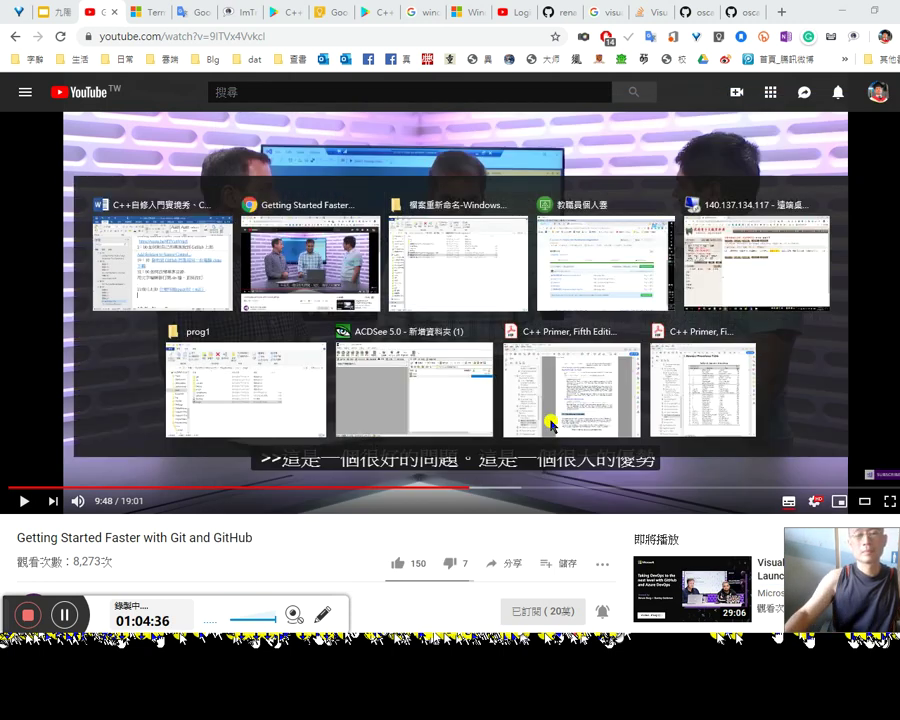
{"action": "left_click", "coordinate": [471, 323]}
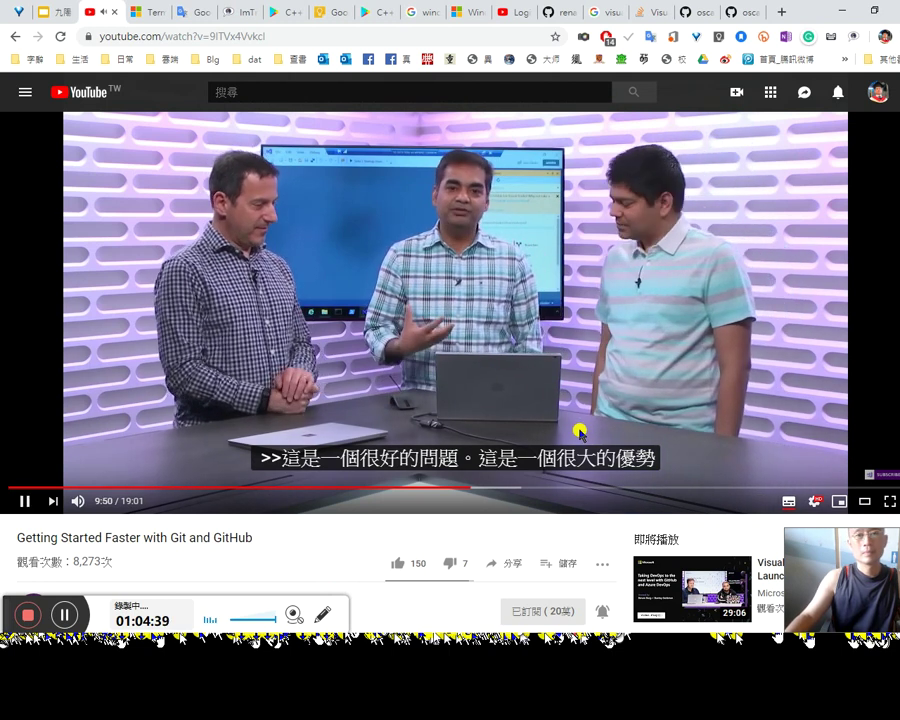
{"action": "left_click", "coordinate": [421, 411]}
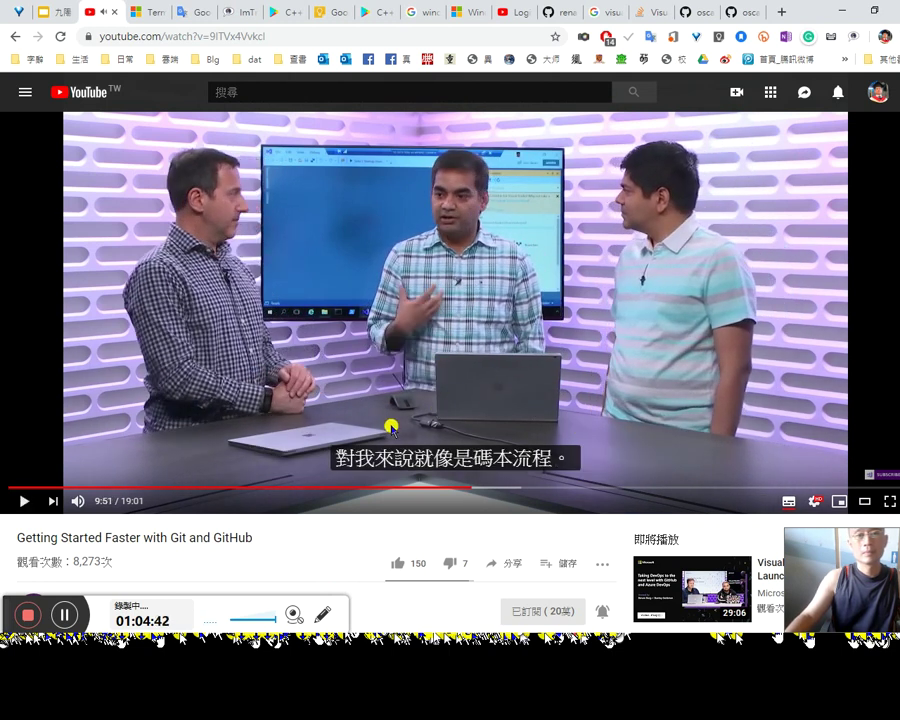
{"action": "left_click", "coordinate": [391, 427]}
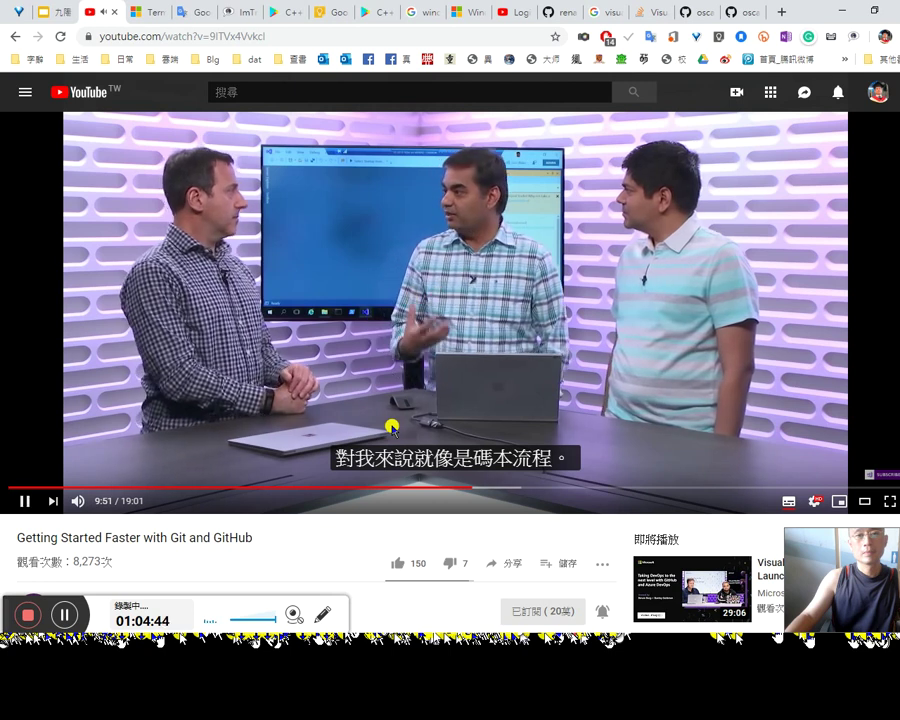
{"action": "left_click", "coordinate": [65, 613]}
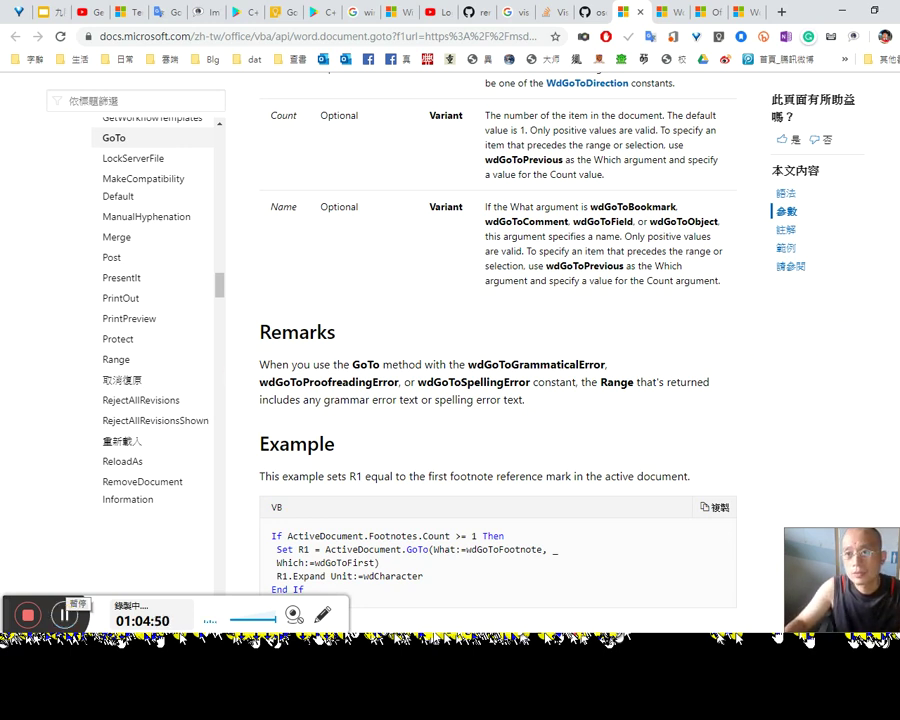
Step: Glance at the Word episode list, then open and close a Google Keep tab in Chrome
{"action": "left_click", "coordinate": [872, 204]}
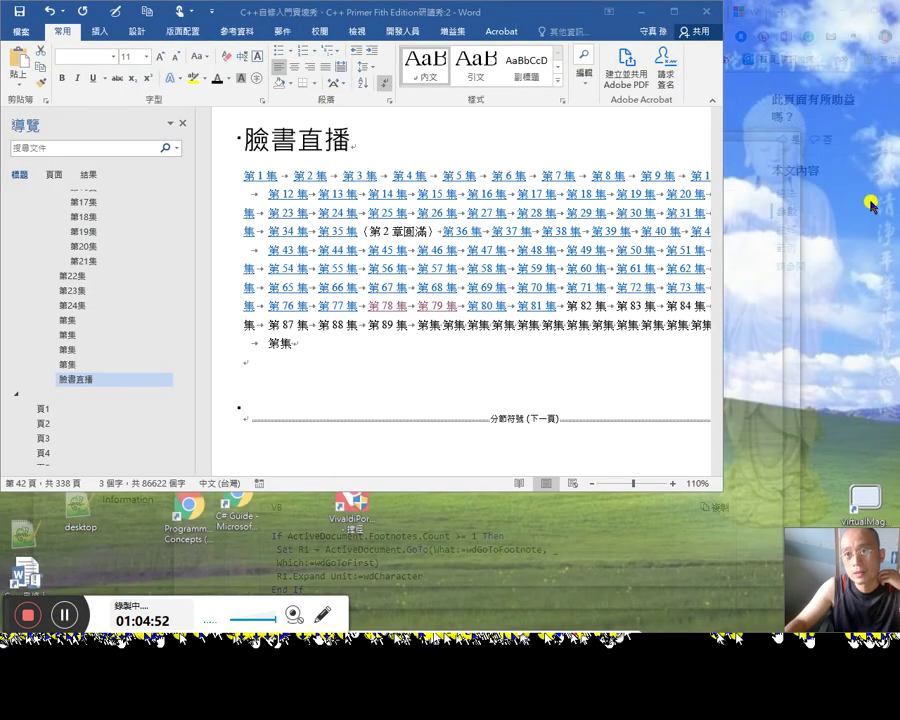
{"action": "left_click", "coordinate": [570, 310]}
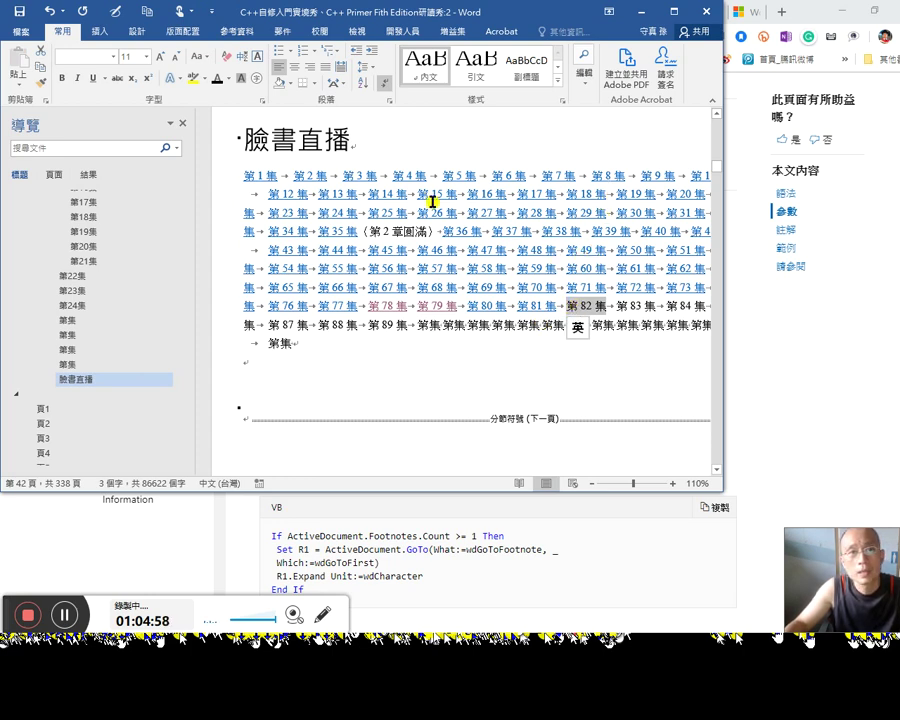
{"action": "left_click", "coordinate": [785, 18]}
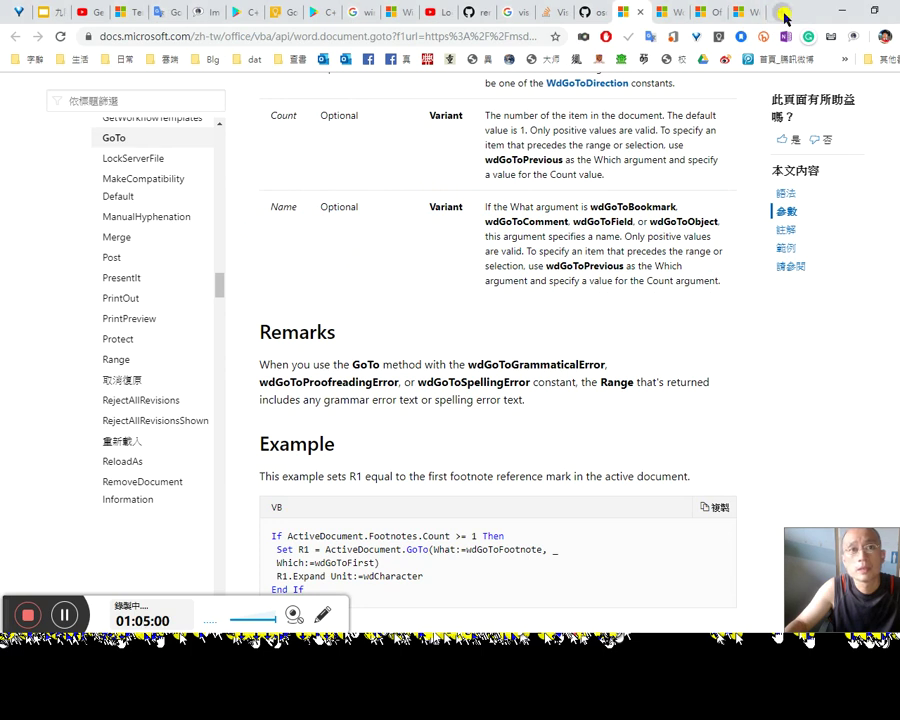
{"action": "left_click", "coordinate": [785, 18]}
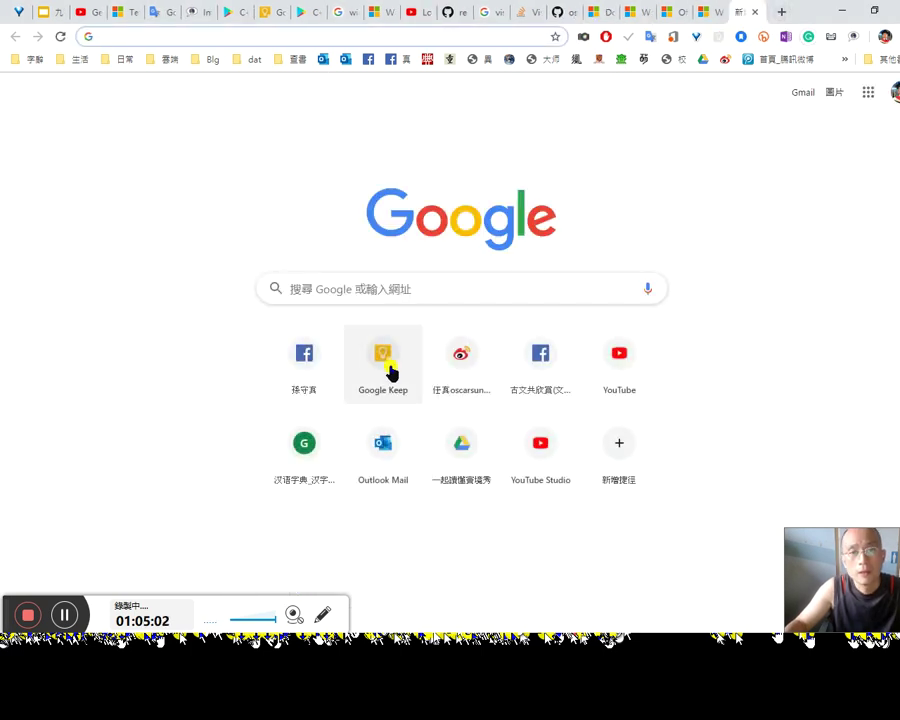
{"action": "left_click", "coordinate": [391, 372]}
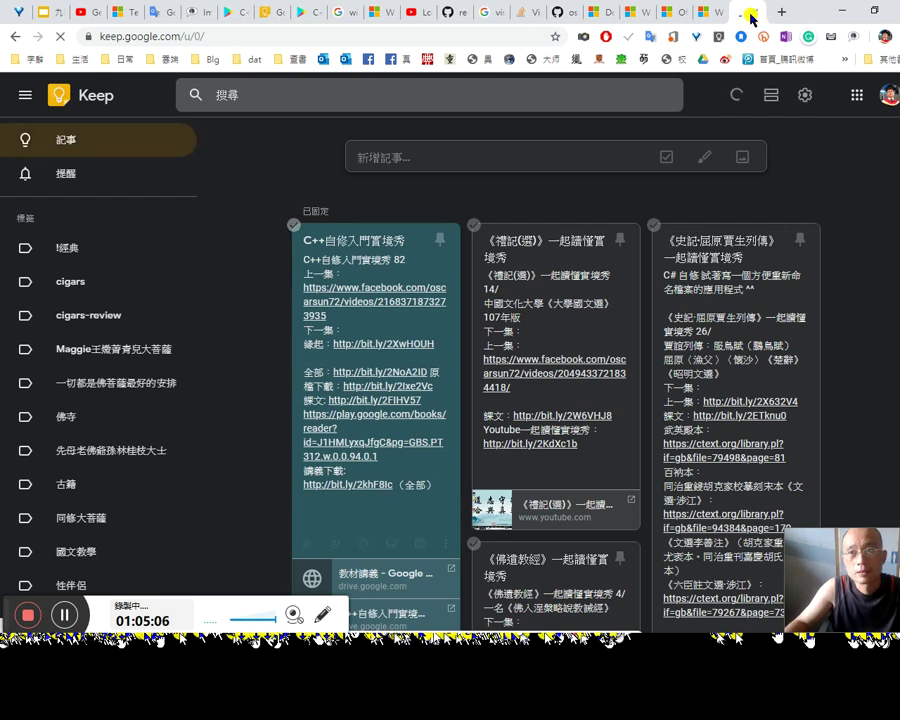
{"action": "left_click", "coordinate": [755, 12]}
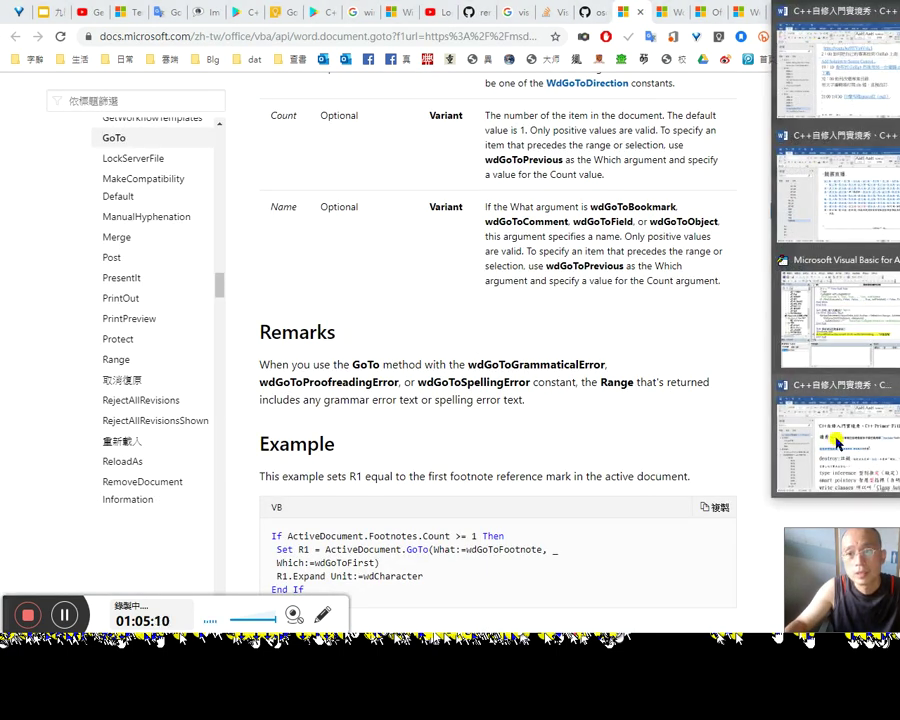
Step: Bring the C++ Primer study notes window forward and return to the macro editor
{"action": "left_click", "coordinate": [838, 443]}
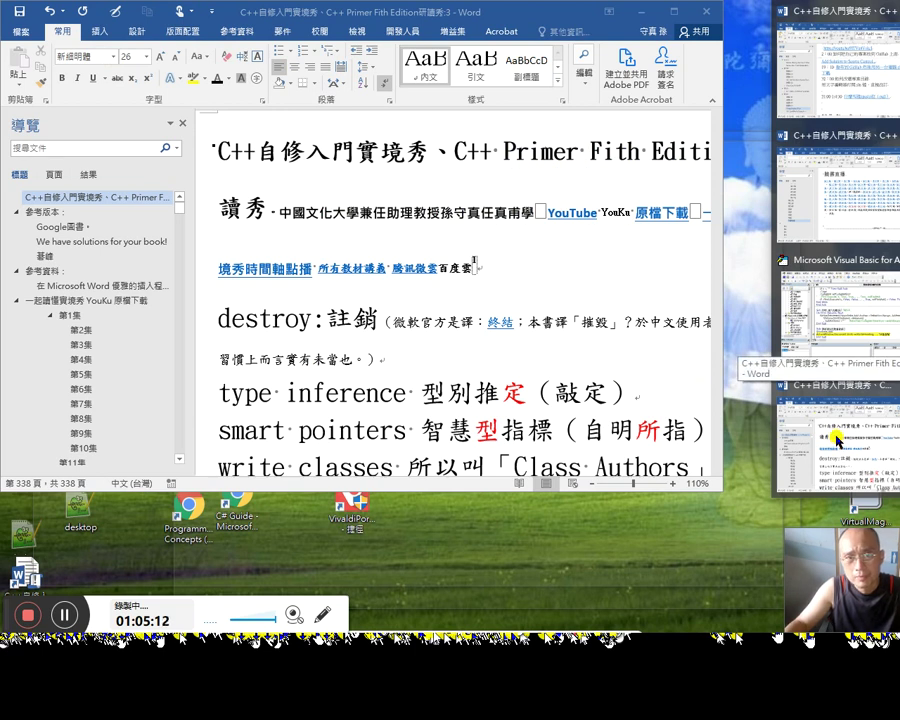
{"action": "left_click", "coordinate": [838, 436]}
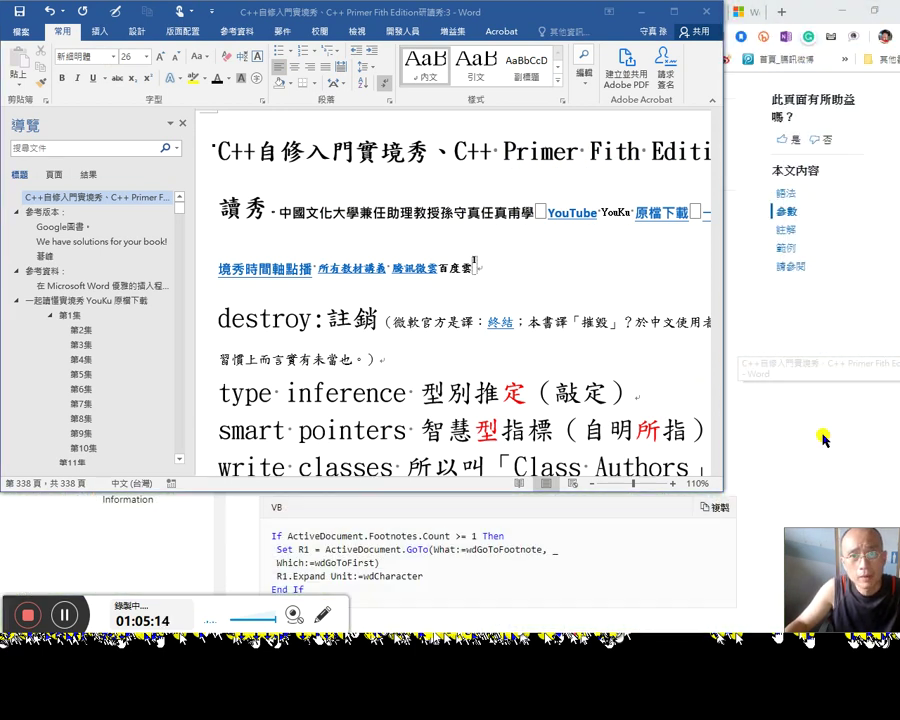
{"action": "key", "text": "alt+F11"}
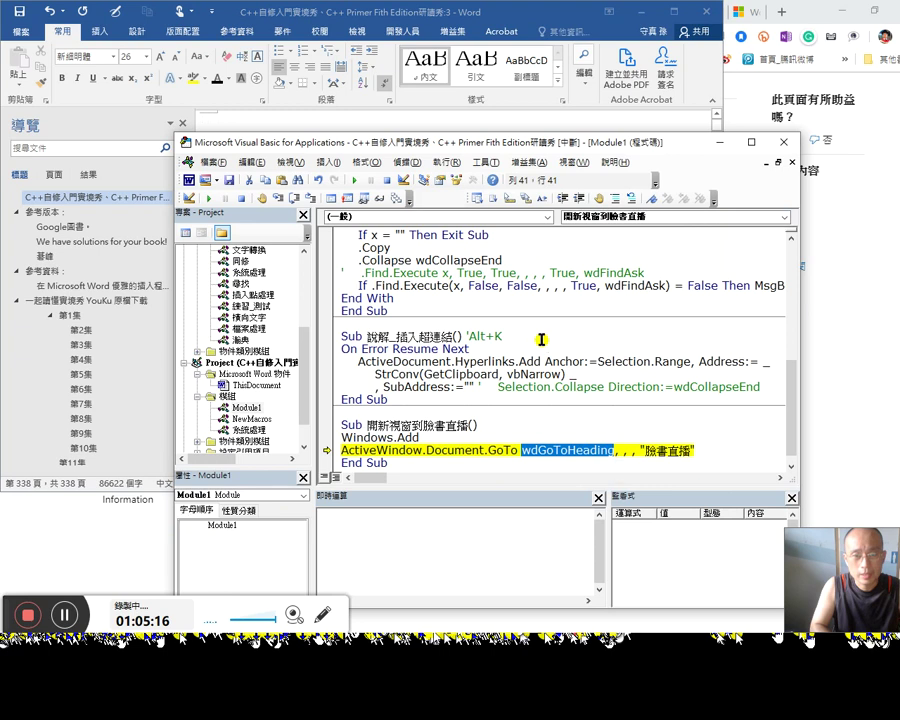
Step: Read the Document.GoTo reference page alongside the macro's GoTo line
{"action": "left_click", "coordinate": [488, 456]}
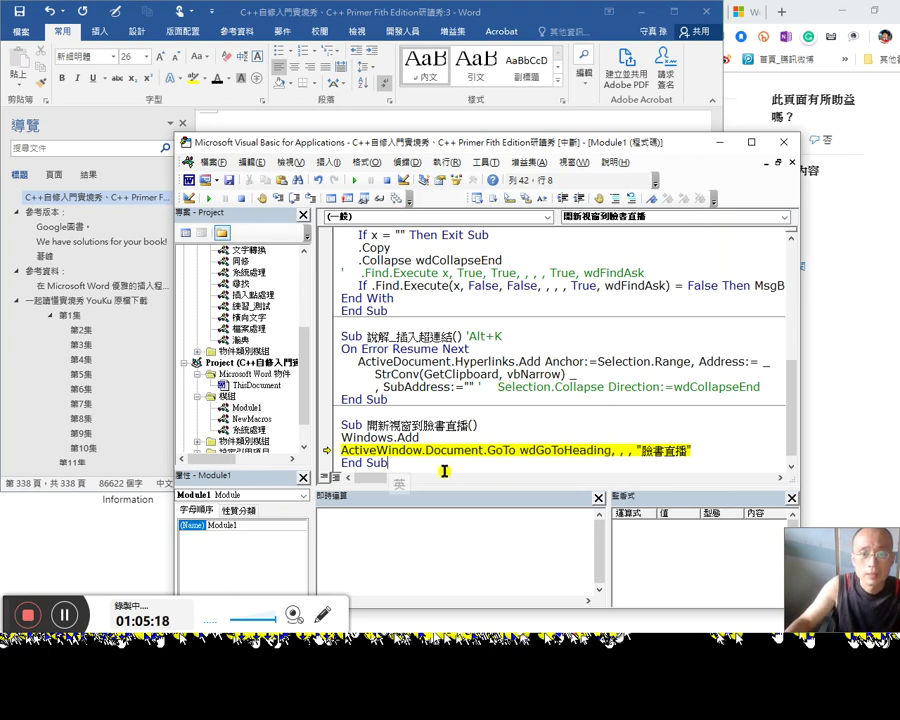
{"action": "left_click", "coordinate": [498, 452]}
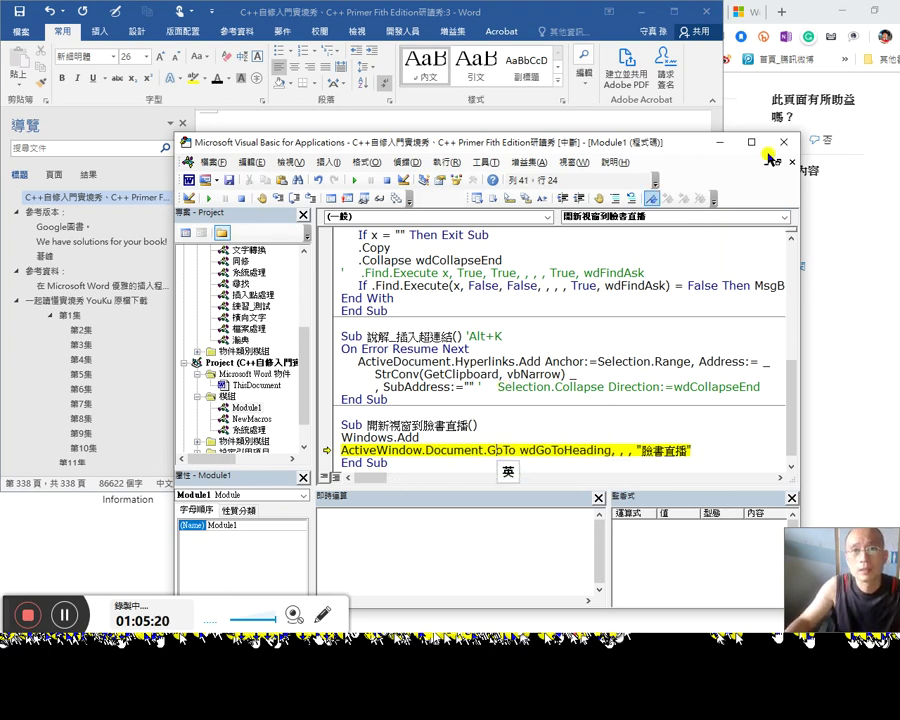
{"action": "left_click", "coordinate": [798, 95]}
{"action": "scroll", "coordinate": [701, 290], "scroll_direction": "up", "scroll_amount": 5}
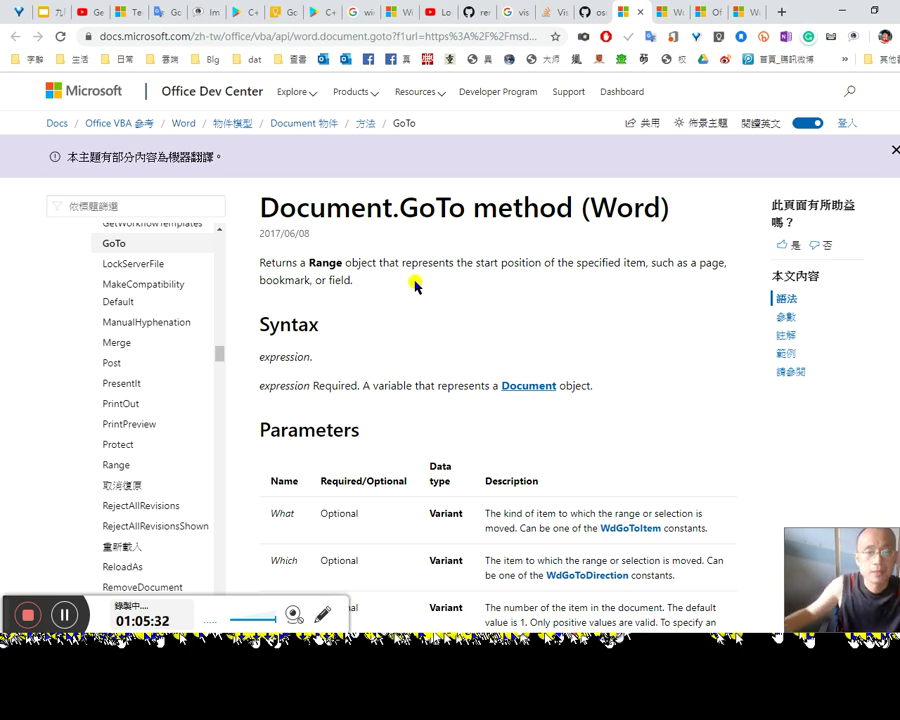
{"action": "scroll", "coordinate": [460, 325], "scroll_direction": "down", "scroll_amount": 2}
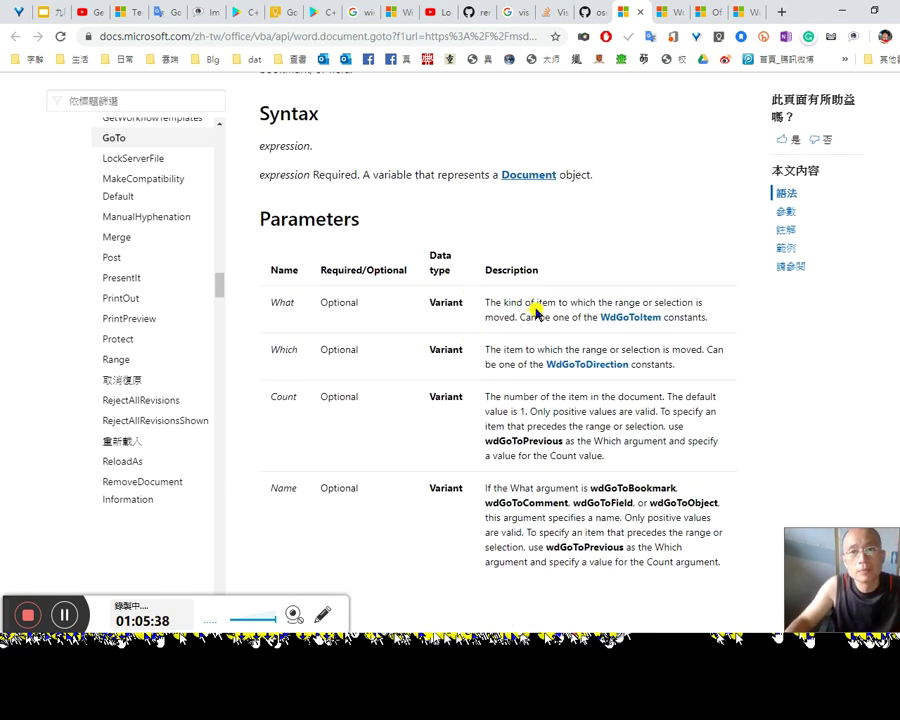
{"action": "key", "text": "alt+Tab"}
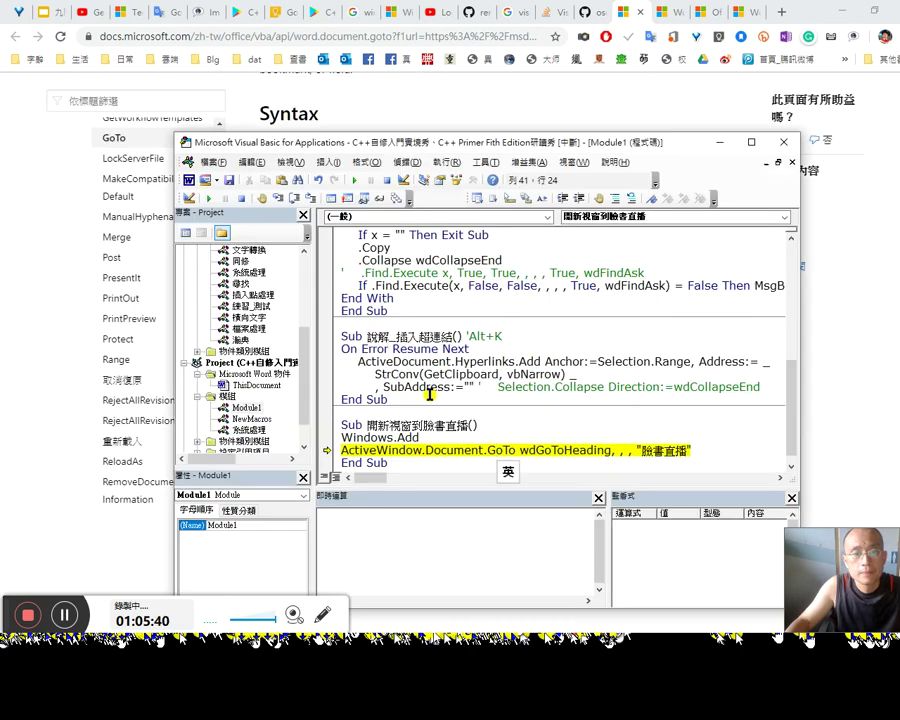
Step: Move execution back to Windows.Add and delete the extra GoTo arguments after wdGoToHeading
{"action": "left_click_drag", "start_coordinate": [328, 448], "coordinate": [328, 438]}
{"action": "key", "text": "Down"}
{"action": "key", "text": "alt+Tab"}
{"action": "scroll", "coordinate": [884, 456], "scroll_direction": "down", "scroll_amount": 1}
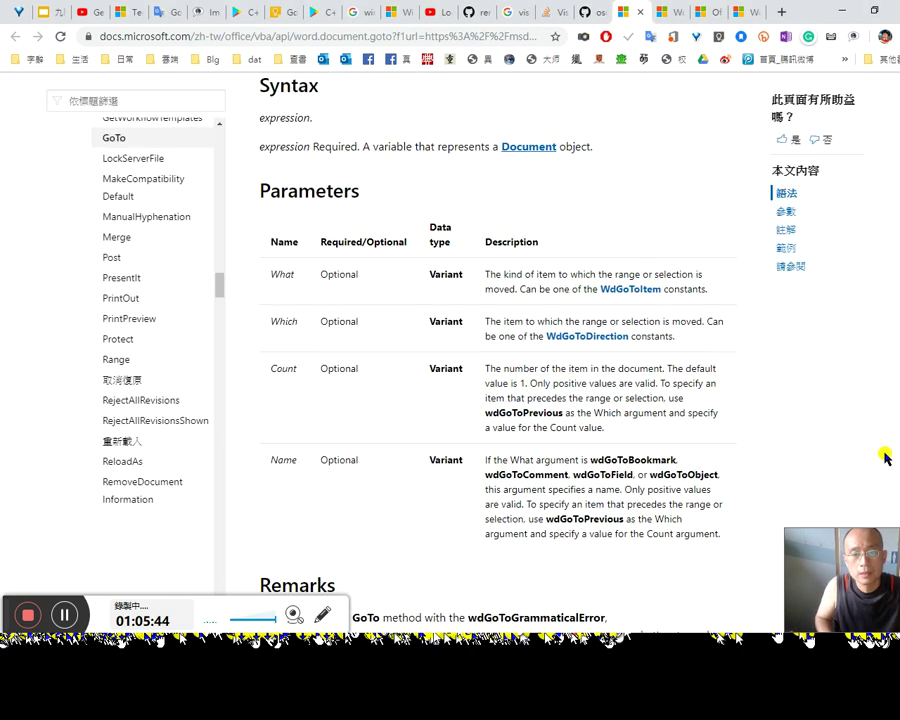
{"action": "key", "text": "alt+Tab"}
{"action": "key", "text": "Down"}
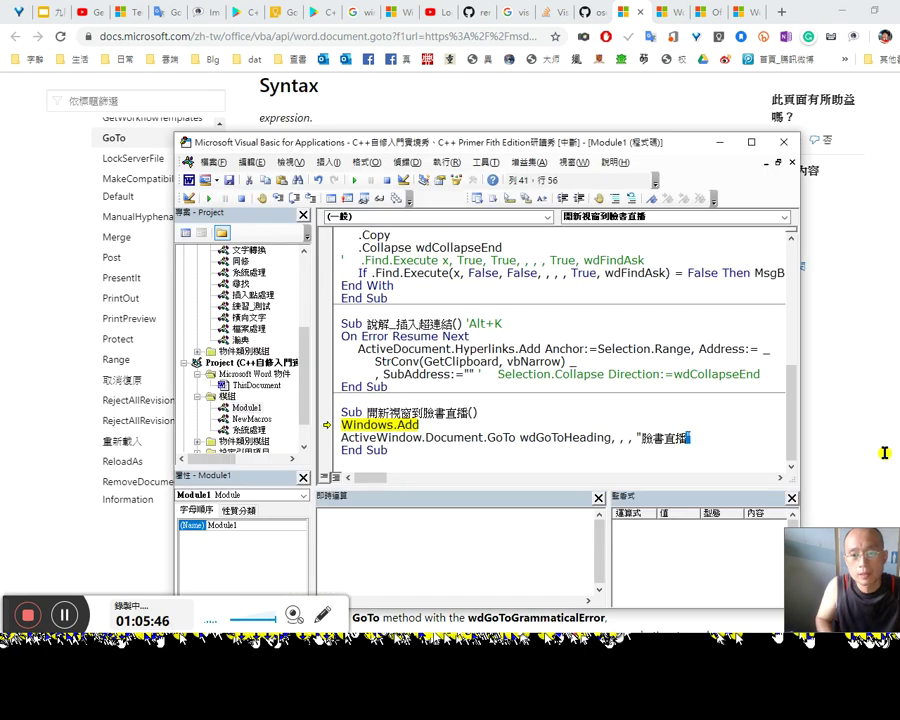
{"action": "key", "text": "shift+Left"}
{"action": "key", "text": "shift+Left"}
{"action": "key", "text": "shift+Left"}
{"action": "key", "text": "shift+Left"}
{"action": "key", "text": "shift+Left"}
{"action": "key", "text": "shift+Left"}
{"action": "key", "text": "shift+Left"}
{"action": "key", "text": "shift+Left"}
{"action": "key", "text": "Delete"}
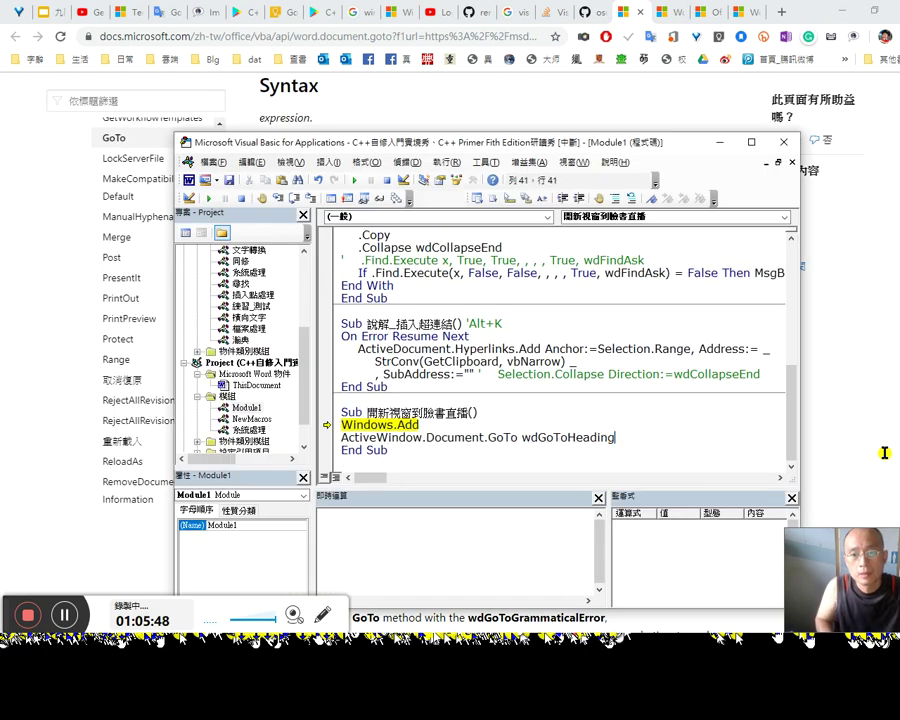
Step: Rearrange the windows and step through Windows.Add and the GoTo line with F8
{"action": "key", "text": "alt+Tab"}
{"action": "key", "text": "Tab"}
{"action": "key", "text": "alt+Tab"}
{"action": "left_click", "coordinate": [873, 459]}
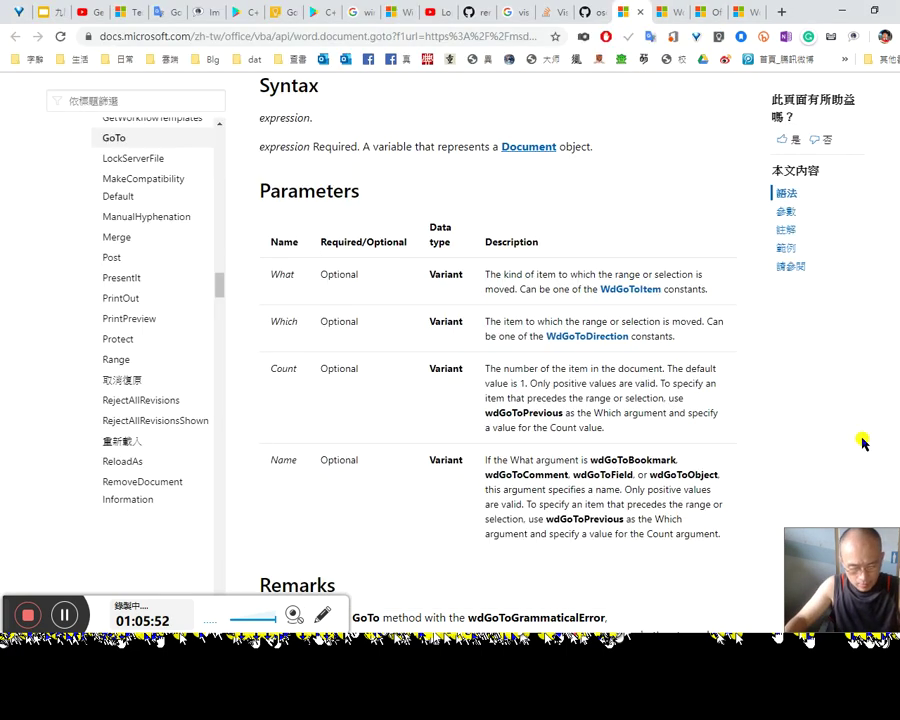
{"action": "key", "text": "alt+Tab"}
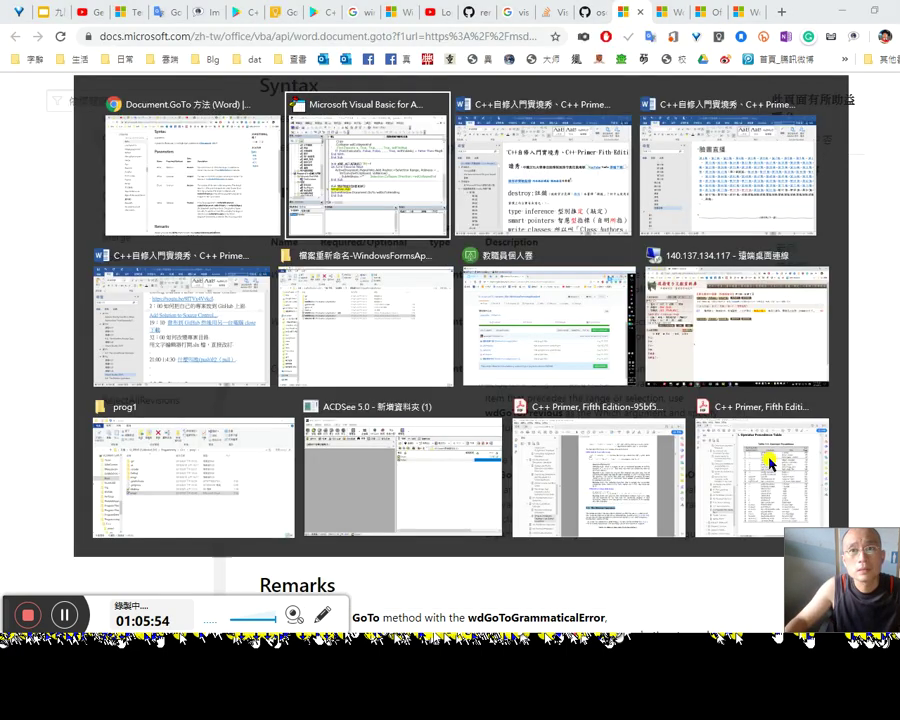
{"action": "left_click_drag", "start_coordinate": [580, 145], "coordinate": [707, 132]}
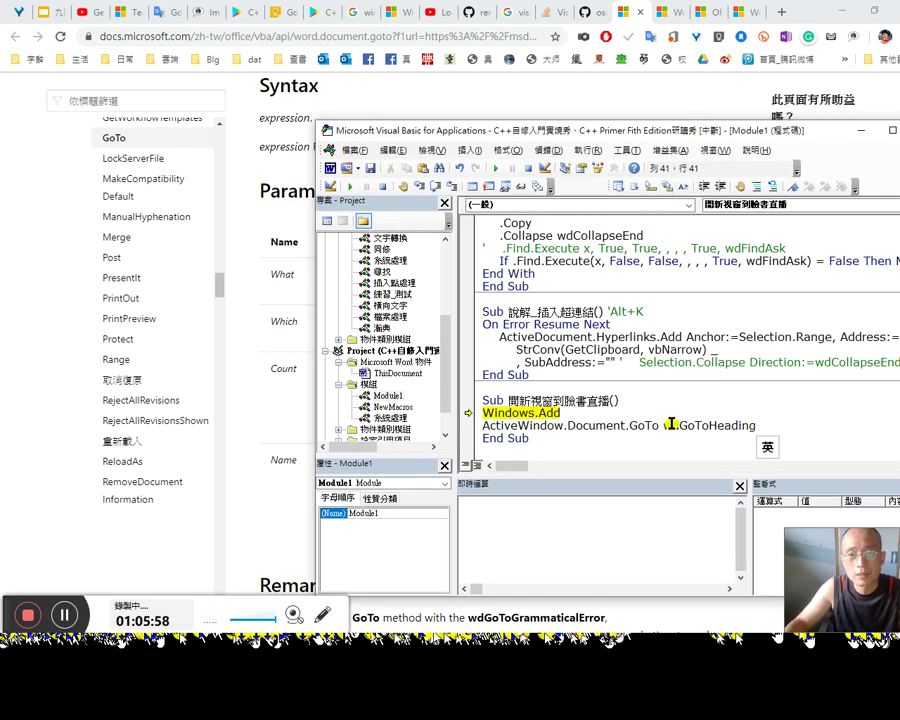
{"action": "key", "text": "F8"}
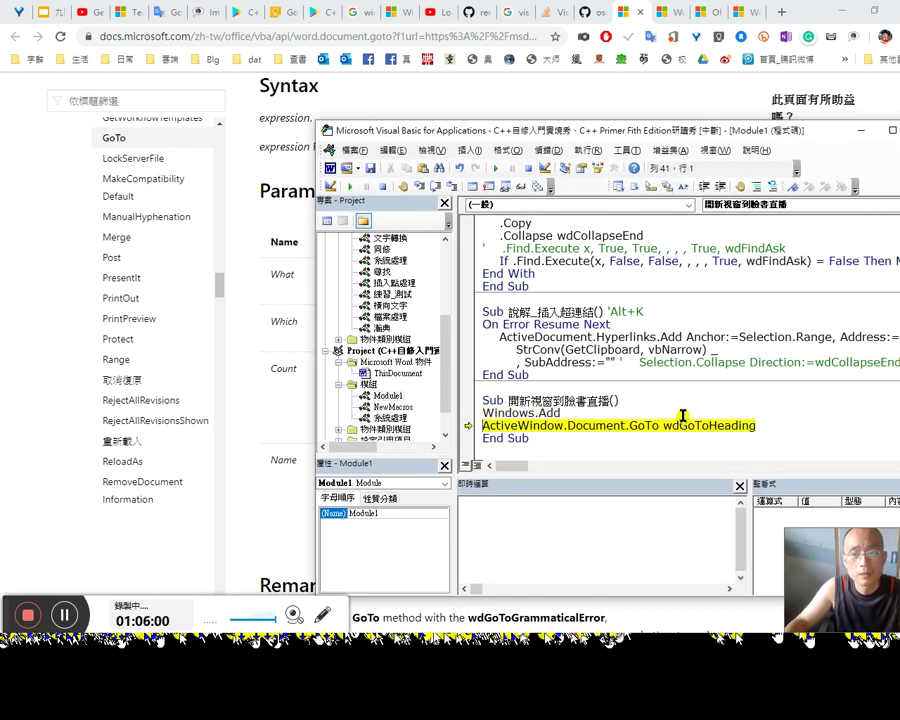
{"action": "left_click", "coordinate": [331, 168]}
{"action": "left_click", "coordinate": [817, 405]}
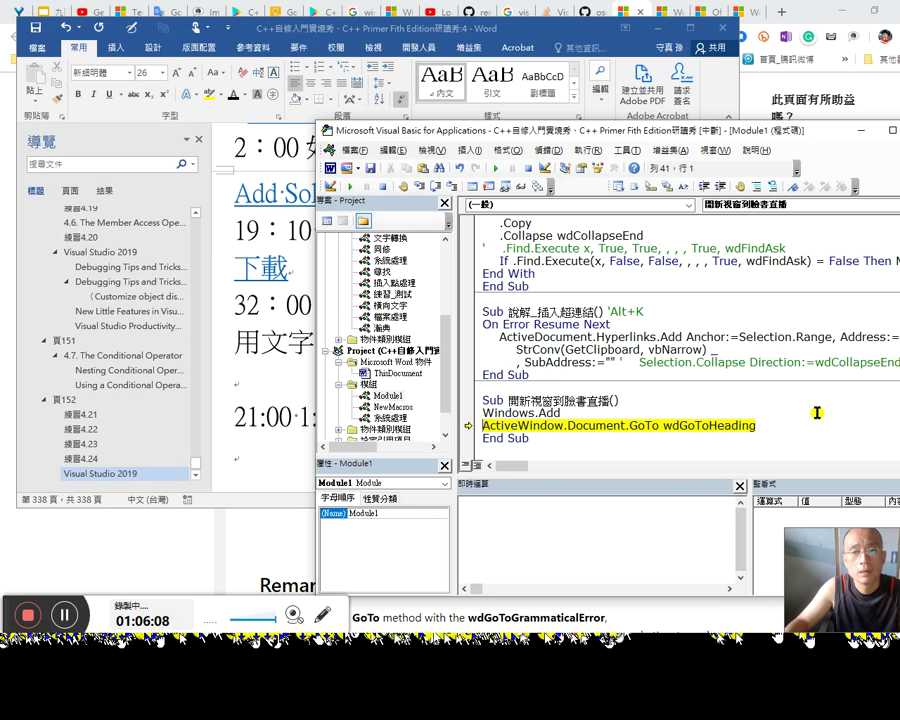
{"action": "key", "text": "F8"}
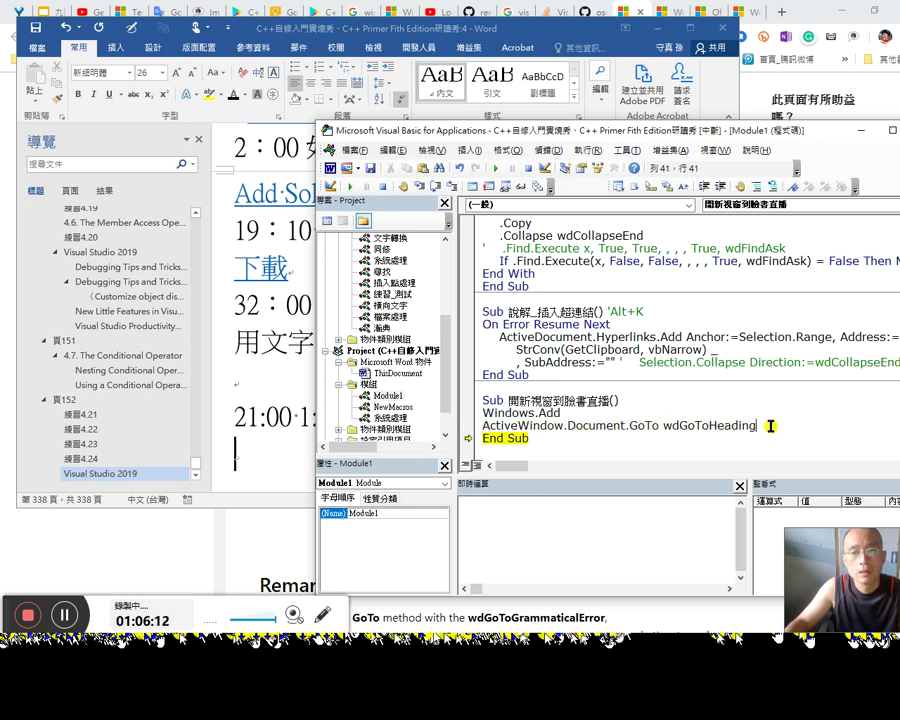
Step: Add wdGoToPrevious as the GoTo direction via IntelliSense and rerun the line
{"action": "left_click", "coordinate": [771, 423]}
{"action": "type", "text": ", ,"}
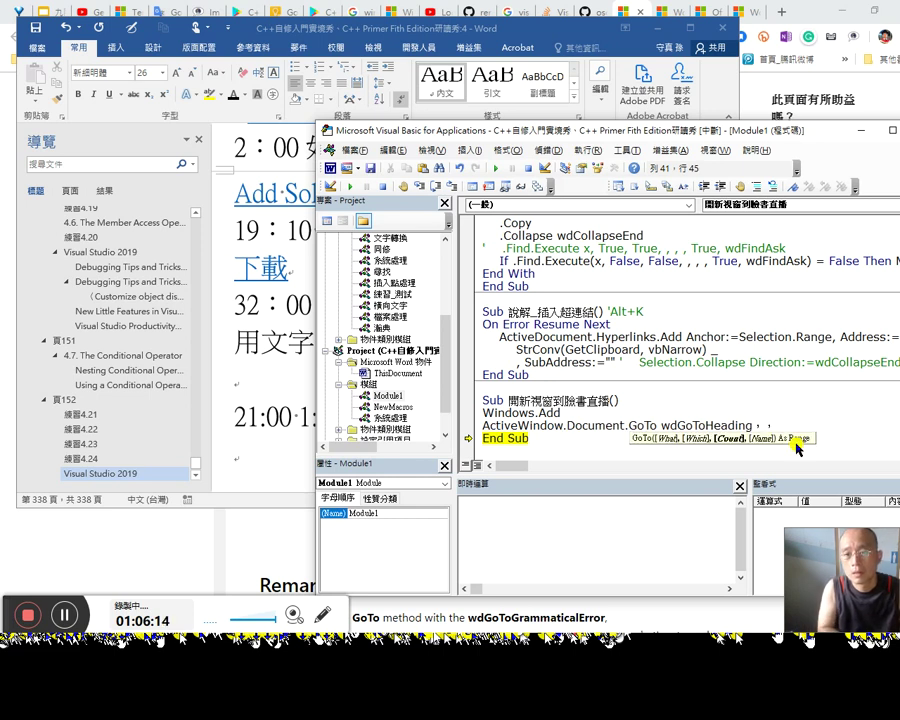
{"action": "key", "text": "BackSpace"}
{"action": "key", "text": "BackSpace"}
{"action": "type", "text": "wc"}
{"action": "key", "text": "BackSpace"}
{"action": "type", "text": "dg"}
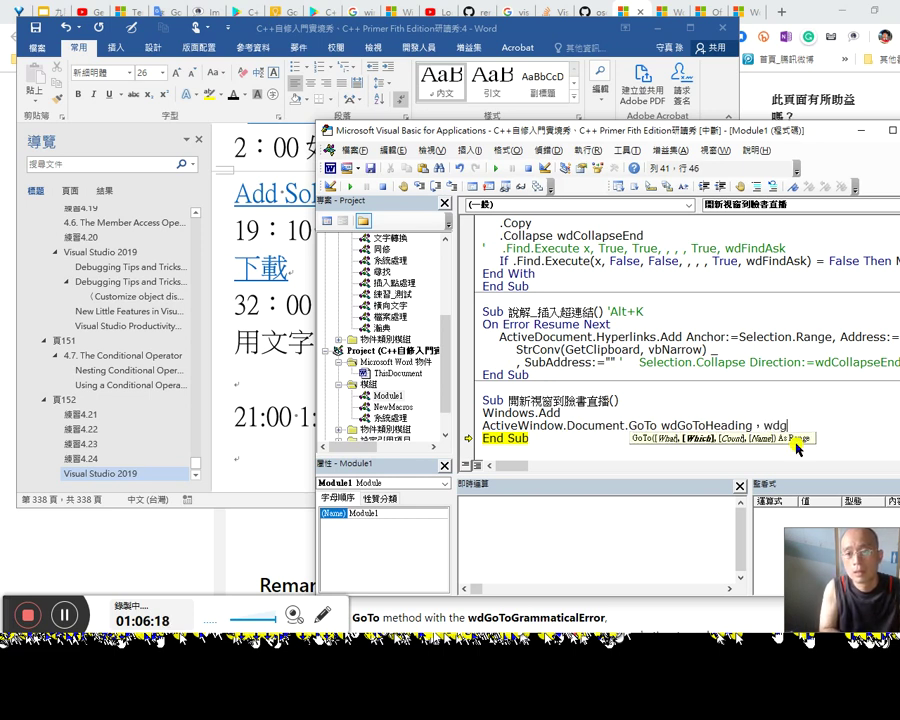
{"action": "type", "text": "o"}
{"action": "key", "text": "ctrl+space"}
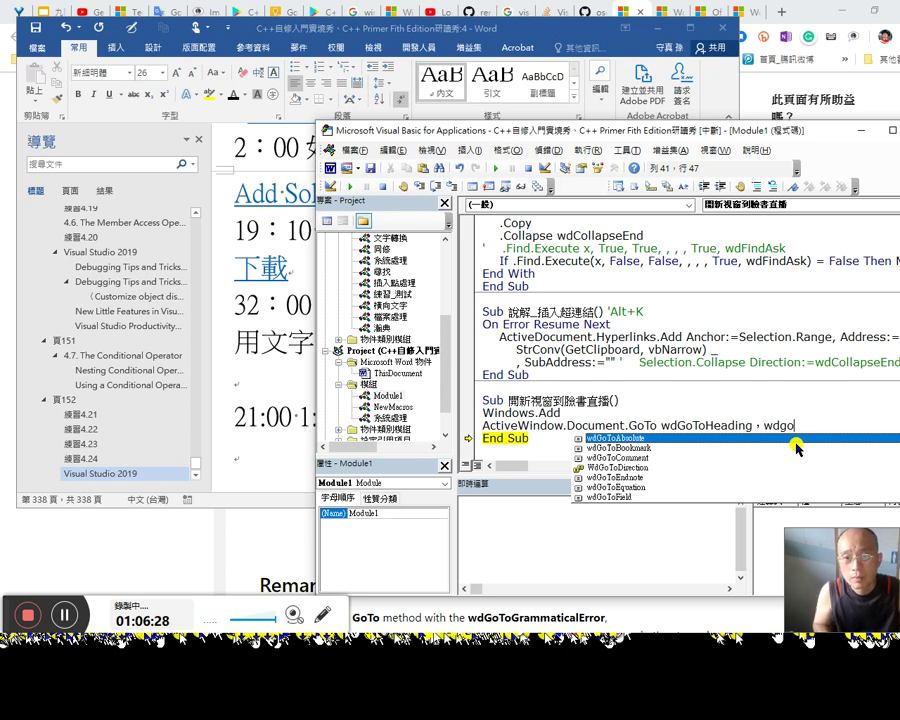
{"action": "key", "text": "Down"}
{"action": "key", "text": "Down"}
{"action": "key", "text": "Down"}
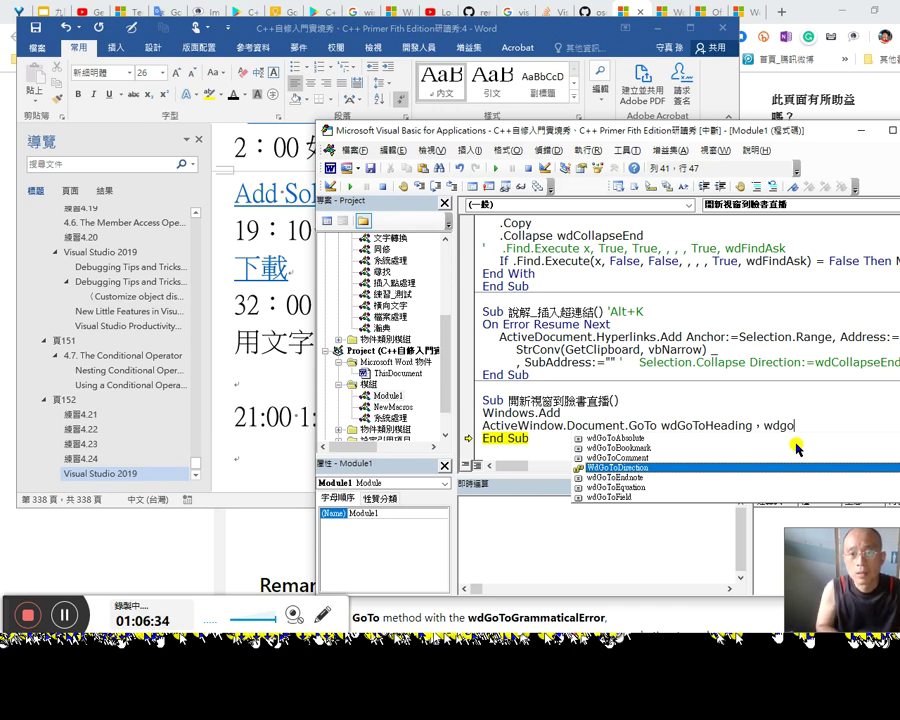
{"action": "type", "text": "topr"}
{"action": "key", "text": "Tab"}
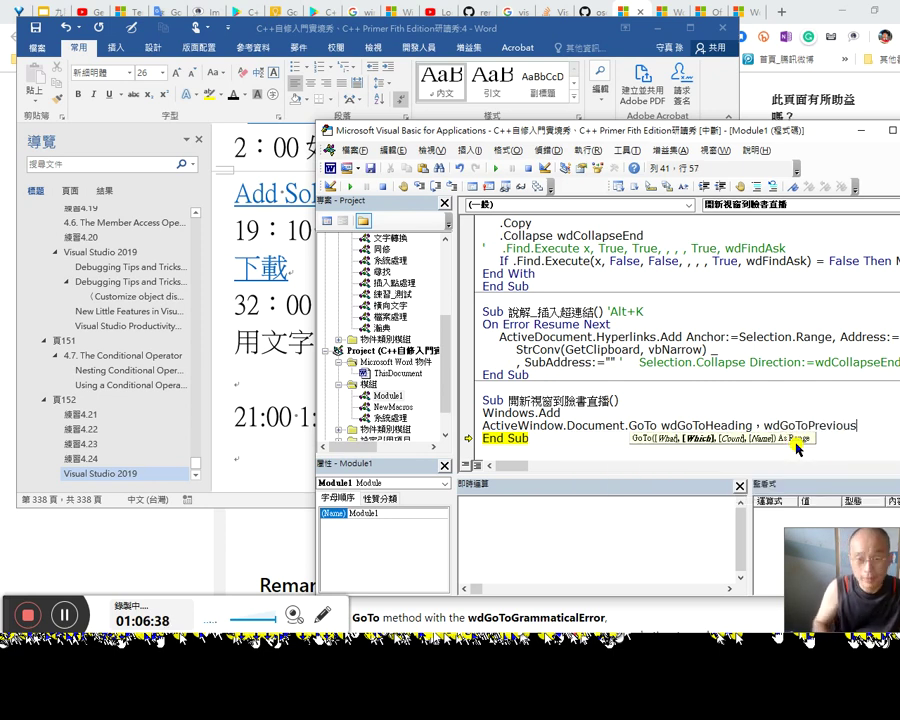
{"action": "left_click_drag", "start_coordinate": [468, 437], "coordinate": [468, 425]}
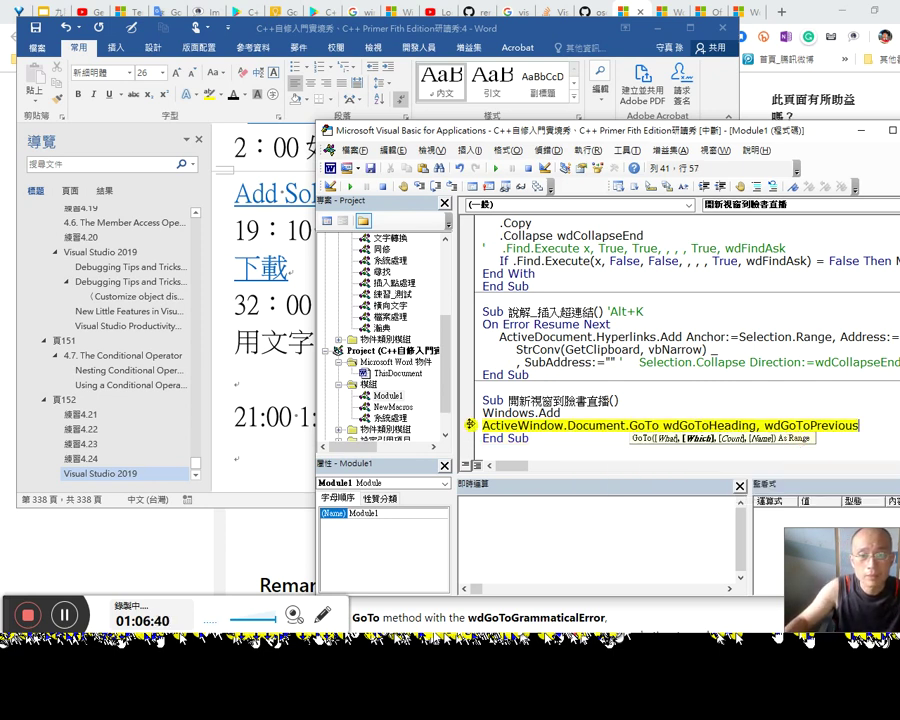
{"action": "key", "text": "F8"}
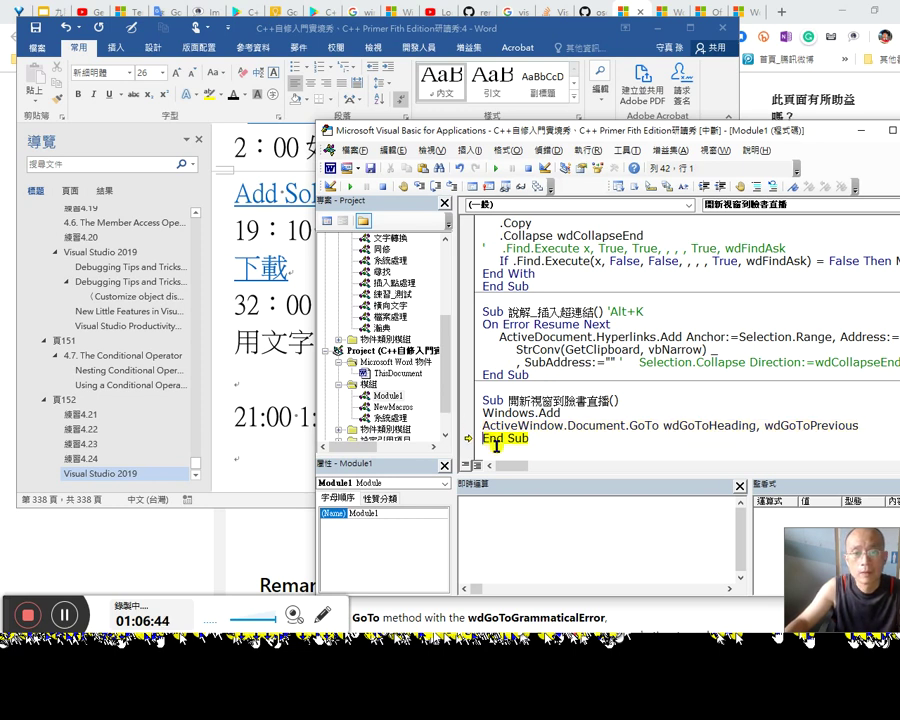
Step: Step through the revised macro with F8, checking where Word's insertion point lands
{"action": "left_click", "coordinate": [285, 342]}
{"action": "left_click", "coordinate": [828, 370]}
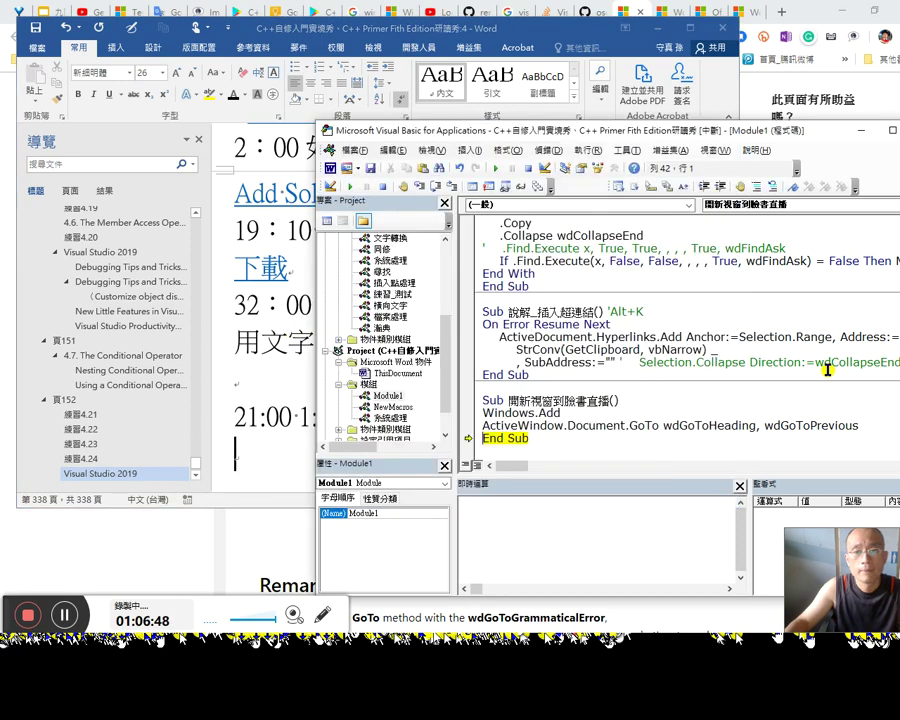
{"action": "left_click", "coordinate": [516, 414]}
{"action": "key", "text": "F8"}
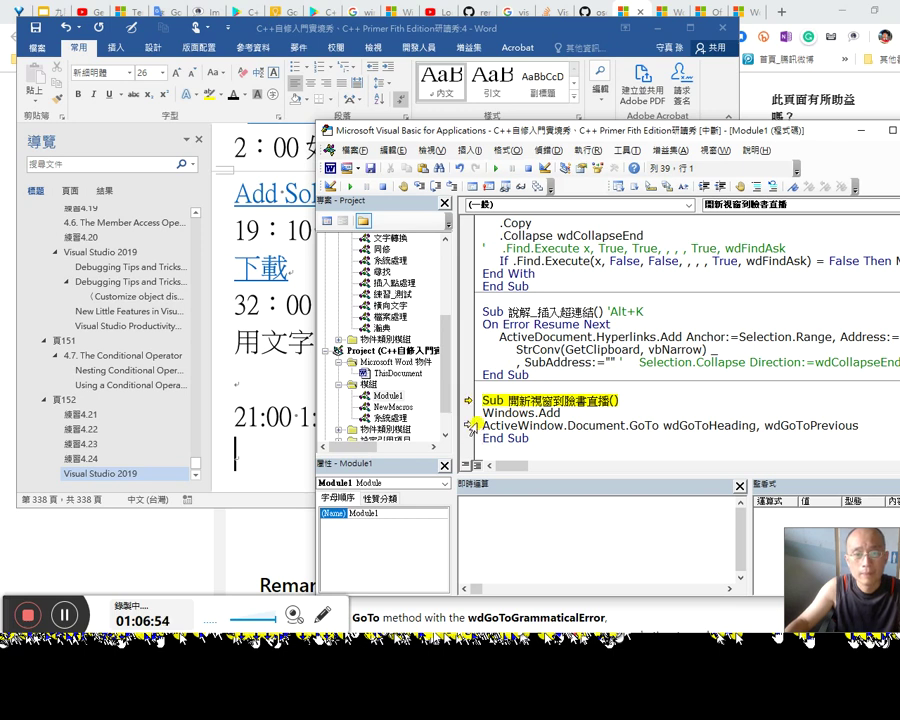
{"action": "key", "text": "F8"}
{"action": "key", "text": "F8"}
{"action": "key", "text": "F8"}
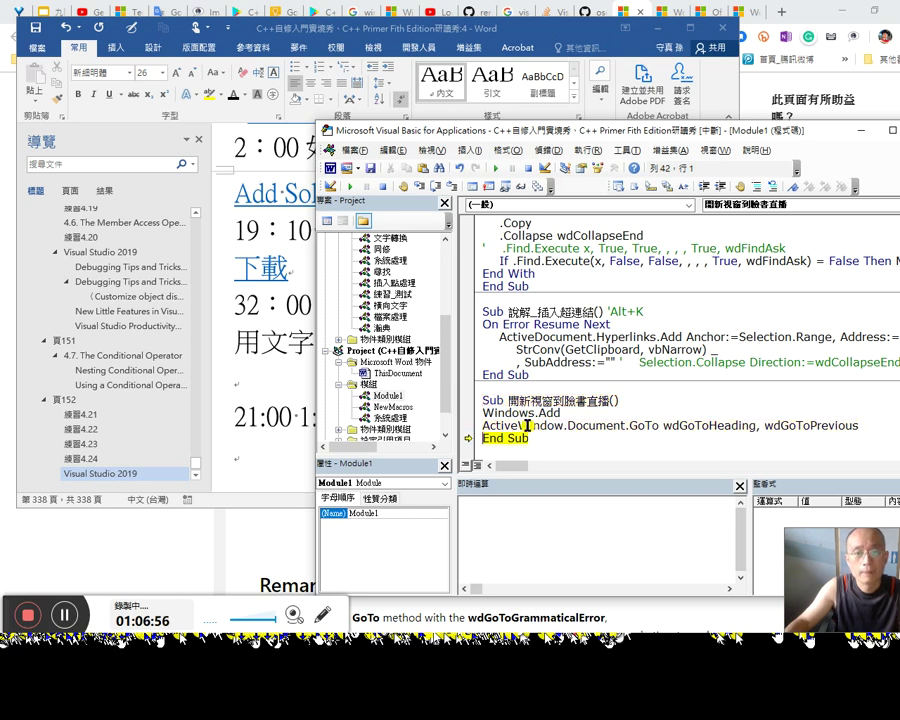
{"action": "left_click", "coordinate": [407, 30]}
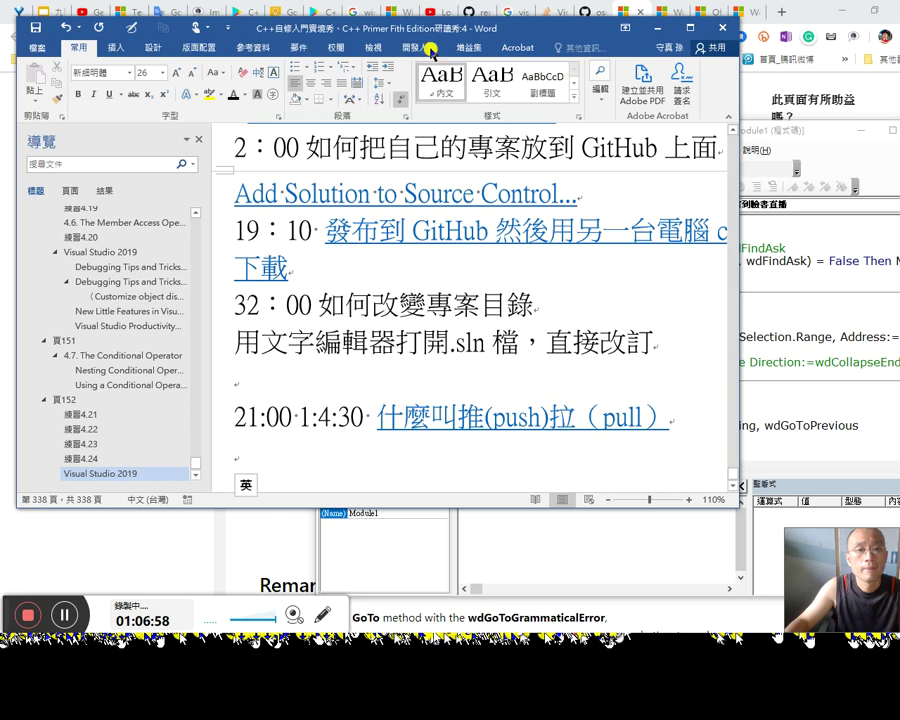
{"action": "left_click", "coordinate": [775, 400]}
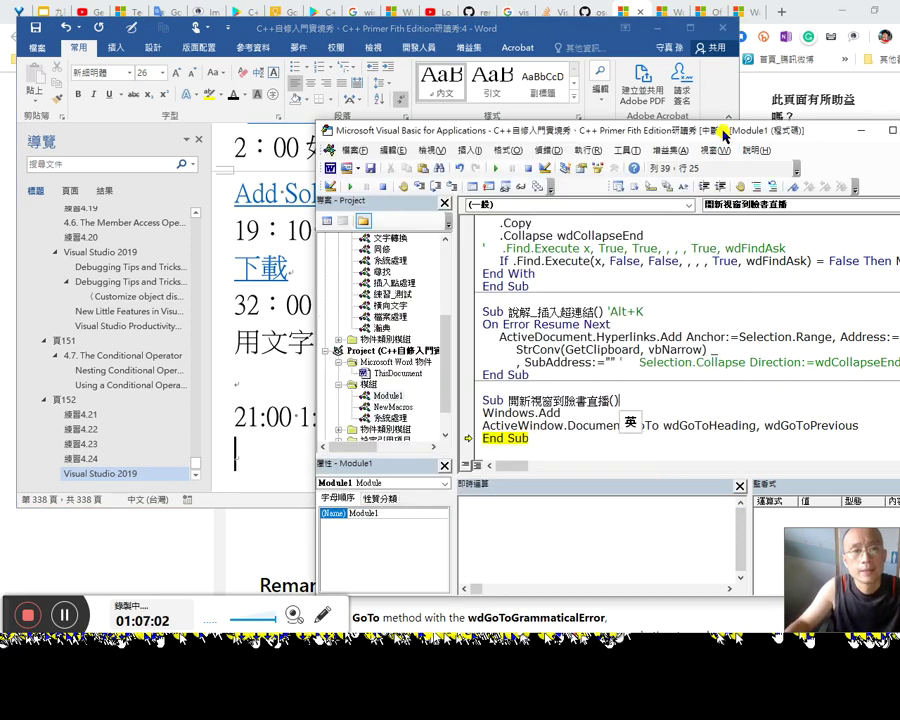
Step: Let the macro finish running and select the rest of the GoTo line
{"action": "left_click", "coordinate": [730, 10]}
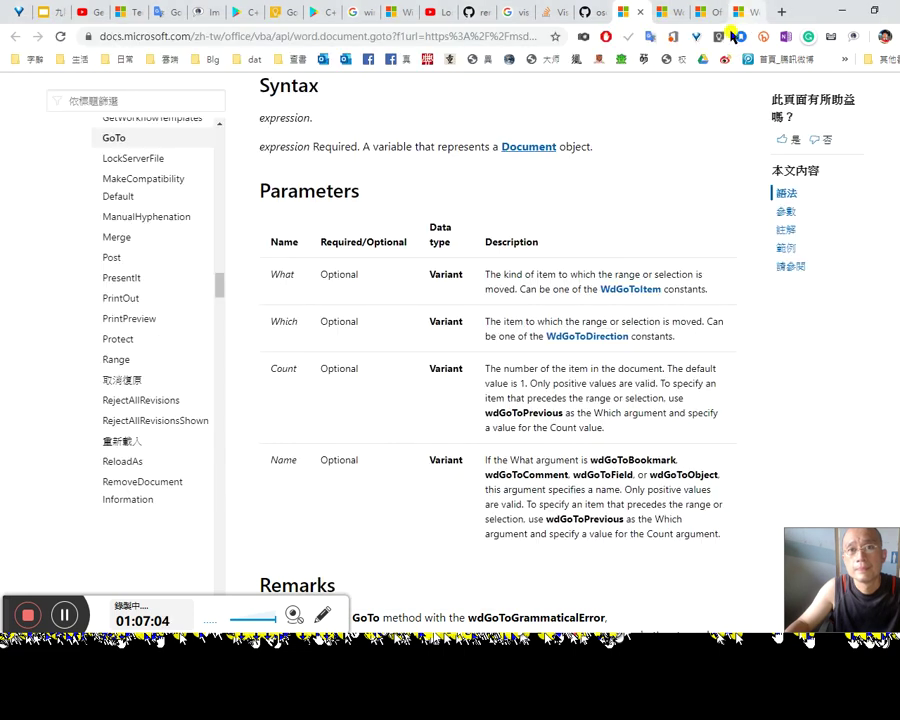
{"action": "key", "text": "alt+Tab"}
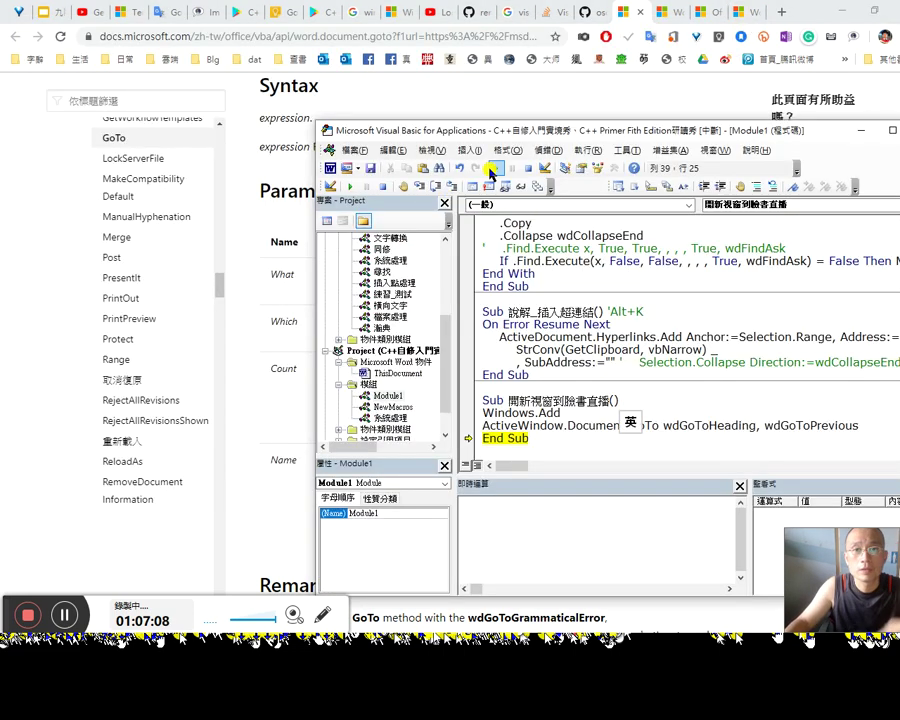
{"action": "left_click", "coordinate": [491, 172]}
{"action": "left_click_drag", "start_coordinate": [530, 440], "coordinate": [548, 425]}
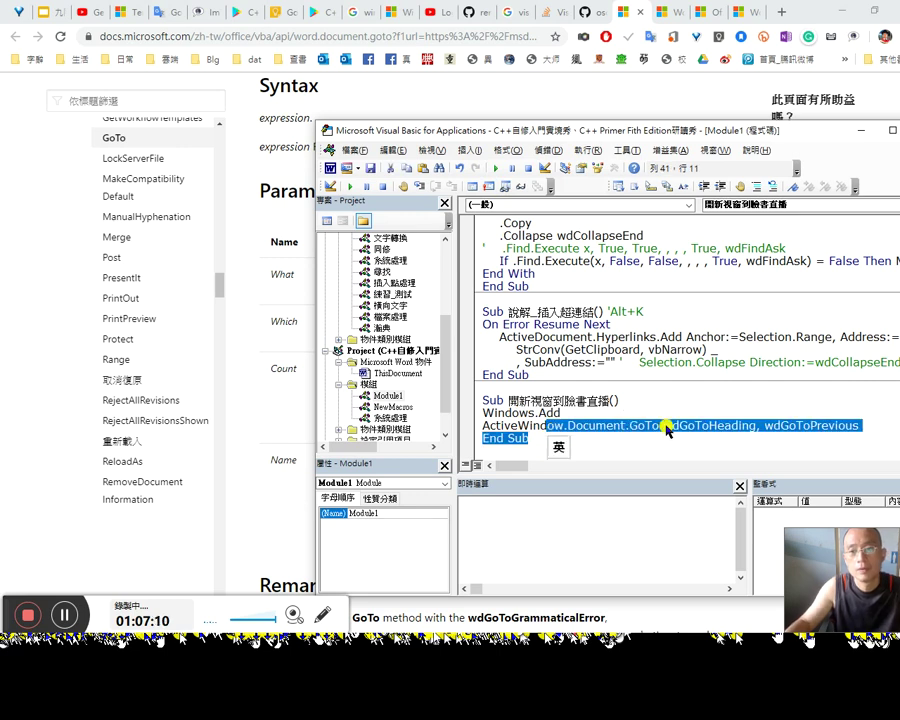
Step: Delete the ActiveWindow.Document.GoTo line from the macro
{"action": "left_click", "coordinate": [666, 428]}
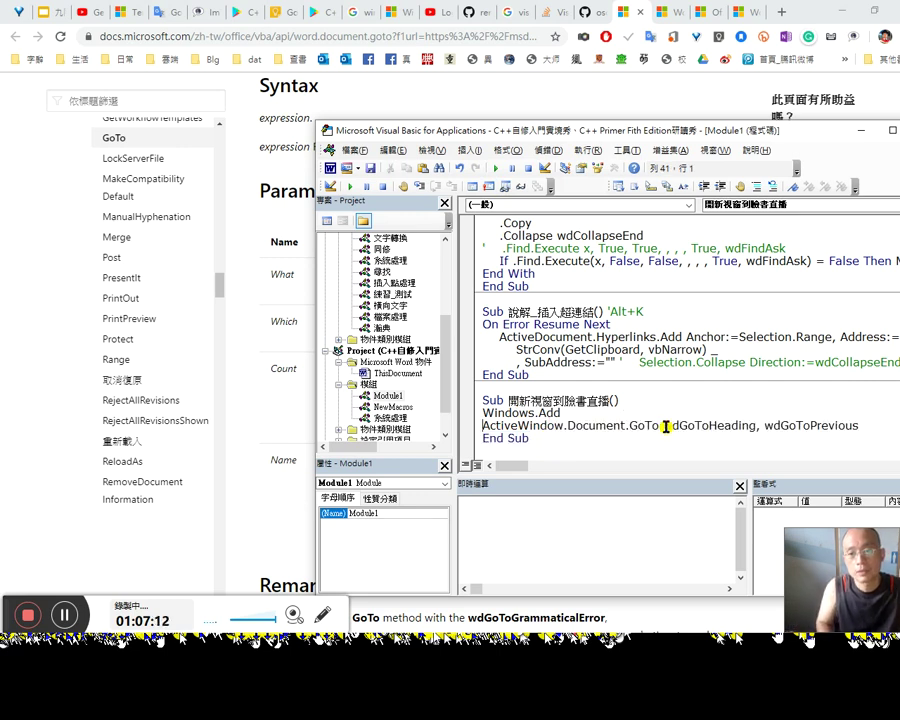
{"action": "key", "text": "Home"}
{"action": "key", "text": "shift+End"}
{"action": "key", "text": "Delete"}
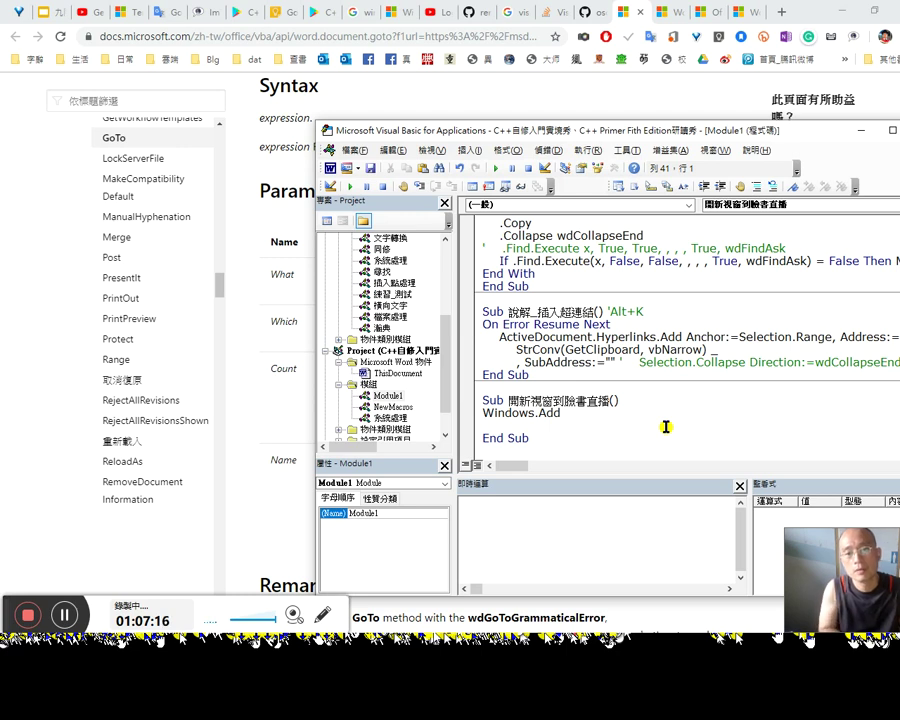
Step: Start a 'dim heading' declaration on a new line below the Sub line
{"action": "type", "text": "火"}
{"action": "type", "text": "fr"}
{"action": "key", "text": "Up"}
{"action": "key", "text": "End"}
{"action": "key", "text": "Return"}
{"action": "type", "text": "dim tit"}
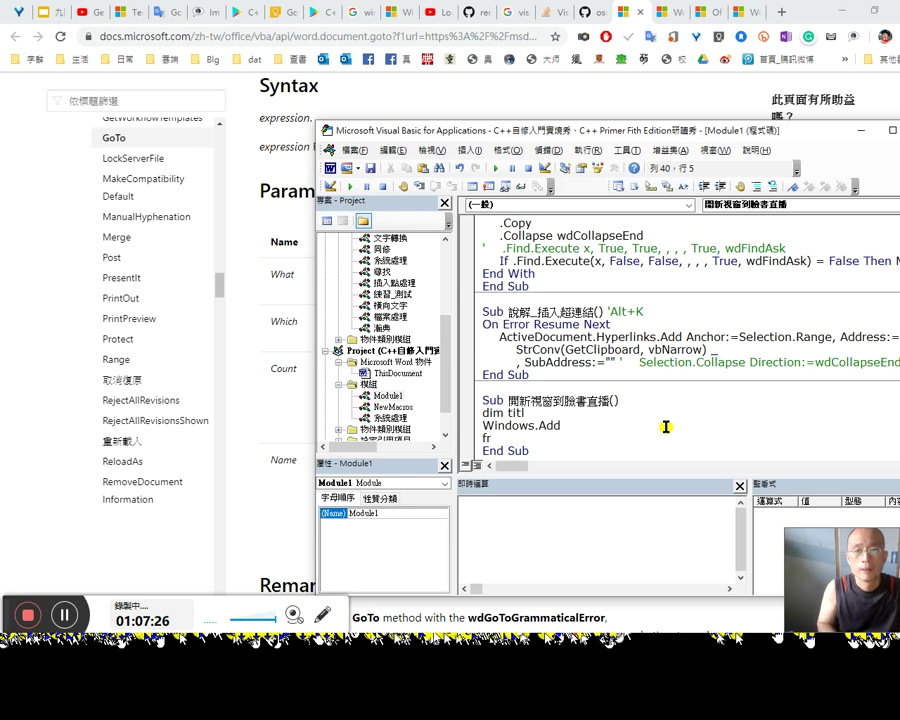
{"action": "type", "text": "headn"}
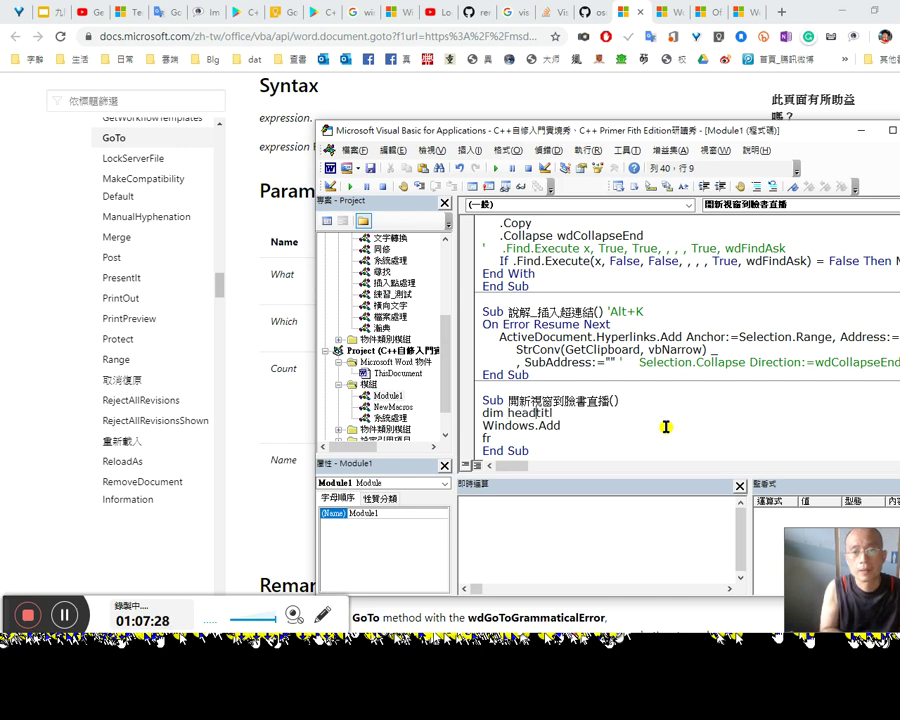
{"action": "key", "text": "BackSpace"}
{"action": "type", "text": "ing"}
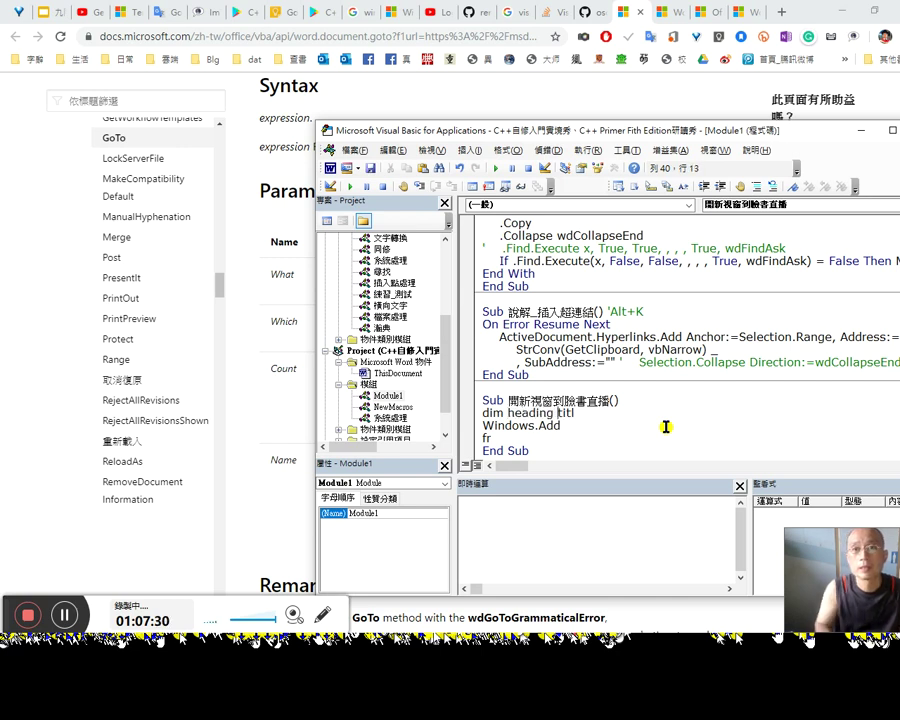
{"action": "left_click", "coordinate": [617, 8]}
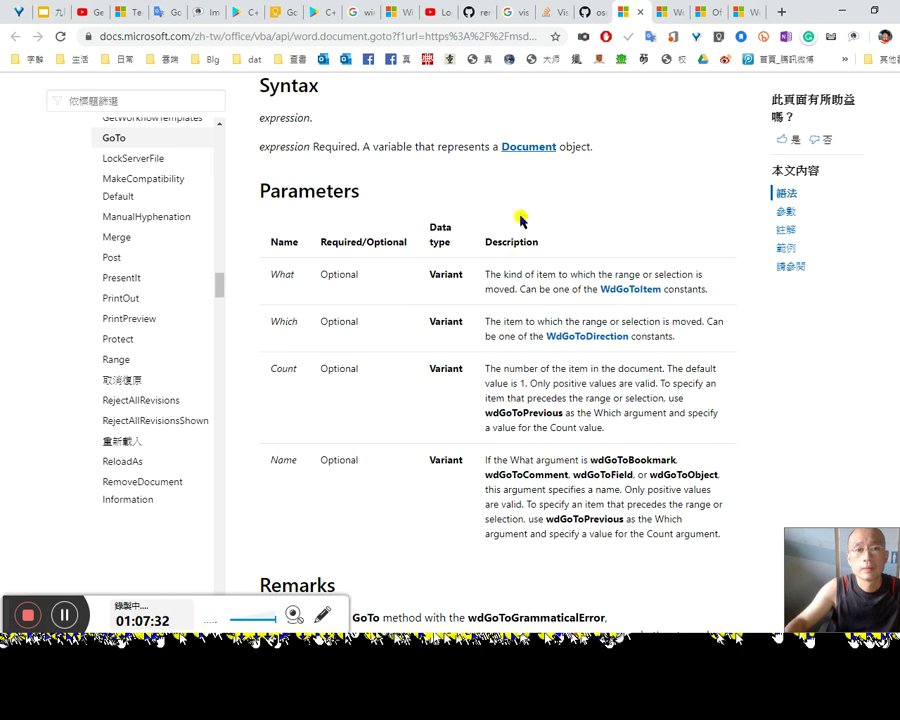
Step: Find wdGoToHeading on the WdGoToItem enumeration page
{"action": "left_click", "coordinate": [665, 17]}
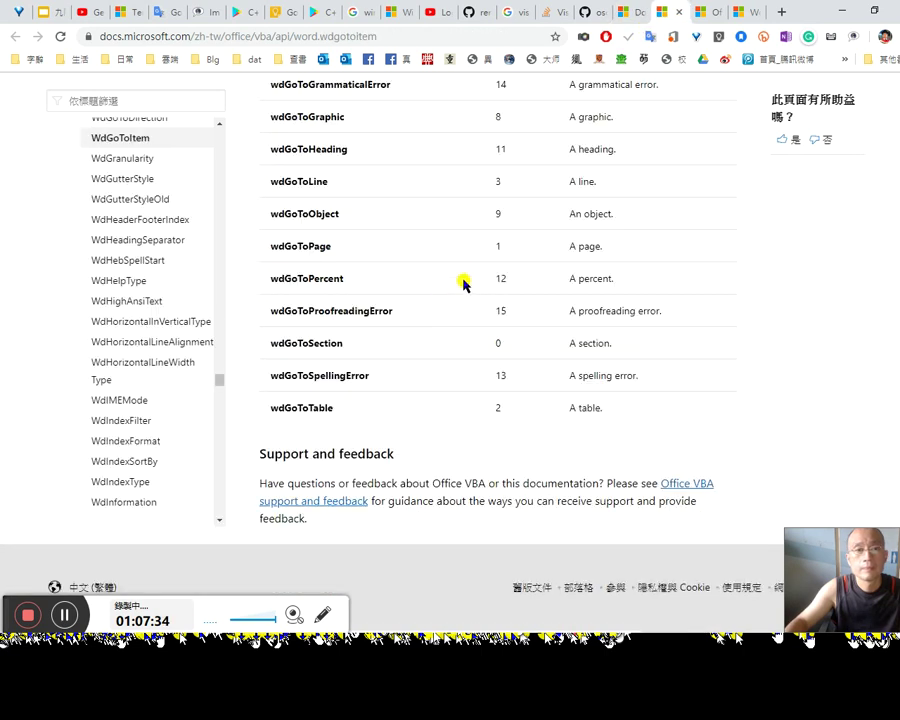
{"action": "scroll", "coordinate": [356, 252], "scroll_direction": "up", "scroll_amount": 5}
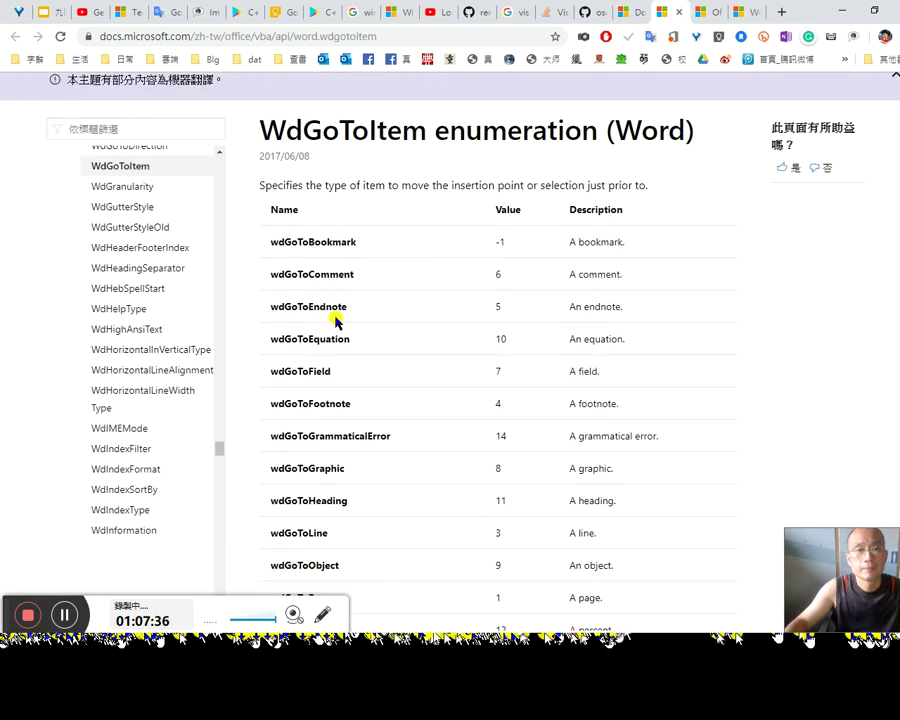
{"action": "double_click", "coordinate": [329, 502]}
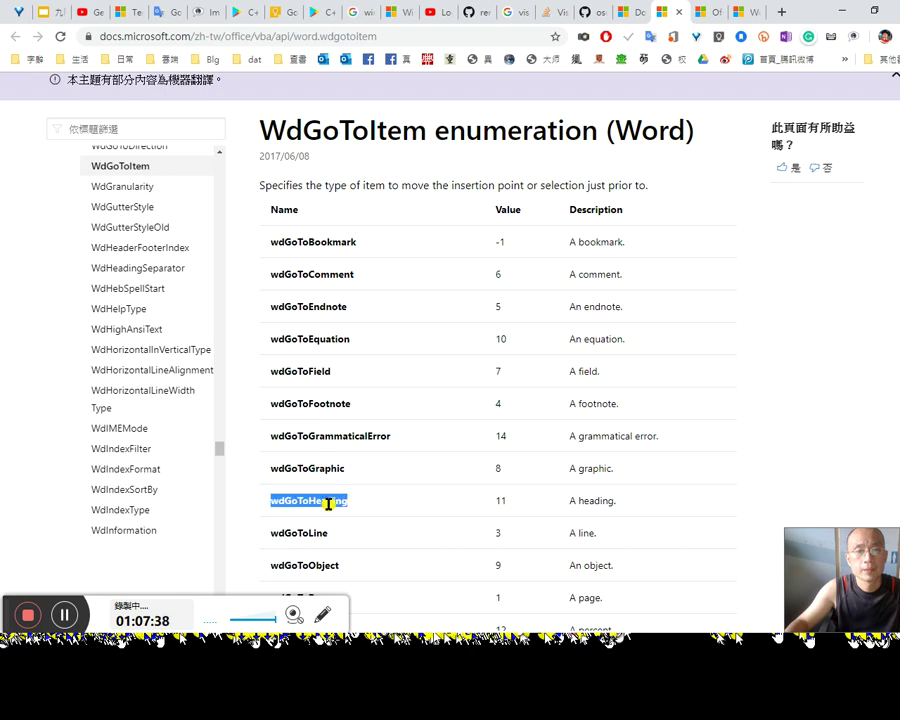
Step: Complete the declaration as 'Dim heading As HeadingStyle' and look it up with F2
{"action": "key", "text": "alt+Tab"}
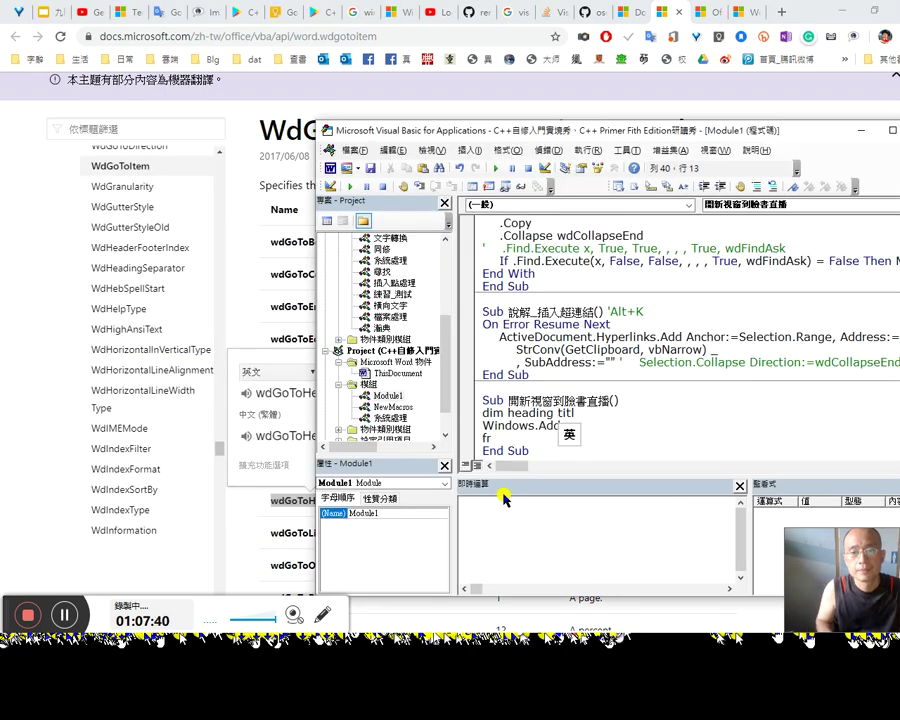
{"action": "key", "text": "Left"}
{"action": "key", "text": "Delete"}
{"action": "key", "text": "Delete"}
{"action": "key", "text": "Delete"}
{"action": "key", "text": "Delete"}
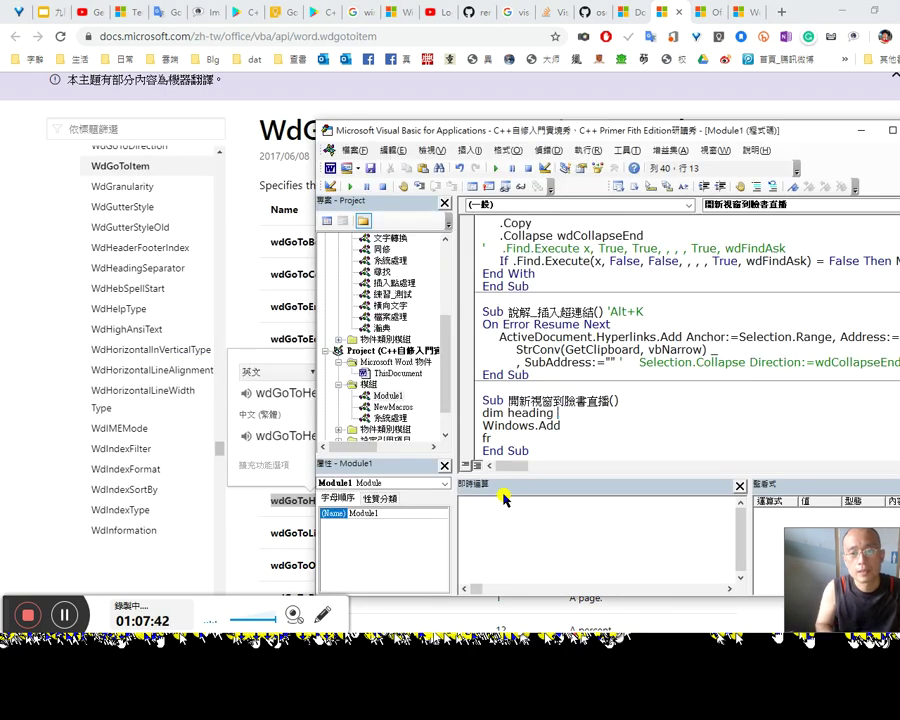
{"action": "type", "text": "as he"}
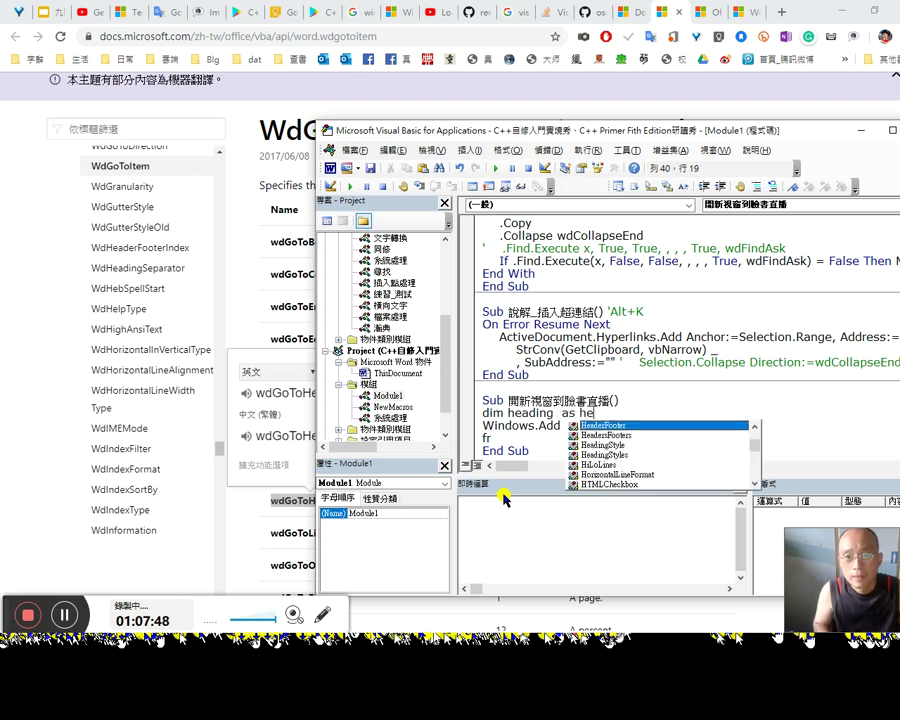
{"action": "type", "text": "ad"}
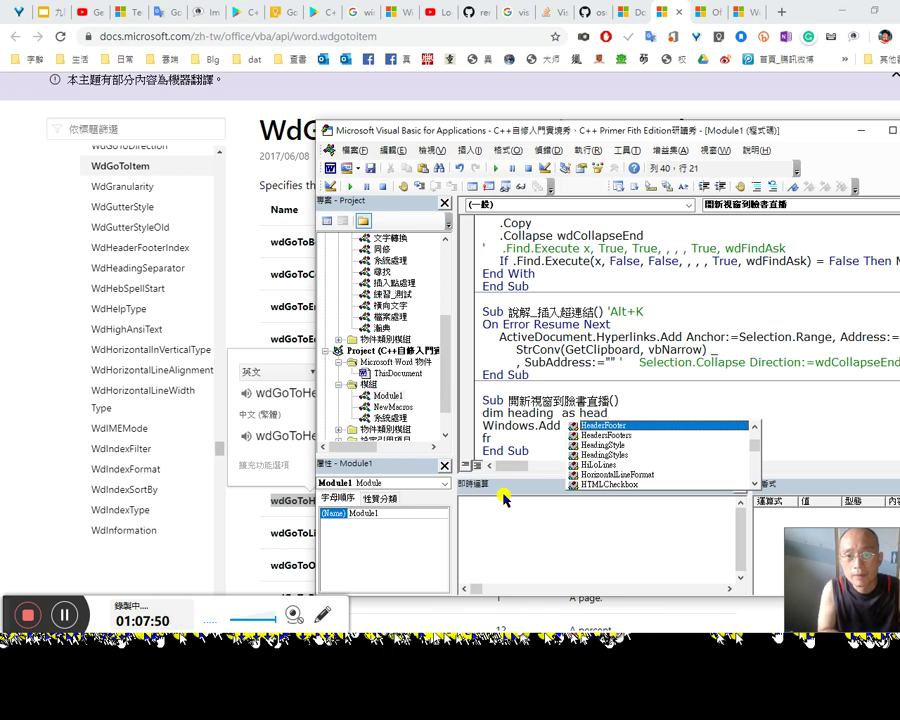
{"action": "type", "text": "i"}
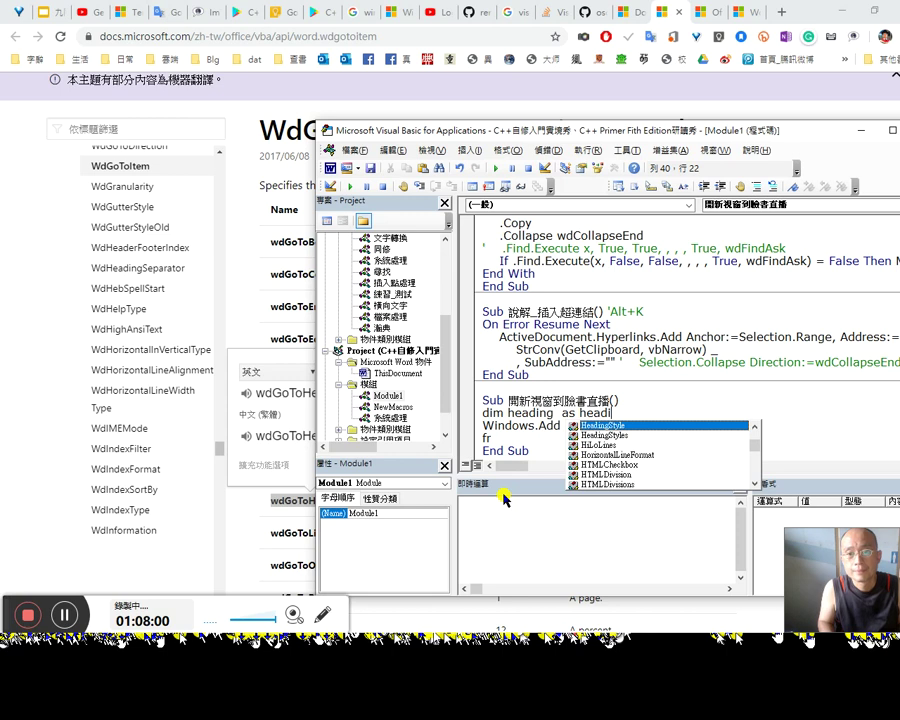
{"action": "key", "text": "Tab"}
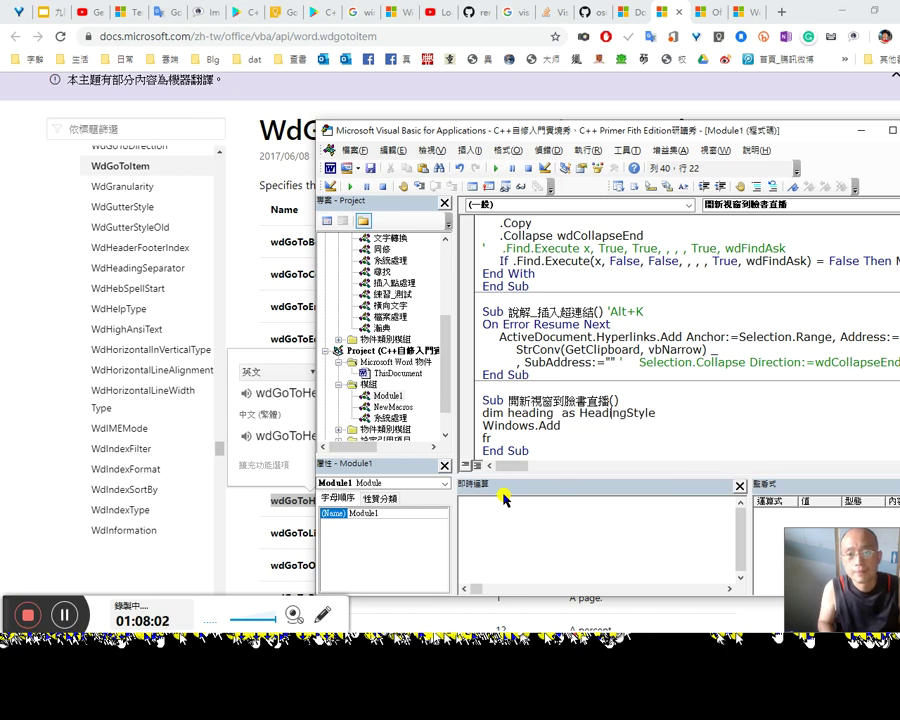
{"action": "key", "text": "ctrl+shift+Left"}
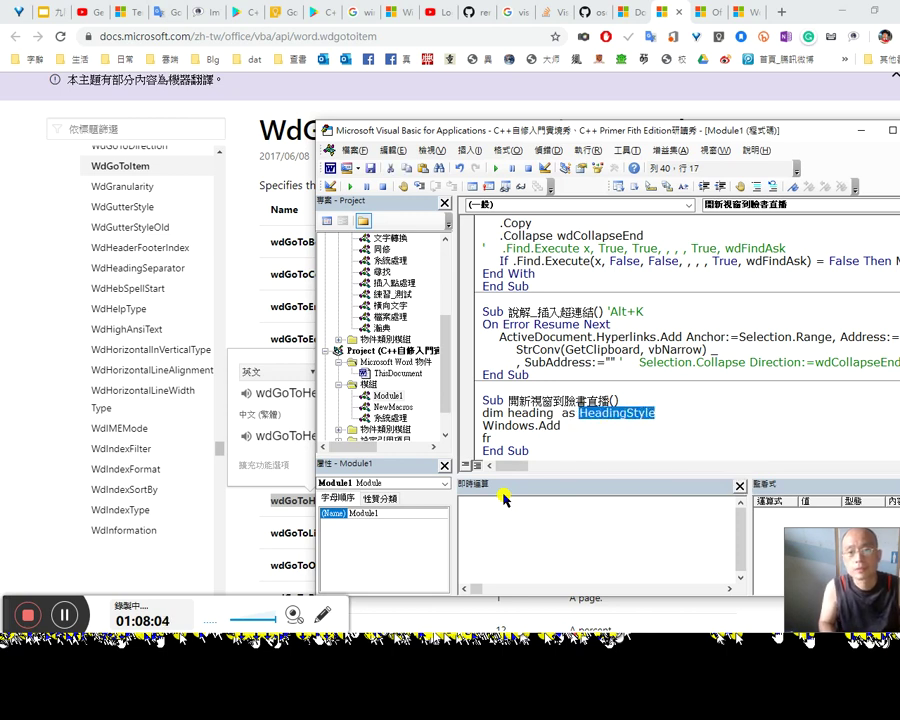
{"action": "key", "text": "F2"}
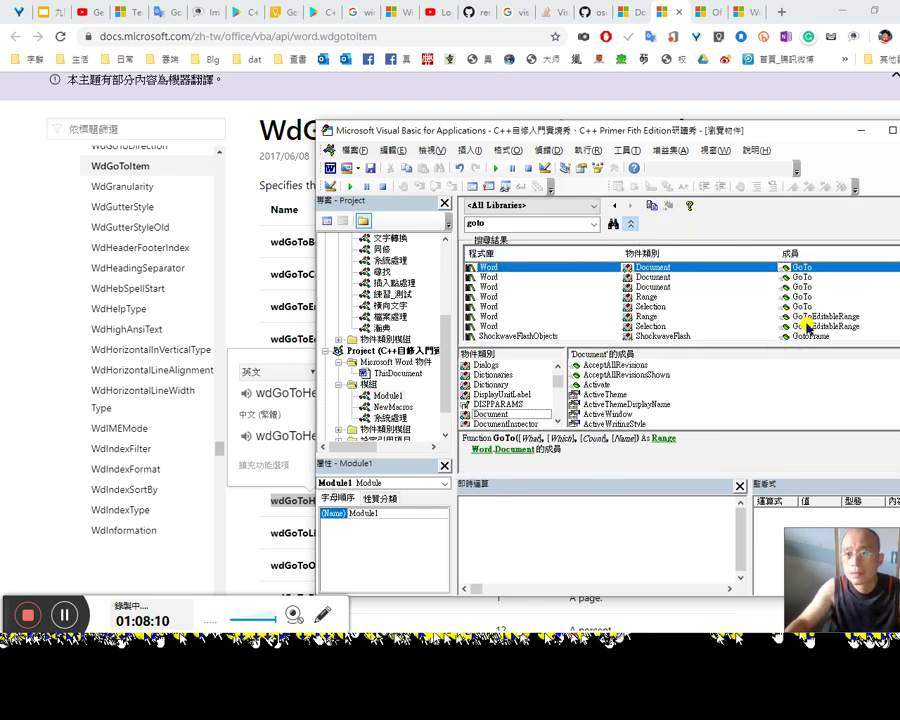
Step: Search the Object Browser for HeadingStyle and open its Word help, then the HeadingStyles page
{"action": "left_click", "coordinate": [668, 306]}
{"action": "scroll", "coordinate": [676, 316], "scroll_direction": "down", "scroll_amount": 2}
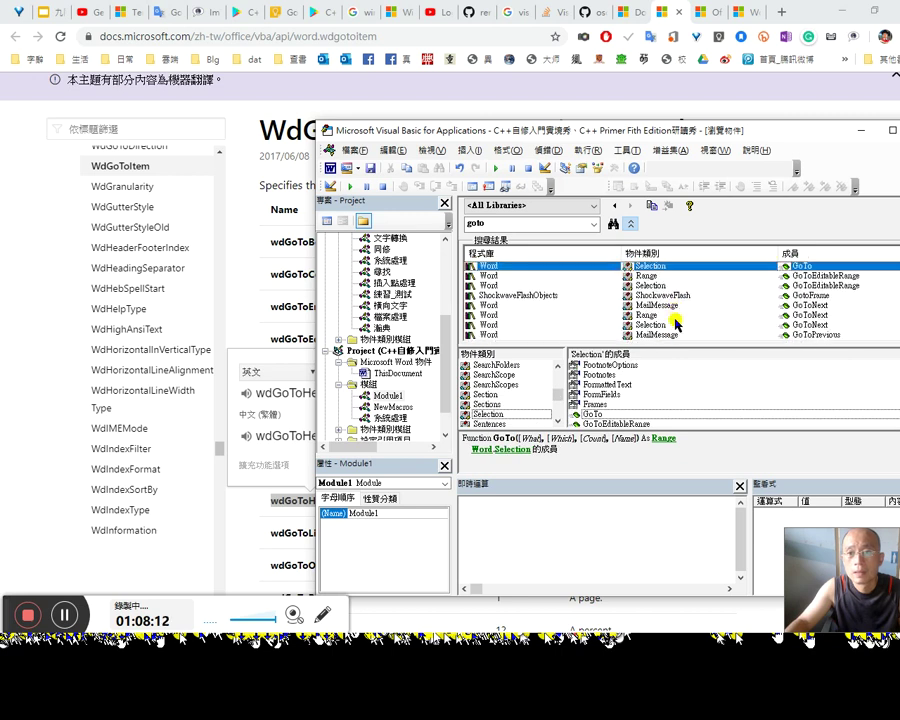
{"action": "scroll", "coordinate": [680, 324], "scroll_direction": "down", "scroll_amount": 2}
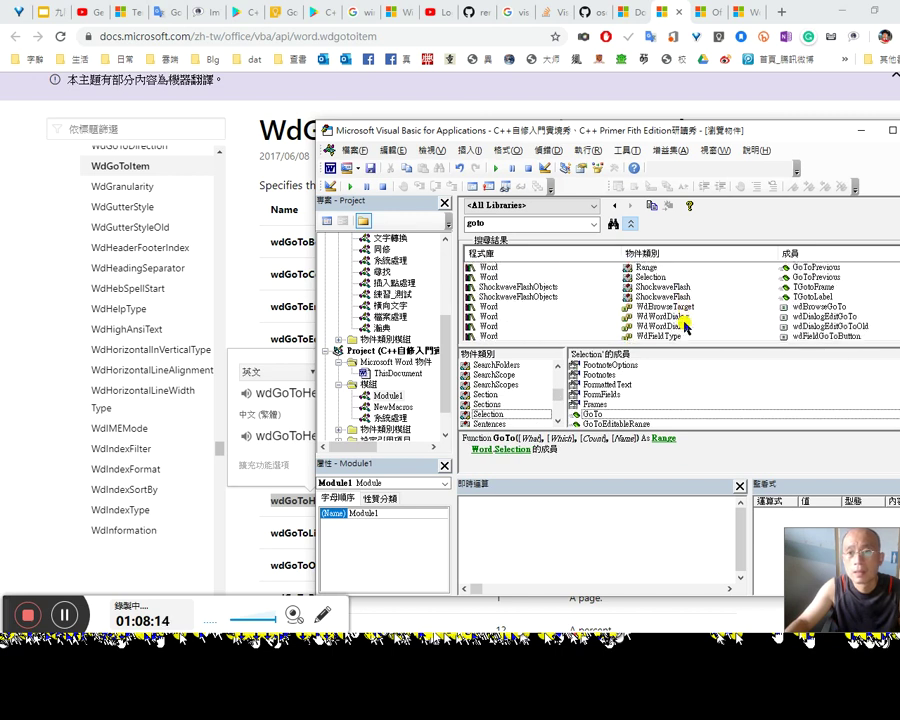
{"action": "double_click", "coordinate": [545, 222]}
{"action": "type", "text": "HeadingStyle"}
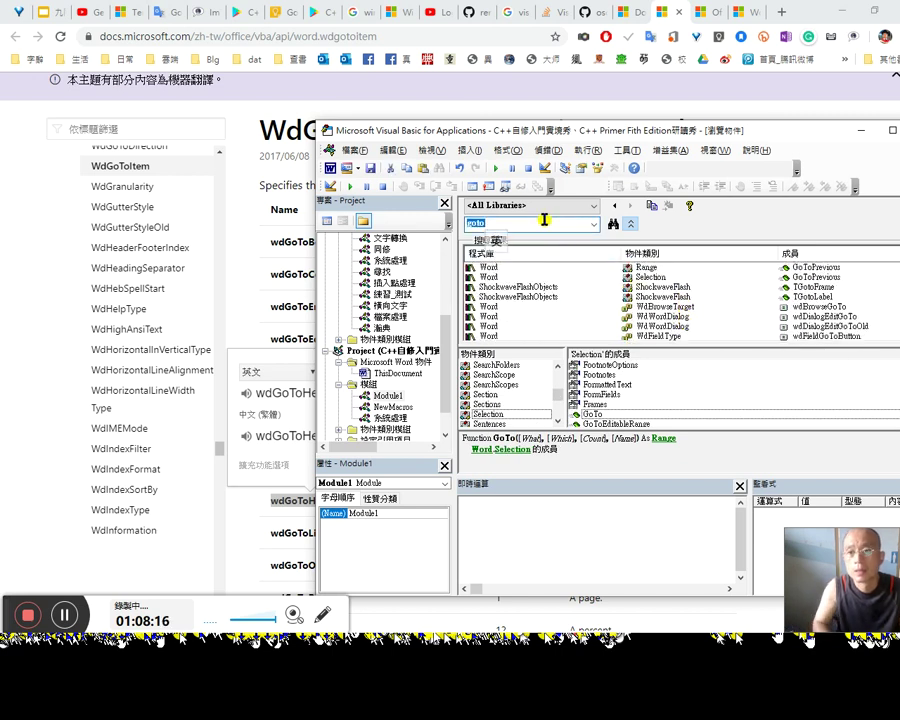
{"action": "key", "text": "Return"}
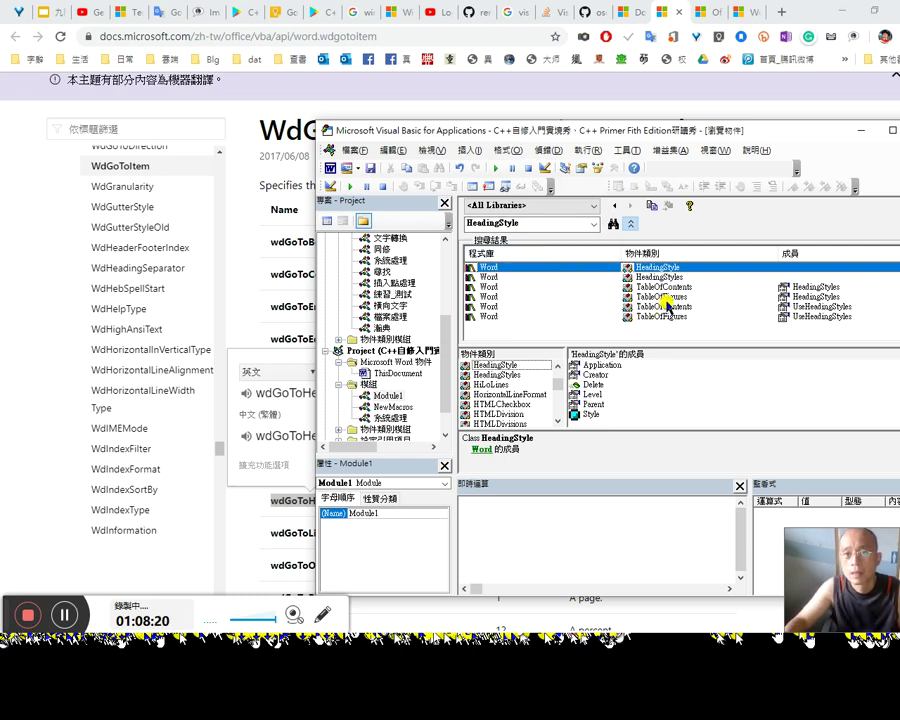
{"action": "key", "text": "F1"}
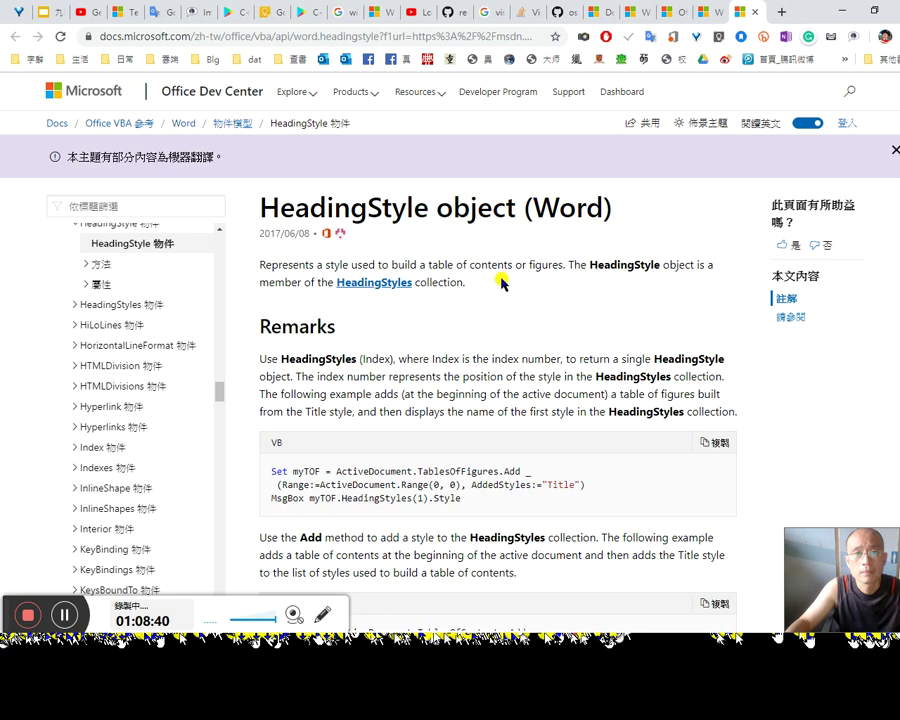
{"action": "left_click", "coordinate": [376, 284]}
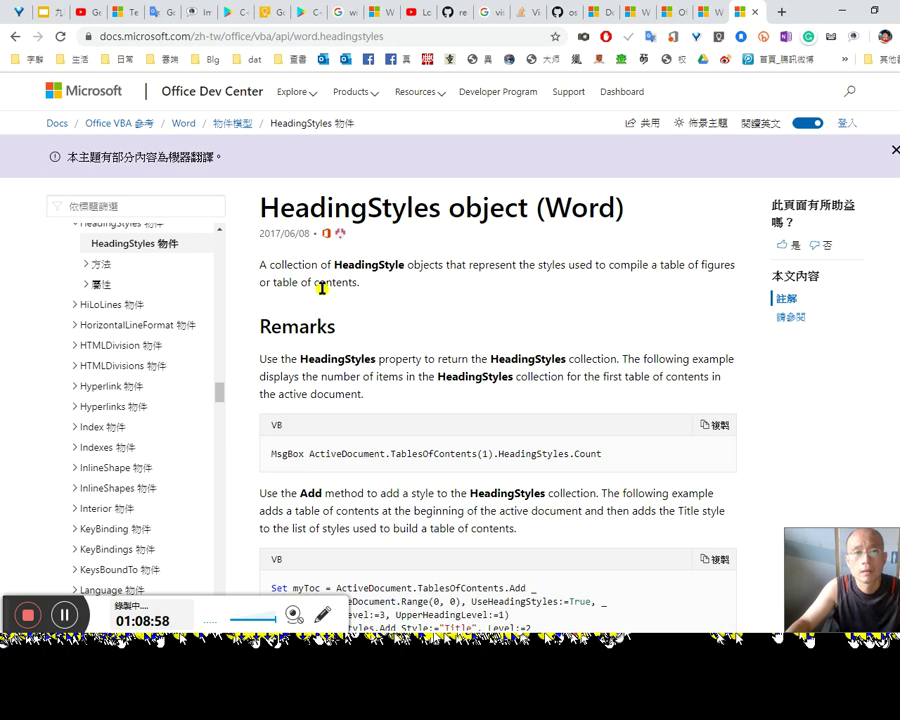
Step: Select the HeadingStyles page's first paragraph for translation, then return to the VBA editor window
{"action": "left_click_drag", "start_coordinate": [378, 283], "coordinate": [239, 267]}
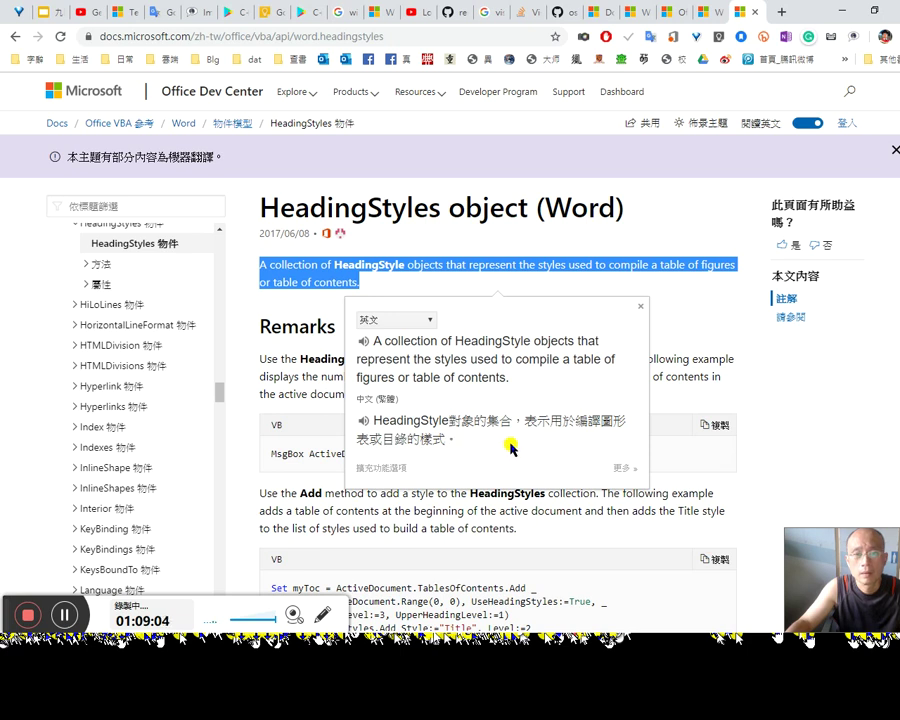
{"action": "key", "text": "alt+Tab"}
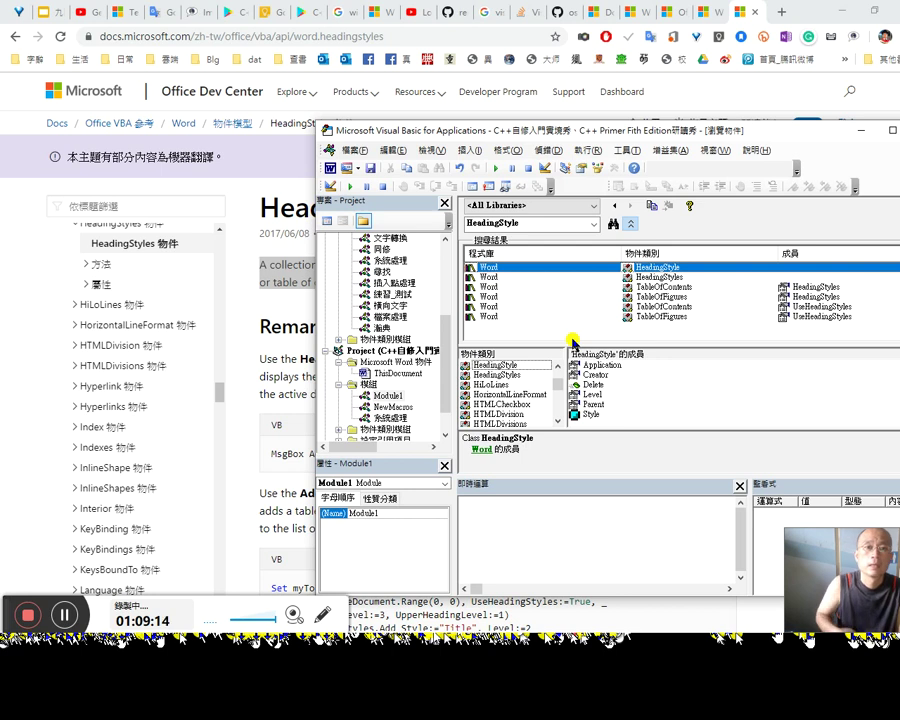
{"action": "left_click_drag", "start_coordinate": [826, 140], "coordinate": [753, 134]}
Step: Close the Object Browser and change the heading variable's type from HeadingStyle to Style
{"action": "left_click", "coordinate": [860, 144]}
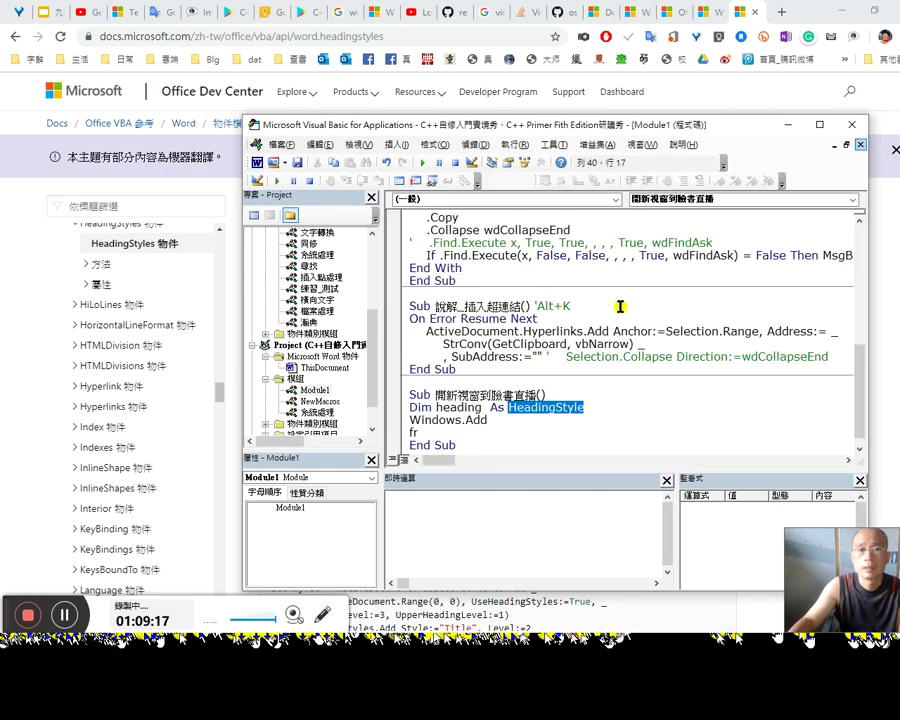
{"action": "left_click", "coordinate": [508, 407]}
{"action": "key", "text": "shift+End"}
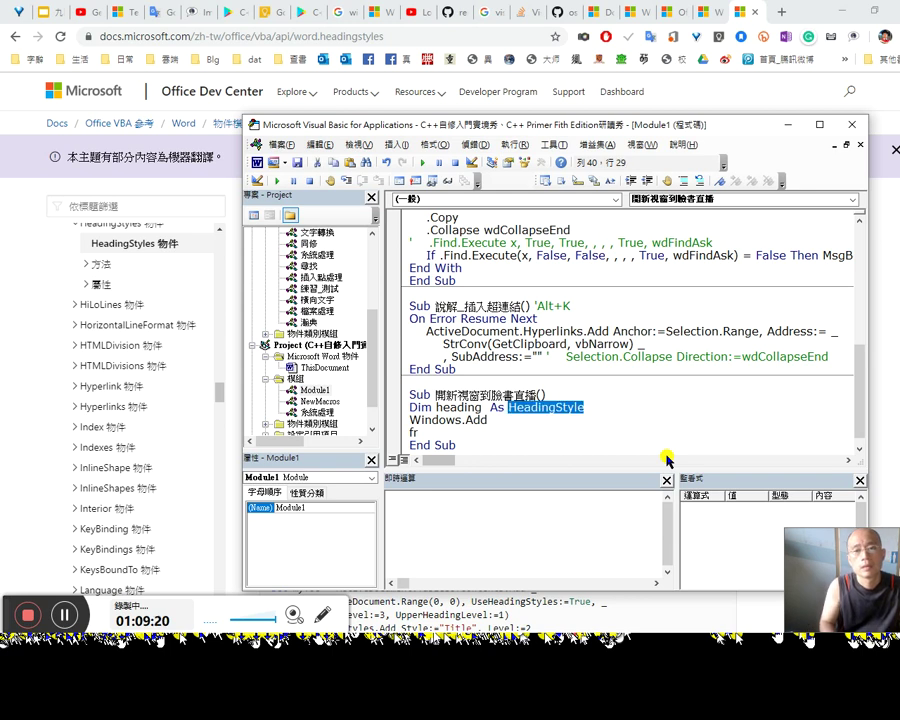
{"action": "type", "text": "st"}
{"action": "key", "text": "ctrl+space"}
{"action": "key", "text": "Tab"}
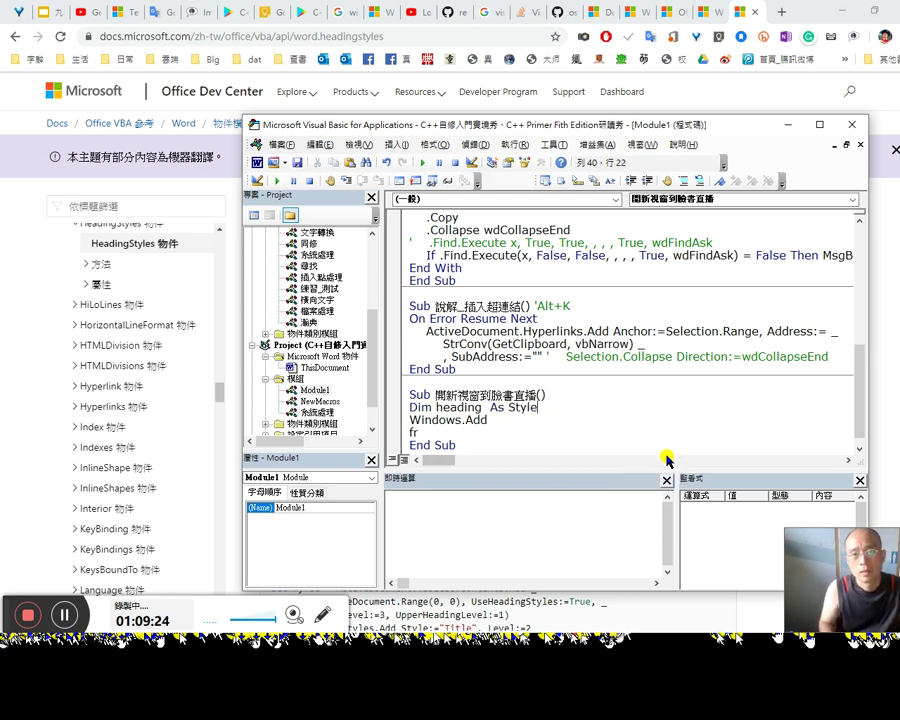
Step: Write the loop header 'For Each heading In ActiveWindow.Document.Styles'
{"action": "key", "text": "Down"}
{"action": "key", "text": "Down"}
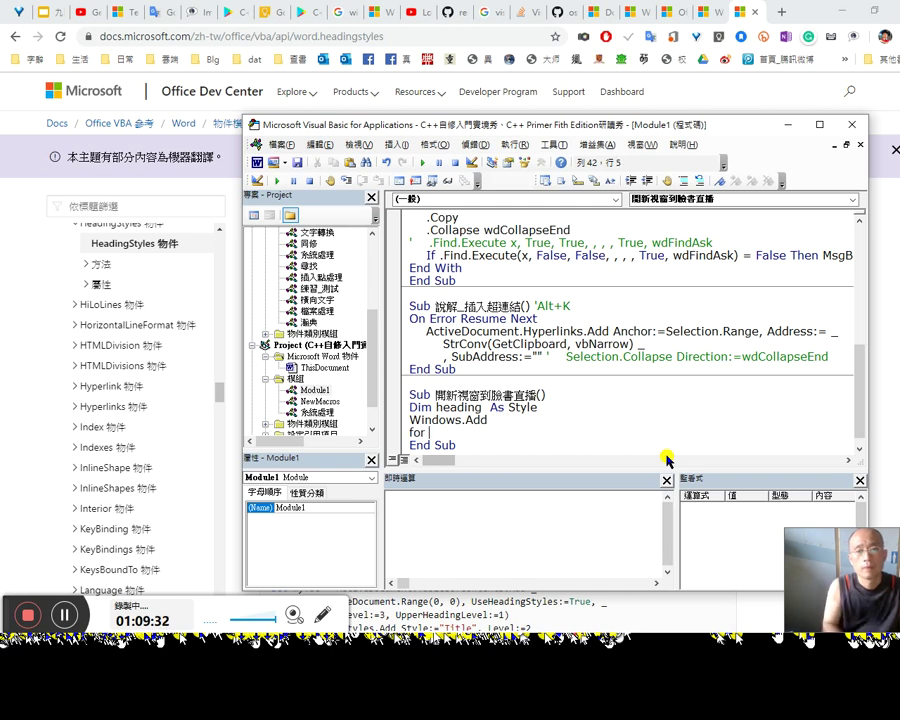
{"action": "type", "text": "each"}
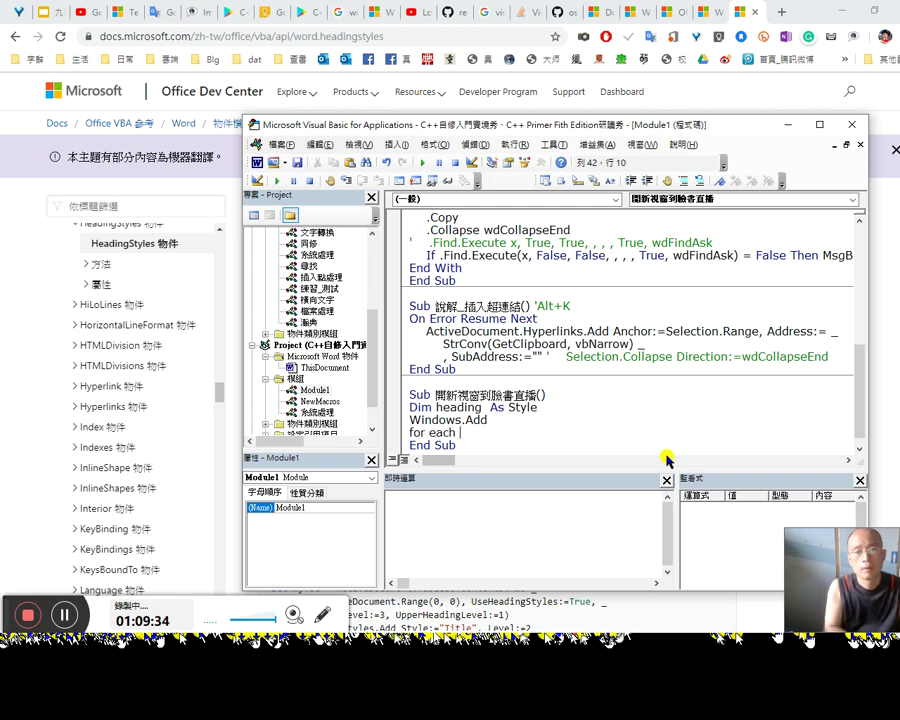
{"action": "type", "text": " he"}
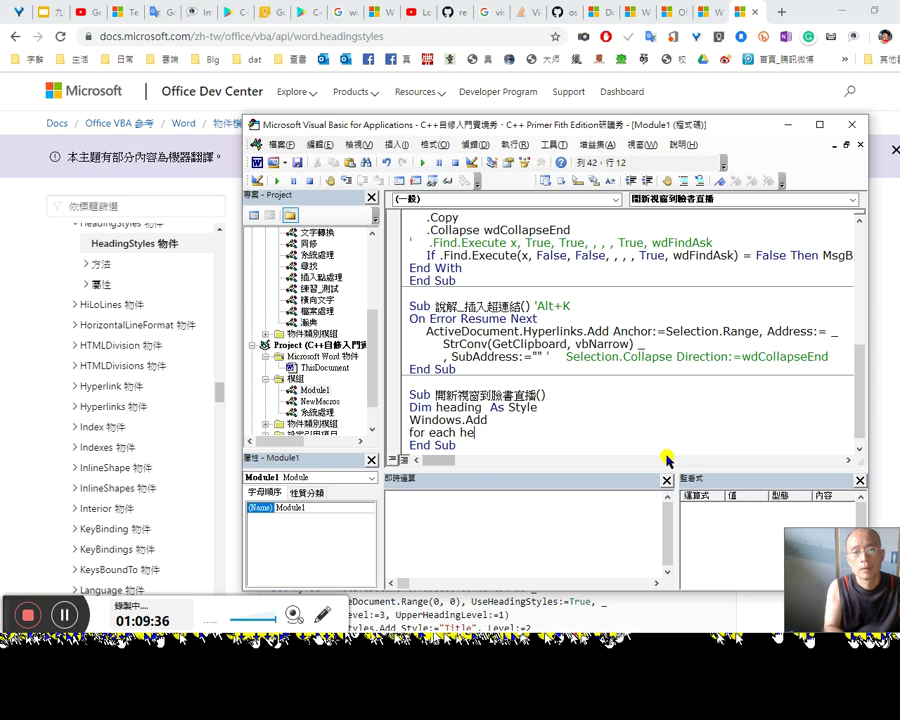
{"action": "type", "text": "ading in acti"}
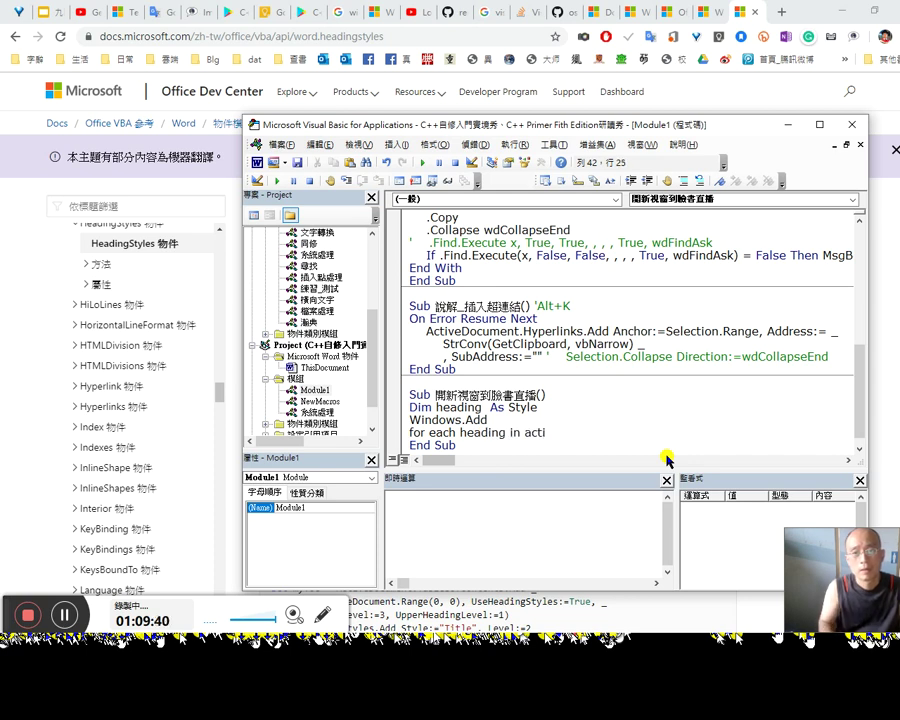
{"action": "key", "text": "ctrl+space"}
{"action": "key", "text": "Down"}
{"action": "key", "text": "Down"}
{"action": "key", "text": "Down"}
{"action": "key", "text": "Tab"}
{"action": "type", "text": ".do"}
{"action": "key", "text": "Tab"}
{"action": "type", "text": "."}
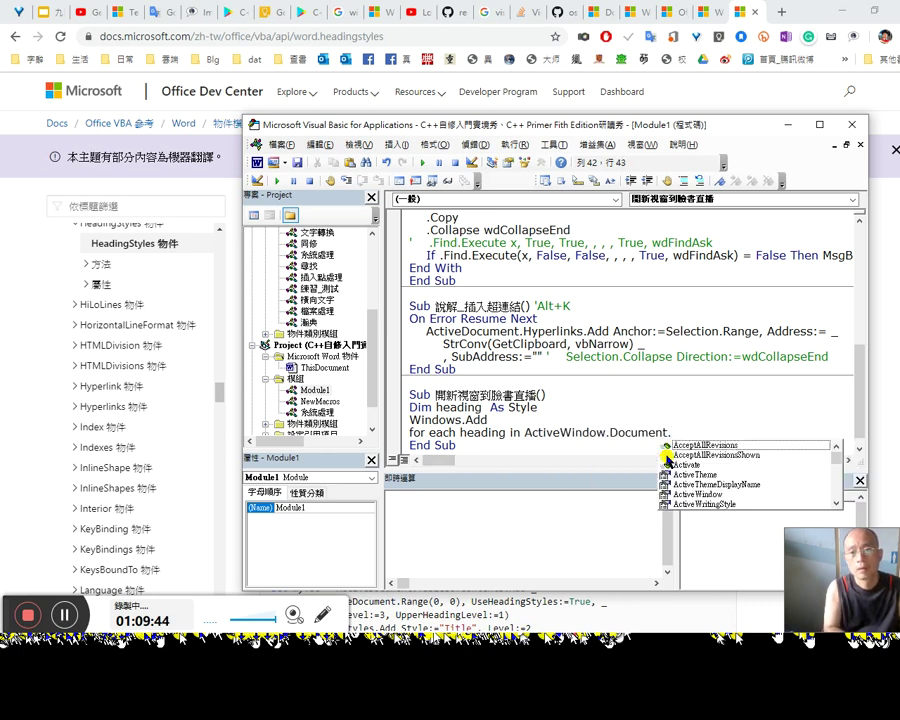
{"action": "type", "text": "sty"}
{"action": "key", "text": "Tab"}
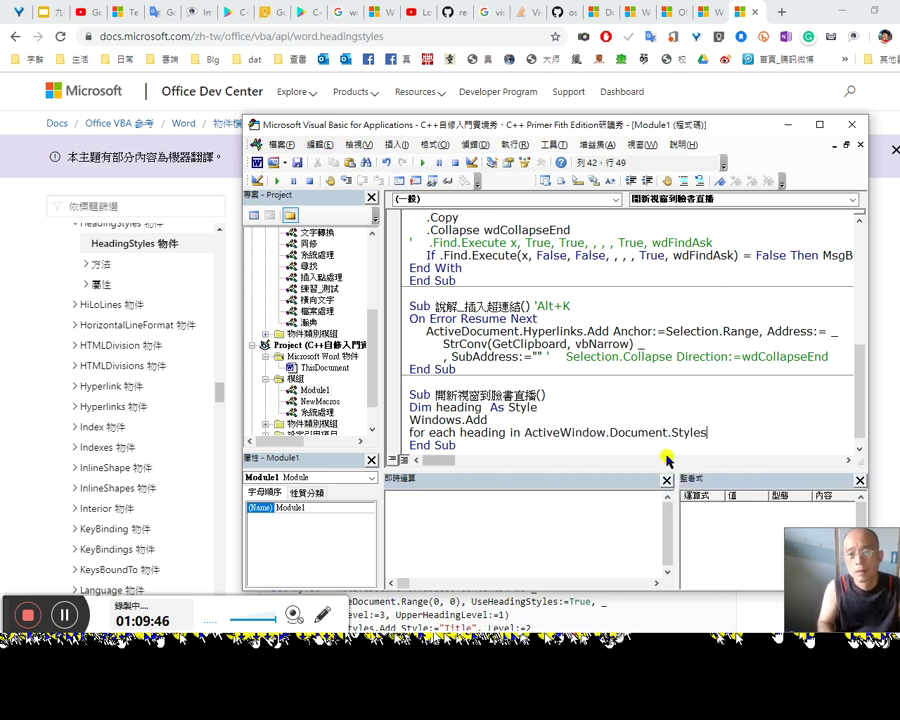
{"action": "key", "text": "Down"}
Step: Start an indented 'if sty' line inside the loop body
{"action": "key", "text": "Return"}
{"action": "type", "text": "next"}
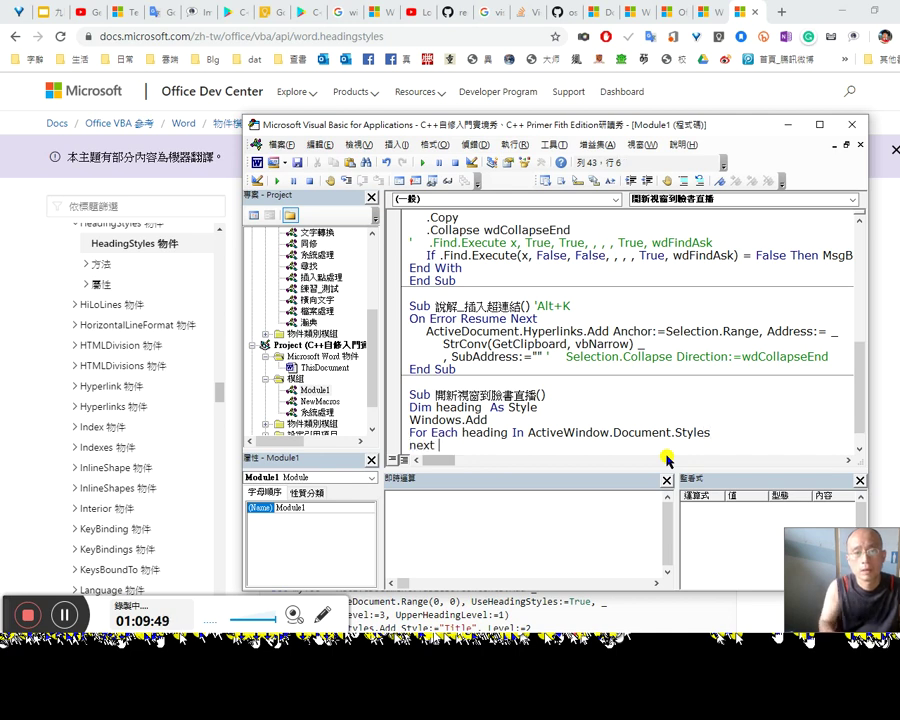
{"action": "key", "text": "Up"}
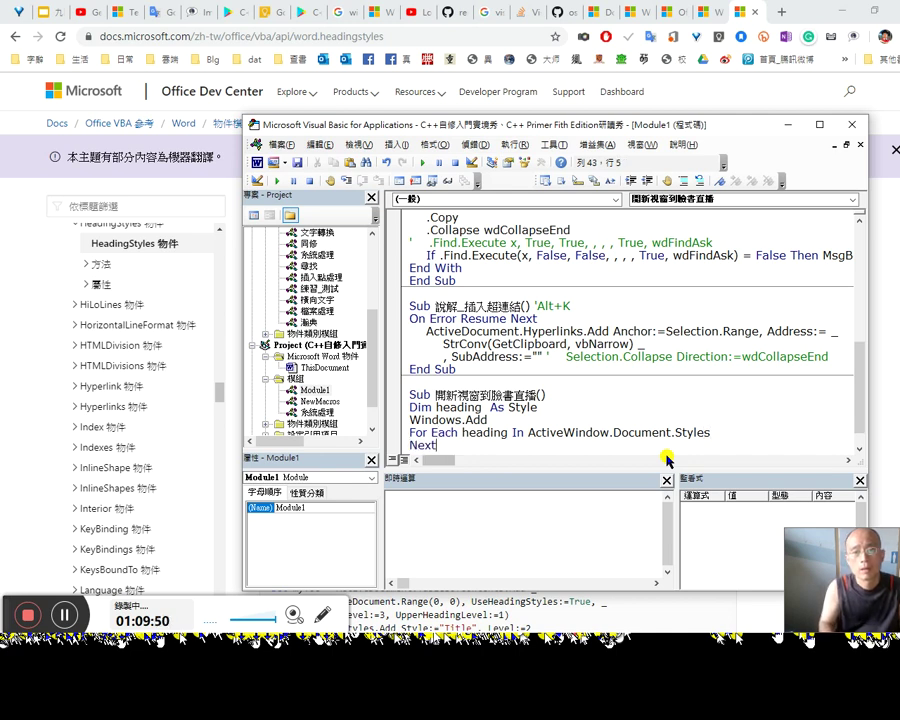
{"action": "key", "text": "ctrl+z"}
{"action": "key", "text": "Tab"}
{"action": "type", "text": "if sty"}
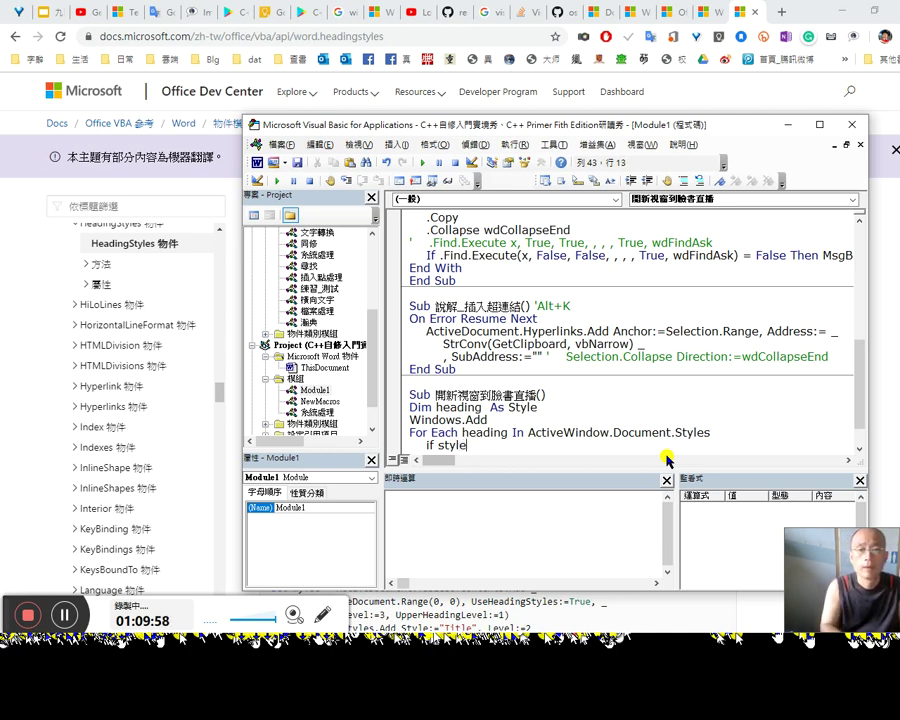
{"action": "key", "text": "alt+Tab"}
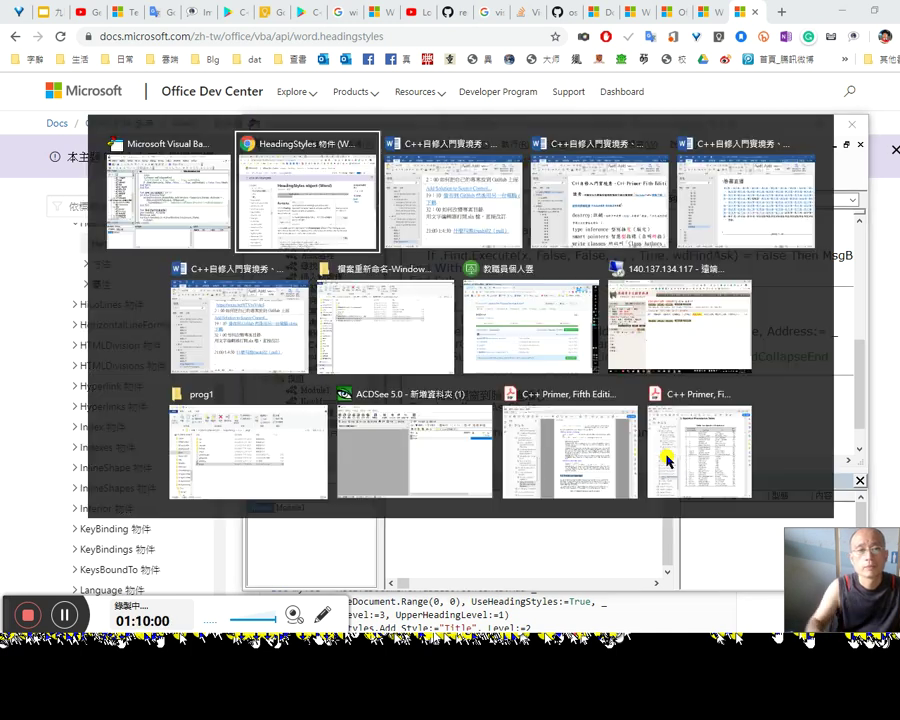
Step: In Word, jump to the 臉書直播 heading and check its 標題4 style in the Styles gallery
{"action": "key", "text": "alt+Tab"}
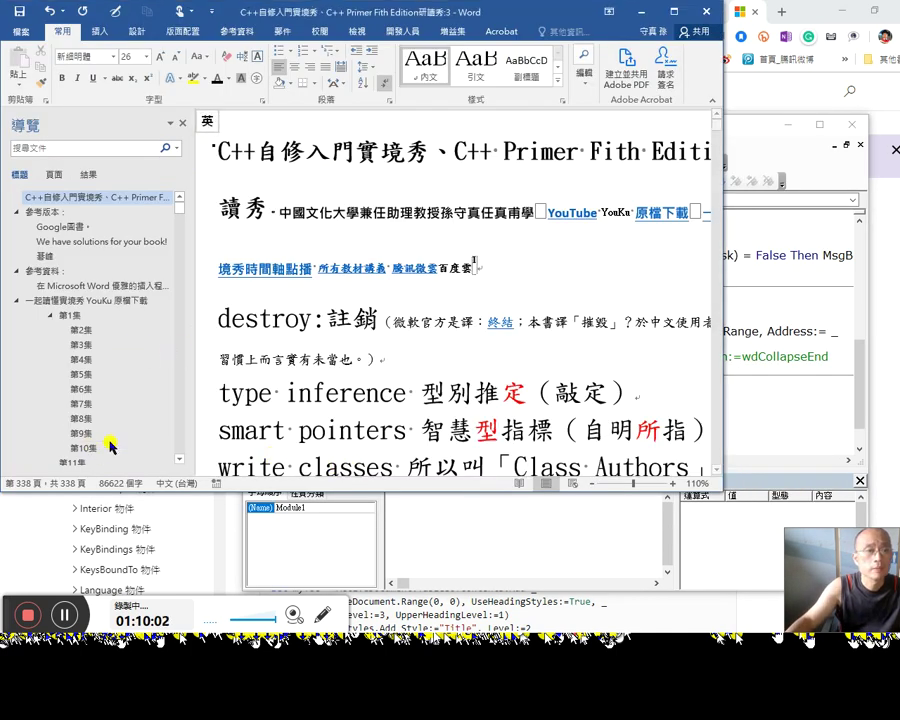
{"action": "scroll", "coordinate": [117, 440], "scroll_direction": "down", "scroll_amount": 2}
{"action": "scroll", "coordinate": [115, 430], "scroll_direction": "down", "scroll_amount": 3}
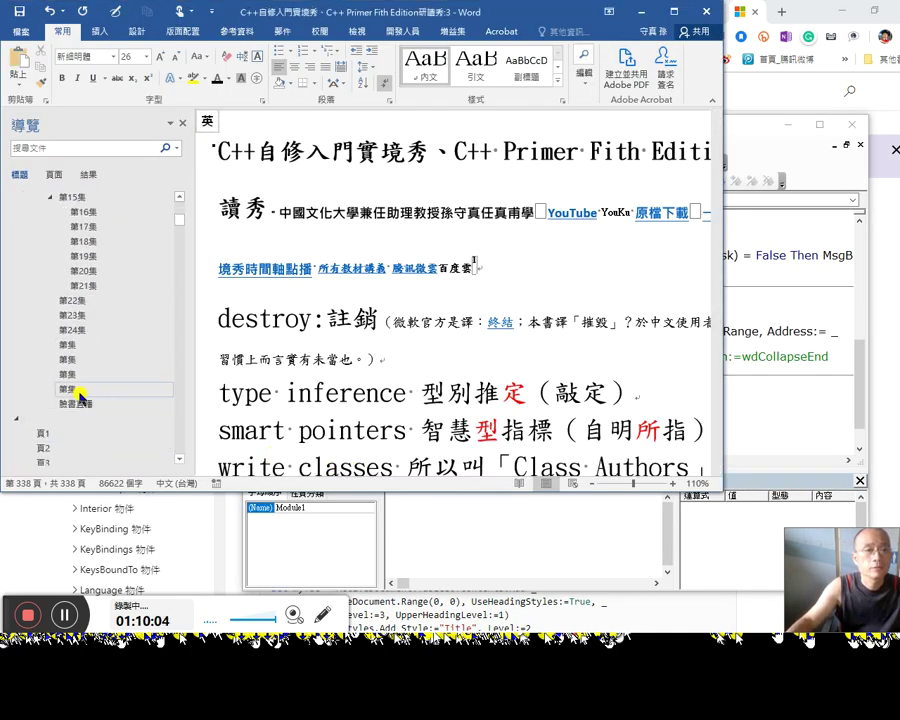
{"action": "left_click", "coordinate": [100, 403]}
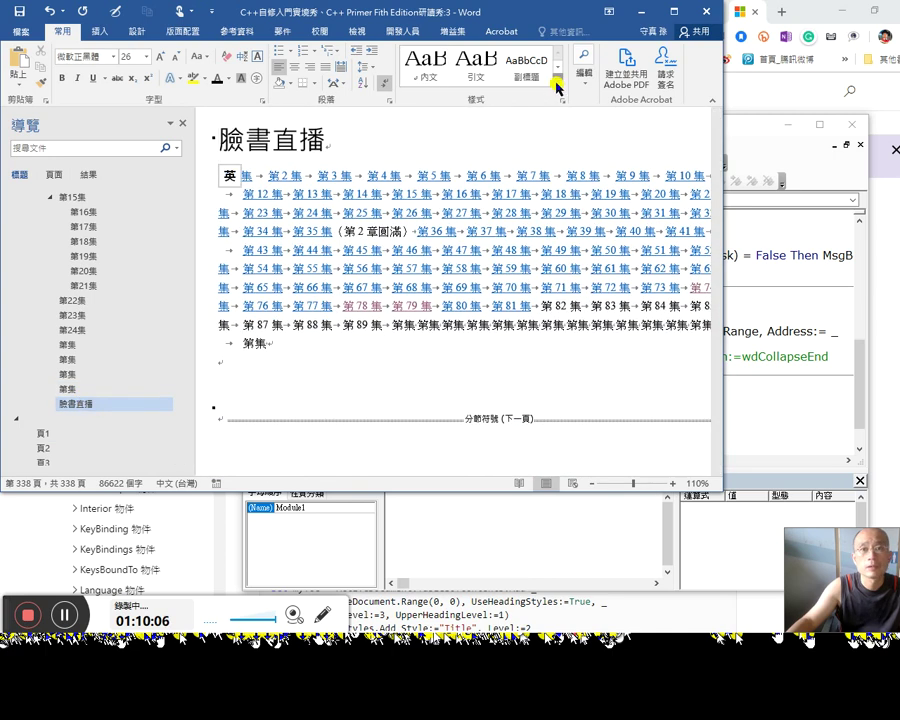
{"action": "left_click", "coordinate": [556, 82]}
{"action": "left_click", "coordinate": [425, 140]}
Step: Enter "標題" as the macro's style test, then go to the end of the Word document
{"action": "key", "text": "alt+F11"}
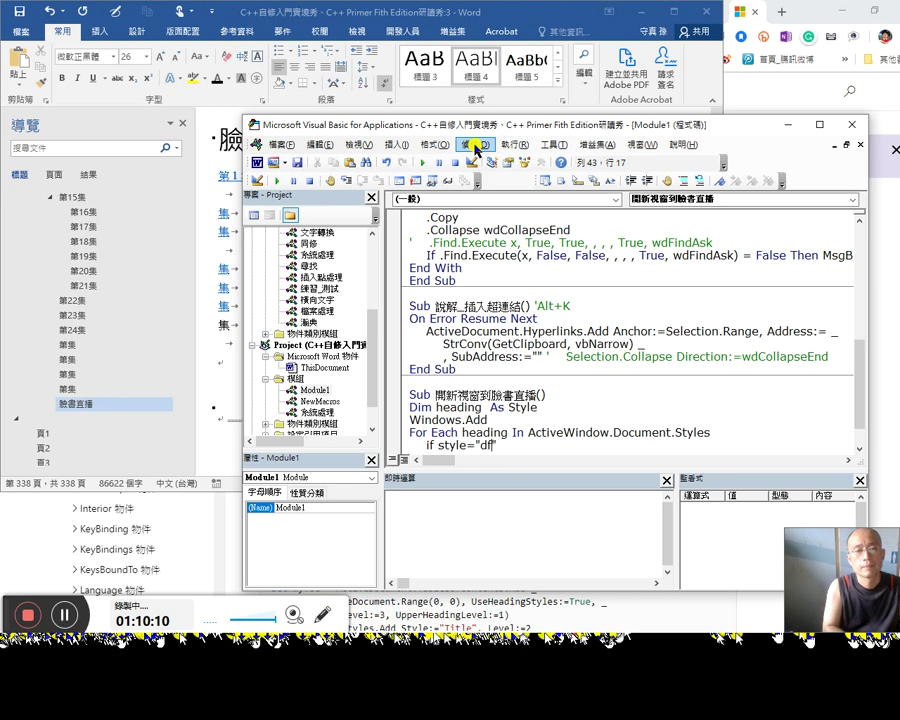
{"action": "type", "text": "df"}
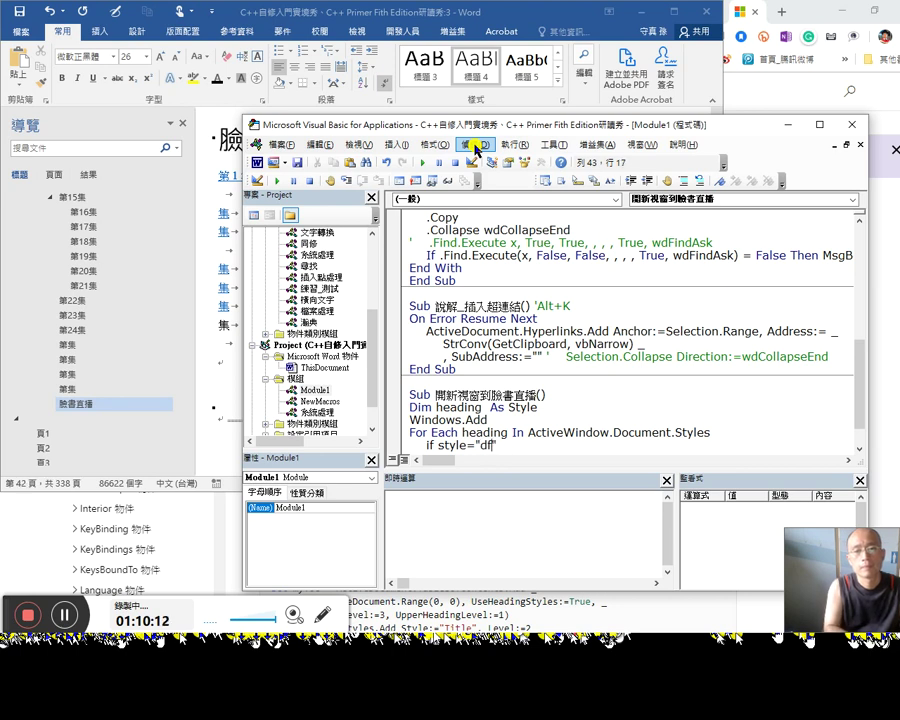
{"action": "key", "text": "space"}
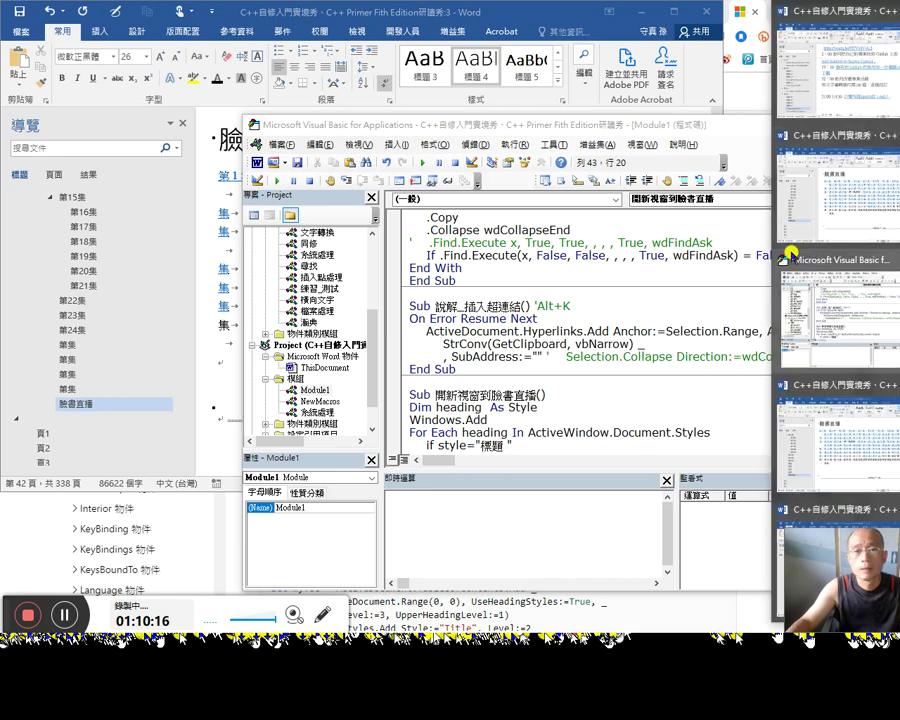
{"action": "key", "text": "shift"}
{"action": "type", "text": "\""}
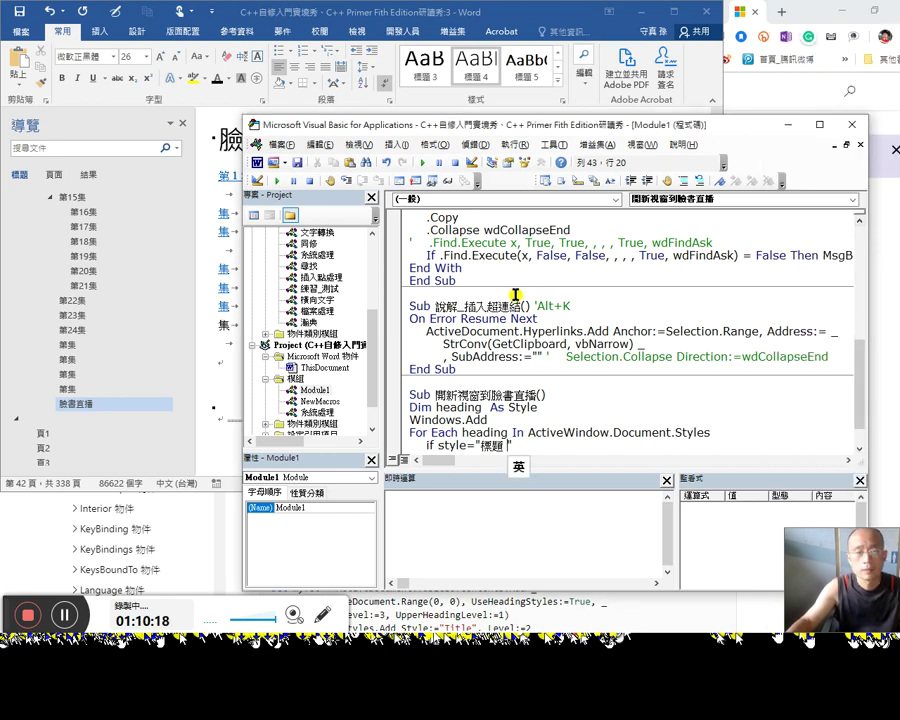
{"action": "key", "text": "alt+F11"}
{"action": "key", "text": "ctrl+End"}
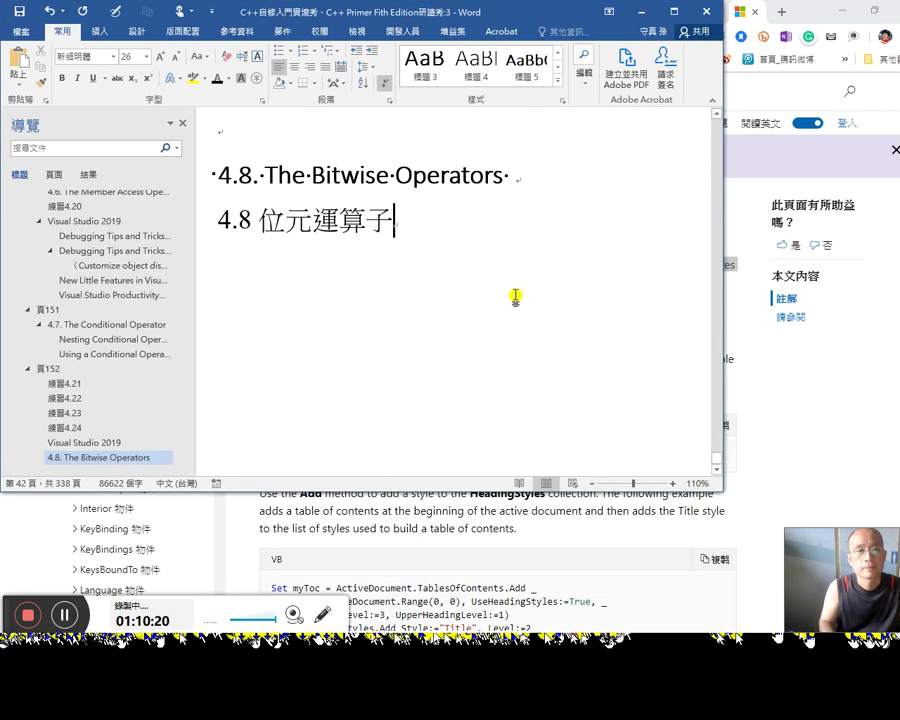
Step: Add a '1:8:00' timestamp line and a 'Word VBA' line above the 4.8 heading
{"action": "key", "text": "Up"}
{"action": "key", "text": "Up"}
{"action": "type", "text": "21:00 1:4:30 什麼叫推(push)拉（pull）"}
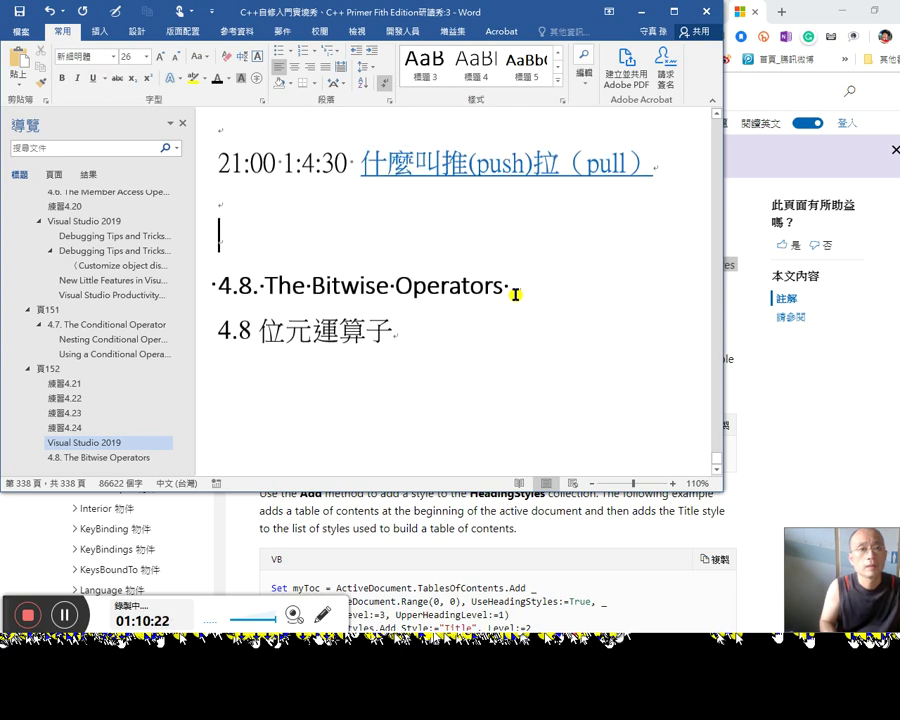
{"action": "type", "text": "Word"}
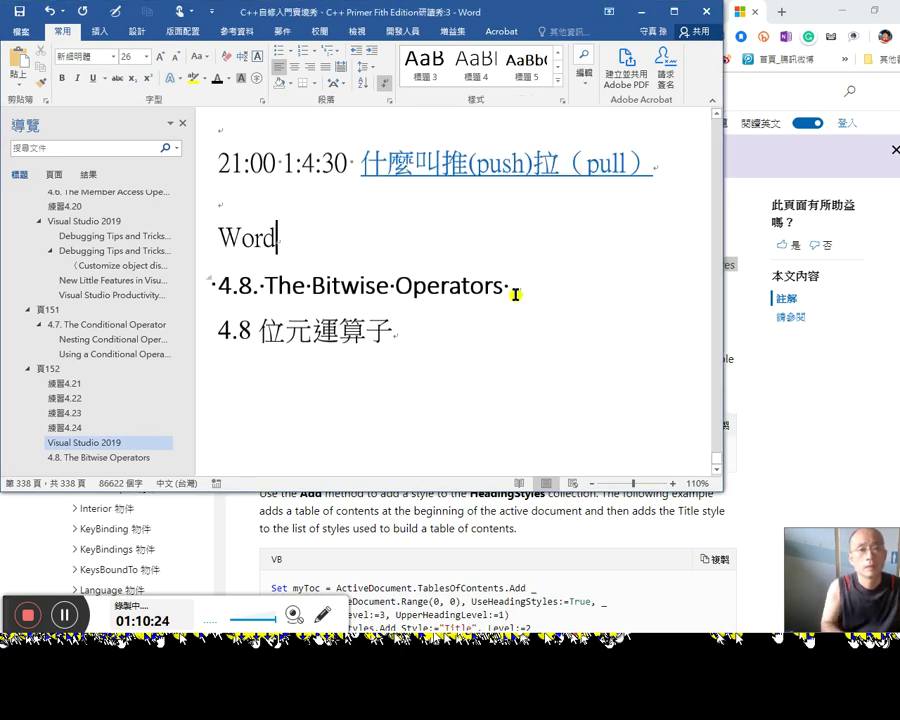
{"action": "type", "text": " VBA"}
{"action": "key", "text": "Up"}
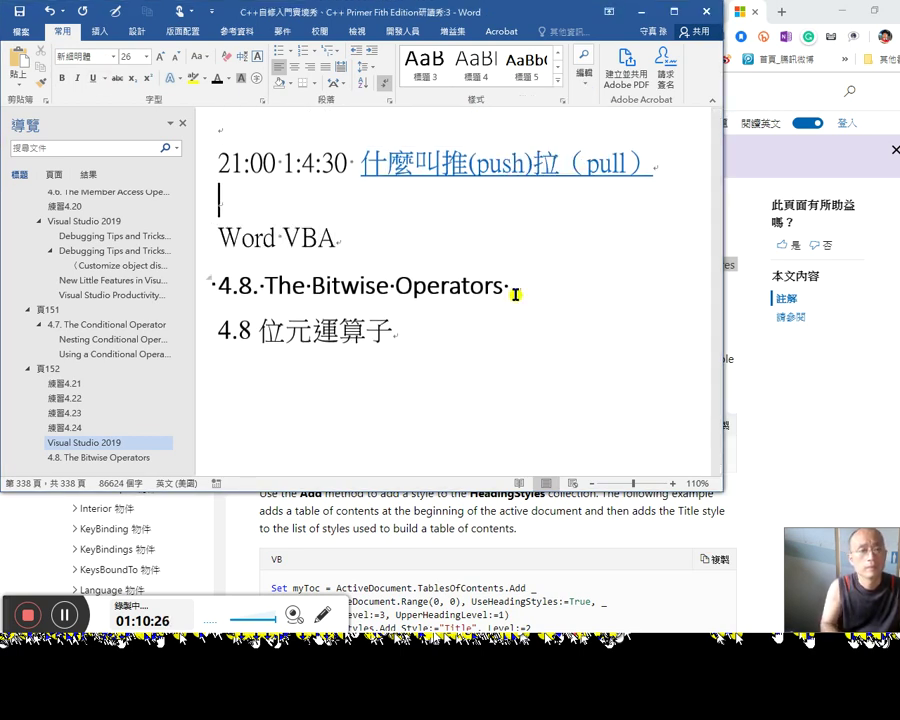
{"action": "key", "text": "Return"}
{"action": "type", "text": ":"}
{"action": "key", "text": "BackSpace"}
{"action": "type", "text": "1:8:00"}
{"action": "key", "text": "Down"}
{"action": "key", "text": "End"}
Step: Append '寫一個' to the Word VBA line using the Chinese input method
{"action": "type", "text": "十竹火"}
{"action": "key", "text": "BackSpace"}
{"action": "key", "text": "BackSpace"}
{"action": "key", "text": "BackSpace"}
{"action": "type", "text": "jf"}
{"action": "key", "text": "BackSpace"}
{"action": "key", "text": "BackSpace"}
{"action": "key", "text": "alt+shift"}
{"action": "type", "text": "ar"}
{"action": "key", "text": "space"}
{"action": "type", "text": "aa"}
{"action": "type", "text": "一個"}
{"action": "type", "text": "a"}
{"action": "key", "text": "BackSpace"}
{"action": "key", "text": "BackSpace"}
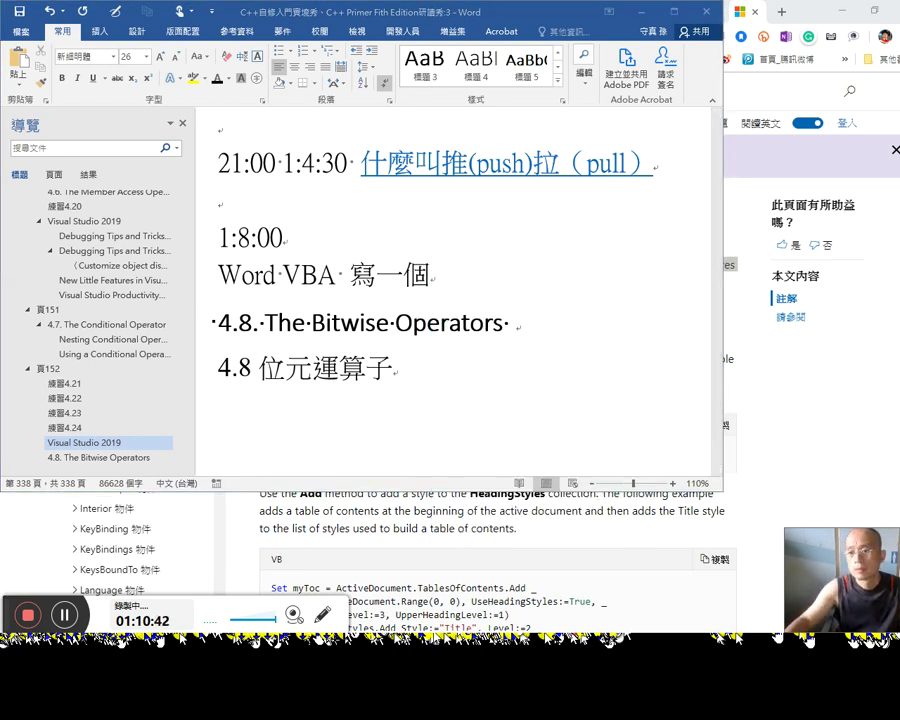
{"action": "key", "text": "alt+Tab"}
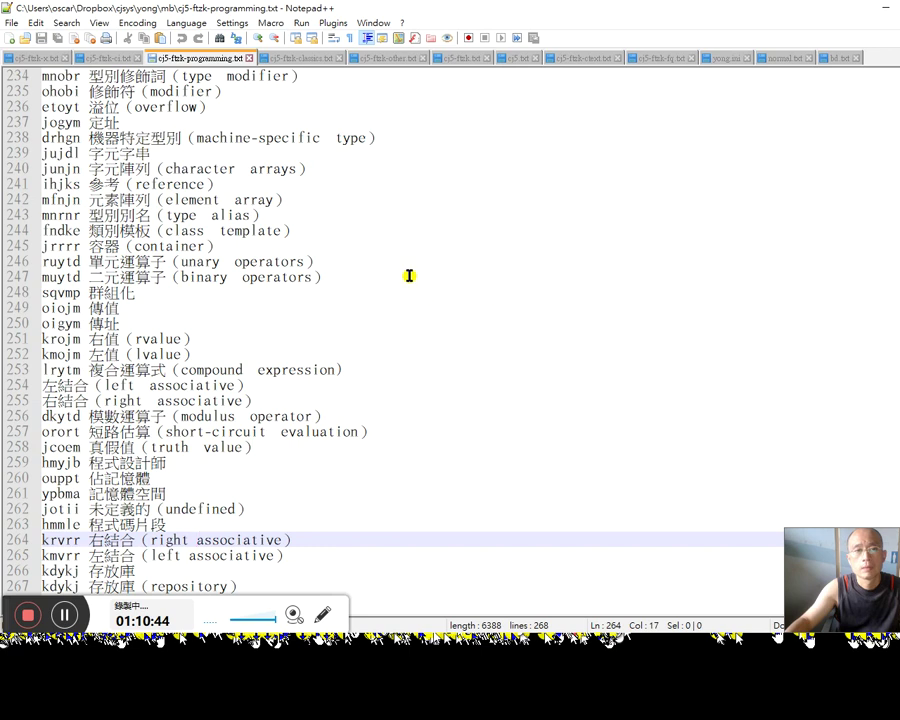
Step: Search the open files for 繫 and cut its jef entry from cj5.txt
{"action": "key", "text": "shift+End"}
{"action": "key", "text": "ctrl+f"}
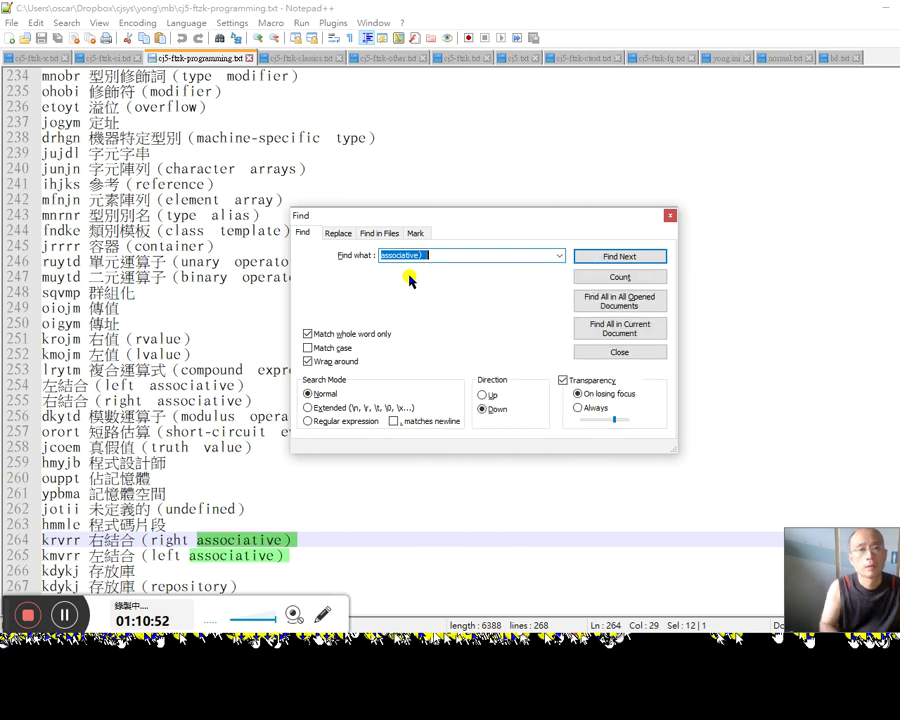
{"action": "type", "text": "窺視"}
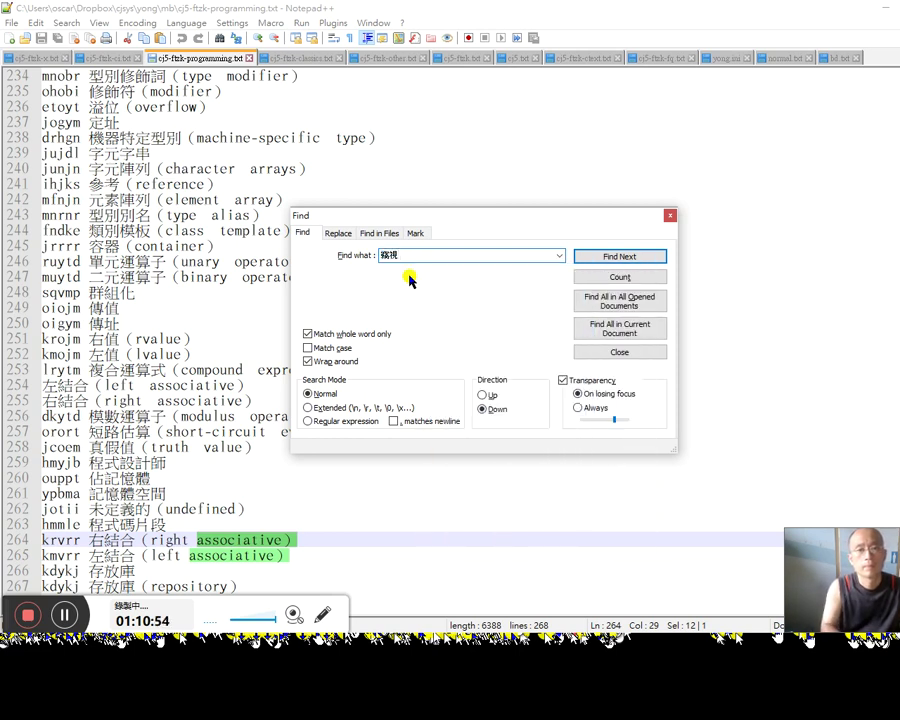
{"action": "type", "text": "窺視"}
{"action": "key", "text": "Return"}
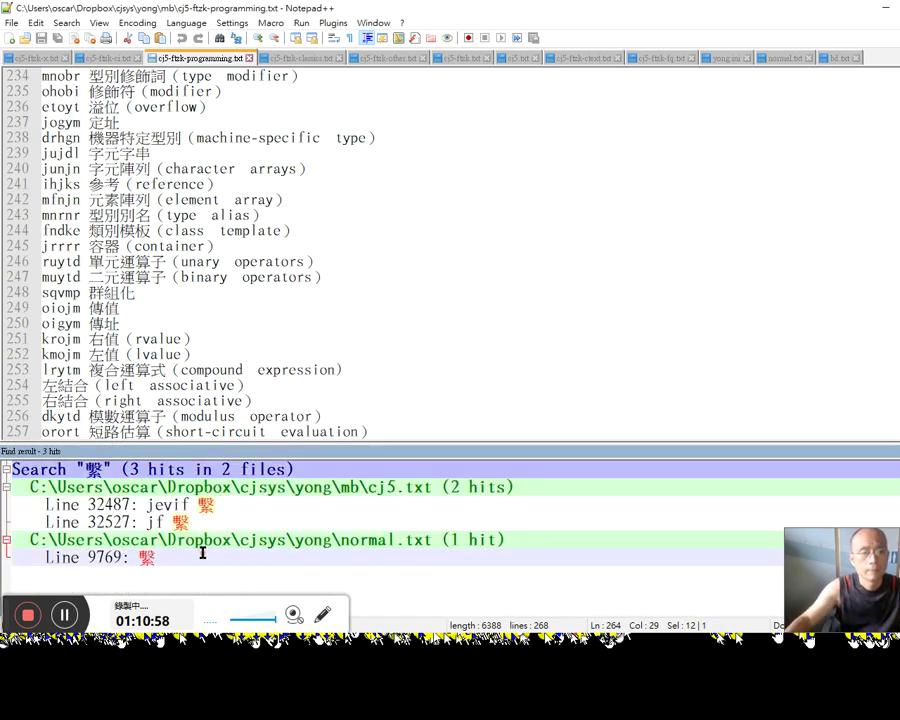
{"action": "double_click", "coordinate": [231, 527]}
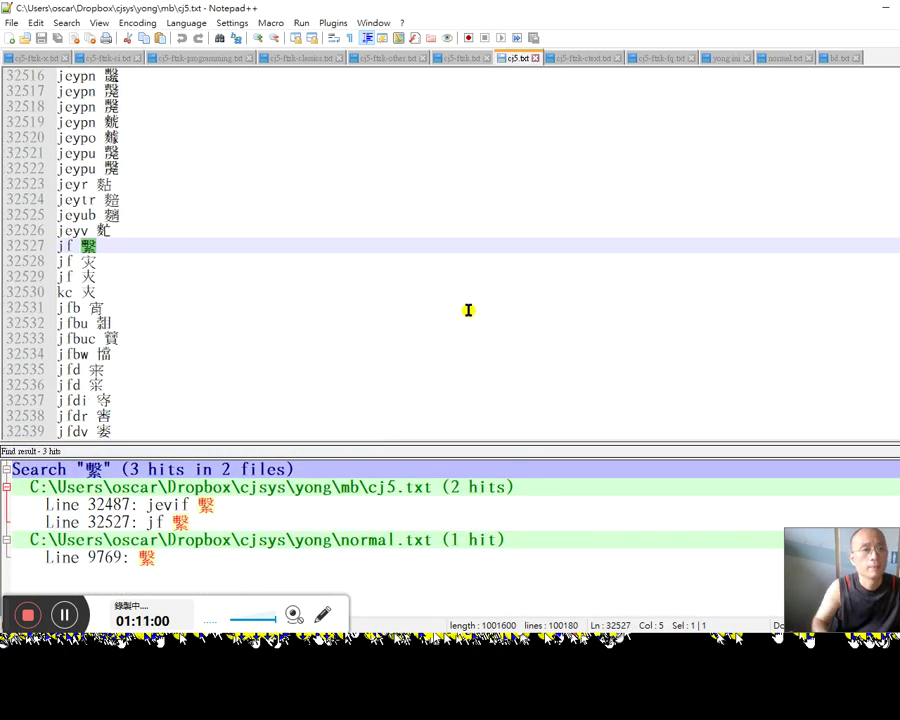
{"action": "type", "text": "e"}
{"action": "key", "text": "Escape"}
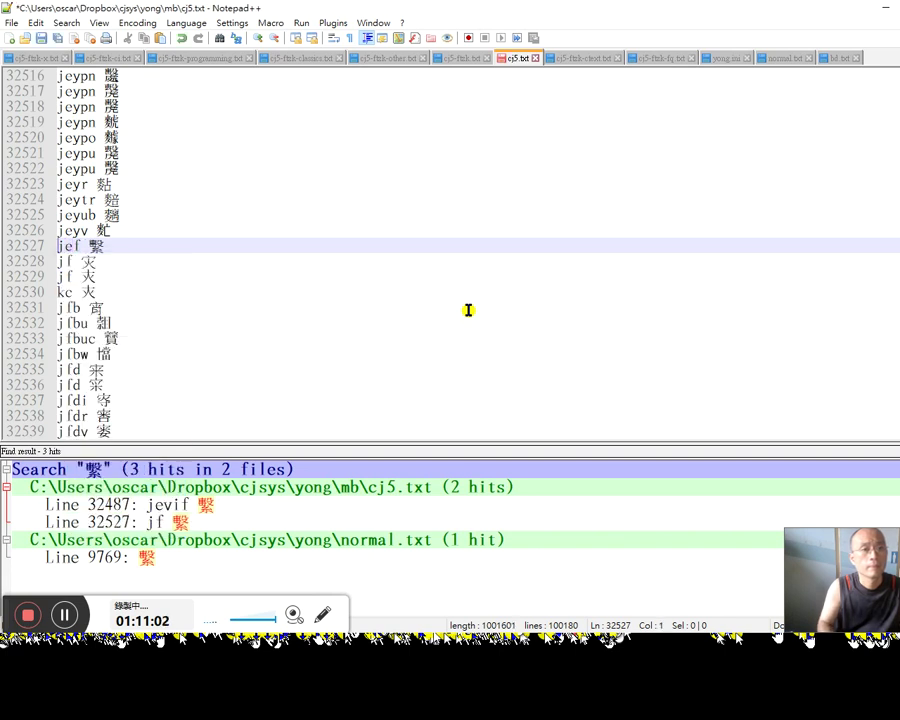
{"action": "key", "text": "BackSpace"}
{"action": "key", "text": "ctrl+l"}
Step: Paste the jef 繫 line above the jef 敉 entry
{"action": "key", "text": "shift+Right"}
{"action": "key", "text": "shift+Right"}
{"action": "key", "text": "ctrl+f"}
{"action": "type", "text": "jef 繫"}
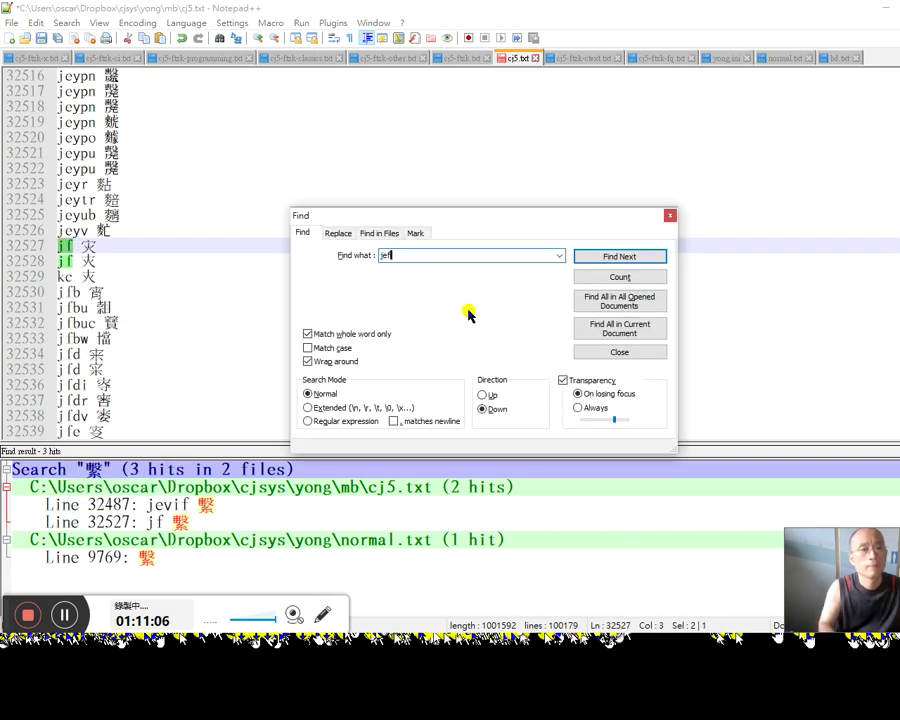
{"action": "key", "text": "Return"}
{"action": "key", "text": "Escape"}
{"action": "key", "text": "Home"}
{"action": "type", "text": "jef 繫"}
{"action": "key", "text": "End"}
{"action": "key", "text": "shift+Left"}
Step: In normal.txt, list all occurrences of 敉 across the open files and pick line 9690
{"action": "key", "text": "ctrl+Tab"}
{"action": "key", "text": "ctrl+Tab"}
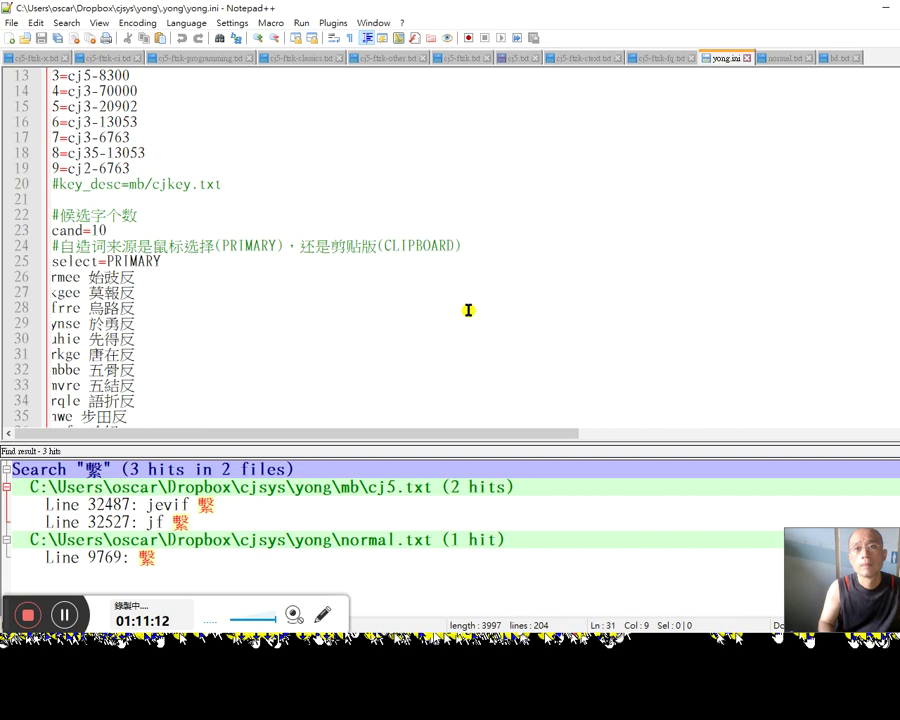
{"action": "key", "text": "ctrl+f"}
{"action": "key", "text": "Return"}
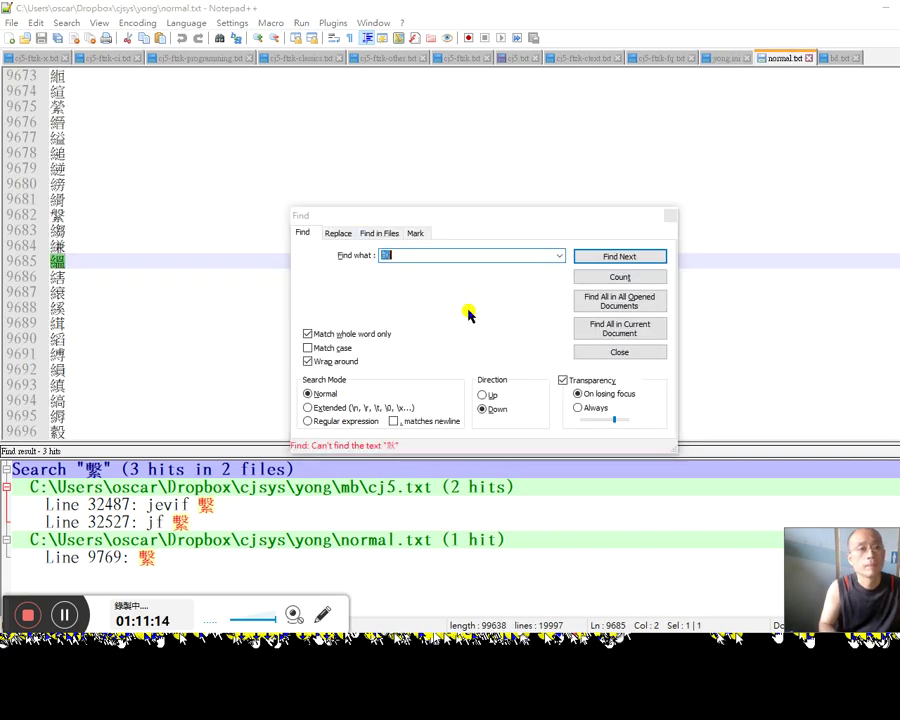
{"action": "key", "text": "alt+o"}
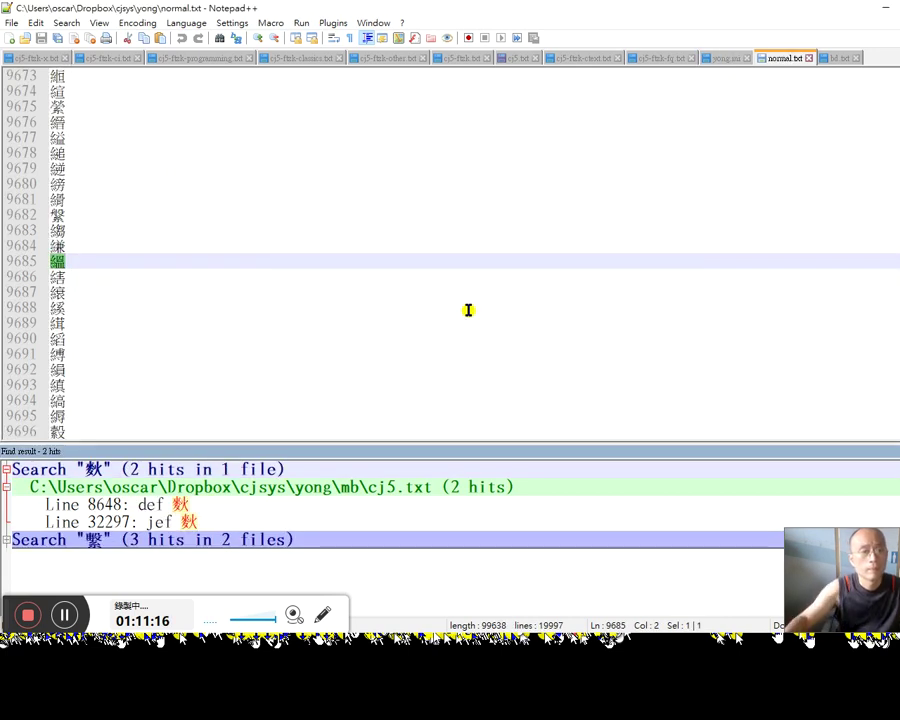
{"action": "left_click", "coordinate": [396, 334]}
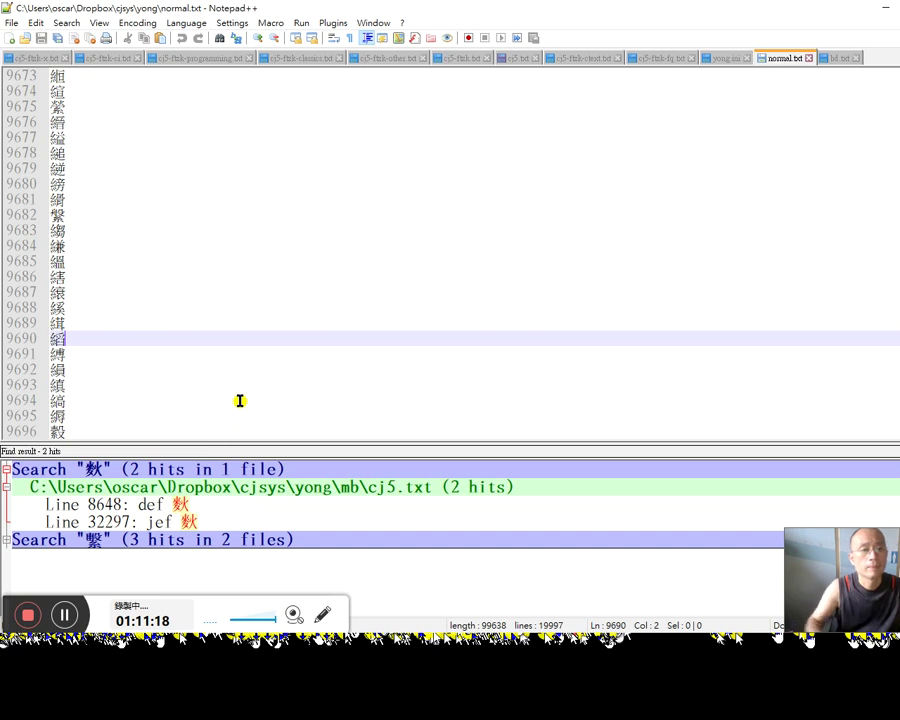
Step: Find 寫 at line 32681 of cj5.txt, change its code jhf to jf, and save
{"action": "key", "text": "ctrl+f"}
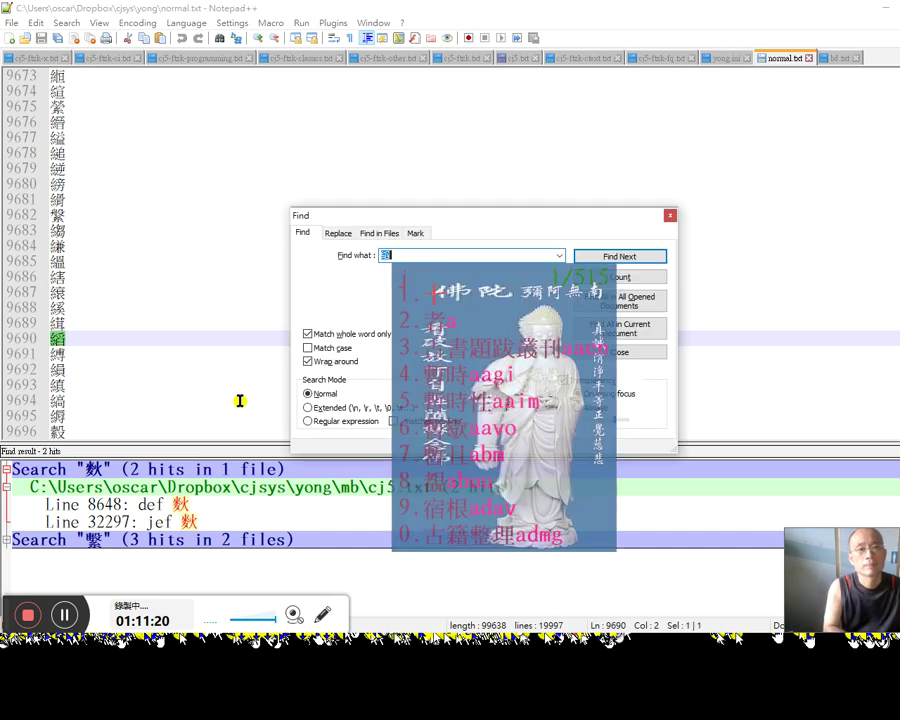
{"action": "key", "text": "Return"}
{"action": "key", "text": "alt+o"}
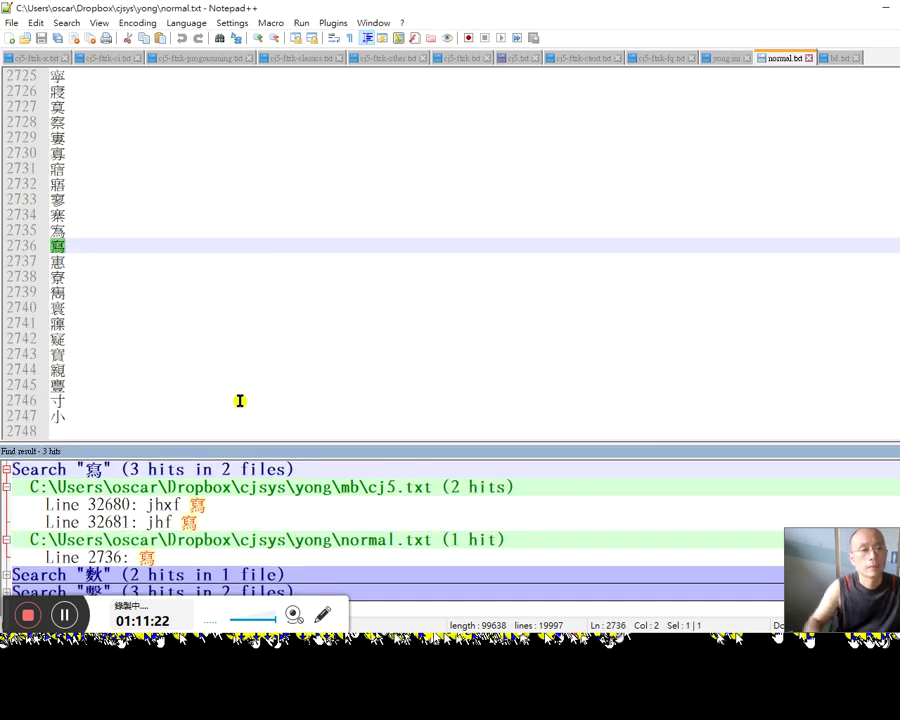
{"action": "double_click", "coordinate": [208, 522]}
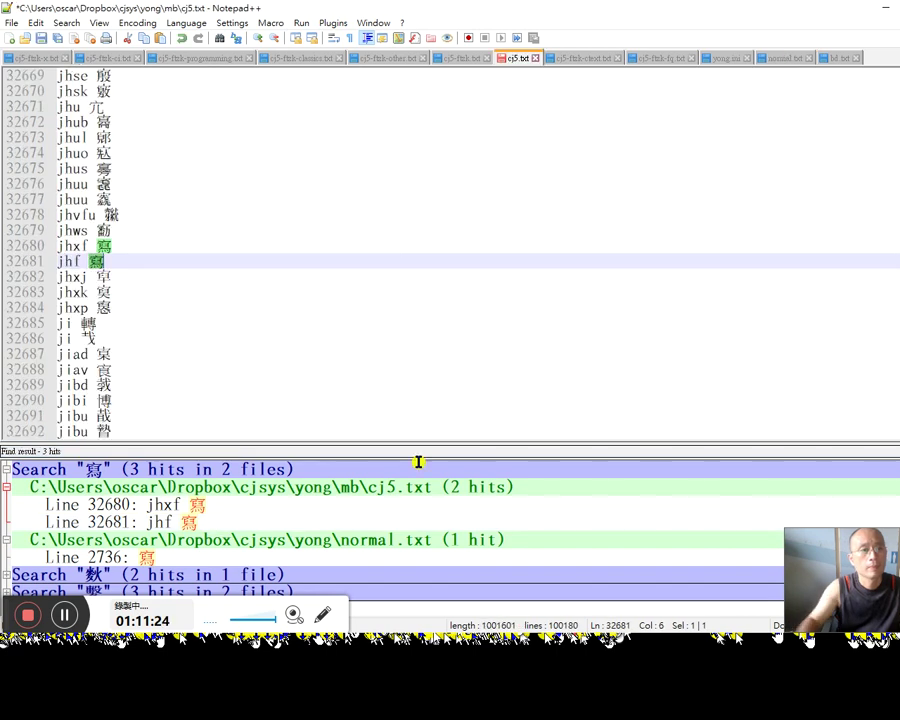
{"action": "key", "text": "Left"}
{"action": "key", "text": "Left"}
{"action": "key", "text": "Delete"}
{"action": "key", "text": "ctrl+s"}
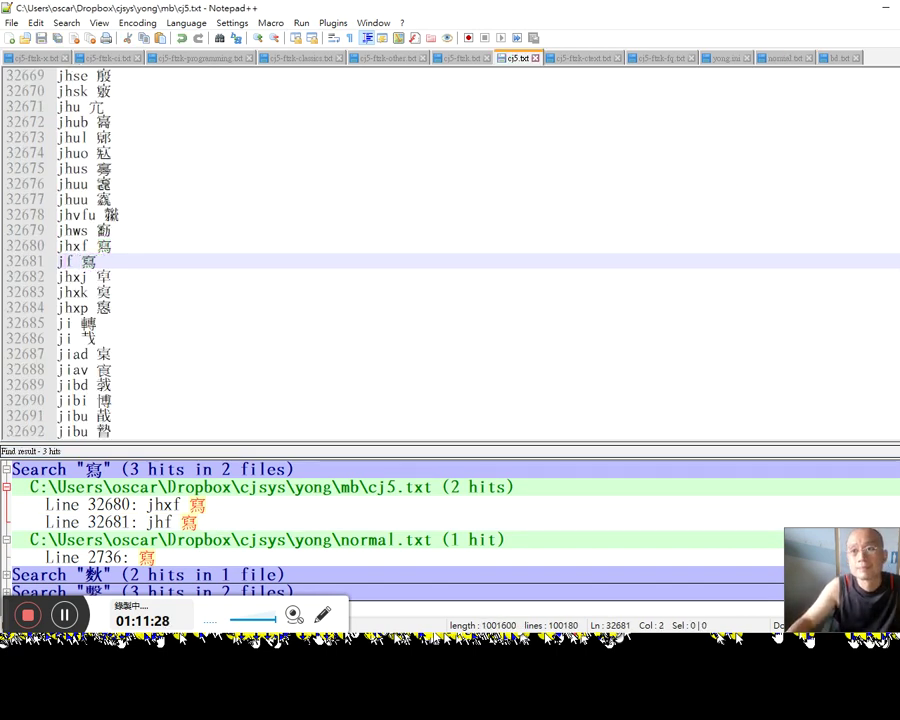
{"action": "key", "text": "alt+Tab"}
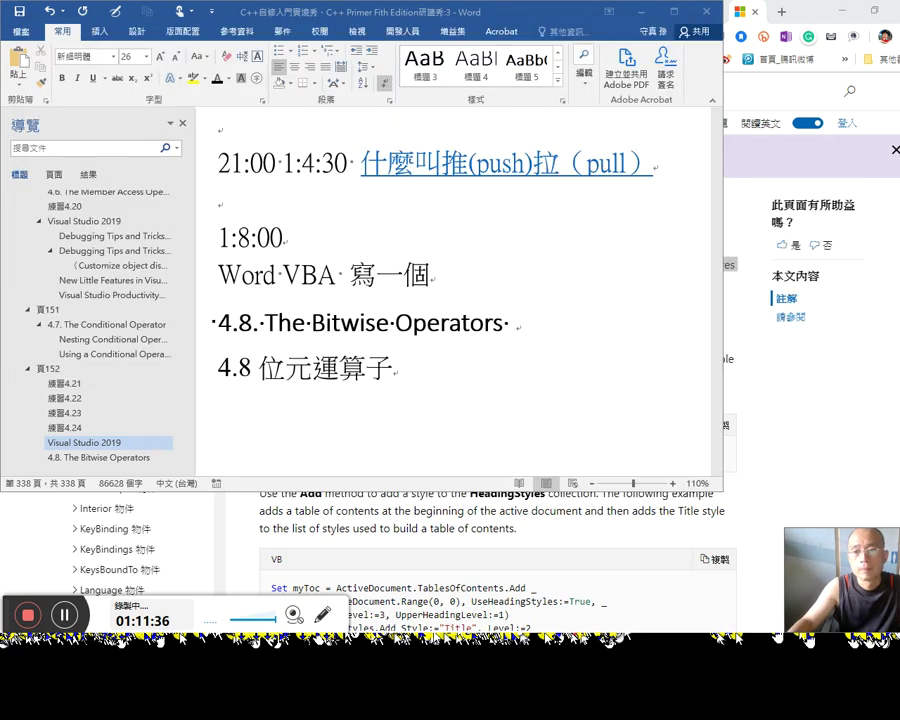
Step: After 寫一個, type '可以開新視窗後直接到「書直播」標題的程式'
{"action": "left_click", "coordinate": [462, 280]}
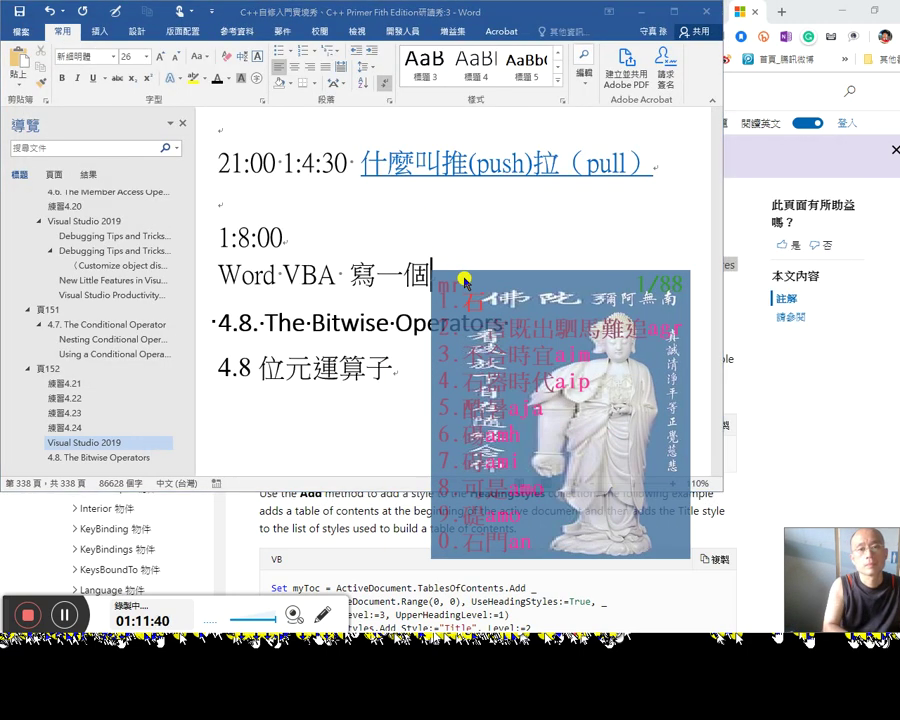
{"action": "type", "text": "可以開"}
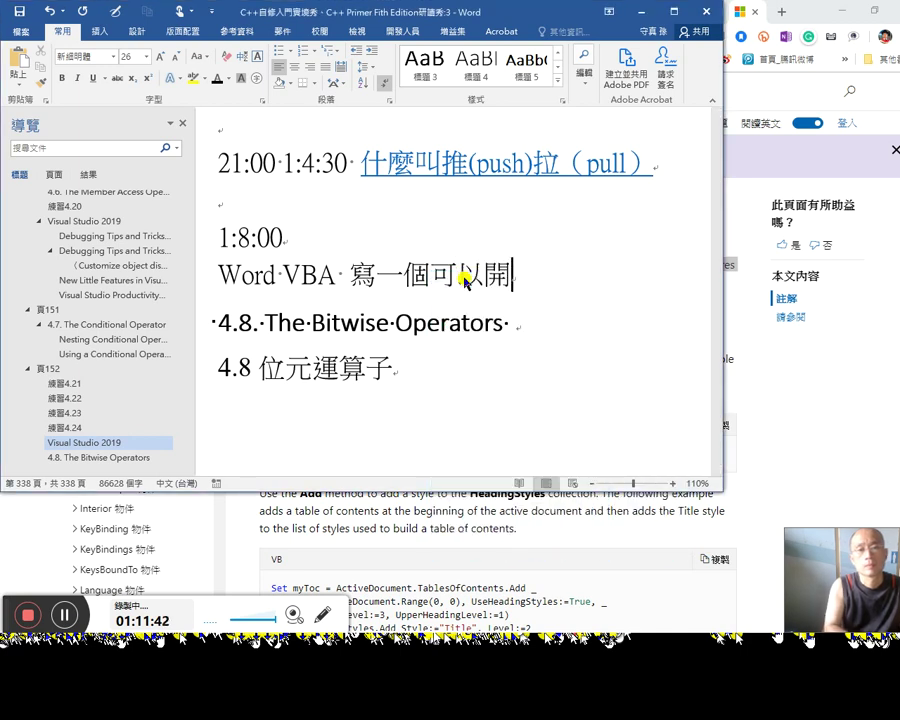
{"action": "type", "text": "新"}
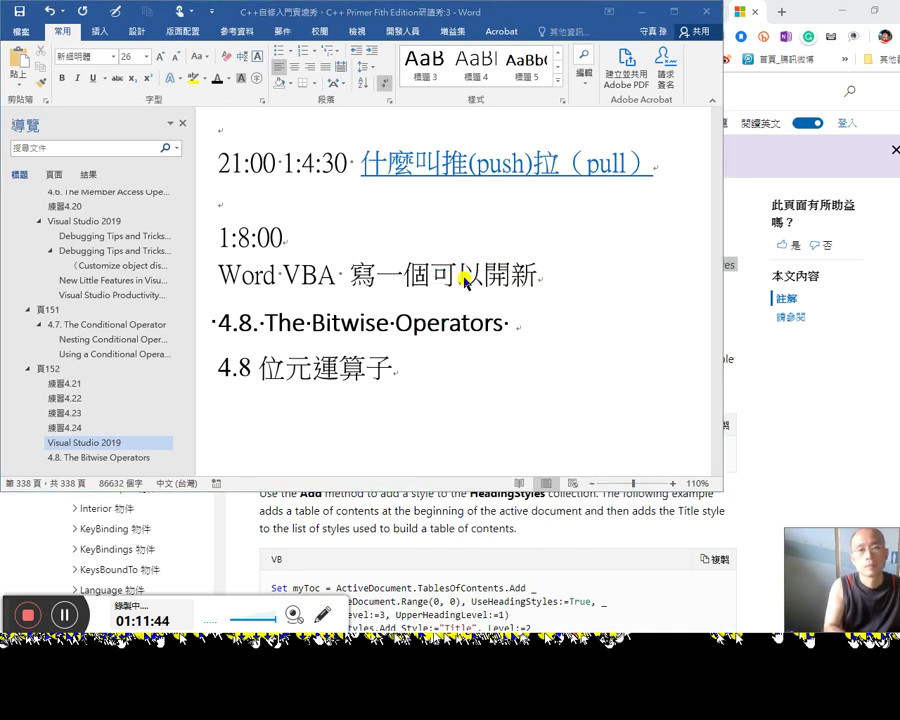
{"action": "key", "text": "BackSpace"}
{"action": "key", "text": "BackSpace"}
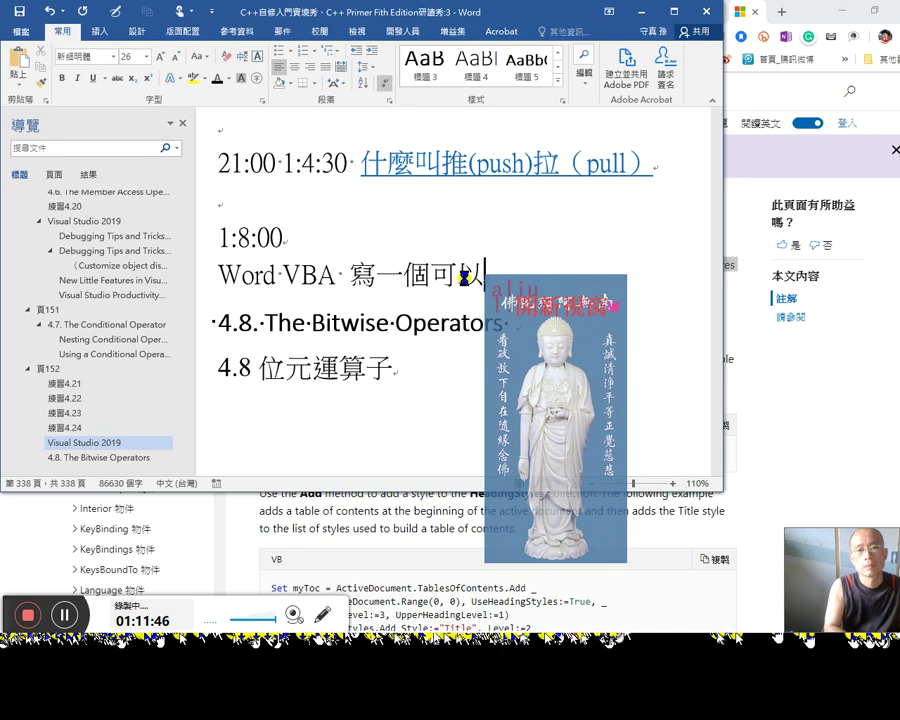
{"action": "type", "text": "開新視窗後"}
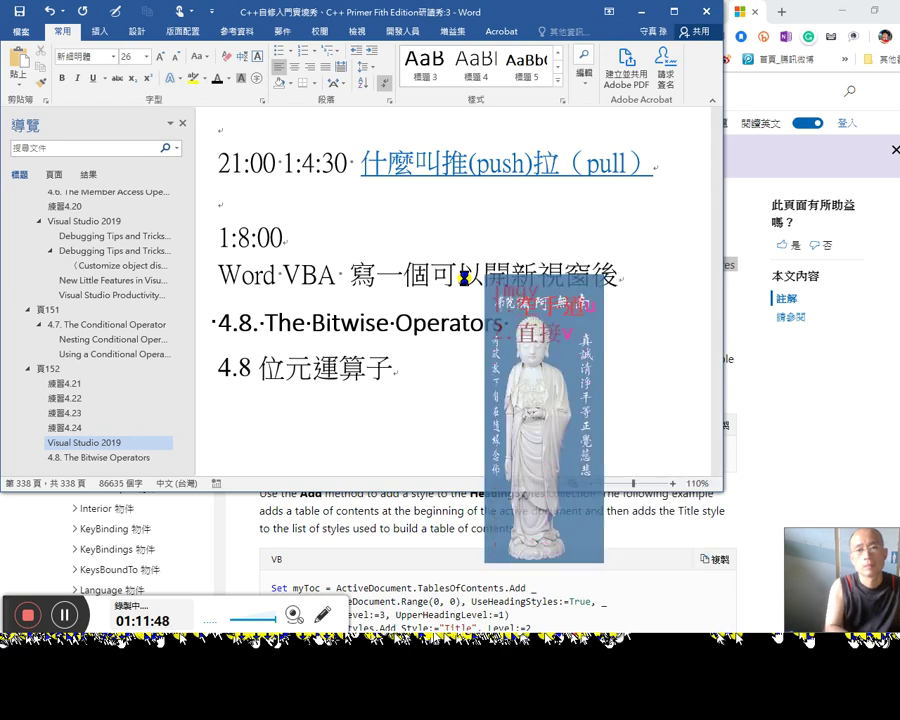
{"action": "type", "text": "直接到"}
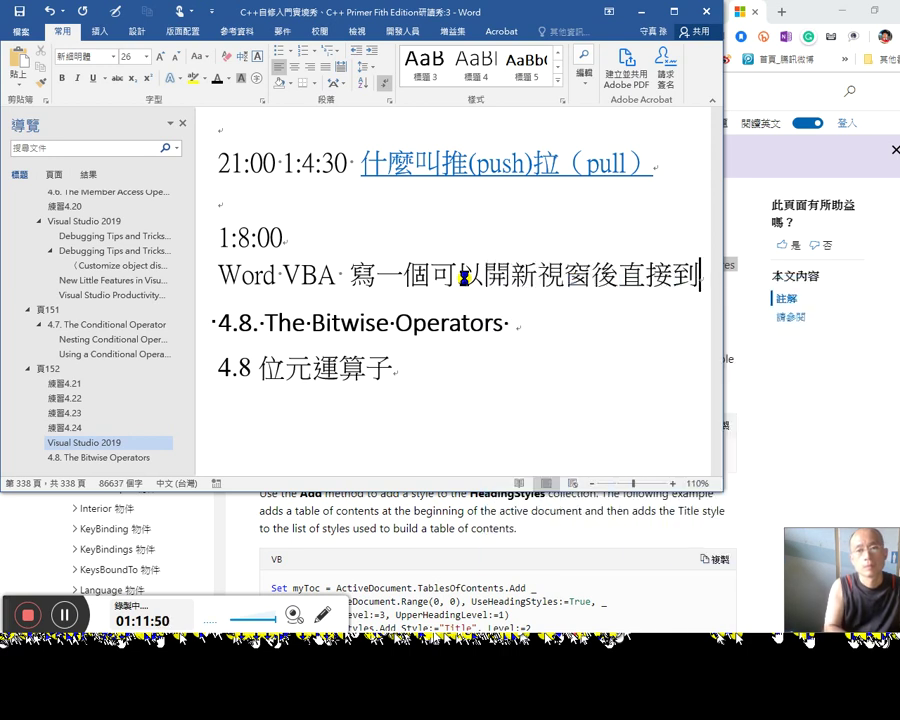
{"action": "type", "text": "（"}
{"action": "key", "text": "BackSpace"}
{"action": "type", "text": "「臉"}
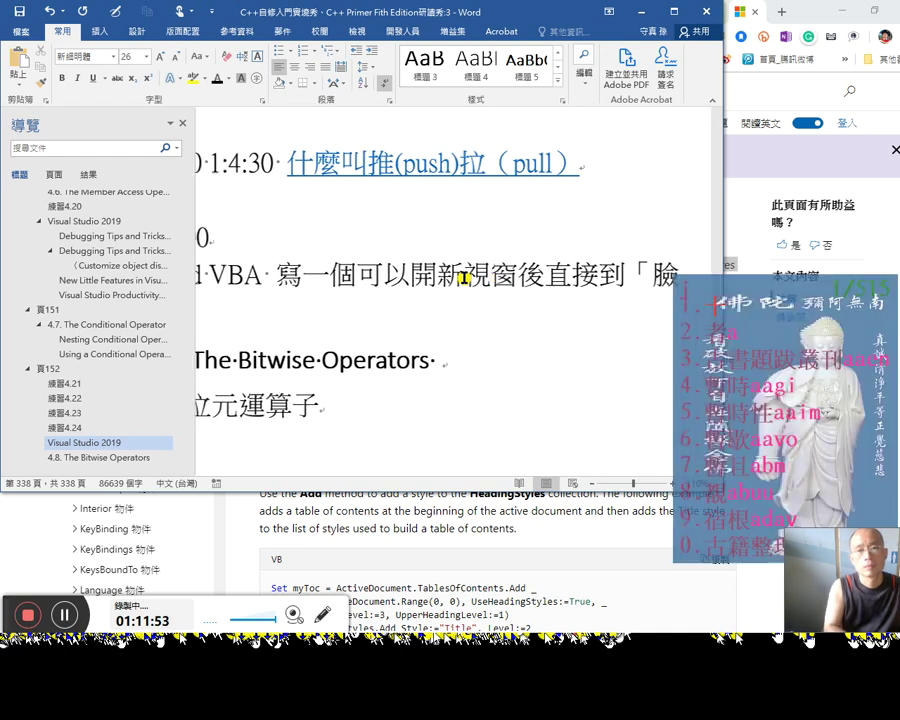
{"action": "key", "text": "BackSpace"}
{"action": "type", "text": "書翰墨"}
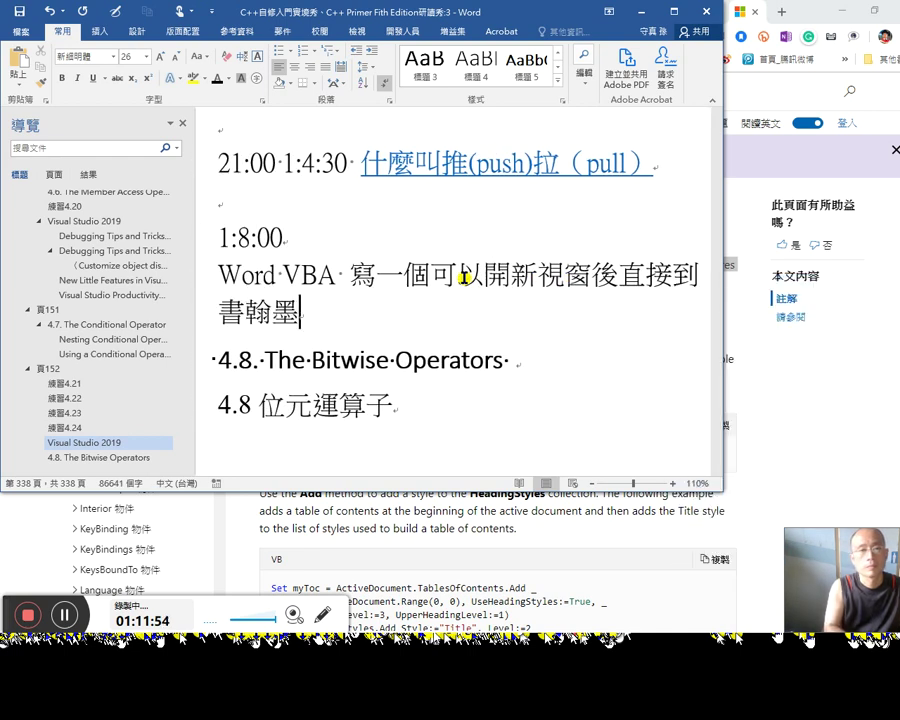
{"action": "key", "text": "BackSpace"}
{"action": "key", "text": "BackSpace"}
{"action": "type", "text": "直播」"}
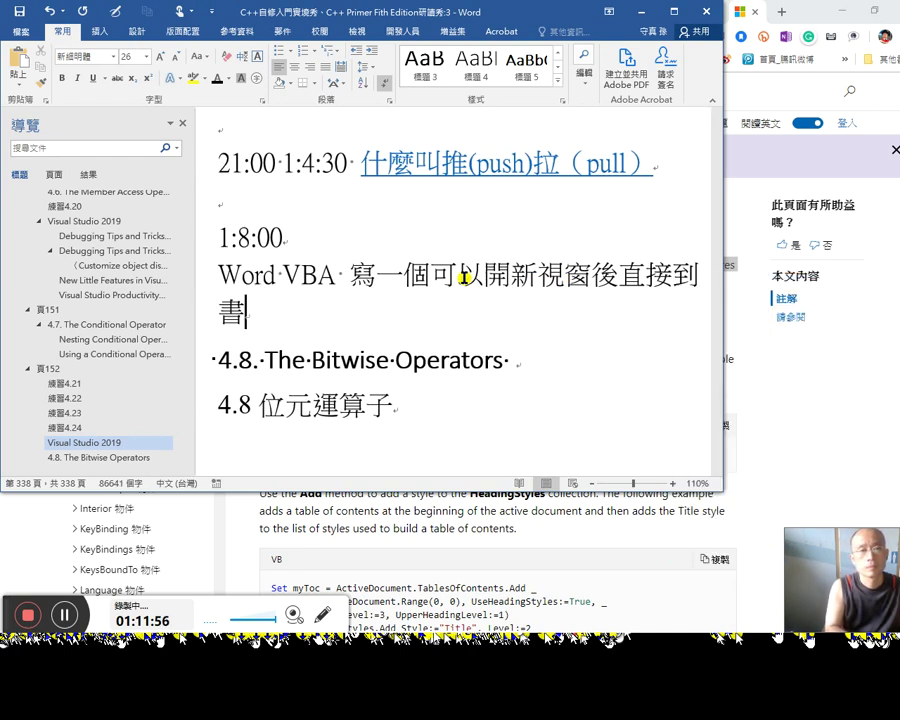
{"action": "type", "text": "df"}
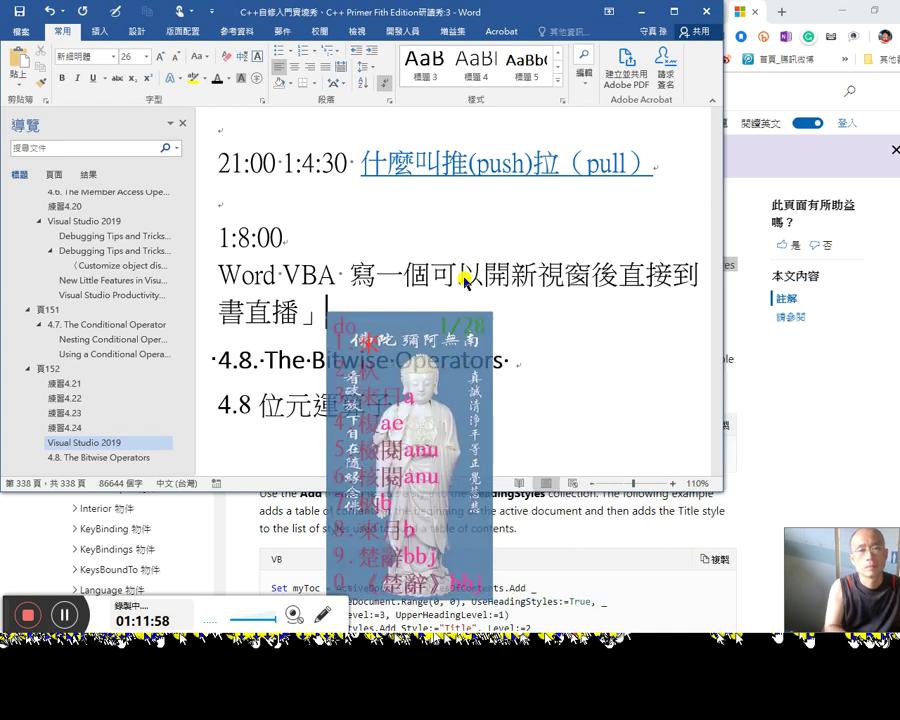
{"action": "type", "text": "標題的"}
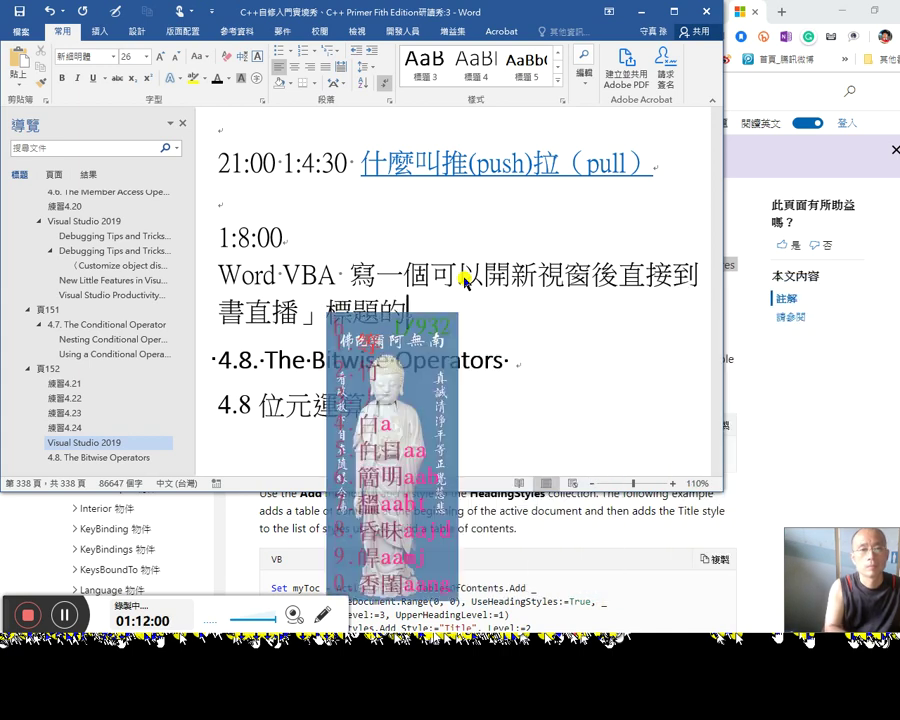
{"action": "type", "text": "程式"}
Step: Add '（程序）' after 程式 and leave a new blank paragraph below
{"action": "key", "text": "shift+Left"}
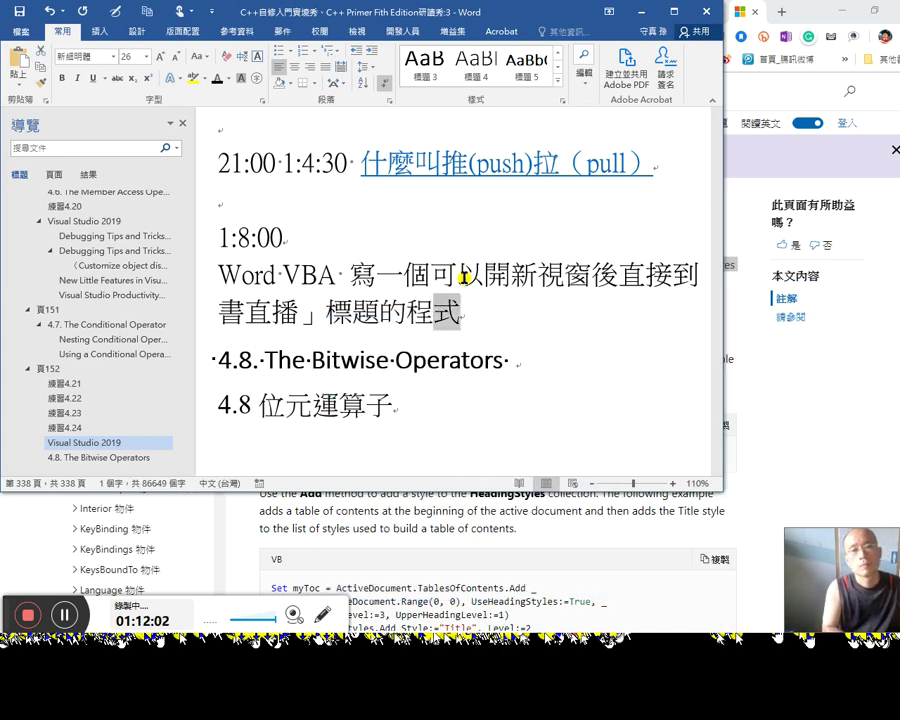
{"action": "key", "text": "Right"}
{"action": "key", "text": "Return"}
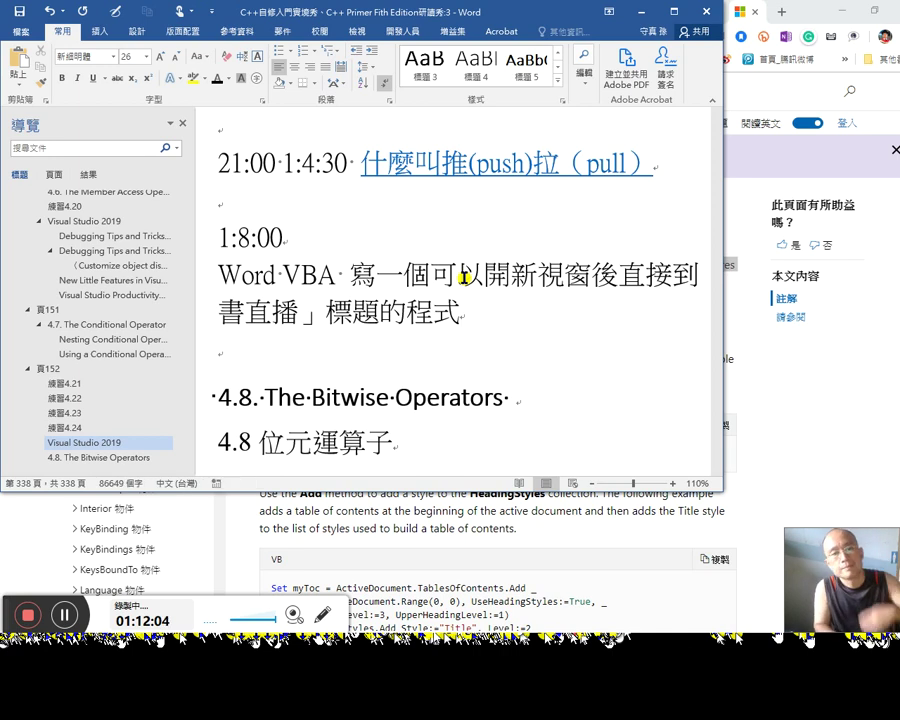
{"action": "type", "text": "（程序）"}
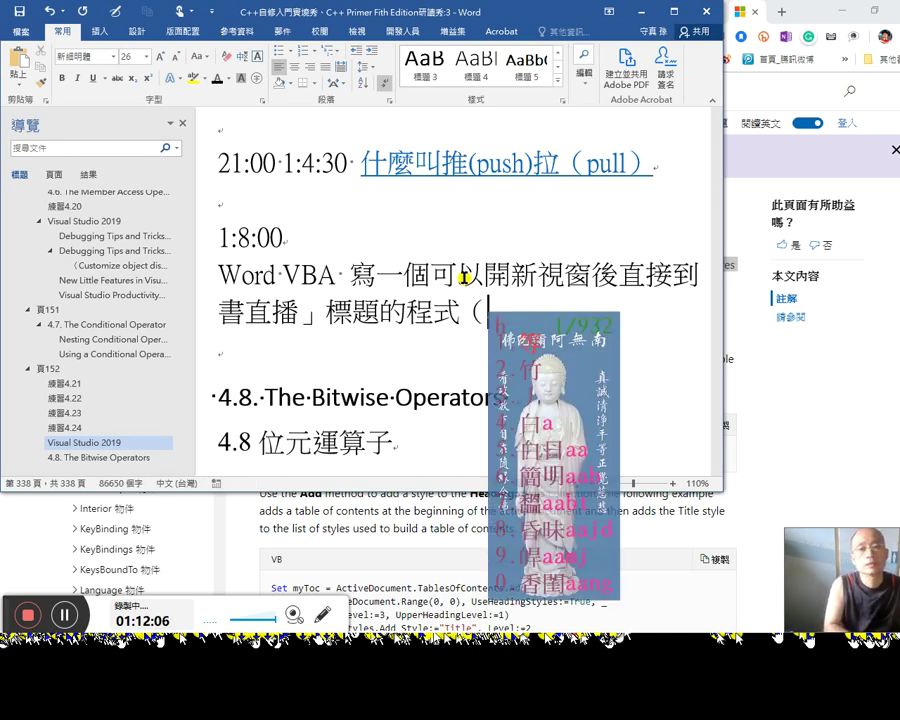
{"action": "key", "text": "Down"}
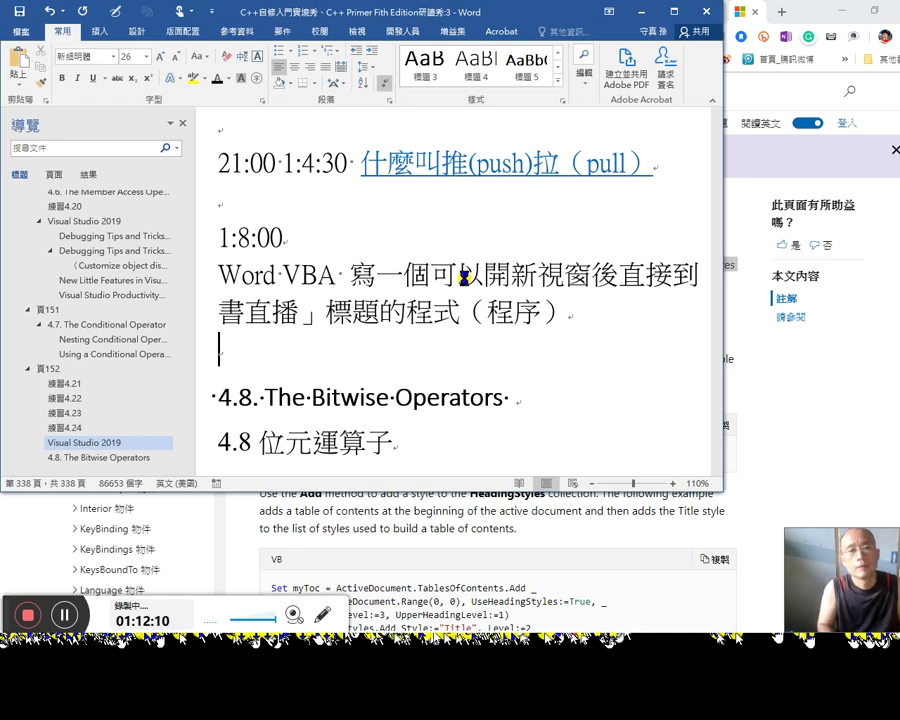
{"action": "key", "text": "alt+Tab"}
{"action": "key", "text": "Tab"}
{"action": "key", "text": "Tab"}
{"action": "key", "text": "Tab"}
{"action": "key", "text": "Tab"}
{"action": "key", "text": "Tab"}
{"action": "key", "text": "Tab"}
{"action": "key", "text": "Tab"}
{"action": "key", "text": "Tab"}
{"action": "key", "text": "Tab"}
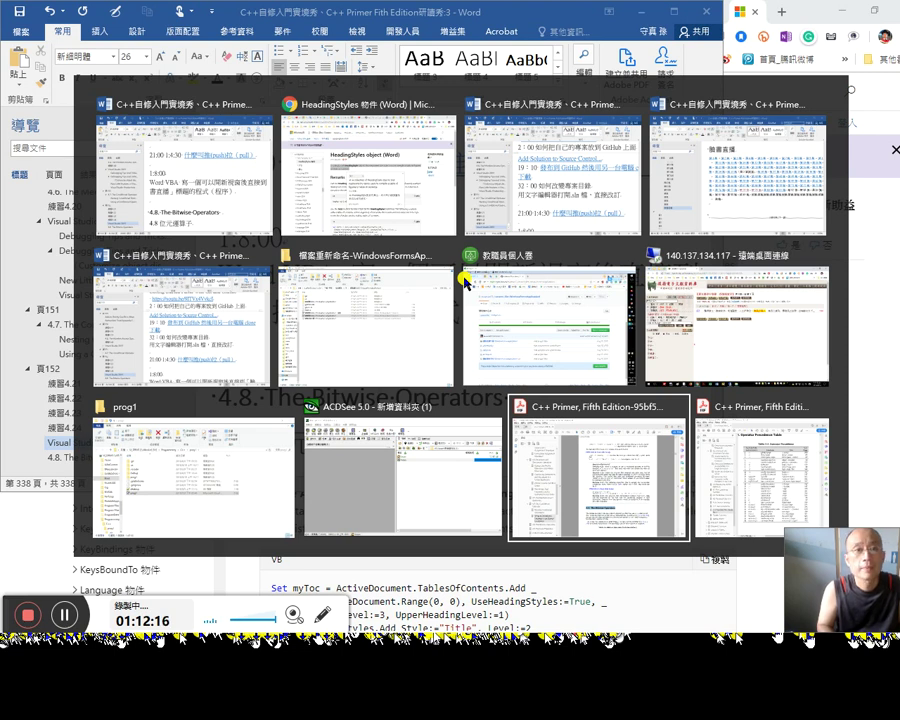
{"action": "key", "text": "Escape"}
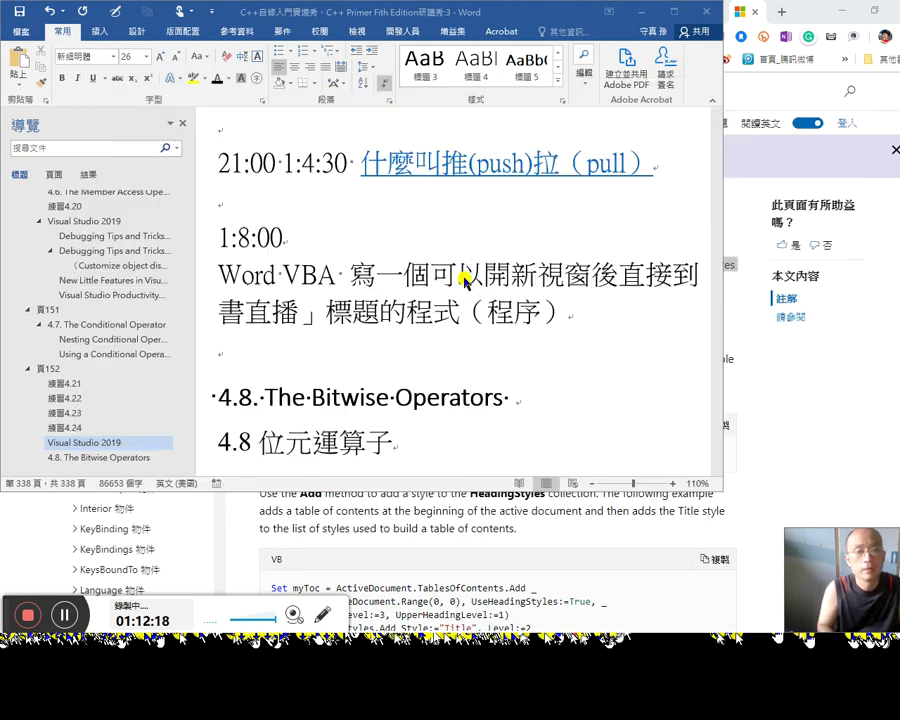
Step: Replace 'style' with 'heading' in the macro's If line so it tests heading="標題"
{"action": "key", "text": "alt+F11"}
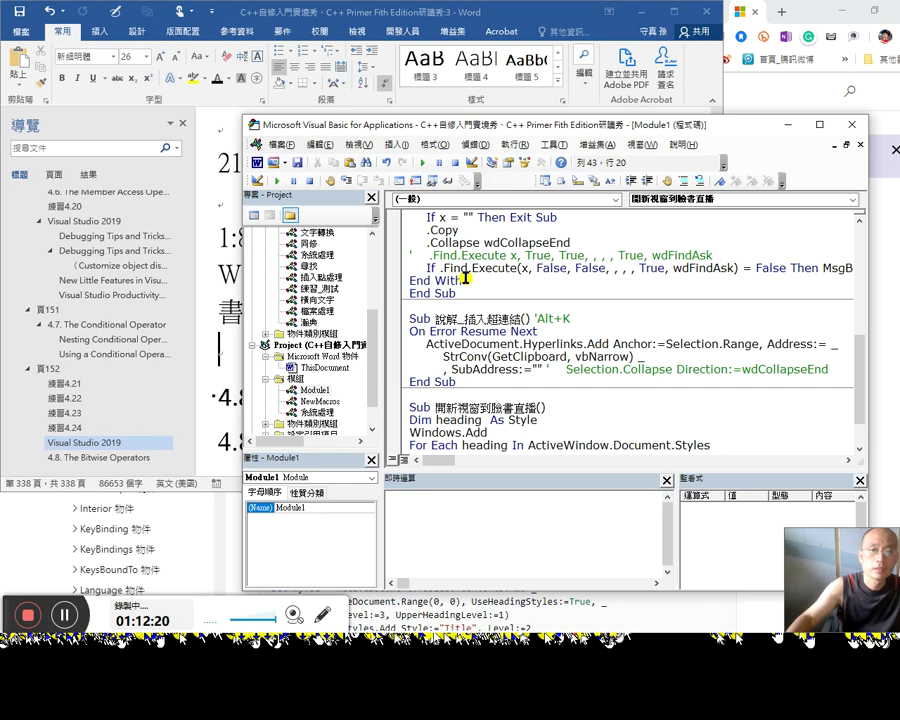
{"action": "scroll", "coordinate": [630, 427], "scroll_direction": "down", "scroll_amount": 1}
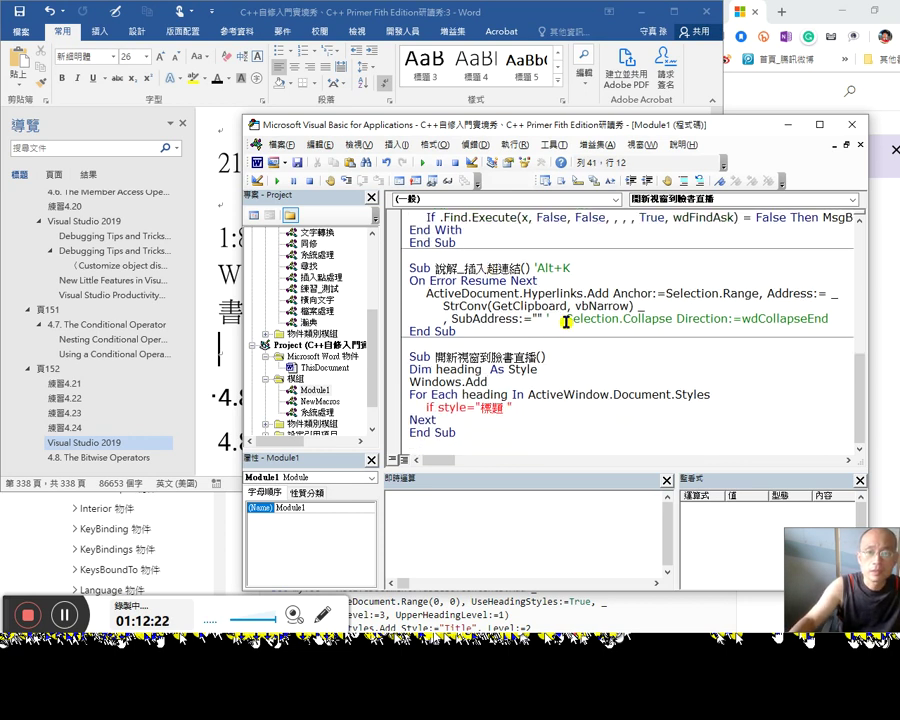
{"action": "left_click", "coordinate": [537, 407]}
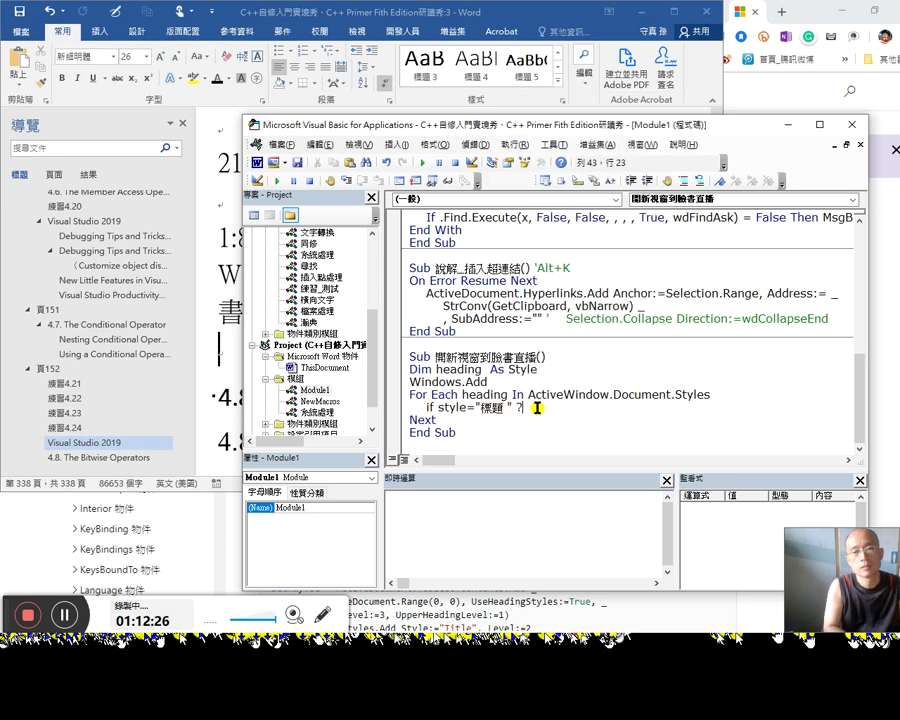
{"action": "type", "text": "and"}
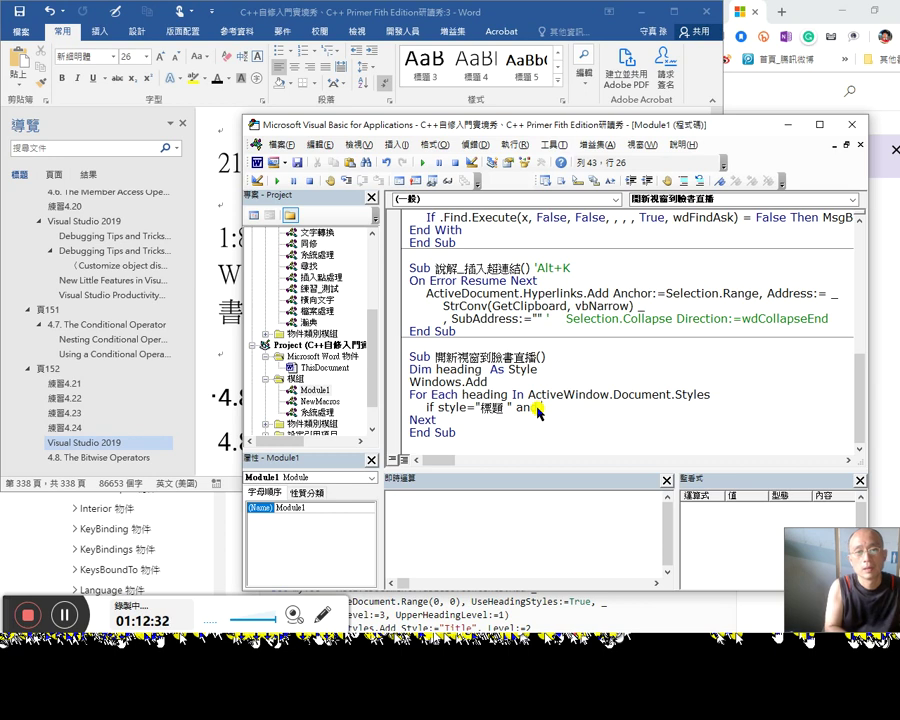
{"action": "key", "text": "Home"}
{"action": "key", "text": "Right"}
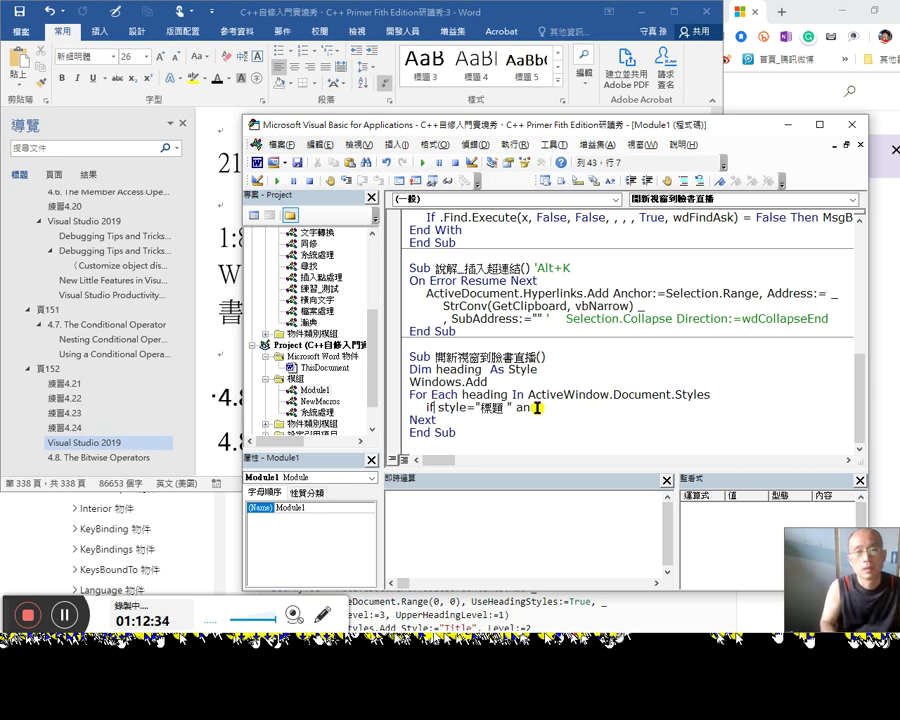
{"action": "key", "text": "shift+Right"}
{"action": "key", "text": "shift+Right"}
{"action": "key", "text": "shift+Right"}
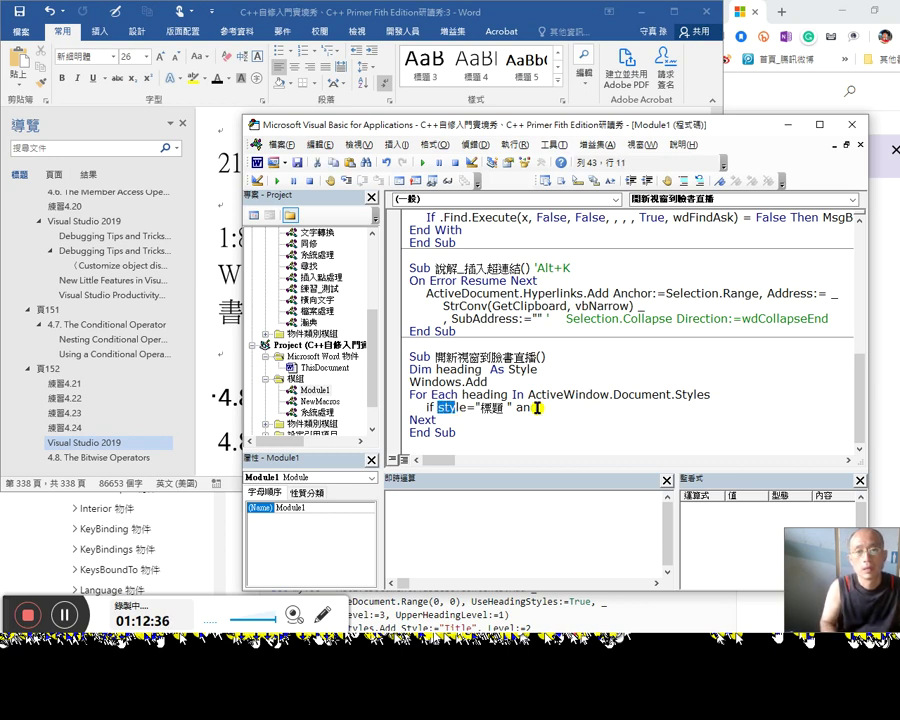
{"action": "key", "text": "shift+Right"}
{"action": "type", "text": "heading"}
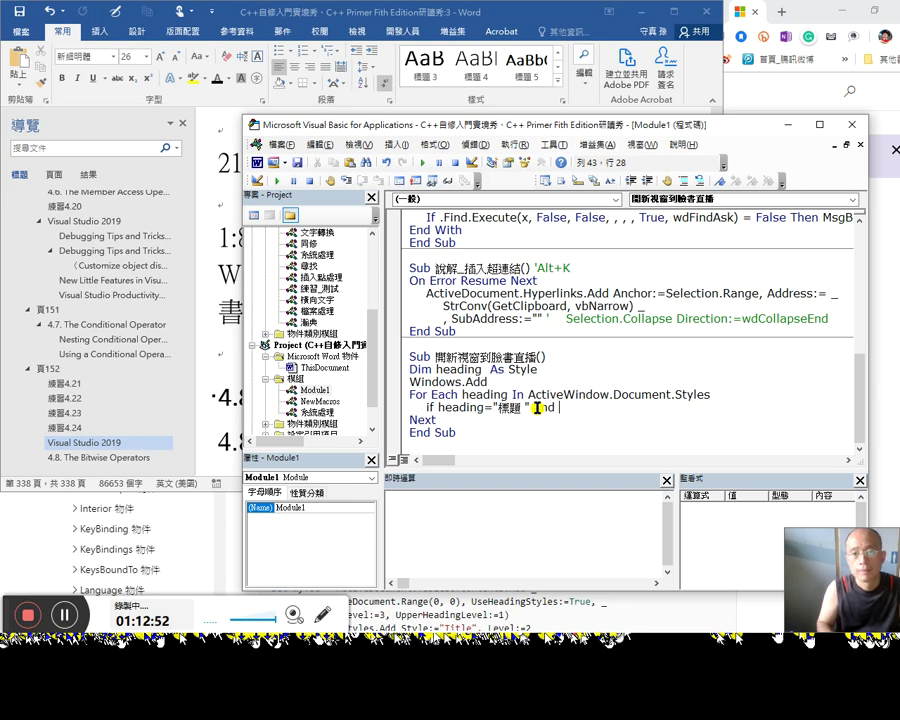
{"action": "left_click", "coordinate": [712, 396]}
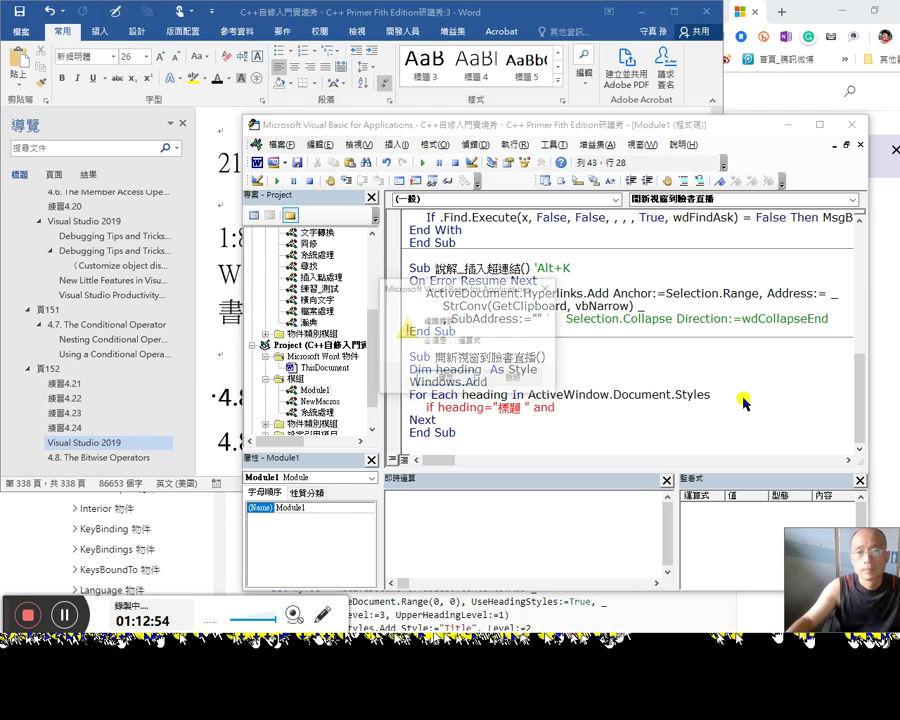
Step: Dismiss the compile error and print ActiveWindow.Document.Styles.Count (388) in the Immediate window
{"action": "key", "text": "Return"}
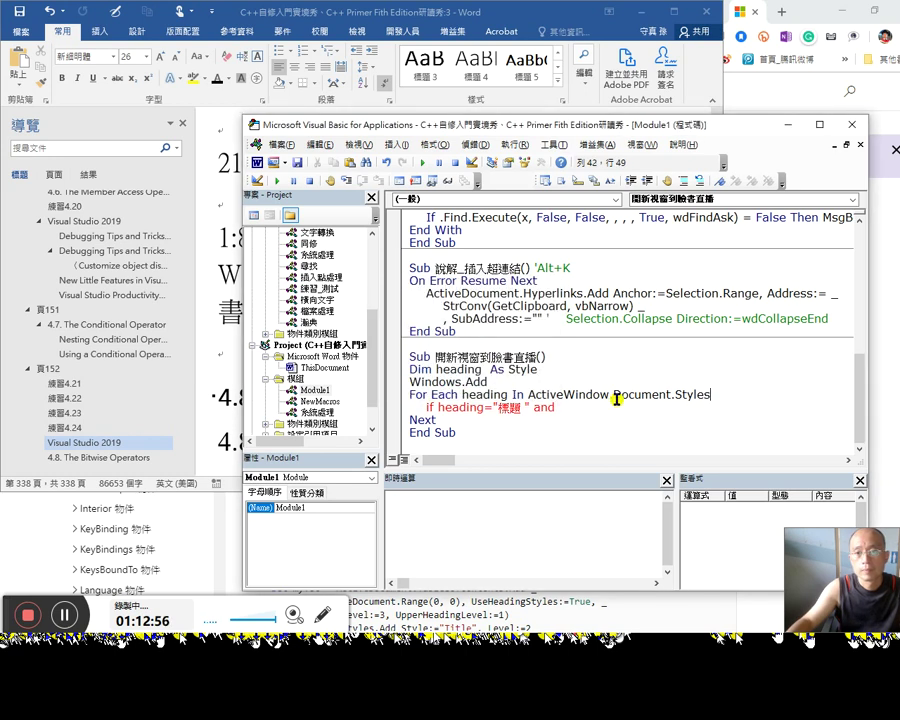
{"action": "left_click_drag", "start_coordinate": [528, 394], "coordinate": [710, 394]}
{"action": "key", "text": "ctrl+c"}
{"action": "left_click", "coordinate": [498, 524]}
{"action": "key", "text": "ctrl+v"}
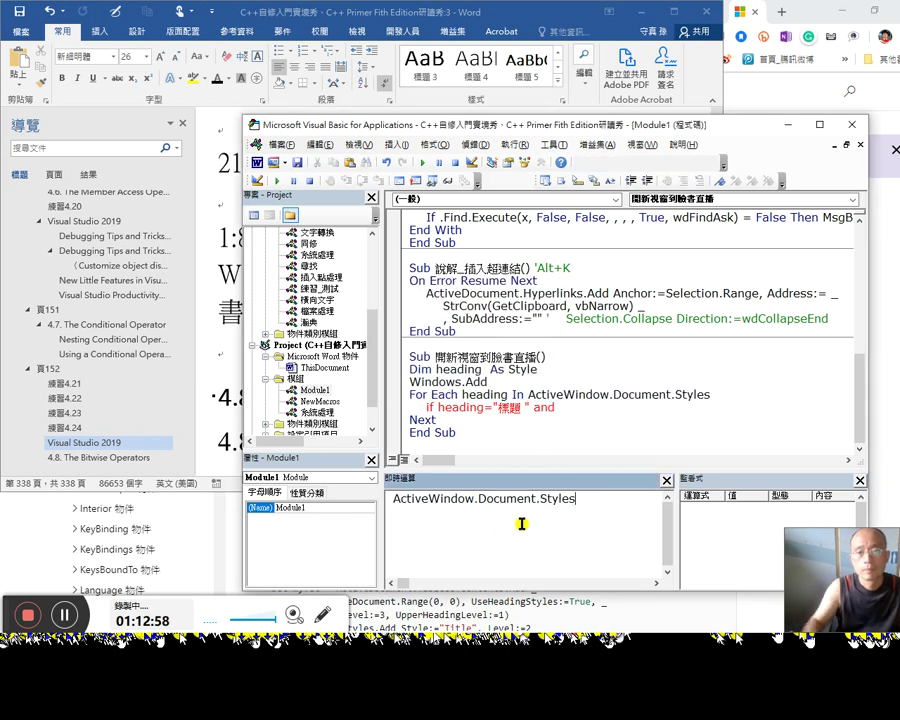
{"action": "key", "text": "BackSpace"}
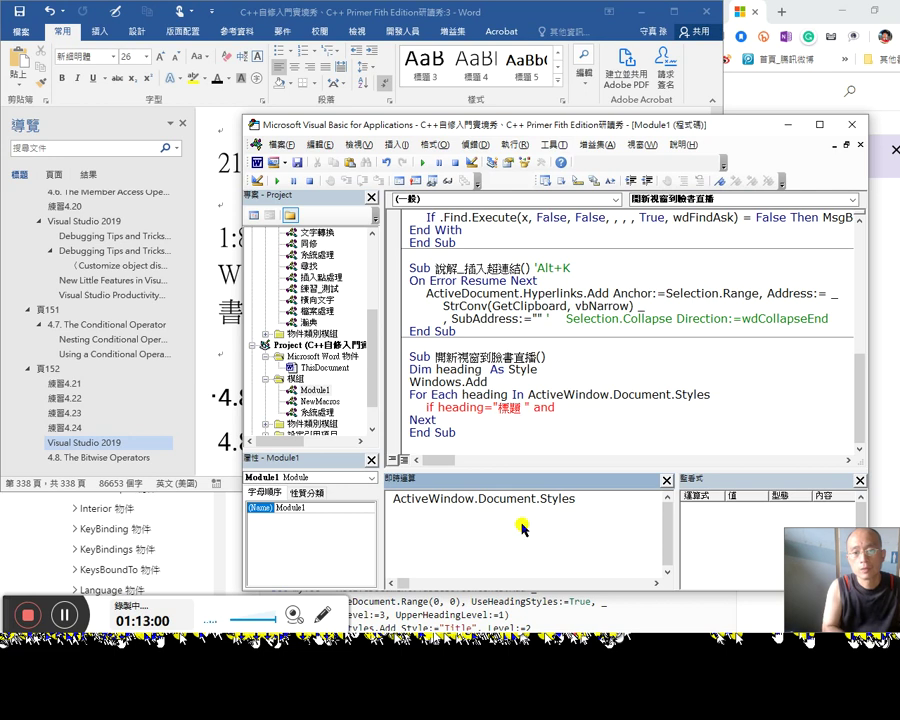
{"action": "type", "text": ".count"}
{"action": "key", "text": "Home"}
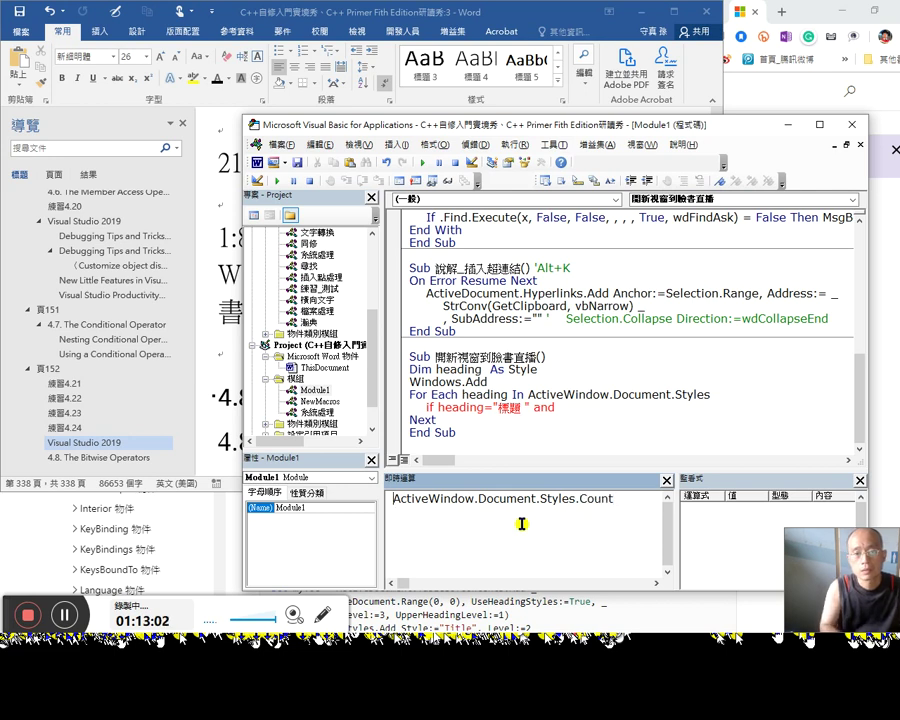
{"action": "type", "text": "?"}
{"action": "key", "text": "Return"}
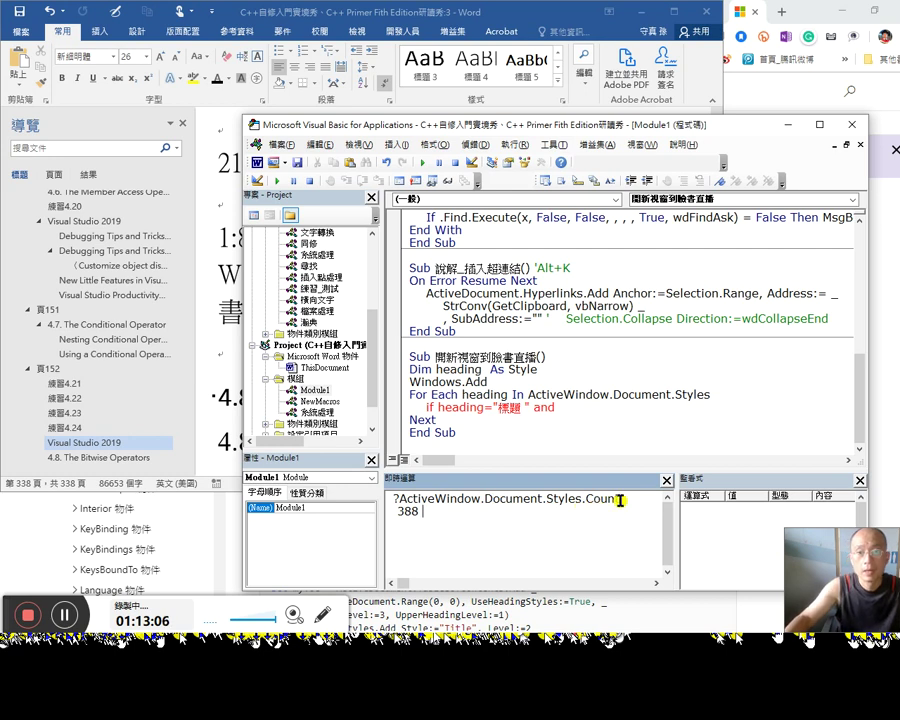
Step: Print Styles(2).NameLocal, which shows 1 / a / i
{"action": "key", "text": "Up"}
{"action": "key", "text": "shift+Left"}
{"action": "key", "text": "shift+Left"}
{"action": "key", "text": "shift+Left"}
{"action": "key", "text": "shift+Left"}
{"action": "key", "text": "shift+Left"}
{"action": "key", "text": "shift+Left"}
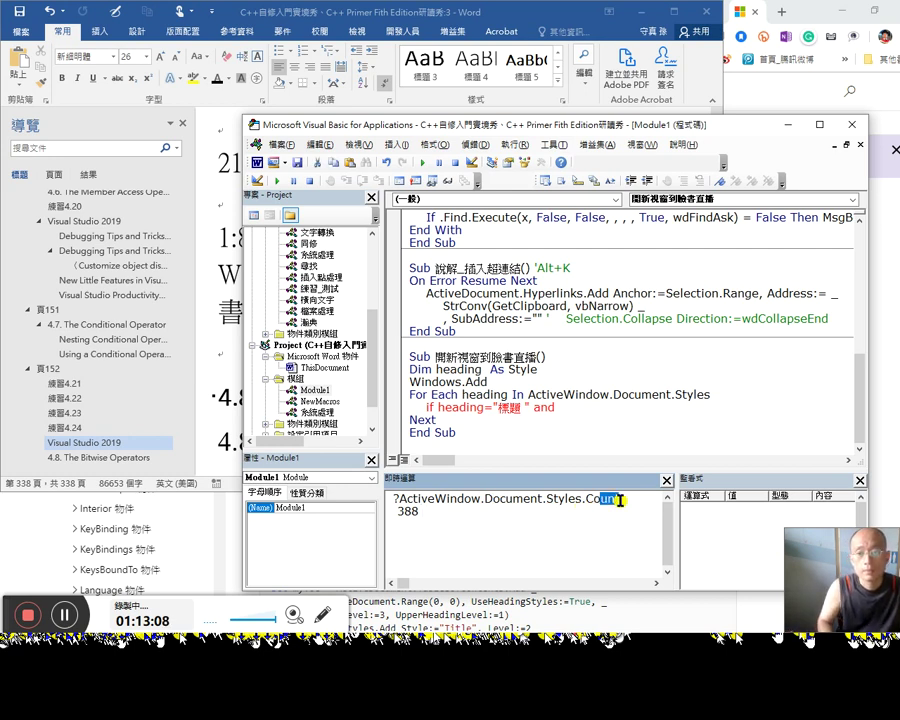
{"action": "type", "text": "("}
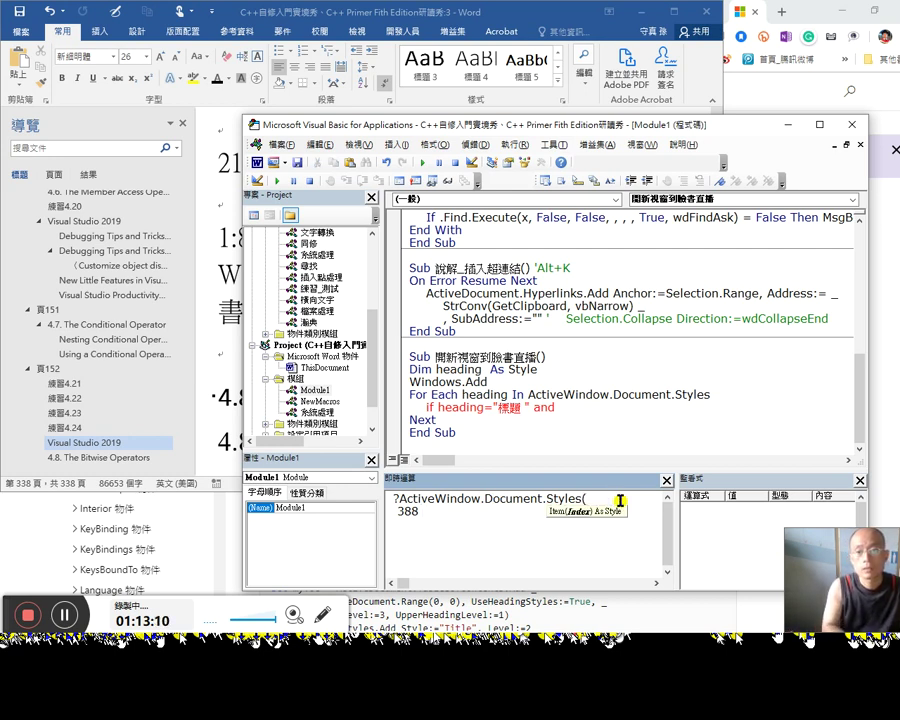
{"action": "type", "text": "2)?"}
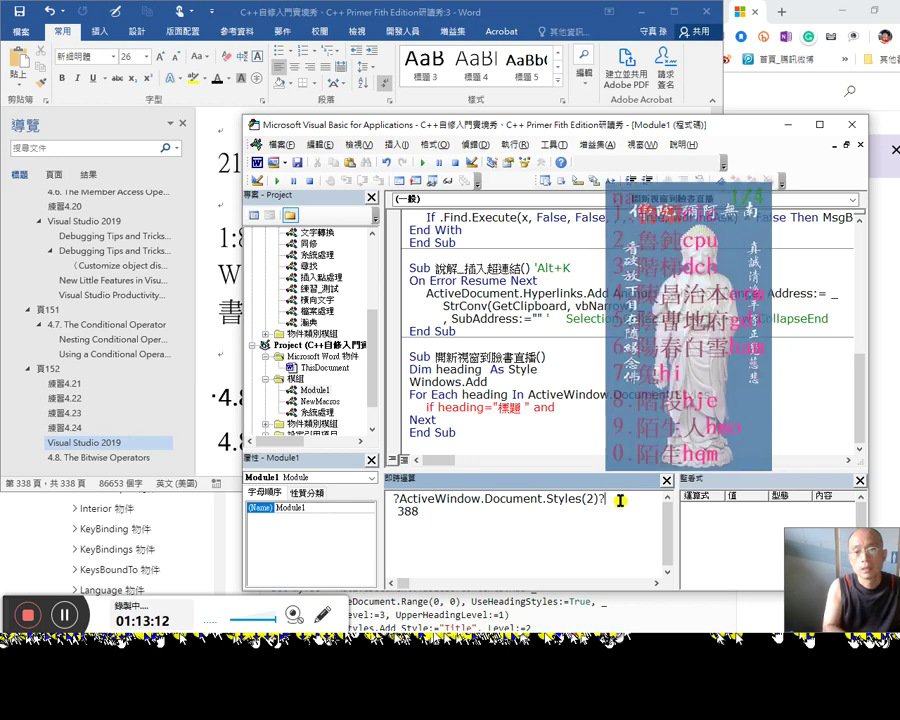
{"action": "key", "text": "BackSpace"}
{"action": "type", "text": "."}
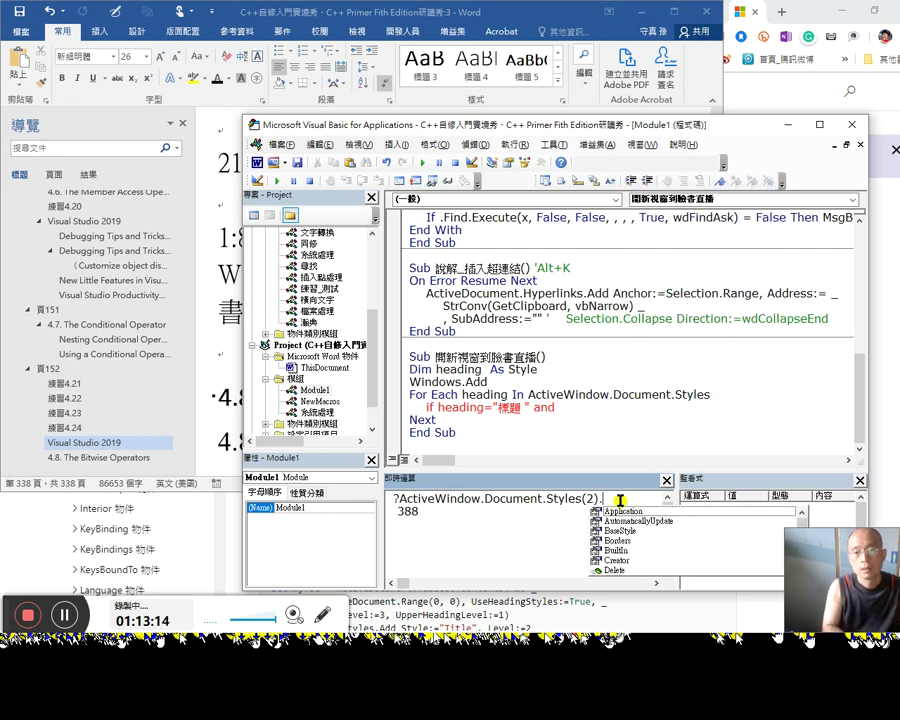
{"action": "type", "text": "name"}
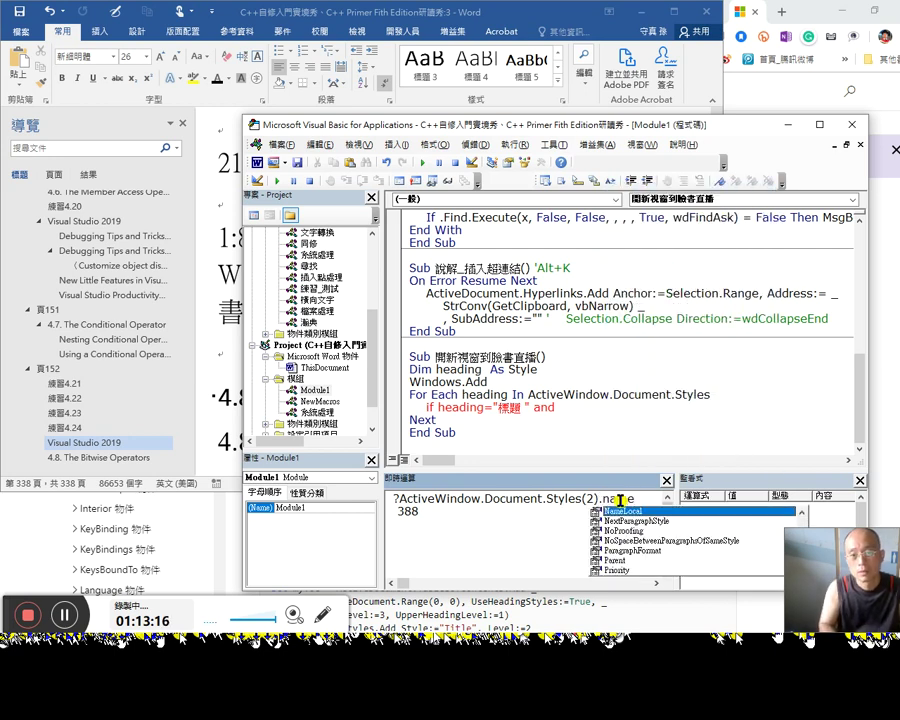
{"action": "key", "text": "Return"}
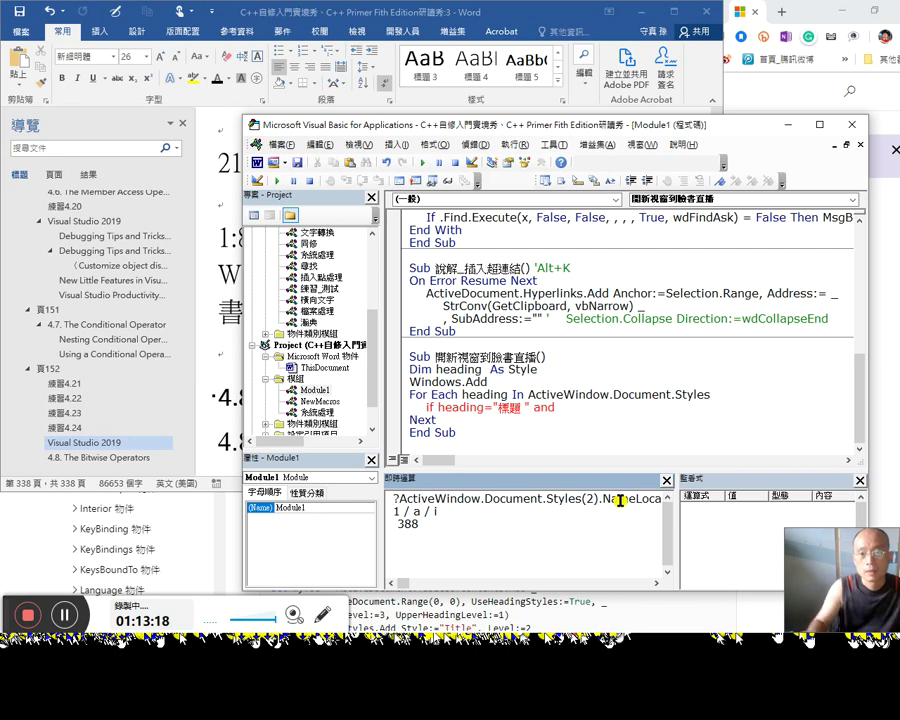
Step: Try Styles(2).Name instead, dismiss the method-not-found errors and return to the loop line
{"action": "left_click", "coordinate": [620, 499]}
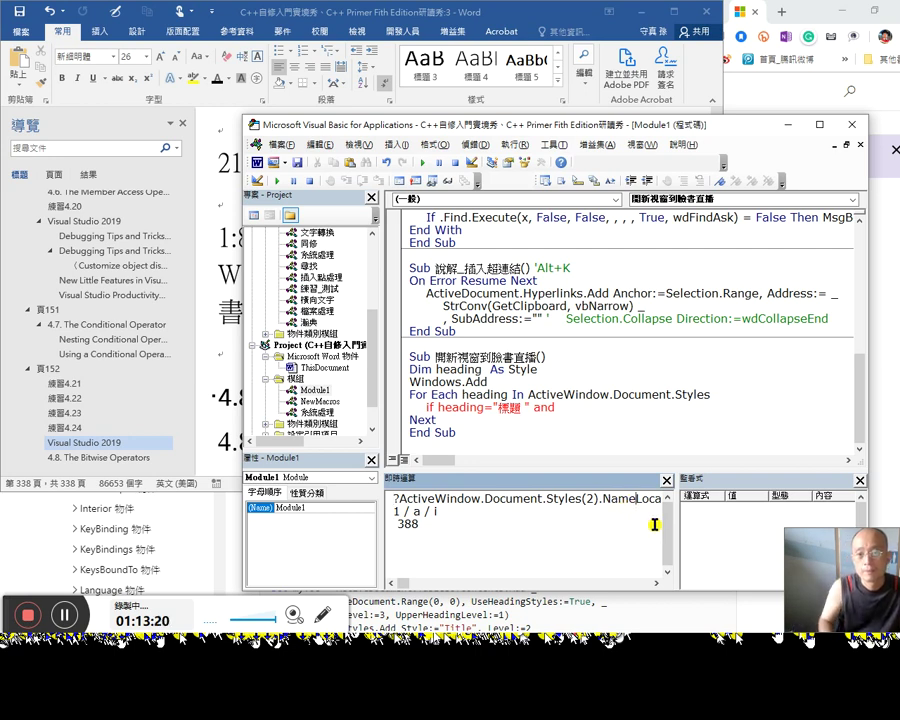
{"action": "key", "text": "shift+End"}
{"action": "key", "text": "Delete"}
{"action": "key", "text": "Return"}
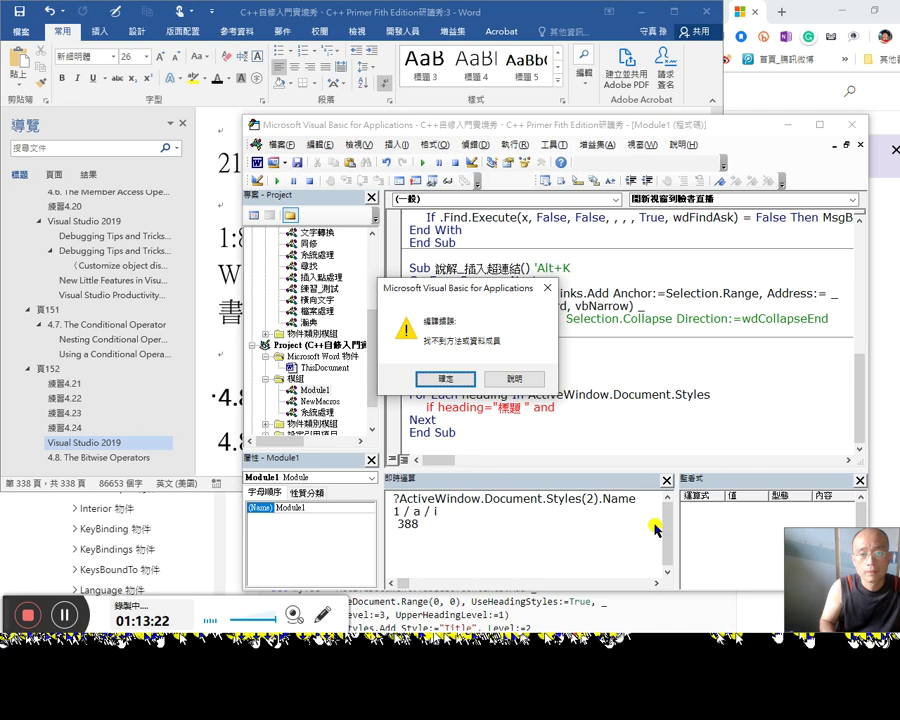
{"action": "key", "text": "Return"}
{"action": "key", "text": "Return"}
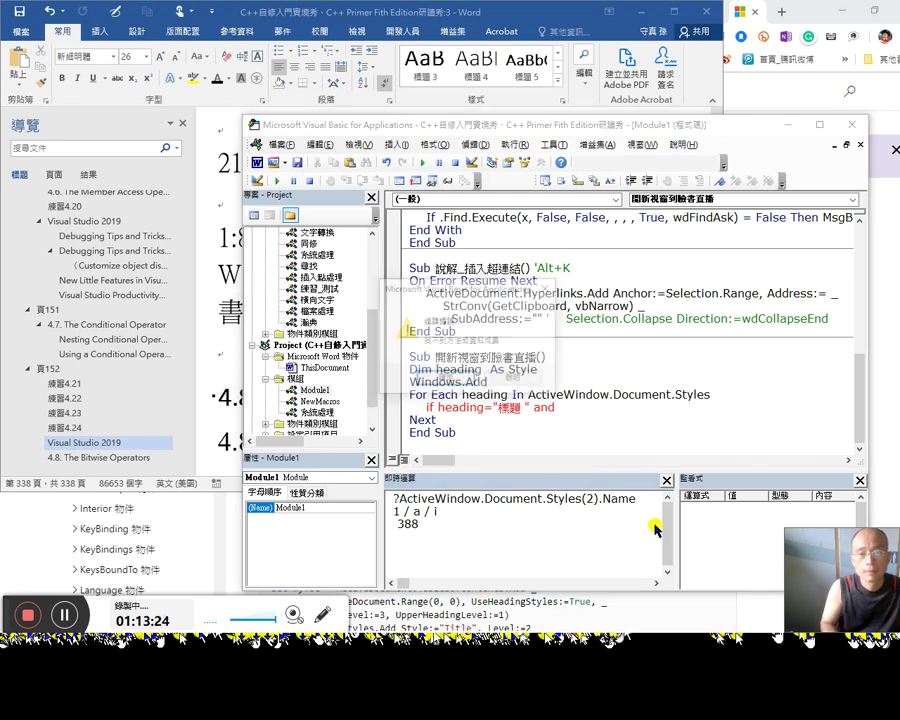
{"action": "key", "text": "Return"}
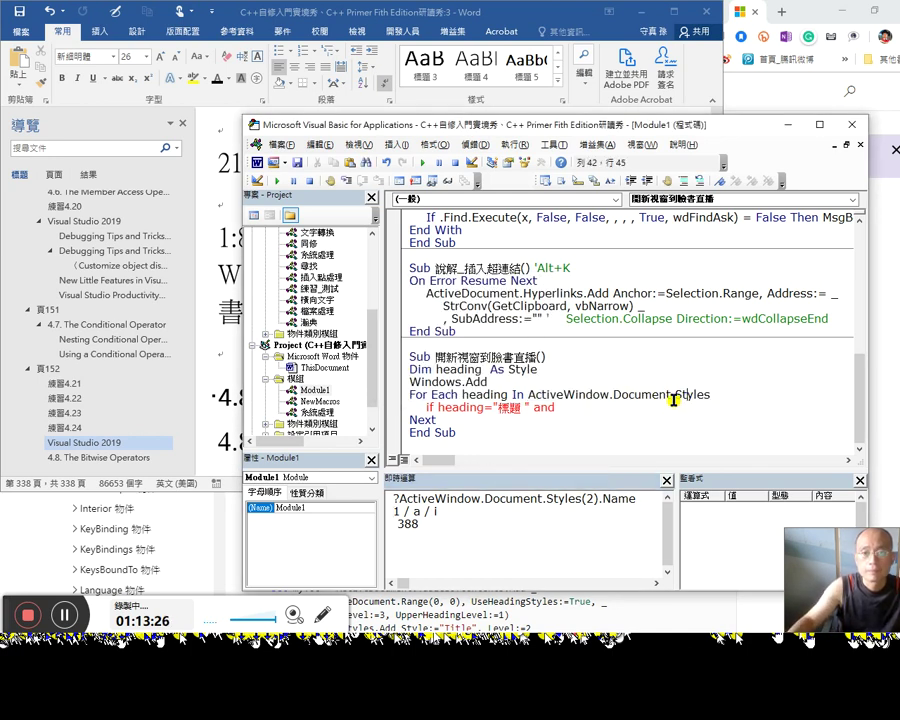
{"action": "left_click", "coordinate": [702, 411]}
{"action": "key", "text": "End"}
Step: Loop over ActiveWindow.Document.Paragraphs and declare heading As Paragraph instead of Style
{"action": "key", "text": "shift+Left"}
{"action": "key", "text": "shift+Left"}
{"action": "key", "text": "shift+Left"}
{"action": "key", "text": "shift+Left"}
{"action": "key", "text": "shift+Left"}
{"action": "key", "text": "shift+Left"}
{"action": "key", "text": "shift+Left"}
{"action": "type", "text": ".pa"}
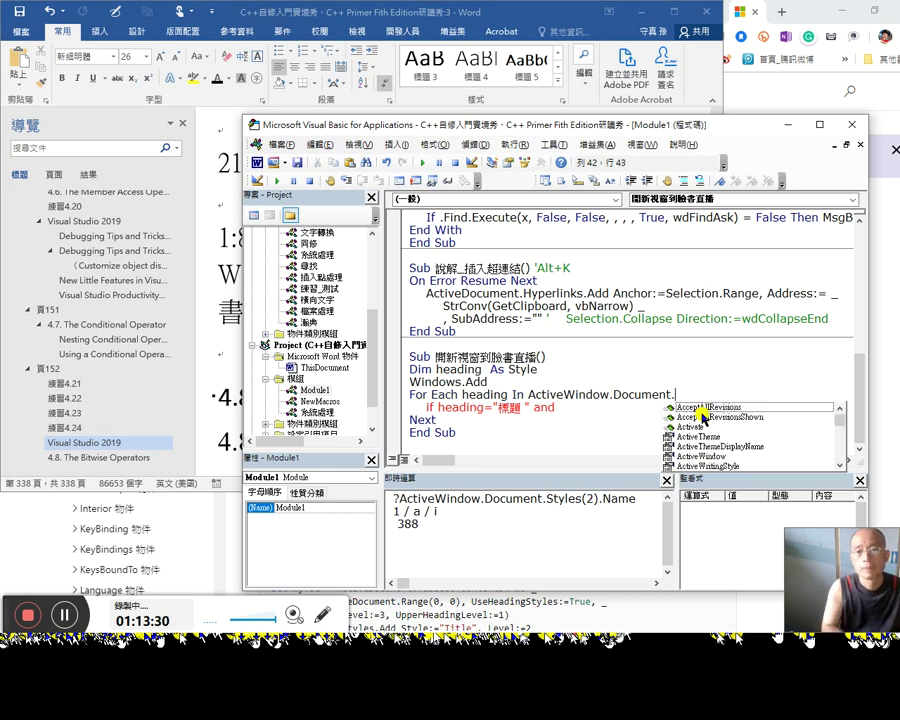
{"action": "double_click", "coordinate": [703, 416]}
{"action": "key", "text": "Up"}
{"action": "key", "text": "Up"}
{"action": "key", "text": "End"}
{"action": "key", "text": "shift+Left"}
{"action": "key", "text": "shift+Left"}
{"action": "key", "text": "shift+Left"}
{"action": "key", "text": "shift+Left"}
{"action": "key", "text": "shift+Left"}
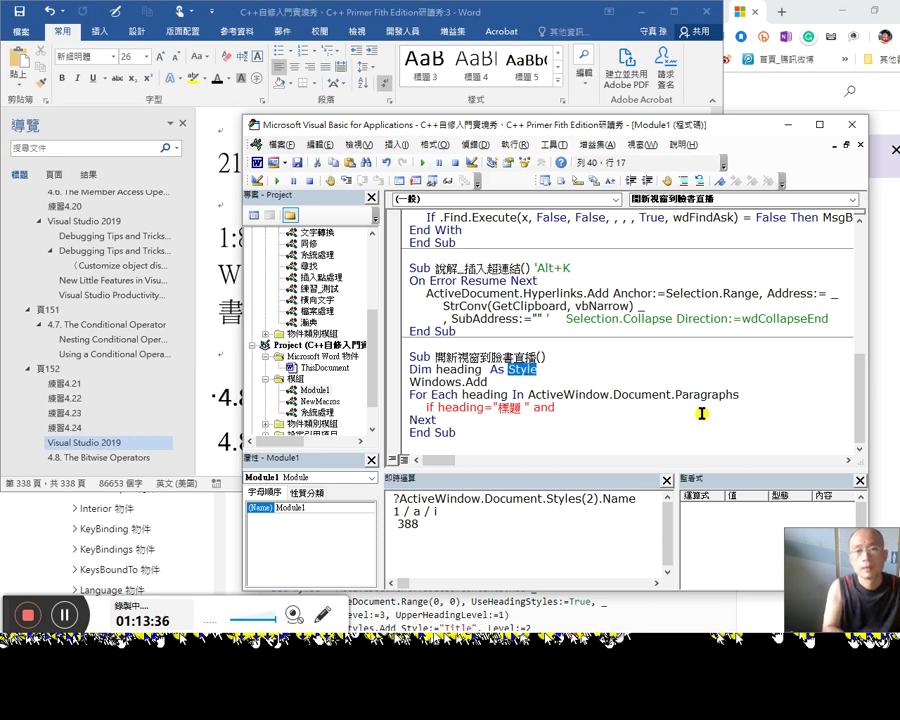
{"action": "type", "text": "para"}
{"action": "key", "text": "ctrl+space"}
{"action": "key", "text": "Tab"}
{"action": "key", "text": "Down"}
{"action": "key", "text": "Down"}
{"action": "key", "text": "Down"}
{"action": "key", "text": "End"}
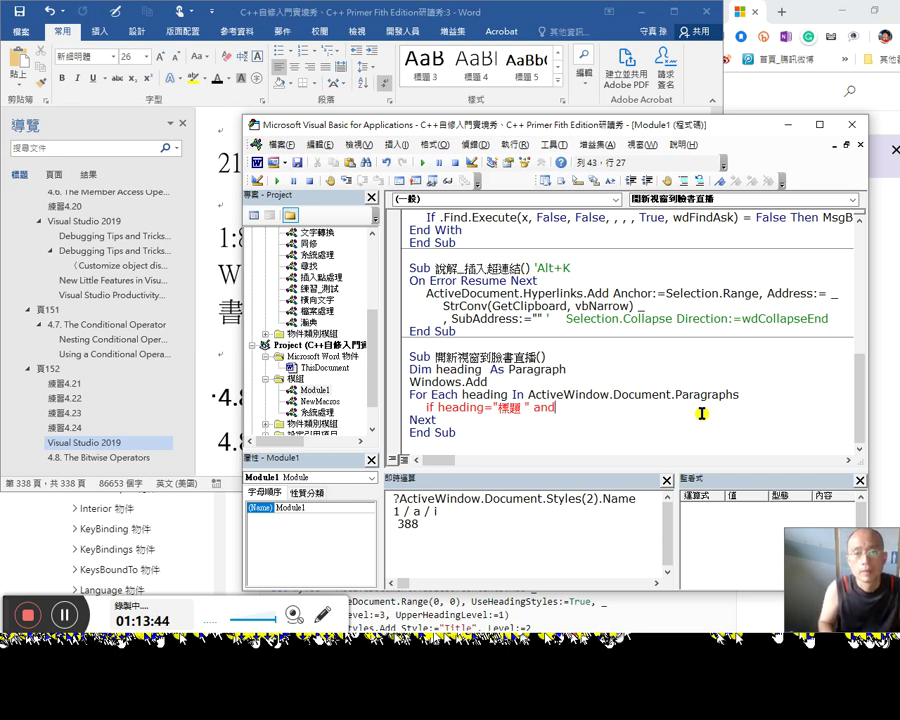
{"action": "key", "text": "Left"}
{"action": "key", "text": "Left"}
{"action": "key", "text": "Left"}
{"action": "key", "text": "Left"}
{"action": "key", "text": "Left"}
{"action": "key", "text": "Left"}
{"action": "key", "text": "Left"}
{"action": "key", "text": "Left"}
{"action": "key", "text": "Left"}
{"action": "key", "text": "Left"}
{"action": "key", "text": "Left"}
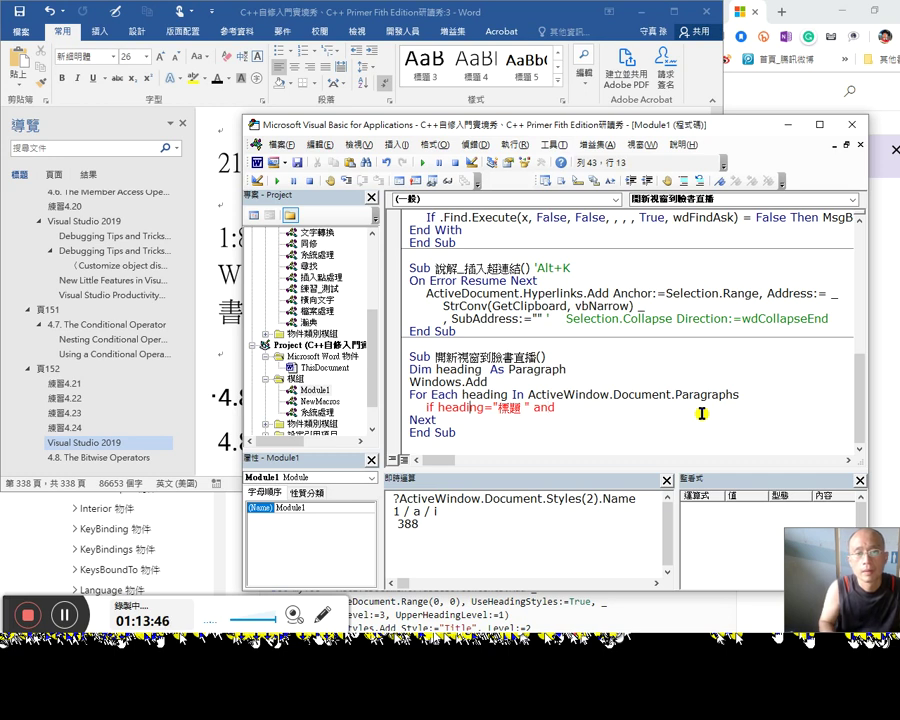
Step: Make the If condition compare heading.Style with the 標題 4 heading style
{"action": "type", "text": ".t"}
{"action": "key", "text": "BackSpace"}
{"action": "type", "text": "st"}
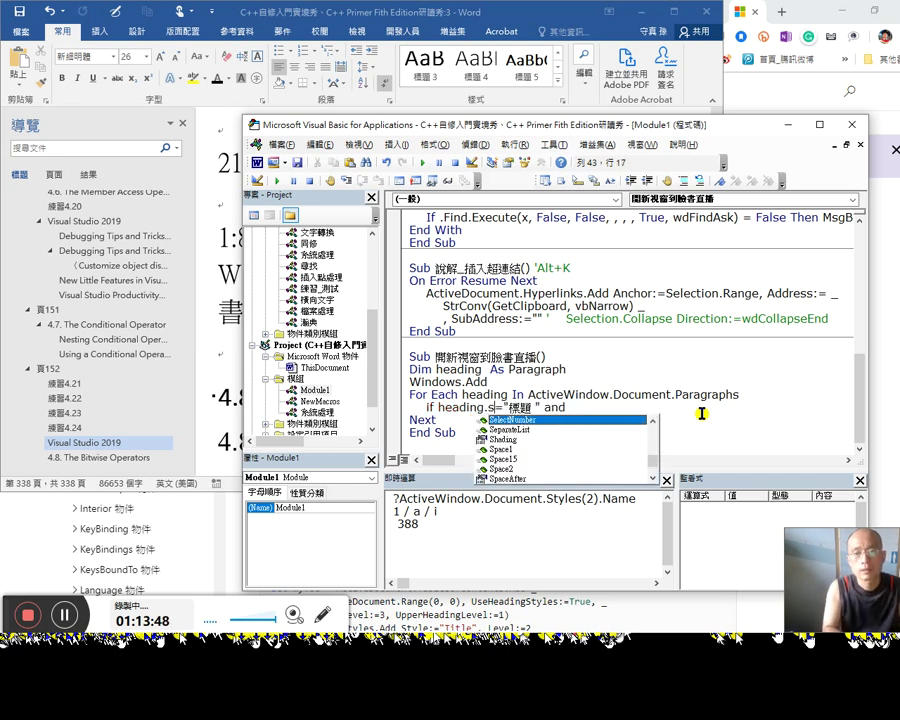
{"action": "key", "text": "Tab"}
{"action": "key", "text": "Right"}
{"action": "key", "text": "Right"}
{"action": "key", "text": "Right"}
{"action": "key", "text": "Right"}
{"action": "key", "text": "Right"}
{"action": "type", "text": "4"}
{"action": "key", "text": "End"}
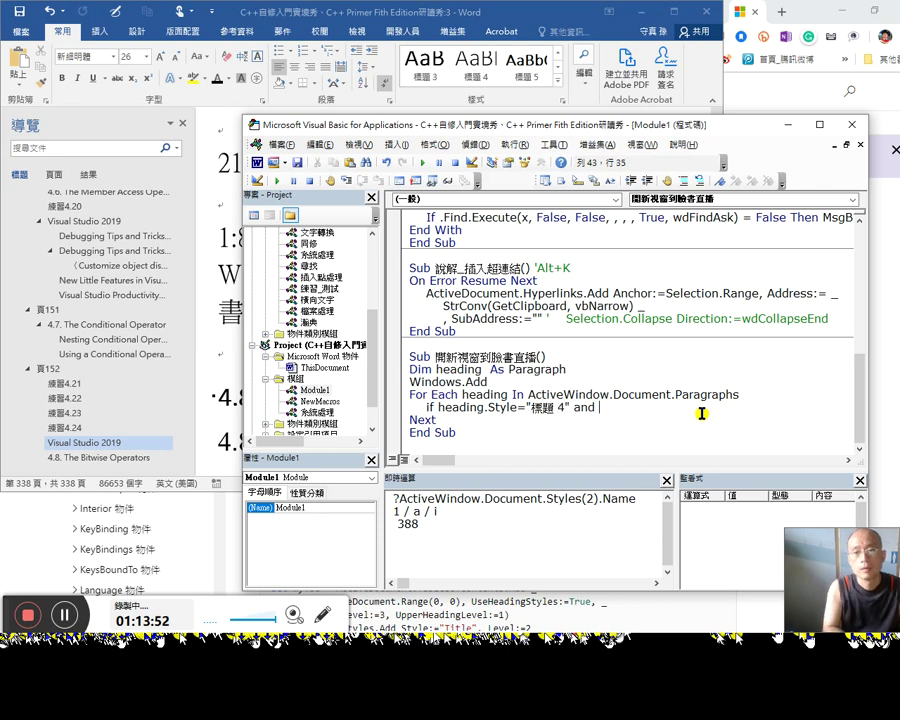
Step: Add heading.Range = "臉書直播" & Chr(13) Then to the condition and close it with End If
{"action": "type", "text": "headi"}
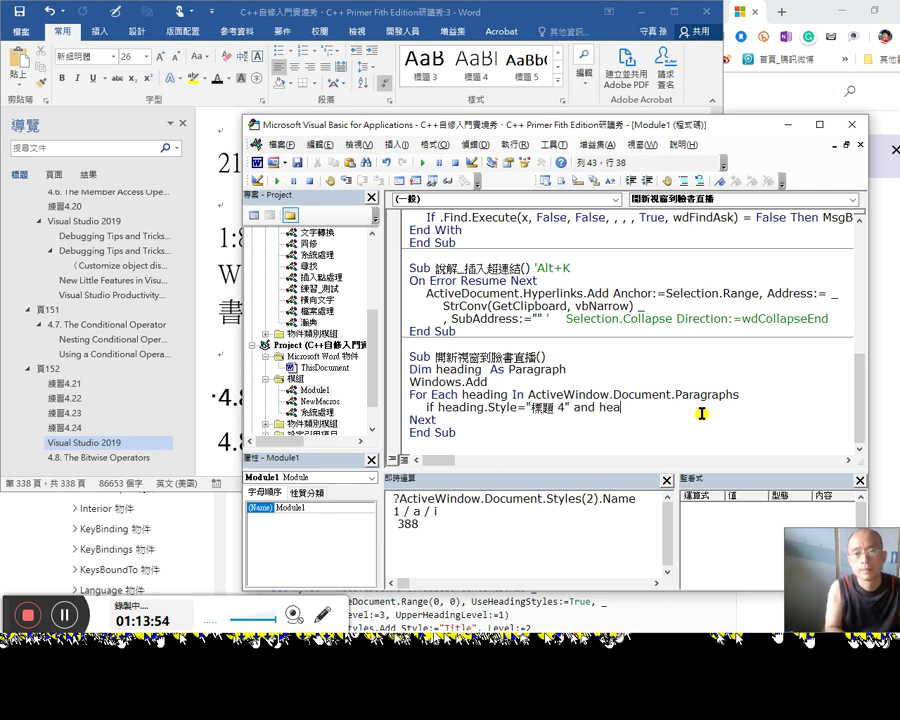
{"action": "type", "text": "ng.Range"}
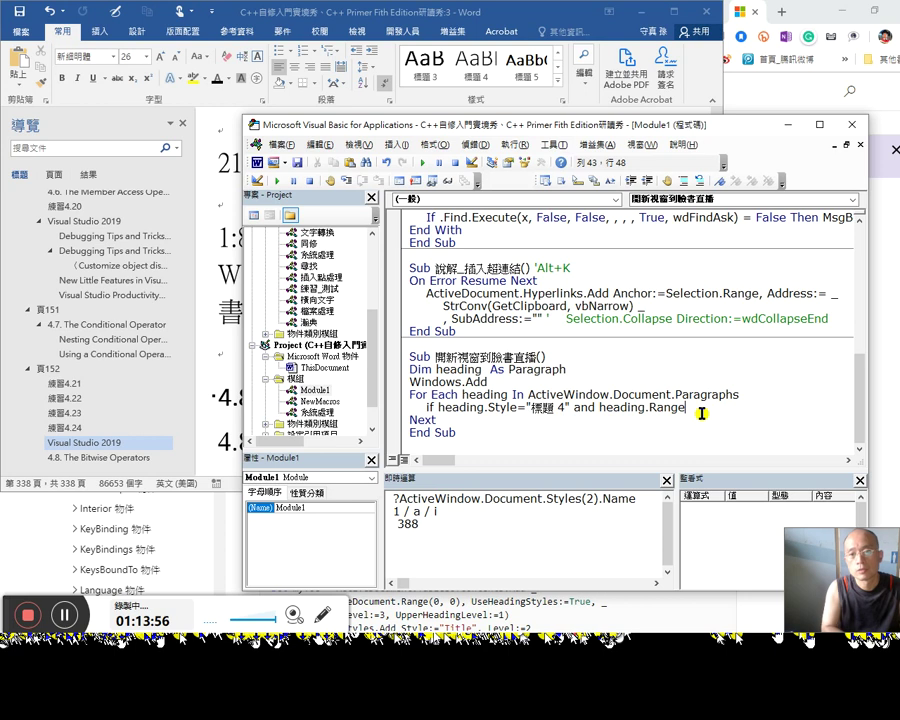
{"action": "type", "text": "\"\"="}
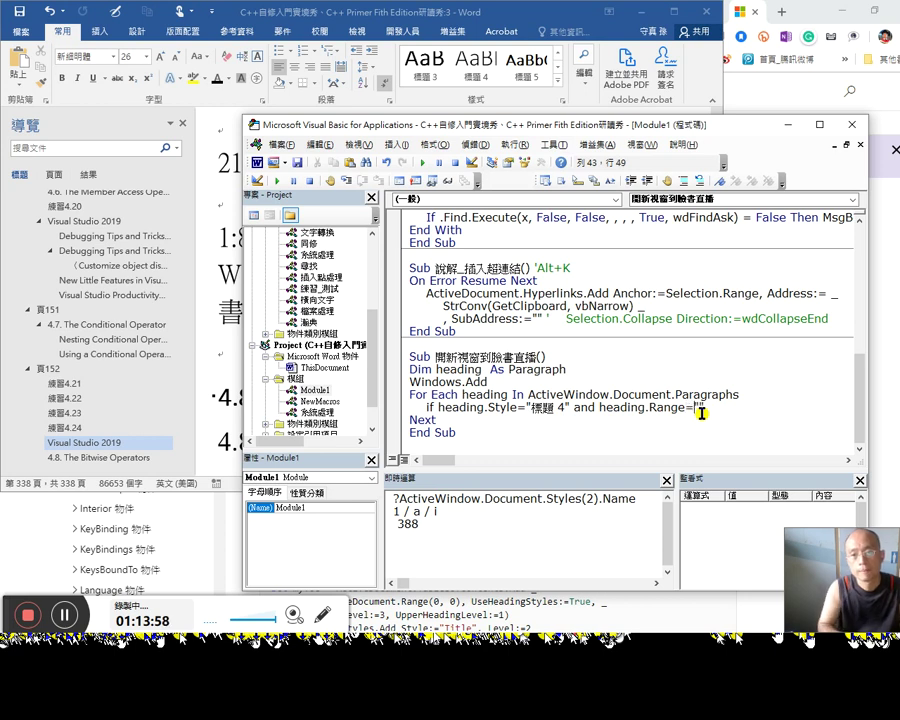
{"action": "type", "text": "?"}
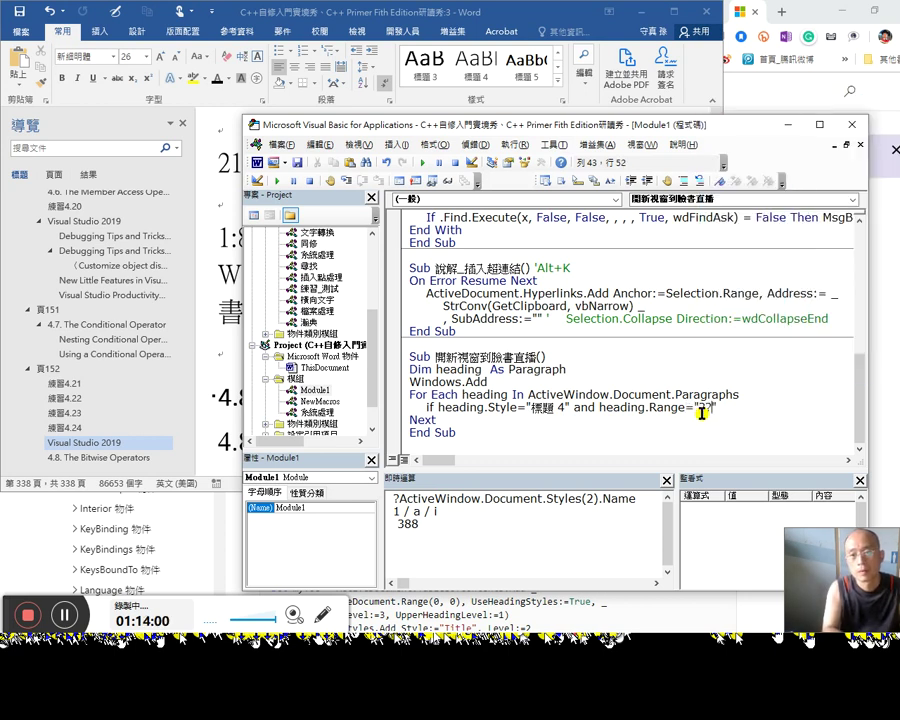
{"action": "key", "text": "BackSpace"}
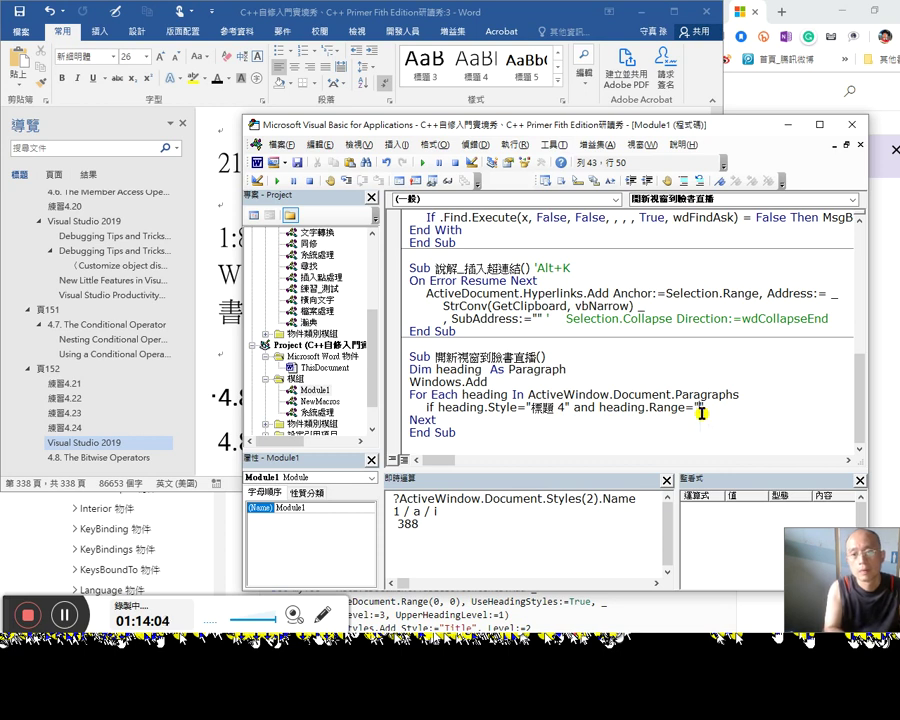
{"action": "type", "text": "bb臉書"}
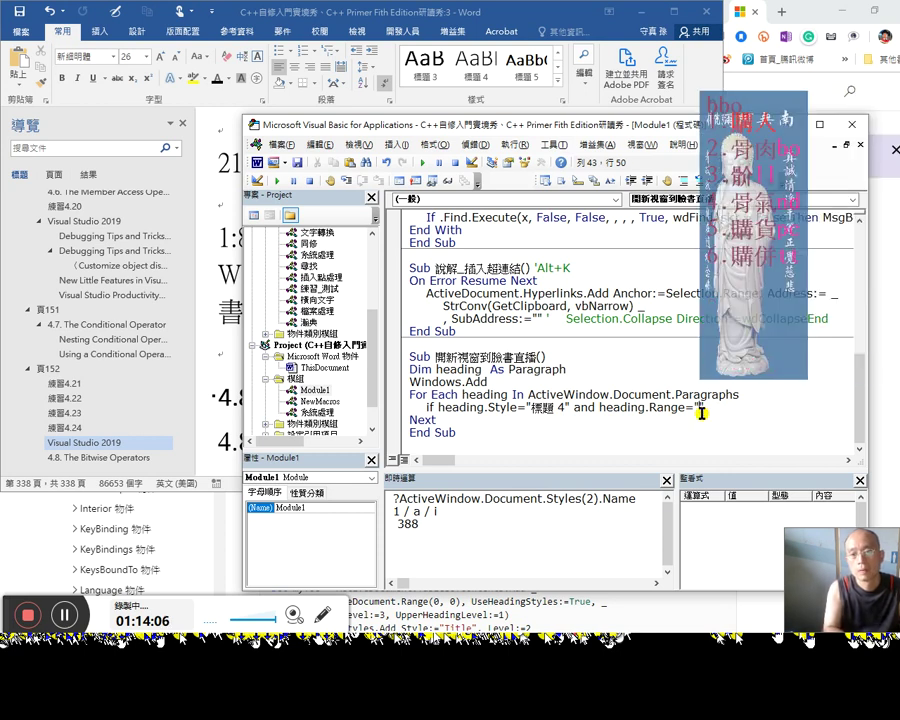
{"action": "type", "text": "直播"}
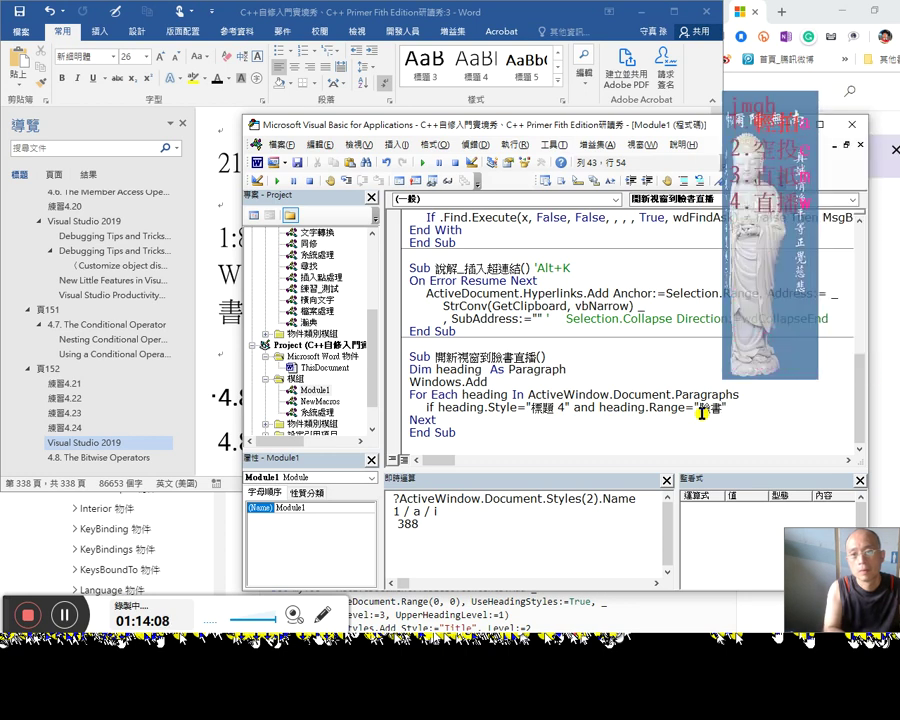
{"action": "key", "text": "End"}
{"action": "type", "text": "&"}
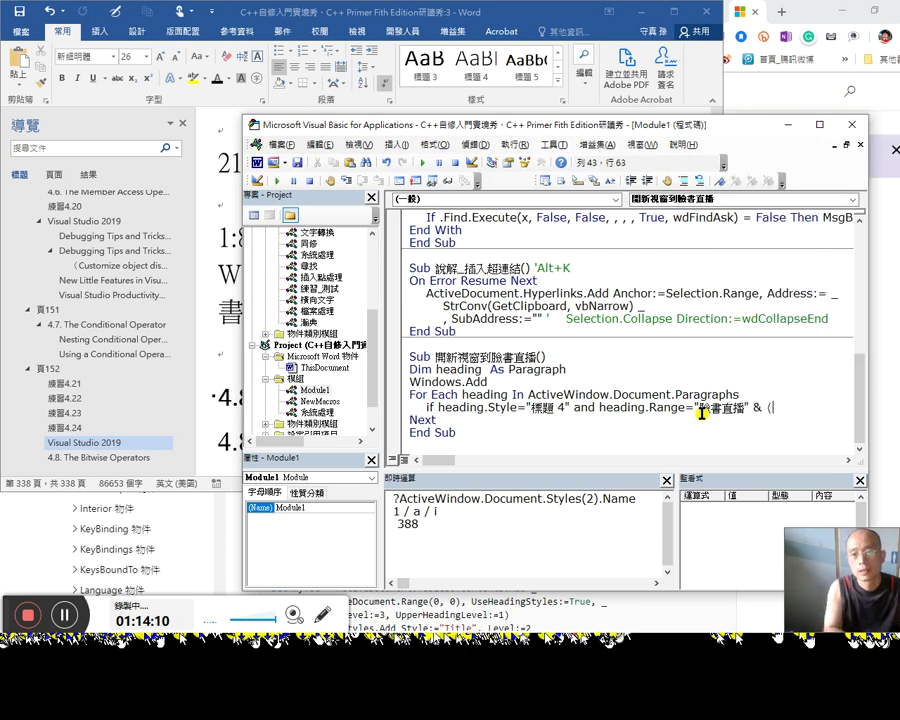
{"action": "type", "text": " (cha"}
{"action": "key", "text": "BackSpace"}
{"action": "key", "text": "BackSpace"}
{"action": "key", "text": "BackSpace"}
{"action": "type", "text": "chr(13)"}
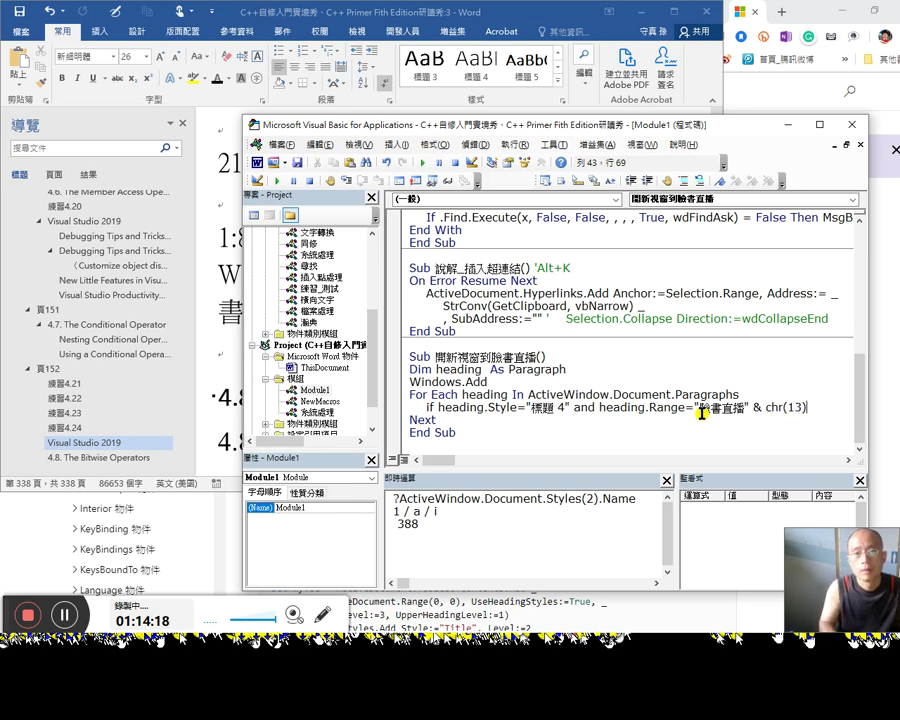
{"action": "key", "text": "Return"}
{"action": "key", "text": "Return"}
{"action": "type", "text": "then"}
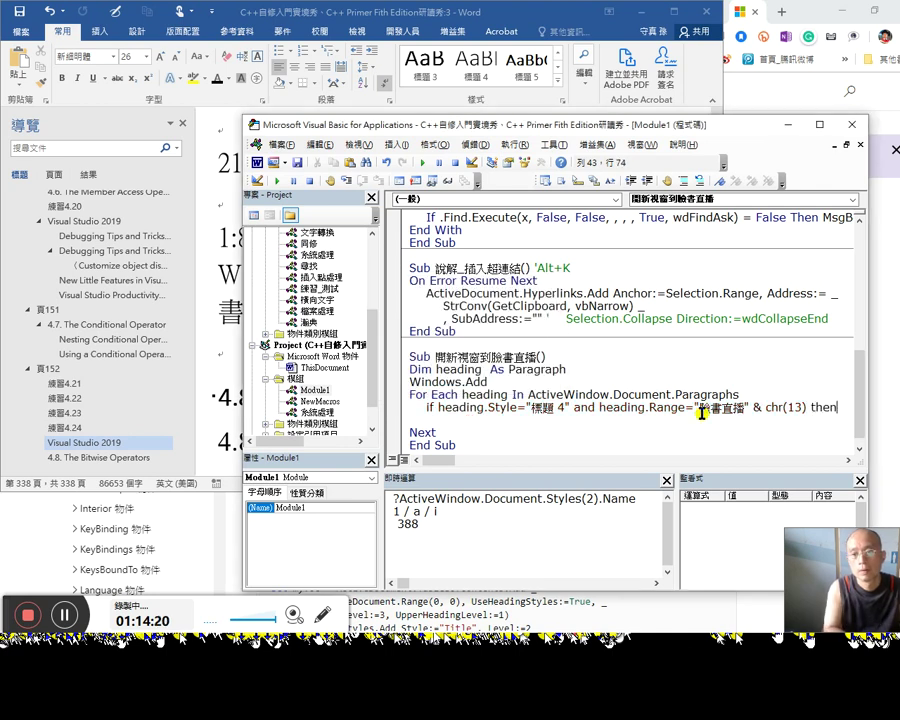
{"action": "key", "text": "Return"}
{"action": "type", "text": "End If"}
{"action": "key", "text": "End"}
{"action": "key", "text": "Delete"}
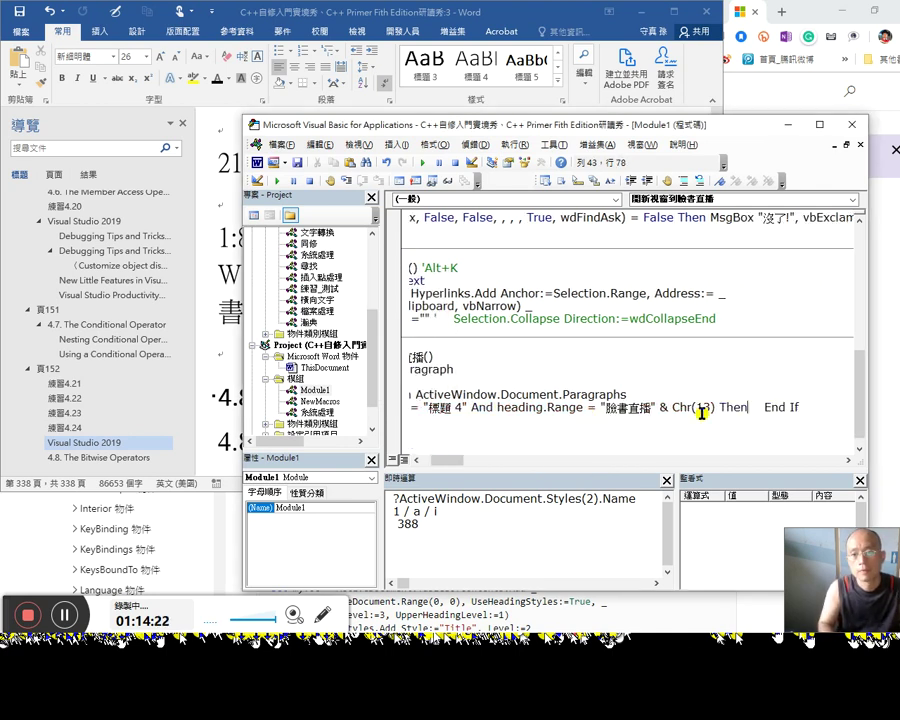
Step: Put End If on its own line and open an indented empty line inside the If block
{"action": "key", "text": "Return"}
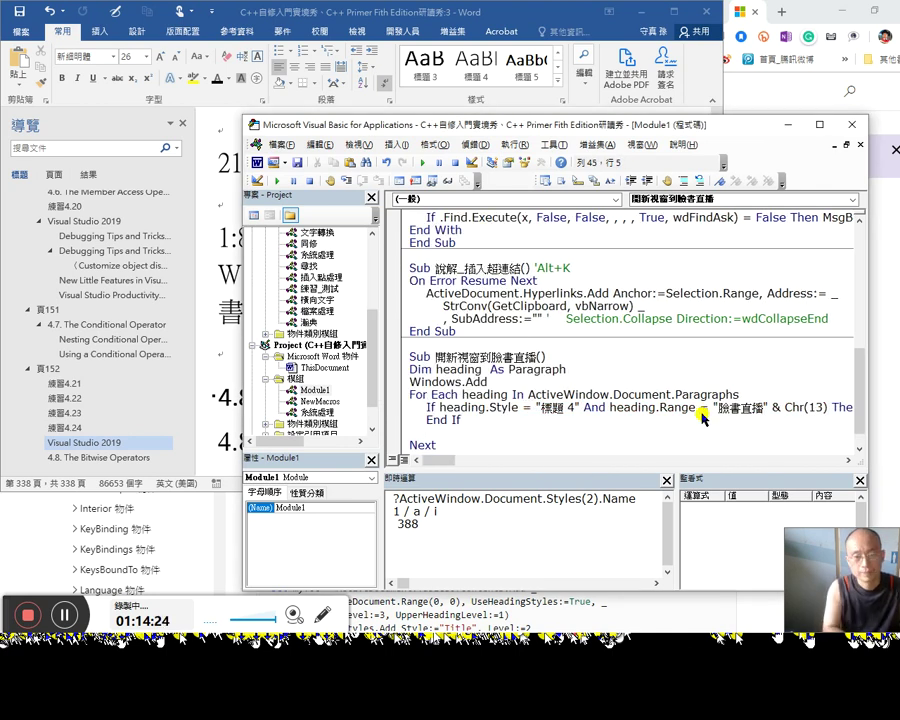
{"action": "key", "text": "BackSpace"}
{"action": "key", "text": "BackSpace"}
{"action": "key", "text": "Up"}
{"action": "key", "text": "End"}
{"action": "key", "text": "Return"}
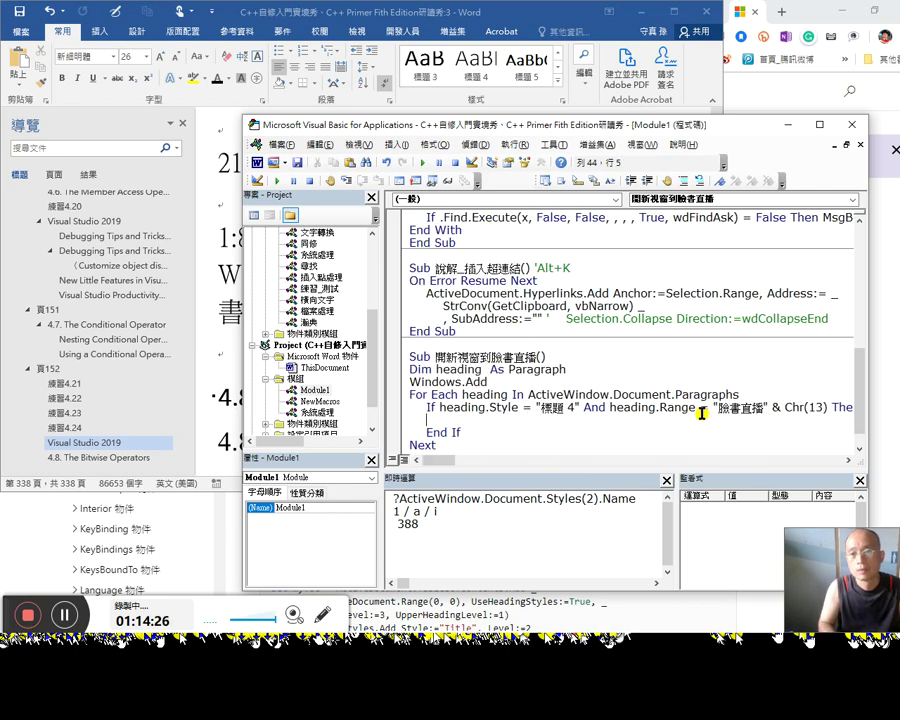
{"action": "key", "text": "Tab"}
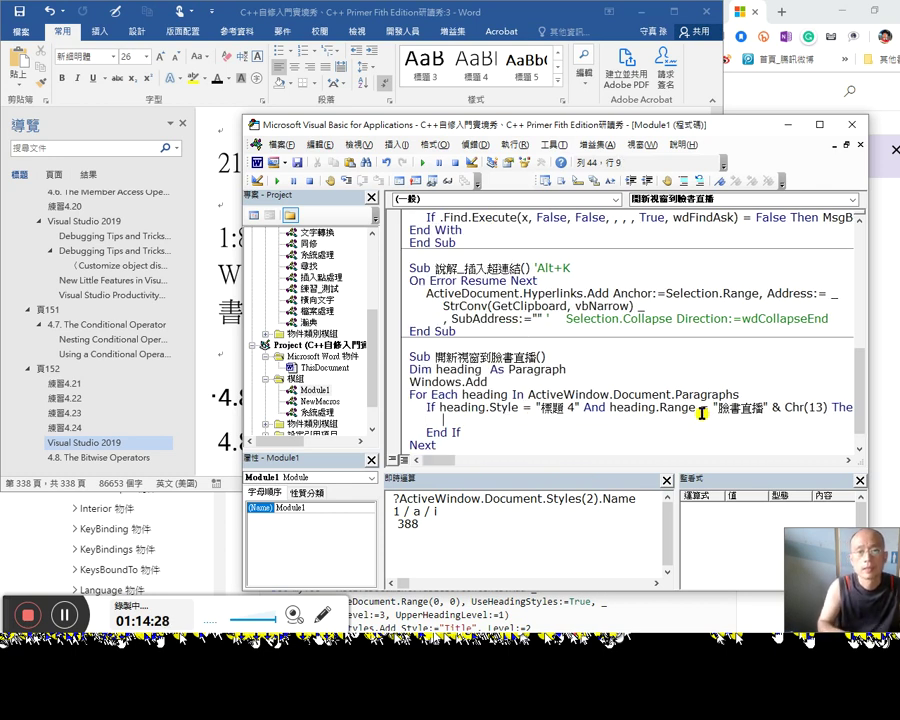
Step: Write heading.Next.Range.Select inside the If block
{"action": "key", "text": "Up"}
{"action": "key", "text": "shift+Right"}
{"action": "key", "text": "shift+Right"}
{"action": "key", "text": "shift+Right"}
{"action": "key", "text": "shift+Right"}
{"action": "key", "text": "shift+Right"}
{"action": "key", "text": "shift+Right"}
{"action": "key", "text": "shift+Right"}
{"action": "key", "text": "shift+Right"}
{"action": "key", "text": "ctrl+c"}
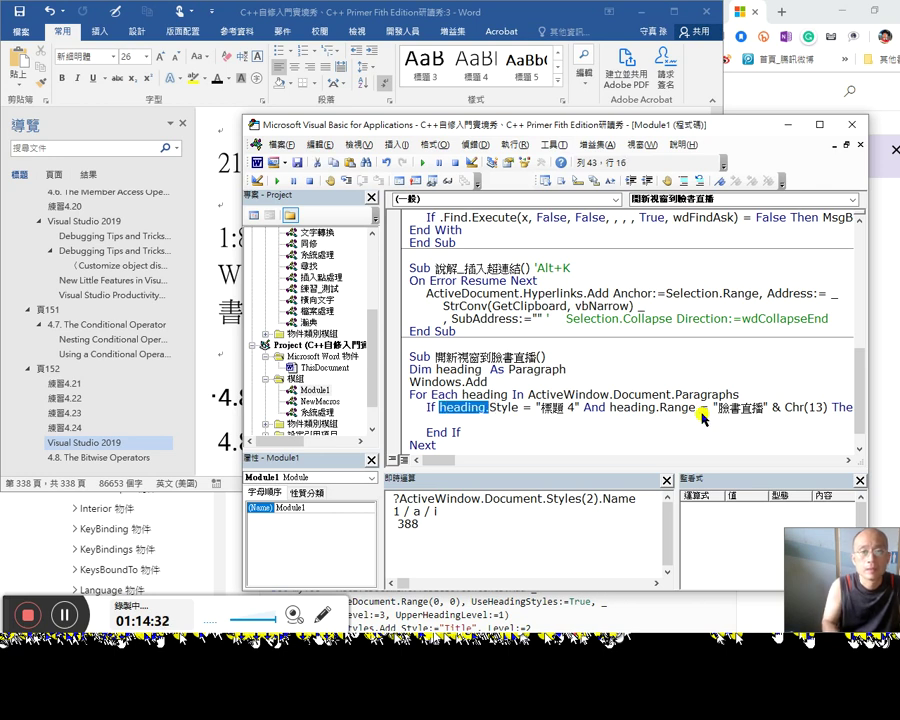
{"action": "key", "text": "Down"}
{"action": "key", "text": "ctrl+v"}
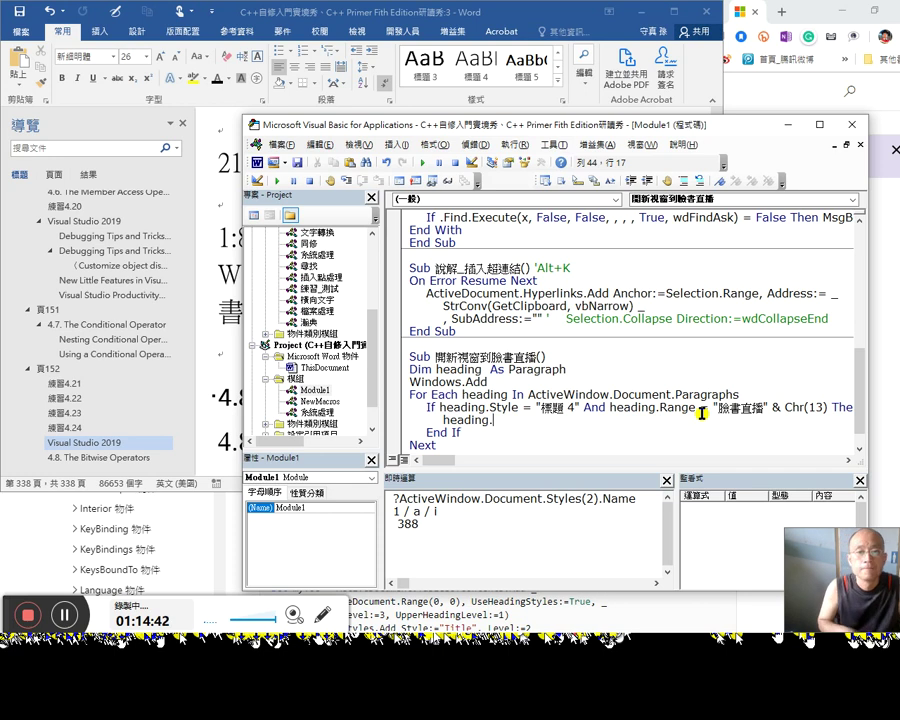
{"action": "key", "text": "shift+Right"}
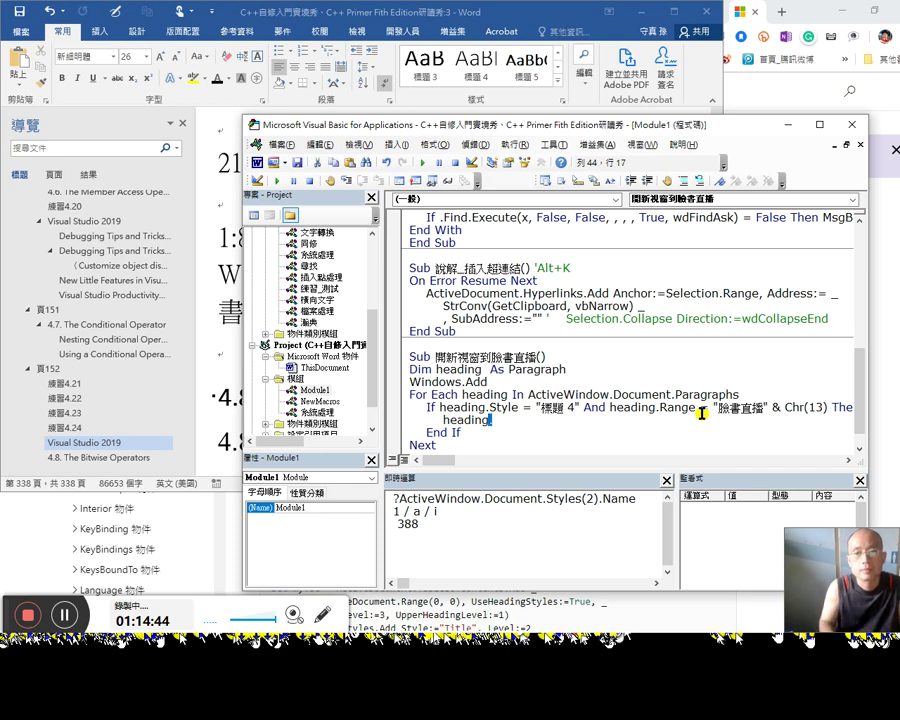
{"action": "key", "text": "shift+Home"}
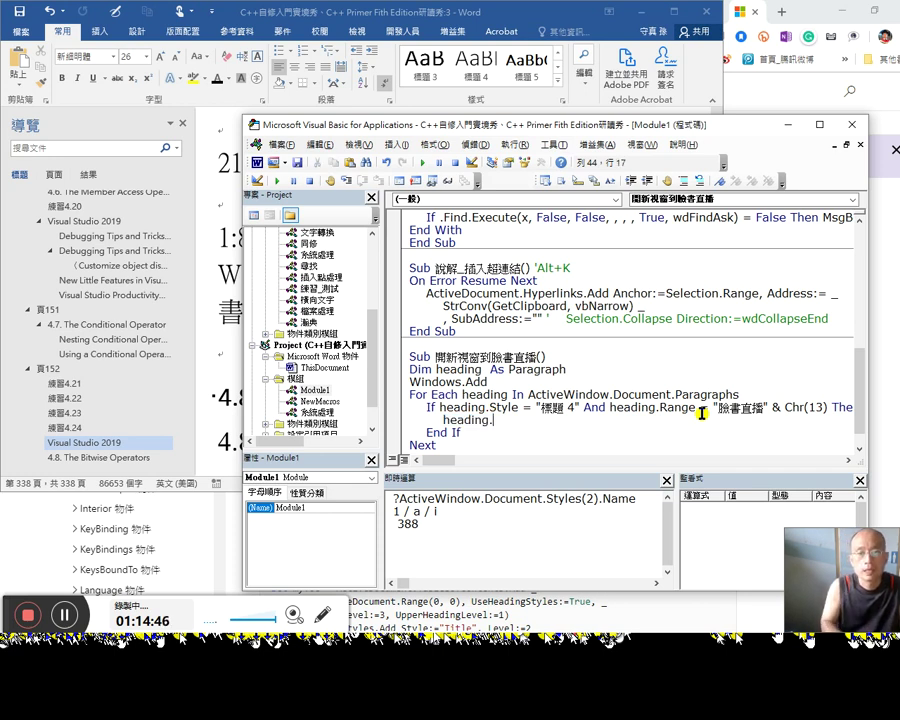
{"action": "key", "text": "End"}
{"action": "key", "text": "ctrl+j"}
{"action": "type", "text": "n"}
{"action": "key", "text": "Tab"}
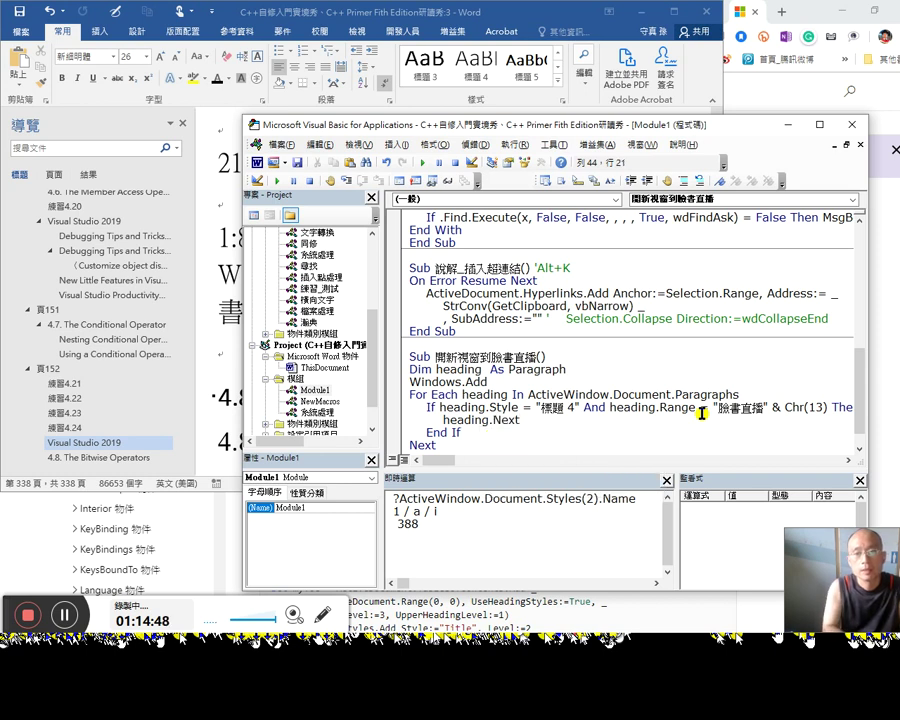
{"action": "type", "text": ".sel"}
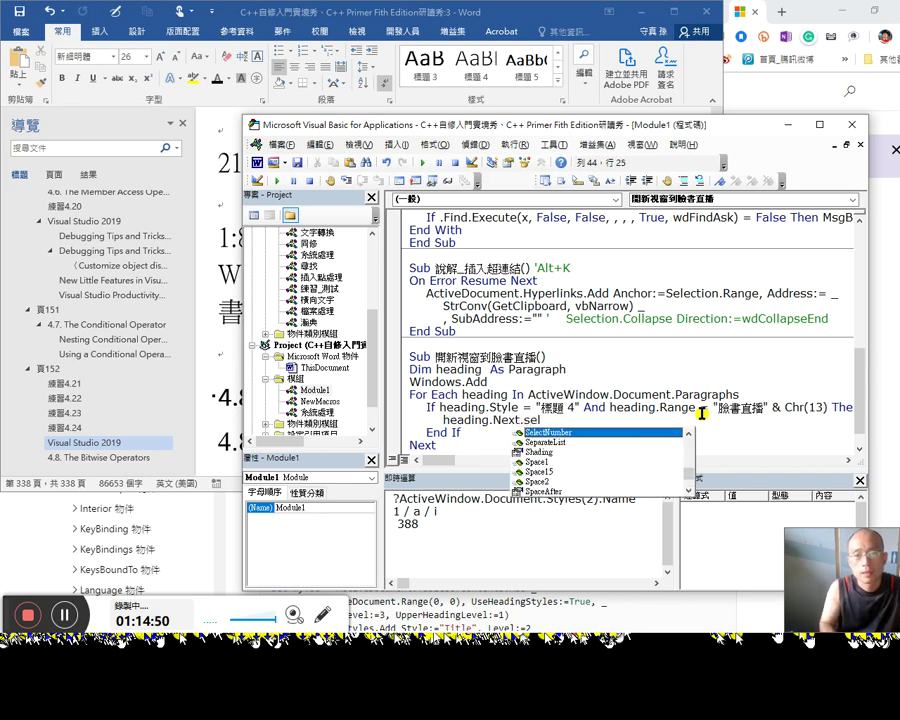
{"action": "key", "text": "Down"}
{"action": "key", "text": "Down"}
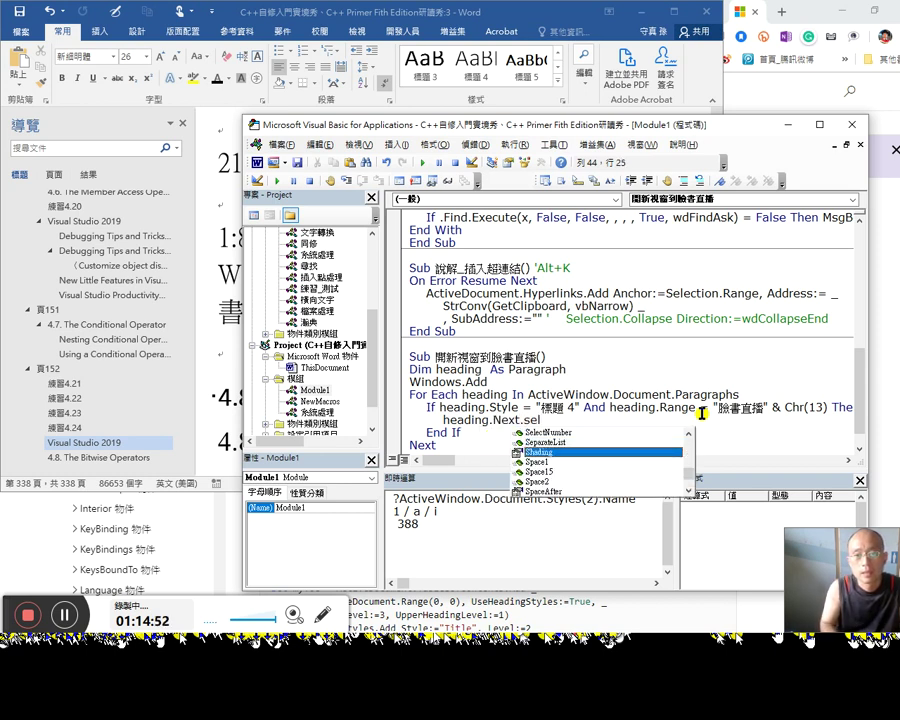
{"action": "type", "text": "ect"}
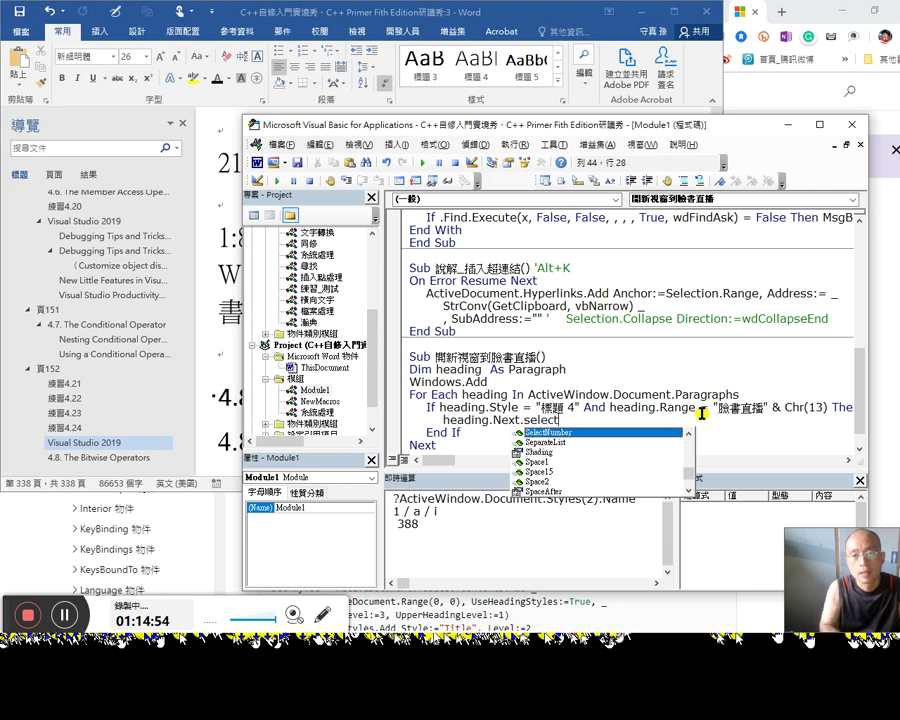
{"action": "key", "text": "Left"}
{"action": "key", "text": "Left"}
{"action": "key", "text": "Left"}
{"action": "key", "text": "Left"}
{"action": "type", "text": ".ra"}
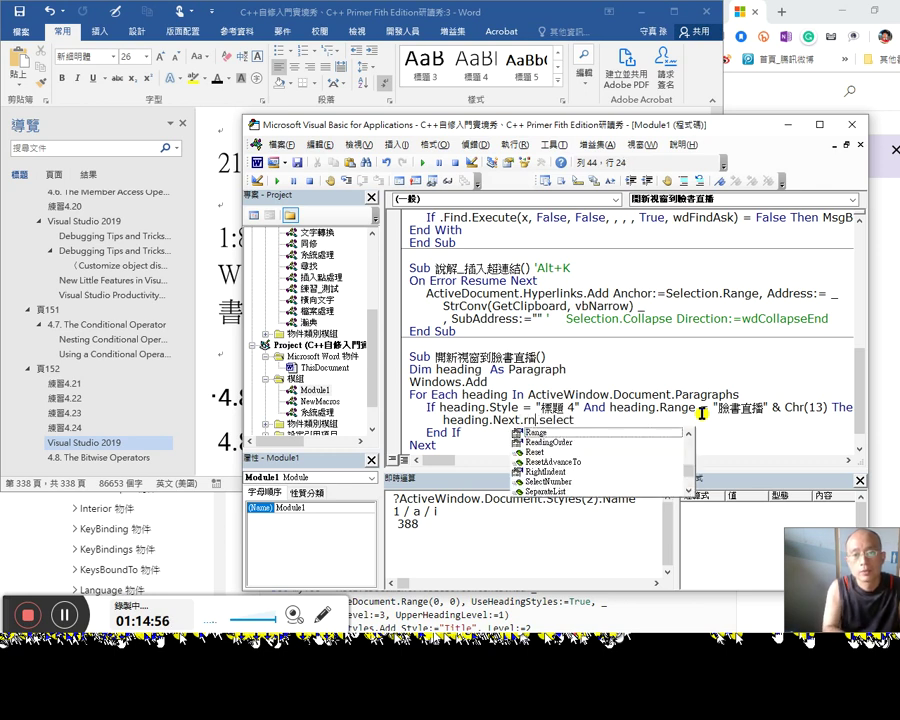
{"action": "key", "text": "Tab"}
{"action": "key", "text": "End"}
{"action": "key", "text": "Return"}
Step: Add Selection.Collapse wdCollapseEnd on the following line
{"action": "type", "text": "sel"}
{"action": "key", "text": "ctrl+space"}
{"action": "key", "text": "Tab"}
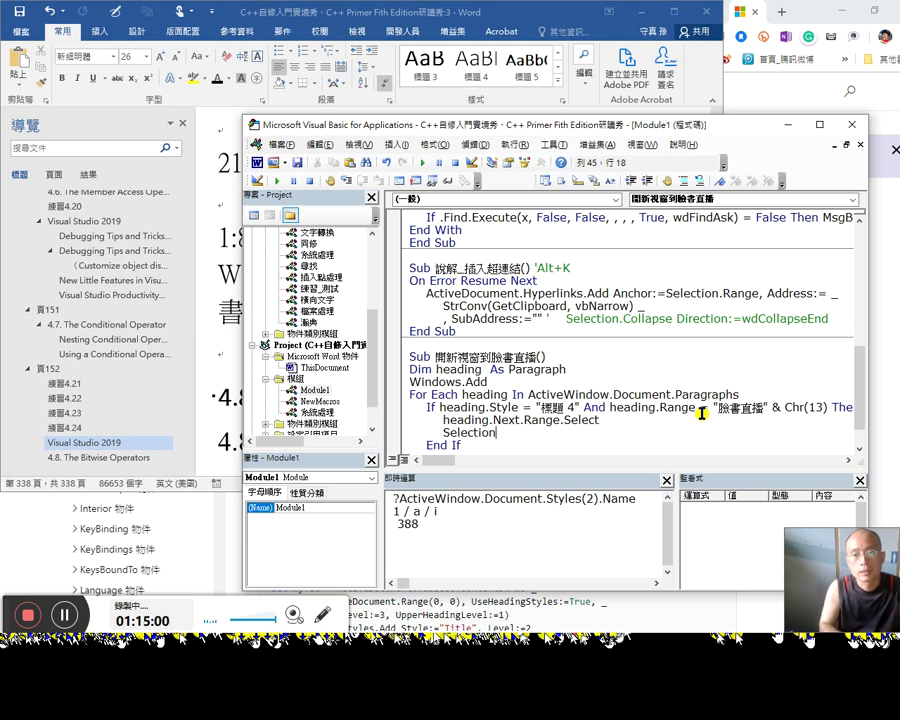
{"action": "type", "text": ".e"}
{"action": "key", "text": "BackSpace"}
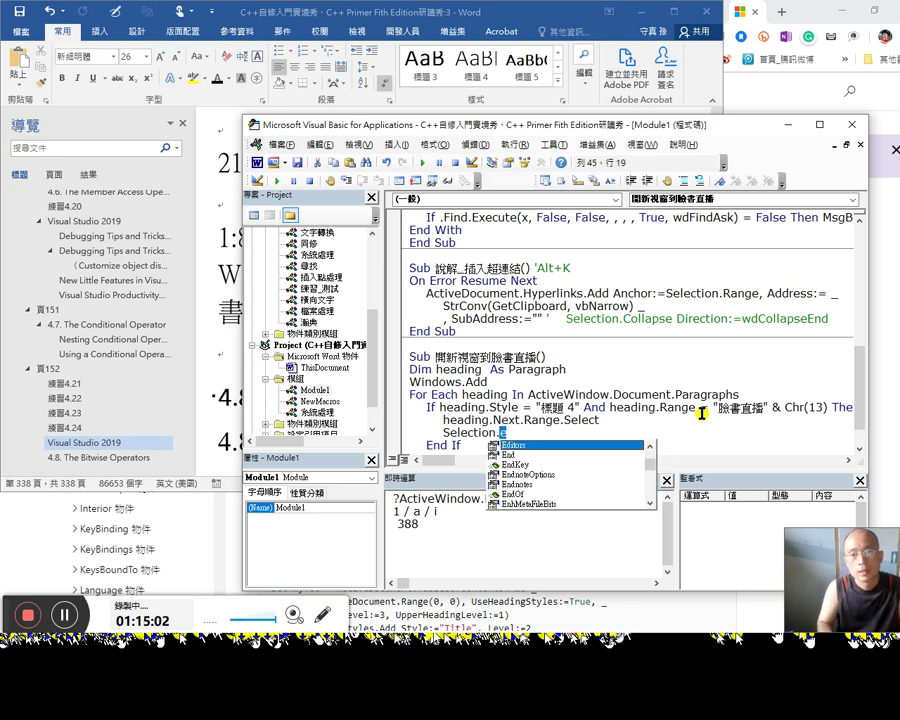
{"action": "type", "text": "col"}
{"action": "key", "text": "ctrl+space"}
{"action": "key", "text": "Tab"}
{"action": "type", "text": "wdco"}
{"action": "key", "text": "ctrl+space"}
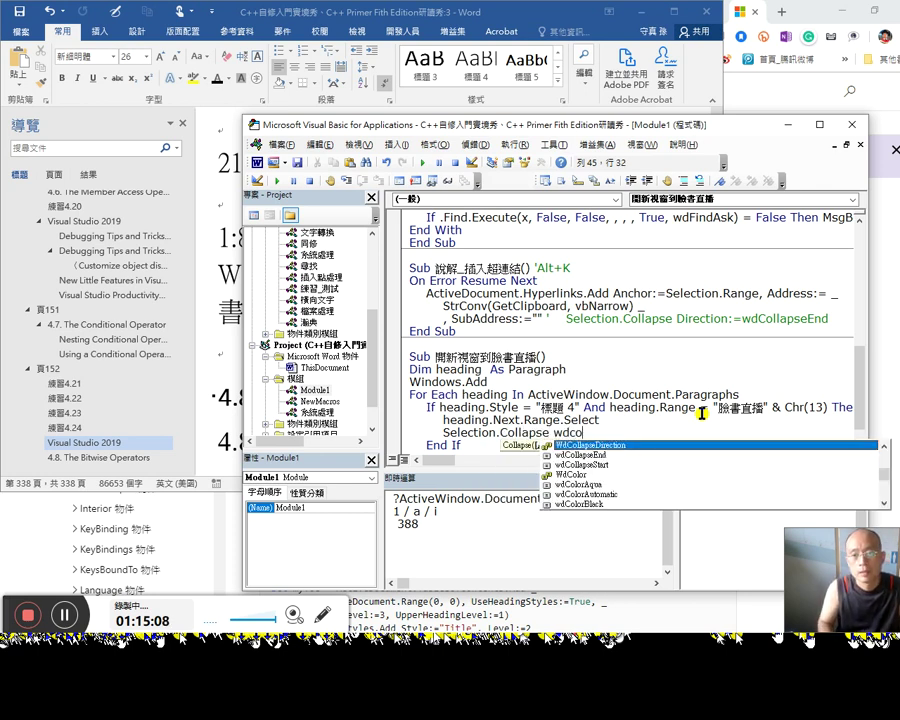
{"action": "key", "text": "Down"}
{"action": "key", "text": "Tab"}
{"action": "key", "text": "Down"}
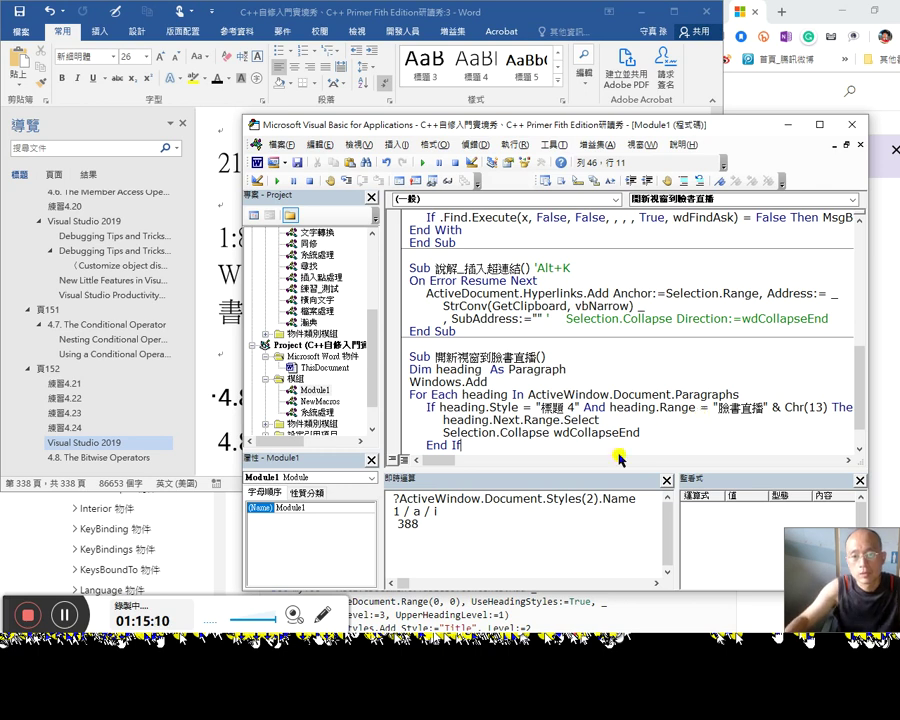
{"action": "double_click", "coordinate": [536, 431]}
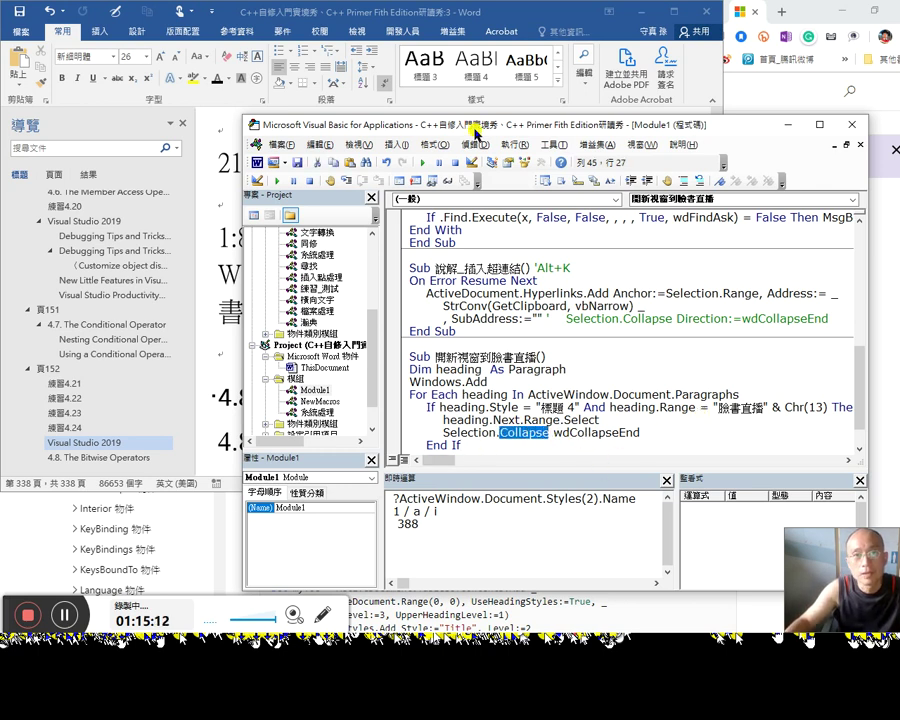
Step: Compile the VBA project and save it
{"action": "left_click", "coordinate": [476, 144]}
{"action": "left_click", "coordinate": [480, 176]}
{"action": "left_click", "coordinate": [297, 162]}
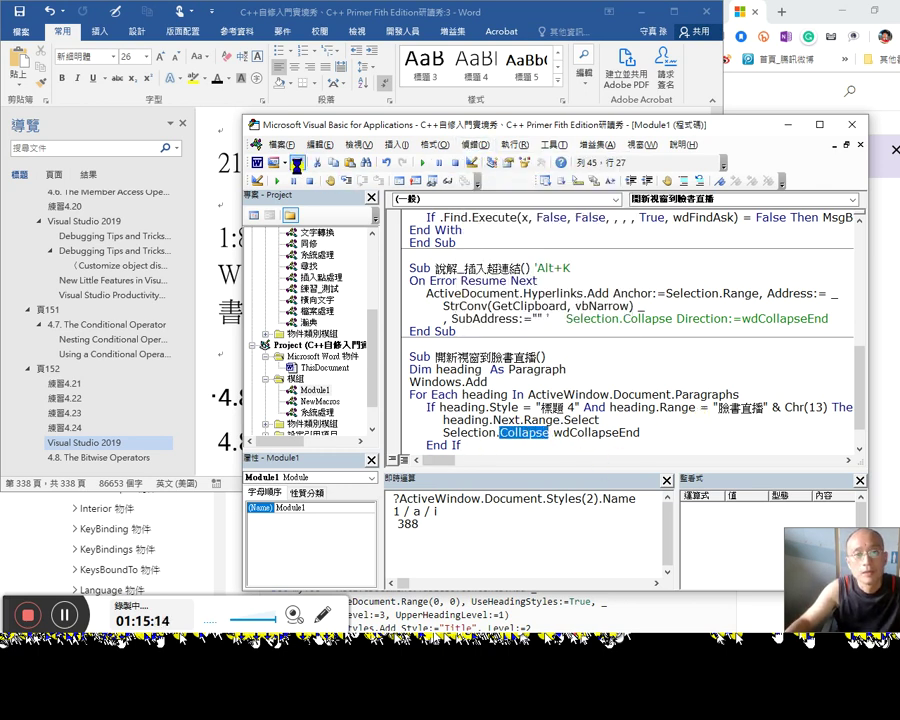
Step: Run the new macro, which opens a second Word window, then return to the editor
{"action": "left_click", "coordinate": [523, 409]}
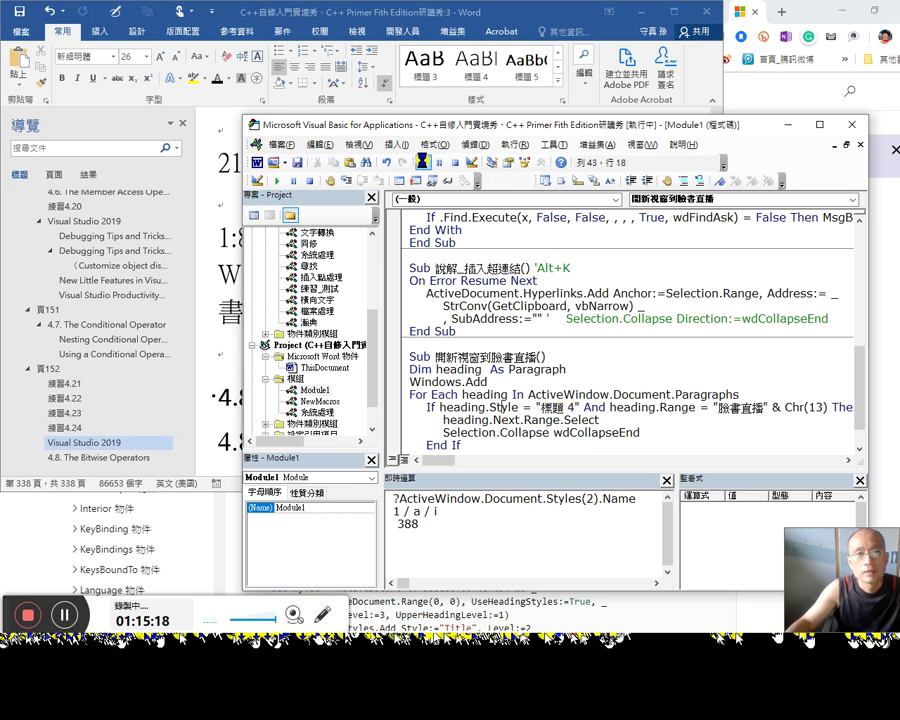
{"action": "left_click", "coordinate": [424, 162]}
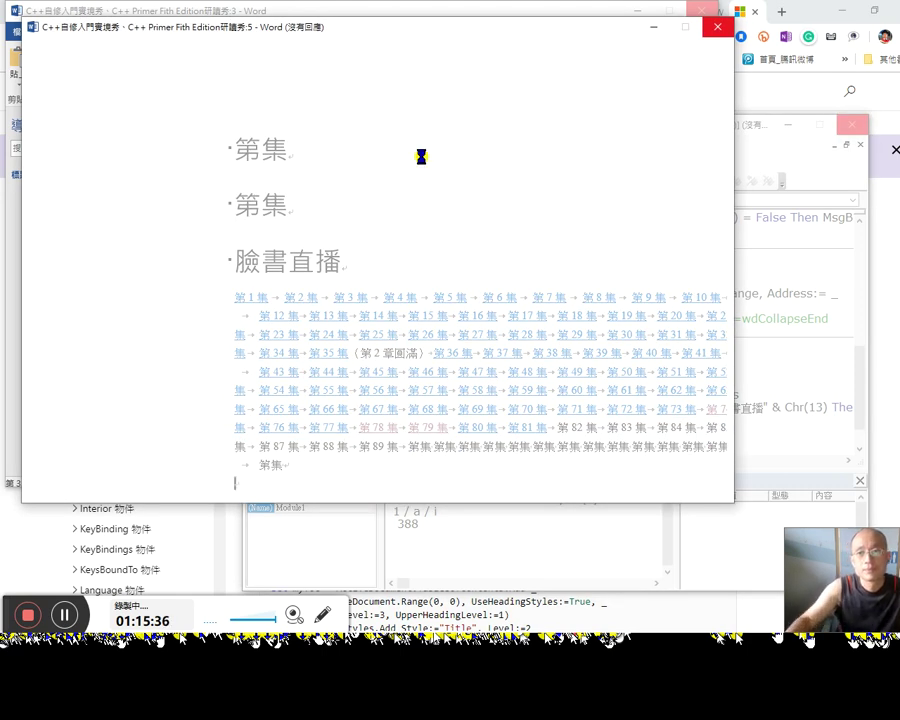
{"action": "left_click", "coordinate": [800, 328]}
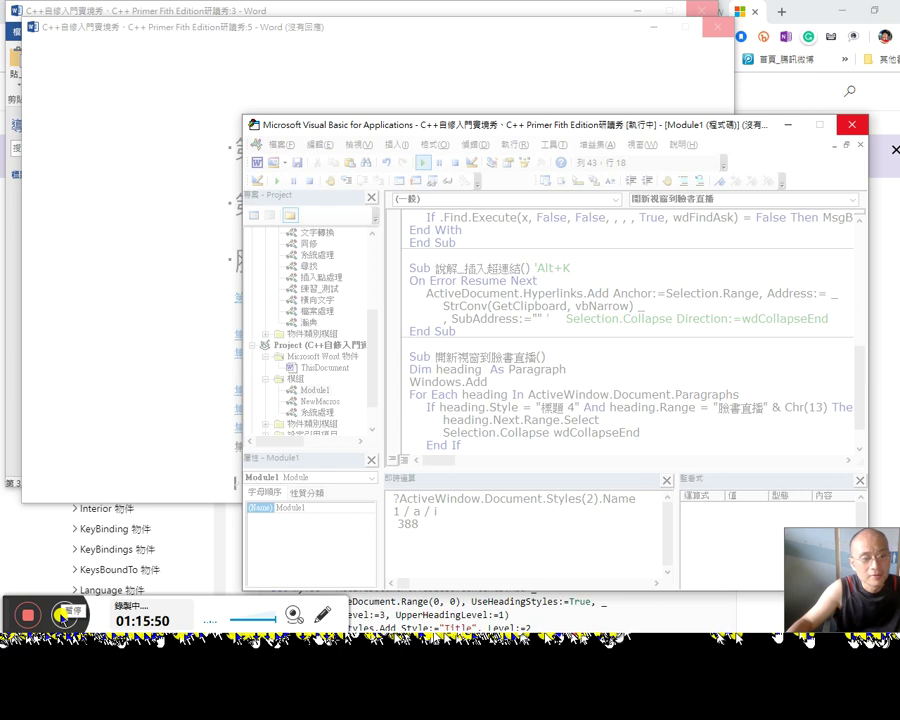
{"action": "key", "text": "alt+Tab"}
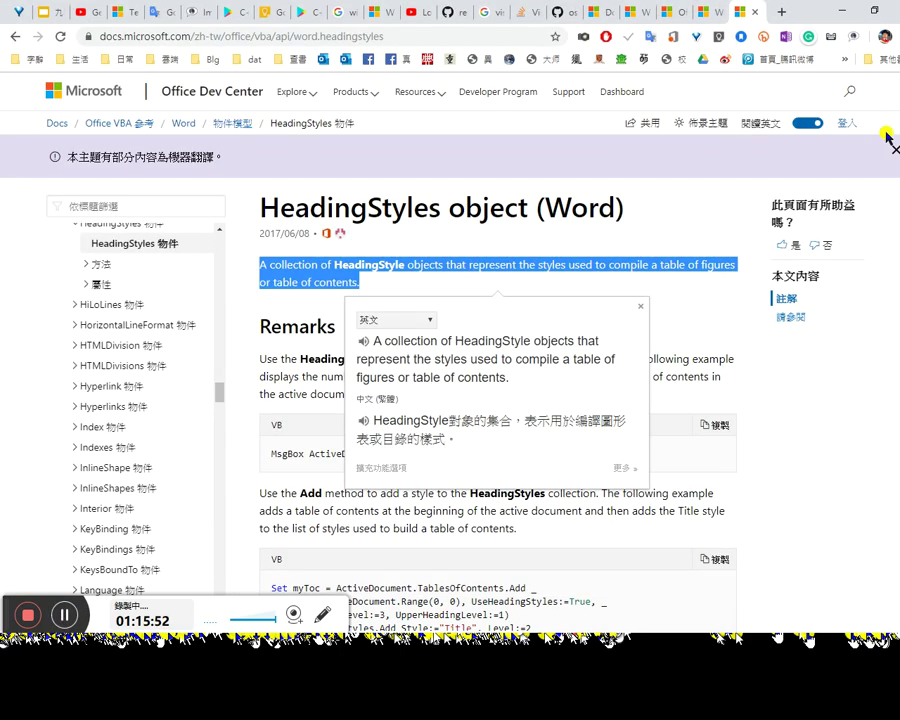
Step: Open a new line after Selection.Collapse wdCollapseEnd for Exit For inside the If block
{"action": "mouse_move", "coordinate": [855, 214]}
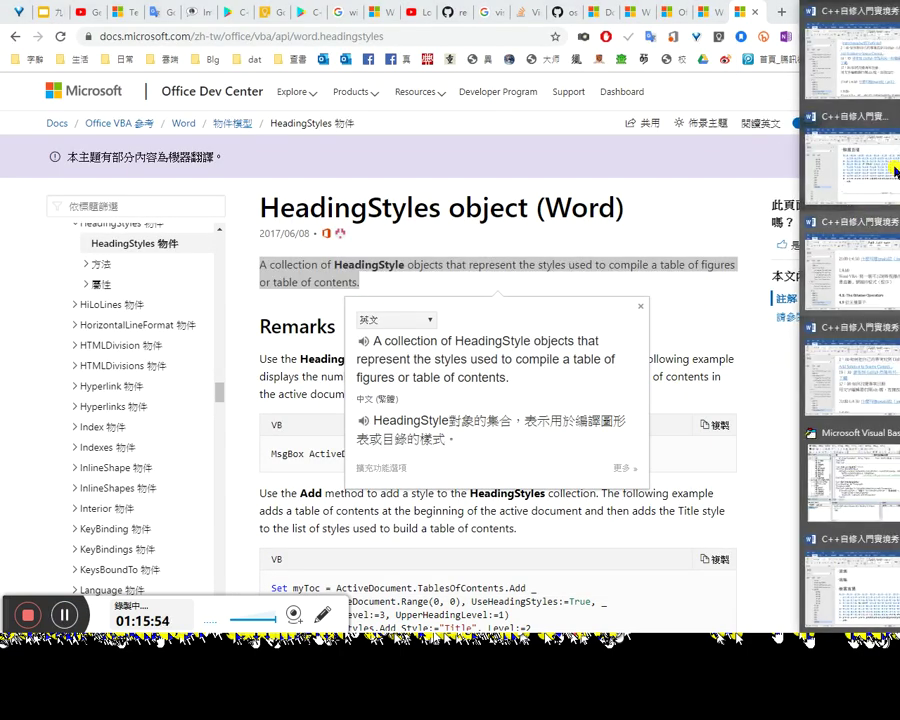
{"action": "left_click", "coordinate": [859, 455]}
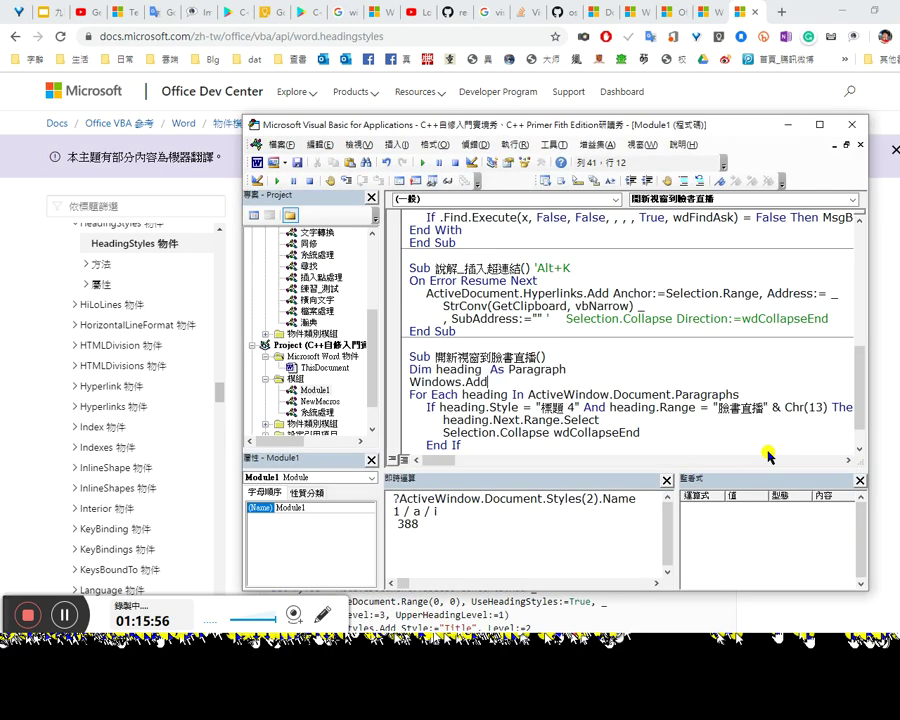
{"action": "left_click", "coordinate": [487, 433]}
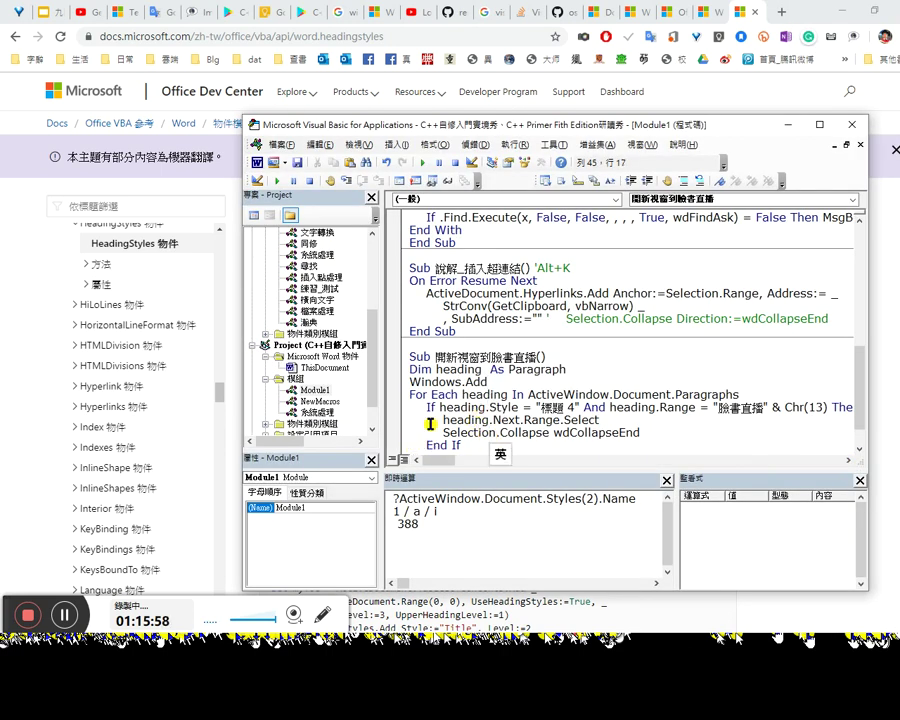
{"action": "scroll", "coordinate": [462, 410], "scroll_direction": "down", "scroll_amount": 1}
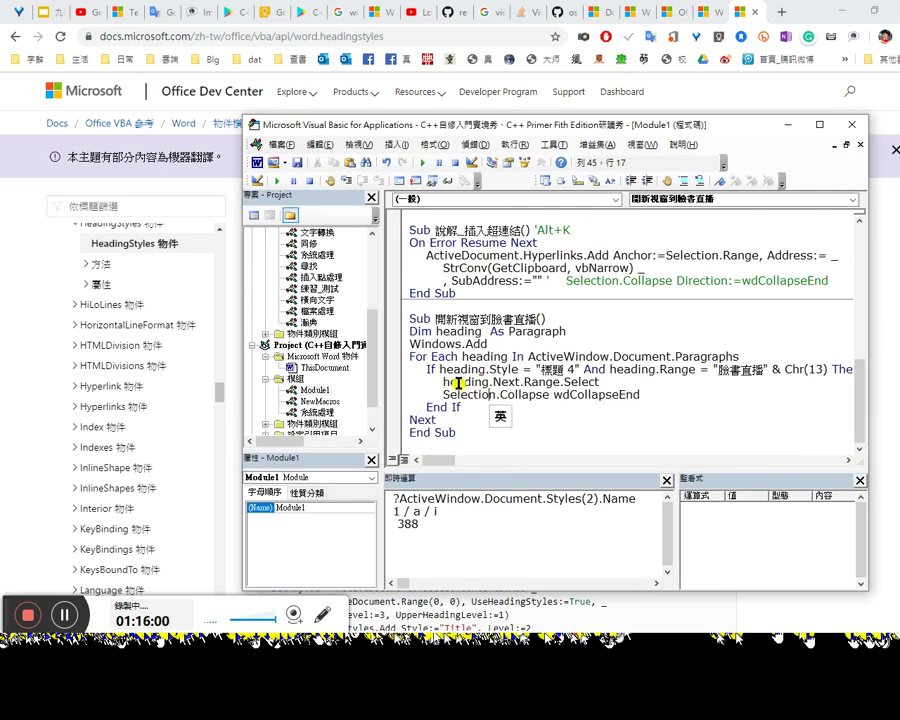
{"action": "left_click", "coordinate": [527, 396]}
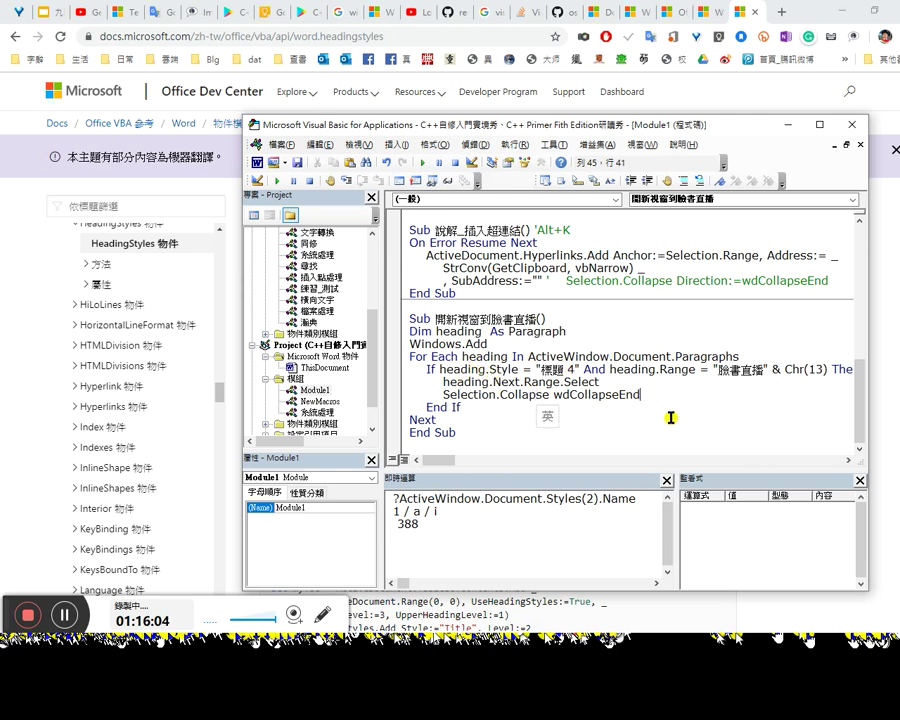
{"action": "key", "text": "Return"}
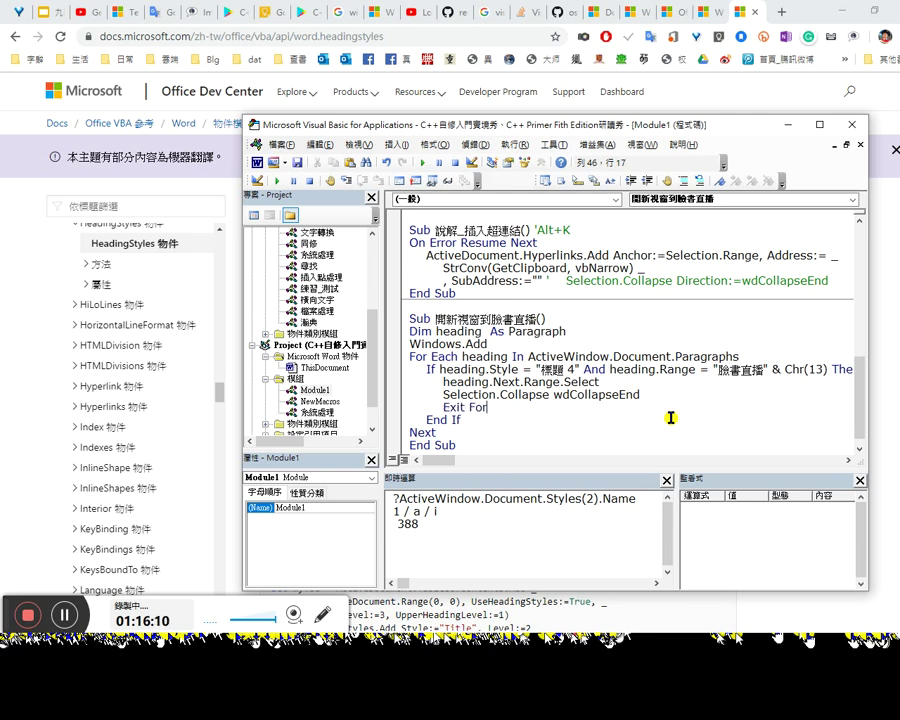
{"action": "left_click", "coordinate": [474, 145]}
{"action": "left_click", "coordinate": [474, 145]}
Step: Switch to Word and close the extra 研讀秀:5 window showing the 臉書直播 heading
{"action": "left_click", "coordinate": [474, 145]}
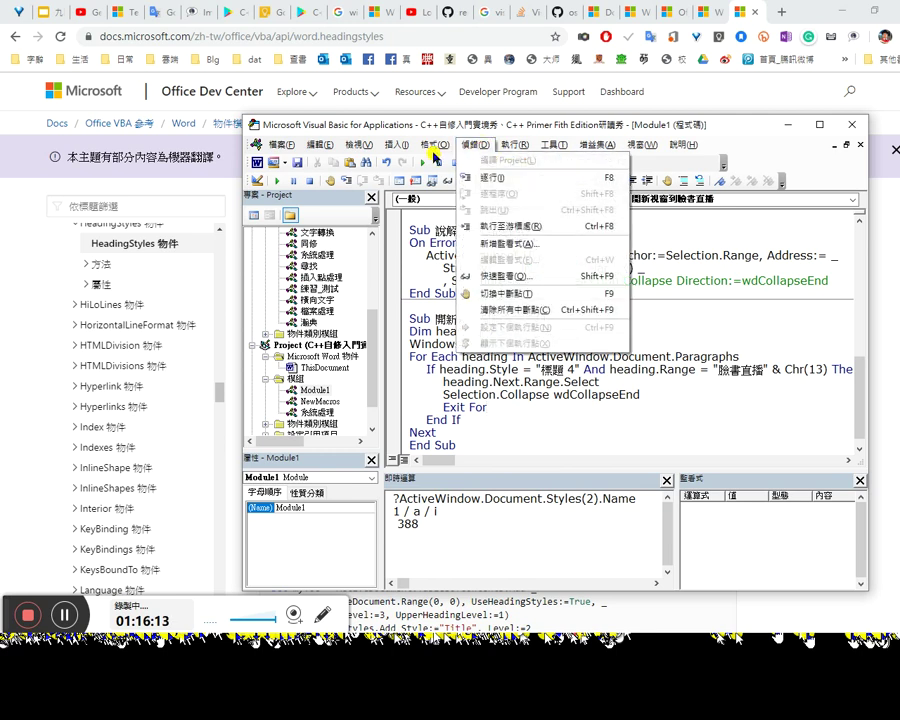
{"action": "left_click", "coordinate": [298, 166]}
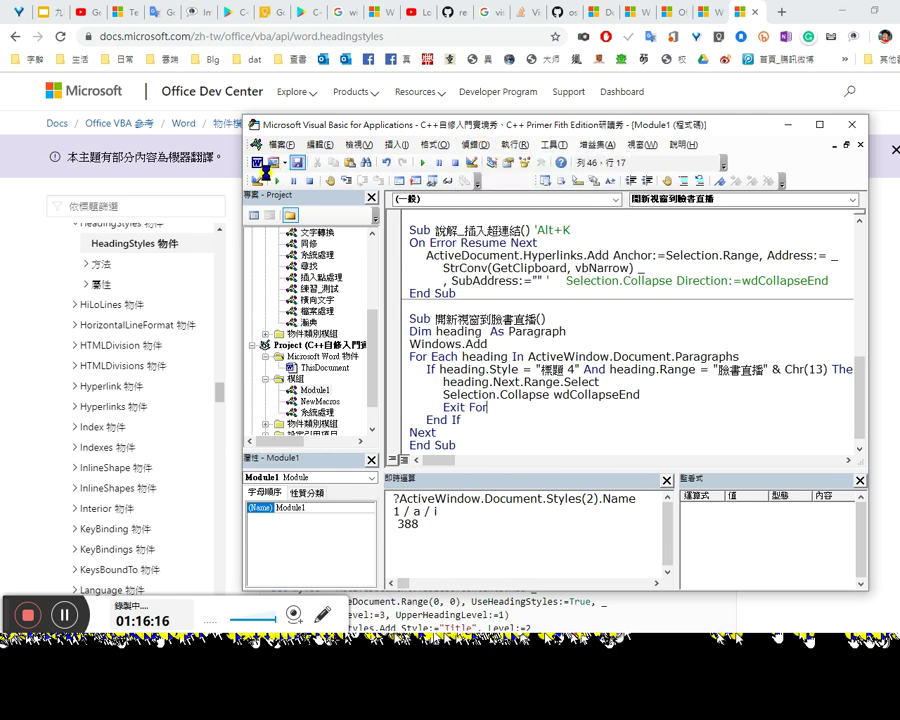
{"action": "left_click", "coordinate": [501, 395]}
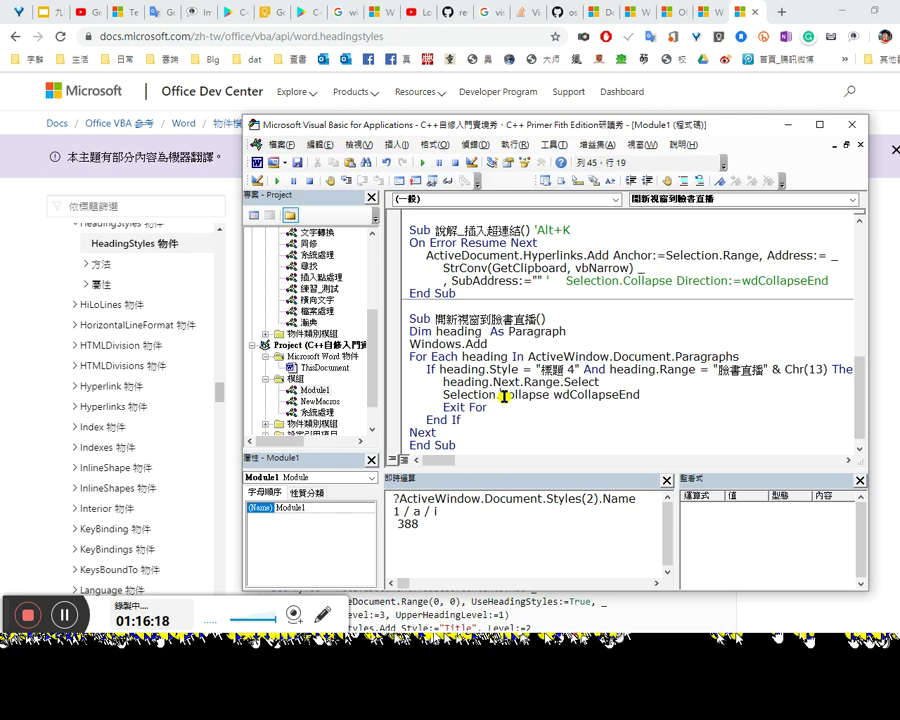
{"action": "left_click", "coordinate": [258, 163]}
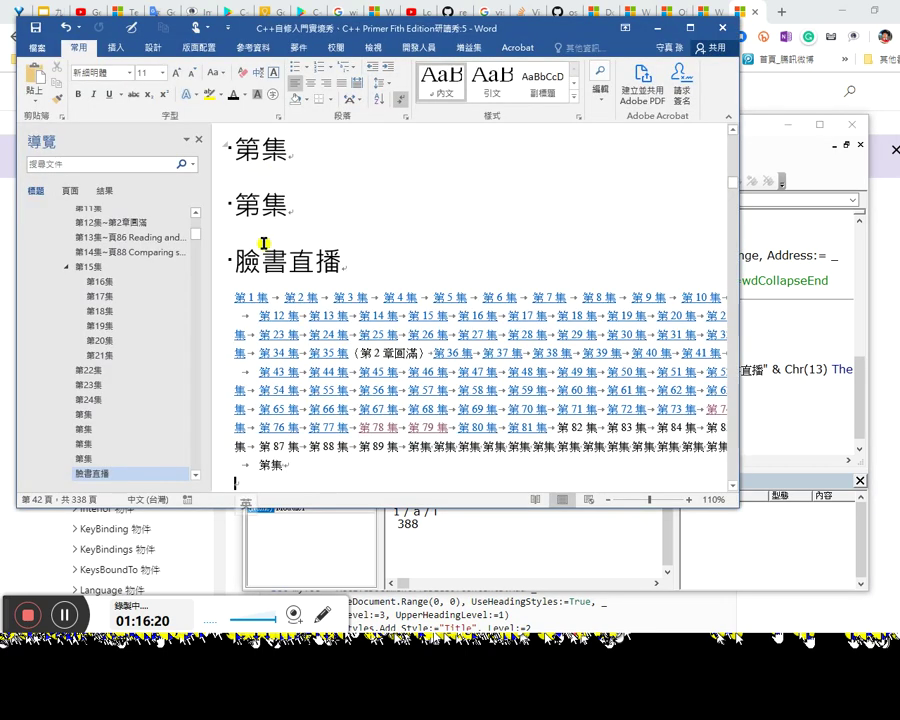
{"action": "left_click", "coordinate": [726, 24]}
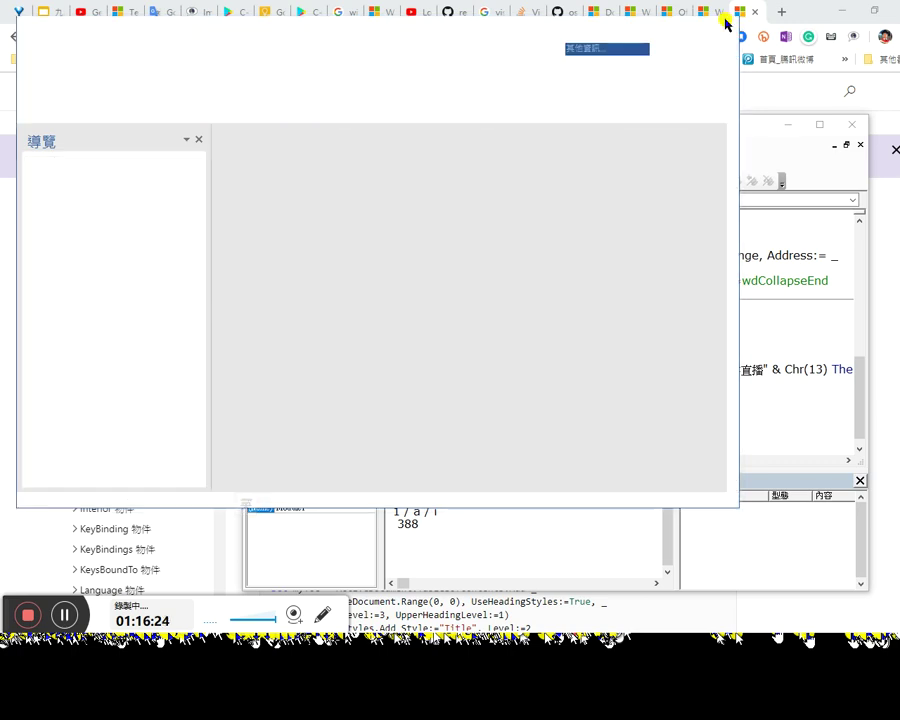
Step: Move between the browser, Word and the VBA editor, ending back in the macro code
{"action": "key", "text": "alt+Tab"}
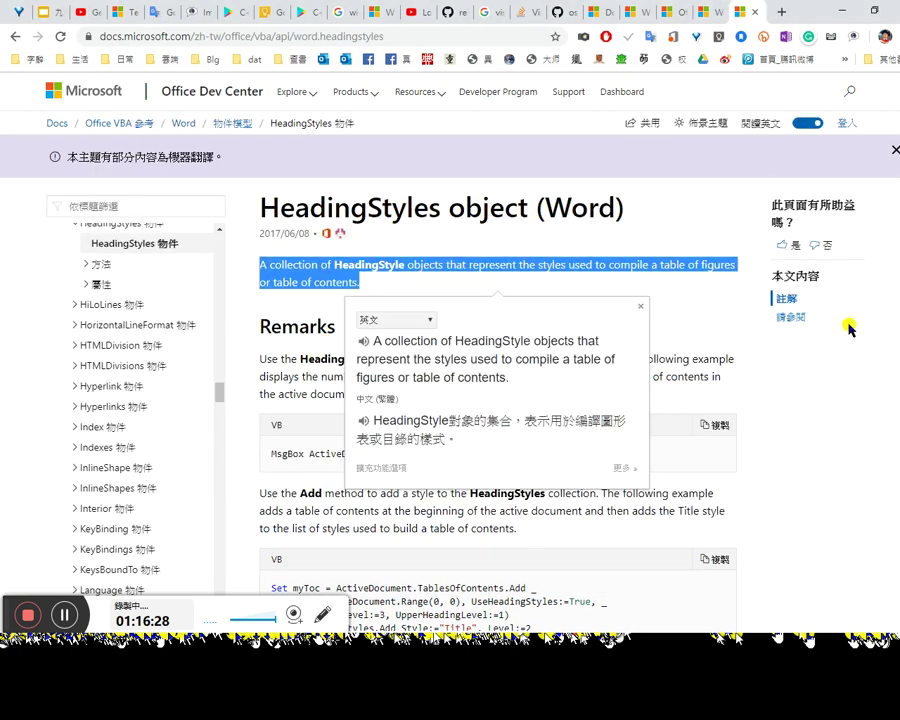
{"action": "left_click", "coordinate": [895, 565]}
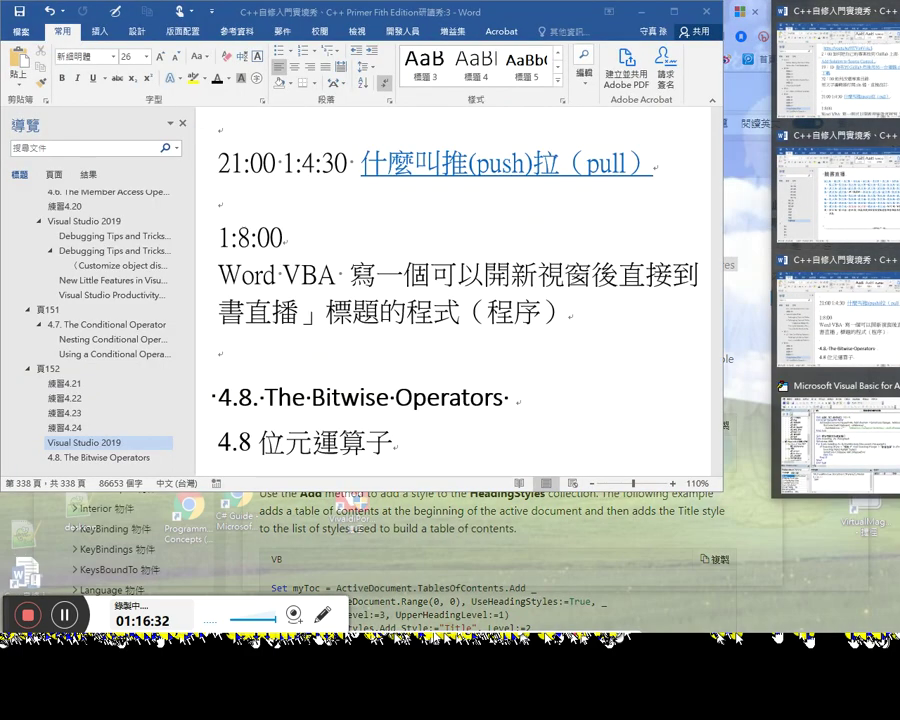
{"action": "key", "text": "alt+Tab"}
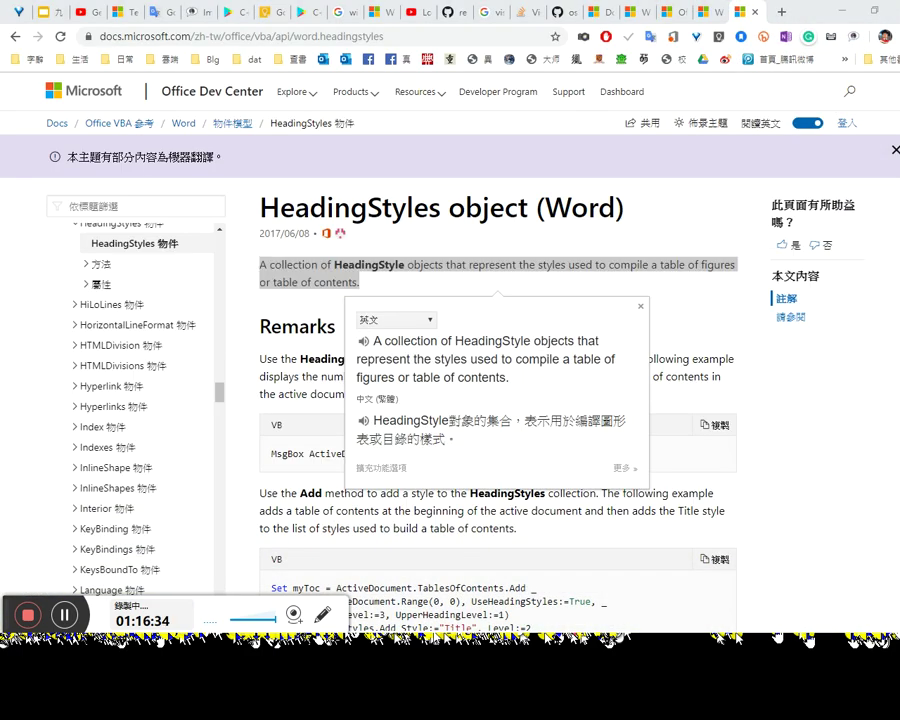
{"action": "mouse_move", "coordinate": [835, 200]}
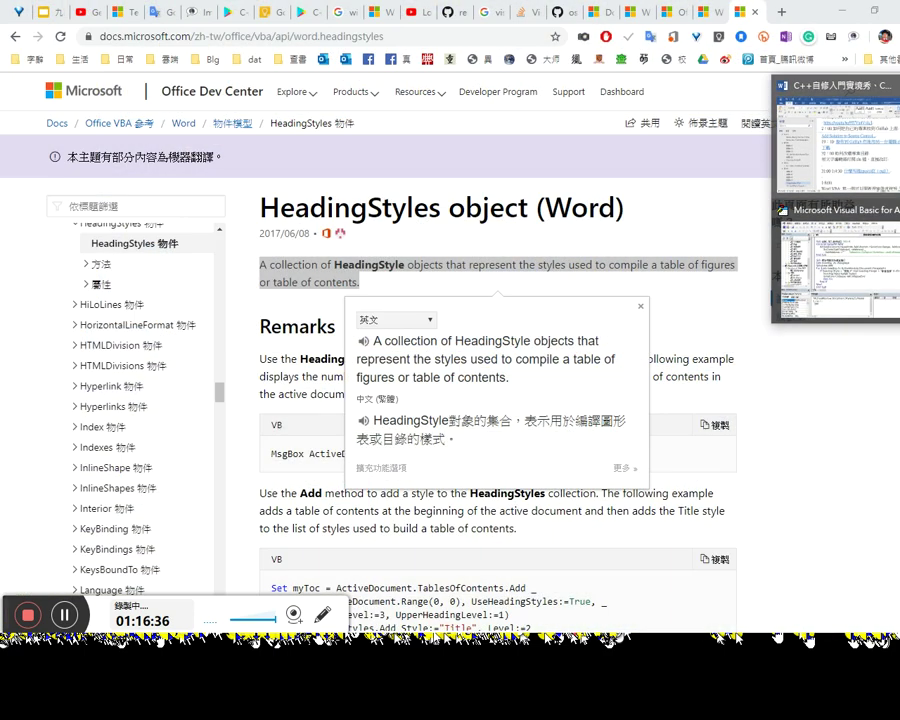
{"action": "left_click", "coordinate": [840, 262]}
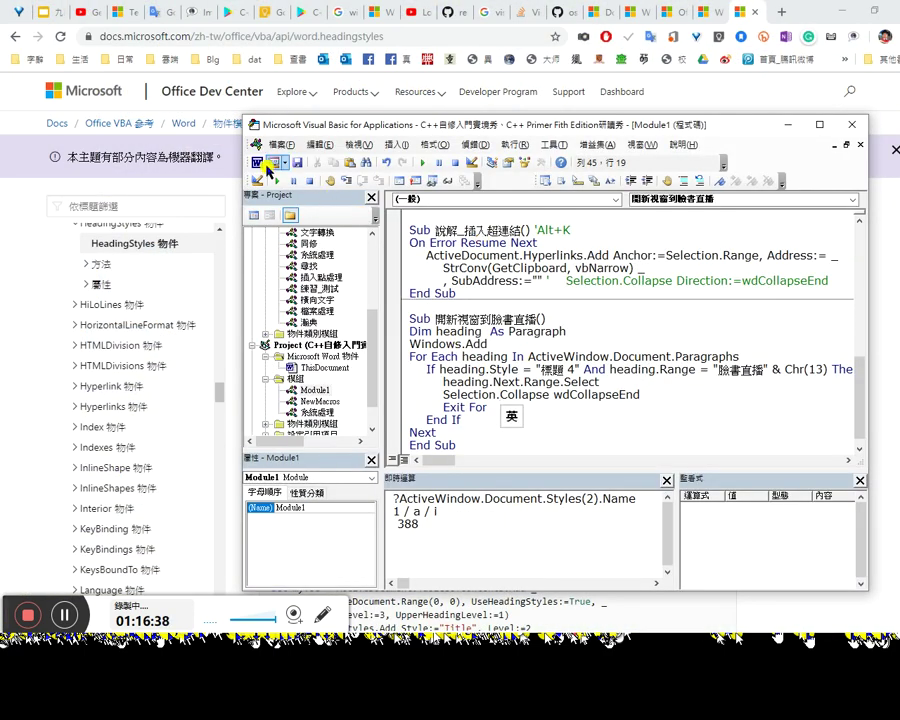
{"action": "left_click", "coordinate": [257, 162]}
{"action": "key", "text": "alt+F11"}
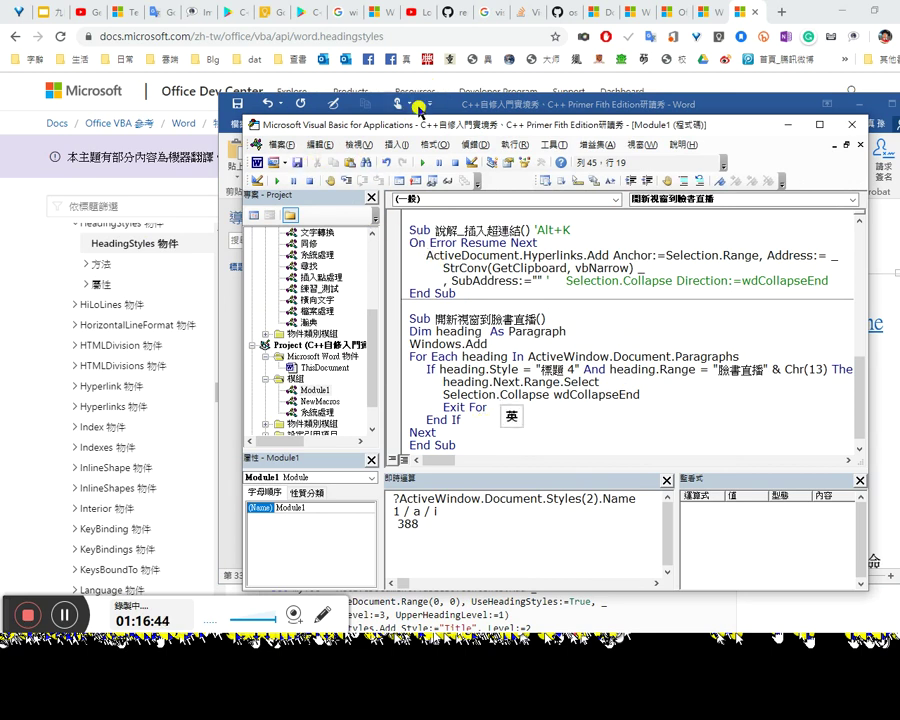
Step: Add the 開新視窗到臉書直播 macro to this document's Quick Access Toolbar
{"action": "left_click", "coordinate": [418, 108]}
{"action": "right_click", "coordinate": [455, 110]}
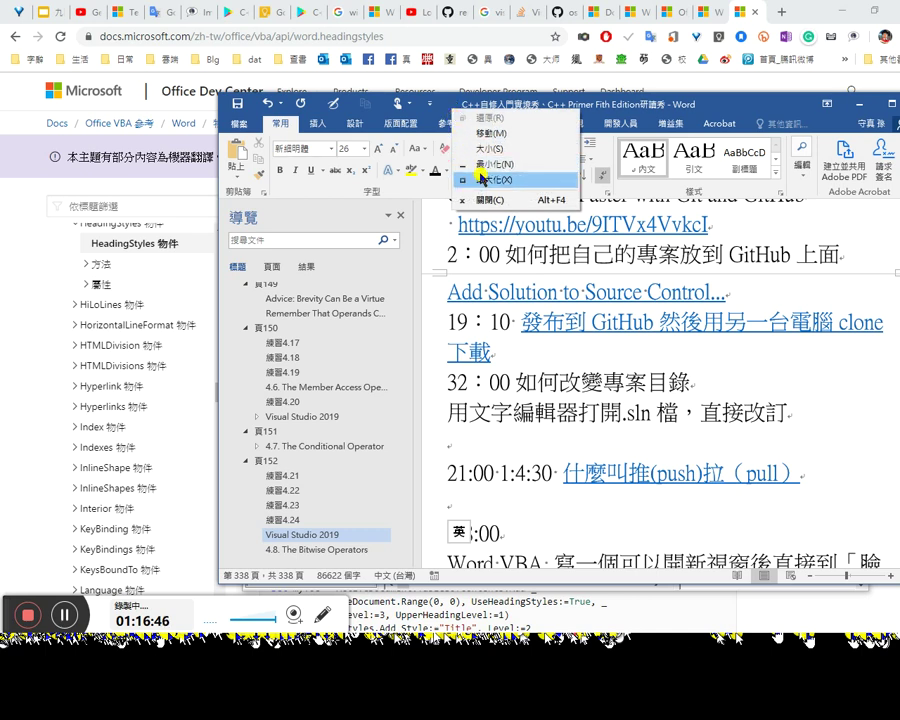
{"action": "right_click", "coordinate": [392, 190]}
{"action": "left_click", "coordinate": [450, 251]}
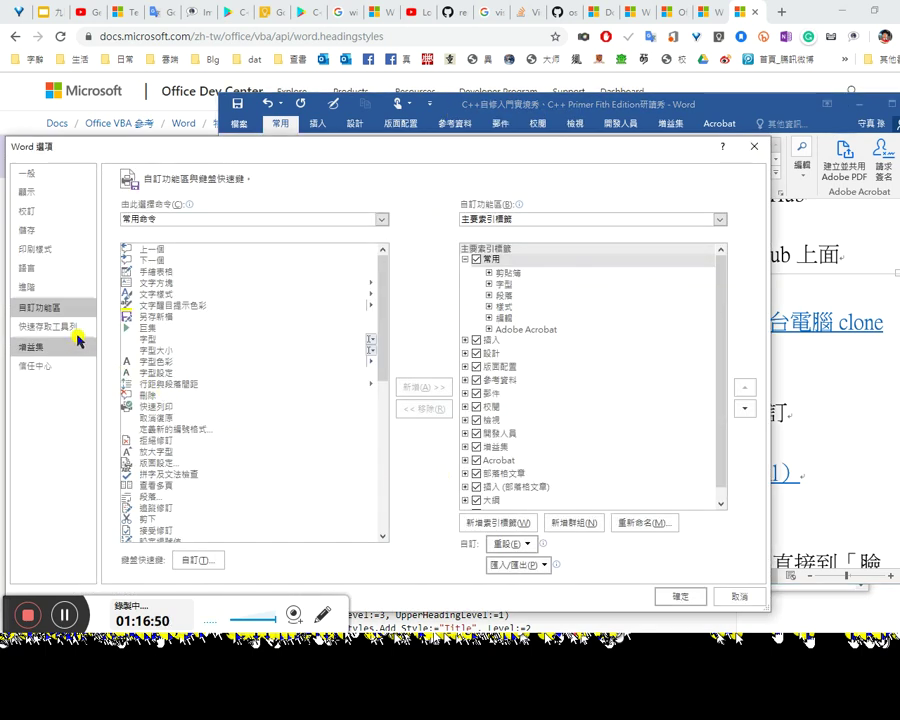
{"action": "left_click", "coordinate": [62, 326]}
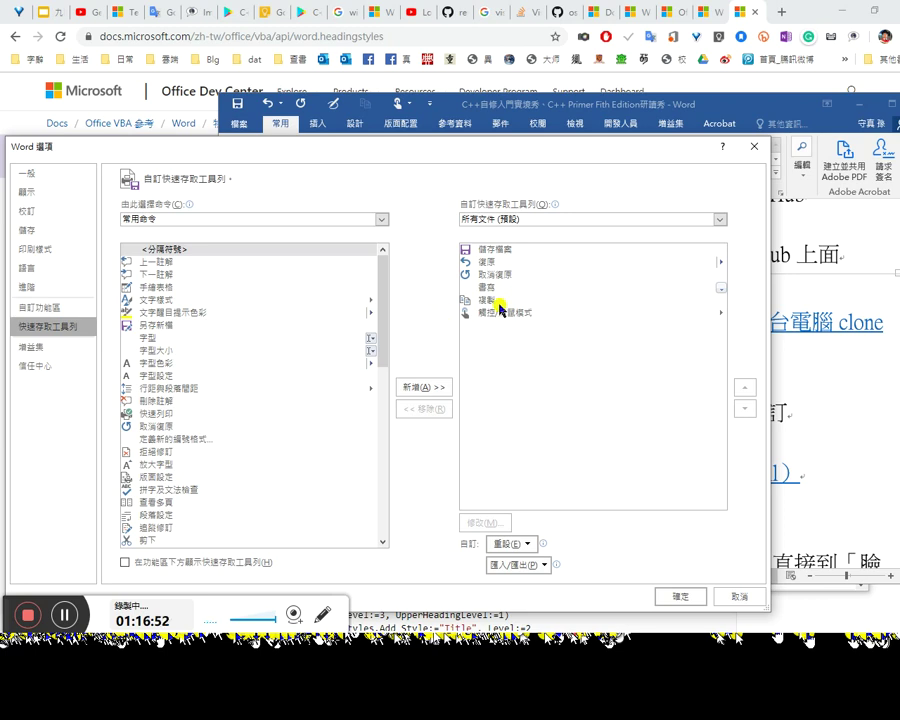
{"action": "left_click", "coordinate": [552, 222]}
{"action": "left_click", "coordinate": [545, 245]}
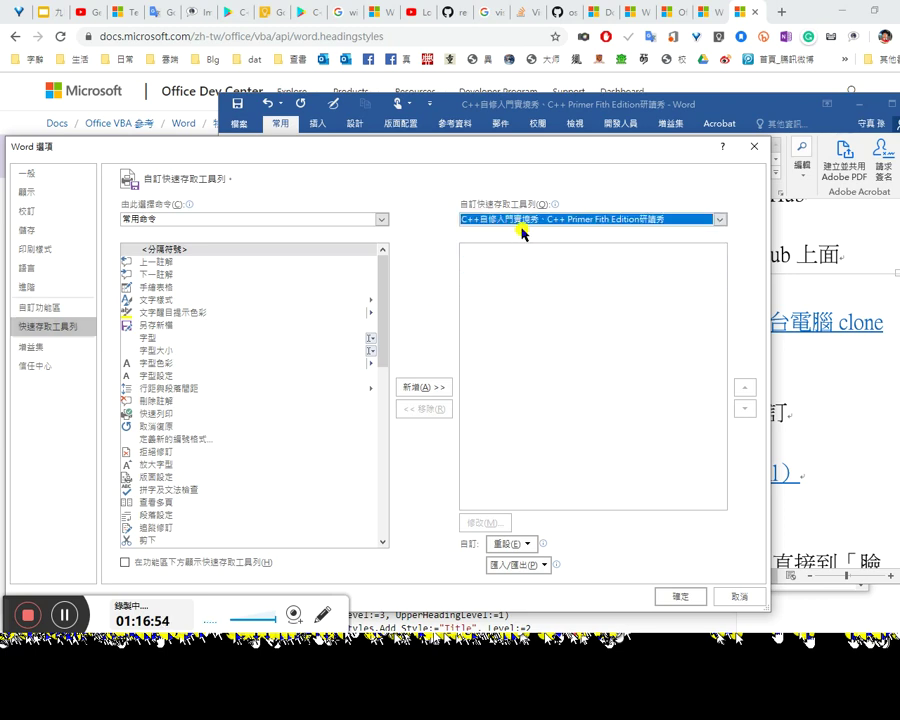
{"action": "left_click", "coordinate": [268, 226]}
{"action": "left_click", "coordinate": [226, 274]}
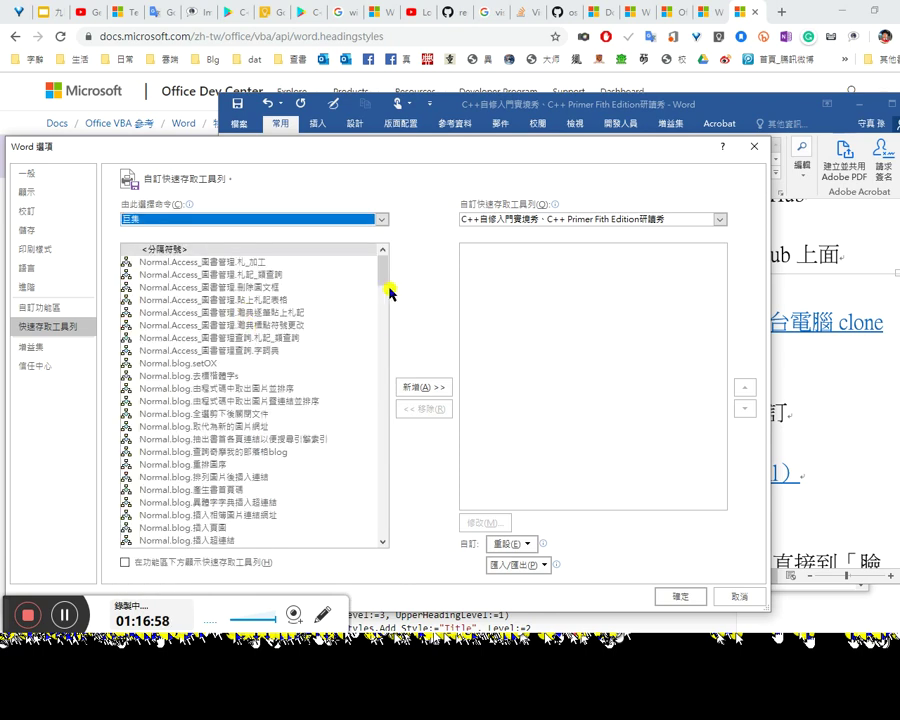
{"action": "left_click_drag", "start_coordinate": [387, 283], "coordinate": [407, 556]}
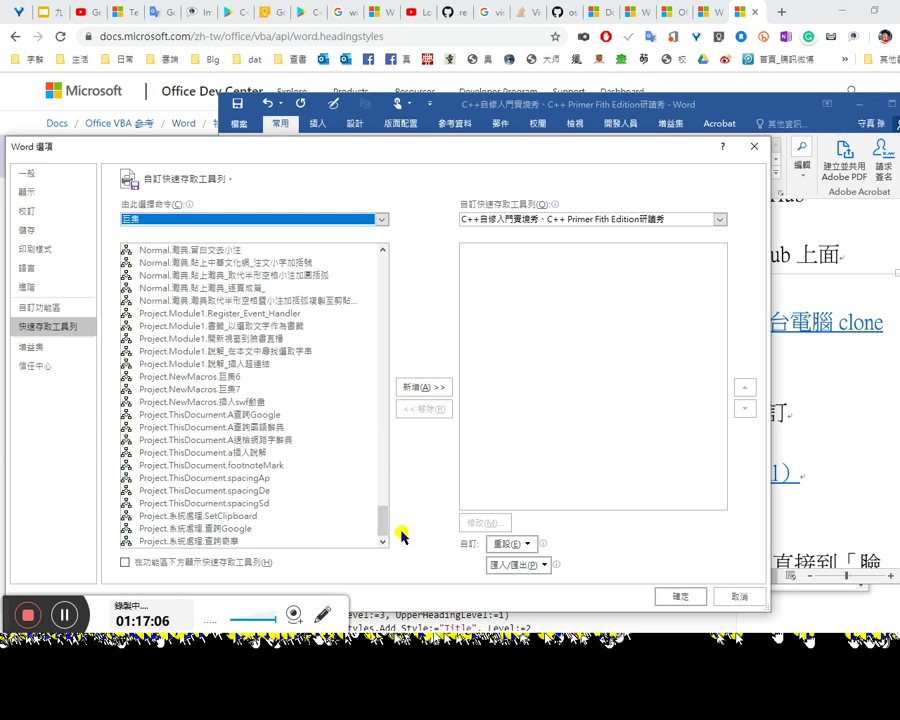
{"action": "left_click", "coordinate": [228, 341]}
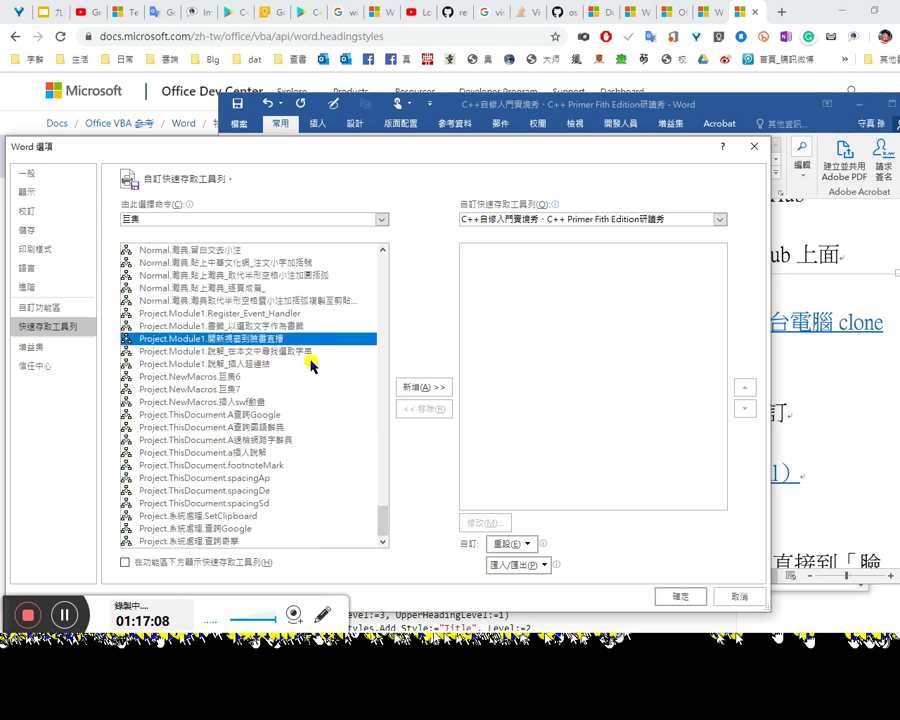
{"action": "left_click", "coordinate": [395, 387]}
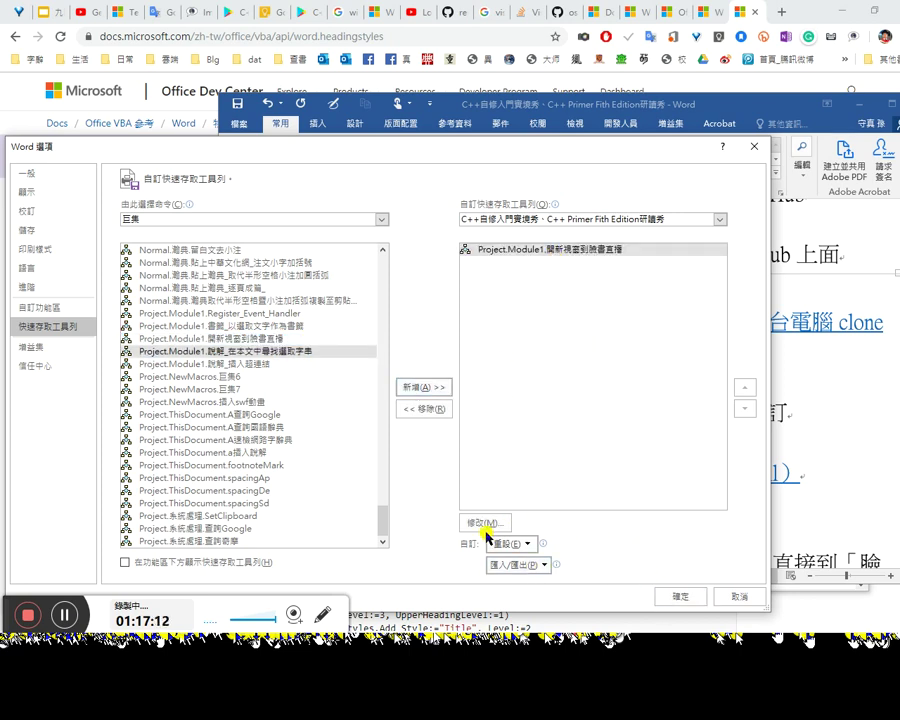
Step: Rename the button to 開新視窗到臉書直播 by removing the Project.Module1. prefix, then apply
{"action": "left_click", "coordinate": [538, 250]}
{"action": "left_click", "coordinate": [500, 523]}
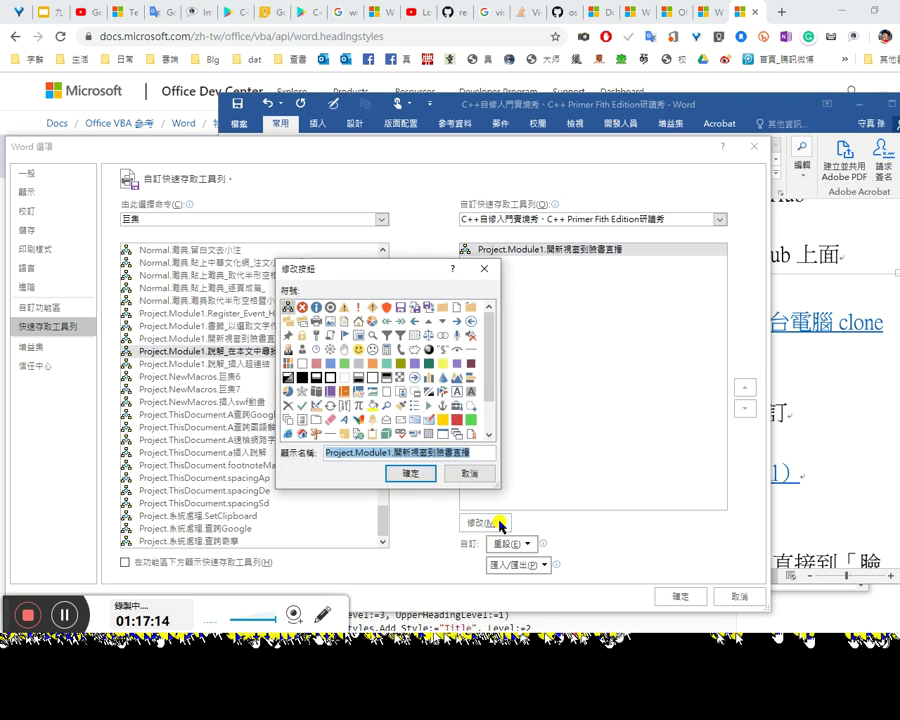
{"action": "left_click", "coordinate": [402, 449]}
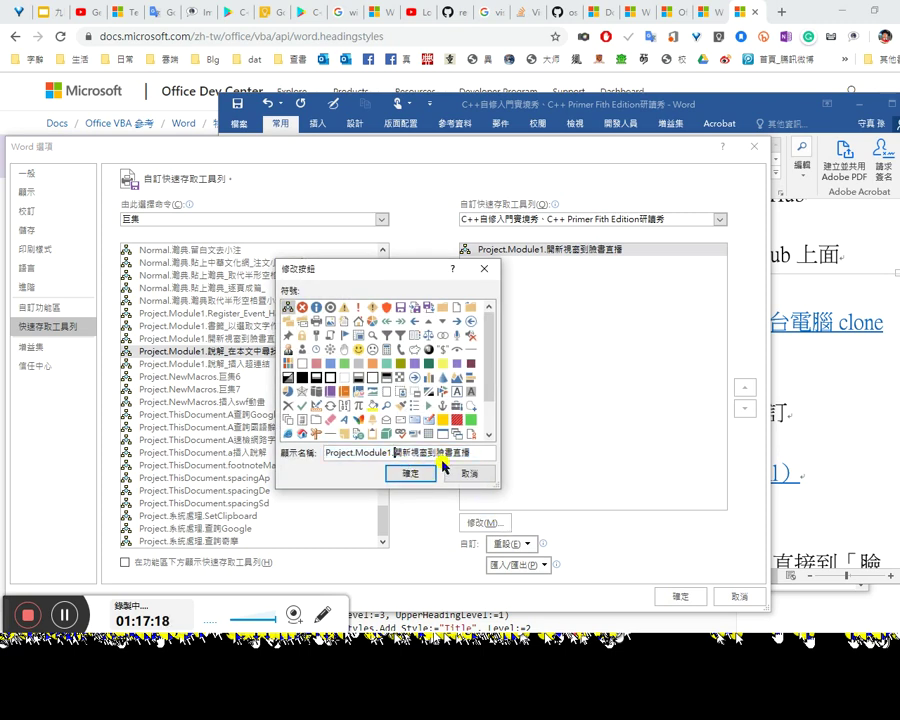
{"action": "key", "text": "shift+Home"}
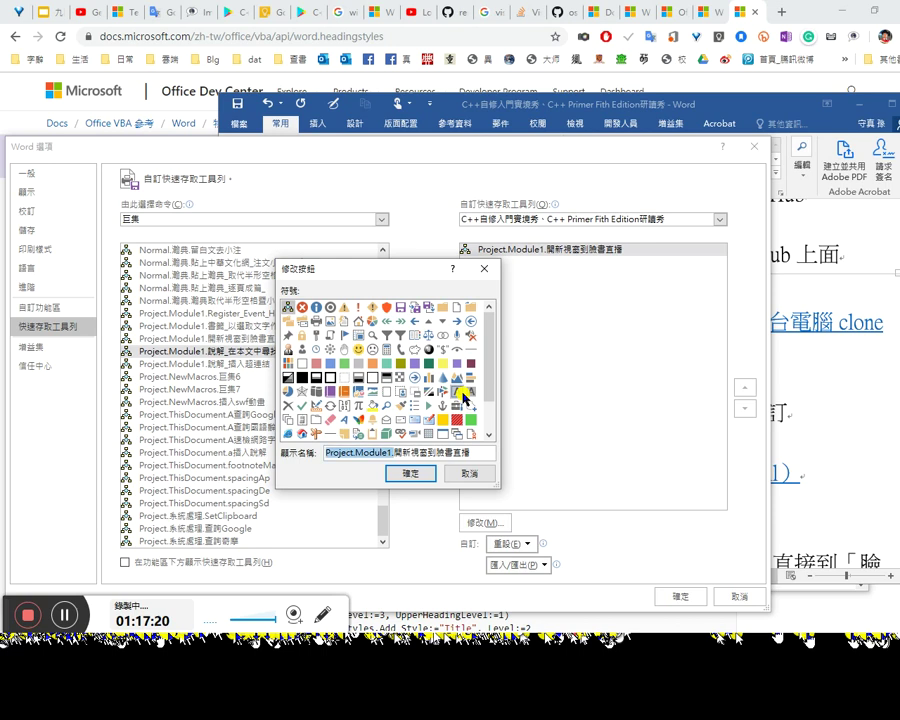
{"action": "key", "text": "BackSpace"}
{"action": "left_click", "coordinate": [411, 474]}
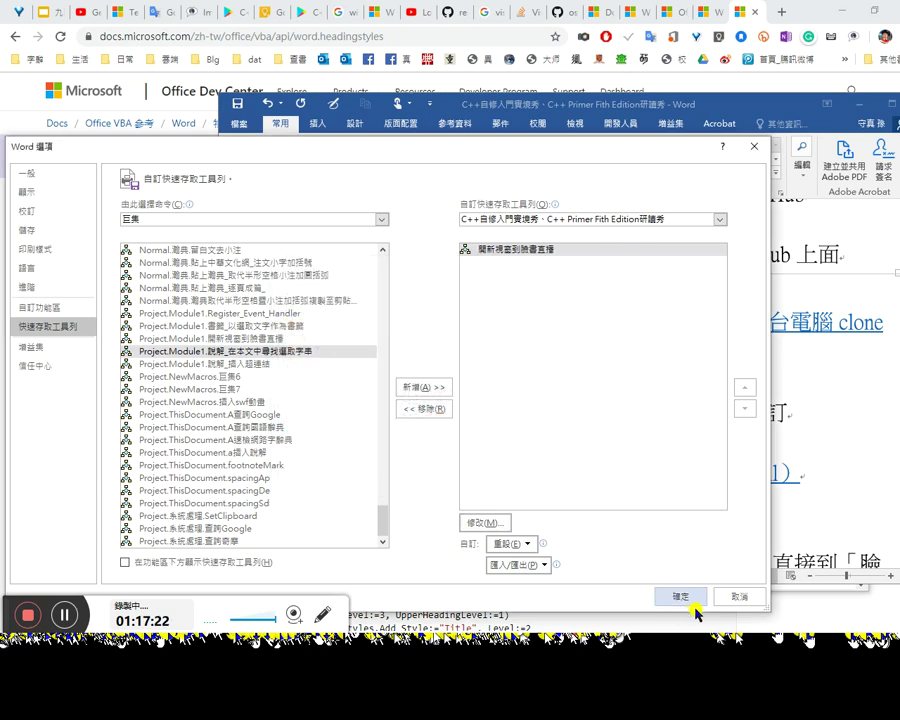
{"action": "left_click", "coordinate": [680, 596]}
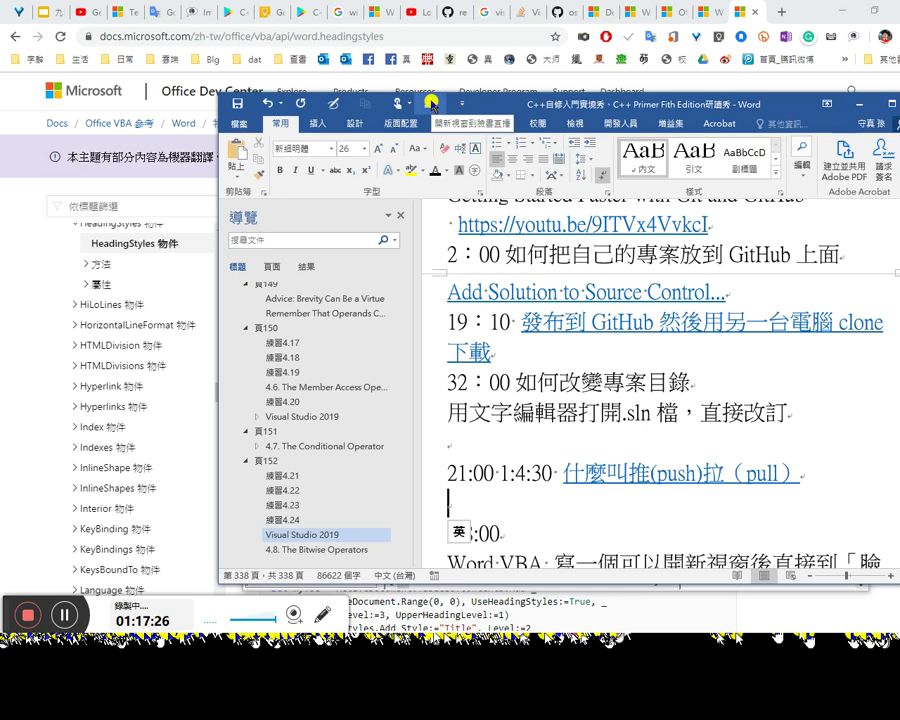
Step: Run the new toolbar command to open a second window at 臉書直播, close it, and minimize Word
{"action": "left_click", "coordinate": [430, 103]}
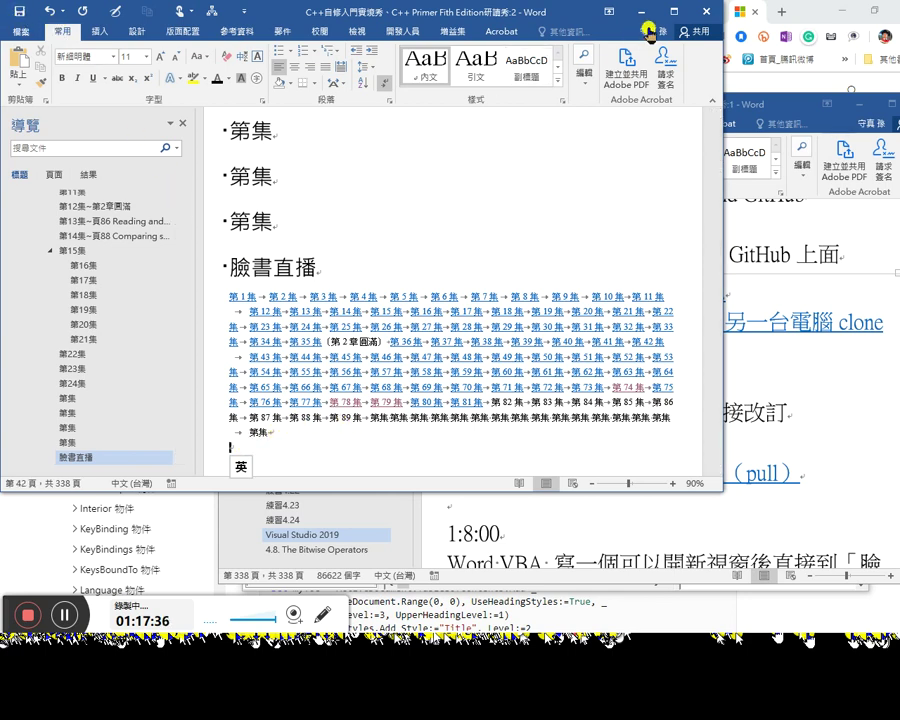
{"action": "left_click", "coordinate": [706, 10]}
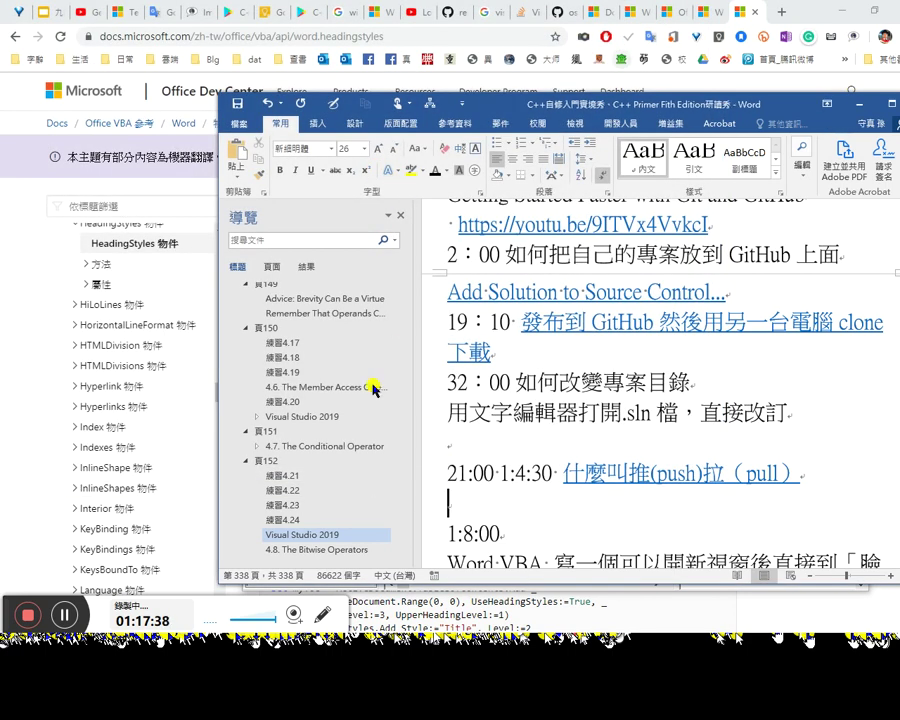
{"action": "left_click", "coordinate": [153, 416]}
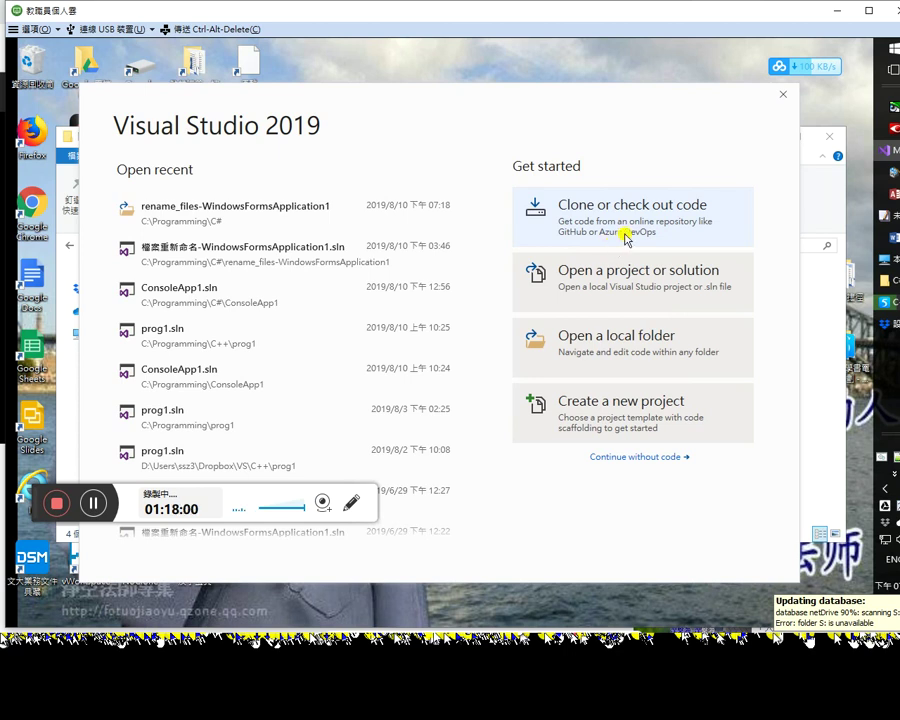
Step: Choose the rename_files-WindowsFormsApplication1 GitHub repo, first setting C:\Programming\C++ as its local folder
{"action": "left_click", "coordinate": [633, 230]}
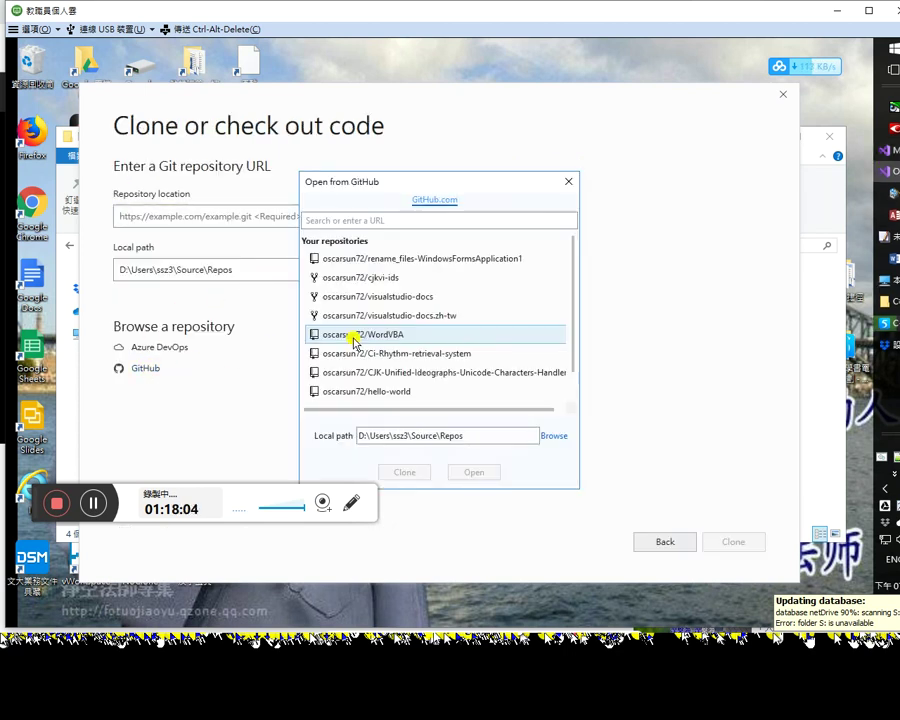
{"action": "left_click", "coordinate": [423, 262]}
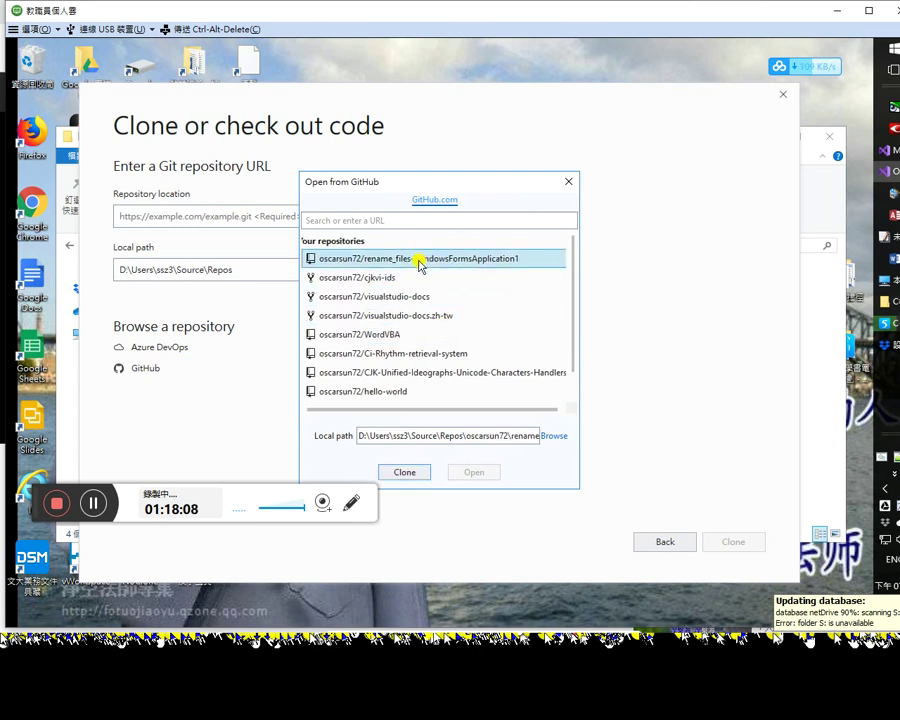
{"action": "left_click", "coordinate": [551, 437]}
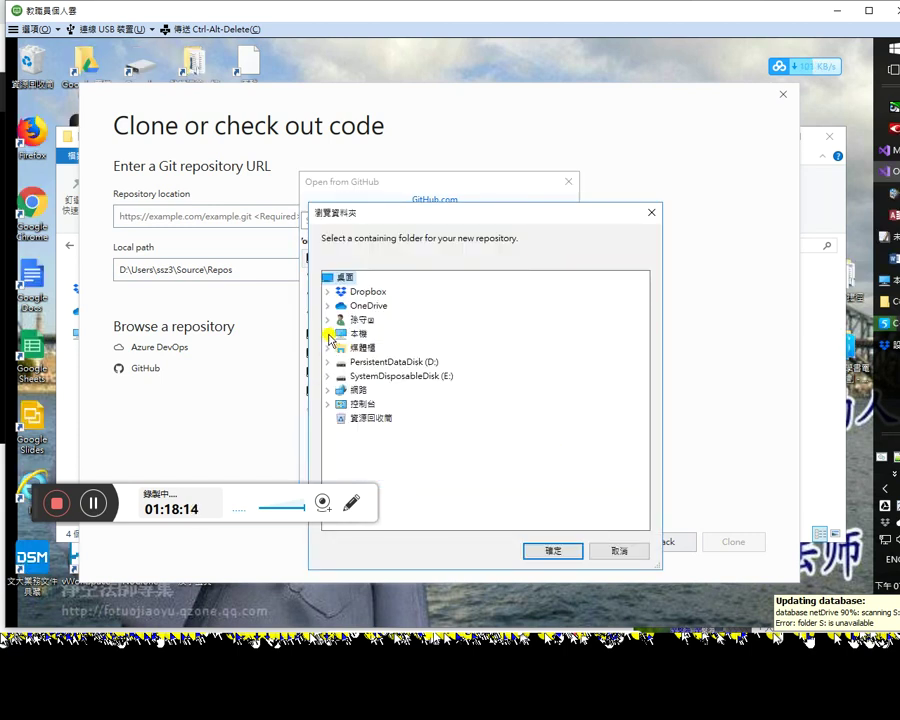
{"action": "left_click", "coordinate": [328, 334]}
{"action": "left_click", "coordinate": [328, 277]}
{"action": "left_click", "coordinate": [328, 320]}
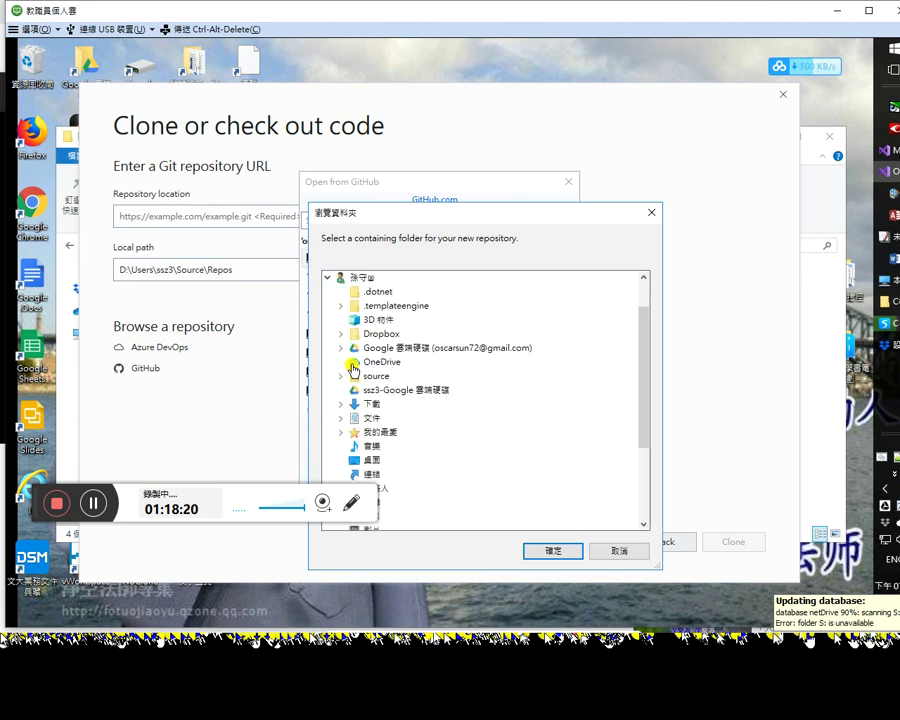
{"action": "left_click", "coordinate": [327, 277]}
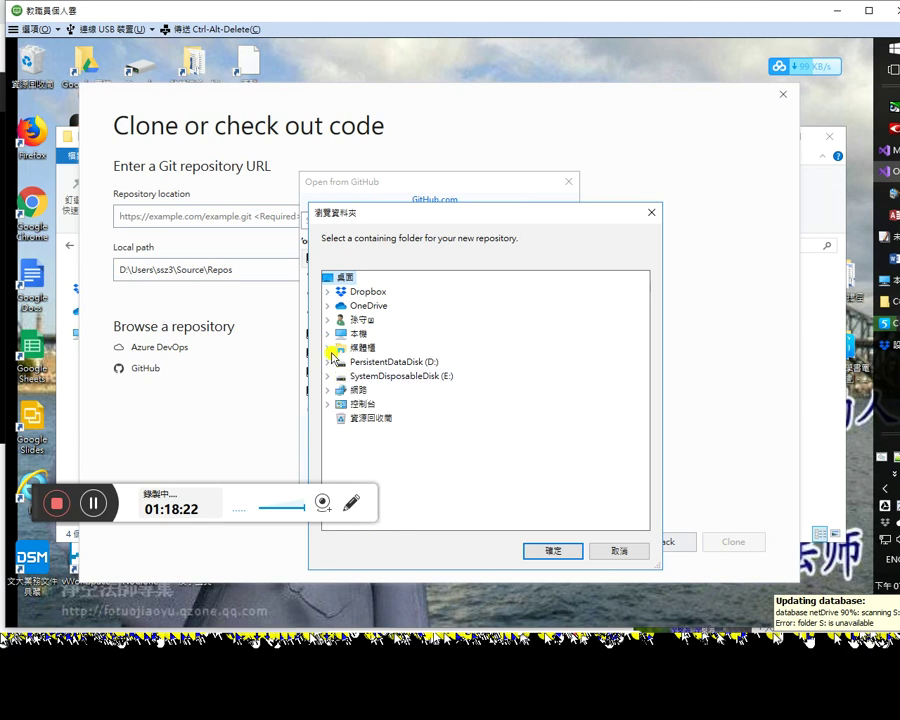
{"action": "left_click", "coordinate": [329, 335]}
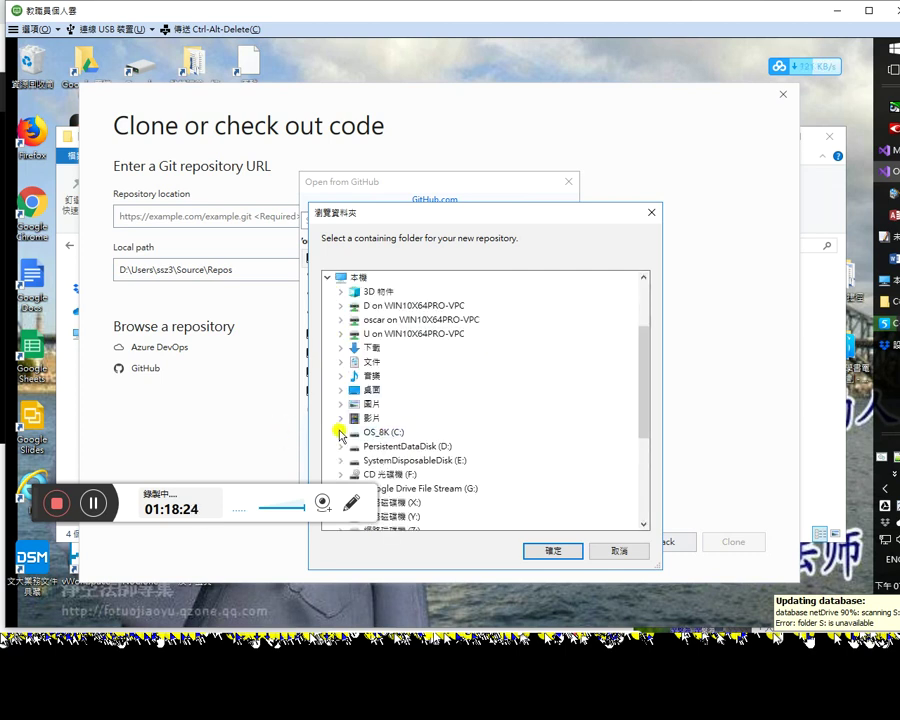
{"action": "left_click", "coordinate": [336, 428]}
{"action": "left_click", "coordinate": [354, 460]}
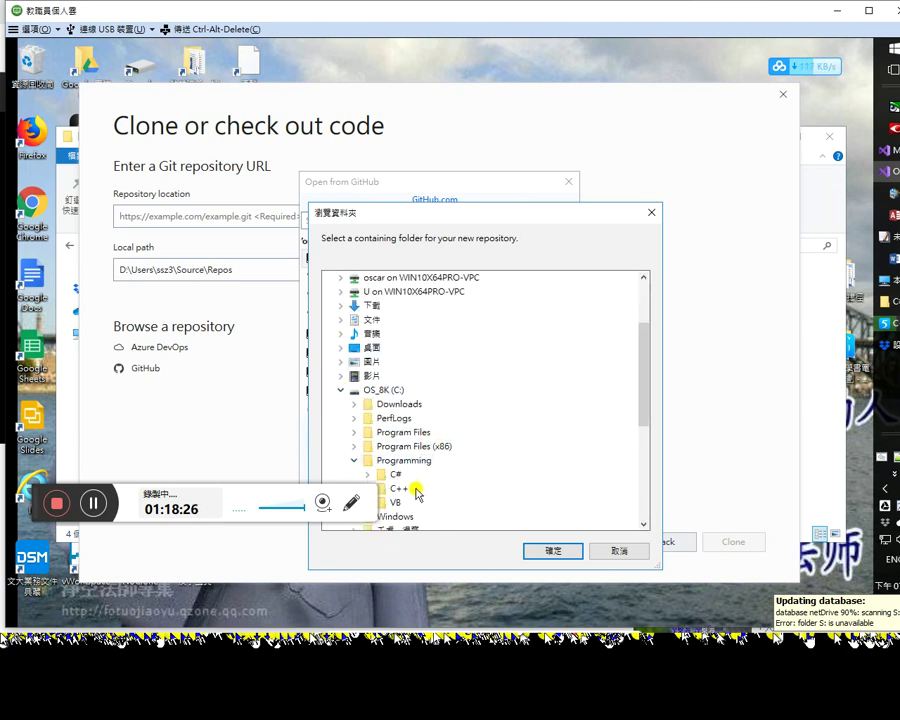
{"action": "left_click", "coordinate": [405, 488]}
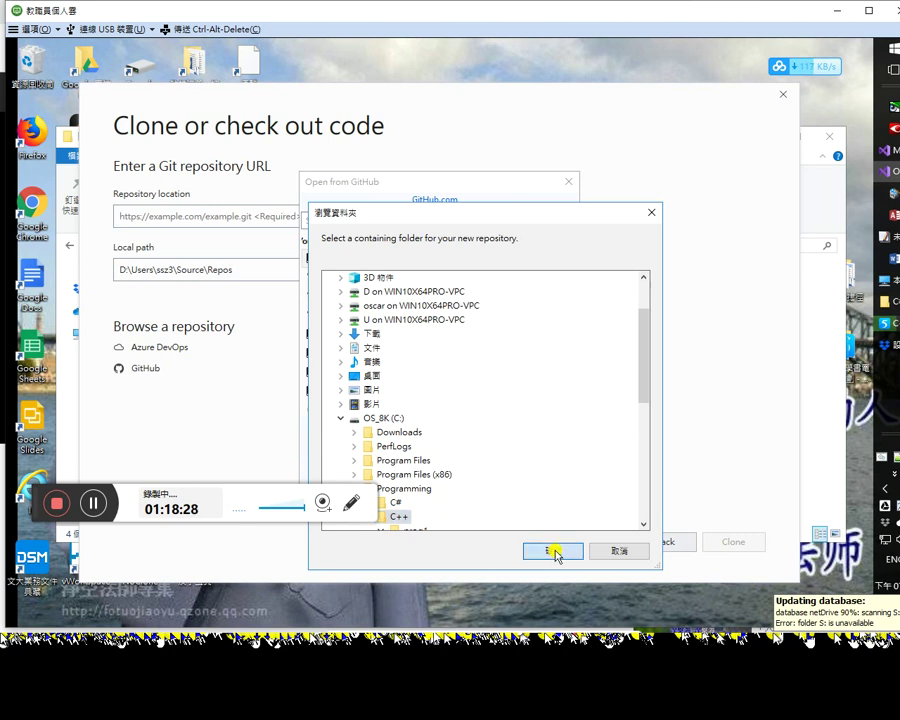
{"action": "left_click", "coordinate": [553, 550]}
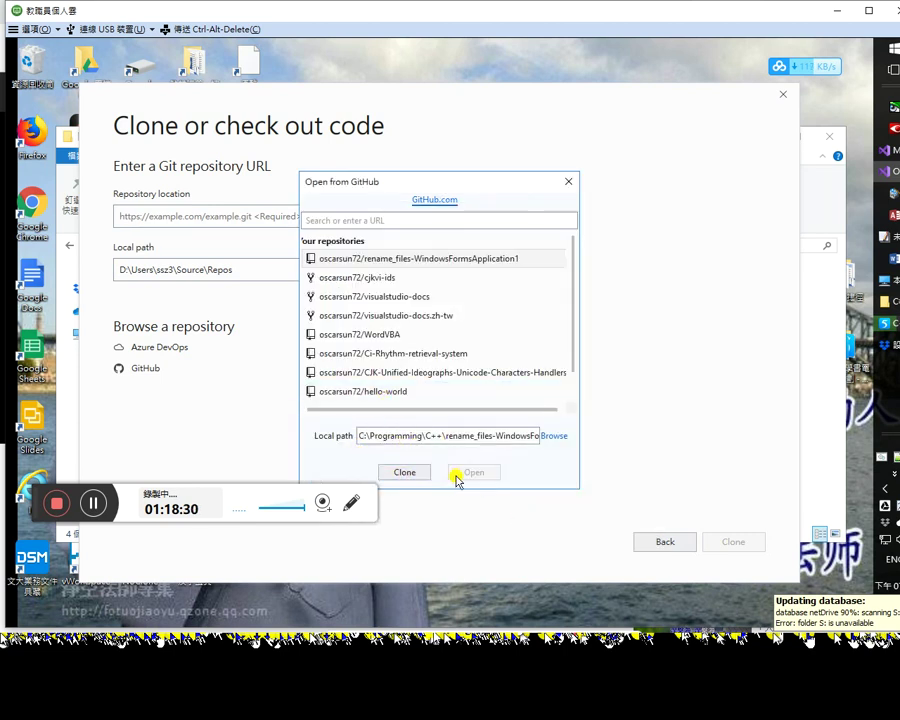
{"action": "left_click", "coordinate": [514, 441]}
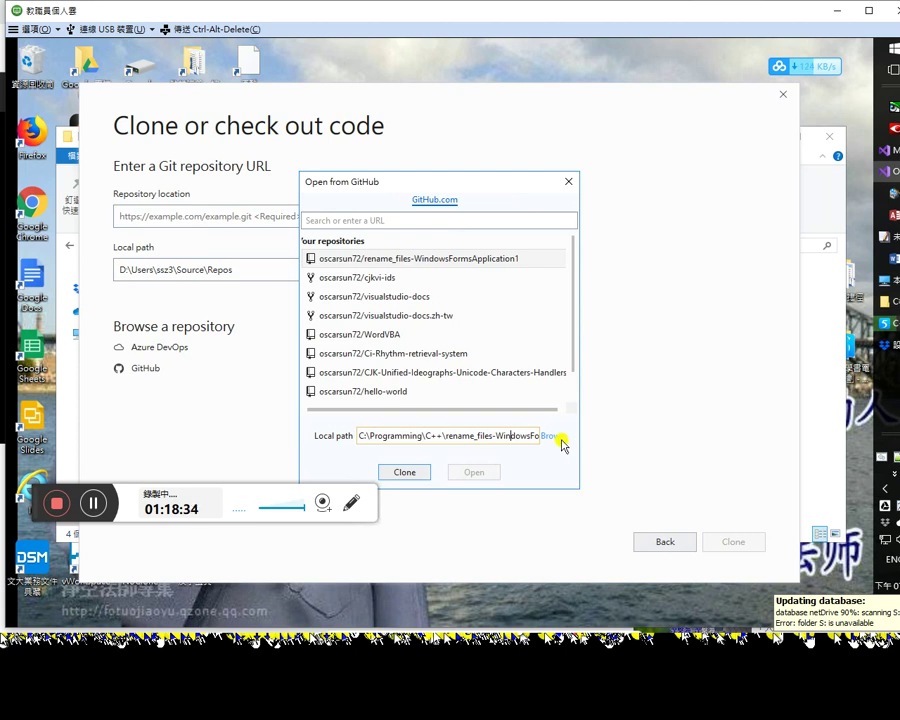
Step: Switch the local folder to C:\Programming\C# and open the already-cloned repository
{"action": "left_click", "coordinate": [557, 437]}
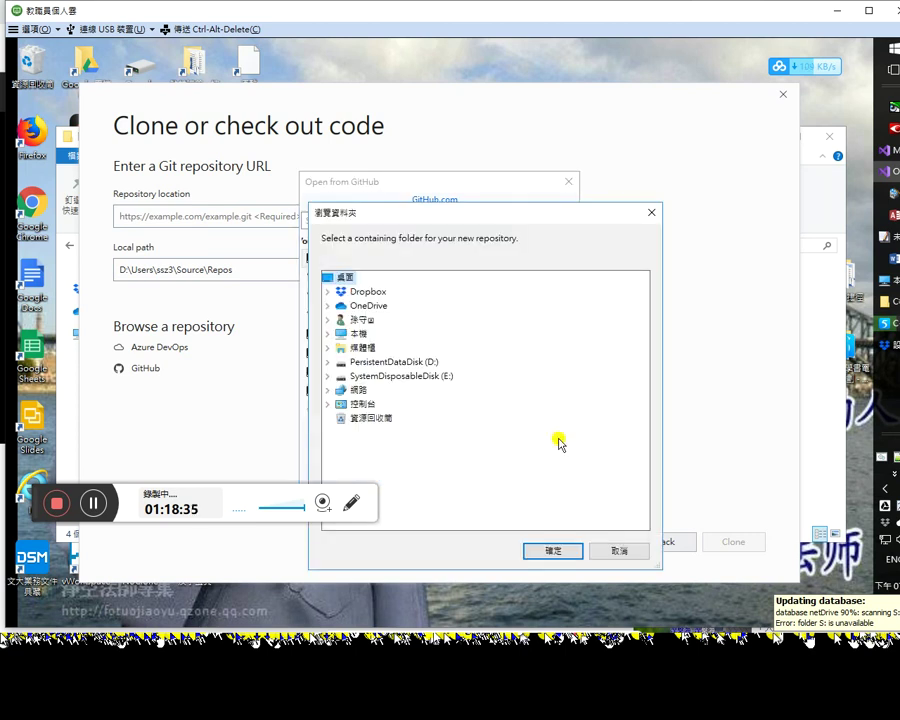
{"action": "left_click", "coordinate": [328, 320]}
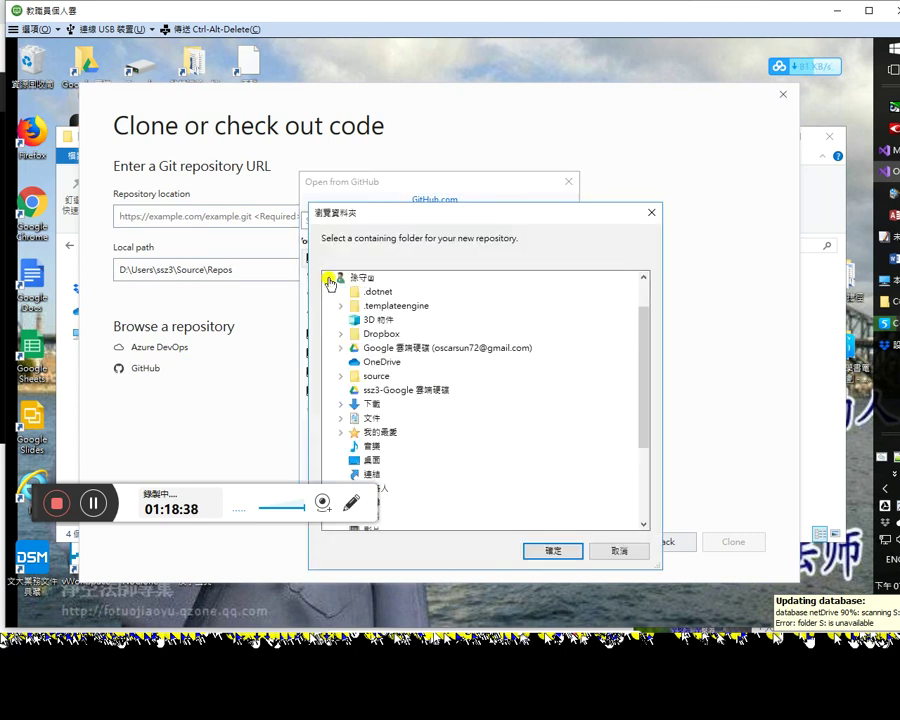
{"action": "left_click", "coordinate": [327, 277]}
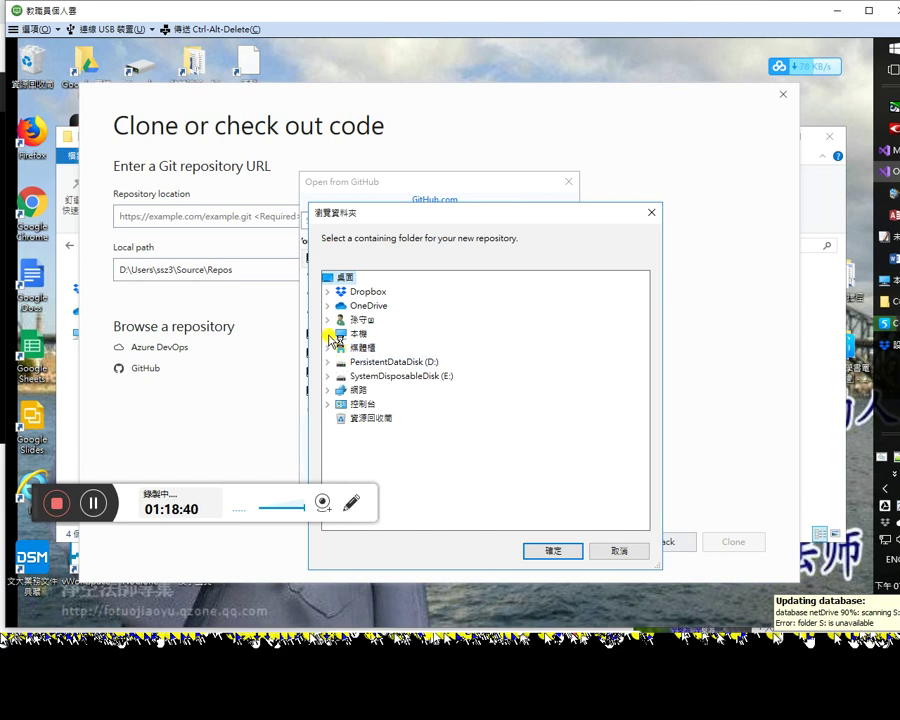
{"action": "left_click", "coordinate": [328, 334]}
{"action": "left_click", "coordinate": [342, 427]}
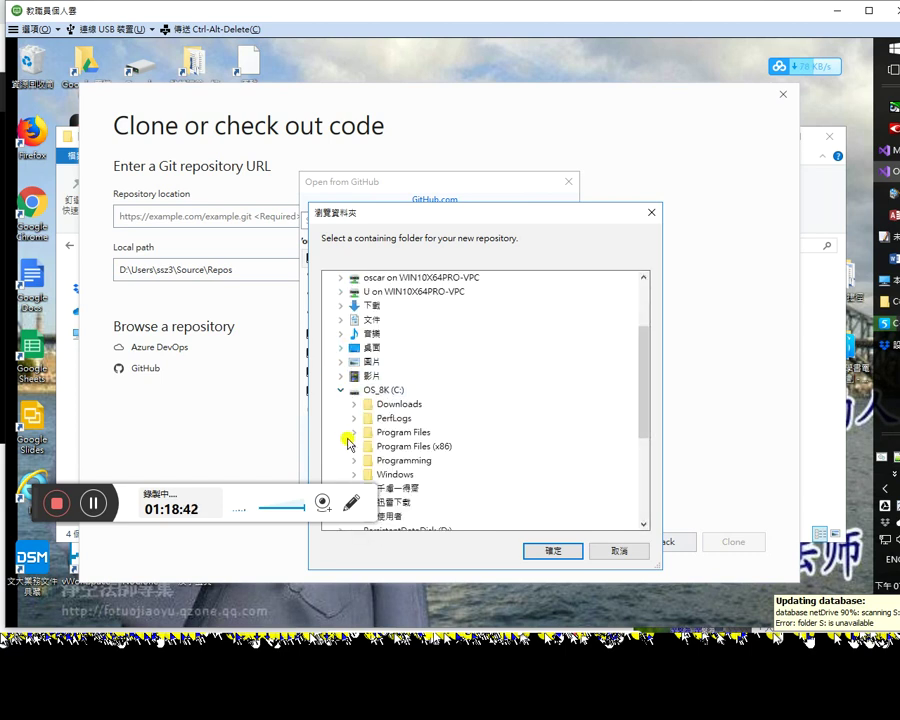
{"action": "left_click", "coordinate": [355, 460]}
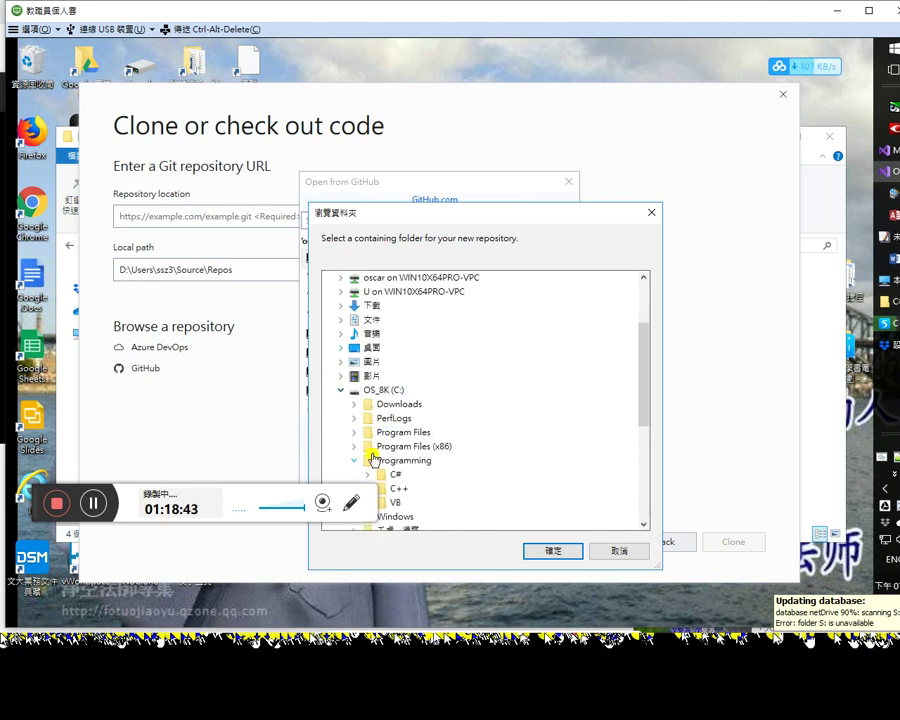
{"action": "double_click", "coordinate": [396, 498]}
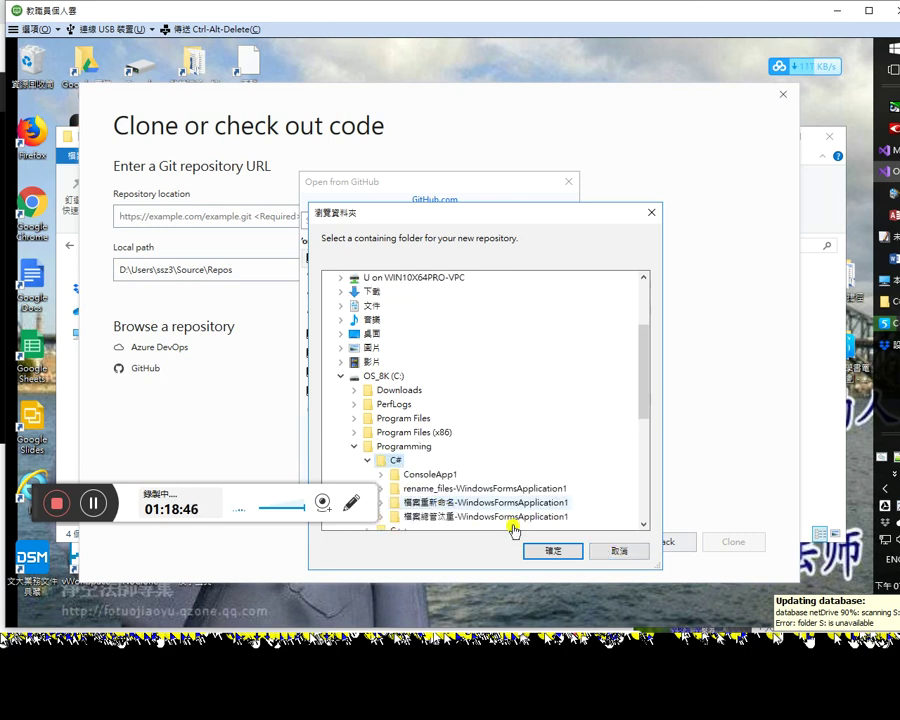
{"action": "left_click", "coordinate": [551, 552]}
{"action": "left_click", "coordinate": [472, 472]}
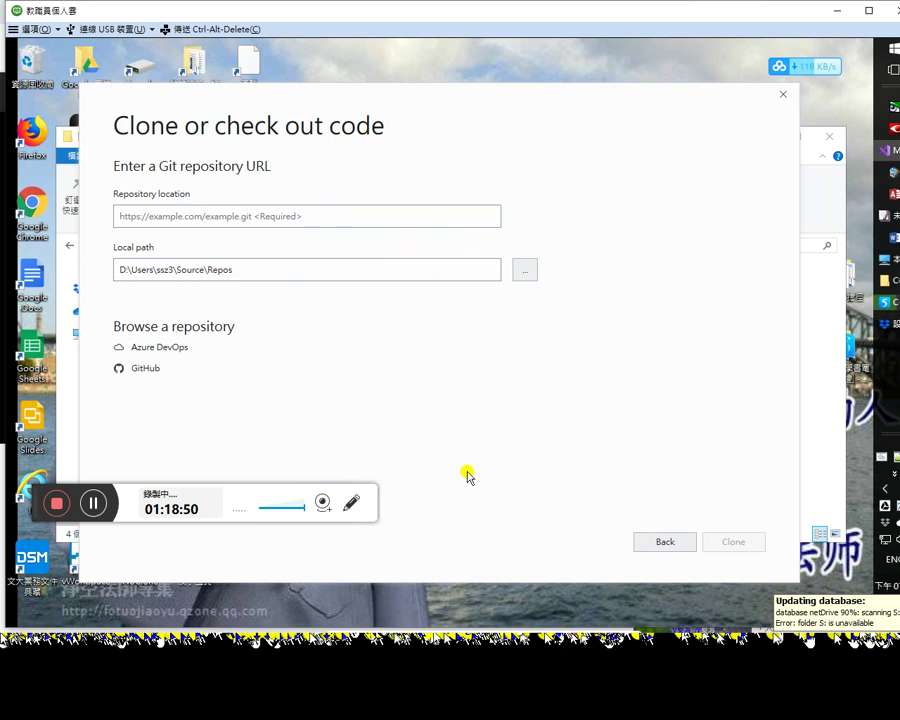
{"action": "left_click", "coordinate": [895, 132]}
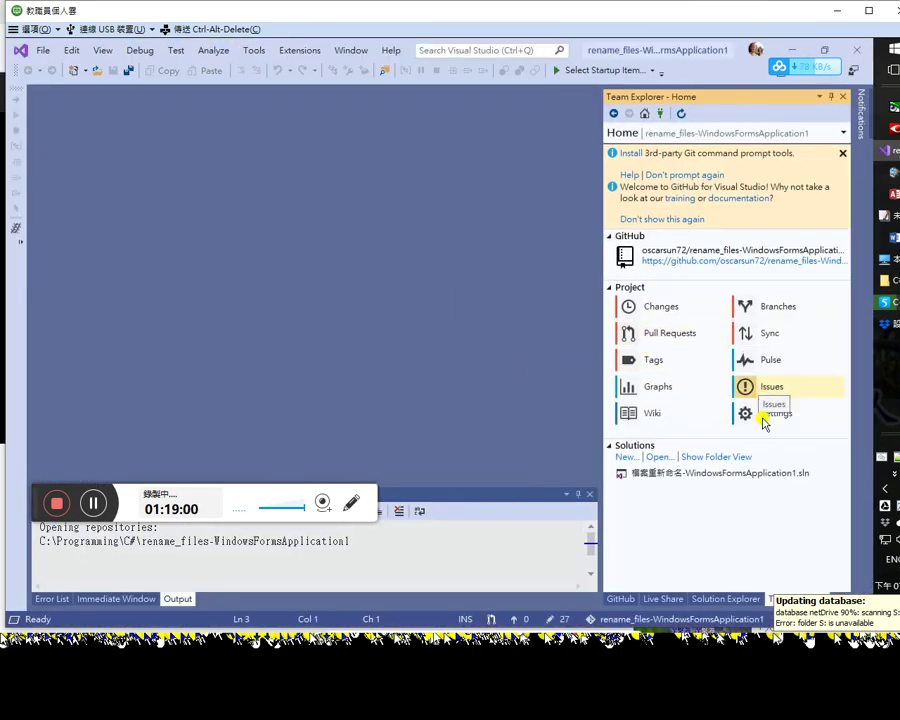
{"action": "left_click", "coordinate": [727, 478]}
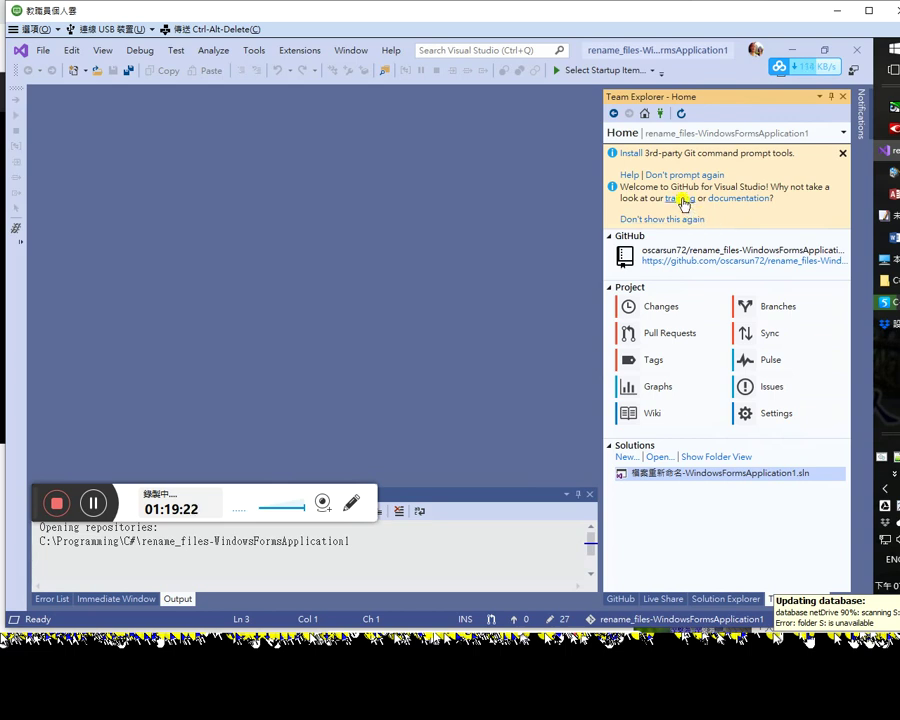
{"action": "left_click", "coordinate": [682, 200]}
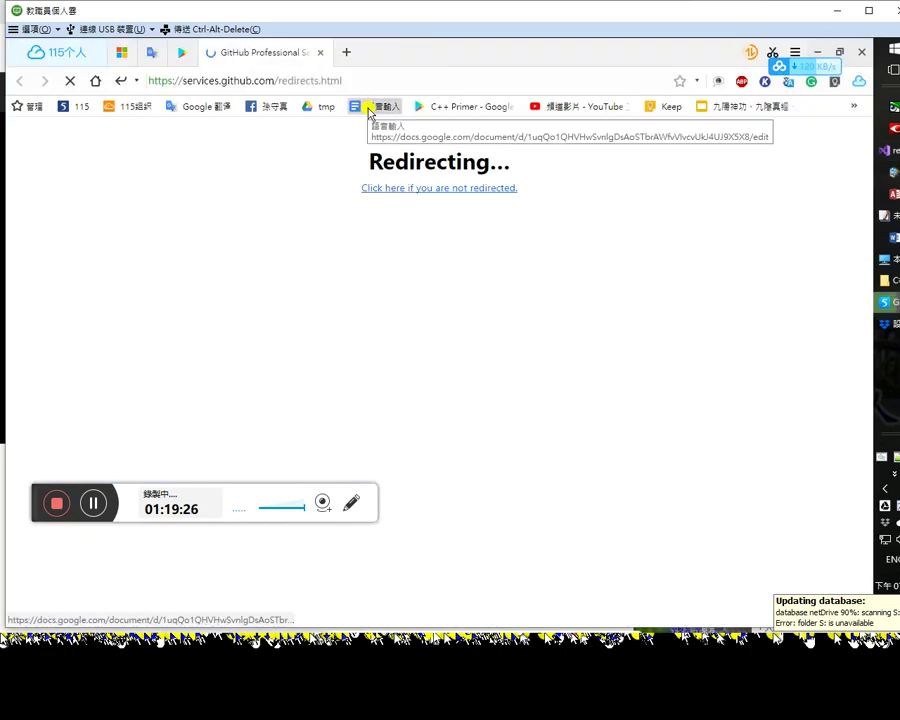
Step: Open the rename_files-WindowsFormsApplication1 page on GitHub from Team Explorer Home, then return to Visual Studio
{"action": "key", "text": "alt+Tab"}
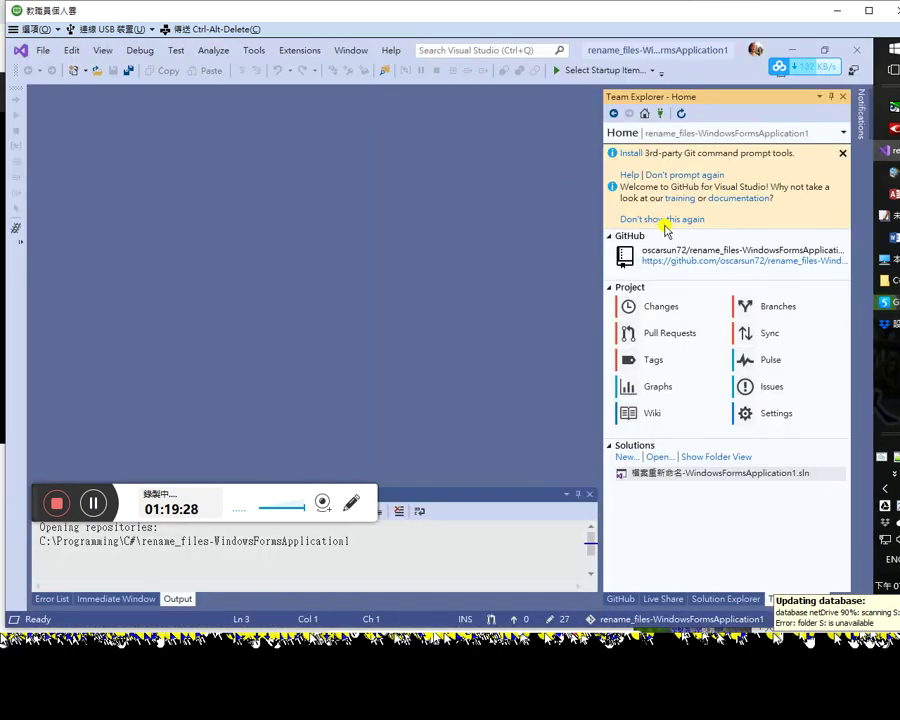
{"action": "key", "text": "alt+Tab"}
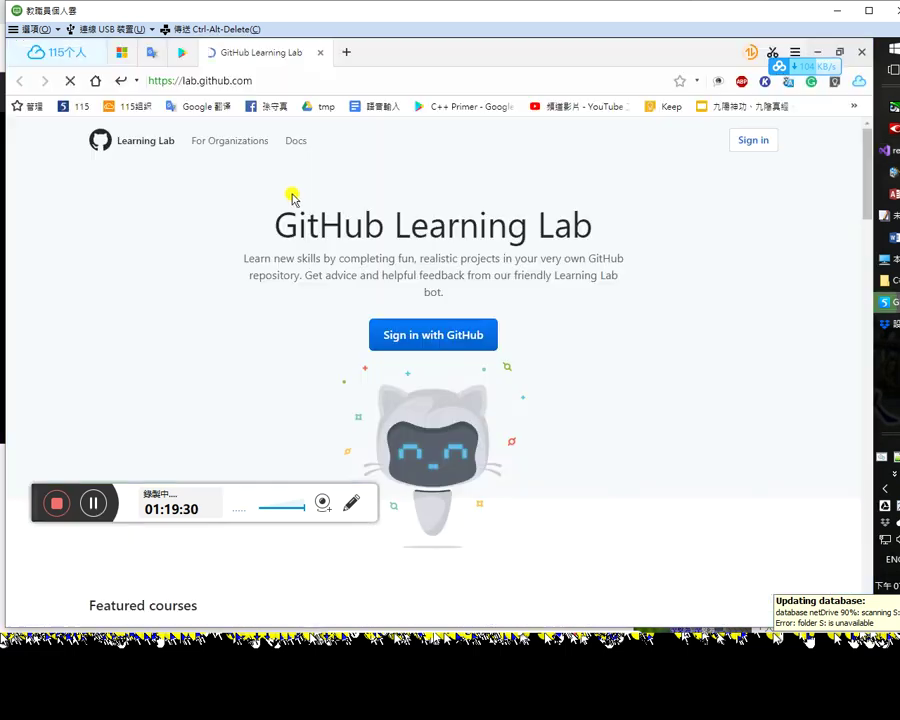
{"action": "scroll", "coordinate": [598, 332], "scroll_direction": "down", "scroll_amount": 3}
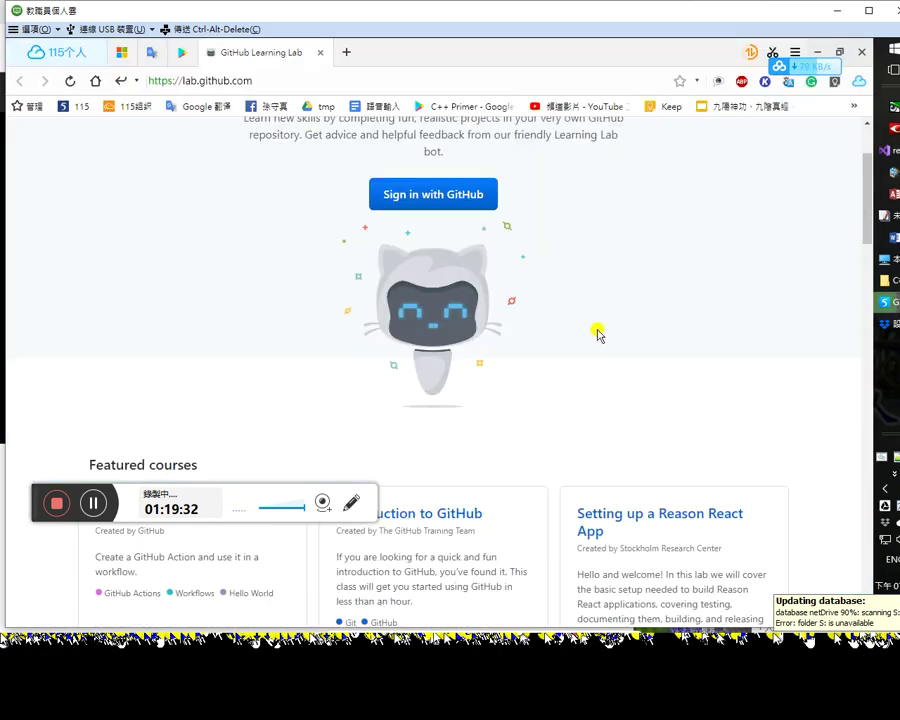
{"action": "scroll", "coordinate": [600, 325], "scroll_direction": "up", "scroll_amount": 3}
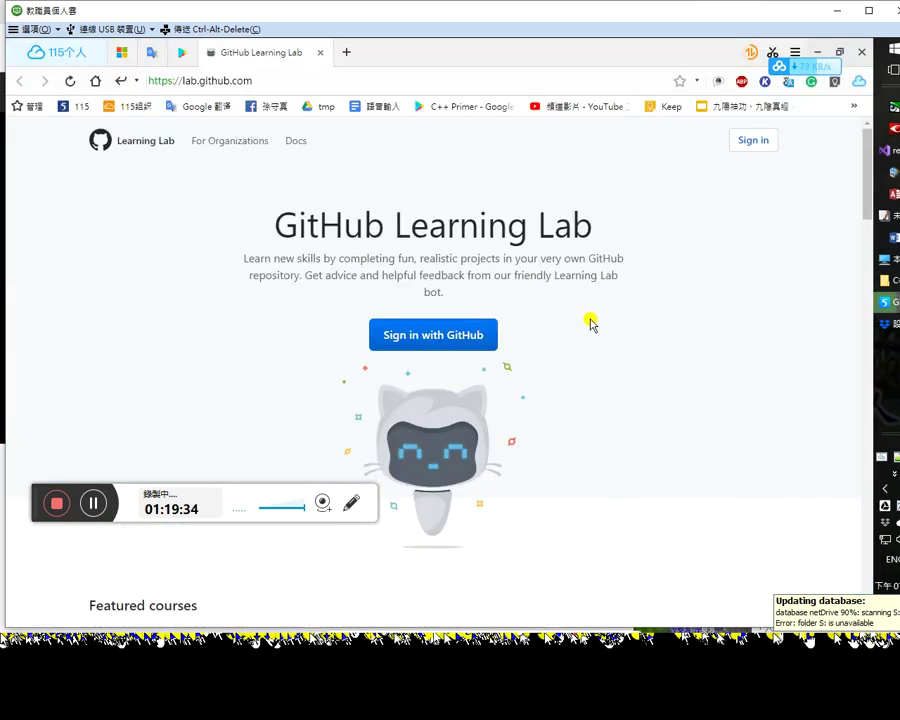
{"action": "key", "text": "alt+Tab"}
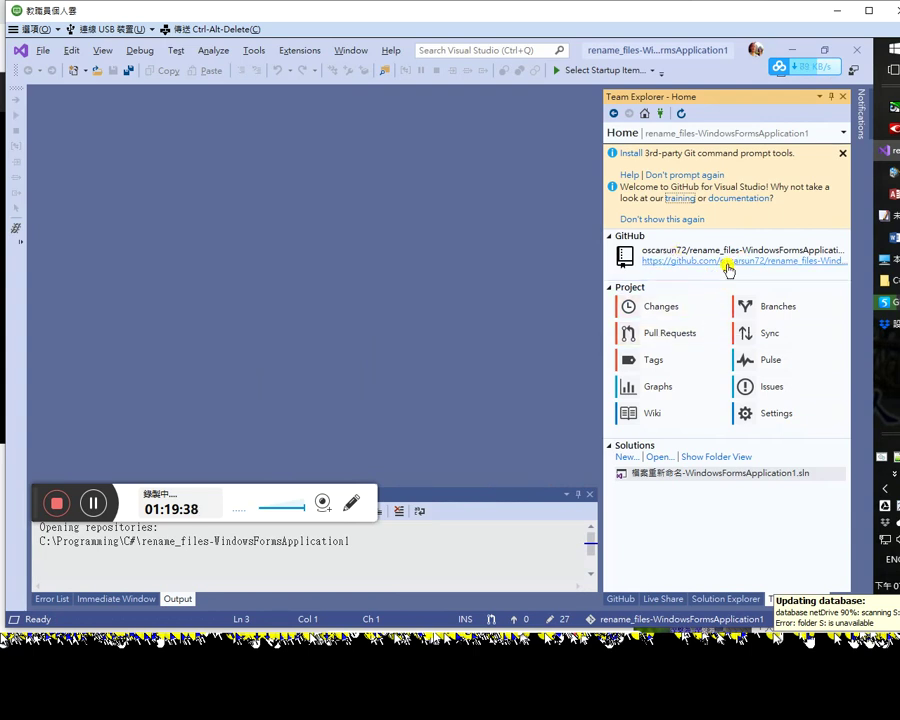
{"action": "left_click", "coordinate": [731, 262]}
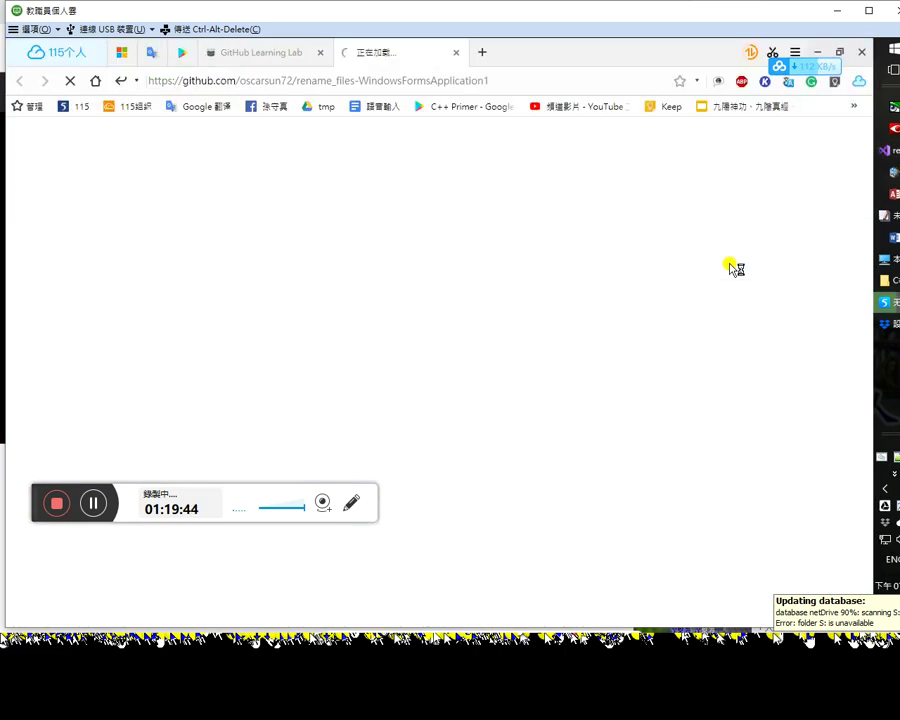
{"action": "key", "text": "alt+Tab"}
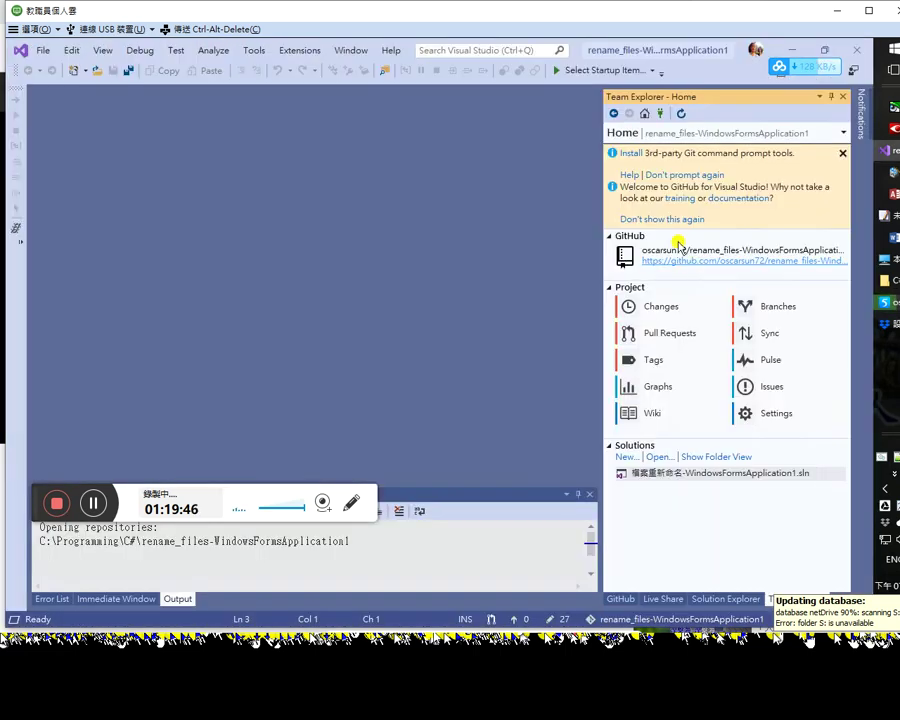
Step: Look through the Solution Explorer, GitHub and Live Share panes, returning to Team Explorer home
{"action": "left_click", "coordinate": [712, 600]}
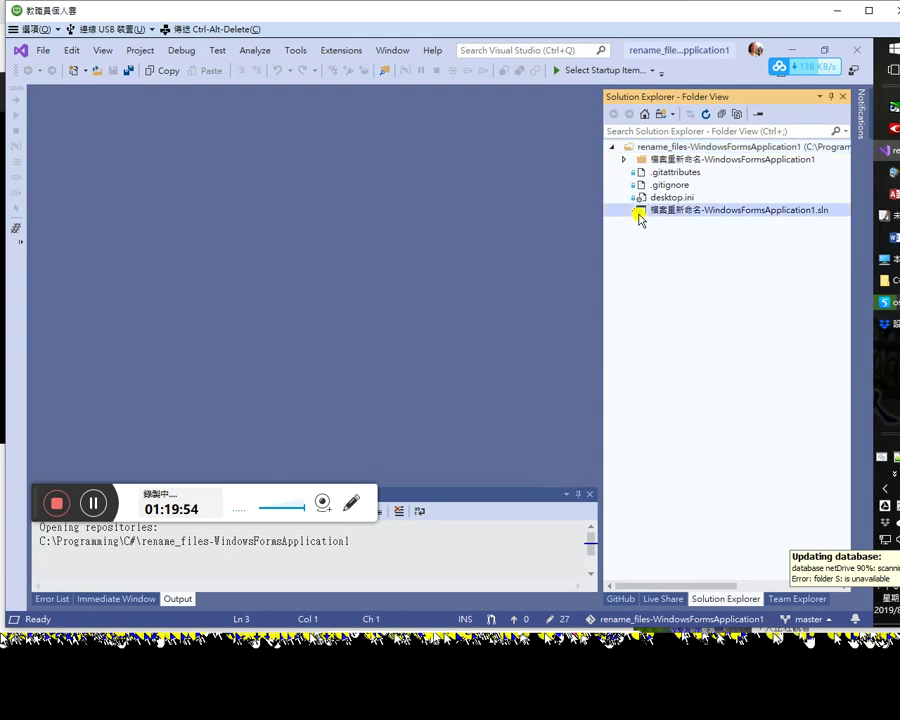
{"action": "left_click", "coordinate": [635, 599]}
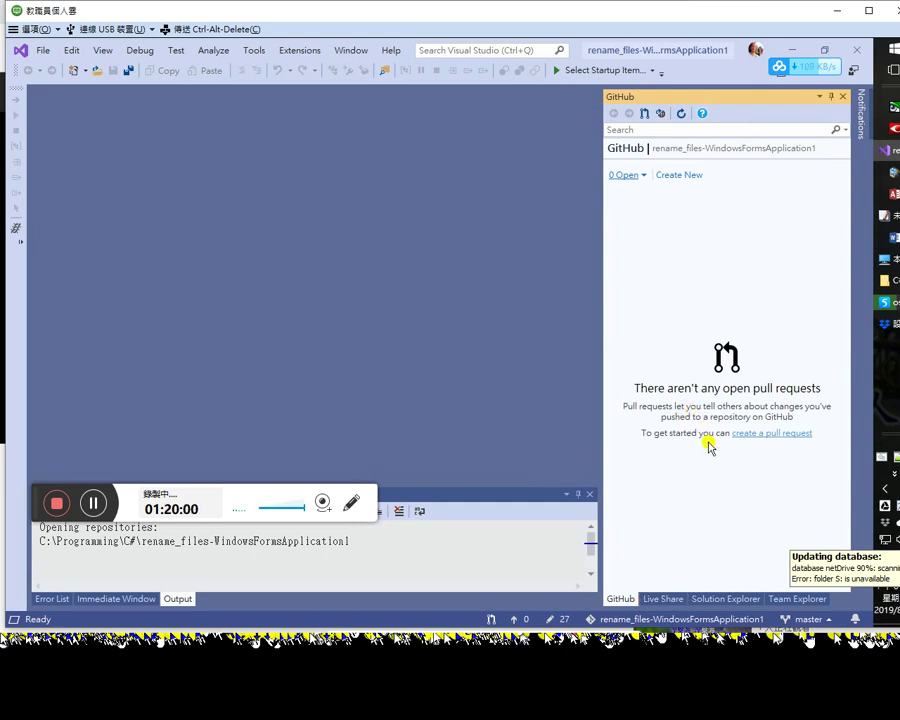
{"action": "left_click", "coordinate": [670, 600]}
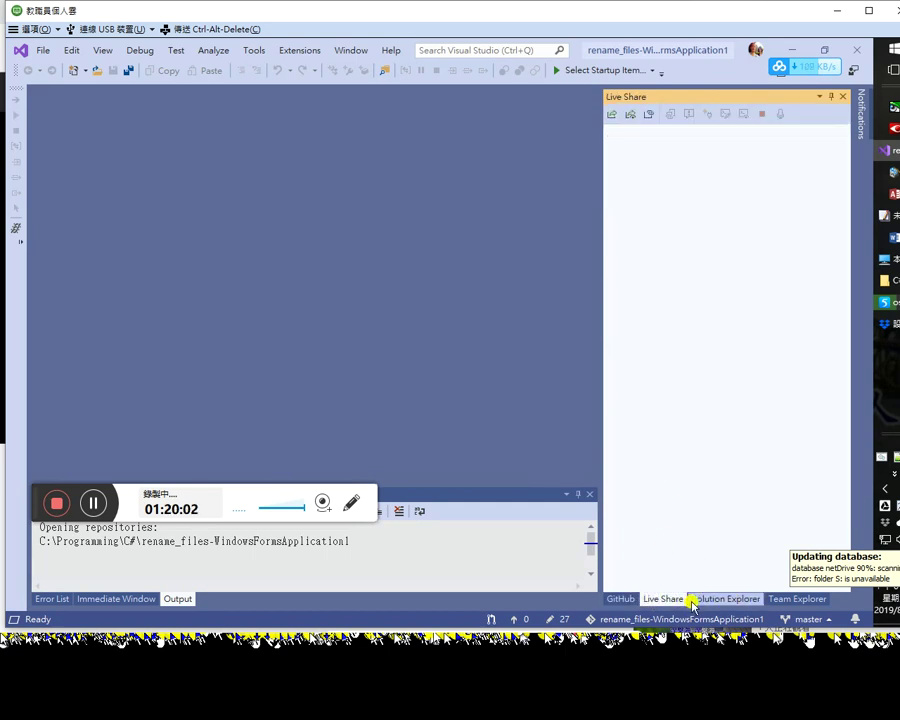
{"action": "left_click", "coordinate": [778, 599]}
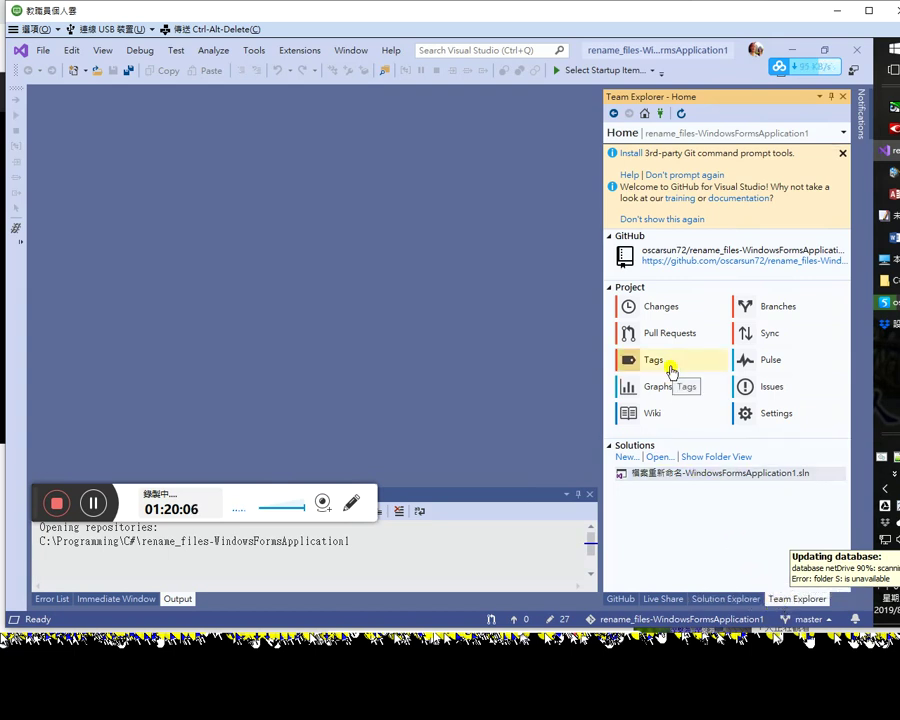
Step: View the repository's Git settings with its origin remote, then revisit the other panes
{"action": "left_click", "coordinate": [757, 414]}
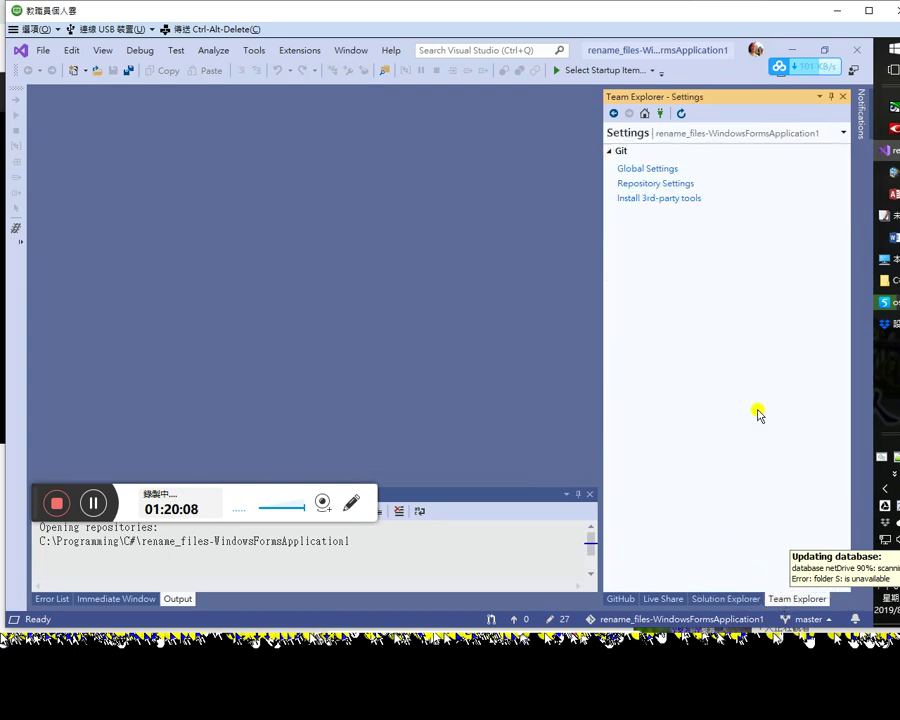
{"action": "left_click", "coordinate": [673, 183]}
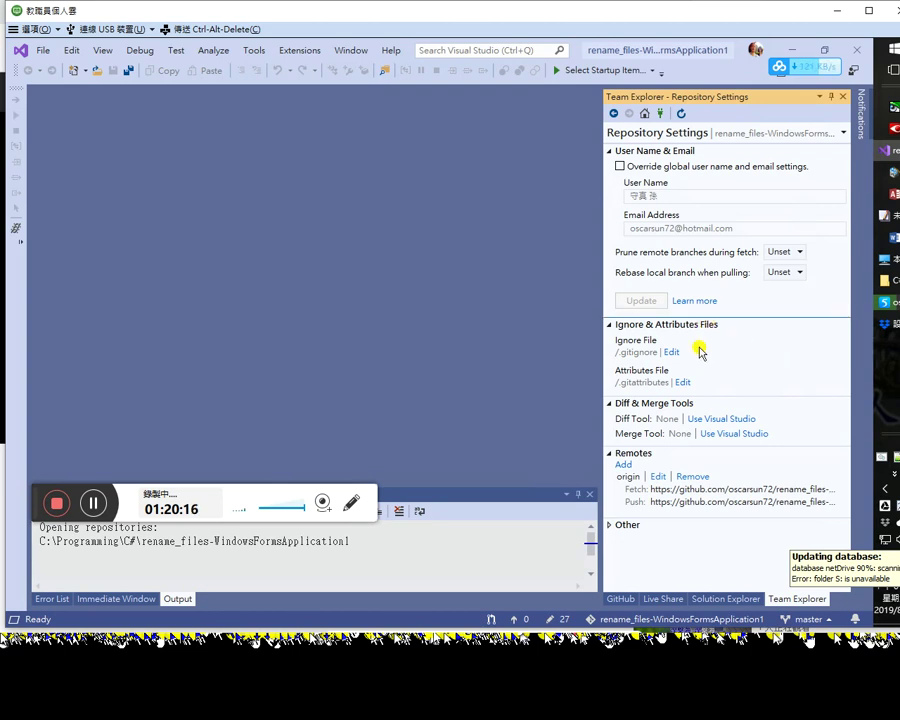
{"action": "left_click", "coordinate": [725, 599]}
{"action": "left_click", "coordinate": [673, 599]}
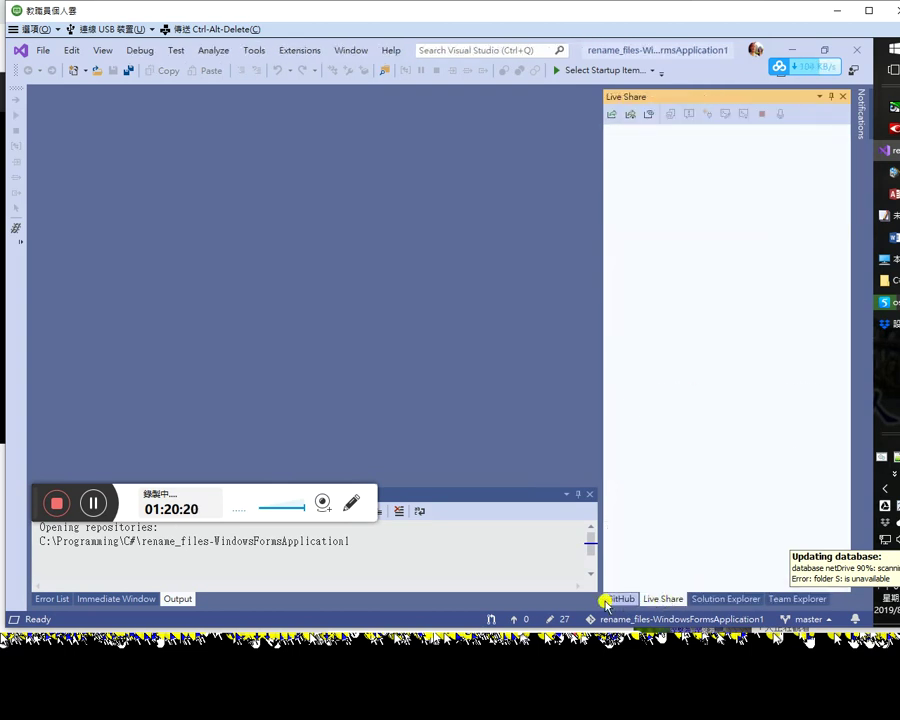
{"action": "left_click", "coordinate": [617, 600]}
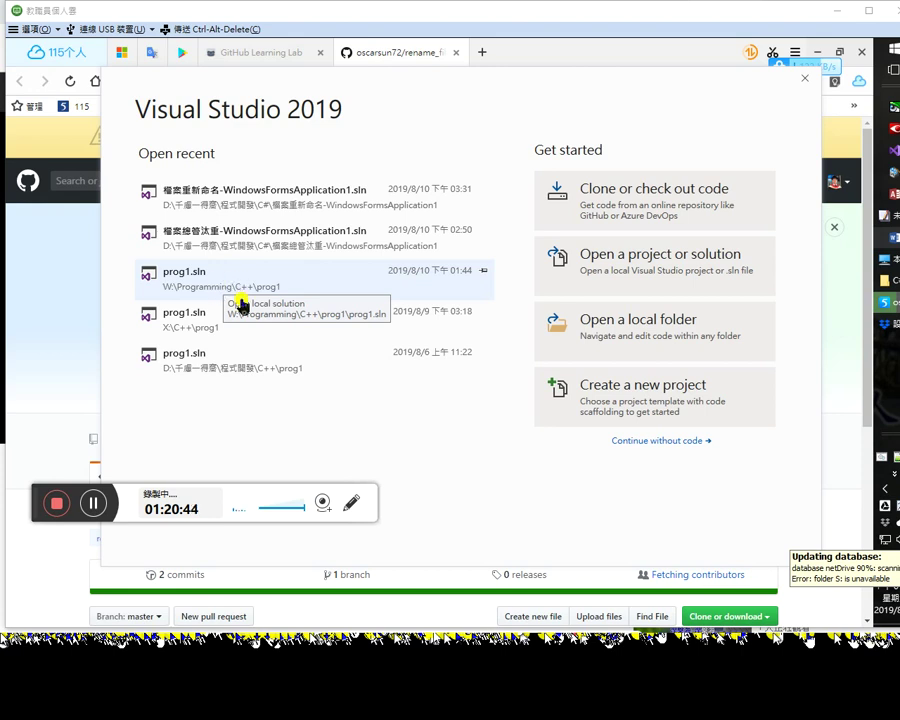
Step: Open W:\Programming\C++\prog1\prog1.sln from the recent list, then view the repo's GitHub page
{"action": "left_click", "coordinate": [241, 281]}
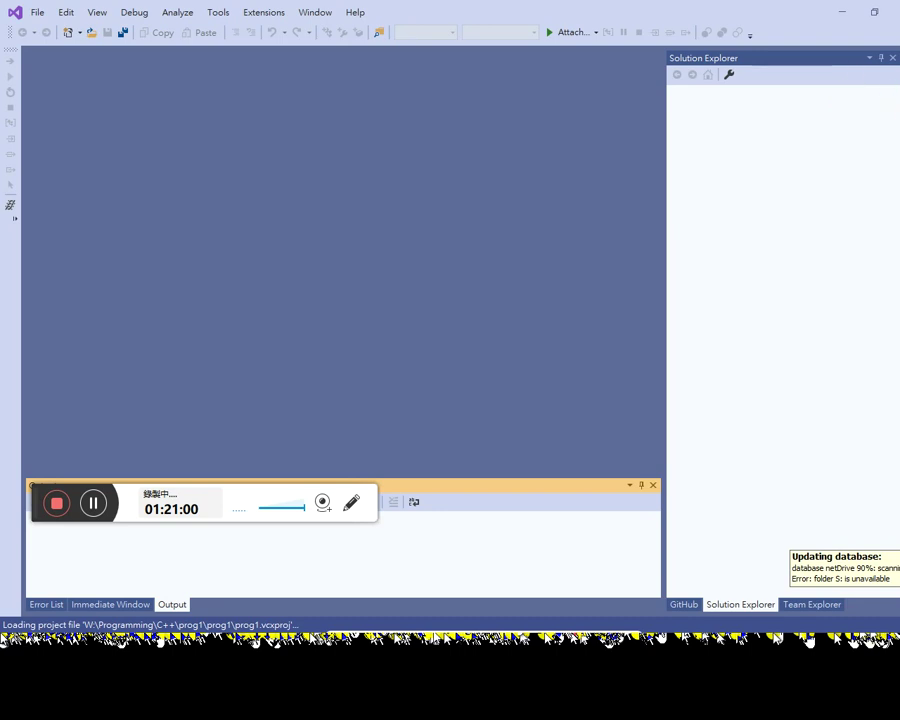
{"action": "key", "text": "alt+Tab"}
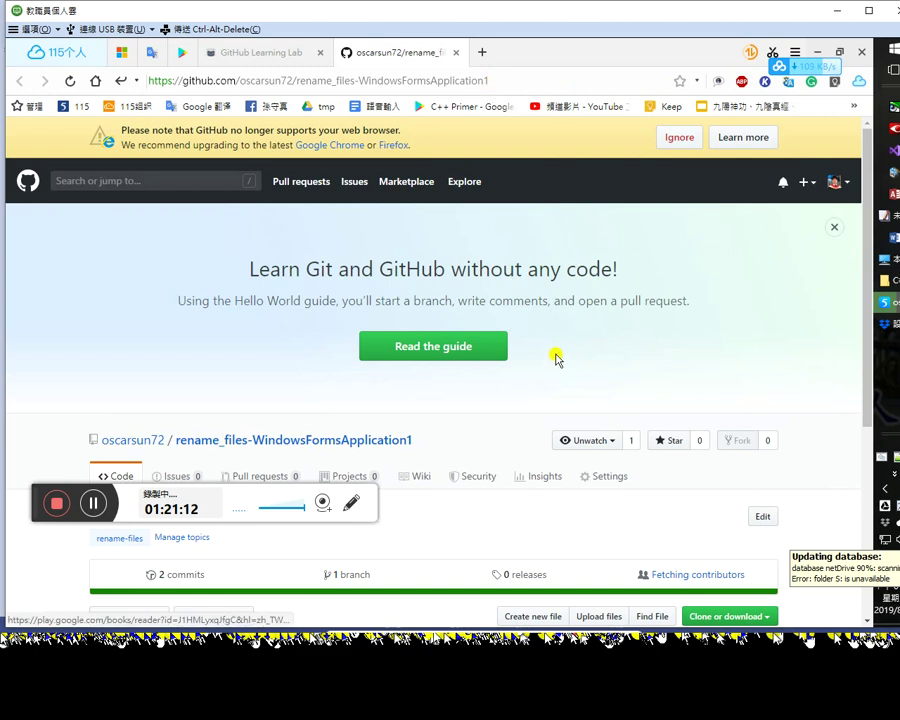
{"action": "scroll", "coordinate": [581, 444], "scroll_direction": "down", "scroll_amount": 1}
Step: Scan the GitHub file list, then open prog1.sln from C:\Programming\C++ in Visual Studio
{"action": "scroll", "coordinate": [582, 440], "scroll_direction": "down", "scroll_amount": 3}
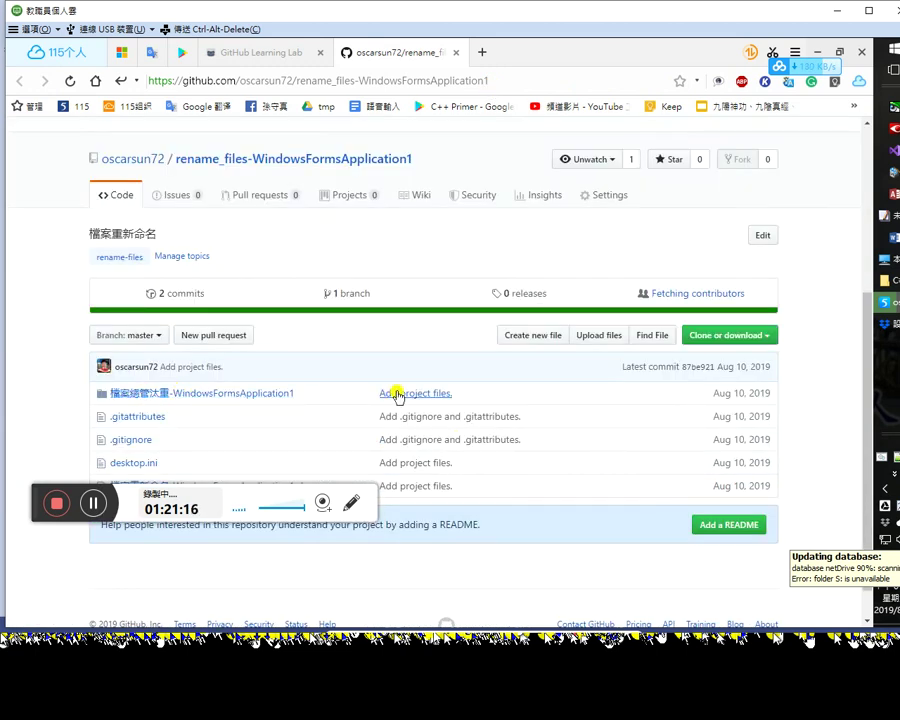
{"action": "scroll", "coordinate": [397, 395], "scroll_direction": "up", "scroll_amount": 1}
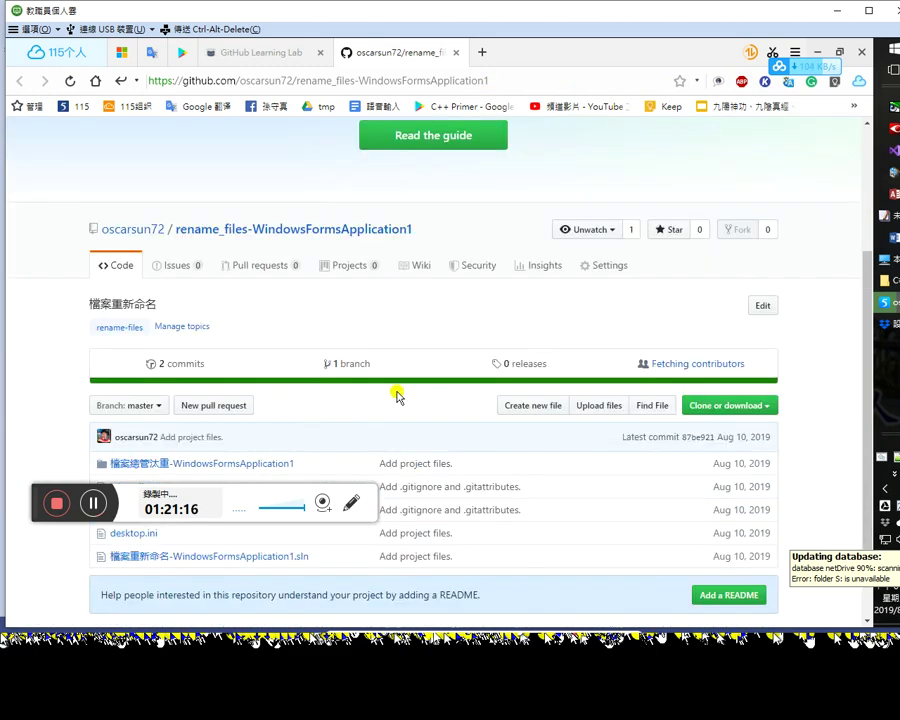
{"action": "left_click", "coordinate": [893, 150]}
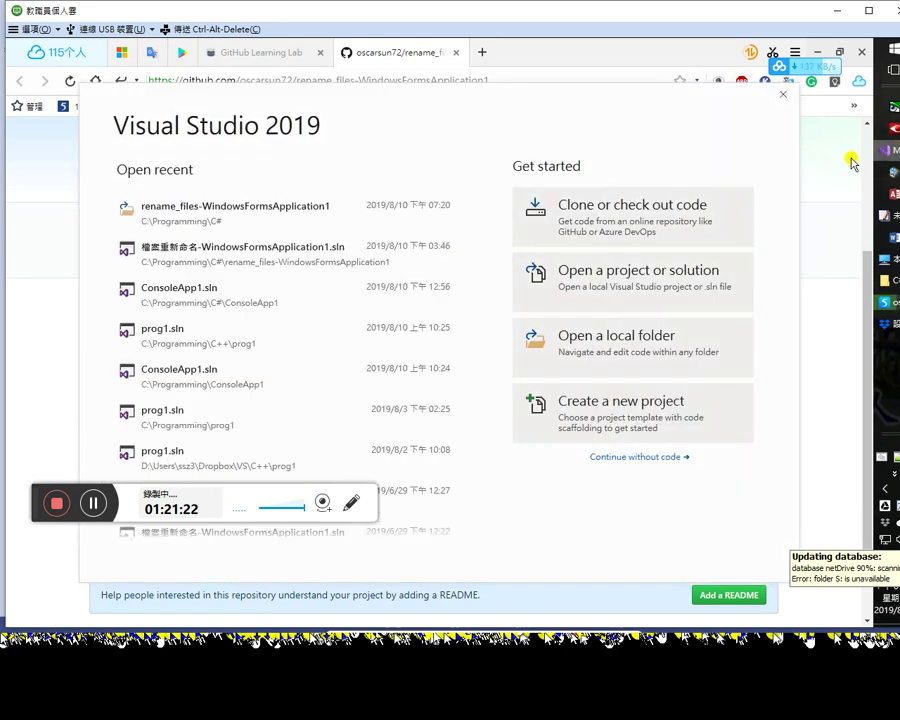
{"action": "left_click", "coordinate": [213, 341]}
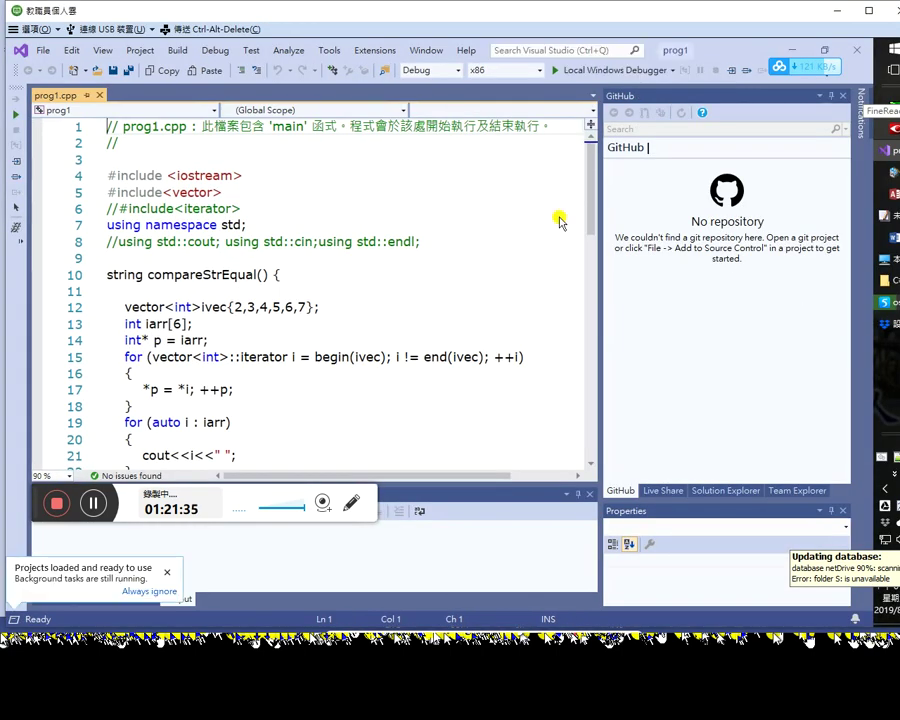
Step: Read through the prog1.cpp code of the loaded prog1 solution
{"action": "left_click", "coordinate": [287, 279]}
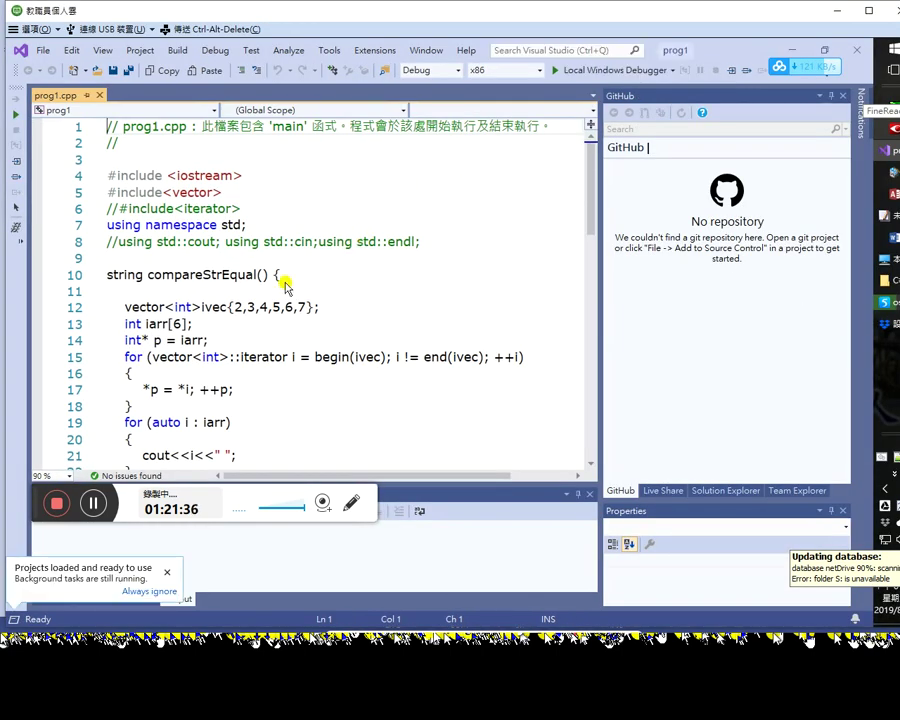
{"action": "scroll", "coordinate": [401, 340], "scroll_direction": "down", "scroll_amount": 2}
{"action": "scroll", "coordinate": [410, 370], "scroll_direction": "down", "scroll_amount": 2}
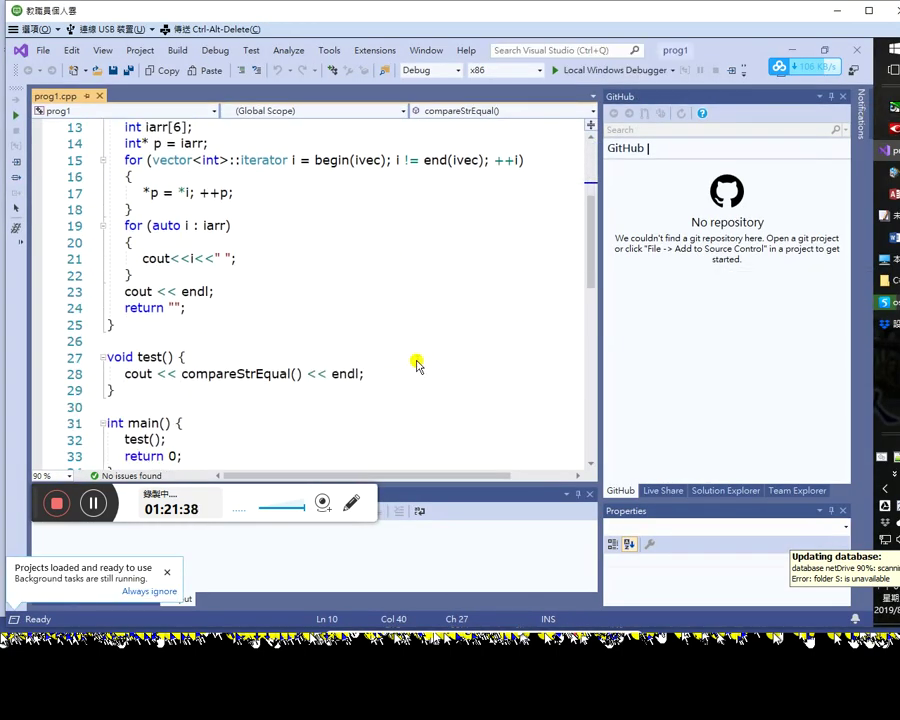
{"action": "scroll", "coordinate": [418, 366], "scroll_direction": "down", "scroll_amount": 2}
{"action": "scroll", "coordinate": [418, 365], "scroll_direction": "up", "scroll_amount": 6}
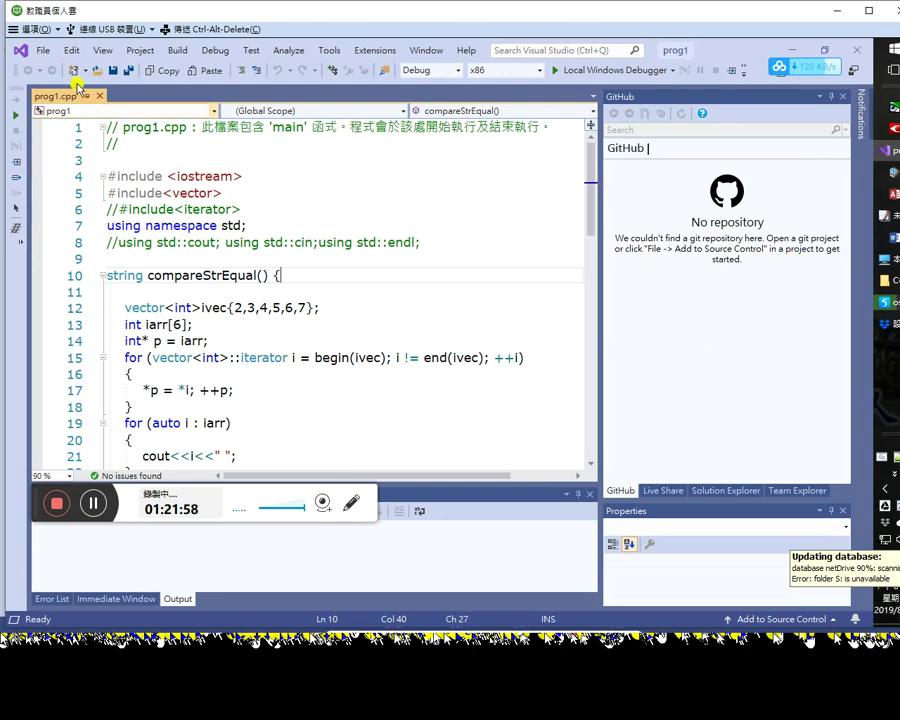
{"action": "left_click", "coordinate": [37, 52]}
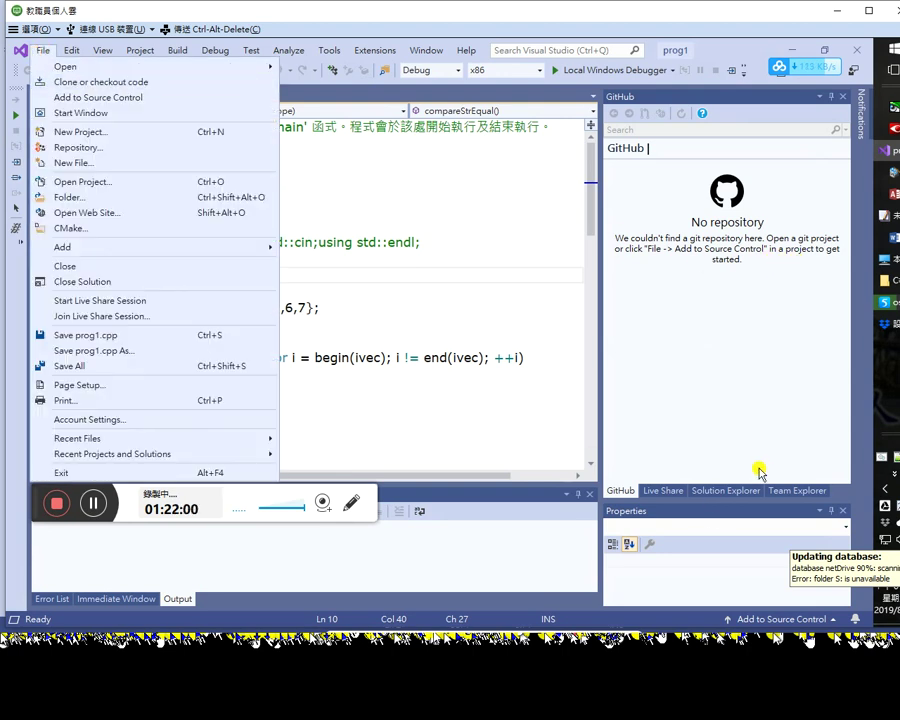
Step: Check Team Explorer's local repositories, then use File > Add to Source Control to commit prog1 locally
{"action": "left_click", "coordinate": [787, 482]}
{"action": "left_click", "coordinate": [791, 492]}
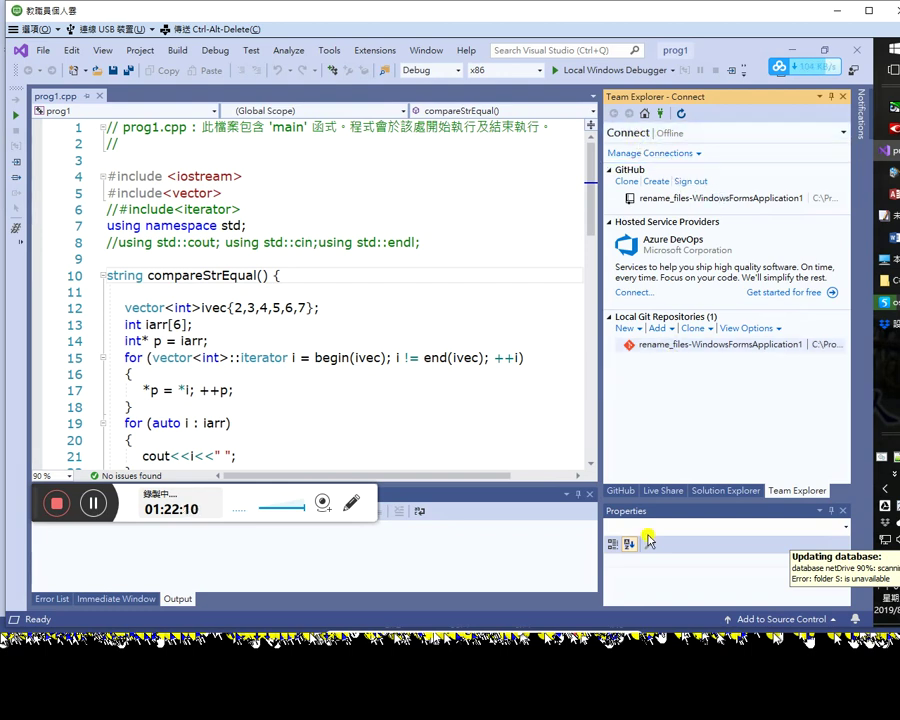
{"action": "left_click", "coordinate": [622, 490]}
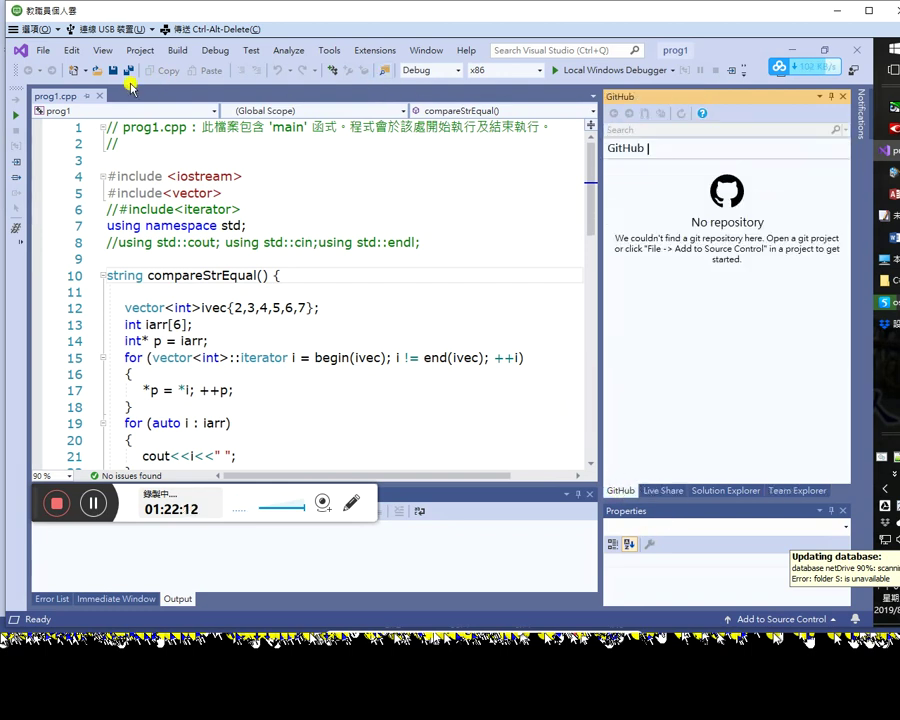
{"action": "left_click", "coordinate": [43, 51]}
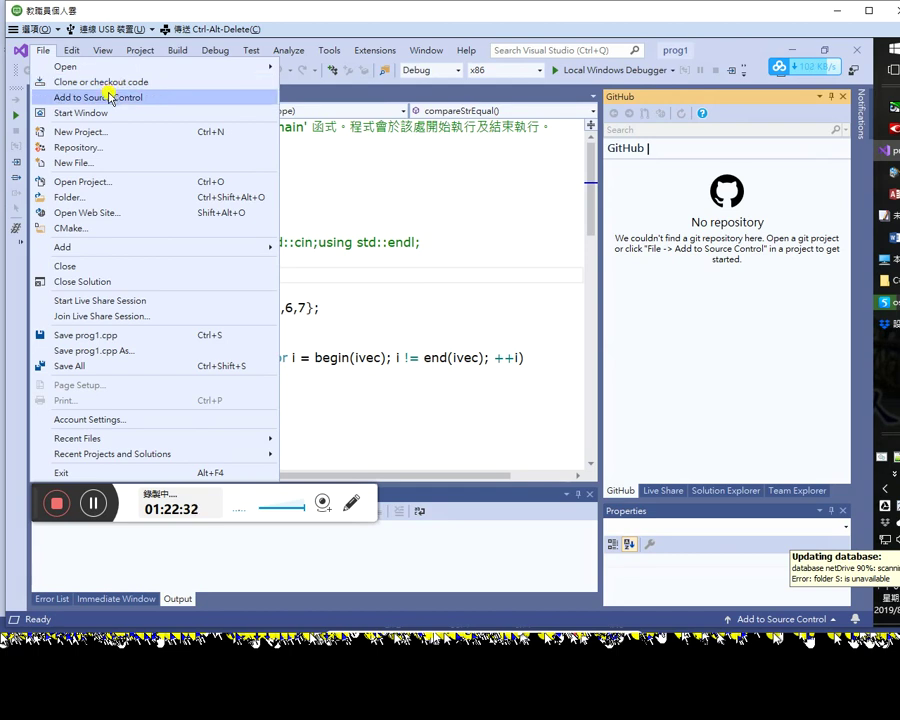
{"action": "left_click", "coordinate": [109, 98]}
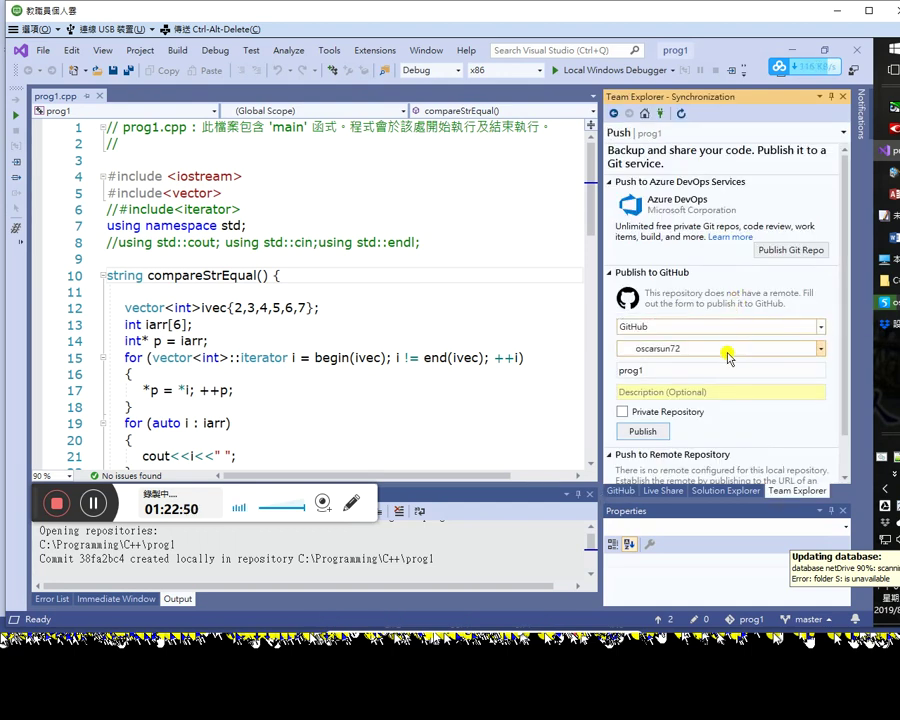
Step: Publish prog1 as a public GitHub repository under the chosen account, keeping GitHub as host
{"action": "left_click", "coordinate": [767, 352]}
{"action": "left_click", "coordinate": [767, 350]}
{"action": "left_click", "coordinate": [814, 327]}
{"action": "left_click", "coordinate": [817, 336]}
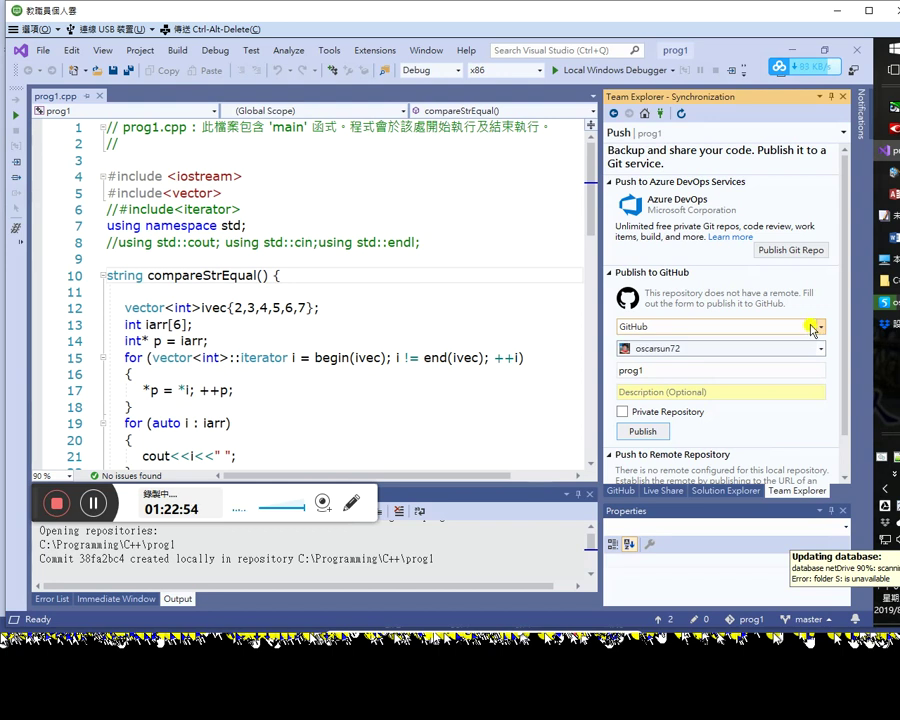
{"action": "left_click", "coordinate": [638, 432]}
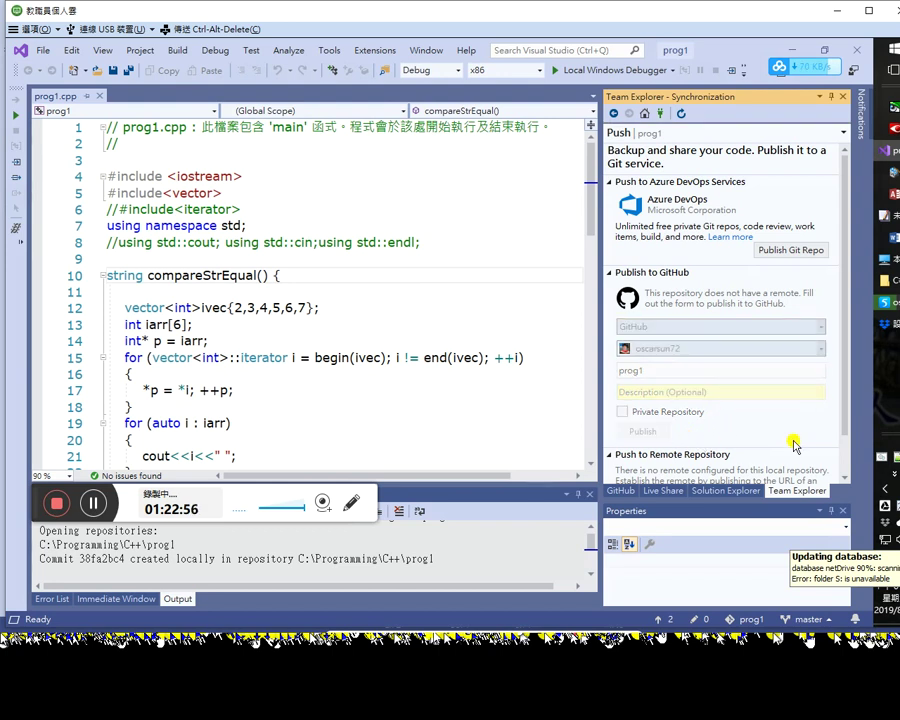
{"action": "scroll", "coordinate": [843, 398], "scroll_direction": "down", "scroll_amount": 1}
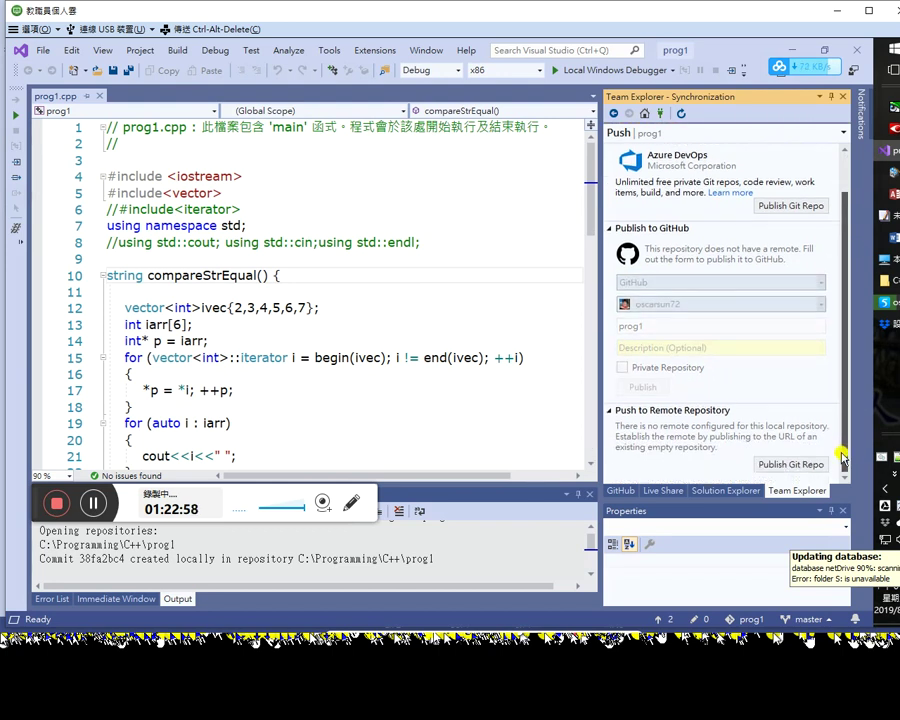
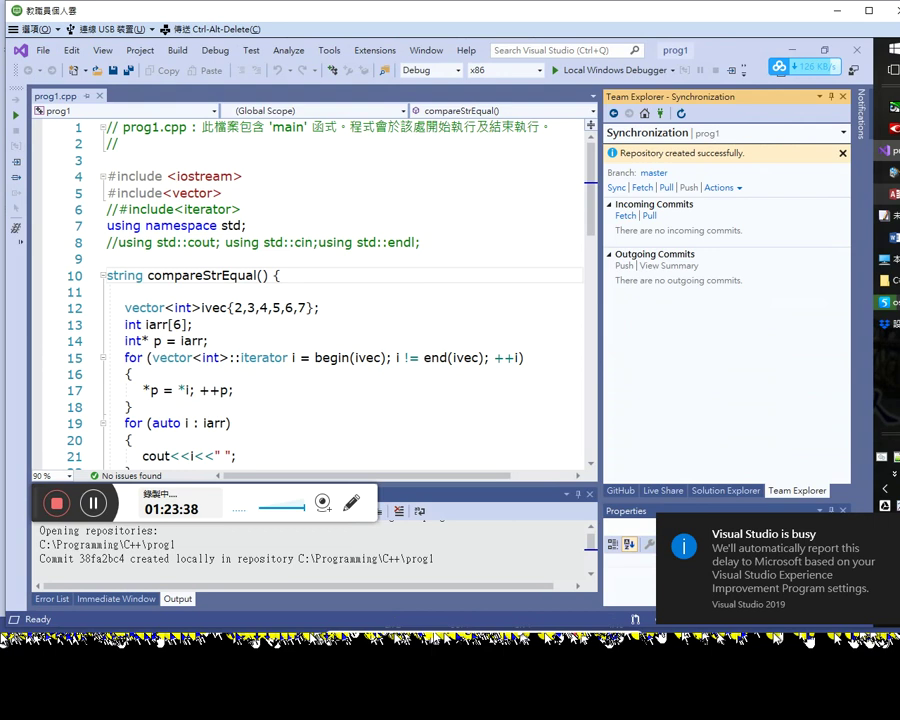
Step: Review prog1's Manage Connections page and its Live Share and GitHub panels, then switch to the browser
{"action": "left_click", "coordinate": [842, 18]}
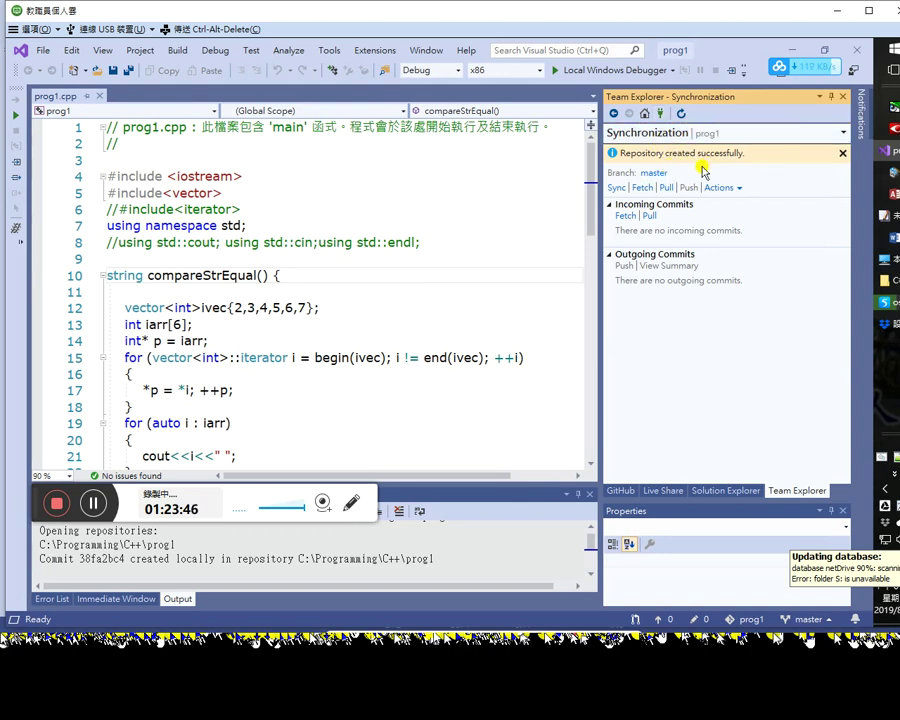
{"action": "left_click", "coordinate": [661, 116]}
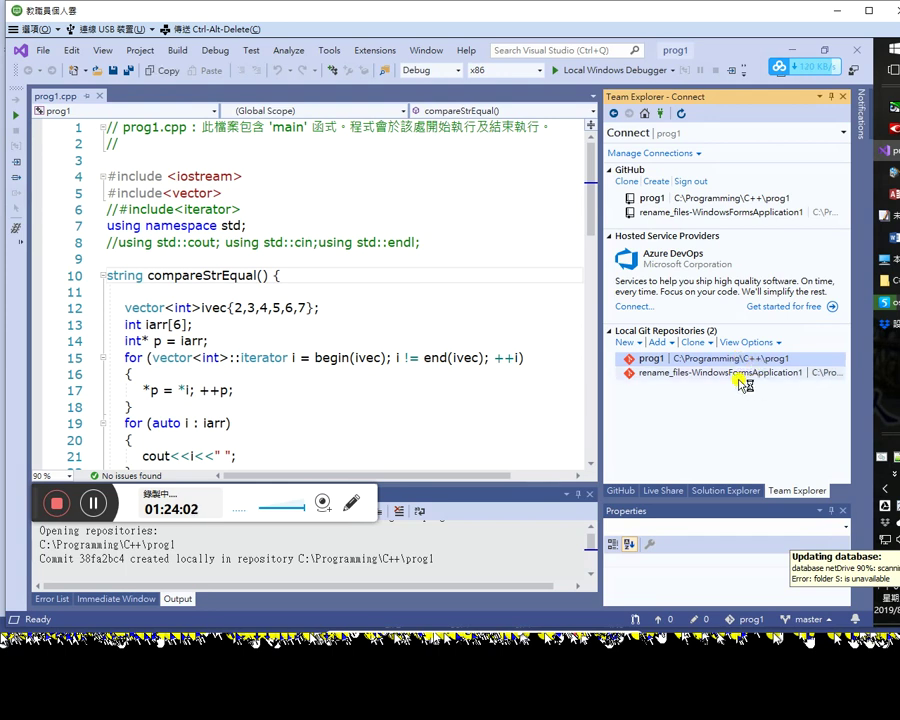
{"action": "left_click", "coordinate": [665, 491]}
{"action": "left_click", "coordinate": [619, 491]}
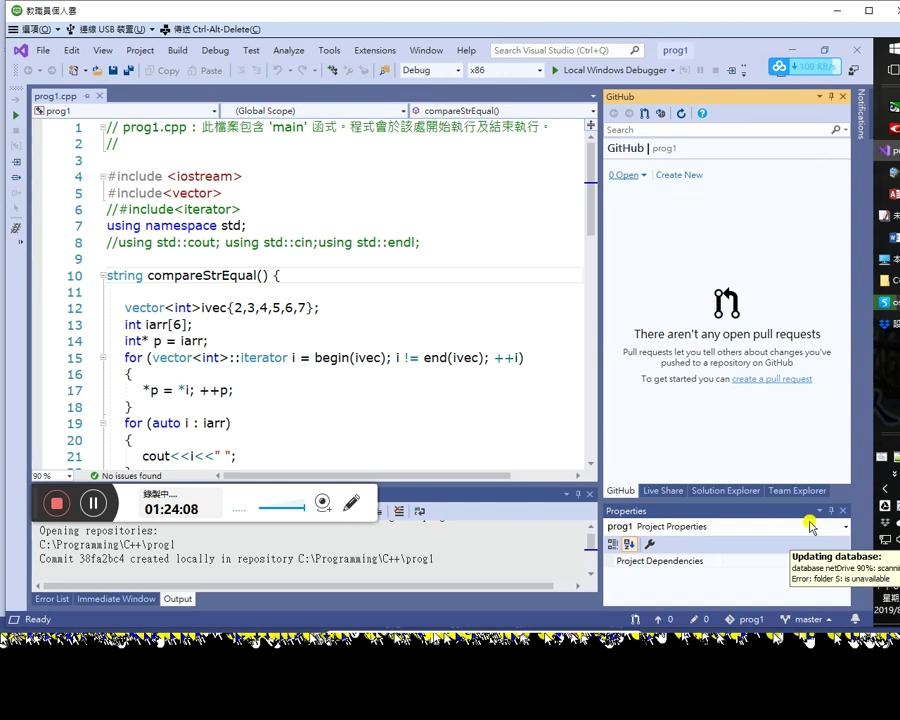
{"action": "left_click", "coordinate": [794, 489]}
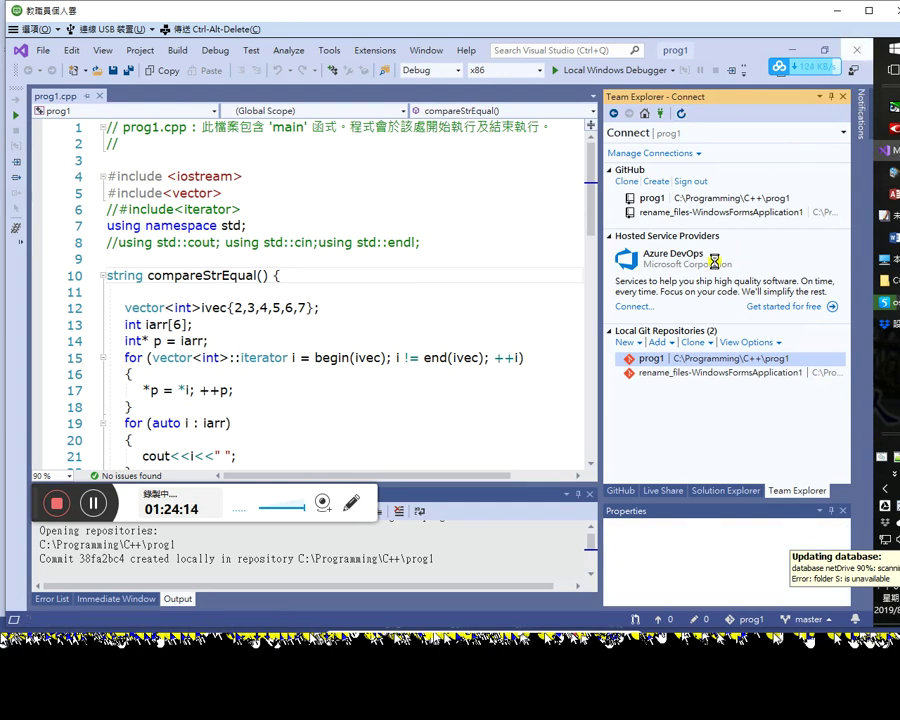
{"action": "key", "text": "alt+Tab"}
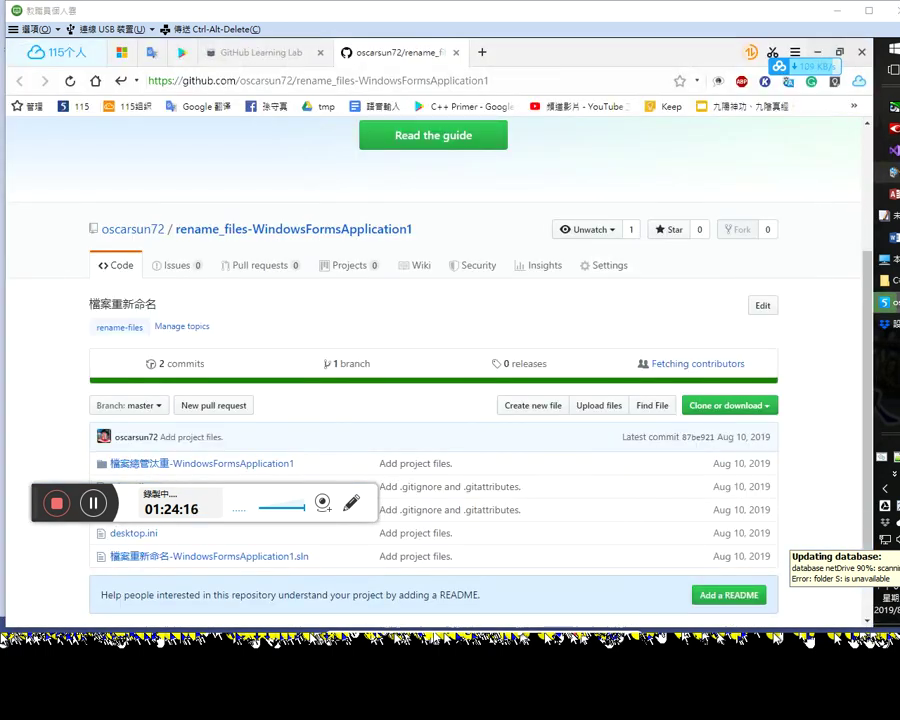
Step: Launch Visual Studio Installer from the Start menu, approving the UAC prompt and dismissing the VirtualBox notice
{"action": "key", "text": "alt+Tab"}
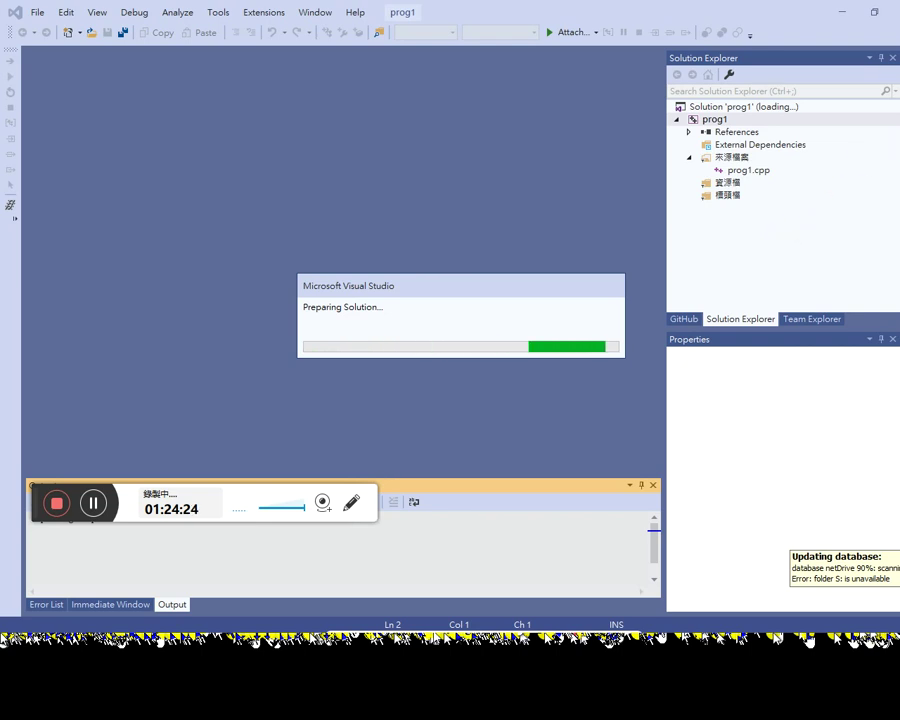
{"action": "mouse_move", "coordinate": [899, 165]}
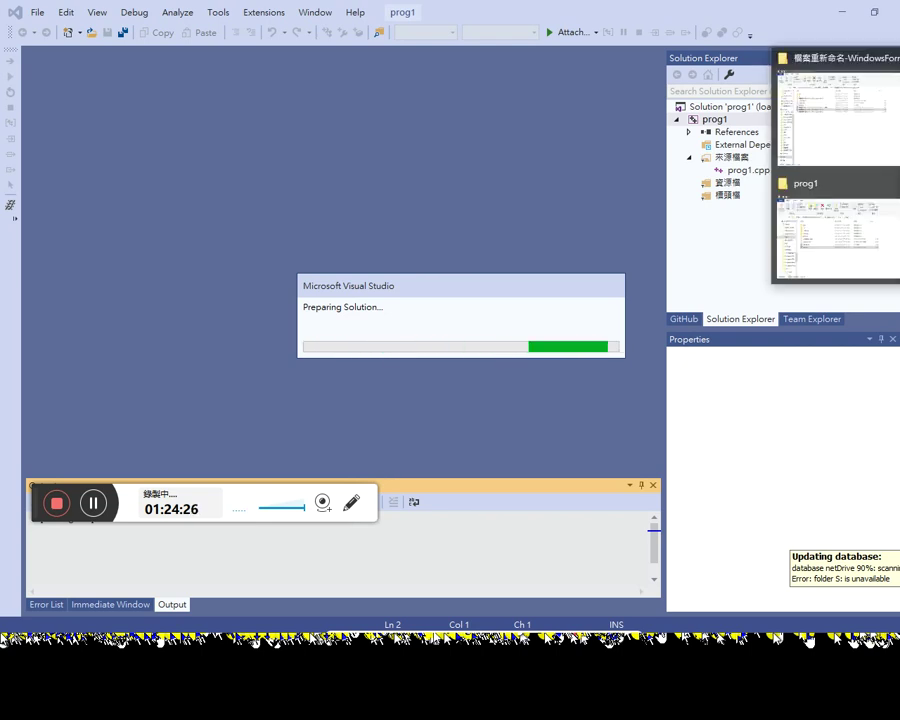
{"action": "key", "text": "alt+space"}
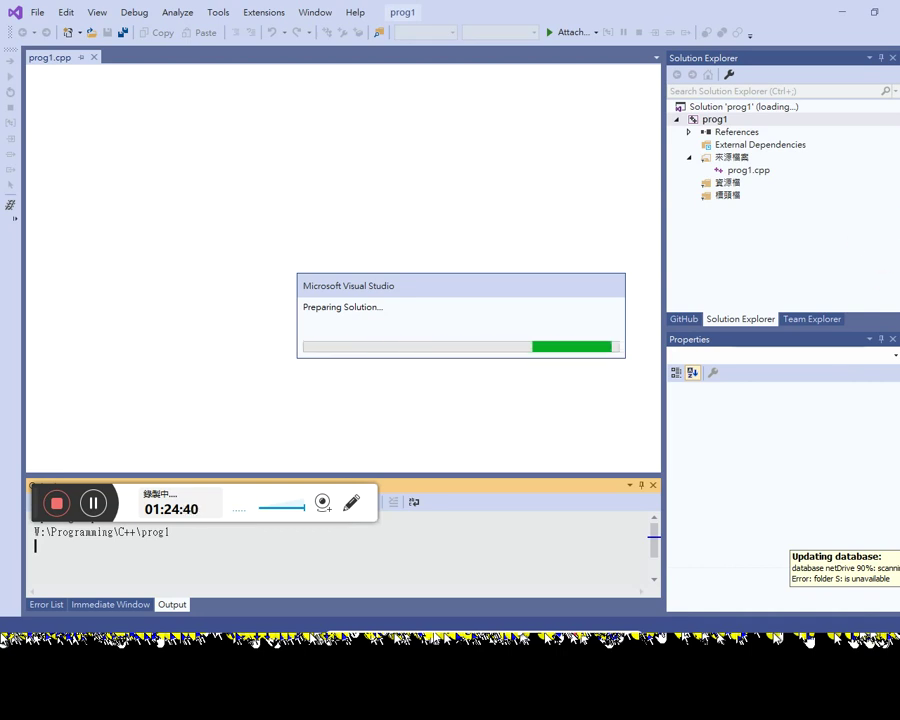
{"action": "key", "text": "super"}
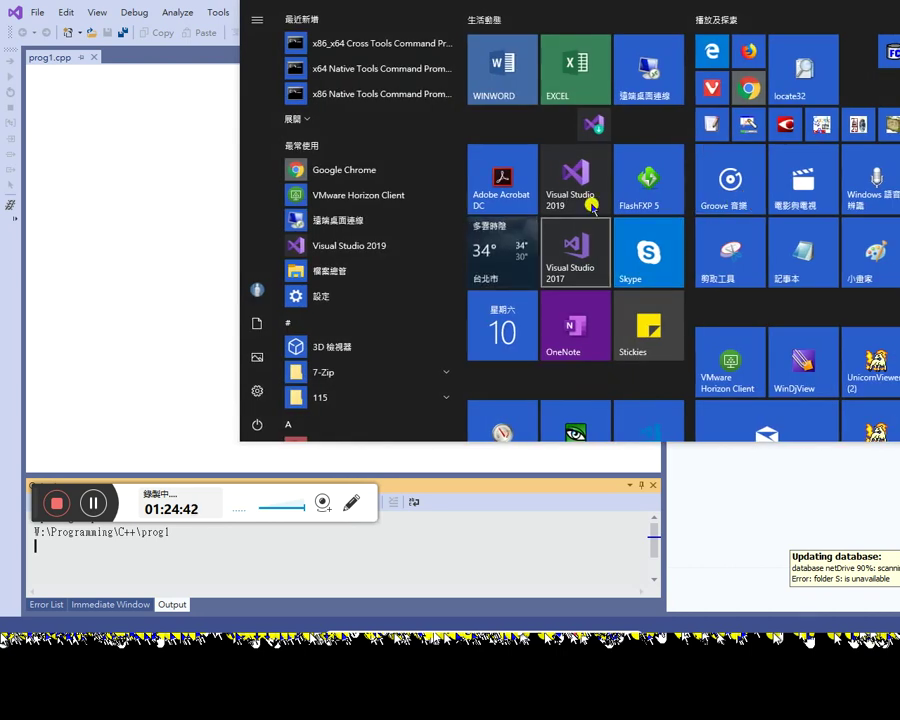
{"action": "left_click", "coordinate": [550, 188]}
{"action": "key", "text": "alt+Tab"}
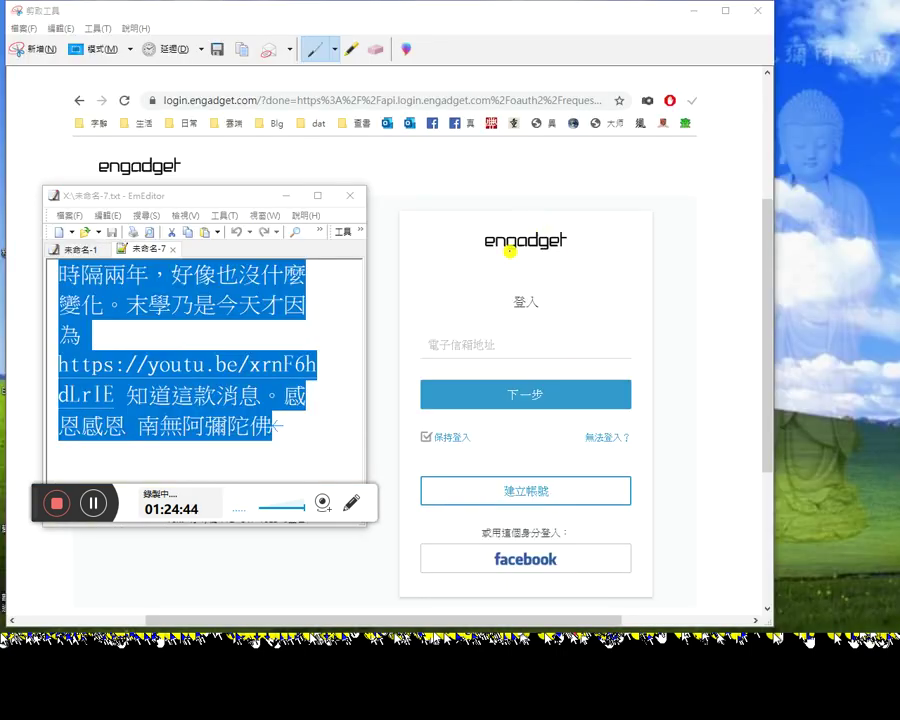
{"action": "key", "text": "alt+Tab"}
{"action": "left_click", "coordinate": [426, 421]}
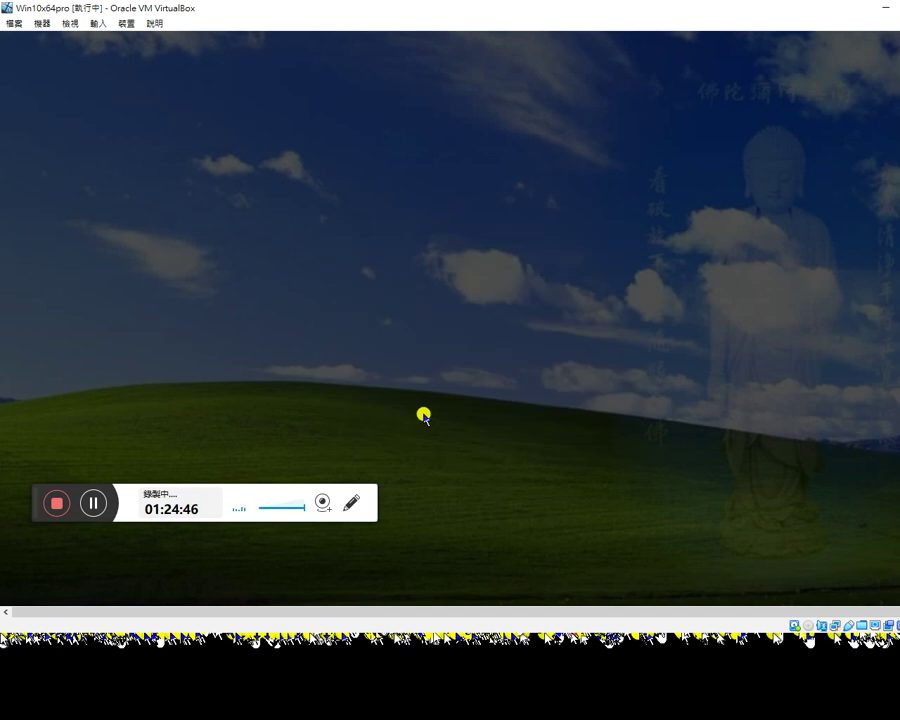
{"action": "left_click", "coordinate": [443, 373]}
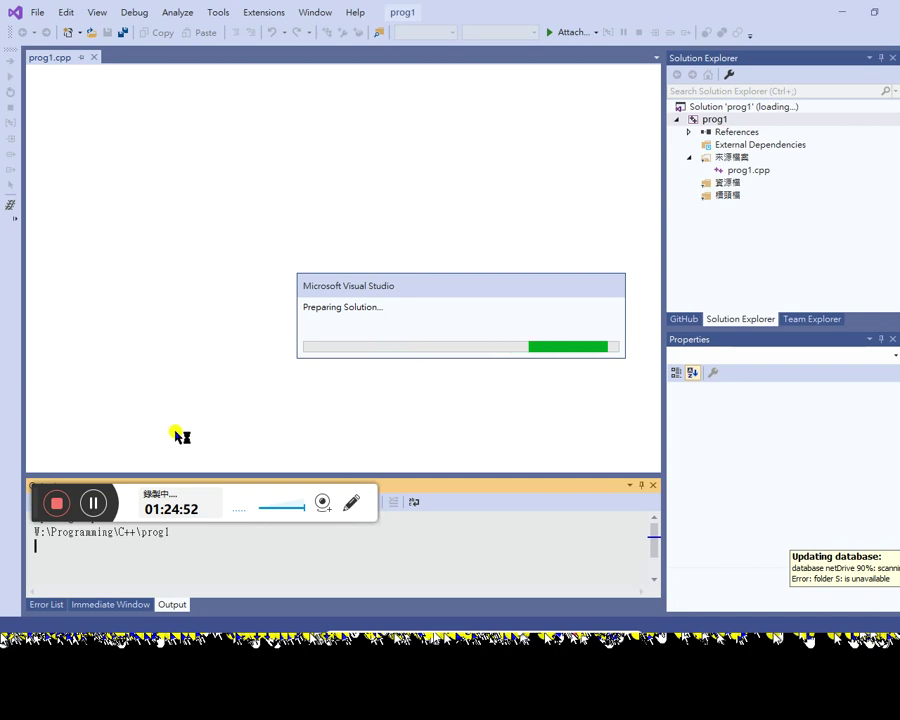
{"action": "left_click_drag", "start_coordinate": [24, 500], "coordinate": [2, 586]}
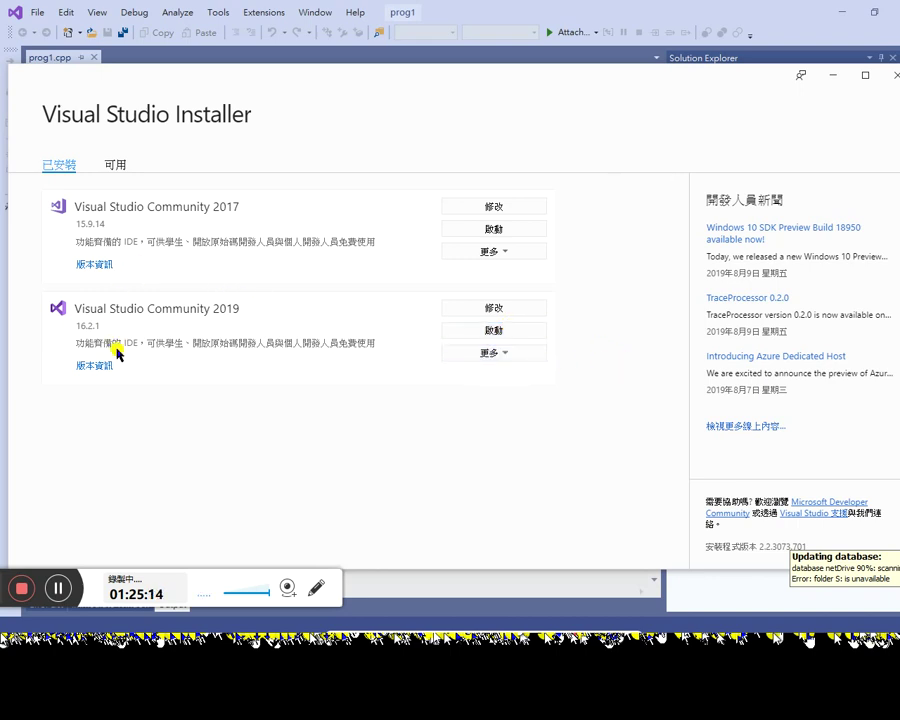
{"action": "left_click", "coordinate": [495, 309]}
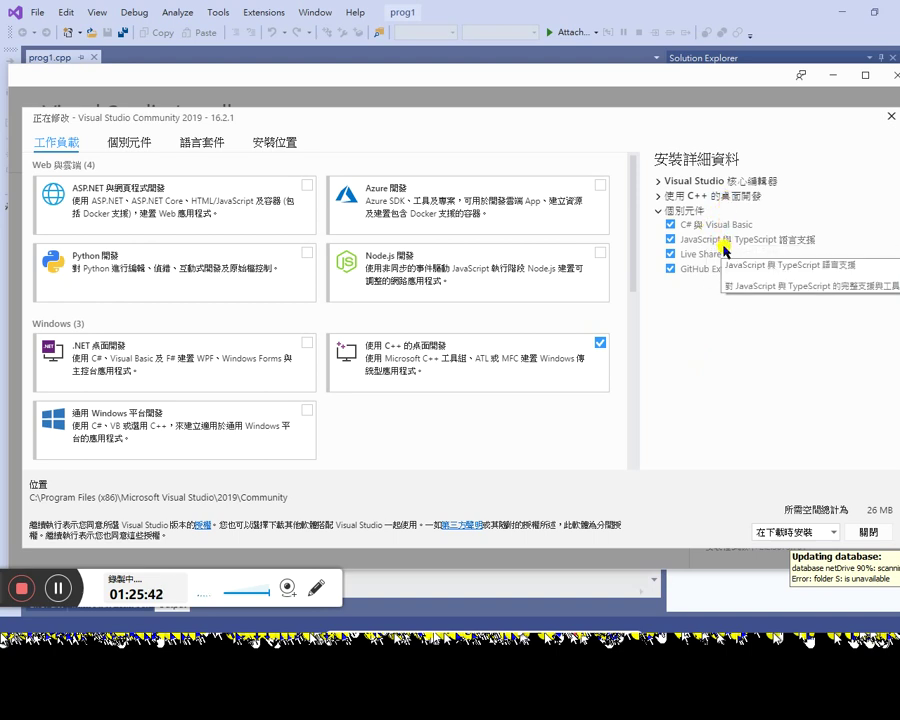
{"action": "left_click", "coordinate": [665, 196]}
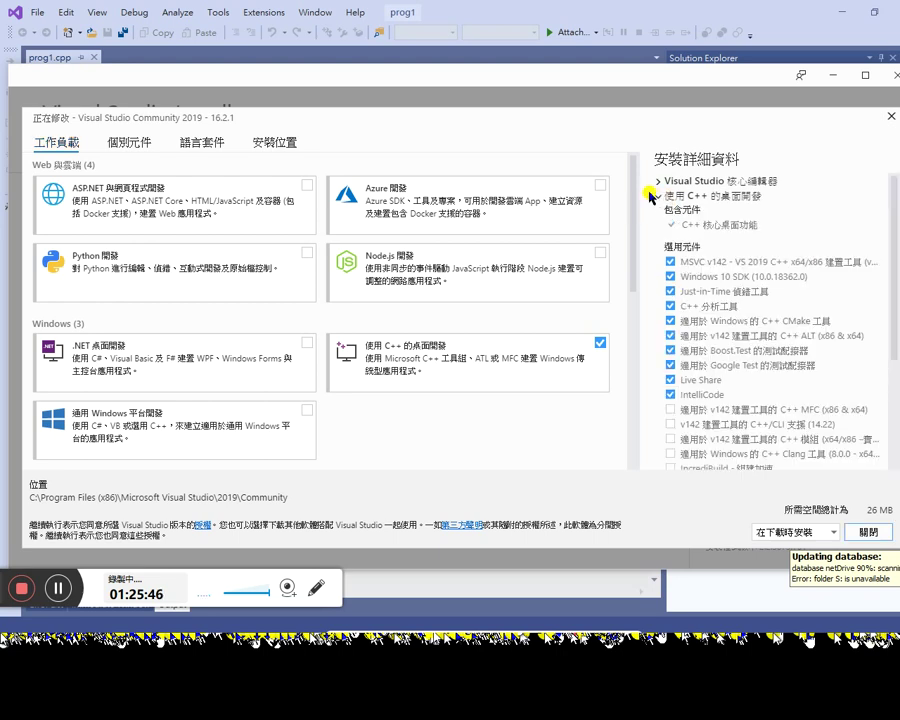
{"action": "left_click", "coordinate": [659, 196]}
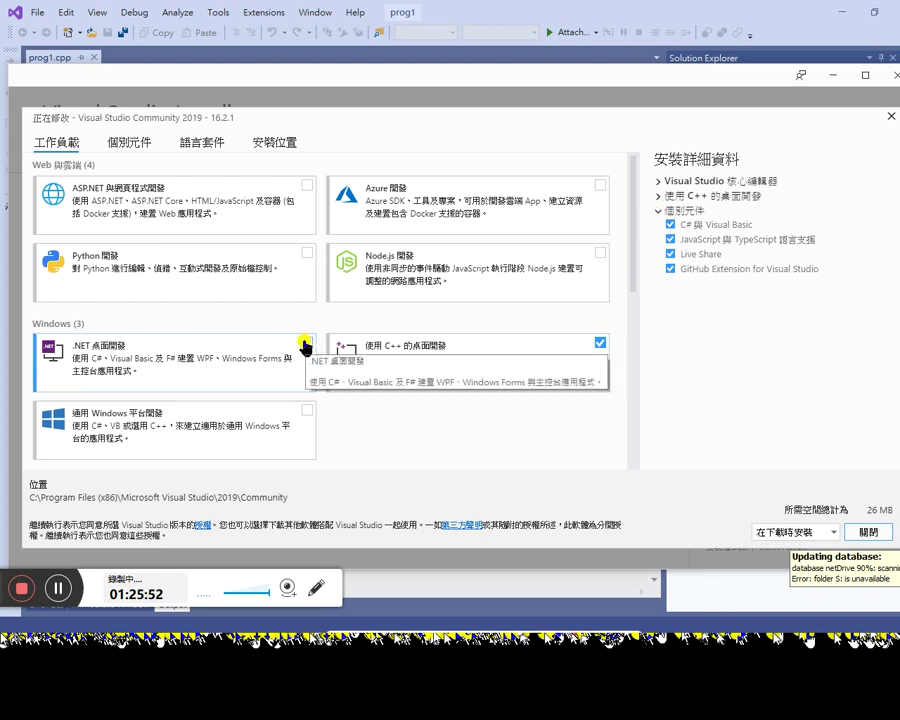
{"action": "left_click", "coordinate": [305, 345]}
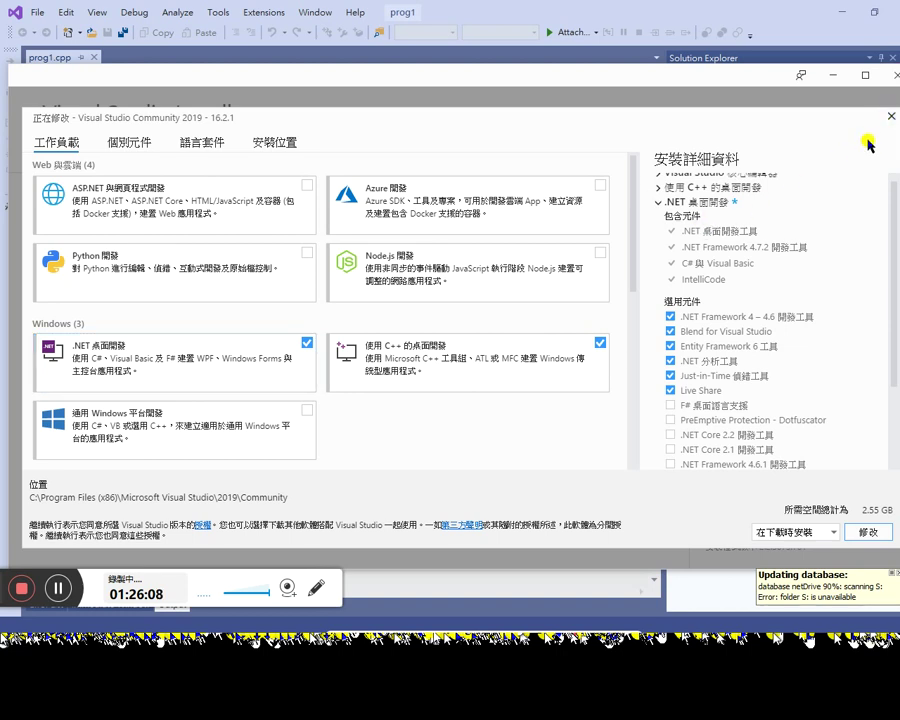
{"action": "left_click", "coordinate": [890, 118]}
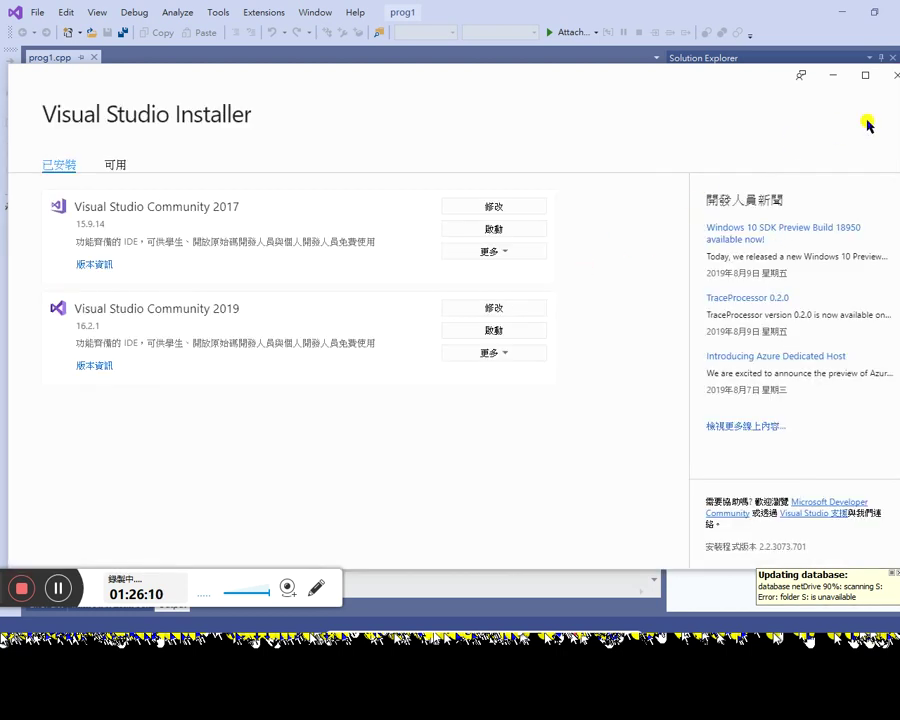
Step: Close the Visual Studio Installer and open Task Manager from the taskbar menu
{"action": "left_click", "coordinate": [893, 75]}
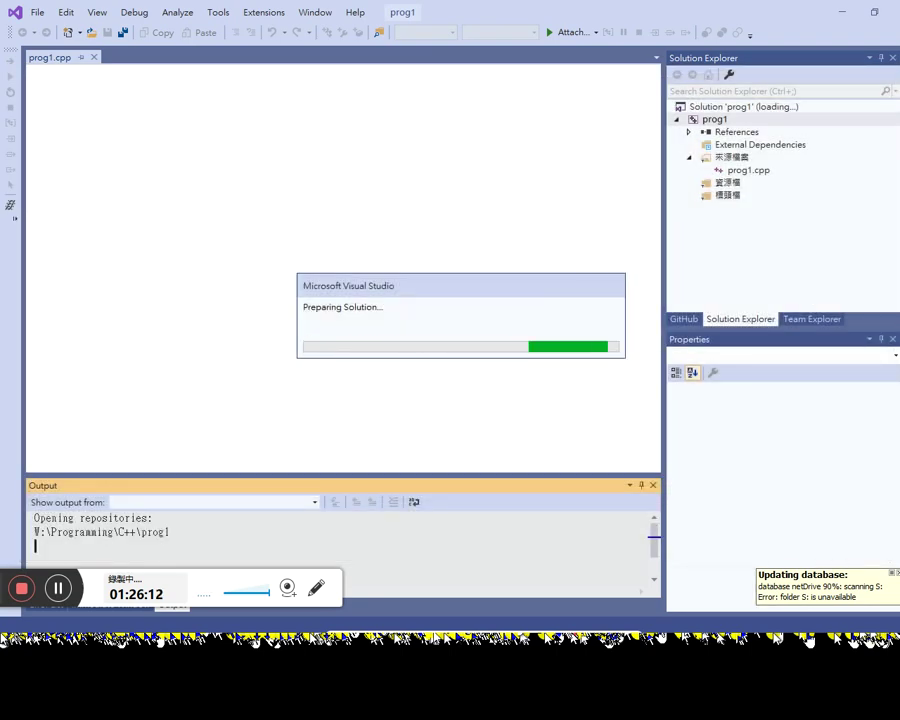
{"action": "right_click", "coordinate": [755, 638]}
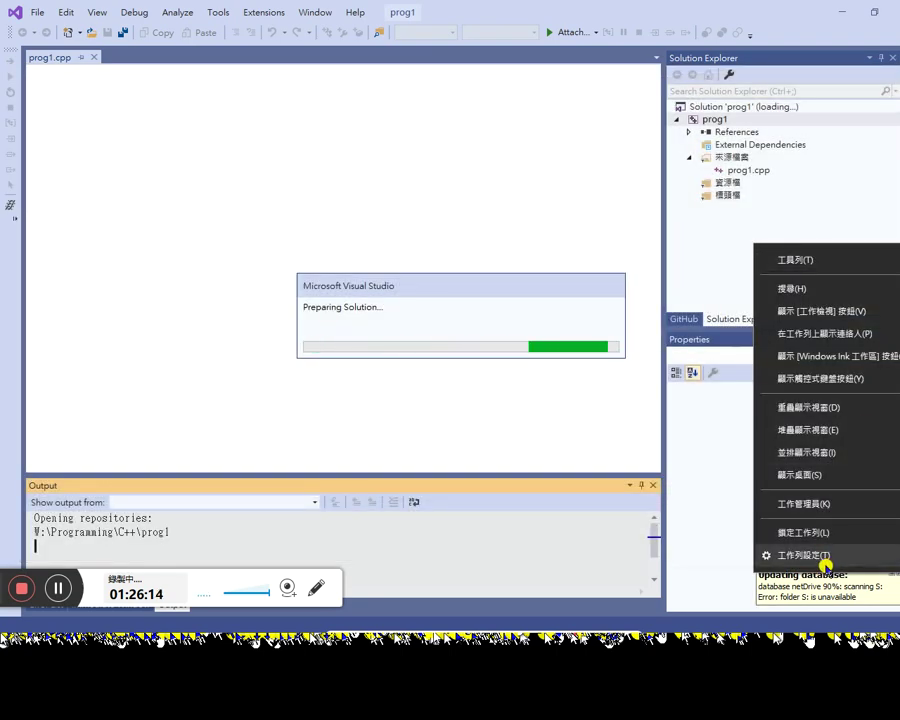
{"action": "left_click", "coordinate": [813, 504]}
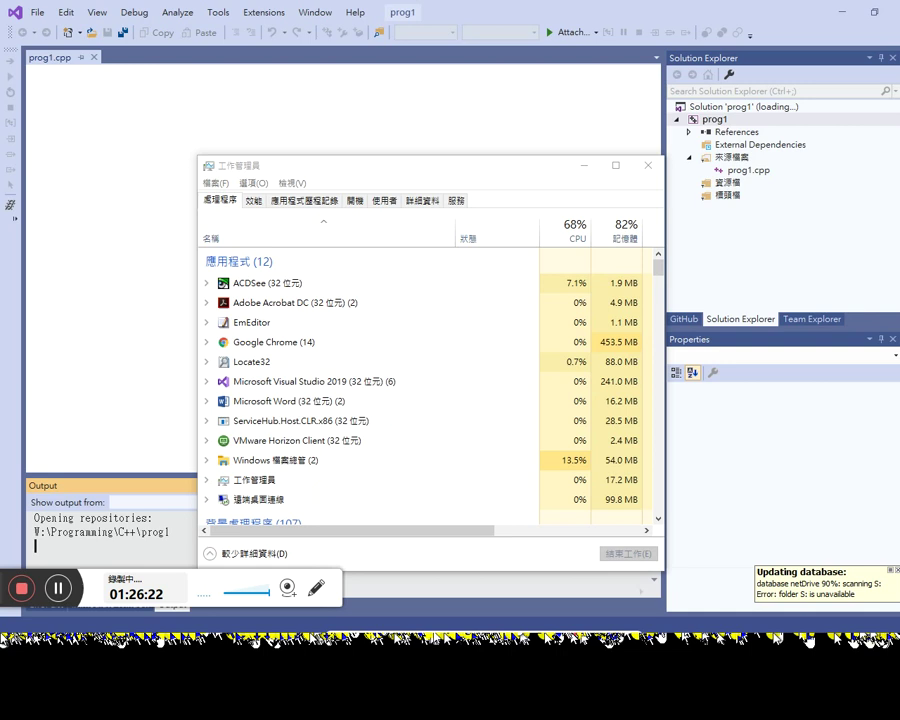
Step: Open Locate32's search window from its tray notice, keeping directory S: in its database
{"action": "right_click", "coordinate": [840, 578]}
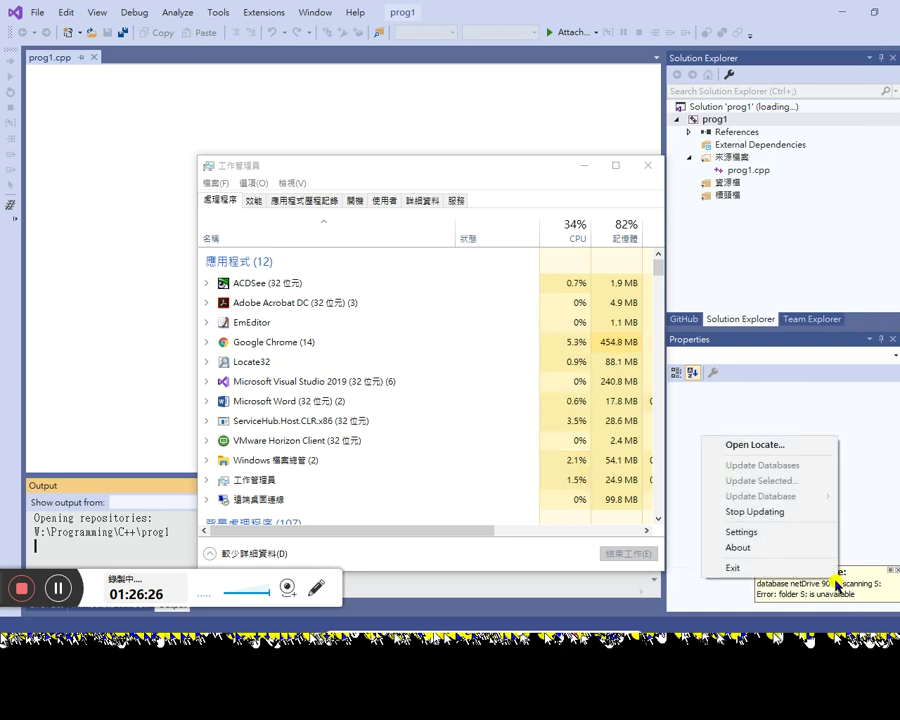
{"action": "left_click", "coordinate": [856, 592]}
{"action": "right_click", "coordinate": [848, 582]}
{"action": "left_click", "coordinate": [787, 452]}
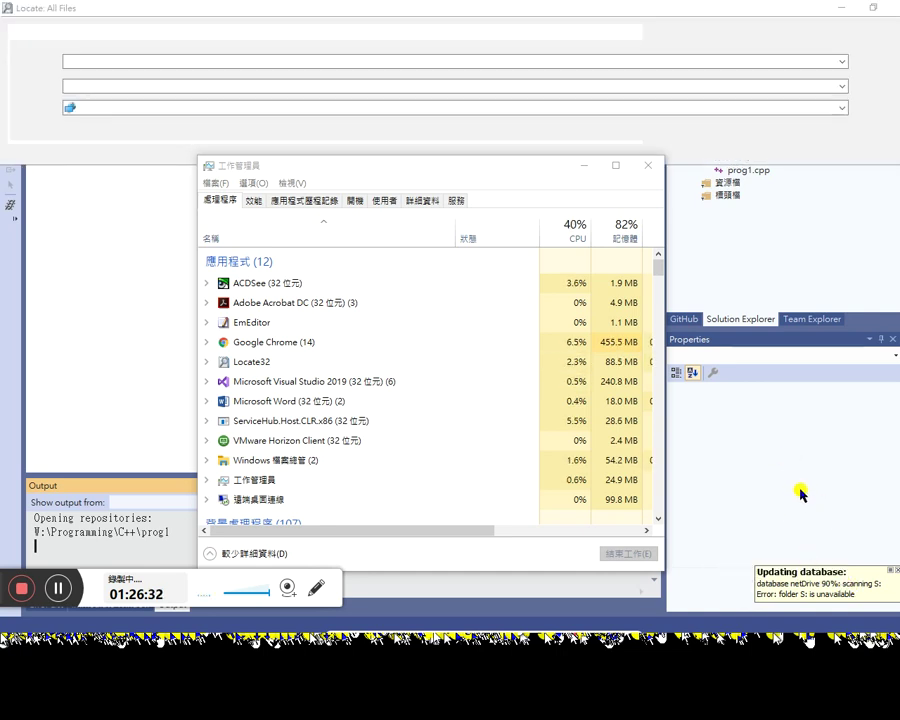
{"action": "key", "text": "alt+Tab"}
{"action": "key", "text": "alt+Tab"}
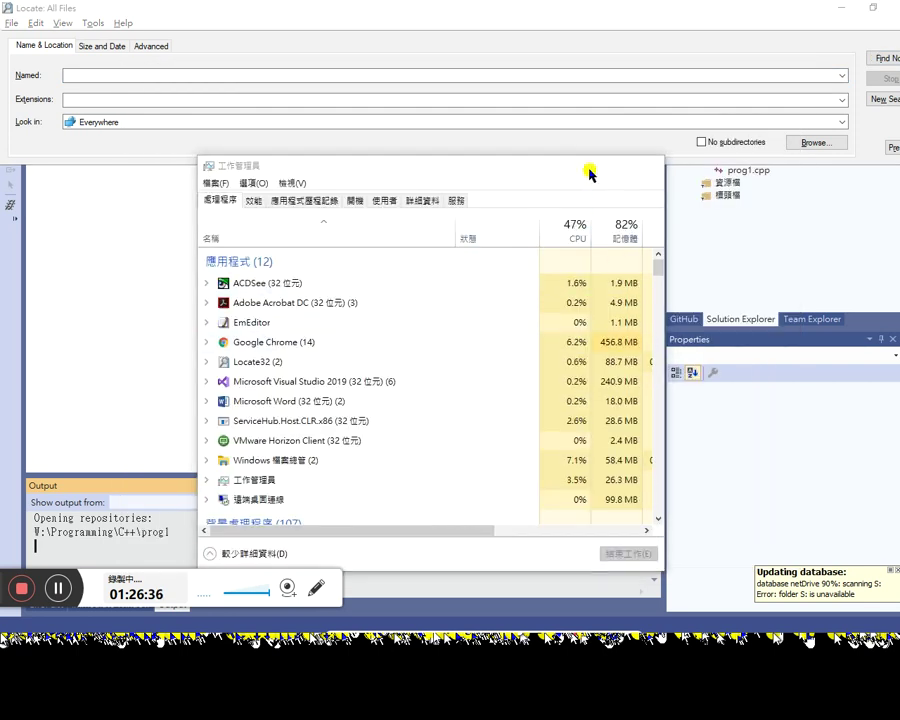
{"action": "left_click", "coordinate": [585, 167]}
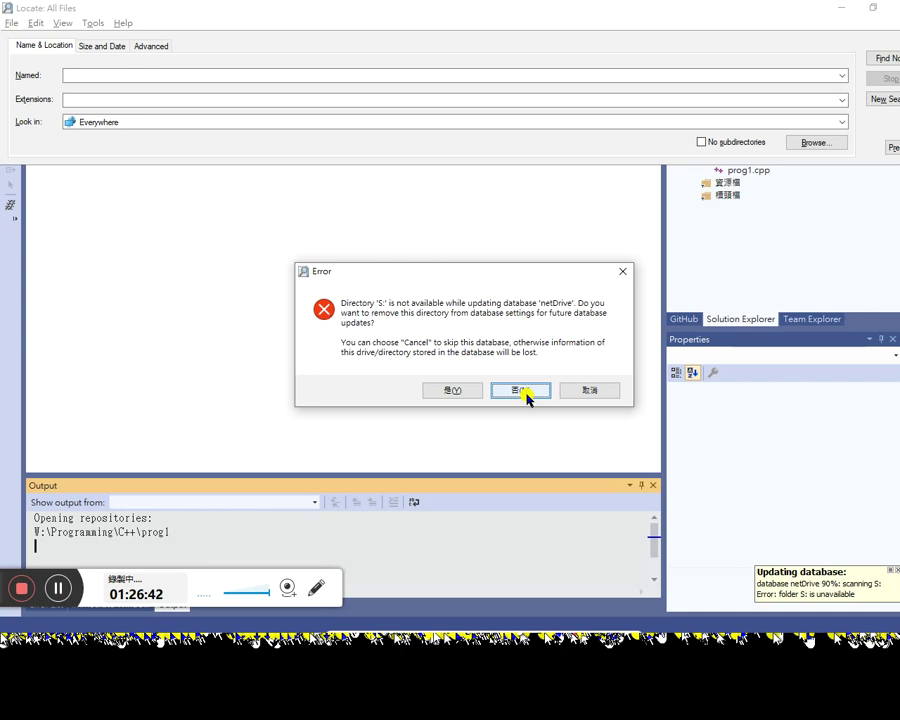
{"action": "left_click", "coordinate": [526, 393]}
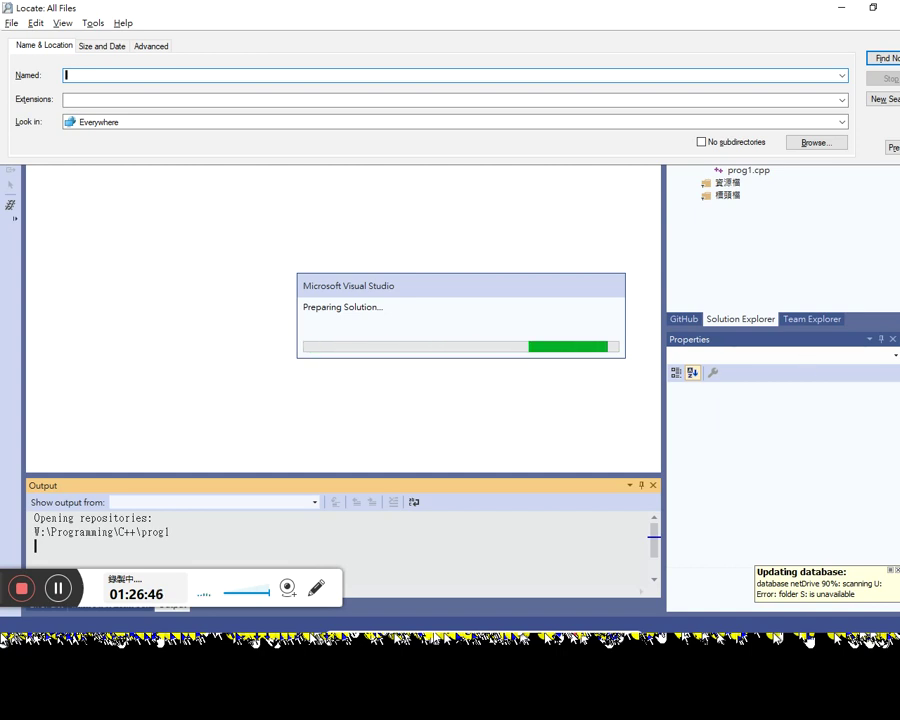
Step: In Task Manager, end the Visual Studio 2019 helper processes and the frozen prog1 task
{"action": "key", "text": "ctrl+shift+Escape"}
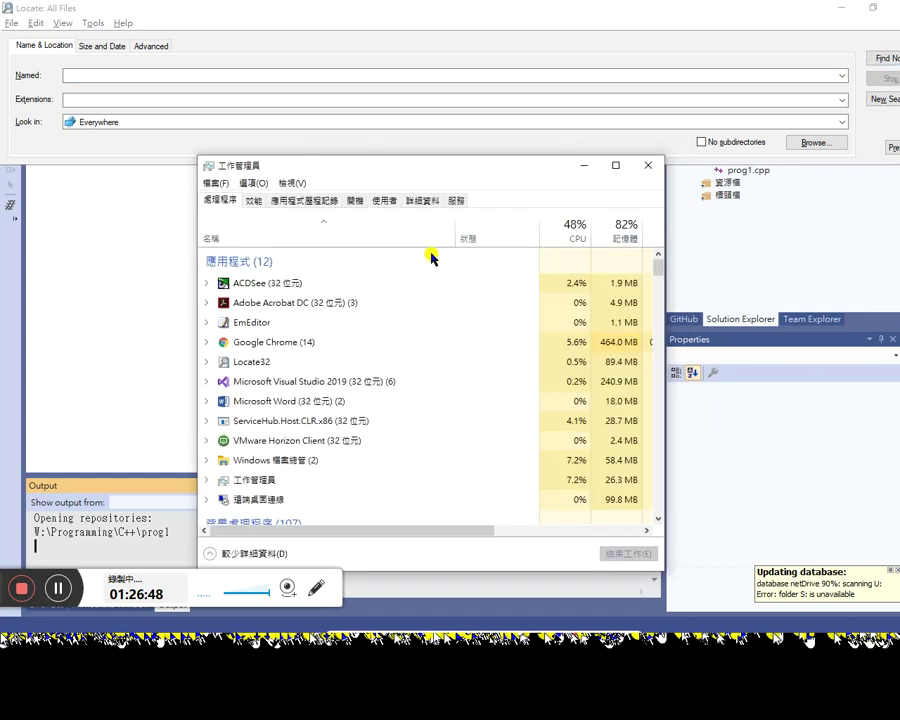
{"action": "right_click", "coordinate": [290, 382]}
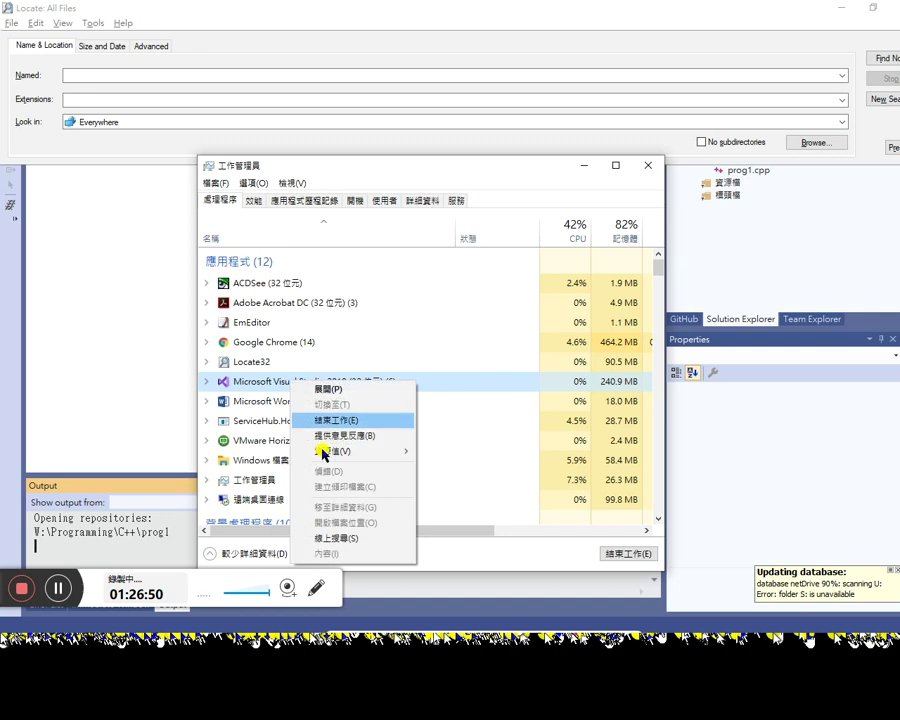
{"action": "left_click", "coordinate": [207, 381]}
{"action": "left_click", "coordinate": [207, 381]}
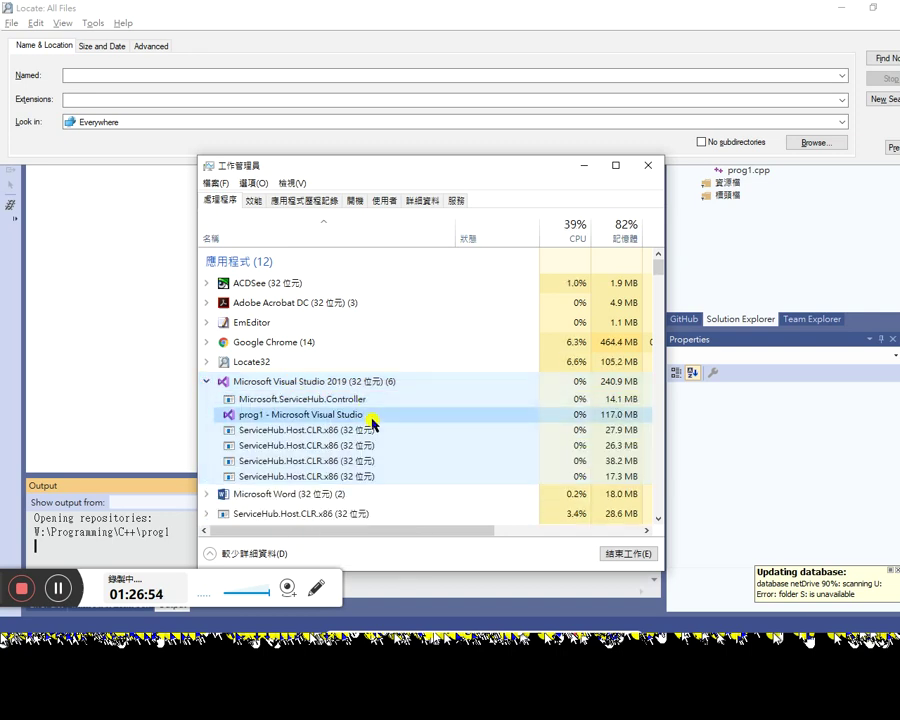
{"action": "right_click", "coordinate": [370, 418]}
{"action": "right_click", "coordinate": [358, 381]}
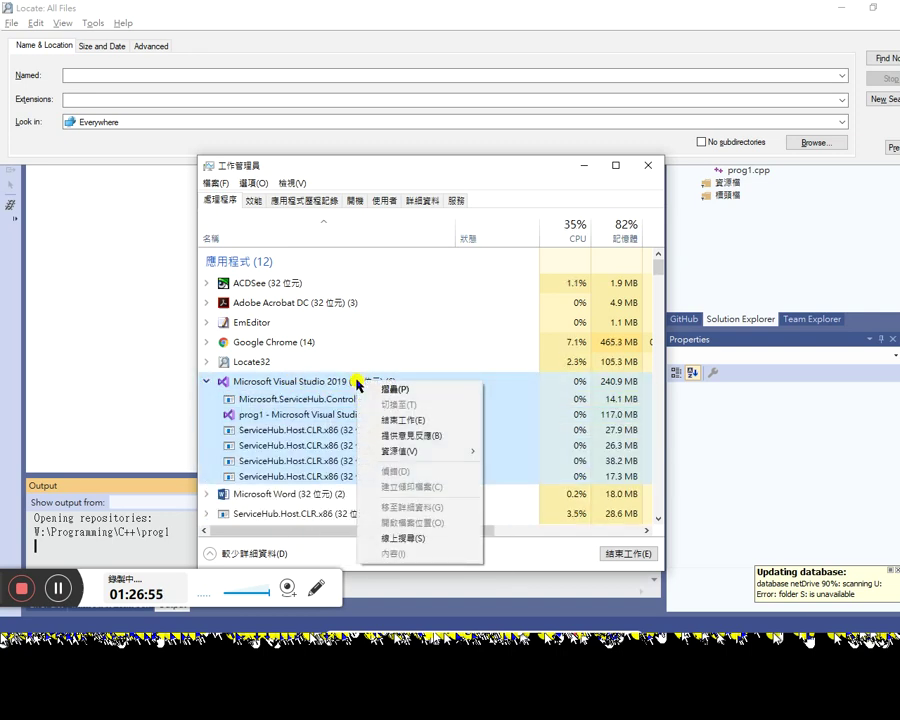
{"action": "left_click", "coordinate": [406, 420]}
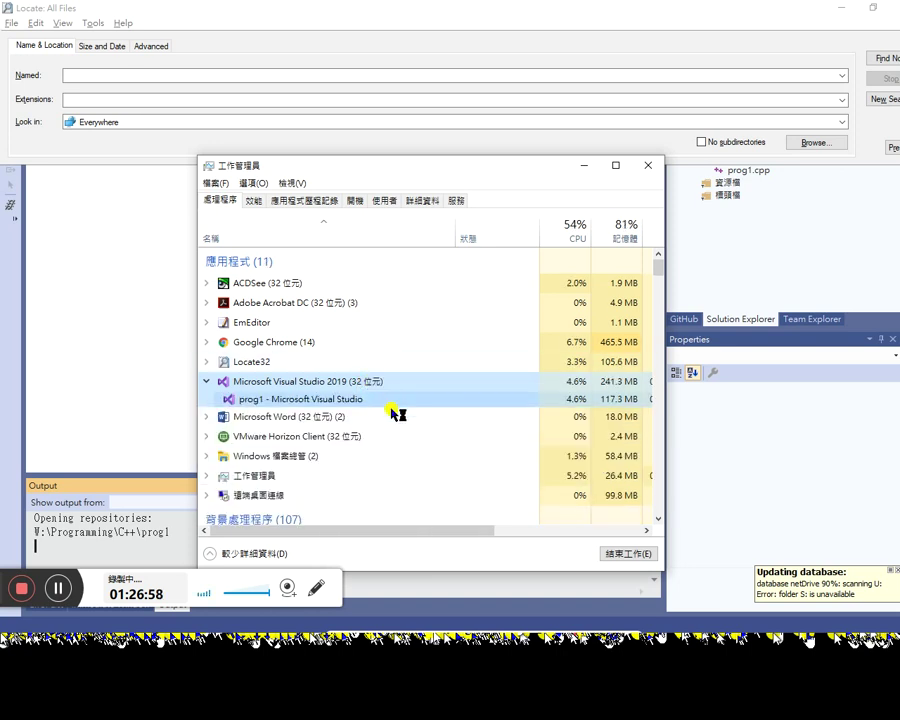
{"action": "left_click", "coordinate": [364, 400]}
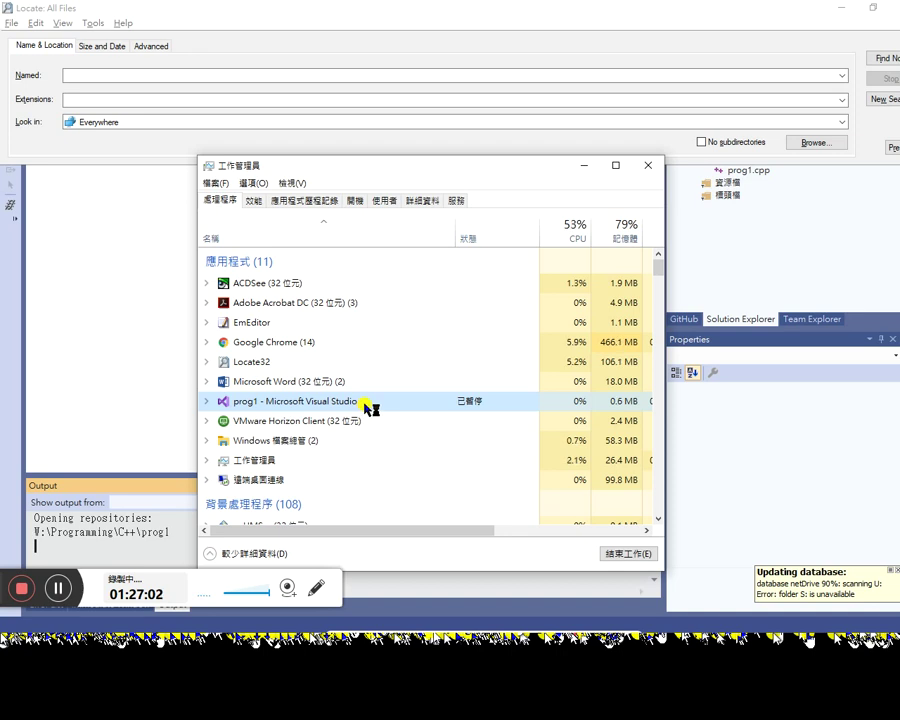
{"action": "right_click", "coordinate": [369, 401]}
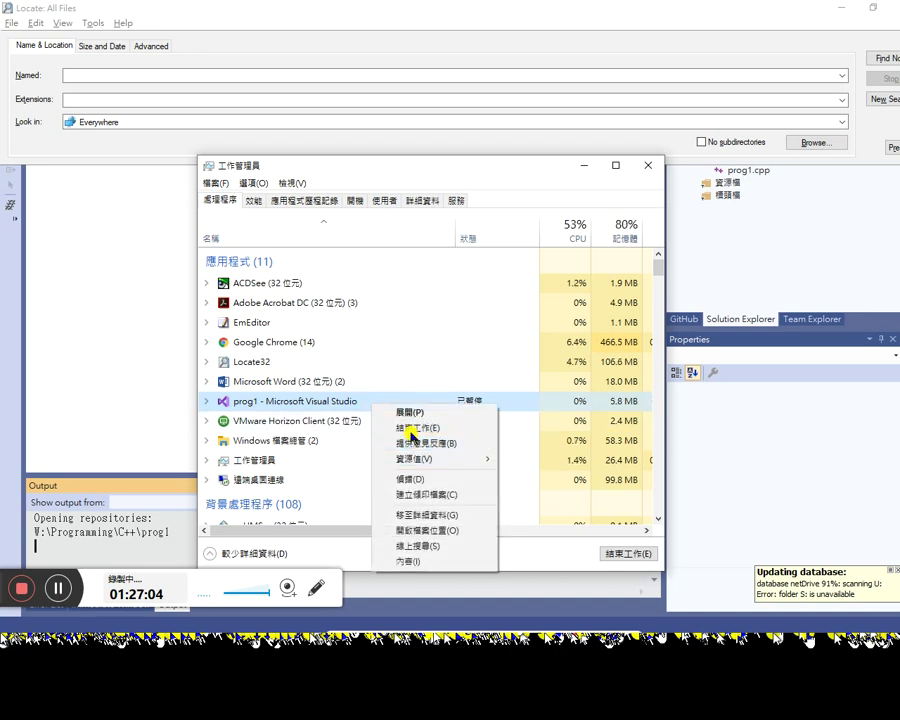
{"action": "left_click", "coordinate": [410, 428]}
Step: End the devenv.exe process tree from Details, dismiss the could-not-end error, and minimize Task Manager
{"action": "left_click", "coordinate": [205, 401]}
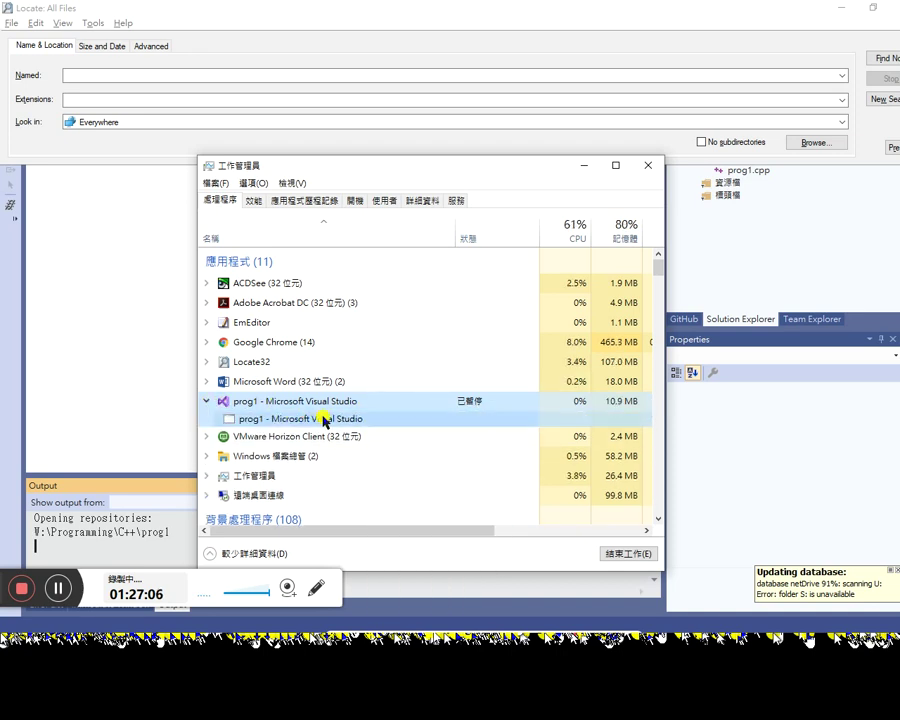
{"action": "right_click", "coordinate": [358, 419]}
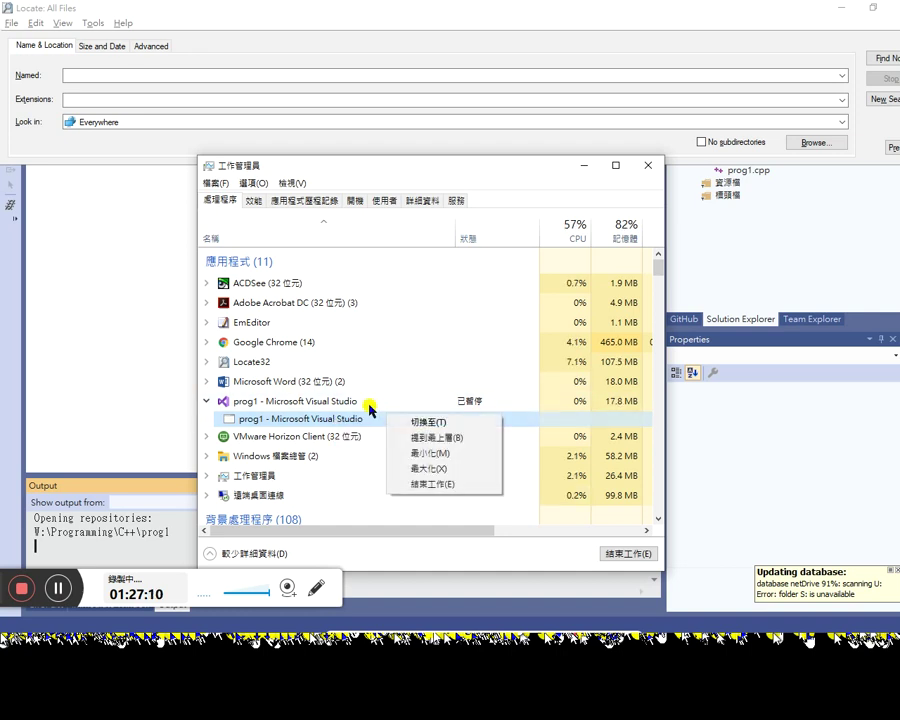
{"action": "right_click", "coordinate": [368, 402]}
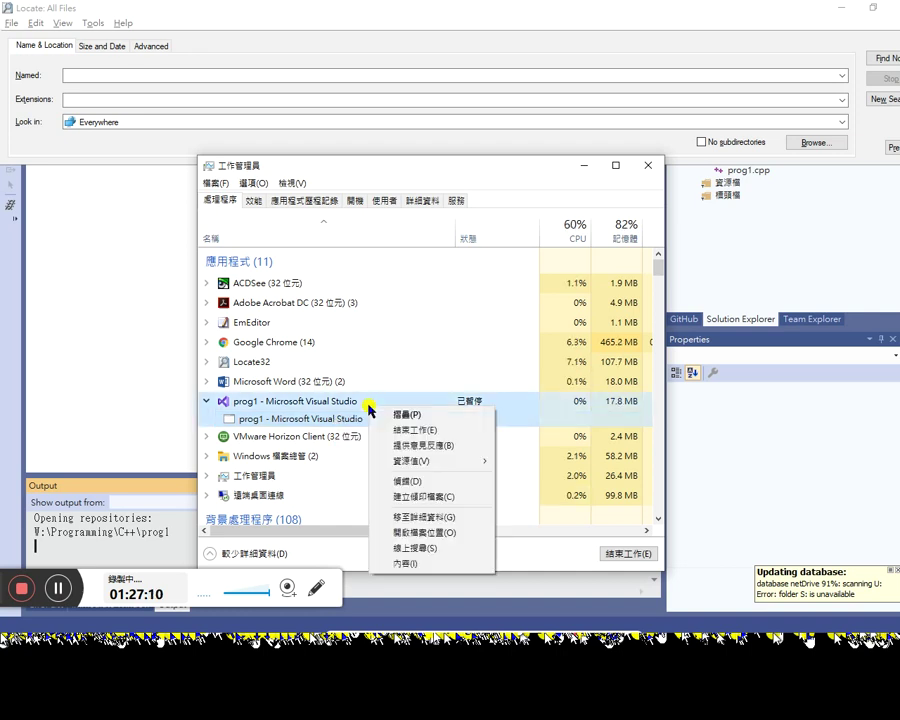
{"action": "left_click", "coordinate": [443, 518]}
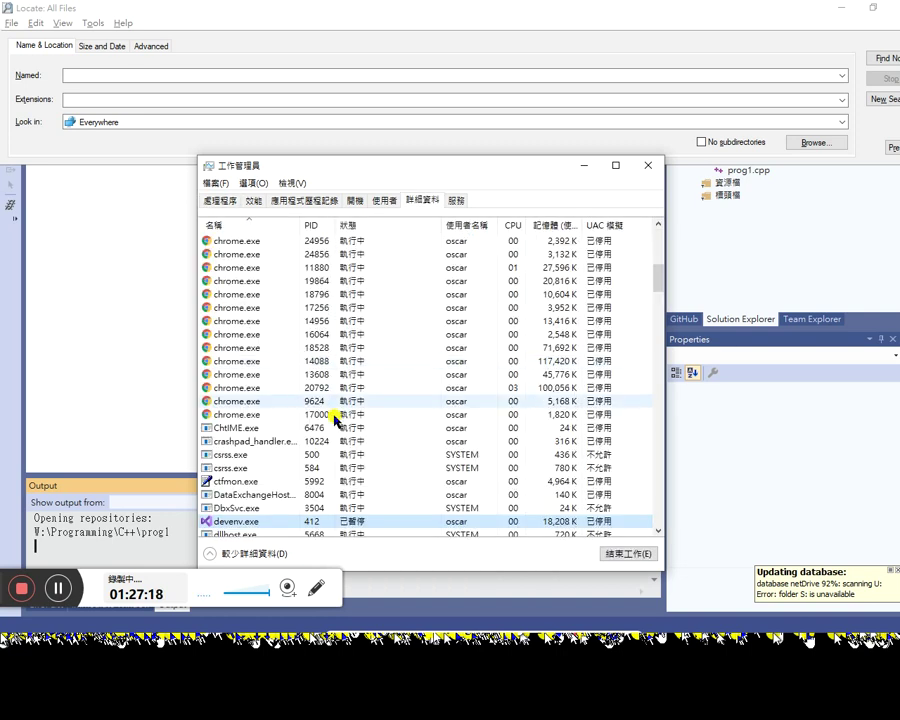
{"action": "right_click", "coordinate": [256, 522]}
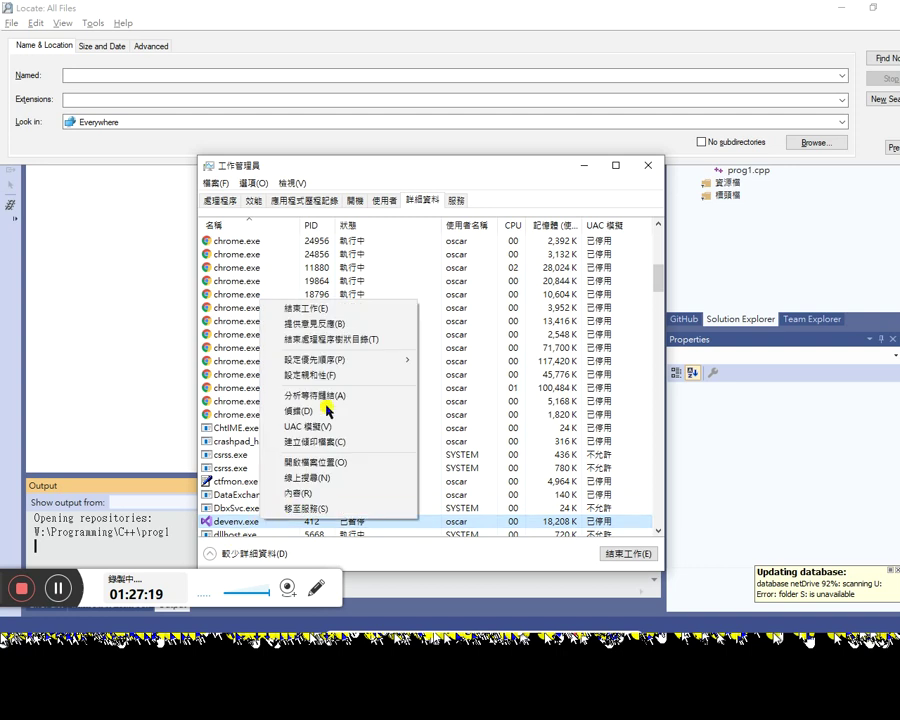
{"action": "left_click", "coordinate": [343, 340]}
{"action": "left_click", "coordinate": [460, 339]}
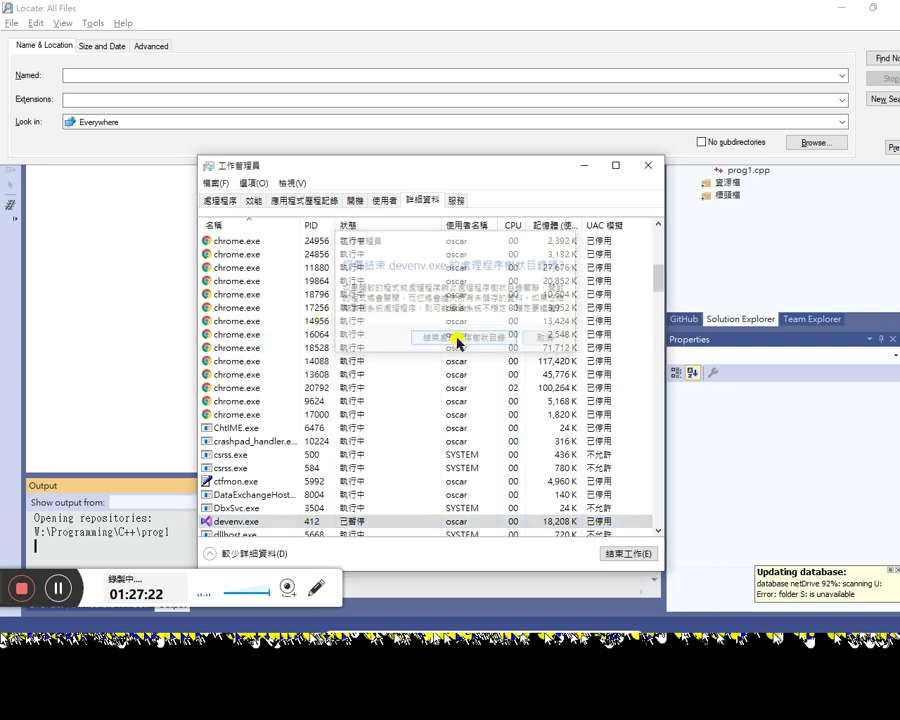
{"action": "left_click", "coordinate": [555, 336]}
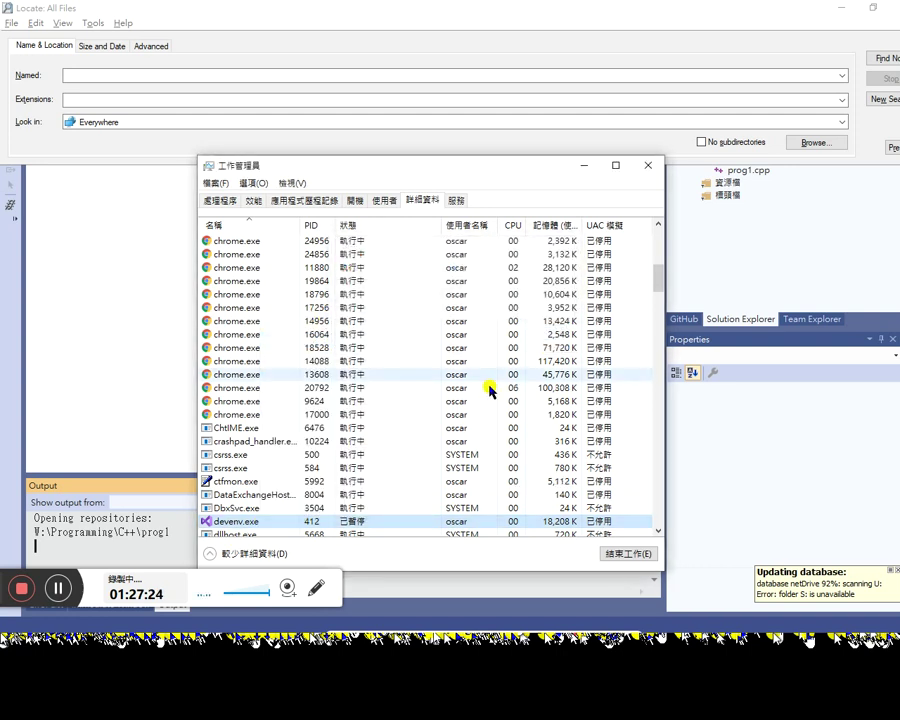
{"action": "left_click", "coordinate": [638, 79]}
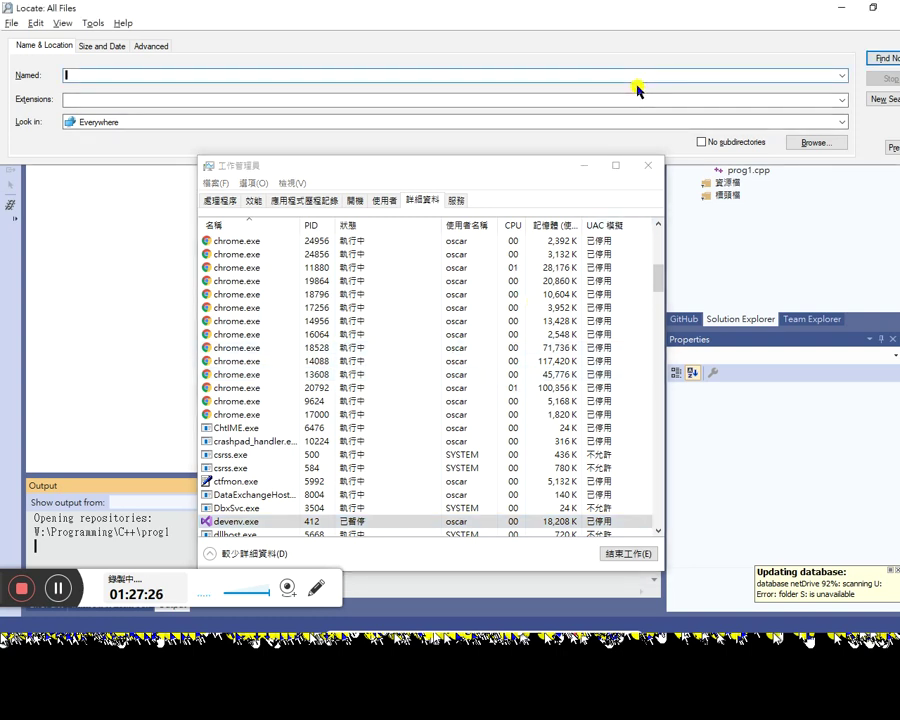
{"action": "left_click", "coordinate": [586, 167]}
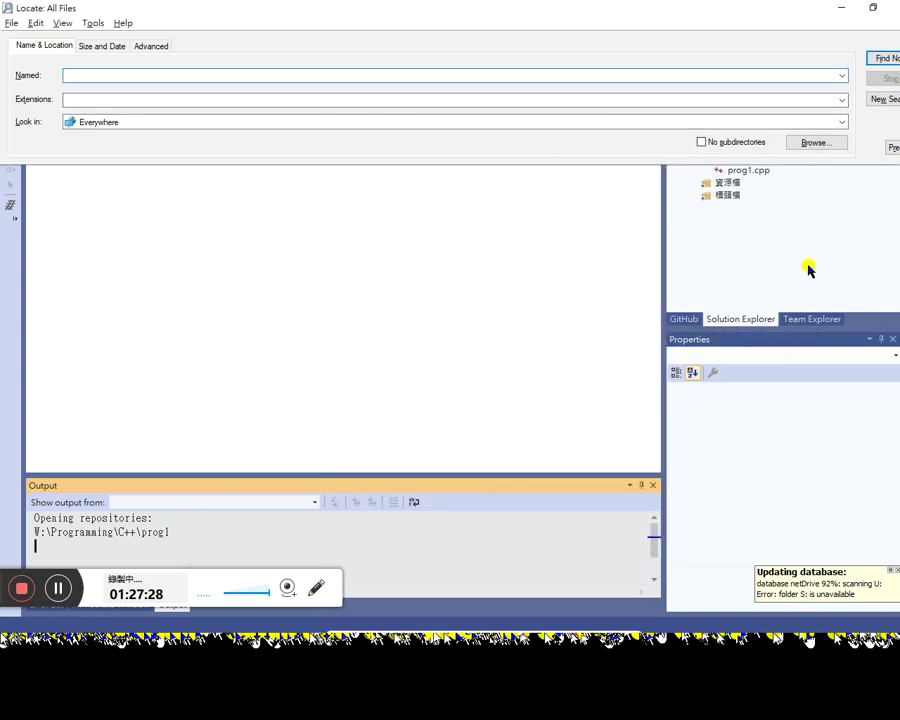
Step: Minimize Locate, bring the W:\Programming\C++ Explorer window up, then return to Visual Studio's start window
{"action": "left_click", "coordinate": [842, 9]}
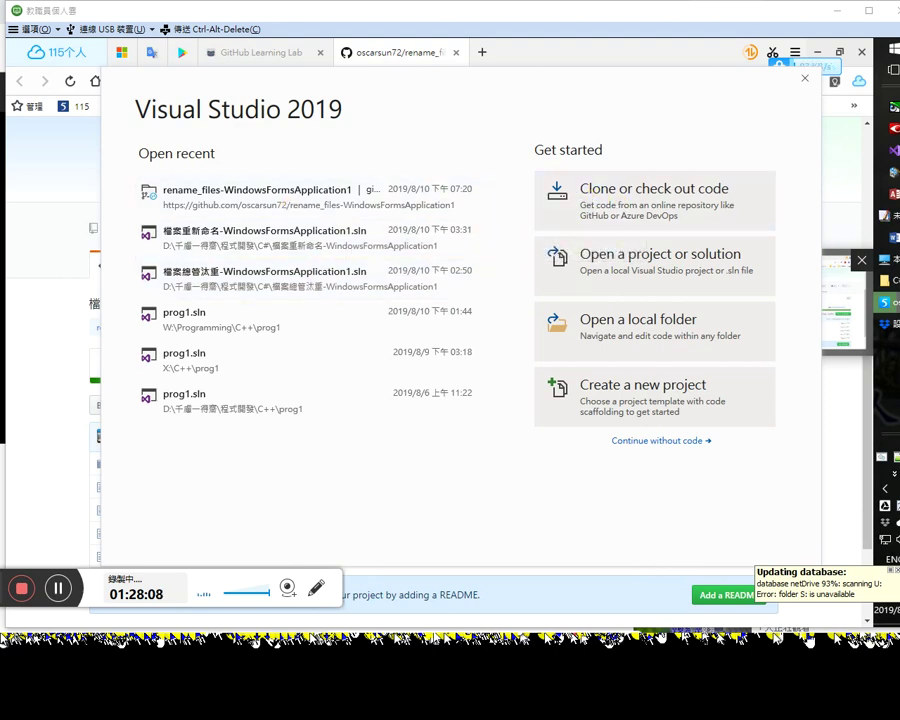
{"action": "mouse_move", "coordinate": [888, 170]}
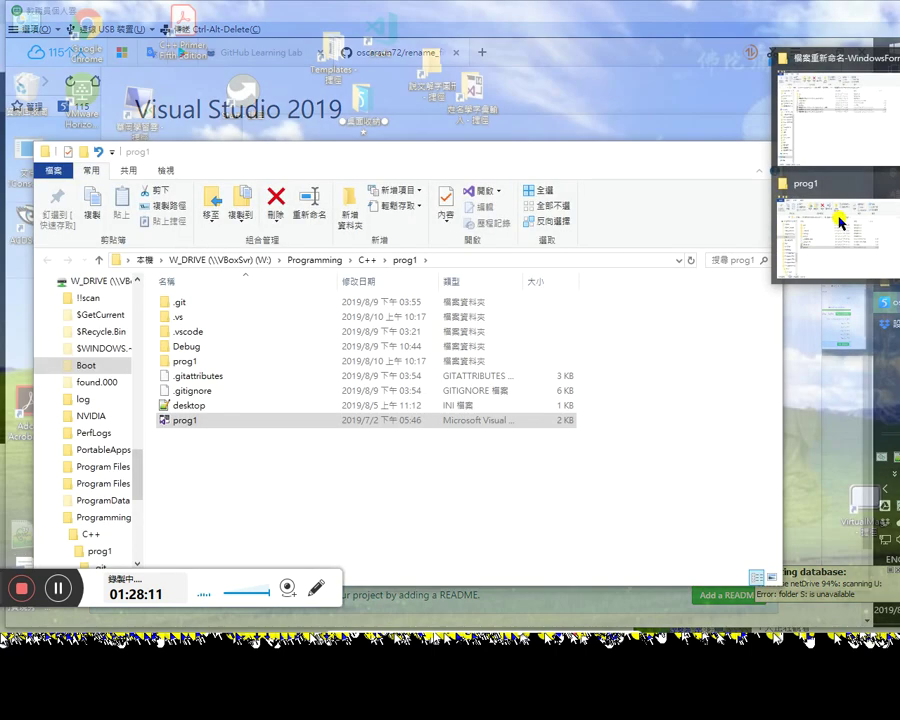
{"action": "left_click", "coordinate": [838, 225]}
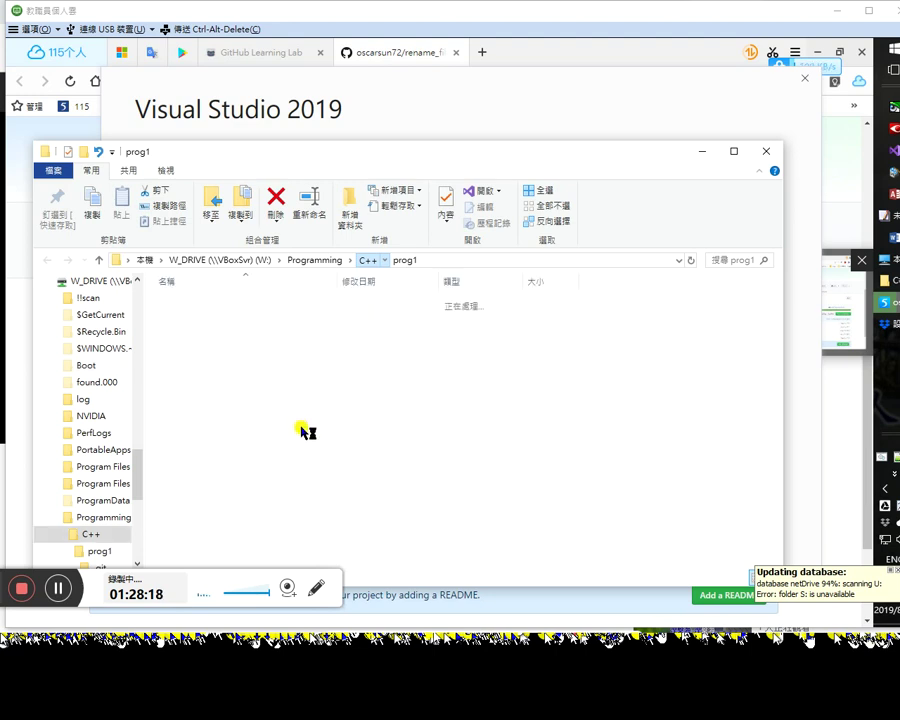
{"action": "left_click", "coordinate": [798, 138]}
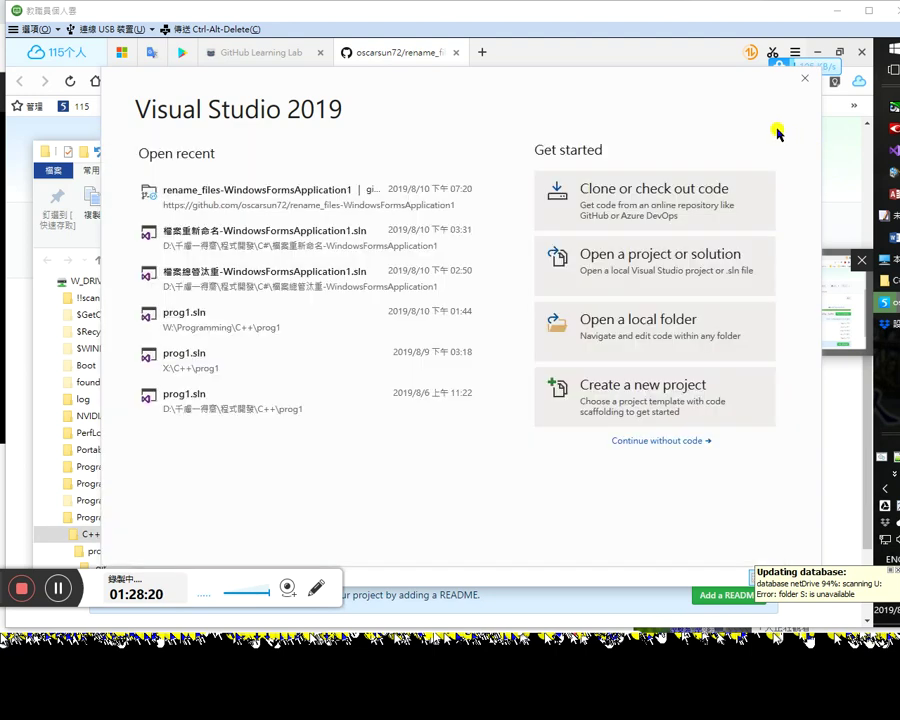
Step: Open the recent prog1.sln from W:\Programming\C++\prog1 and acknowledge the projects-not-loaded warning
{"action": "left_click", "coordinate": [209, 320]}
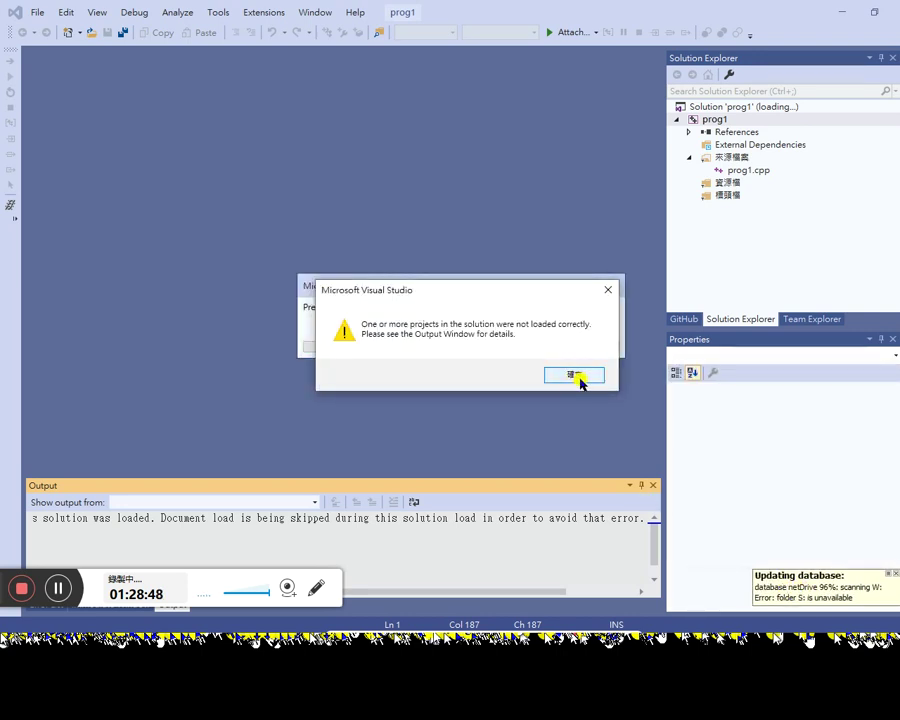
{"action": "left_click", "coordinate": [577, 380]}
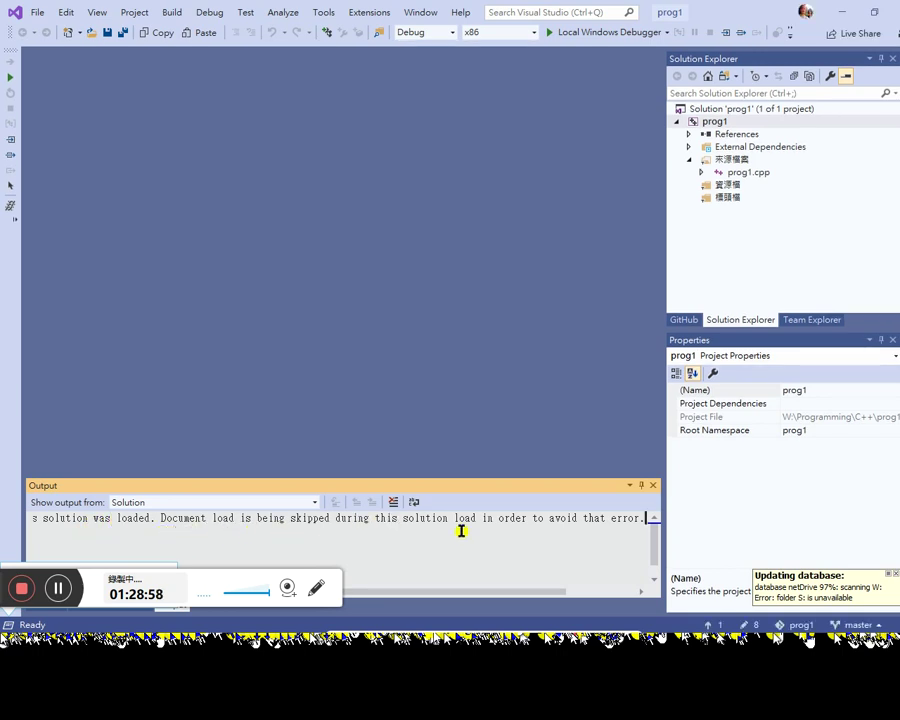
Step: Open prog1.cpp from Solution Explorer and scroll through its source back to line 1
{"action": "left_click", "coordinate": [733, 176]}
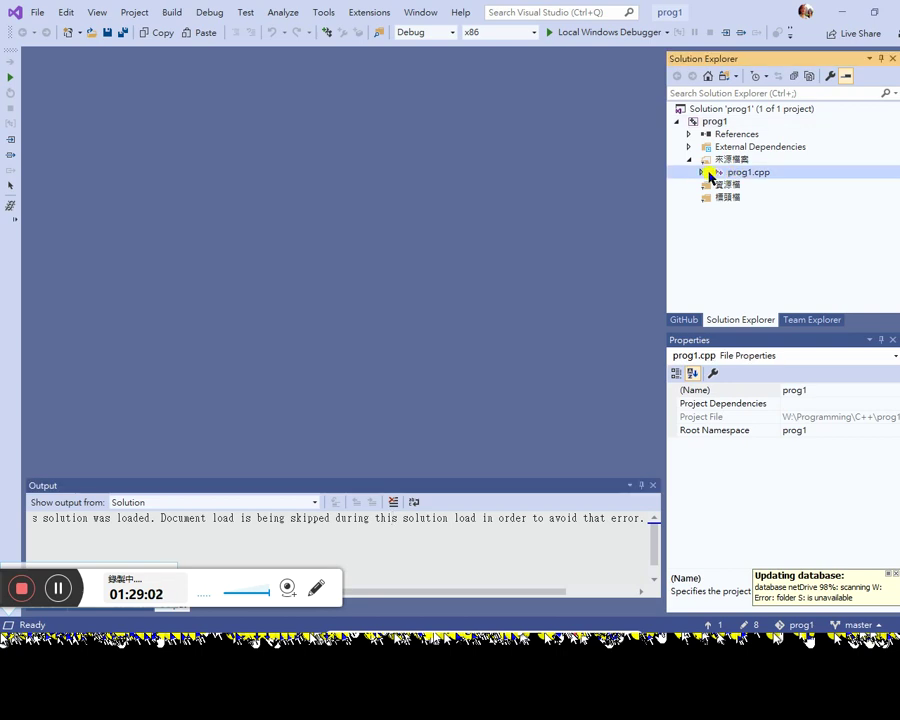
{"action": "double_click", "coordinate": [709, 174]}
{"action": "left_click", "coordinate": [298, 336]}
{"action": "scroll", "coordinate": [335, 410], "scroll_direction": "down", "scroll_amount": 2}
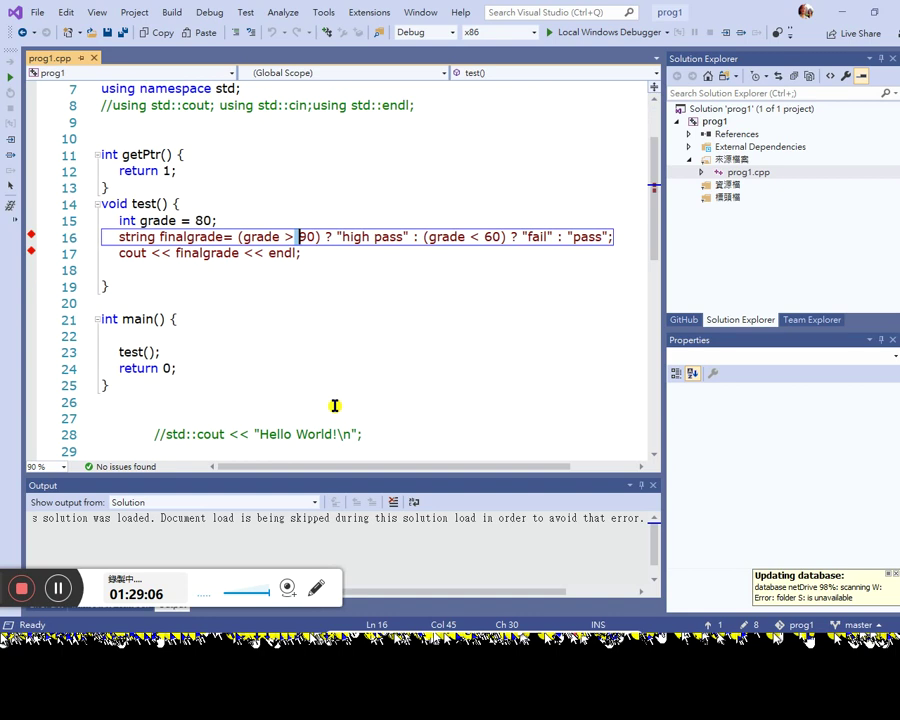
{"action": "scroll", "coordinate": [339, 407], "scroll_direction": "up", "scroll_amount": 2}
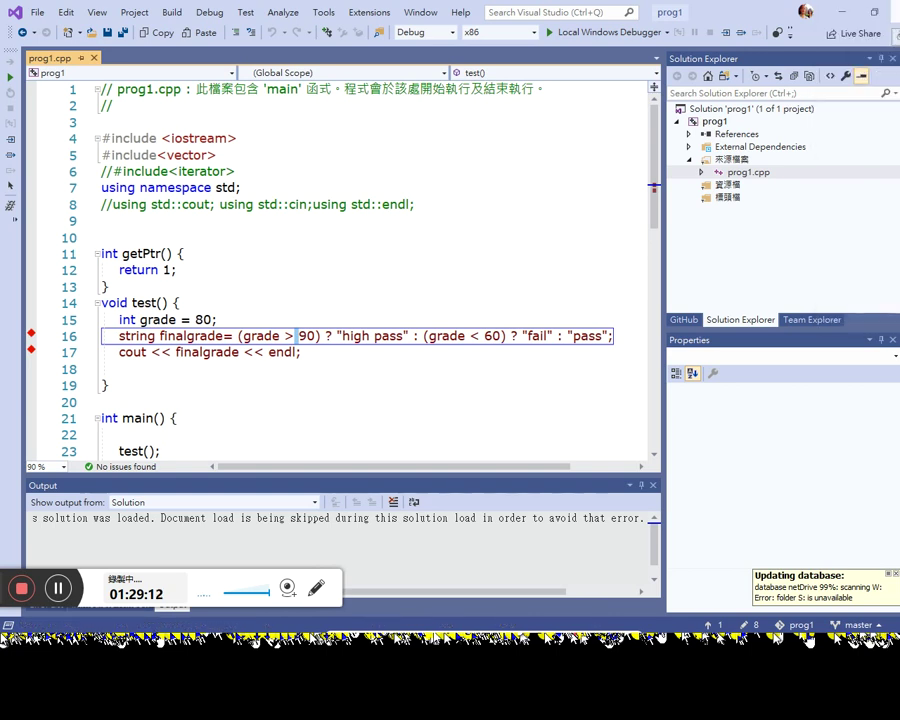
{"action": "mouse_move", "coordinate": [895, 165]}
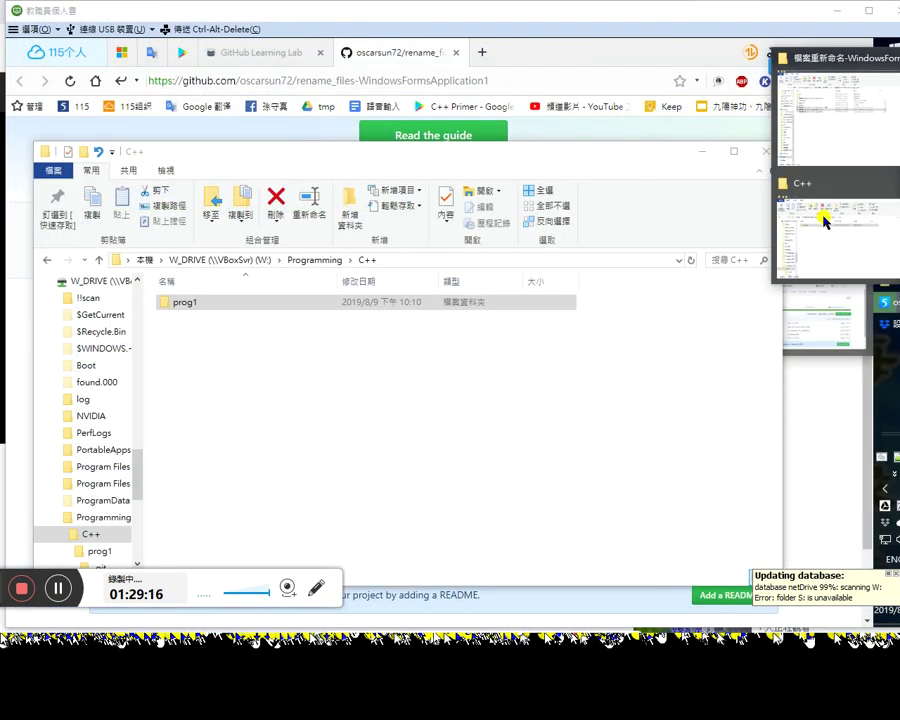
Step: Select the prog1 folder and start renaming and deleting it, then cancel the deletion
{"action": "left_click", "coordinate": [203, 309]}
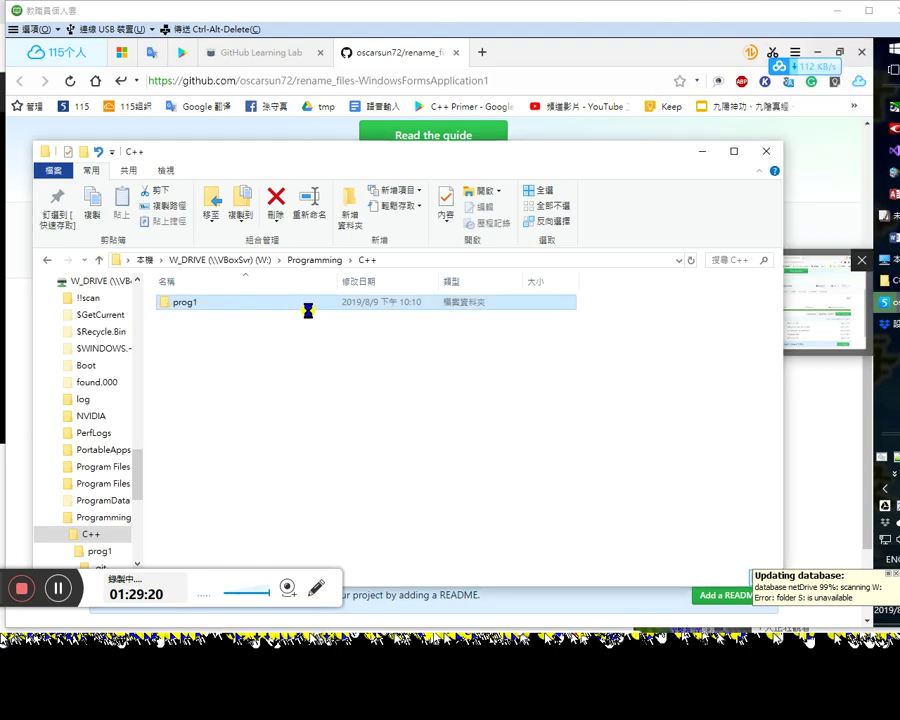
{"action": "key", "text": "F2"}
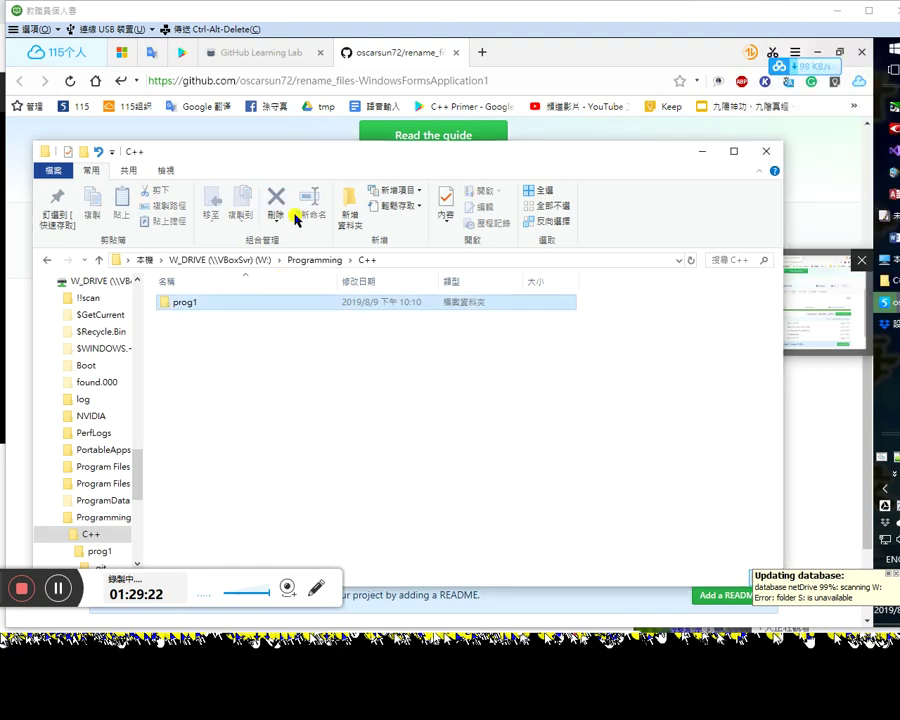
{"action": "left_click", "coordinate": [276, 198]}
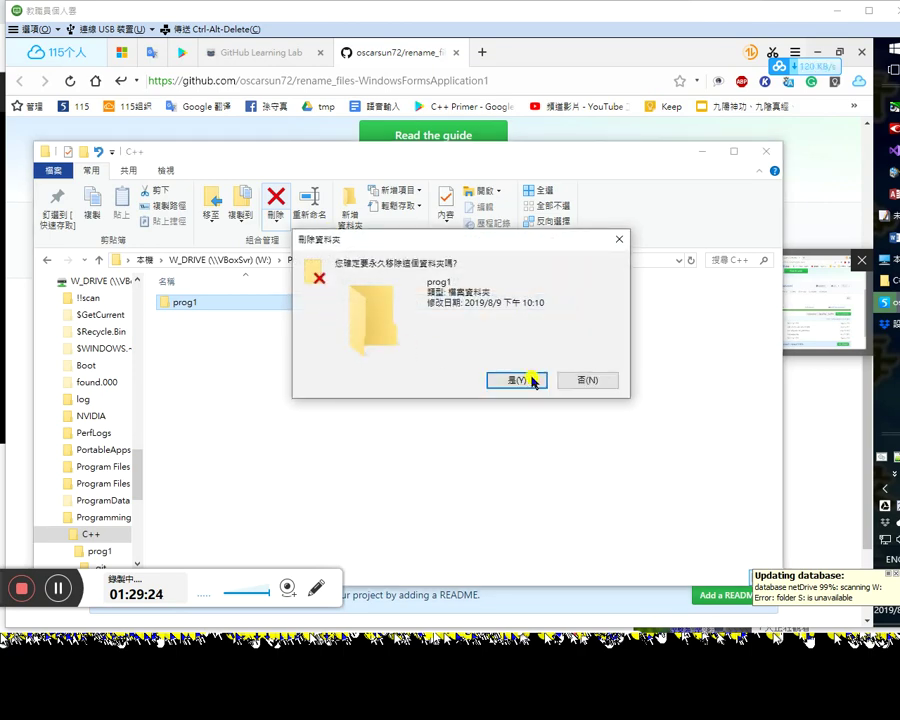
{"action": "left_click", "coordinate": [588, 380]}
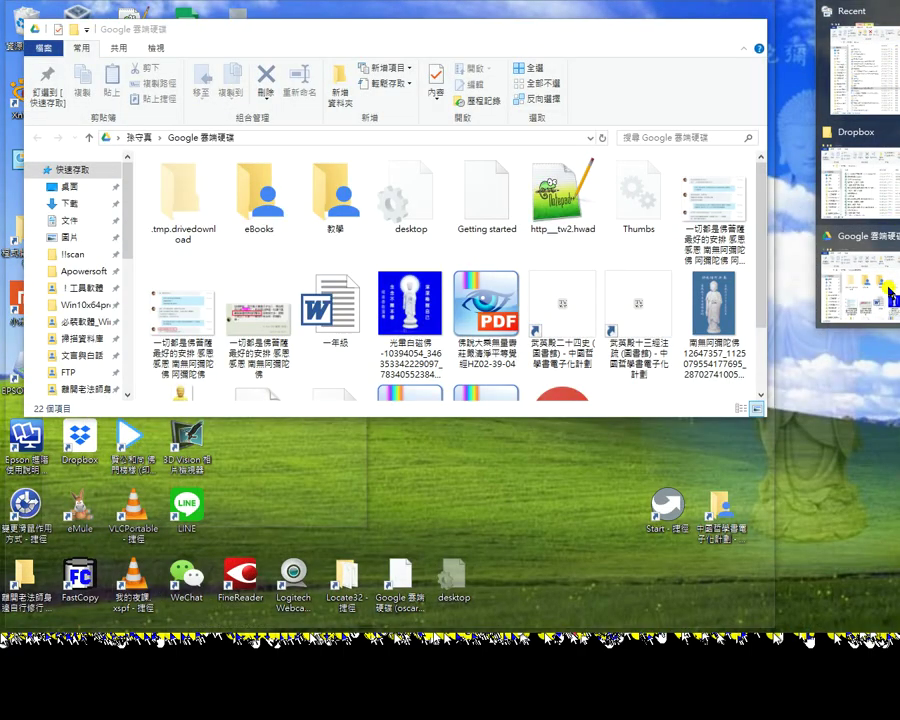
Step: Browse to W:\Programming\C++ in Explorer and delete the prog1 folder
{"action": "left_click", "coordinate": [888, 290]}
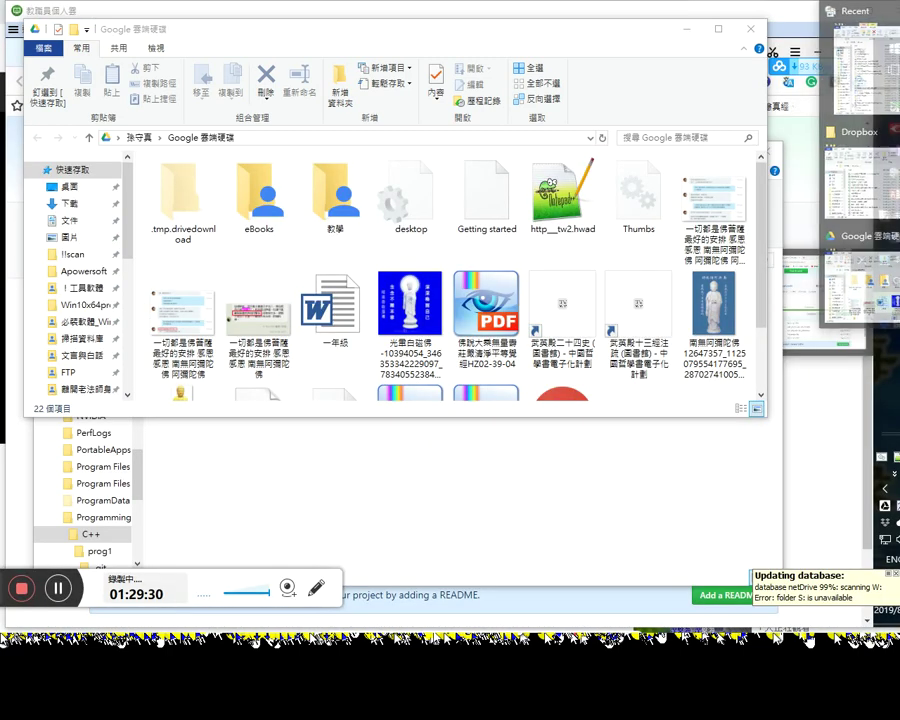
{"action": "left_click", "coordinate": [312, 230]}
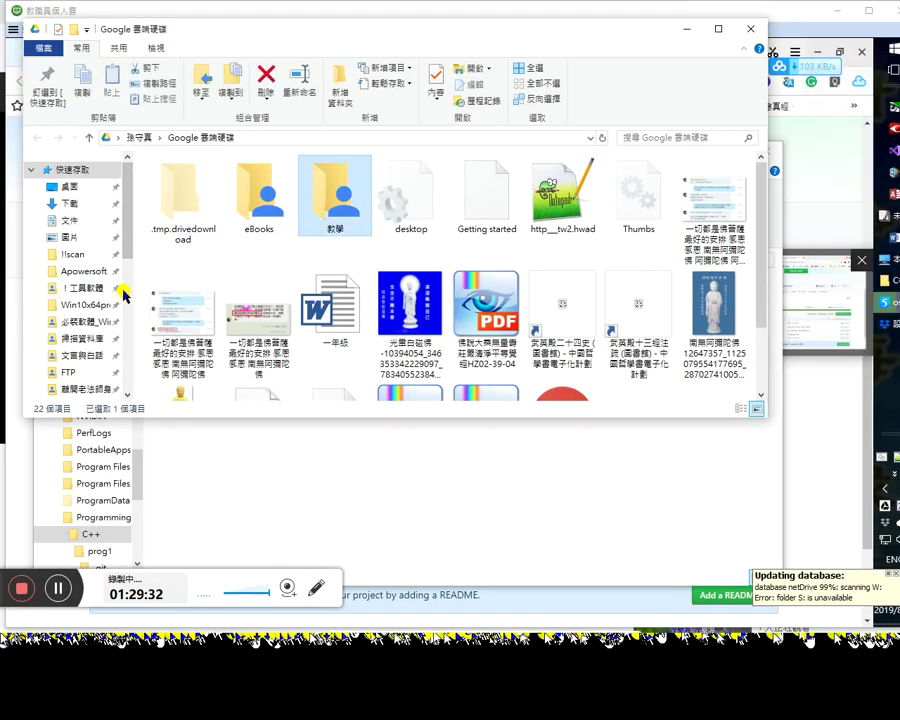
{"action": "scroll", "coordinate": [122, 292], "scroll_direction": "down", "scroll_amount": 8}
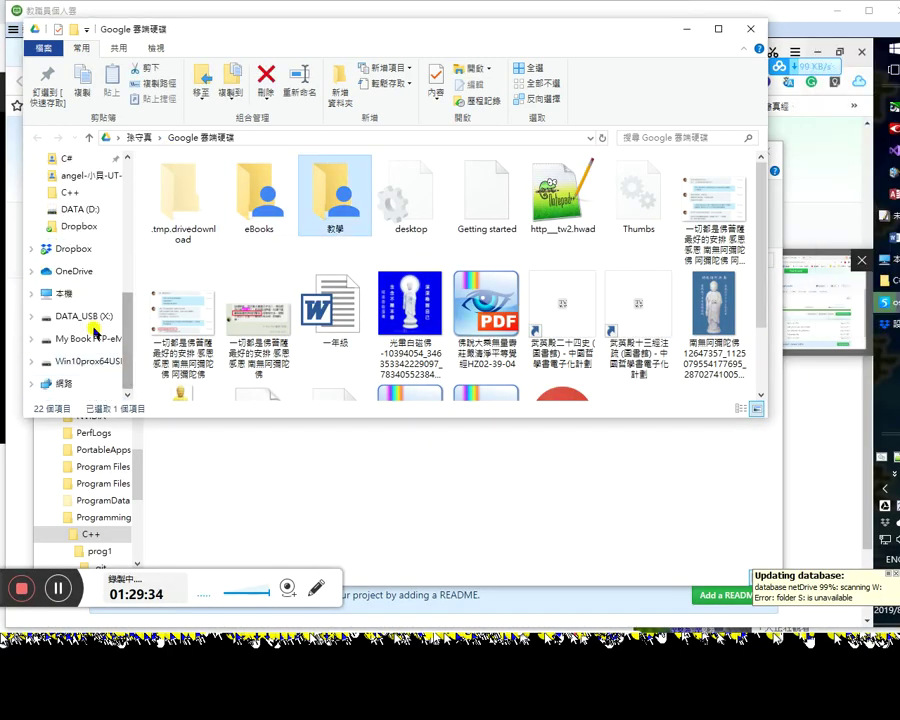
{"action": "left_click", "coordinate": [82, 361]}
{"action": "left_click", "coordinate": [217, 182]}
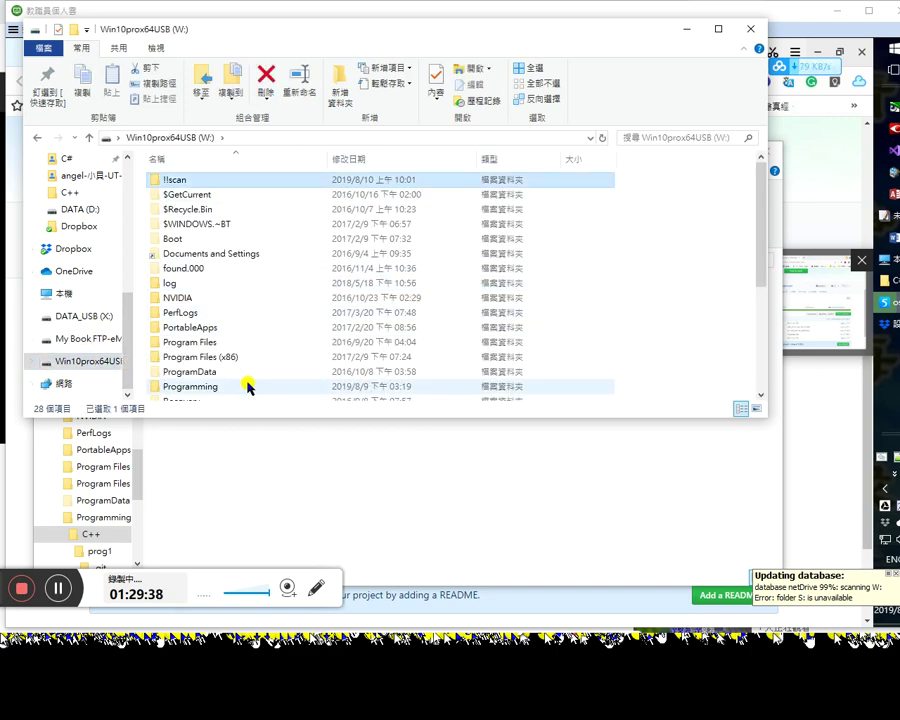
{"action": "double_click", "coordinate": [247, 387]}
{"action": "double_click", "coordinate": [232, 177]}
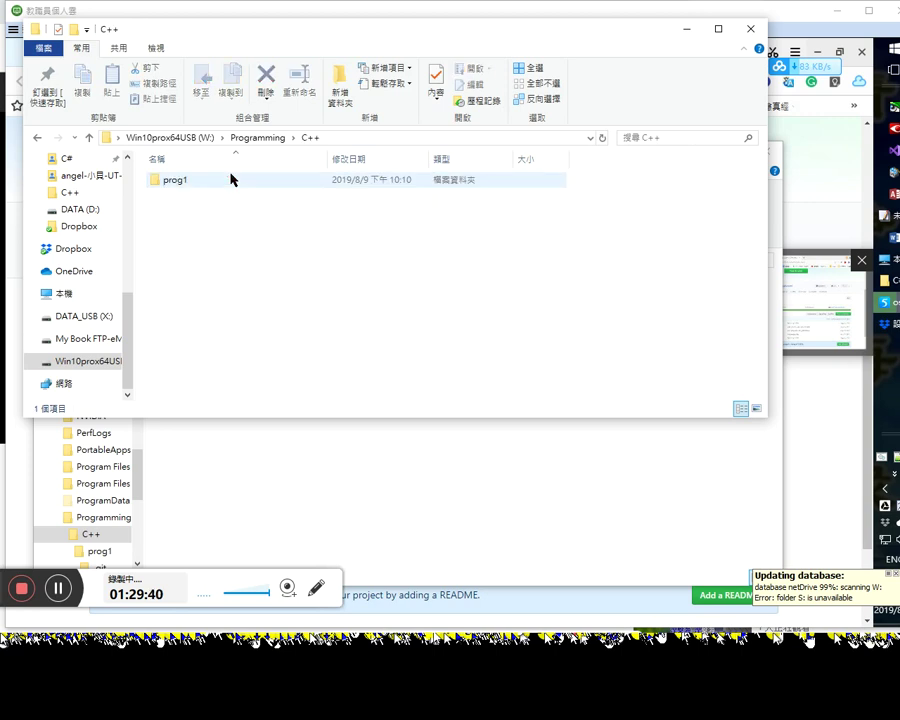
{"action": "left_click", "coordinate": [215, 184]}
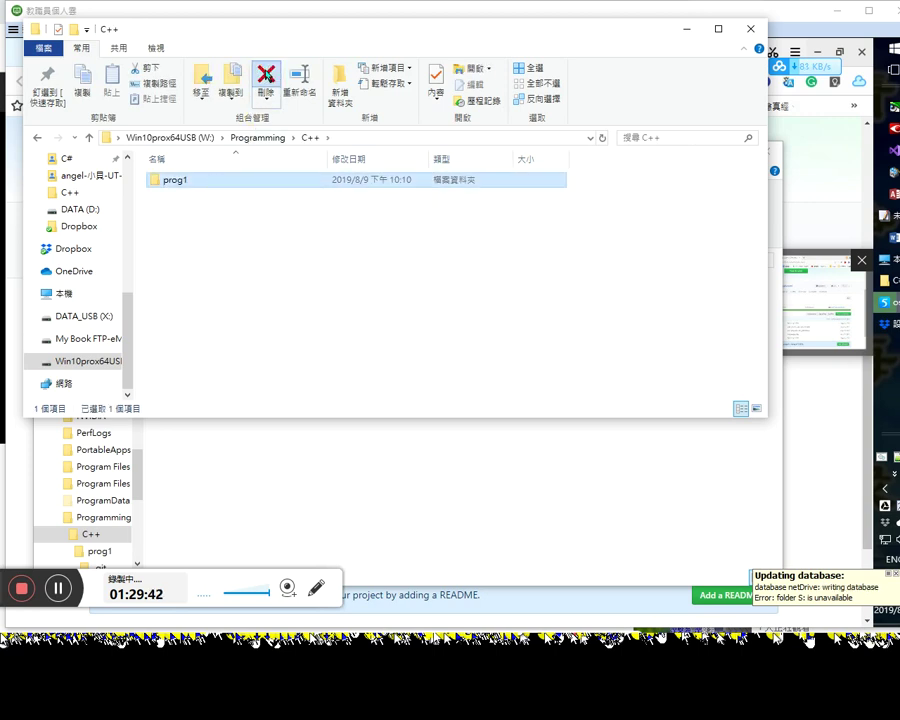
{"action": "key", "text": "Delete"}
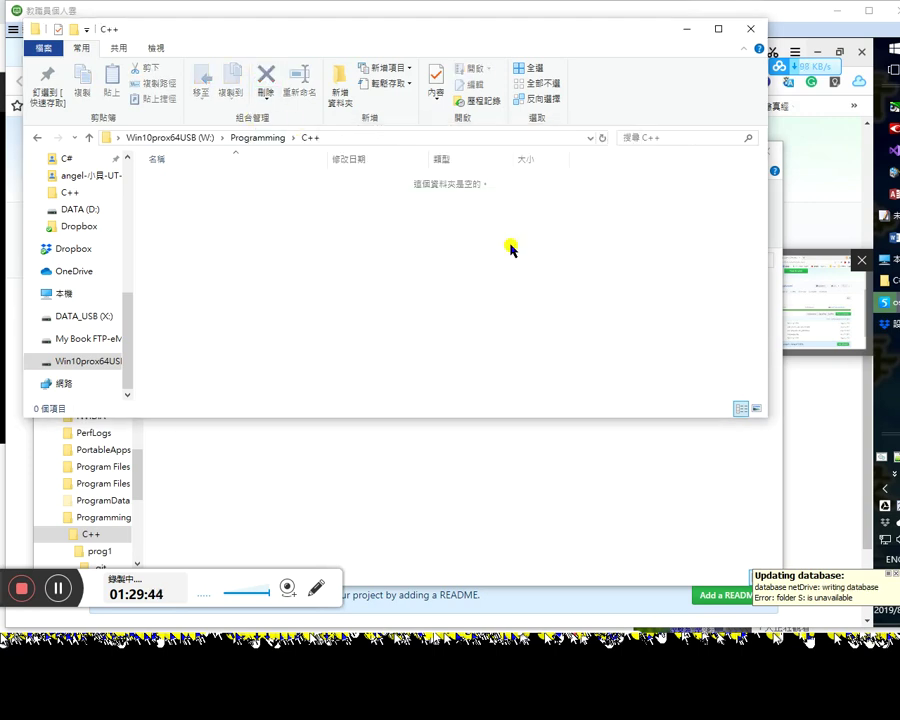
{"action": "left_click", "coordinate": [846, 180]}
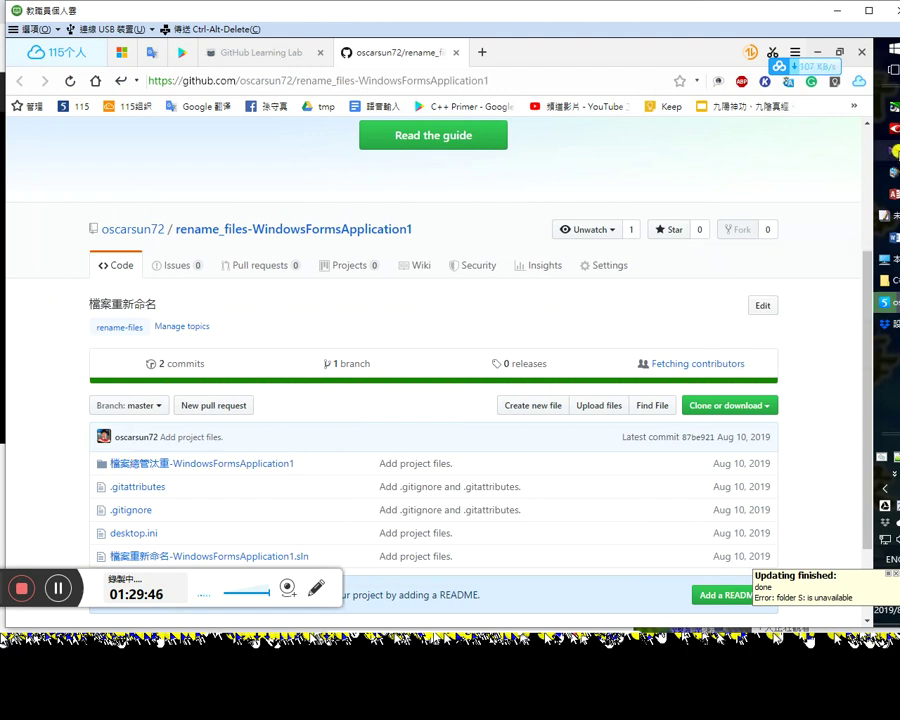
Step: Dismiss the file search window, then open Task Manager to check processes and close it
{"action": "key", "text": "super+f"}
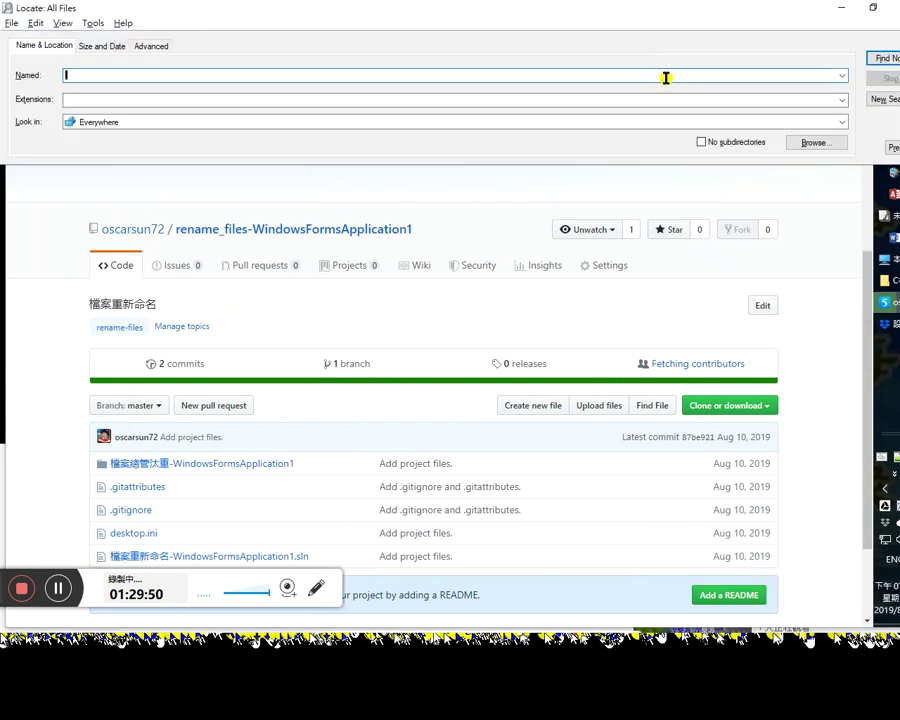
{"action": "key", "text": "Escape"}
{"action": "key", "text": "ctrl+shift+Escape"}
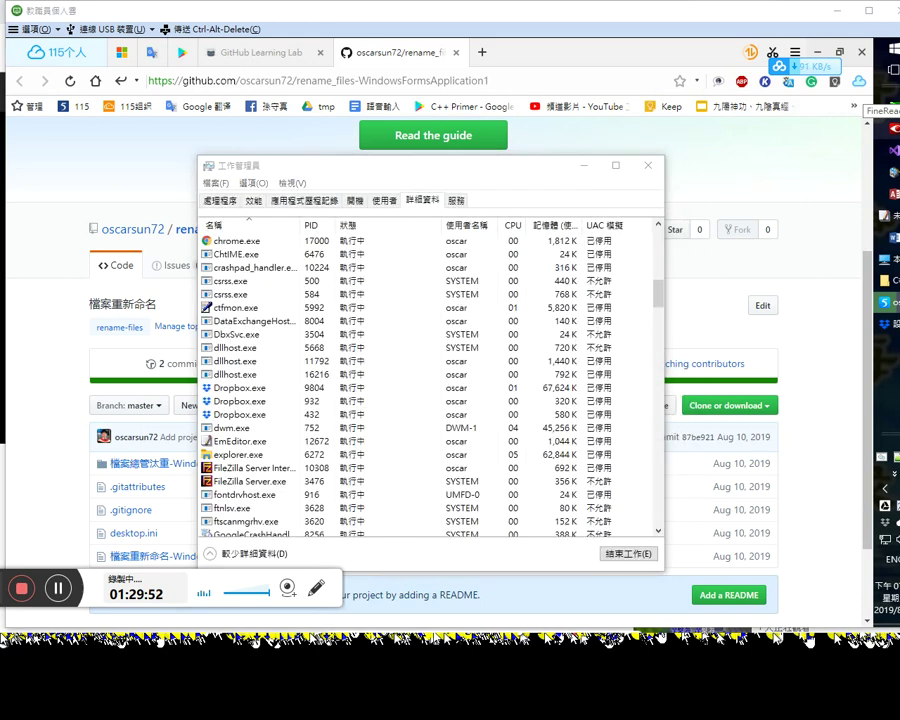
{"action": "key", "text": "alt+F4"}
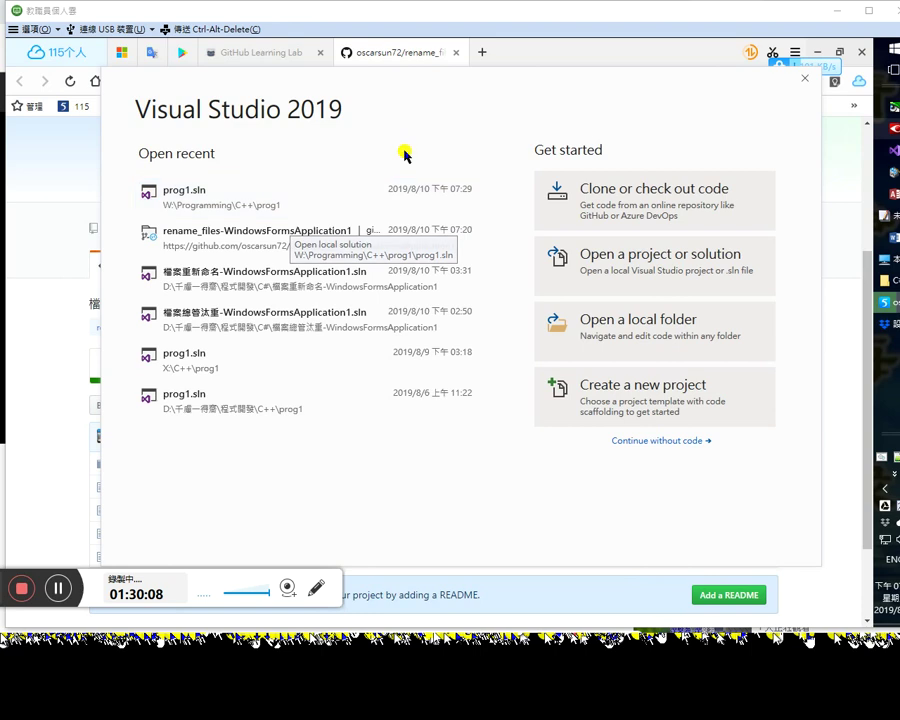
Step: Start Clone or check out code, browse GitHub repositories, and select the Local path text
{"action": "left_click", "coordinate": [632, 196]}
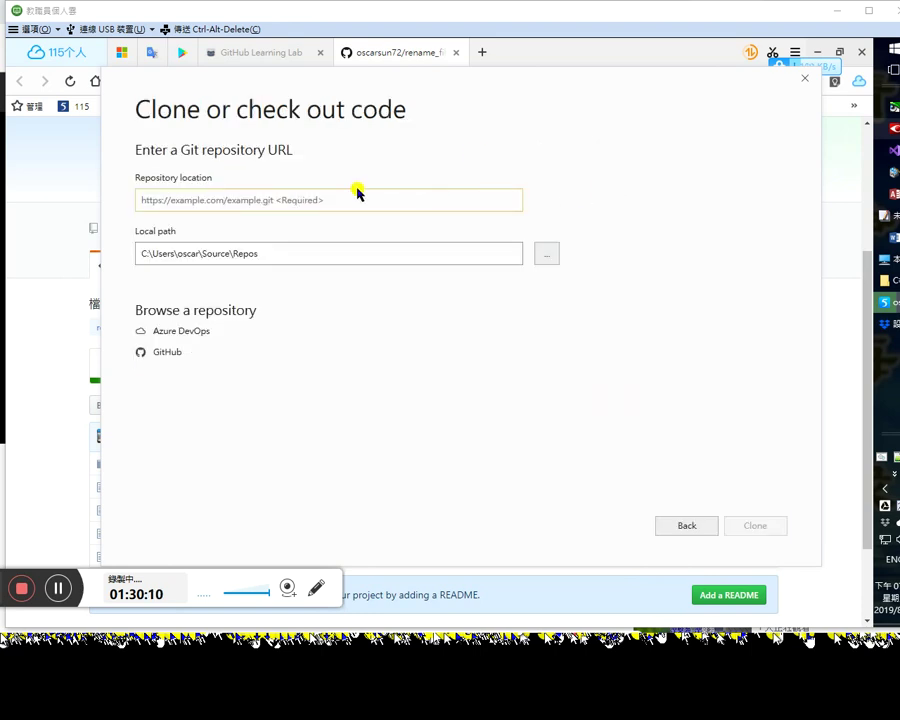
{"action": "left_click", "coordinate": [170, 354]}
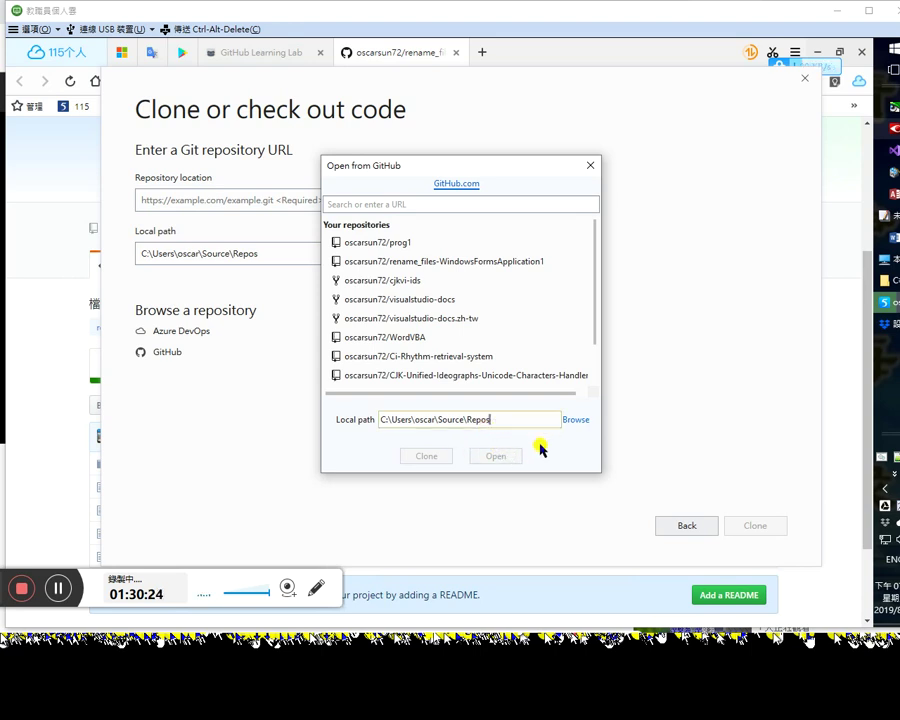
{"action": "key", "text": "ctrl+a"}
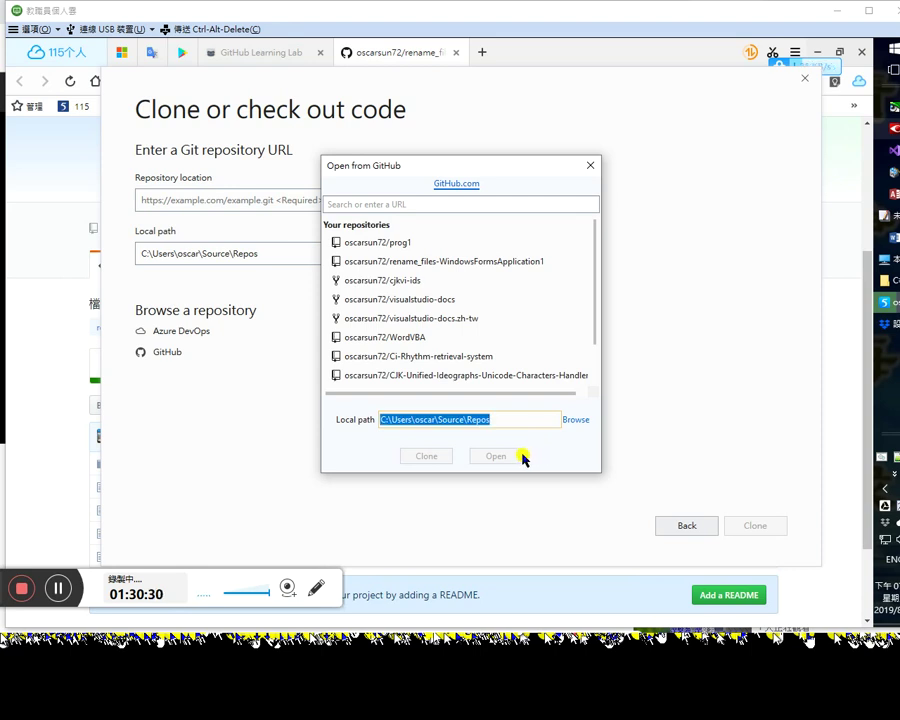
{"action": "scroll", "coordinate": [593, 372], "scroll_direction": "down", "scroll_amount": 1}
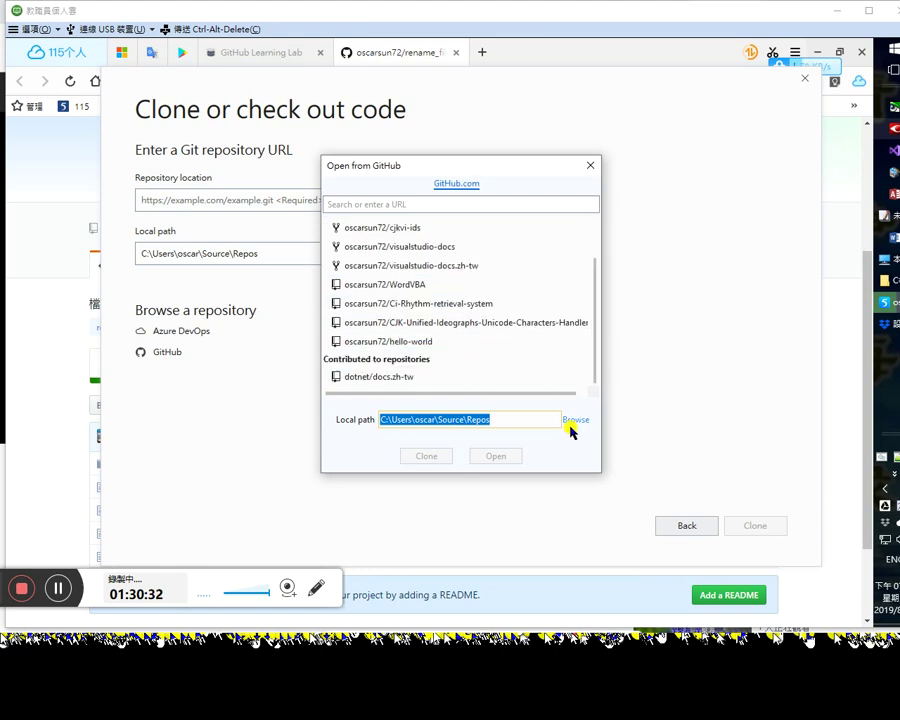
Step: Browse the drives and set the clone's local path to W:\Programming\C++
{"action": "left_click", "coordinate": [574, 421]}
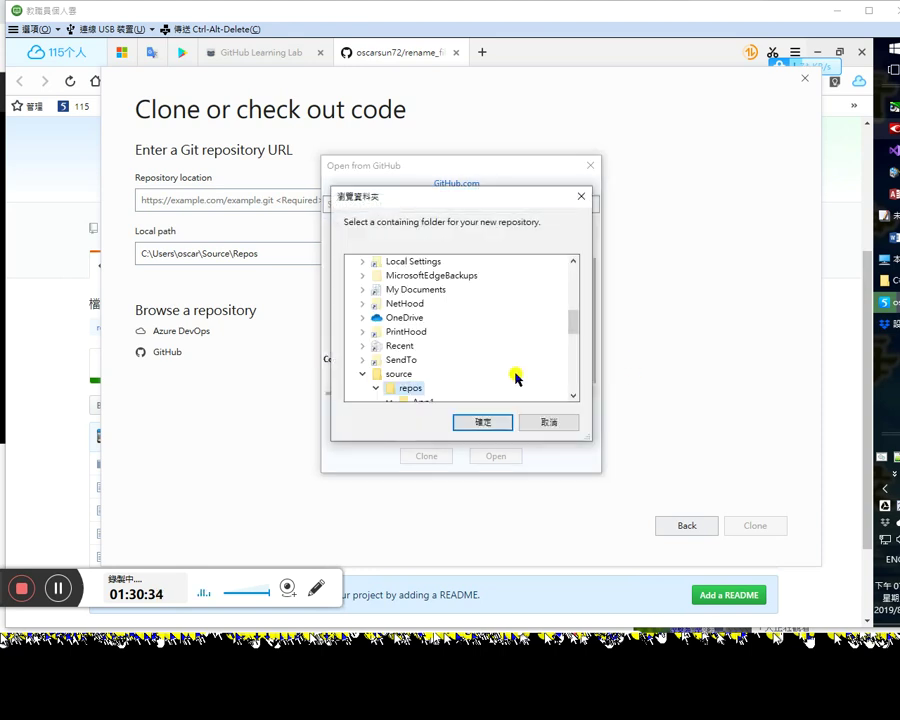
{"action": "scroll", "coordinate": [571, 334], "scroll_direction": "down", "scroll_amount": 2}
{"action": "left_click_drag", "start_coordinate": [571, 340], "coordinate": [564, 369]}
{"action": "double_click", "coordinate": [363, 359]}
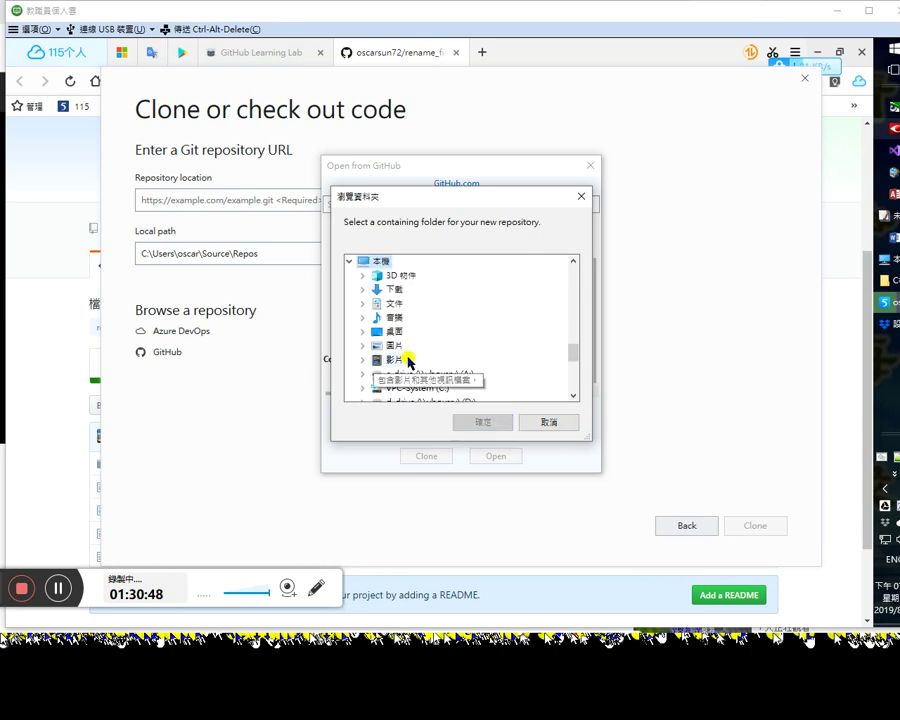
{"action": "left_click", "coordinate": [575, 377]}
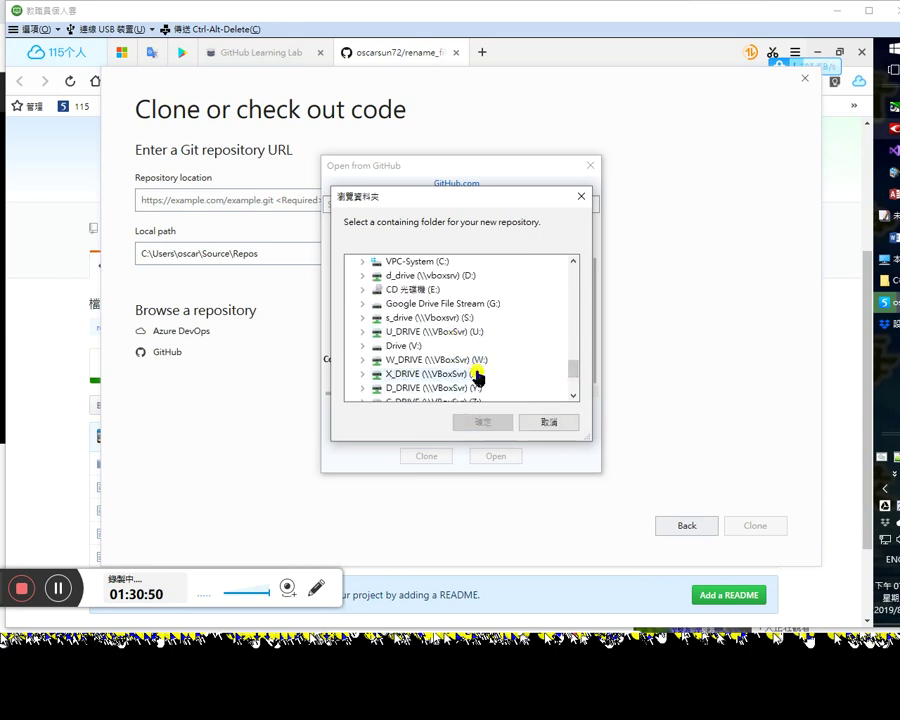
{"action": "double_click", "coordinate": [468, 360]}
{"action": "double_click", "coordinate": [413, 373]}
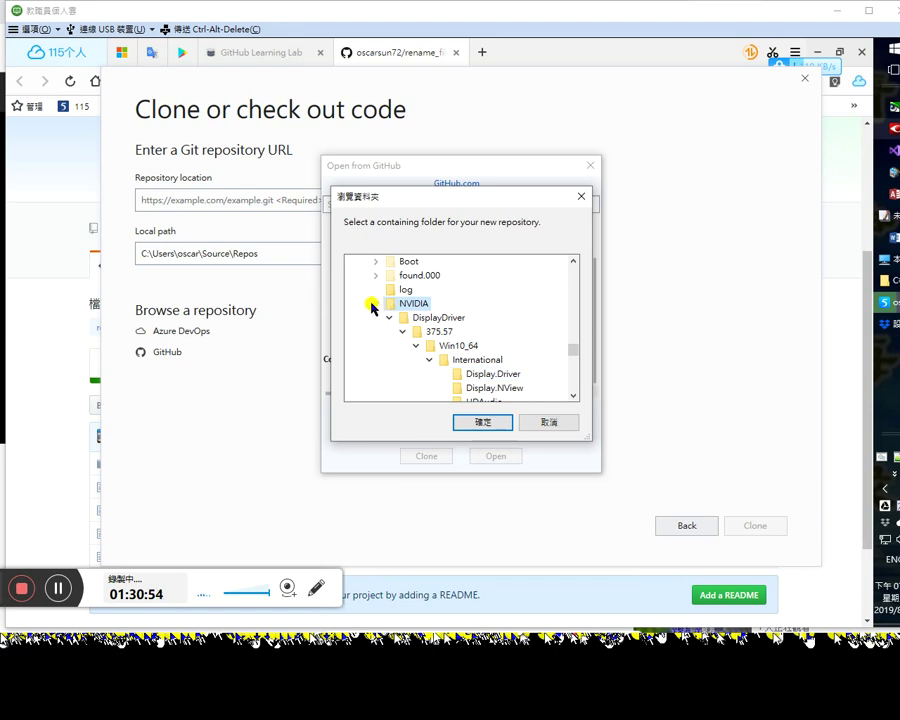
{"action": "left_click", "coordinate": [377, 304]}
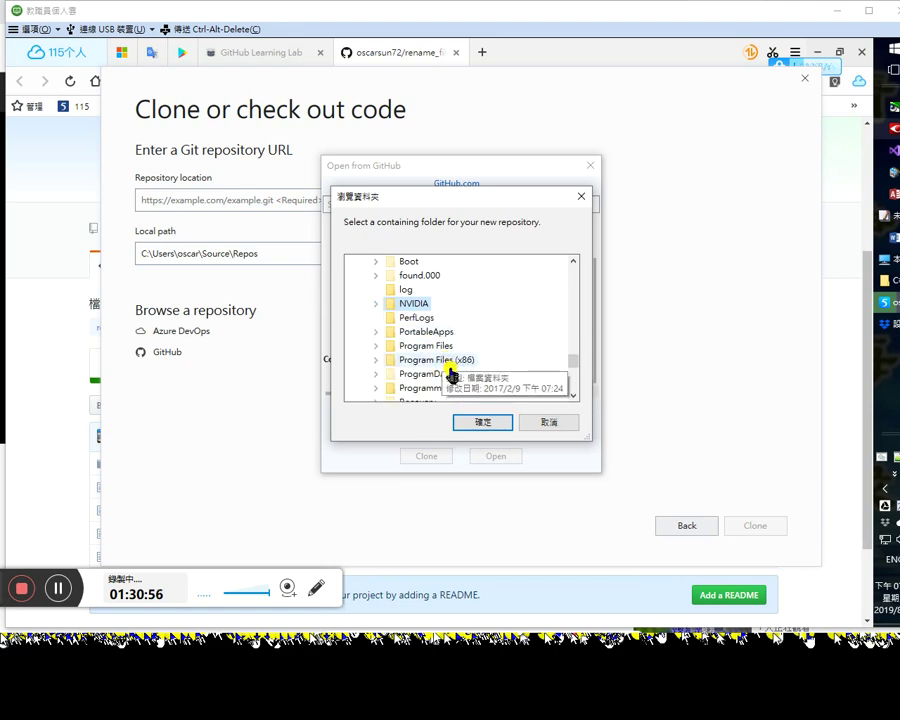
{"action": "double_click", "coordinate": [447, 389]}
{"action": "left_click", "coordinate": [418, 360]}
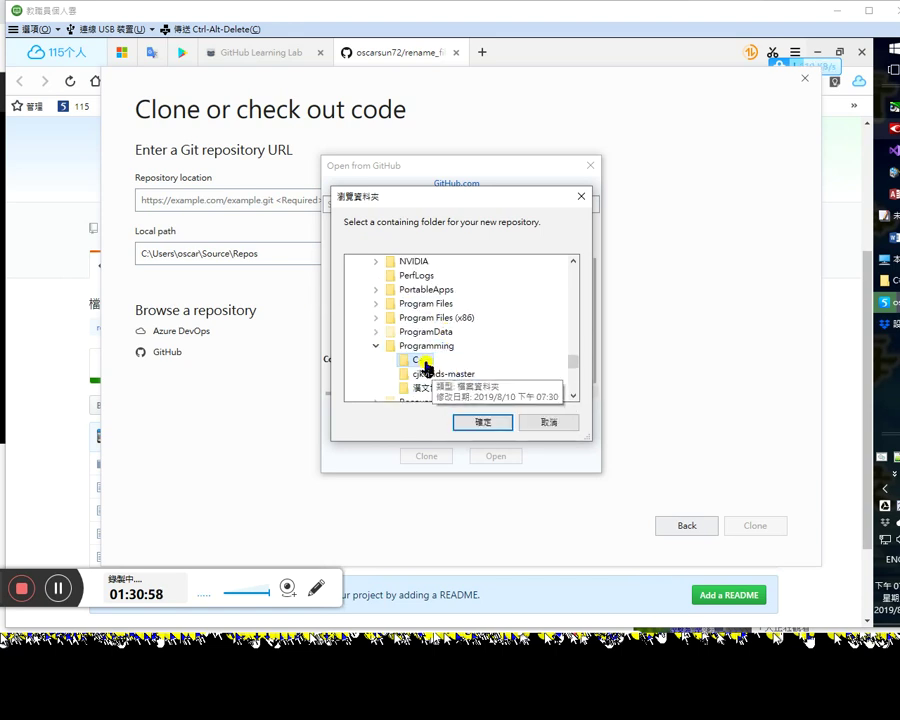
{"action": "left_click", "coordinate": [484, 423]}
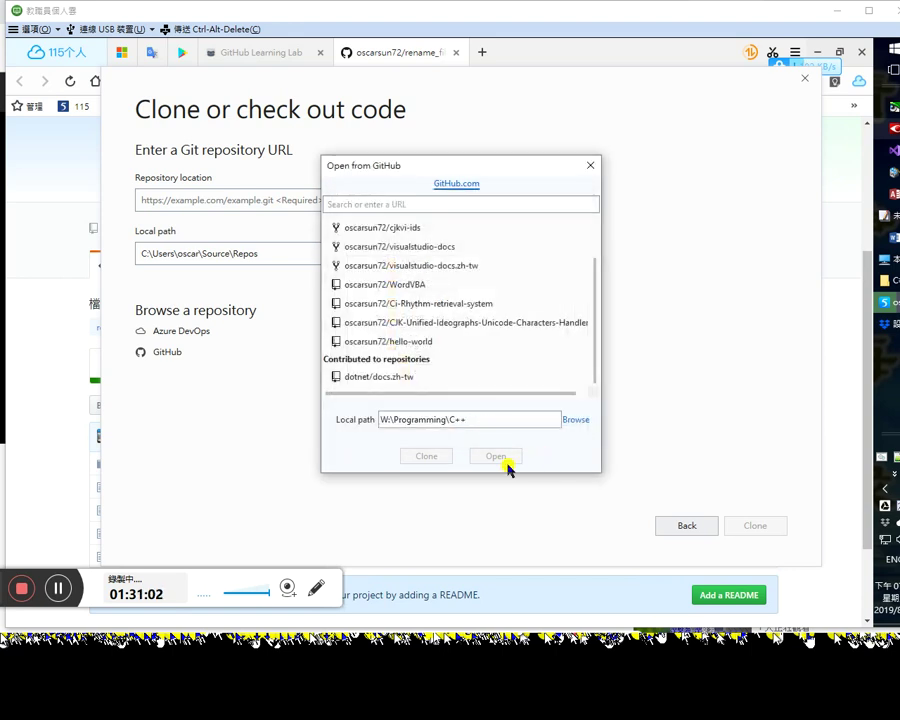
{"action": "left_click", "coordinate": [480, 426]}
Step: Re-pick the clone location, confirming the C++ folder under W:\Programming
{"action": "left_click", "coordinate": [578, 421]}
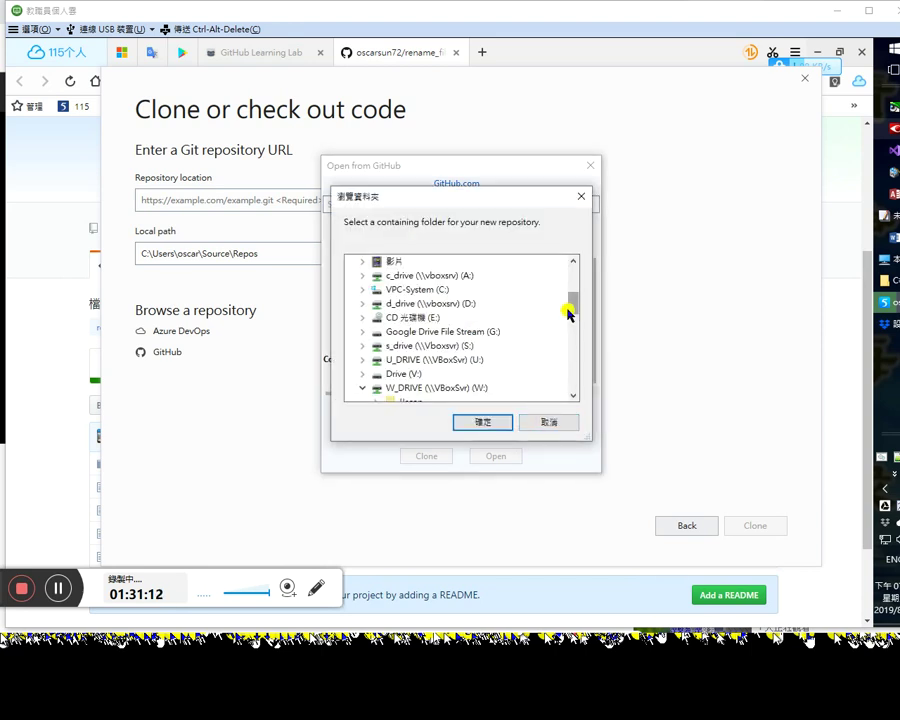
{"action": "left_click", "coordinate": [462, 389]}
{"action": "left_click", "coordinate": [484, 423]}
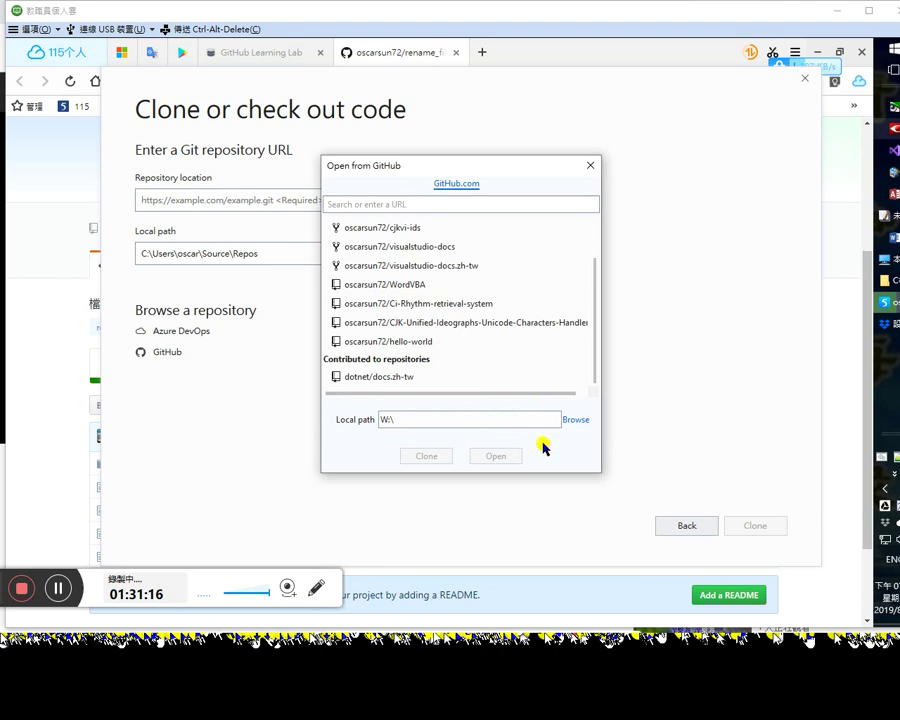
{"action": "left_click", "coordinate": [570, 421]}
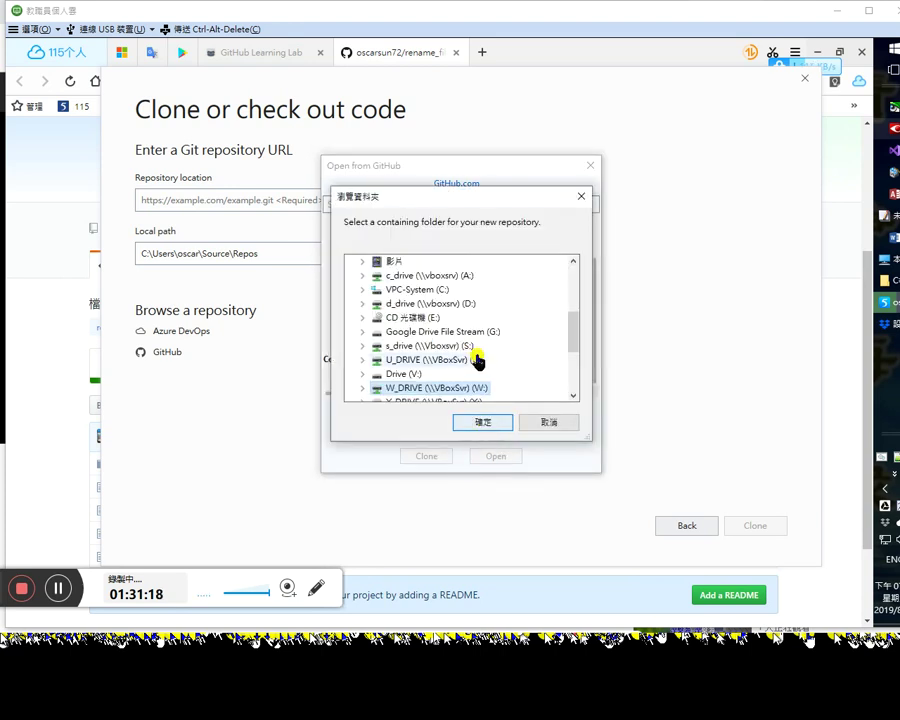
{"action": "left_click", "coordinate": [580, 197]}
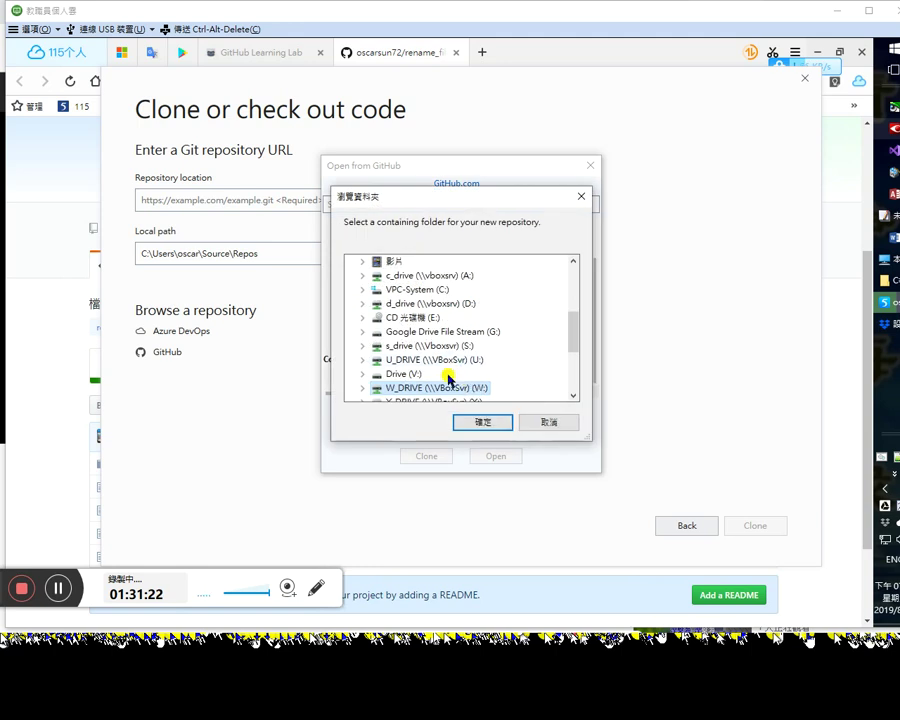
{"action": "scroll", "coordinate": [500, 368], "scroll_direction": "down", "scroll_amount": 1}
{"action": "left_click", "coordinate": [362, 345]}
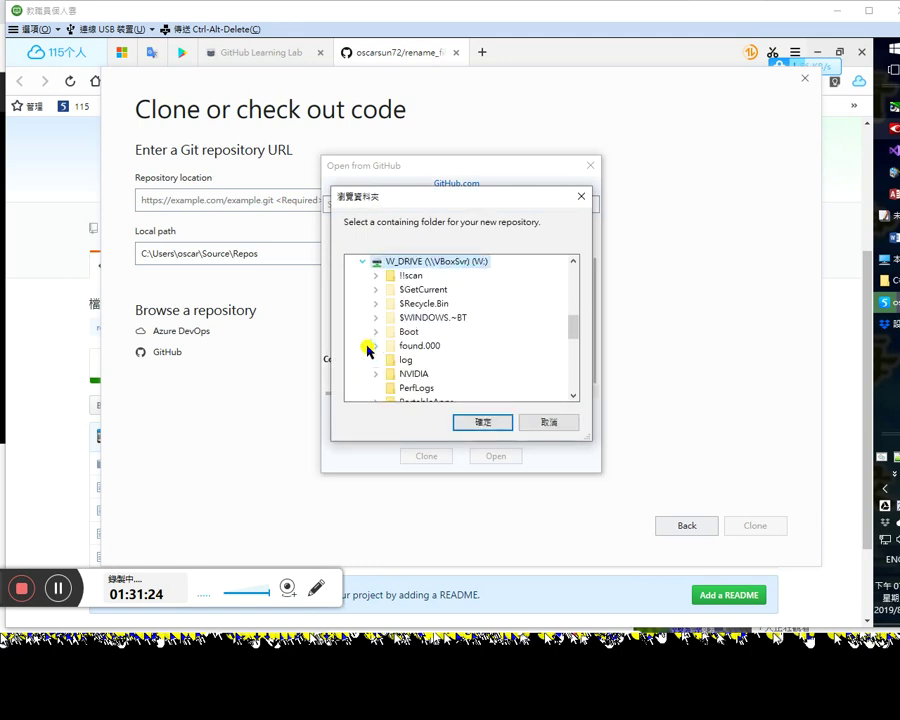
{"action": "scroll", "coordinate": [476, 362], "scroll_direction": "down", "scroll_amount": 3}
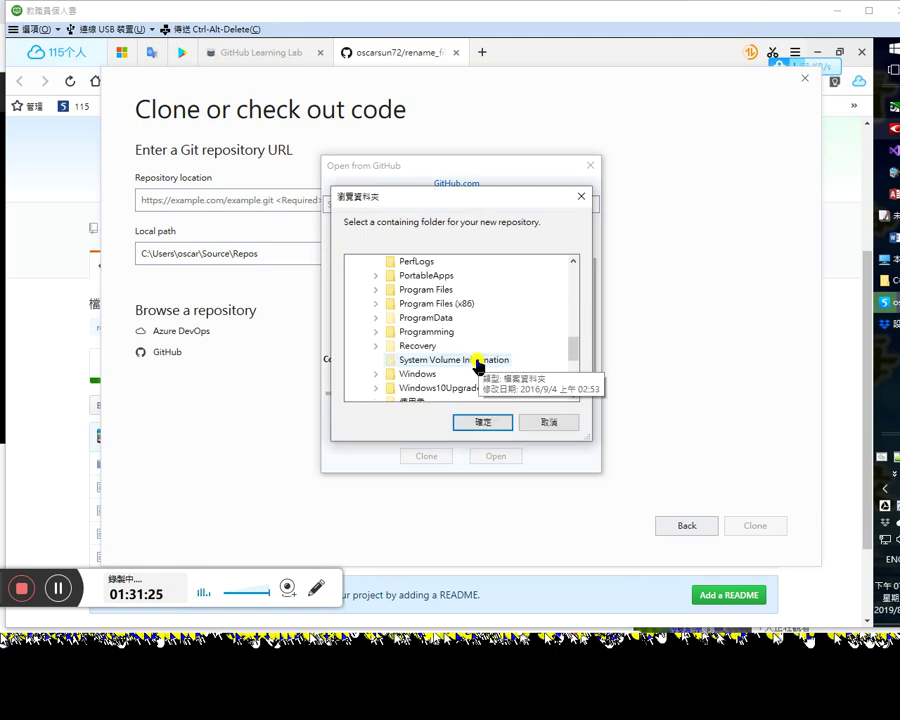
{"action": "left_click", "coordinate": [375, 331]}
{"action": "left_click", "coordinate": [484, 422]}
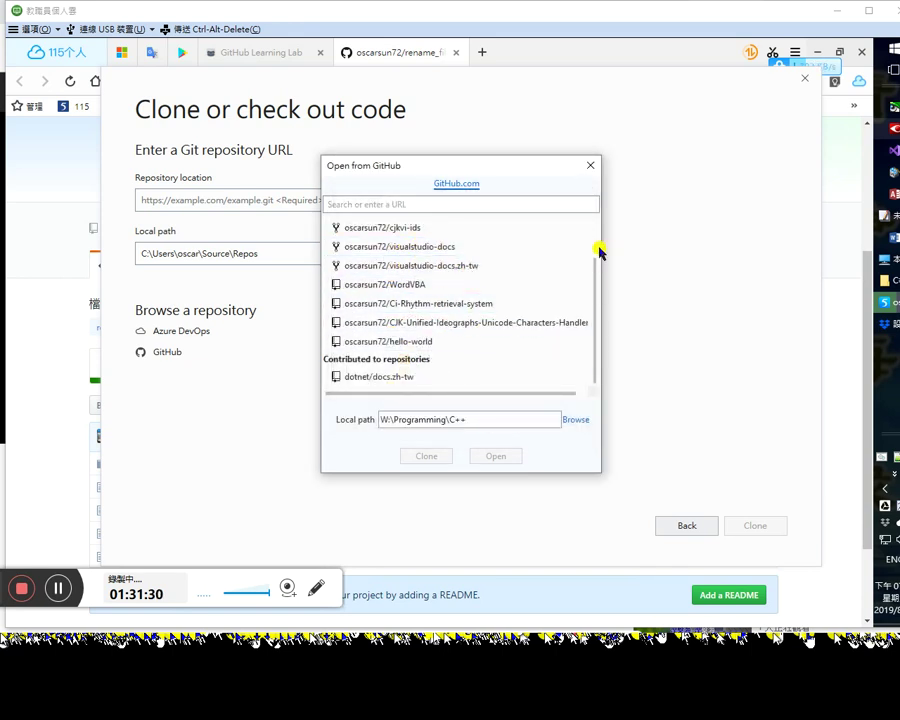
Step: Clone prog1 from Your repositories and bring up the C++ folder window to check it
{"action": "scroll", "coordinate": [598, 249], "scroll_direction": "up", "scroll_amount": 1}
{"action": "left_click", "coordinate": [415, 243]}
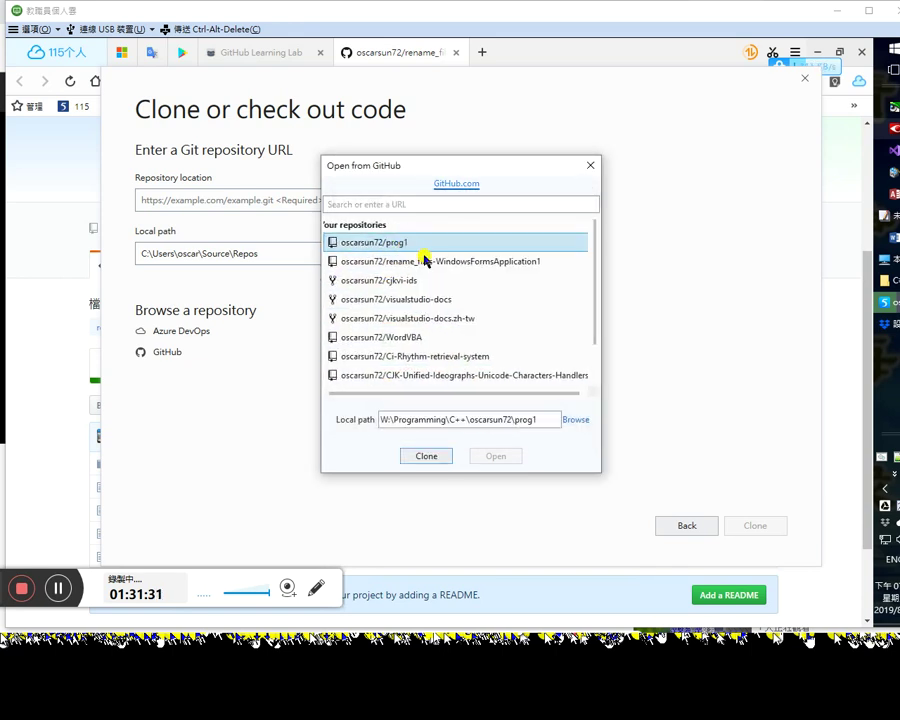
{"action": "left_click", "coordinate": [441, 459]}
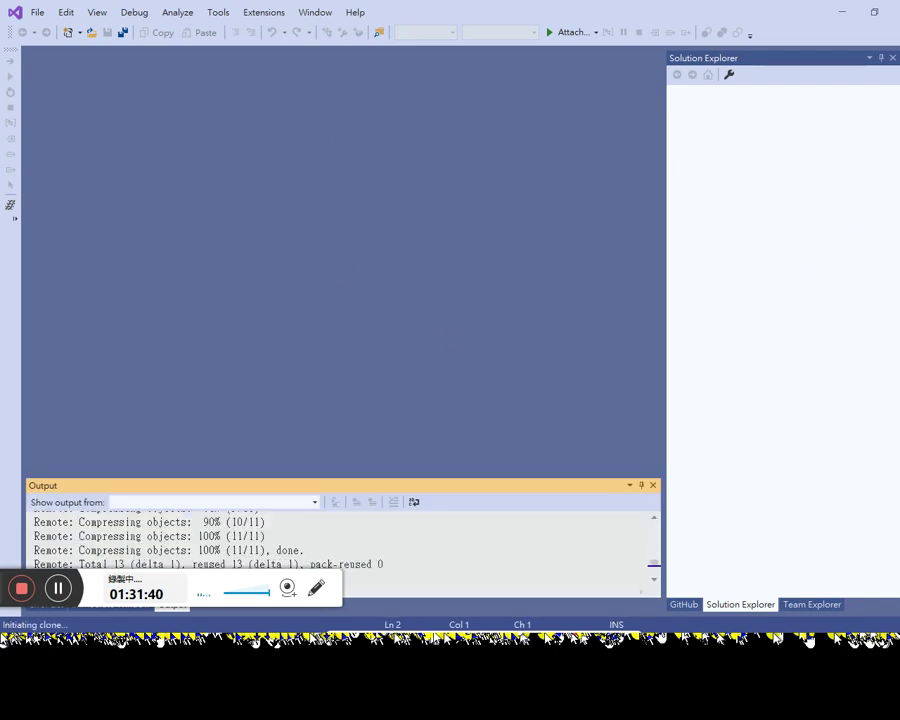
{"action": "left_click", "coordinate": [890, 301]}
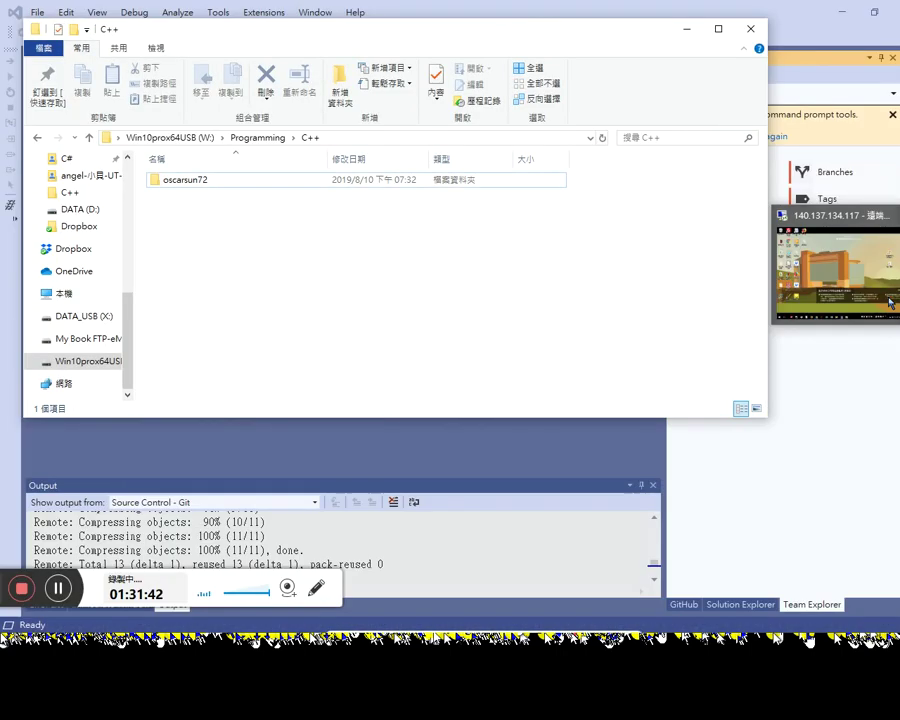
{"action": "double_click", "coordinate": [207, 186]}
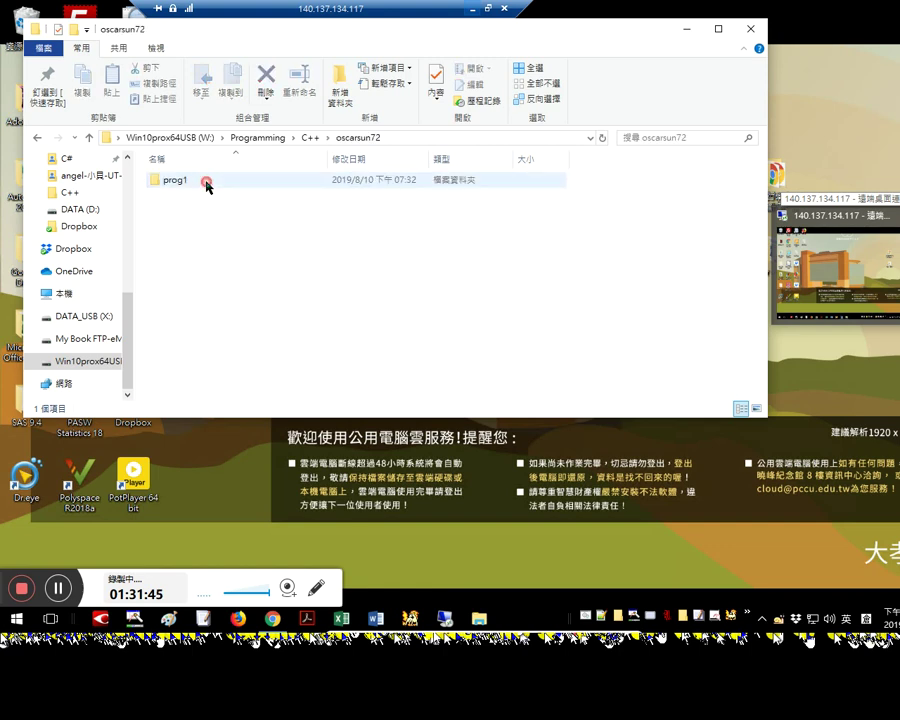
{"action": "left_click", "coordinate": [36, 139]}
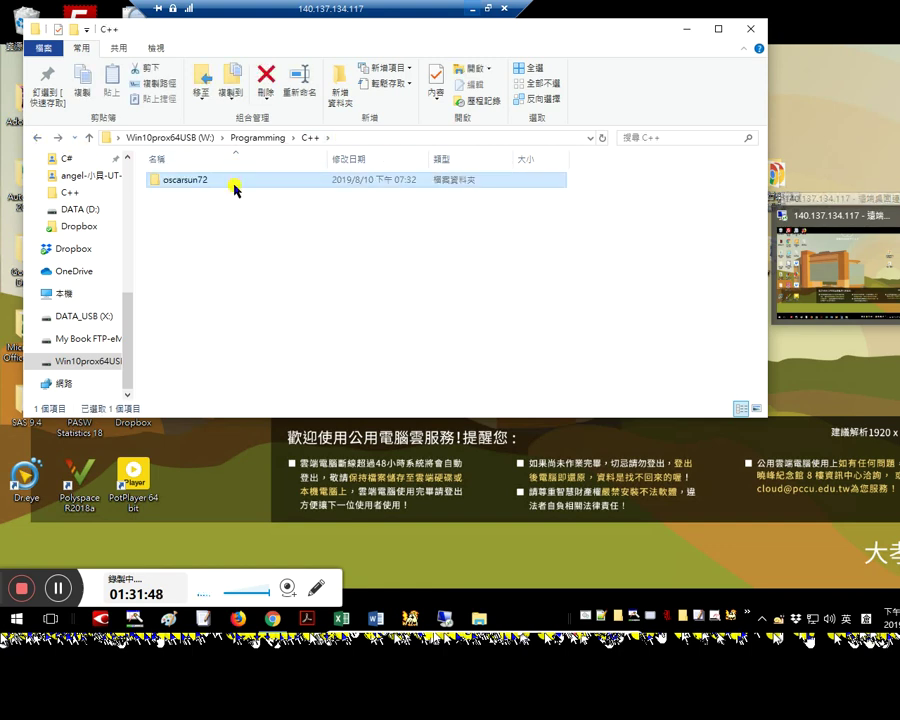
{"action": "left_click", "coordinate": [36, 139]}
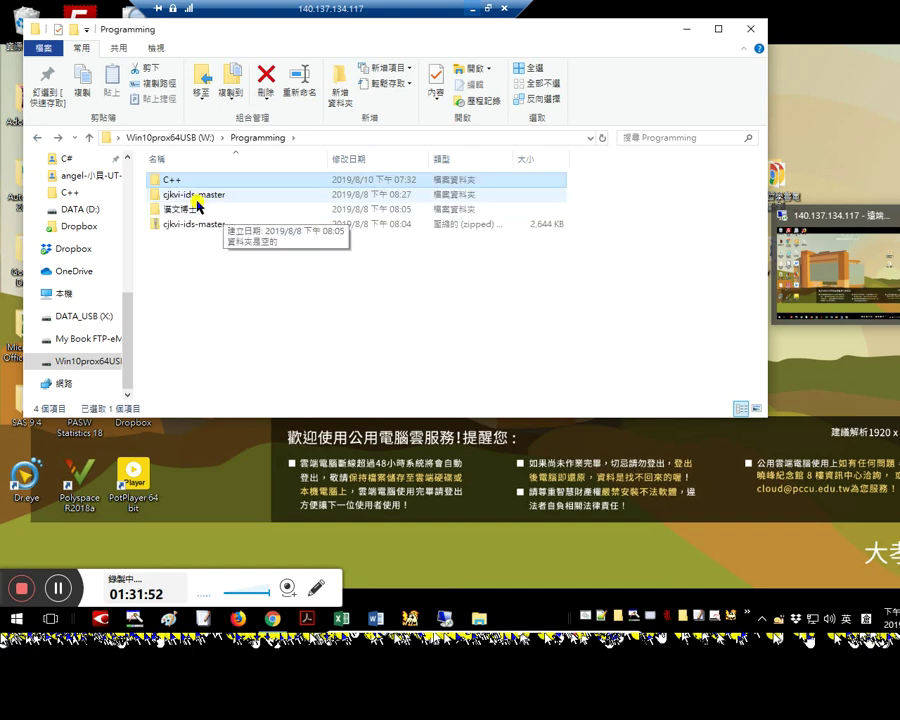
{"action": "left_click", "coordinate": [36, 139]}
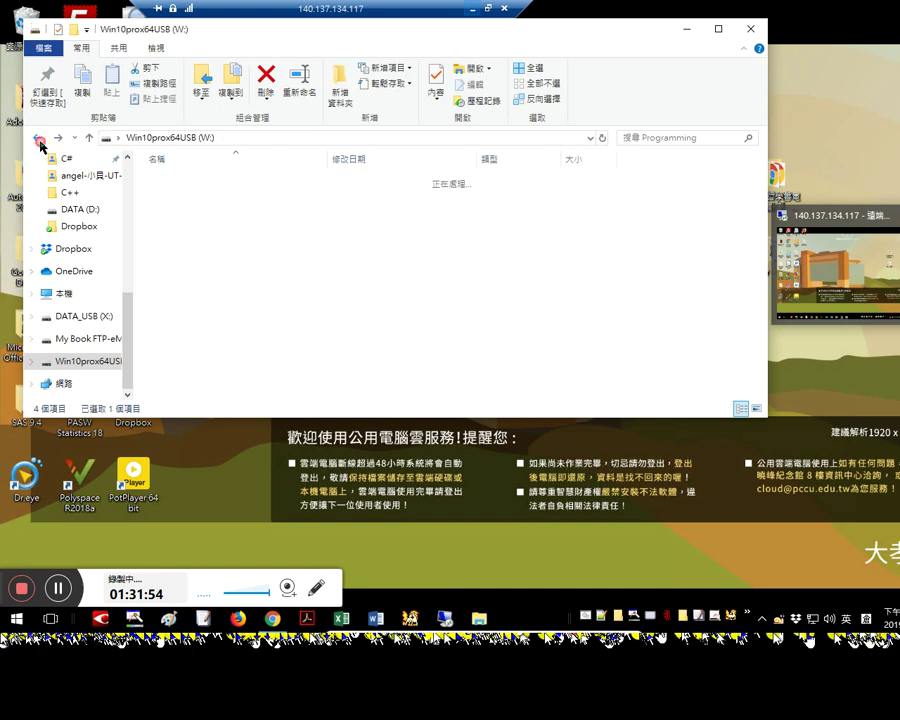
{"action": "double_click", "coordinate": [243, 388]}
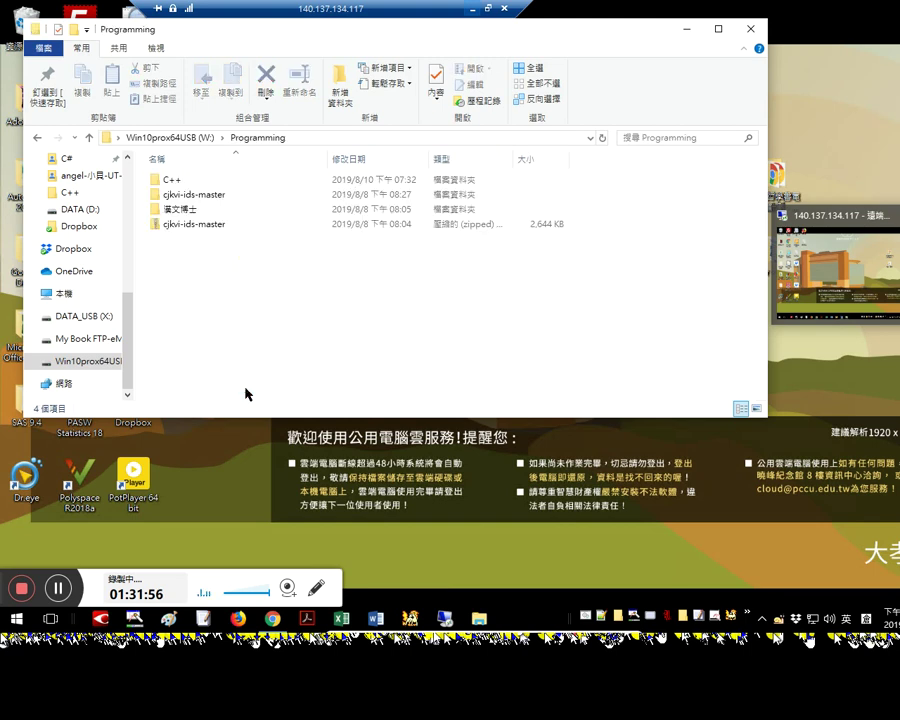
{"action": "double_click", "coordinate": [192, 181]}
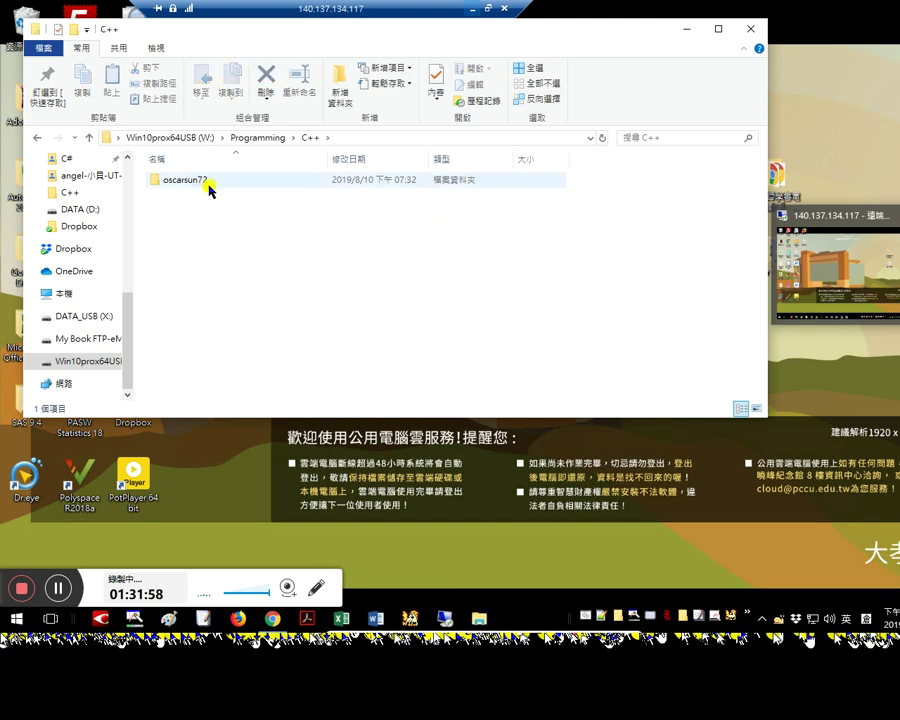
{"action": "double_click", "coordinate": [188, 180]}
{"action": "left_click", "coordinate": [36, 138]}
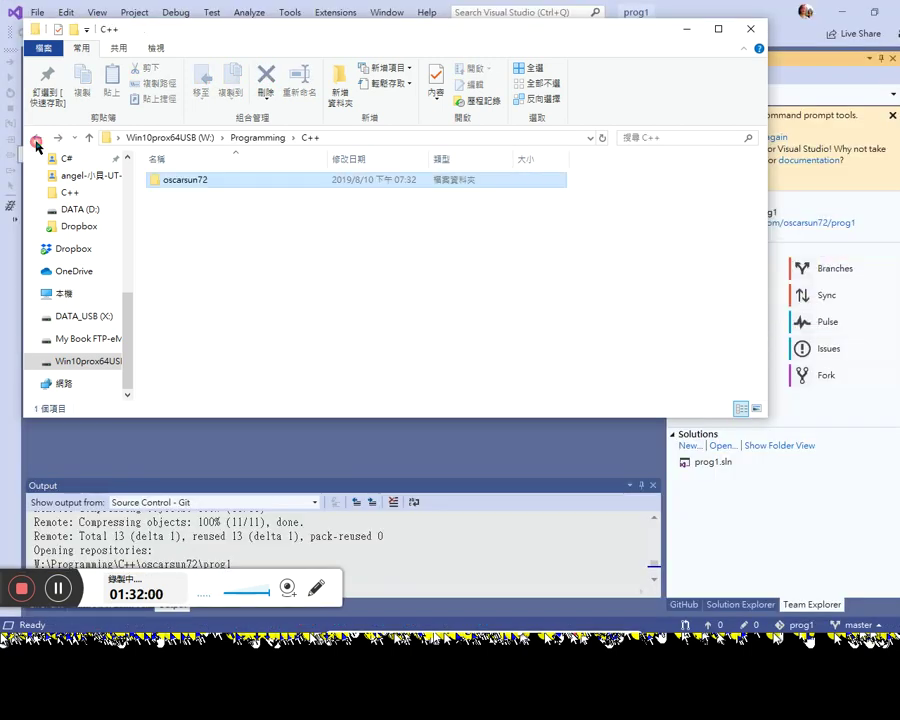
{"action": "left_click", "coordinate": [315, 472]}
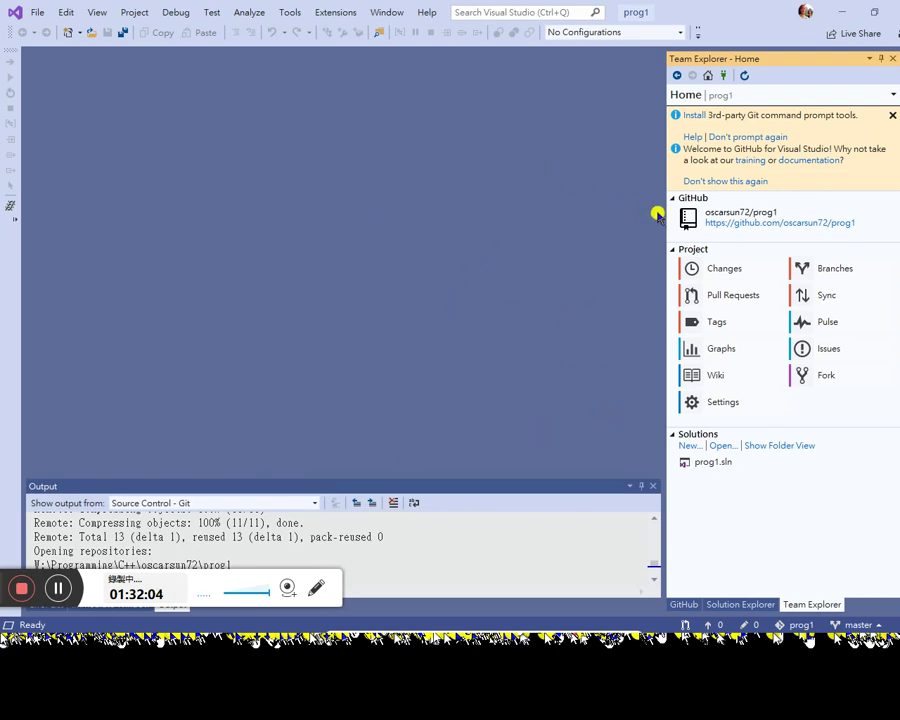
Step: Open prog1.sln from the repository's folder view and accept the security warning
{"action": "left_click", "coordinate": [712, 465]}
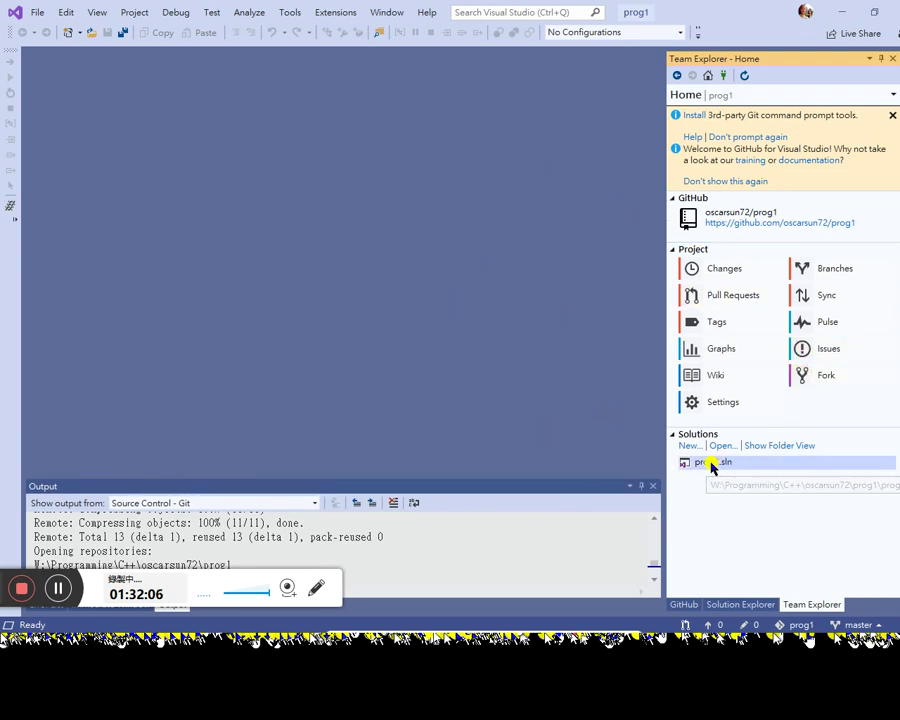
{"action": "left_click", "coordinate": [685, 605]}
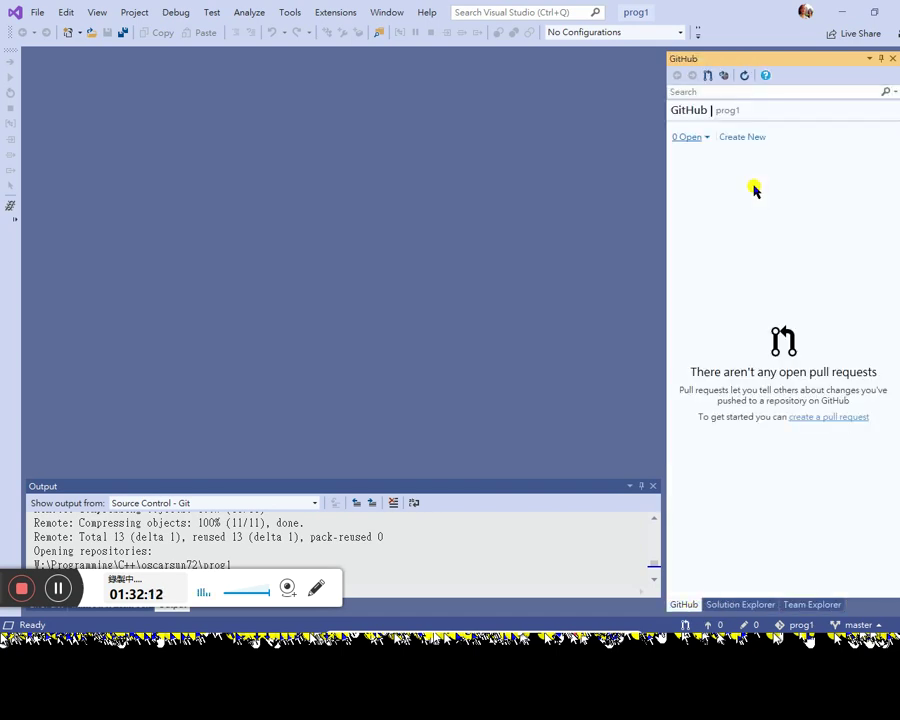
{"action": "left_click", "coordinate": [752, 605]}
{"action": "left_click", "coordinate": [810, 605]}
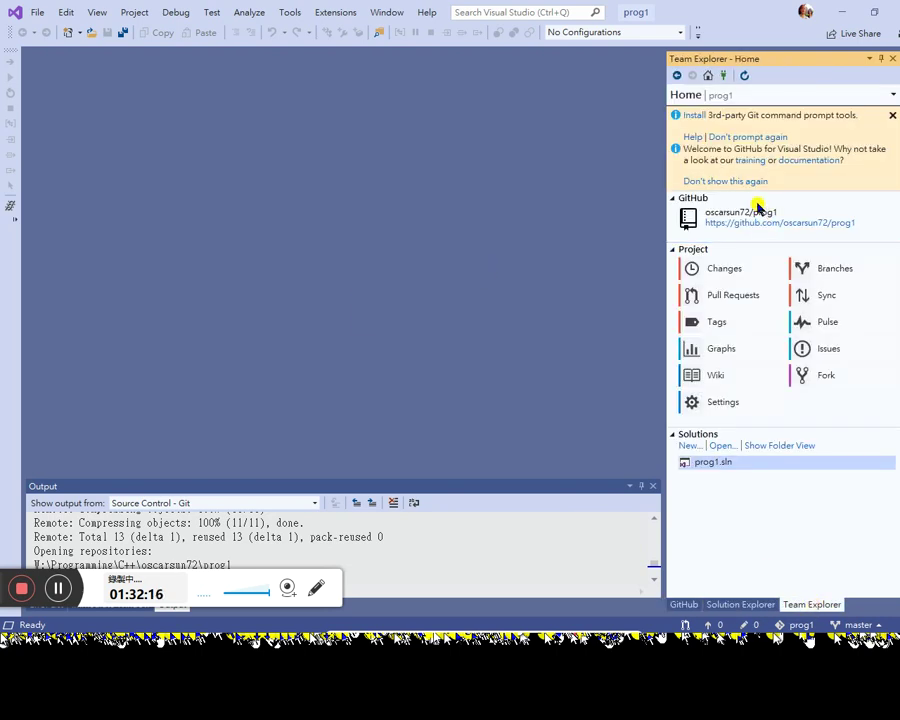
{"action": "left_click", "coordinate": [745, 604]}
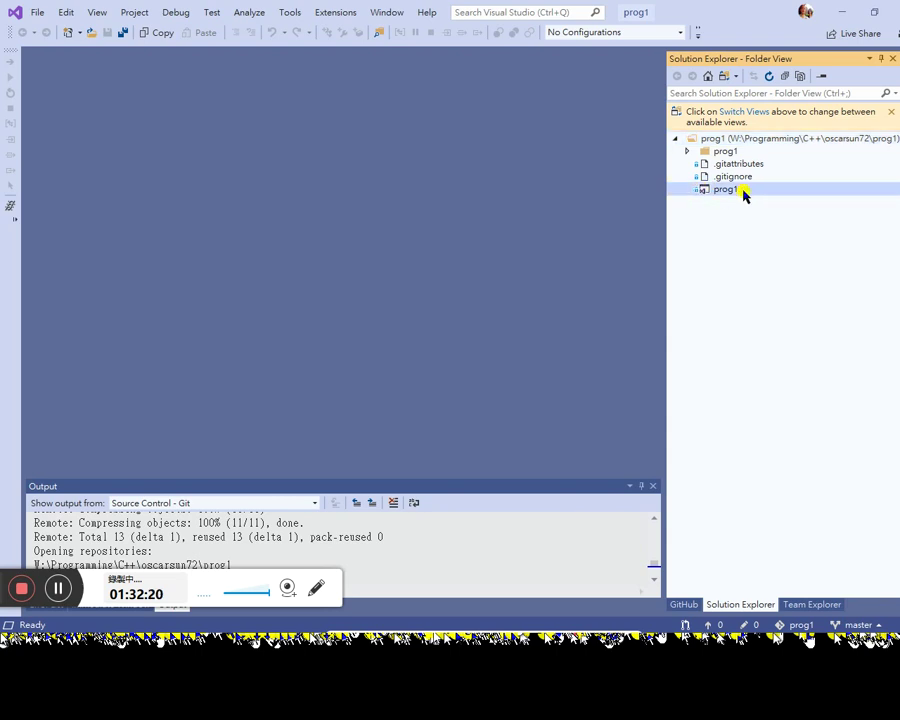
{"action": "double_click", "coordinate": [742, 190]}
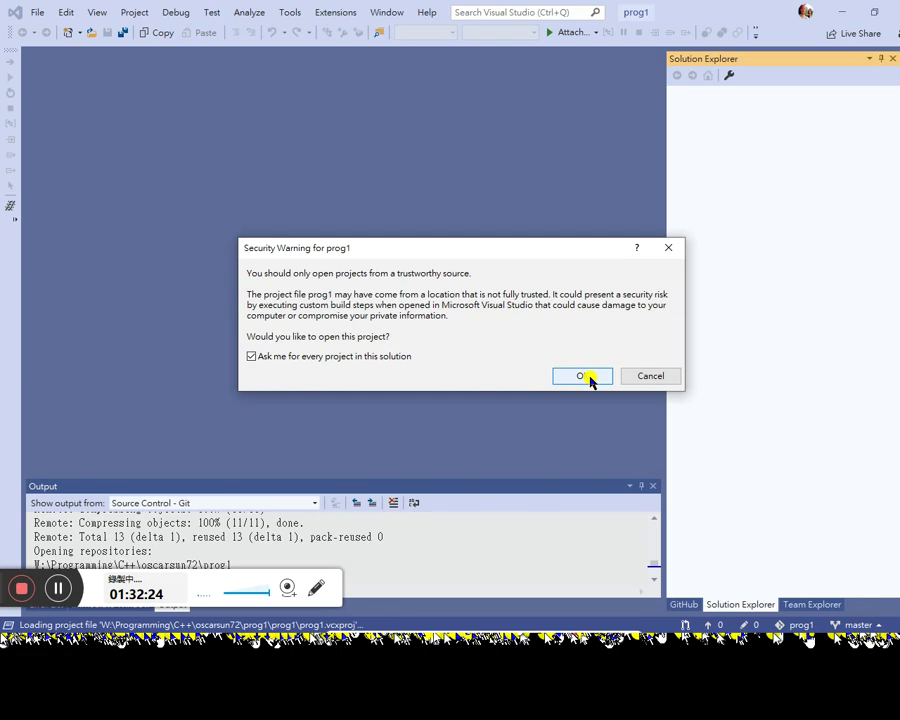
{"action": "left_click", "coordinate": [582, 376]}
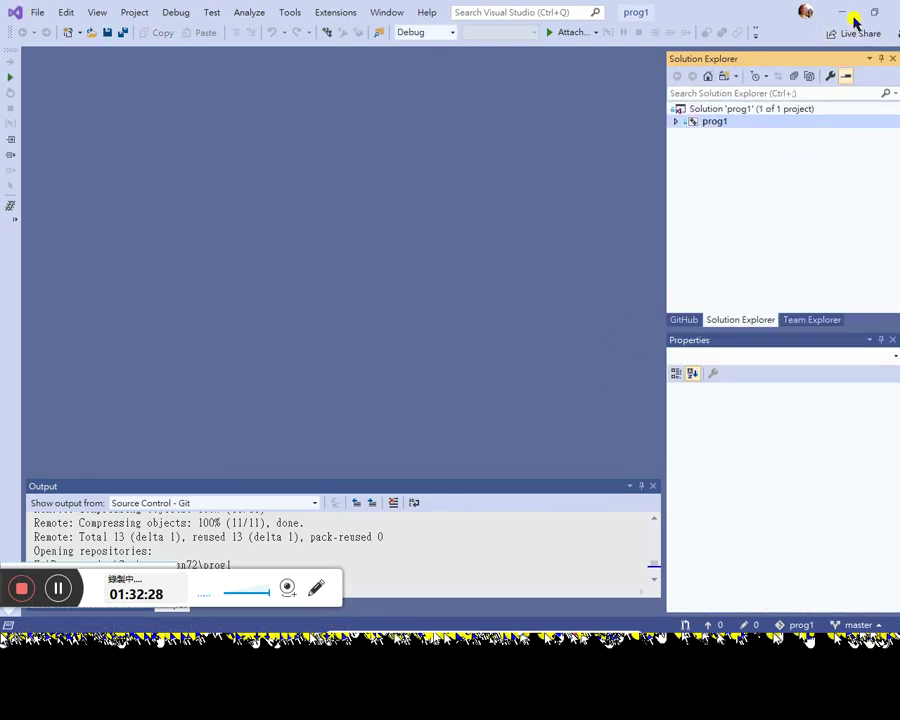
{"action": "key", "text": "super+Down"}
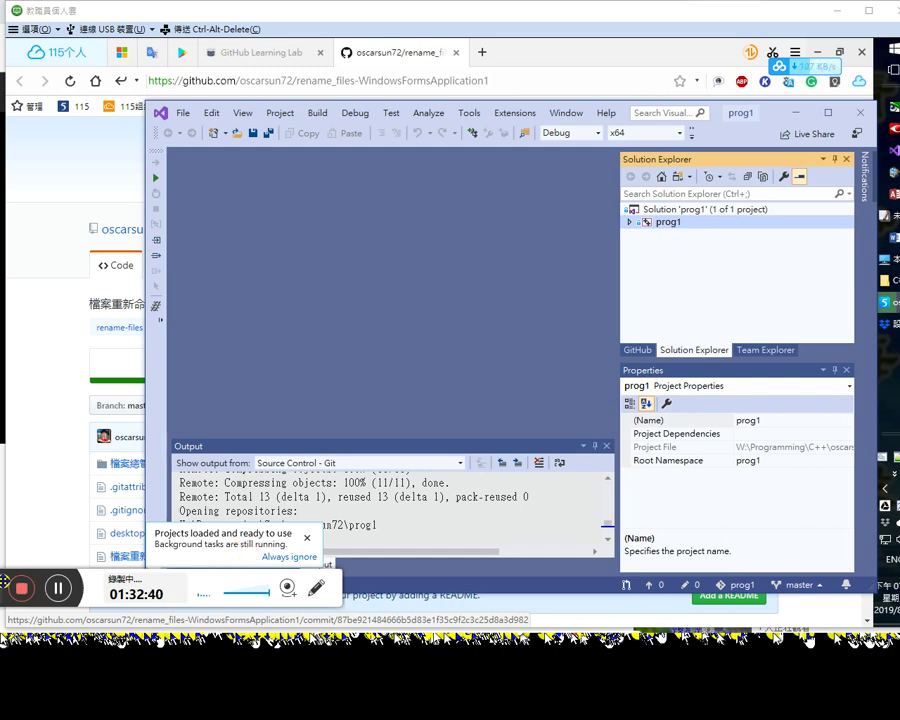
Step: Expand prog1 > 來源檔案, open prog1.cpp and scroll through its code
{"action": "left_click_drag", "start_coordinate": [4, 582], "coordinate": [533, 566]}
{"action": "left_click_drag", "start_coordinate": [353, 522], "coordinate": [305, 511]}
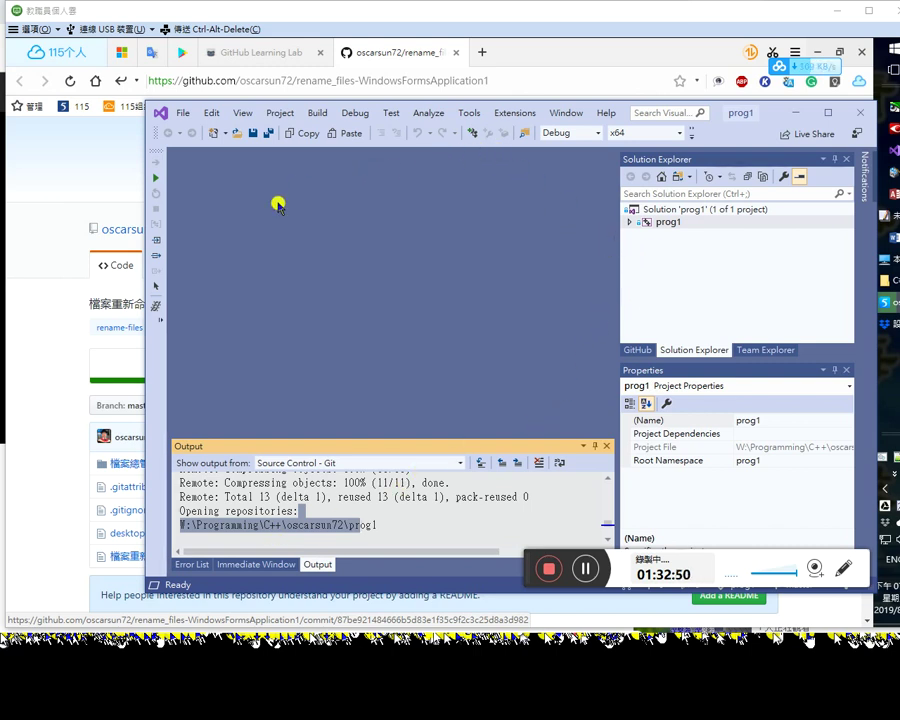
{"action": "double_click", "coordinate": [665, 222]}
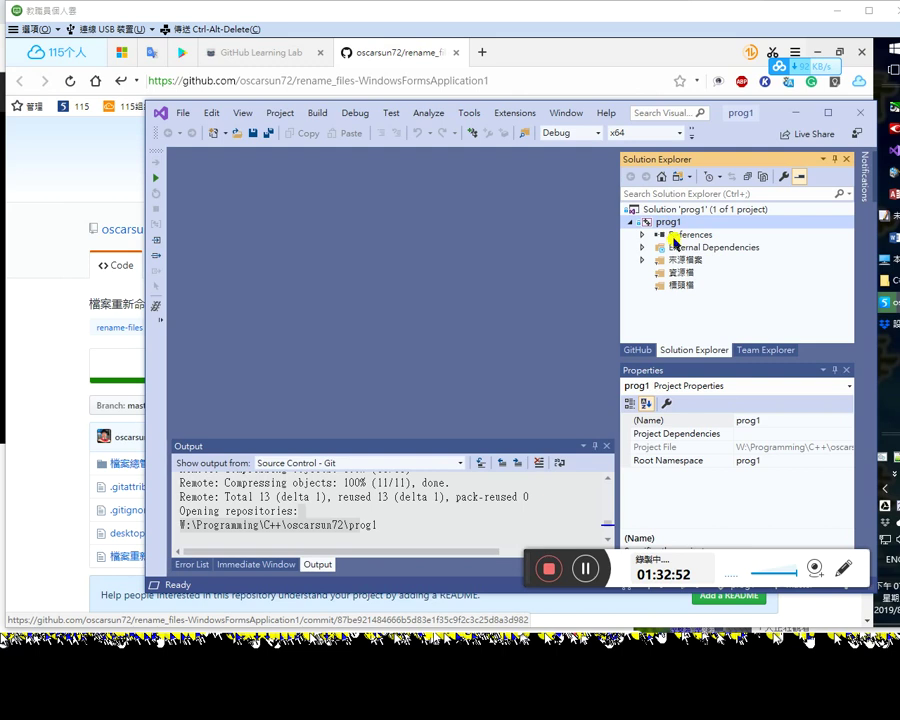
{"action": "left_click", "coordinate": [672, 236]}
{"action": "left_click", "coordinate": [644, 260]}
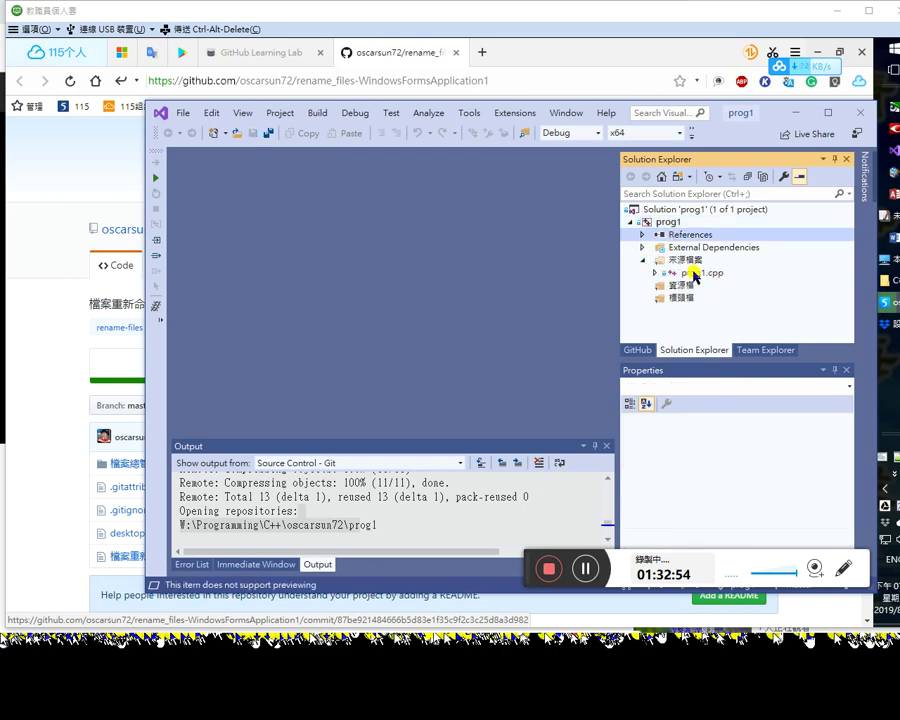
{"action": "left_click", "coordinate": [693, 274]}
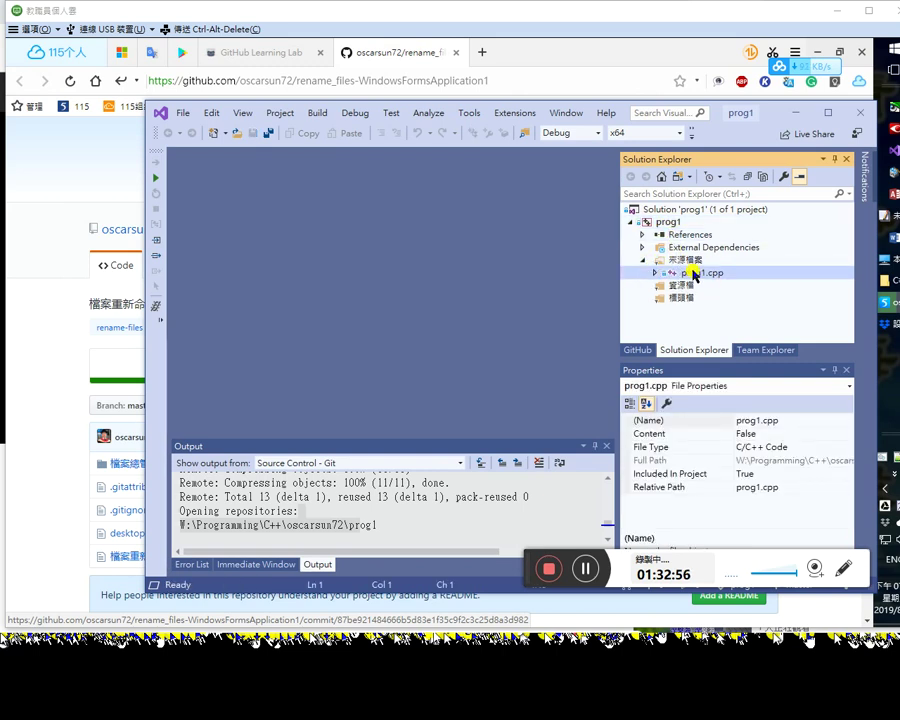
{"action": "double_click", "coordinate": [693, 274]}
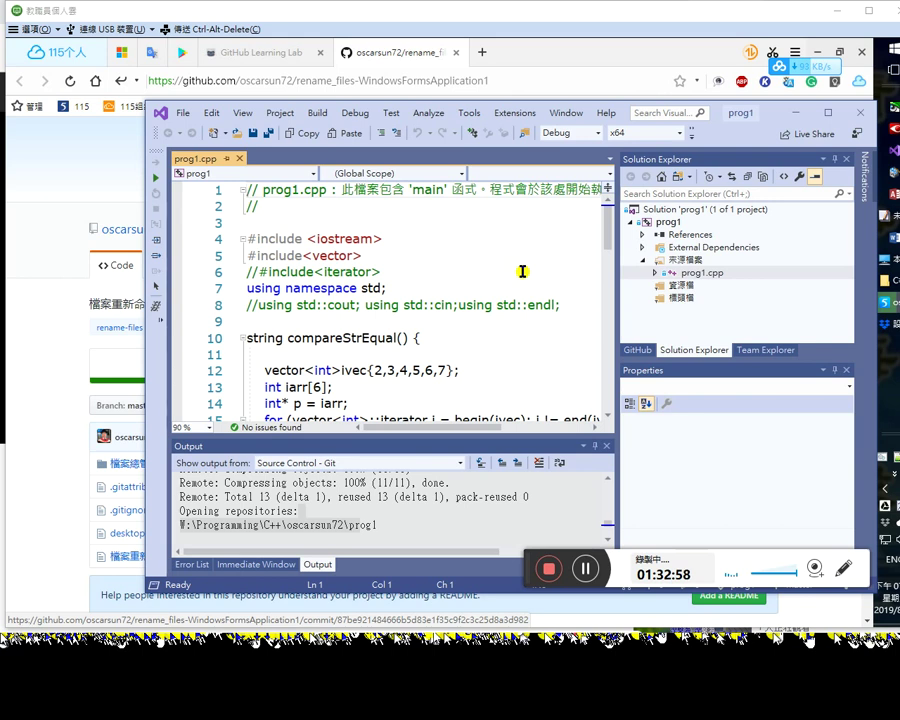
{"action": "scroll", "coordinate": [554, 326], "scroll_direction": "down", "scroll_amount": 5}
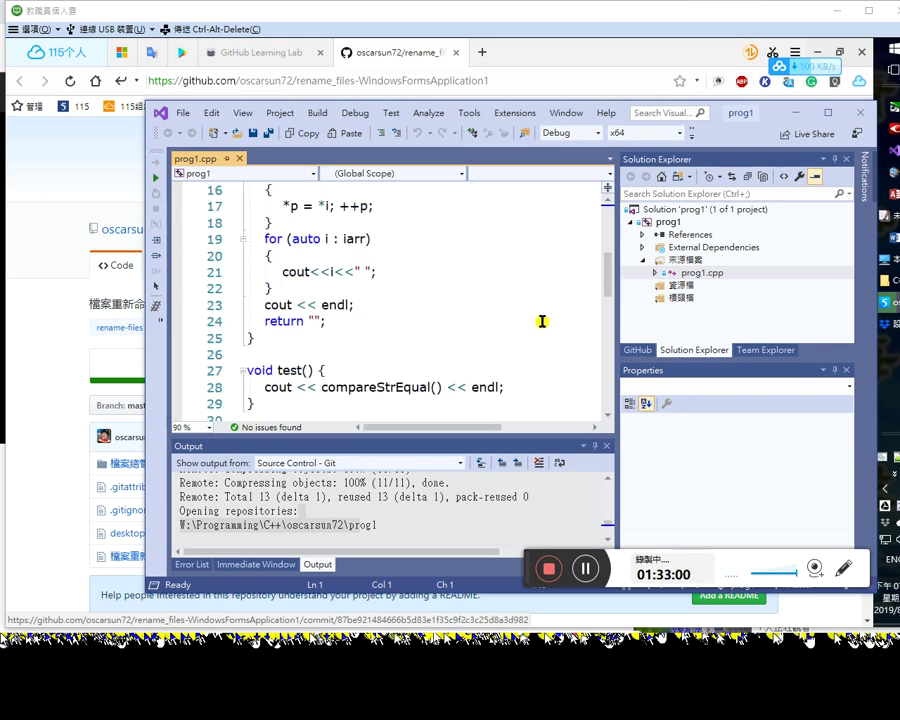
{"action": "scroll", "coordinate": [399, 272], "scroll_direction": "up", "scroll_amount": 3}
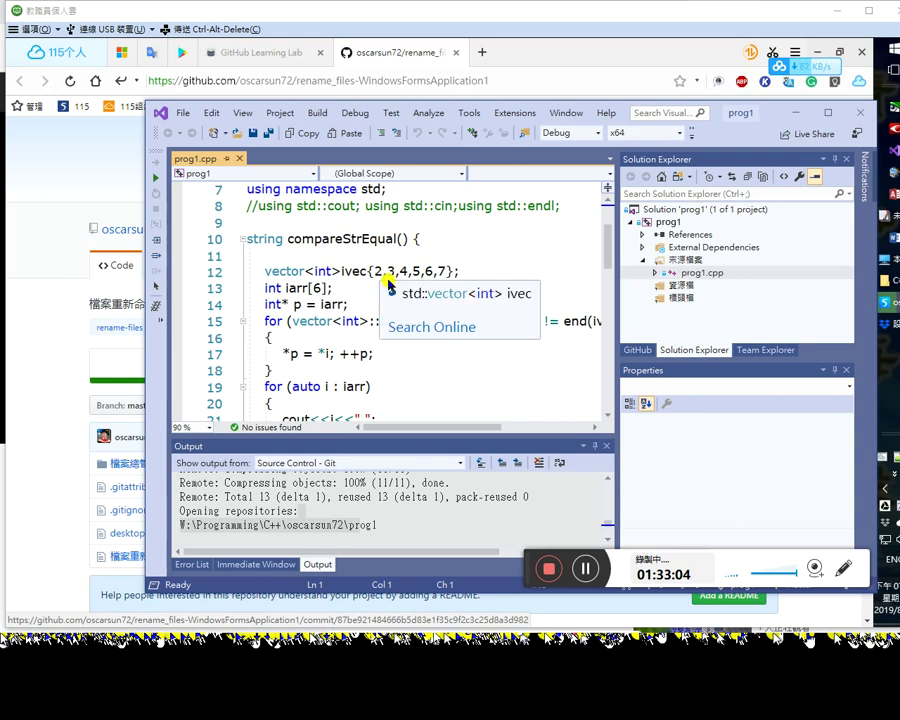
{"action": "left_click", "coordinate": [342, 259]}
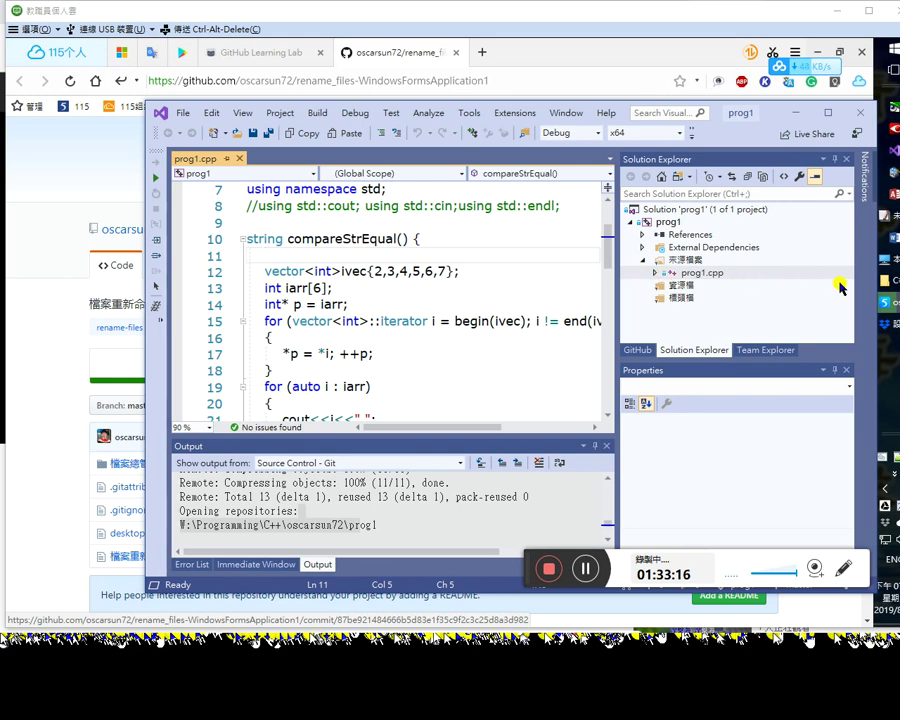
{"action": "left_click", "coordinate": [589, 567]}
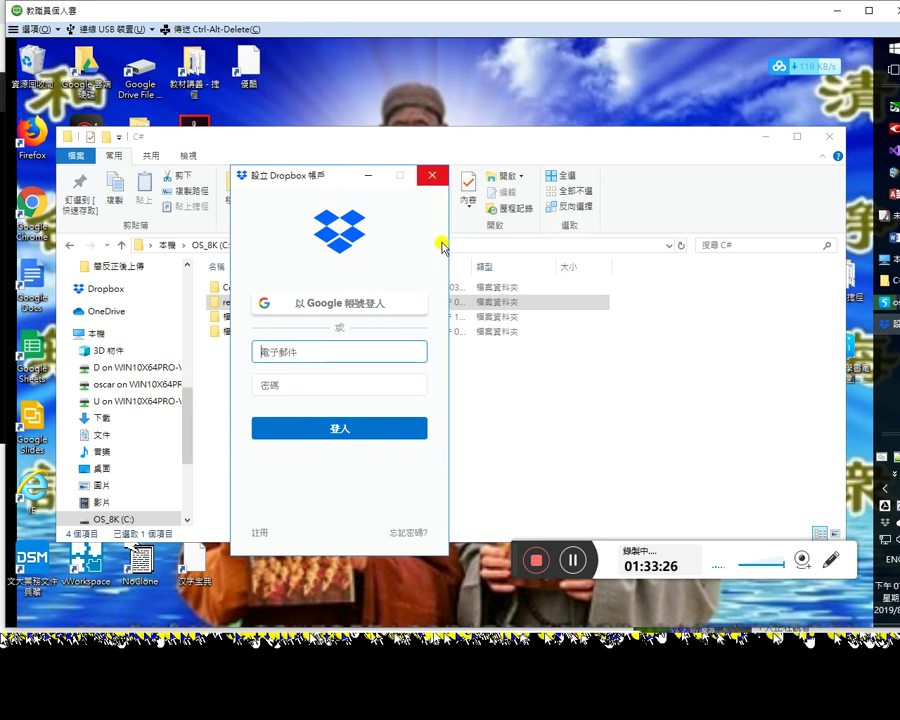
Step: Close the Dropbox sign-in window and minimise the remote desktop to reveal Chrome
{"action": "left_click", "coordinate": [432, 175]}
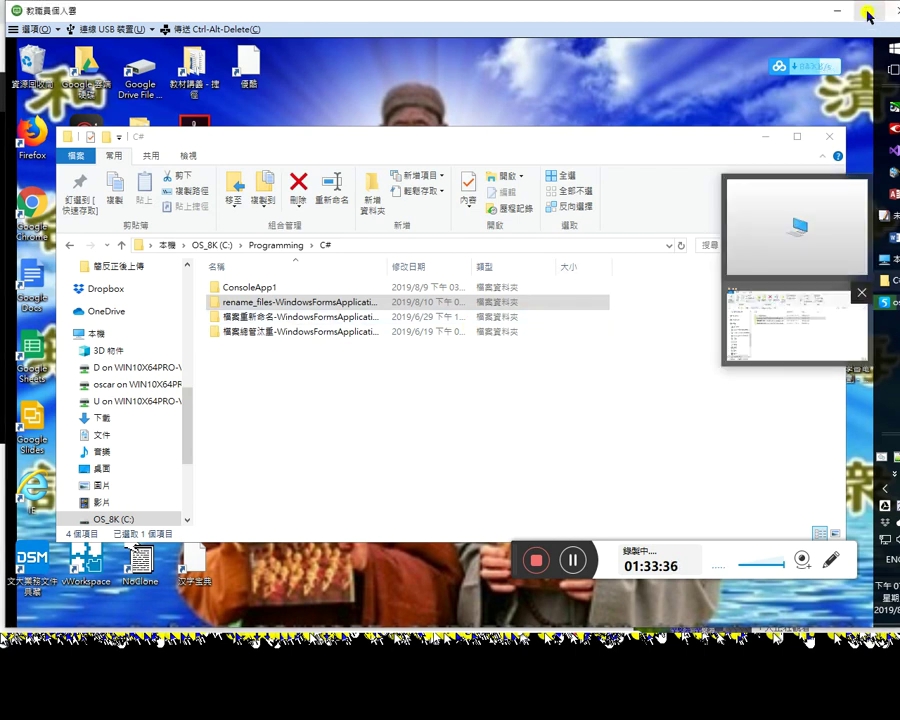
{"action": "left_click", "coordinate": [836, 18]}
{"action": "left_click", "coordinate": [824, 16]}
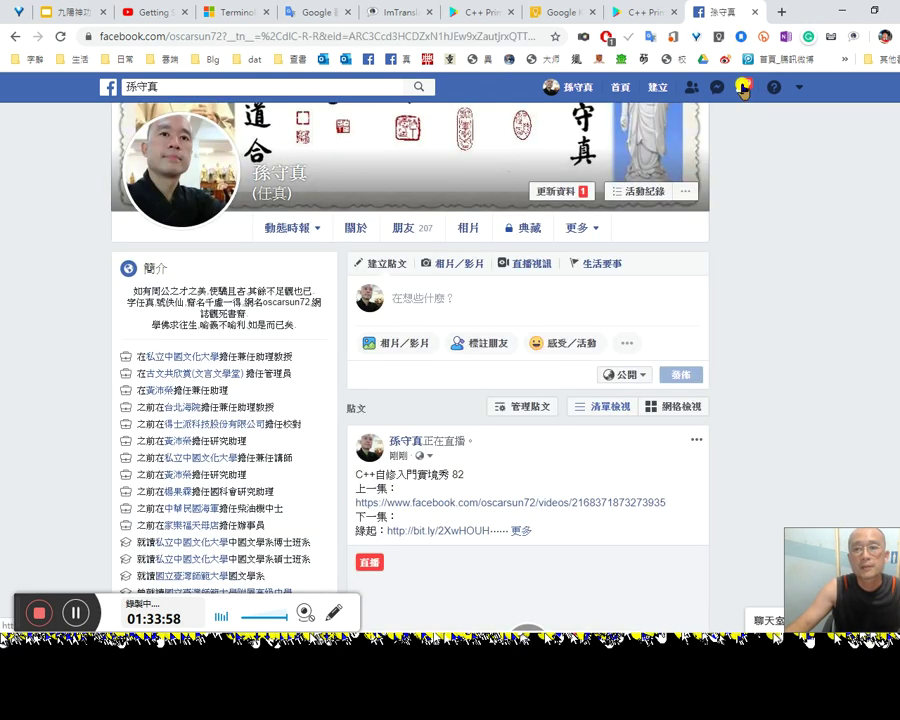
Step: Share the live video to the 古文共欣賞(文言文學堂) fan page via 分享到粉絲專頁, then close the tab
{"action": "left_click", "coordinate": [743, 88]}
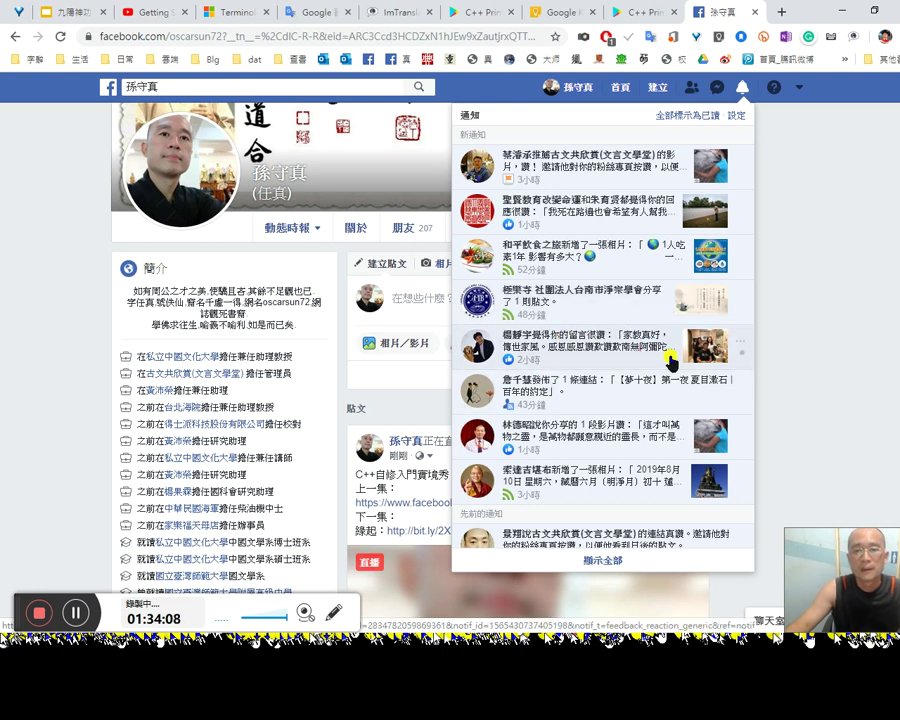
{"action": "left_click", "coordinate": [784, 378]}
{"action": "scroll", "coordinate": [537, 459], "scroll_direction": "down", "scroll_amount": 10}
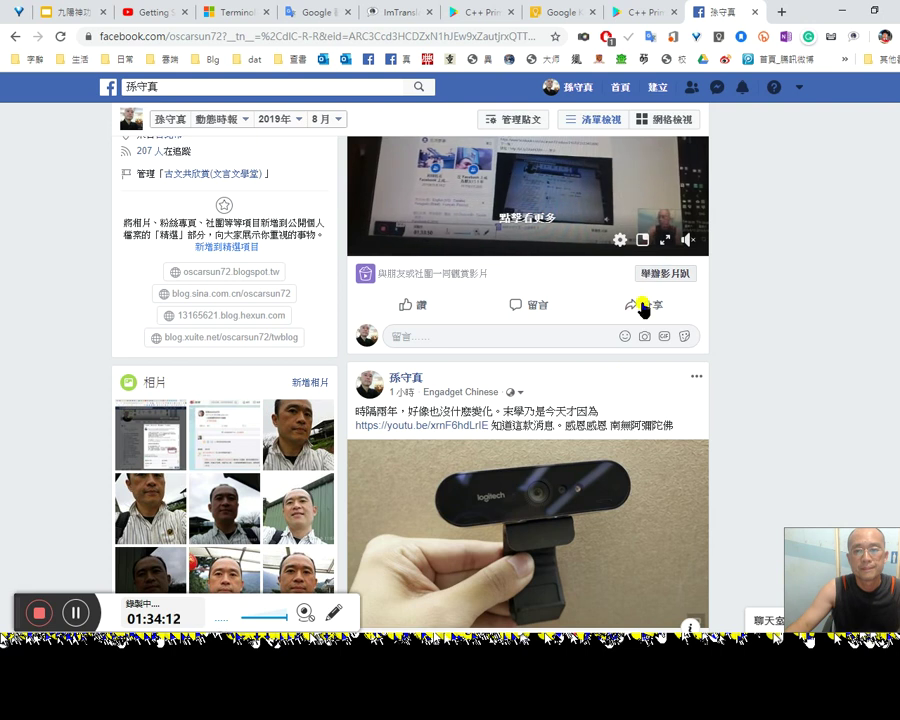
{"action": "left_click", "coordinate": [643, 306]}
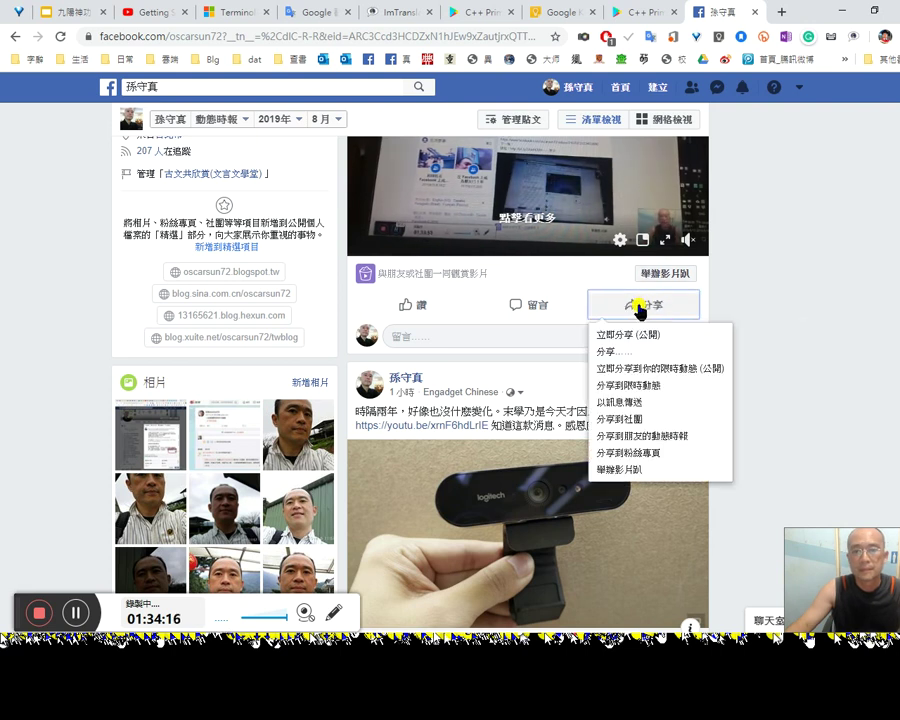
{"action": "left_click", "coordinate": [668, 452]}
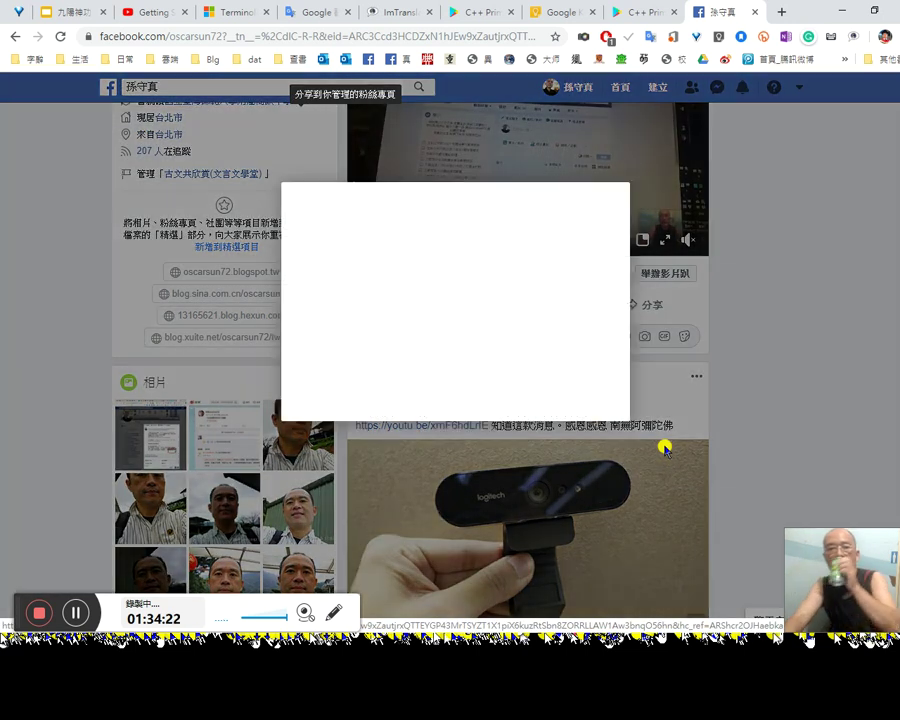
{"action": "left_click", "coordinate": [604, 441]}
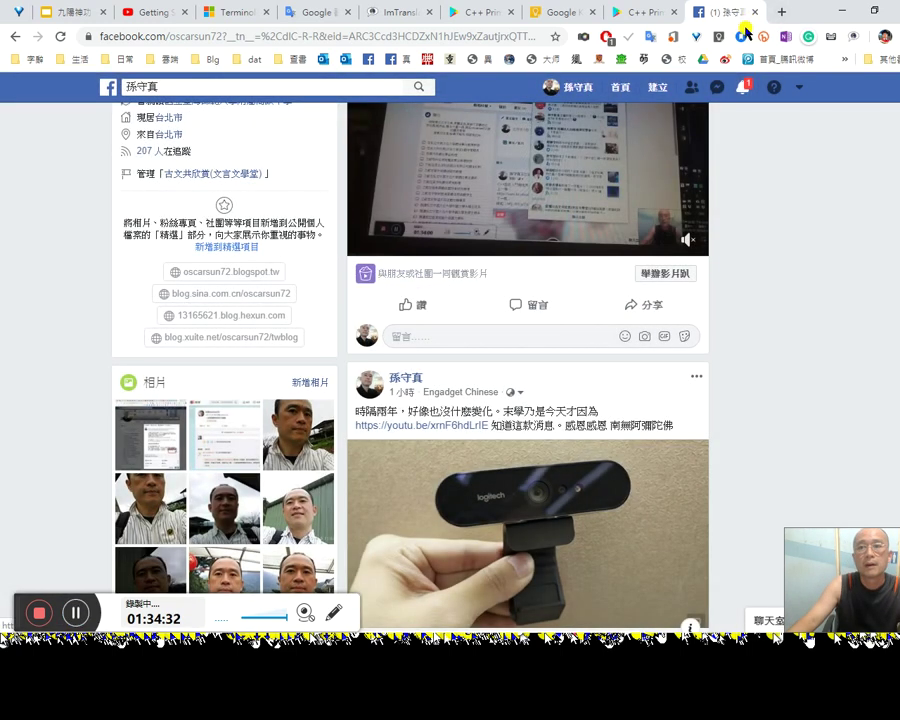
{"action": "key", "text": "ctrl+w"}
{"action": "left_click", "coordinate": [186, 15]}
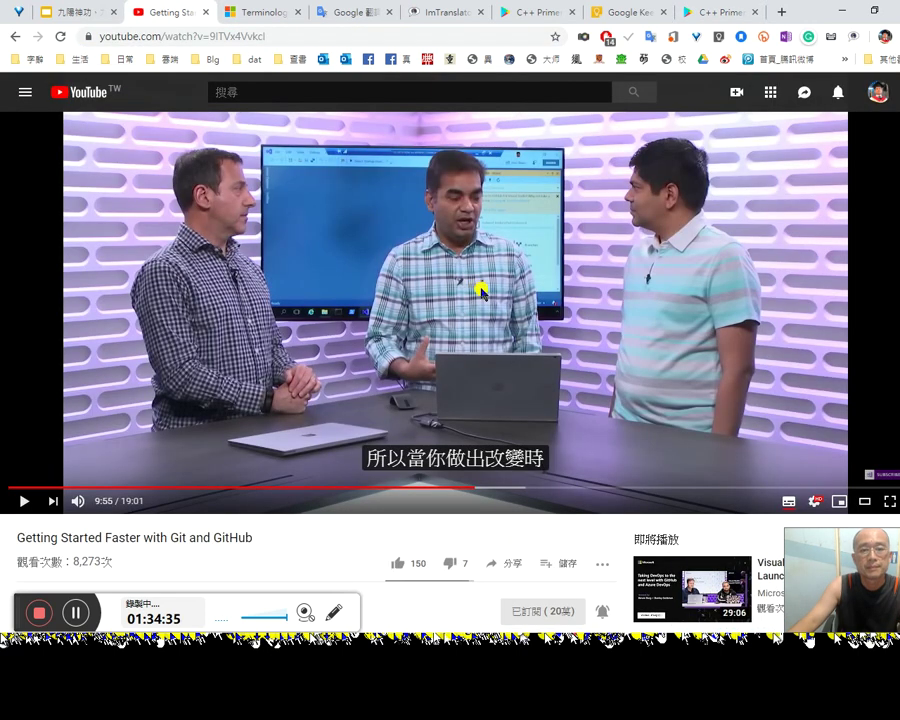
Step: Play and pause the Git video, then jump it to 10:24
{"action": "left_click", "coordinate": [480, 291]}
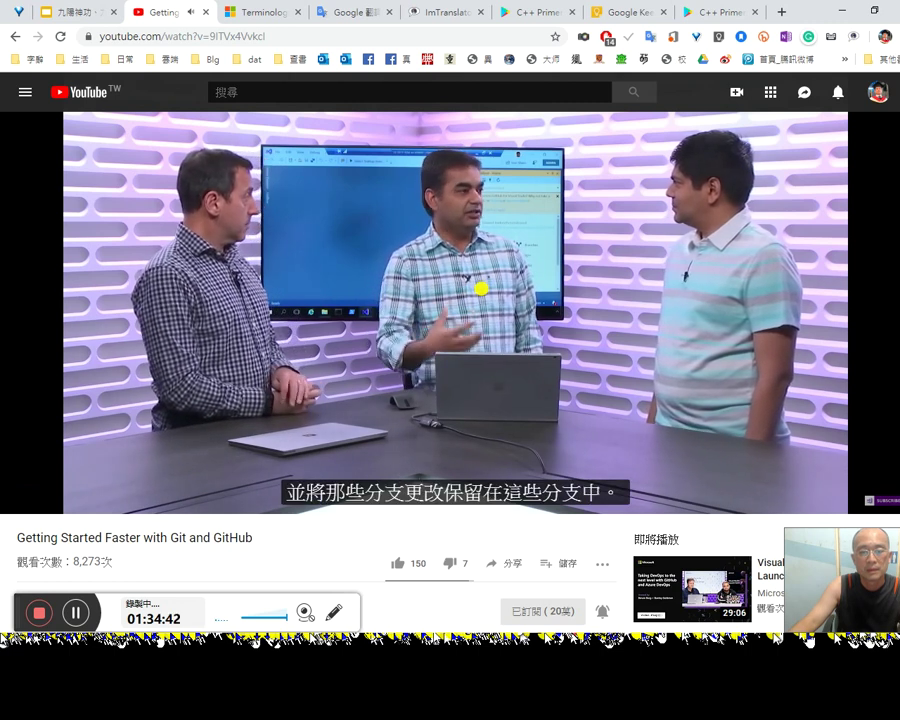
{"action": "left_click", "coordinate": [485, 294]}
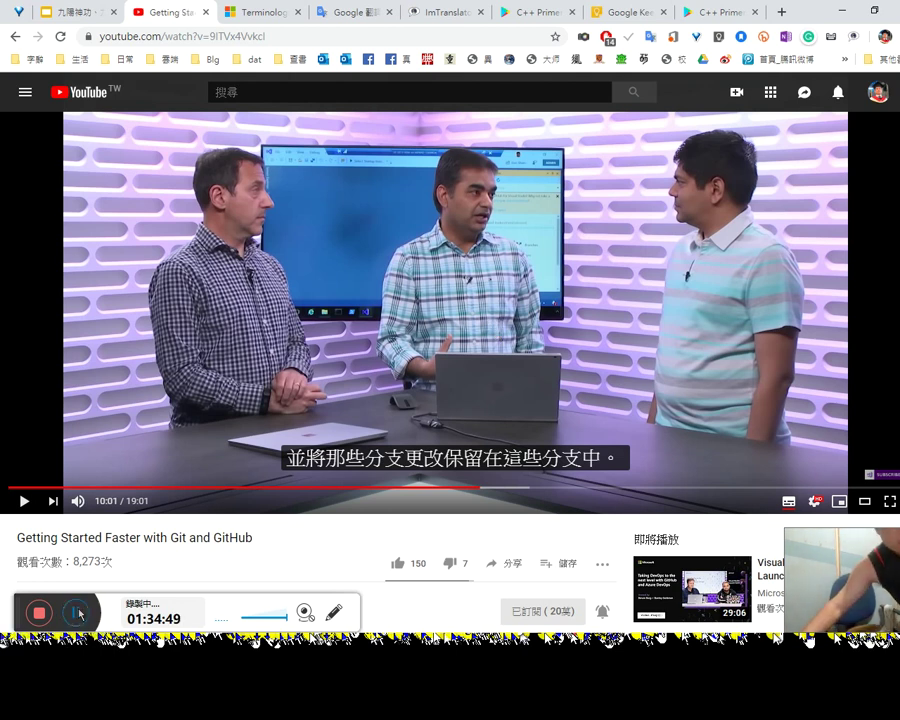
{"action": "left_click", "coordinate": [497, 487]}
Step: Type the timestamp 34：45 before the push/pull note in Word
{"action": "key", "text": "alt+Tab"}
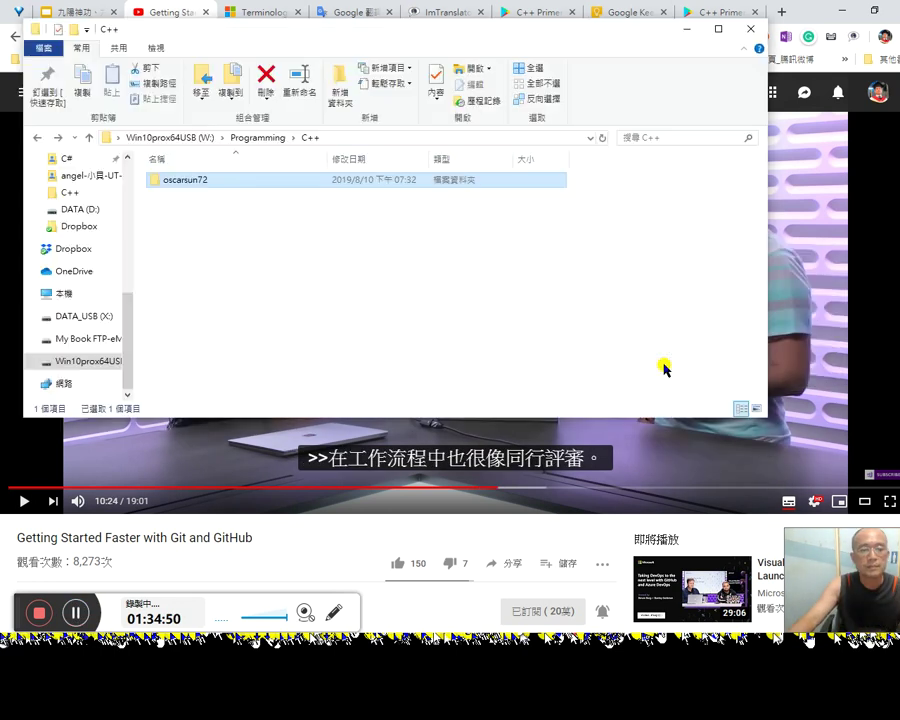
{"action": "key", "text": "alt+Tab"}
{"action": "key", "text": "alt+Tab"}
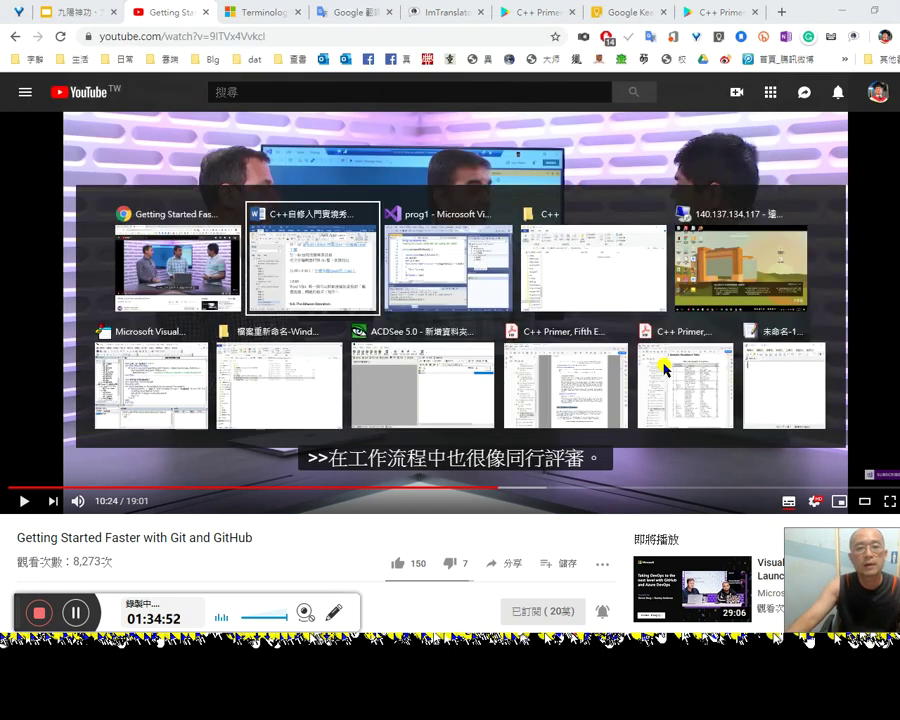
{"action": "type", "text": "34：40什麼叫推(push)拉（pull）"}
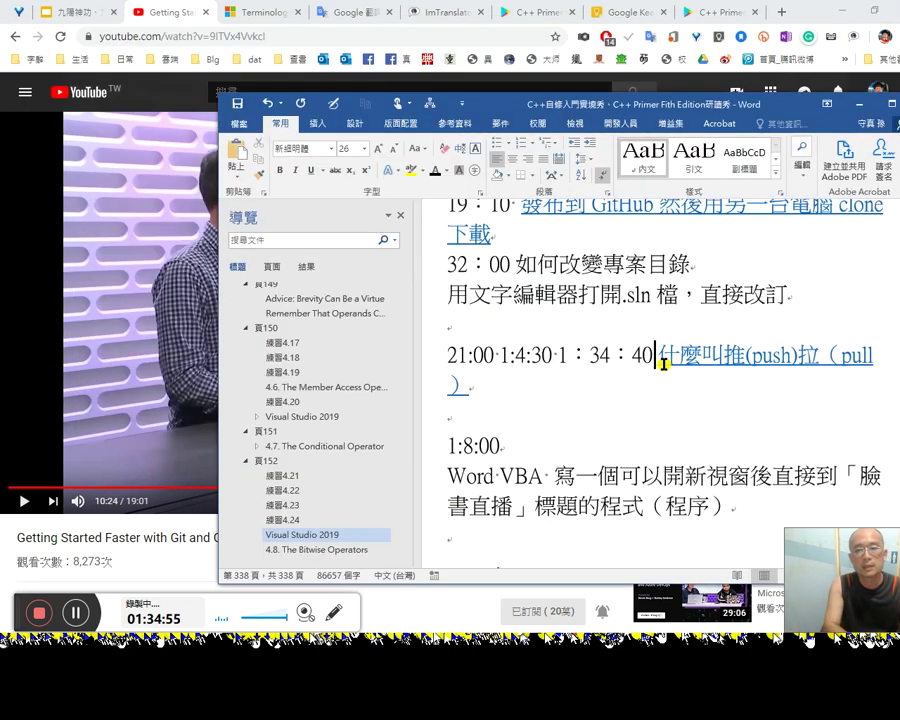
{"action": "key", "text": "BackSpace"}
{"action": "key", "text": "BackSpace"}
{"action": "type", "text": "45"}
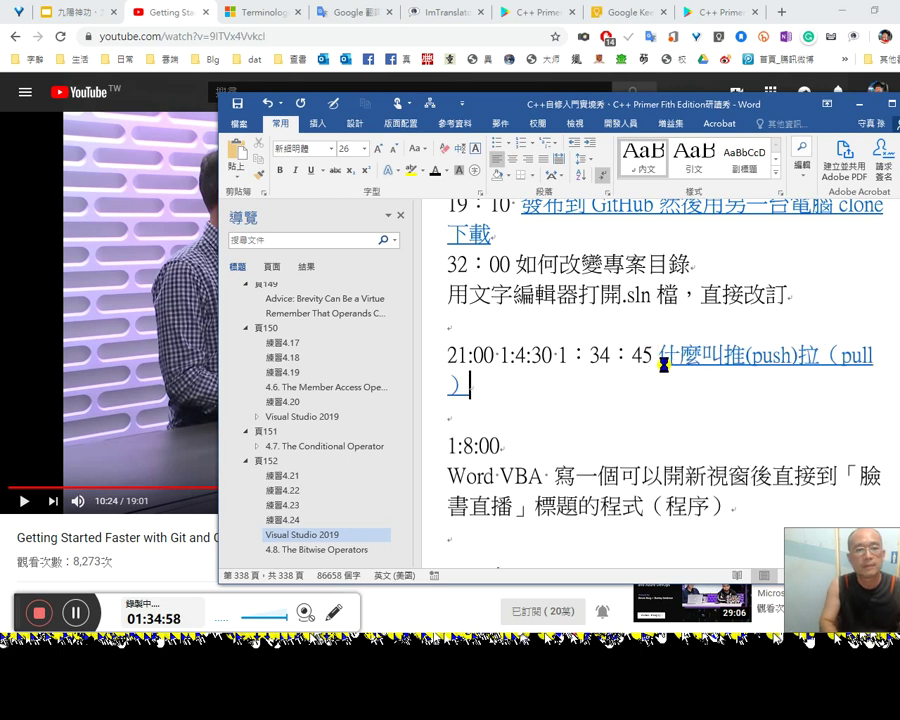
Step: Dismiss the VMware Horizon disconnection error, pause the Git video at 10:33 and show the desktop
{"action": "key", "text": "alt+Tab"}
{"action": "left_click", "coordinate": [466, 341]}
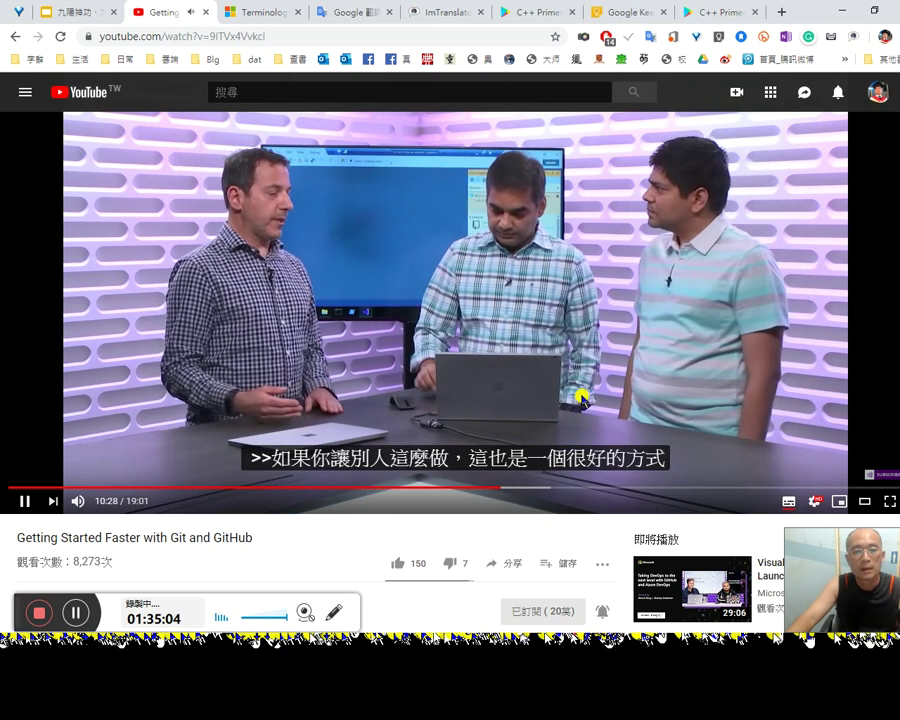
{"action": "left_click", "coordinate": [583, 400]}
{"action": "left_click", "coordinate": [583, 400]}
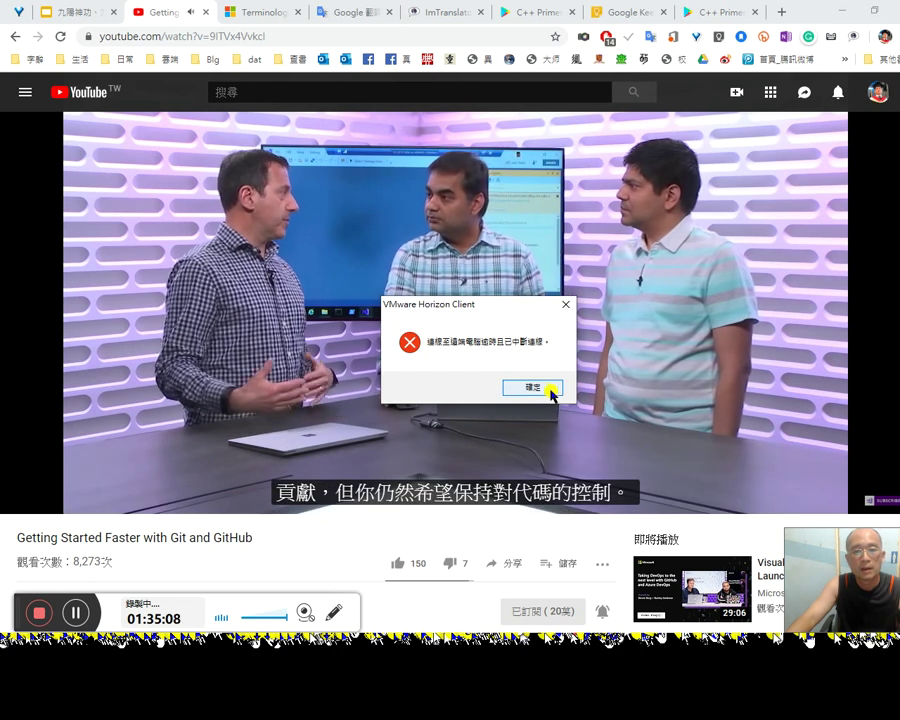
{"action": "left_click", "coordinate": [548, 390]}
{"action": "left_click", "coordinate": [548, 390]}
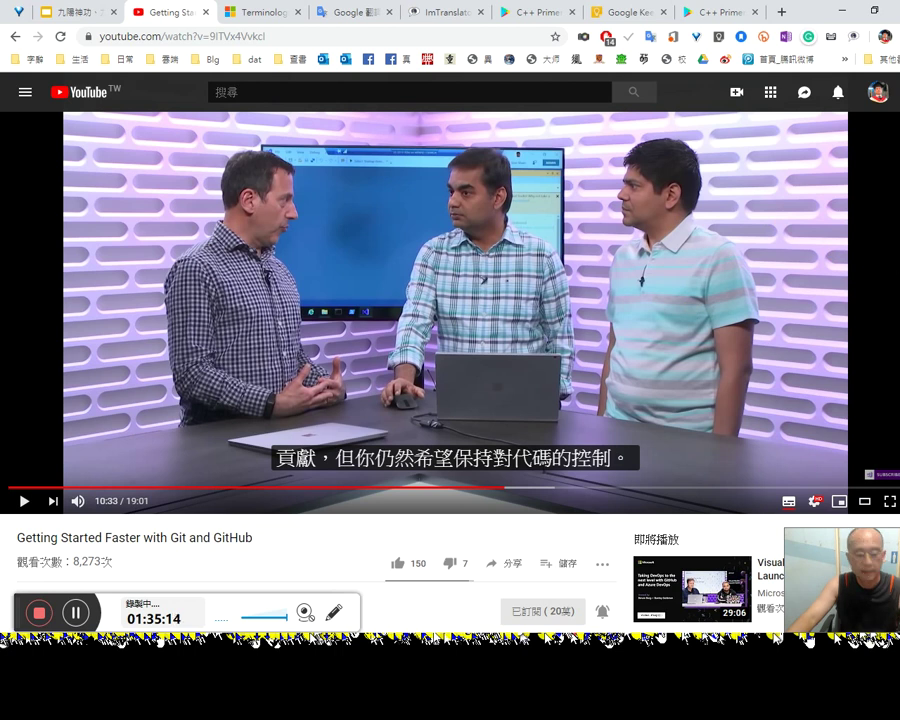
{"action": "key", "text": "super+d"}
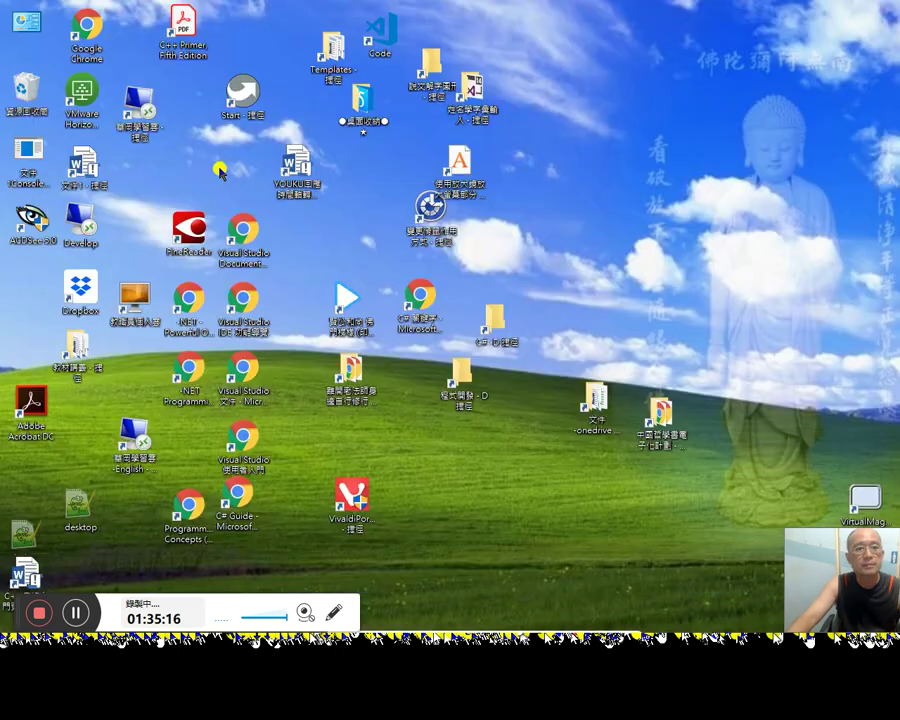
Step: Sign in to 教職員個人雲 with the account password, then minimise the remote desktop and close the client
{"action": "left_click", "coordinate": [31, 150]}
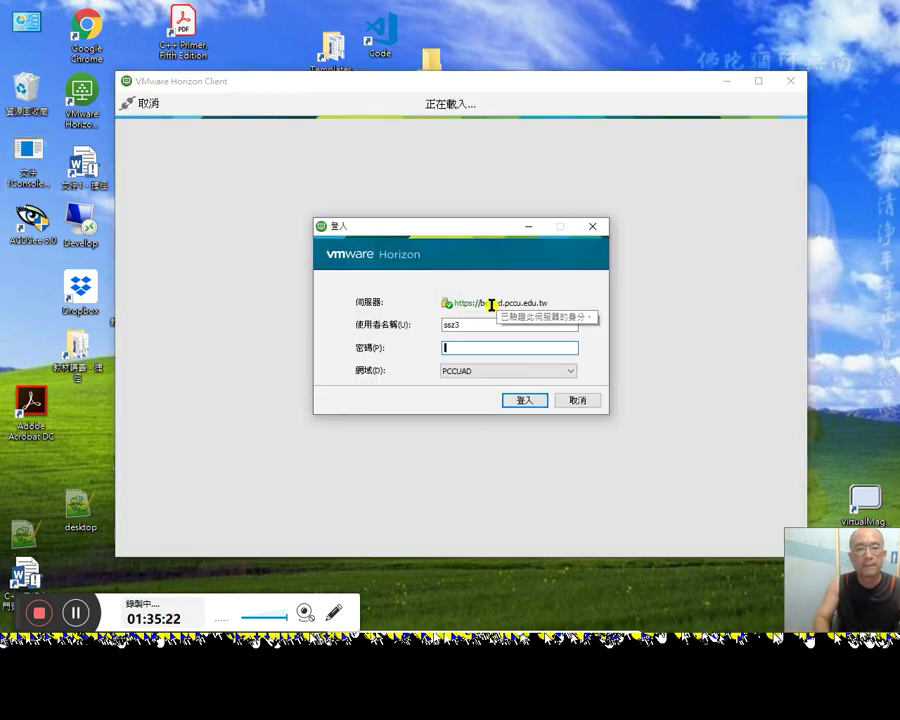
{"action": "key", "text": "Return"}
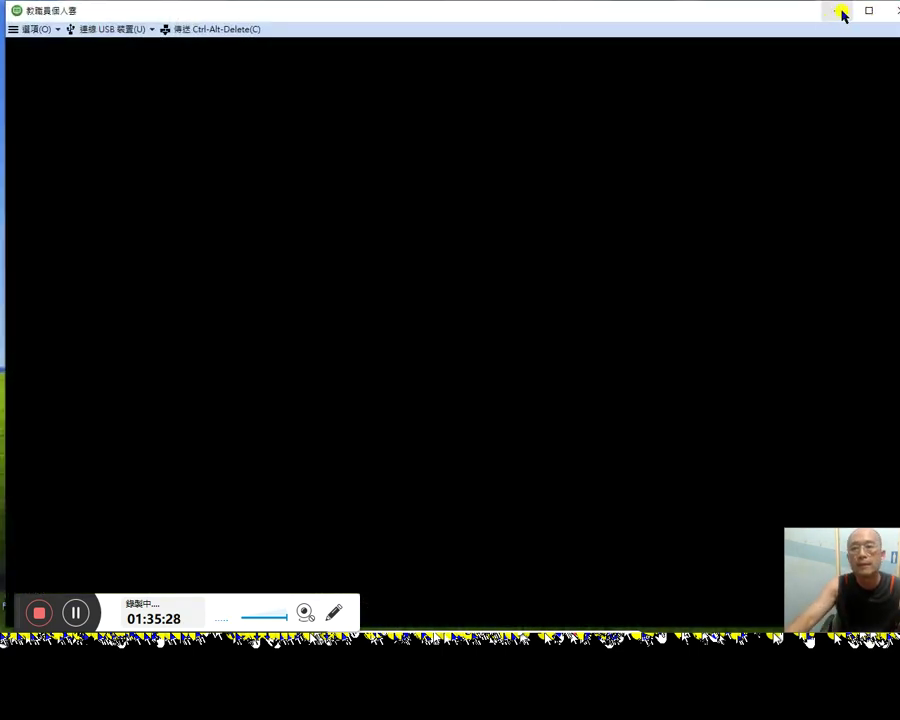
{"action": "left_click", "coordinate": [838, 11]}
{"action": "left_click", "coordinate": [792, 81]}
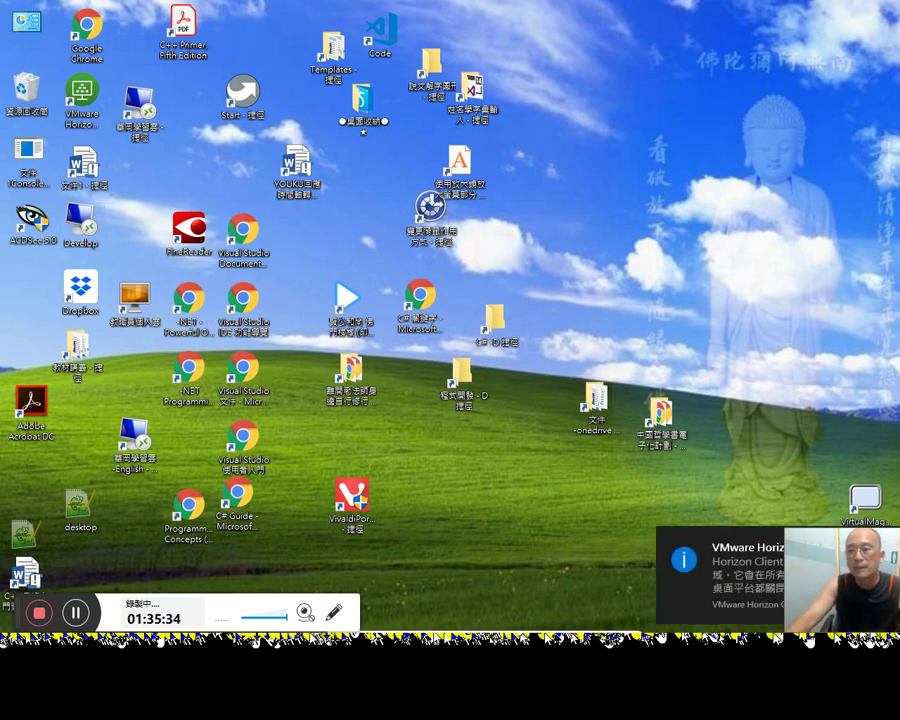
{"action": "key", "text": "alt+Tab"}
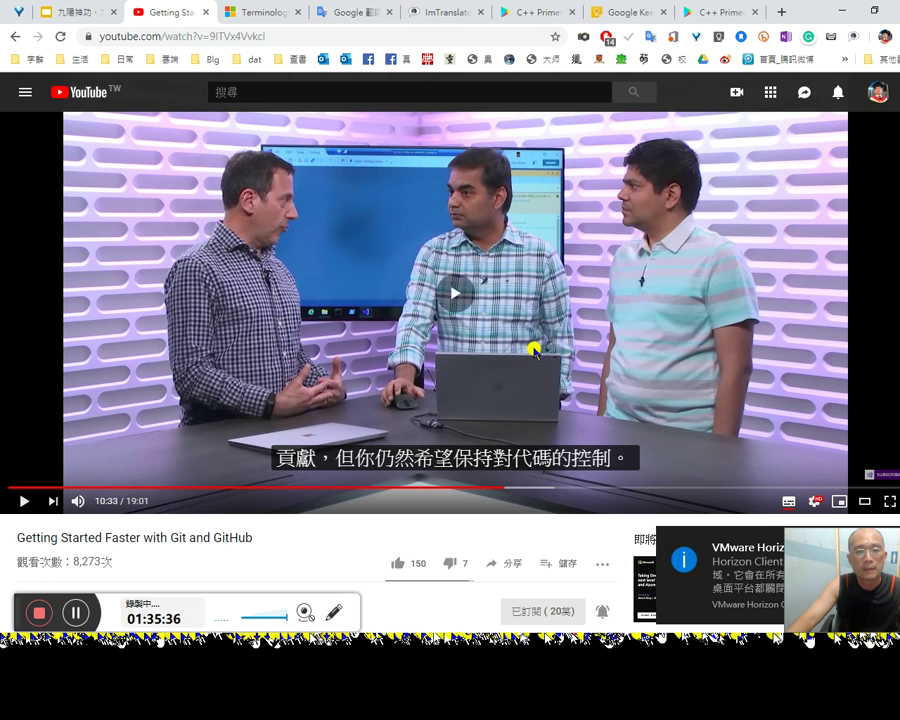
Step: Rewind the Git video to the cloning demo near 9:04, pause at 9:30, then bring up the remote desktop
{"action": "left_click", "coordinate": [535, 350]}
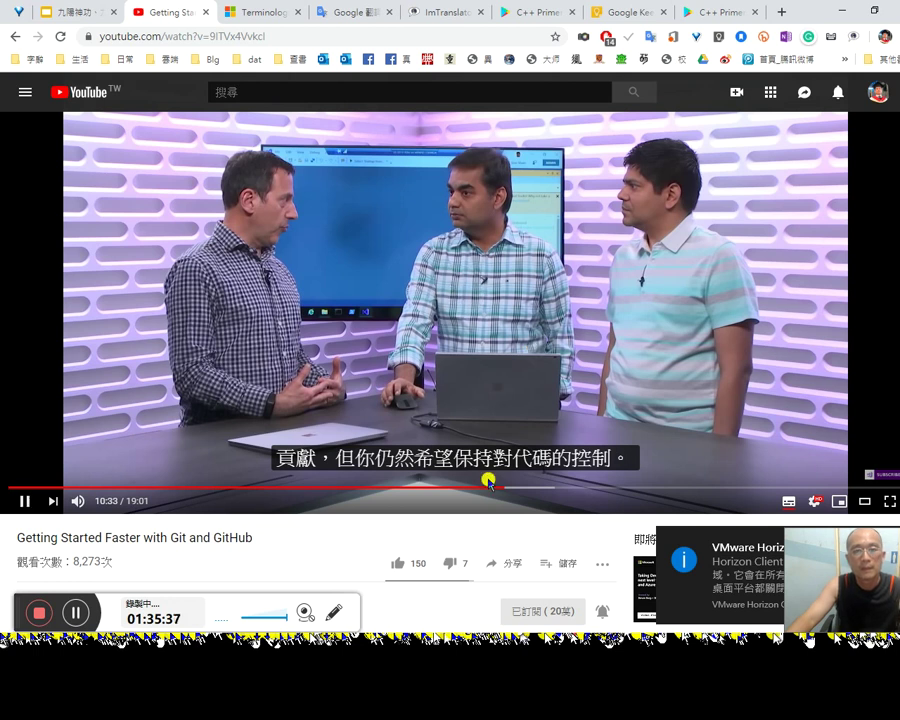
{"action": "left_click", "coordinate": [433, 488]}
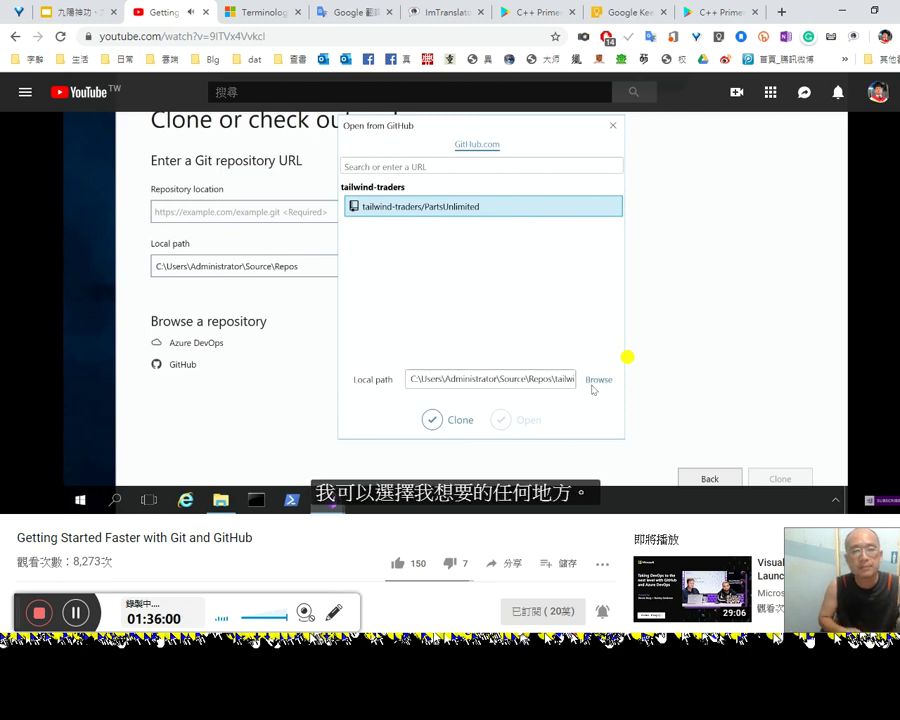
{"action": "left_click", "coordinate": [594, 330]}
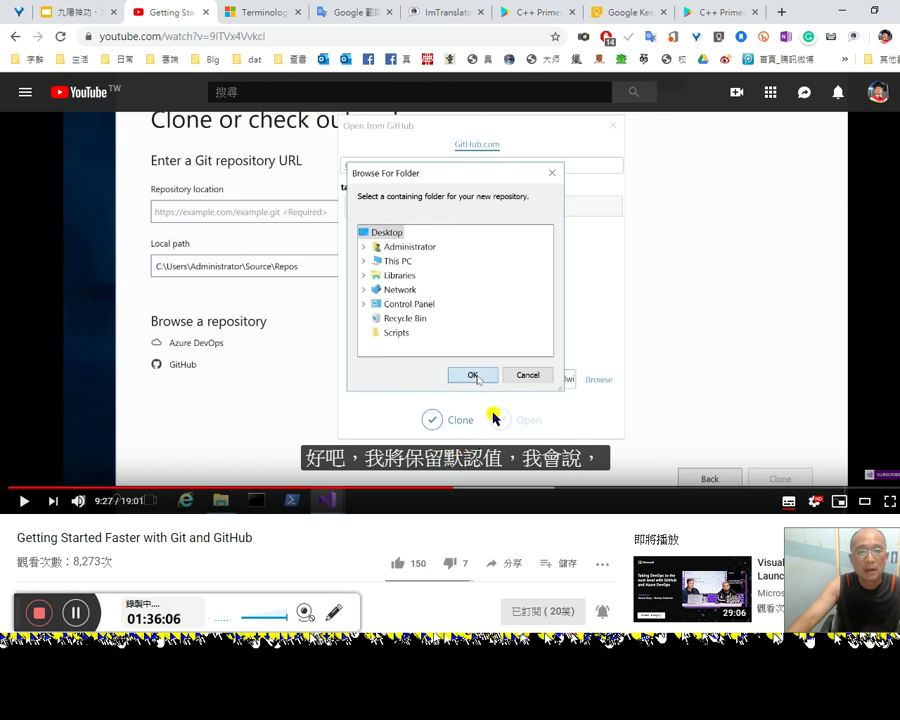
{"action": "left_click", "coordinate": [513, 347]}
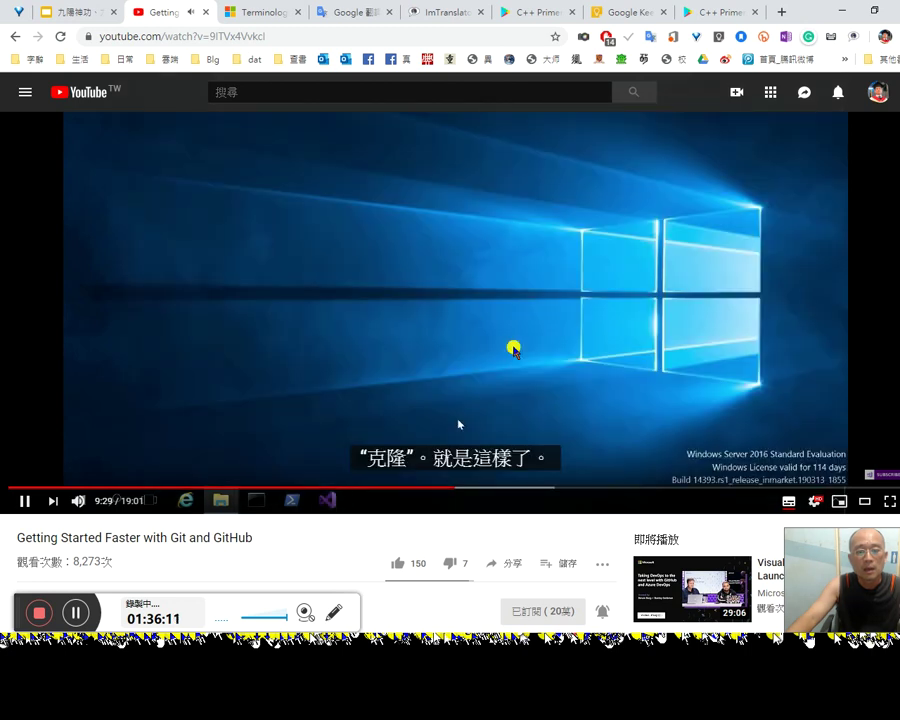
{"action": "left_click", "coordinate": [513, 347]}
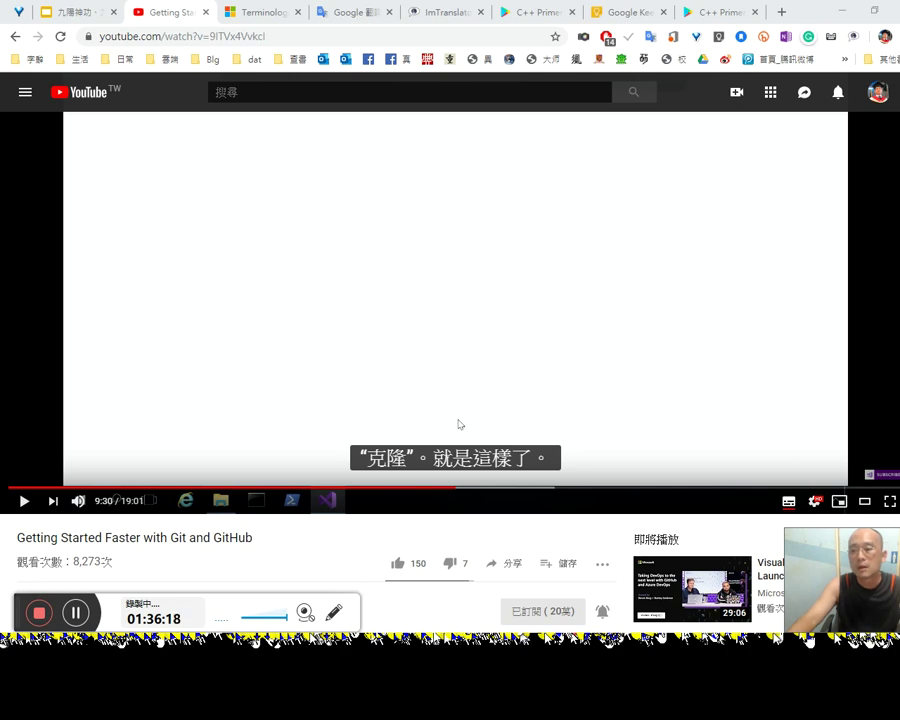
{"action": "left_click", "coordinate": [845, 470]}
{"action": "left_click", "coordinate": [828, 459]}
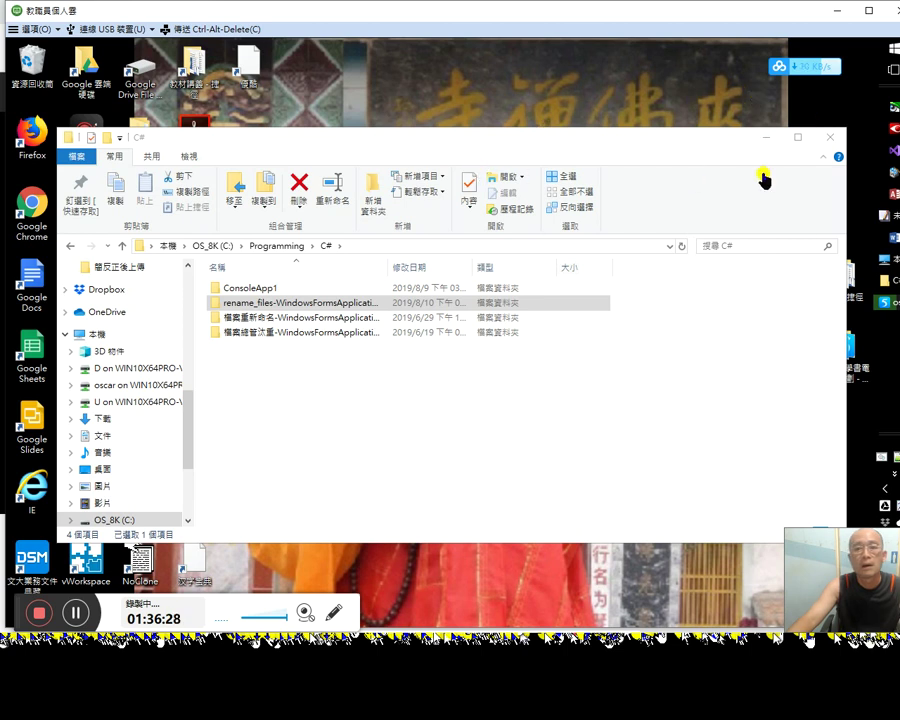
Step: Make the remote desktop full screen and launch Visual Studio 2019 from C:\Programming\C#
{"action": "left_click", "coordinate": [839, 12]}
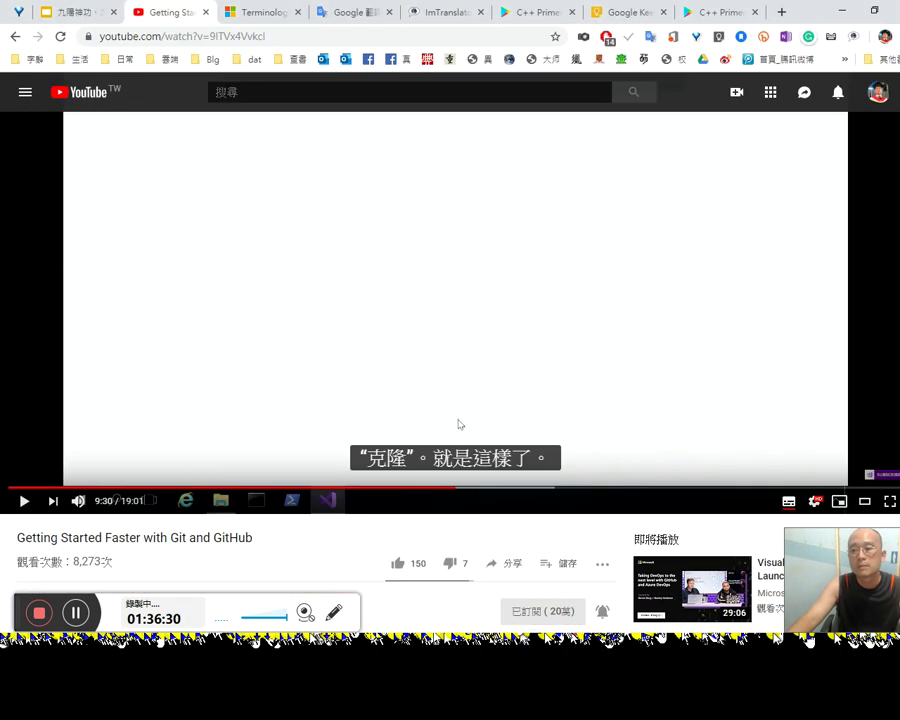
{"action": "left_click", "coordinate": [832, 508]}
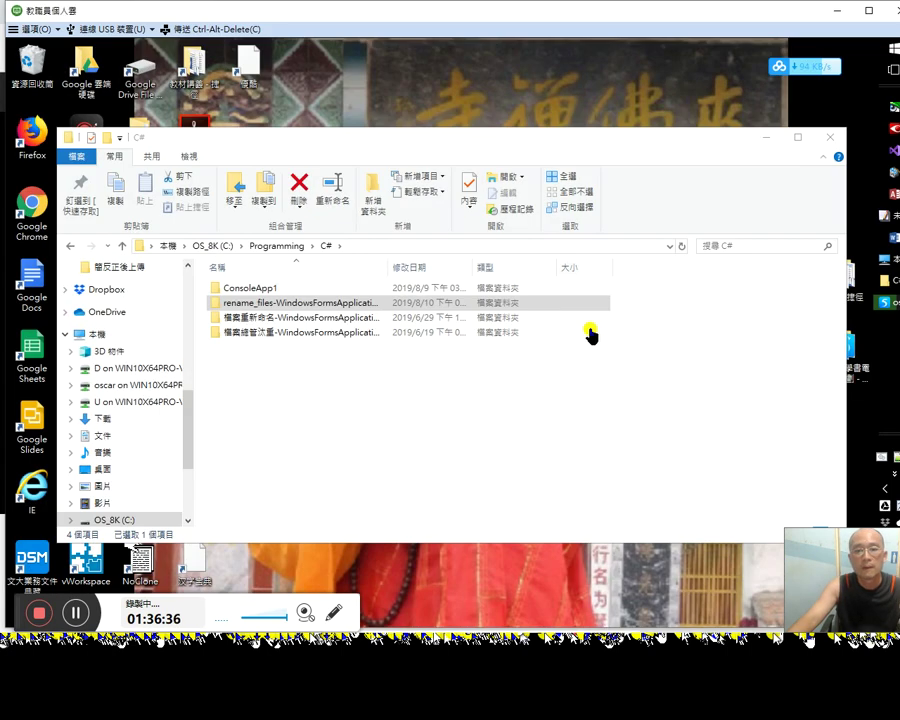
{"action": "key", "text": "alt+Tab"}
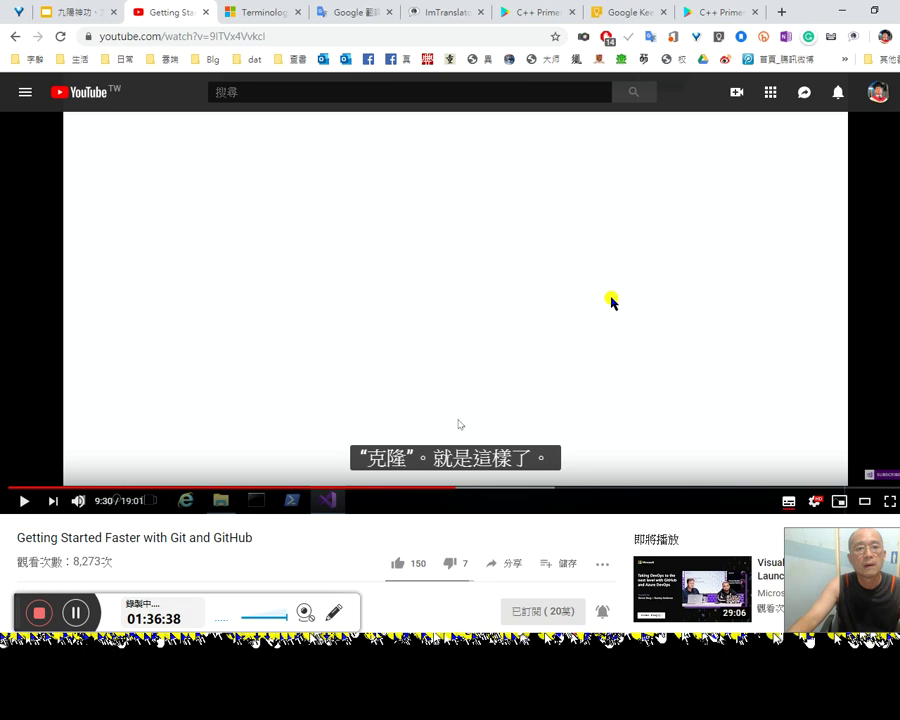
{"action": "key", "text": "alt+Tab"}
{"action": "left_click", "coordinate": [869, 12]}
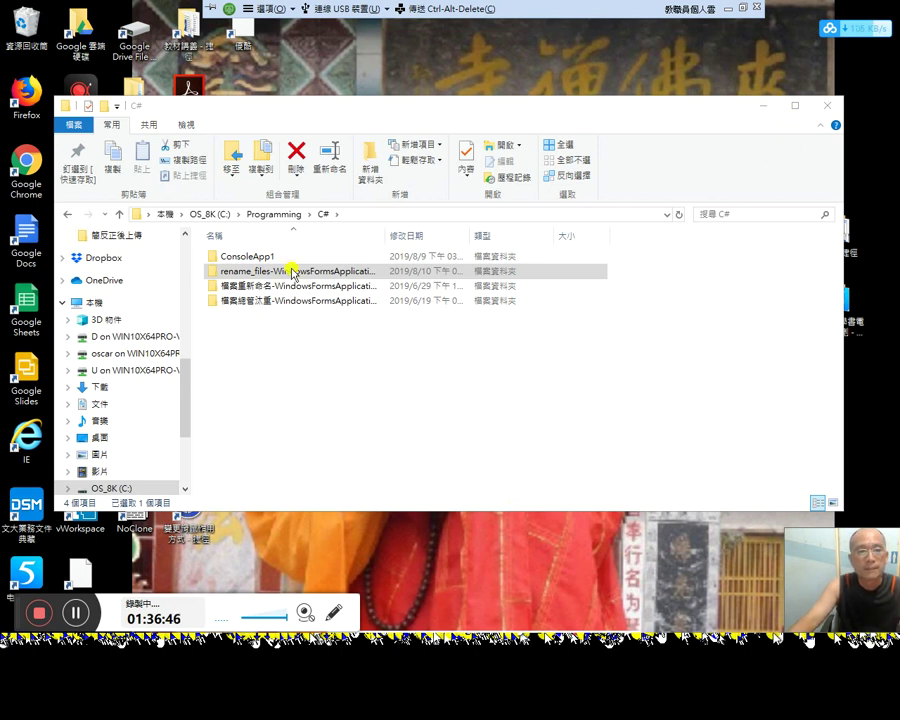
{"action": "left_click", "coordinate": [440, 285]}
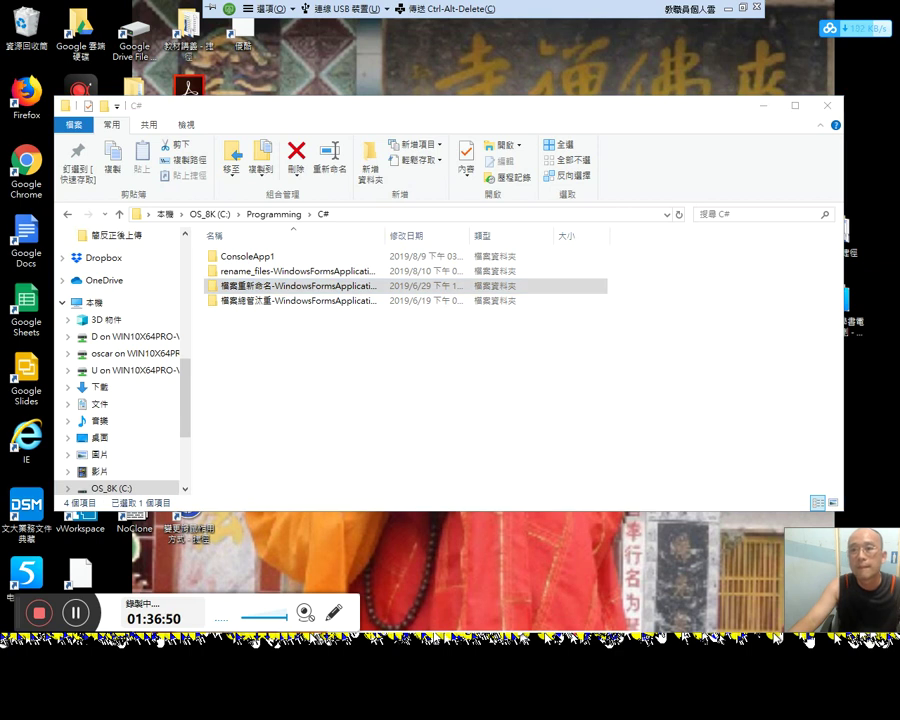
{"action": "left_click", "coordinate": [743, 8]}
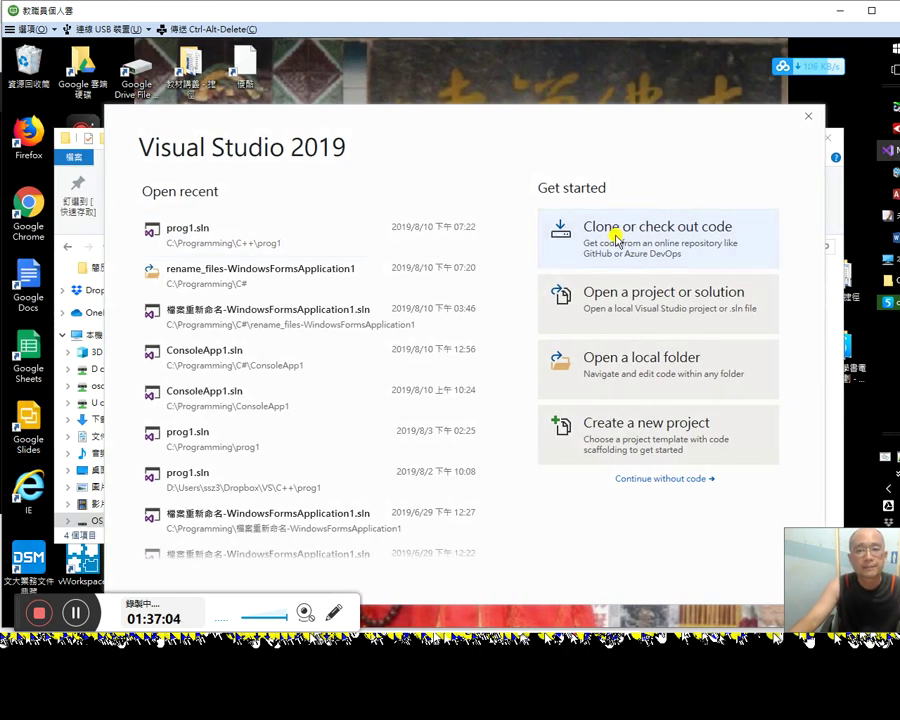
Step: Start cloning from GitHub, list the available repositories and browse for a local folder
{"action": "left_click", "coordinate": [617, 235]}
{"action": "left_click", "coordinate": [167, 390]}
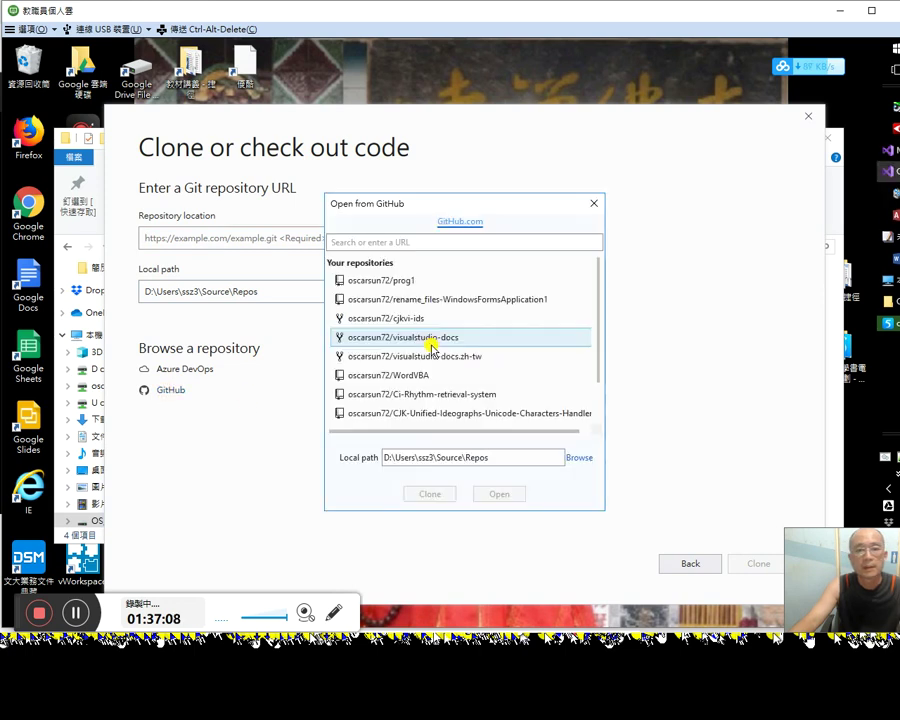
{"action": "left_click", "coordinate": [579, 457]}
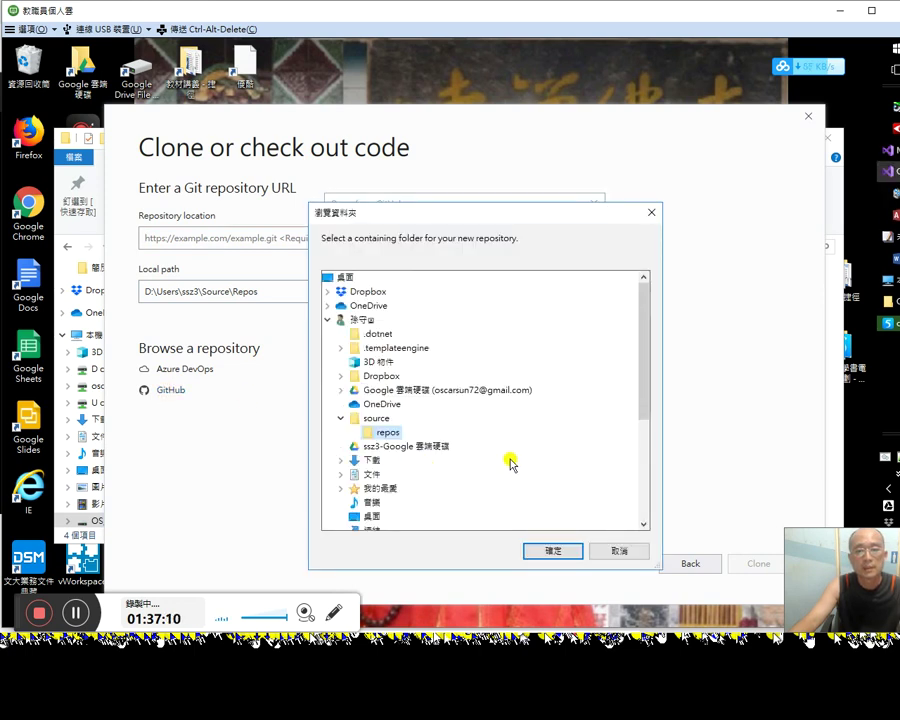
{"action": "left_click", "coordinate": [613, 549]}
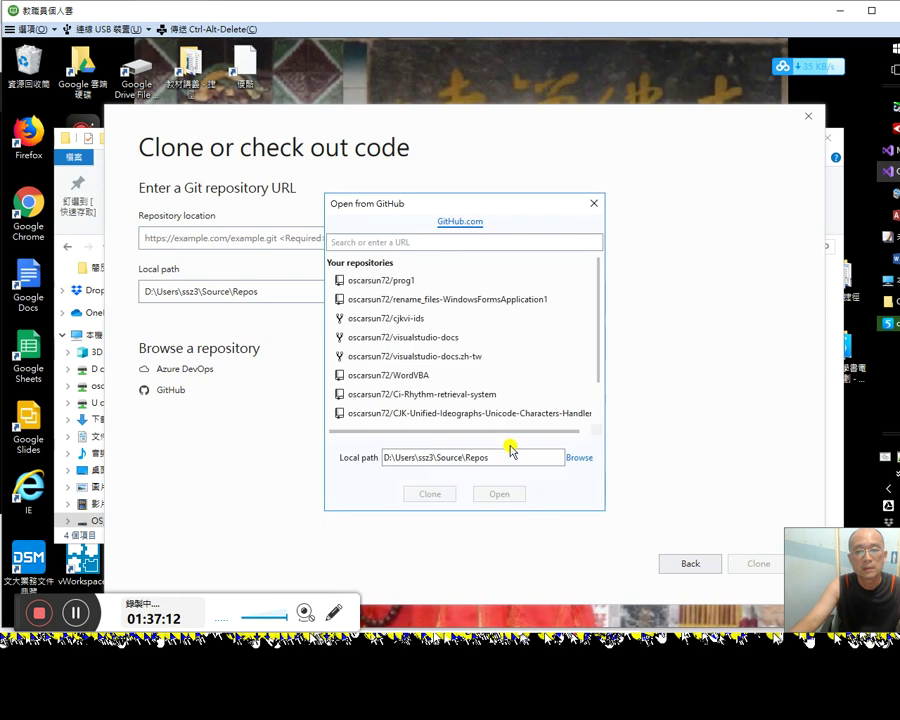
{"action": "left_click", "coordinate": [496, 458]}
{"action": "key", "text": "ctrl+c"}
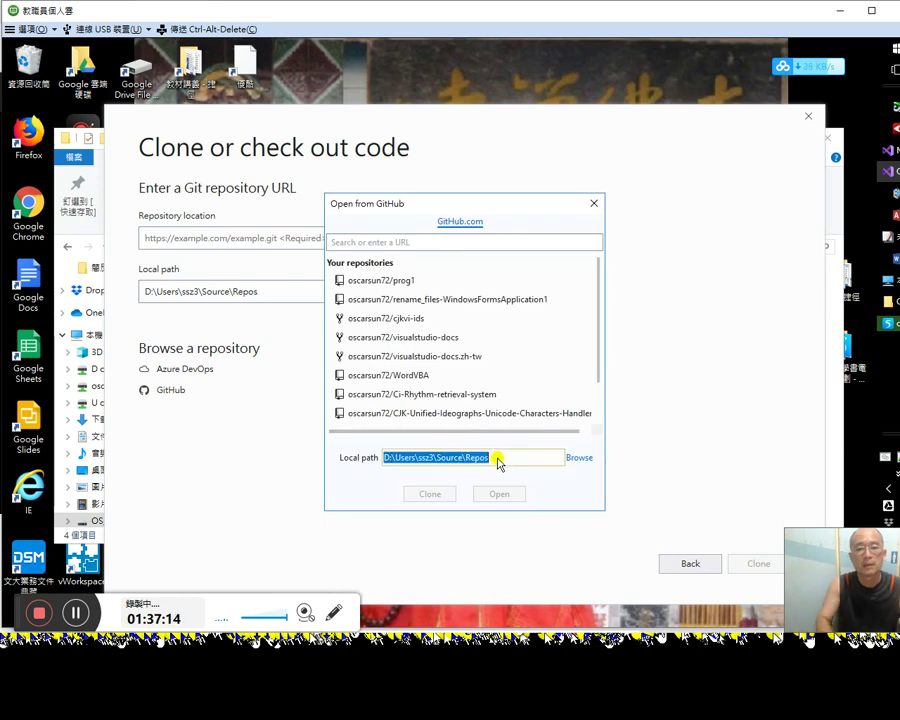
{"action": "left_click", "coordinate": [579, 458]}
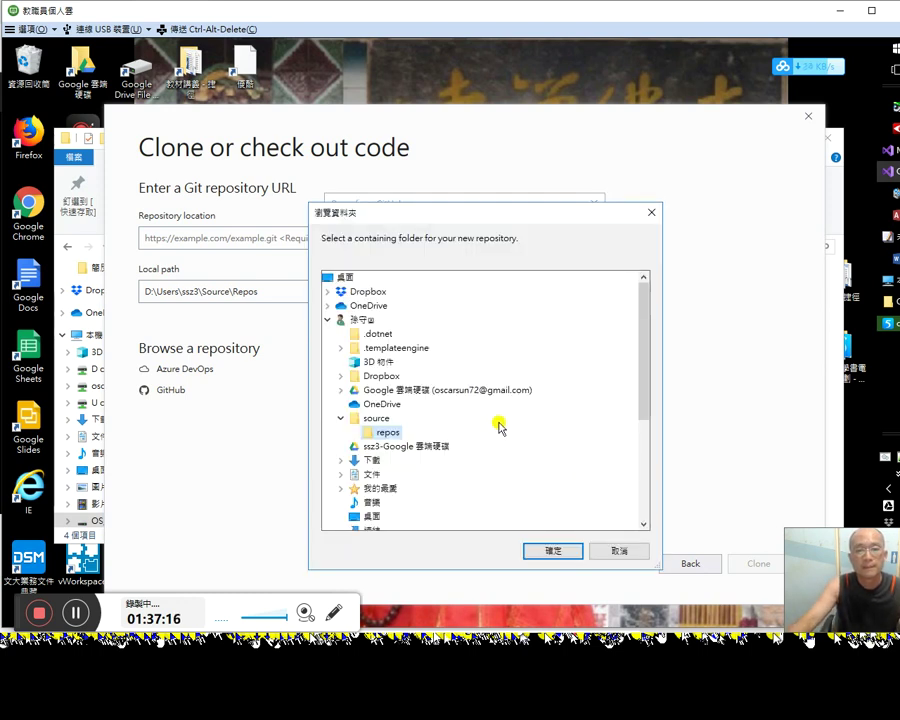
Step: Set the local path to C:\Programming\C++ and clone the prog1 repository
{"action": "left_click", "coordinate": [640, 443]}
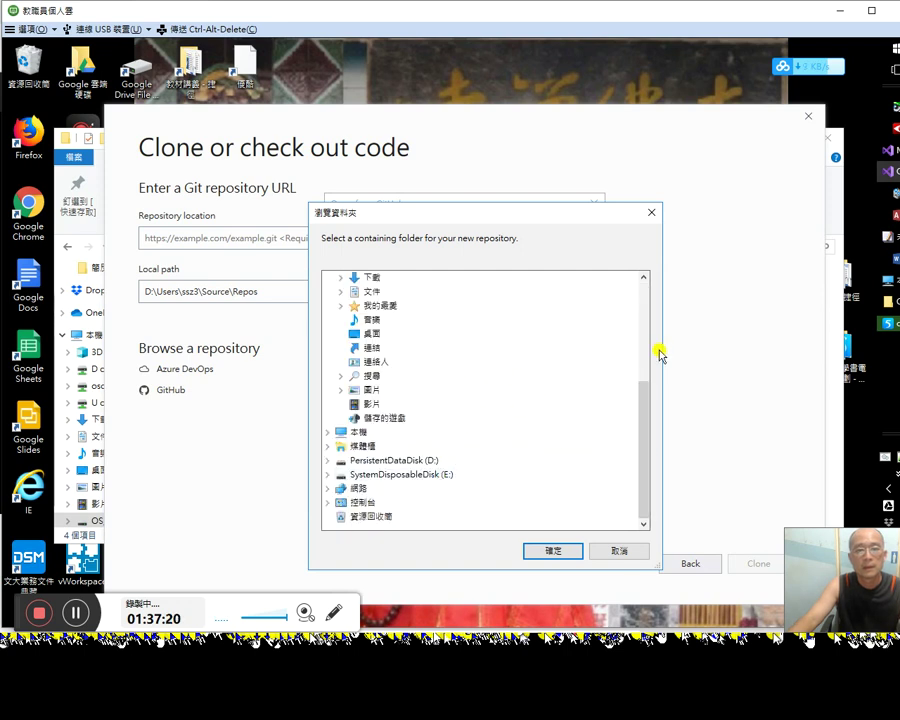
{"action": "left_click", "coordinate": [328, 433]}
{"action": "left_click", "coordinate": [340, 432]}
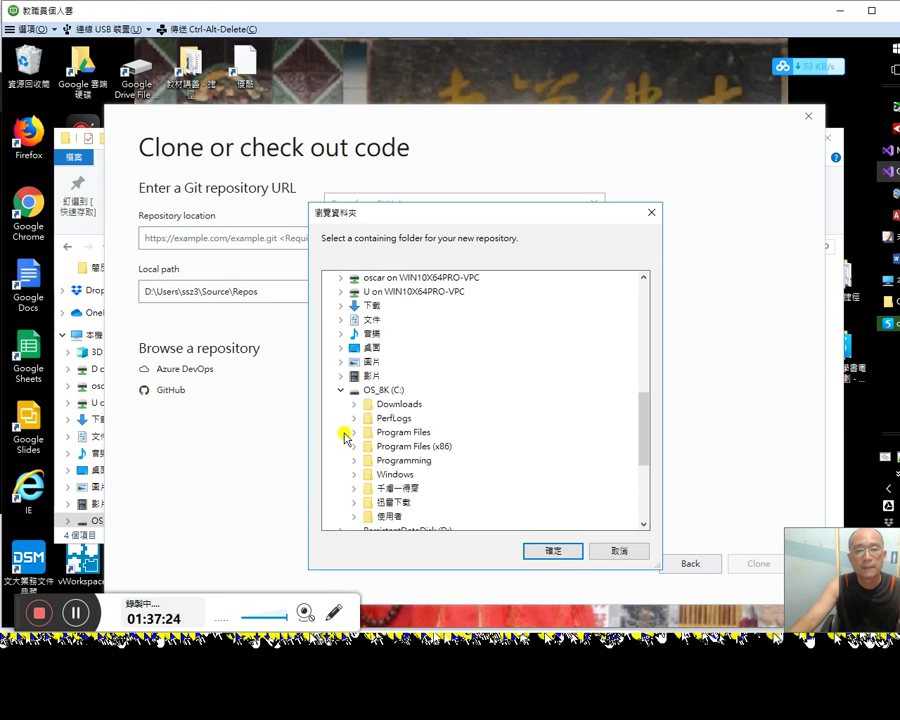
{"action": "left_click", "coordinate": [352, 461]}
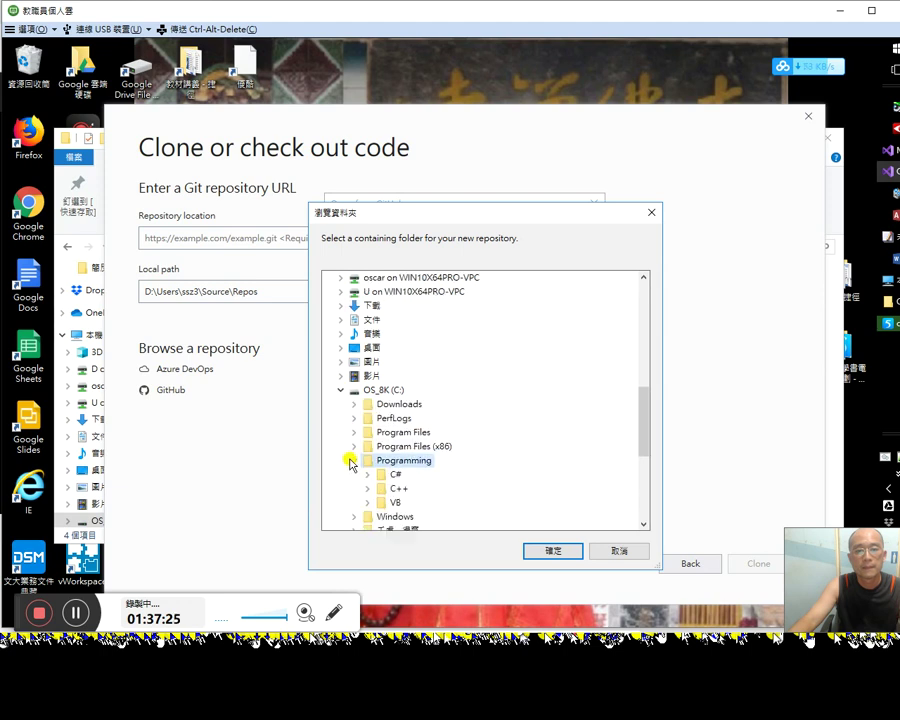
{"action": "double_click", "coordinate": [396, 487]}
{"action": "left_click", "coordinate": [552, 552]}
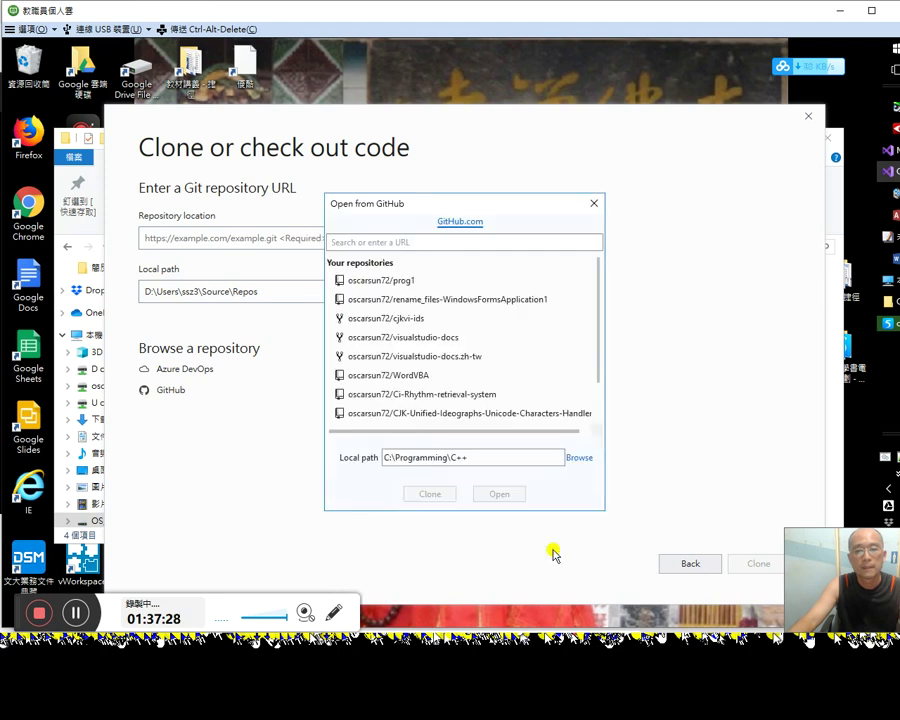
{"action": "left_click", "coordinate": [404, 280]}
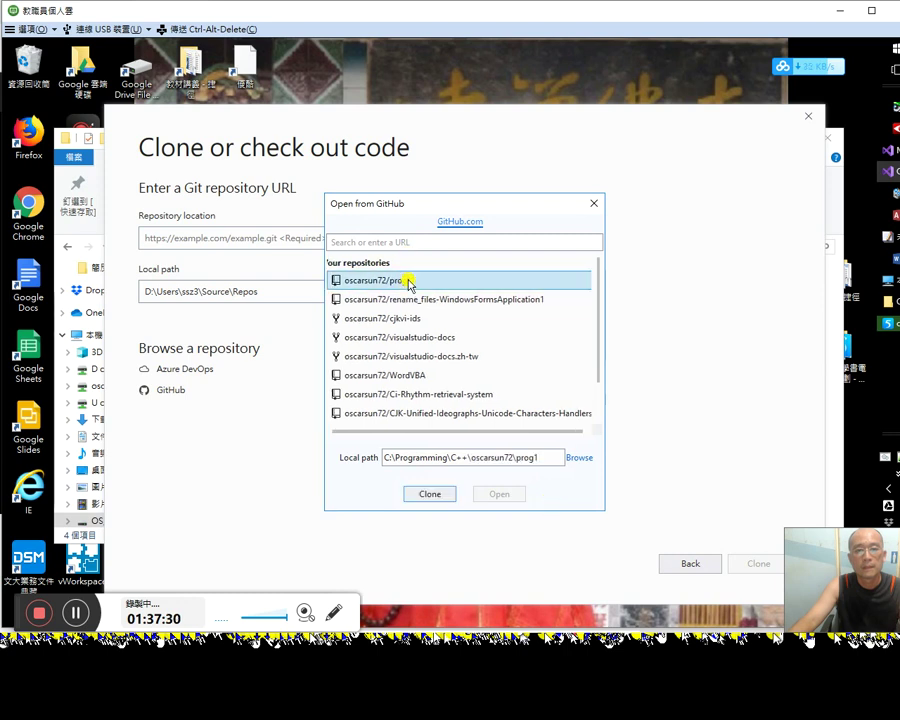
{"action": "left_click", "coordinate": [430, 494]}
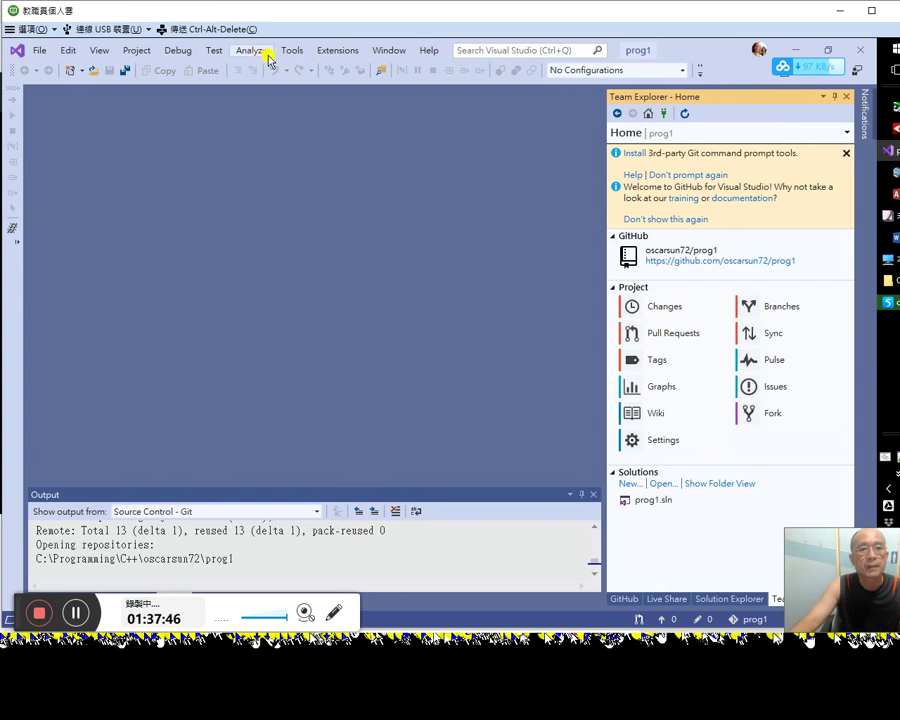
Step: Search Visual Studio for the pasted Source\Repos path and open a Source Control result
{"action": "left_click", "coordinate": [488, 50]}
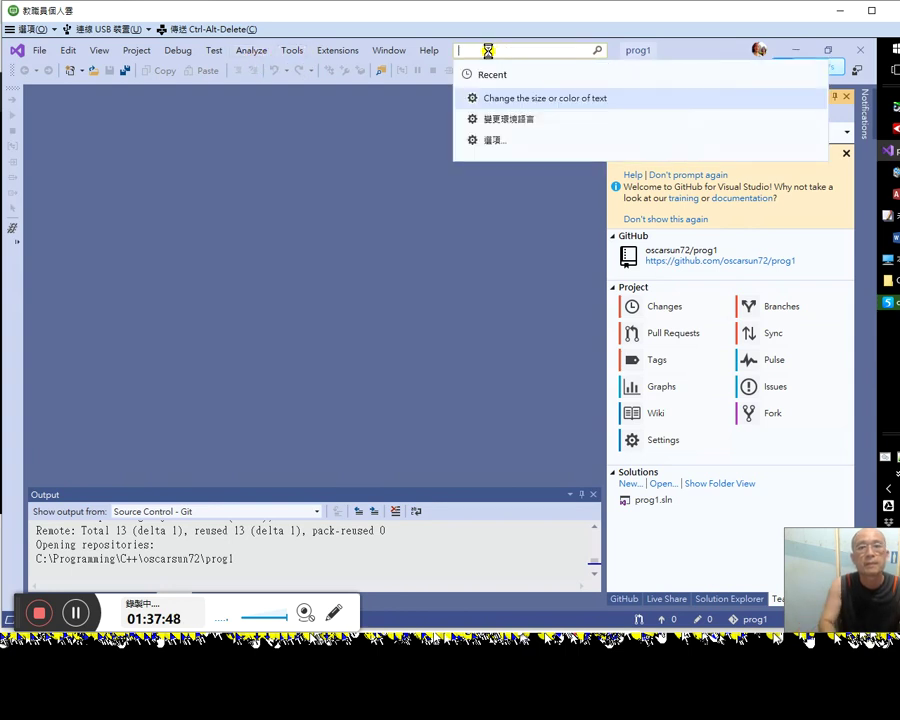
{"action": "key", "text": "ctrl+v"}
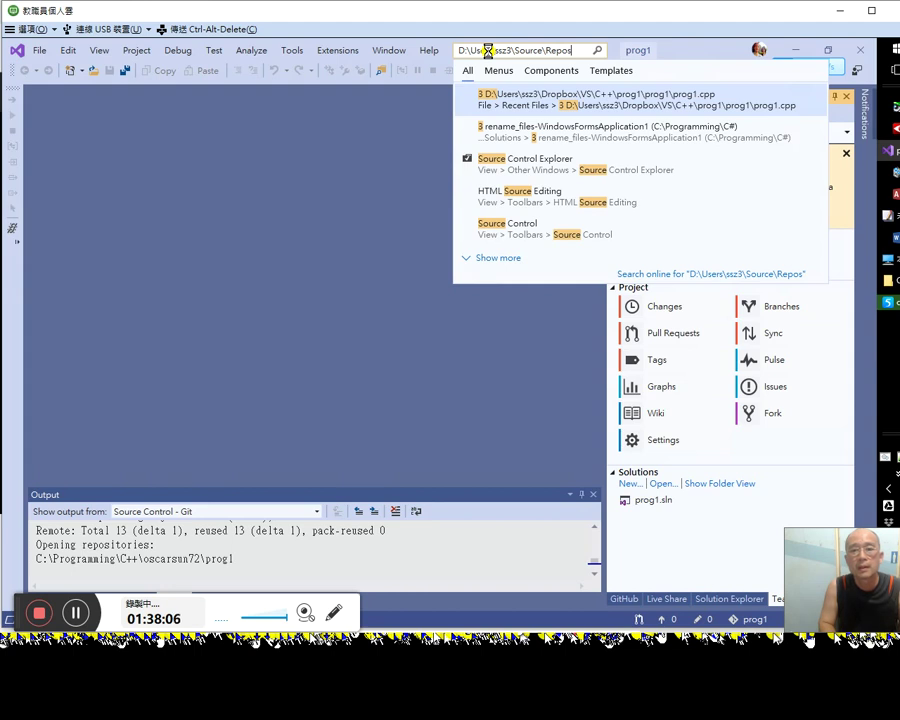
{"action": "key", "text": "Down"}
{"action": "key", "text": "Down"}
{"action": "key", "text": "Down"}
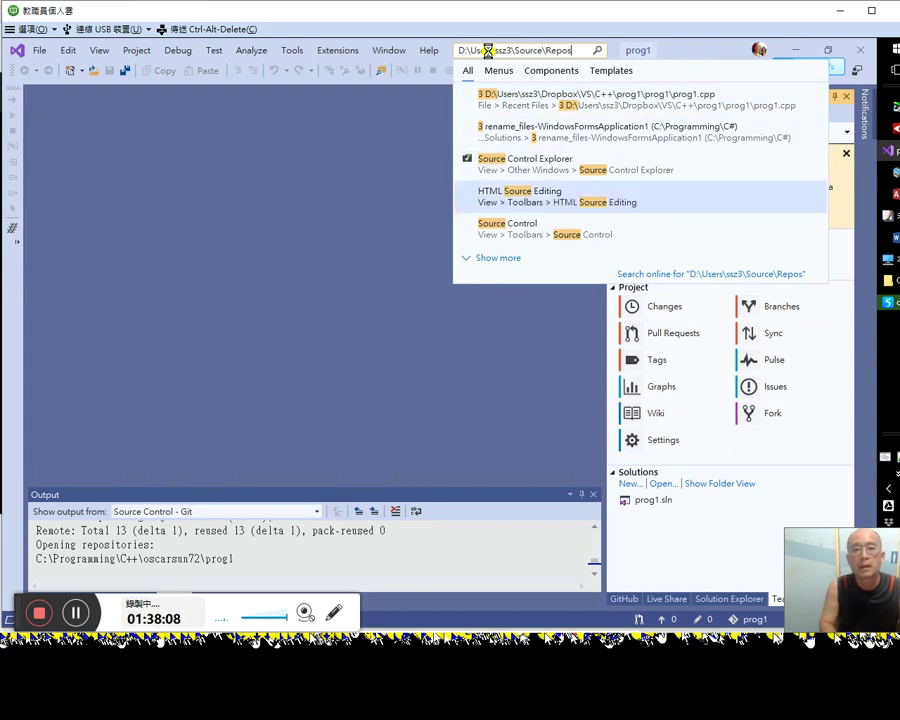
{"action": "key", "text": "Up"}
{"action": "key", "text": "Return"}
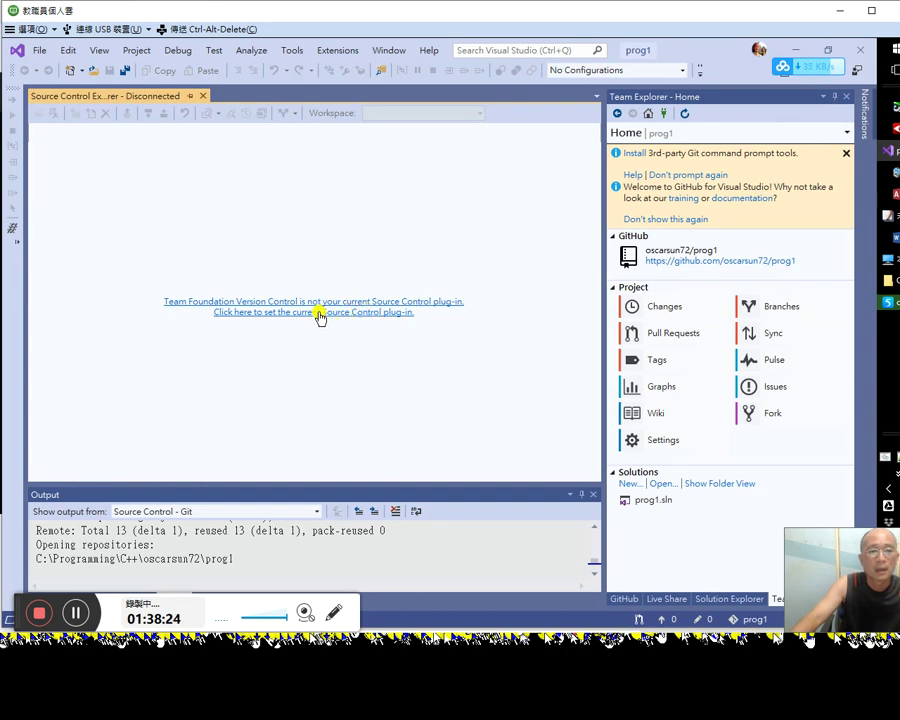
Step: Confirm Git as the current source control plug-in in Options and close the dialog
{"action": "left_click", "coordinate": [323, 314]}
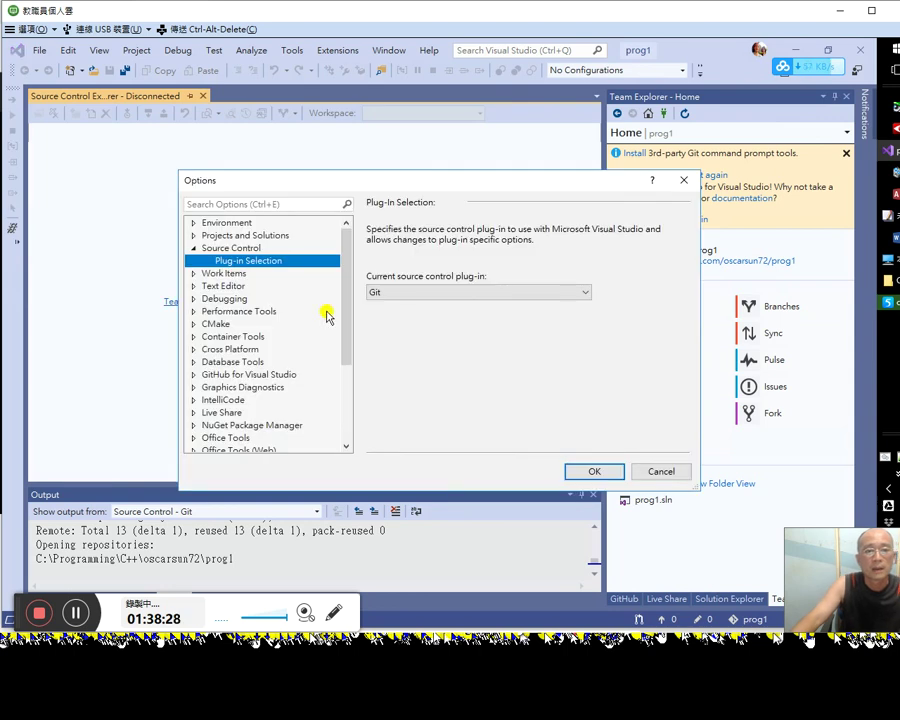
{"action": "left_click", "coordinate": [435, 292]}
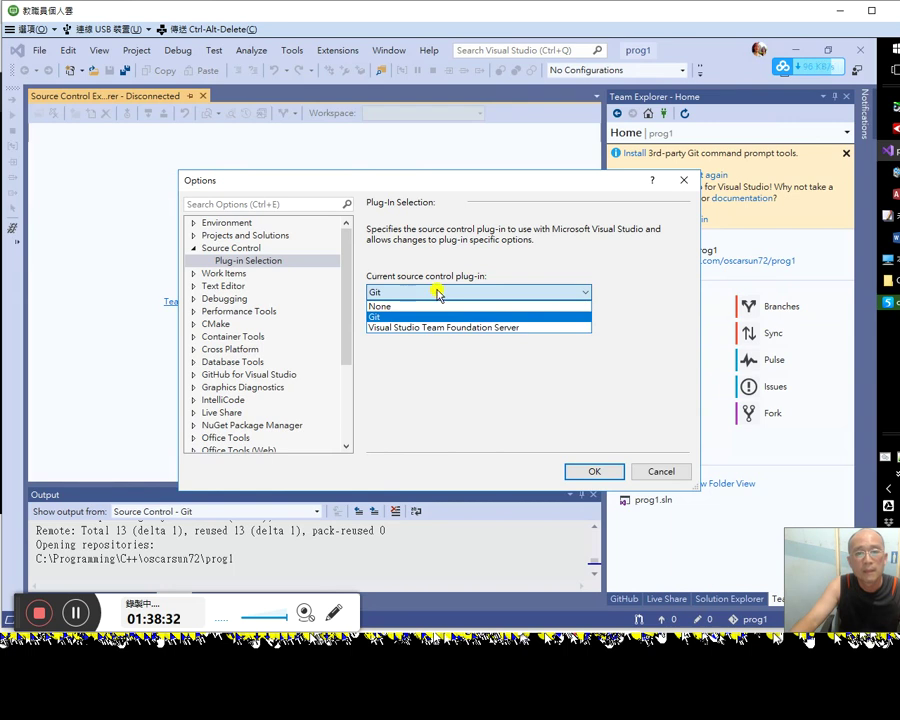
{"action": "left_click", "coordinate": [437, 292]}
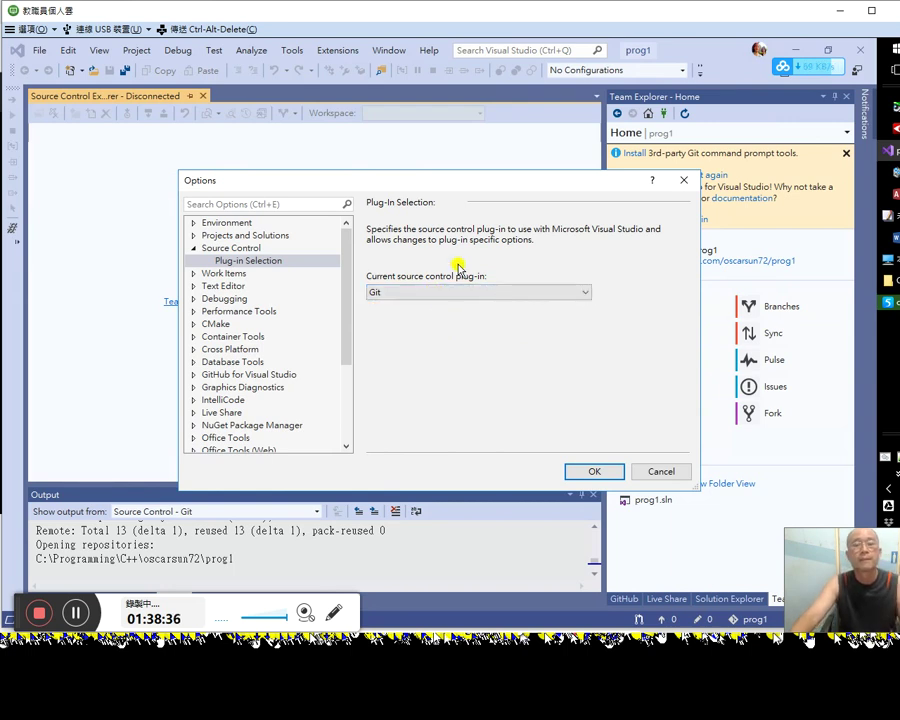
{"action": "left_click", "coordinate": [686, 185]}
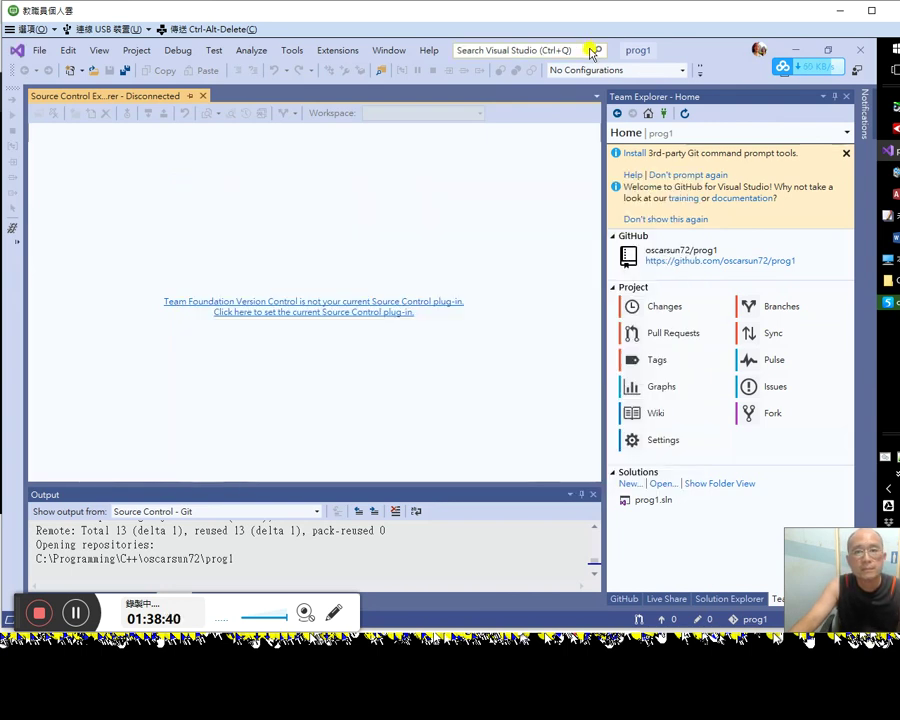
Step: Paste the repos path into the Visual Studio search again, then dismiss the results
{"action": "left_click", "coordinate": [565, 49]}
{"action": "key", "text": "ctrl+v"}
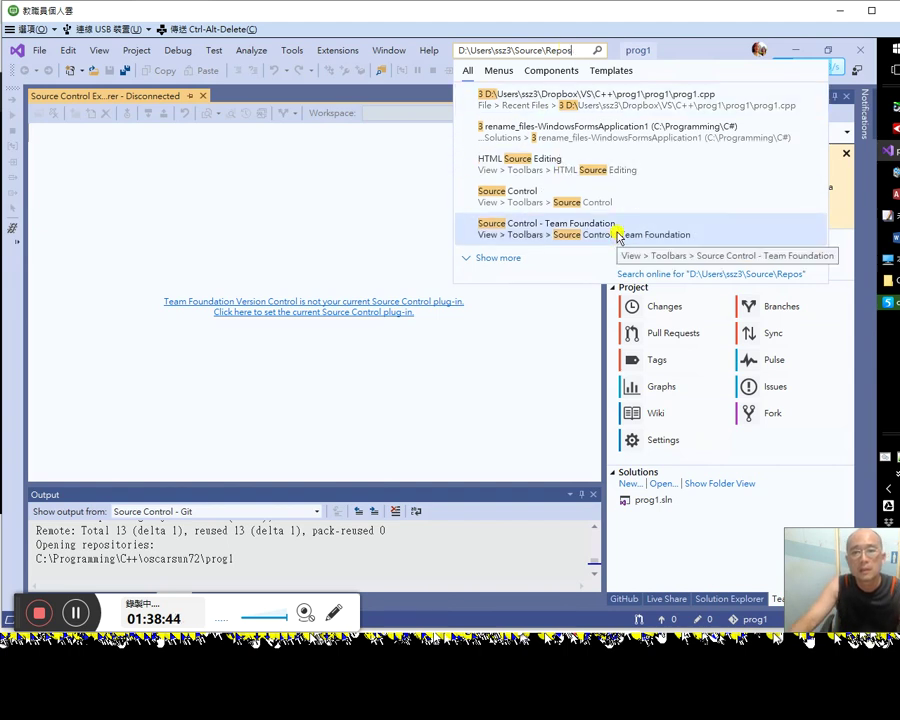
{"action": "left_click", "coordinate": [617, 234]}
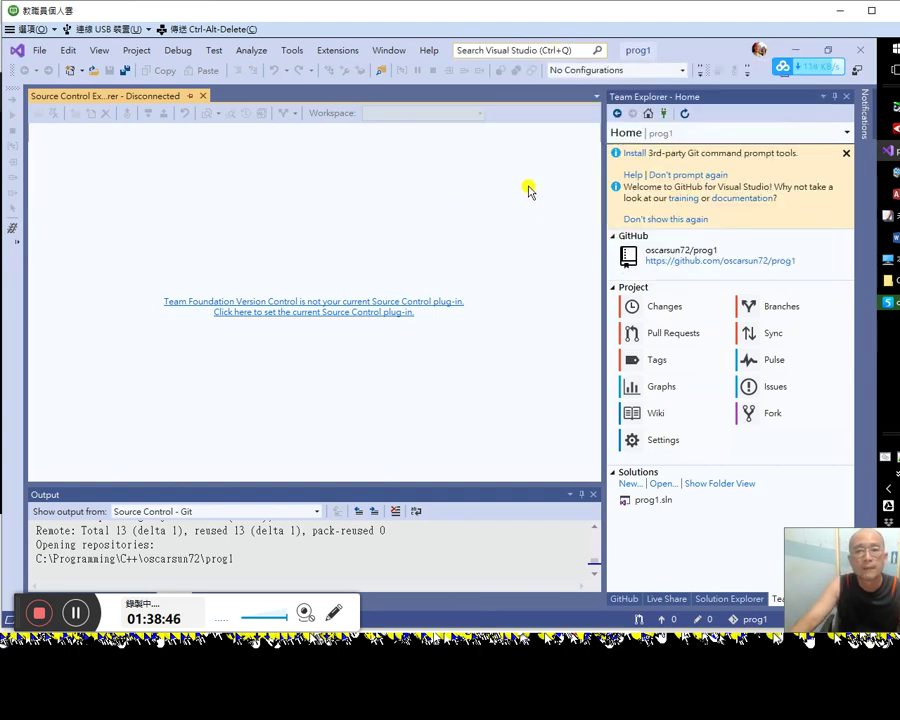
{"action": "left_click", "coordinate": [524, 50]}
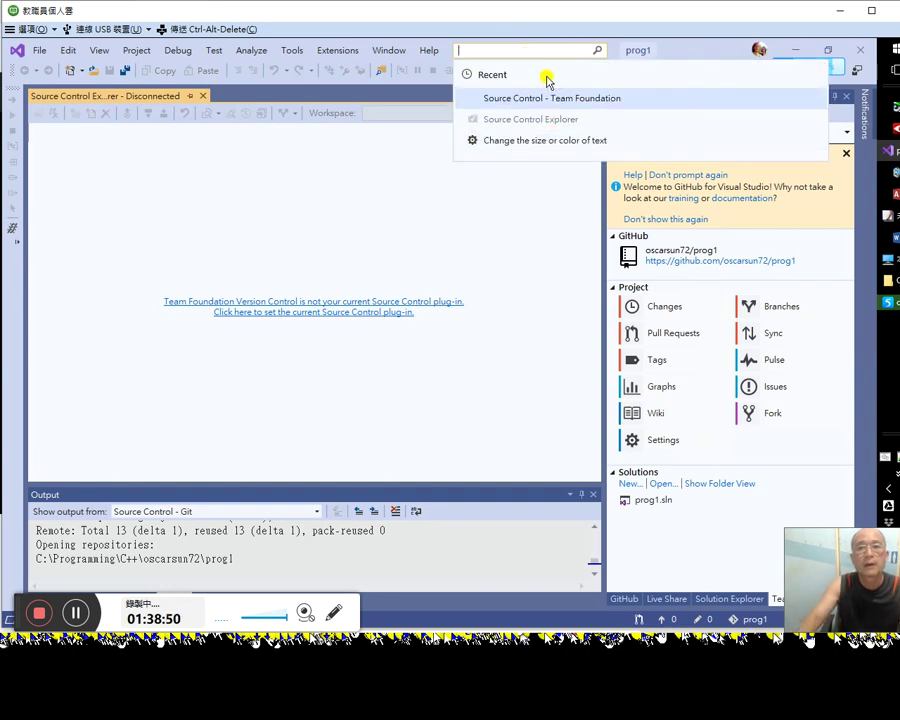
{"action": "key", "text": "Up"}
{"action": "key", "text": "Down"}
{"action": "key", "text": "Escape"}
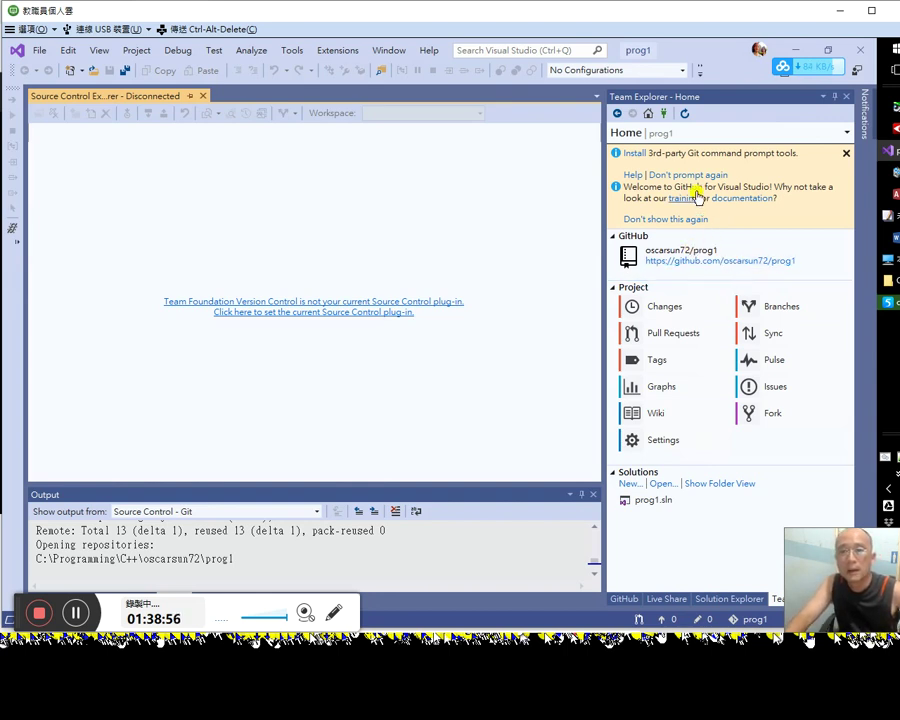
Step: Minimize Visual Studio and resume the YouTube Git tutorial video
{"action": "left_click_drag", "start_coordinate": [799, 534], "coordinate": [820, 527]}
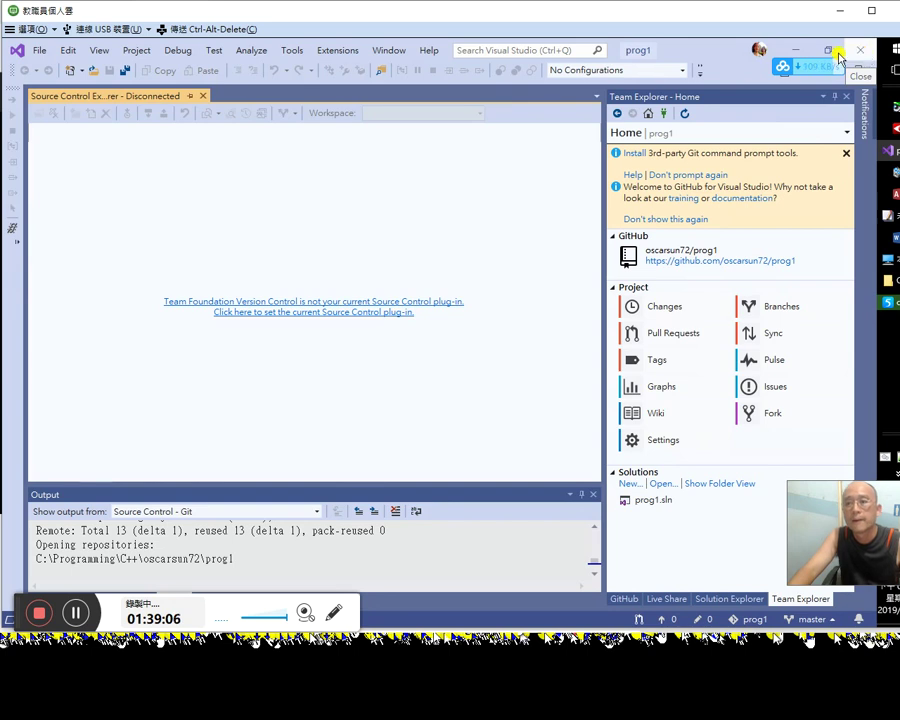
{"action": "left_click", "coordinate": [792, 54]}
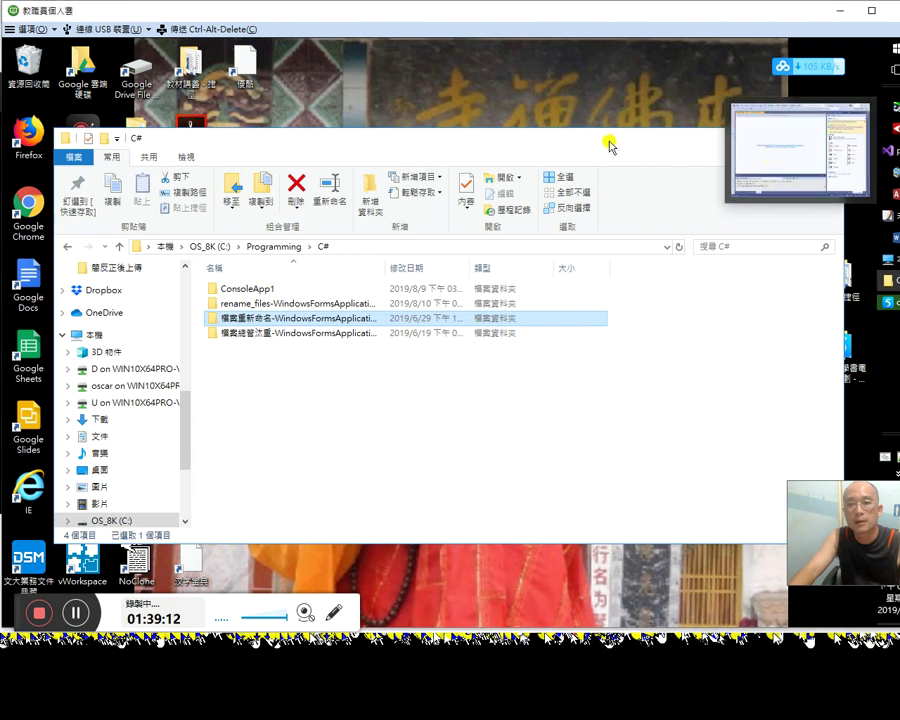
{"action": "key", "text": "alt+Tab"}
{"action": "left_click", "coordinate": [522, 281]}
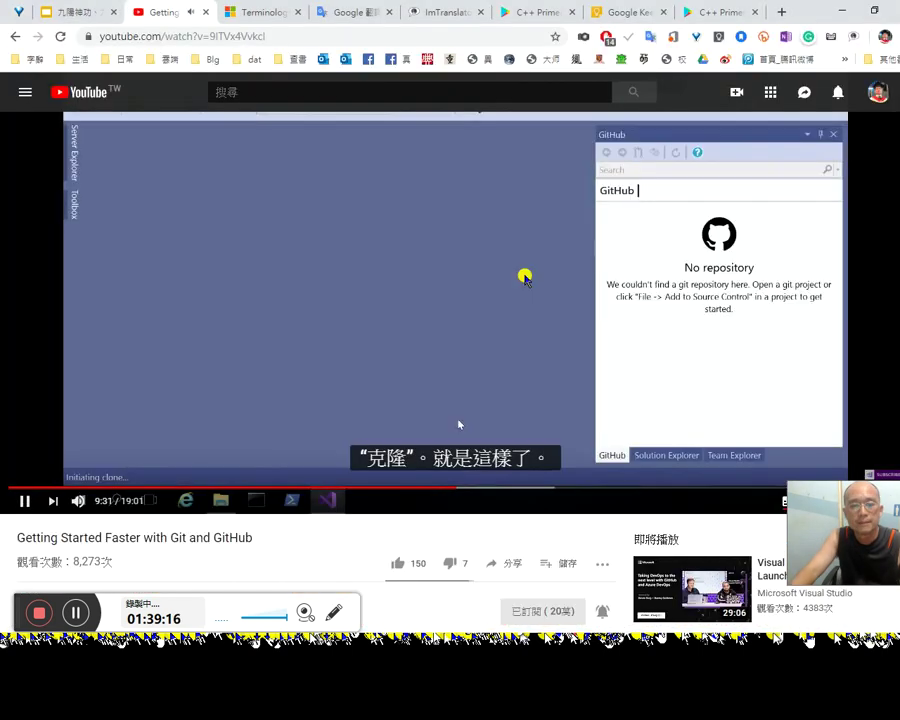
Step: Like the Git and GitHub video, pause it at 10:37, and scroll to the comments
{"action": "left_click", "coordinate": [404, 574]}
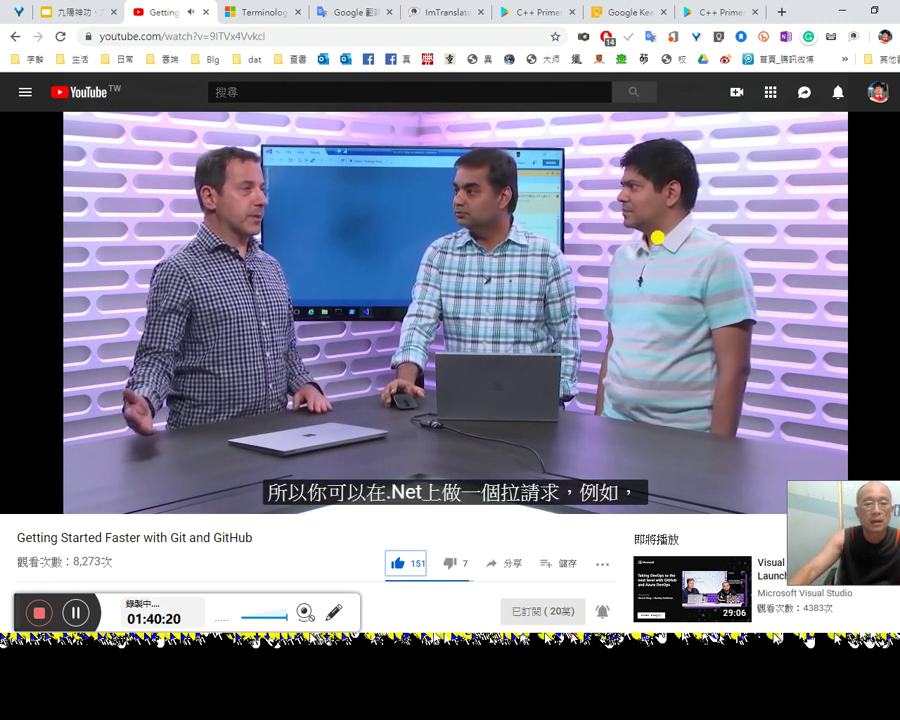
{"action": "left_click", "coordinate": [384, 266]}
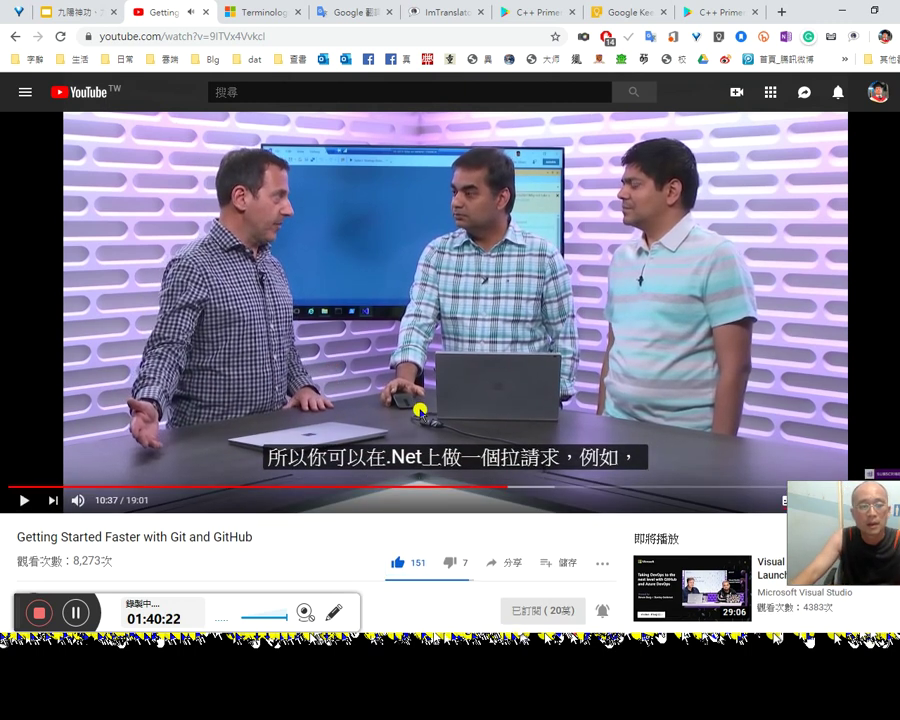
{"action": "scroll", "coordinate": [420, 410], "scroll_direction": "down", "scroll_amount": 5}
{"action": "scroll", "coordinate": [420, 410], "scroll_direction": "down", "scroll_amount": 1}
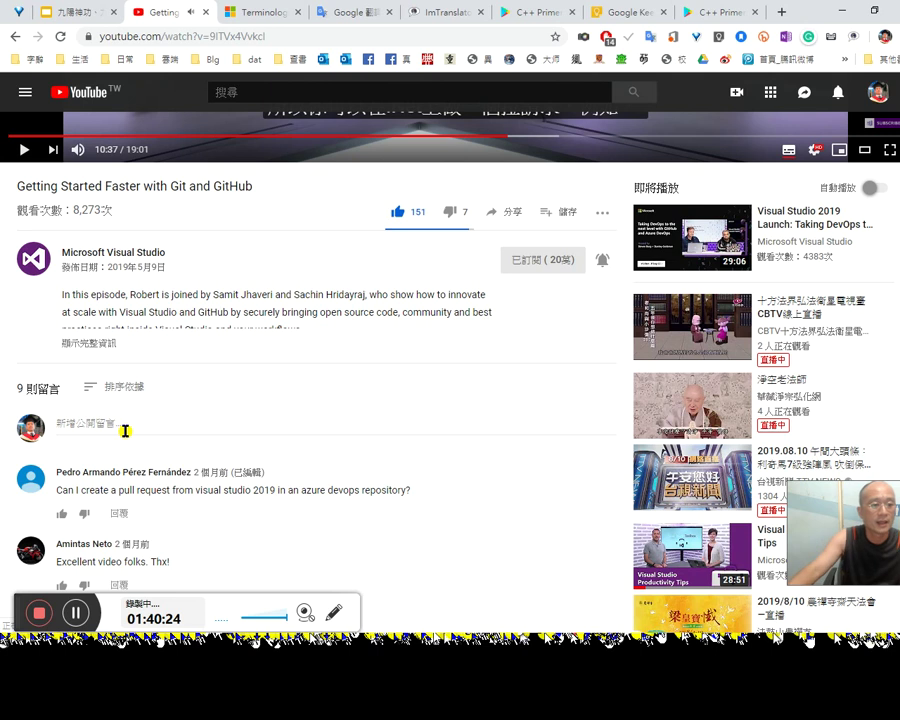
Step: Start a public comment 'I like that question', then move to the Google Translate tab
{"action": "left_click", "coordinate": [125, 431]}
{"action": "type", "text": "I like that question"}
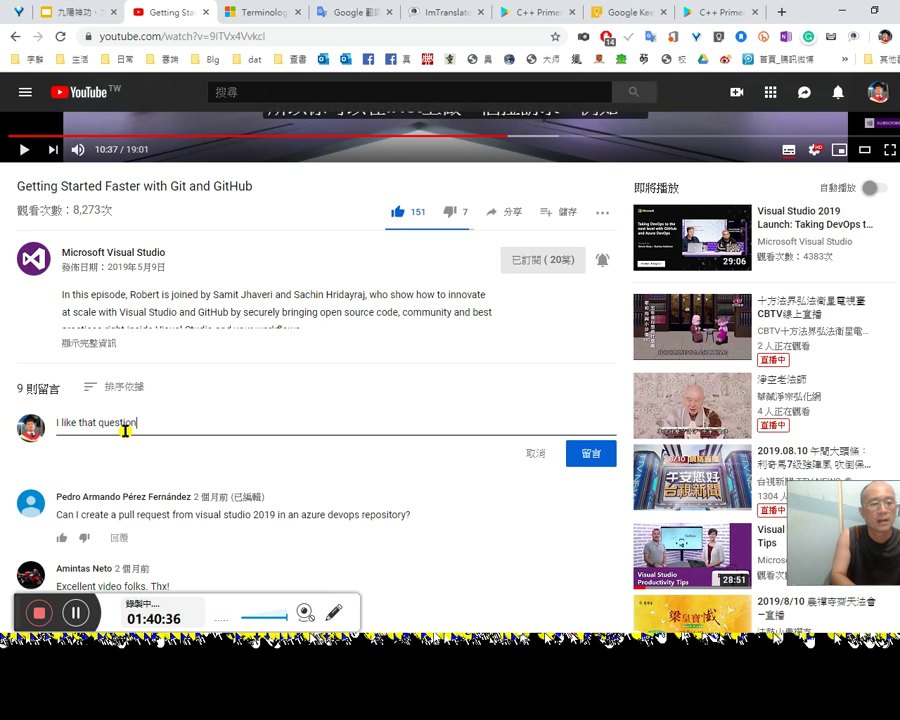
{"action": "left_click", "coordinate": [352, 16]}
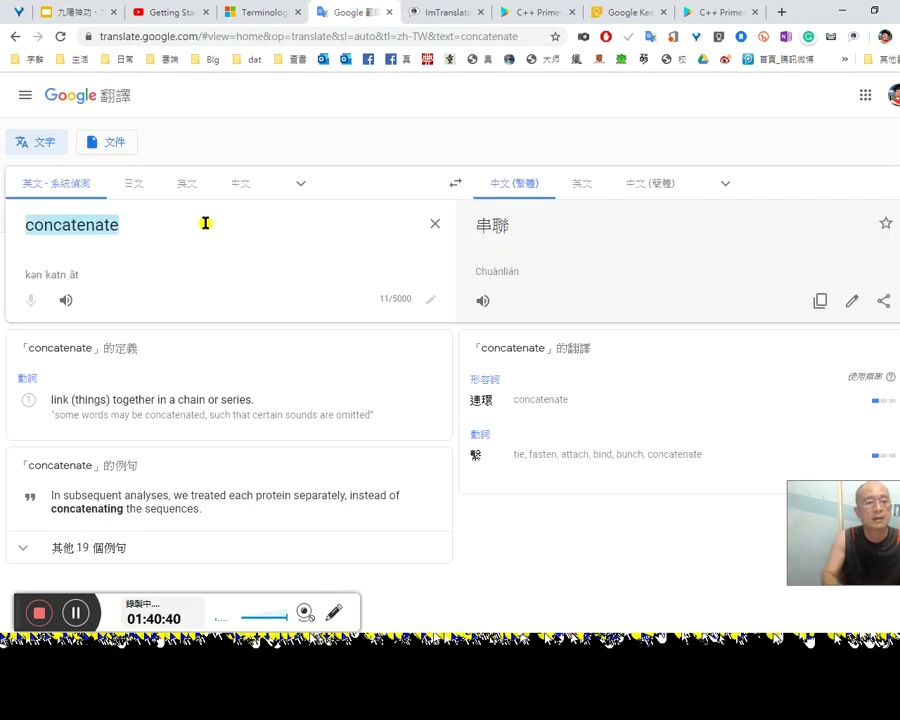
Step: Enter 發問者 in Google Translate and translate it into English
{"action": "type", "text": "ne"}
{"action": "key", "text": "BackSpace"}
{"action": "key", "text": "BackSpace"}
{"action": "type", "text": "neang"}
{"action": "key", "text": "space"}
{"action": "key", "text": "space"}
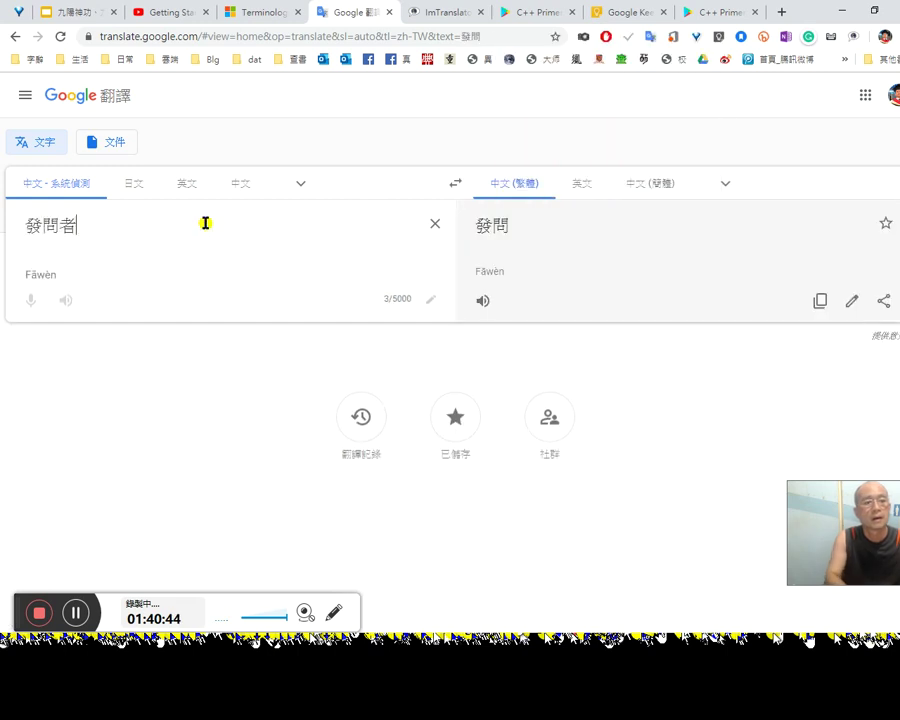
{"action": "left_click", "coordinate": [579, 182]}
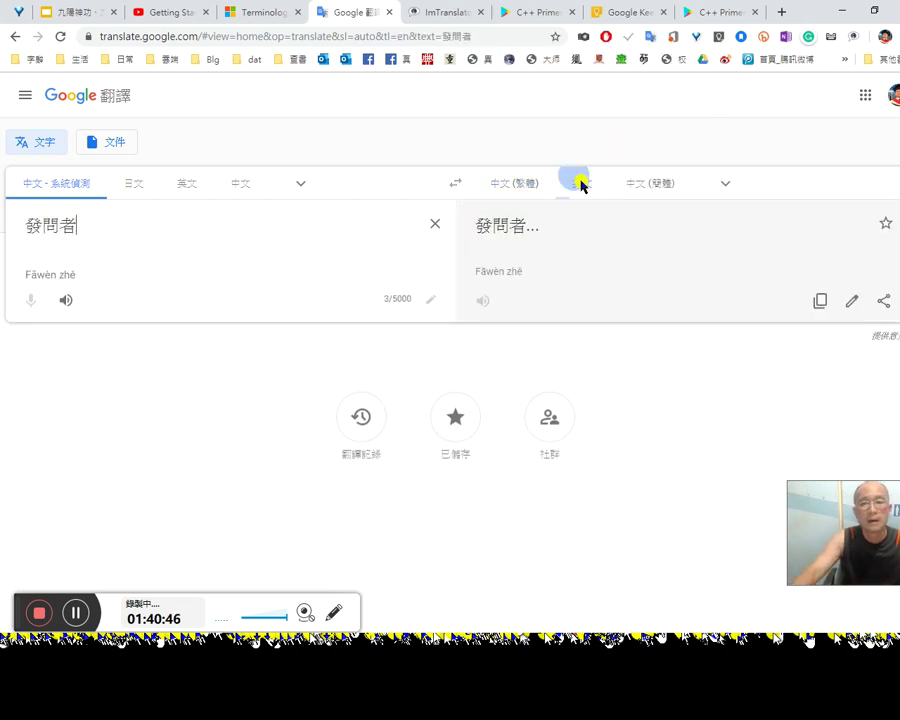
Step: Copy the English translation 'Questioner' and return to the Git video tab
{"action": "double_click", "coordinate": [553, 236]}
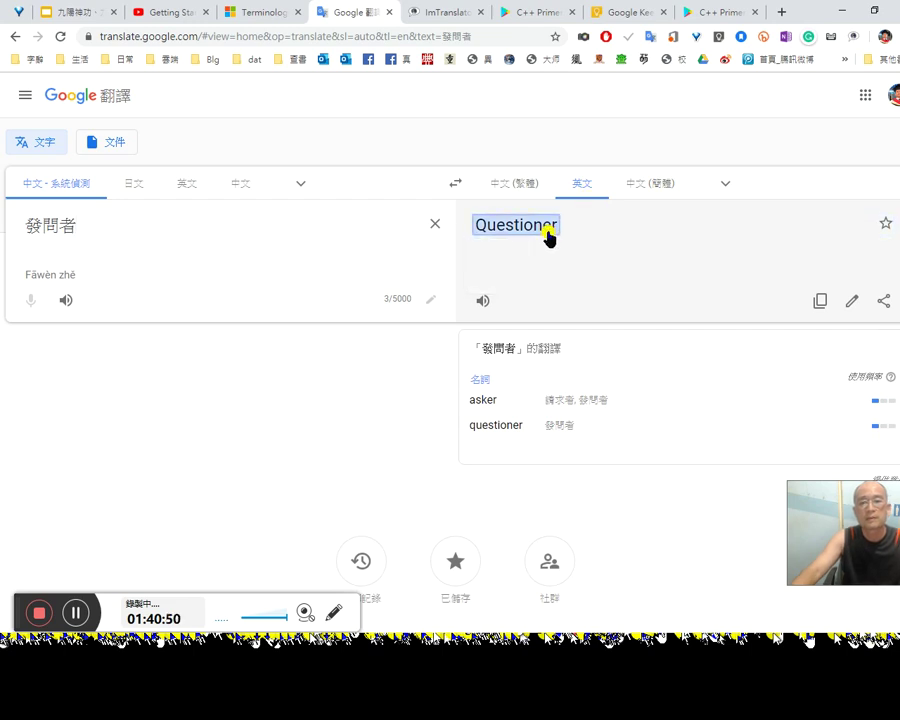
{"action": "right_click", "coordinate": [548, 236]}
{"action": "left_click", "coordinate": [597, 245]}
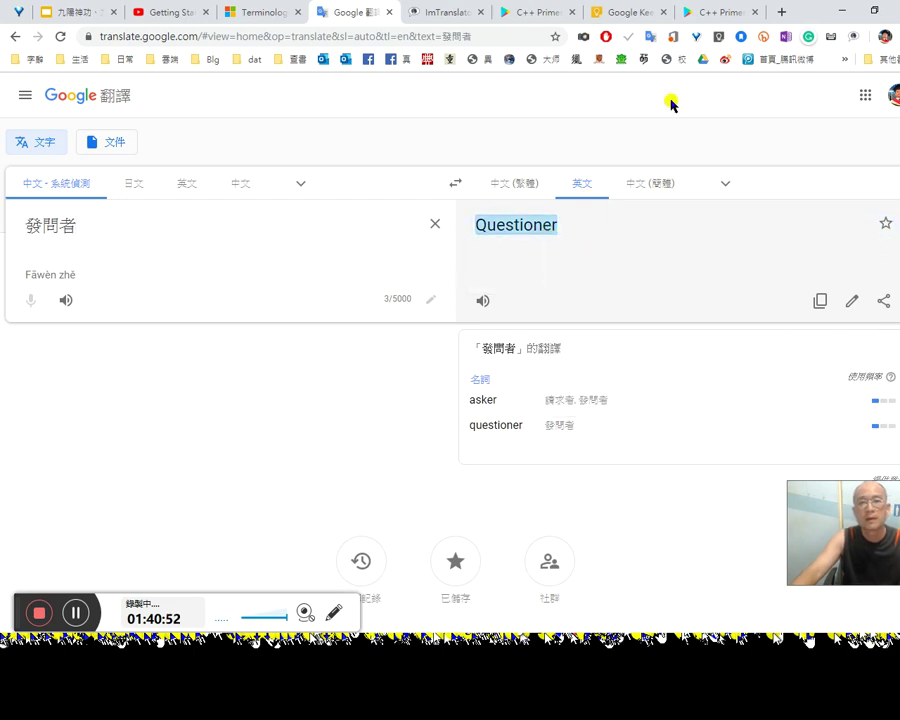
{"action": "left_click", "coordinate": [705, 14]}
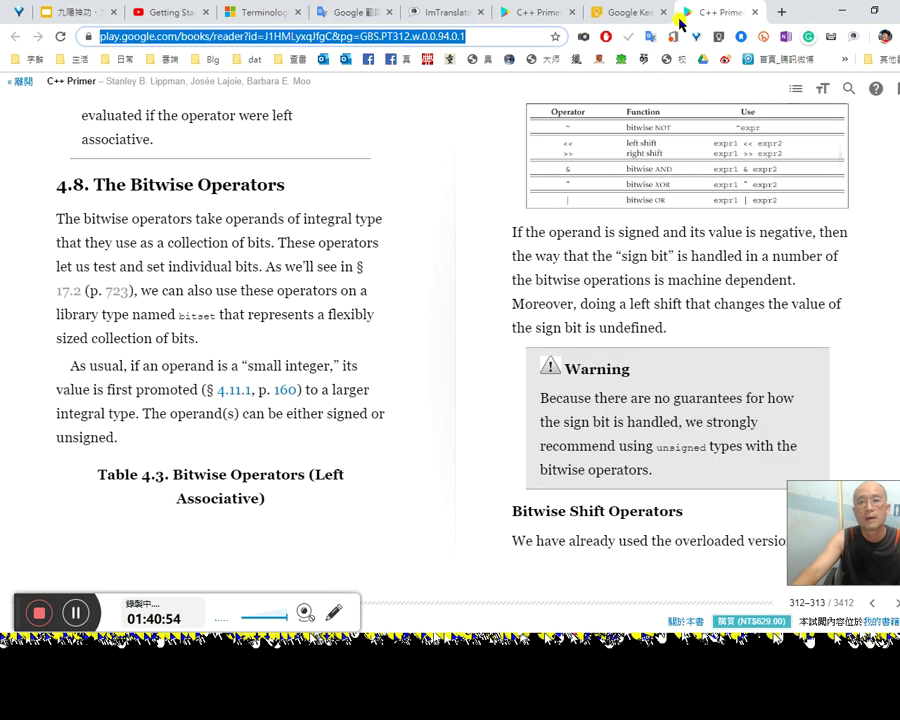
{"action": "left_click", "coordinate": [181, 13]}
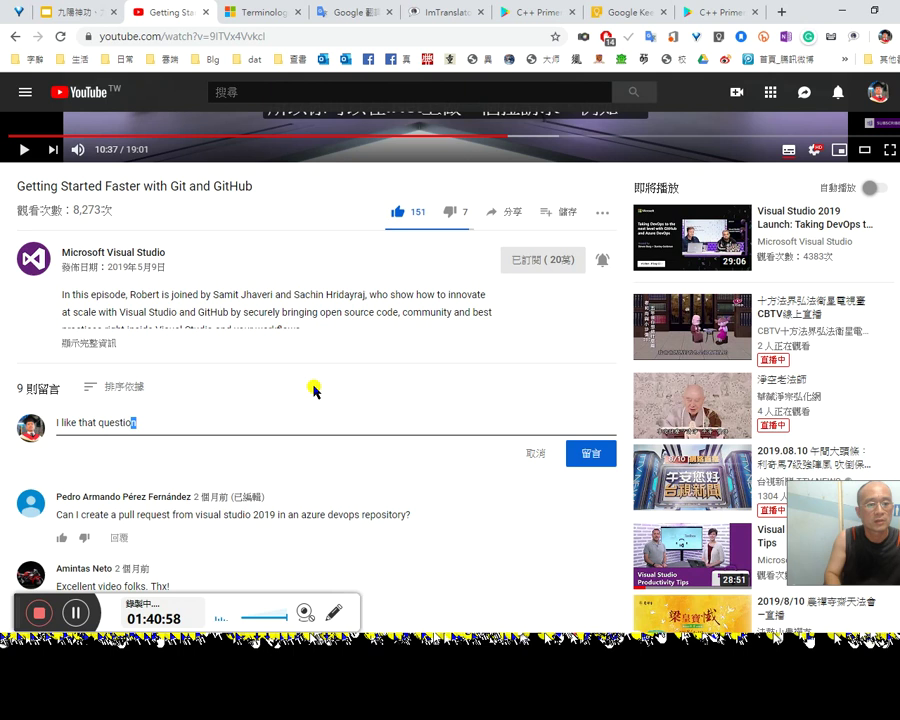
Step: Paste 'Questioner' into the comment, add 'request' and '感恩感恩 南無阿彌陀佛', then post it
{"action": "key", "text": "ctrl+v"}
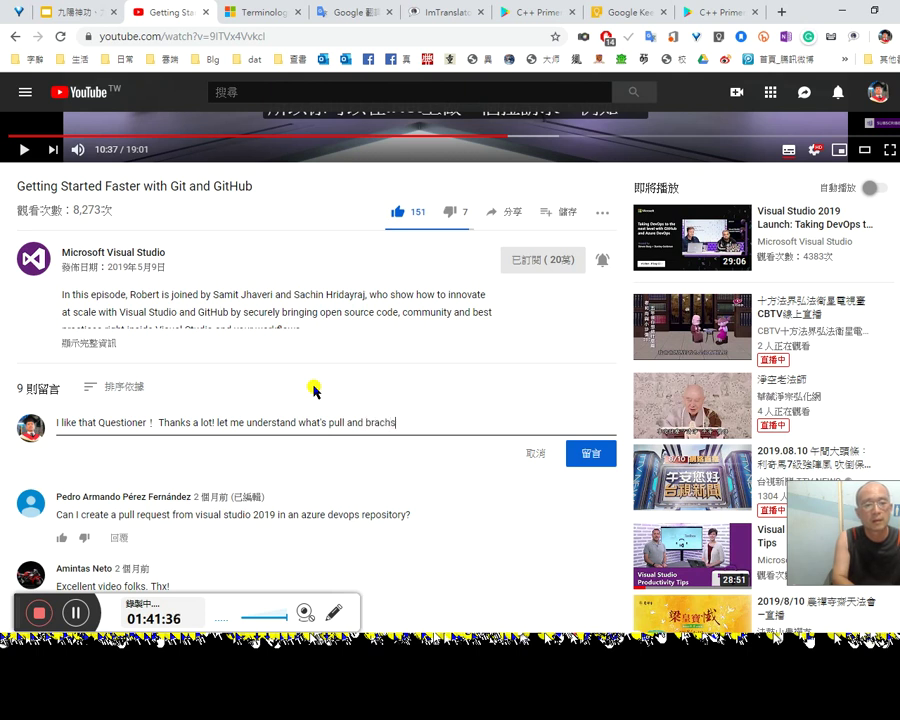
{"action": "key", "text": "BackSpace"}
{"action": "key", "text": "BackSpace"}
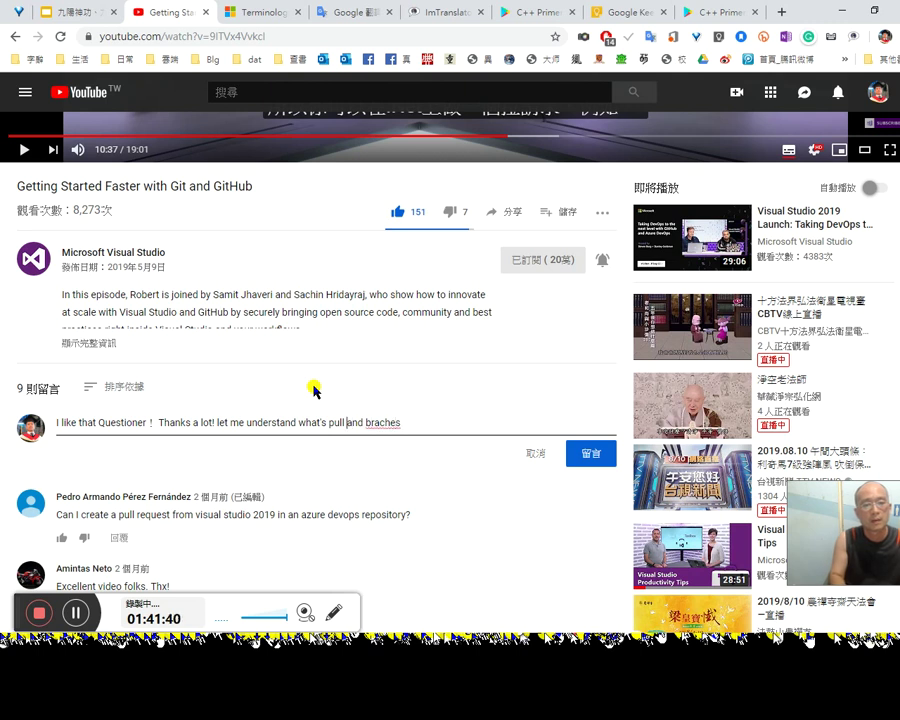
{"action": "type", "text": "request"}
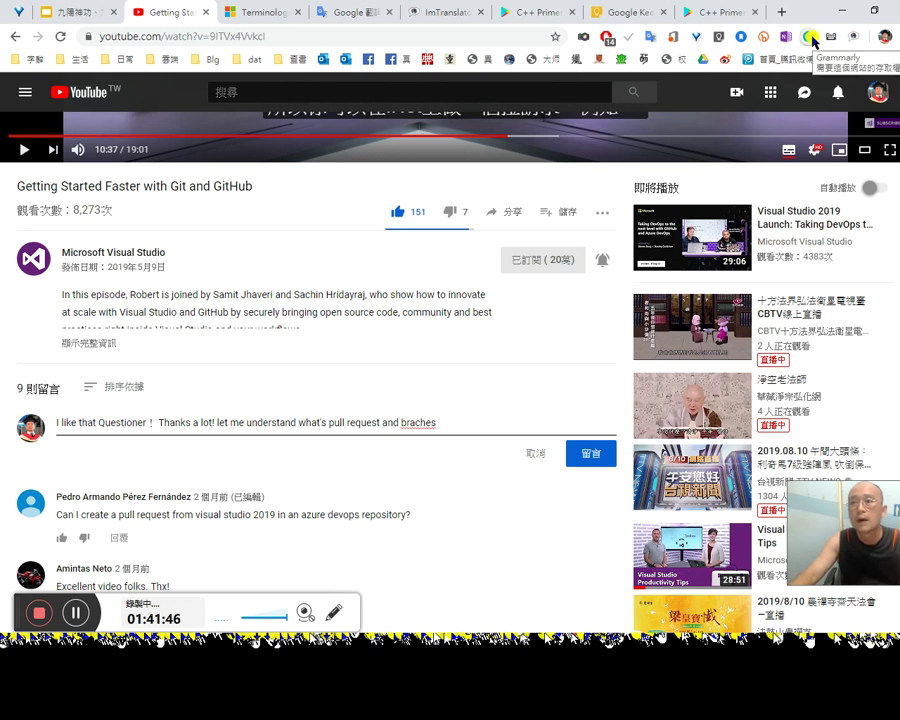
{"action": "left_click", "coordinate": [814, 40]}
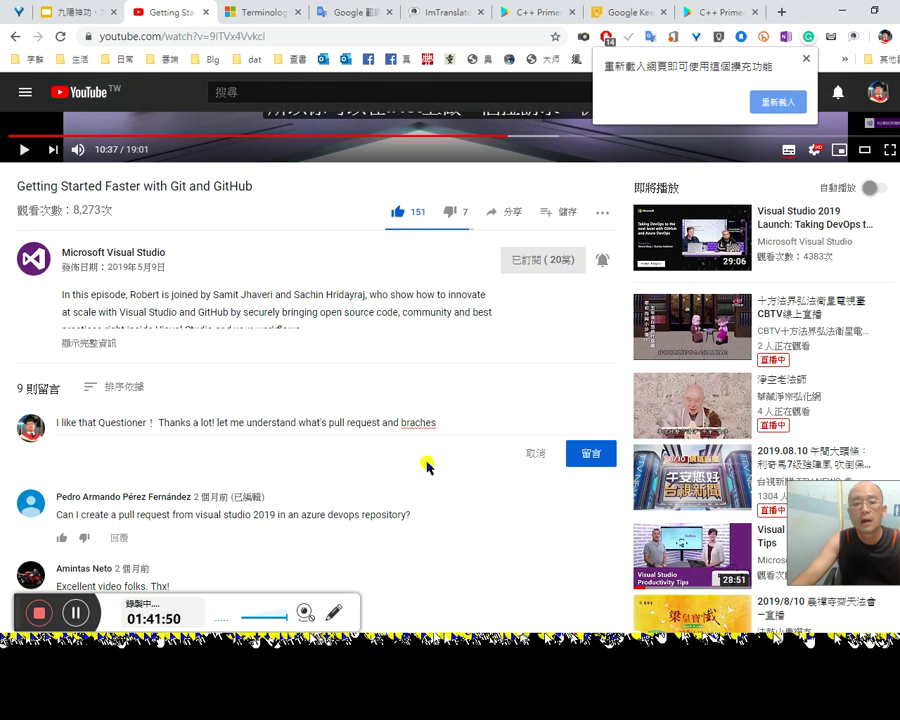
{"action": "left_click", "coordinate": [468, 420]}
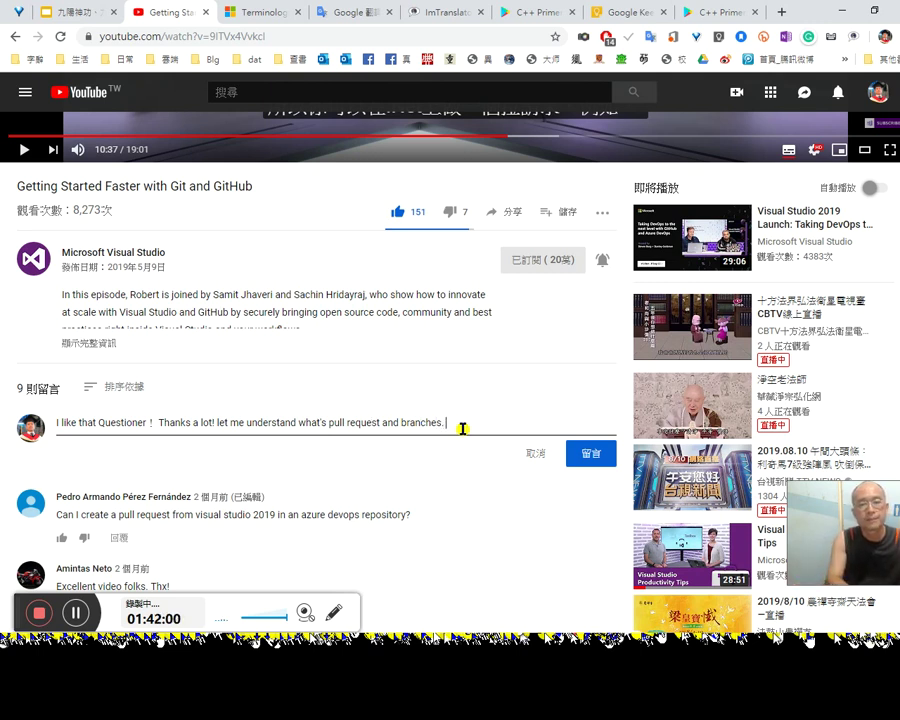
{"action": "type", "text": "感恩感恩 南無阿彌陀佛"}
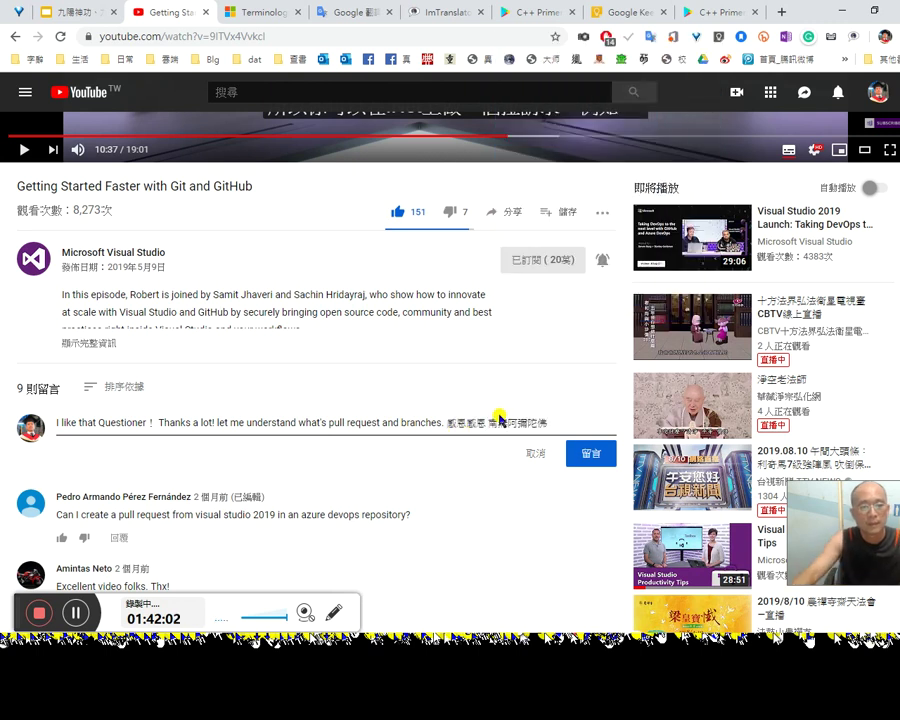
{"action": "left_click", "coordinate": [592, 453]}
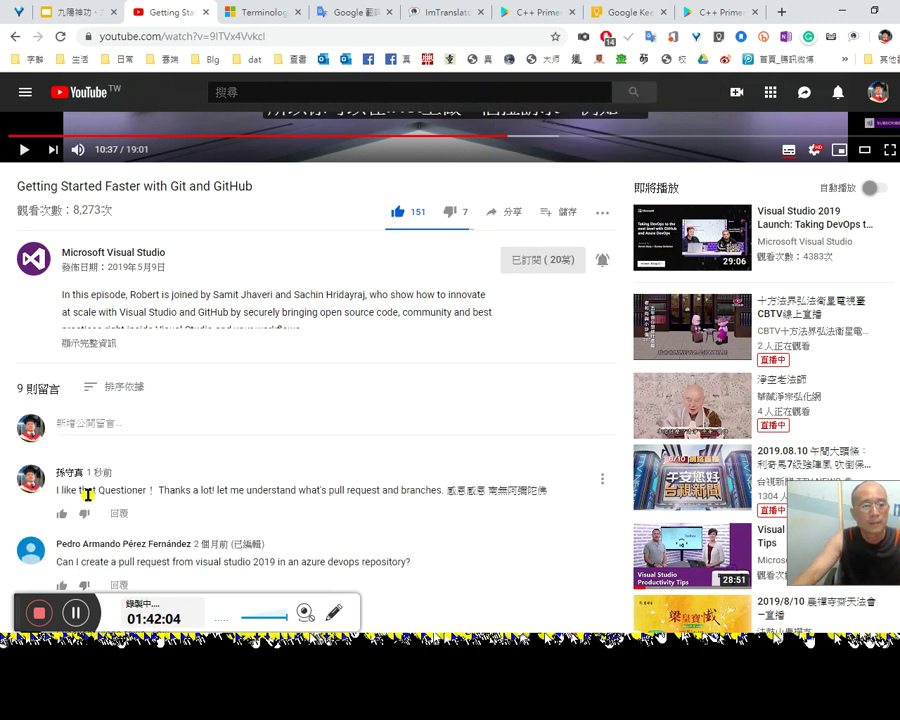
Step: Edit the posted comment to begin with 9:30, save it, and jump the video there
{"action": "right_click", "coordinate": [110, 472]}
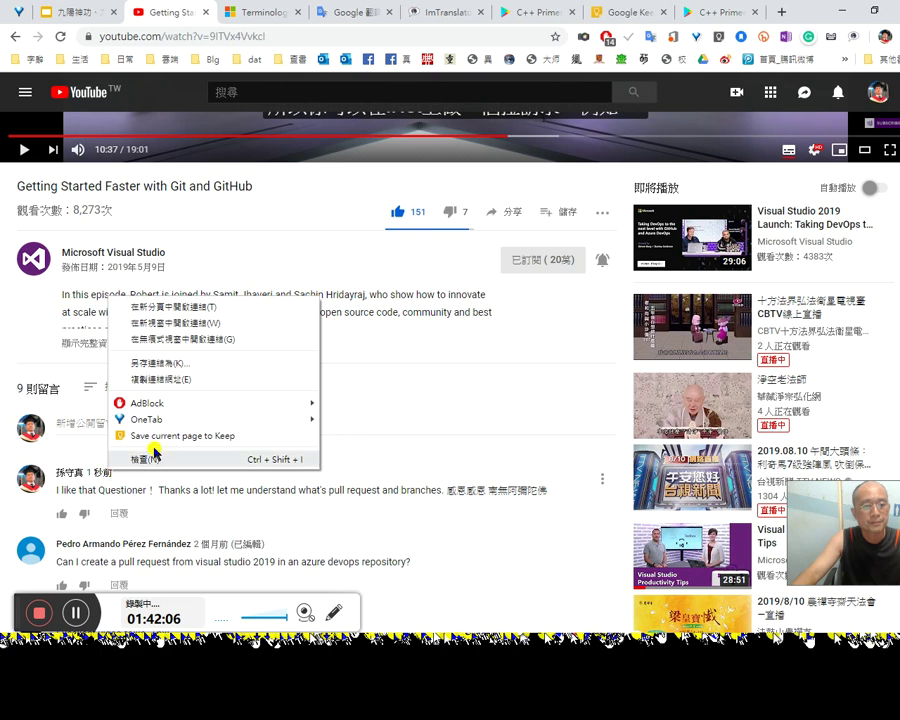
{"action": "left_click", "coordinate": [177, 381]}
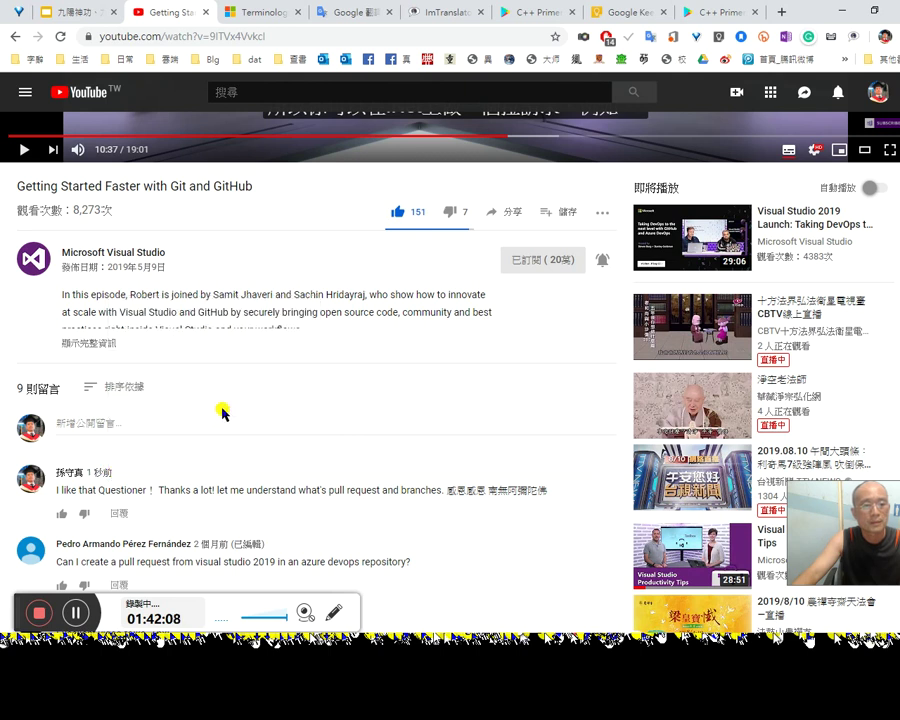
{"action": "left_click", "coordinate": [606, 487]}
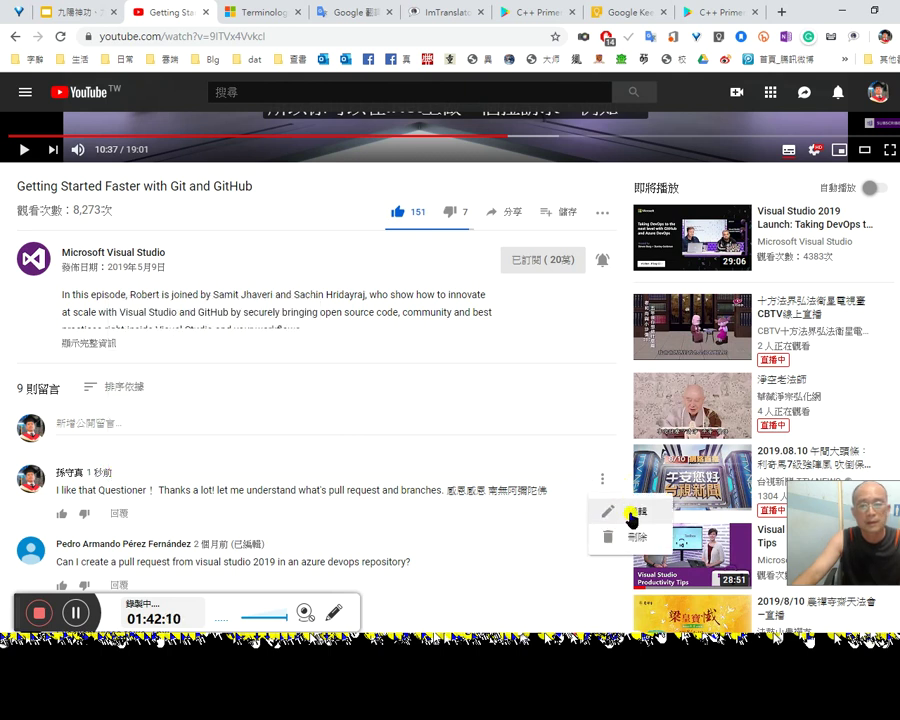
{"action": "left_click", "coordinate": [632, 507]}
{"action": "scroll", "coordinate": [345, 448], "scroll_direction": "up", "scroll_amount": 3}
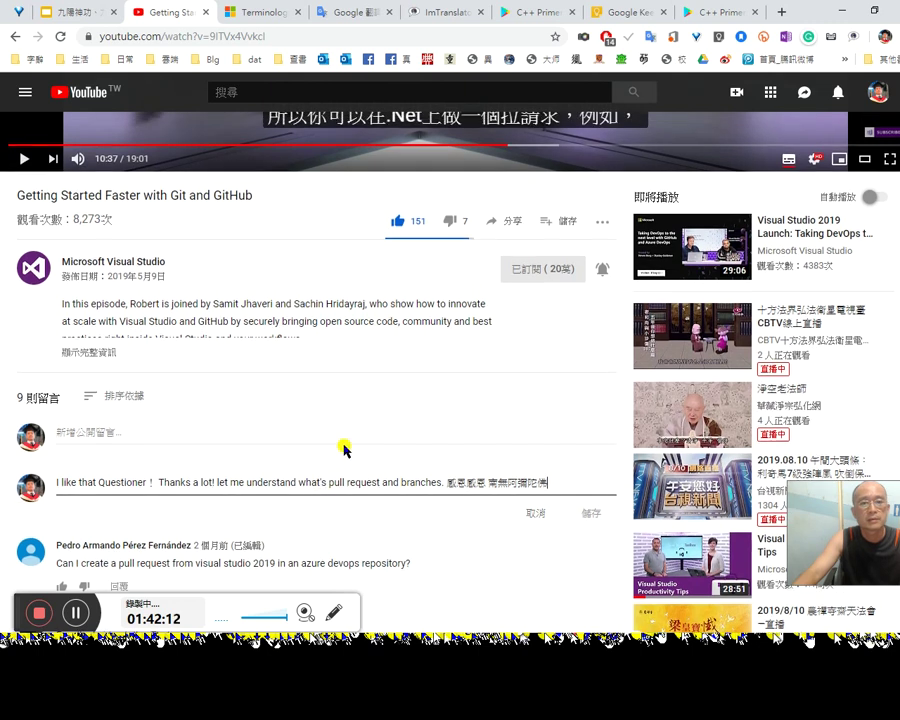
{"action": "scroll", "coordinate": [352, 455], "scroll_direction": "down", "scroll_amount": 3}
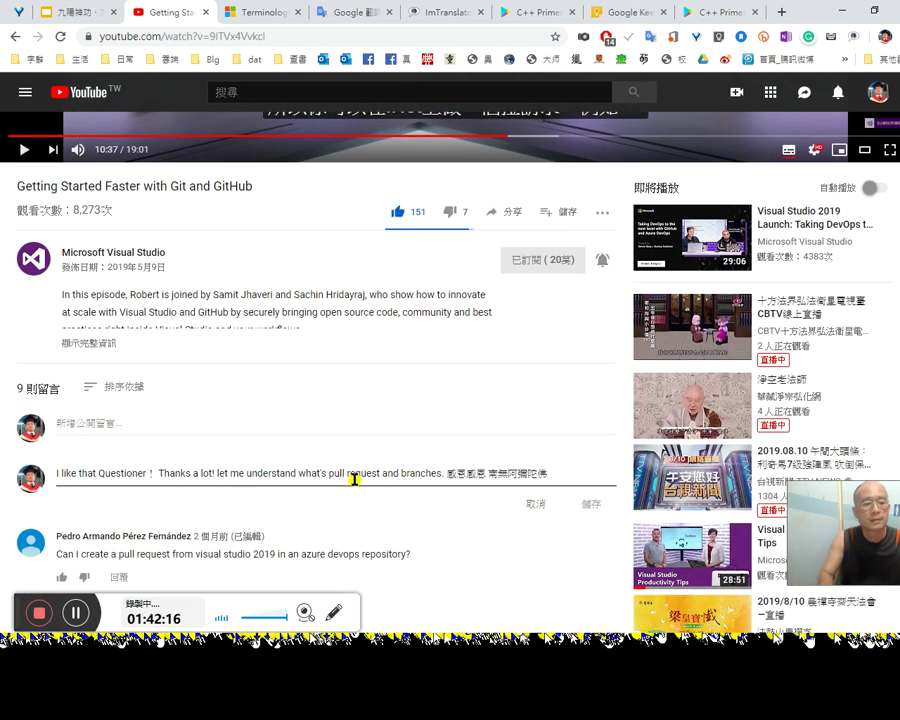
{"action": "type", "text": "9"}
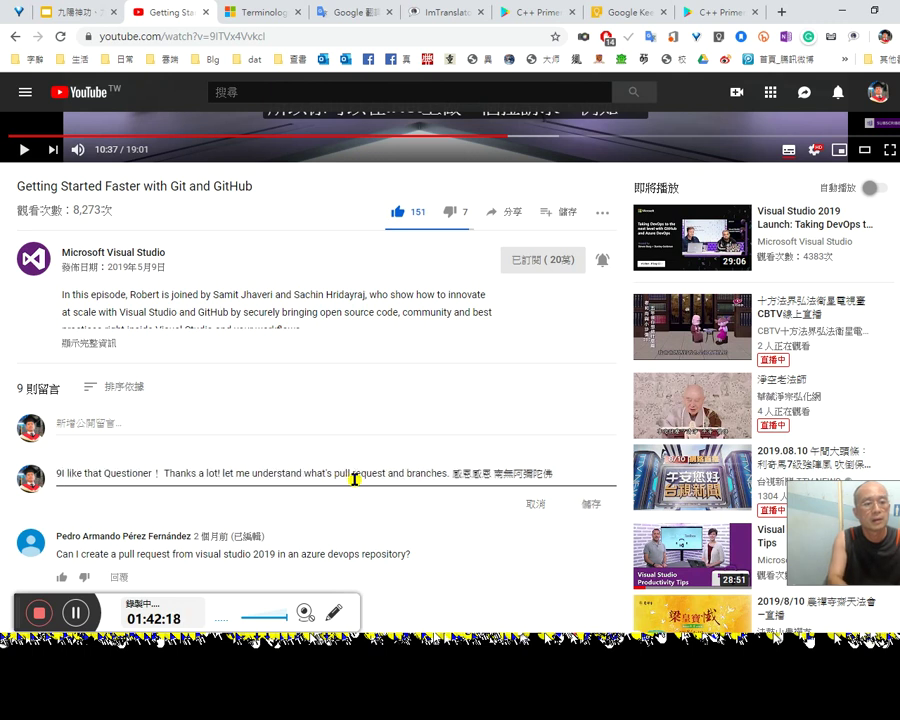
{"action": "type", "text": ":30"}
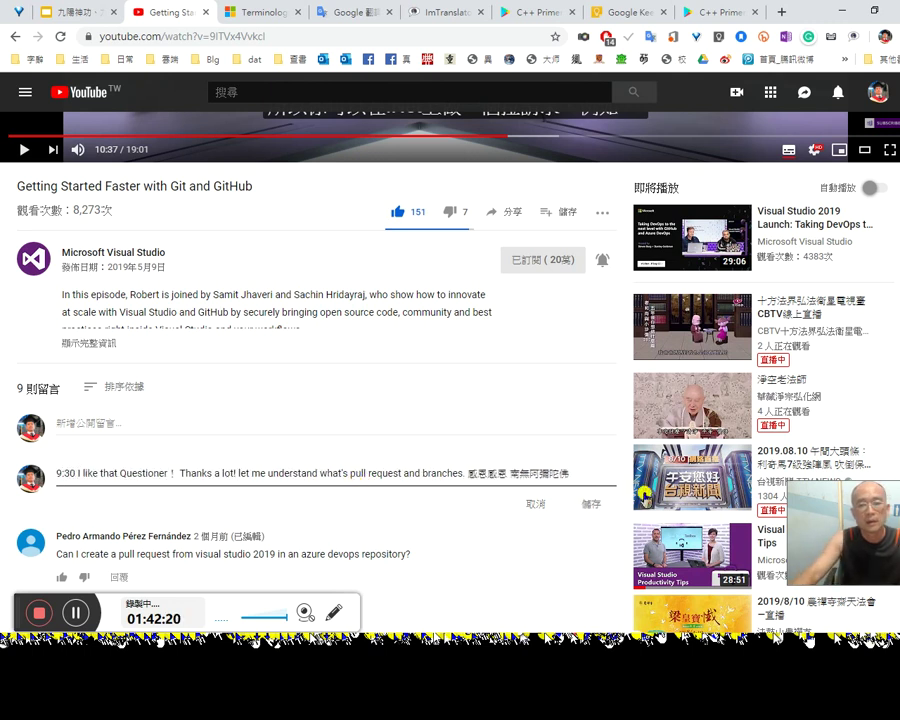
{"action": "left_click", "coordinate": [590, 503]}
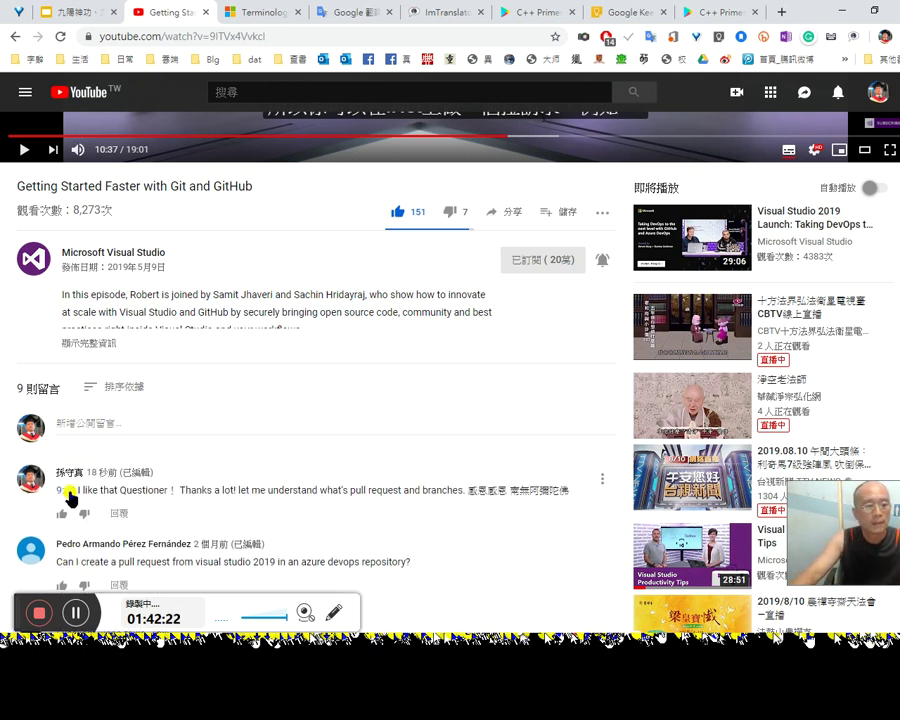
{"action": "left_click", "coordinate": [66, 491]}
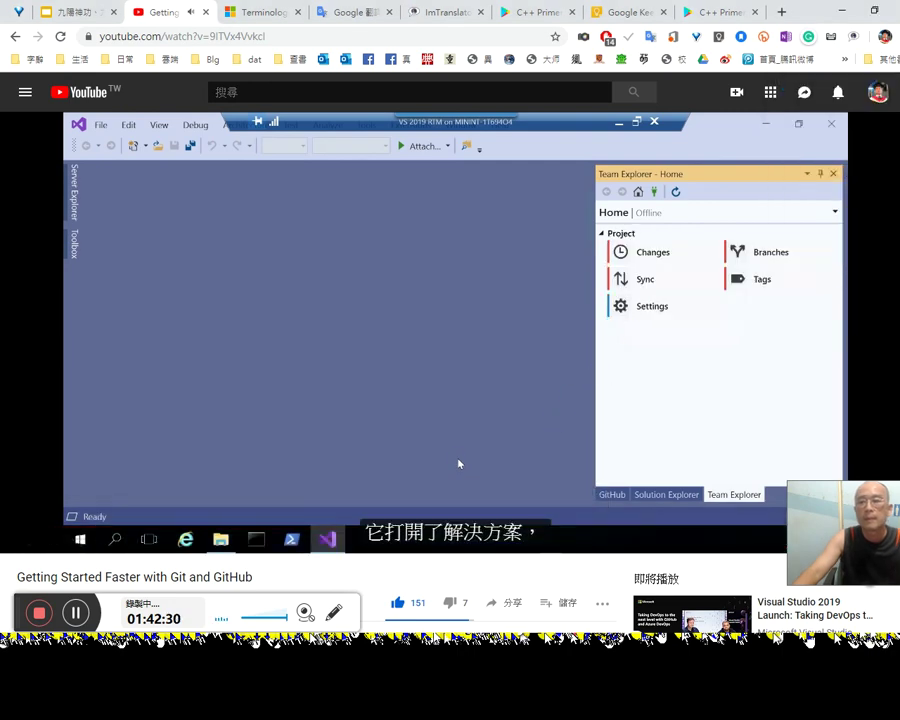
Step: Paste the video URL into the Word notes below the pull note
{"action": "mouse_move", "coordinate": [892, 205]}
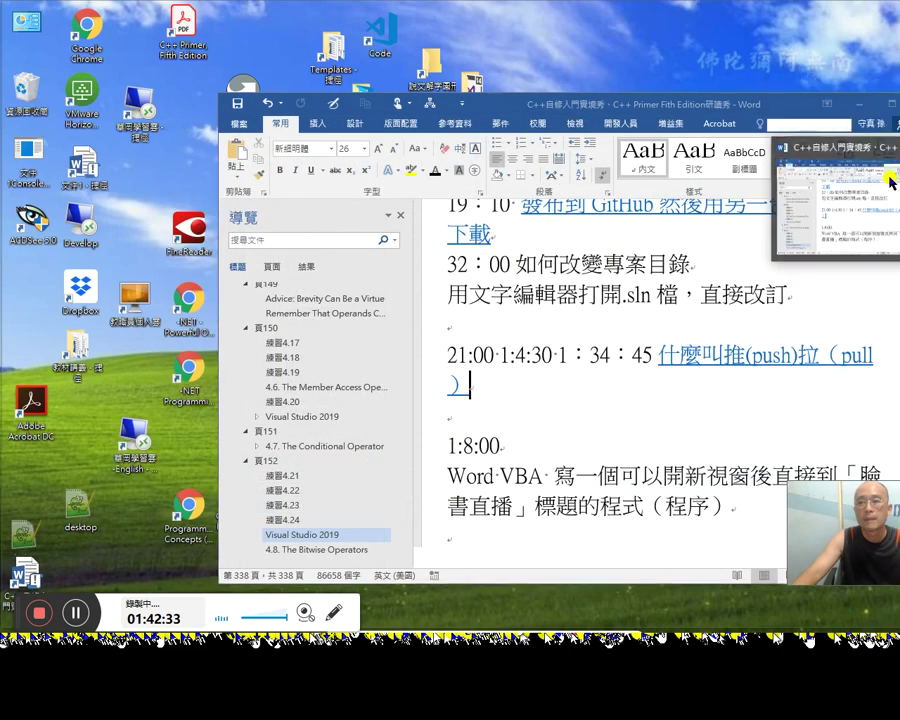
{"action": "left_click", "coordinate": [838, 140]}
{"action": "left_click", "coordinate": [510, 410]}
{"action": "type", "text": "https://www.youtube.com/watch?v=9ITVx4VvkcI&lc=UgyurJ-qlRxsXRAOTxV4AaABAg"}
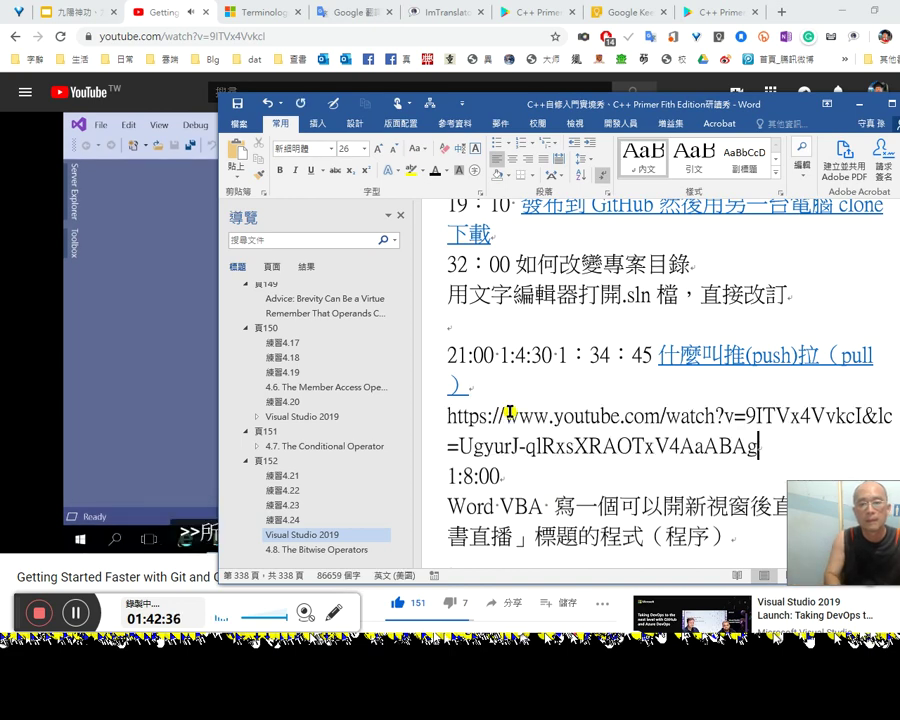
{"action": "key", "text": "Return"}
{"action": "key", "text": "super+Down"}
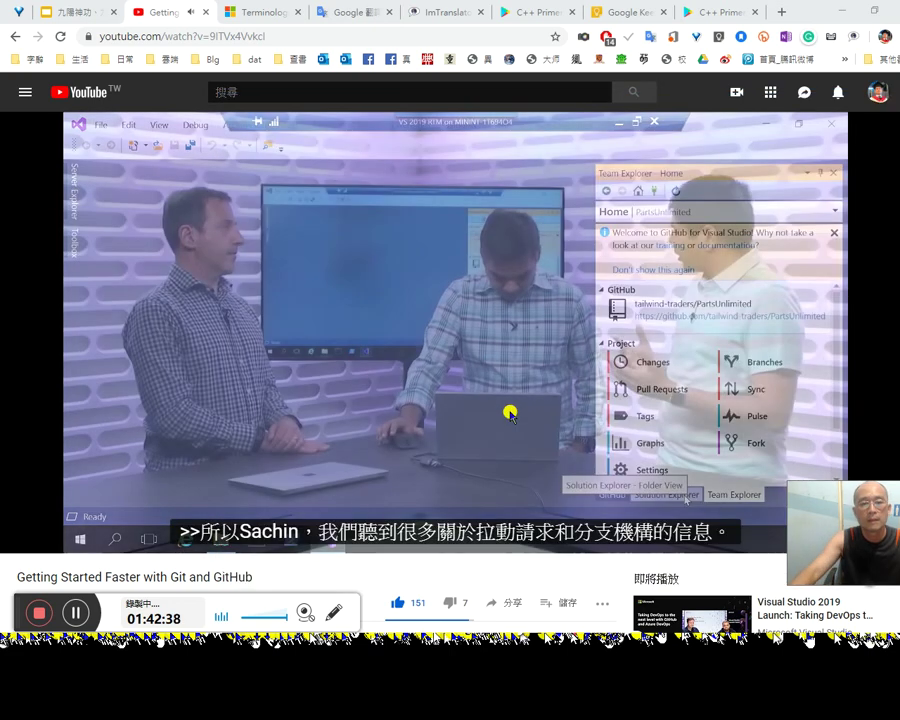
Step: Copy the timestamped comment text from YouTube and paste it into the Word notes
{"action": "scroll", "coordinate": [405, 425], "scroll_direction": "down", "scroll_amount": 3}
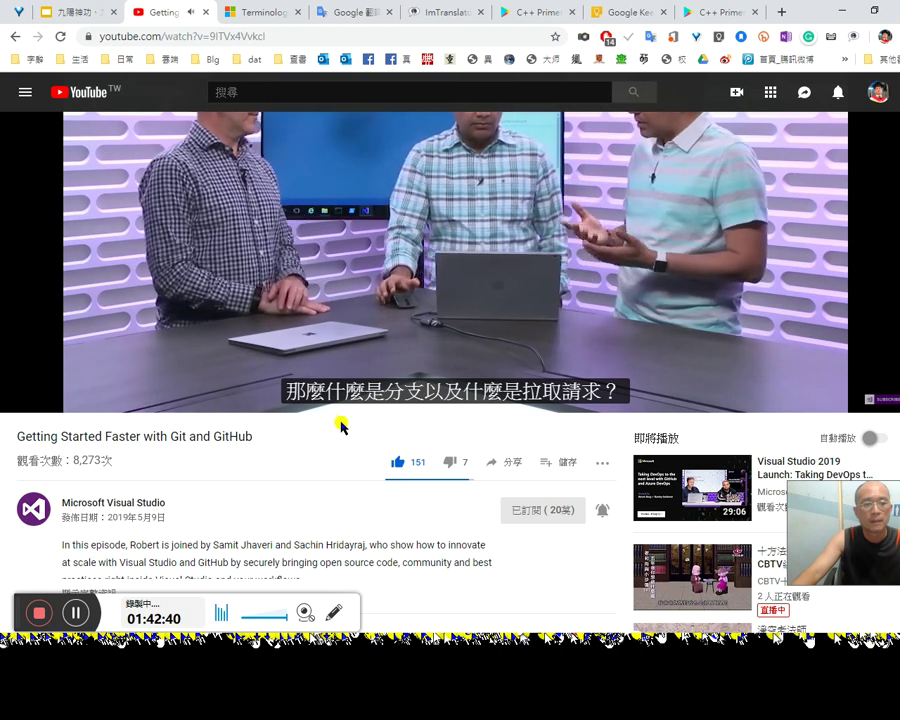
{"action": "scroll", "coordinate": [212, 452], "scroll_direction": "down", "scroll_amount": 2}
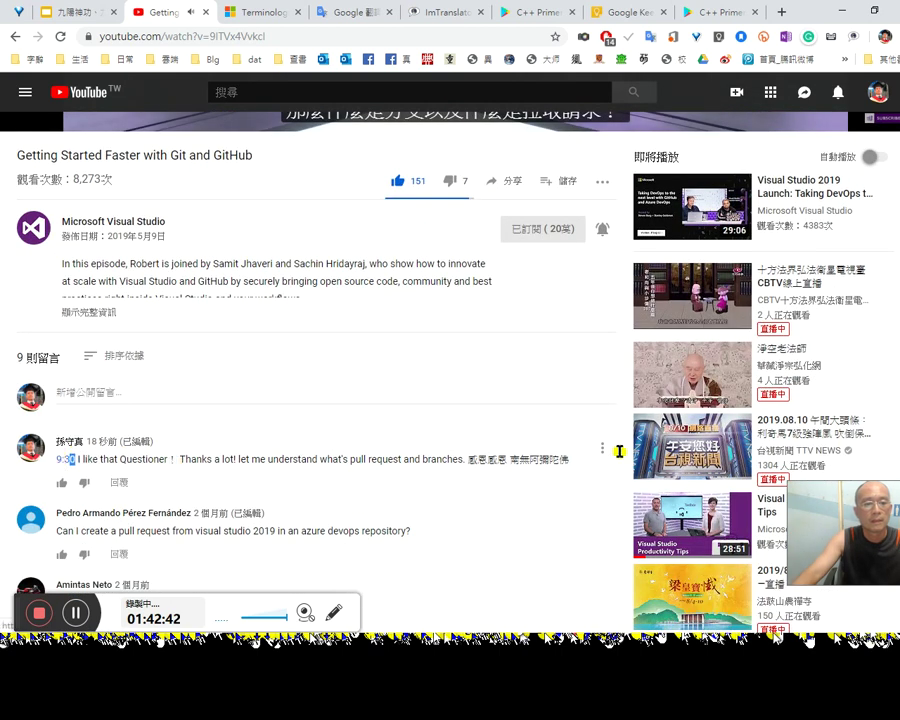
{"action": "left_click_drag", "start_coordinate": [416, 463], "coordinate": [56, 462]}
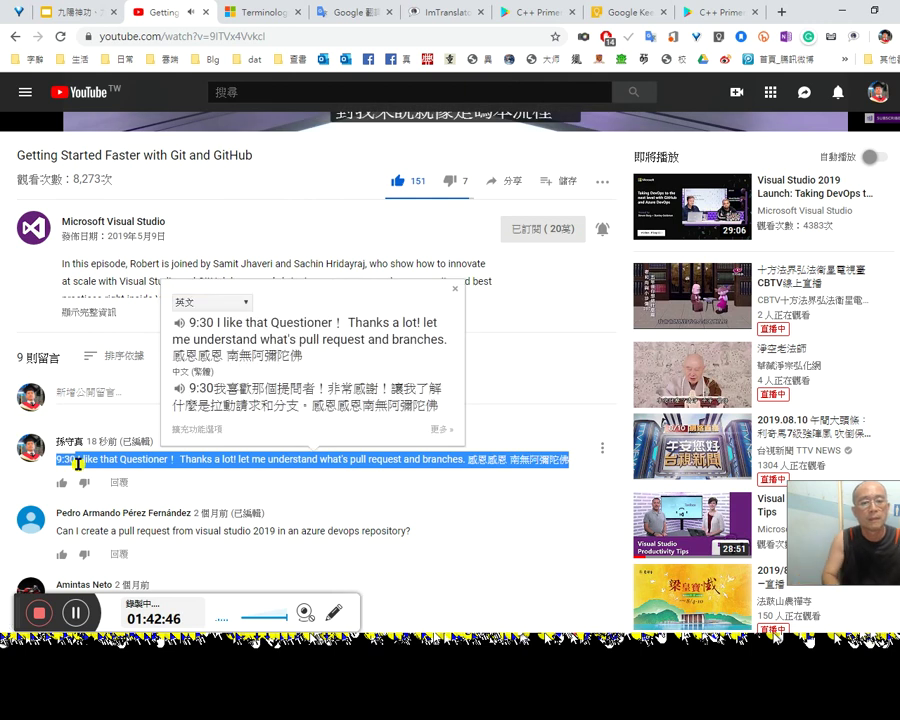
{"action": "key", "text": "ctrl+c"}
{"action": "key", "text": "alt+Tab"}
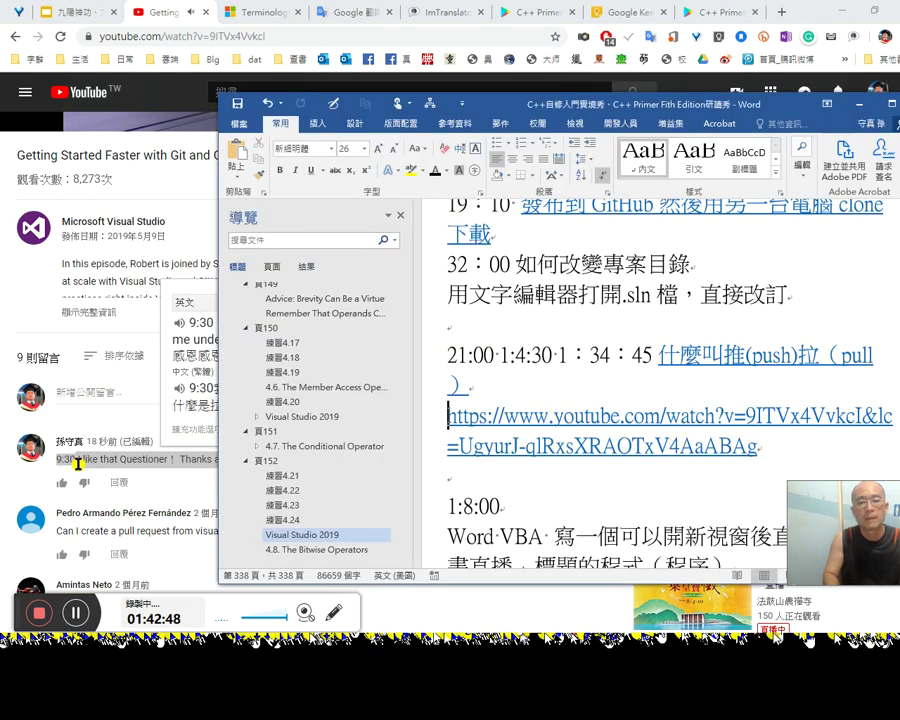
{"action": "key", "text": "ctrl+v"}
Step: Delete the URL paragraph and place the cursor at the start of the pasted comment
{"action": "key", "text": "ctrl+shift+Down"}
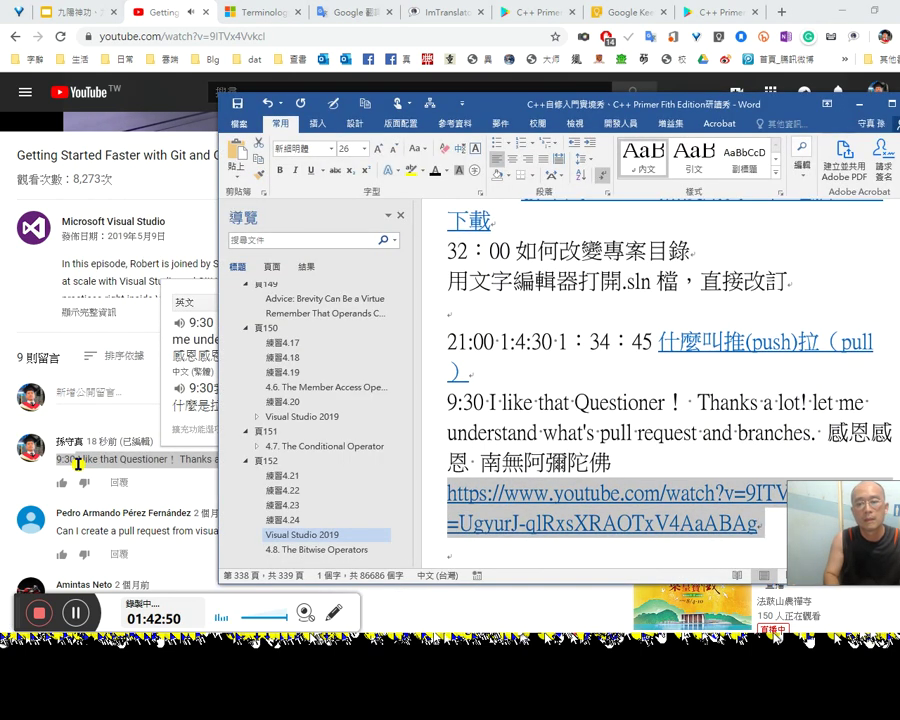
{"action": "key", "text": "Delete"}
{"action": "key", "text": "ctrl+shift+Down"}
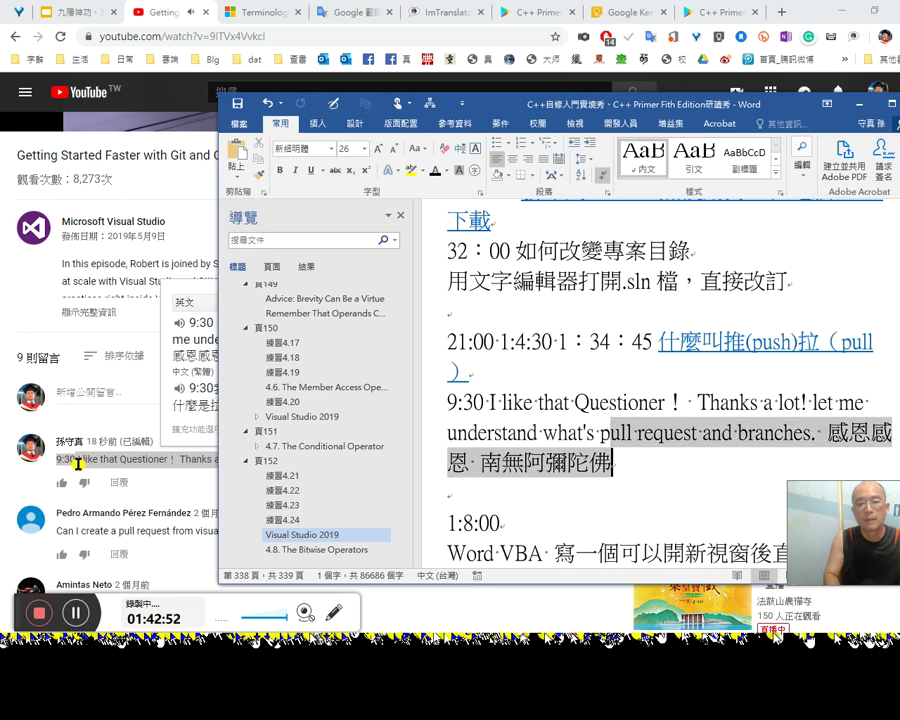
{"action": "key", "text": "ctrl+Up"}
{"action": "key", "text": "ctrl+shift+Down"}
{"action": "key", "text": "Left"}
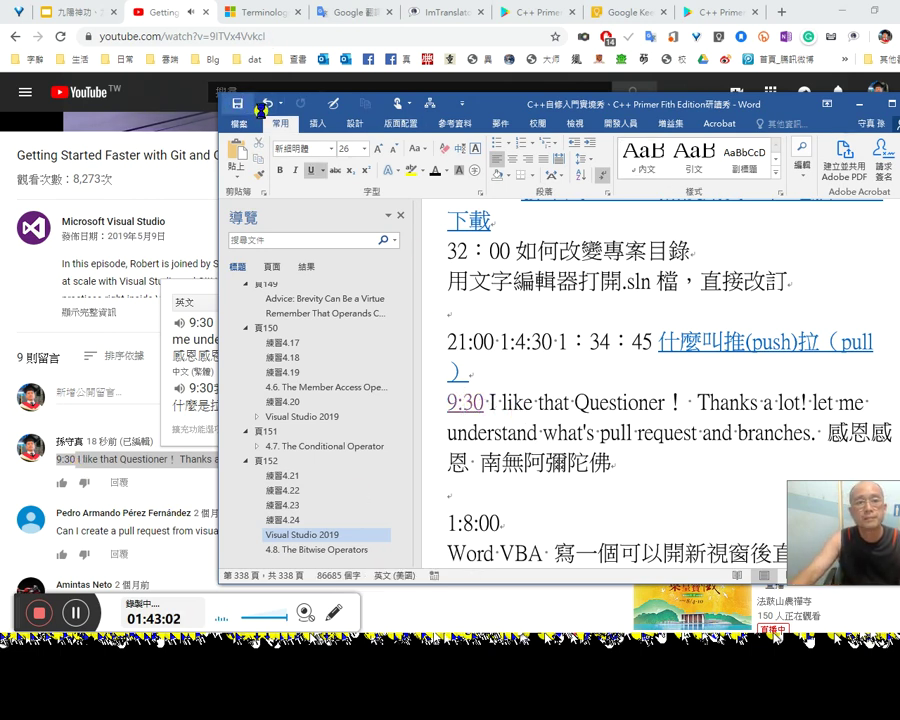
{"action": "key", "text": "alt+Tab"}
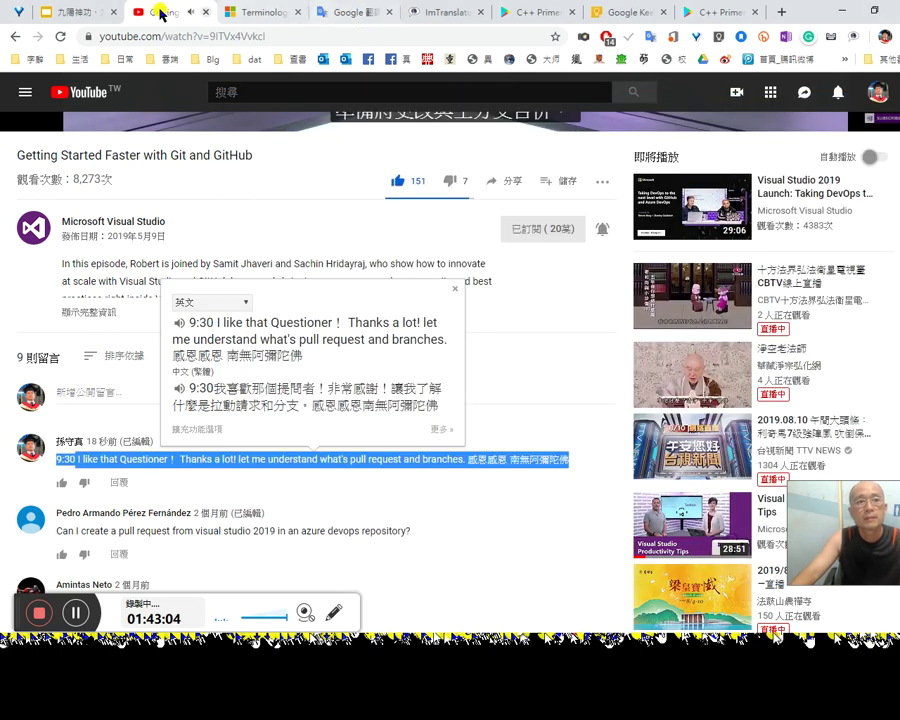
Step: Pause the video in the original tab, clear the comment selection, and switch to the comment-linked tab
{"action": "scroll", "coordinate": [557, 343], "scroll_direction": "up", "scroll_amount": 5}
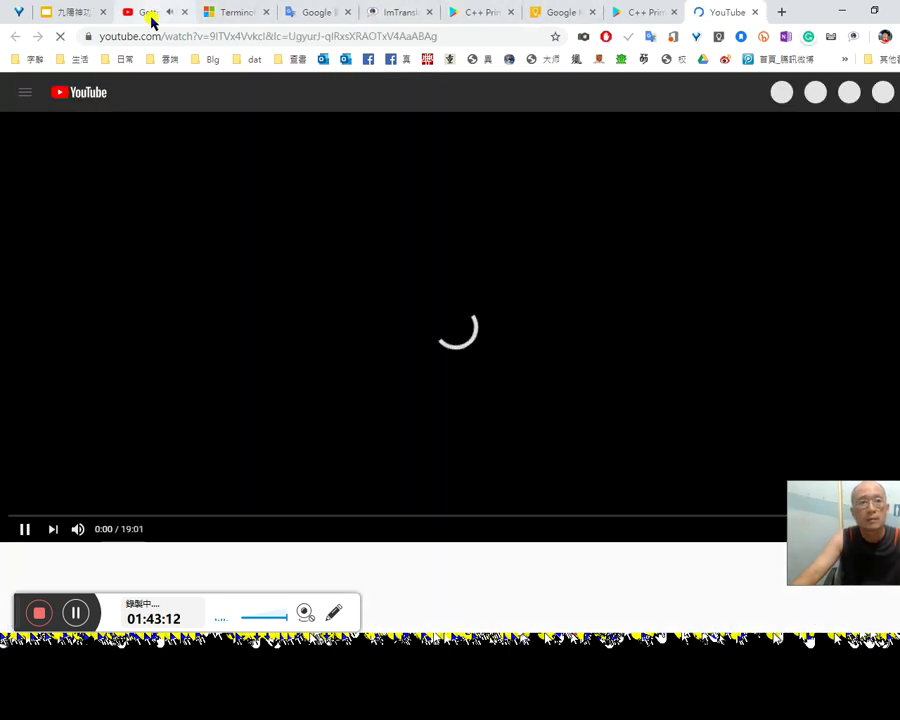
{"action": "left_click", "coordinate": [151, 18]}
{"action": "scroll", "coordinate": [486, 241], "scroll_direction": "down", "scroll_amount": 3}
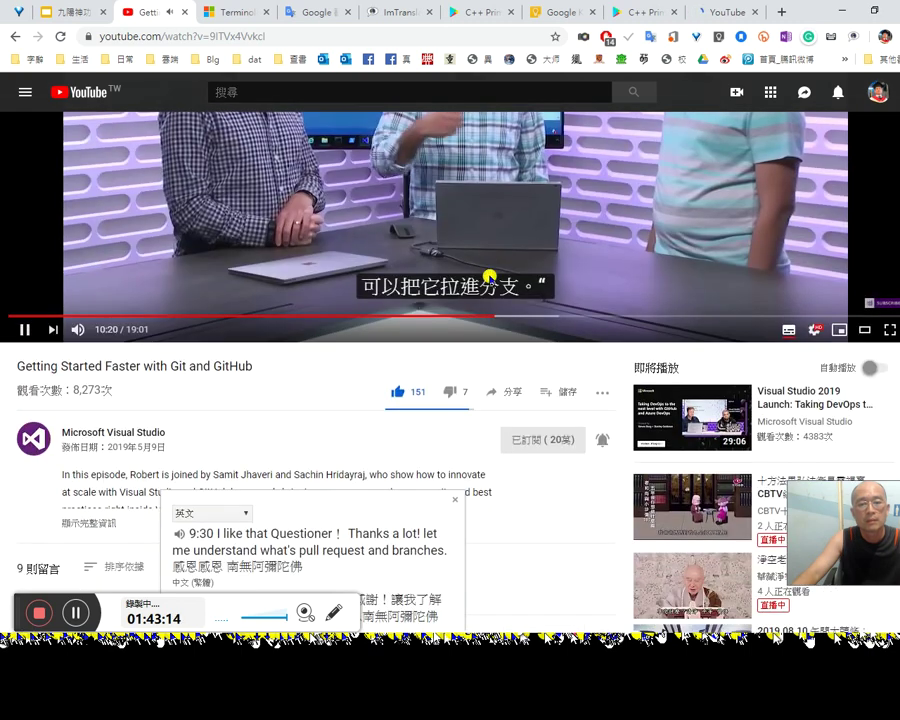
{"action": "scroll", "coordinate": [492, 245], "scroll_direction": "up", "scroll_amount": 3}
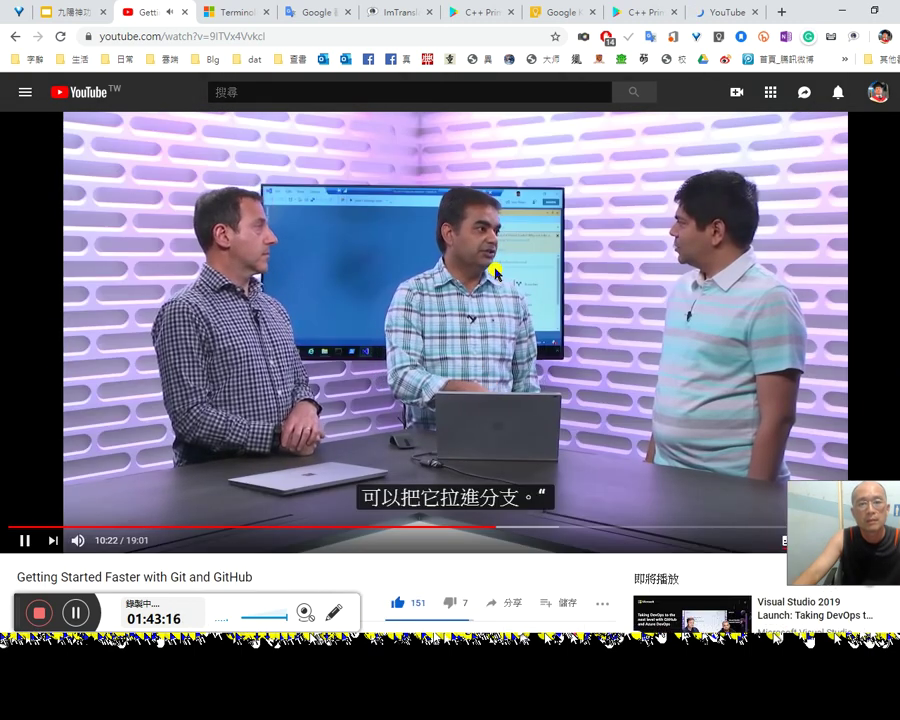
{"action": "left_click", "coordinate": [494, 267]}
{"action": "scroll", "coordinate": [586, 338], "scroll_direction": "down", "scroll_amount": 5}
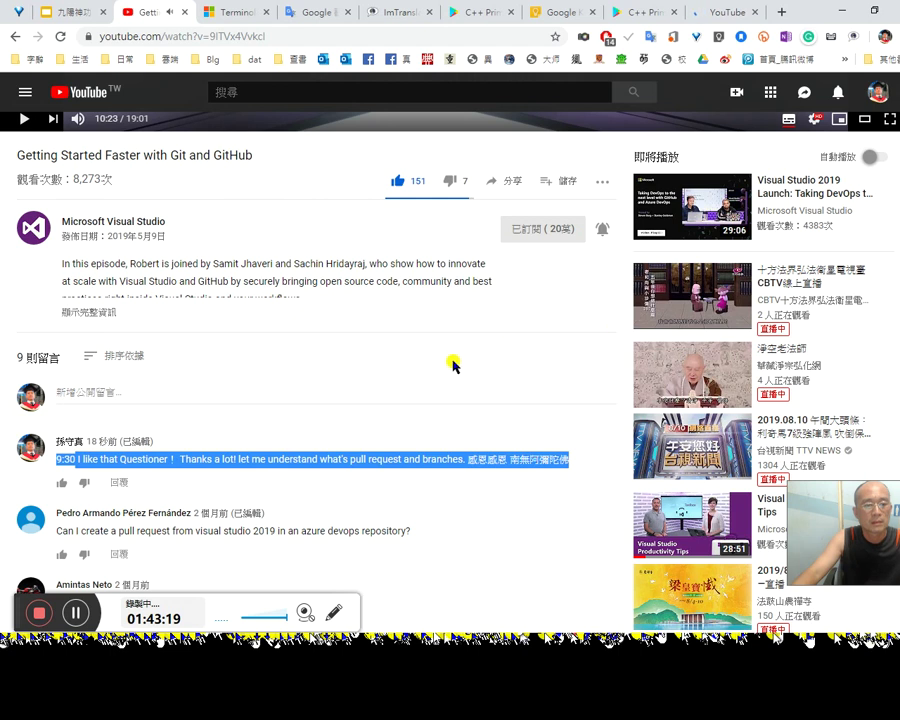
{"action": "left_click", "coordinate": [461, 368]}
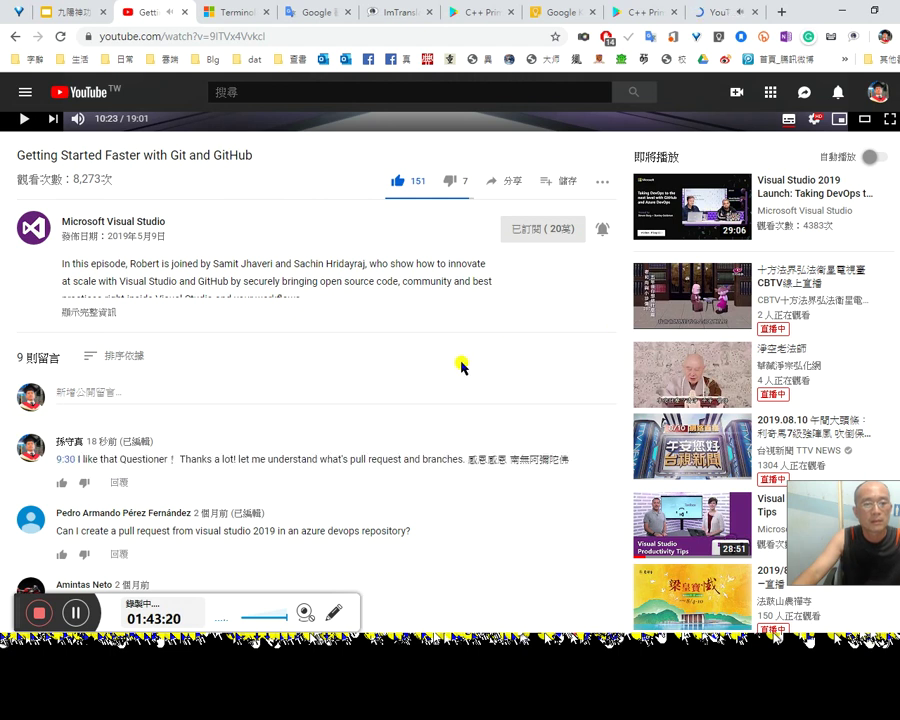
{"action": "left_click", "coordinate": [718, 14]}
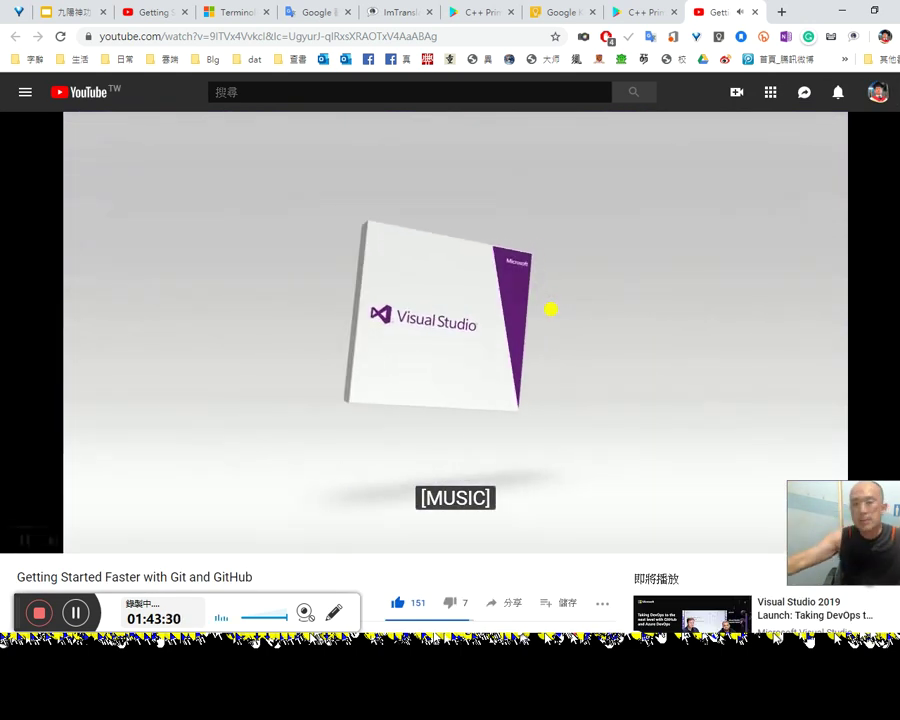
Step: Look through the comments, then resume the Git video from 9:30
{"action": "scroll", "coordinate": [551, 312], "scroll_direction": "down", "scroll_amount": 3}
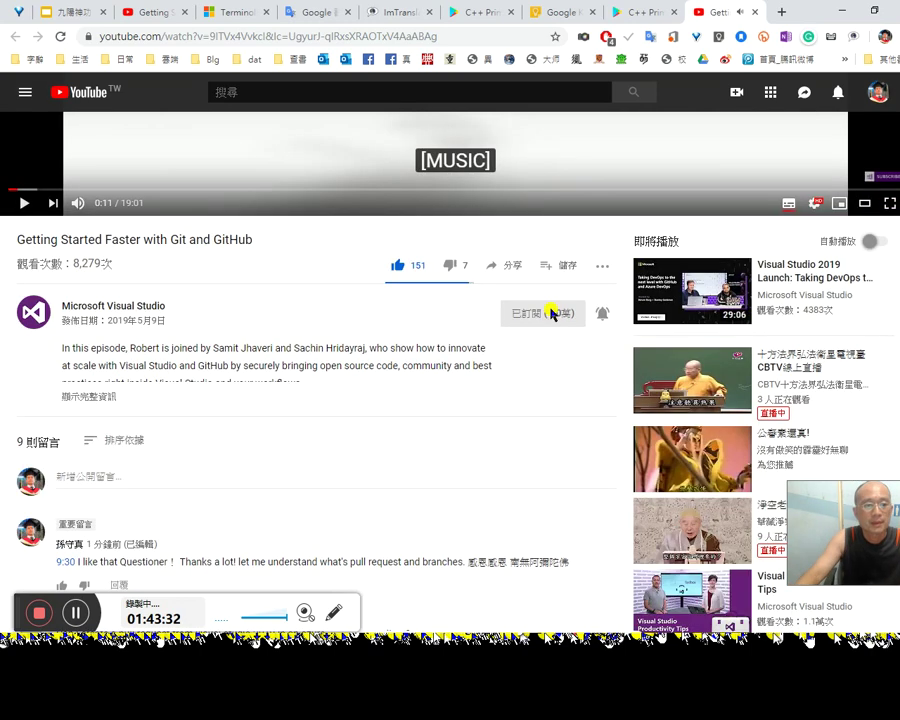
{"action": "scroll", "coordinate": [554, 318], "scroll_direction": "down", "scroll_amount": 2}
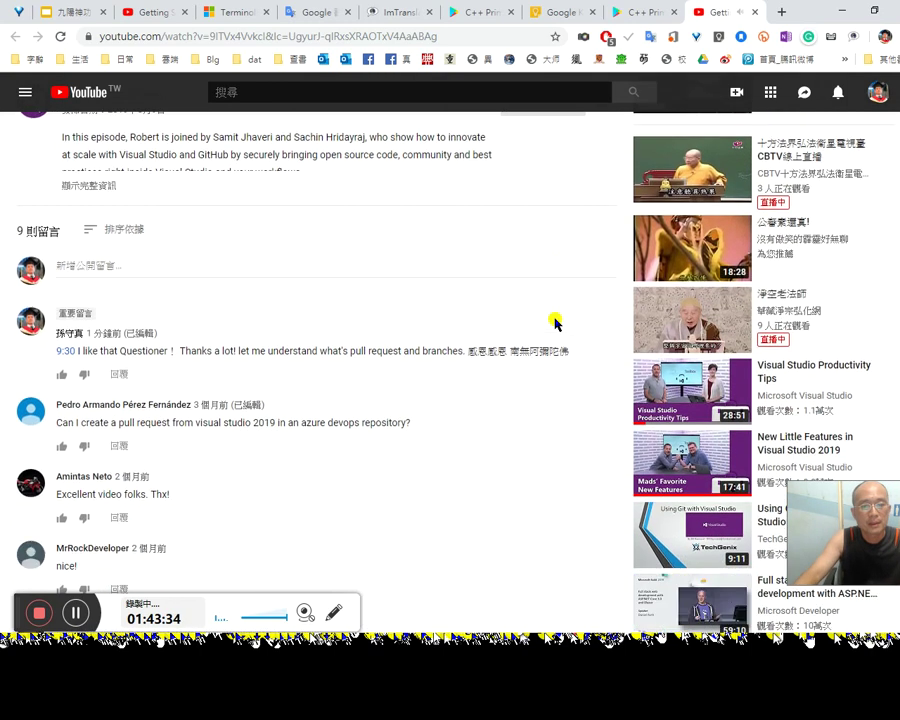
{"action": "scroll", "coordinate": [68, 356], "scroll_direction": "up", "scroll_amount": 5}
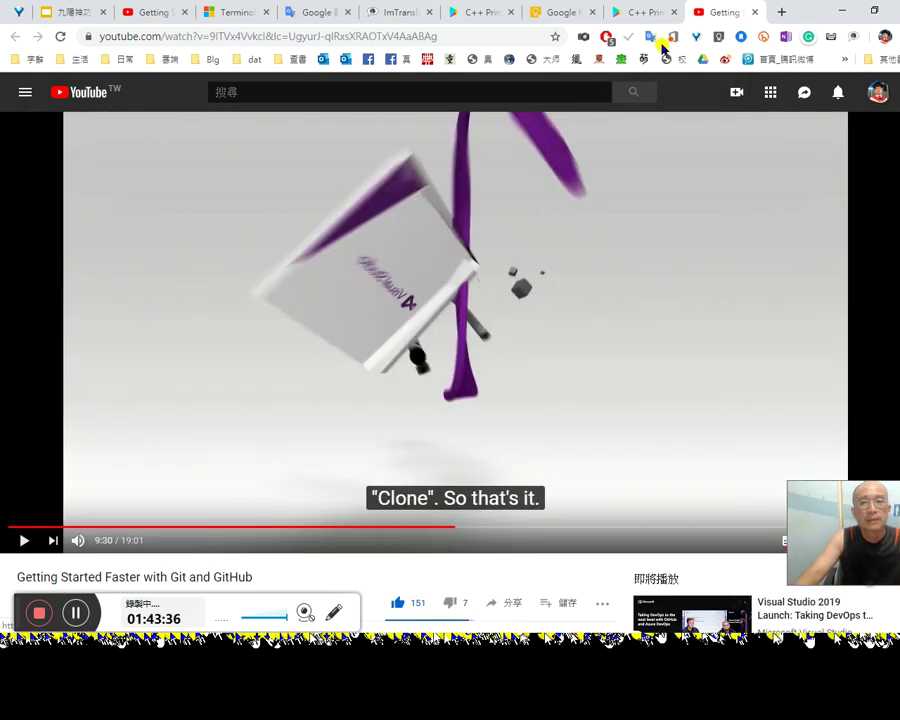
{"action": "key", "text": "space"}
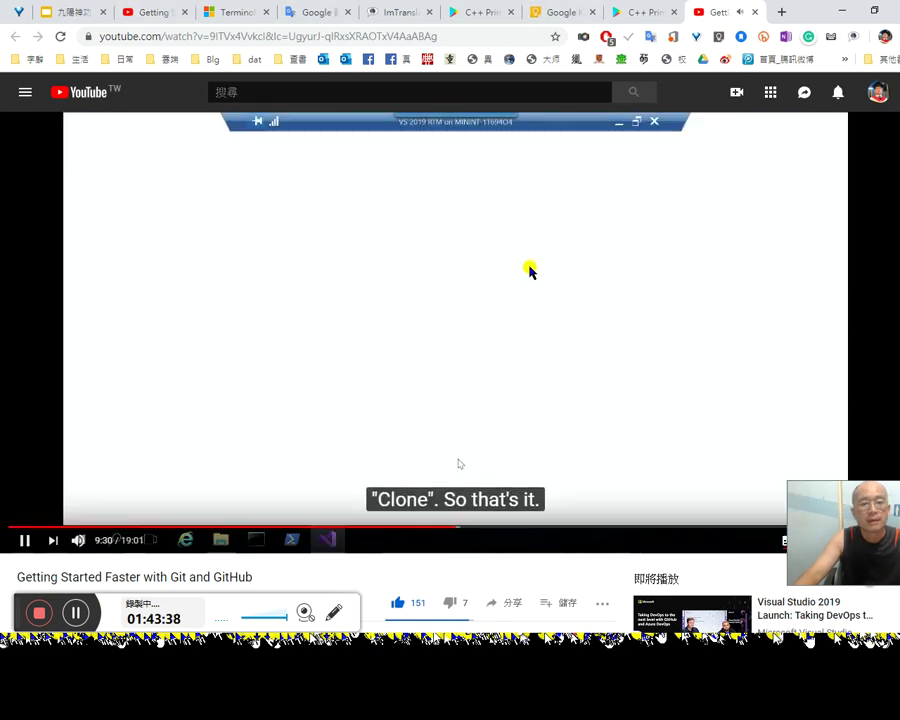
Step: Close the older Getting Started tab so only one Git video tab remains
{"action": "middle_click", "coordinate": [145, 12]}
{"action": "scroll", "coordinate": [450, 400], "scroll_direction": "down", "scroll_amount": 1}
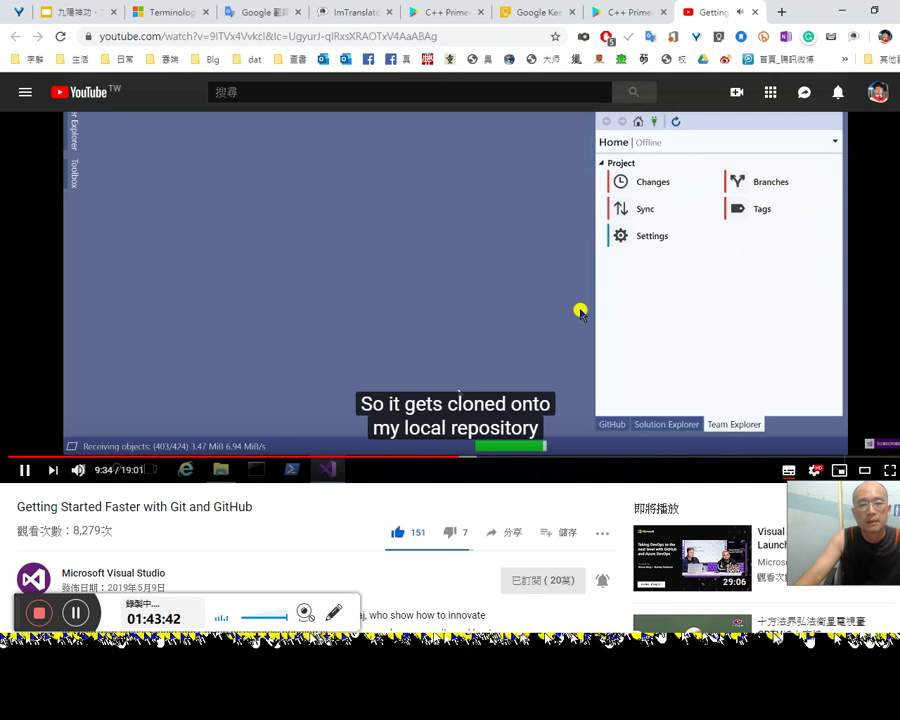
{"action": "scroll", "coordinate": [450, 400], "scroll_direction": "up", "scroll_amount": 1}
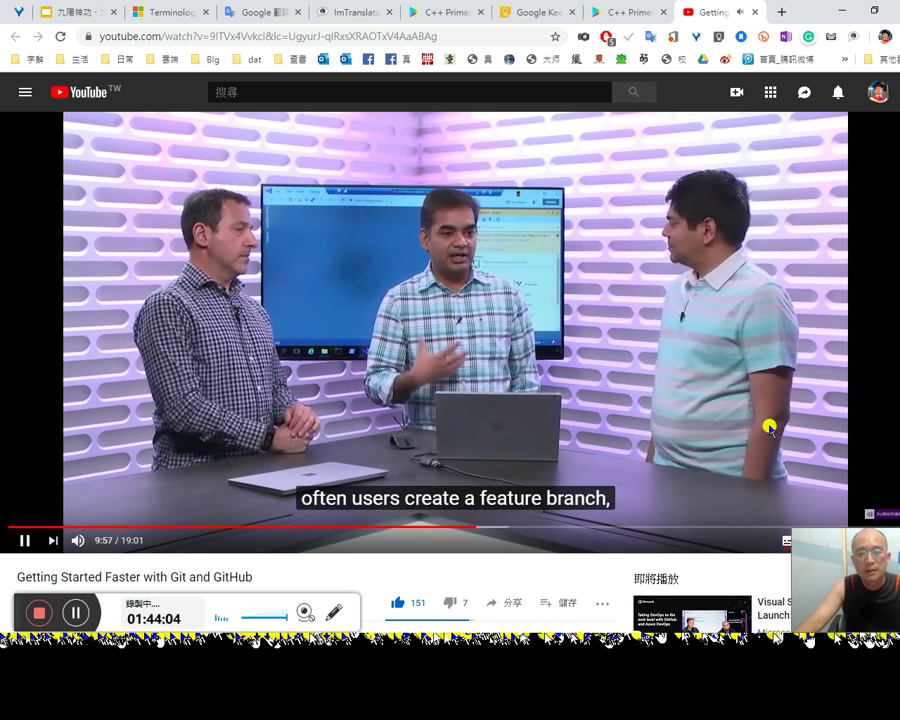
{"action": "scroll", "coordinate": [772, 422], "scroll_direction": "down", "scroll_amount": 1}
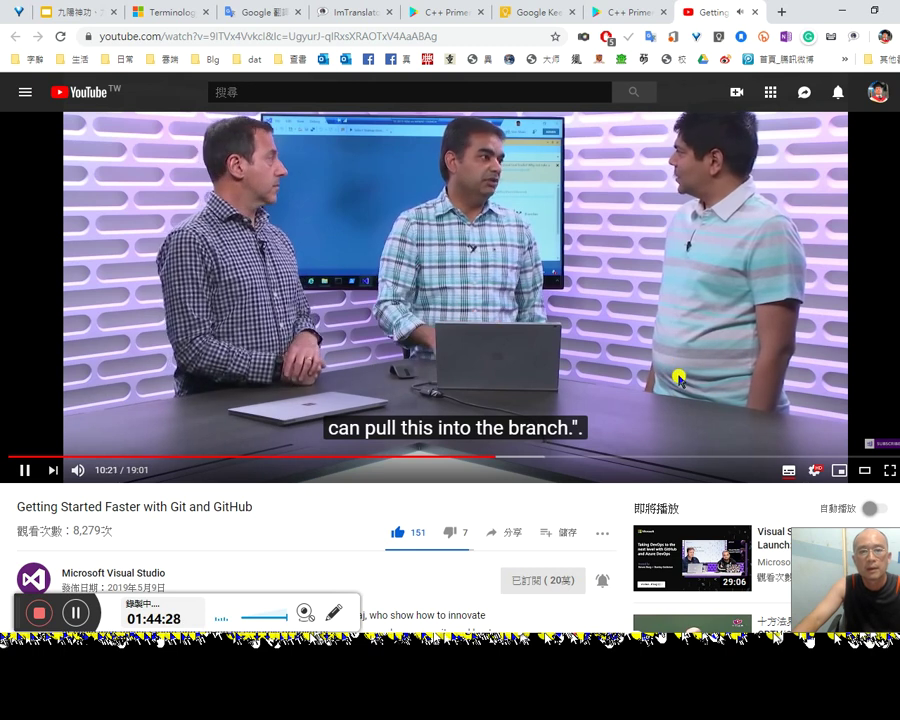
Step: Pause the video and bring up the subtitle caption style Options
{"action": "left_click", "coordinate": [801, 436]}
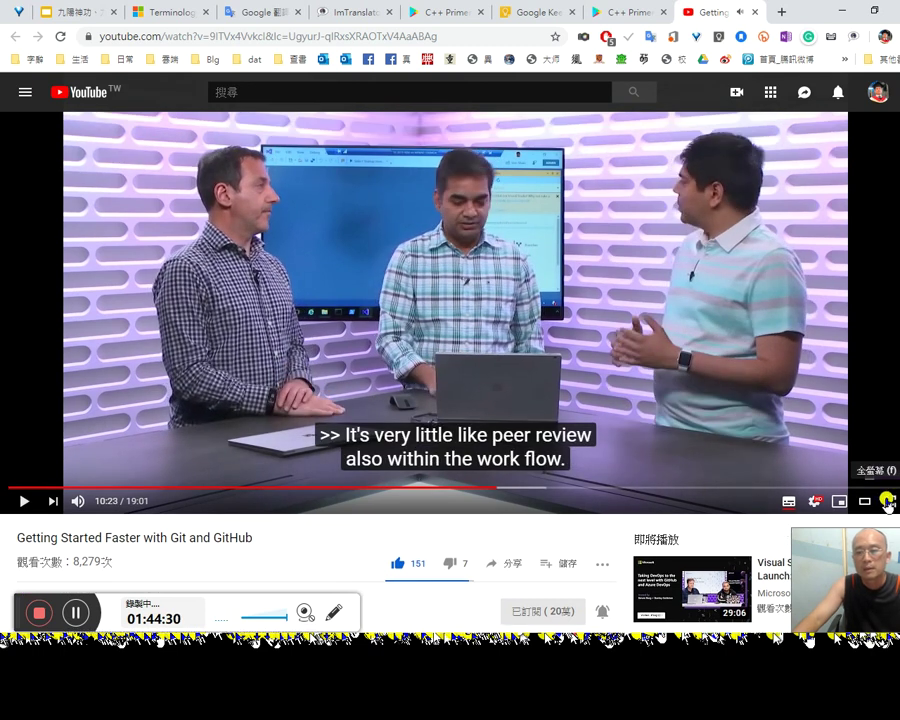
{"action": "left_click", "coordinate": [824, 501]}
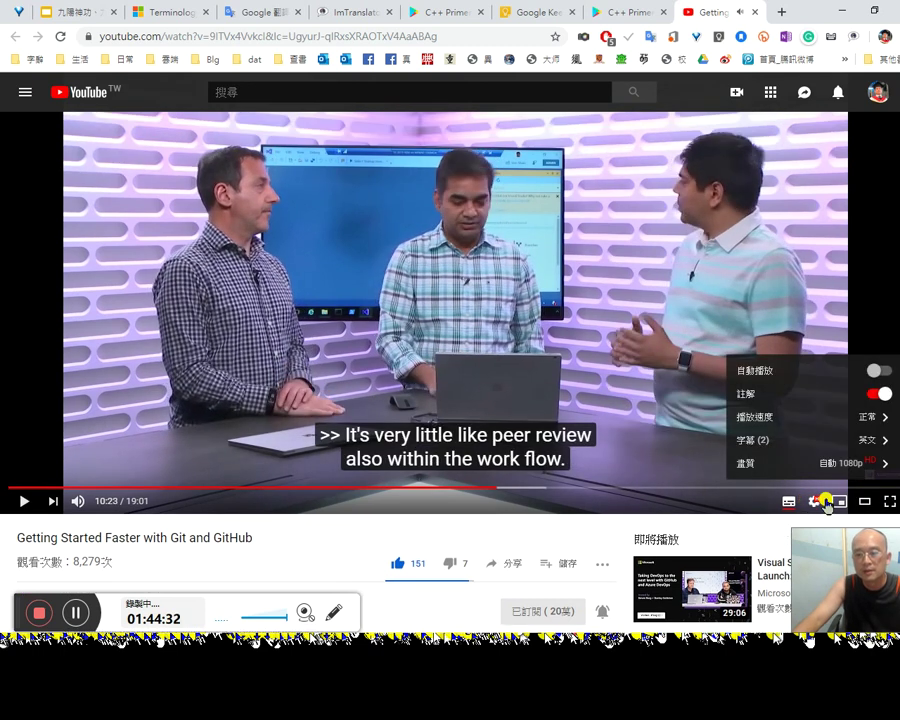
{"action": "left_click", "coordinate": [859, 438]}
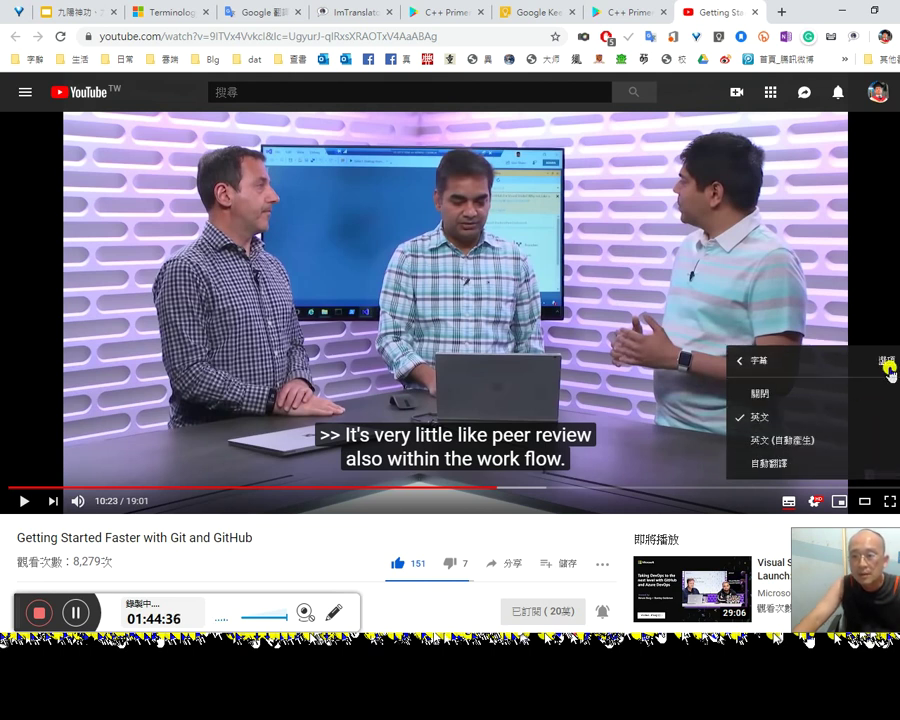
{"action": "left_click", "coordinate": [888, 362]}
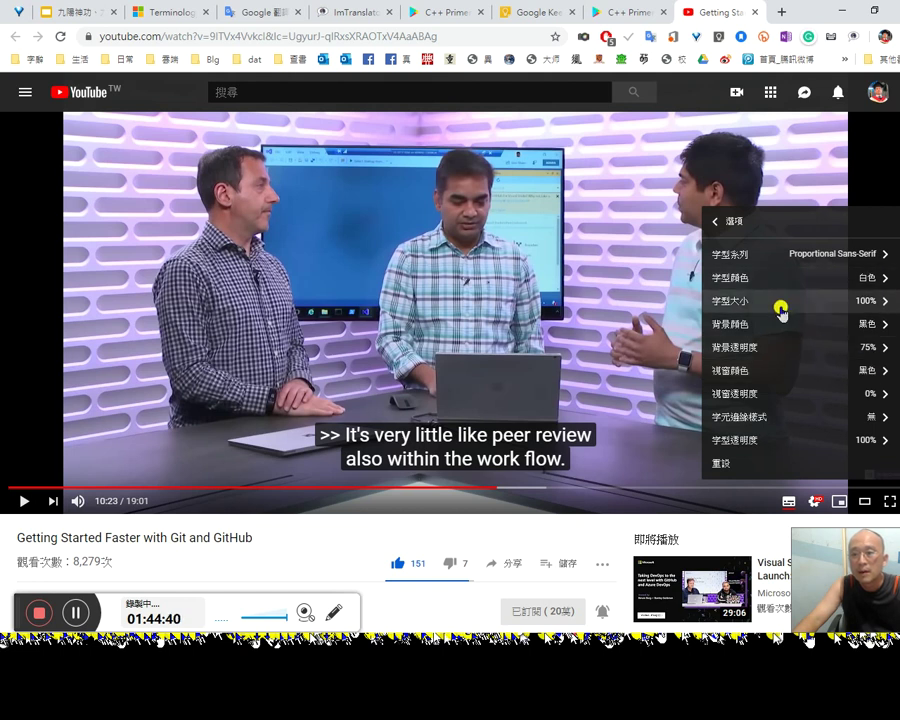
{"action": "scroll", "coordinate": [795, 432], "scroll_direction": "down", "scroll_amount": 2}
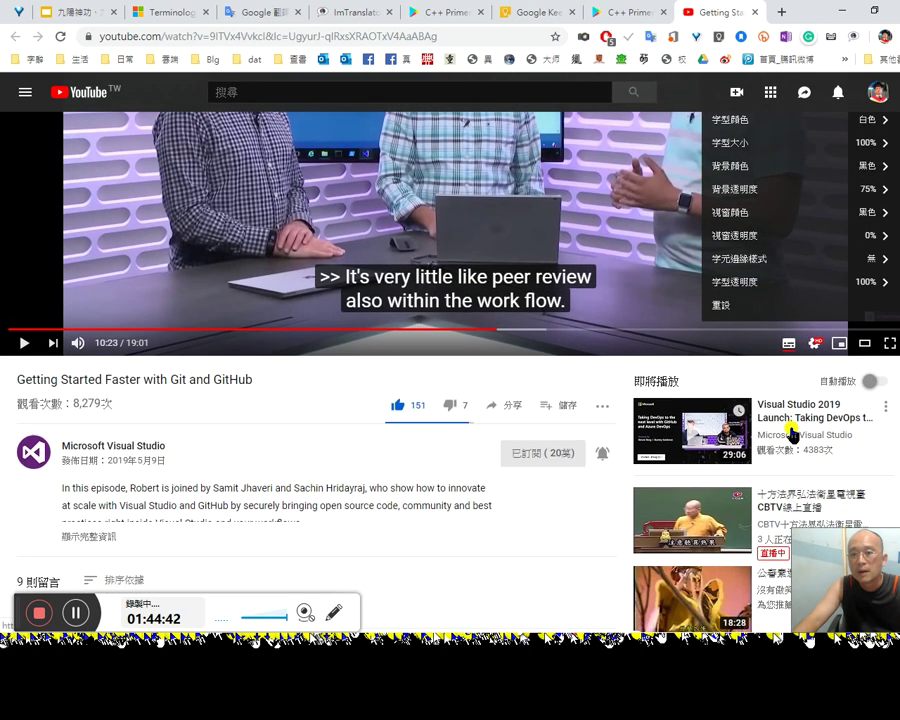
{"action": "scroll", "coordinate": [791, 432], "scroll_direction": "up", "scroll_amount": 2}
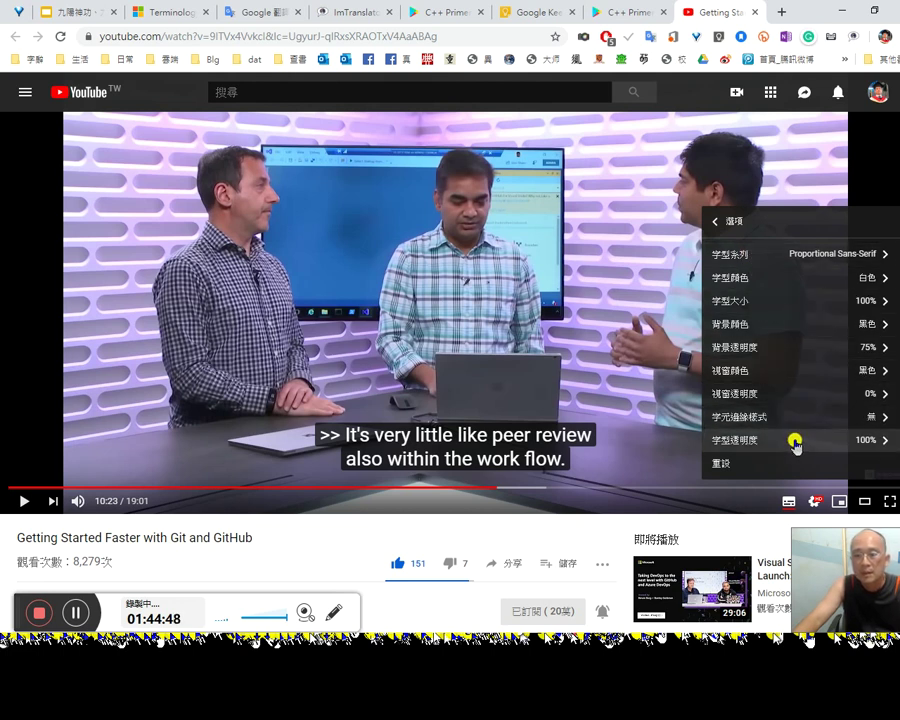
Step: Set caption font opacity to 50%, after briefly trying 25%
{"action": "left_click", "coordinate": [796, 441]}
{"action": "left_click", "coordinate": [781, 418]}
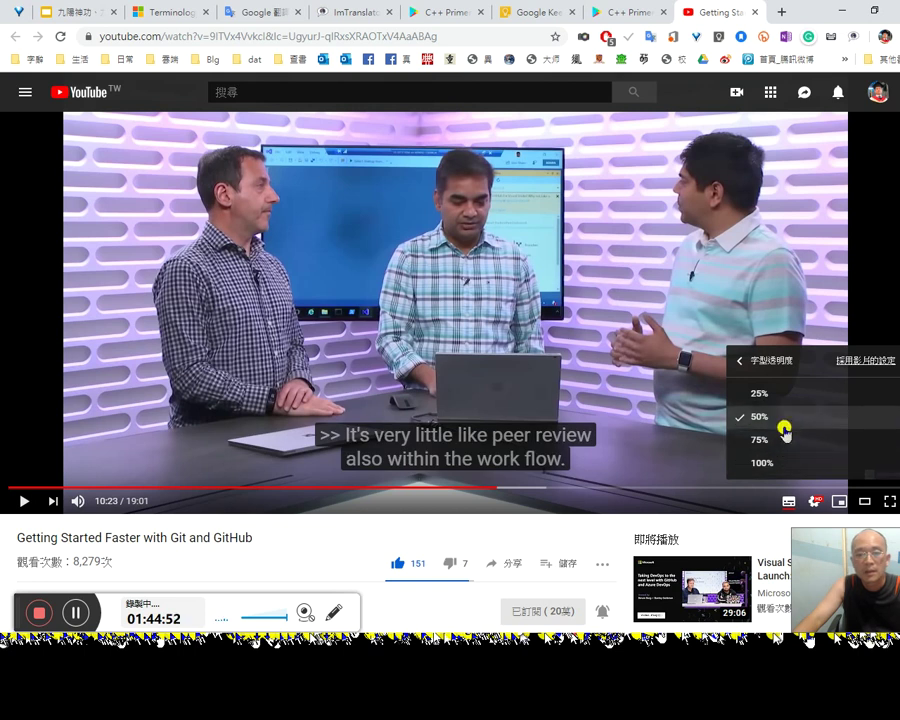
{"action": "left_click", "coordinate": [783, 401]}
{"action": "left_click", "coordinate": [783, 414]}
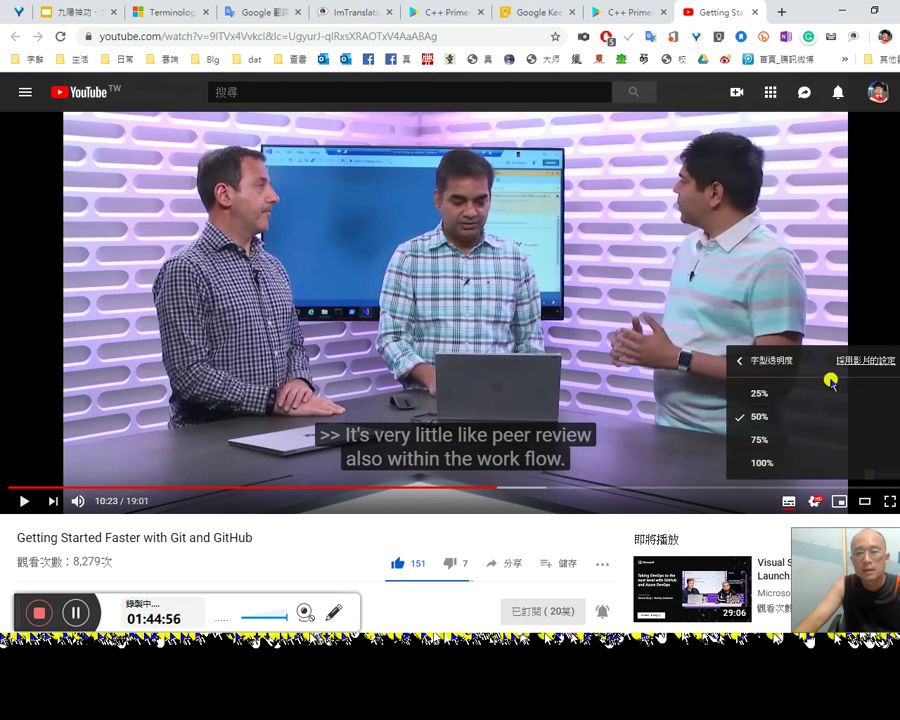
{"action": "left_click", "coordinate": [741, 366]}
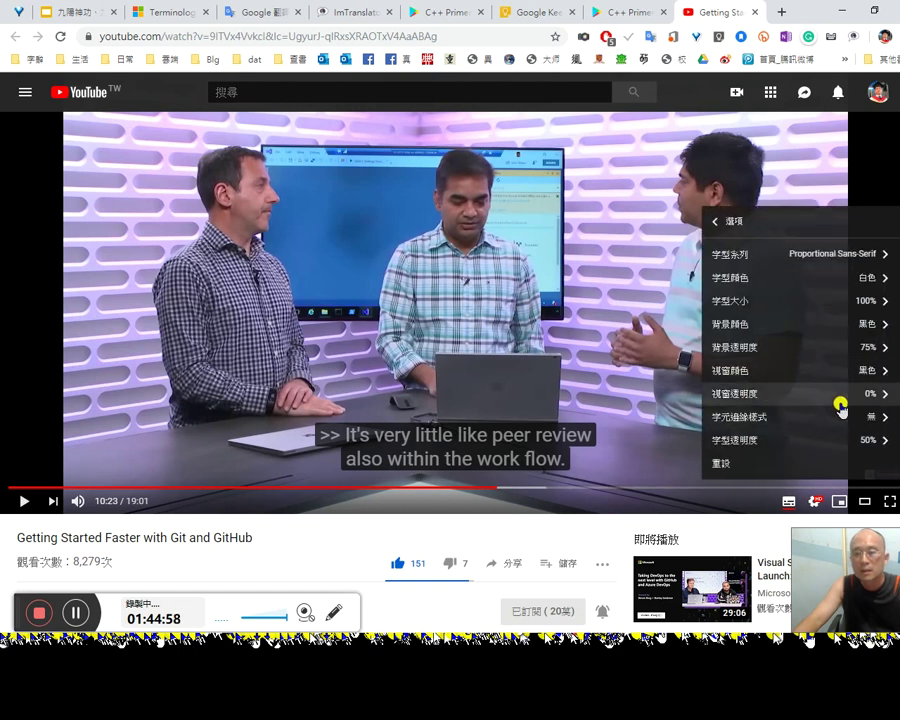
Step: Try 75% caption window opacity, then leave it at 0%
{"action": "left_click", "coordinate": [827, 400]}
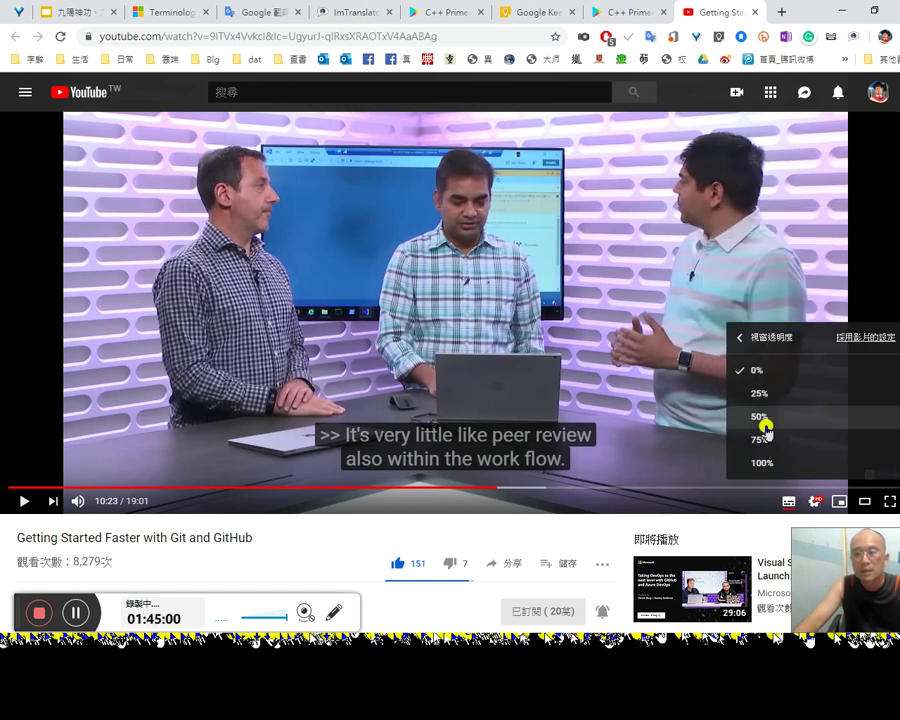
{"action": "left_click", "coordinate": [775, 445]}
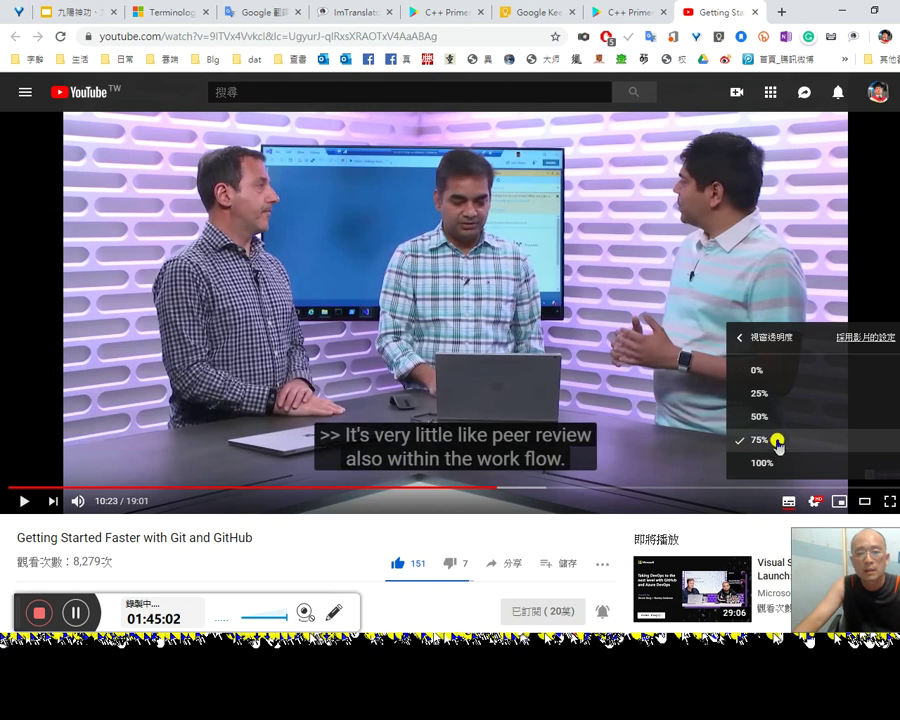
{"action": "left_click", "coordinate": [781, 372]}
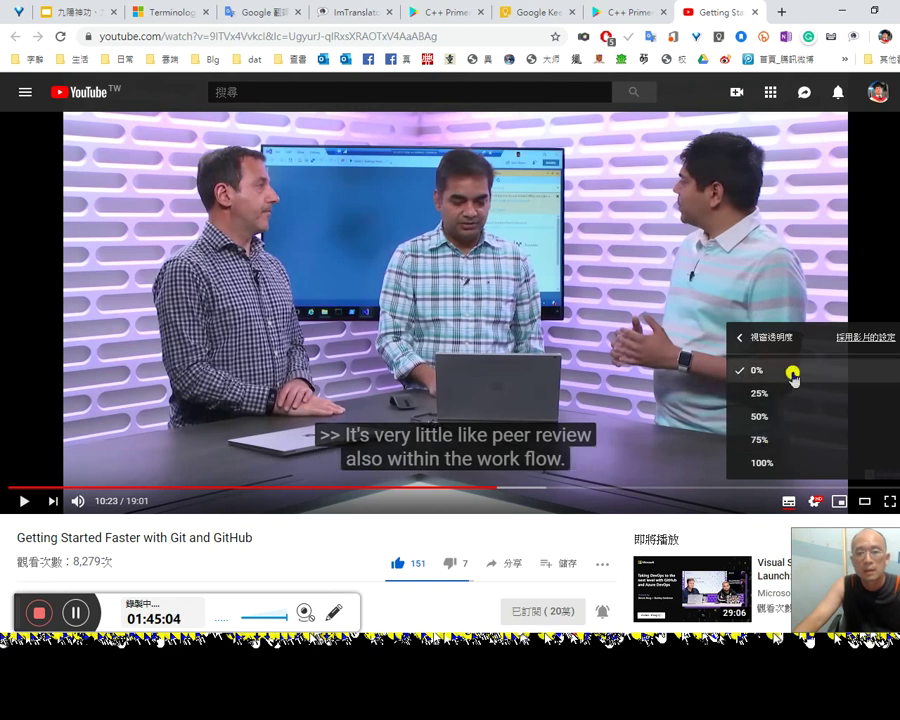
{"action": "left_click", "coordinate": [745, 336]}
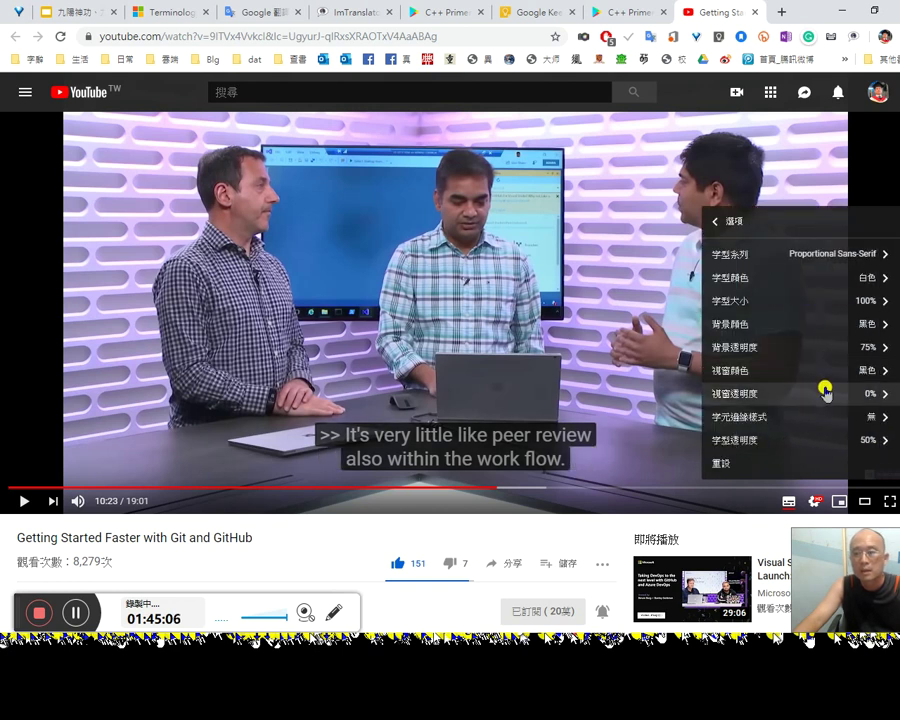
Step: Set caption background opacity to 50%, after briefly trying 25%
{"action": "left_click", "coordinate": [814, 349]}
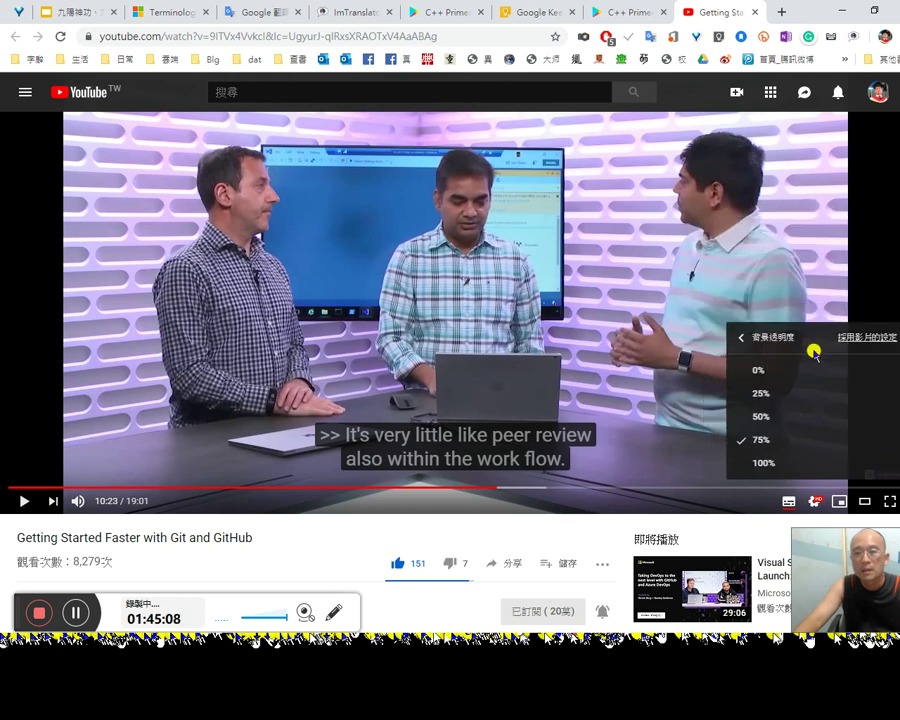
{"action": "left_click", "coordinate": [765, 392]}
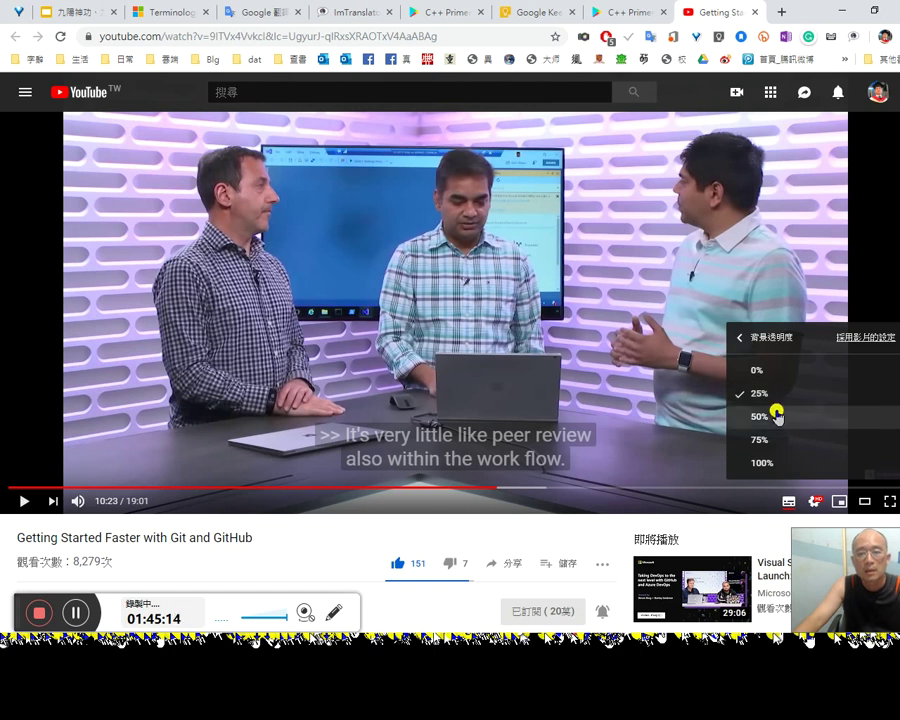
{"action": "left_click", "coordinate": [789, 414]}
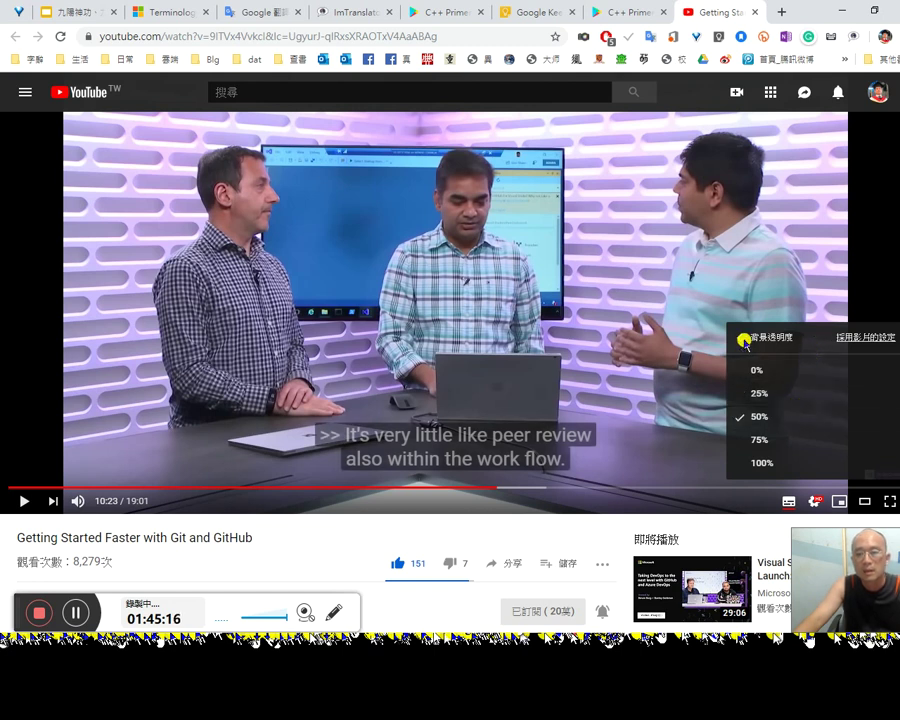
{"action": "left_click", "coordinate": [745, 340]}
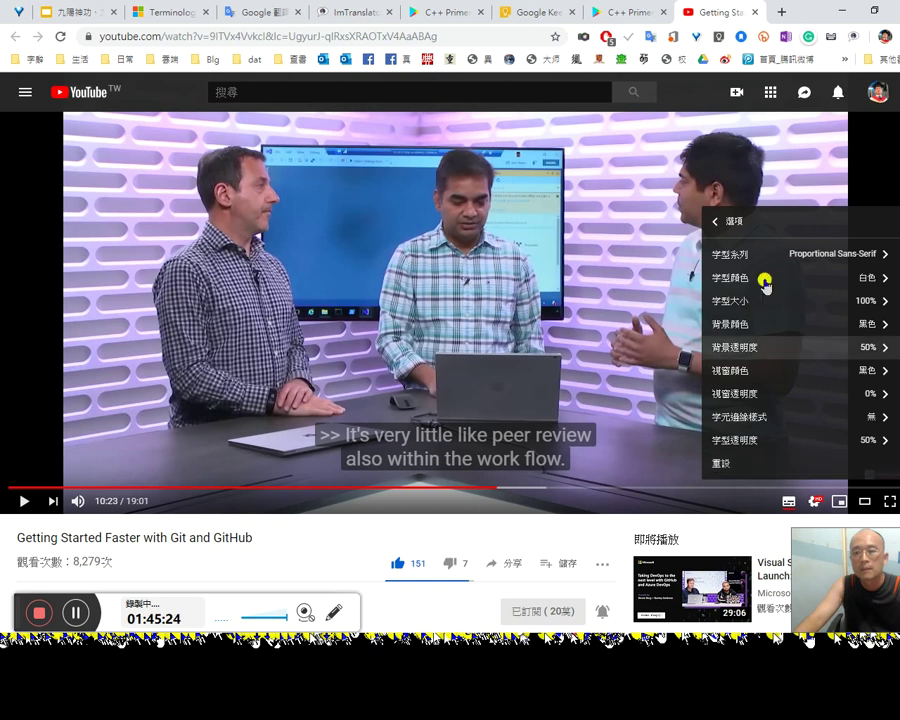
Step: Close the caption menus, resume the video and rewind a few seconds
{"action": "left_click", "coordinate": [716, 224]}
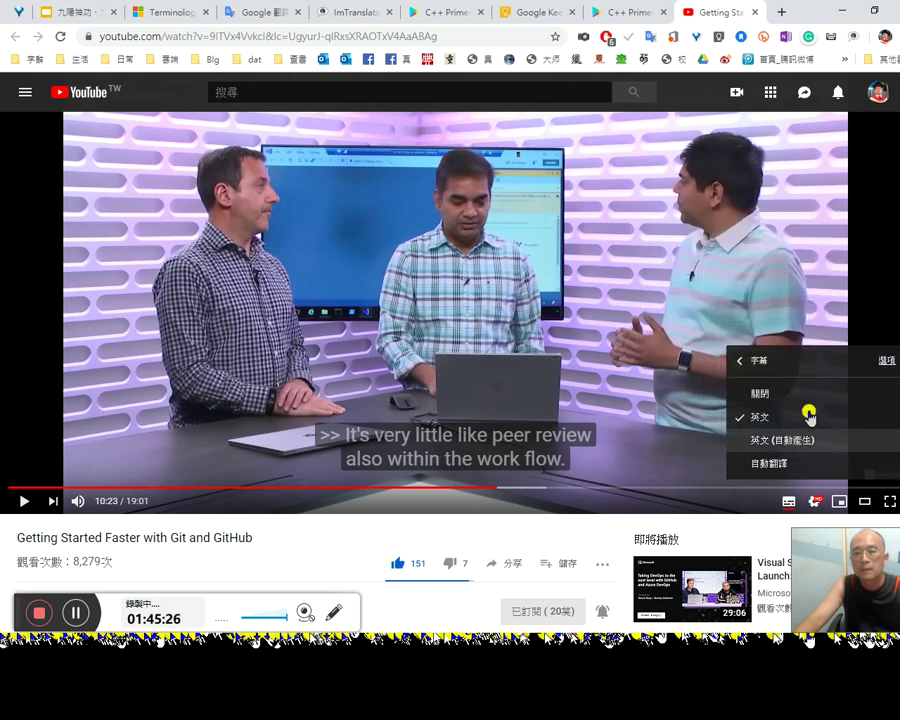
{"action": "left_click", "coordinate": [879, 362]}
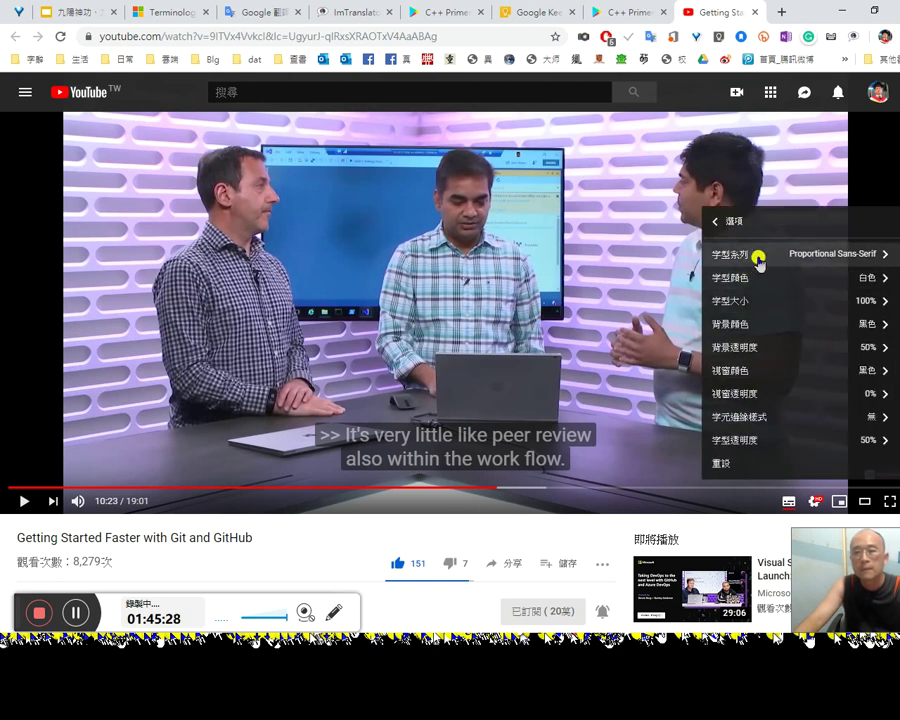
{"action": "left_click", "coordinate": [720, 224]}
{"action": "left_click", "coordinate": [653, 267]}
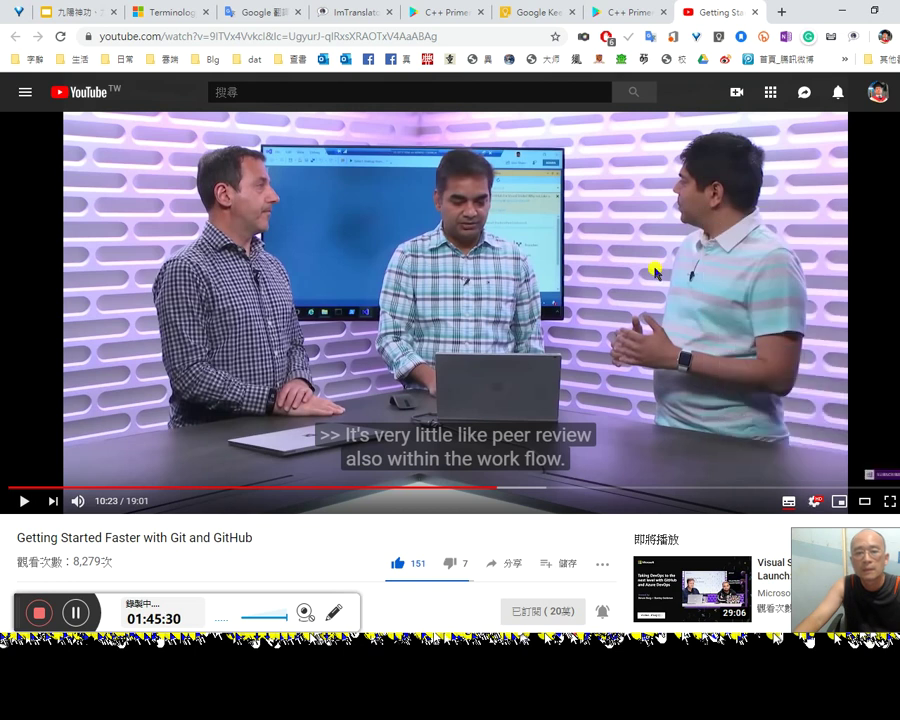
{"action": "left_click", "coordinate": [656, 278]}
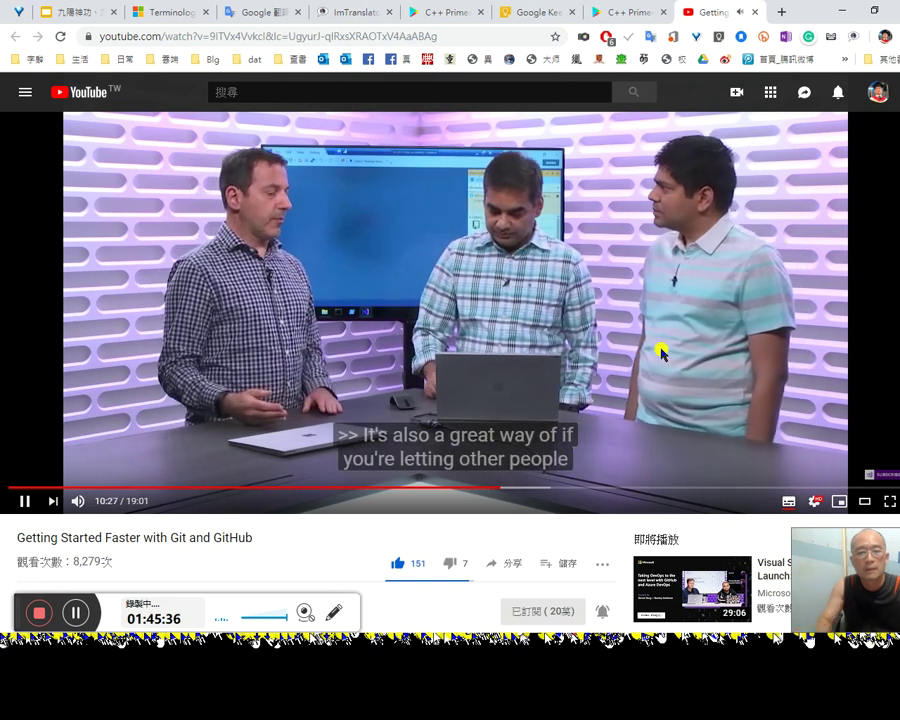
{"action": "key", "text": "Left"}
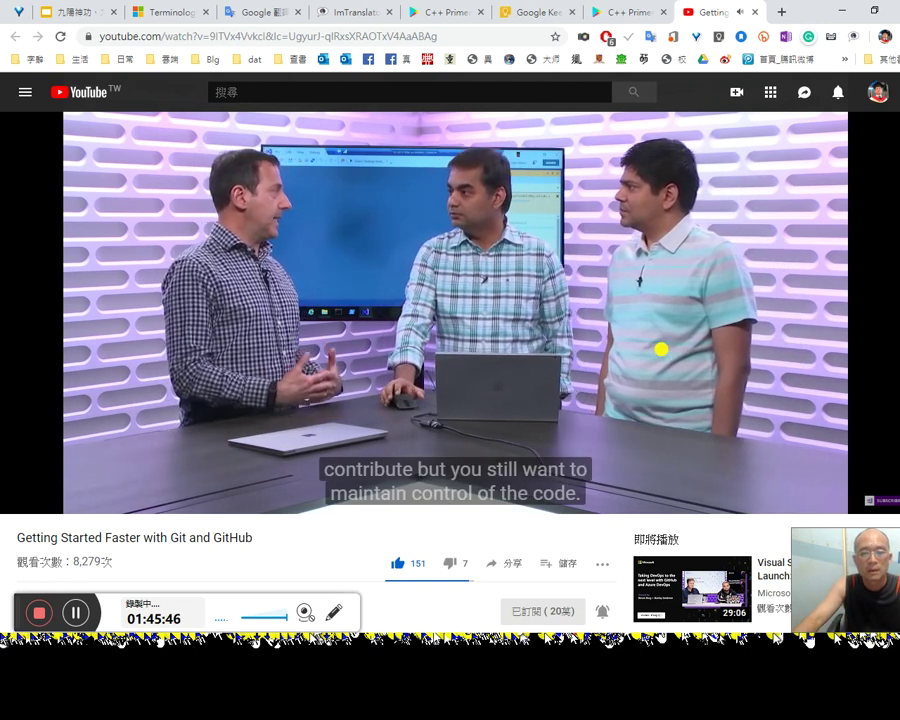
{"action": "mouse_move", "coordinate": [664, 354]}
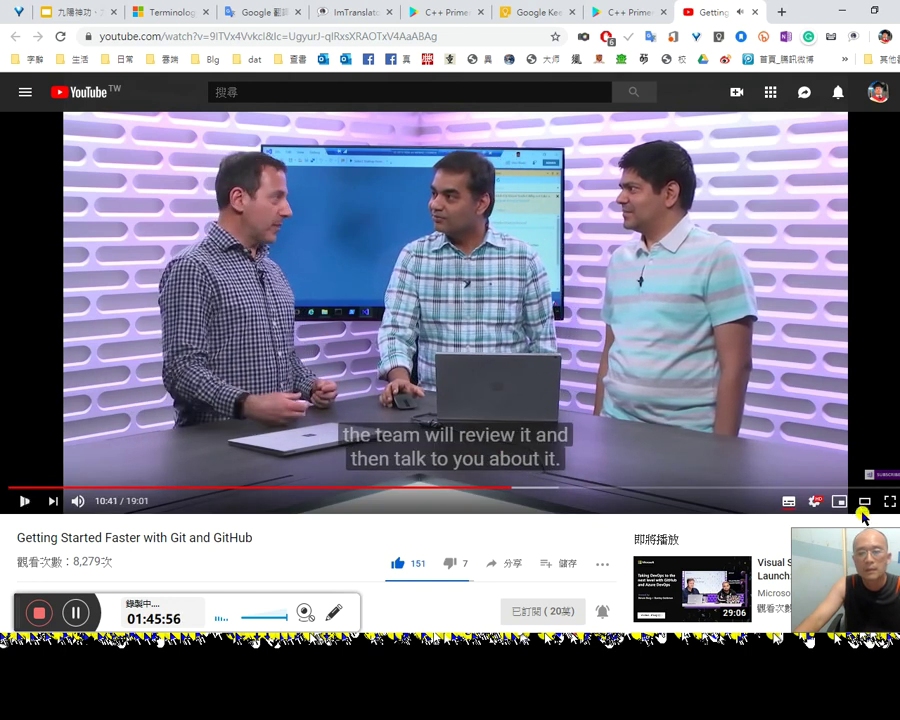
{"action": "left_click", "coordinate": [816, 502]}
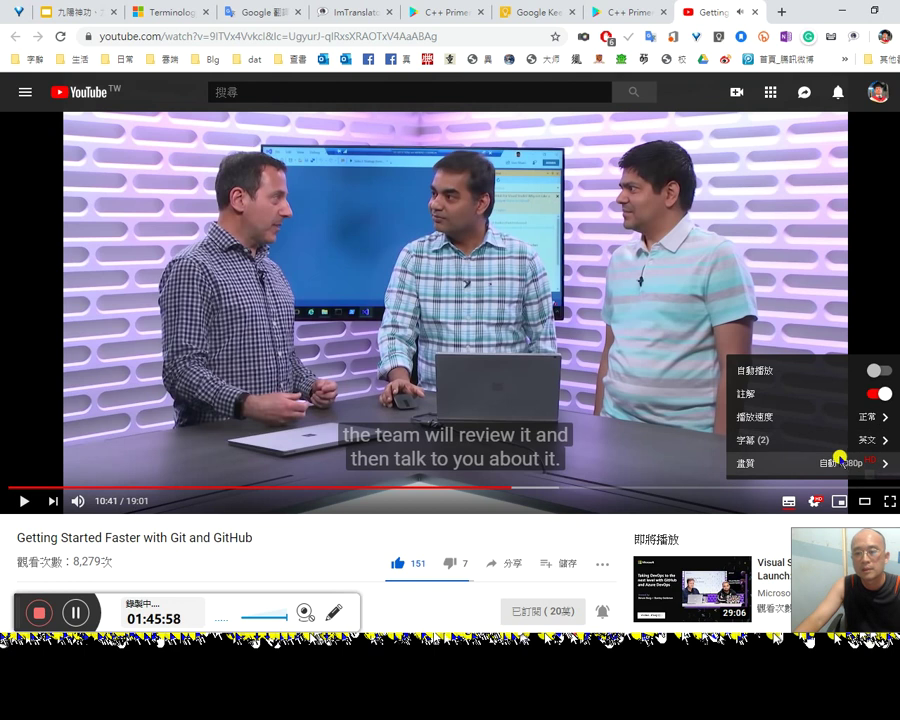
Step: Auto-translate the English subtitles into Traditional Chinese (中文（繁體）)
{"action": "left_click", "coordinate": [840, 459]}
{"action": "left_click", "coordinate": [740, 286]}
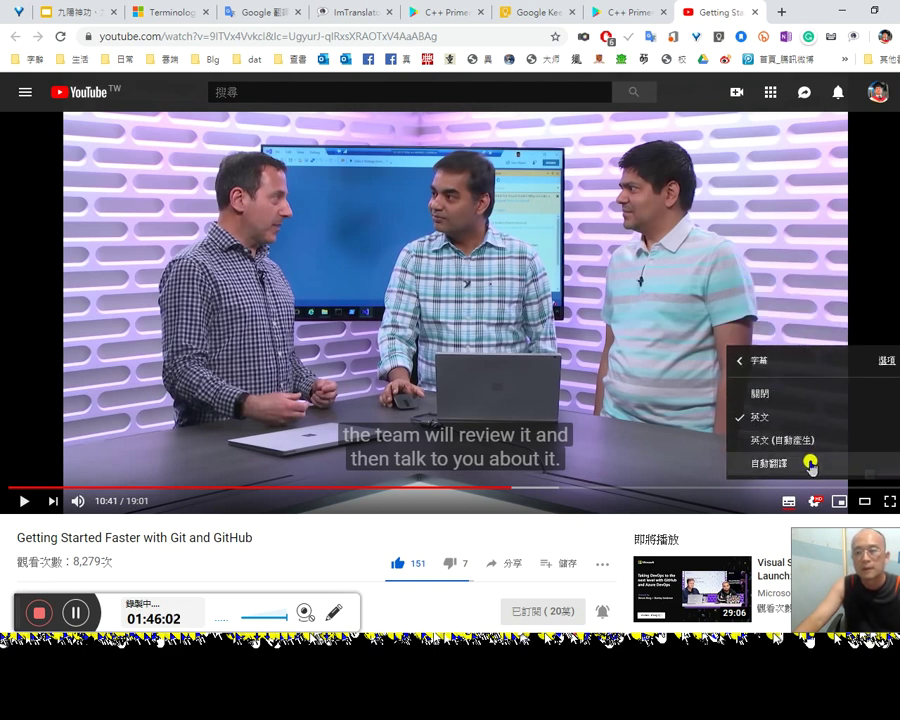
{"action": "left_click", "coordinate": [808, 461]}
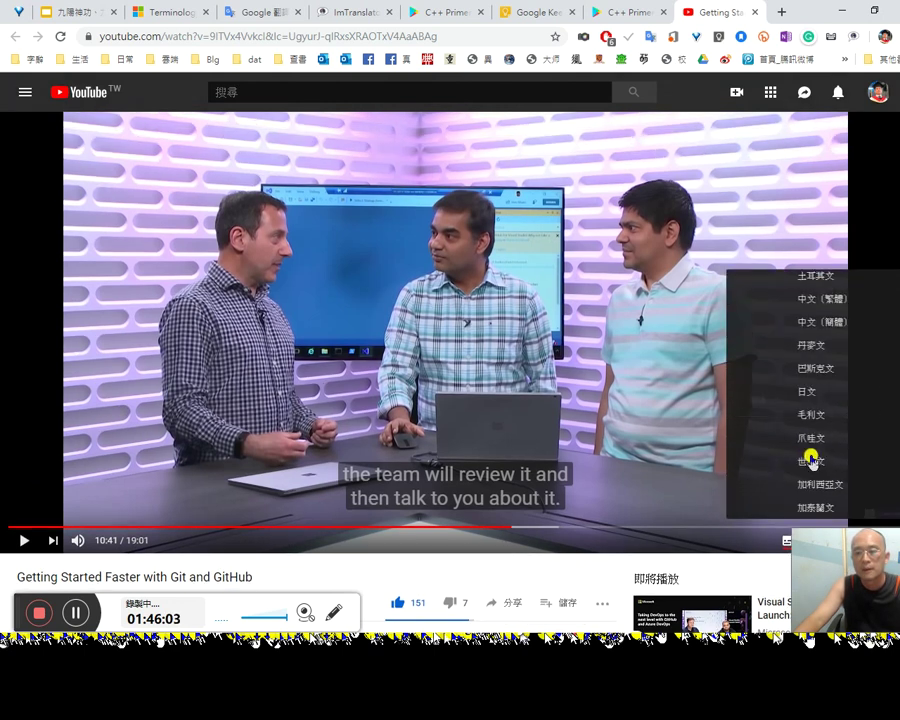
{"action": "left_click", "coordinate": [784, 298]}
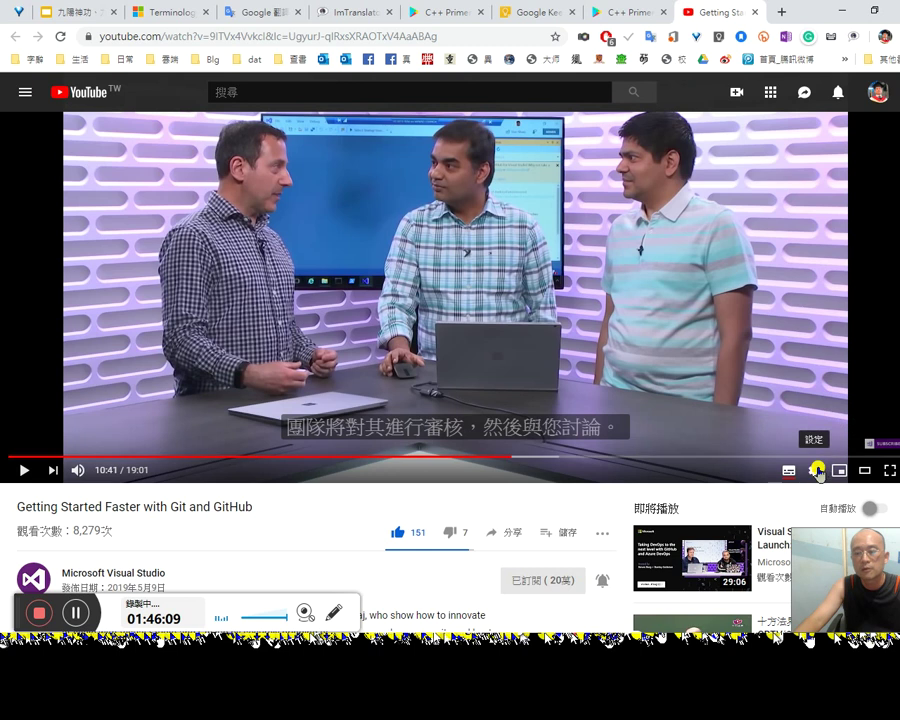
{"action": "left_click", "coordinate": [818, 470]}
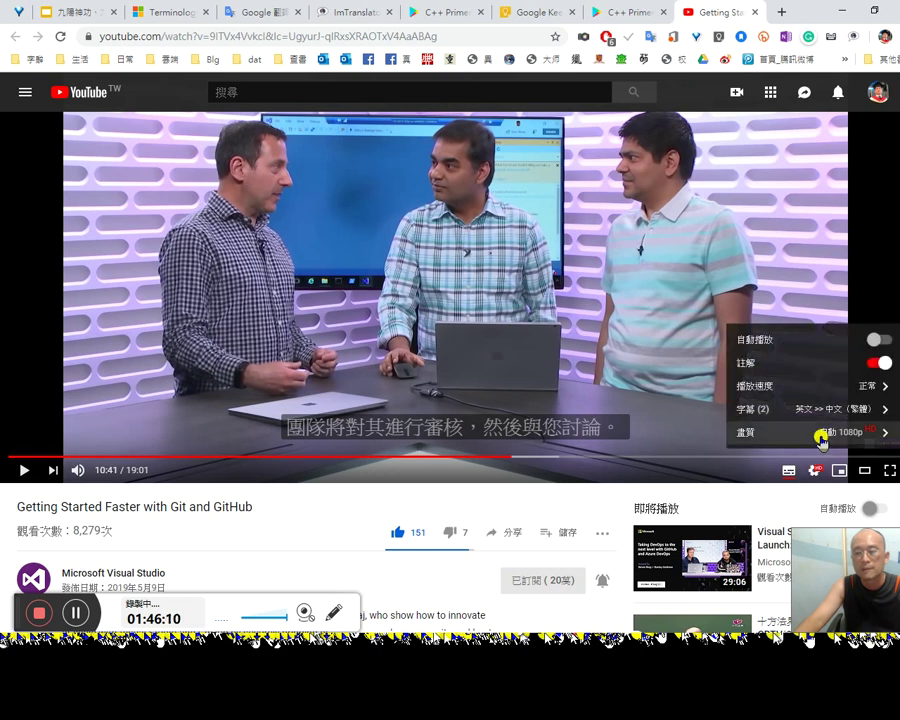
{"action": "left_click", "coordinate": [821, 440]}
{"action": "left_click", "coordinate": [558, 245]}
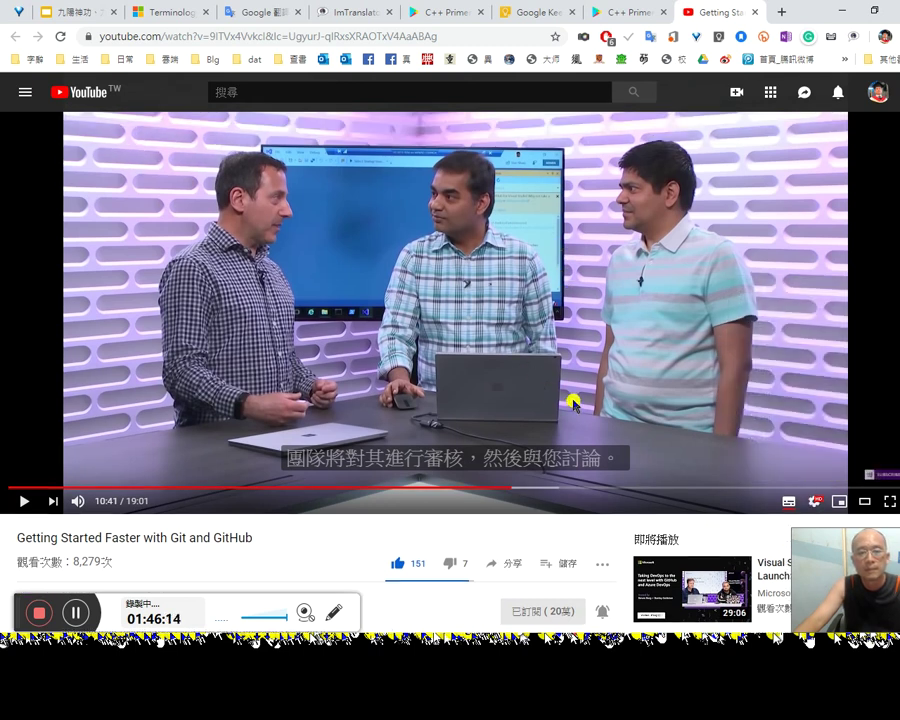
Step: Play the video with Traditional Chinese captions and pause it at 11:00
{"action": "left_click", "coordinate": [814, 499]}
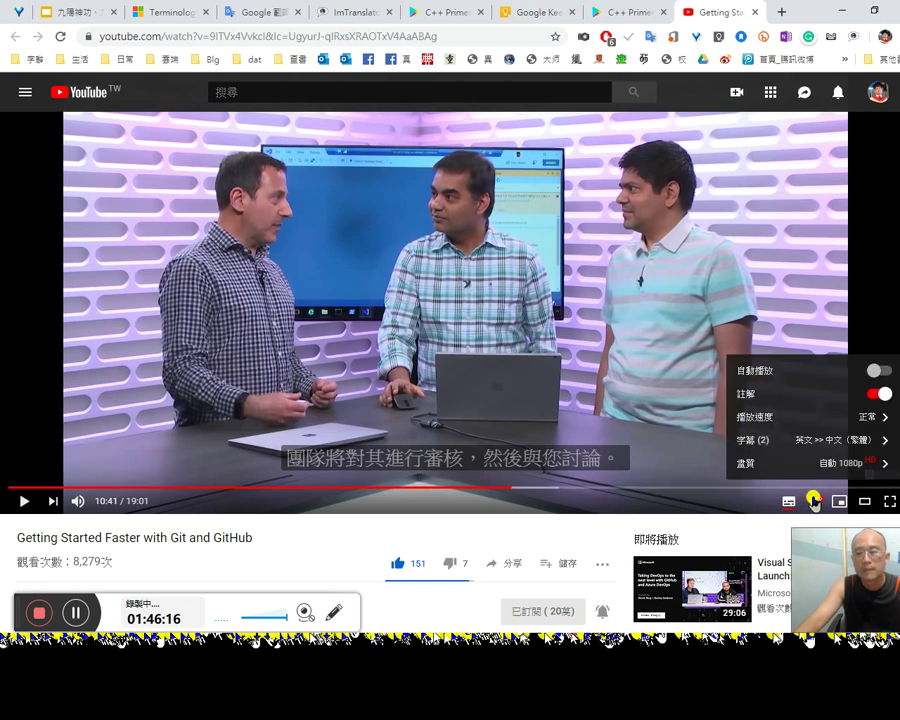
{"action": "left_click", "coordinate": [647, 354]}
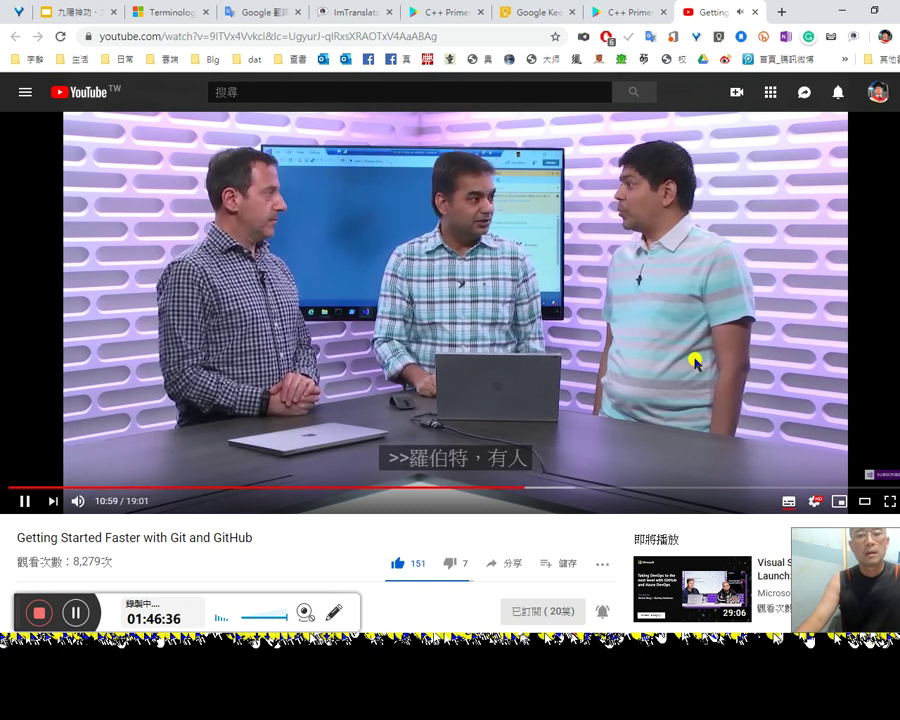
{"action": "left_click", "coordinate": [693, 359]}
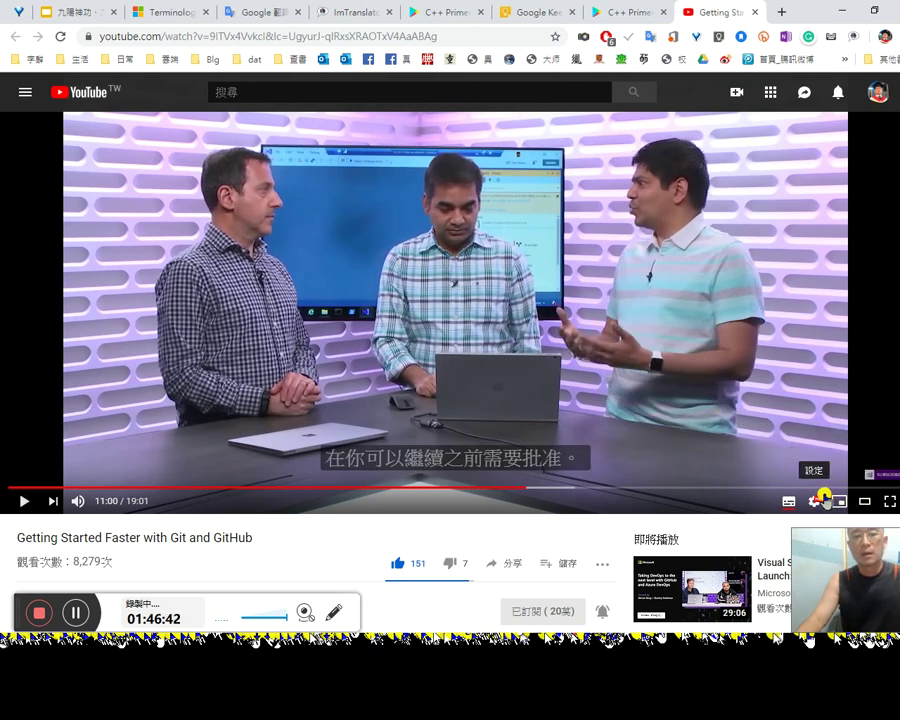
{"action": "left_click", "coordinate": [814, 497]}
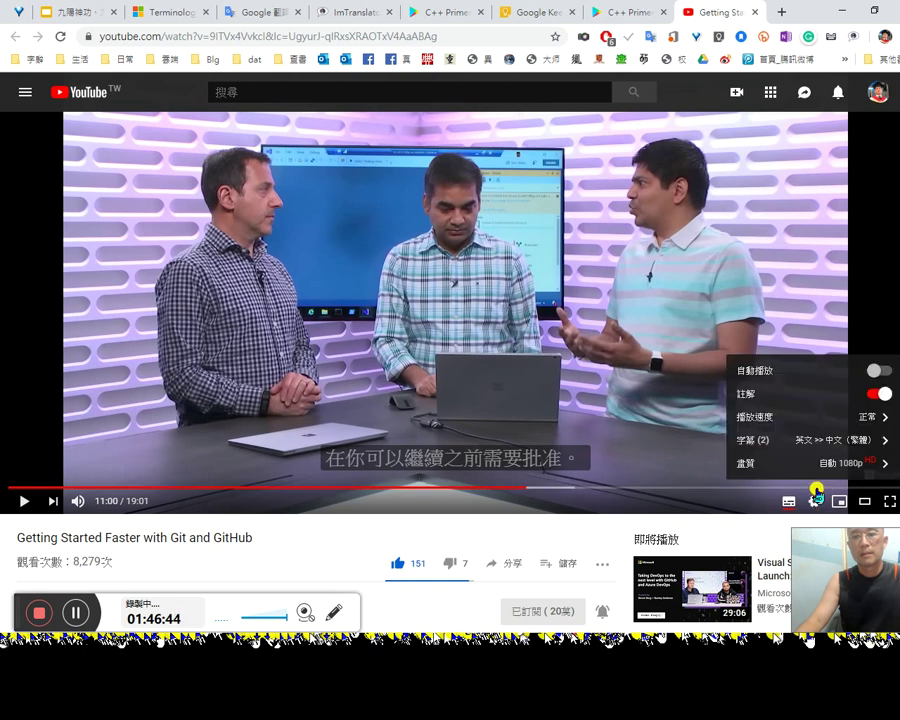
Step: Set subtitle font opacity to 100% and resume playback
{"action": "left_click", "coordinate": [812, 440]}
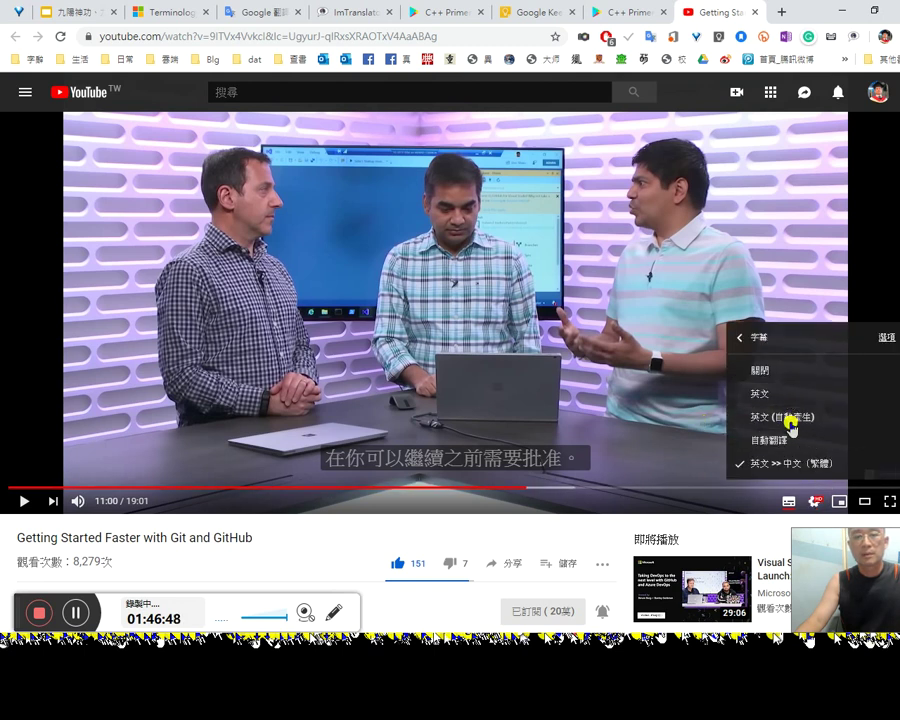
{"action": "left_click", "coordinate": [883, 337]}
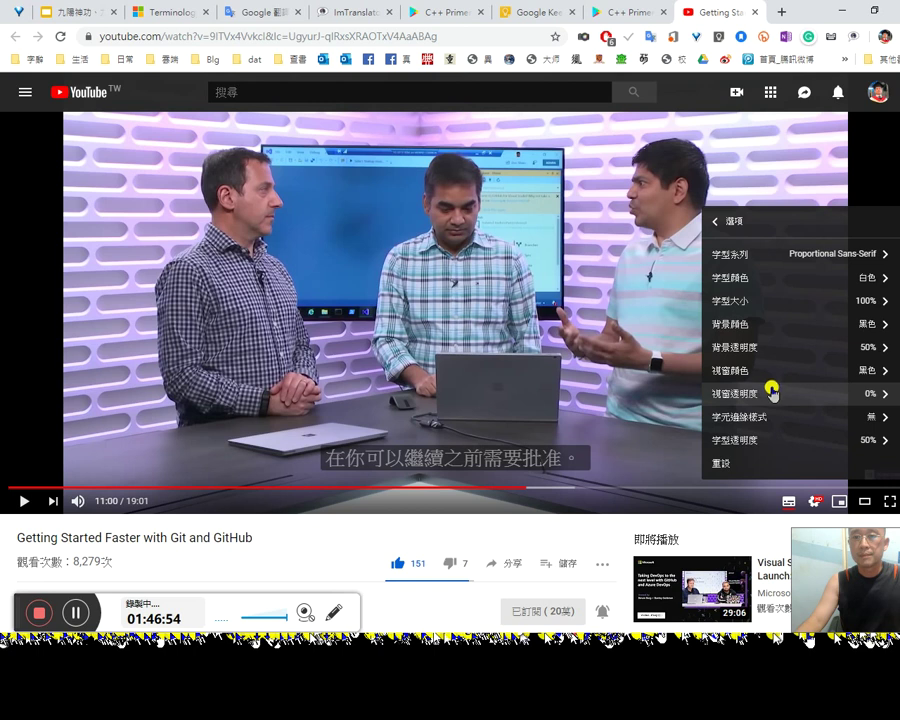
{"action": "left_click", "coordinate": [775, 437]}
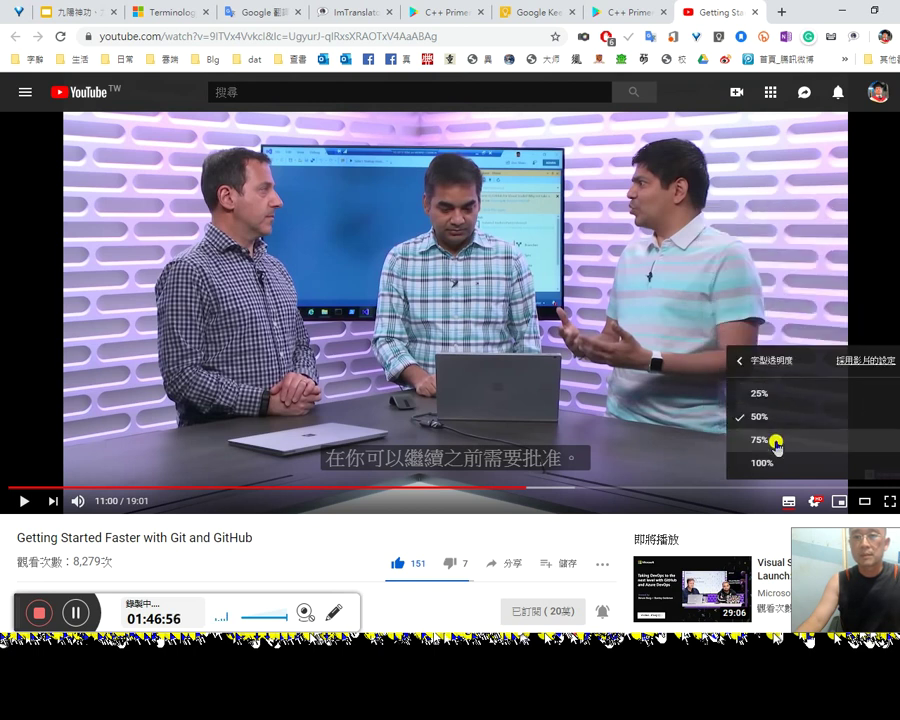
{"action": "left_click", "coordinate": [776, 464]}
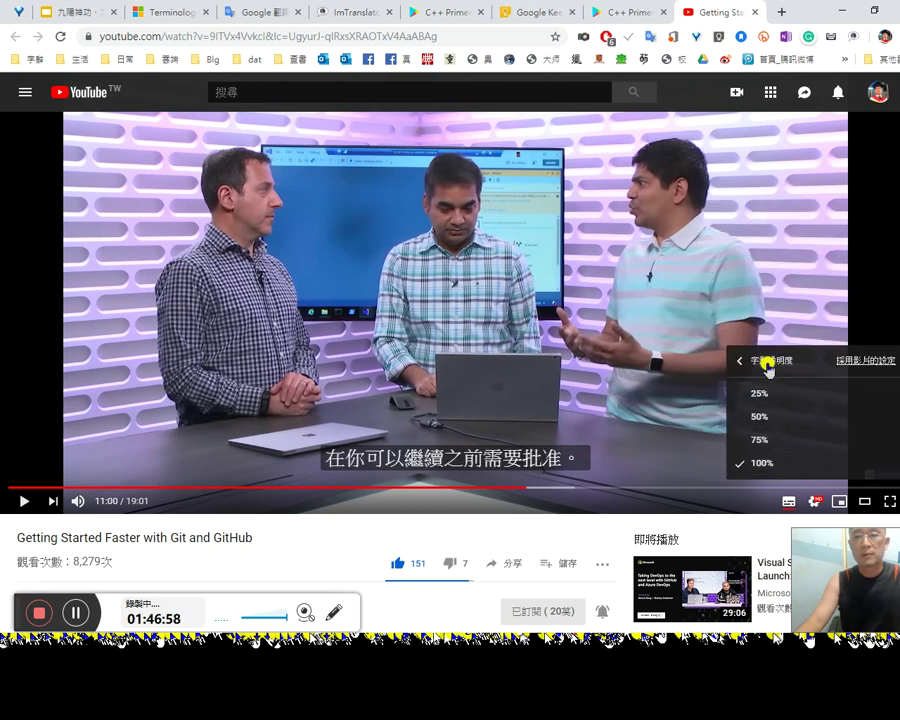
{"action": "left_click", "coordinate": [640, 393]}
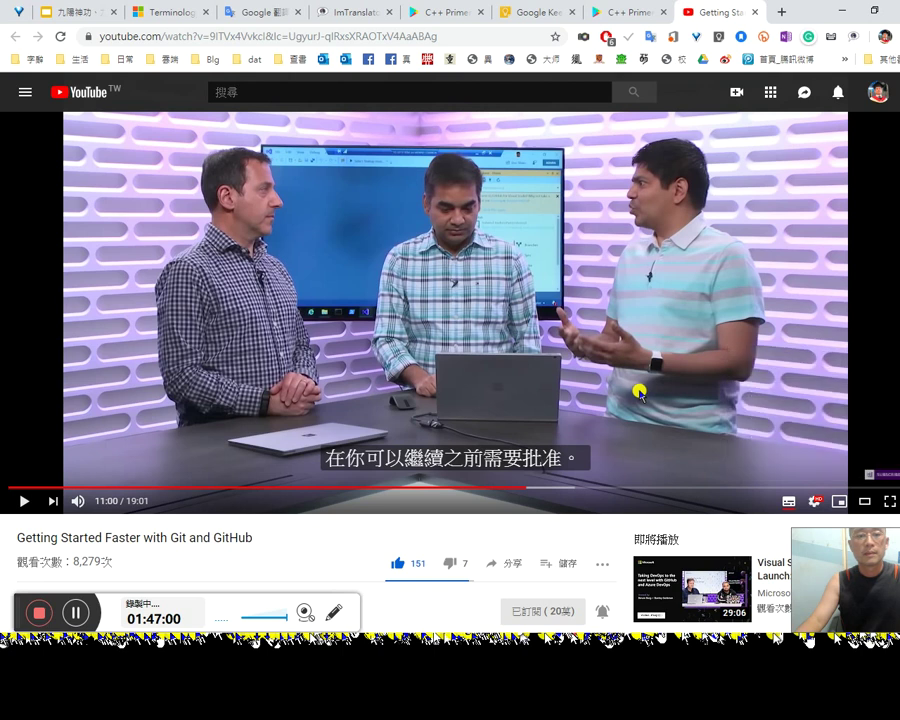
{"action": "left_click", "coordinate": [640, 393]}
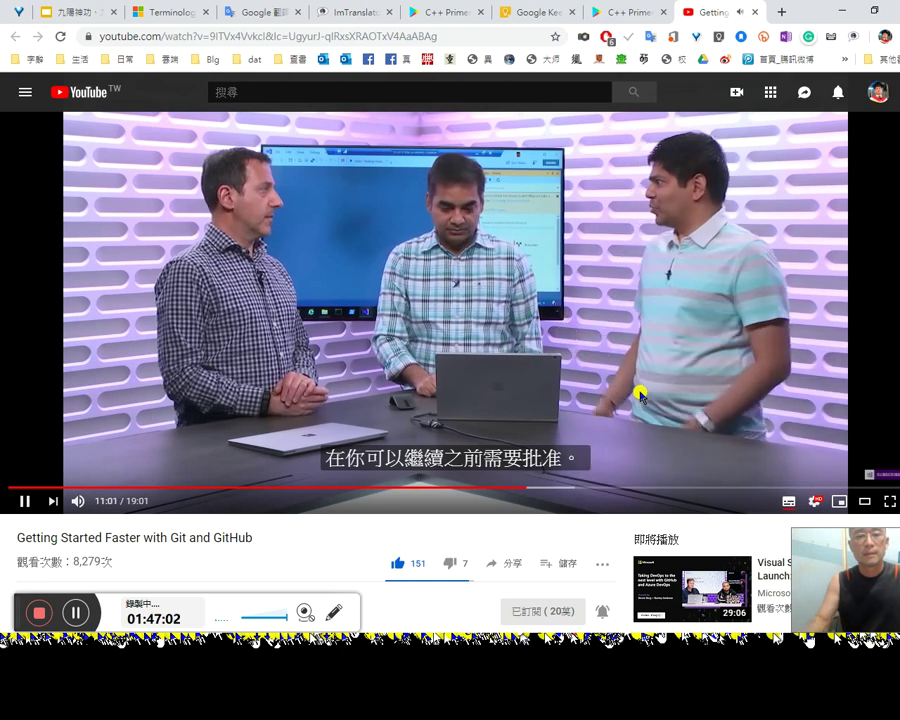
Step: Rewind, pause at 11:16 on the New Branch step, and bring Word forward
{"action": "key", "text": "Left"}
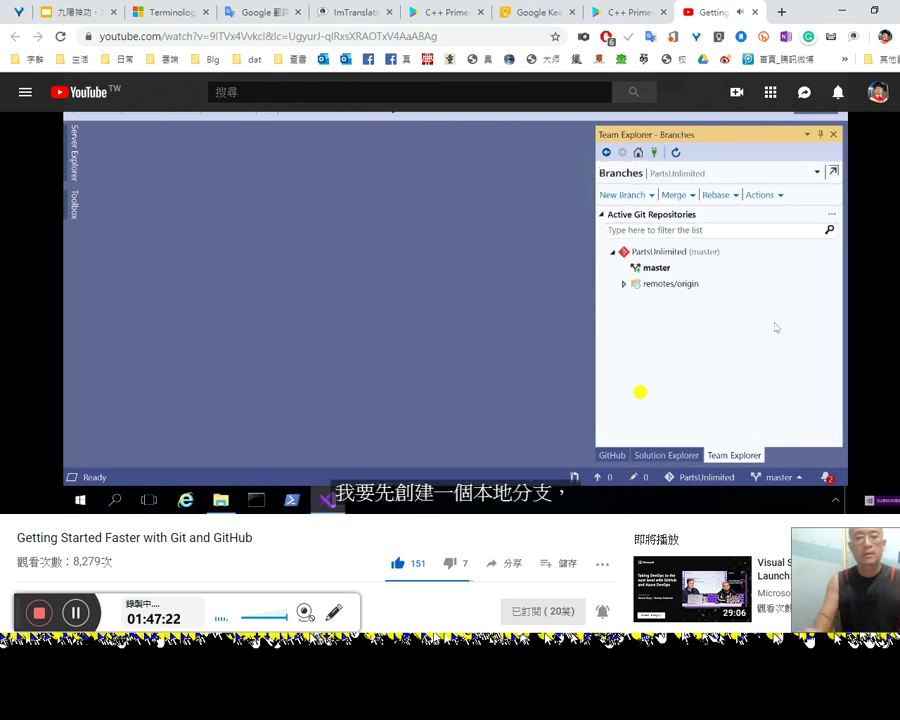
{"action": "left_click", "coordinate": [640, 392]}
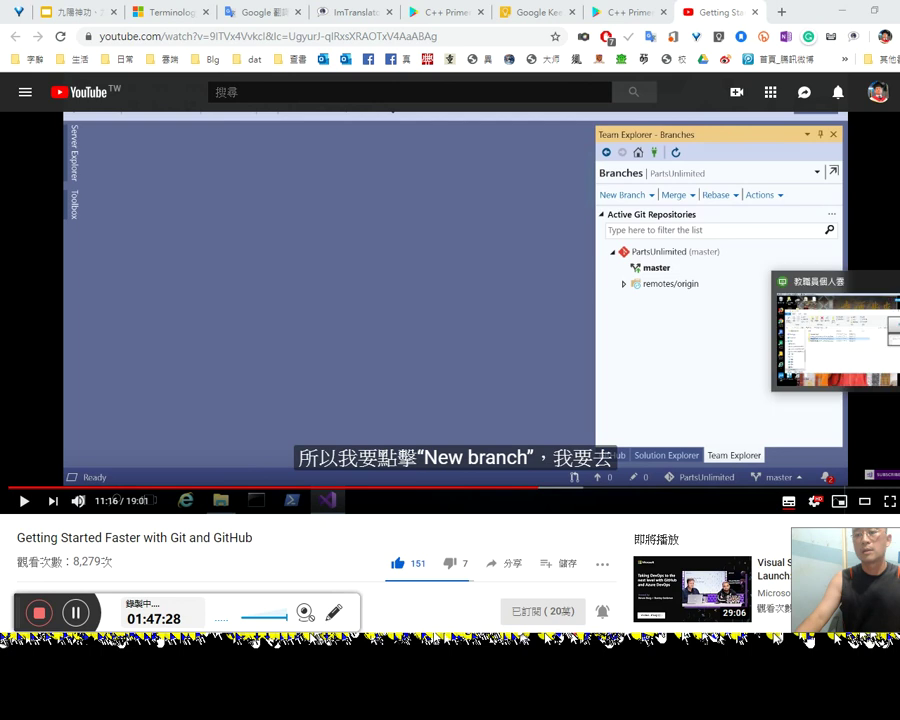
{"action": "left_click", "coordinate": [833, 230]}
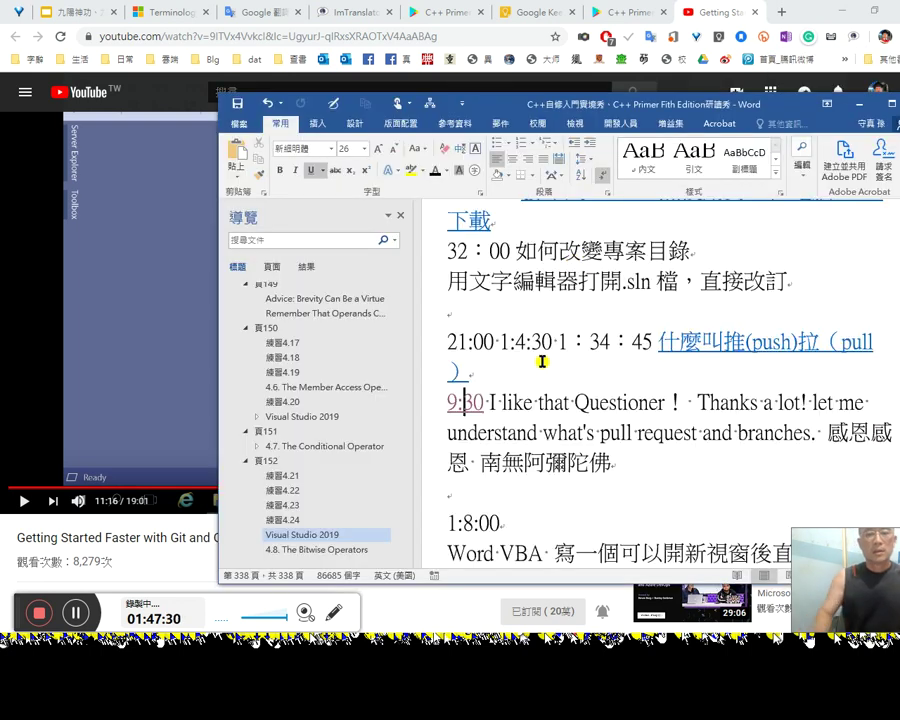
Step: Complete 'new branch' in the 1:47:20 note and add a line after it
{"action": "key", "text": "Down"}
{"action": "key", "text": "Down"}
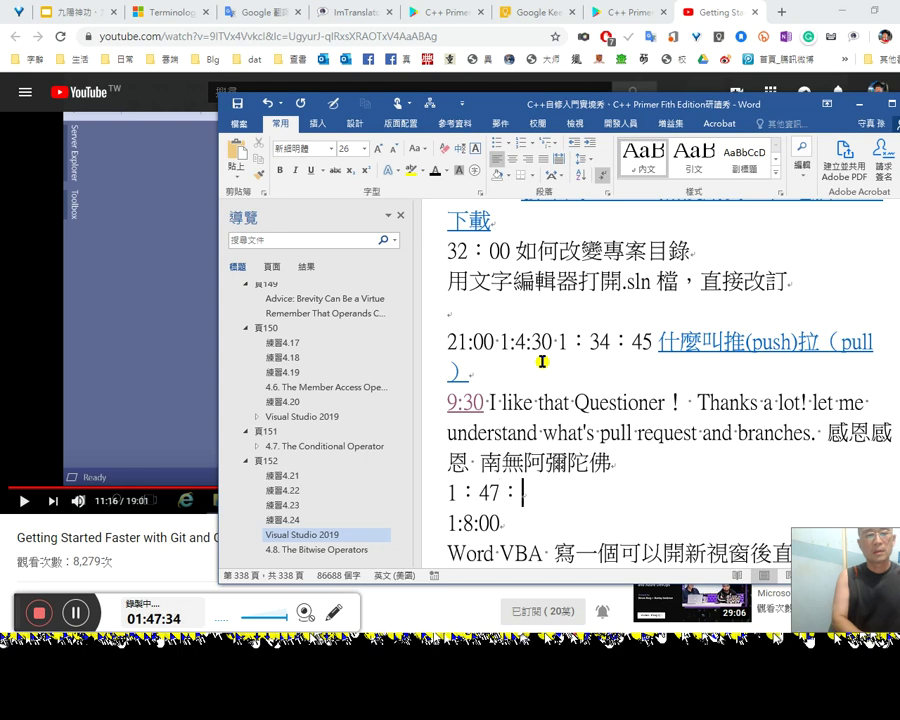
{"action": "type", "text": "new branch"}
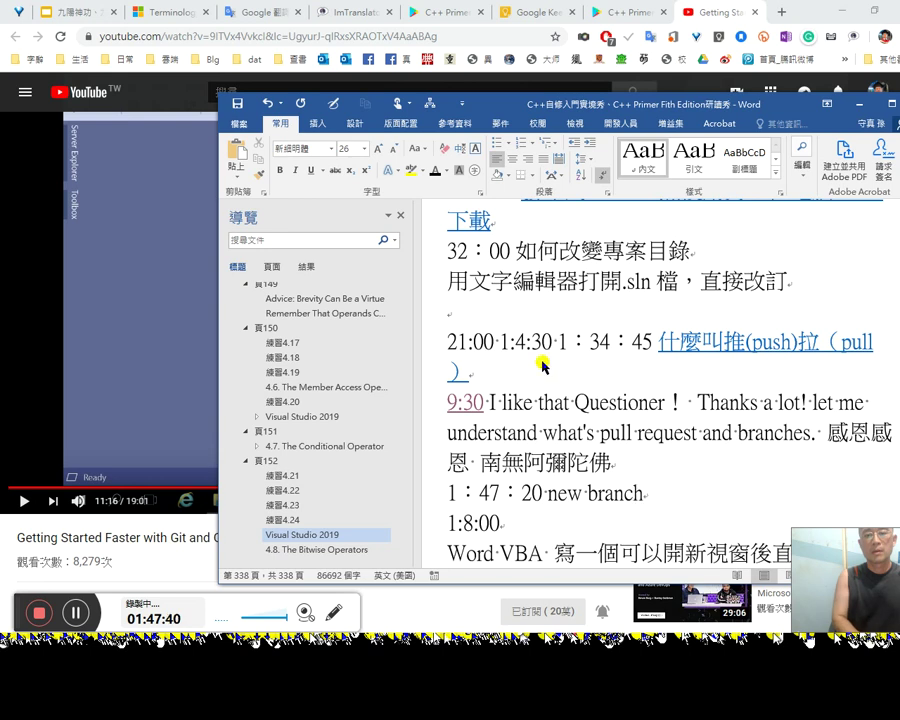
{"action": "key", "text": "alt+Tab"}
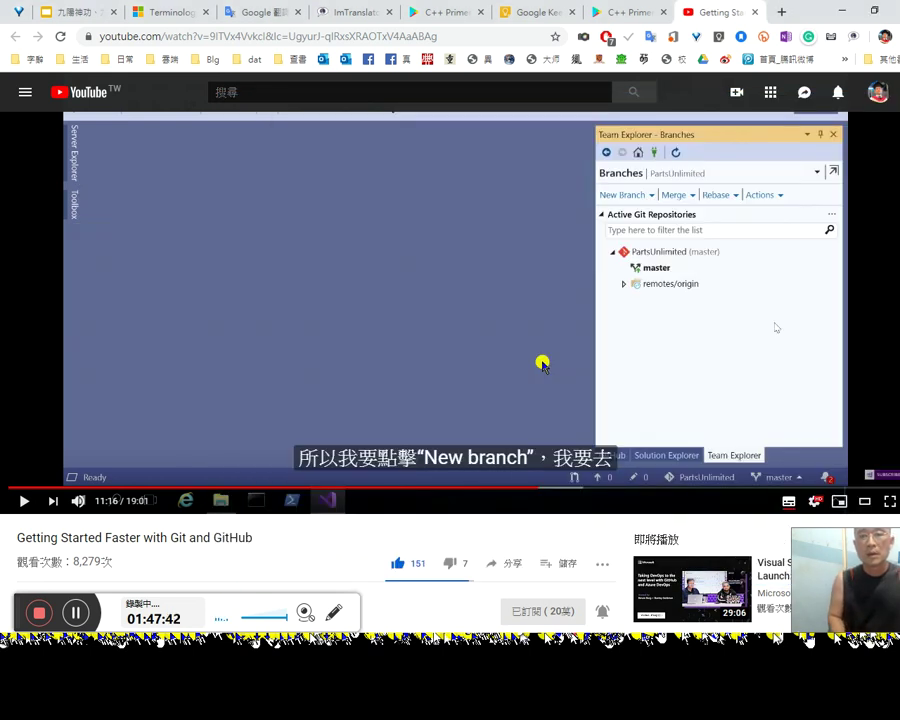
{"action": "key", "text": "alt+Tab"}
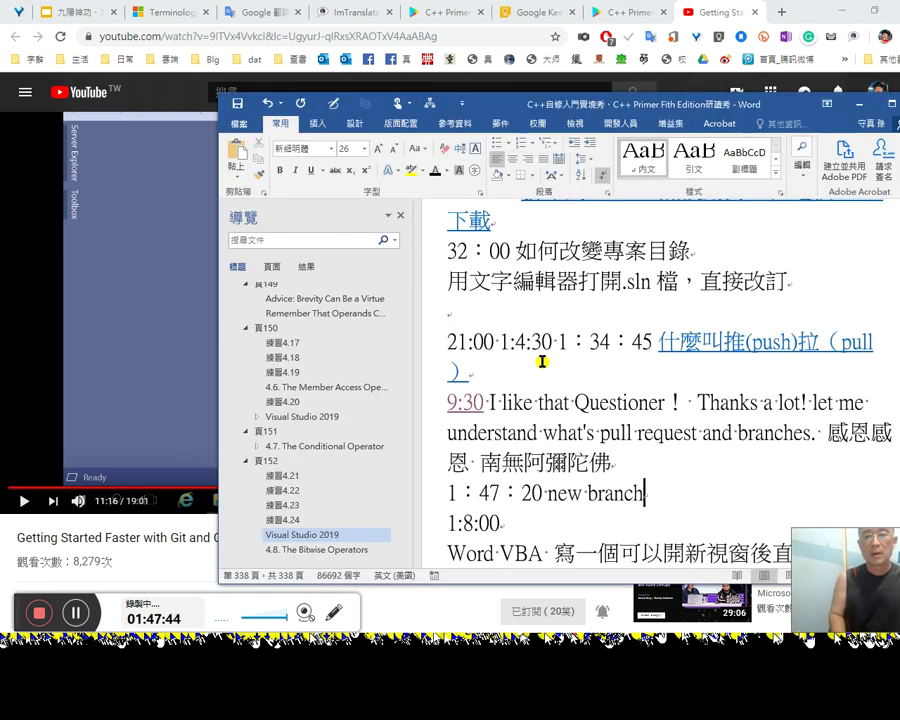
{"action": "key", "text": "Return"}
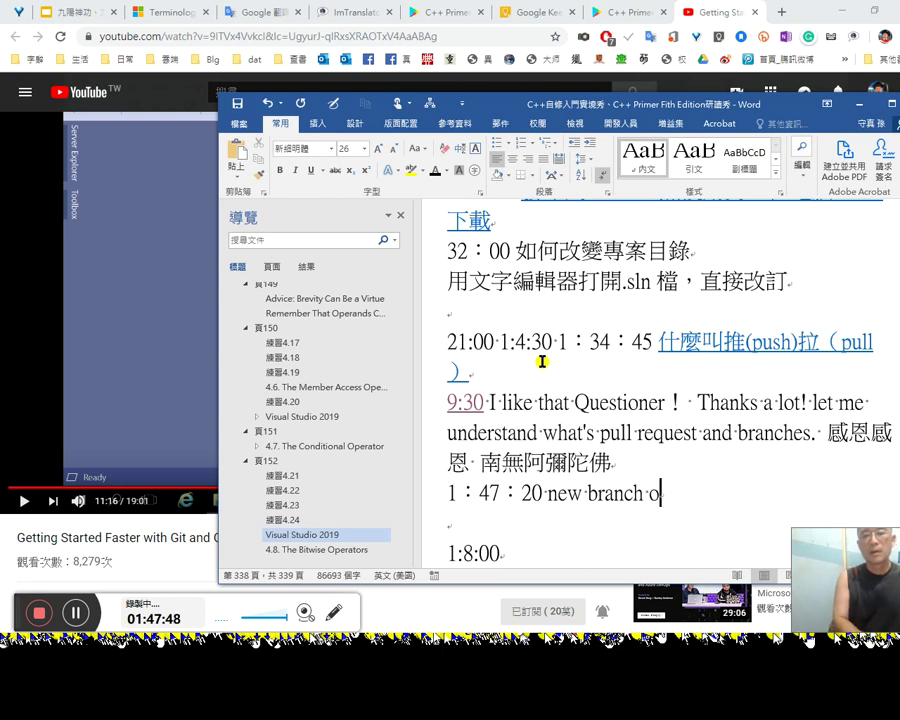
Step: Add 創建新分支 after 'new branch', correcting the mistyped Chinese characters
{"action": "key", "text": "BackSpace"}
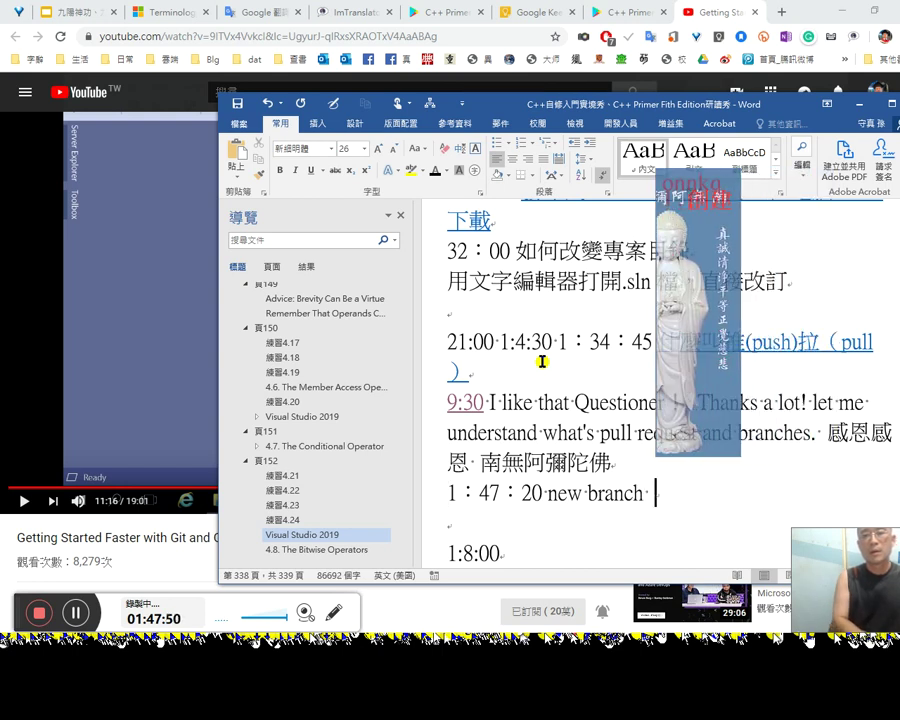
{"action": "type", "text": "創建速"}
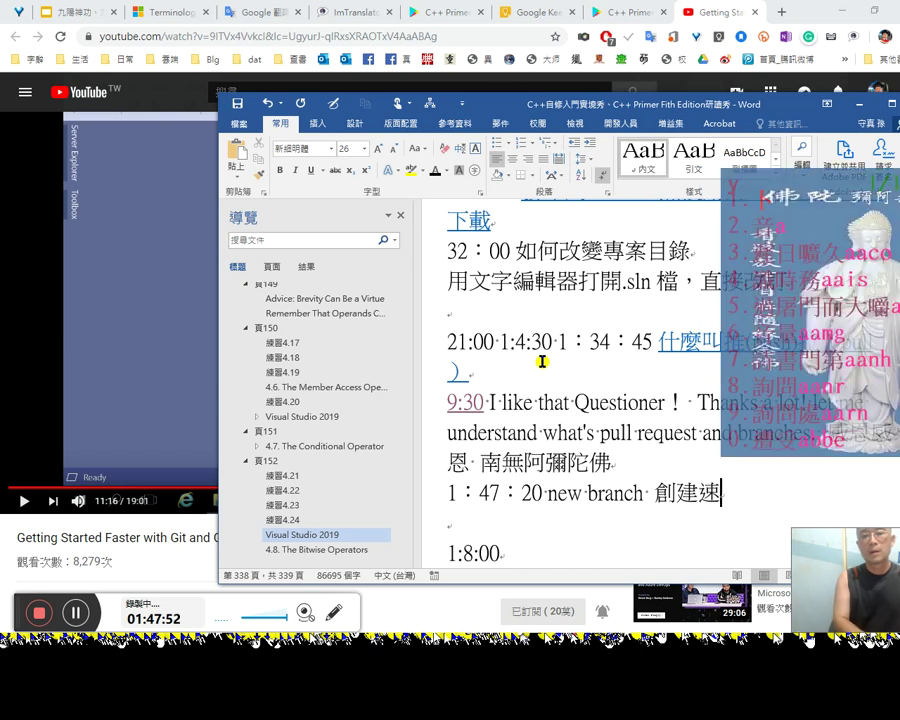
{"action": "key", "text": "BackSpace"}
{"action": "type", "text": "彥士"}
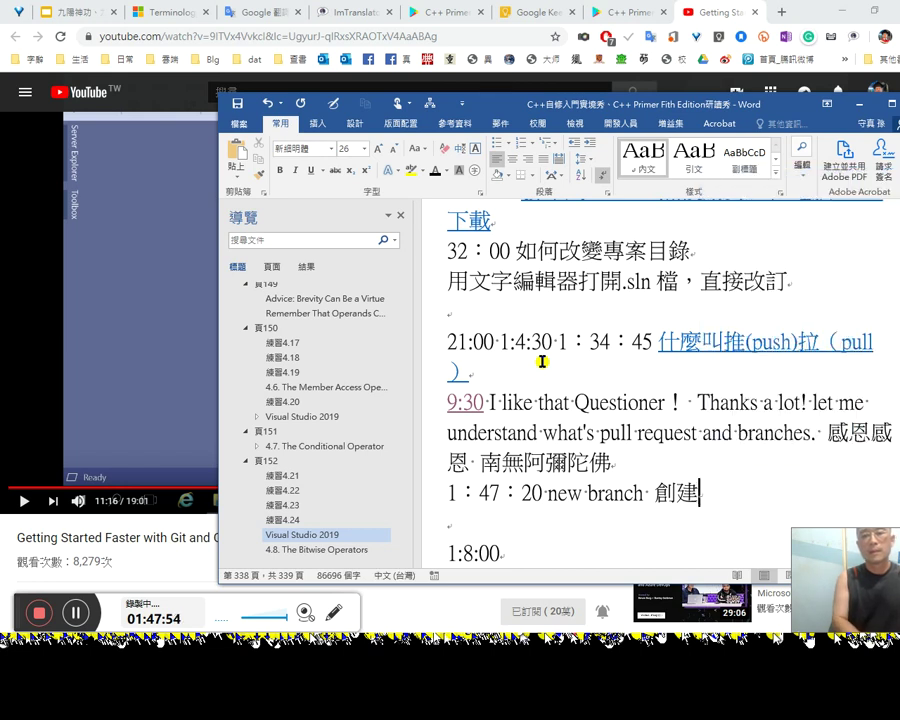
{"action": "type", "text": "新鍛"}
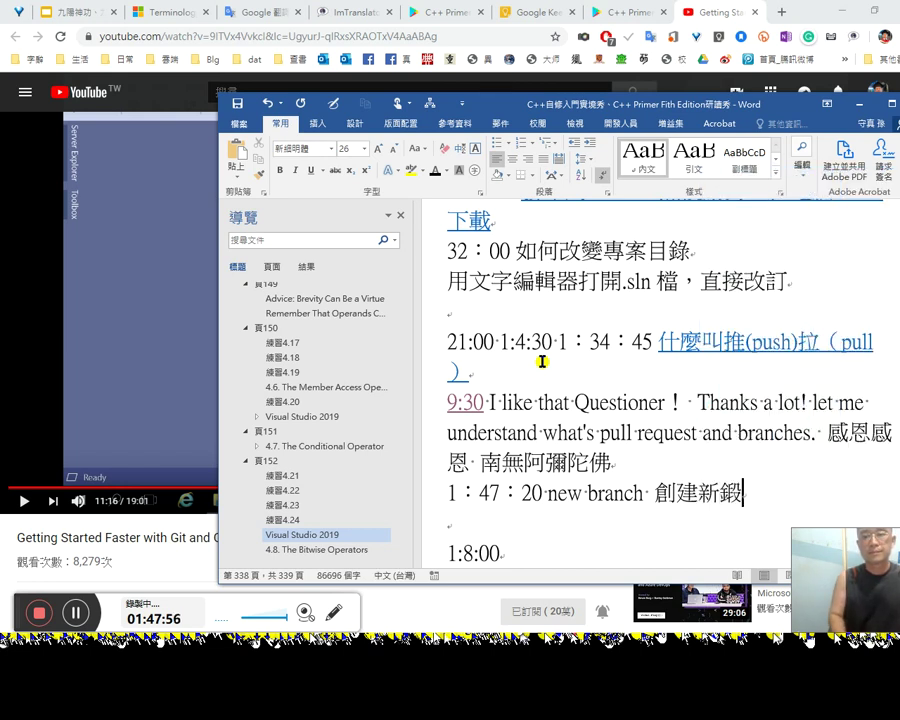
{"action": "key", "text": "shift+Left"}
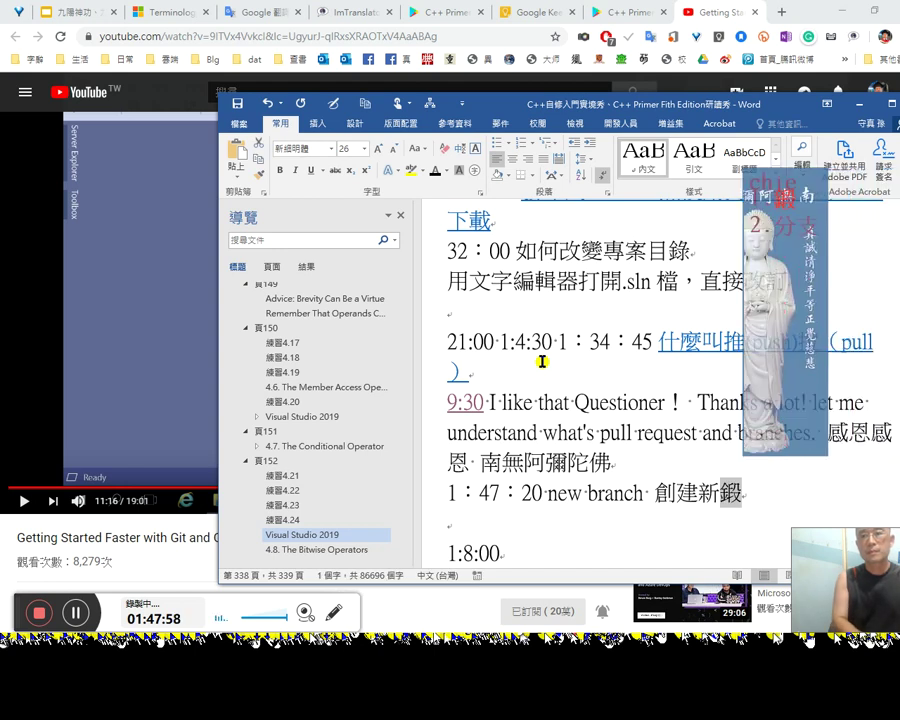
{"action": "type", "text": "分支"}
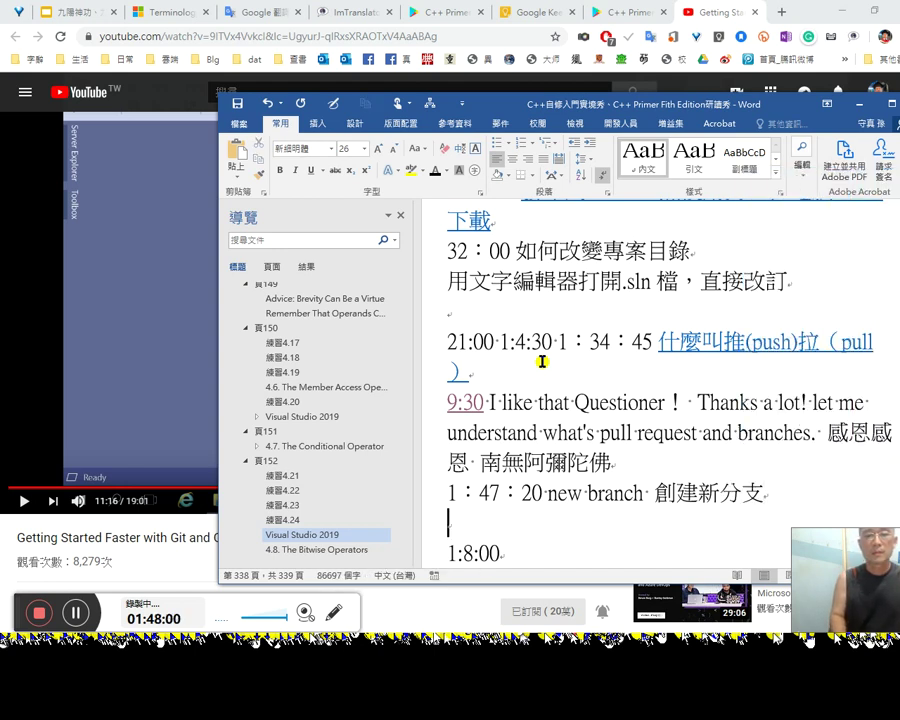
Step: Return to the YouTube video and open its Share options
{"action": "key", "text": "alt+Tab"}
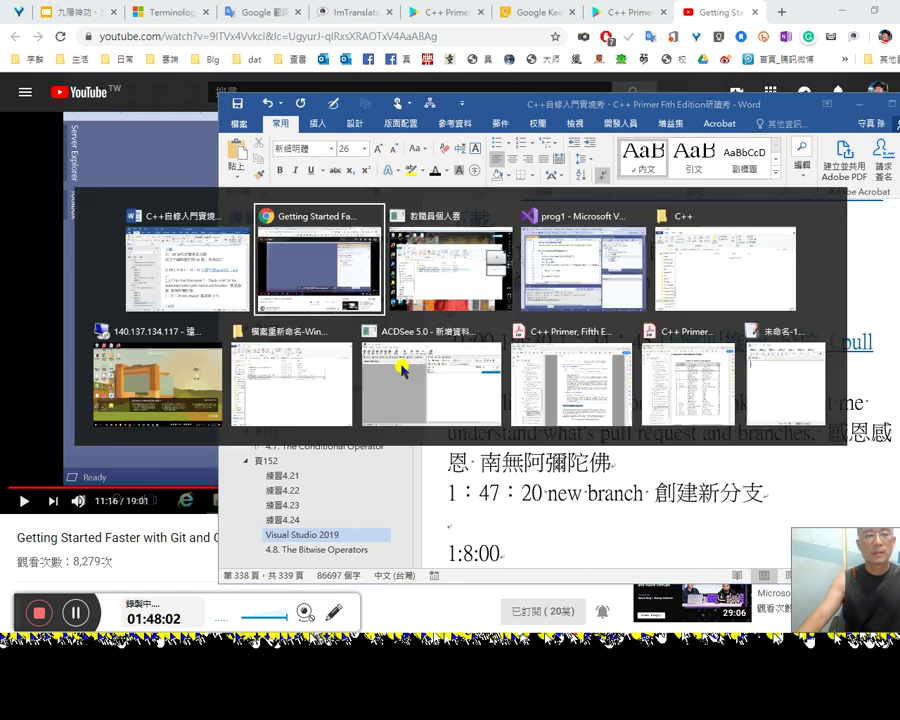
{"action": "scroll", "coordinate": [488, 543], "scroll_direction": "down", "scroll_amount": 1}
{"action": "left_click", "coordinate": [505, 492]}
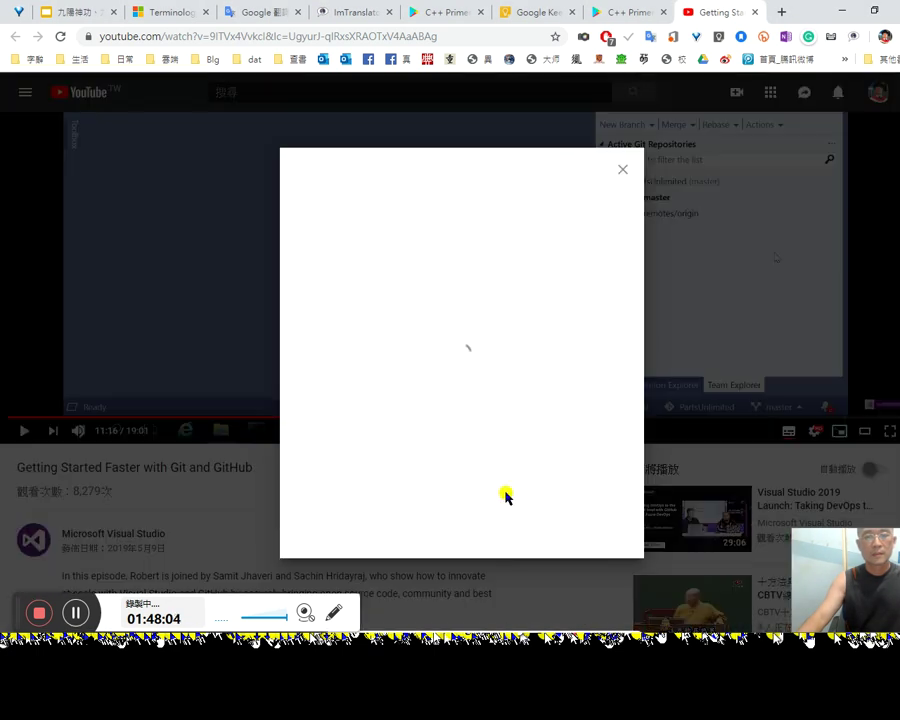
Step: Copy a share link for the video starting at 11:10
{"action": "left_click", "coordinate": [302, 548]}
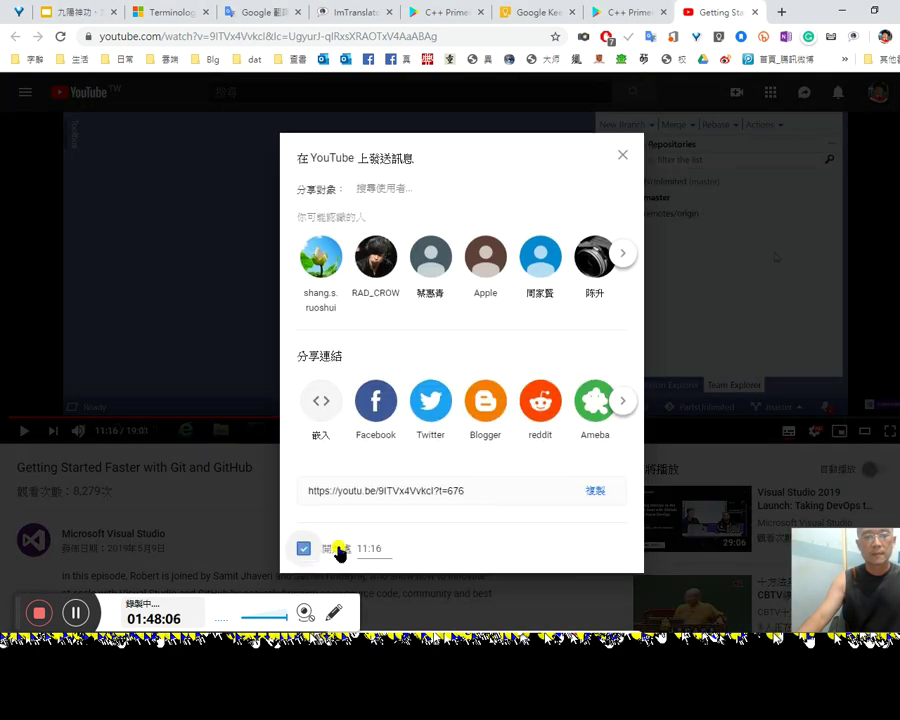
{"action": "left_click", "coordinate": [478, 487]}
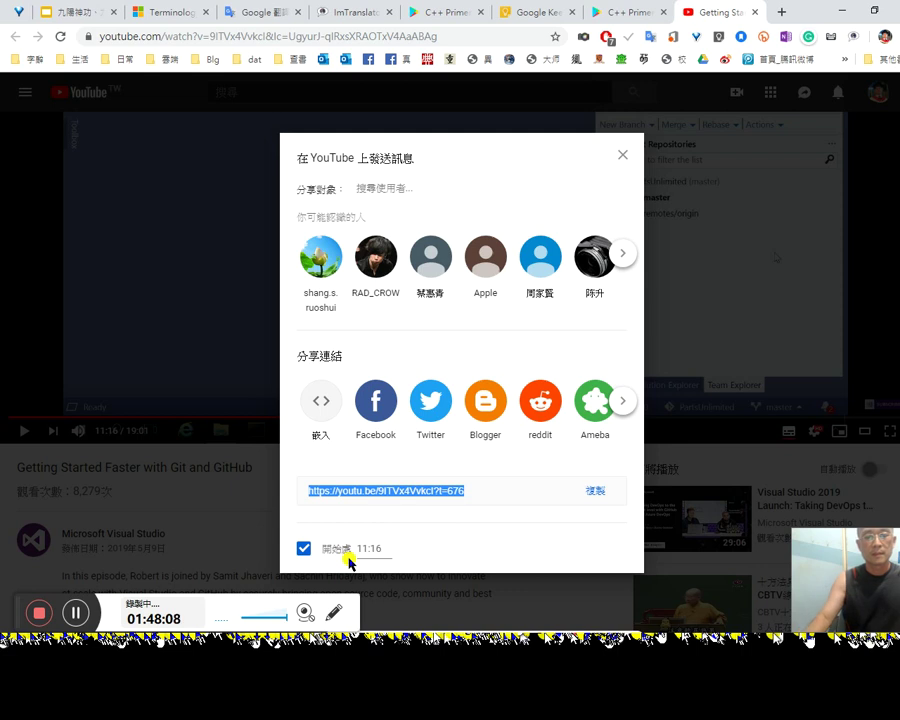
{"action": "left_click", "coordinate": [379, 548]}
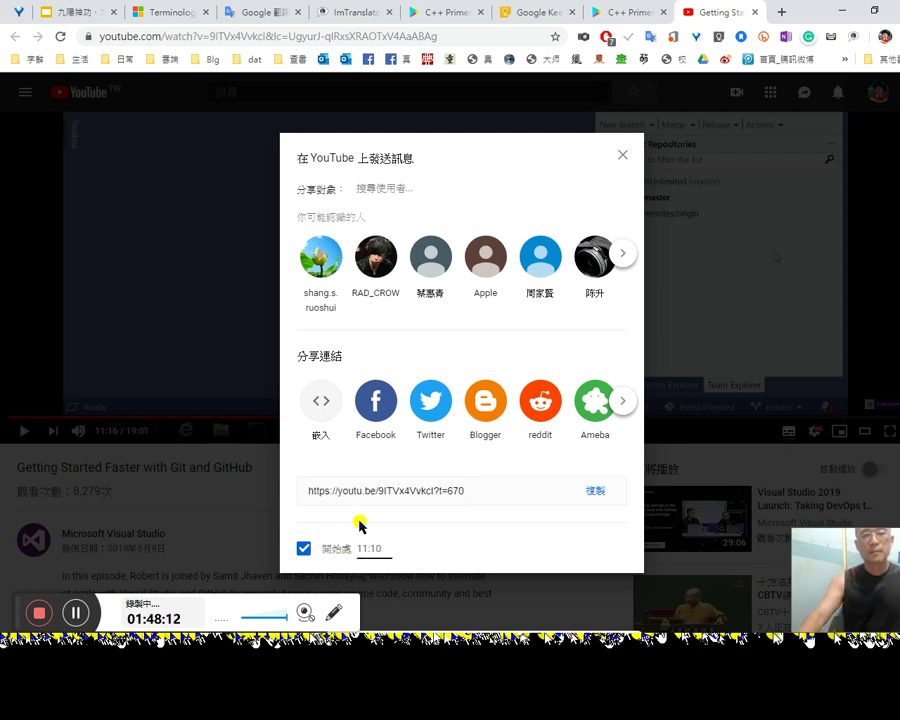
{"action": "left_click", "coordinate": [589, 491]}
Step: Hyperlink 'new branch 創建新分支' in Word to the copied link, then resume the video
{"action": "key", "text": "alt+Tab"}
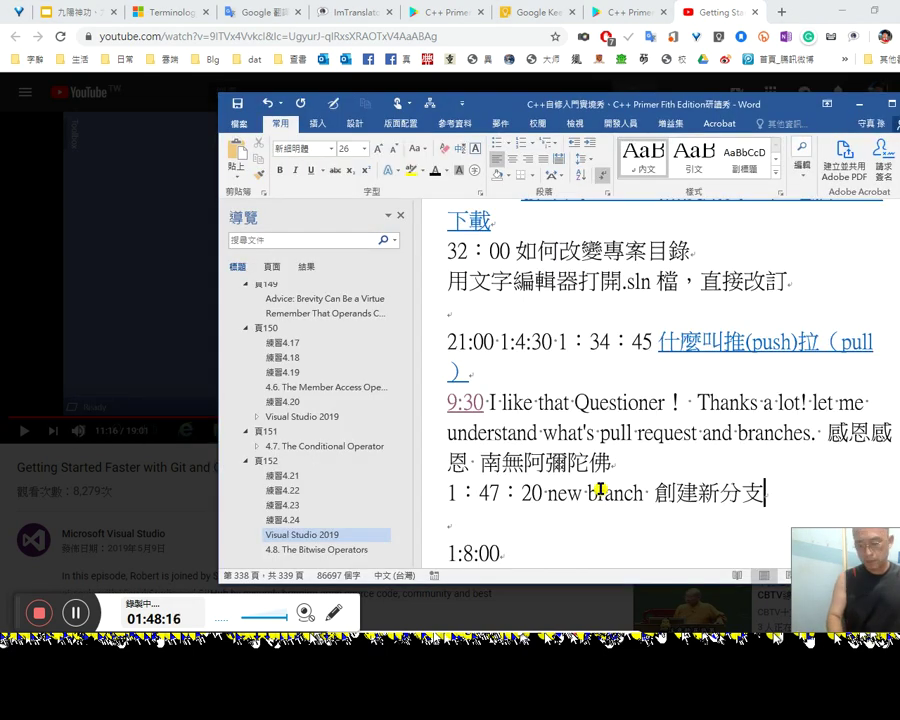
{"action": "triple_click", "coordinate": [600, 488]}
{"action": "key", "text": "ctrl+shift+Right"}
{"action": "key", "text": "ctrl+shift+Right"}
{"action": "key", "text": "ctrl+shift+Right"}
{"action": "key", "text": "ctrl+shift+Right"}
{"action": "key", "text": "ctrl+shift+Right"}
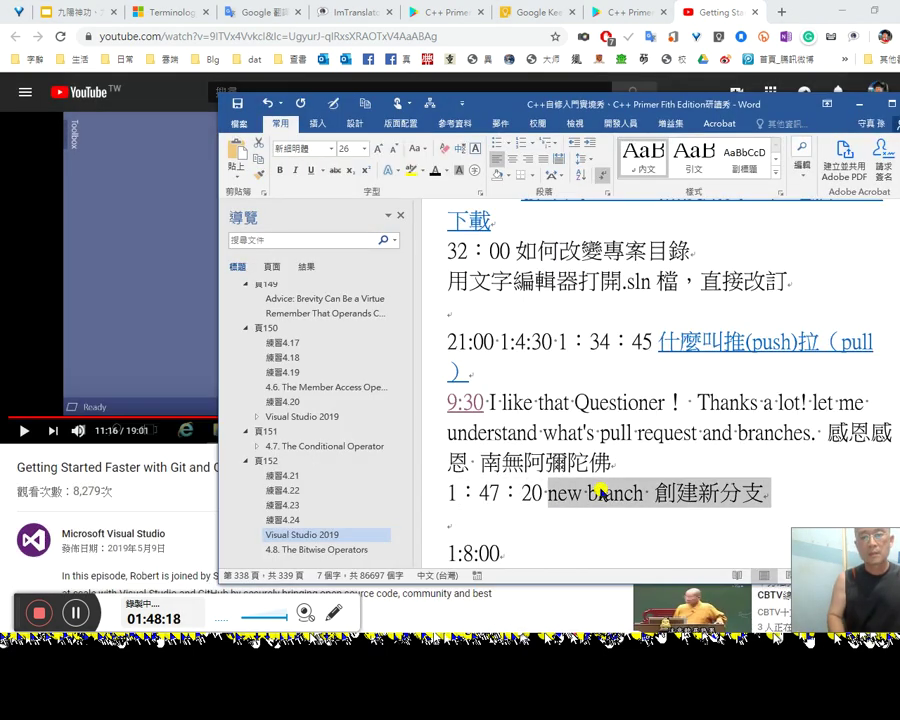
{"action": "type", "text": "new branch 創建新分支"}
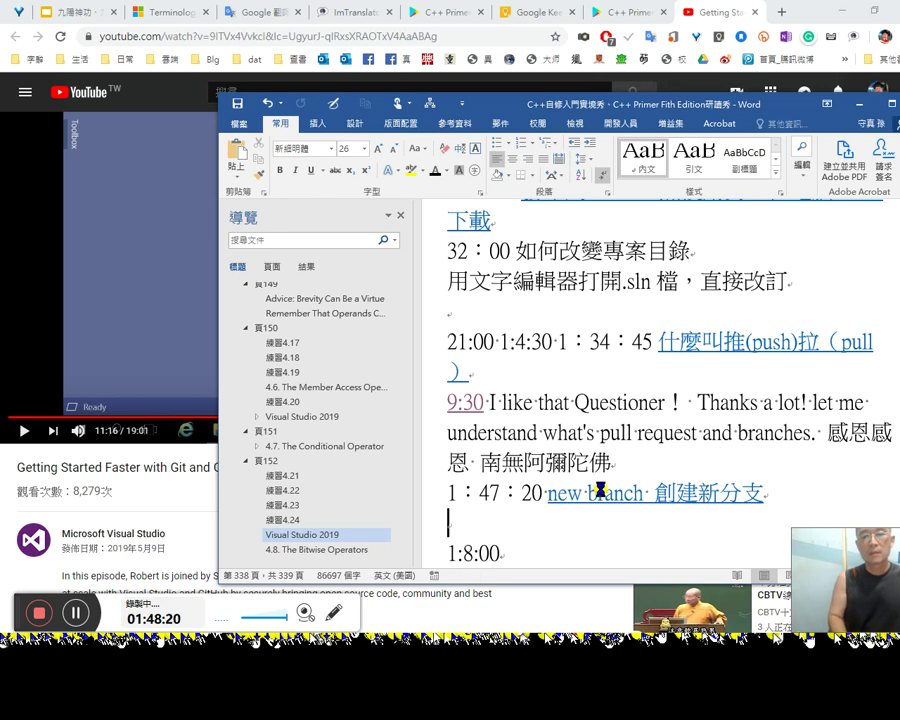
{"action": "key", "text": "alt+Tab"}
{"action": "left_click", "coordinate": [776, 327]}
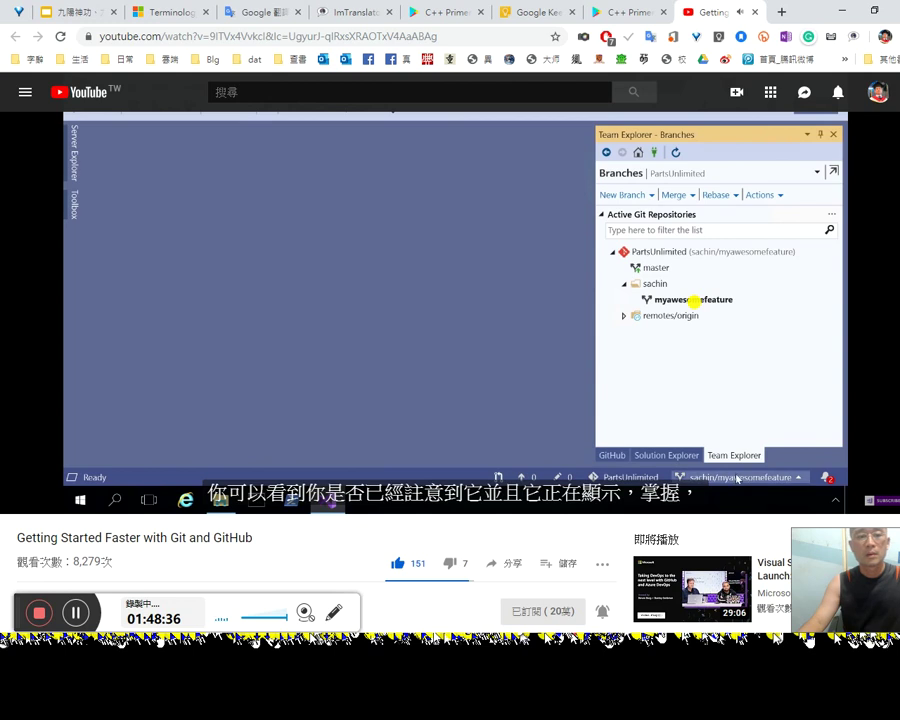
Step: Replay a few seconds of the commit demo around 12:17, pausing and resuming
{"action": "mouse_move", "coordinate": [747, 481]}
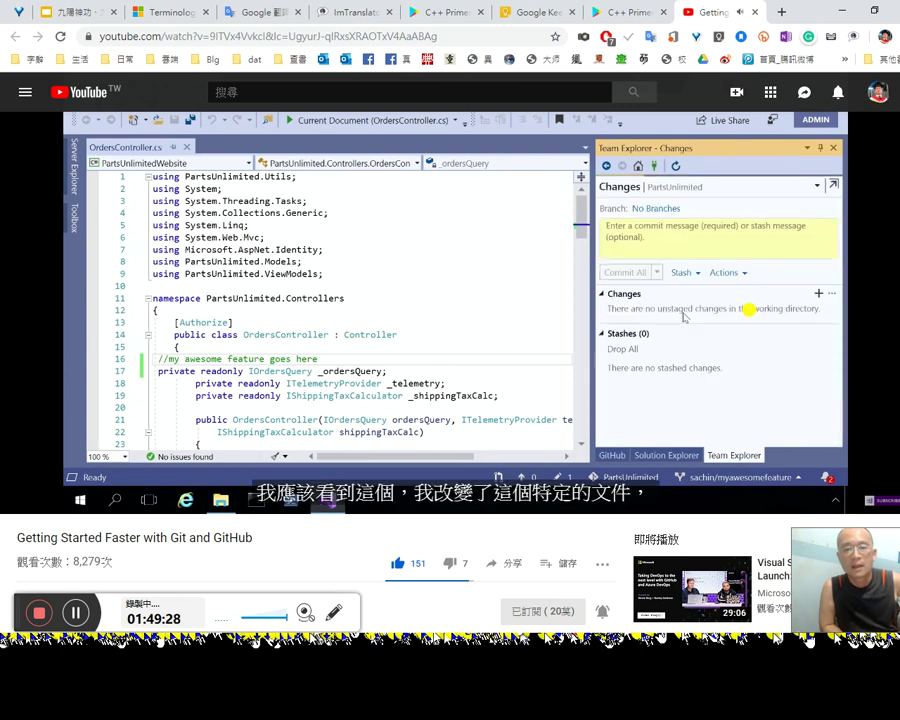
{"action": "key", "text": "Left"}
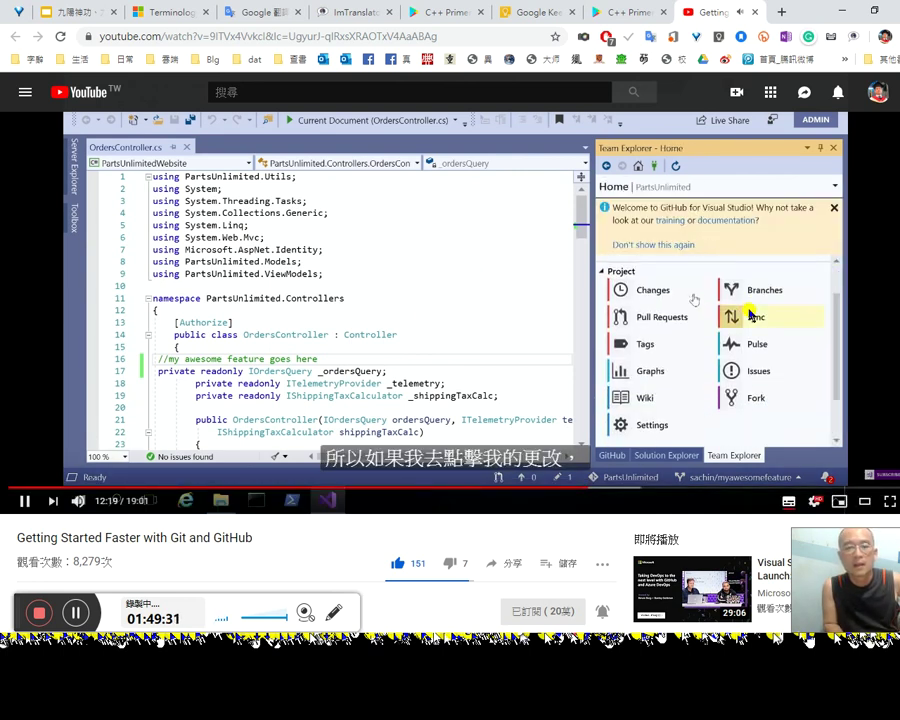
{"action": "key", "text": "Left"}
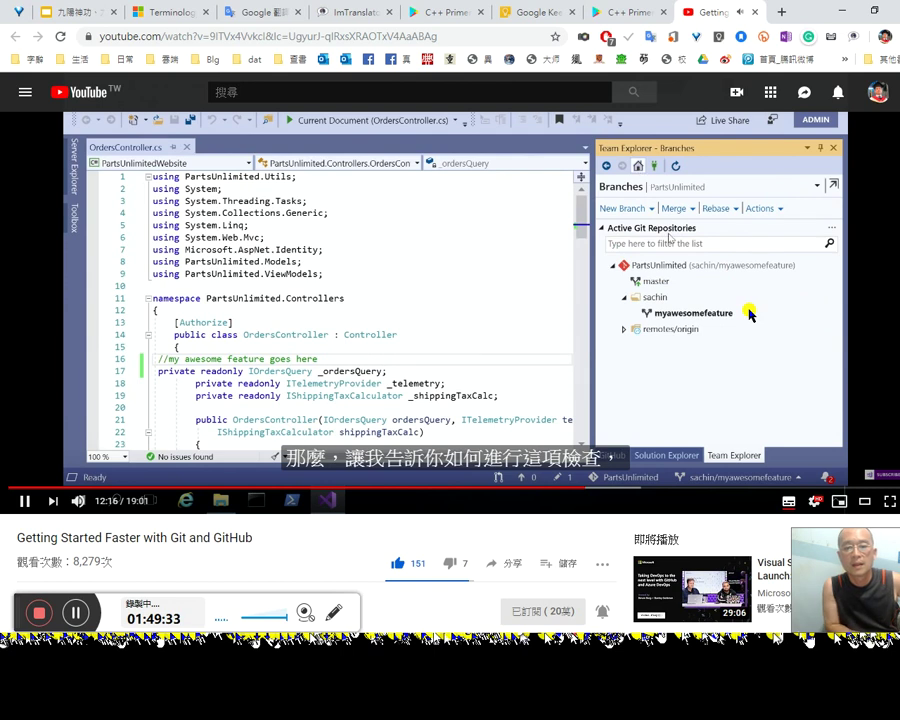
{"action": "key", "text": "space"}
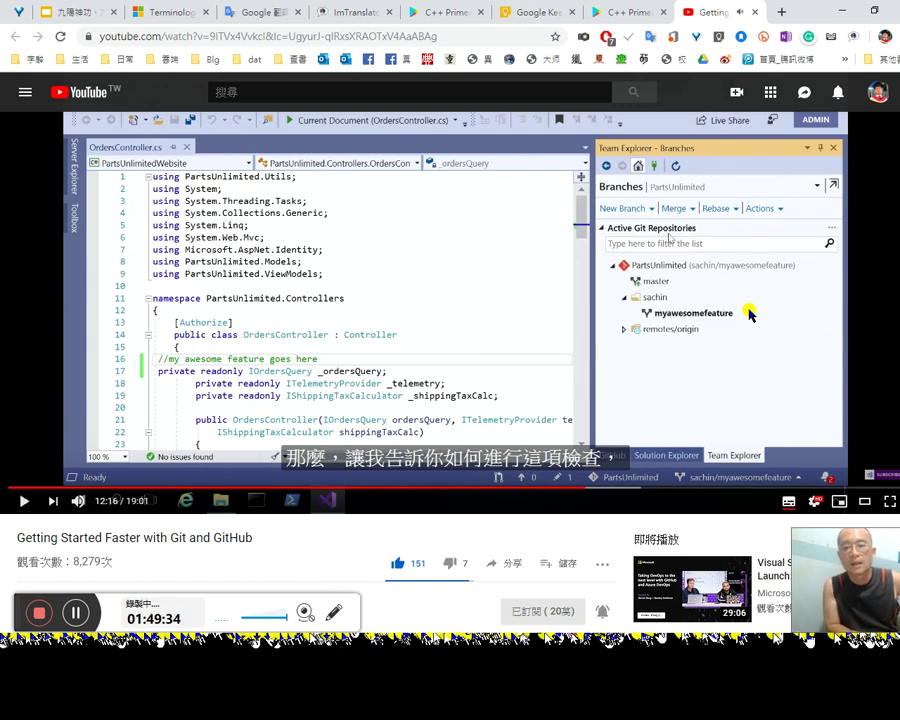
{"action": "key", "text": "space"}
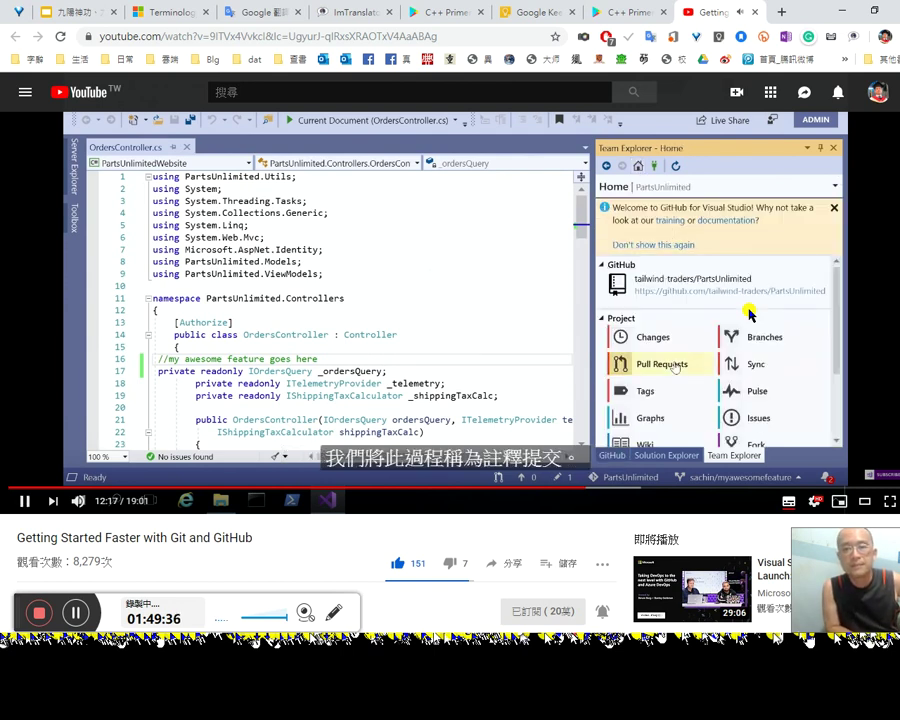
{"action": "key", "text": "space"}
{"action": "key", "text": "space"}
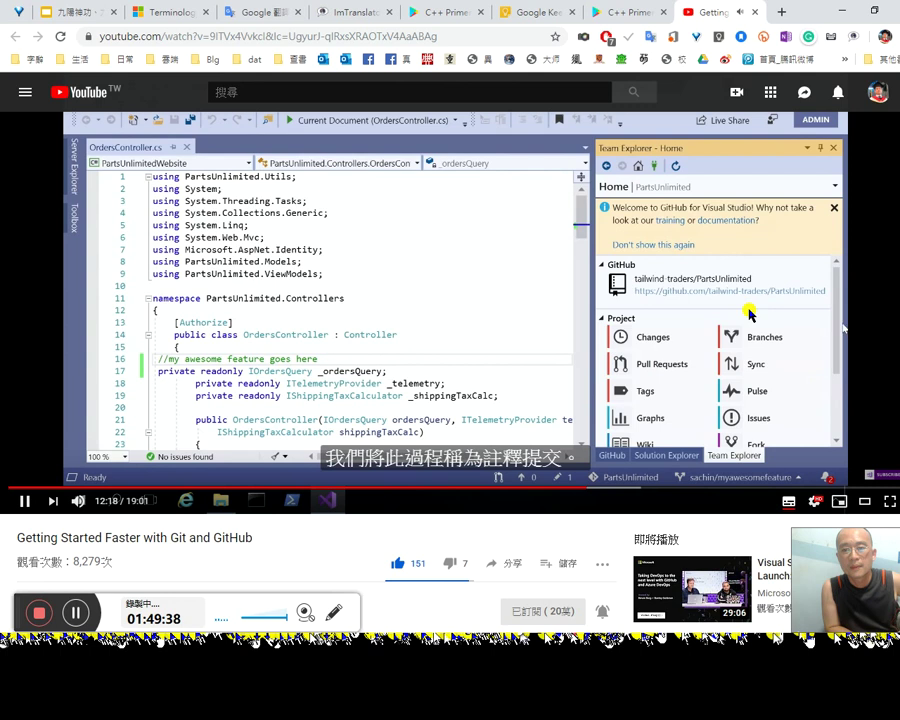
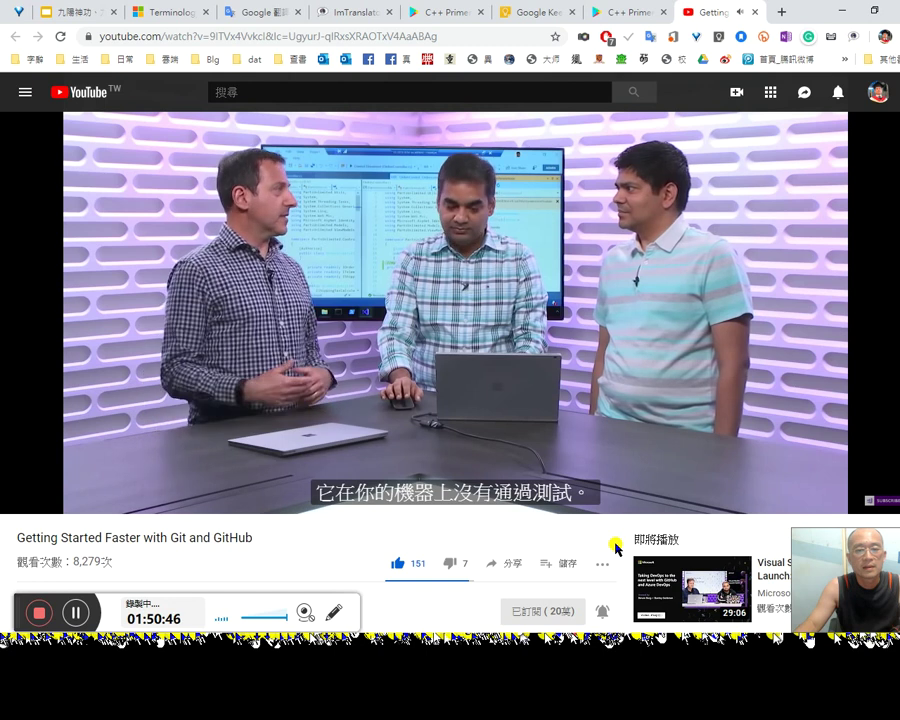
Step: Pause the video at 13:10 and start a new 1:50:20 timestamp line in the Word notes
{"action": "left_click", "coordinate": [605, 374]}
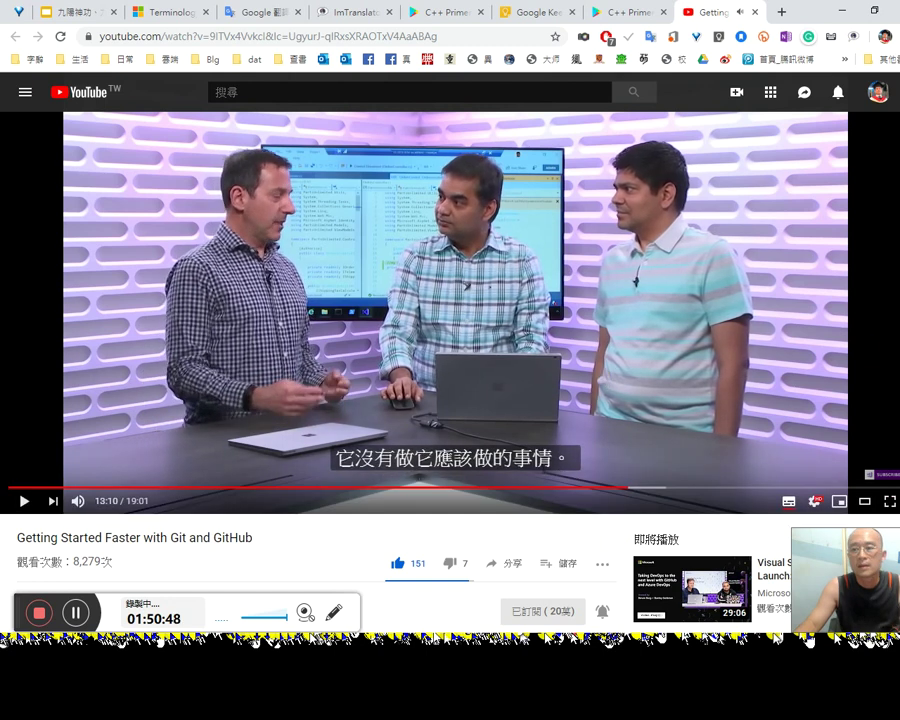
{"action": "key", "text": "alt+Tab"}
{"action": "type", "text": "1：5"}
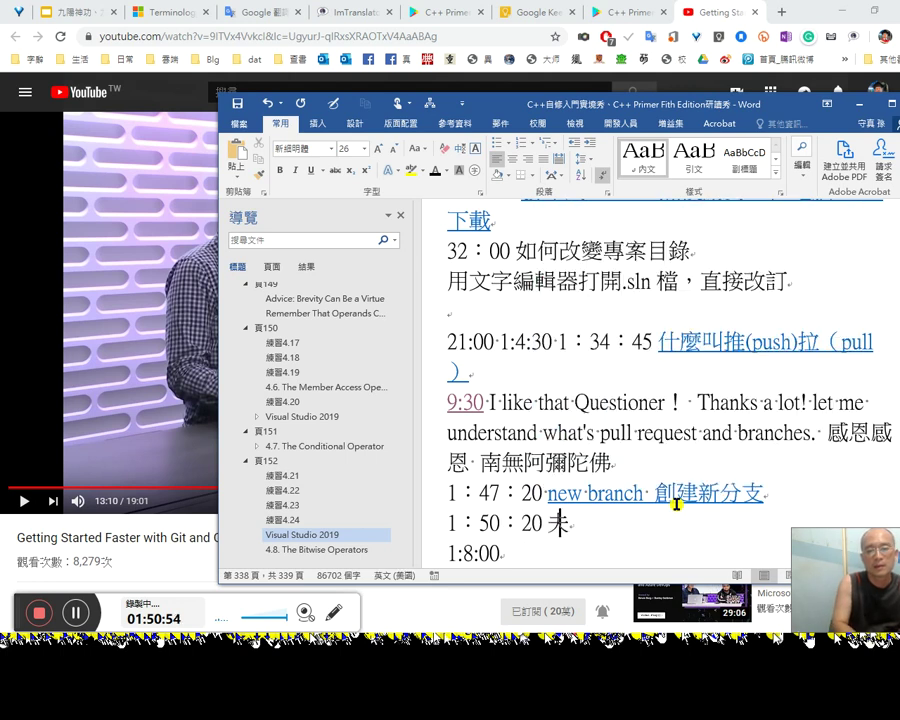
Step: Finish the note '1：50：20 提交 pull request', add a new line, and resume the video from 13:10
{"action": "key", "text": "Down"}
{"action": "key", "text": "6"}
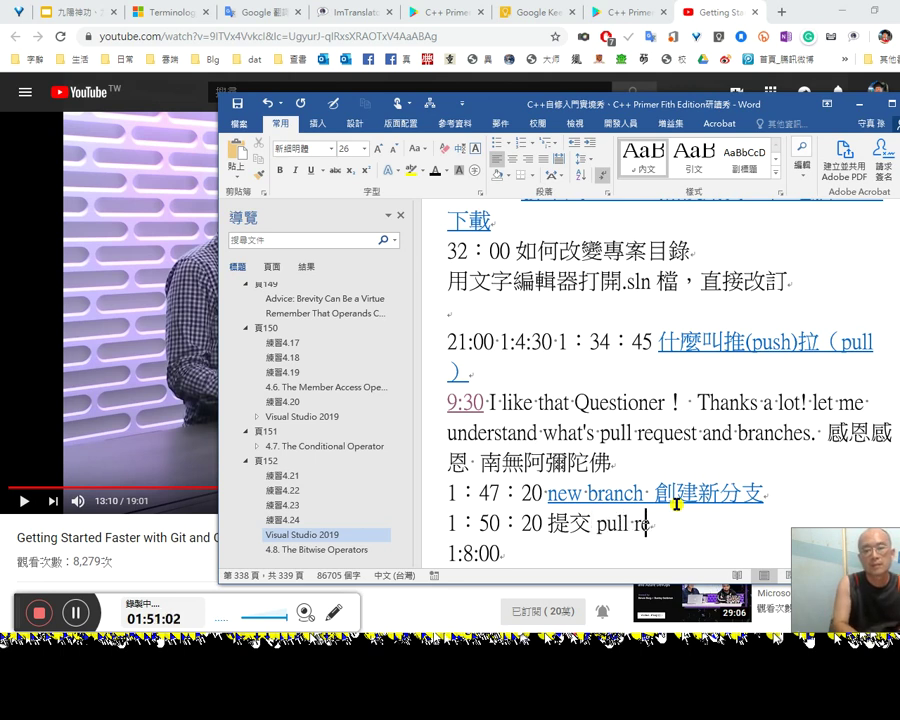
{"action": "key", "text": "Return"}
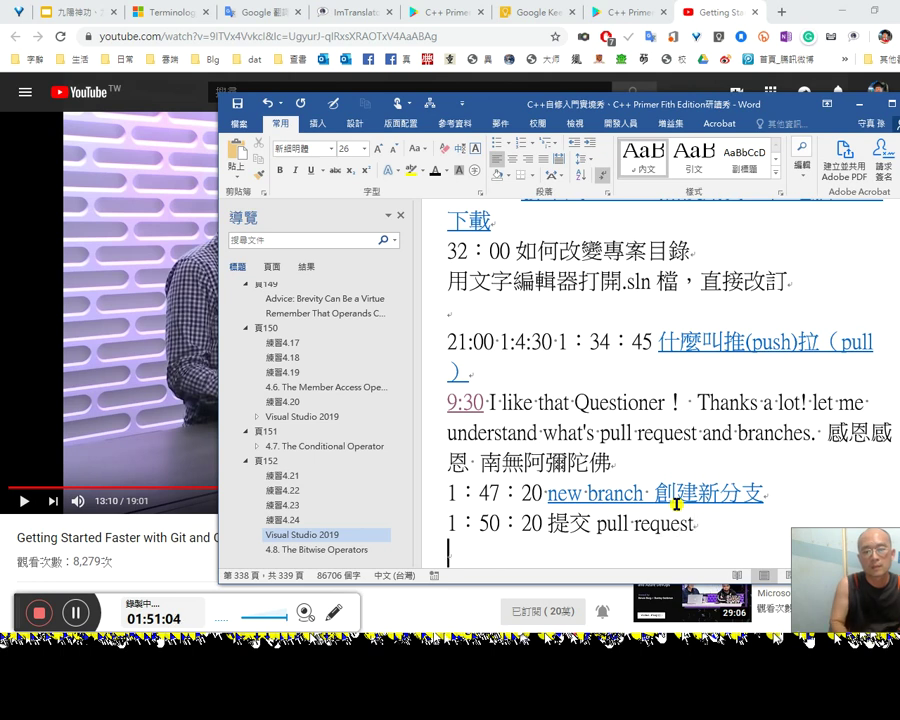
{"action": "key", "text": "alt+Tab"}
{"action": "key", "text": "space"}
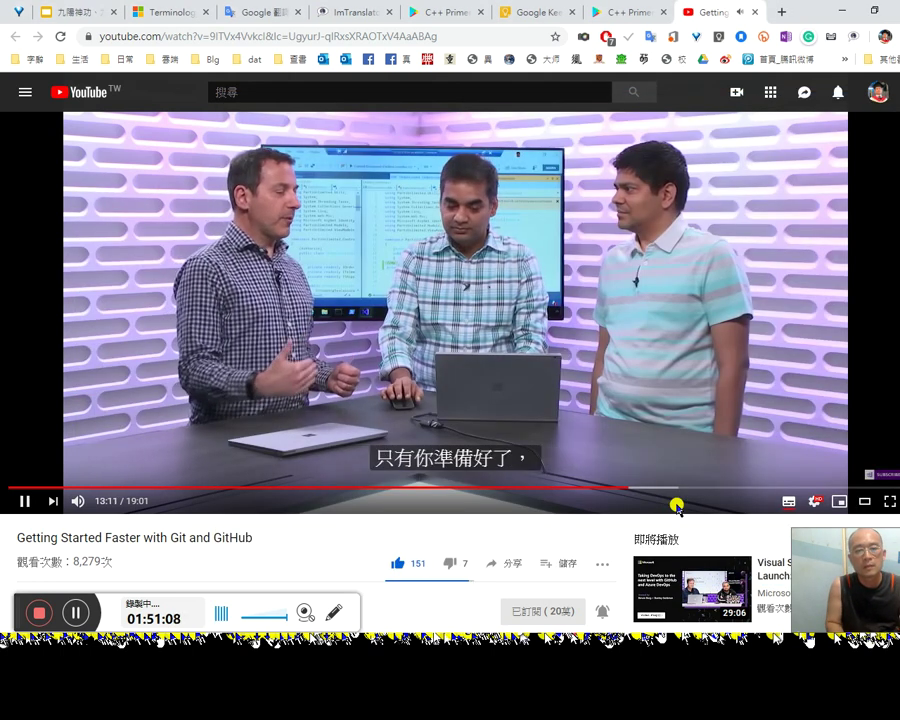
Step: Rewind the video ten seconds and pause it at 13:23 on the pull request explanation
{"action": "key", "text": "Left"}
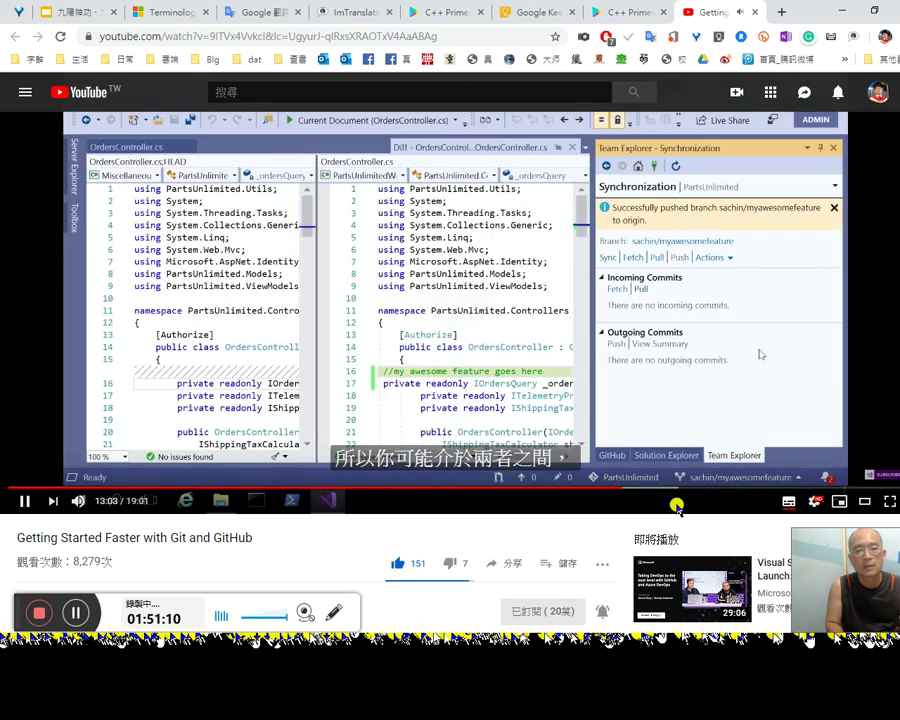
{"action": "key", "text": "Left"}
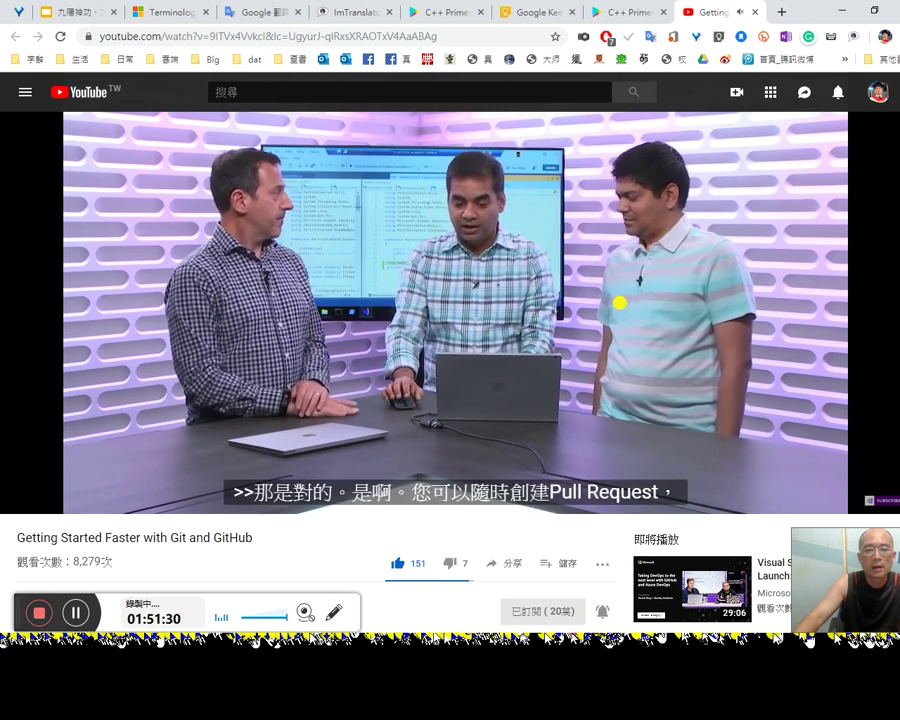
{"action": "left_click", "coordinate": [762, 295]}
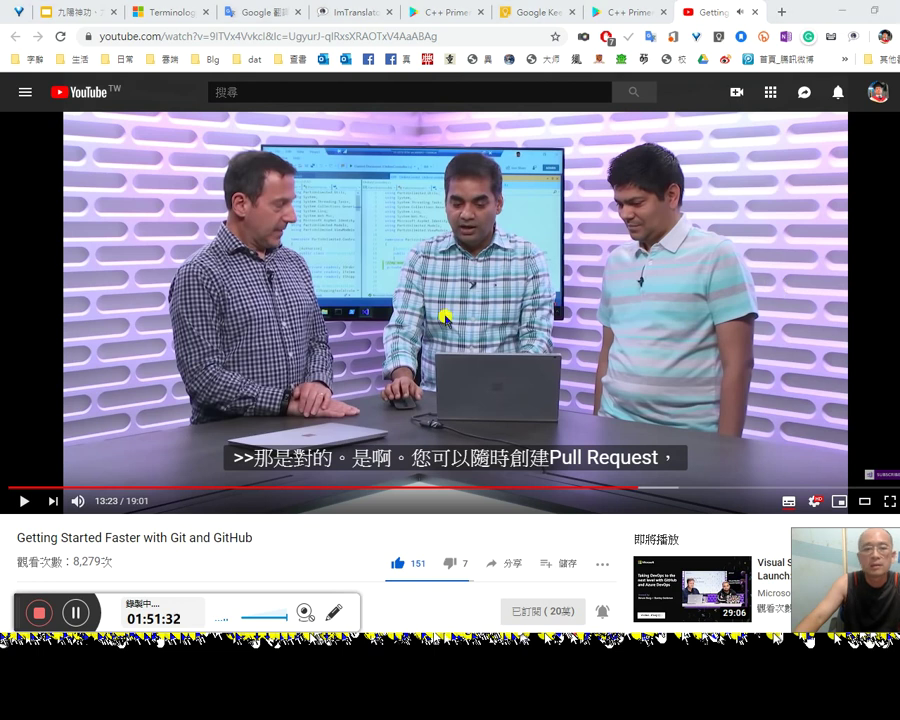
Step: Bring up File Explorer and browse between the C# and C++ folders
{"action": "mouse_move", "coordinate": [899, 170]}
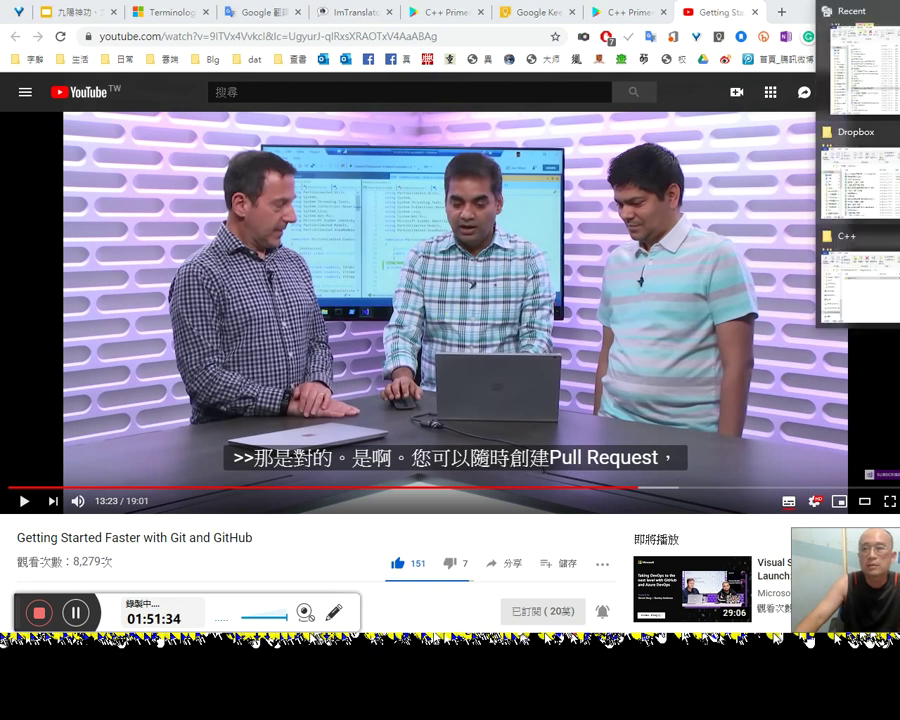
{"action": "left_click", "coordinate": [886, 268]}
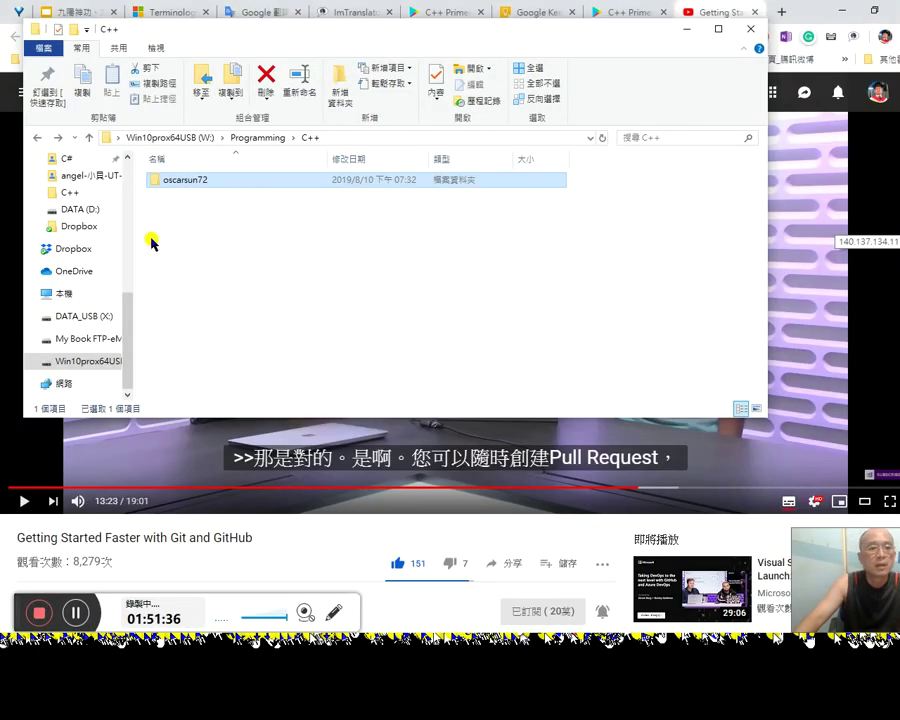
{"action": "scroll", "coordinate": [129, 232], "scroll_direction": "up", "scroll_amount": 6}
{"action": "scroll", "coordinate": [134, 242], "scroll_direction": "down", "scroll_amount": 2}
{"action": "scroll", "coordinate": [134, 250], "scroll_direction": "down", "scroll_amount": 2}
{"action": "left_click", "coordinate": [75, 297]}
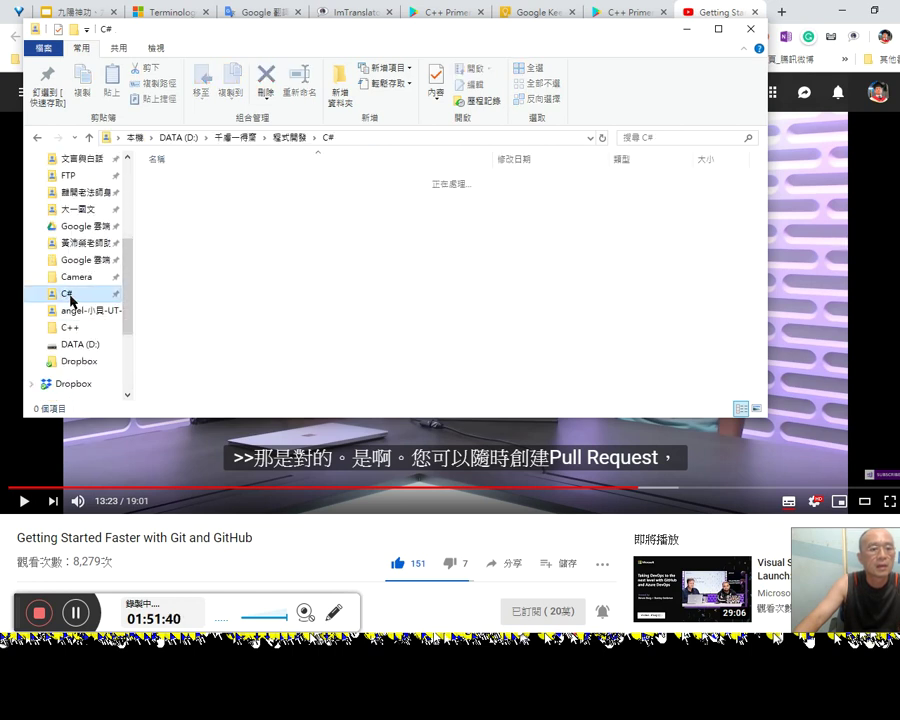
{"action": "left_click", "coordinate": [92, 327]}
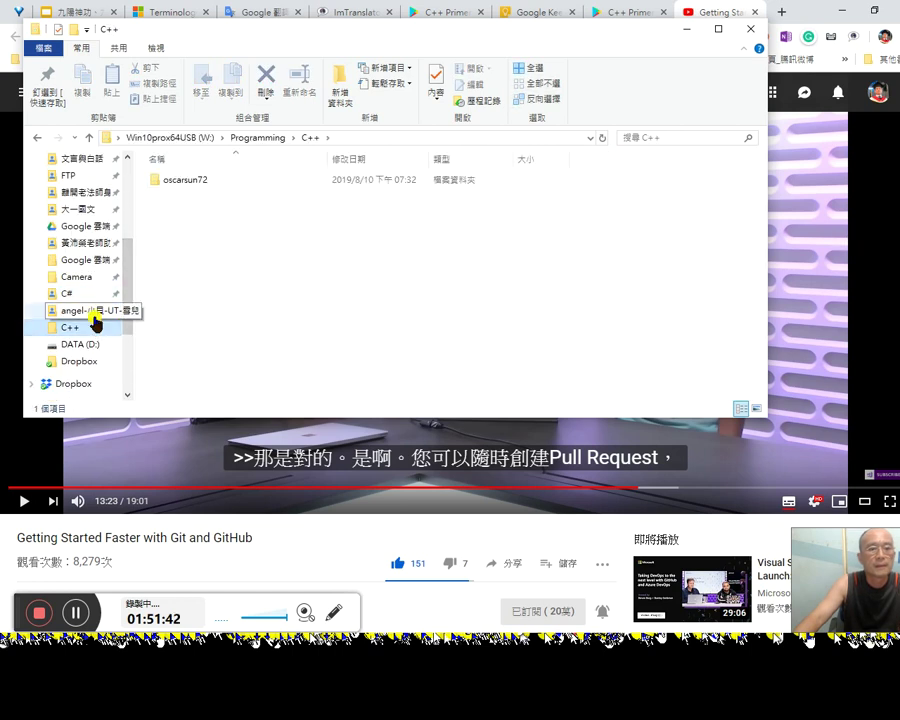
{"action": "left_click", "coordinate": [80, 294]}
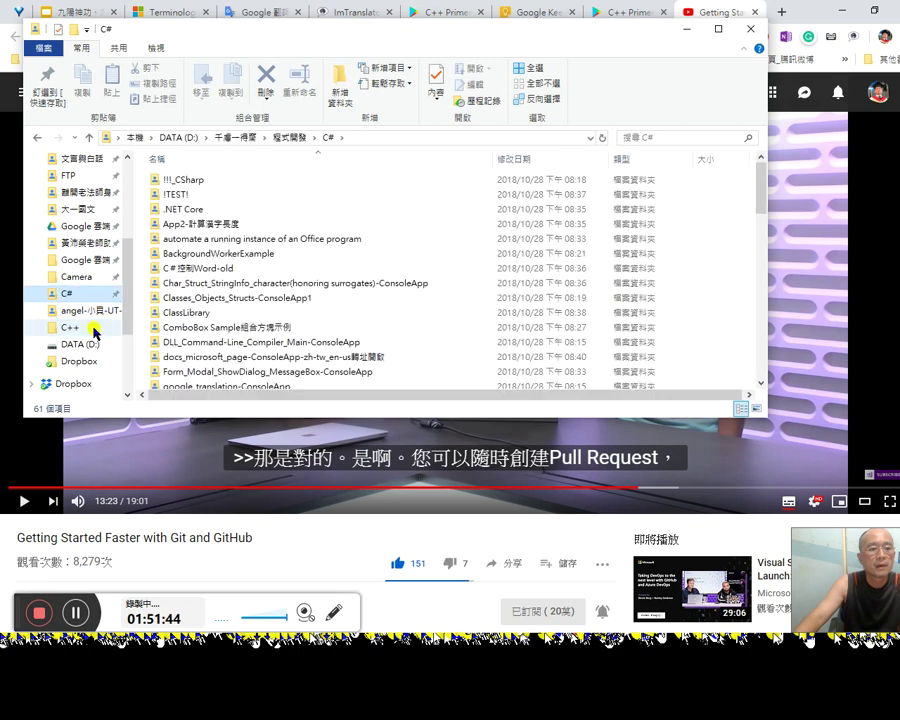
Step: Pin the C++ folder to Quick Access and remove another shortcut from it
{"action": "right_click", "coordinate": [93, 337]}
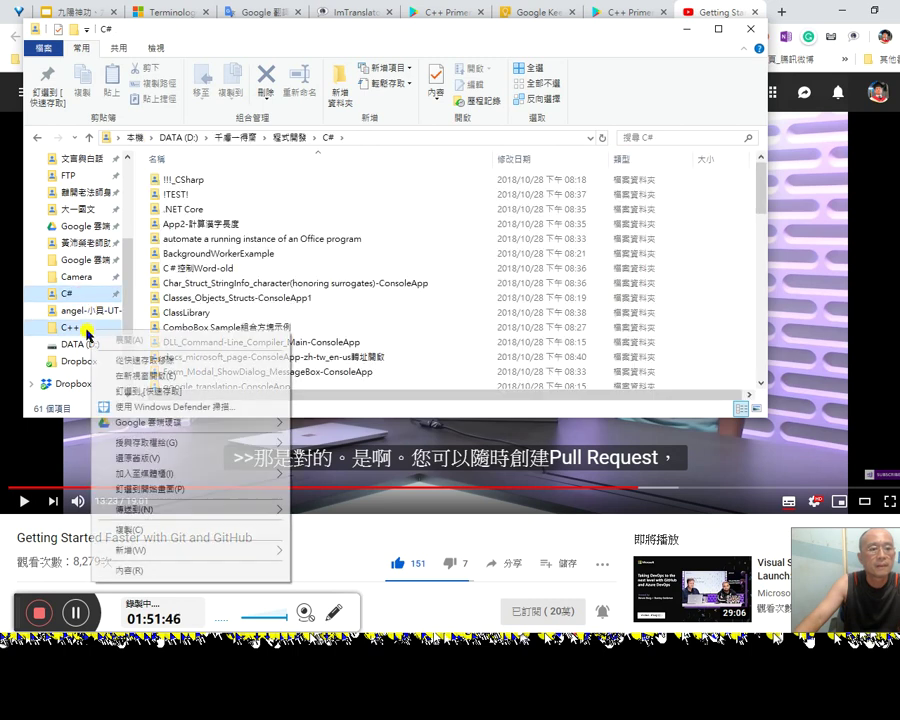
{"action": "mouse_move", "coordinate": [145, 473]}
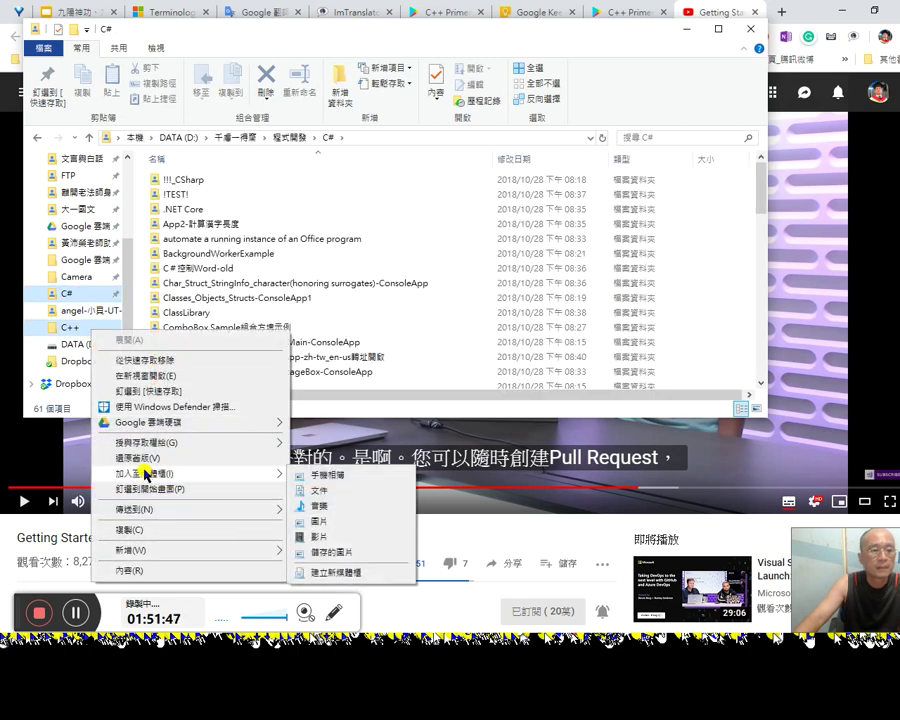
{"action": "left_click", "coordinate": [135, 393]}
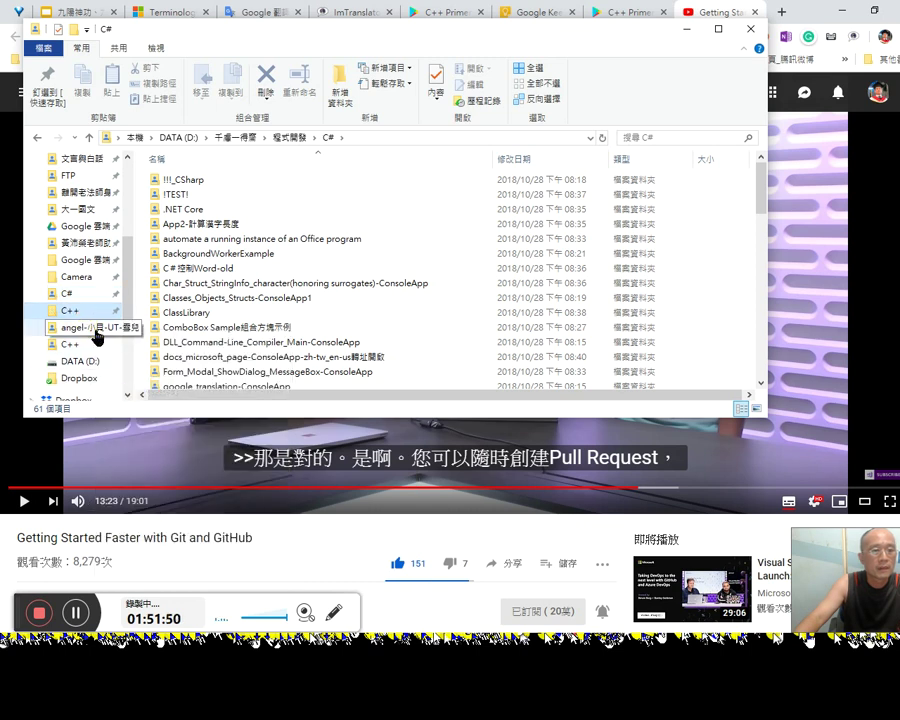
{"action": "right_click", "coordinate": [97, 331]}
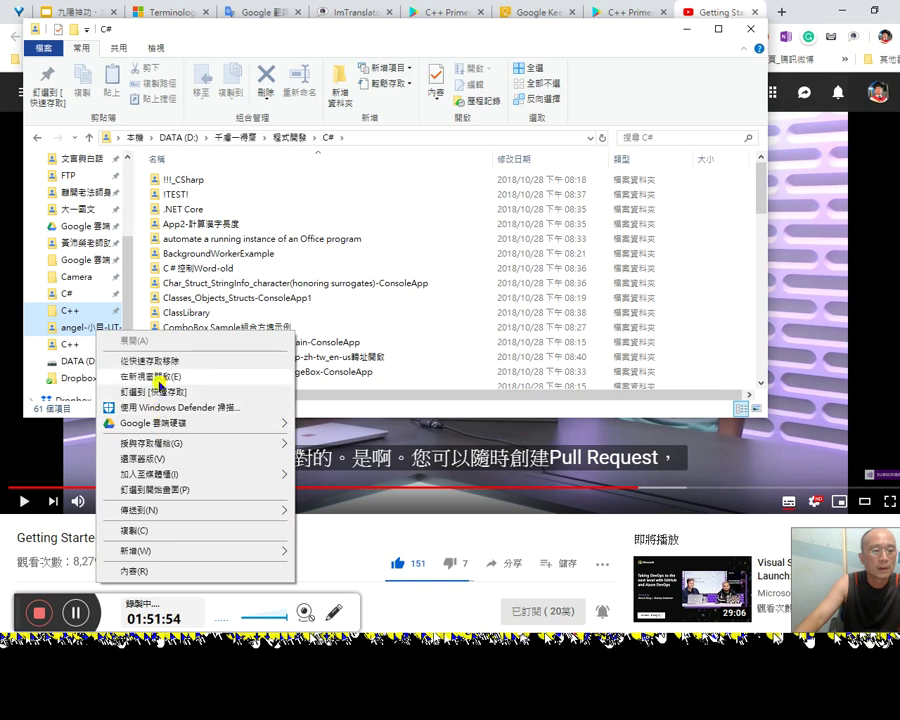
{"action": "left_click", "coordinate": [170, 362]}
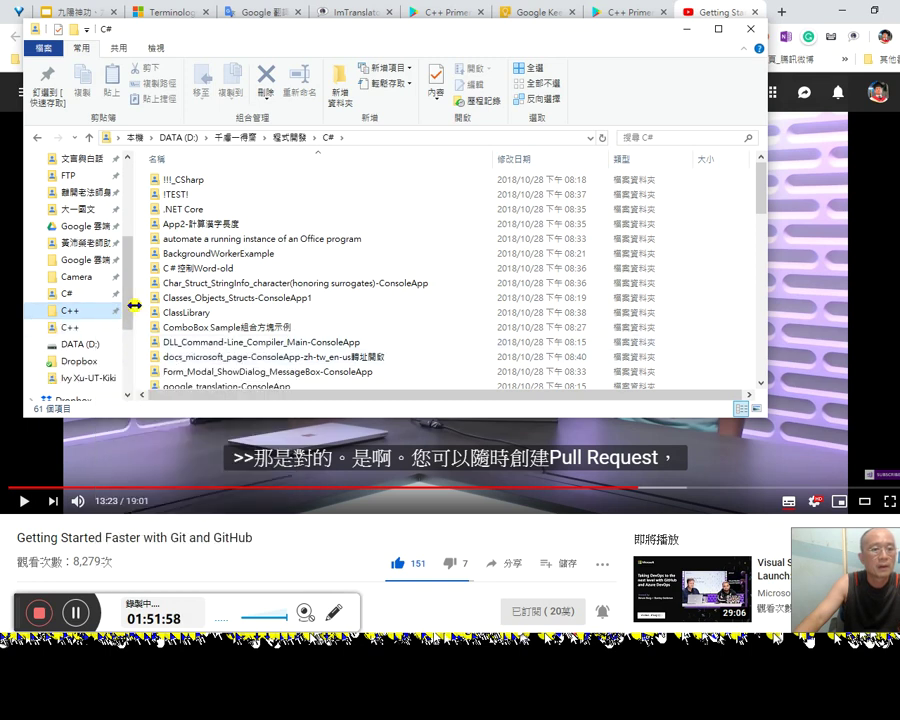
Step: Sort the C# folder by date modified and select the C# 6.0 spec PDF and project folder
{"action": "left_click", "coordinate": [94, 294]}
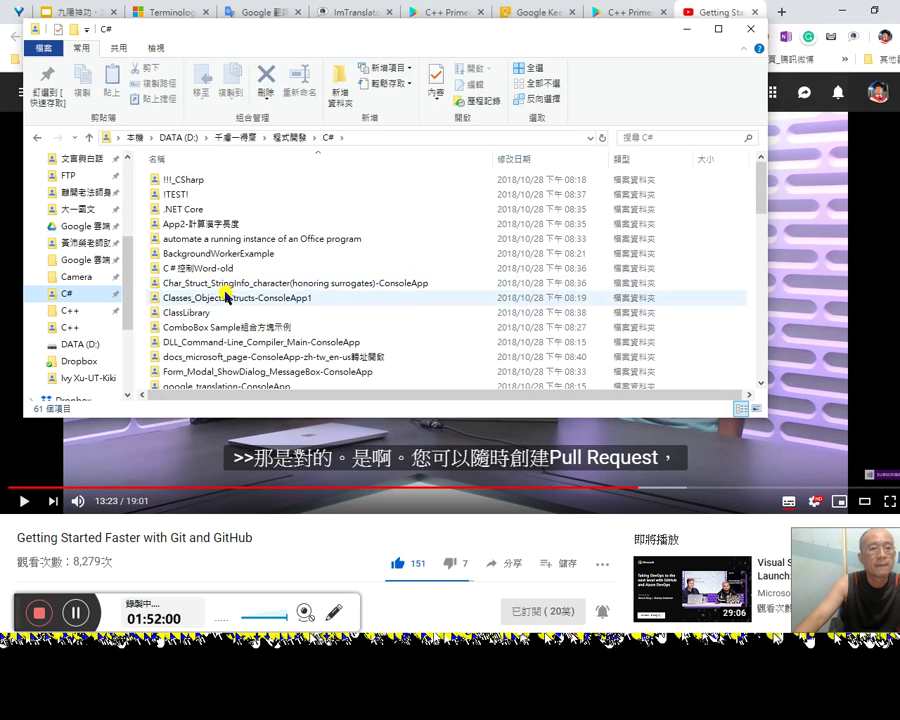
{"action": "left_click", "coordinate": [552, 158]}
{"action": "left_click", "coordinate": [327, 228]}
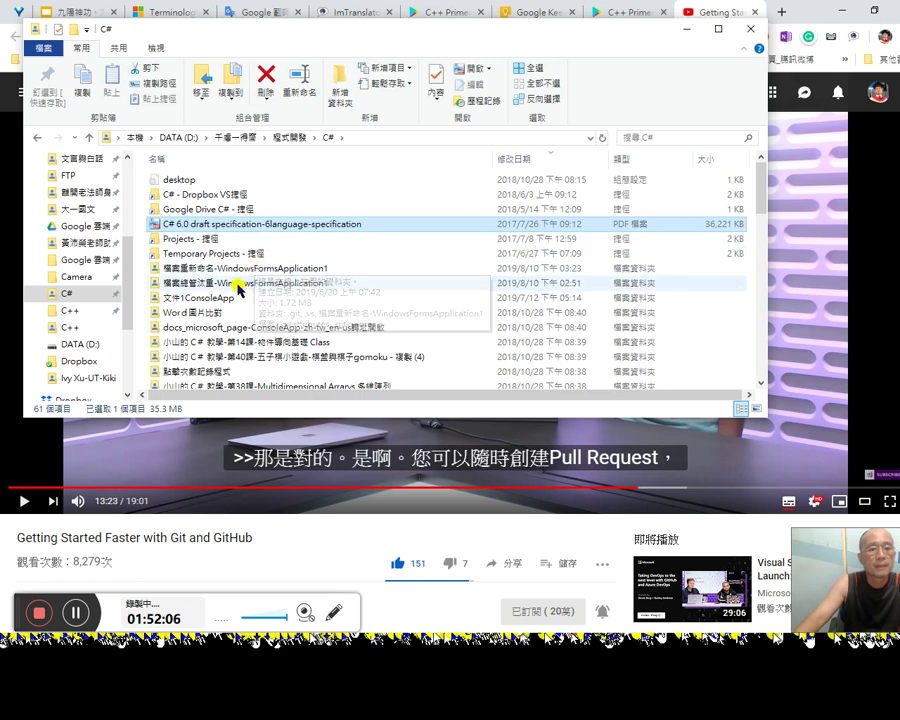
{"action": "left_click", "coordinate": [255, 268]}
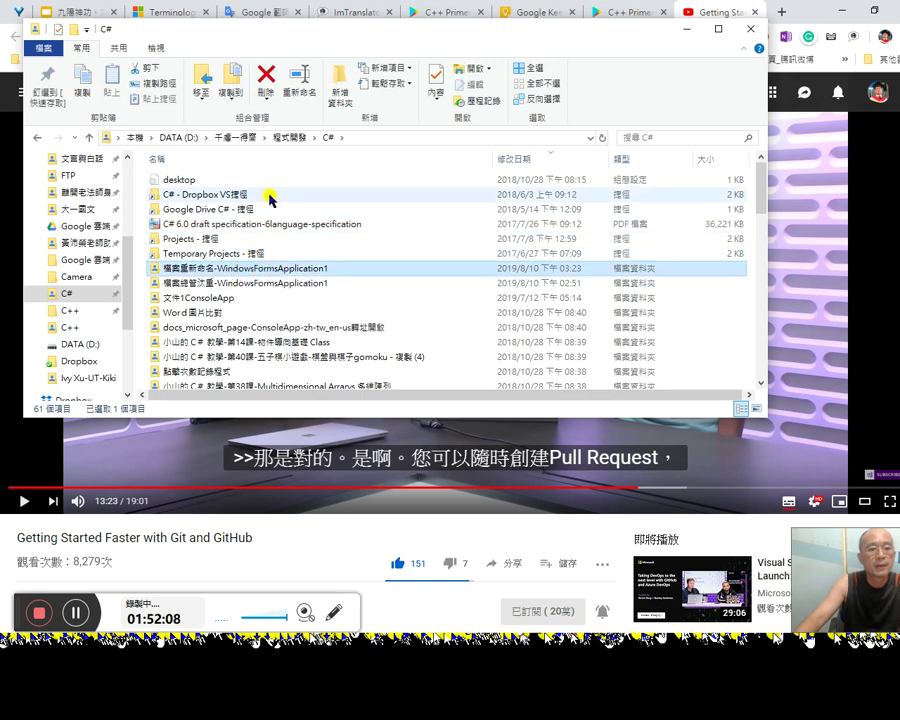
Step: Return to the C++ folder, view Programming's other subfolders, and close File Explorer
{"action": "left_click", "coordinate": [88, 314]}
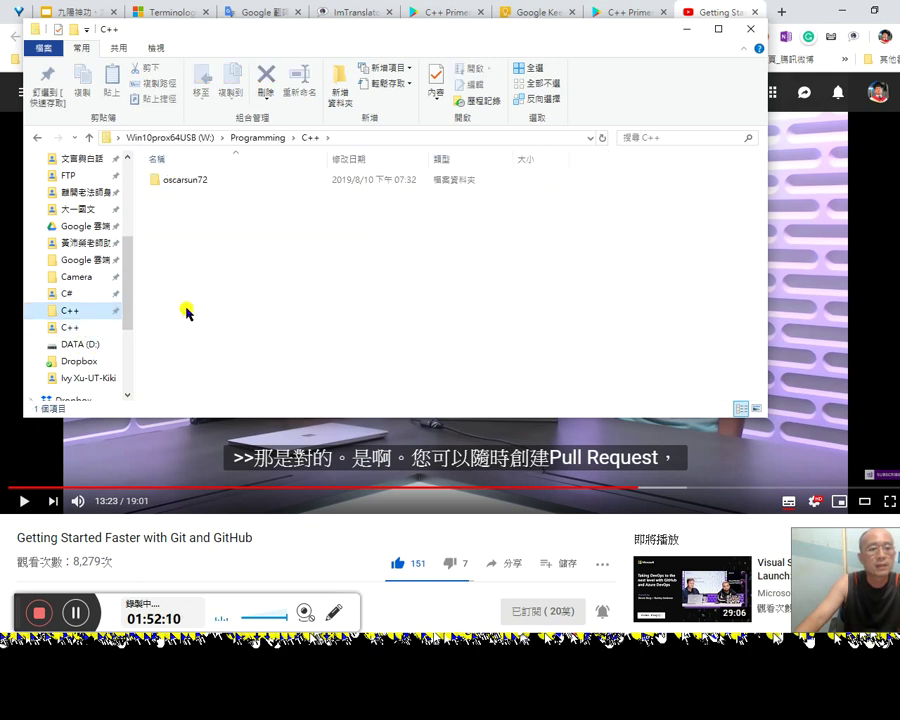
{"action": "left_click", "coordinate": [293, 140]}
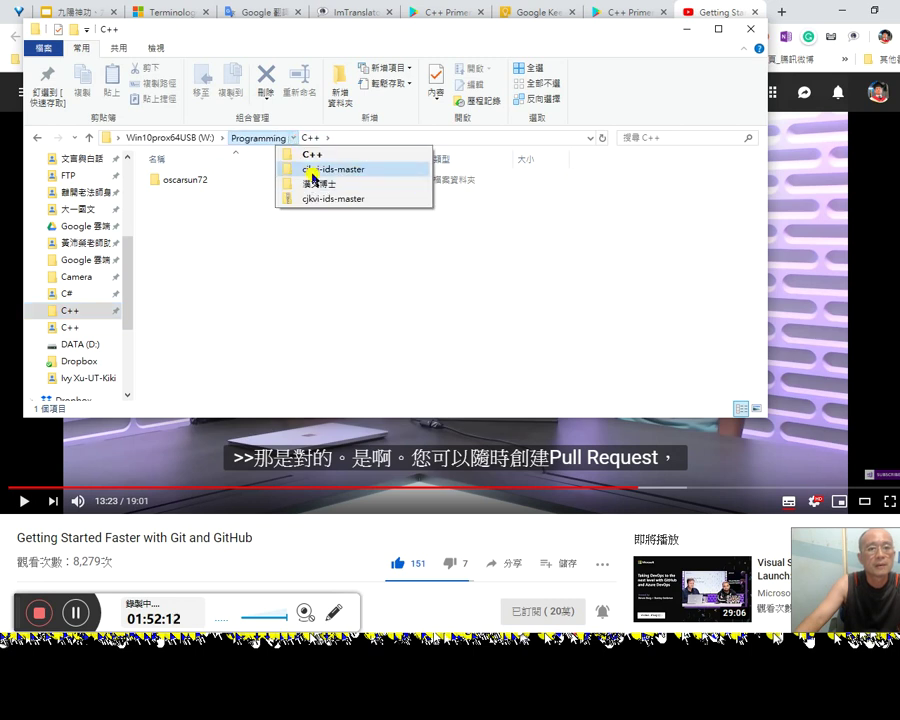
{"action": "left_click", "coordinate": [317, 258]}
{"action": "key", "text": "alt+F4"}
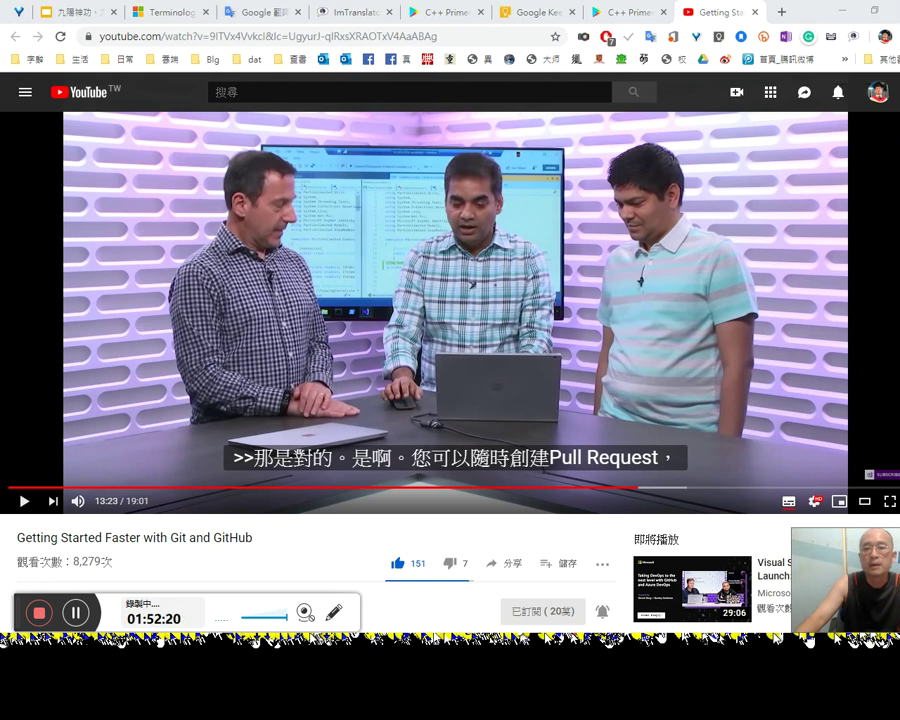
Step: Bring up the File Explorer taskbar previews to find the 檔案重新命名-WindowsFormsApplication1 window
{"action": "mouse_move", "coordinate": [899, 165]}
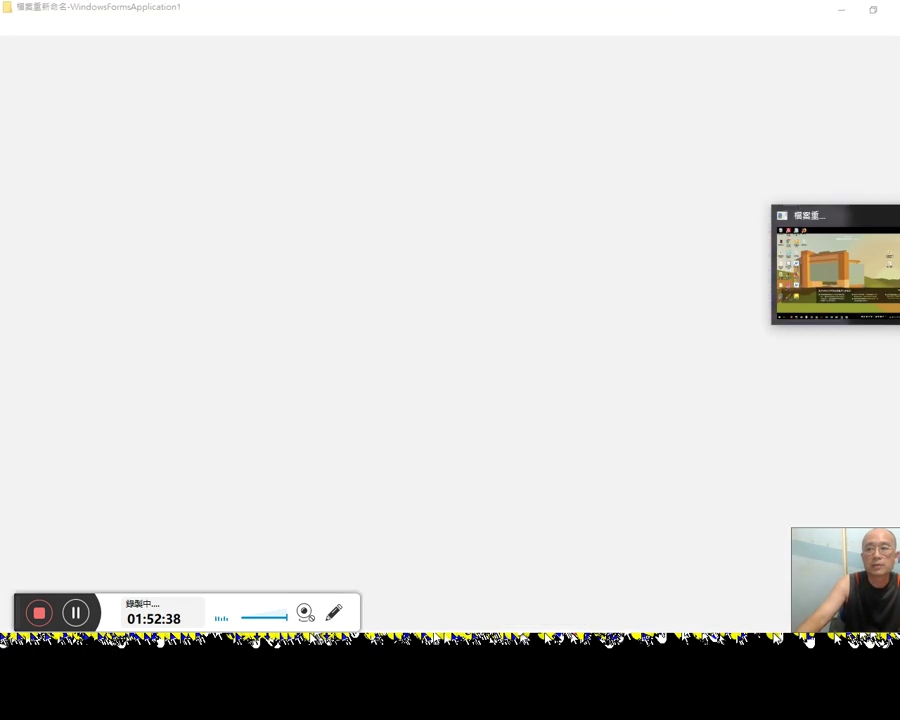
Step: Launch the WindowsFormsApplication1 .sln file in Visual Studio, then go back to the YouTube video
{"action": "left_click", "coordinate": [836, 116]}
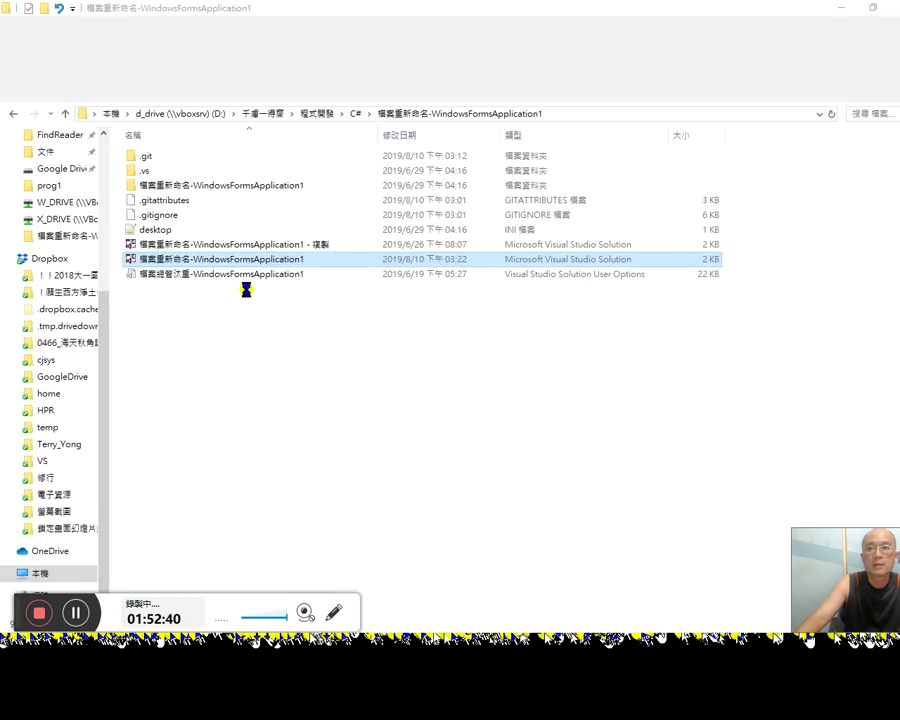
{"action": "left_click", "coordinate": [290, 262]}
{"action": "left_click", "coordinate": [342, 266]}
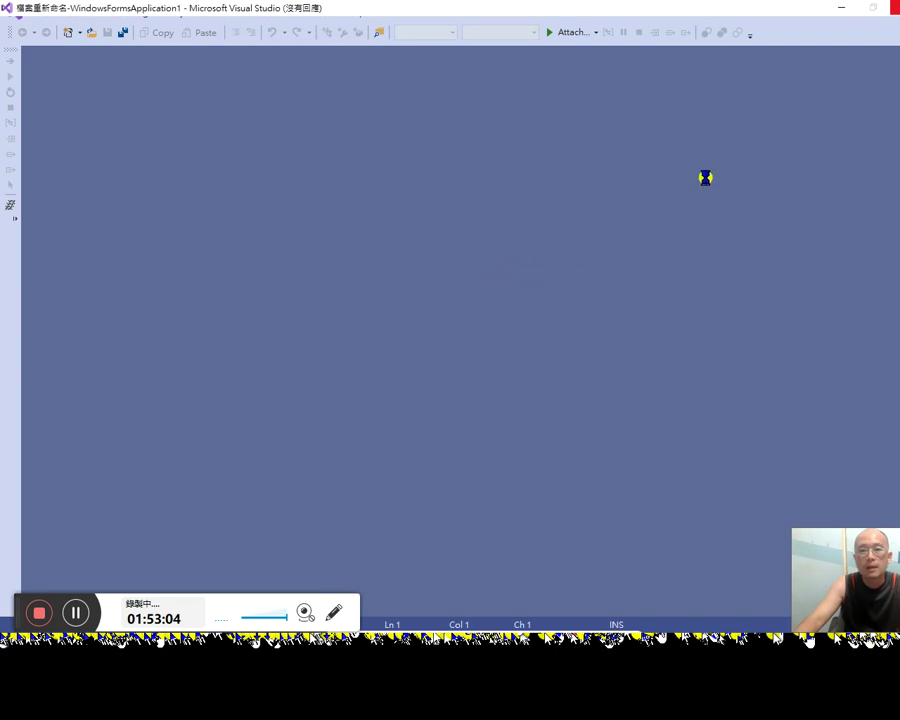
{"action": "left_click", "coordinate": [835, 300]}
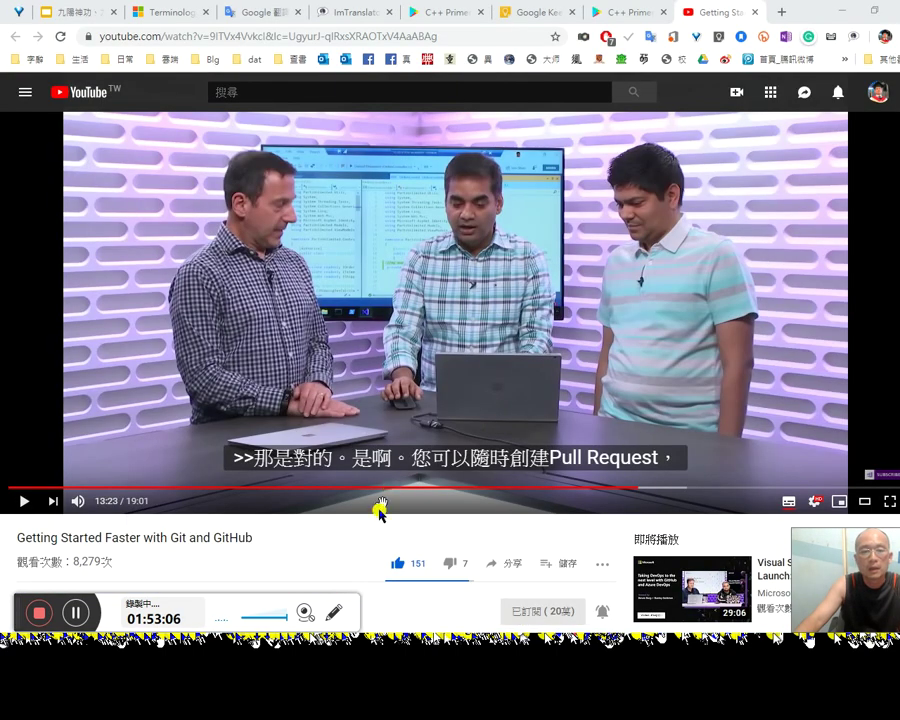
Step: Rewind the tutorial to about 11:22, play it to 11:52 and pause, then return to Visual Studio
{"action": "left_click", "coordinate": [579, 487]}
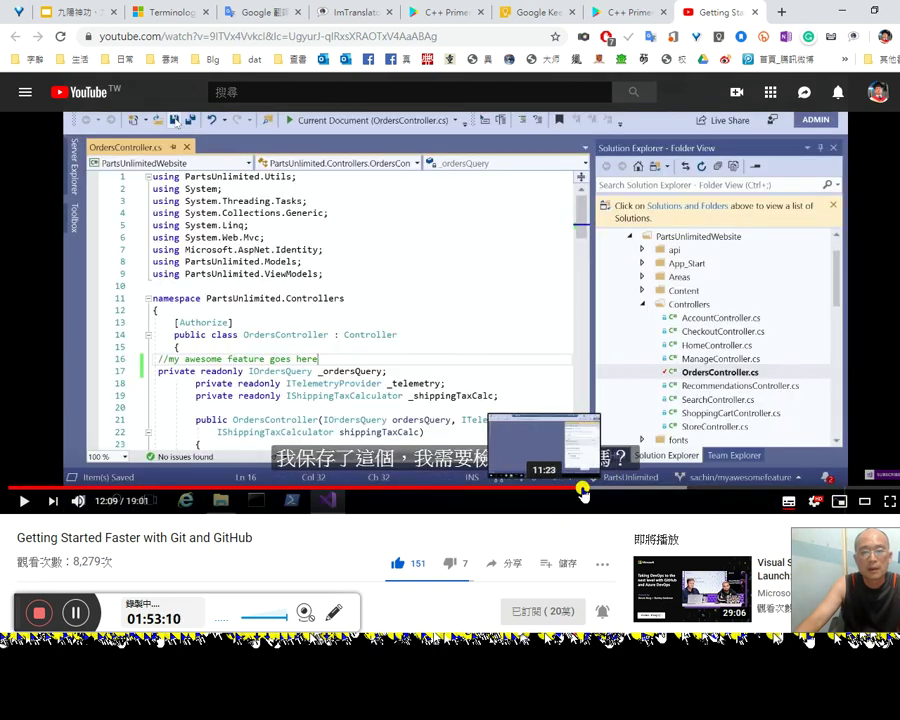
{"action": "left_click", "coordinate": [582, 490]}
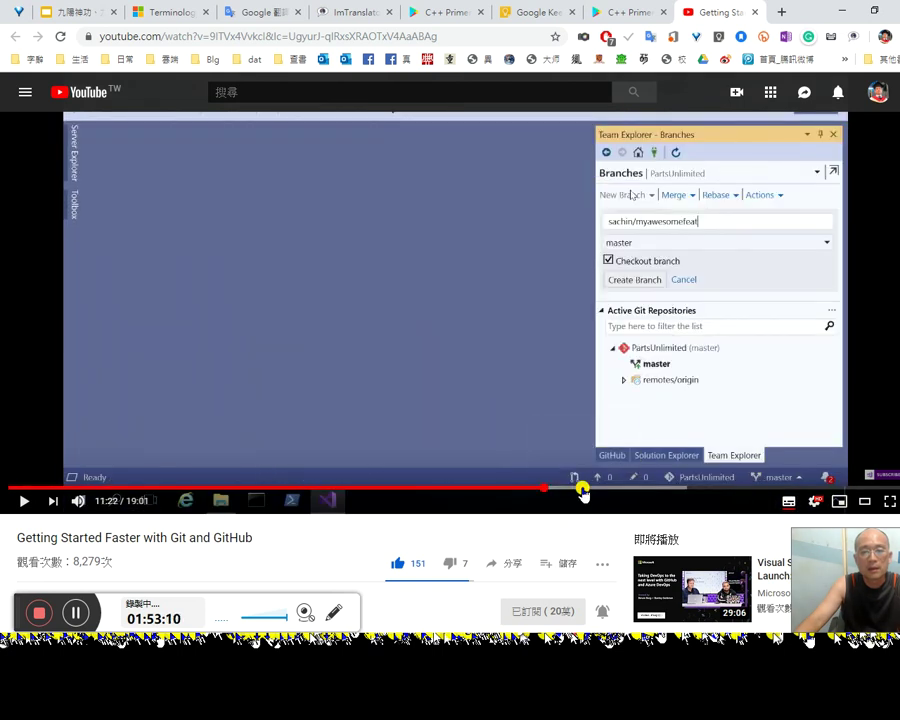
{"action": "left_click", "coordinate": [773, 343]}
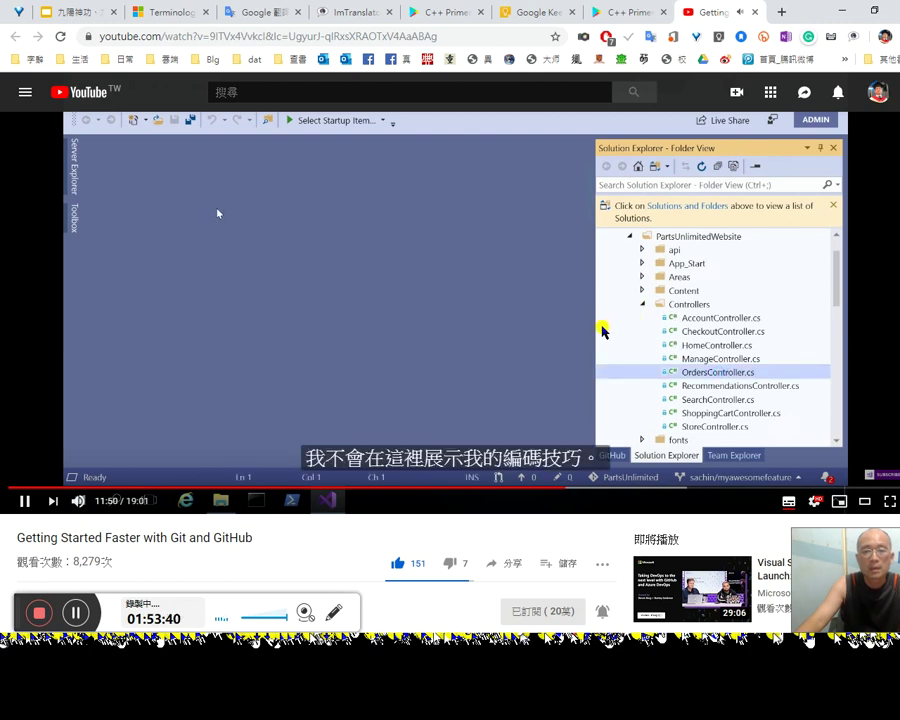
{"action": "left_click", "coordinate": [603, 330]}
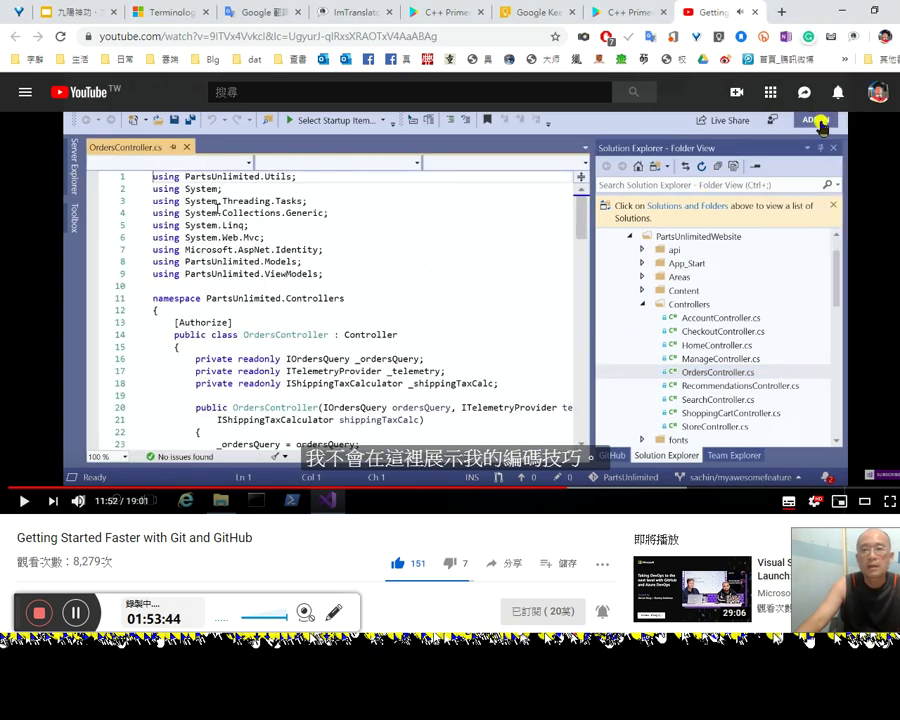
{"action": "left_click", "coordinate": [868, 135]}
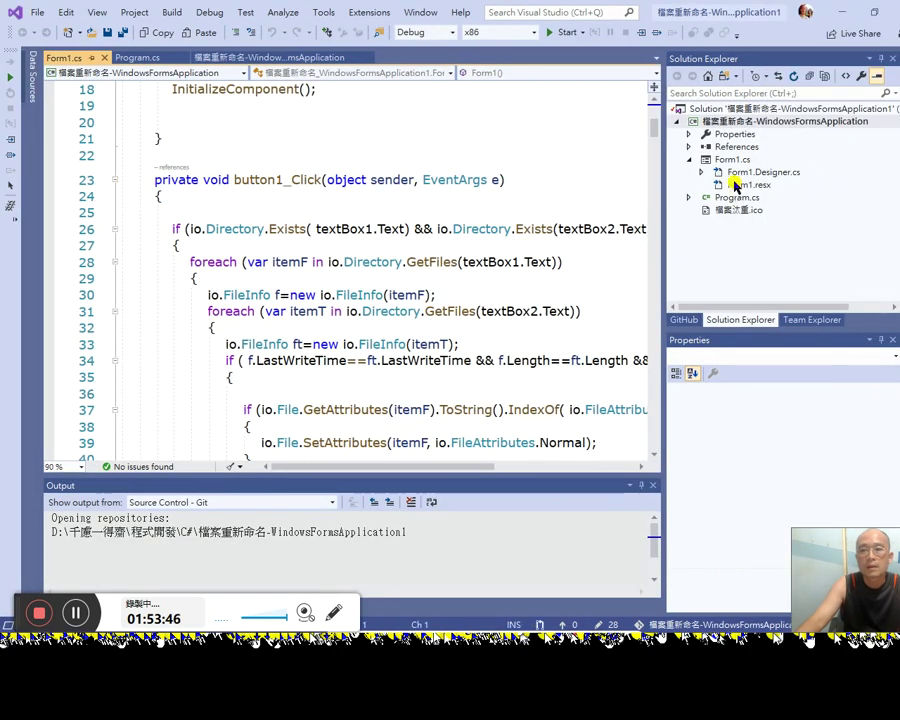
Step: Inspect the solution's (Name), Startup project and Path properties
{"action": "left_click", "coordinate": [737, 112]}
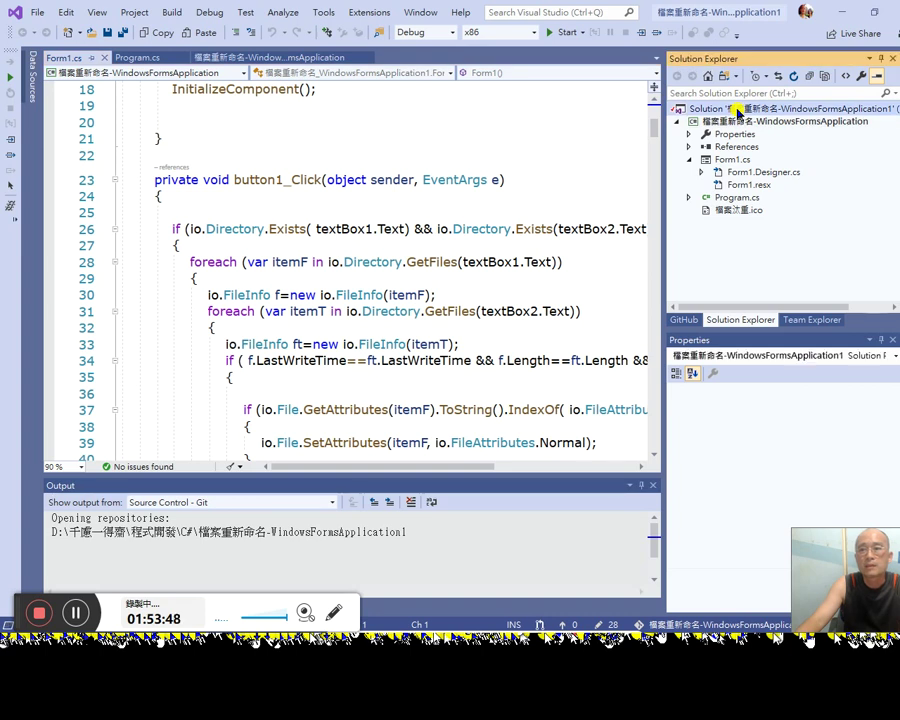
{"action": "right_click", "coordinate": [737, 112]}
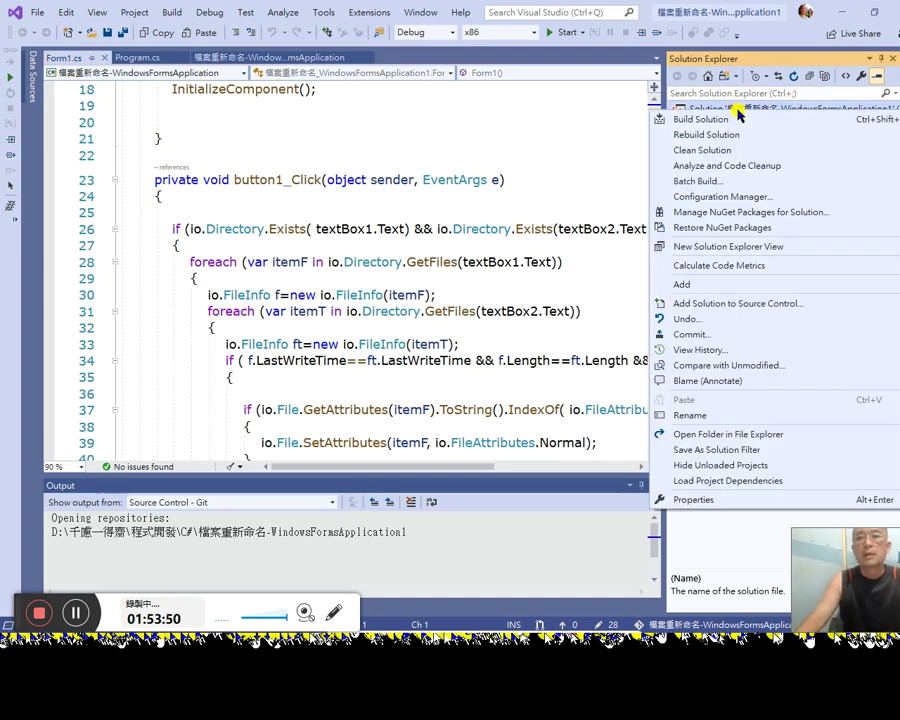
{"action": "key", "text": "Escape"}
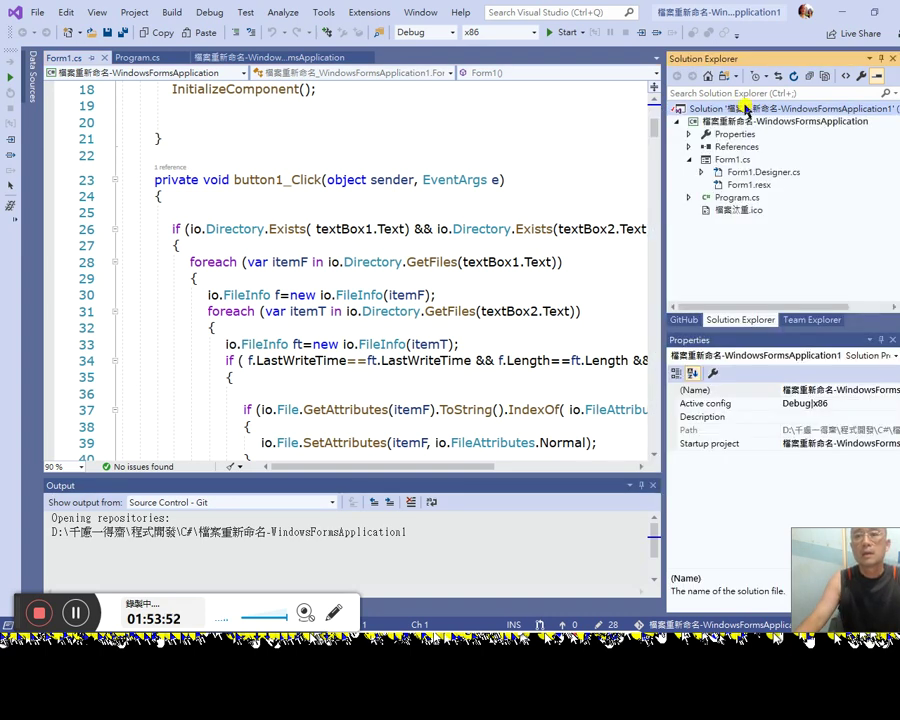
{"action": "left_click", "coordinate": [745, 110]}
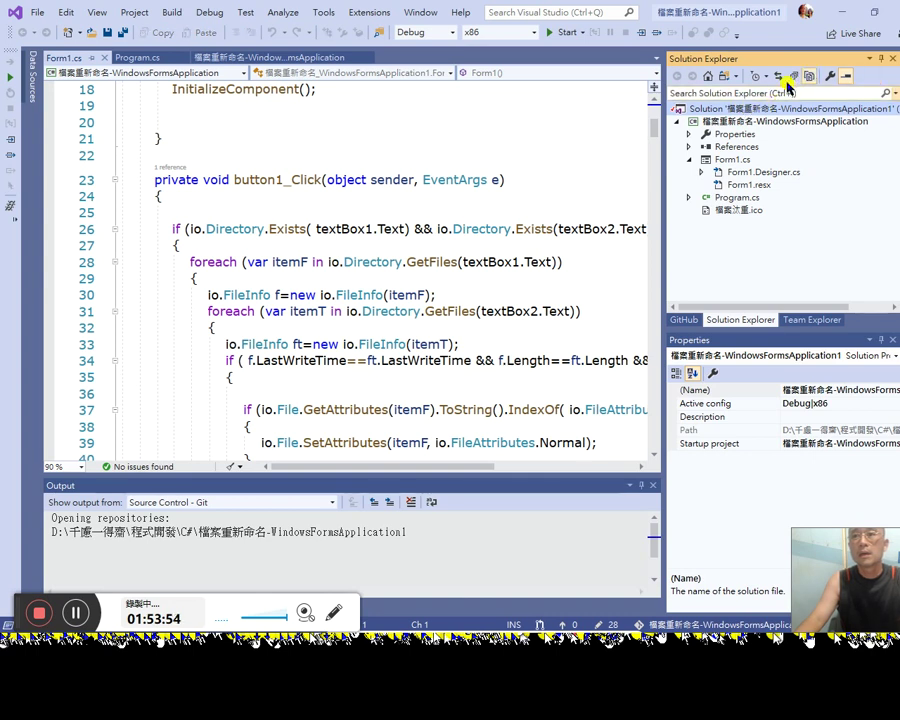
{"action": "left_click", "coordinate": [815, 395]}
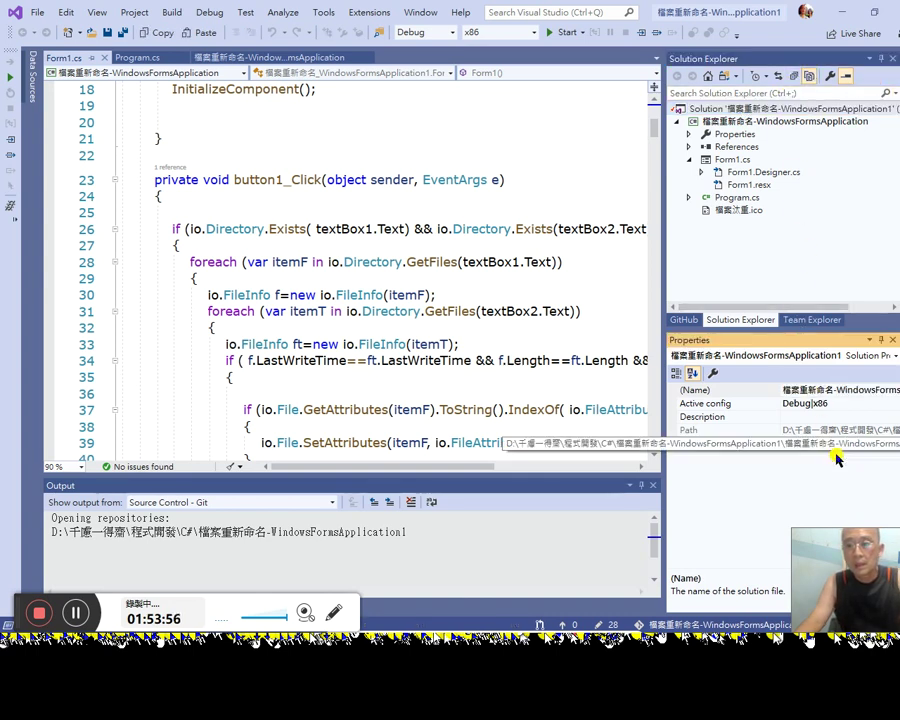
{"action": "left_click", "coordinate": [853, 442]}
{"action": "left_click", "coordinate": [856, 430]}
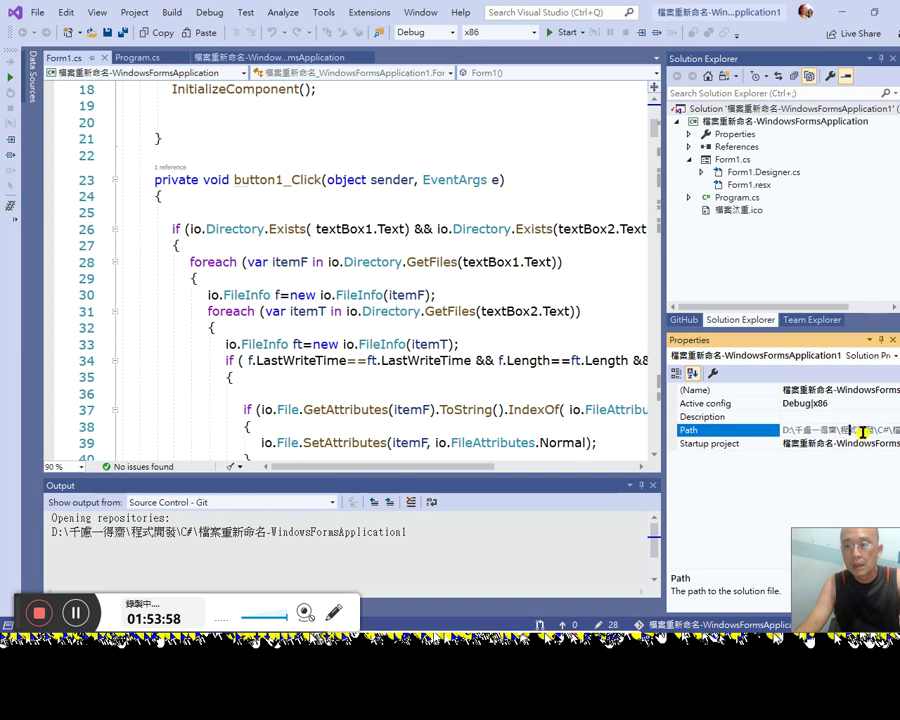
{"action": "left_click", "coordinate": [697, 373]}
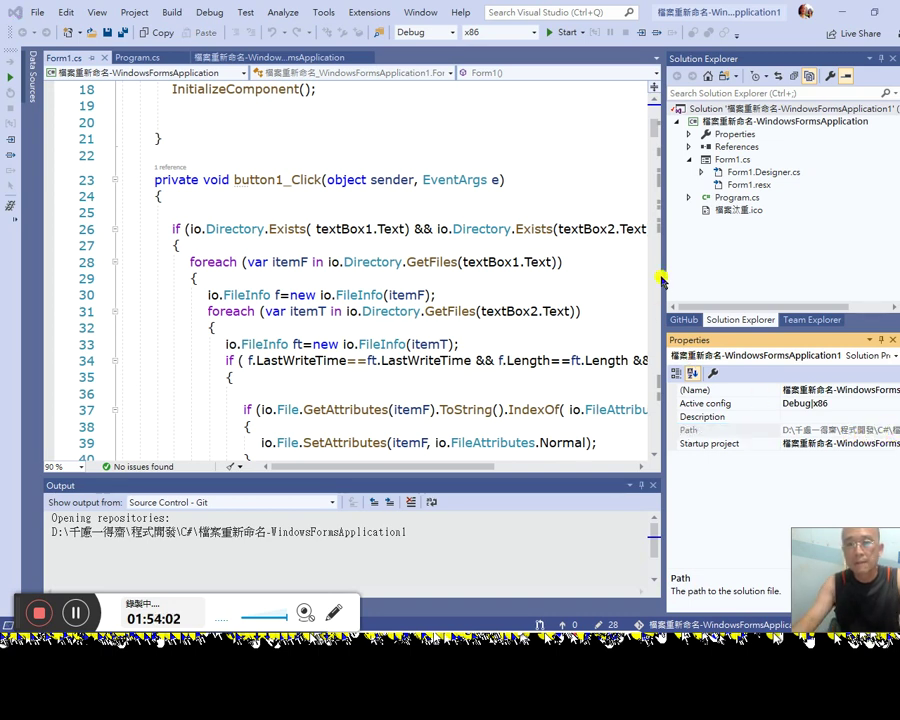
Step: Drag the splitter left to widen Solution Explorer and Properties until the full path shows
{"action": "left_click_drag", "start_coordinate": [663, 262], "coordinate": [360, 286]}
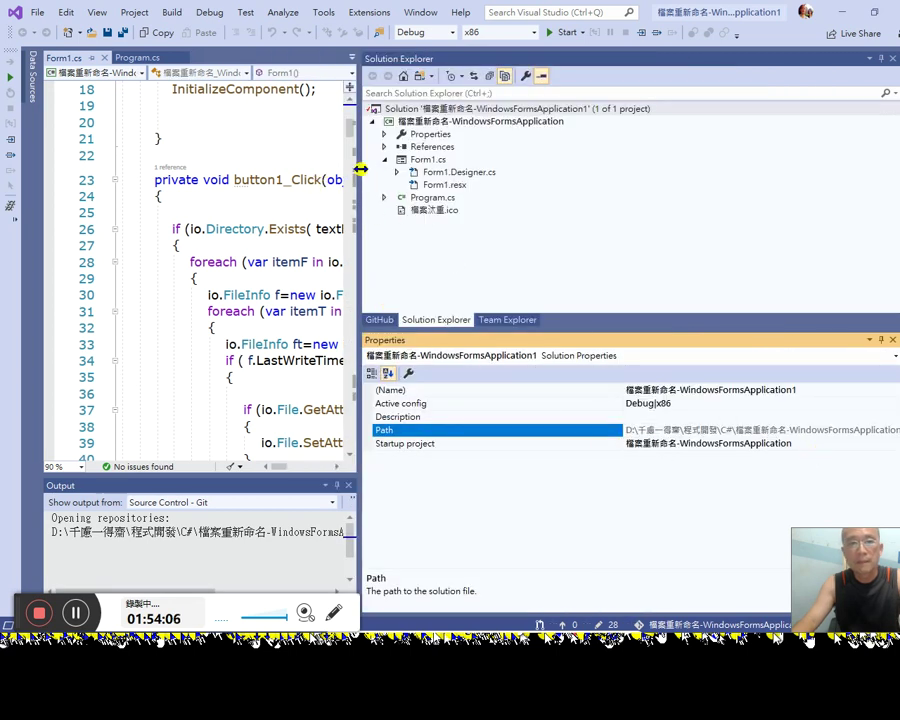
{"action": "left_click_drag", "start_coordinate": [358, 169], "coordinate": [120, 176]}
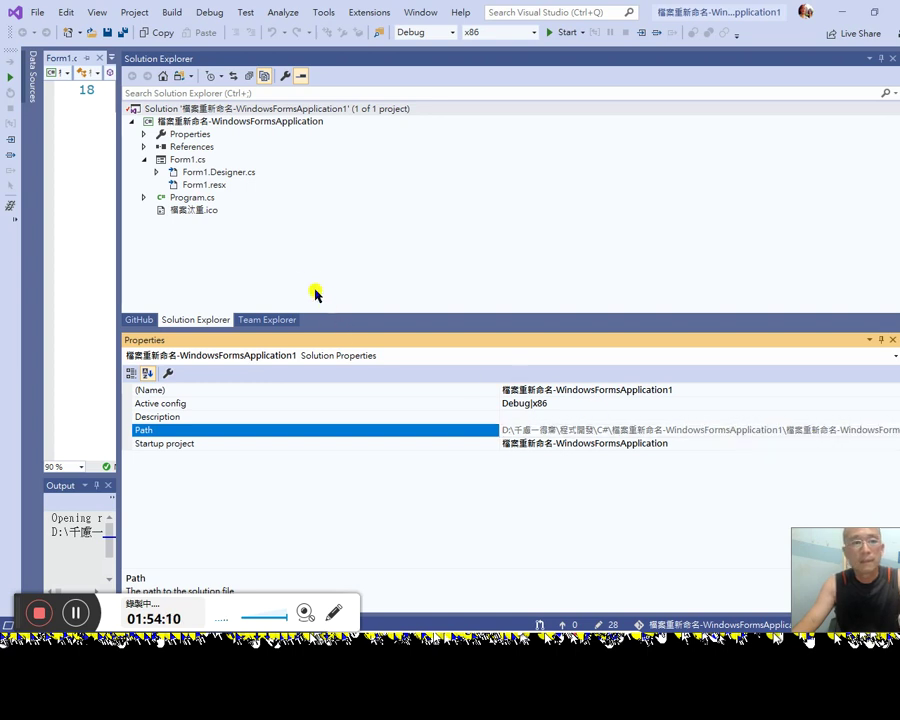
{"action": "left_click", "coordinate": [266, 108]}
{"action": "right_click", "coordinate": [265, 107]}
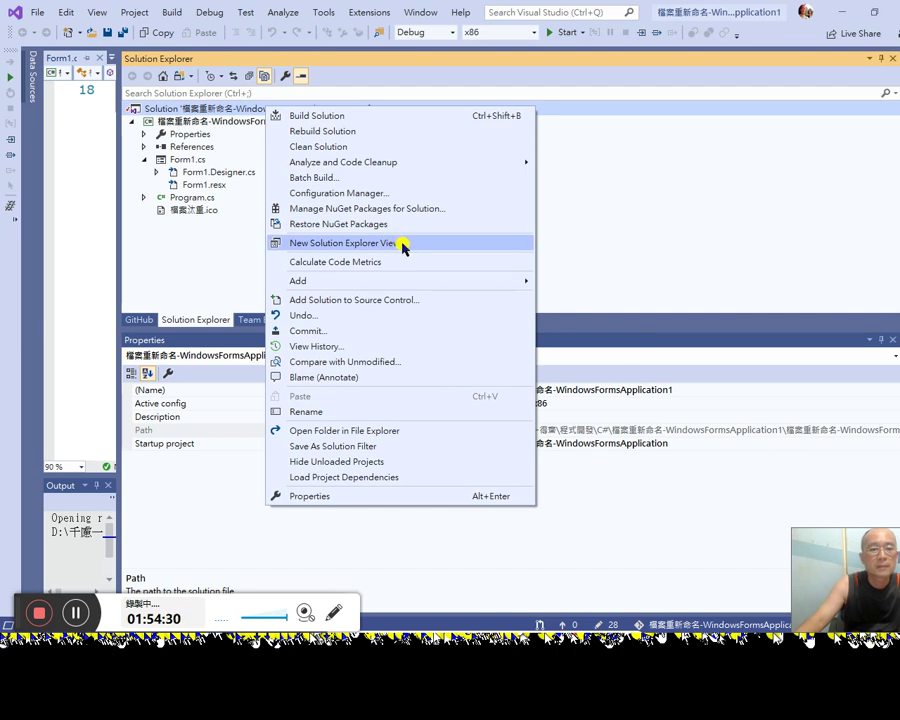
Step: Open a second Solution Explorer view and browse the Project Dependencies, Code Analysis and Debug Source Files pages
{"action": "left_click", "coordinate": [404, 247]}
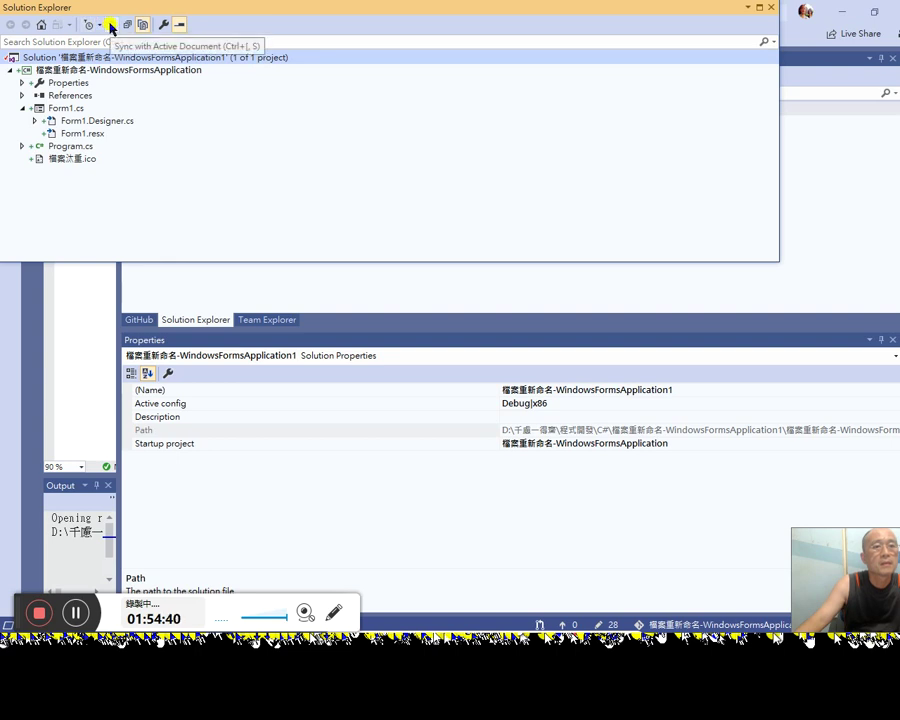
{"action": "left_click", "coordinate": [162, 26]}
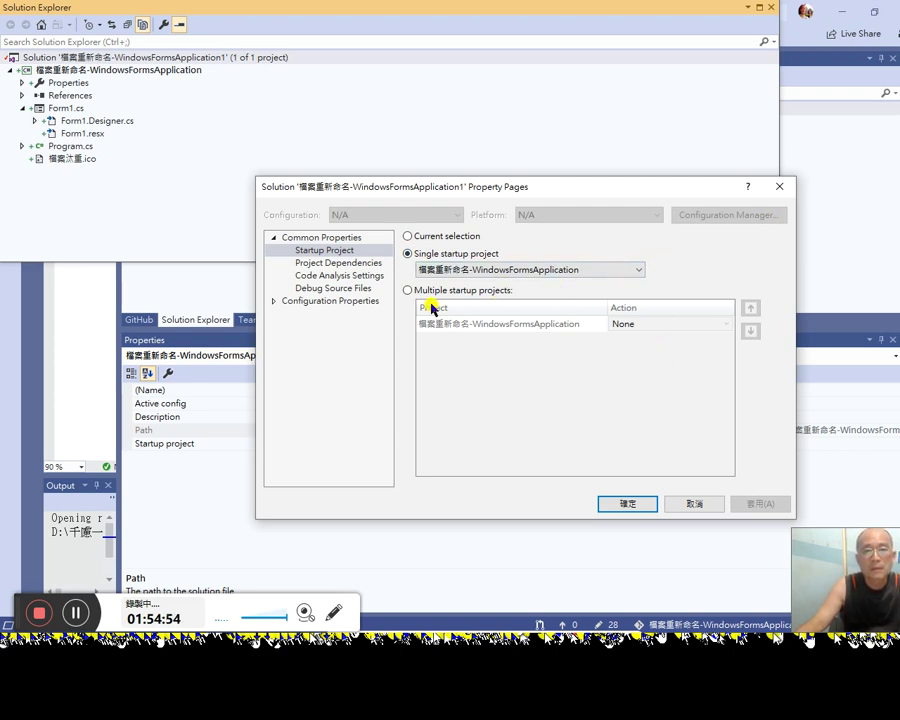
{"action": "left_click", "coordinate": [332, 264]}
{"action": "left_click", "coordinate": [340, 276]}
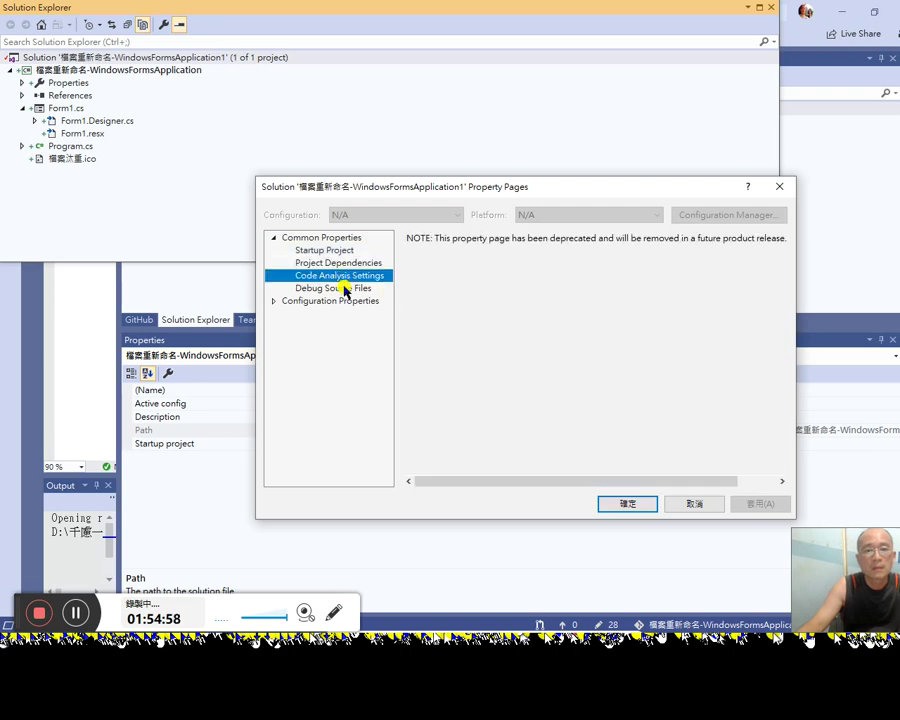
{"action": "left_click", "coordinate": [352, 289]}
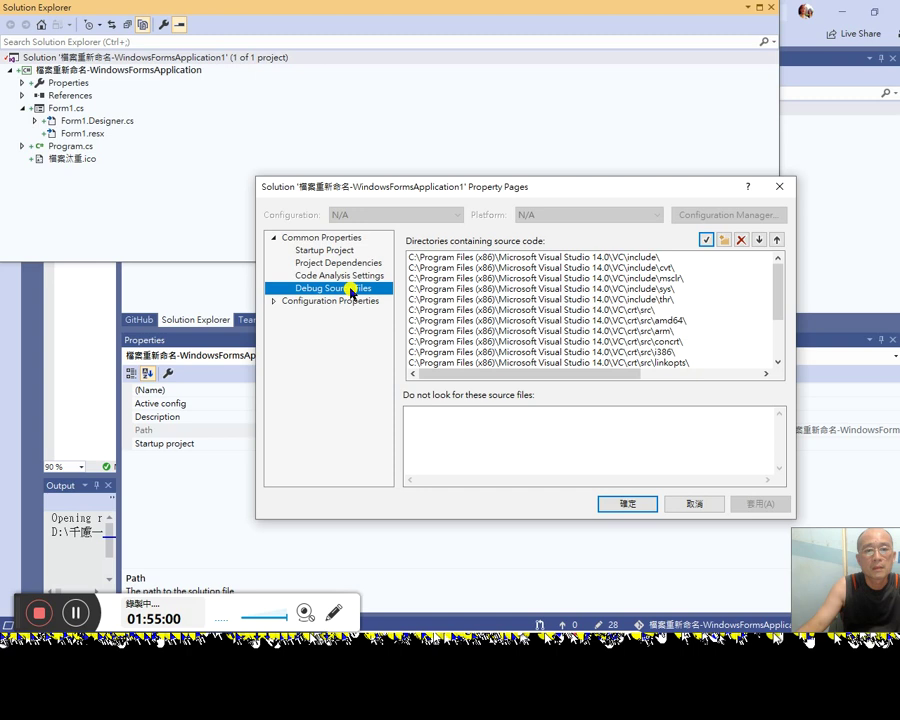
Step: Expand Configuration Properties to view the Configuration page, then close the property pages
{"action": "left_click", "coordinate": [352, 302]}
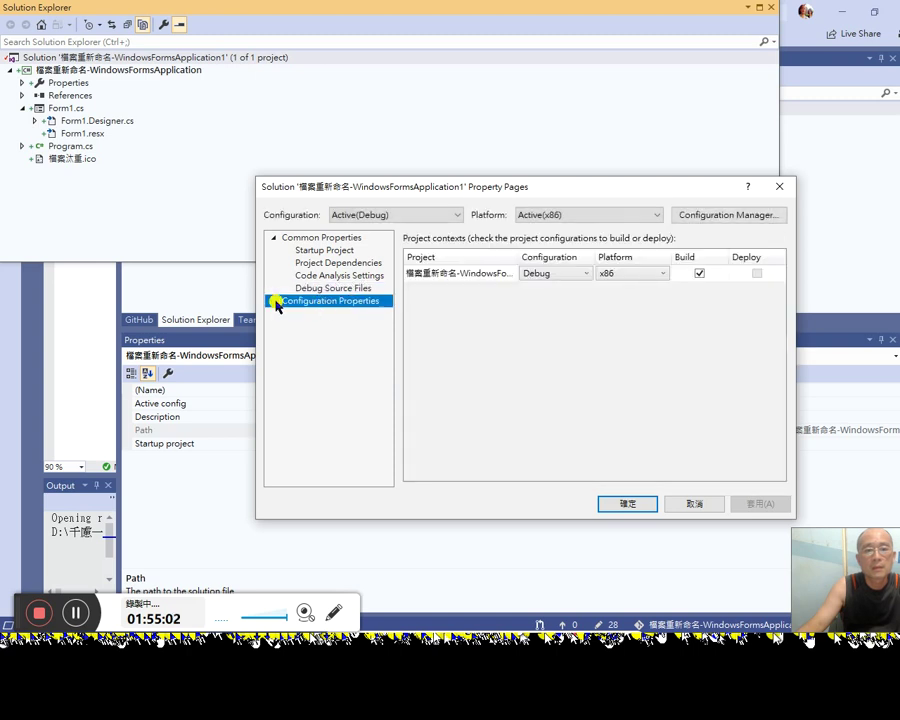
{"action": "left_click", "coordinate": [275, 302]}
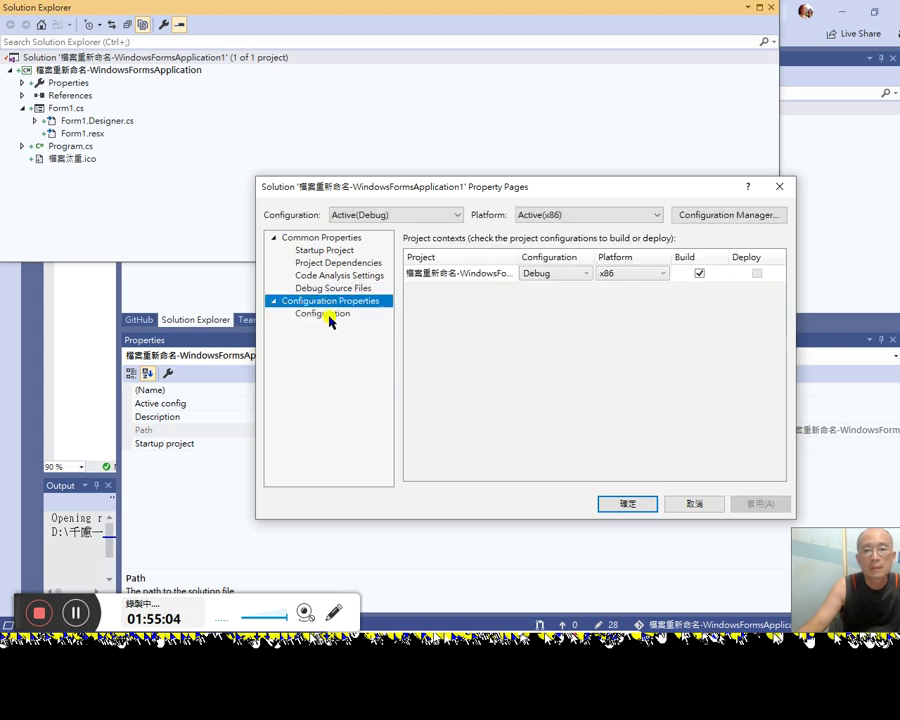
{"action": "left_click", "coordinate": [322, 314]}
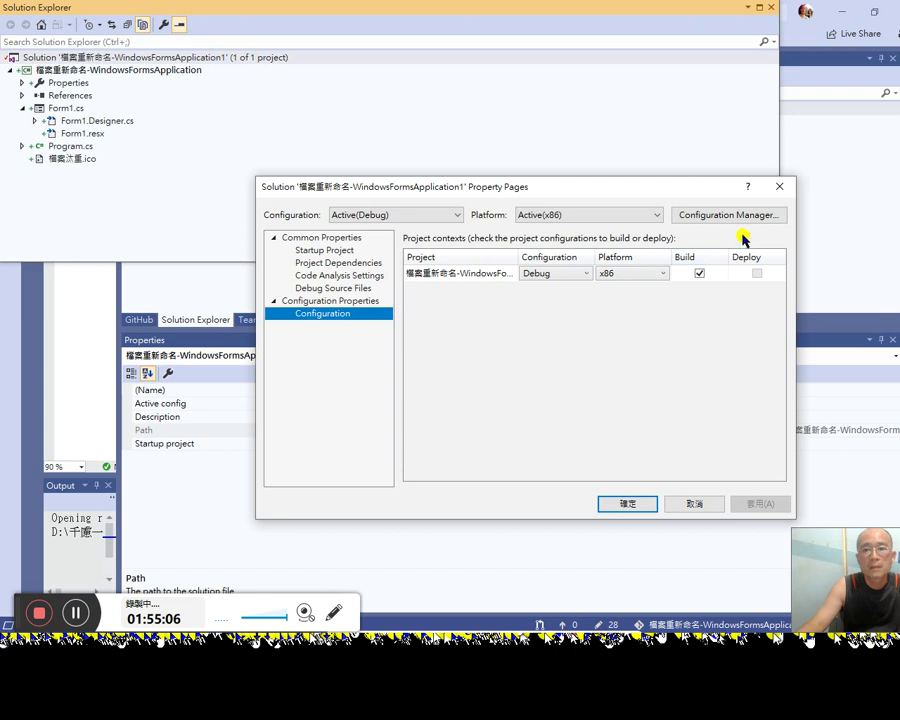
{"action": "left_click", "coordinate": [779, 186]}
{"action": "left_click", "coordinate": [74, 58]}
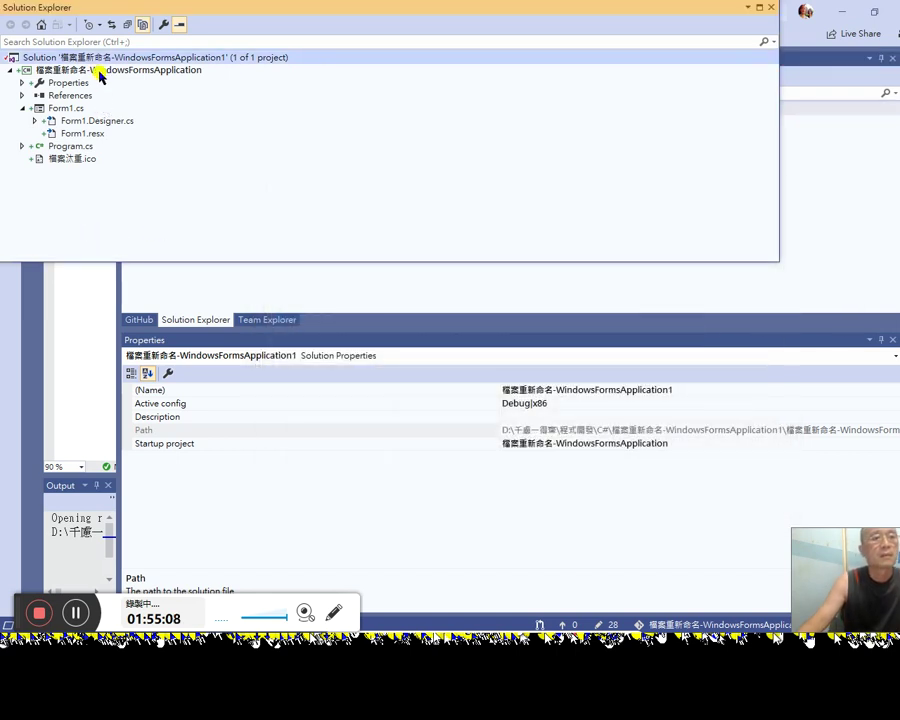
Step: Diff the .sln file against its unmodified HEAD version, widening the editor and moving the floating explorer down
{"action": "right_click", "coordinate": [110, 60]}
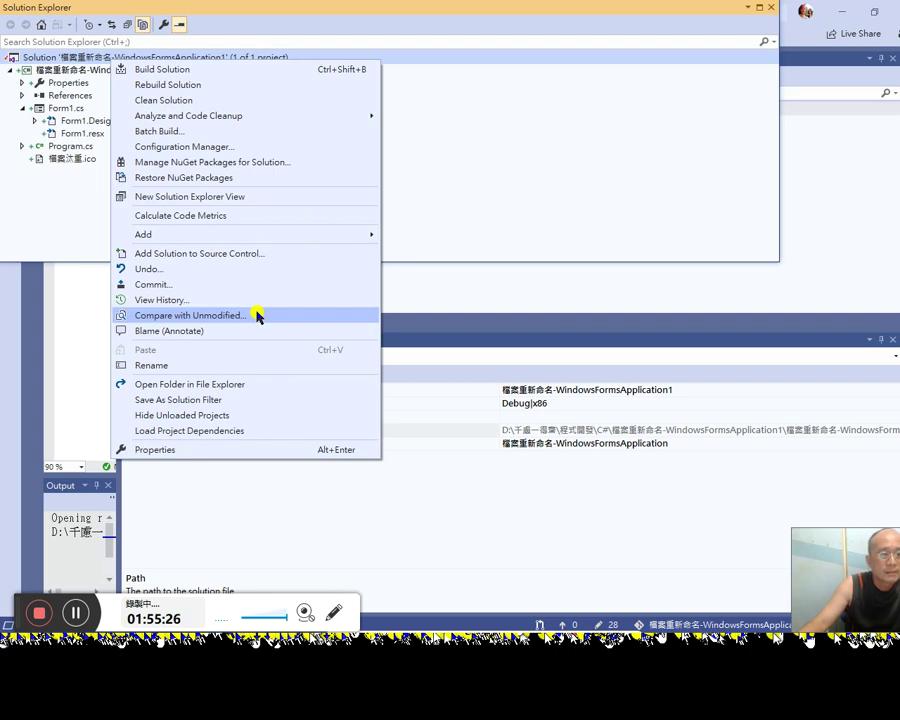
{"action": "left_click", "coordinate": [258, 316]}
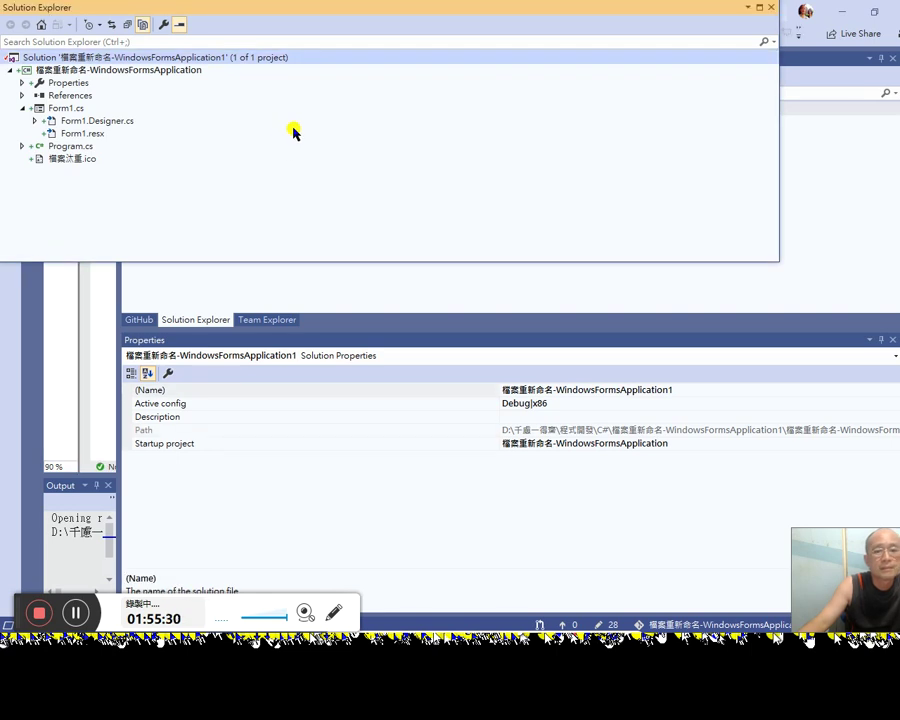
{"action": "left_click_drag", "start_coordinate": [118, 284], "coordinate": [606, 260]}
{"action": "left_click_drag", "start_coordinate": [765, 115], "coordinate": [398, 336]}
Step: Close the floating Solution Explorer window that sits over the editors
{"action": "left_click", "coordinate": [445, 100]}
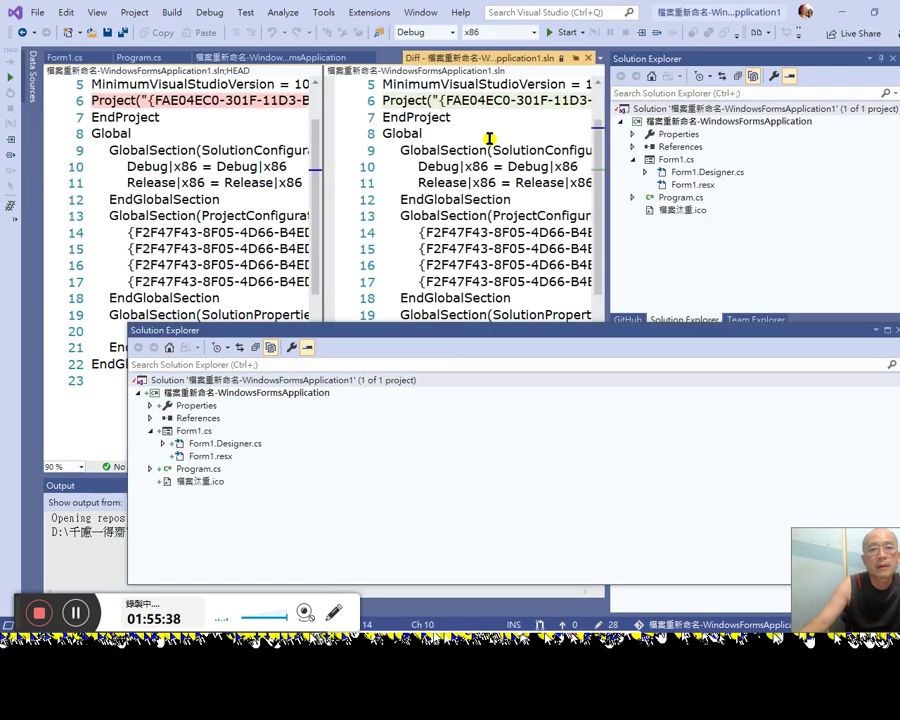
{"action": "left_click", "coordinate": [856, 329]}
{"action": "left_click", "coordinate": [897, 330]}
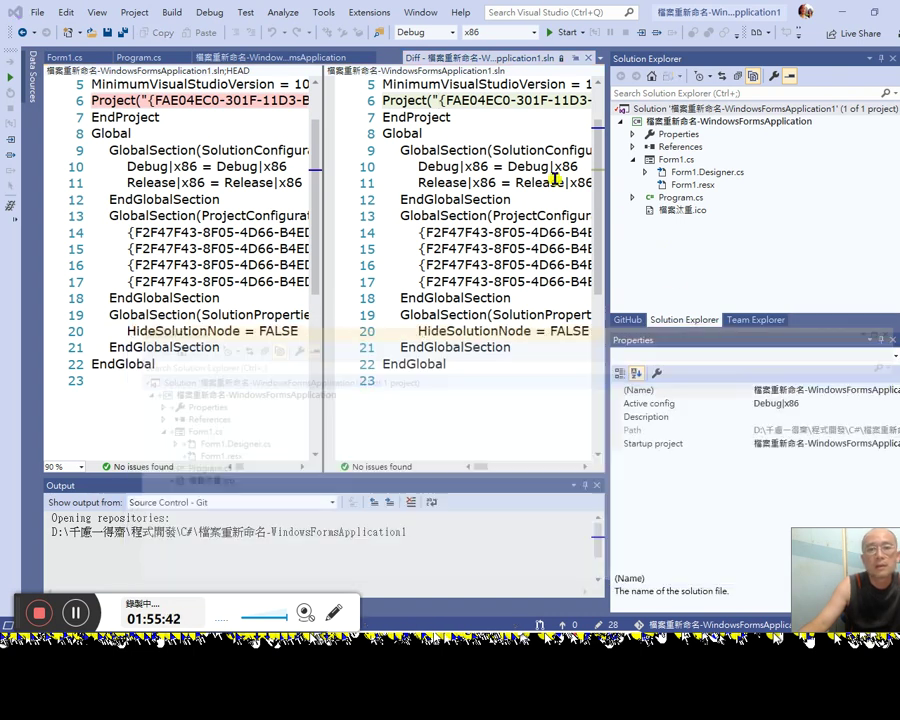
Step: Inspect line 6's changed Project entry in the .sln diff, then return to Solution Explorer
{"action": "left_click", "coordinate": [529, 101]}
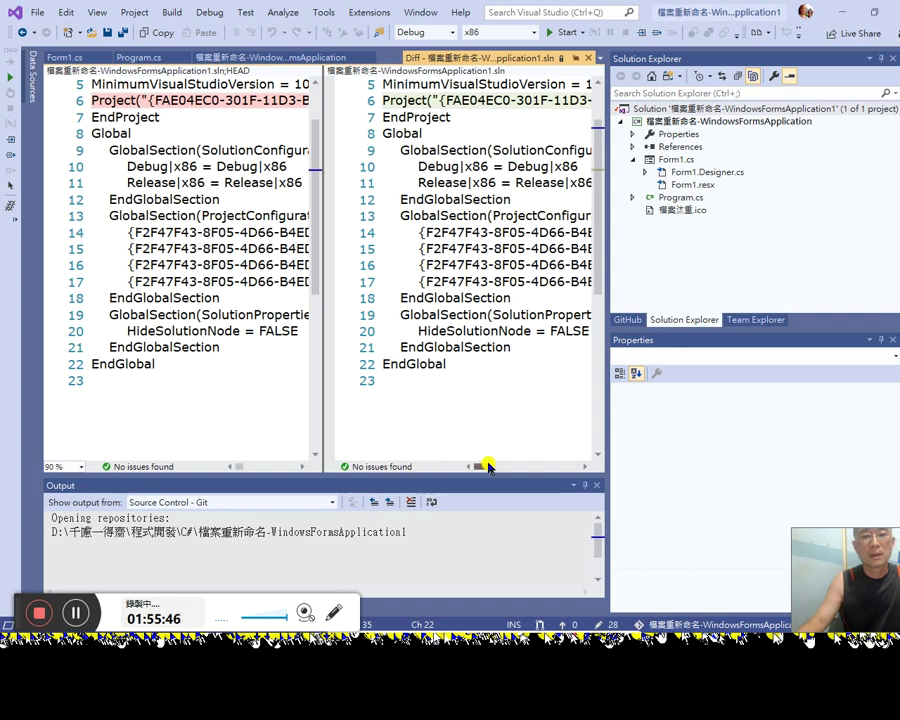
{"action": "scroll", "coordinate": [520, 360], "scroll_direction": "up", "scroll_amount": 1}
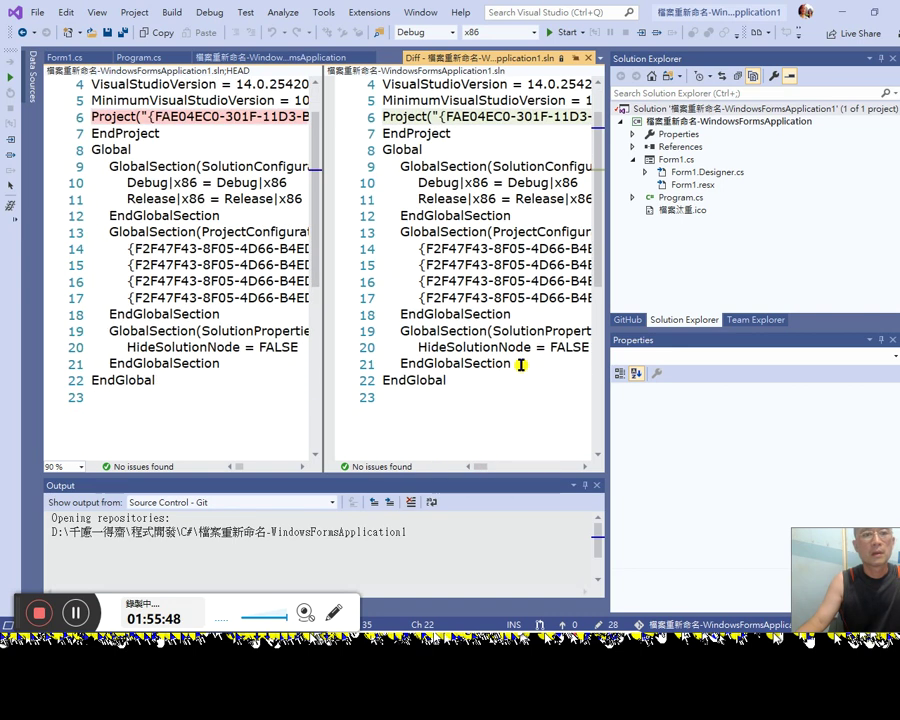
{"action": "scroll", "coordinate": [520, 364], "scroll_direction": "up", "scroll_amount": 1}
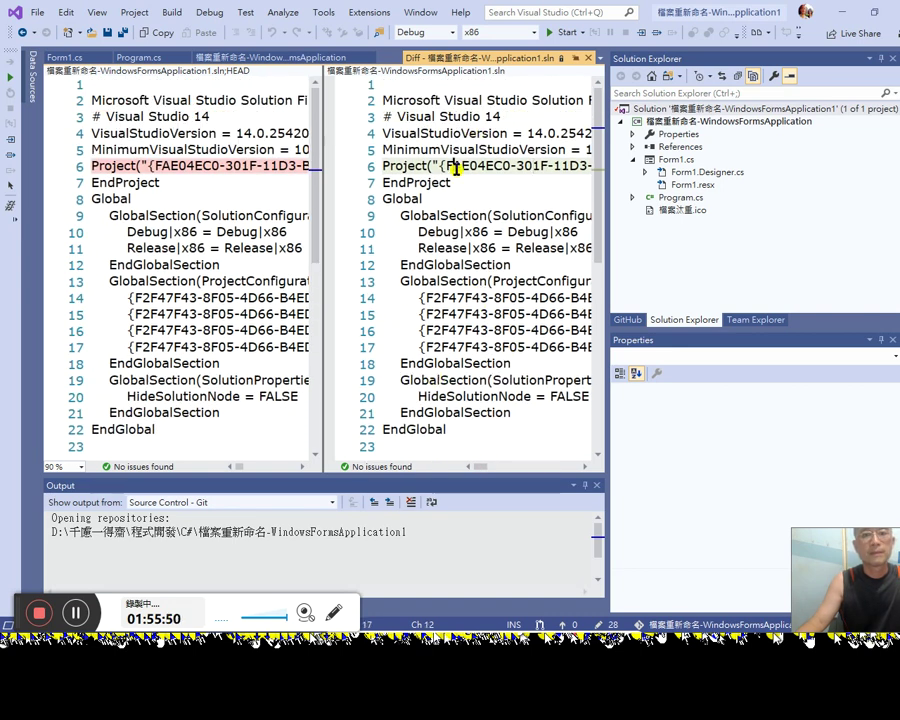
{"action": "left_click", "coordinate": [270, 165]}
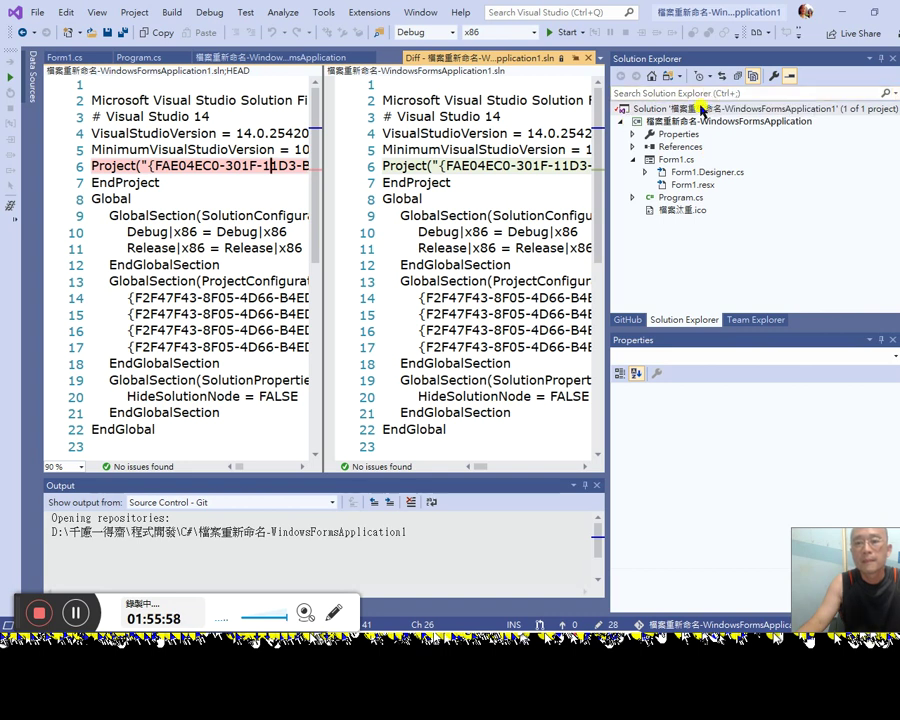
{"action": "left_click", "coordinate": [627, 319]}
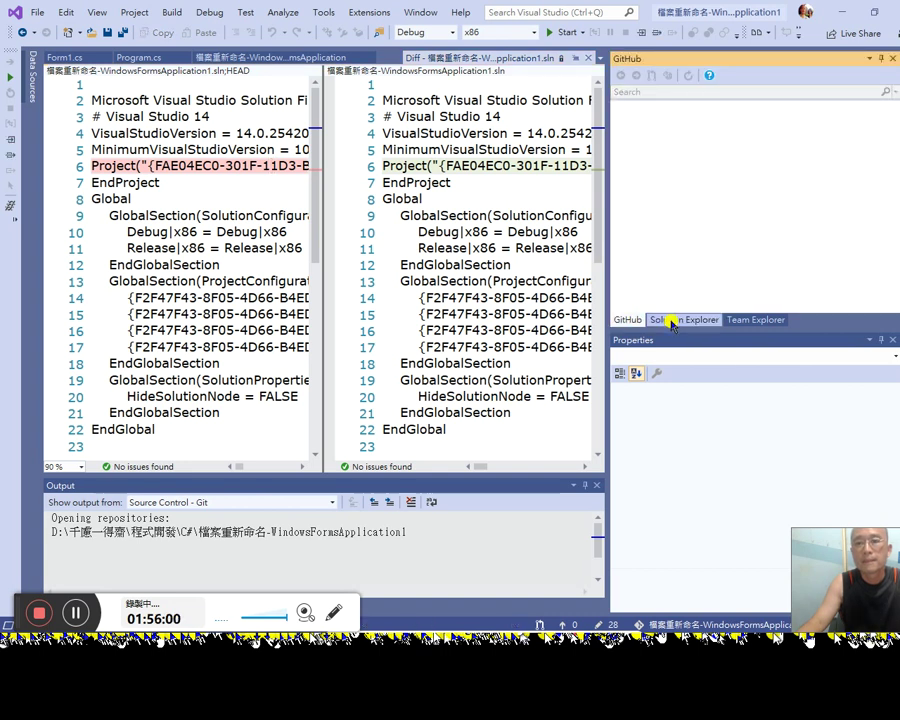
{"action": "left_click", "coordinate": [673, 320]}
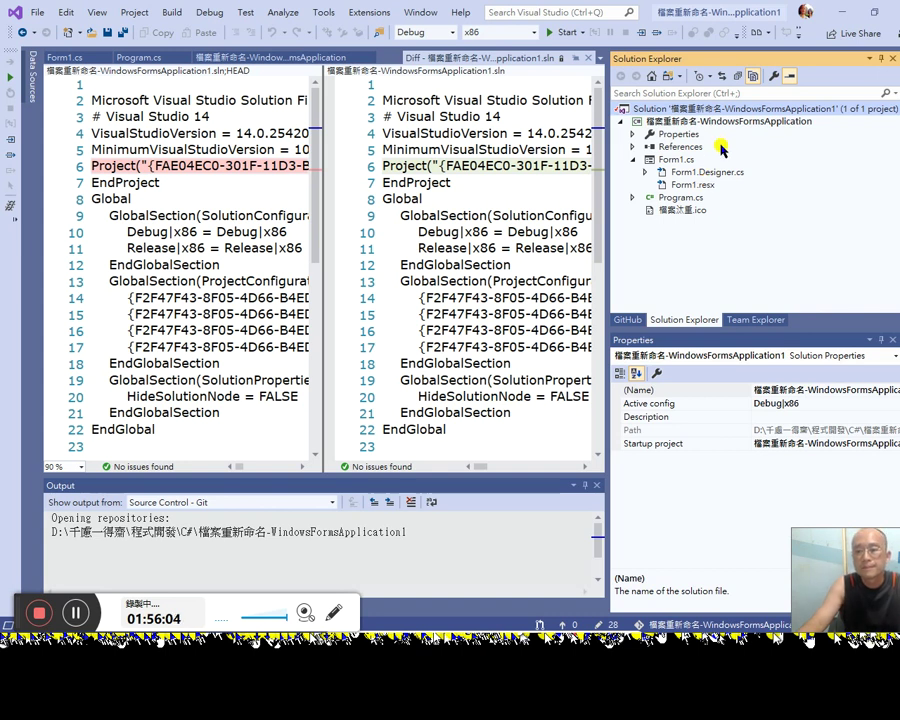
Step: Select the project, open Team Explorer's Branches list and start a new branch from master
{"action": "left_click", "coordinate": [690, 121]}
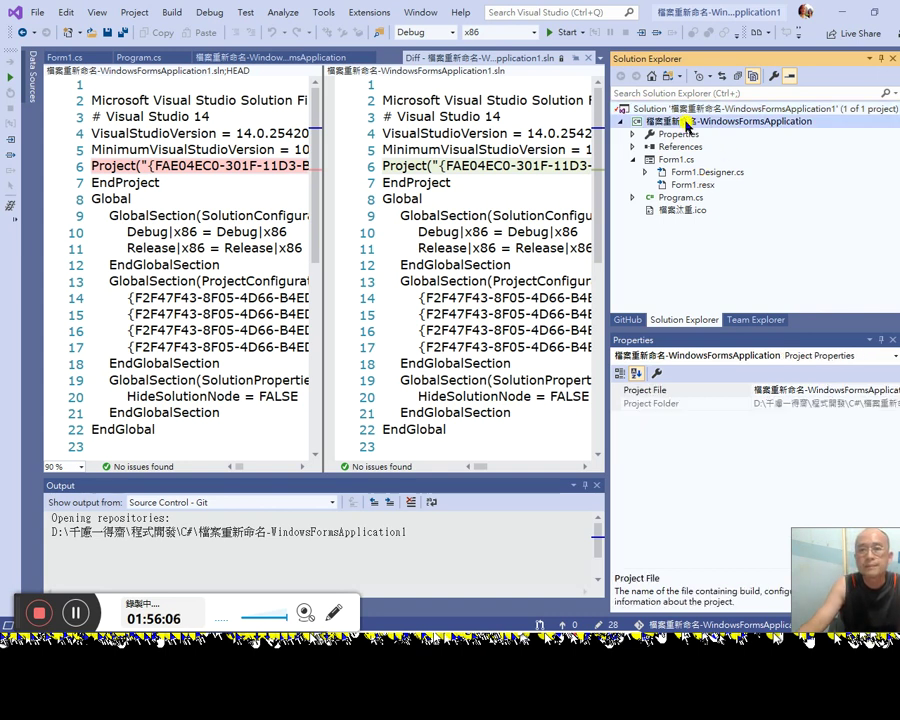
{"action": "left_click", "coordinate": [773, 321]}
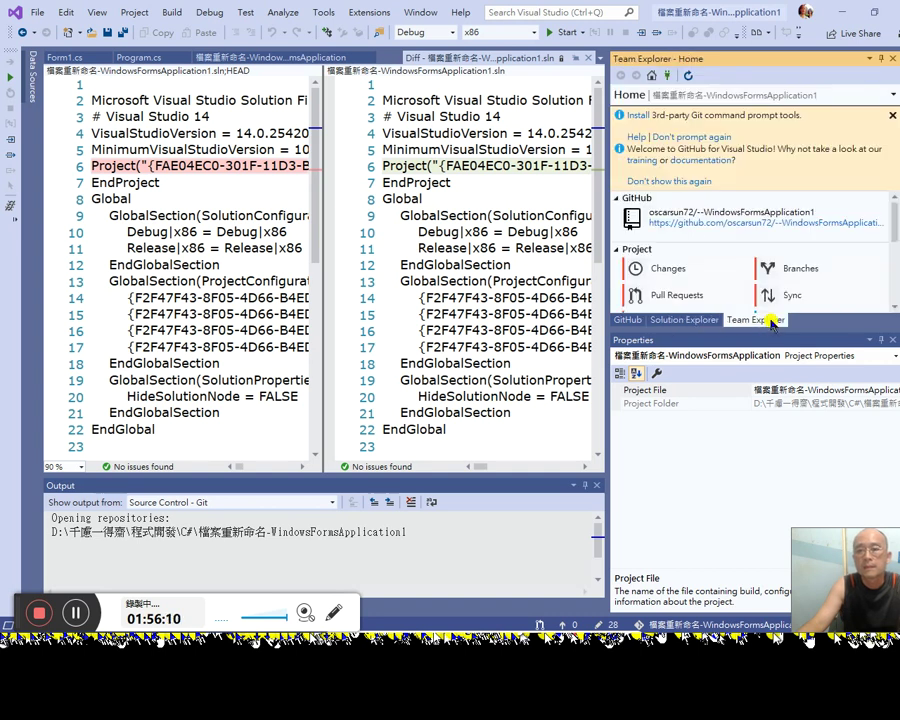
{"action": "scroll", "coordinate": [813, 279], "scroll_direction": "down", "scroll_amount": 1}
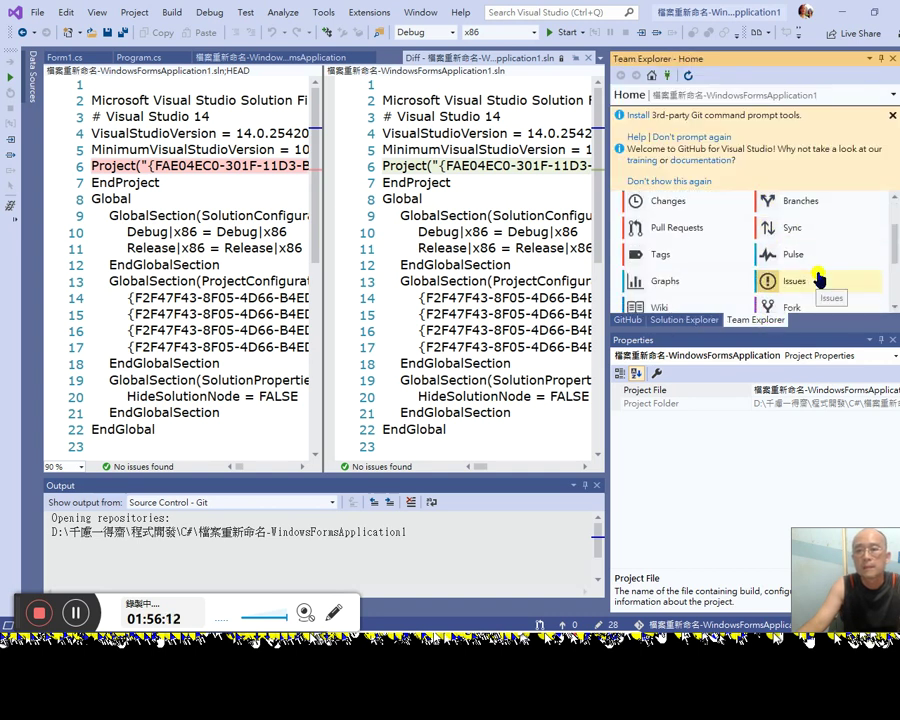
{"action": "left_click", "coordinate": [811, 196]}
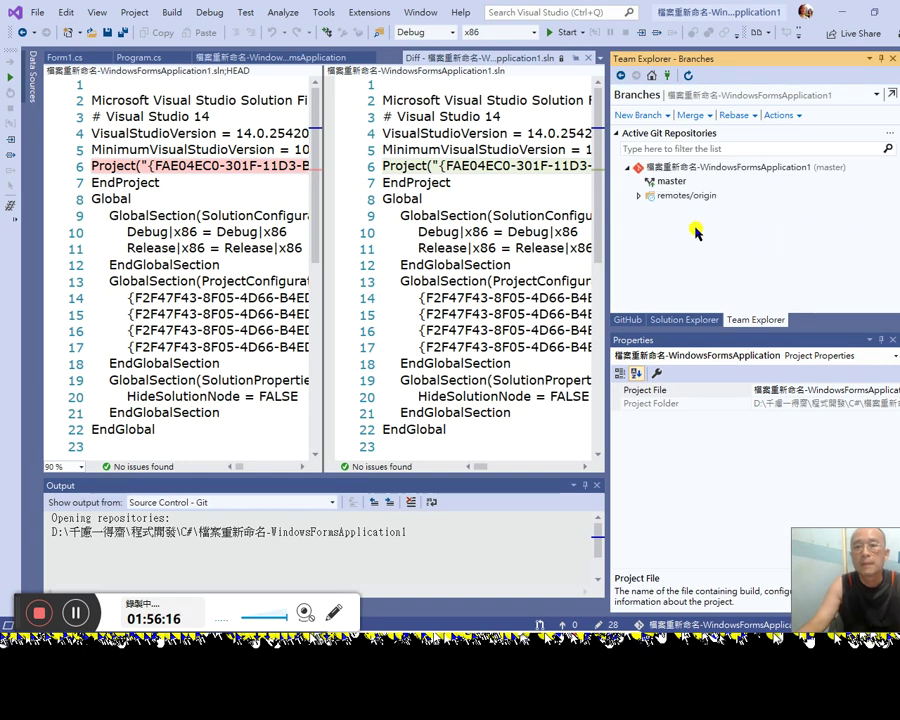
{"action": "left_click", "coordinate": [662, 117]}
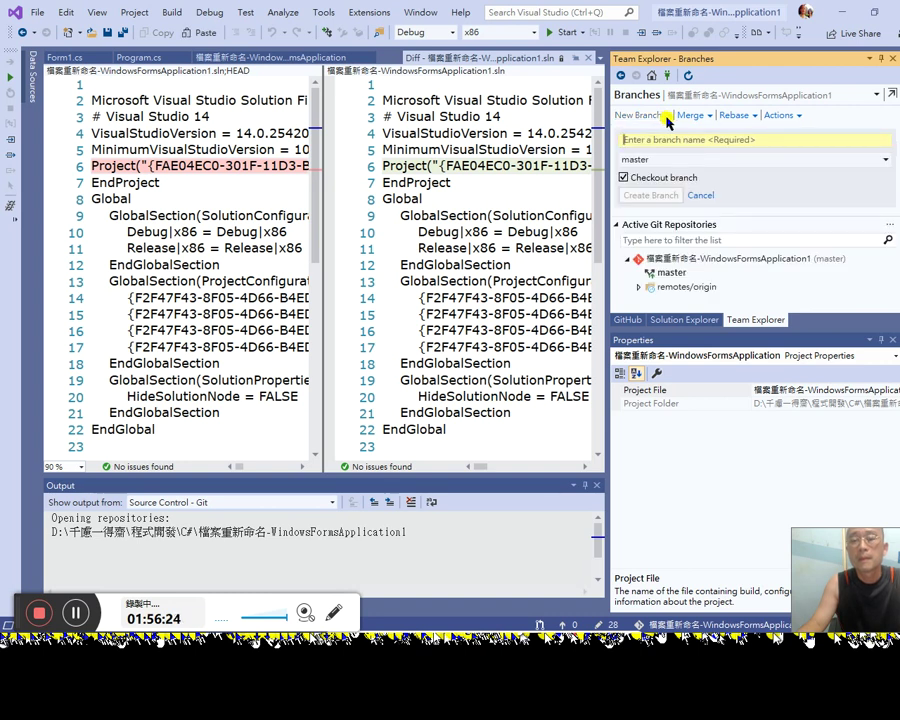
Step: Create a branch named changePath from master with checkout enabled
{"action": "type", "text": "chd"}
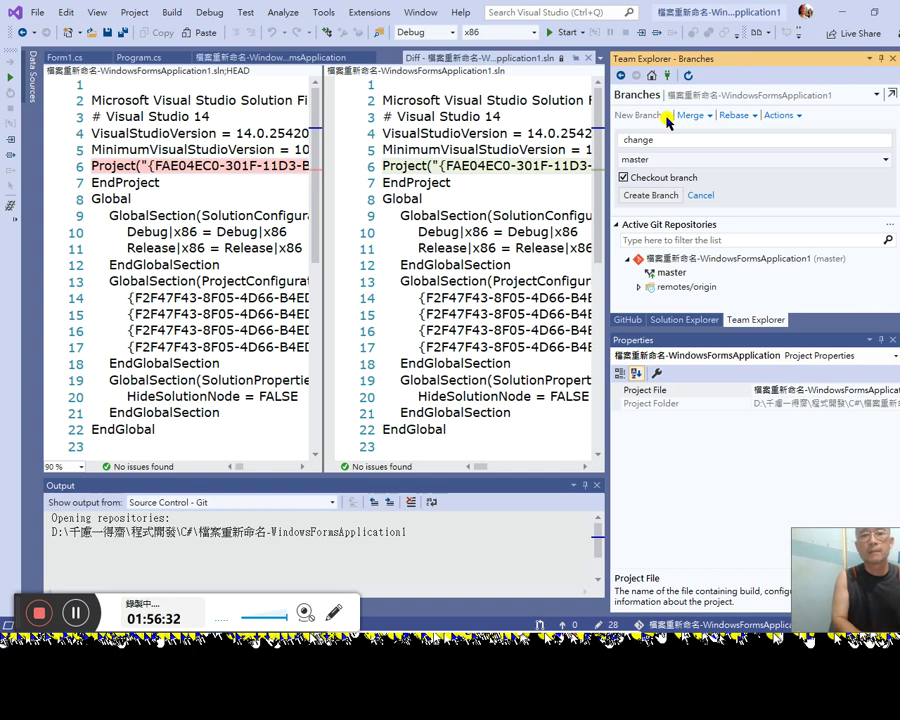
{"action": "type", "text": "ngePath"}
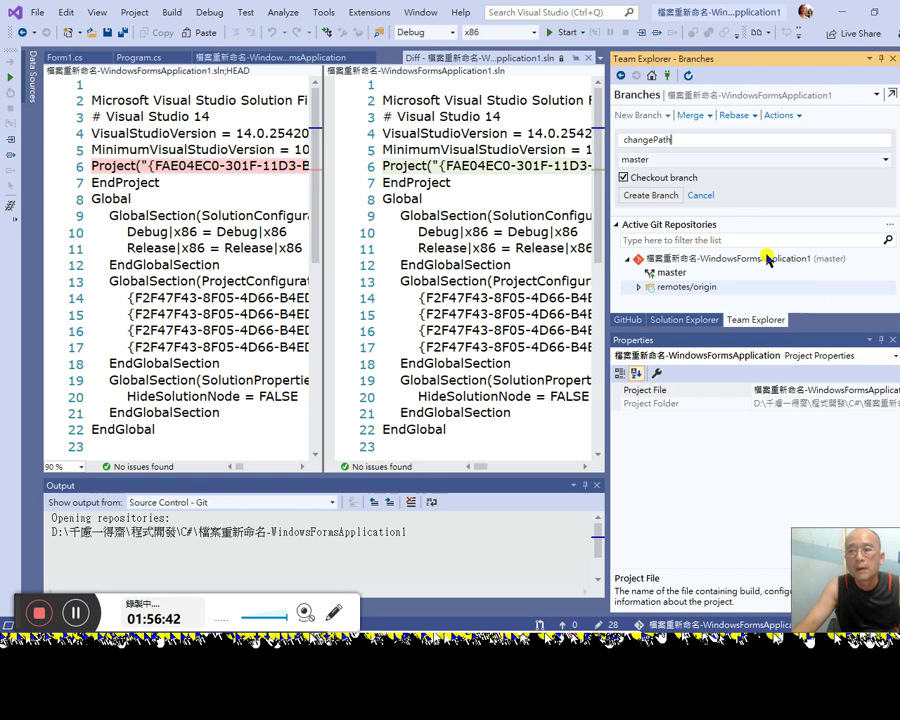
{"action": "left_click", "coordinate": [665, 196]}
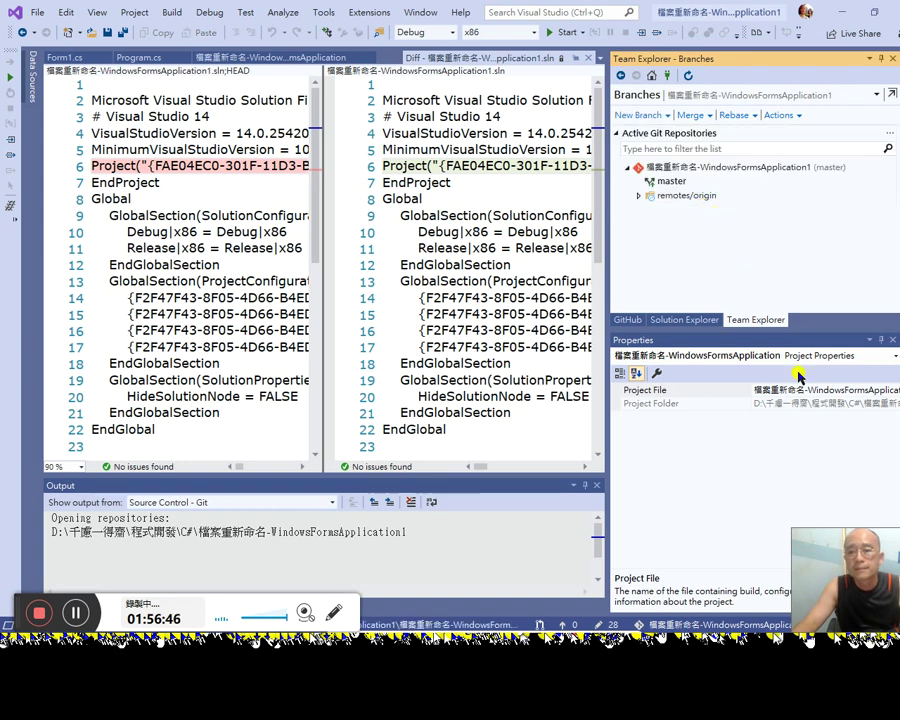
{"action": "left_click_drag", "start_coordinate": [836, 560], "coordinate": [819, 415]}
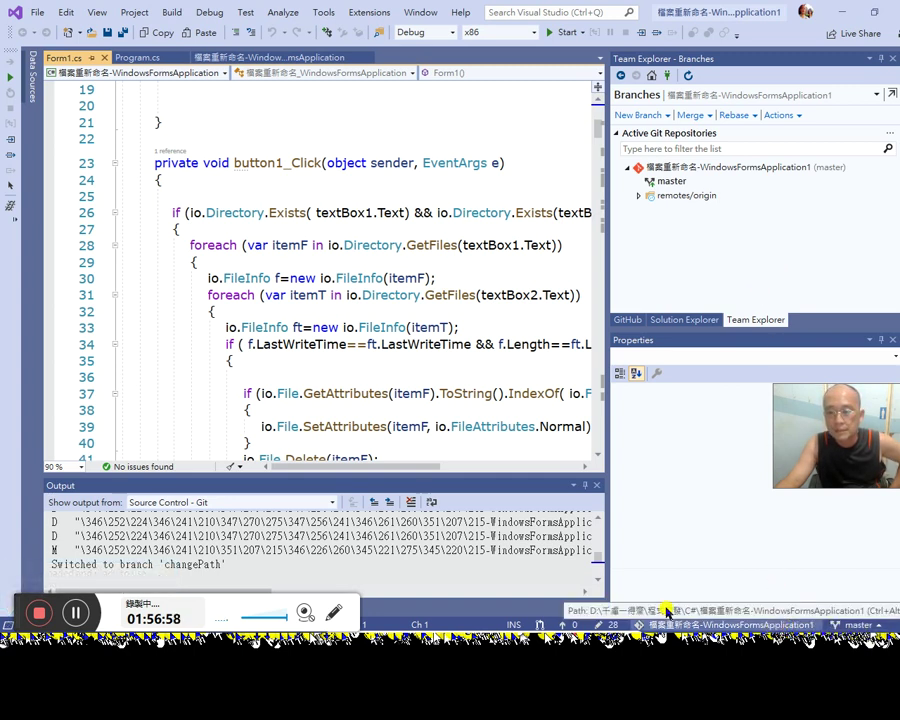
{"action": "left_click", "coordinate": [879, 625]}
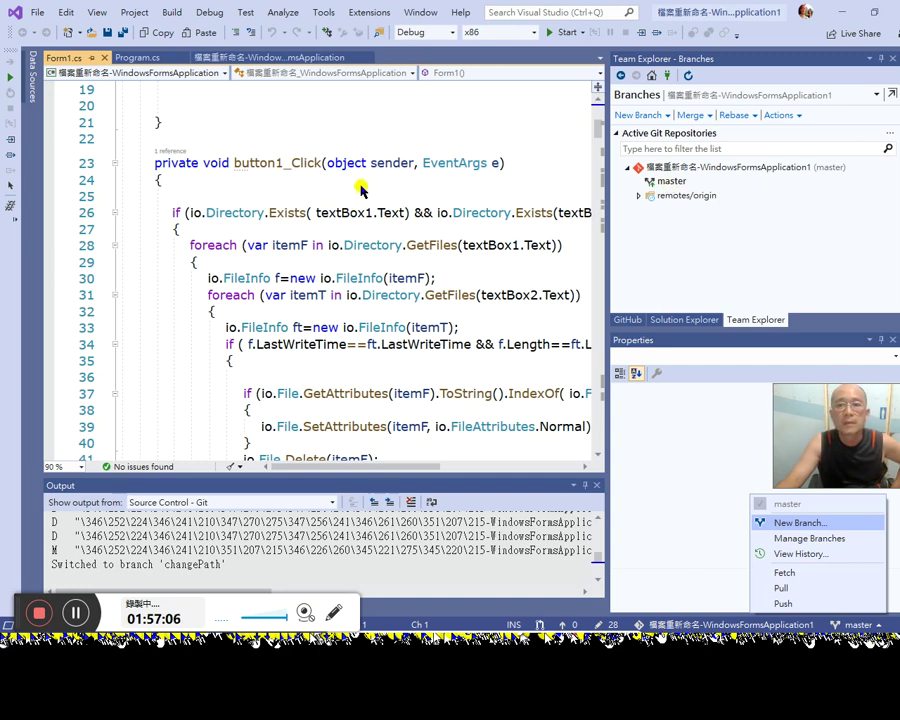
Step: Dismiss the branch options and flip between Program.cs, Form1.cs and the open-documents list
{"action": "left_click", "coordinate": [560, 180]}
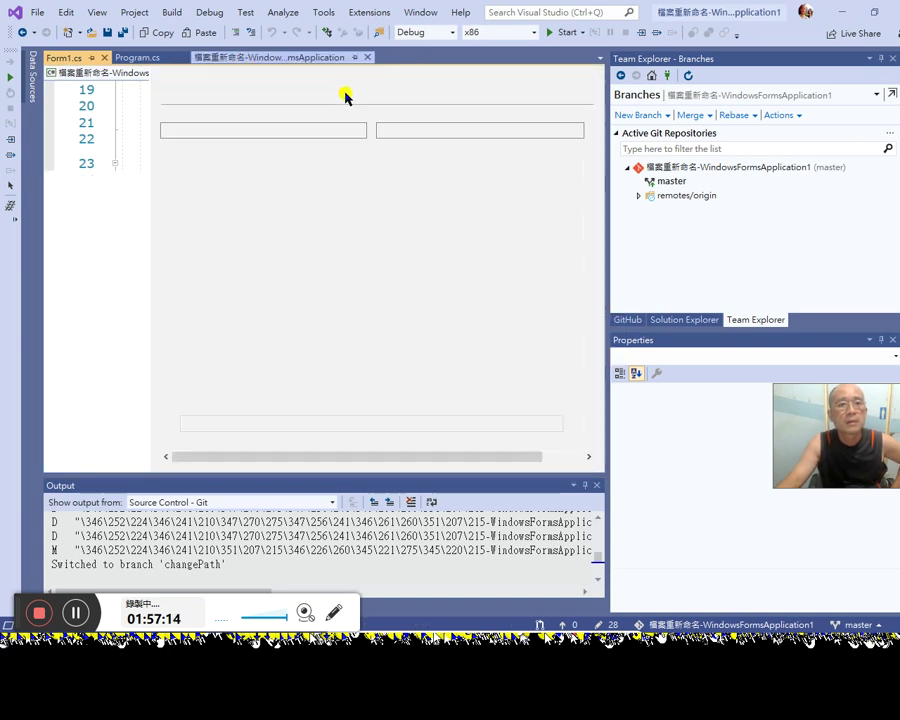
{"action": "left_click", "coordinate": [135, 56]}
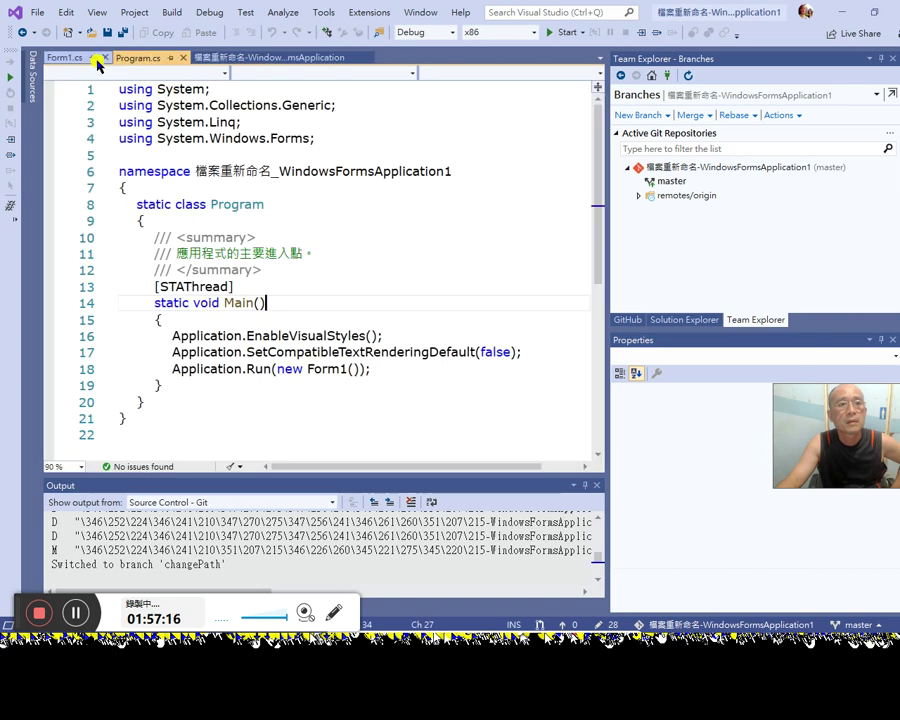
{"action": "left_click", "coordinate": [83, 58]}
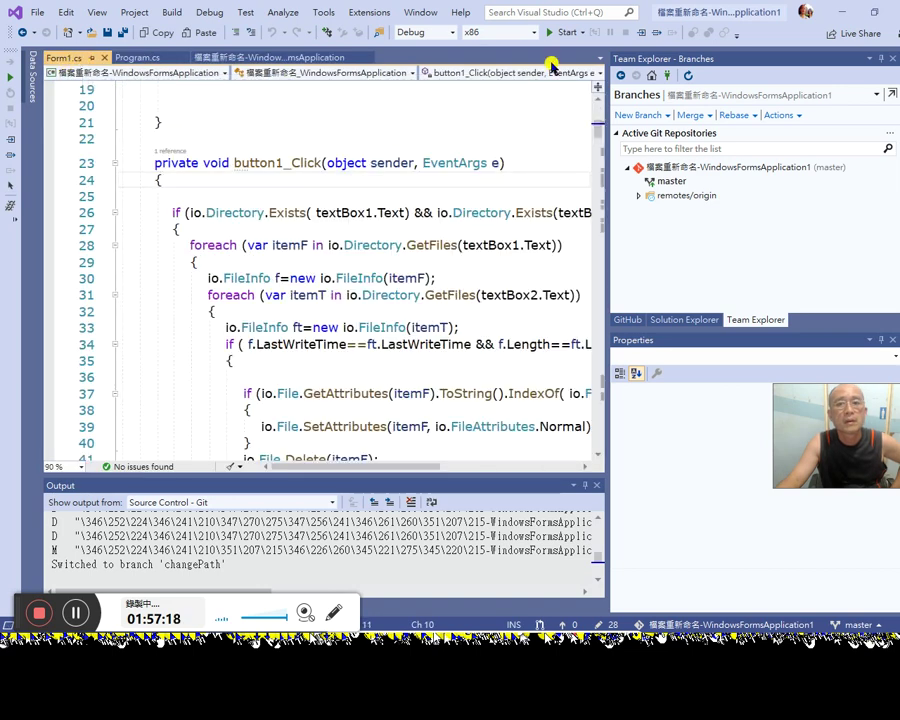
{"action": "left_click", "coordinate": [600, 58]}
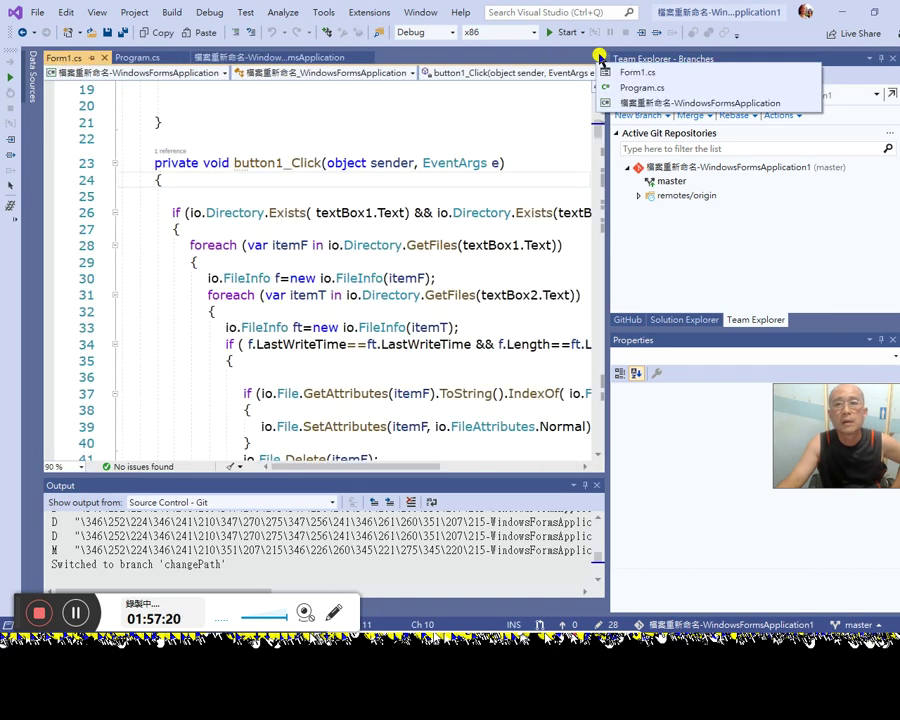
{"action": "left_click", "coordinate": [174, 121]}
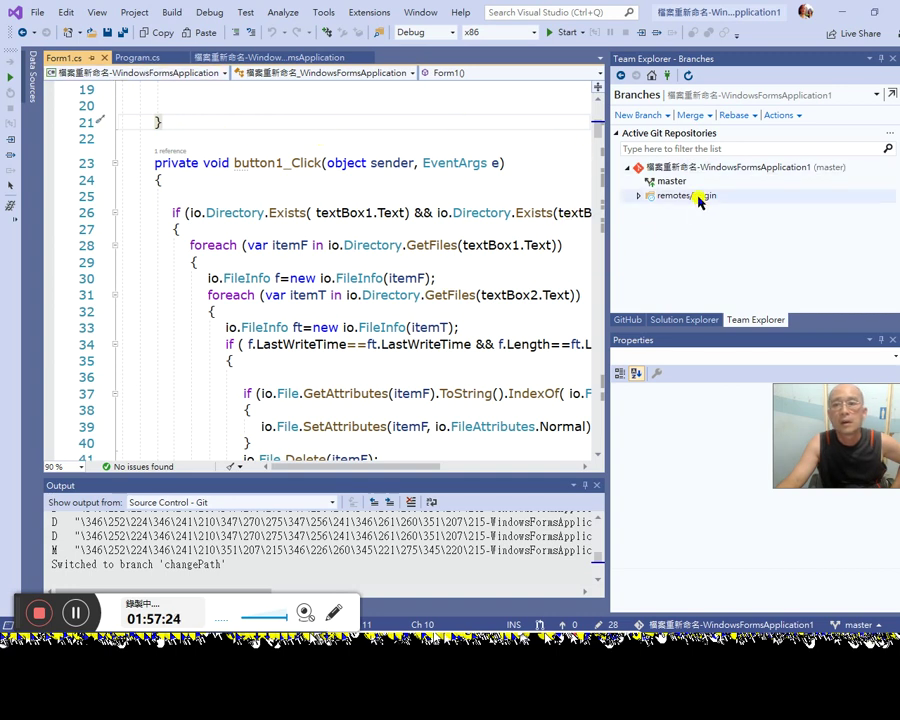
Step: Compare the Solution node with its unmodified version and select line 6's changed Project block
{"action": "left_click", "coordinate": [683, 319]}
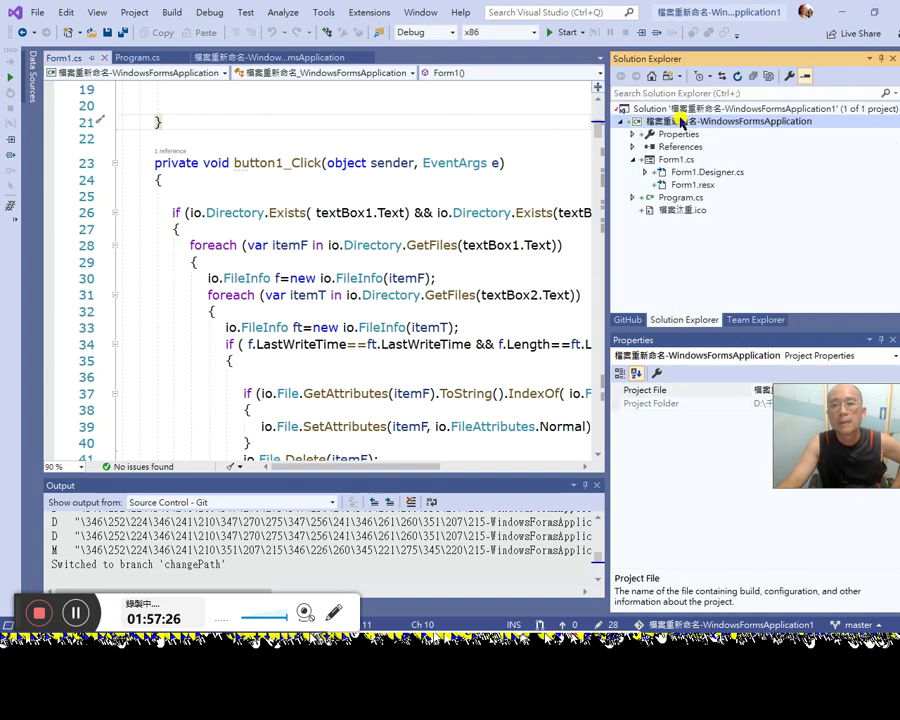
{"action": "left_click", "coordinate": [684, 108]}
{"action": "right_click", "coordinate": [700, 108]}
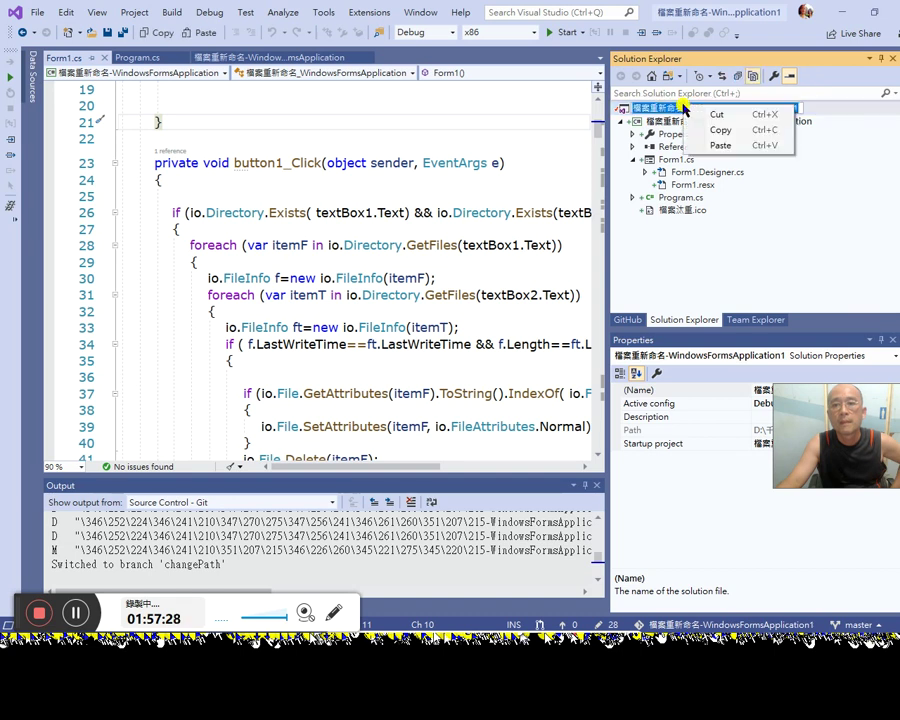
{"action": "key", "text": "Escape"}
{"action": "right_click", "coordinate": [805, 113]}
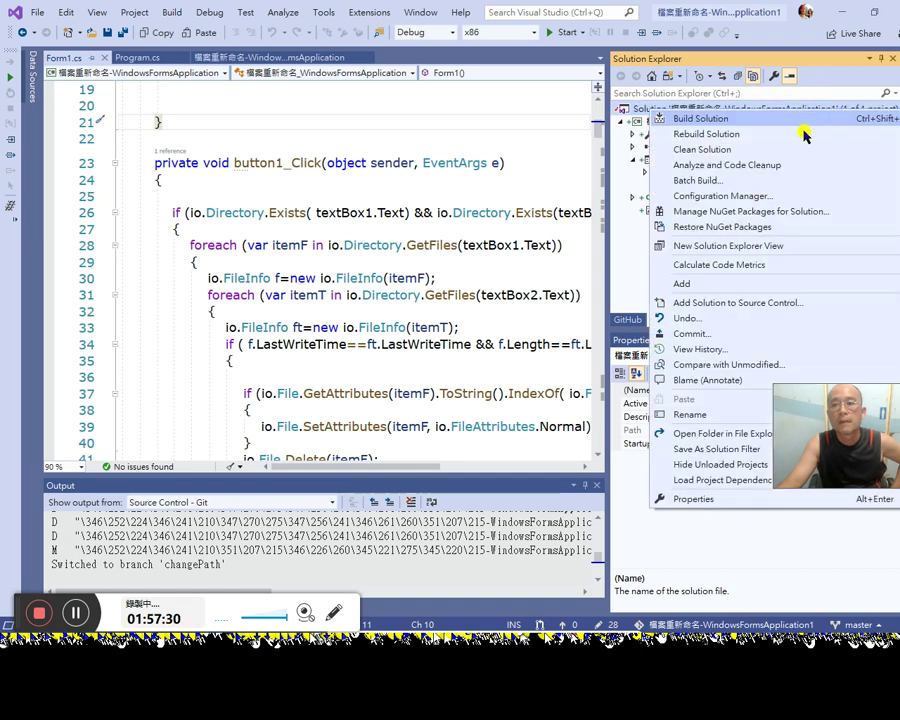
{"action": "left_click", "coordinate": [695, 366]}
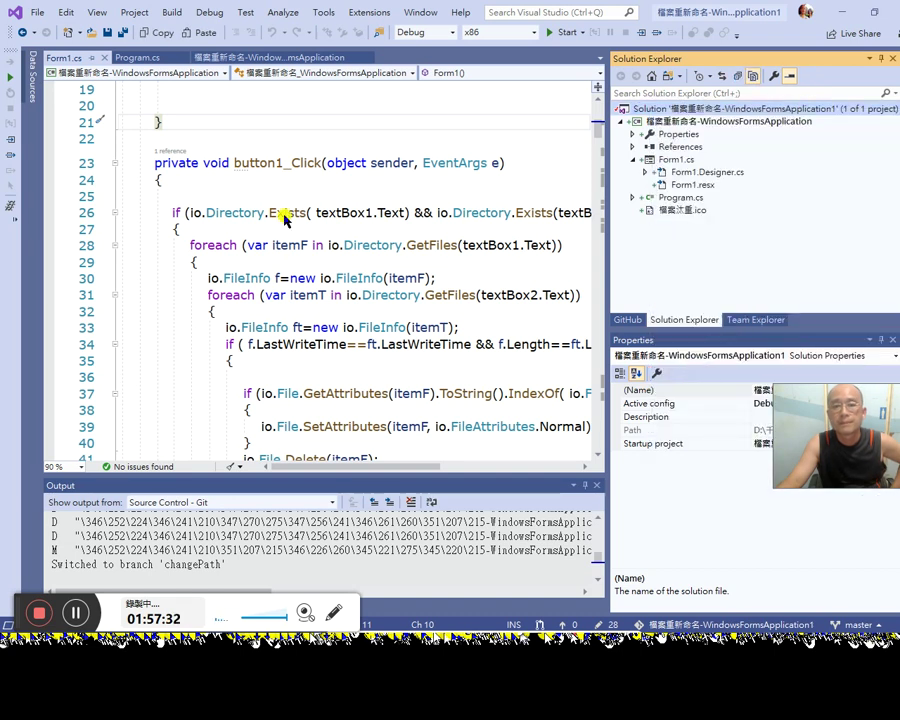
{"action": "left_click", "coordinate": [185, 178]}
{"action": "left_click_drag", "start_coordinate": [185, 178], "coordinate": [210, 166]}
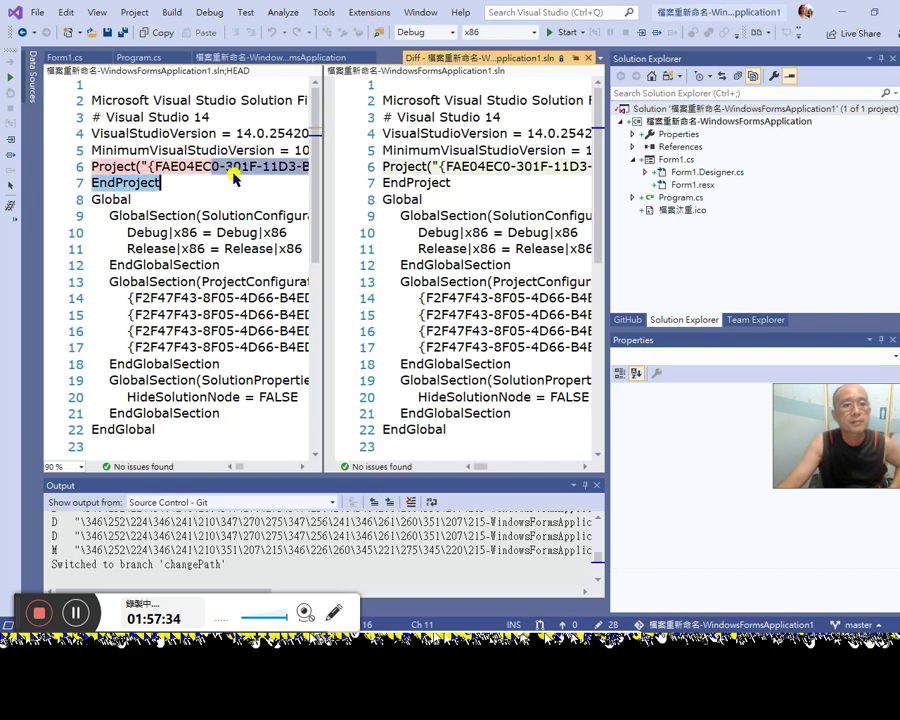
Step: Examine the long line 6 Project entry in both the original and new diff panes
{"action": "key", "text": "Escape"}
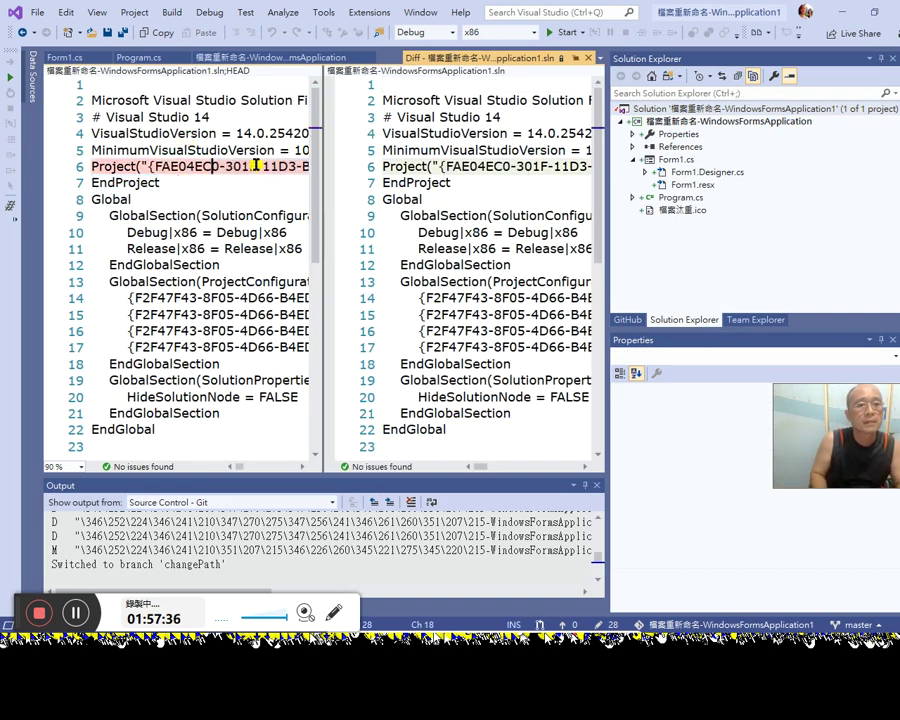
{"action": "key", "text": "End"}
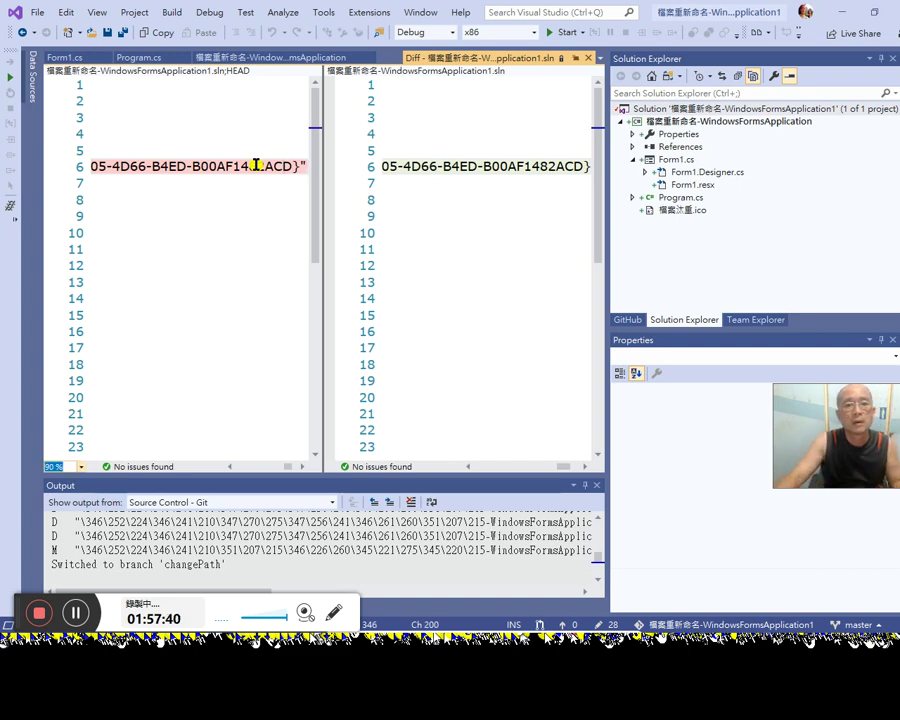
{"action": "scroll", "coordinate": [190, 157], "scroll_direction": "left", "scroll_amount": 2}
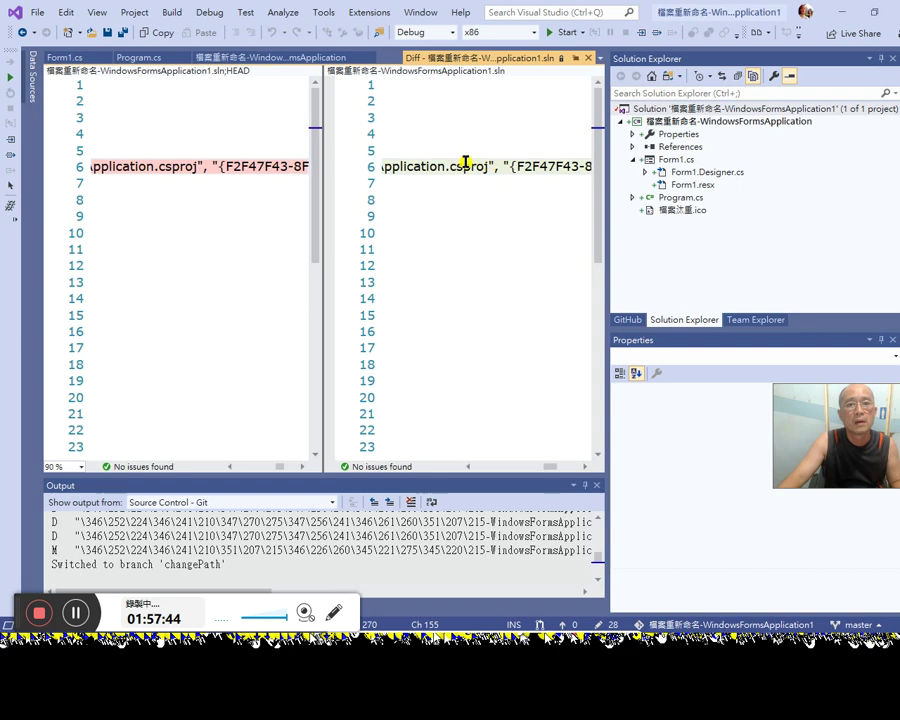
{"action": "left_click_drag", "start_coordinate": [282, 466], "coordinate": [190, 465]}
{"action": "left_click", "coordinate": [170, 166]}
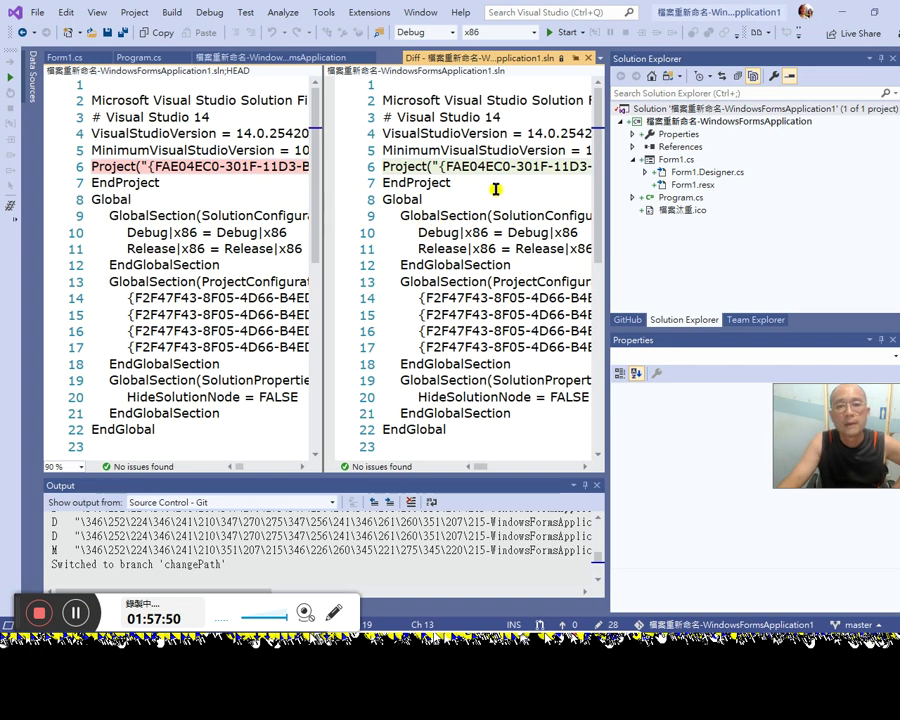
{"action": "left_click", "coordinate": [534, 189]}
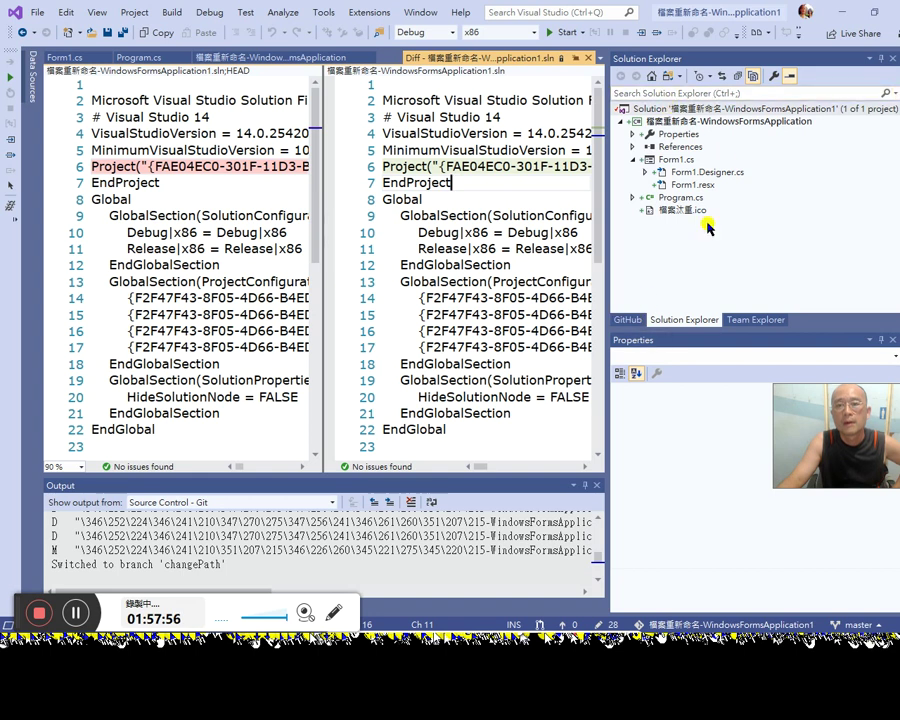
Step: Switch between Team Explorer and Solution Explorer, then show the repository's GitHub pull requests
{"action": "left_click", "coordinate": [752, 320]}
{"action": "left_click", "coordinate": [684, 320]}
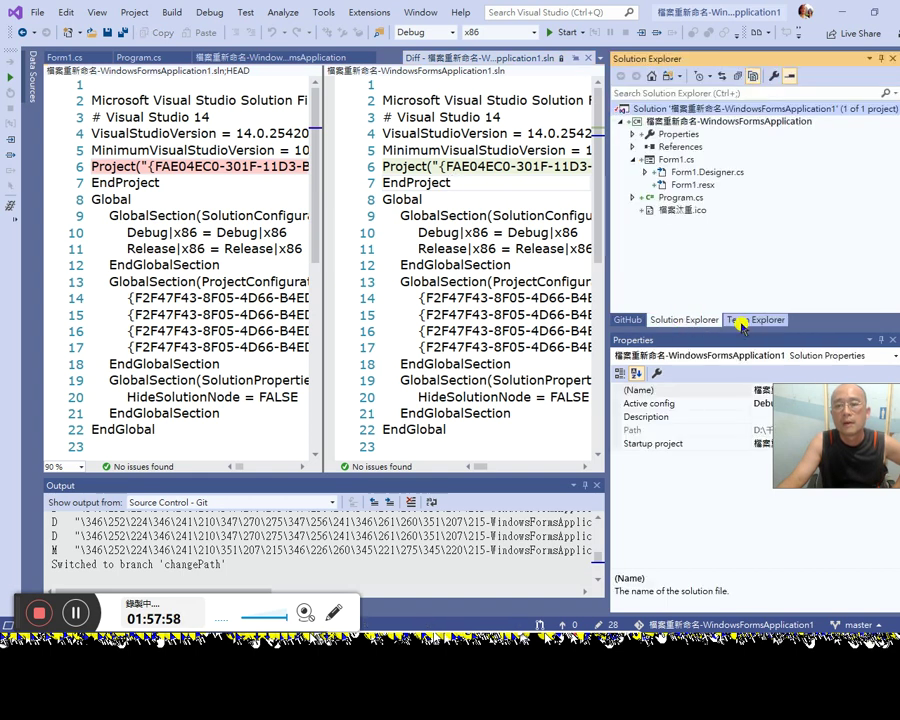
{"action": "left_click", "coordinate": [742, 321]}
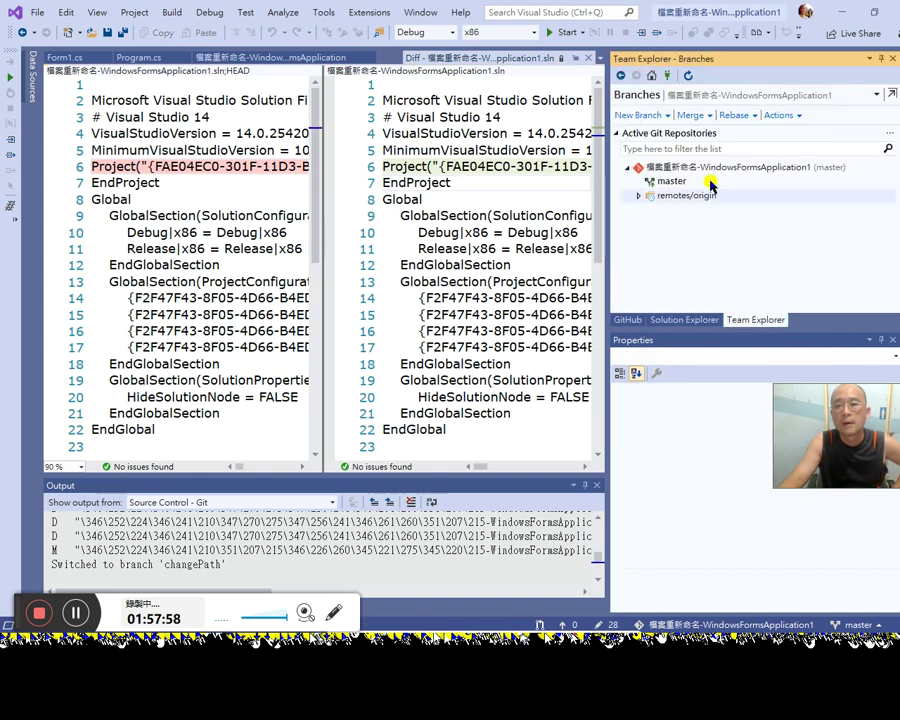
{"action": "left_click", "coordinate": [629, 319]}
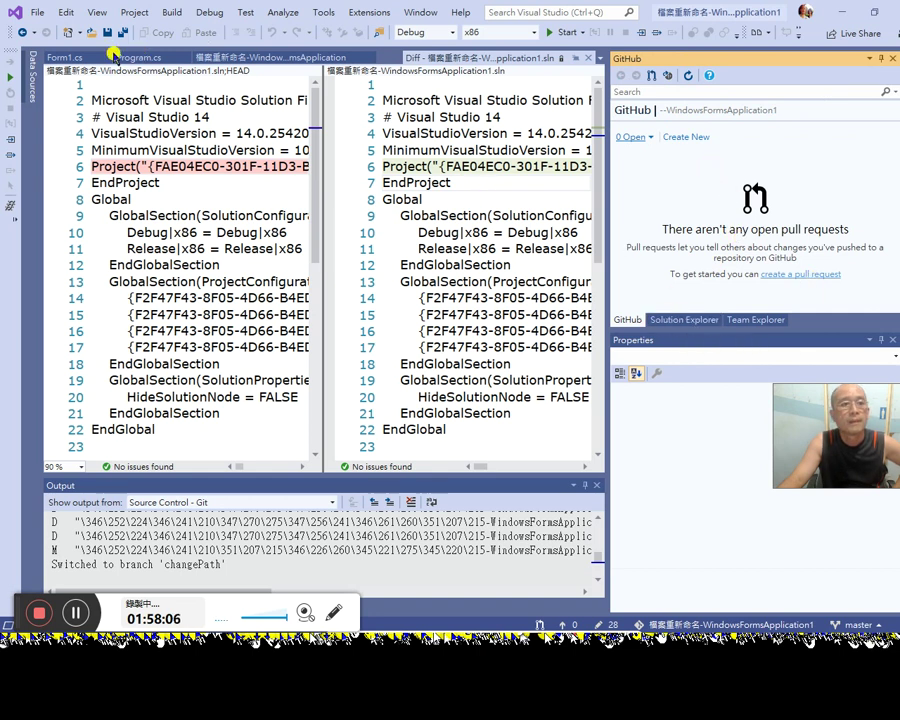
Step: Type the comment '//test the pull request!' above the if statement in button1_Click
{"action": "left_click", "coordinate": [64, 57]}
{"action": "key", "text": "Down"}
{"action": "key", "text": "Down"}
{"action": "key", "text": "Down"}
{"action": "key", "text": "Down"}
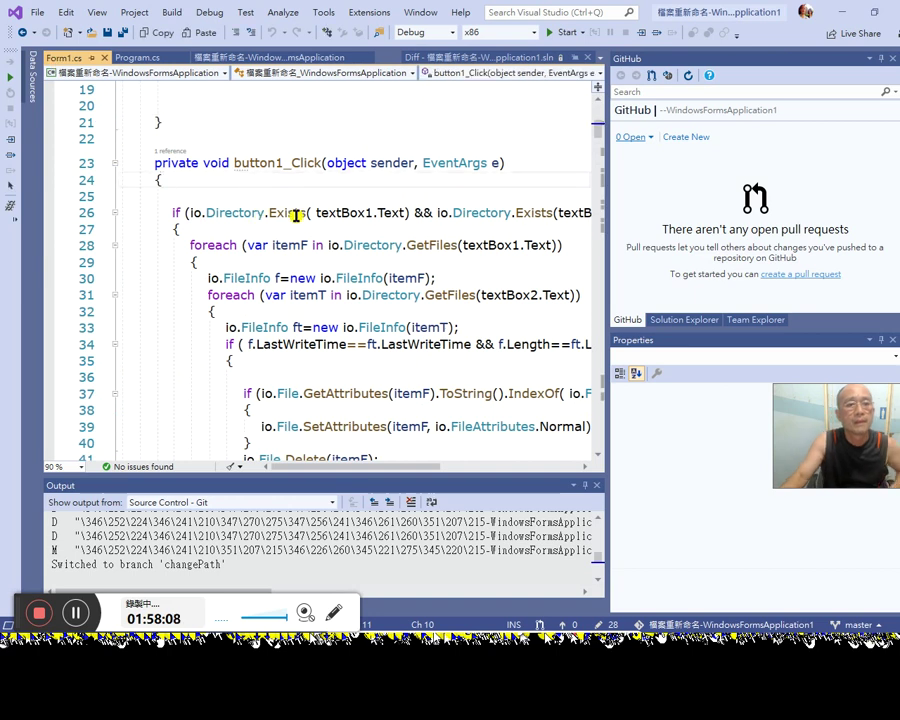
{"action": "type", "text": "//test"}
{"action": "key", "text": "BackSpace"}
{"action": "key", "text": "BackSpace"}
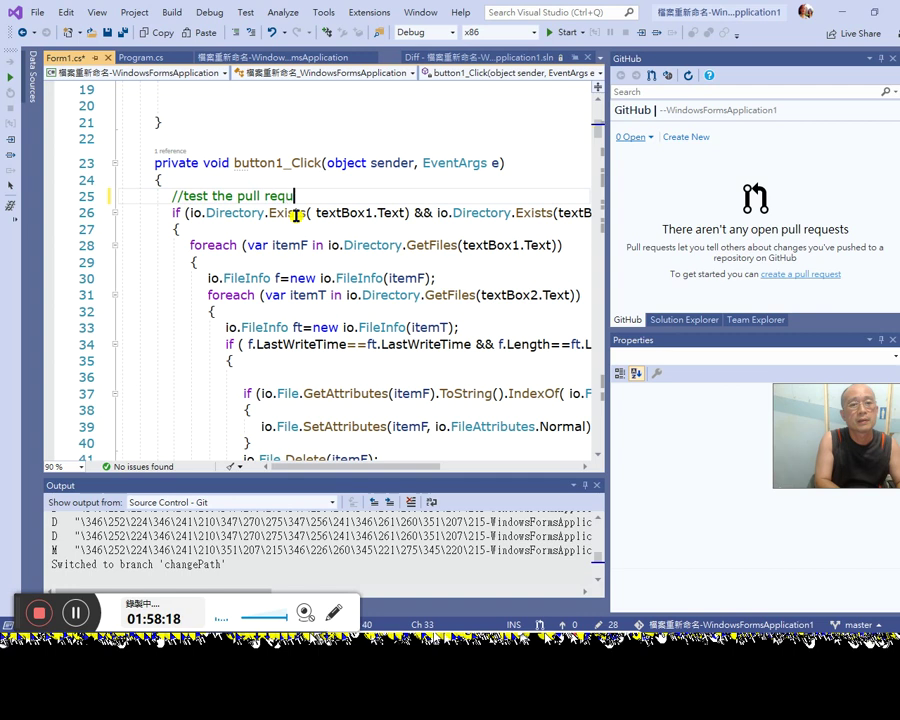
{"action": "key", "text": "Down"}
{"action": "key", "text": "Down"}
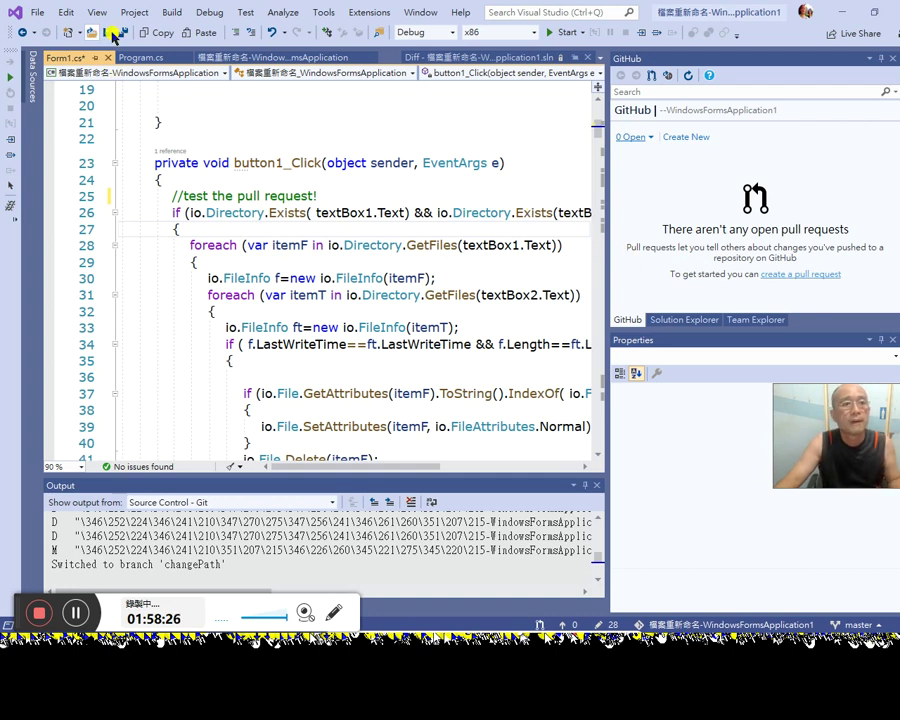
{"action": "left_click", "coordinate": [766, 275]}
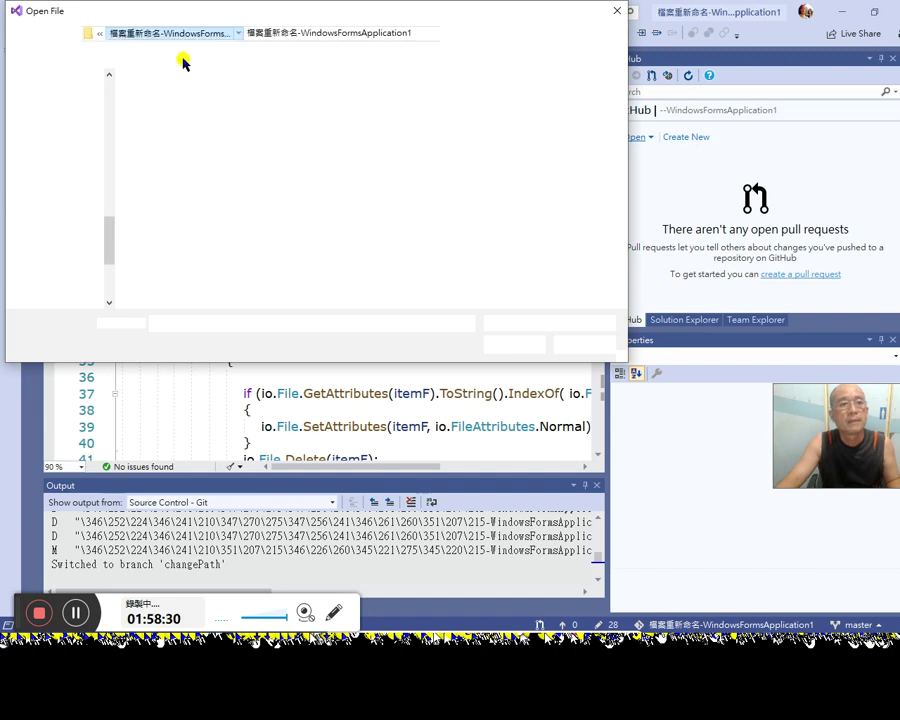
Step: Save Form1.cs and select the remotes/origin group in the Branches list
{"action": "key", "text": "ctrl+s"}
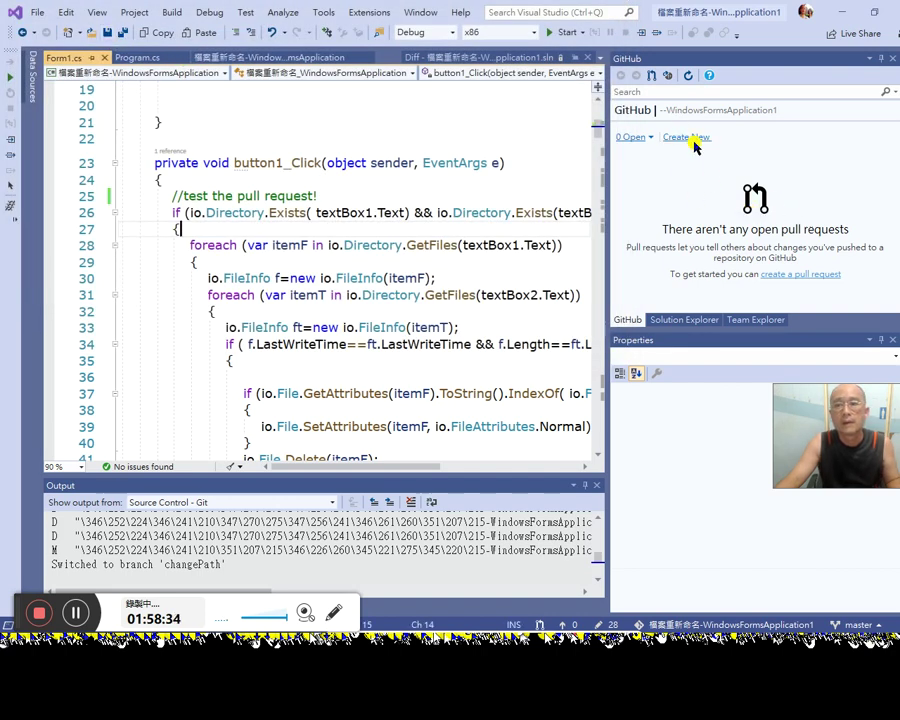
{"action": "left_click", "coordinate": [743, 319]}
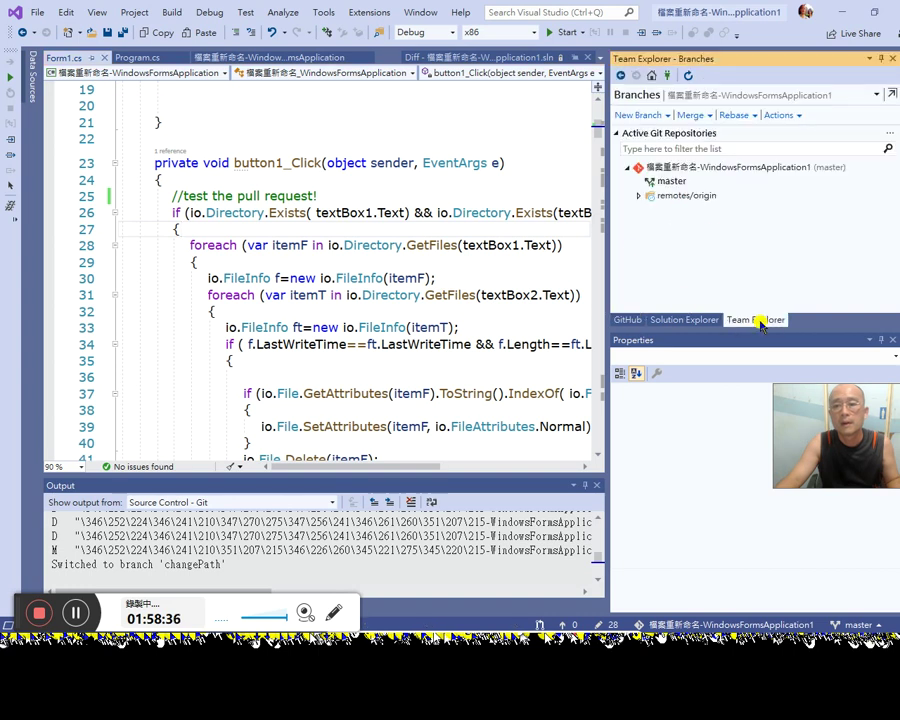
{"action": "left_click", "coordinate": [686, 198]}
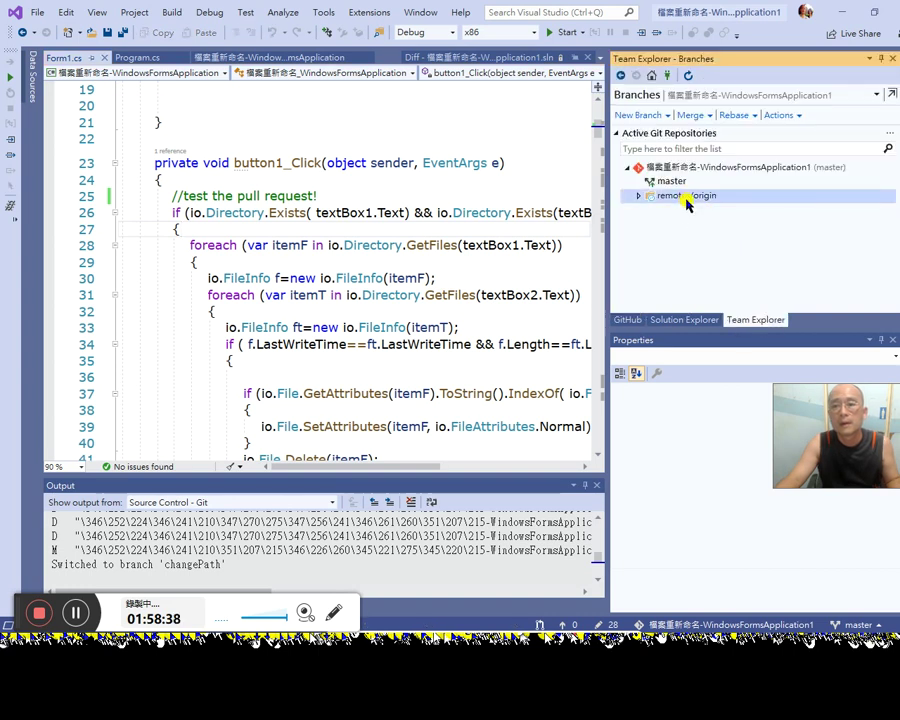
Step: Look over the New Branch, Actions and Rebase options on the Branches page
{"action": "left_click", "coordinate": [664, 117]}
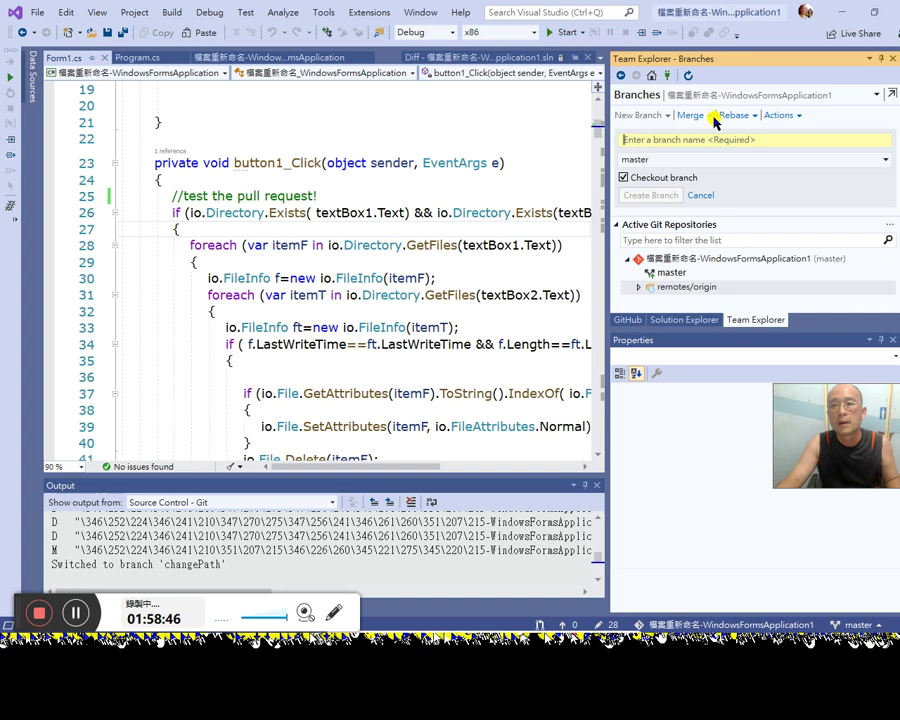
{"action": "left_click", "coordinate": [790, 118]}
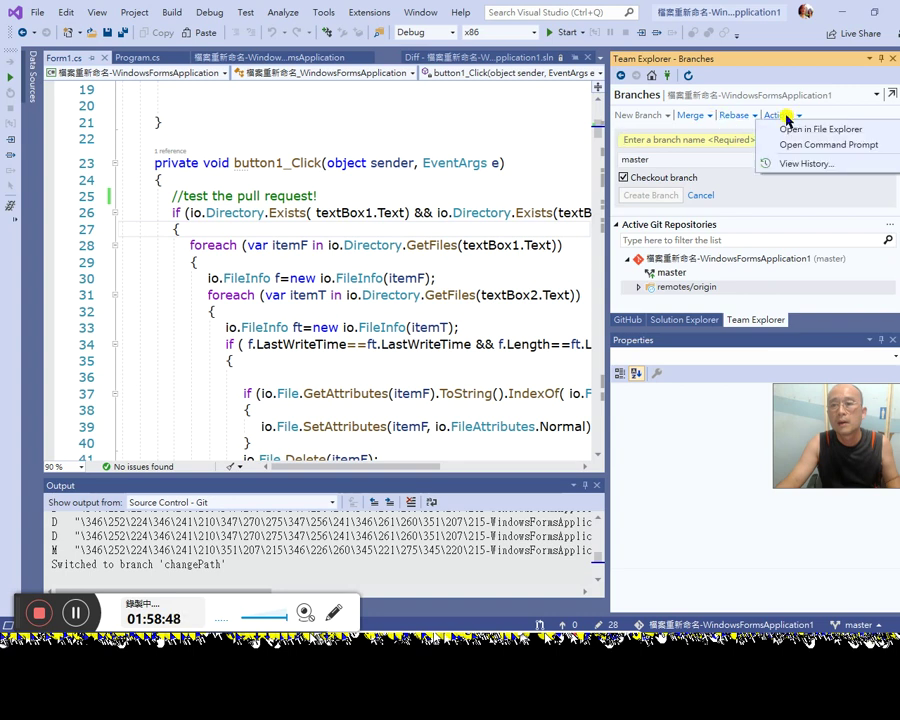
{"action": "left_click", "coordinate": [726, 116]}
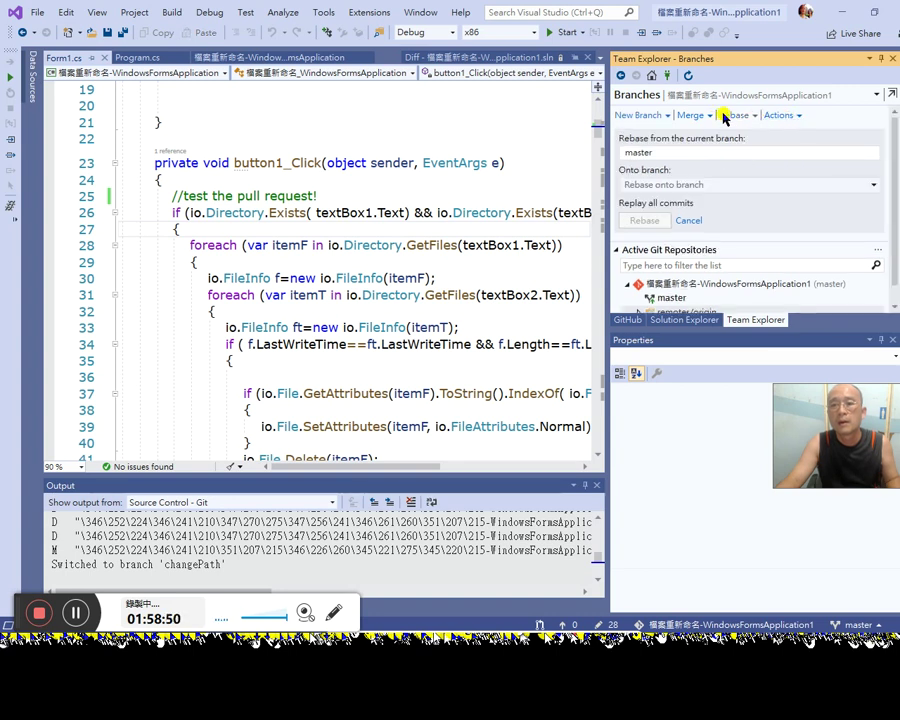
{"action": "scroll", "coordinate": [735, 190], "scroll_direction": "down", "scroll_amount": 1}
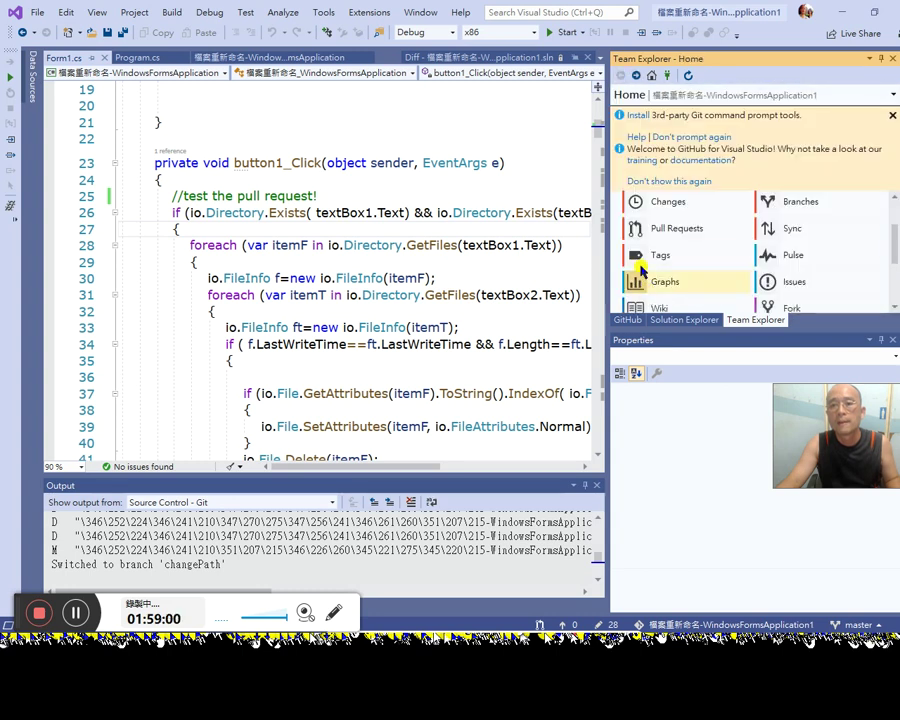
Step: Review the 28 pending changes and their Actions and Stash menus without stashing, then reopen GitHub
{"action": "left_click", "coordinate": [683, 205]}
{"action": "scroll", "coordinate": [750, 275], "scroll_direction": "down", "scroll_amount": 2}
{"action": "scroll", "coordinate": [752, 274], "scroll_direction": "up", "scroll_amount": 2}
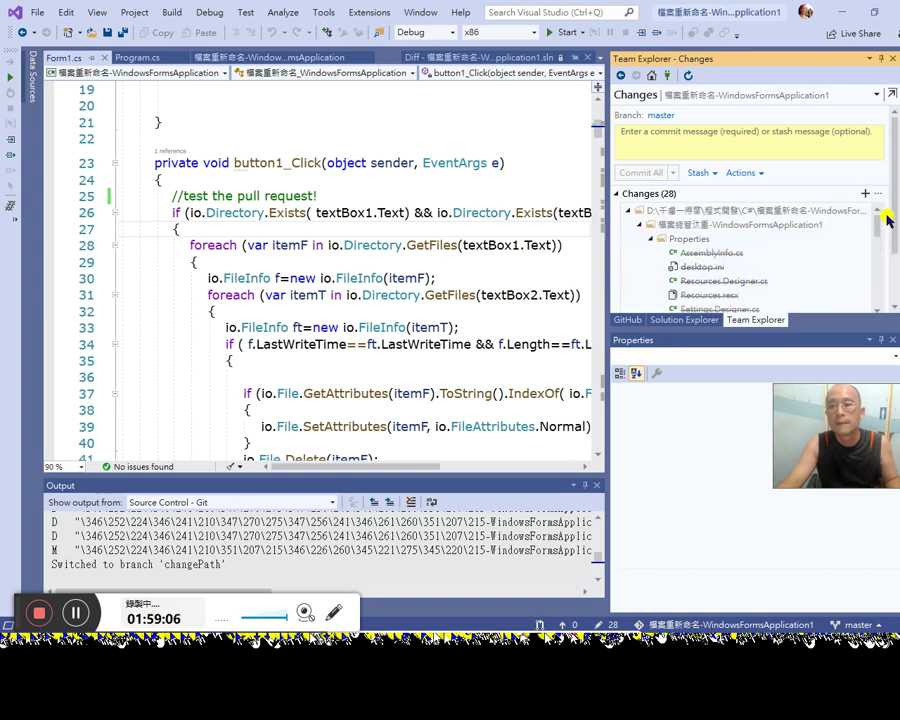
{"action": "left_click_drag", "start_coordinate": [878, 228], "coordinate": [858, 197]}
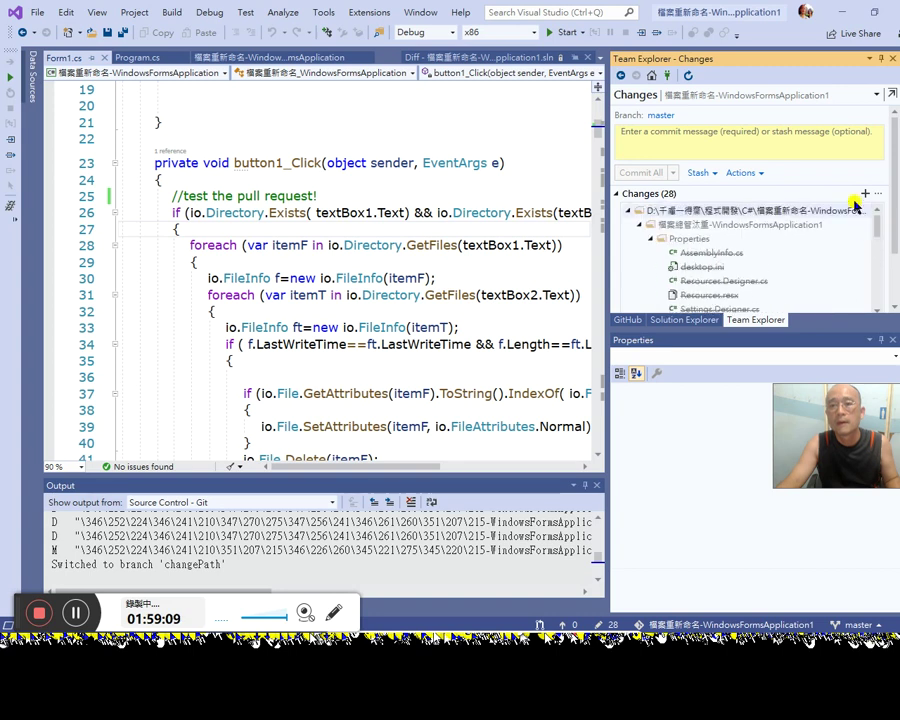
{"action": "left_click", "coordinate": [742, 173]}
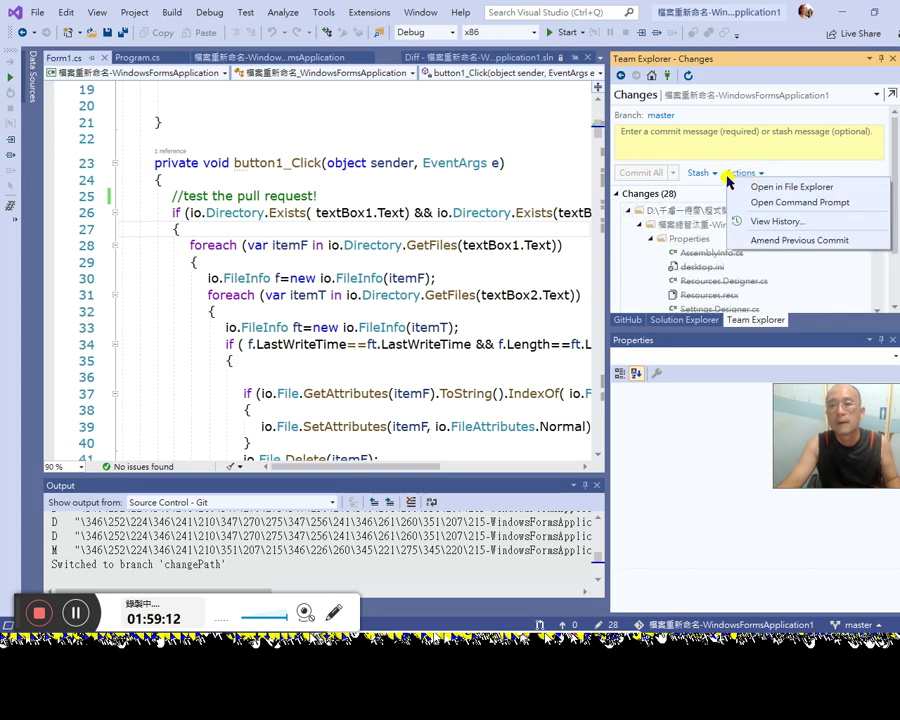
{"action": "left_click", "coordinate": [716, 174]}
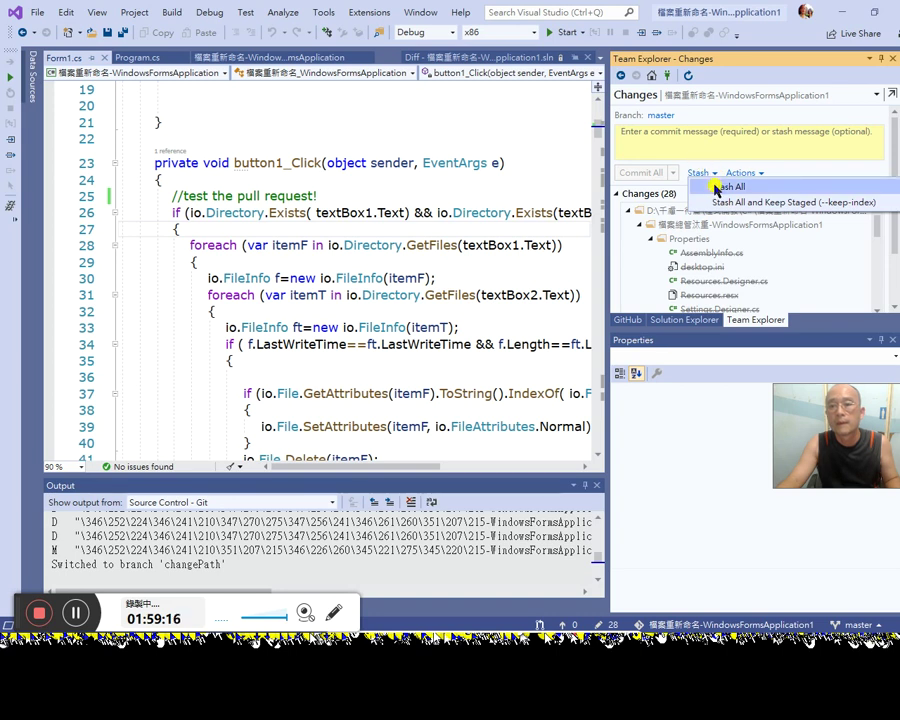
{"action": "left_click", "coordinate": [619, 129]}
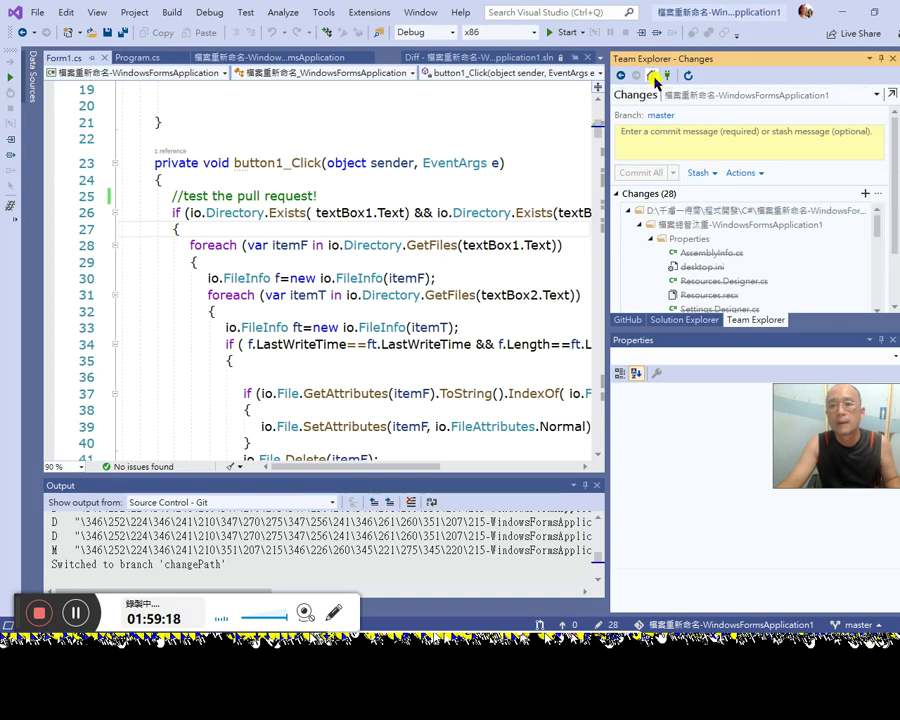
{"action": "left_click", "coordinate": [628, 320]}
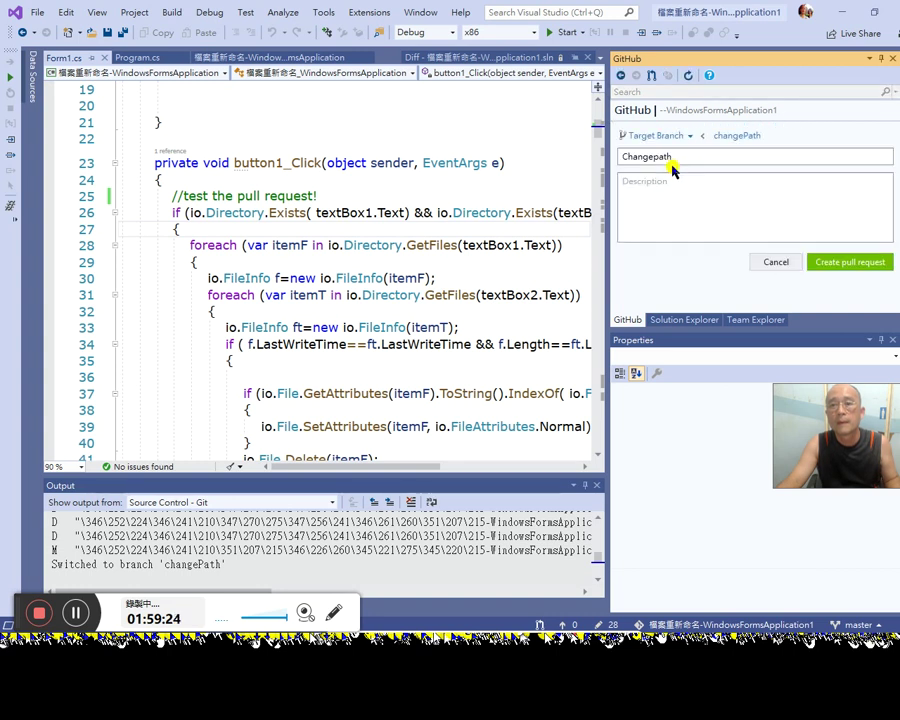
Step: Submit a Changepath pull request from changePath into master, then cancel it after the no-commits warning
{"action": "left_click", "coordinate": [689, 157]}
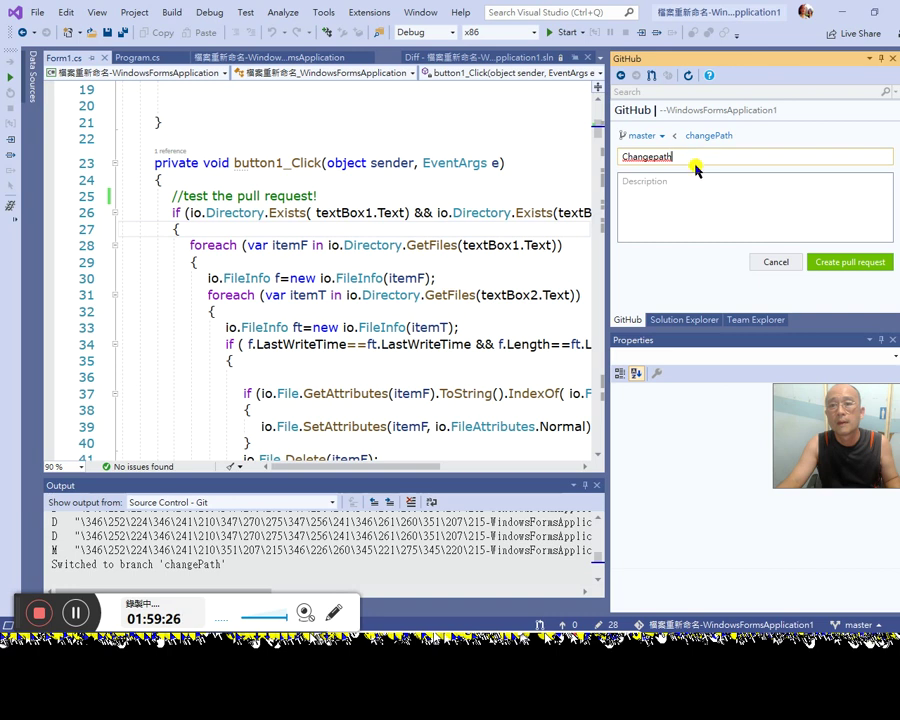
{"action": "left_click", "coordinate": [697, 200]}
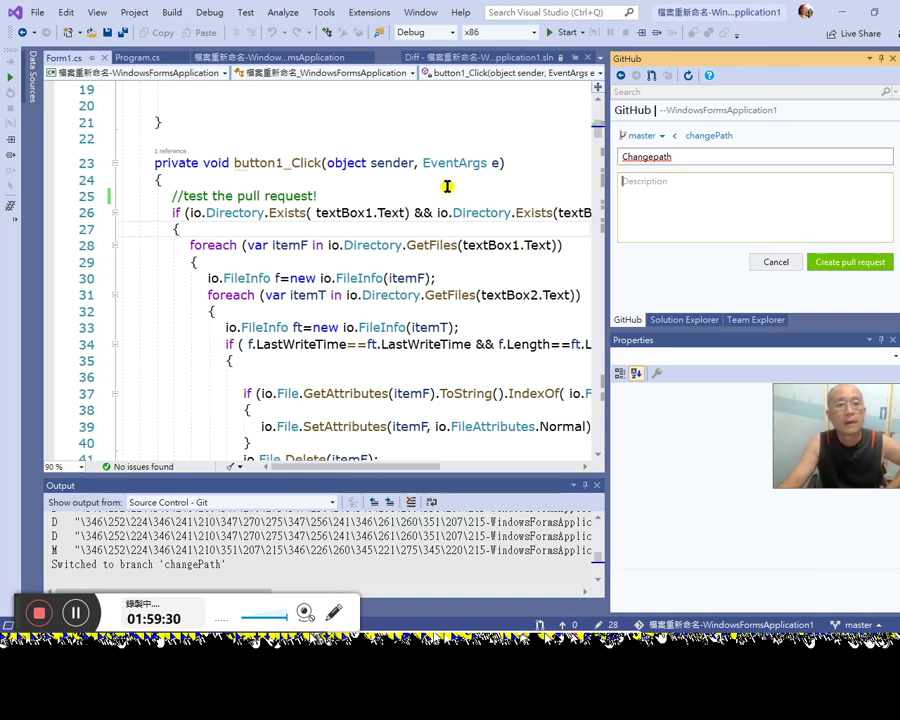
{"action": "left_click", "coordinate": [343, 195]}
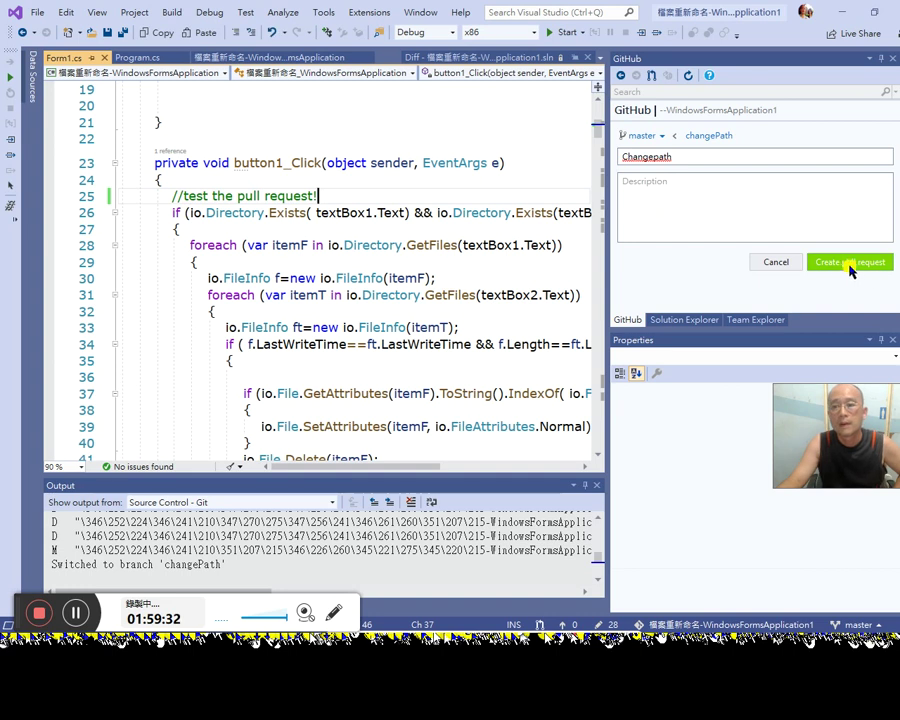
{"action": "left_click", "coordinate": [729, 207]}
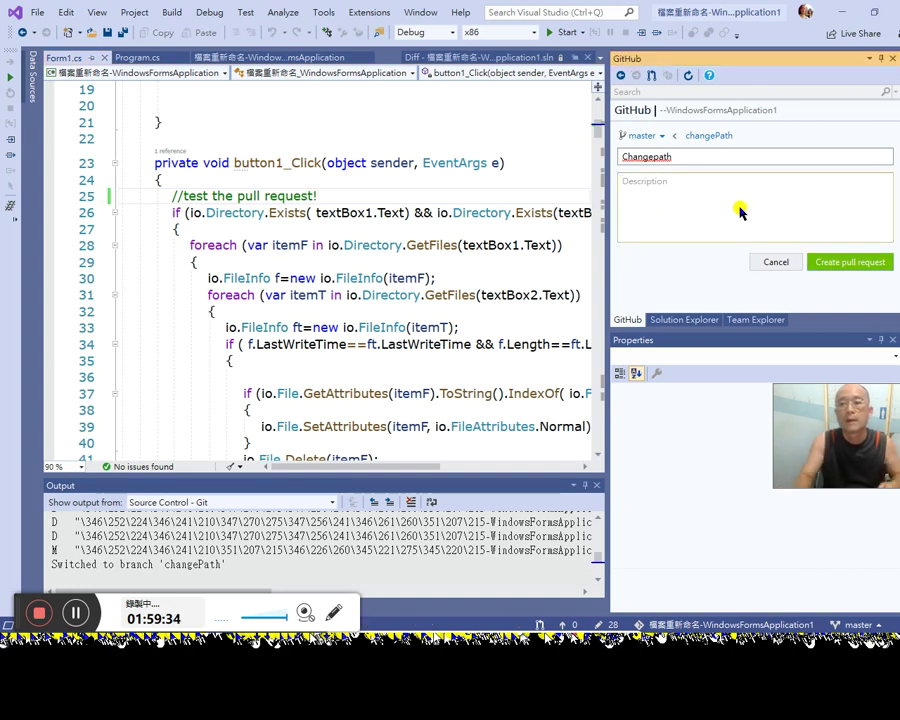
{"action": "type", "text": "change path value"}
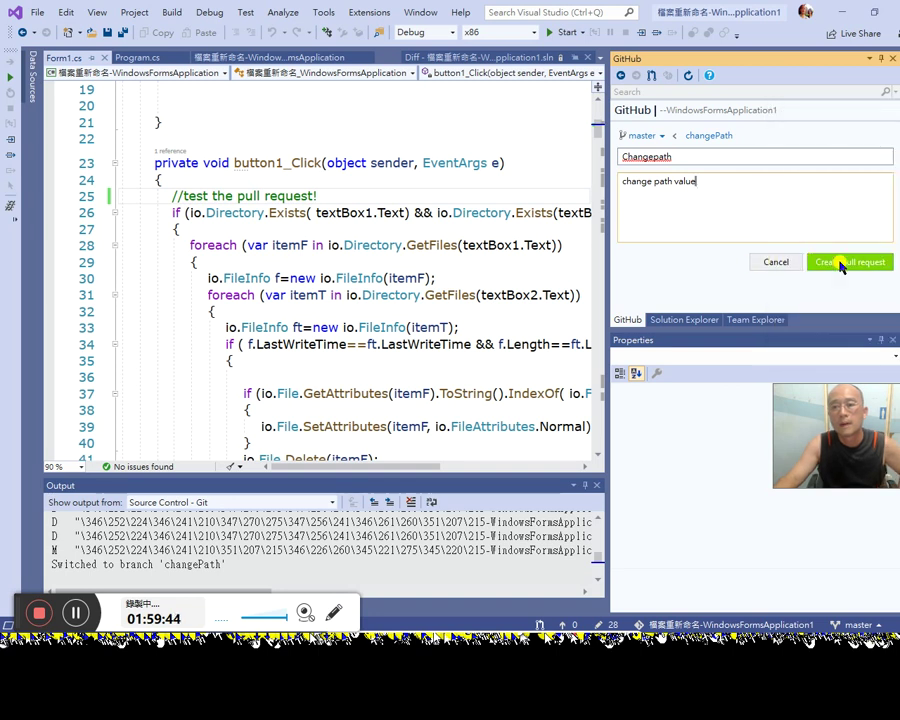
{"action": "left_click", "coordinate": [841, 263]}
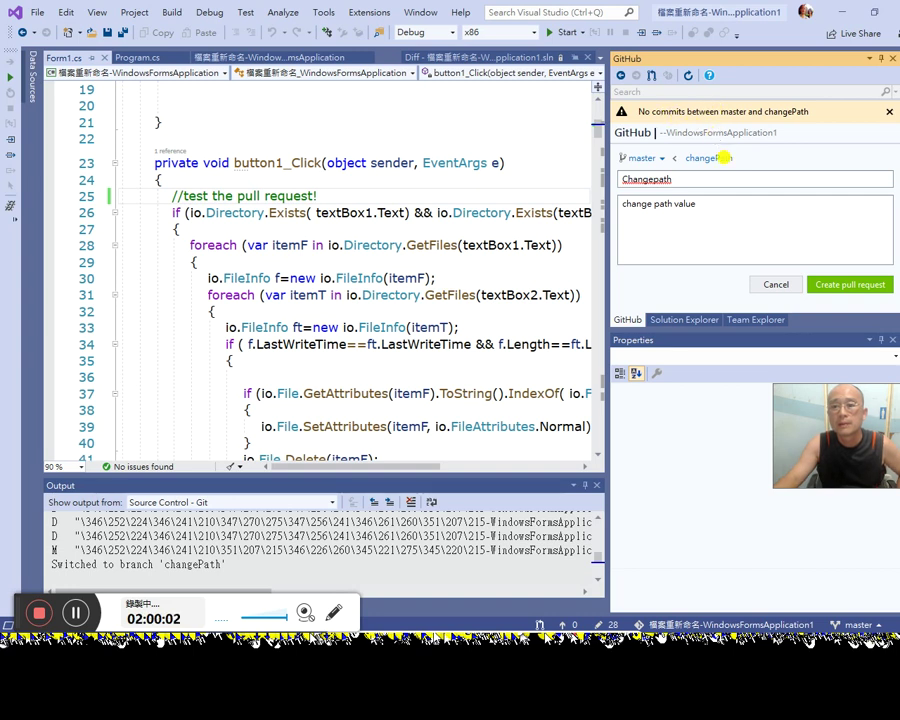
{"action": "left_click", "coordinate": [779, 287]}
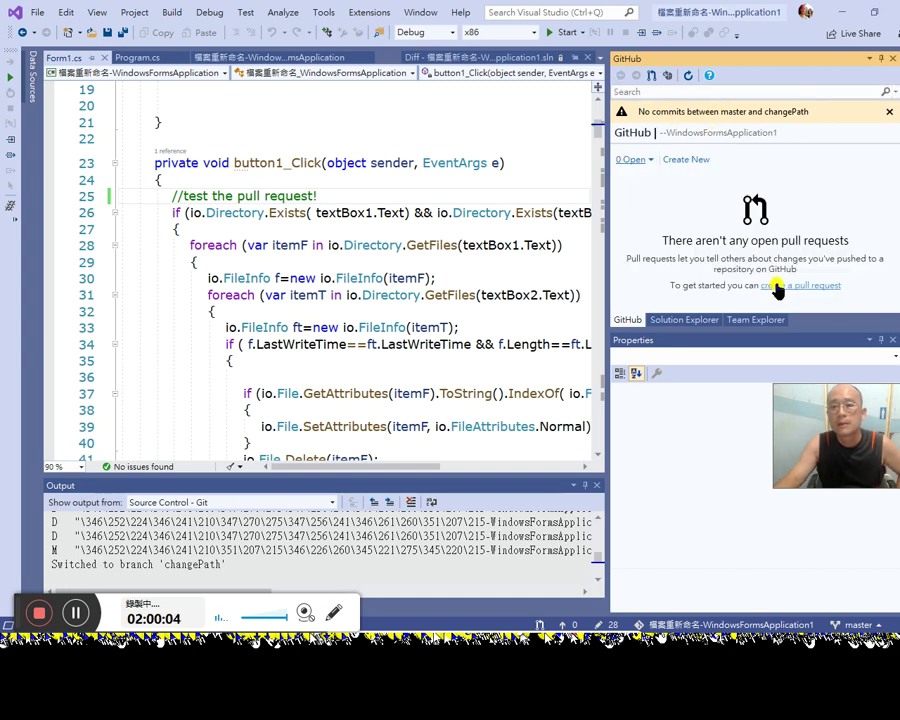
{"action": "left_click", "coordinate": [764, 320]}
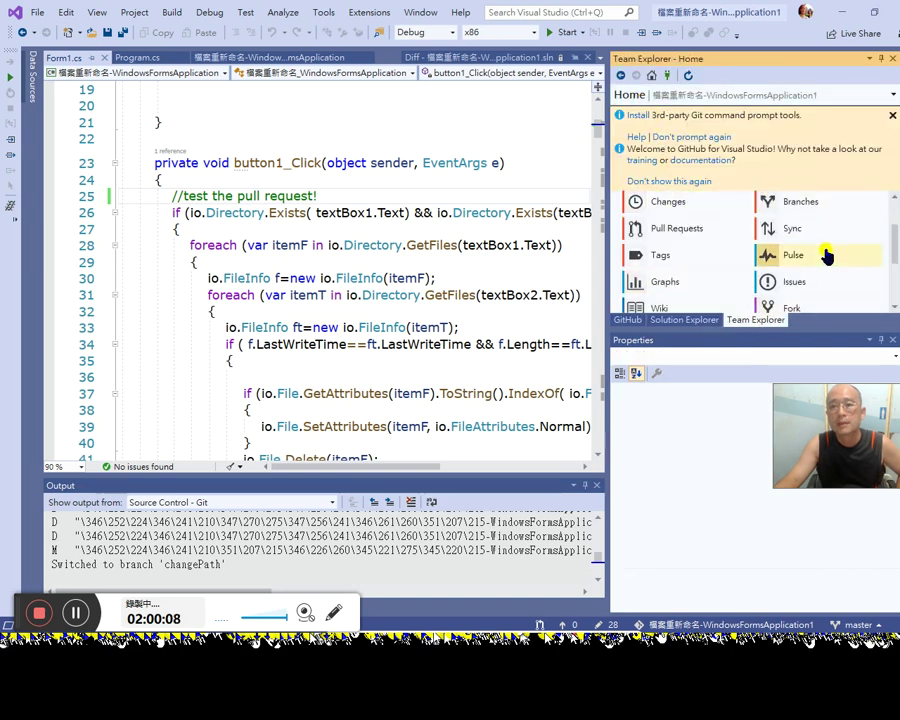
Step: Create a change_path branch based on local master with Checkout branch ticked
{"action": "left_click", "coordinate": [815, 201]}
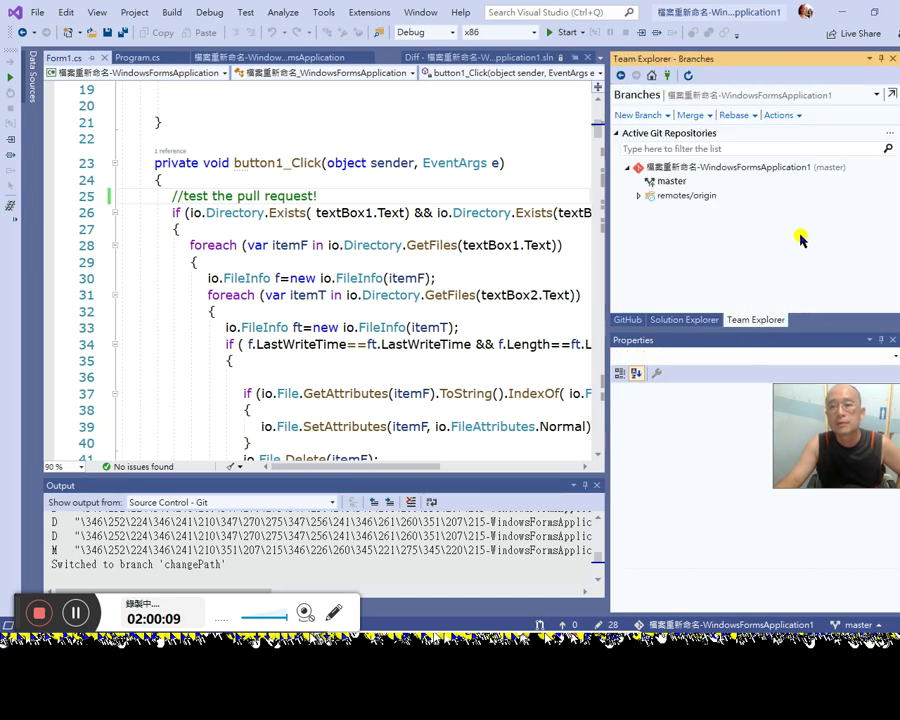
{"action": "left_click", "coordinate": [636, 115]}
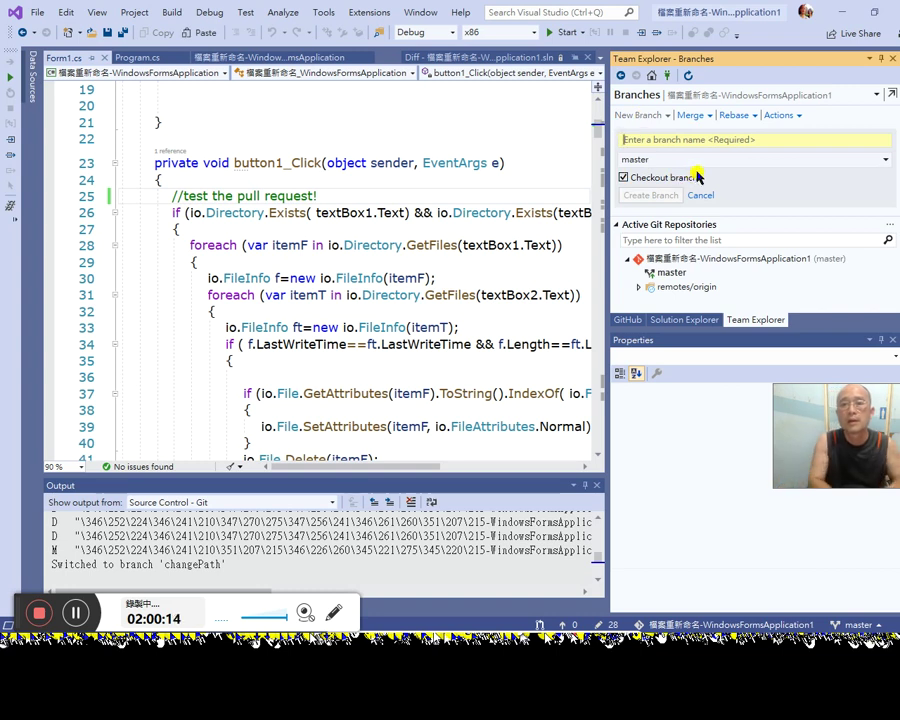
{"action": "type", "text": "c"}
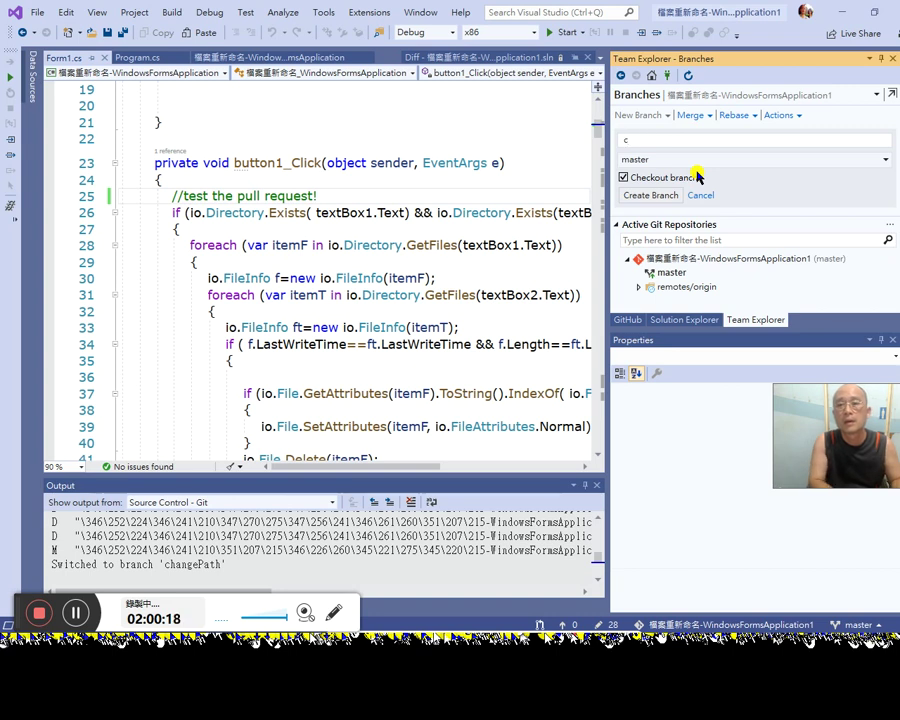
{"action": "type", "text": "hndahange pate"}
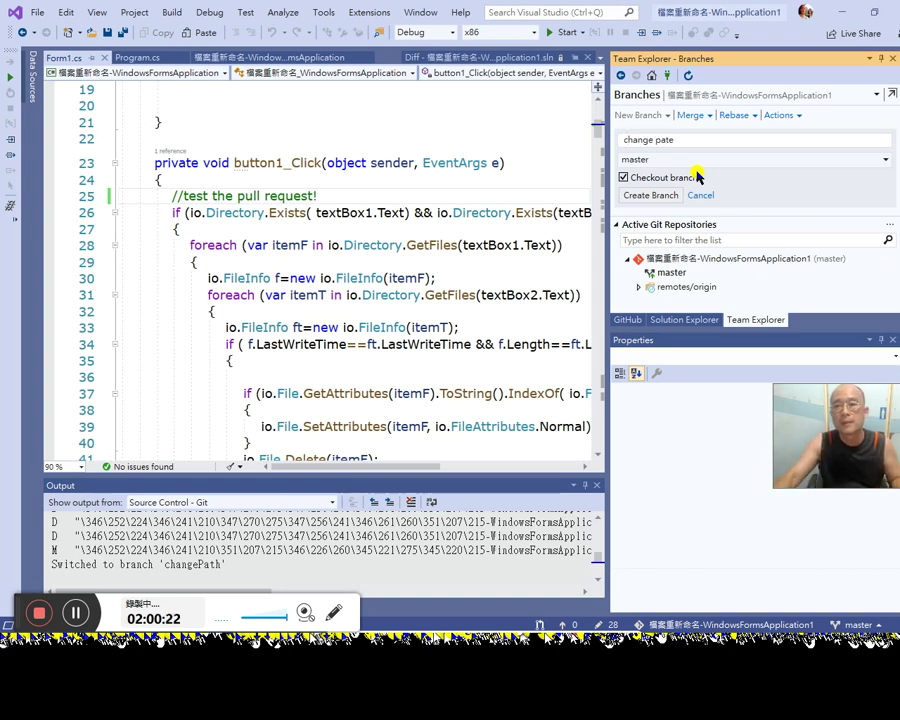
{"action": "key", "text": "BackSpace"}
{"action": "type", "text": "h"}
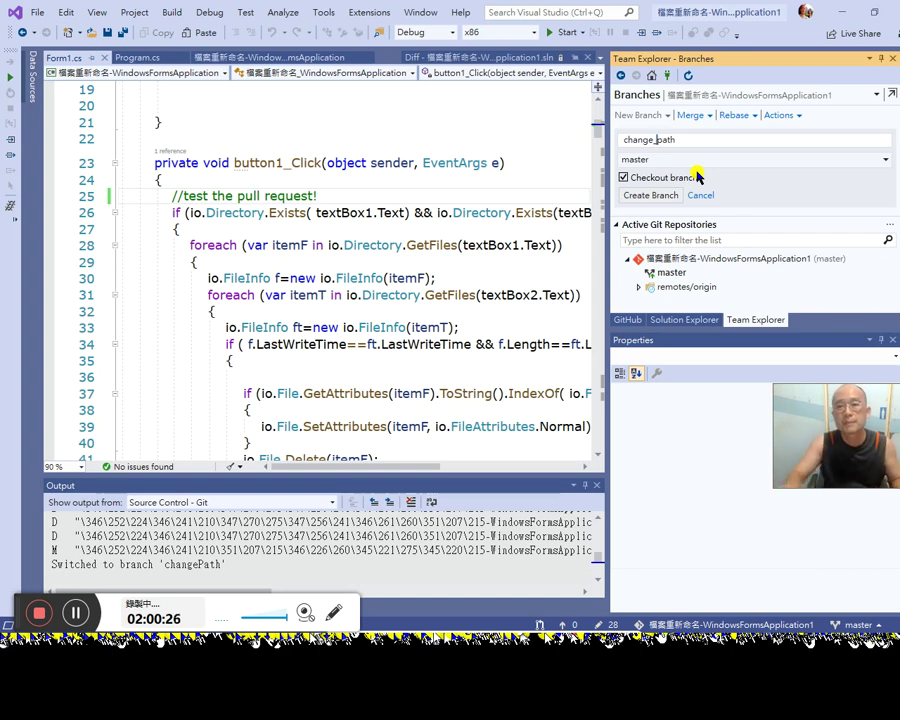
{"action": "left_click", "coordinate": [800, 158]}
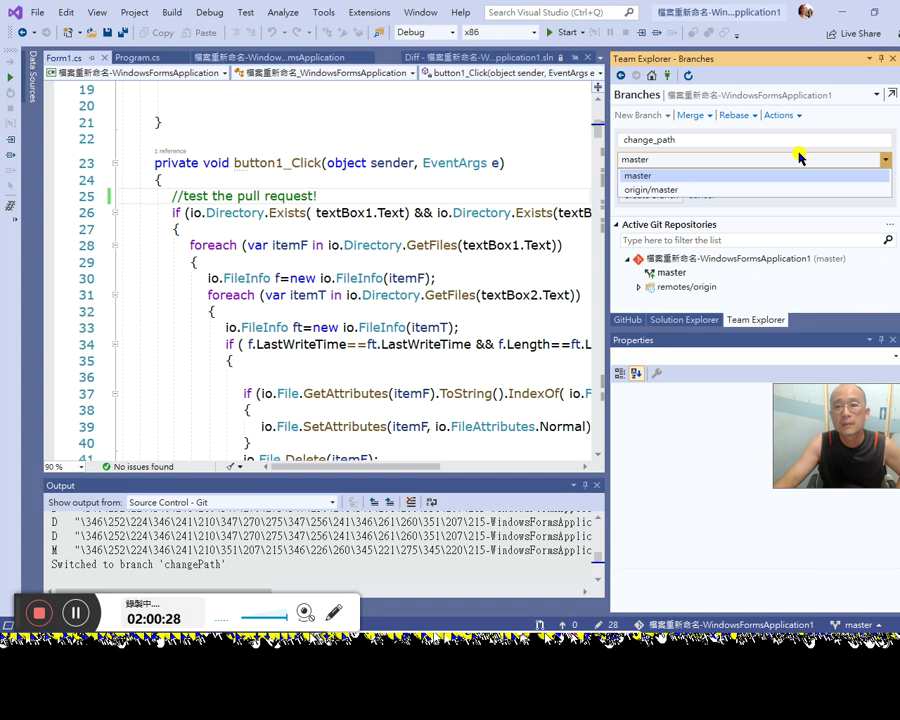
{"action": "left_click", "coordinate": [800, 158]}
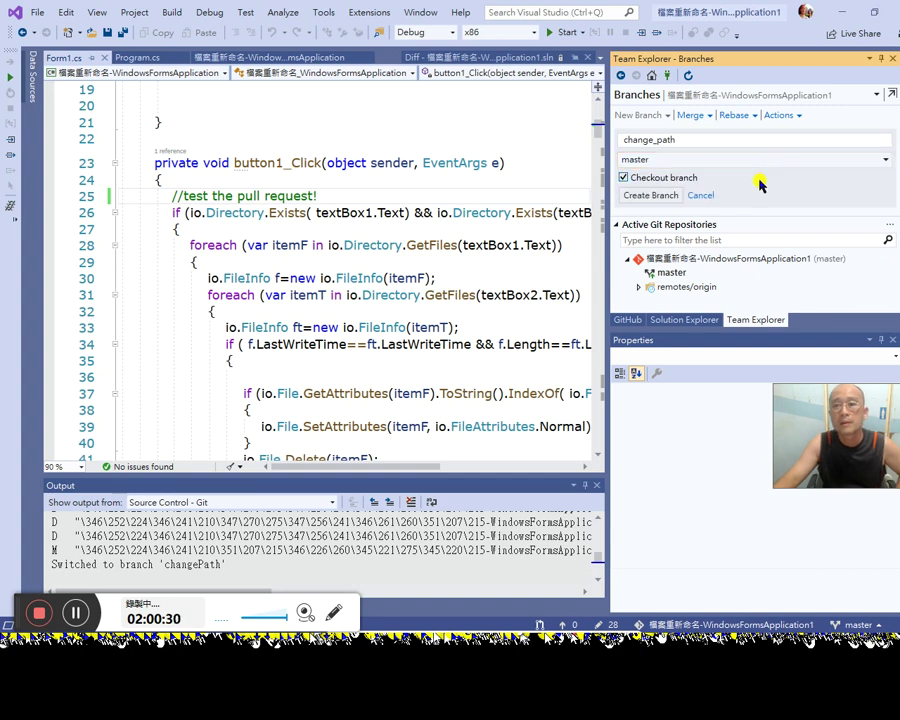
{"action": "left_click", "coordinate": [664, 196]}
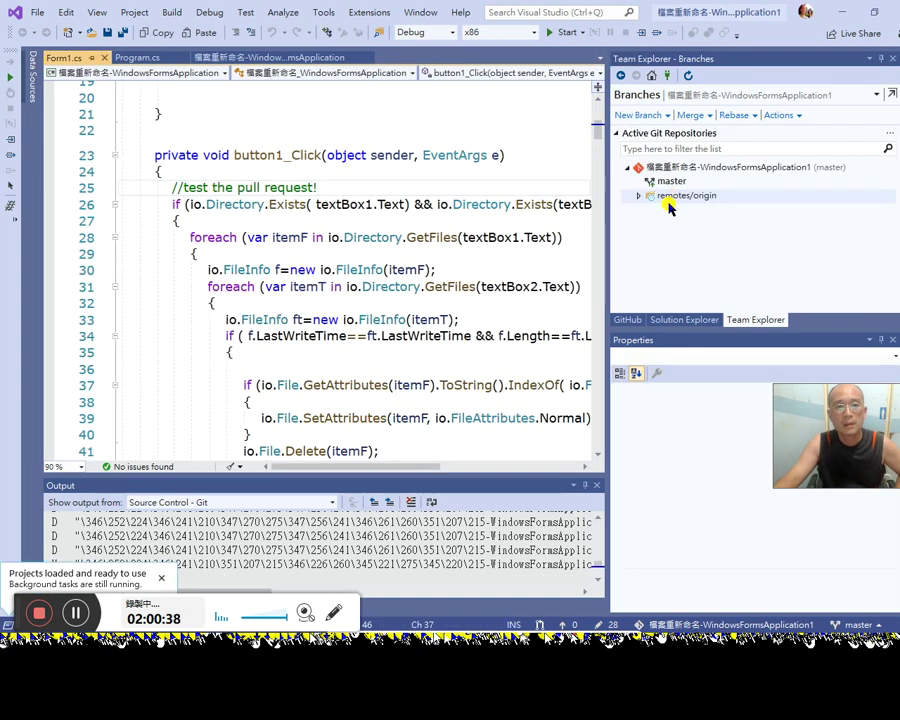
Step: Show the repository's Branches page in Team Explorer with remotes/origin expanded to master
{"action": "left_click", "coordinate": [789, 624]}
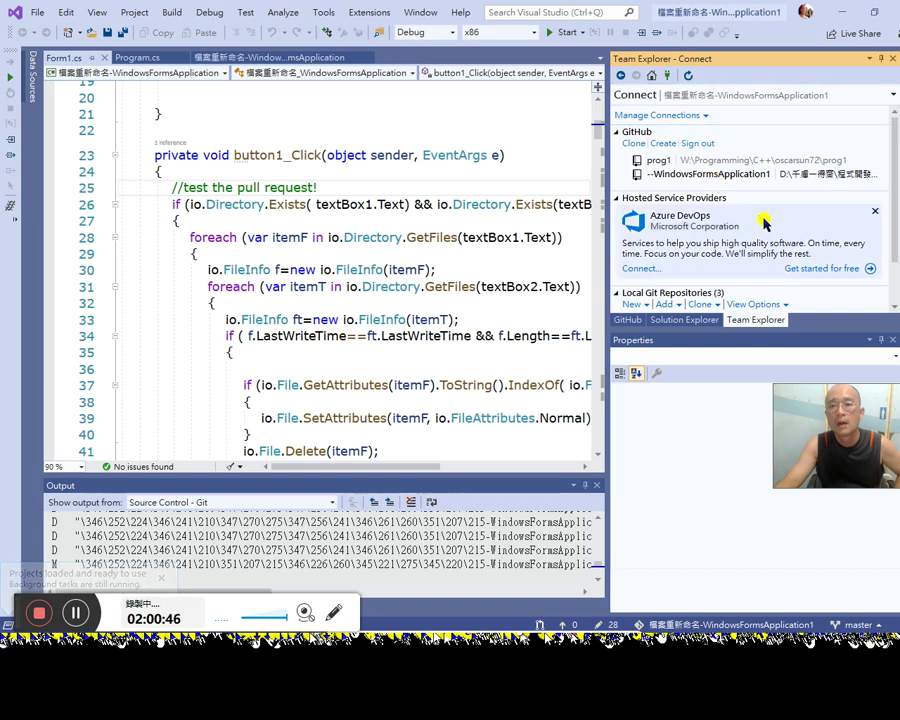
{"action": "scroll", "coordinate": [765, 222], "scroll_direction": "down", "scroll_amount": 2}
{"action": "scroll", "coordinate": [766, 232], "scroll_direction": "up", "scroll_amount": 1}
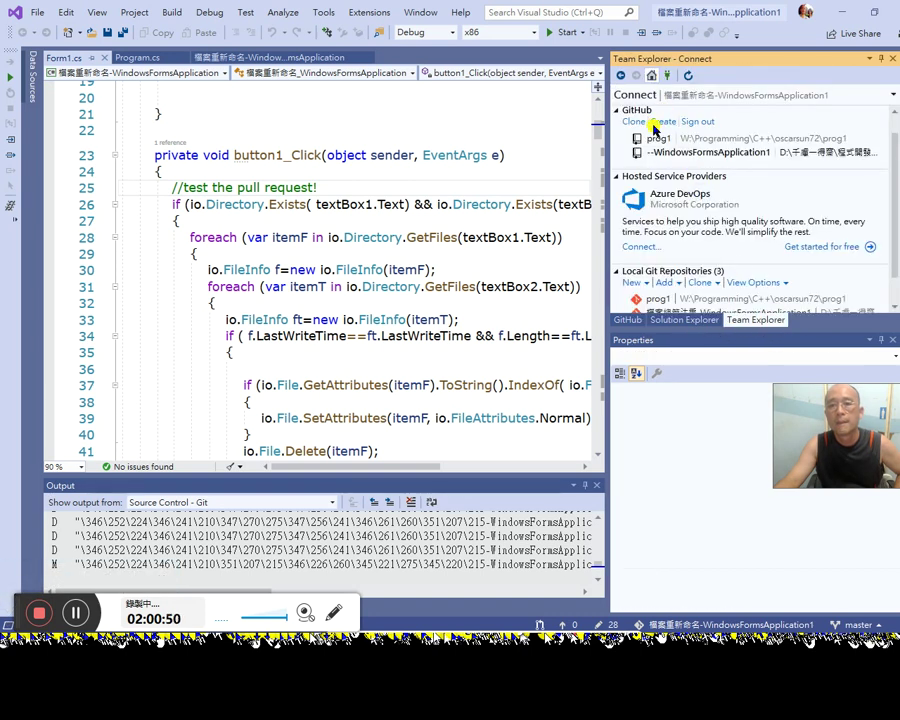
{"action": "double_click", "coordinate": [674, 164]}
{"action": "left_click", "coordinate": [797, 208]}
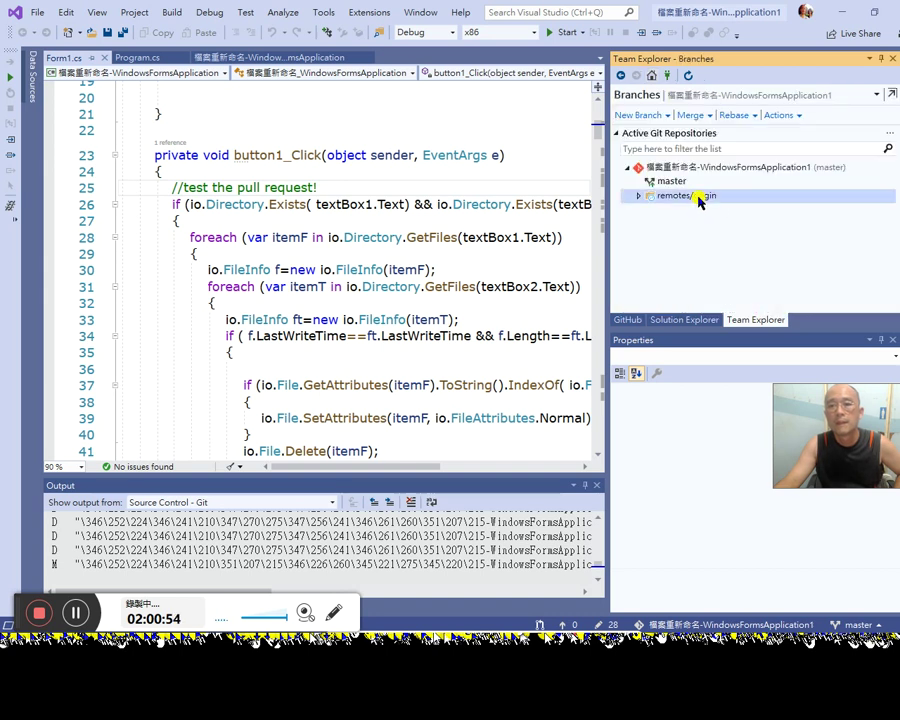
{"action": "left_click", "coordinate": [641, 196]}
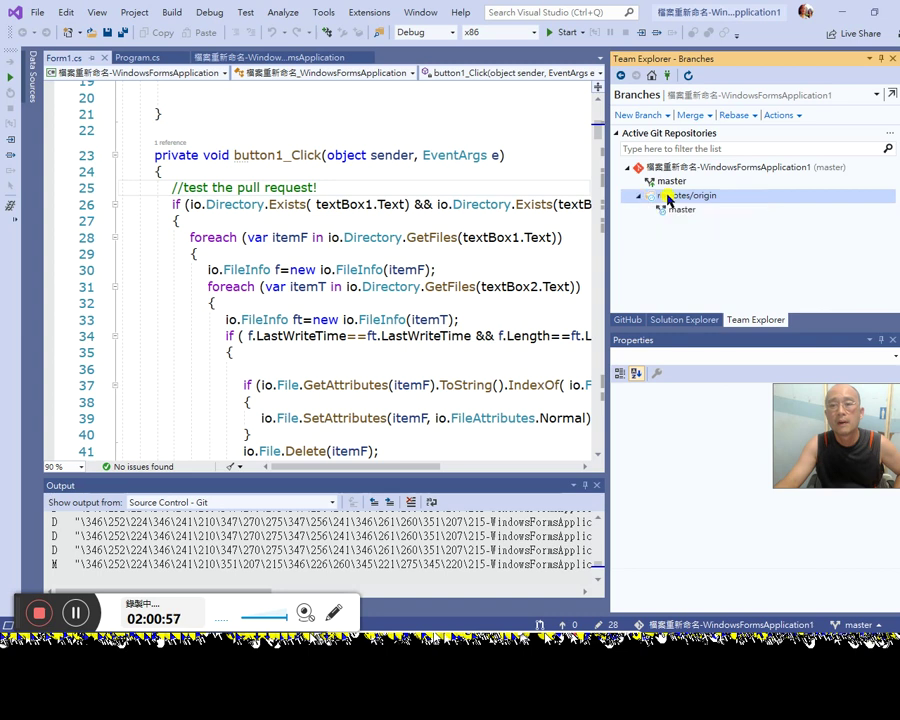
{"action": "left_click", "coordinate": [705, 168]}
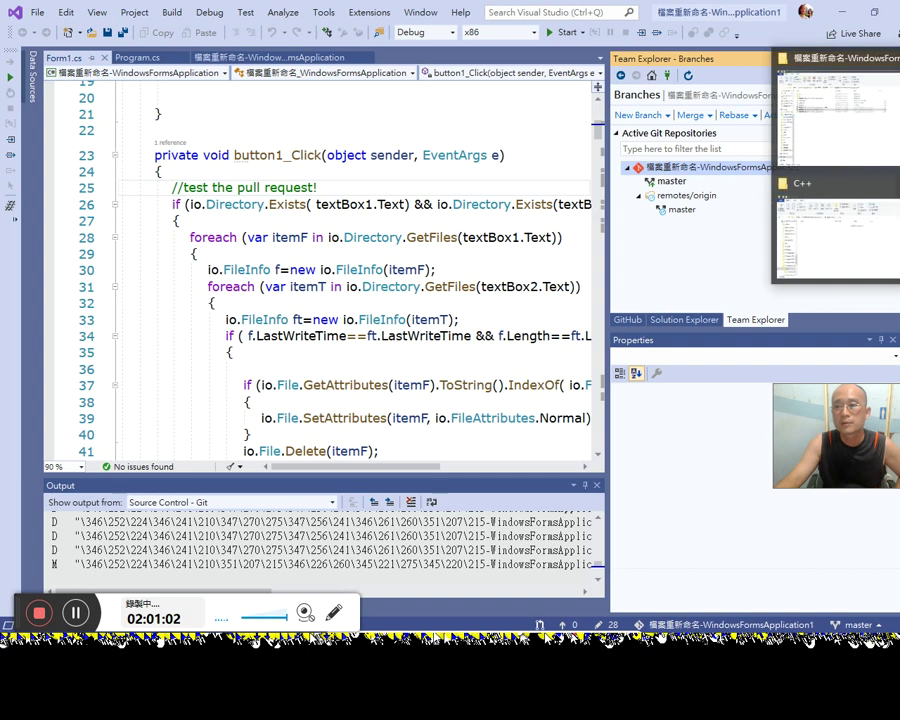
{"action": "key", "text": "alt+Tab"}
Step: Resume the Git tutorial video and rewind it to the branch-creation part
{"action": "left_click", "coordinate": [377, 271]}
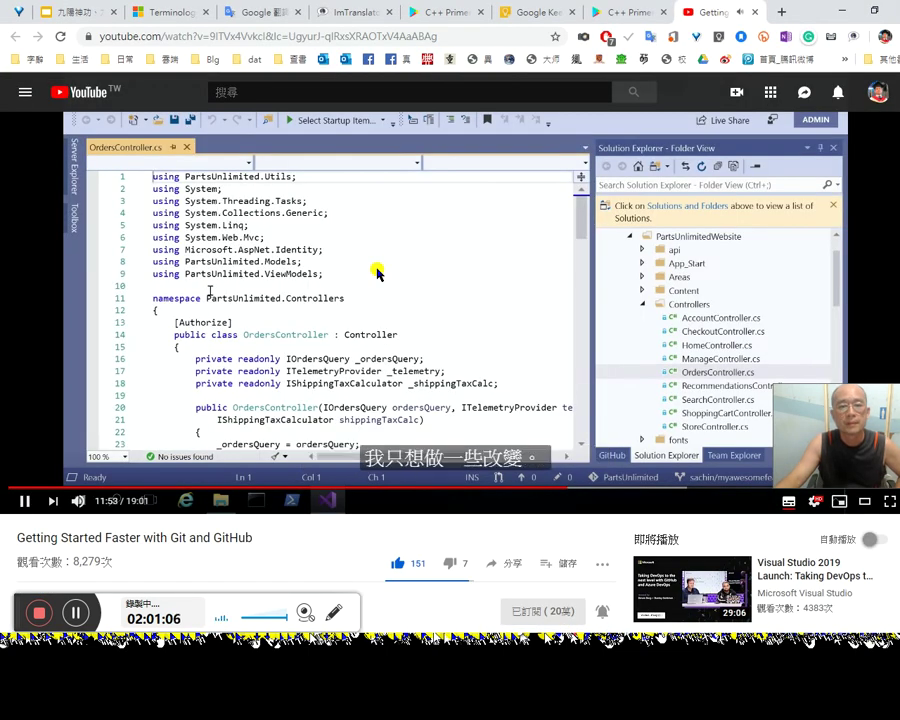
{"action": "key", "text": "Left"}
{"action": "key", "text": "Left"}
{"action": "key", "text": "Left"}
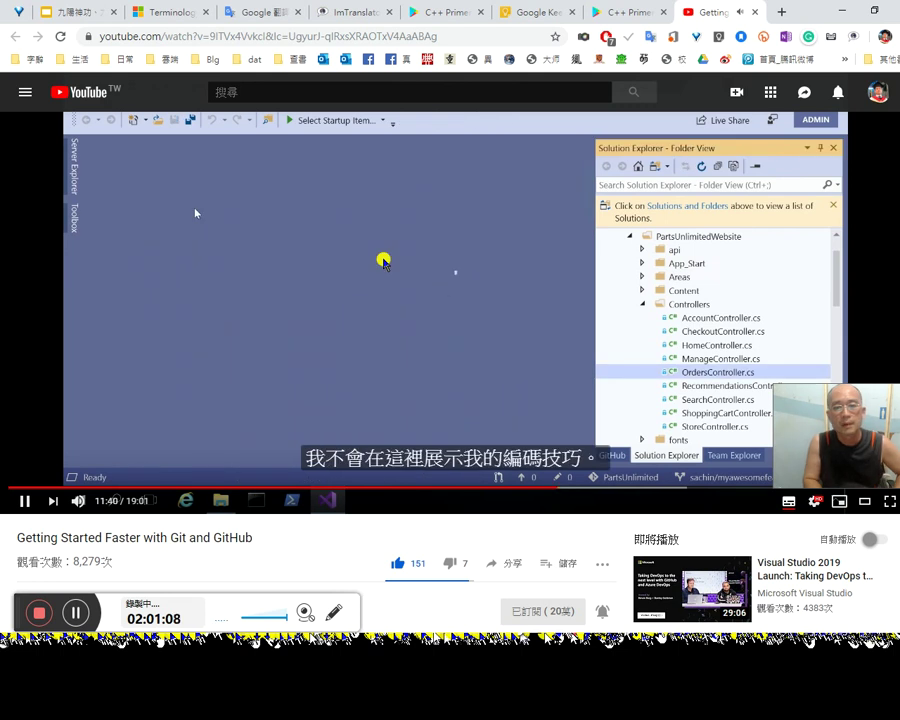
{"action": "key", "text": "Left"}
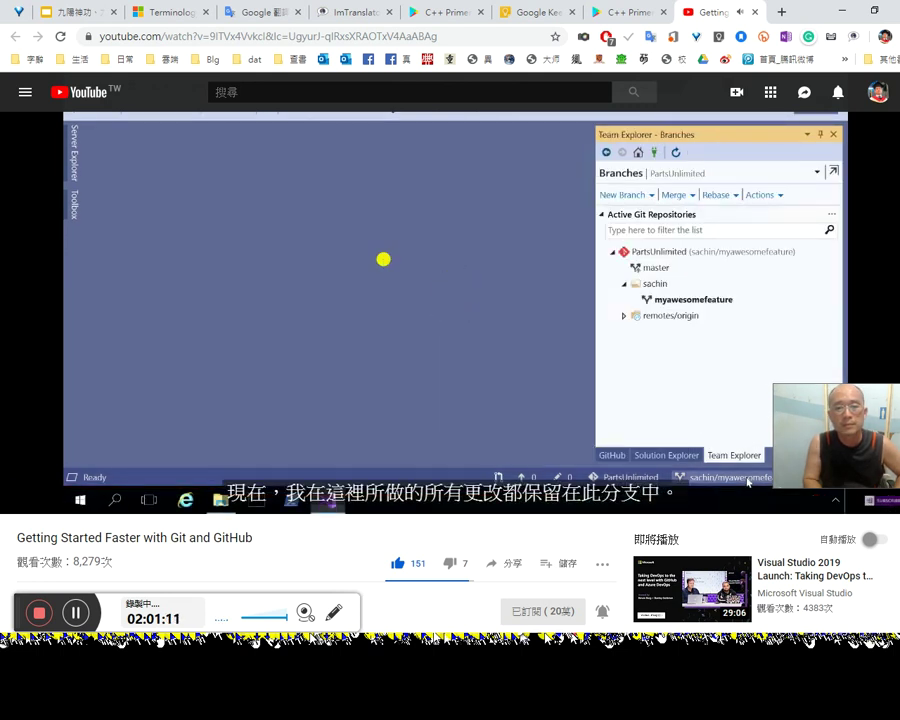
{"action": "key", "text": "Left"}
{"action": "key", "text": "Left"}
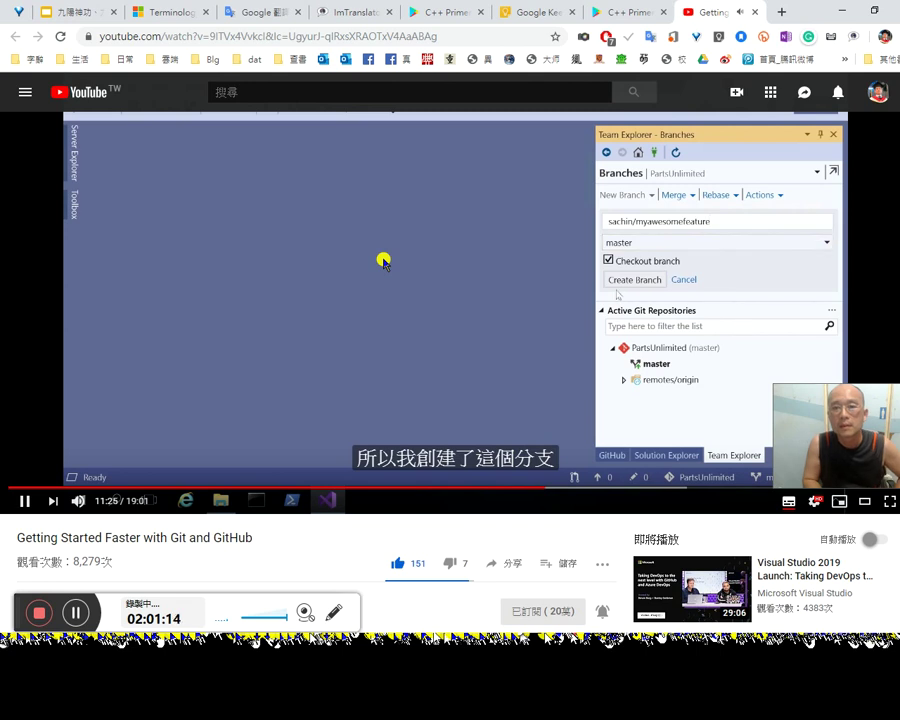
{"action": "key", "text": "Left"}
{"action": "key", "text": "Left"}
{"action": "key", "text": "Left"}
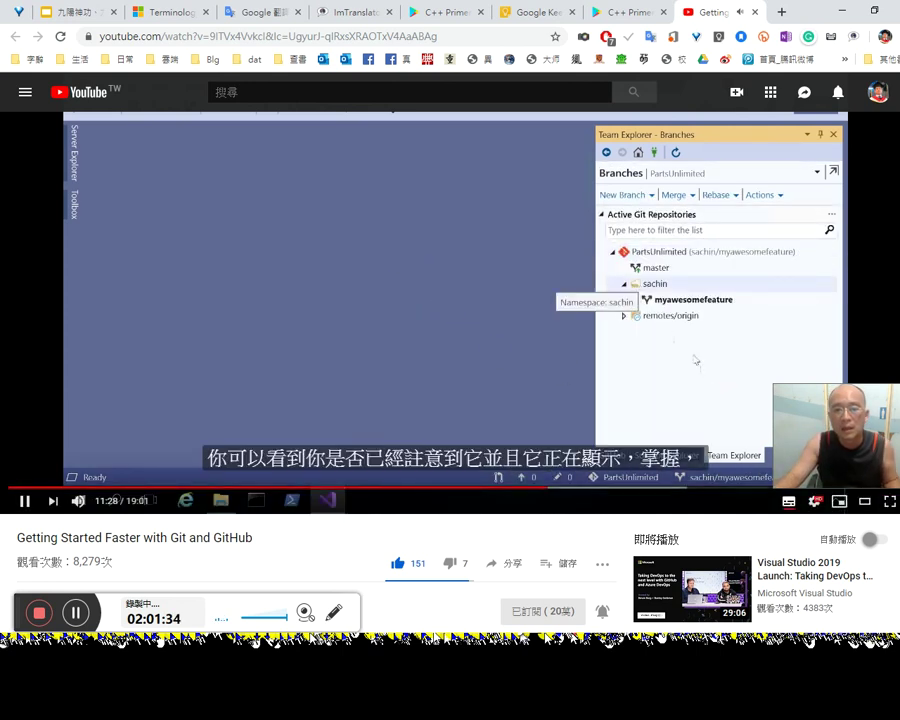
{"action": "left_click_drag", "start_coordinate": [889, 446], "coordinate": [895, 347]}
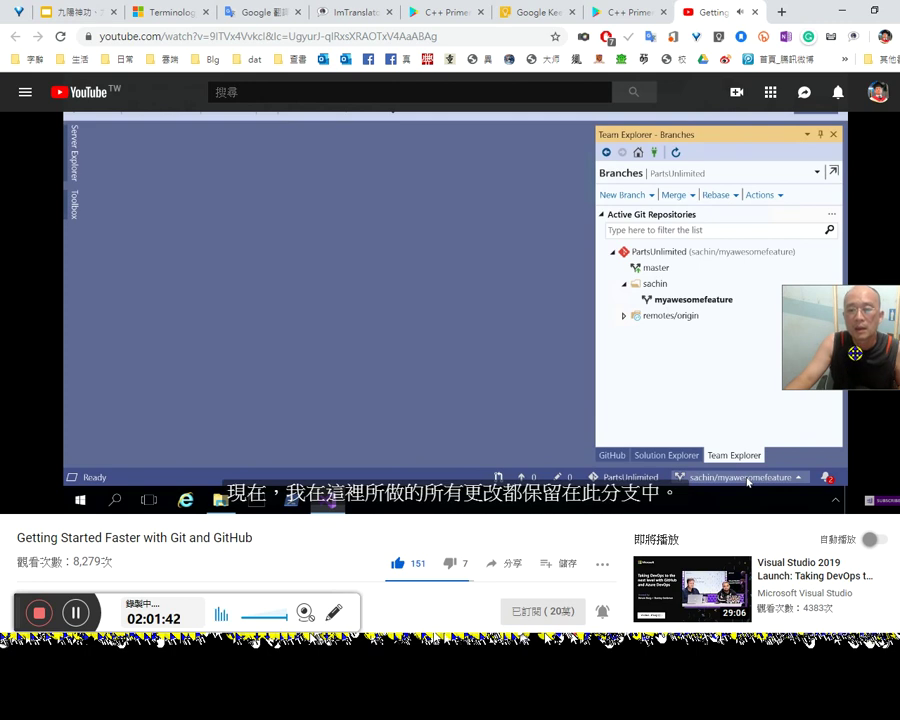
Step: Pause the tutorial at 11:41 and return to the Visual Studio Branches page
{"action": "mouse_move", "coordinate": [758, 360]}
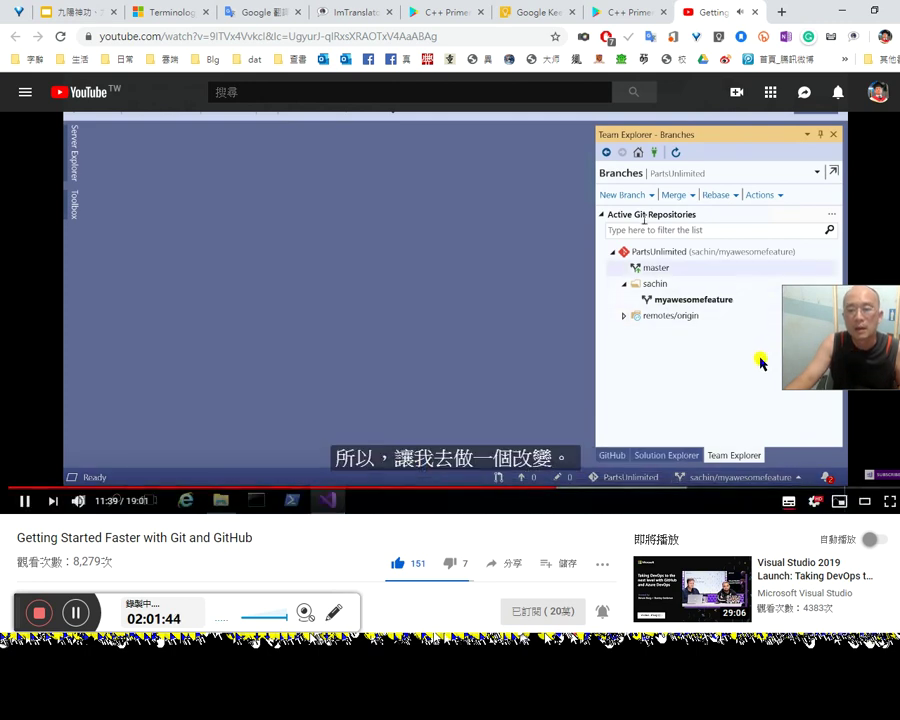
{"action": "left_click", "coordinate": [737, 362]}
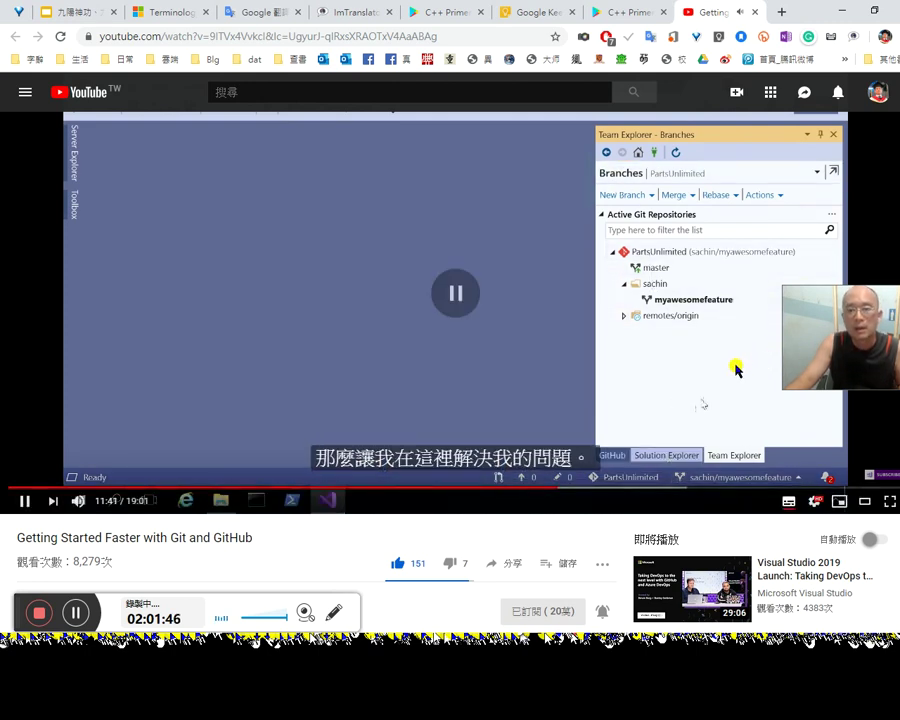
{"action": "mouse_move", "coordinate": [899, 125]}
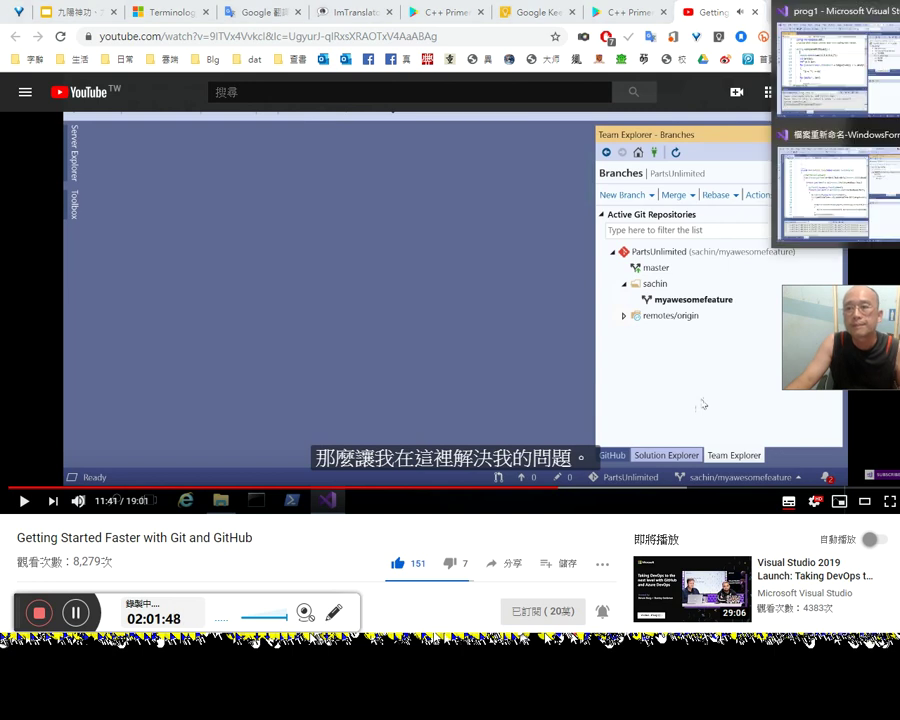
{"action": "left_click", "coordinate": [805, 175]}
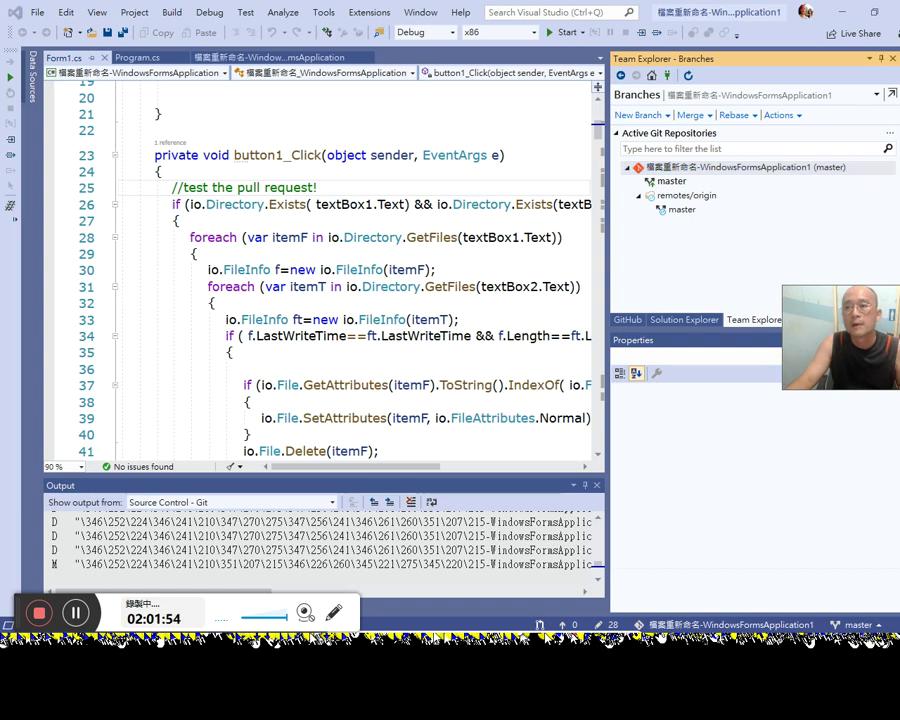
Step: Close the Source Control Explorer document and the prog1 Visual Studio window on the remote desktop
{"action": "mouse_move", "coordinate": [898, 60]}
{"action": "left_click", "coordinate": [840, 55]}
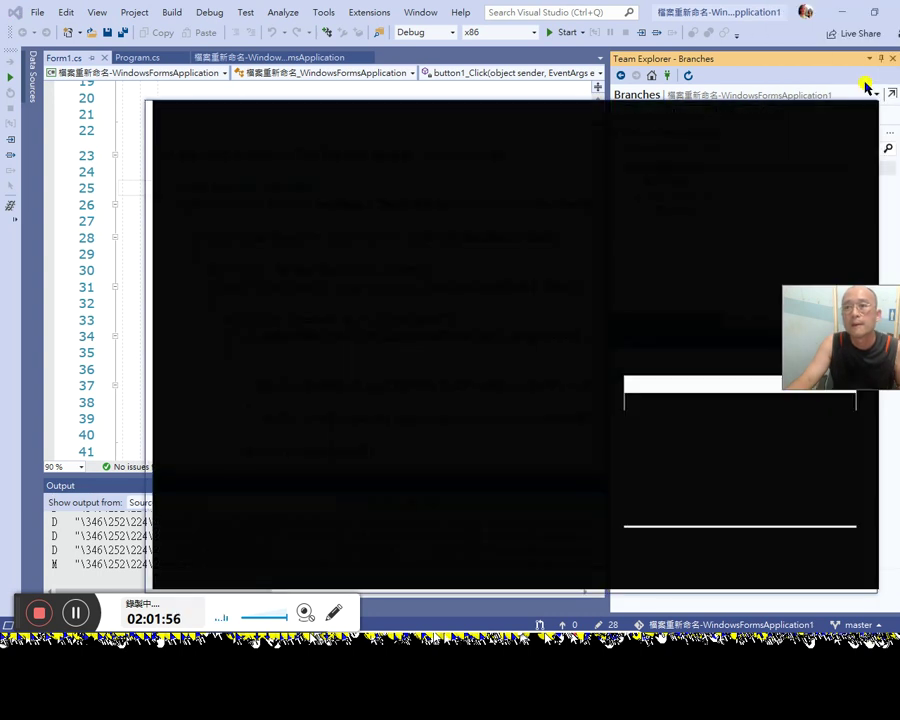
{"action": "mouse_move", "coordinate": [896, 30]}
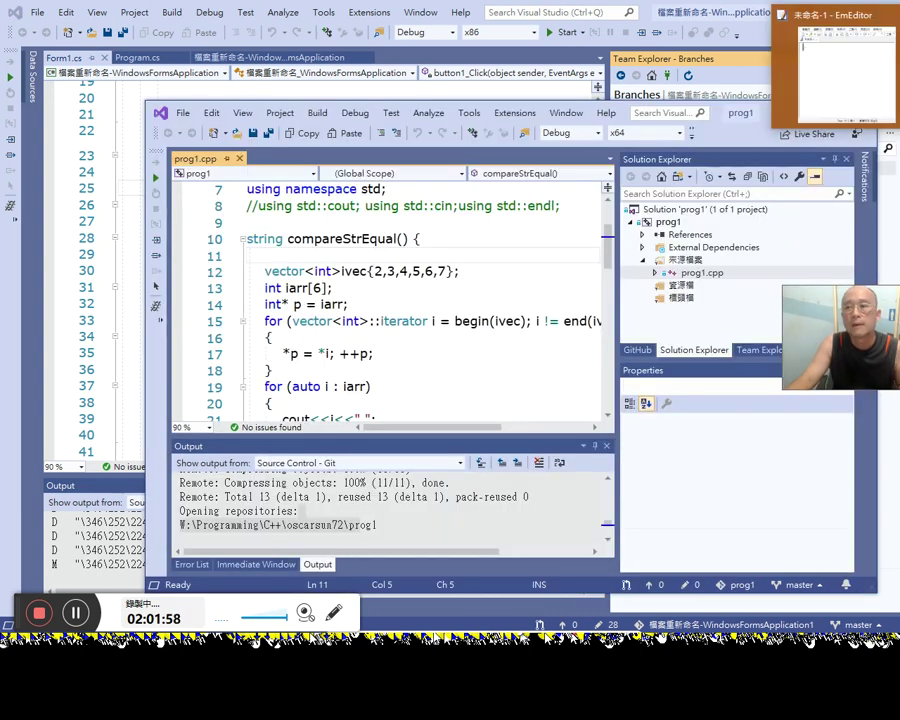
{"action": "left_click", "coordinate": [840, 60]}
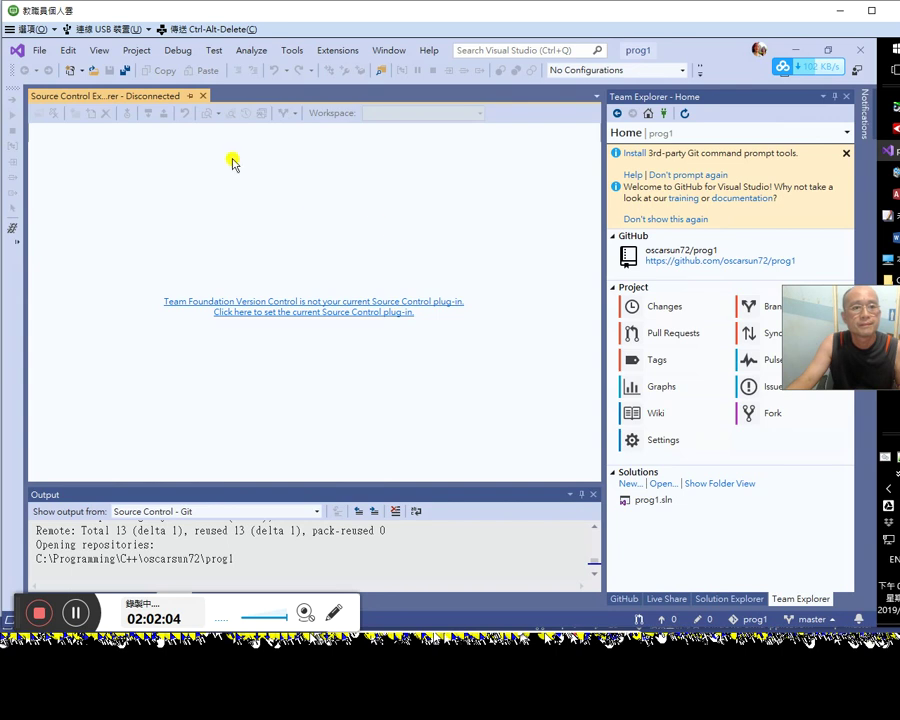
{"action": "left_click", "coordinate": [196, 96]}
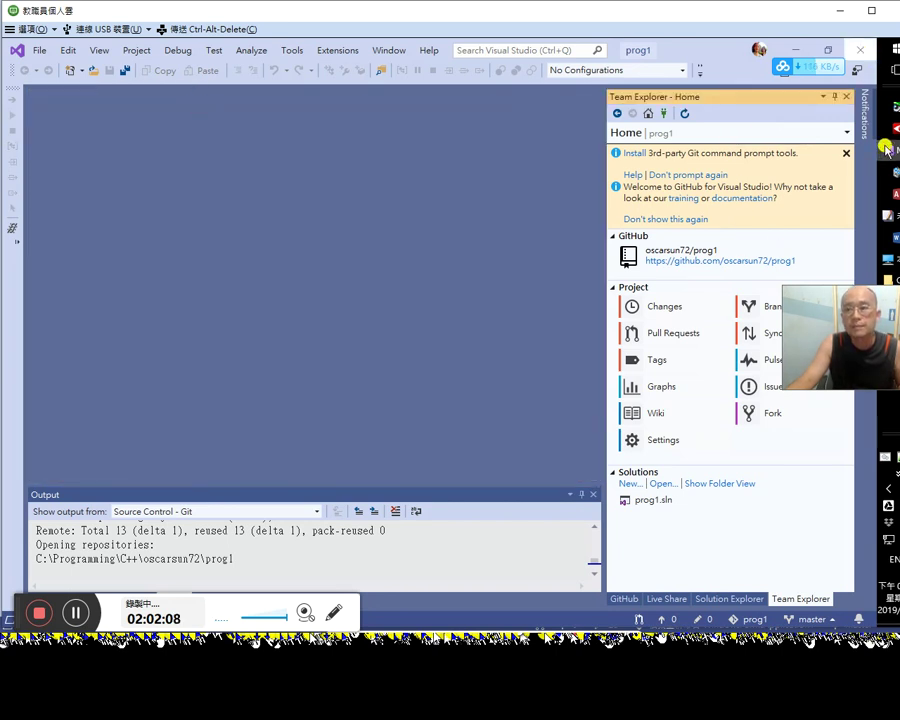
{"action": "left_click", "coordinate": [863, 51]}
Step: Start a new Chrome tab with 'gi' typed toward GitHub
{"action": "key", "text": "alt+Tab"}
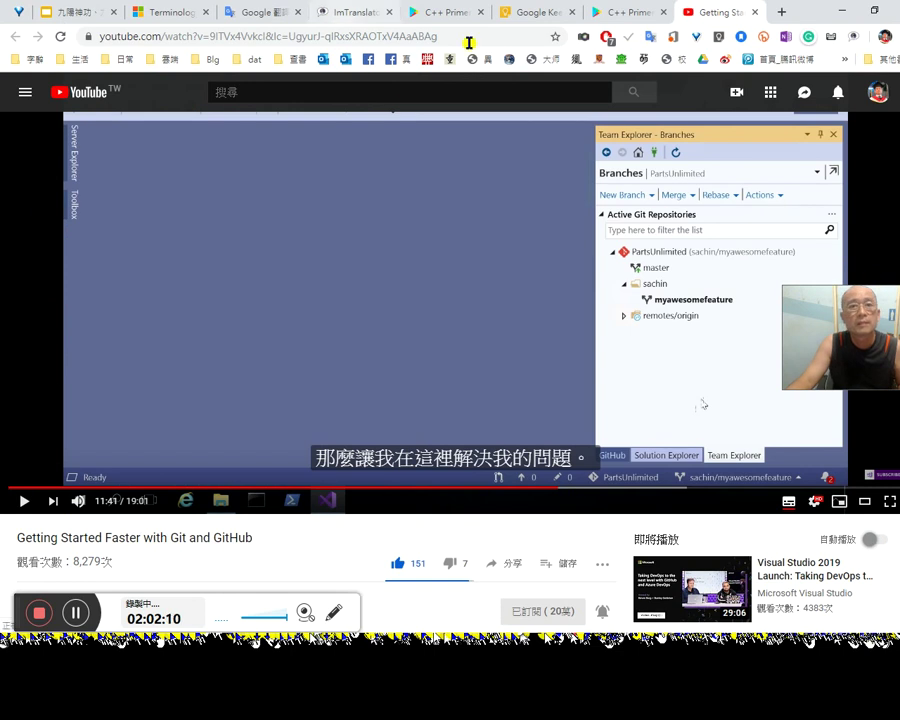
{"action": "left_click", "coordinate": [779, 12]}
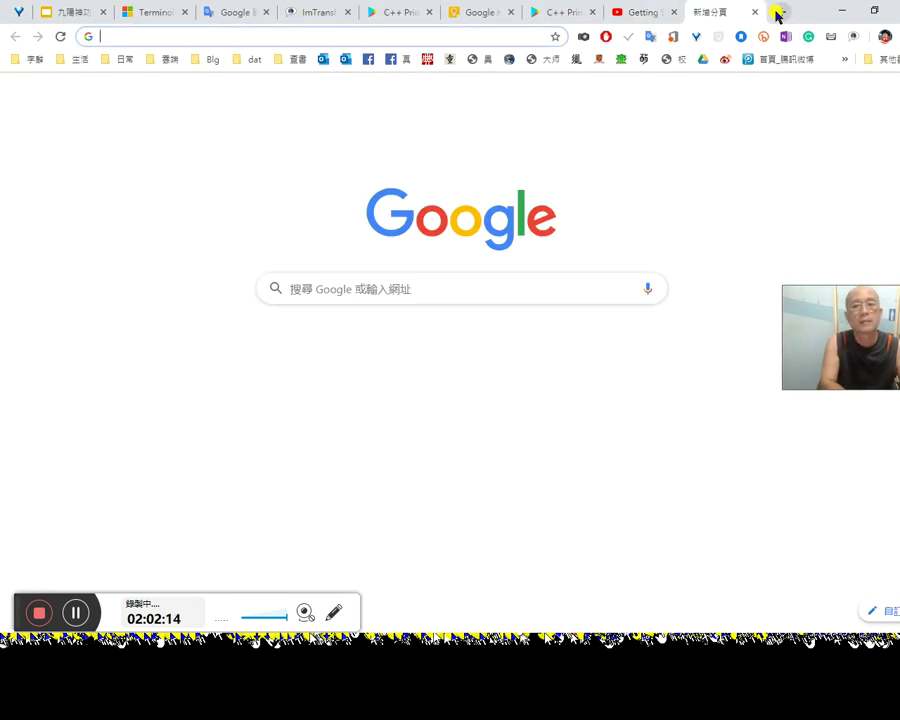
{"action": "type", "text": "gi"}
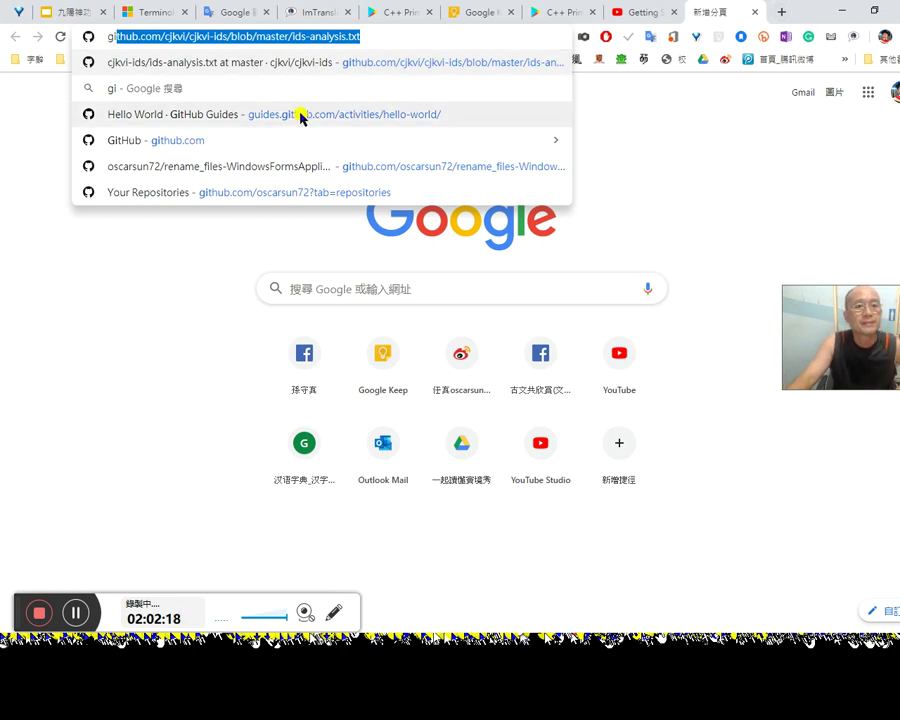
Step: Open the rename_files-WindowsFormsApplication1 repository page from the address-bar suggestion and skim it
{"action": "left_click", "coordinate": [251, 175]}
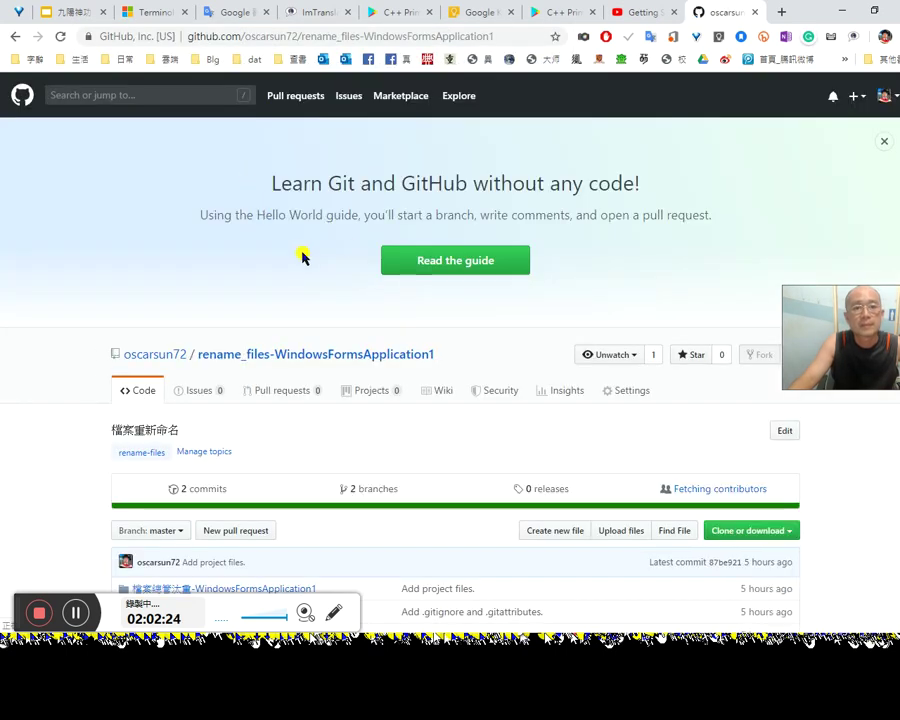
{"action": "scroll", "coordinate": [372, 290], "scroll_direction": "down", "scroll_amount": 1}
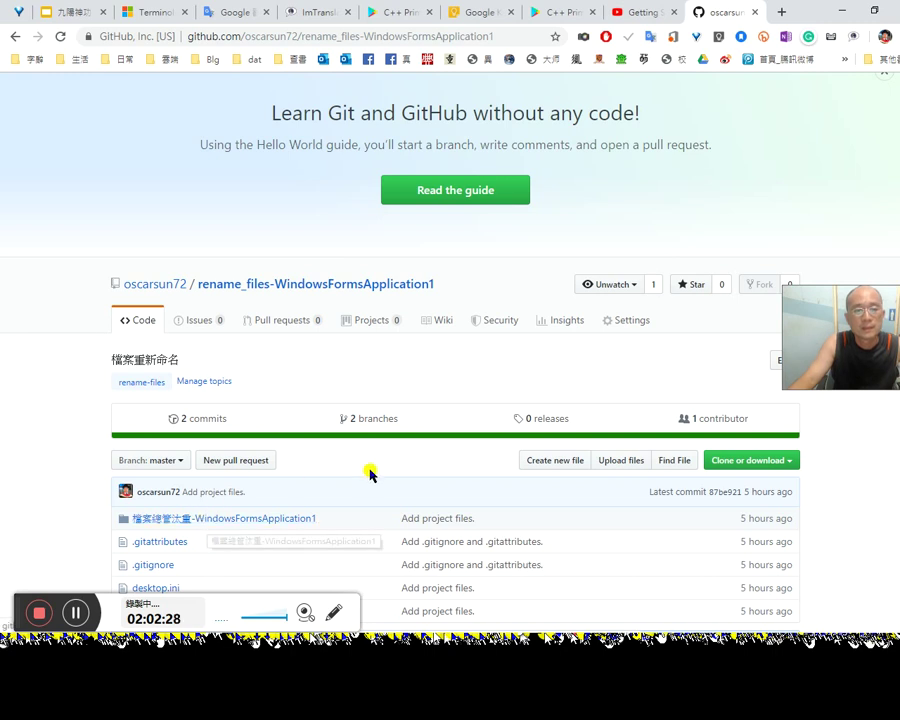
{"action": "key", "text": "alt+Tab"}
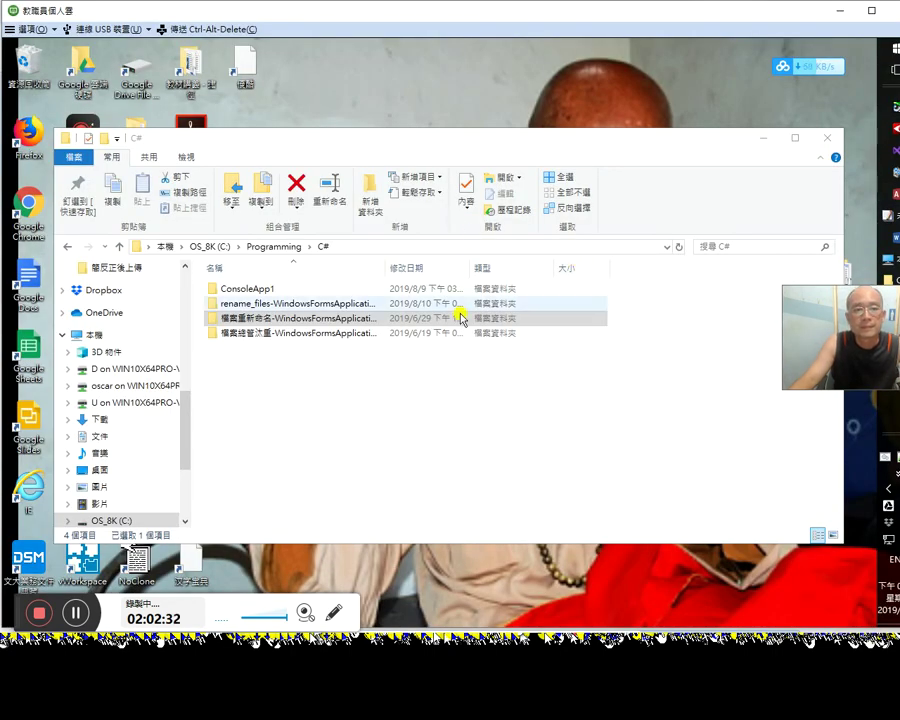
Step: Delete the rename_files project folder from C#, minimize File Explorer, and return to Visual Studio
{"action": "left_click", "coordinate": [256, 303]}
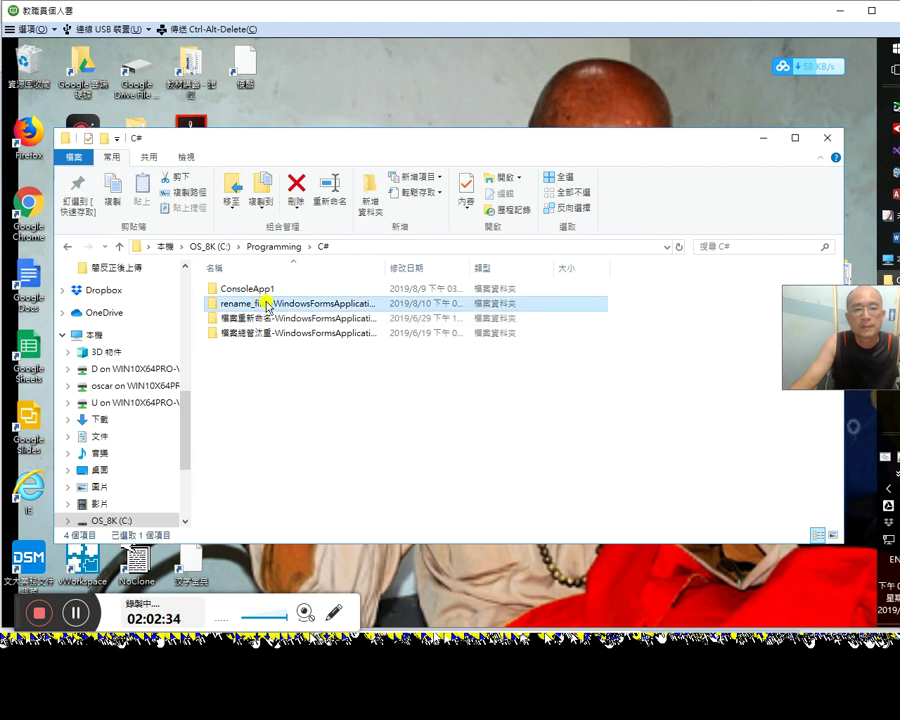
{"action": "left_click", "coordinate": [296, 183]}
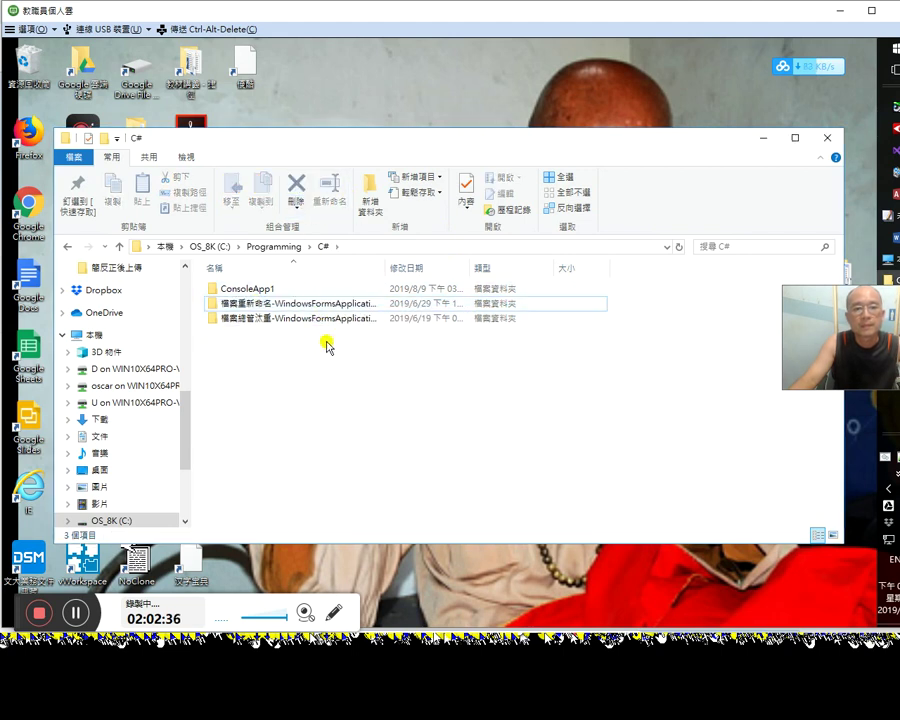
{"action": "left_click", "coordinate": [760, 138]}
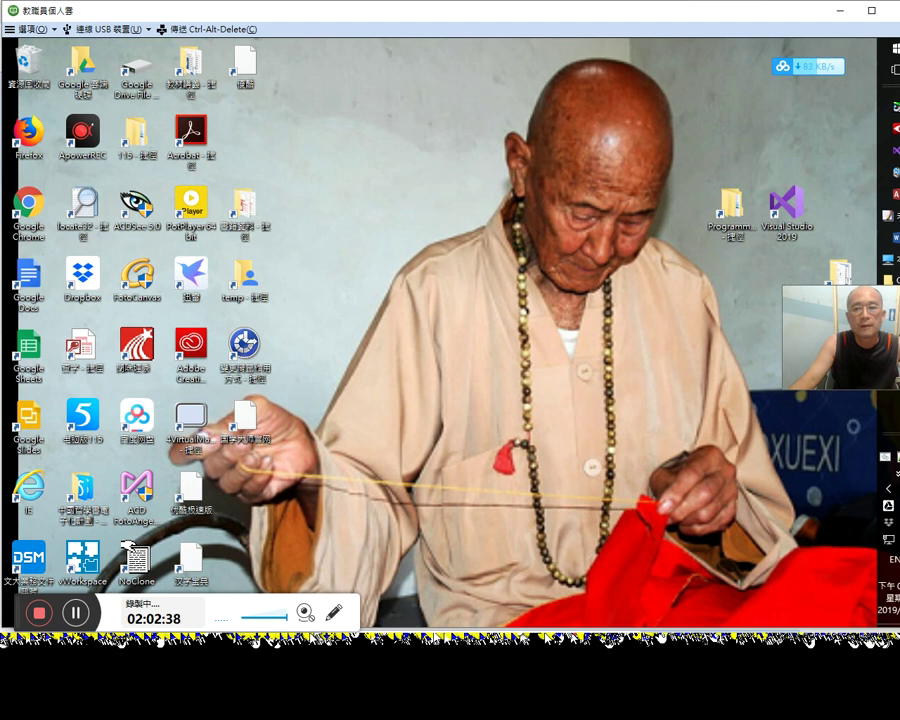
{"action": "mouse_move", "coordinate": [893, 150]}
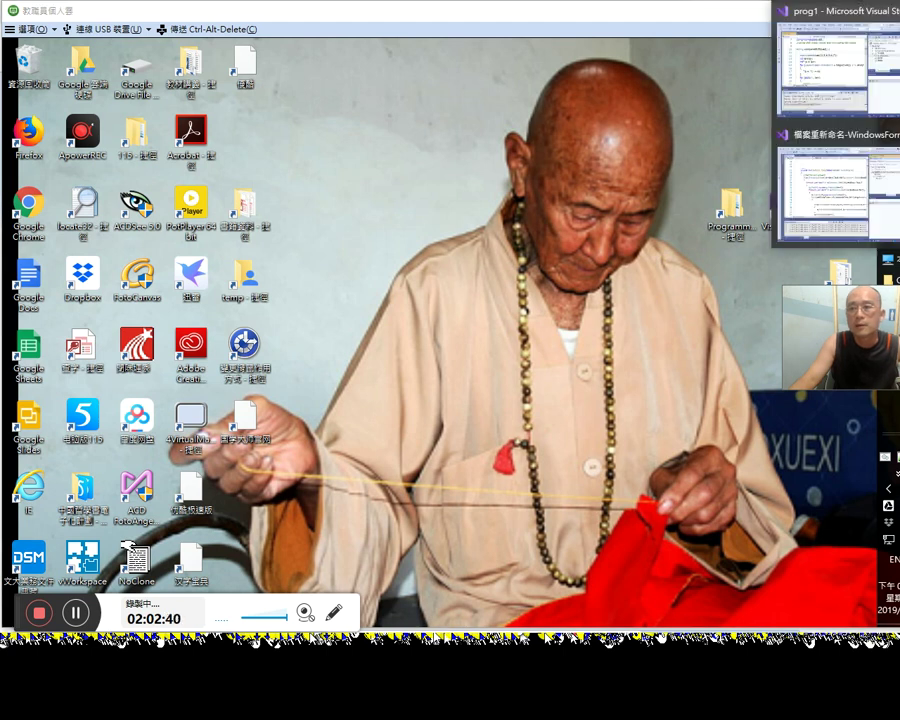
{"action": "left_click", "coordinate": [865, 183]}
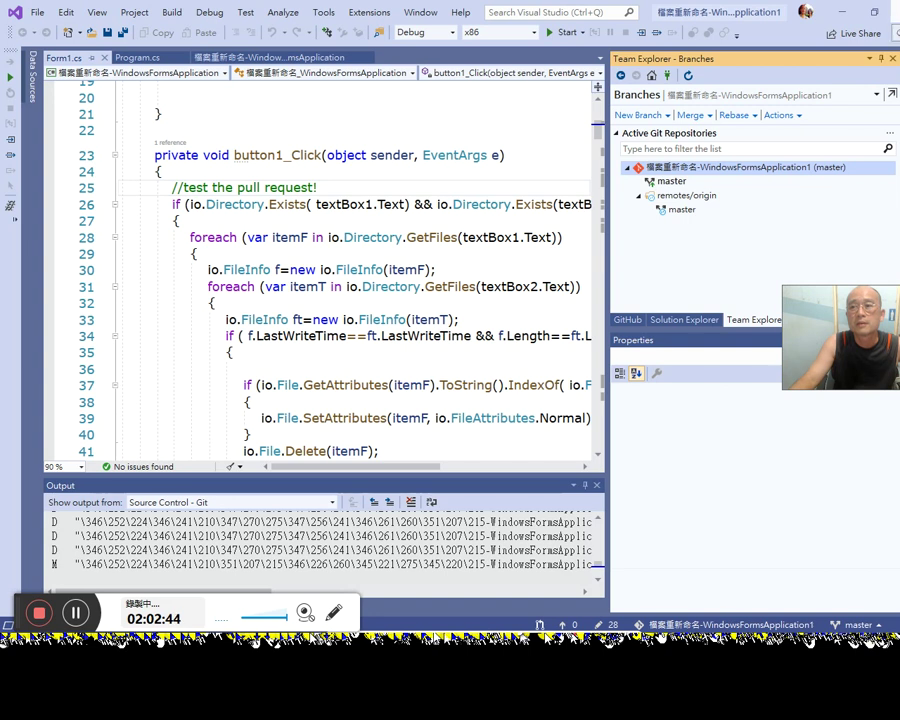
Step: Close the 檔案重新命名-WindowsFormsApplication1 solution and reopen it from the start window's recent list
{"action": "left_click", "coordinate": [293, 133]}
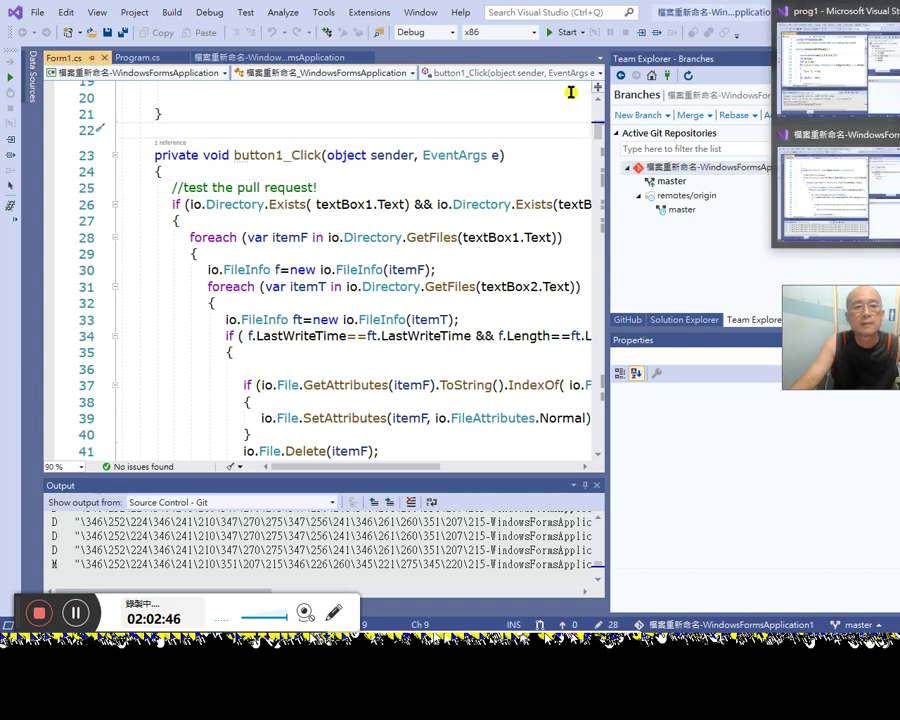
{"action": "left_click", "coordinate": [40, 13]}
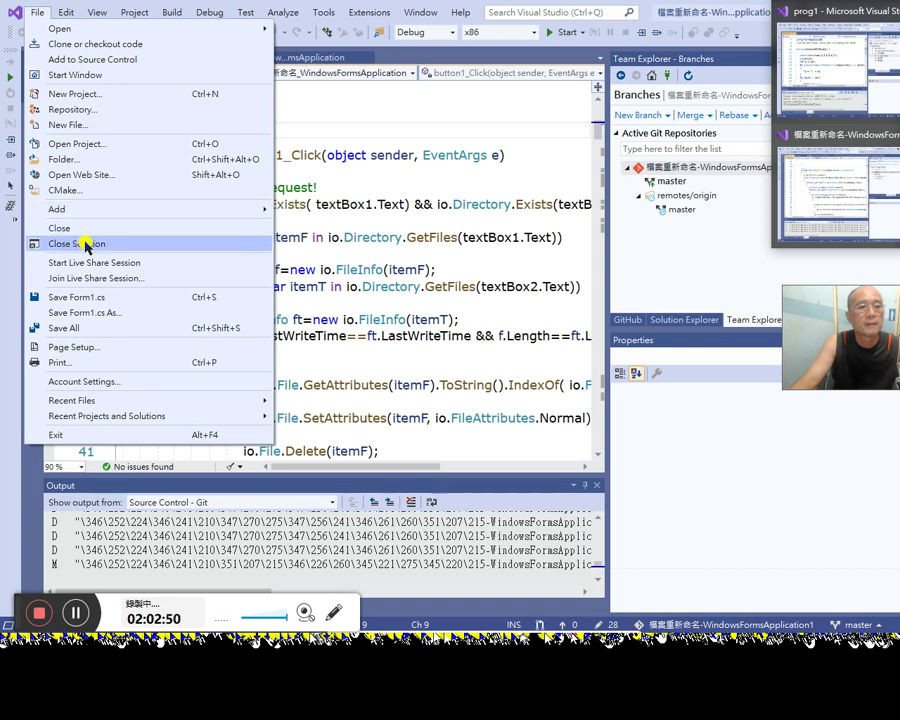
{"action": "left_click", "coordinate": [87, 245]}
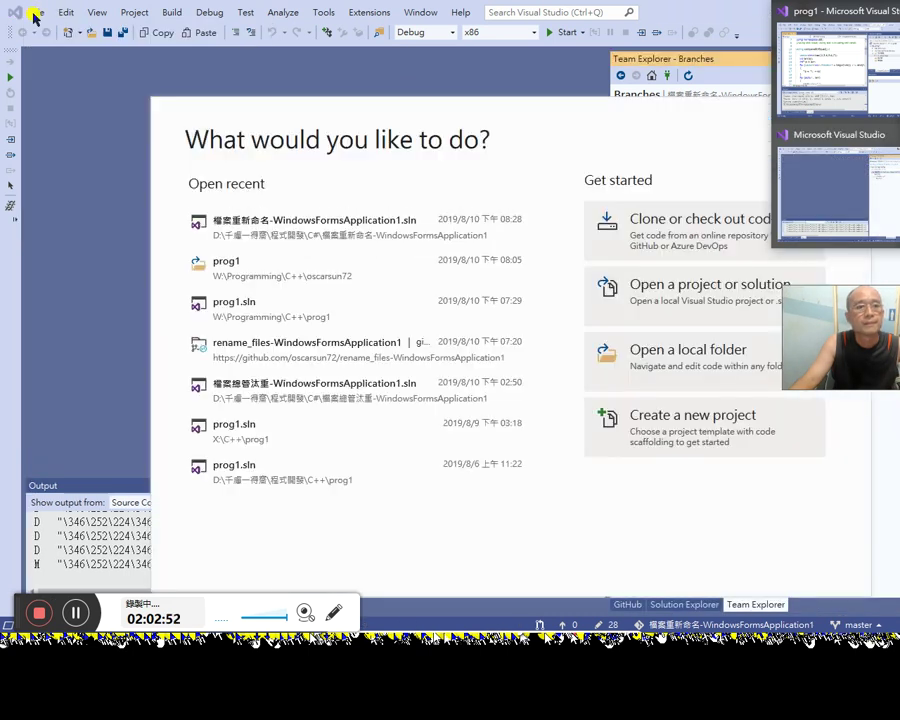
{"action": "left_click", "coordinate": [355, 230]}
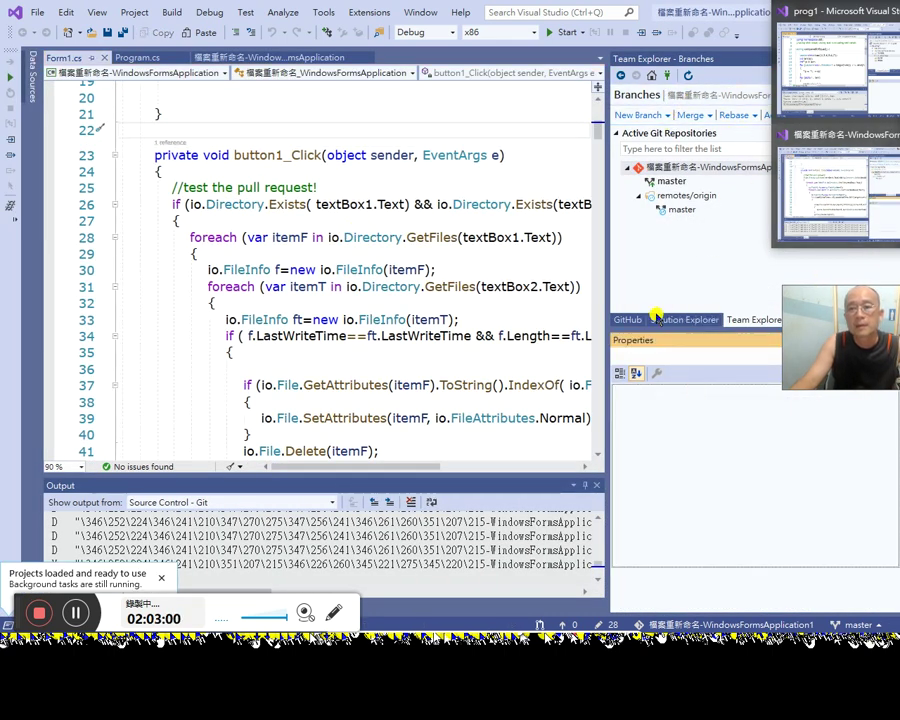
{"action": "left_click", "coordinate": [36, 14]}
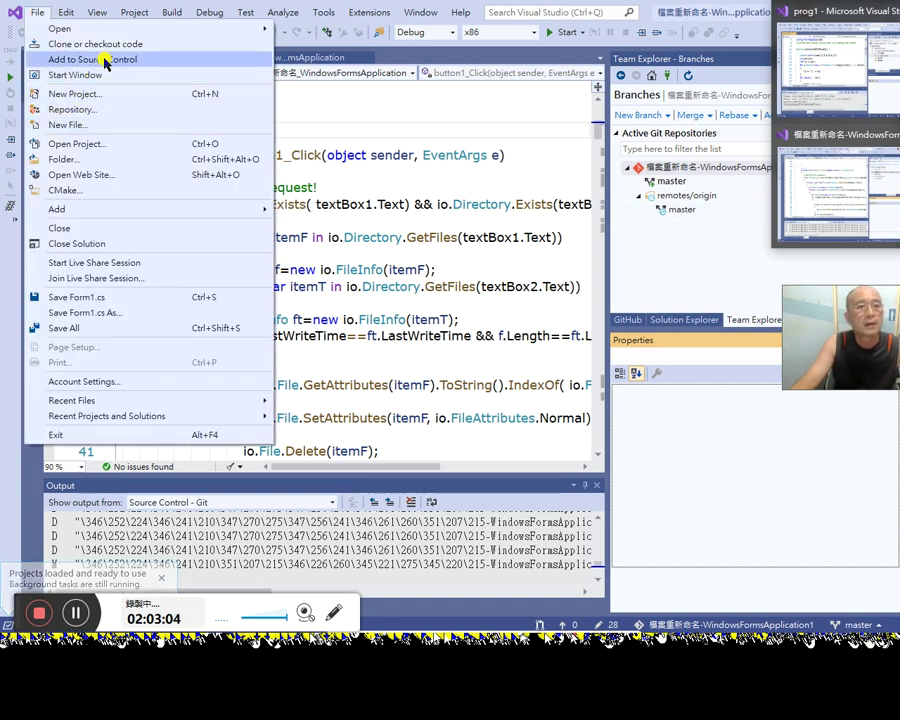
Step: Add the solution to source control and browse its file tree and action list
{"action": "left_click", "coordinate": [104, 60]}
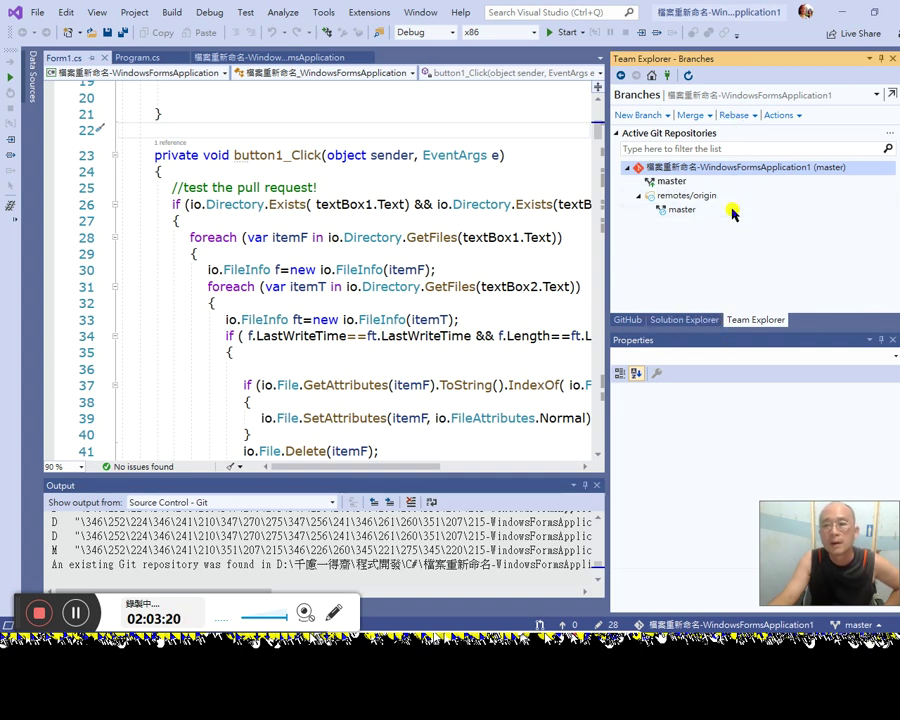
{"action": "left_click", "coordinate": [695, 322]}
{"action": "left_click", "coordinate": [770, 321]}
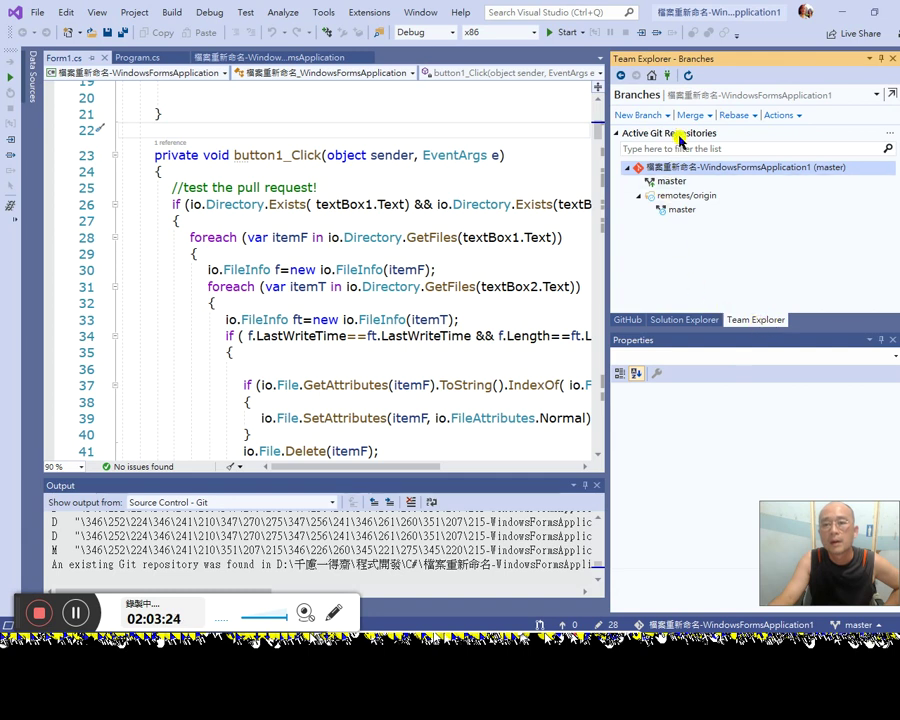
{"action": "left_click", "coordinate": [655, 320]}
{"action": "left_click", "coordinate": [716, 108]}
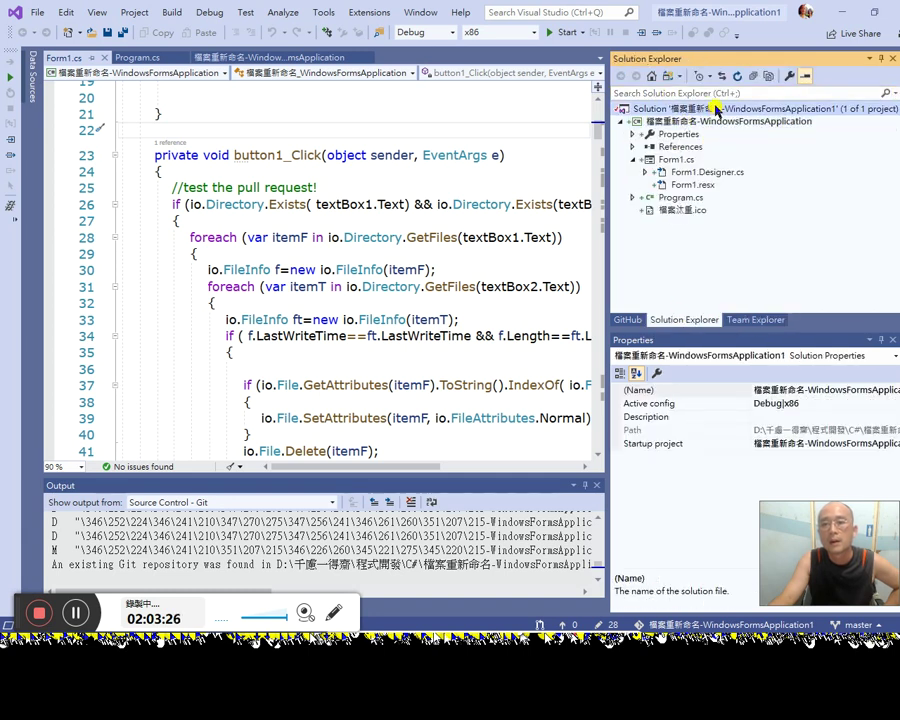
{"action": "right_click", "coordinate": [716, 108]}
{"action": "left_click", "coordinate": [707, 302]}
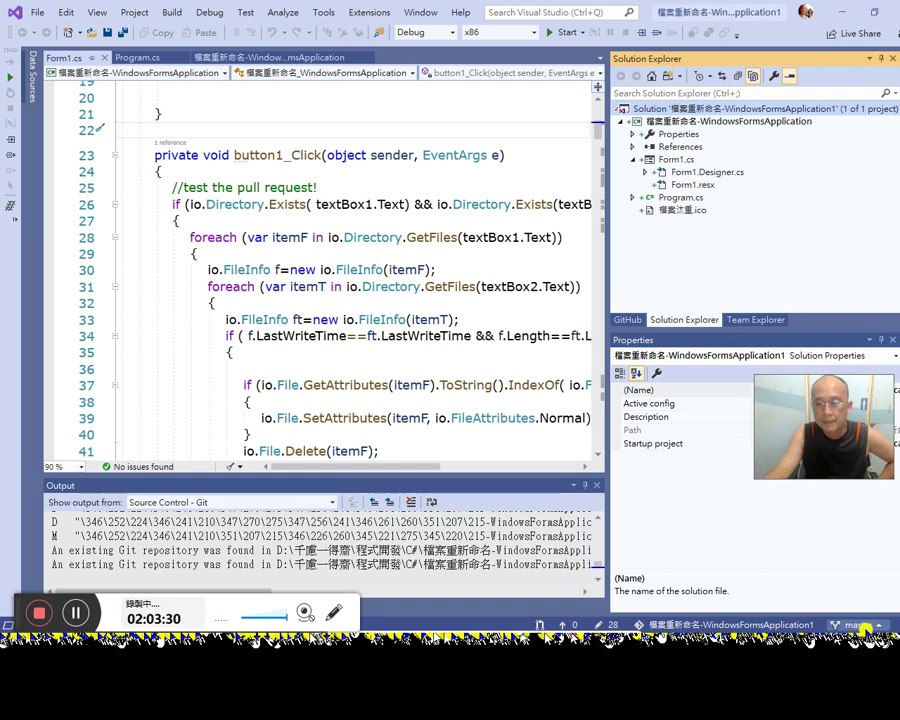
Step: Open Manage Branches from the status-bar branch menu and fetch from origin
{"action": "left_click", "coordinate": [864, 624]}
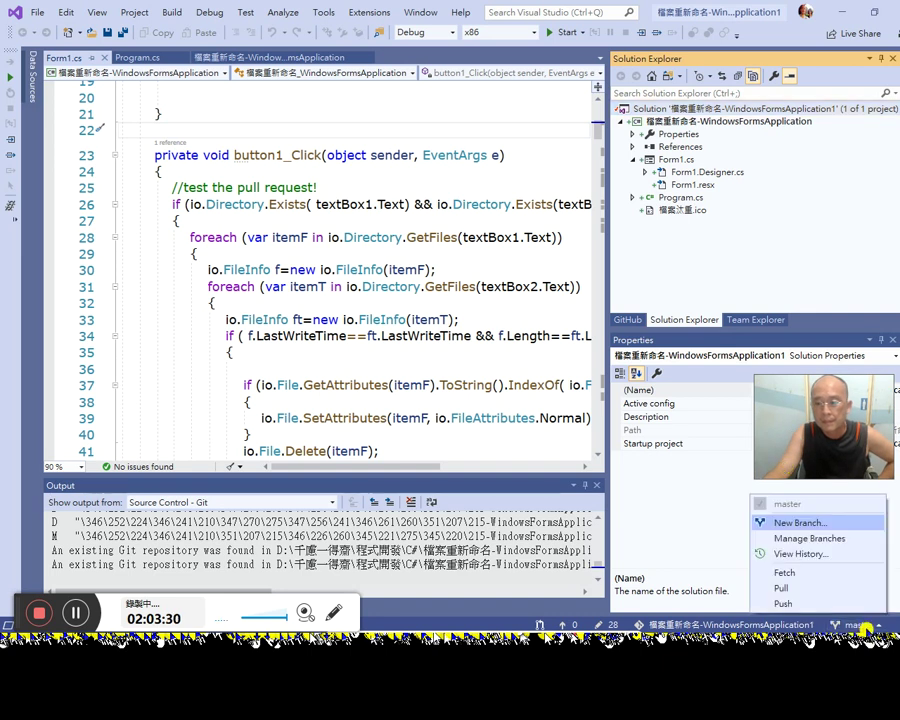
{"action": "left_click", "coordinate": [810, 538]}
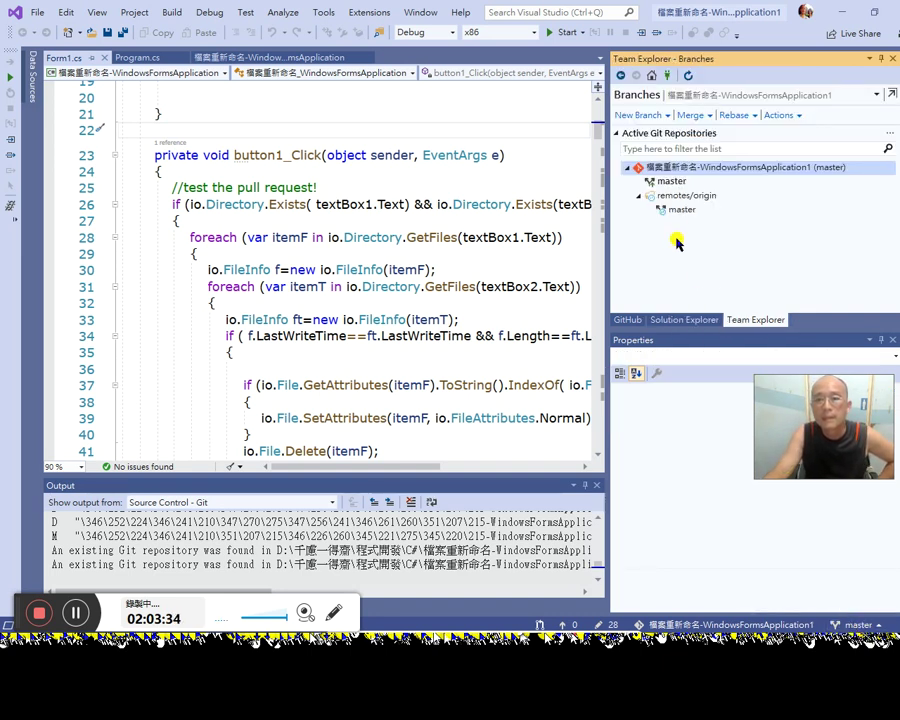
{"action": "left_click", "coordinate": [832, 622]}
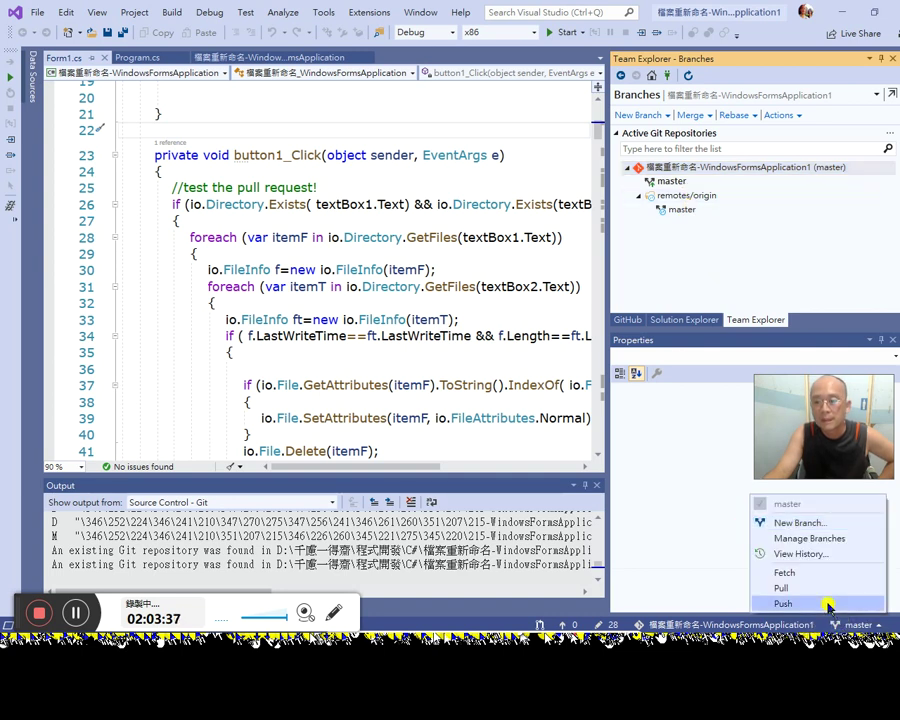
{"action": "left_click", "coordinate": [784, 573]}
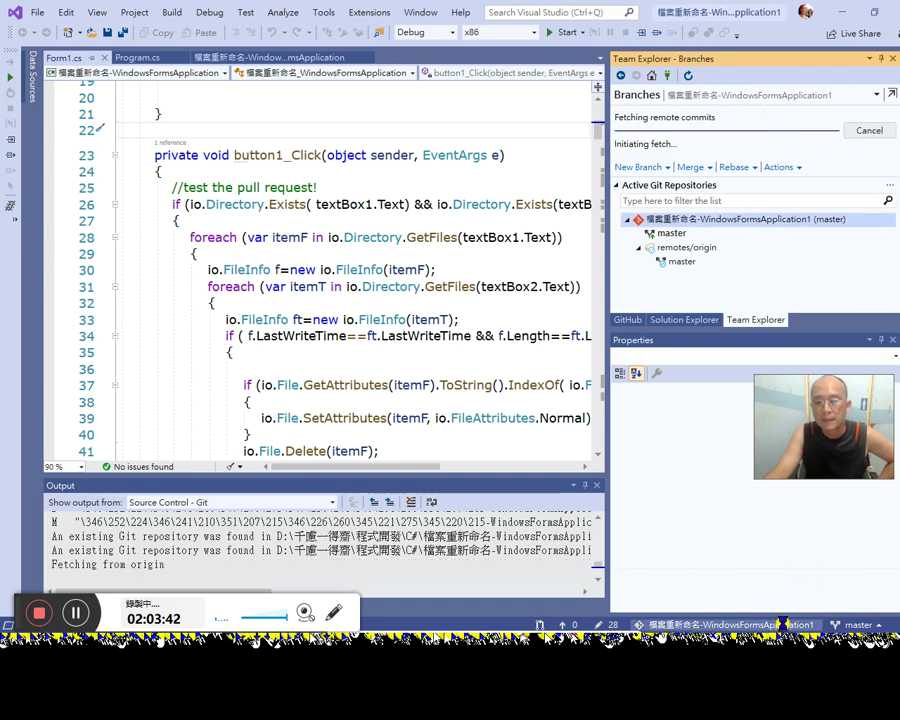
{"action": "left_click", "coordinate": [784, 624]}
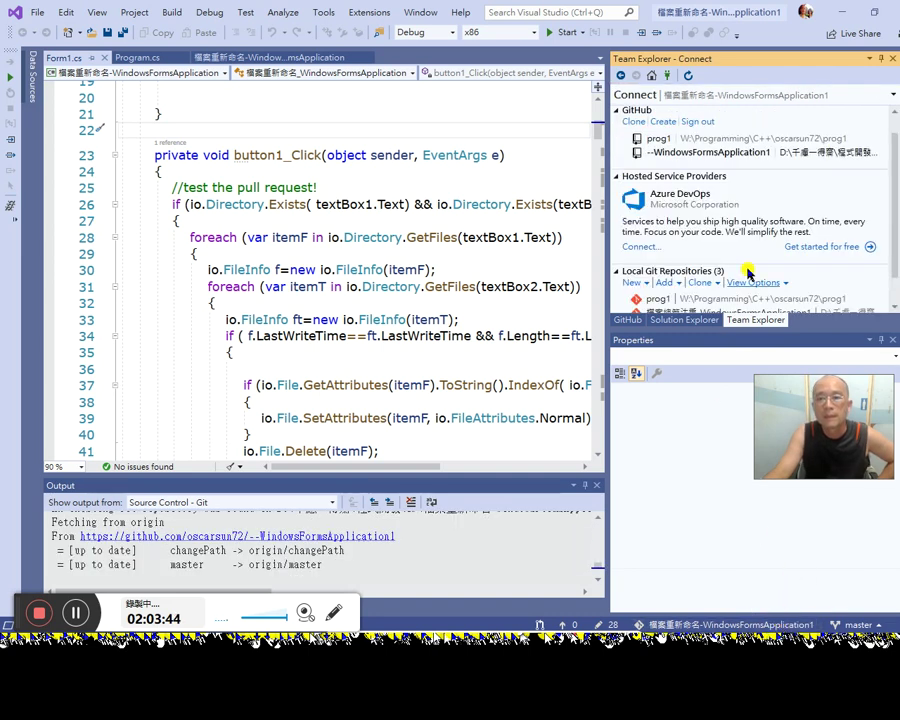
Step: Open the file-renaming repository folder in File Explorer, close it, and check for open pull requests
{"action": "scroll", "coordinate": [745, 255], "scroll_direction": "down", "scroll_amount": 1}
{"action": "scroll", "coordinate": [818, 250], "scroll_direction": "up", "scroll_amount": 1}
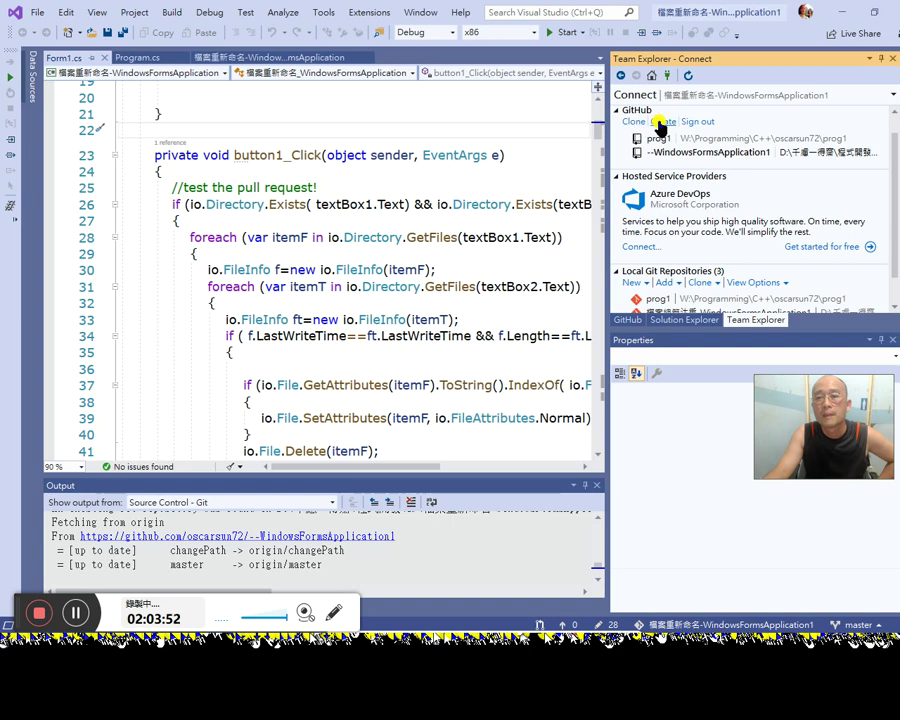
{"action": "scroll", "coordinate": [746, 260], "scroll_direction": "down", "scroll_amount": 1}
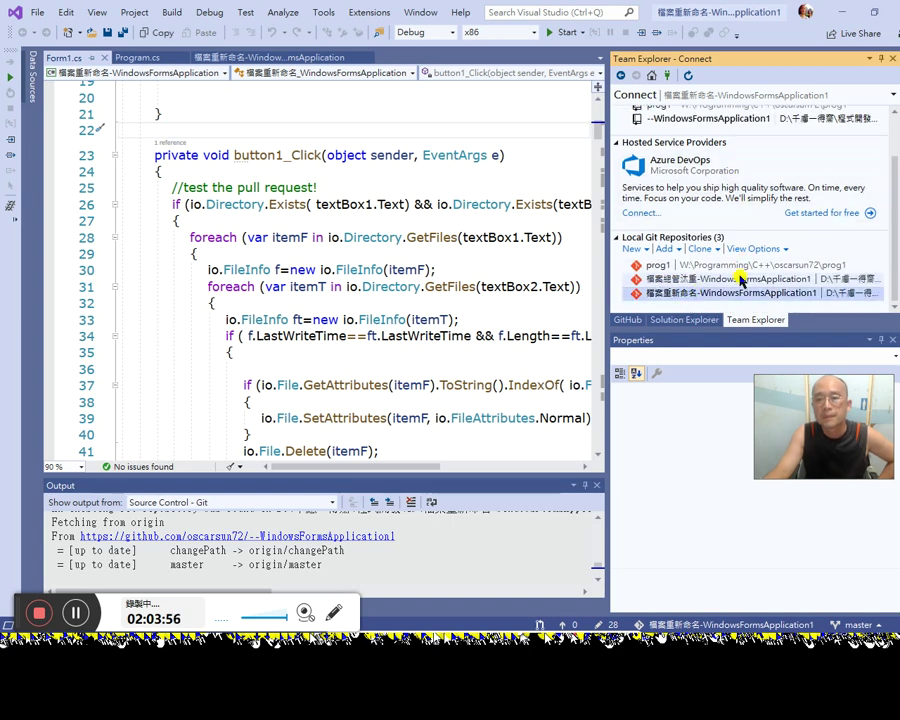
{"action": "right_click", "coordinate": [736, 296]}
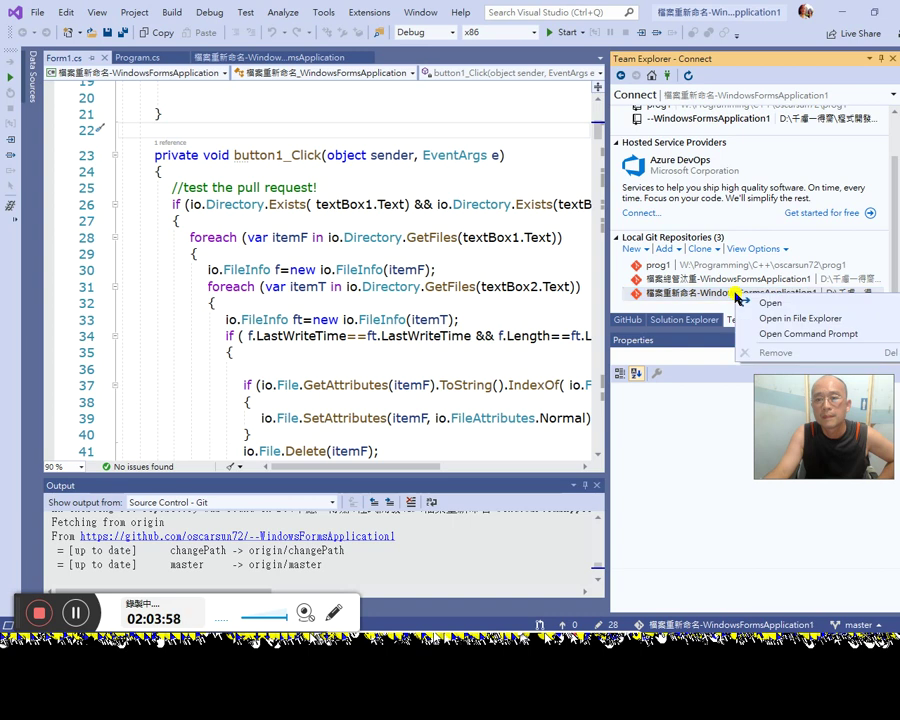
{"action": "right_click", "coordinate": [720, 294]}
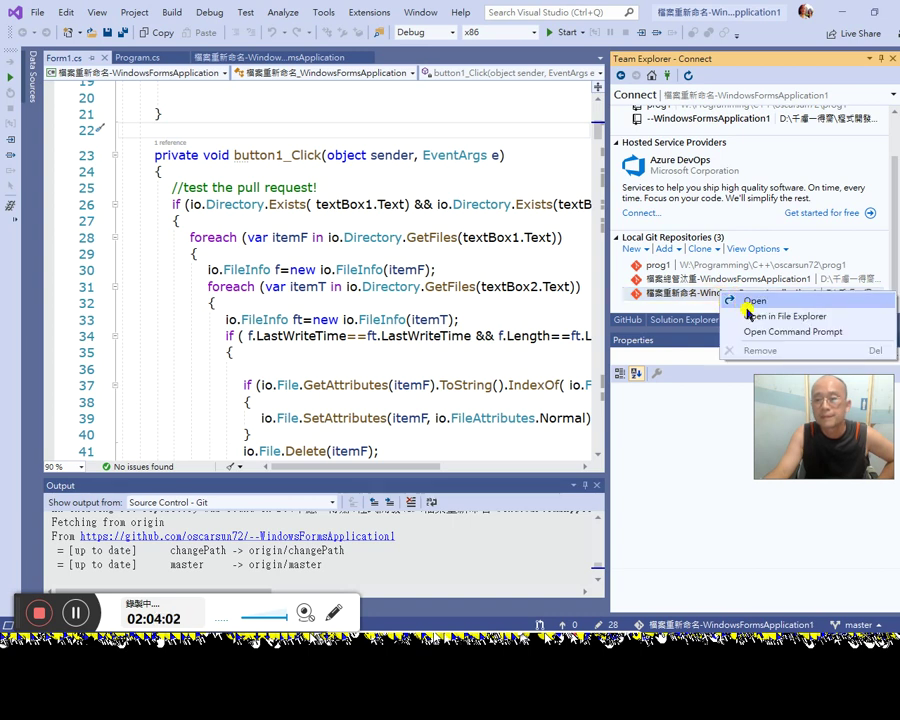
{"action": "left_click", "coordinate": [757, 316]}
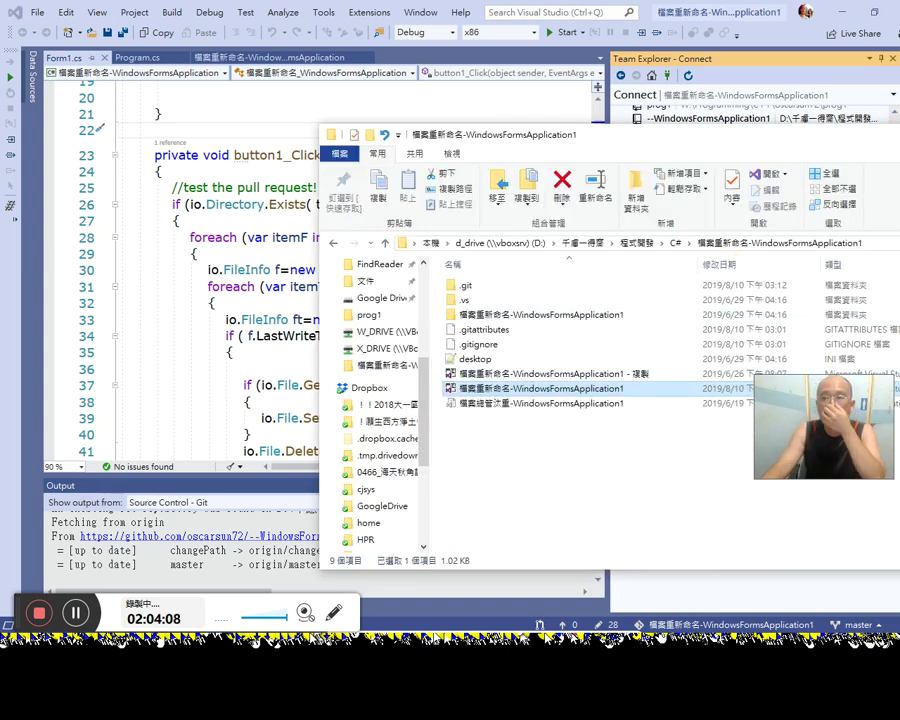
{"action": "key", "text": "alt+F4"}
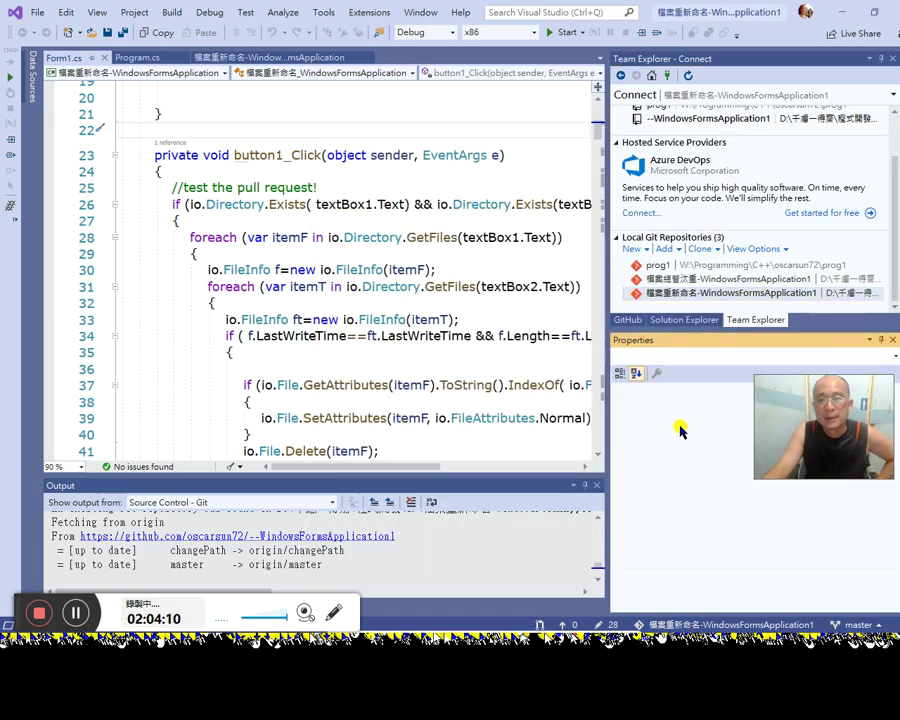
{"action": "left_click", "coordinate": [630, 320]}
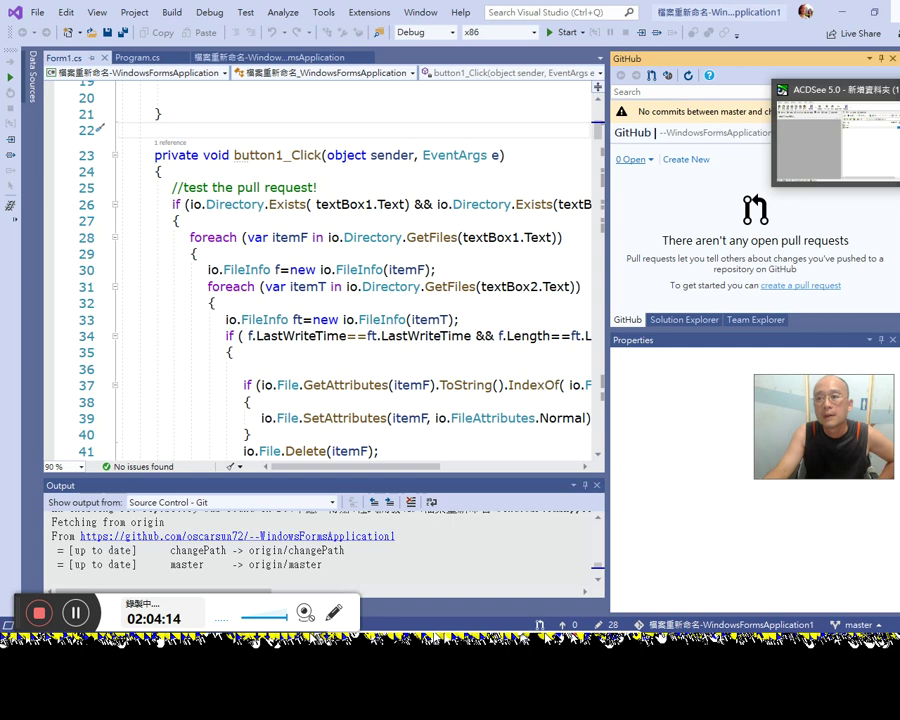
{"action": "key", "text": "alt+Tab"}
{"action": "key", "text": "alt+Tab"}
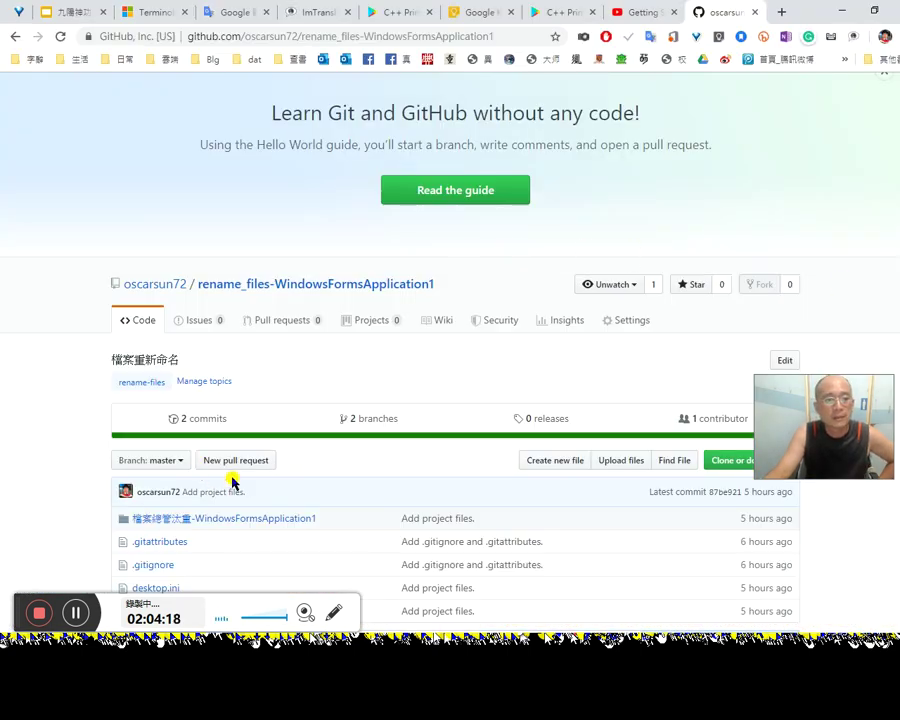
Step: View the repository's Settings page, then go to the owner's profile overview
{"action": "scroll", "coordinate": [229, 487], "scroll_direction": "down", "scroll_amount": 1}
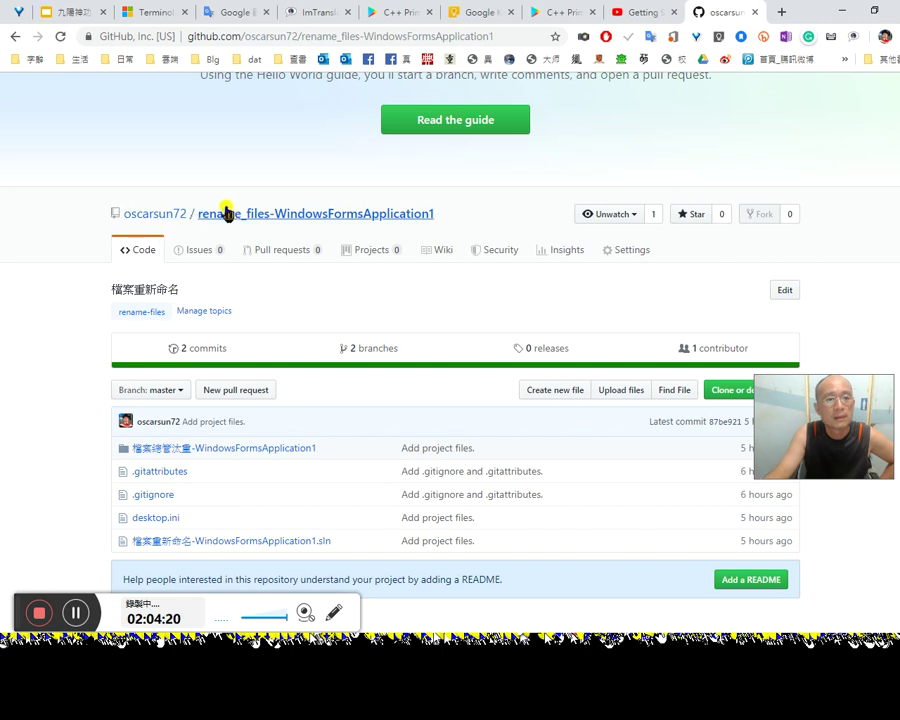
{"action": "scroll", "coordinate": [177, 224], "scroll_direction": "up", "scroll_amount": 2}
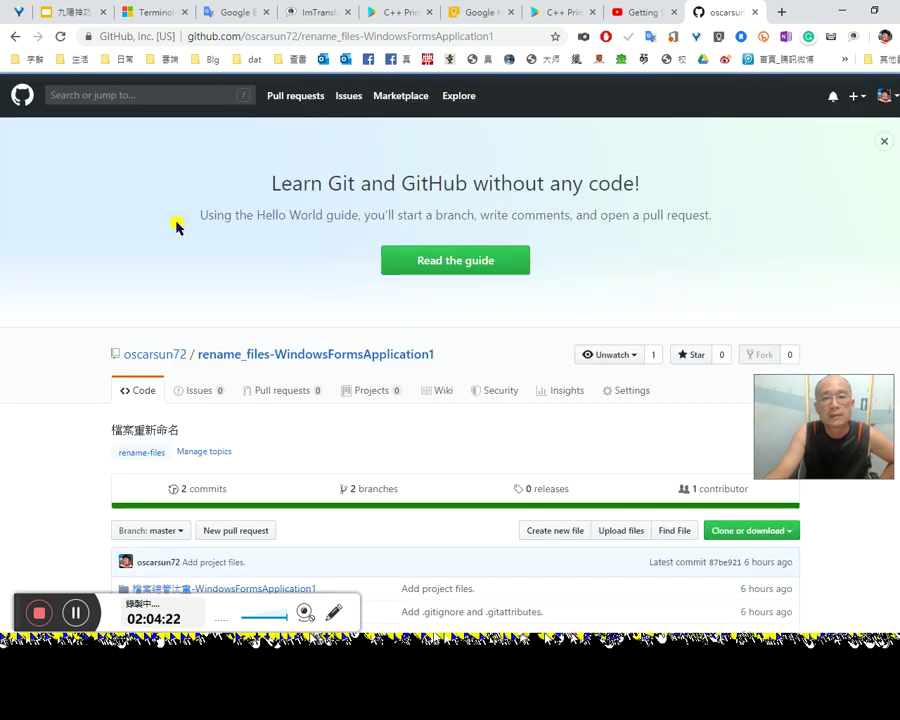
{"action": "mouse_move", "coordinate": [168, 359]}
{"action": "scroll", "coordinate": [648, 437], "scroll_direction": "down", "scroll_amount": 1}
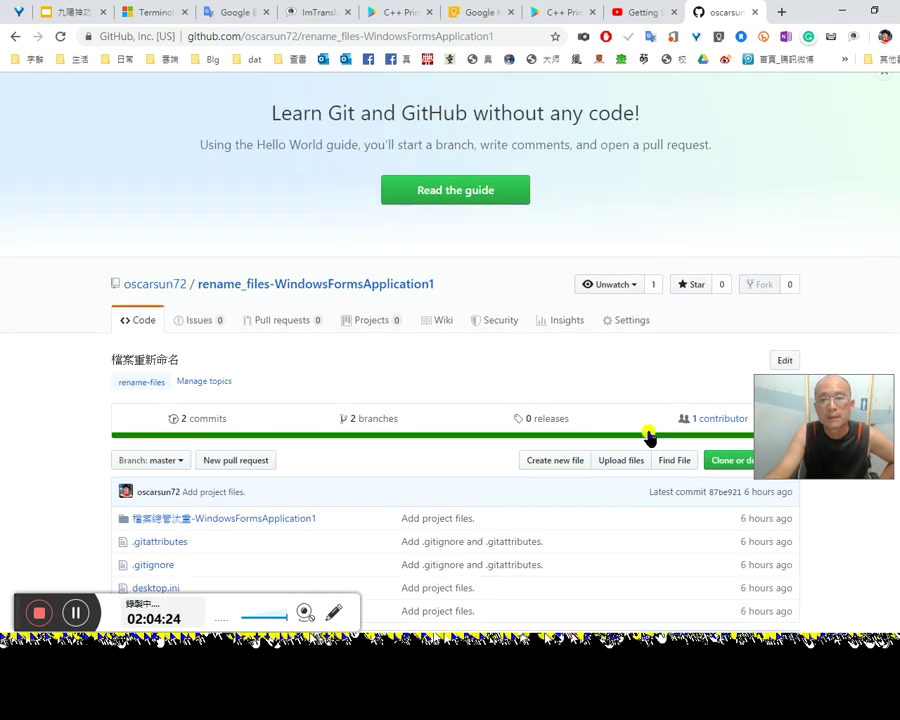
{"action": "left_click", "coordinate": [610, 324]}
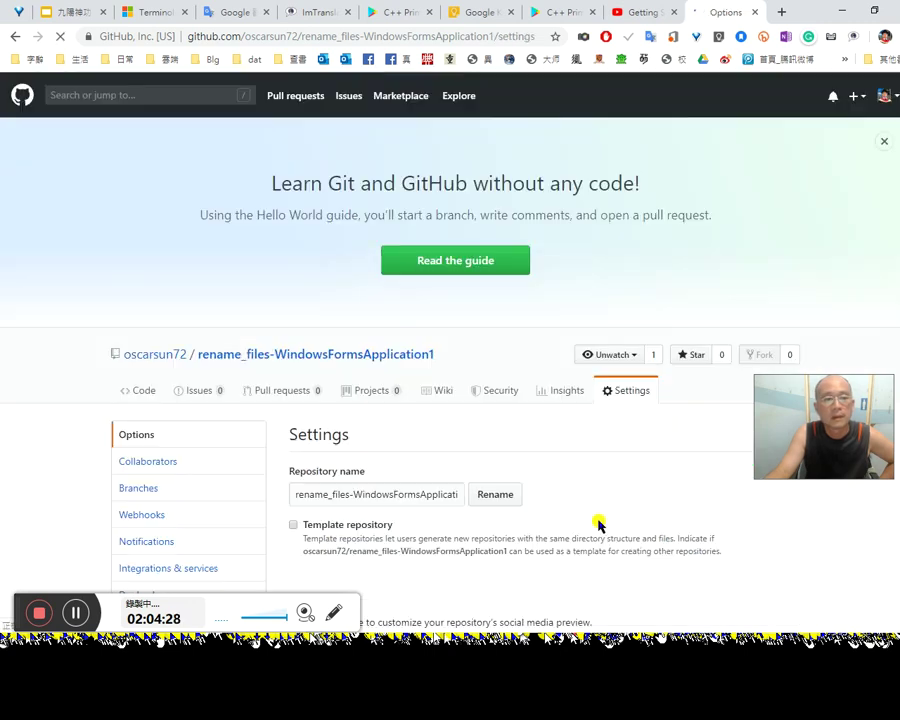
{"action": "scroll", "coordinate": [596, 516], "scroll_direction": "down", "scroll_amount": 2}
{"action": "scroll", "coordinate": [597, 512], "scroll_direction": "down", "scroll_amount": 1}
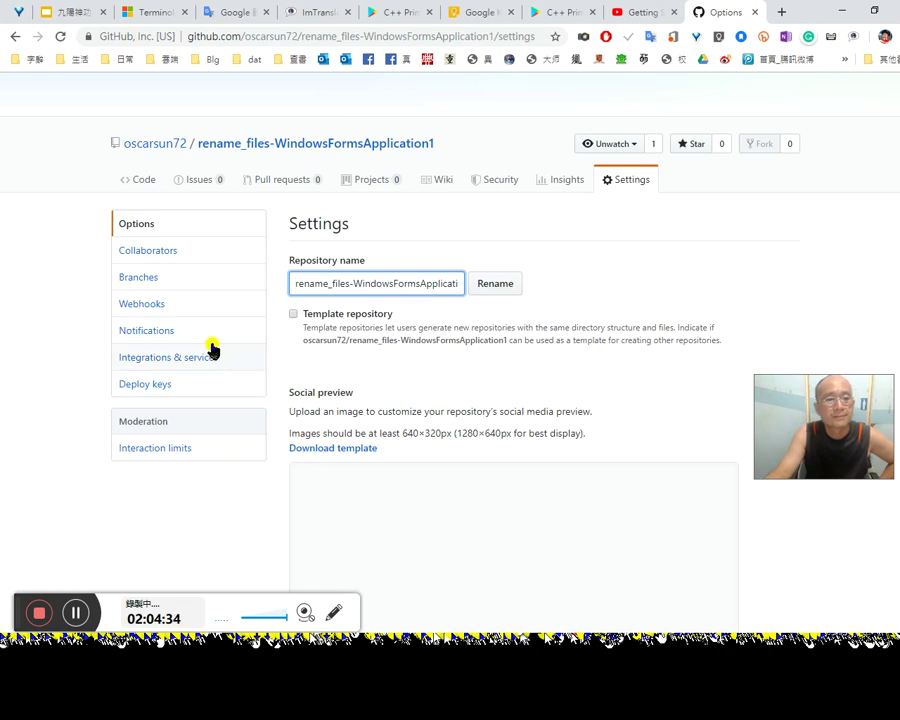
{"action": "left_click", "coordinate": [170, 148]}
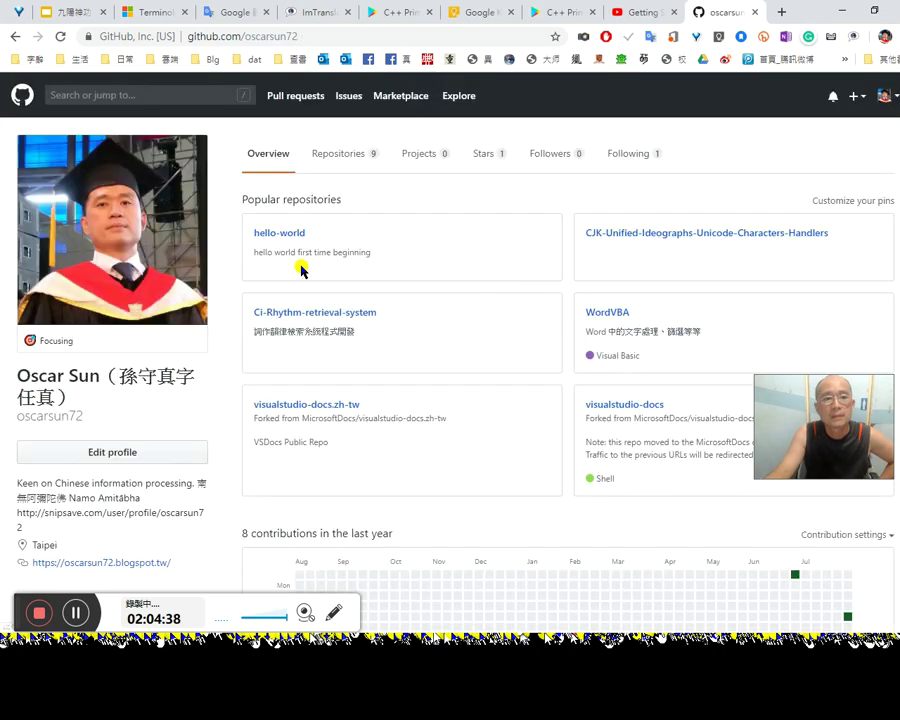
Step: Open rename_files-WindowsFormsApplication1 from Repositories, cancel a description edit, and go back
{"action": "left_click", "coordinate": [345, 164]}
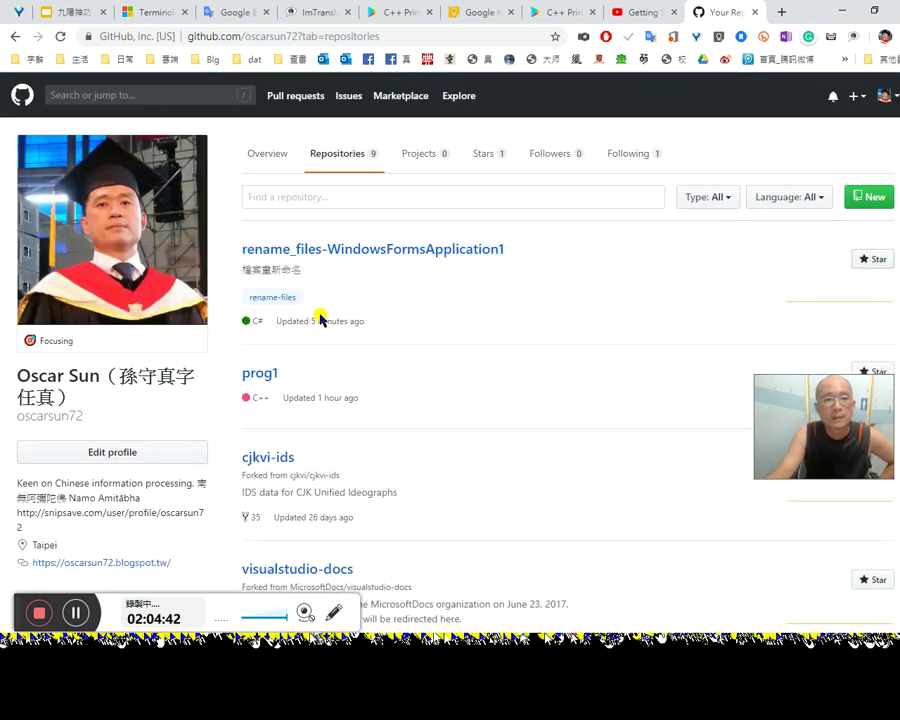
{"action": "left_click", "coordinate": [414, 257]}
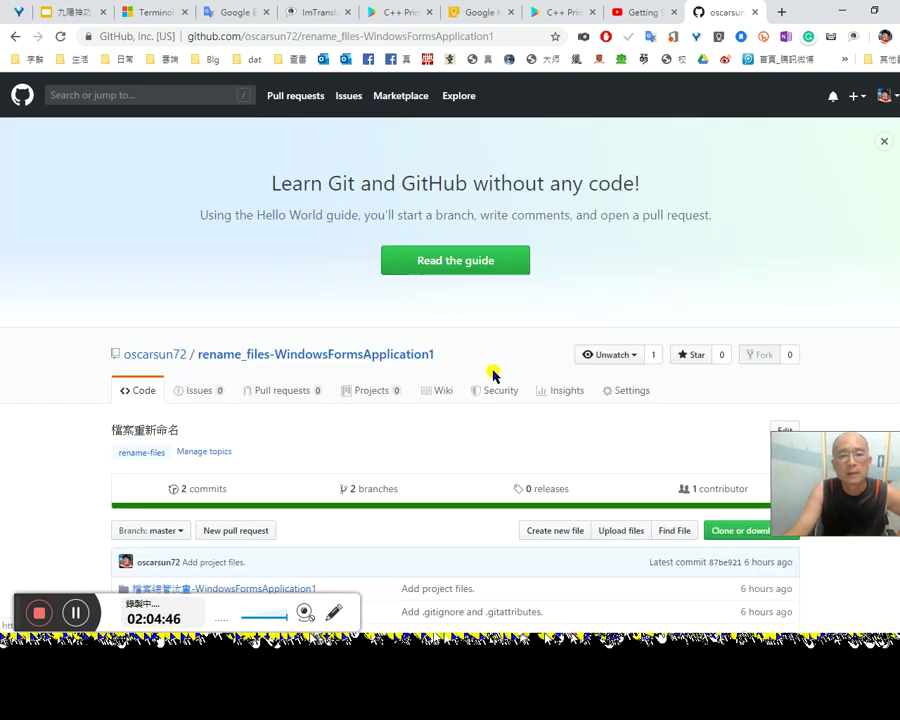
{"action": "scroll", "coordinate": [543, 487], "scroll_direction": "down", "scroll_amount": 1}
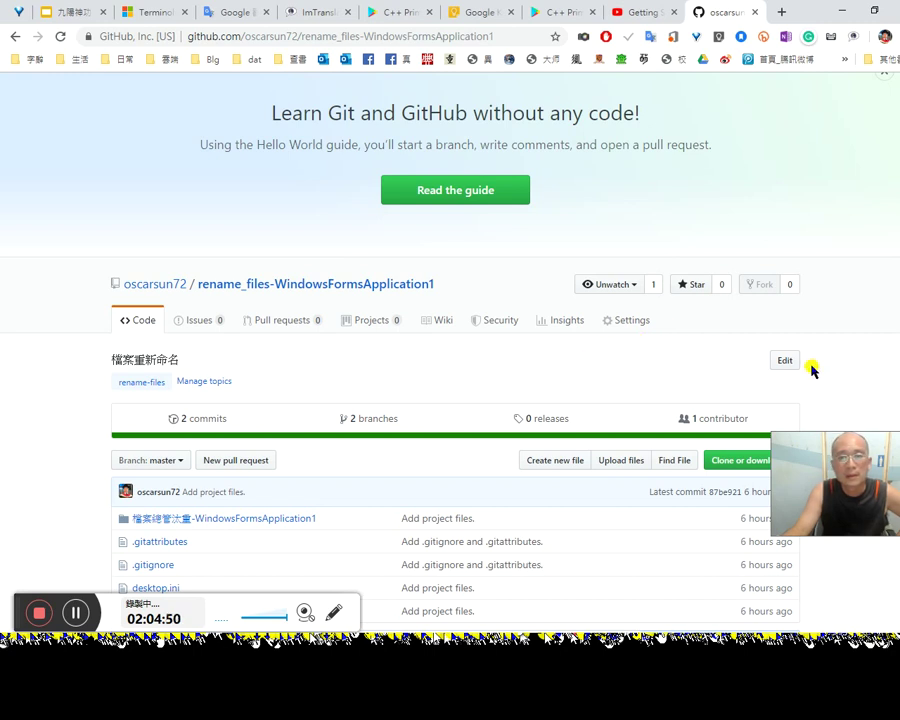
{"action": "left_click", "coordinate": [770, 360]}
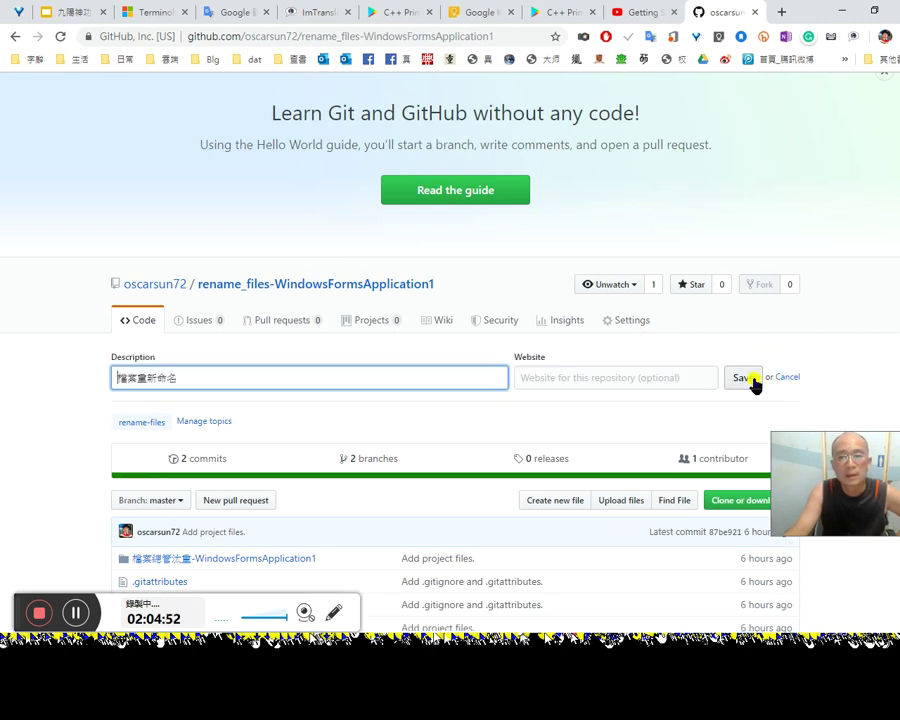
{"action": "left_click", "coordinate": [787, 377]}
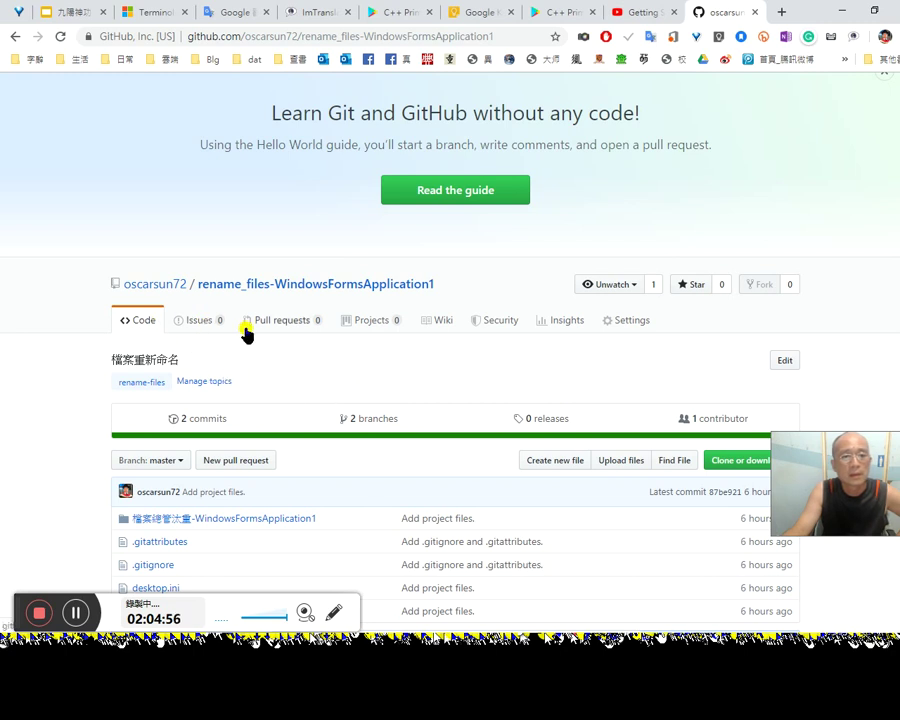
{"action": "scroll", "coordinate": [331, 347], "scroll_direction": "down", "scroll_amount": 3}
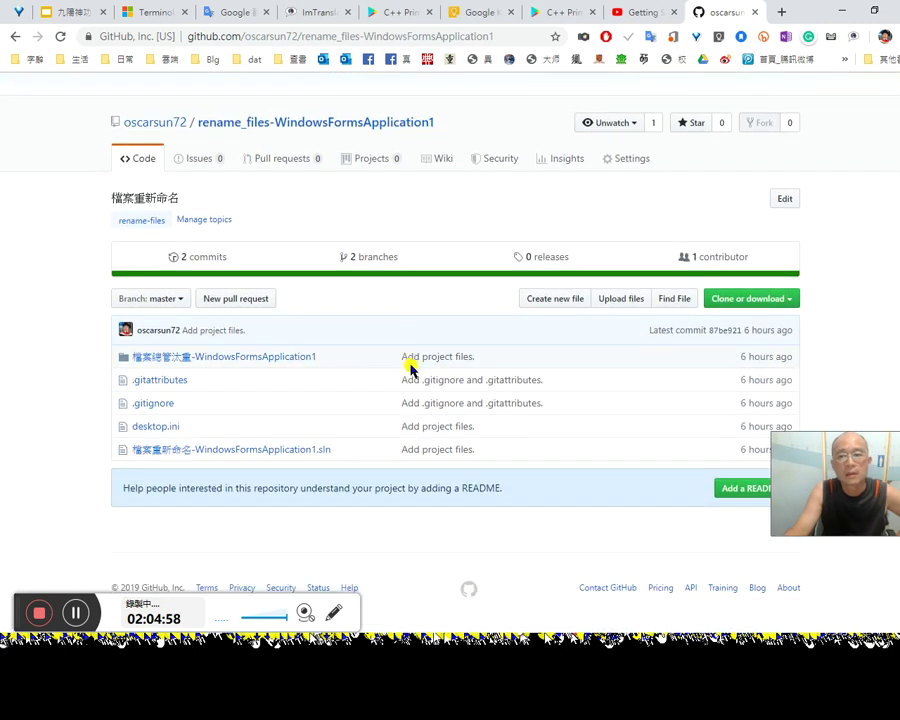
{"action": "left_click_drag", "start_coordinate": [890, 490], "coordinate": [869, 177]}
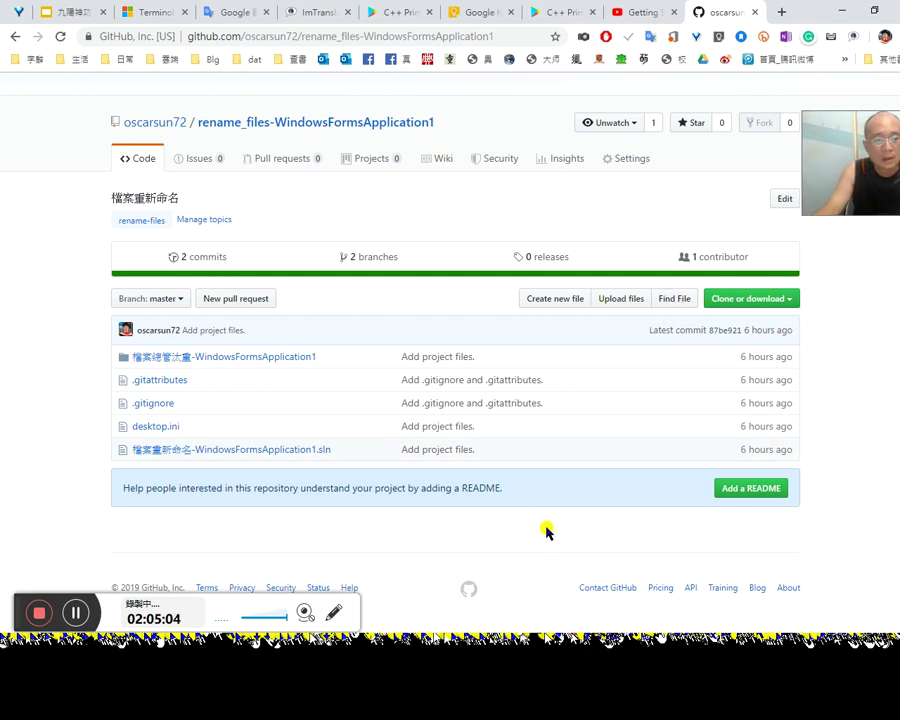
{"action": "scroll", "coordinate": [551, 515], "scroll_direction": "up", "scroll_amount": 1}
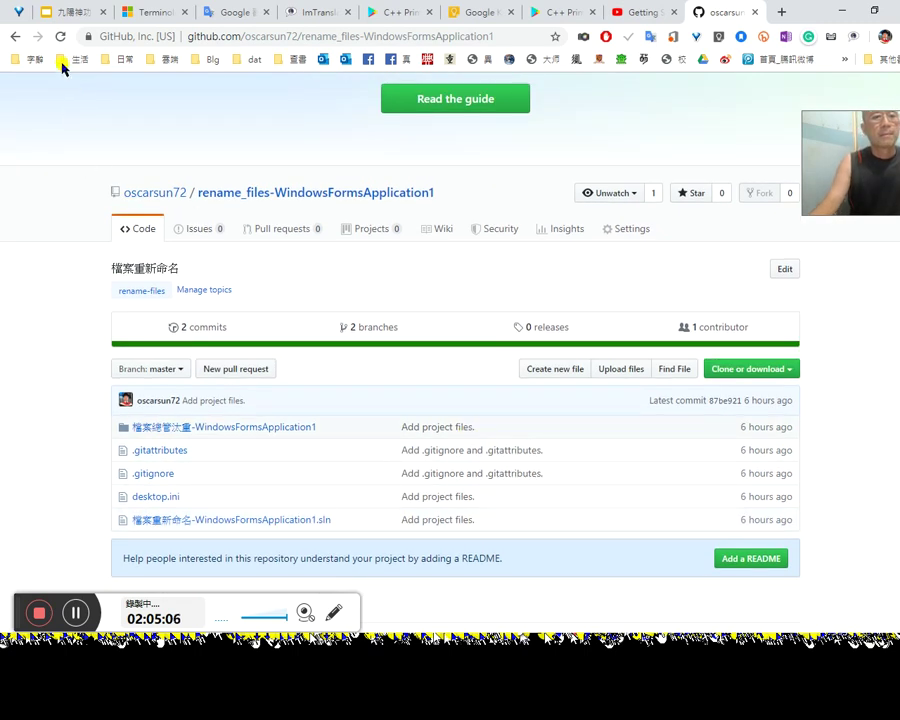
{"action": "left_click", "coordinate": [18, 37]}
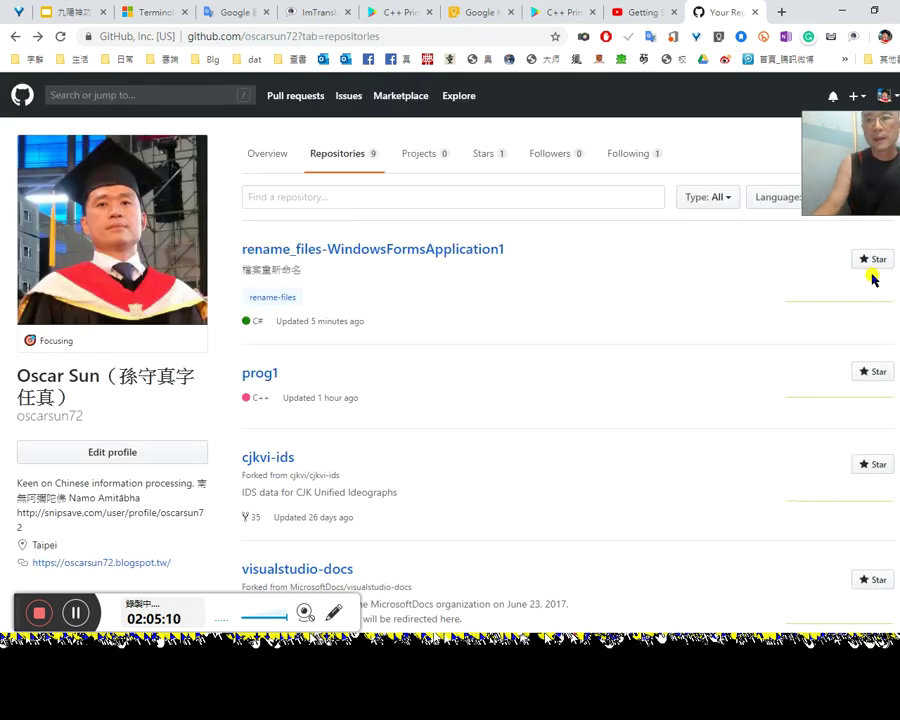
Step: Visit the rename-files topic page from the repositories list, then return to the list
{"action": "left_click_drag", "start_coordinate": [855, 202], "coordinate": [743, 181]}
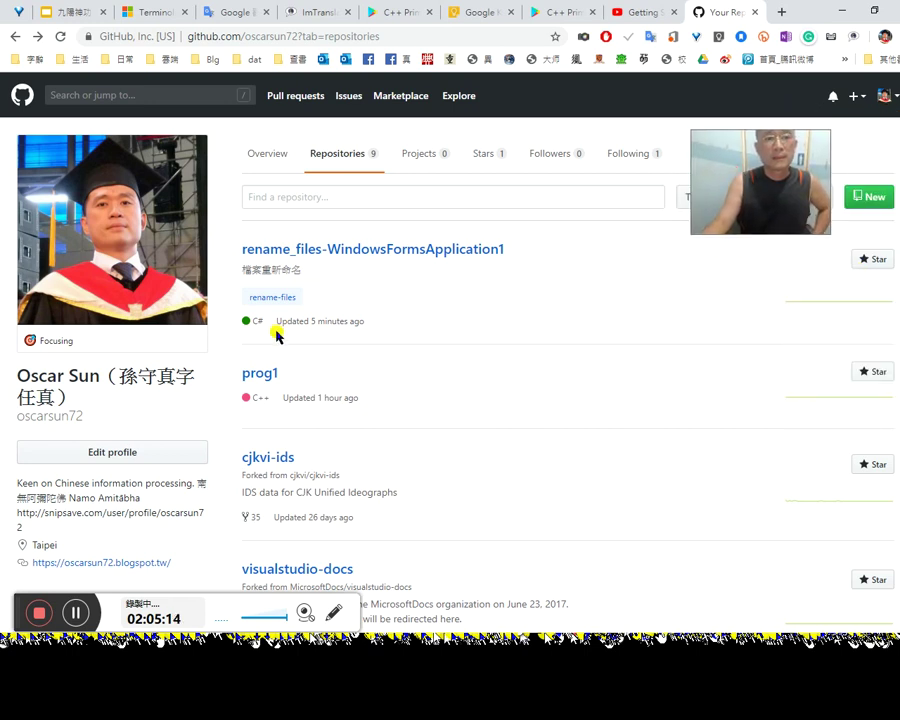
{"action": "scroll", "coordinate": [712, 409], "scroll_direction": "down", "scroll_amount": 4}
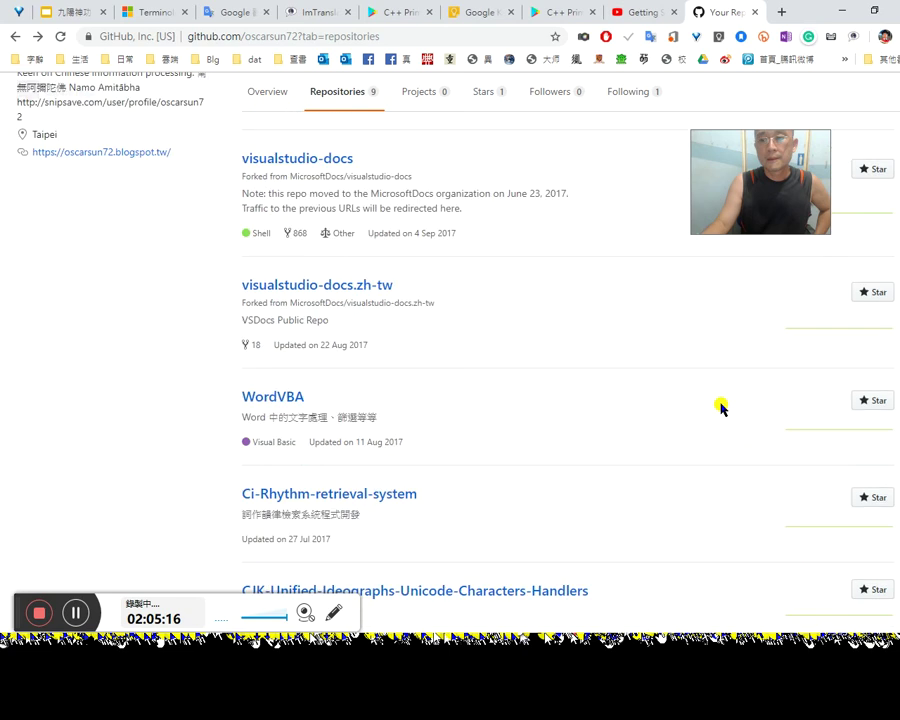
{"action": "scroll", "coordinate": [716, 404], "scroll_direction": "down", "scroll_amount": 2}
{"action": "scroll", "coordinate": [726, 402], "scroll_direction": "up", "scroll_amount": 3}
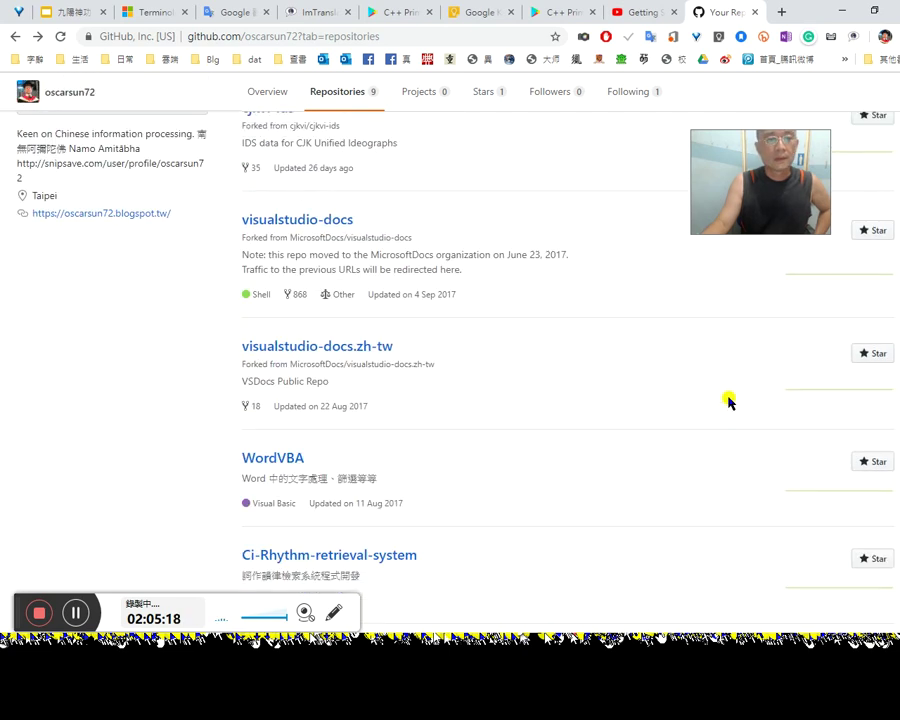
{"action": "scroll", "coordinate": [724, 396], "scroll_direction": "up", "scroll_amount": 5}
{"action": "left_click_drag", "start_coordinate": [818, 139], "coordinate": [859, 418]}
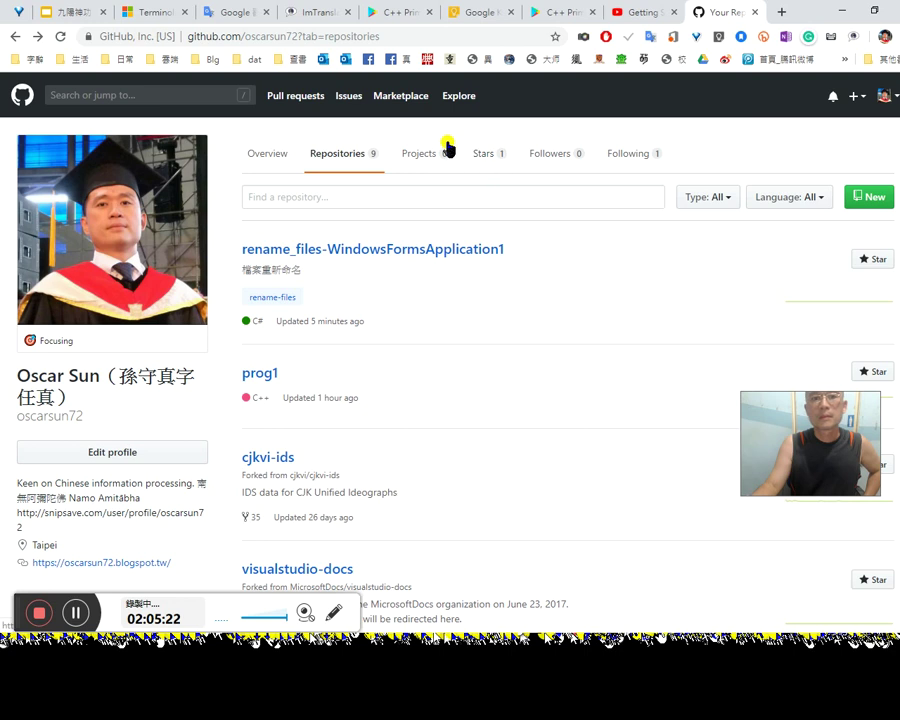
{"action": "left_click", "coordinate": [284, 299]}
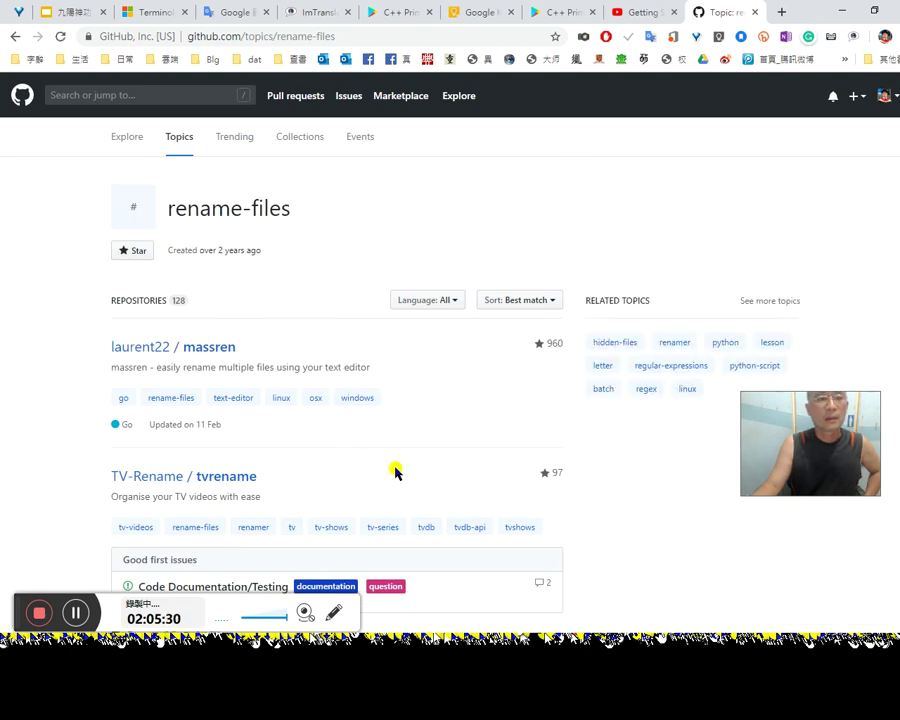
{"action": "scroll", "coordinate": [398, 467], "scroll_direction": "down", "scroll_amount": 1}
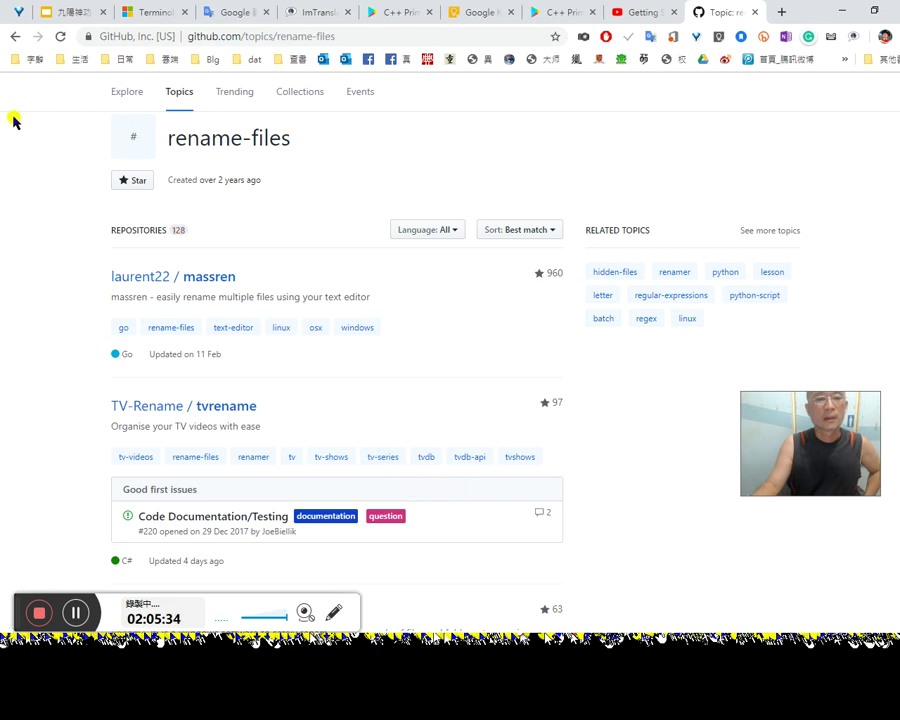
{"action": "left_click", "coordinate": [16, 38]}
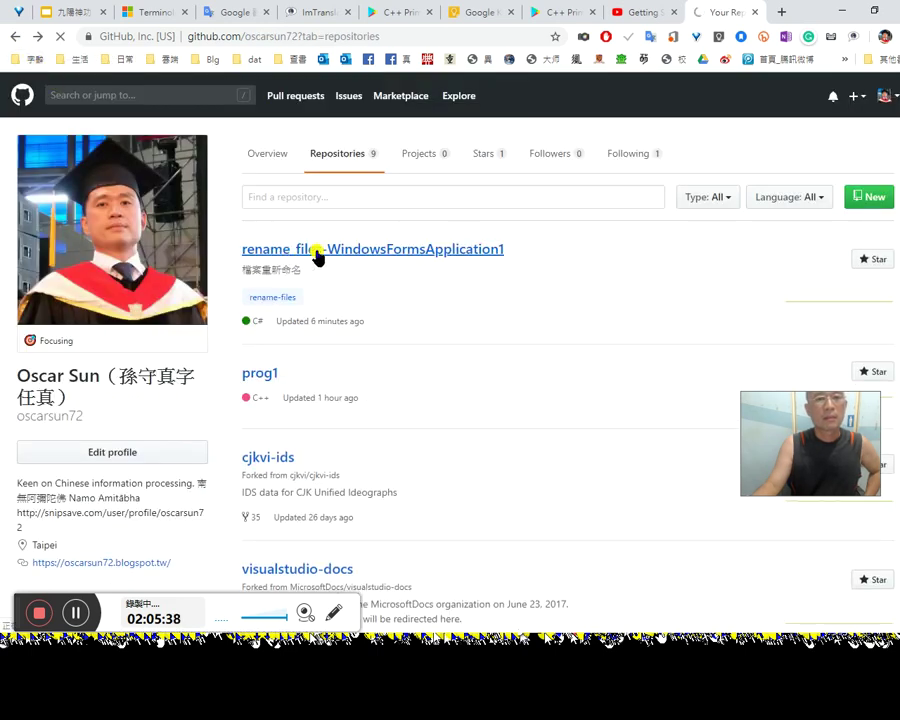
Step: Open rename_files-WindowsFormsApplication1 and view its branches, with master as default and changePath
{"action": "left_click", "coordinate": [316, 250]}
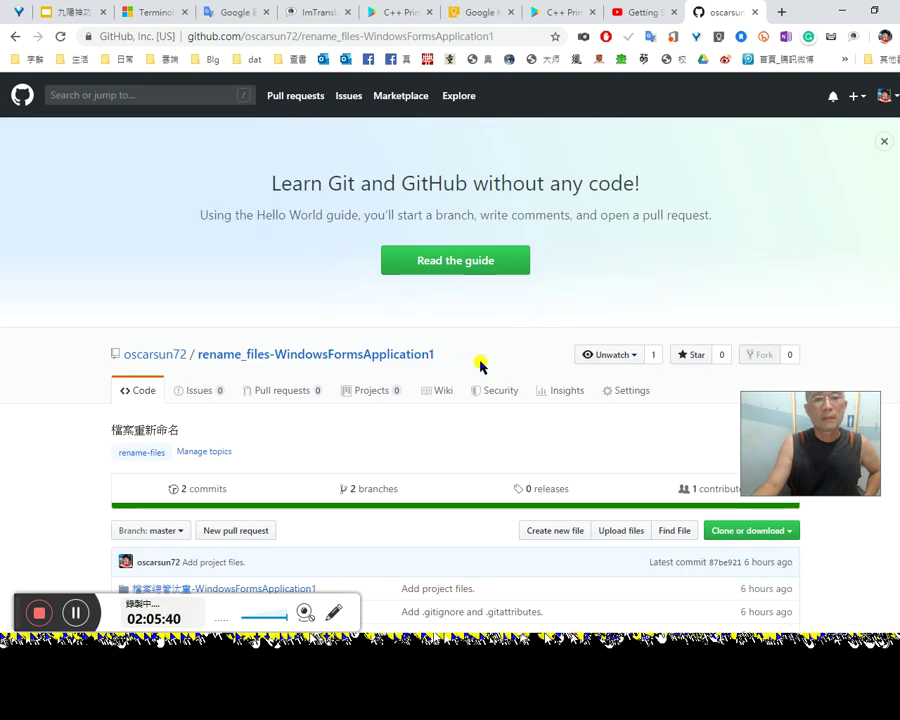
{"action": "scroll", "coordinate": [459, 340], "scroll_direction": "down", "scroll_amount": 3}
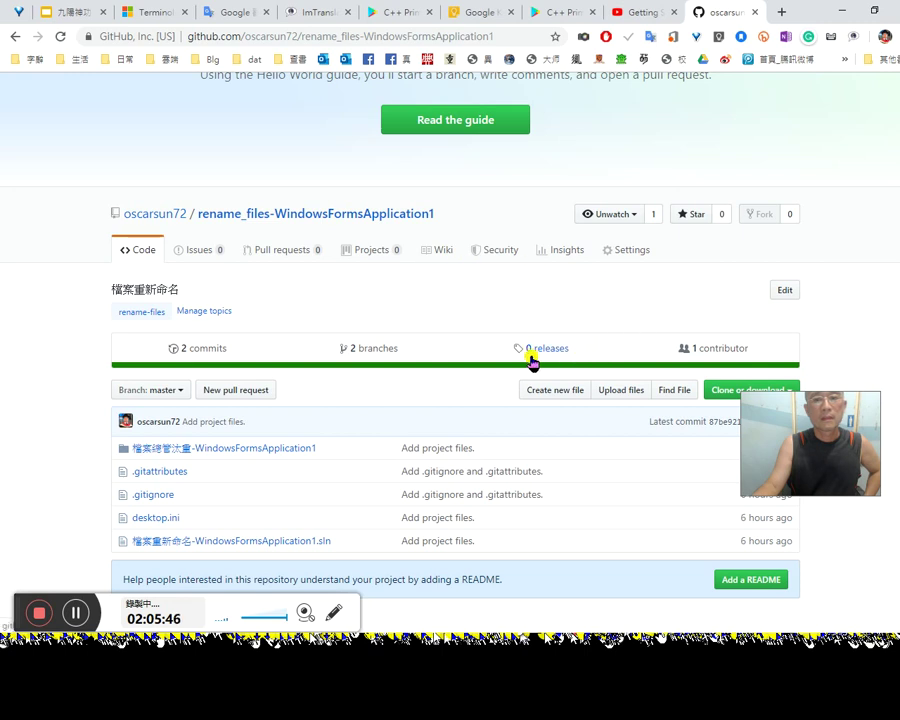
{"action": "left_click", "coordinate": [360, 350]}
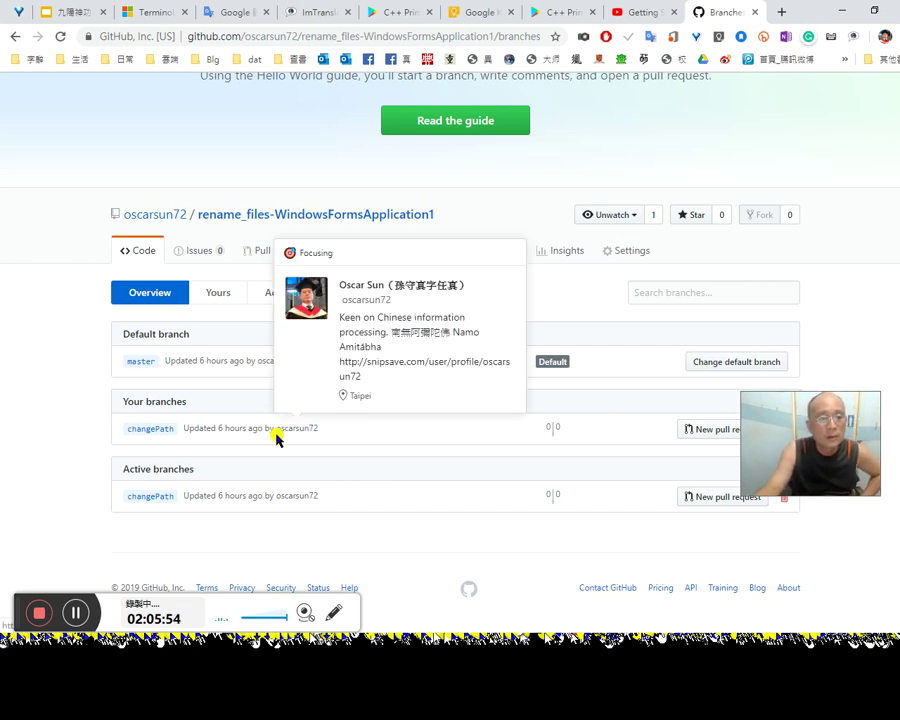
{"action": "left_click_drag", "start_coordinate": [769, 419], "coordinate": [795, 518]}
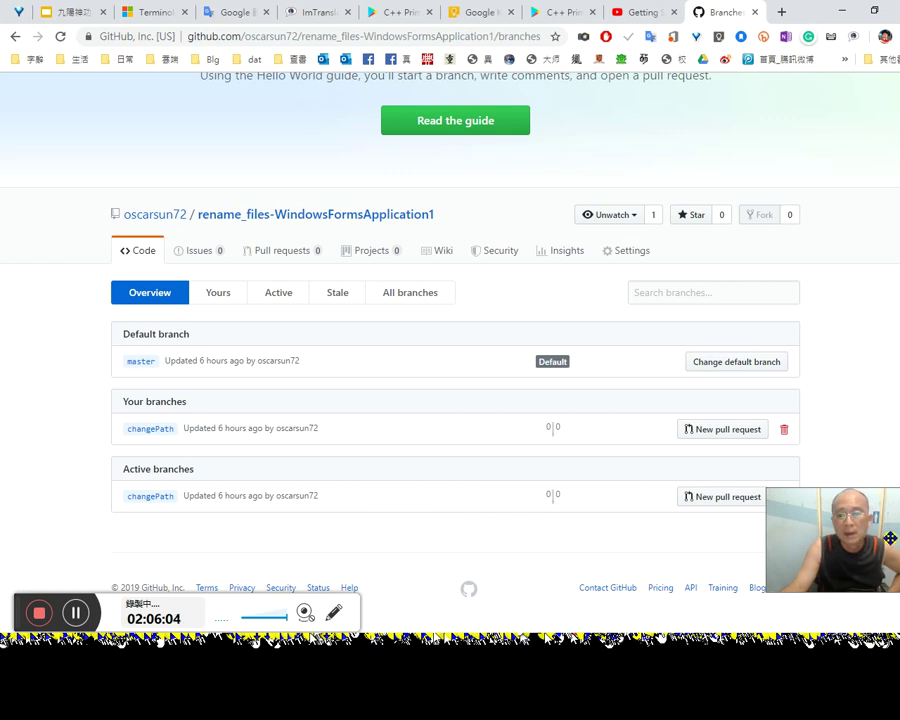
{"action": "left_click_drag", "start_coordinate": [871, 529], "coordinate": [841, 301]}
{"action": "left_click", "coordinate": [738, 497]}
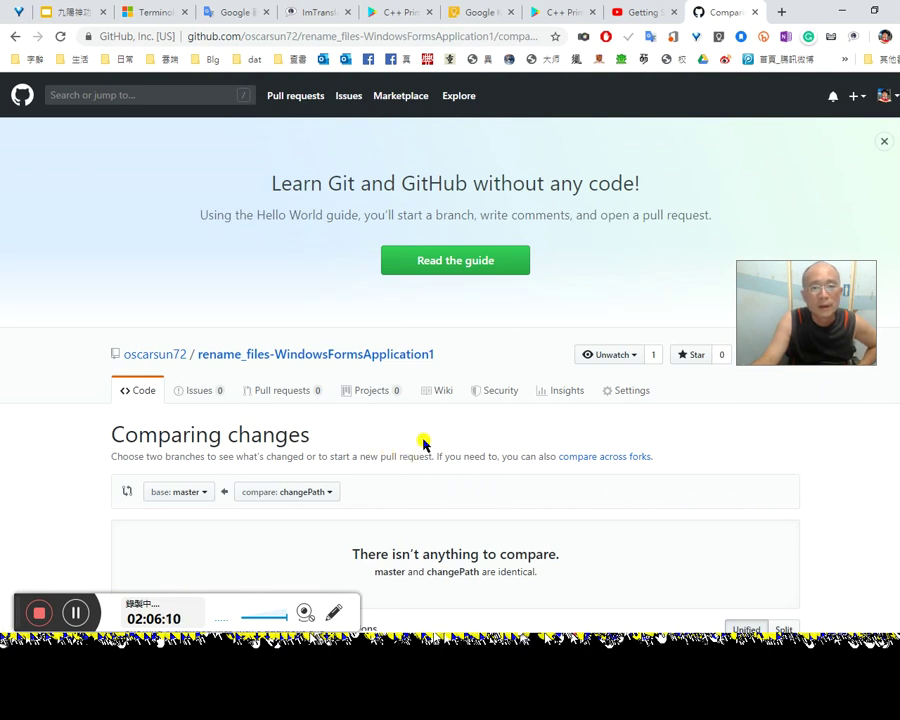
{"action": "scroll", "coordinate": [448, 434], "scroll_direction": "down", "scroll_amount": 2}
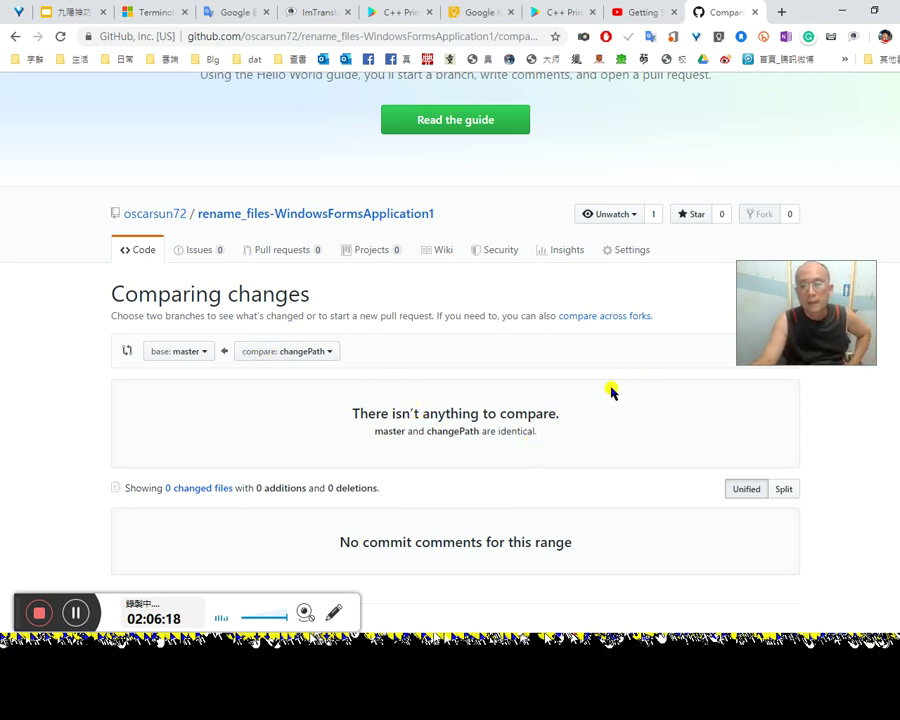
{"action": "left_click_drag", "start_coordinate": [786, 343], "coordinate": [770, 279]}
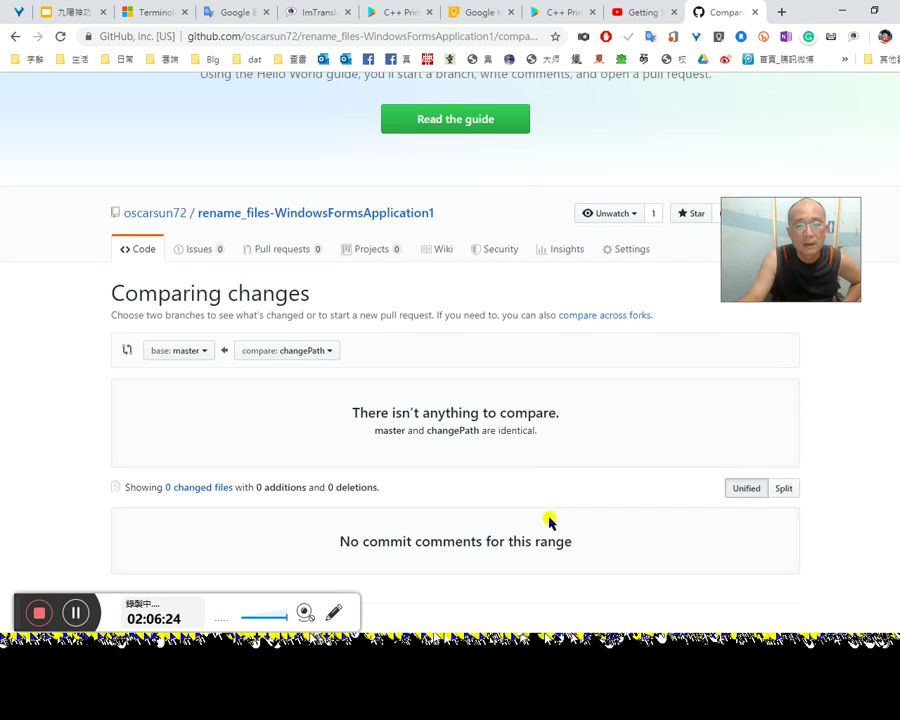
{"action": "scroll", "coordinate": [548, 518], "scroll_direction": "down", "scroll_amount": 1}
{"action": "left_click_drag", "start_coordinate": [823, 222], "coordinate": [830, 364]}
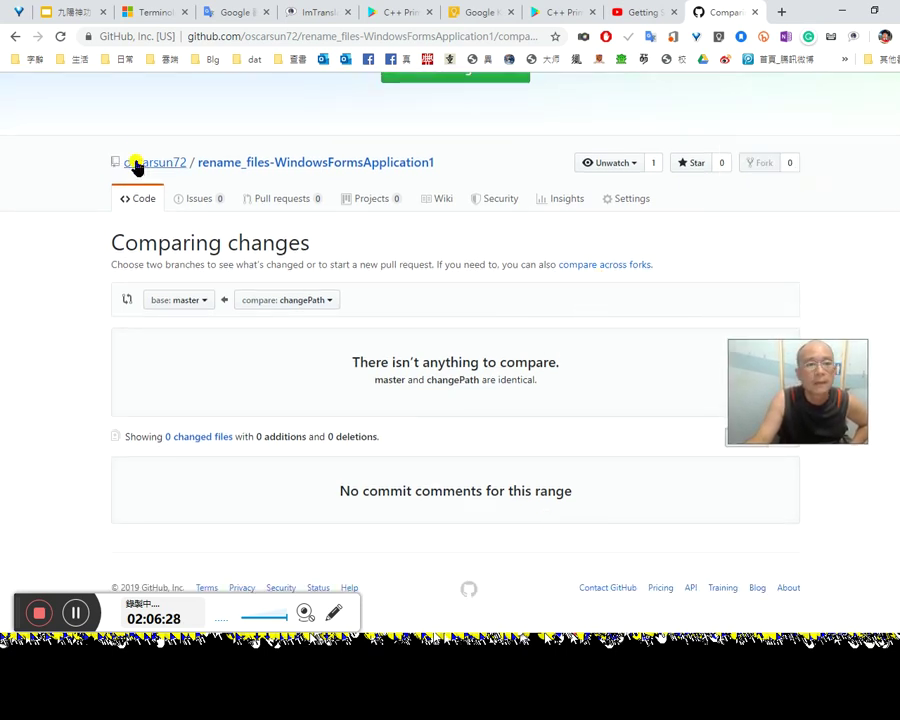
{"action": "left_click", "coordinate": [15, 36]}
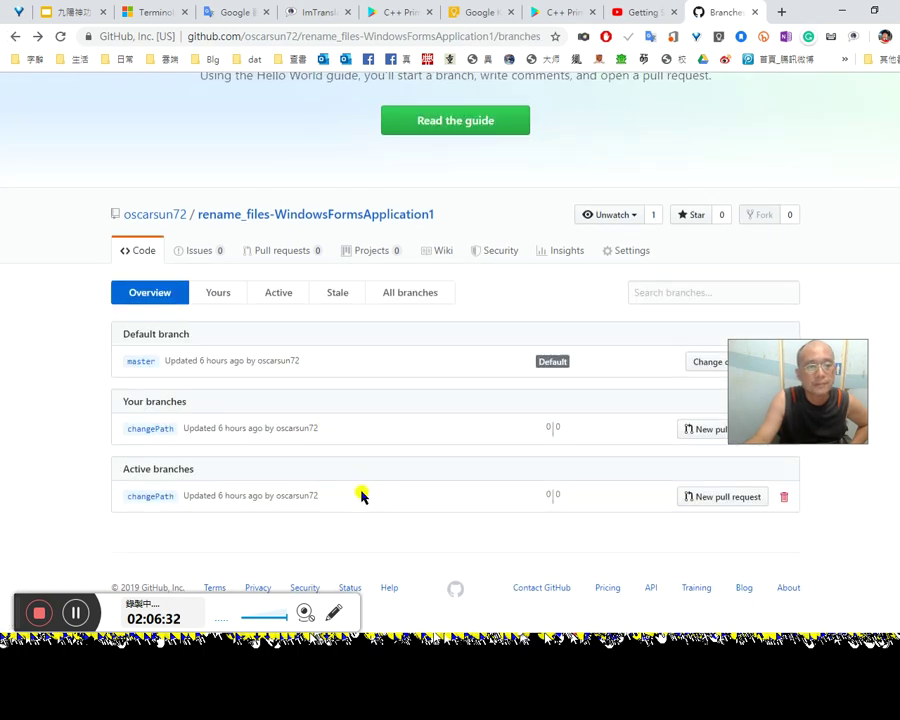
{"action": "left_click_drag", "start_coordinate": [781, 390], "coordinate": [794, 286]}
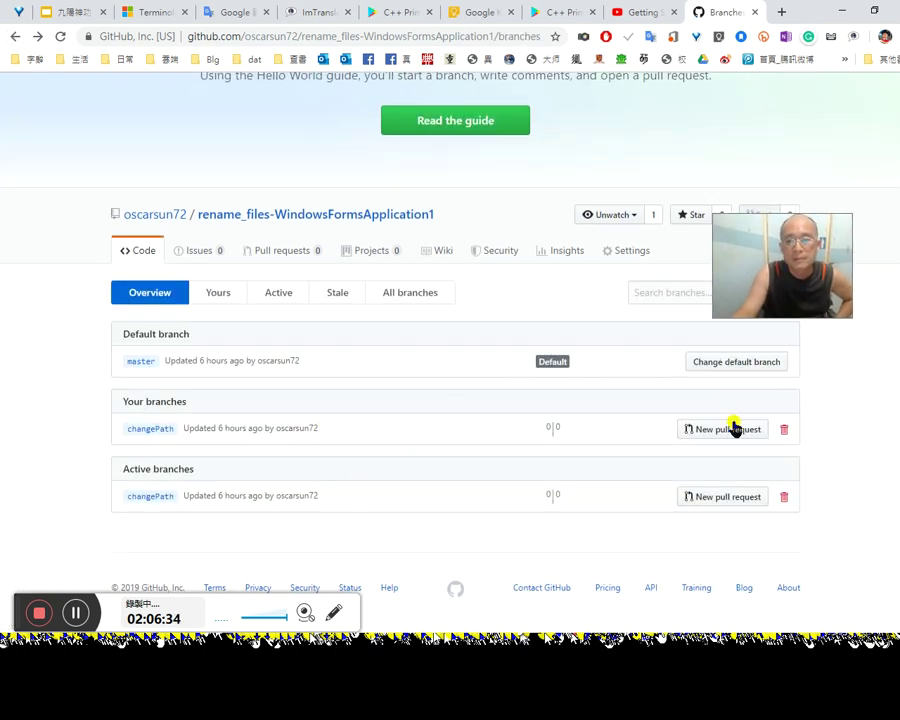
Step: Browse the files on the changePath branch of the repository
{"action": "left_click", "coordinate": [155, 430]}
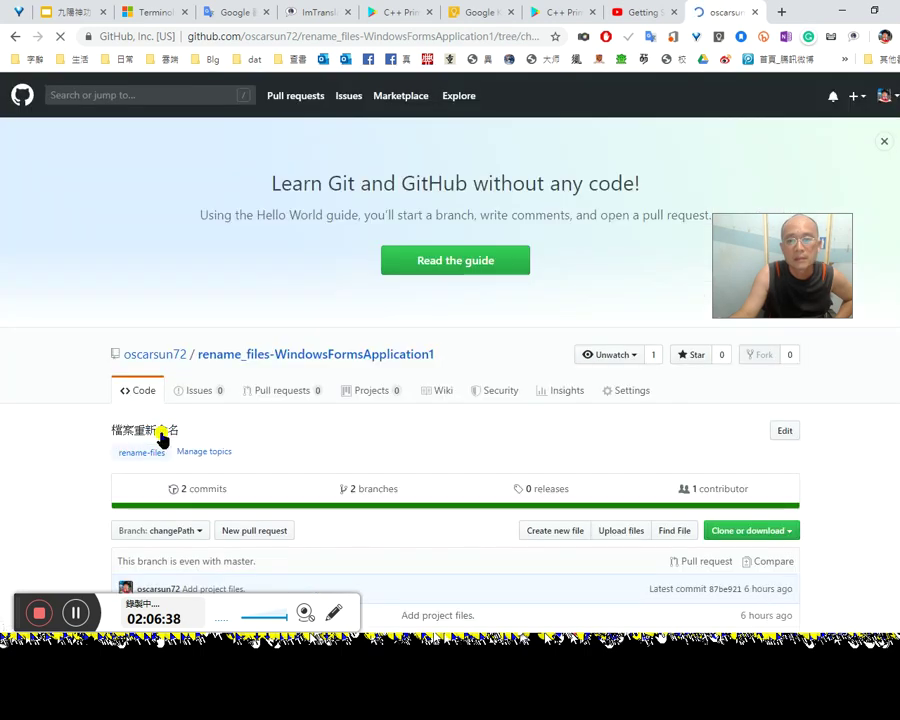
{"action": "scroll", "coordinate": [270, 487], "scroll_direction": "down", "scroll_amount": 3}
{"action": "scroll", "coordinate": [277, 486], "scroll_direction": "down", "scroll_amount": 1}
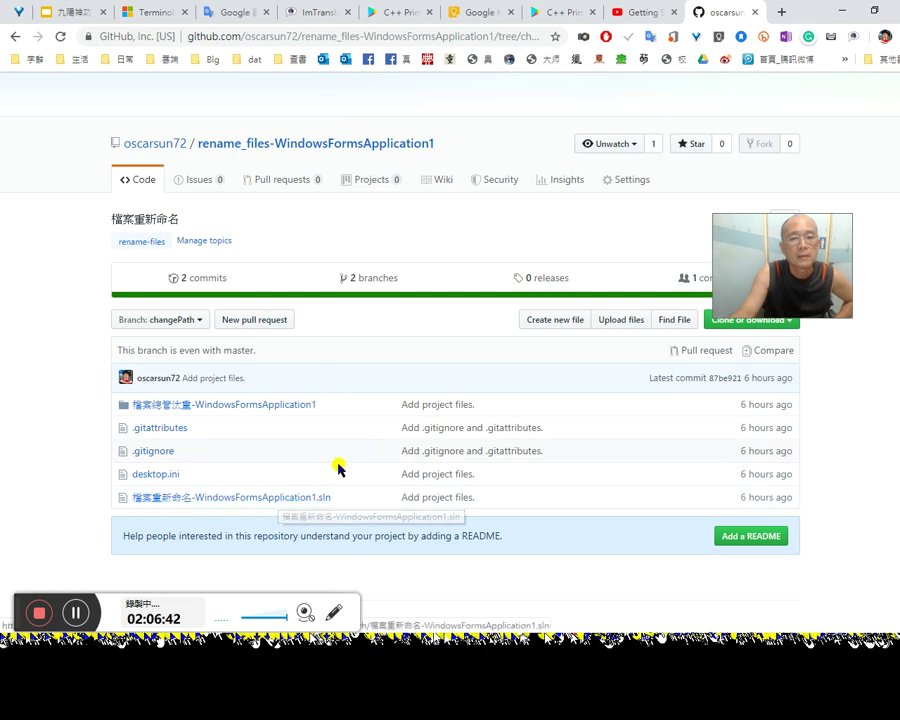
{"action": "mouse_move", "coordinate": [761, 268]}
{"action": "left_mouse_down"}
{"action": "mouse_move", "coordinate": [772, 412]}
{"action": "mouse_move", "coordinate": [752, 167]}
{"action": "left_mouse_up"}
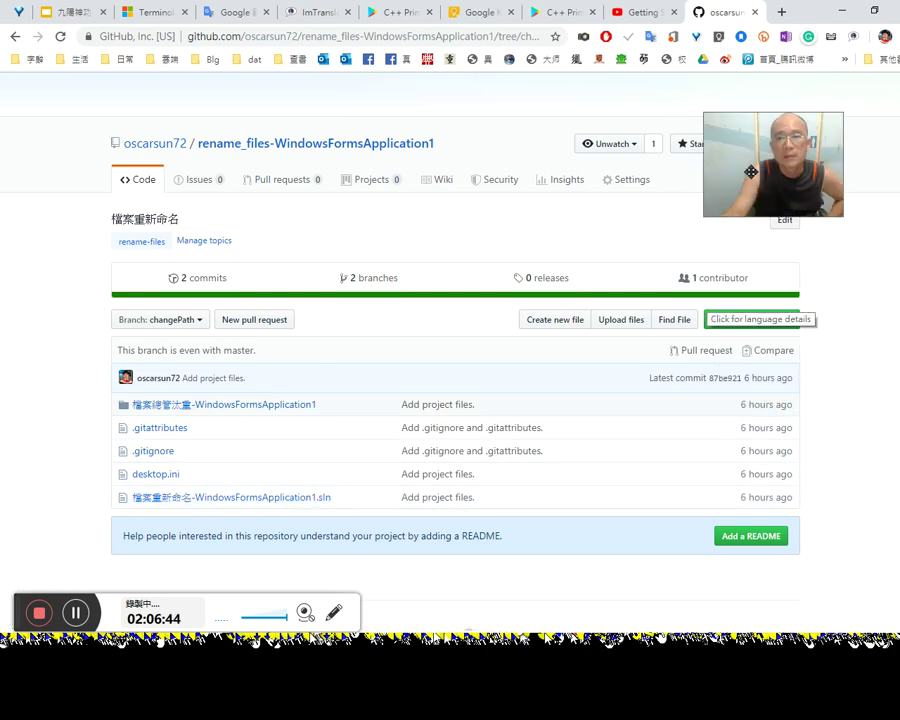
{"action": "mouse_move", "coordinate": [714, 287]}
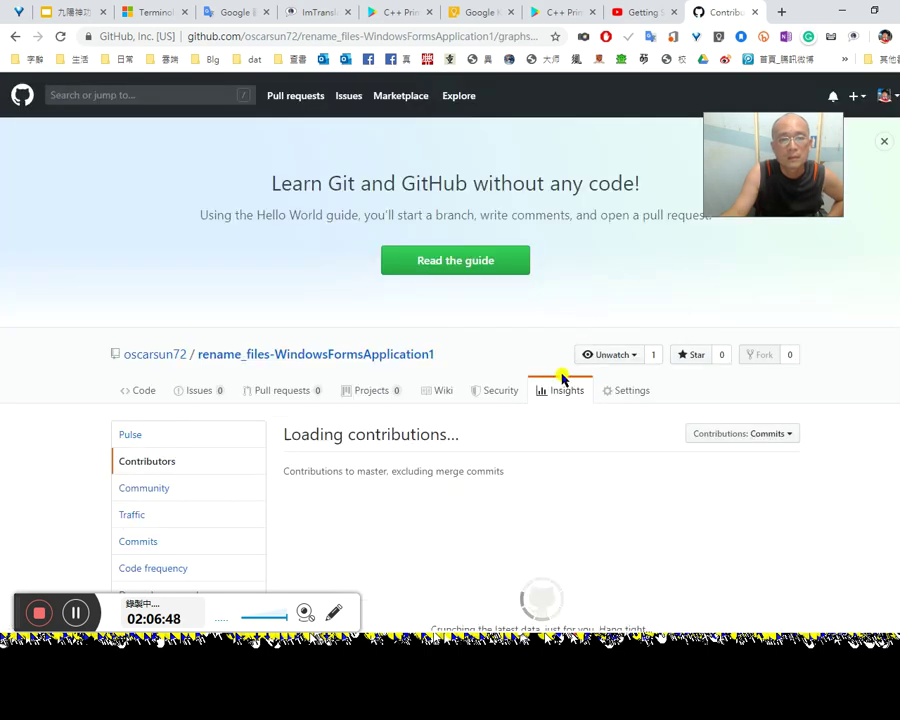
{"action": "scroll", "coordinate": [554, 519], "scroll_direction": "down", "scroll_amount": 1}
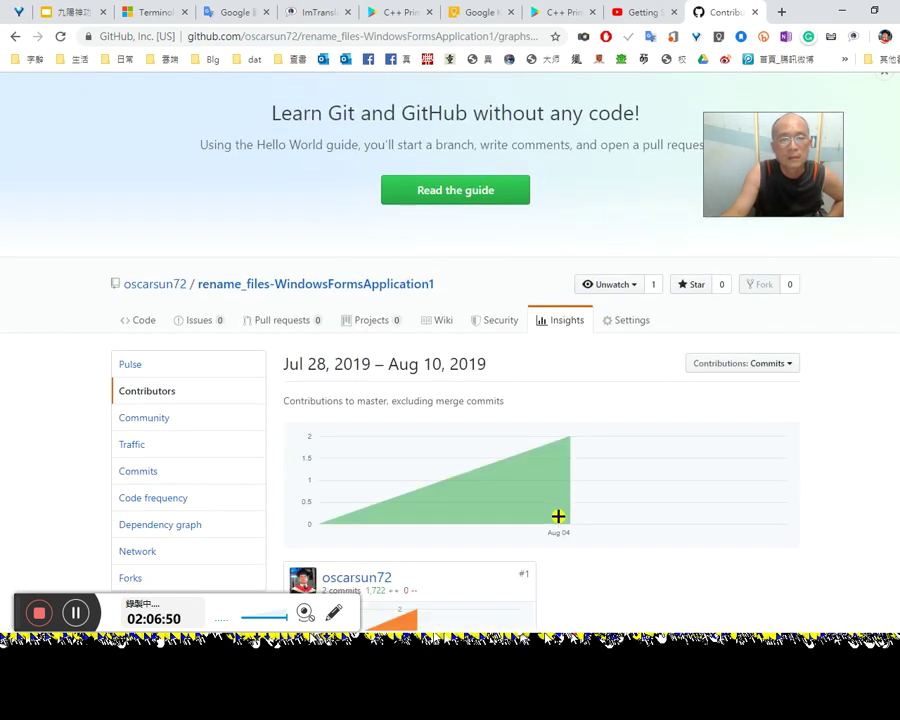
{"action": "scroll", "coordinate": [558, 516], "scroll_direction": "down", "scroll_amount": 2}
{"action": "scroll", "coordinate": [561, 519], "scroll_direction": "down", "scroll_amount": 1}
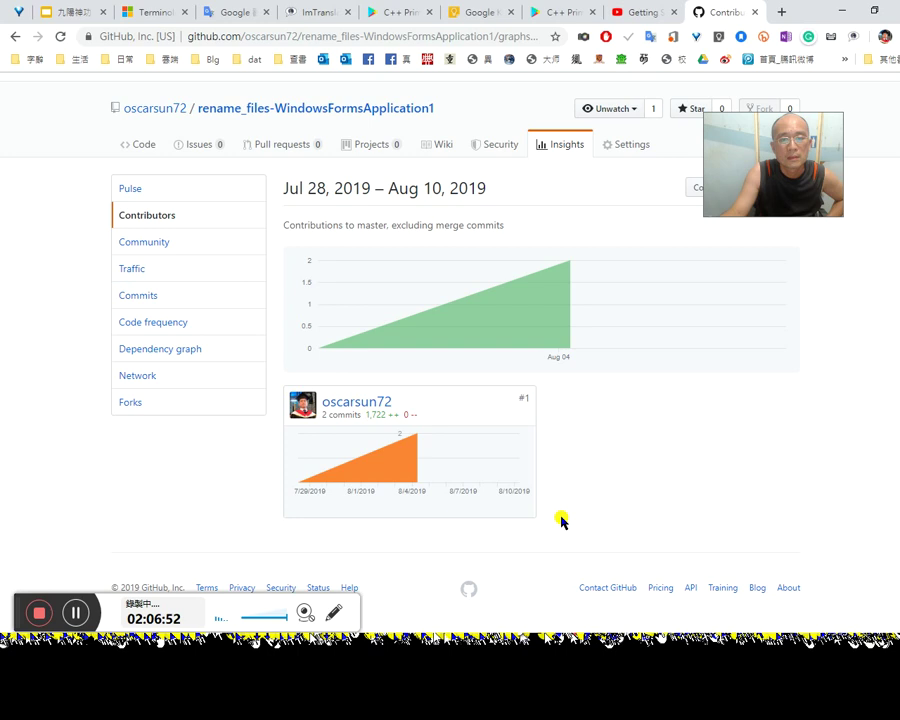
{"action": "scroll", "coordinate": [548, 527], "scroll_direction": "up", "scroll_amount": 2}
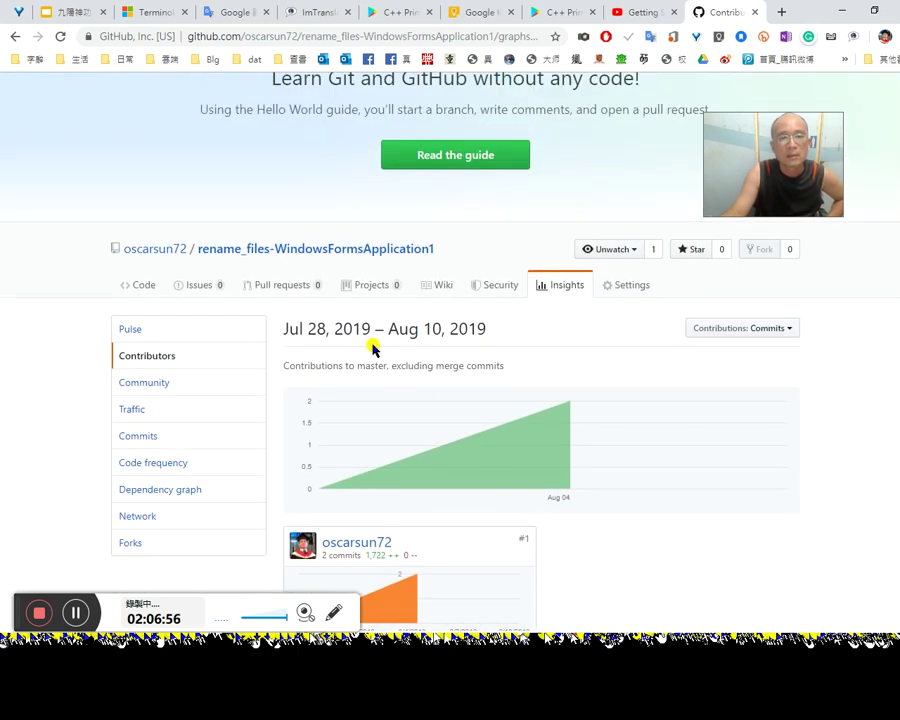
Step: Check the empty pull requests page, then return to the repository's code page
{"action": "left_click", "coordinate": [293, 288]}
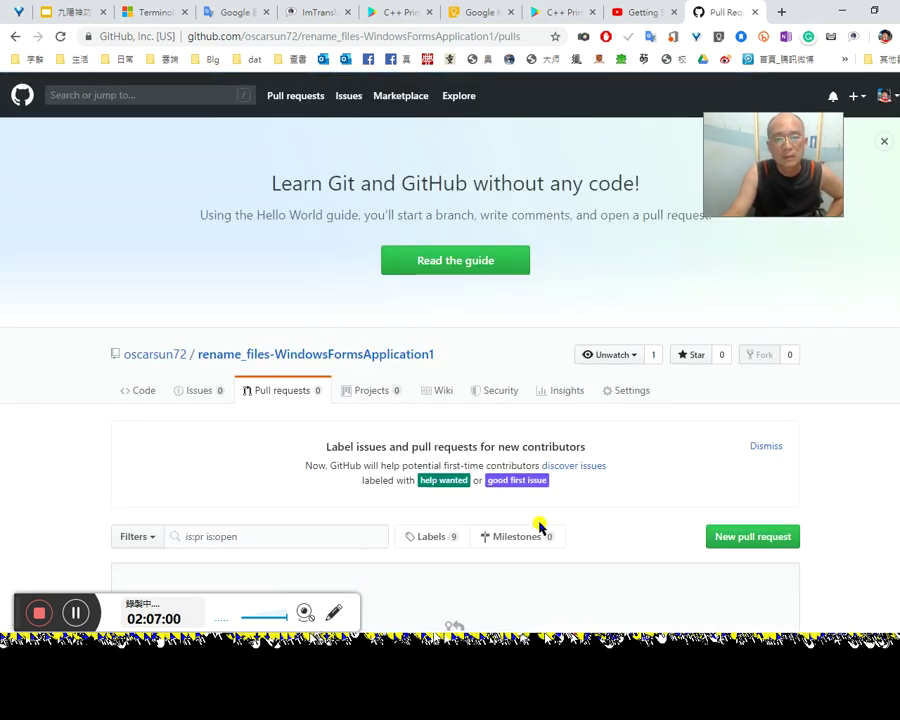
{"action": "scroll", "coordinate": [597, 560], "scroll_direction": "down", "scroll_amount": 1}
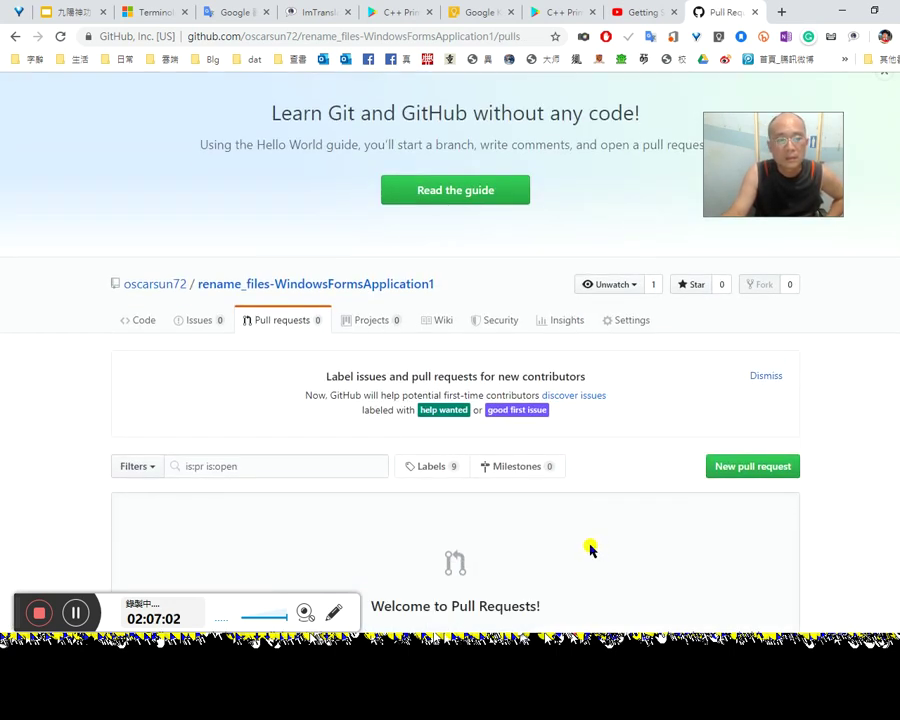
{"action": "scroll", "coordinate": [588, 549], "scroll_direction": "down", "scroll_amount": 1}
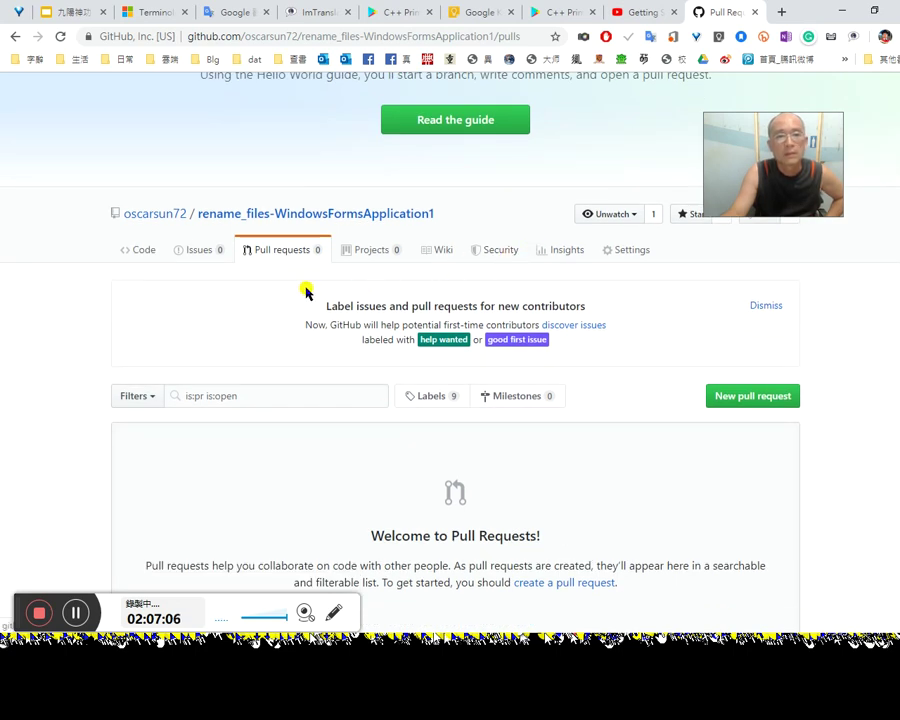
{"action": "left_click", "coordinate": [242, 215]}
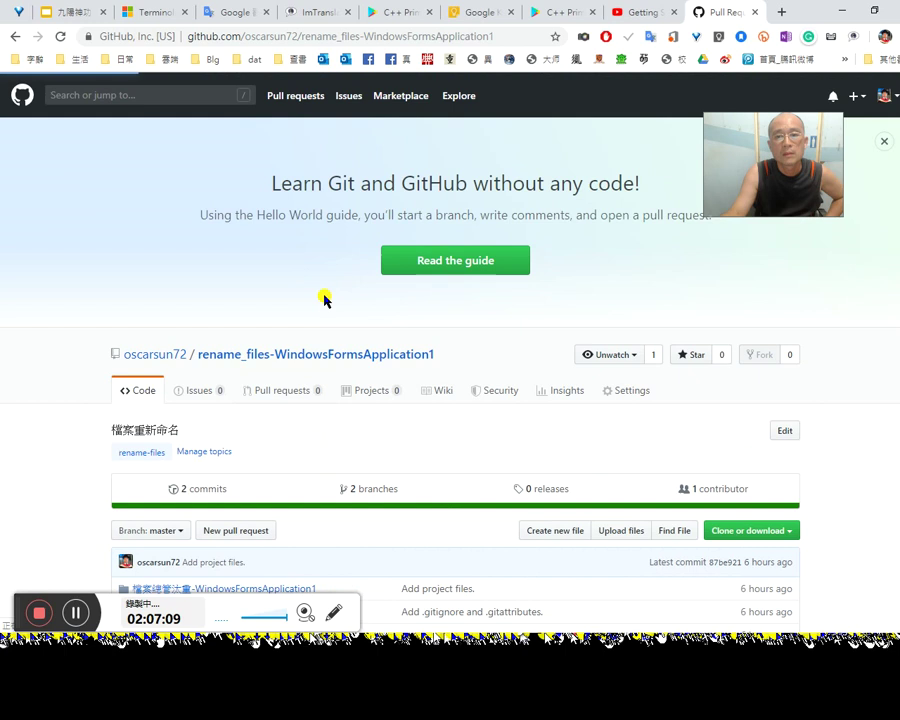
Step: Delete the changePath branch from the branches list, leaving only master
{"action": "left_click", "coordinate": [386, 490]}
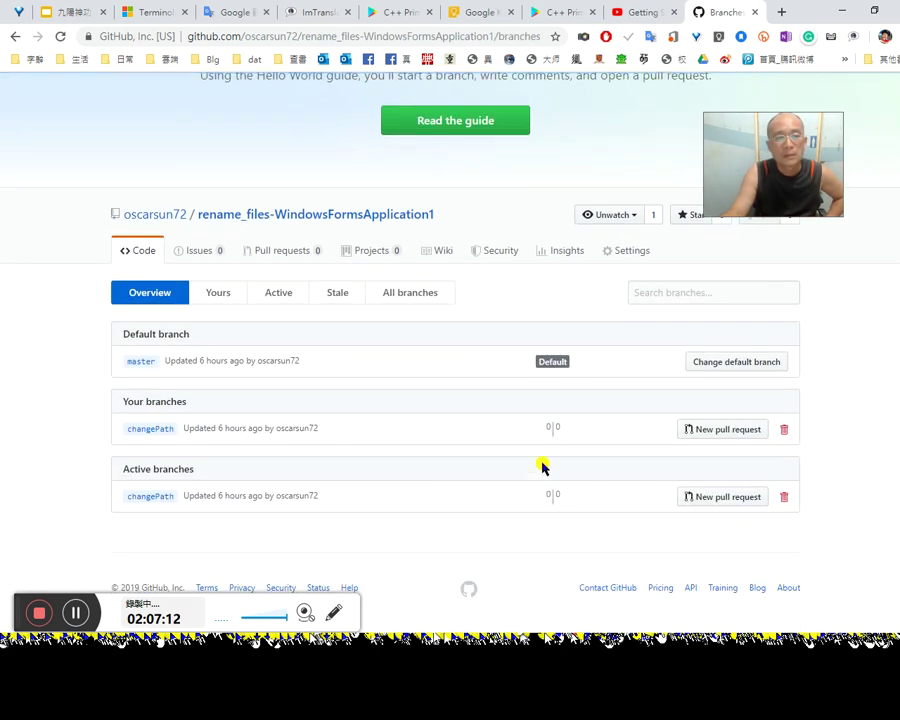
{"action": "left_click", "coordinate": [784, 431]}
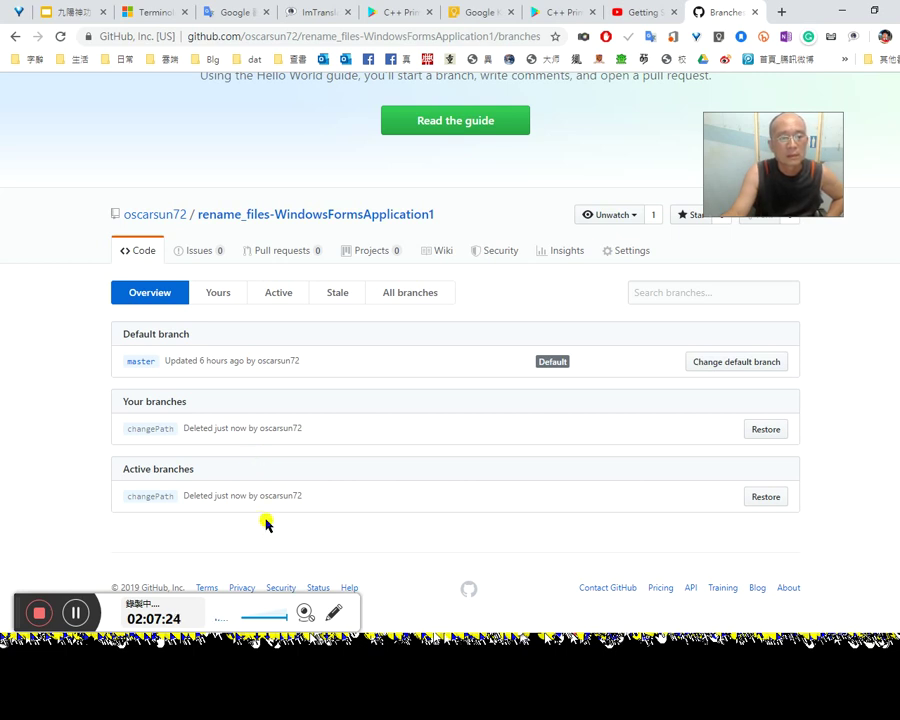
{"action": "scroll", "coordinate": [274, 520], "scroll_direction": "up", "scroll_amount": 3}
{"action": "scroll", "coordinate": [278, 516], "scroll_direction": "down", "scroll_amount": 3}
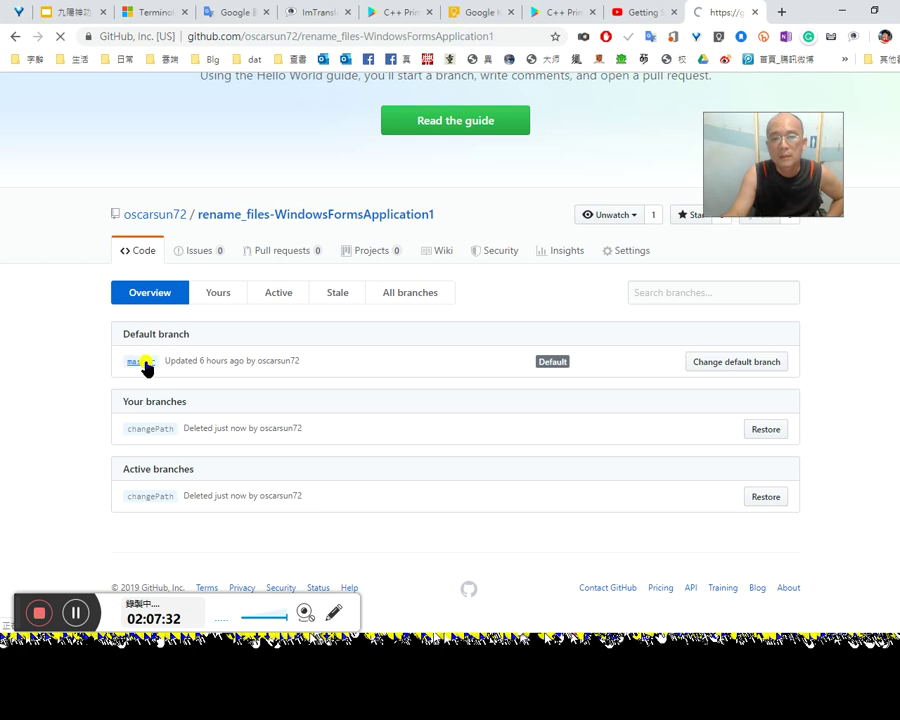
{"action": "scroll", "coordinate": [336, 490], "scroll_direction": "down", "scroll_amount": 2}
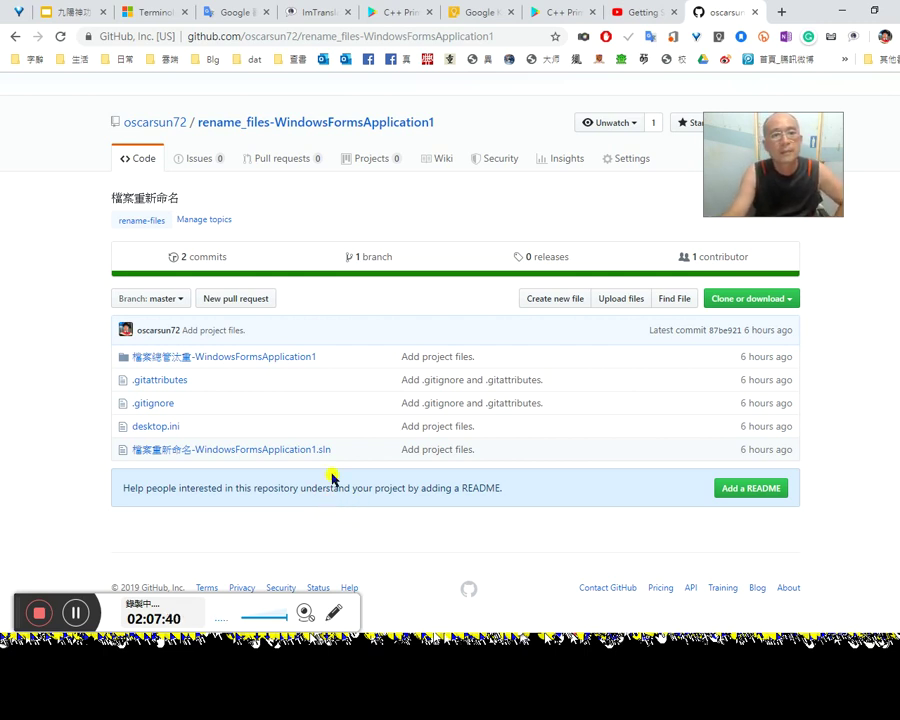
{"action": "left_click_drag", "start_coordinate": [737, 162], "coordinate": [795, 187]}
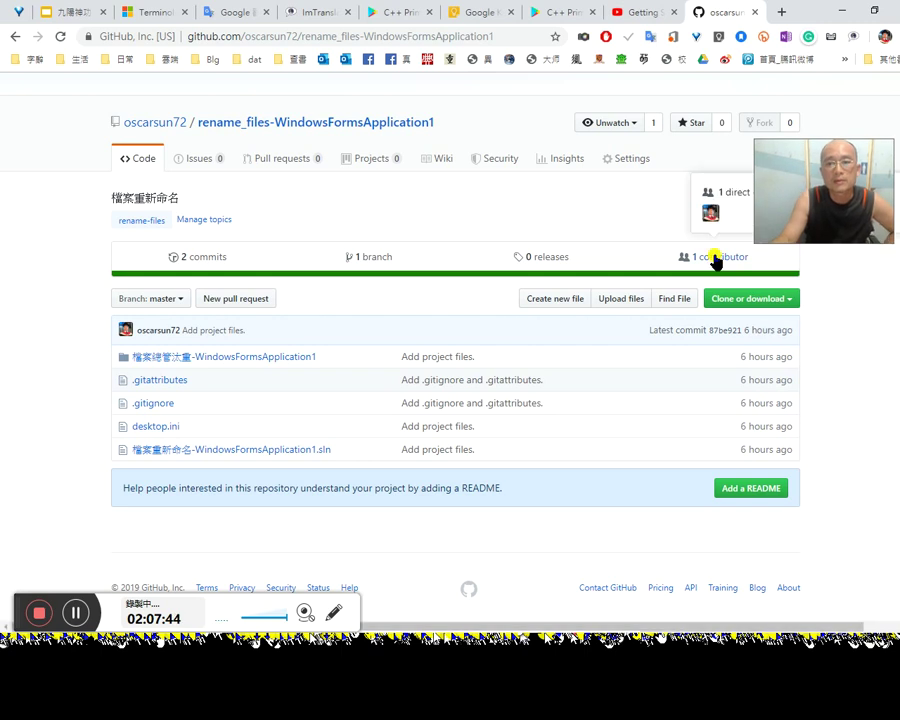
{"action": "left_click", "coordinate": [179, 126]}
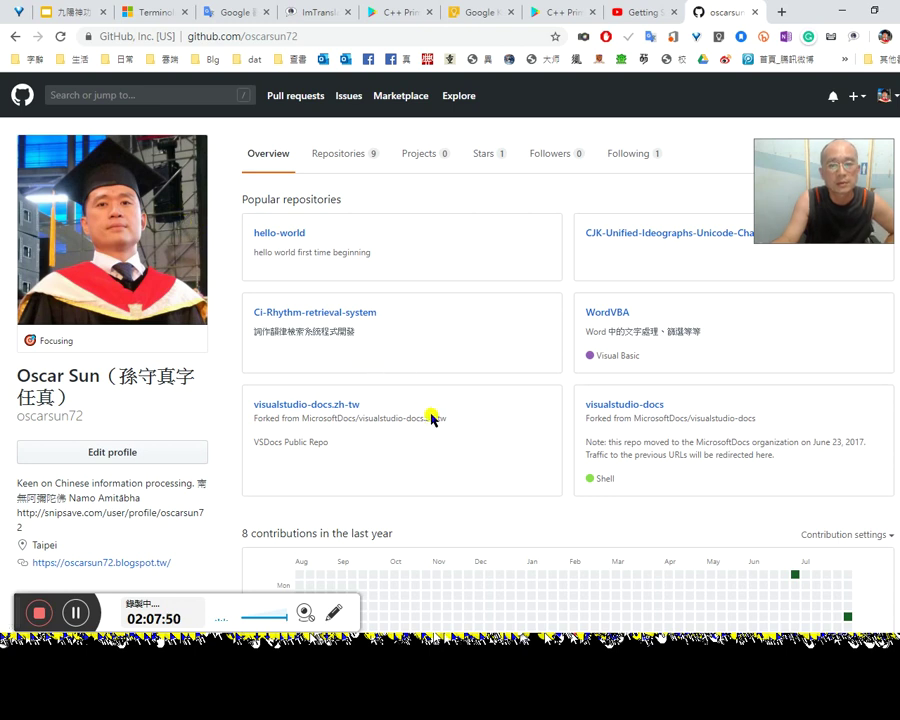
{"action": "left_click", "coordinate": [348, 155]}
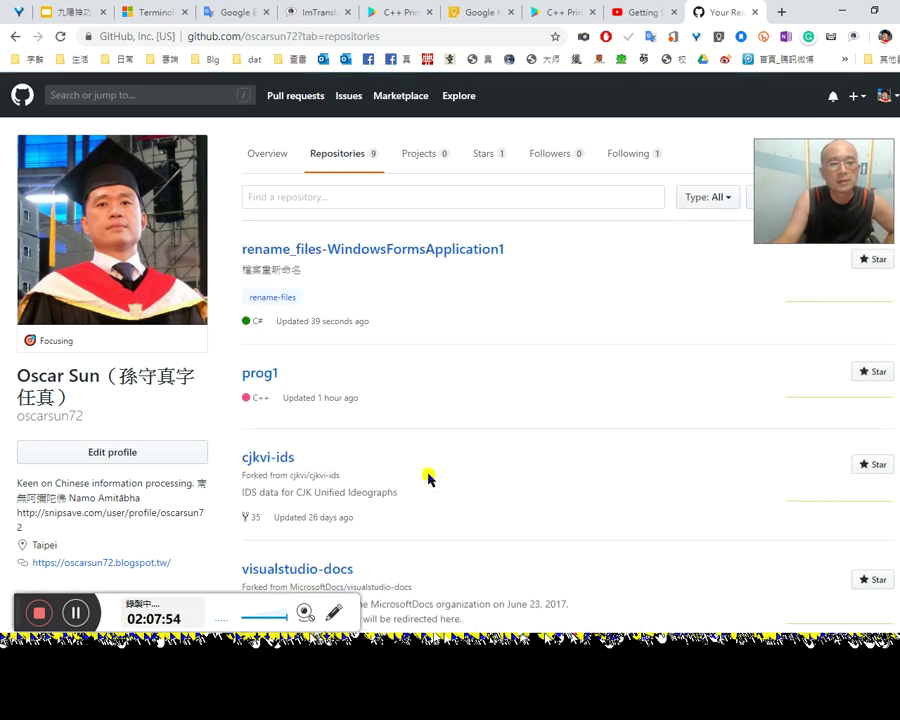
{"action": "scroll", "coordinate": [445, 490], "scroll_direction": "down", "scroll_amount": 3}
{"action": "scroll", "coordinate": [445, 488], "scroll_direction": "down", "scroll_amount": 3}
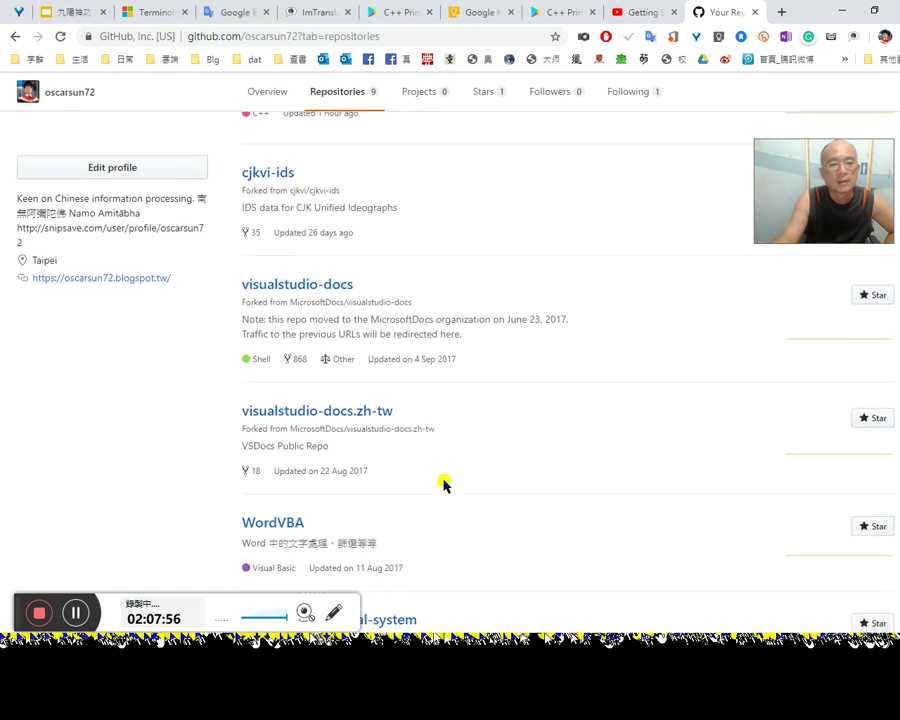
{"action": "scroll", "coordinate": [443, 482], "scroll_direction": "up", "scroll_amount": 5}
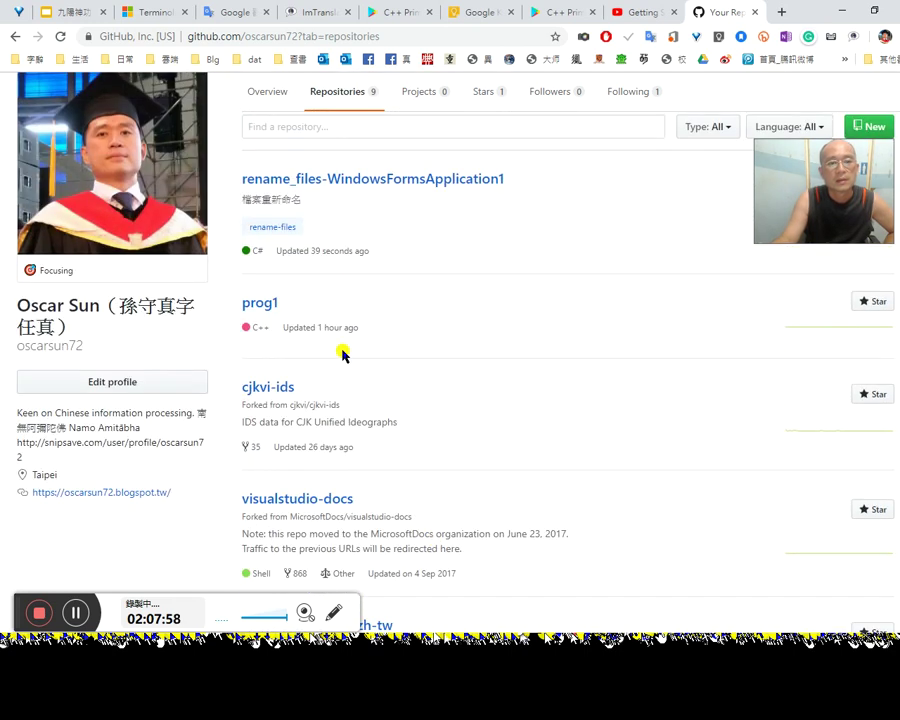
{"action": "scroll", "coordinate": [340, 490], "scroll_direction": "down", "scroll_amount": 6}
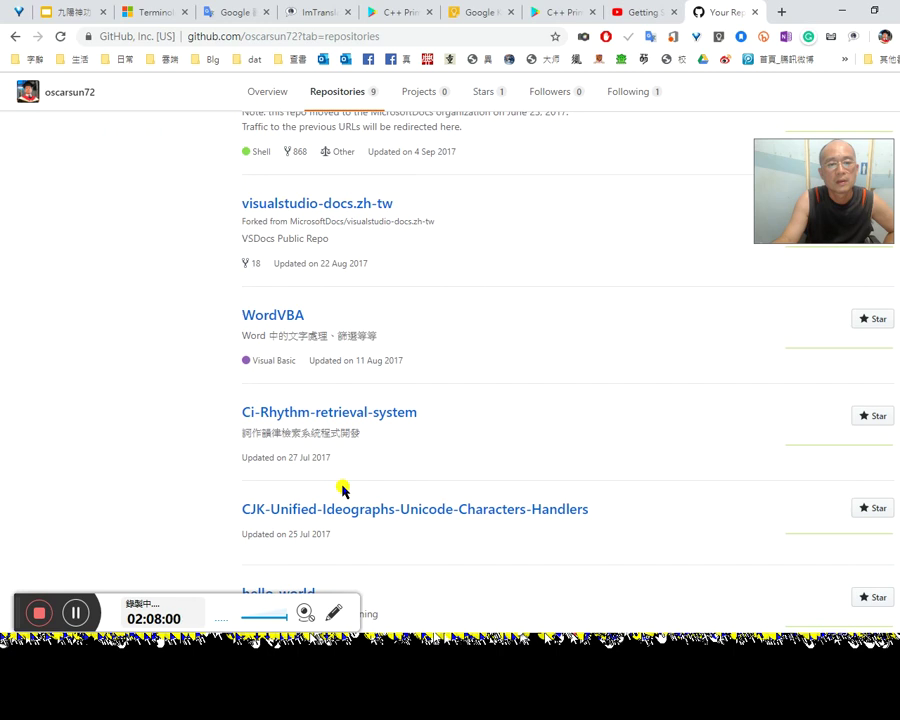
{"action": "scroll", "coordinate": [350, 512], "scroll_direction": "up", "scroll_amount": 6}
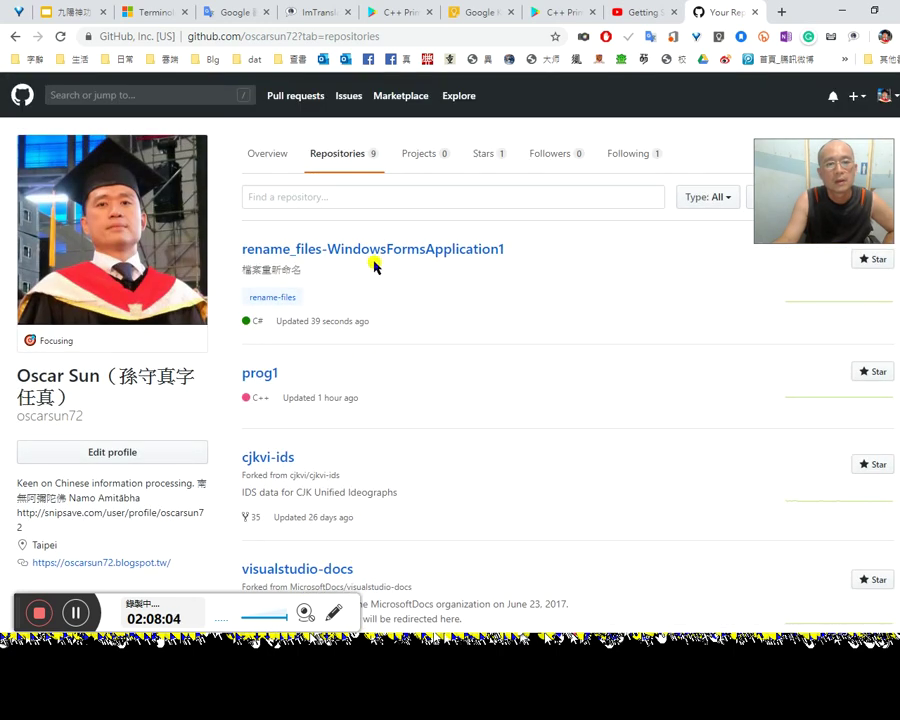
{"action": "left_click", "coordinate": [381, 255]}
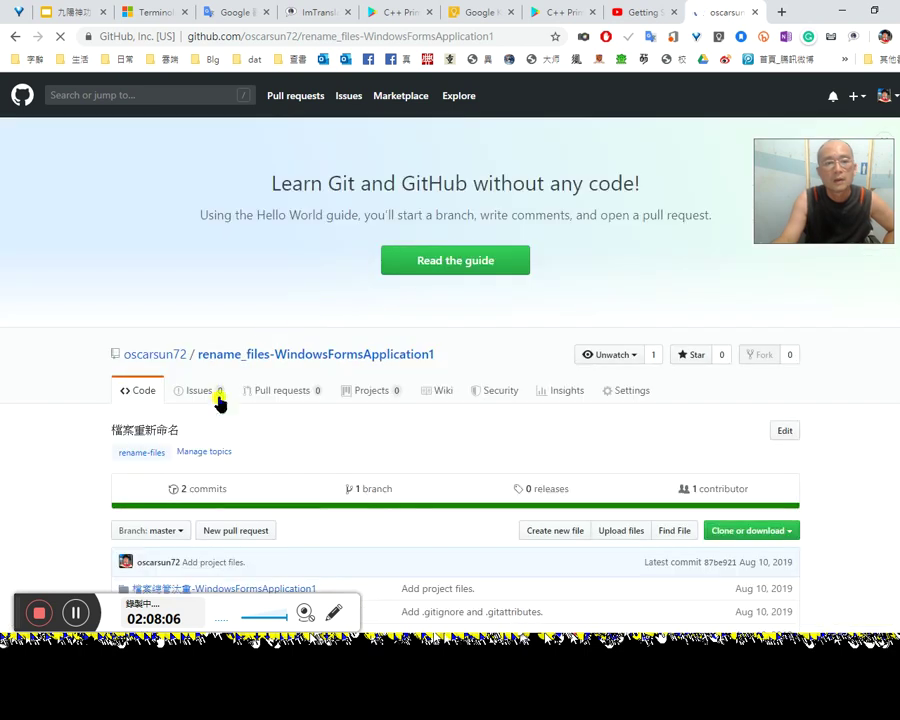
{"action": "scroll", "coordinate": [190, 495], "scroll_direction": "down", "scroll_amount": 2}
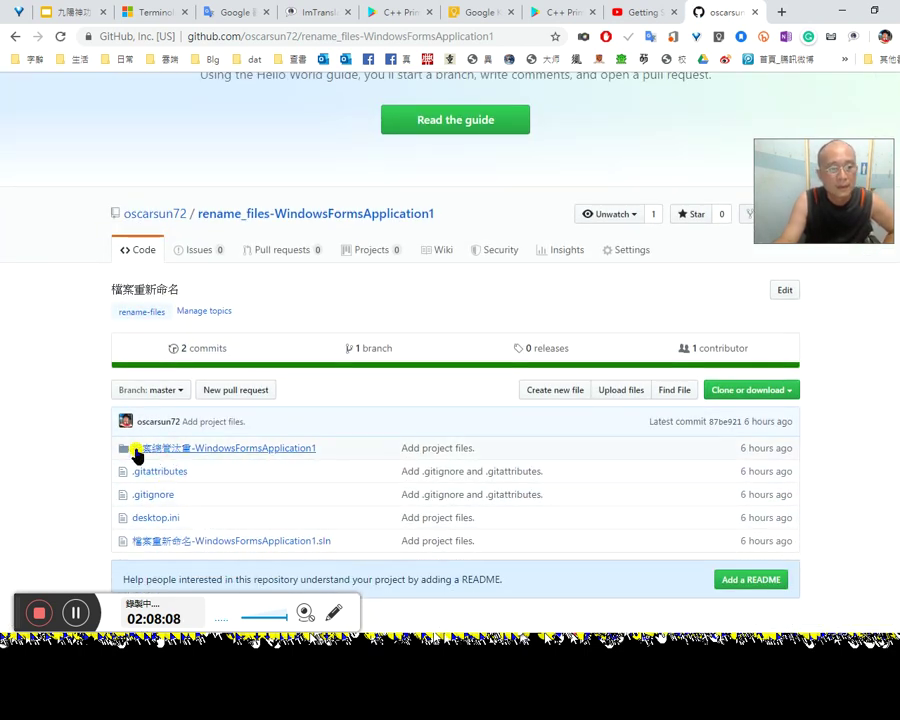
{"action": "left_click", "coordinate": [136, 451]}
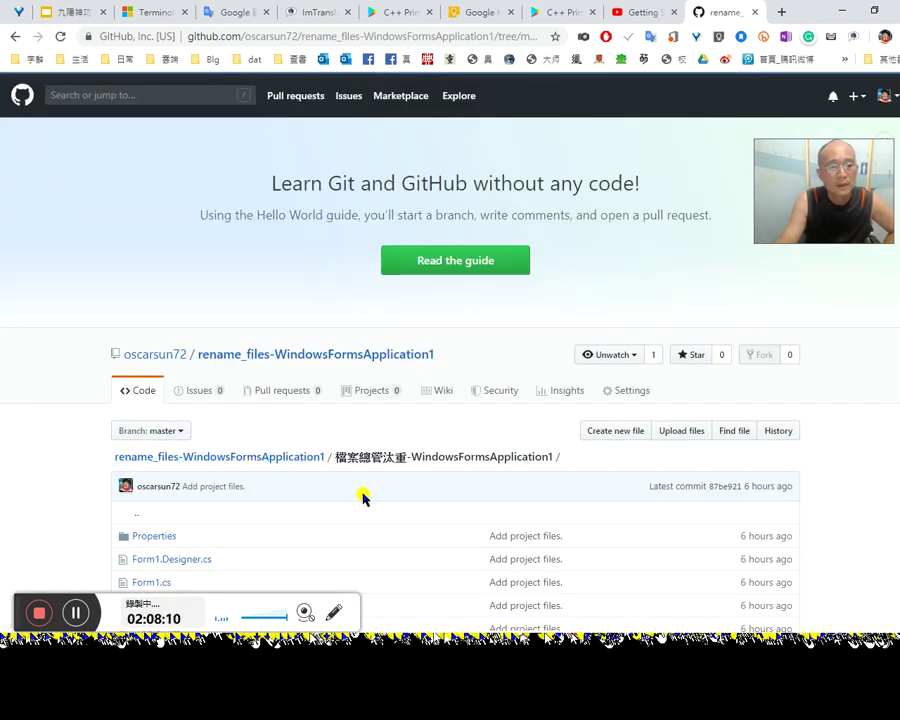
Step: Create a changPath branch from master and return to the repository root
{"action": "scroll", "coordinate": [363, 496], "scroll_direction": "down", "scroll_amount": 2}
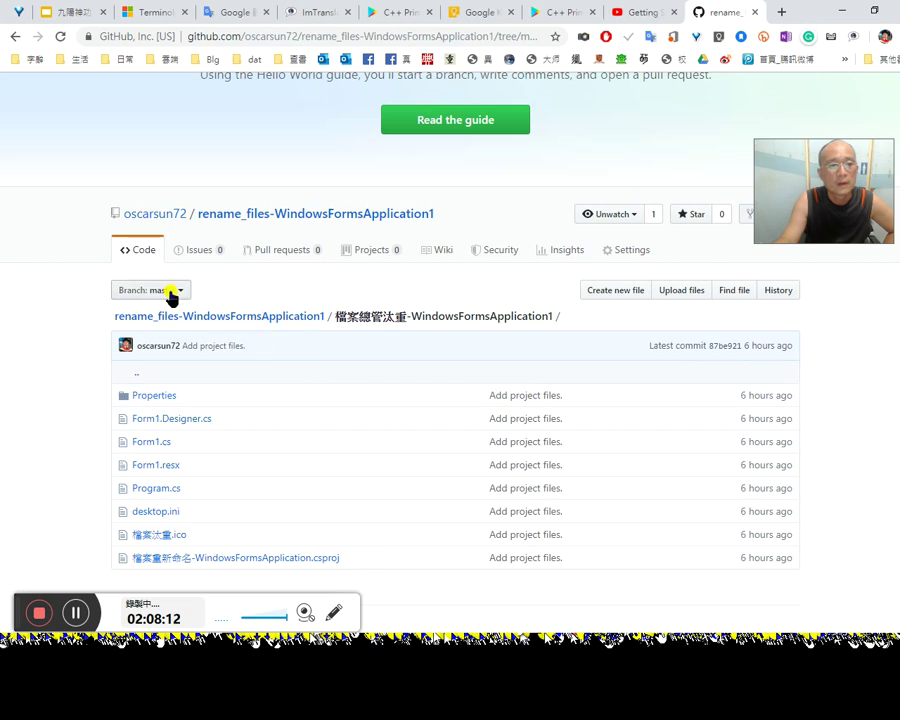
{"action": "left_click", "coordinate": [182, 296]}
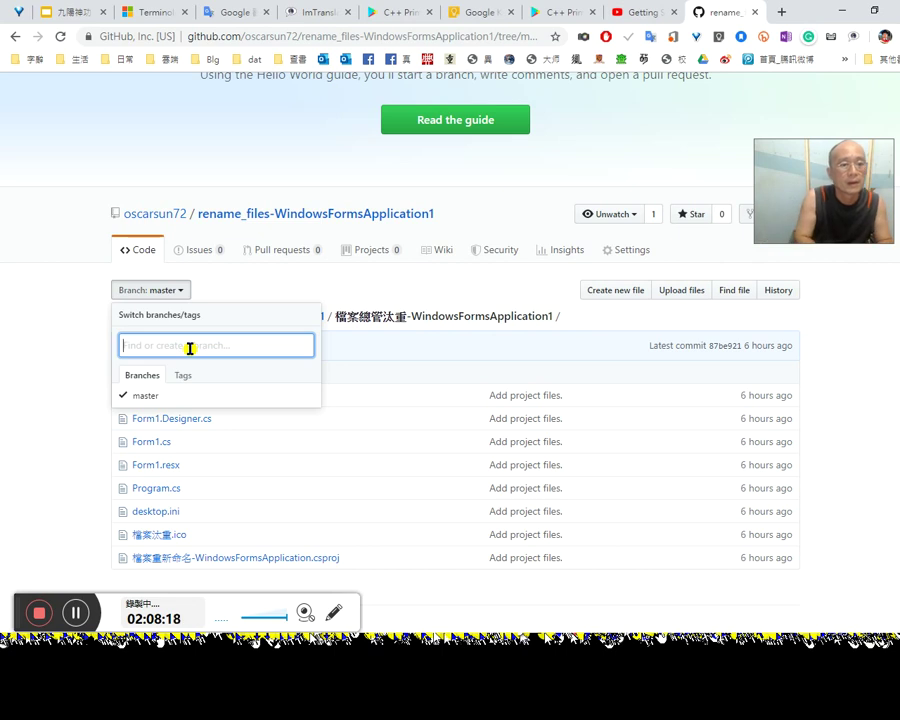
{"action": "type", "text": "changPath"}
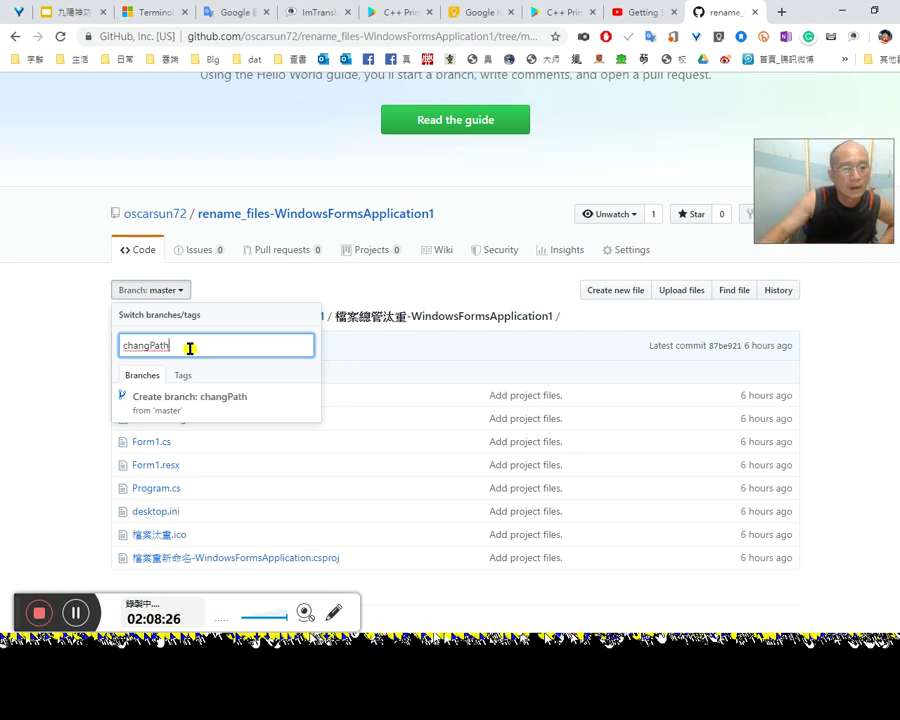
{"action": "left_click", "coordinate": [196, 400]}
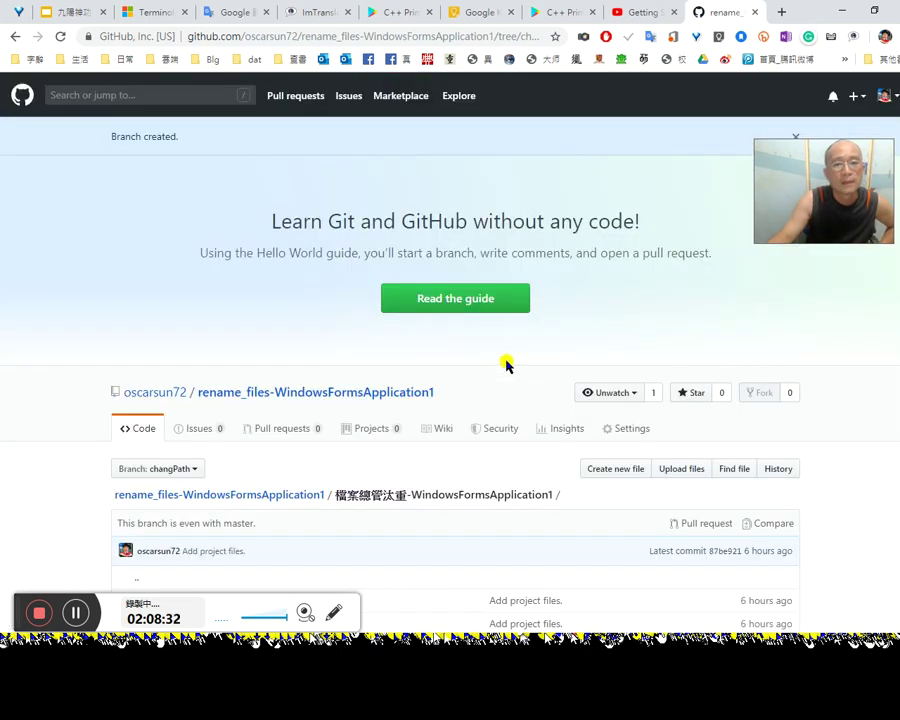
{"action": "scroll", "coordinate": [507, 366], "scroll_direction": "down", "scroll_amount": 3}
{"action": "scroll", "coordinate": [503, 368], "scroll_direction": "down", "scroll_amount": 2}
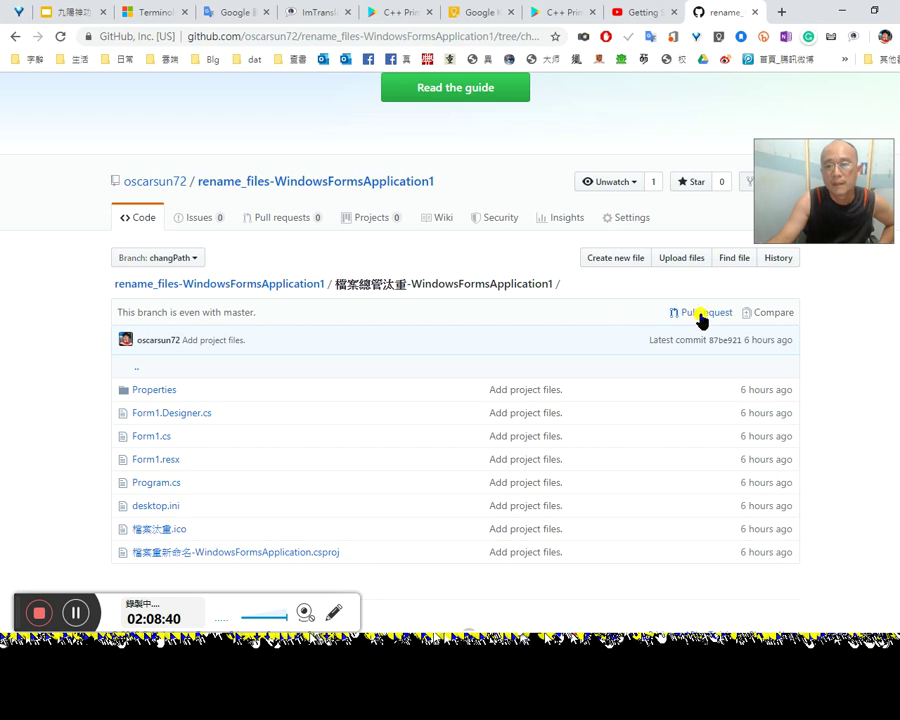
{"action": "scroll", "coordinate": [678, 390], "scroll_direction": "down", "scroll_amount": 1}
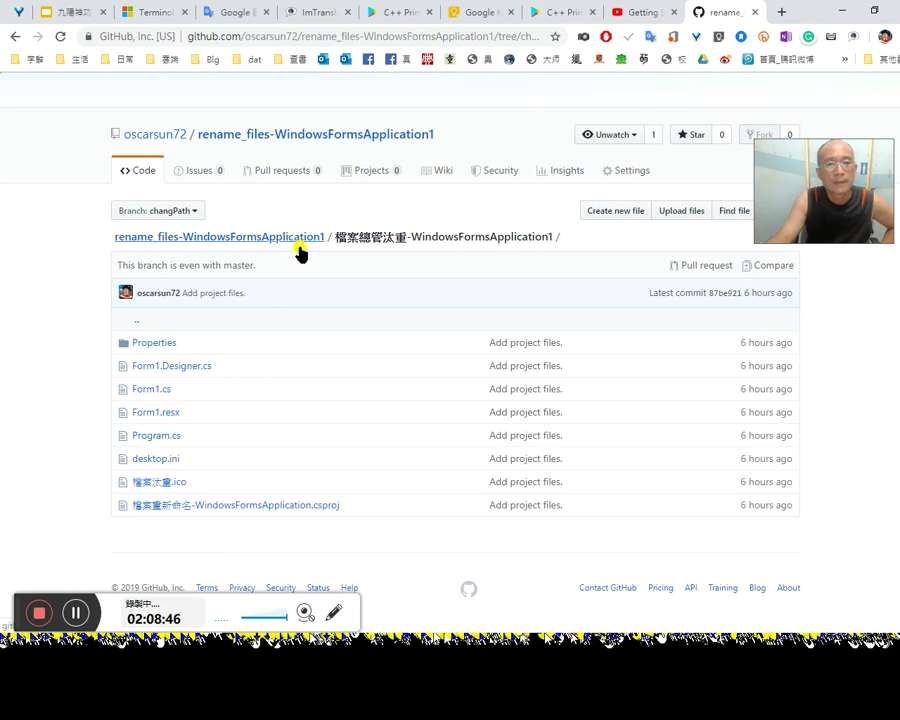
{"action": "left_click", "coordinate": [250, 322]}
{"action": "scroll", "coordinate": [285, 385], "scroll_direction": "down", "scroll_amount": 3}
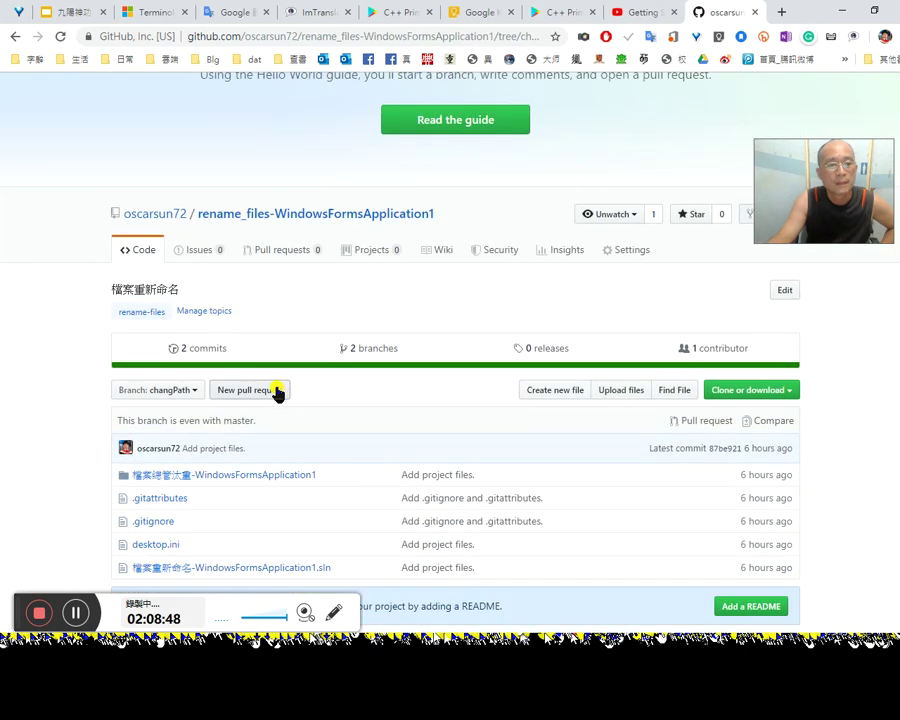
{"action": "scroll", "coordinate": [213, 367], "scroll_direction": "down", "scroll_amount": 2}
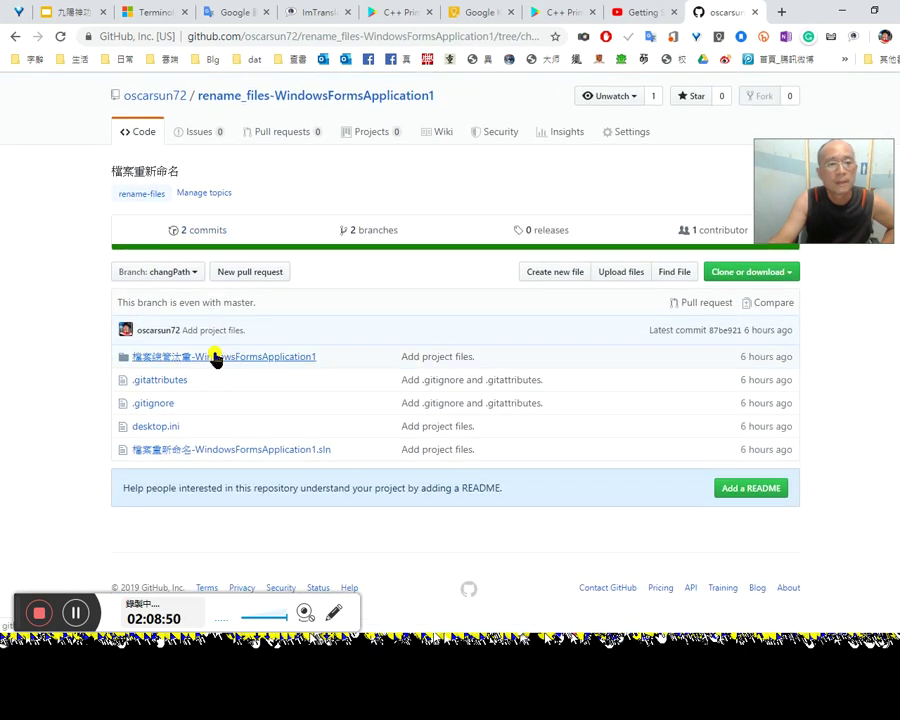
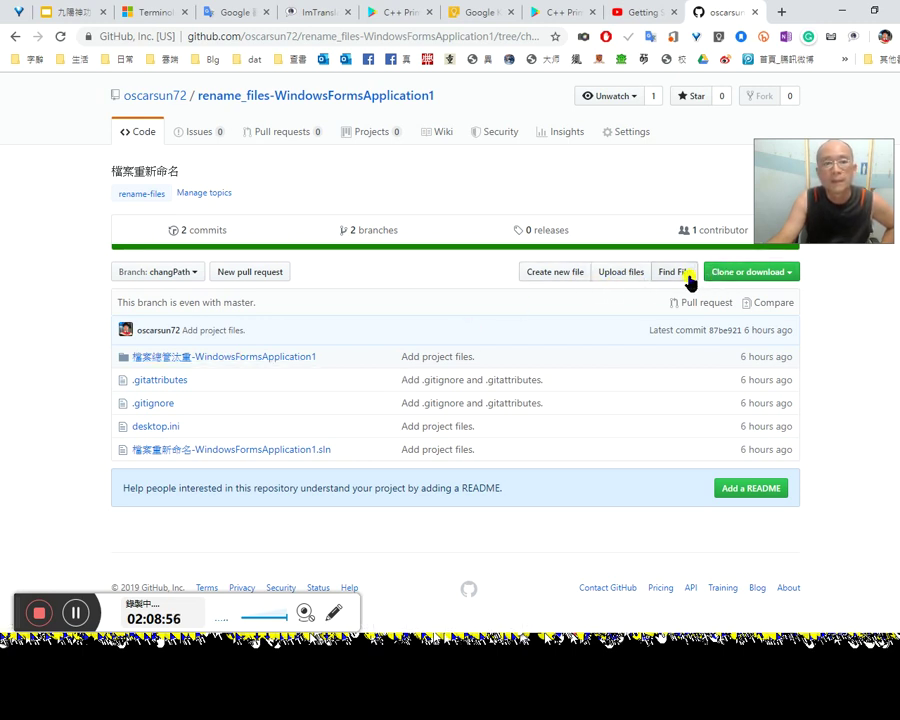
Step: Glance at the branch list and the project folder's link menu without changing anything
{"action": "left_click", "coordinate": [185, 272]}
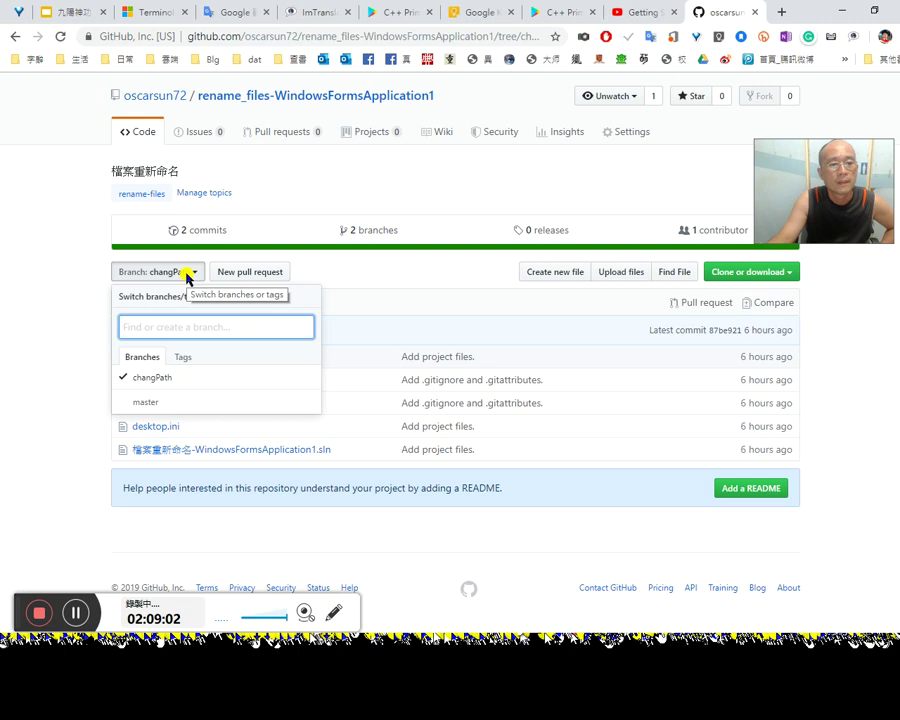
{"action": "left_click", "coordinate": [187, 277]}
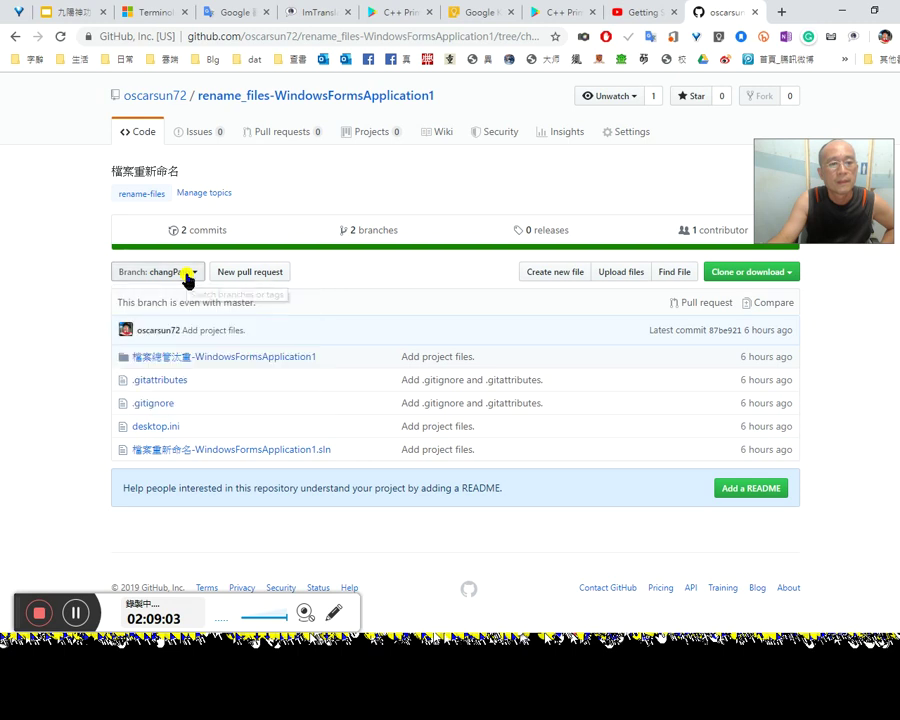
{"action": "right_click", "coordinate": [174, 360]}
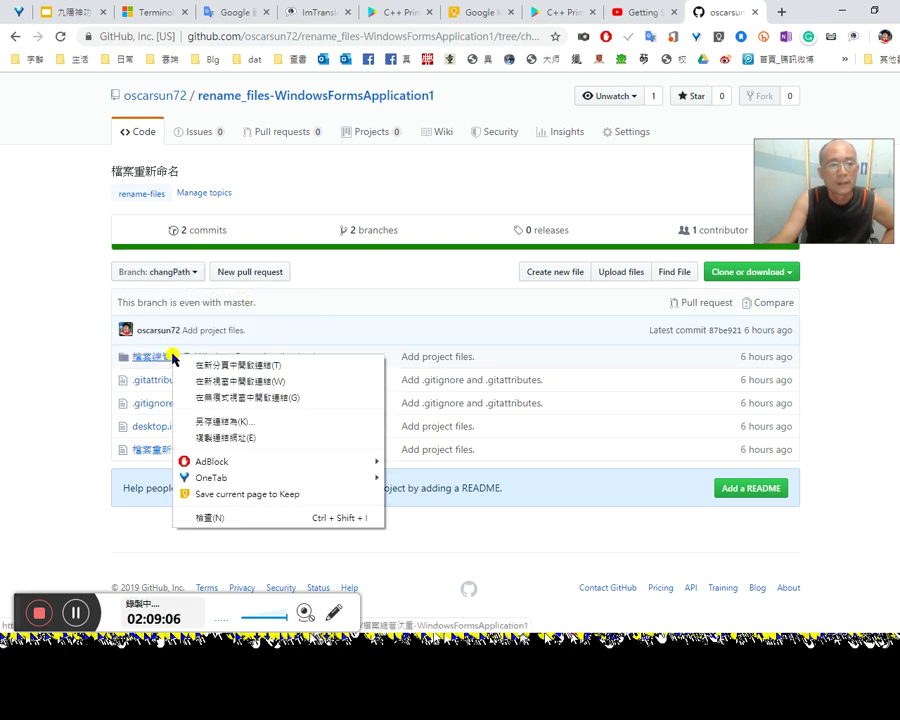
{"action": "left_click", "coordinate": [57, 383]}
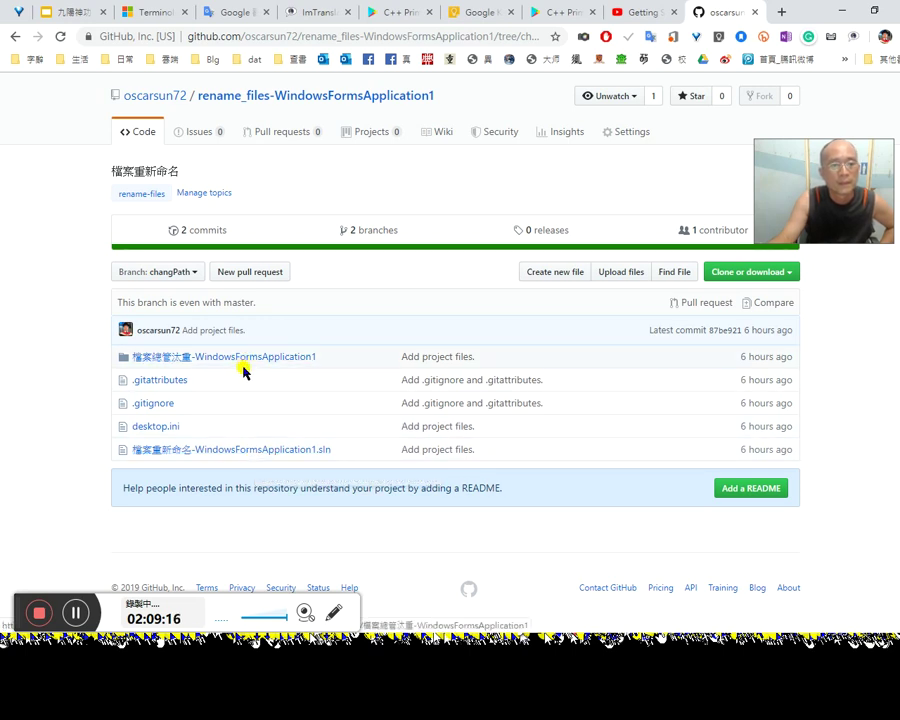
Step: Open the 檔案總管汰重-WindowsFormsApplication1 folder and read through its .csproj file
{"action": "left_click", "coordinate": [233, 357]}
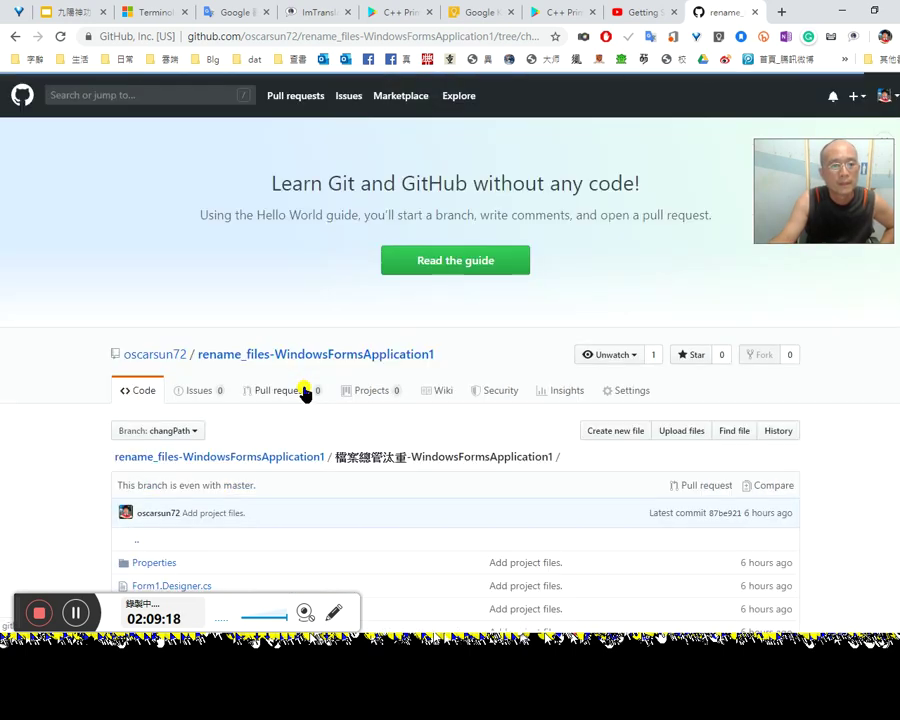
{"action": "scroll", "coordinate": [295, 452], "scroll_direction": "down", "scroll_amount": 3}
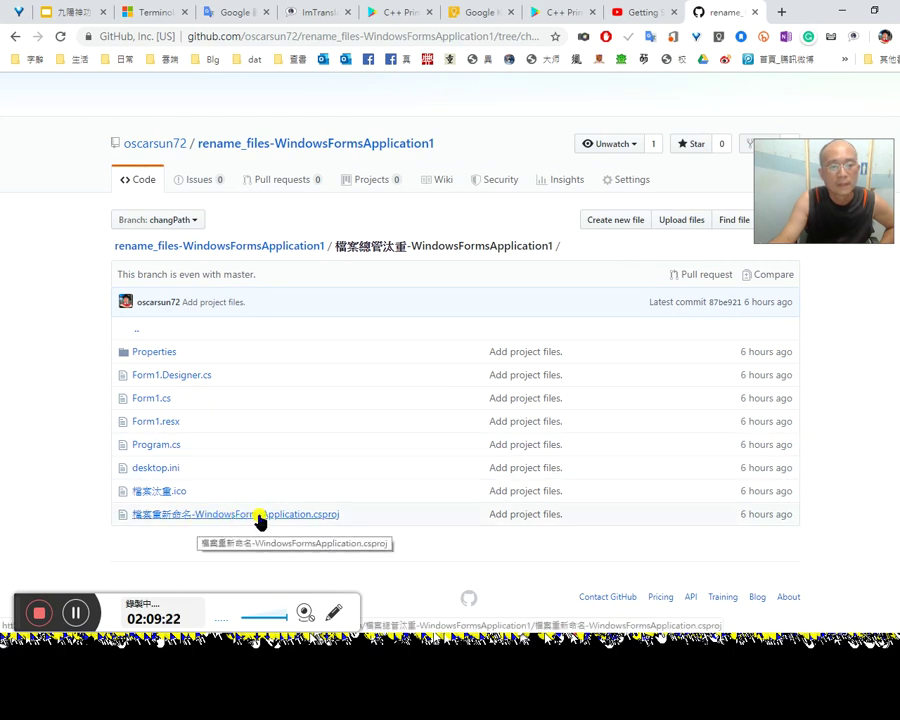
{"action": "left_click", "coordinate": [318, 517]}
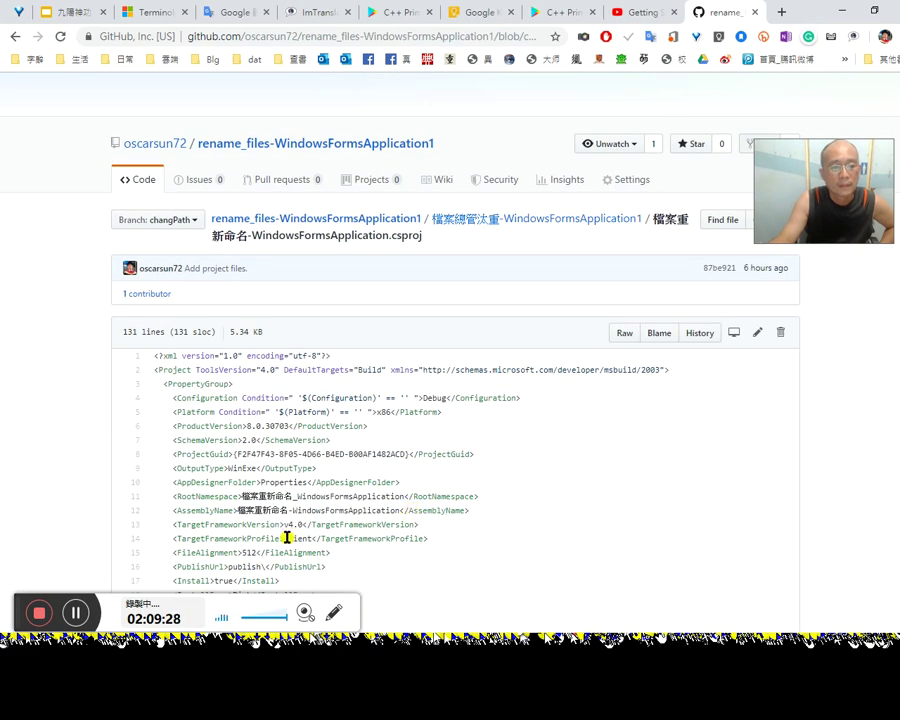
{"action": "scroll", "coordinate": [283, 532], "scroll_direction": "down", "scroll_amount": 4}
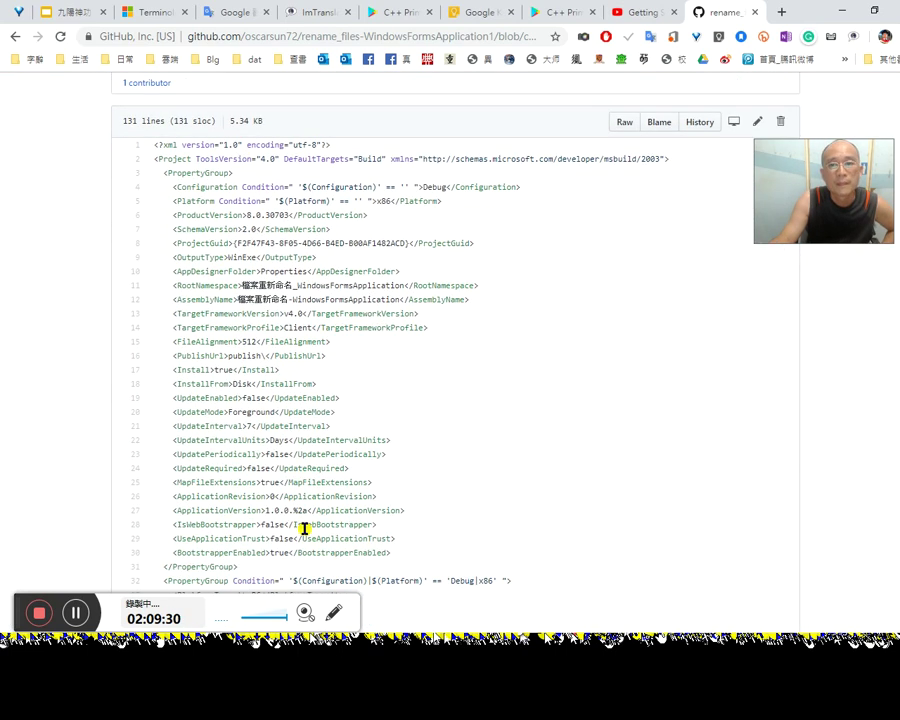
{"action": "scroll", "coordinate": [307, 533], "scroll_direction": "down", "scroll_amount": 5}
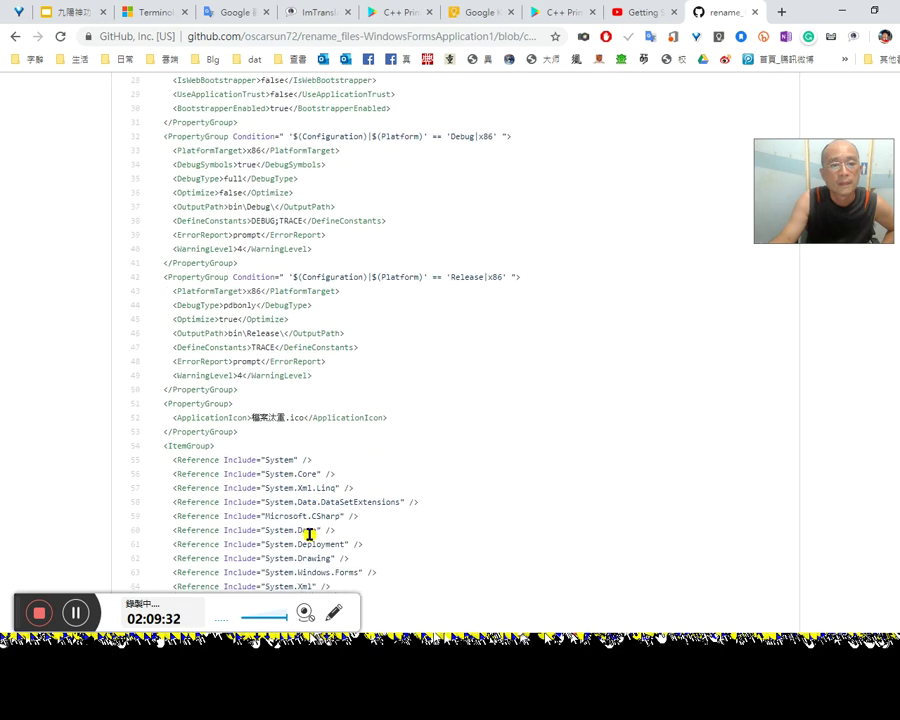
{"action": "scroll", "coordinate": [455, 511], "scroll_direction": "down", "scroll_amount": 8}
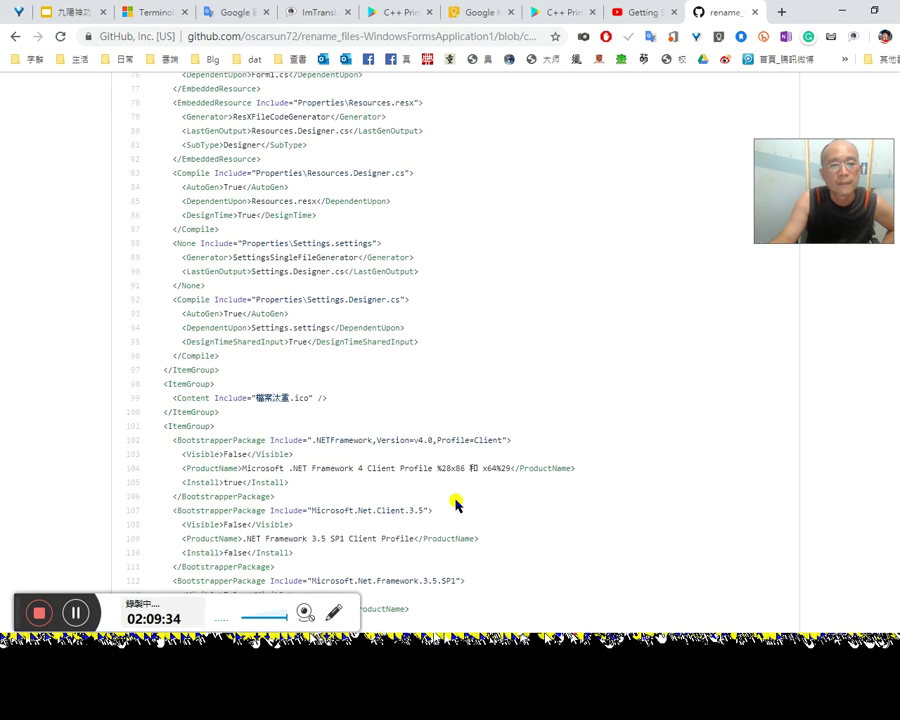
{"action": "scroll", "coordinate": [458, 515], "scroll_direction": "down", "scroll_amount": 2}
{"action": "scroll", "coordinate": [472, 498], "scroll_direction": "up", "scroll_amount": 13}
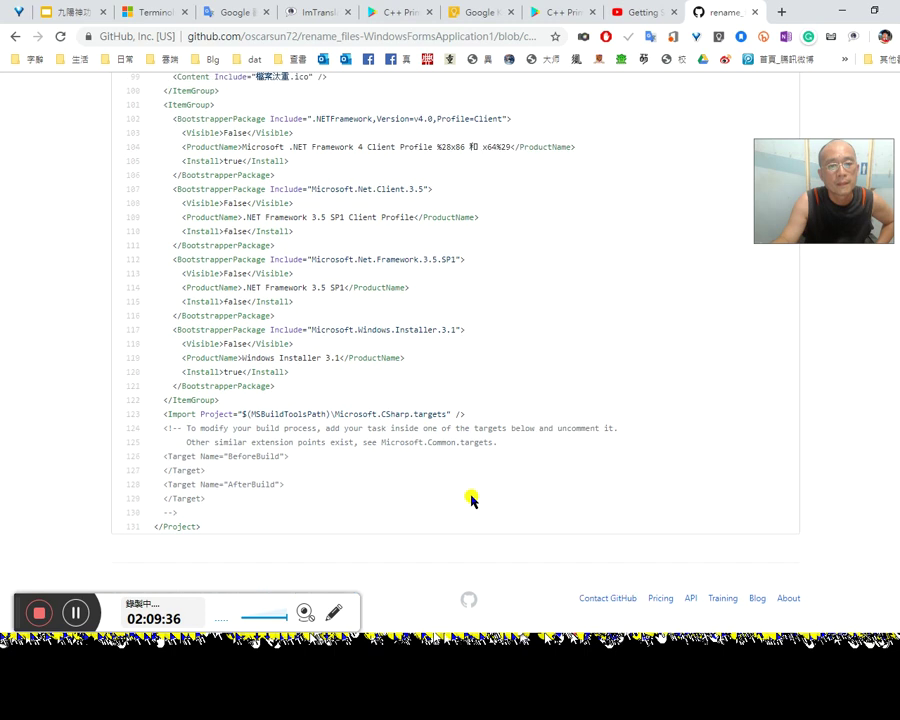
{"action": "scroll", "coordinate": [480, 455], "scroll_direction": "up", "scroll_amount": 5}
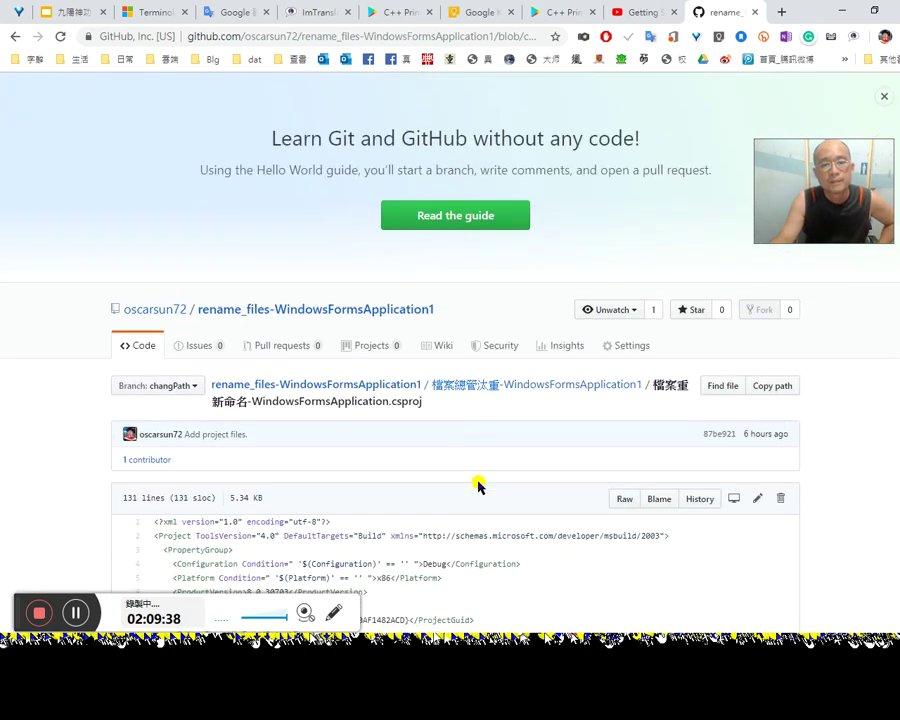
{"action": "scroll", "coordinate": [476, 482], "scroll_direction": "down", "scroll_amount": 2}
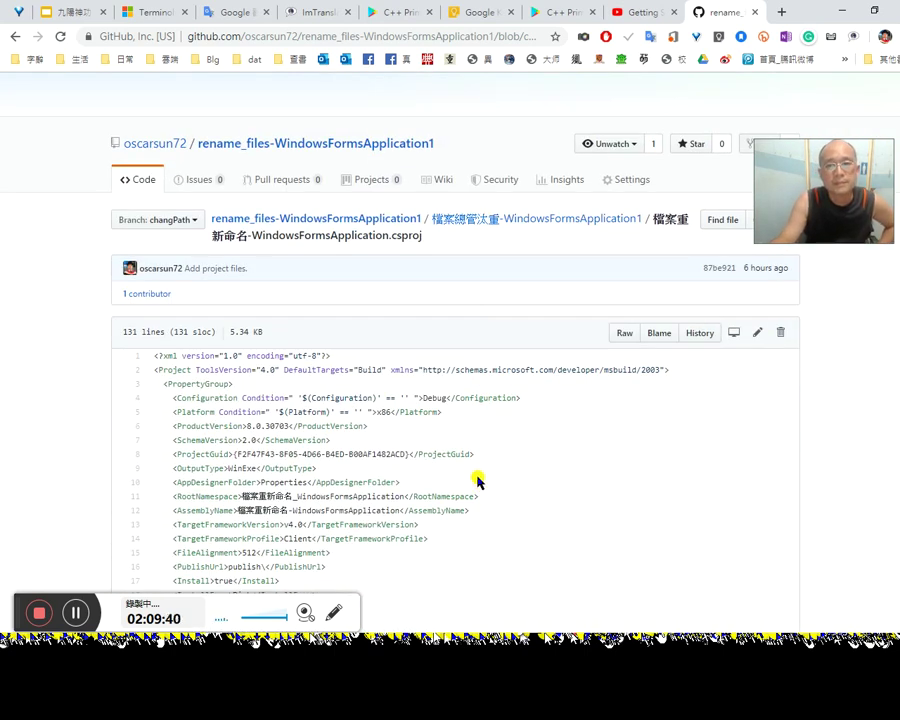
{"action": "left_click_drag", "start_coordinate": [862, 200], "coordinate": [864, 468]}
{"action": "scroll", "coordinate": [593, 474], "scroll_direction": "down", "scroll_amount": 1}
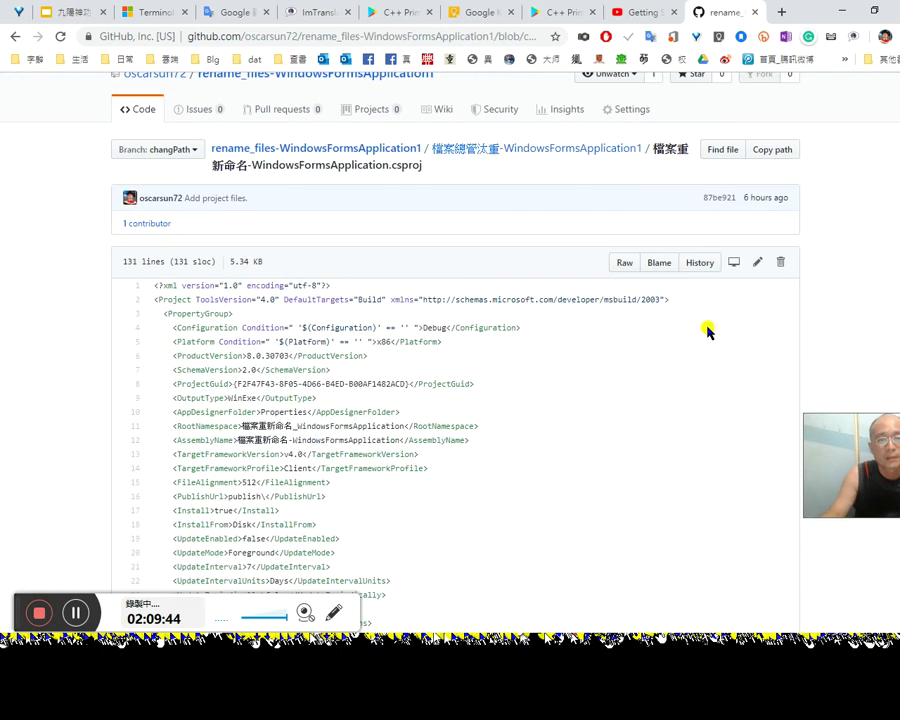
{"action": "scroll", "coordinate": [410, 445], "scroll_direction": "up", "scroll_amount": 2}
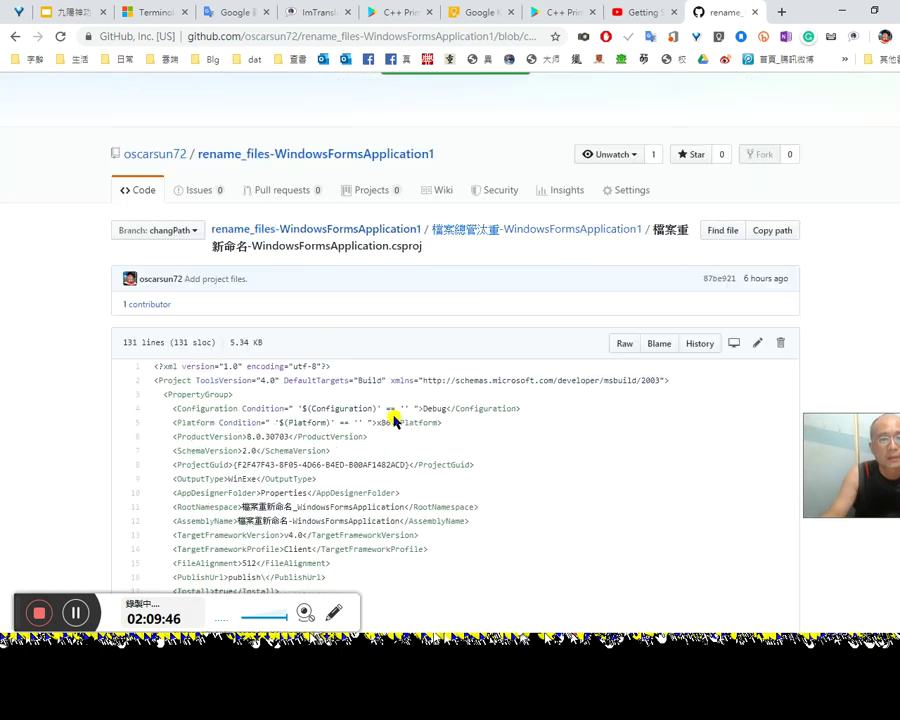
Step: Return to the repository root and read the .gitattributes file
{"action": "left_click", "coordinate": [330, 289]}
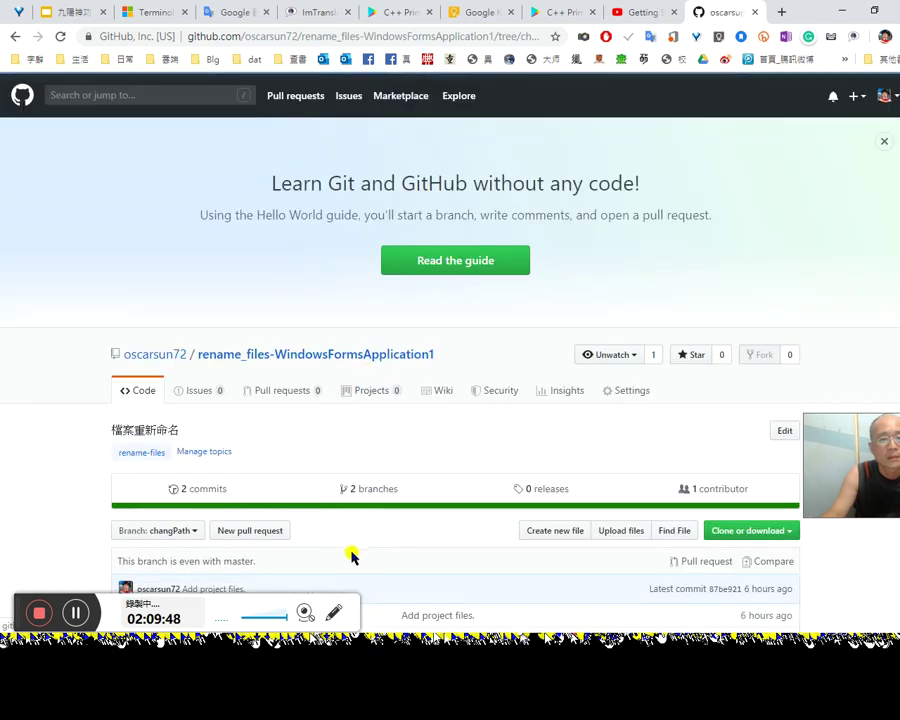
{"action": "scroll", "coordinate": [330, 515], "scroll_direction": "down", "scroll_amount": 3}
{"action": "left_click", "coordinate": [177, 428]}
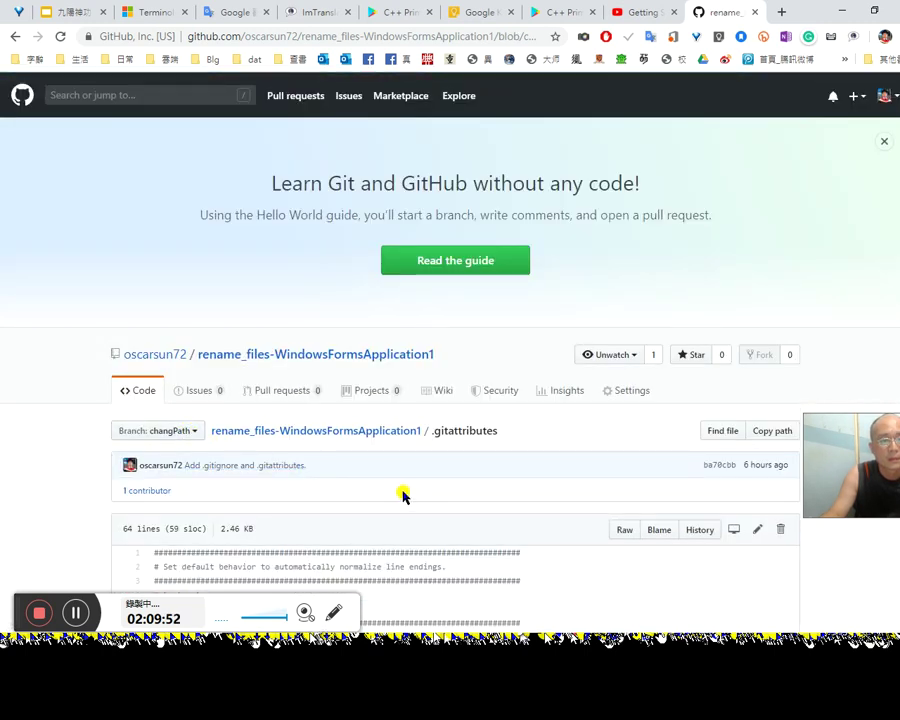
{"action": "scroll", "coordinate": [403, 492], "scroll_direction": "down", "scroll_amount": 5}
{"action": "scroll", "coordinate": [408, 496], "scroll_direction": "down", "scroll_amount": 5}
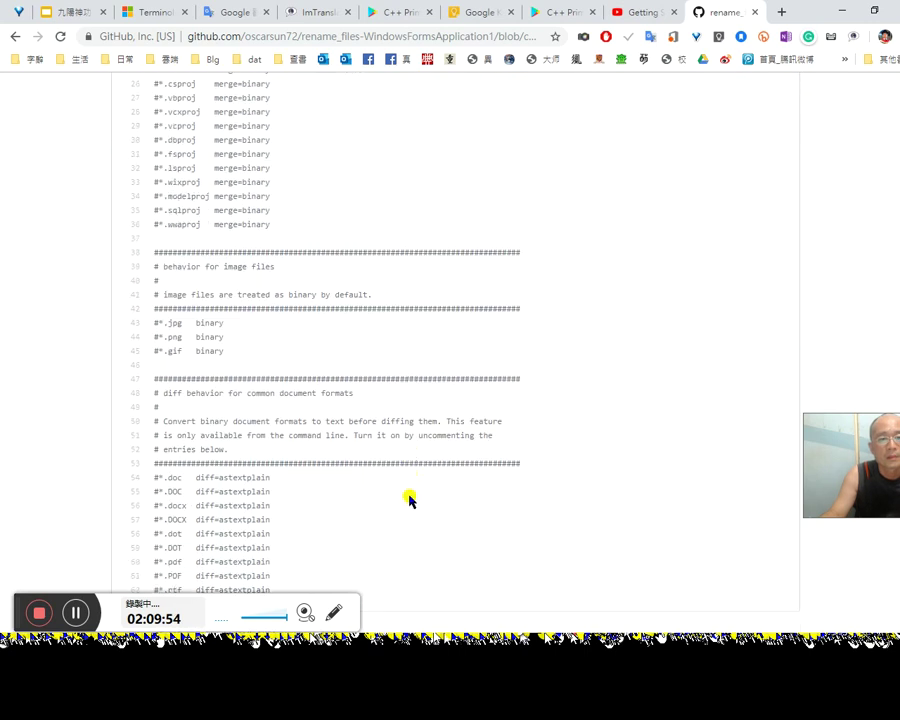
{"action": "scroll", "coordinate": [402, 497], "scroll_direction": "up", "scroll_amount": 8}
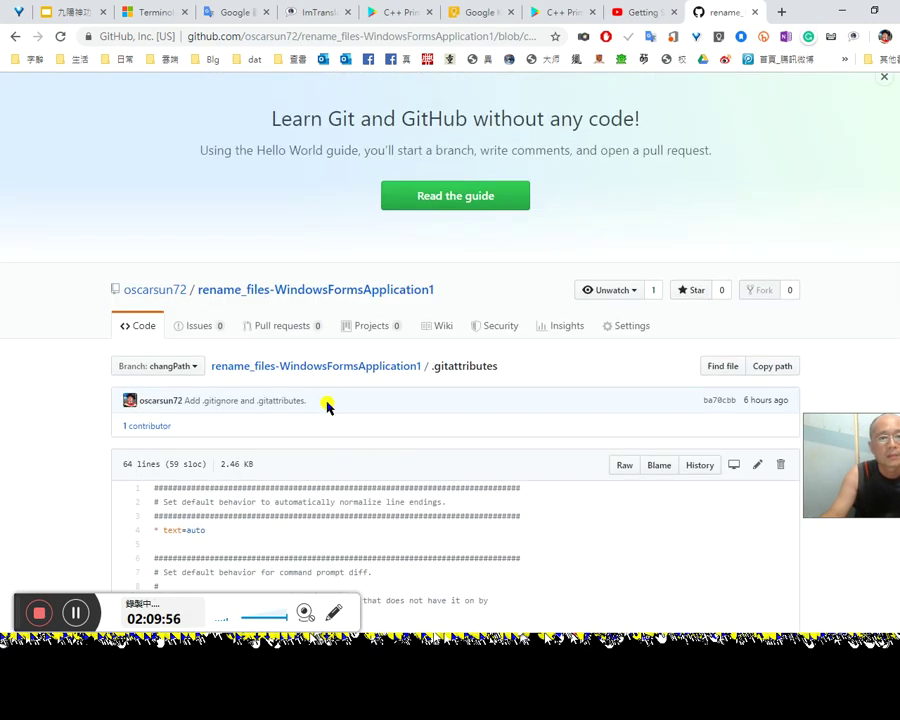
Step: View the .gitignore and desktop.ini files in the repository root
{"action": "left_click", "coordinate": [343, 366]}
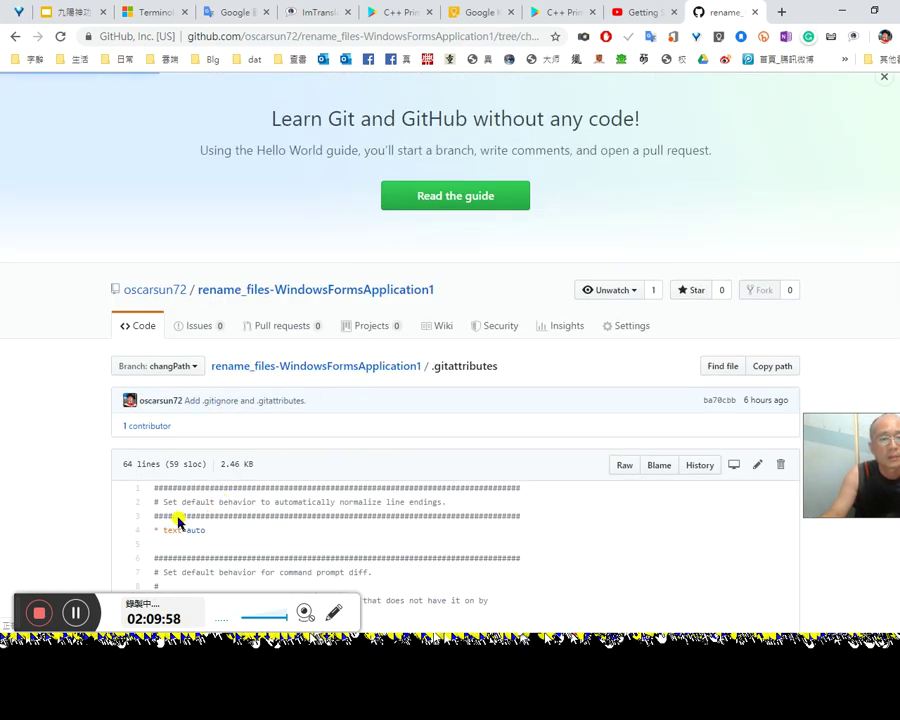
{"action": "scroll", "coordinate": [248, 532], "scroll_direction": "down", "scroll_amount": 2}
{"action": "left_click", "coordinate": [155, 452]}
{"action": "scroll", "coordinate": [350, 512], "scroll_direction": "down", "scroll_amount": 3}
{"action": "scroll", "coordinate": [350, 512], "scroll_direction": "down", "scroll_amount": 20}
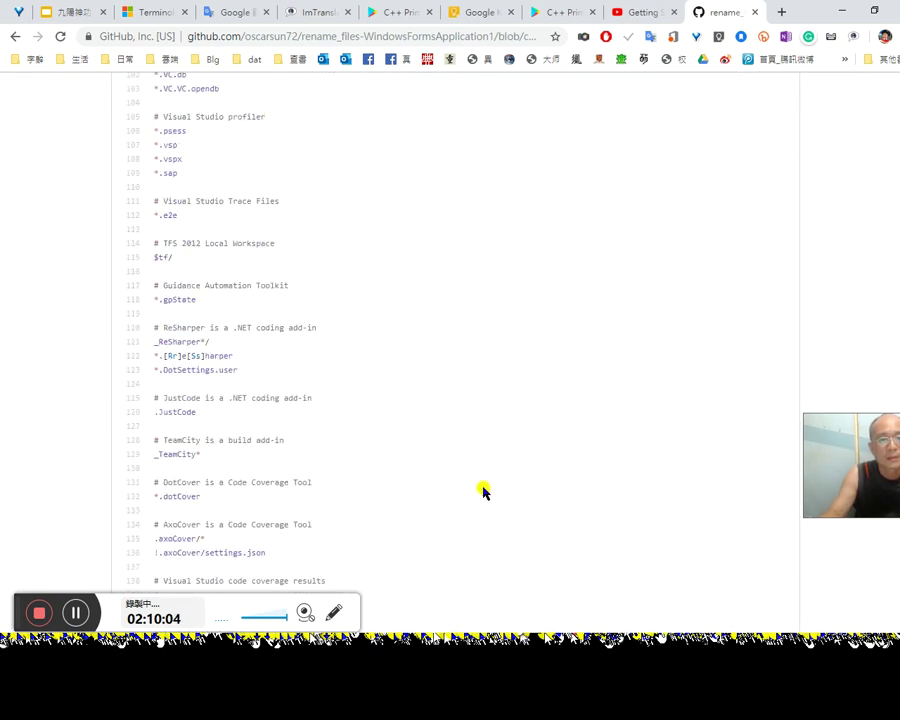
{"action": "scroll", "coordinate": [483, 491], "scroll_direction": "down", "scroll_amount": 20}
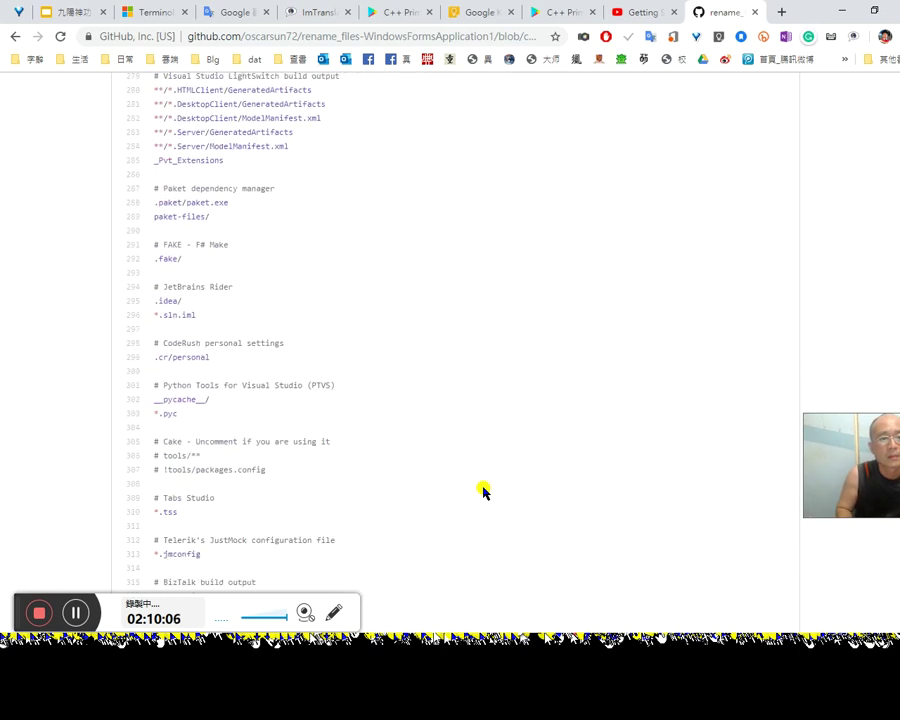
{"action": "scroll", "coordinate": [483, 491], "scroll_direction": "down", "scroll_amount": 5}
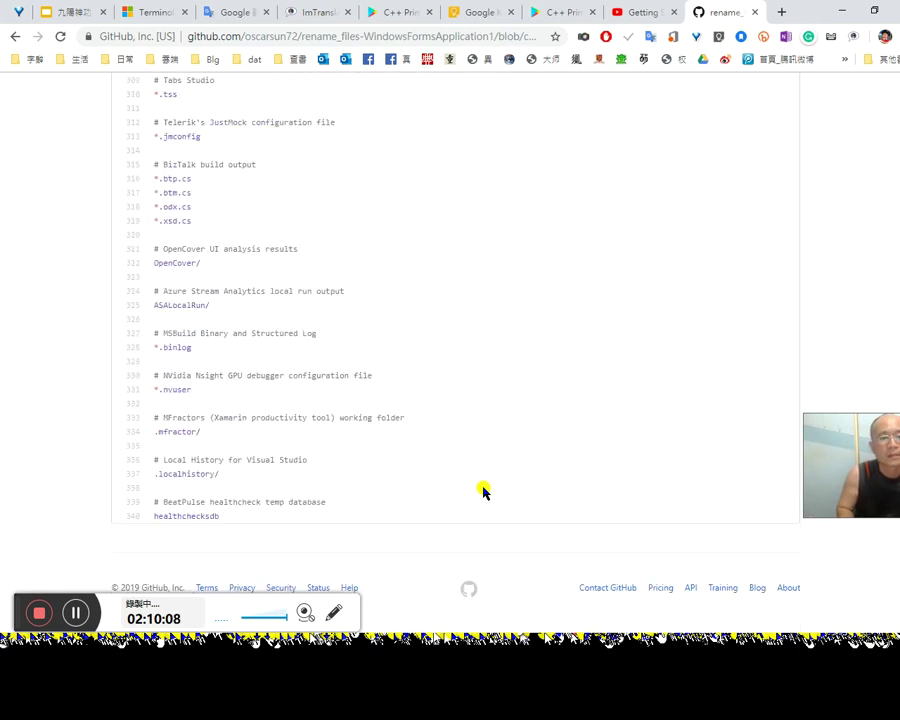
{"action": "key", "text": "alt+Left"}
{"action": "left_click", "coordinate": [163, 478]}
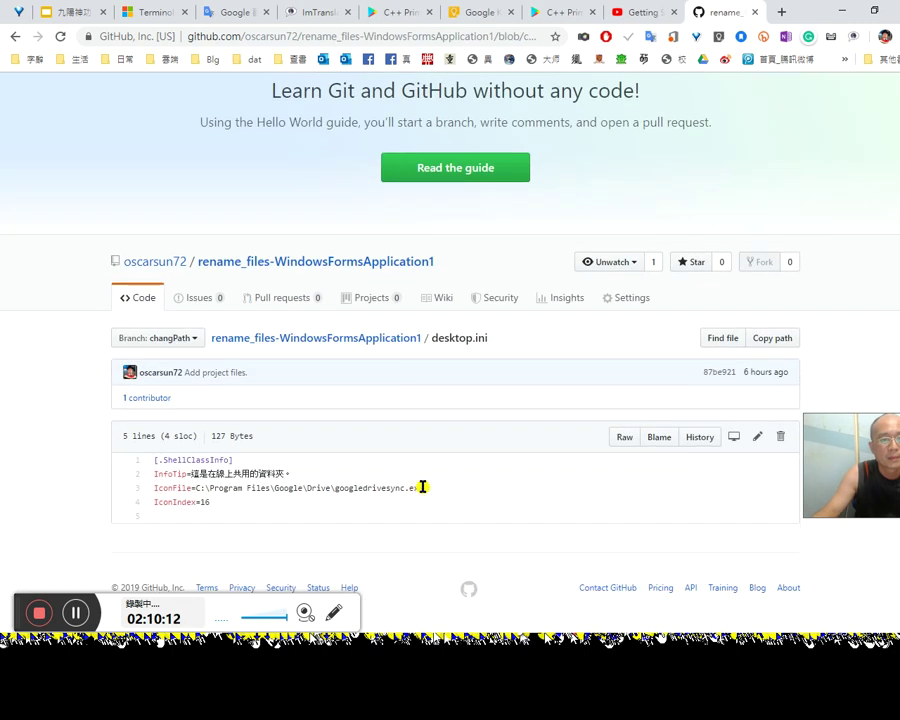
{"action": "key", "text": "alt+Left"}
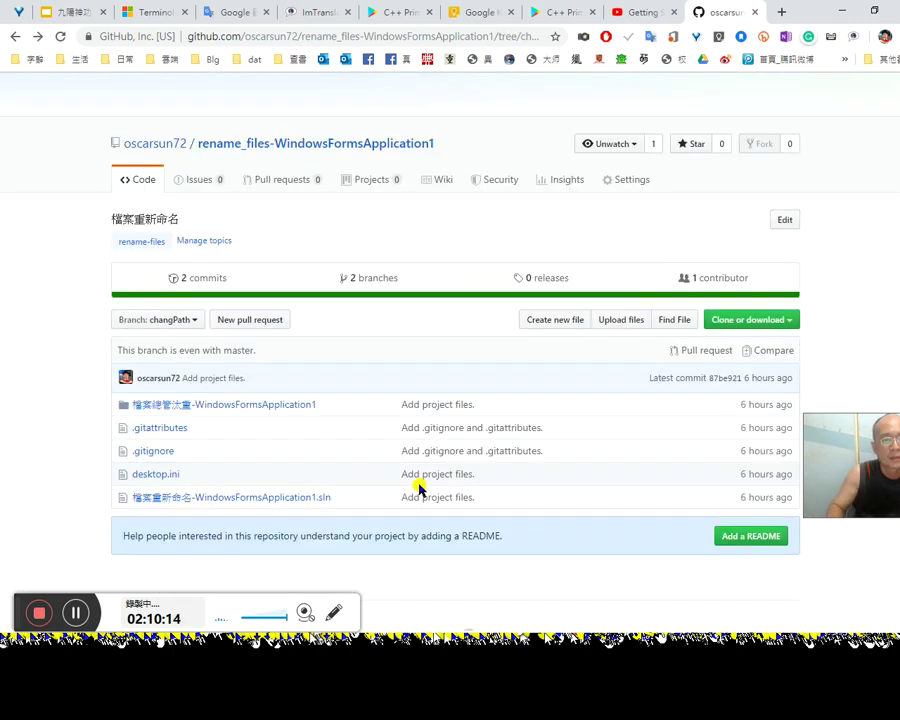
Step: Open 檔案重新命名-WindowsFormsApplication1.sln for editing and translate the words on line 6
{"action": "left_click", "coordinate": [302, 505]}
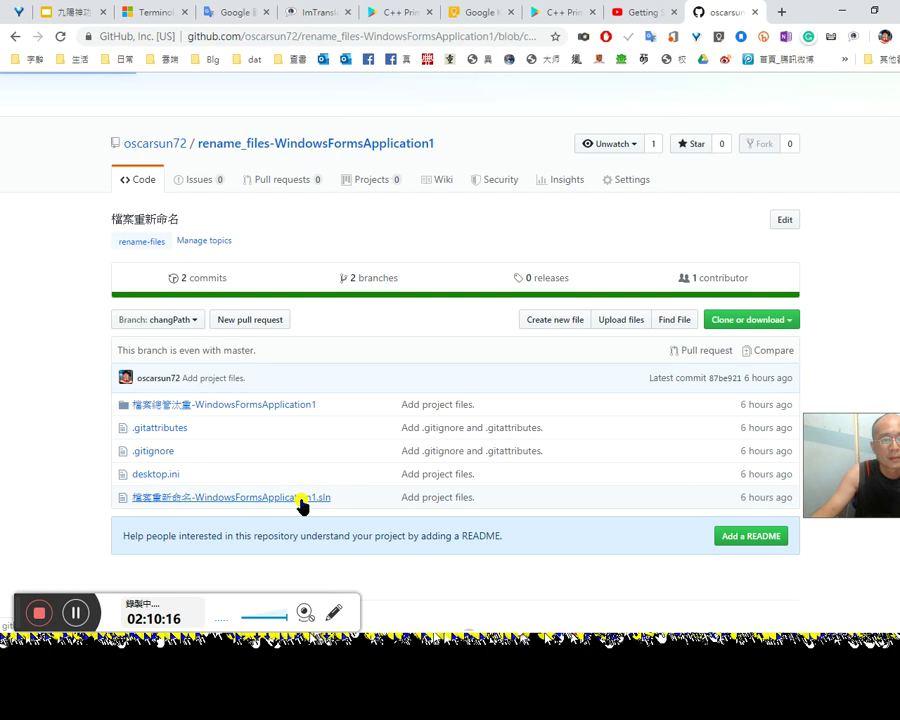
{"action": "scroll", "coordinate": [360, 475], "scroll_direction": "down", "scroll_amount": 5}
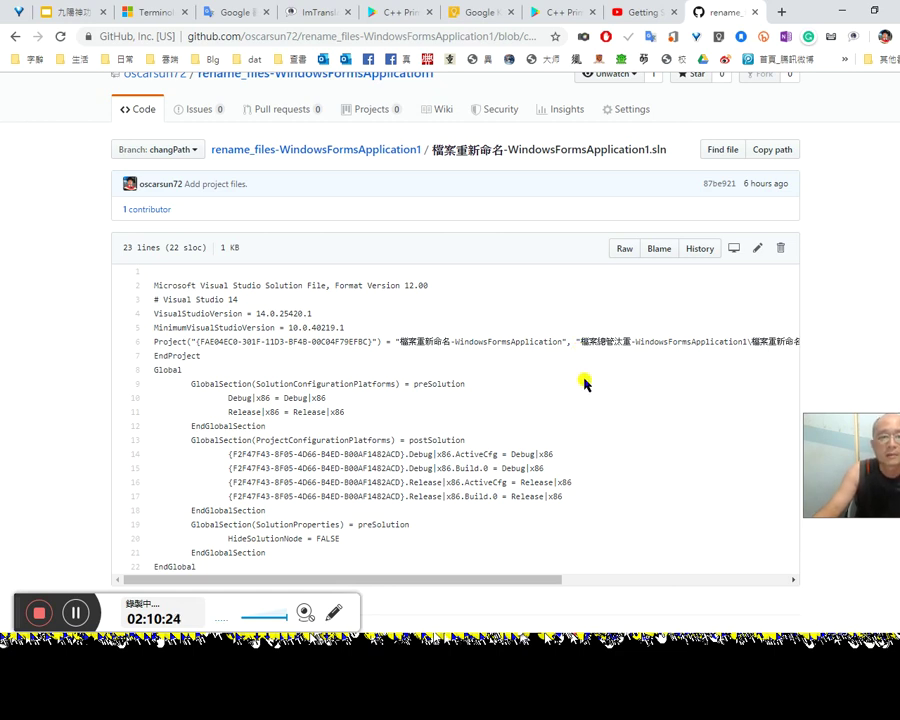
{"action": "left_click", "coordinate": [759, 250]}
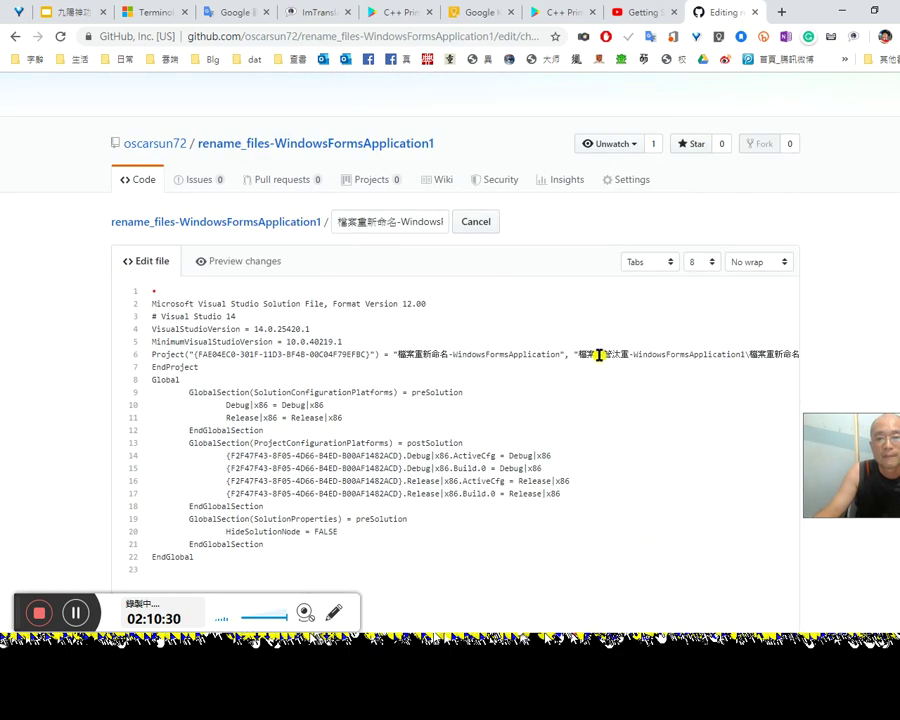
{"action": "double_click", "coordinate": [448, 353]}
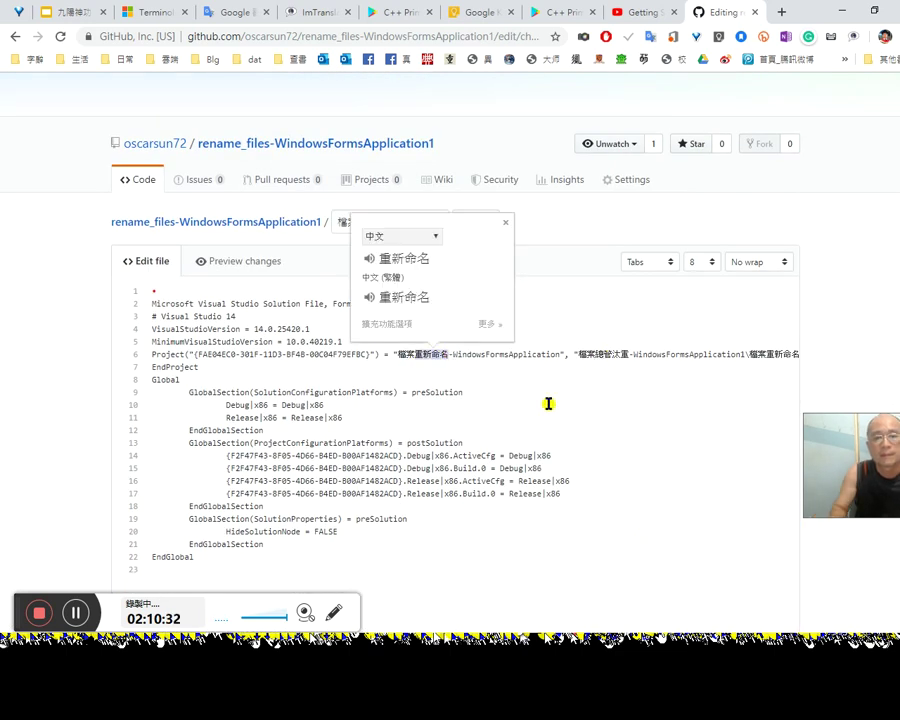
{"action": "double_click", "coordinate": [610, 354]}
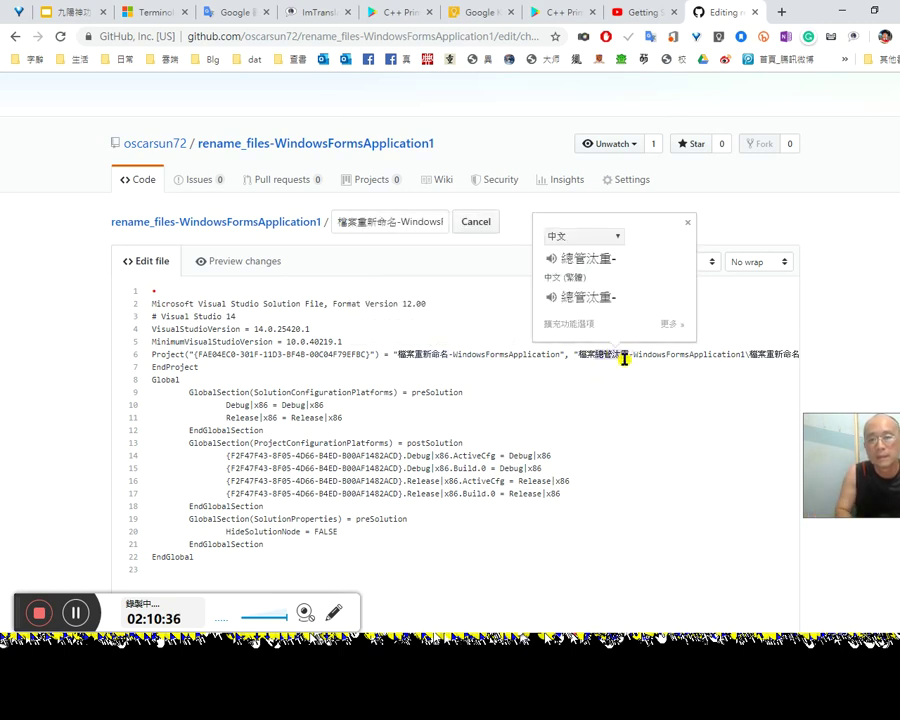
{"action": "left_click", "coordinate": [673, 406]}
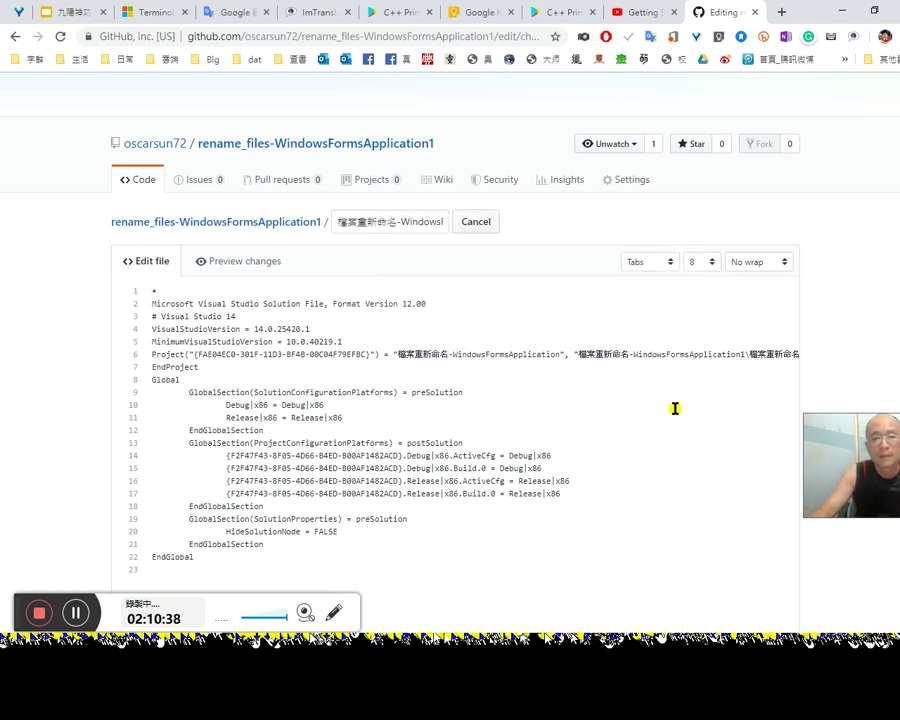
Step: Commit the .sln edit directly to changPath as 'Update 檔案重新命名-WindowsFormsApplication1.sln'
{"action": "scroll", "coordinate": [664, 424], "scroll_direction": "down", "scroll_amount": 1}
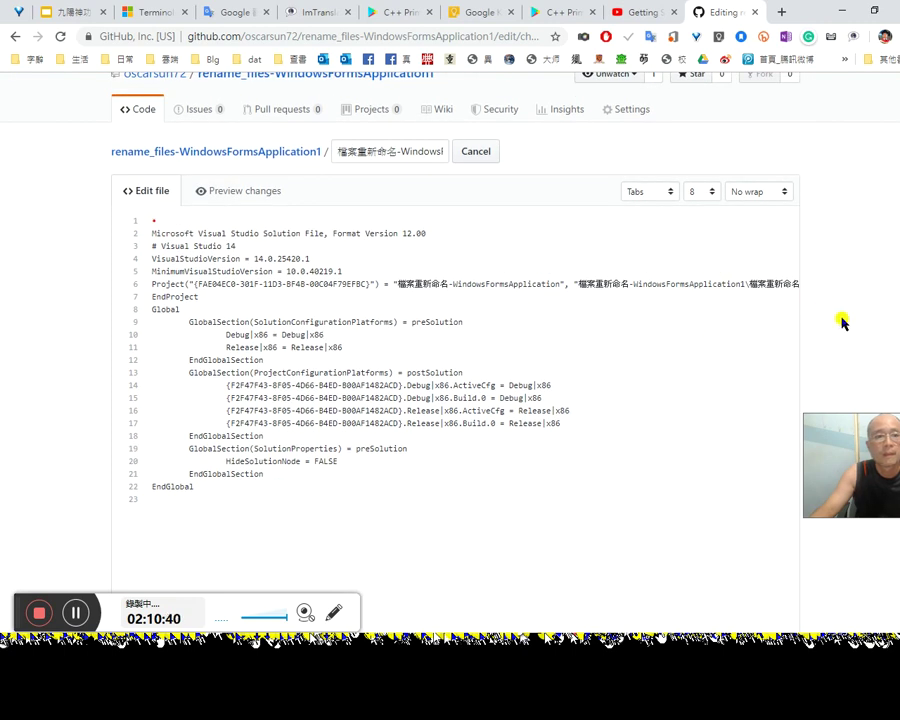
{"action": "scroll", "coordinate": [841, 322], "scroll_direction": "down", "scroll_amount": 5}
{"action": "scroll", "coordinate": [739, 541], "scroll_direction": "down", "scroll_amount": 3}
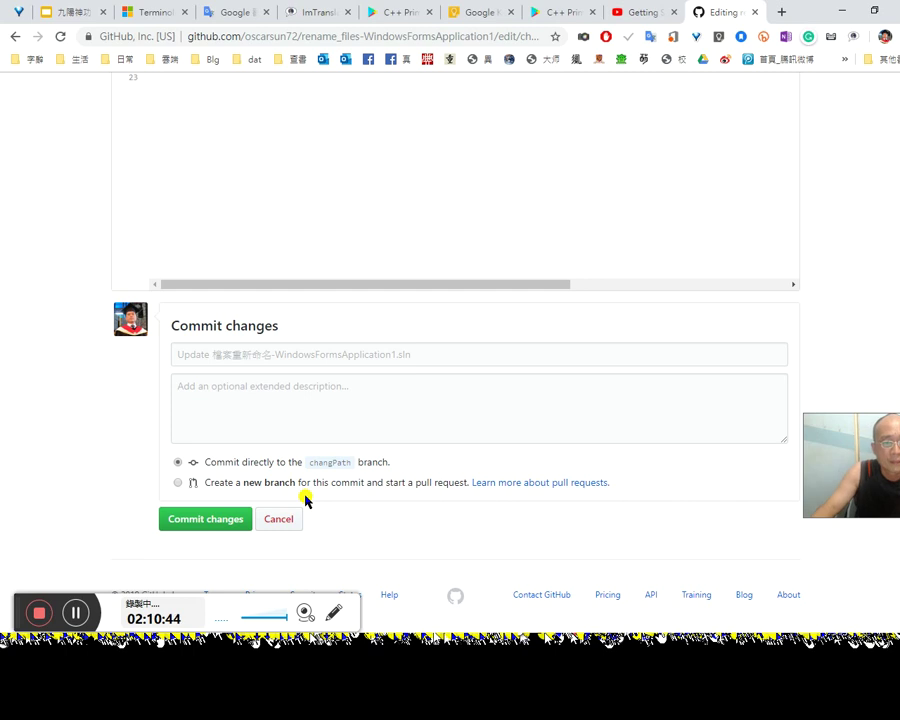
{"action": "left_click", "coordinate": [335, 397]}
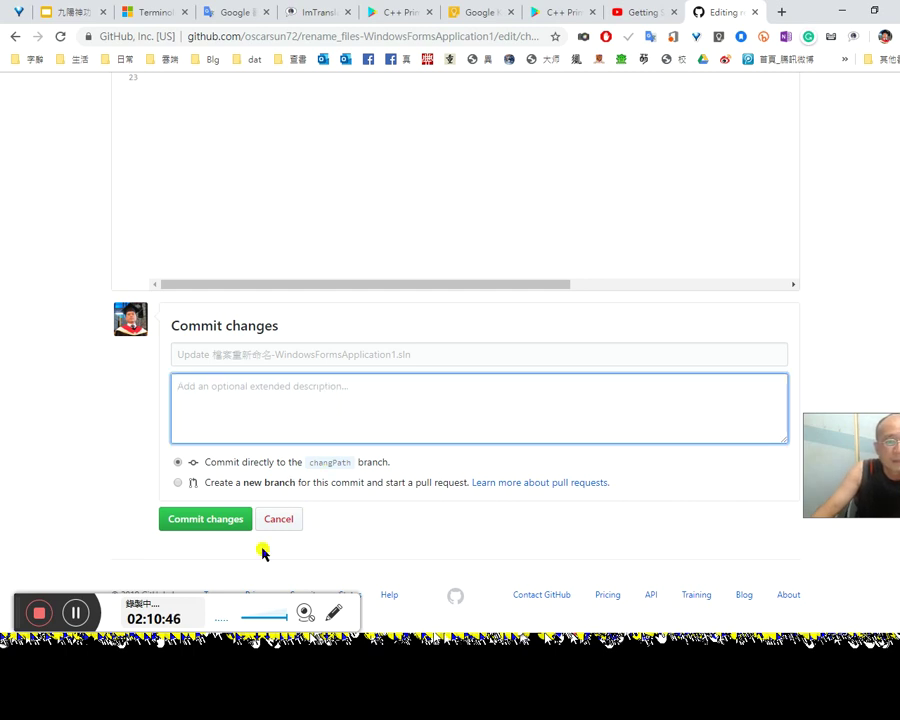
{"action": "left_click", "coordinate": [226, 522]}
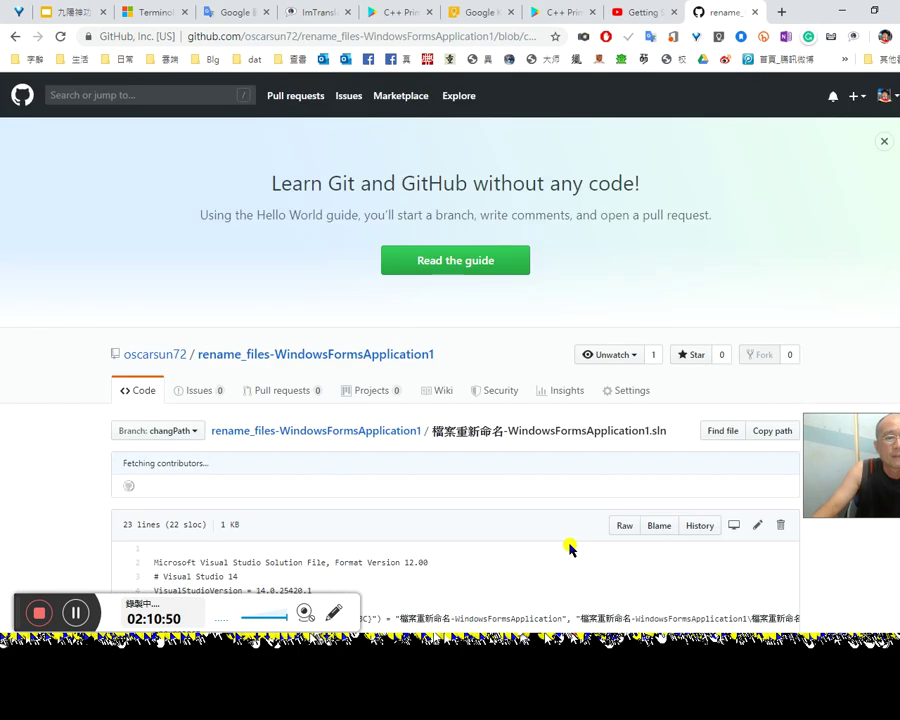
{"action": "scroll", "coordinate": [570, 550], "scroll_direction": "down", "scroll_amount": 2}
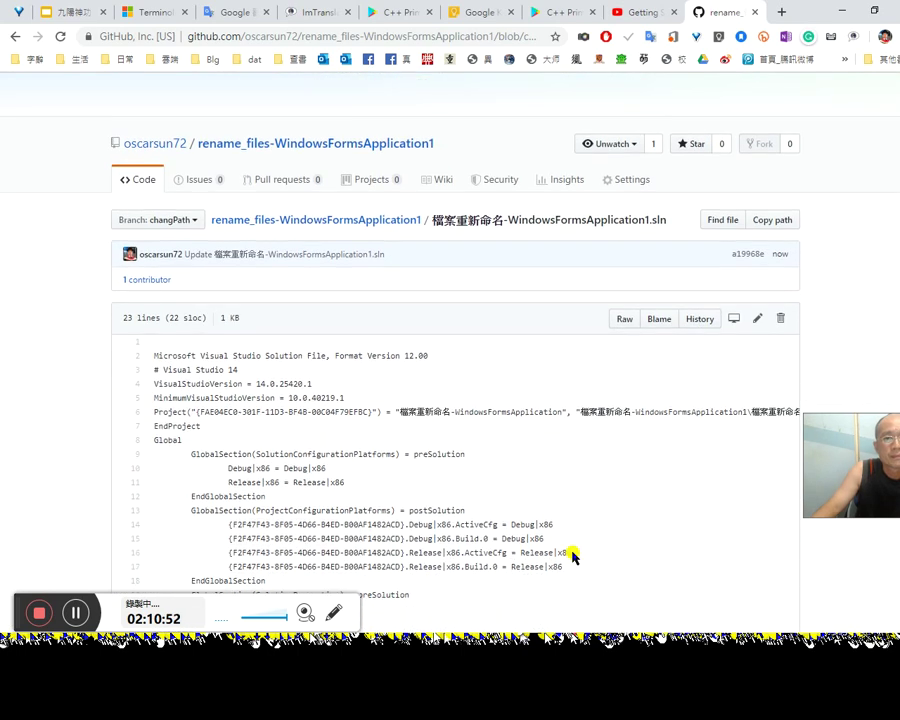
{"action": "scroll", "coordinate": [573, 556], "scroll_direction": "down", "scroll_amount": 2}
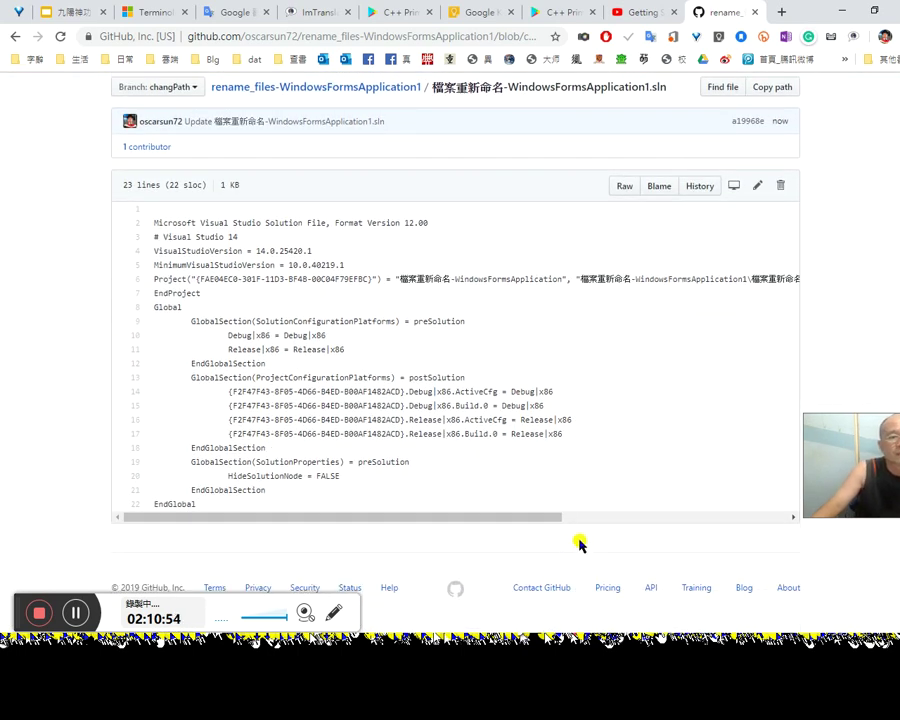
{"action": "scroll", "coordinate": [575, 540], "scroll_direction": "up", "scroll_amount": 3}
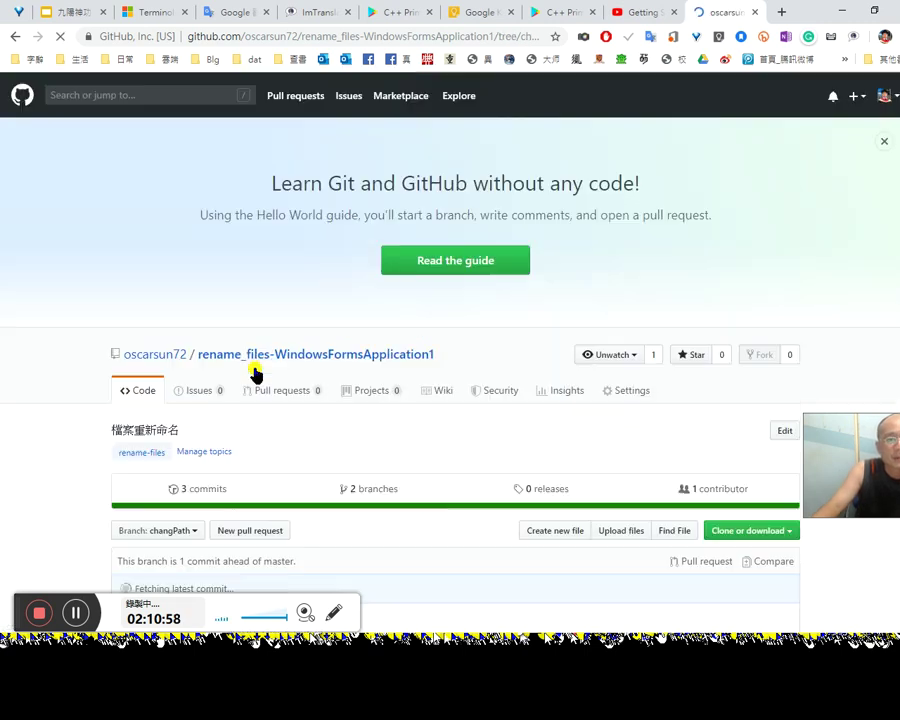
{"action": "scroll", "coordinate": [282, 502], "scroll_direction": "down", "scroll_amount": 2}
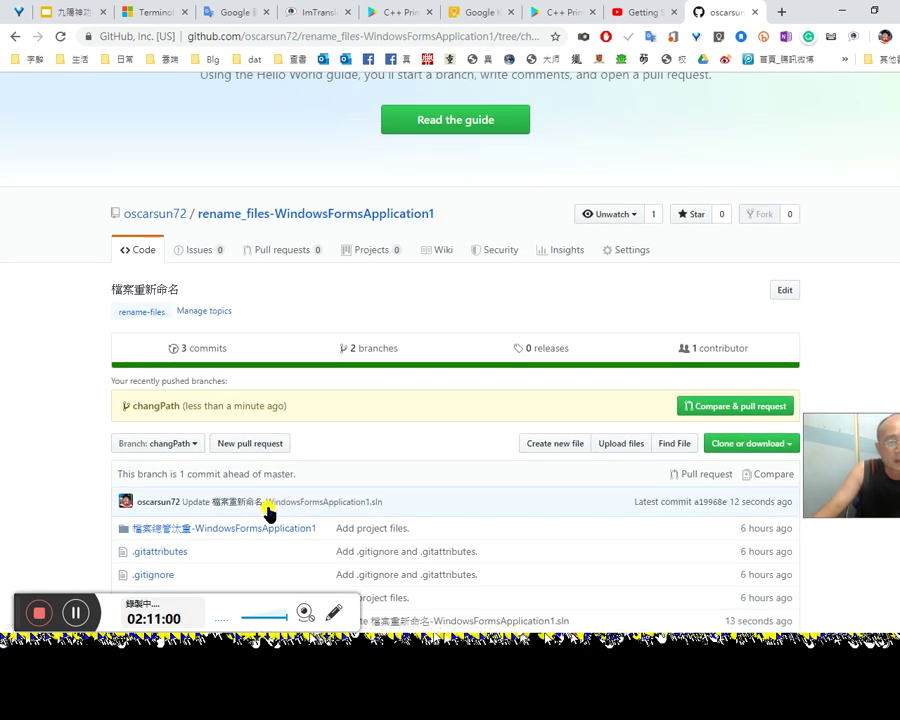
{"action": "scroll", "coordinate": [268, 508], "scroll_direction": "down", "scroll_amount": 2}
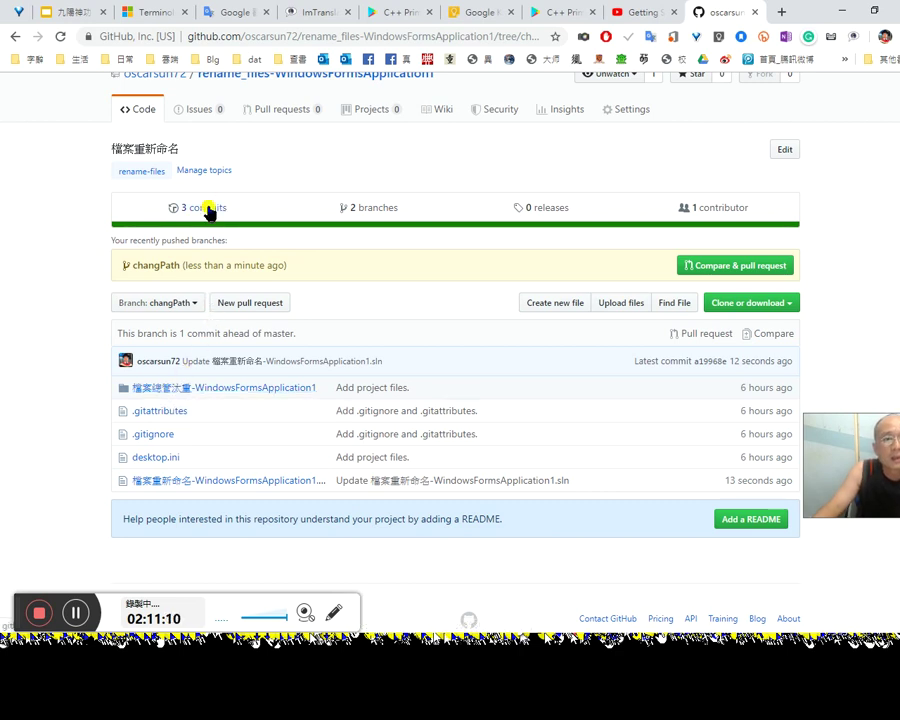
{"action": "scroll", "coordinate": [769, 282], "scroll_direction": "up", "scroll_amount": 1}
Step: Confirm the account password to reach the Collaborators settings, which show no collaborators
{"action": "left_click", "coordinate": [631, 183]}
{"action": "key", "text": "alt+Left"}
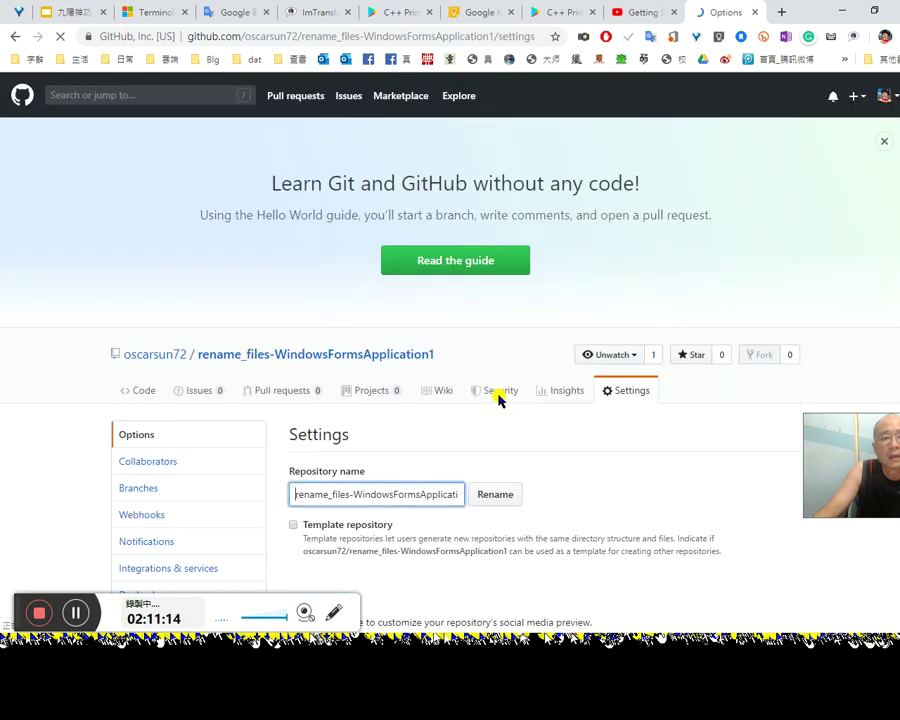
{"action": "scroll", "coordinate": [540, 430], "scroll_direction": "down", "scroll_amount": 2}
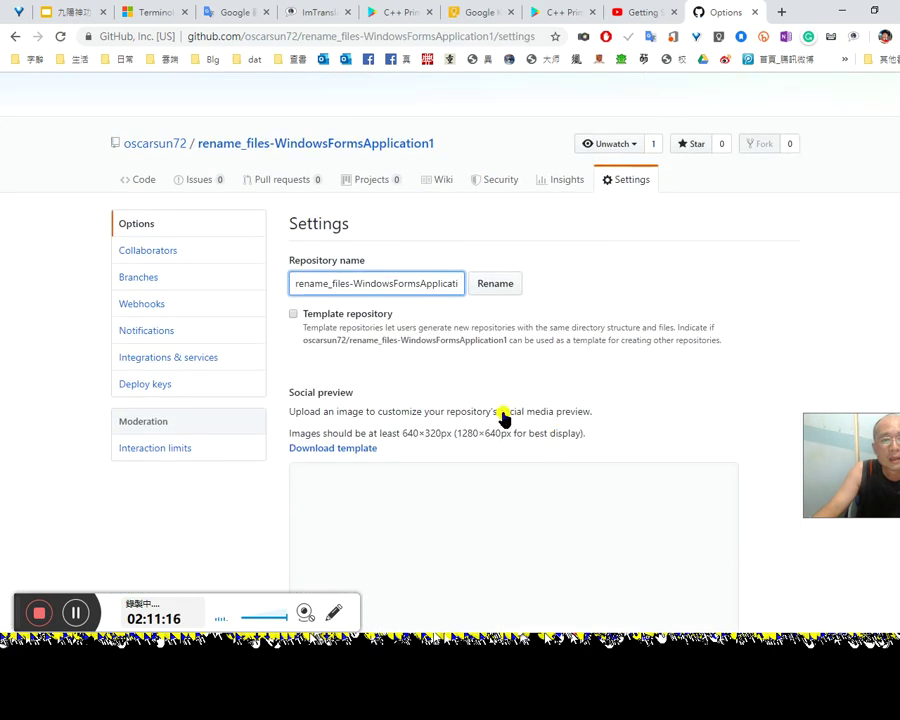
{"action": "left_click", "coordinate": [176, 248]}
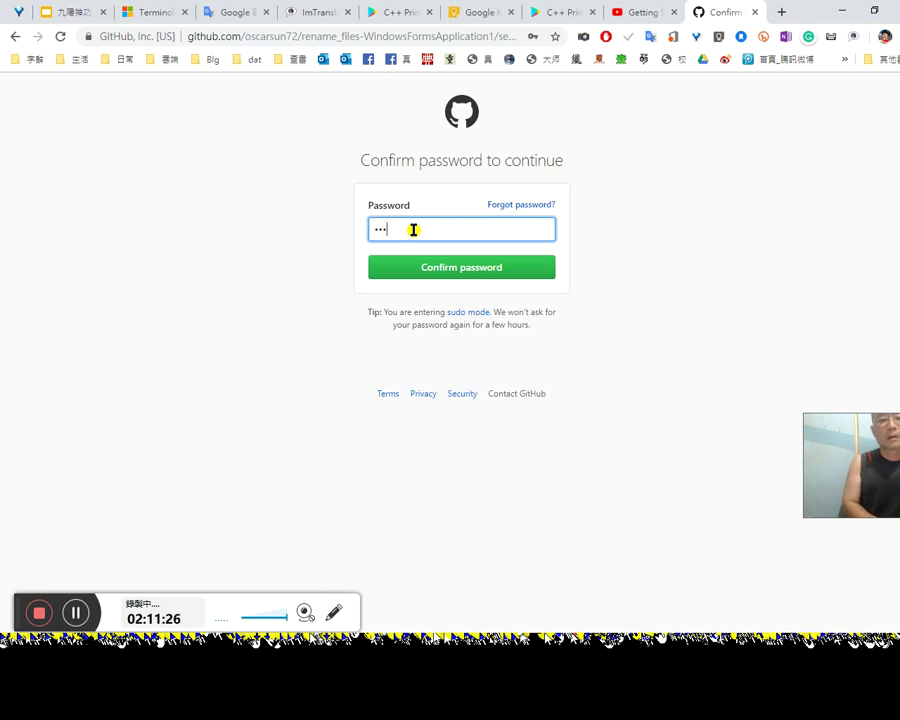
{"action": "key", "text": "Return"}
{"action": "scroll", "coordinate": [450, 365], "scroll_direction": "down", "scroll_amount": 2}
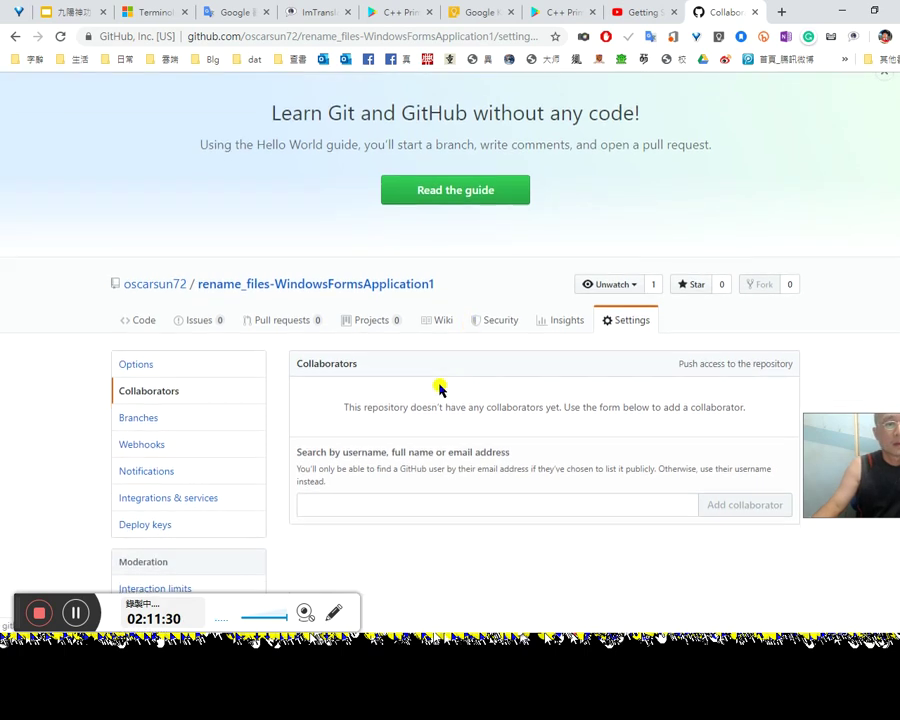
{"action": "scroll", "coordinate": [400, 400], "scroll_direction": "down", "scroll_amount": 2}
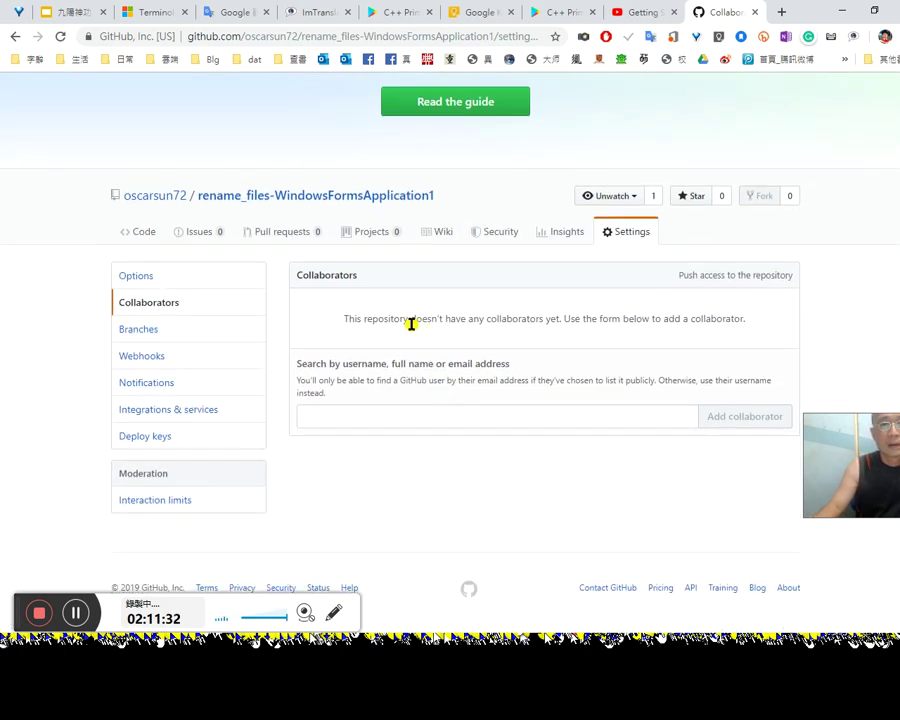
Step: Browse the repository's Branches and Webhooks settings pages
{"action": "left_click", "coordinate": [140, 329]}
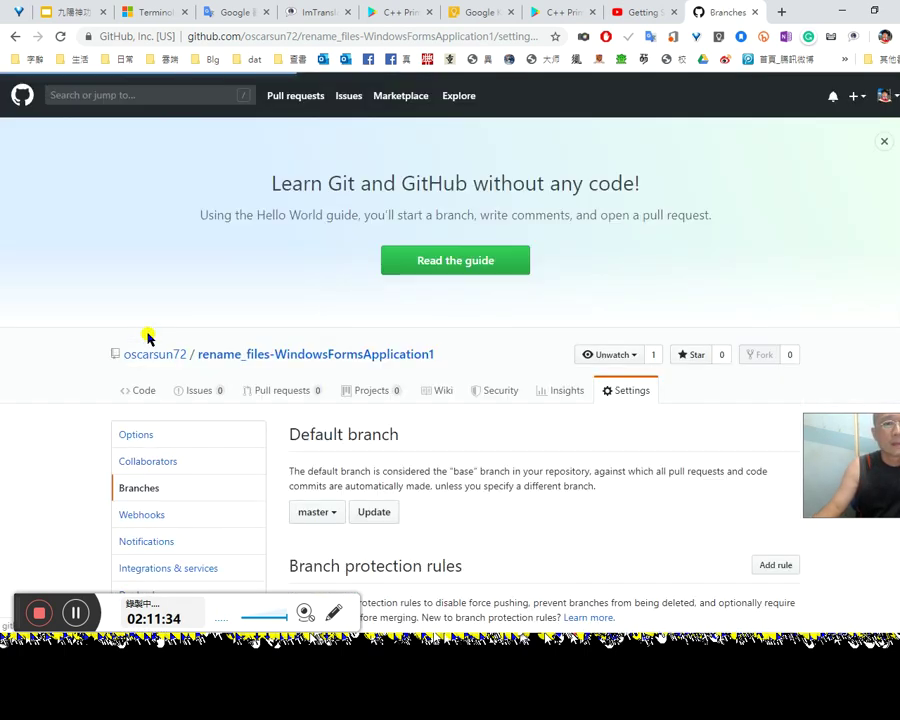
{"action": "scroll", "coordinate": [430, 420], "scroll_direction": "down", "scroll_amount": 2}
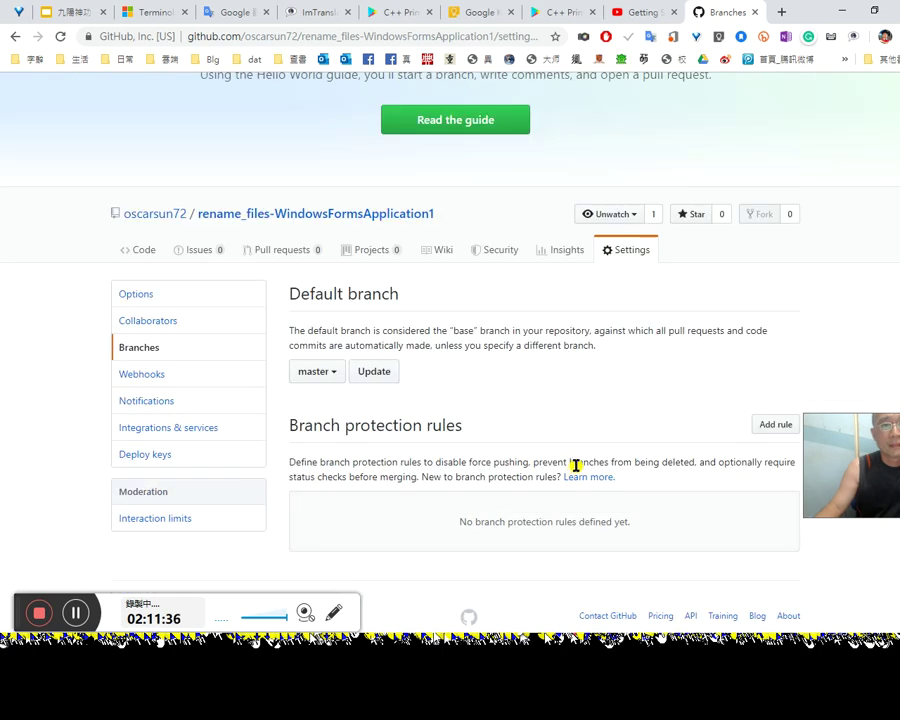
{"action": "scroll", "coordinate": [576, 465], "scroll_direction": "down", "scroll_amount": 1}
{"action": "left_click_drag", "start_coordinate": [851, 441], "coordinate": [850, 506]}
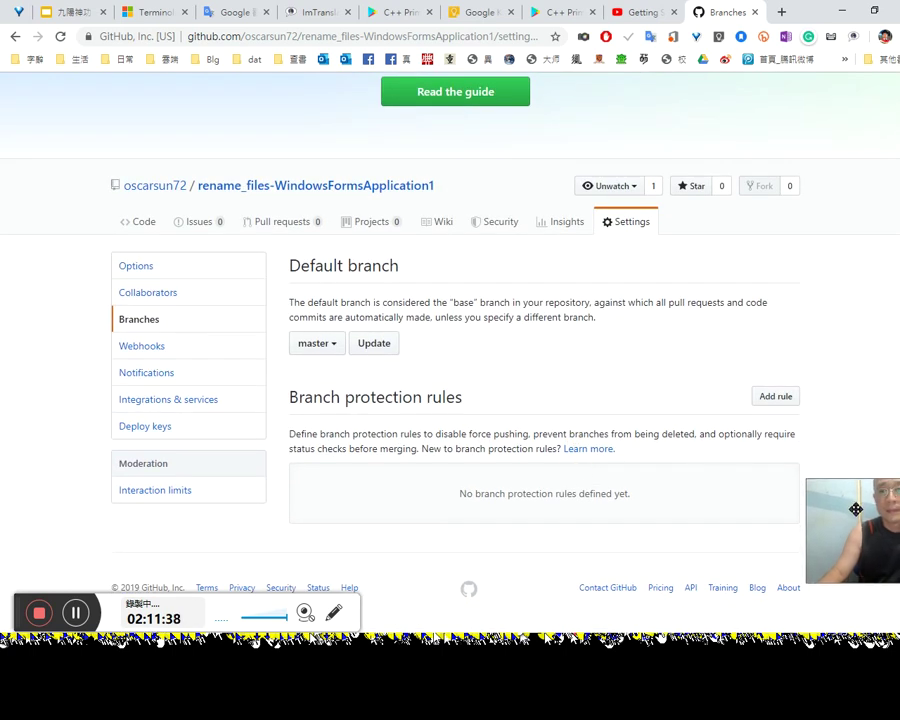
{"action": "left_click", "coordinate": [164, 361]}
{"action": "scroll", "coordinate": [270, 444], "scroll_direction": "down", "scroll_amount": 3}
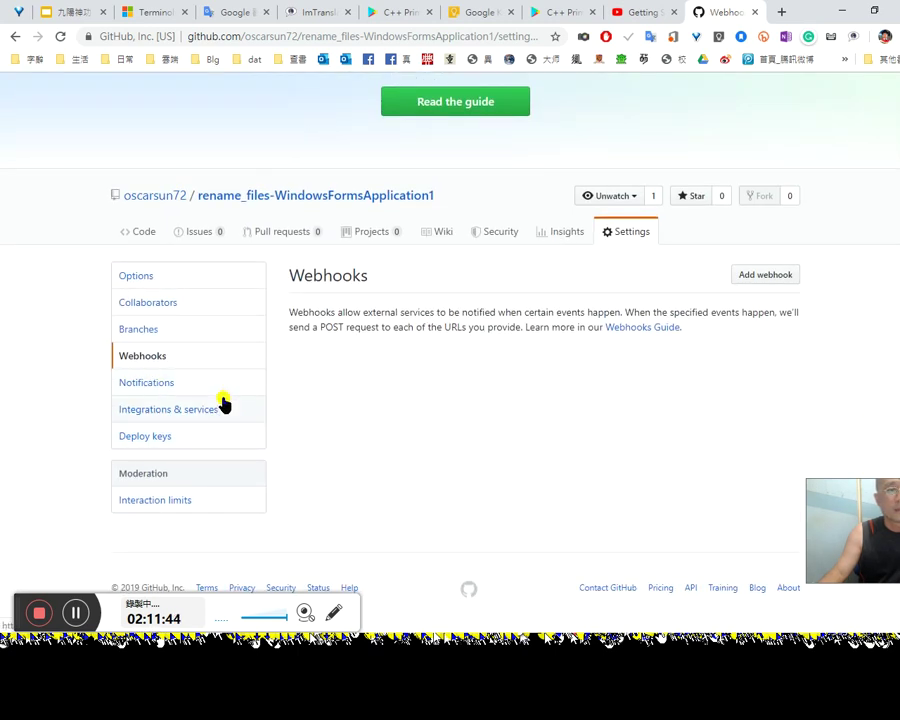
Step: Review Notifications, Integrations & services, Deploy keys and Interaction limits, with all limits still off
{"action": "left_click", "coordinate": [164, 390]}
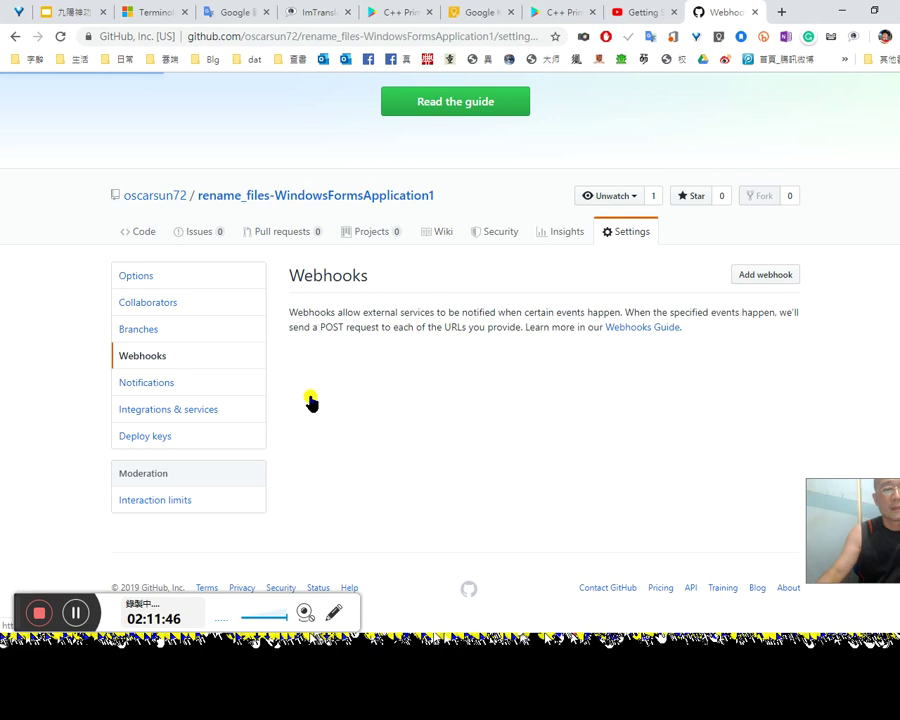
{"action": "scroll", "coordinate": [450, 456], "scroll_direction": "down", "scroll_amount": 2}
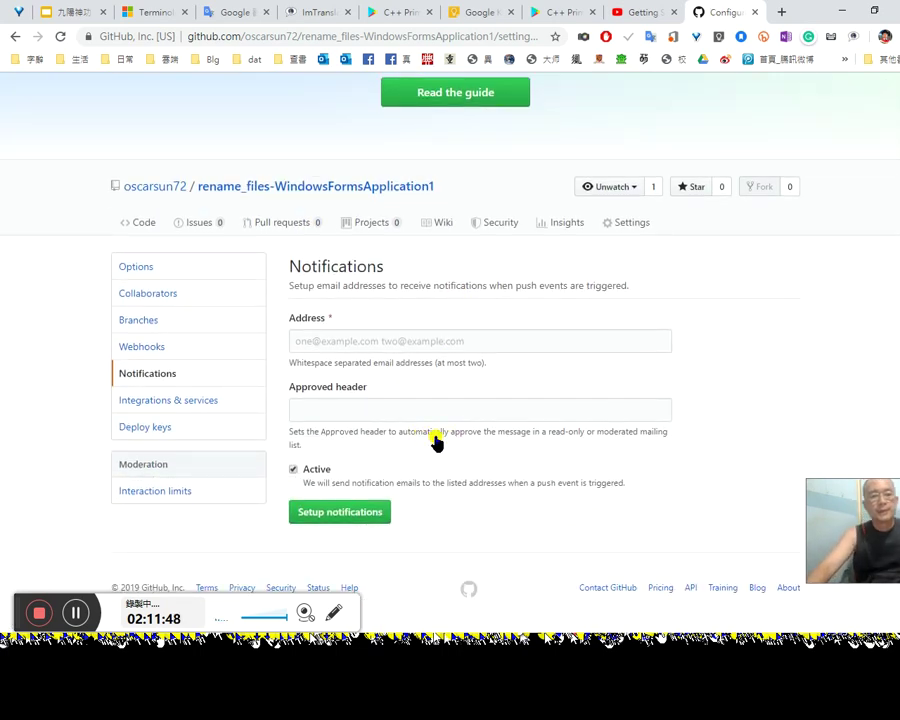
{"action": "left_click", "coordinate": [193, 401]}
{"action": "scroll", "coordinate": [263, 400], "scroll_direction": "down", "scroll_amount": 3}
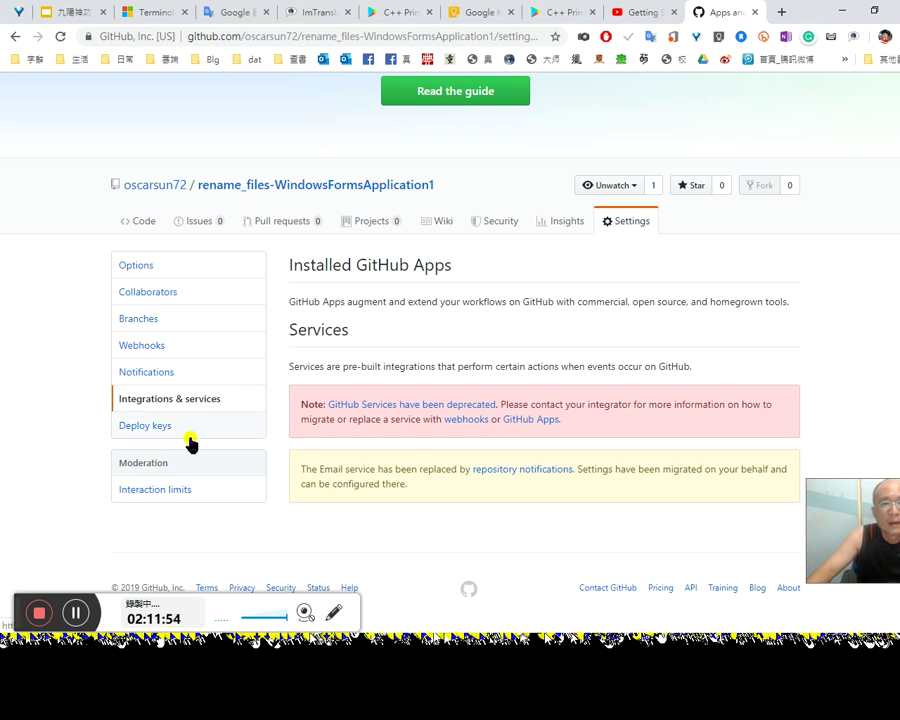
{"action": "left_click", "coordinate": [148, 430]}
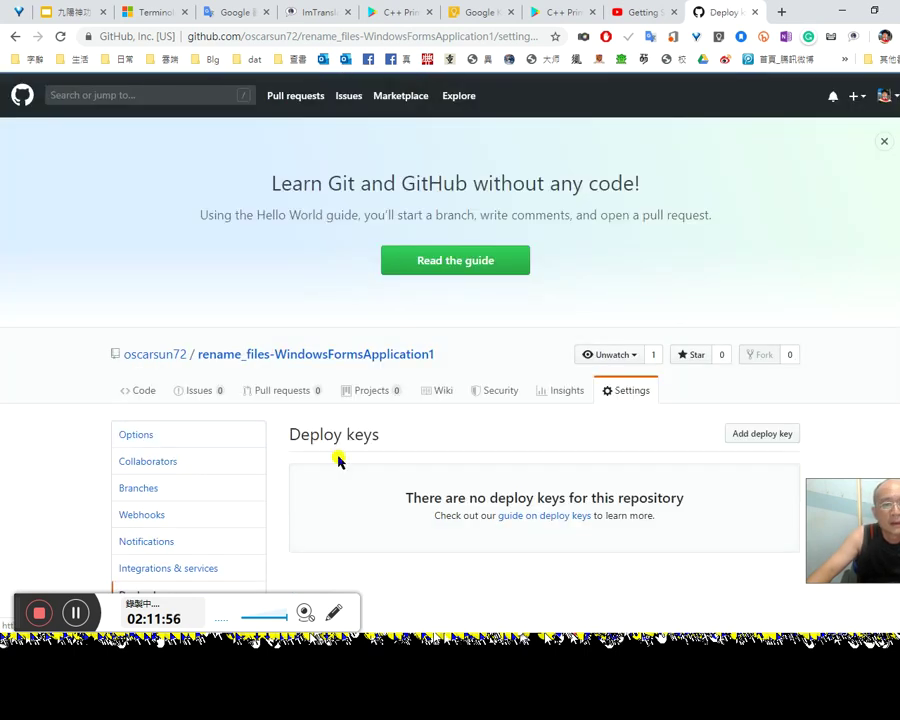
{"action": "scroll", "coordinate": [335, 460], "scroll_direction": "down", "scroll_amount": 2}
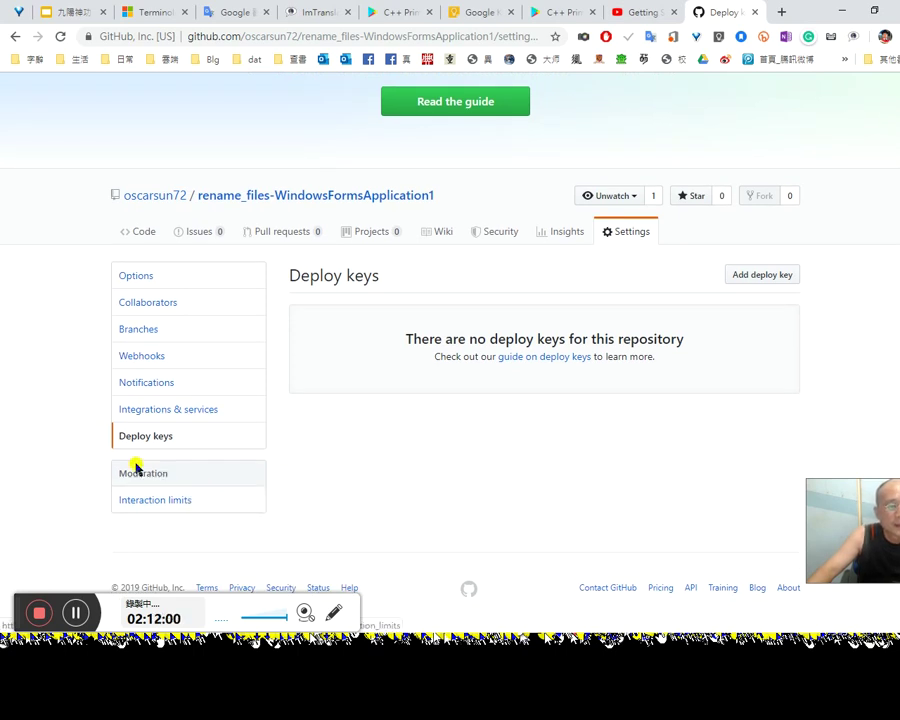
{"action": "left_click", "coordinate": [161, 502]}
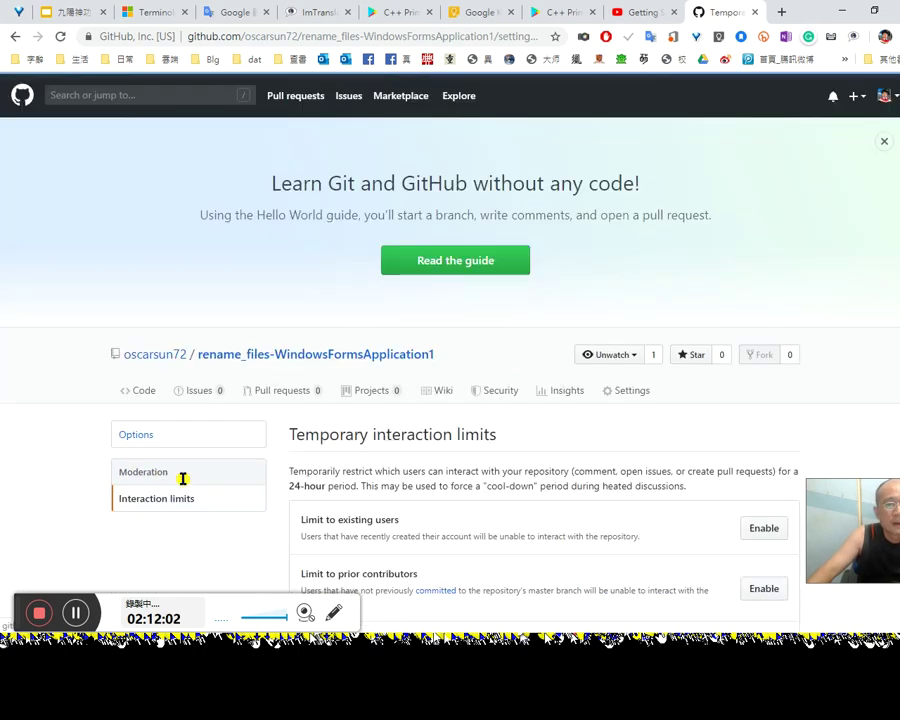
{"action": "scroll", "coordinate": [508, 485], "scroll_direction": "down", "scroll_amount": 2}
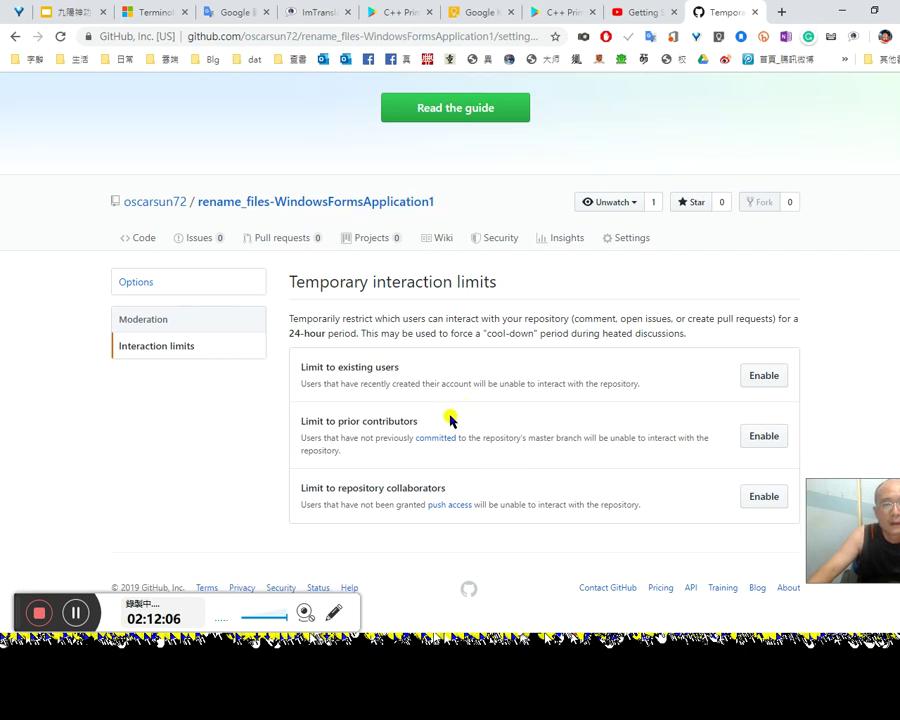
{"action": "left_click", "coordinate": [138, 286]}
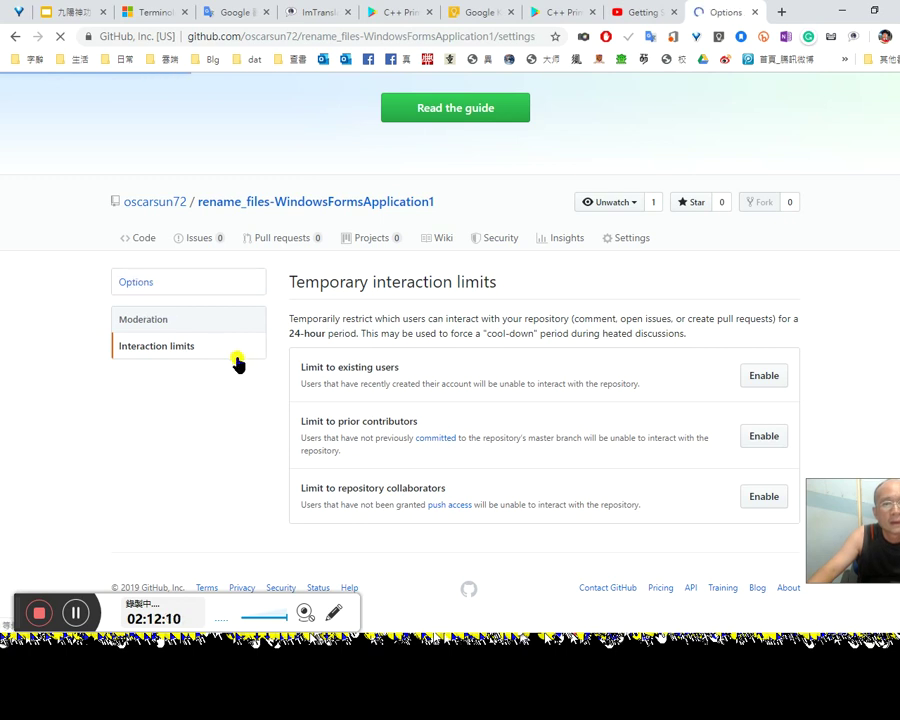
{"action": "scroll", "coordinate": [300, 400], "scroll_direction": "down", "scroll_amount": 3}
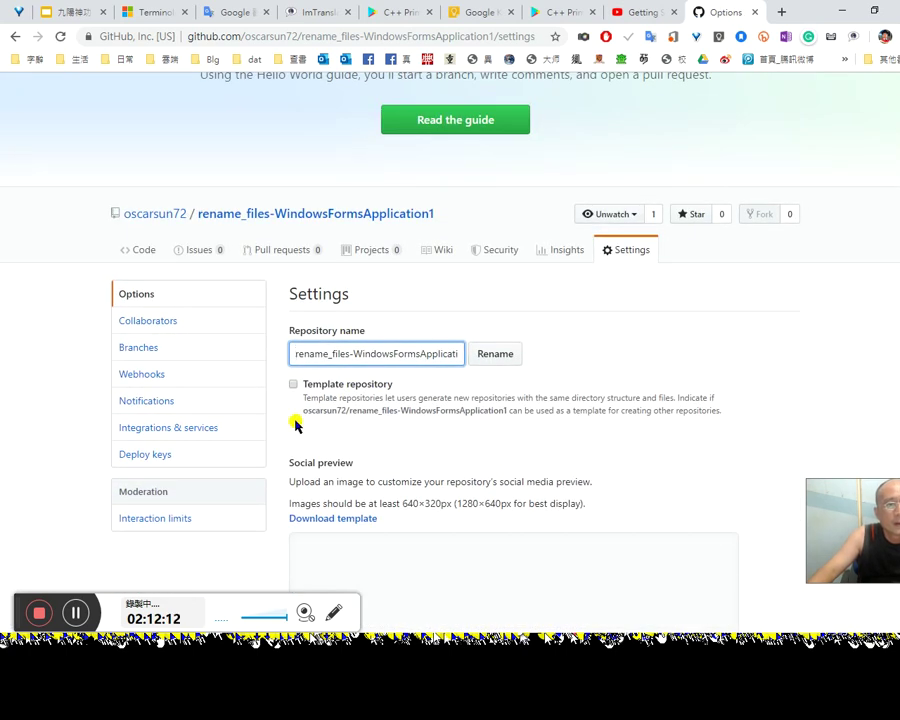
{"action": "scroll", "coordinate": [577, 448], "scroll_direction": "down", "scroll_amount": 1}
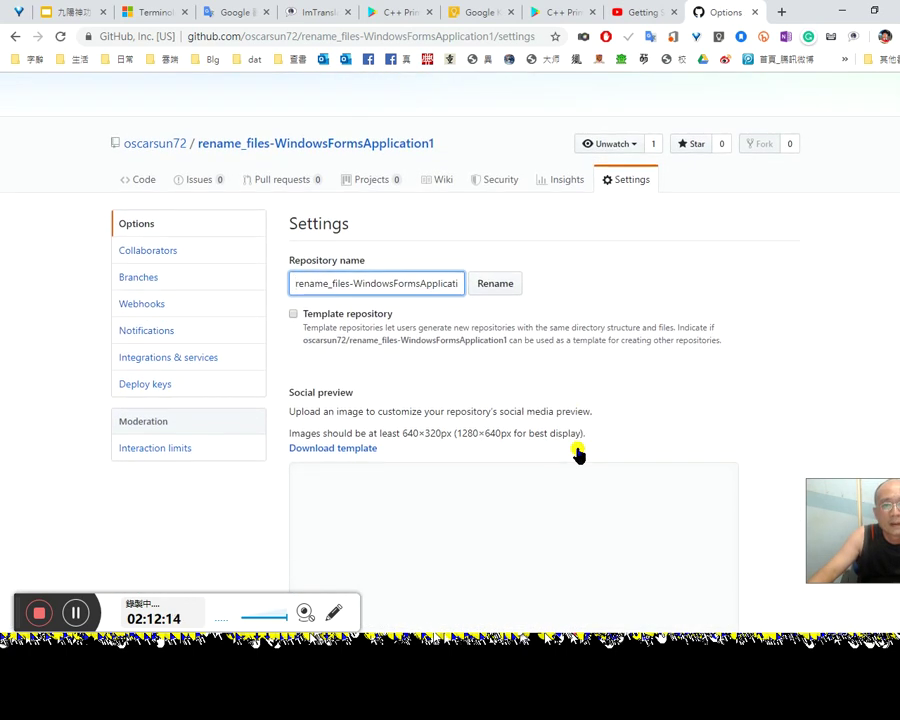
{"action": "scroll", "coordinate": [585, 452], "scroll_direction": "down", "scroll_amount": 1}
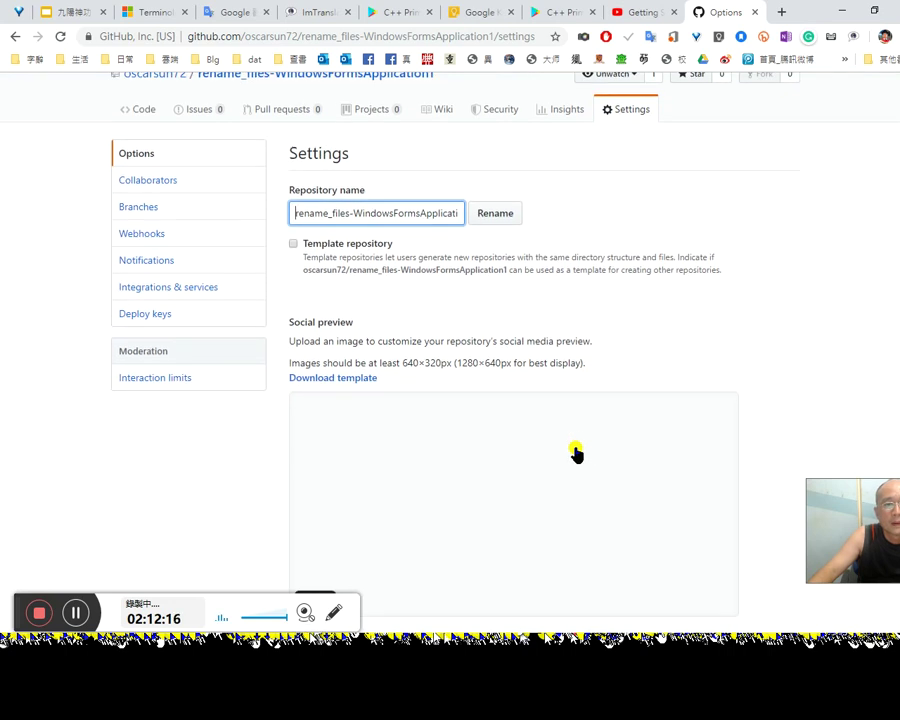
{"action": "scroll", "coordinate": [486, 448], "scroll_direction": "down", "scroll_amount": 6}
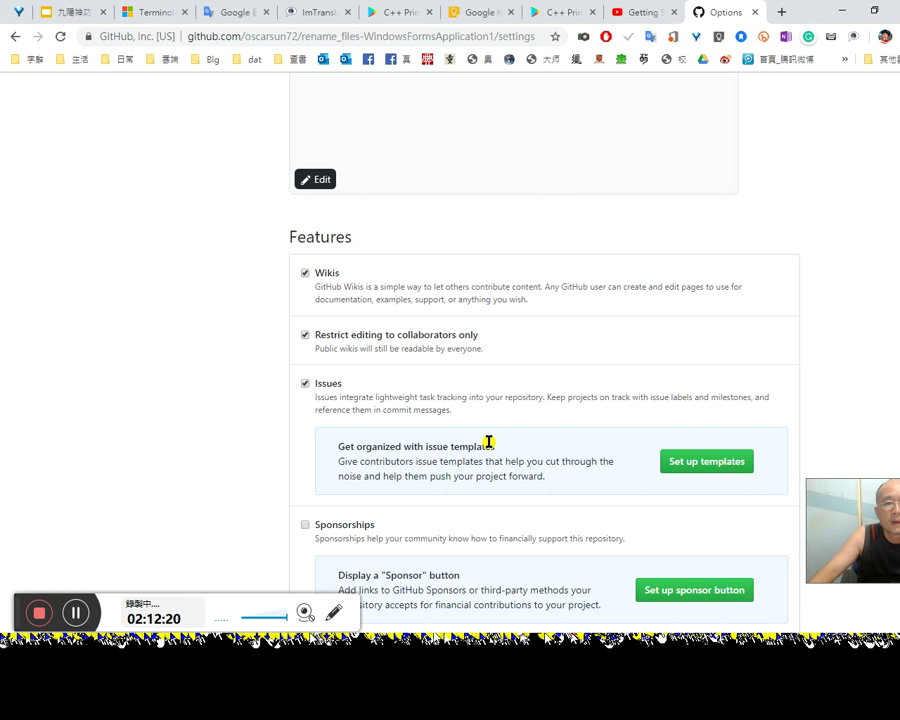
{"action": "scroll", "coordinate": [489, 442], "scroll_direction": "down", "scroll_amount": 2}
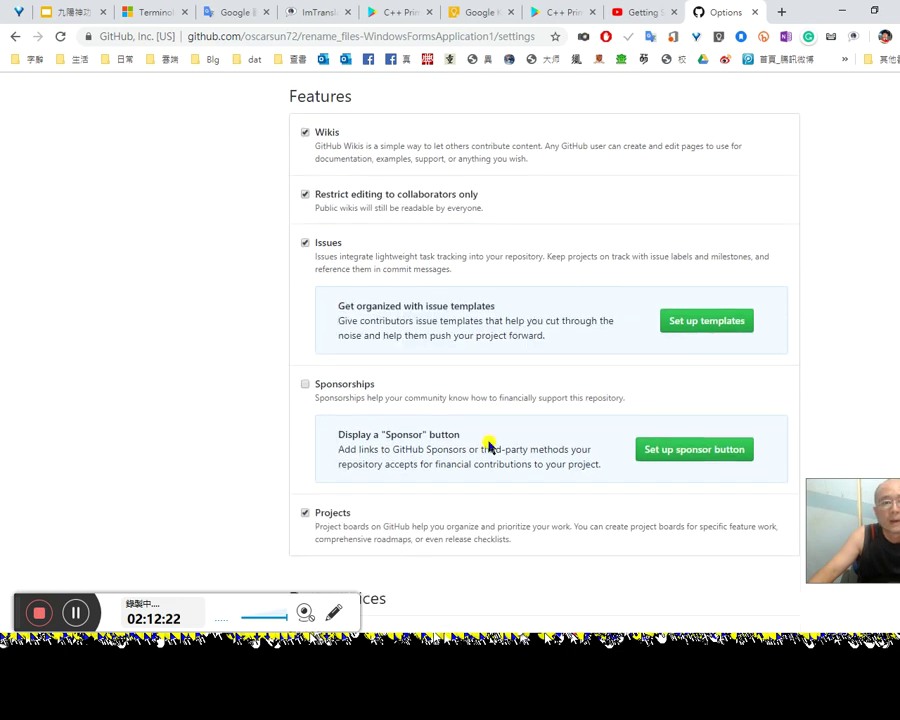
{"action": "scroll", "coordinate": [488, 437], "scroll_direction": "up", "scroll_amount": 2}
{"action": "scroll", "coordinate": [470, 420], "scroll_direction": "down", "scroll_amount": 1}
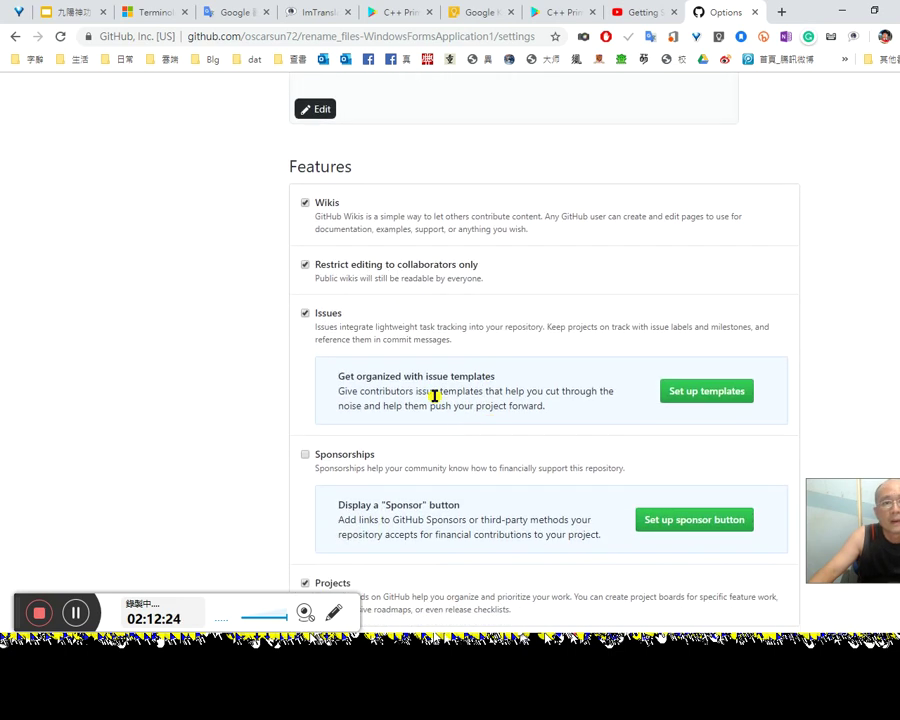
{"action": "scroll", "coordinate": [445, 413], "scroll_direction": "down", "scroll_amount": 7}
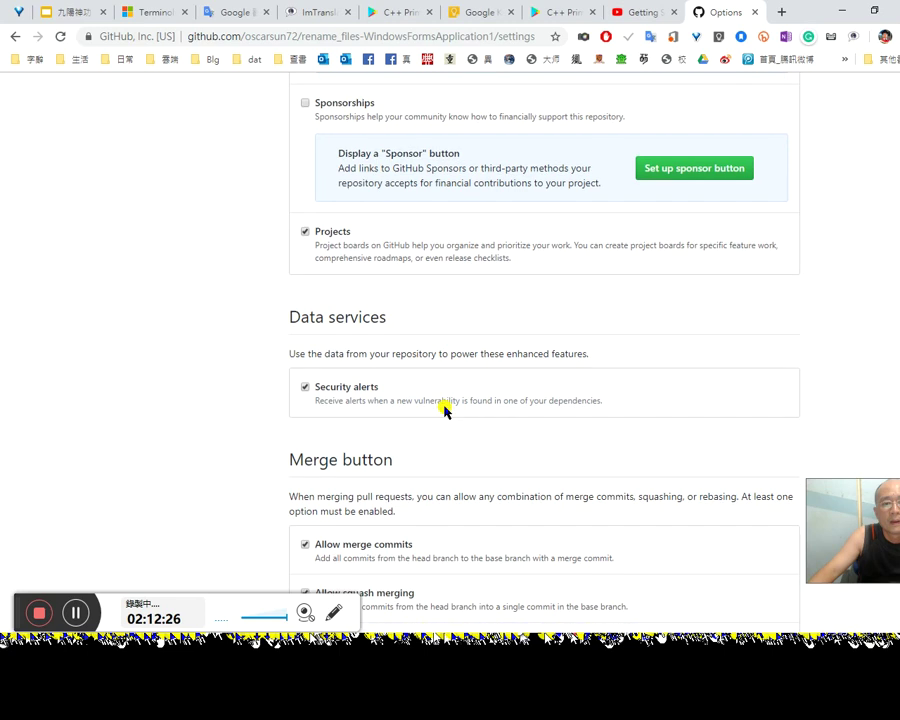
{"action": "scroll", "coordinate": [447, 416], "scroll_direction": "down", "scroll_amount": 4}
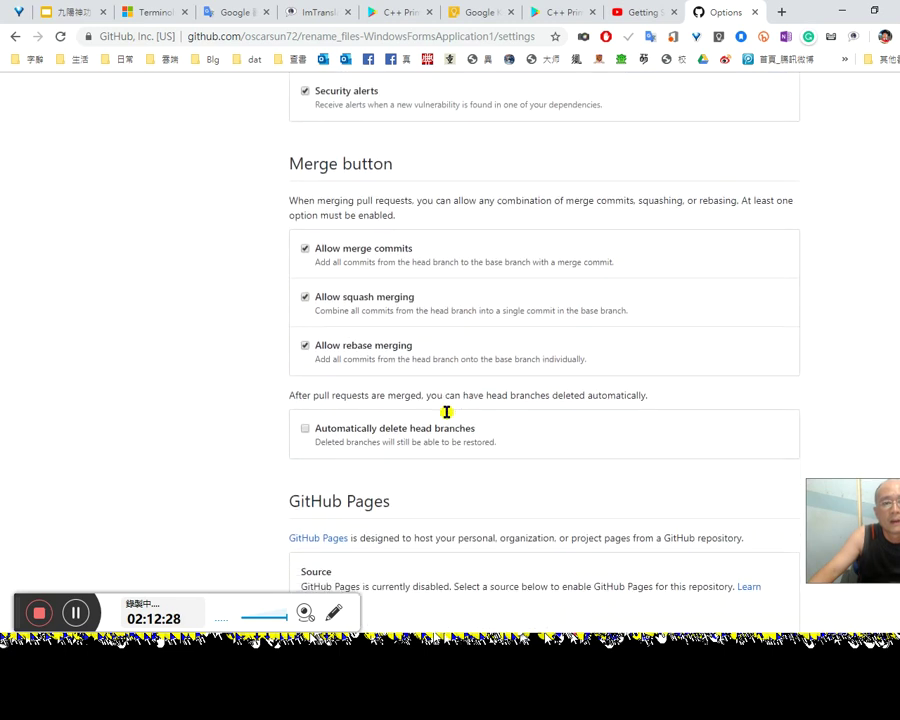
{"action": "scroll", "coordinate": [446, 414], "scroll_direction": "down", "scroll_amount": 5}
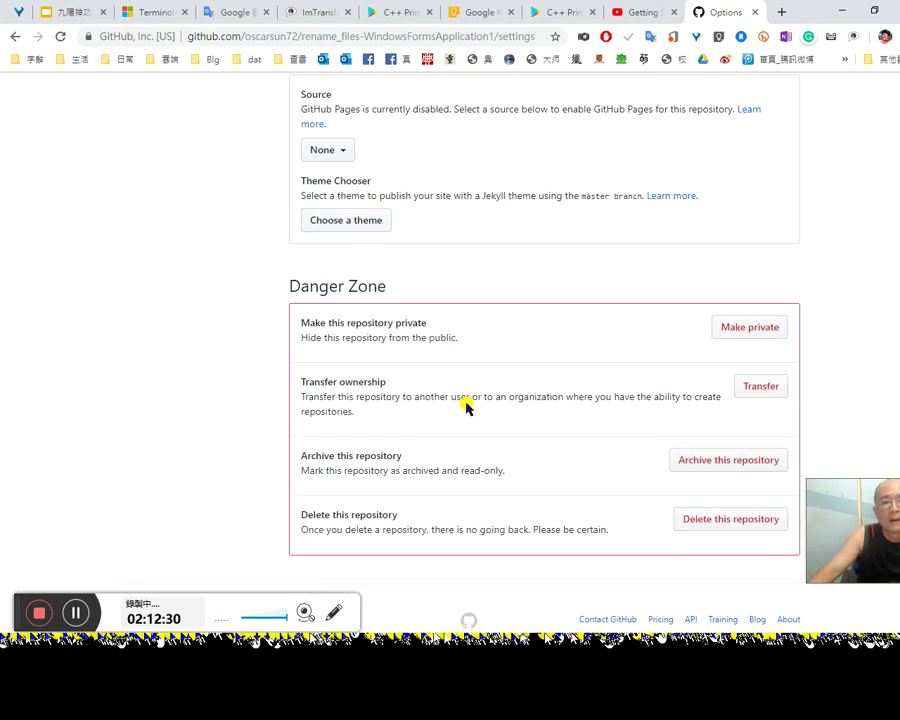
{"action": "scroll", "coordinate": [464, 402], "scroll_direction": "up", "scroll_amount": 12}
{"action": "scroll", "coordinate": [420, 360], "scroll_direction": "up", "scroll_amount": 6}
{"action": "left_click", "coordinate": [320, 289]}
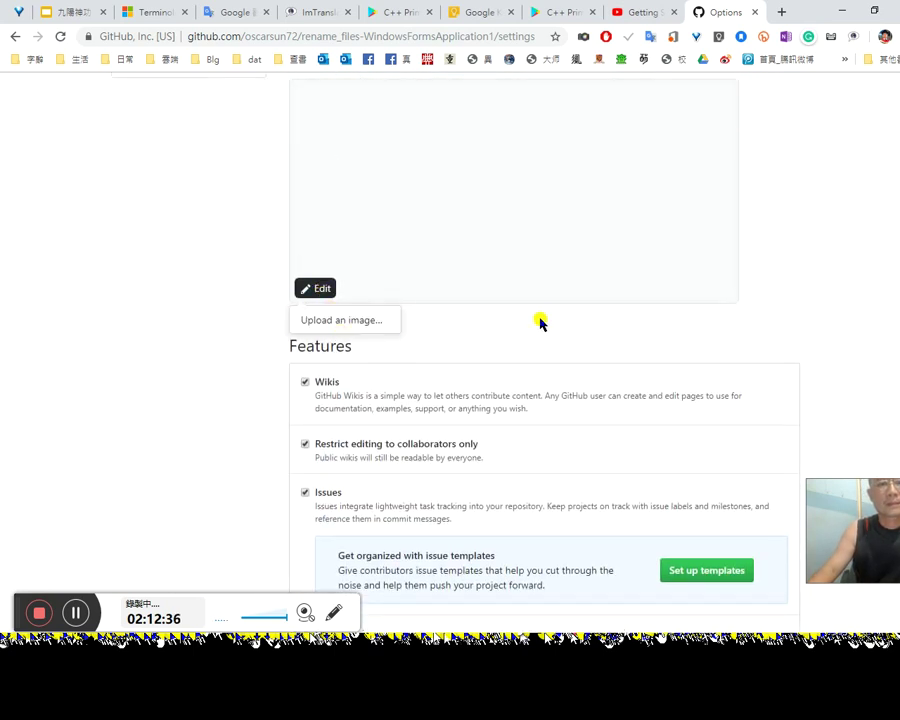
{"action": "scroll", "coordinate": [552, 321], "scroll_direction": "up", "scroll_amount": 5}
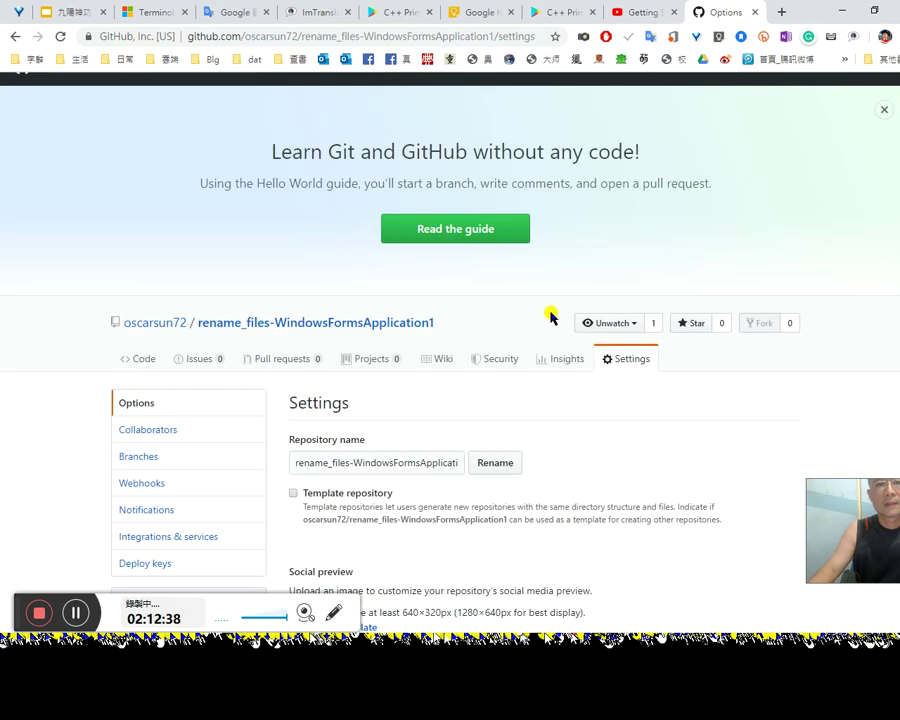
{"action": "scroll", "coordinate": [552, 318], "scroll_direction": "down", "scroll_amount": 3}
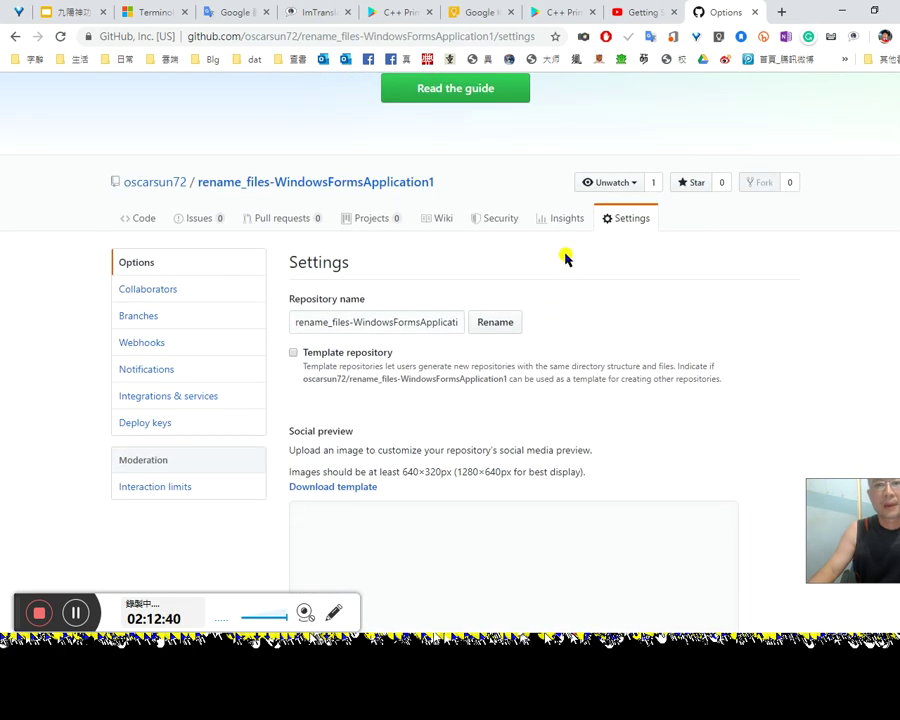
{"action": "left_click", "coordinate": [564, 222]}
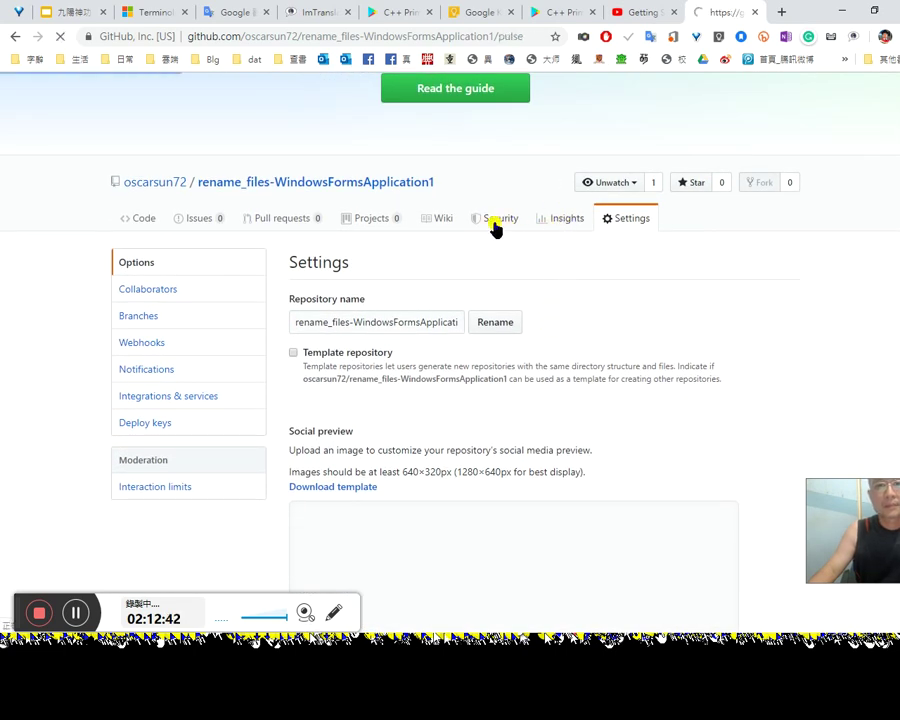
Step: Look over the repository's Pull requests and Issues pages
{"action": "scroll", "coordinate": [570, 360], "scroll_direction": "down", "scroll_amount": 3}
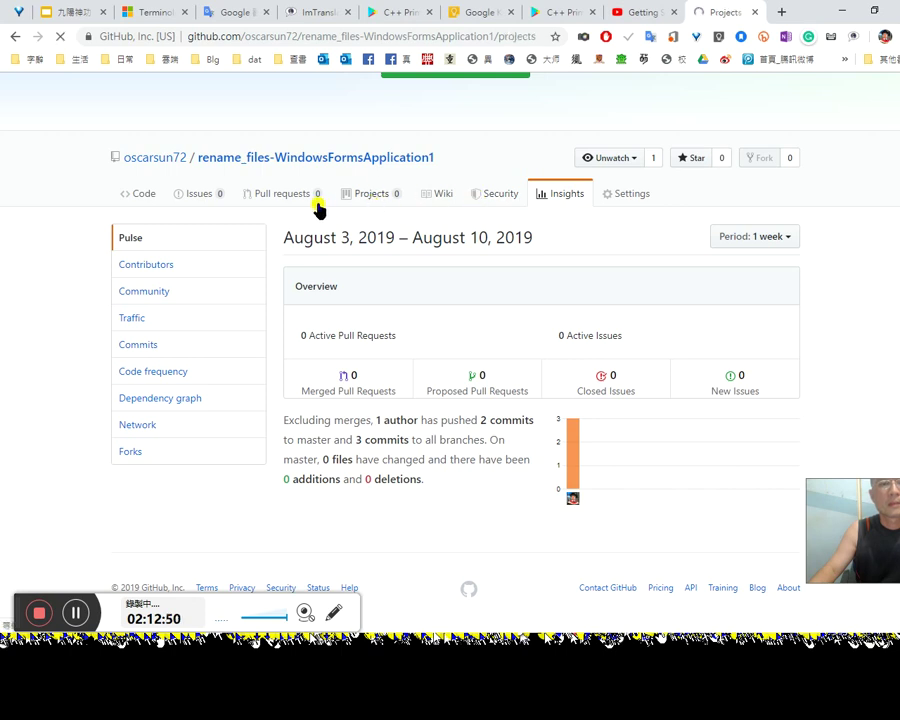
{"action": "scroll", "coordinate": [440, 430], "scroll_direction": "down", "scroll_amount": 3}
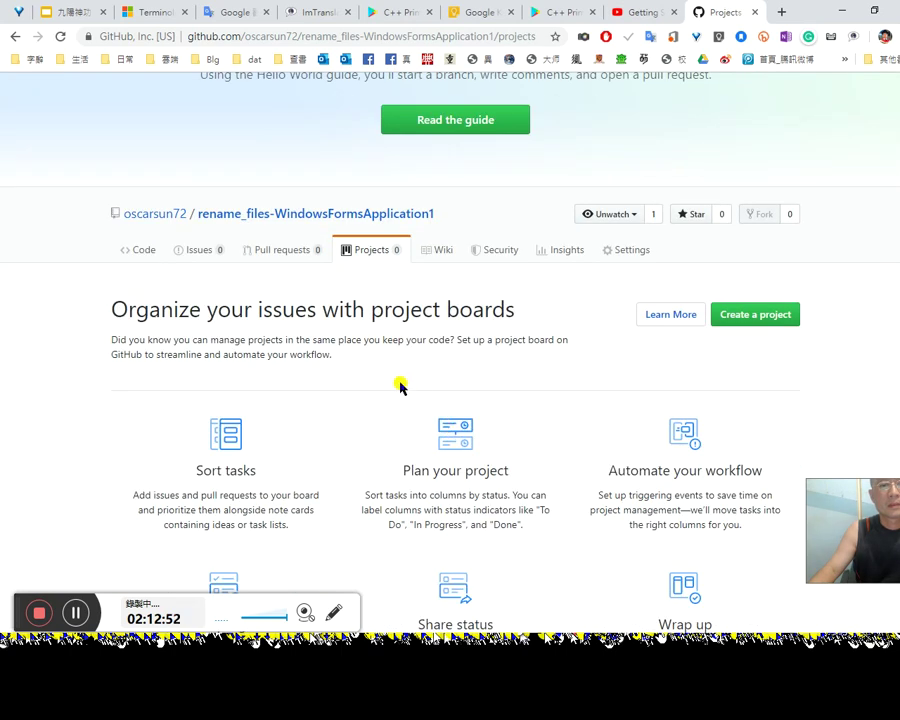
{"action": "scroll", "coordinate": [398, 380], "scroll_direction": "down", "scroll_amount": 1}
{"action": "left_click", "coordinate": [272, 181]}
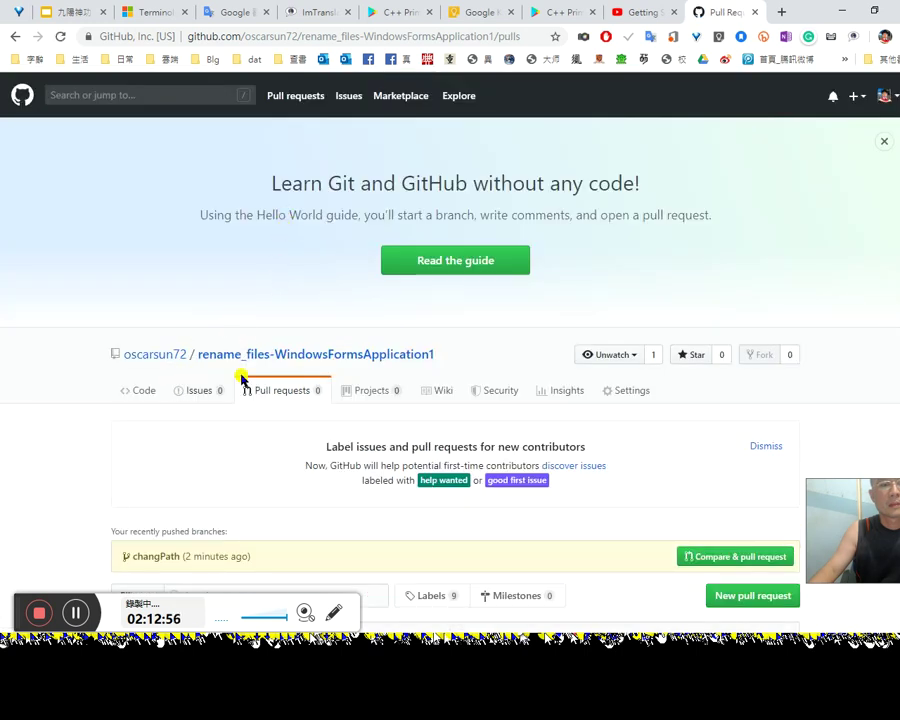
{"action": "scroll", "coordinate": [392, 420], "scroll_direction": "down", "scroll_amount": 3}
{"action": "left_click", "coordinate": [199, 258]}
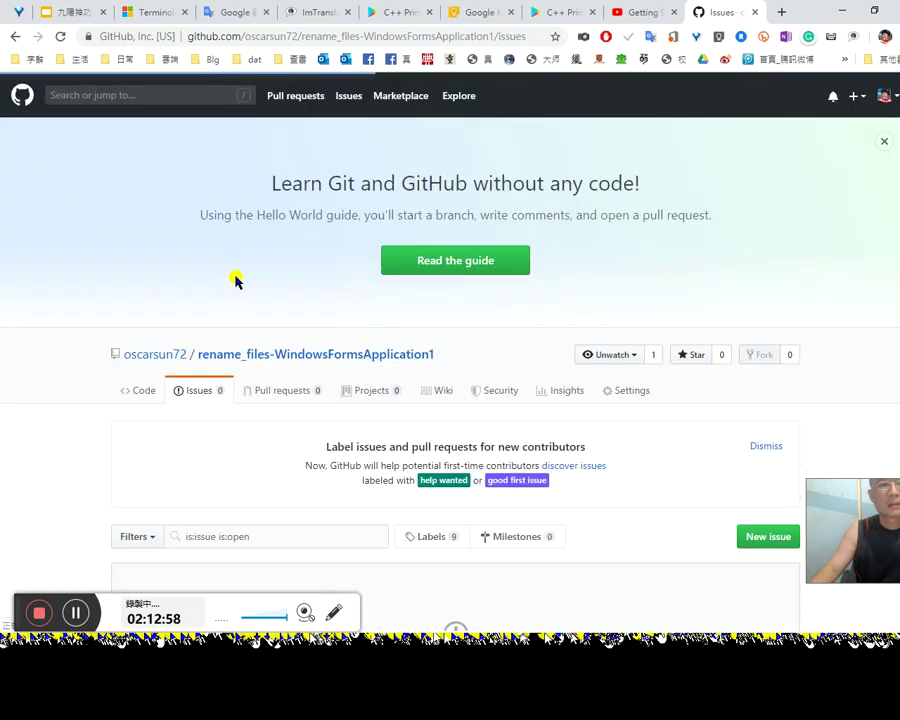
{"action": "scroll", "coordinate": [550, 438], "scroll_direction": "down", "scroll_amount": 3}
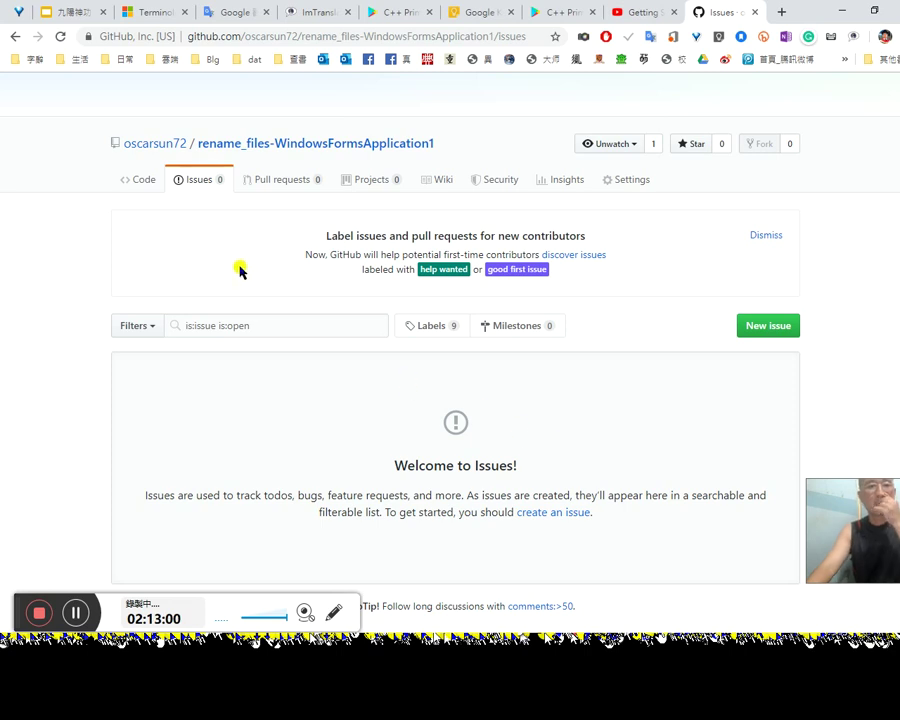
{"action": "scroll", "coordinate": [532, 524], "scroll_direction": "down", "scroll_amount": 3}
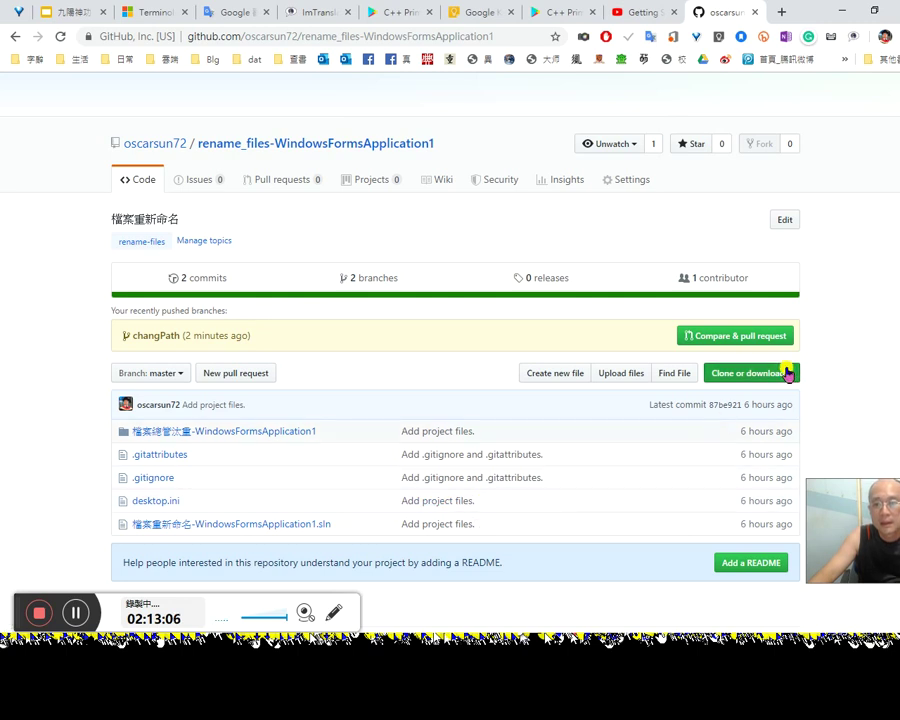
Step: Check the Clone or download options, then start a pull request from changPath
{"action": "left_click", "coordinate": [788, 372]}
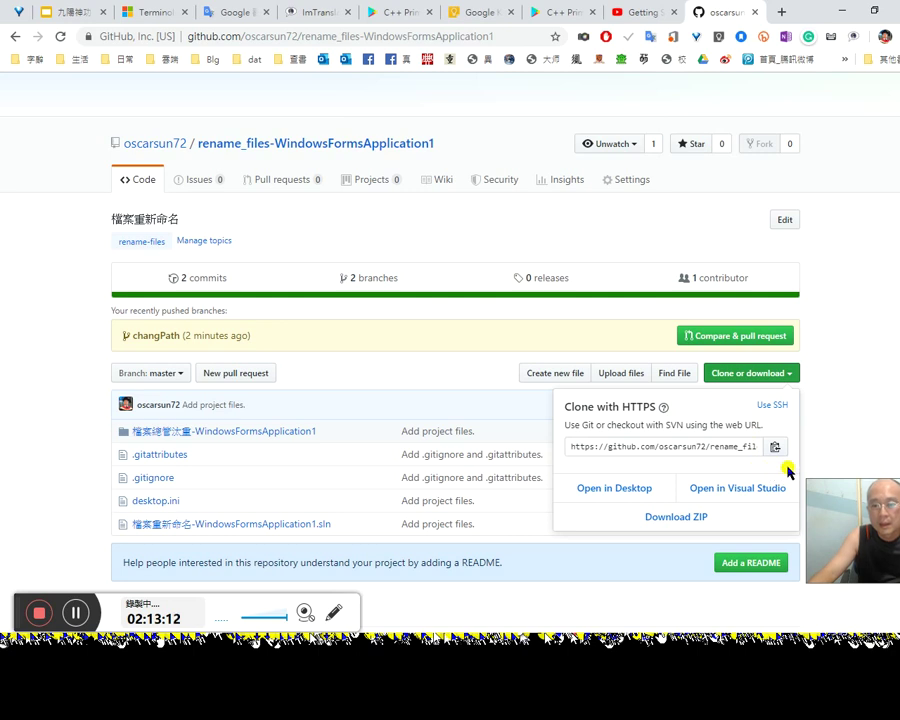
{"action": "left_click", "coordinate": [838, 460]}
{"action": "scroll", "coordinate": [832, 458], "scroll_direction": "down", "scroll_amount": 2}
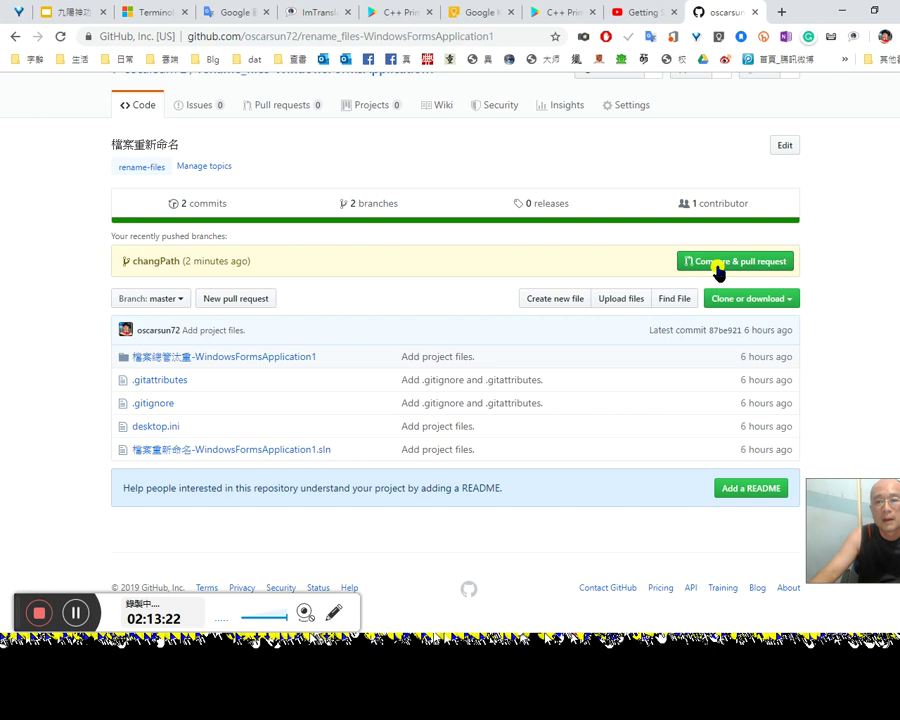
{"action": "left_click", "coordinate": [763, 263]}
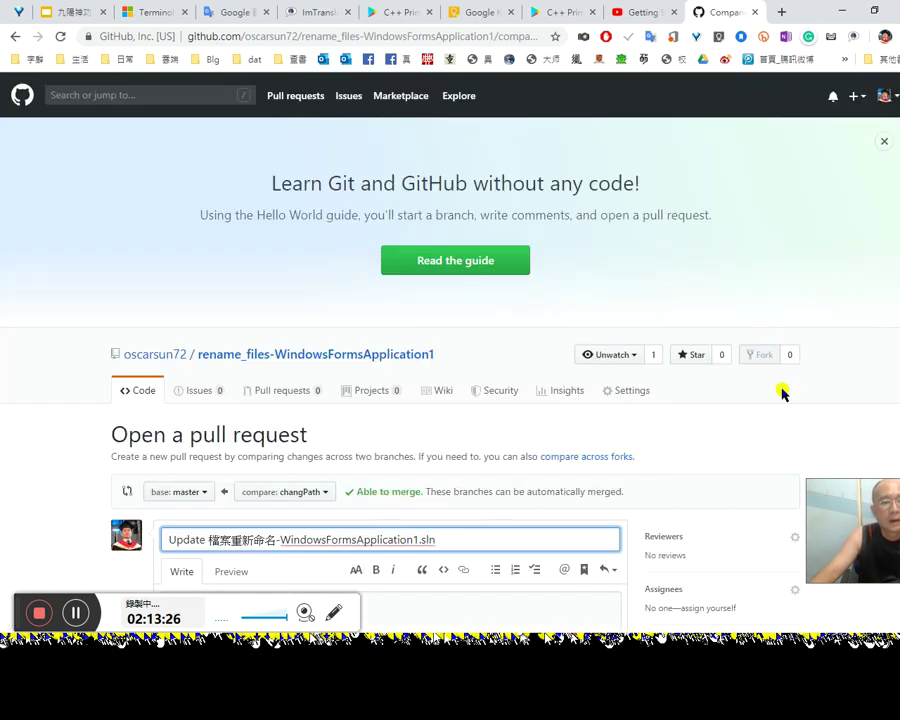
Step: Review the changPath-into-master pull request form titled 'Update 檔案重新命名-WindowsFormsApplication1.sln'
{"action": "scroll", "coordinate": [782, 392], "scroll_direction": "down", "scroll_amount": 3}
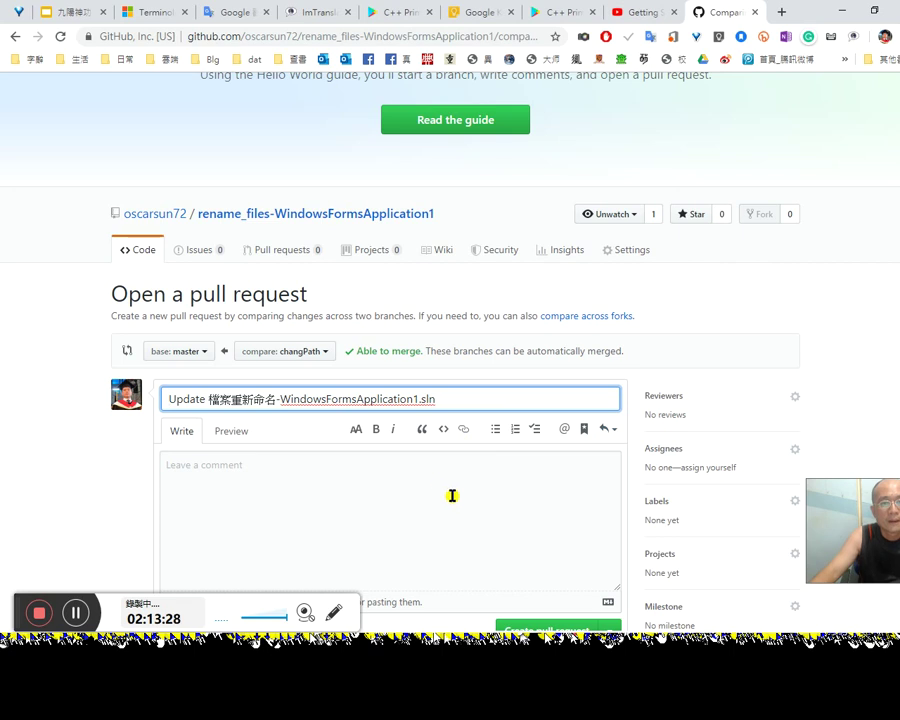
{"action": "scroll", "coordinate": [525, 508], "scroll_direction": "down", "scroll_amount": 6}
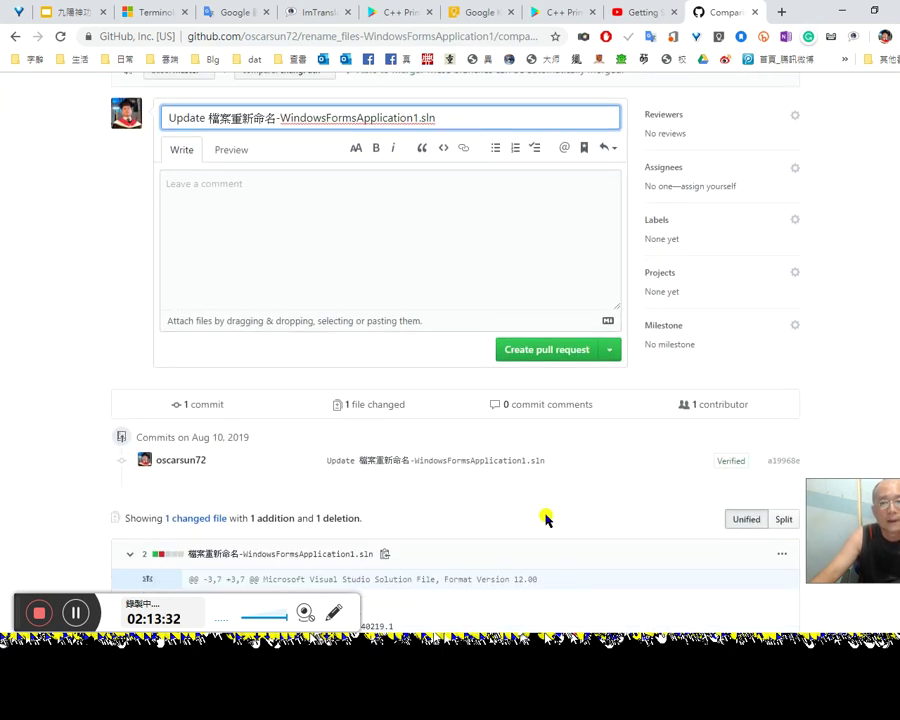
{"action": "scroll", "coordinate": [545, 518], "scroll_direction": "up", "scroll_amount": 2}
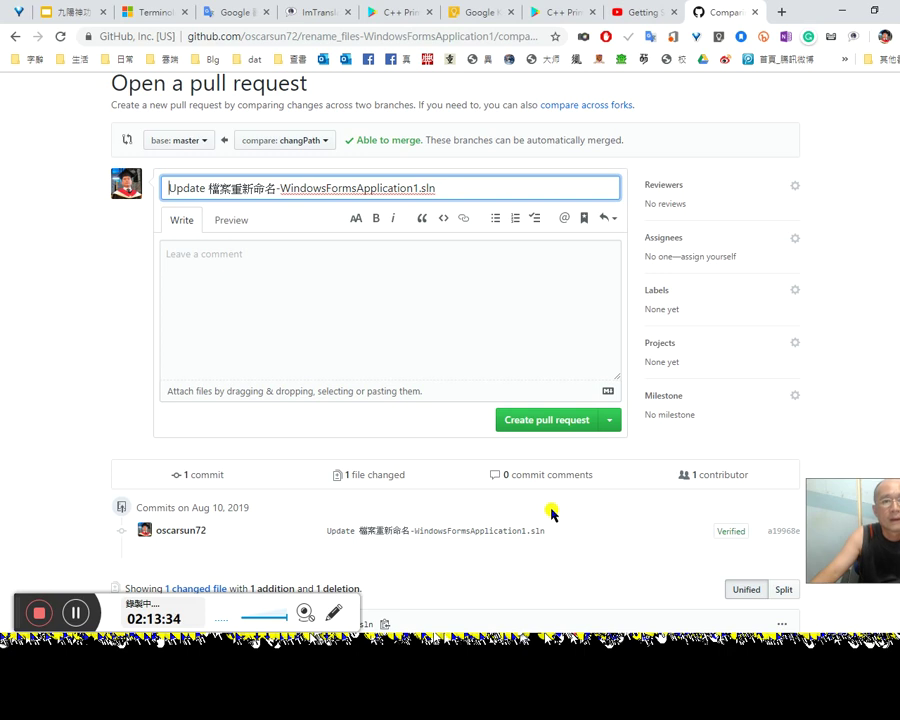
{"action": "scroll", "coordinate": [553, 516], "scroll_direction": "down", "scroll_amount": 1}
{"action": "scroll", "coordinate": [530, 490], "scroll_direction": "up", "scroll_amount": 4}
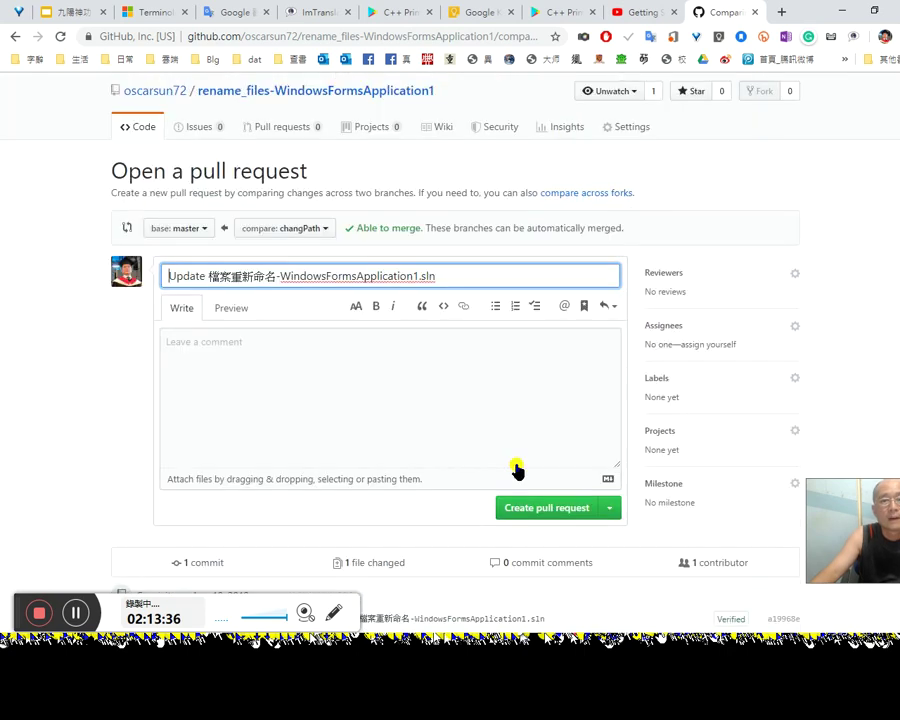
{"action": "scroll", "coordinate": [591, 448], "scroll_direction": "down", "scroll_amount": 4}
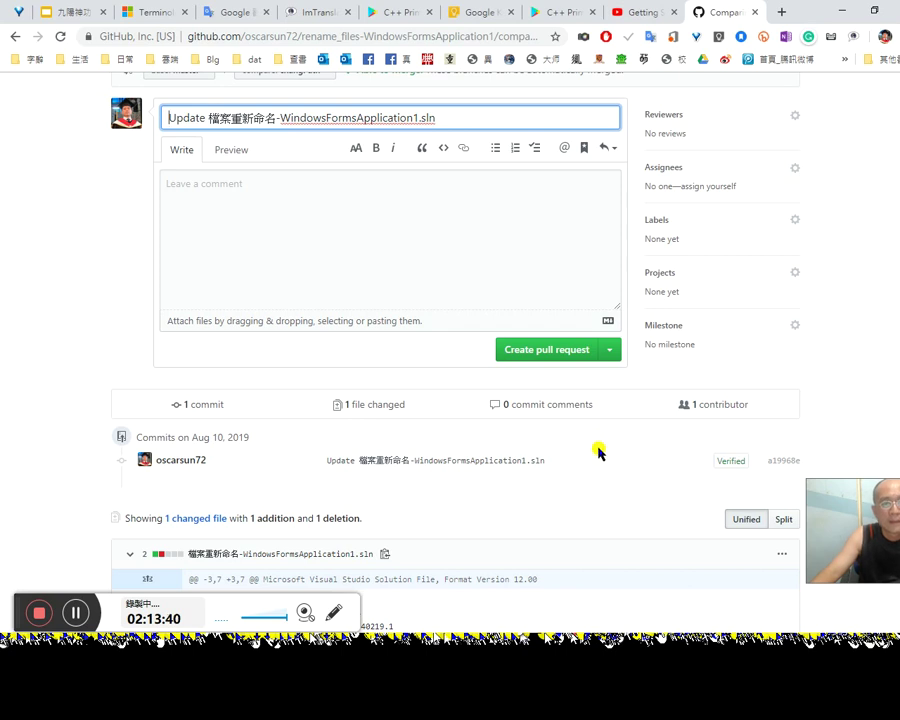
{"action": "scroll", "coordinate": [598, 452], "scroll_direction": "down", "scroll_amount": 3}
{"action": "scroll", "coordinate": [604, 454], "scroll_direction": "down", "scroll_amount": 3}
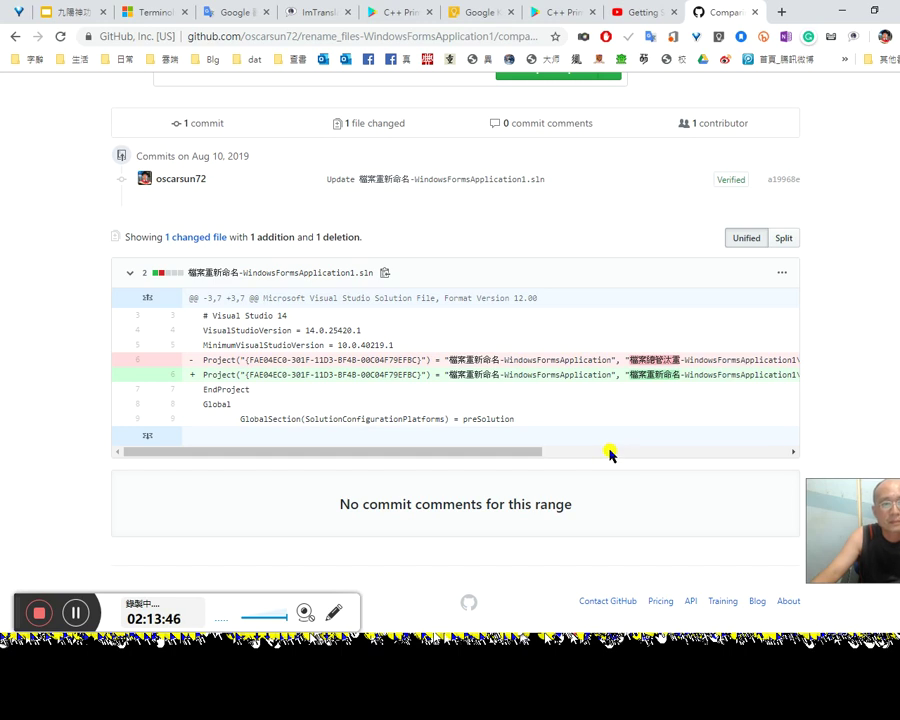
{"action": "scroll", "coordinate": [610, 454], "scroll_direction": "up", "scroll_amount": 3}
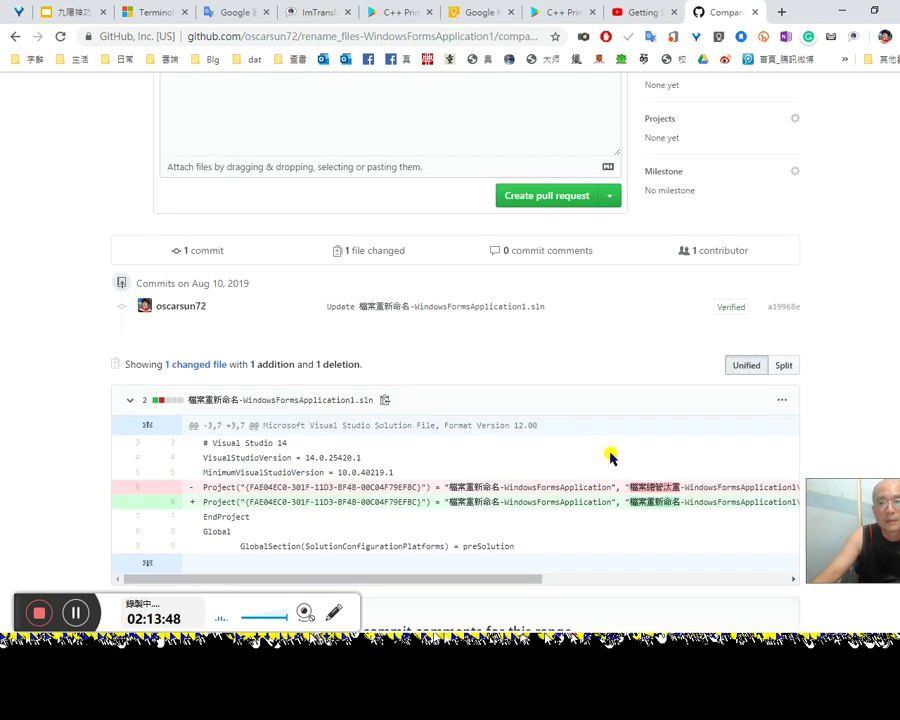
{"action": "scroll", "coordinate": [612, 455], "scroll_direction": "up", "scroll_amount": 1}
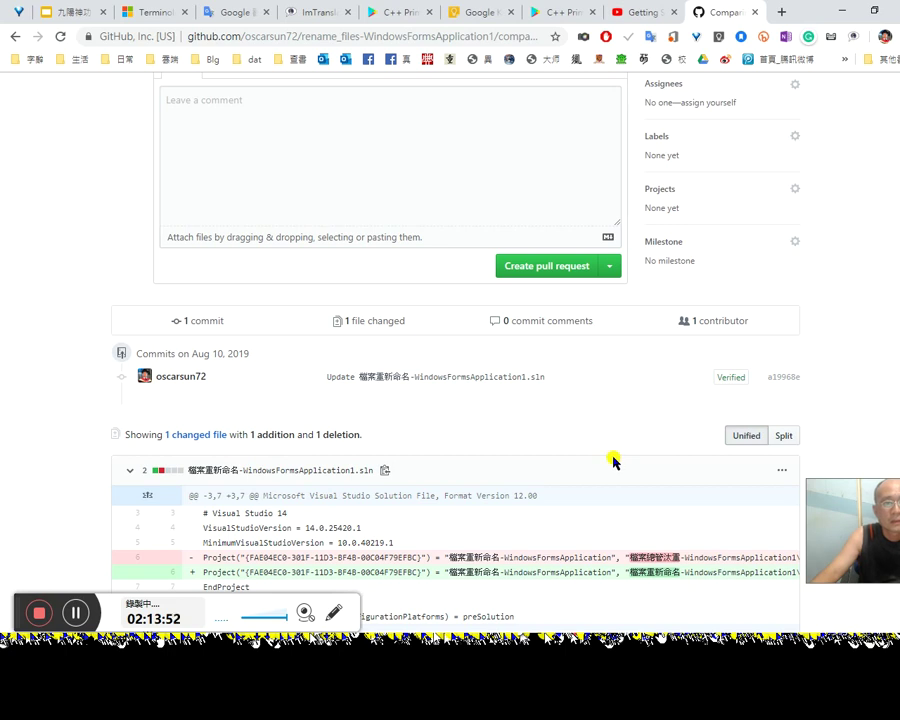
{"action": "scroll", "coordinate": [612, 455], "scroll_direction": "up", "scroll_amount": 6}
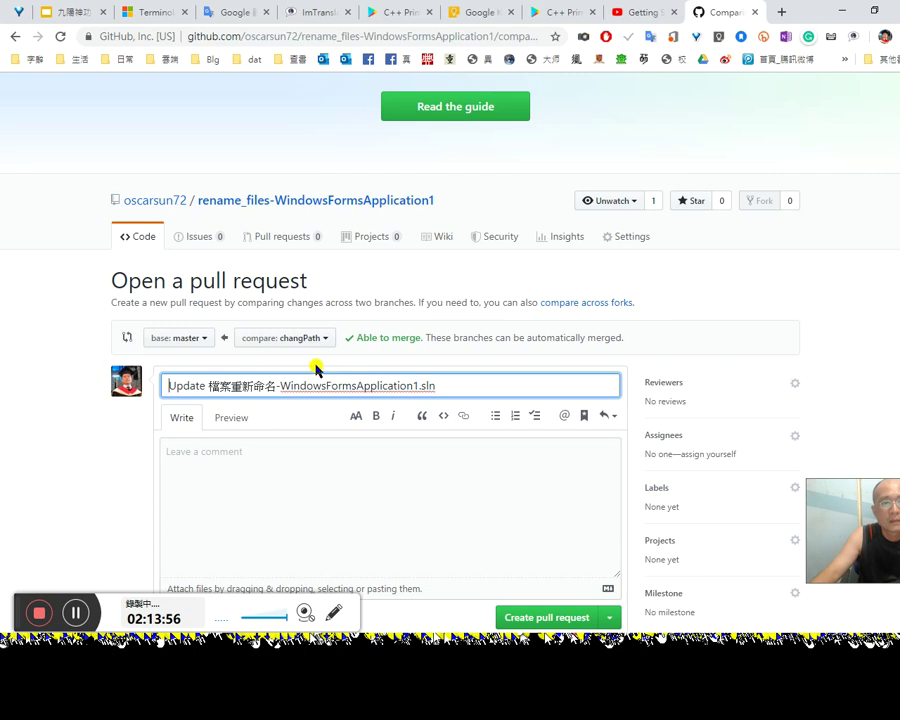
{"action": "left_click", "coordinate": [388, 340]}
{"action": "scroll", "coordinate": [597, 511], "scroll_direction": "down", "scroll_amount": 1}
Step: Check the draft option, the 'able to merge' message, and the compare and base branch lists
{"action": "left_click", "coordinate": [614, 548]}
{"action": "scroll", "coordinate": [620, 552], "scroll_direction": "down", "scroll_amount": 1}
{"action": "scroll", "coordinate": [622, 551], "scroll_direction": "down", "scroll_amount": 1}
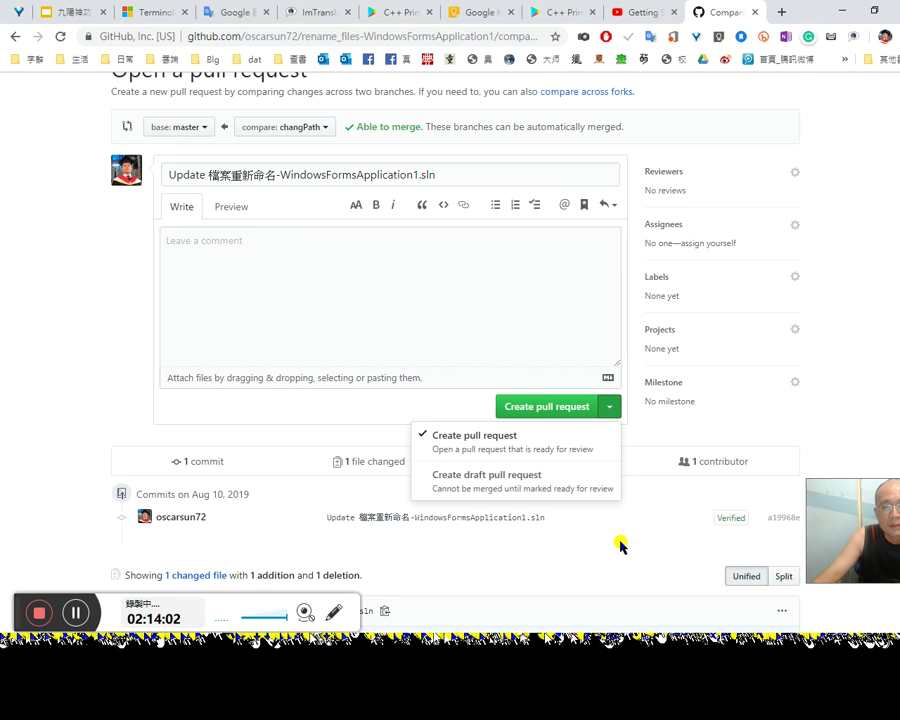
{"action": "scroll", "coordinate": [615, 540], "scroll_direction": "up", "scroll_amount": 3}
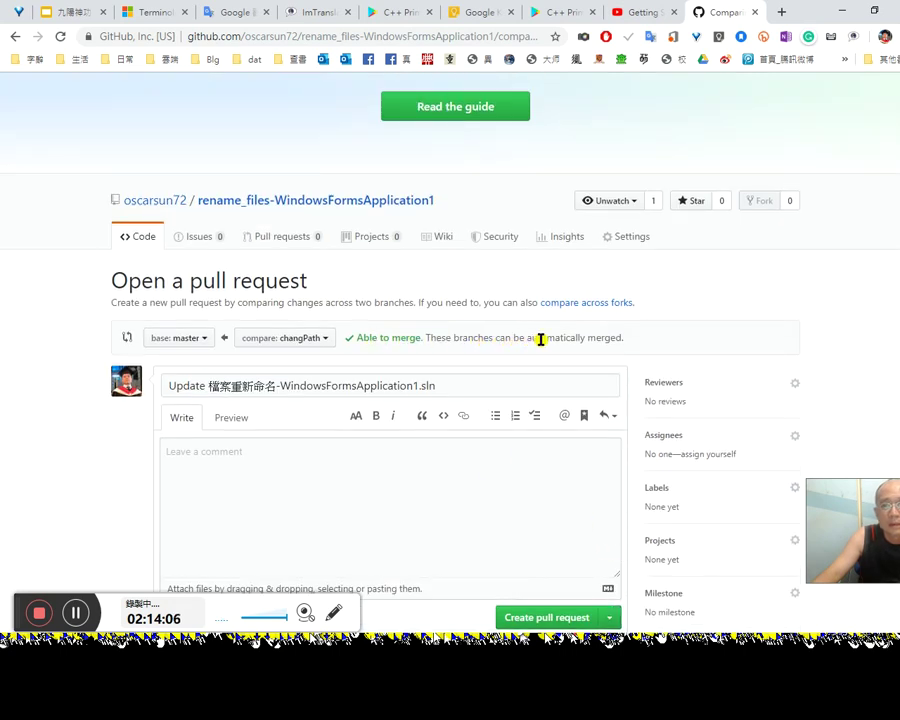
{"action": "left_click_drag", "start_coordinate": [639, 343], "coordinate": [420, 346]}
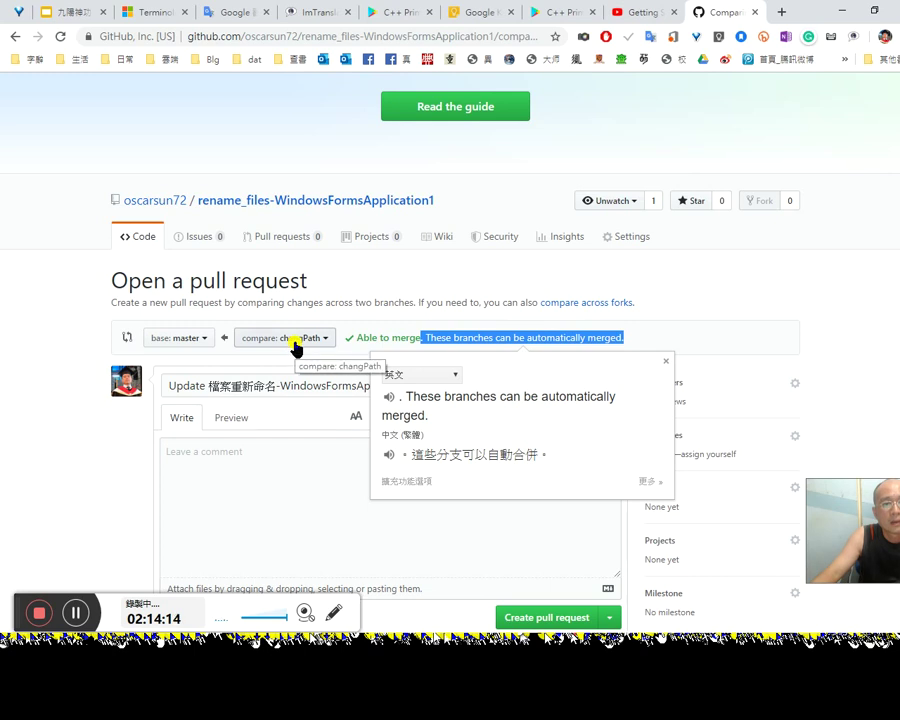
{"action": "left_click", "coordinate": [296, 346]}
{"action": "left_click", "coordinate": [194, 344]}
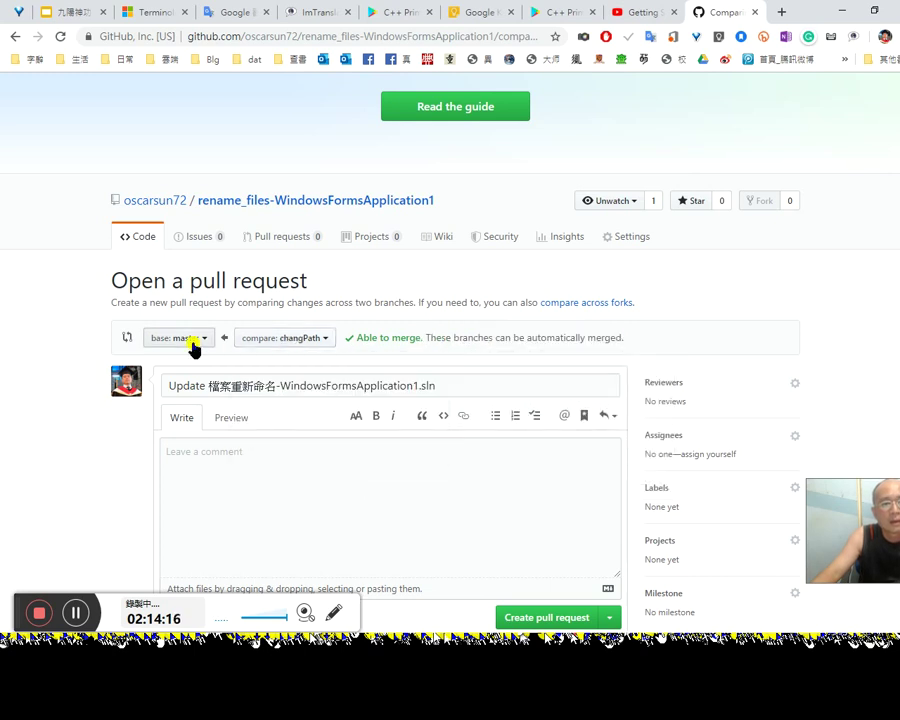
{"action": "left_click", "coordinate": [195, 345]}
{"action": "left_click", "coordinate": [251, 343]}
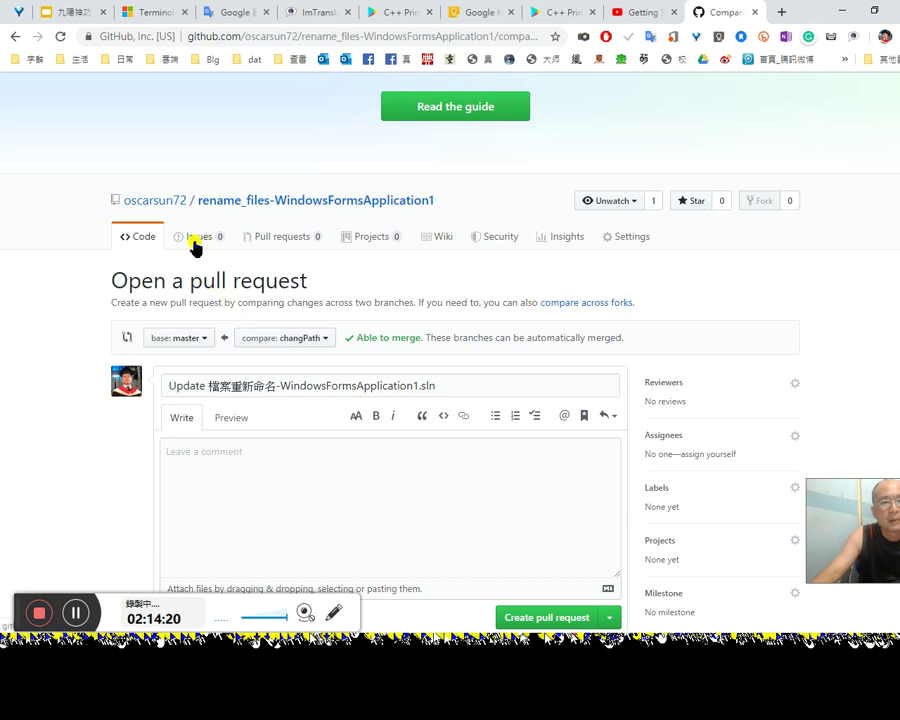
{"action": "left_click", "coordinate": [148, 243]}
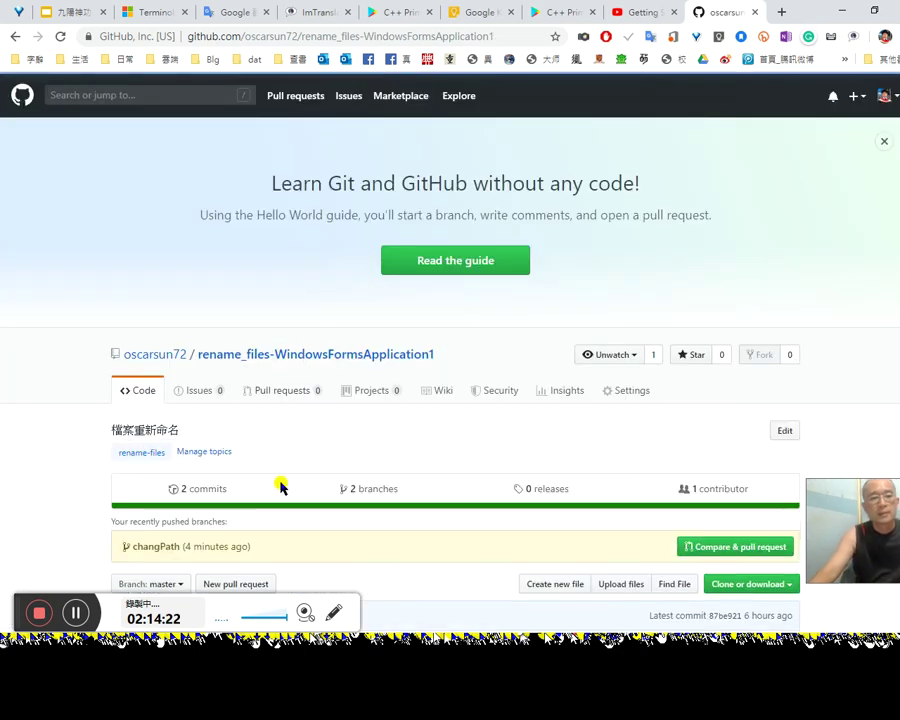
Step: Open the 檔案總管汰重-WindowsFormsApplication1 folder on master, listing Properties, Form1 files, Program.cs and .csproj
{"action": "scroll", "coordinate": [310, 455], "scroll_direction": "down", "scroll_amount": 3}
{"action": "right_click", "coordinate": [190, 431]}
{"action": "left_click", "coordinate": [70, 445]}
{"action": "scroll", "coordinate": [205, 455], "scroll_direction": "down", "scroll_amount": 2}
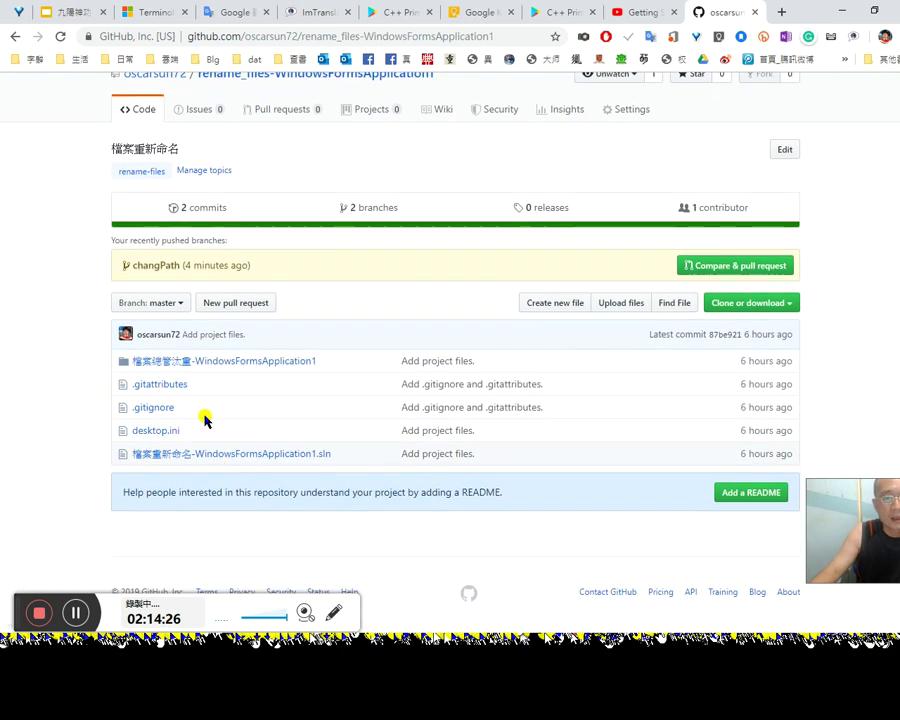
{"action": "left_click", "coordinate": [205, 365]}
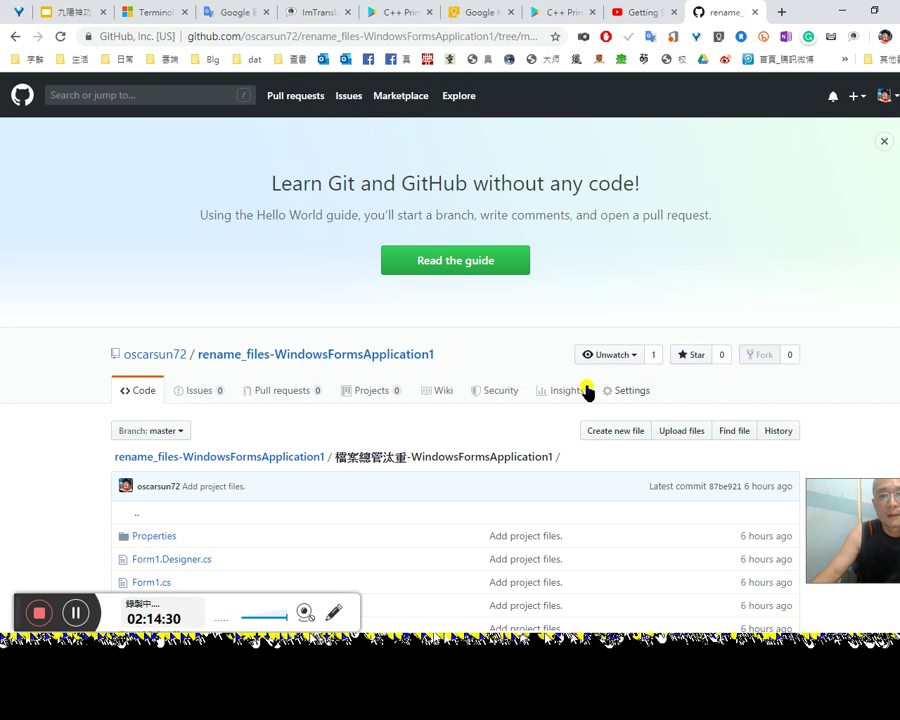
{"action": "scroll", "coordinate": [645, 443], "scroll_direction": "down", "scroll_amount": 2}
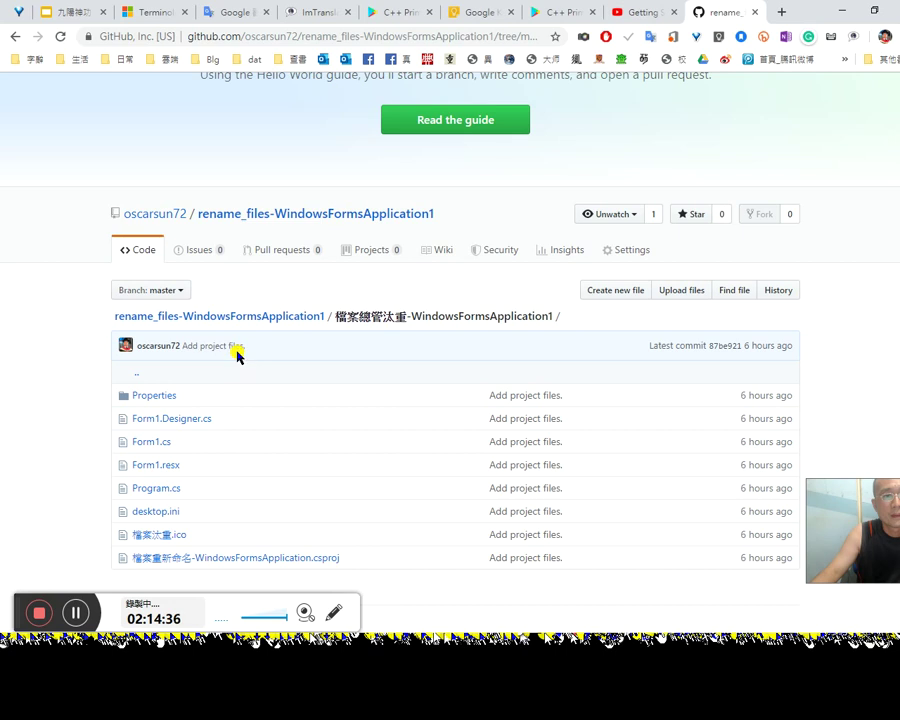
{"action": "scroll", "coordinate": [300, 355], "scroll_direction": "down", "scroll_amount": 2}
{"action": "left_click", "coordinate": [230, 294]}
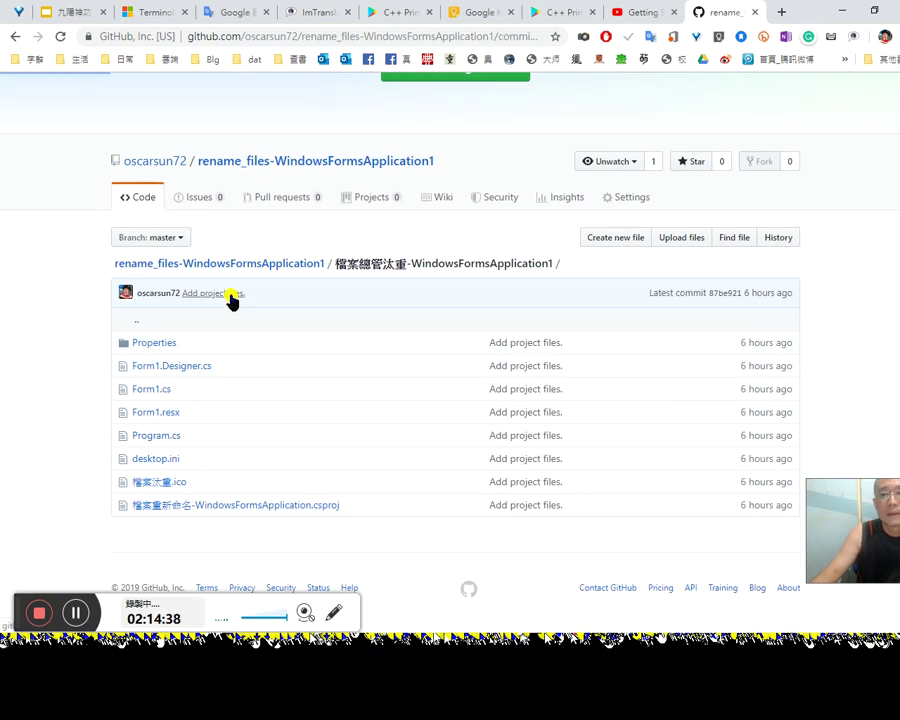
Step: Copy the Form1.Designer.cs file path in the Add project files commit and check its diff menu
{"action": "scroll", "coordinate": [388, 444], "scroll_direction": "down", "scroll_amount": 2}
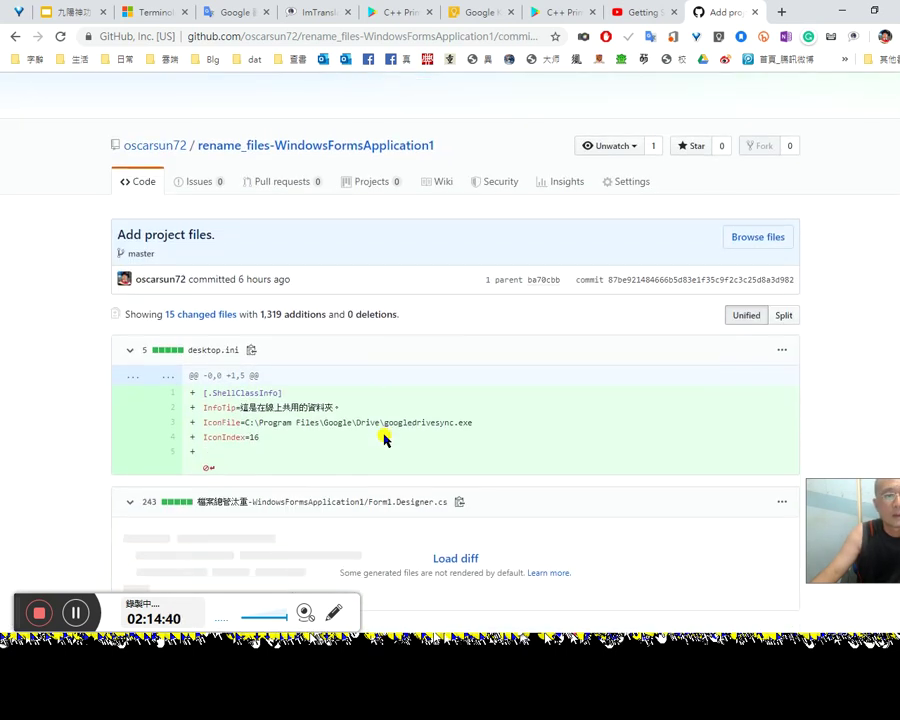
{"action": "scroll", "coordinate": [379, 432], "scroll_direction": "down", "scroll_amount": 1}
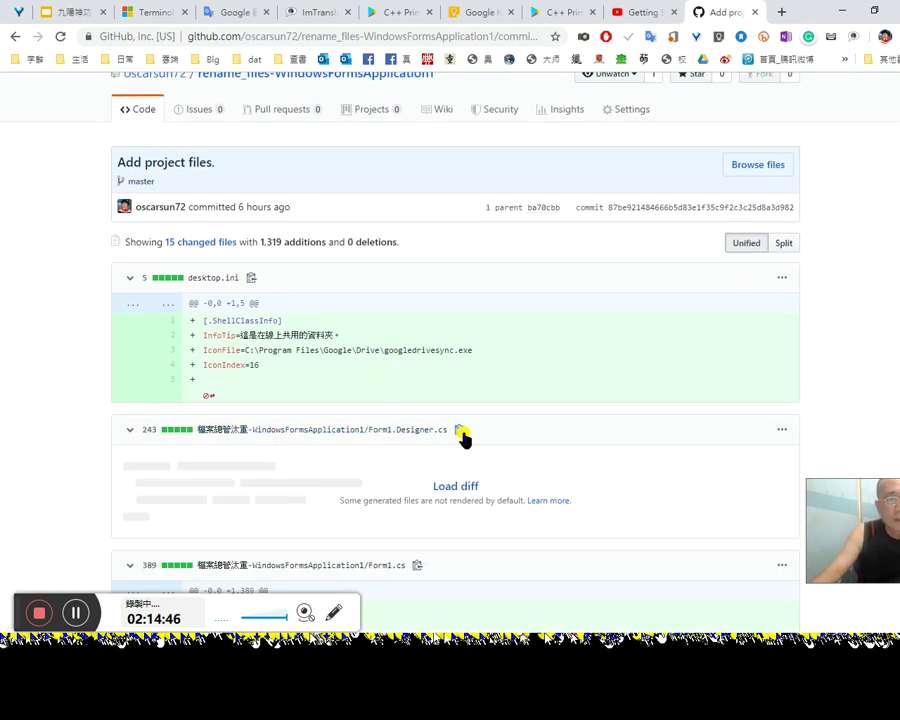
{"action": "scroll", "coordinate": [468, 455], "scroll_direction": "down", "scroll_amount": 1}
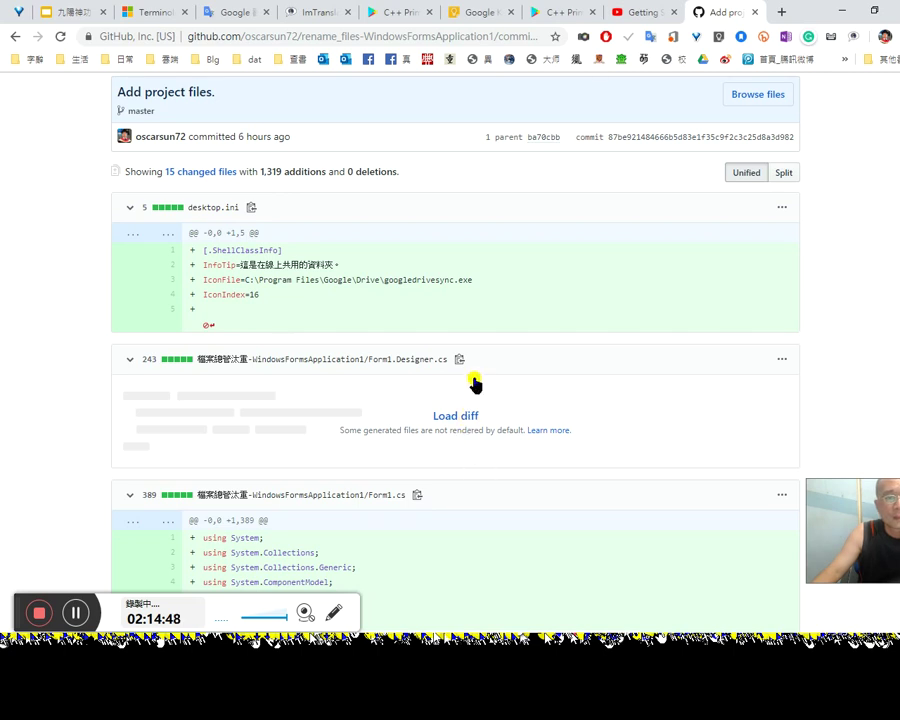
{"action": "left_click", "coordinate": [459, 359]}
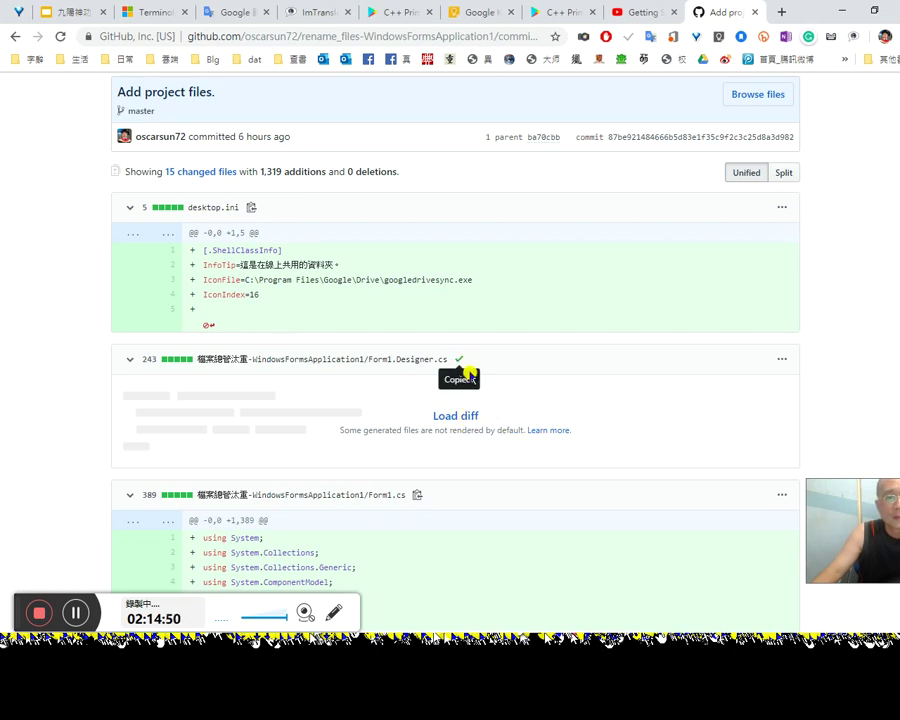
{"action": "left_click", "coordinate": [781, 360]}
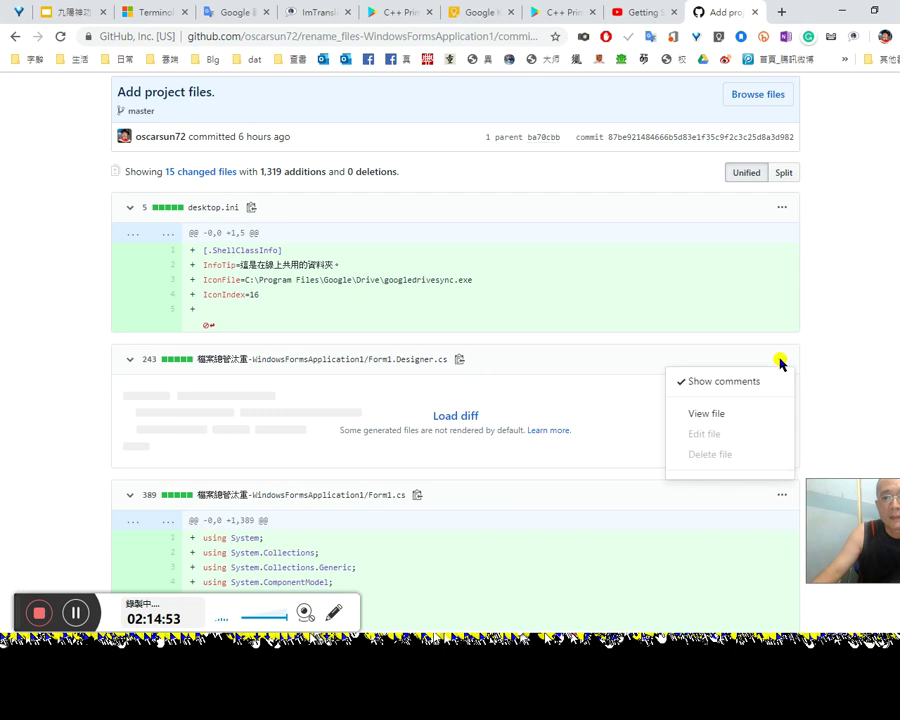
{"action": "left_click", "coordinate": [648, 362]}
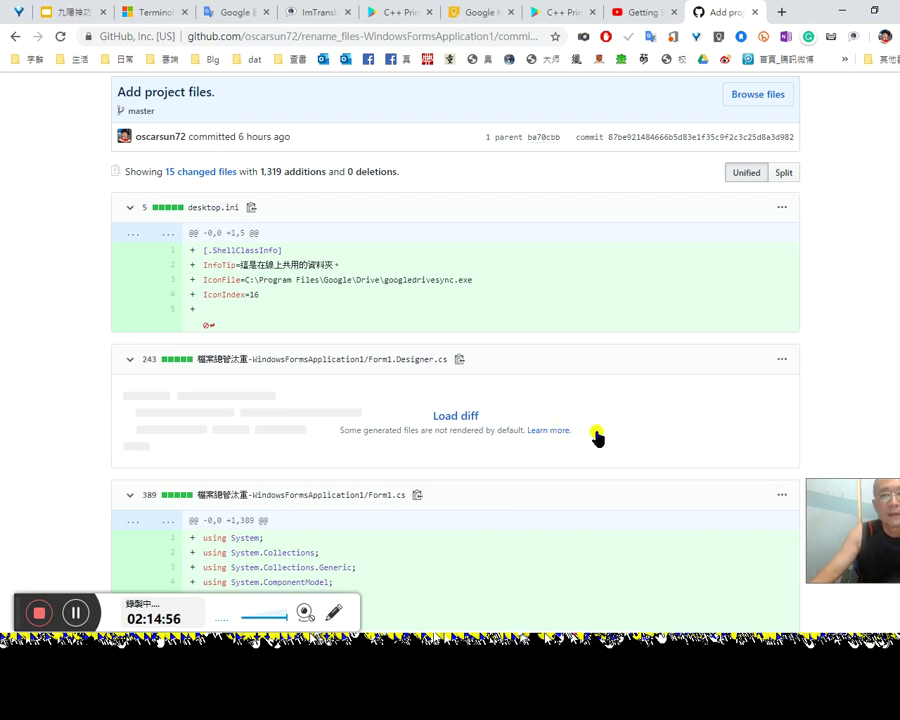
Step: Check the Form1.cs diff options and scroll through the remaining changed files
{"action": "scroll", "coordinate": [590, 430], "scroll_direction": "up", "scroll_amount": 1}
{"action": "scroll", "coordinate": [628, 462], "scroll_direction": "down", "scroll_amount": 3}
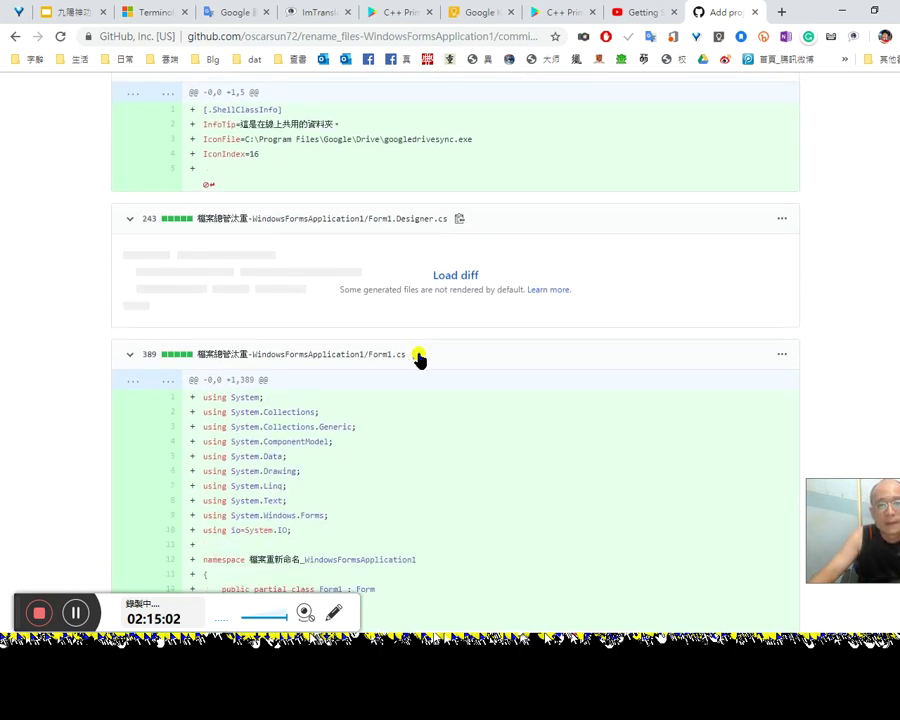
{"action": "left_click", "coordinate": [781, 356]}
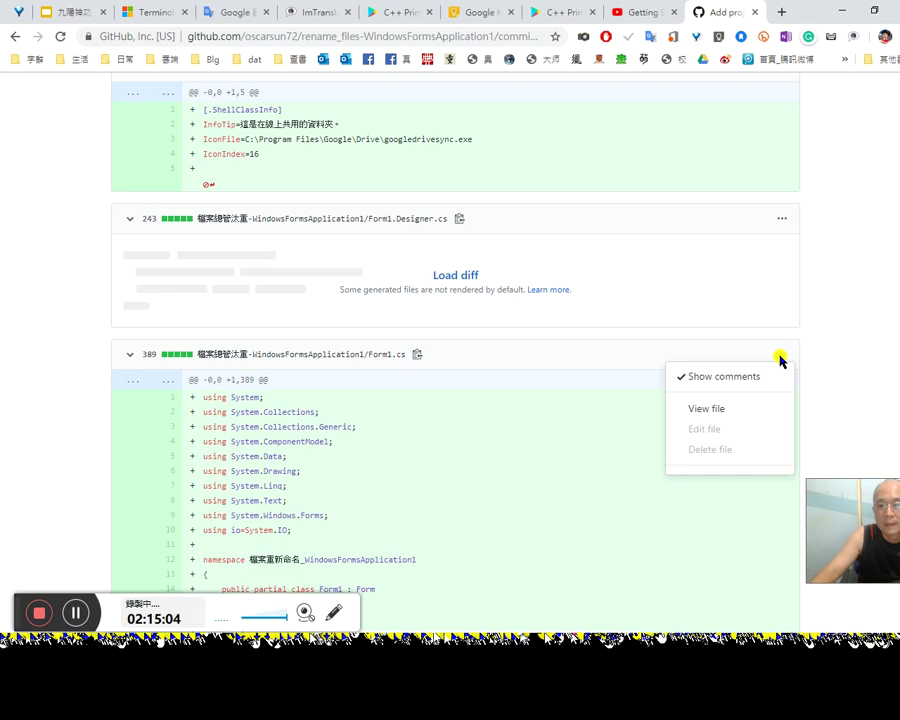
{"action": "left_click", "coordinate": [580, 420]}
{"action": "scroll", "coordinate": [604, 446], "scroll_direction": "down", "scroll_amount": 2}
{"action": "scroll", "coordinate": [608, 446], "scroll_direction": "down", "scroll_amount": 1}
{"action": "scroll", "coordinate": [612, 449], "scroll_direction": "up", "scroll_amount": 2}
{"action": "scroll", "coordinate": [616, 448], "scroll_direction": "down", "scroll_amount": 8}
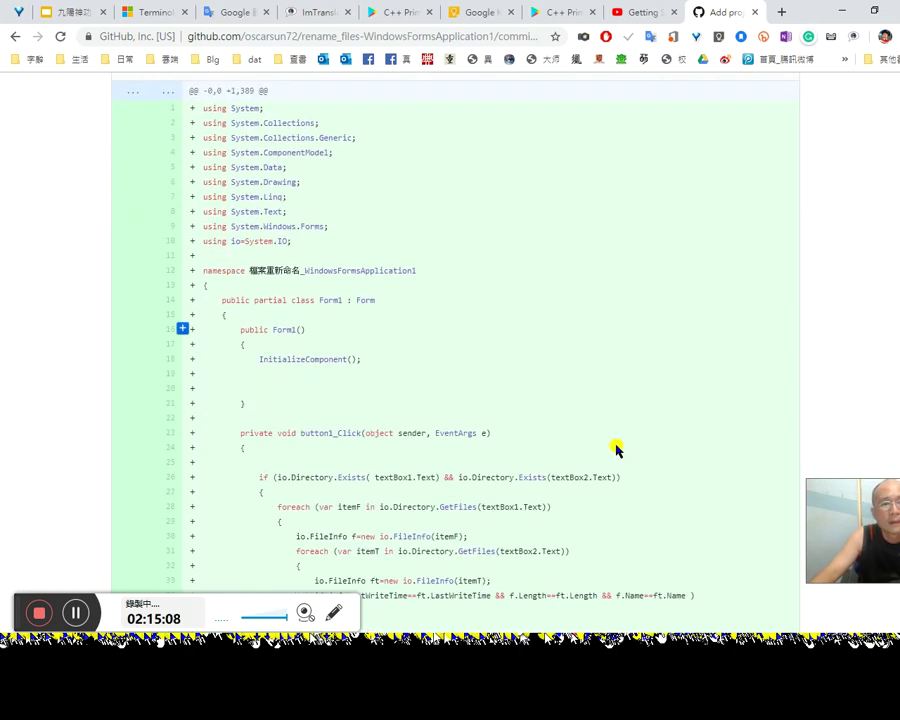
{"action": "scroll", "coordinate": [620, 455], "scroll_direction": "down", "scroll_amount": 5}
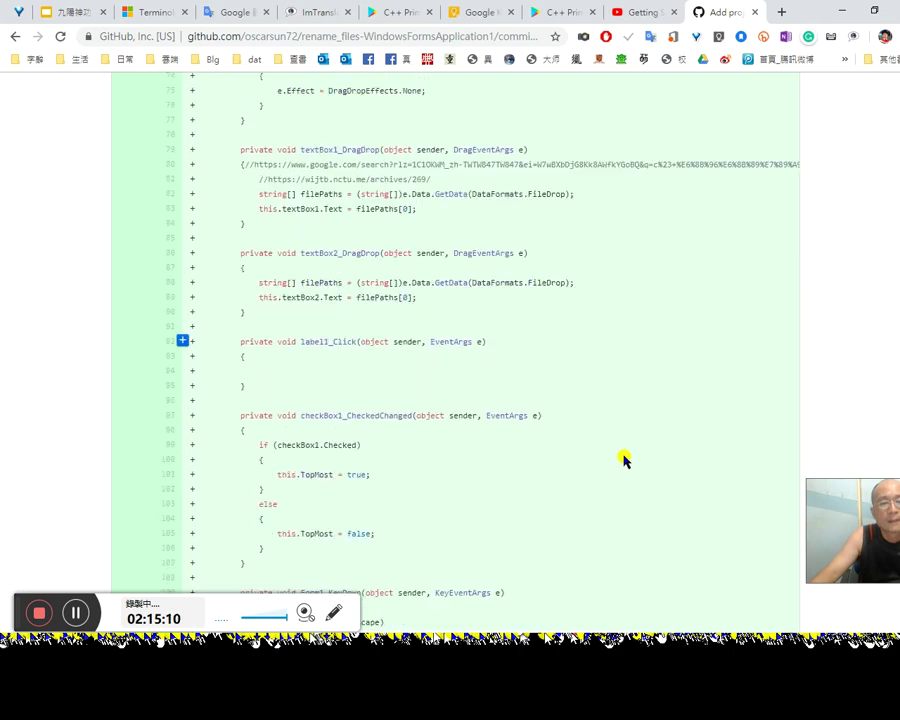
{"action": "scroll", "coordinate": [380, 364], "scroll_direction": "up", "scroll_amount": 5}
{"action": "scroll", "coordinate": [422, 412], "scroll_direction": "up", "scroll_amount": 15}
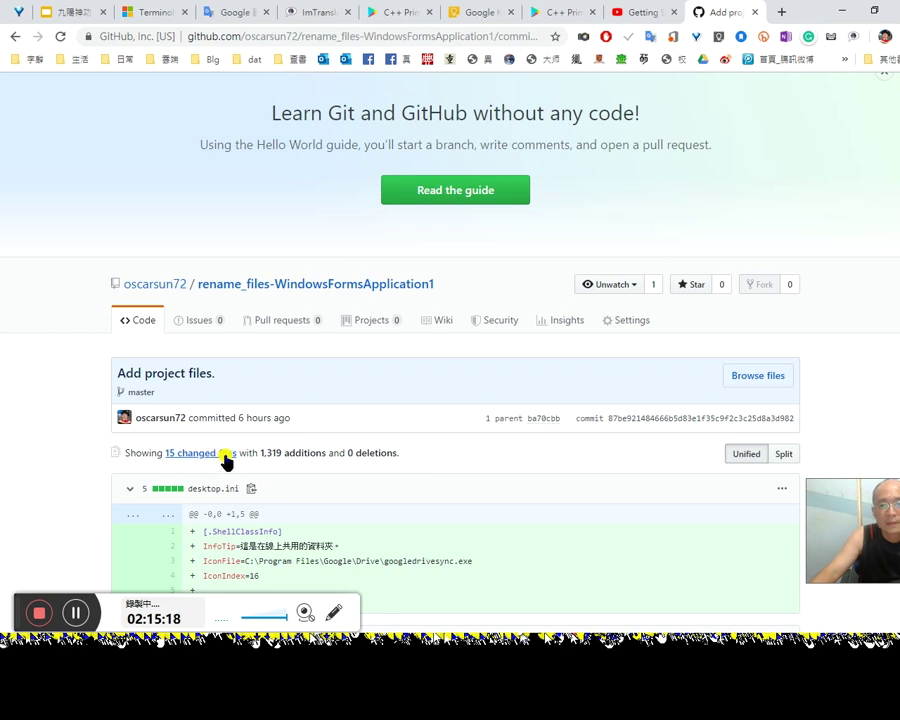
{"action": "left_click", "coordinate": [15, 36]}
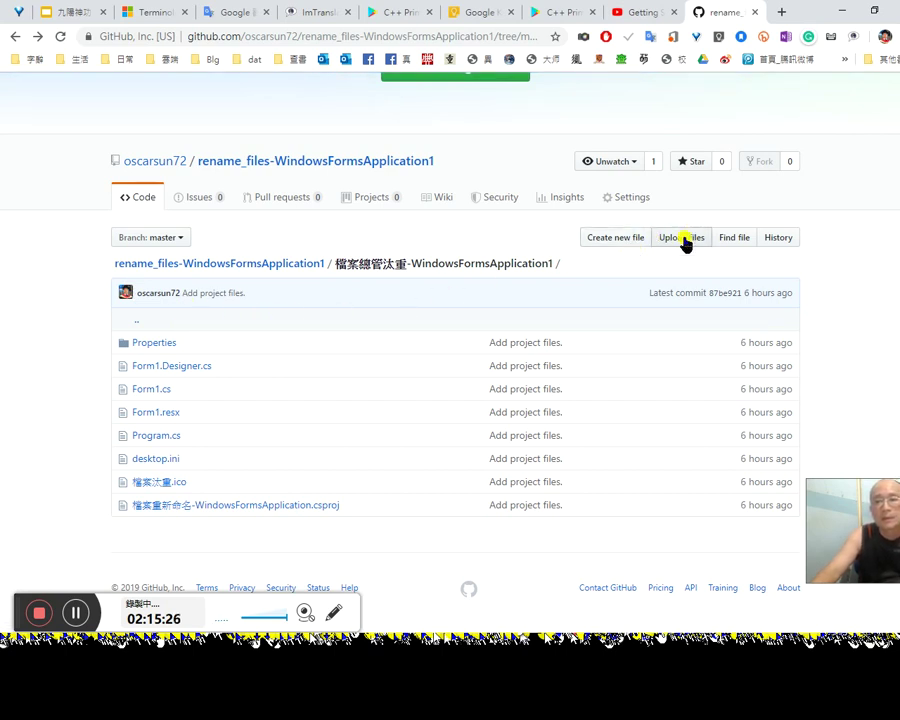
Step: Briefly visit the repository settings, then return to the rename_files root page on master
{"action": "left_click", "coordinate": [609, 202]}
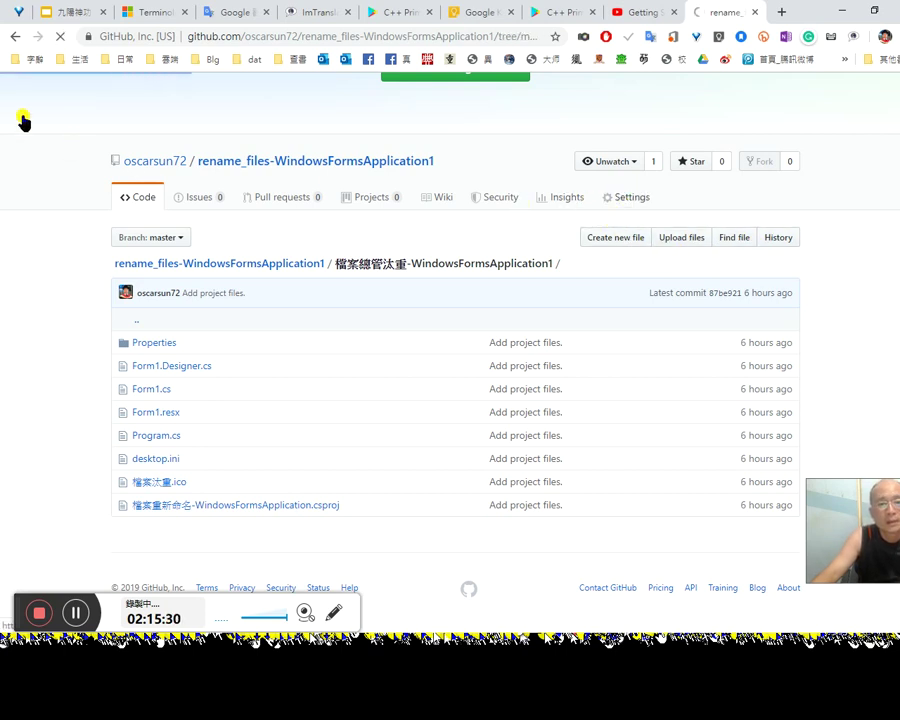
{"action": "left_click", "coordinate": [12, 36]}
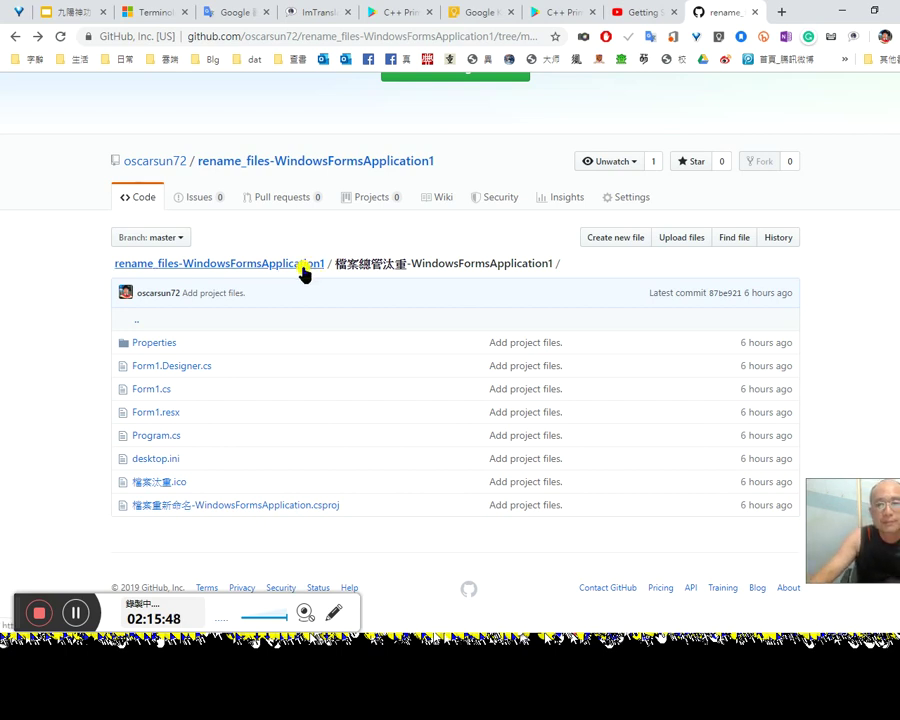
{"action": "left_click", "coordinate": [298, 266]}
Step: Try starting pull requests from the changPath branch, then return to the repository file list
{"action": "scroll", "coordinate": [484, 446], "scroll_direction": "down", "scroll_amount": 1}
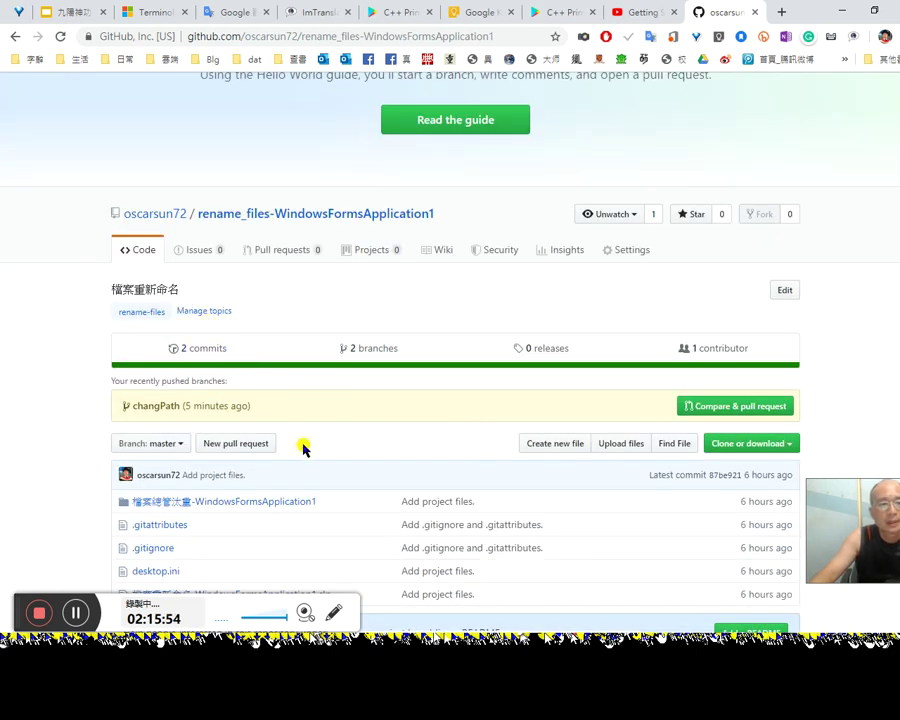
{"action": "scroll", "coordinate": [300, 445], "scroll_direction": "down", "scroll_amount": 1}
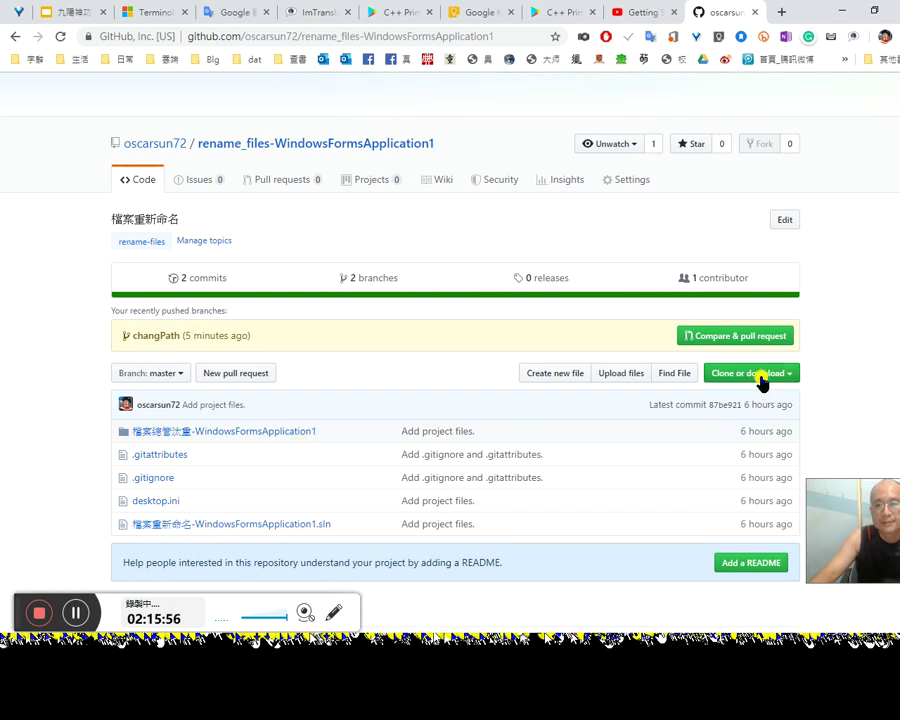
{"action": "left_click", "coordinate": [752, 338]}
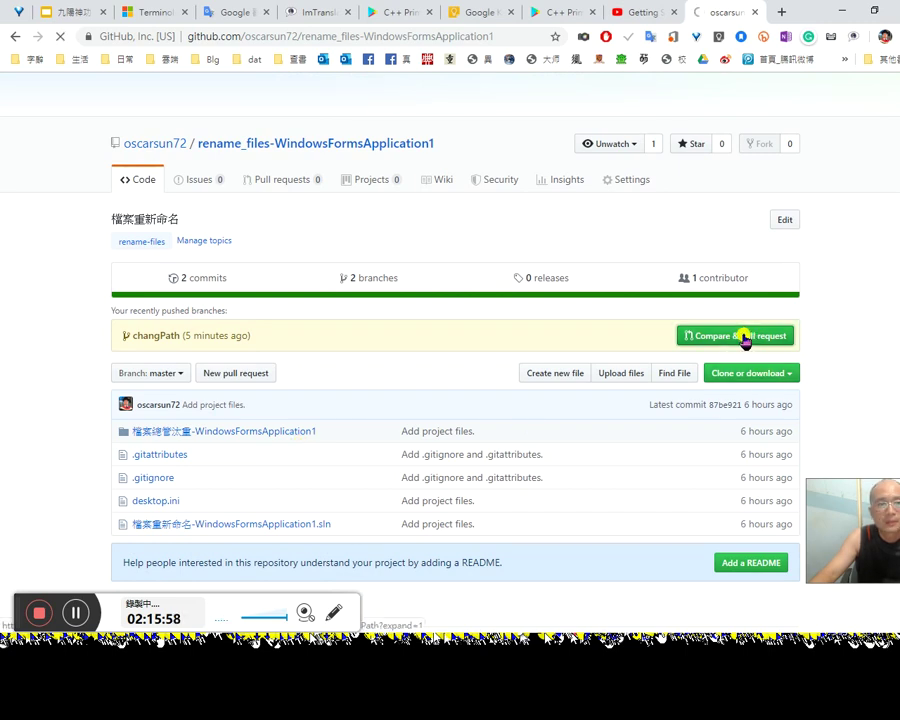
{"action": "scroll", "coordinate": [729, 436], "scroll_direction": "down", "scroll_amount": 2}
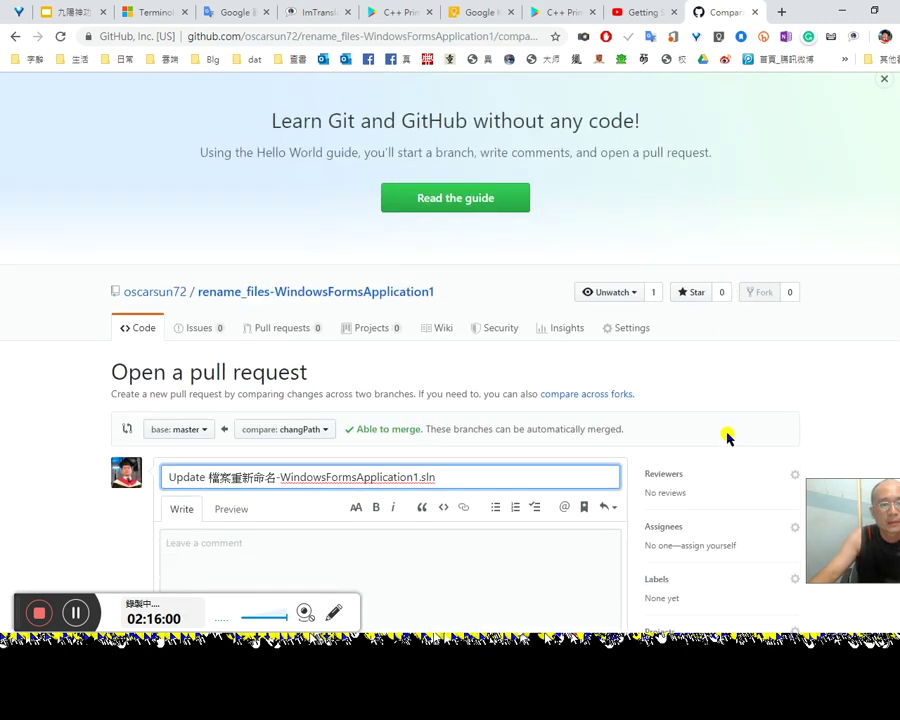
{"action": "left_click", "coordinate": [16, 39]}
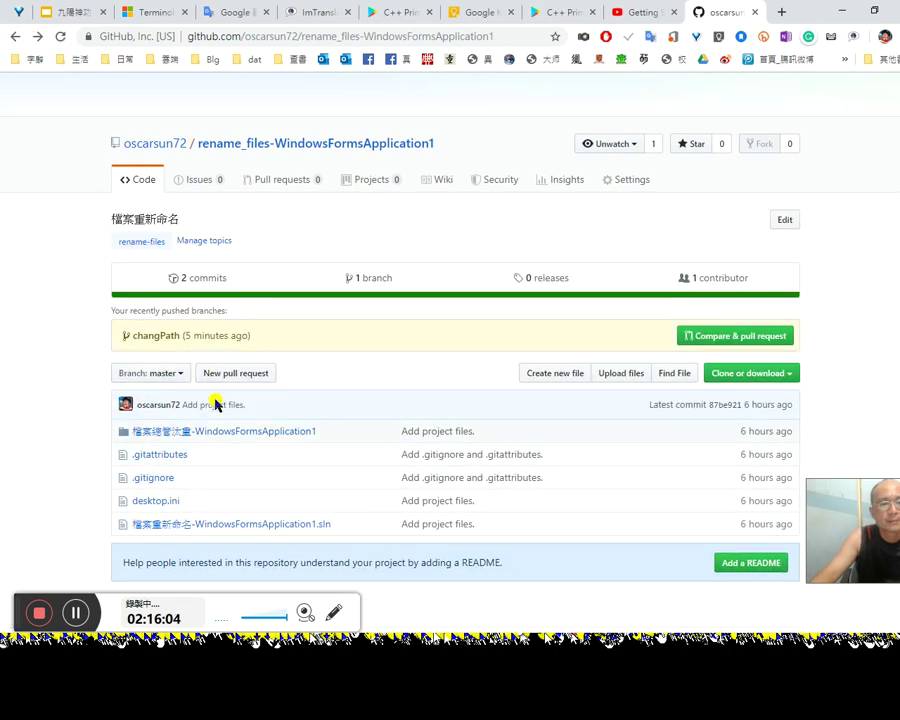
{"action": "left_click", "coordinate": [254, 378]}
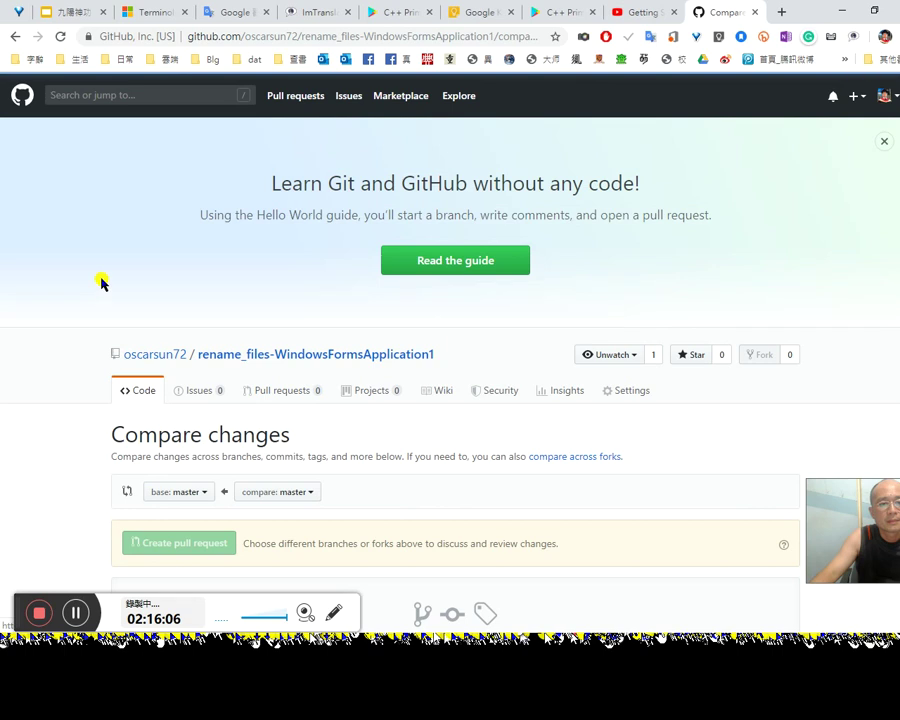
{"action": "left_click", "coordinate": [13, 36]}
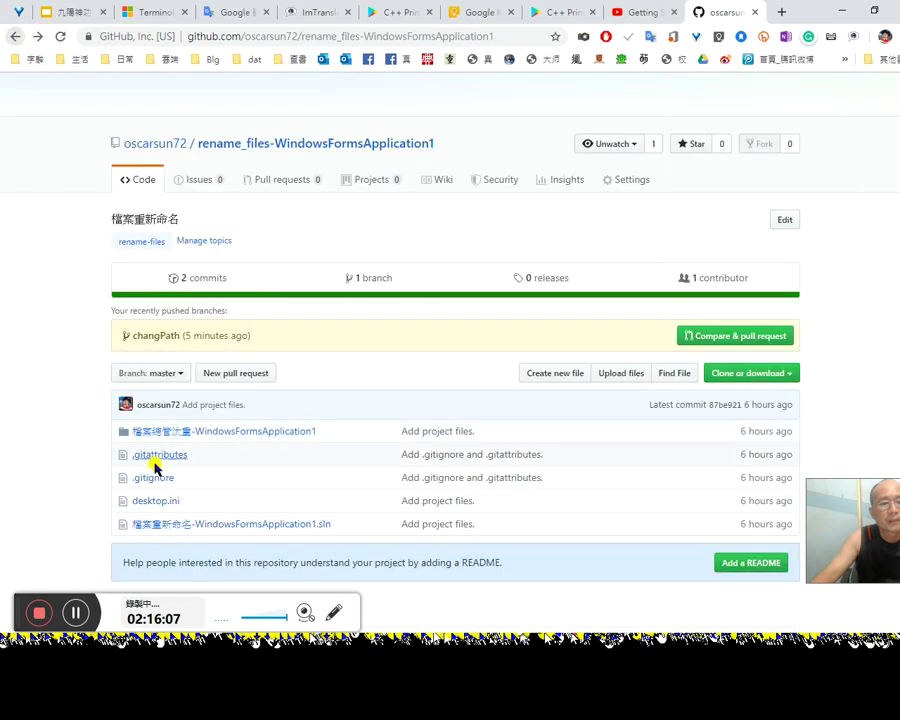
Step: Check the branch list, scroll the master branch files, then open the owner's profile page
{"action": "left_click", "coordinate": [168, 374]}
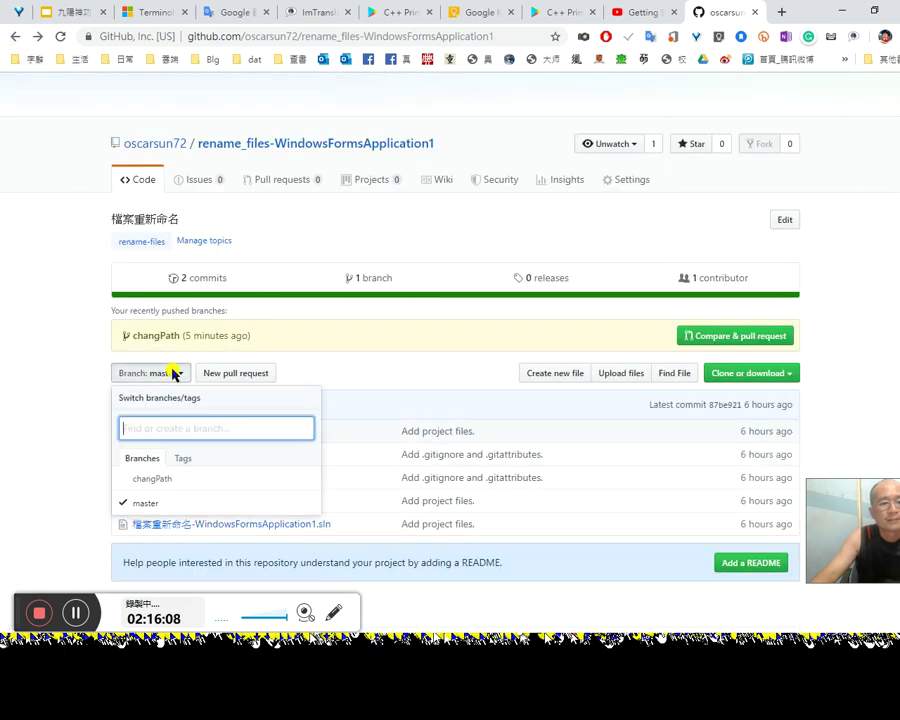
{"action": "left_click", "coordinate": [353, 376]}
{"action": "scroll", "coordinate": [367, 512], "scroll_direction": "down", "scroll_amount": 1}
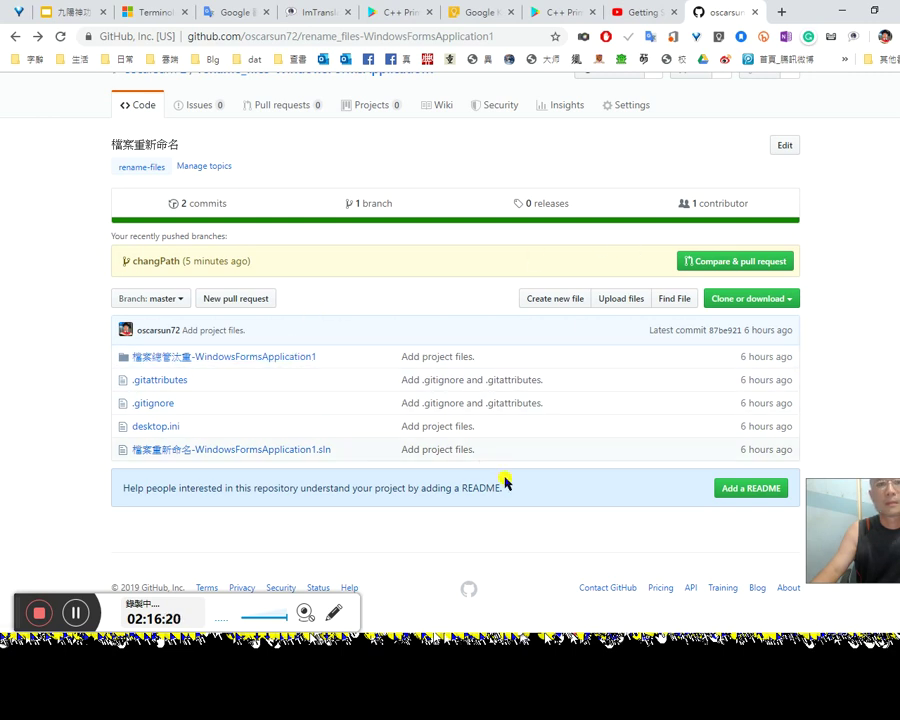
{"action": "scroll", "coordinate": [502, 477], "scroll_direction": "up", "scroll_amount": 3}
{"action": "scroll", "coordinate": [500, 477], "scroll_direction": "down", "scroll_amount": 2}
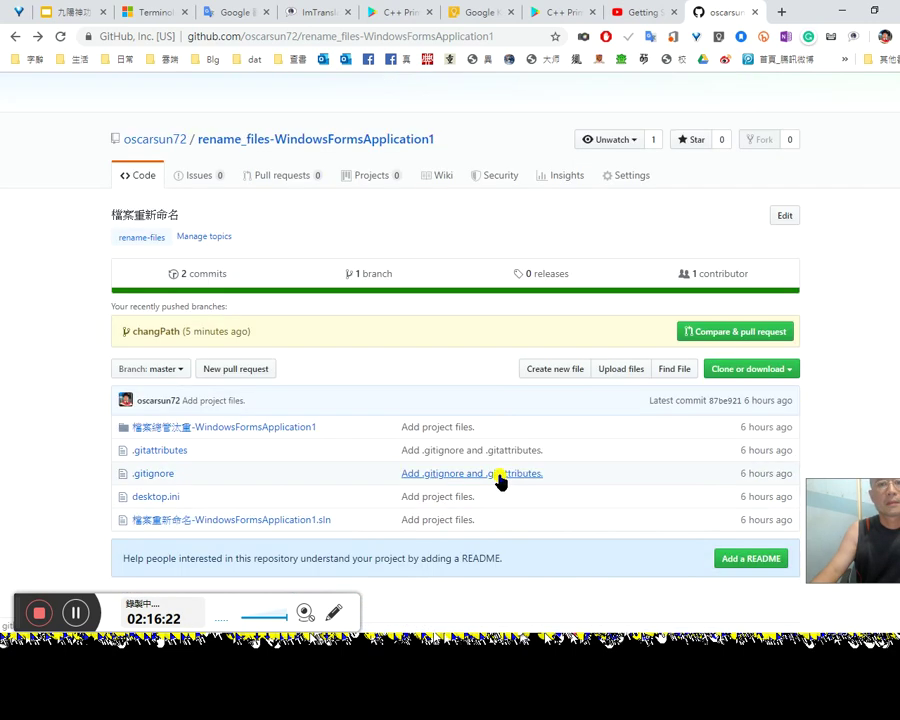
{"action": "scroll", "coordinate": [498, 482], "scroll_direction": "down", "scroll_amount": 1}
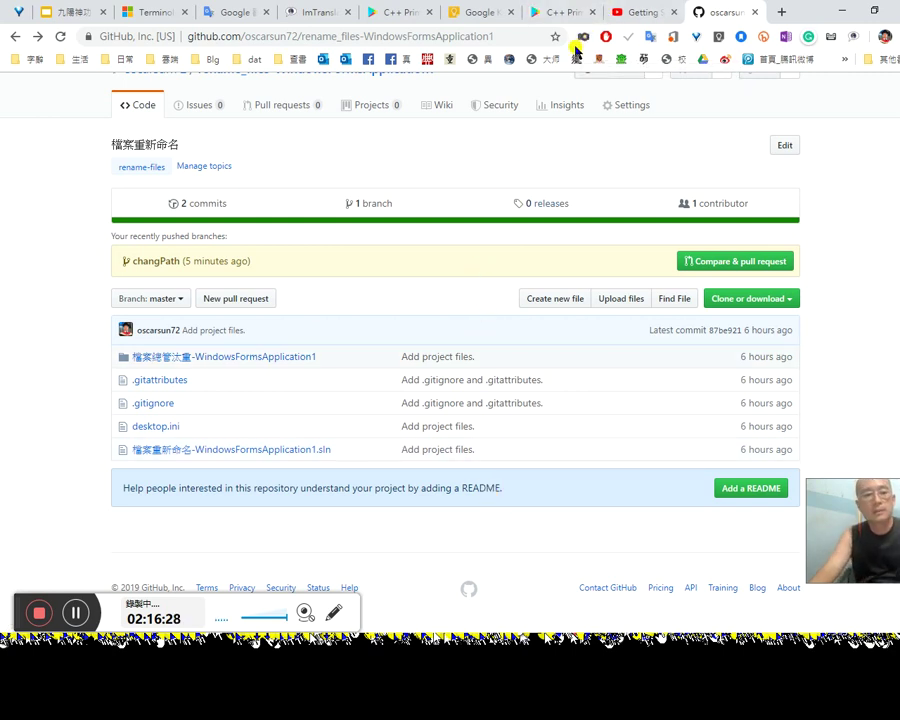
{"action": "scroll", "coordinate": [415, 373], "scroll_direction": "up", "scroll_amount": 3}
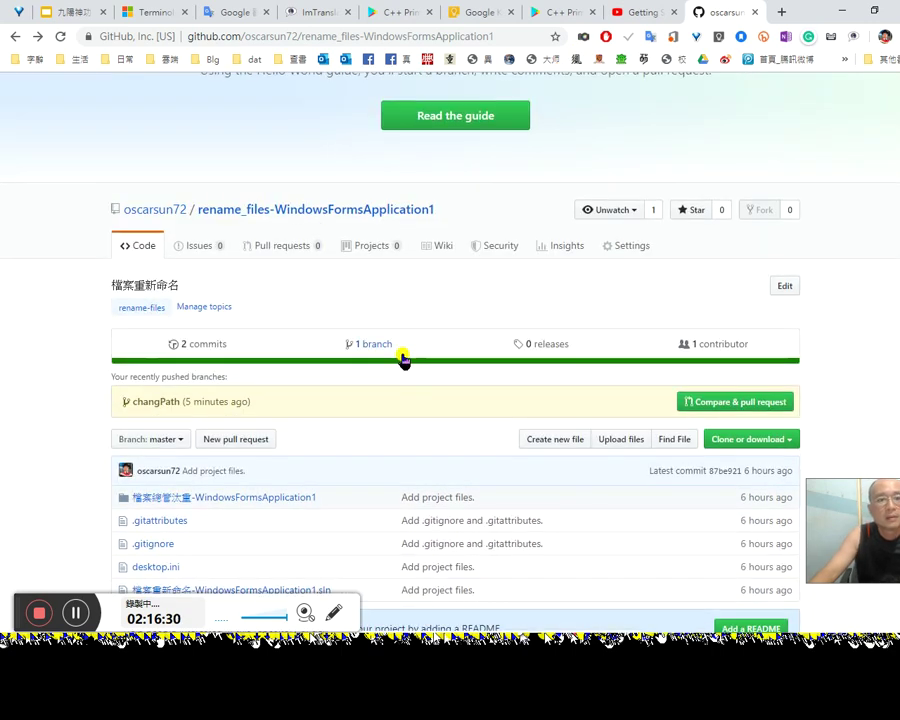
{"action": "mouse_move", "coordinate": [153, 212]}
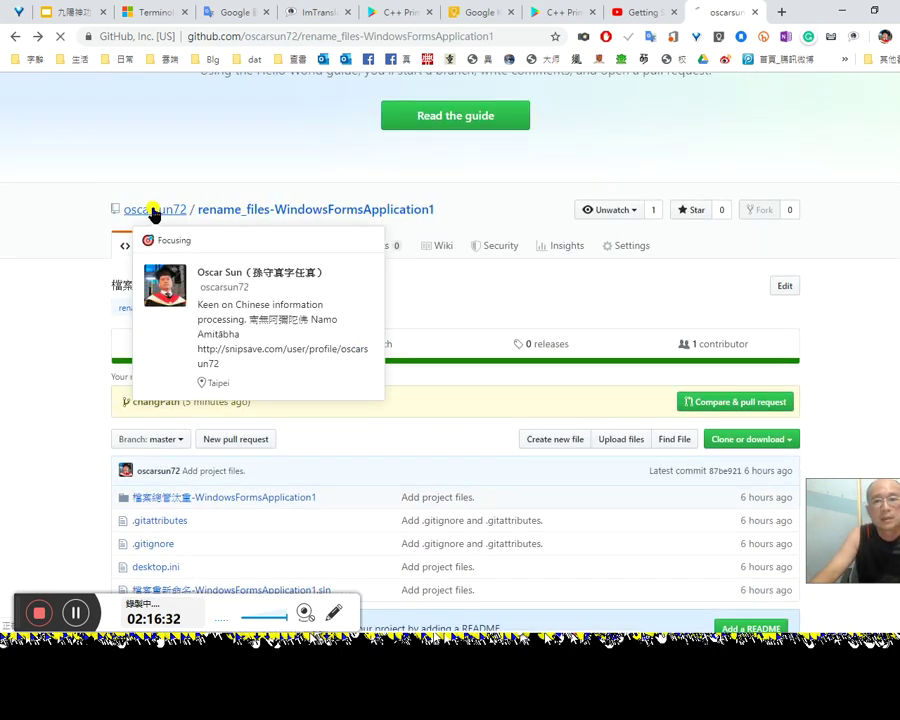
{"action": "left_click", "coordinate": [153, 210]}
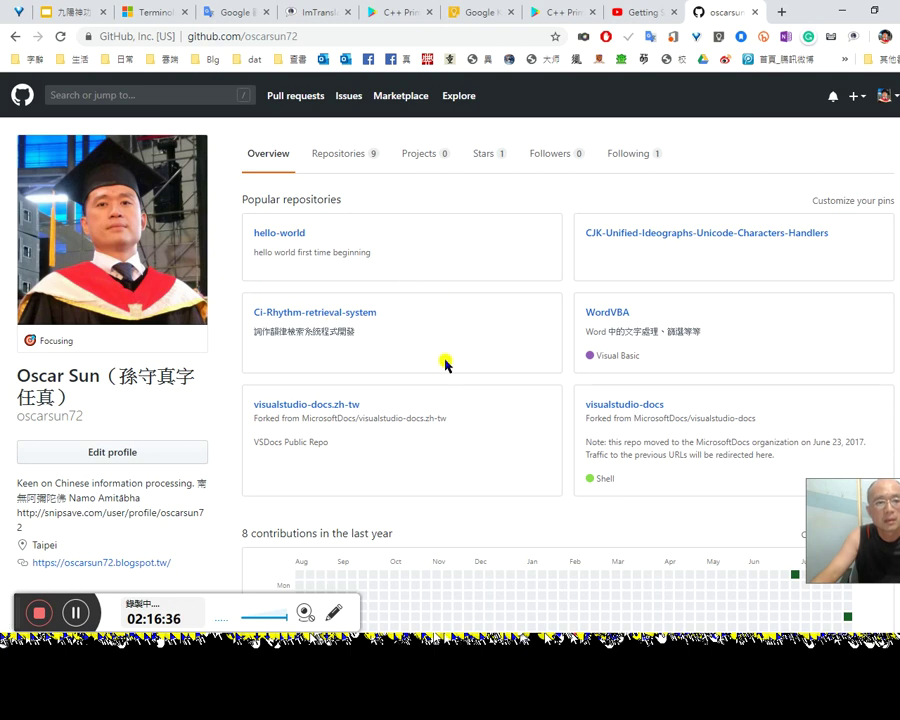
Step: Open the profile's Repositories tab and scroll through all 9 repositories
{"action": "left_click", "coordinate": [343, 160]}
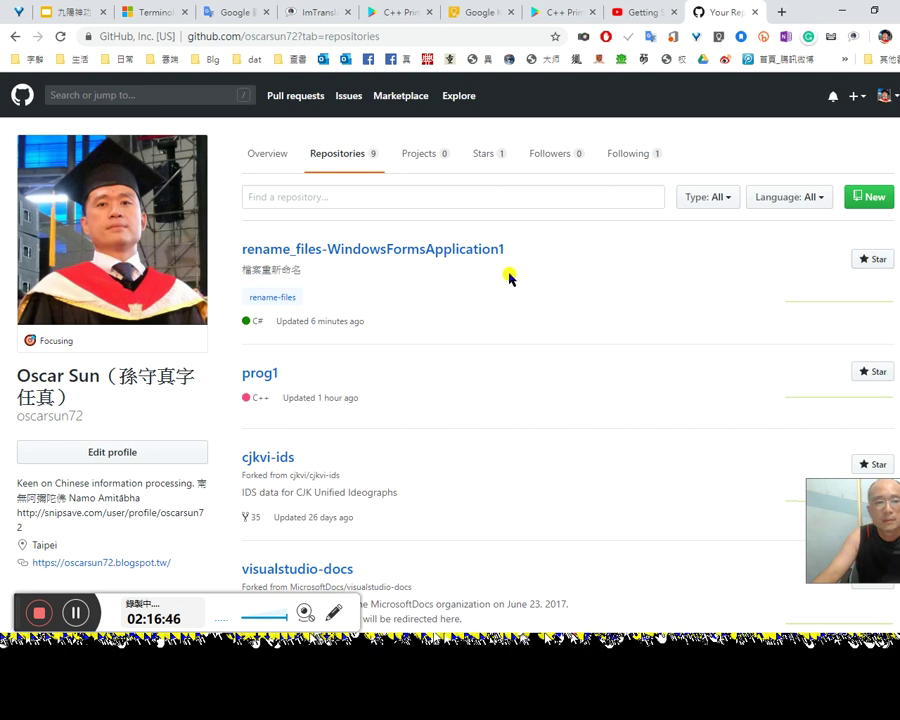
{"action": "scroll", "coordinate": [500, 362], "scroll_direction": "down", "scroll_amount": 5}
{"action": "scroll", "coordinate": [497, 374], "scroll_direction": "down", "scroll_amount": 4}
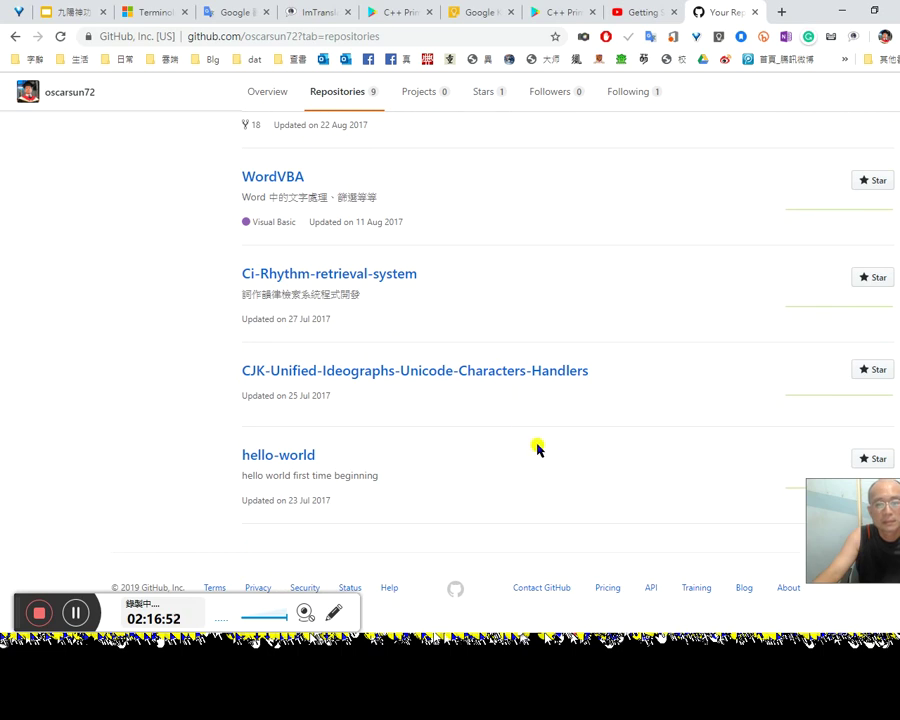
{"action": "scroll", "coordinate": [536, 448], "scroll_direction": "up", "scroll_amount": 9}
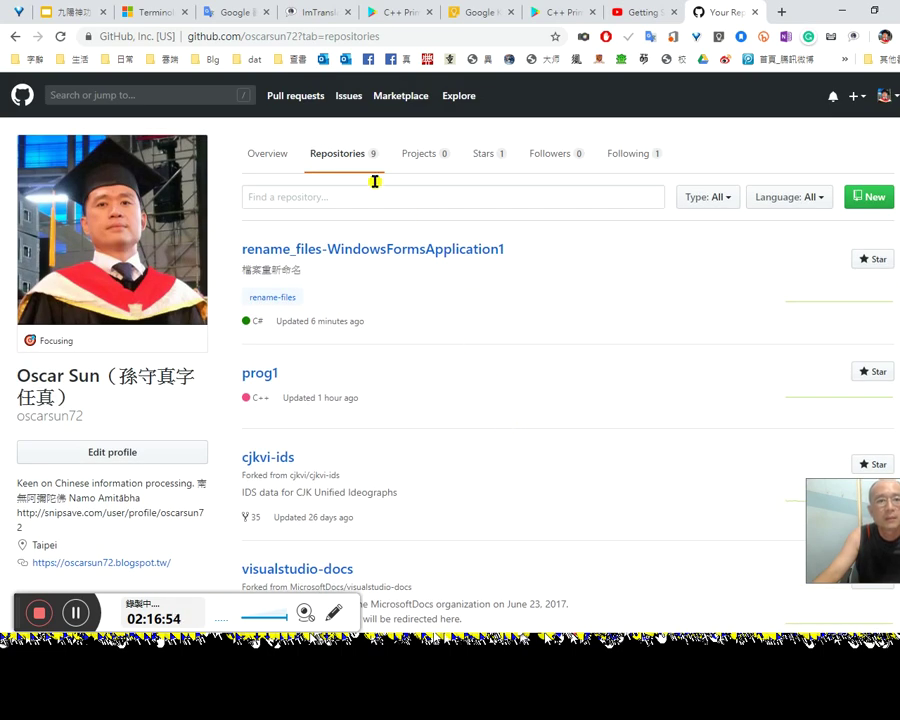
Step: Search this account on GitHub for 'delete repository'
{"action": "left_click", "coordinate": [108, 95]}
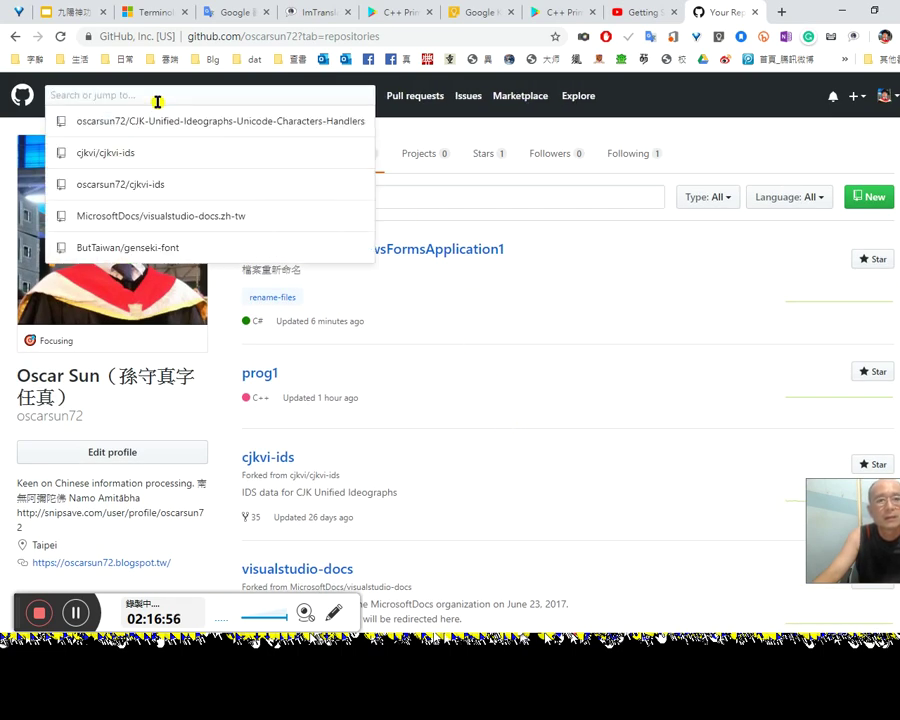
{"action": "left_click", "coordinate": [564, 235]}
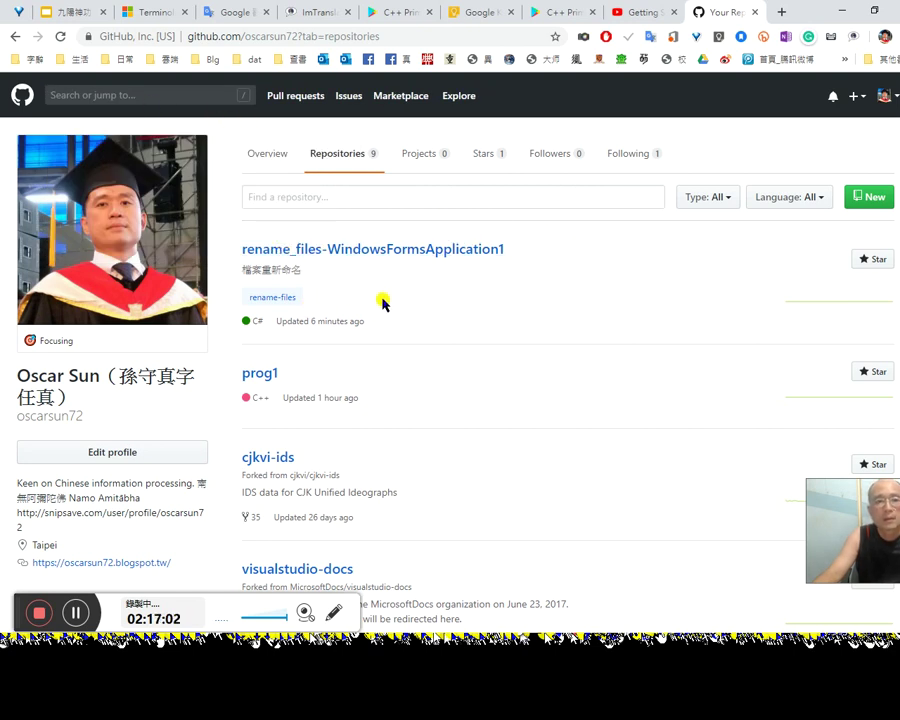
{"action": "left_click", "coordinate": [161, 94]}
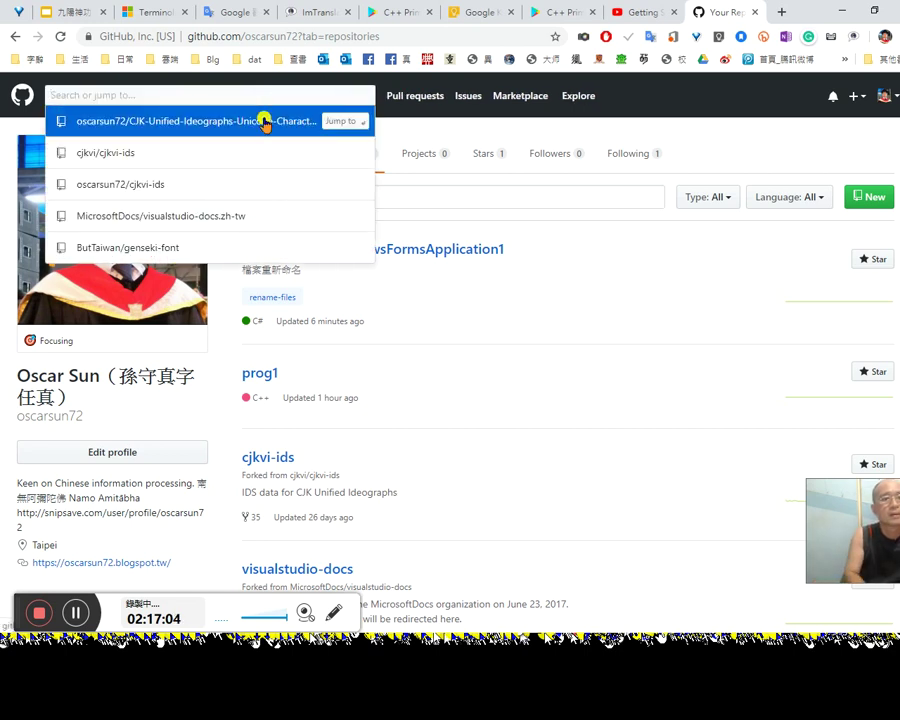
{"action": "type", "text": "de"}
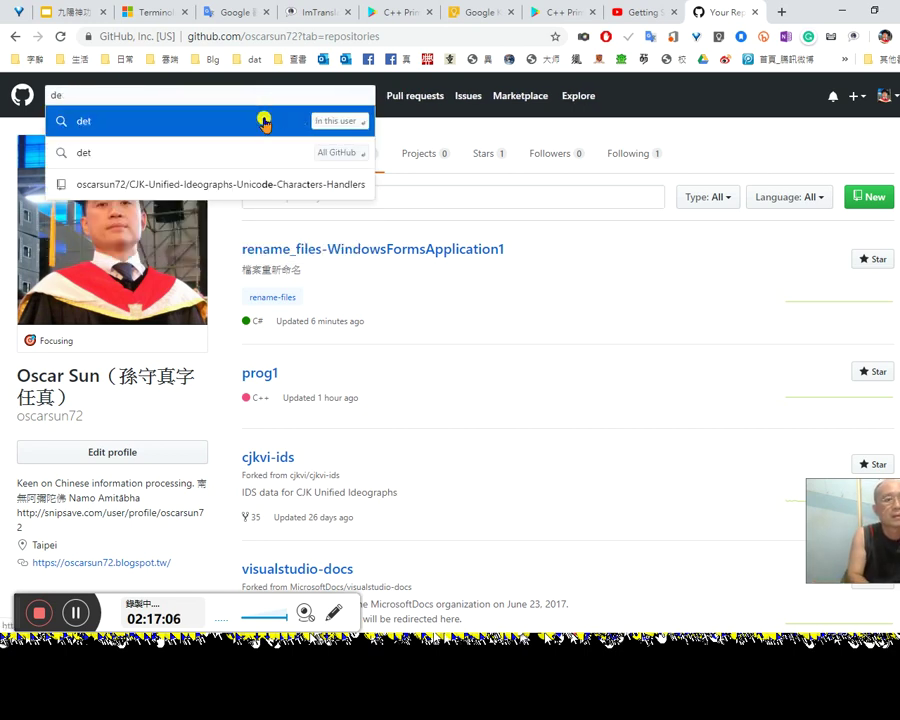
{"action": "type", "text": "lete repos"}
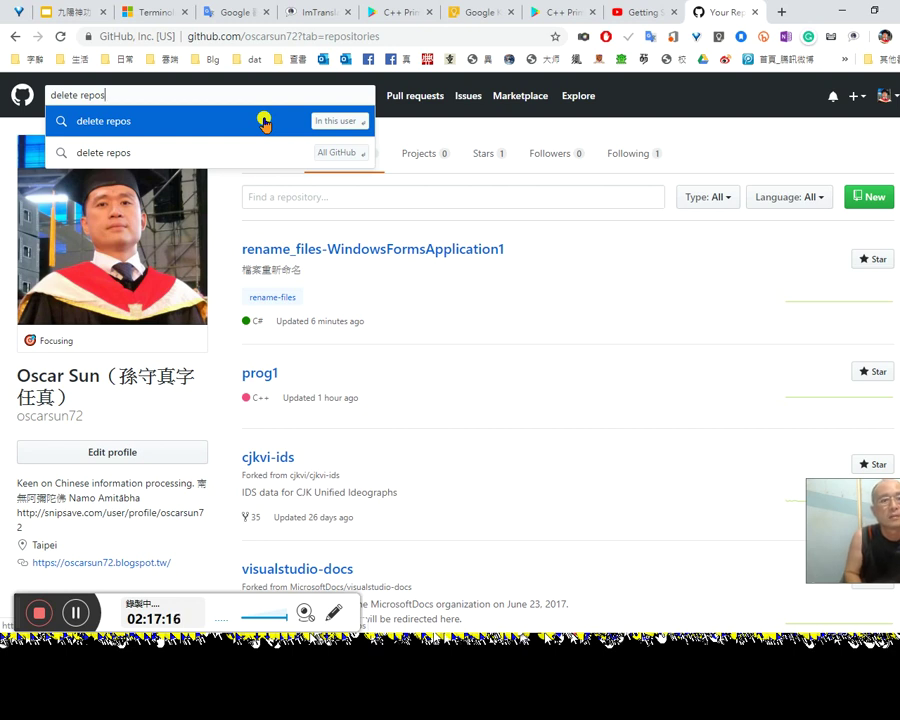
{"action": "type", "text": "ory"}
{"action": "key", "text": "ctrl+a"}
{"action": "key", "text": "ctrl+c"}
{"action": "left_click", "coordinate": [264, 121]}
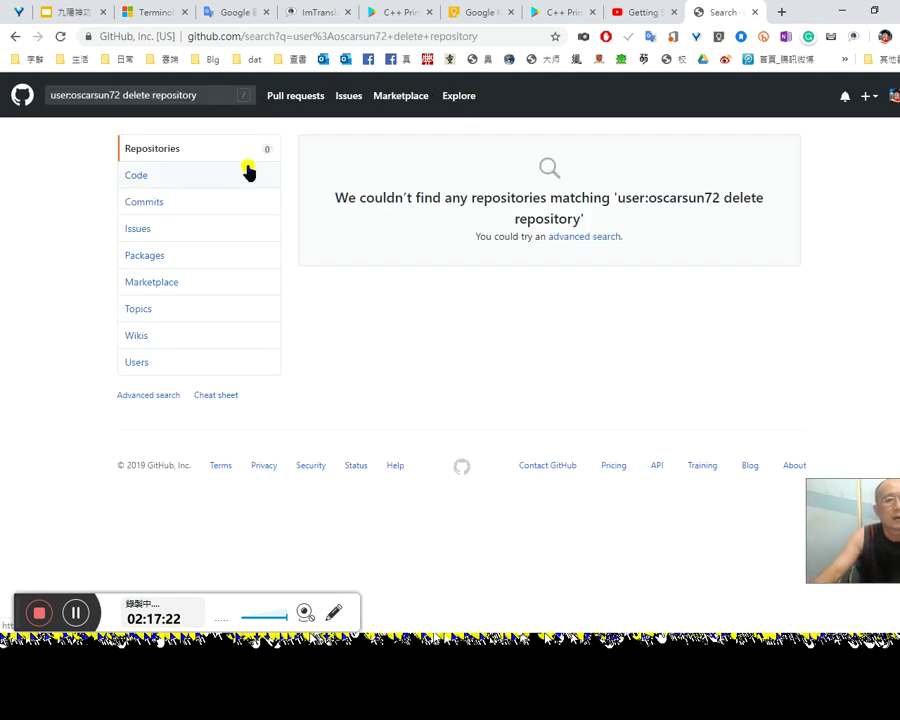
Step: Rerun 'delete repository' across all of GitHub, then return to the account-only results
{"action": "left_click", "coordinate": [95, 94]}
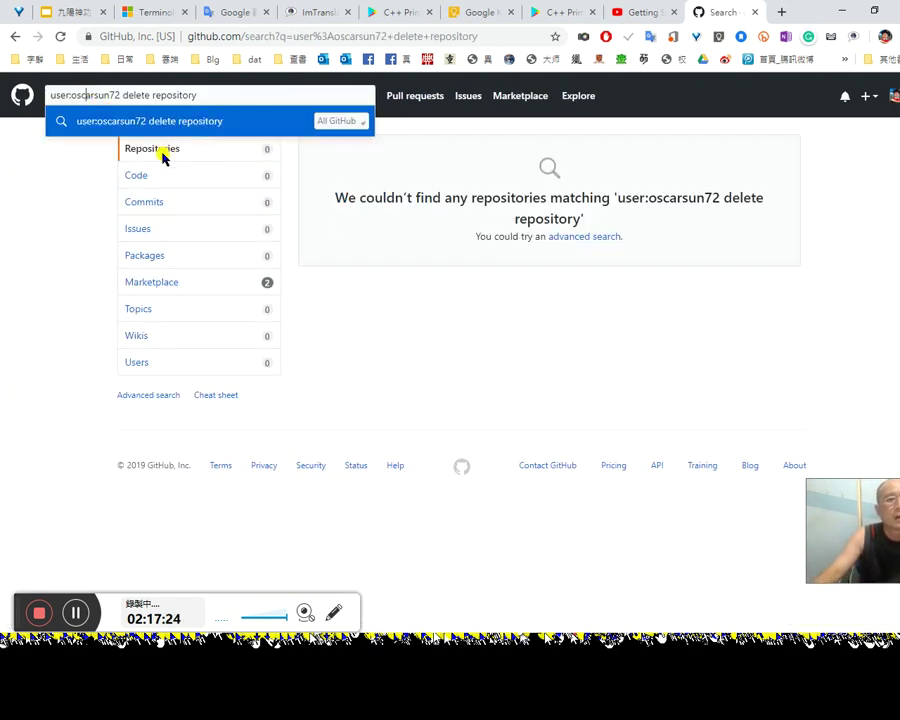
{"action": "key", "text": "ctrl+a"}
{"action": "key", "text": "ctrl+v"}
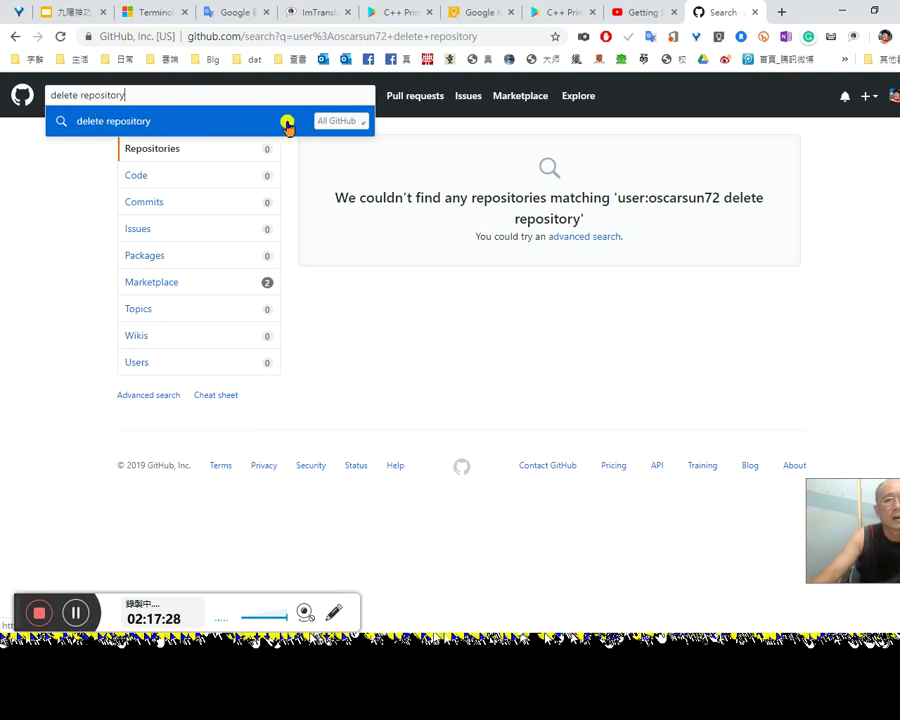
{"action": "left_click", "coordinate": [340, 121]}
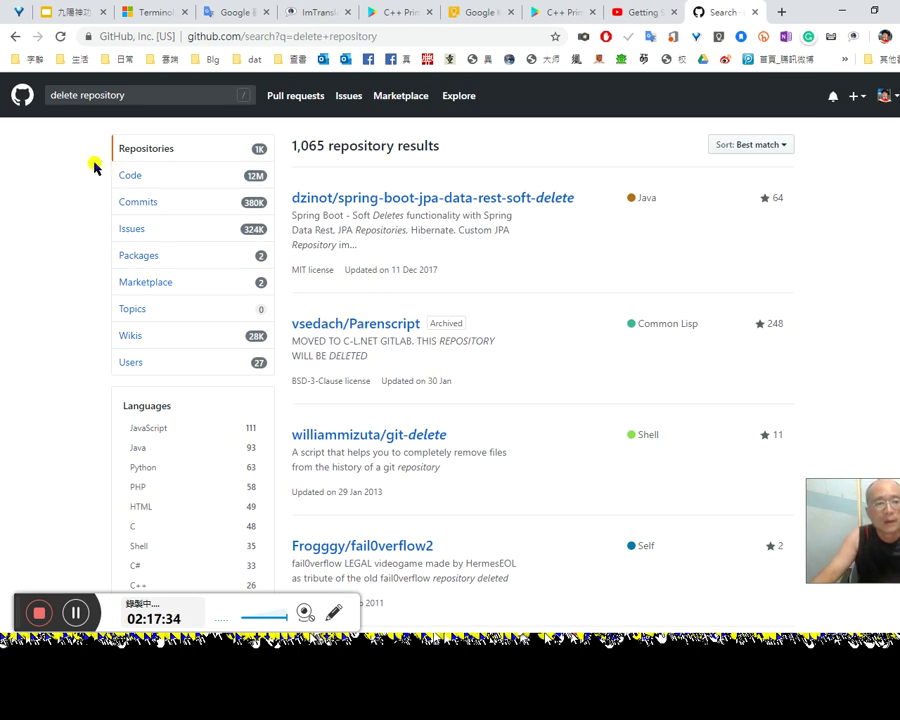
{"action": "left_click", "coordinate": [14, 36]}
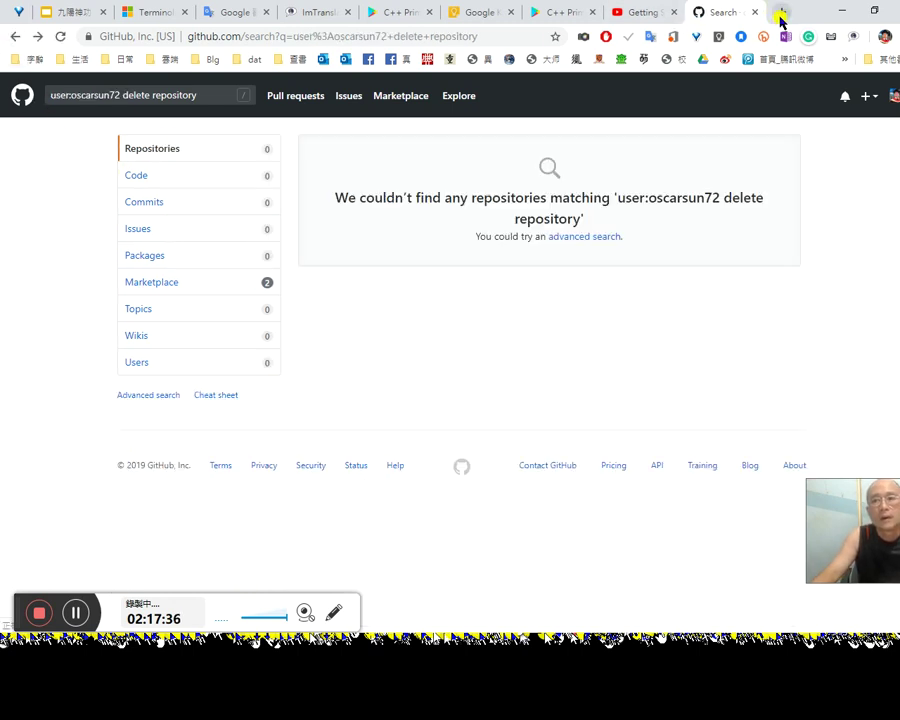
{"action": "left_click", "coordinate": [775, 16]}
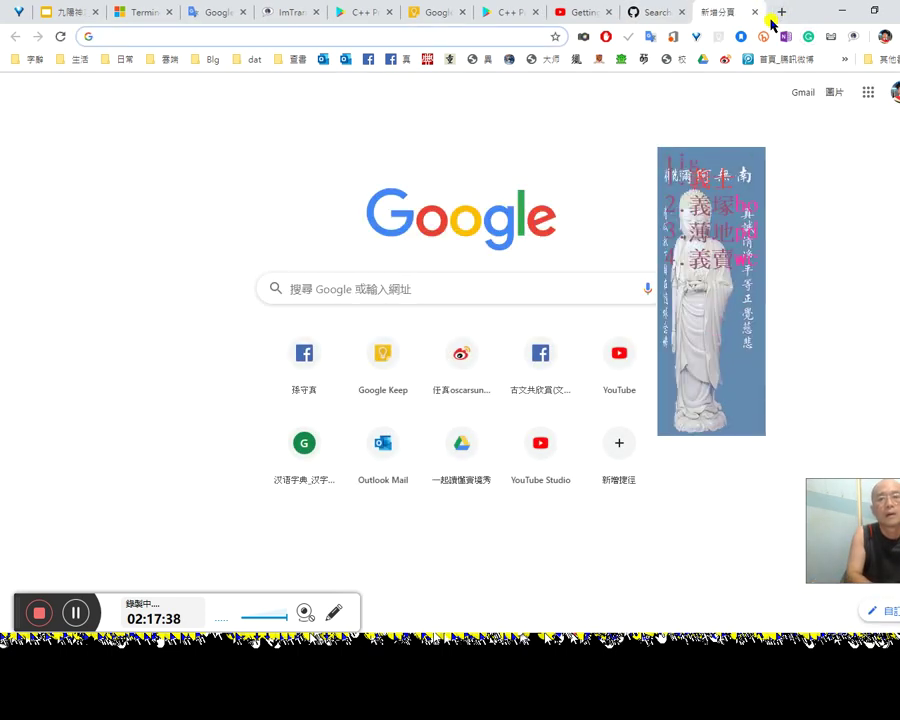
Step: Google 'github delete repository folder' and open the GitHub Community answer in a background tab
{"action": "type", "text": "tig"}
{"action": "key", "text": "BackSpace"}
{"action": "key", "text": "BackSpace"}
{"action": "key", "text": "BackSpace"}
{"action": "type", "text": "git"}
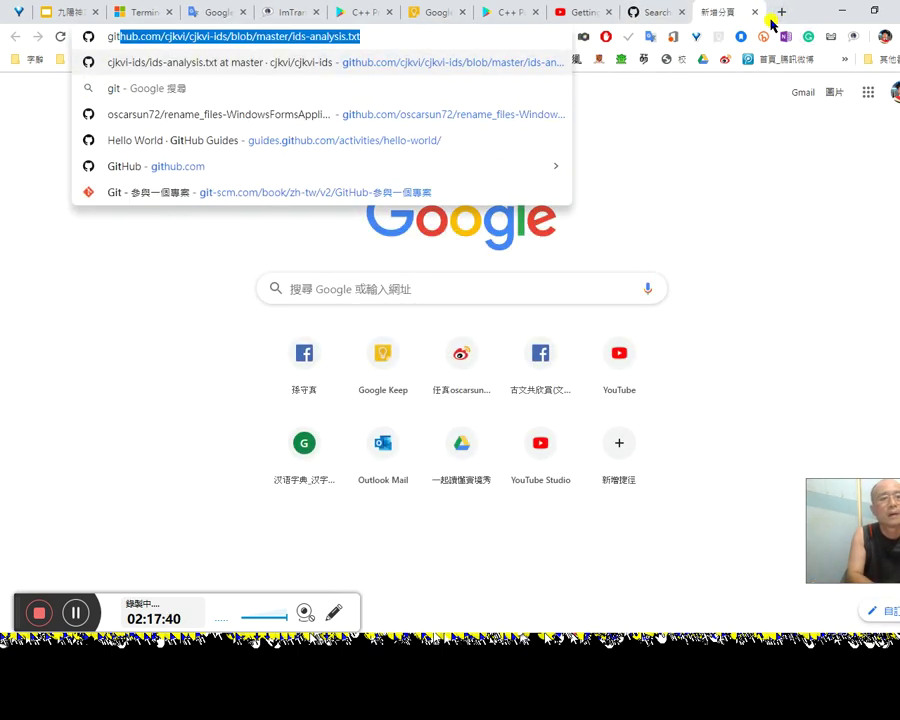
{"action": "type", "text": "hub delete repository"}
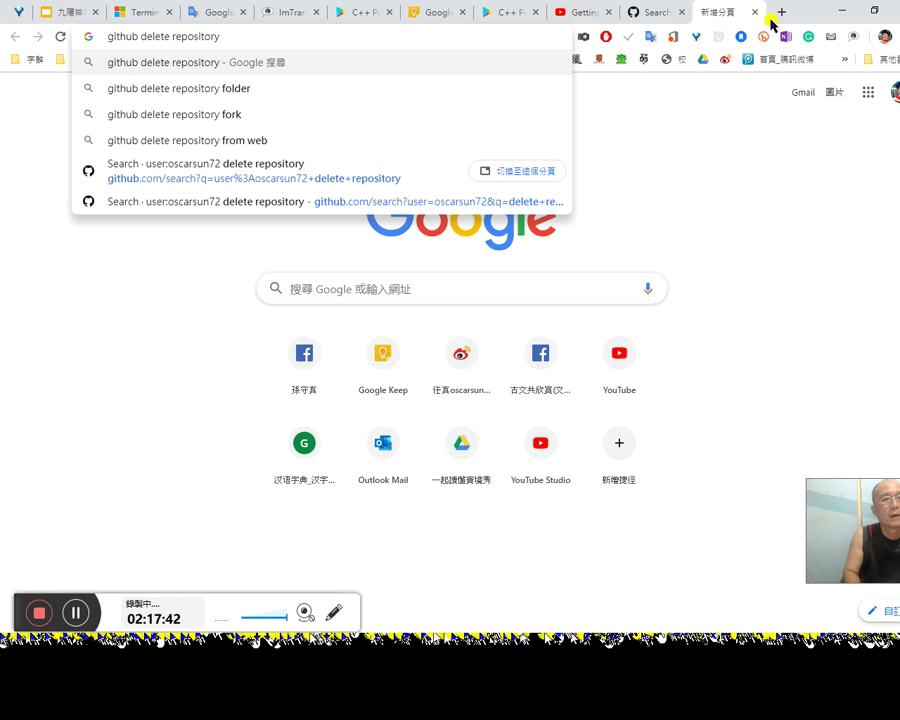
{"action": "key", "text": "Down"}
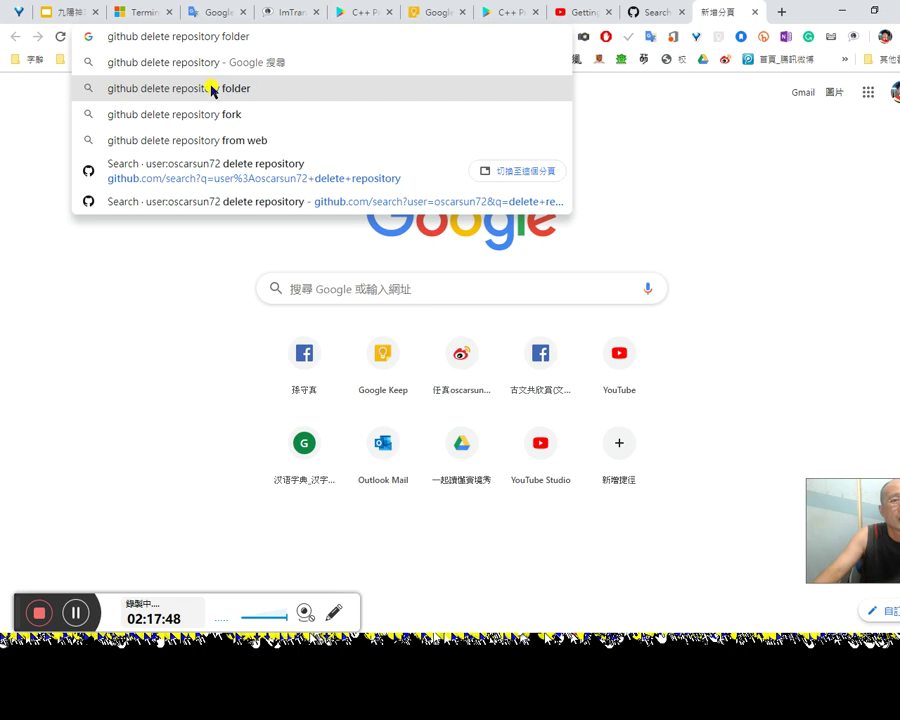
{"action": "left_click", "coordinate": [212, 91]}
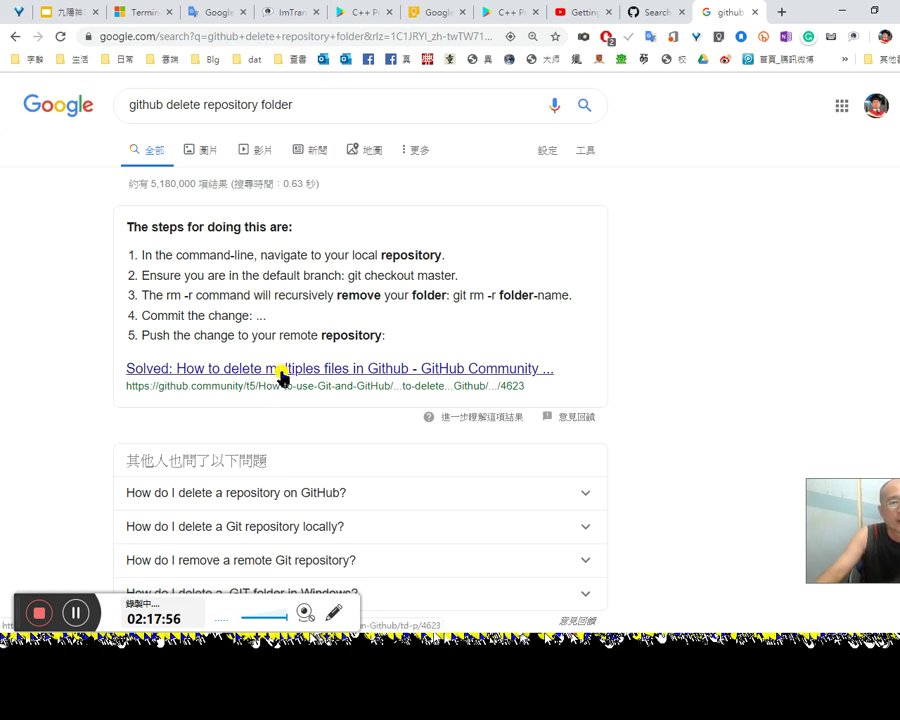
{"action": "middle_click", "coordinate": [378, 372]}
{"action": "scroll", "coordinate": [378, 380], "scroll_direction": "down", "scroll_amount": 1}
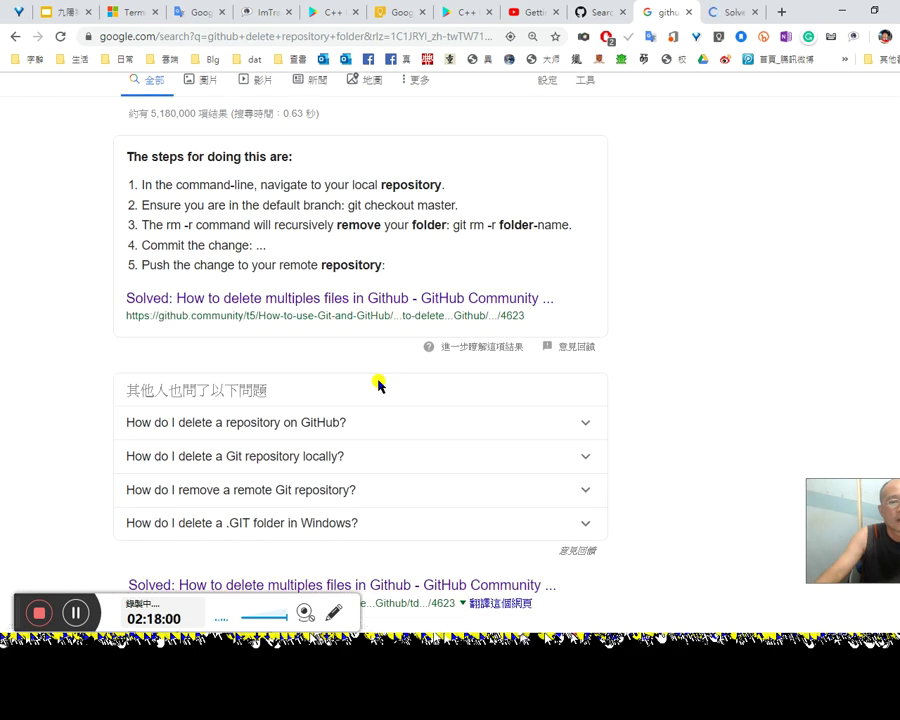
{"action": "scroll", "coordinate": [508, 287], "scroll_direction": "up", "scroll_amount": 1}
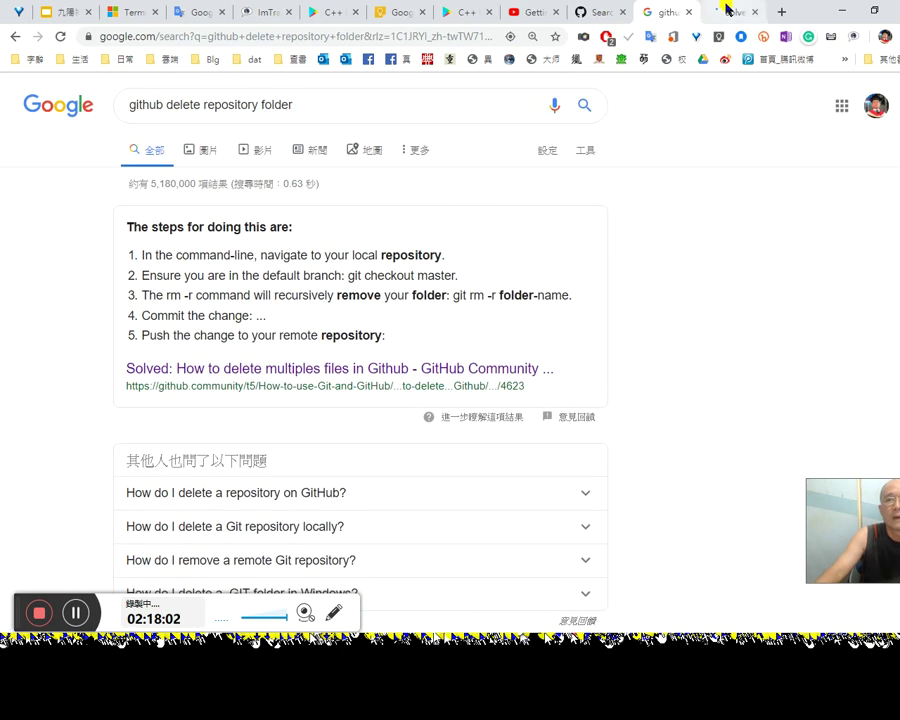
{"action": "left_click", "coordinate": [727, 10]}
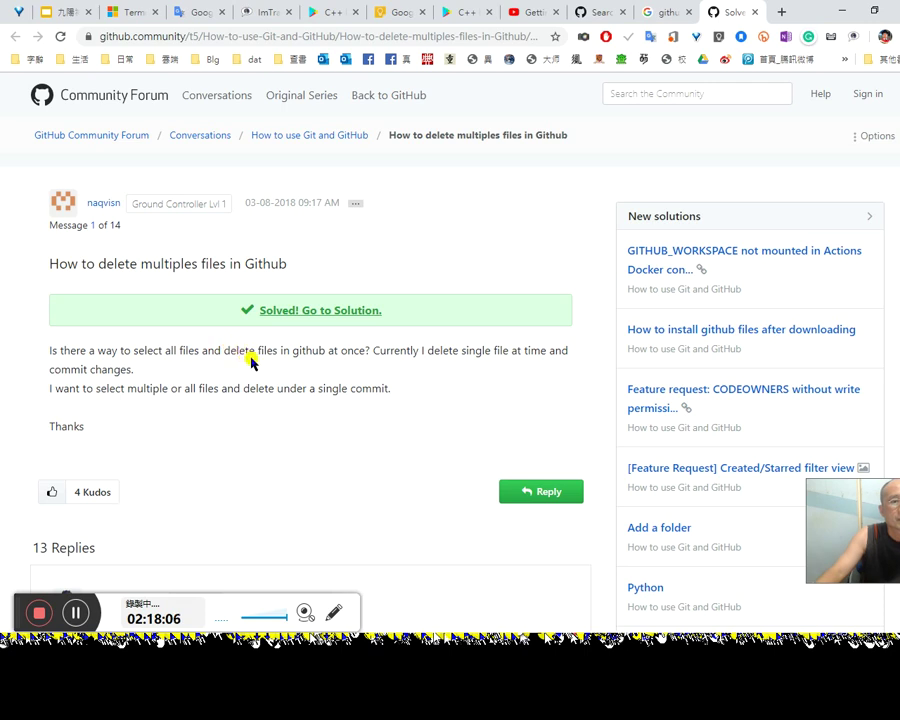
{"action": "scroll", "coordinate": [305, 347], "scroll_direction": "down", "scroll_amount": 1}
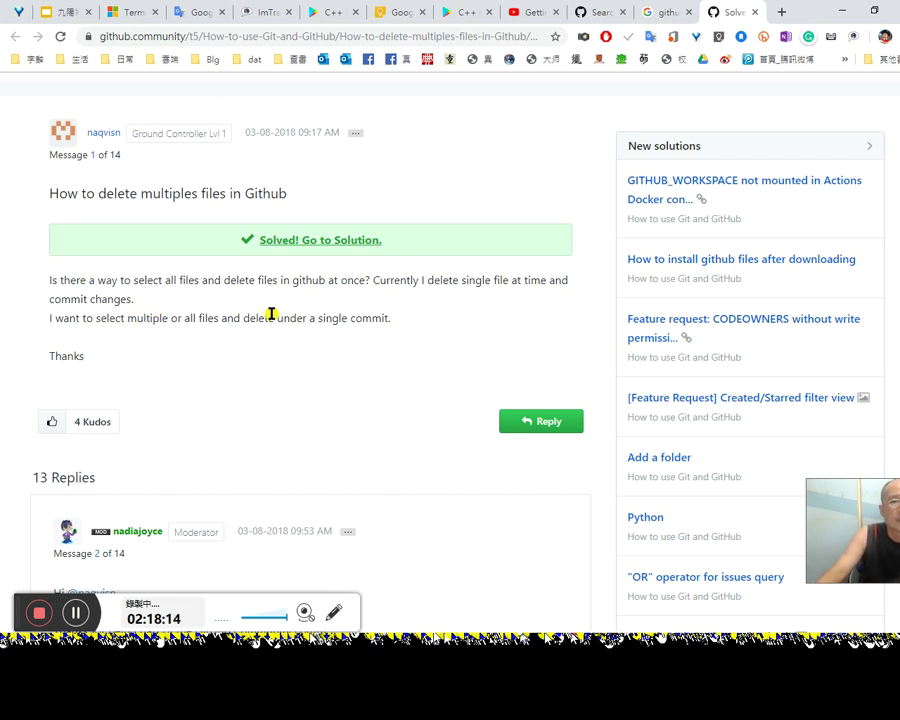
{"action": "scroll", "coordinate": [263, 365], "scroll_direction": "down", "scroll_amount": 1}
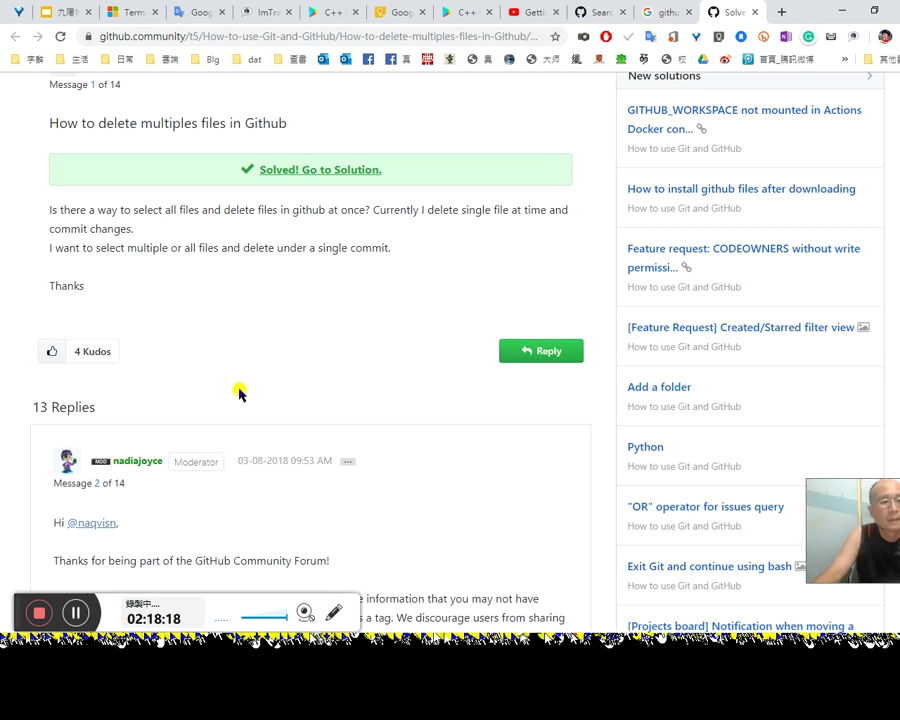
{"action": "scroll", "coordinate": [240, 390], "scroll_direction": "down", "scroll_amount": 3}
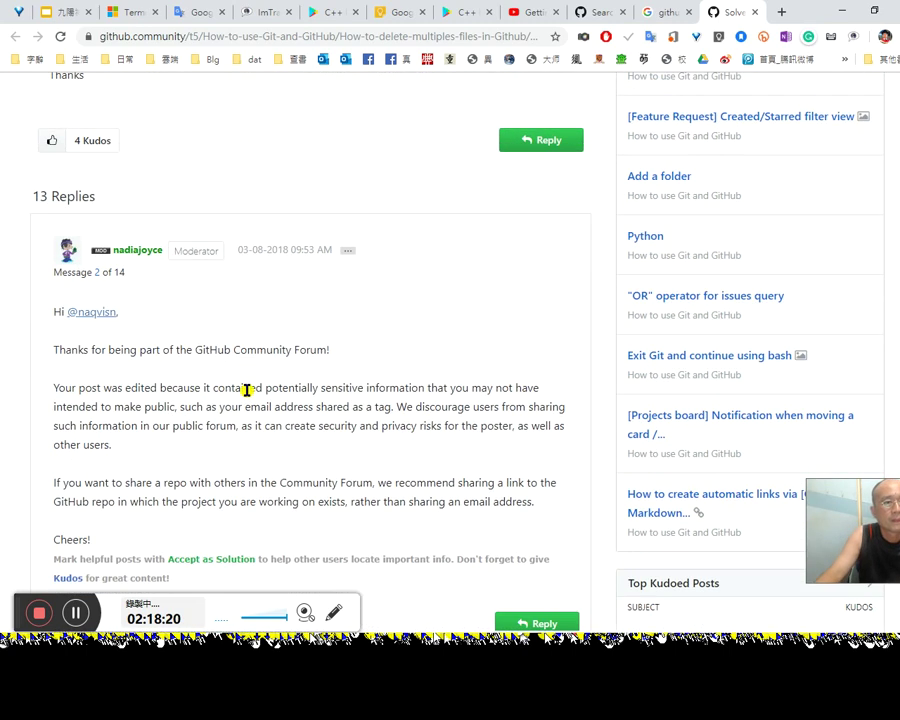
{"action": "scroll", "coordinate": [135, 373], "scroll_direction": "down", "scroll_amount": 1}
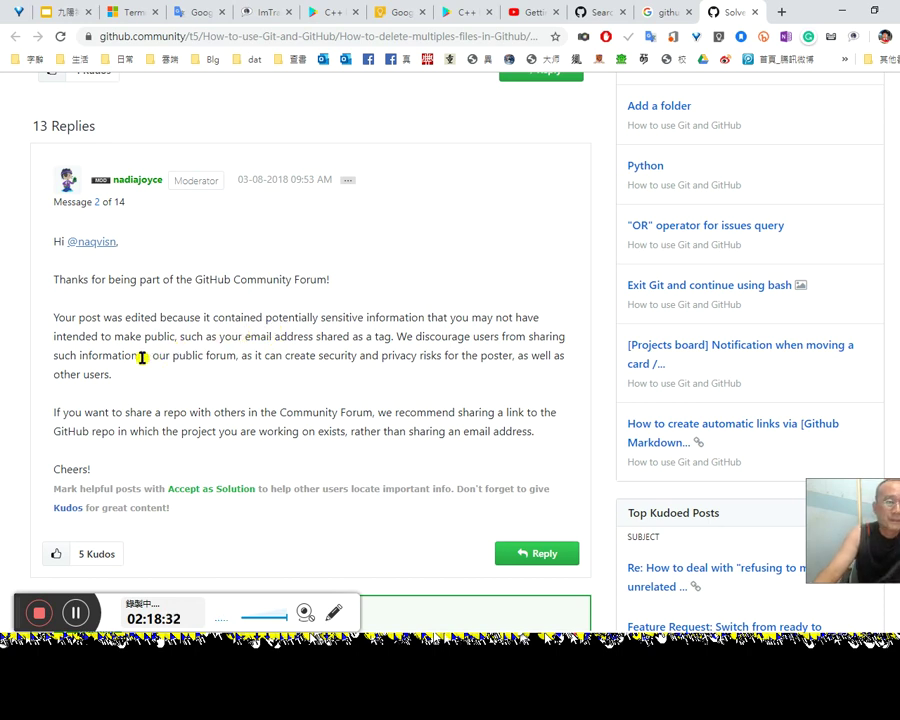
{"action": "scroll", "coordinate": [297, 392], "scroll_direction": "down", "scroll_amount": 1}
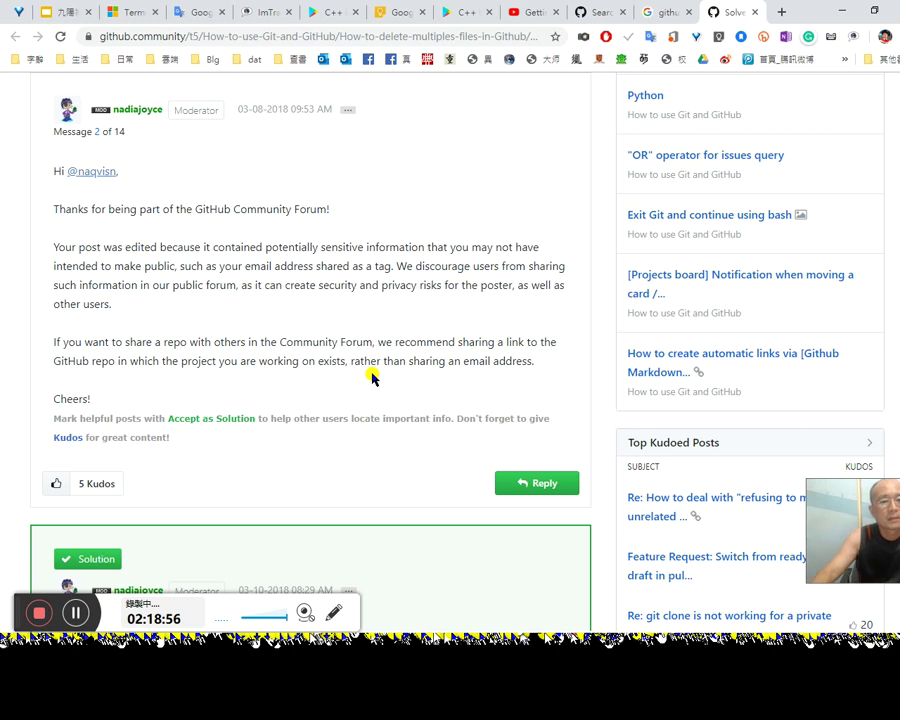
{"action": "scroll", "coordinate": [405, 398], "scroll_direction": "down", "scroll_amount": 1}
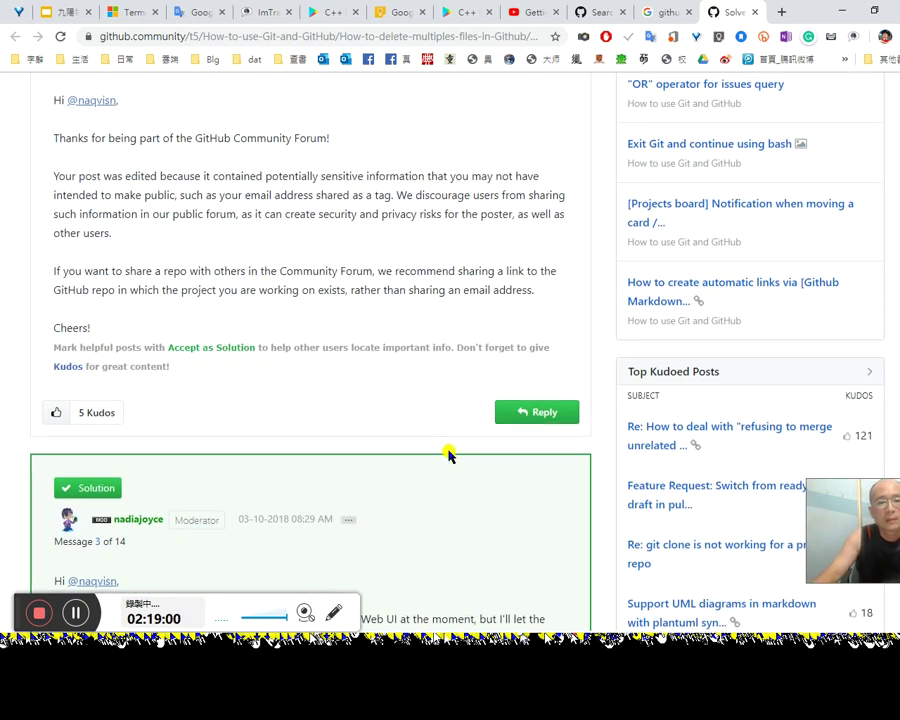
Step: Read the forum solution's git steps, translating 'In the meantime', then return to the Google results
{"action": "scroll", "coordinate": [446, 449], "scroll_direction": "down", "scroll_amount": 1}
{"action": "scroll", "coordinate": [441, 455], "scroll_direction": "down", "scroll_amount": 3}
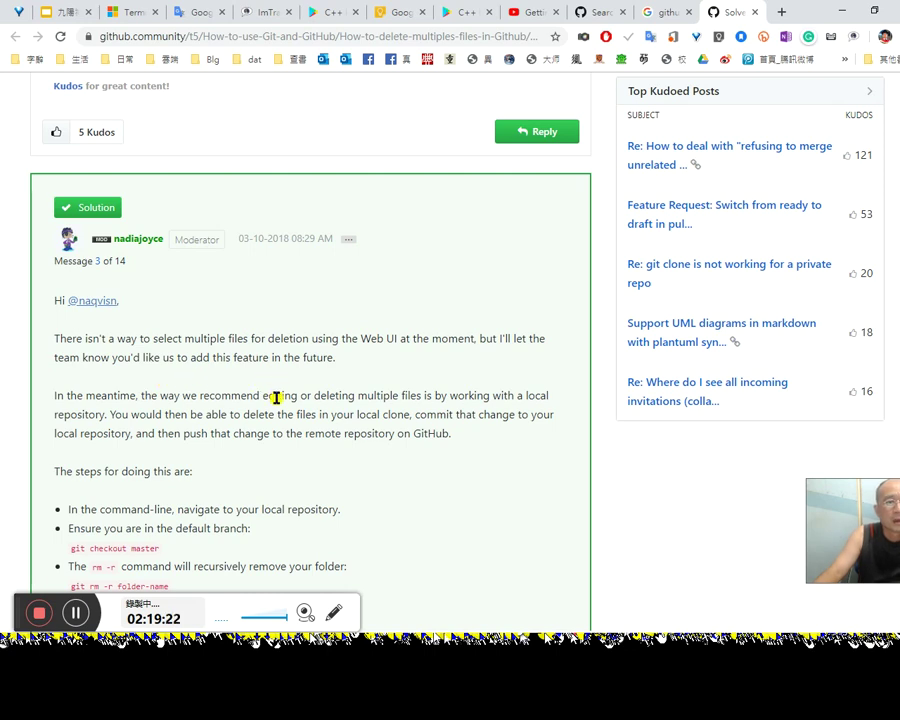
{"action": "scroll", "coordinate": [366, 430], "scroll_direction": "down", "scroll_amount": 1}
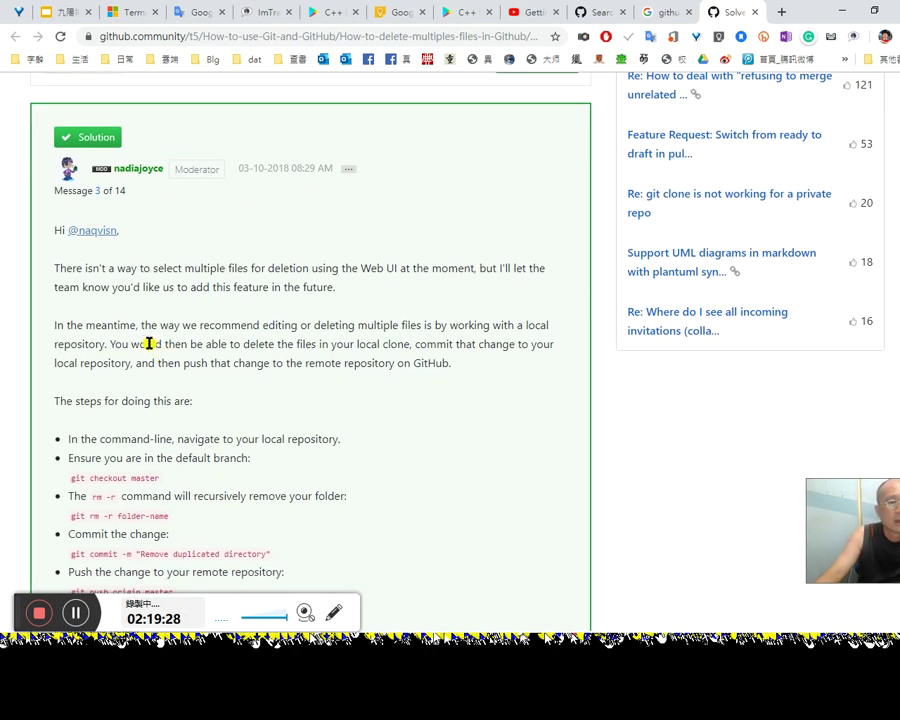
{"action": "left_click_drag", "start_coordinate": [135, 325], "coordinate": [45, 328]}
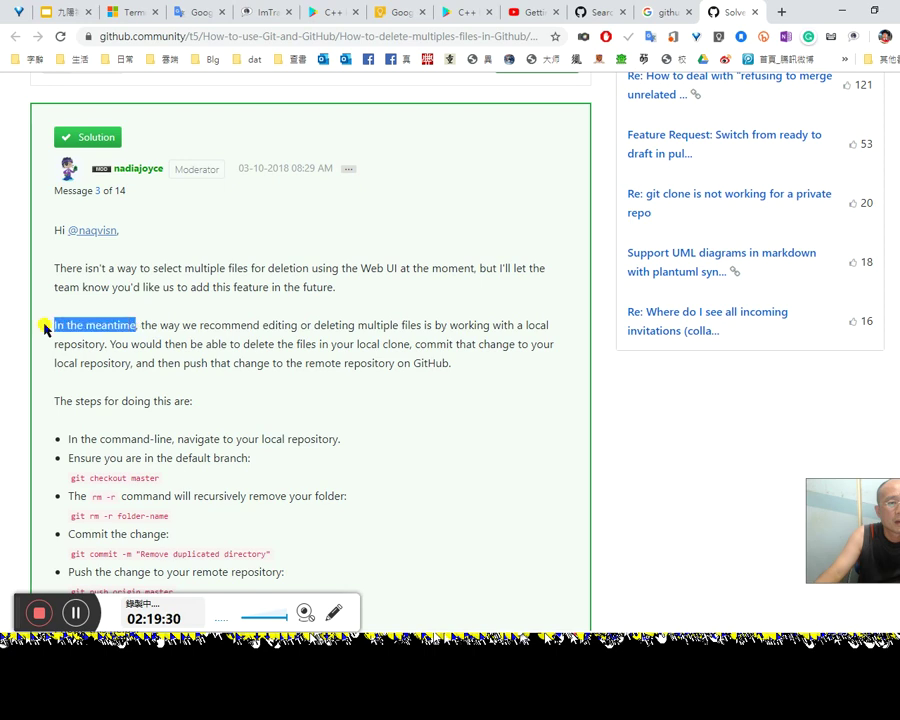
{"action": "left_click", "coordinate": [313, 341]}
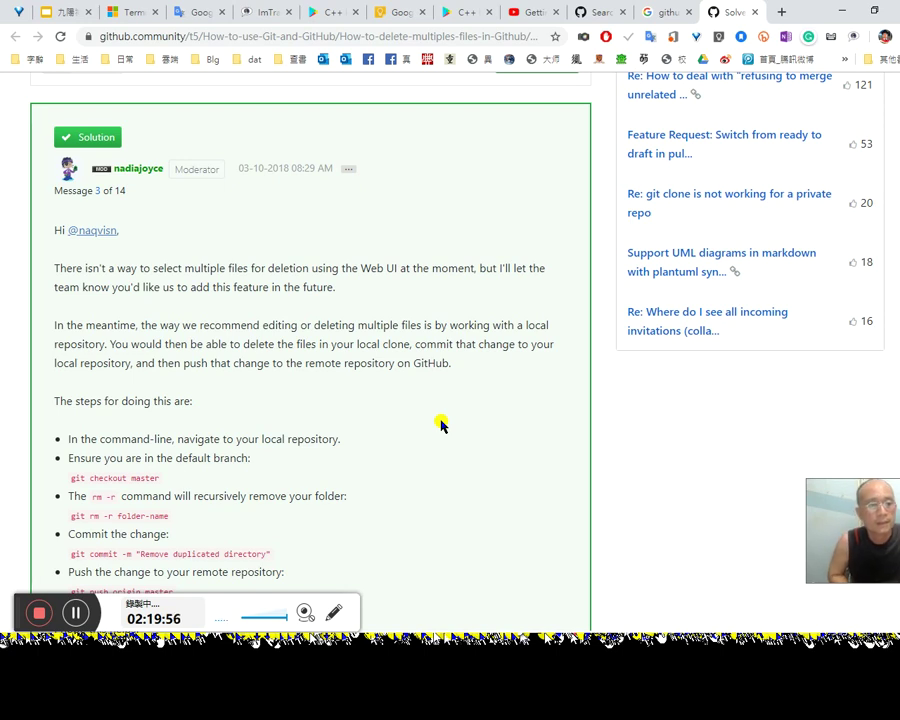
{"action": "scroll", "coordinate": [392, 418], "scroll_direction": "down", "scroll_amount": 3}
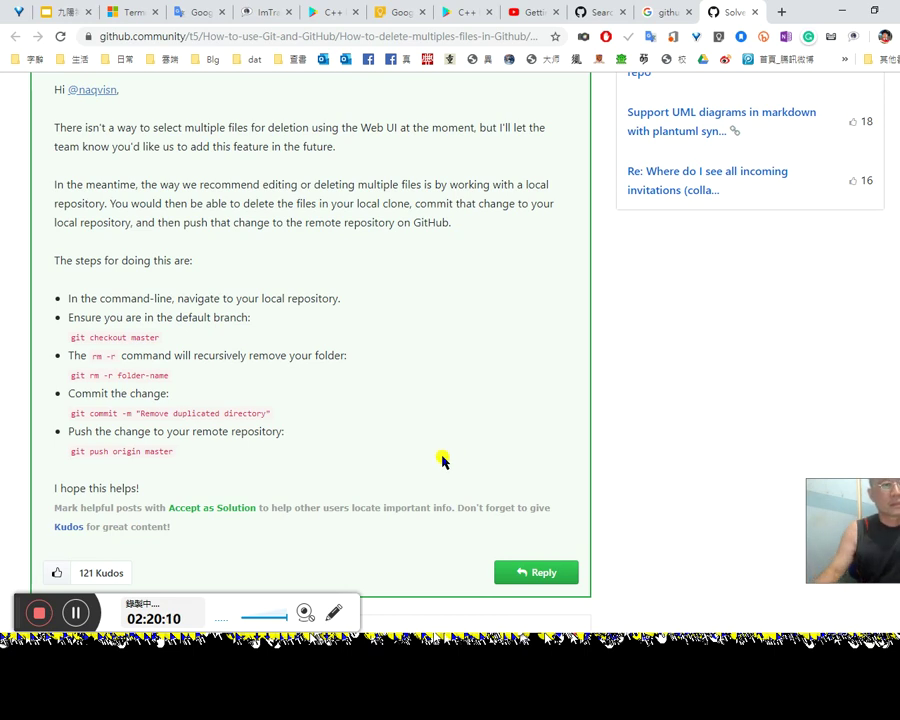
{"action": "scroll", "coordinate": [440, 456], "scroll_direction": "down", "scroll_amount": 2}
{"action": "left_click", "coordinate": [672, 12]}
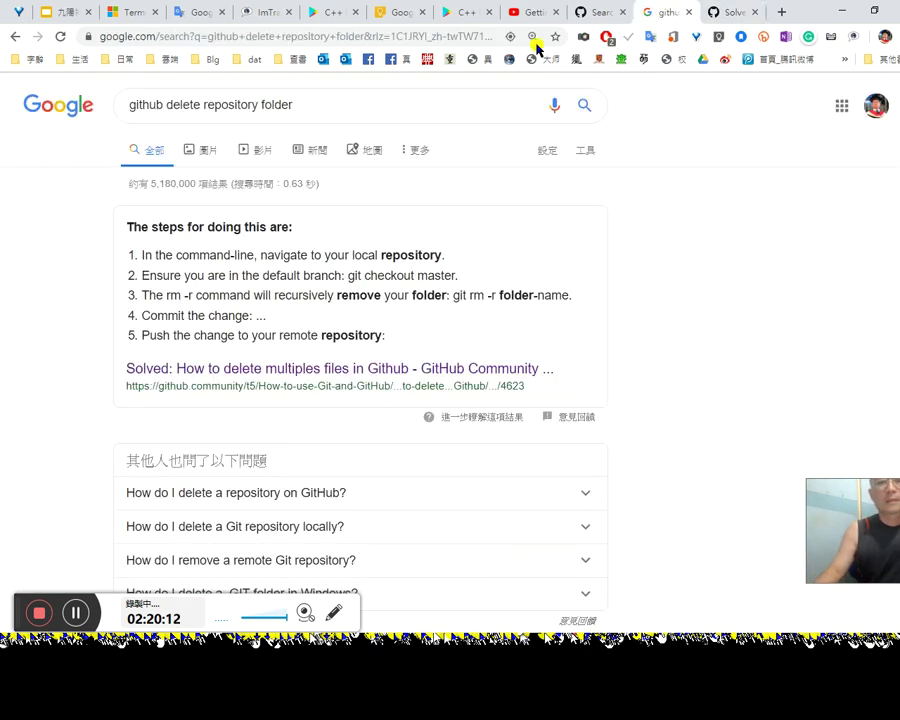
Step: Drop 'folder' from the query and open GitHub Help's 'Deleting a repository' article
{"action": "double_click", "coordinate": [263, 104]}
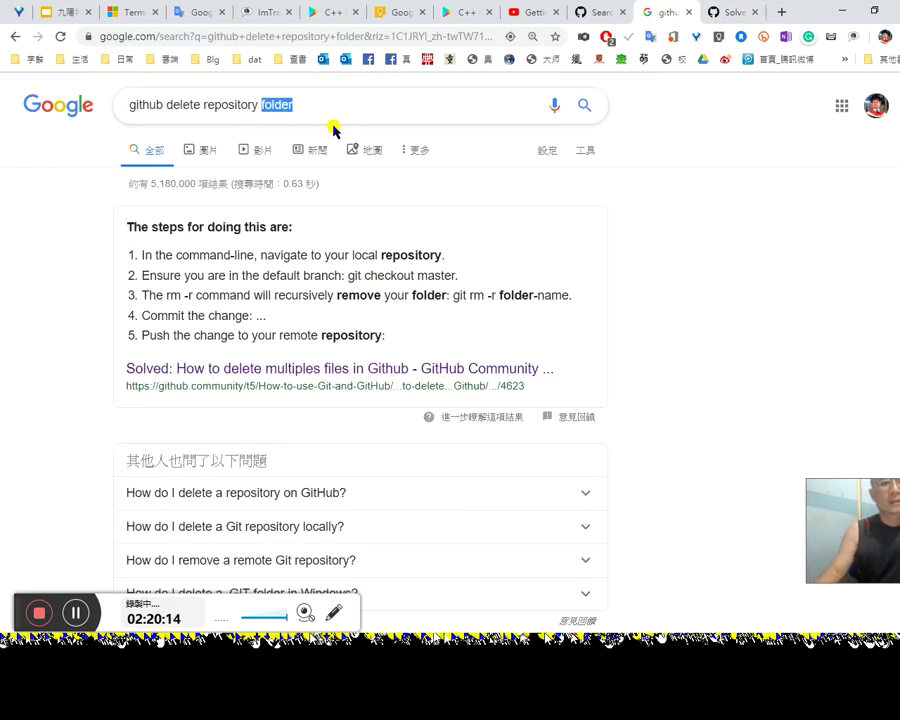
{"action": "key", "text": "BackSpace"}
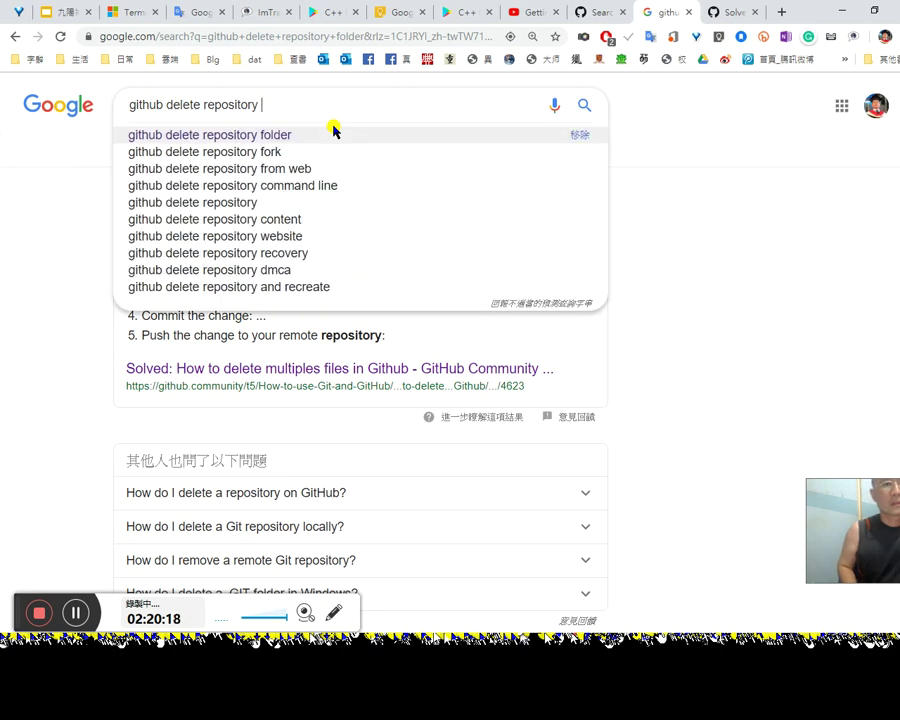
{"action": "key", "text": "Down"}
{"action": "key", "text": "Down"}
{"action": "key", "text": "Down"}
{"action": "key", "text": "Down"}
{"action": "key", "text": "Down"}
{"action": "key", "text": "Down"}
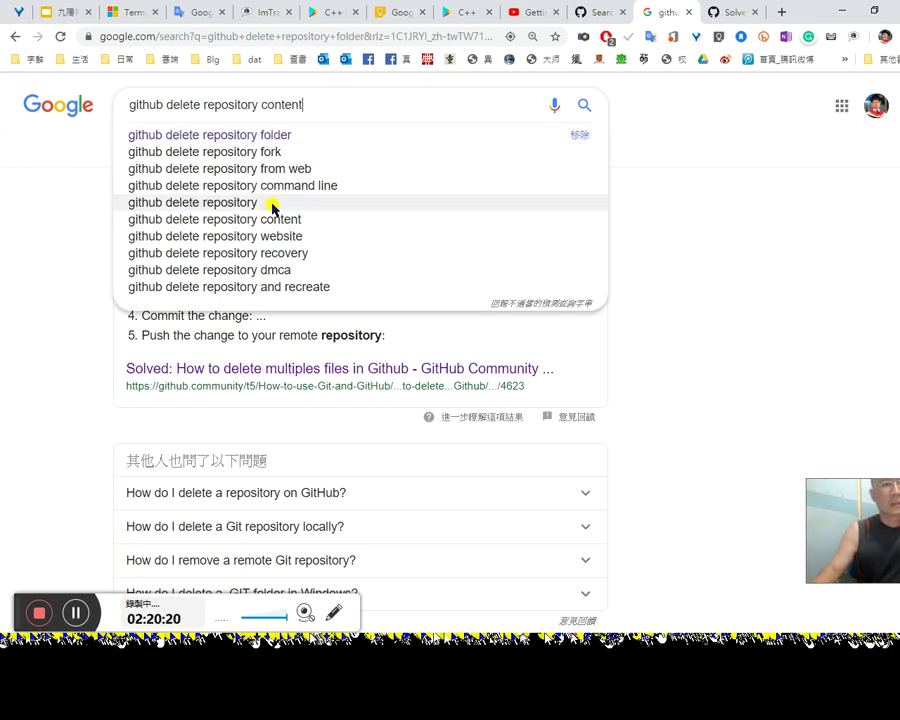
{"action": "left_click", "coordinate": [272, 205]}
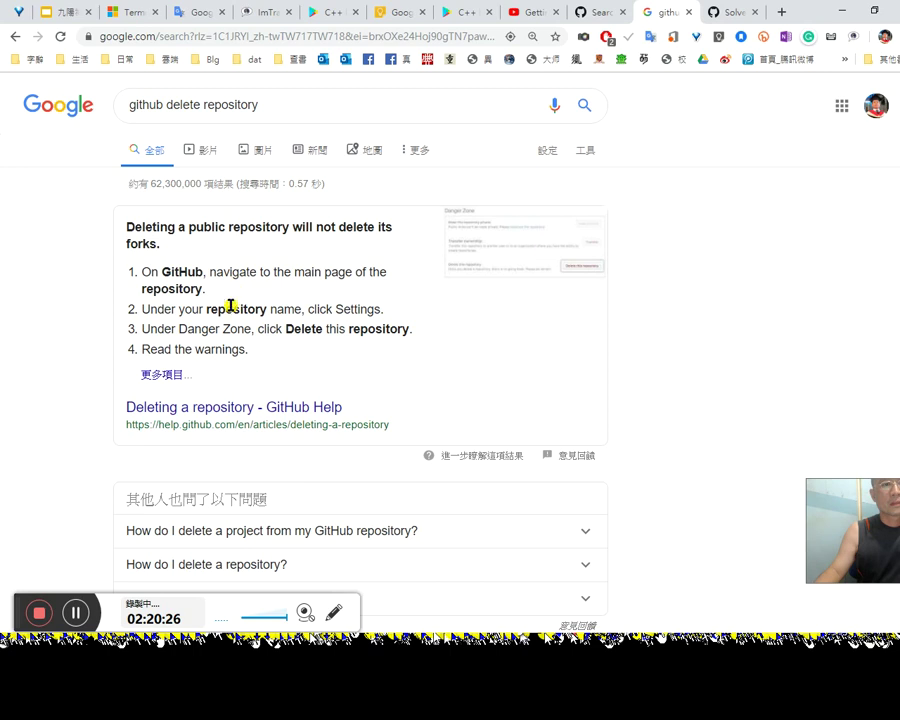
{"action": "left_click", "coordinate": [236, 408]}
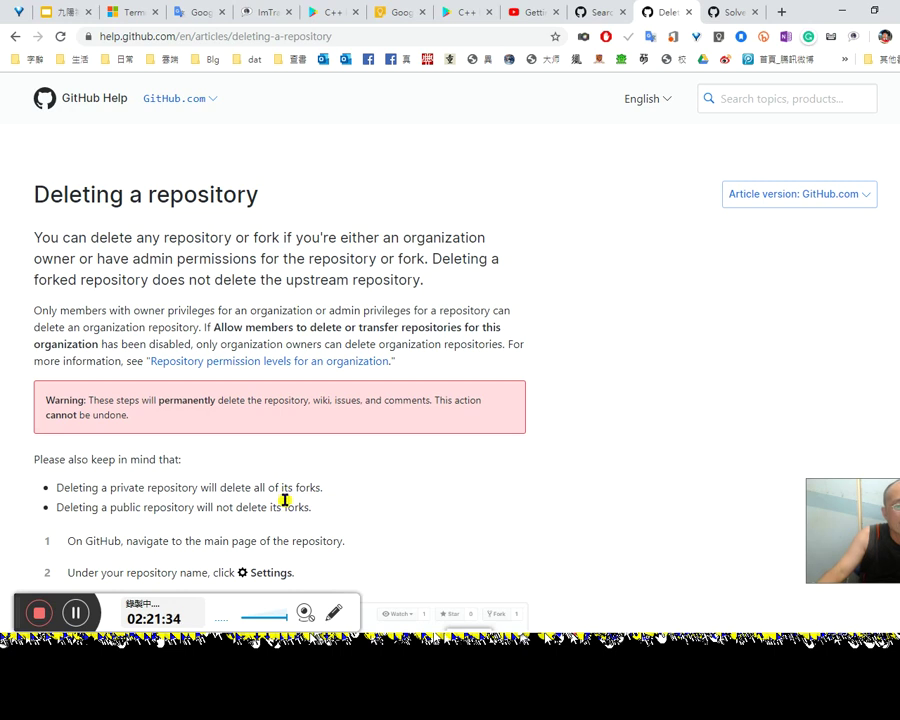
{"action": "scroll", "coordinate": [286, 500], "scroll_direction": "down", "scroll_amount": 1}
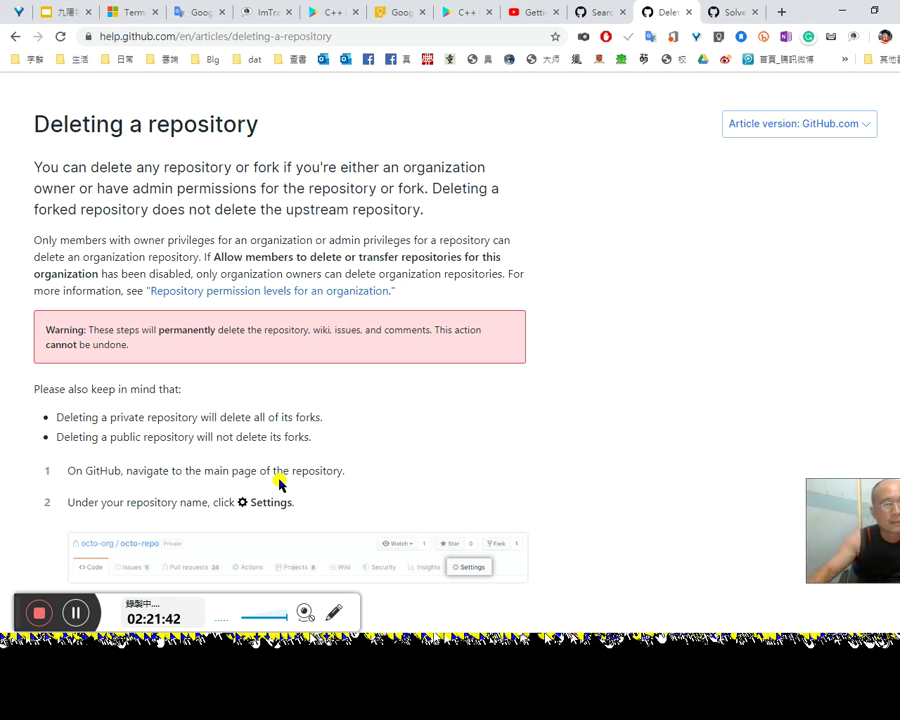
{"action": "scroll", "coordinate": [312, 518], "scroll_direction": "down", "scroll_amount": 1}
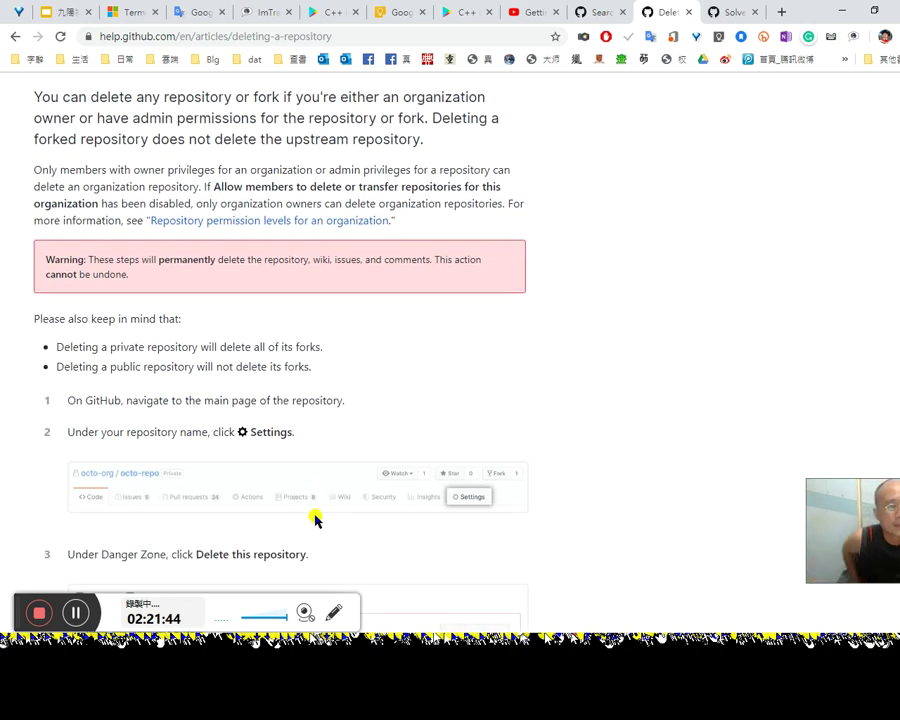
{"action": "scroll", "coordinate": [315, 518], "scroll_direction": "down", "scroll_amount": 1}
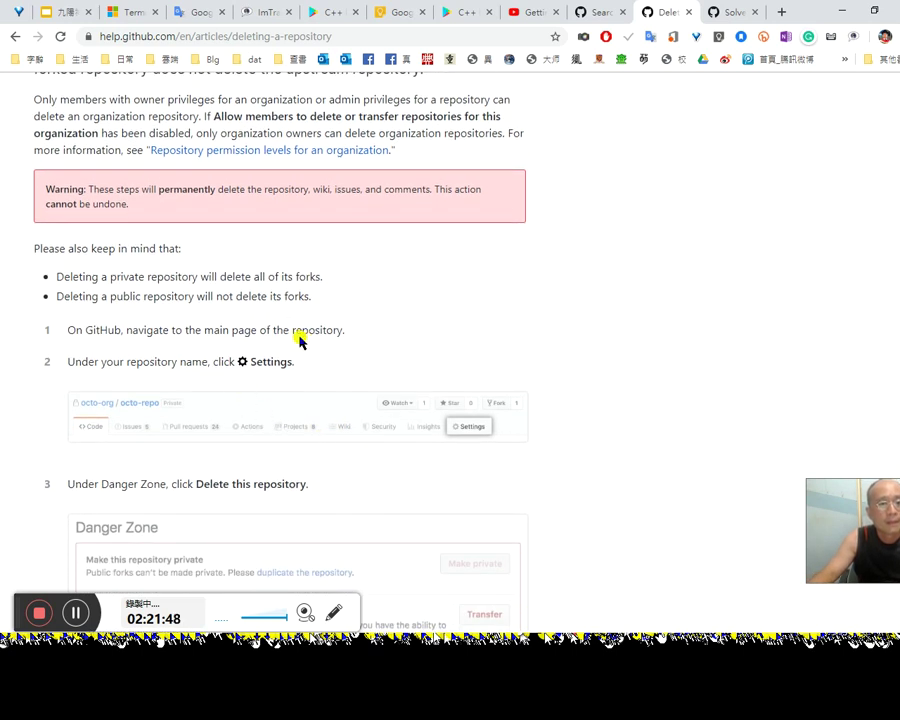
{"action": "scroll", "coordinate": [235, 383], "scroll_direction": "down", "scroll_amount": 1}
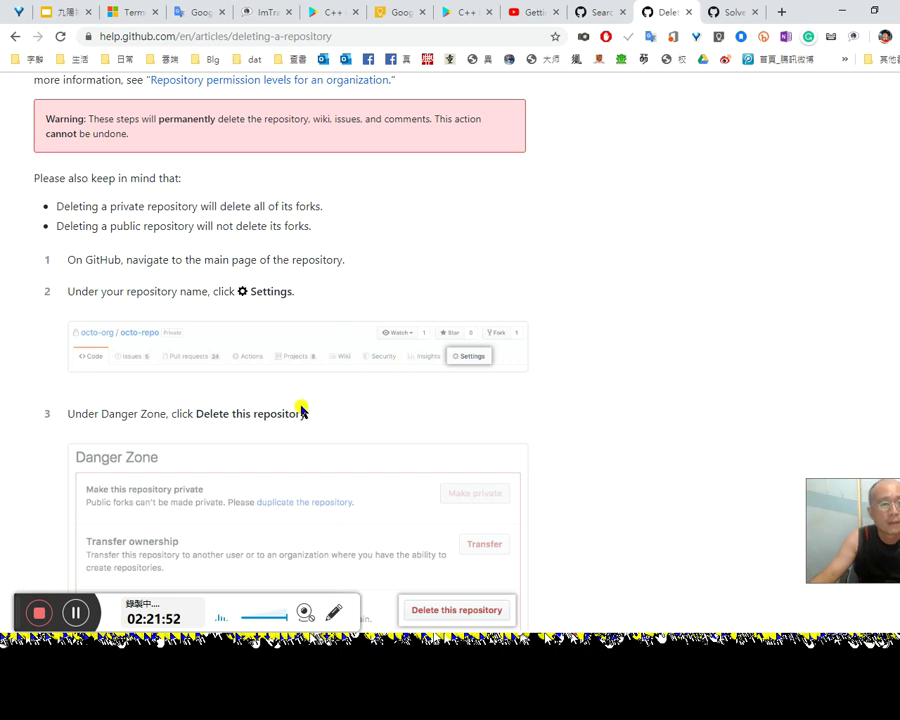
Step: Read the Help article through step 6, translating 'Under Danger Zone', then return to the forum thread
{"action": "scroll", "coordinate": [299, 409], "scroll_direction": "down", "scroll_amount": 1}
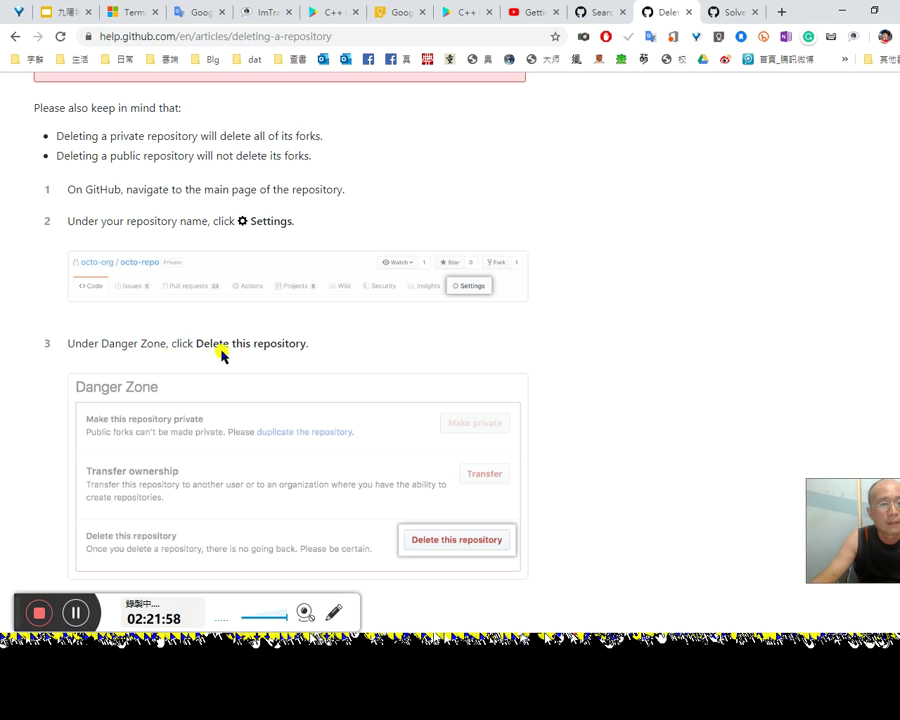
{"action": "left_click_drag", "start_coordinate": [68, 342], "coordinate": [169, 343]}
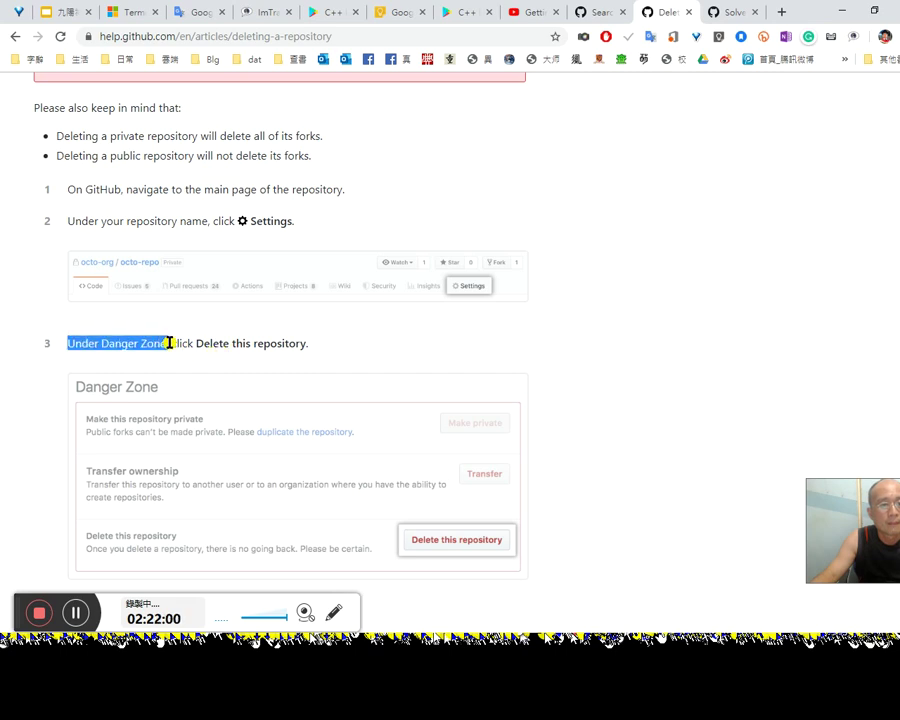
{"action": "left_click", "coordinate": [418, 368]}
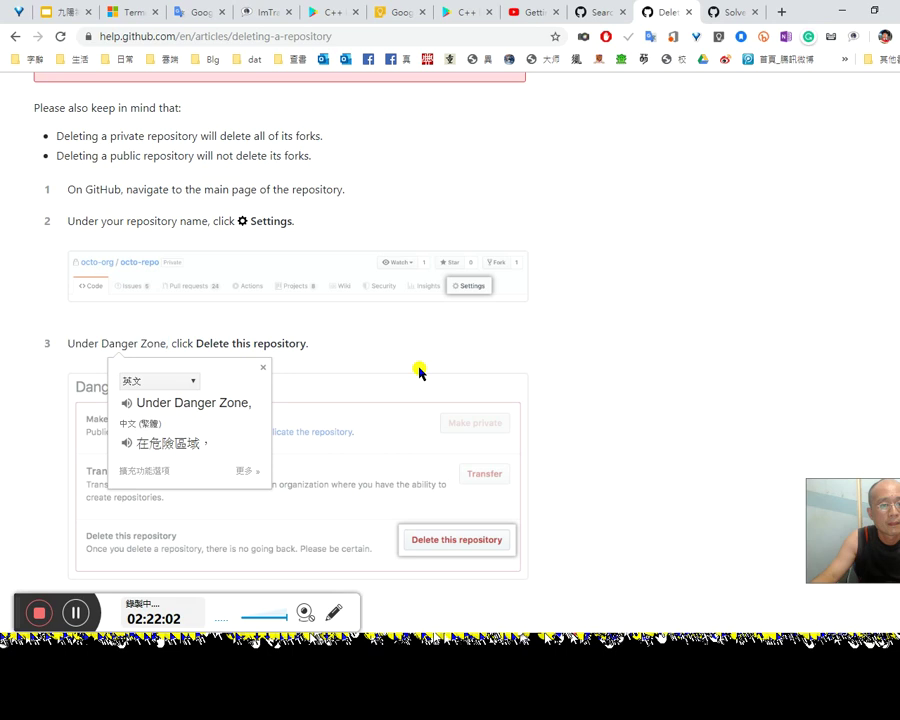
{"action": "scroll", "coordinate": [440, 368], "scroll_direction": "down", "scroll_amount": 1}
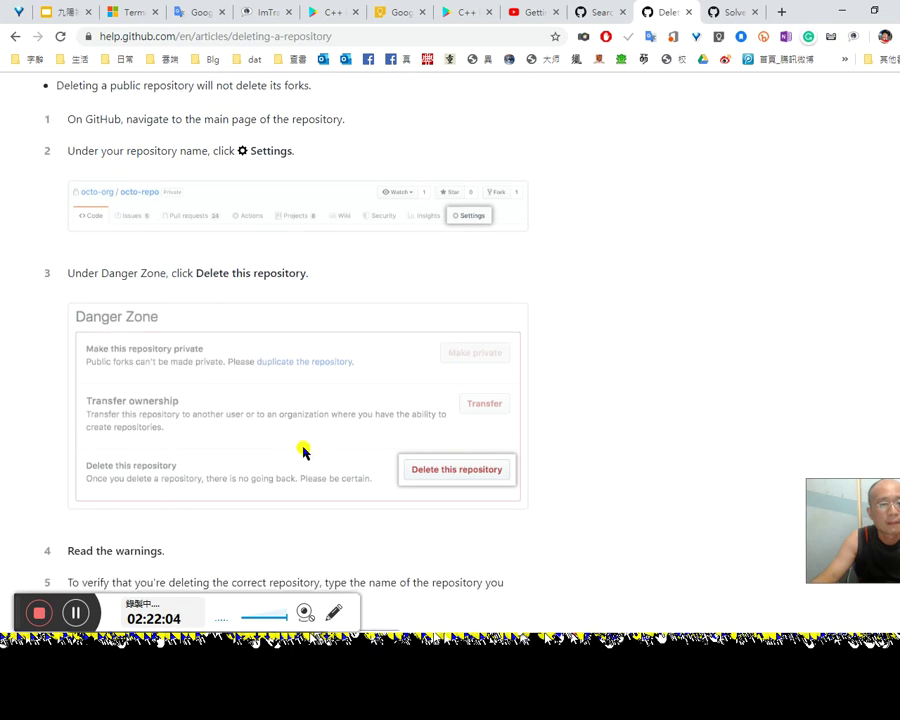
{"action": "scroll", "coordinate": [490, 468], "scroll_direction": "down", "scroll_amount": 2}
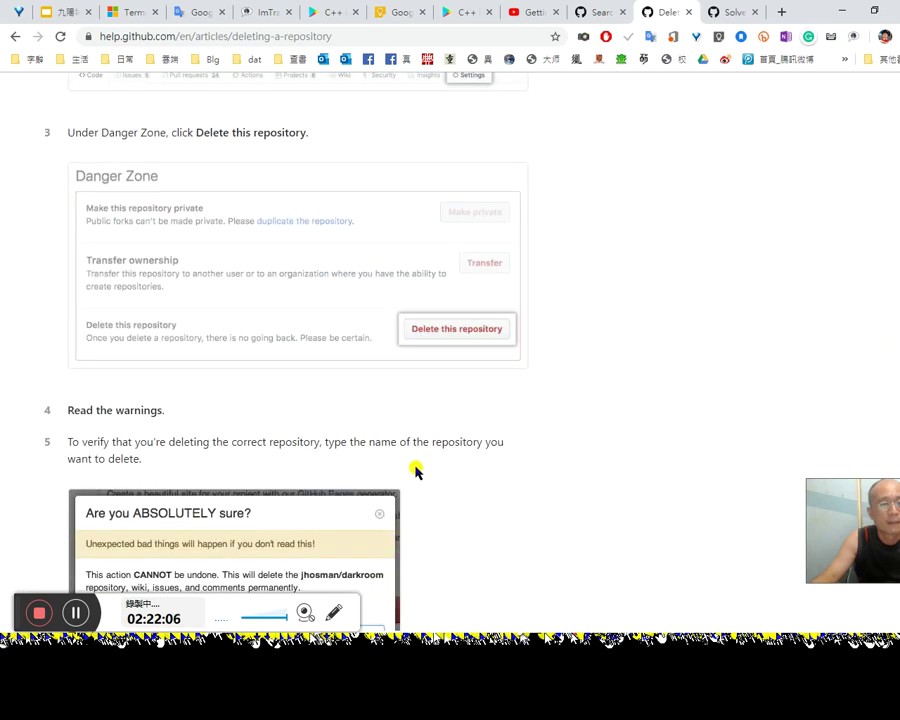
{"action": "scroll", "coordinate": [200, 440], "scroll_direction": "down", "scroll_amount": 1}
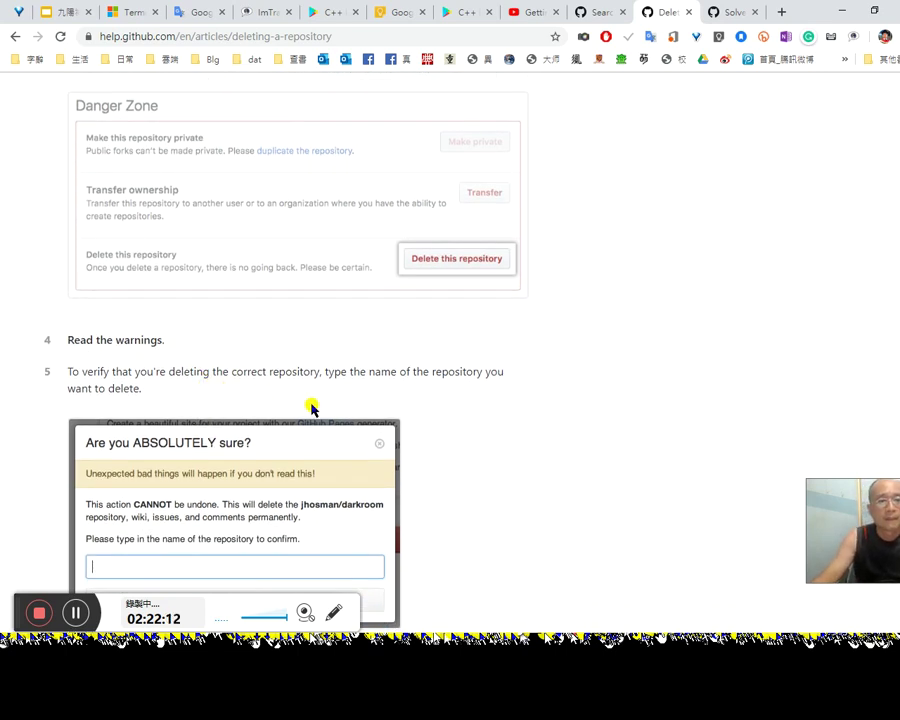
{"action": "scroll", "coordinate": [471, 412], "scroll_direction": "down", "scroll_amount": 1}
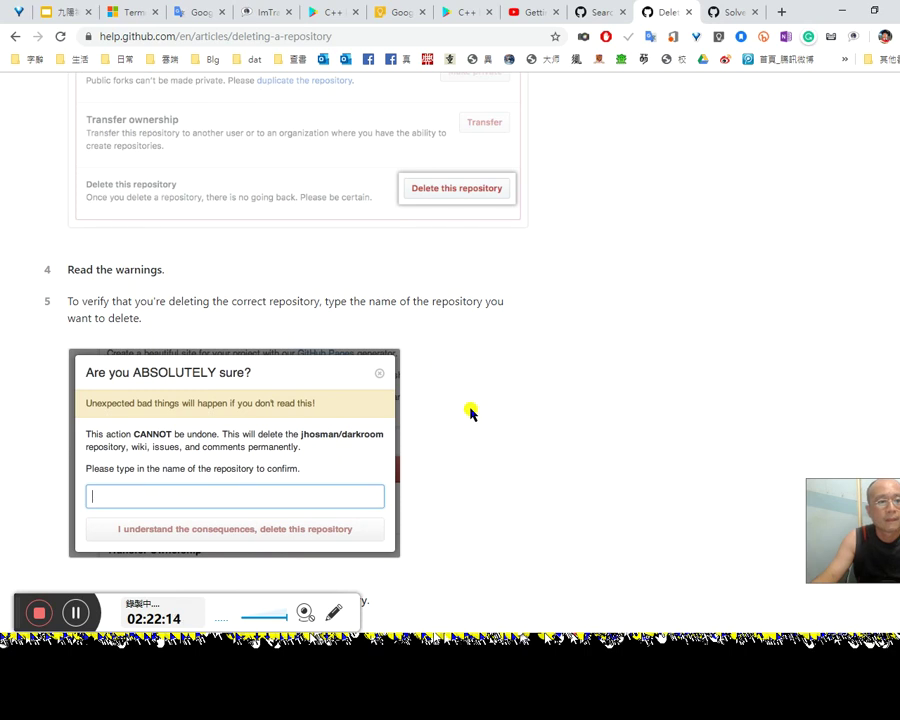
{"action": "scroll", "coordinate": [471, 412], "scroll_direction": "down", "scroll_amount": 2}
{"action": "scroll", "coordinate": [471, 413], "scroll_direction": "down", "scroll_amount": 1}
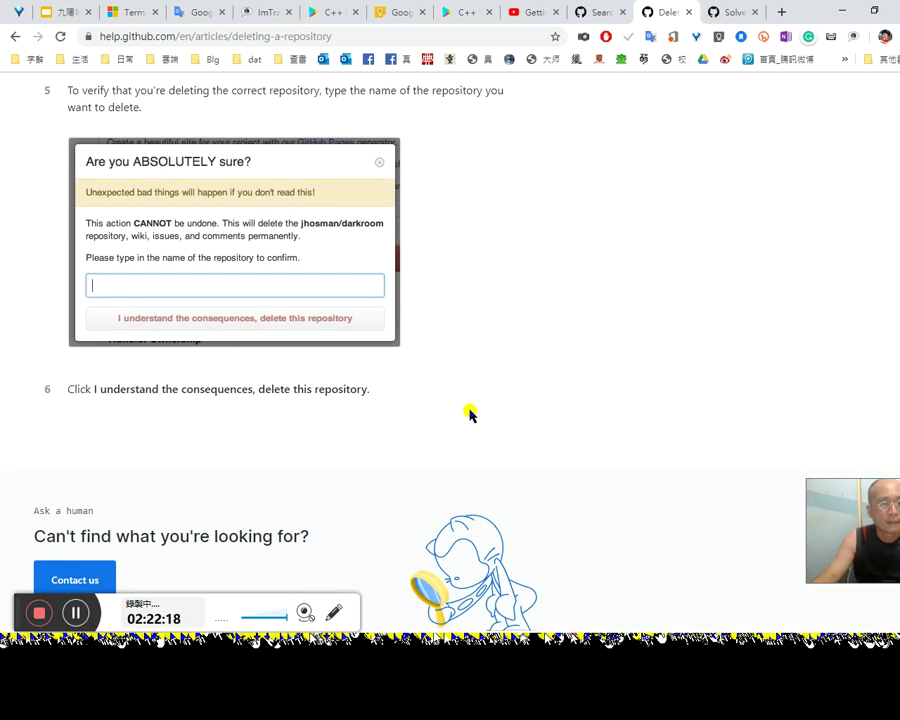
{"action": "scroll", "coordinate": [470, 413], "scroll_direction": "down", "scroll_amount": 1}
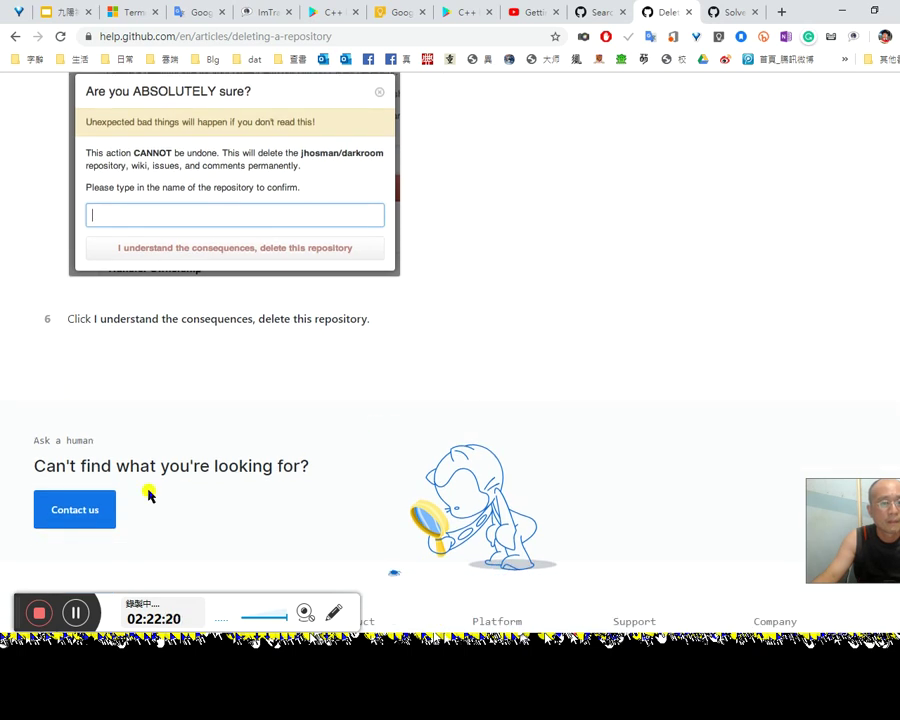
{"action": "scroll", "coordinate": [168, 500], "scroll_direction": "down", "scroll_amount": 3}
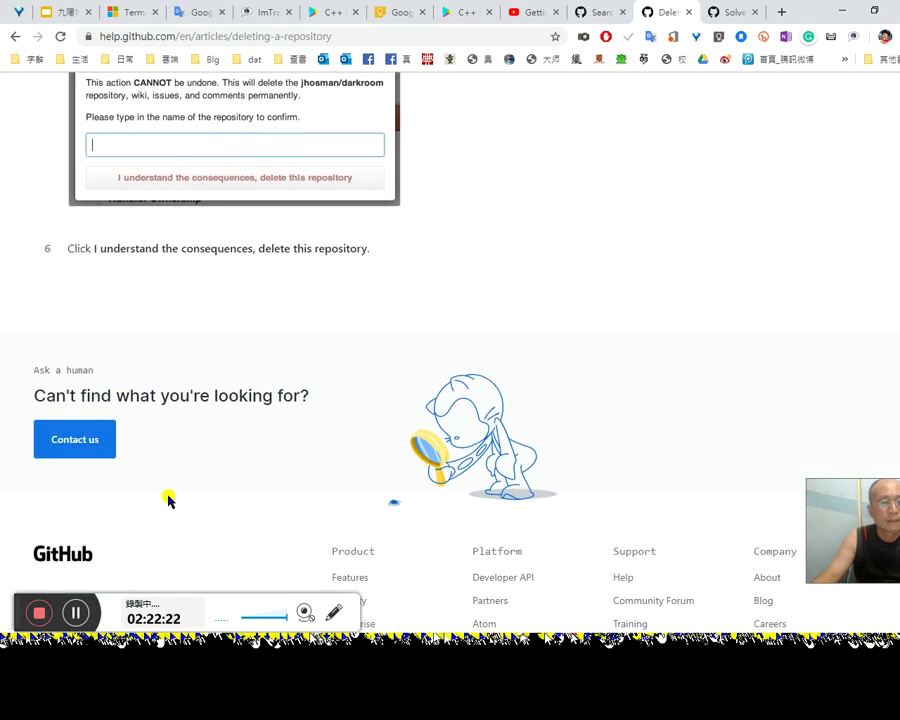
{"action": "scroll", "coordinate": [174, 486], "scroll_direction": "up", "scroll_amount": 6}
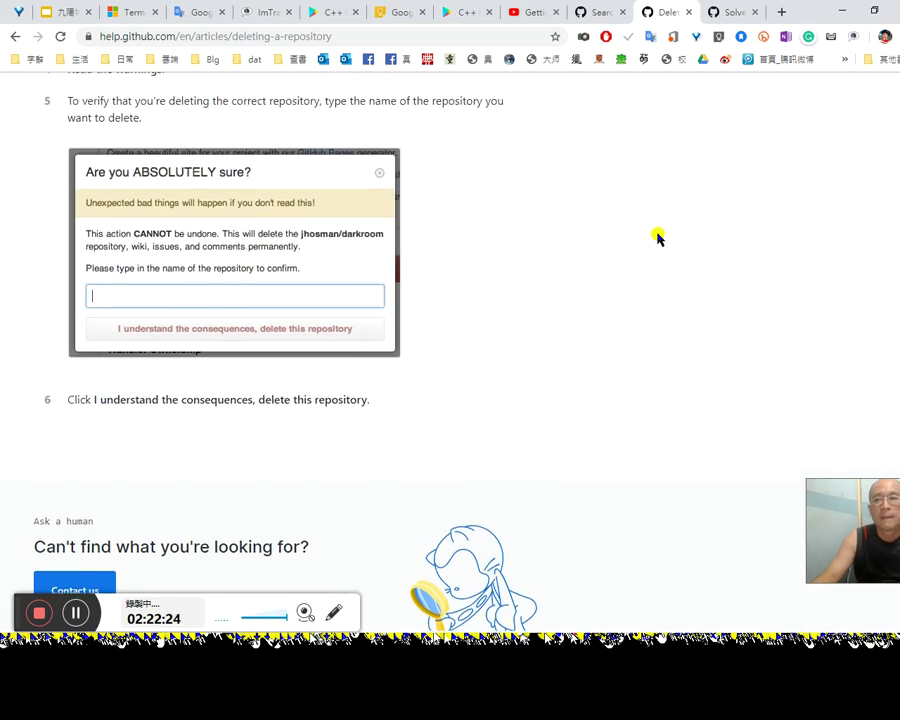
{"action": "left_click", "coordinate": [740, 12]}
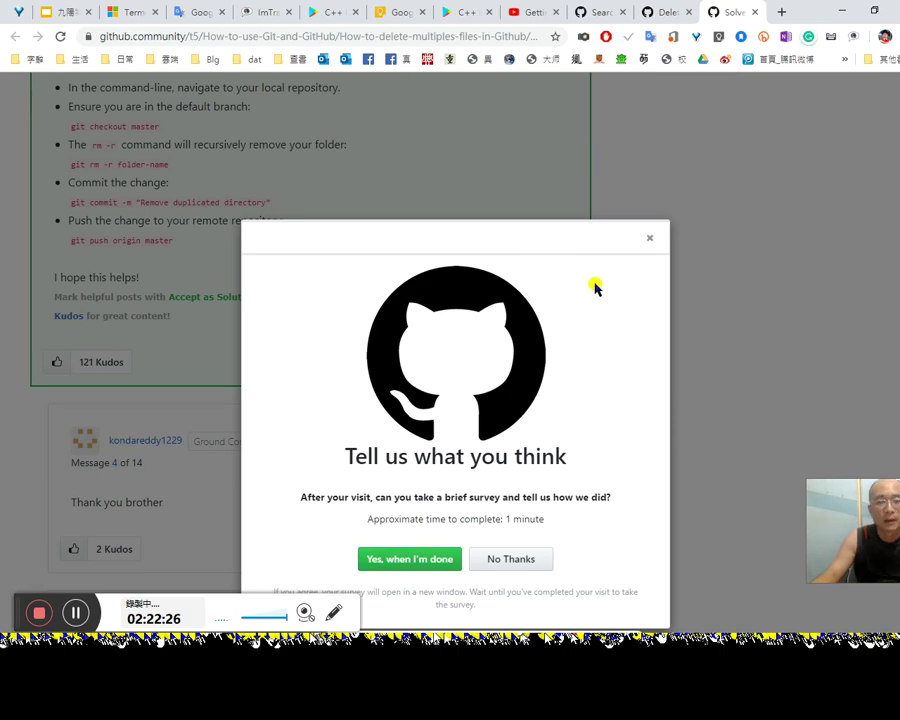
Step: Dismiss the survey, return to the GitHub search tab and go to Your repositories
{"action": "left_click", "coordinate": [646, 241]}
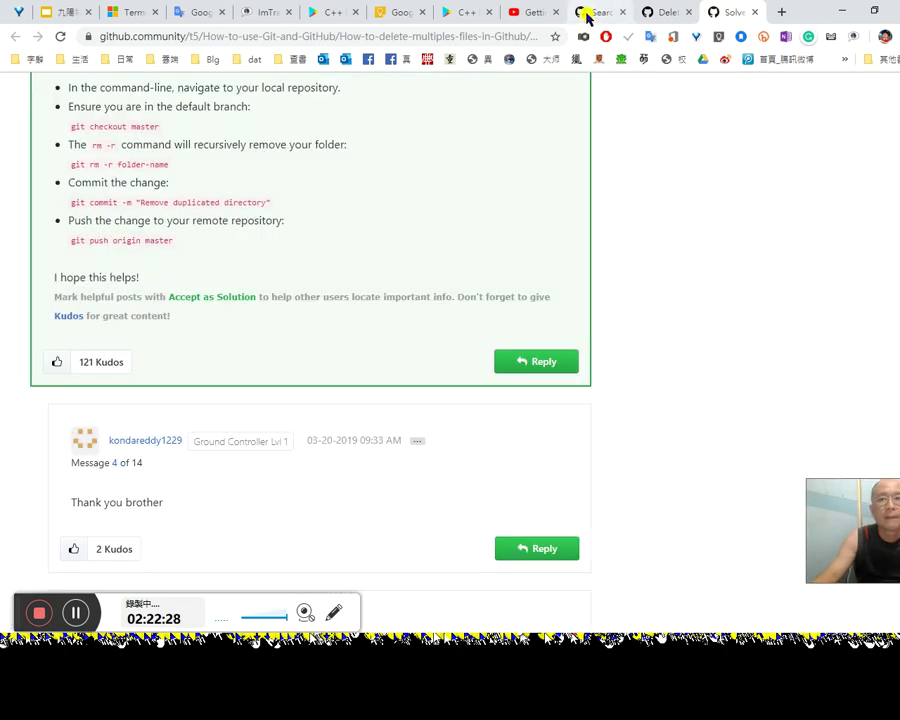
{"action": "left_click", "coordinate": [584, 13]}
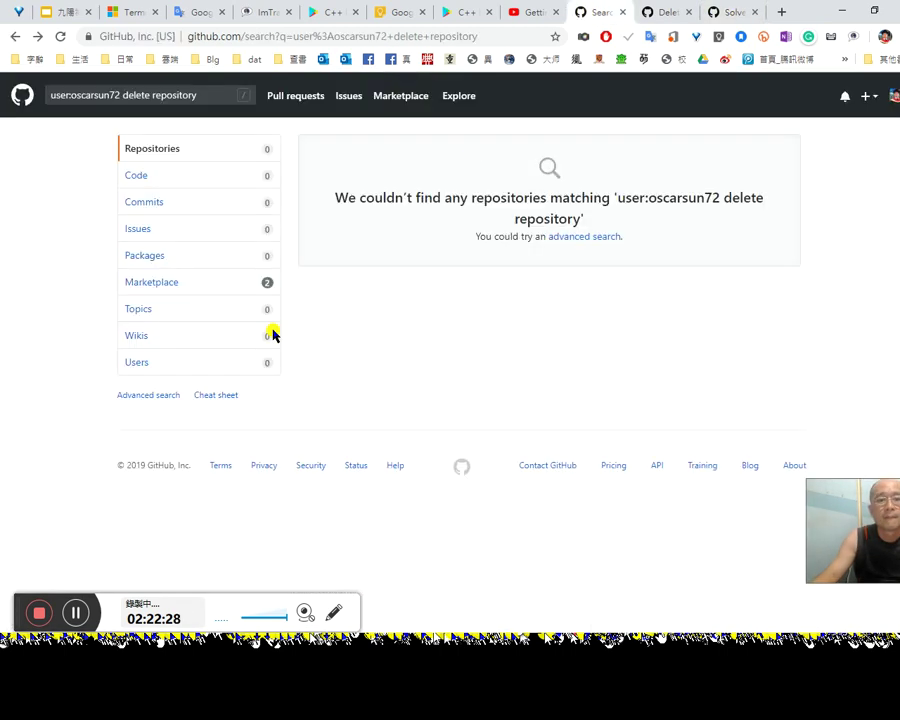
{"action": "left_click", "coordinate": [167, 151]}
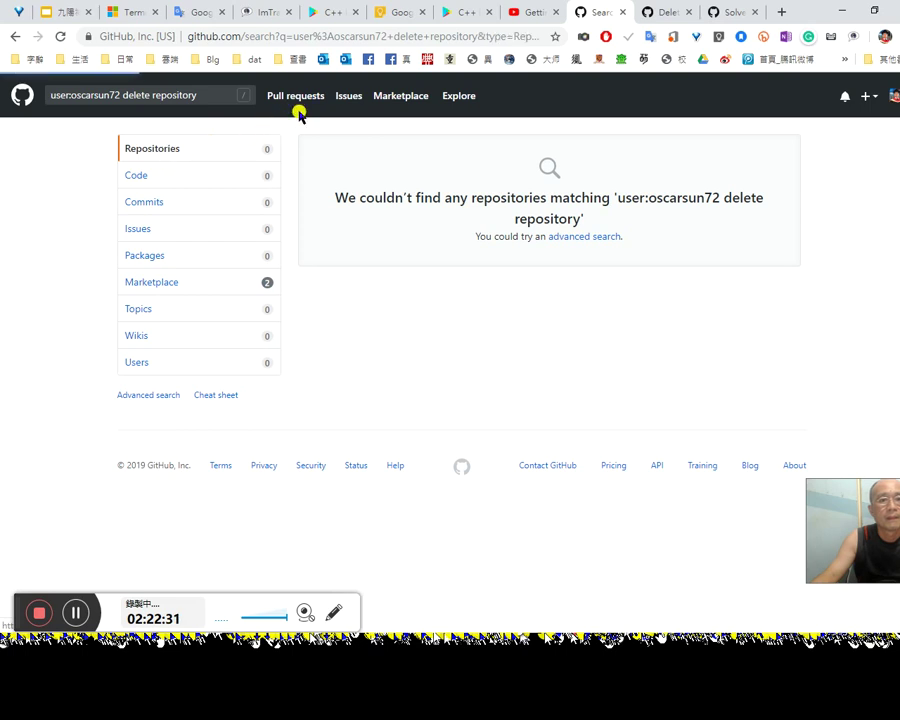
{"action": "left_click", "coordinate": [890, 96]}
{"action": "left_click", "coordinate": [849, 230]}
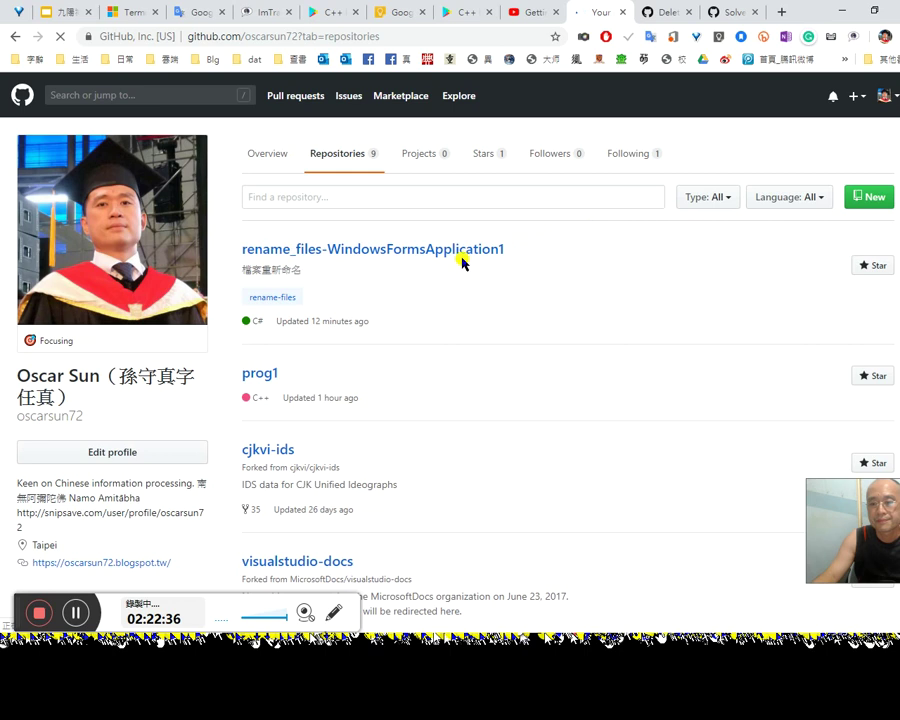
Step: Open rename_files-WindowsFormsApplication1's Settings and scroll down to the Danger Zone
{"action": "left_click", "coordinate": [358, 250]}
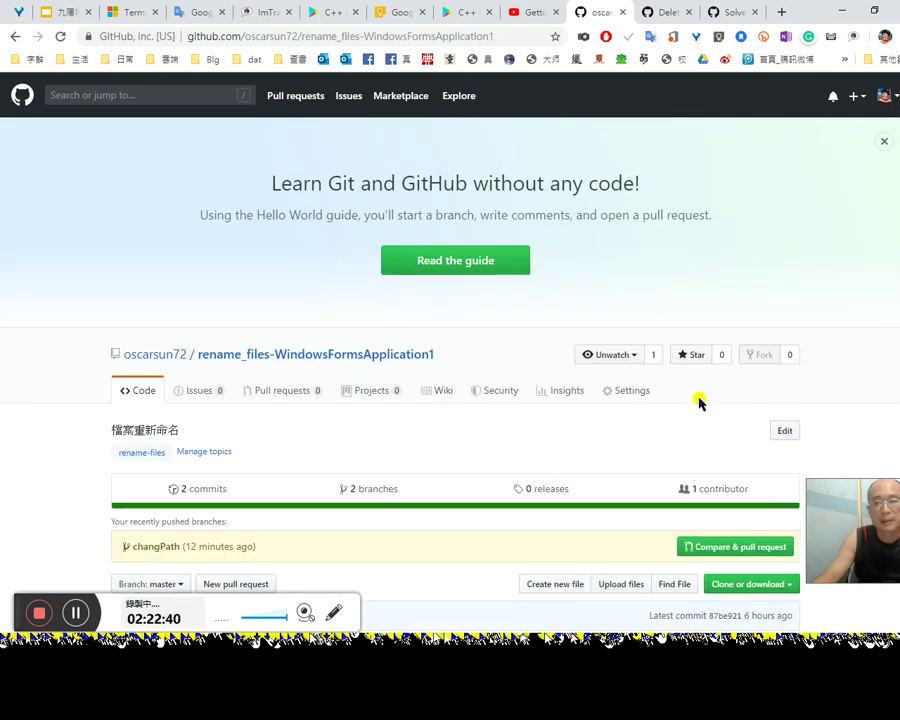
{"action": "left_click", "coordinate": [620, 394]}
{"action": "scroll", "coordinate": [643, 424], "scroll_direction": "down", "scroll_amount": 2}
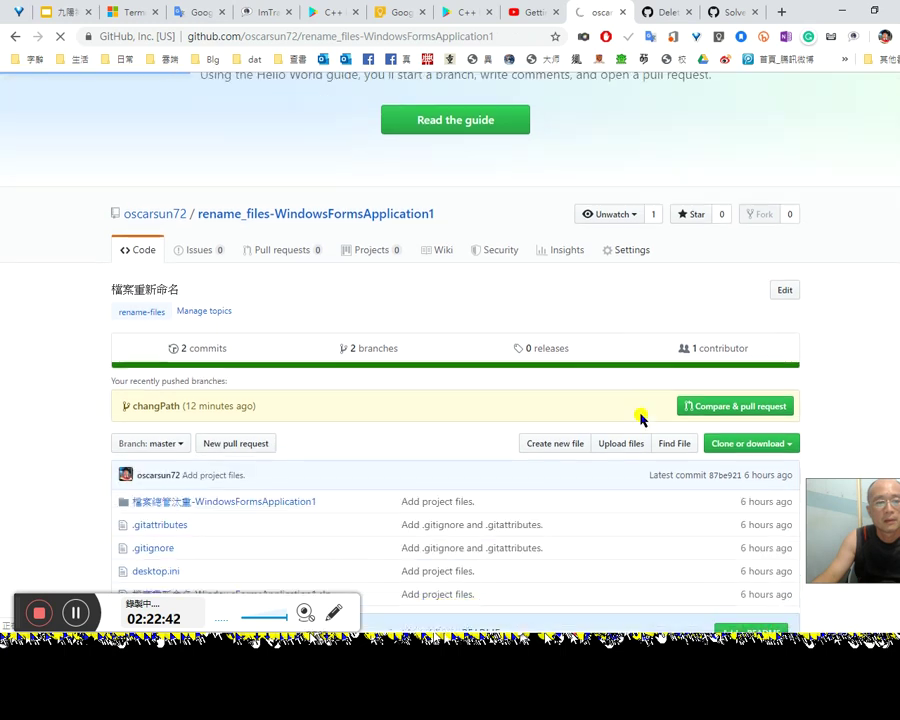
{"action": "scroll", "coordinate": [640, 421], "scroll_direction": "down", "scroll_amount": 5}
{"action": "scroll", "coordinate": [640, 421], "scroll_direction": "down", "scroll_amount": 4}
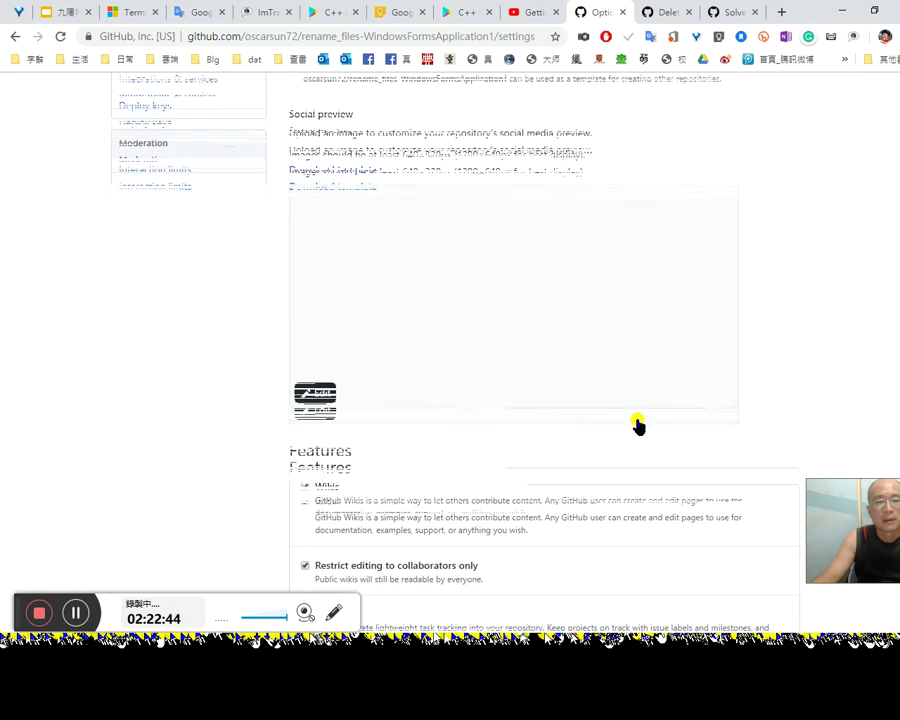
{"action": "scroll", "coordinate": [638, 425], "scroll_direction": "down", "scroll_amount": 1}
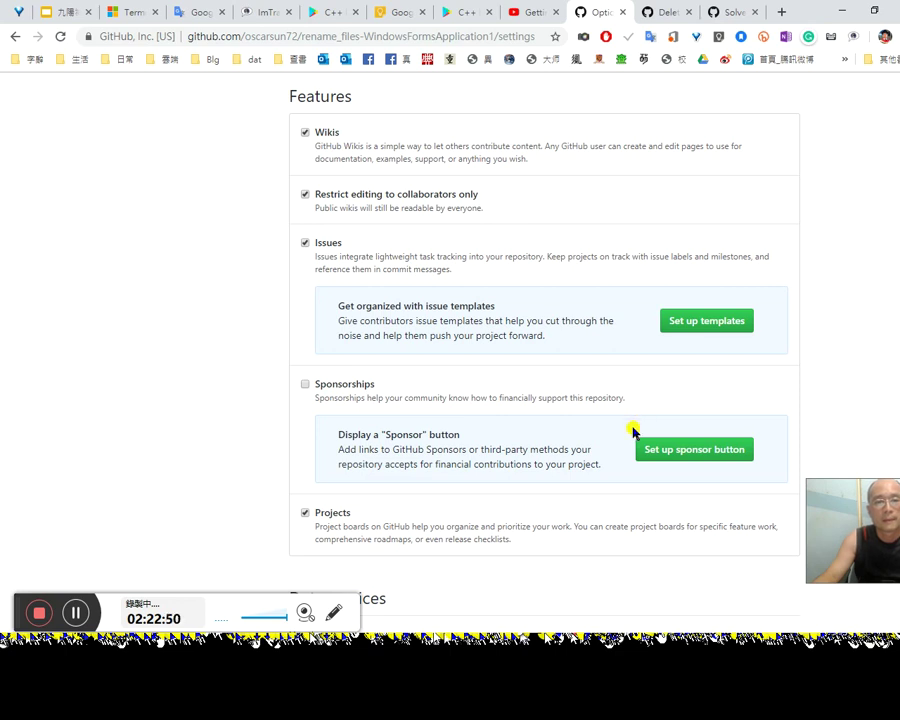
{"action": "scroll", "coordinate": [640, 444], "scroll_direction": "down", "scroll_amount": 8}
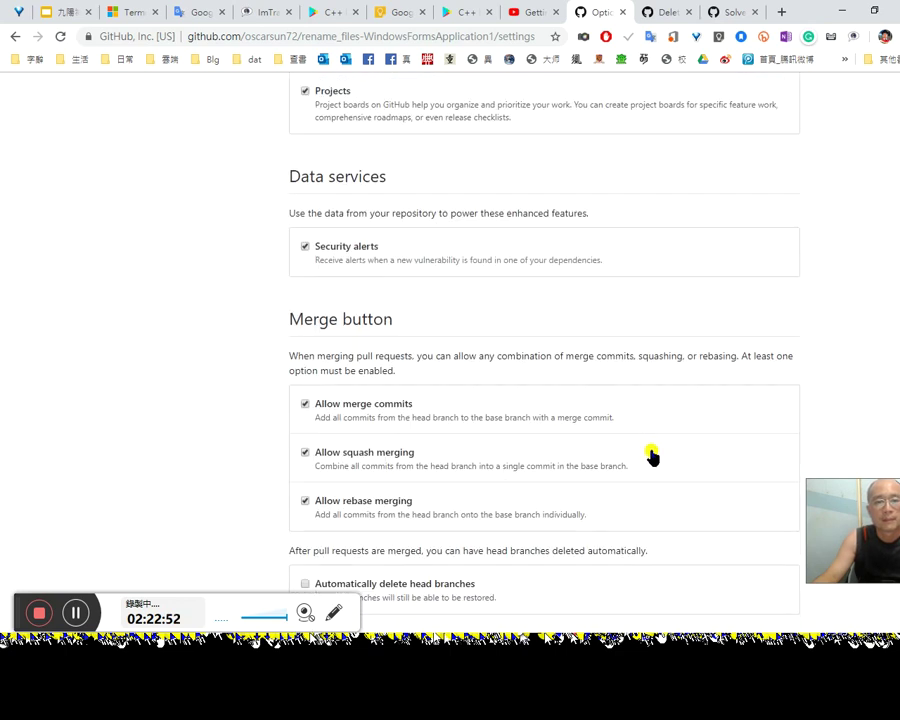
{"action": "scroll", "coordinate": [652, 455], "scroll_direction": "down", "scroll_amount": 10}
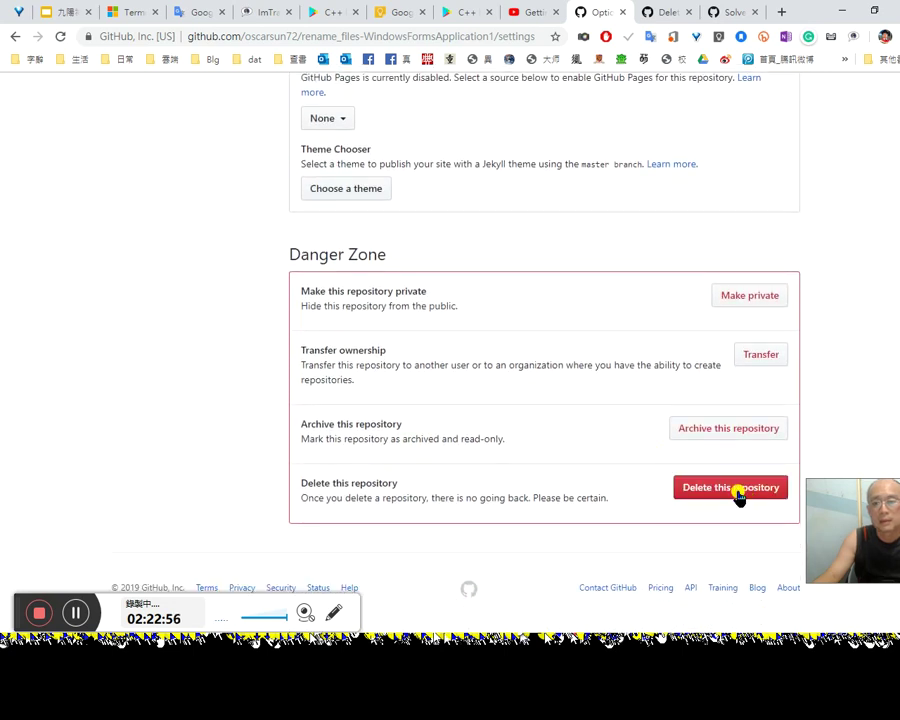
Step: Delete rename_files-WindowsFormsApplication1, entering its name in the confirmation box and confirming
{"action": "left_click", "coordinate": [736, 490]}
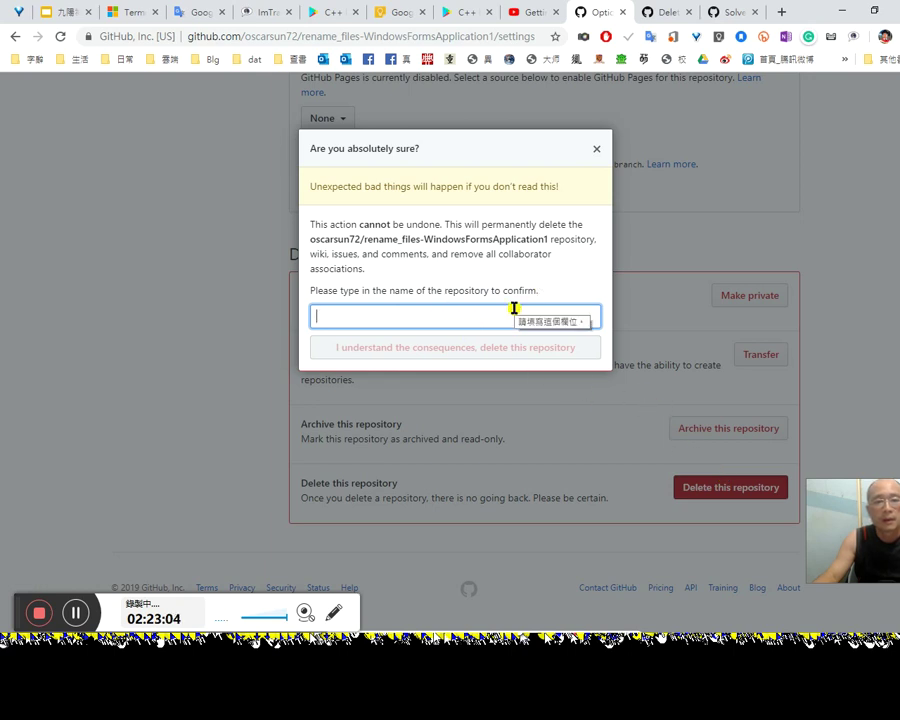
{"action": "left_click_drag", "start_coordinate": [310, 289], "coordinate": [538, 288]}
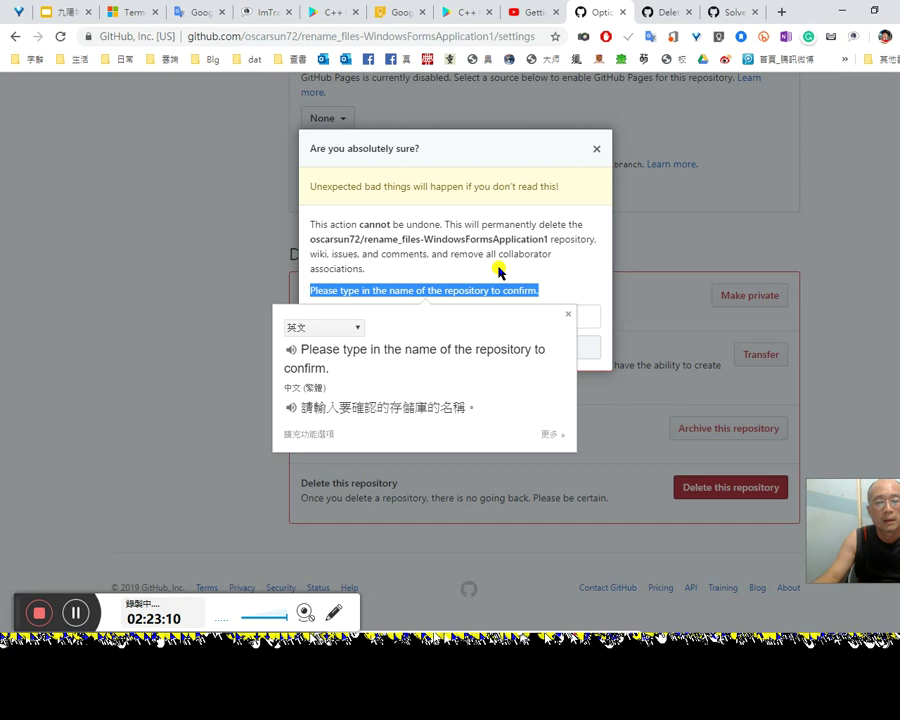
{"action": "left_click", "coordinate": [497, 272]}
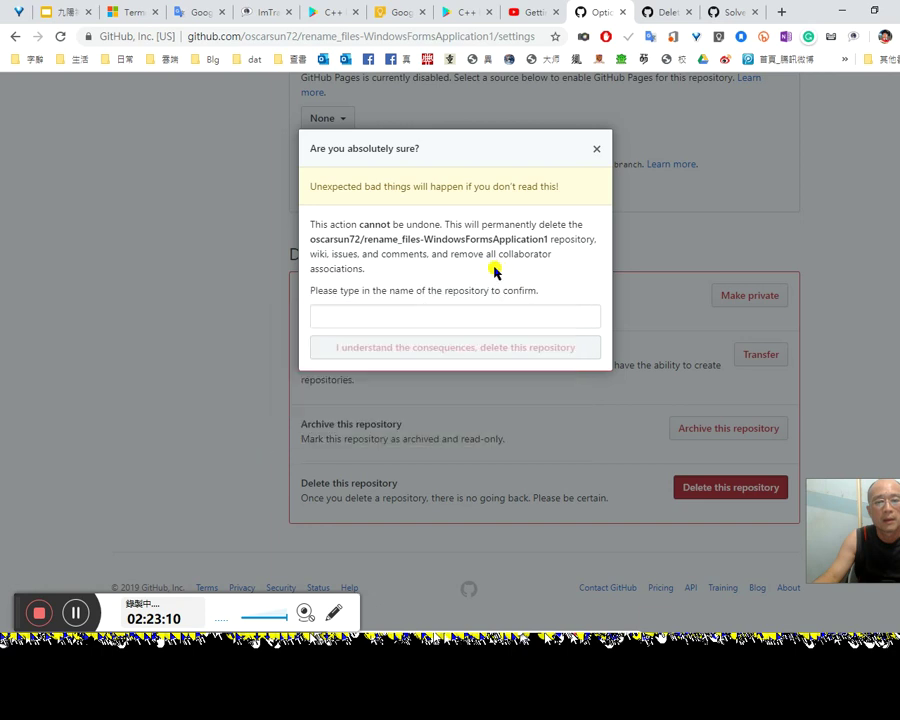
{"action": "left_click", "coordinate": [413, 317]}
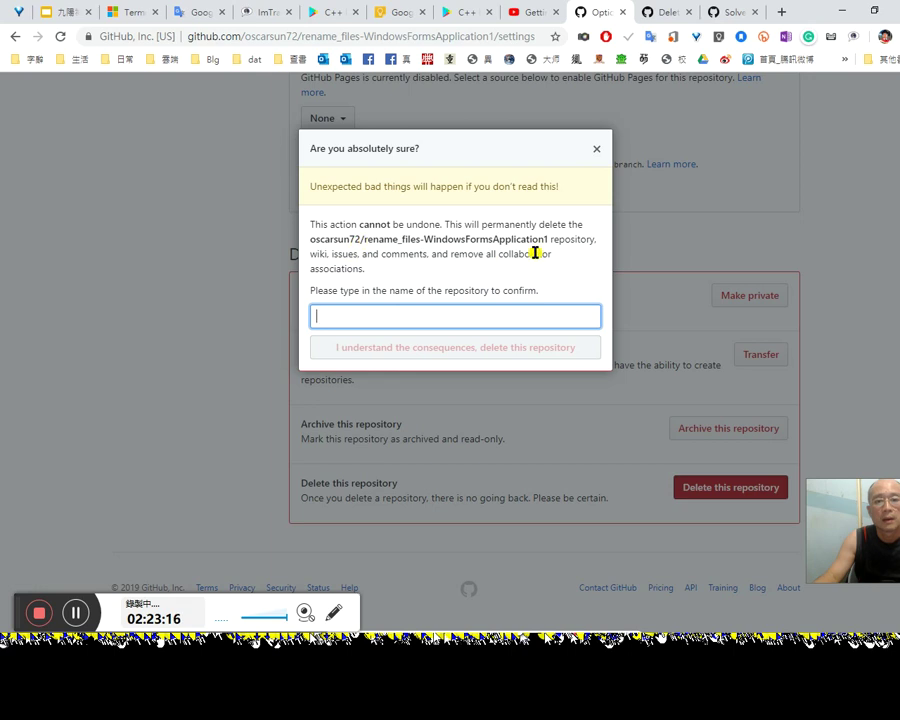
{"action": "left_click_drag", "start_coordinate": [364, 243], "coordinate": [549, 238]}
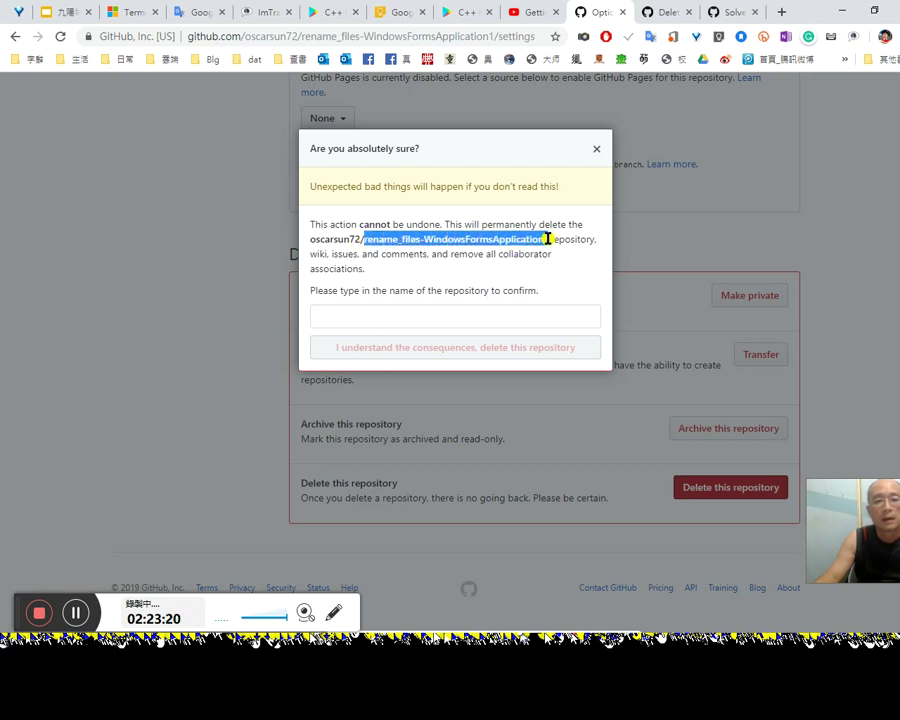
{"action": "left_click_drag", "start_coordinate": [450, 238], "coordinate": [386, 320]}
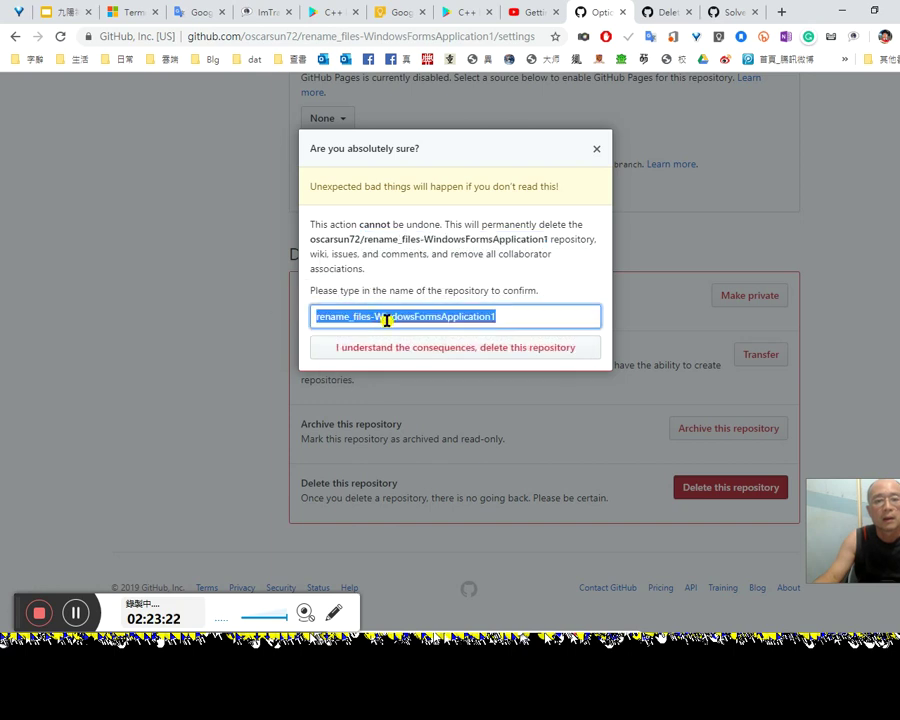
{"action": "left_click", "coordinate": [450, 346]}
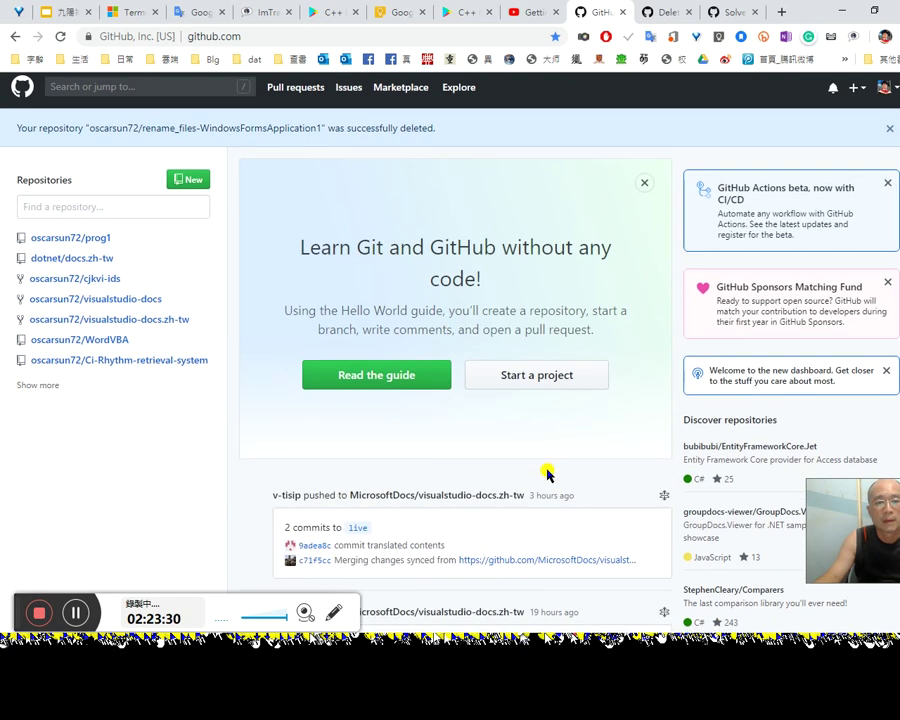
Step: Glance over the dashboard's deletion confirmation, then bring up Visual Studio with prog1.cpp
{"action": "scroll", "coordinate": [538, 468], "scroll_direction": "down", "scroll_amount": 2}
{"action": "scroll", "coordinate": [542, 464], "scroll_direction": "up", "scroll_amount": 2}
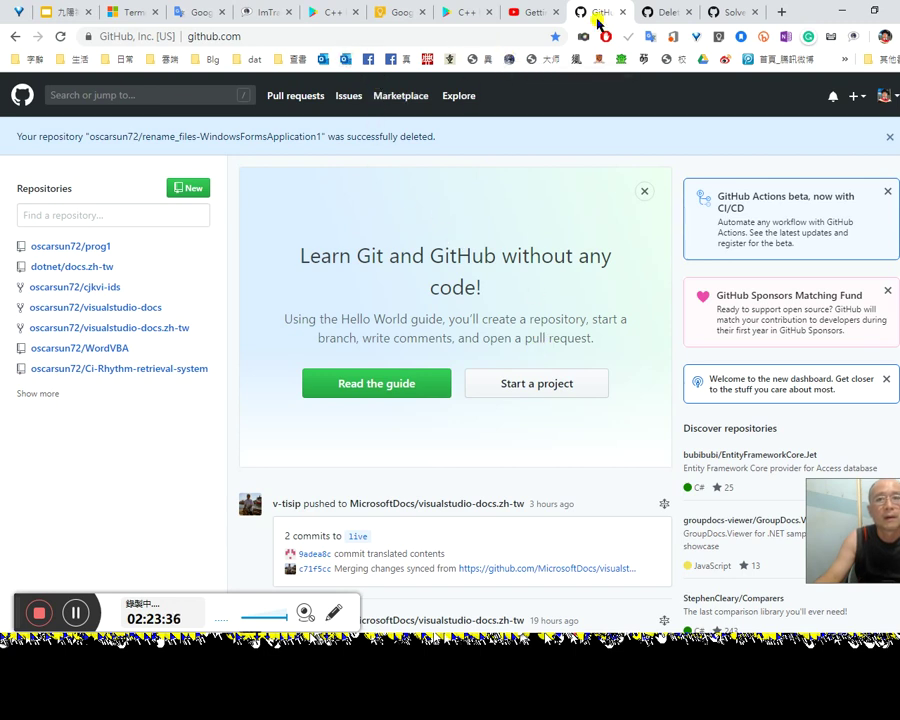
{"action": "right_click", "coordinate": [596, 17]}
{"action": "left_click", "coordinate": [584, 112]}
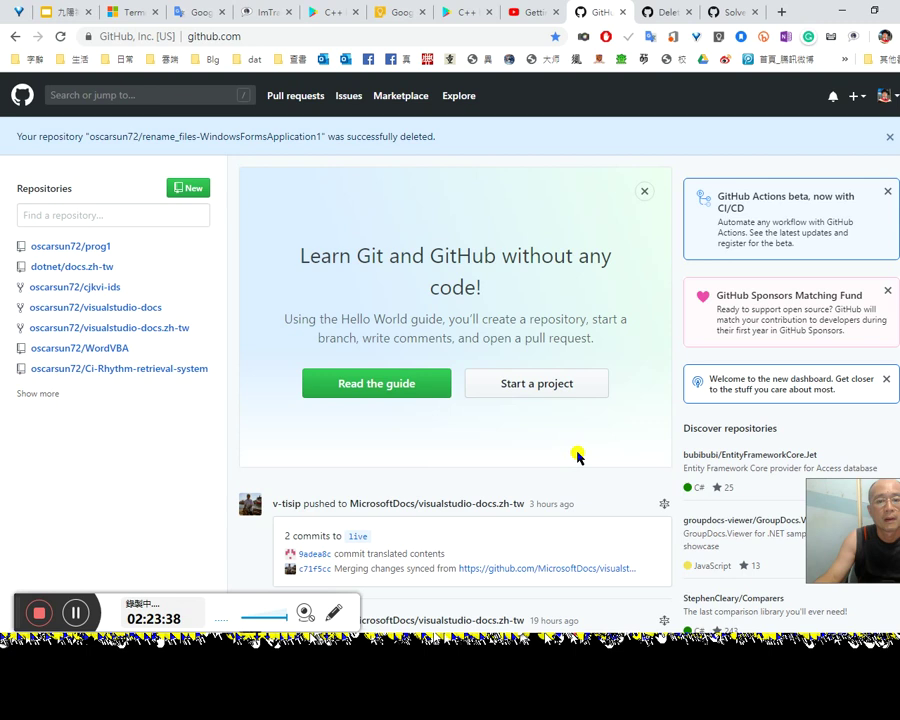
{"action": "scroll", "coordinate": [574, 436], "scroll_direction": "down", "scroll_amount": 3}
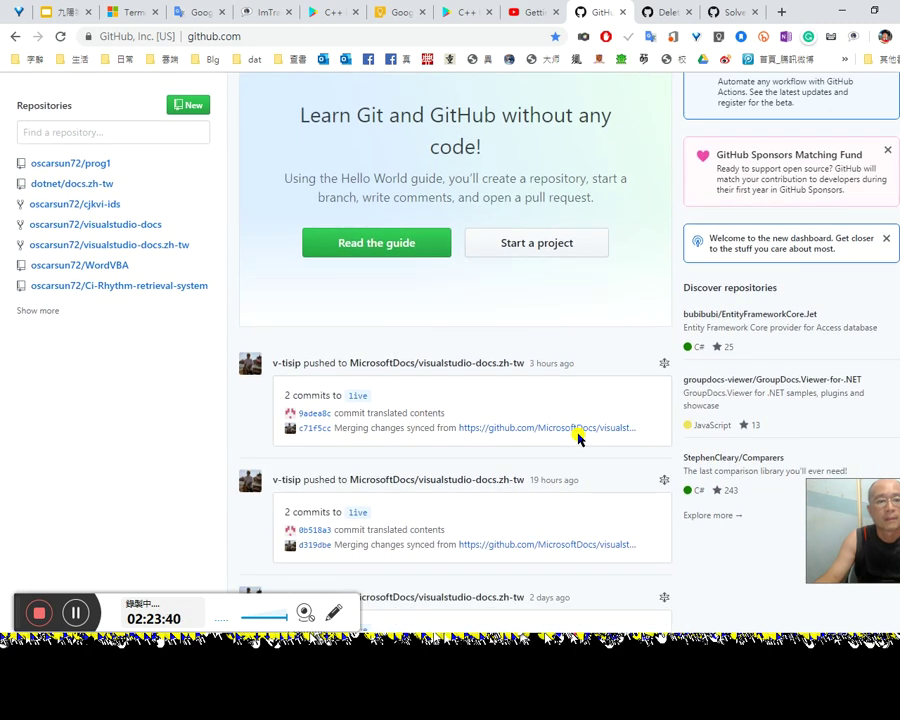
{"action": "scroll", "coordinate": [578, 438], "scroll_direction": "up", "scroll_amount": 2}
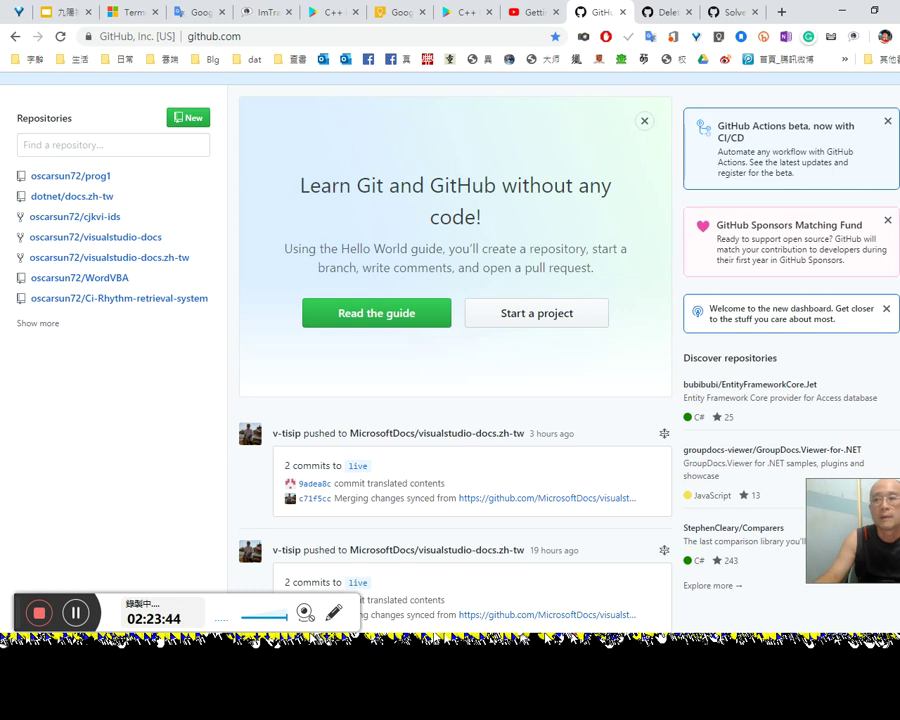
{"action": "key", "text": "alt+Tab"}
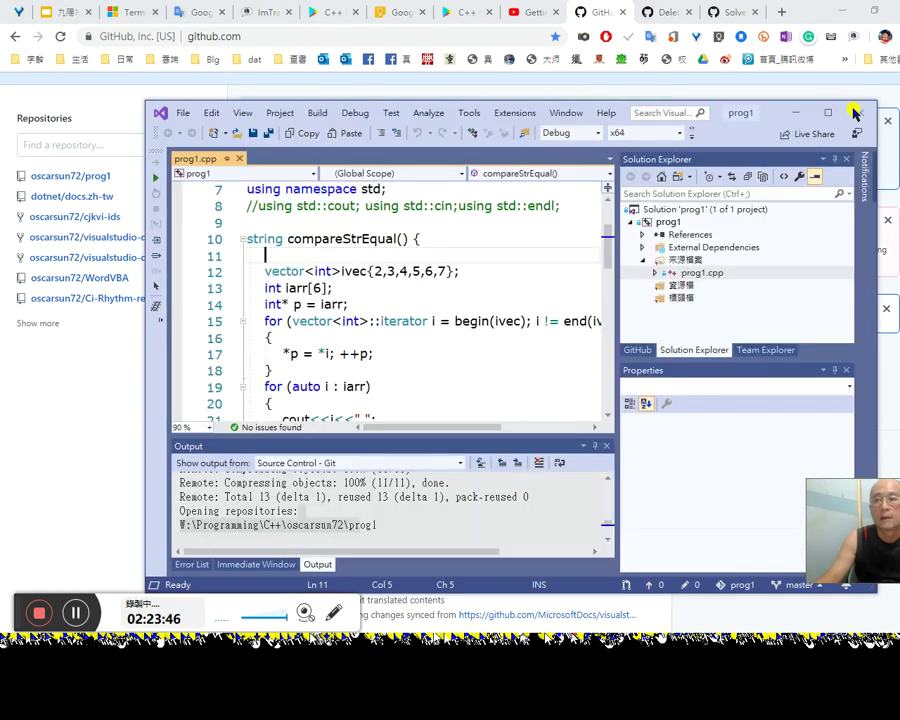
Step: Look over the ConsoleApp1 and other project folders in C:\Programming\C#, then launch Visual Studio 2019
{"action": "key", "text": "alt+Tab"}
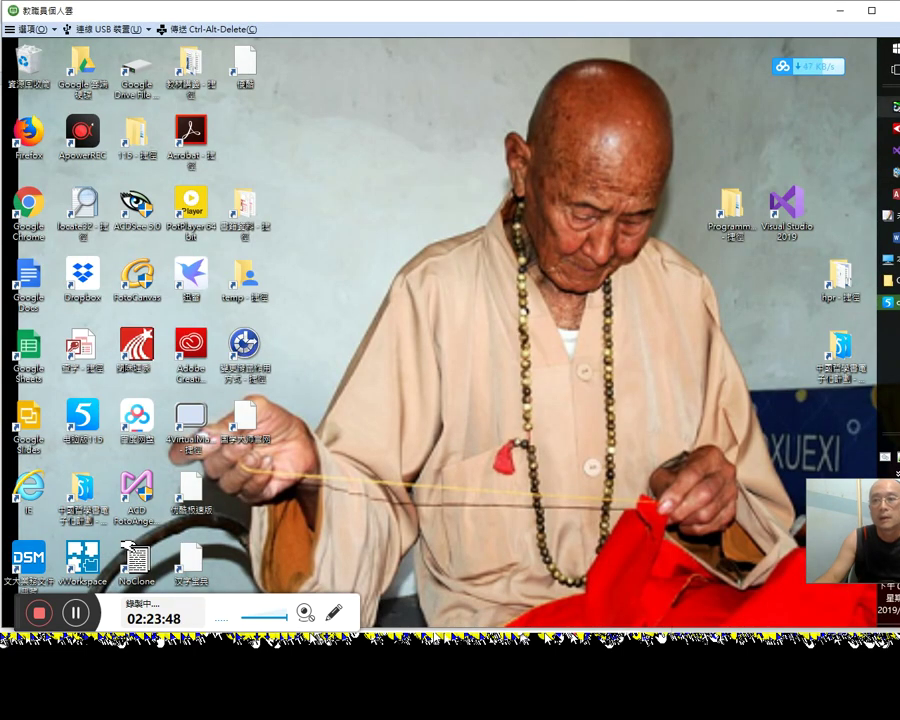
{"action": "mouse_move", "coordinate": [889, 150]}
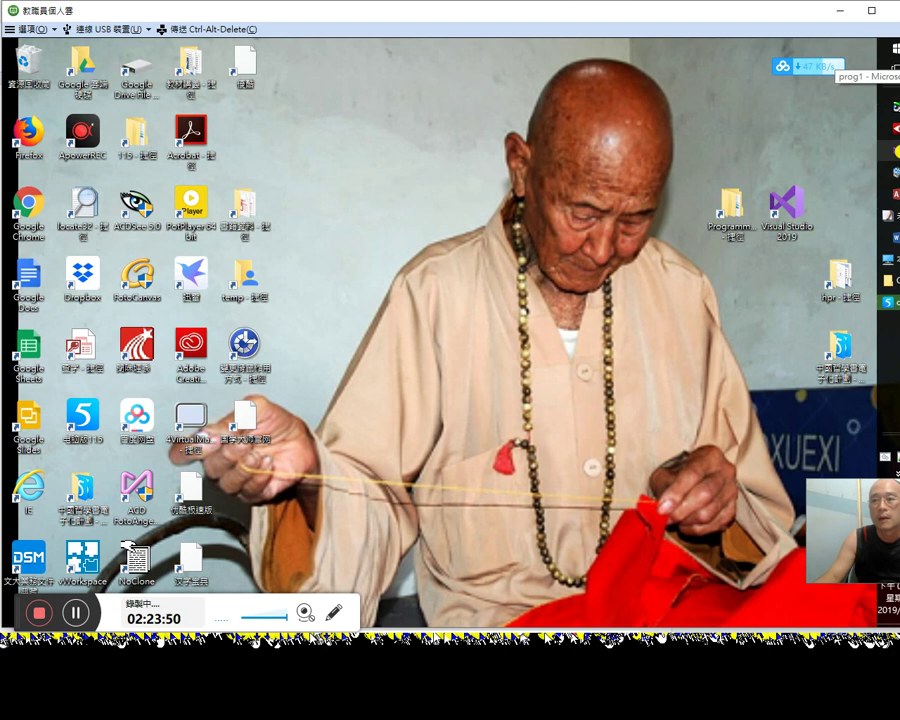
{"action": "left_click", "coordinate": [891, 284]}
{"action": "left_click", "coordinate": [264, 288]}
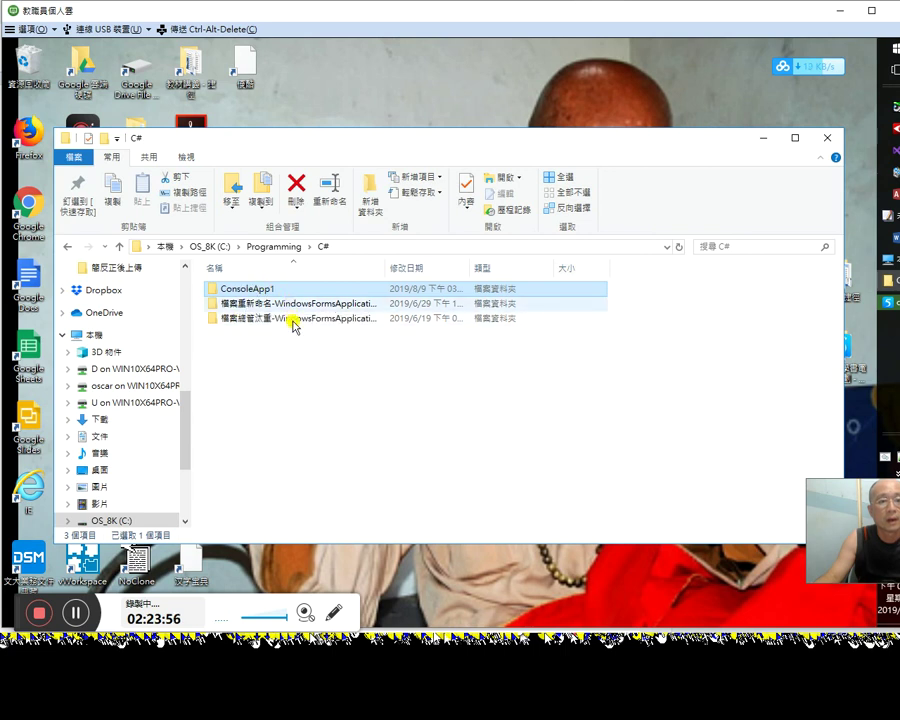
{"action": "left_click", "coordinate": [292, 372]}
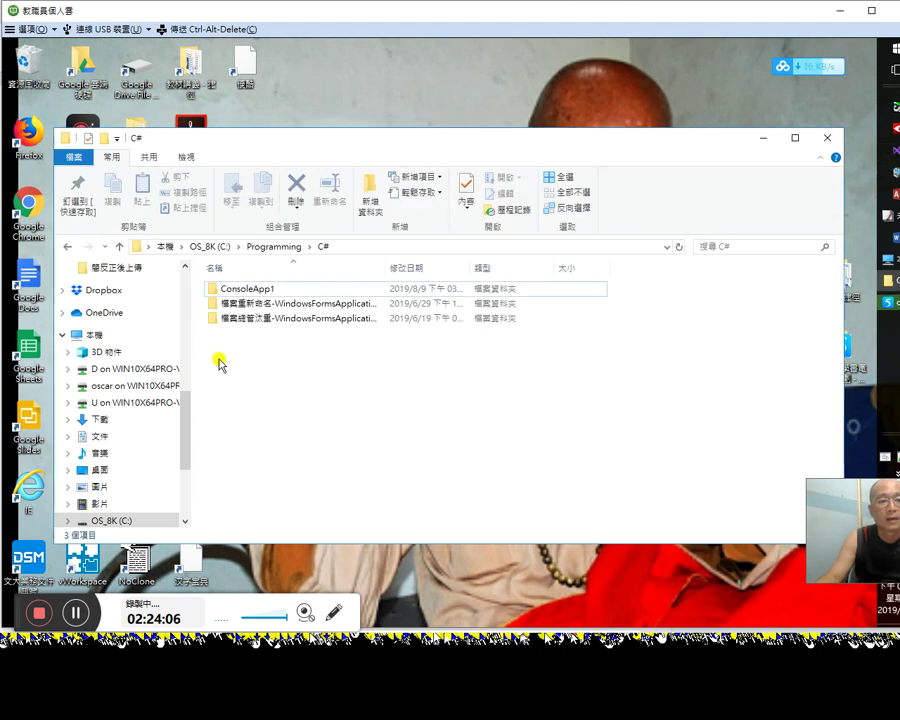
{"action": "left_click", "coordinate": [607, 91]}
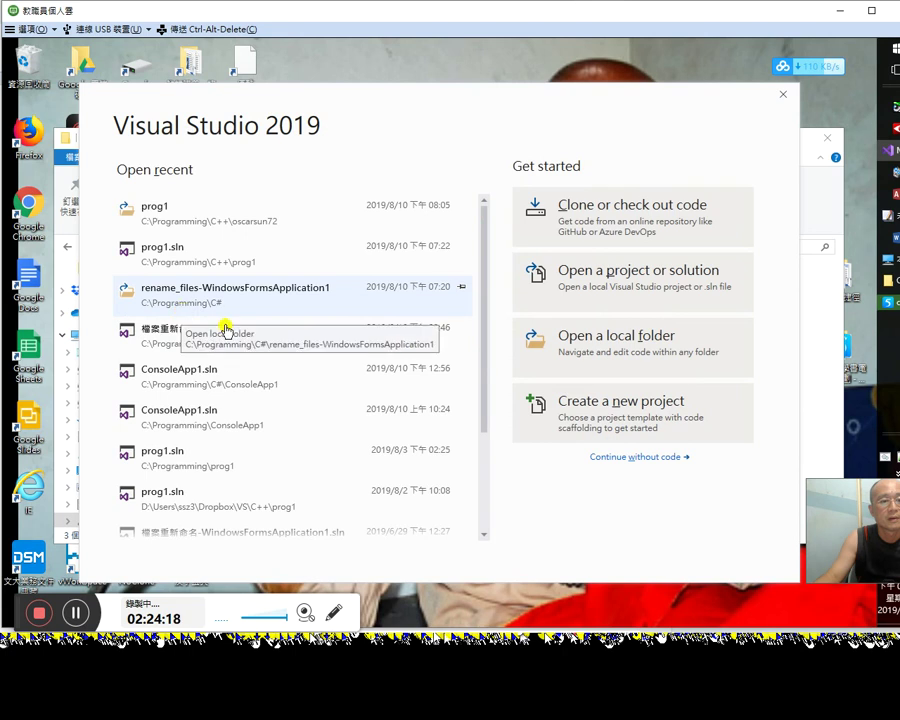
Step: Try reopening rename_files-WindowsFormsApplication1, dismiss the can't-open error, continue without code, and return to Chrome
{"action": "left_click", "coordinate": [238, 295]}
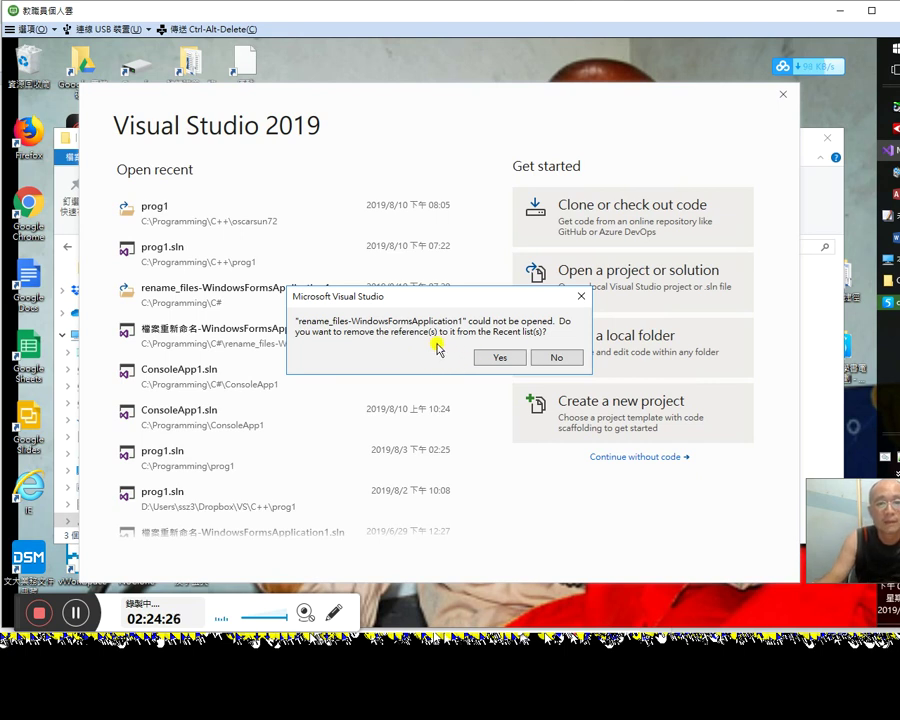
{"action": "left_click", "coordinate": [580, 300]}
{"action": "left_click", "coordinate": [887, 280]}
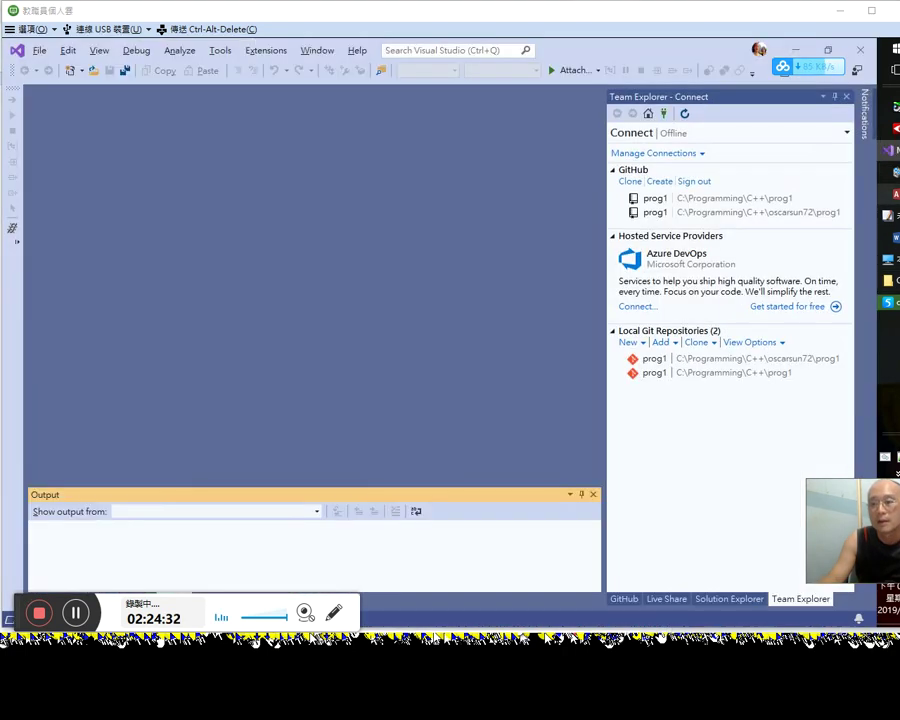
{"action": "key", "text": "alt+Tab"}
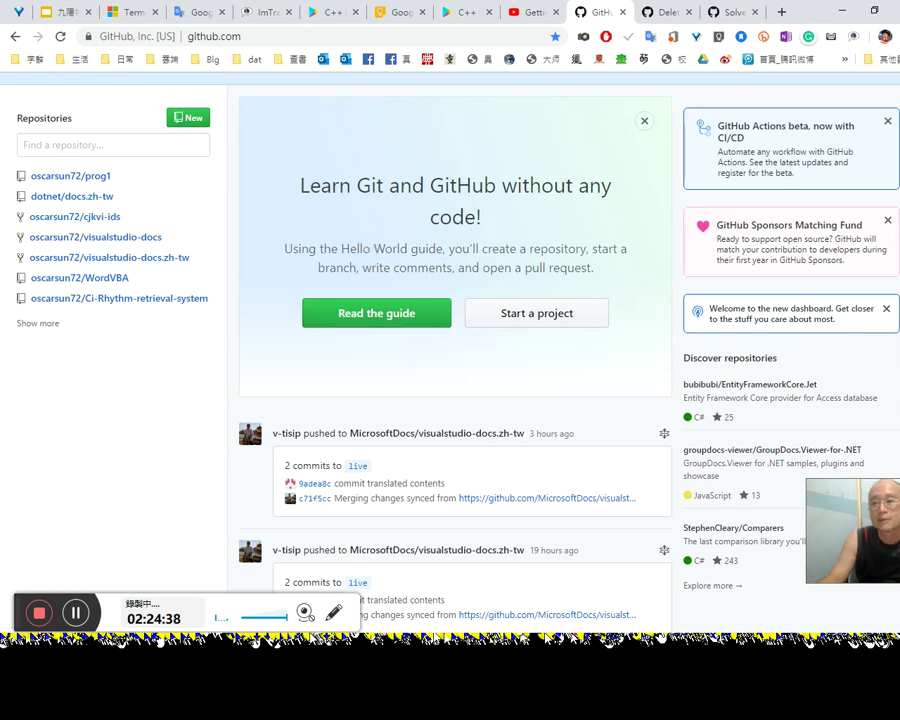
Step: Browse in File Explorer through 文件 > 程式開發 to the C# folder
{"action": "key", "text": "alt+Tab"}
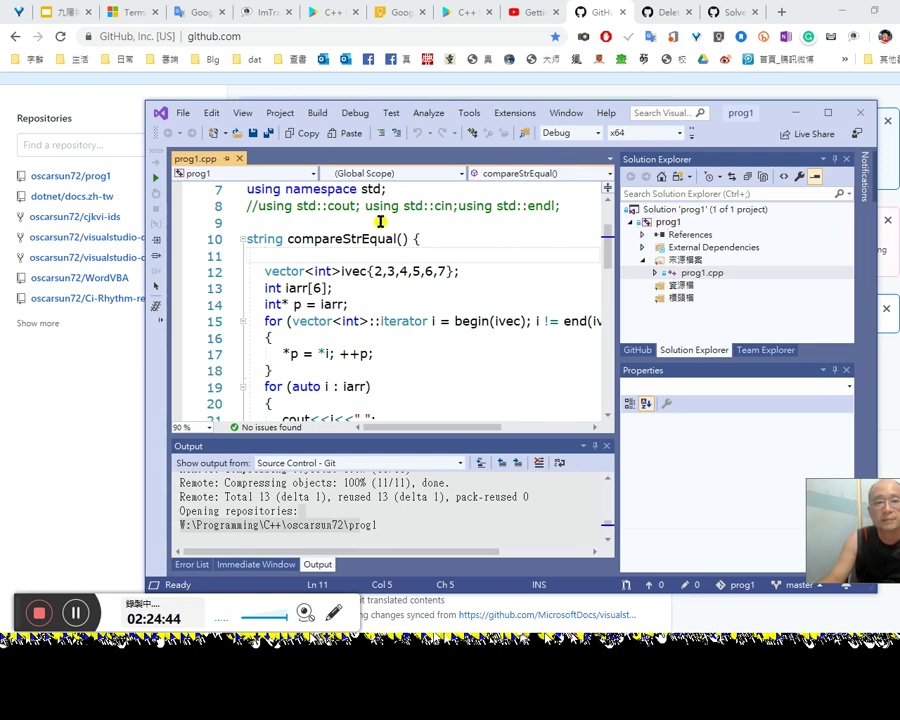
{"action": "left_click", "coordinate": [834, 180]}
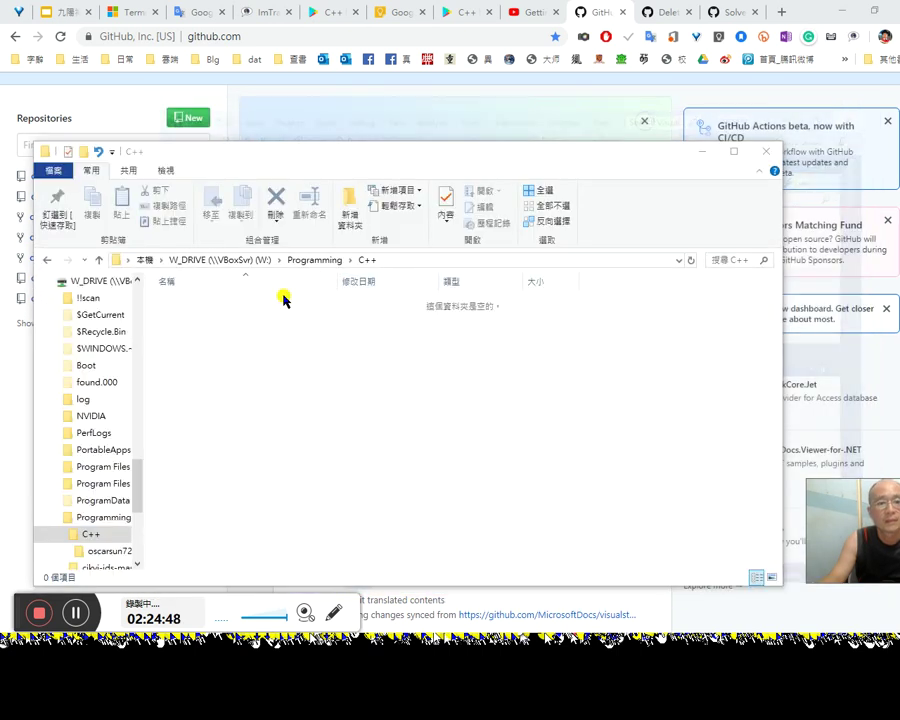
{"action": "scroll", "coordinate": [135, 318], "scroll_direction": "up", "scroll_amount": 10}
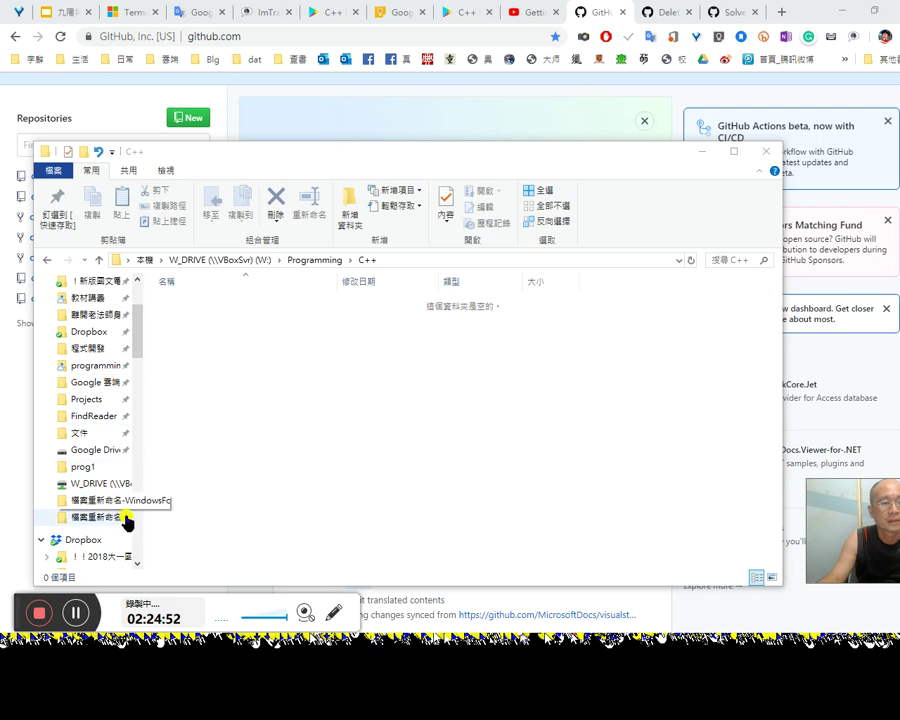
{"action": "left_click", "coordinate": [96, 432]}
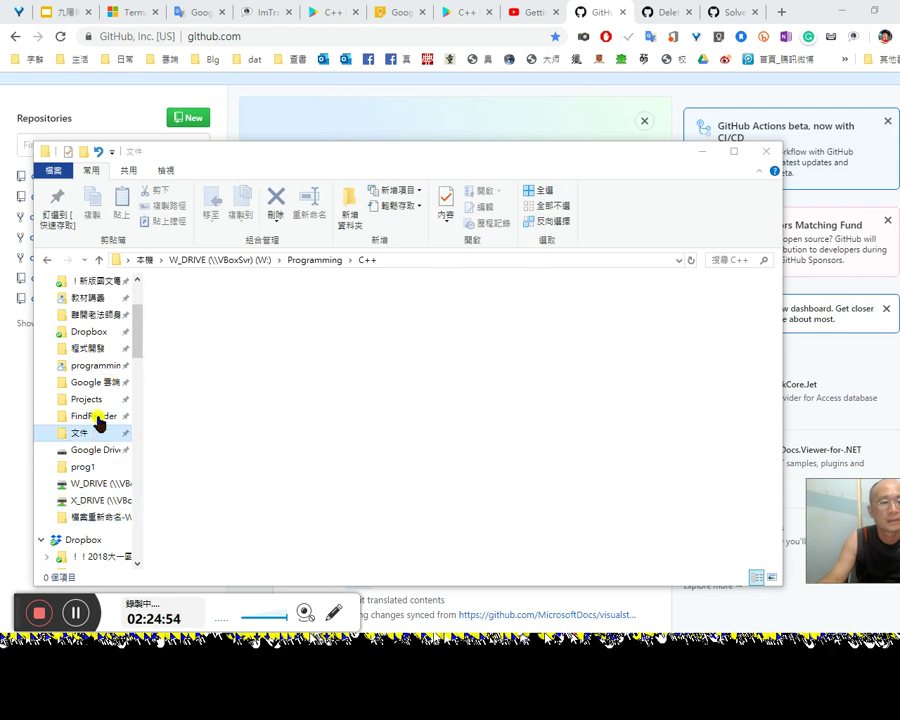
{"action": "scroll", "coordinate": [98, 422], "scroll_direction": "up", "scroll_amount": 1}
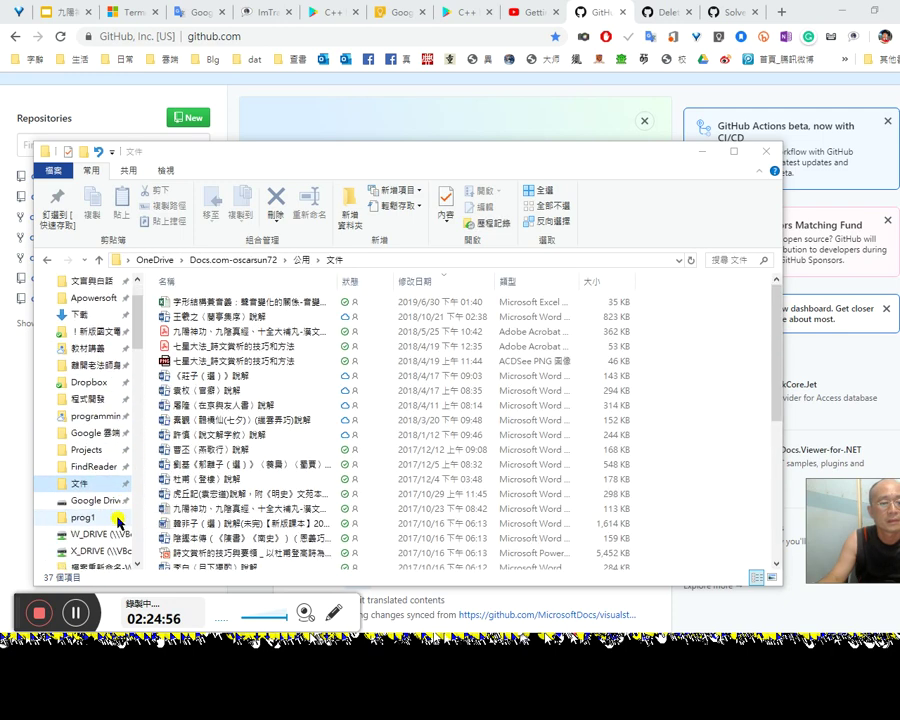
{"action": "scroll", "coordinate": [117, 515], "scroll_direction": "down", "scroll_amount": 1}
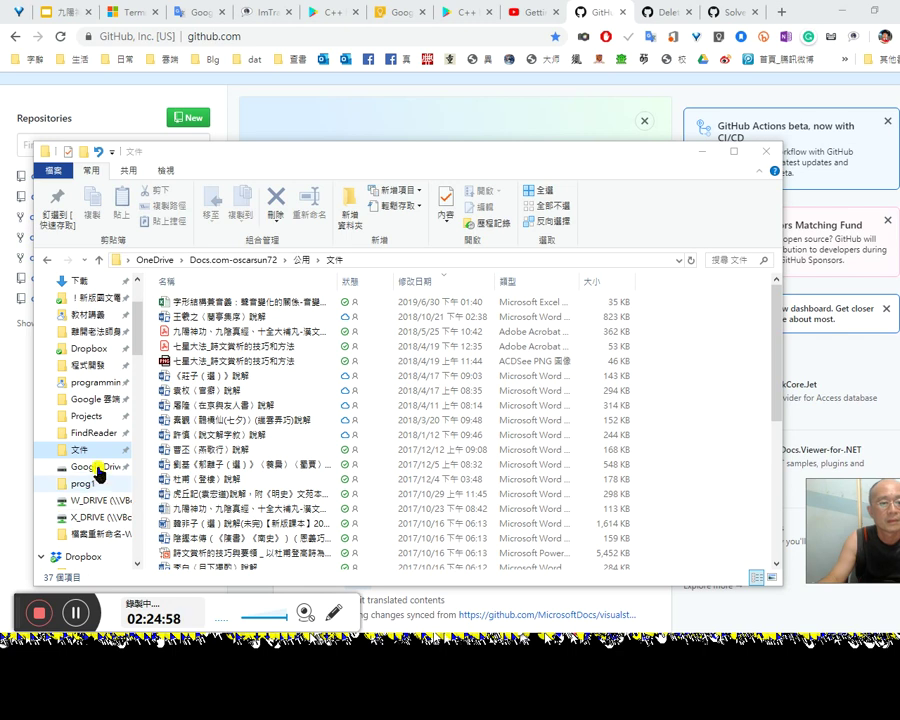
{"action": "scroll", "coordinate": [97, 460], "scroll_direction": "up", "scroll_amount": 2}
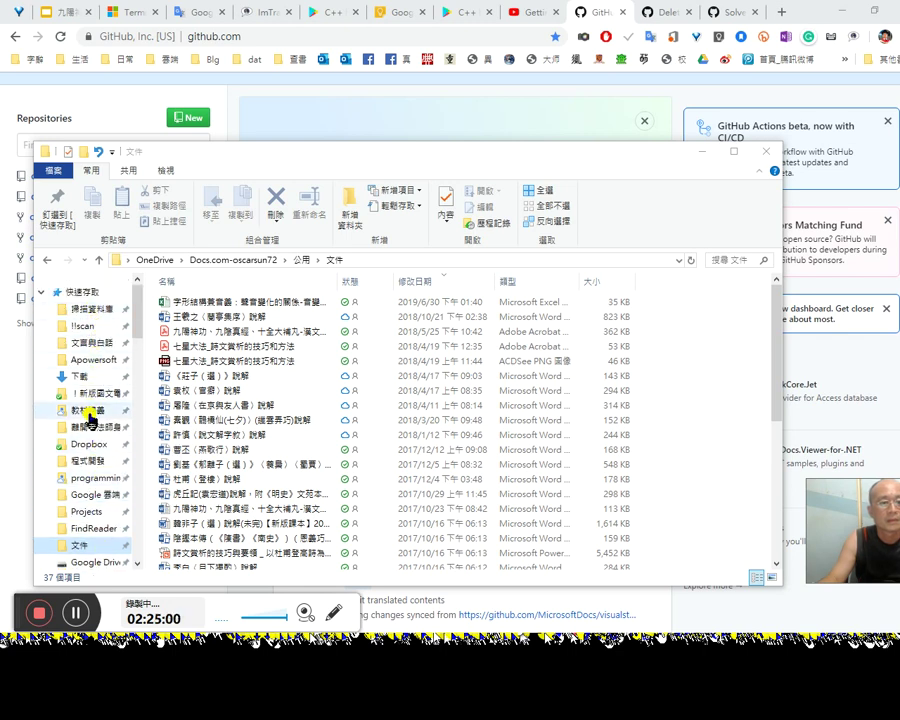
{"action": "left_click", "coordinate": [104, 462]}
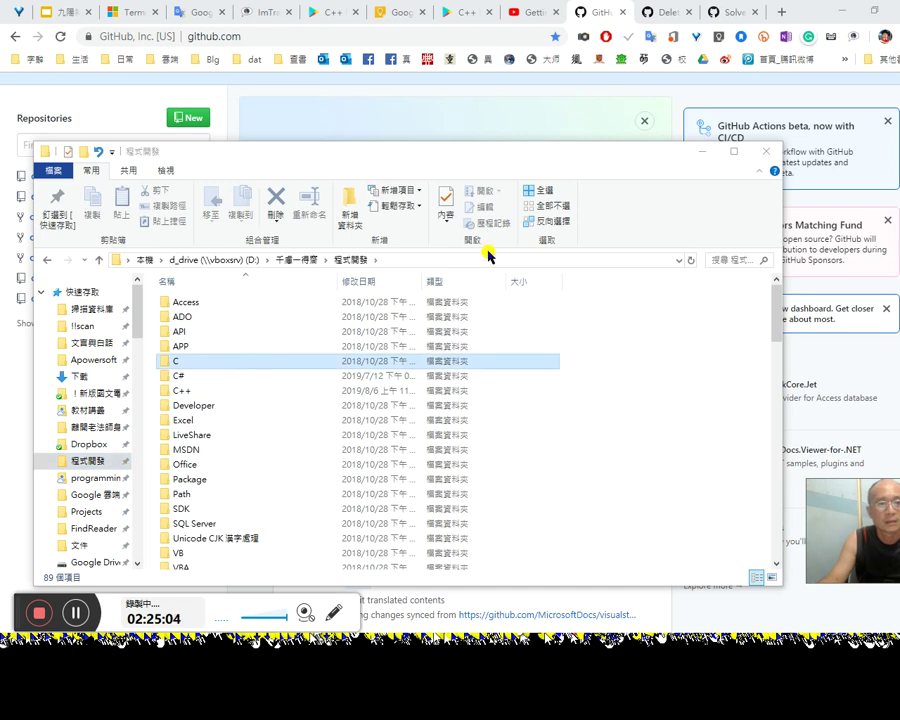
{"action": "left_click", "coordinate": [206, 361]}
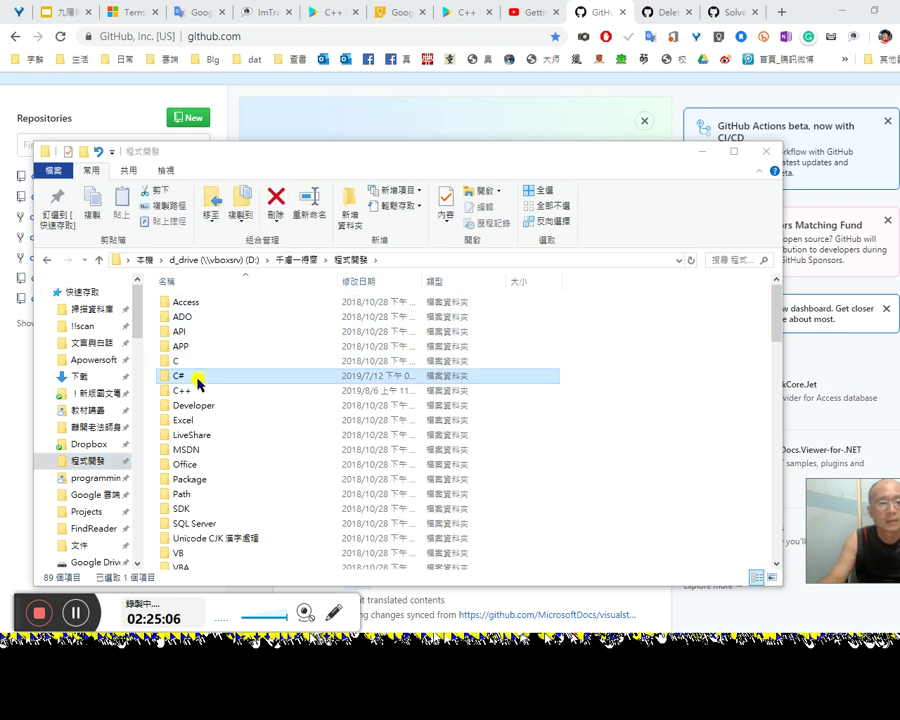
{"action": "double_click", "coordinate": [198, 379]}
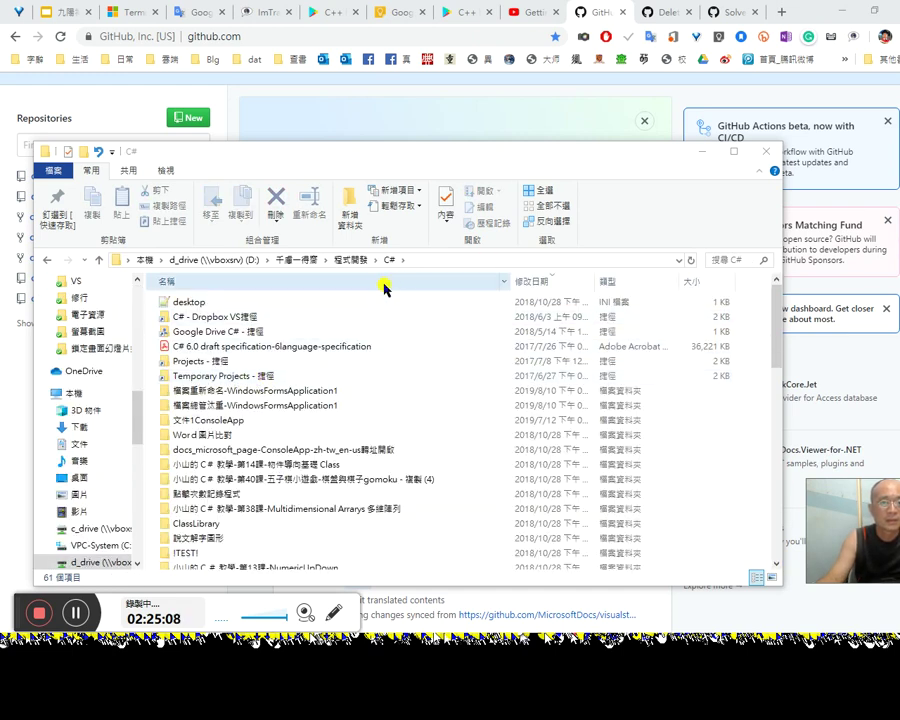
Step: Open the 檔案重新命名-WindowsFormsApplication1 solution file in Visual Studio, then bring up the Word notes
{"action": "left_click", "coordinate": [263, 391]}
{"action": "double_click", "coordinate": [263, 391]}
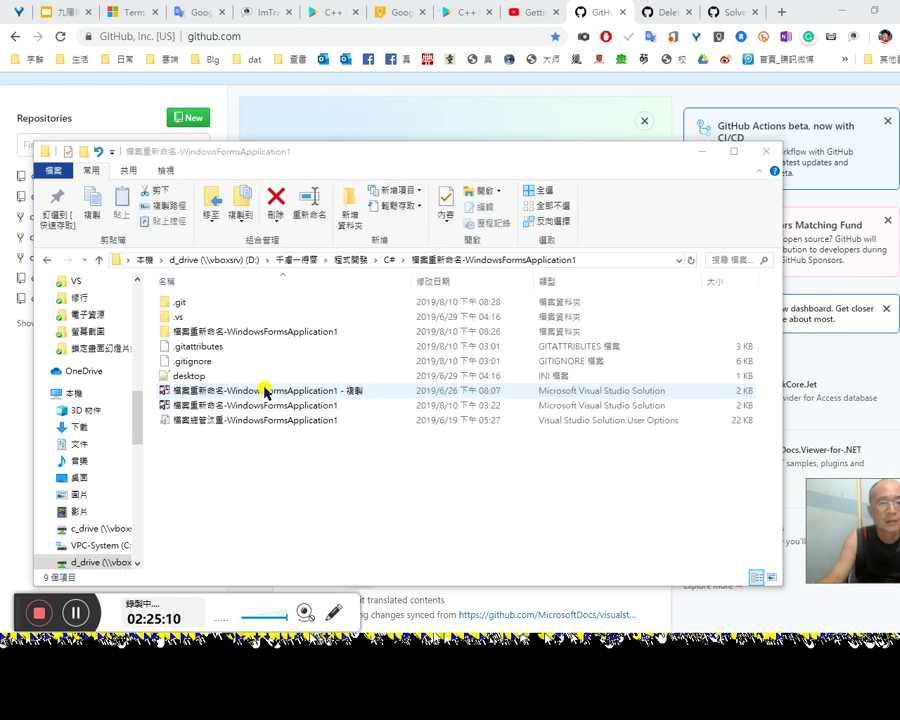
{"action": "double_click", "coordinate": [239, 330]}
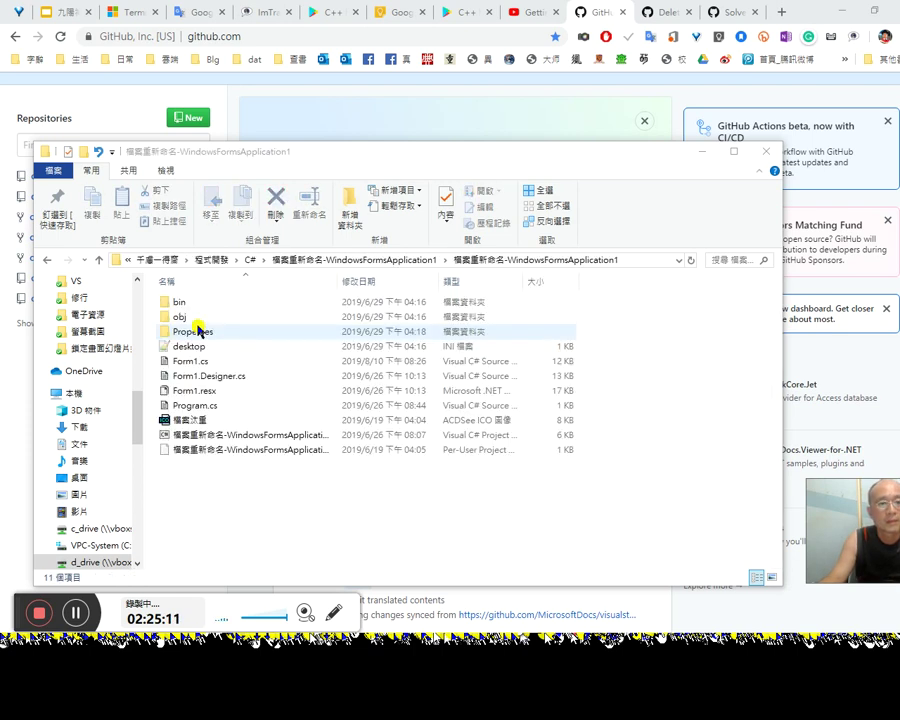
{"action": "left_click", "coordinate": [47, 261]}
{"action": "left_click", "coordinate": [338, 407]}
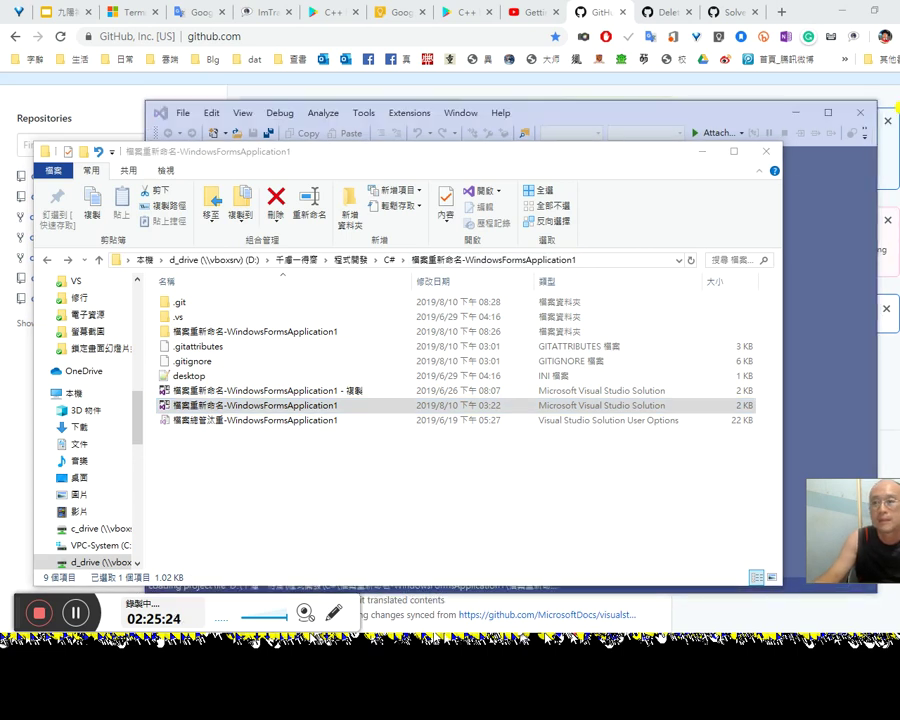
{"action": "key", "text": "alt+Tab"}
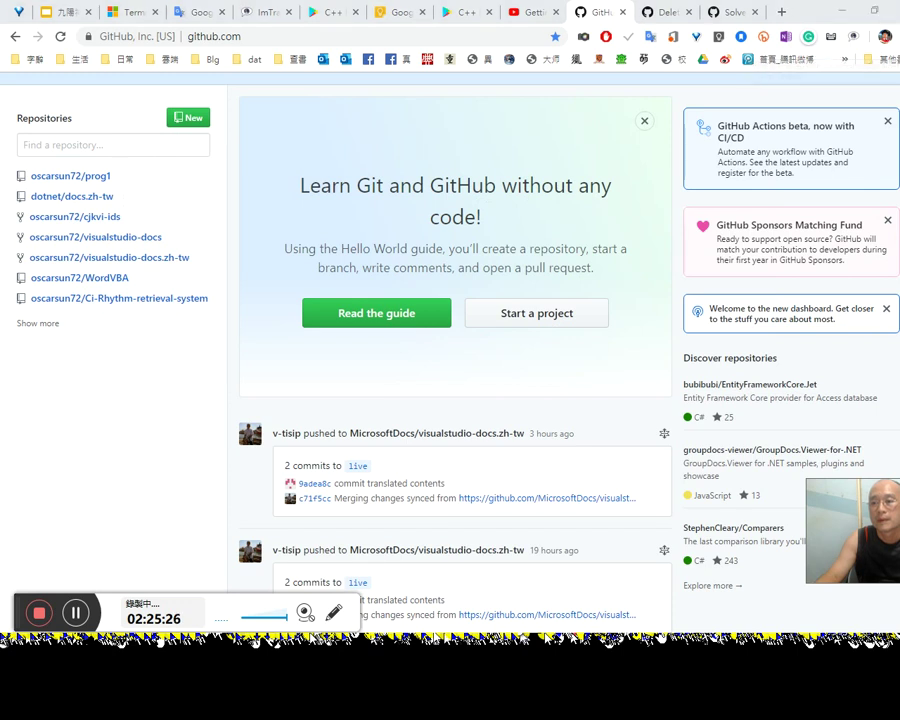
{"action": "key", "text": "alt+Tab"}
{"action": "scroll", "coordinate": [518, 488], "scroll_direction": "down", "scroll_amount": 1}
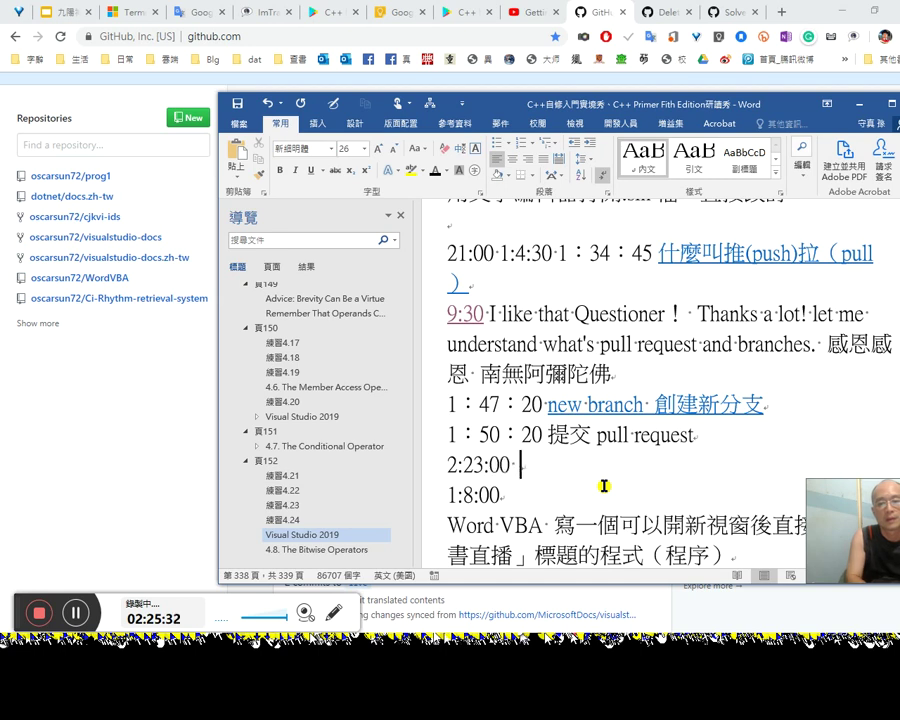
Step: Reopen the GitHub help article and copy its heading 'Deleting a repository'
{"action": "left_click", "coordinate": [729, 14]}
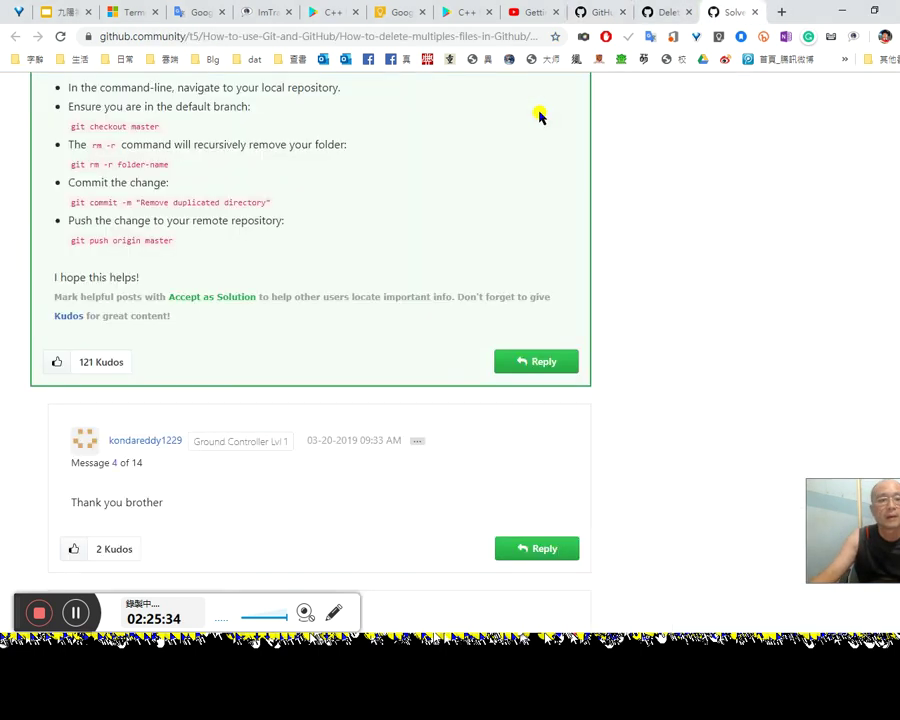
{"action": "left_click", "coordinate": [688, 12]}
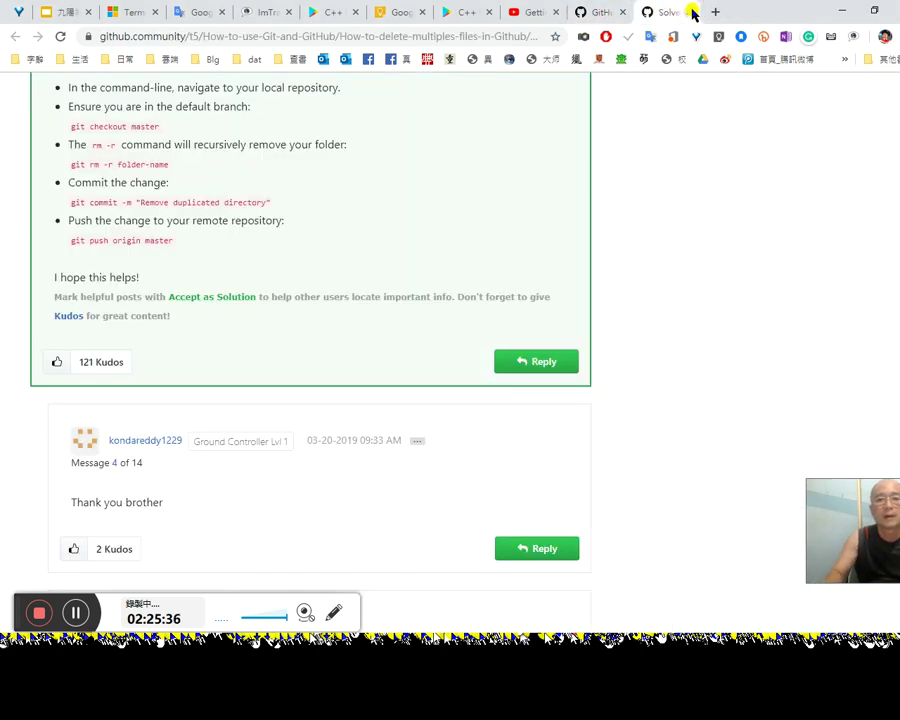
{"action": "key", "text": "ctrl+shift+t"}
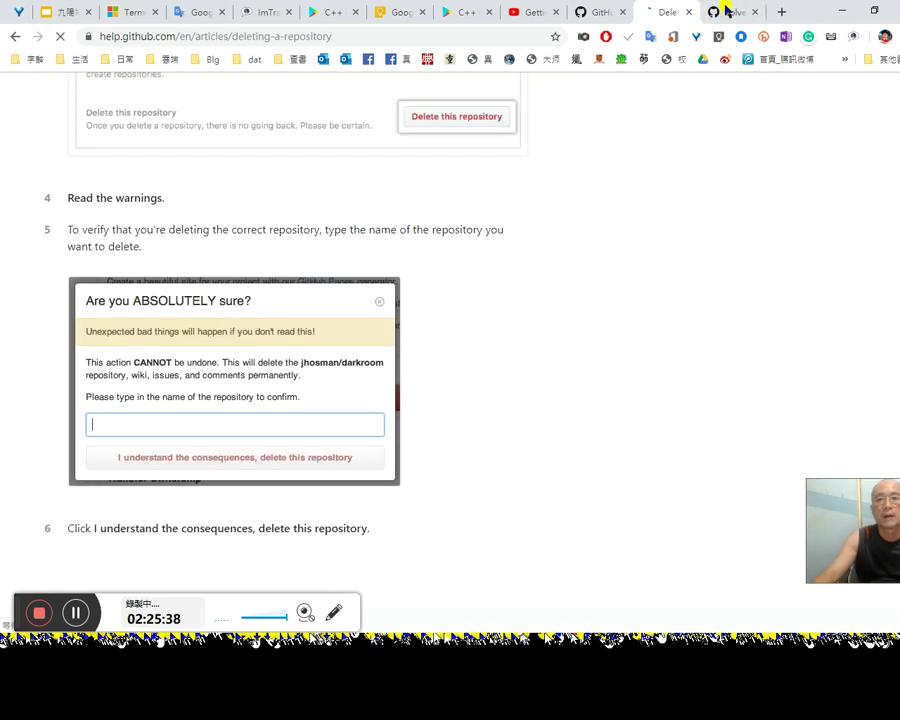
{"action": "key", "text": "Home"}
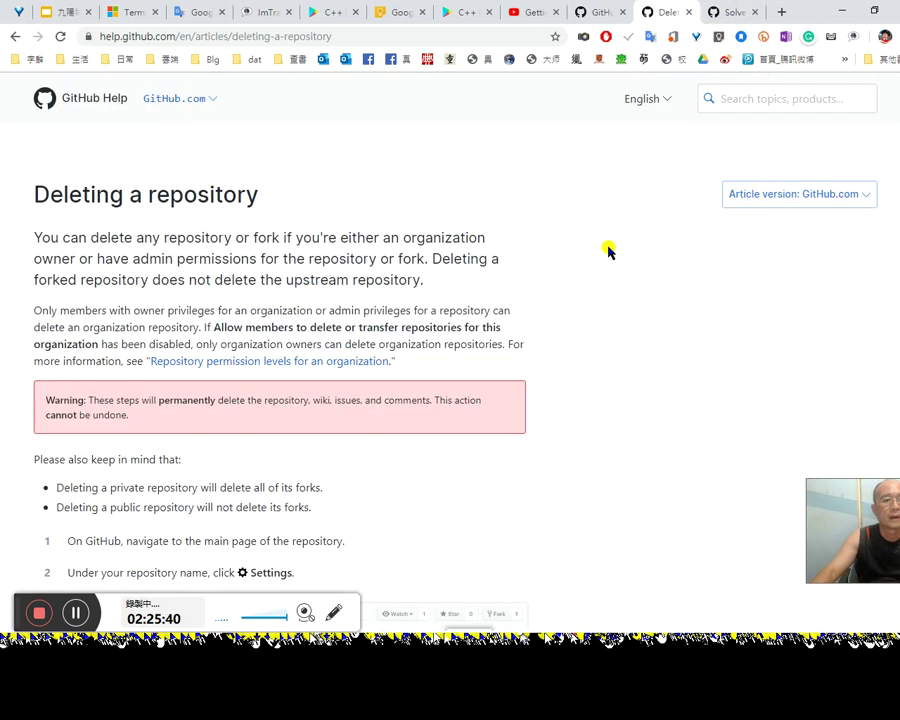
{"action": "left_click_drag", "start_coordinate": [309, 183], "coordinate": [20, 201]}
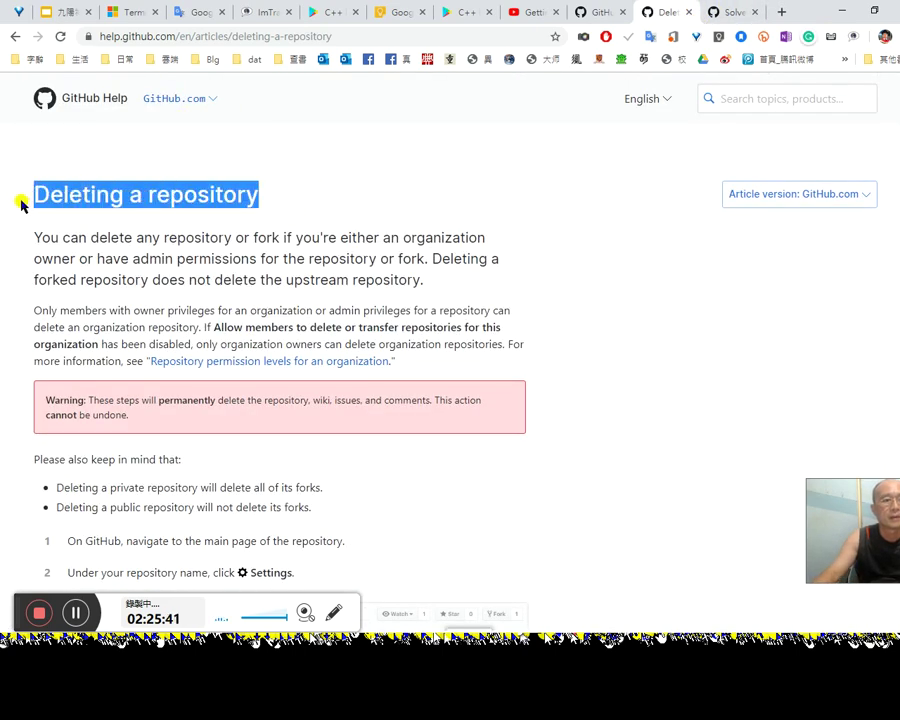
{"action": "right_click", "coordinate": [135, 222]}
{"action": "left_click", "coordinate": [150, 225]}
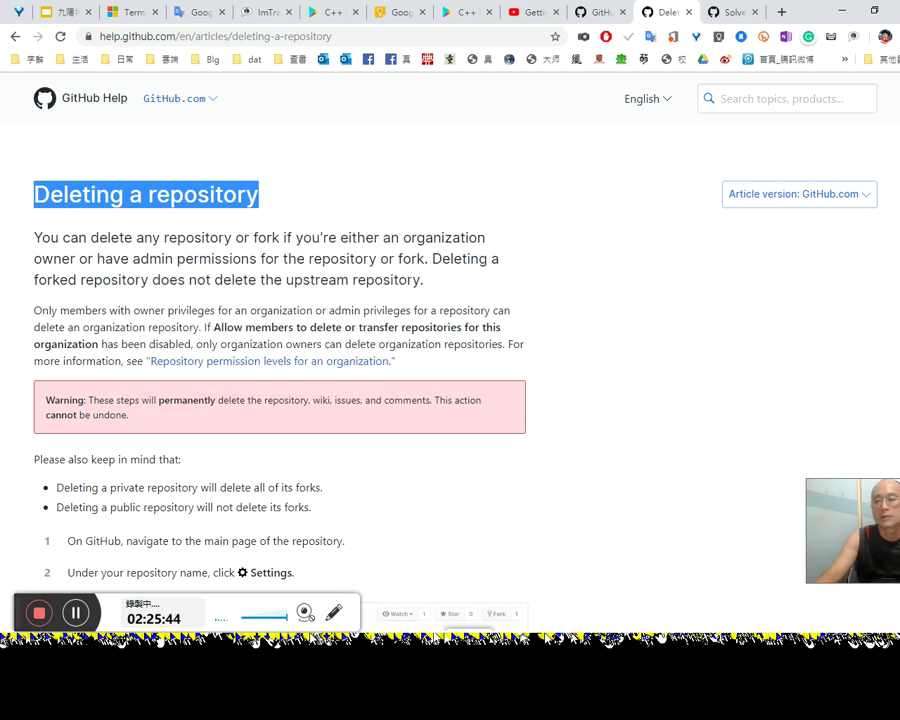
Step: Paste the heading after 2:23:00 in the Word notes and add a Chinese translation line below
{"action": "key", "text": "alt+Tab"}
{"action": "key", "text": "ctrl+v"}
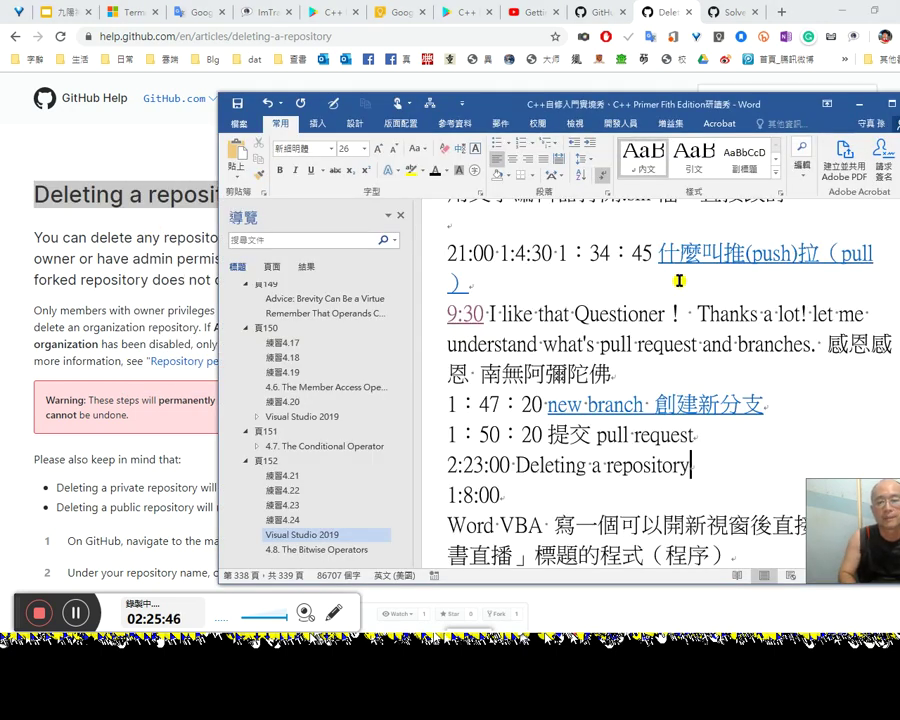
{"action": "key", "text": "Return"}
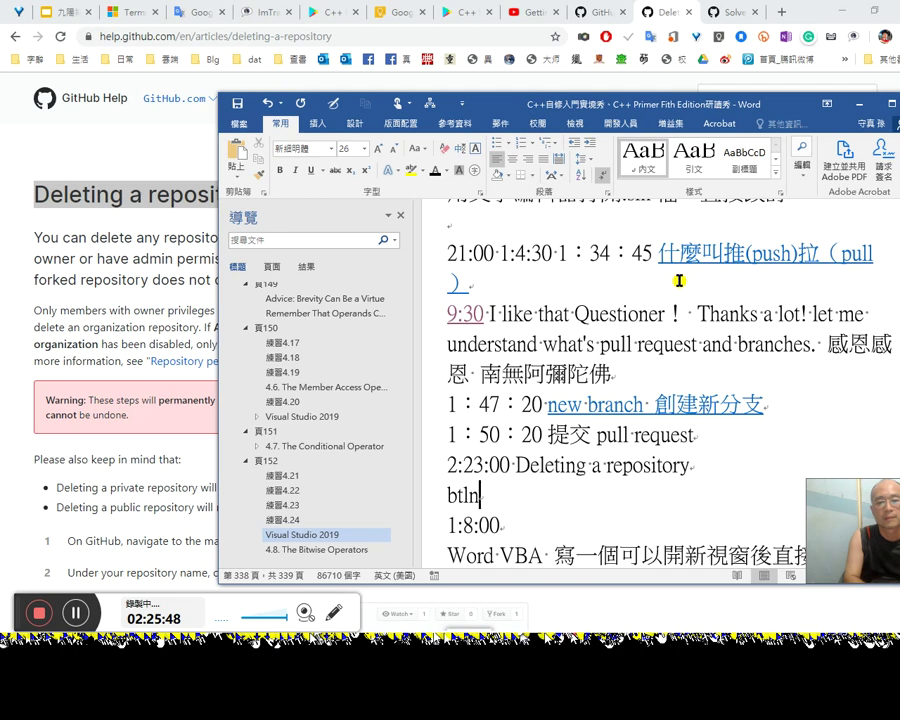
{"action": "type", "text": "刪"}
{"action": "type", "text": "除一個"}
{"action": "type", "text": "kdk"}
{"action": "type", "text": "存放庫"}
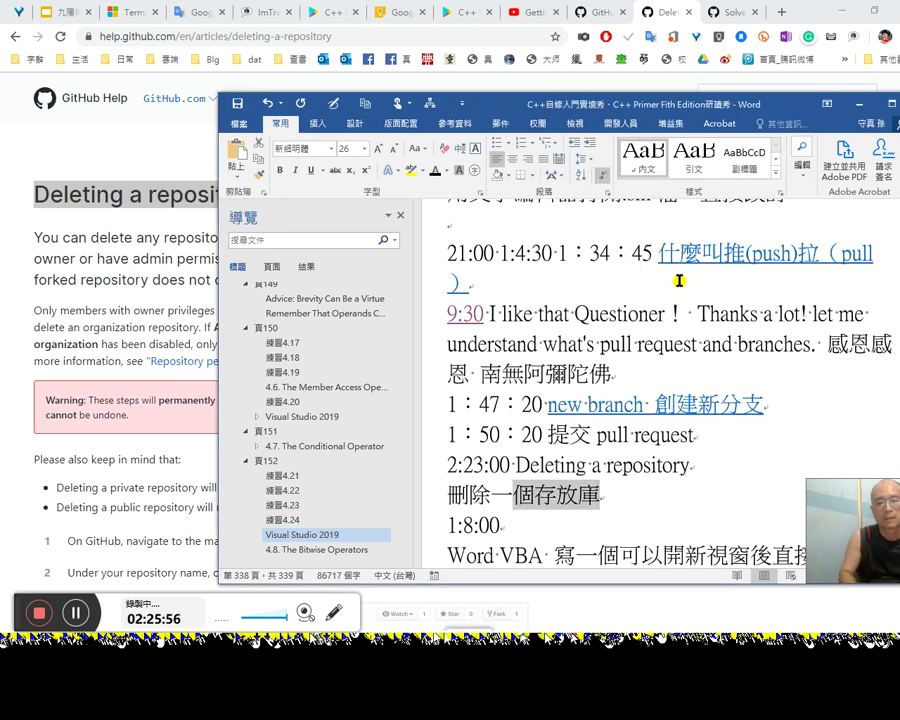
{"action": "key", "text": "shift+Right"}
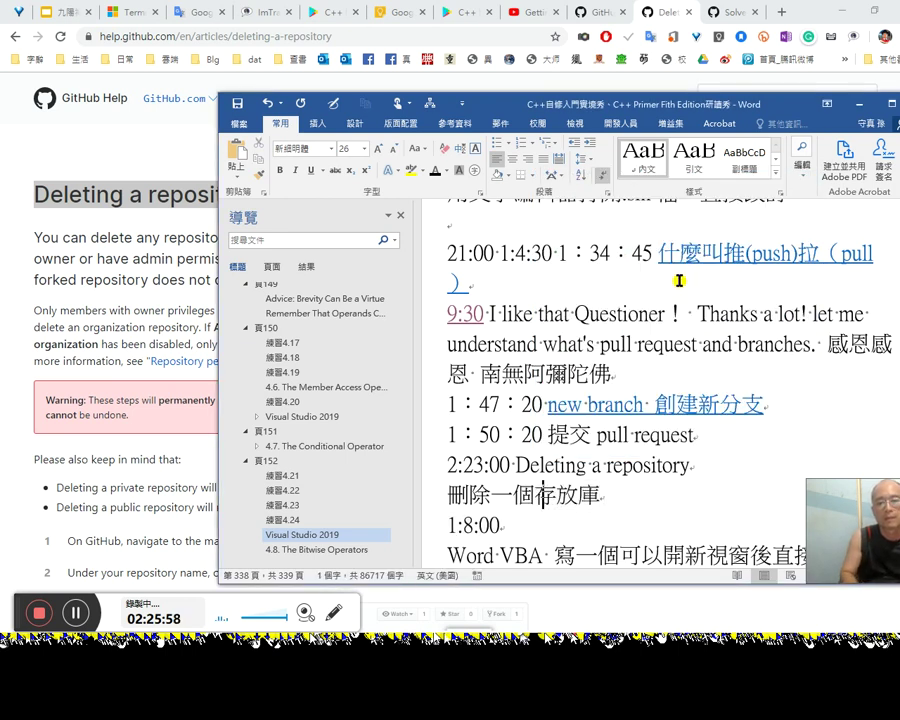
{"action": "key", "text": "shift+Right"}
{"action": "key", "text": "shift+Right"}
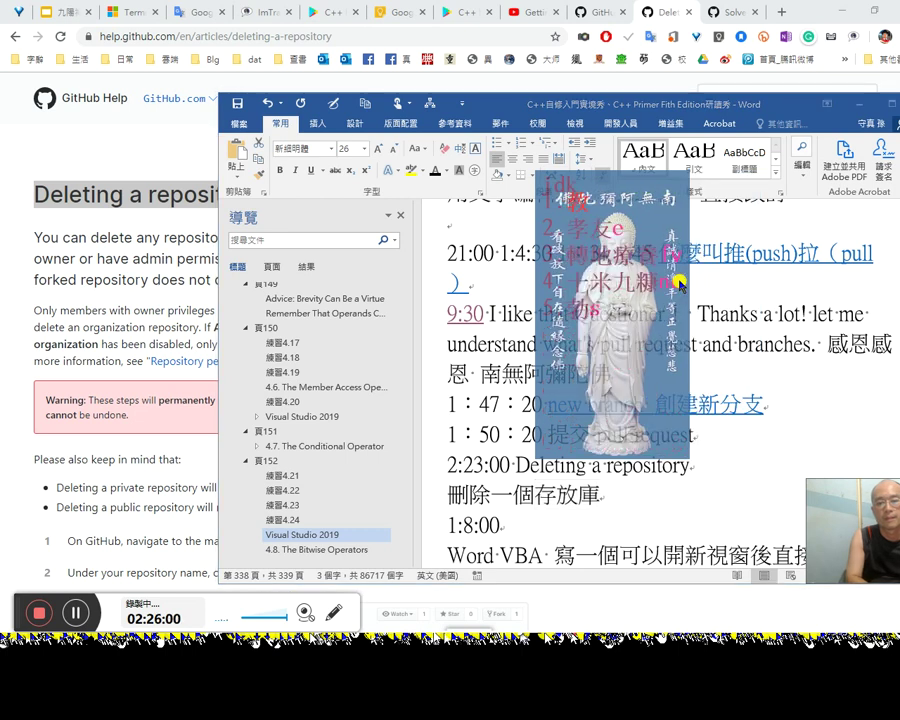
{"action": "type", "text": "jdy"}
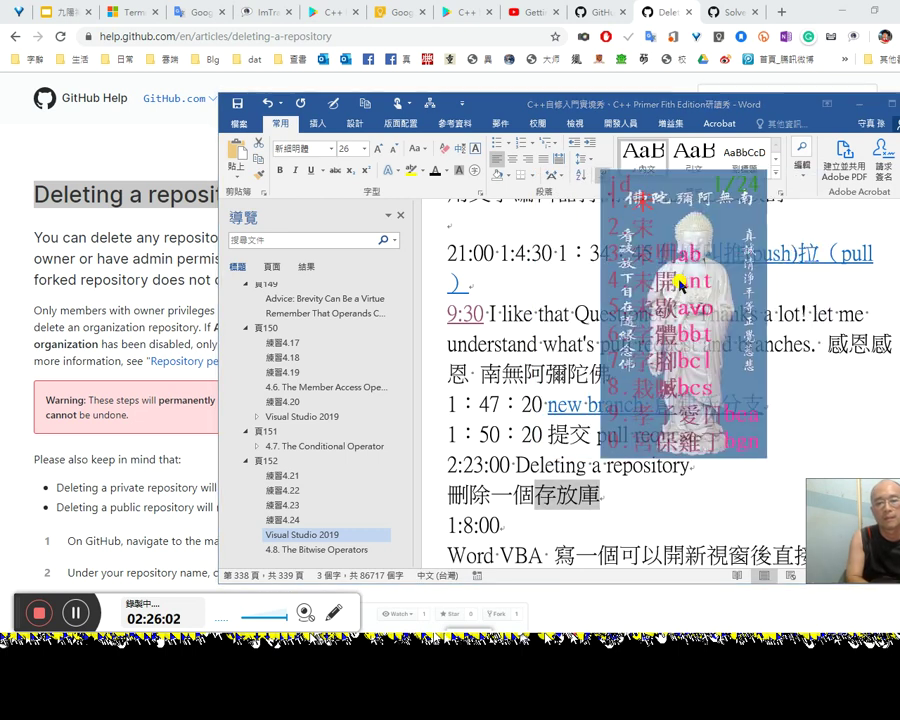
{"action": "key", "text": "BackSpace"}
{"action": "key", "text": "BackSpace"}
{"action": "key", "text": "BackSpace"}
{"action": "type", "text": "kdyk"}
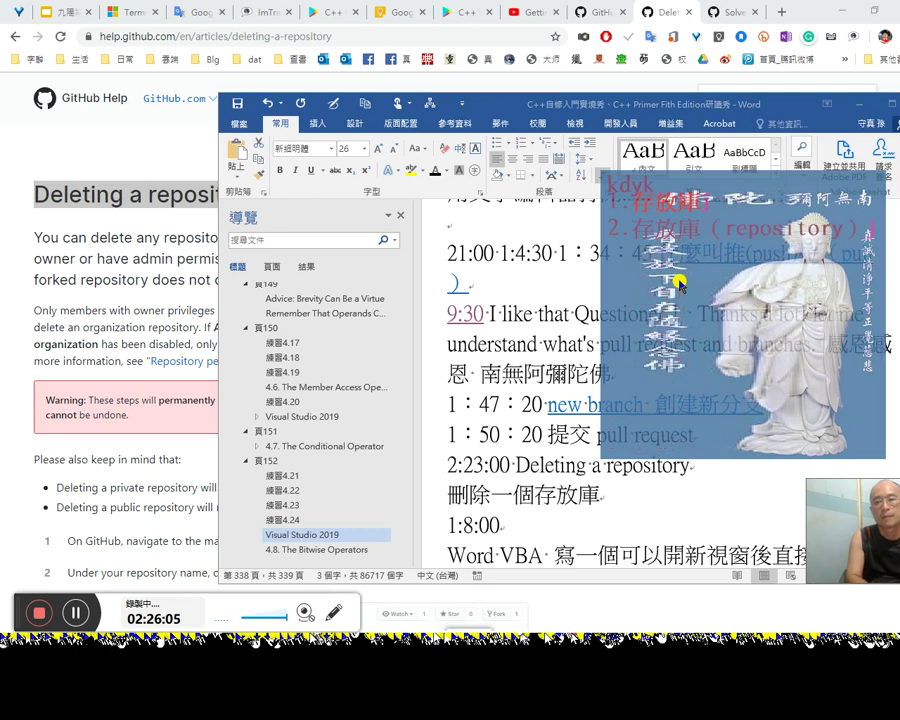
{"action": "key", "text": "Escape"}
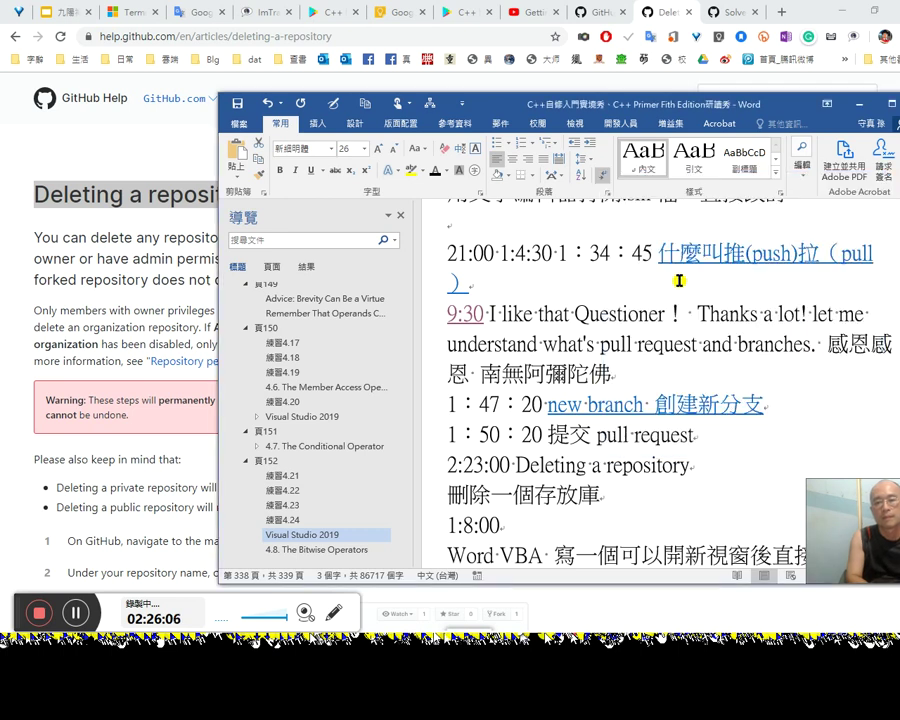
{"action": "type", "text": "pository）"}
{"action": "key", "text": "Return"}
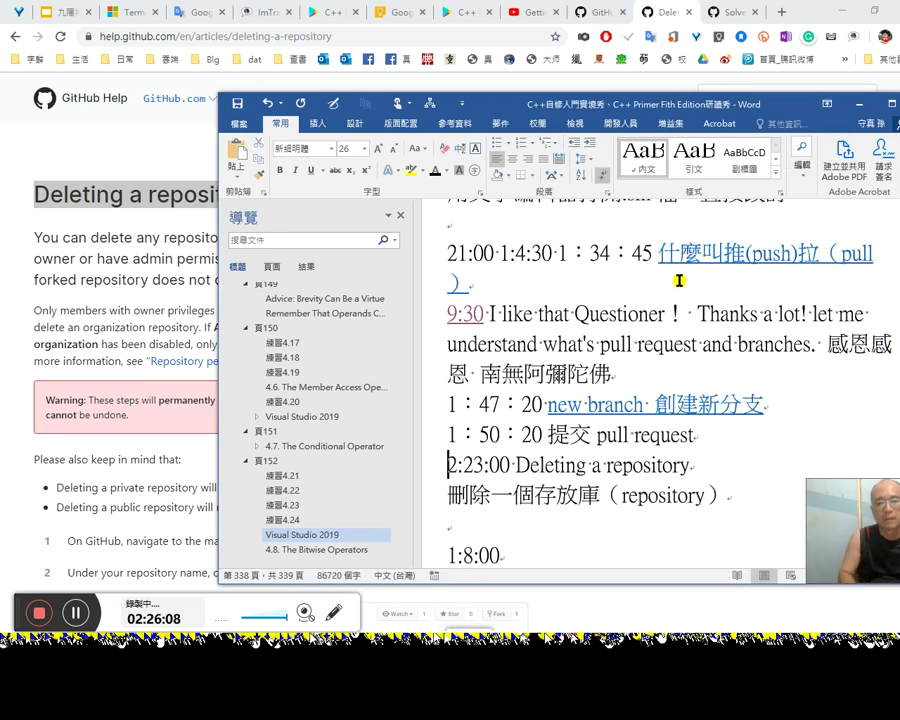
Step: Hyperlink the words 'Deleting a repository' to the help article's URL
{"action": "key", "text": "End"}
{"action": "key", "text": "ctrl+shift+Left"}
{"action": "key", "text": "ctrl+shift+Left"}
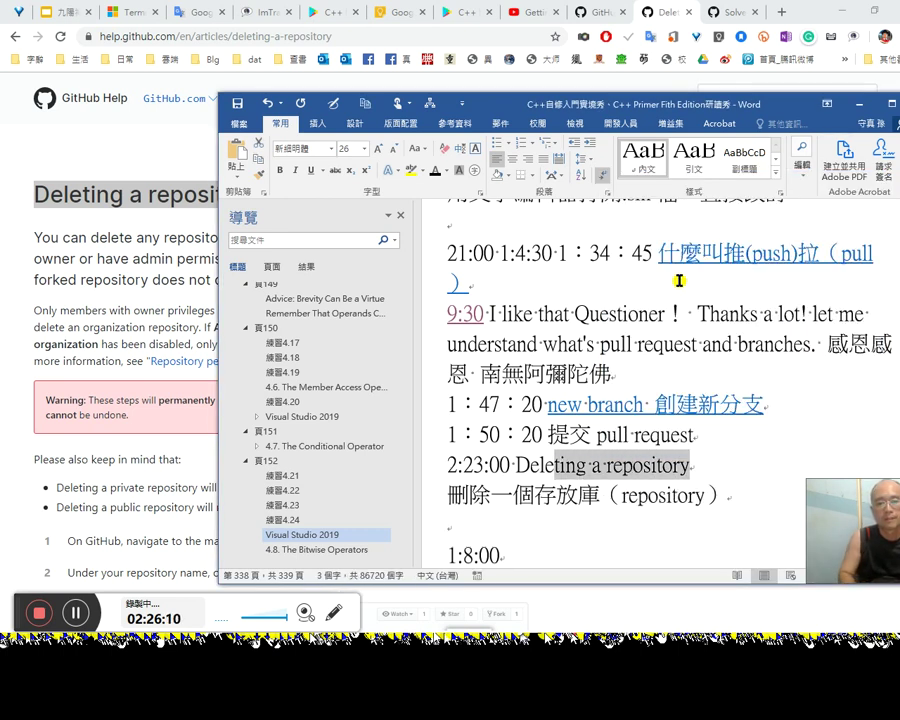
{"action": "key", "text": "shift+Left"}
{"action": "key", "text": "shift+Left"}
{"action": "key", "text": "alt+Tab"}
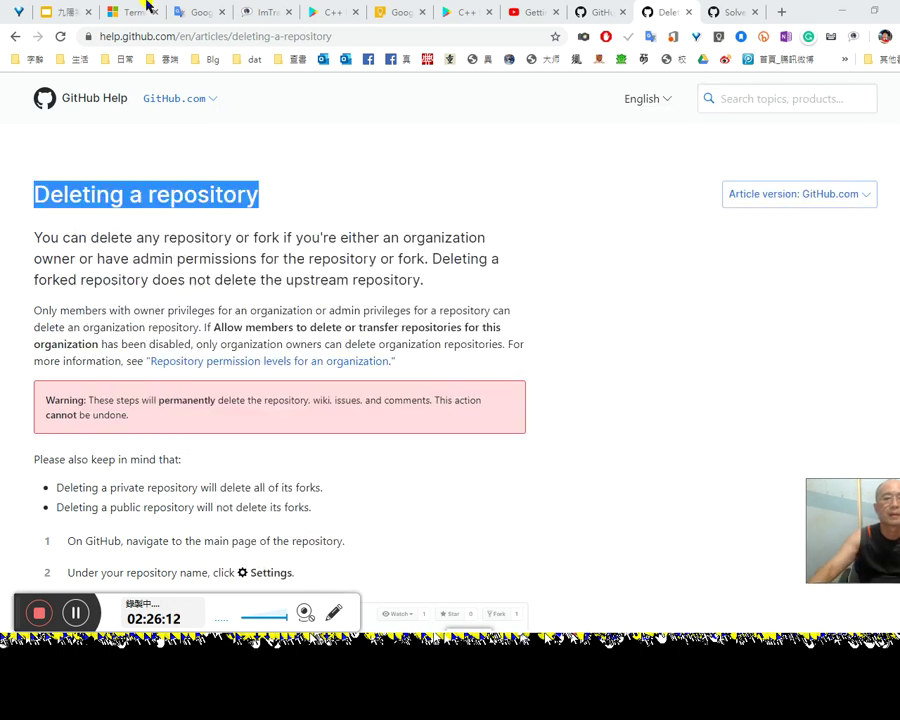
{"action": "left_click", "coordinate": [290, 38]}
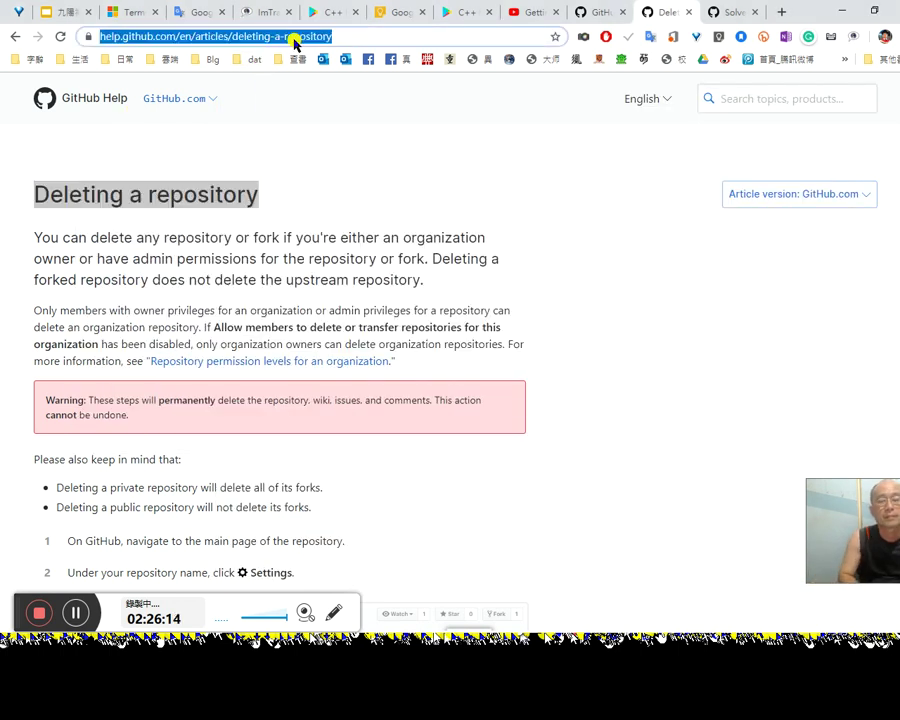
{"action": "key", "text": "ctrl+c"}
{"action": "key", "text": "alt+Tab"}
{"action": "key", "text": "ctrl+k"}
{"action": "key", "text": "ctrl+v"}
{"action": "key", "text": "Return"}
Step: Check the updated notes, then return to the Visual Studio project
{"action": "key", "text": "Down"}
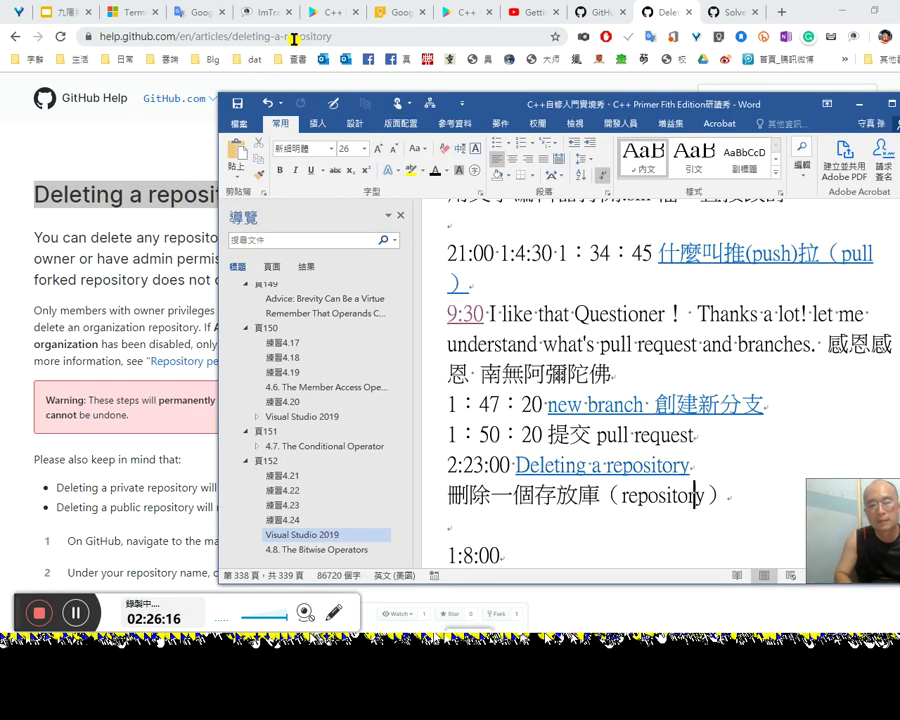
{"action": "key", "text": "alt+Tab"}
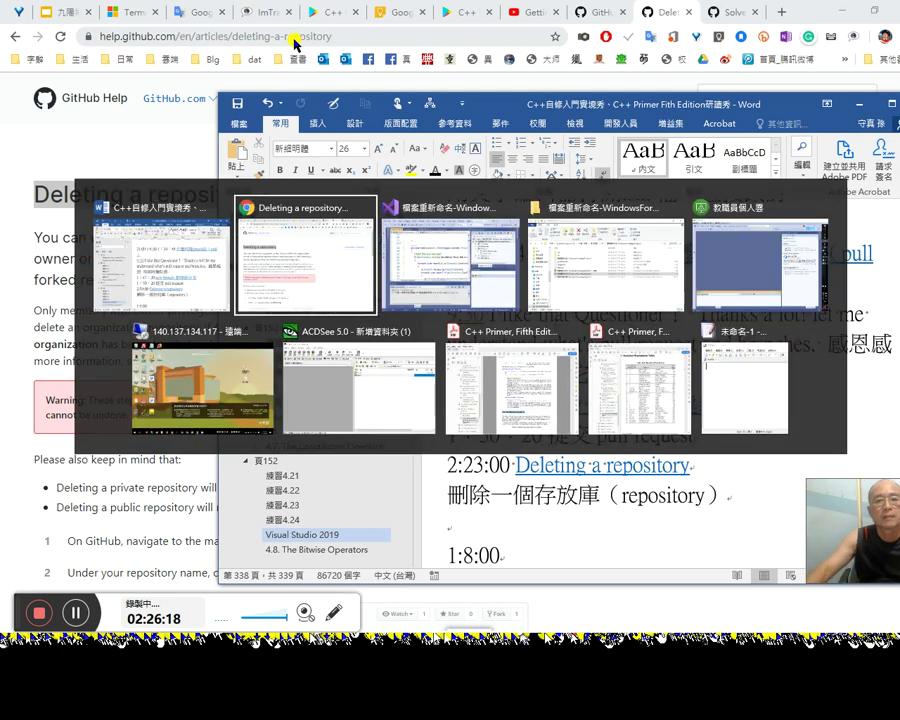
{"action": "key", "text": "alt+Tab"}
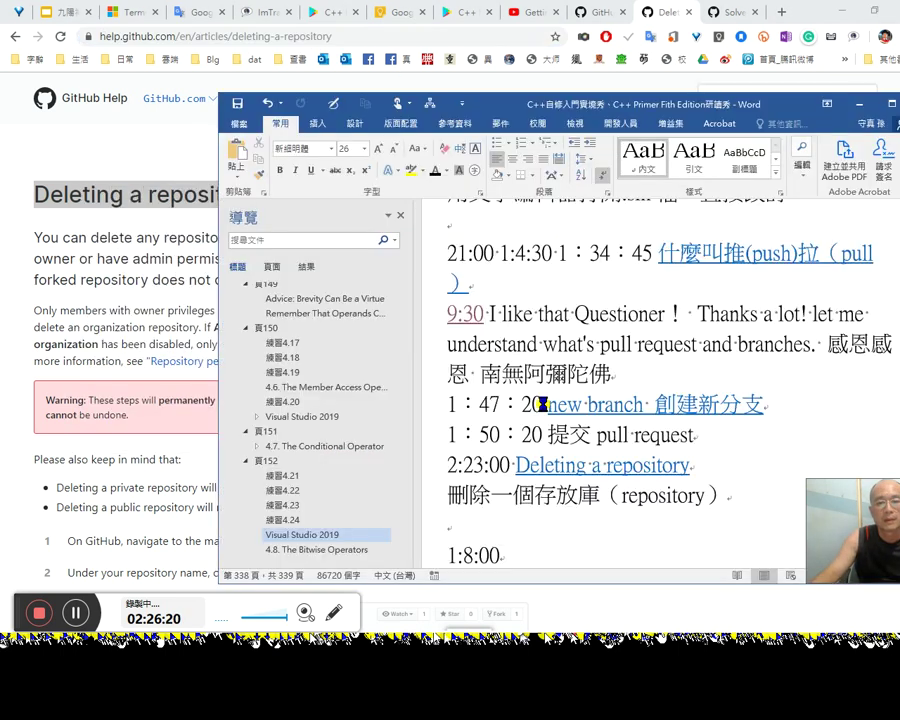
{"action": "scroll", "coordinate": [663, 426], "scroll_direction": "up", "scroll_amount": 2}
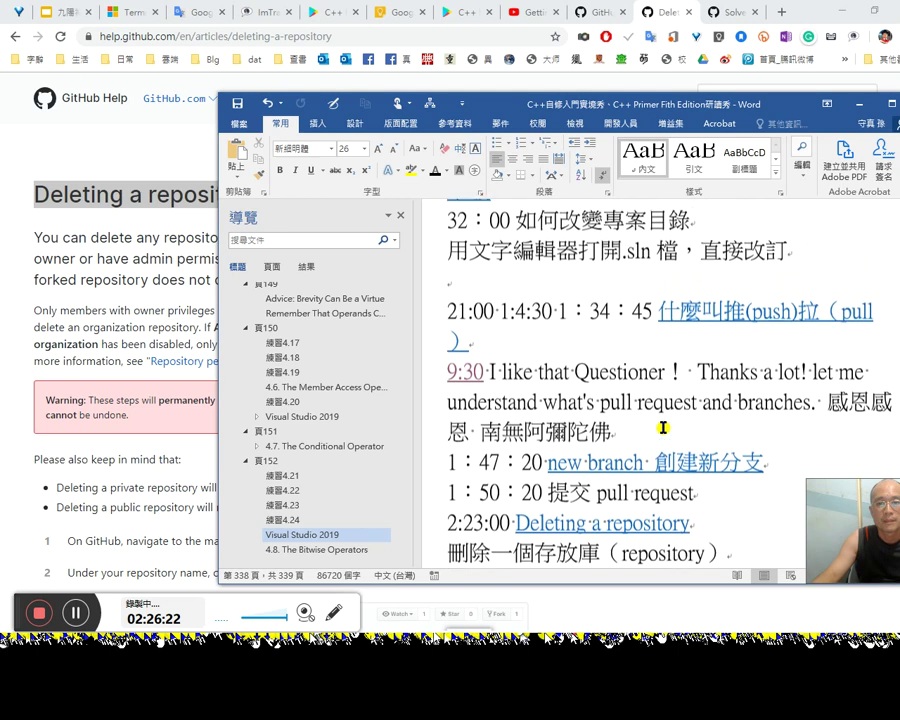
{"action": "key", "text": "alt+Tab"}
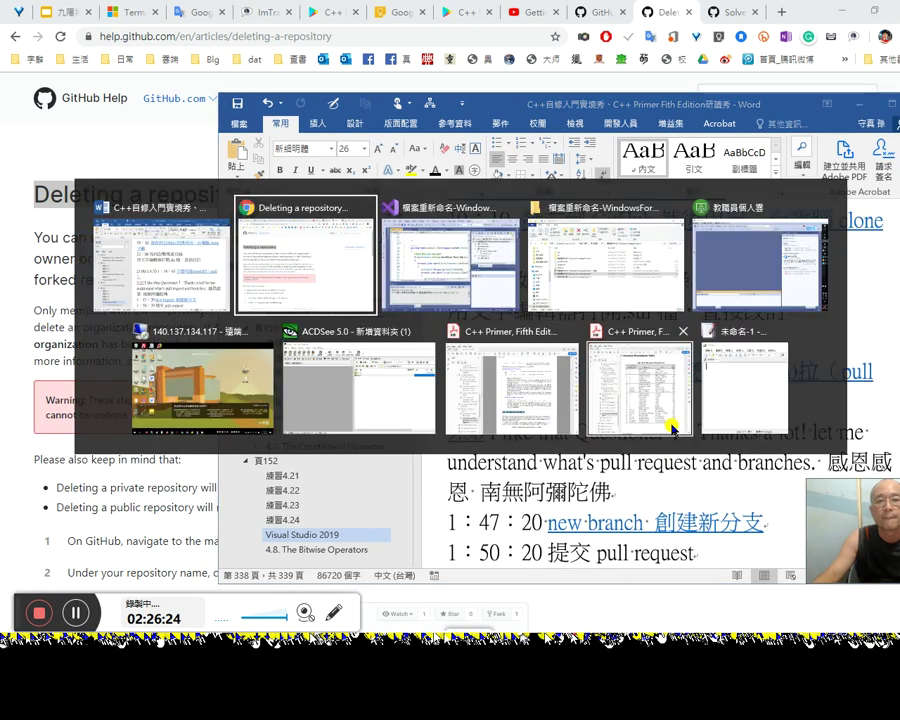
{"action": "key", "text": "alt+Tab"}
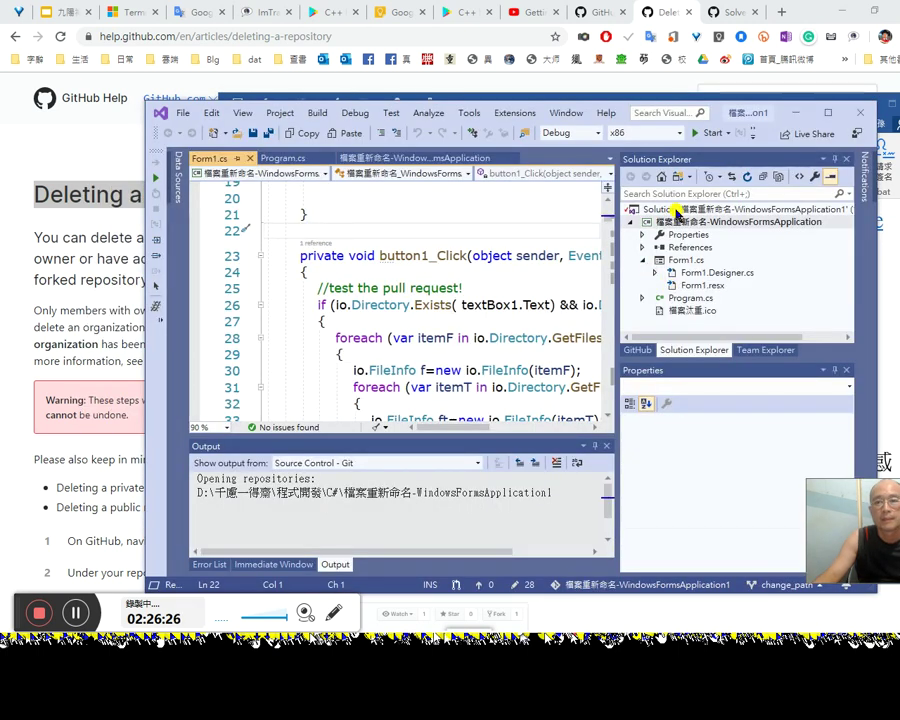
Step: Add the solution to source control and view its linked GitHub repository in Team Explorer
{"action": "left_click", "coordinate": [183, 113]}
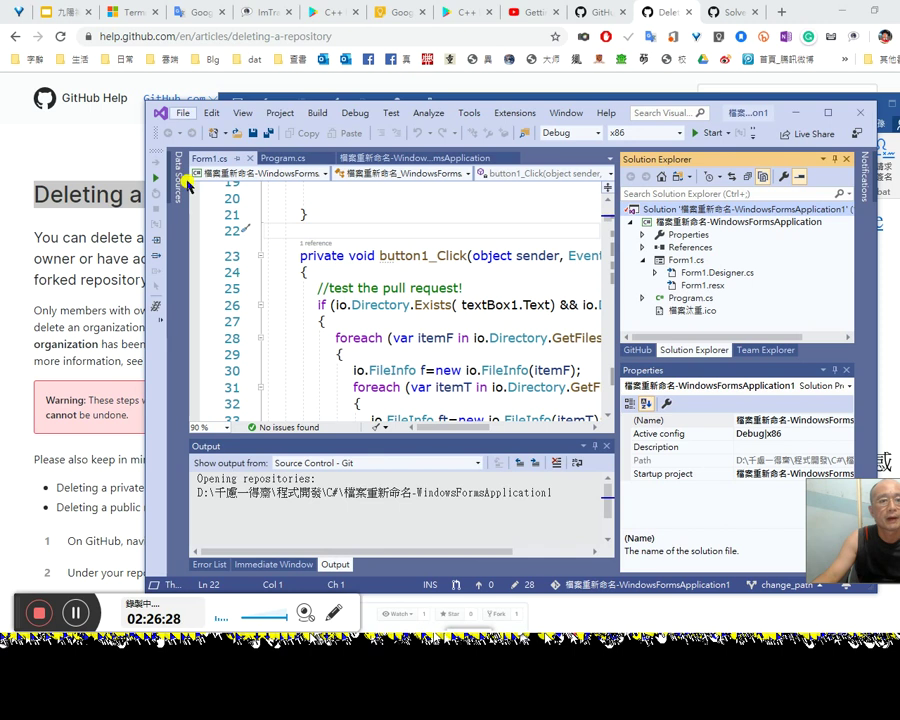
{"action": "left_click", "coordinate": [222, 160]}
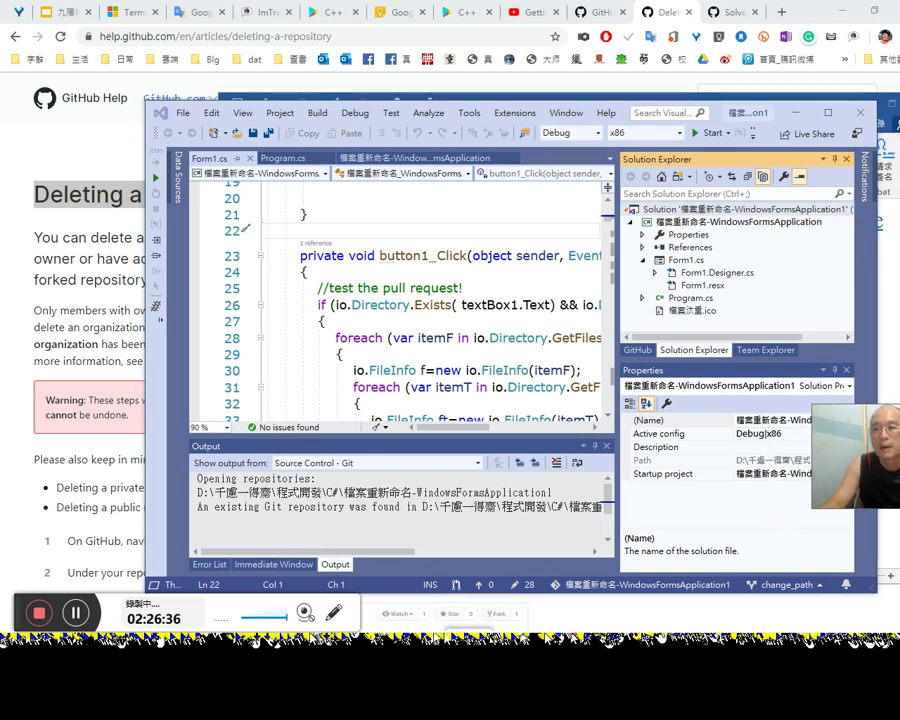
{"action": "left_click", "coordinate": [639, 351]}
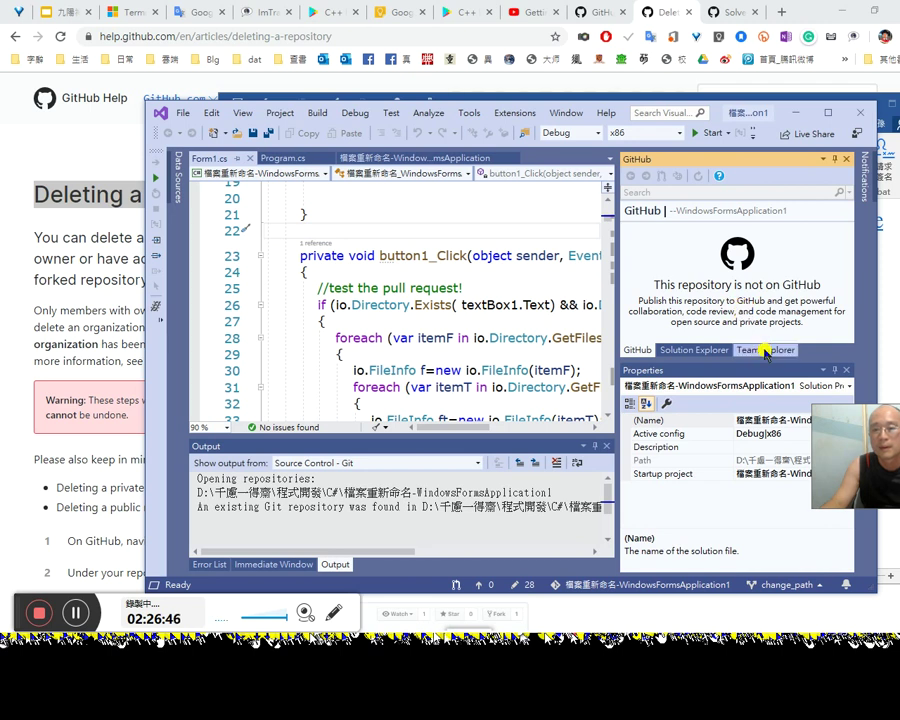
{"action": "left_click", "coordinate": [766, 351]}
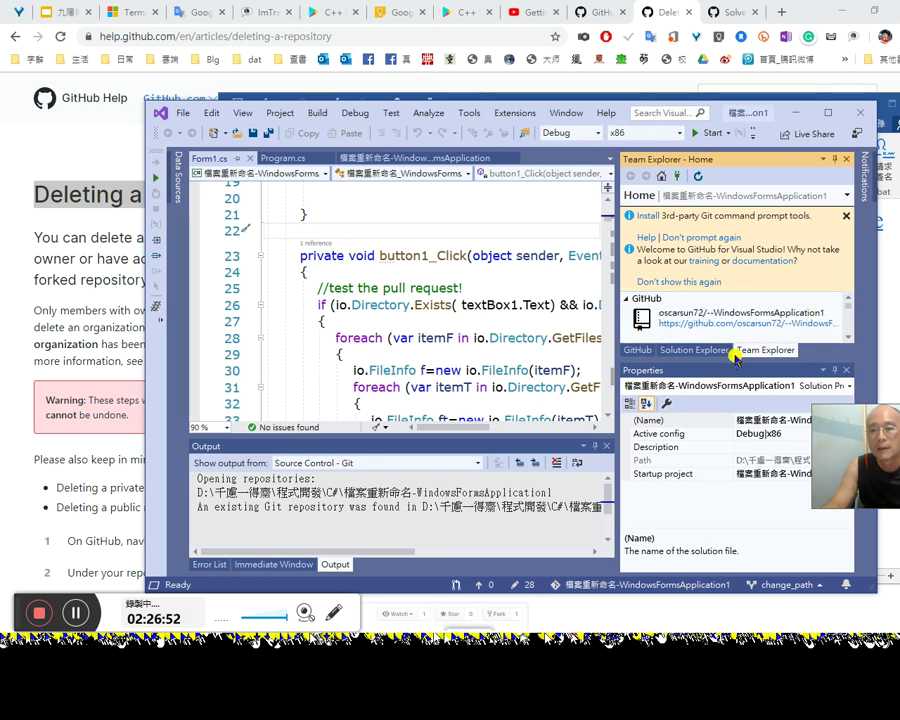
Step: Open the linked GitHub repository to find a 404 page, close it, and check the git settings
{"action": "left_click_drag", "start_coordinate": [731, 513], "coordinate": [731, 513]}
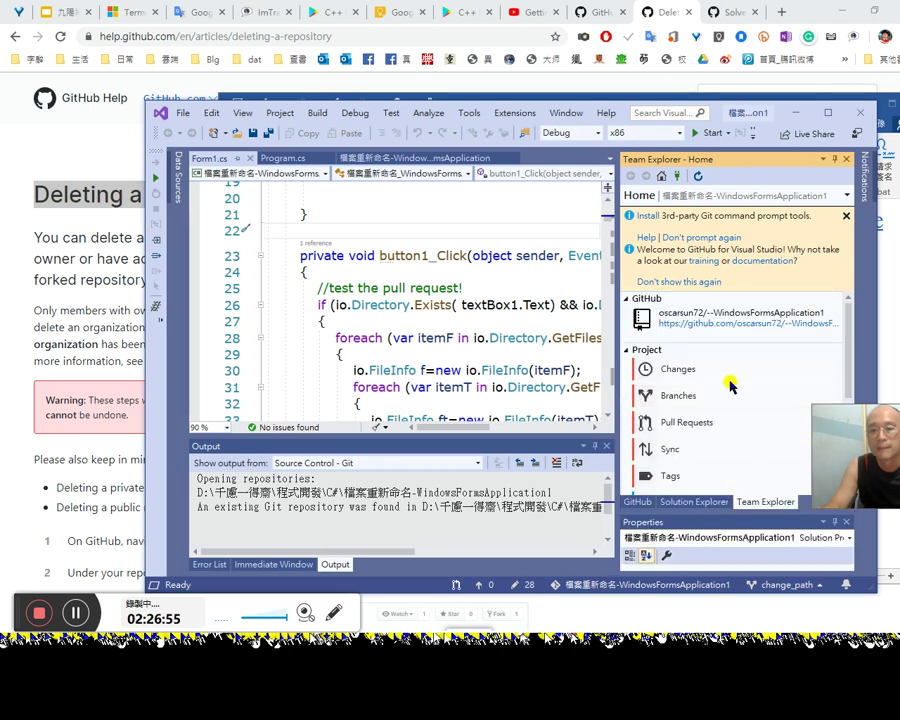
{"action": "left_click", "coordinate": [735, 325]}
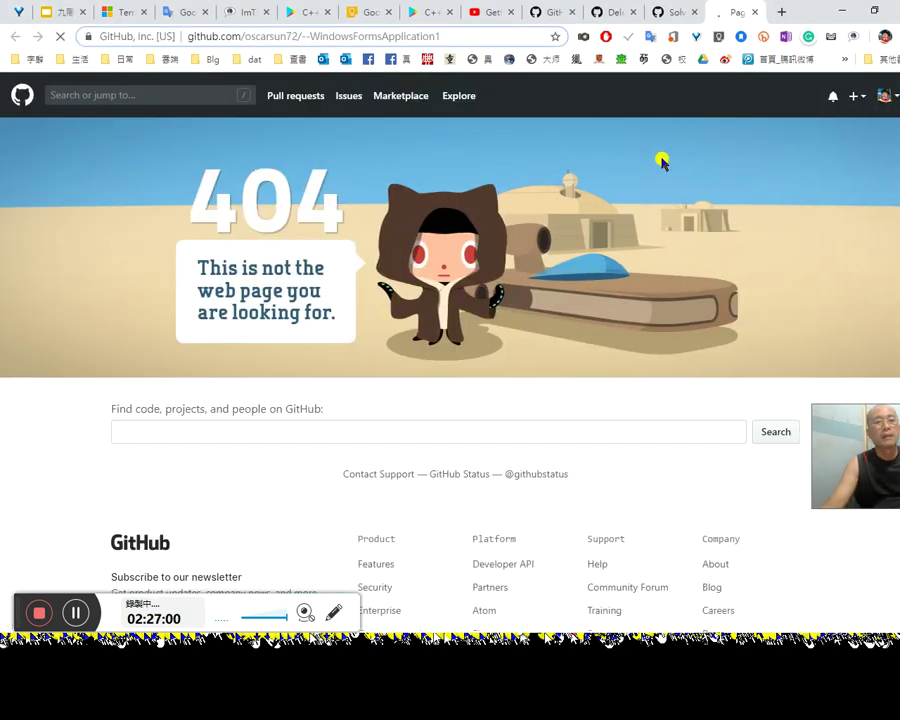
{"action": "left_click", "coordinate": [755, 12]}
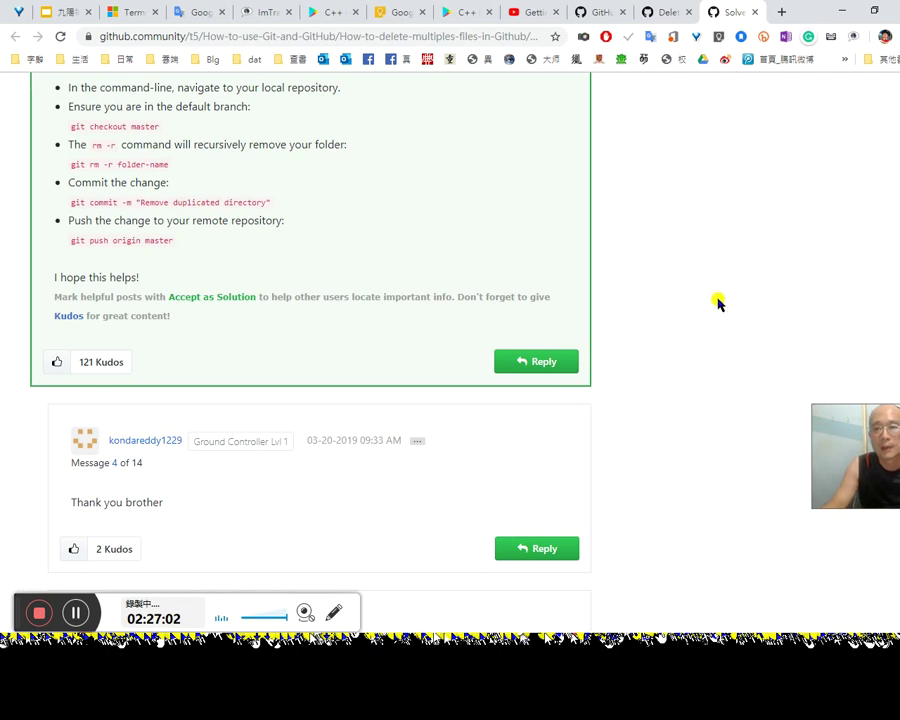
{"action": "key", "text": "alt+Tab"}
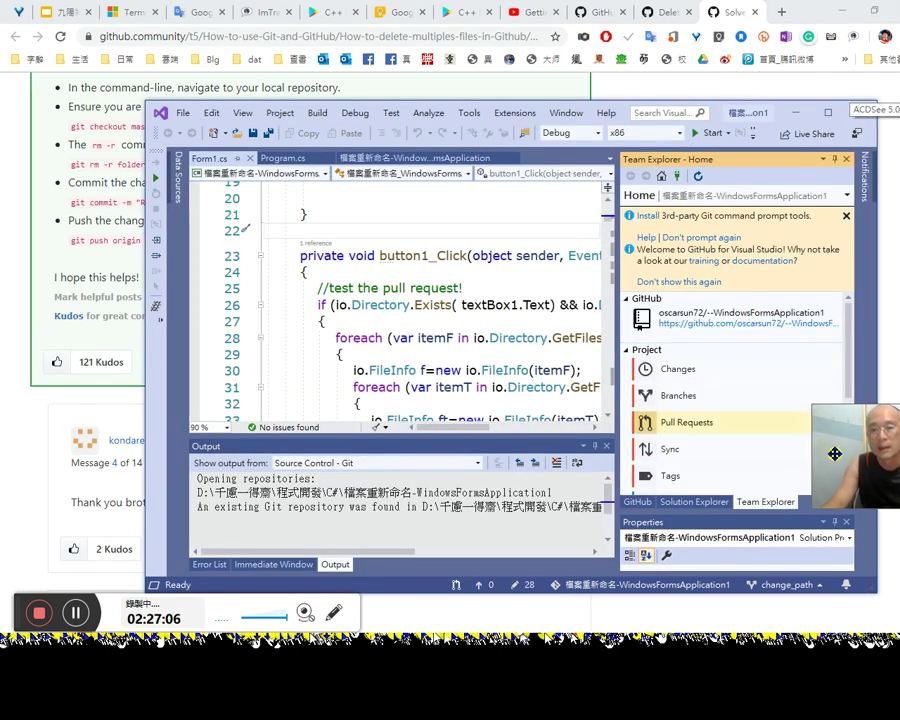
{"action": "left_click_drag", "start_coordinate": [850, 382], "coordinate": [852, 483]}
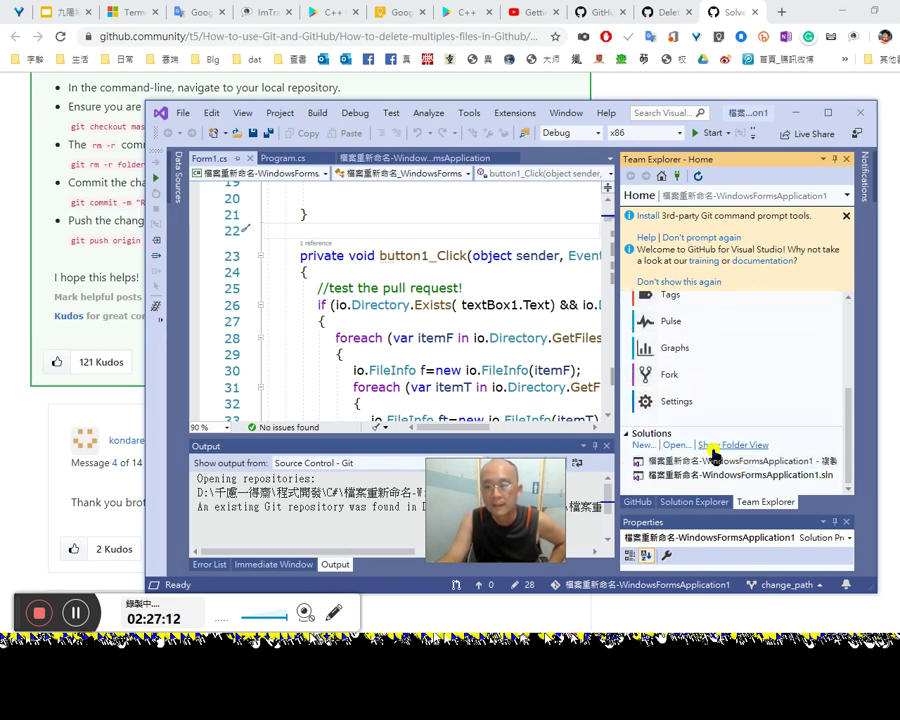
{"action": "left_click", "coordinate": [678, 401]}
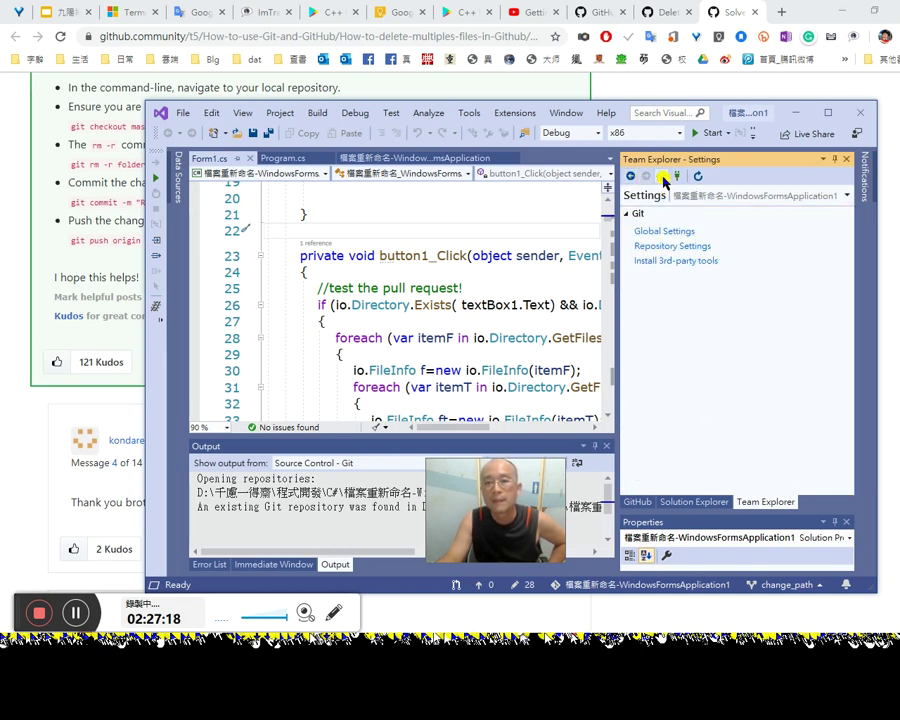
{"action": "key", "text": "alt+Left"}
{"action": "scroll", "coordinate": [733, 412], "scroll_direction": "up", "scroll_amount": 5}
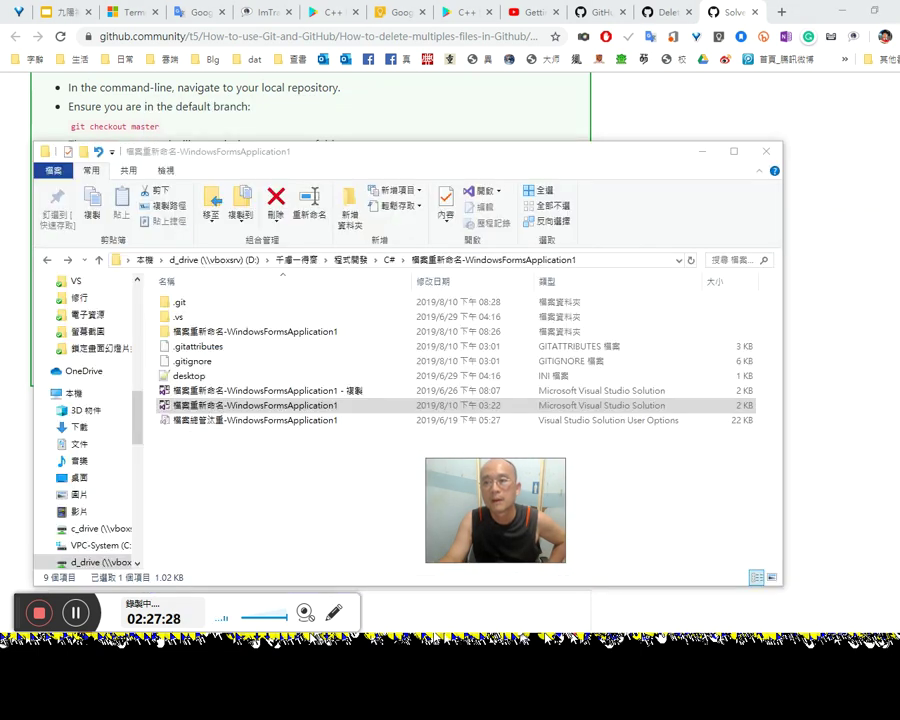
Step: Open the solution file with Visual Studio 2017 and clear all Action Center notifications while it loads
{"action": "left_click", "coordinate": [478, 242]}
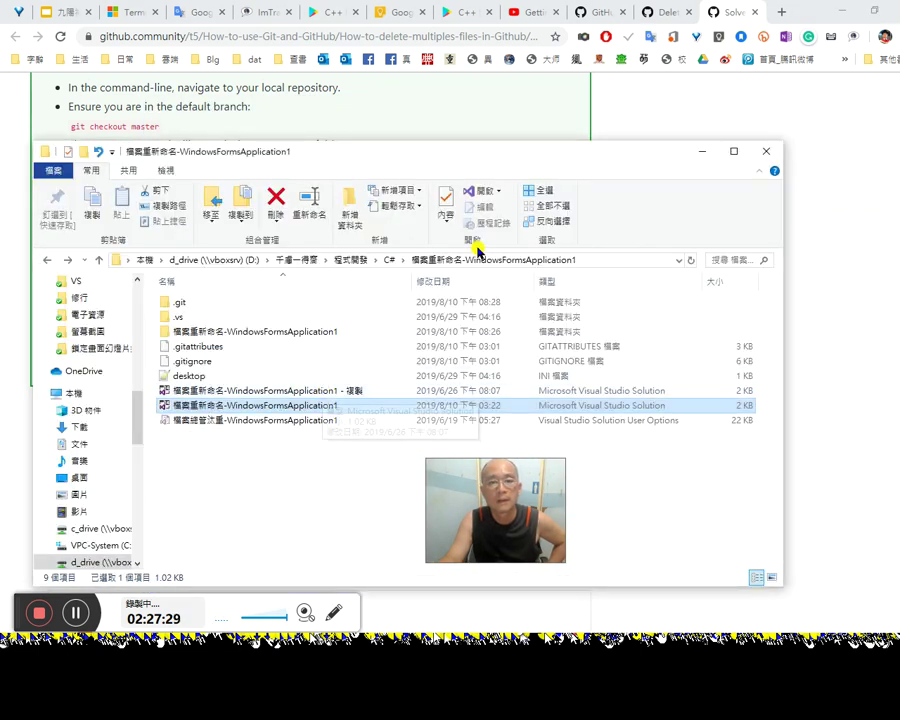
{"action": "left_click", "coordinate": [530, 228]}
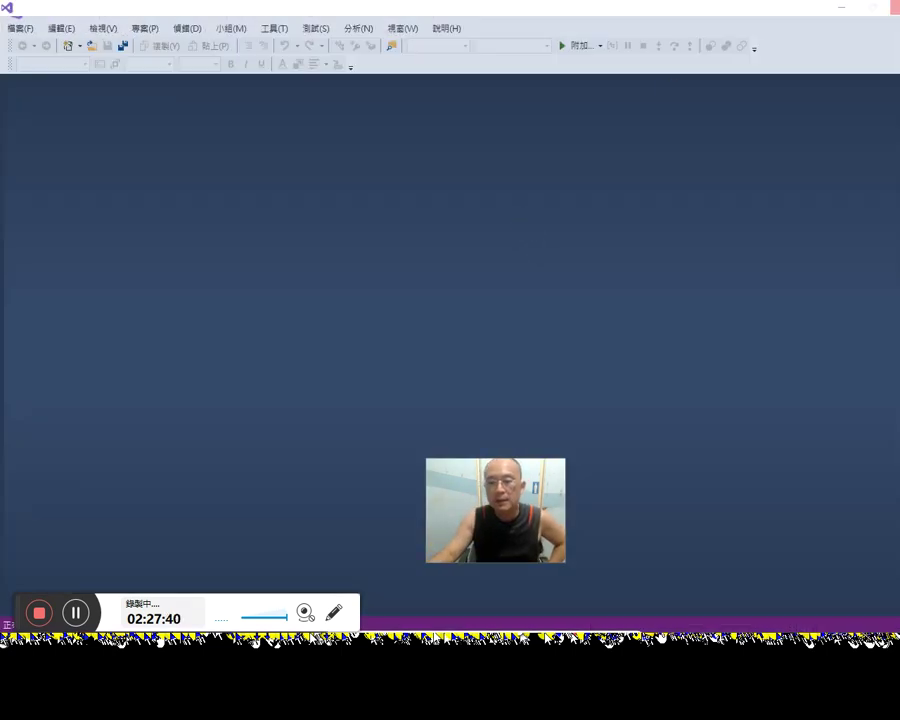
{"action": "key", "text": "super+a"}
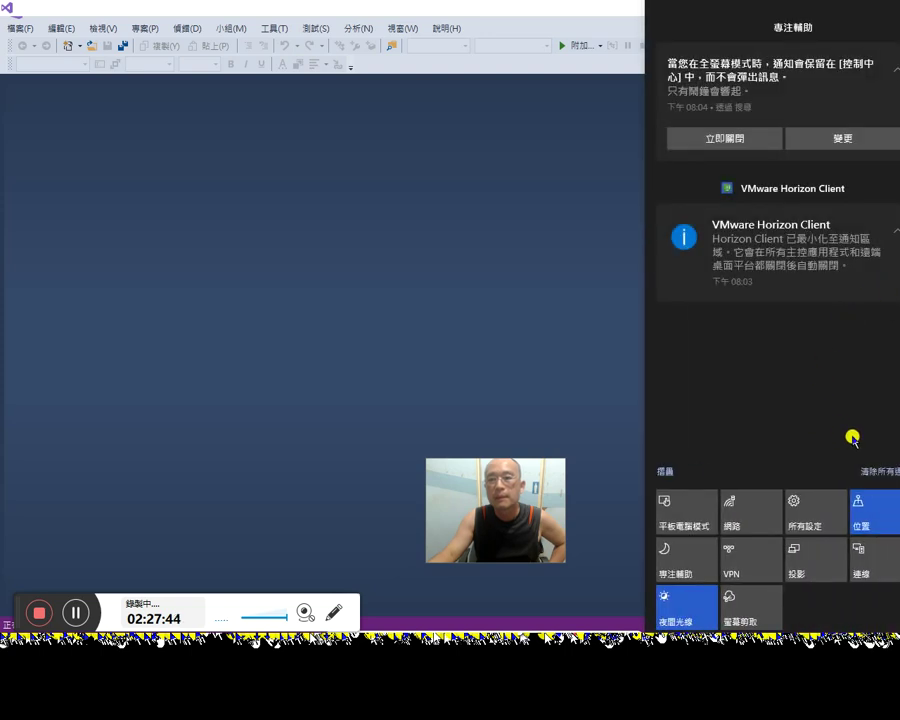
{"action": "left_click", "coordinate": [880, 471]}
{"action": "left_click", "coordinate": [569, 293]}
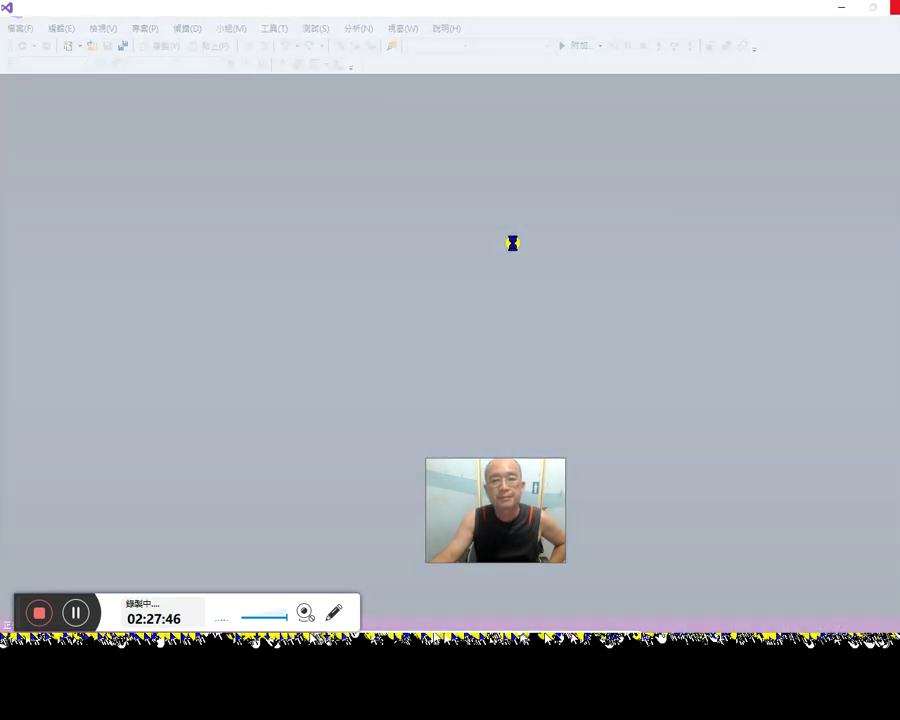
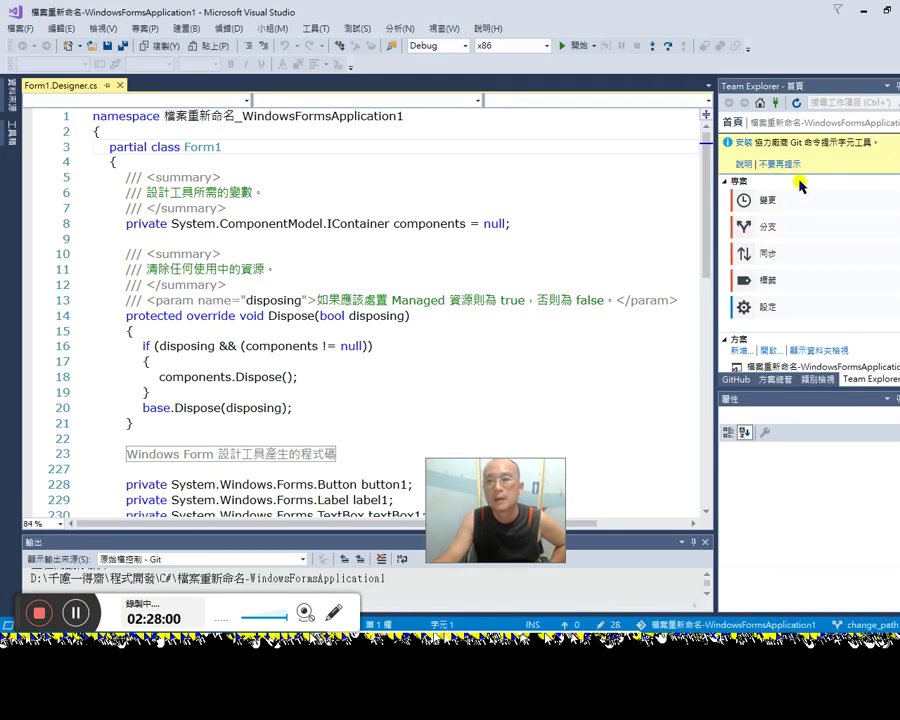
Step: Add the project to Git source control, enlarge the Output pane, and open the change_path sync page
{"action": "left_click", "coordinate": [737, 383]}
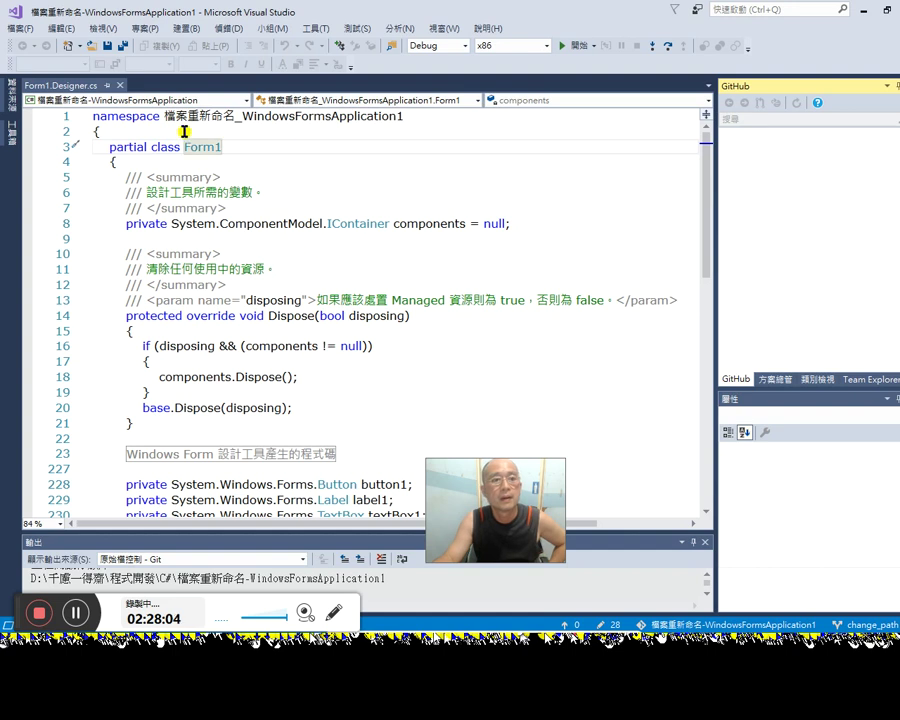
{"action": "left_click", "coordinate": [24, 30]}
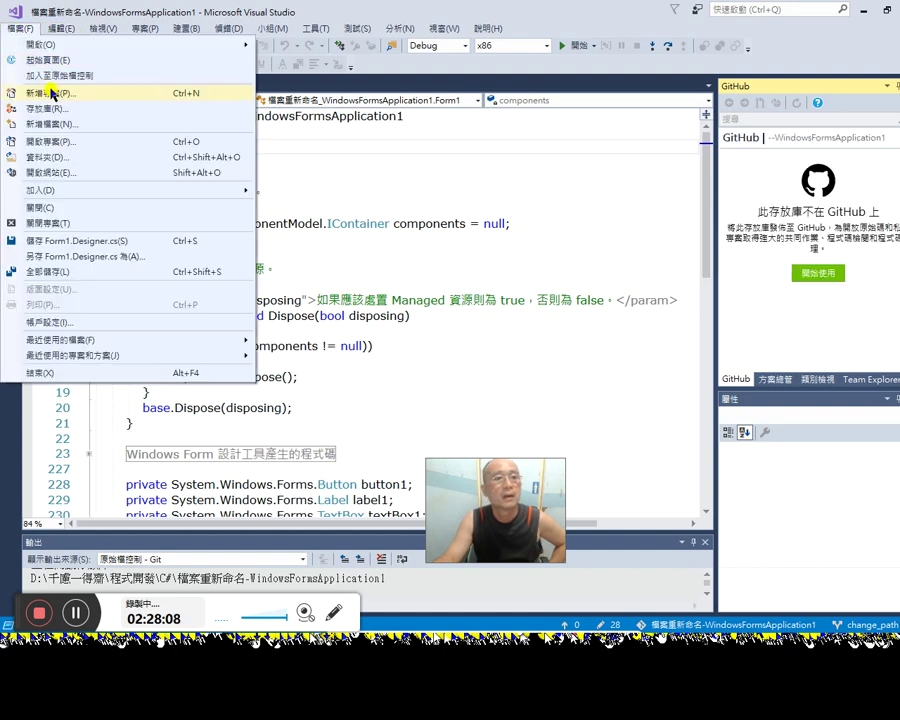
{"action": "left_click", "coordinate": [62, 76]}
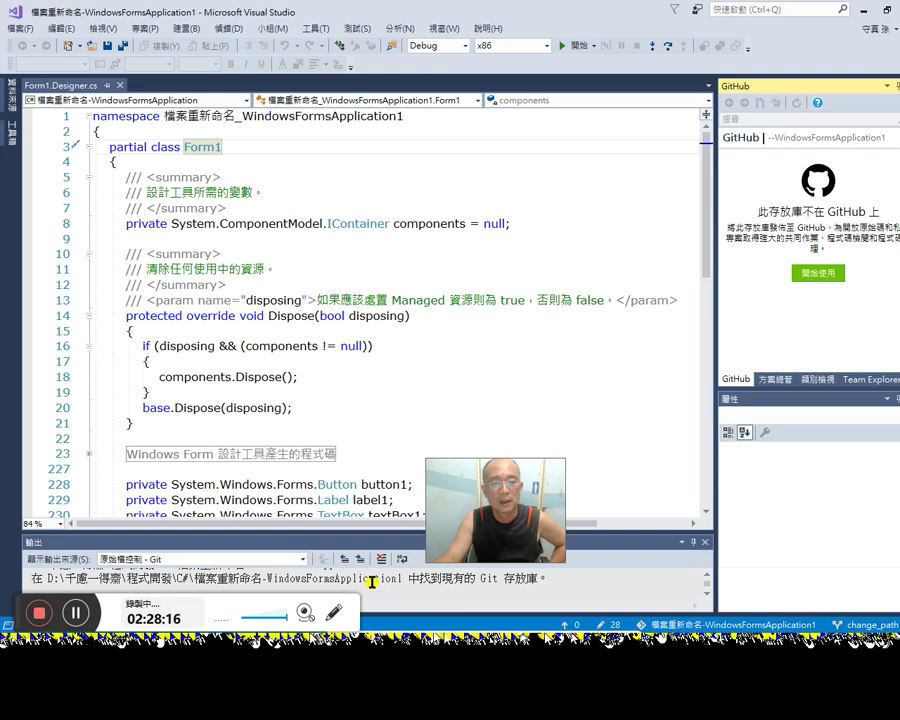
{"action": "left_click", "coordinate": [473, 587]}
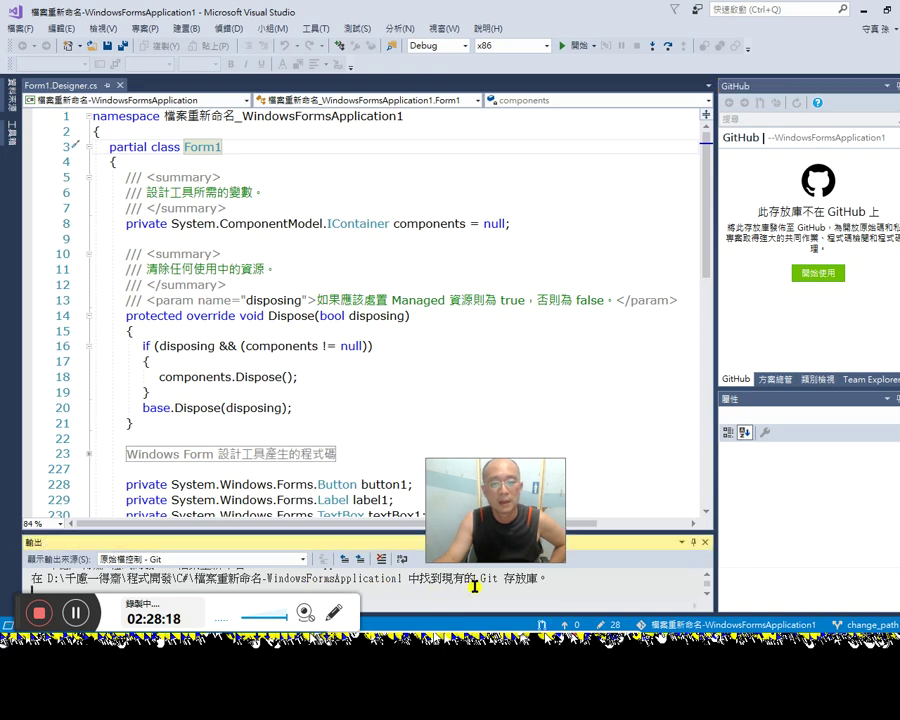
{"action": "left_click_drag", "start_coordinate": [671, 533], "coordinate": [677, 489]}
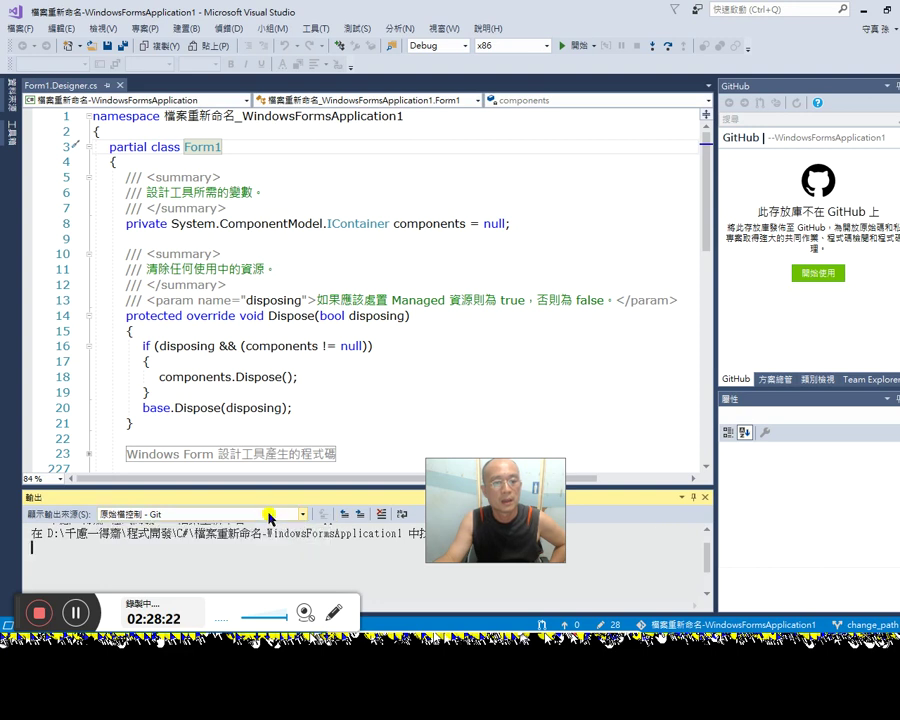
{"action": "scroll", "coordinate": [288, 550], "scroll_direction": "up", "scroll_amount": 1}
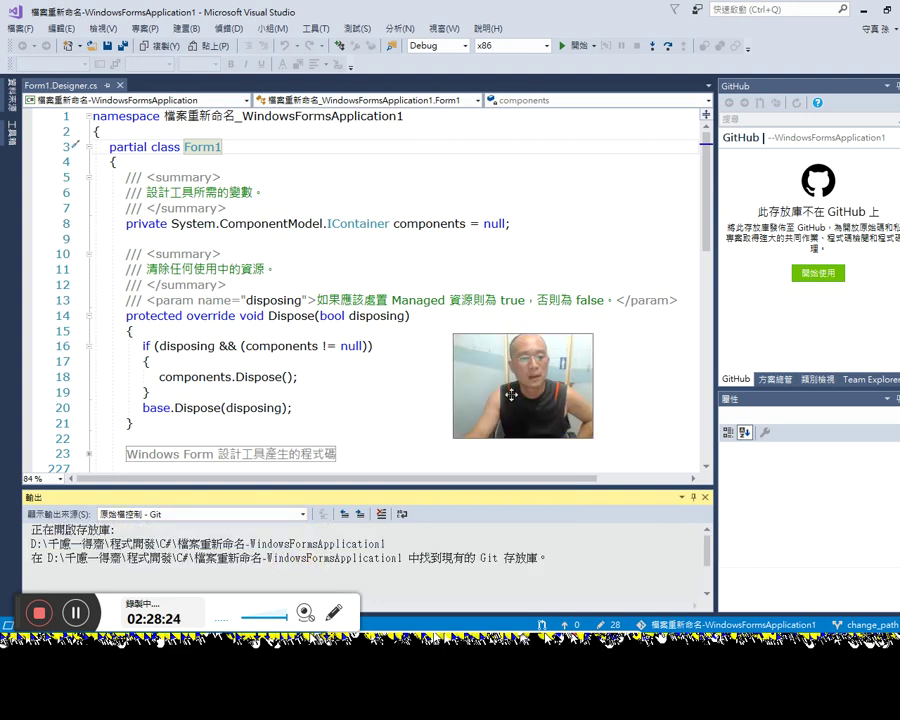
{"action": "left_click", "coordinate": [811, 274]}
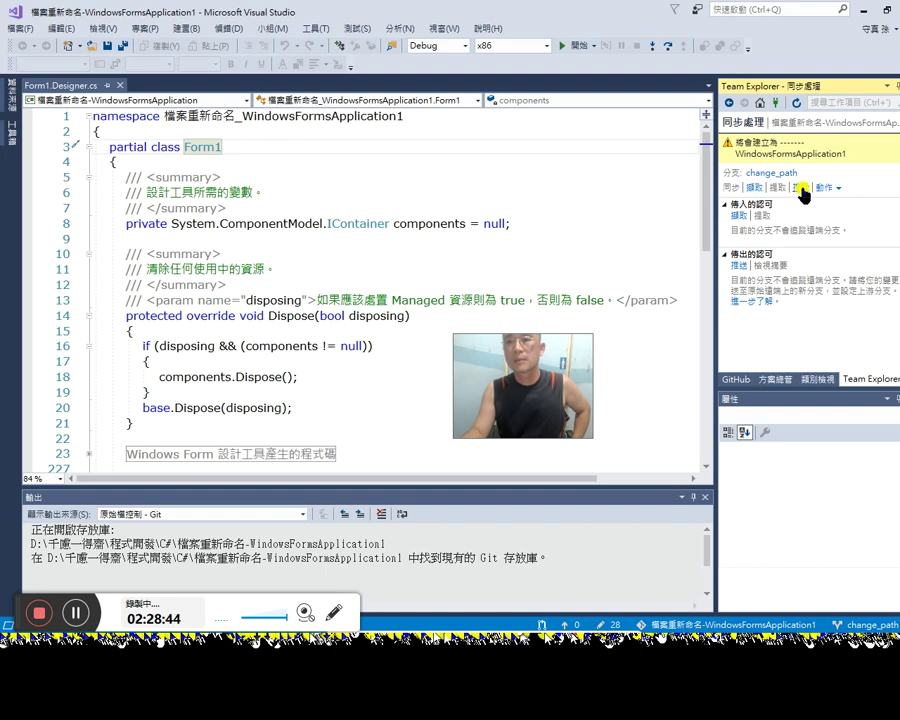
Step: Push the change_path branch to the remote, then check the Git settings page
{"action": "left_click", "coordinate": [801, 188]}
{"action": "left_click", "coordinate": [820, 202]}
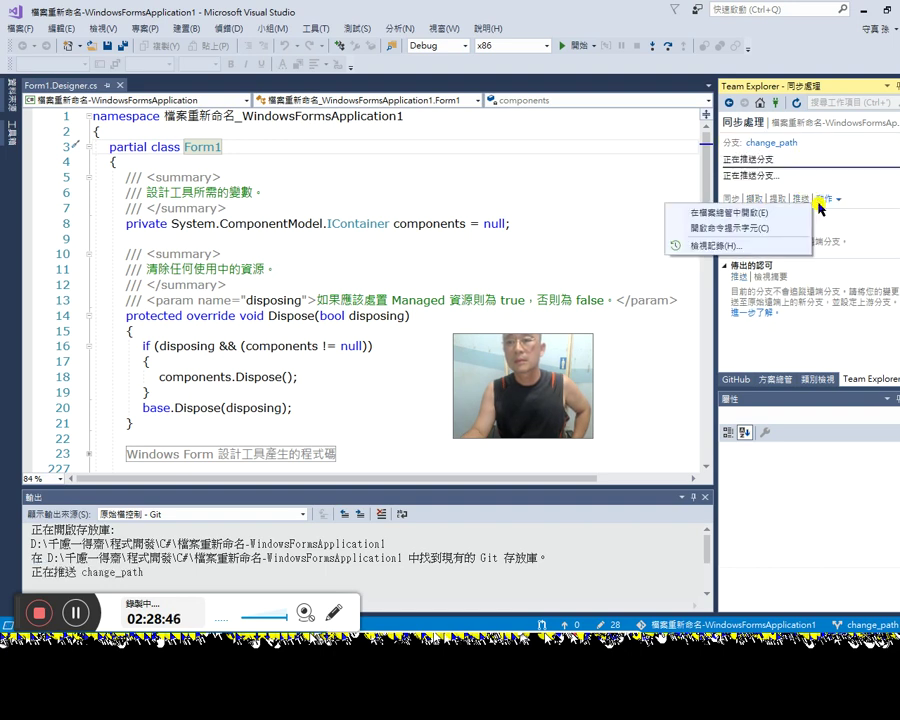
{"action": "left_click", "coordinate": [752, 199]}
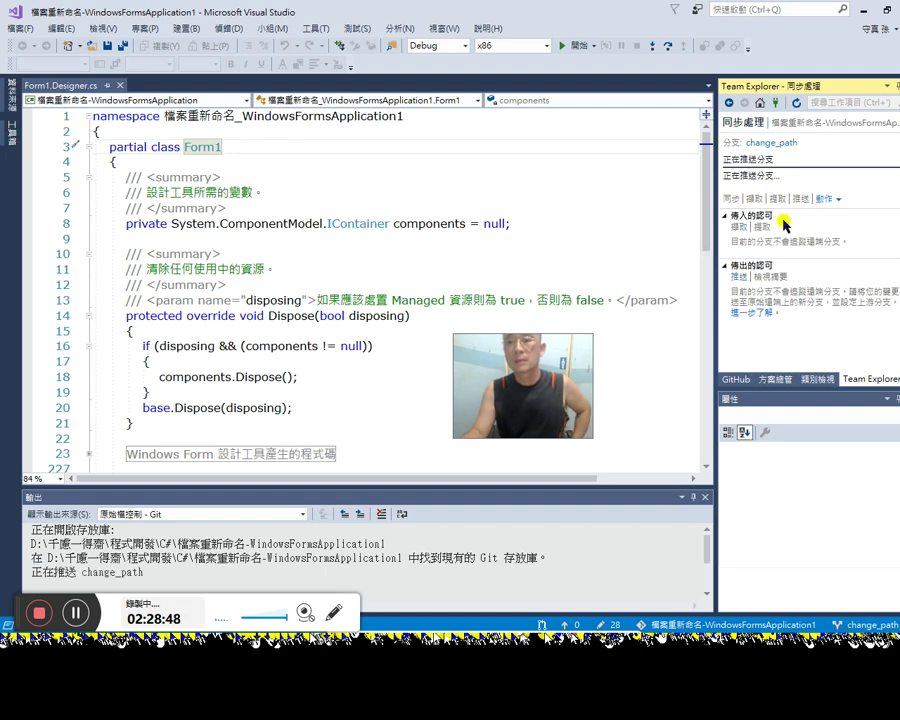
{"action": "left_click", "coordinate": [734, 386]}
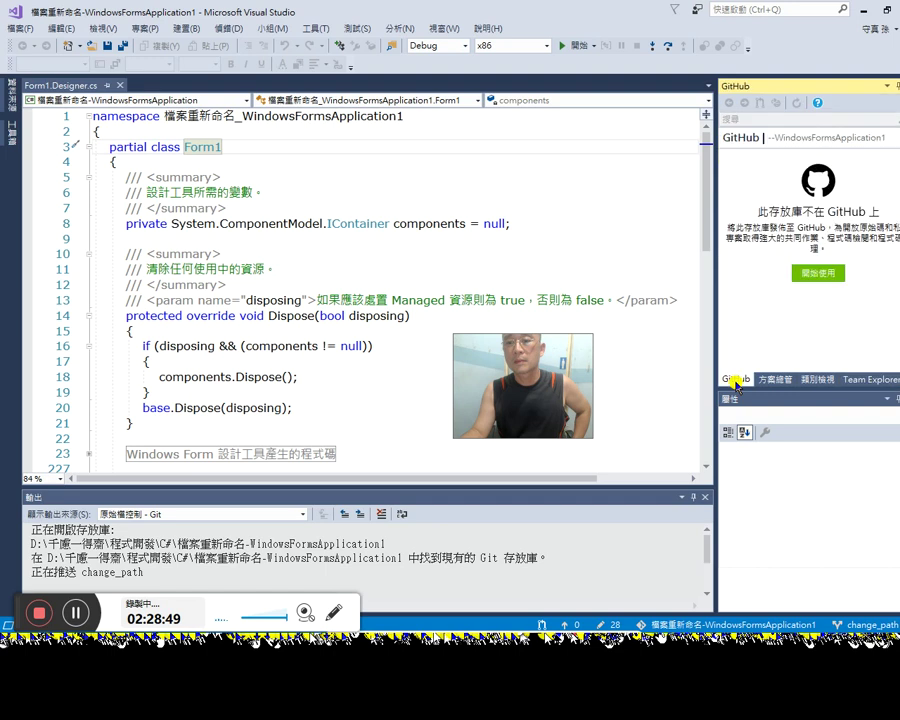
{"action": "left_click", "coordinate": [824, 273]}
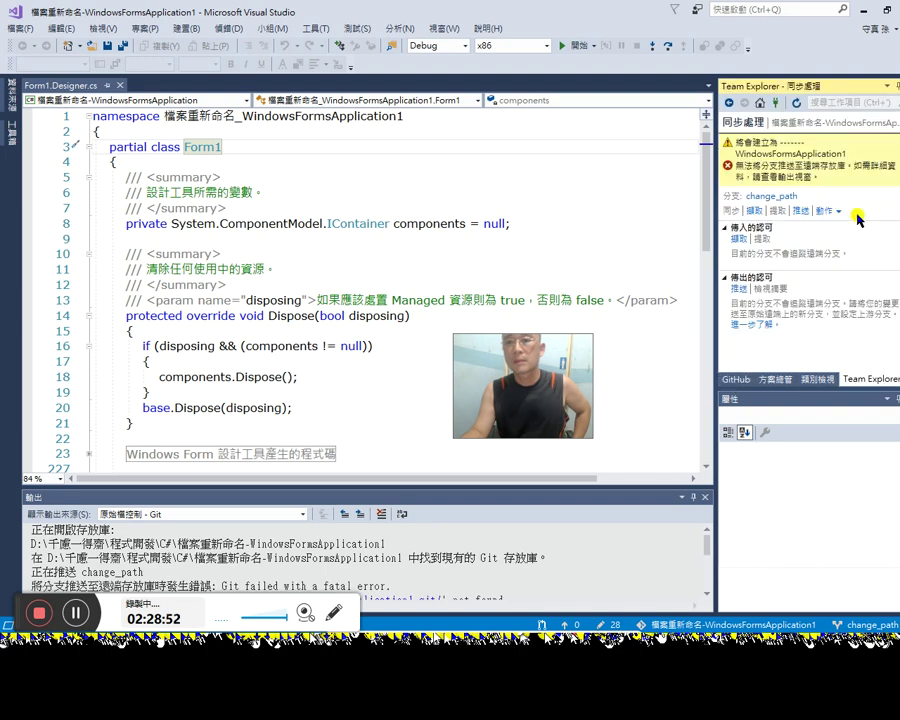
{"action": "left_click", "coordinate": [744, 122]}
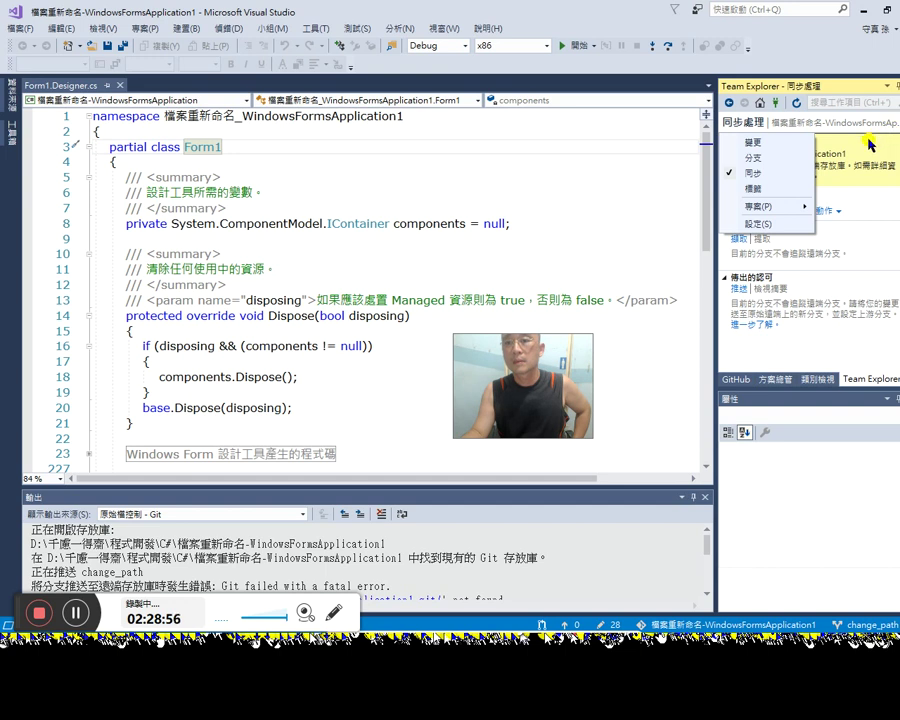
{"action": "mouse_move", "coordinate": [788, 210]}
{"action": "left_click", "coordinate": [762, 225]}
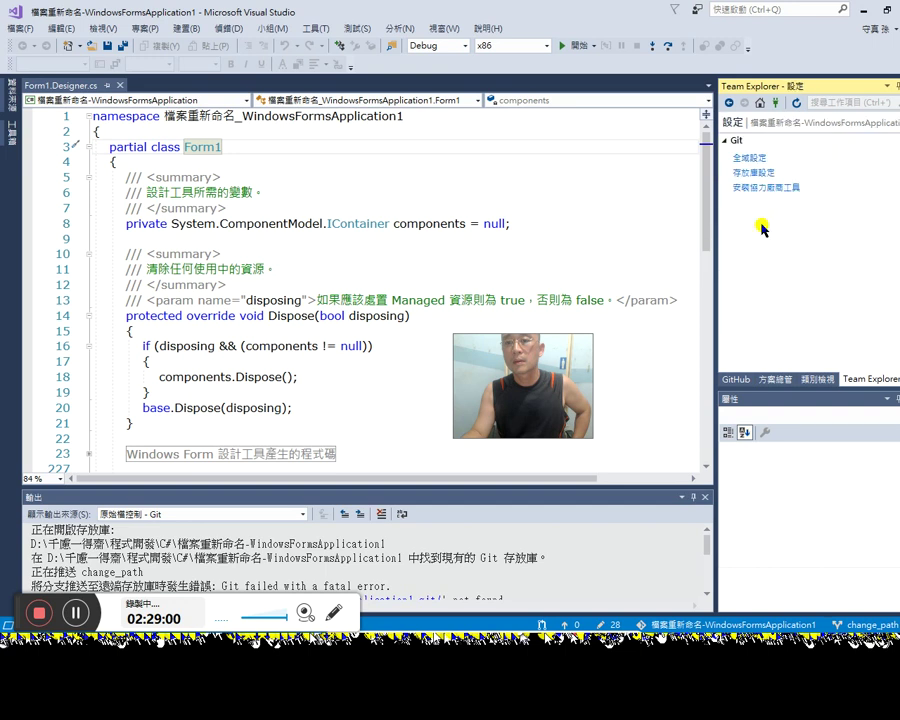
{"action": "left_click", "coordinate": [729, 103]}
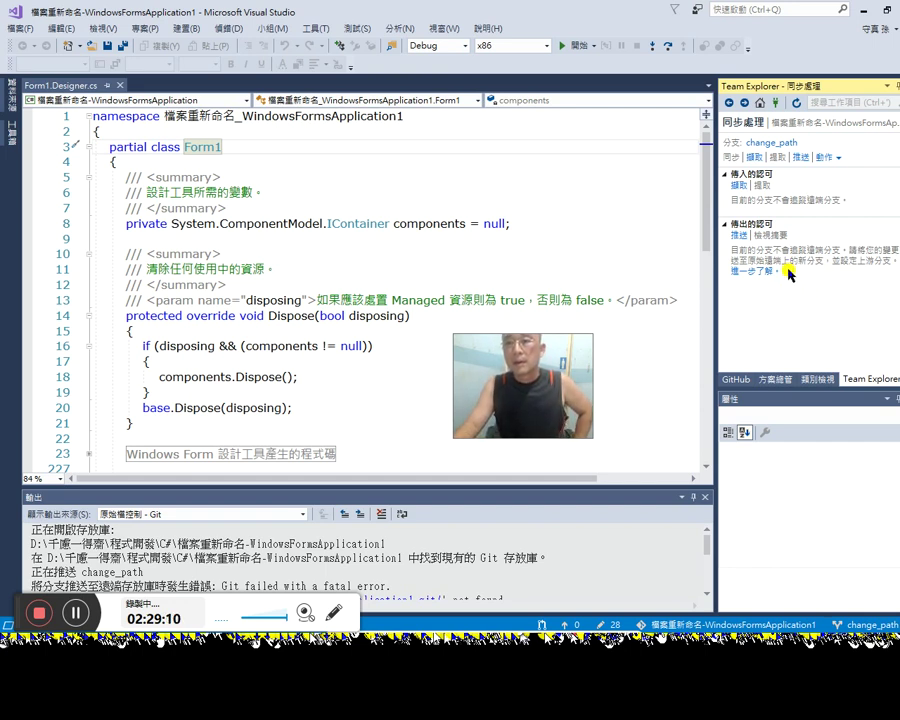
Step: Retry pushing change_path and read the repository-not-found error in the Output window
{"action": "left_click", "coordinate": [745, 238]}
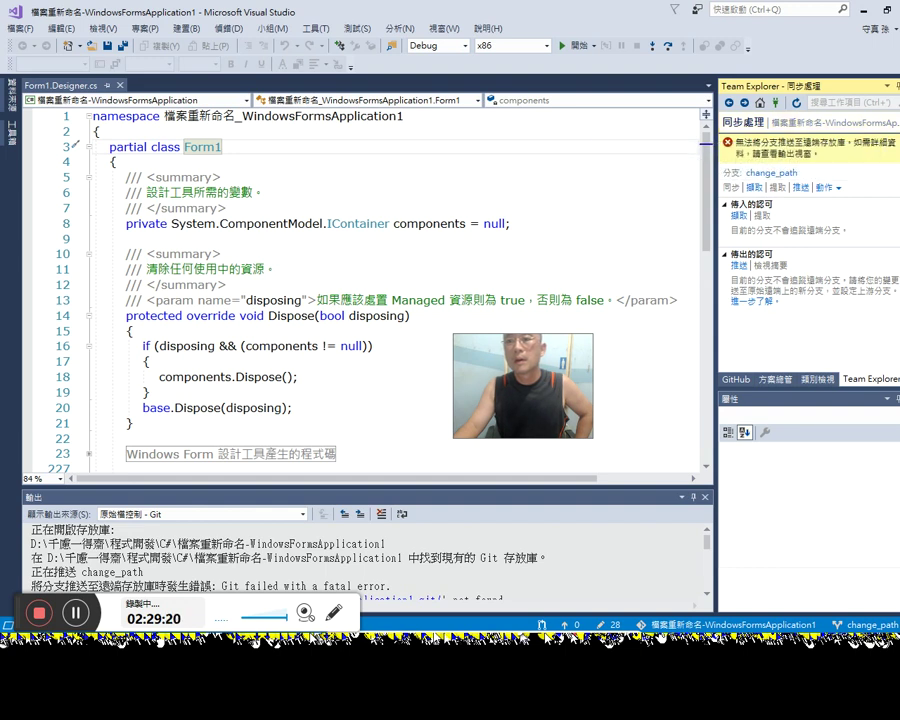
{"action": "left_click", "coordinate": [744, 122]}
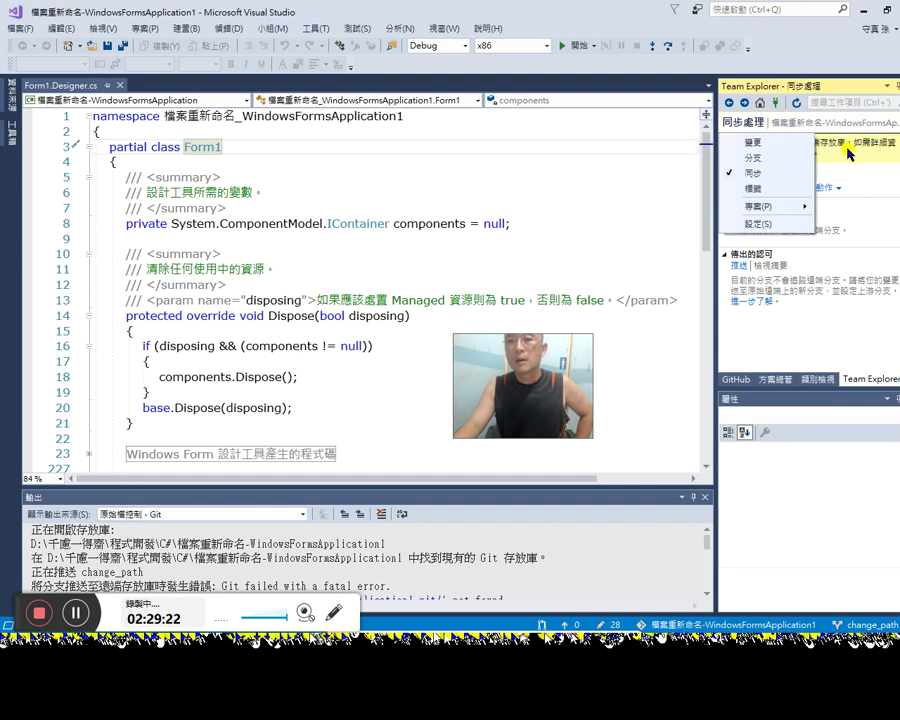
{"action": "left_click", "coordinate": [867, 177]}
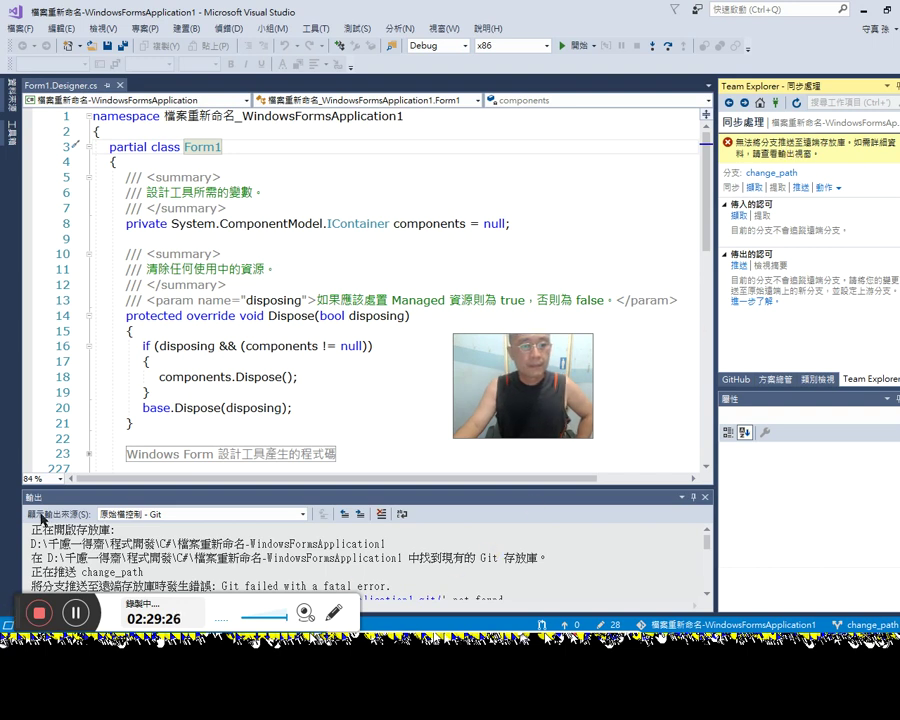
{"action": "left_click", "coordinate": [450, 575]}
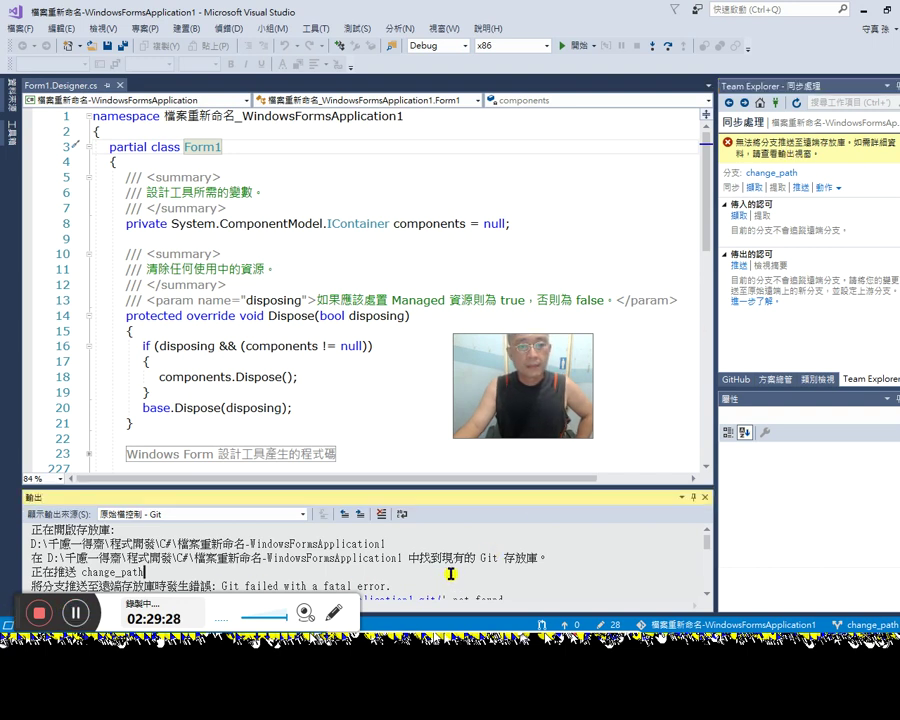
{"action": "scroll", "coordinate": [455, 575], "scroll_direction": "down", "scroll_amount": 1}
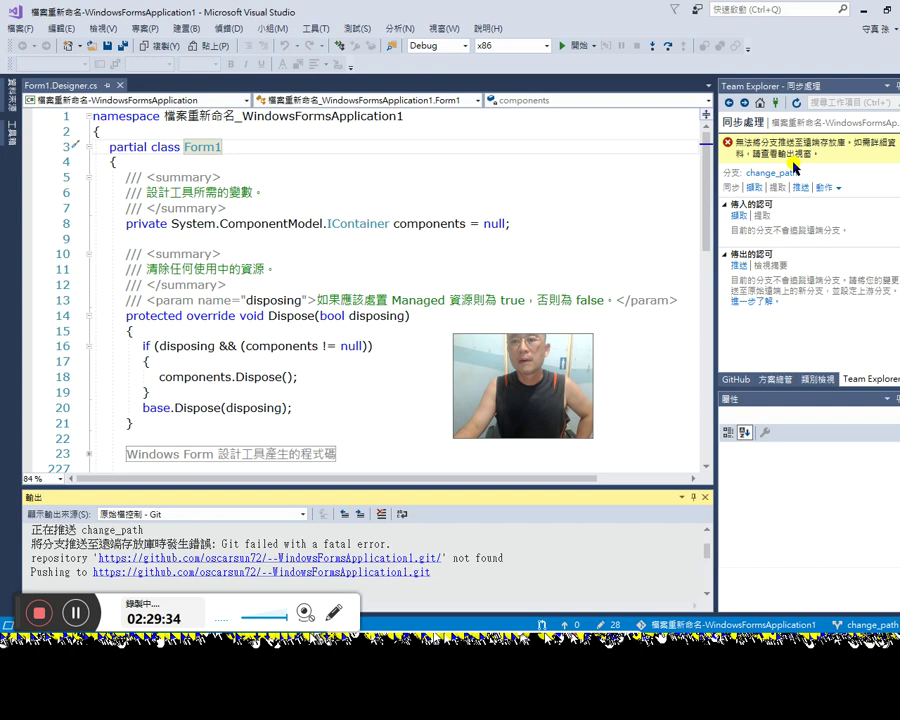
Step: Browse Solution Explorer, Class View and the change_path sync page's repository actions
{"action": "left_click", "coordinate": [549, 157]}
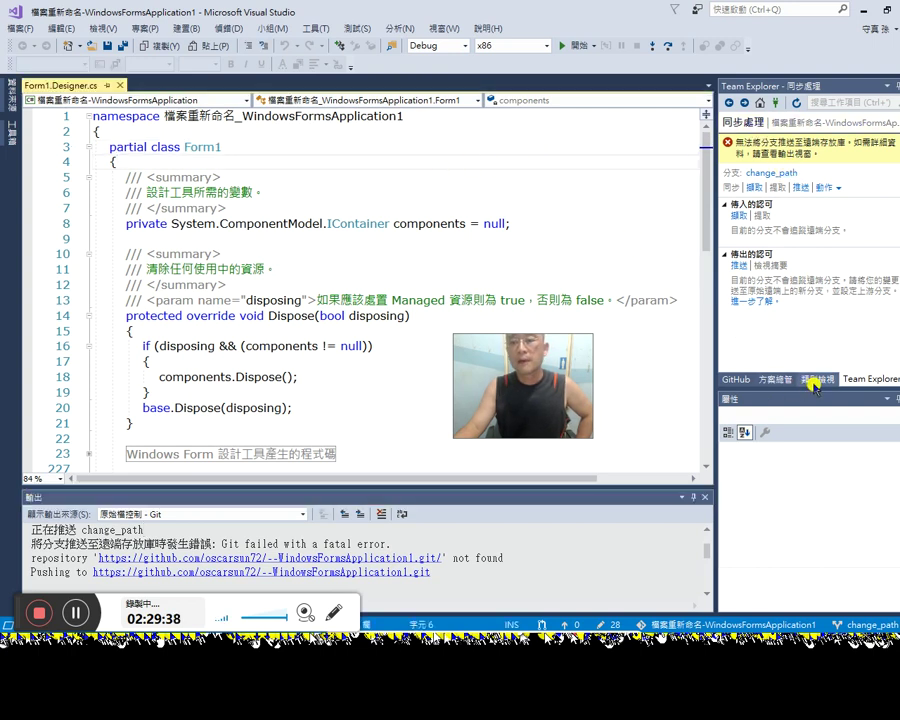
{"action": "left_click", "coordinate": [777, 381]}
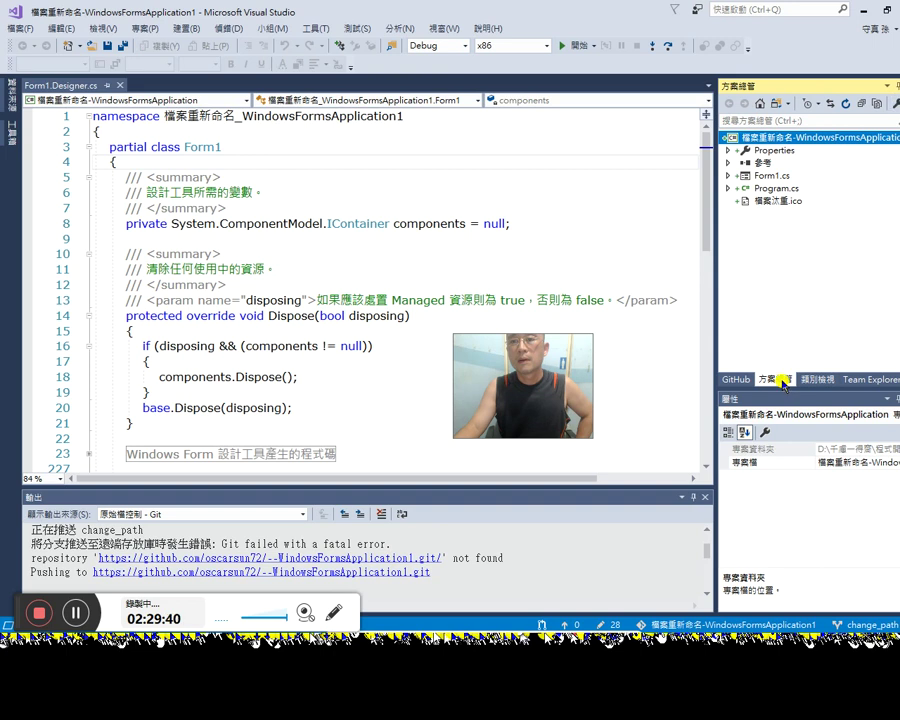
{"action": "left_click", "coordinate": [815, 381]}
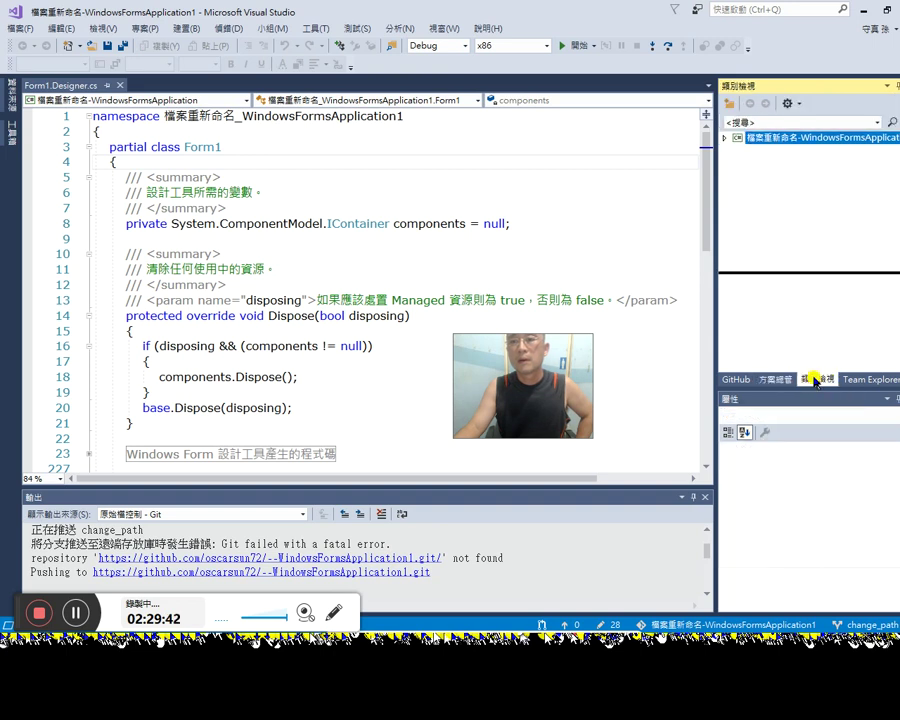
{"action": "left_click", "coordinate": [843, 381]}
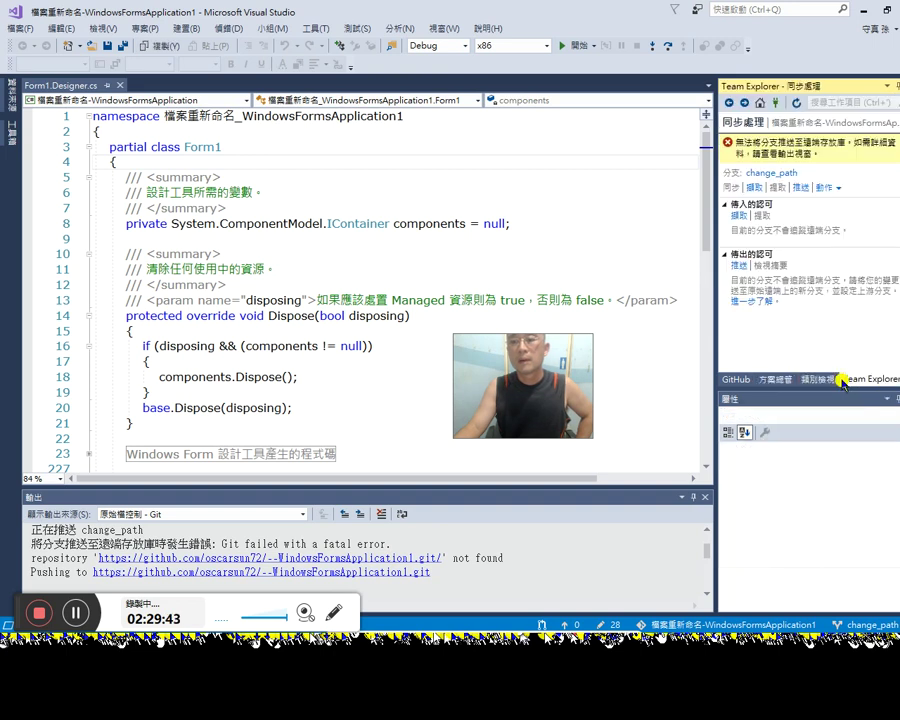
{"action": "left_click", "coordinate": [826, 190]}
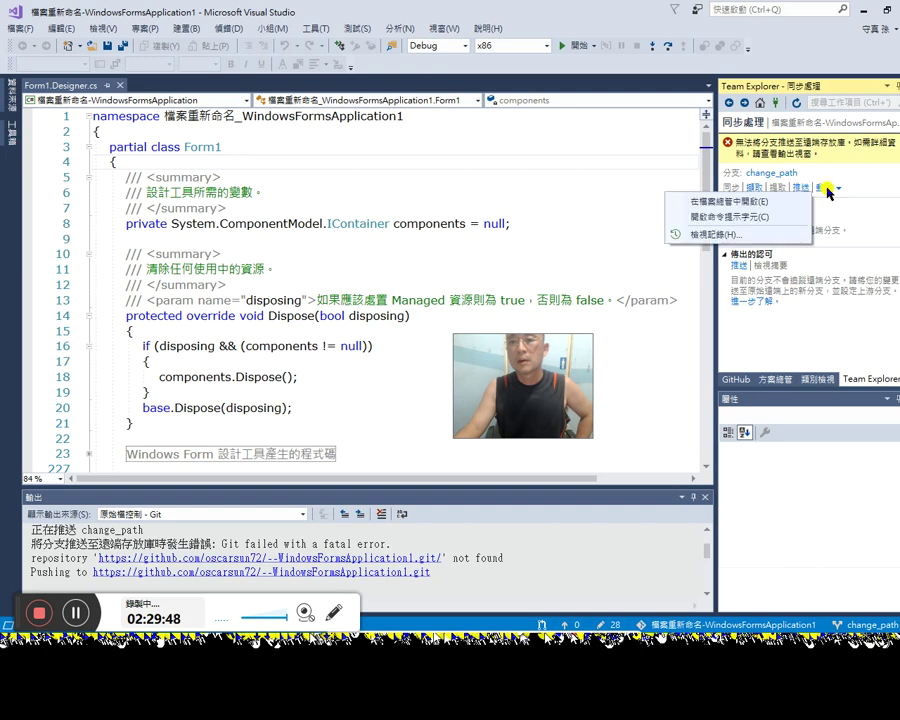
{"action": "left_click", "coordinate": [828, 190]}
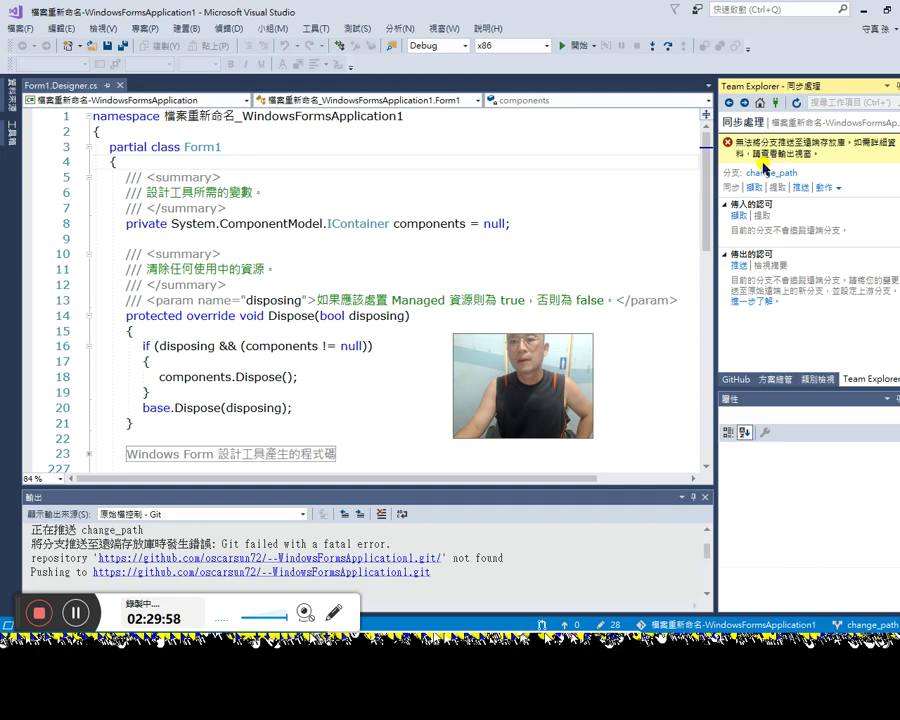
Step: Go to the Team Explorer Home page and list the repository folder's files
{"action": "scroll", "coordinate": [537, 555], "scroll_direction": "up", "scroll_amount": 1}
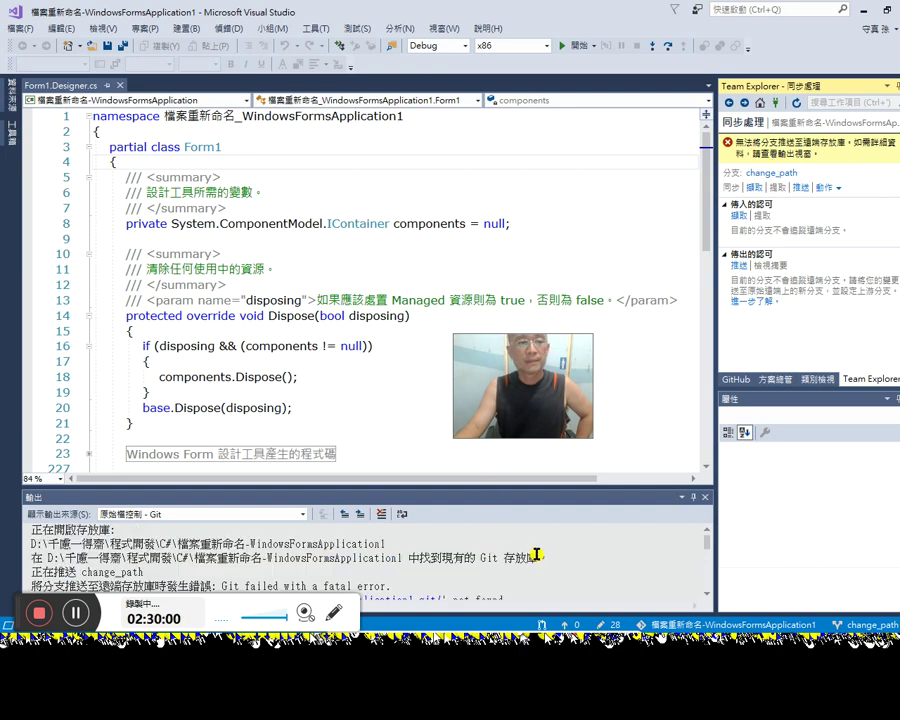
{"action": "left_click", "coordinate": [763, 102]}
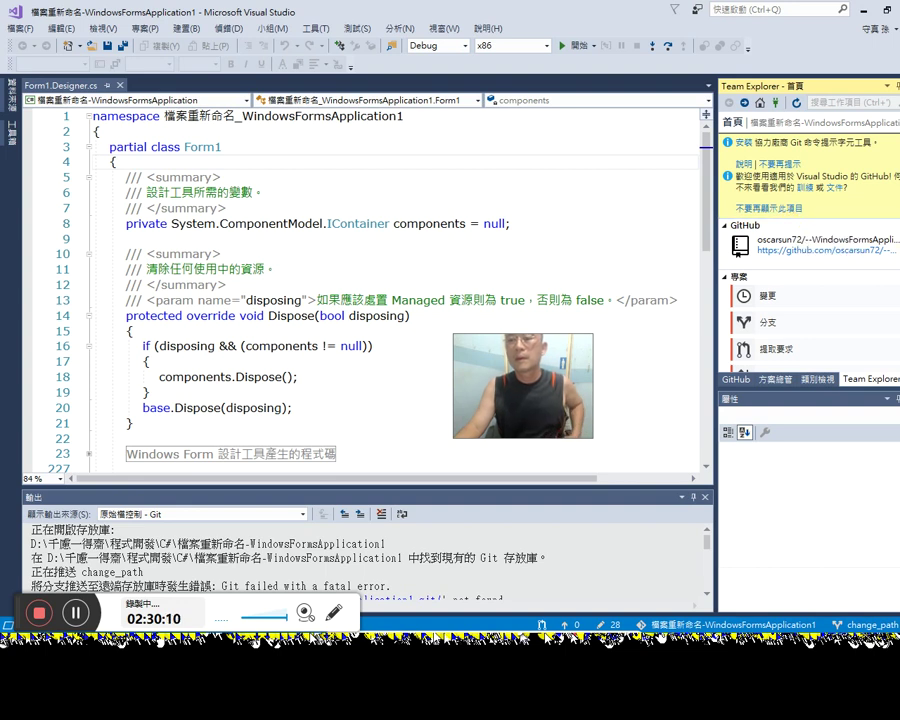
{"action": "scroll", "coordinate": [800, 240], "scroll_direction": "down", "scroll_amount": 3}
{"action": "scroll", "coordinate": [897, 334], "scroll_direction": "down", "scroll_amount": 1}
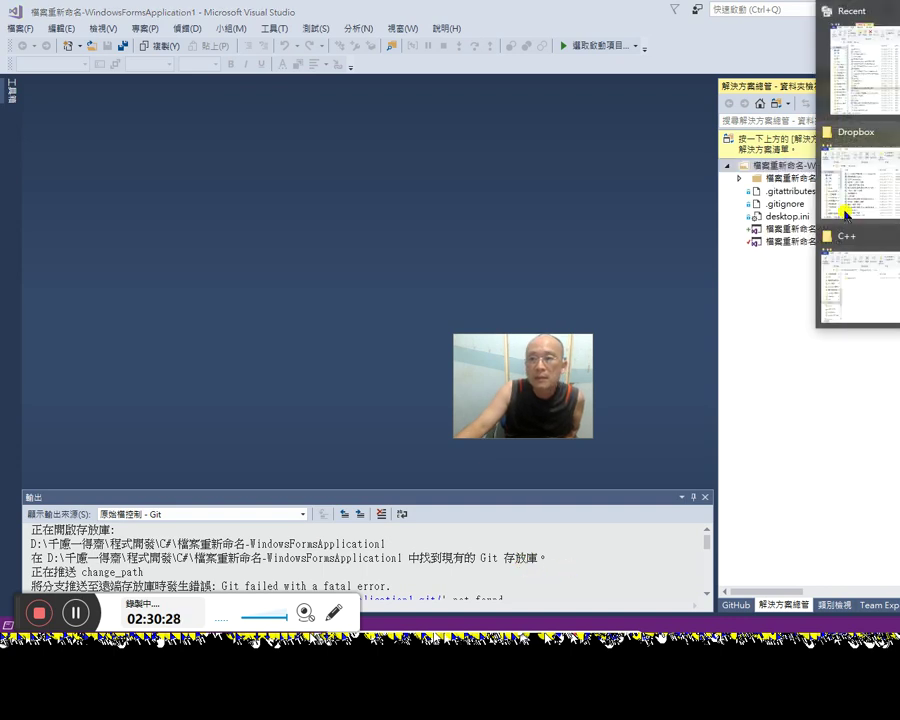
Step: Inspect the 檔案重新命名-WindowsFormsApplication1 folder under C#, widen the Name column, select .gitignore, then close Explorer
{"action": "mouse_move", "coordinate": [876, 97]}
{"action": "left_click", "coordinate": [868, 289]}
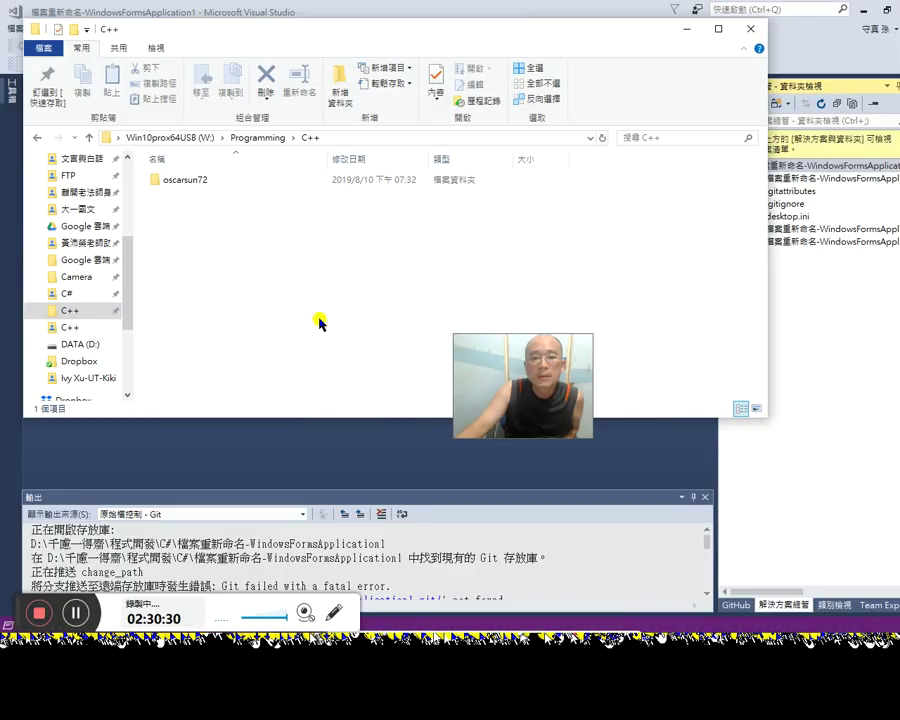
{"action": "left_click", "coordinate": [80, 294]}
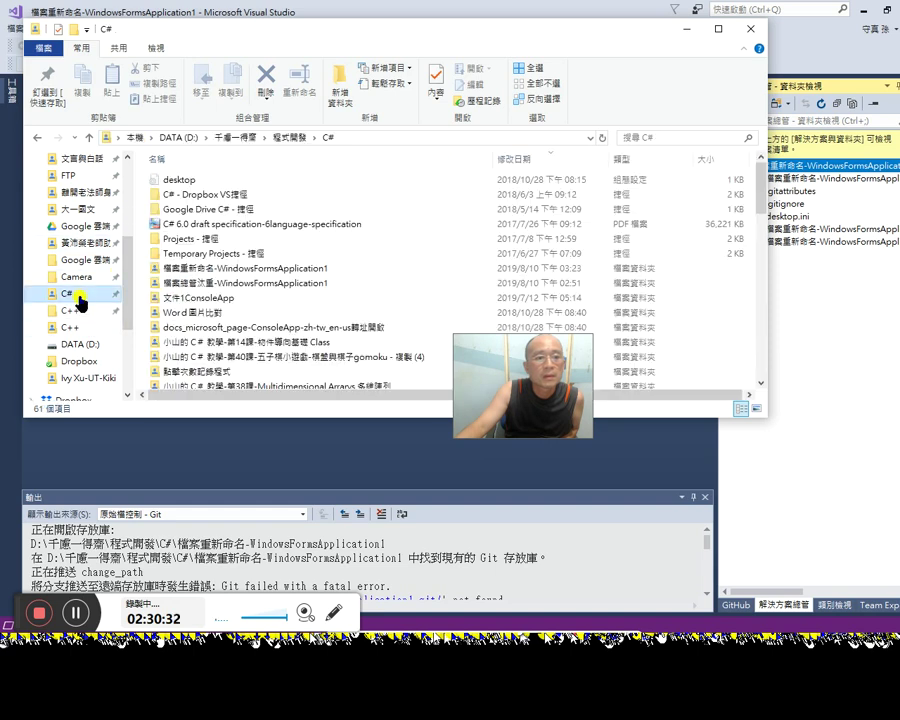
{"action": "left_click", "coordinate": [250, 224]}
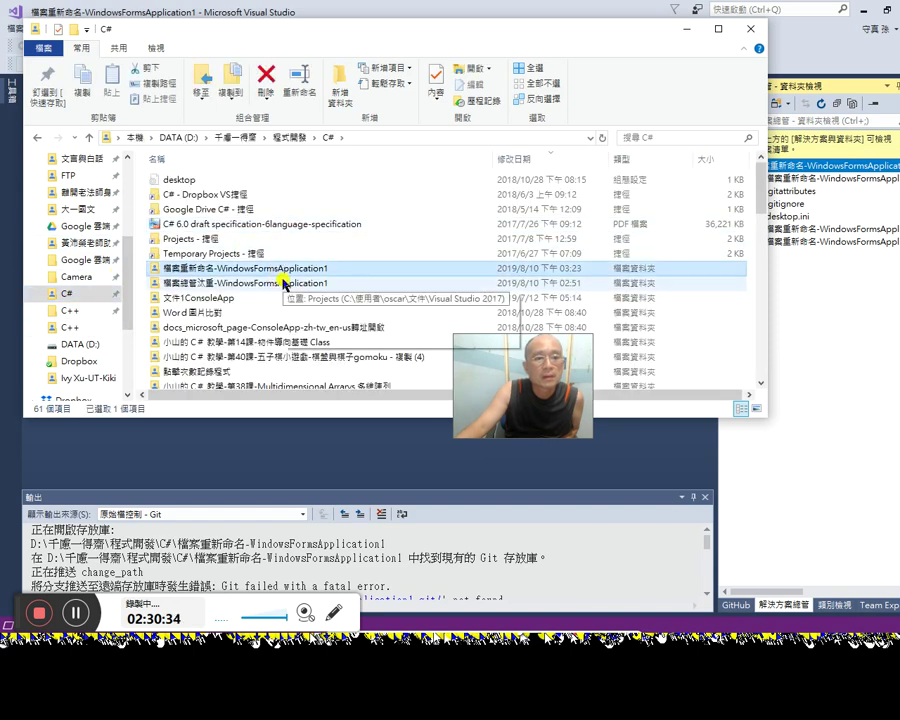
{"action": "double_click", "coordinate": [296, 269]}
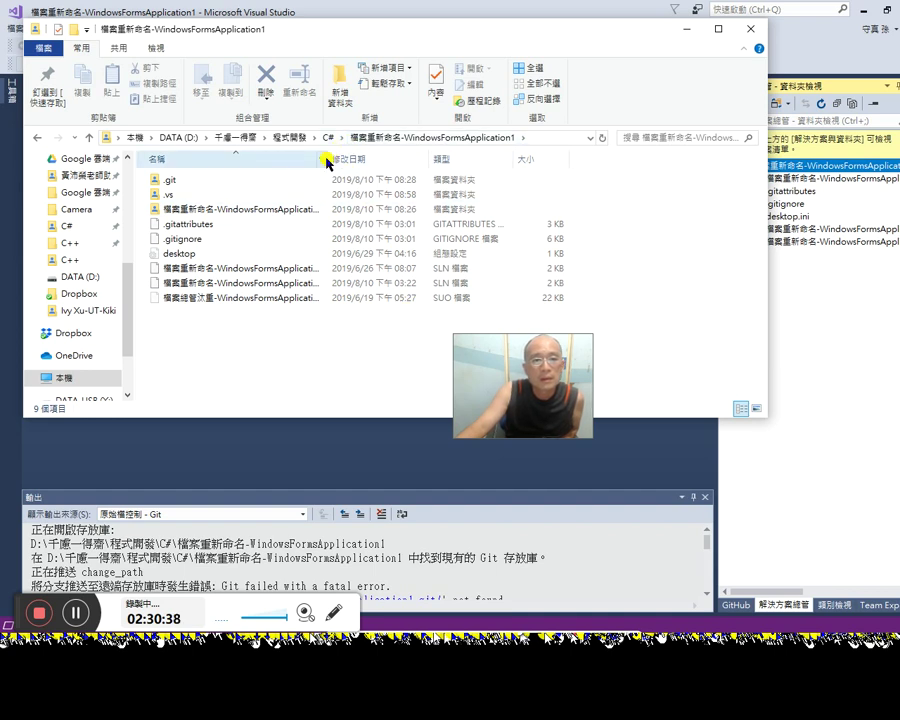
{"action": "left_click_drag", "start_coordinate": [326, 156], "coordinate": [436, 152]}
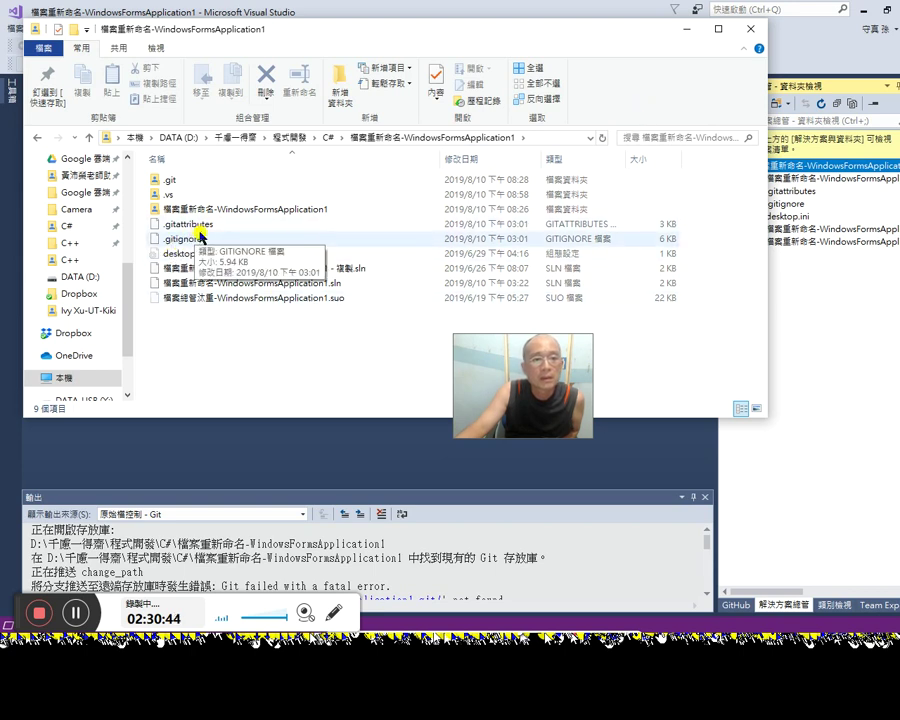
{"action": "left_click", "coordinate": [190, 242]}
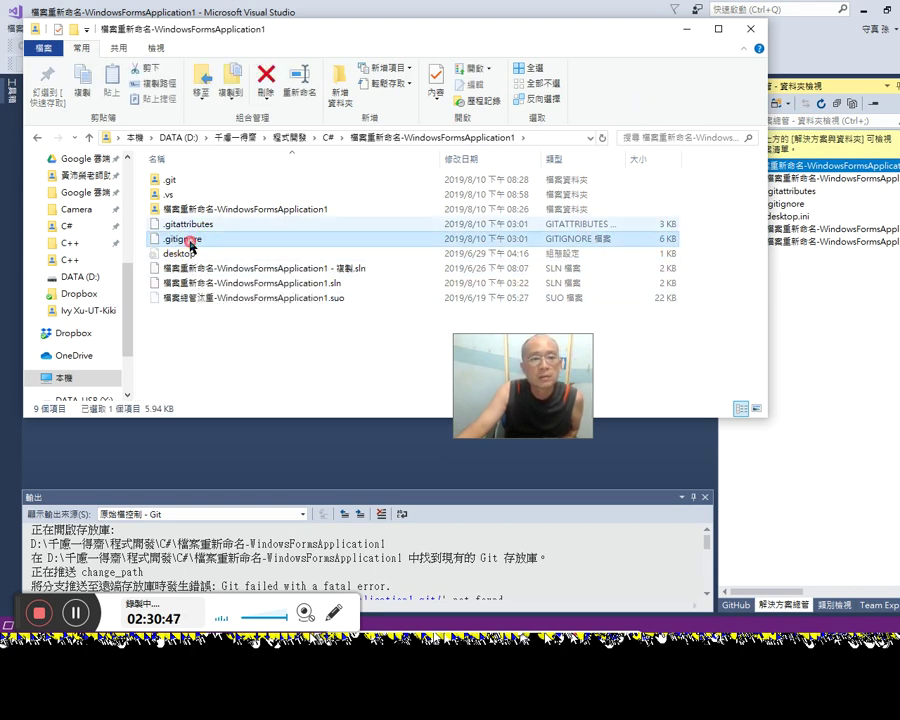
{"action": "left_click", "coordinate": [750, 29]}
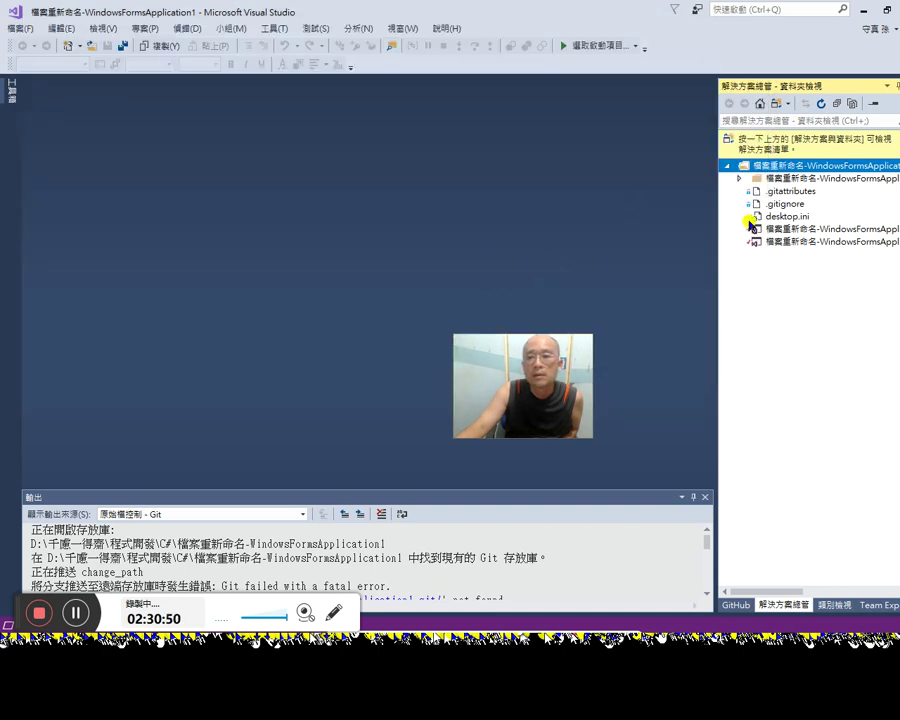
Step: Permanently delete .gitattributes and .gitignore from Solution Explorer
{"action": "left_click", "coordinate": [803, 193]}
{"action": "left_click", "coordinate": [799, 208], "text": "ctrl"}
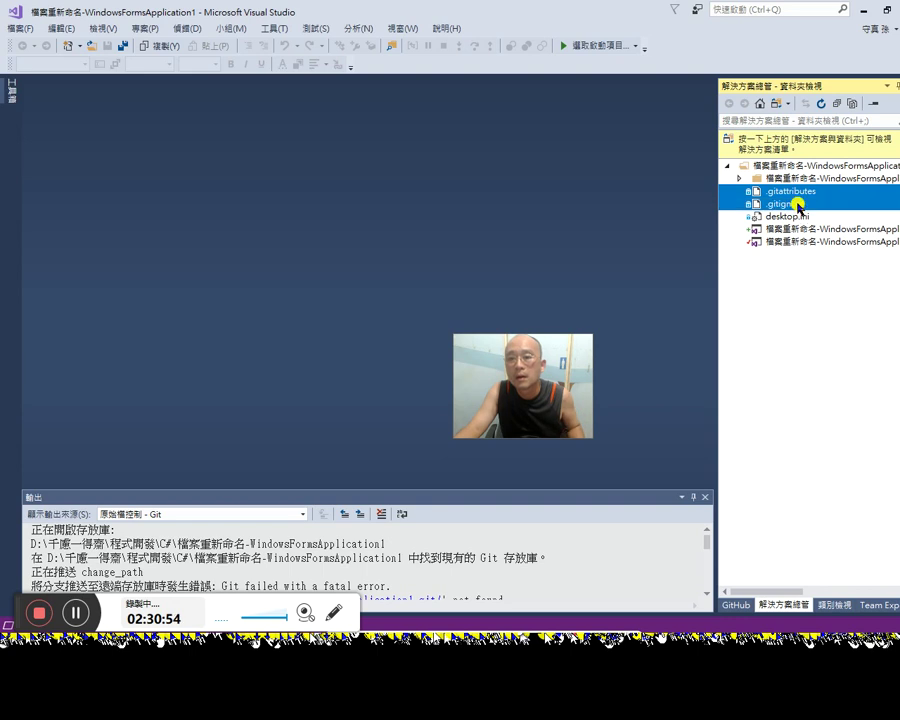
{"action": "right_click", "coordinate": [803, 207]}
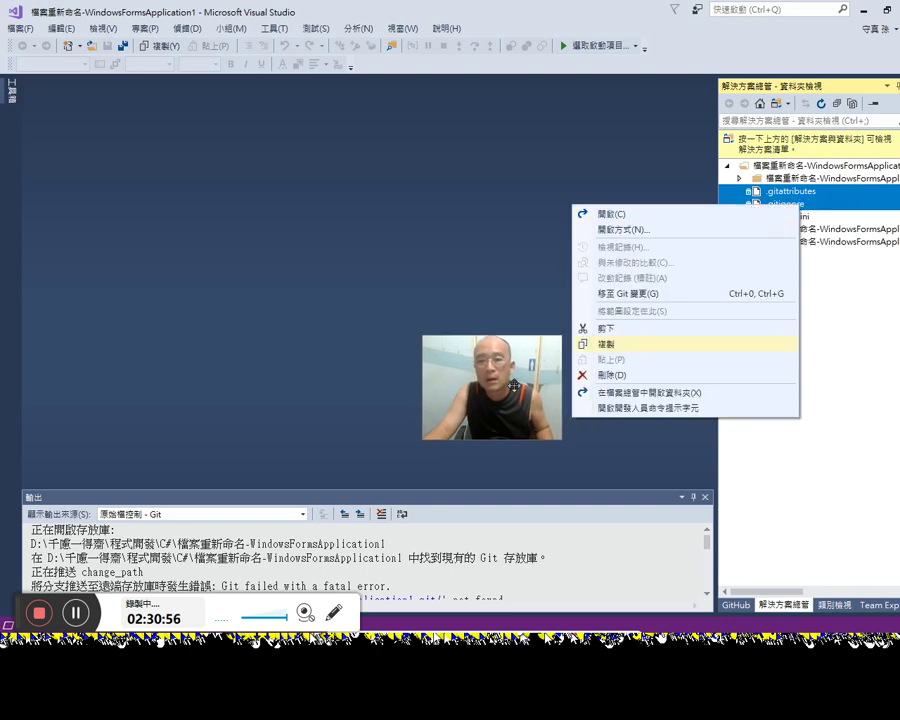
{"action": "left_click", "coordinate": [612, 375]}
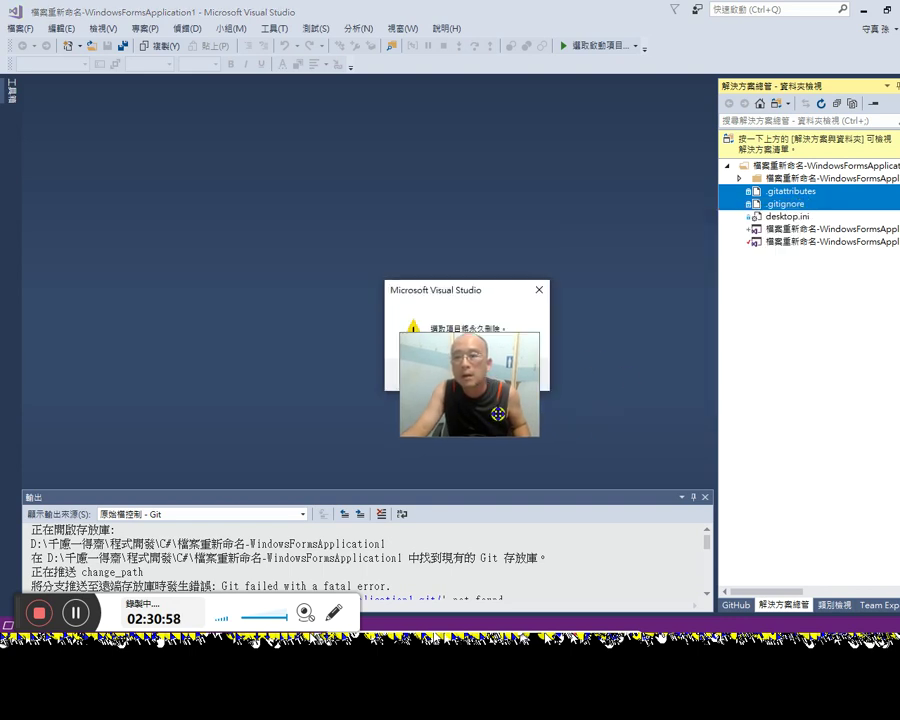
{"action": "left_click_drag", "start_coordinate": [495, 389], "coordinate": [363, 445]}
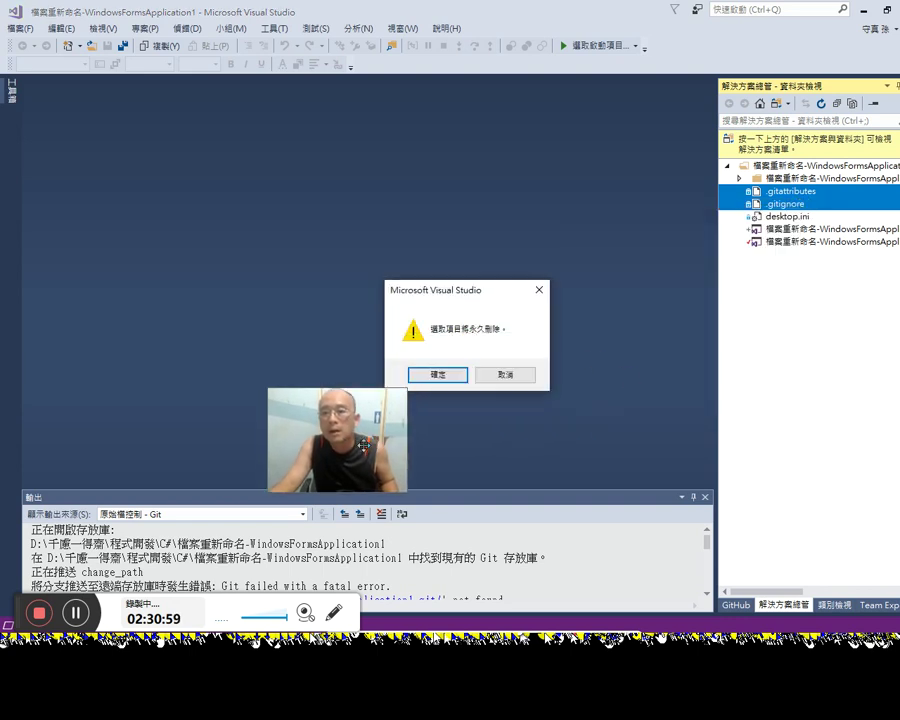
{"action": "left_click", "coordinate": [437, 374]}
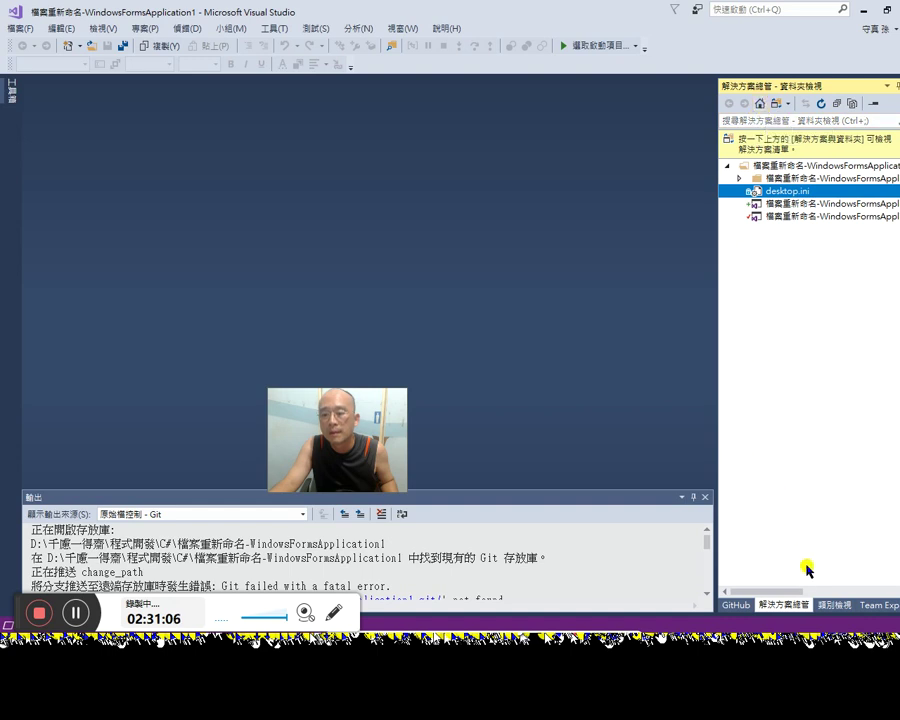
Step: Check the Team Explorer home, Solution Explorer and the repository's GitHub status
{"action": "left_click", "coordinate": [878, 605]}
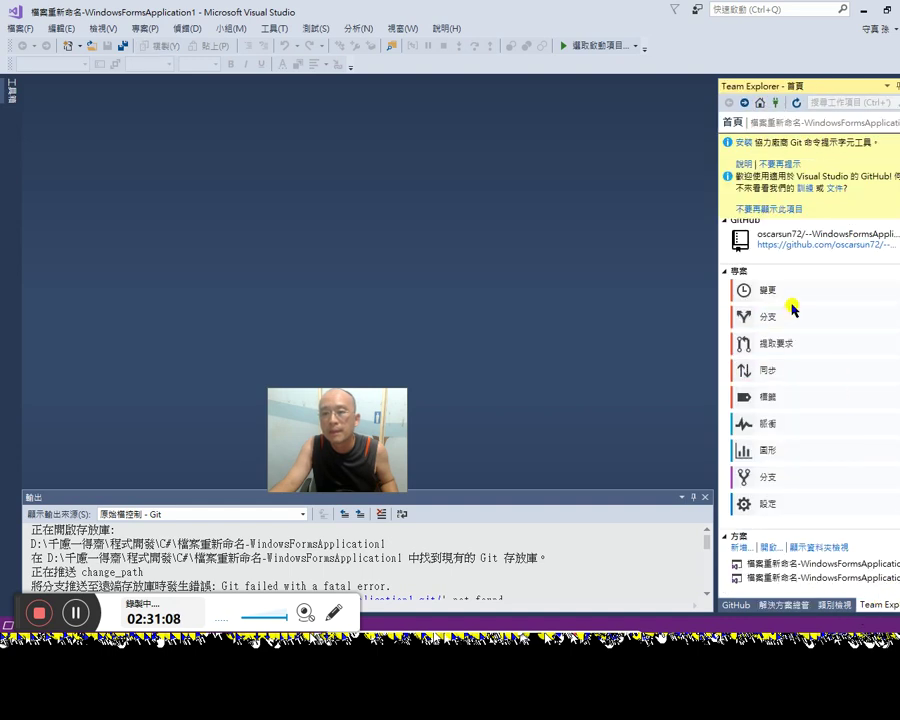
{"action": "left_click", "coordinate": [780, 605]}
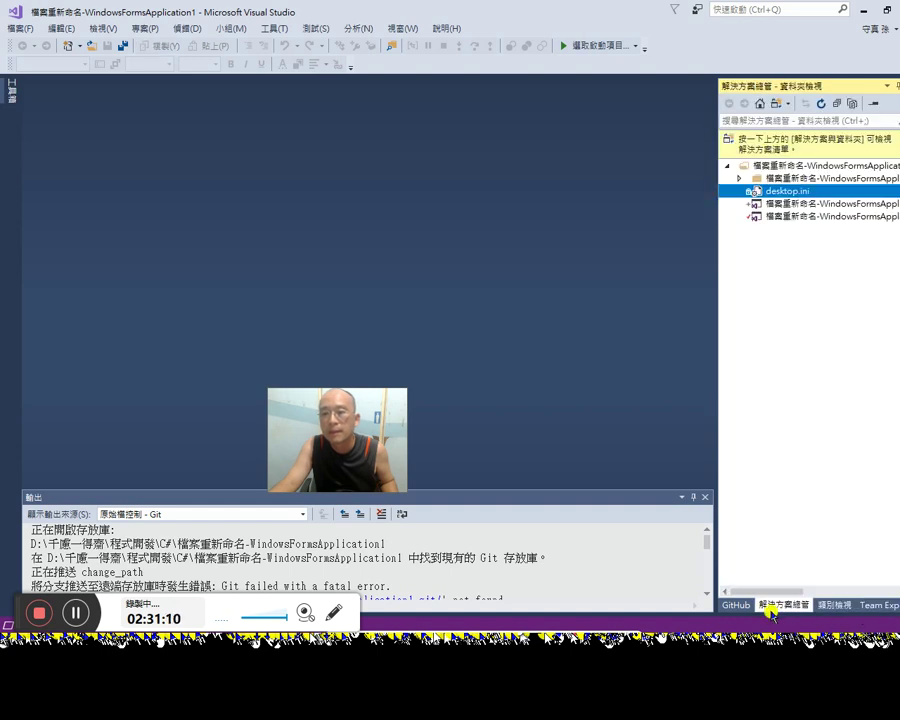
{"action": "left_click", "coordinate": [735, 606]}
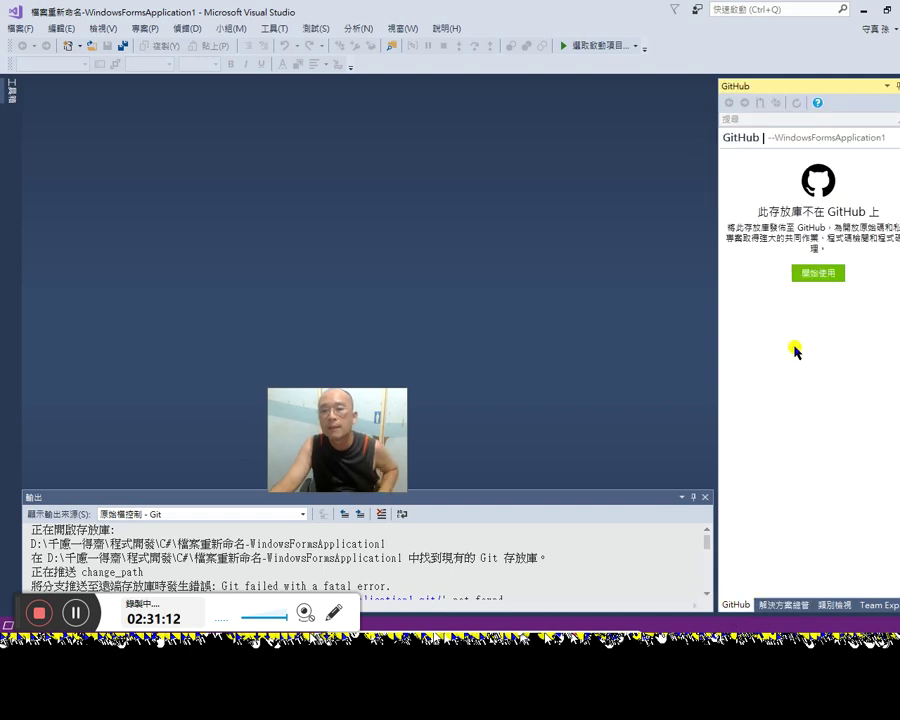
Step: Open the branch list and delete the local changePath branch
{"action": "left_click", "coordinate": [826, 271]}
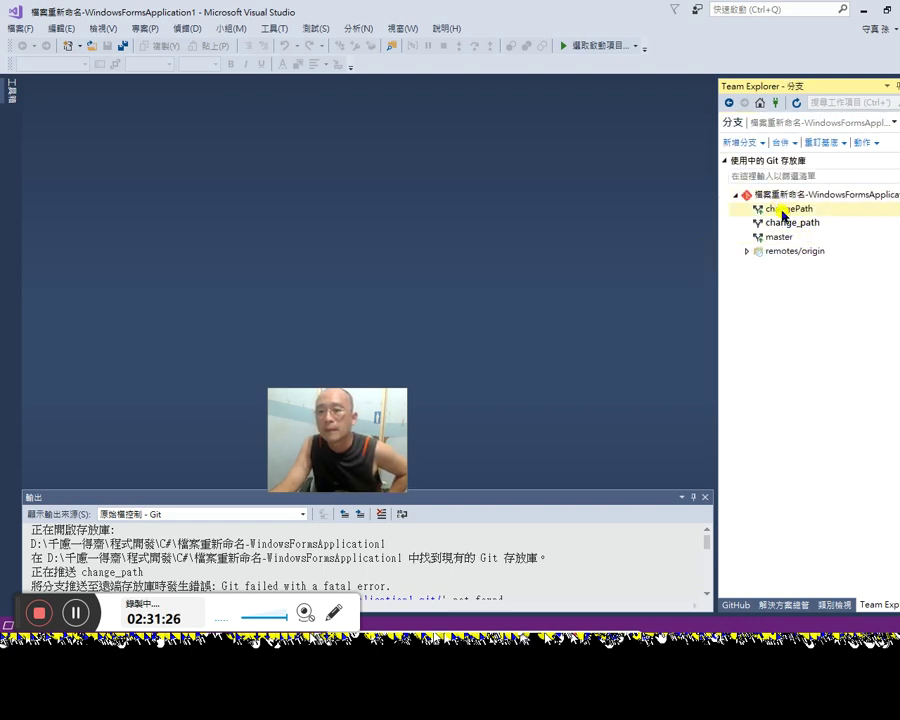
{"action": "left_click", "coordinate": [787, 211]}
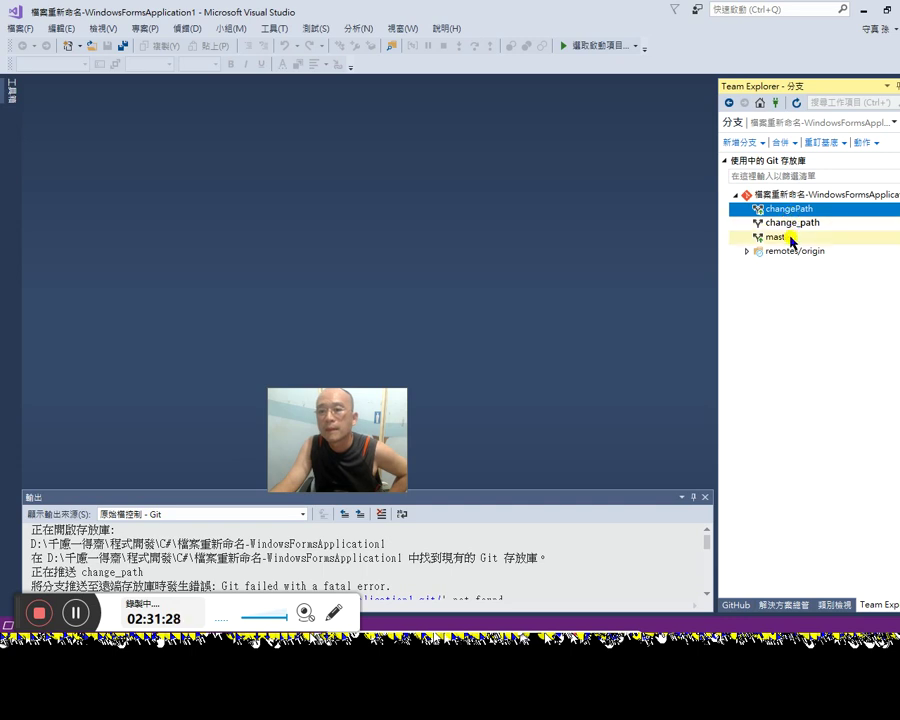
{"action": "right_click", "coordinate": [805, 213]}
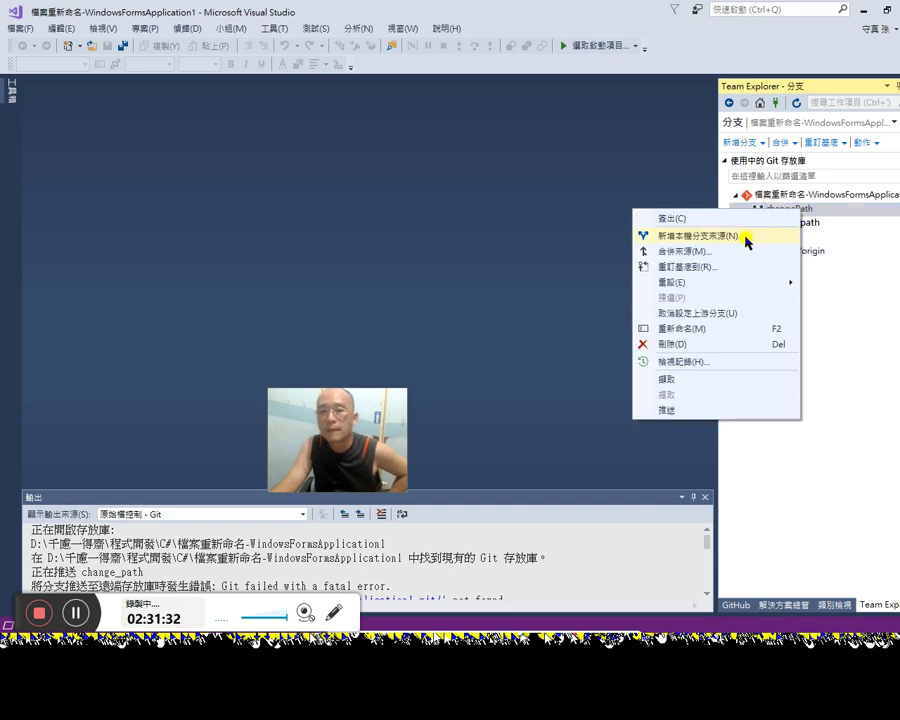
{"action": "left_click", "coordinate": [687, 343]}
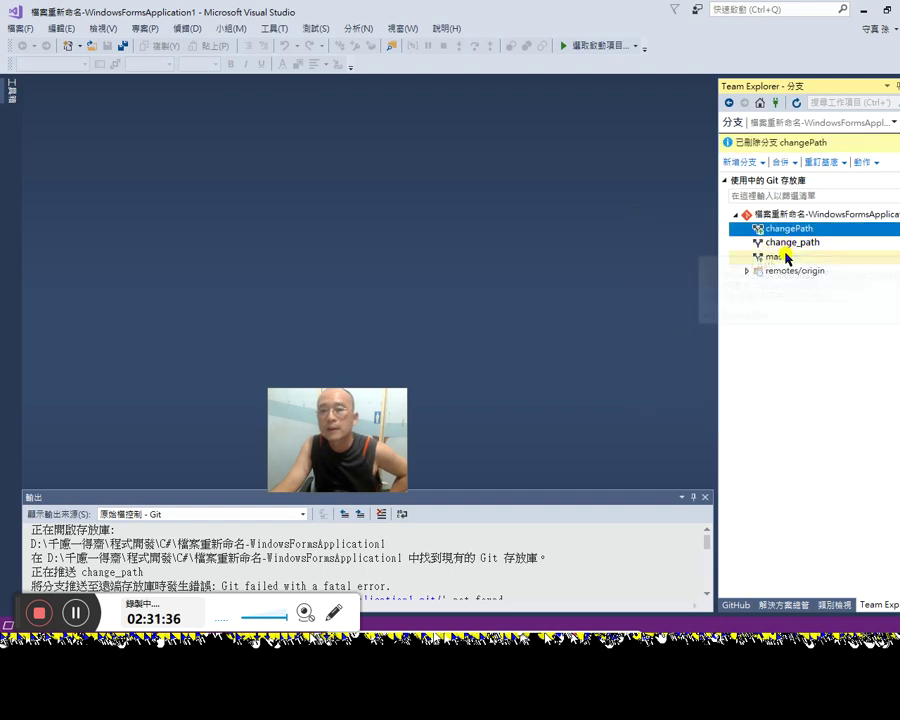
{"action": "right_click", "coordinate": [785, 244]}
{"action": "left_click", "coordinate": [754, 255]}
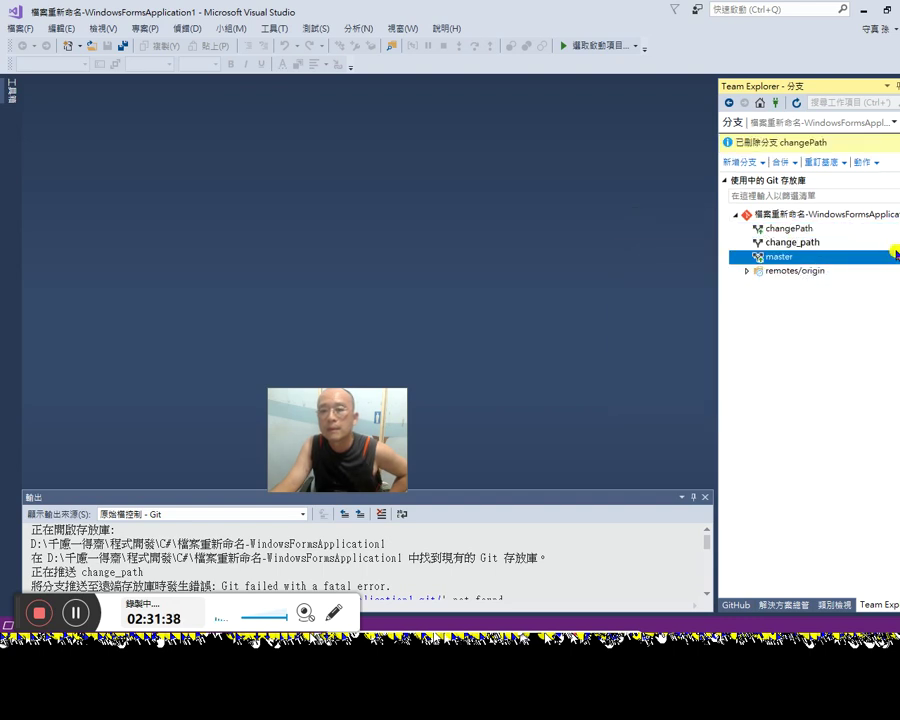
{"action": "left_click", "coordinate": [730, 107]}
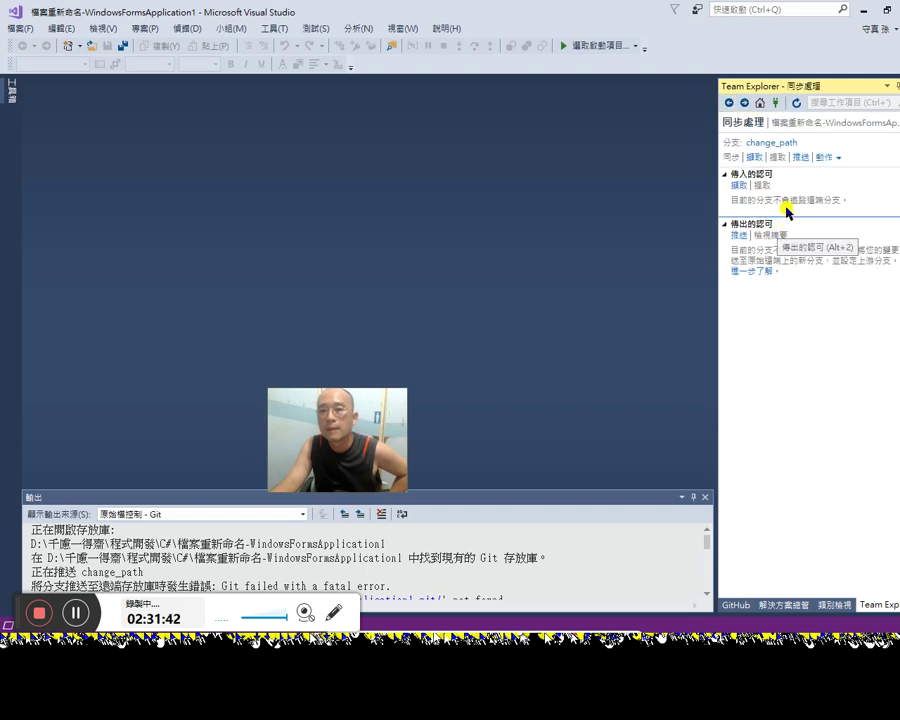
Step: Reopen the branch list and try deleting changePath again
{"action": "left_click", "coordinate": [771, 145]}
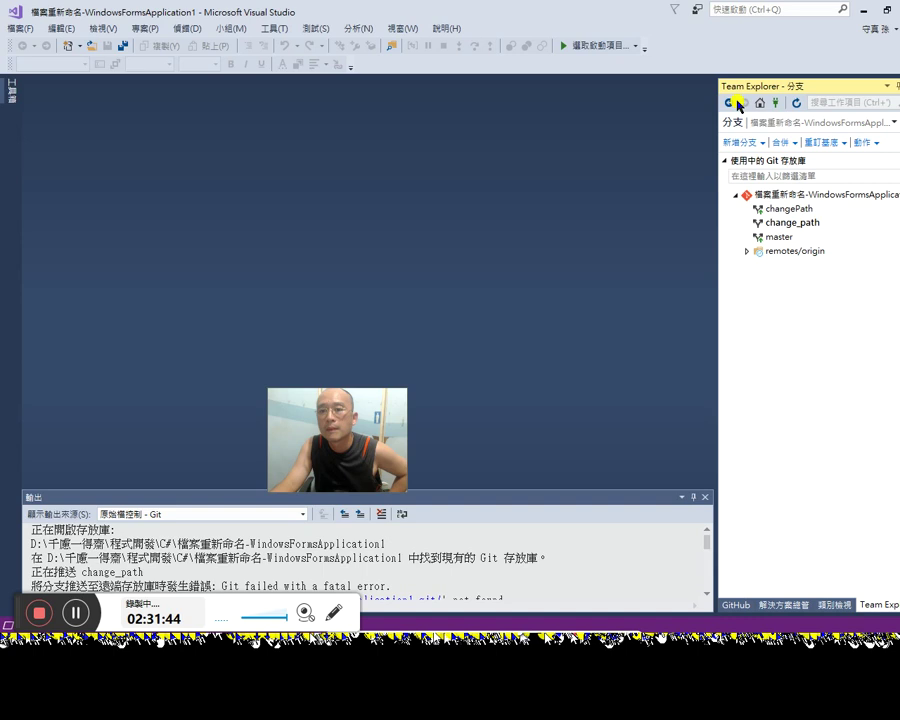
{"action": "right_click", "coordinate": [802, 212]}
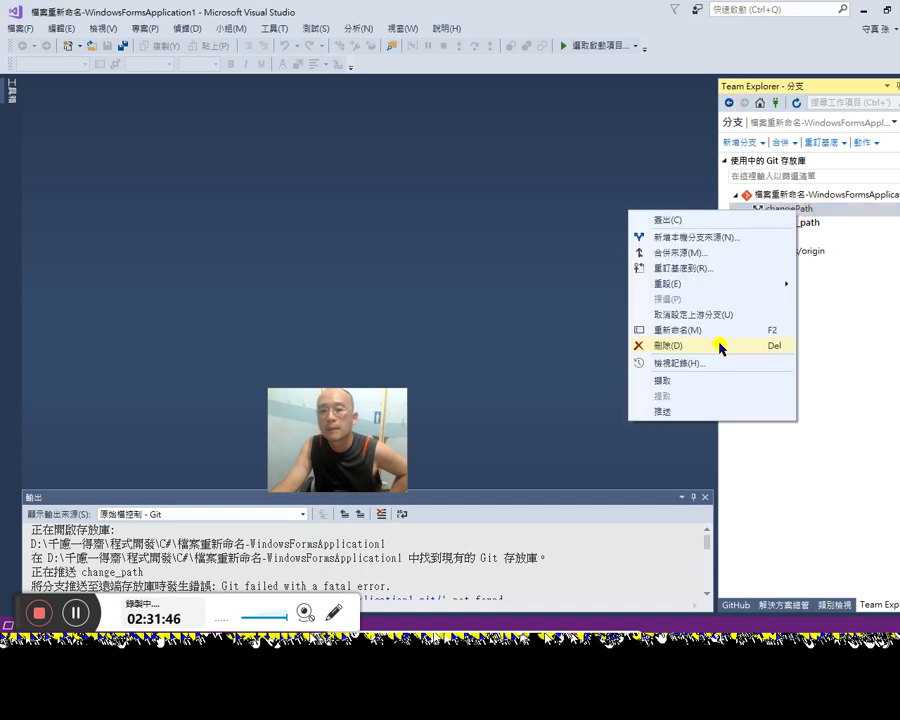
{"action": "left_click", "coordinate": [720, 346]}
{"action": "left_click", "coordinate": [756, 252]}
{"action": "right_click", "coordinate": [805, 256]}
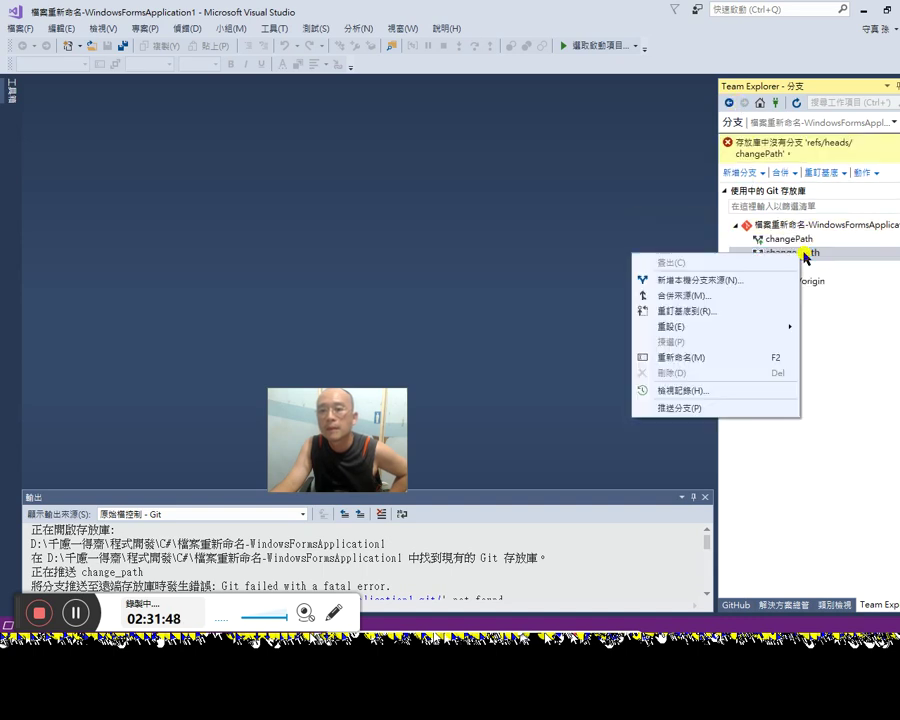
{"action": "left_click", "coordinate": [831, 355]}
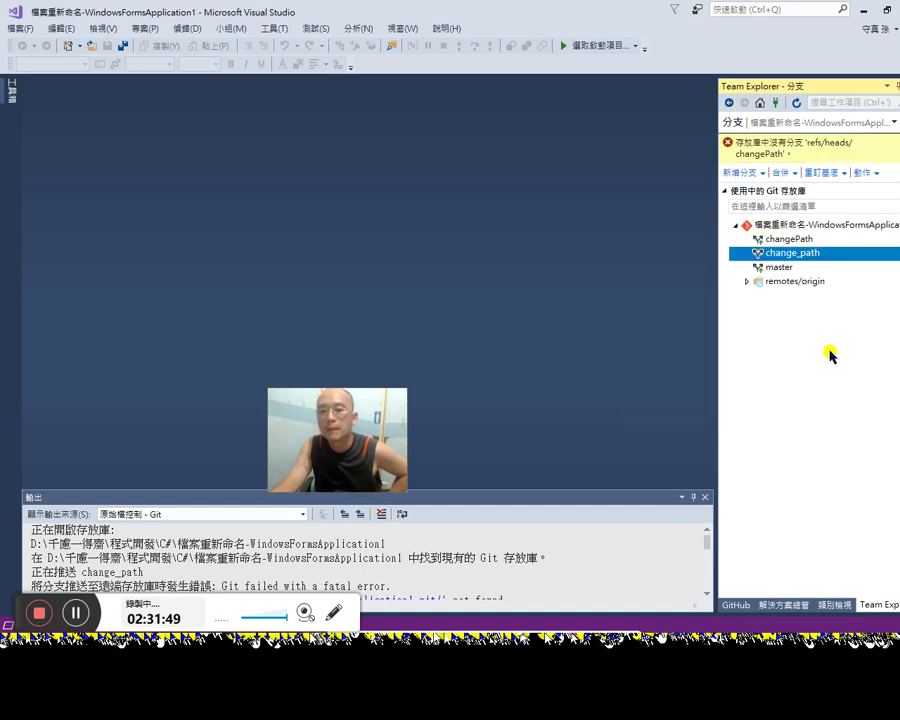
Step: Delete changePath from remotes/origin, confirm, and return to the sync page
{"action": "left_click", "coordinate": [747, 281]}
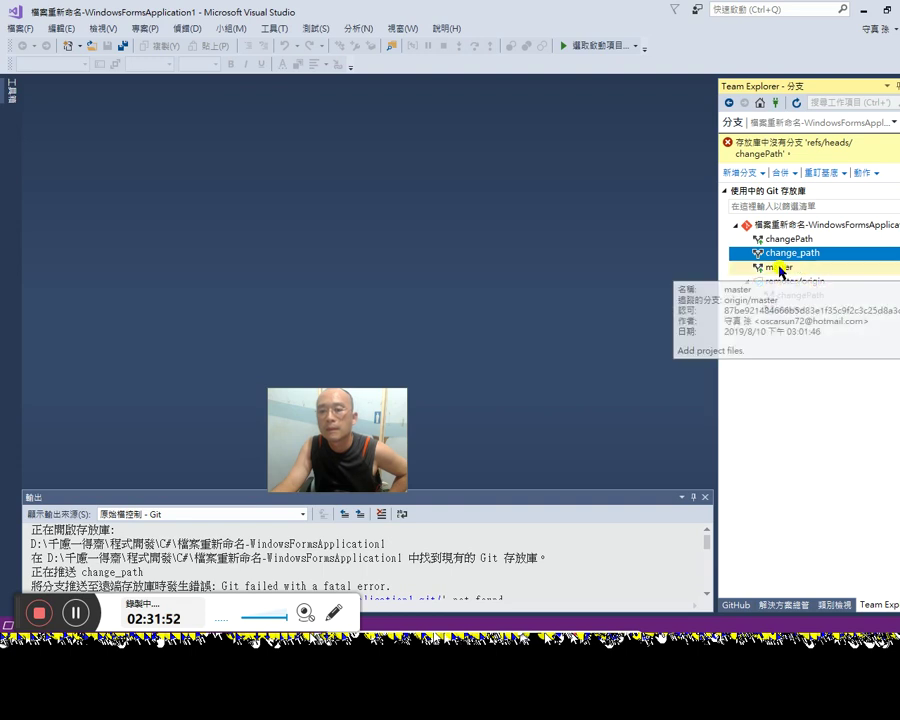
{"action": "left_click", "coordinate": [795, 296]}
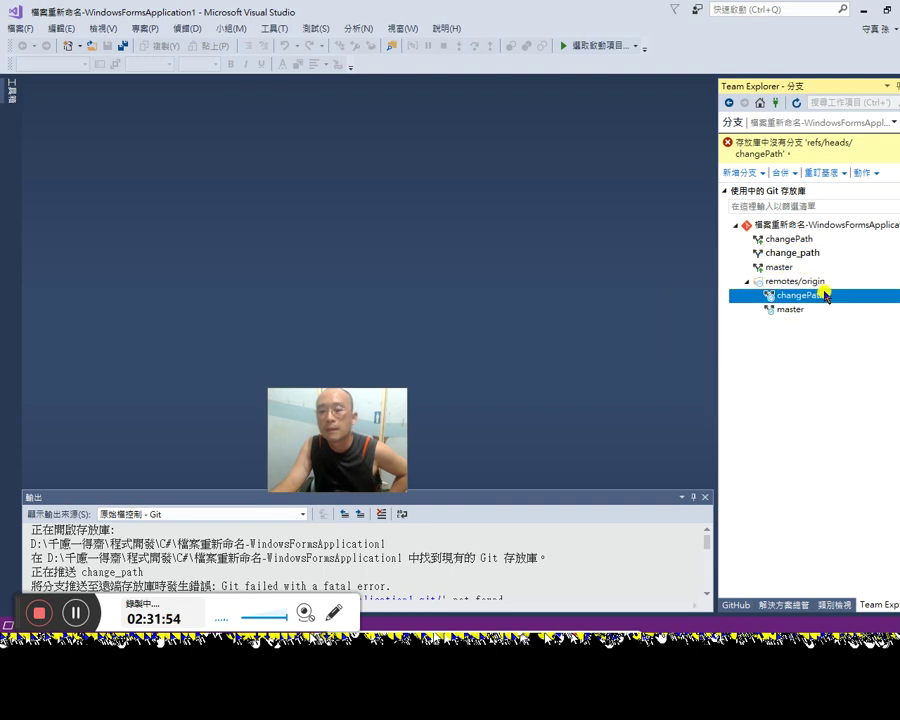
{"action": "right_click", "coordinate": [821, 297]}
{"action": "left_click", "coordinate": [740, 396]}
{"action": "left_click", "coordinate": [468, 381]}
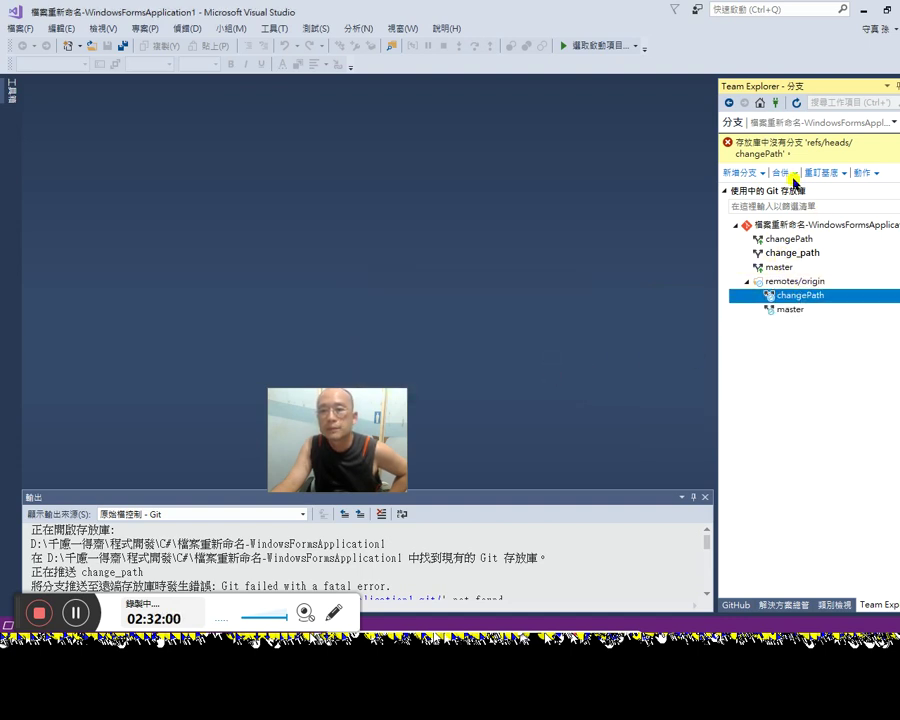
{"action": "left_click", "coordinate": [729, 103]}
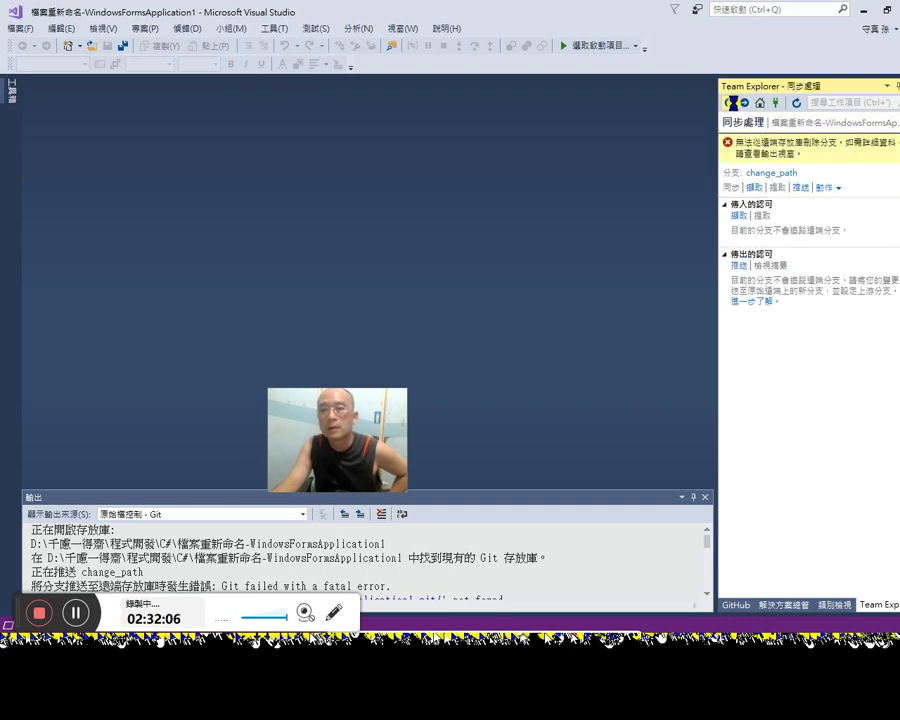
Step: Expand the GitHub and project sections on Team Explorer Home and open the Changes page
{"action": "left_click", "coordinate": [759, 103]}
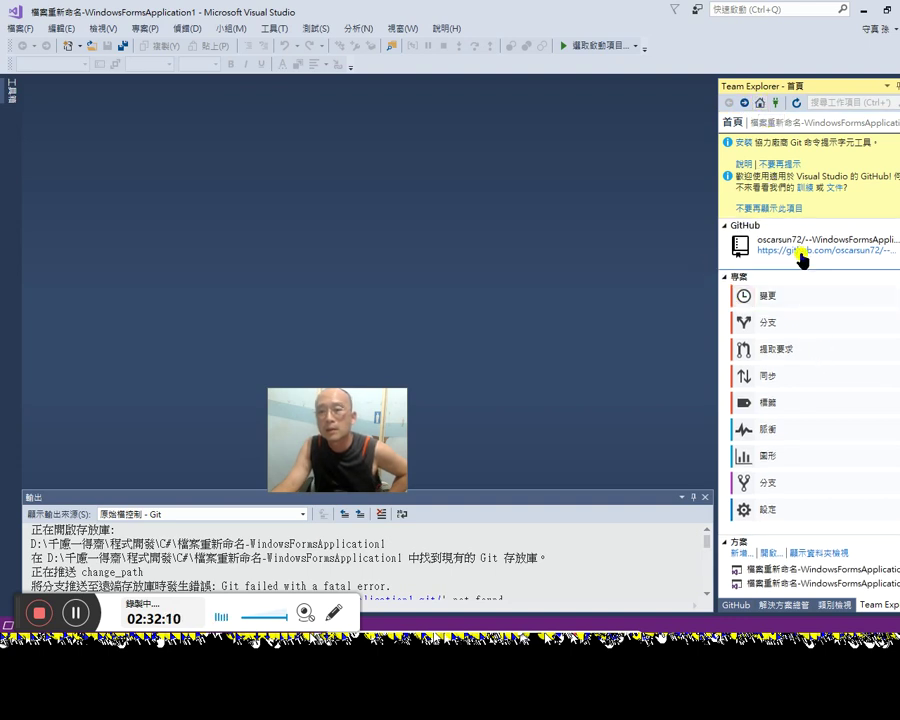
{"action": "left_click", "coordinate": [729, 227]}
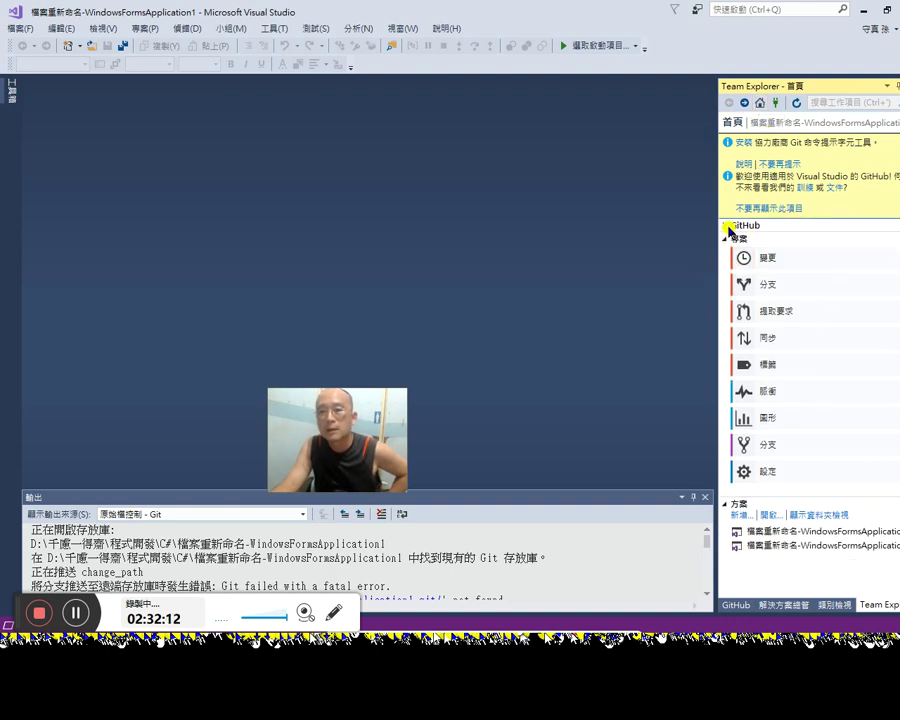
{"action": "left_click", "coordinate": [729, 237]}
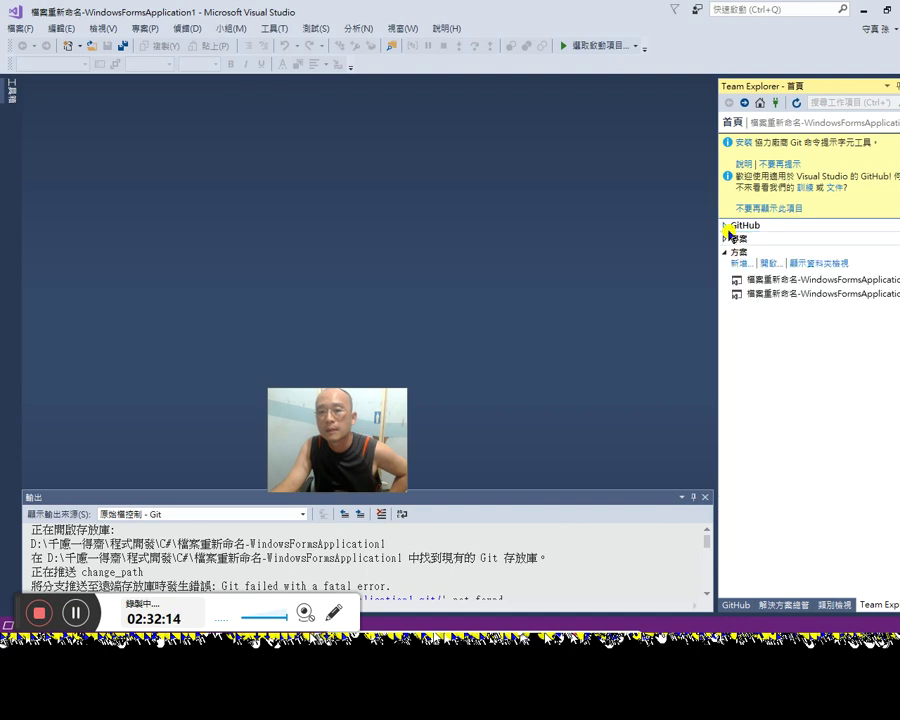
{"action": "left_click", "coordinate": [727, 226]}
{"action": "left_click", "coordinate": [728, 278]}
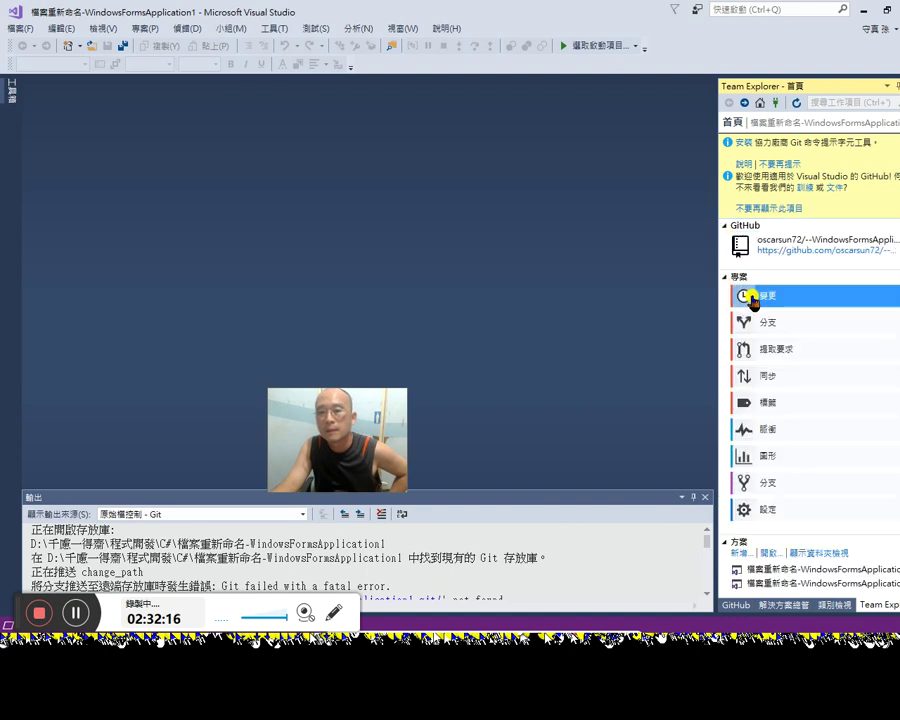
{"action": "left_click", "coordinate": [757, 356]}
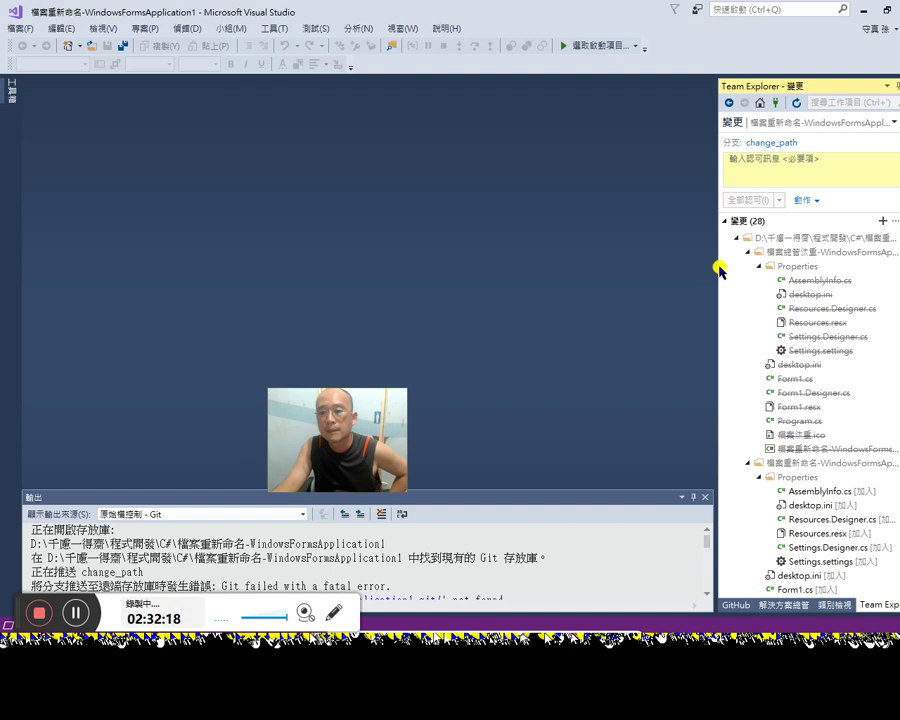
Step: Widen the Team Explorer panel, inspect the Actions and add options, then open Git settings
{"action": "left_click_drag", "start_coordinate": [714, 266], "coordinate": [605, 275]}
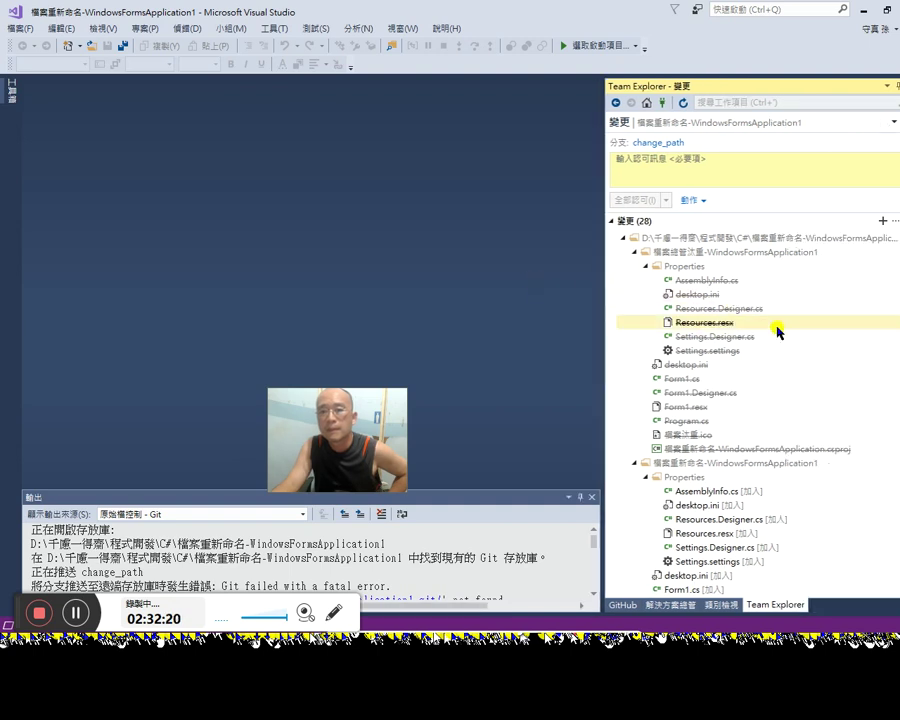
{"action": "left_click", "coordinate": [698, 201]}
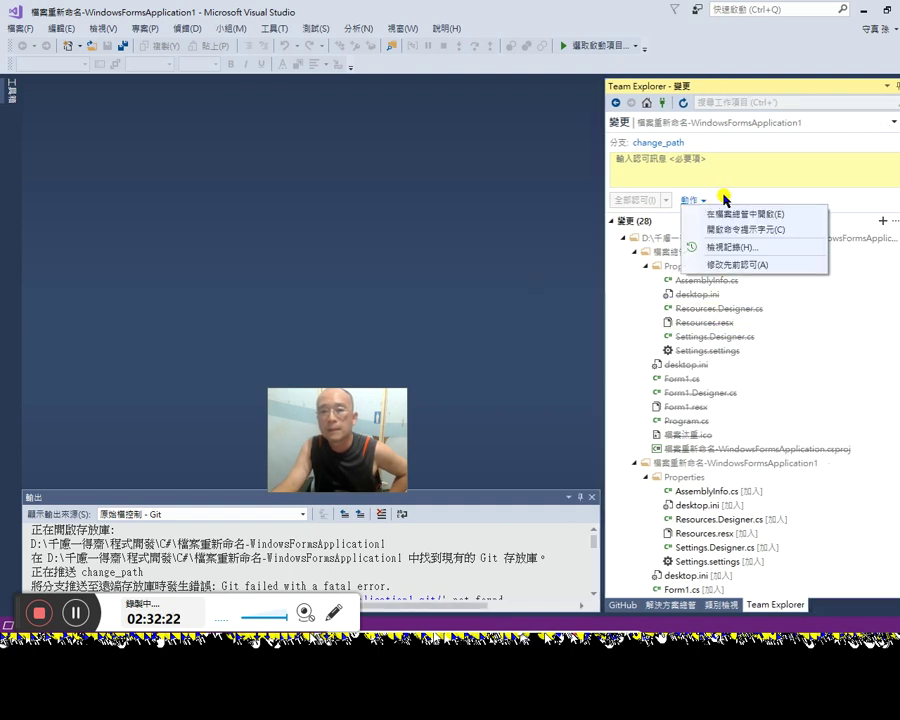
{"action": "left_click", "coordinate": [852, 215]}
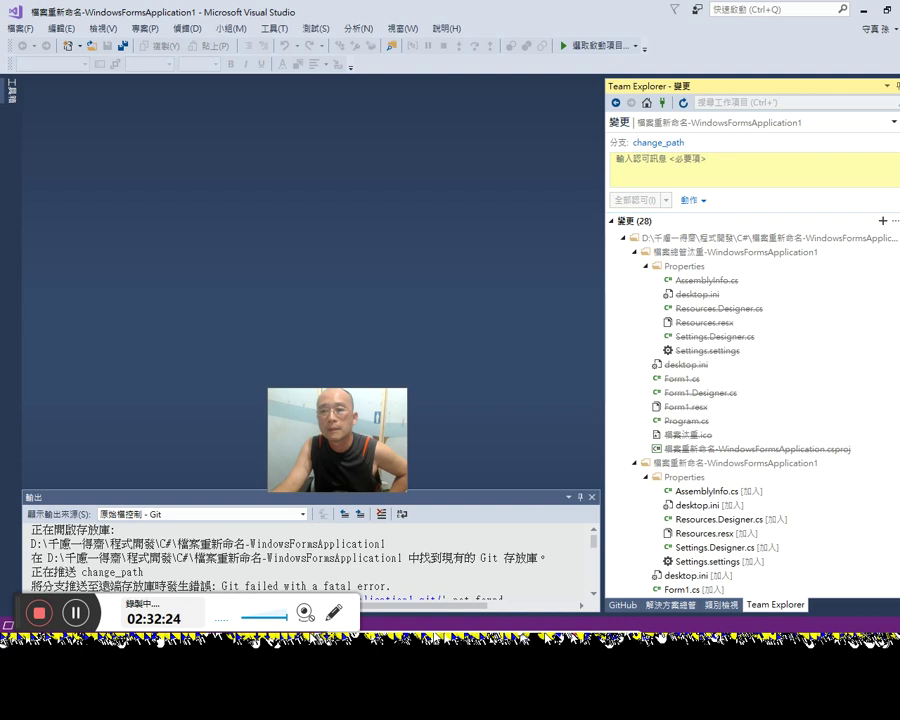
{"action": "left_click", "coordinate": [882, 220]}
{"action": "left_click", "coordinate": [878, 218]}
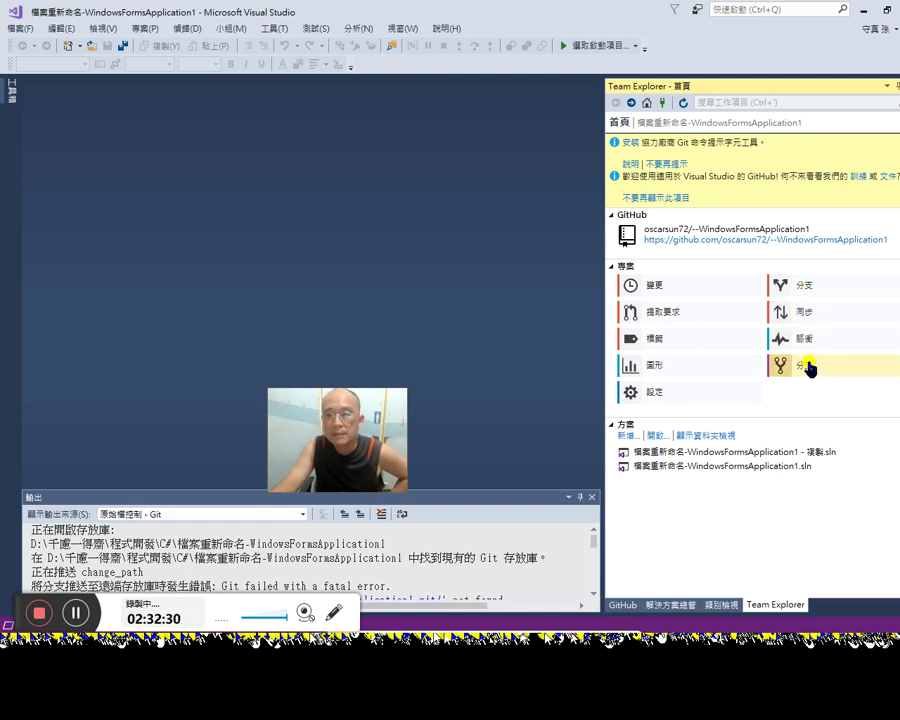
{"action": "left_click", "coordinate": [655, 392]}
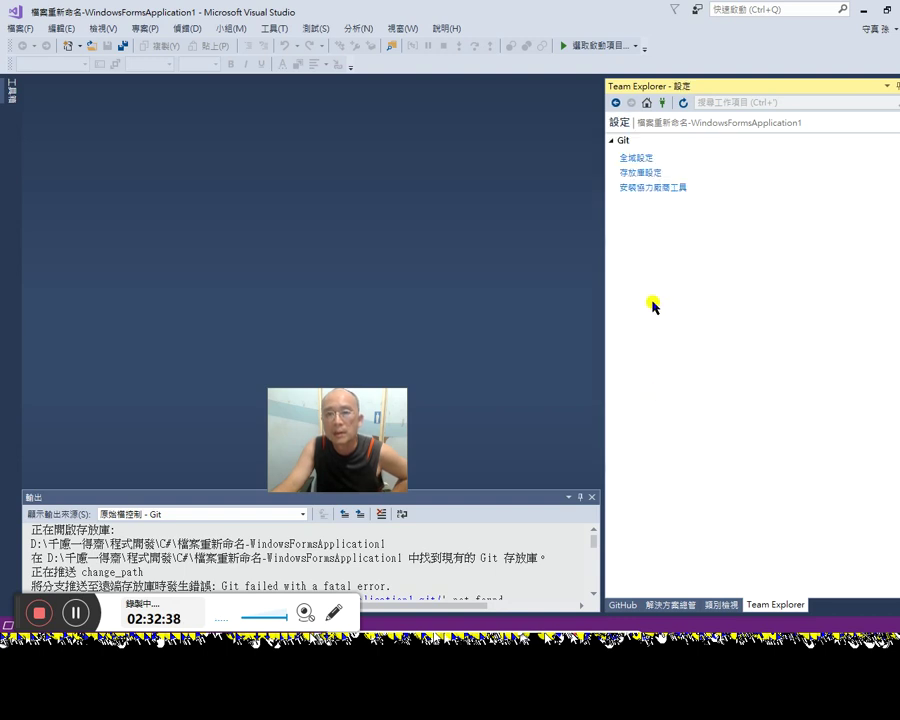
Step: In repository settings, override the global user name and email, and remove the origin remote
{"action": "left_click", "coordinate": [647, 173]}
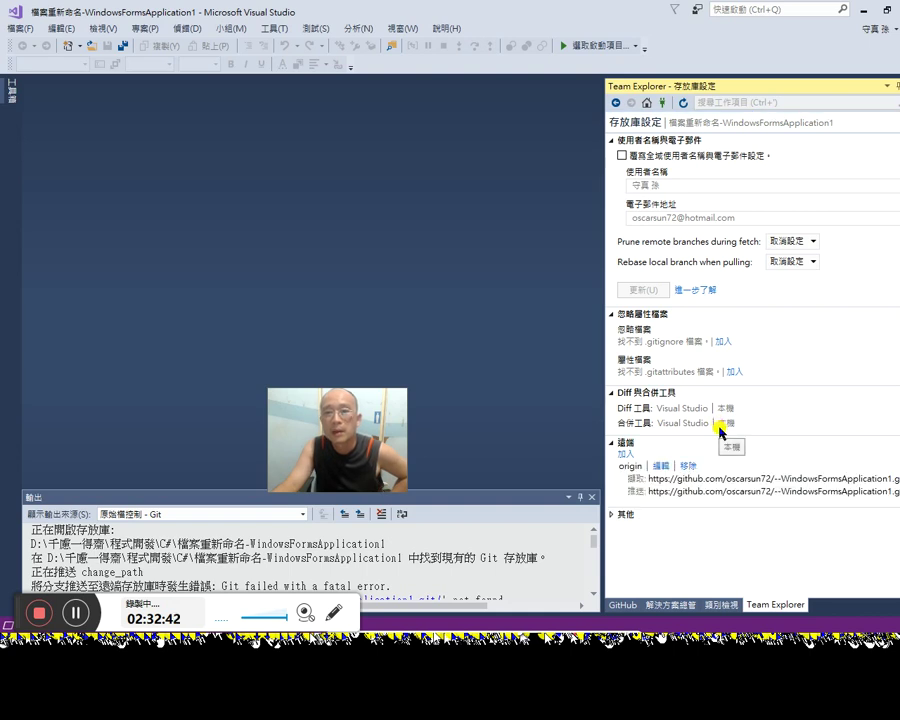
{"action": "left_click", "coordinate": [623, 156]}
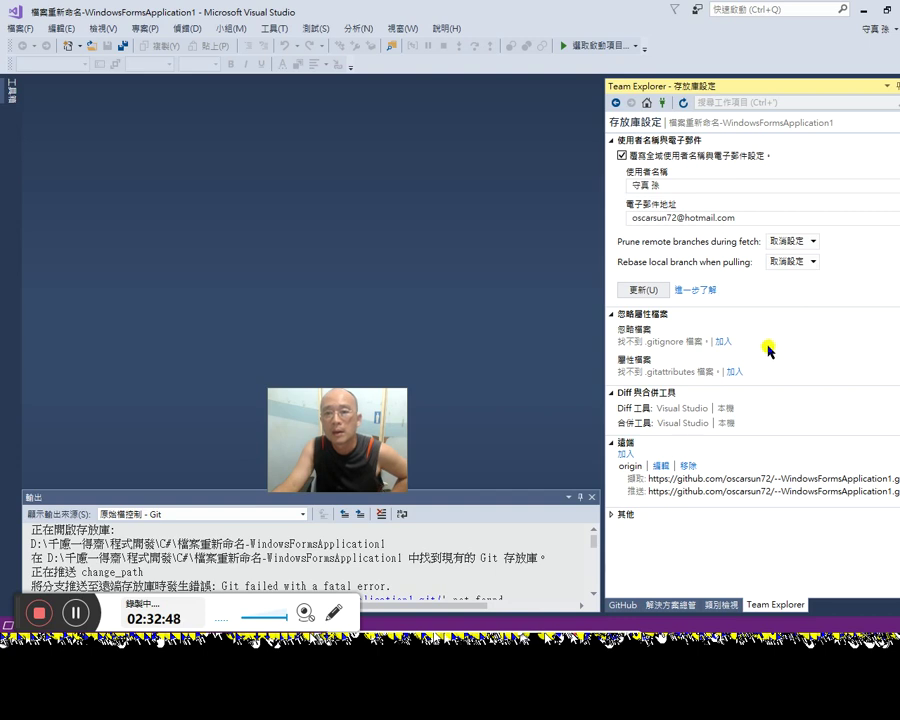
{"action": "left_click", "coordinate": [652, 290]}
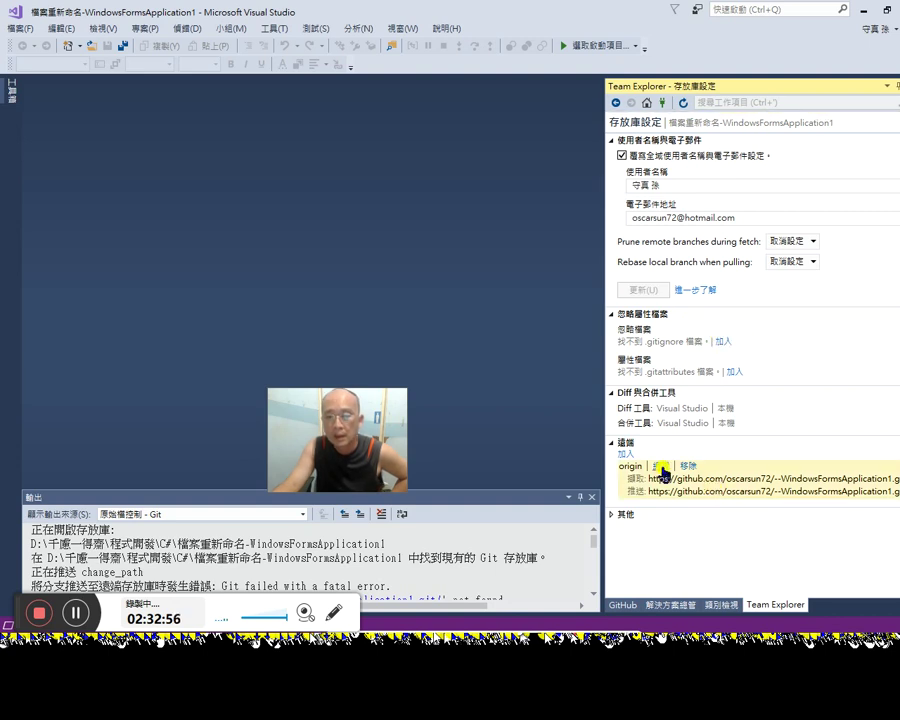
{"action": "left_click", "coordinate": [688, 467]}
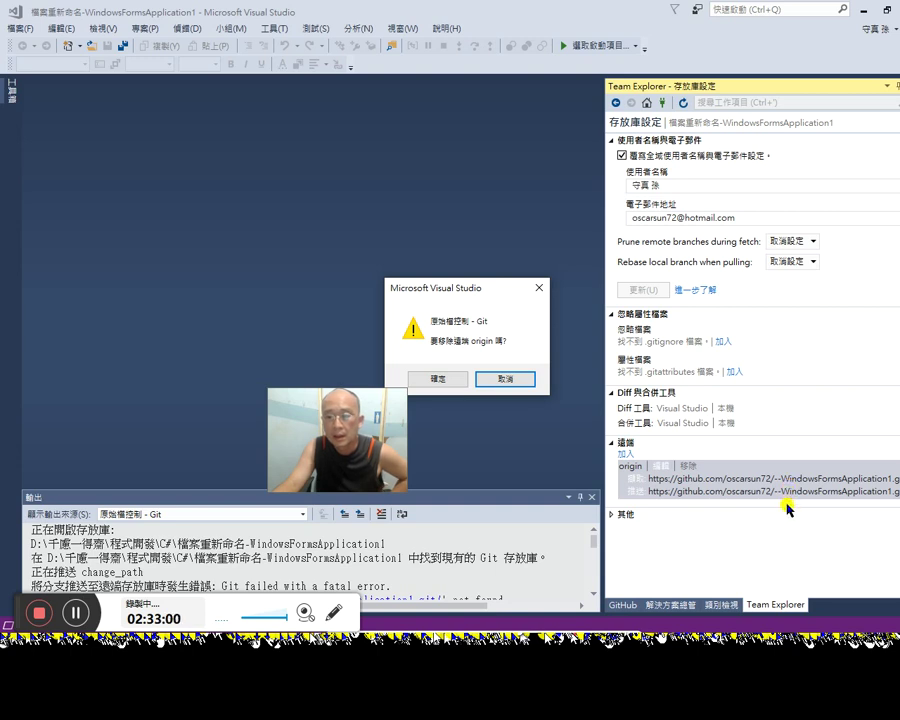
{"action": "left_click", "coordinate": [438, 379]}
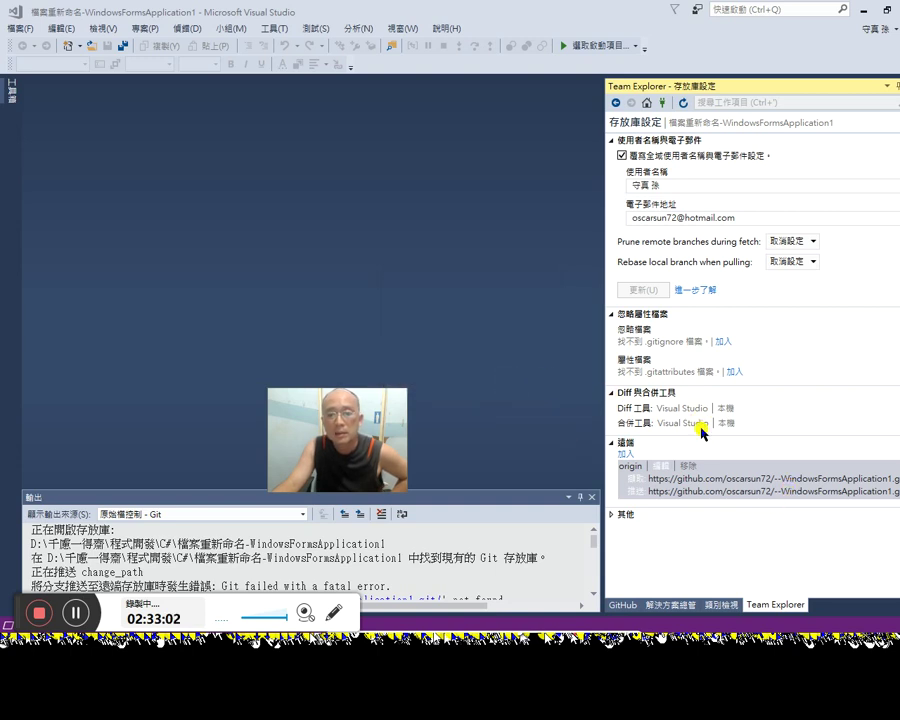
{"action": "left_click", "coordinate": [617, 518]}
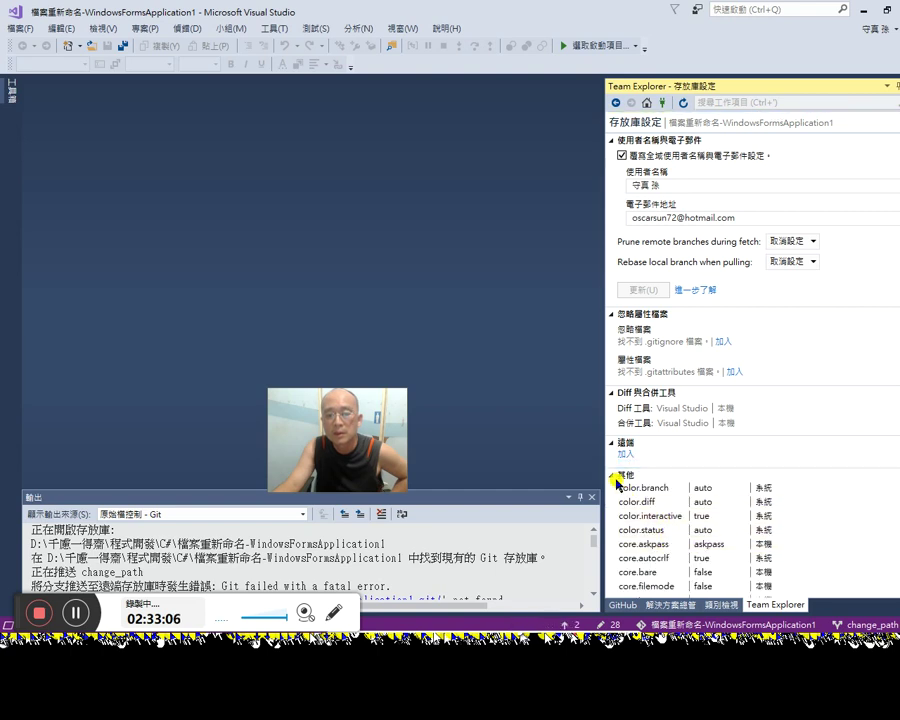
{"action": "left_click", "coordinate": [614, 477]}
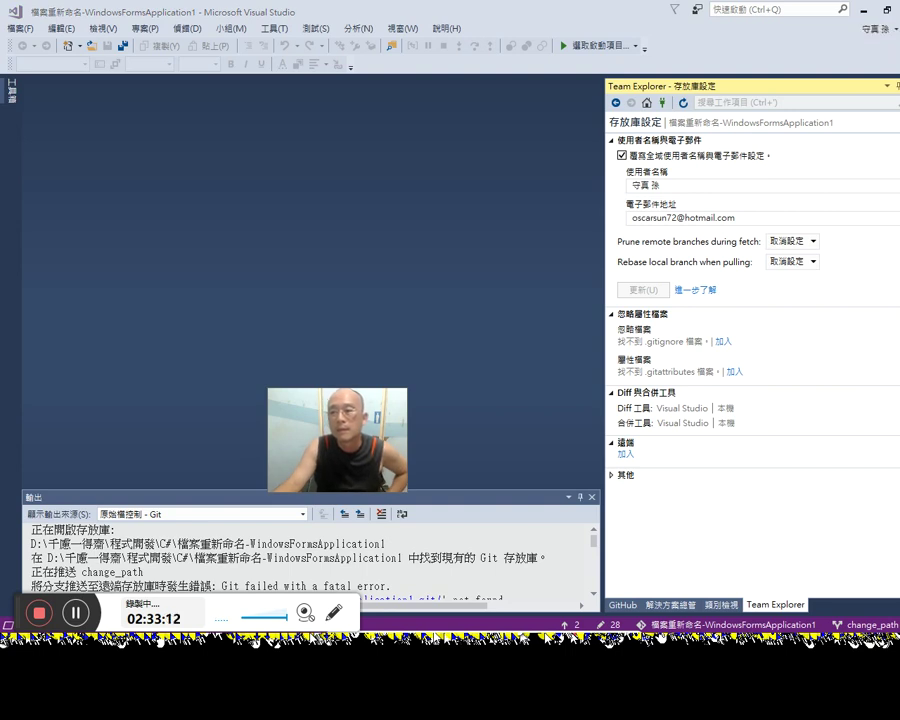
Step: Add the Word note '2：33：00 如何移除遠端 GitHub 上的存放庫（repository）' below the deletion entry
{"action": "key", "text": "alt+Tab"}
{"action": "scroll", "coordinate": [560, 480], "scroll_direction": "down", "scroll_amount": 2}
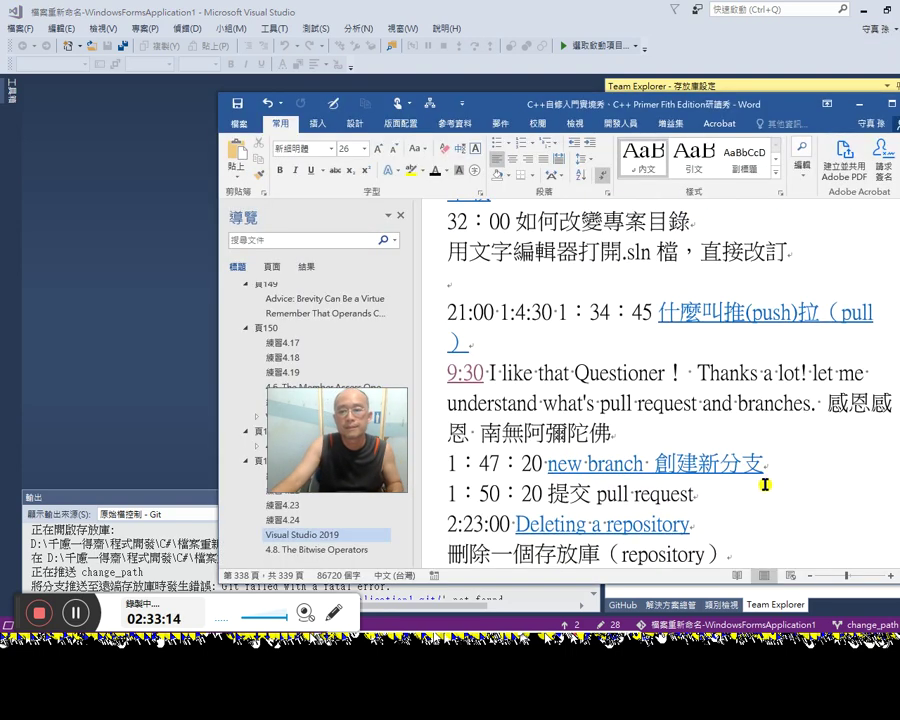
{"action": "scroll", "coordinate": [759, 482], "scroll_direction": "down", "scroll_amount": 1}
{"action": "left_click", "coordinate": [735, 508]}
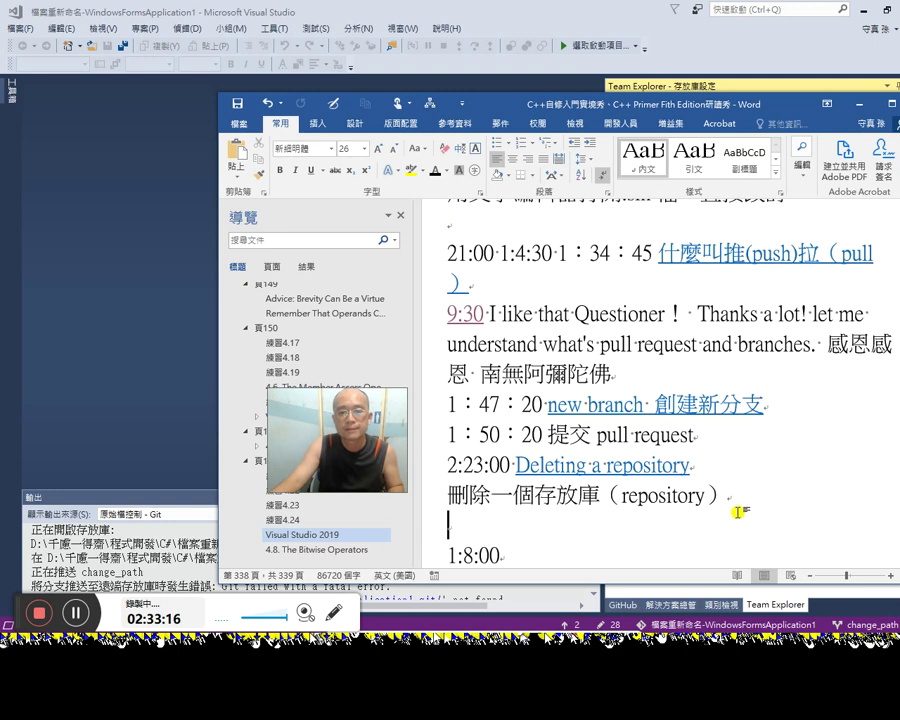
{"action": "left_click", "coordinate": [785, 531]}
{"action": "type", "text": "2：33：00 如何"}
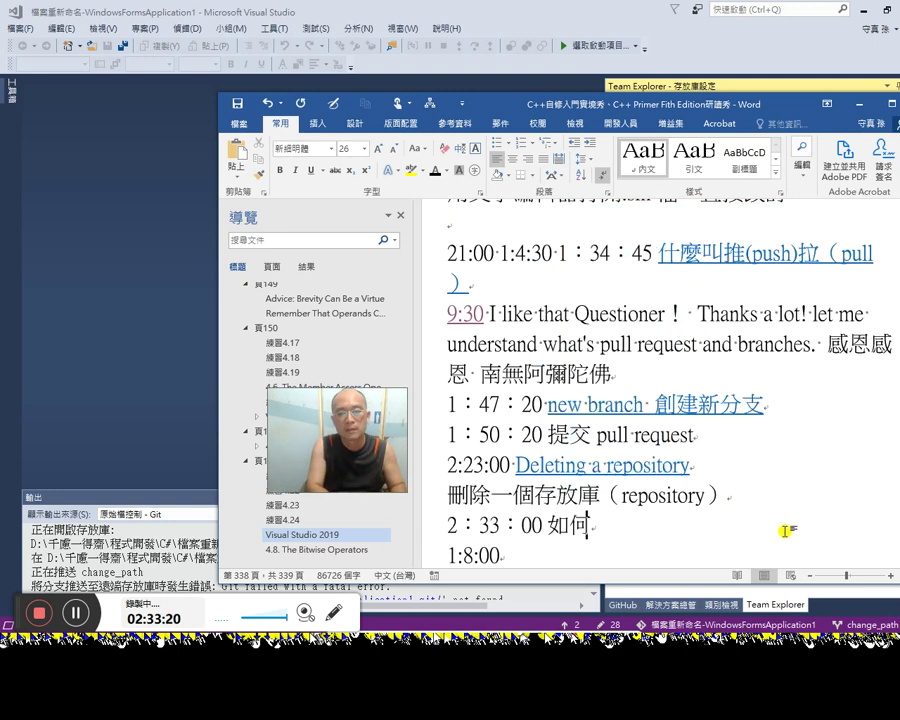
{"action": "type", "text": "移除"}
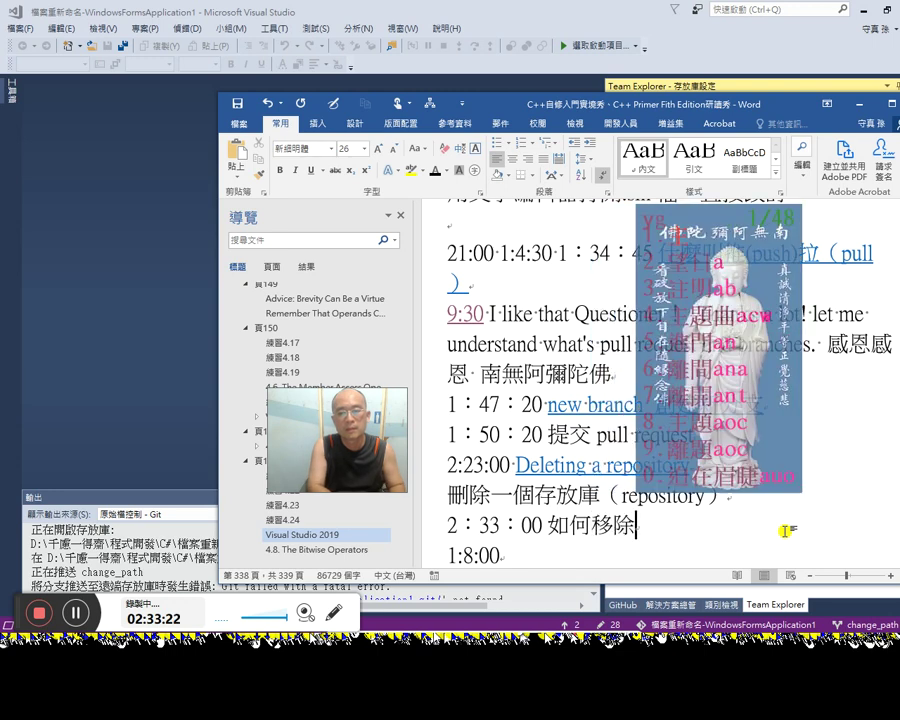
{"action": "type", "text": "遠端 github"}
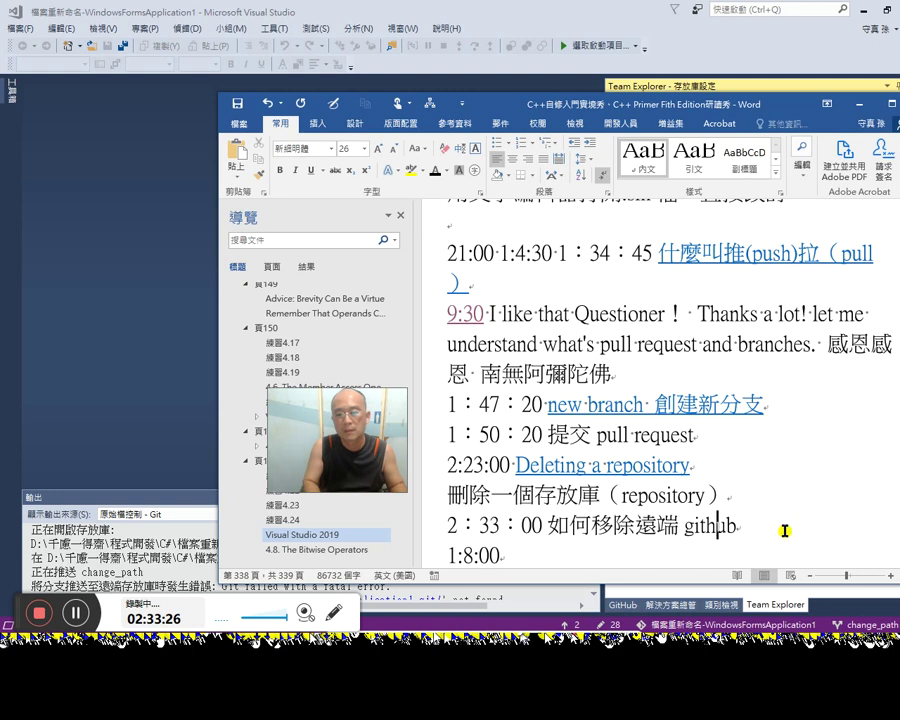
{"action": "key", "text": "BackSpace"}
{"action": "type", "text": "G"}
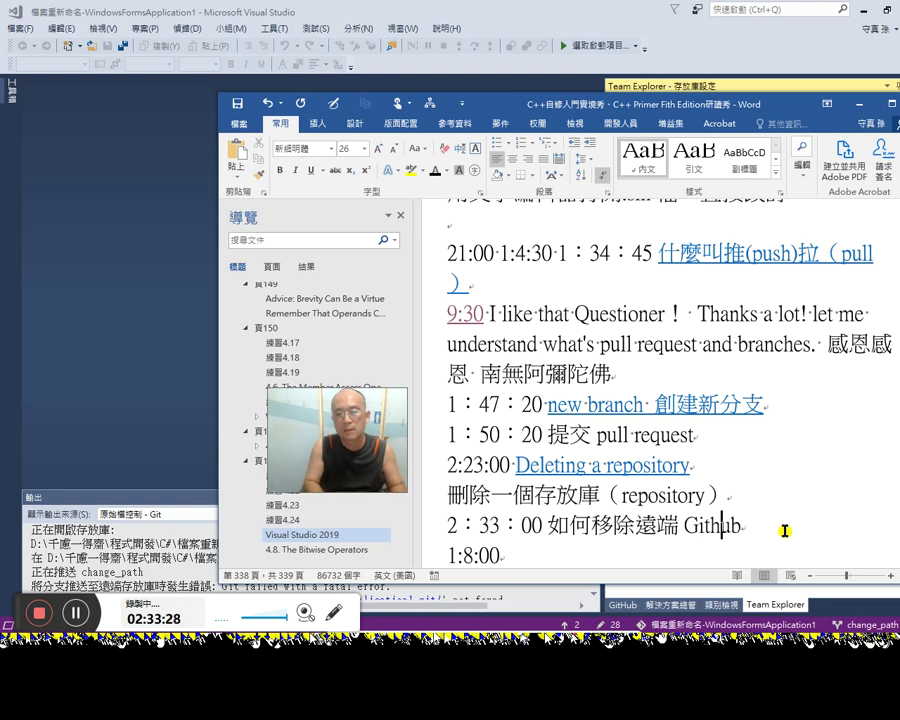
{"action": "type", "text": "Hub上的"}
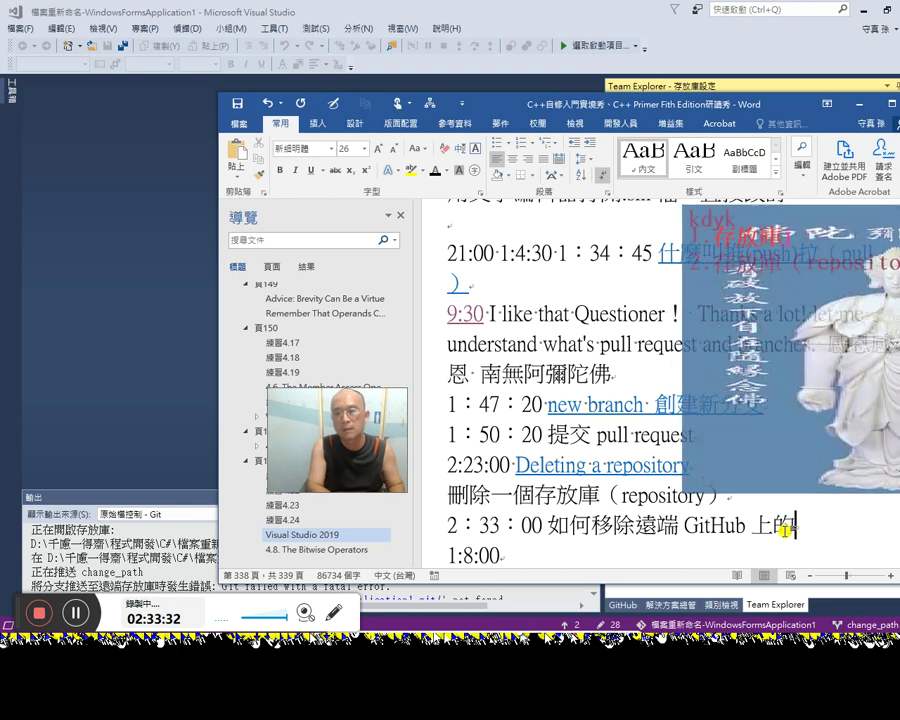
{"action": "type", "text": "2"}
{"action": "key", "text": "Return"}
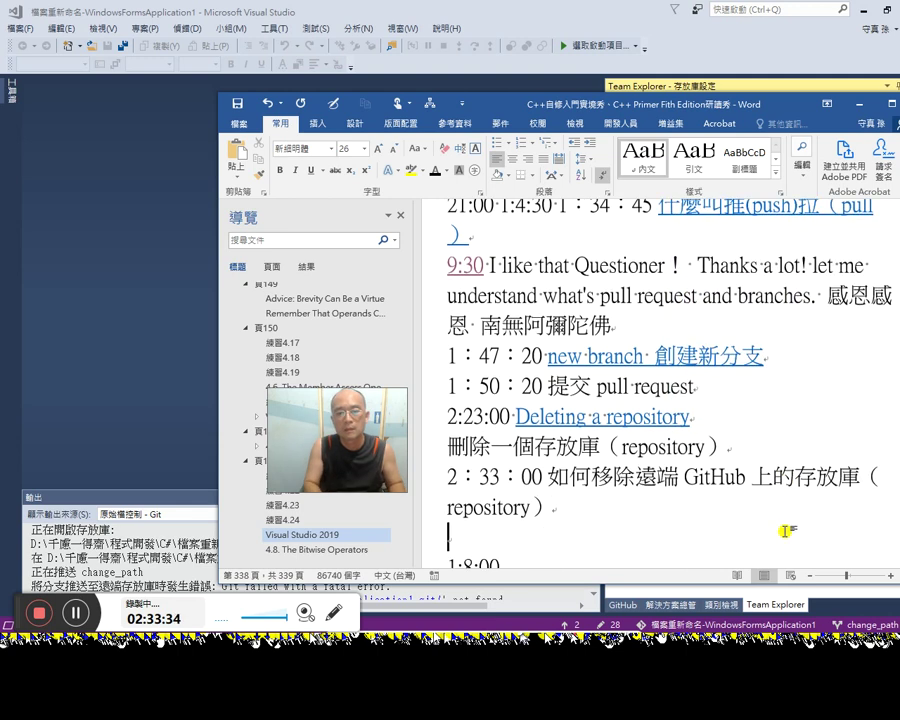
{"action": "key", "text": "alt+Tab"}
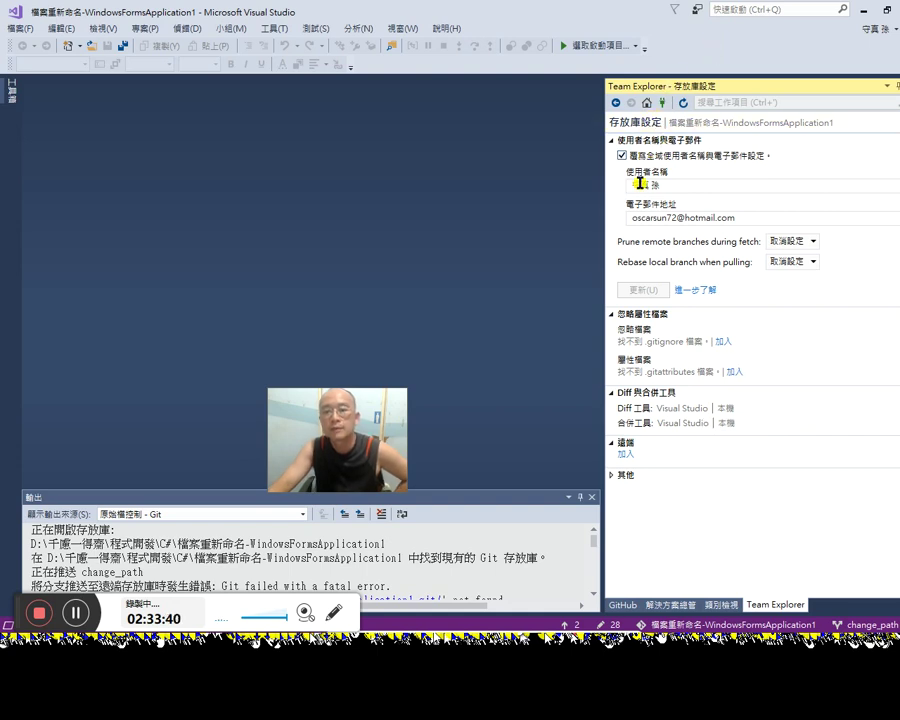
{"action": "left_click", "coordinate": [647, 103]}
{"action": "left_click", "coordinate": [636, 252]}
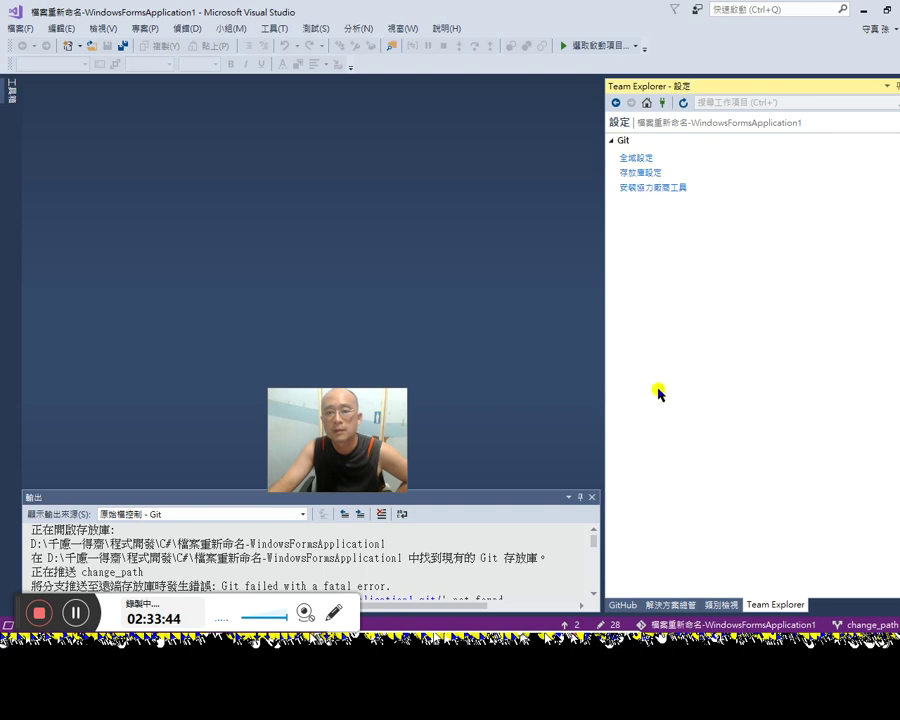
{"action": "left_click", "coordinate": [641, 172]}
{"action": "left_click", "coordinate": [681, 423]}
{"action": "left_click", "coordinate": [625, 454]}
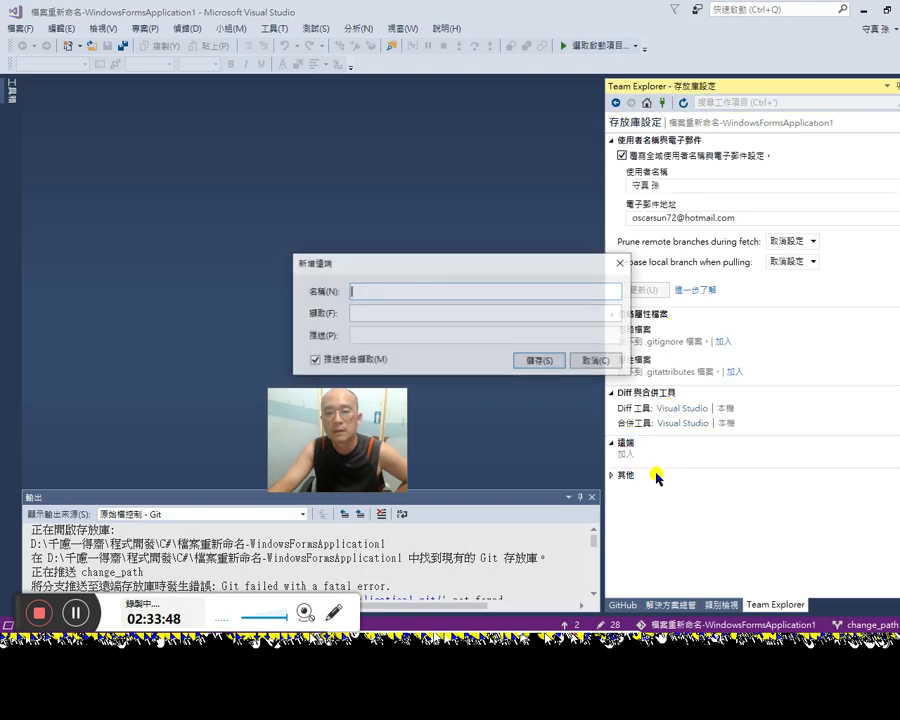
{"action": "key", "text": "Escape"}
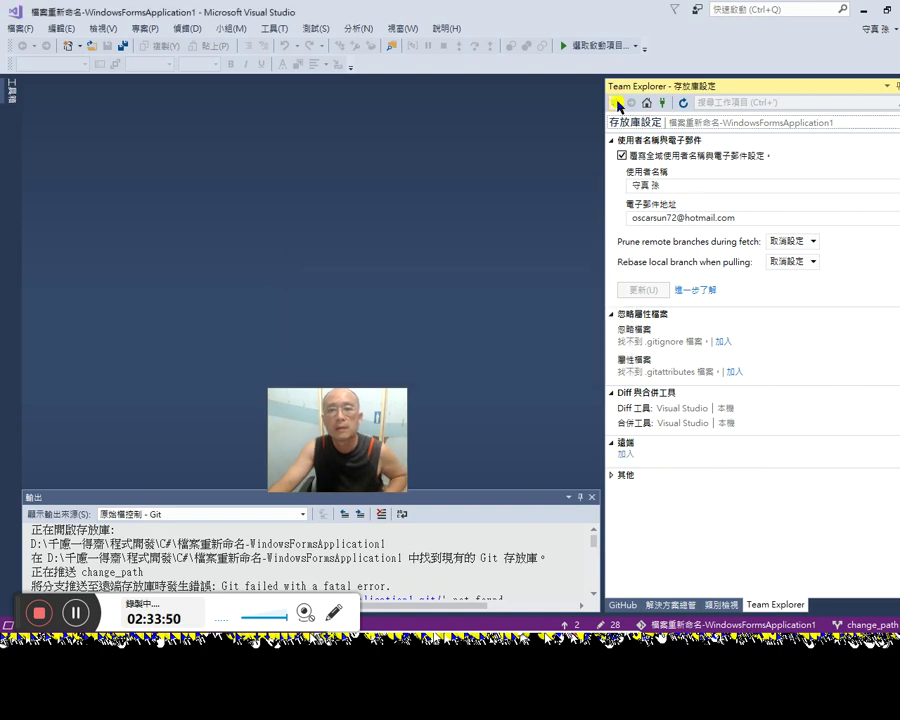
Step: Start publishing to GitHub, naming the repository refind檔案重新命名-WindowsFormsApplication1
{"action": "left_click", "coordinate": [617, 103]}
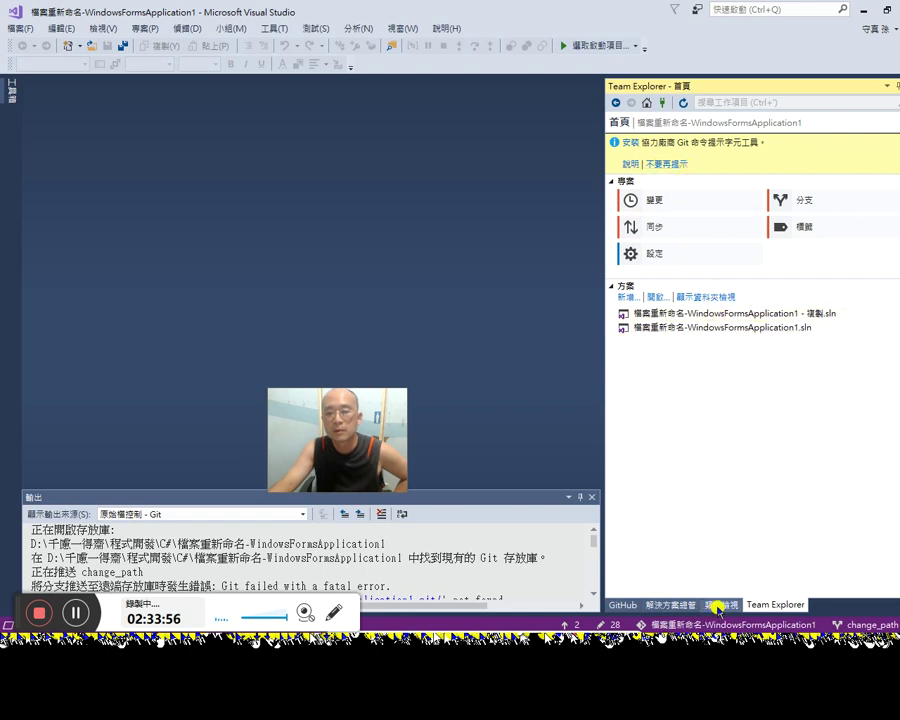
{"action": "left_click", "coordinate": [624, 604]}
{"action": "left_click", "coordinate": [768, 265]}
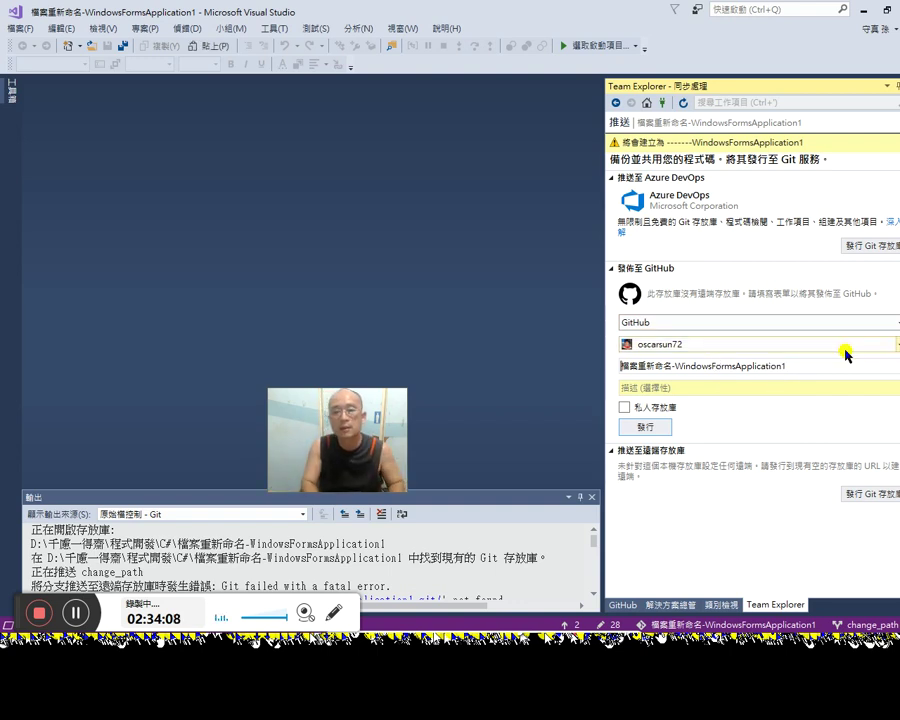
{"action": "type", "text": "re"}
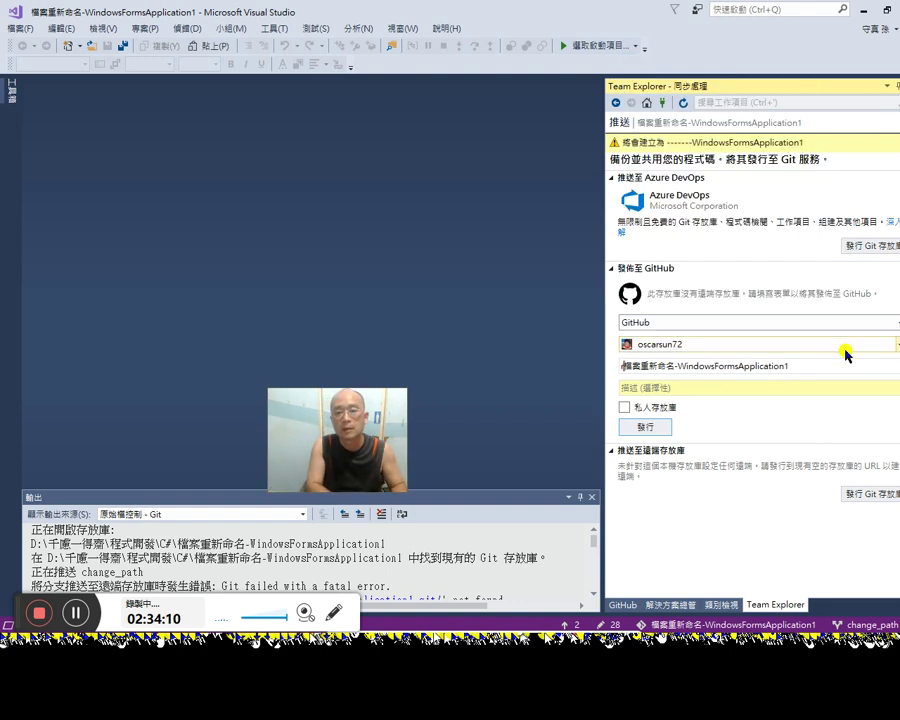
{"action": "type", "text": "find"}
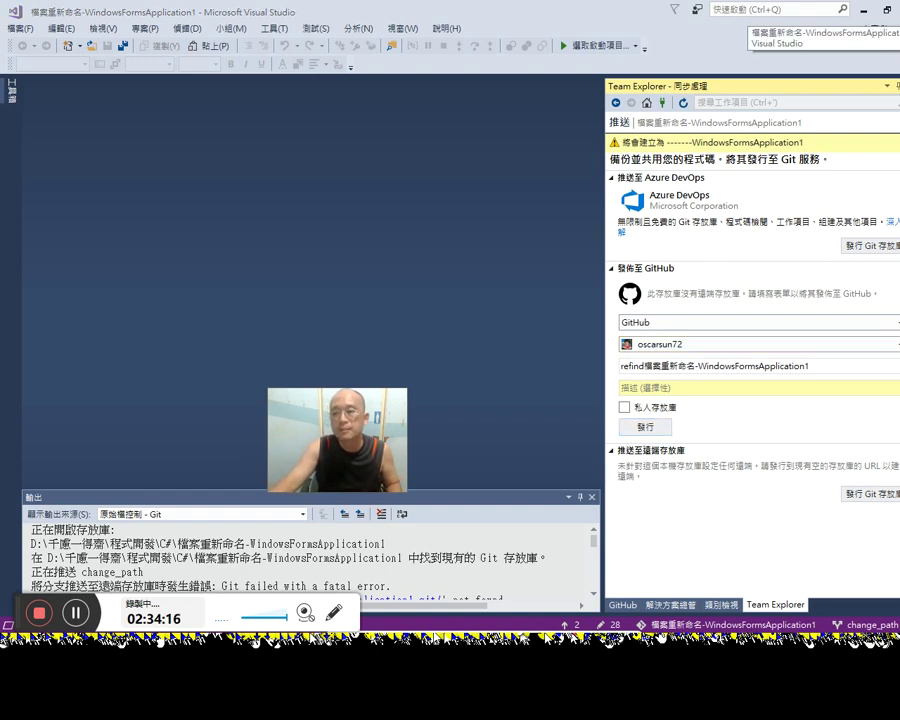
Step: Switch to the Word notes and scroll up to the GitHub project entries
{"action": "key", "text": "alt+Tab"}
{"action": "scroll", "coordinate": [688, 408], "scroll_direction": "up", "scroll_amount": 1}
{"action": "scroll", "coordinate": [692, 407], "scroll_direction": "up", "scroll_amount": 2}
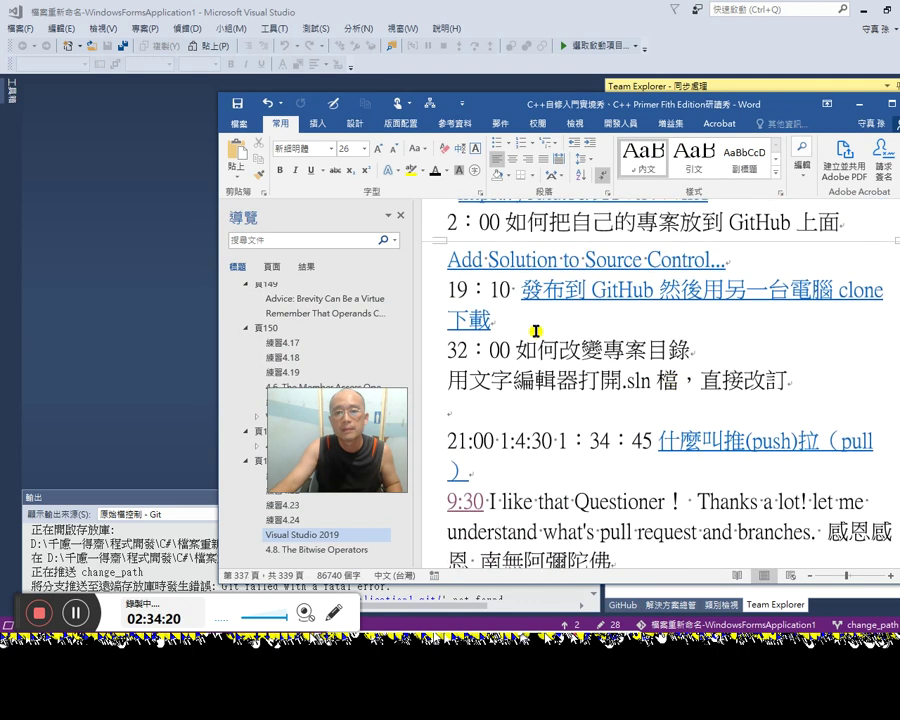
Step: In Word, append ':20' after the 下載 note line to complete the timestamp 2:34:20
{"action": "left_click", "coordinate": [521, 291]}
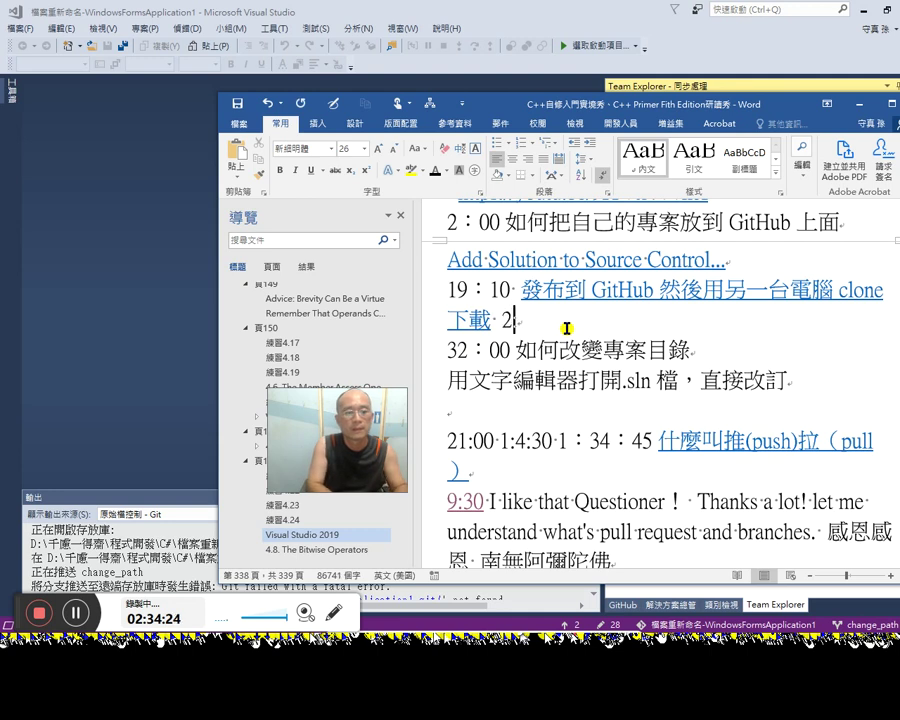
{"action": "type", "text": ":20"}
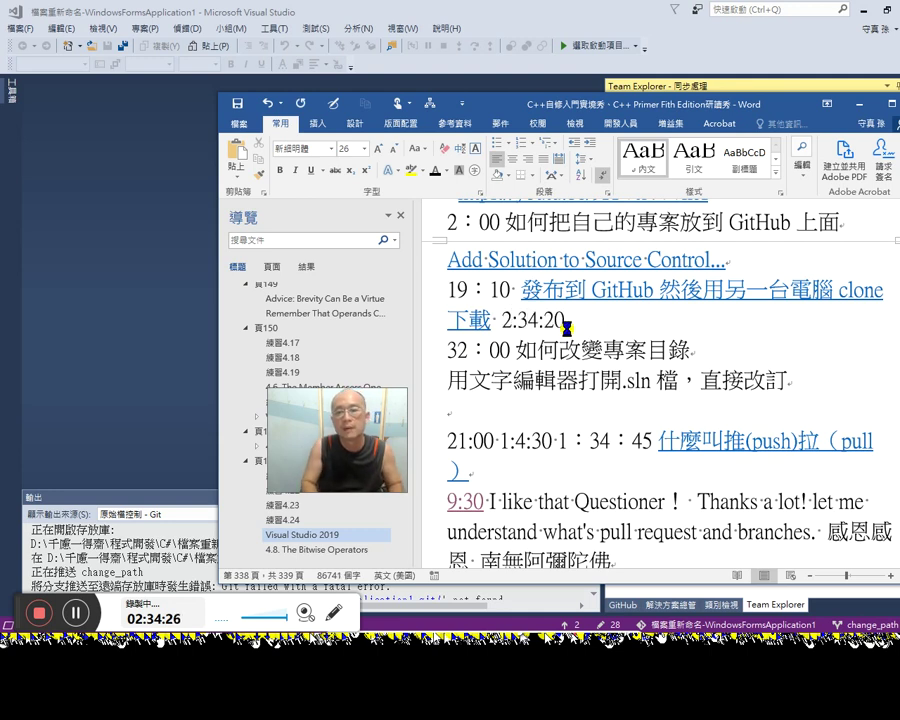
{"action": "key", "text": "alt+Tab"}
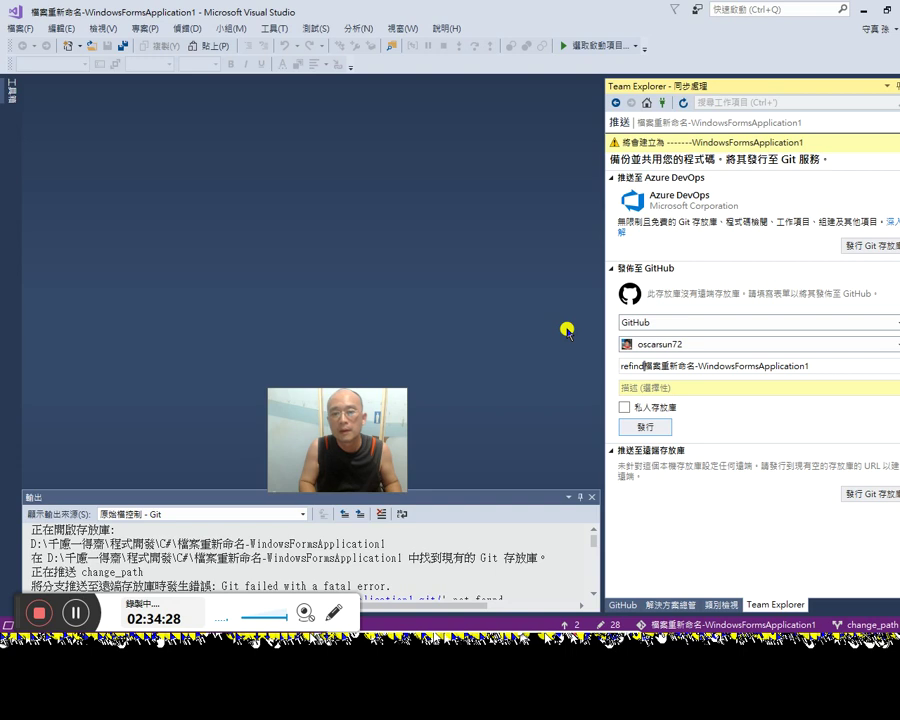
Step: Edit the GitHub repository name to rename_files-WindowsFormsApplication and publish it
{"action": "key", "text": "BackSpace"}
{"action": "key", "text": "BackSpace"}
{"action": "key", "text": "BackSpace"}
{"action": "type", "text": "ne"}
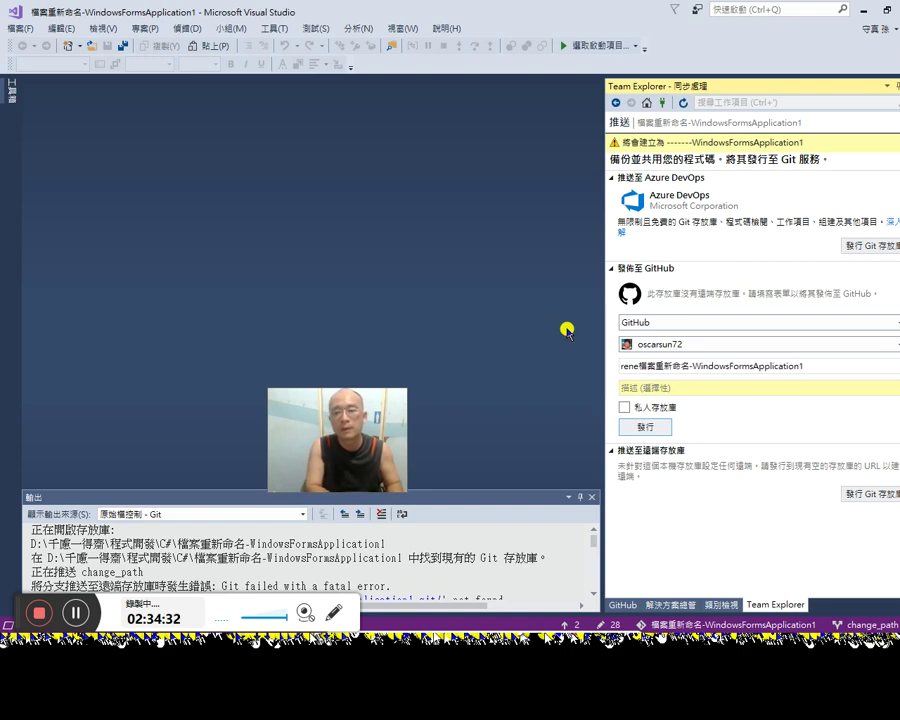
{"action": "type", "text": "me"}
{"action": "type", "text": "_ie"}
{"action": "type", "text": "les"}
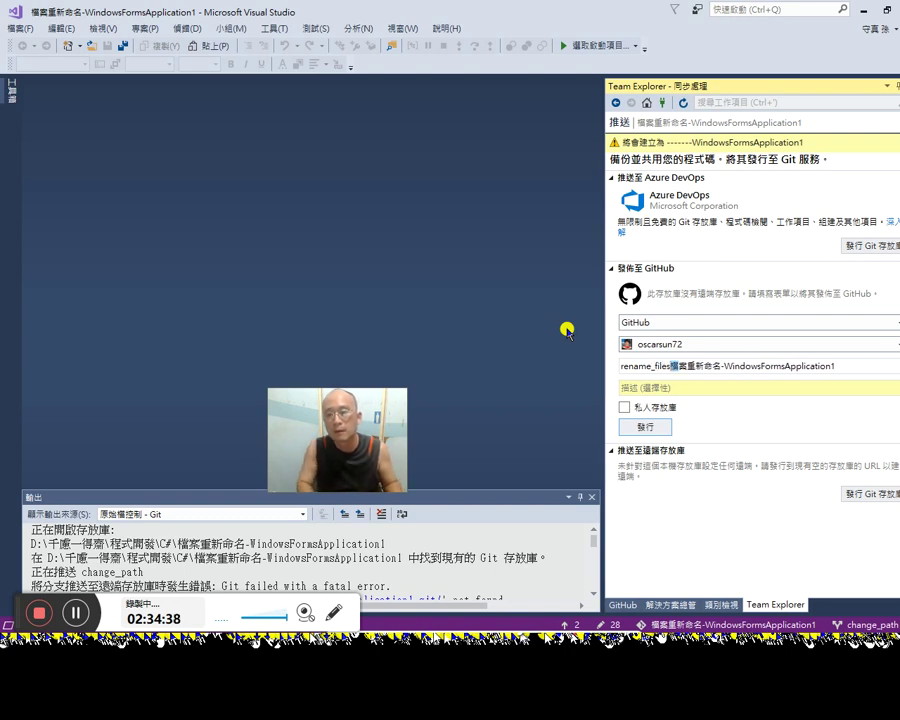
{"action": "key", "text": "shift+Right"}
{"action": "key", "text": "shift+Right"}
{"action": "key", "text": "shift+Right"}
{"action": "key", "text": "shift+Right"}
{"action": "key", "text": "shift+Right"}
{"action": "key", "text": "shift+Right"}
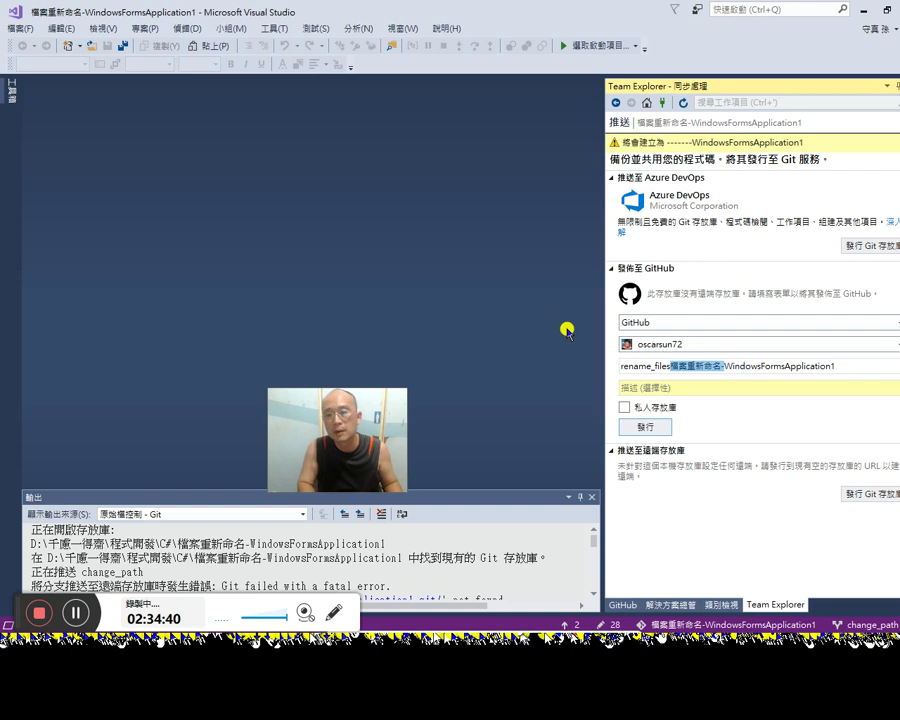
{"action": "key", "text": "Delete"}
{"action": "key", "text": "End"}
{"action": "key", "text": "BackSpace"}
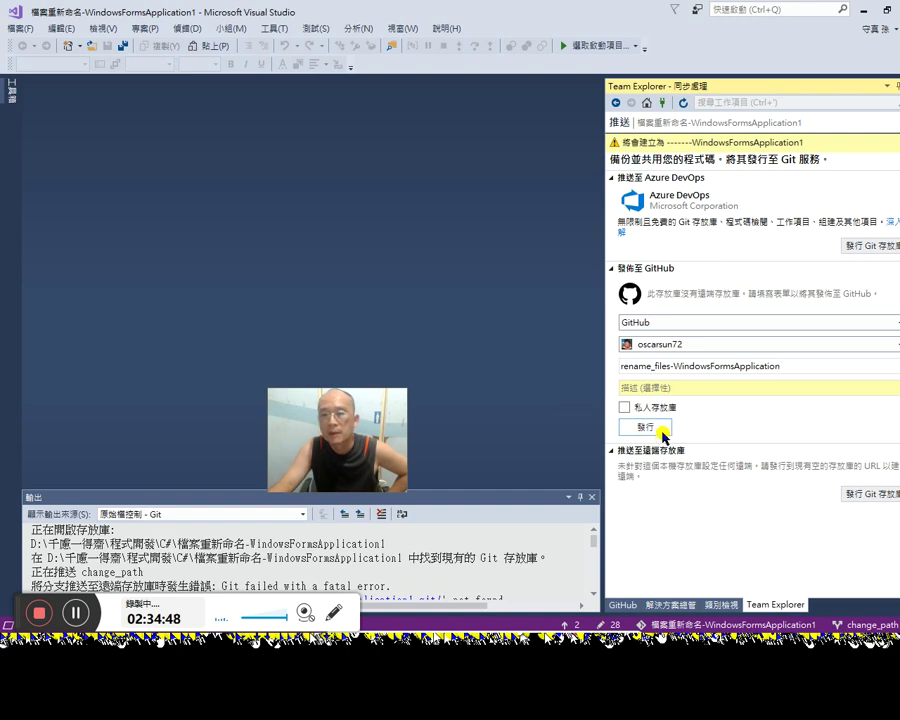
{"action": "left_click", "coordinate": [655, 428]}
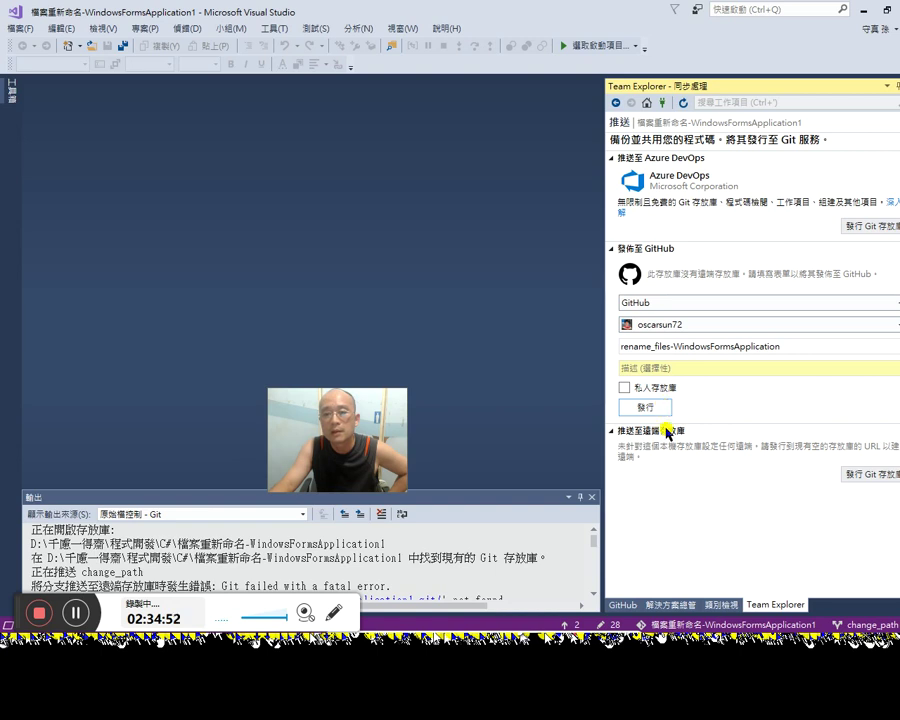
{"action": "left_click", "coordinate": [664, 412]}
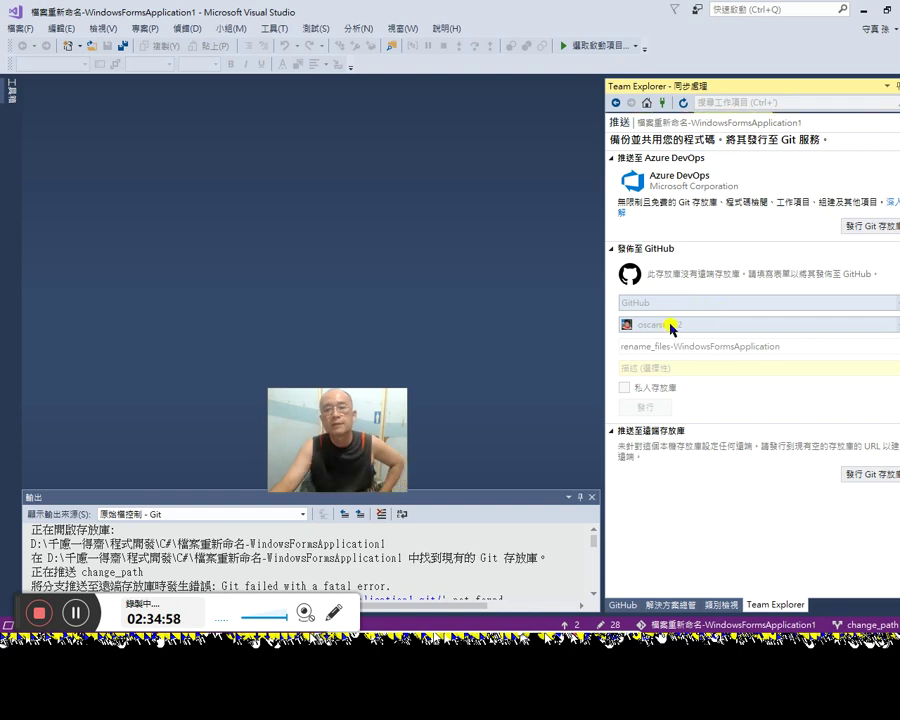
Step: Go back to the Team Explorer home page, which reports the repository was created
{"action": "left_click", "coordinate": [646, 103]}
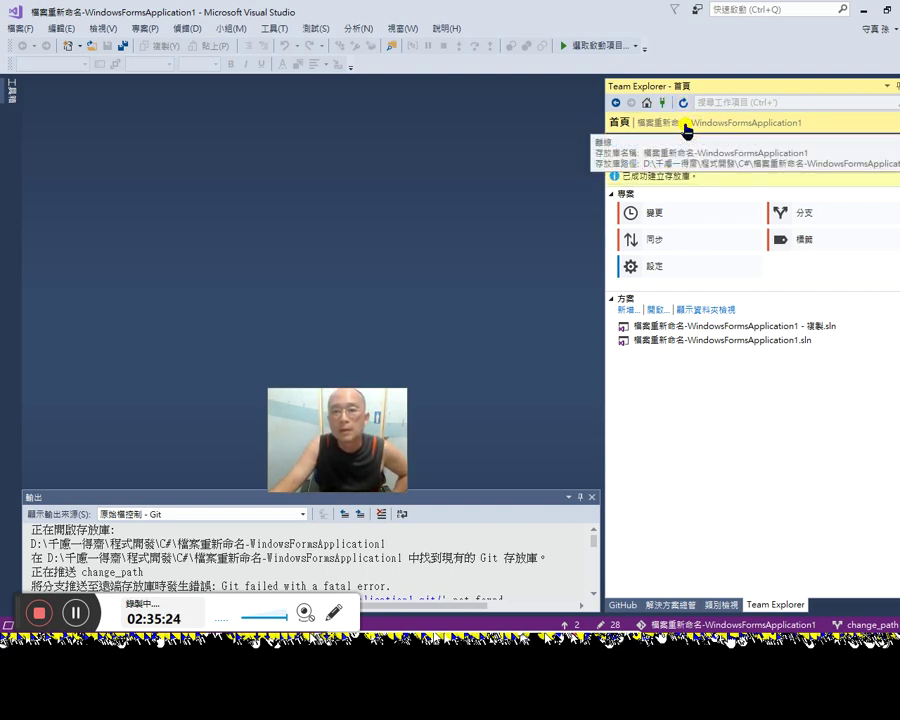
{"action": "left_click", "coordinate": [685, 124]}
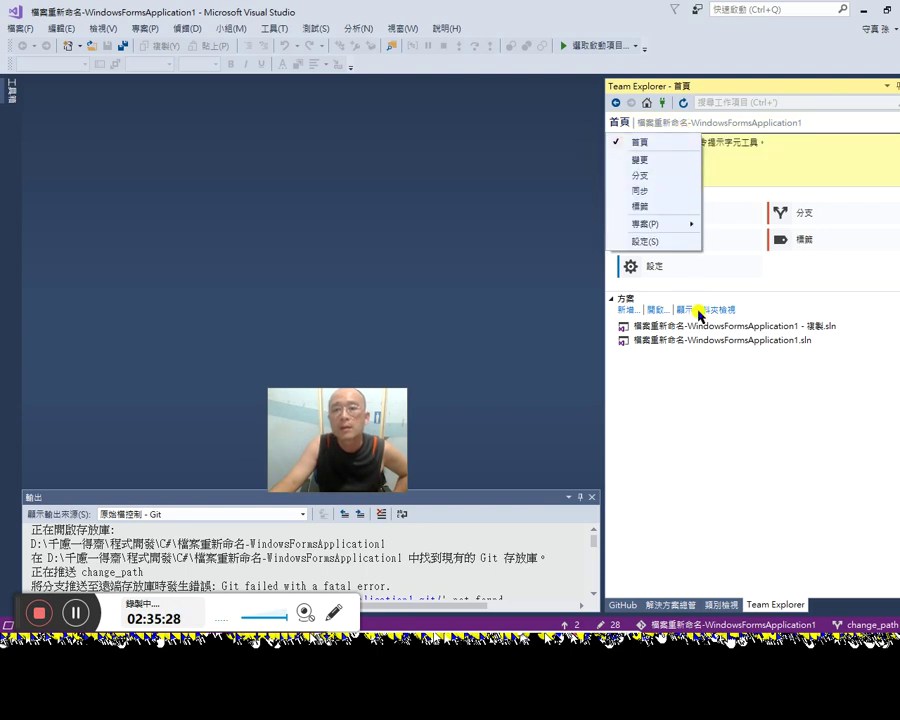
{"action": "left_click", "coordinate": [758, 466]}
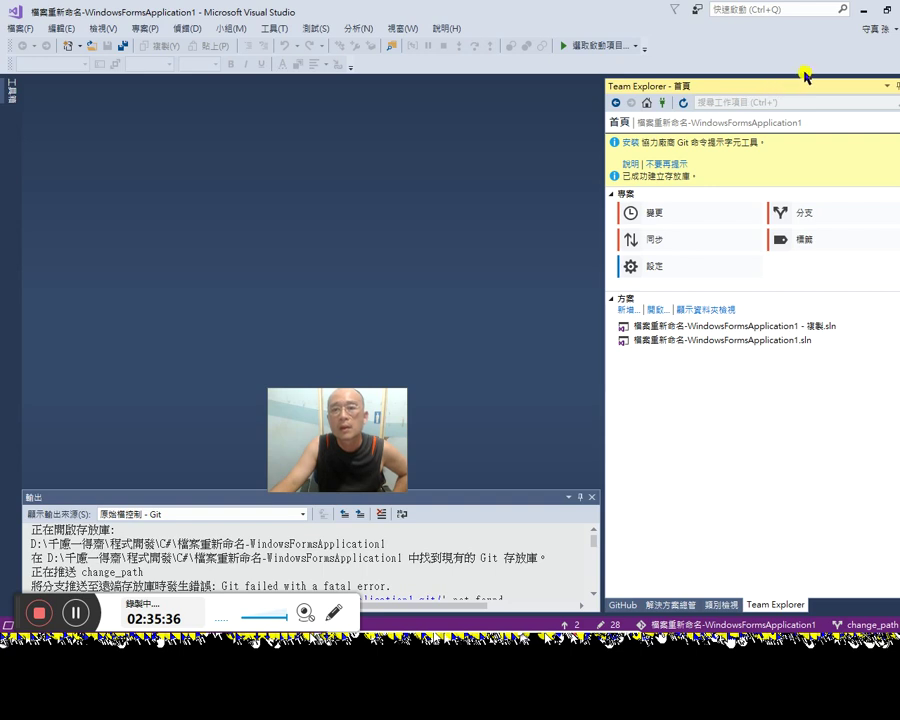
Step: Look over the GitHub view, its publish form, and the Class View
{"action": "left_click", "coordinate": [622, 605]}
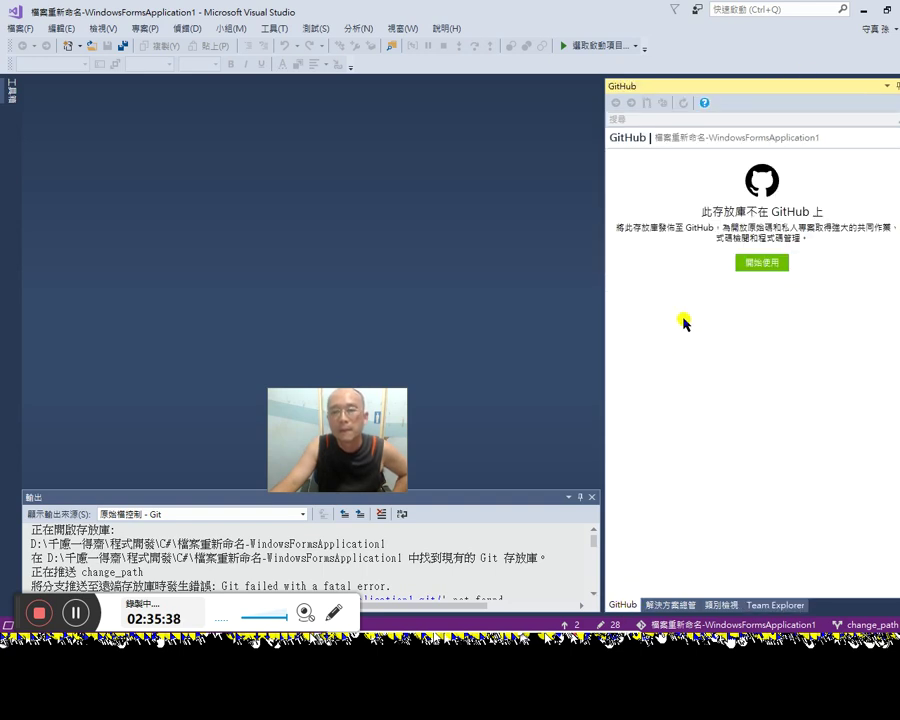
{"action": "left_click", "coordinate": [753, 272]}
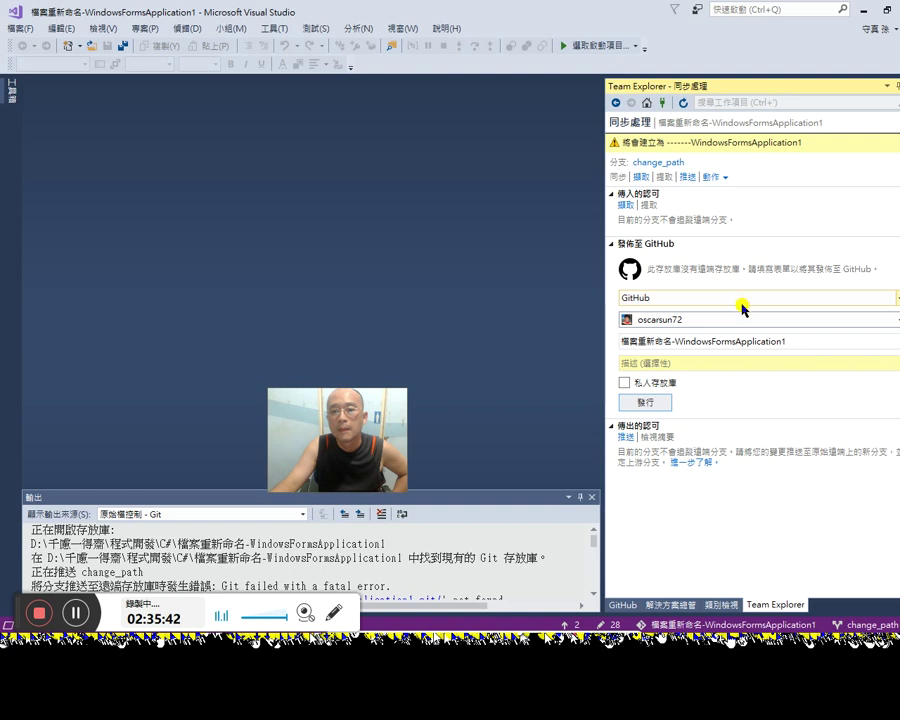
{"action": "left_click", "coordinate": [719, 605]}
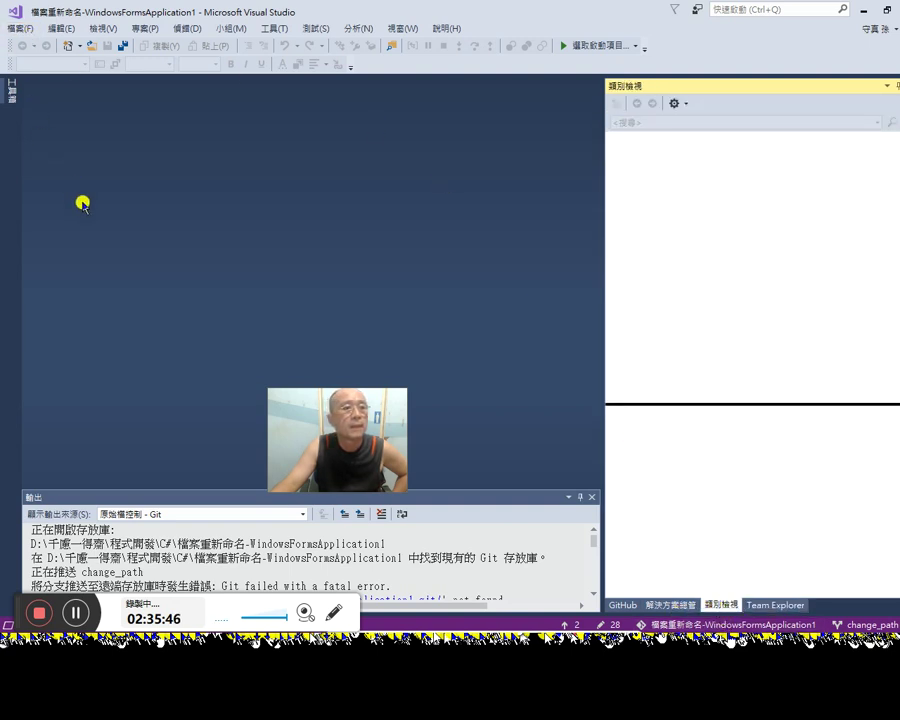
Step: Close the project folder via File > 關閉資料夾 and switch to the GitHub community thread
{"action": "left_click", "coordinate": [20, 28]}
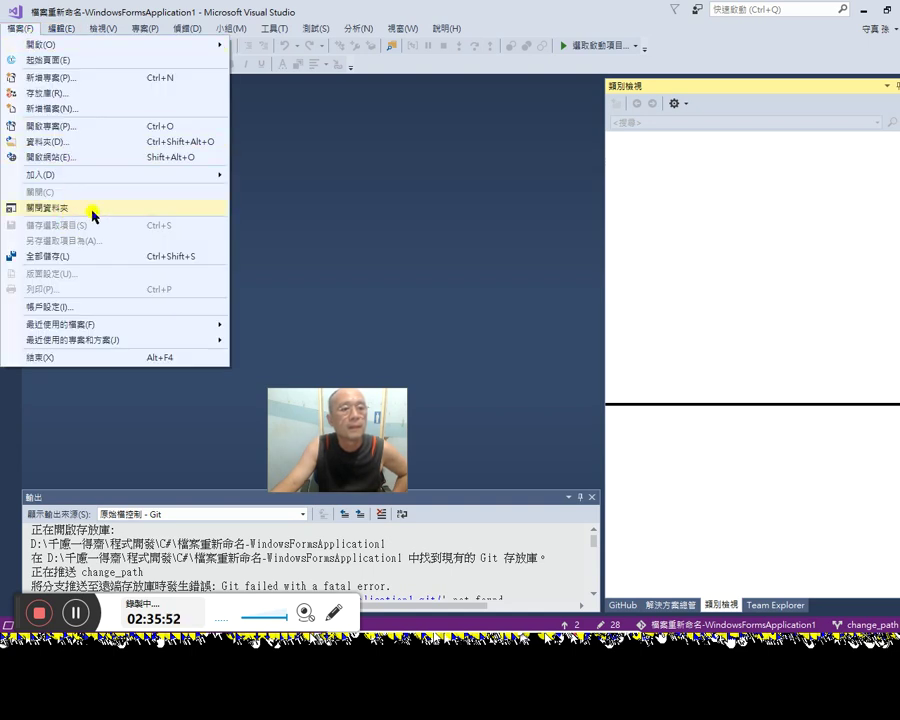
{"action": "left_click", "coordinate": [93, 213]}
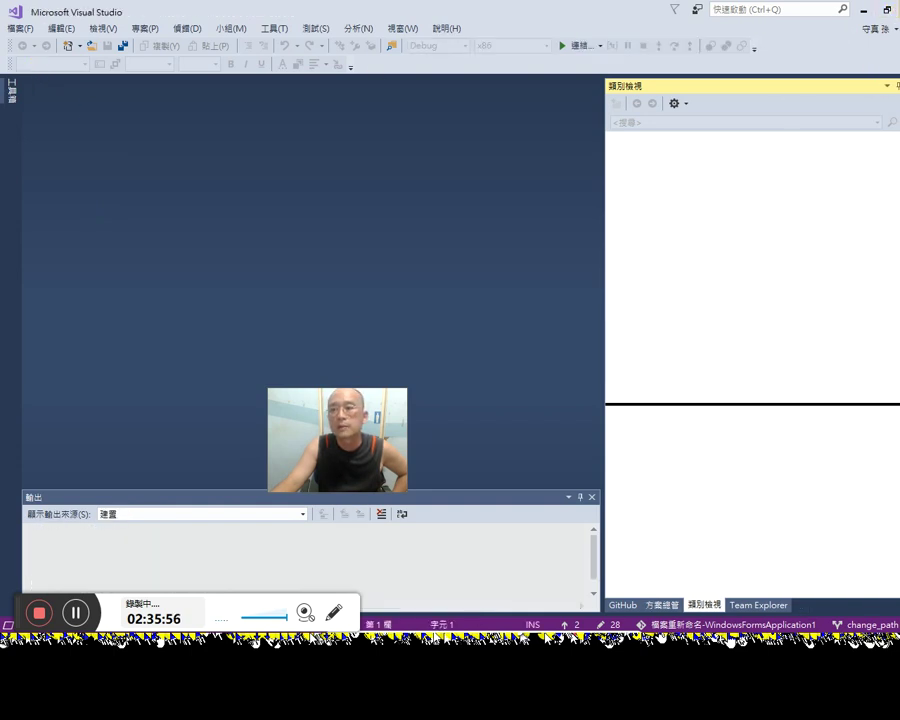
{"action": "key", "text": "alt+F4"}
{"action": "key", "text": "alt+Tab"}
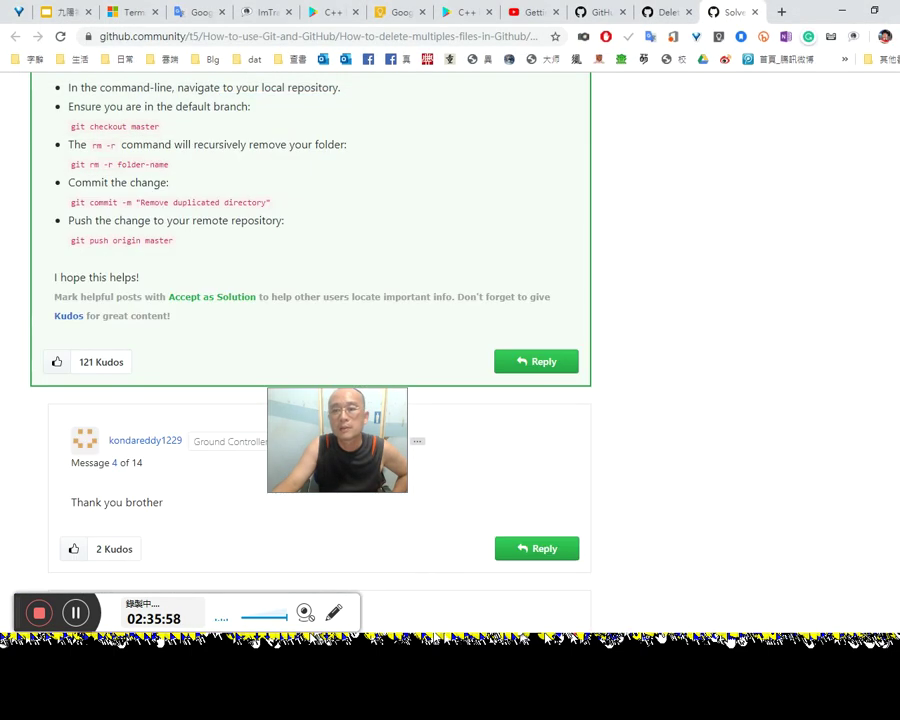
Step: Close the remote desktop's Visual Studio window
{"action": "key", "text": "alt+Tab"}
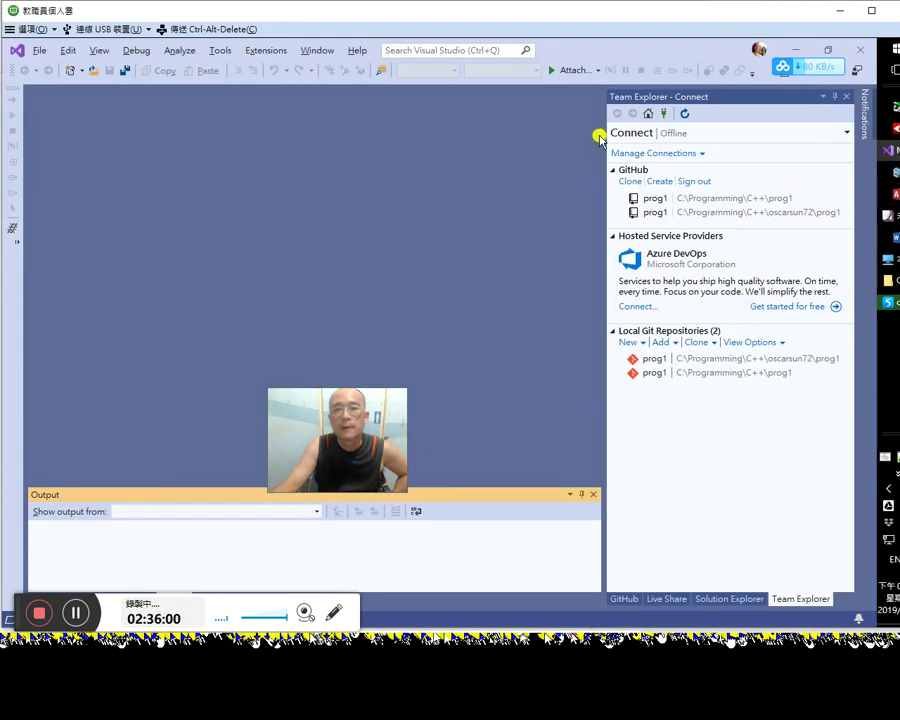
{"action": "left_click", "coordinate": [859, 52]}
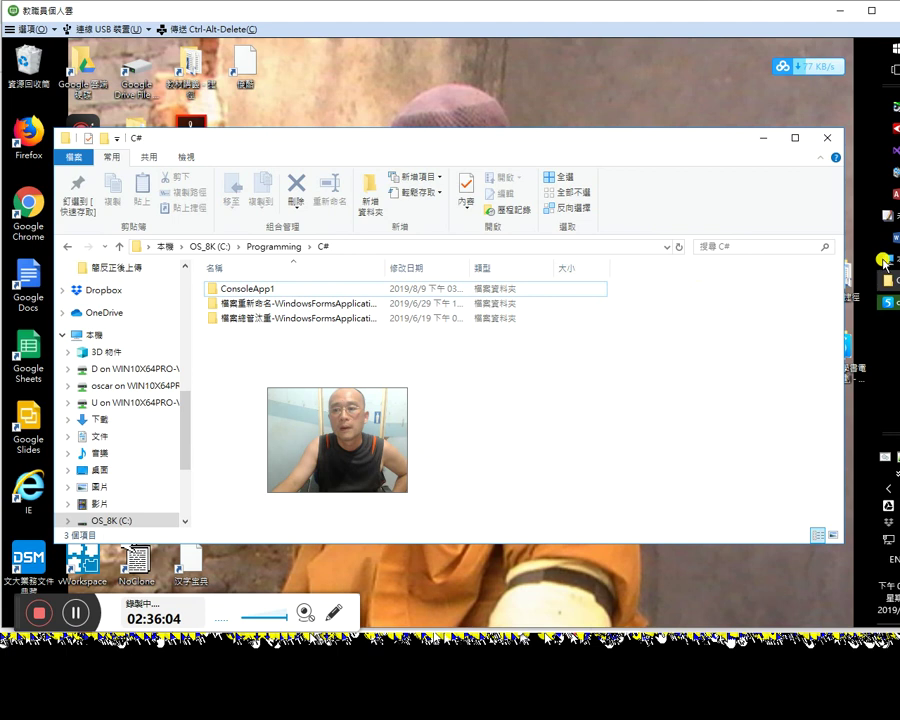
{"action": "left_click", "coordinate": [889, 304]}
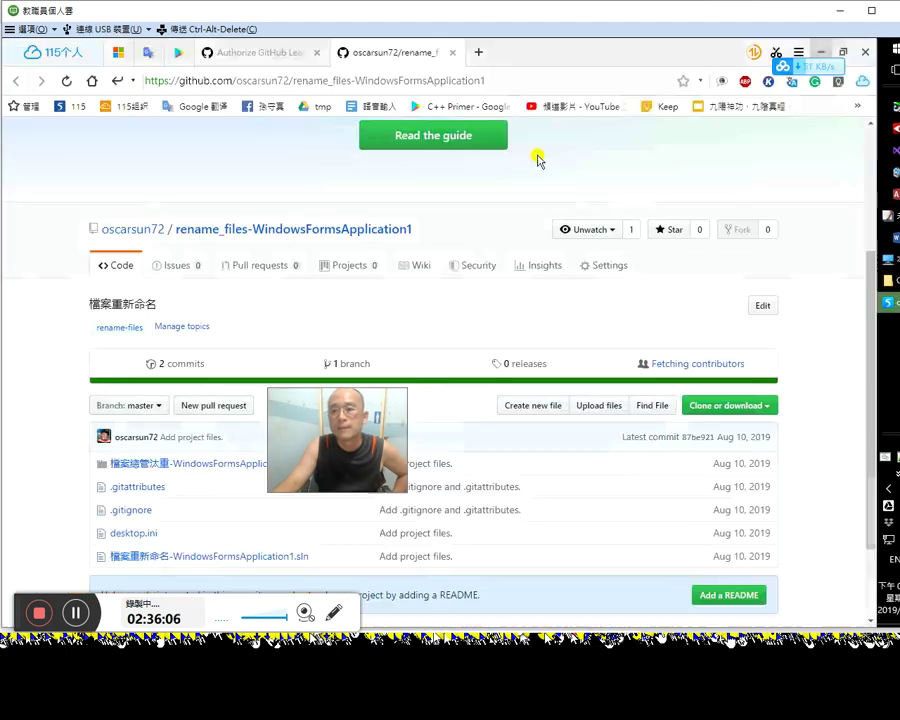
Step: Open rename_files-WindowsFormsApplication from the profile's Repositories list and show its Clone or download options
{"action": "left_click", "coordinate": [137, 265]}
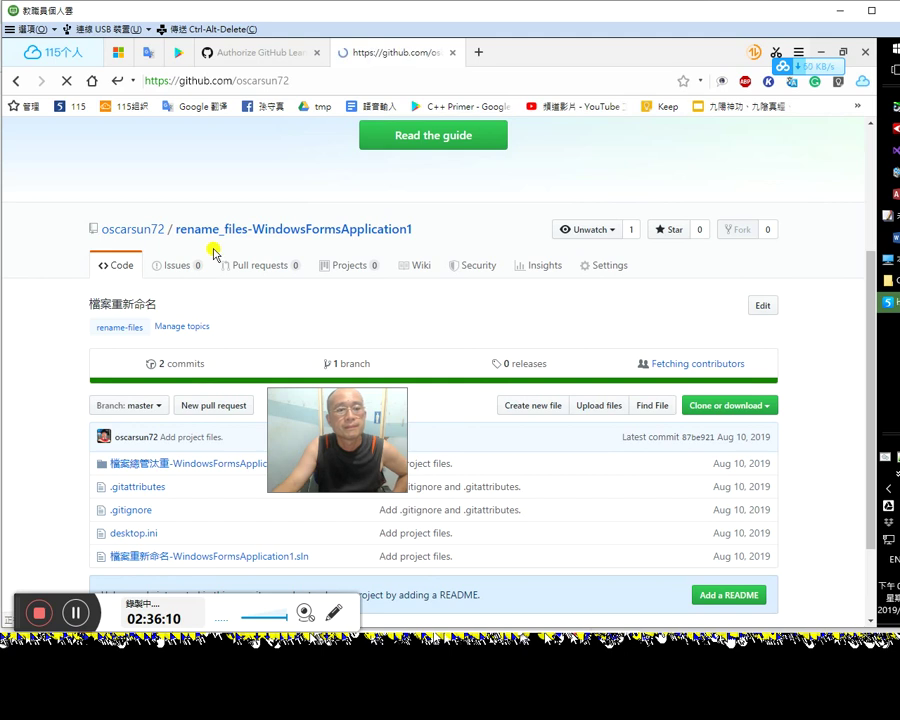
{"action": "left_click", "coordinate": [342, 239]}
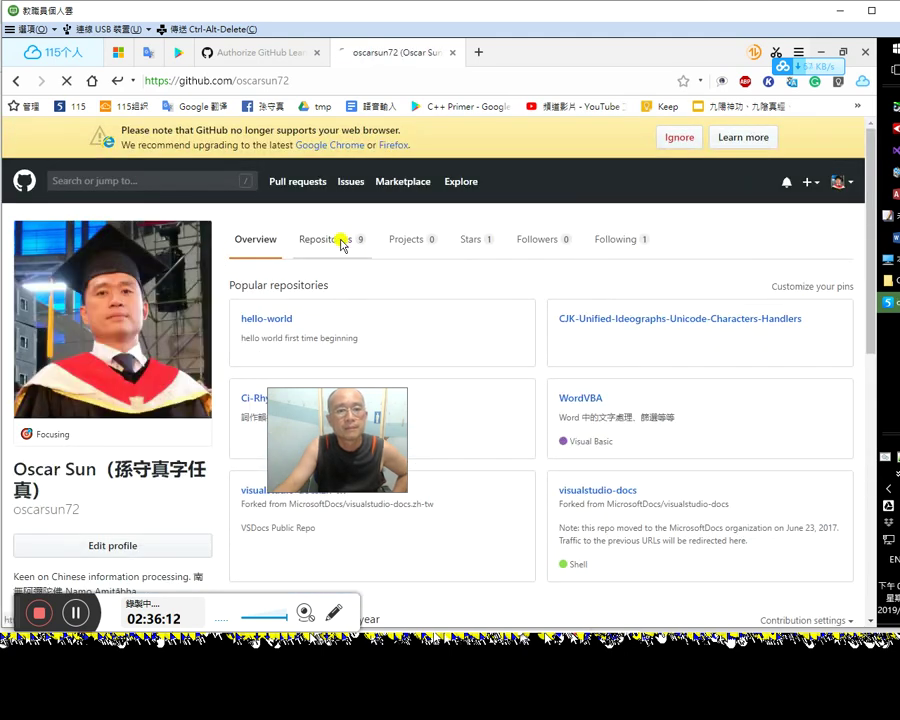
{"action": "left_click_drag", "start_coordinate": [382, 440], "coordinate": [817, 552]}
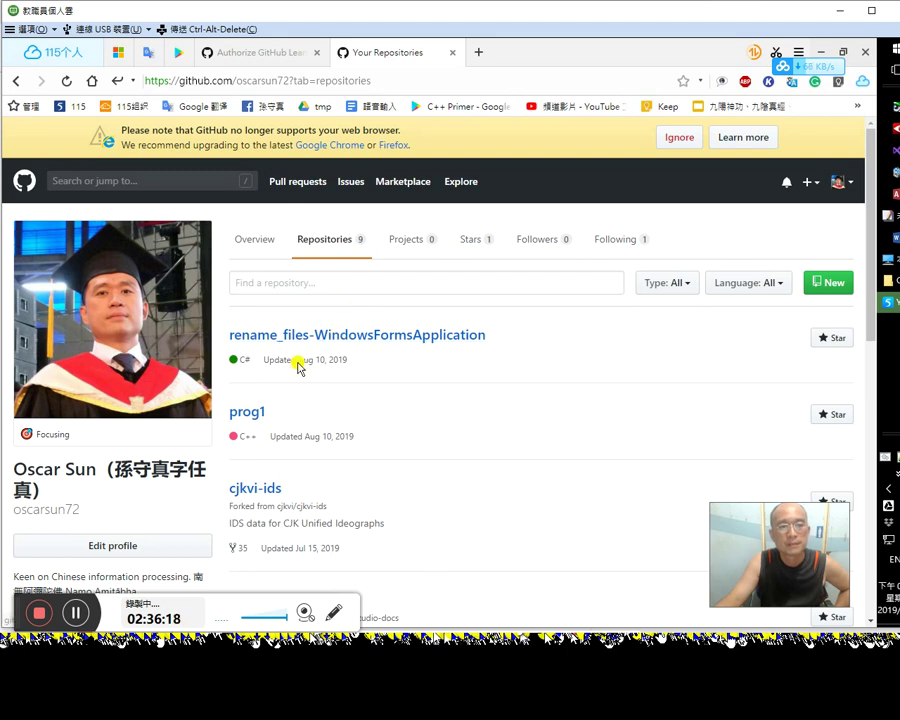
{"action": "left_click", "coordinate": [473, 336]}
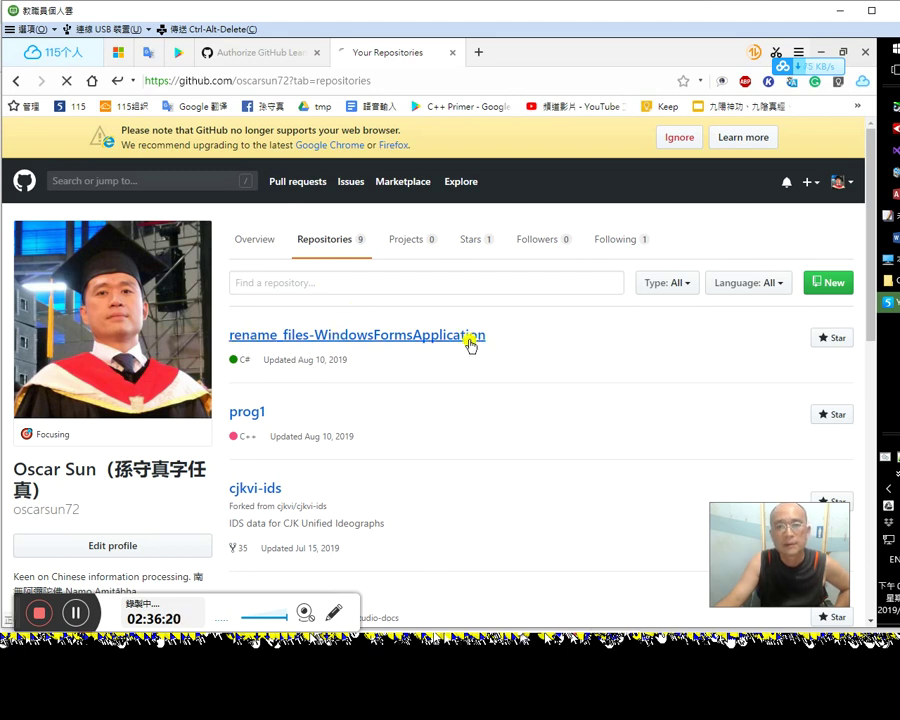
{"action": "scroll", "coordinate": [452, 352], "scroll_direction": "down", "scroll_amount": 3}
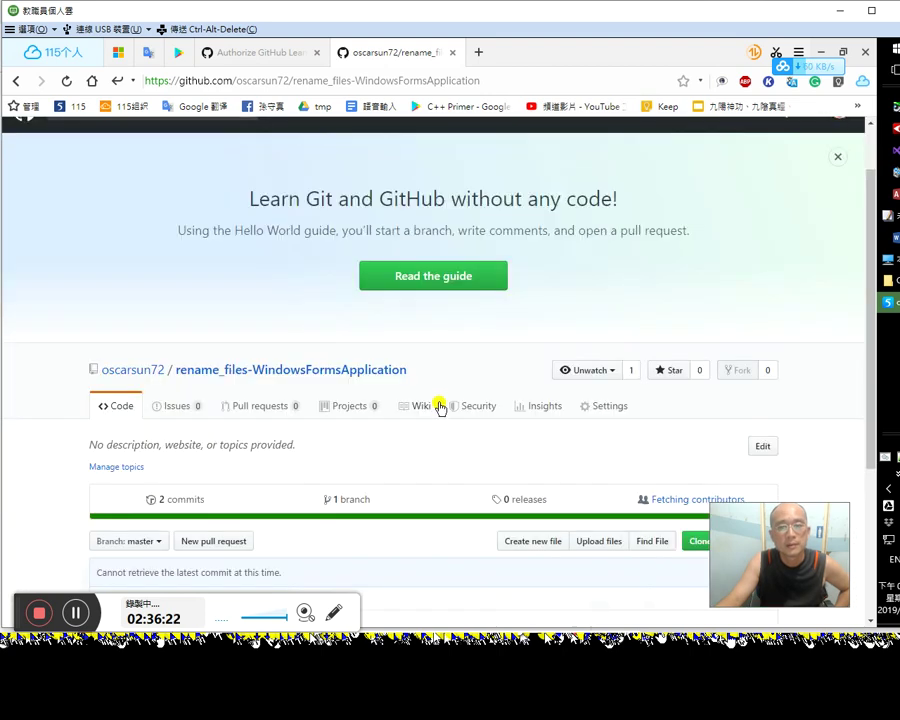
{"action": "left_click", "coordinate": [752, 474]}
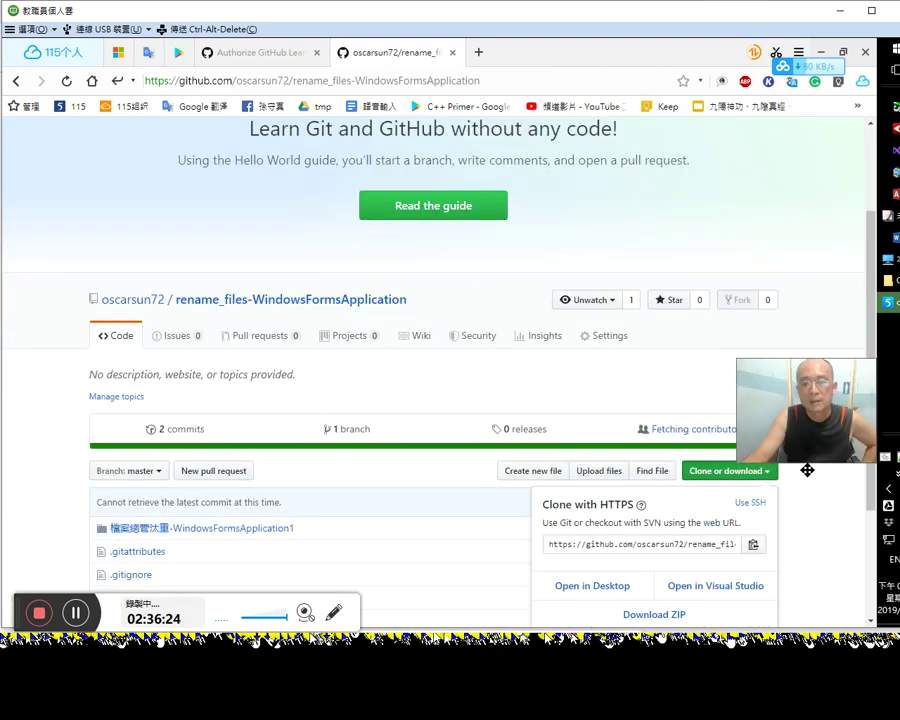
Step: Send the repository to Visual Studio, always allowing the browser to launch it
{"action": "left_click", "coordinate": [724, 588]}
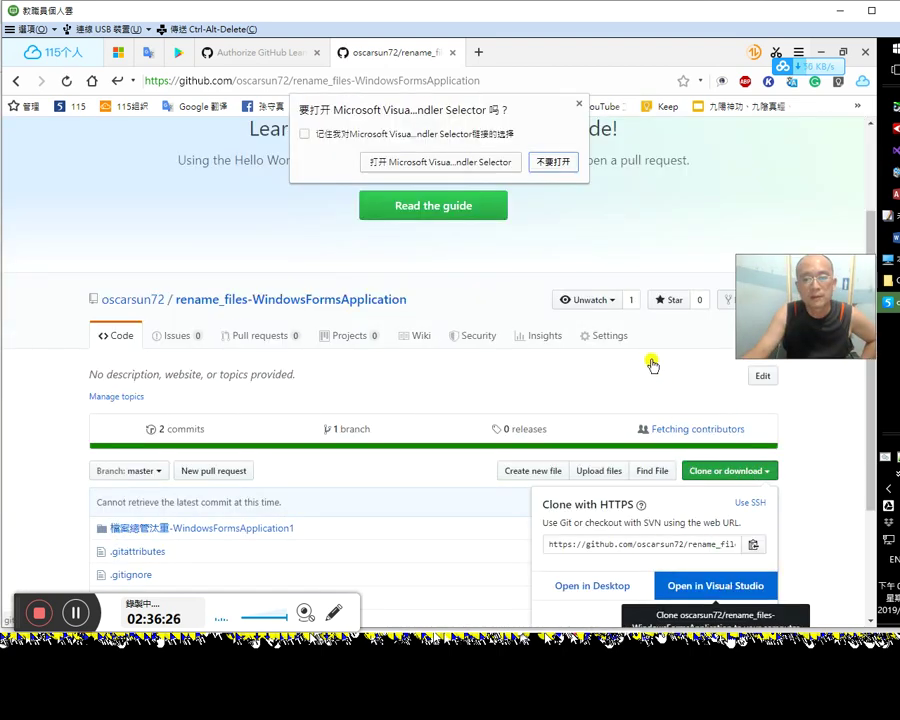
{"action": "left_click", "coordinate": [398, 135]}
{"action": "left_click", "coordinate": [405, 163]}
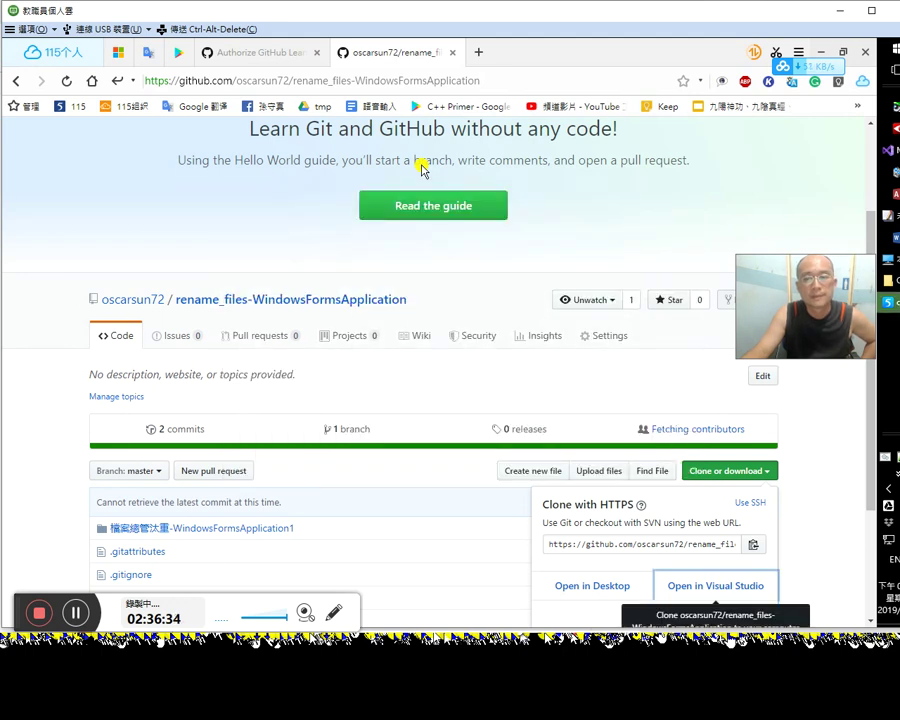
Step: Reopen Clone or download, choose Open in Visual Studio again, and view the prefilled clone form
{"action": "scroll", "coordinate": [600, 300], "scroll_direction": "down", "scroll_amount": 2}
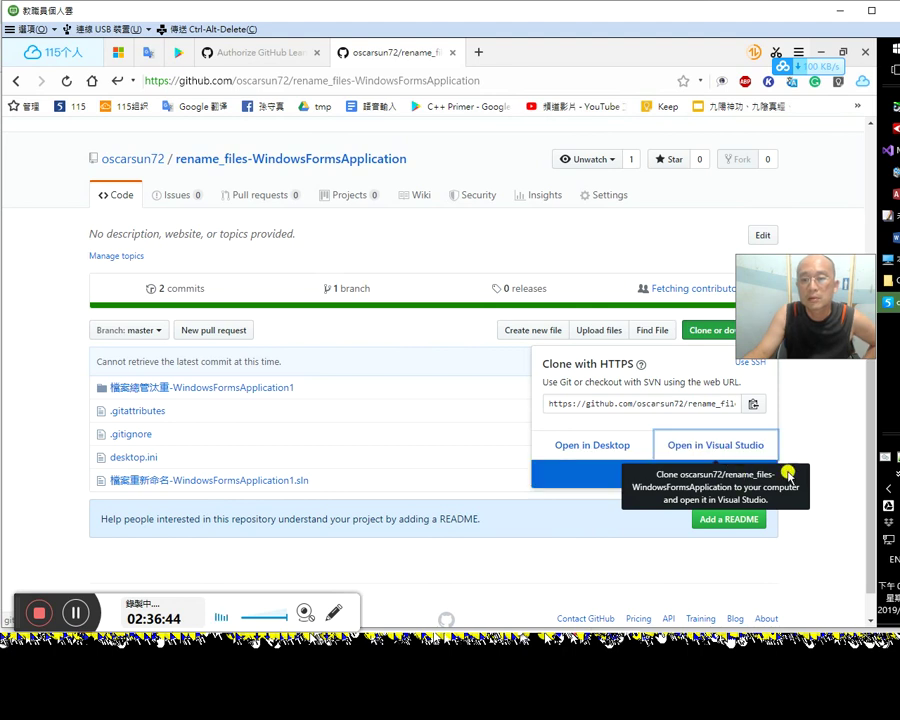
{"action": "left_click", "coordinate": [829, 448]}
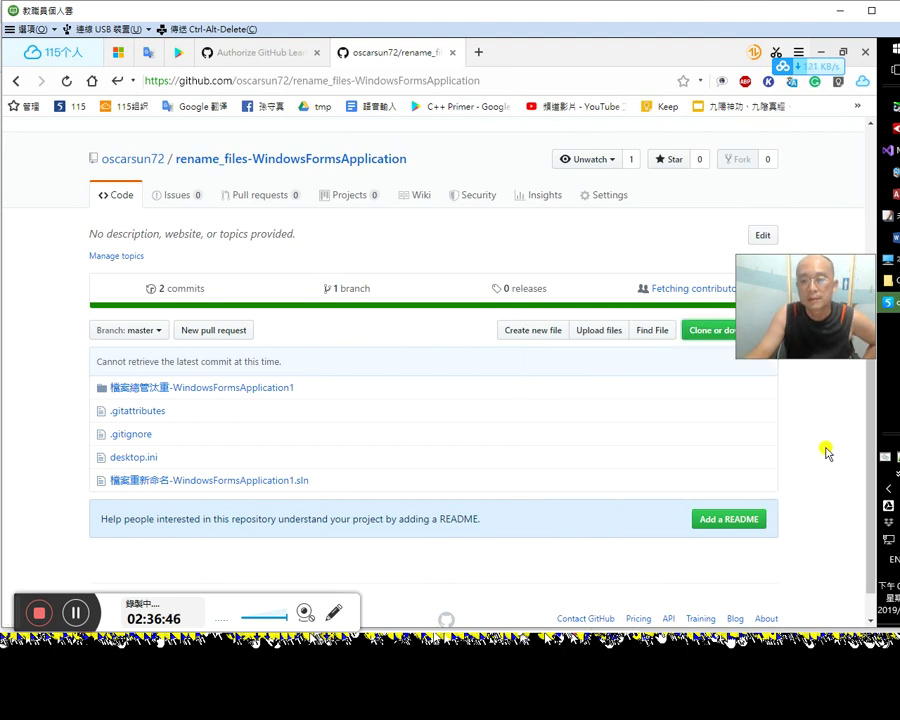
{"action": "left_click_drag", "start_coordinate": [803, 321], "coordinate": [789, 253]}
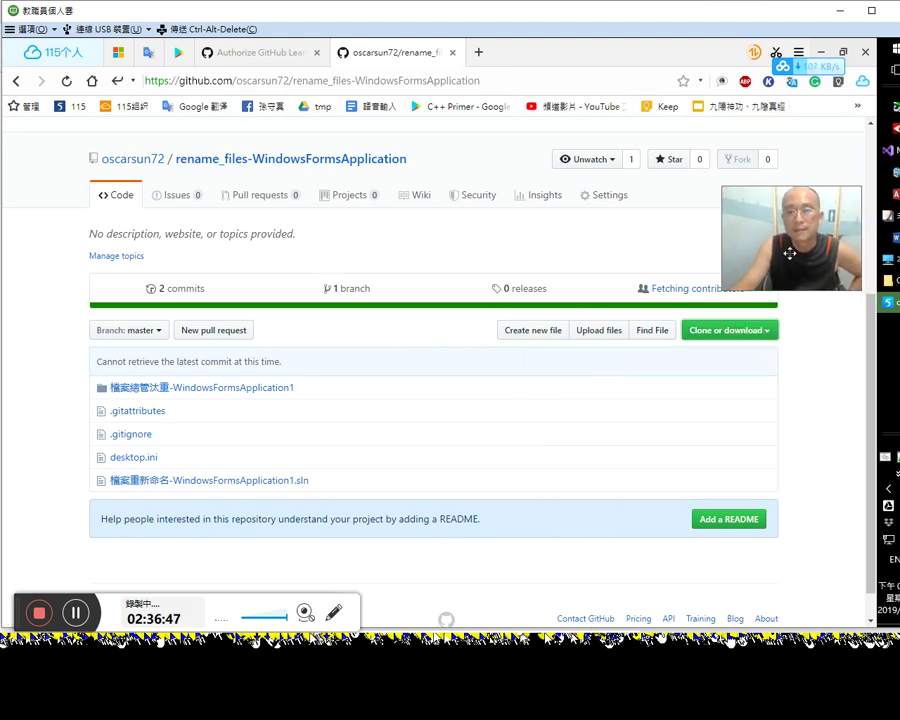
{"action": "left_click", "coordinate": [731, 332]}
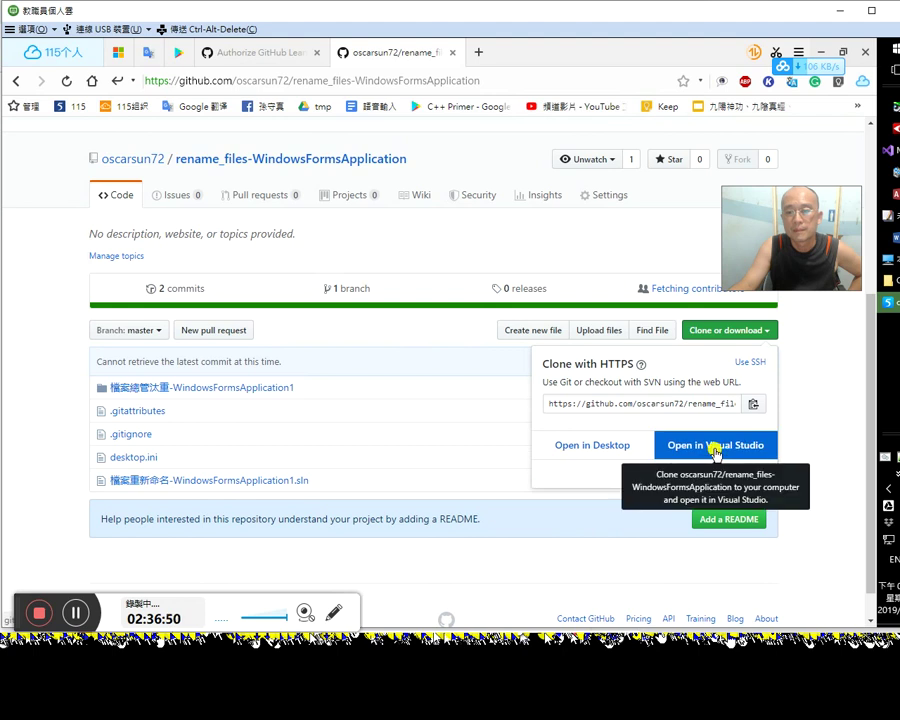
{"action": "left_click", "coordinate": [845, 428]}
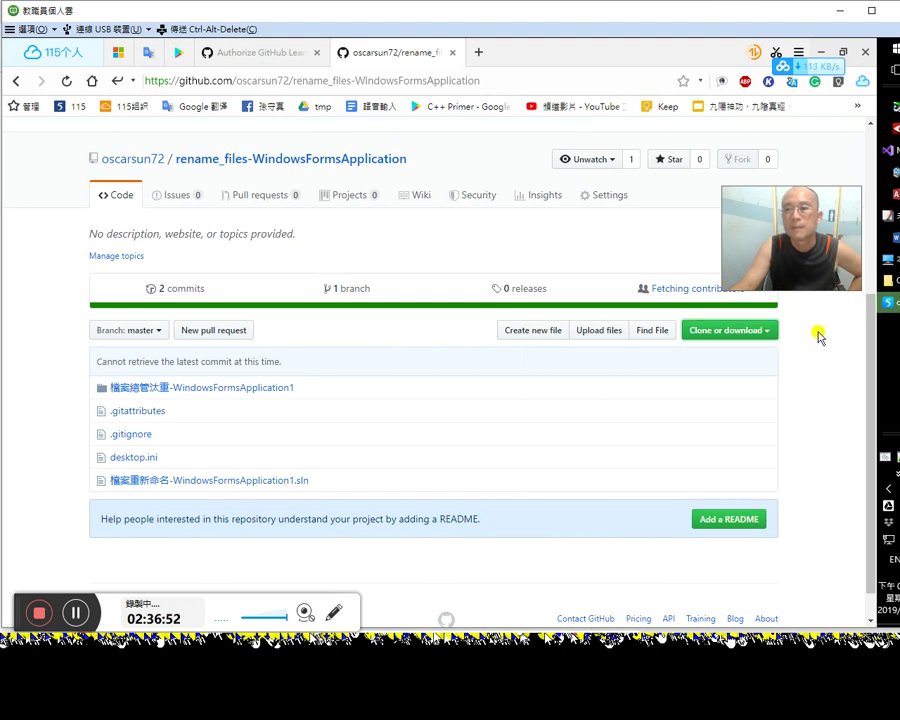
{"action": "left_click", "coordinate": [893, 148]}
{"action": "mouse_move", "coordinate": [778, 232]}
{"action": "left_mouse_down"}
{"action": "mouse_move", "coordinate": [802, 344]}
{"action": "mouse_move", "coordinate": [822, 553]}
{"action": "left_mouse_up"}
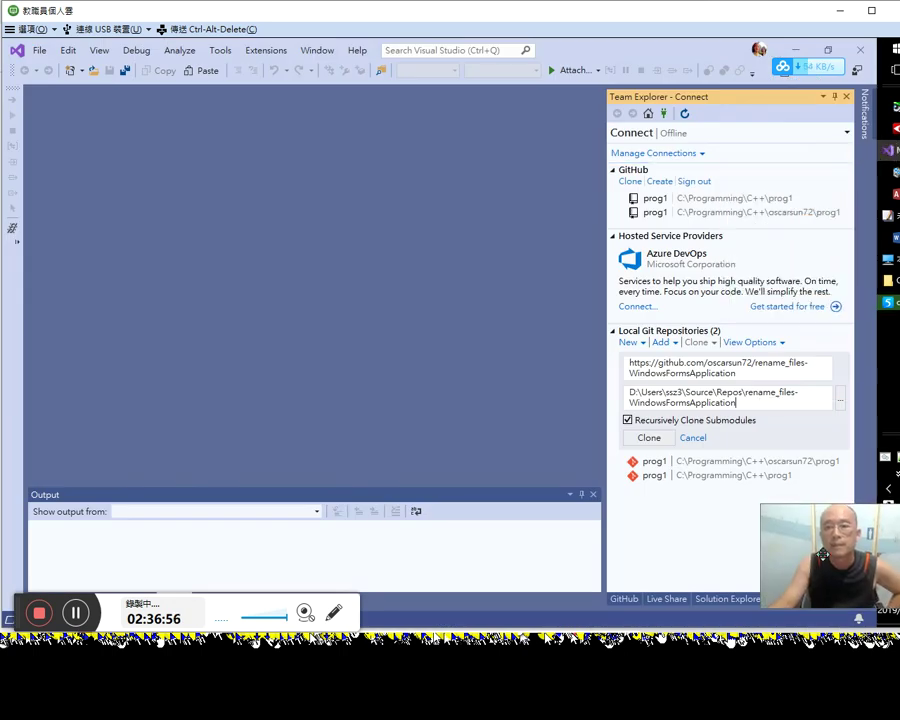
{"action": "left_click", "coordinate": [795, 49]}
{"action": "left_click_drag", "start_coordinate": [802, 456], "coordinate": [787, 293]}
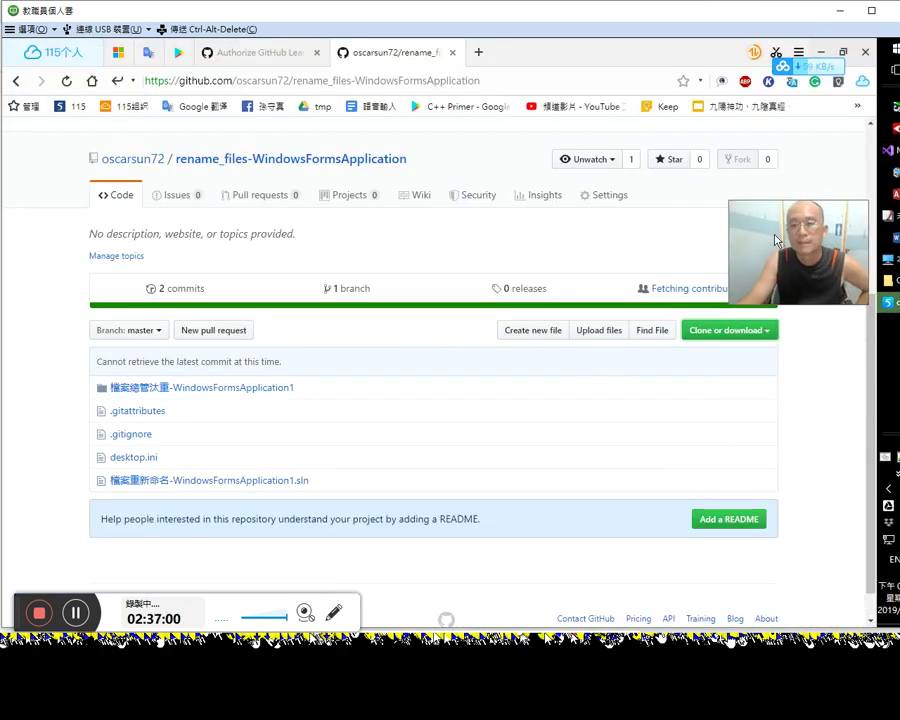
{"action": "left_click", "coordinate": [888, 280]}
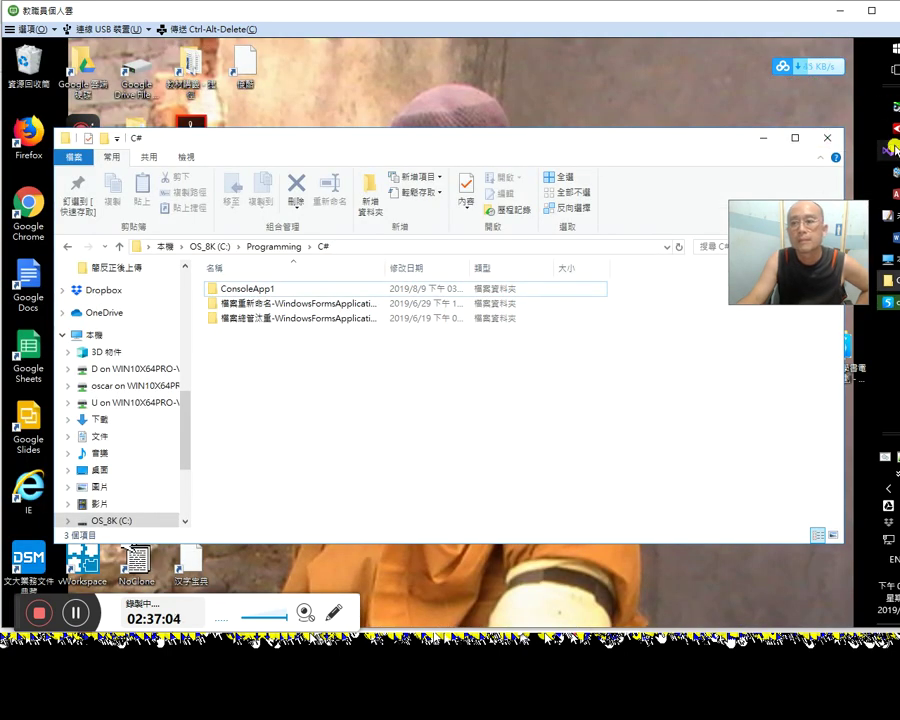
{"action": "left_click", "coordinate": [888, 150]}
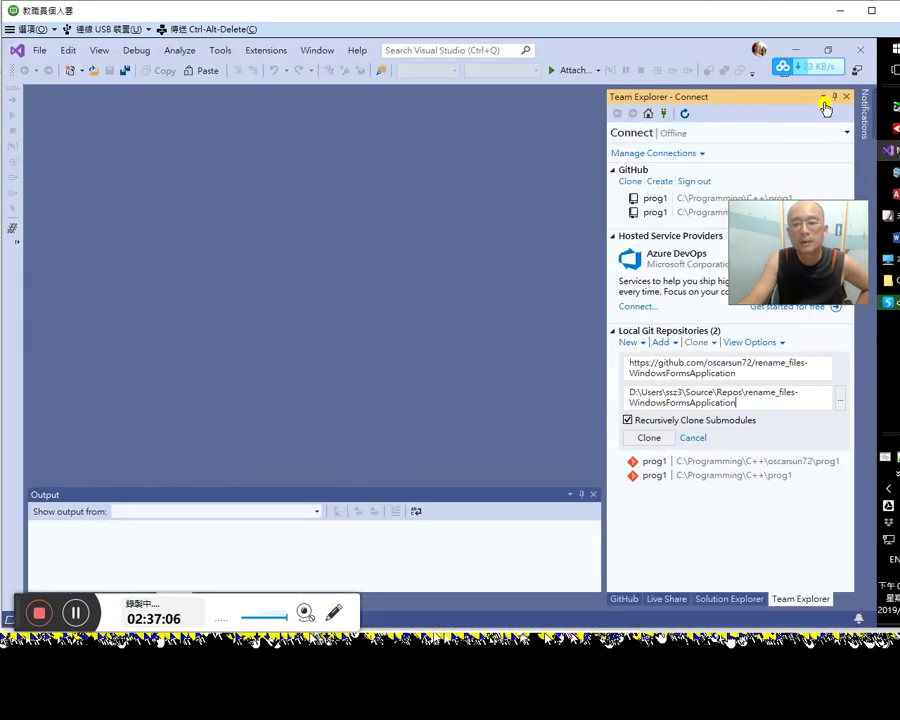
Step: Minimize Visual Studio and reopen the repository in Visual Studio from GitHub's Clone or download menu
{"action": "left_click", "coordinate": [796, 49]}
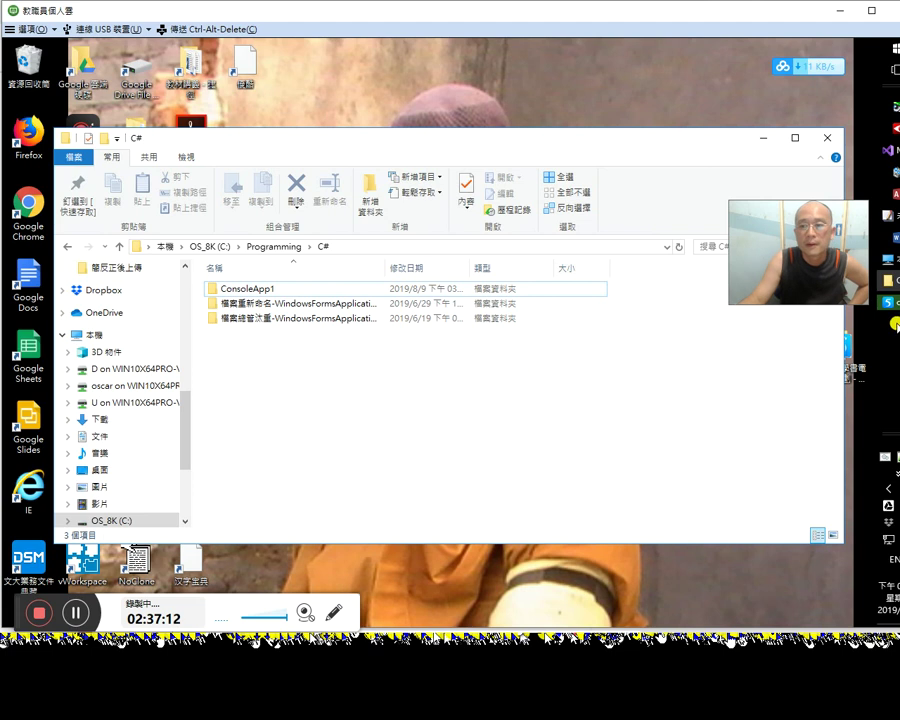
{"action": "left_click", "coordinate": [886, 302]}
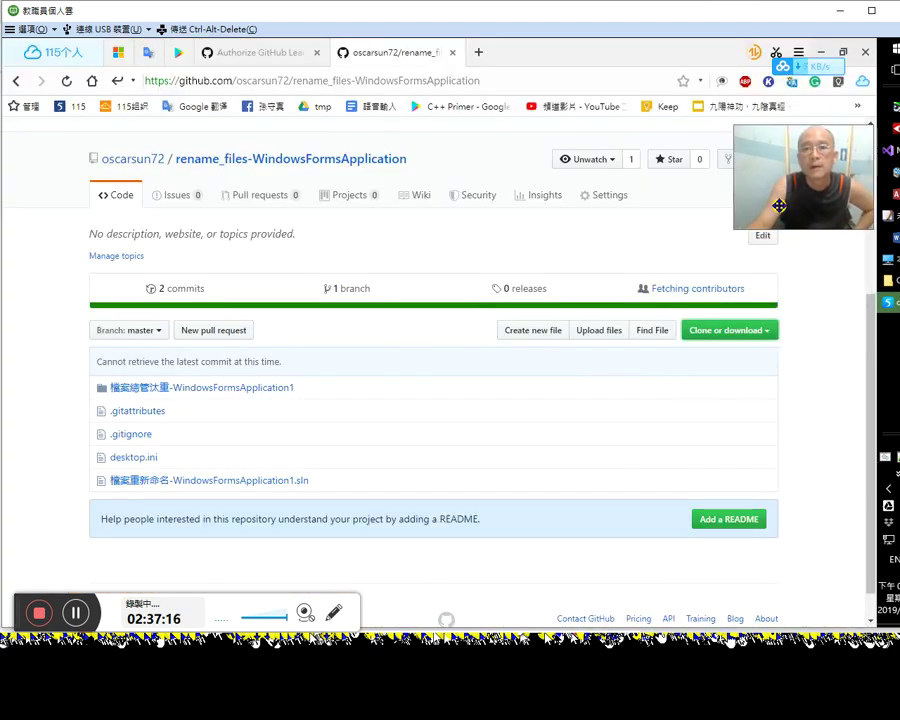
{"action": "left_click", "coordinate": [729, 331]}
{"action": "left_click", "coordinate": [725, 444]}
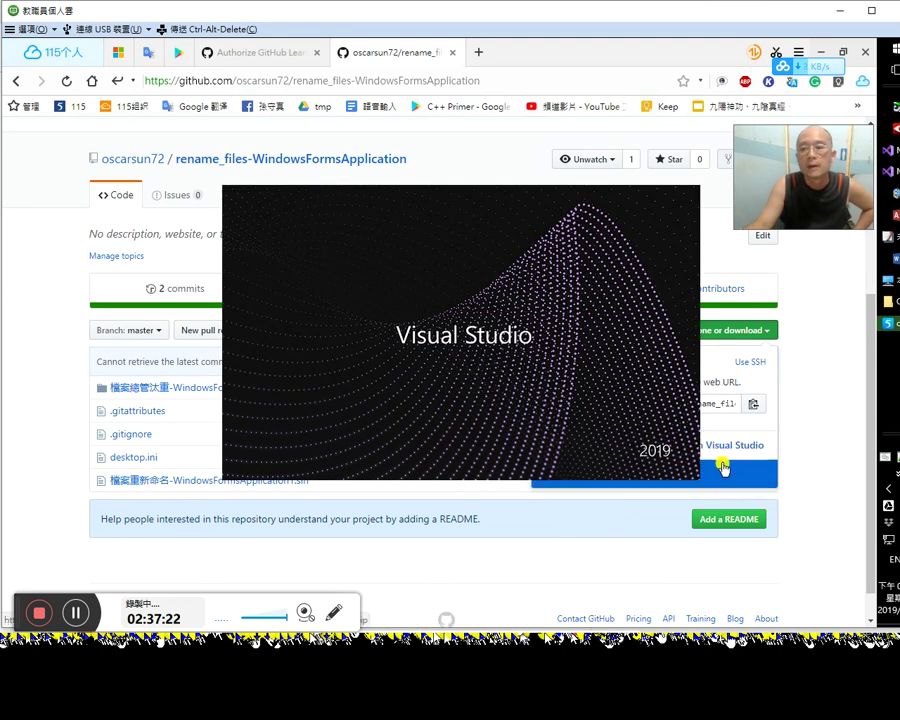
{"action": "mouse_move", "coordinate": [888, 192]}
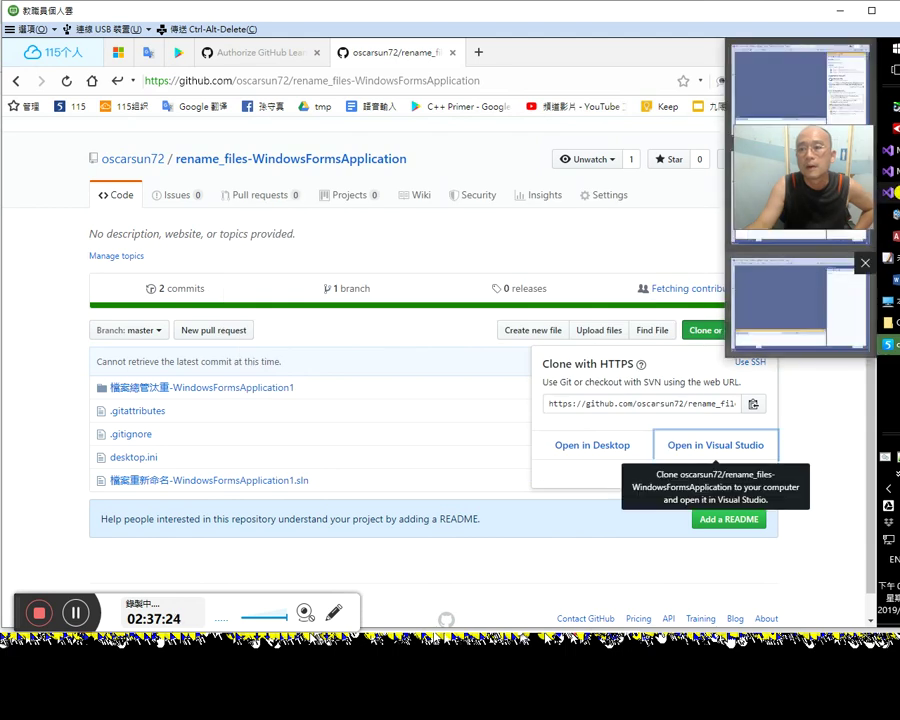
{"action": "left_click", "coordinate": [790, 300]}
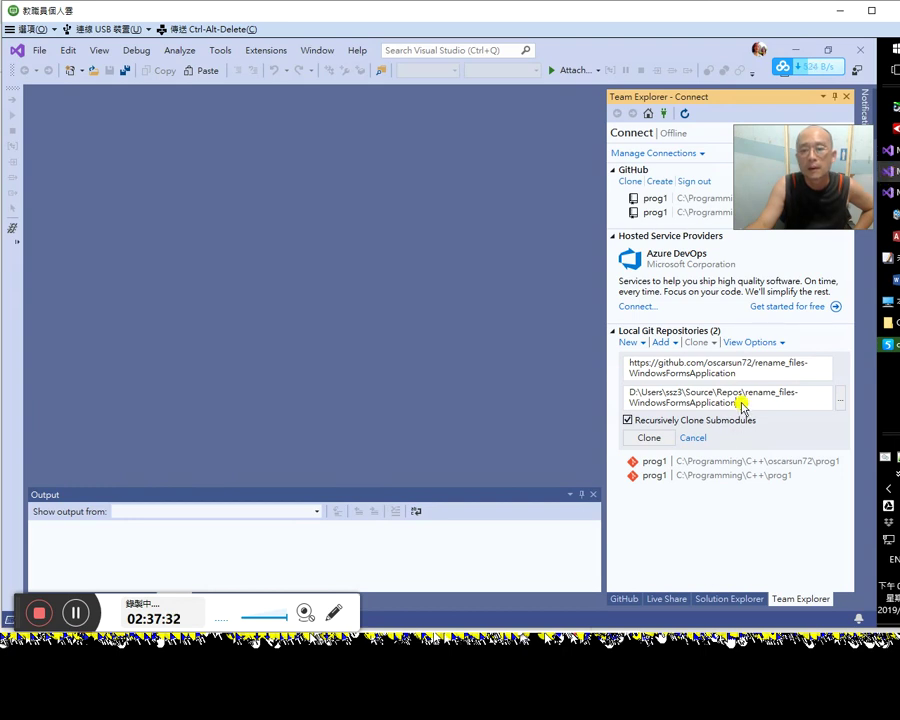
Step: Look over Visual Studio's GitHub panel and return to the connect-and-clone page
{"action": "left_click_drag", "start_coordinate": [782, 210], "coordinate": [747, 535]}
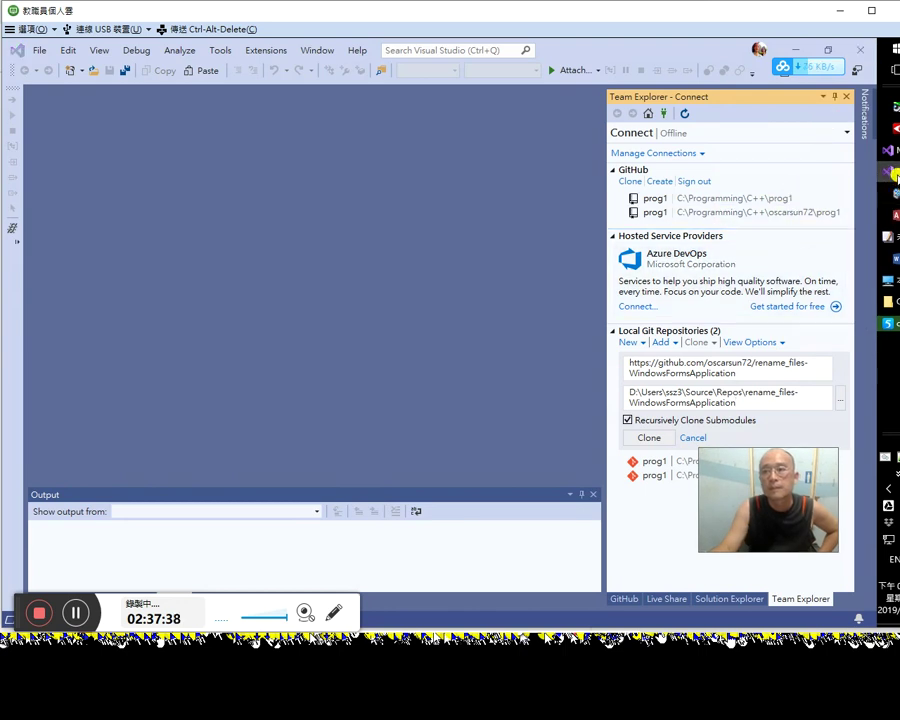
{"action": "key", "text": "alt+Tab"}
{"action": "key", "text": "alt+Tab"}
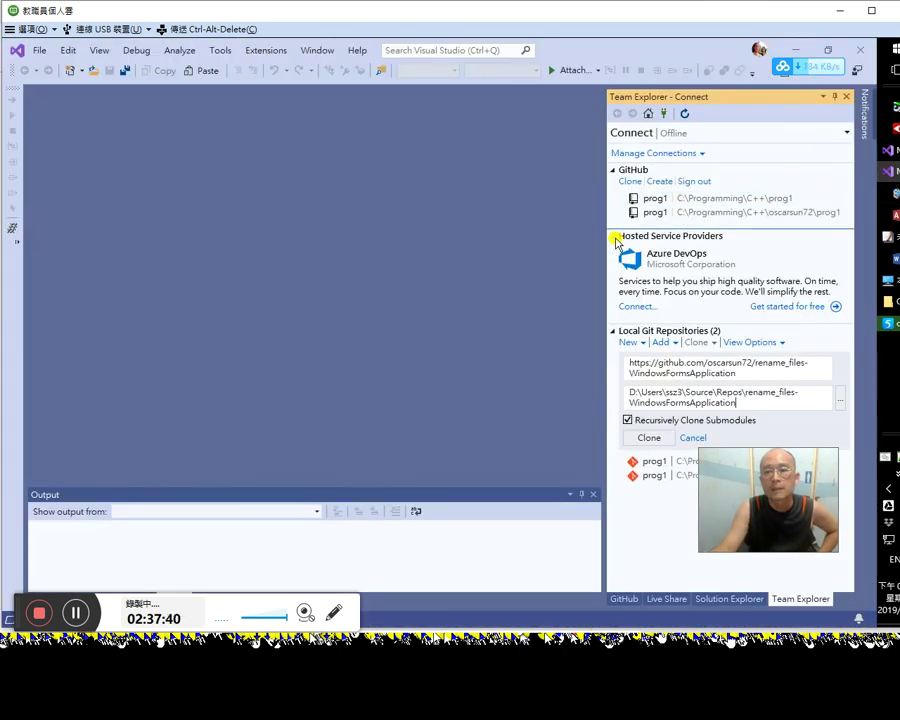
{"action": "left_click_drag", "start_coordinate": [755, 548], "coordinate": [759, 424]}
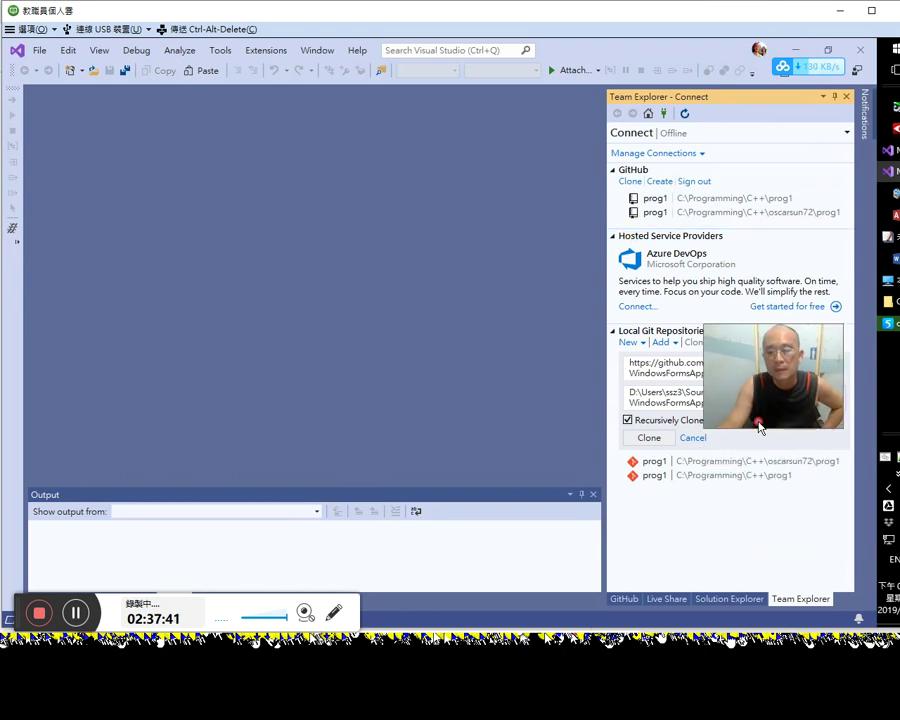
{"action": "left_click", "coordinate": [626, 599]}
{"action": "left_click_drag", "start_coordinate": [744, 373], "coordinate": [731, 296]}
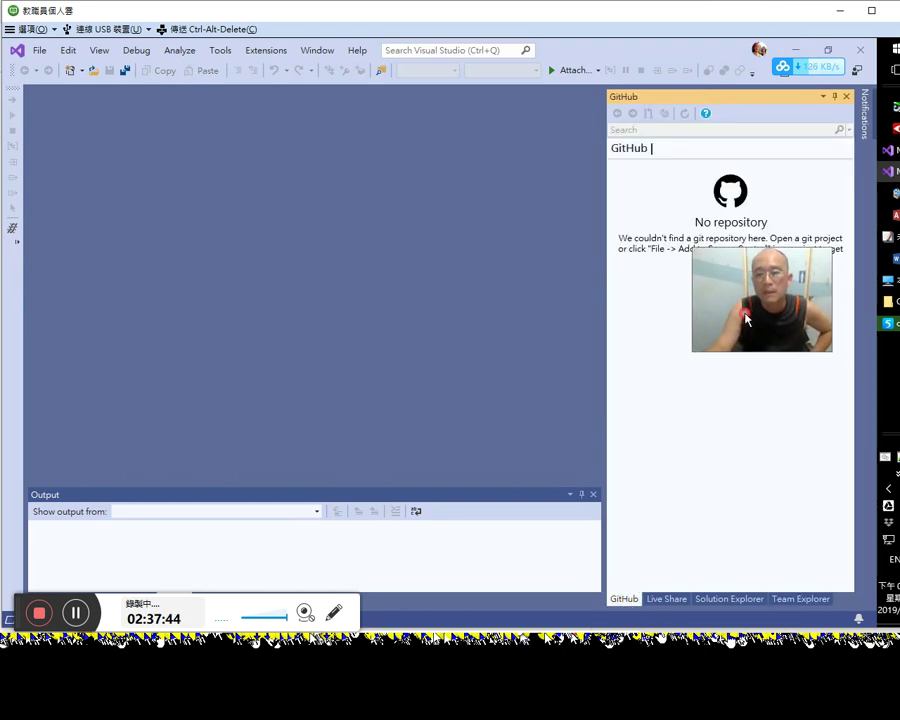
{"action": "left_click", "coordinate": [783, 599]}
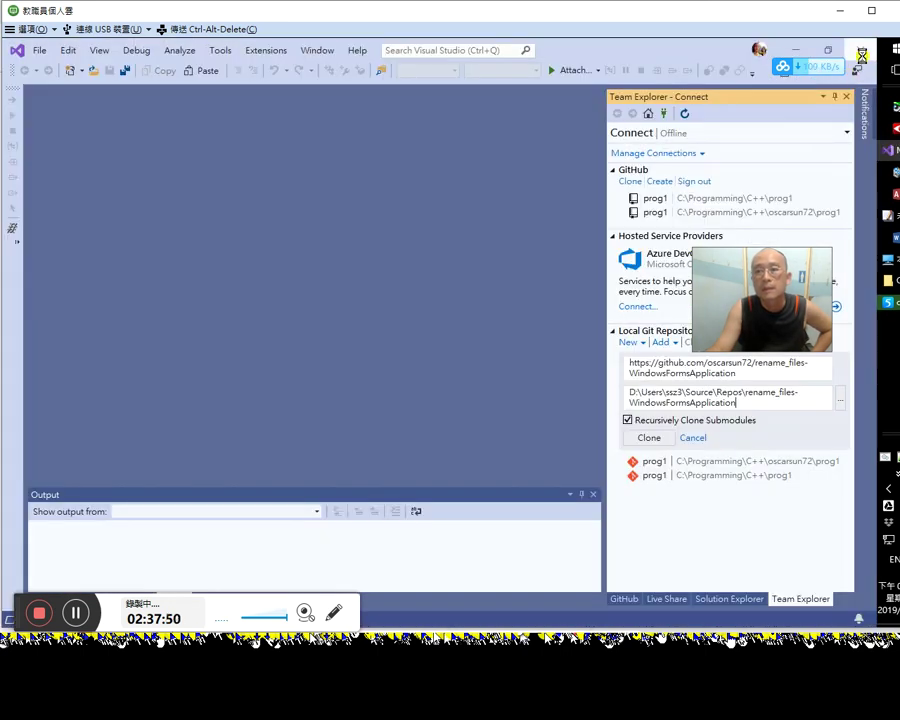
Step: Send the repository from GitHub's clone options to Visual Studio once more
{"action": "left_click", "coordinate": [847, 55]}
{"action": "left_click_drag", "start_coordinate": [711, 333], "coordinate": [753, 185]}
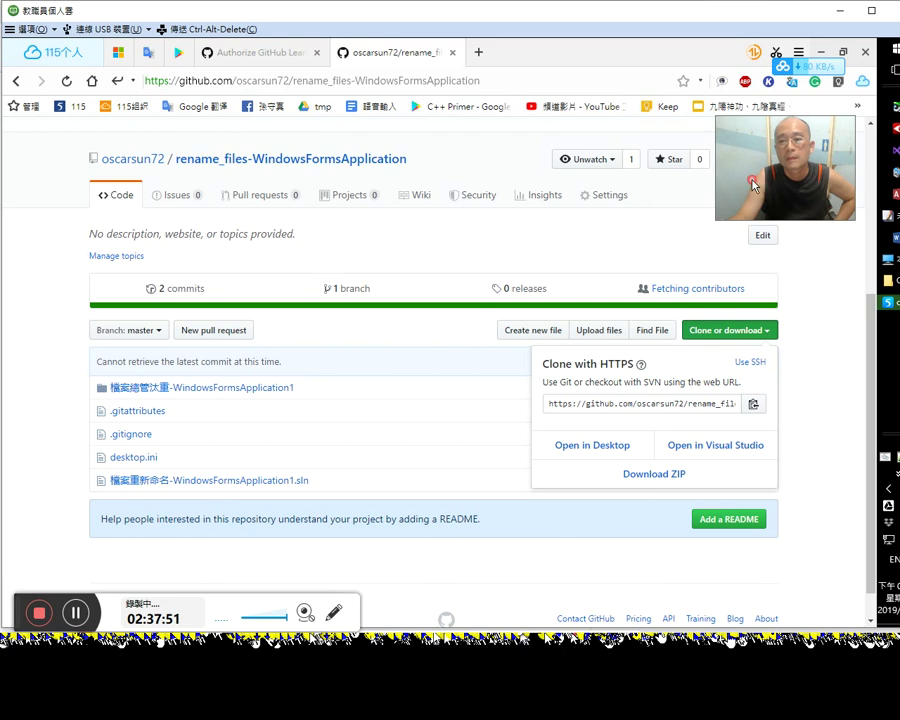
{"action": "left_click", "coordinate": [743, 332]}
{"action": "left_click", "coordinate": [735, 333]}
{"action": "left_click", "coordinate": [735, 447]}
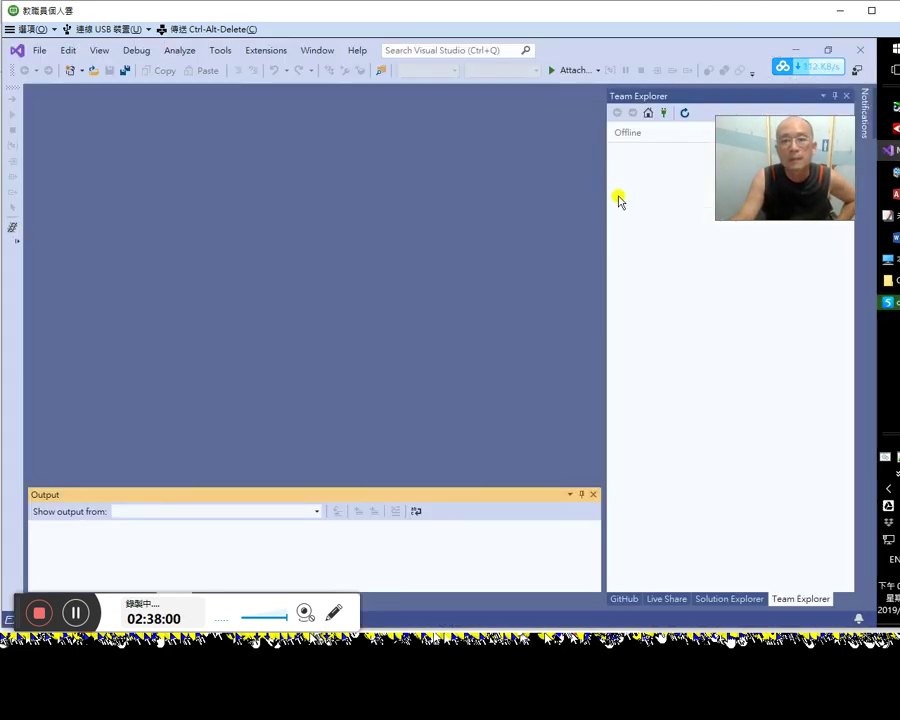
{"action": "left_click_drag", "start_coordinate": [743, 165], "coordinate": [697, 378]}
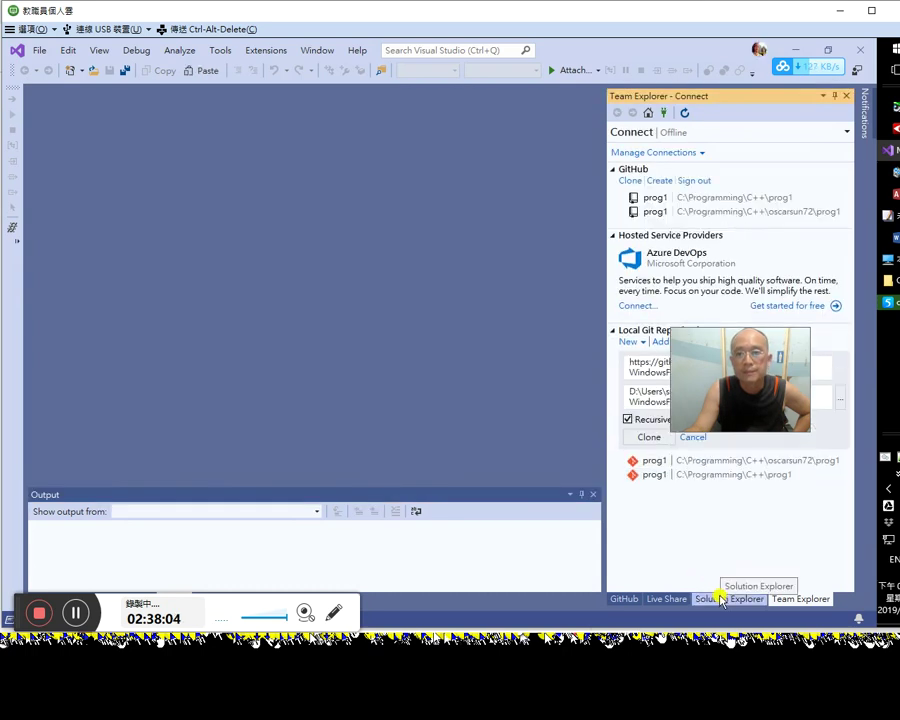
{"action": "left_click_drag", "start_coordinate": [740, 380], "coordinate": [520, 347]}
{"action": "left_click_drag", "start_coordinate": [620, 359], "coordinate": [502, 327]}
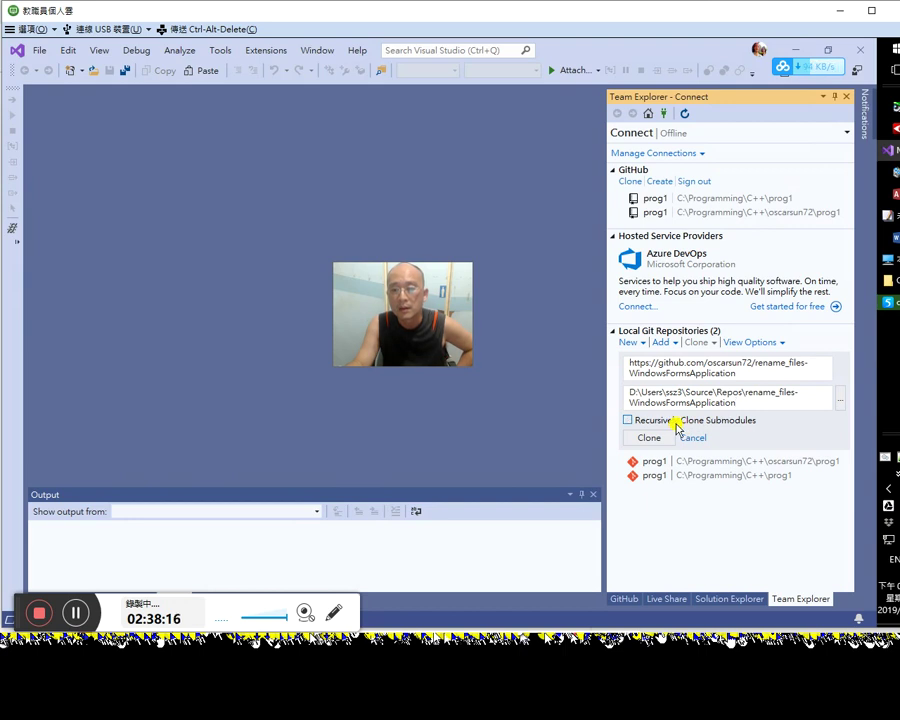
Step: Re-enable Recursively Clone Submodules and bring up the folder browser for the local path
{"action": "left_click", "coordinate": [629, 420]}
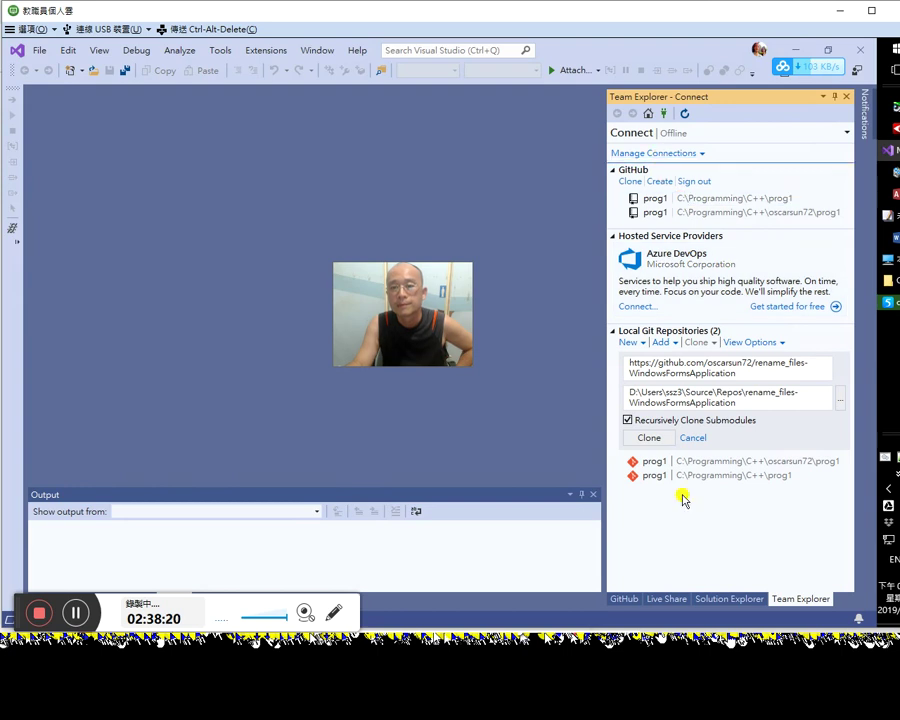
{"action": "left_click", "coordinate": [707, 599]}
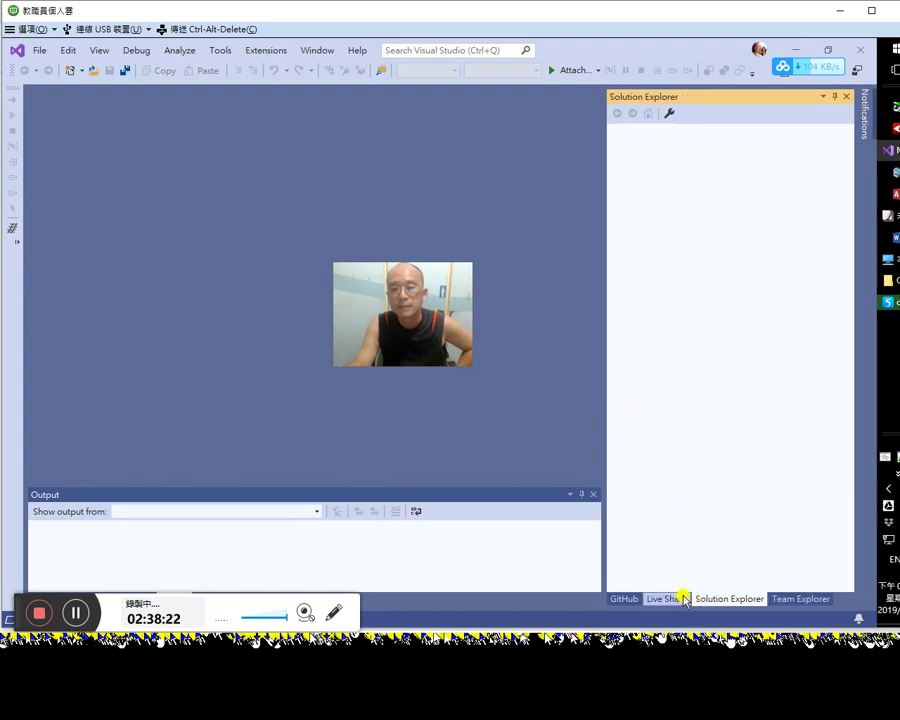
{"action": "left_click", "coordinate": [681, 598]}
{"action": "left_click", "coordinate": [776, 598]}
{"action": "left_click_drag", "start_coordinate": [713, 399], "coordinate": [800, 400]}
{"action": "left_click", "coordinate": [820, 401]}
{"action": "left_click", "coordinate": [843, 402]}
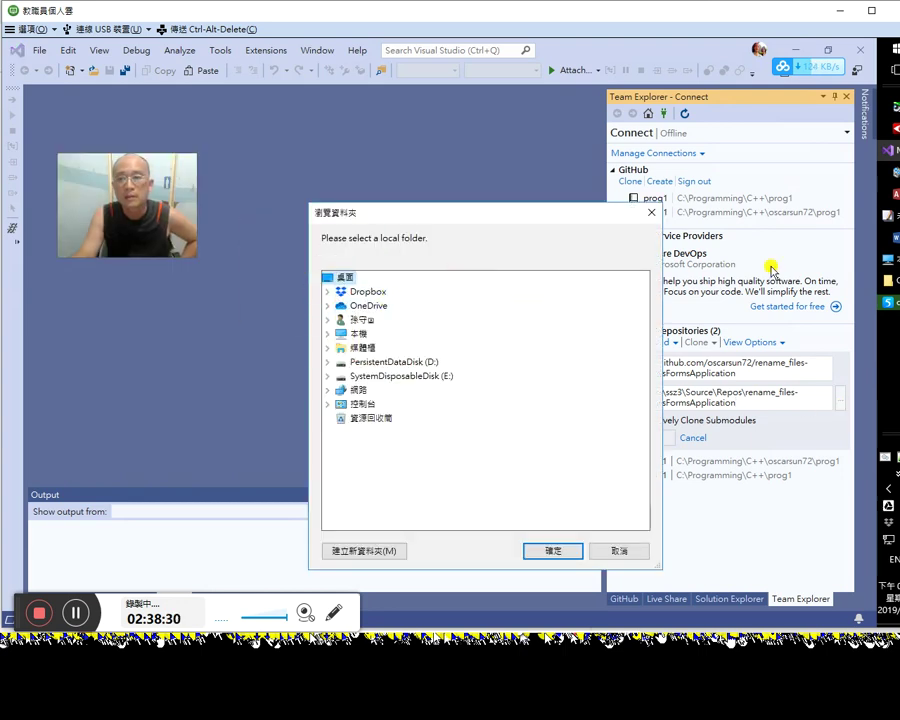
Step: Choose C:\Programming\C# as the clone destination, leaving recursive submodule cloning on
{"action": "key", "text": "alt+Tab"}
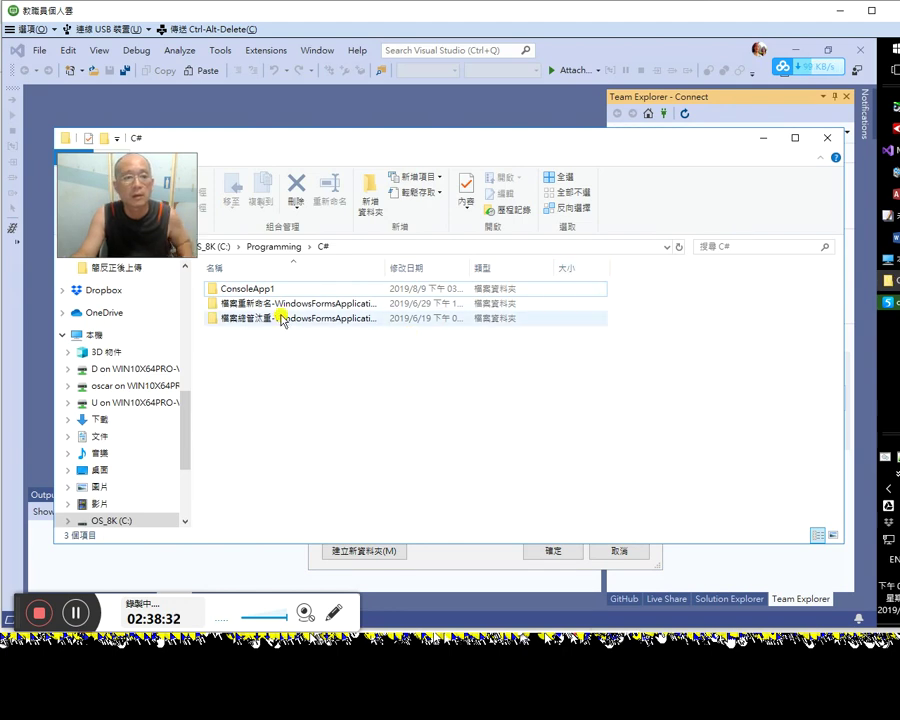
{"action": "key", "text": "alt+Tab"}
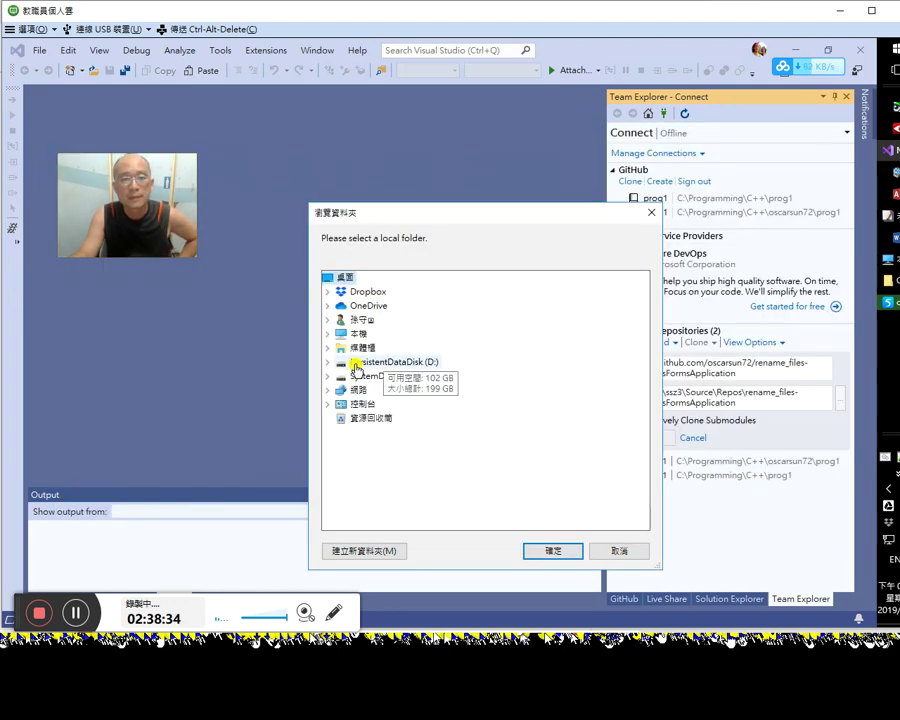
{"action": "left_click", "coordinate": [327, 320]}
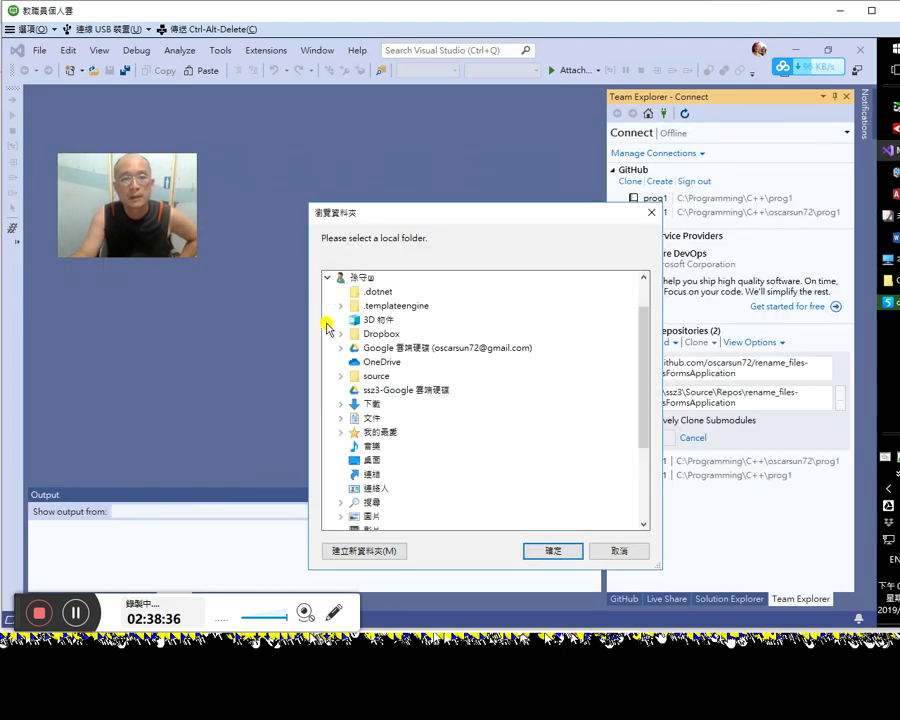
{"action": "left_click", "coordinate": [328, 280]}
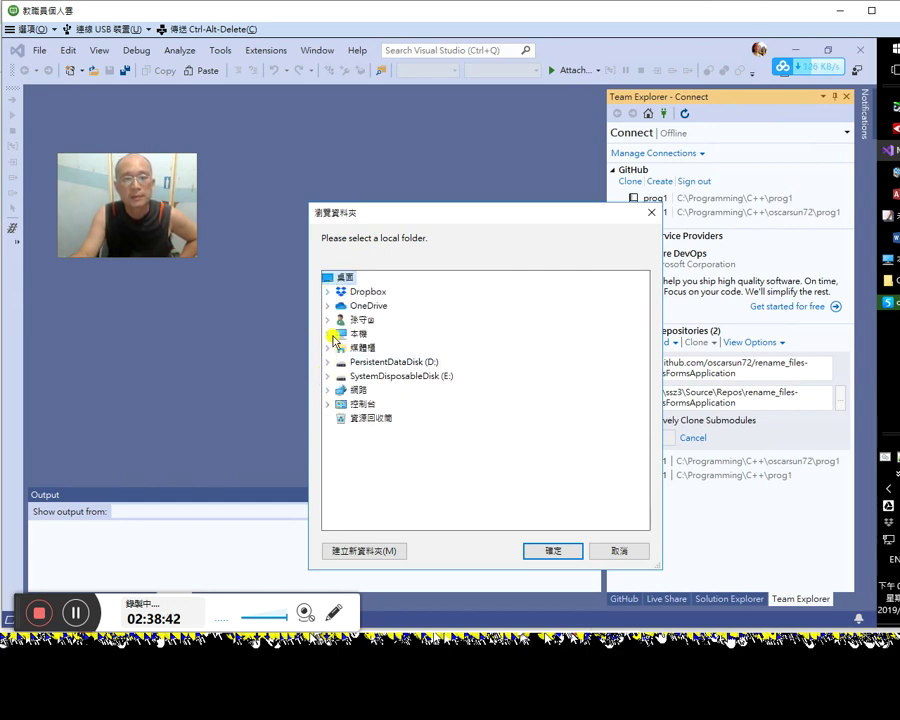
{"action": "left_click", "coordinate": [329, 334]}
{"action": "left_click", "coordinate": [341, 428]}
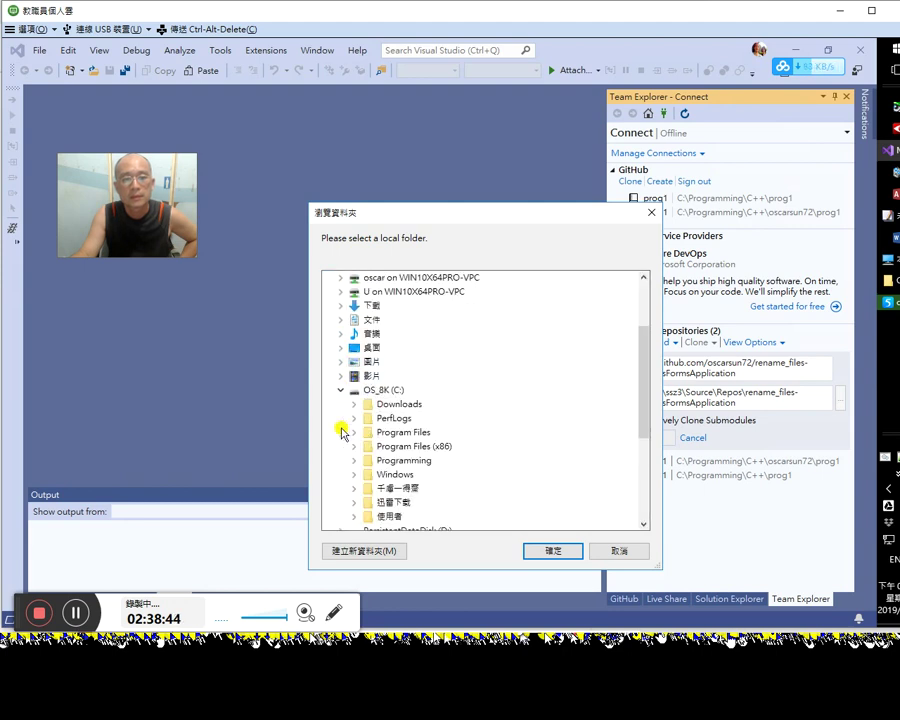
{"action": "left_click", "coordinate": [356, 460]}
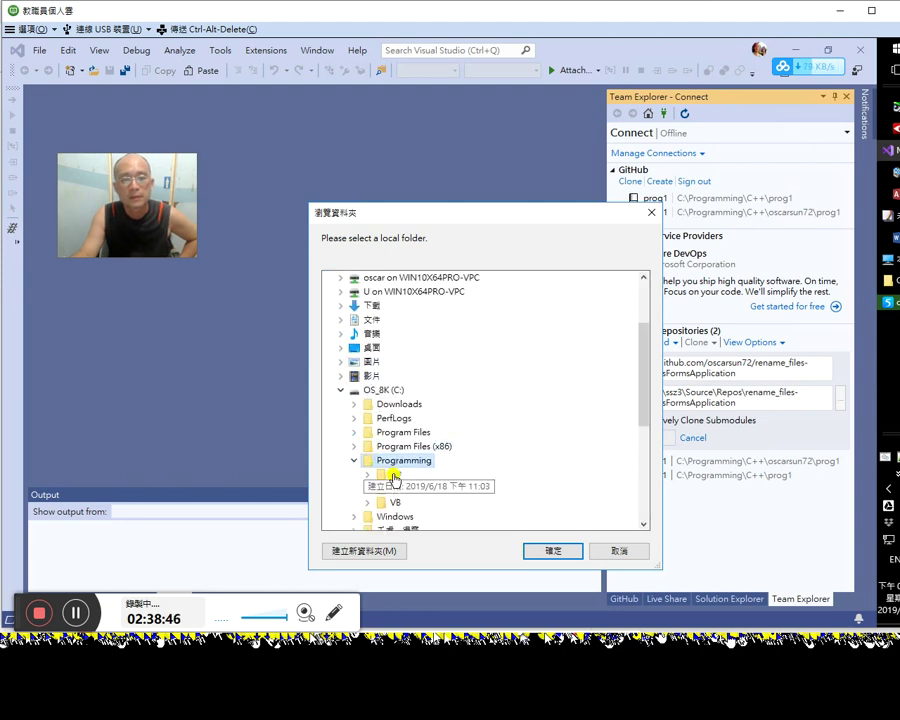
{"action": "left_click", "coordinate": [368, 474]}
{"action": "left_click", "coordinate": [530, 548]}
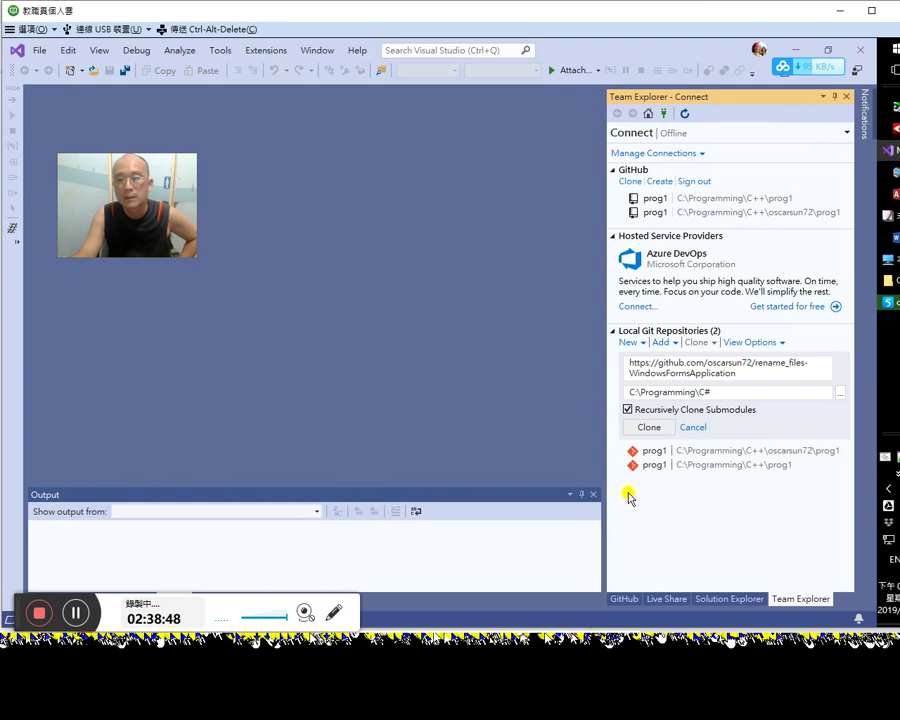
{"action": "left_click", "coordinate": [663, 411]}
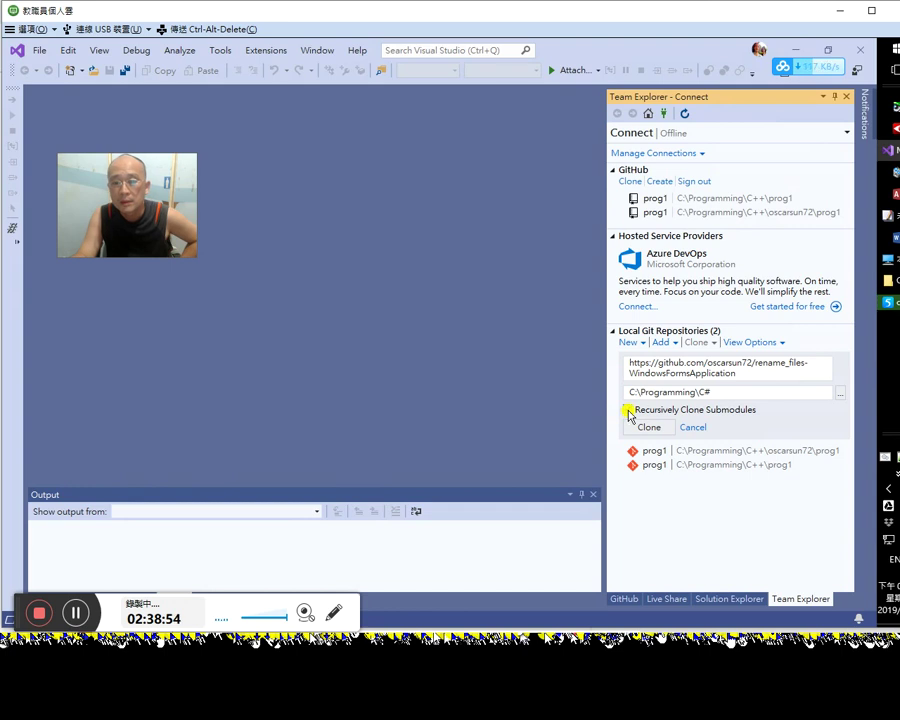
{"action": "left_click", "coordinate": [626, 411]}
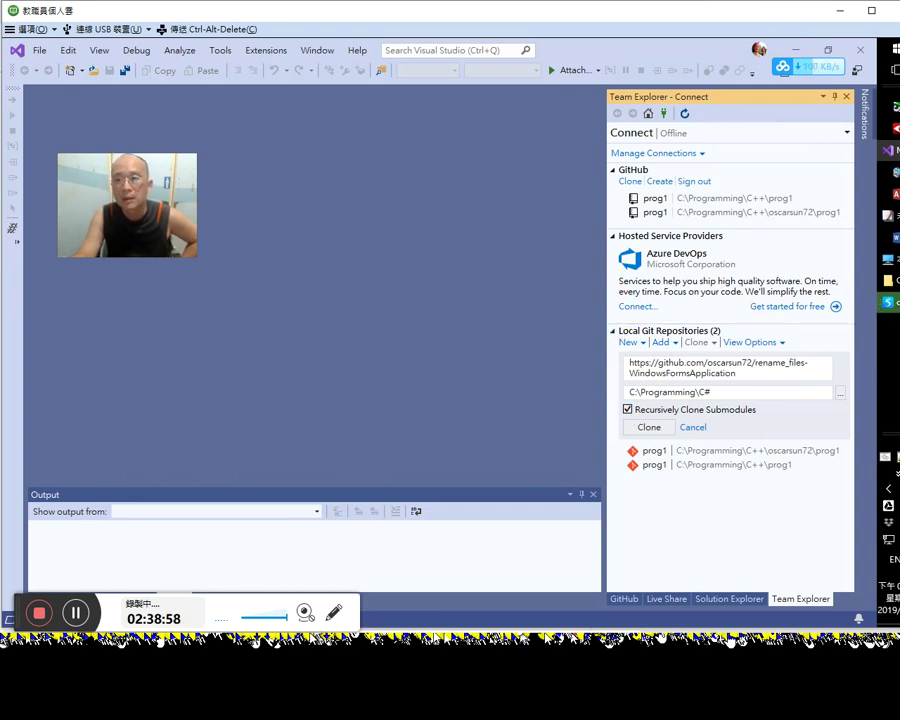
Step: Type 'recurisively clone su' in a blank EmEditor document, cut it all, then return to Chrome
{"action": "left_click", "coordinate": [796, 212]}
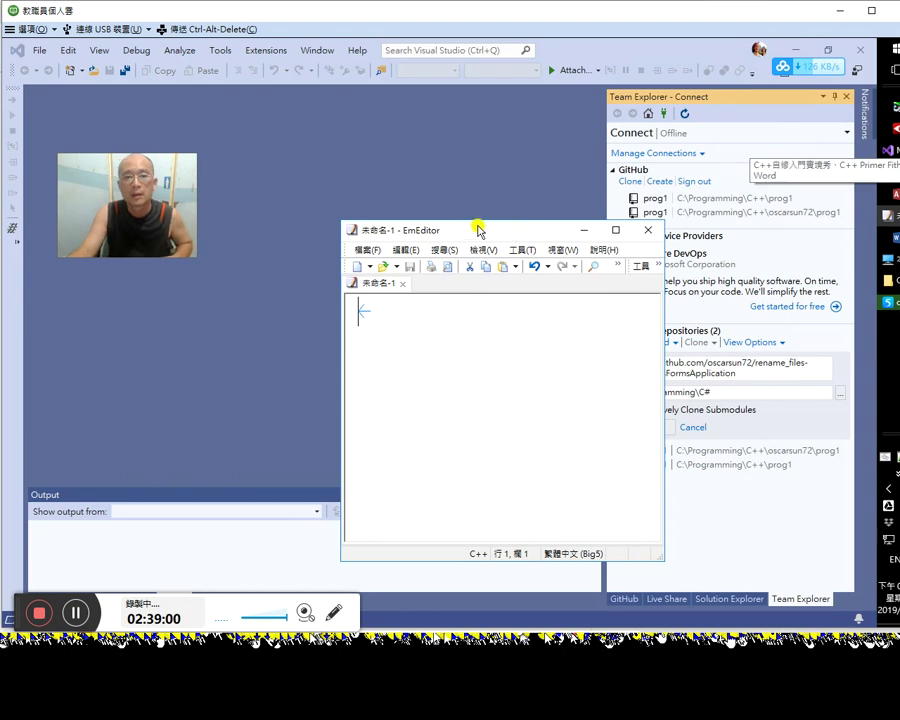
{"action": "left_click_drag", "start_coordinate": [507, 233], "coordinate": [381, 232]}
{"action": "type", "text": "recuris"}
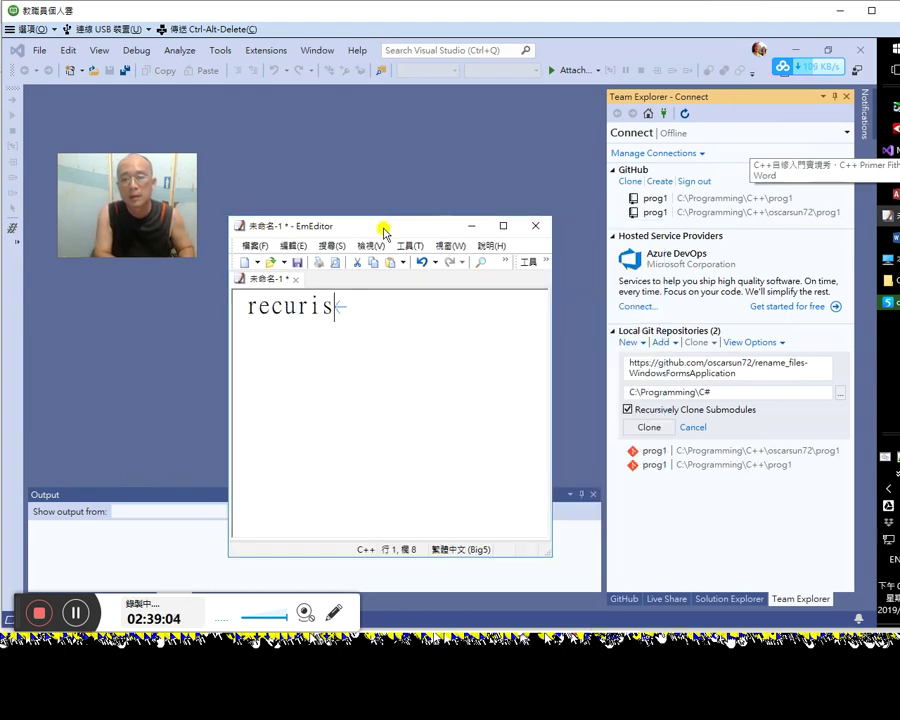
{"action": "type", "text": "ively cl"}
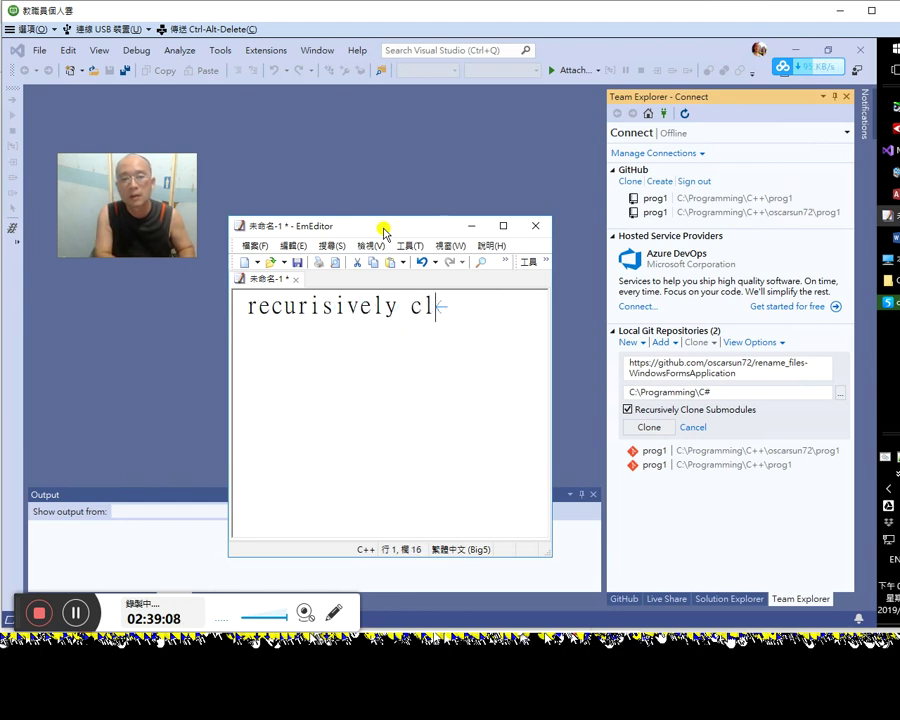
{"action": "type", "text": "one submodu"}
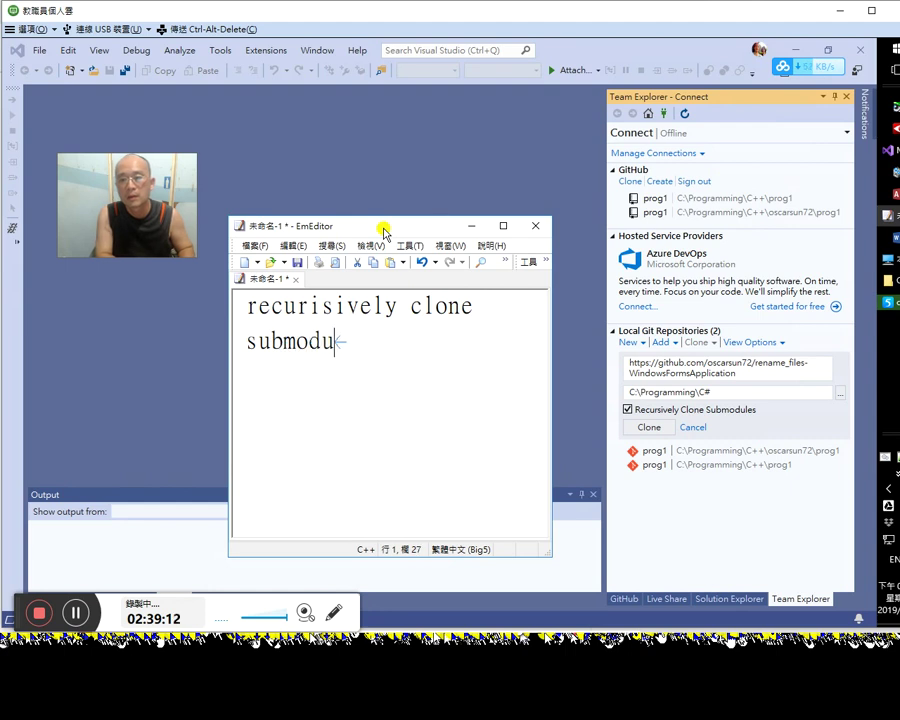
{"action": "key", "text": "ctrl+a"}
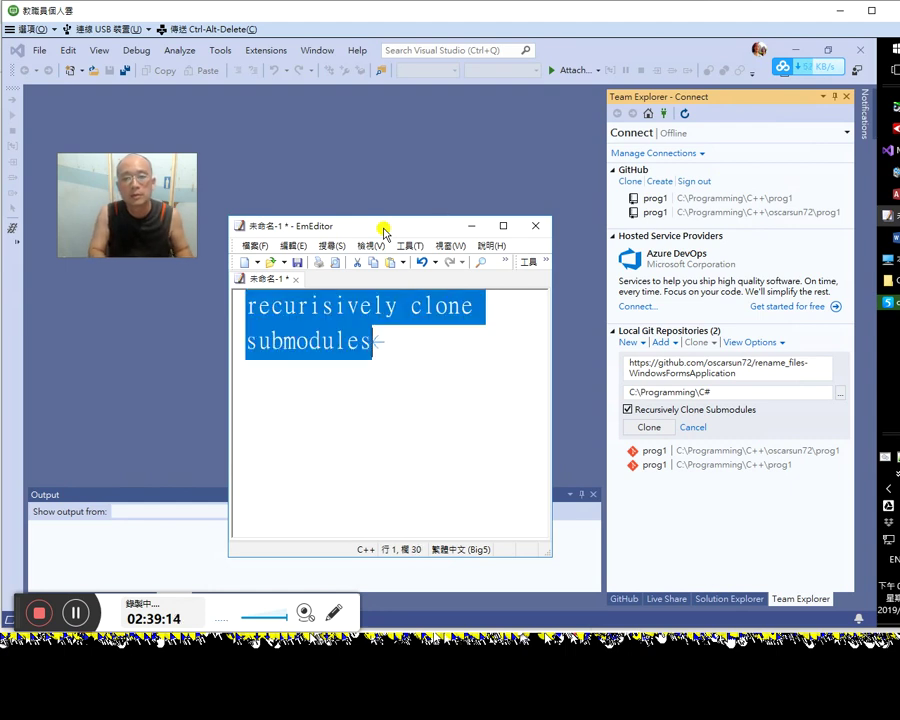
{"action": "key", "text": "ctrl+x"}
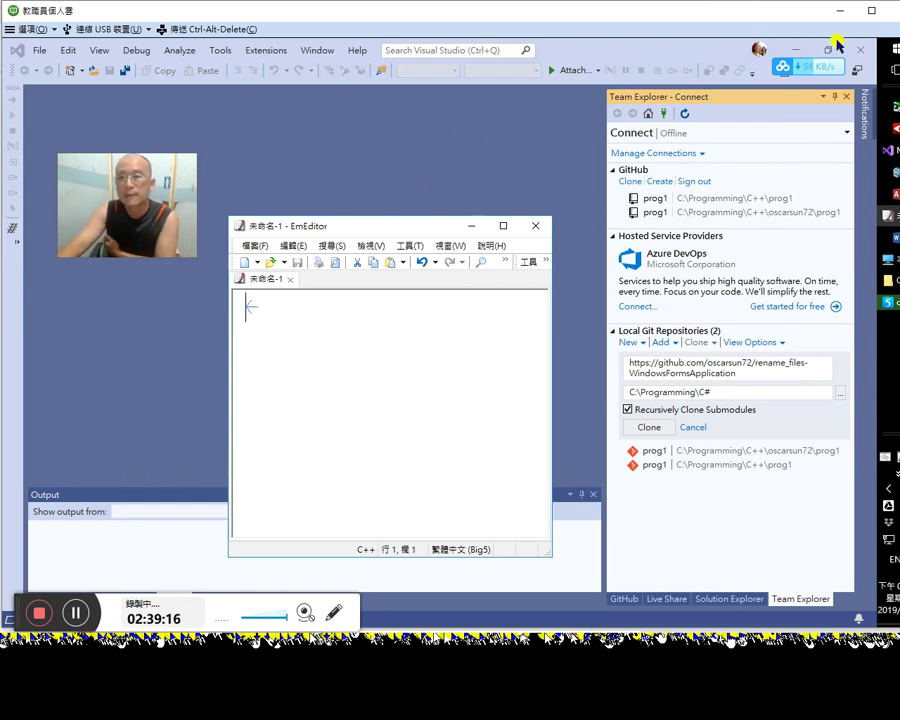
{"action": "left_click", "coordinate": [886, 302]}
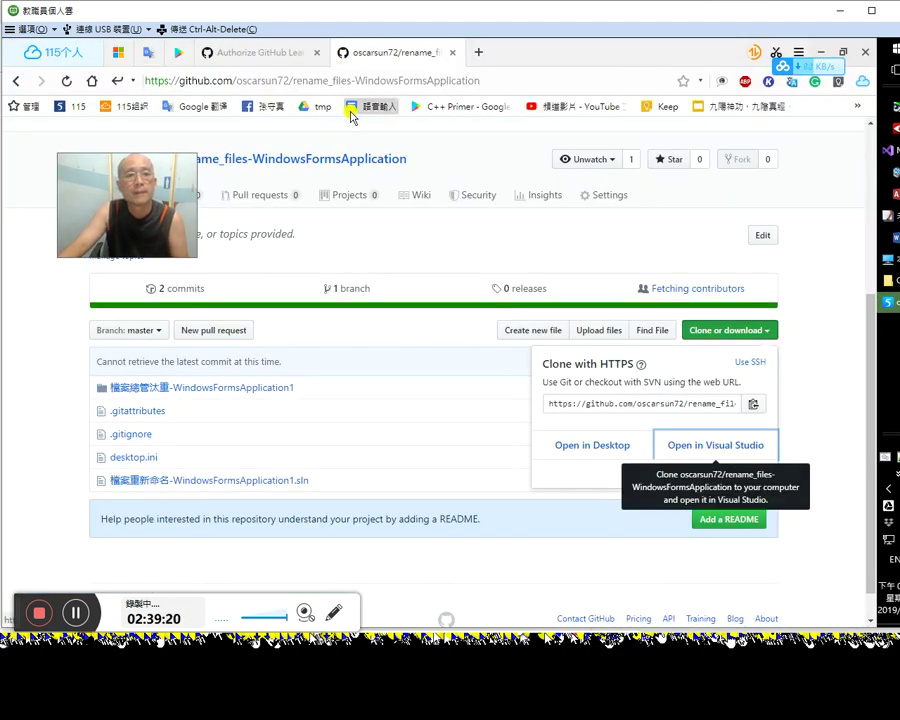
Step: Paste 'recursively clone submodules' into Google Translate and accept the 'recursively' correction, giving 遞歸克隆子模塊
{"action": "left_click", "coordinate": [224, 110]}
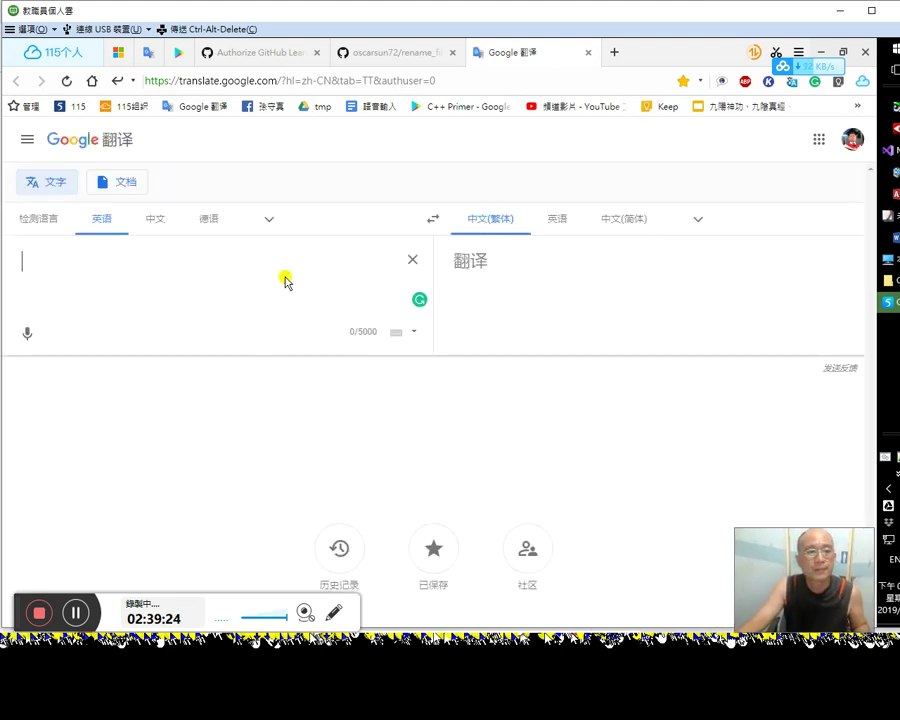
{"action": "key", "text": "ctrl+v"}
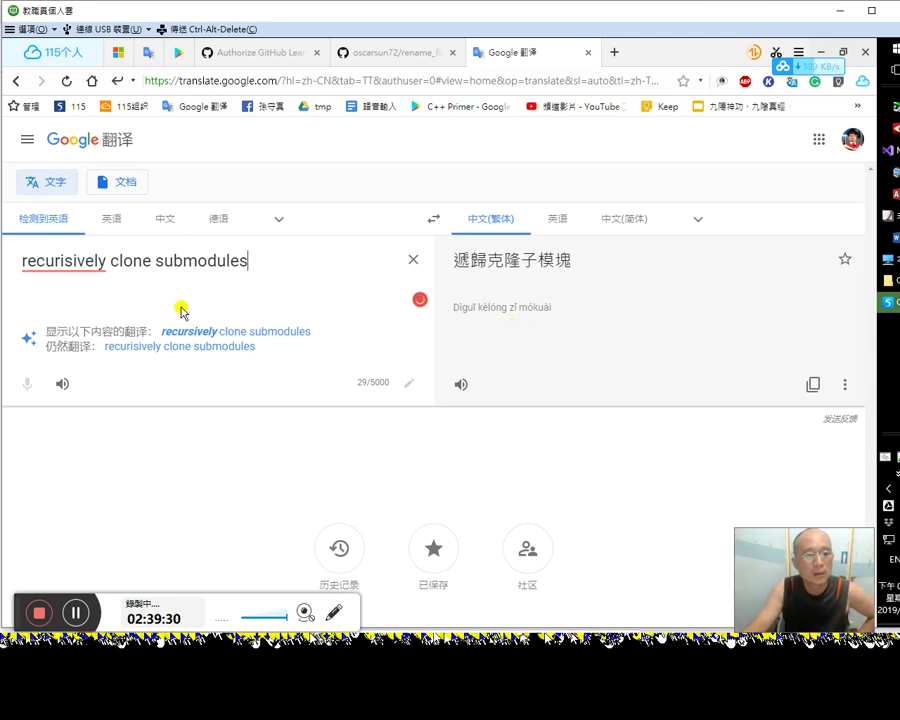
{"action": "mouse_move", "coordinate": [74, 265]}
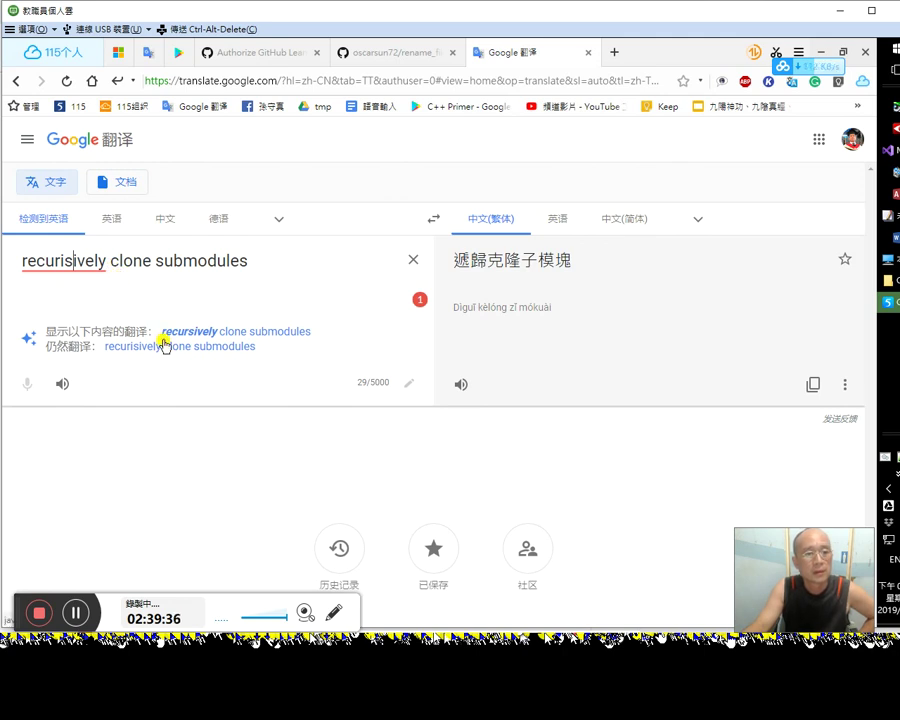
{"action": "left_click", "coordinate": [201, 333]}
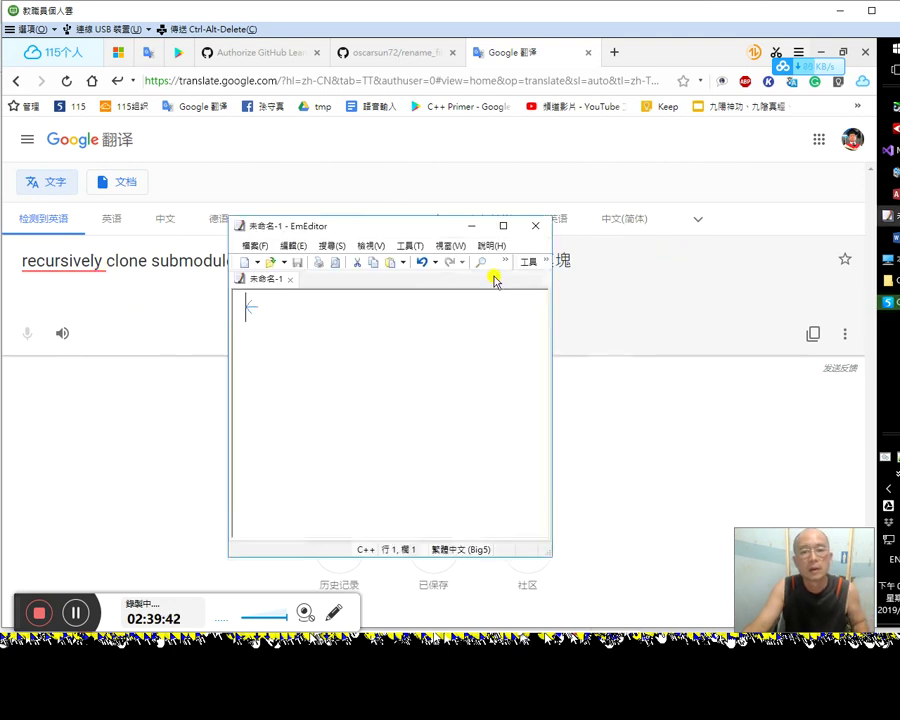
Step: Play the Traditional Chinese translation aloud, then return to Visual Studio
{"action": "key", "text": "alt+Tab"}
{"action": "key", "text": "alt+Tab"}
{"action": "key", "text": "Tab"}
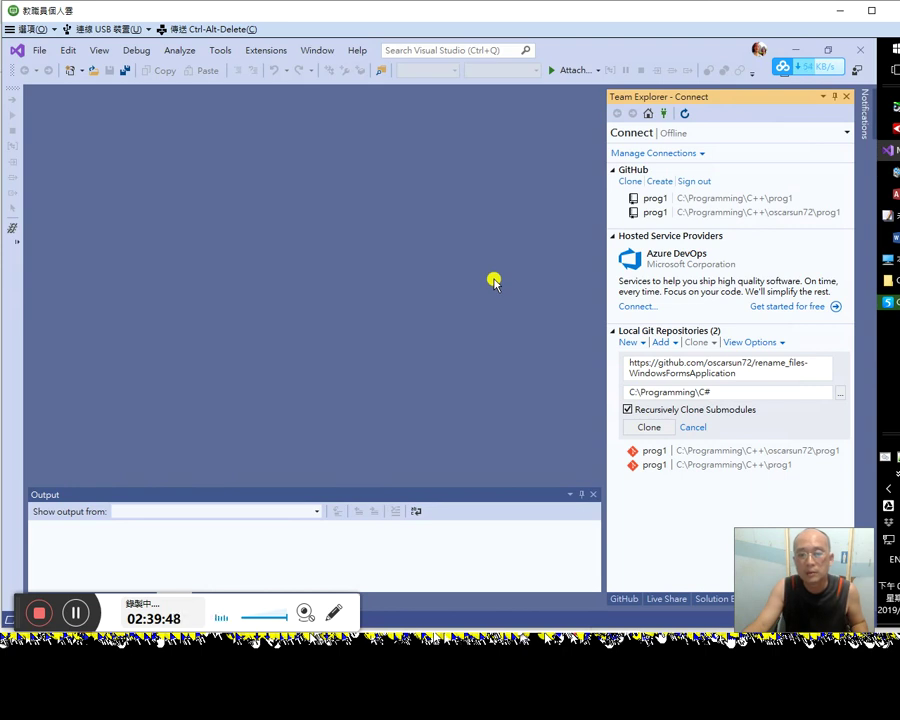
{"action": "key", "text": "alt+Tab"}
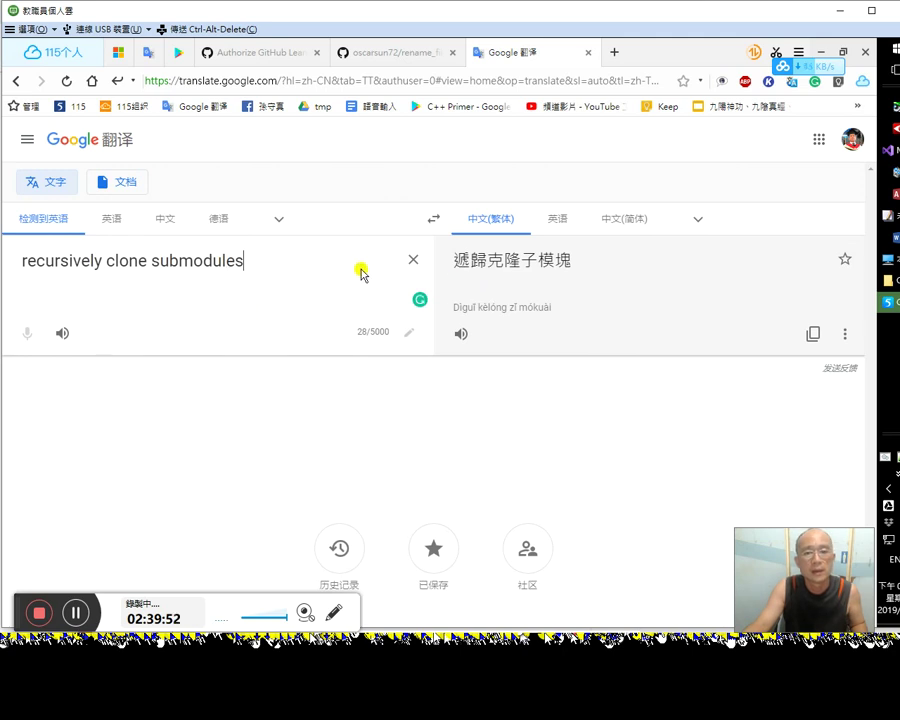
{"action": "left_click", "coordinate": [462, 334]}
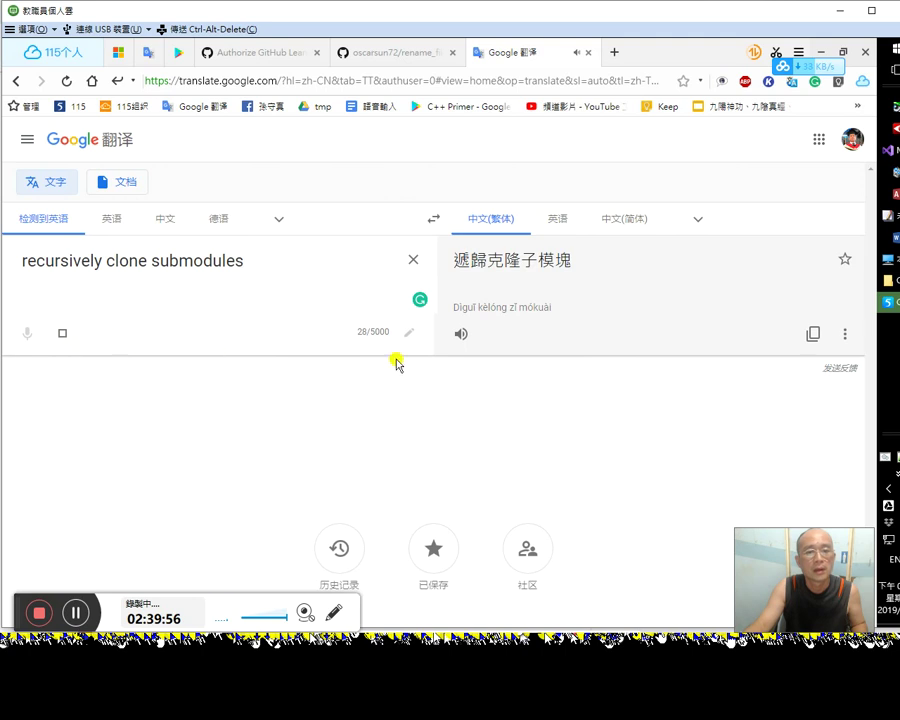
{"action": "key", "text": "alt+Tab"}
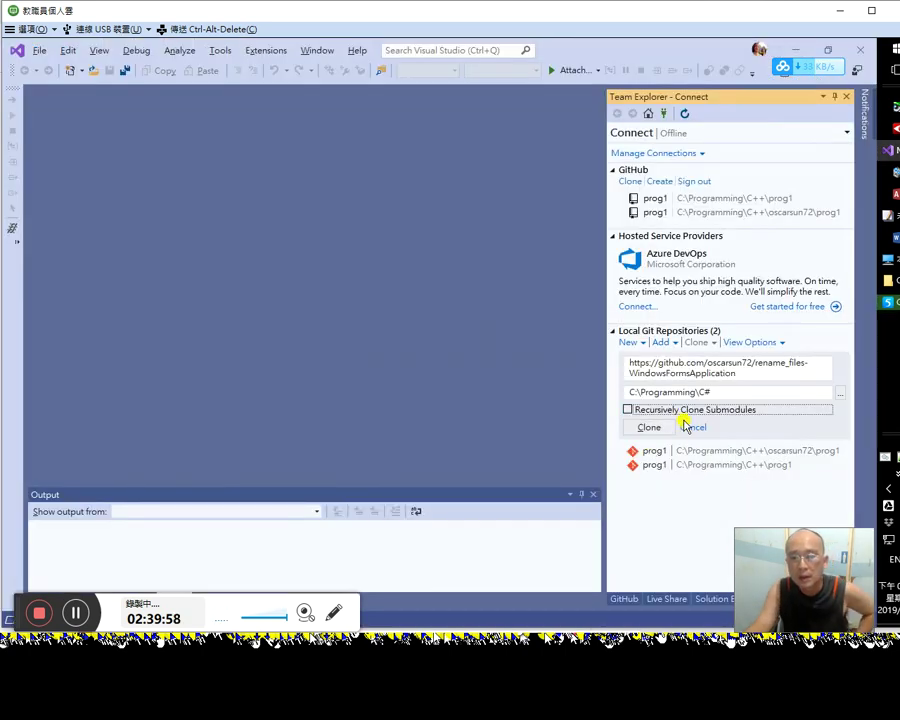
Step: Enable Recursively Clone Submodules and attempt the clone, which fails because C:\Programming\C# is not empty
{"action": "left_click", "coordinate": [628, 410]}
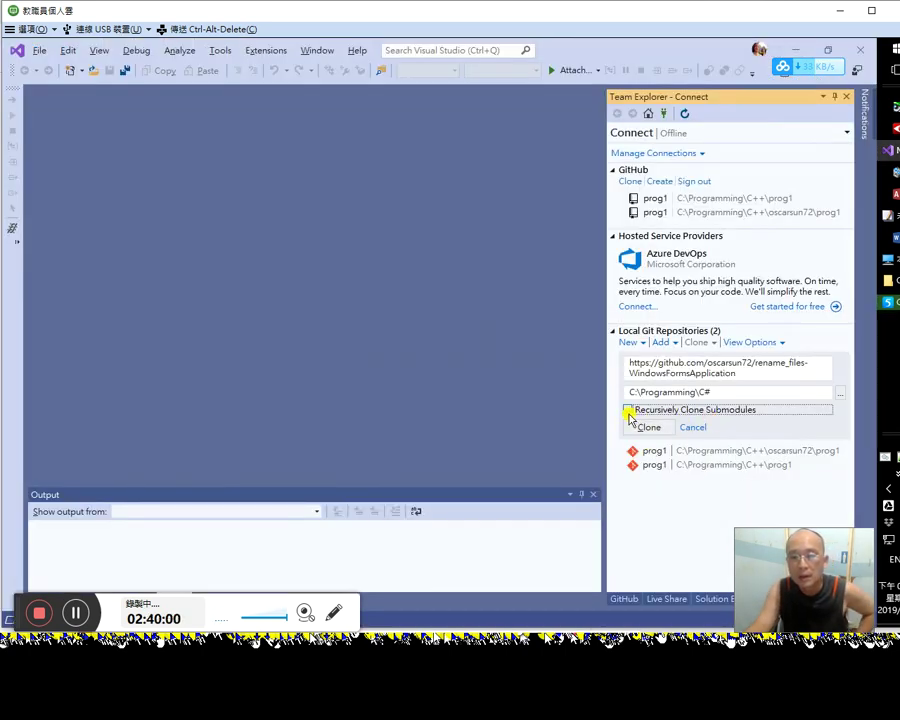
{"action": "left_click", "coordinate": [649, 427]}
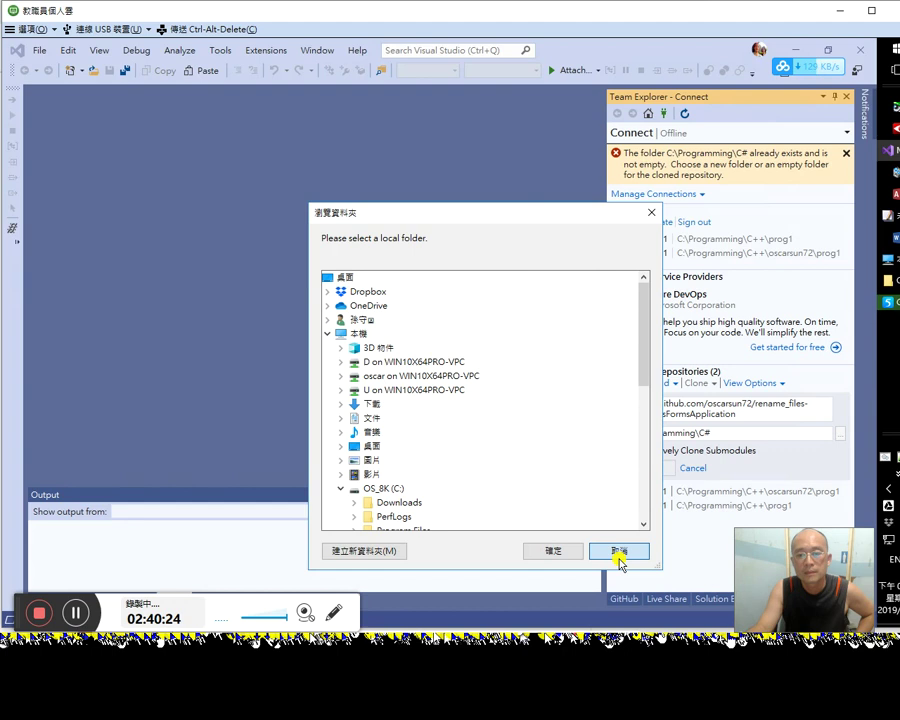
Step: Cancel the folder picker, reopen it and expand C:\Programming\C#
{"action": "left_click", "coordinate": [619, 551]}
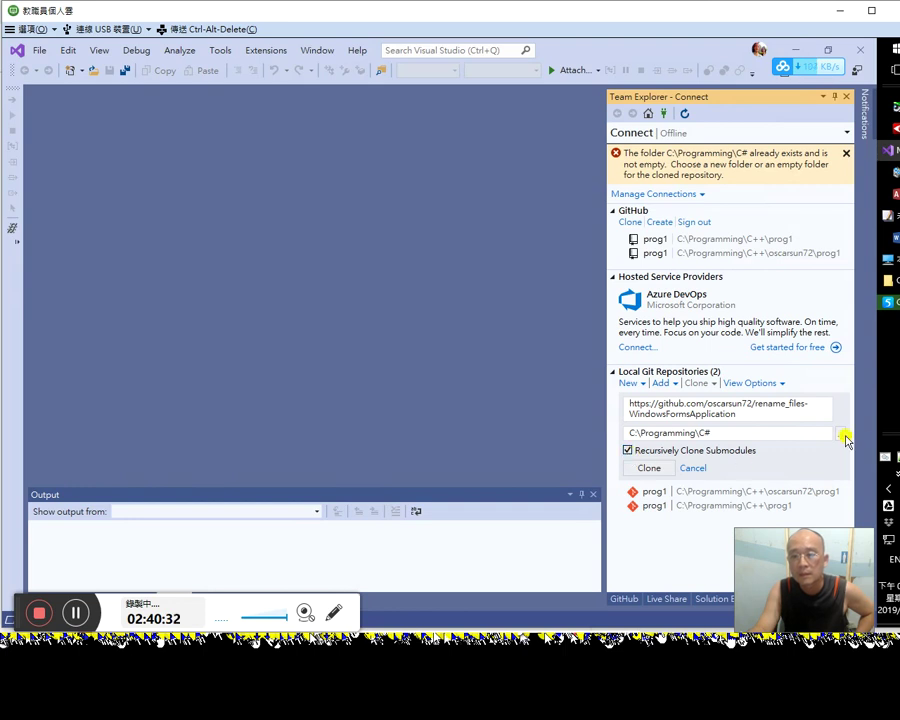
{"action": "left_click", "coordinate": [841, 434]}
{"action": "scroll", "coordinate": [444, 340], "scroll_direction": "up", "scroll_amount": 4}
{"action": "scroll", "coordinate": [510, 492], "scroll_direction": "down", "scroll_amount": 2}
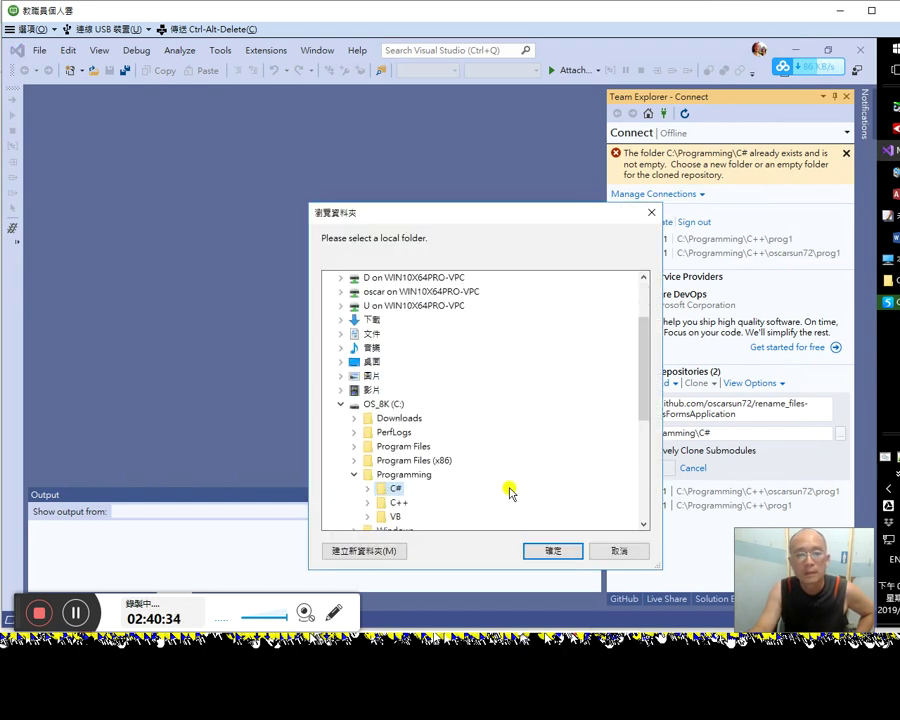
{"action": "scroll", "coordinate": [450, 480], "scroll_direction": "down", "scroll_amount": 1}
{"action": "left_click", "coordinate": [384, 448]}
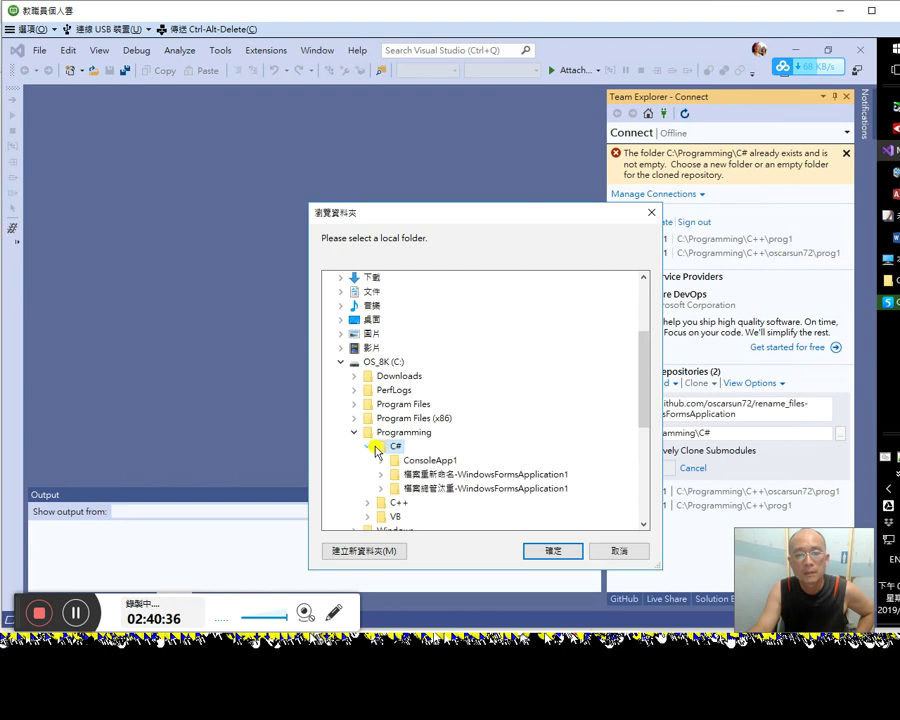
Step: Create a new GitHub folder inside C# and accept it as the clone destination
{"action": "left_click", "coordinate": [398, 546]}
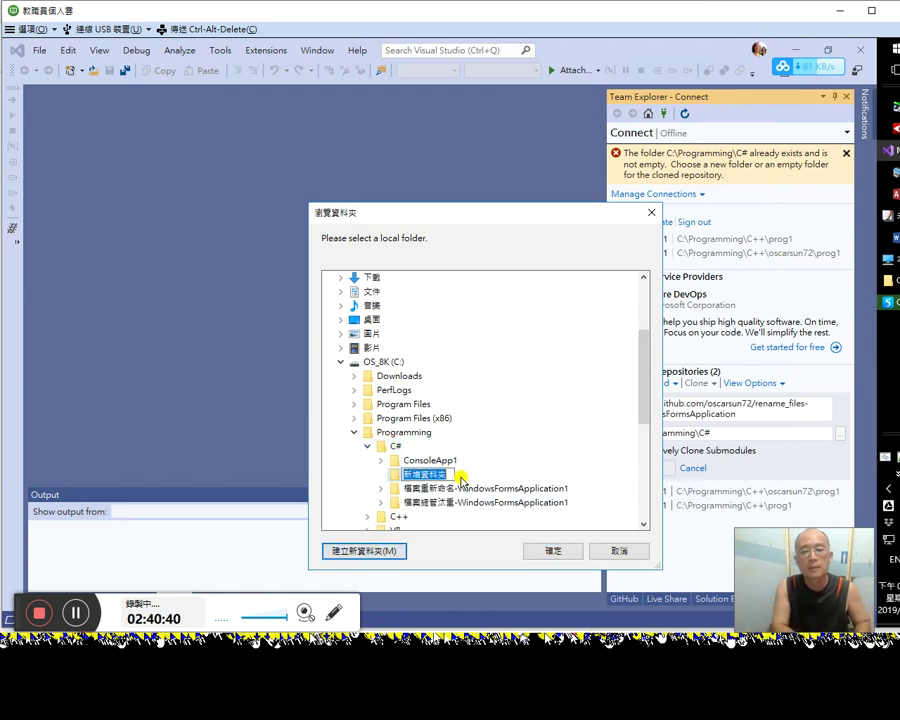
{"action": "type", "text": "GitHub"}
{"action": "key", "text": "Return"}
{"action": "left_click", "coordinate": [552, 549]}
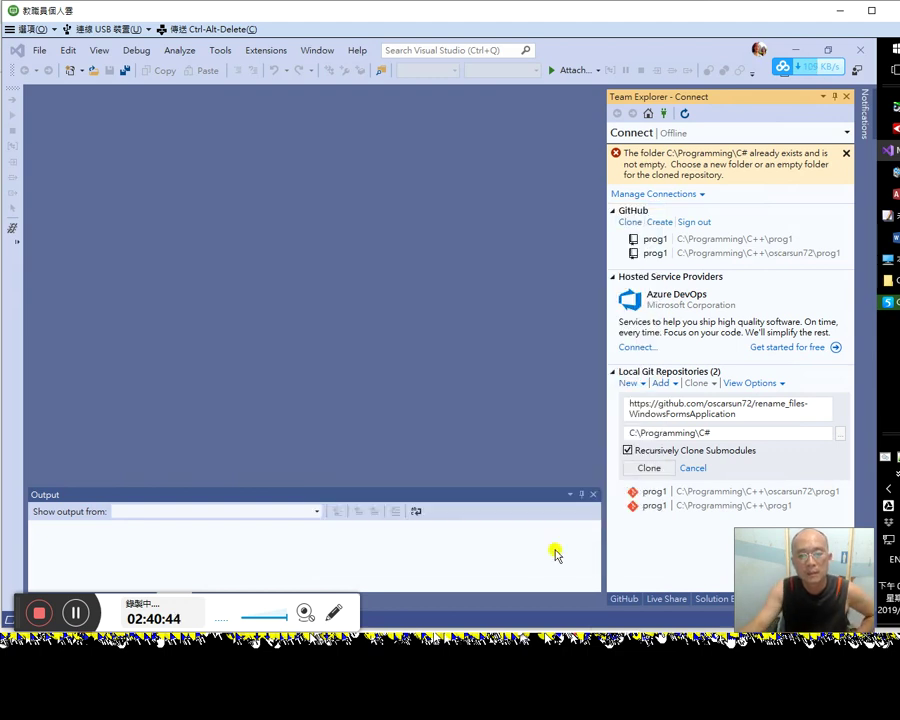
Step: Clone the repository into C:\Programming\C#\GitHub and open the C# folder in File Explorer
{"action": "left_click", "coordinate": [646, 465]}
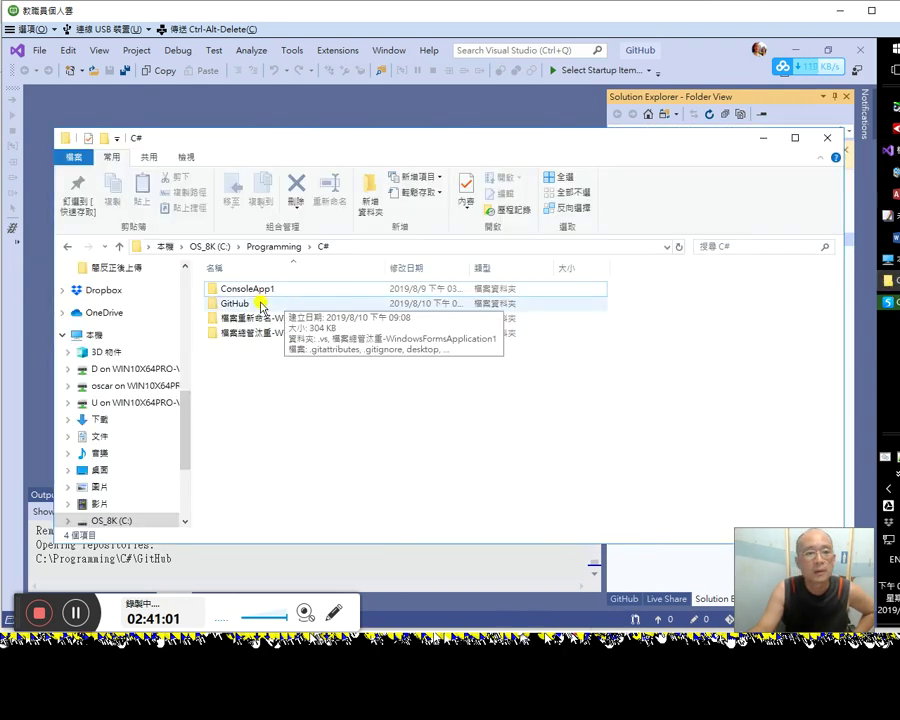
{"action": "left_click", "coordinate": [262, 304]}
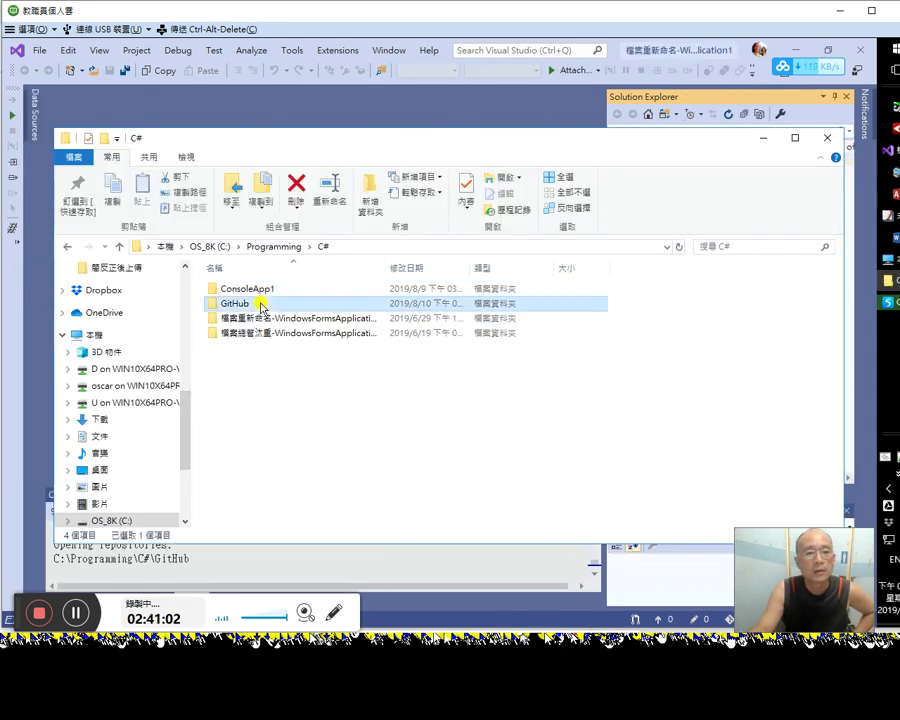
Step: Open the cloned GitHub folder to view its six items, then minimise that window
{"action": "double_click", "coordinate": [262, 304]}
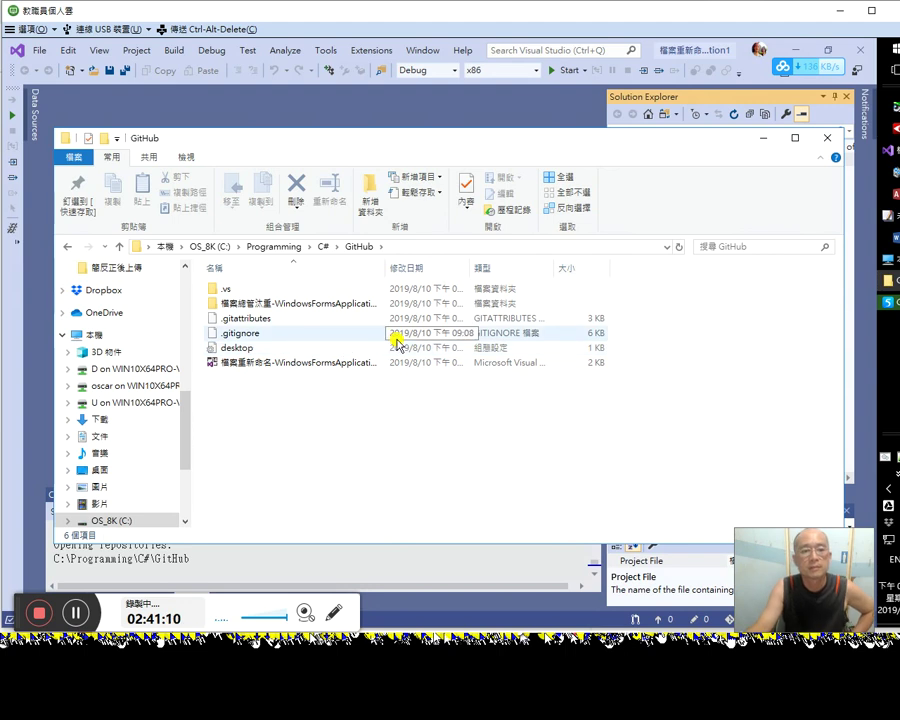
{"action": "left_click", "coordinate": [763, 138]}
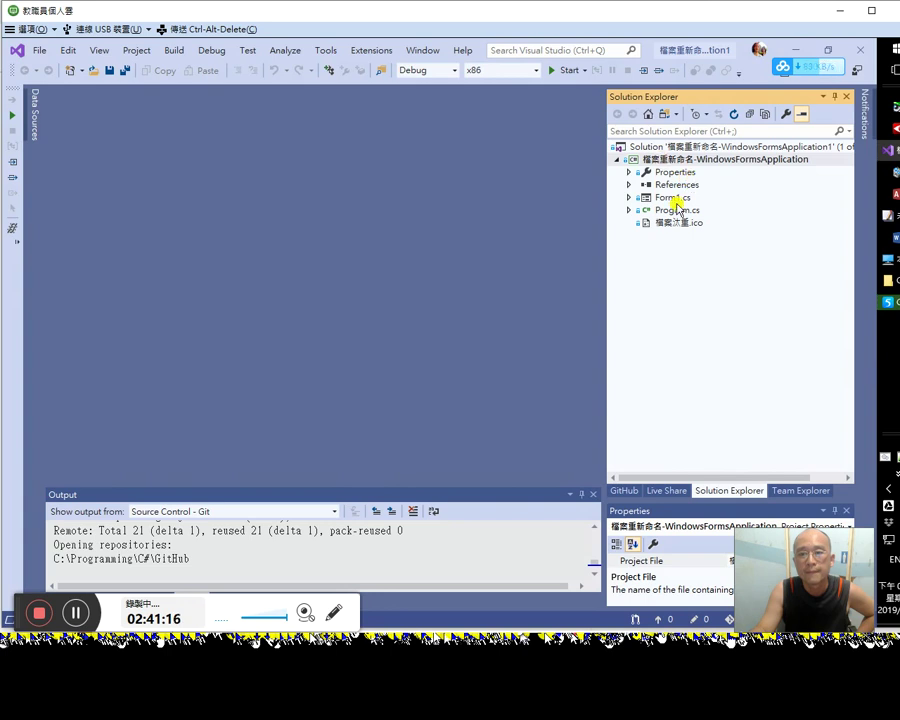
Step: Open Form1.cs in the designer and Form1.Designer.cs in the code editor
{"action": "left_click", "coordinate": [677, 199]}
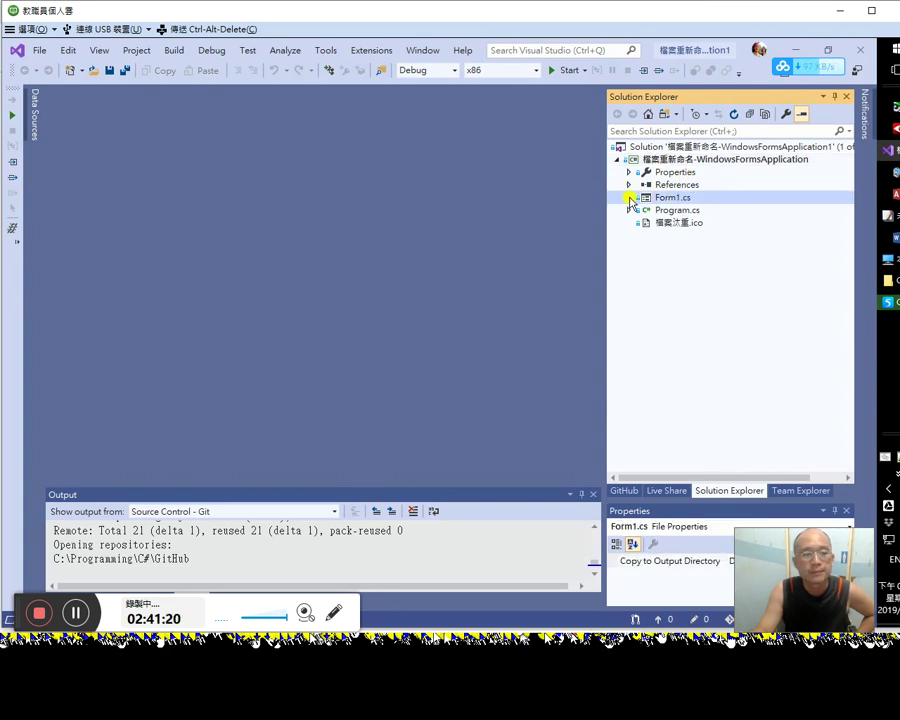
{"action": "double_click", "coordinate": [631, 199]}
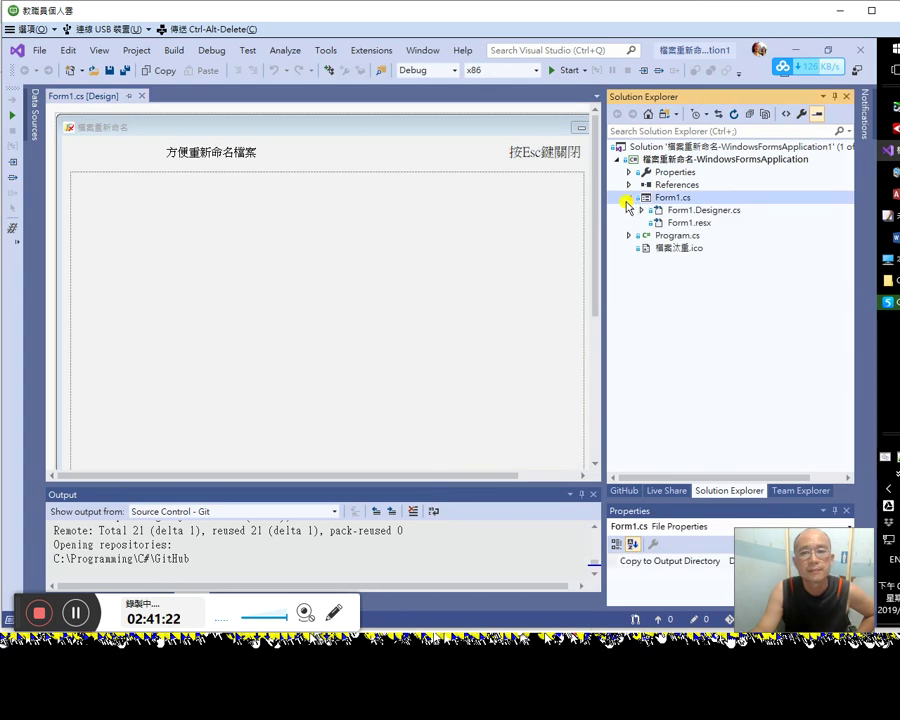
{"action": "left_click", "coordinate": [679, 212]}
{"action": "double_click", "coordinate": [679, 212]}
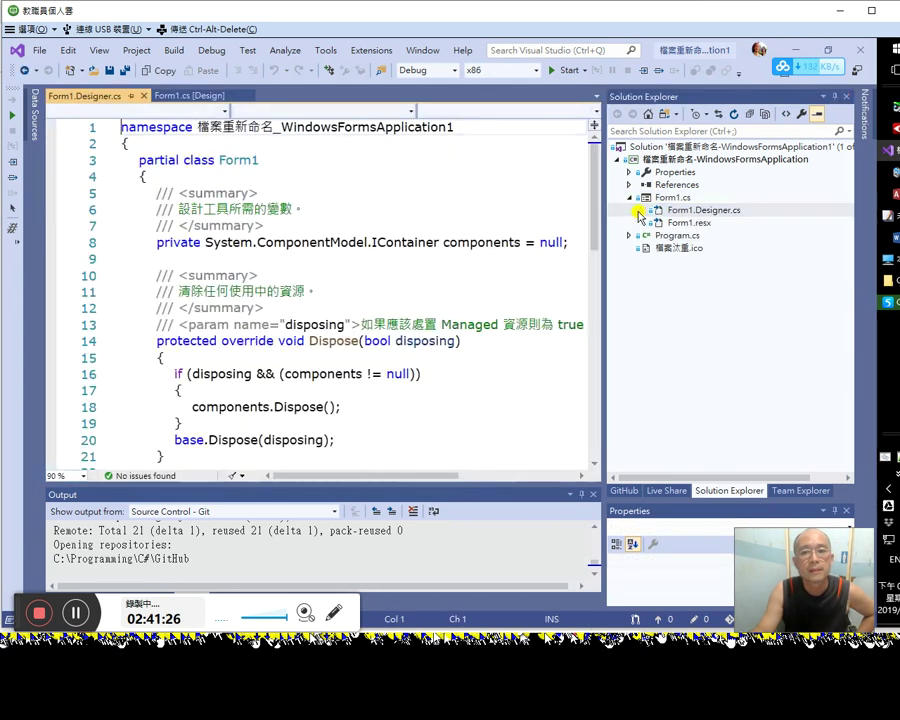
Step: Expand Form1 in Solution Explorer and jump through the constructor and textBox1_Click to label1_Click
{"action": "scroll", "coordinate": [487, 300], "scroll_direction": "down", "scroll_amount": 3}
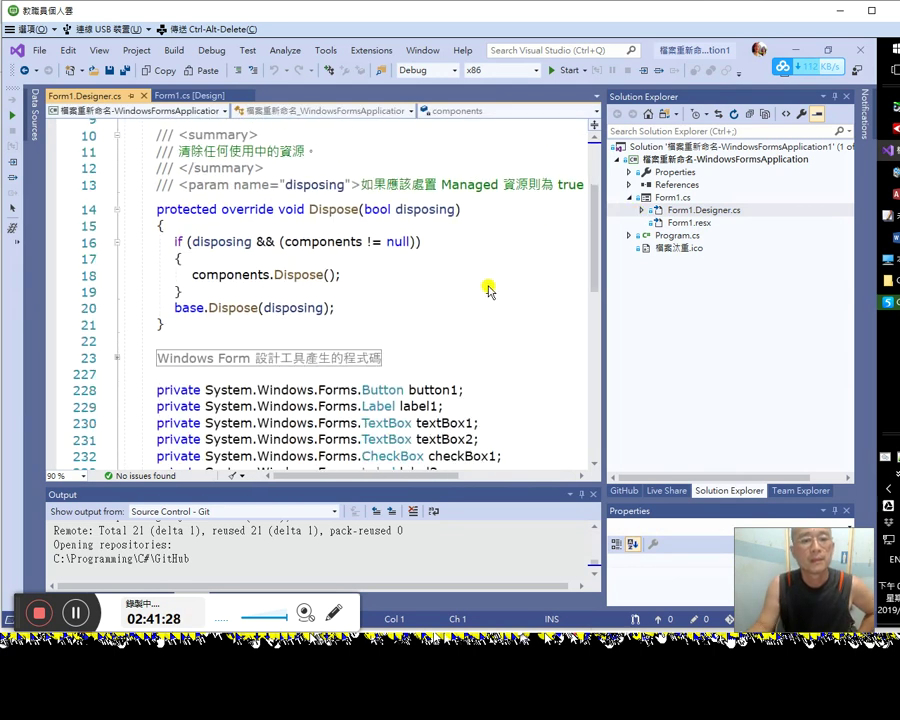
{"action": "left_click", "coordinate": [641, 211]}
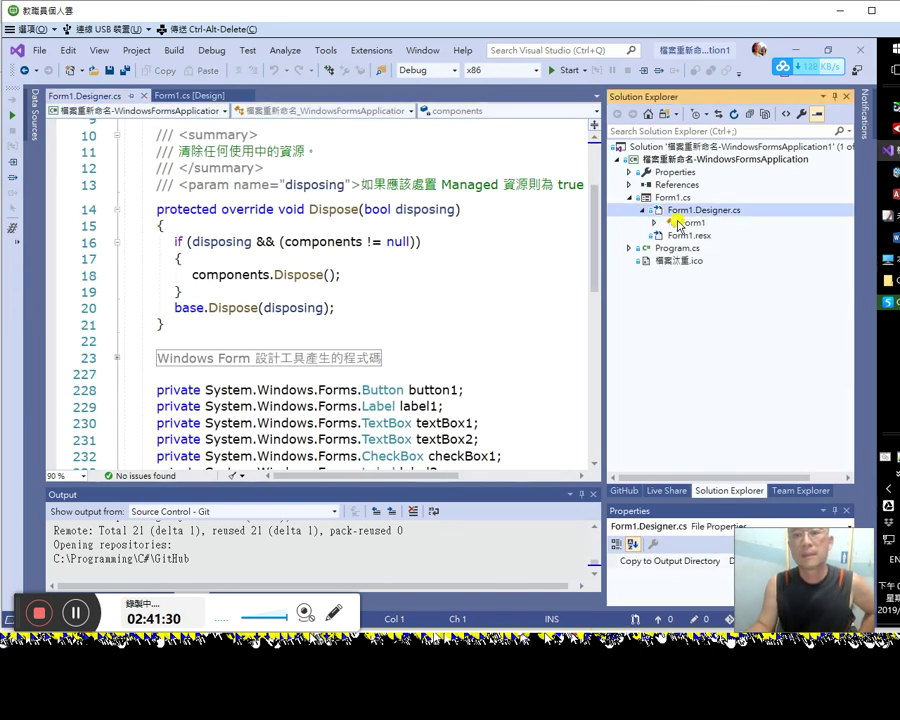
{"action": "left_click", "coordinate": [650, 223]}
{"action": "left_click", "coordinate": [652, 223]}
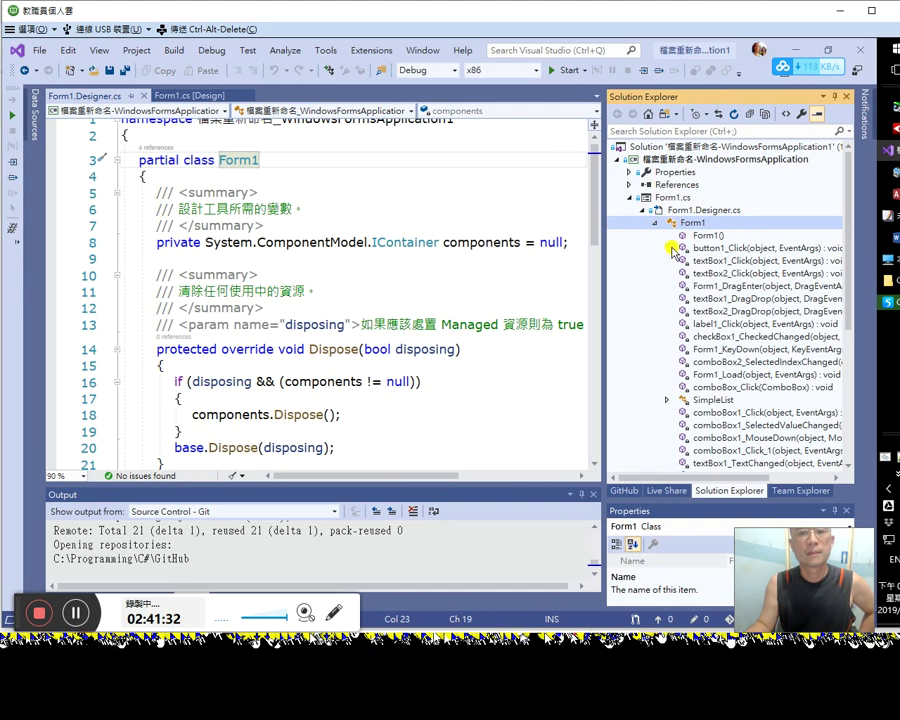
{"action": "left_click", "coordinate": [704, 236]}
{"action": "left_click", "coordinate": [712, 261]}
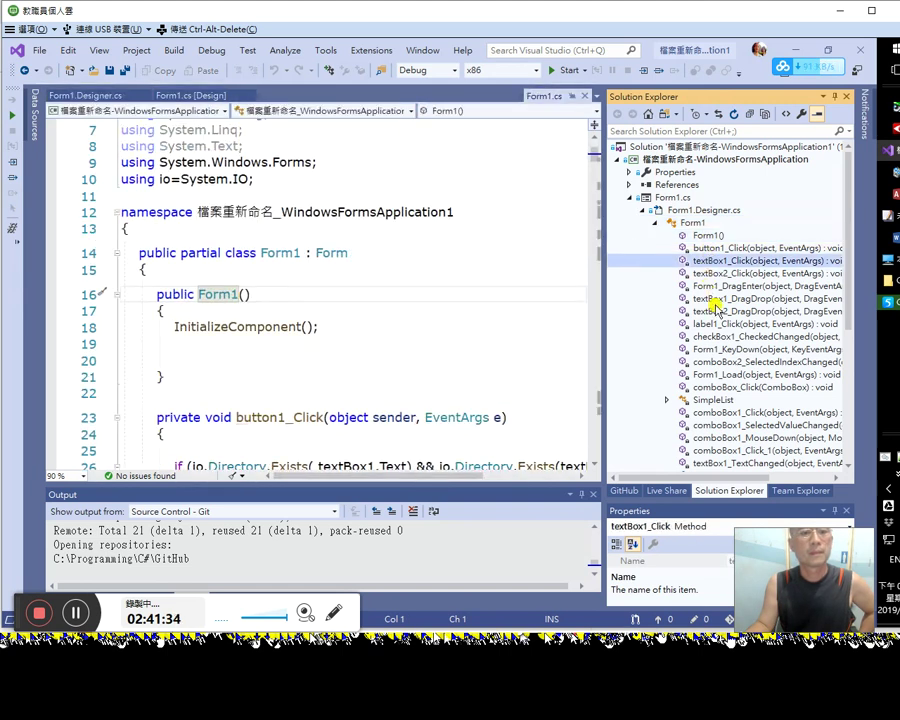
{"action": "left_click", "coordinate": [706, 324]}
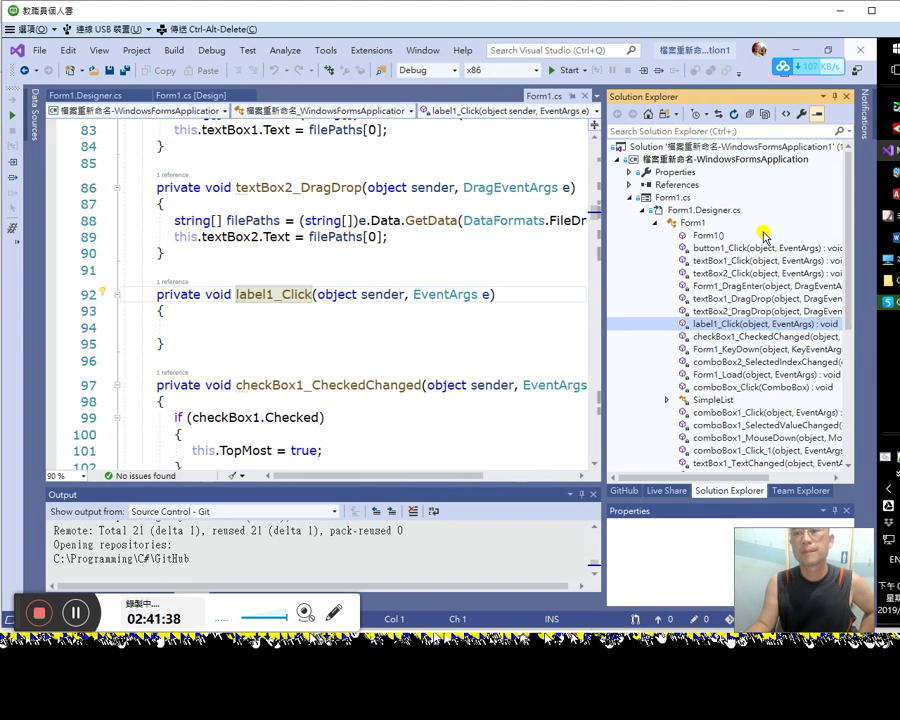
Step: Switch to Google Translate and select, then deselect, the translation 遞歸克隆子模塊
{"action": "key", "text": "alt+Tab"}
{"action": "triple_click", "coordinate": [570, 268]}
{"action": "left_click", "coordinate": [590, 263]}
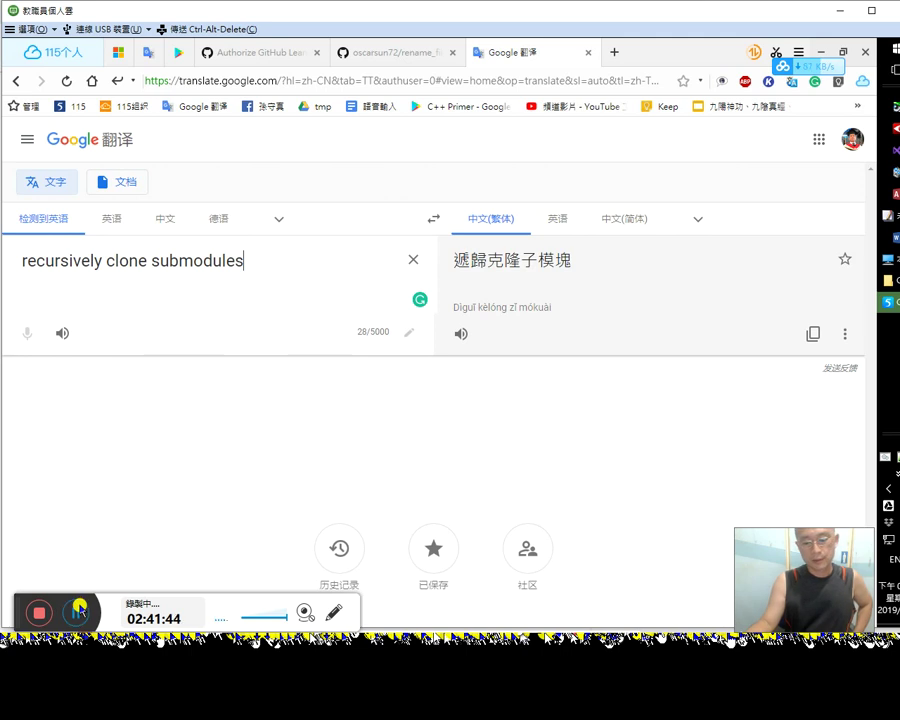
Step: Switch to the Facebook video edit tab, then bring the C++ study-notes Word document forward
{"action": "left_click", "coordinate": [79, 608]}
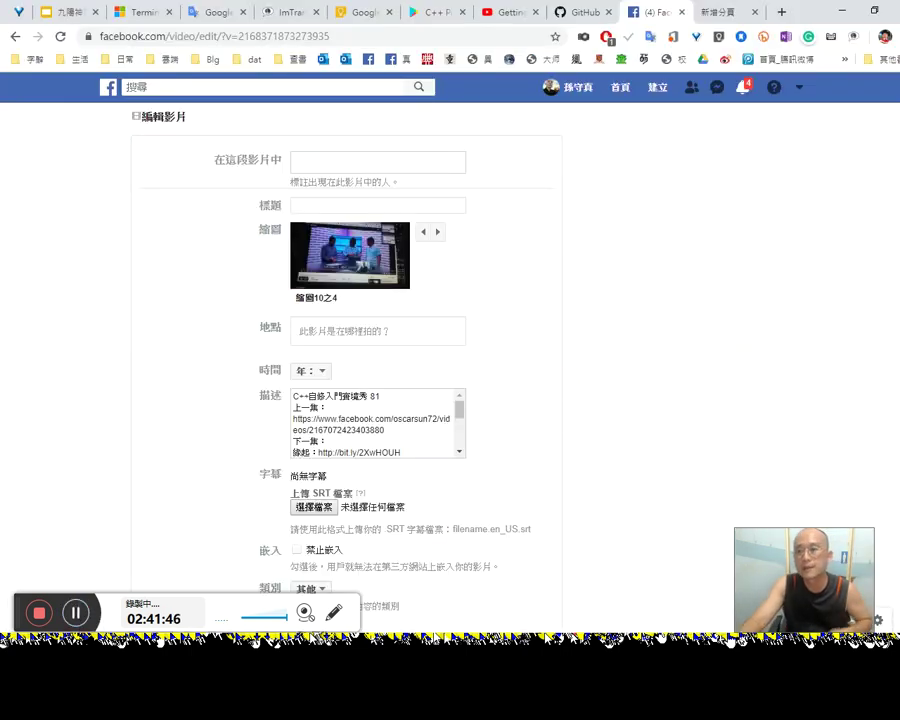
{"action": "mouse_move", "coordinate": [899, 297]}
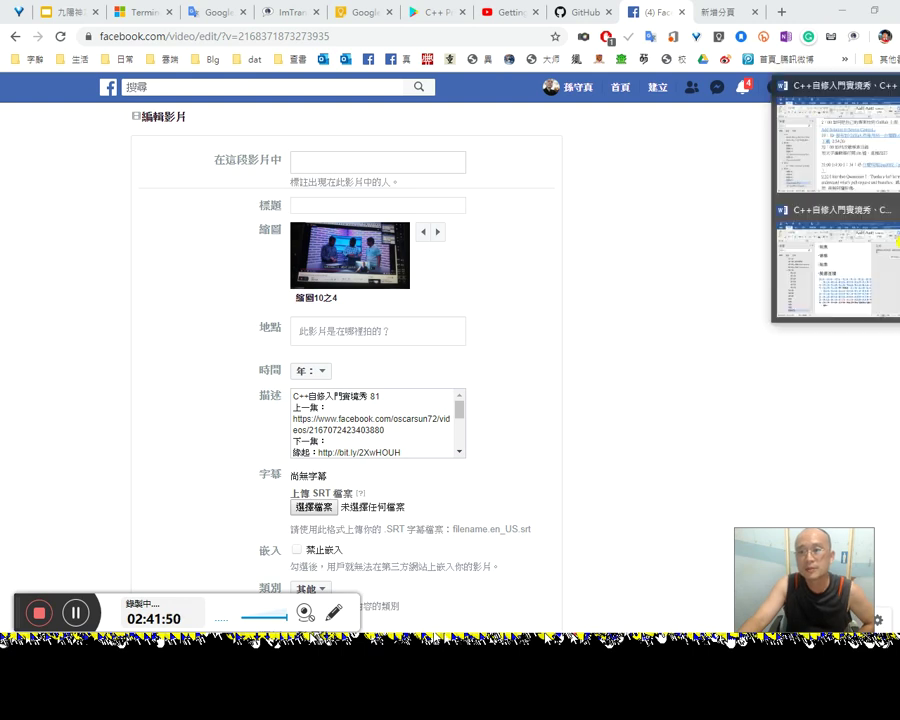
{"action": "left_click", "coordinate": [884, 201]}
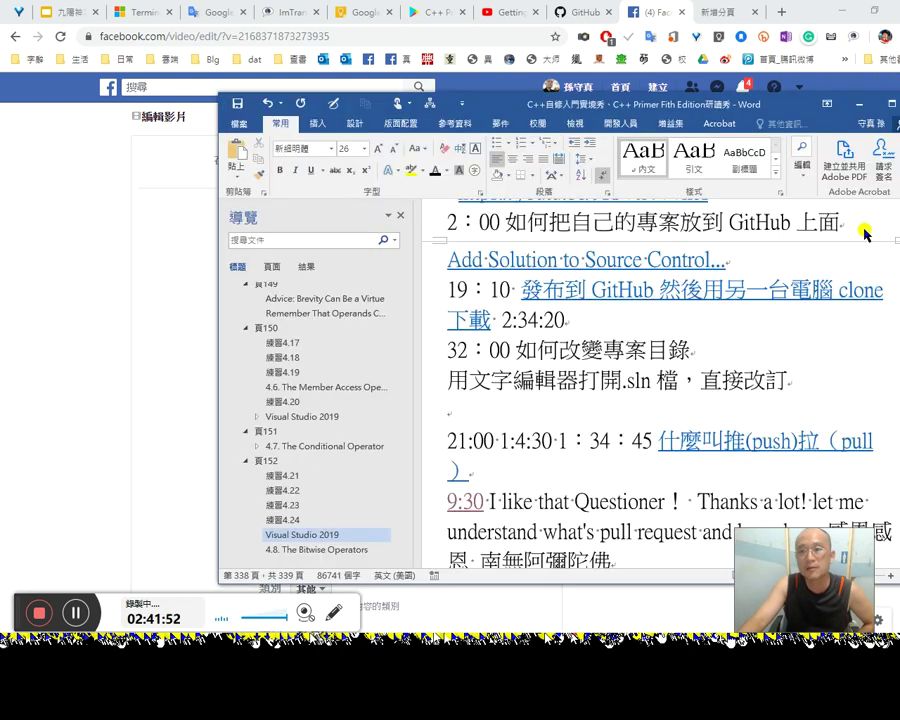
Step: Open a second window on the study notes, check the episode list at 第82集, then close it
{"action": "left_click", "coordinate": [427, 110]}
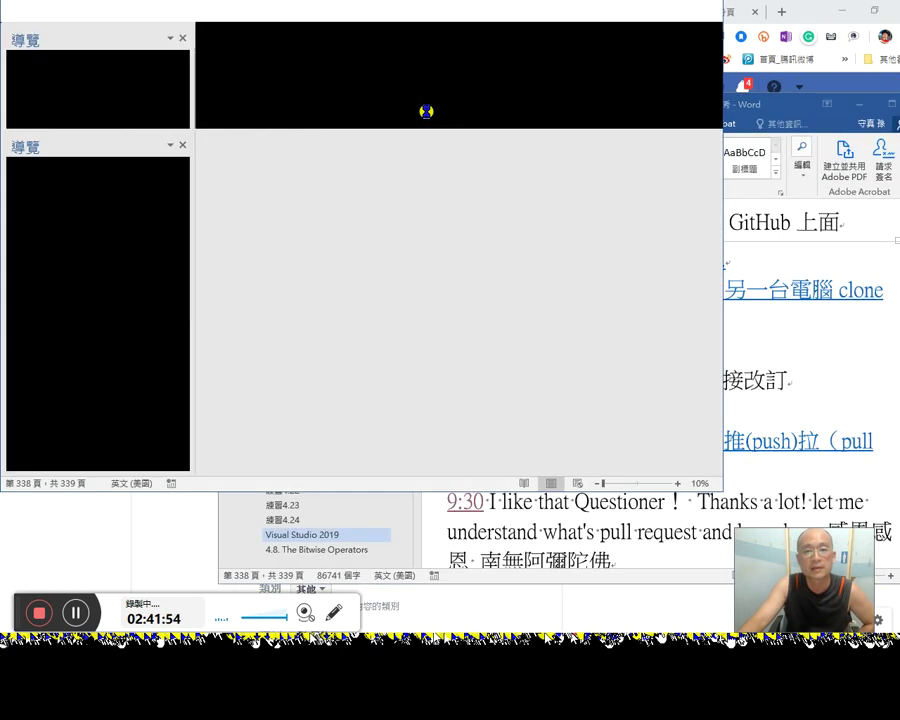
{"action": "key", "text": "ctrl+End"}
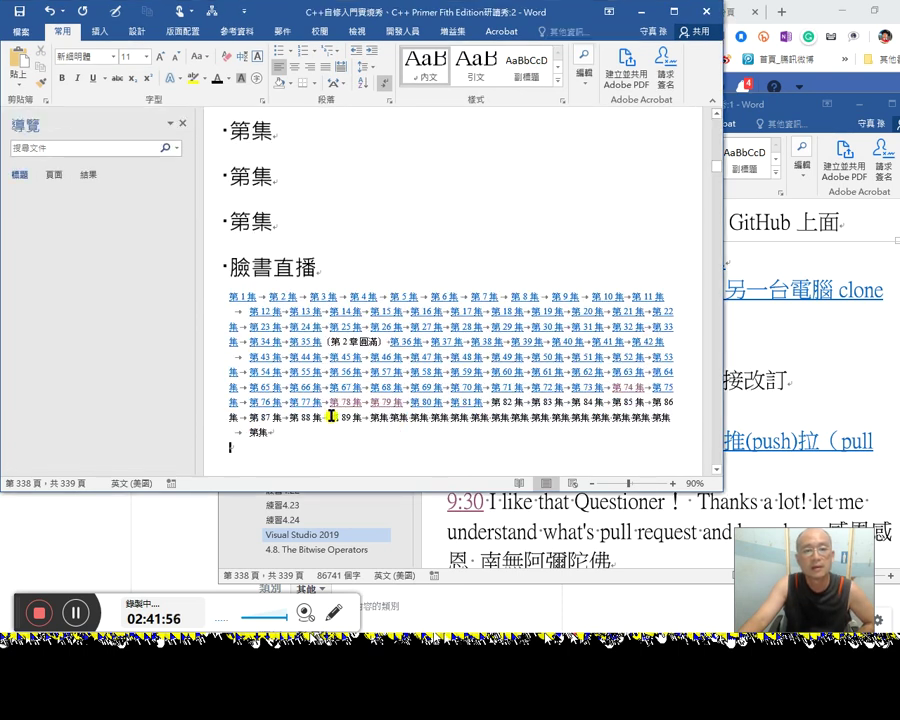
{"action": "left_click_drag", "start_coordinate": [492, 404], "coordinate": [526, 402]}
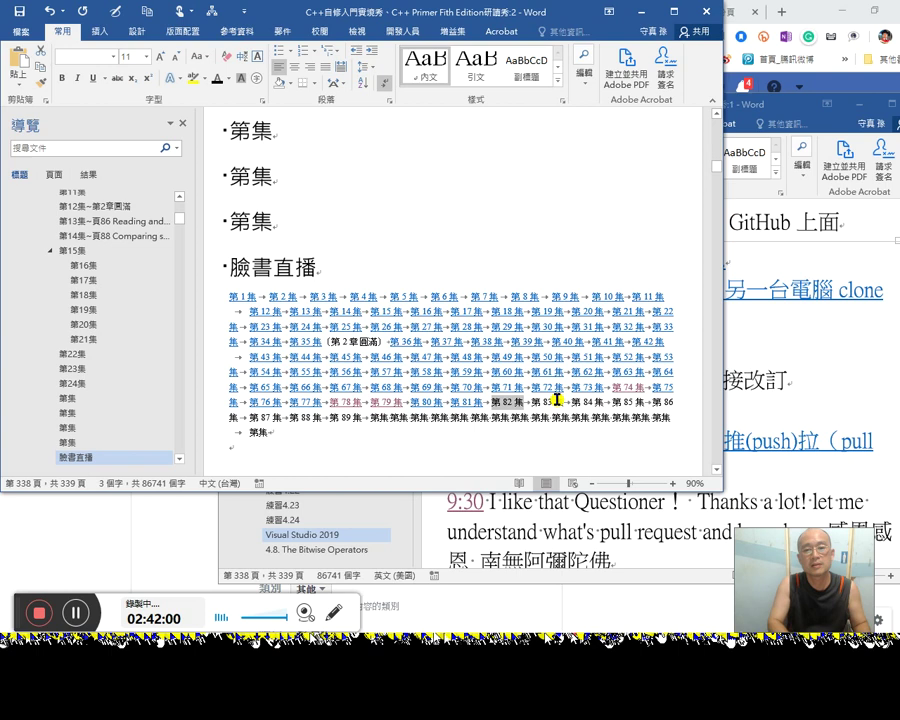
{"action": "left_click", "coordinate": [556, 400]}
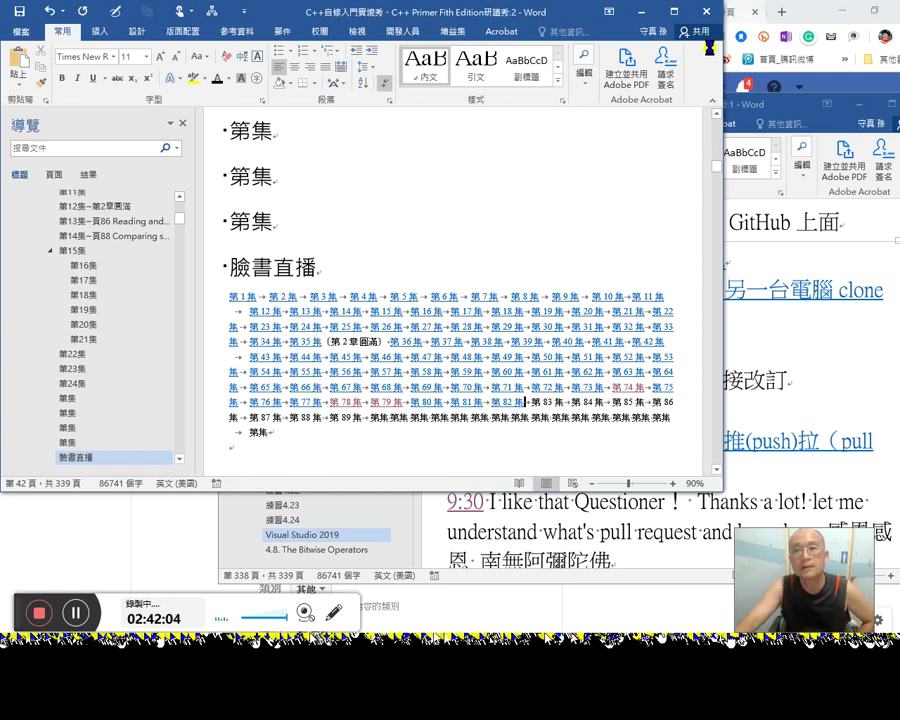
{"action": "left_click", "coordinate": [703, 12]}
{"action": "left_click", "coordinate": [676, 14]}
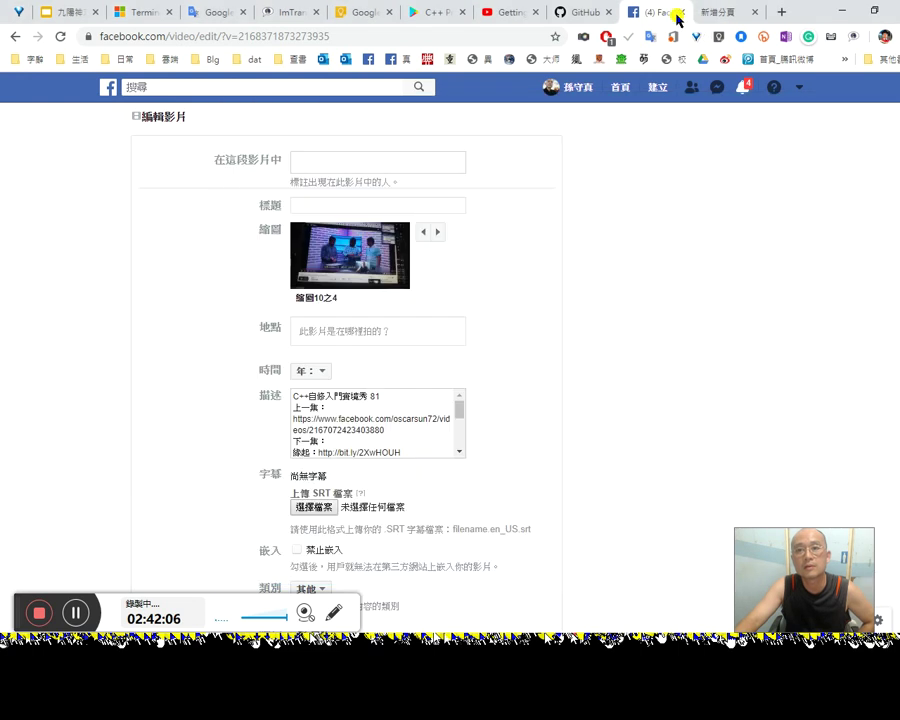
Step: Close the empty new tab and the Google Keep tab, returning to the Facebook edit page
{"action": "left_click", "coordinate": [718, 12]}
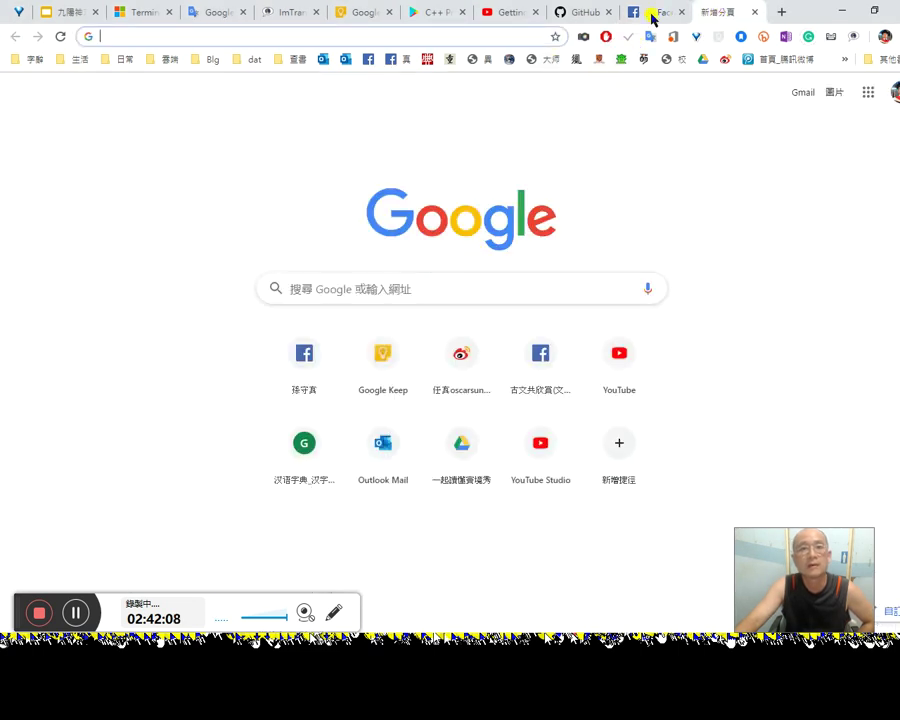
{"action": "left_click", "coordinate": [754, 12]}
{"action": "left_click", "coordinate": [388, 10]}
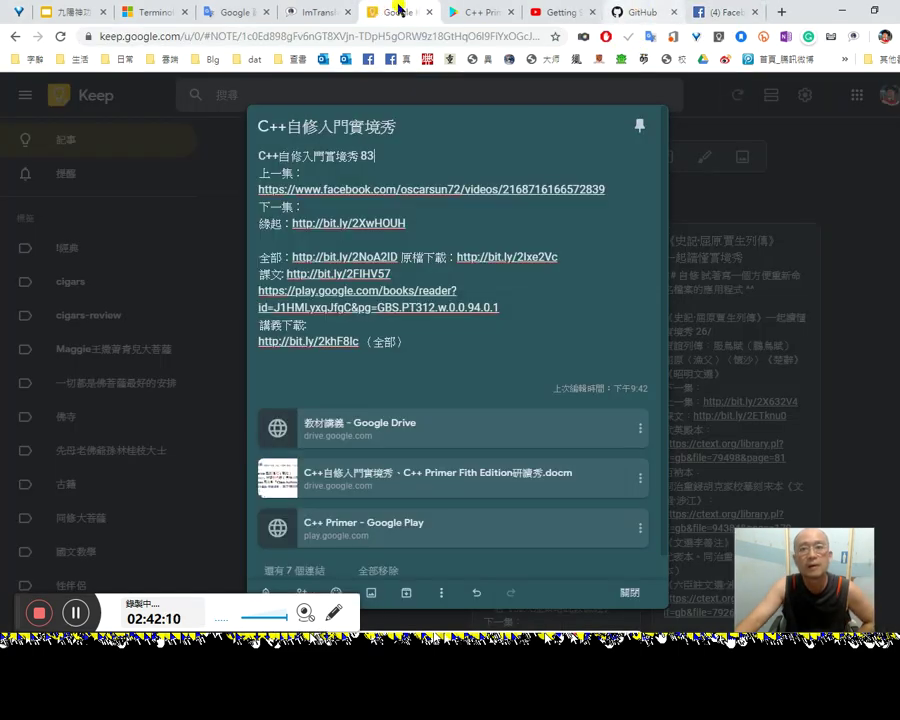
{"action": "left_click", "coordinate": [431, 12]}
{"action": "left_click", "coordinate": [632, 16]}
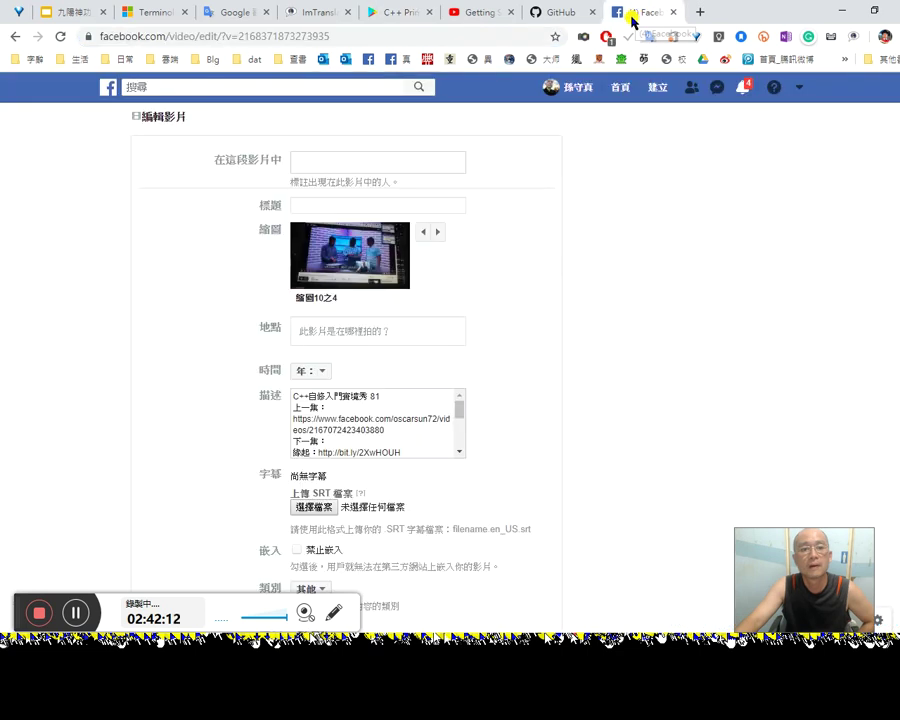
Step: Paste the next-episode video link after 下一集： in the description, save it, and minimise Chrome
{"action": "left_click", "coordinate": [342, 447]}
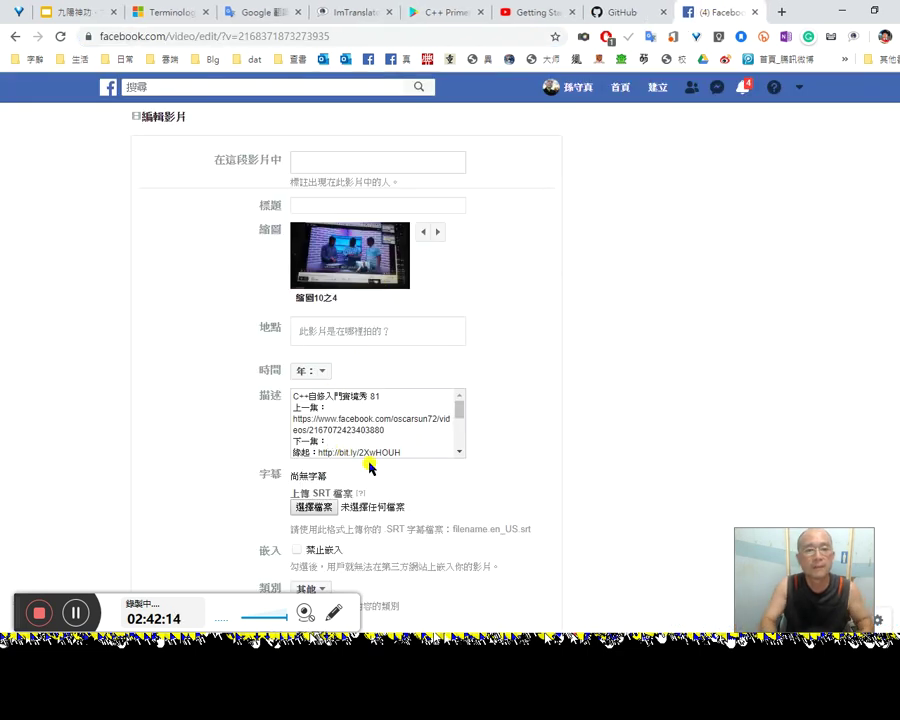
{"action": "key", "text": "ctrl+v"}
{"action": "scroll", "coordinate": [420, 518], "scroll_direction": "down", "scroll_amount": 2}
{"action": "left_click", "coordinate": [385, 574]}
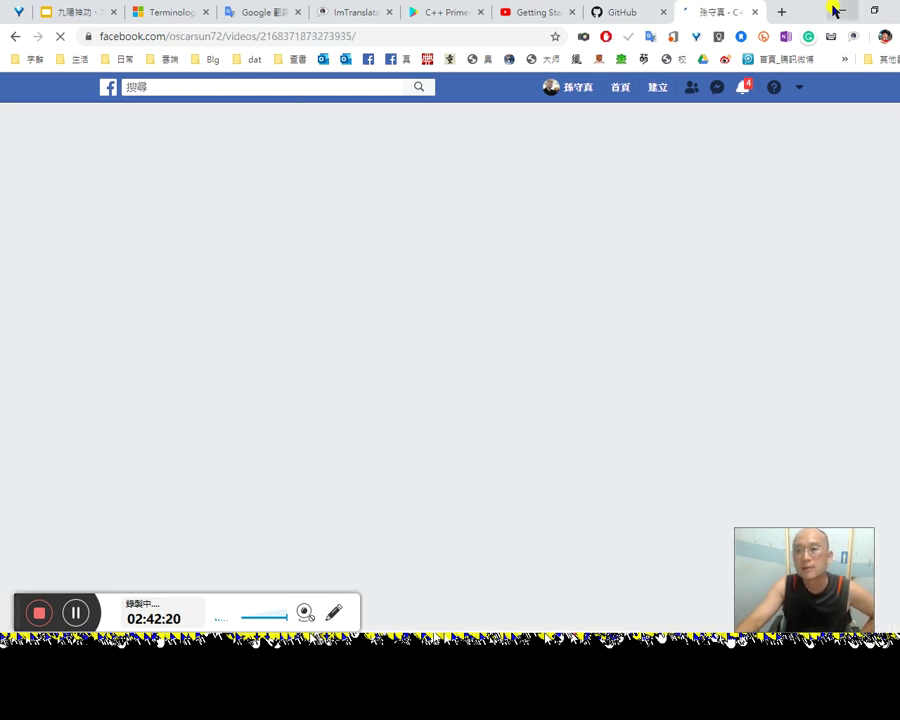
{"action": "left_click", "coordinate": [838, 10]}
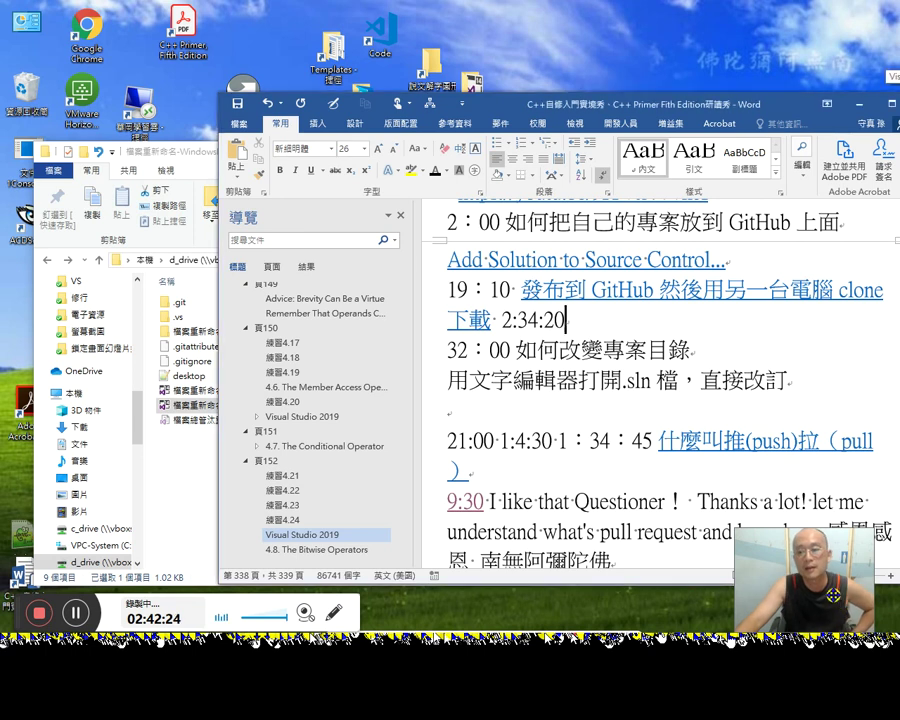
Step: Review the Word notes around the 21:00 timestamp, then return to the Facebook video in Chrome
{"action": "left_click", "coordinate": [602, 415]}
{"action": "scroll", "coordinate": [612, 430], "scroll_direction": "down", "scroll_amount": 1}
{"action": "scroll", "coordinate": [613, 432], "scroll_direction": "up", "scroll_amount": 1}
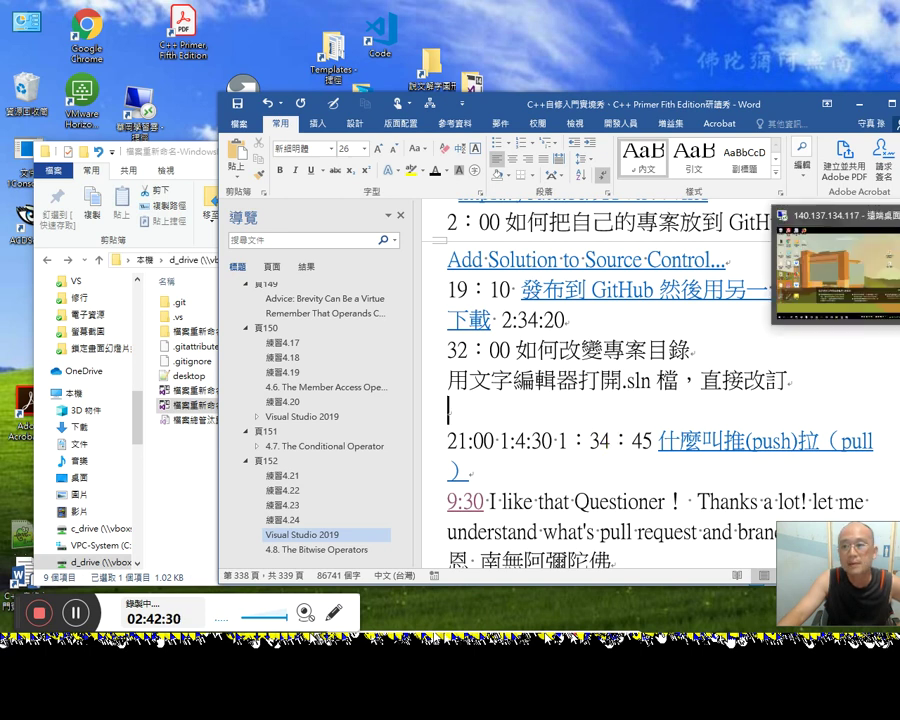
{"action": "key", "text": "alt+Tab"}
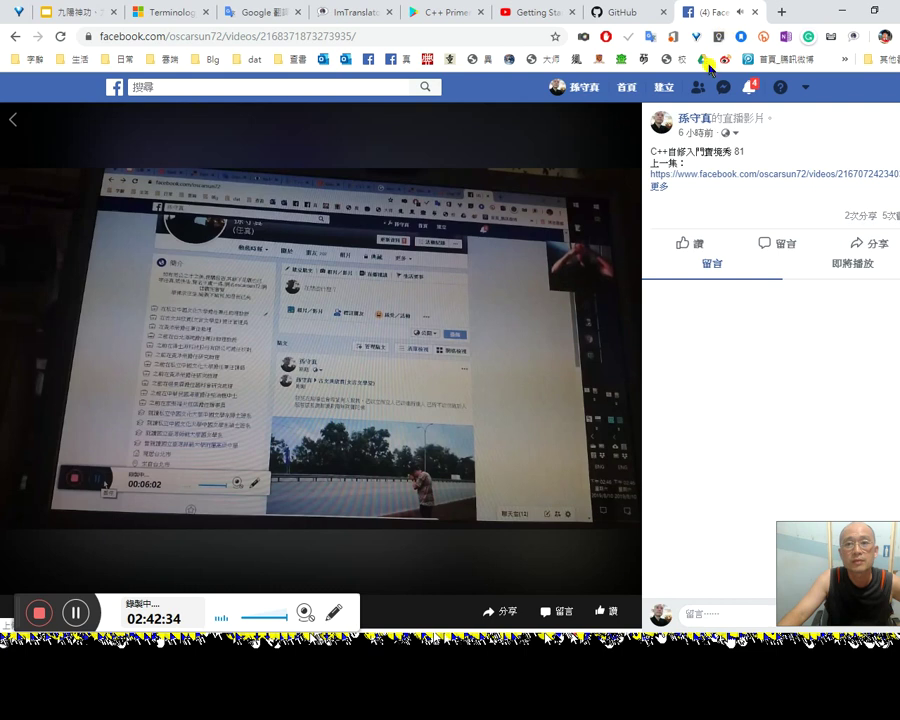
Step: Check Facebook notifications, close the Facebook, GitHub and YouTube tabs, and glance at Terminology Search
{"action": "left_click", "coordinate": [749, 88]}
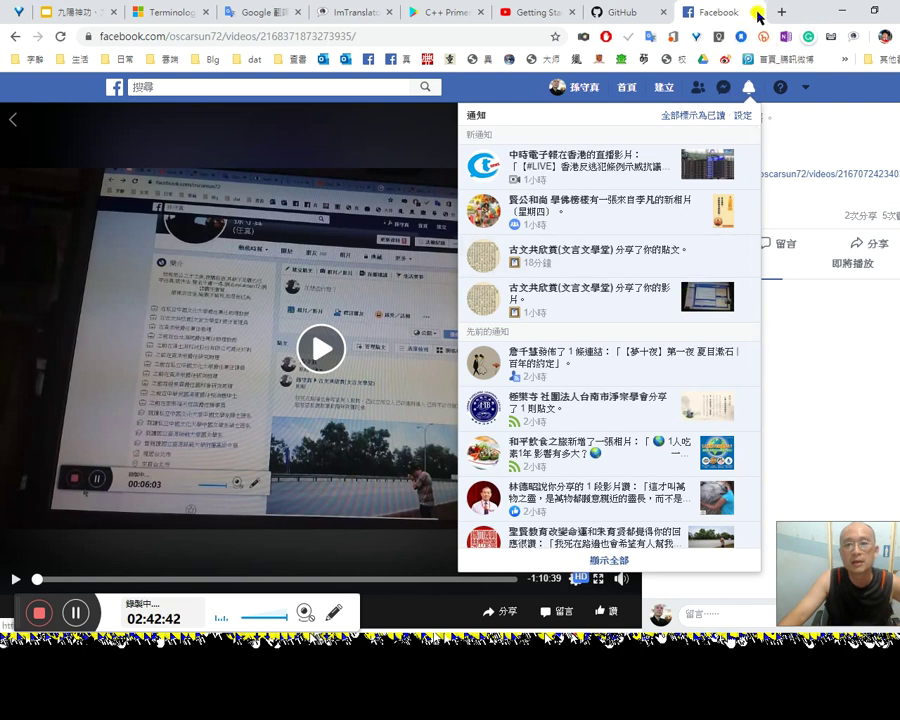
{"action": "left_click", "coordinate": [755, 12]}
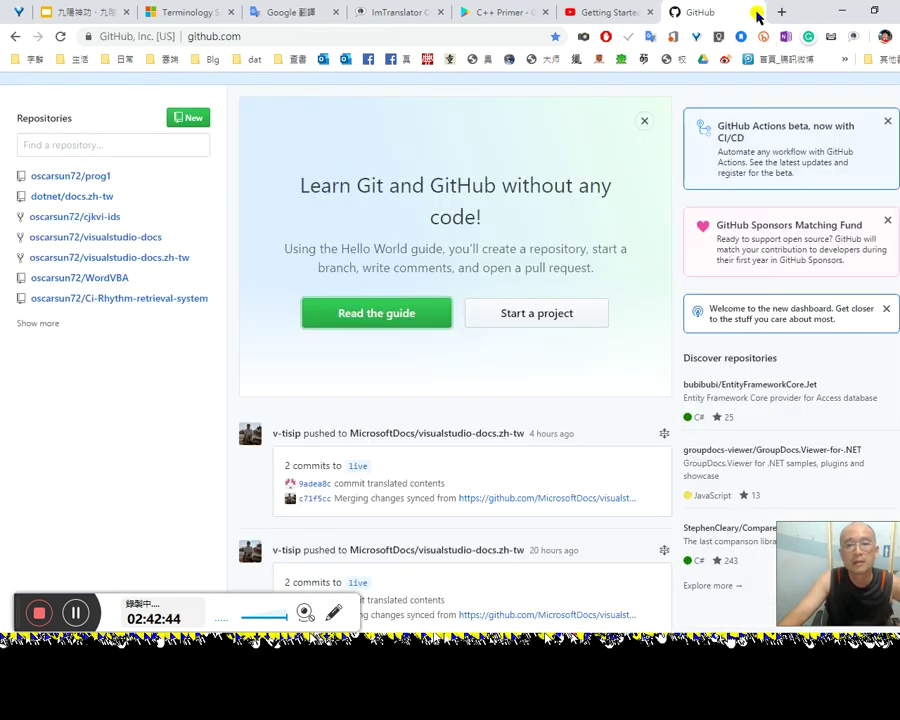
{"action": "left_click", "coordinate": [757, 13]}
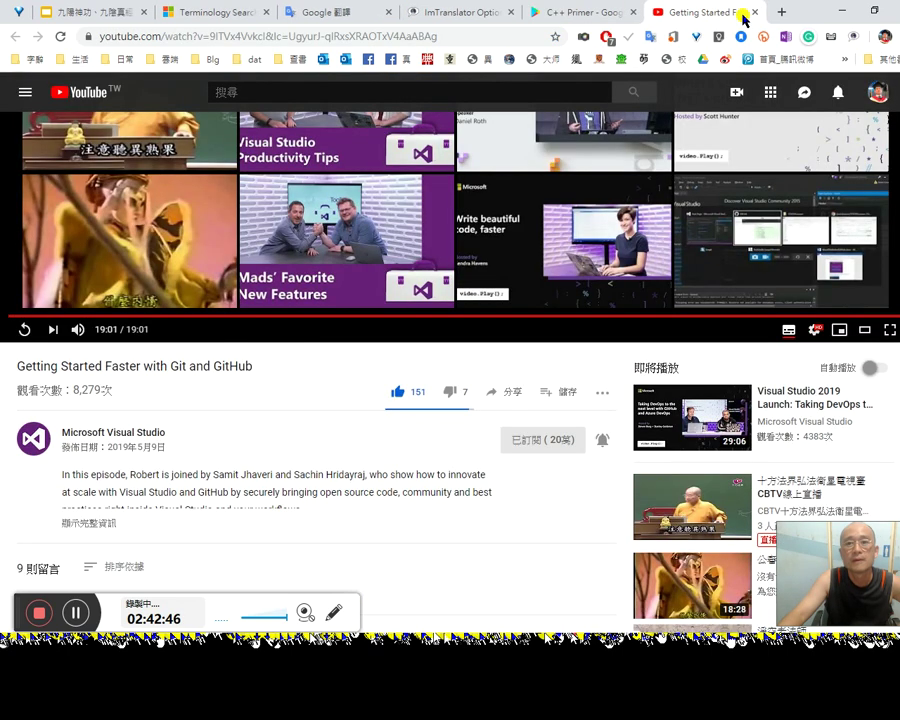
{"action": "left_click", "coordinate": [755, 13]}
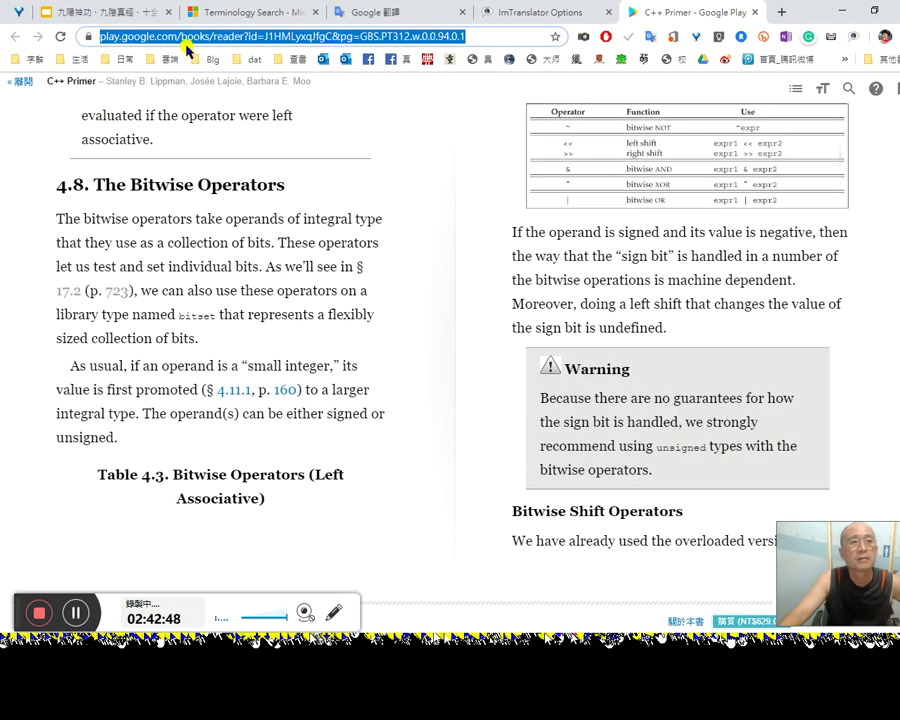
{"action": "left_click", "coordinate": [224, 16]}
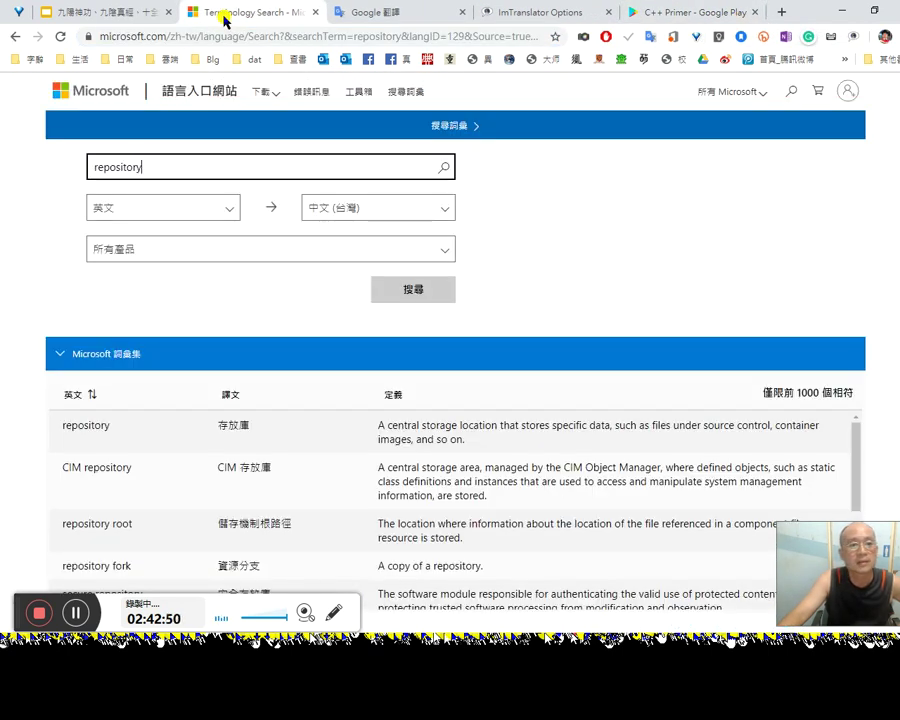
{"action": "left_click", "coordinate": [643, 12]}
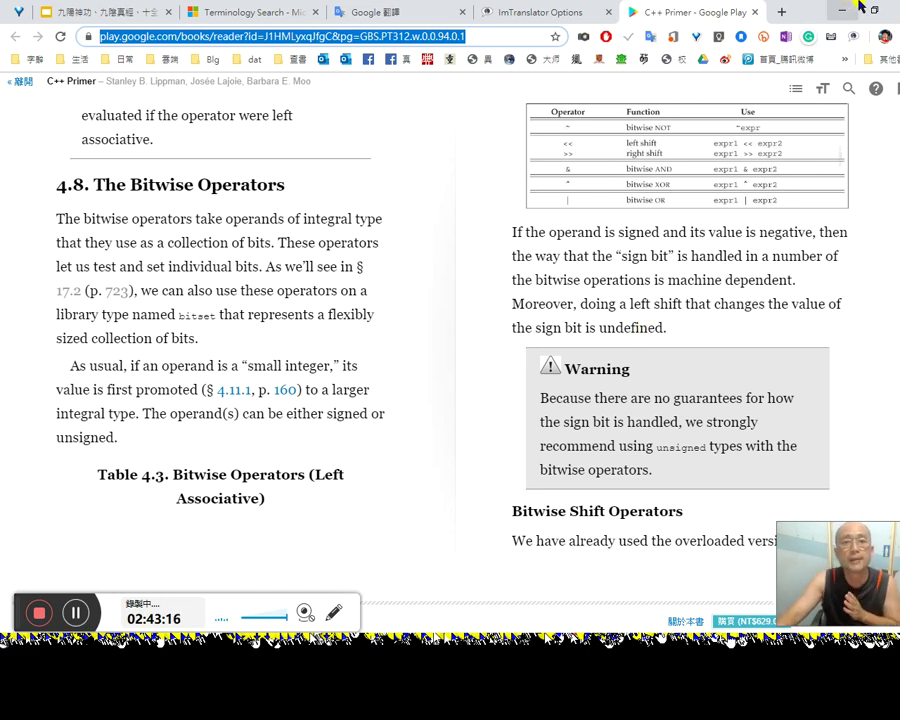
Step: Open a new blank tab and then close it again
{"action": "left_click", "coordinate": [783, 12]}
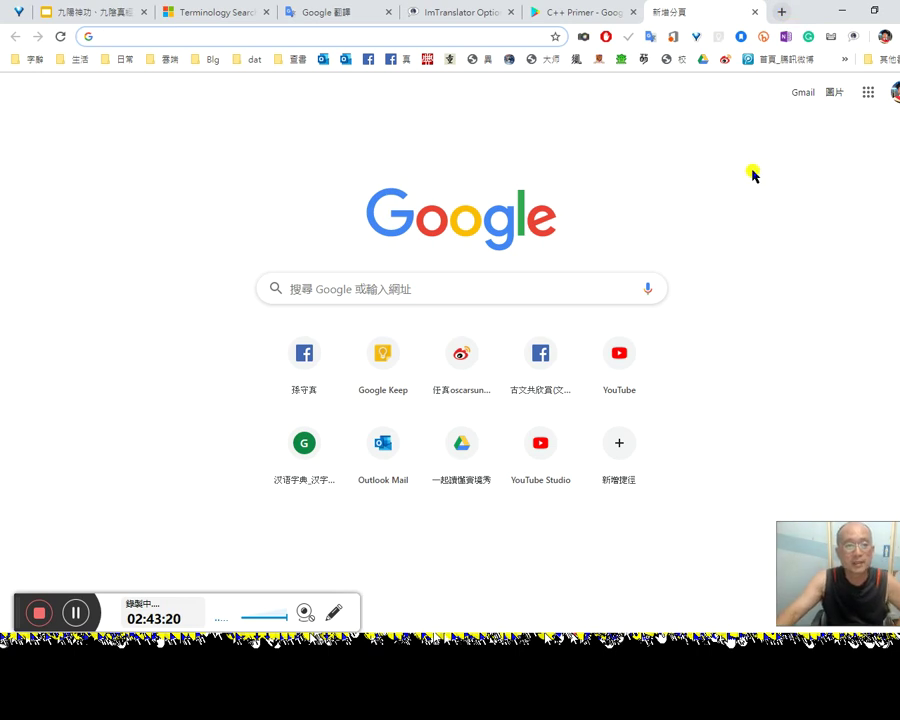
{"action": "key", "text": "super+alt+d"}
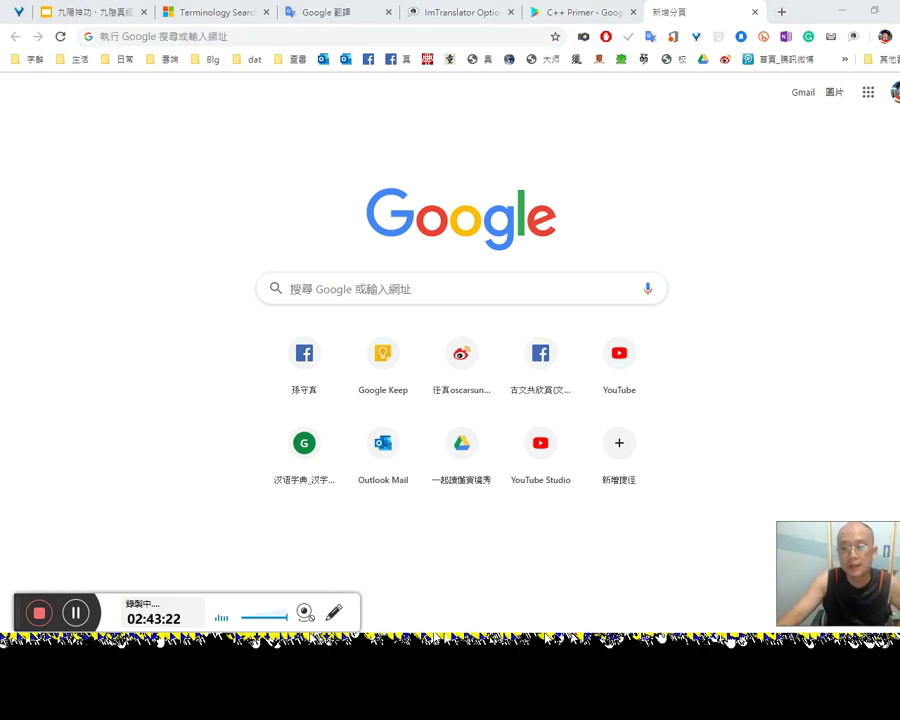
{"action": "key", "text": "Escape"}
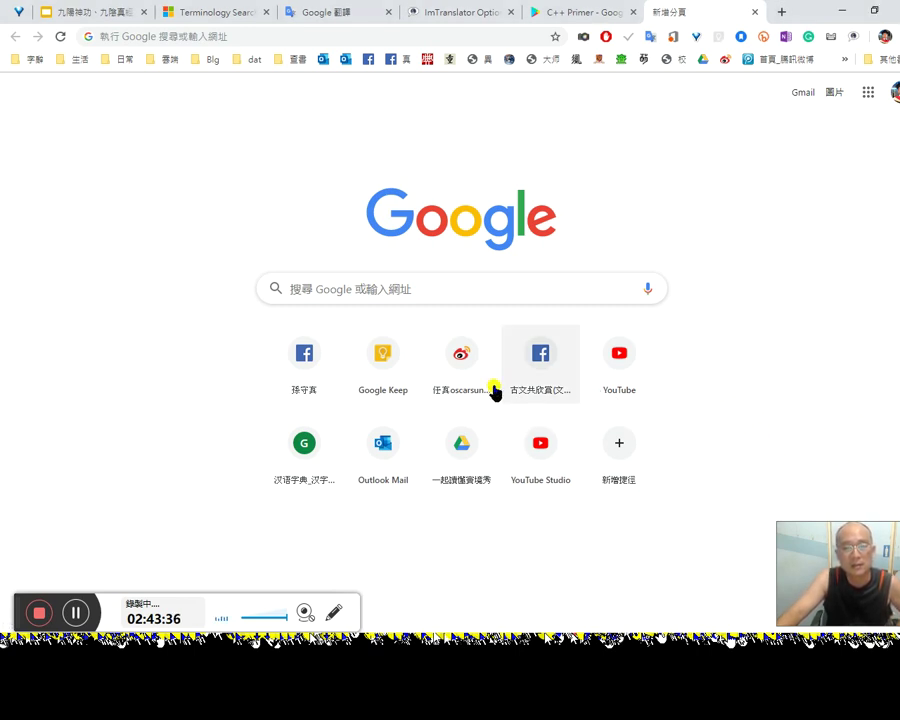
{"action": "middle_click", "coordinate": [712, 12]}
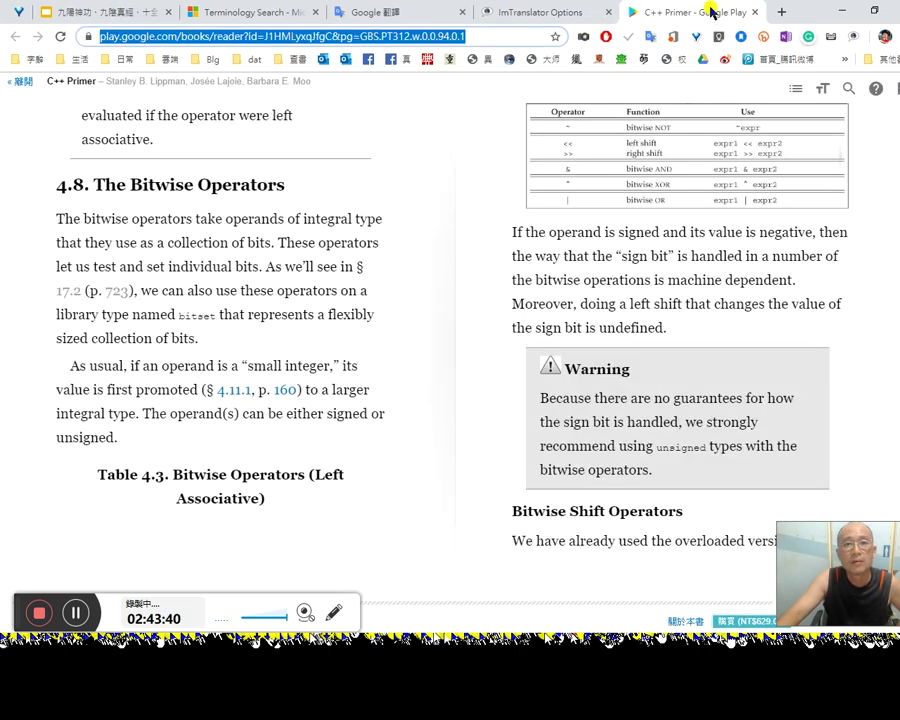
Step: Open the Facebook profile bookmark in a new tab in the remote desktop's browser
{"action": "middle_click", "coordinate": [408, 59]}
{"action": "left_click", "coordinate": [706, 14]}
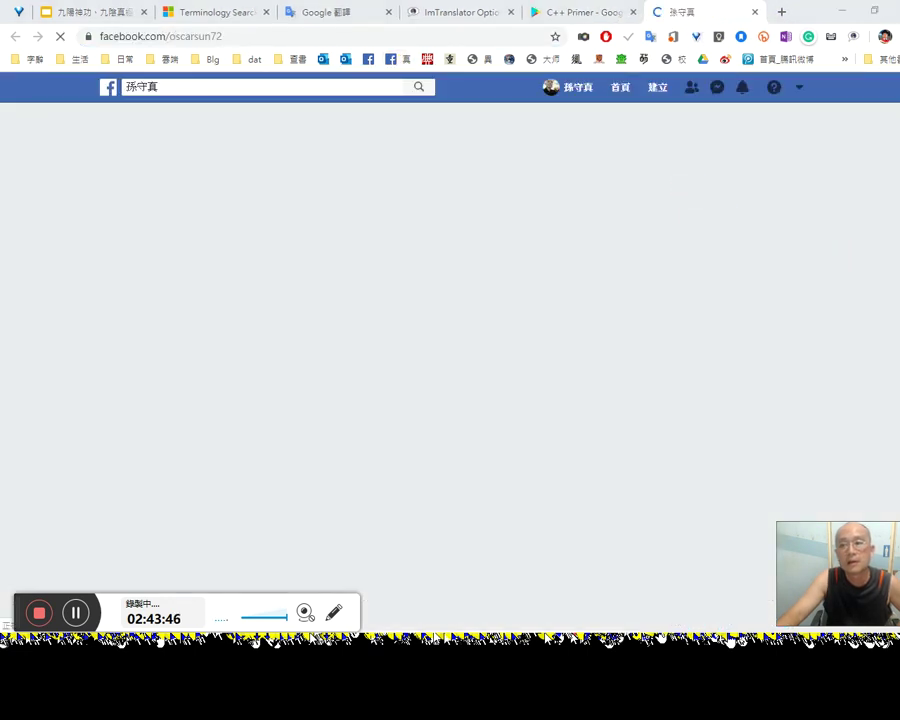
{"action": "key", "text": "alt+Tab"}
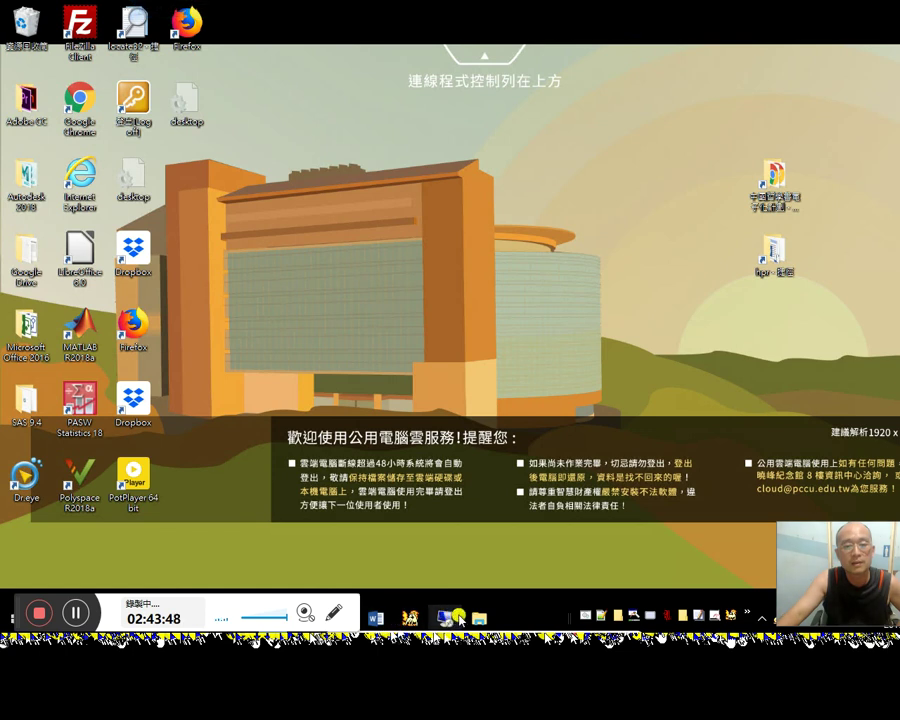
{"action": "key", "text": "alt+Tab"}
{"action": "left_click", "coordinate": [205, 311]}
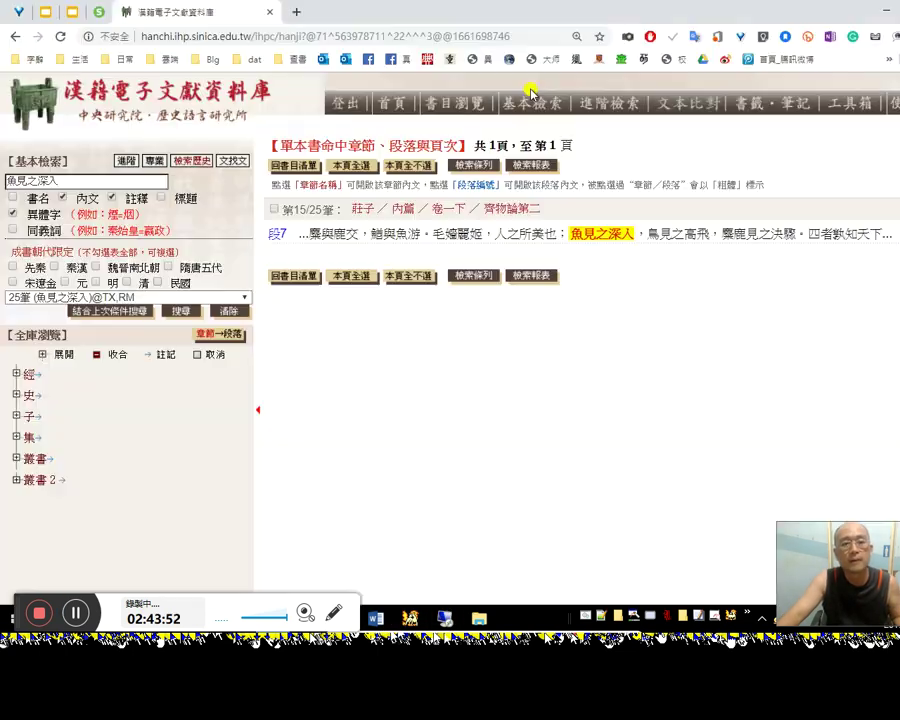
{"action": "left_click", "coordinate": [395, 58]}
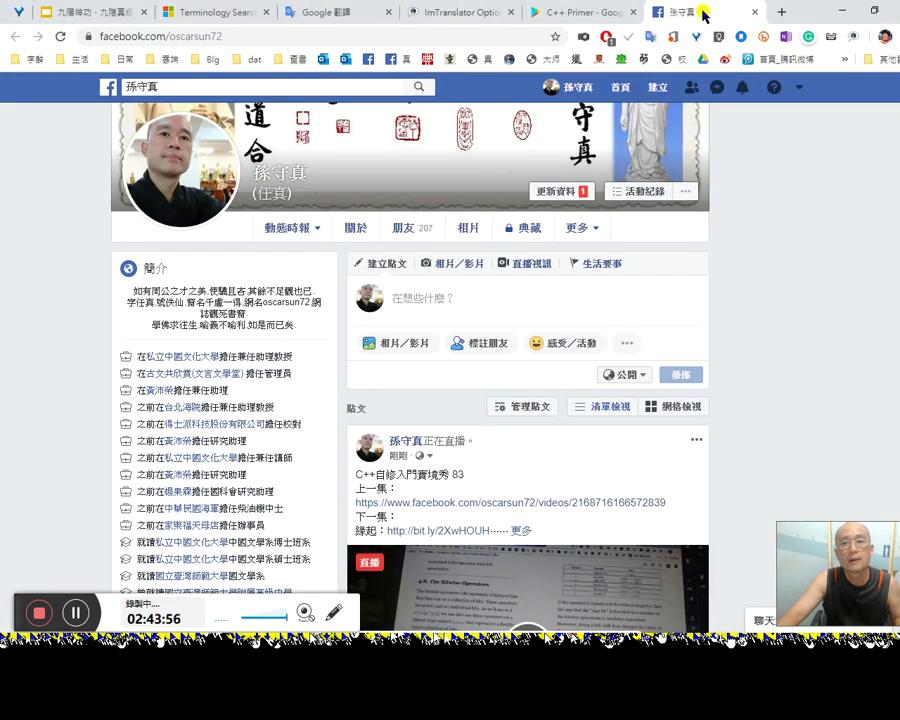
Step: Share the live C++ lesson post to the 古文共欣賞(文言文學堂) fan page via 分享到粉絲專頁 and 發佈
{"action": "middle_click", "coordinate": [703, 12]}
{"action": "key", "text": "alt+Tab"}
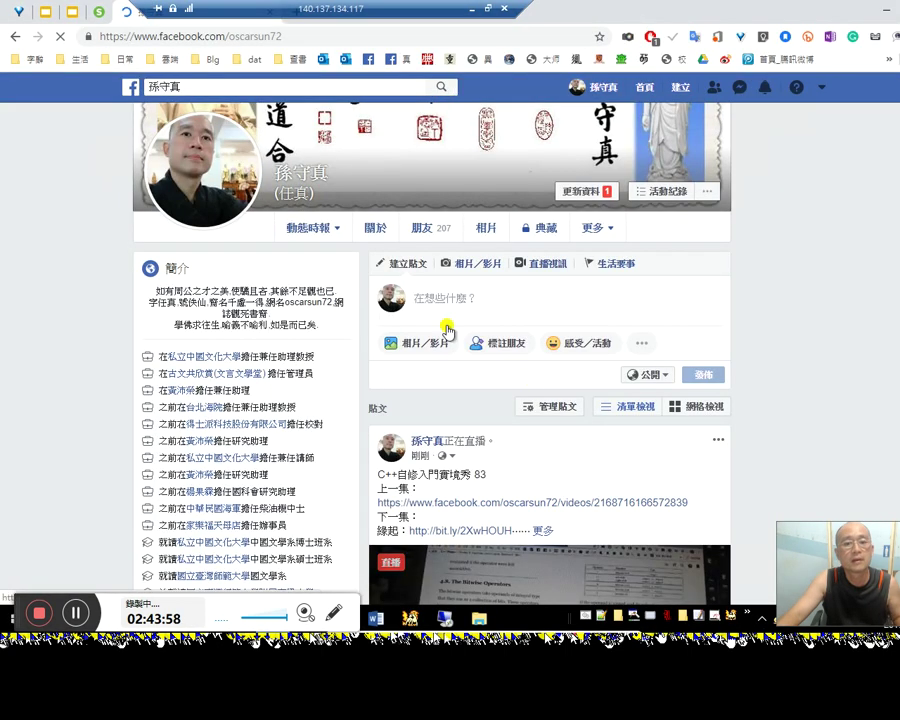
{"action": "scroll", "coordinate": [482, 412], "scroll_direction": "down", "scroll_amount": 4}
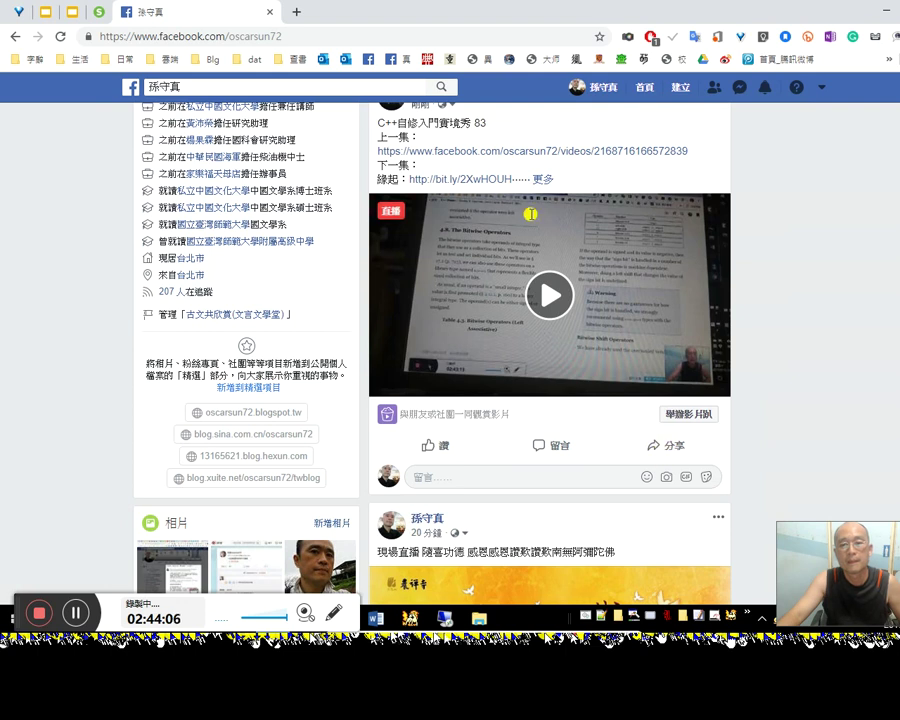
{"action": "left_click", "coordinate": [668, 446]}
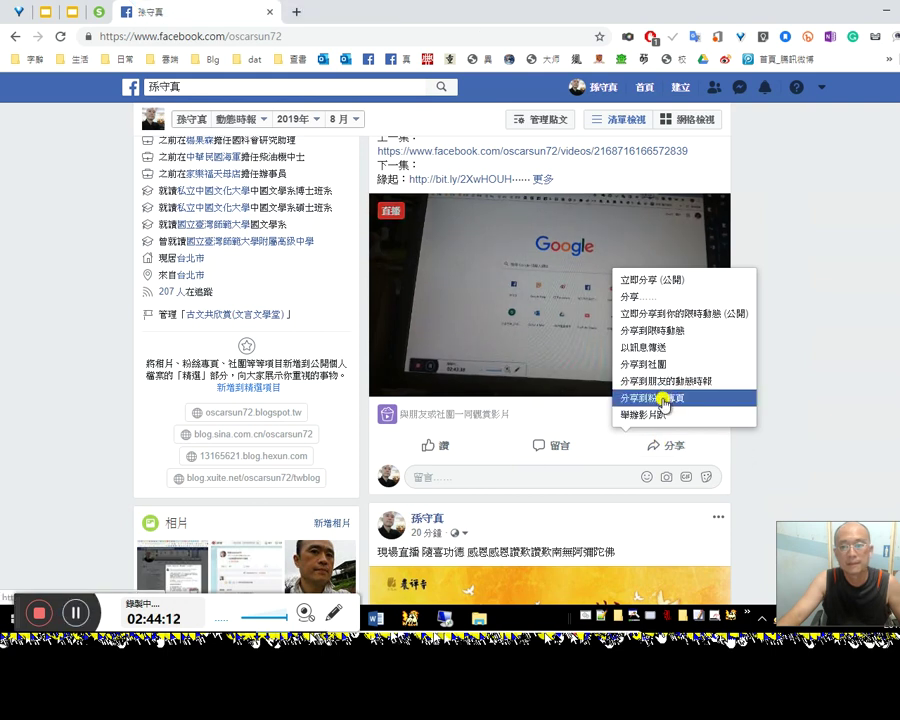
{"action": "left_click", "coordinate": [664, 398]}
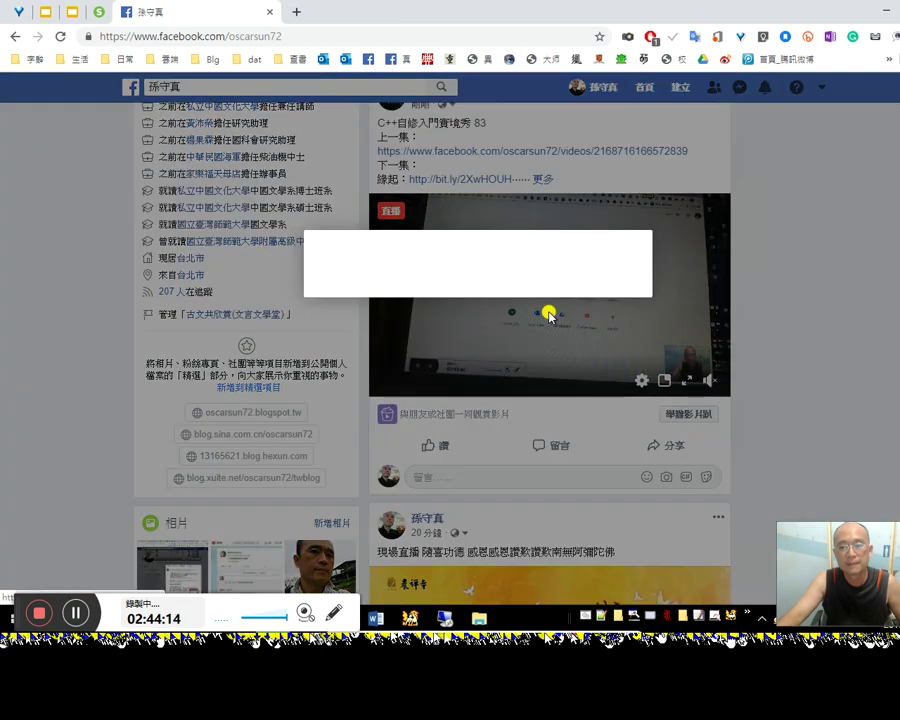
{"action": "left_click", "coordinate": [628, 445]}
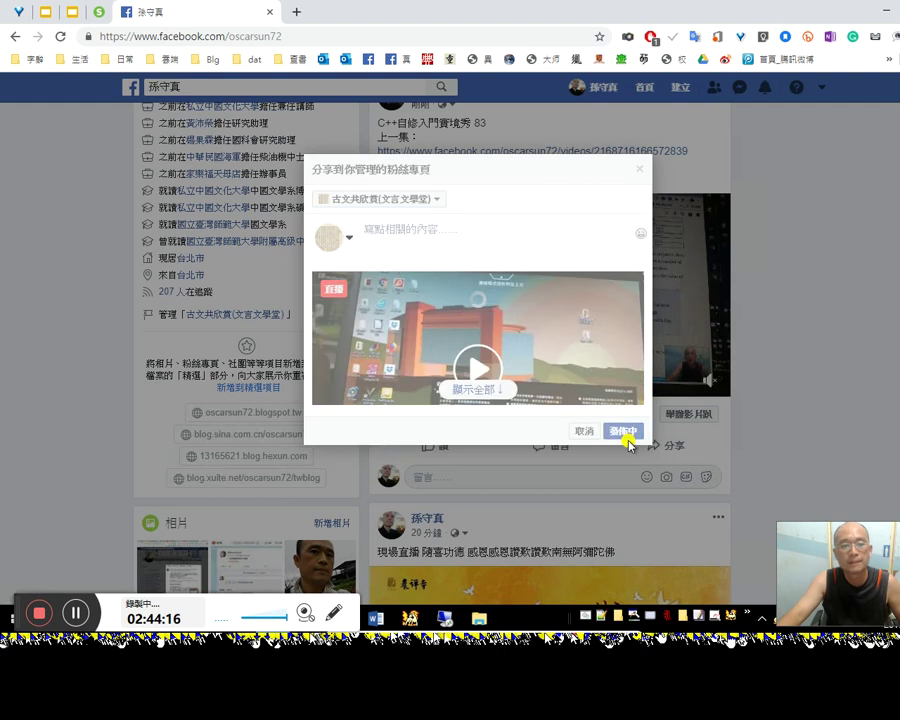
{"action": "key", "text": "alt+Tab"}
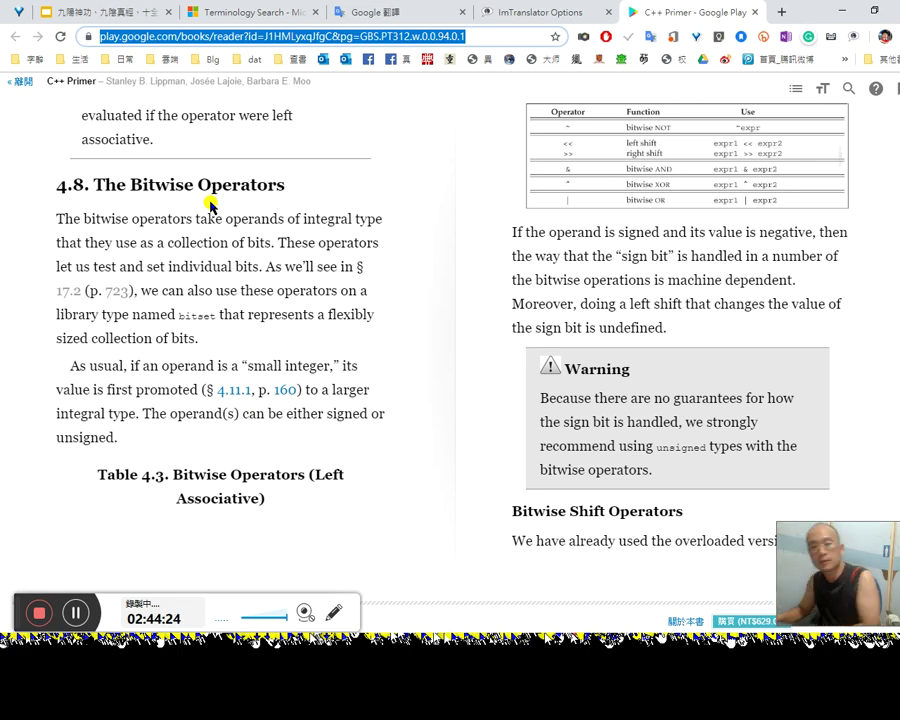
Step: Add 20 to the timestamp so it reads 2:44:20, and add an empty line after 位元運算子
{"action": "key", "text": "alt+Tab"}
{"action": "key", "text": "alt+Tab"}
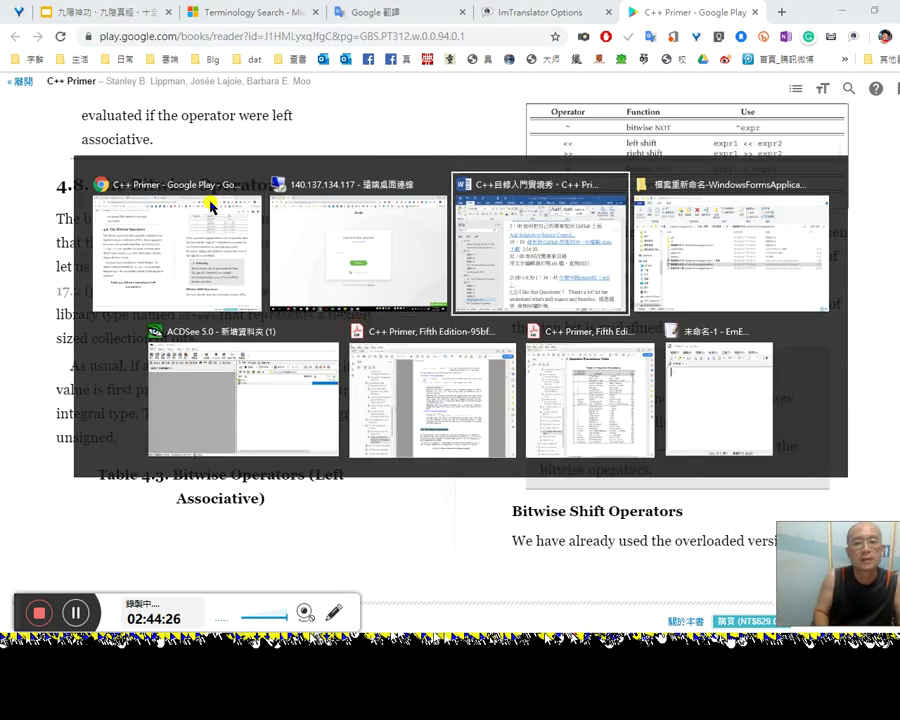
{"action": "key", "text": "ctrl+End"}
{"action": "key", "text": "Up"}
{"action": "key", "text": "Up"}
{"action": "type", "text": "2"}
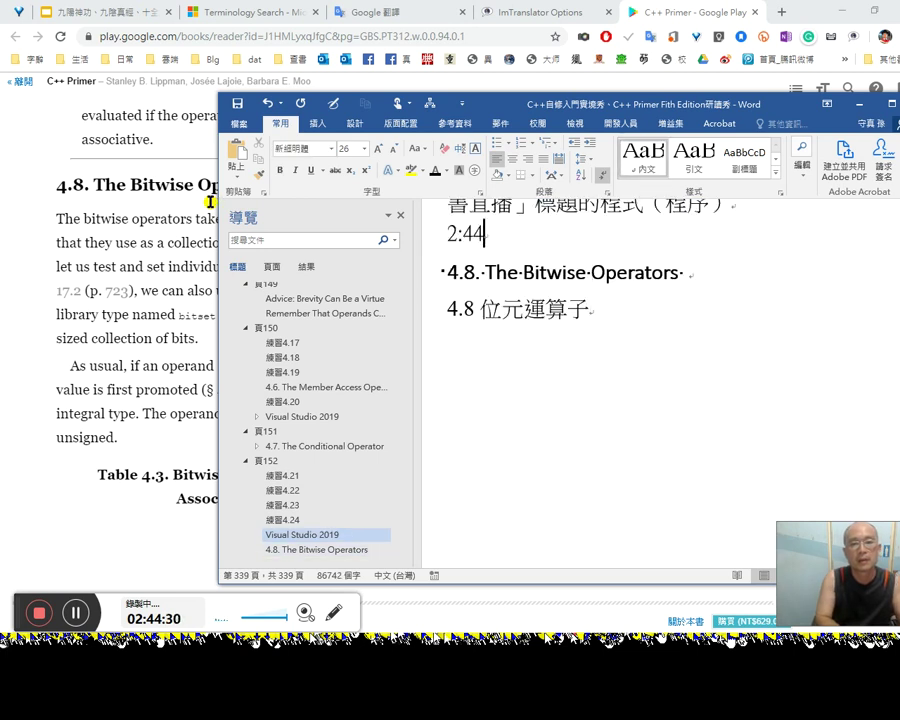
{"action": "type", "text": "0"}
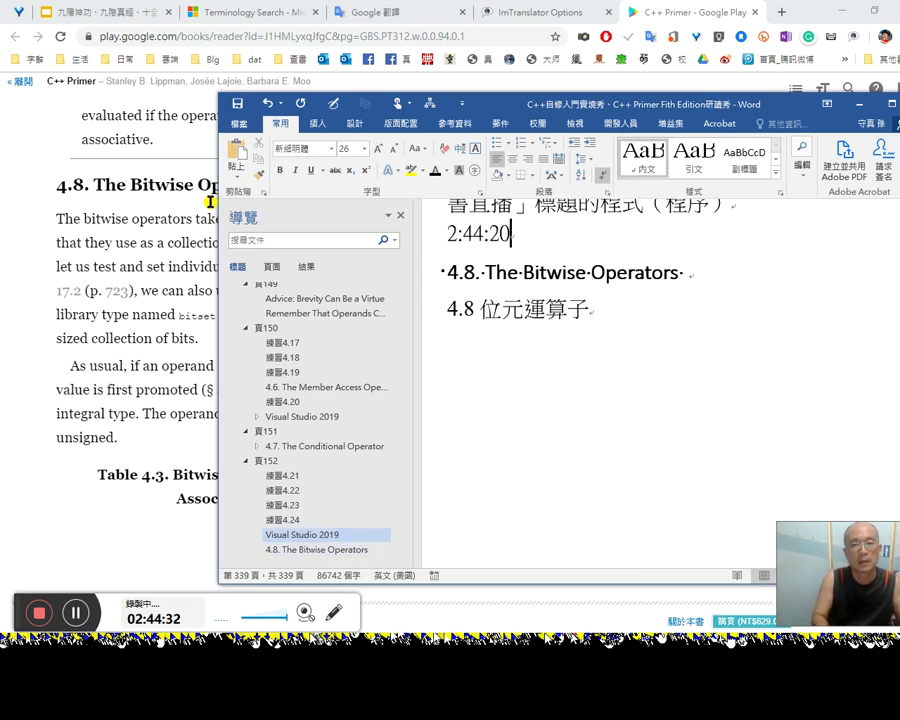
{"action": "key", "text": "ctrl+End"}
{"action": "key", "text": "Return"}
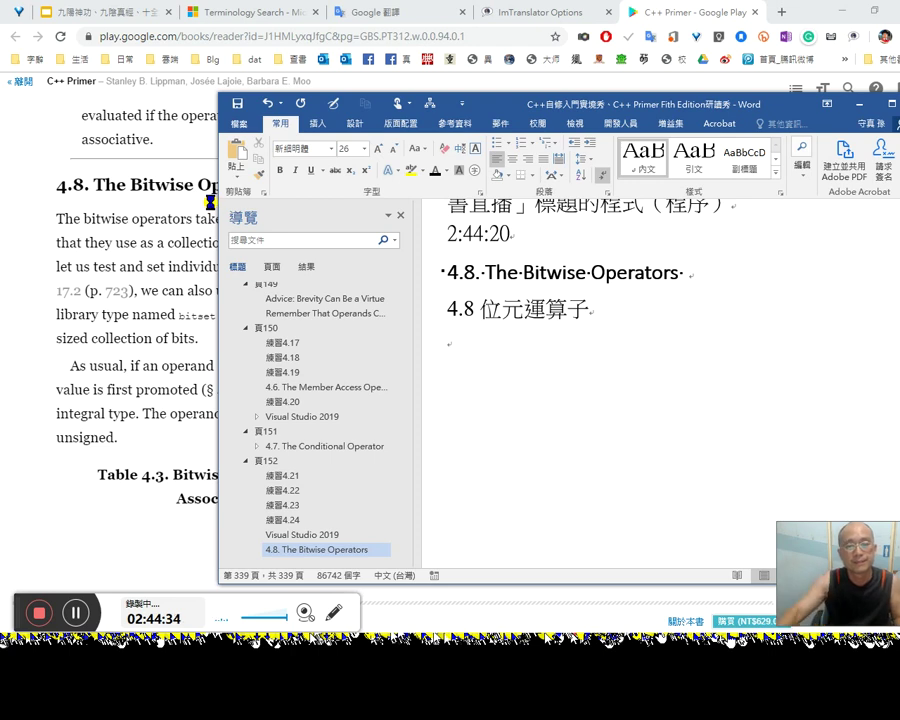
{"action": "left_click", "coordinate": [30, 265]}
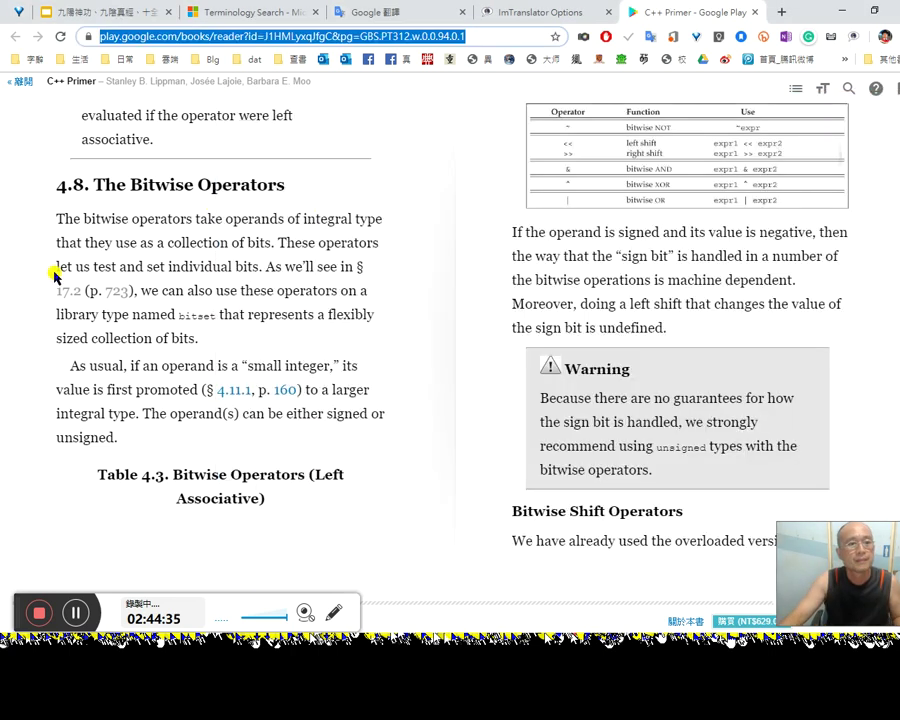
Step: Enable and save ImTranslator's Pop-up Bubble option, then translate 'bitwise' in the book as 按位
{"action": "double_click", "coordinate": [106, 219]}
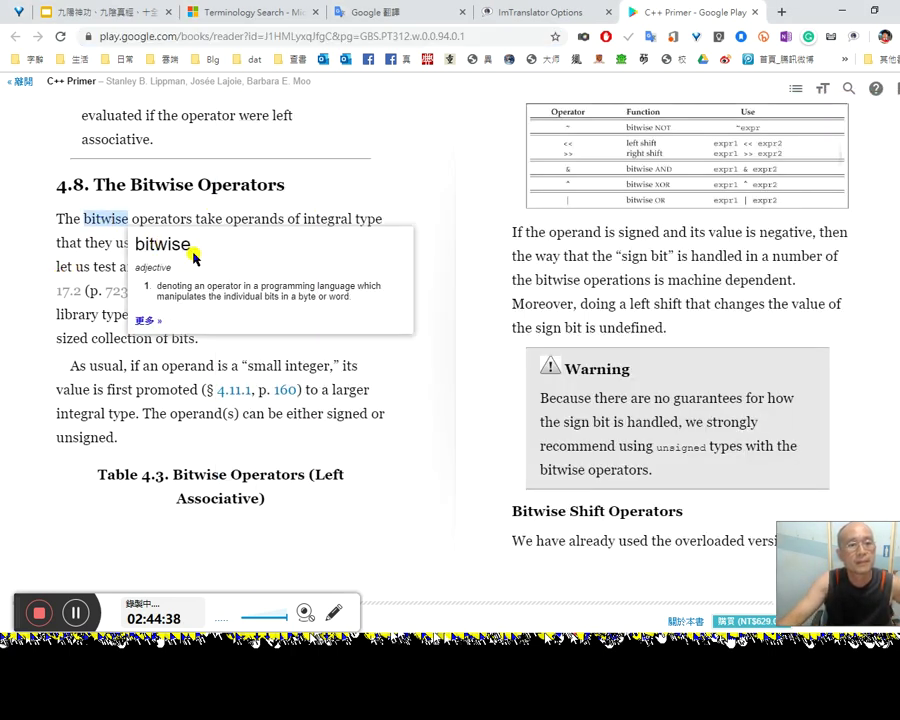
{"action": "left_click", "coordinate": [550, 13]}
{"action": "left_click", "coordinate": [153, 556]}
{"action": "left_click", "coordinate": [637, 117]}
{"action": "left_click", "coordinate": [683, 10]}
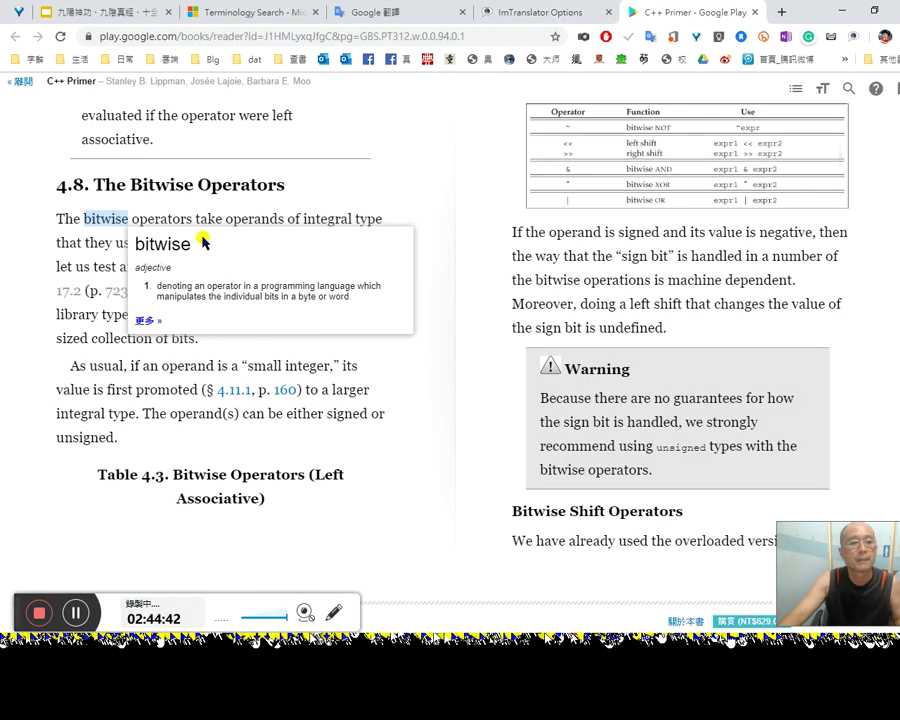
{"action": "double_click", "coordinate": [155, 240]}
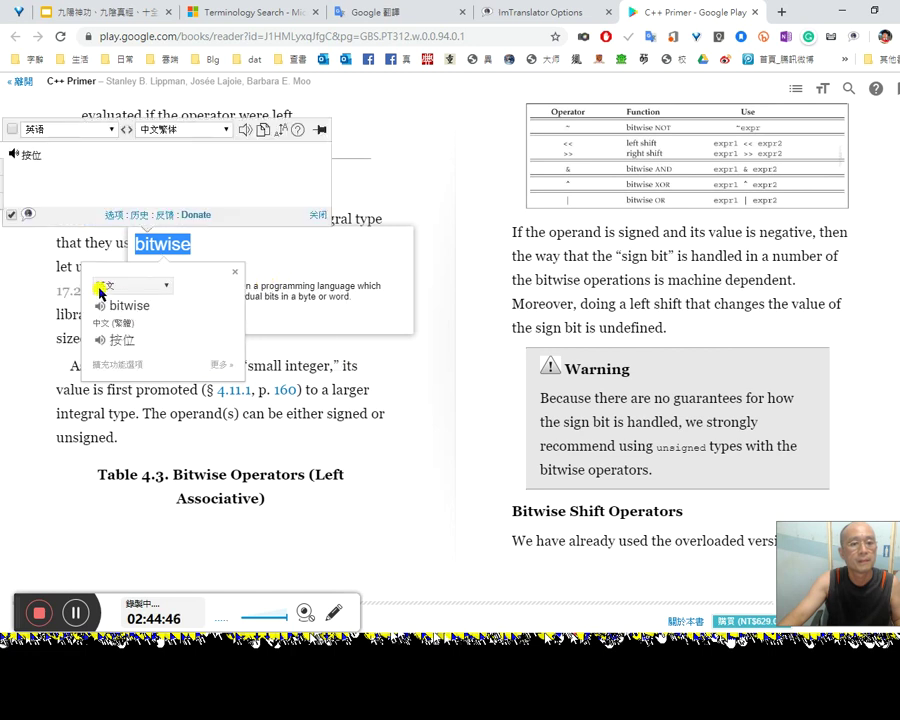
{"action": "left_click", "coordinate": [233, 278]}
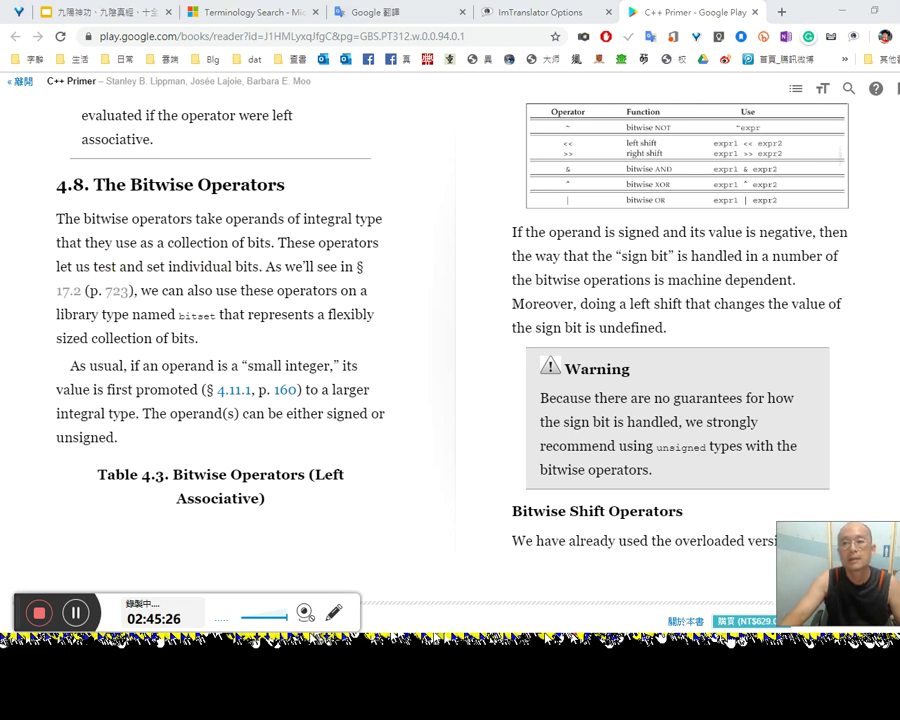
Step: Launch the Win10x64pro virtual machine in seamless mode, showing C++ Primer's section 4.8
{"action": "key", "text": "super"}
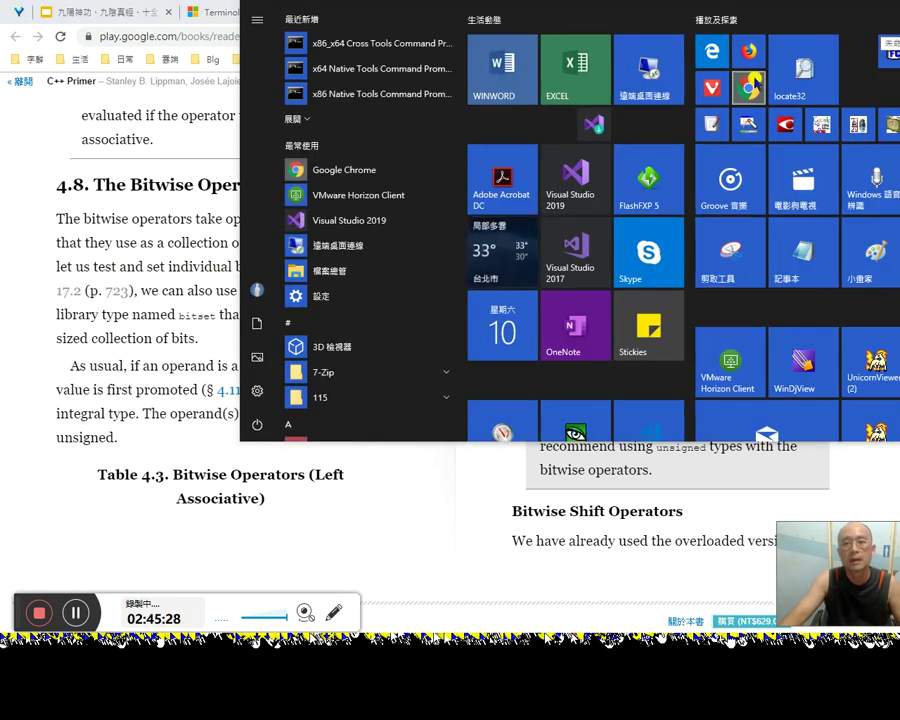
{"action": "left_click", "coordinate": [714, 90]}
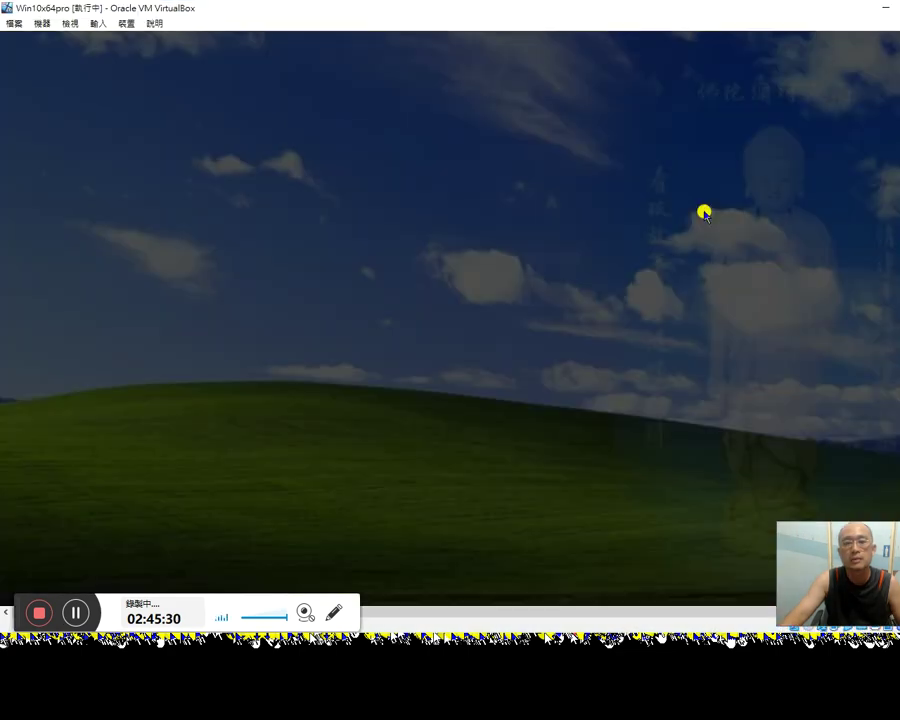
{"action": "key", "text": "alt+l"}
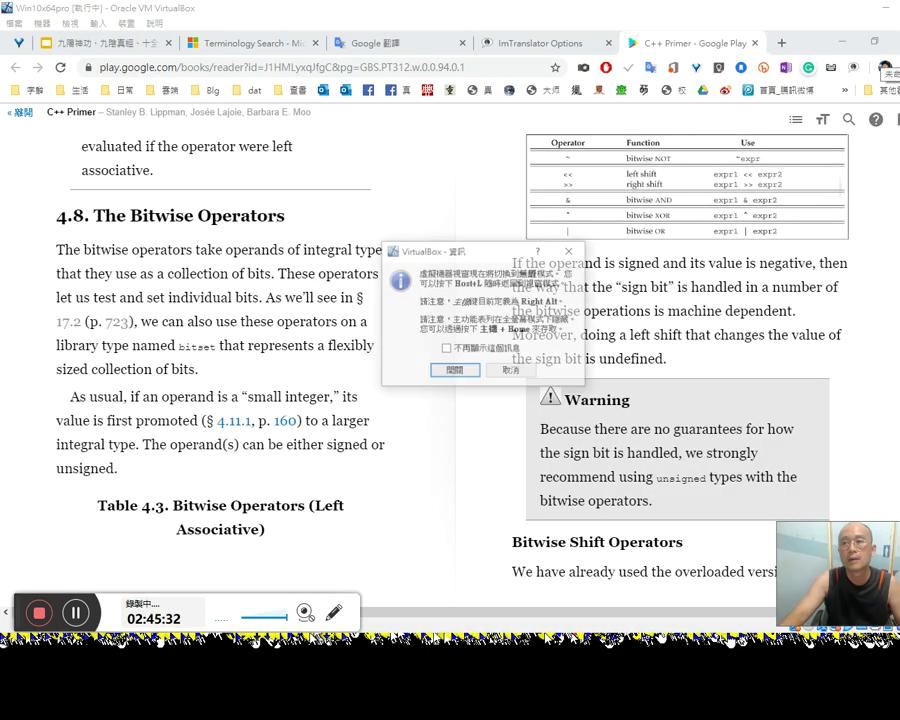
{"action": "left_click", "coordinate": [453, 372]}
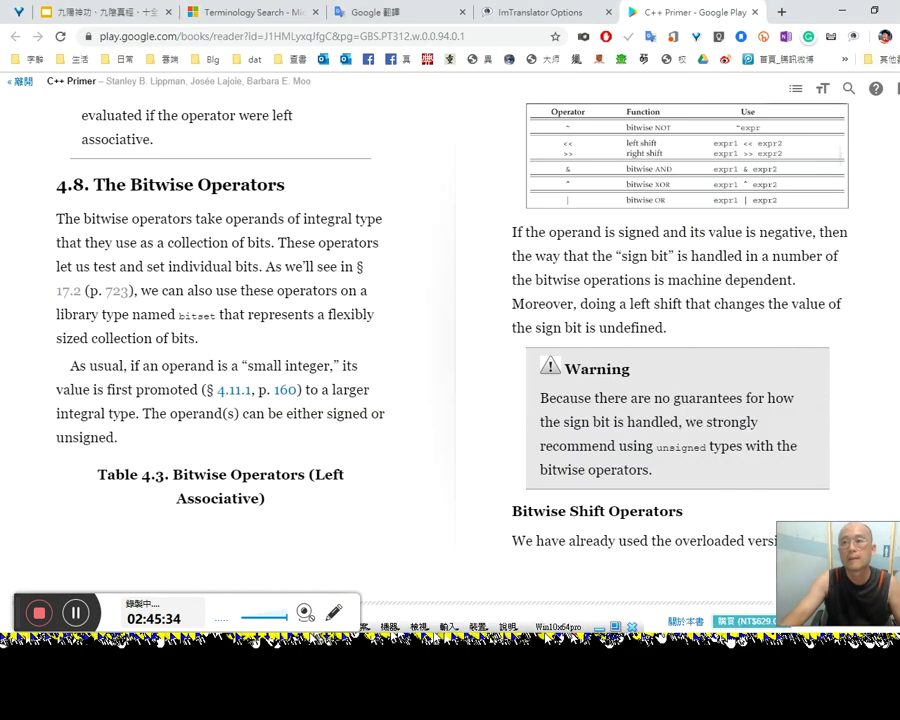
{"action": "key", "text": "super"}
{"action": "key", "text": "Escape"}
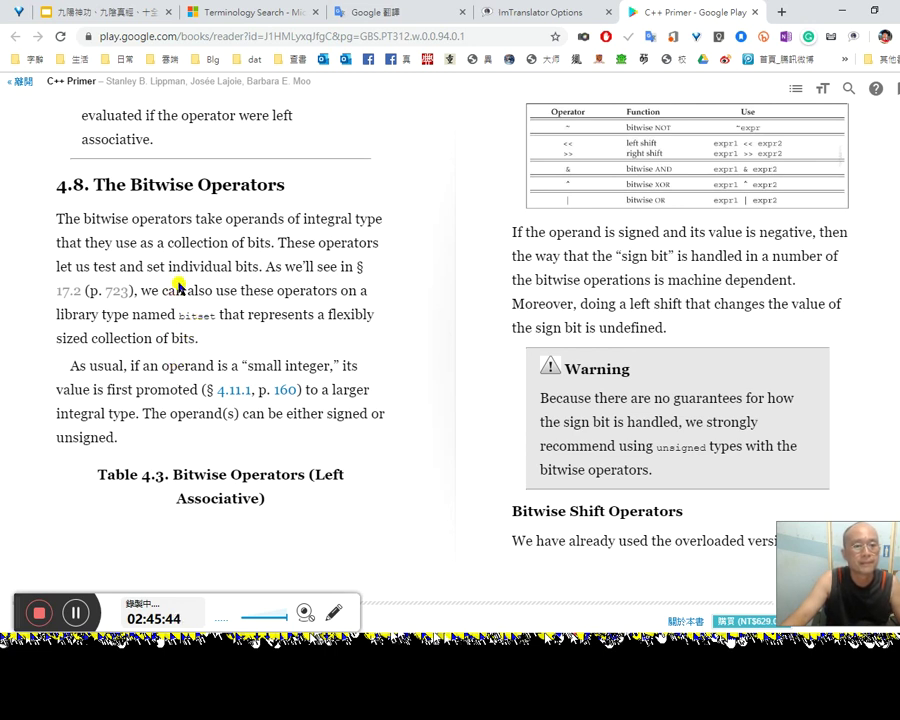
Step: Select the sentence about testing and setting individual bits to get its translation
{"action": "double_click", "coordinate": [276, 266]}
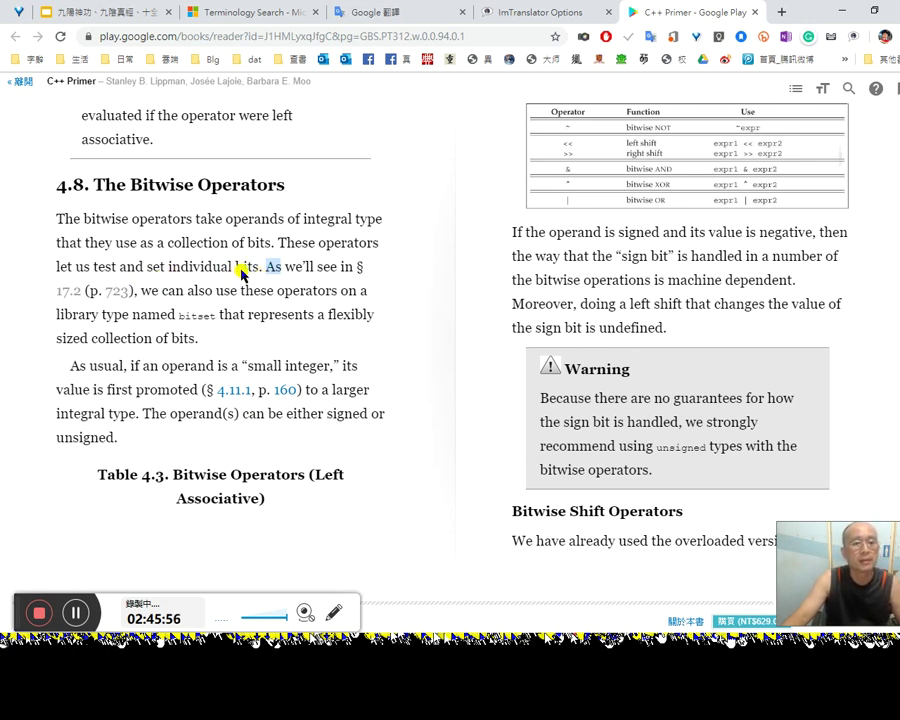
{"action": "left_click_drag", "start_coordinate": [263, 266], "coordinate": [282, 243]}
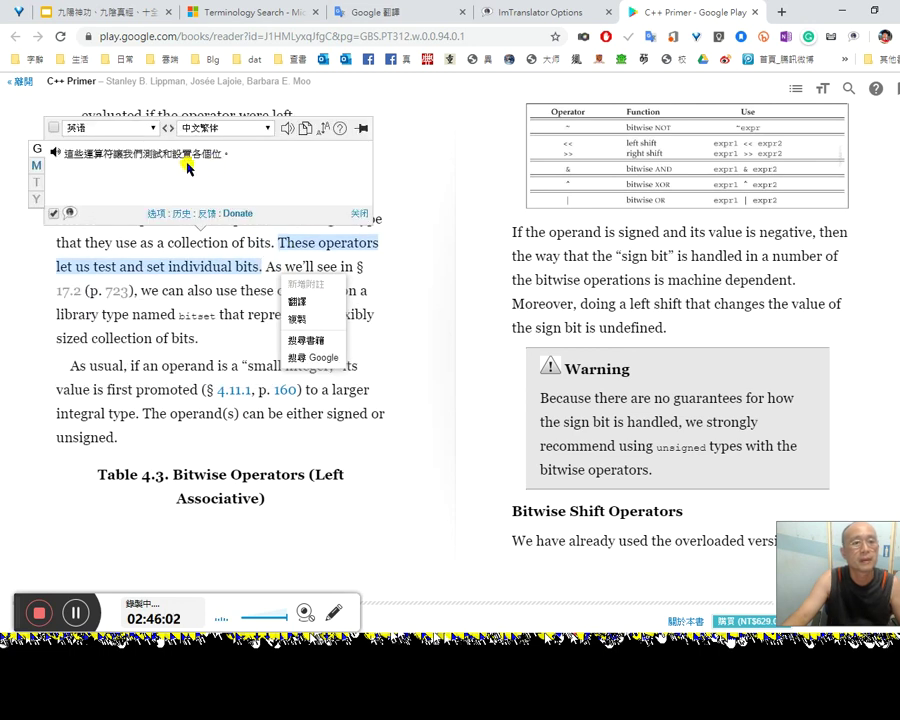
{"action": "left_click", "coordinate": [258, 288]}
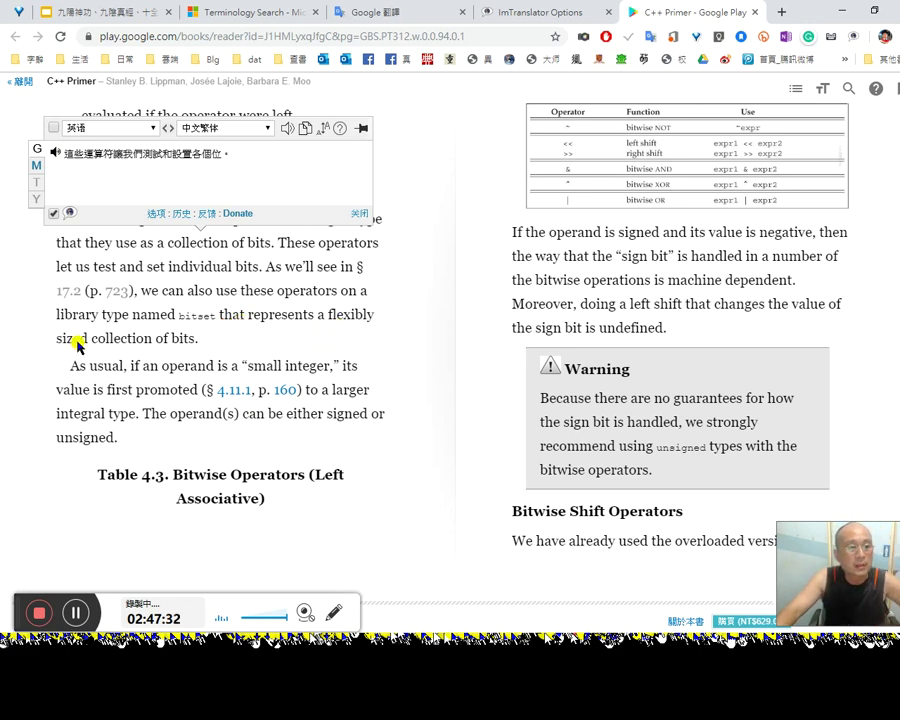
Step: Translate 'flexibly' as 靈活 and play its pronunciation three times
{"action": "double_click", "coordinate": [345, 316]}
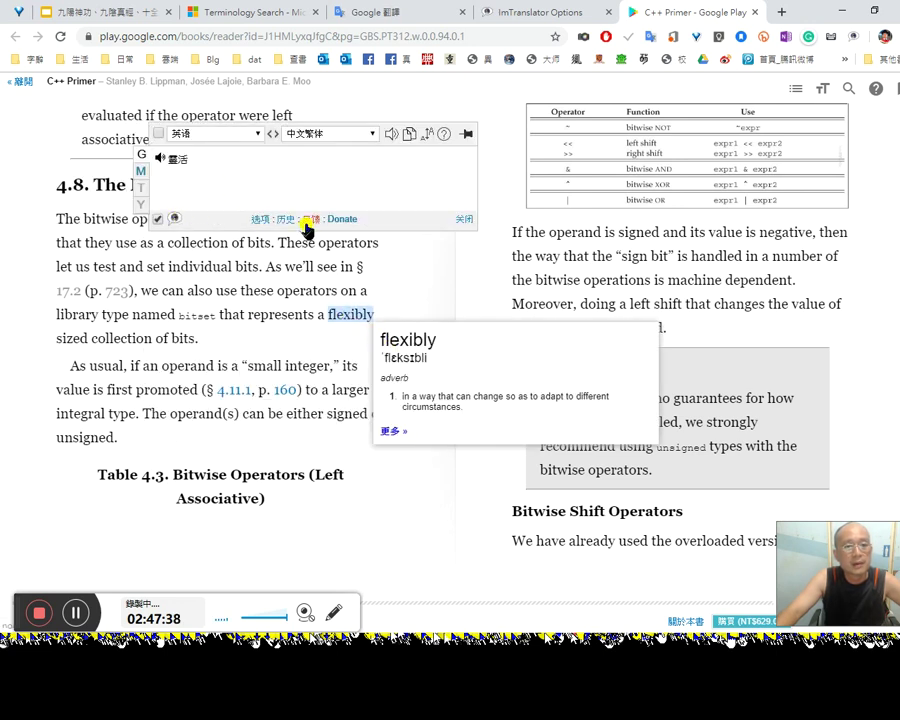
{"action": "left_click", "coordinate": [391, 135]}
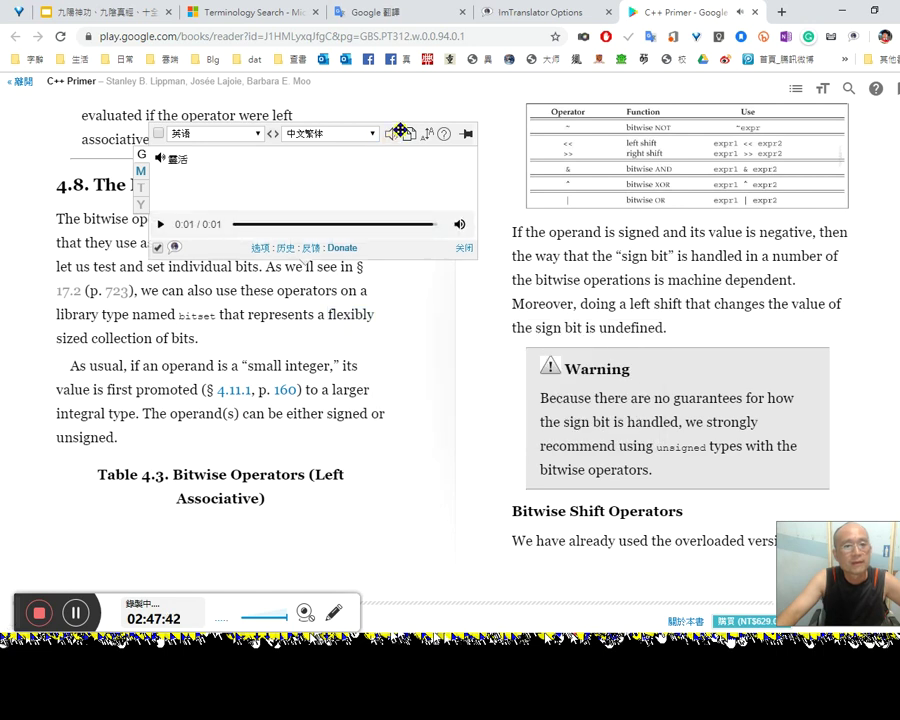
{"action": "left_click", "coordinate": [390, 136]}
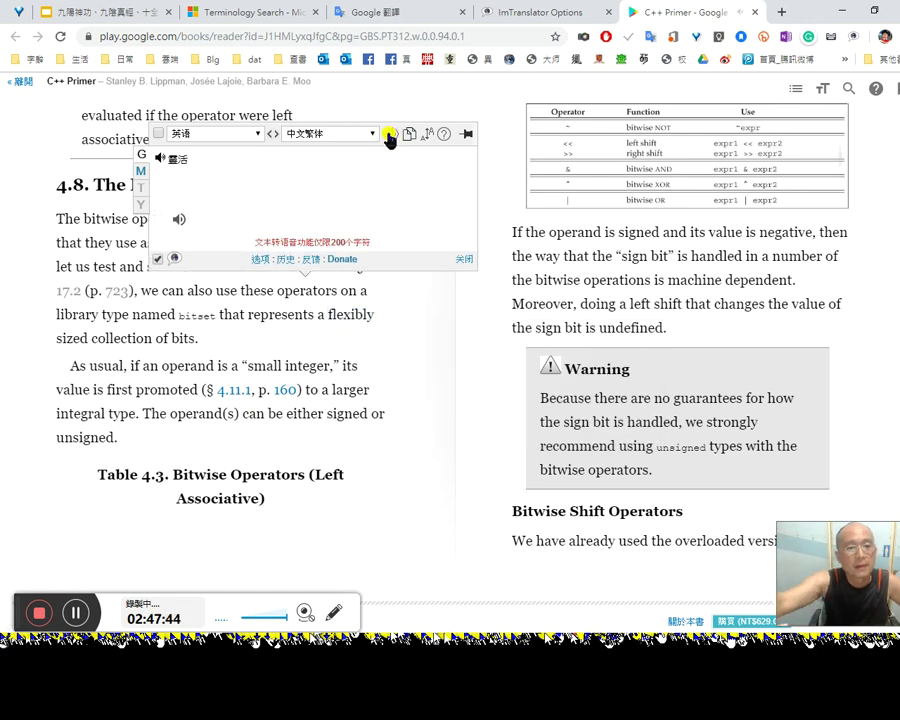
{"action": "left_click", "coordinate": [390, 136]}
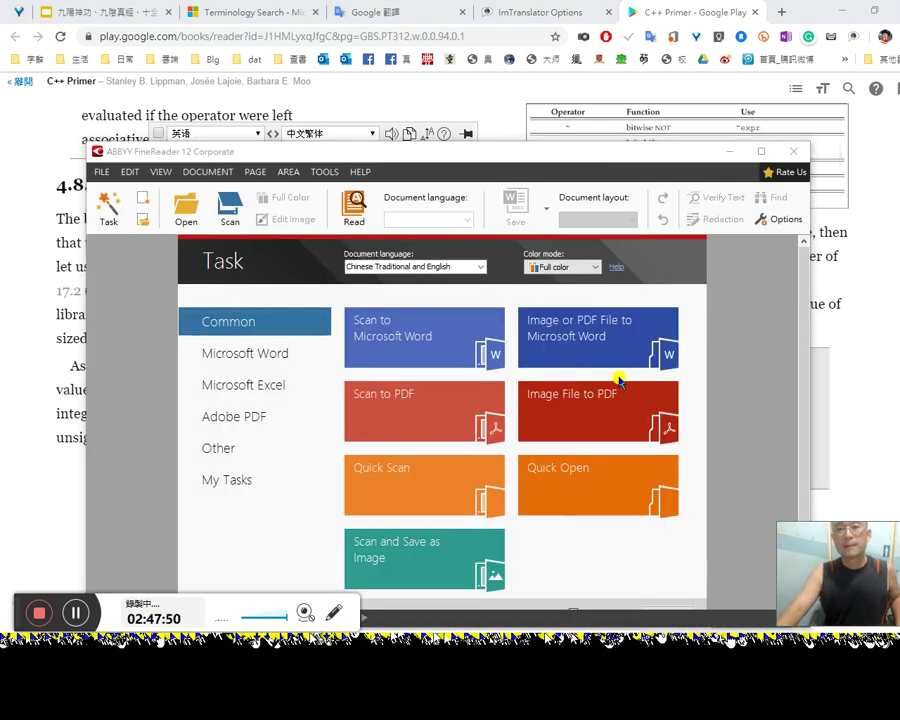
Step: Reopen the recent 'C++ Primer, 5th Edition 中文版' document, minimizing FineReader while it loads
{"action": "left_click", "coordinate": [98, 172]}
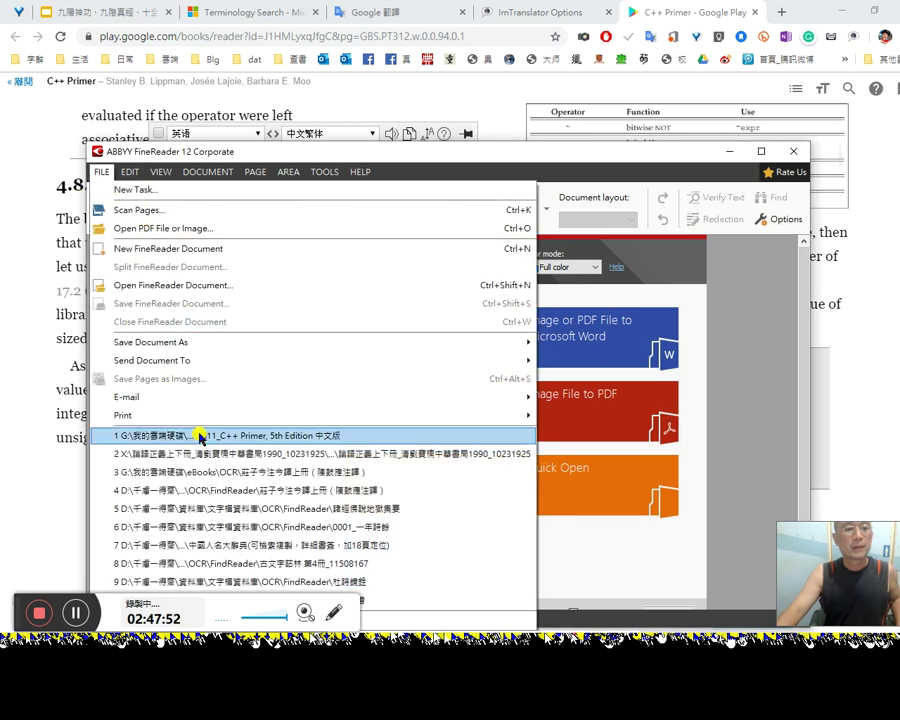
{"action": "left_click", "coordinate": [201, 434]}
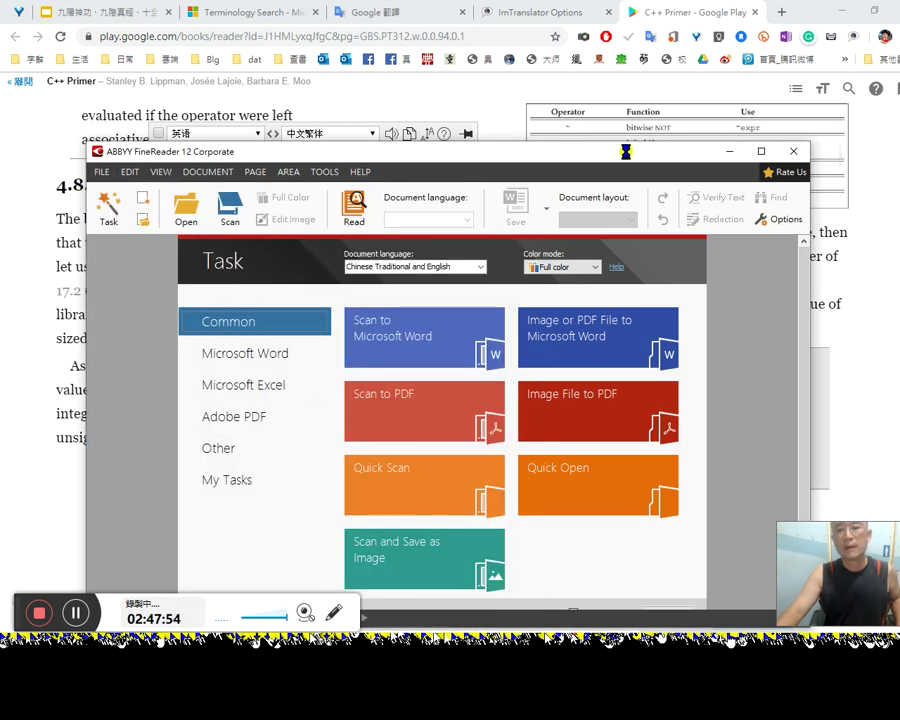
{"action": "left_click", "coordinate": [508, 86]}
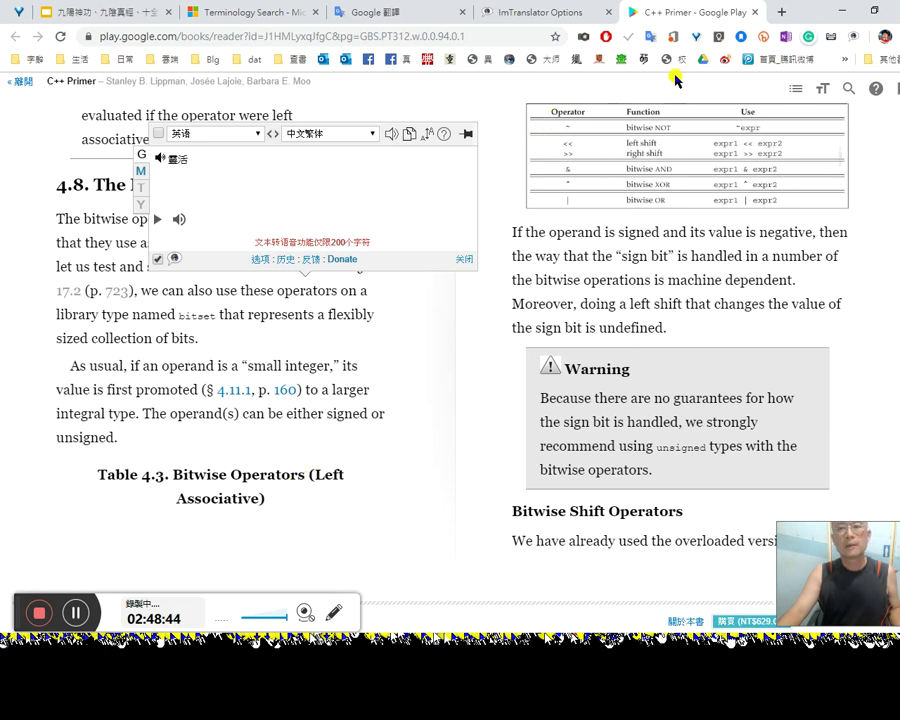
{"action": "key", "text": "alt+Tab"}
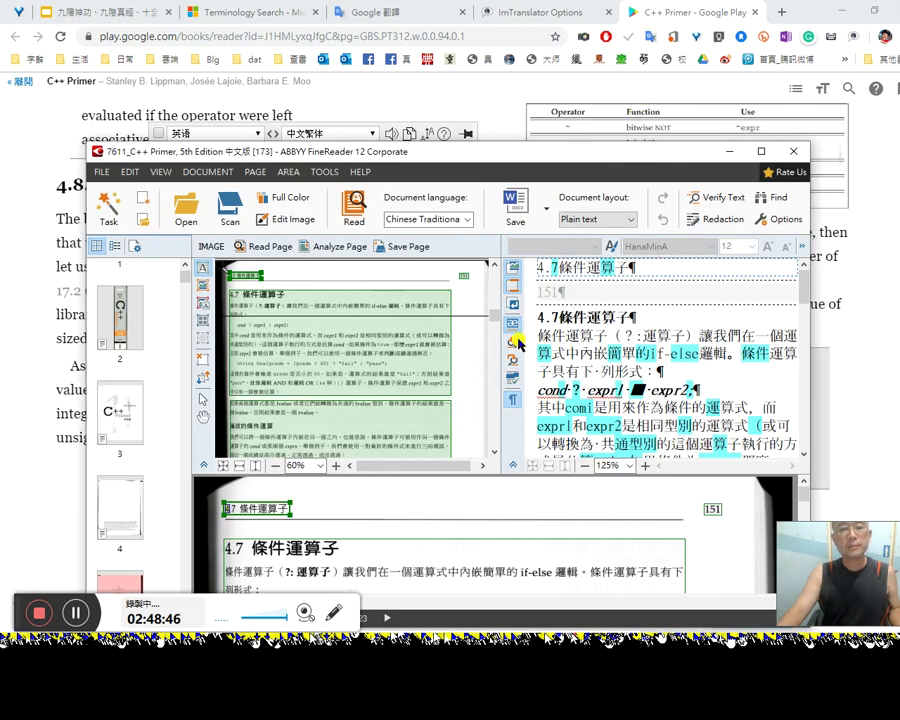
Step: Scroll FineReader's recognized text down to section 4.8 位元運算子
{"action": "left_click", "coordinate": [581, 388]}
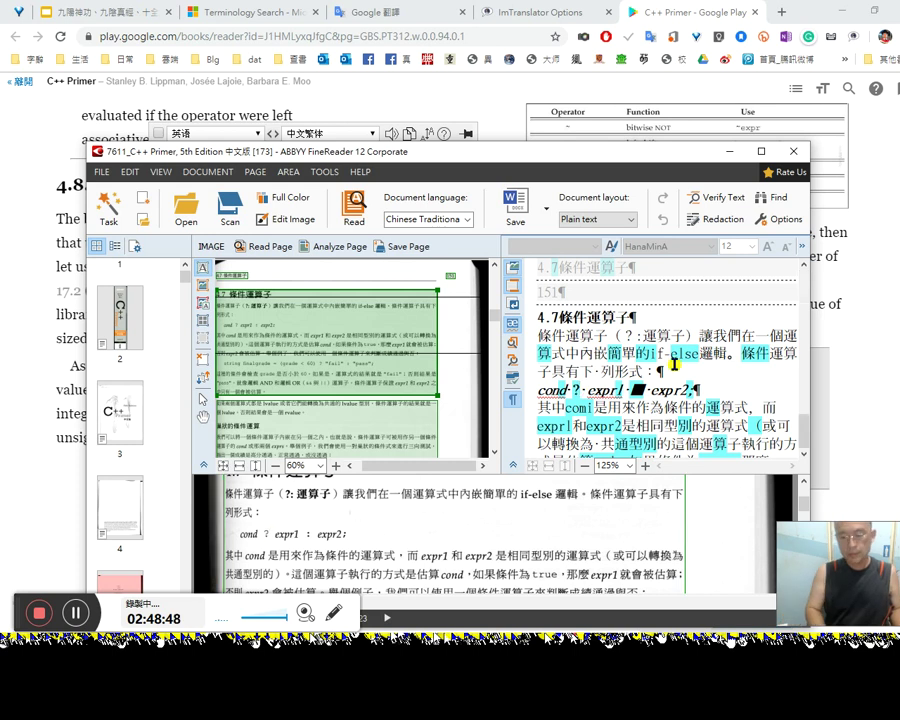
{"action": "scroll", "coordinate": [673, 363], "scroll_direction": "down", "scroll_amount": 5}
{"action": "key", "text": "alt"}
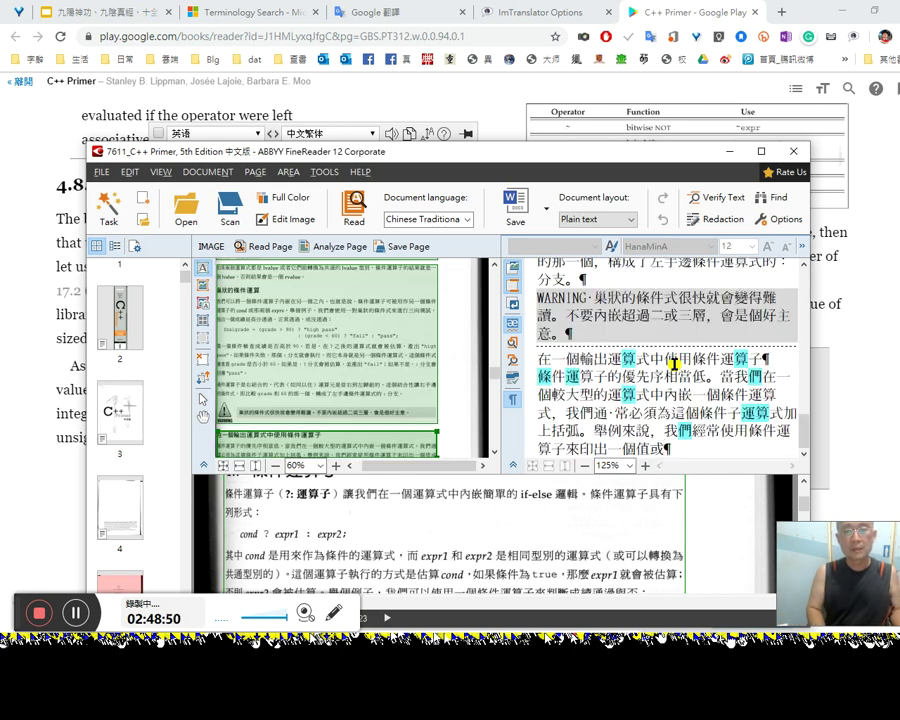
{"action": "key", "text": "ctrl+F5"}
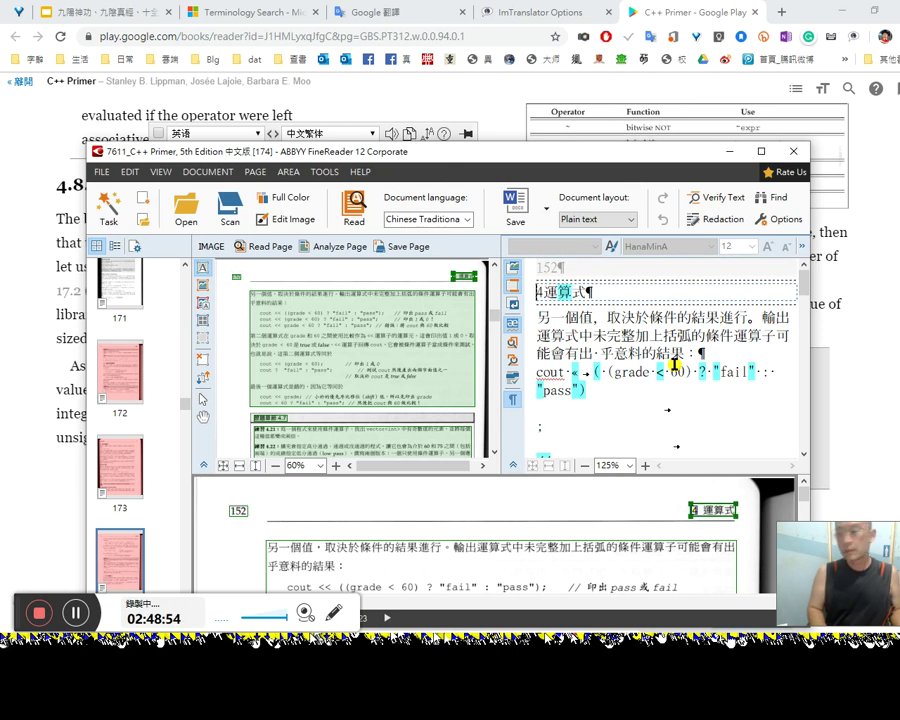
{"action": "scroll", "coordinate": [675, 363], "scroll_direction": "down", "scroll_amount": 10}
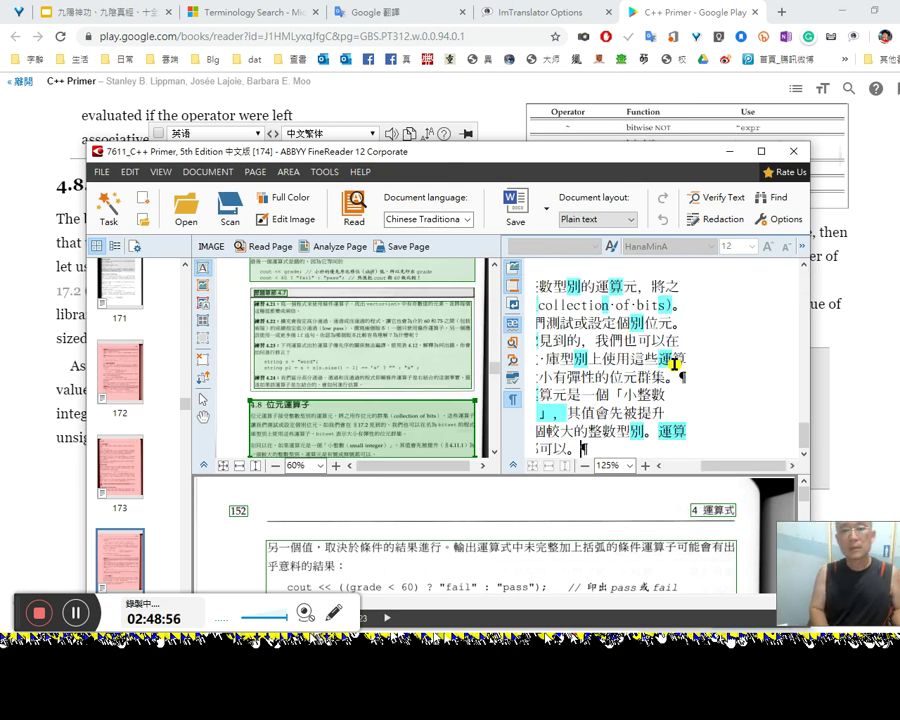
Step: Select and accept the flagged text on lines three to five, including the §17.2 reference
{"action": "key", "text": "Up"}
{"action": "key", "text": "Right"}
{"action": "key", "text": "Right"}
{"action": "key", "text": "Right"}
{"action": "key", "text": "Right"}
{"action": "key", "text": "Right"}
{"action": "key", "text": "Right"}
{"action": "key", "text": "Right"}
{"action": "key", "text": "Right"}
{"action": "key", "text": "Right"}
{"action": "key", "text": "Up"}
{"action": "key", "text": "Up"}
{"action": "key", "text": "Right"}
{"action": "key", "text": "Right"}
{"action": "key", "text": "Right"}
{"action": "key", "text": "Right"}
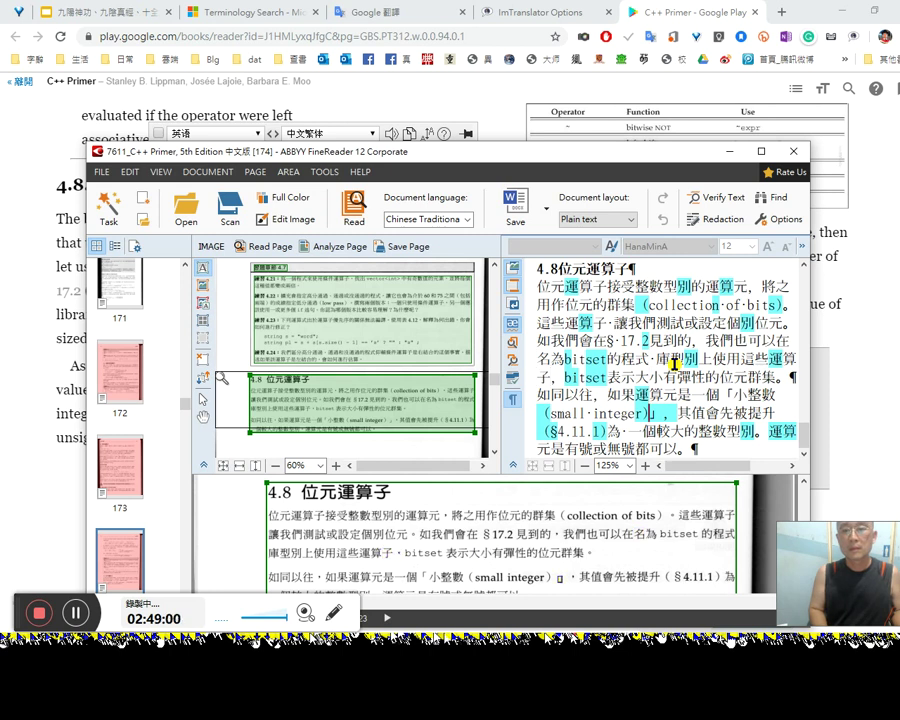
{"action": "key", "text": "Up"}
{"action": "key", "text": "shift+End"}
{"action": "key", "text": "Down"}
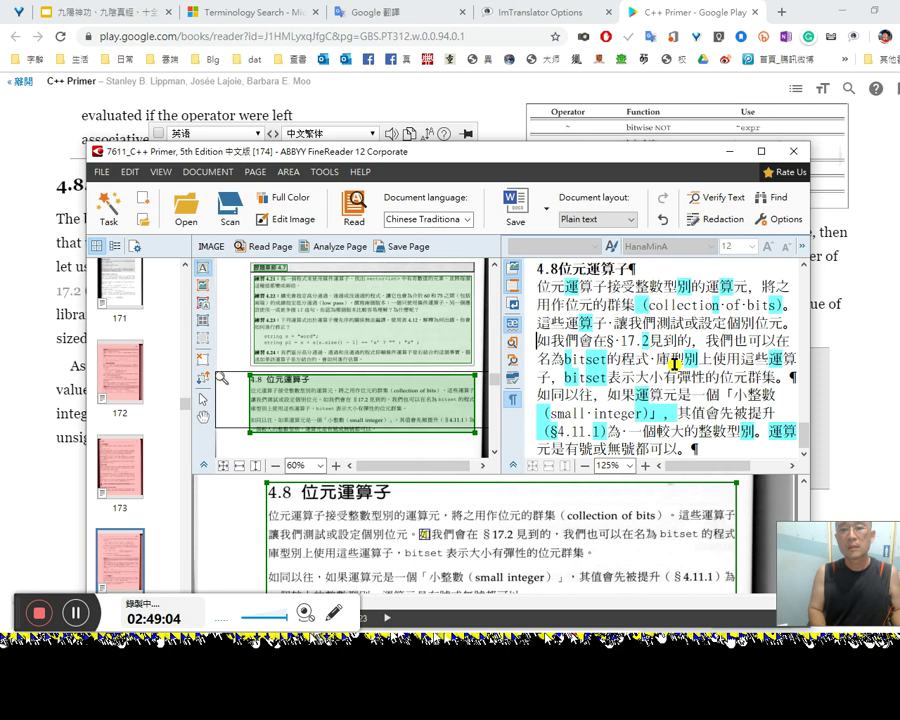
{"action": "key", "text": "shift+End"}
{"action": "key", "text": "Down"}
{"action": "key", "text": "shift+Right"}
{"action": "key", "text": "shift+Right"}
{"action": "key", "text": "shift+Right"}
{"action": "key", "text": "shift+Right"}
{"action": "key", "text": "shift+Right"}
{"action": "key", "text": "shift+Right"}
{"action": "key", "text": "shift+Right"}
{"action": "key", "text": "shift+Right"}
{"action": "key", "text": "shift+Right"}
{"action": "key", "text": "shift+Right"}
{"action": "key", "text": "shift+Right"}
{"action": "key", "text": "shift+Right"}
{"action": "key", "text": "shift+Right"}
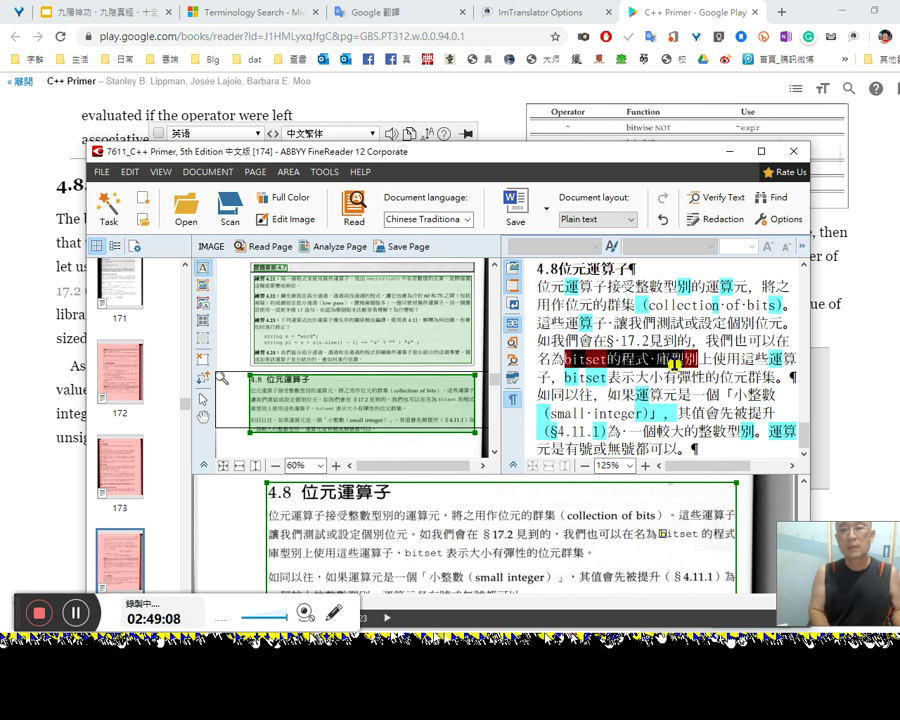
{"action": "key", "text": "Left"}
{"action": "key", "text": "Down"}
Step: Accept the flagged text on lines six and seven, clearing their cyan marks
{"action": "key", "text": "Left"}
{"action": "key", "text": "Left"}
{"action": "key", "text": "shift+Right"}
{"action": "key", "text": "shift+Right"}
{"action": "key", "text": "shift+Right"}
{"action": "key", "text": "shift+Right"}
{"action": "key", "text": "shift+Right"}
{"action": "key", "text": "shift+Right"}
{"action": "key", "text": "shift+Right"}
{"action": "key", "text": "shift+Right"}
{"action": "key", "text": "shift+Right"}
{"action": "key", "text": "shift+Right"}
{"action": "key", "text": "shift+Right"}
{"action": "key", "text": "shift+Right"}
{"action": "key", "text": "shift+Right"}
{"action": "key", "text": "shift+Right"}
{"action": "key", "text": "shift+Right"}
{"action": "key", "text": "shift+Right"}
{"action": "key", "text": "shift+Right"}
{"action": "key", "text": "shift+Right"}
{"action": "key", "text": "shift+Right"}
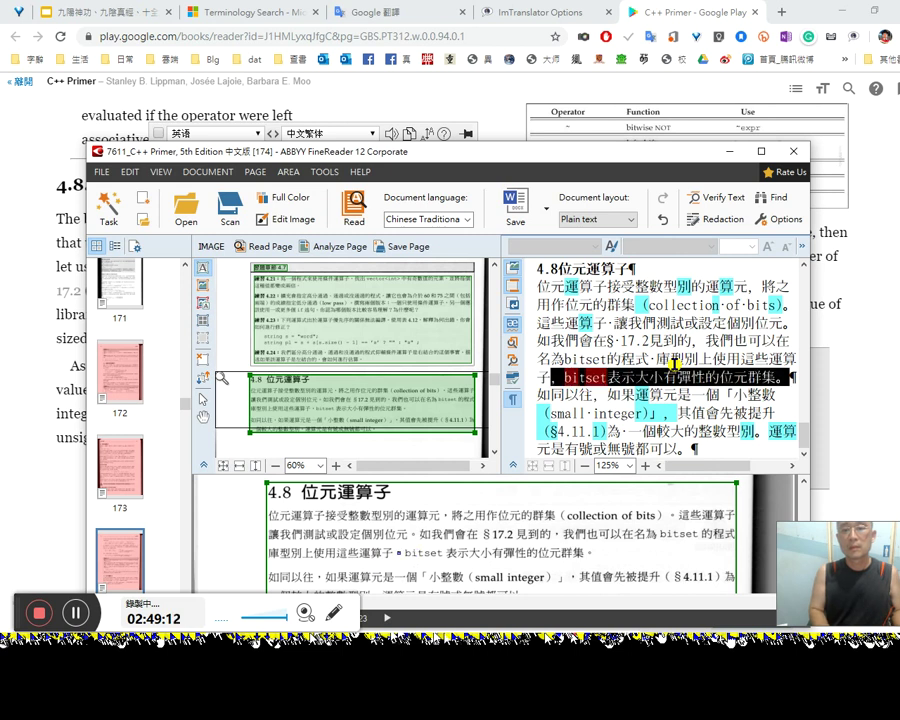
{"action": "key", "text": "Left"}
{"action": "key", "text": "Down"}
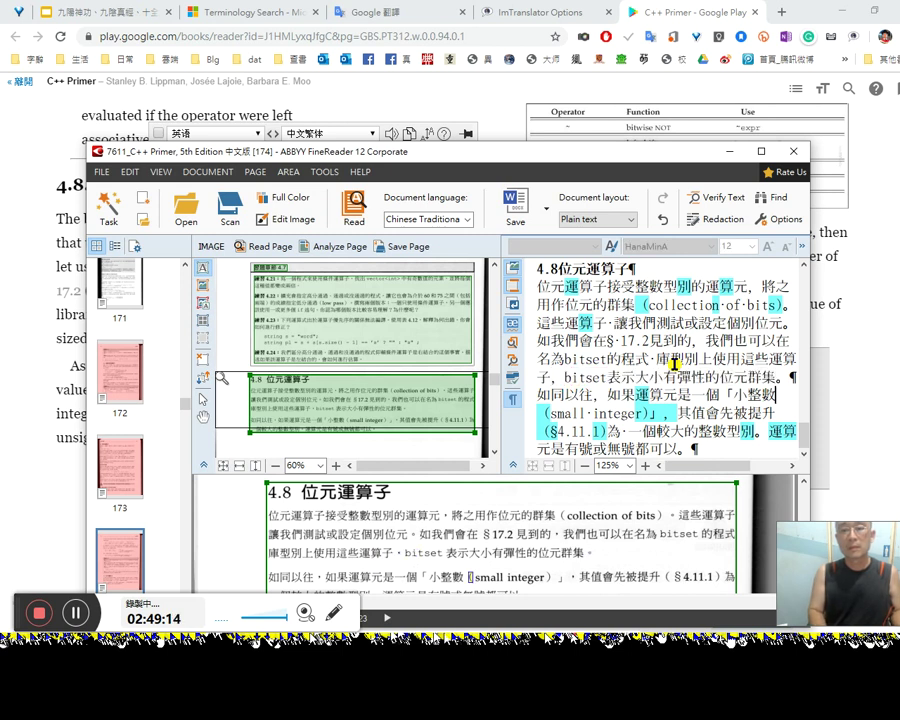
{"action": "key", "text": "shift+End"}
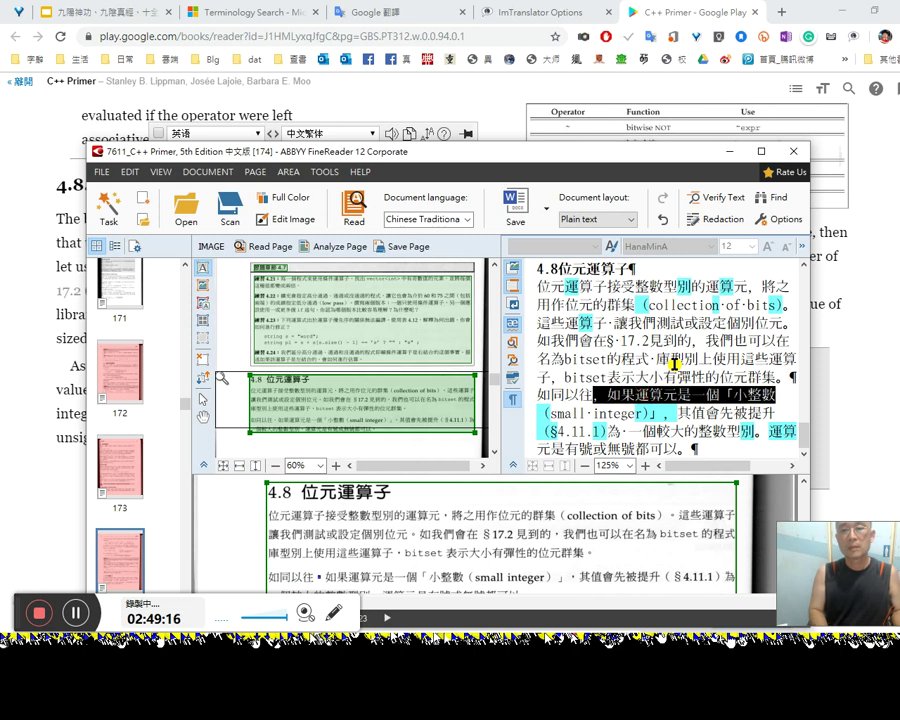
{"action": "key", "text": "Right"}
{"action": "key", "text": "shift+Right"}
{"action": "key", "text": "shift+Right"}
{"action": "key", "text": "shift+Right"}
{"action": "key", "text": "shift+Right"}
{"action": "key", "text": "shift+Right"}
{"action": "key", "text": "shift+Right"}
{"action": "key", "text": "shift+Right"}
{"action": "key", "text": "shift+Right"}
{"action": "key", "text": "shift+Right"}
{"action": "key", "text": "shift+Right"}
{"action": "key", "text": "shift+Right"}
{"action": "key", "text": "shift+Right"}
{"action": "key", "text": "shift+Right"}
{"action": "key", "text": "shift+Right"}
{"action": "key", "text": "shift+Right"}
{"action": "key", "text": "shift+Right"}
{"action": "key", "text": "shift+Right"}
{"action": "key", "text": "shift+Right"}
{"action": "key", "text": "shift+Right"}
{"action": "key", "text": "shift+Right"}
{"action": "key", "text": "shift+Right"}
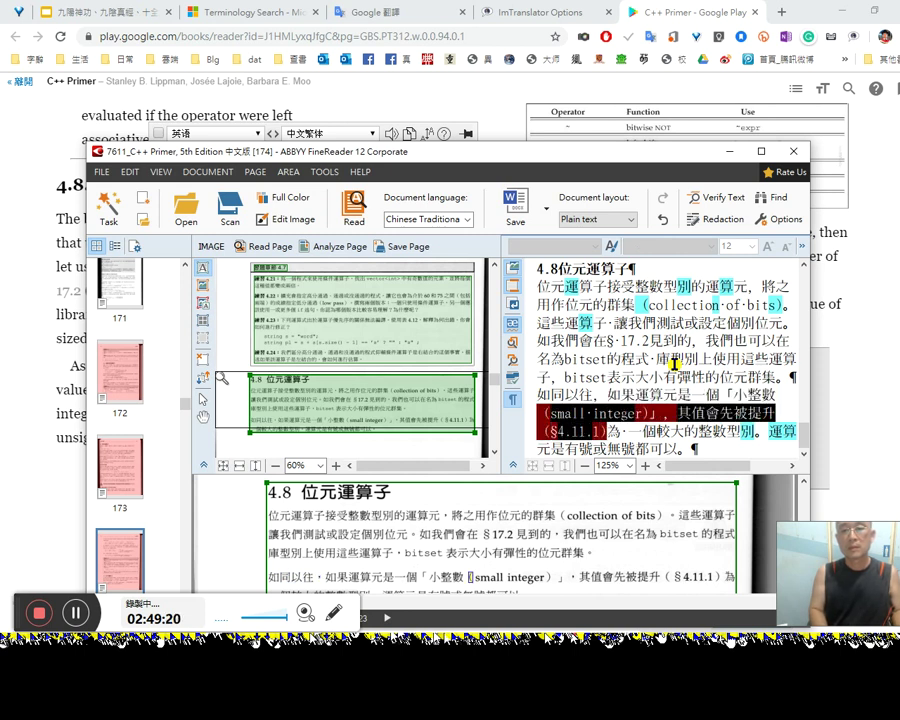
{"action": "left_click", "coordinate": [677, 368]}
Step: After checking the book, accept the small-integer line and the end of the §4.11.1 line
{"action": "key", "text": "alt+Tab"}
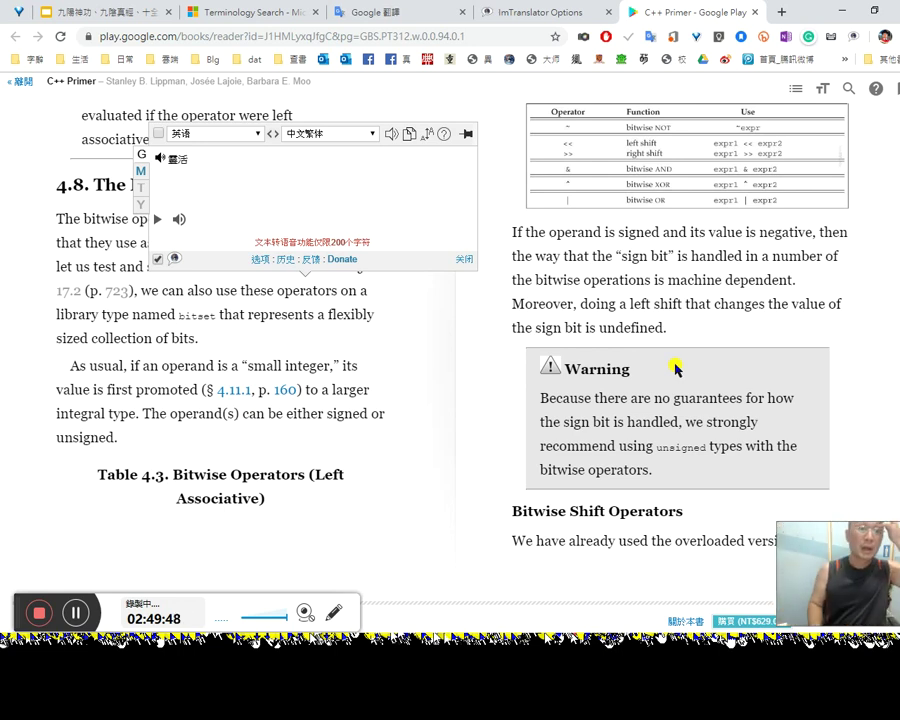
{"action": "key", "text": "alt+Tab"}
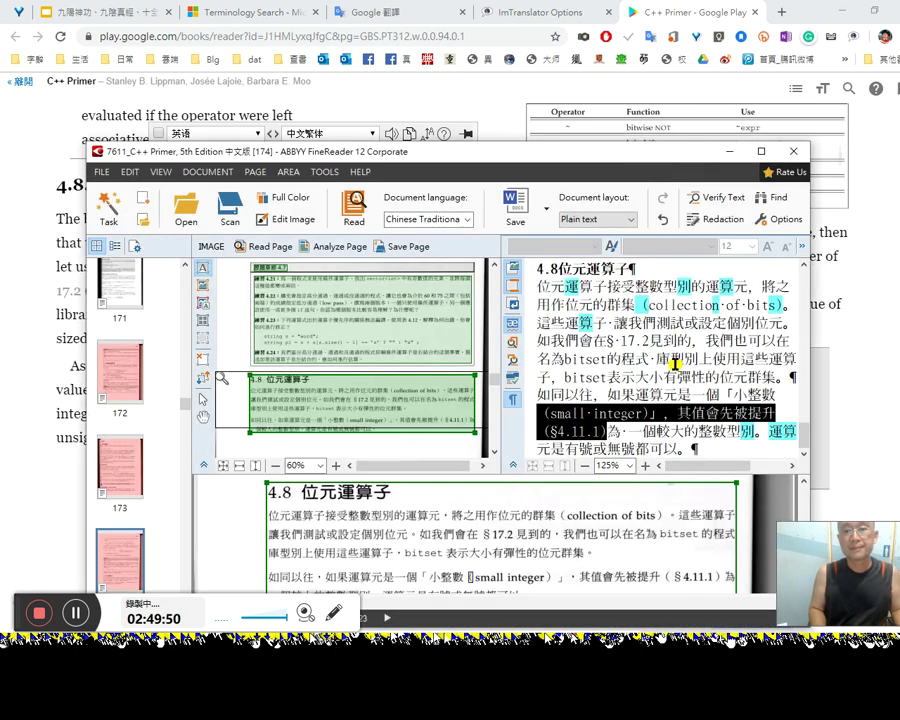
{"action": "key", "text": "Right"}
{"action": "key", "text": "shift+End"}
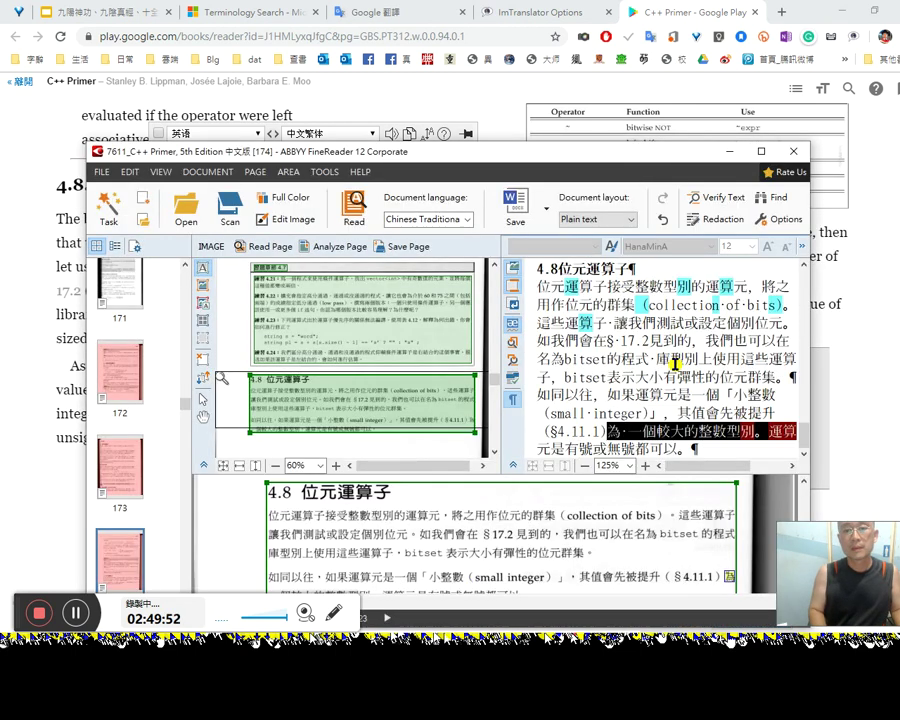
{"action": "key", "text": "Right"}
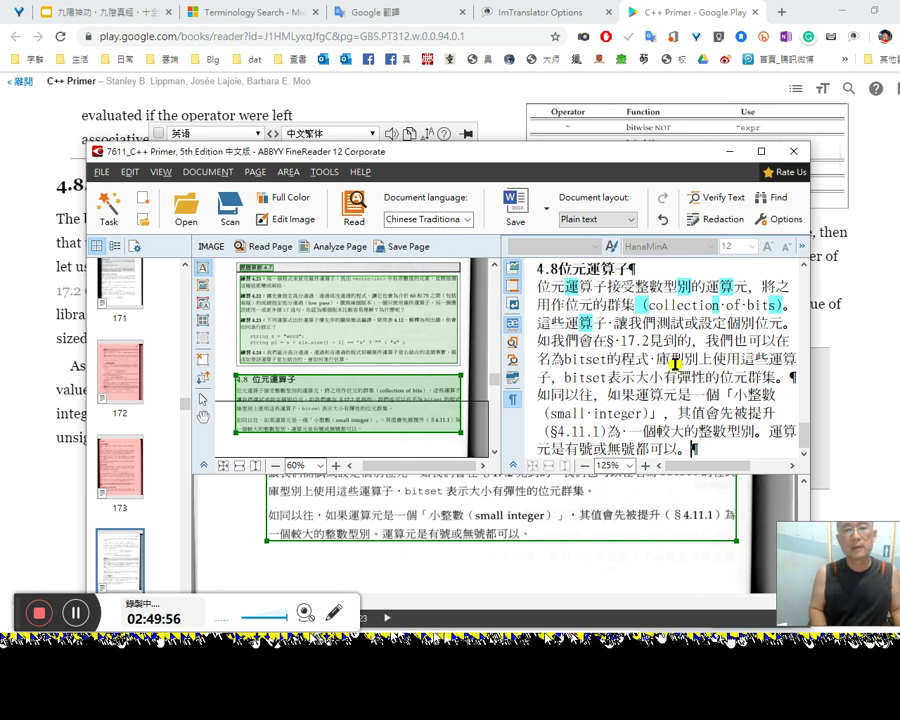
{"action": "key", "text": "alt+Tab"}
{"action": "key", "text": "alt+Tab"}
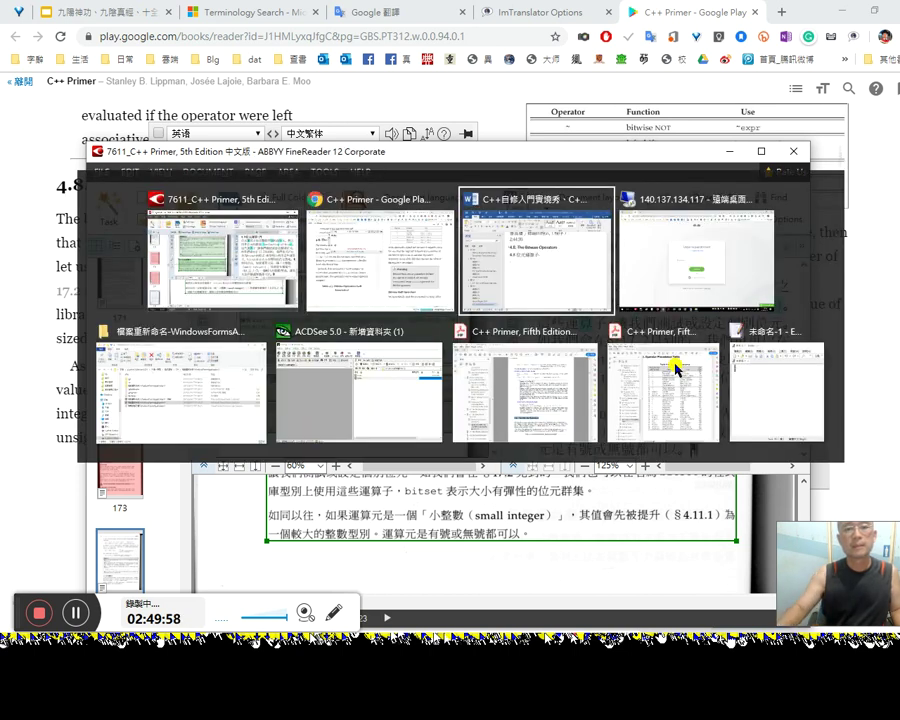
Step: Scroll to Table 4.3 on page 211 and trace along its caption for viewers
{"action": "key", "text": "alt+Tab"}
{"action": "key", "text": "alt+Tab"}
{"action": "key", "text": "Escape"}
{"action": "key", "text": "alt+Tab"}
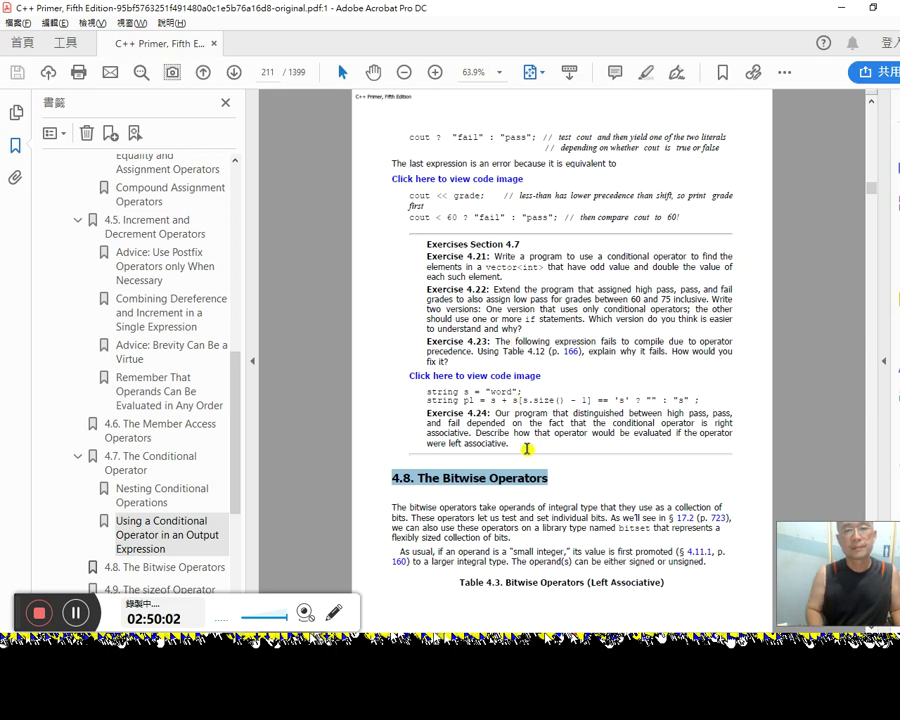
{"action": "scroll", "coordinate": [527, 449], "scroll_direction": "down", "scroll_amount": 3}
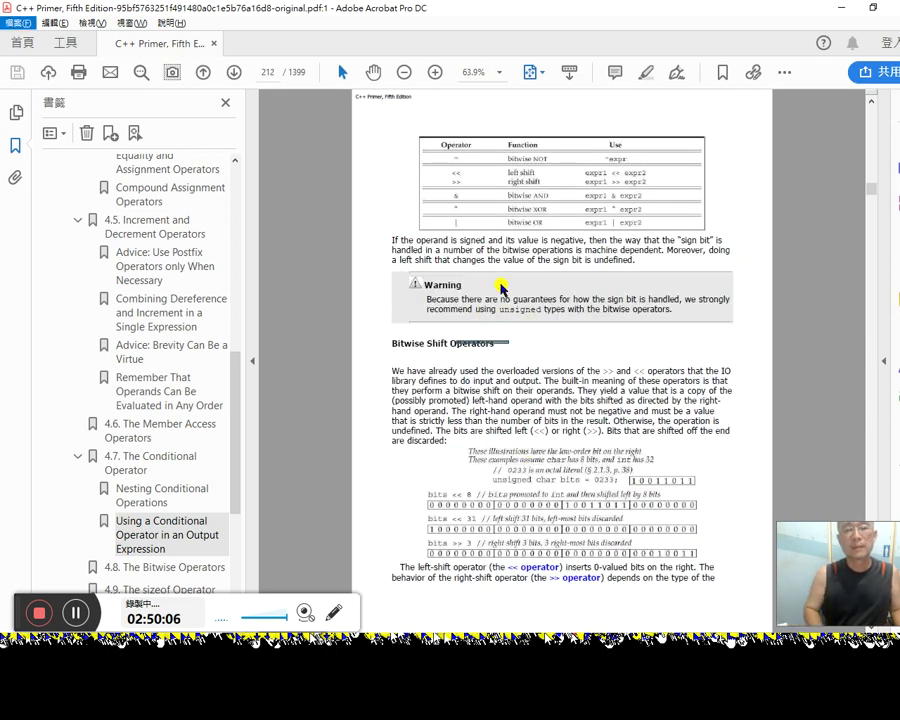
{"action": "scroll", "coordinate": [503, 300], "scroll_direction": "up", "scroll_amount": 3}
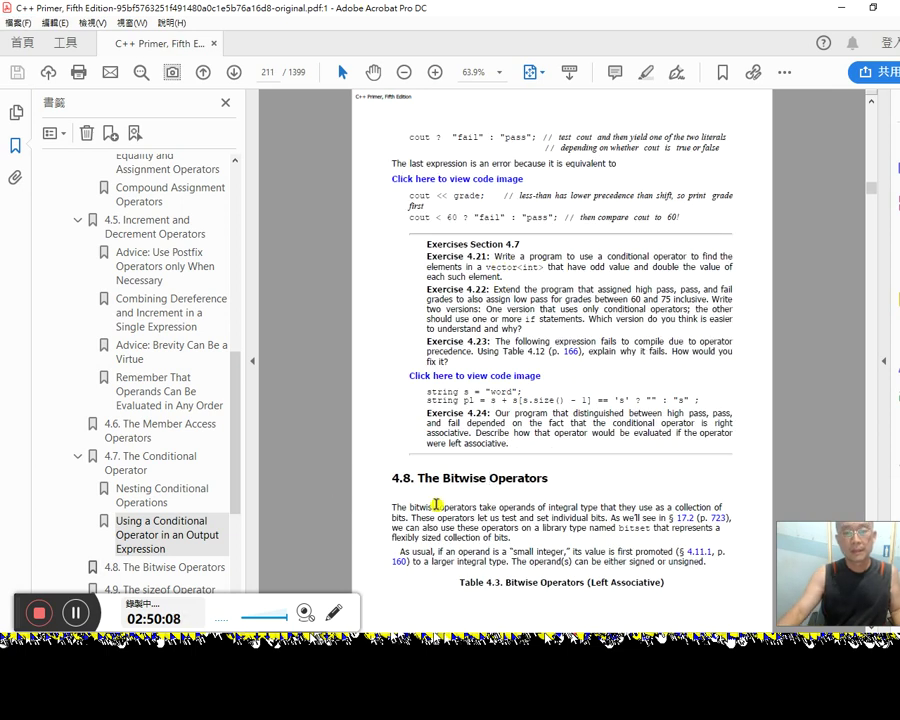
{"action": "mouse_move", "coordinate": [462, 586]}
{"action": "left_mouse_down"}
{"action": "mouse_move", "coordinate": [660, 585]}
{"action": "mouse_move", "coordinate": [546, 592]}
{"action": "mouse_move", "coordinate": [462, 582]}
{"action": "left_mouse_up"}
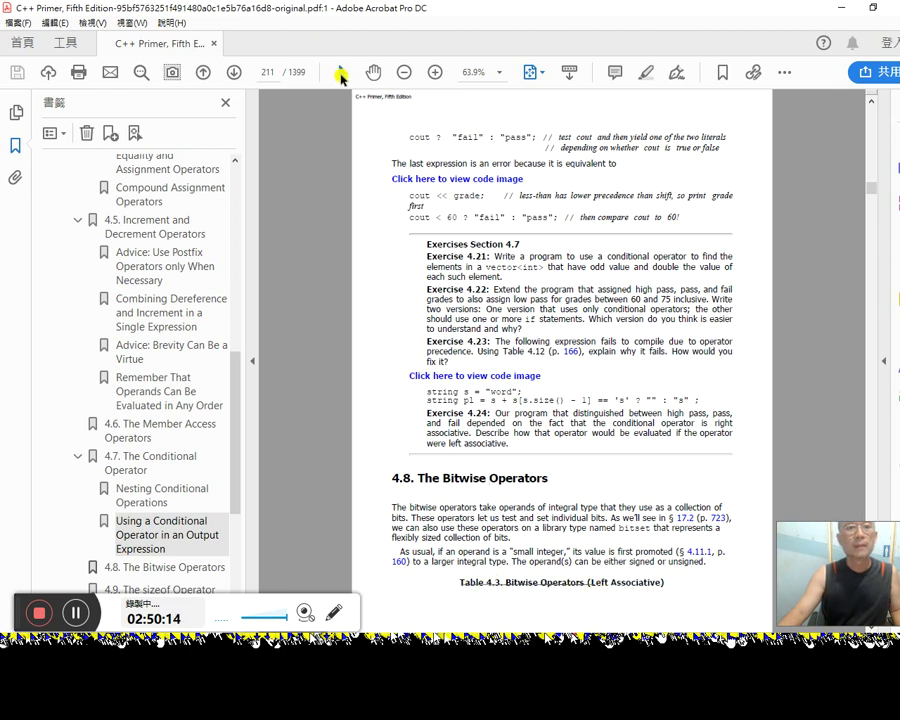
{"action": "mouse_move", "coordinate": [462, 582]}
{"action": "left_mouse_down"}
{"action": "mouse_move", "coordinate": [665, 586]}
{"action": "mouse_move", "coordinate": [589, 584]}
{"action": "left_mouse_up"}
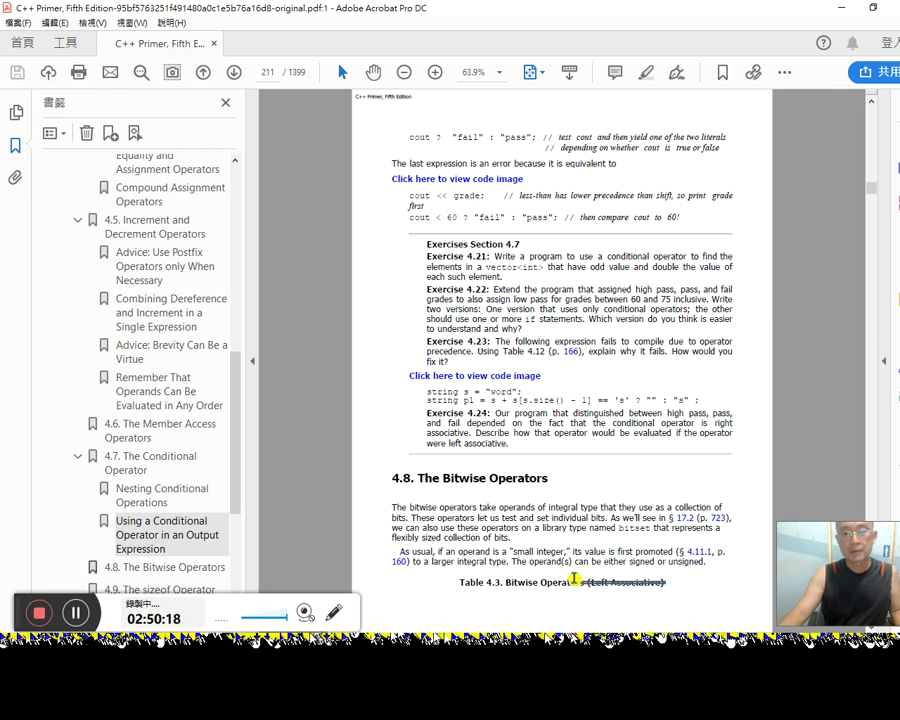
{"action": "left_click_drag", "start_coordinate": [494, 511], "coordinate": [612, 514]}
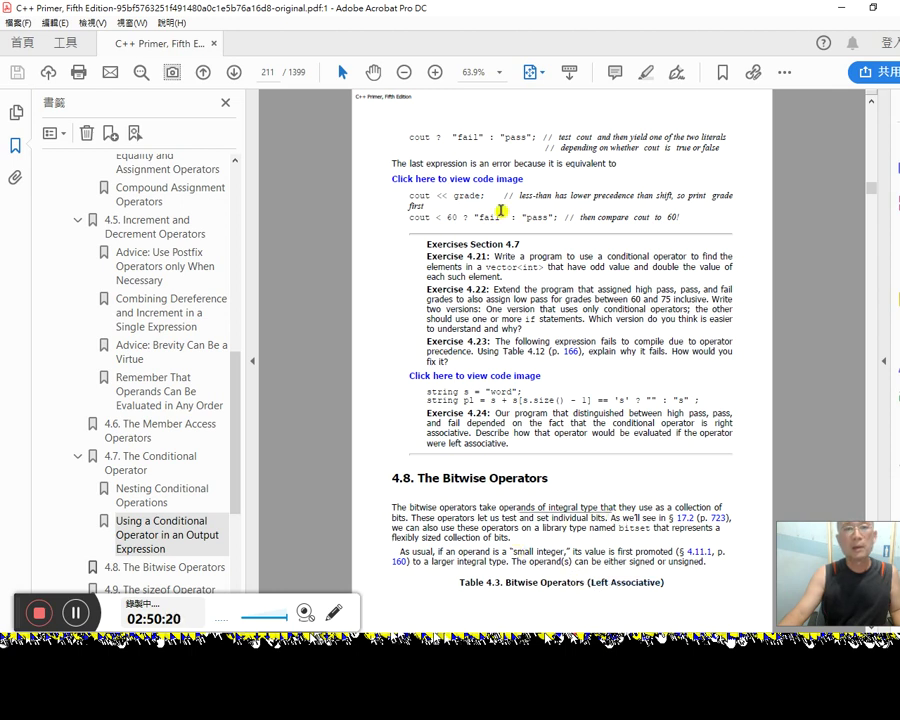
Step: Select and copy the full caption 'Table 4.3. Bitwise Operators (Left Associative)'
{"action": "right_click", "coordinate": [528, 519]}
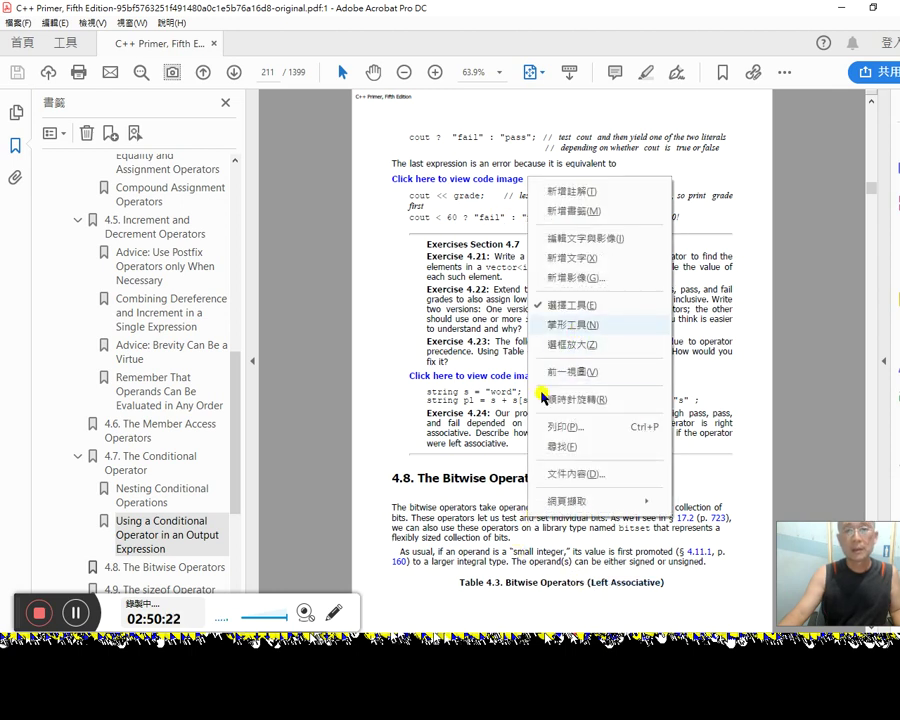
{"action": "left_click", "coordinate": [478, 562]}
{"action": "double_click", "coordinate": [478, 562]}
{"action": "left_click", "coordinate": [462, 578]}
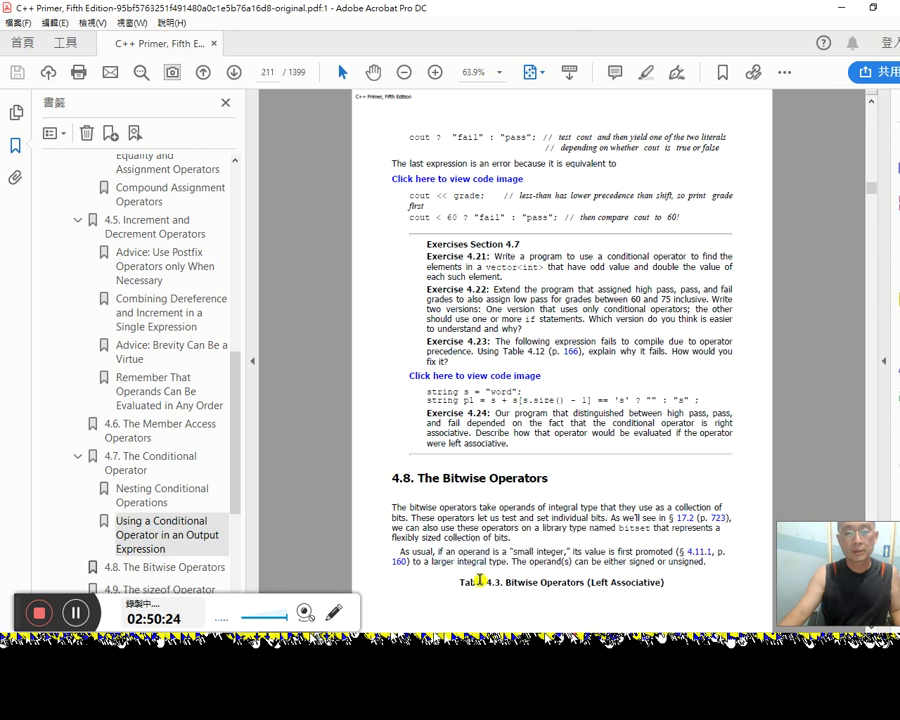
{"action": "left_click_drag", "start_coordinate": [664, 584], "coordinate": [462, 583]}
{"action": "key", "text": "ctrl+c"}
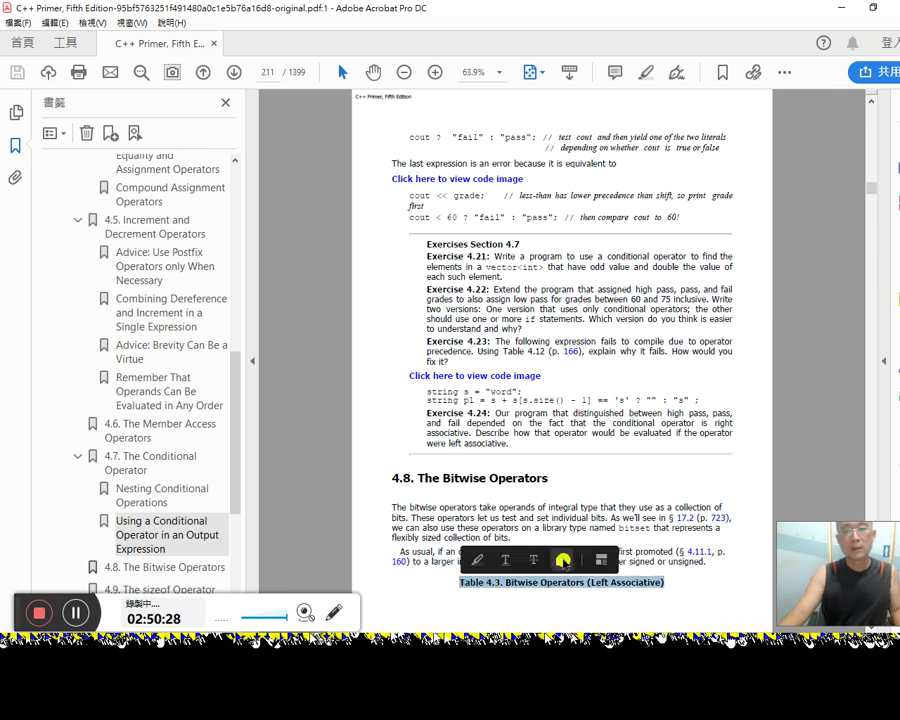
{"action": "key", "text": "alt+Tab"}
{"action": "key", "text": "Escape"}
Step: Paste the Table 4.3 caption as a Heading 2 and insert timestamp 2:50:30 under 4.8 位元運算子
{"action": "key", "text": "alt+Tab"}
{"action": "key", "text": "alt+Tab"}
{"action": "key", "text": "alt+Tab"}
{"action": "key", "text": "alt+Tab"}
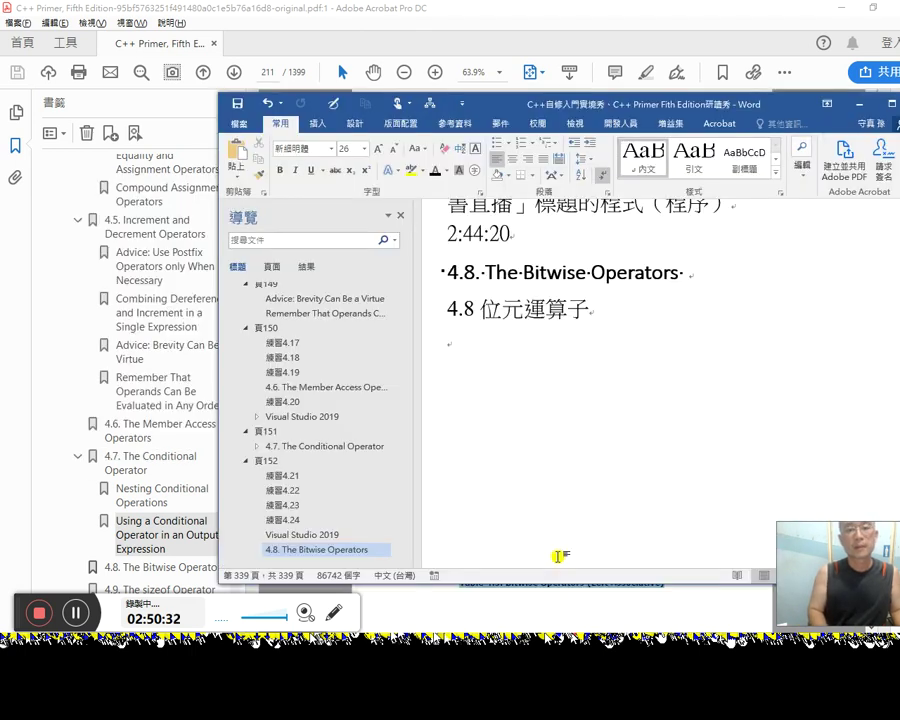
{"action": "key", "text": "ctrl+v"}
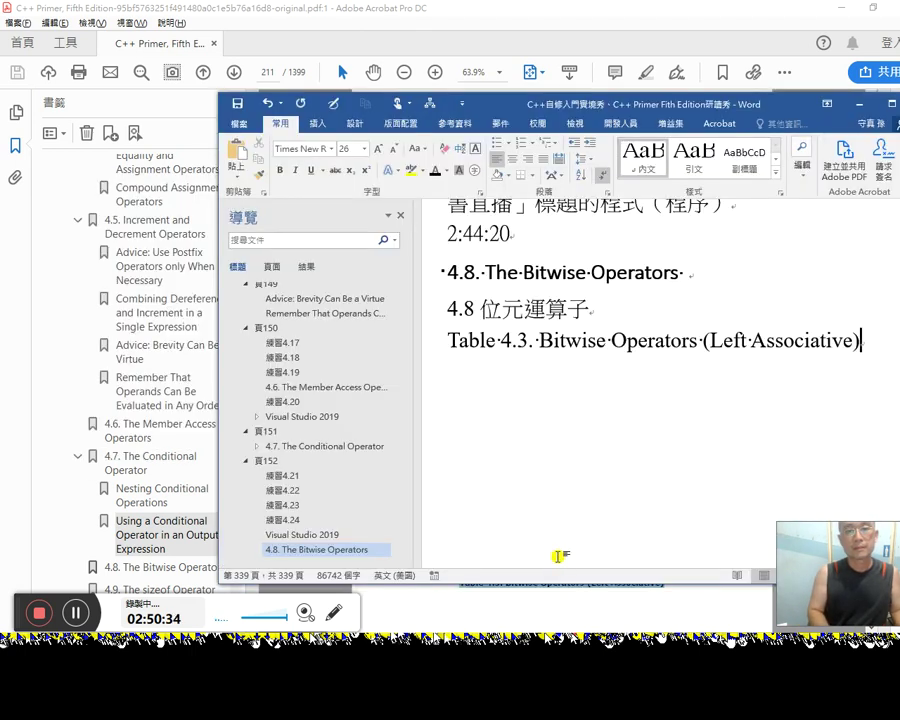
{"action": "key", "text": "ctrl+alt+2"}
{"action": "key", "text": "Up"}
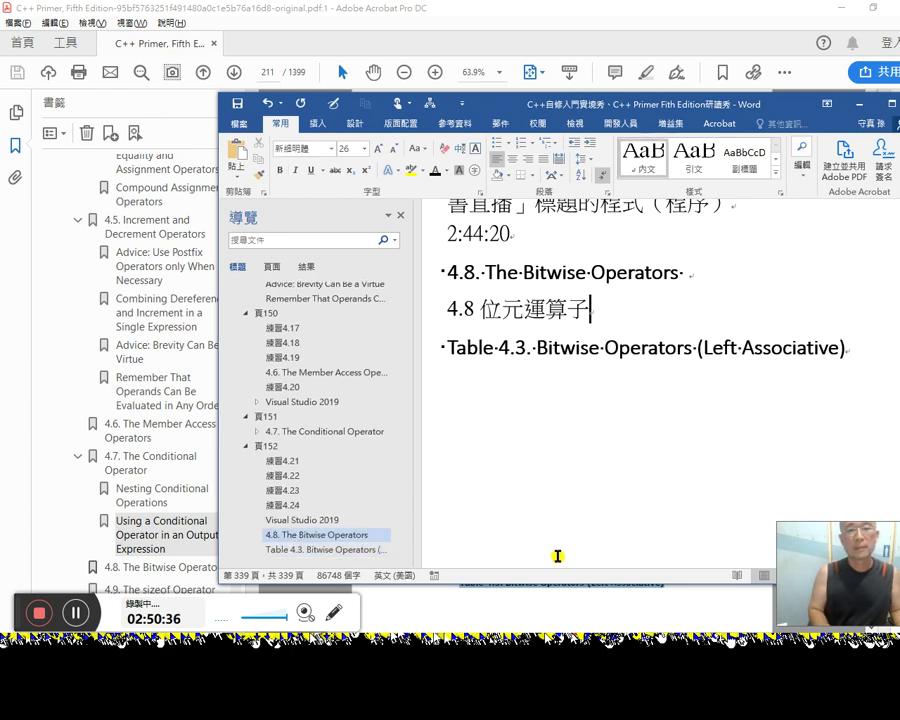
{"action": "key", "text": "Return"}
{"action": "type", "text": "2:50:30"}
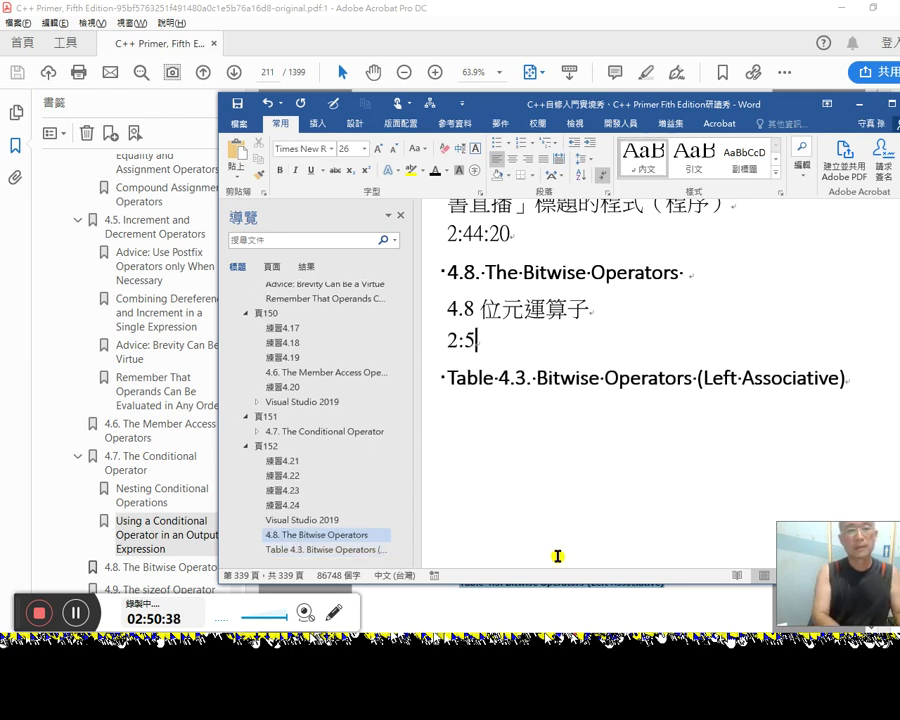
{"action": "key", "text": "Down"}
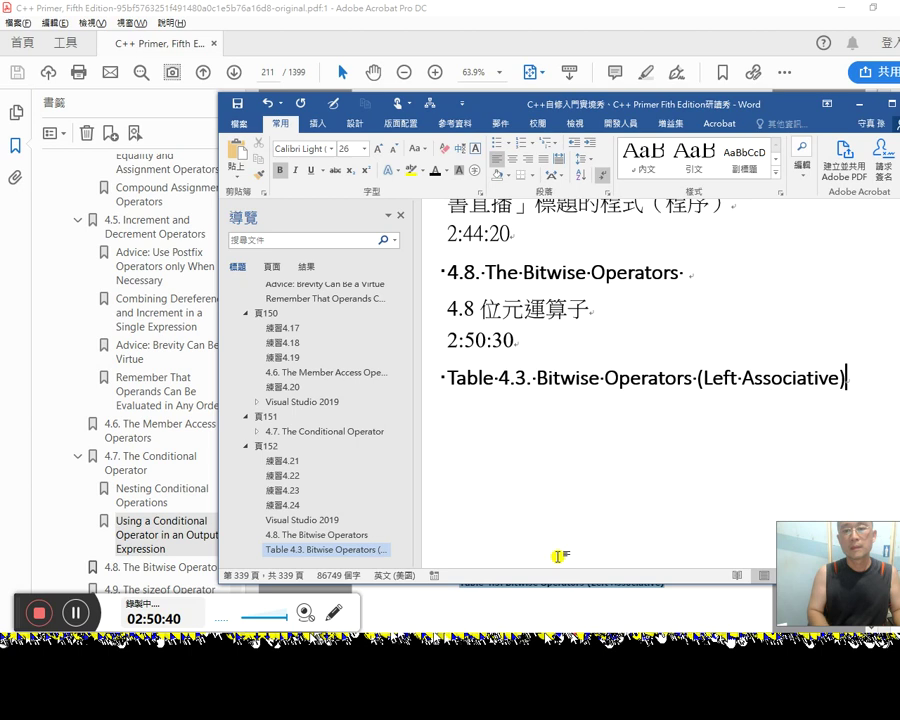
{"action": "key", "text": "Return"}
{"action": "key", "text": "alt+Tab"}
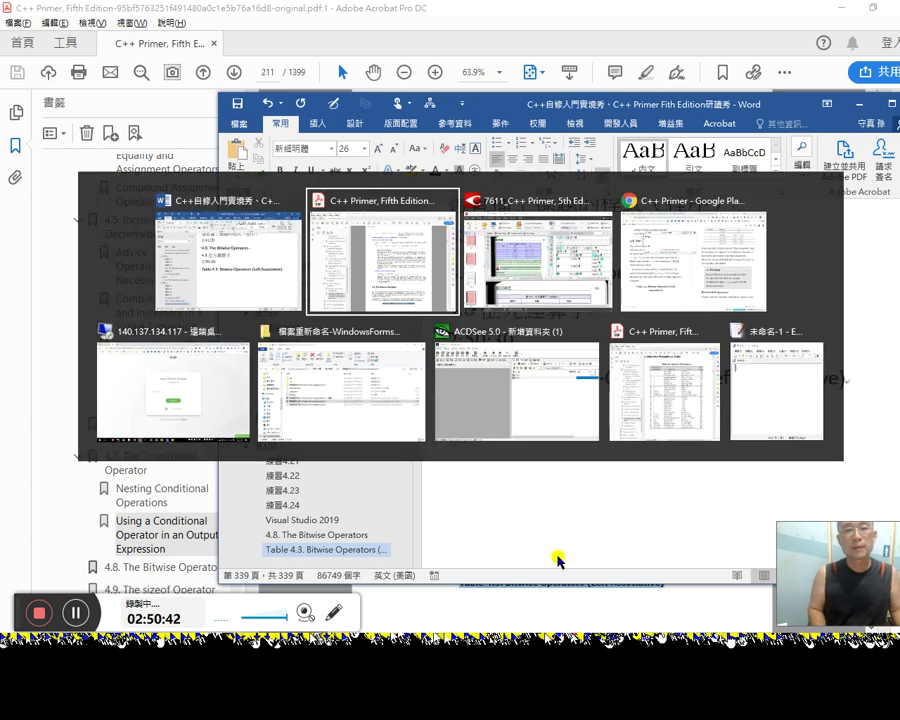
Step: Cycle through the open windows (Acrobat, Play Books) to bring up the FineReader project
{"action": "key", "text": "Tab"}
{"action": "key", "text": "alt+Tab"}
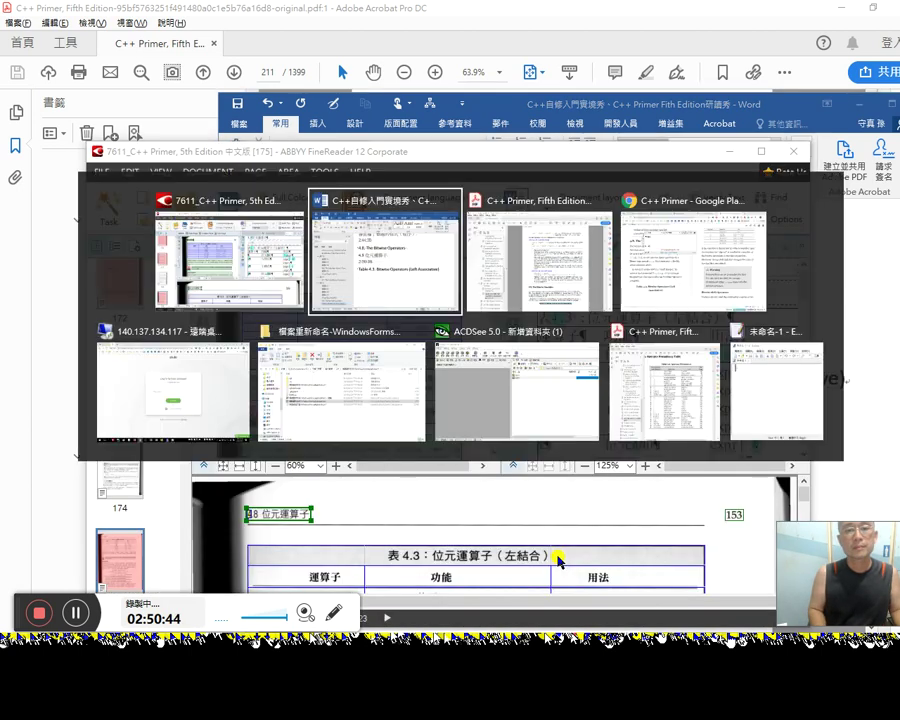
{"action": "key", "text": "Tab"}
{"action": "key", "text": "alt+Tab"}
{"action": "key", "text": "Tab"}
{"action": "key", "text": "Tab"}
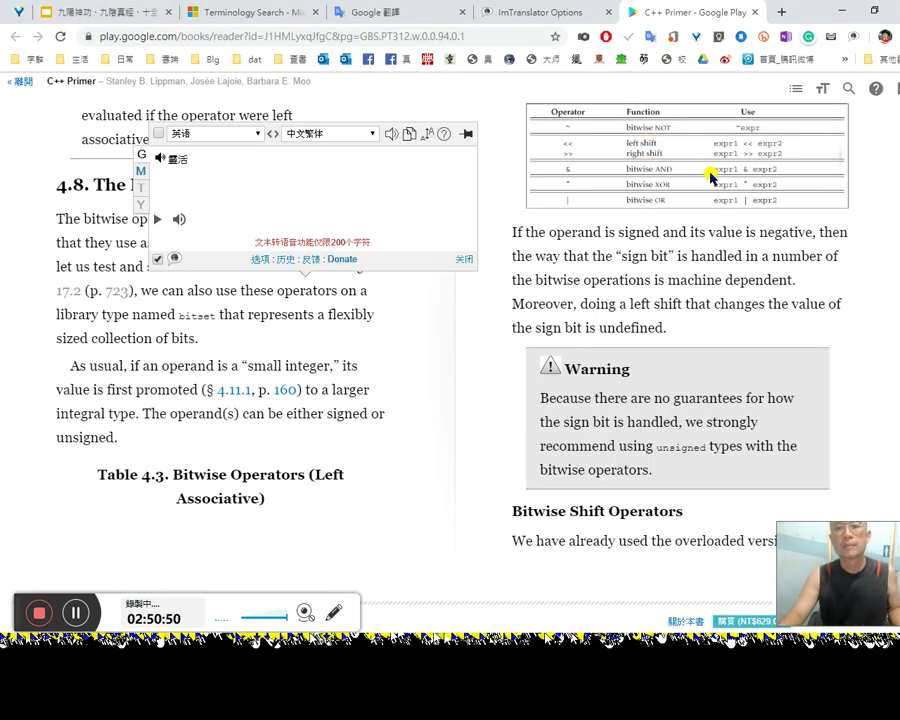
{"action": "key", "text": "alt+Tab"}
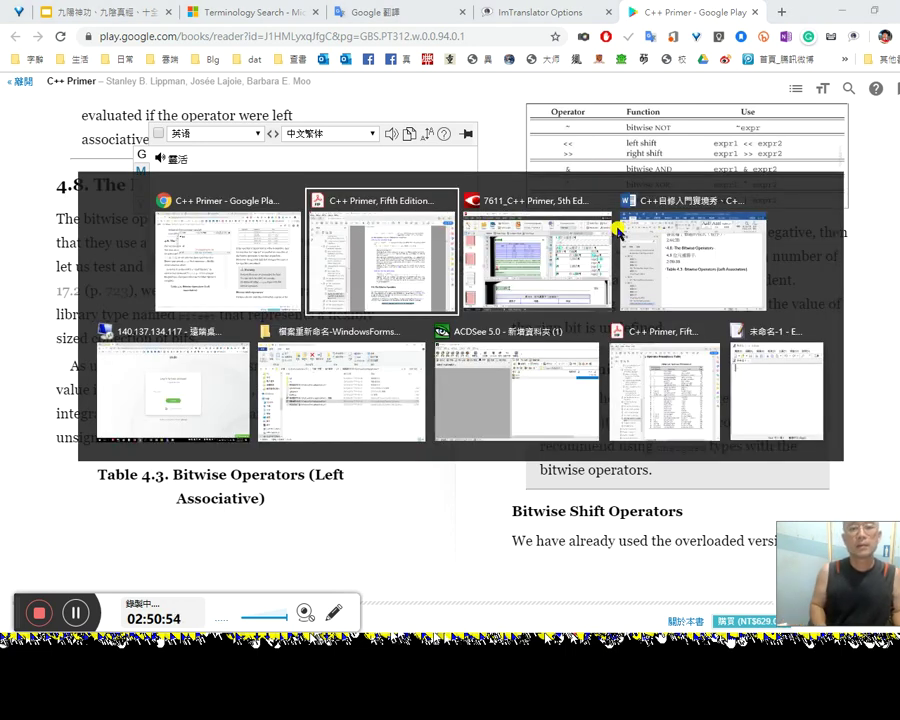
{"action": "key", "text": "alt+Tab"}
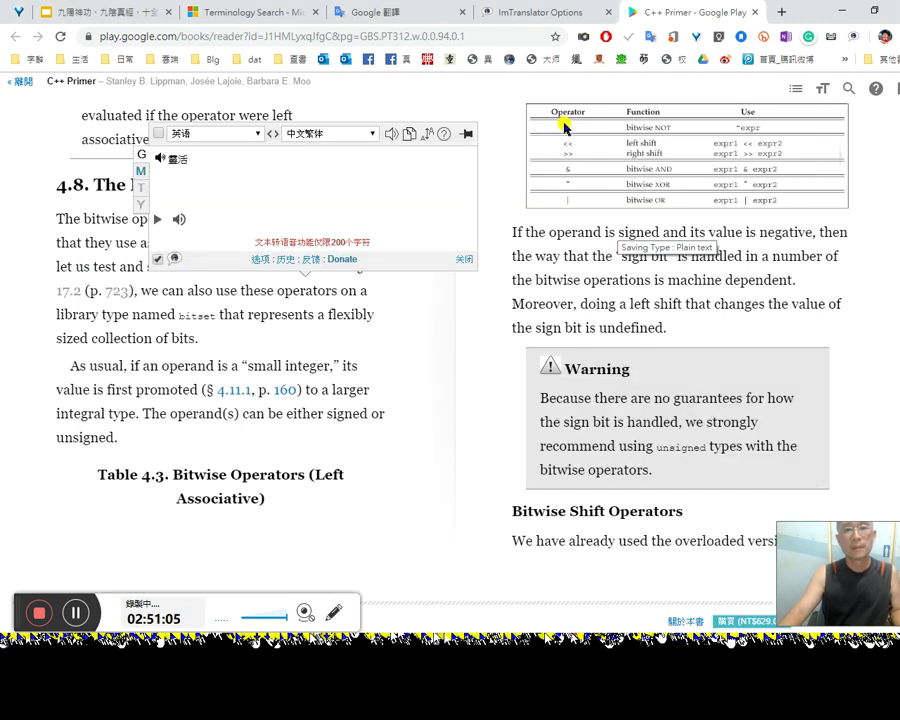
Step: Nudge the FineReader window into place, inspect page 175, then close it to reveal Play Books
{"action": "left_click", "coordinate": [562, 130]}
{"action": "key", "text": "alt+Tab"}
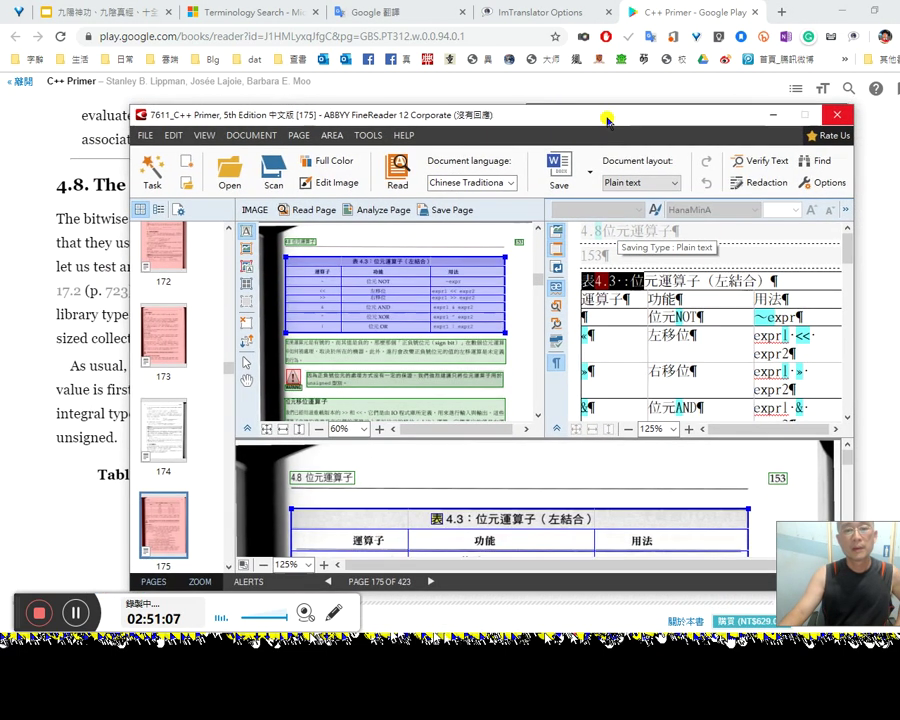
{"action": "left_click_drag", "start_coordinate": [607, 120], "coordinate": [603, 109]}
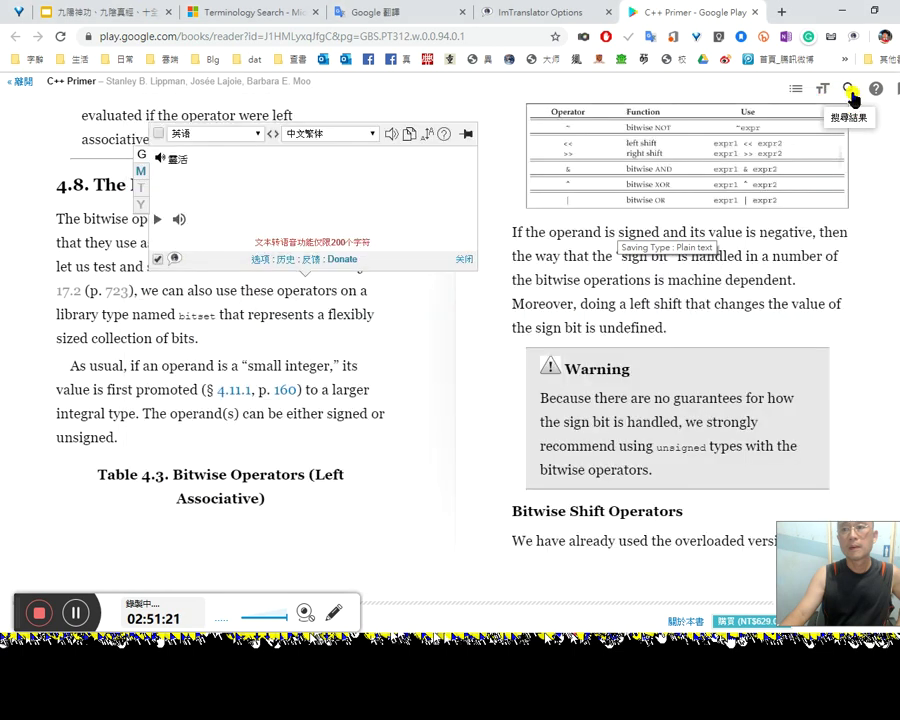
{"action": "left_click", "coordinate": [833, 103]}
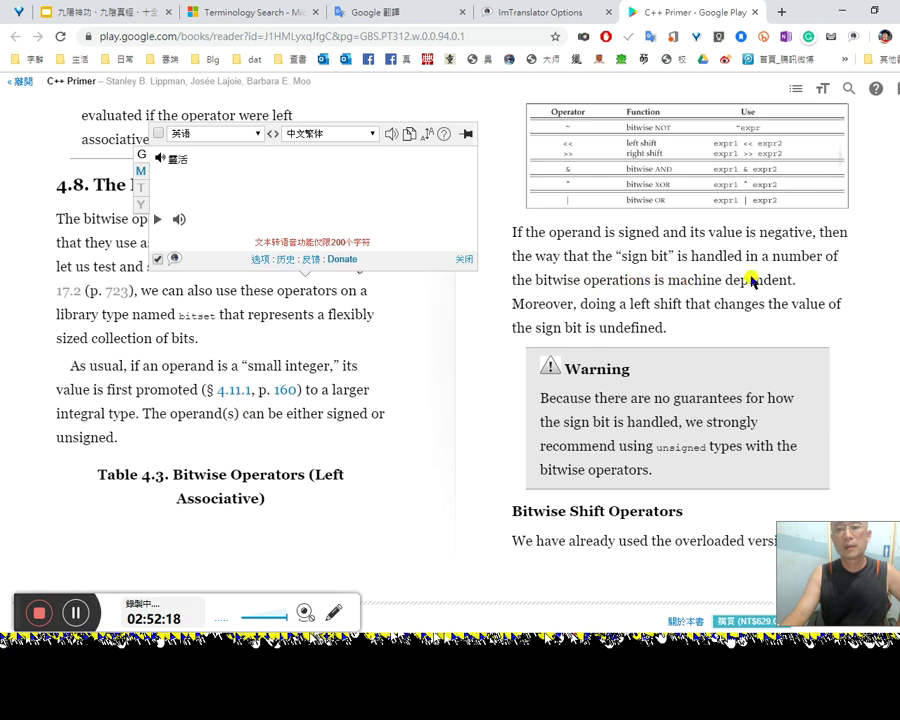
Step: Translate the 'machine dependent' sign-bit clause and the word 'Moreover', then return to FineReader
{"action": "left_click_drag", "start_coordinate": [679, 260], "coordinate": [792, 283]}
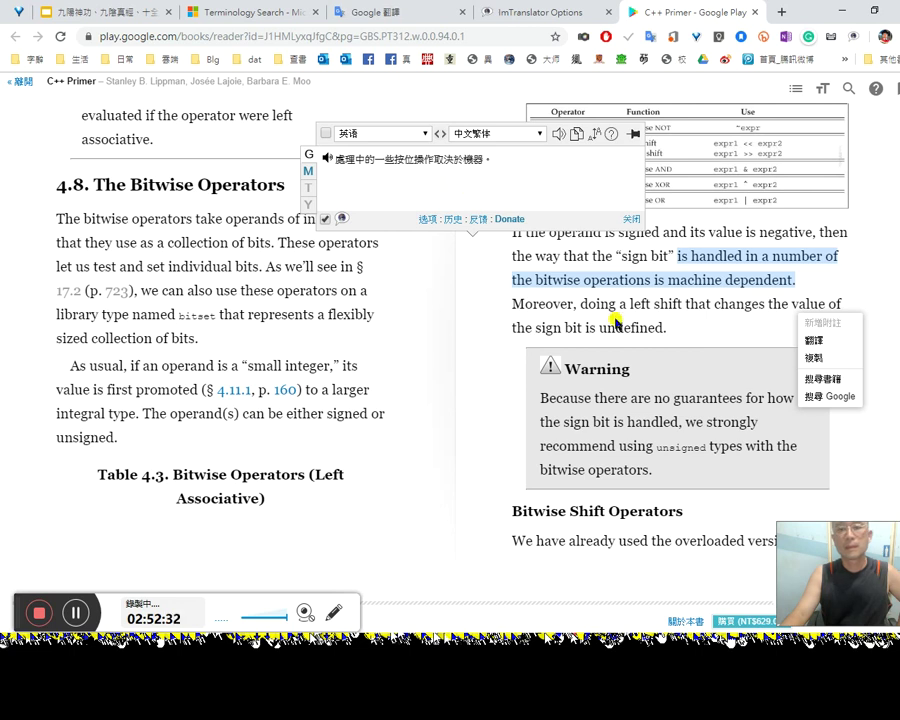
{"action": "double_click", "coordinate": [557, 304]}
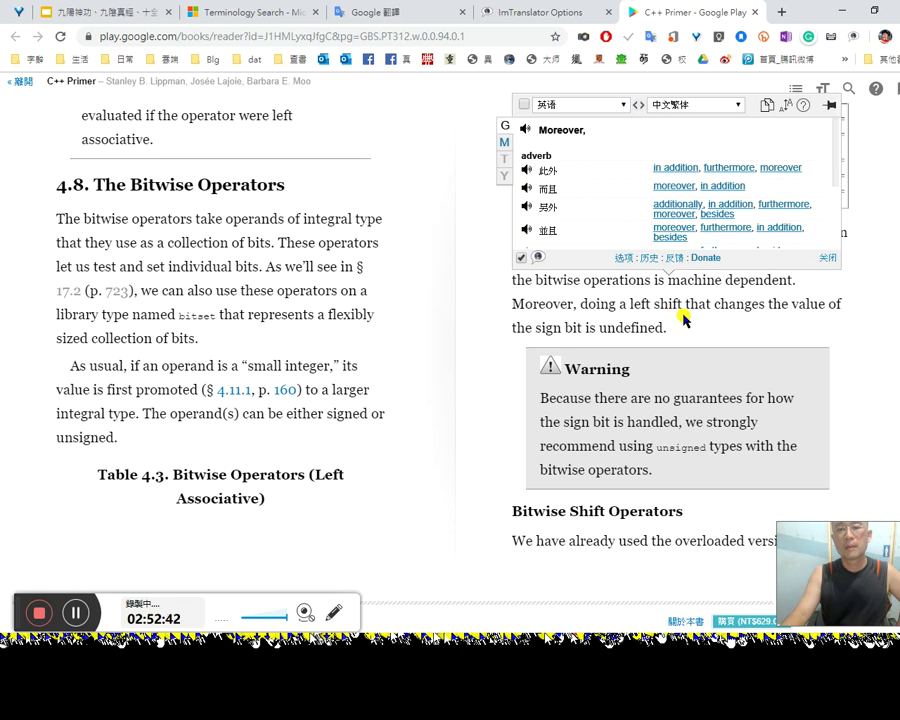
{"action": "left_click", "coordinate": [755, 324]}
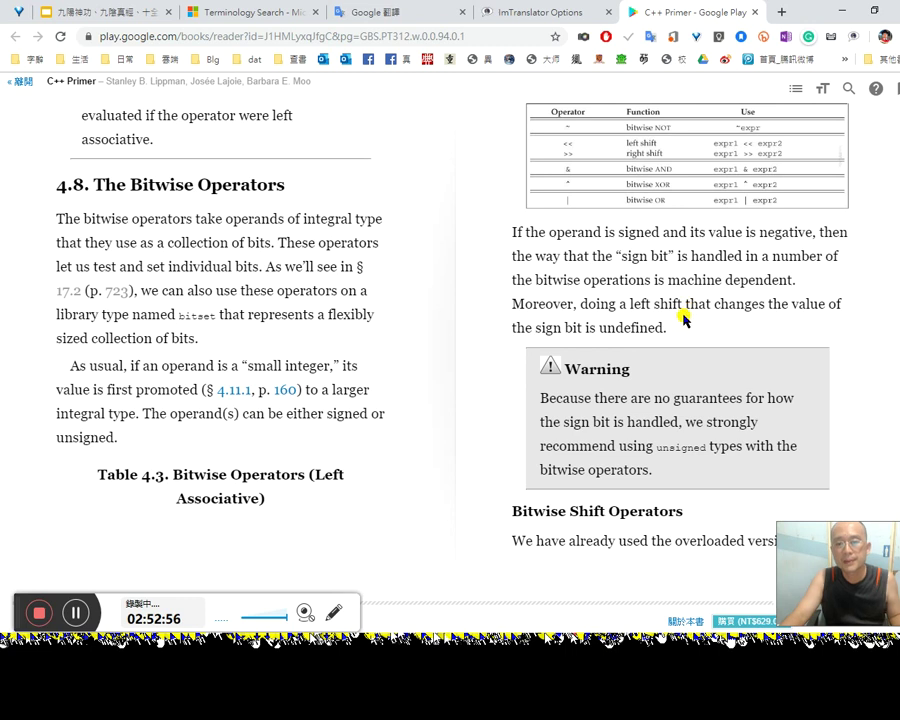
{"action": "key", "text": "alt+Tab"}
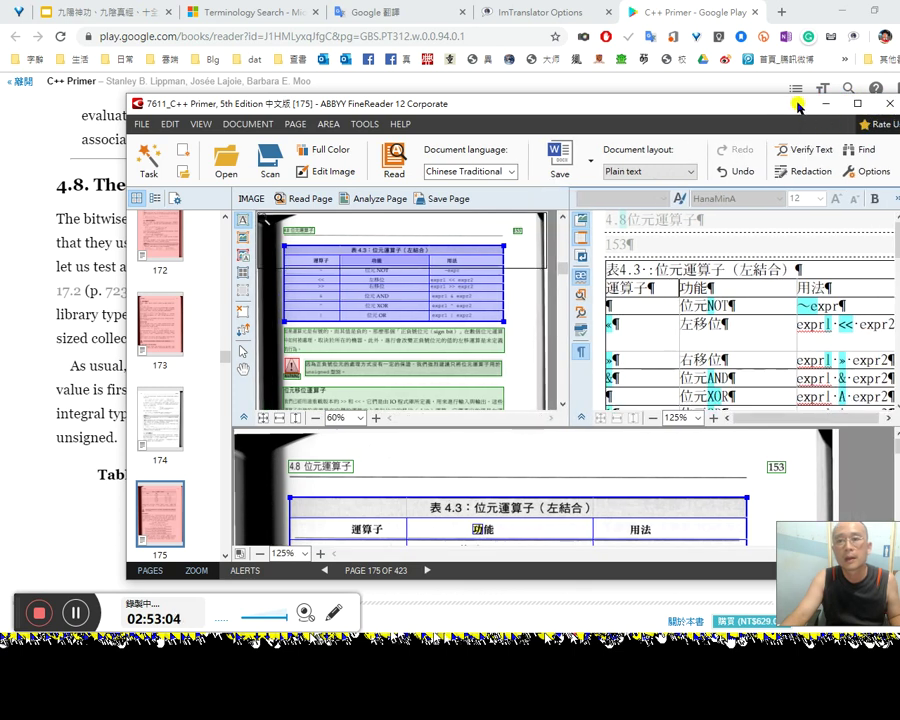
Step: Enlarge the FineReader window and select the sign-bit paragraph beneath Table 4.3
{"action": "left_click_drag", "start_coordinate": [795, 93], "coordinate": [779, 30]}
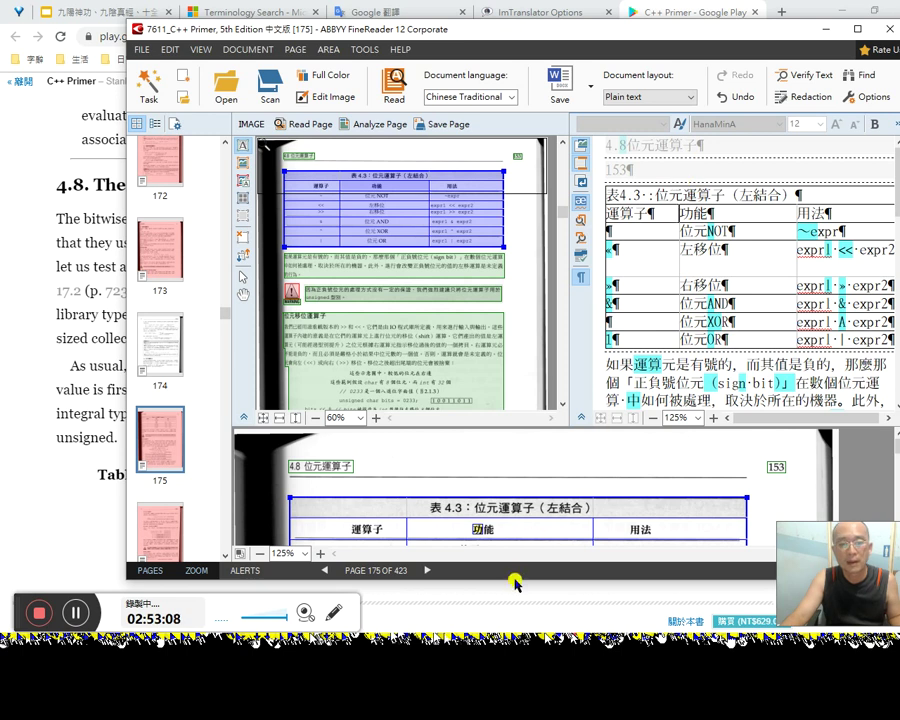
{"action": "left_click_drag", "start_coordinate": [521, 589], "coordinate": [516, 698]}
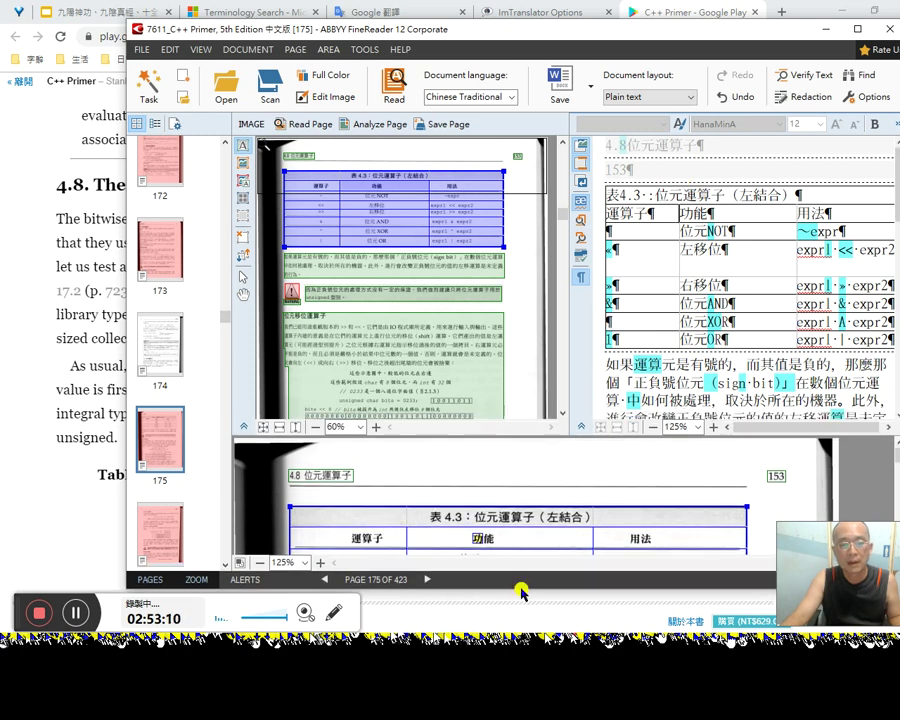
{"action": "left_click", "coordinate": [637, 365]}
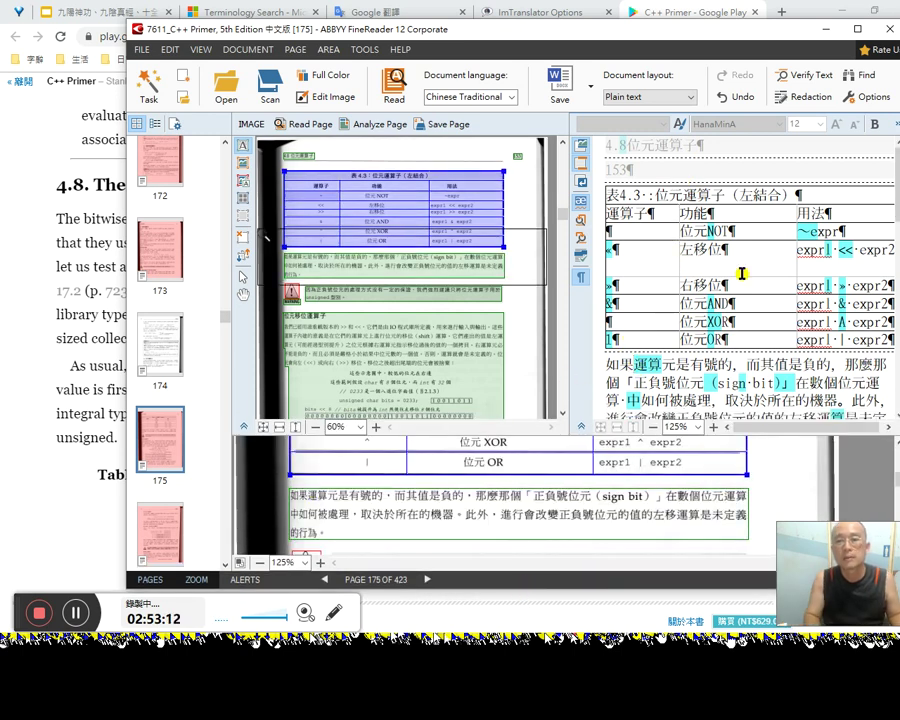